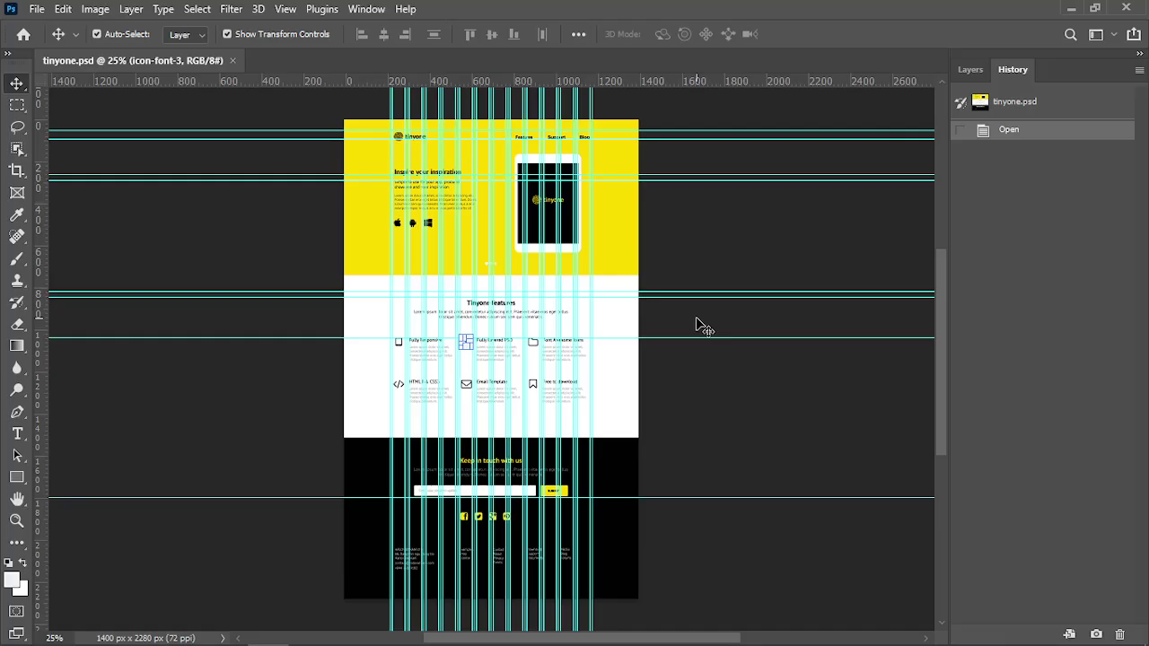
Leave the tinyone.psd mockup and bring the bt17 project in Sublime Text forward
{"action": "key", "text": "alt+Tab"}
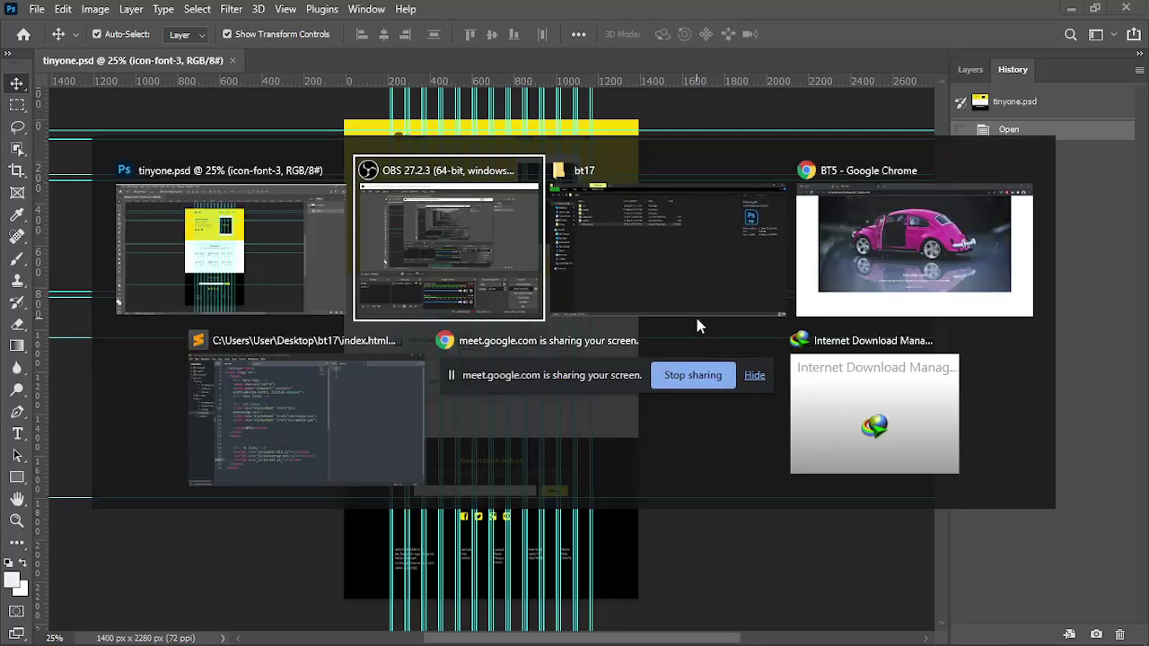
{"action": "key", "text": "alt+Tab"}
{"action": "key", "text": "alt+Tab"}
{"action": "key", "text": "alt+Tab"}
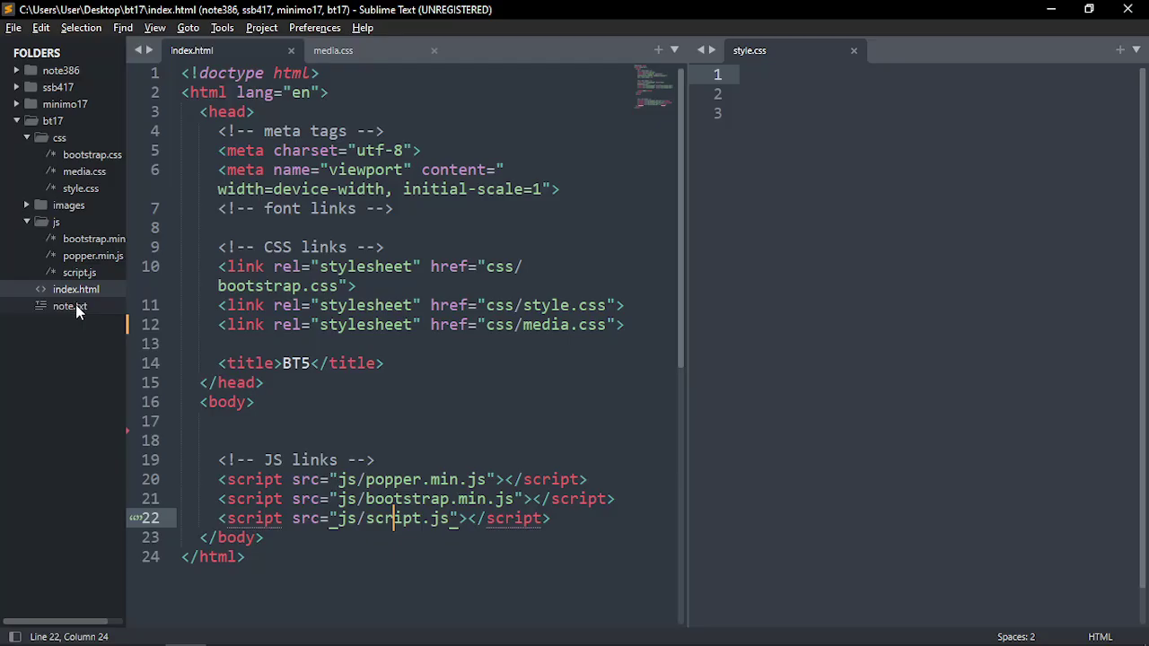
Widen the index.html pane, glance at style.css and media.css, then return to index.html
{"action": "scroll", "coordinate": [409, 153], "scroll_direction": "up", "scroll_amount": 1}
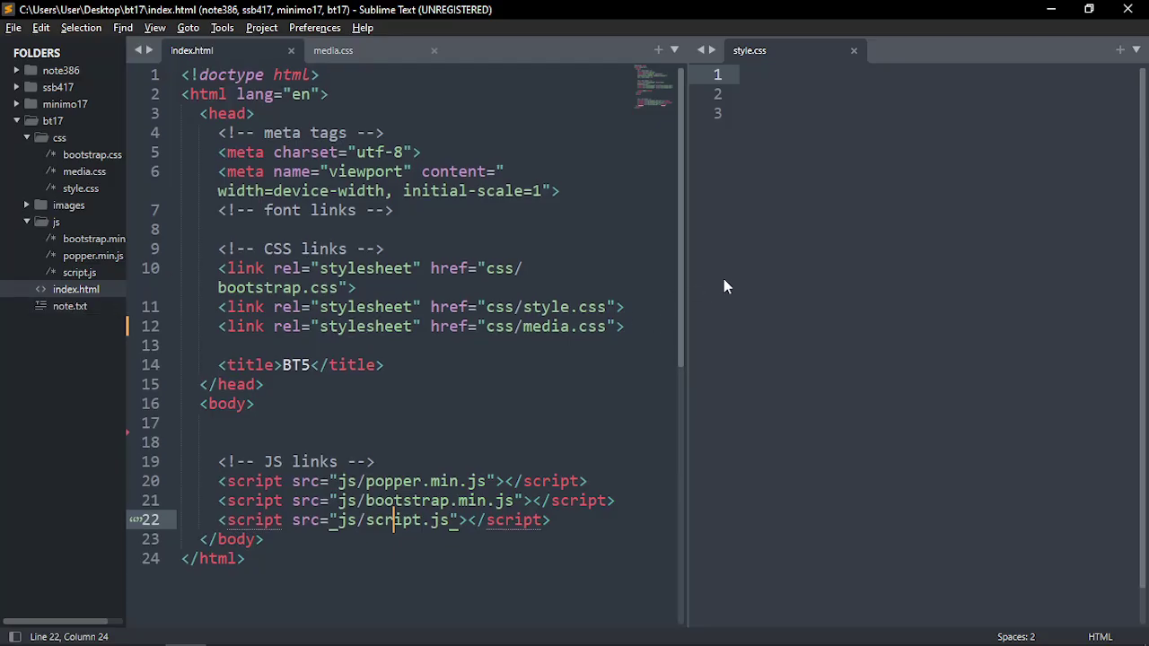
{"action": "left_click_drag", "start_coordinate": [686, 266], "coordinate": [871, 267]}
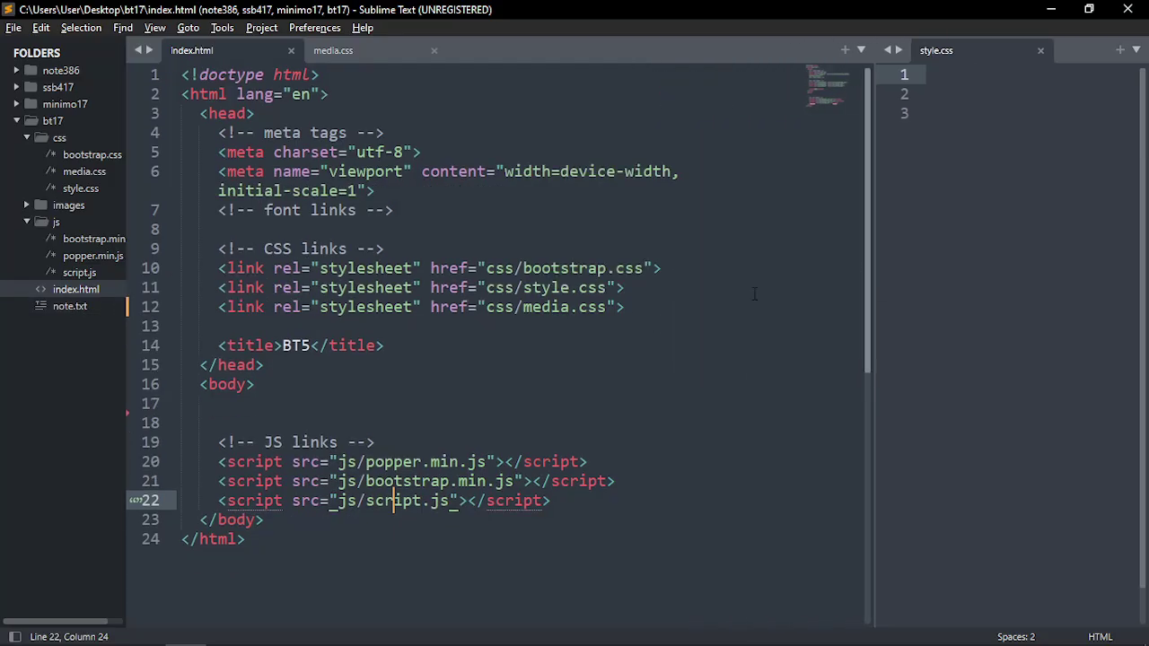
{"action": "left_click", "coordinate": [939, 53]}
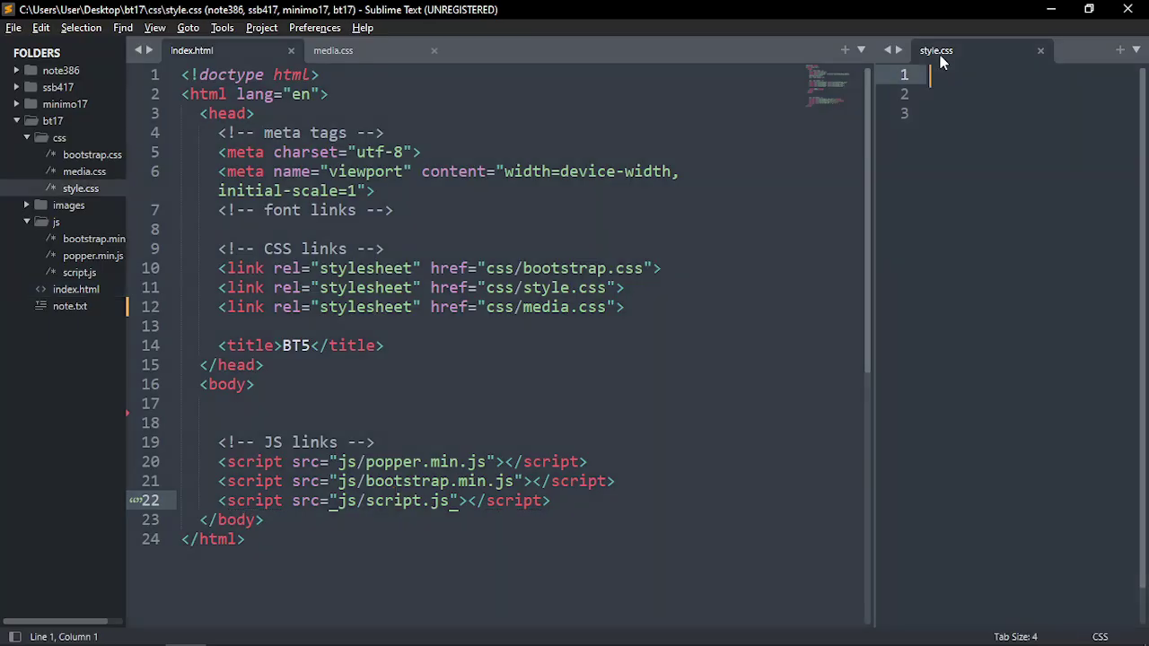
{"action": "left_click", "coordinate": [370, 51]}
{"action": "scroll", "coordinate": [435, 386], "scroll_direction": "down", "scroll_amount": 4}
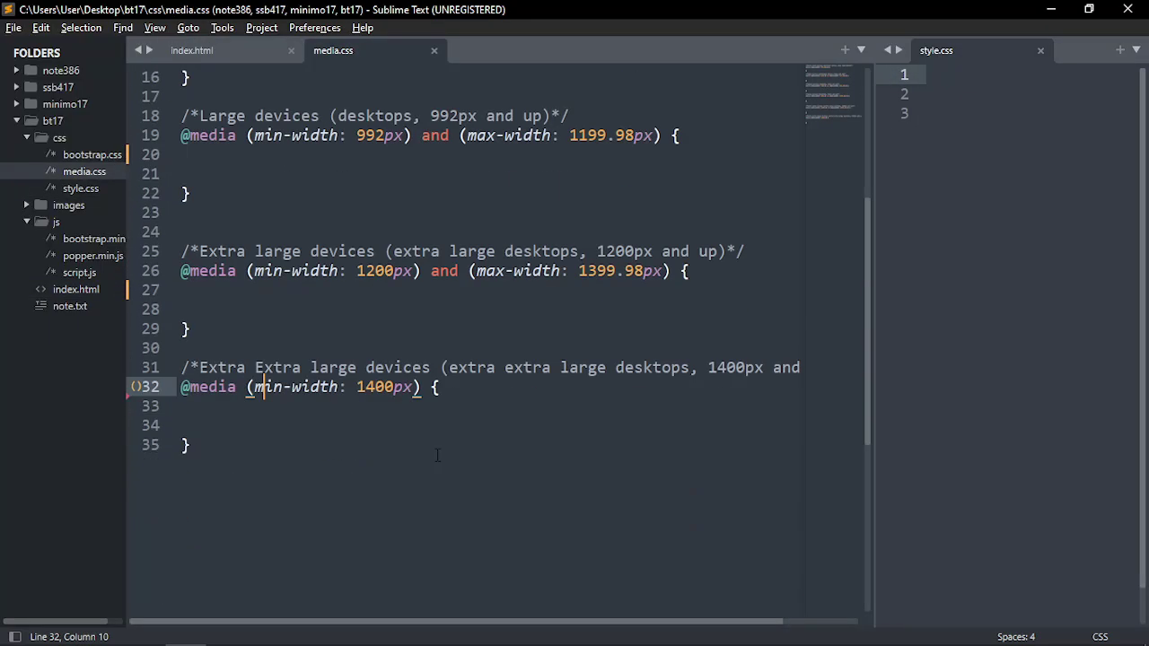
{"action": "scroll", "coordinate": [435, 451], "scroll_direction": "up", "scroll_amount": 5}
{"action": "left_click", "coordinate": [241, 52]}
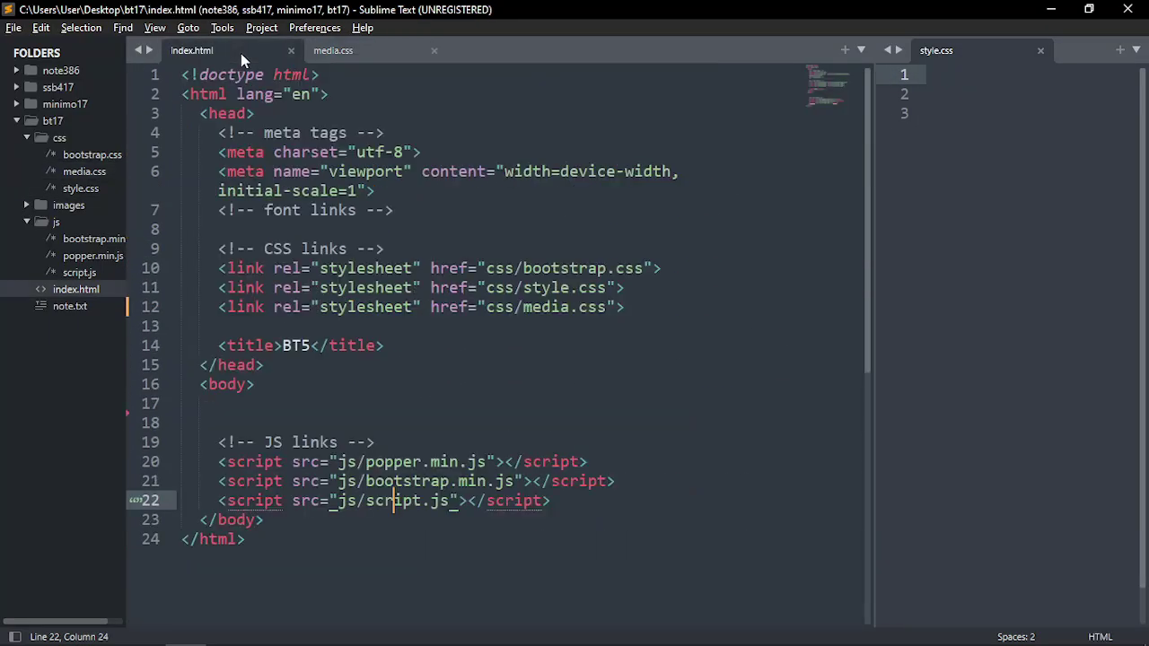
Open note.txt, delete its trailing website login lines and park the caret on line 49
{"action": "left_click", "coordinate": [65, 307]}
{"action": "scroll", "coordinate": [321, 502], "scroll_direction": "down", "scroll_amount": 15}
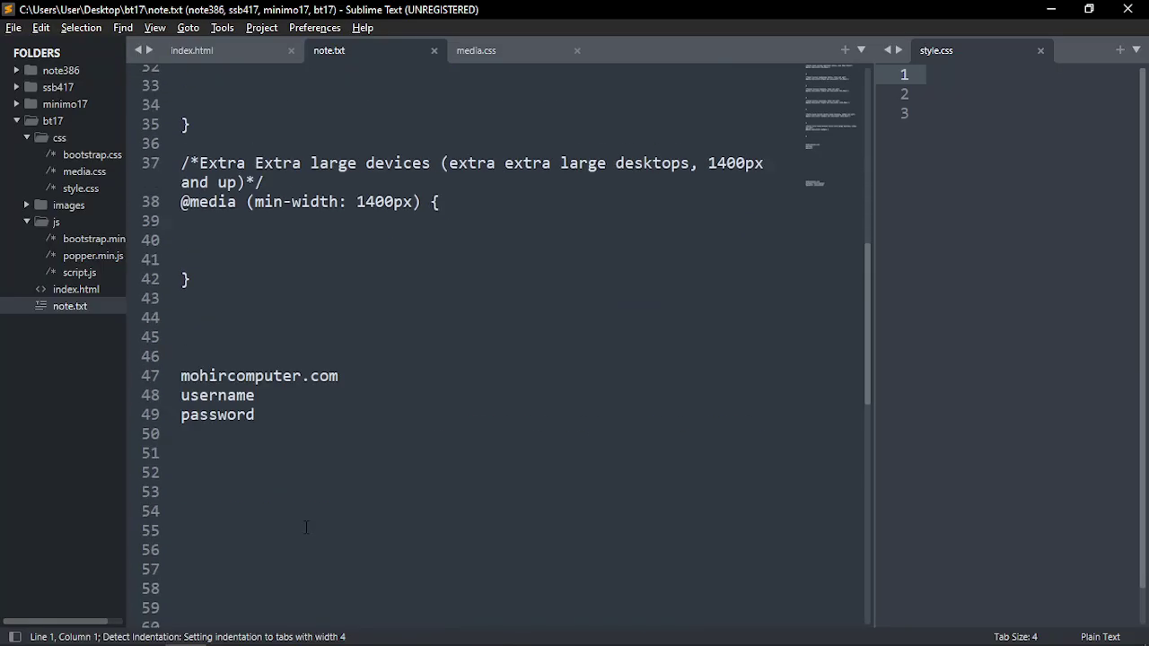
{"action": "scroll", "coordinate": [287, 470], "scroll_direction": "up", "scroll_amount": 2}
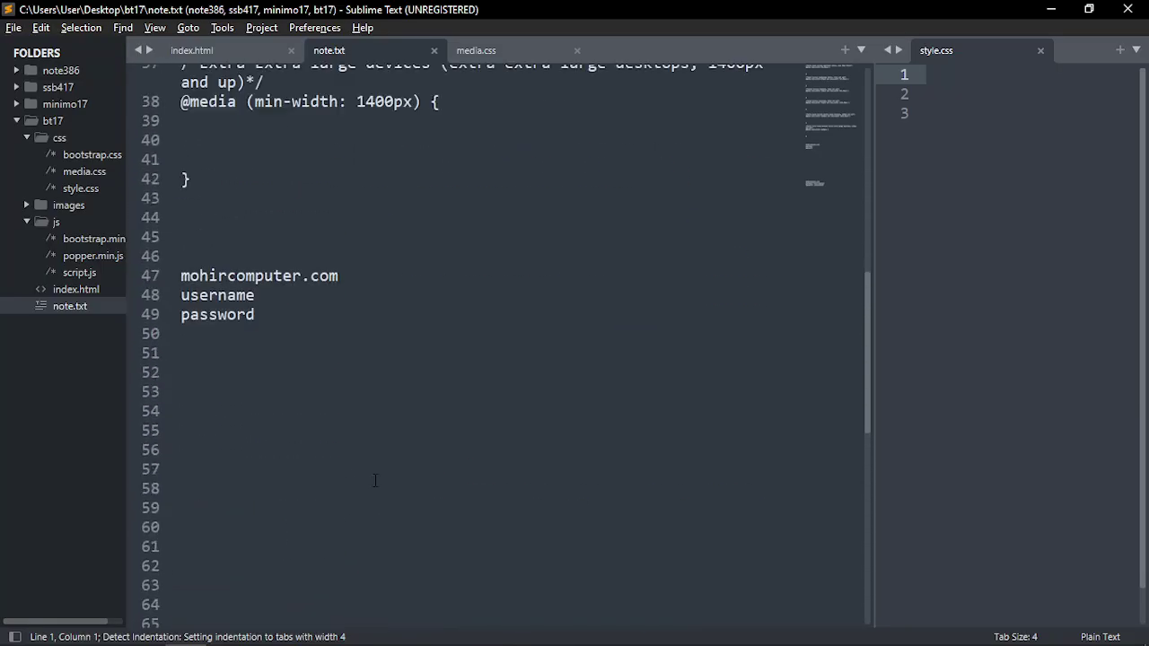
{"action": "scroll", "coordinate": [189, 260], "scroll_direction": "up", "scroll_amount": 1}
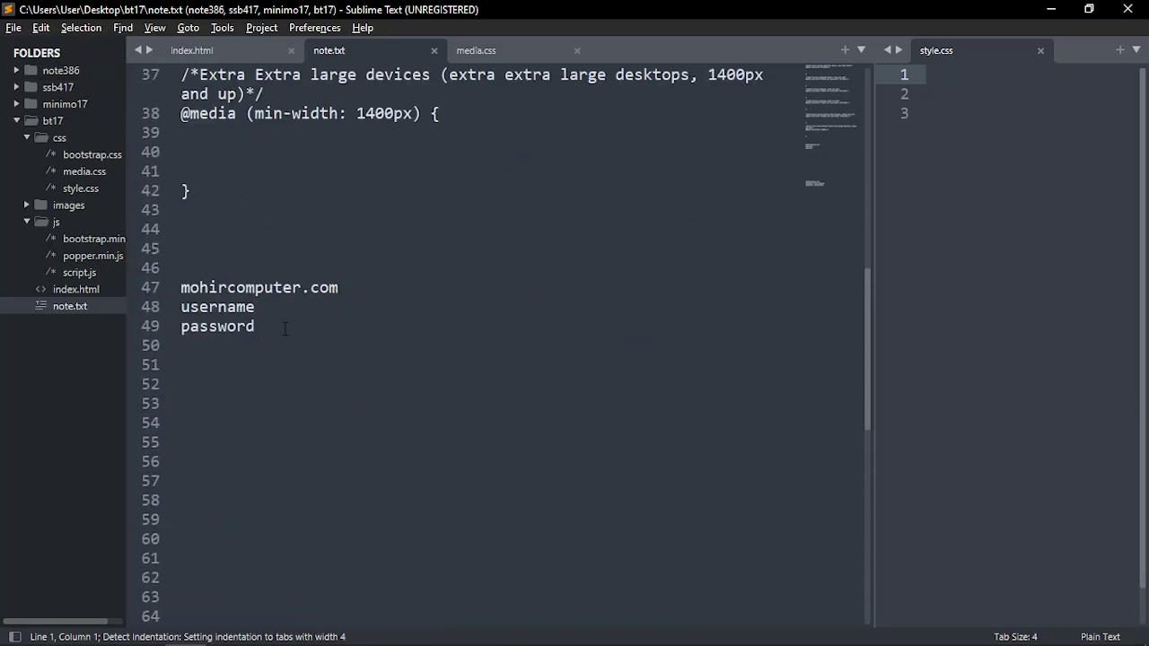
{"action": "left_click_drag", "start_coordinate": [189, 259], "coordinate": [421, 420]}
{"action": "key", "text": "ctrl+z"}
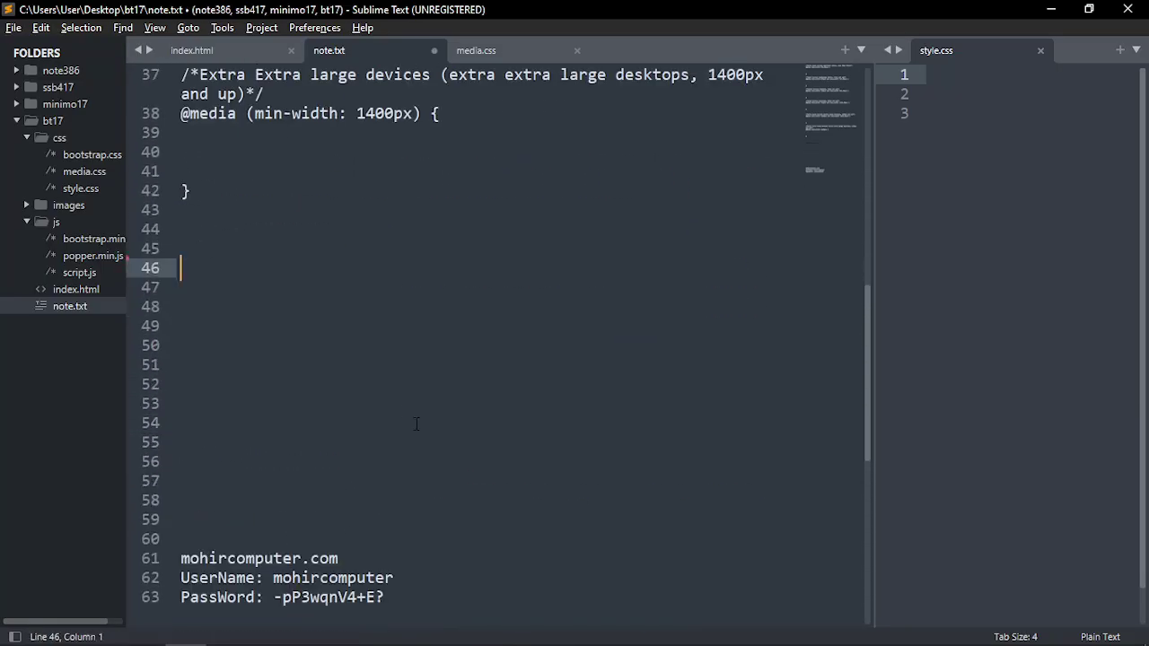
{"action": "scroll", "coordinate": [276, 421], "scroll_direction": "down", "scroll_amount": 3}
{"action": "left_click_drag", "start_coordinate": [181, 326], "coordinate": [387, 524]}
{"action": "key", "text": "BackSpace"}
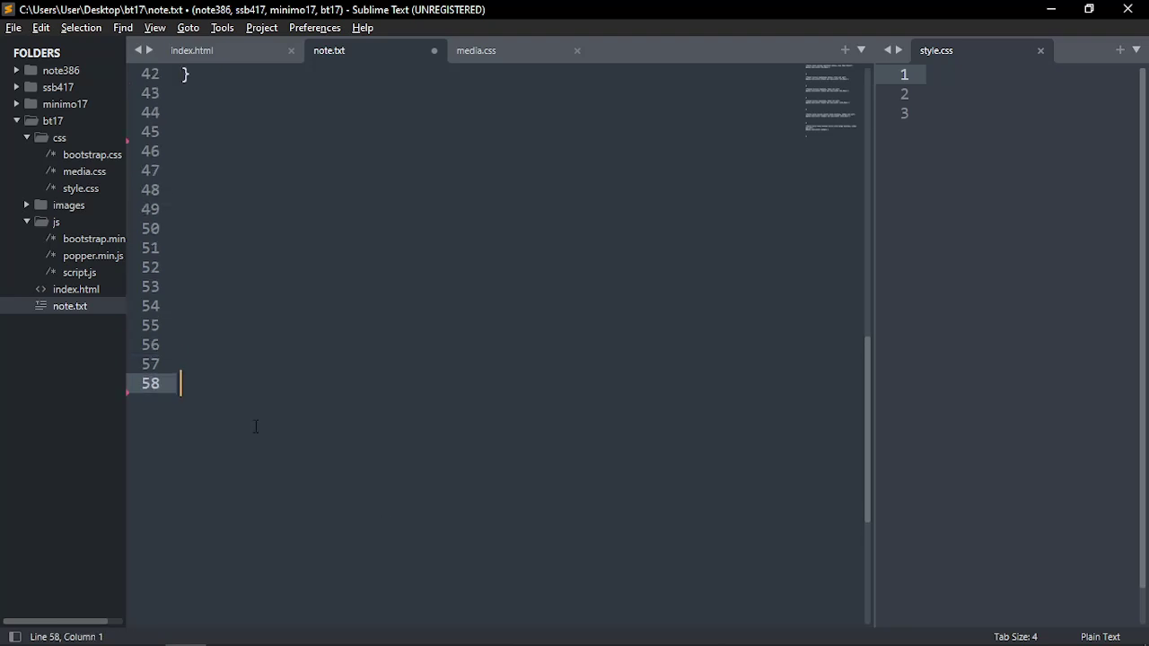
{"action": "scroll", "coordinate": [217, 321], "scroll_direction": "up", "scroll_amount": 2}
{"action": "left_click", "coordinate": [217, 321]}
Add note lines 'psd to html/ psd to bootstrap' and 'psd to html responsive with bootstrap'
{"action": "scroll", "coordinate": [277, 426], "scroll_direction": "down", "scroll_amount": 3}
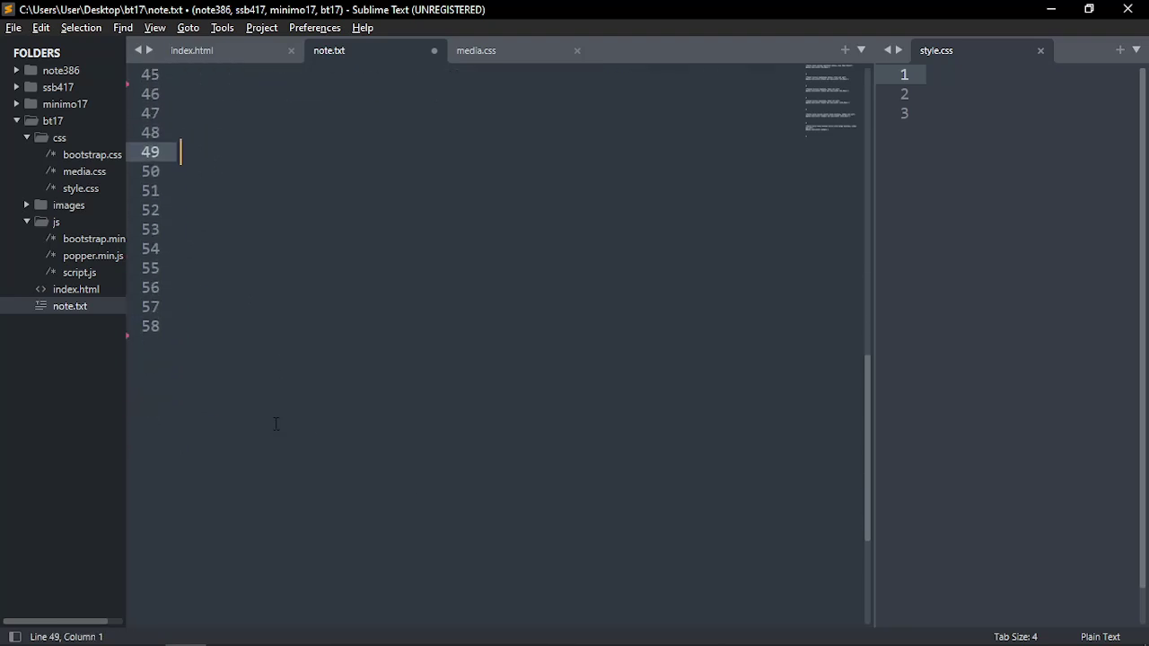
{"action": "type", "text": "psd to html/ "}
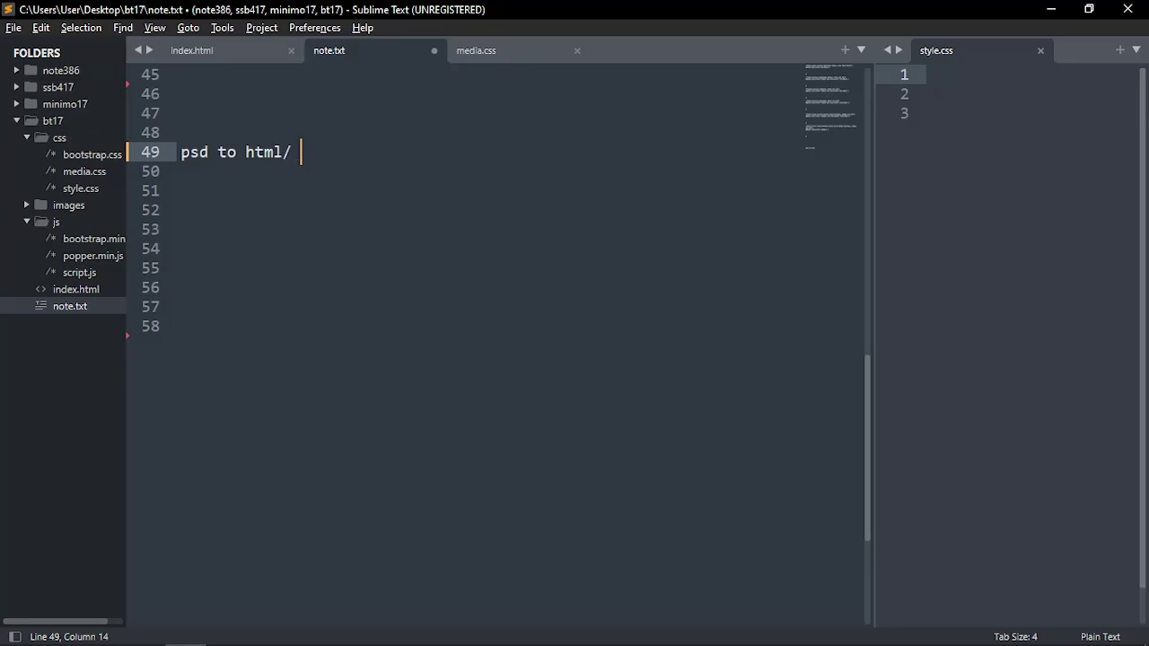
{"action": "type", "text": "psd to bootstrap"}
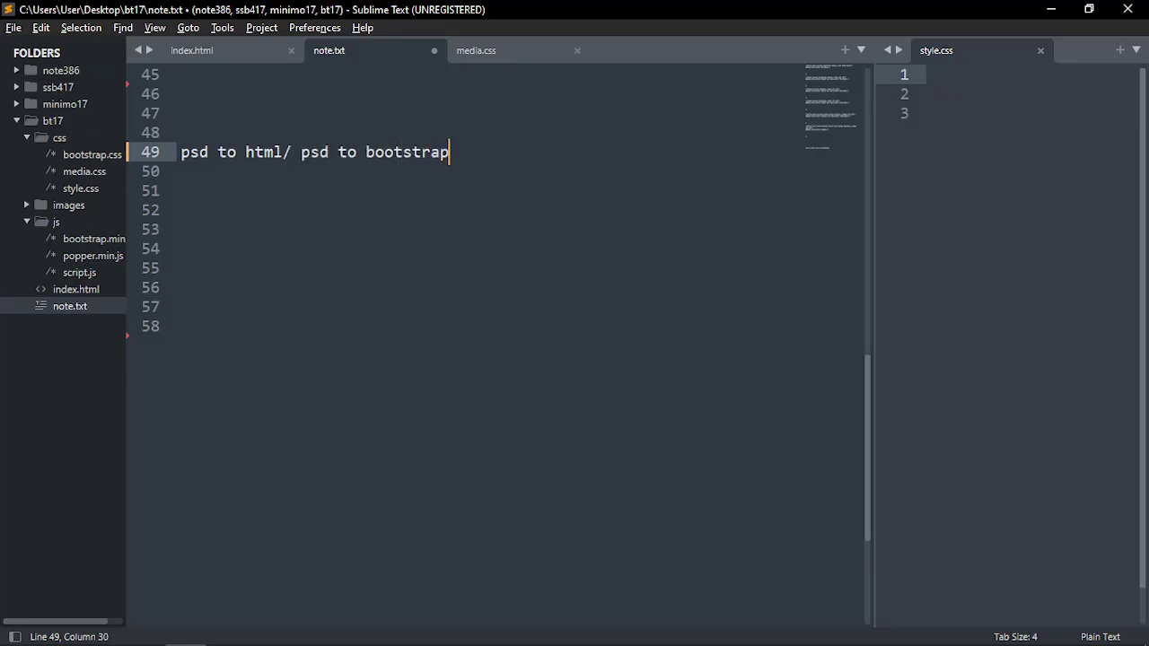
{"action": "key", "text": "Return"}
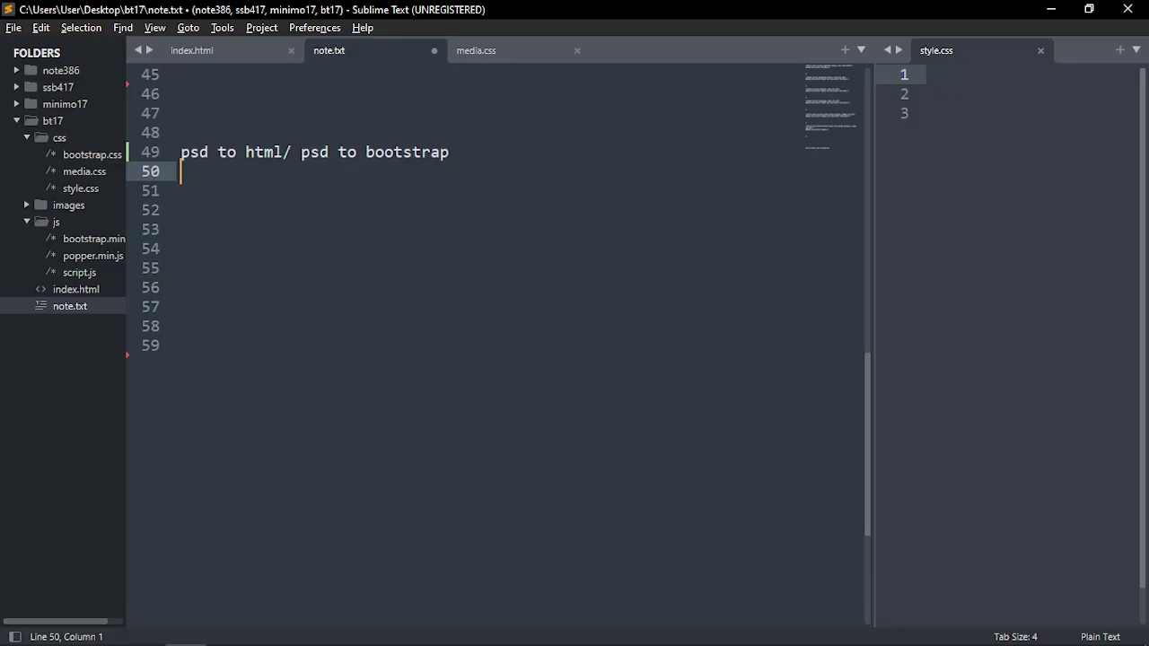
{"action": "type", "text": "psd to html"}
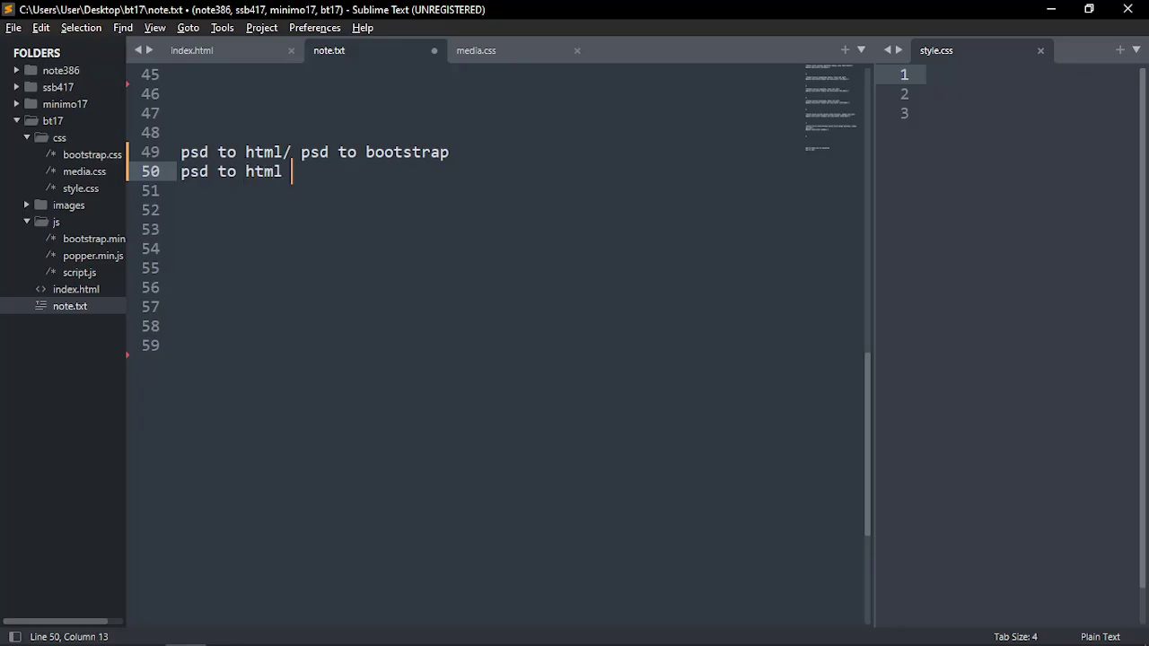
{"action": "type", "text": " responsi"}
{"action": "key", "text": "BackSpace"}
{"action": "type", "text": "ve wiht"}
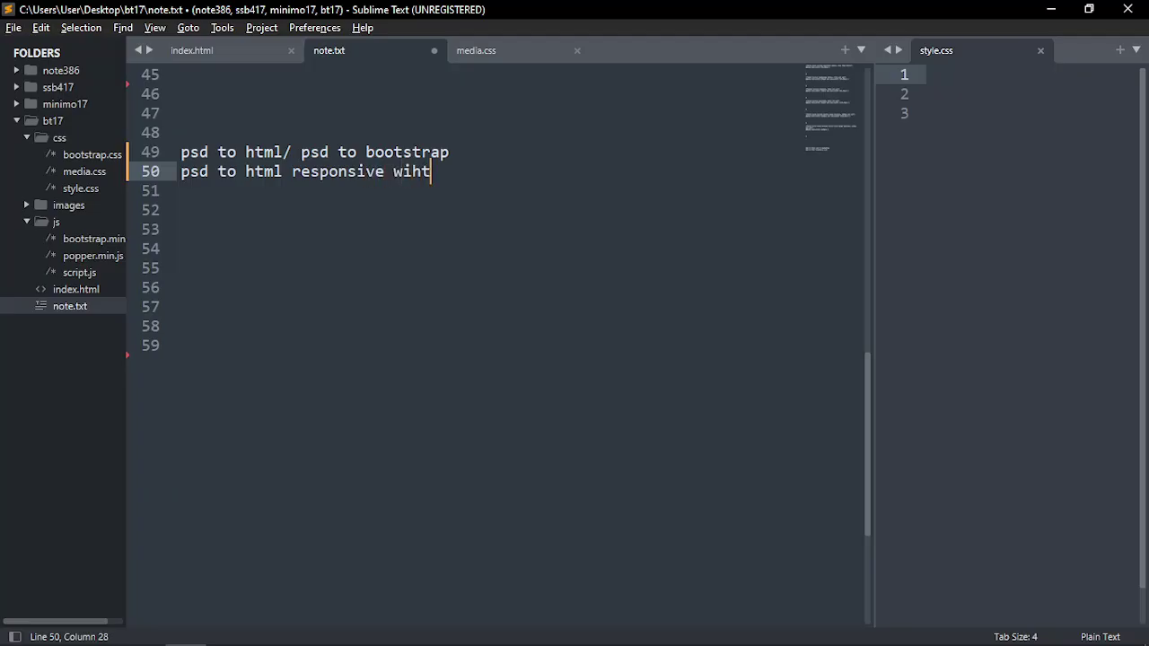
{"action": "key", "text": "BackSpace"}
{"action": "key", "text": "BackSpace"}
{"action": "type", "text": "th bootstrap"}
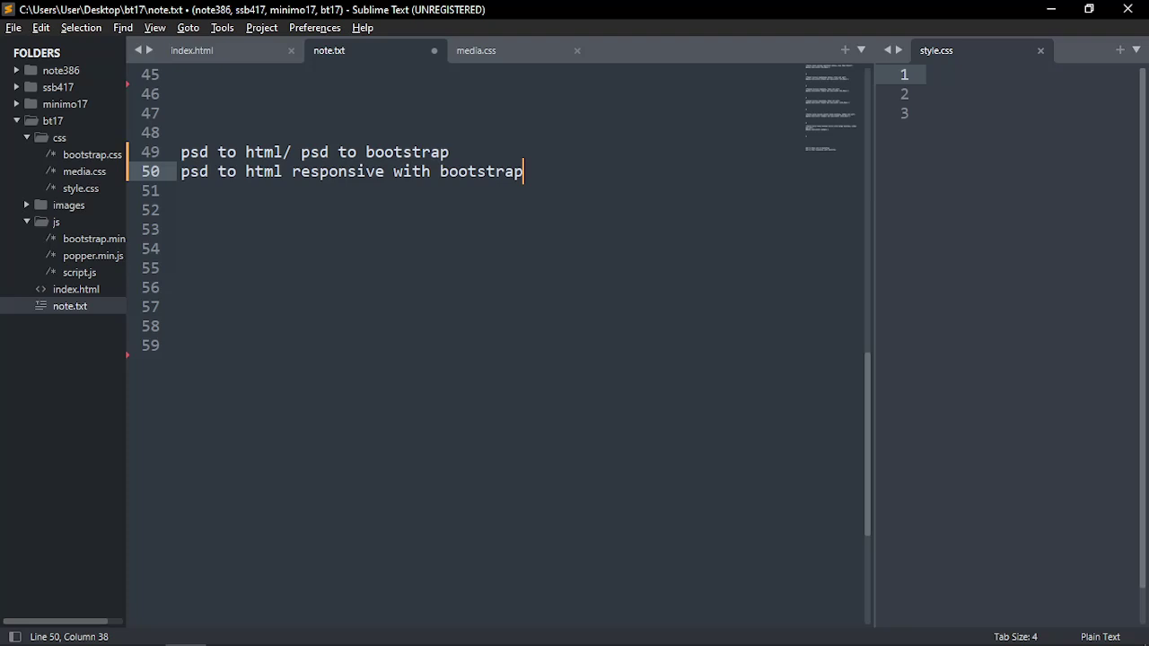
Add the skill list line 'html, css, bootstrap, js / jq' on line 52
{"action": "left_click", "coordinate": [275, 217]}
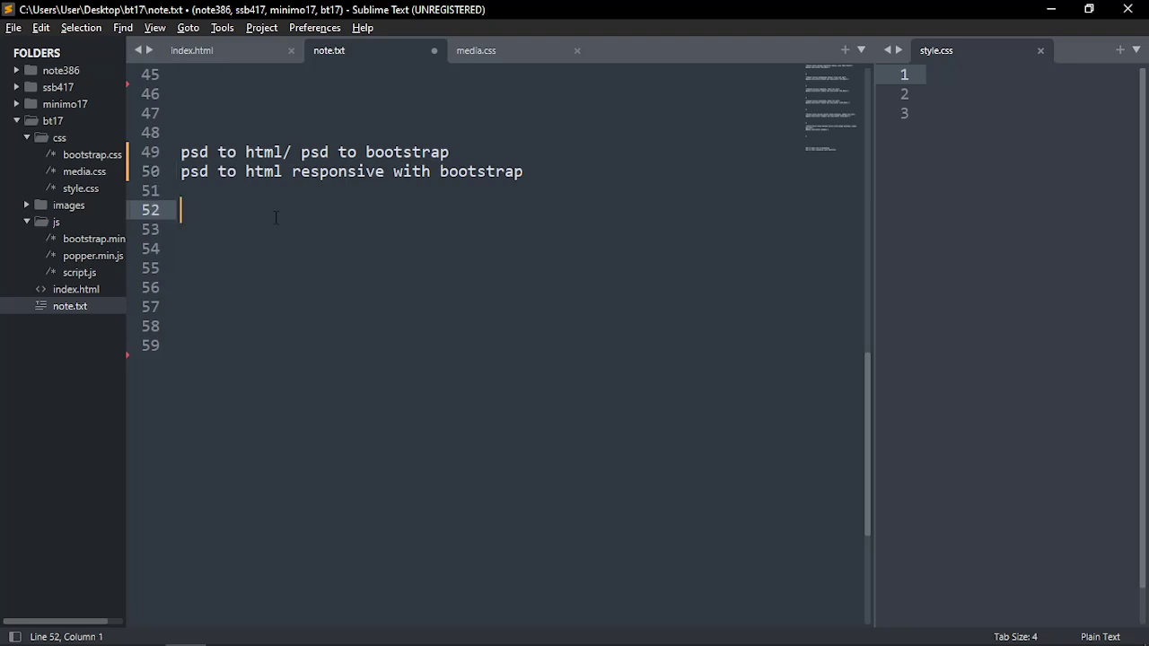
{"action": "type", "text": "html, css, "}
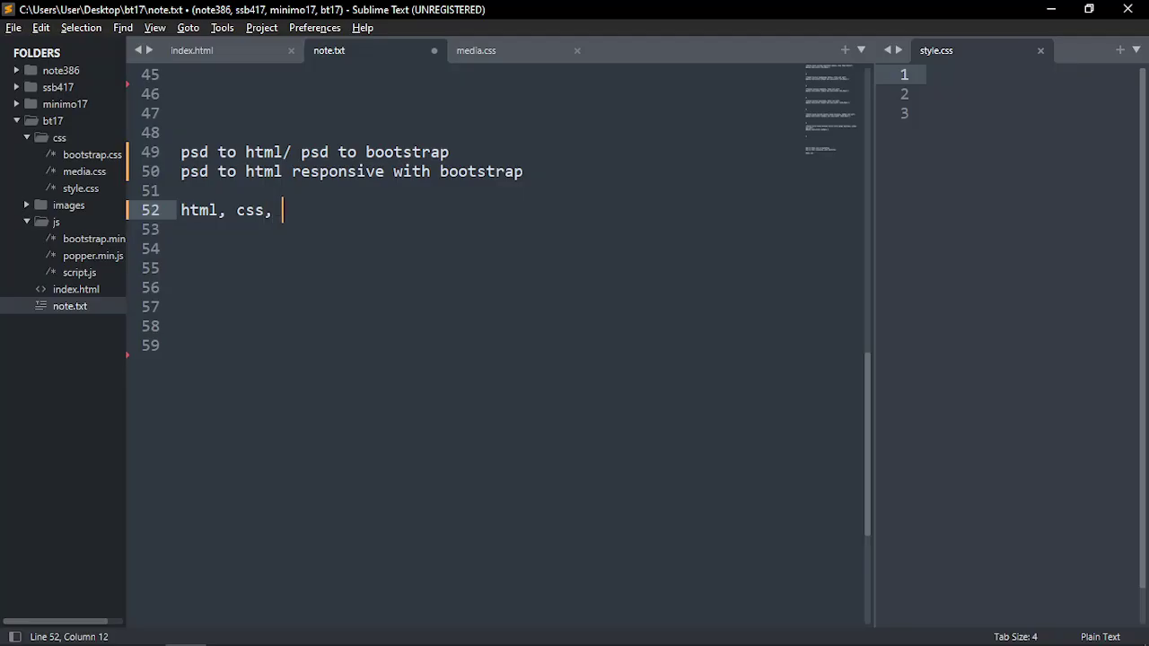
{"action": "type", "text": "bootstrap"}
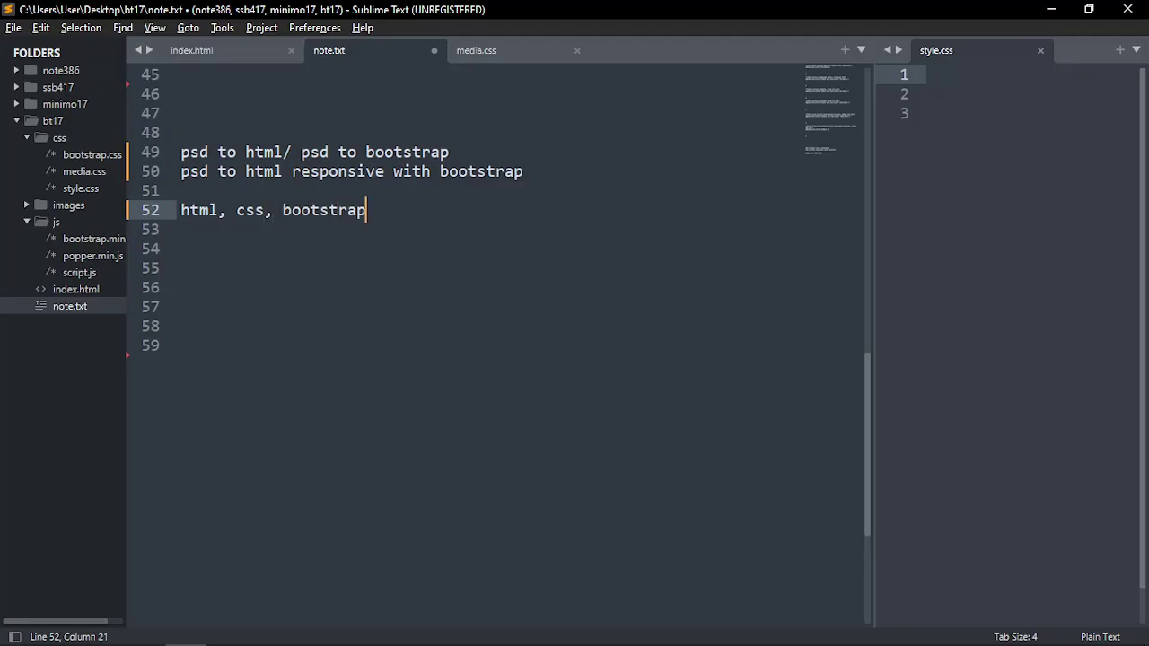
{"action": "type", "text": ", js / jq"}
{"action": "left_click", "coordinate": [301, 210]}
{"action": "double_click", "coordinate": [303, 210]}
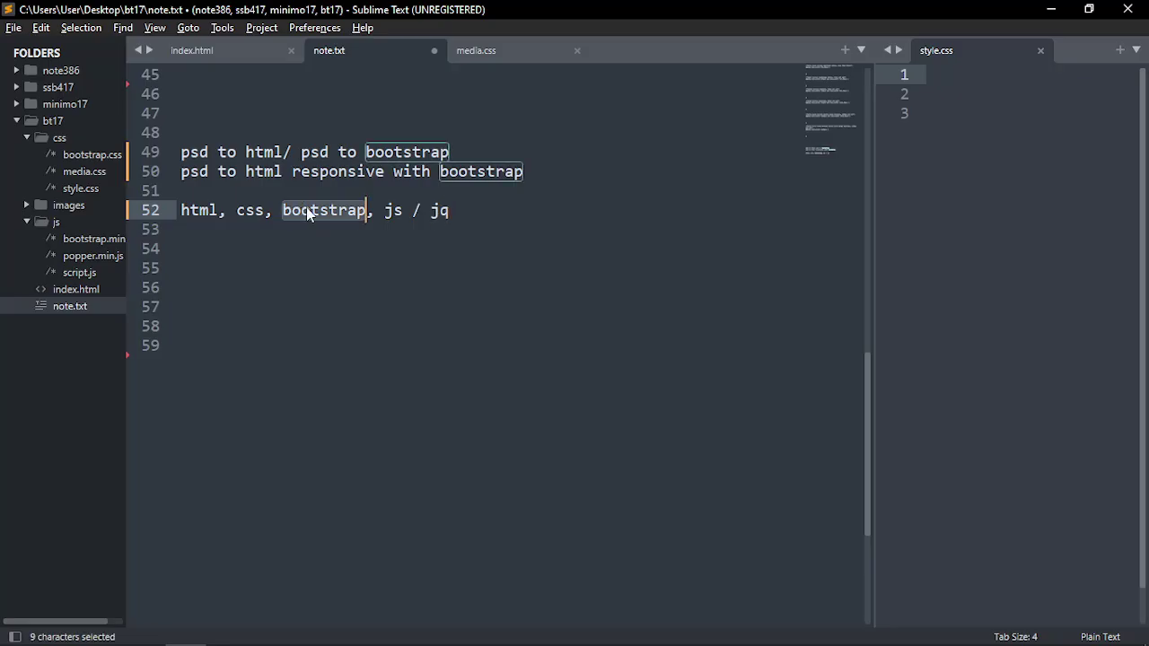
{"action": "left_click", "coordinate": [453, 210]}
{"action": "left_click_drag", "start_coordinate": [454, 210], "coordinate": [367, 210]}
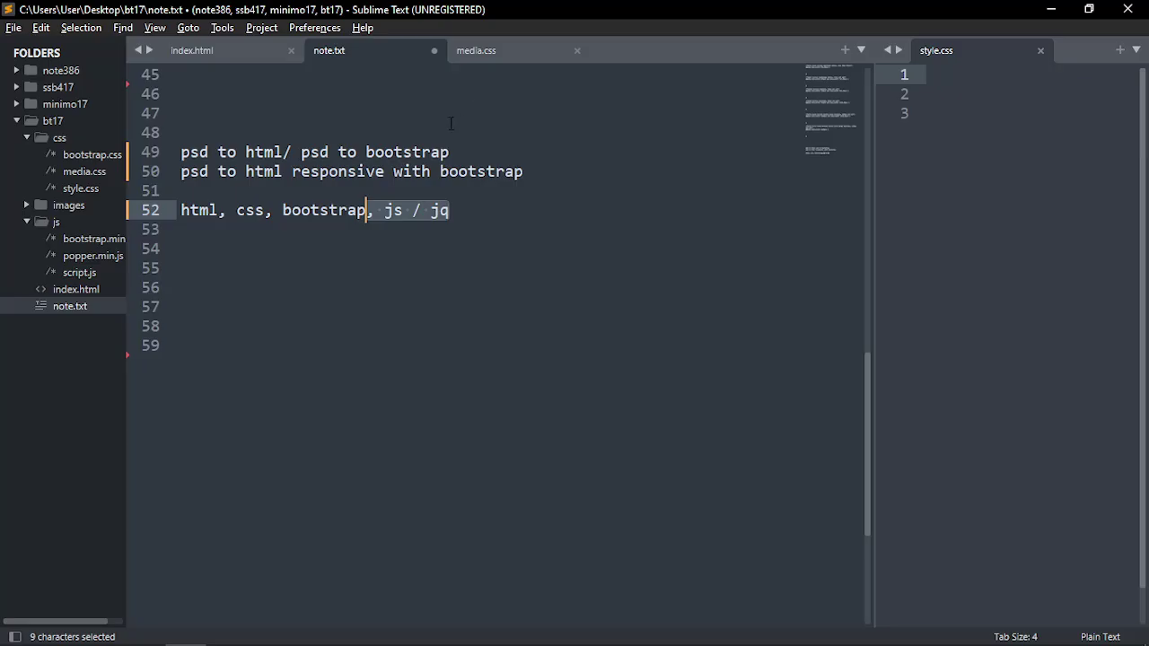
Move the note.txt tab to first position, review lines 49–52, then return to the mockup
{"action": "left_click_drag", "start_coordinate": [377, 50], "coordinate": [224, 47]}
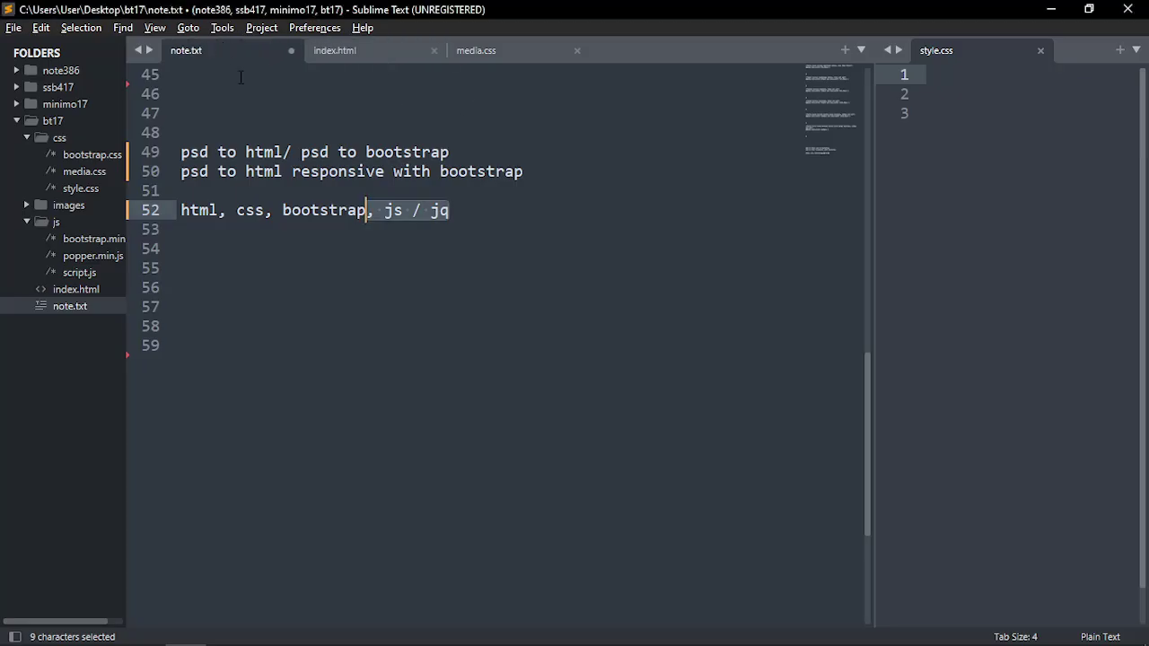
{"action": "left_click", "coordinate": [205, 242]}
{"action": "left_click_drag", "start_coordinate": [458, 212], "coordinate": [181, 151]}
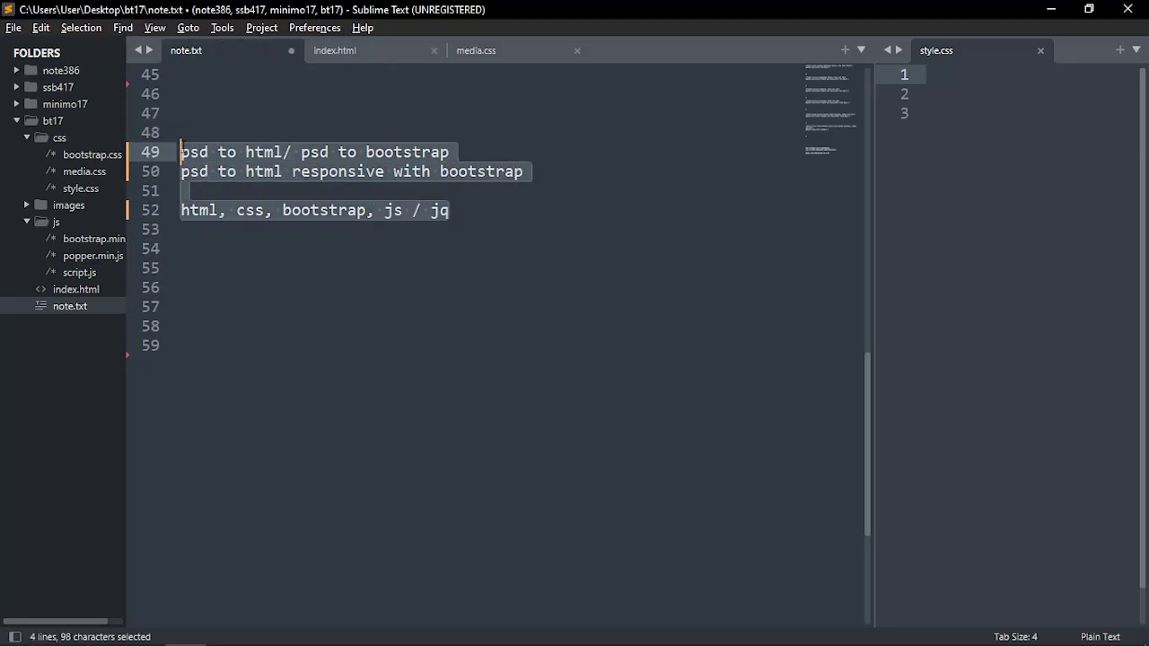
{"action": "left_click", "coordinate": [236, 171]}
{"action": "left_click_drag", "start_coordinate": [180, 152], "coordinate": [453, 212]}
{"action": "left_click", "coordinate": [452, 212]}
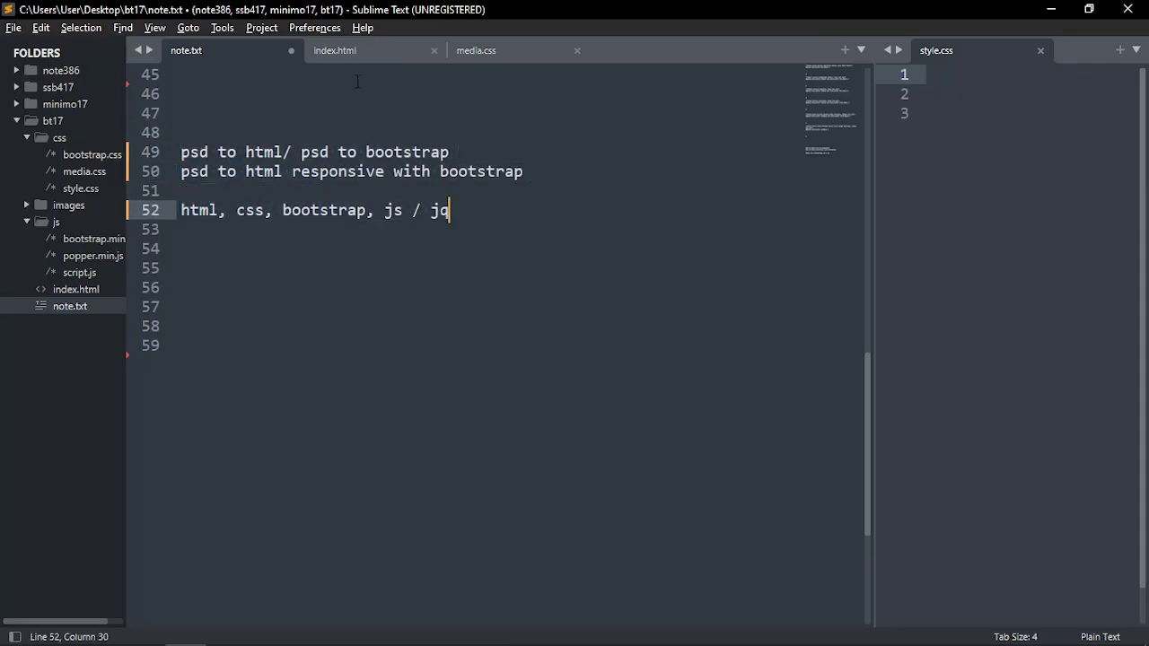
{"action": "key", "text": "alt+Tab"}
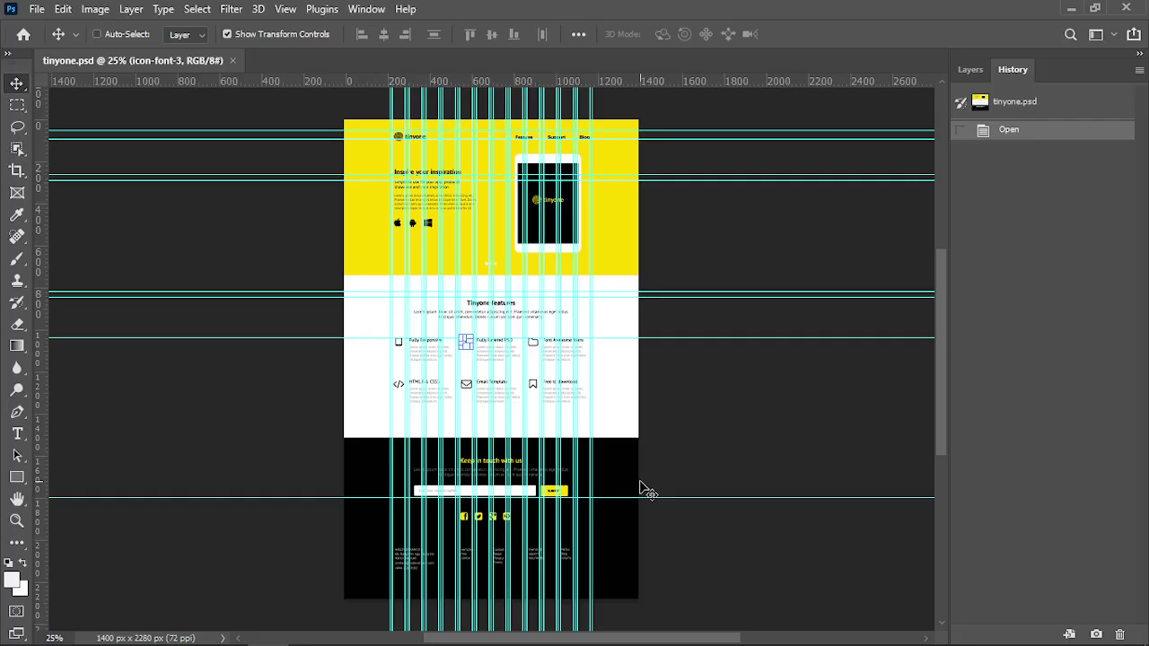
Toggle the guides, zoom in and pan the mockup to show its yellow top banner
{"action": "key", "text": "ctrl+semicolon"}
{"action": "key", "text": "ctrl+semicolon"}
{"action": "key", "text": "ctrl+semicolon"}
{"action": "key", "text": "ctrl+semicolon"}
{"action": "key", "text": "ctrl+semicolon"}
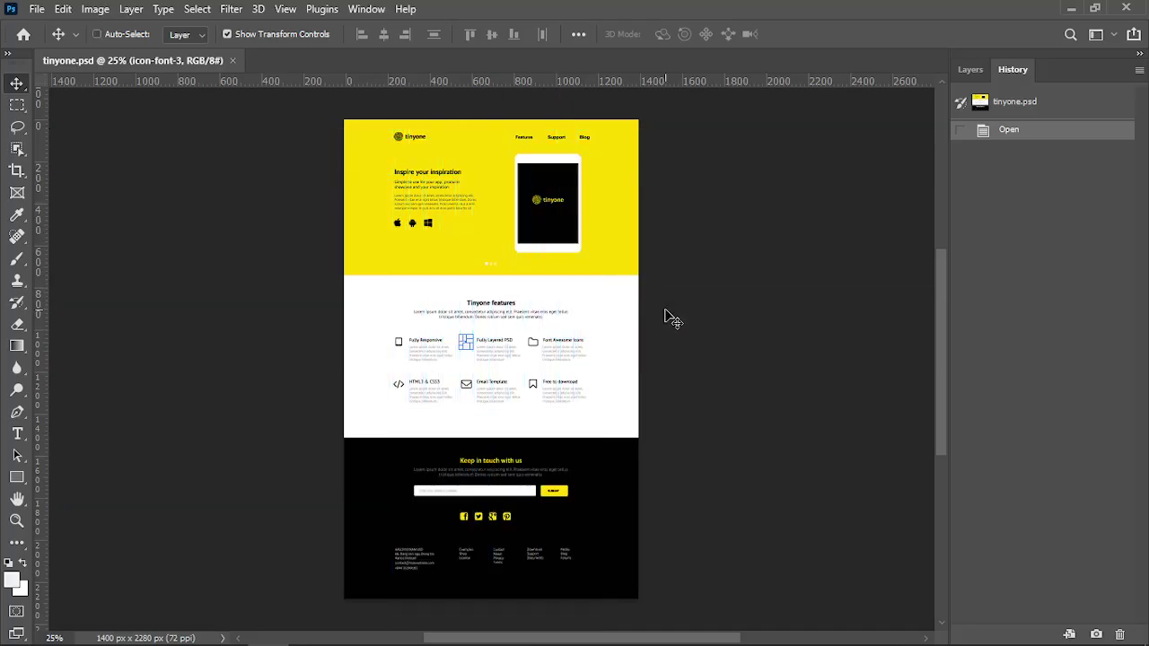
{"action": "key", "text": "ctrl+semicolon"}
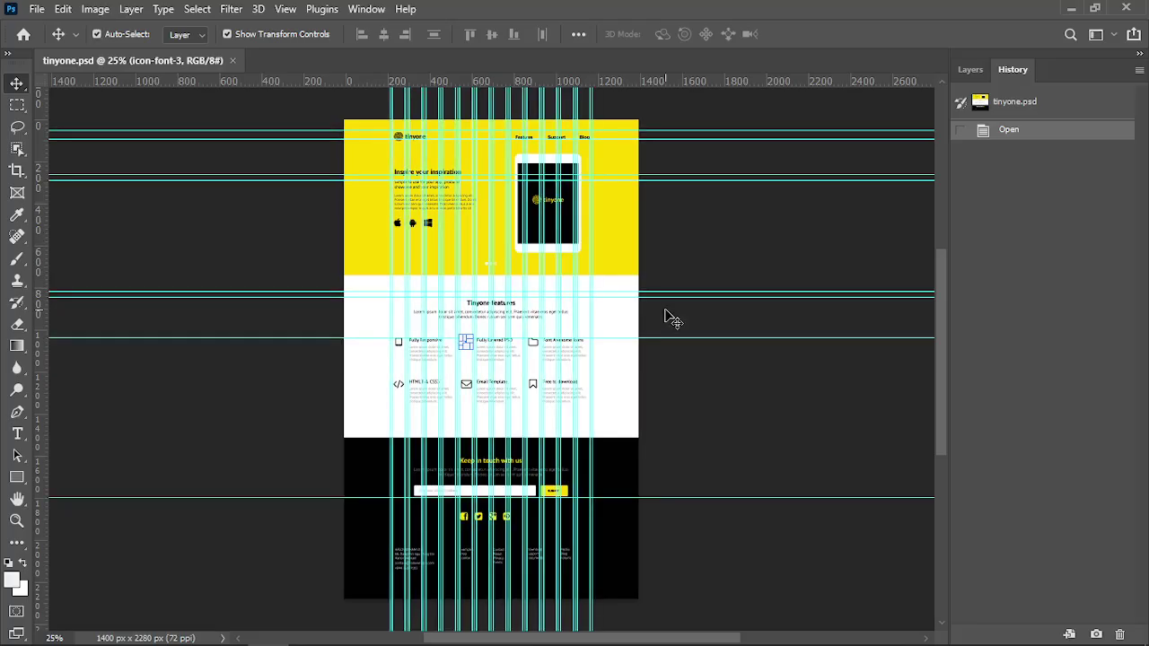
{"action": "key", "text": "ctrl+semicolon"}
{"action": "key", "text": "ctrl+semicolon"}
{"action": "key", "text": "ctrl+semicolon"}
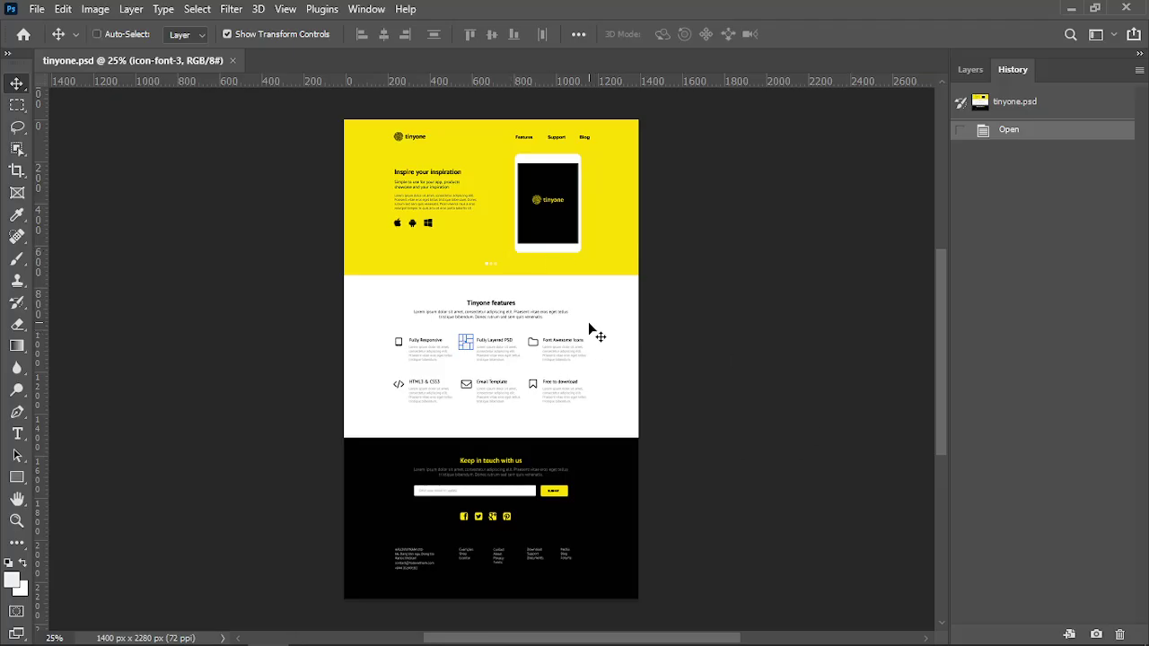
{"action": "scroll", "coordinate": [595, 329], "scroll_direction": "left", "scroll_amount": 2}
{"action": "scroll", "coordinate": [557, 333], "scroll_direction": "down", "scroll_amount": 1}
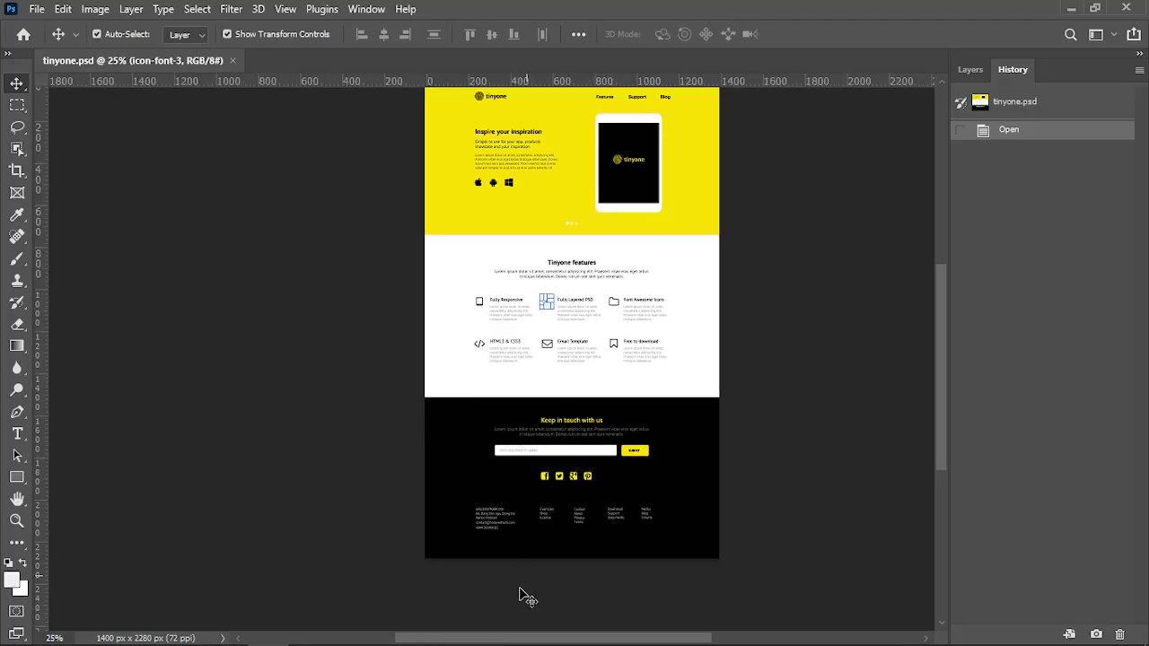
{"action": "scroll", "coordinate": [515, 448], "scroll_direction": "right", "scroll_amount": 2}
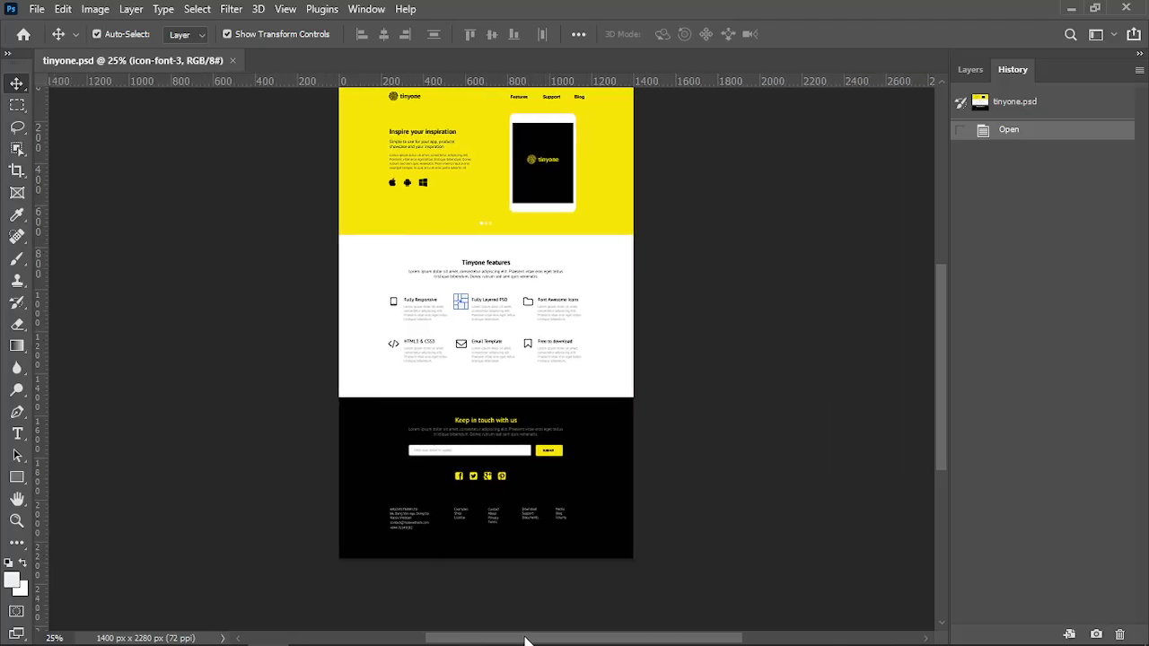
{"action": "left_click", "coordinate": [618, 261]}
{"action": "scroll", "coordinate": [606, 262], "scroll_direction": "up", "scroll_amount": 1}
{"action": "key", "text": "ctrl+plus"}
{"action": "key", "text": "ctrl+plus"}
{"action": "key", "text": "ctrl+plus"}
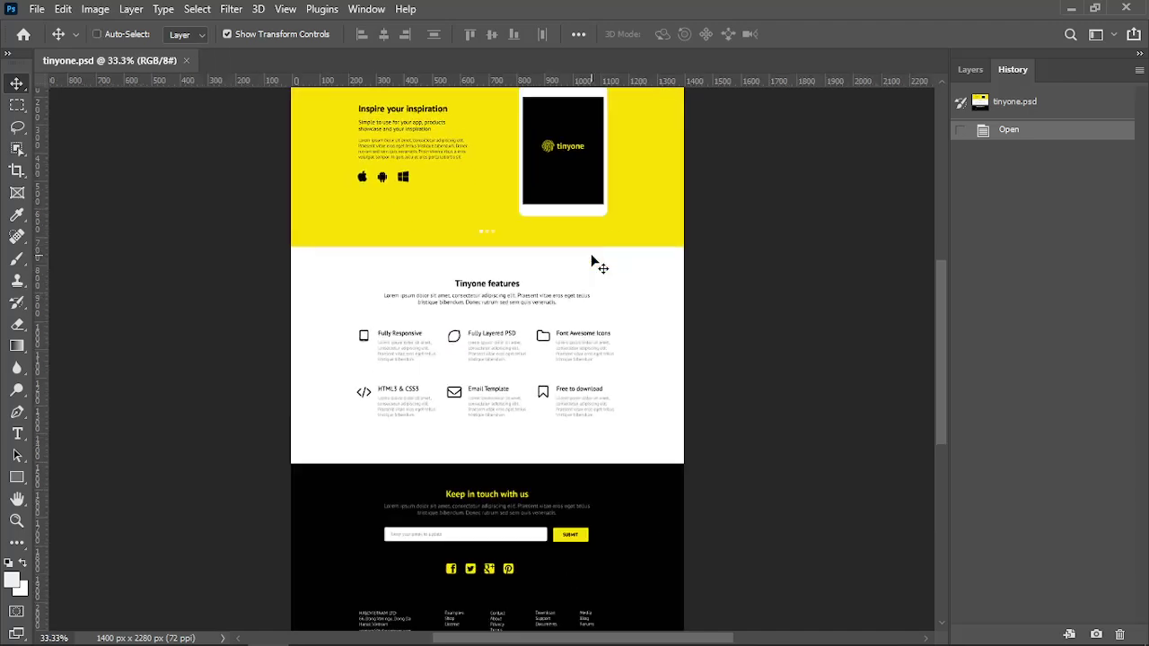
{"action": "scroll", "coordinate": [632, 219], "scroll_direction": "up", "scroll_amount": 1}
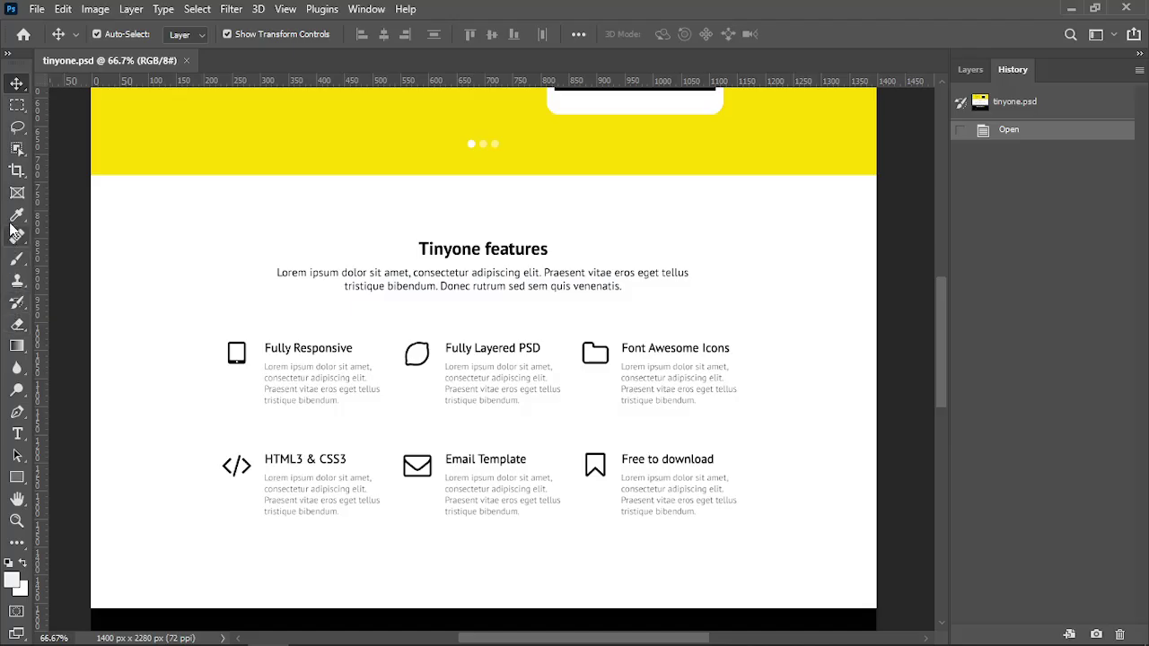
{"action": "left_click", "coordinate": [22, 504]}
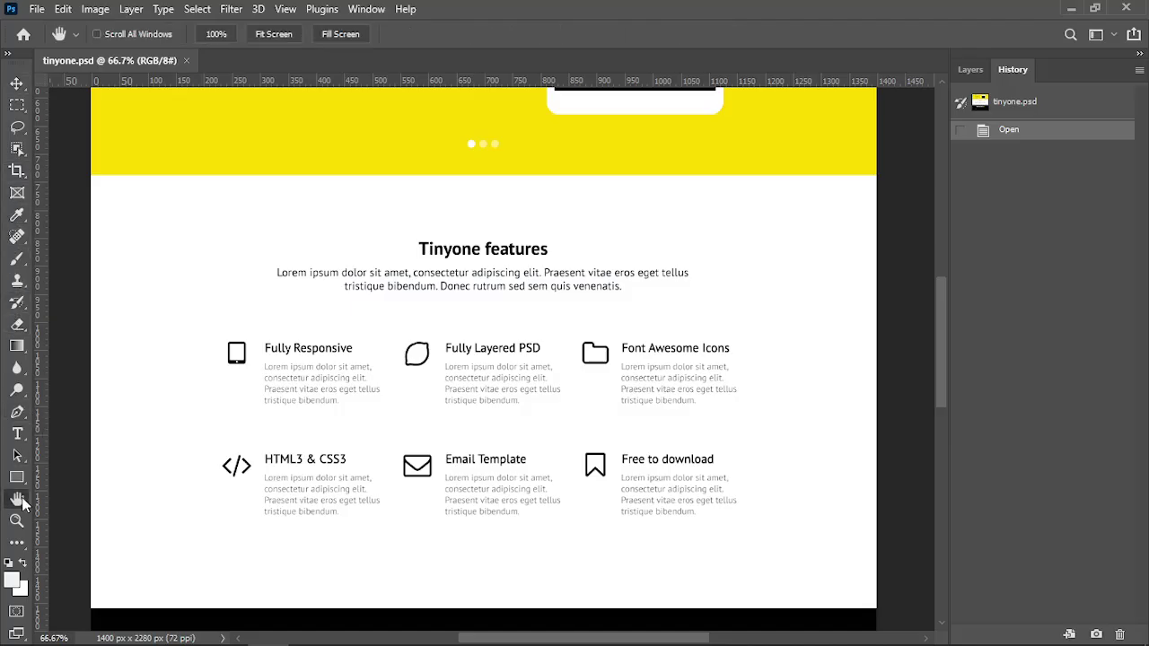
{"action": "left_click_drag", "start_coordinate": [423, 174], "coordinate": [420, 323]}
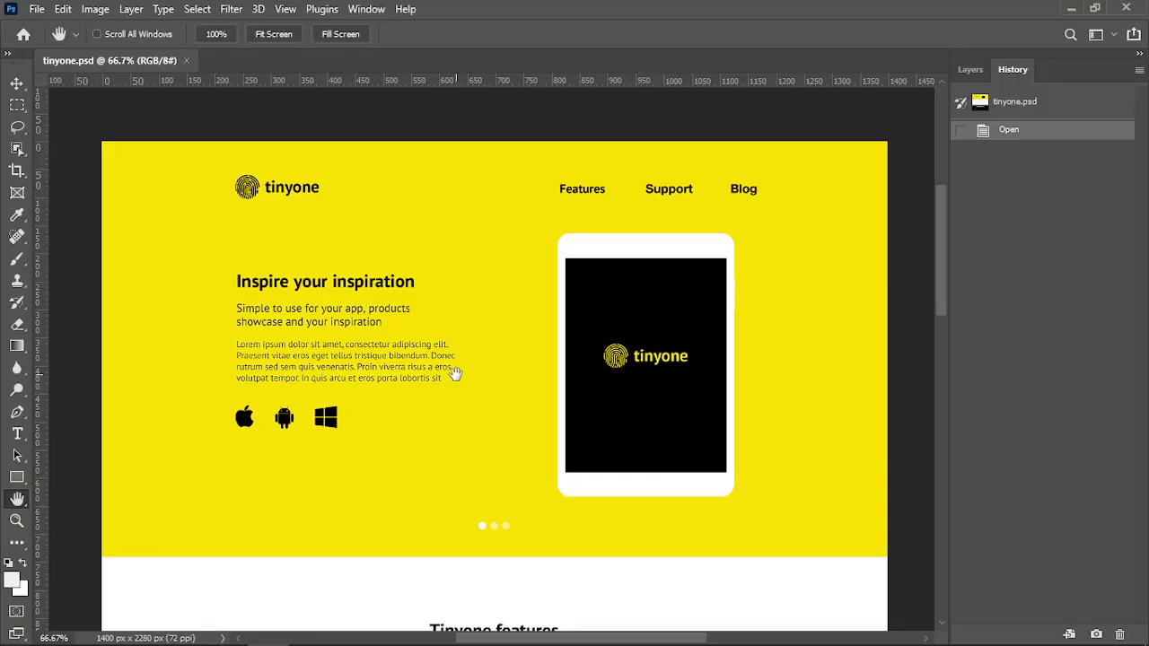
Pause the OBS screen recording, minimize it, and return to the tinyone mockup
{"action": "key", "text": "alt+Tab"}
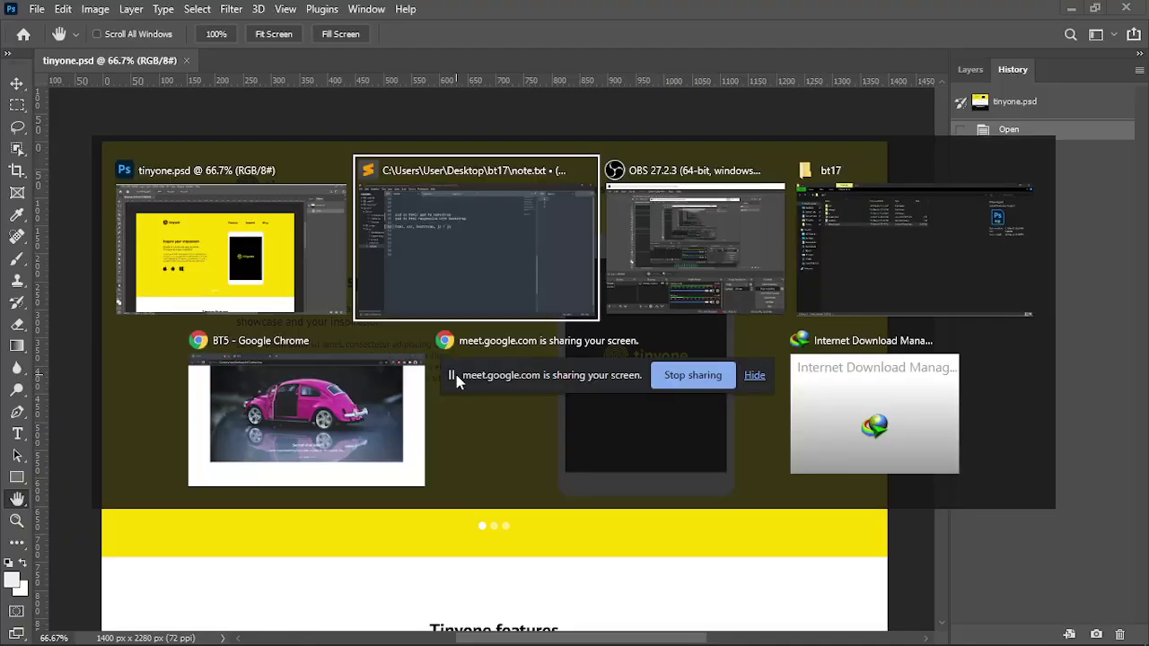
{"action": "key", "text": "alt+Tab"}
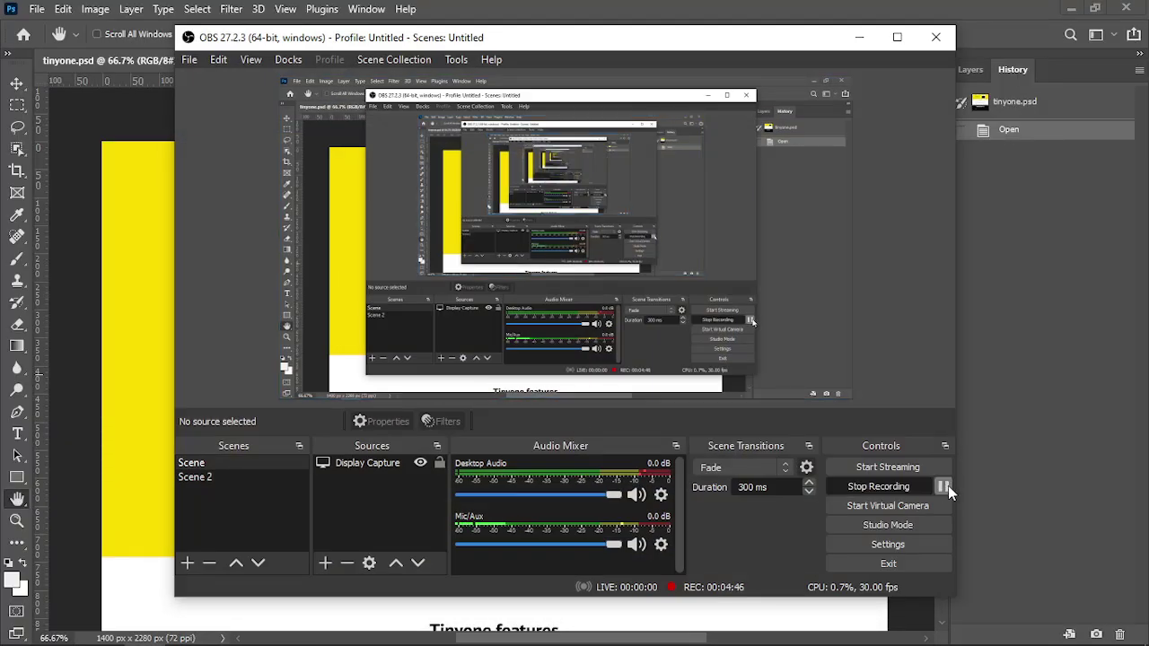
{"action": "left_click", "coordinate": [942, 486]}
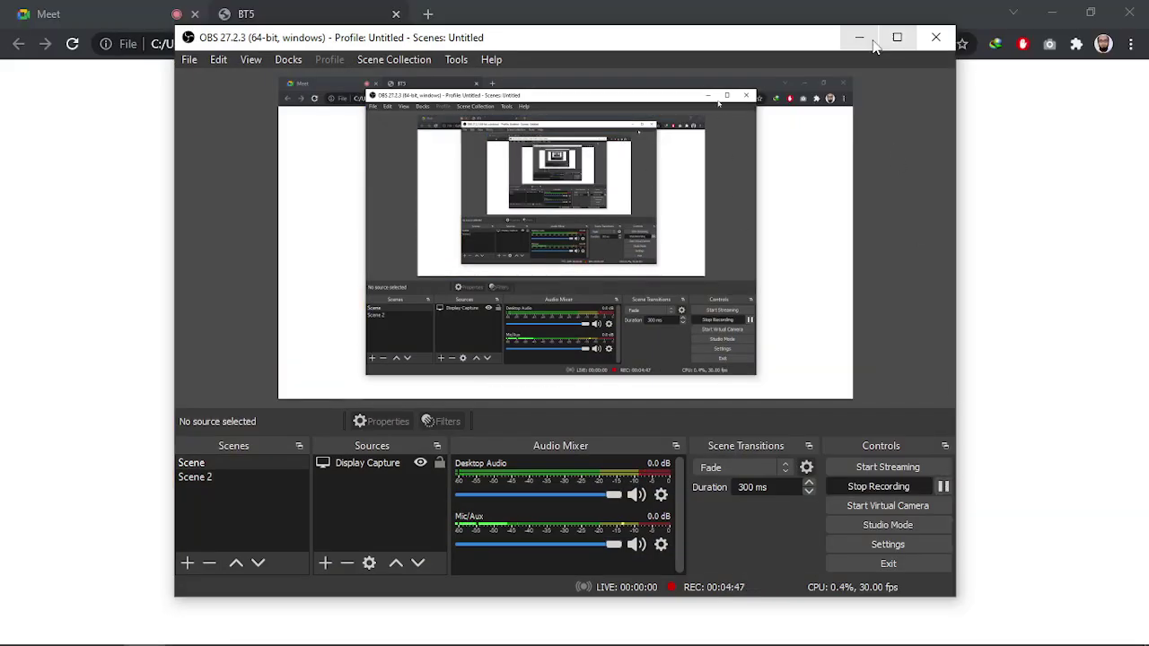
{"action": "left_click", "coordinate": [859, 37]}
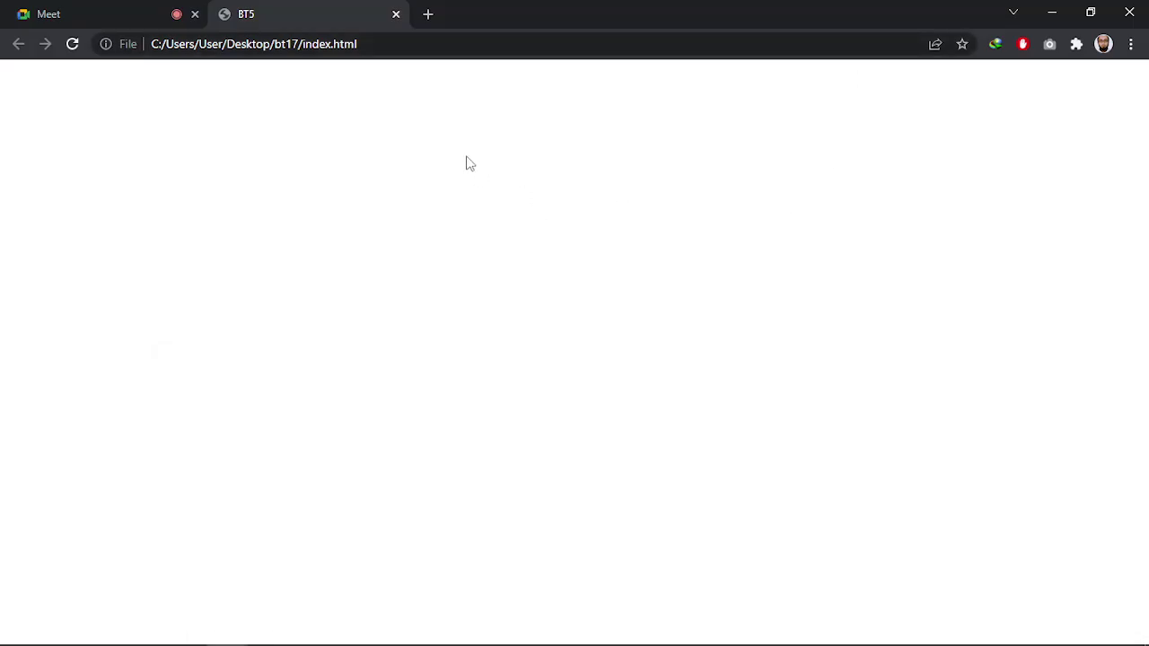
{"action": "key", "text": "alt+Tab"}
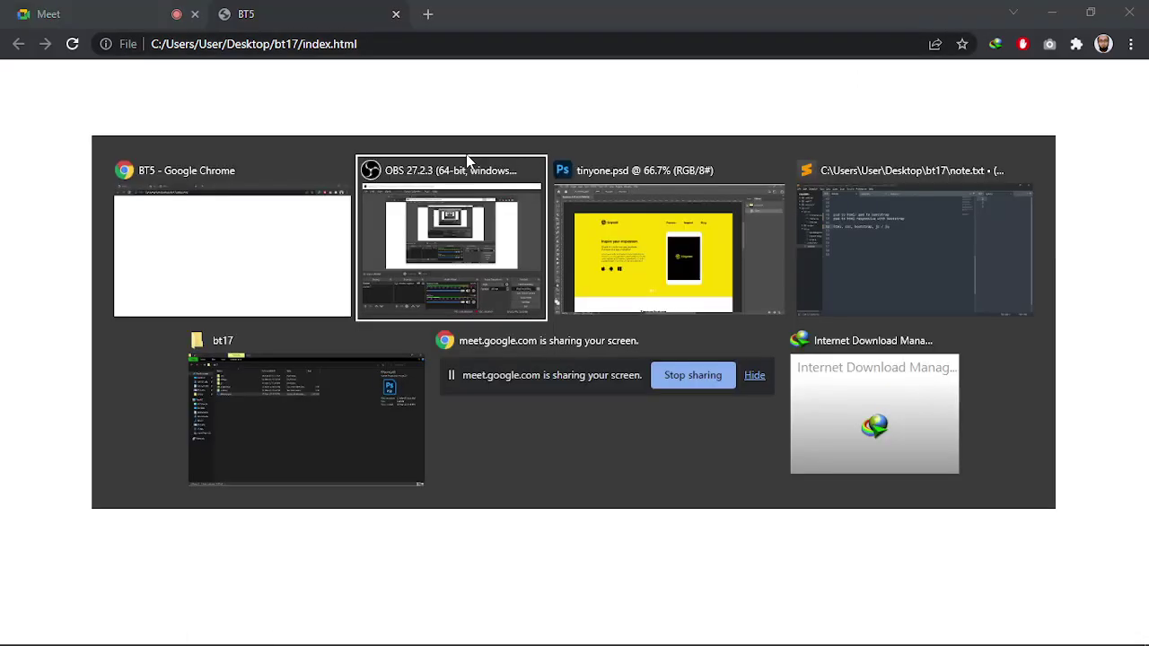
{"action": "left_click", "coordinate": [671, 272]}
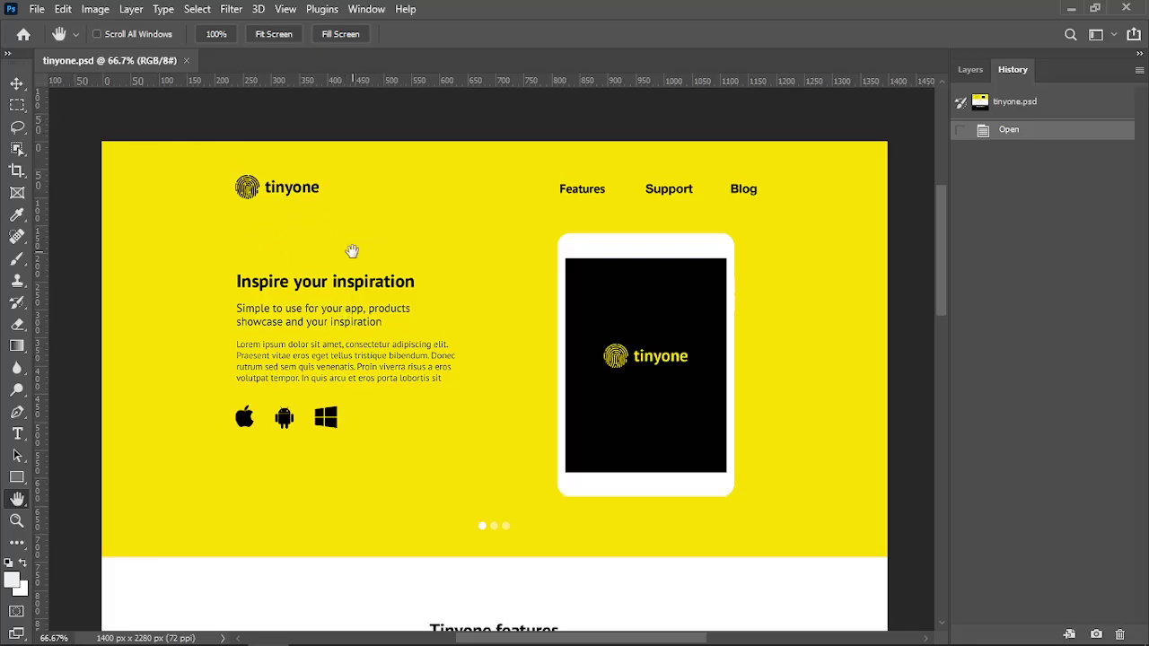
Marquee the full-width header band (1400 x 130 px) and then the whole yellow hero section
{"action": "left_click", "coordinate": [16, 105]}
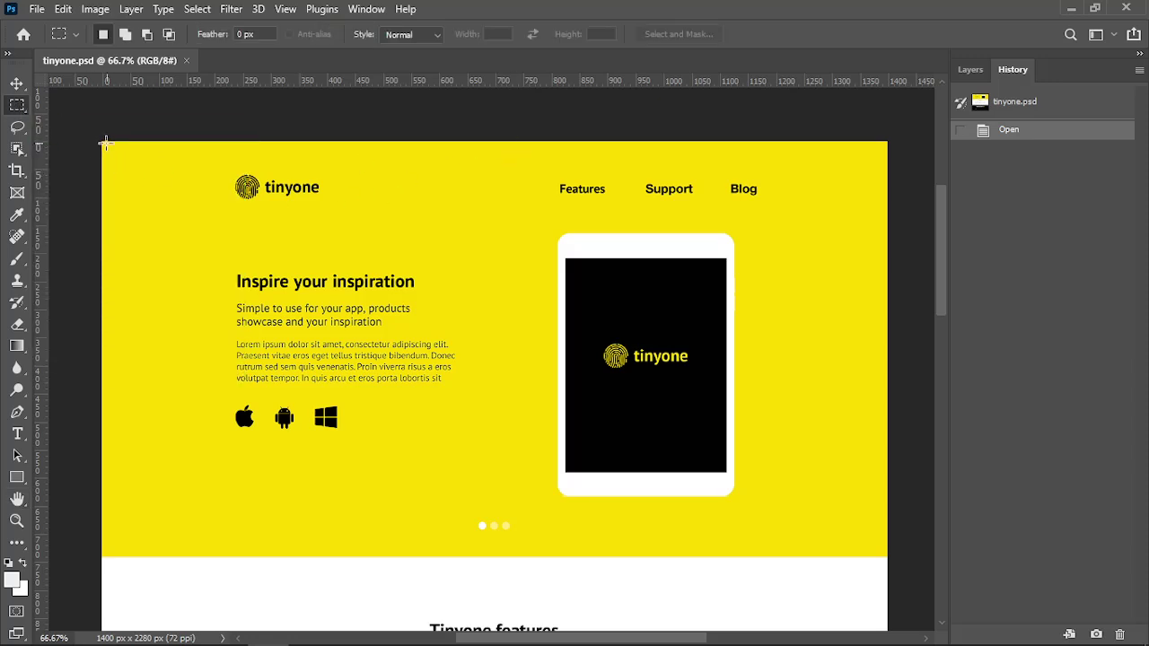
{"action": "left_click_drag", "start_coordinate": [105, 142], "coordinate": [884, 228]}
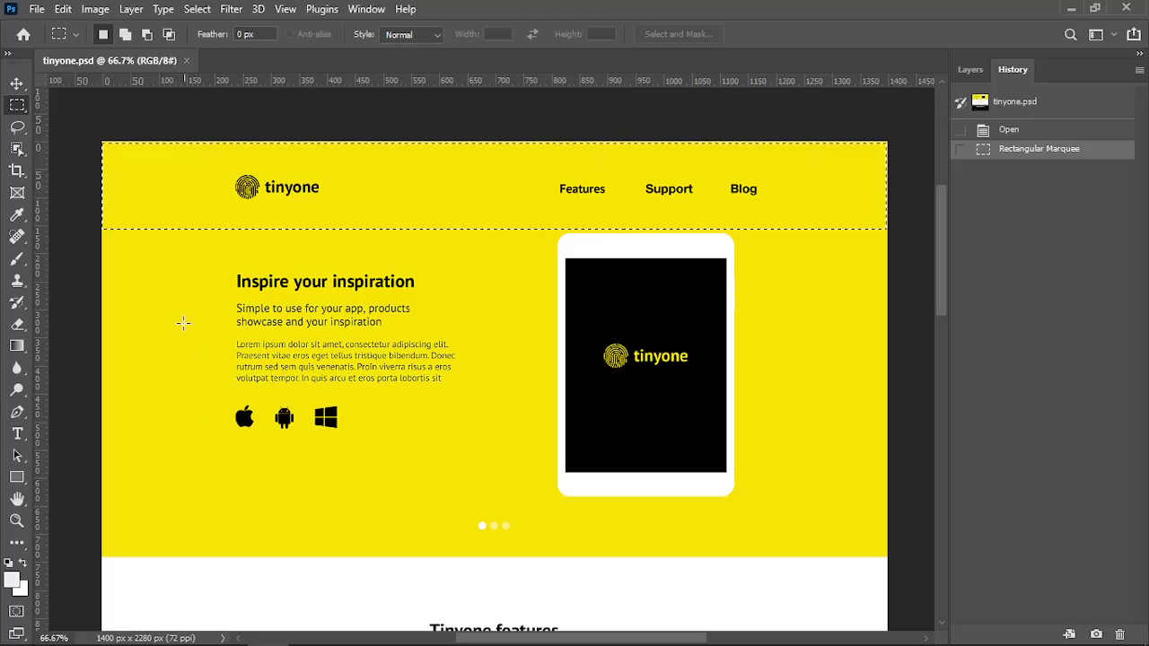
{"action": "left_click", "coordinate": [139, 195]}
{"action": "left_click_drag", "start_coordinate": [102, 140], "coordinate": [890, 216]}
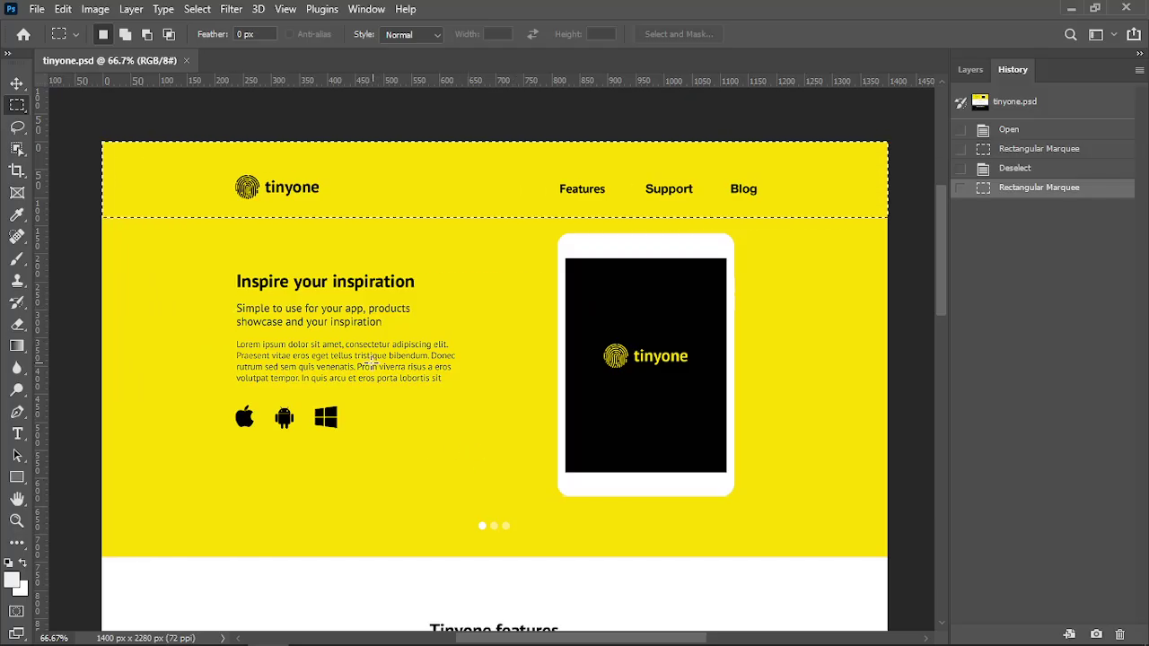
{"action": "key", "text": "ctrl+d"}
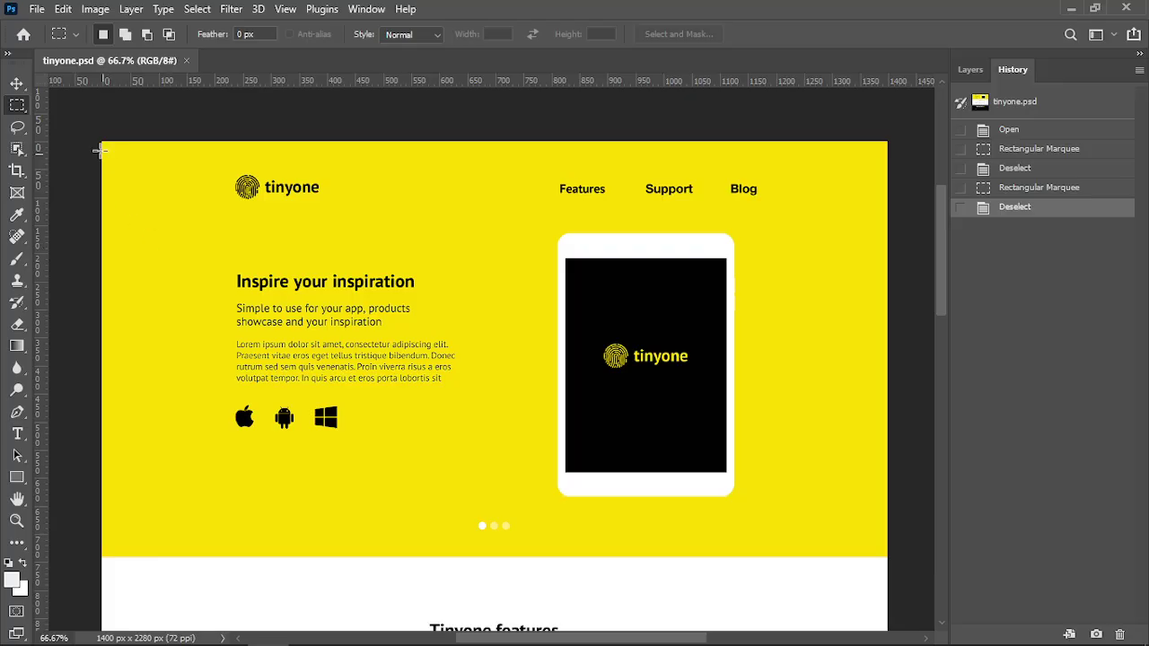
{"action": "left_click_drag", "start_coordinate": [102, 140], "coordinate": [887, 558]}
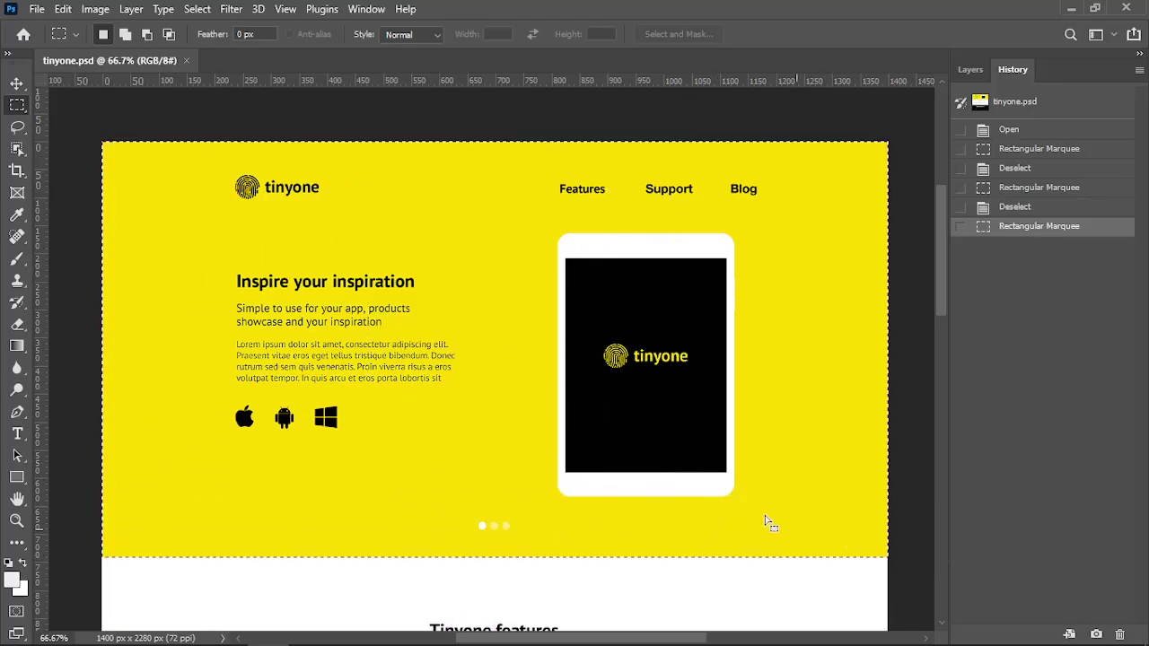
Re-measure the header inside the margins and at full width, plus the hero area below it
{"action": "left_click", "coordinate": [132, 158]}
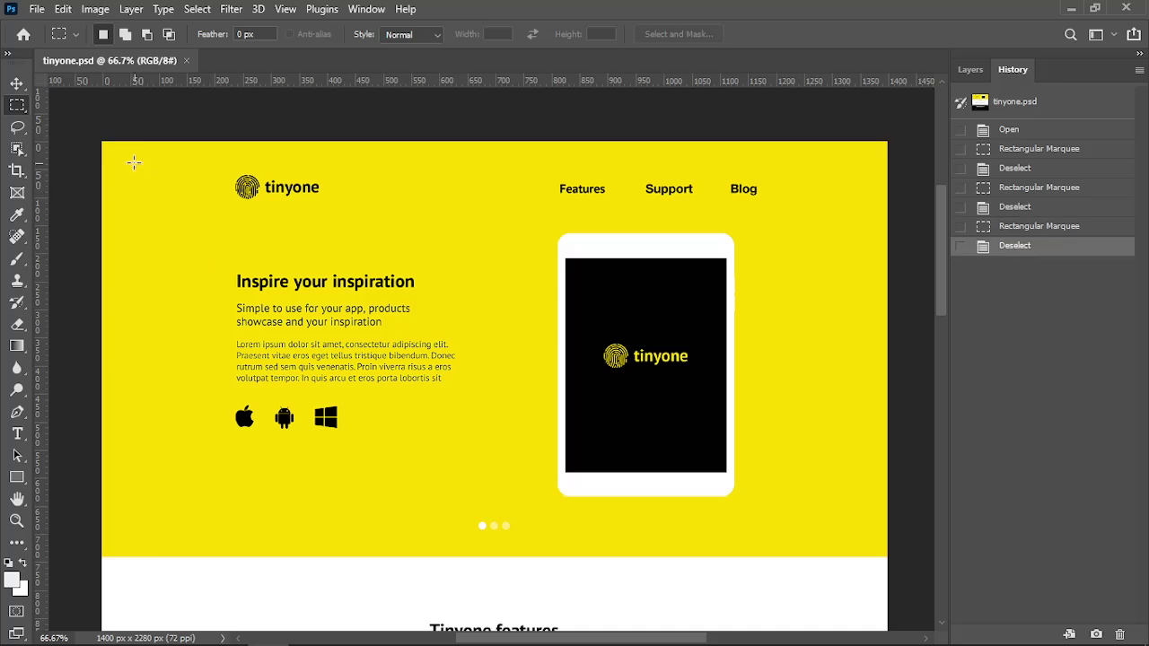
{"action": "left_click_drag", "start_coordinate": [125, 153], "coordinate": [851, 225]}
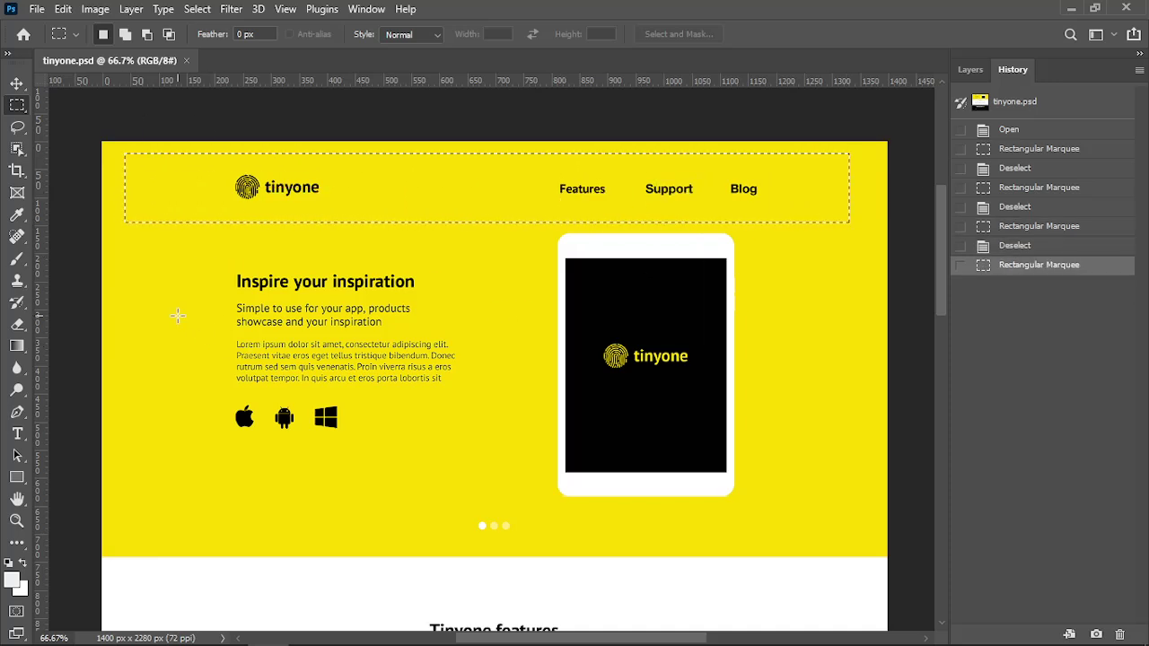
{"action": "left_click", "coordinate": [177, 316]}
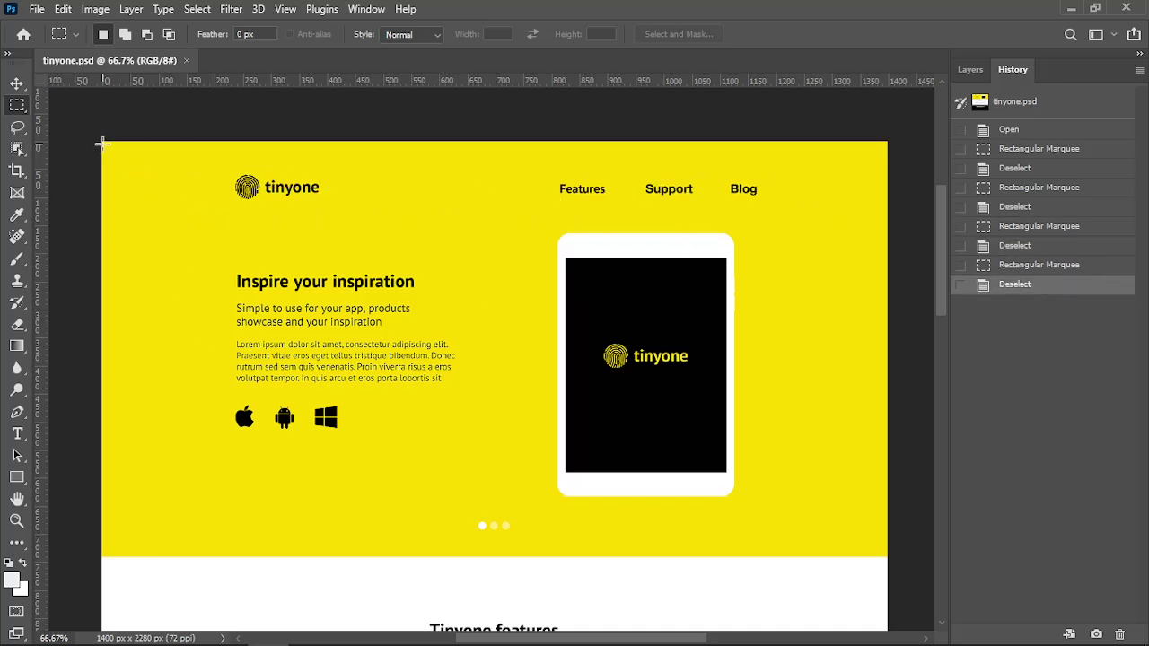
{"action": "left_click_drag", "start_coordinate": [102, 143], "coordinate": [887, 217]}
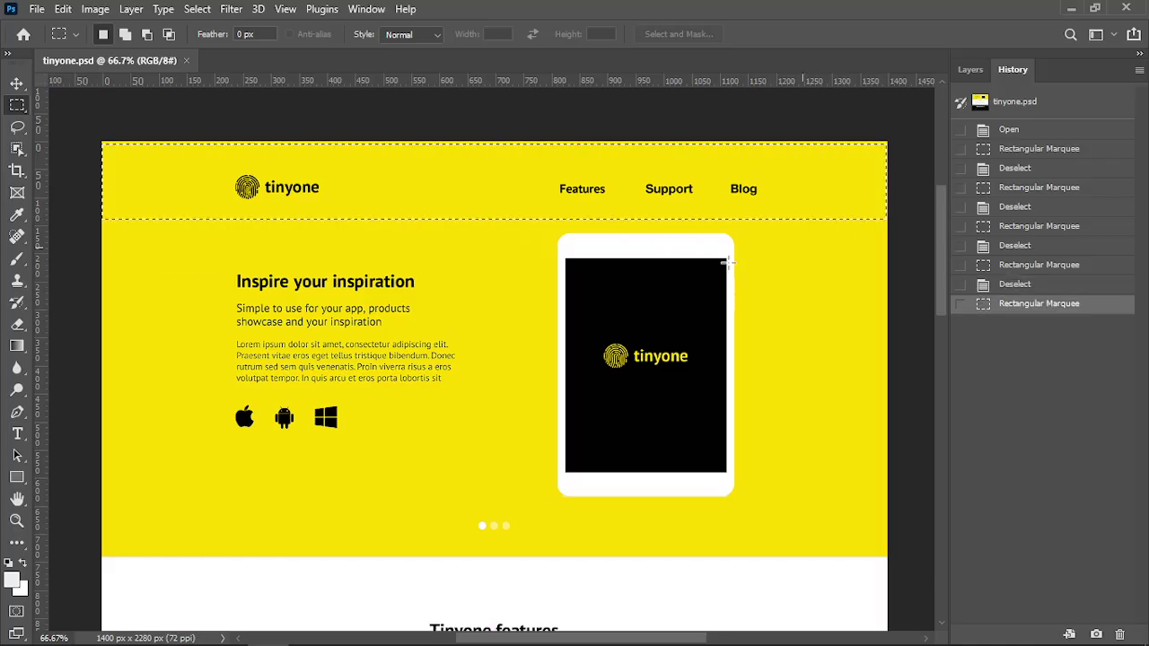
{"action": "left_click", "coordinate": [137, 261]}
{"action": "left_click_drag", "start_coordinate": [102, 225], "coordinate": [866, 547]}
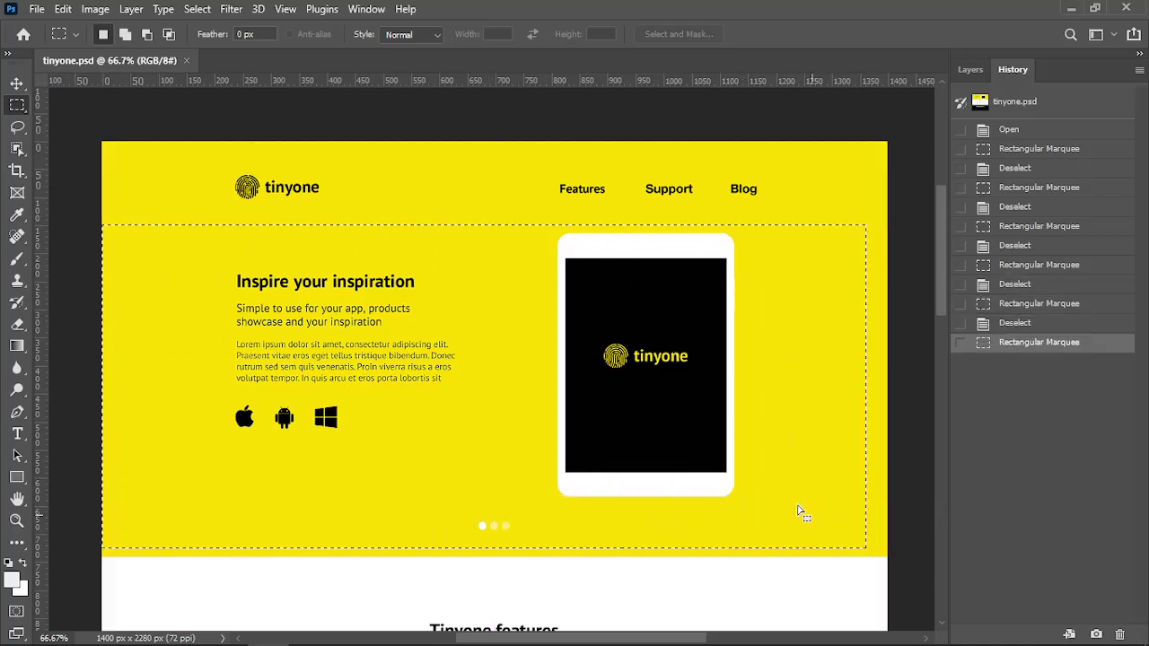
{"action": "left_click", "coordinate": [150, 194]}
{"action": "left_click_drag", "start_coordinate": [103, 143], "coordinate": [278, 196]}
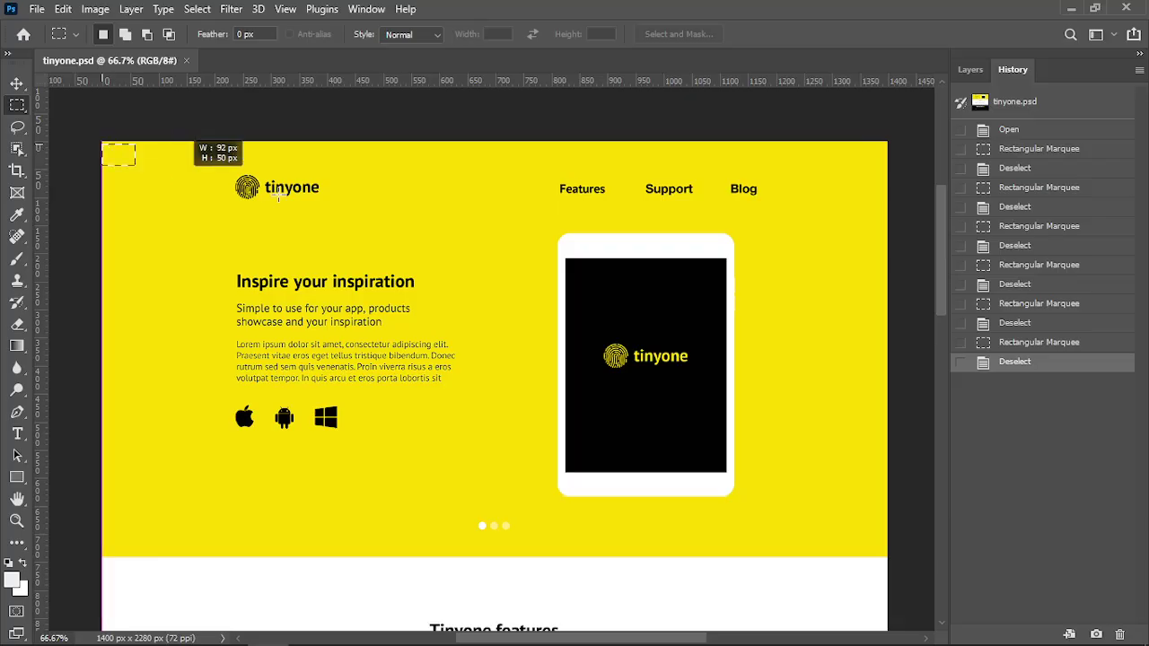
{"action": "left_click_drag", "start_coordinate": [842, 210], "coordinate": [924, 217]}
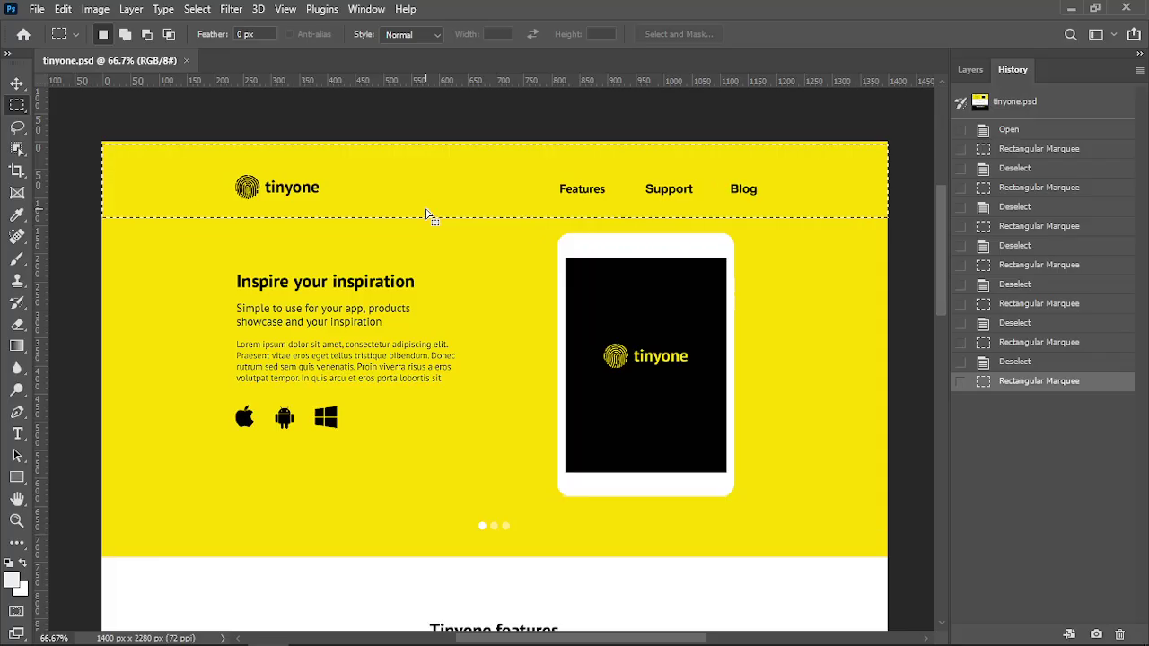
{"action": "left_click", "coordinate": [441, 249]}
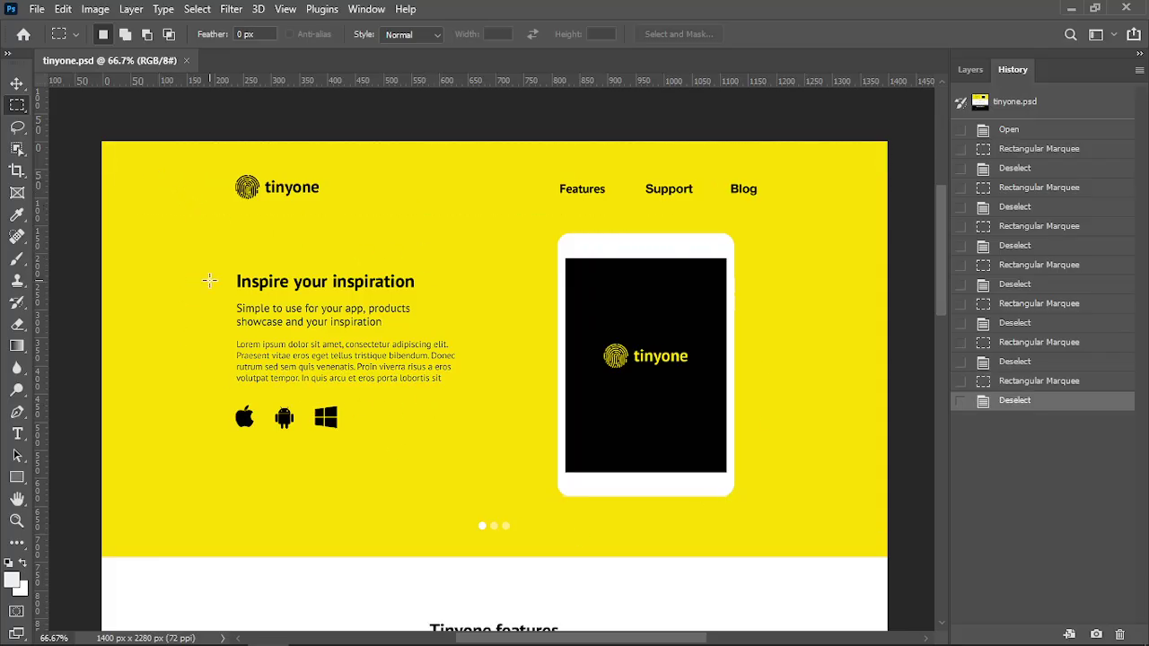
{"action": "left_click_drag", "start_coordinate": [107, 146], "coordinate": [880, 226]}
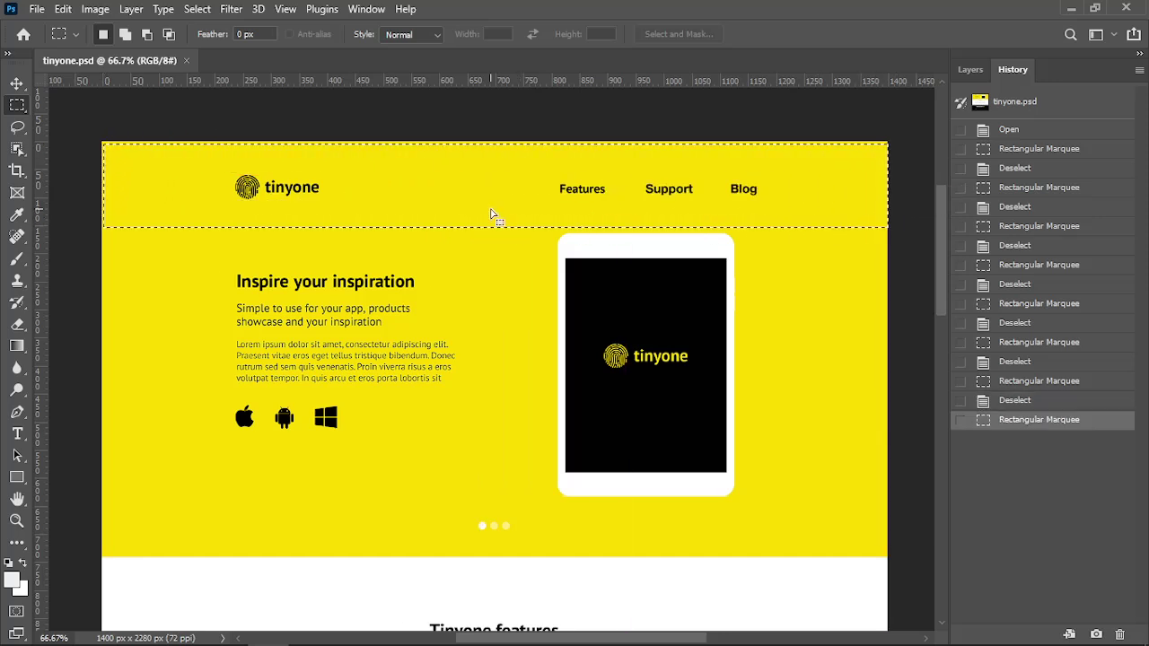
{"action": "mouse_move", "coordinate": [493, 216]}
{"action": "left_mouse_down"}
{"action": "mouse_move", "coordinate": [495, 141]}
{"action": "mouse_move", "coordinate": [513, 213]}
{"action": "mouse_move", "coordinate": [493, 214]}
{"action": "left_mouse_up"}
Measure the header band (about 1388×138 px), the hero section, and the black Keep in touch footer
{"action": "left_click", "coordinate": [497, 282]}
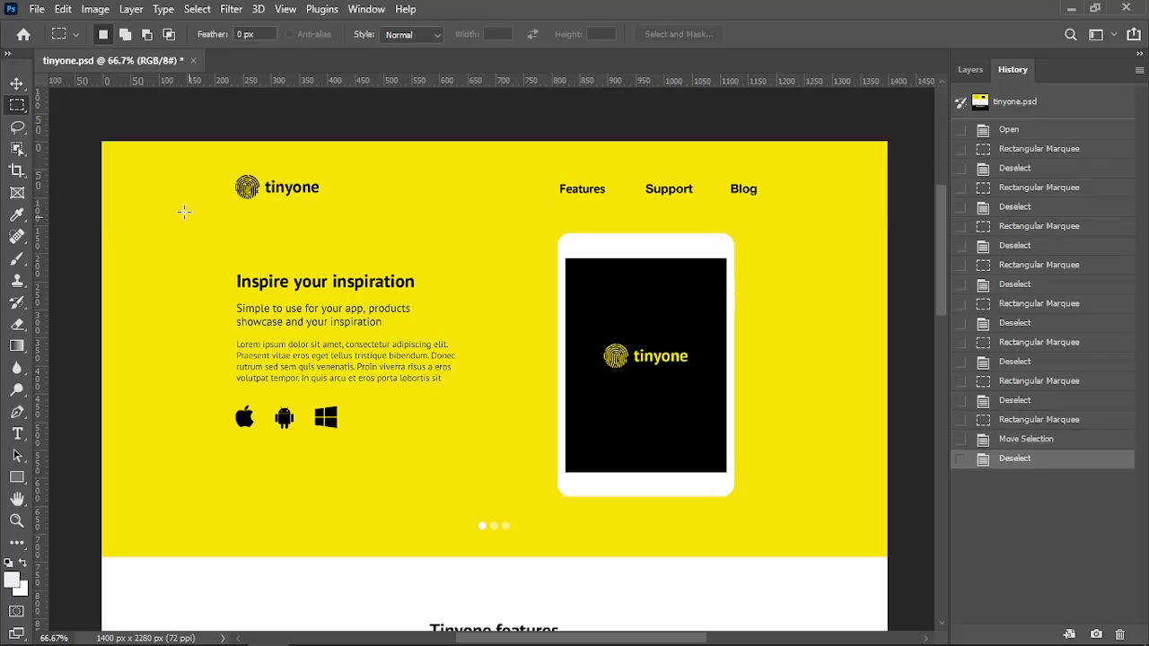
{"action": "left_click_drag", "start_coordinate": [104, 144], "coordinate": [881, 220]}
{"action": "left_click_drag", "start_coordinate": [105, 229], "coordinate": [890, 545]}
{"action": "scroll", "coordinate": [646, 529], "scroll_direction": "down", "scroll_amount": 5}
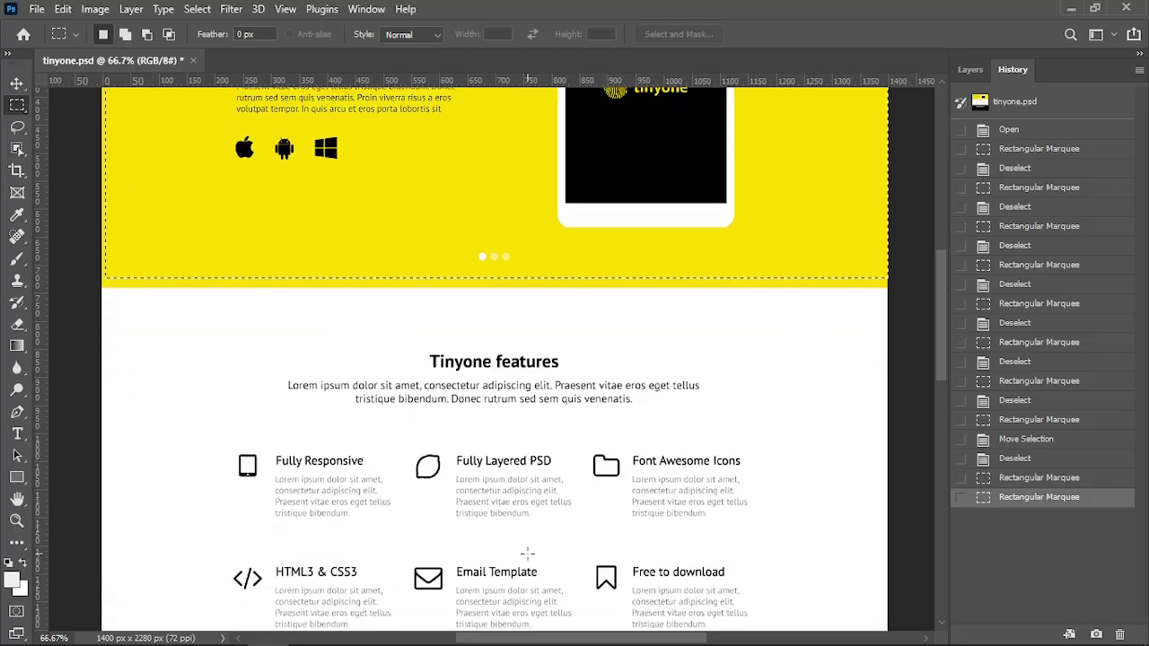
{"action": "scroll", "coordinate": [466, 491], "scroll_direction": "down", "scroll_amount": 5}
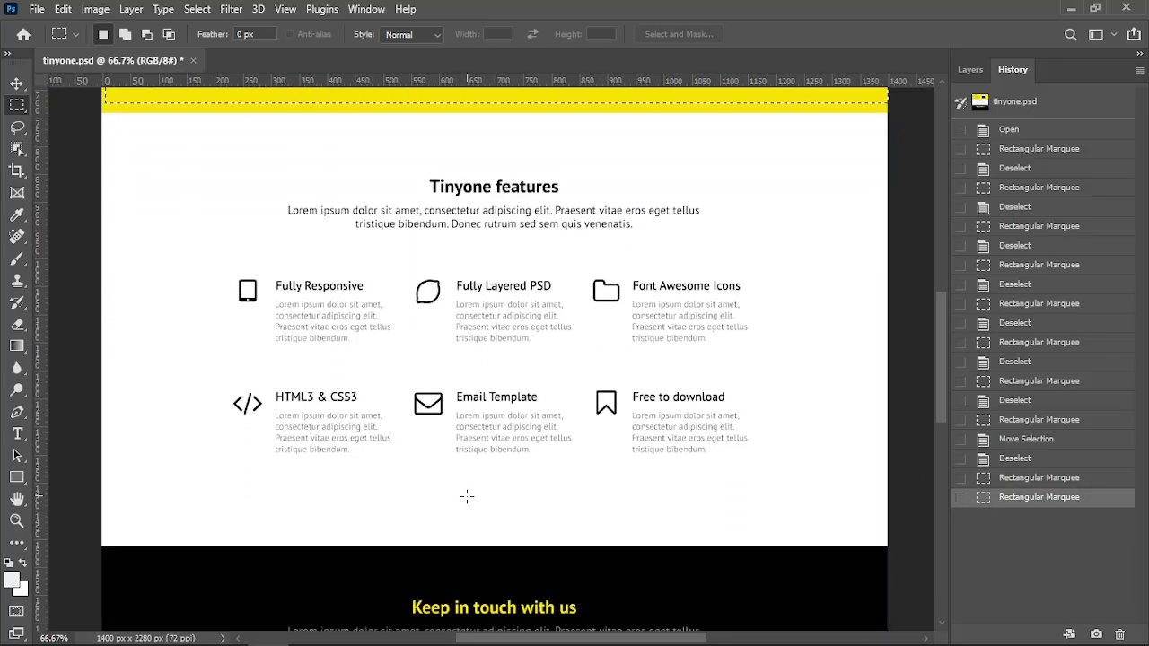
{"action": "scroll", "coordinate": [302, 380], "scroll_direction": "down", "scroll_amount": 3}
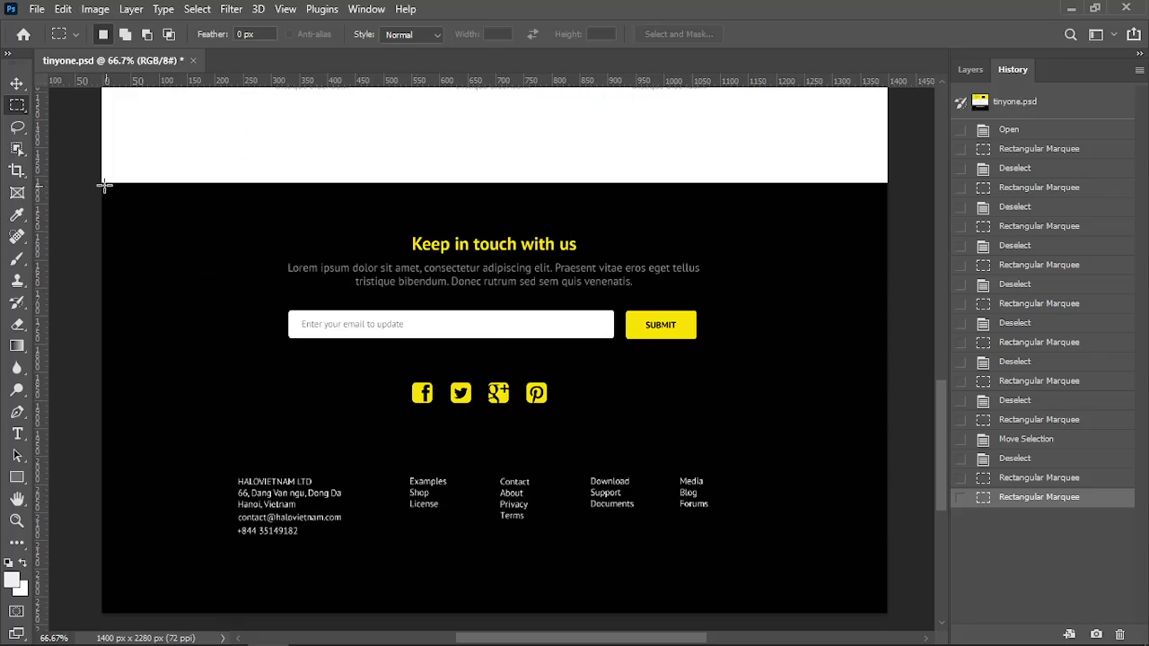
{"action": "left_click_drag", "start_coordinate": [104, 185], "coordinate": [888, 451]}
{"action": "left_click", "coordinate": [123, 472]}
{"action": "left_click_drag", "start_coordinate": [102, 455], "coordinate": [889, 616]}
{"action": "left_click_drag", "start_coordinate": [939, 457], "coordinate": [936, 274]}
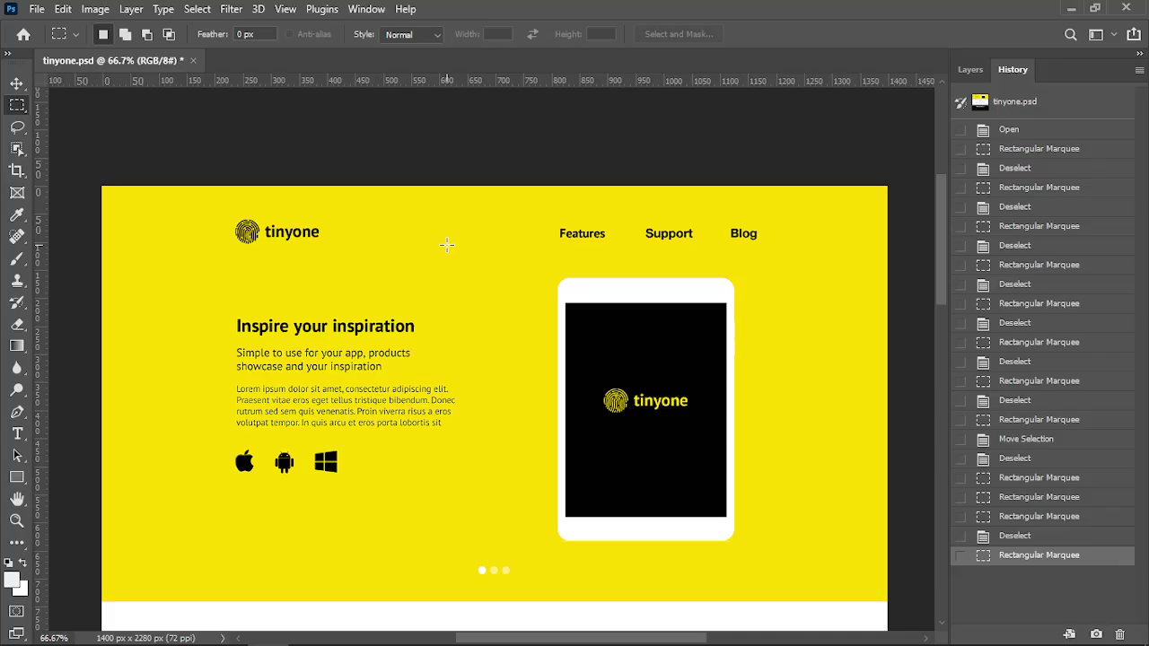
{"action": "key", "text": "alt+Tab"}
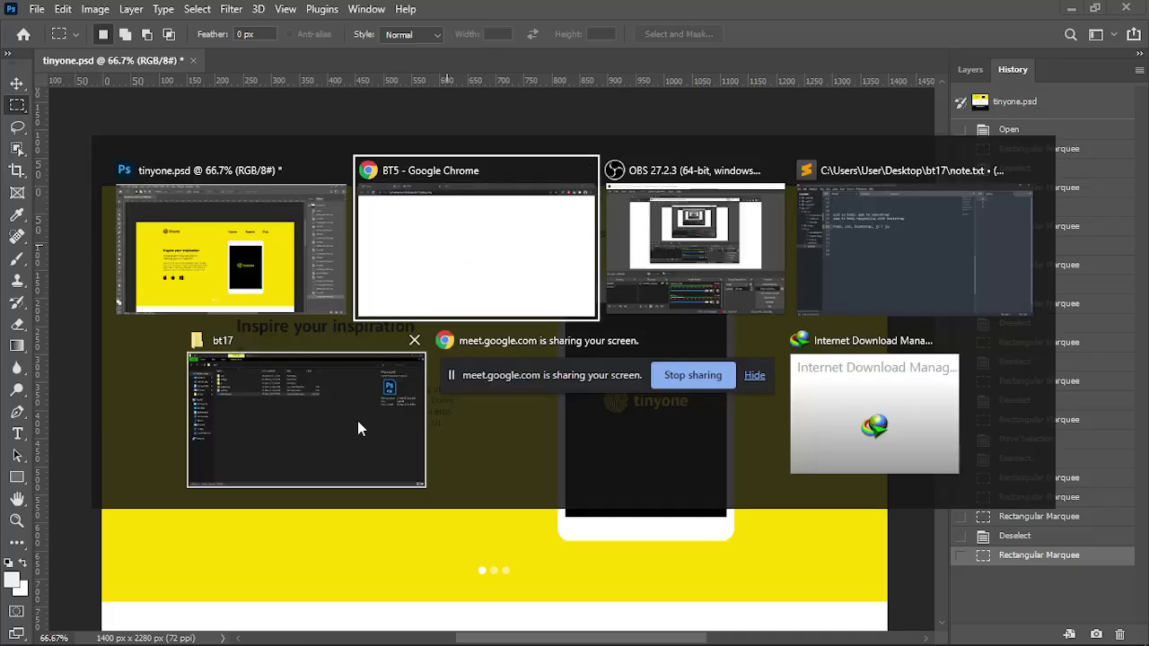
Add 'header start' and 'header end' comment lines inside the body of index.html
{"action": "left_click", "coordinate": [879, 260]}
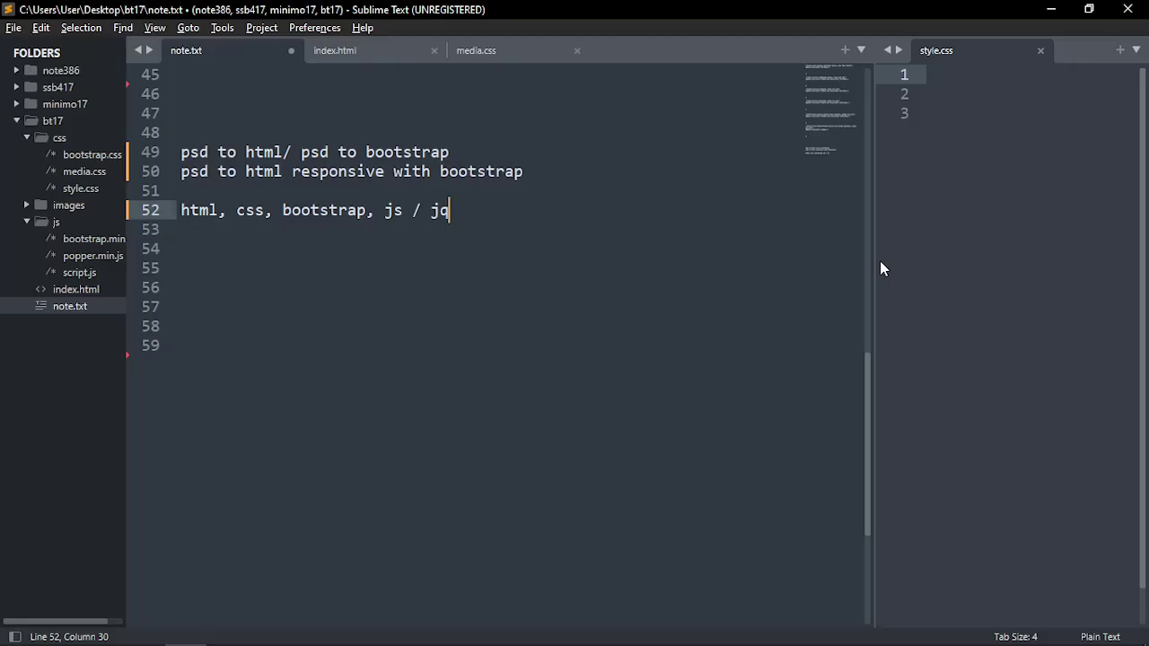
{"action": "left_click", "coordinate": [360, 55]}
{"action": "left_click", "coordinate": [271, 403]}
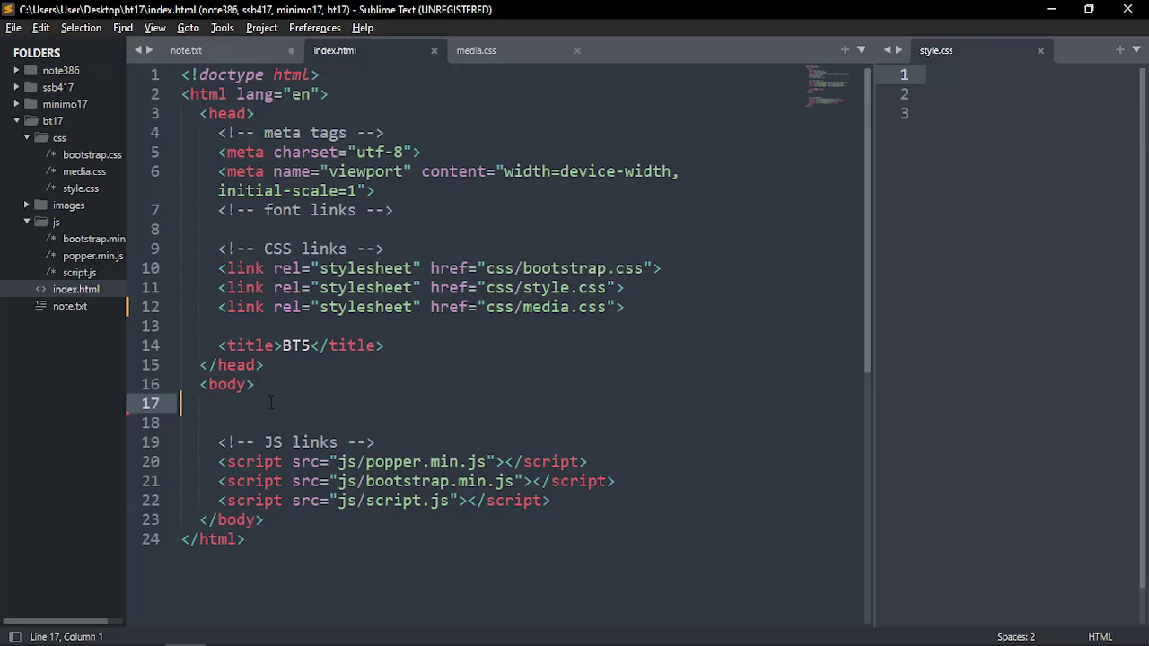
{"action": "type", "text": "heder"}
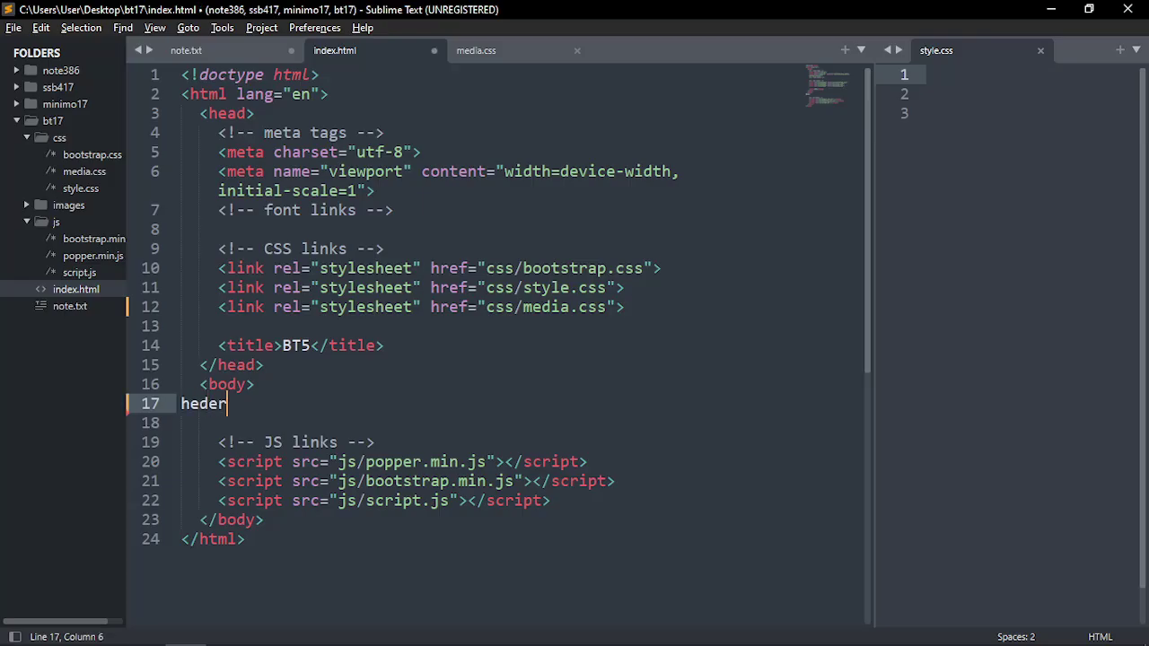
{"action": "key", "text": "BackSpace"}
{"action": "key", "text": "BackSpace"}
{"action": "key", "text": "BackSpace"}
{"action": "type", "text": "ader start"}
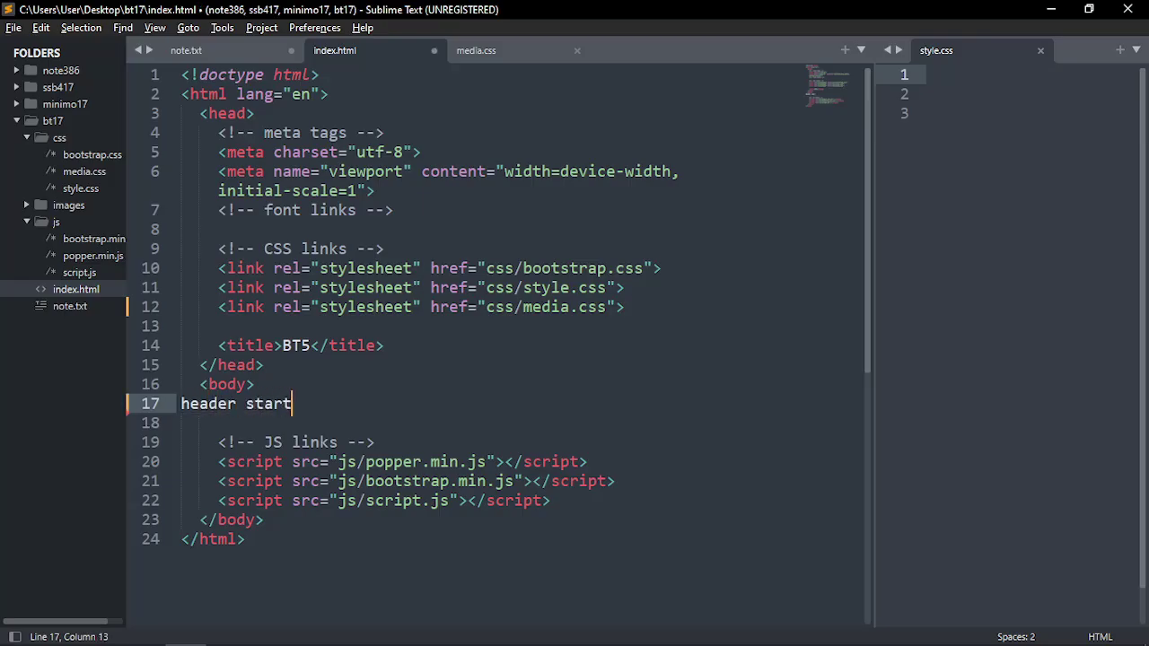
{"action": "key", "text": "ctrl+slash"}
{"action": "key", "text": "ctrl+shift+d"}
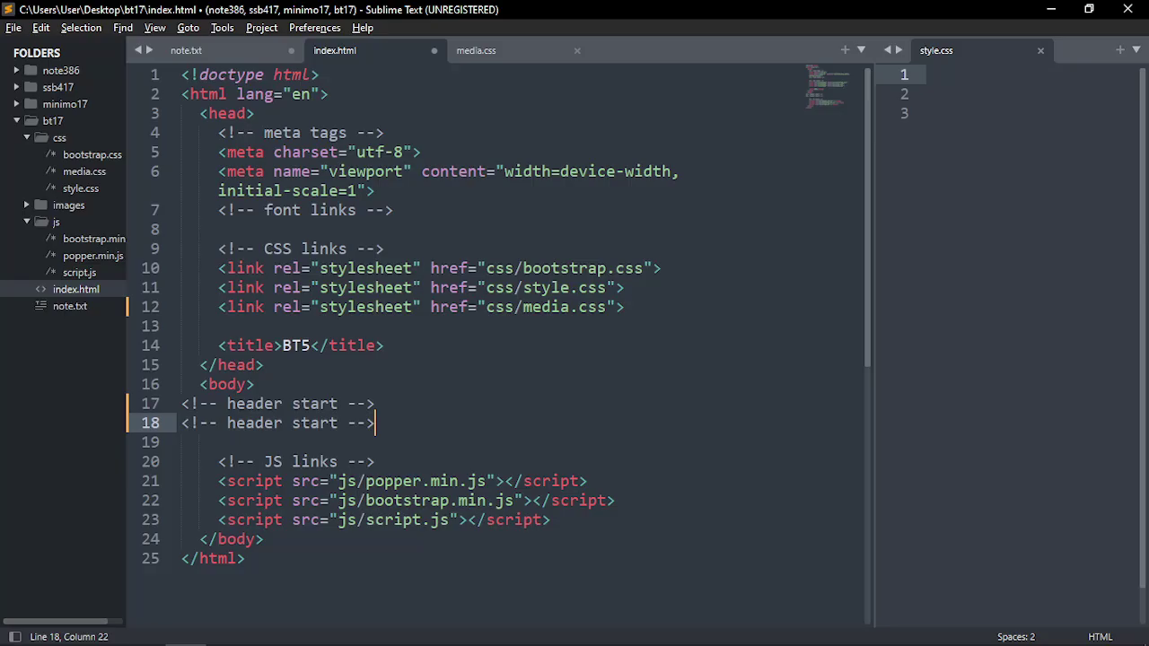
{"action": "key", "text": "Left"}
{"action": "key", "text": "Left"}
{"action": "key", "text": "Left"}
{"action": "key", "text": "Left"}
{"action": "key", "text": "shift+Left"}
{"action": "key", "text": "shift+Left"}
{"action": "key", "text": "shift+Left"}
{"action": "key", "text": "shift+Left"}
{"action": "key", "text": "shift+Left"}
{"action": "type", "text": "end"}
Expand an empty <header></header> element between the two header comments
{"action": "key", "text": "Up"}
{"action": "key", "text": "Right"}
{"action": "key", "text": "Right"}
{"action": "key", "text": "Right"}
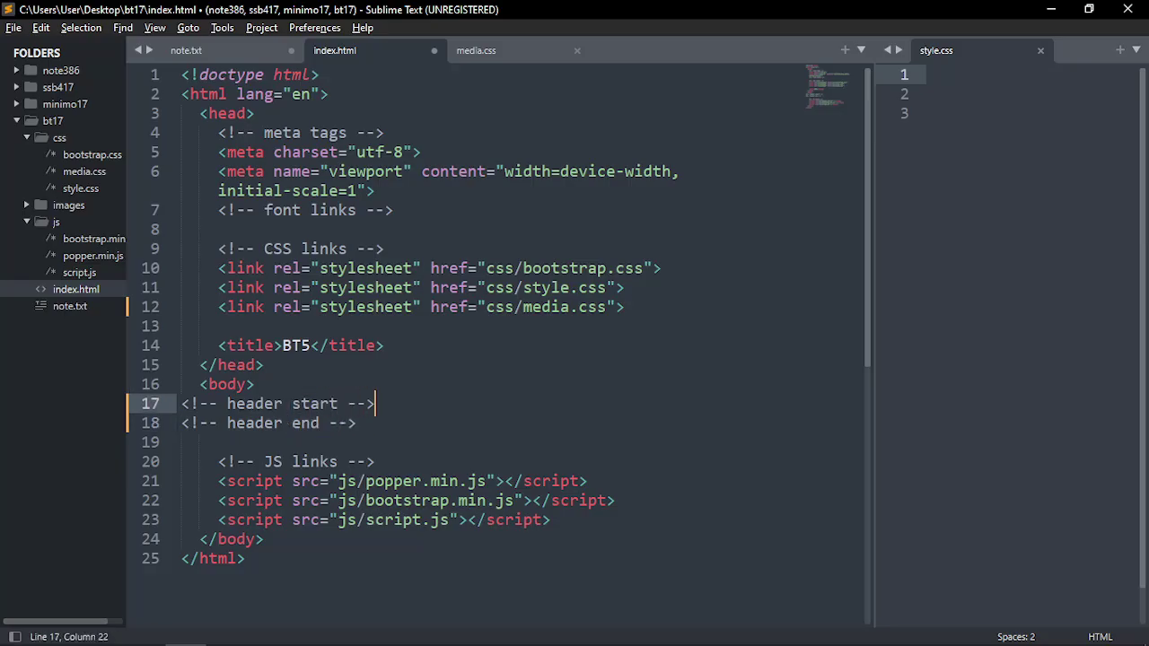
{"action": "key", "text": "Return"}
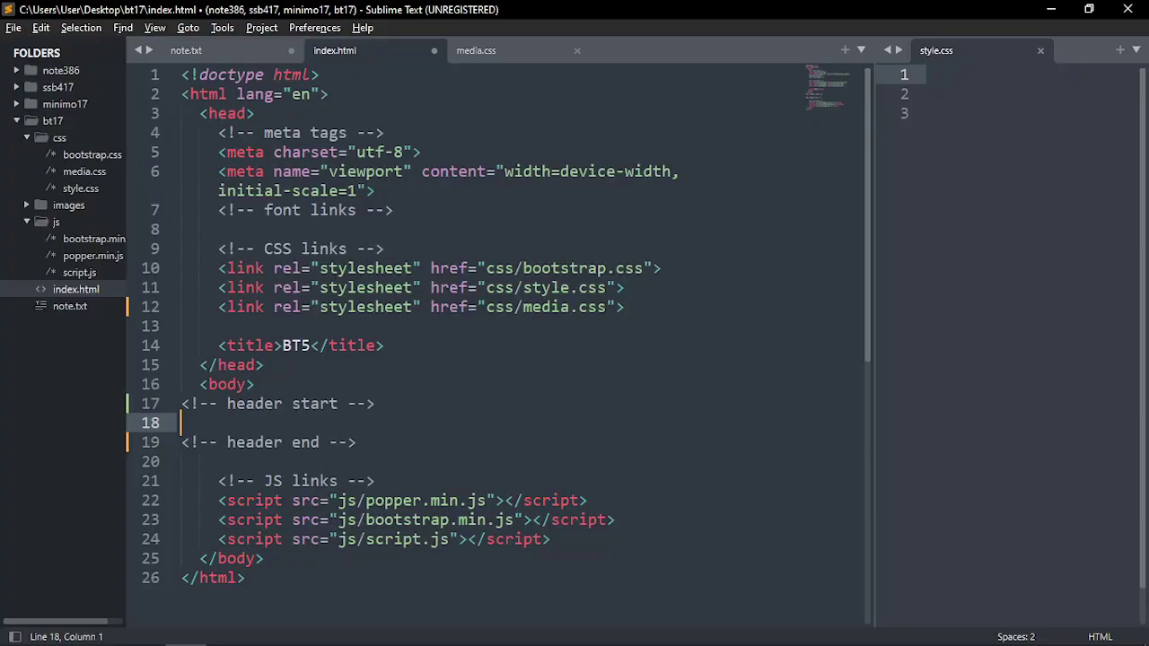
{"action": "type", "text": "header"}
{"action": "key", "text": "Tab"}
{"action": "key", "text": "Return"}
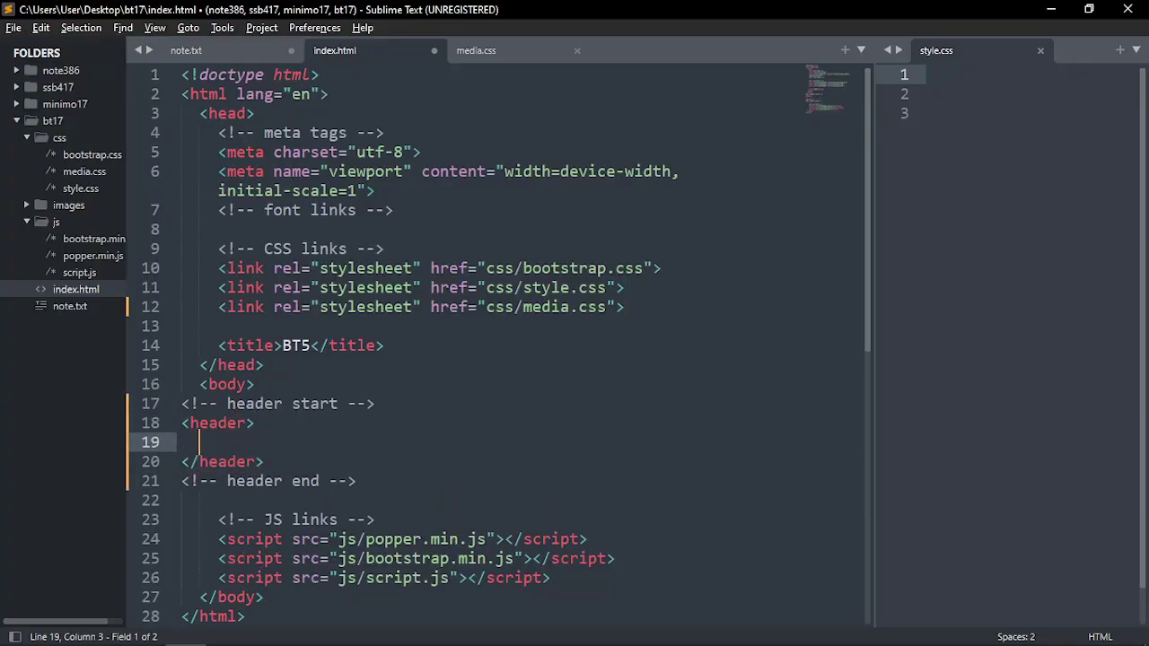
{"action": "scroll", "coordinate": [296, 413], "scroll_direction": "down", "scroll_amount": 4}
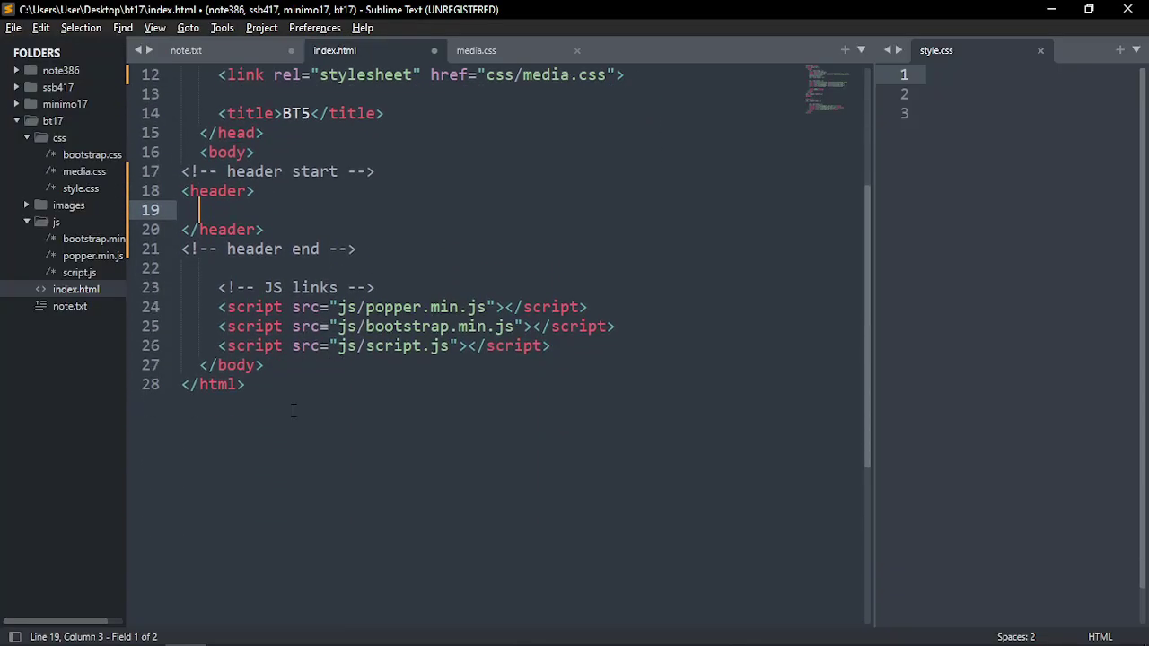
{"action": "key", "text": "alt+Tab"}
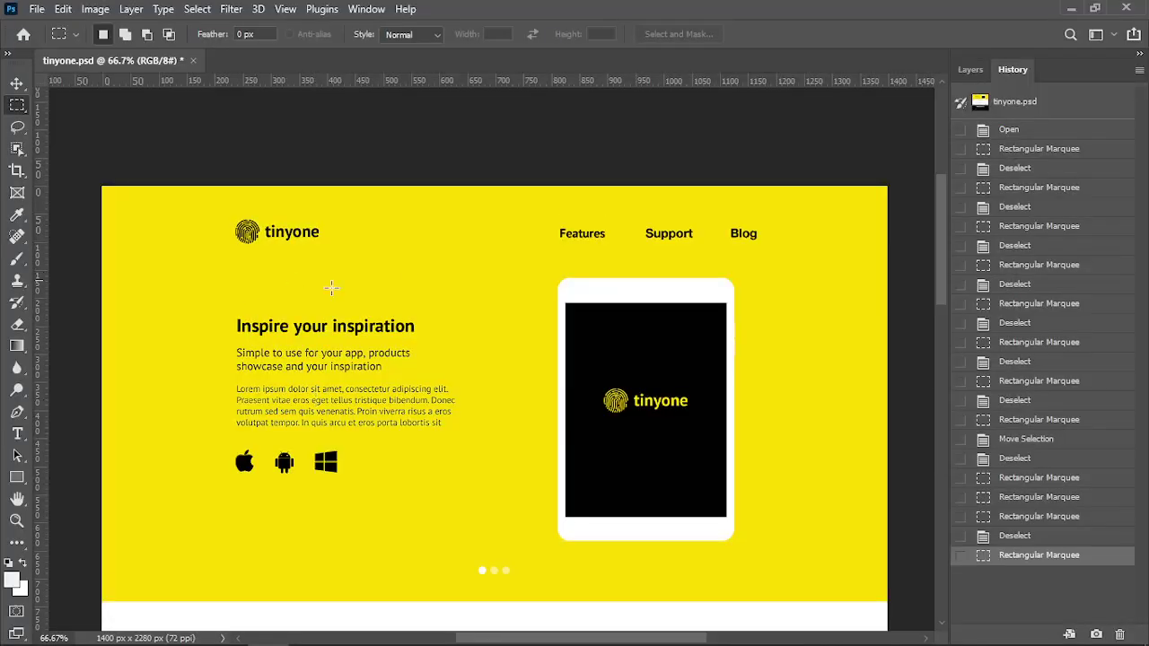
Marquee the yellow header band across the full canvas width, measuring 1400 × 159 px
{"action": "left_click_drag", "start_coordinate": [102, 188], "coordinate": [438, 279]}
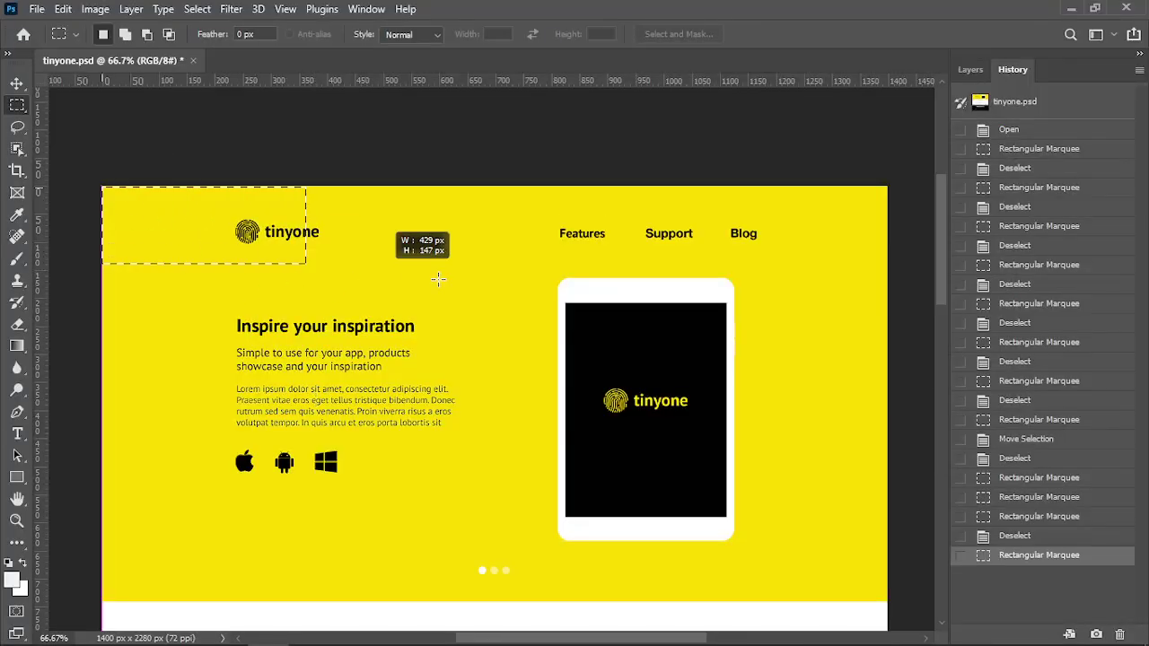
{"action": "left_click_drag", "start_coordinate": [813, 283], "coordinate": [889, 276]}
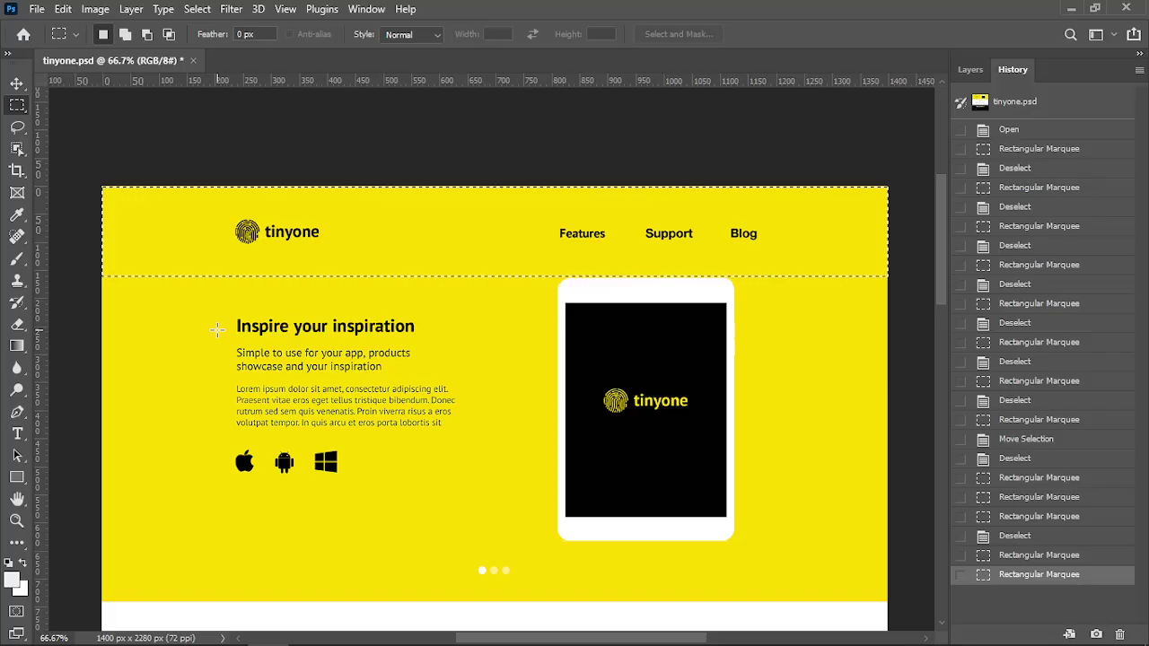
Show the layout guides, deselect the header band, and measure the left and right side areas
{"action": "key", "text": "ctrl+semicolon"}
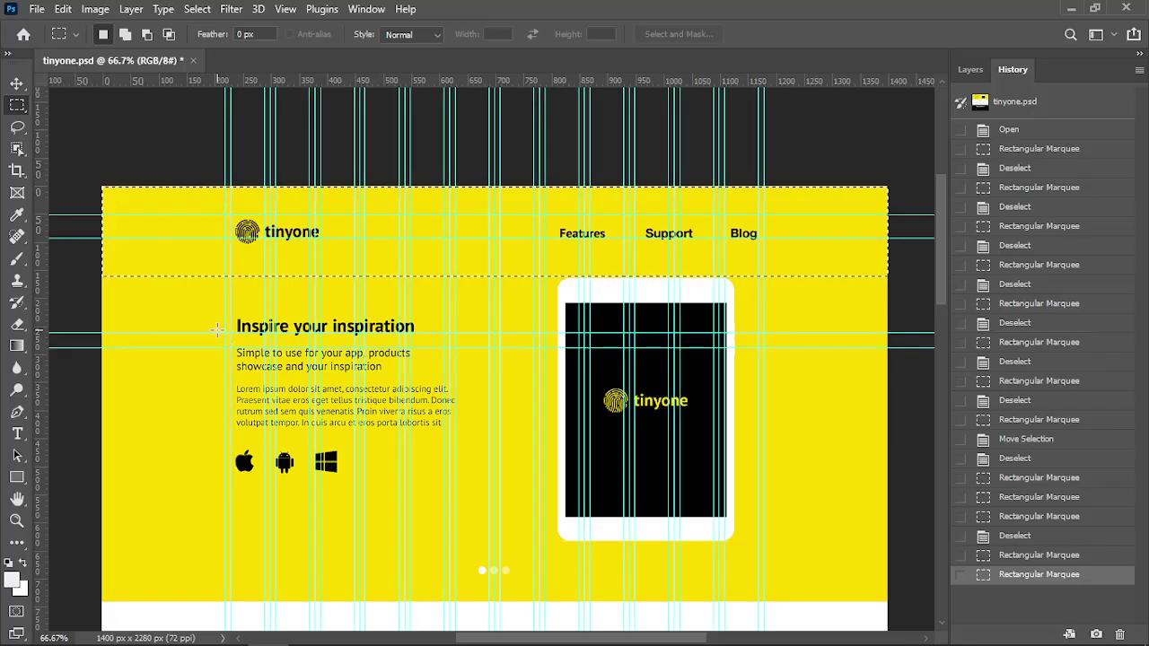
{"action": "left_click", "coordinate": [199, 348]}
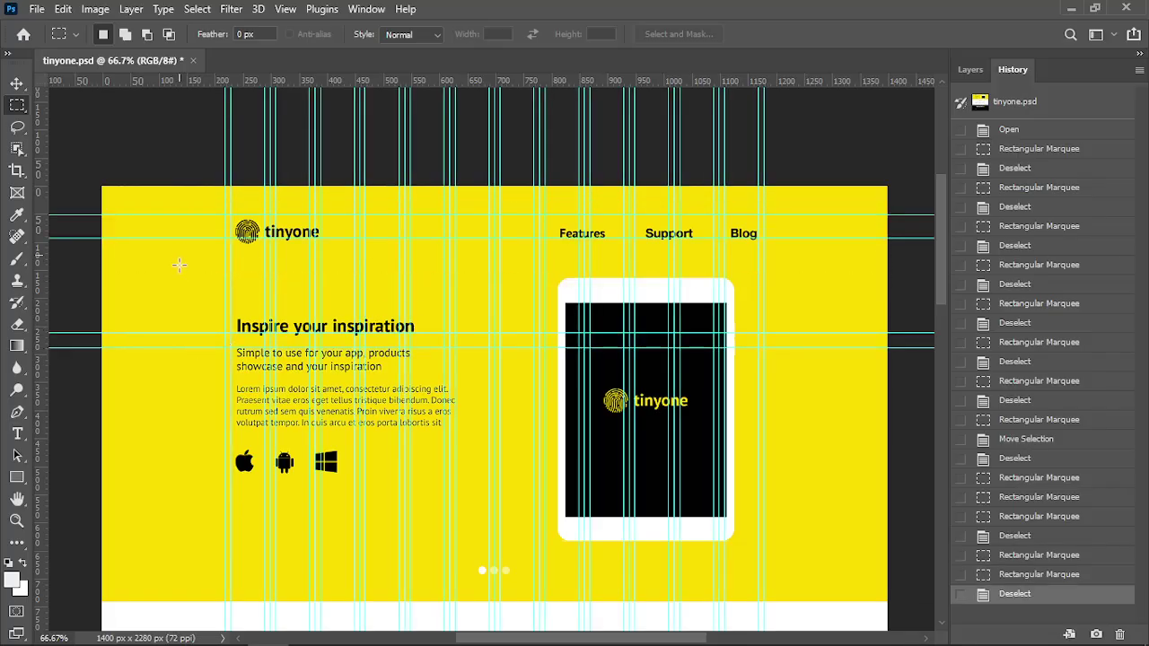
{"action": "scroll", "coordinate": [188, 221], "scroll_direction": "down", "scroll_amount": 3}
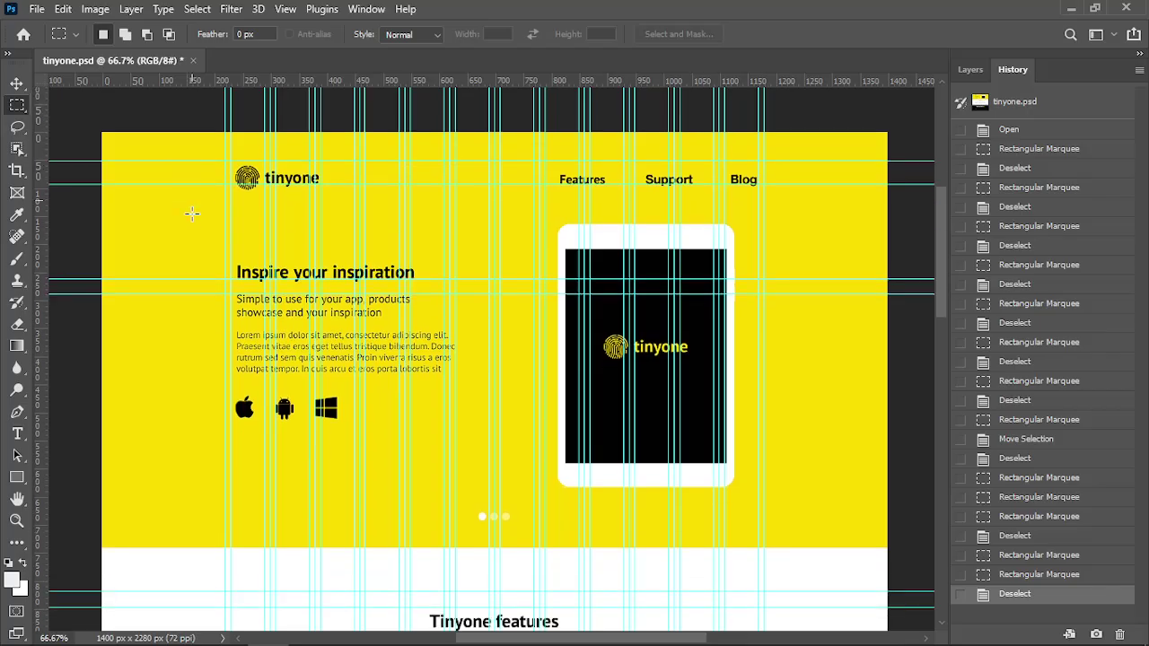
{"action": "scroll", "coordinate": [150, 184], "scroll_direction": "down", "scroll_amount": 15}
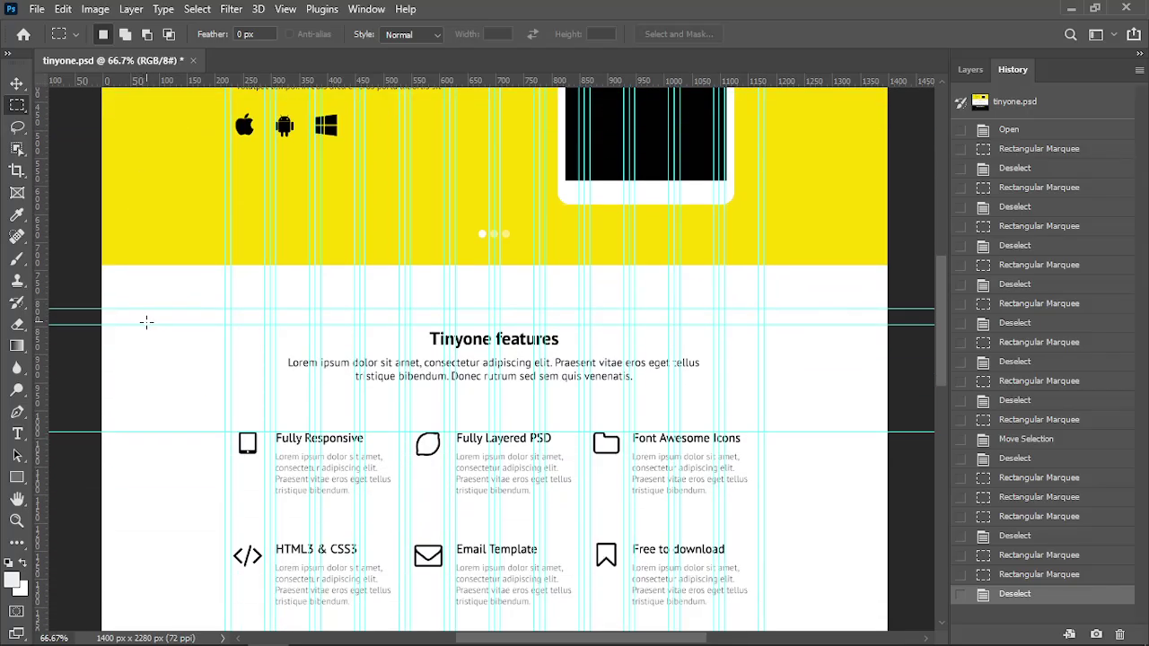
{"action": "scroll", "coordinate": [179, 372], "scroll_direction": "down", "scroll_amount": 7}
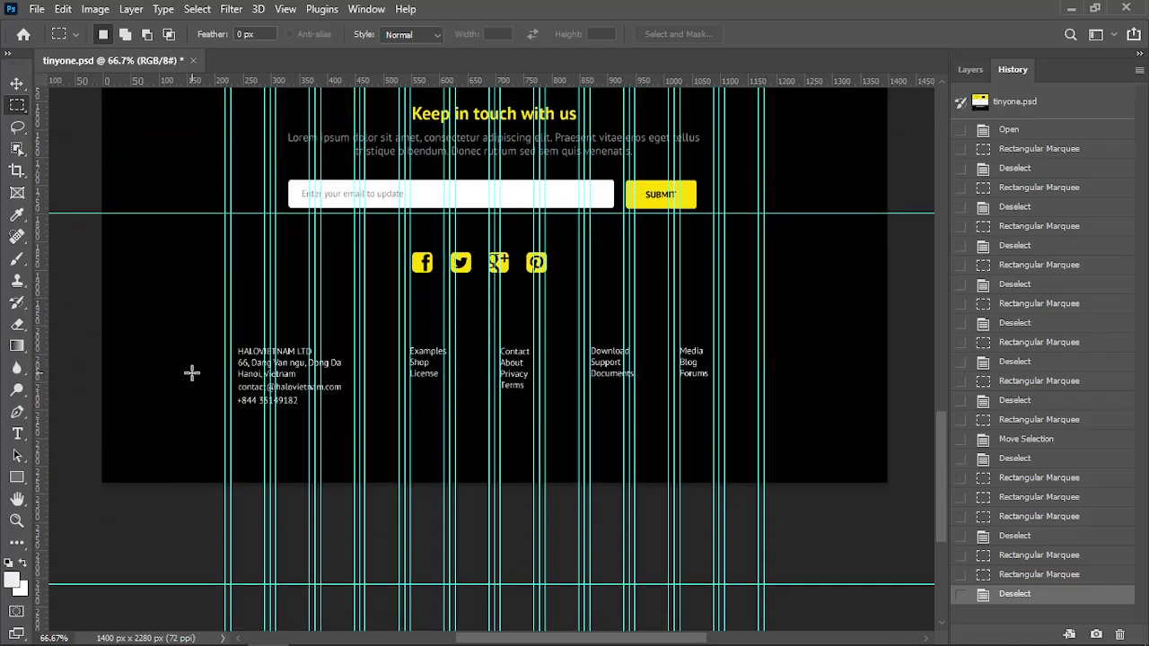
{"action": "left_click_drag", "start_coordinate": [938, 529], "coordinate": [938, 289]}
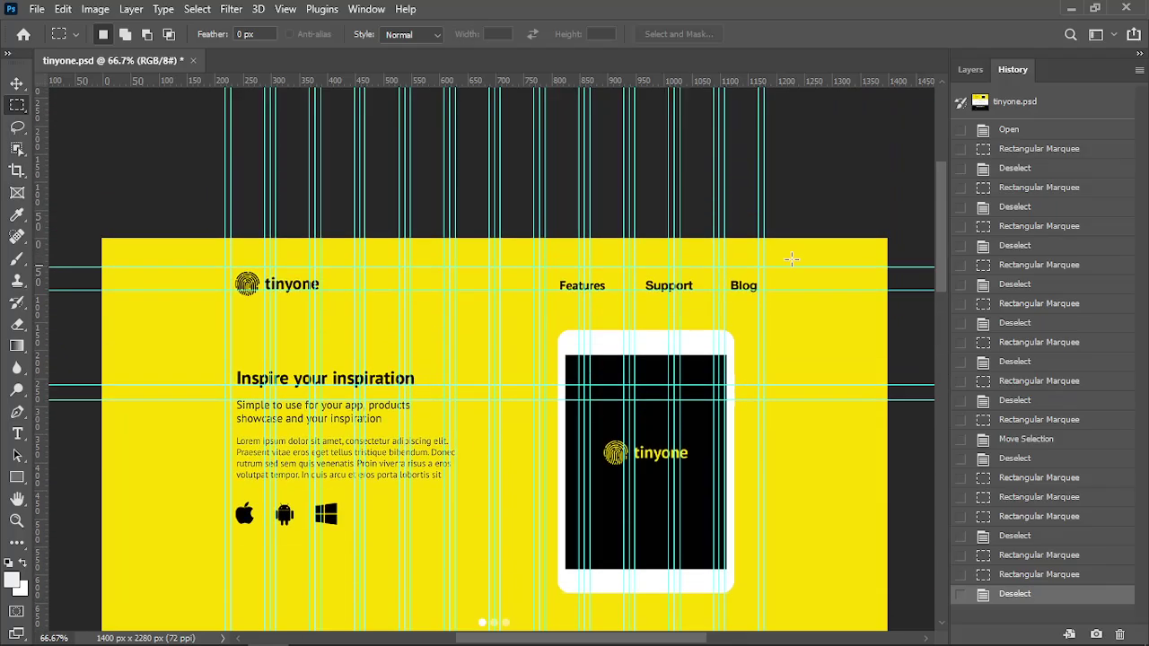
{"action": "left_click_drag", "start_coordinate": [770, 239], "coordinate": [875, 459]}
{"action": "left_click_drag", "start_coordinate": [114, 252], "coordinate": [206, 468]}
{"action": "scroll", "coordinate": [198, 506], "scroll_direction": "down", "scroll_amount": 2}
{"action": "left_click", "coordinate": [212, 462]}
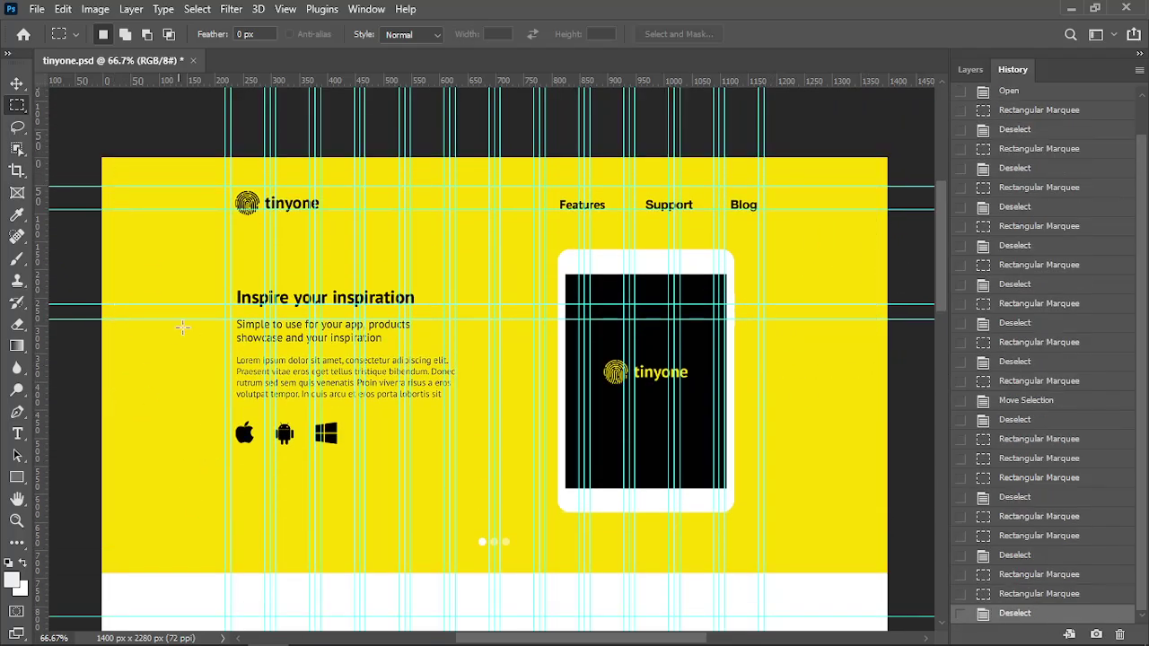
Measure the logo area and the space from the header's top-left corner, then deselect
{"action": "scroll", "coordinate": [190, 269], "scroll_direction": "up", "scroll_amount": 1}
{"action": "left_click_drag", "start_coordinate": [228, 197], "coordinate": [764, 228]}
{"action": "left_click", "coordinate": [185, 287]}
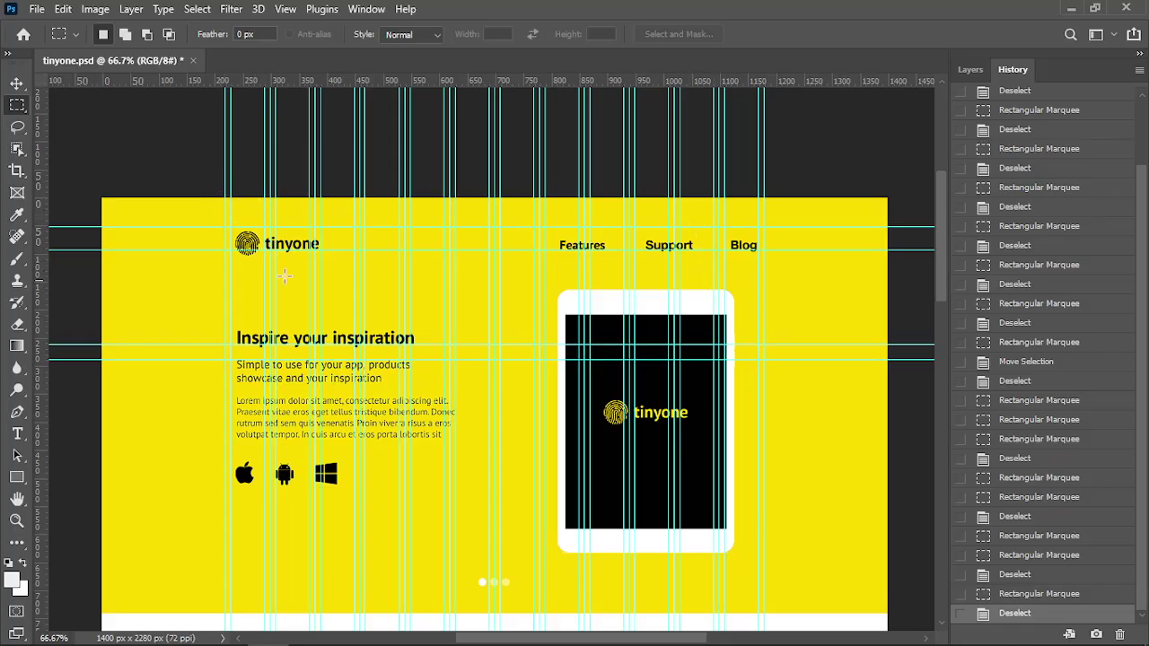
{"action": "left_click_drag", "start_coordinate": [232, 196], "coordinate": [758, 344]}
{"action": "left_click", "coordinate": [810, 321]}
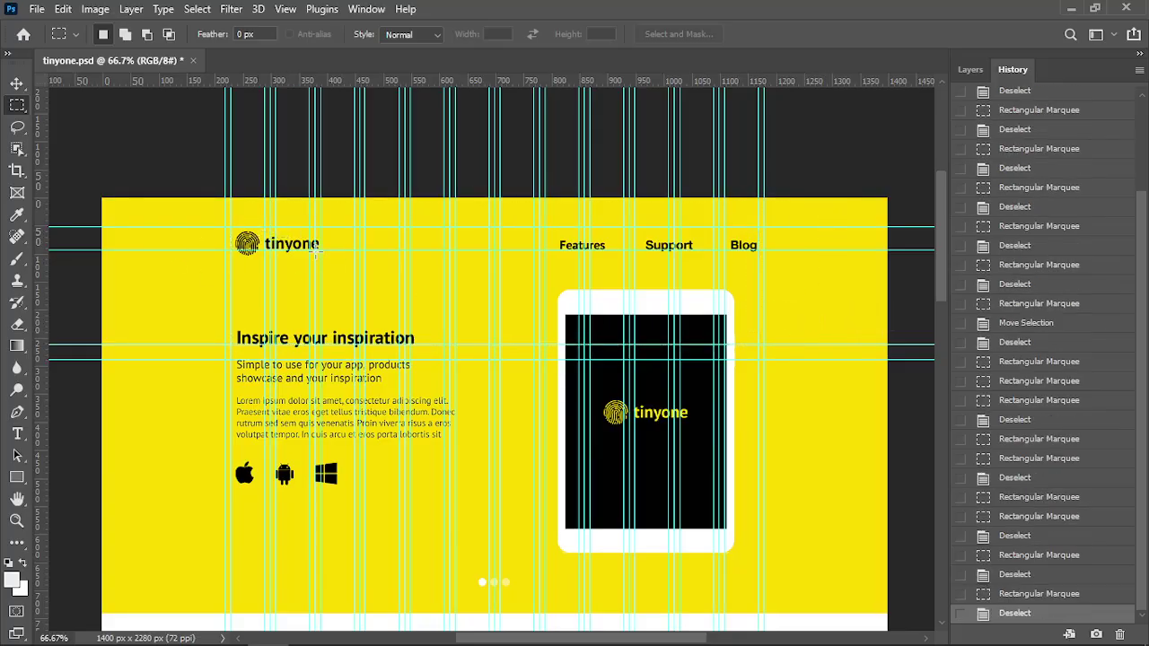
{"action": "scroll", "coordinate": [161, 296], "scroll_direction": "down", "scroll_amount": 1}
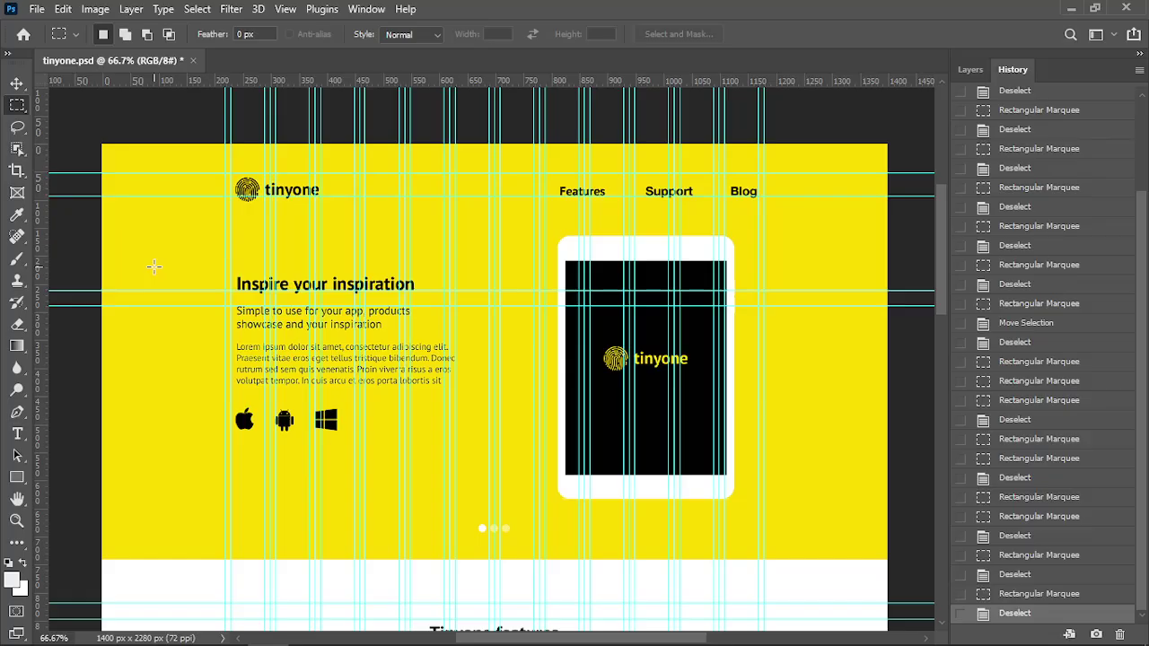
Expand '.container' into <div class="container"></div> on the empty line inside <header>
{"action": "key", "text": "alt+Tab"}
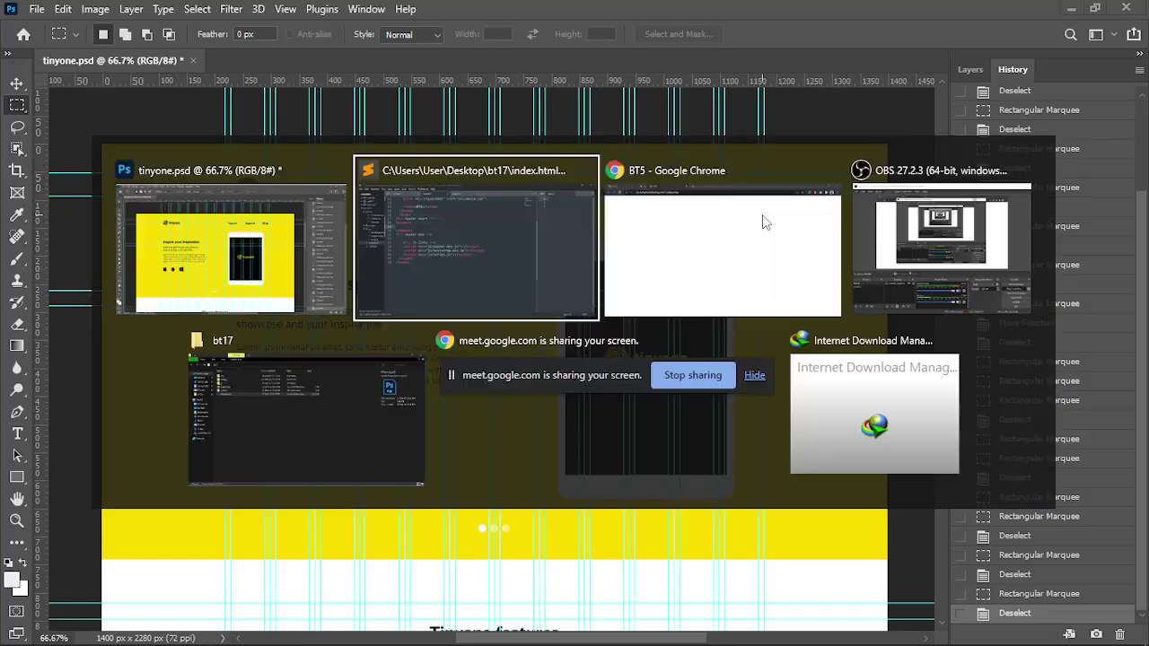
{"action": "scroll", "coordinate": [393, 240], "scroll_direction": "up", "scroll_amount": 2}
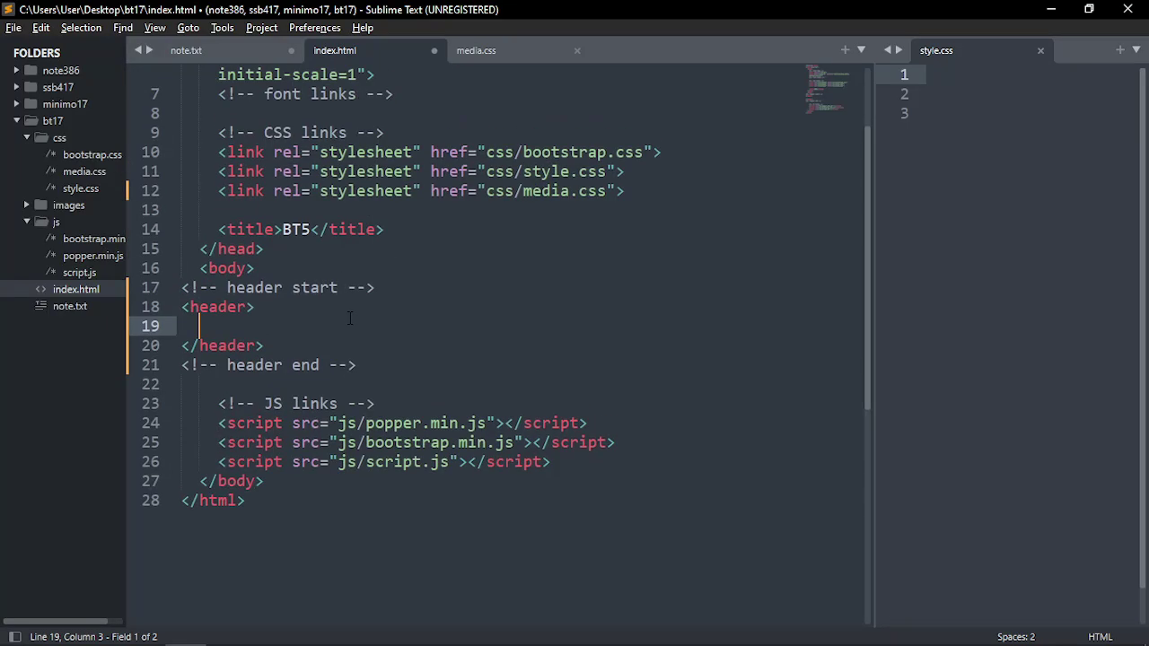
{"action": "type", "text": ".container"}
{"action": "key", "text": "Tab"}
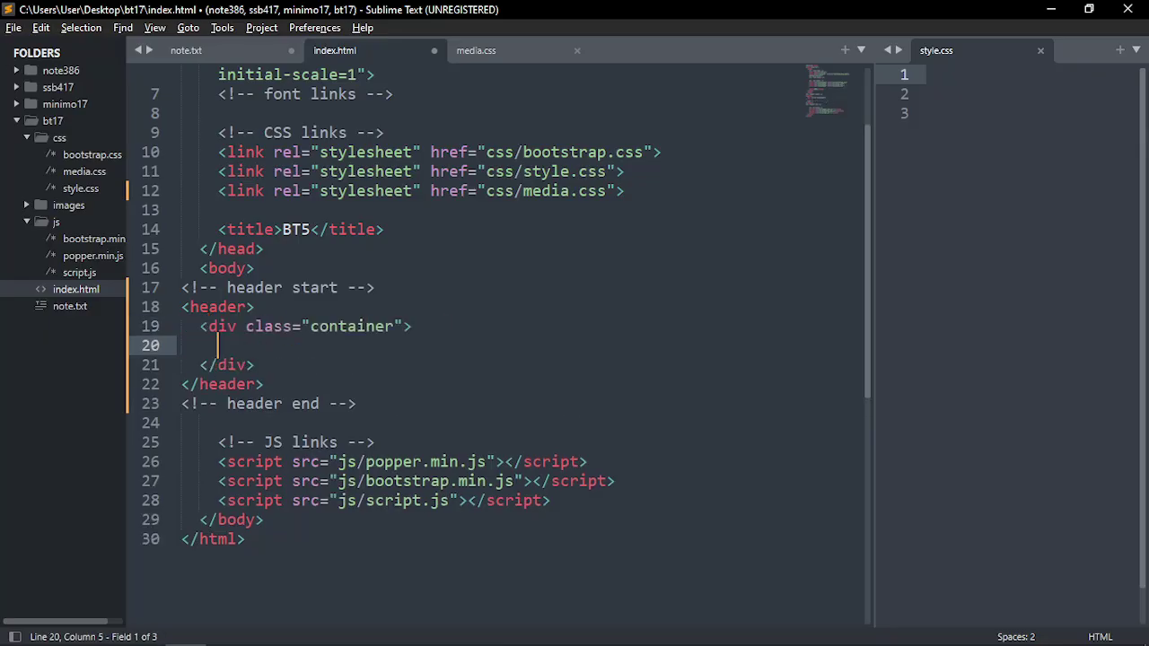
{"action": "left_click", "coordinate": [197, 307]}
{"action": "left_click", "coordinate": [346, 325]}
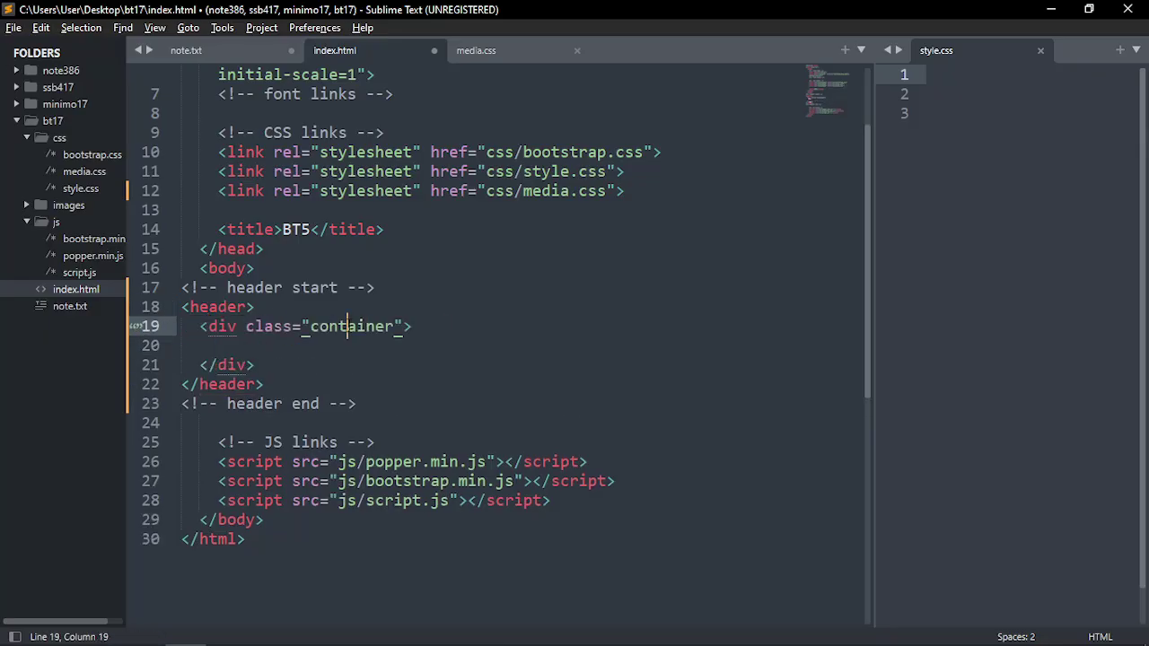
{"action": "left_click", "coordinate": [288, 342]}
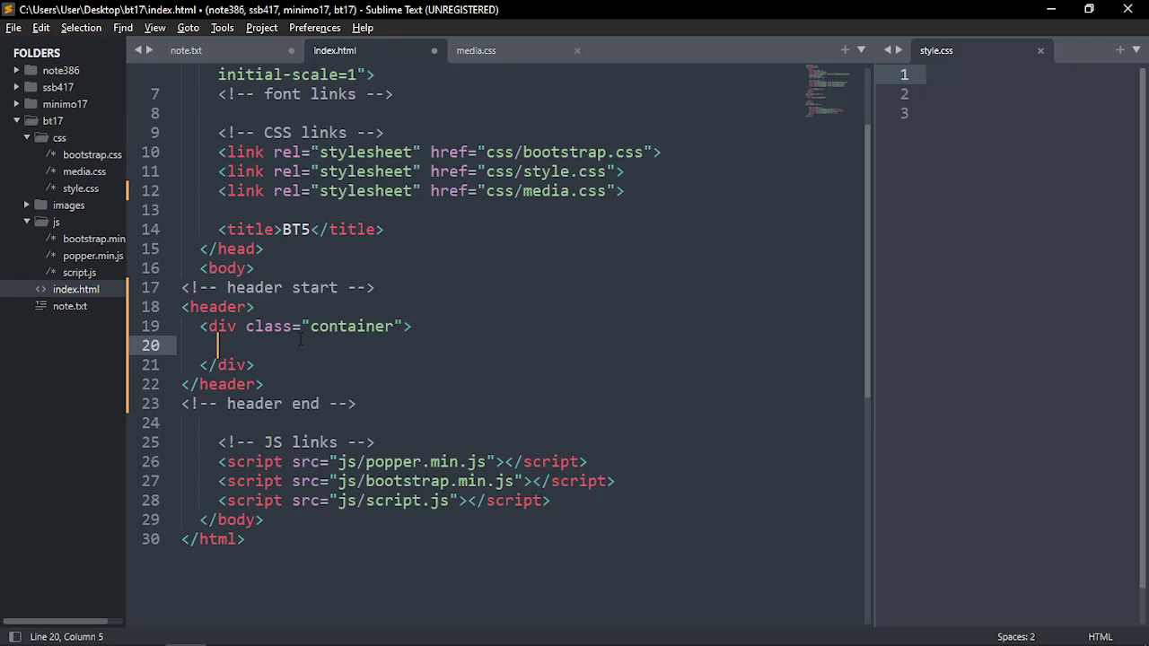
{"action": "key", "text": "alt+Tab"}
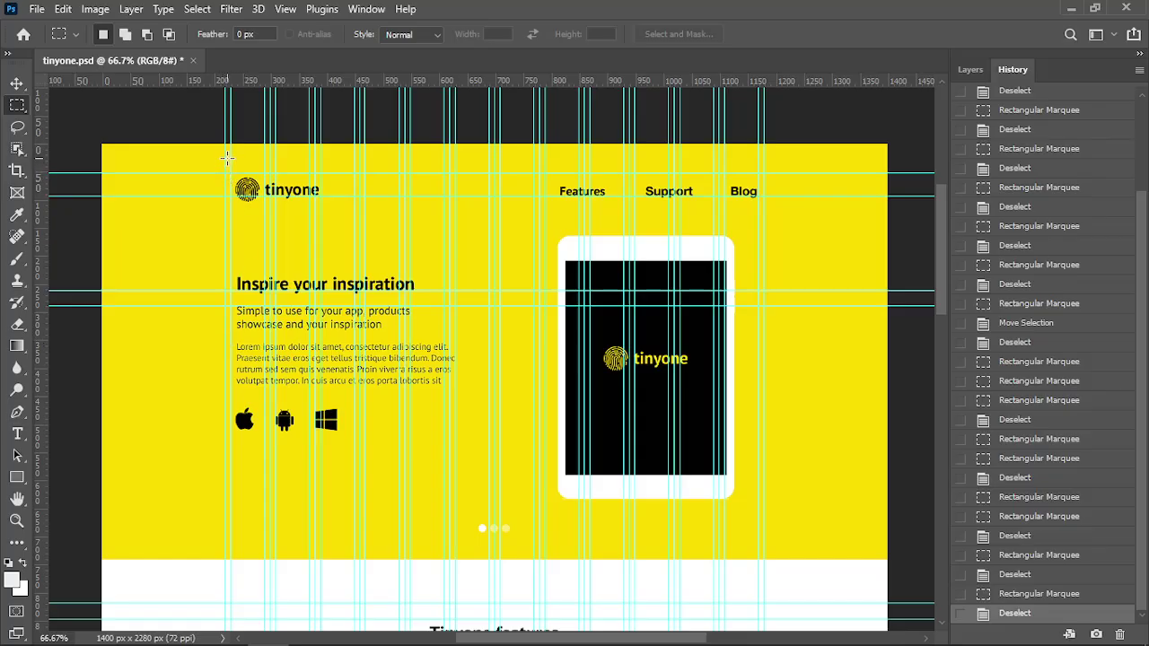
Measure the tinyone header row from the logo to the Blog link
{"action": "left_click_drag", "start_coordinate": [224, 157], "coordinate": [765, 225]}
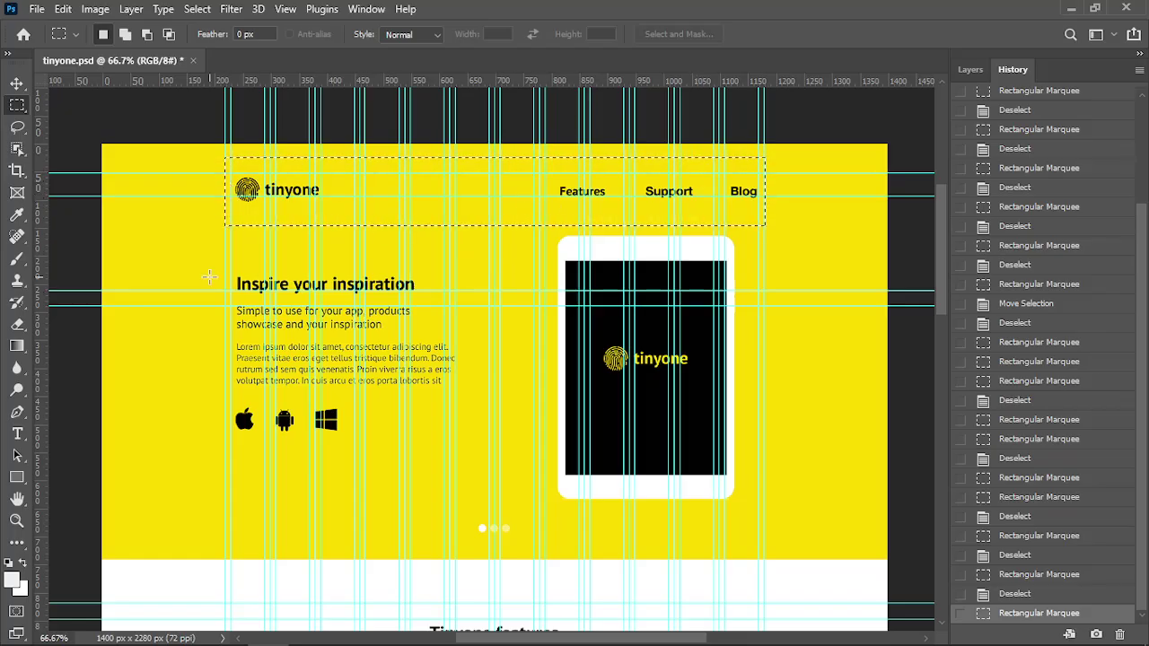
{"action": "left_click", "coordinate": [253, 254]}
{"action": "left_click_drag", "start_coordinate": [224, 163], "coordinate": [764, 219]}
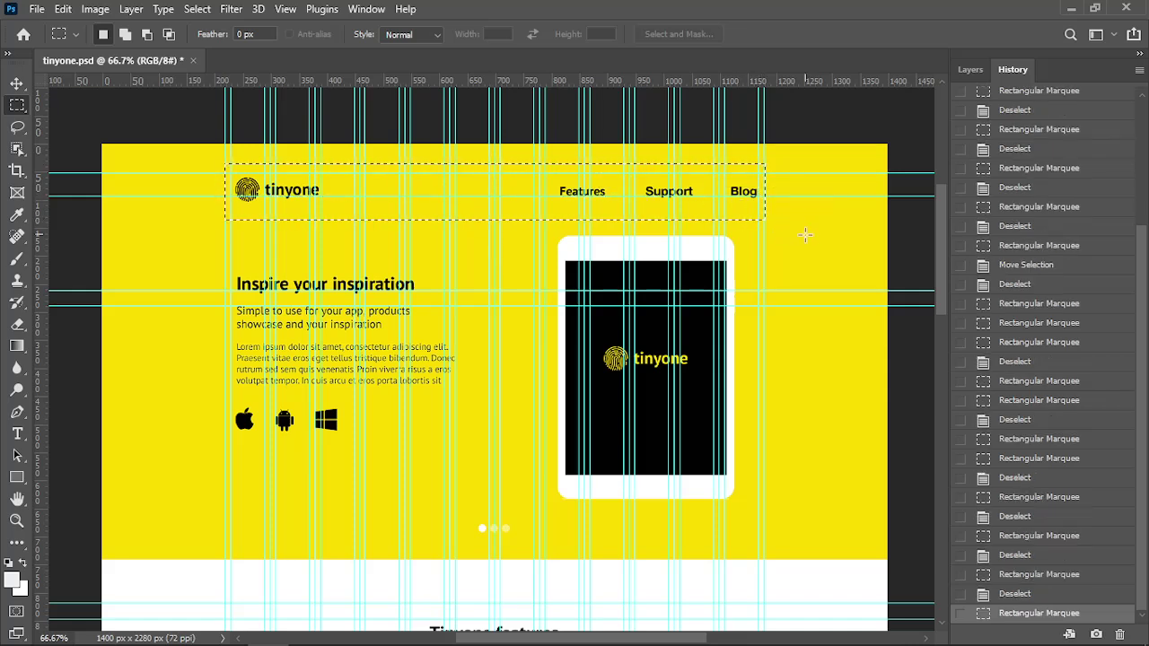
{"action": "left_click", "coordinate": [817, 250]}
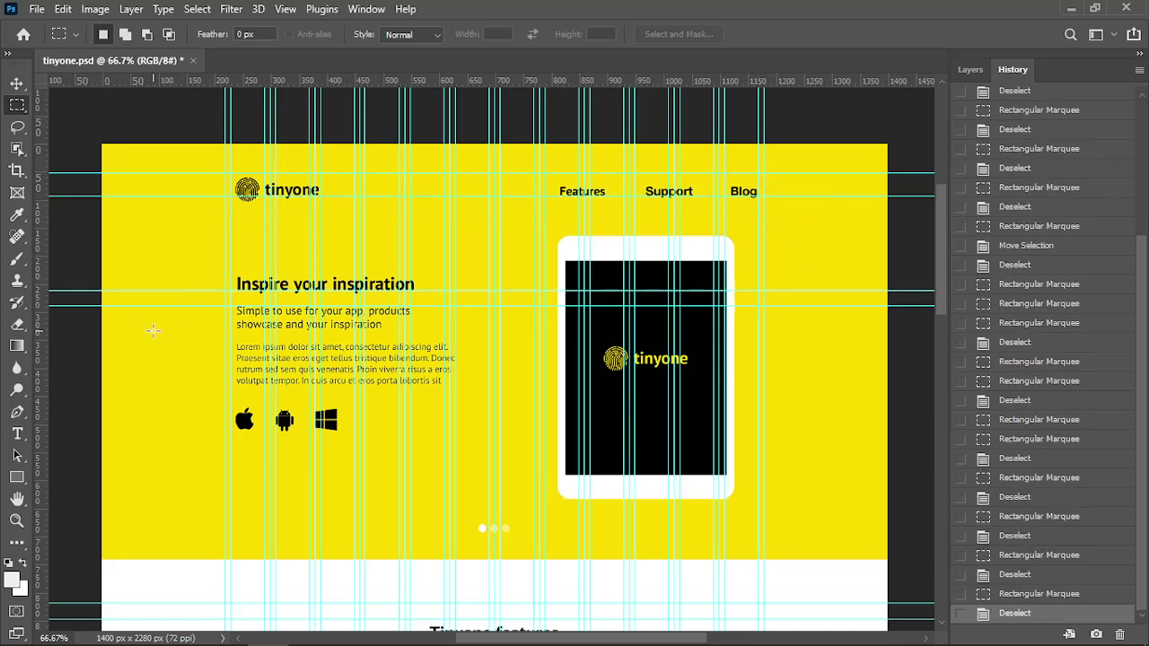
Scroll through the mockup from the yellow hero down to the features and footer
{"action": "scroll", "coordinate": [153, 330], "scroll_direction": "up", "scroll_amount": 1}
{"action": "scroll", "coordinate": [158, 326], "scroll_direction": "down", "scroll_amount": 1}
{"action": "scroll", "coordinate": [158, 326], "scroll_direction": "up", "scroll_amount": 2}
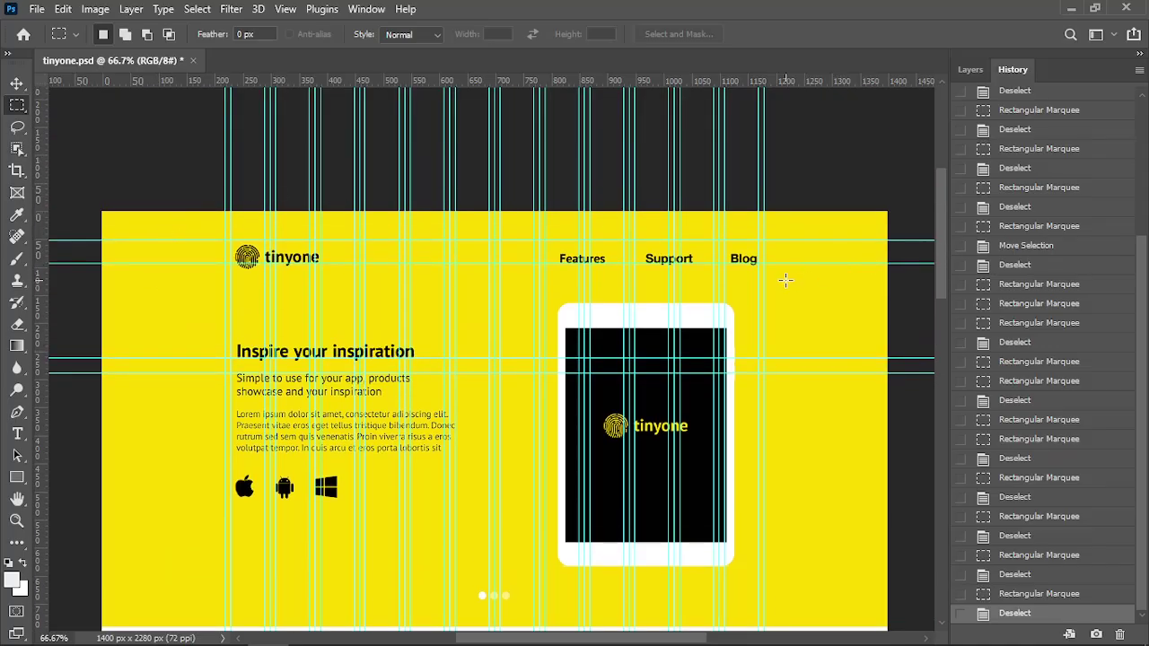
{"action": "scroll", "coordinate": [785, 287], "scroll_direction": "down", "scroll_amount": 1}
{"action": "scroll", "coordinate": [785, 300], "scroll_direction": "down", "scroll_amount": 1}
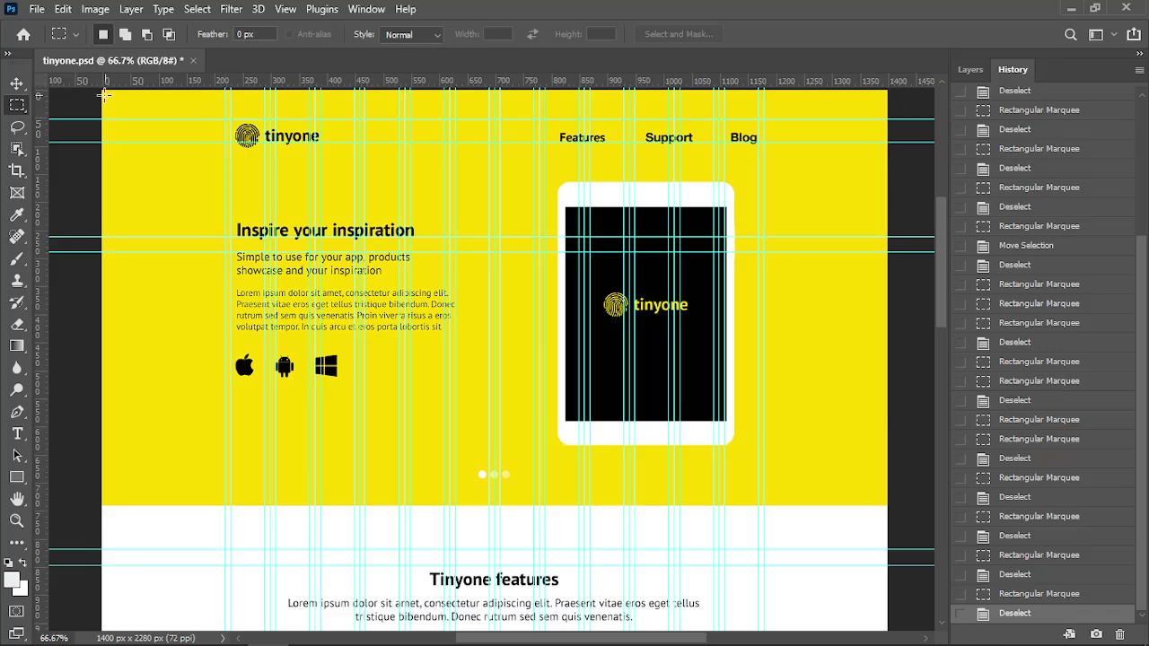
{"action": "scroll", "coordinate": [135, 157], "scroll_direction": "up", "scroll_amount": 1}
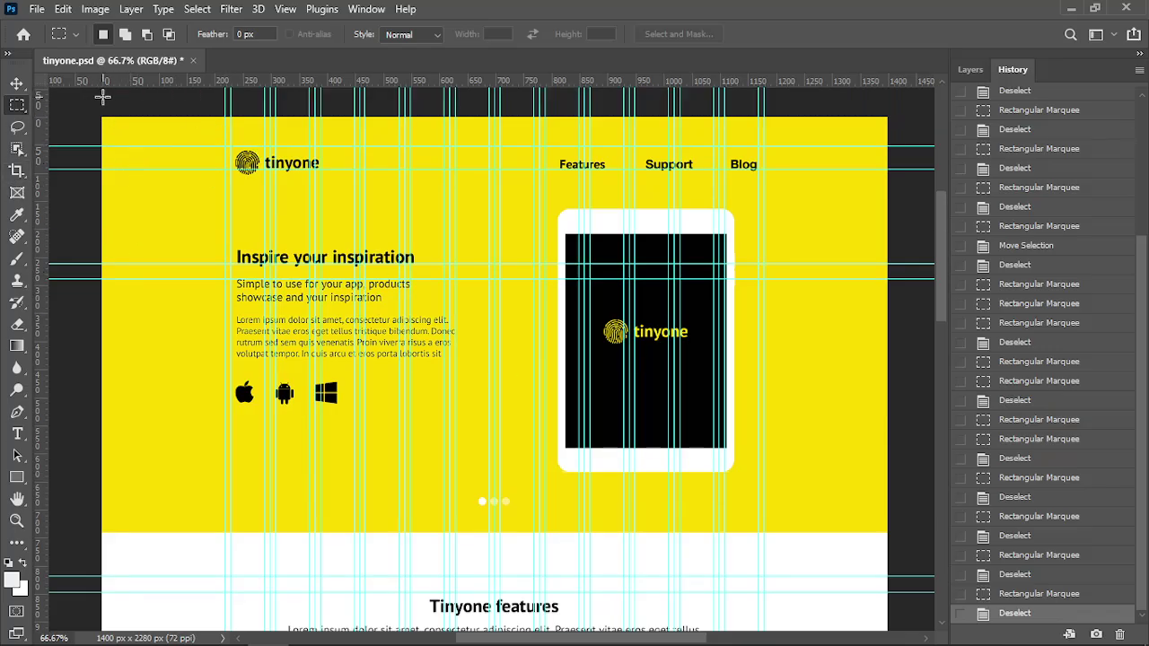
{"action": "scroll", "coordinate": [888, 149], "scroll_direction": "down", "scroll_amount": 1}
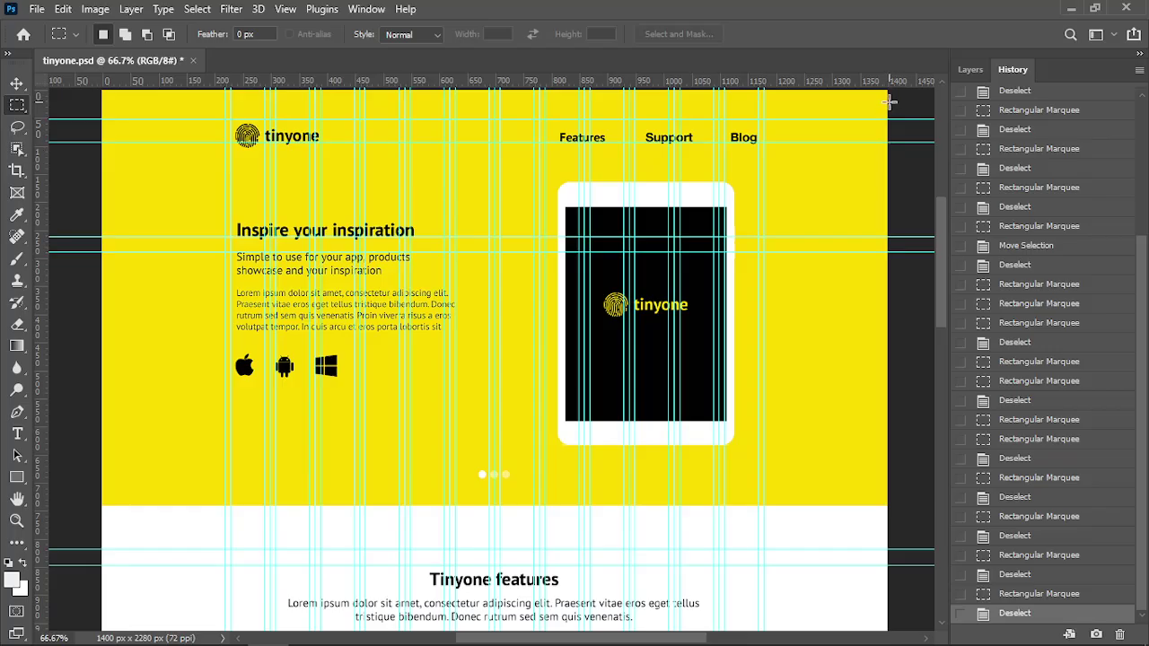
{"action": "scroll", "coordinate": [595, 369], "scroll_direction": "up", "scroll_amount": 1}
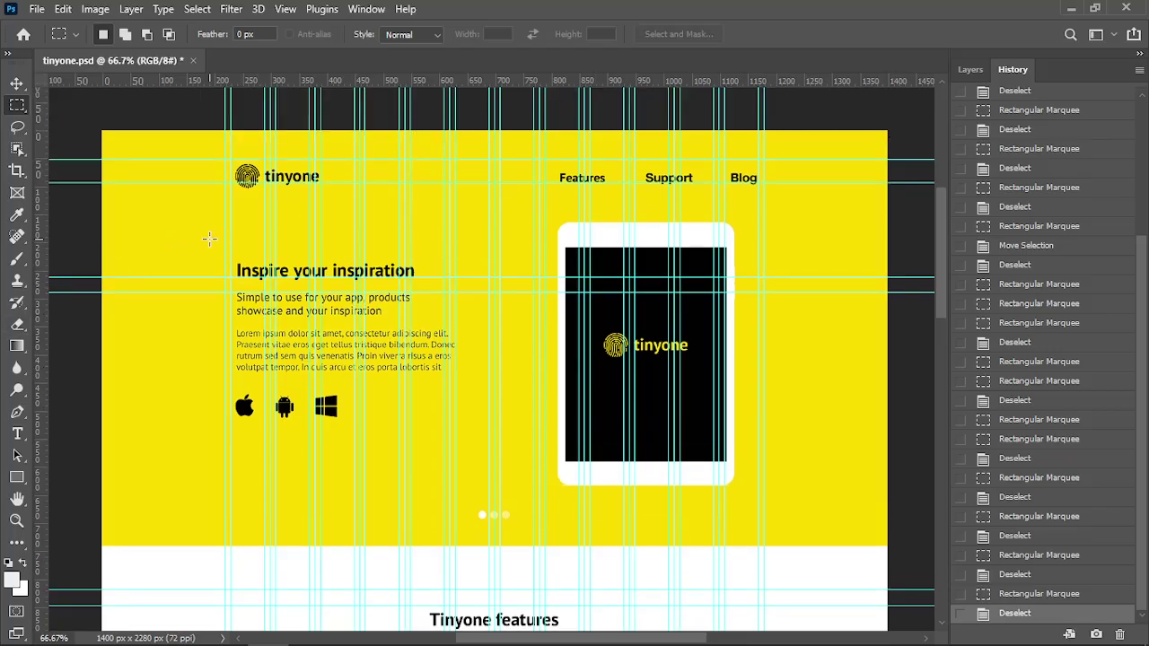
{"action": "scroll", "coordinate": [368, 262], "scroll_direction": "down", "scroll_amount": 1}
{"action": "scroll", "coordinate": [481, 286], "scroll_direction": "up", "scroll_amount": 1}
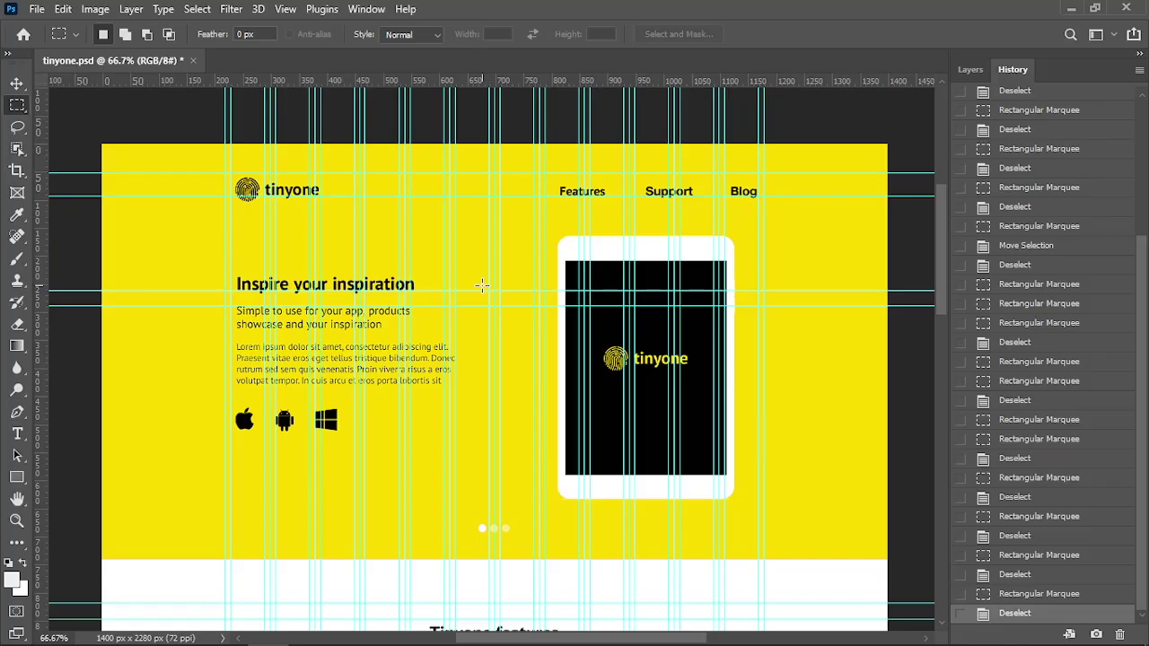
{"action": "scroll", "coordinate": [481, 284], "scroll_direction": "down", "scroll_amount": 12}
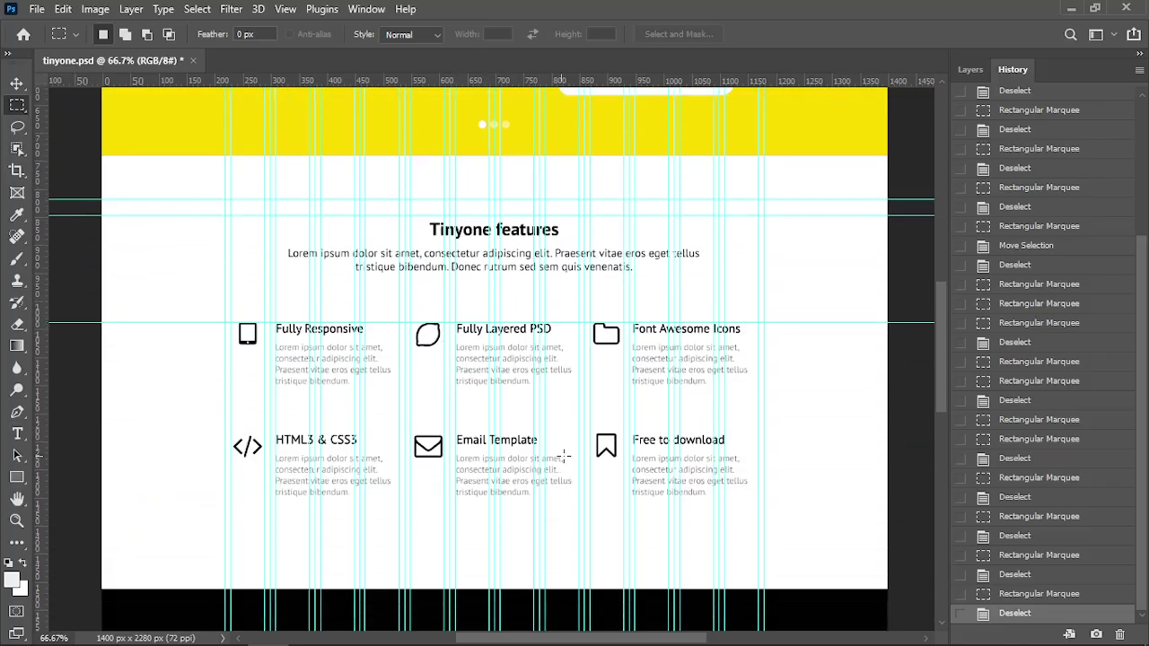
{"action": "scroll", "coordinate": [571, 455], "scroll_direction": "down", "scroll_amount": 2}
{"action": "scroll", "coordinate": [592, 485], "scroll_direction": "up", "scroll_amount": 9}
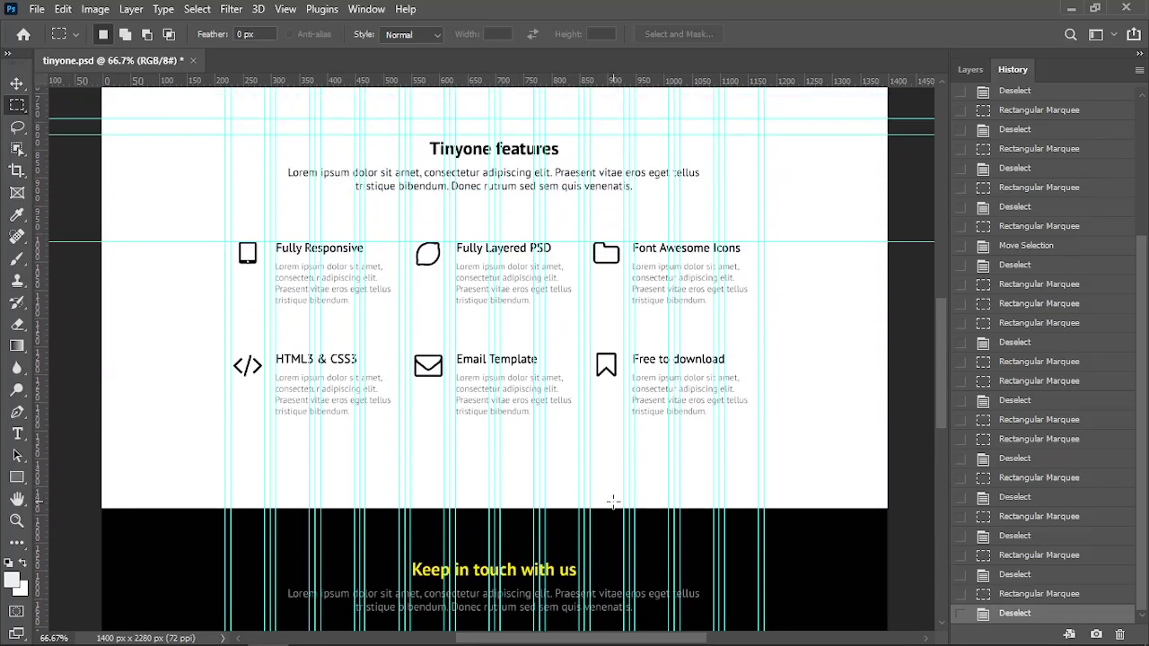
{"action": "scroll", "coordinate": [596, 492], "scroll_direction": "up", "scroll_amount": 8}
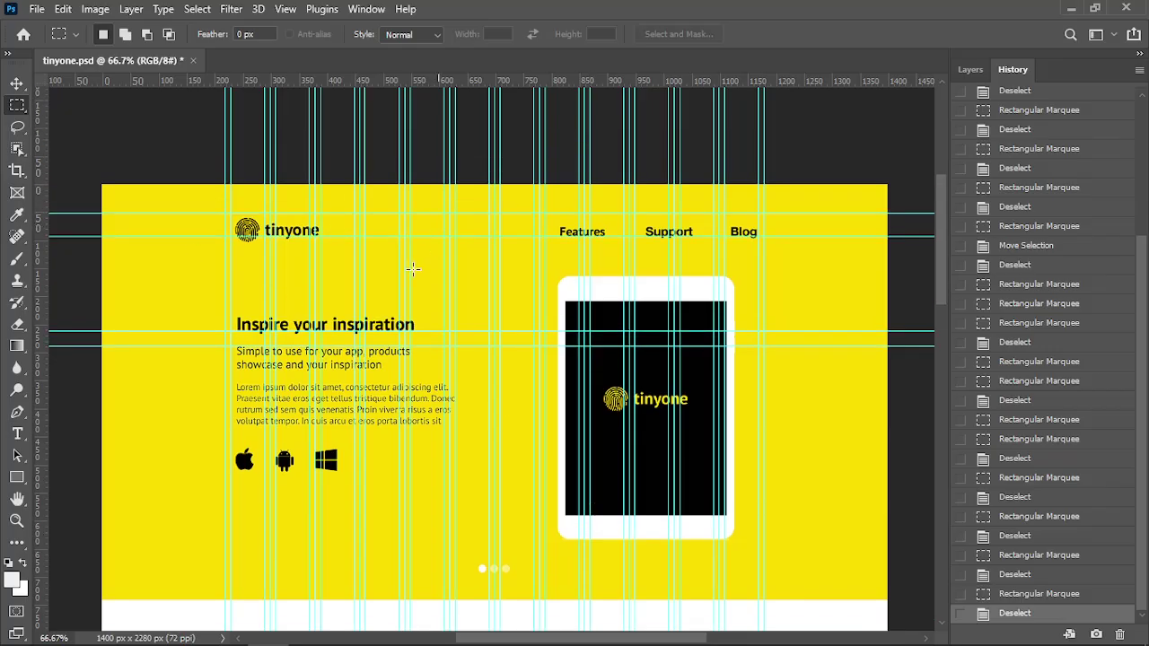
{"action": "scroll", "coordinate": [410, 266], "scroll_direction": "down", "scroll_amount": 2}
{"action": "scroll", "coordinate": [410, 296], "scroll_direction": "up", "scroll_amount": 1}
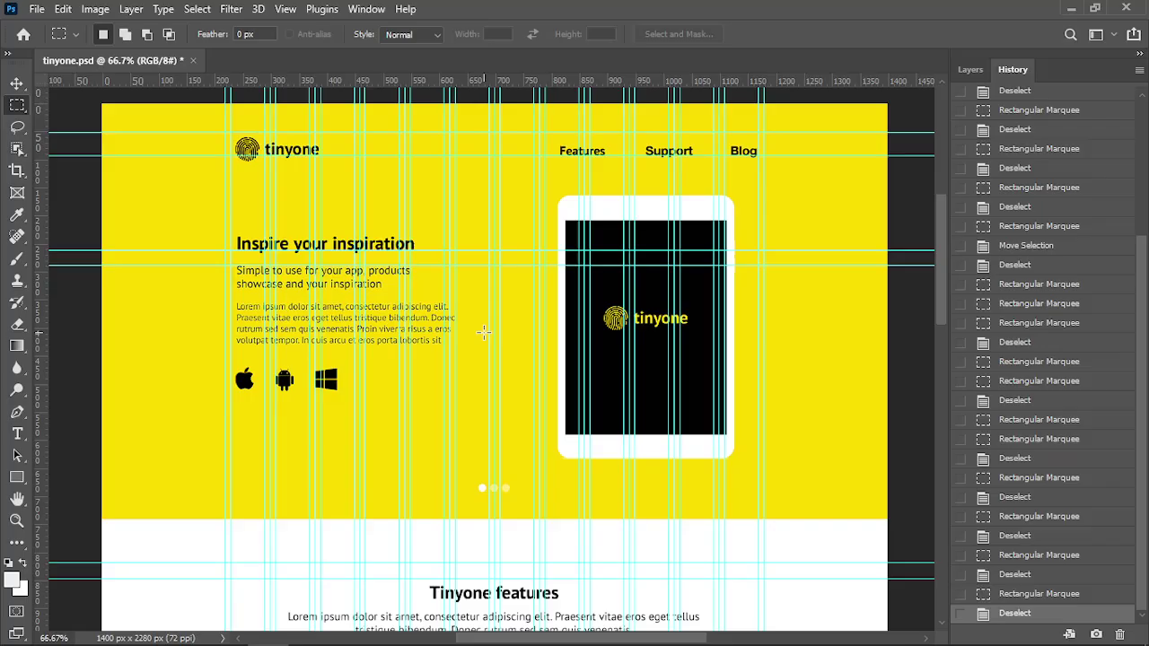
Minimize the OBS recording window and return to Sublime Text's index.html
{"action": "key", "text": "alt+Tab"}
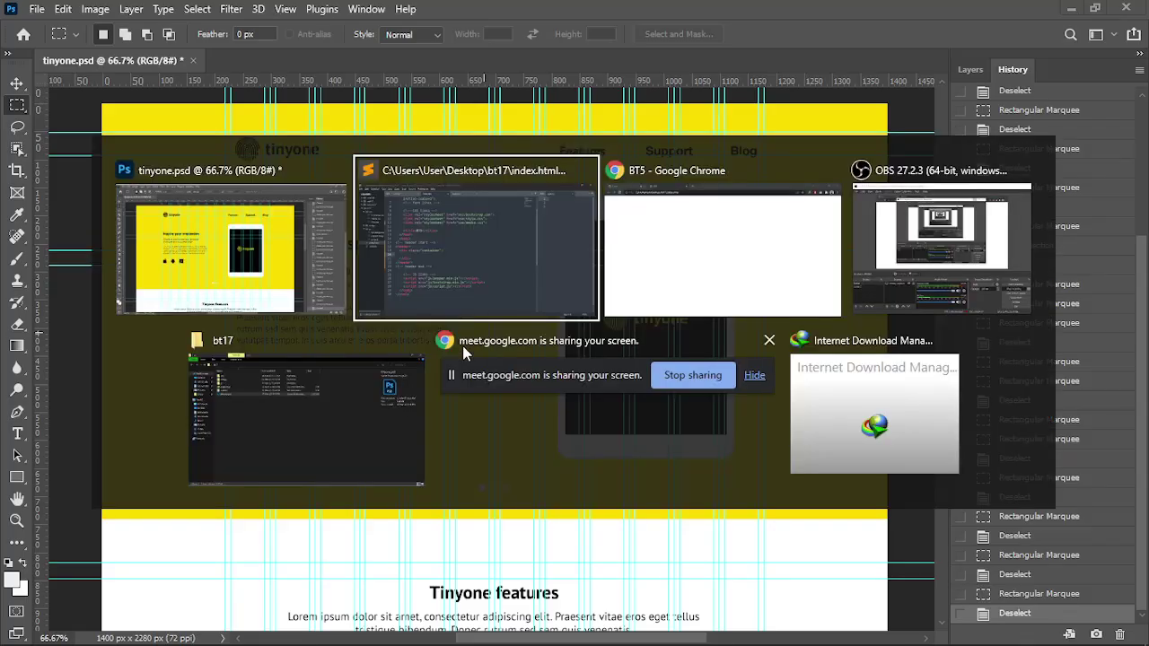
{"action": "left_click", "coordinate": [917, 270]}
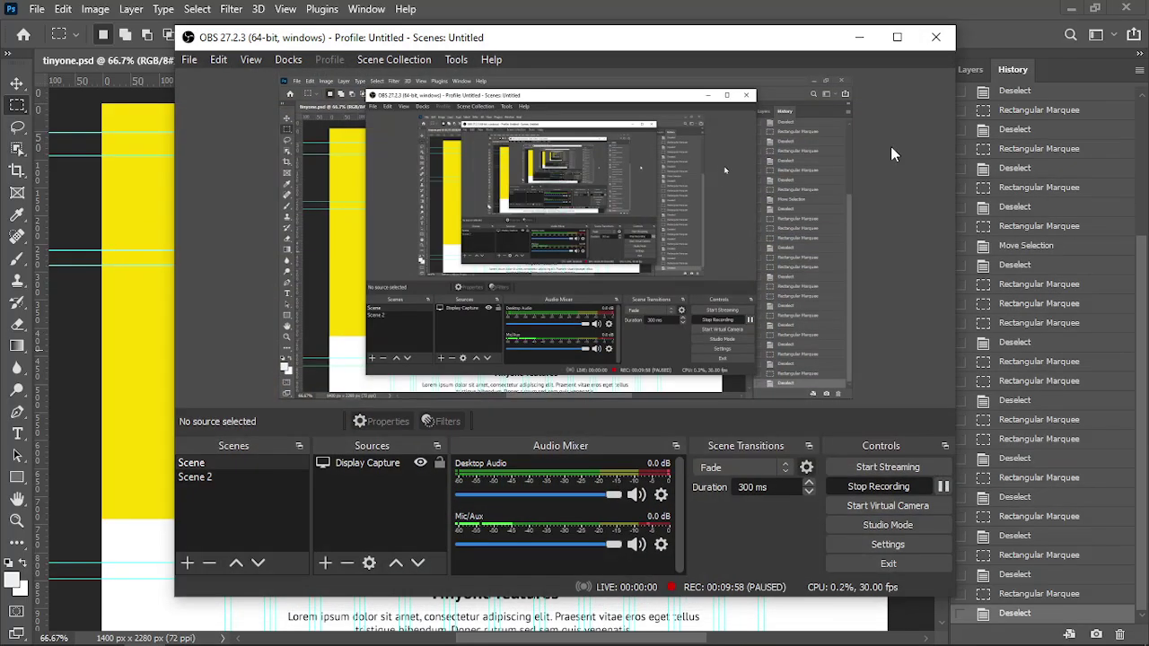
{"action": "left_click", "coordinate": [872, 42]}
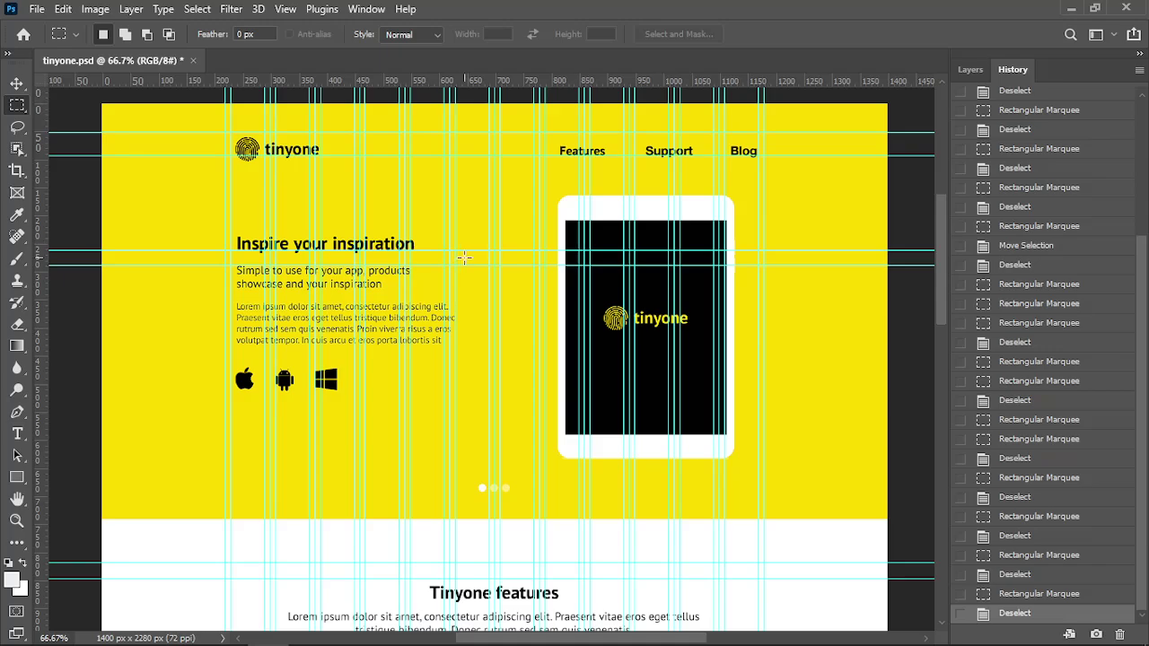
{"action": "key", "text": "alt+Tab"}
Add two navbar comments with a blank line between them inside the header container, then save
{"action": "left_click", "coordinate": [923, 283]}
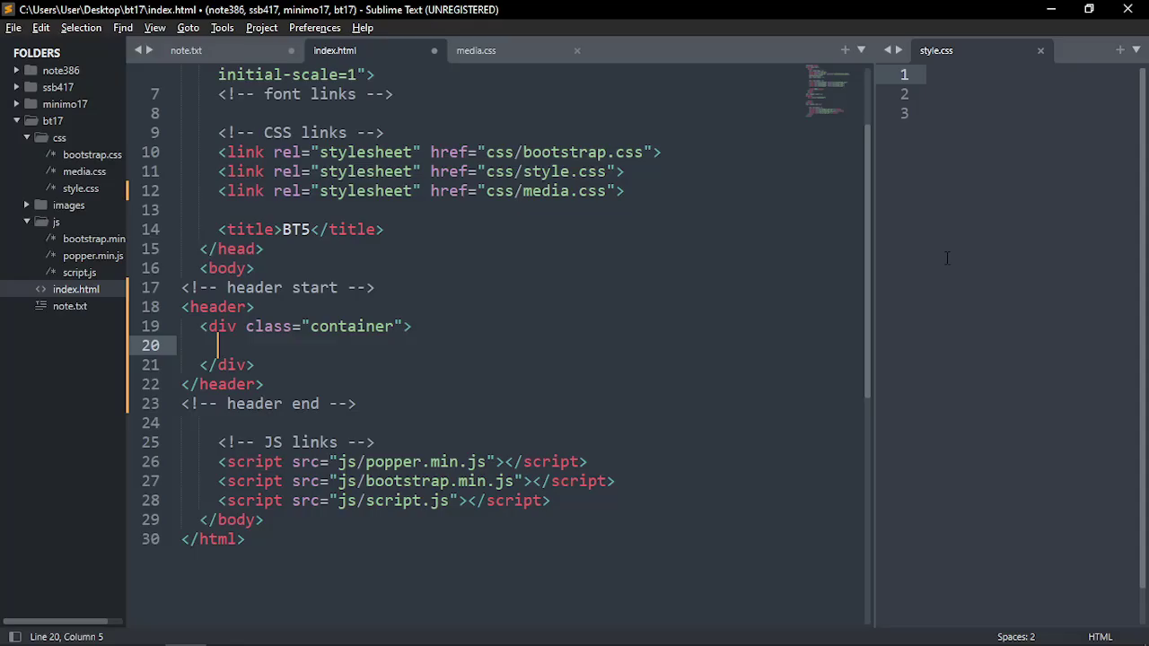
{"action": "left_click", "coordinate": [209, 307]}
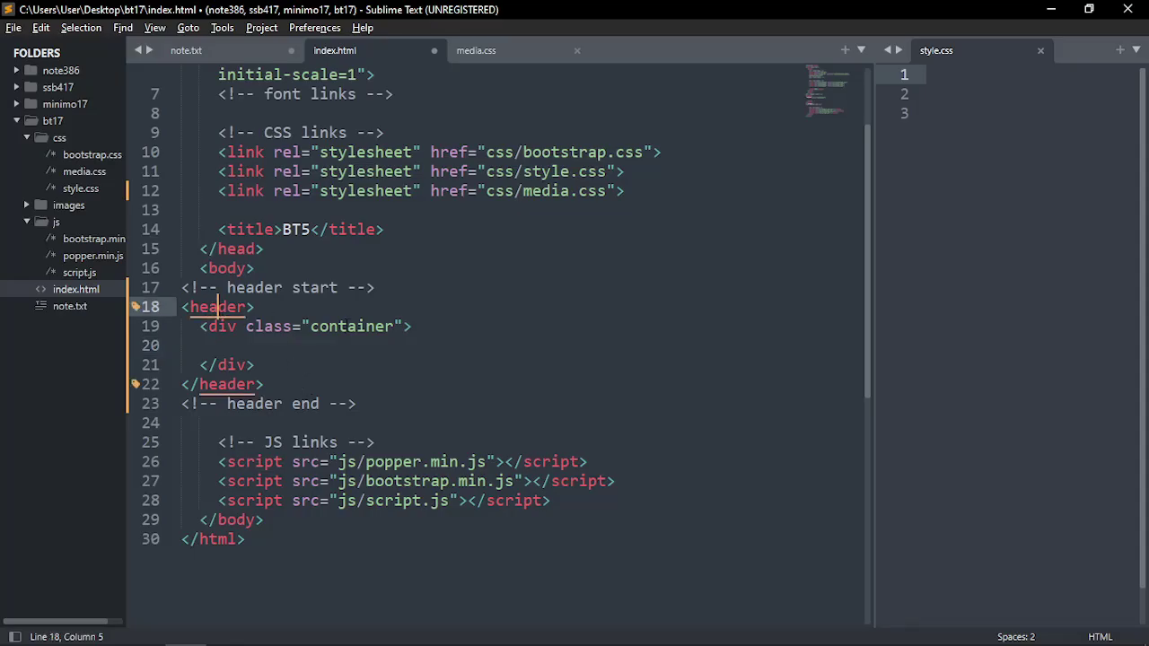
{"action": "left_click", "coordinate": [348, 326]}
{"action": "left_click", "coordinate": [242, 345]}
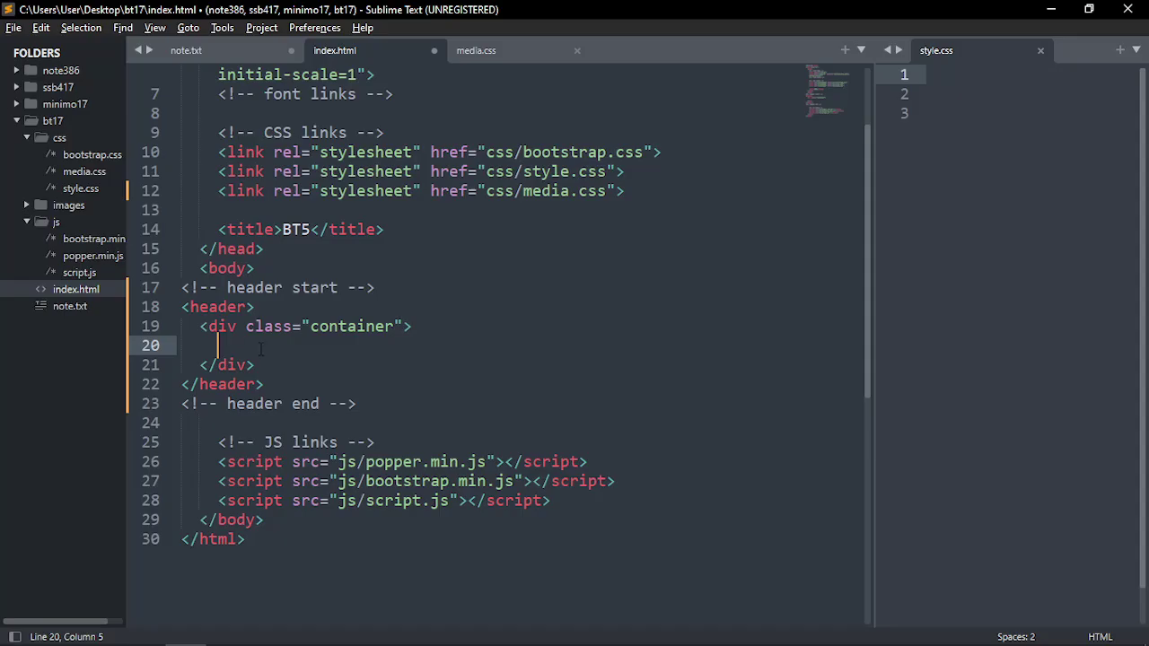
{"action": "type", "text": "navbar"}
{"action": "key", "text": "ctrl+slash"}
{"action": "key", "text": "ctrl+shift+d"}
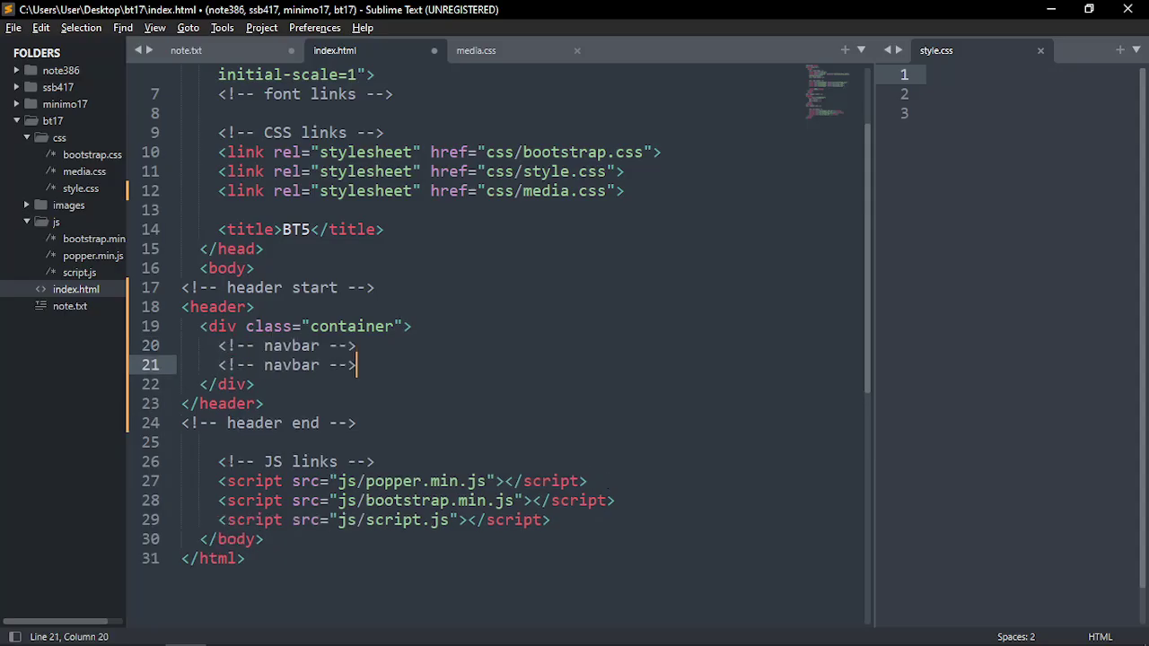
{"action": "key", "text": "ctrl+shift+Return"}
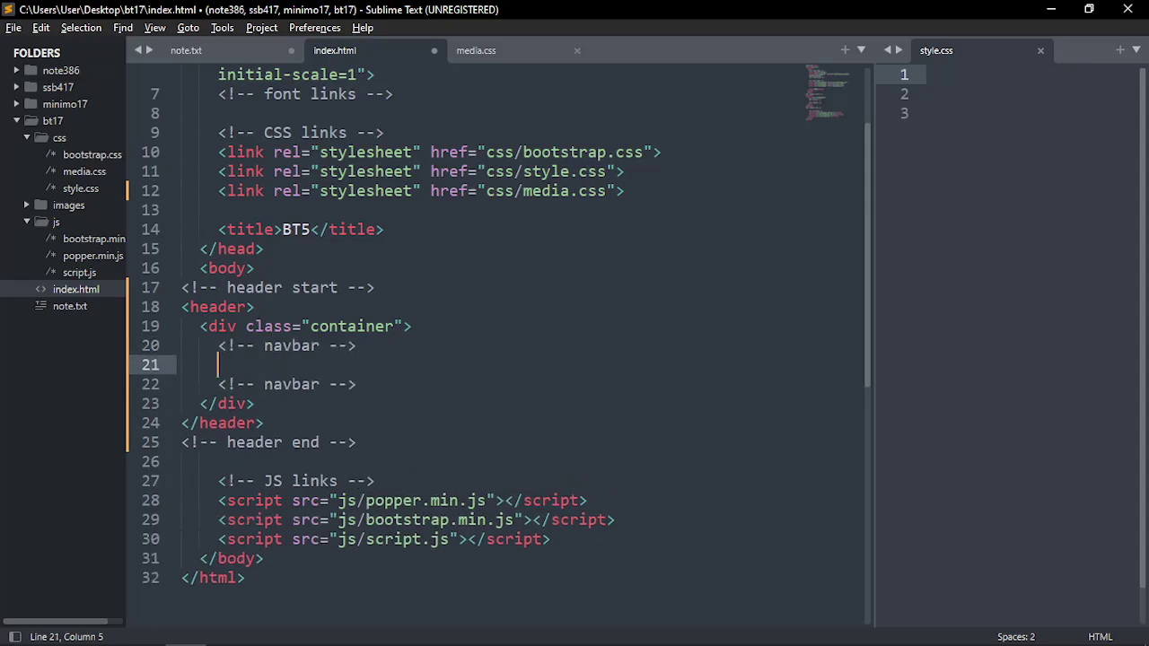
{"action": "key", "text": "ctrl+s"}
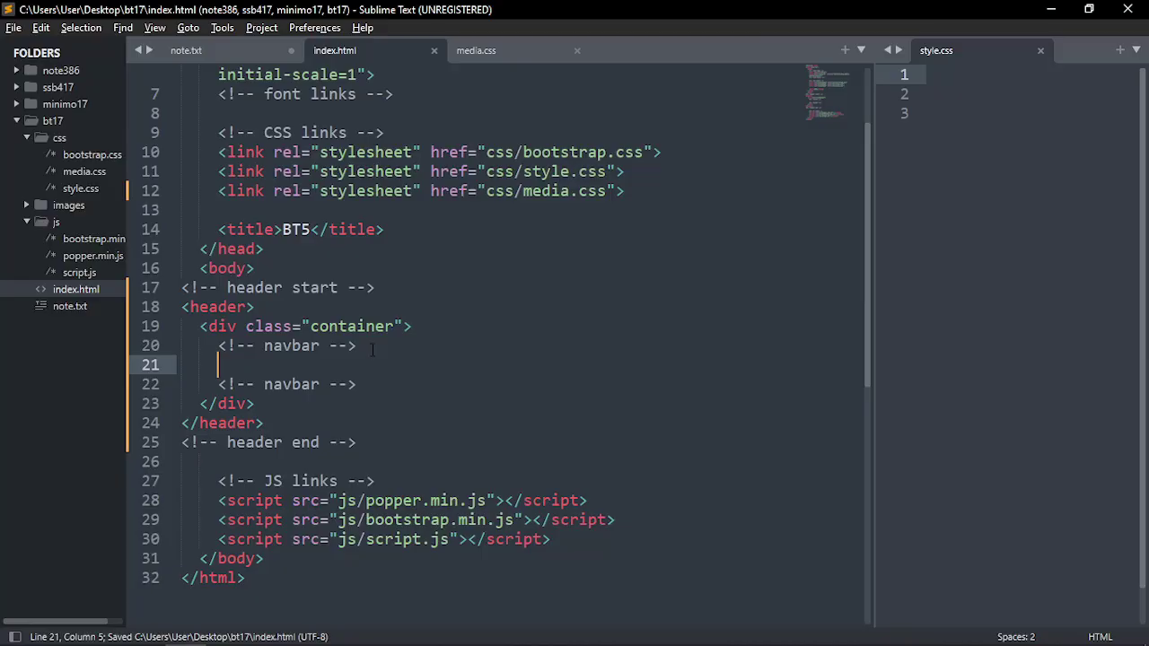
{"action": "key", "text": "alt+Tab"}
{"action": "key", "text": "alt+Tab"}
{"action": "key", "text": "alt+Tab"}
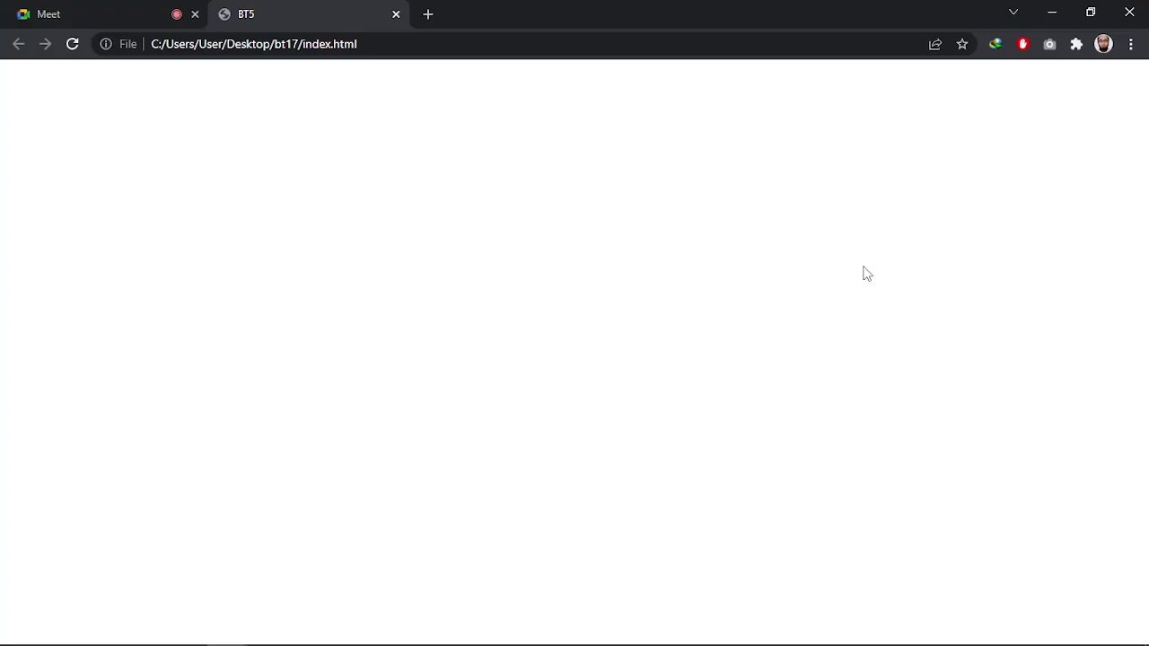
Go to getbootstrap.com in a new tab and open the Components > Navbar docs
{"action": "left_click", "coordinate": [428, 14]}
{"action": "type", "text": "get"}
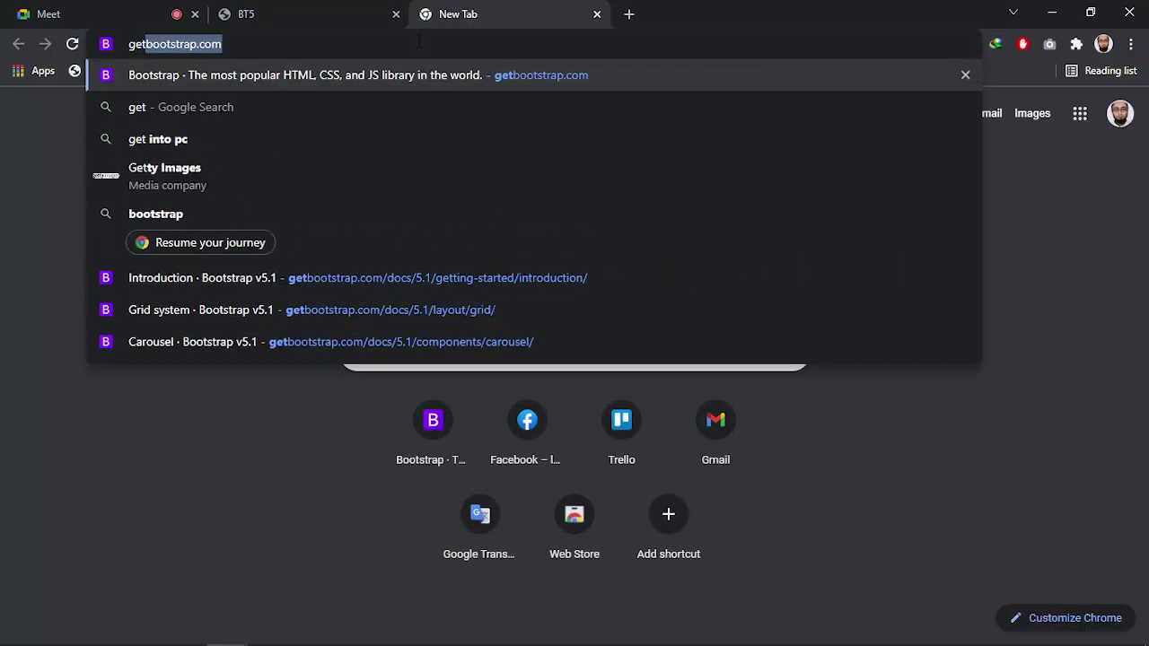
{"action": "key", "text": "Right"}
{"action": "key", "text": "Return"}
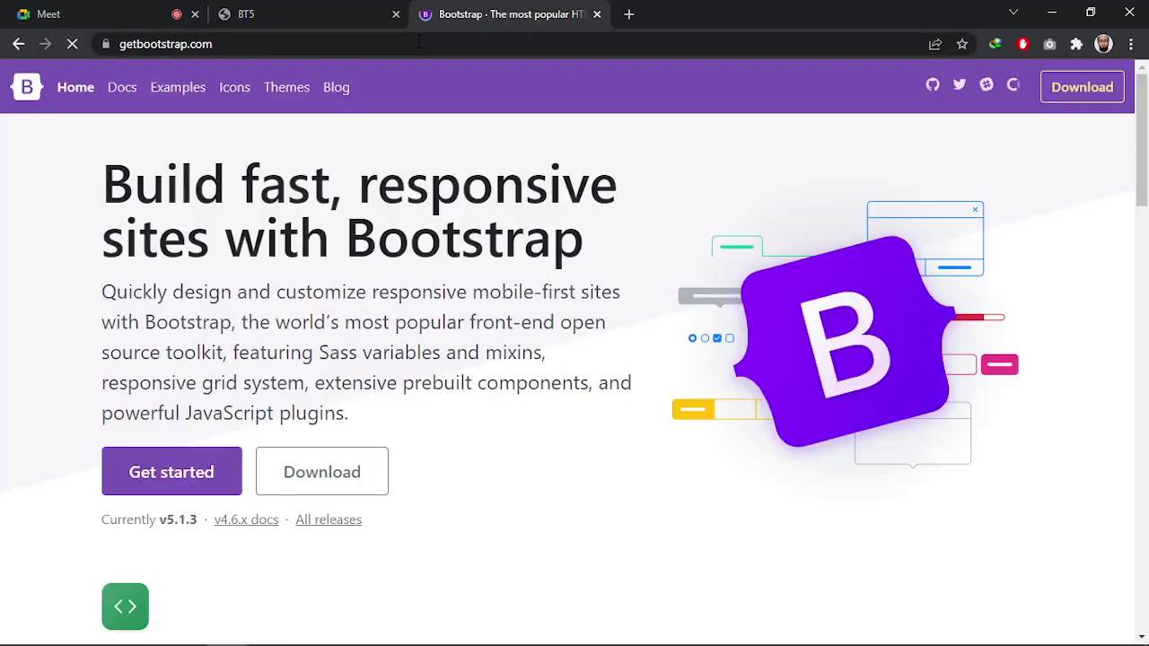
{"action": "left_click", "coordinate": [120, 90]}
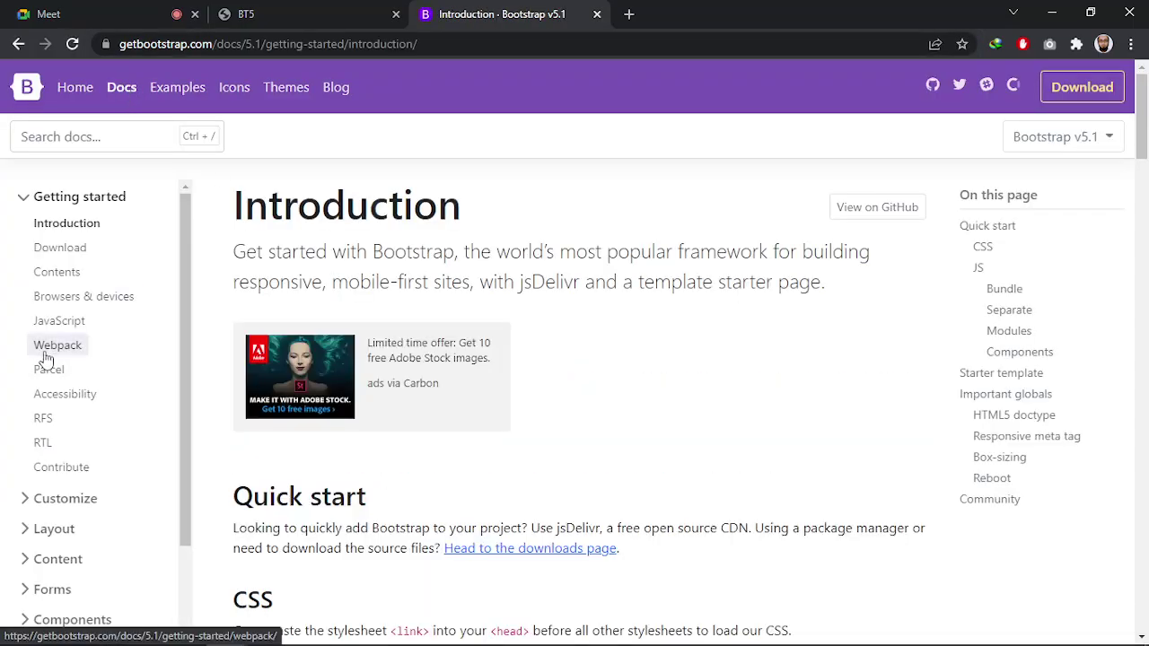
{"action": "scroll", "coordinate": [76, 350], "scroll_direction": "down", "scroll_amount": 2}
{"action": "left_click", "coordinate": [75, 470]}
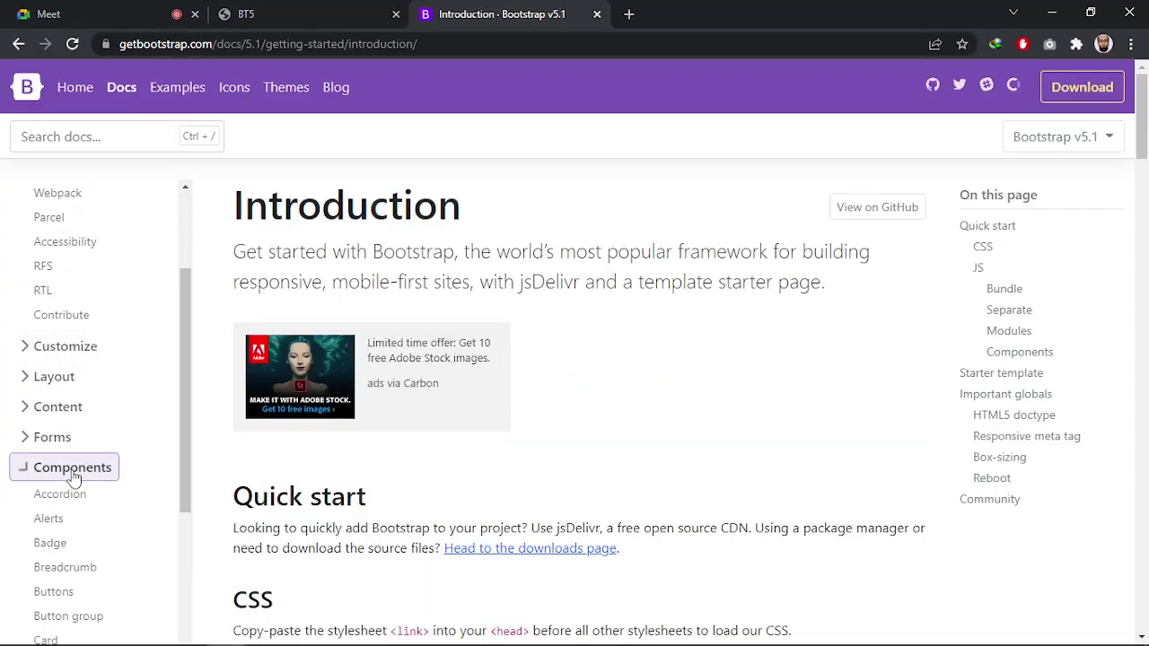
{"action": "scroll", "coordinate": [83, 478], "scroll_direction": "down", "scroll_amount": 4}
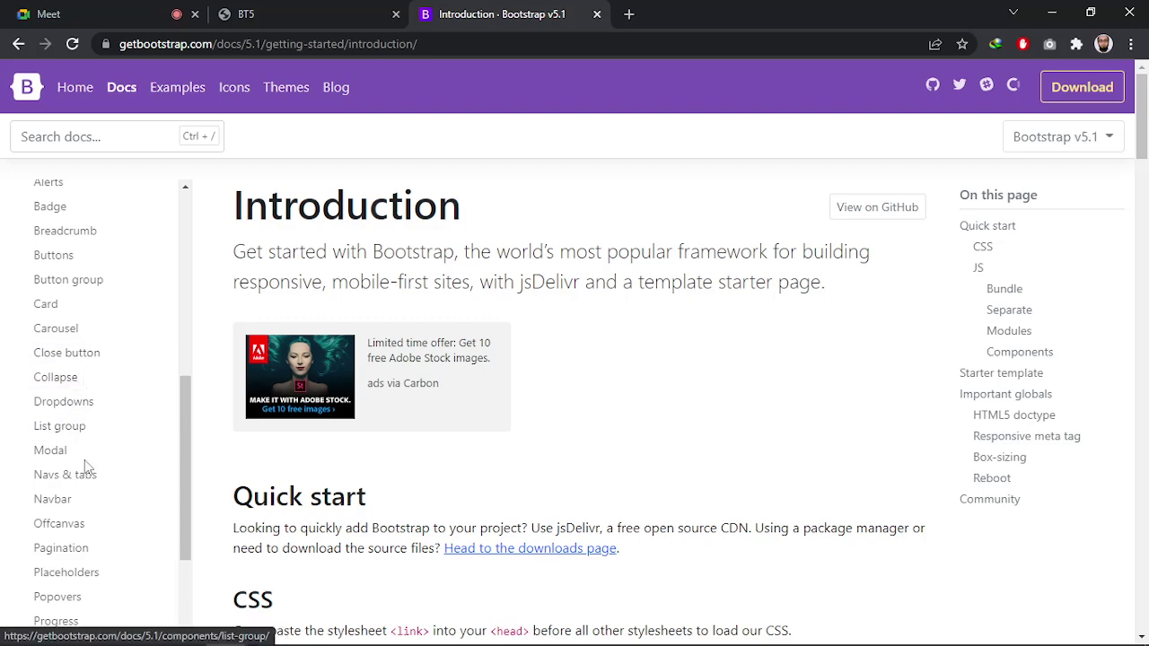
{"action": "left_click", "coordinate": [52, 498]}
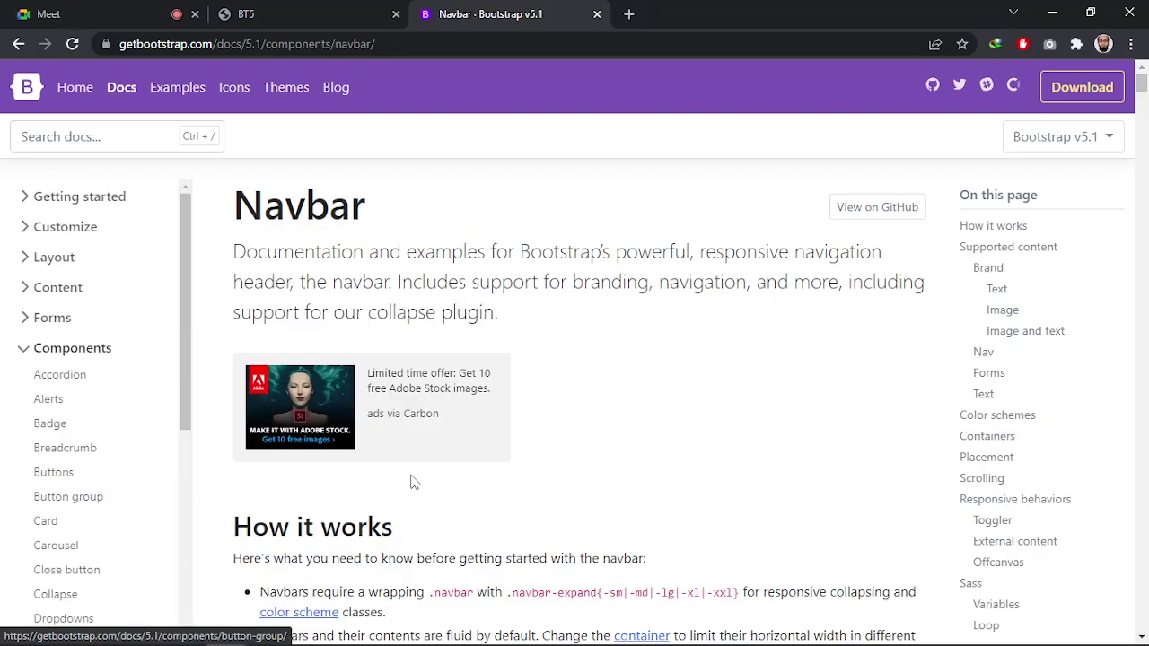
Copy the HTML code of the responsive light-themed navbar example
{"action": "scroll", "coordinate": [409, 478], "scroll_direction": "down", "scroll_amount": 5}
{"action": "scroll", "coordinate": [401, 476], "scroll_direction": "down", "scroll_amount": 6}
{"action": "scroll", "coordinate": [402, 476], "scroll_direction": "up", "scroll_amount": 3}
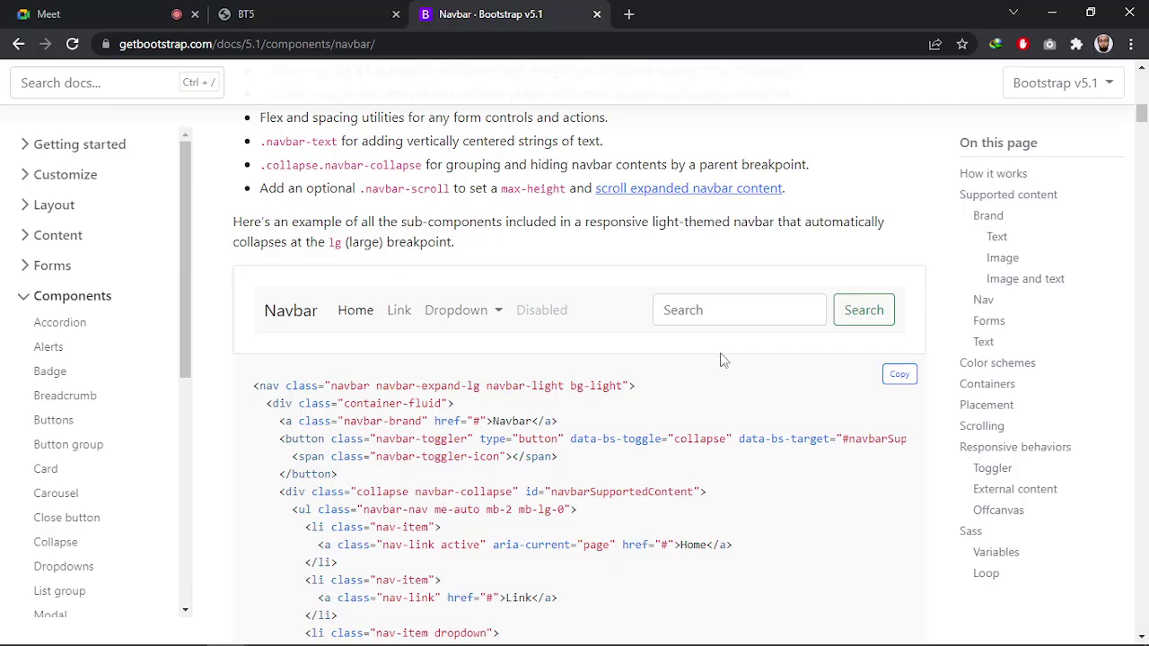
{"action": "scroll", "coordinate": [528, 408], "scroll_direction": "down", "scroll_amount": 20}
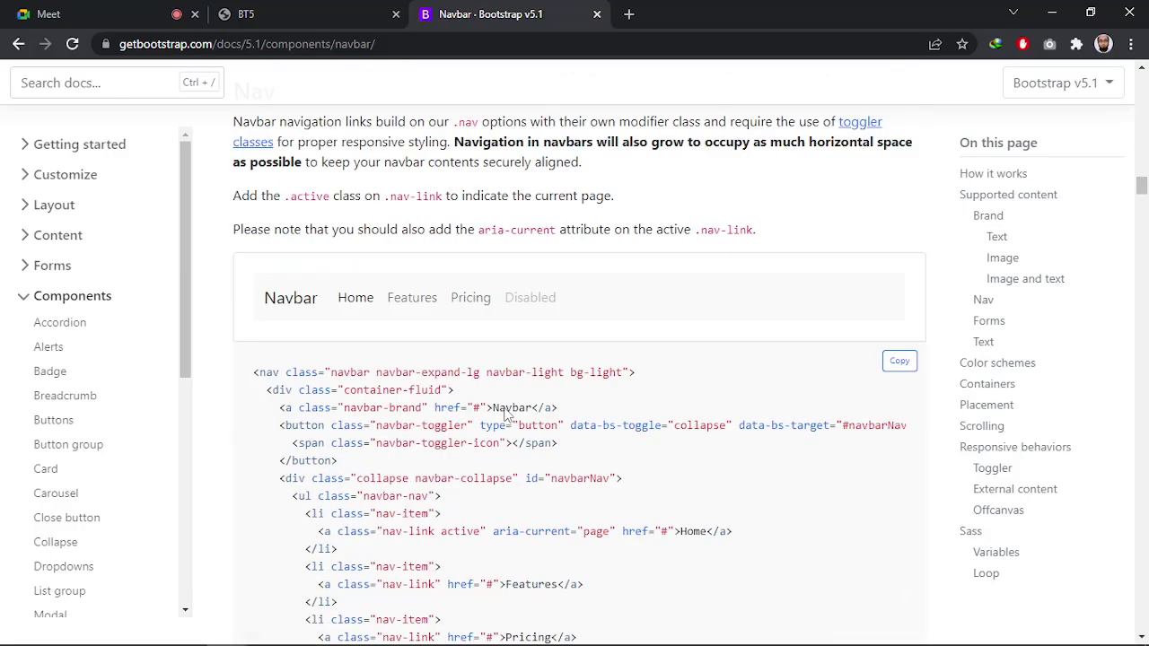
{"action": "scroll", "coordinate": [506, 414], "scroll_direction": "down", "scroll_amount": 20}
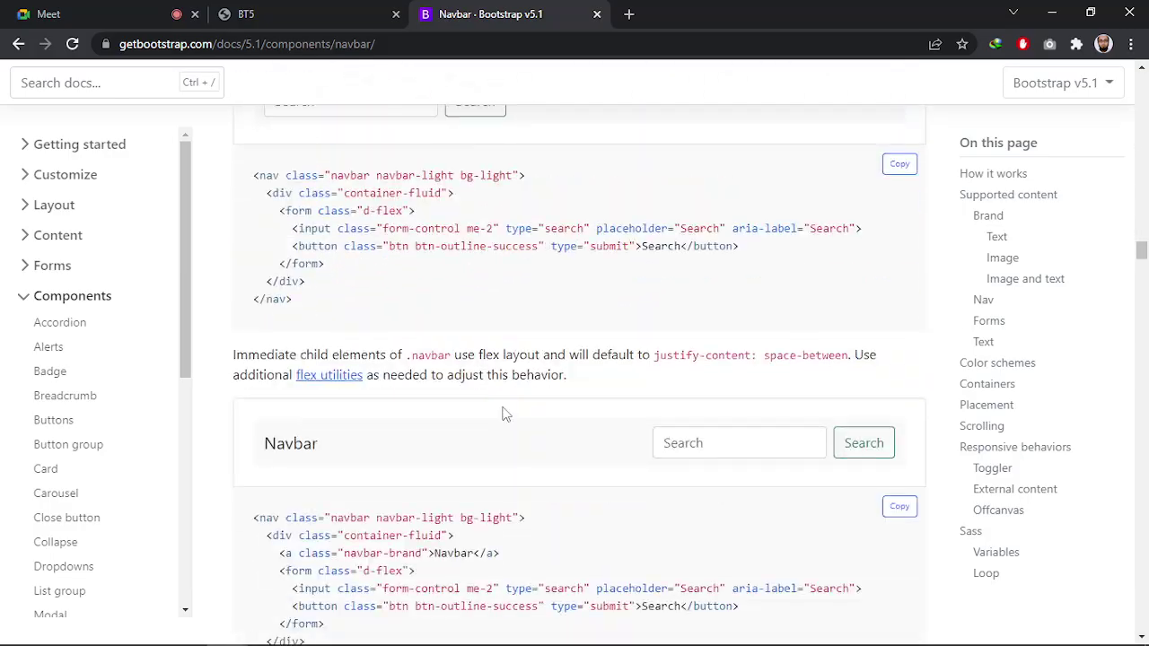
{"action": "scroll", "coordinate": [501, 424], "scroll_direction": "down", "scroll_amount": 20}
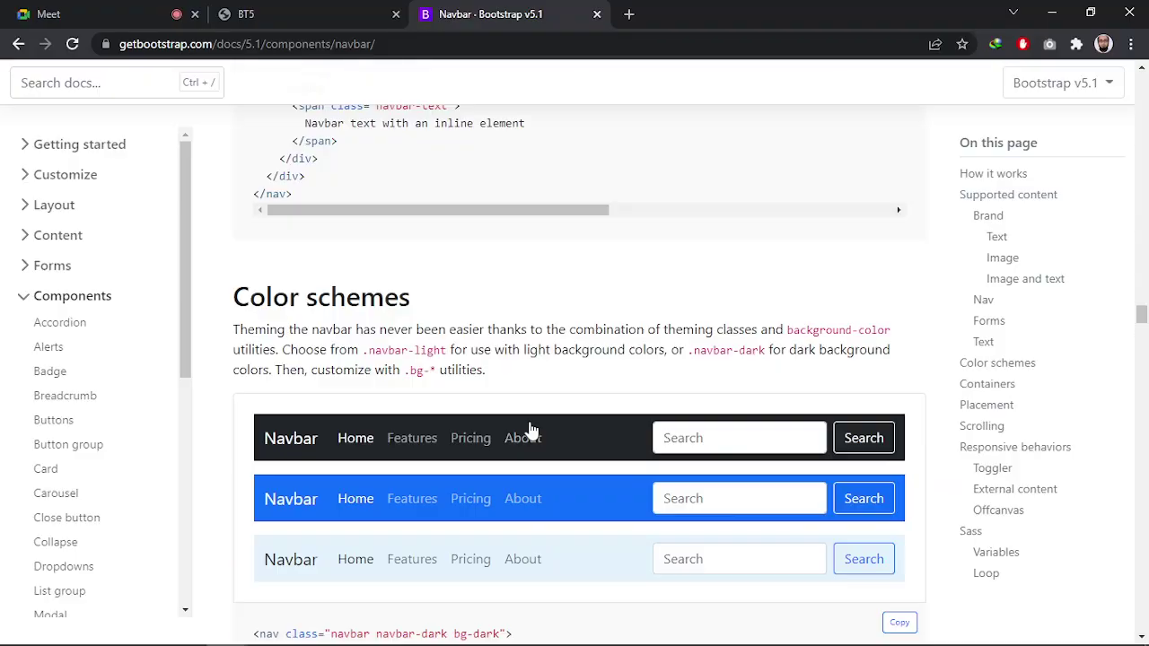
{"action": "scroll", "coordinate": [640, 419], "scroll_direction": "up", "scroll_amount": 20}
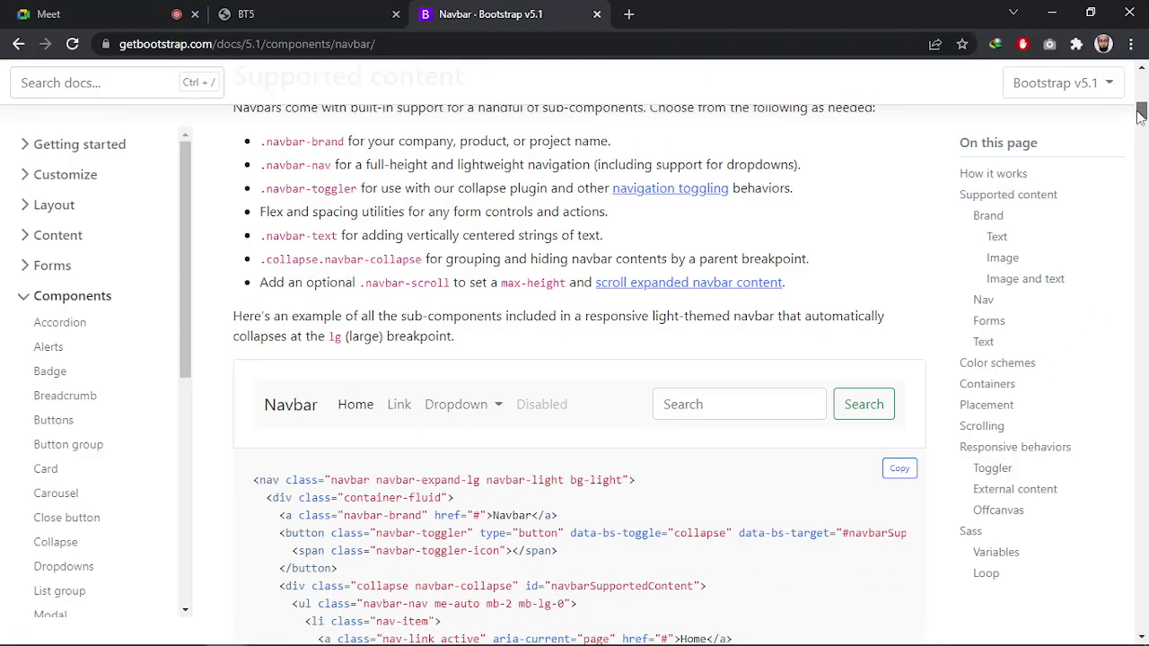
{"action": "scroll", "coordinate": [484, 377], "scroll_direction": "down", "scroll_amount": 3}
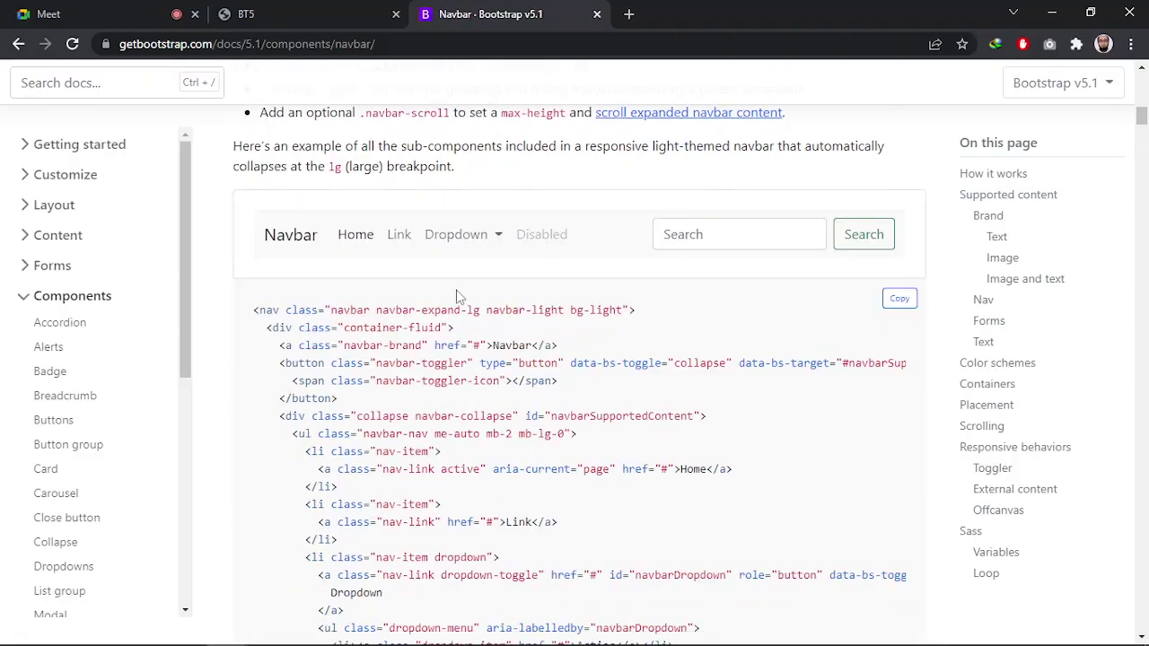
{"action": "left_click", "coordinate": [898, 298]}
{"action": "scroll", "coordinate": [678, 334], "scroll_direction": "down", "scroll_amount": 1}
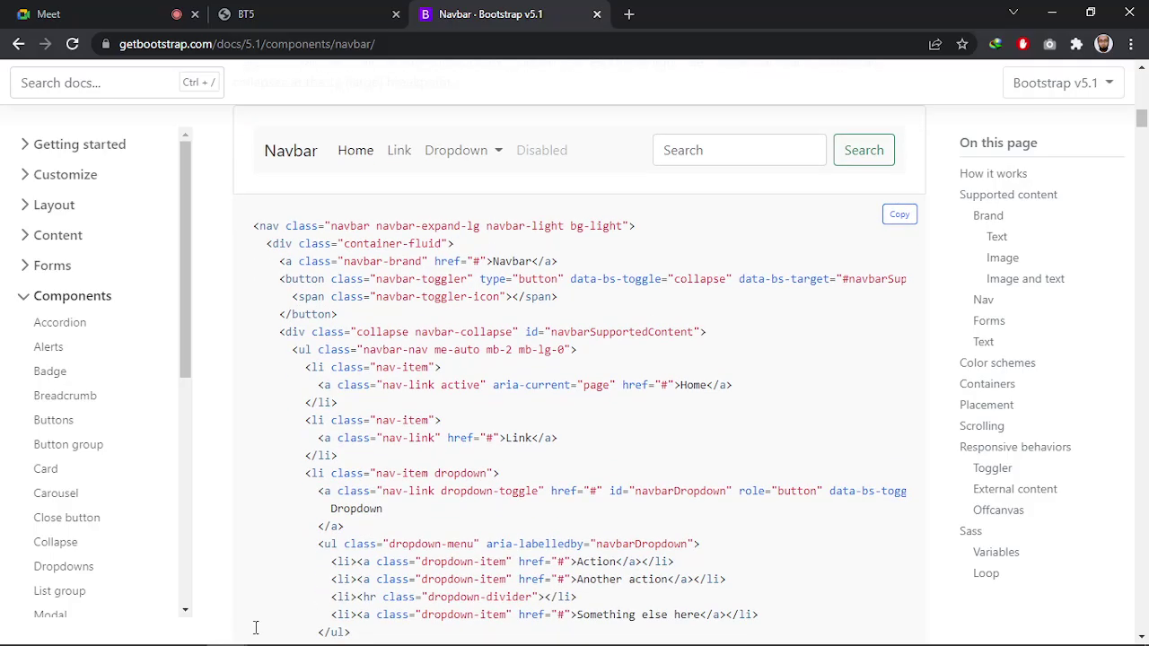
{"action": "key", "text": "alt+Tab"}
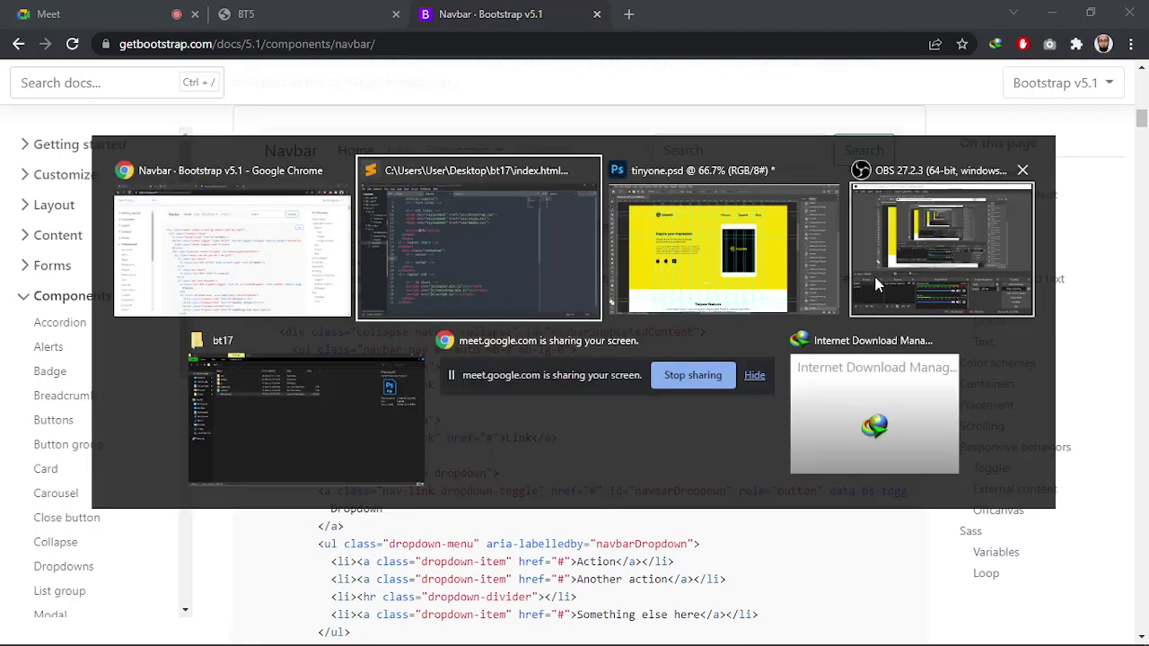
Paste the copied navbar markup at line 21 between the navbar comments and save index.html
{"action": "left_click", "coordinate": [448, 222]}
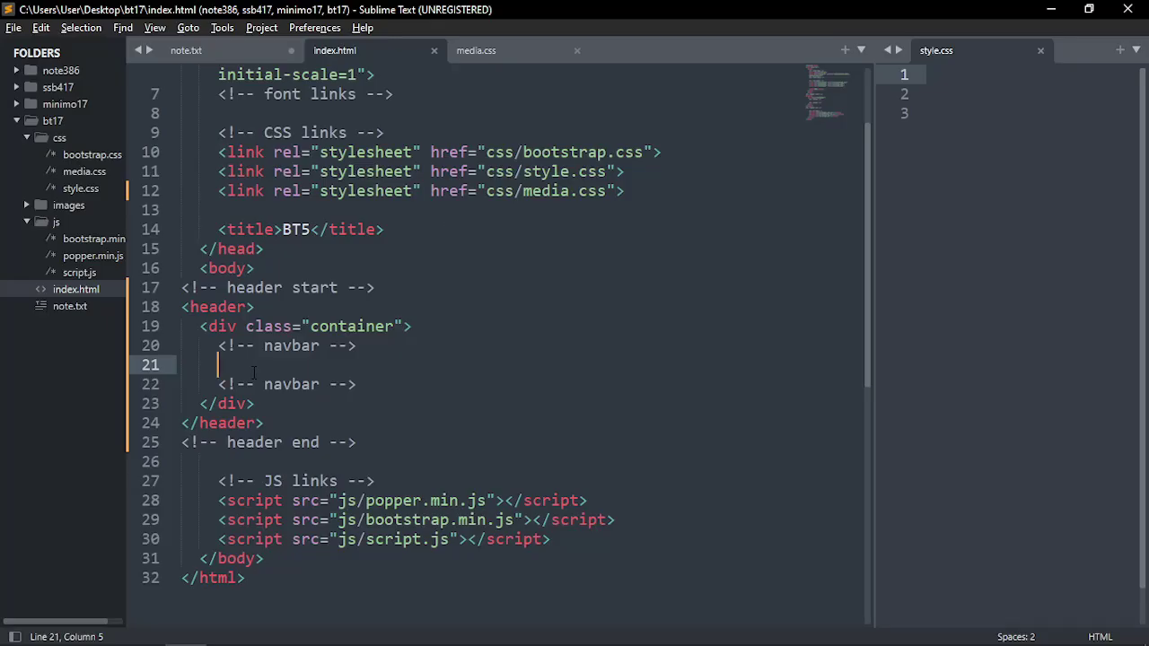
{"action": "key", "text": "ctrl+v"}
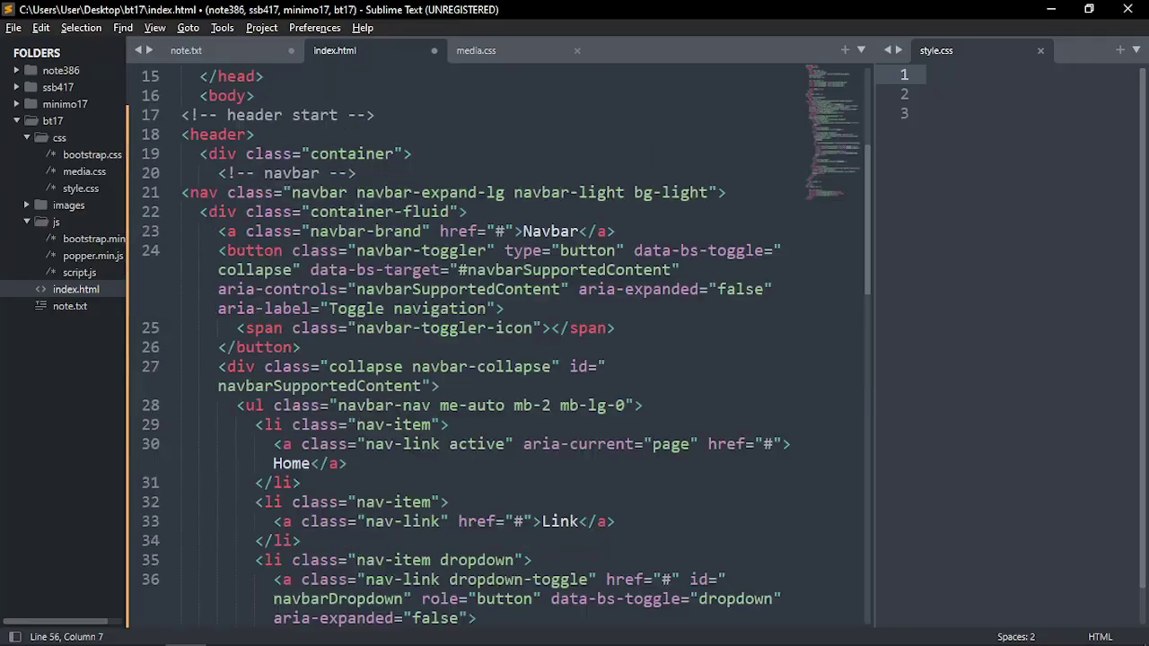
{"action": "scroll", "coordinate": [500, 347], "scroll_direction": "up", "scroll_amount": 10}
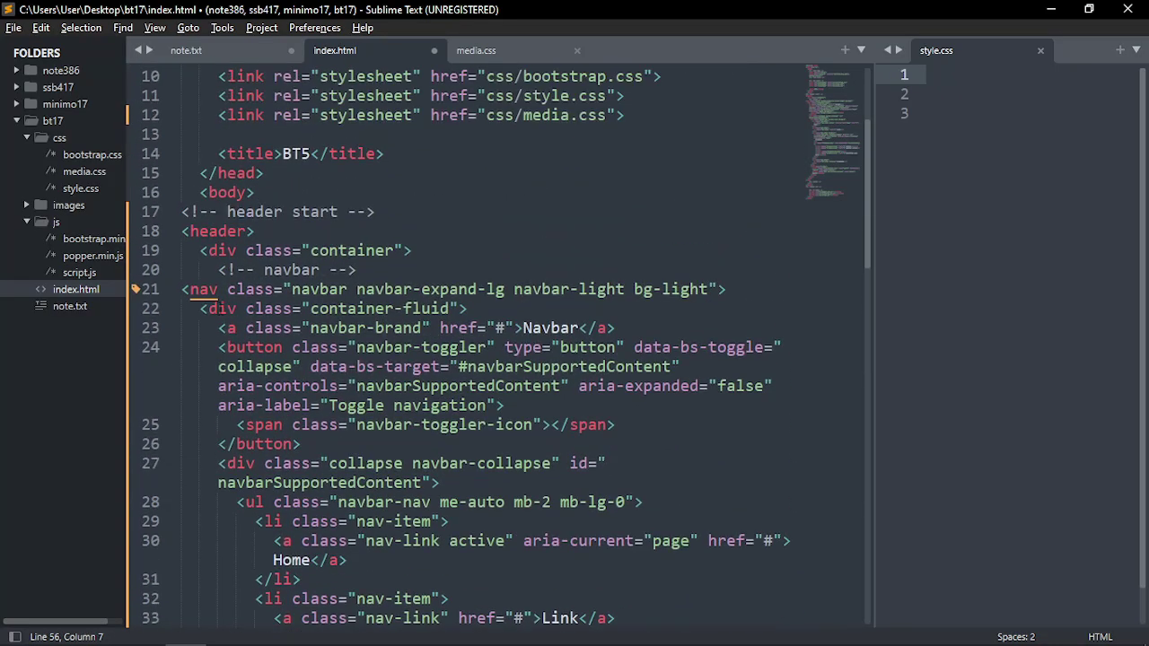
{"action": "key", "text": "ctrl+s"}
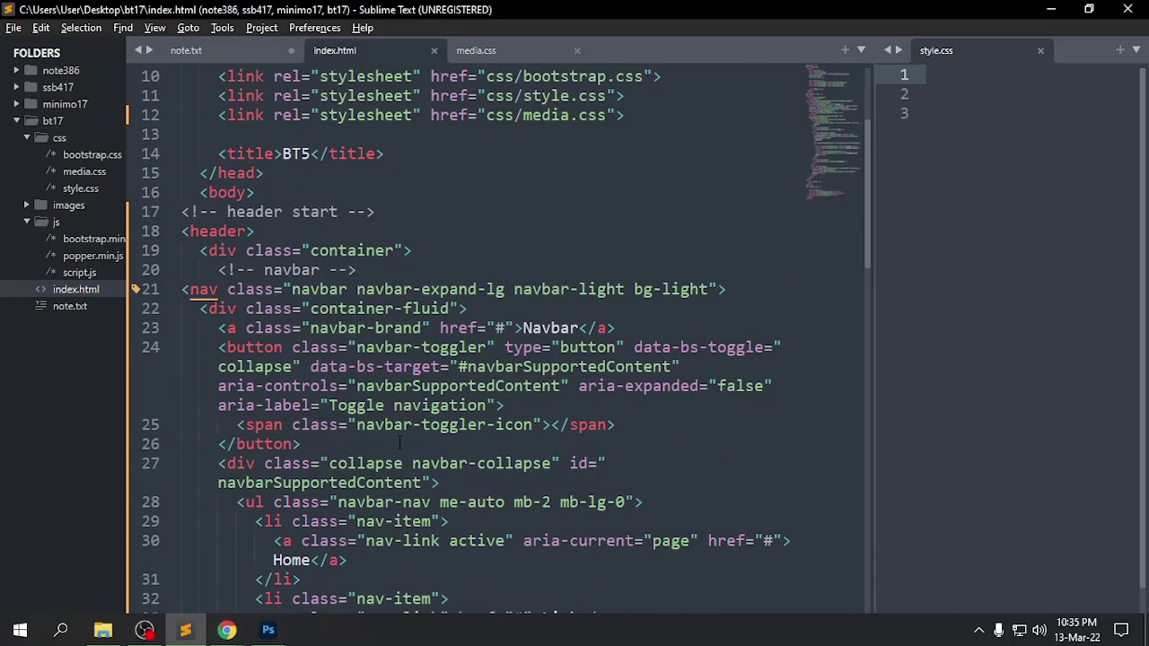
{"action": "left_click", "coordinate": [402, 424]}
{"action": "key", "text": "alt+Tab"}
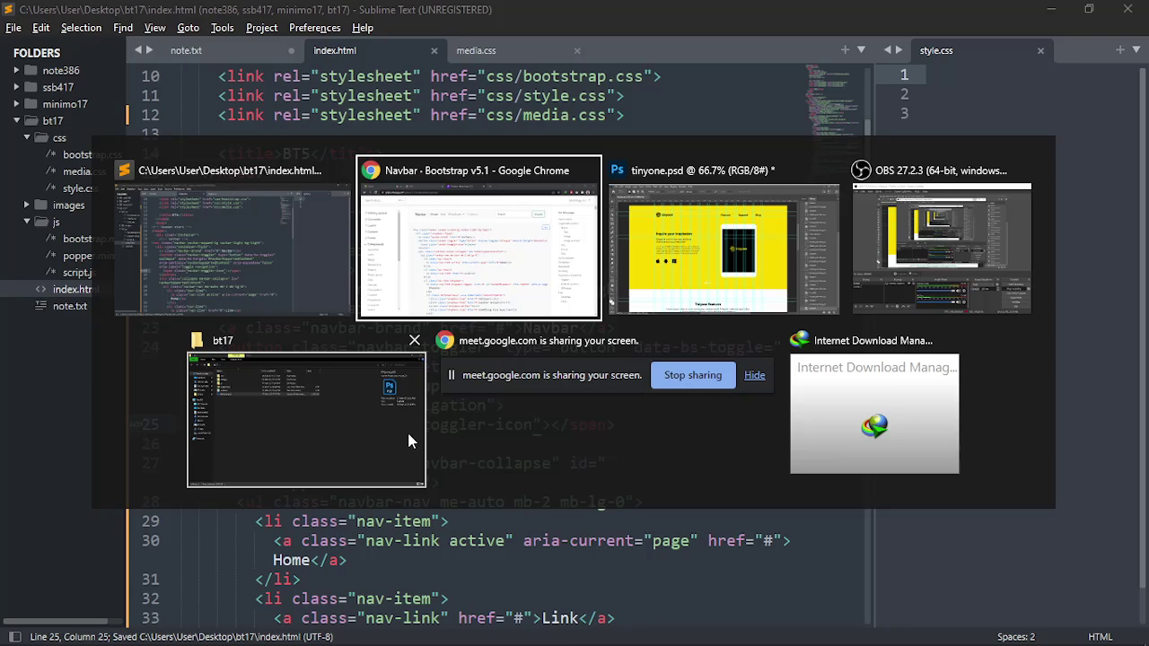
{"action": "left_click", "coordinate": [248, 295]}
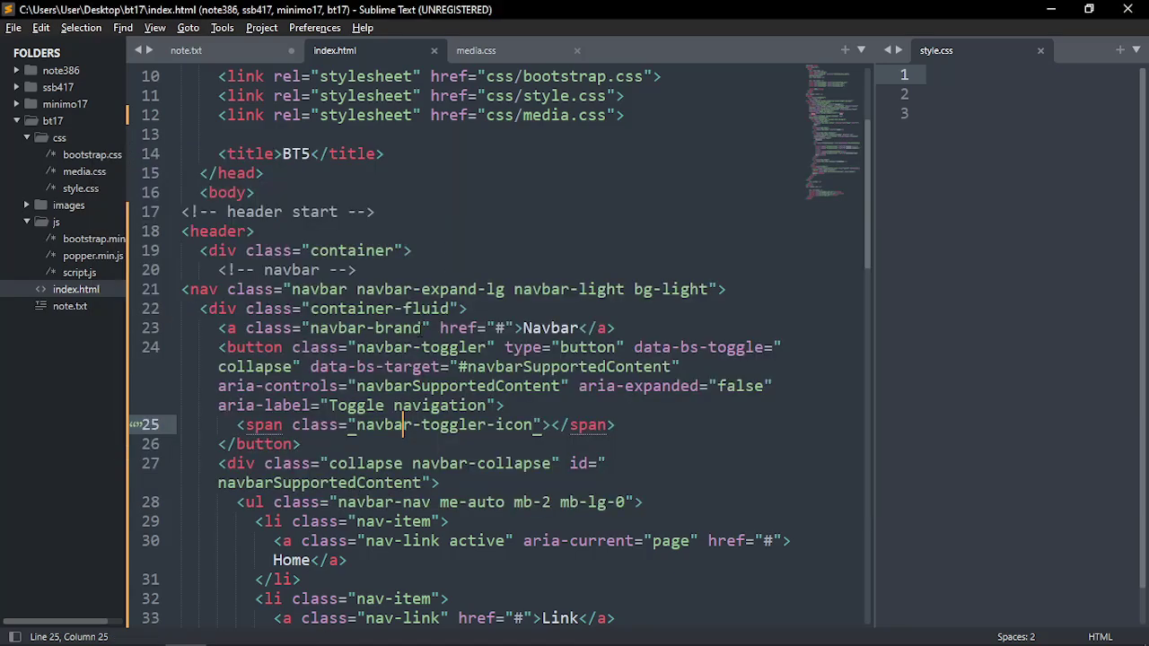
{"action": "key", "text": "alt+Tab"}
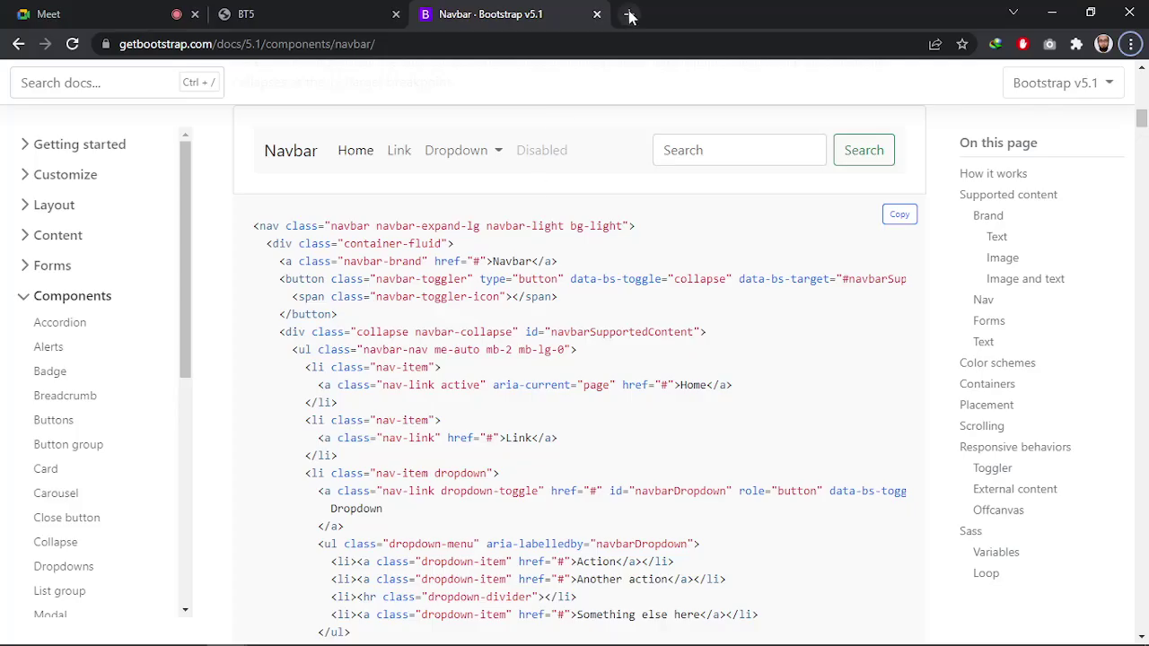
Move the BT5 tab after the Navbar docs tab and reload it to show the navbar
{"action": "left_click", "coordinate": [349, 13]}
{"action": "left_click_drag", "start_coordinate": [349, 12], "coordinate": [574, 11]}
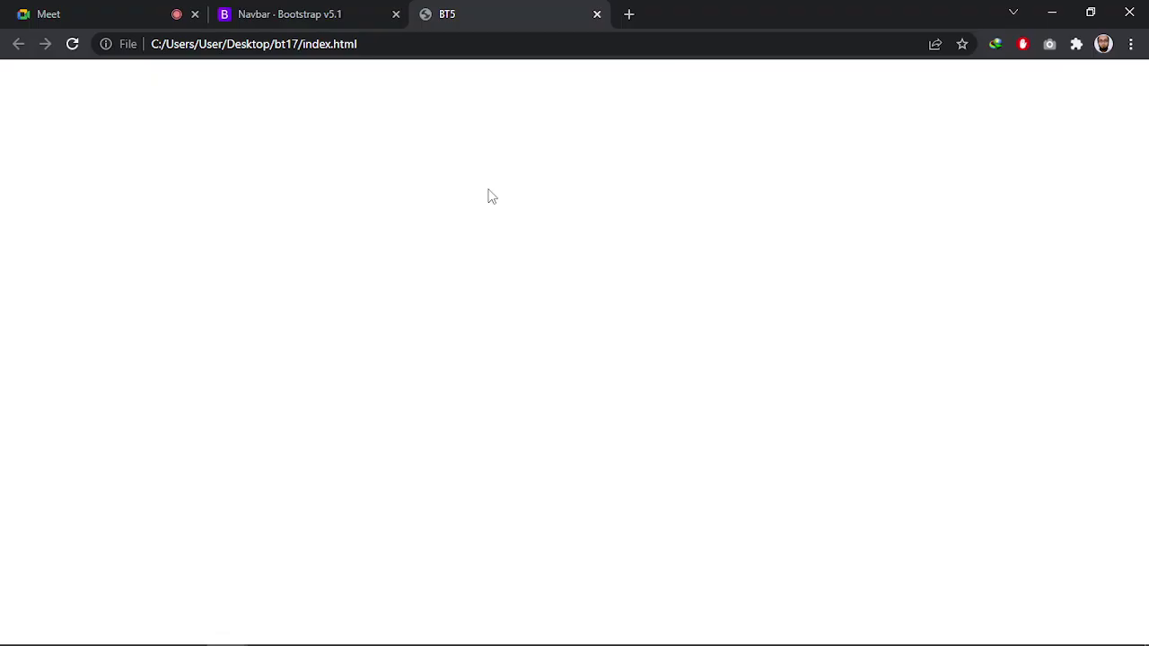
{"action": "key", "text": "ctrl+r"}
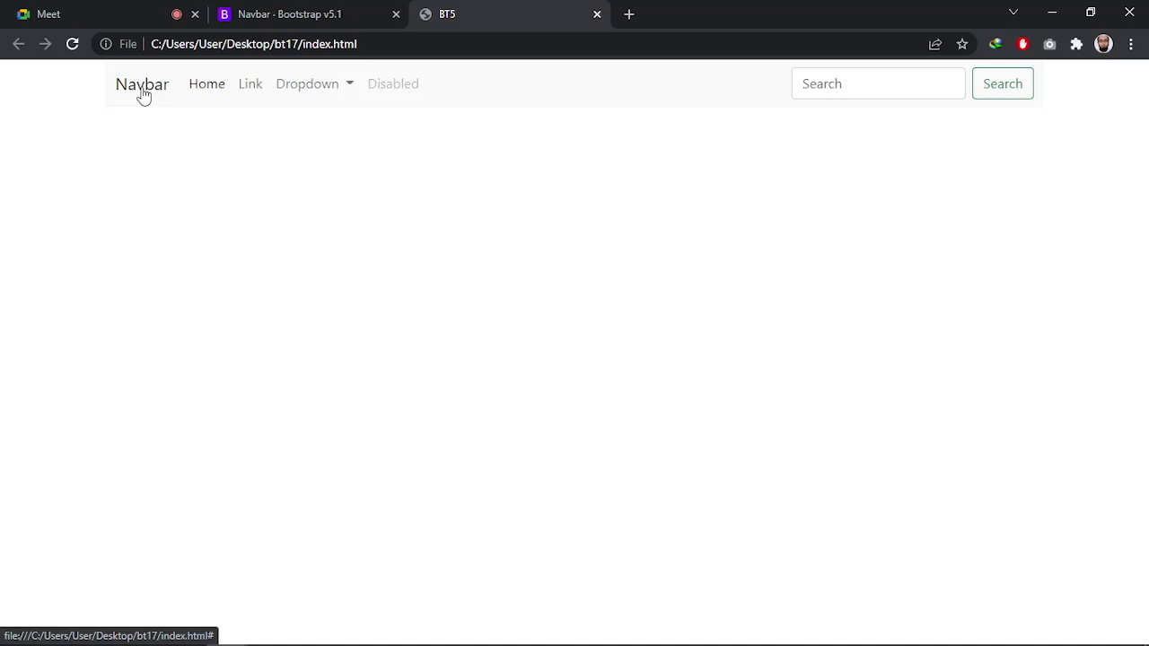
Test the new navbar's Dropdown menu and Search field
{"action": "left_click", "coordinate": [306, 89]}
{"action": "left_click", "coordinate": [306, 90]}
{"action": "left_click", "coordinate": [887, 85]}
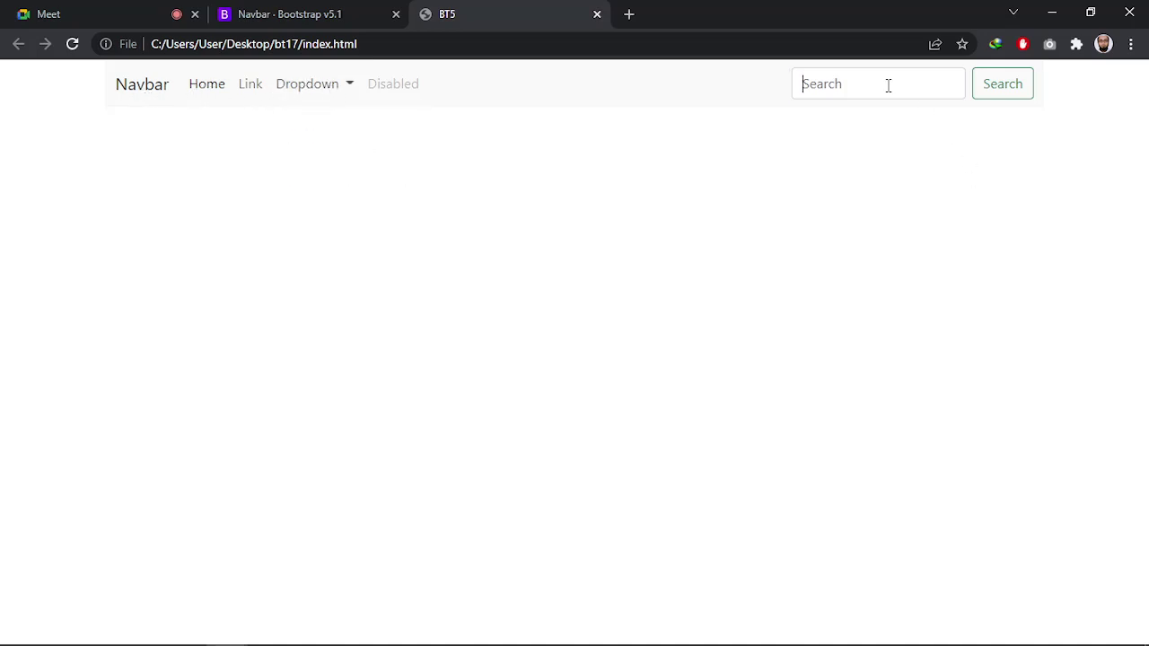
{"action": "left_click", "coordinate": [835, 108]}
Back in the tinyone mockup, hide the cyan guide lines
{"action": "key", "text": "alt+Tab"}
{"action": "key", "text": "alt+Tab"}
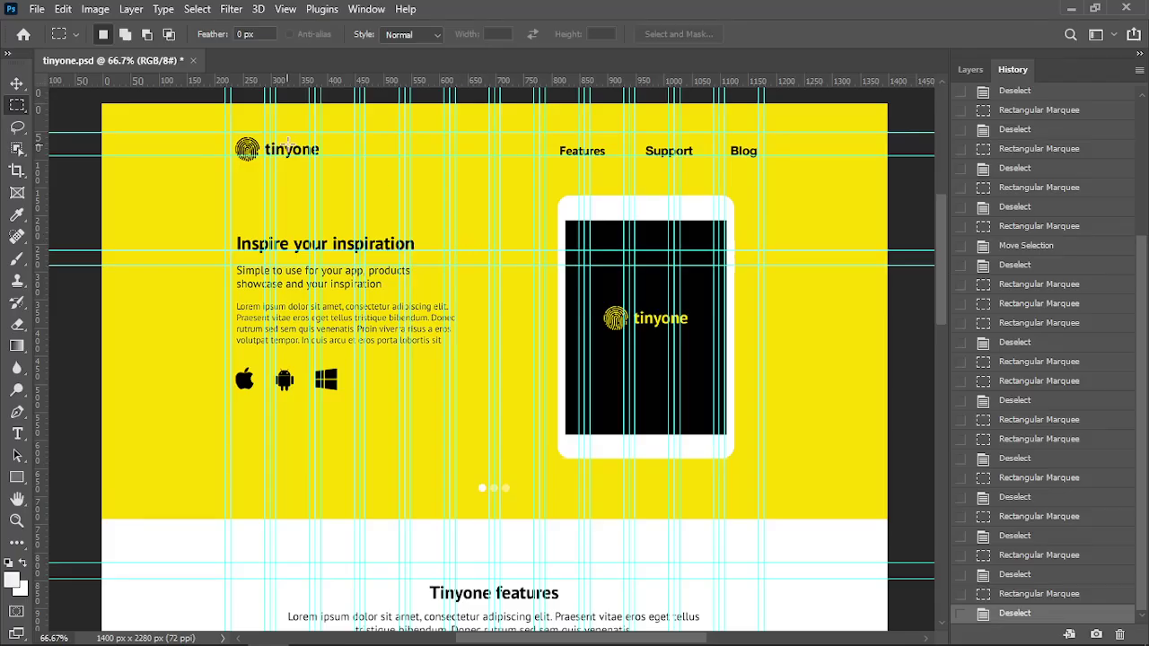
{"action": "key", "text": "alt+Tab"}
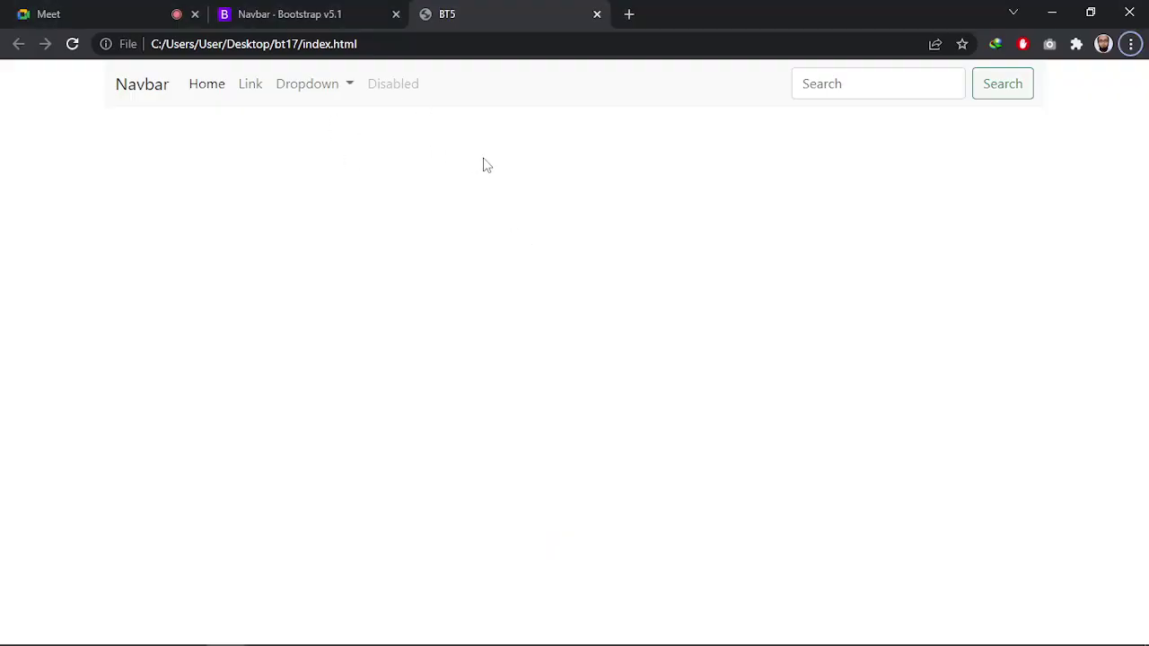
{"action": "key", "text": "alt+Tab"}
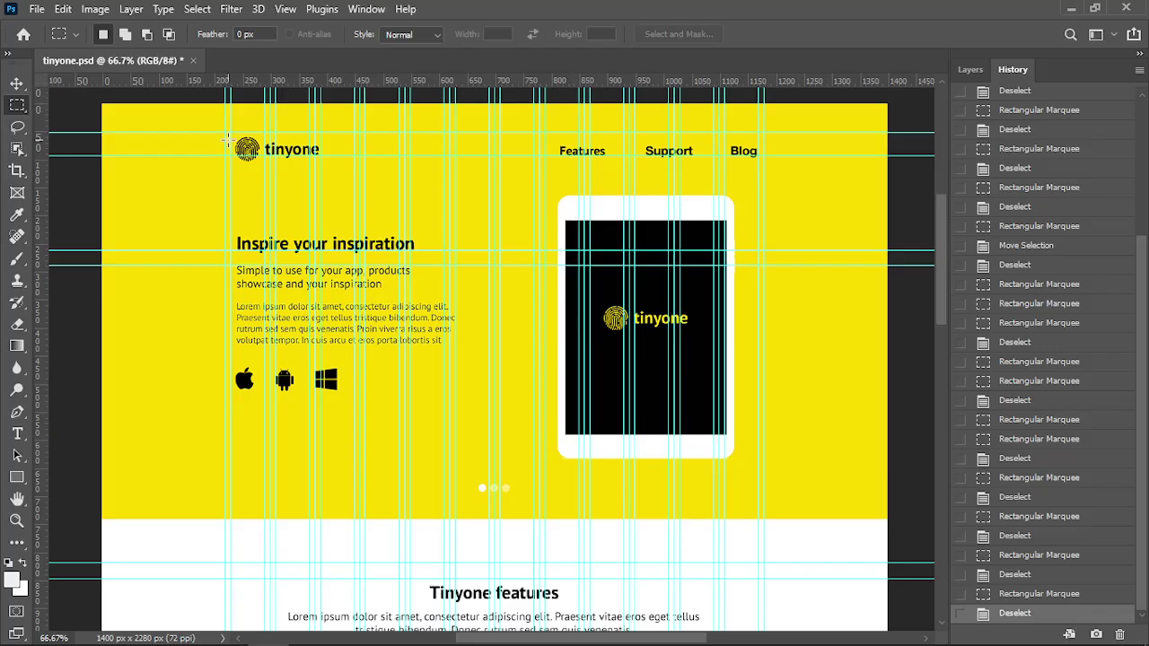
{"action": "left_click_drag", "start_coordinate": [225, 132], "coordinate": [765, 172]}
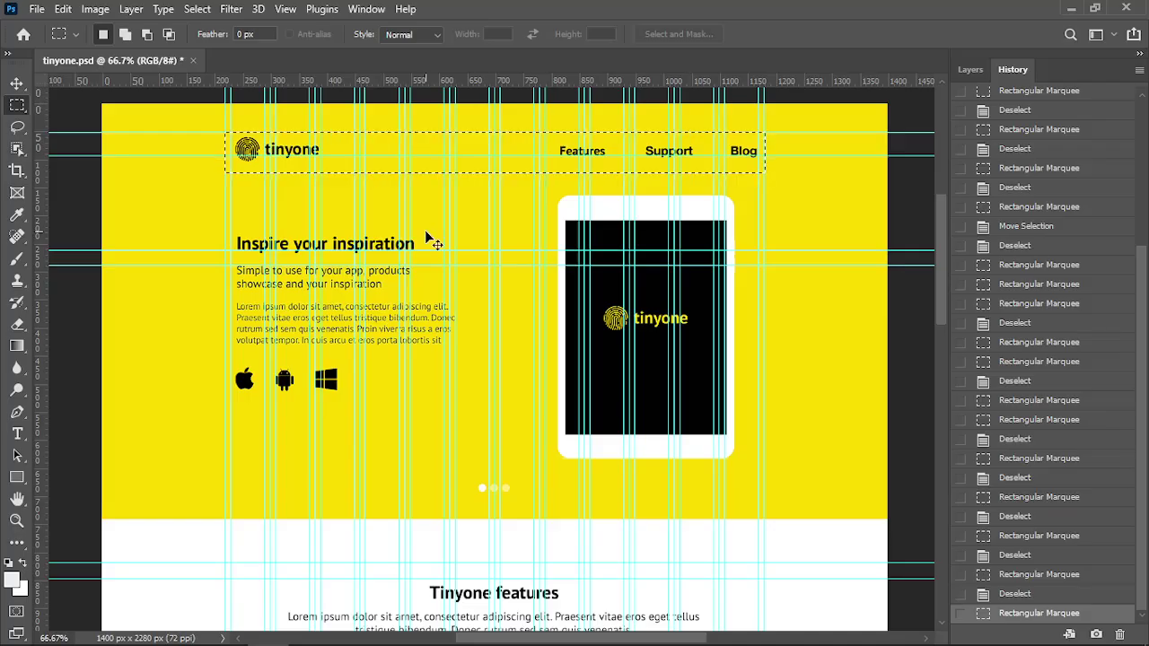
{"action": "key", "text": "ctrl+semicolon"}
{"action": "key", "text": "ctrl+d"}
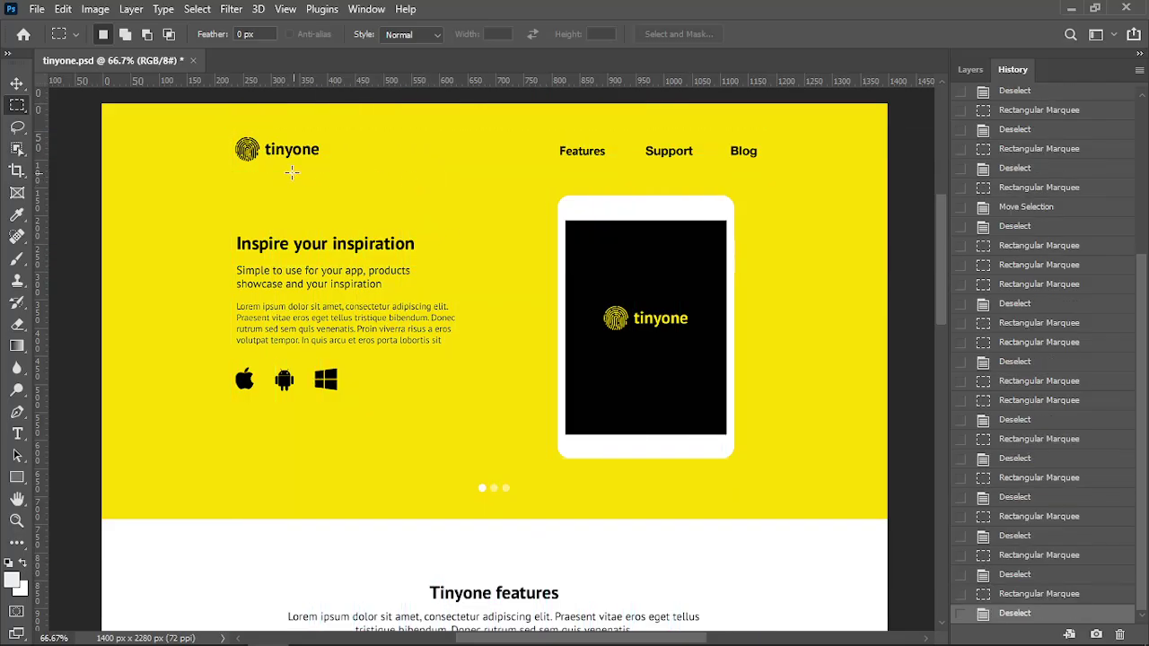
With the Move tool active, zoom in on the tinyone logo in the header
{"action": "scroll", "coordinate": [1079, 297], "scroll_direction": "up", "scroll_amount": 5}
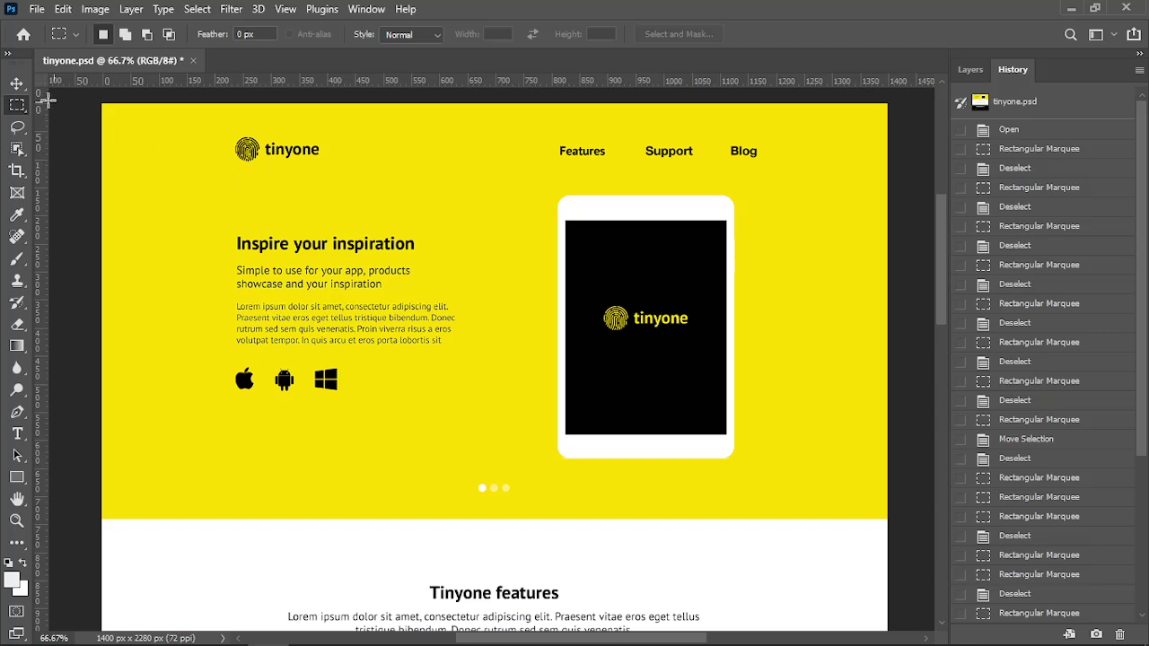
{"action": "left_click", "coordinate": [16, 82]}
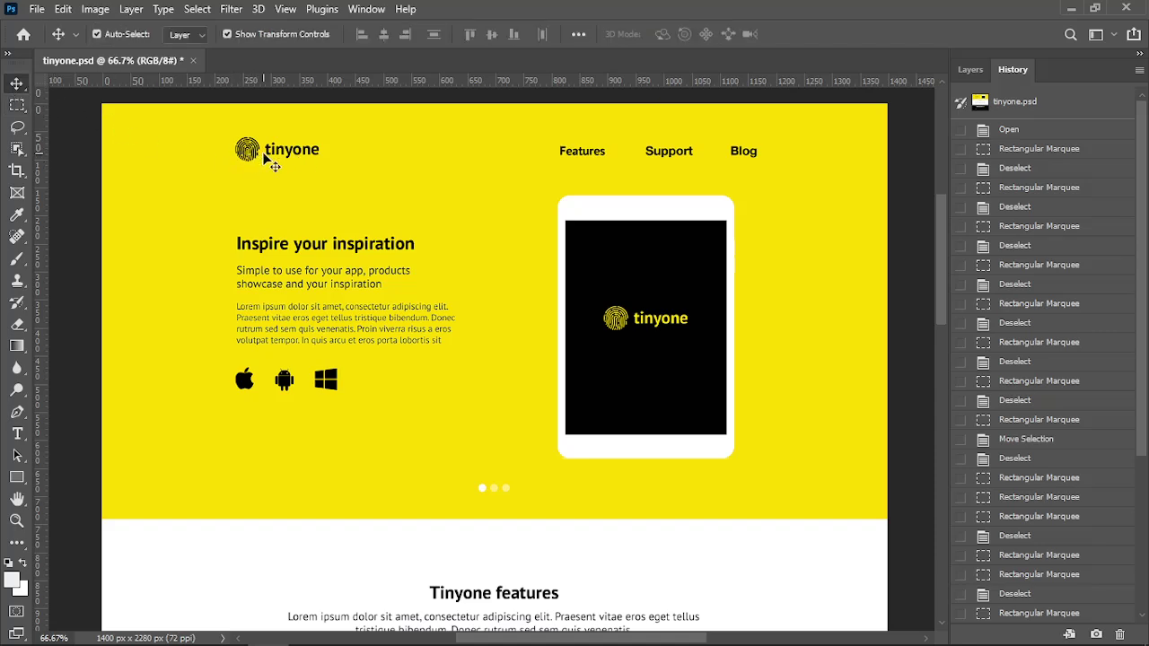
{"action": "scroll", "coordinate": [265, 154], "scroll_direction": "left", "scroll_amount": 2}
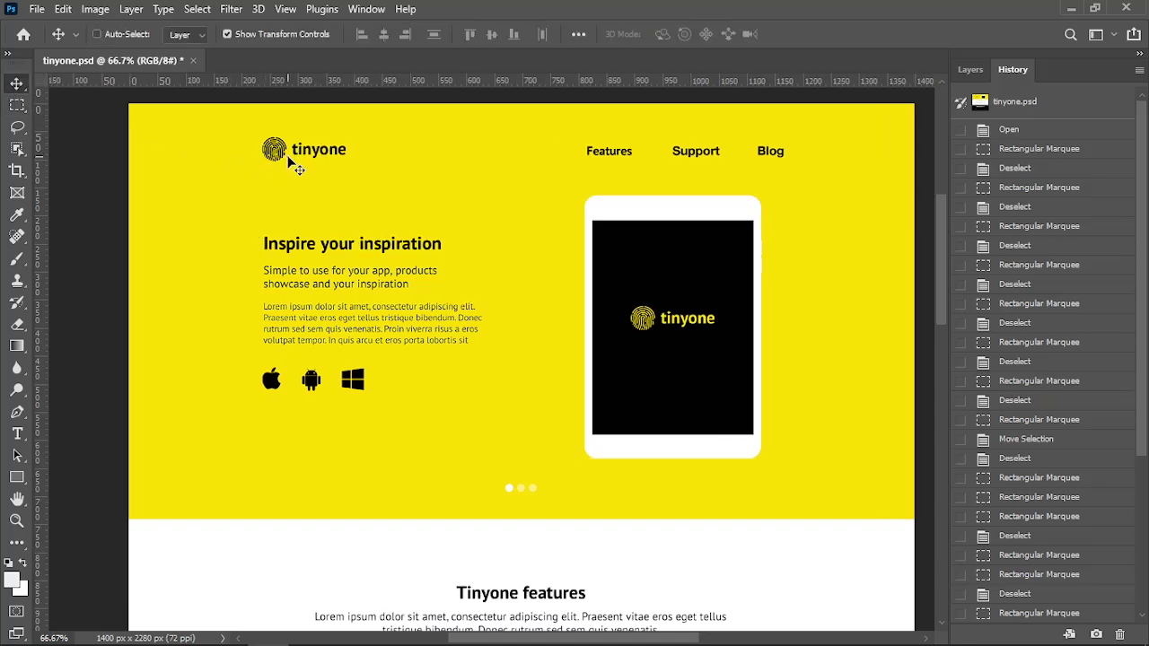
{"action": "key", "text": "ctrl+plus"}
{"action": "key", "text": "ctrl+plus"}
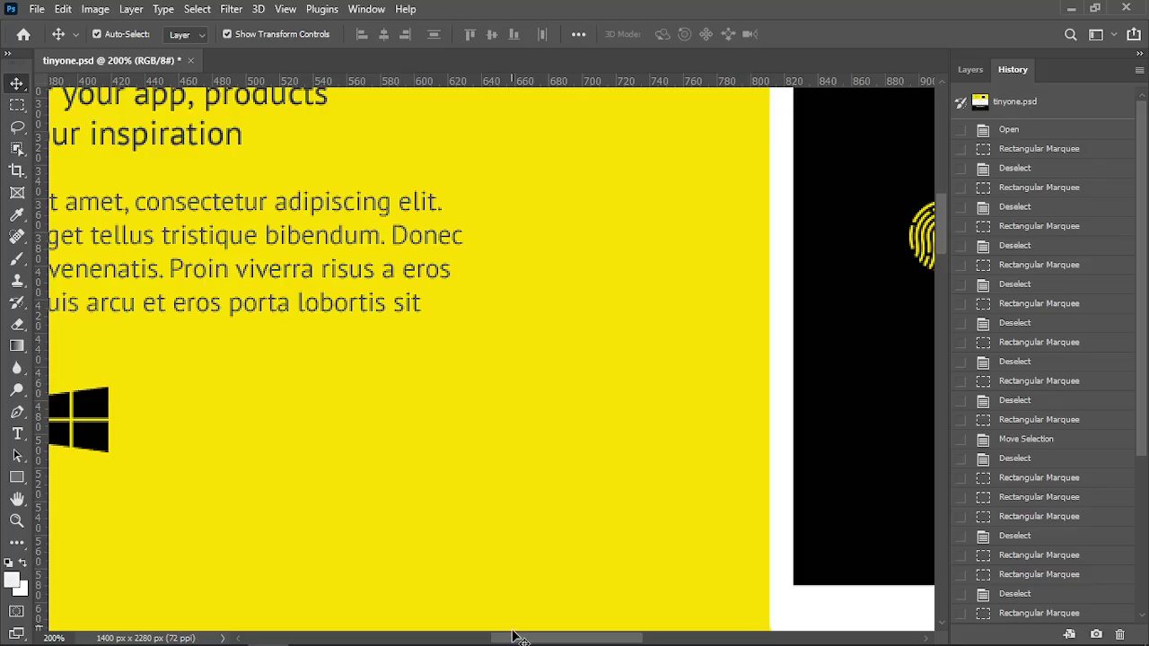
{"action": "left_click_drag", "start_coordinate": [520, 639], "coordinate": [441, 639]}
{"action": "left_click_drag", "start_coordinate": [944, 238], "coordinate": [933, 186]}
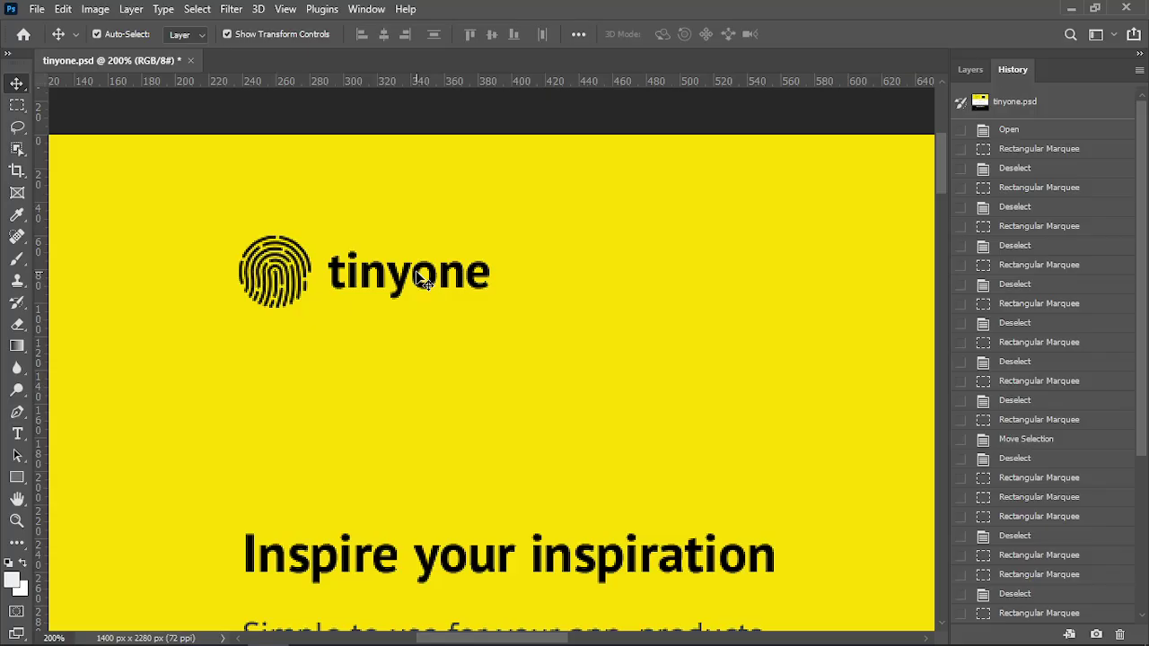
{"action": "left_click", "coordinate": [20, 433]}
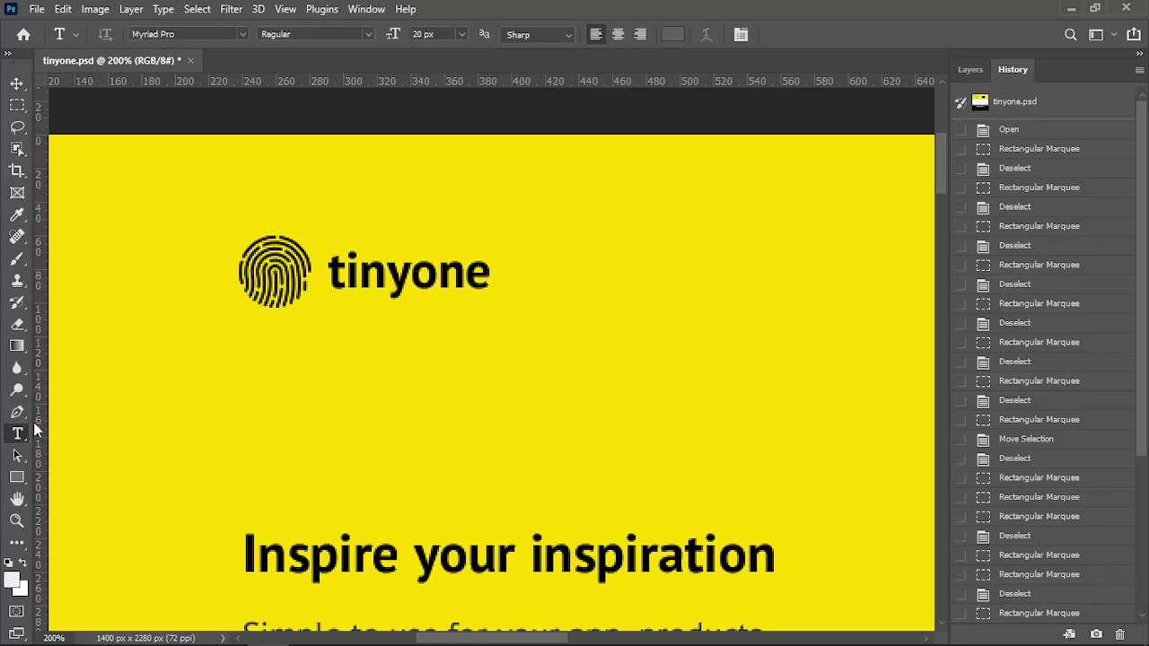
{"action": "left_click", "coordinate": [375, 272]}
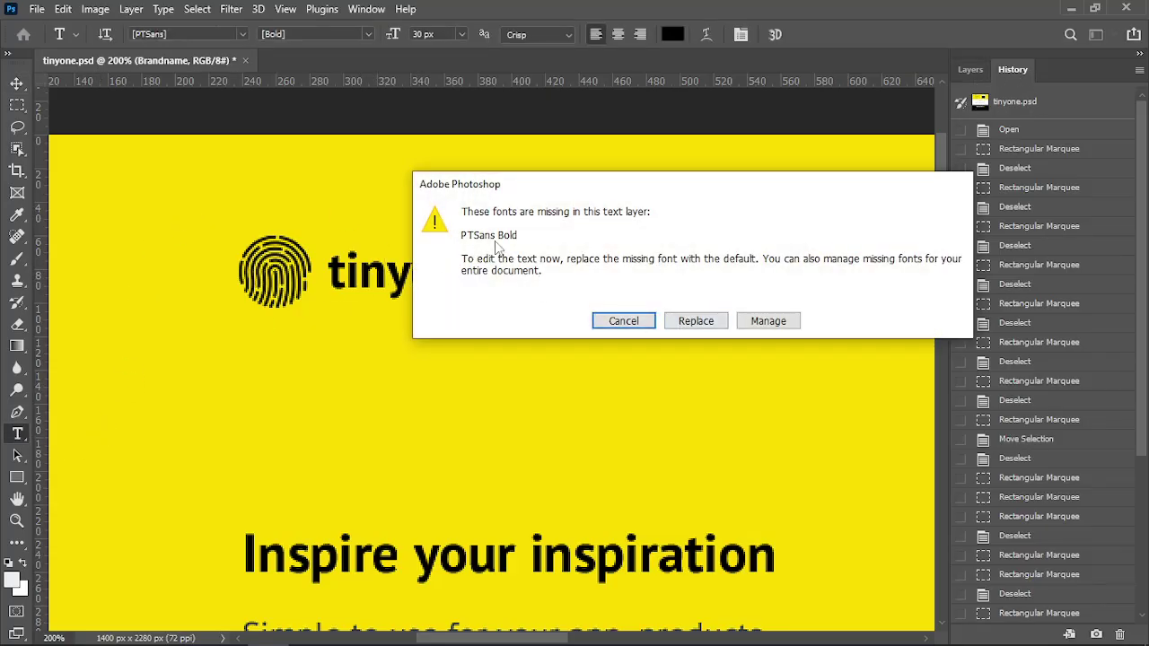
{"action": "left_click_drag", "start_coordinate": [563, 194], "coordinate": [467, 196]}
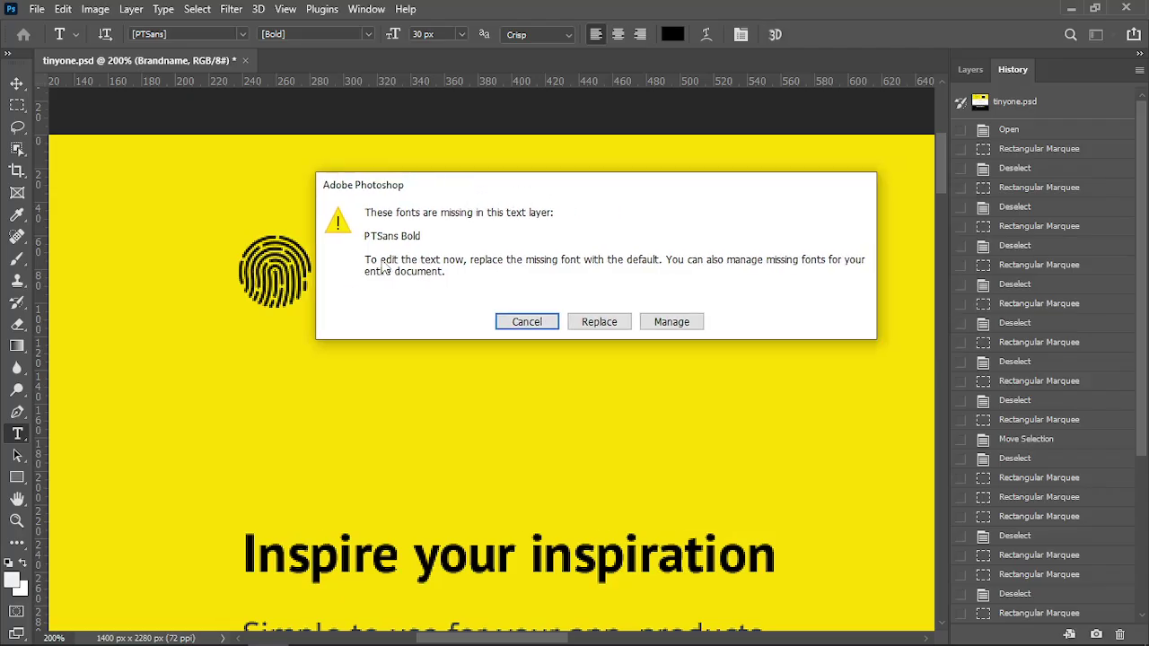
{"action": "left_click", "coordinate": [526, 322]}
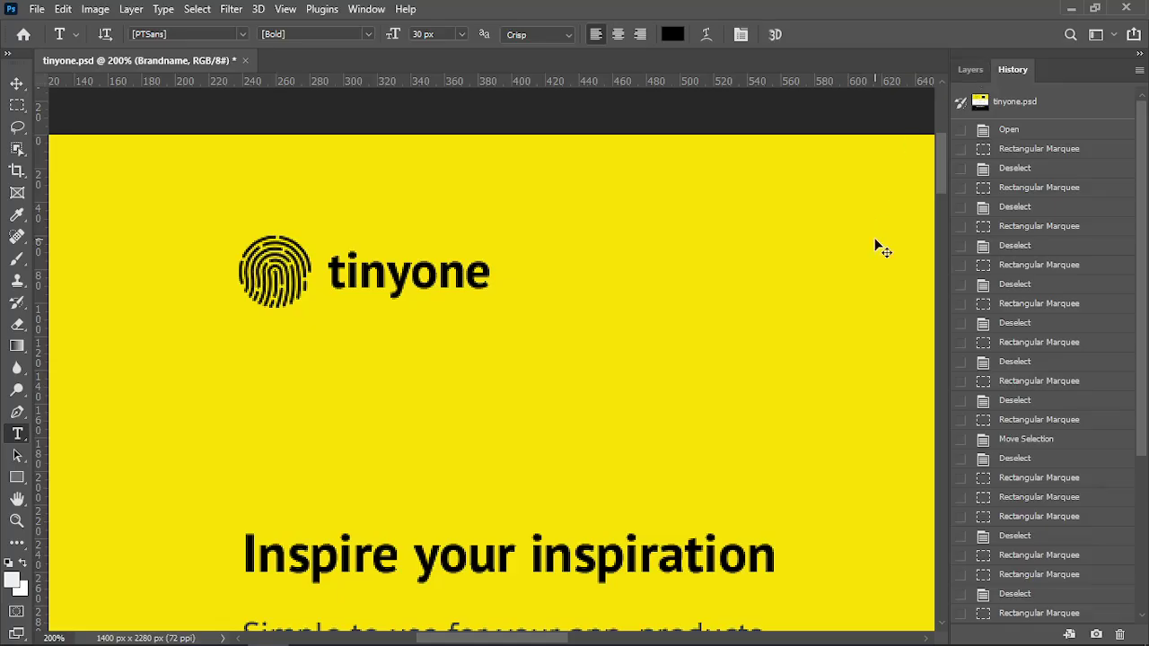
{"action": "key", "text": "ctrl+minus"}
{"action": "mouse_move", "coordinate": [509, 639]}
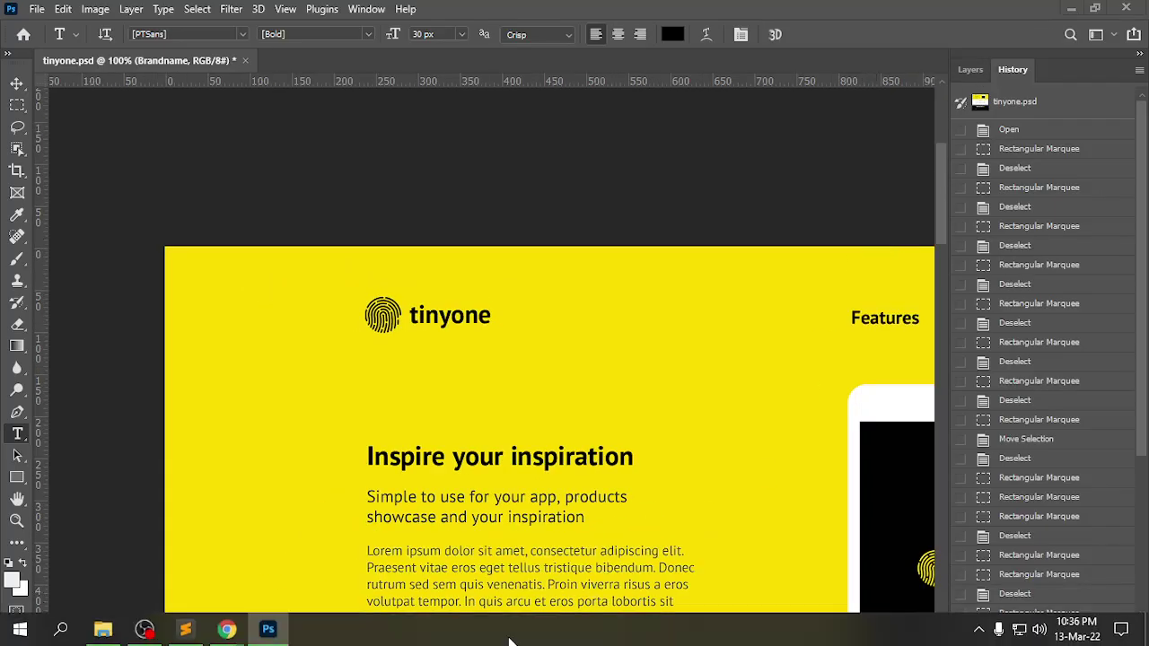
{"action": "scroll", "coordinate": [665, 405], "scroll_direction": "down", "scroll_amount": 2}
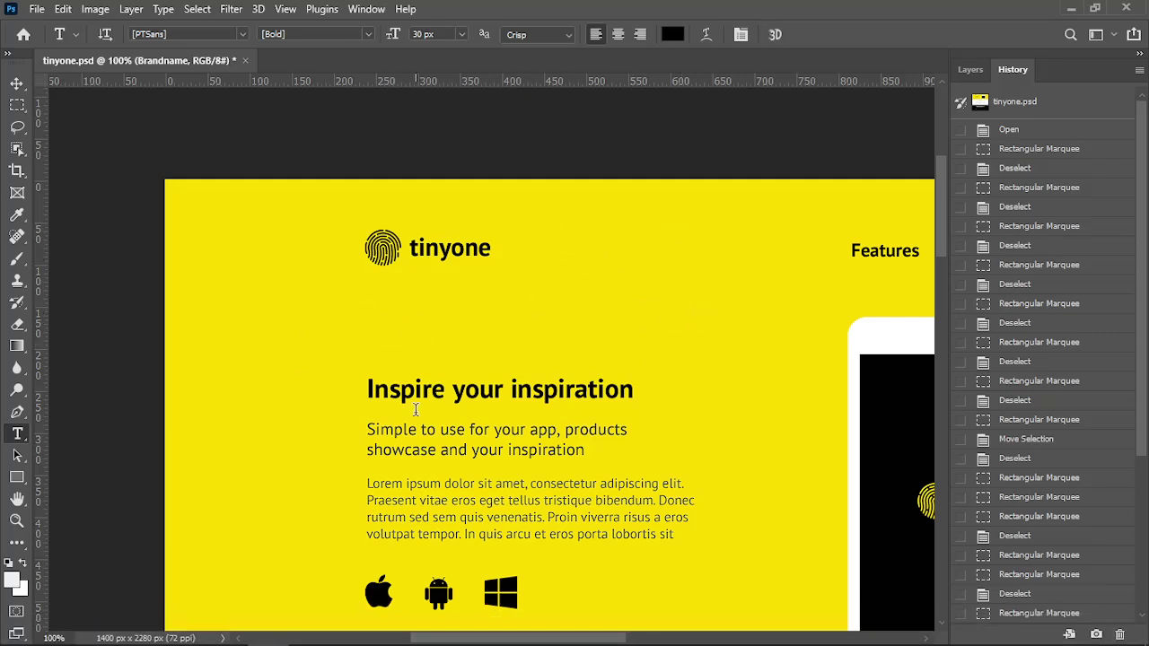
{"action": "mouse_move", "coordinate": [452, 642]}
{"action": "left_mouse_down"}
{"action": "mouse_move", "coordinate": [506, 642]}
{"action": "mouse_move", "coordinate": [452, 643]}
{"action": "left_mouse_up"}
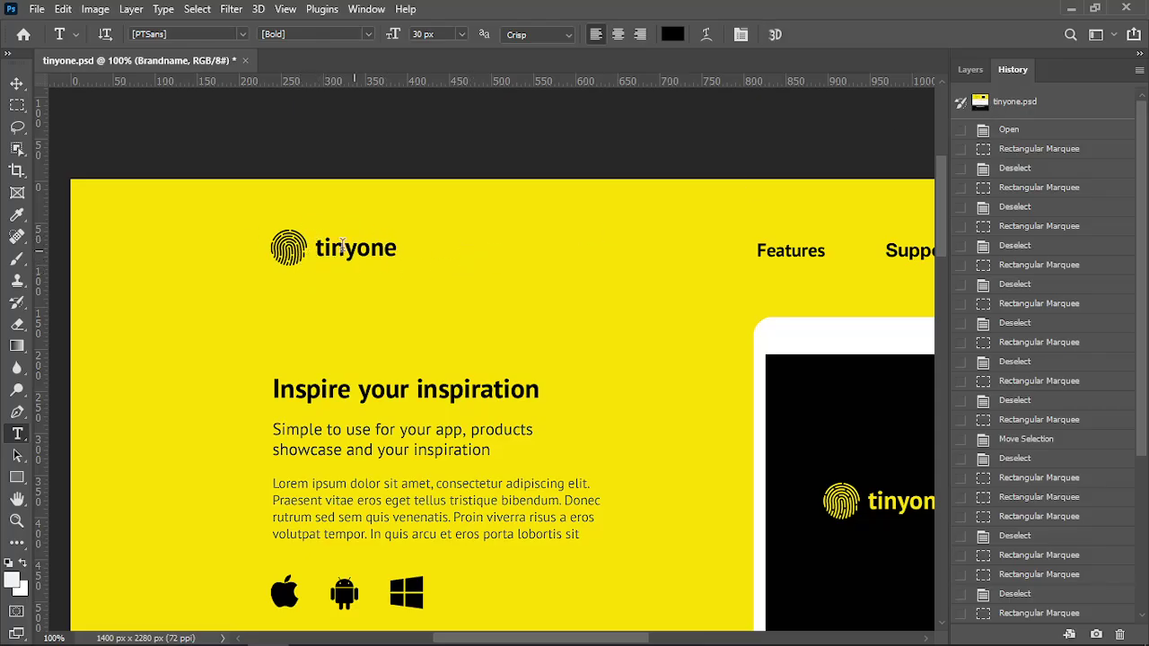
{"action": "left_click", "coordinate": [16, 83]}
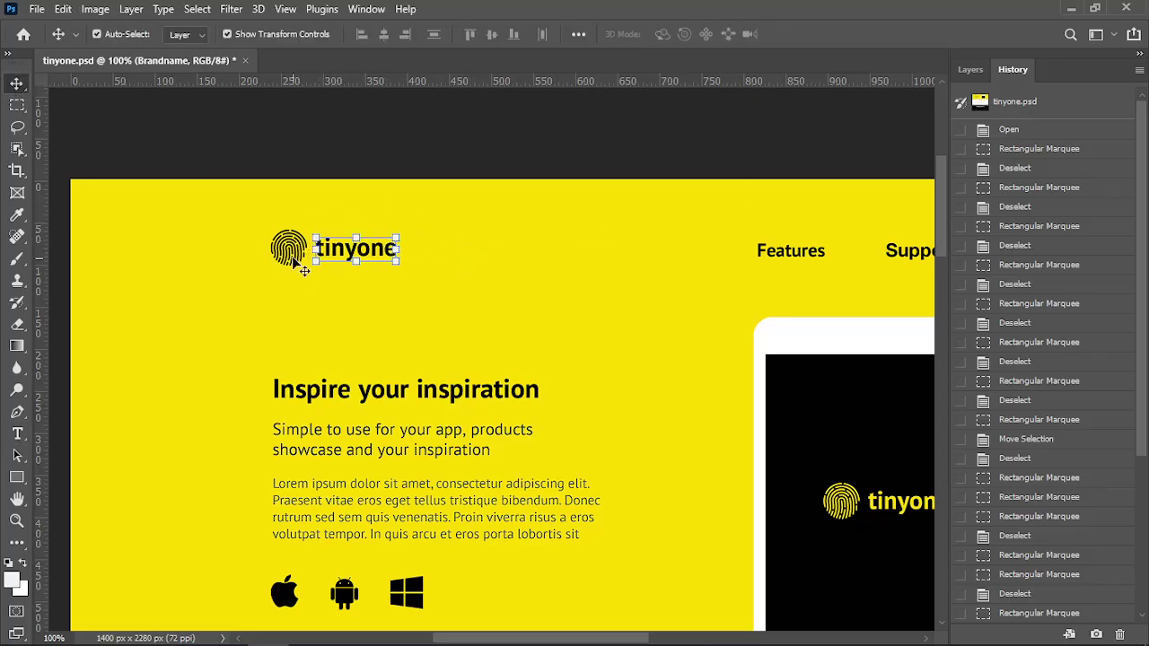
{"action": "left_click", "coordinate": [292, 257]}
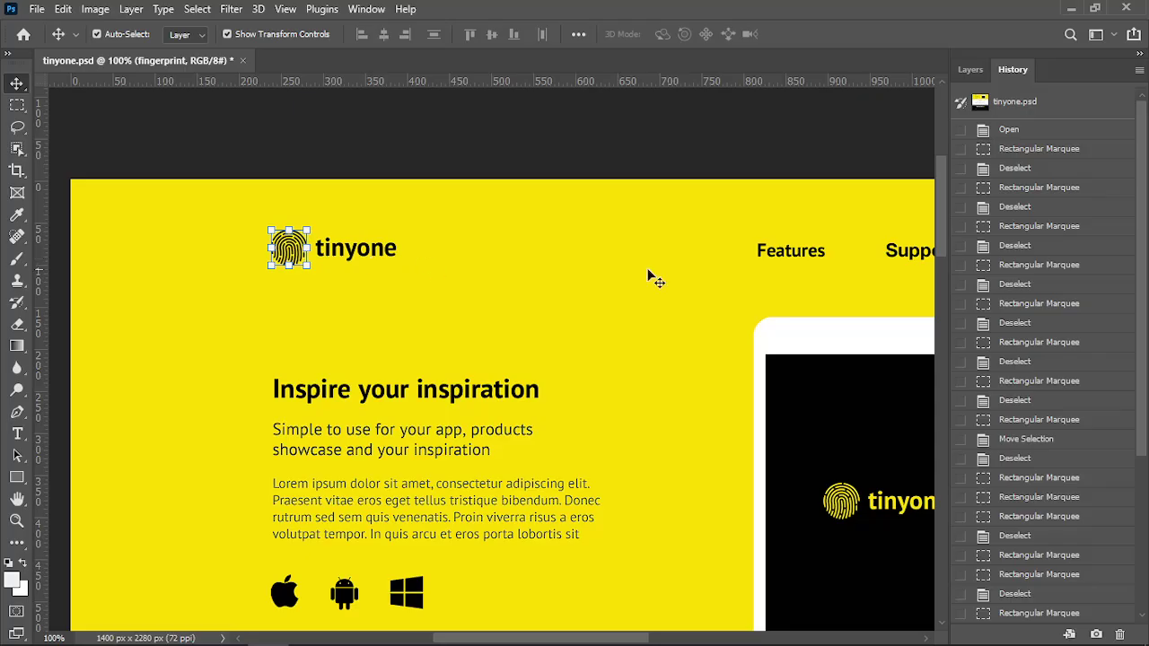
{"action": "scroll", "coordinate": [1052, 316], "scroll_direction": "down", "scroll_amount": 3}
{"action": "scroll", "coordinate": [1052, 316], "scroll_direction": "up", "scroll_amount": 3}
Show only the fingerprint logo and Brandname layers, hiding all others
{"action": "left_click", "coordinate": [973, 70]}
{"action": "left_click", "coordinate": [418, 257]}
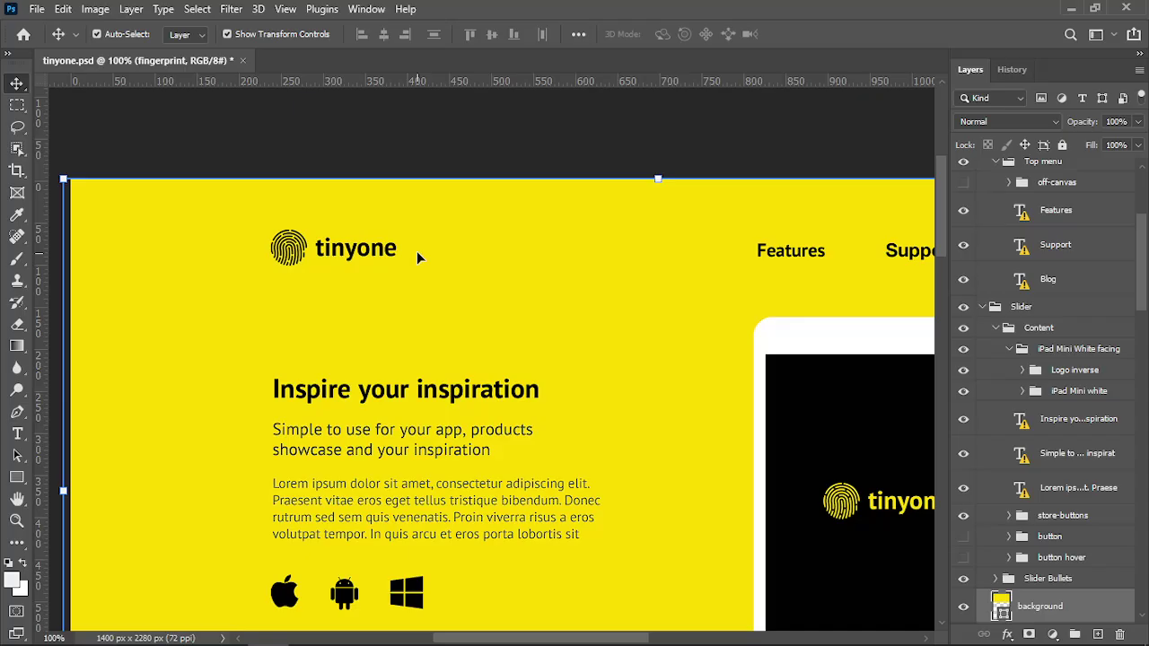
{"action": "left_click", "coordinate": [289, 254]}
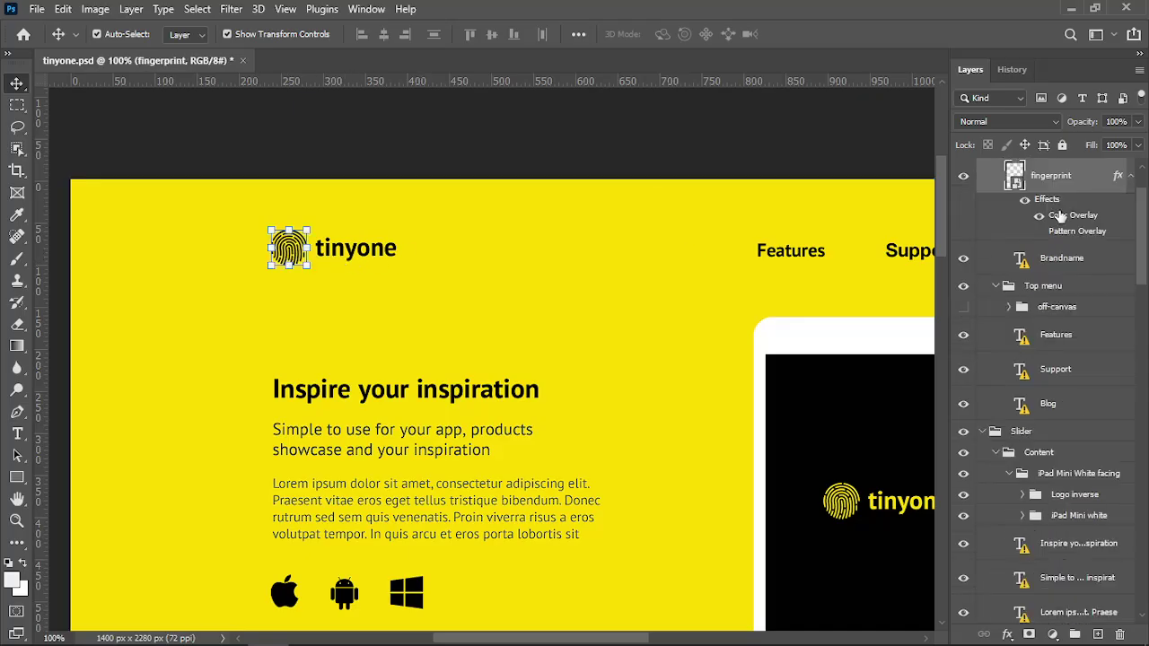
{"action": "scroll", "coordinate": [1058, 216], "scroll_direction": "up", "scroll_amount": 2}
{"action": "left_click", "coordinate": [964, 254]}
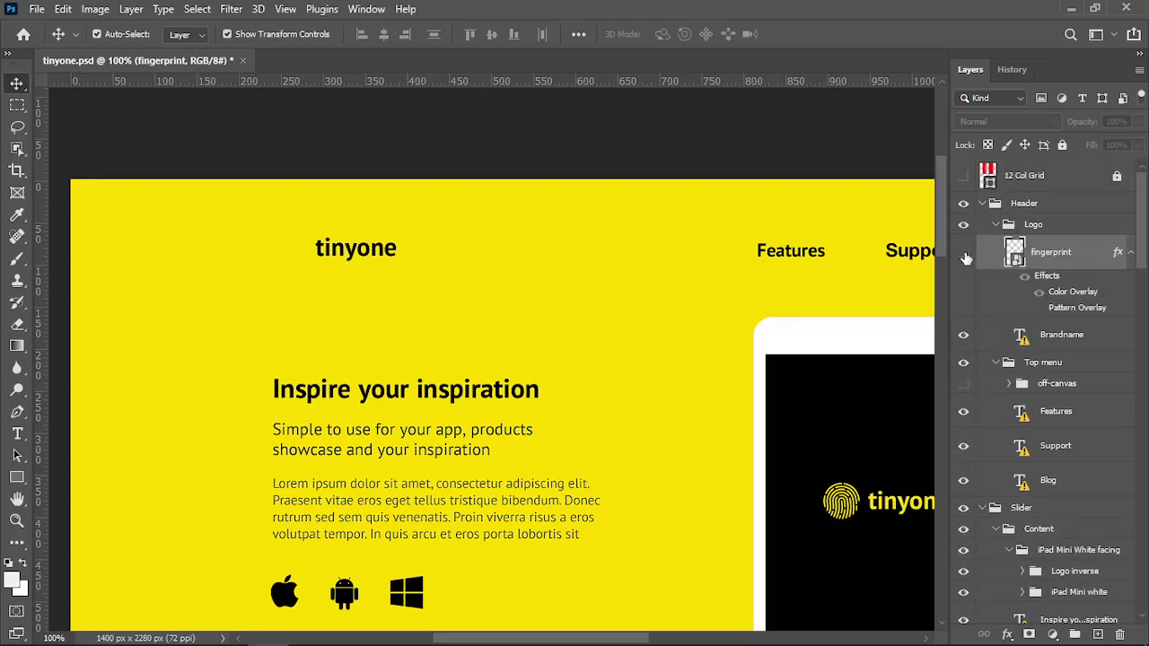
{"action": "left_click", "coordinate": [964, 254]}
{"action": "left_click", "coordinate": [963, 256], "text": "alt"}
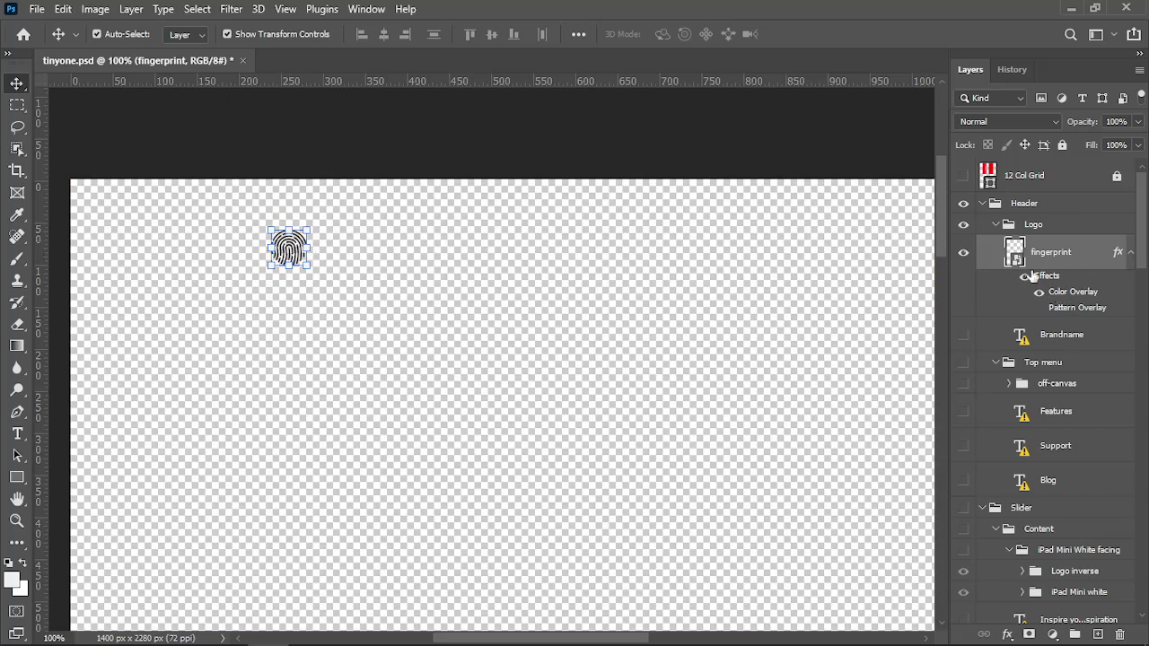
{"action": "left_click", "coordinate": [963, 335]}
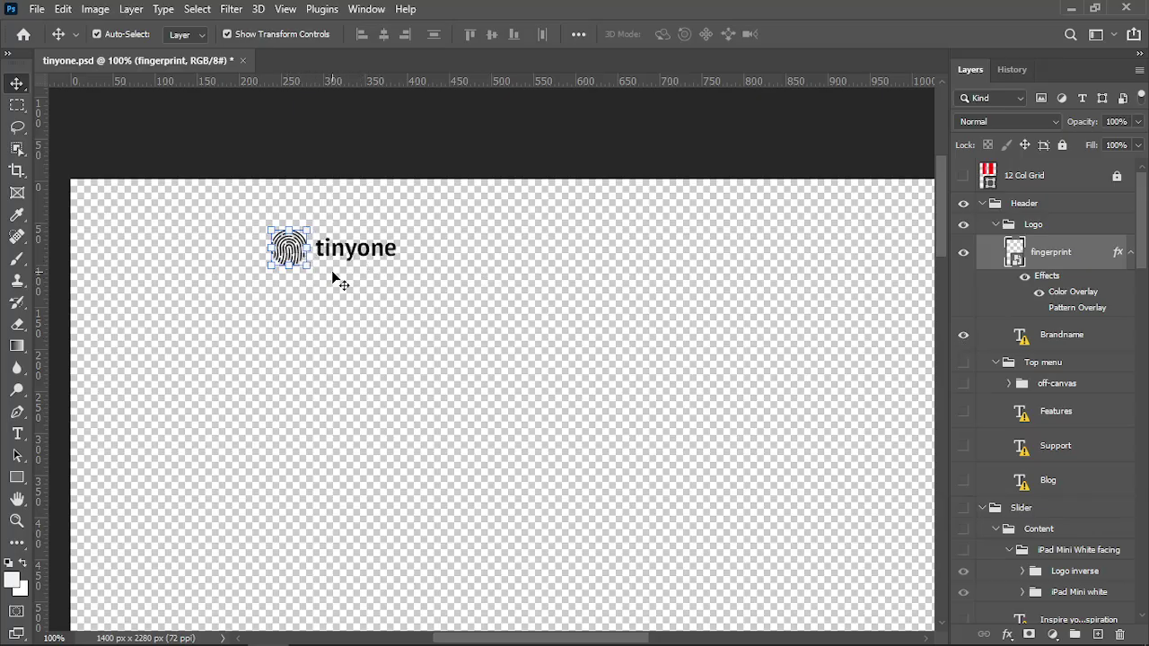
Trim transparent pixels to a 149 × 43 px logo and open the PNG-24 Save for Web preview
{"action": "left_click", "coordinate": [95, 9]}
{"action": "left_click", "coordinate": [101, 197]}
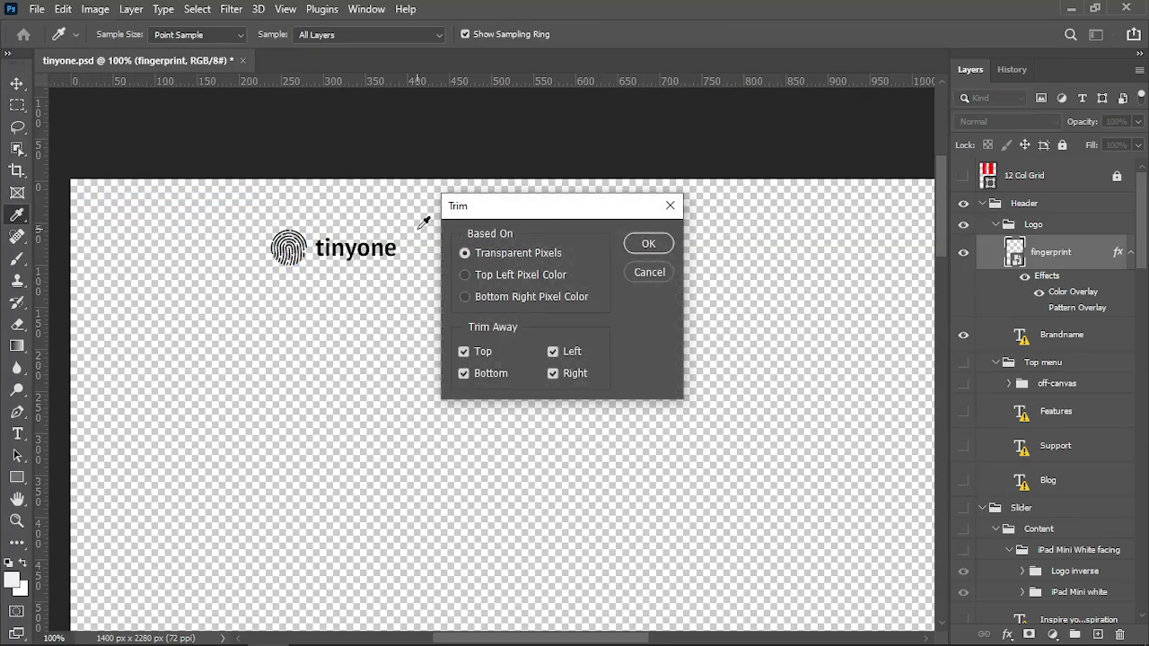
{"action": "left_click", "coordinate": [646, 244]}
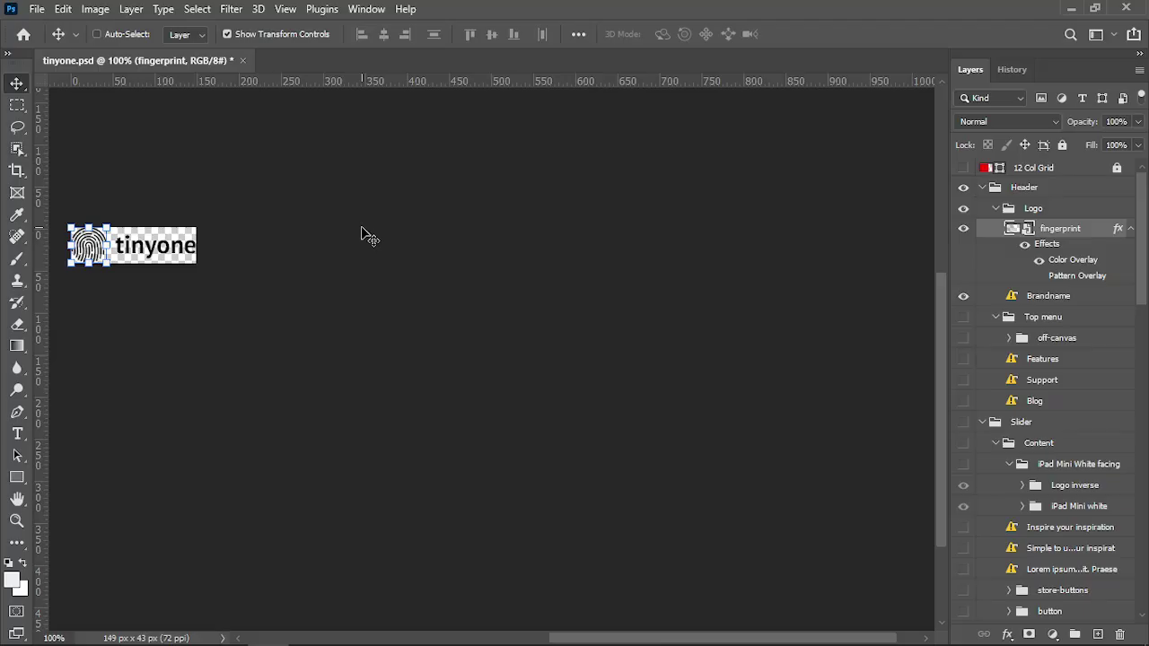
{"action": "key", "text": "ctrl+alt+shift+s"}
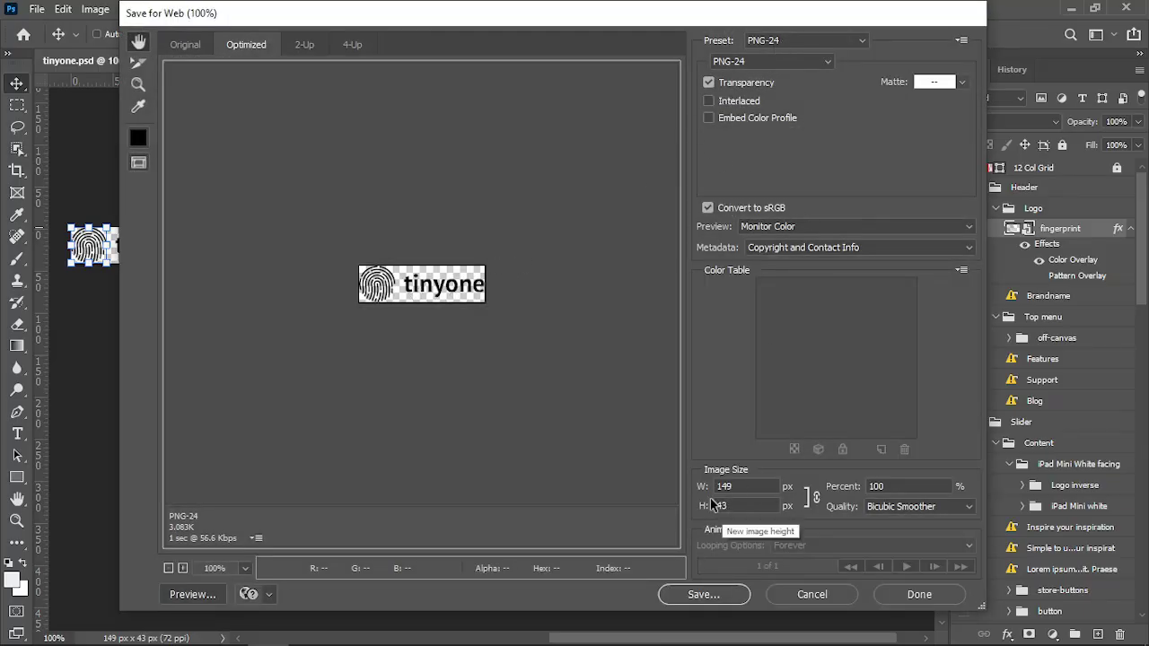
Save the trimmed logo as a PNG named logo in bt17's images folder
{"action": "left_click", "coordinate": [701, 596]}
{"action": "double_click", "coordinate": [263, 111]}
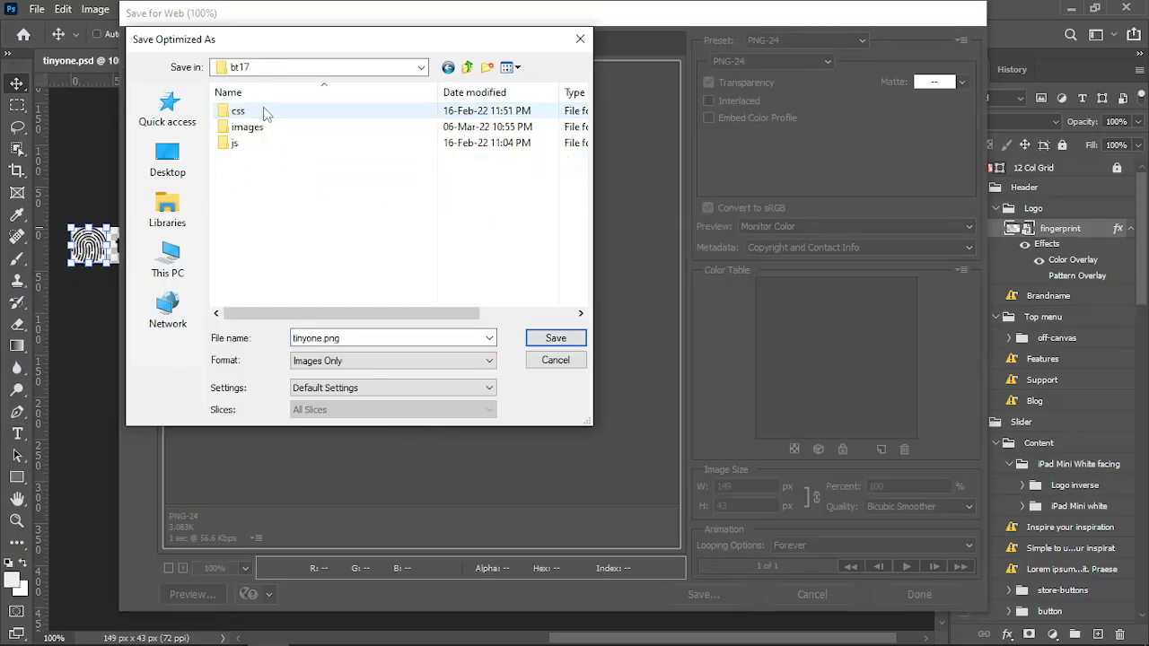
{"action": "double_click", "coordinate": [247, 127]}
{"action": "double_click", "coordinate": [406, 337]}
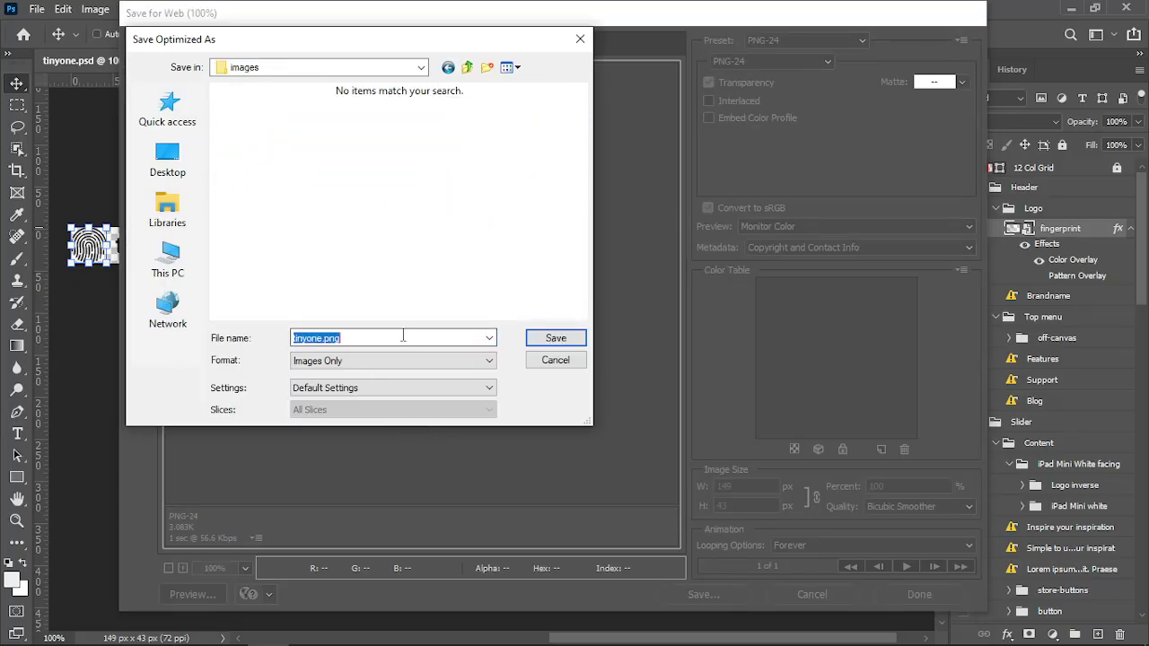
{"action": "key", "text": "BackSpace"}
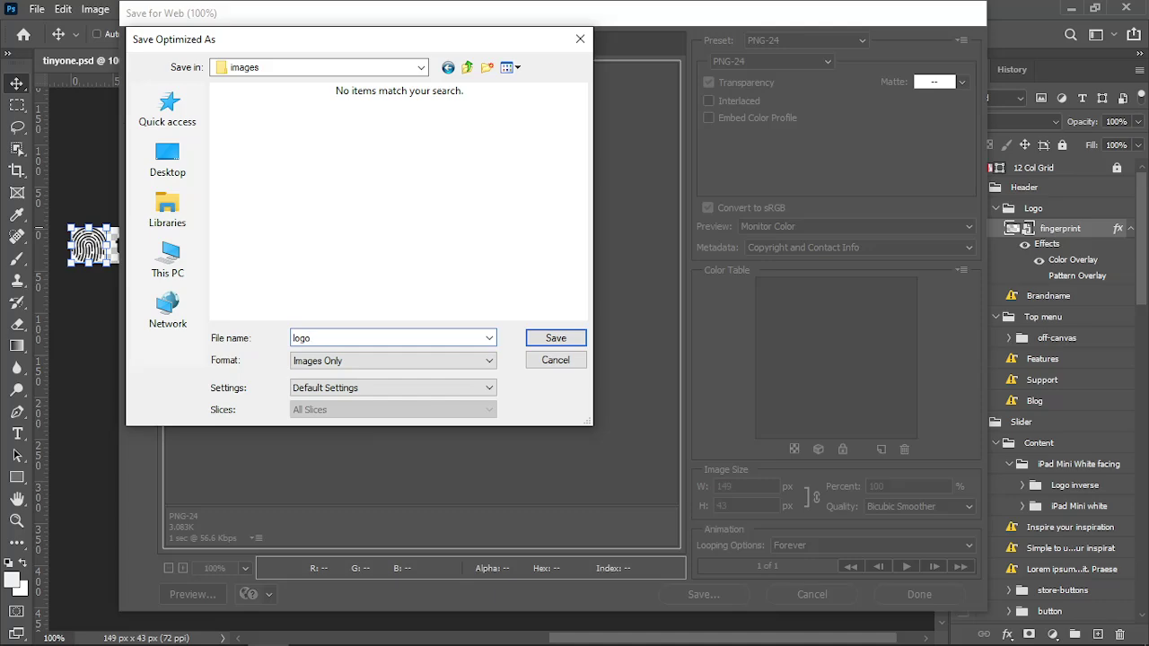
{"action": "left_click_drag", "start_coordinate": [395, 53], "coordinate": [565, 133]}
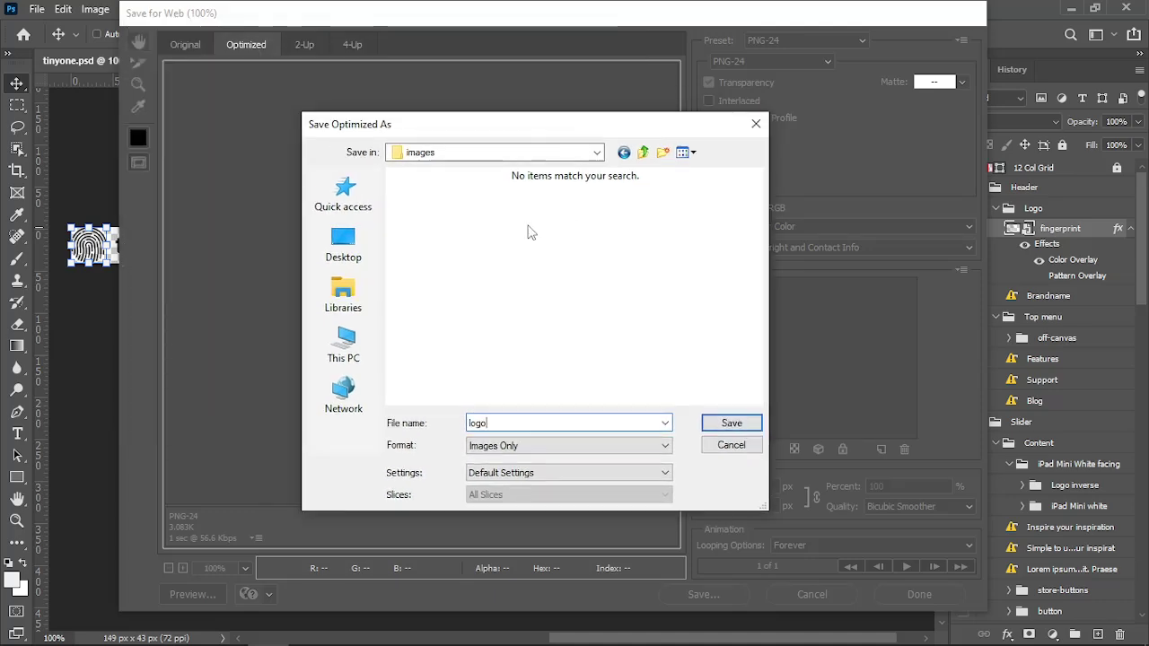
{"action": "left_click", "coordinate": [728, 425]}
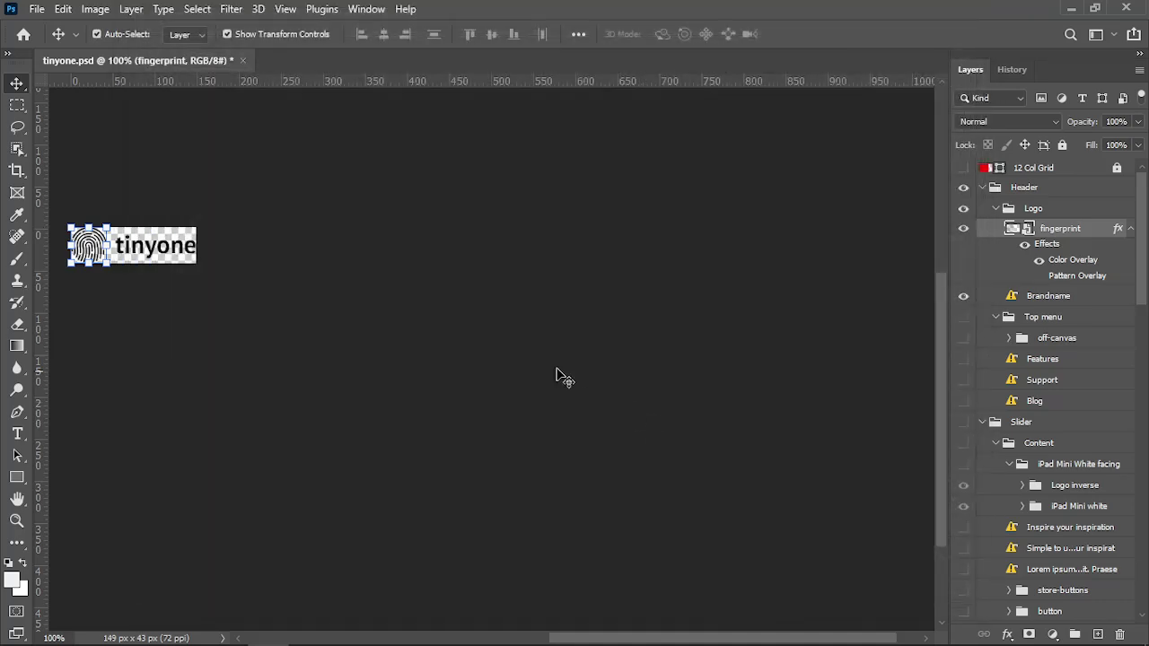
Revert to the tinyone.psd History snapshot, restoring the full 1400 × 2280 px mockup
{"action": "left_click", "coordinate": [1015, 69]}
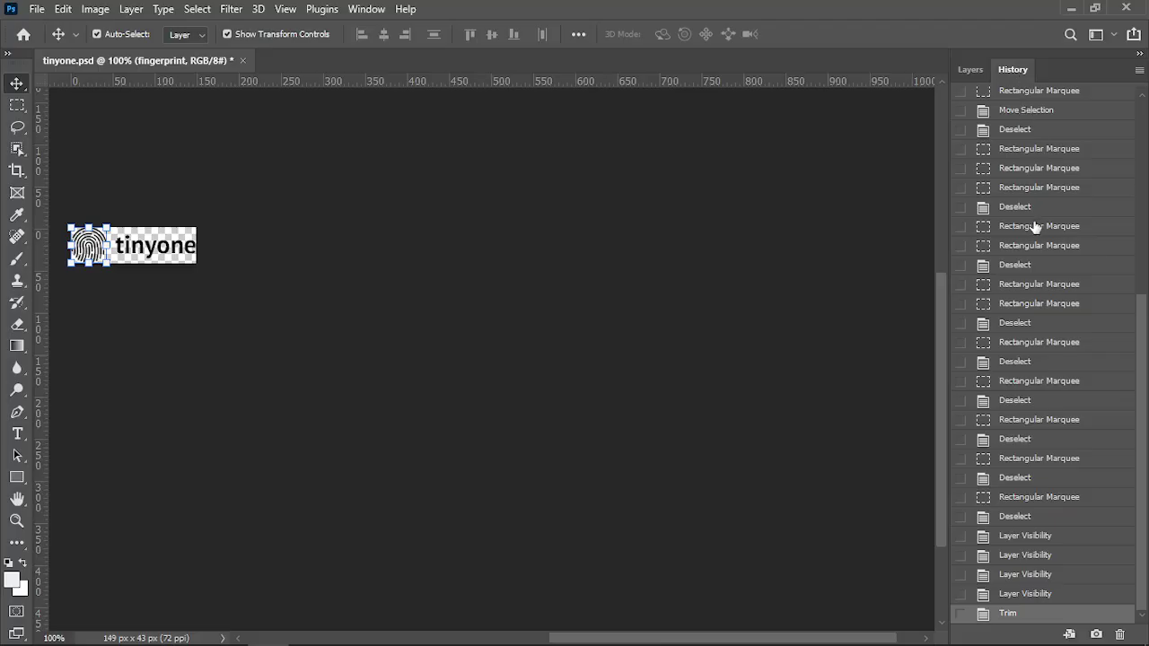
{"action": "scroll", "coordinate": [1031, 225], "scroll_direction": "up", "scroll_amount": 10}
{"action": "left_click", "coordinate": [1016, 106]}
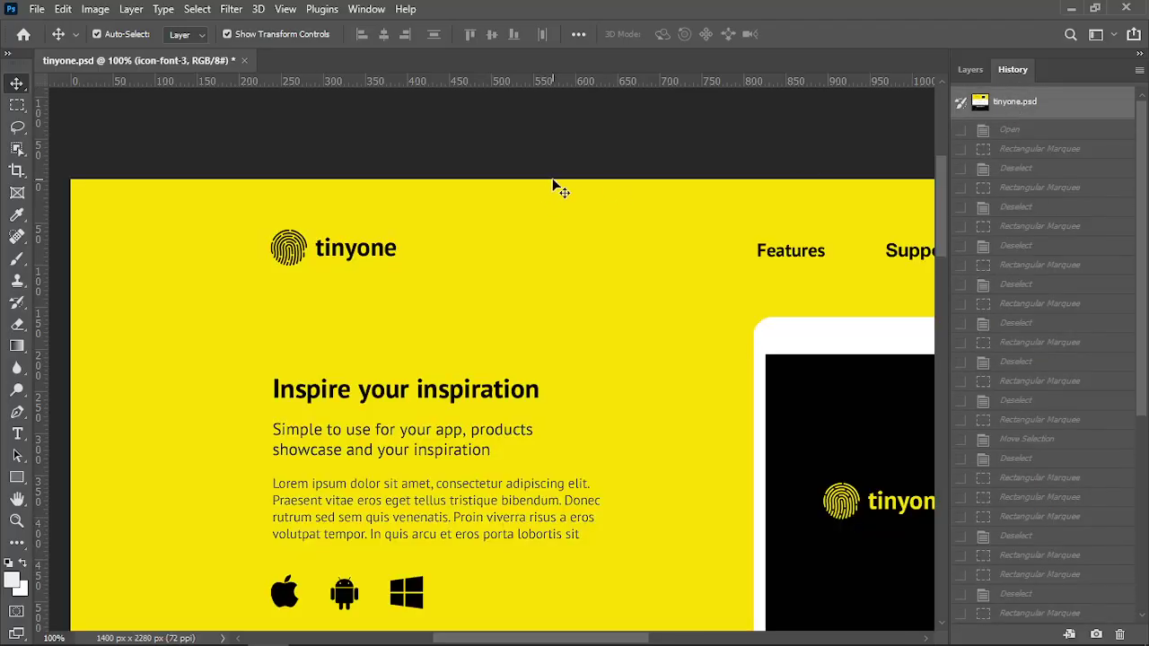
{"action": "key", "text": "alt+Tab"}
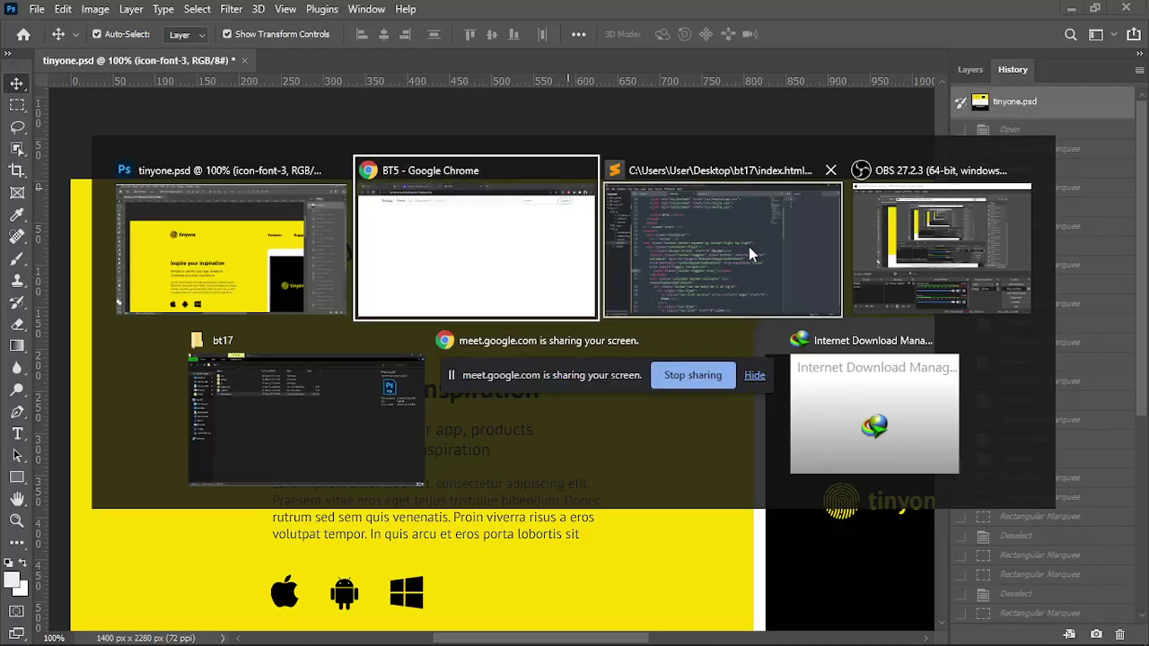
Delete slider.jpg from bt17's images folder, leaving logo.png, and go back to bt17
{"action": "left_click", "coordinate": [320, 416]}
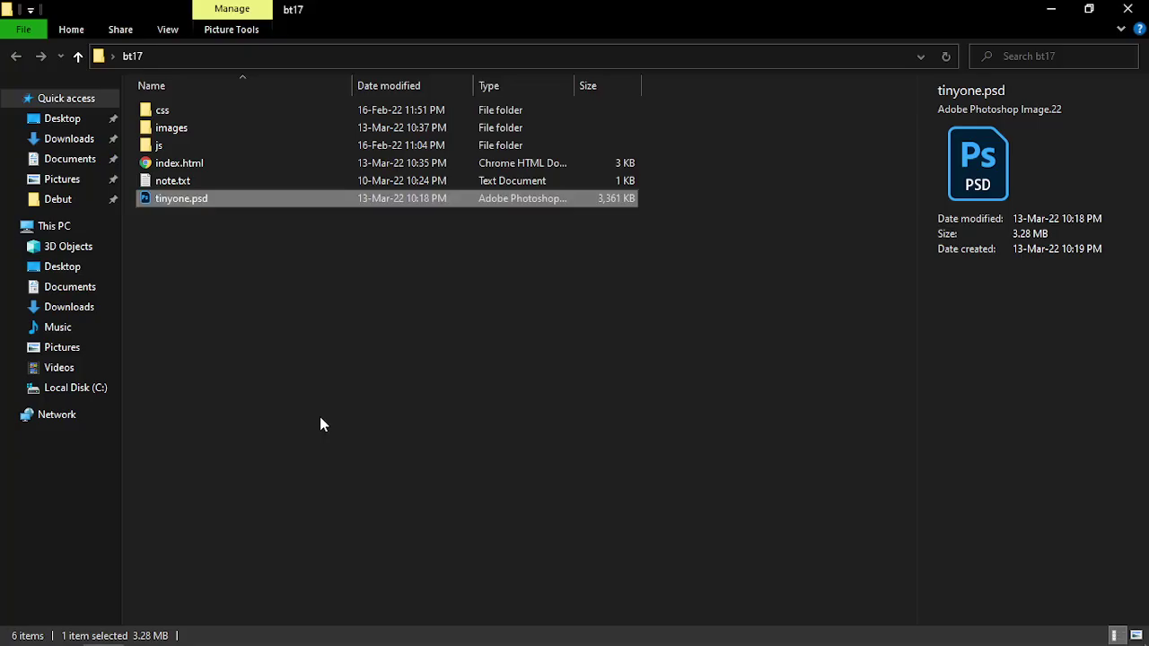
{"action": "double_click", "coordinate": [189, 130]}
{"action": "left_click", "coordinate": [277, 157]}
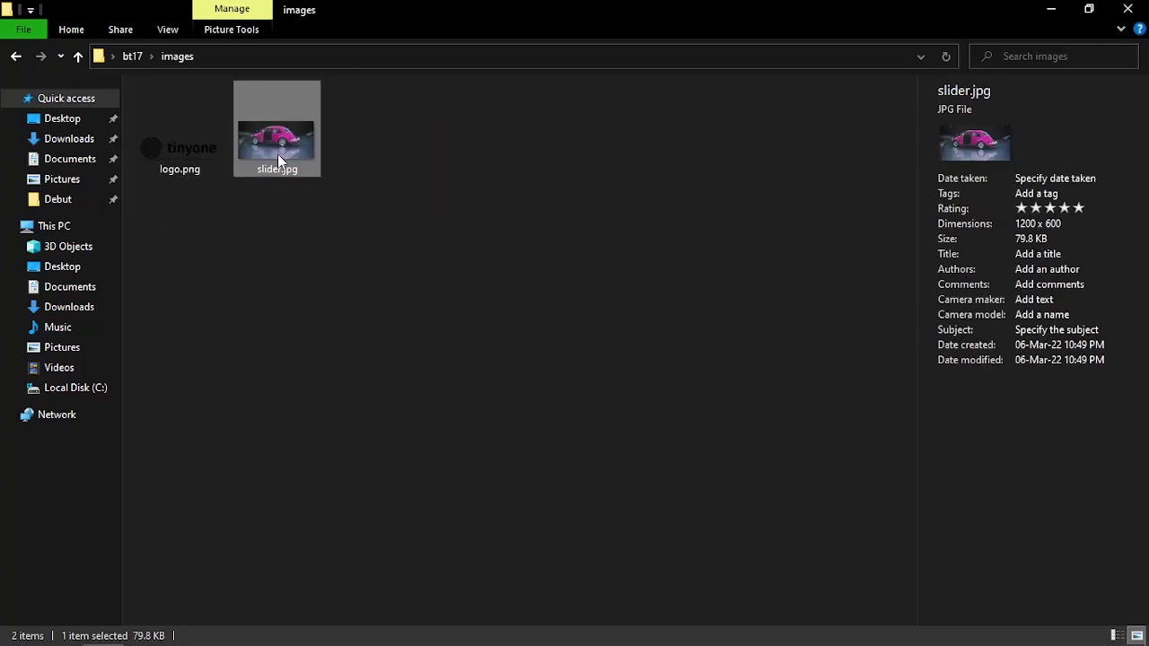
{"action": "key", "text": "Delete"}
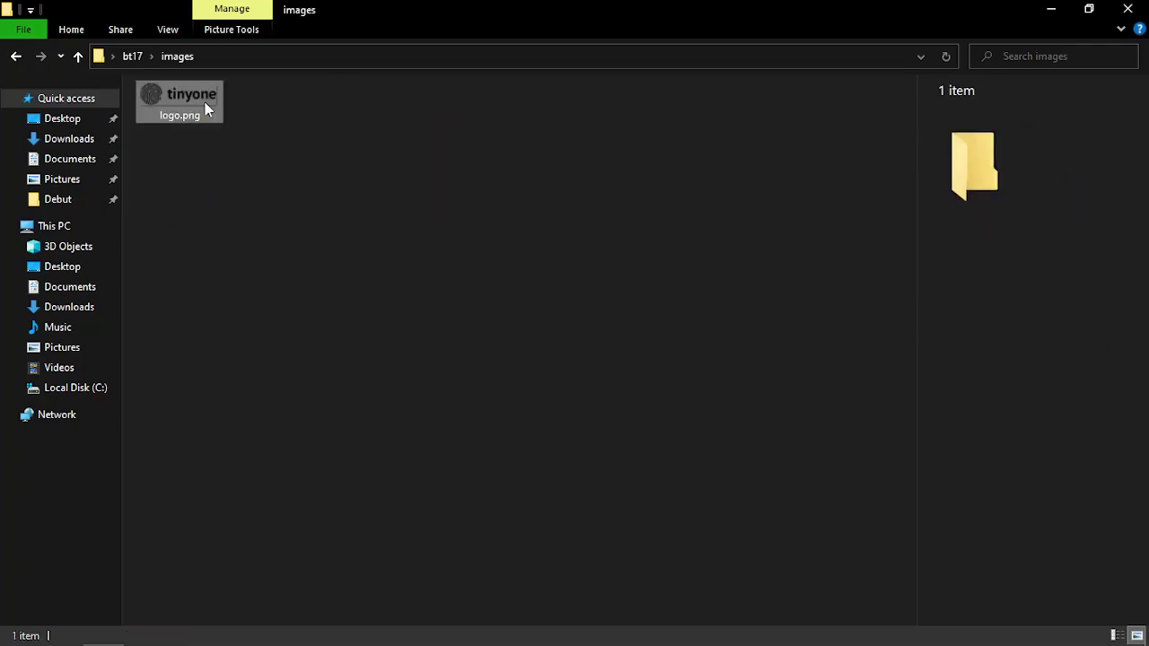
{"action": "left_click", "coordinate": [205, 104]}
{"action": "left_click", "coordinate": [78, 56]}
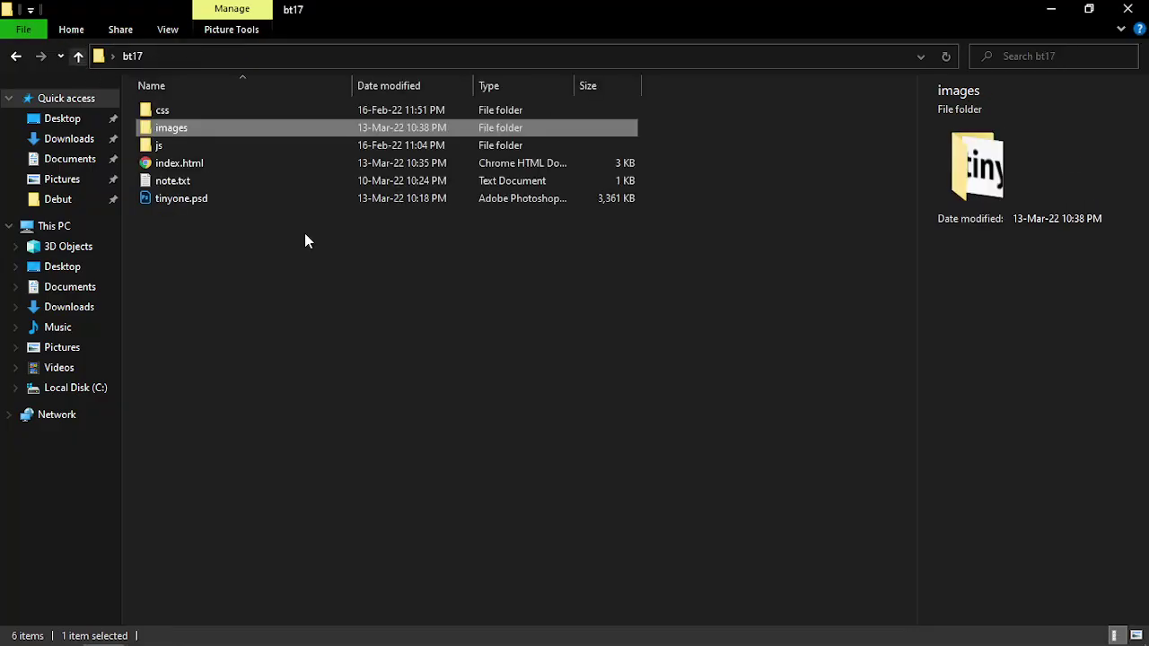
{"action": "left_click", "coordinate": [370, 339]}
{"action": "key", "text": "alt+Tab"}
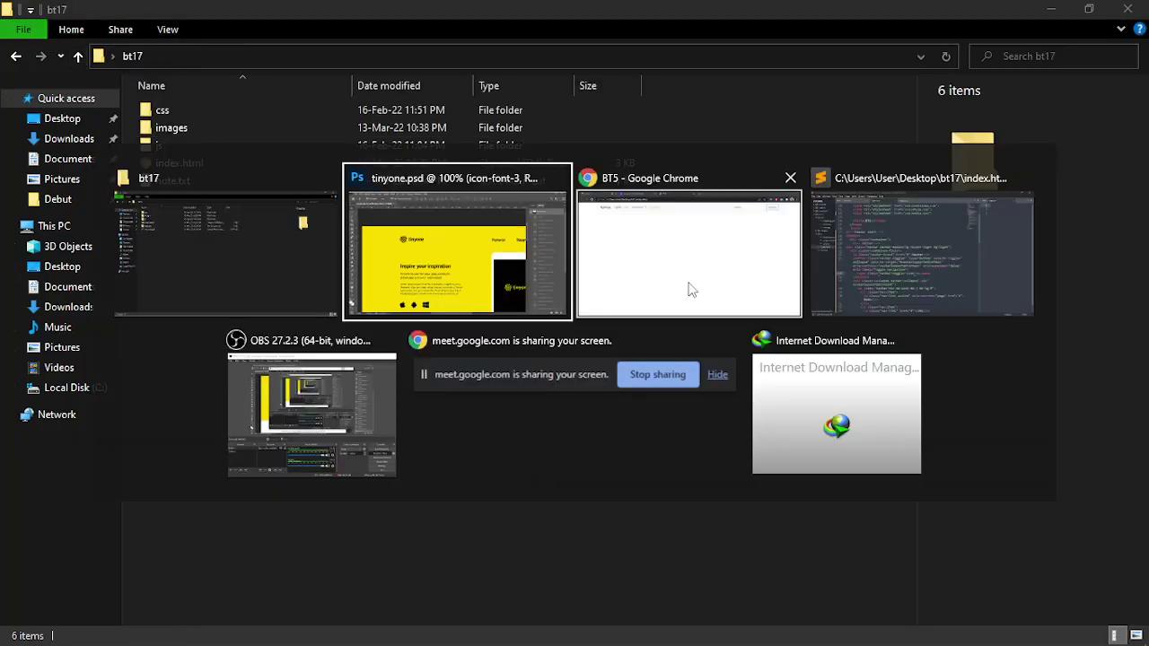
Widen the index.html pane by dragging the divider over the style.css pane
{"action": "left_click", "coordinate": [922, 251]}
{"action": "scroll", "coordinate": [481, 328], "scroll_direction": "down", "scroll_amount": 3}
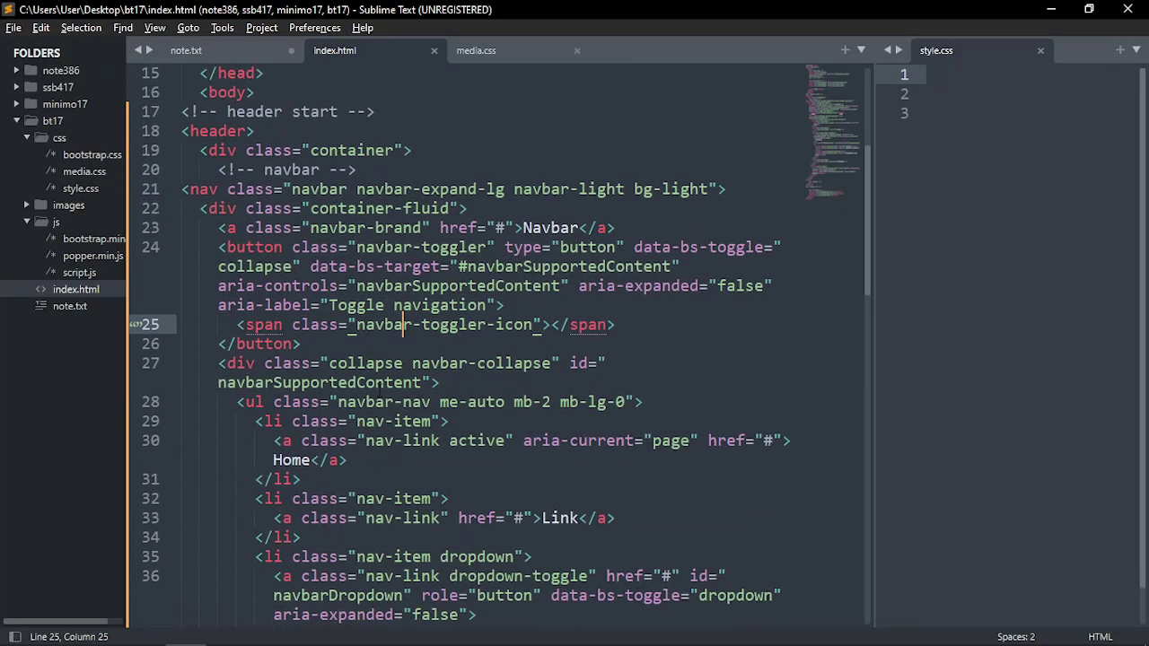
{"action": "scroll", "coordinate": [481, 329], "scroll_direction": "up", "scroll_amount": 4}
{"action": "left_click", "coordinate": [332, 290]}
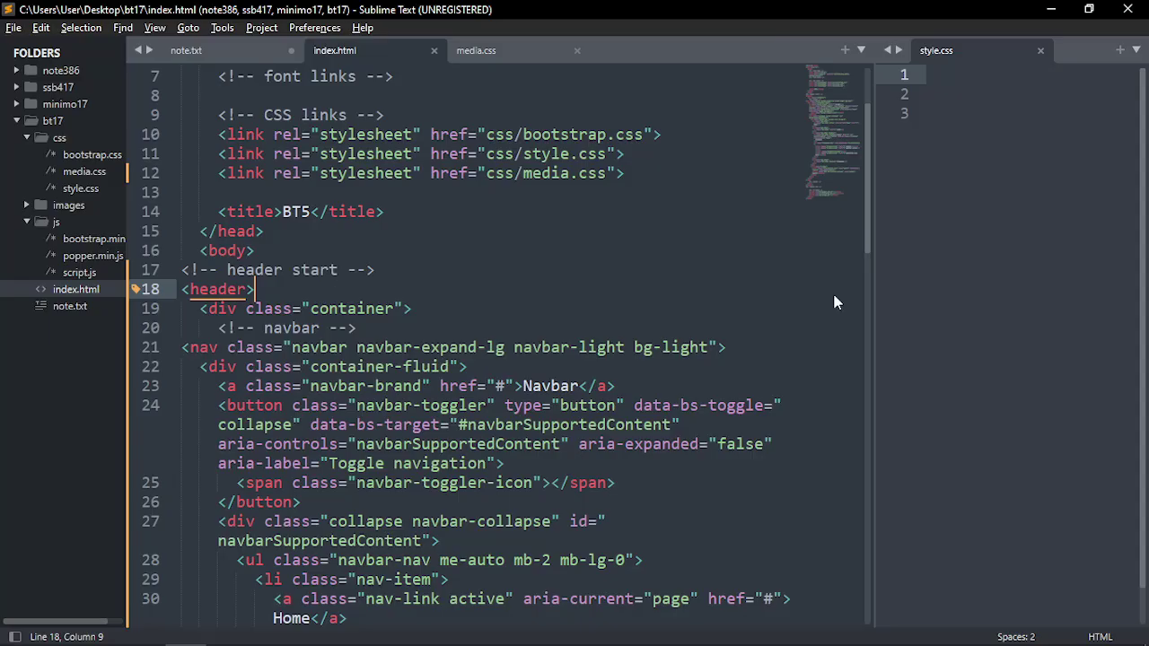
{"action": "left_click_drag", "start_coordinate": [872, 288], "coordinate": [1100, 300]}
Select the navbar-expand-lg class in the nav tag on line 21
{"action": "scroll", "coordinate": [538, 341], "scroll_direction": "down", "scroll_amount": 2}
{"action": "left_click", "coordinate": [223, 175]}
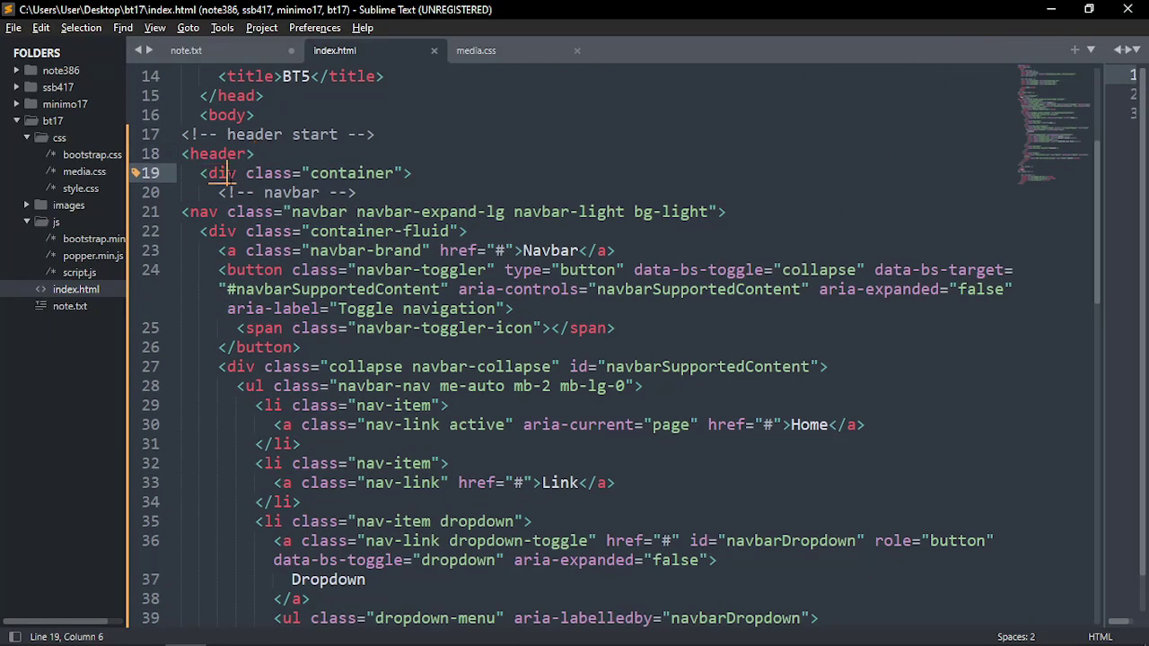
{"action": "left_click", "coordinate": [208, 212]}
{"action": "scroll", "coordinate": [209, 179], "scroll_direction": "down", "scroll_amount": 2}
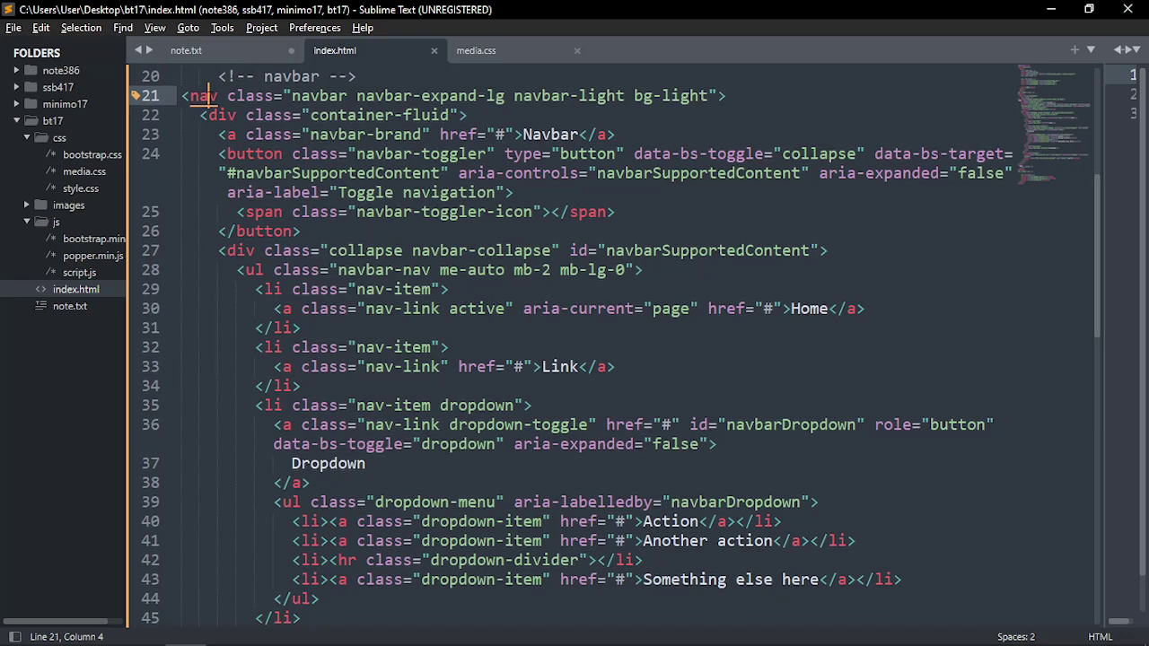
{"action": "scroll", "coordinate": [204, 95], "scroll_direction": "up", "scroll_amount": 3}
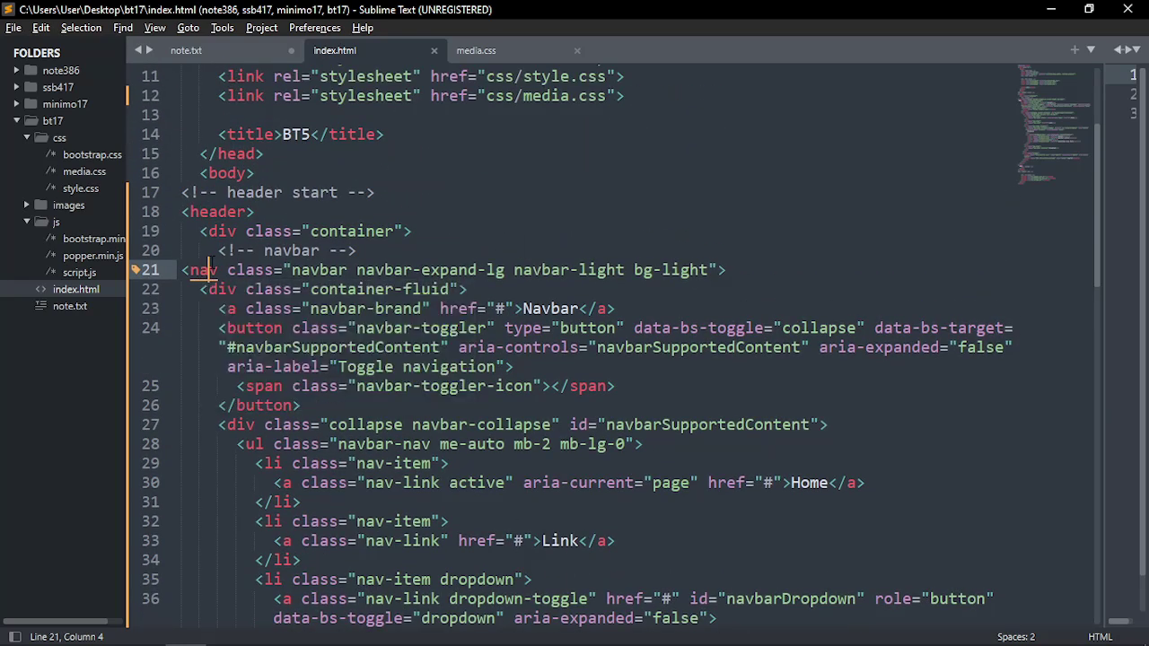
{"action": "left_click_drag", "start_coordinate": [292, 271], "coordinate": [344, 276]}
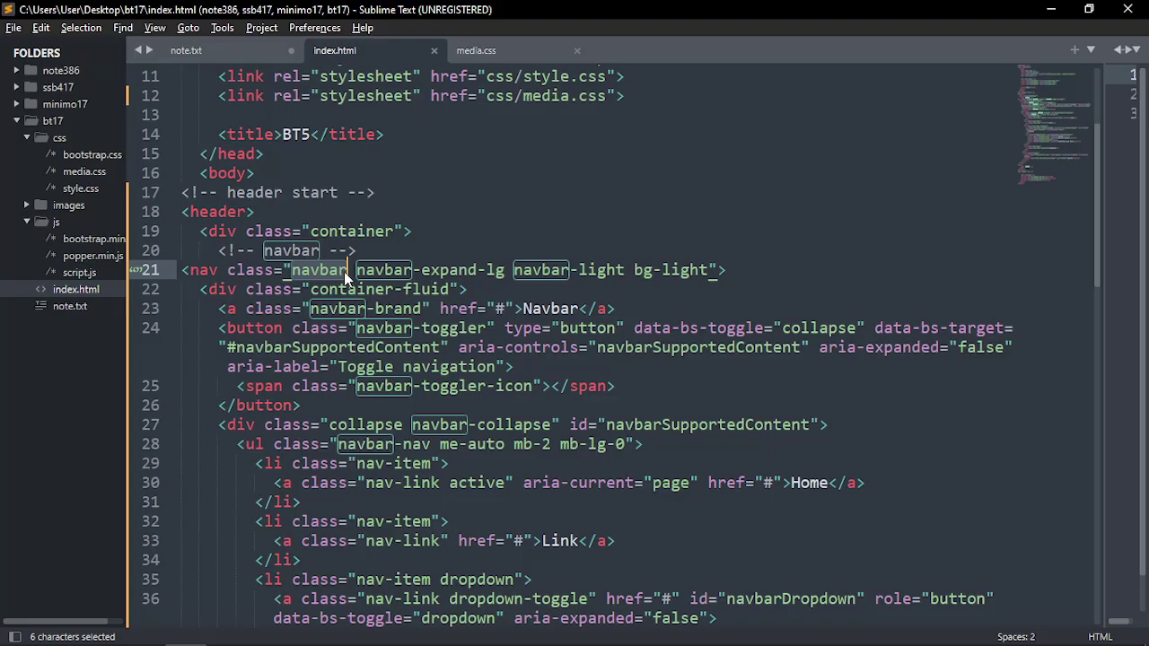
{"action": "left_click", "coordinate": [412, 288]}
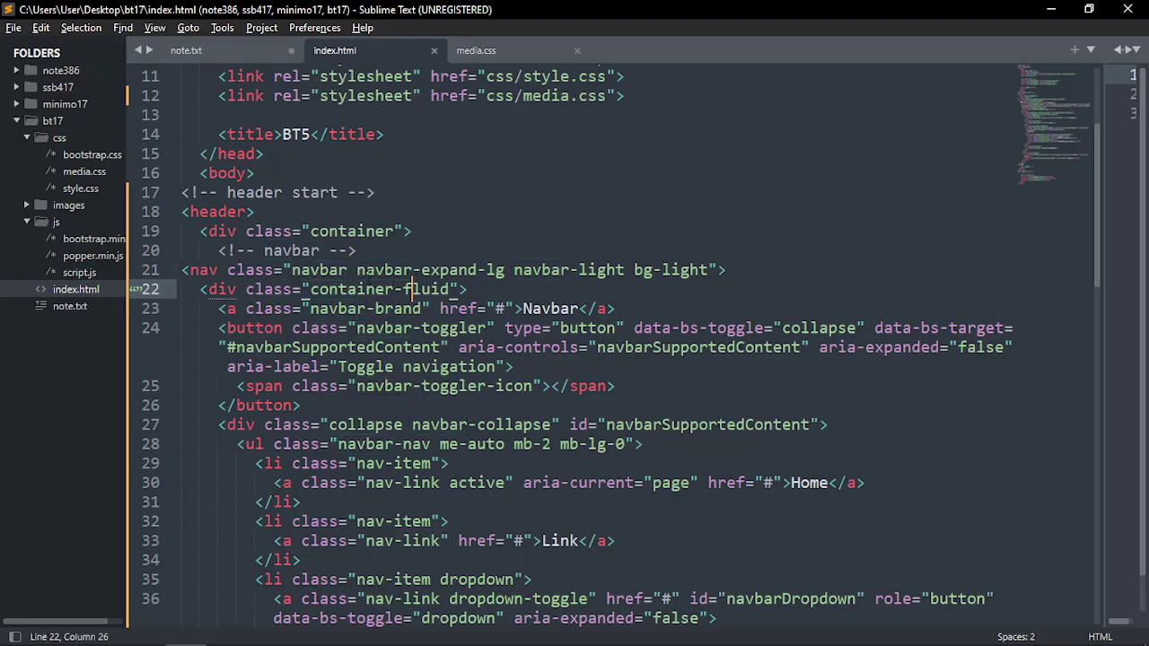
{"action": "left_click_drag", "start_coordinate": [356, 270], "coordinate": [506, 270]}
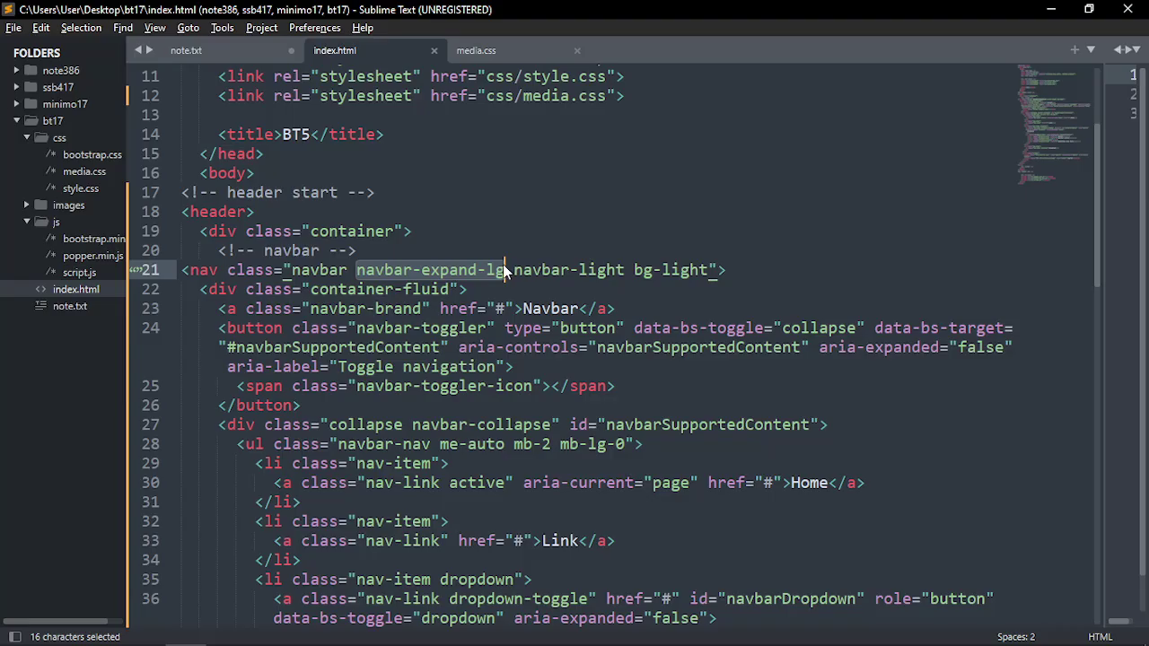
{"action": "key", "text": "alt+Tab"}
Open Chrome DevTools on the BT5 page and turn on the responsive device toolbar
{"action": "left_click", "coordinate": [905, 265]}
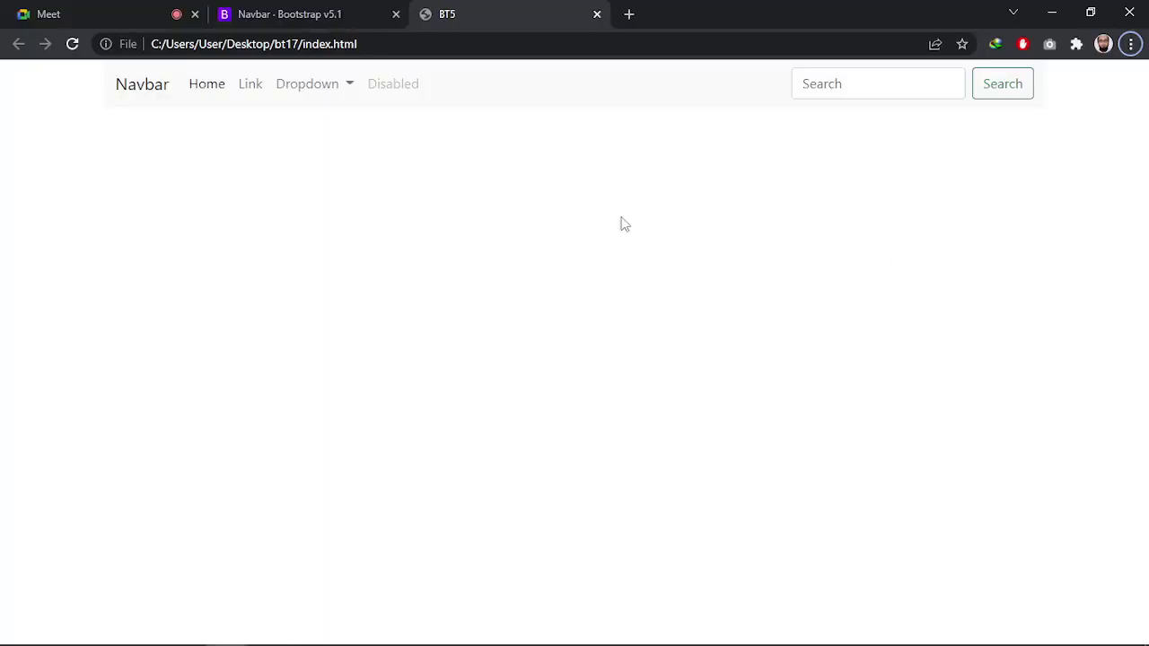
{"action": "left_click", "coordinate": [157, 122]}
{"action": "right_click", "coordinate": [393, 236]}
{"action": "left_click", "coordinate": [511, 489]}
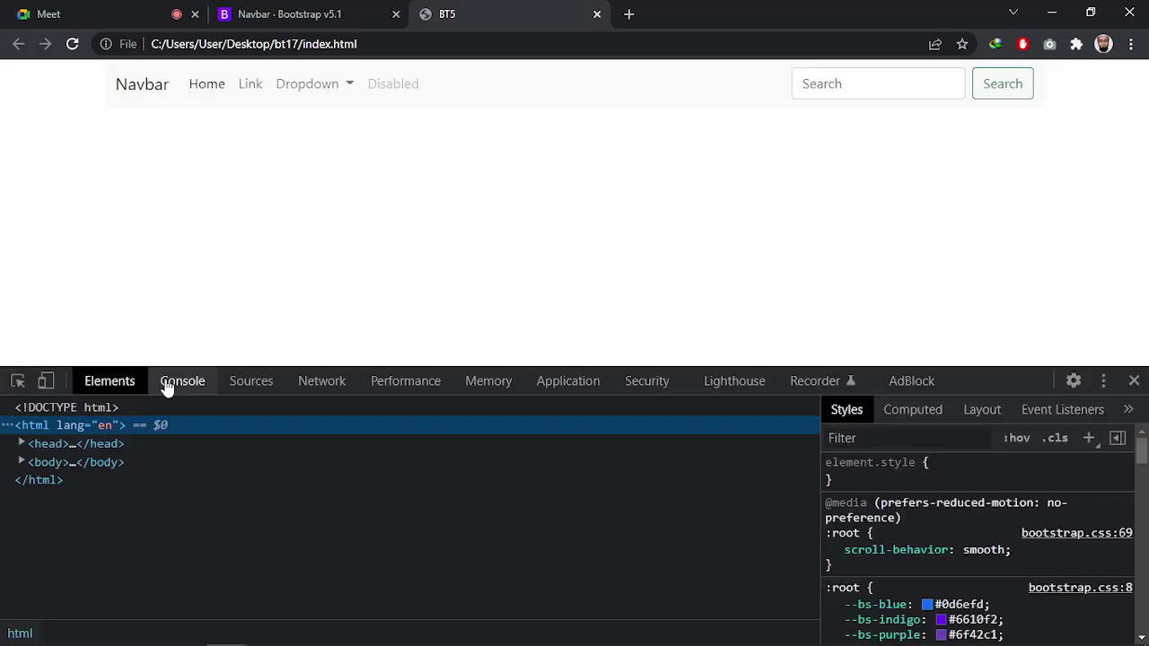
{"action": "left_click", "coordinate": [46, 382]}
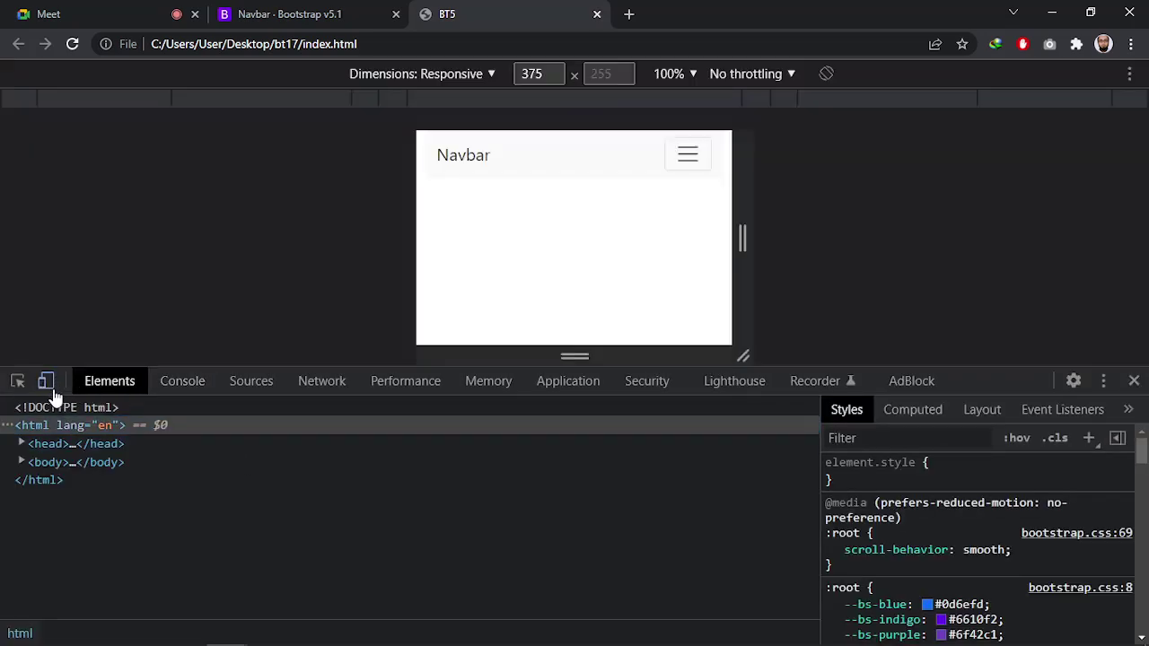
Preview the page at 1024, 1440, 1024 again, then 768 px widths
{"action": "left_click", "coordinate": [126, 101]}
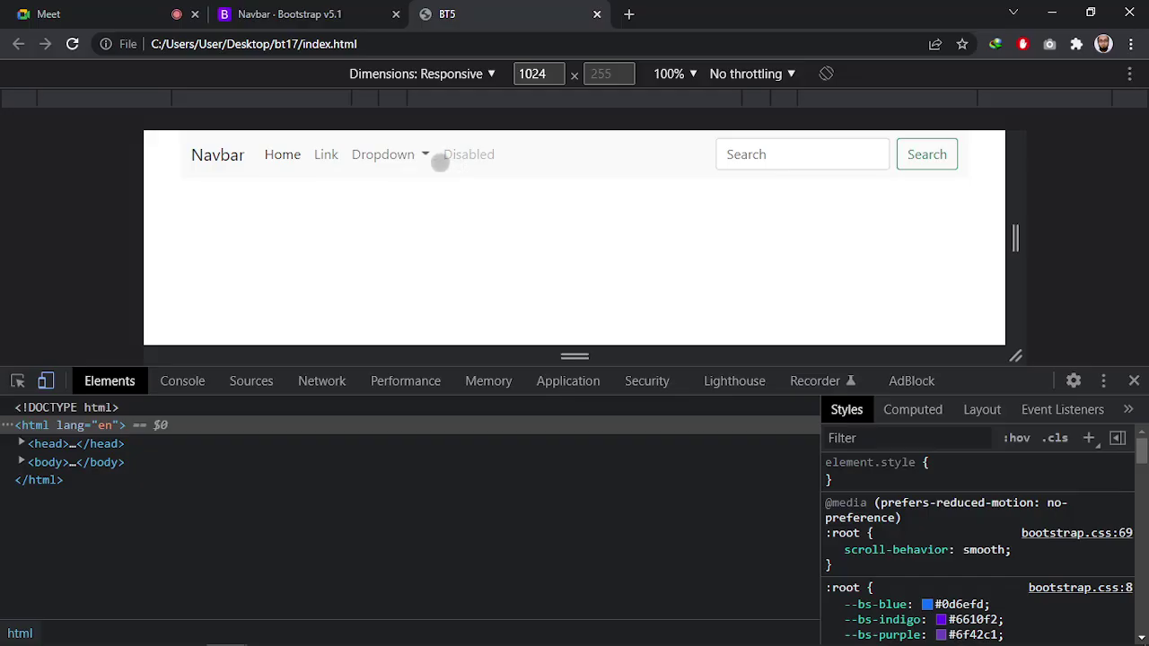
{"action": "left_click", "coordinate": [18, 102]}
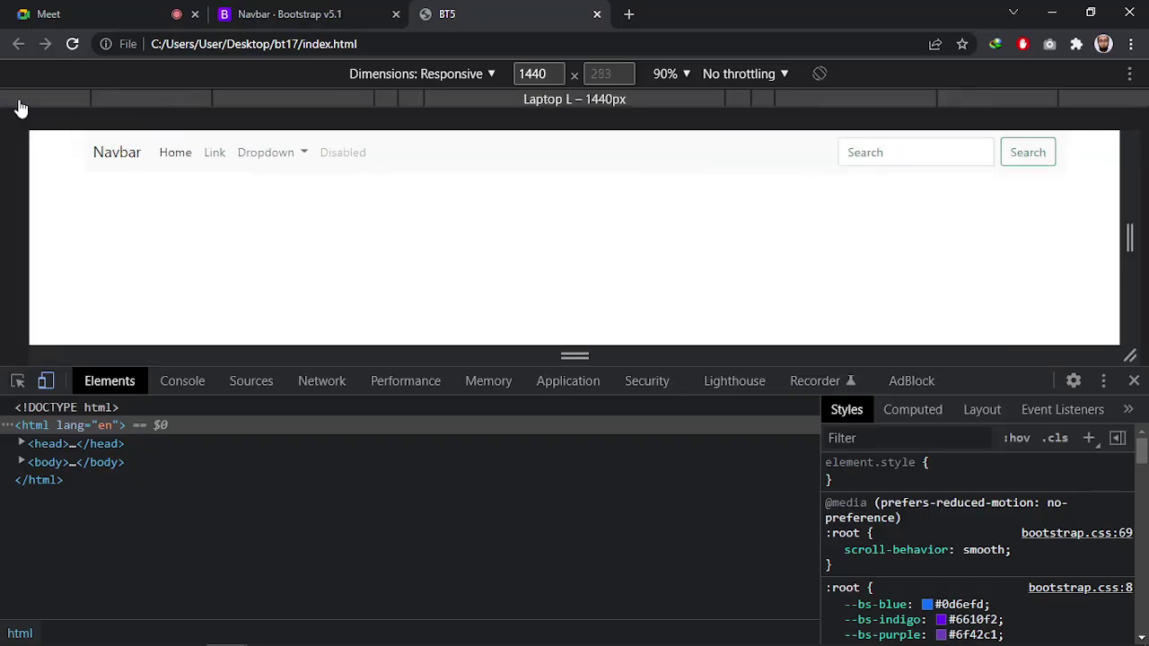
{"action": "left_click", "coordinate": [154, 102]}
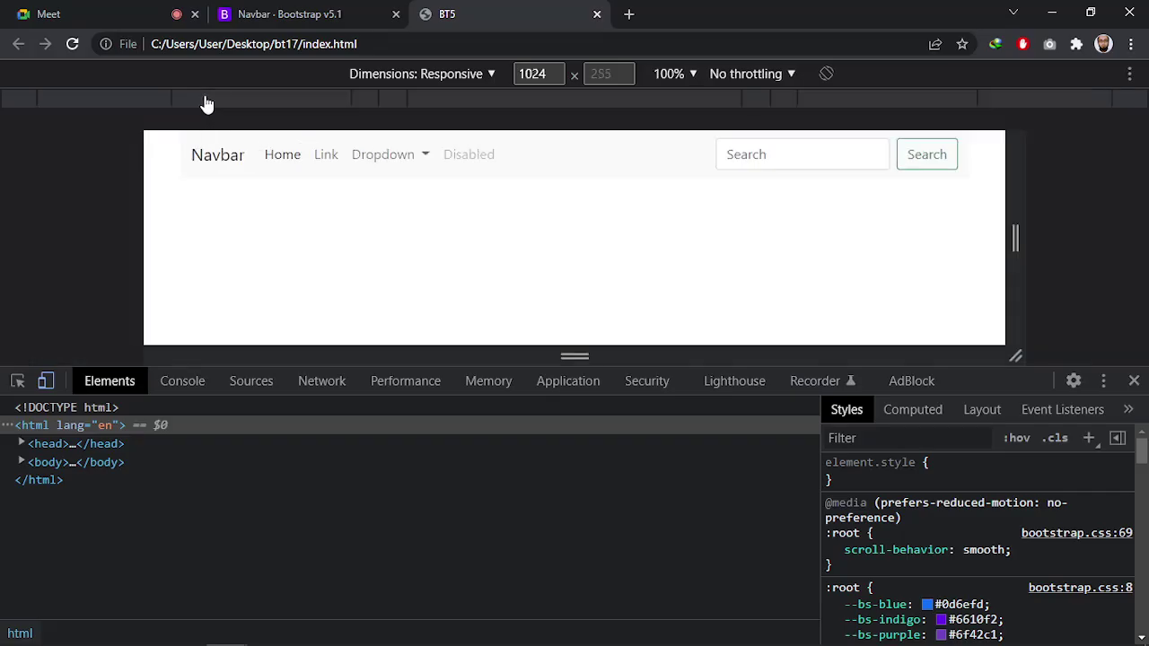
{"action": "left_click", "coordinate": [236, 109]}
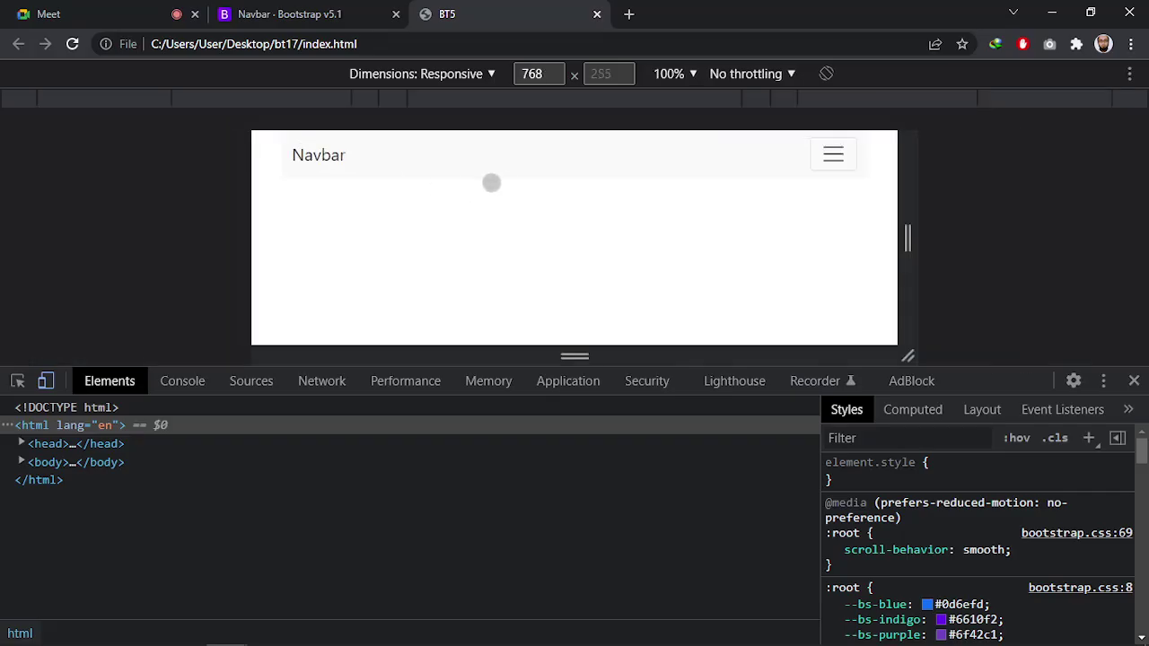
Expand and collapse the 768 px hamburger menu twice, then return to Sublime Text
{"action": "left_click", "coordinate": [833, 154]}
{"action": "left_click", "coordinate": [833, 154]}
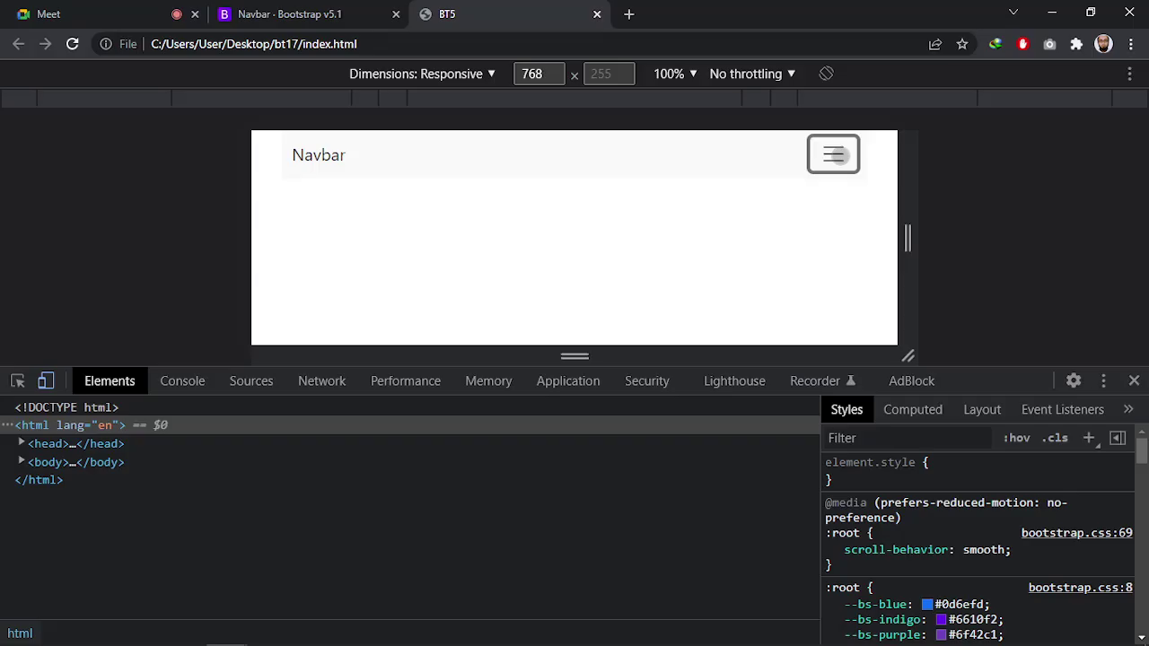
{"action": "left_click", "coordinate": [833, 154]}
{"action": "left_click", "coordinate": [833, 155]}
{"action": "key", "text": "alt+Tab"}
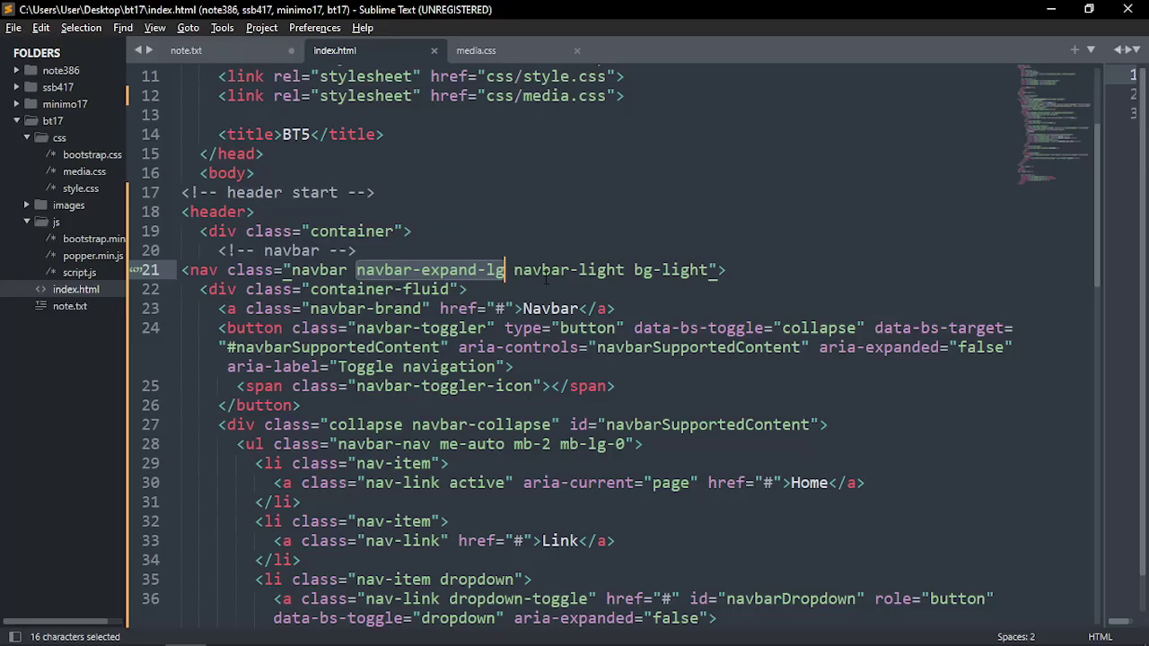
{"action": "left_click_drag", "start_coordinate": [356, 270], "coordinate": [505, 269]}
{"action": "key", "text": "alt+Tab"}
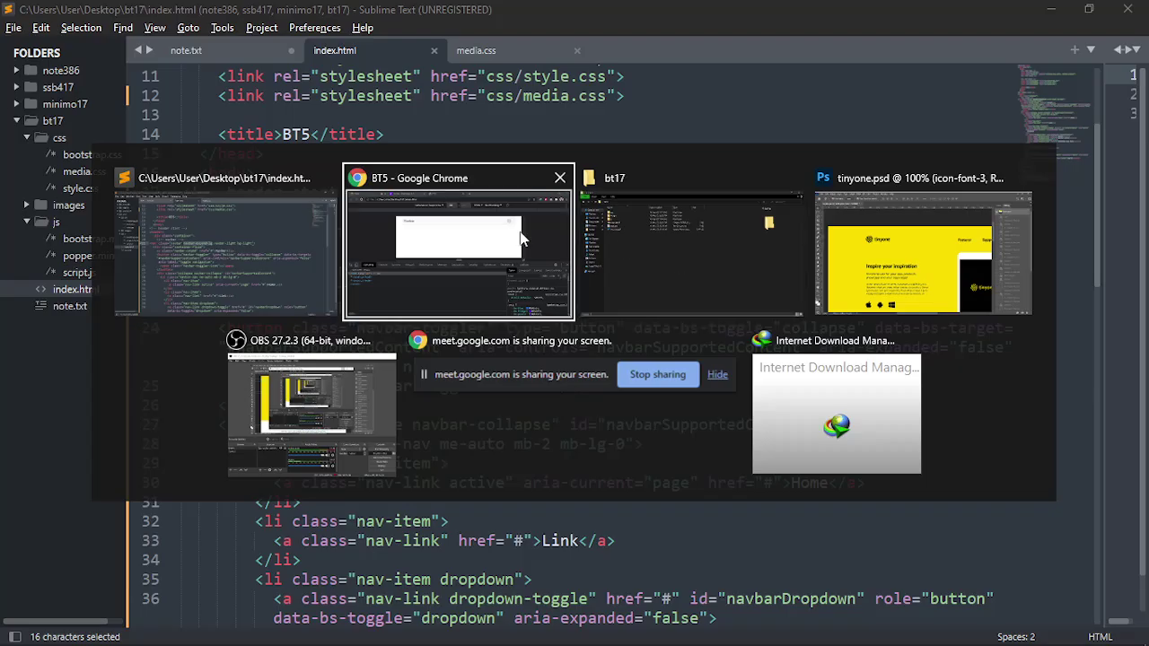
Open and close the collapsed menu at 768 px, then preview 1024 and 768 px
{"action": "left_click", "coordinate": [519, 235]}
{"action": "left_click", "coordinate": [823, 162]}
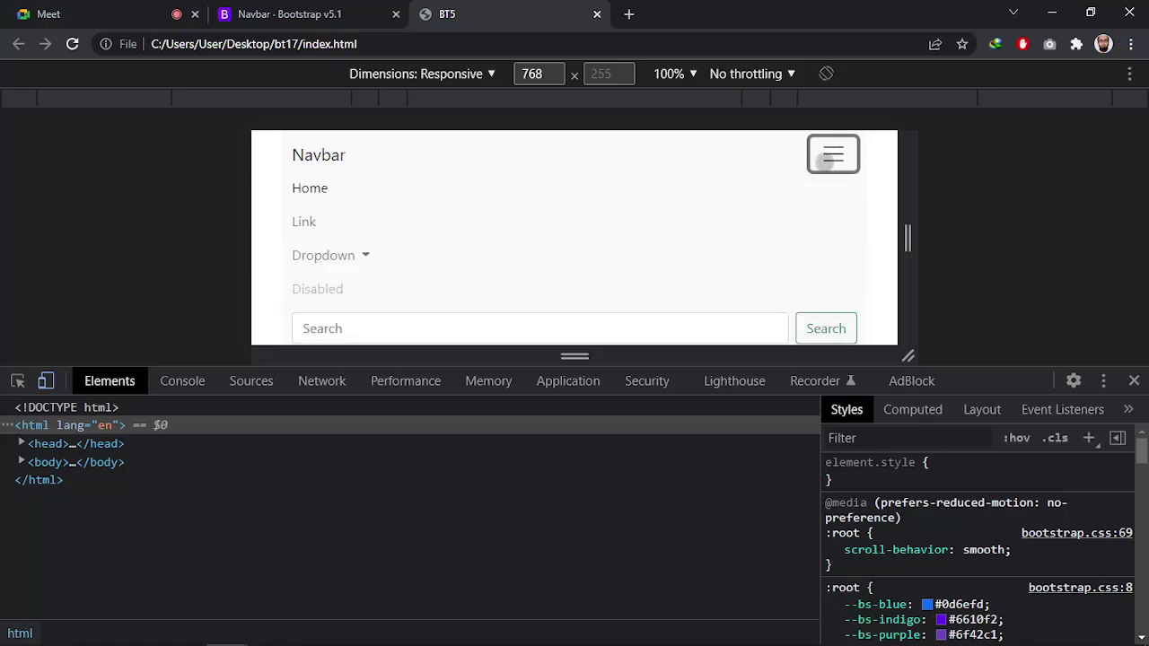
{"action": "left_click", "coordinate": [823, 160]}
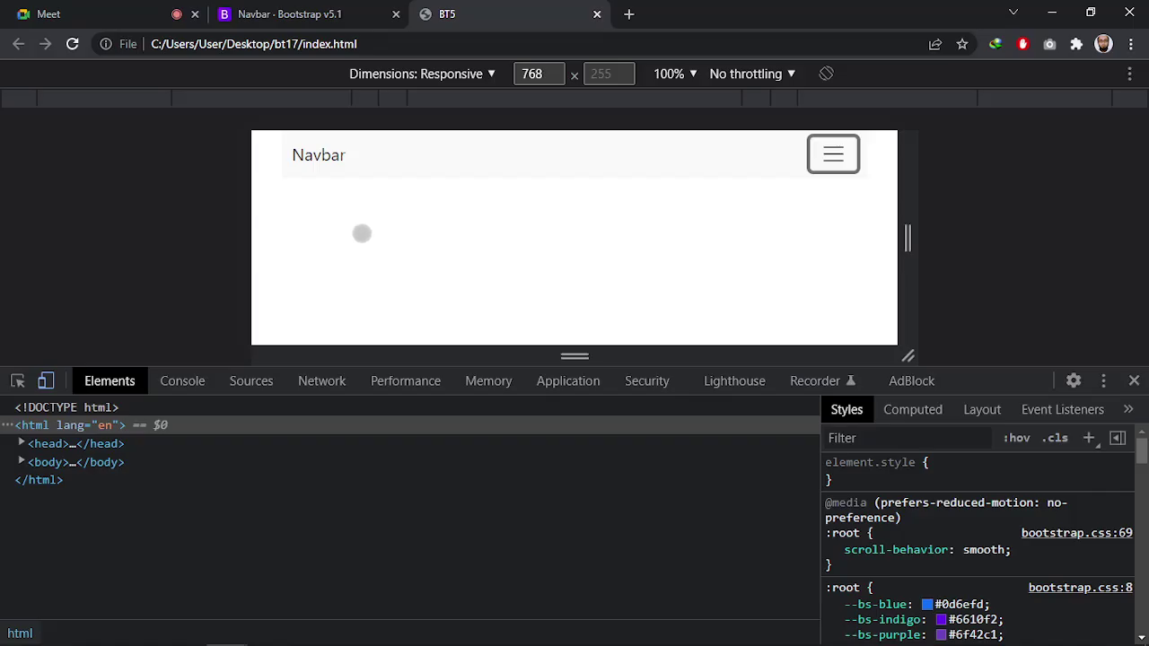
{"action": "left_click", "coordinate": [162, 102]}
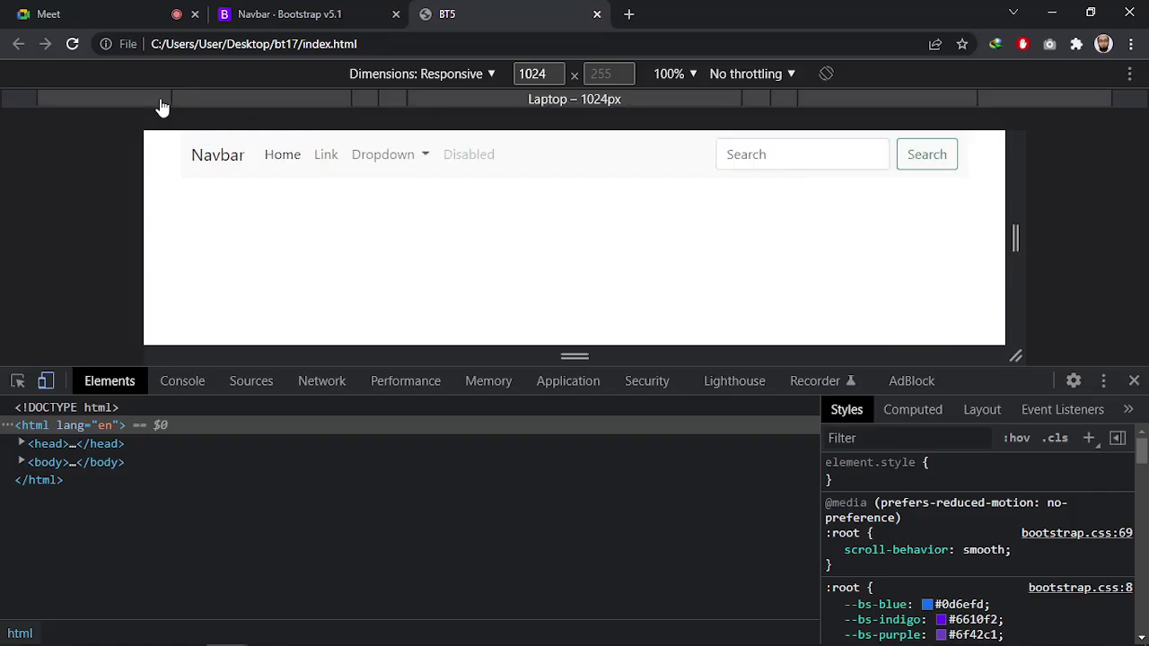
{"action": "left_click", "coordinate": [264, 101]}
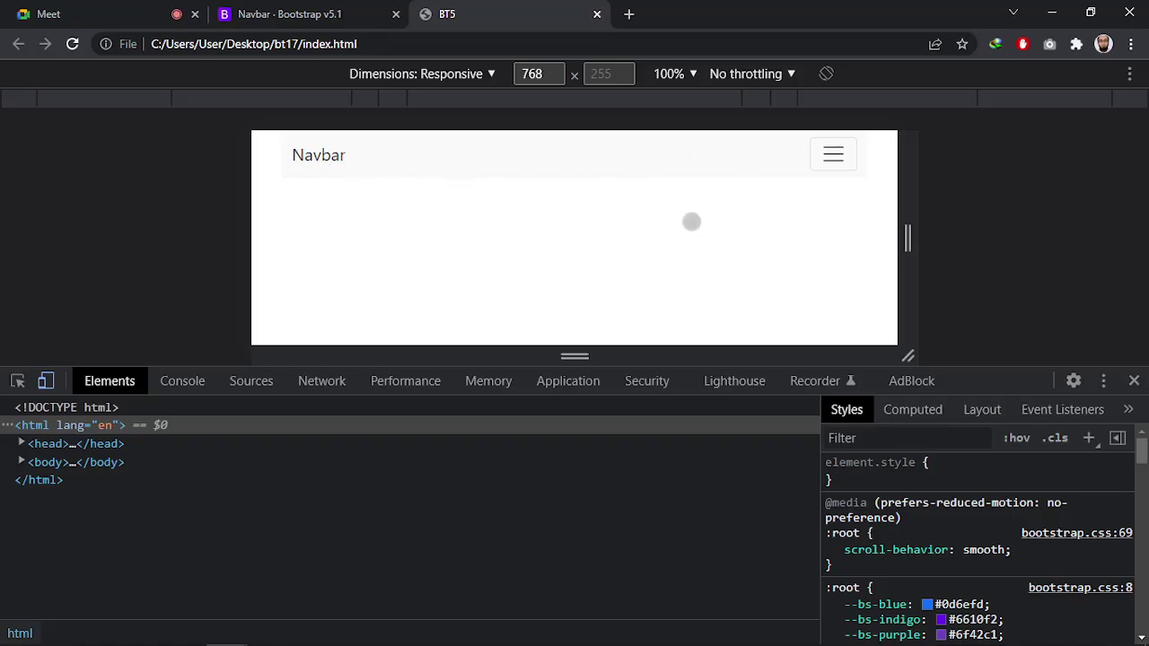
Preview at 320 px with a taller viewport, opening and closing the hamburger menu
{"action": "left_click", "coordinate": [482, 108]}
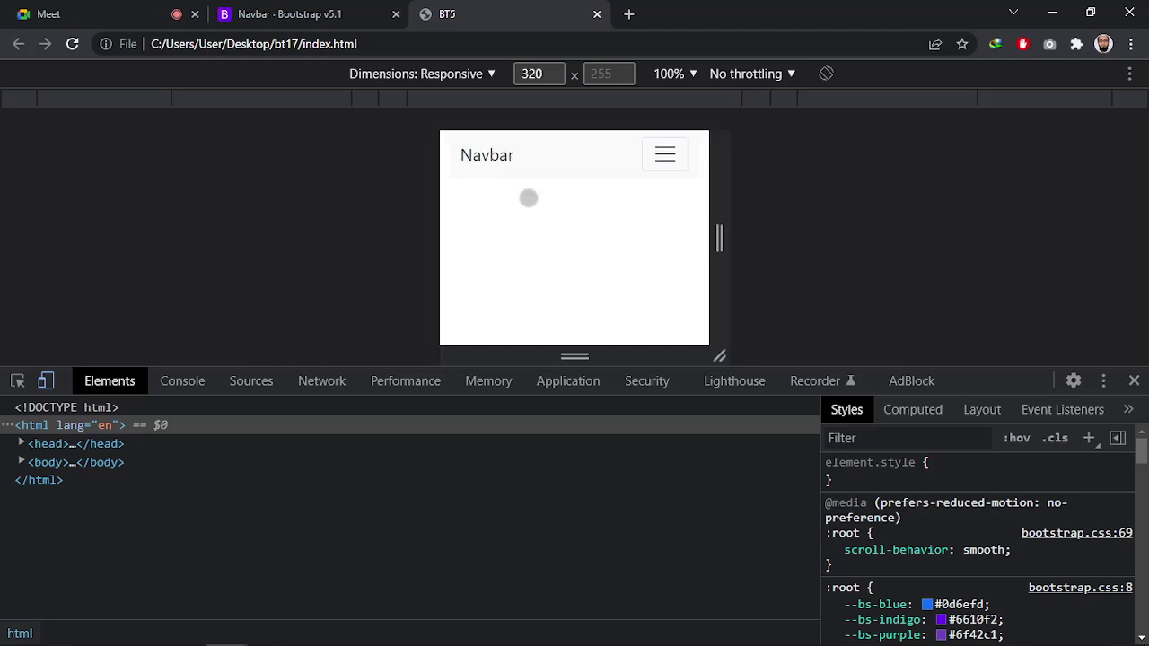
{"action": "left_click_drag", "start_coordinate": [994, 367], "coordinate": [1000, 435]}
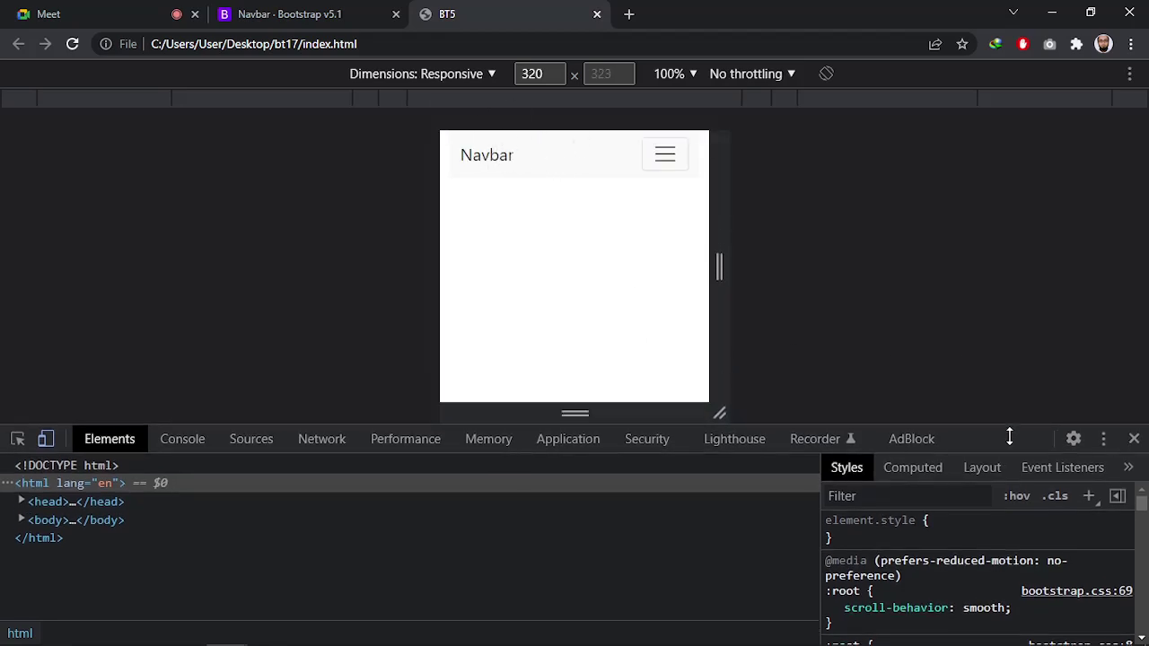
{"action": "left_click", "coordinate": [665, 154]}
{"action": "key", "text": "Return"}
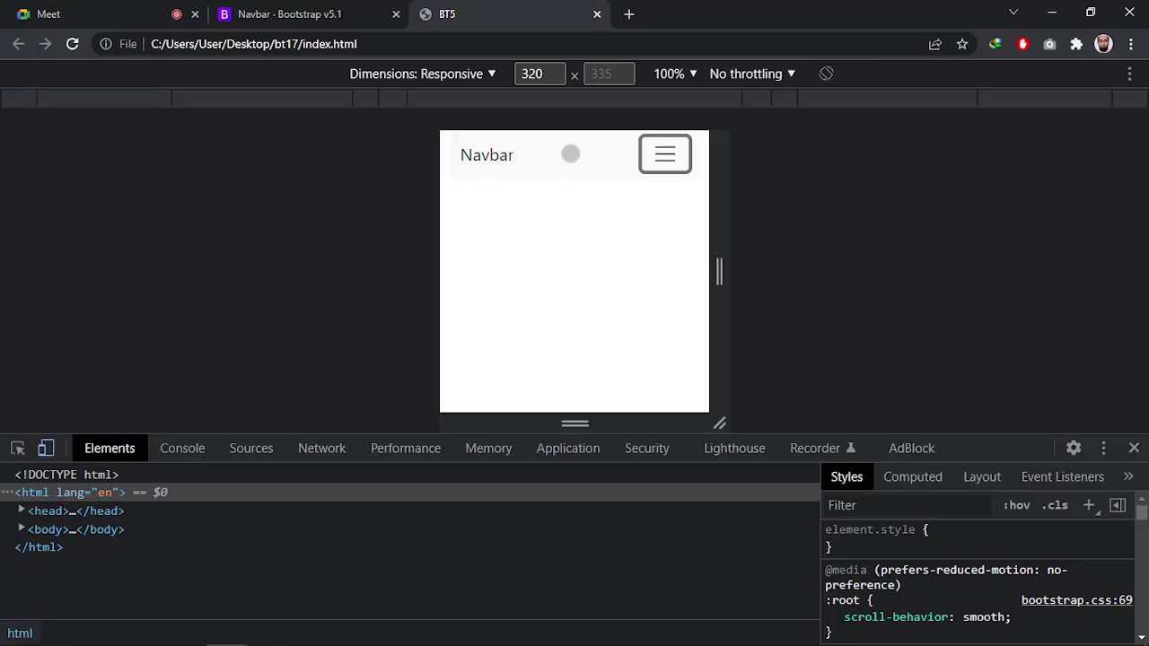
Preview at 1024 then 768 px, toggling the collapsed navbar menu three times
{"action": "left_click", "coordinate": [133, 99]}
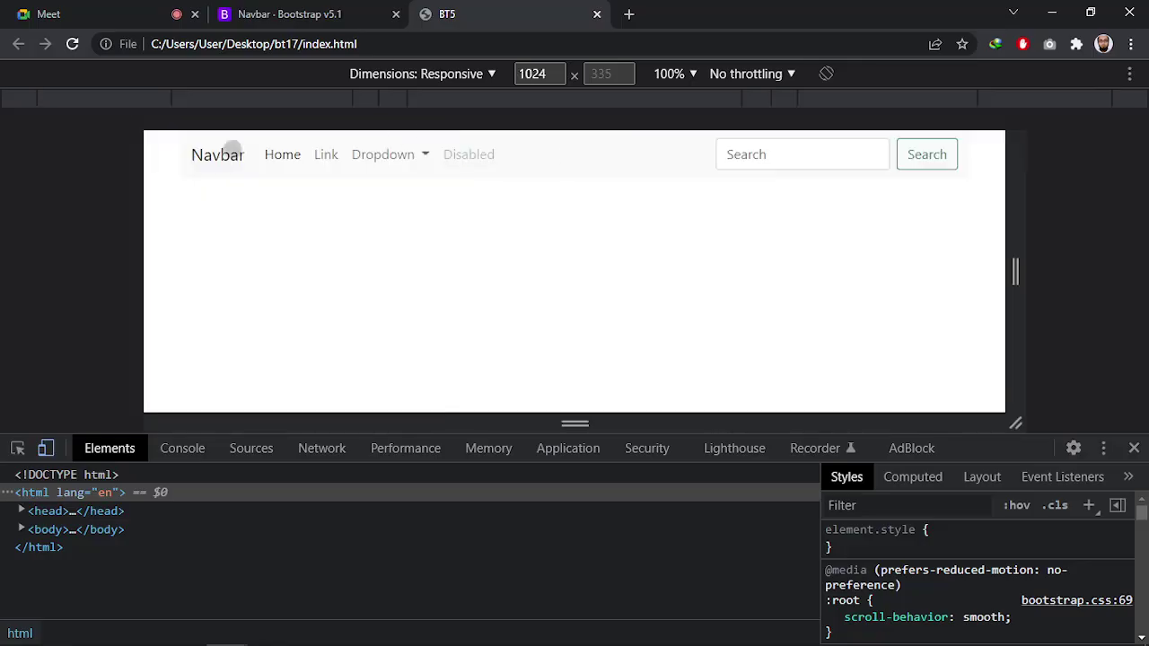
{"action": "left_click", "coordinate": [310, 107]}
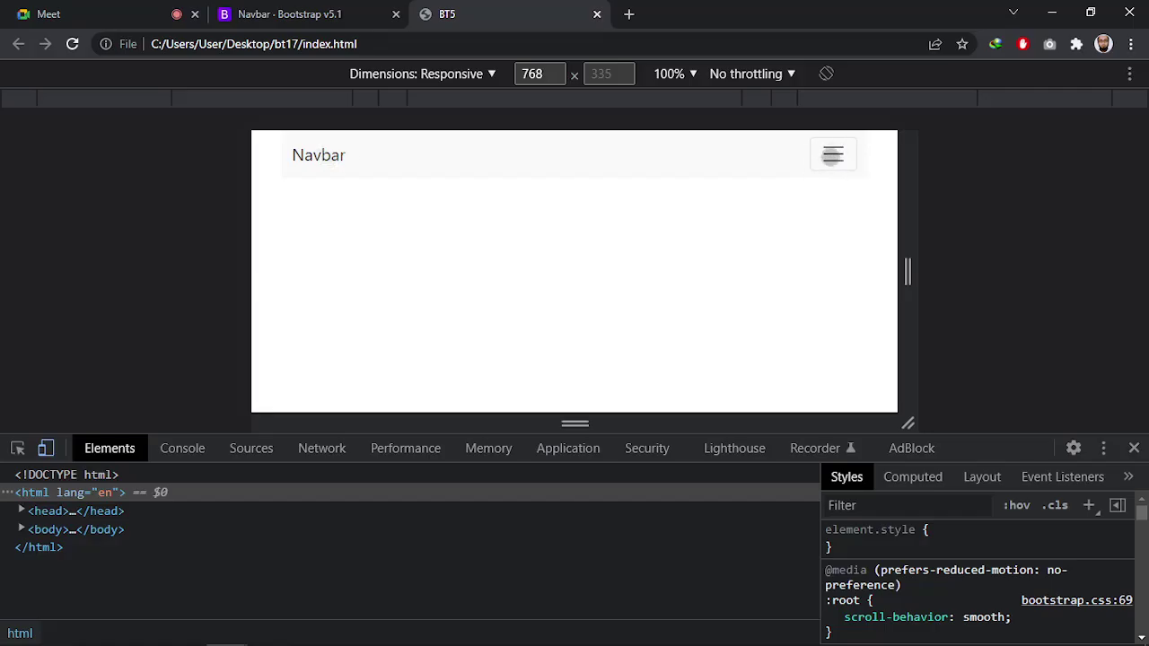
{"action": "left_click", "coordinate": [832, 156]}
{"action": "left_click", "coordinate": [832, 155]}
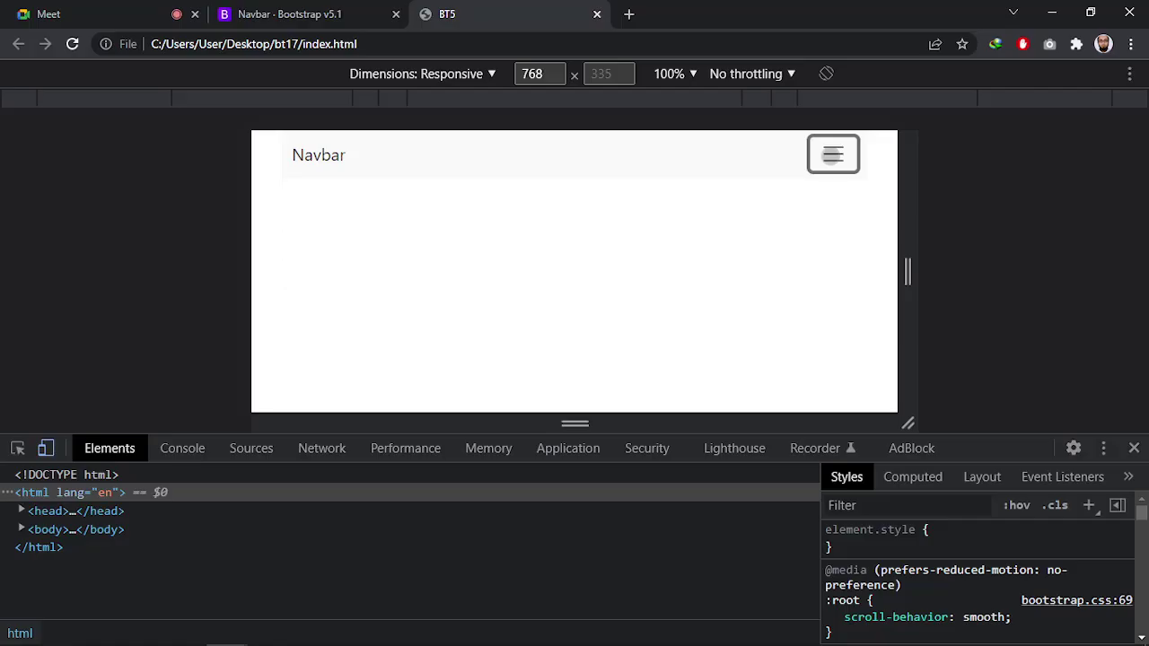
{"action": "left_click", "coordinate": [832, 155]}
{"action": "left_click", "coordinate": [832, 155]}
{"action": "left_click", "coordinate": [832, 155]}
{"action": "left_click", "coordinate": [831, 155]}
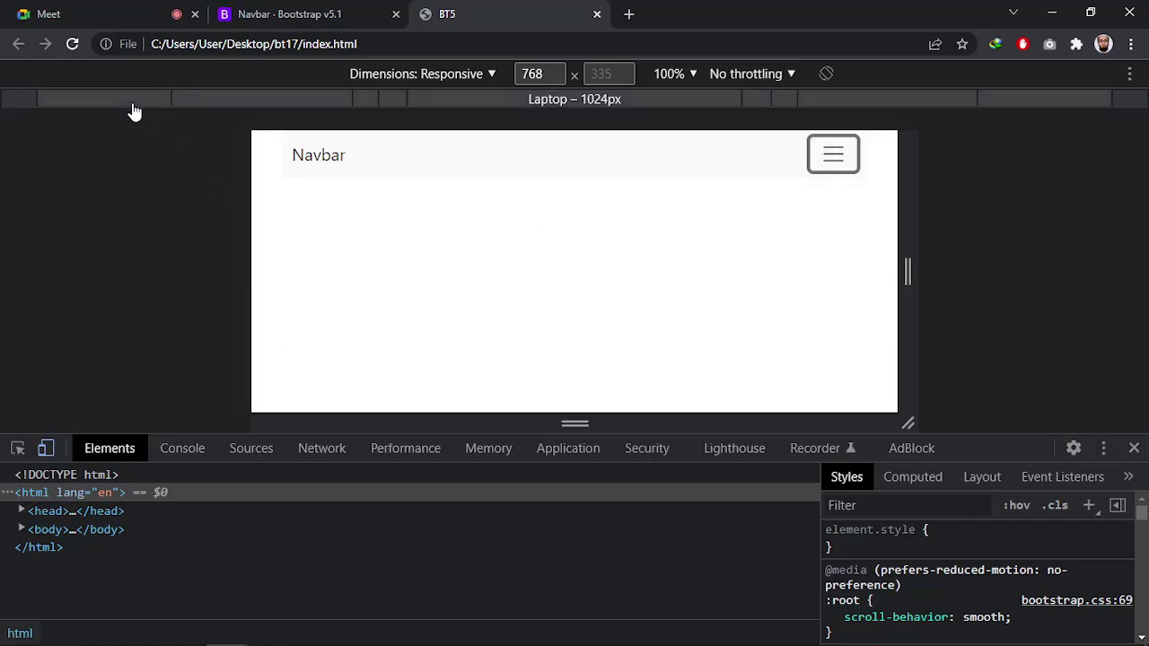
Toggle the 768 px menu once more, then return the preview to 1024 px
{"action": "left_click", "coordinate": [831, 160]}
{"action": "left_click", "coordinate": [832, 161]}
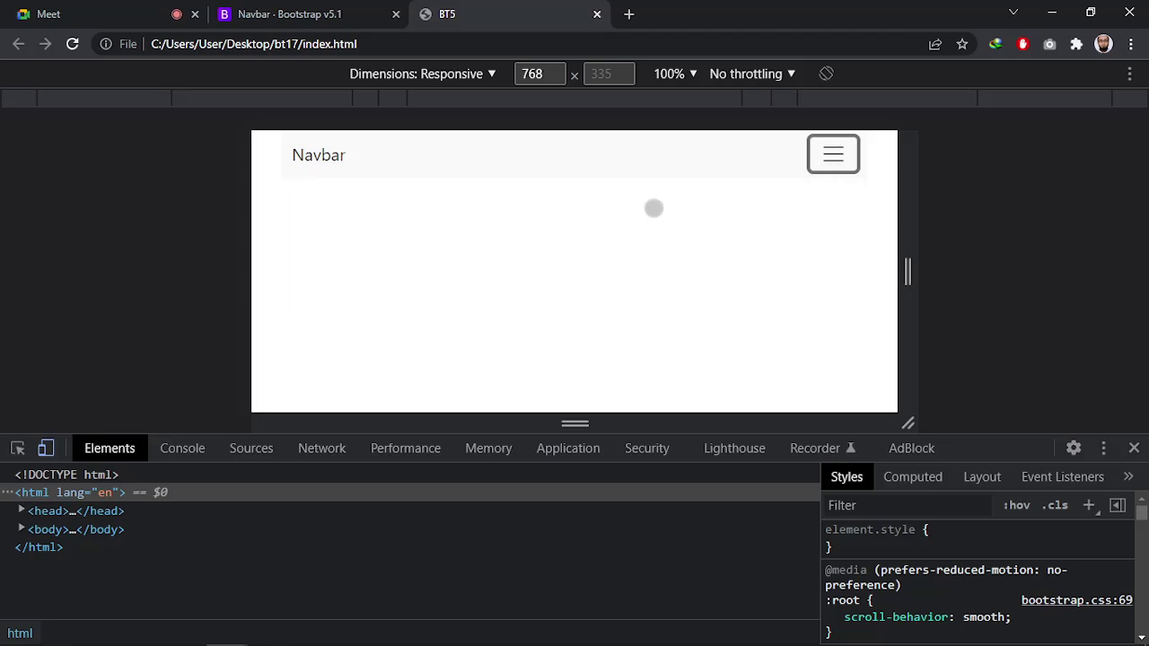
{"action": "left_click", "coordinate": [149, 106]}
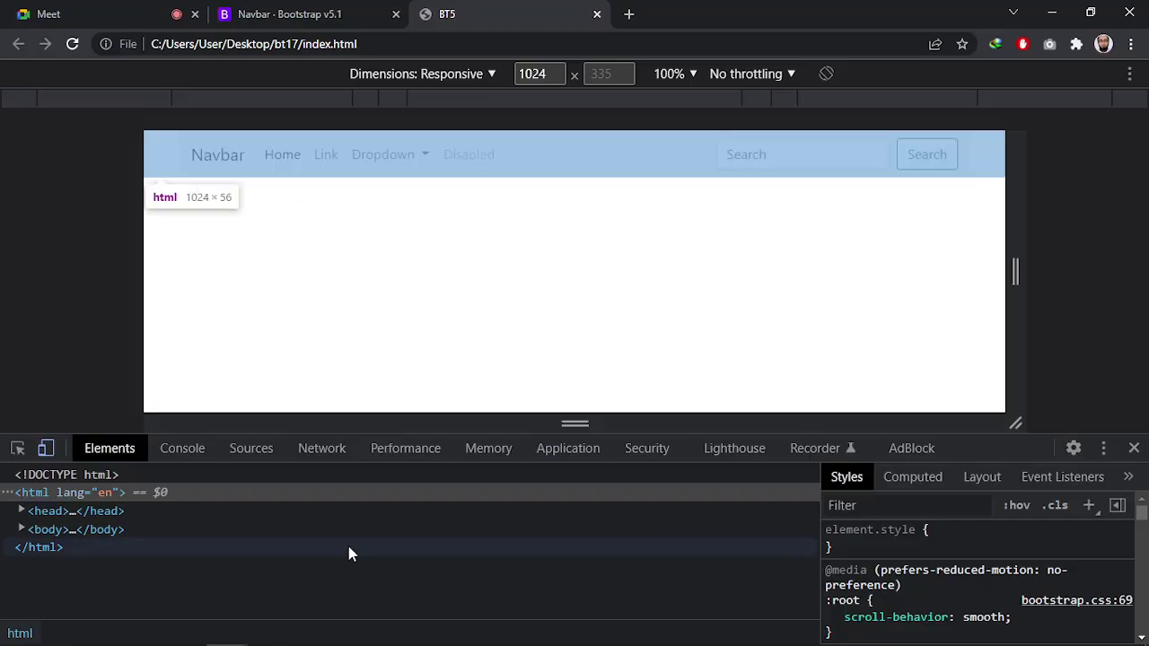
{"action": "key", "text": "alt+Tab"}
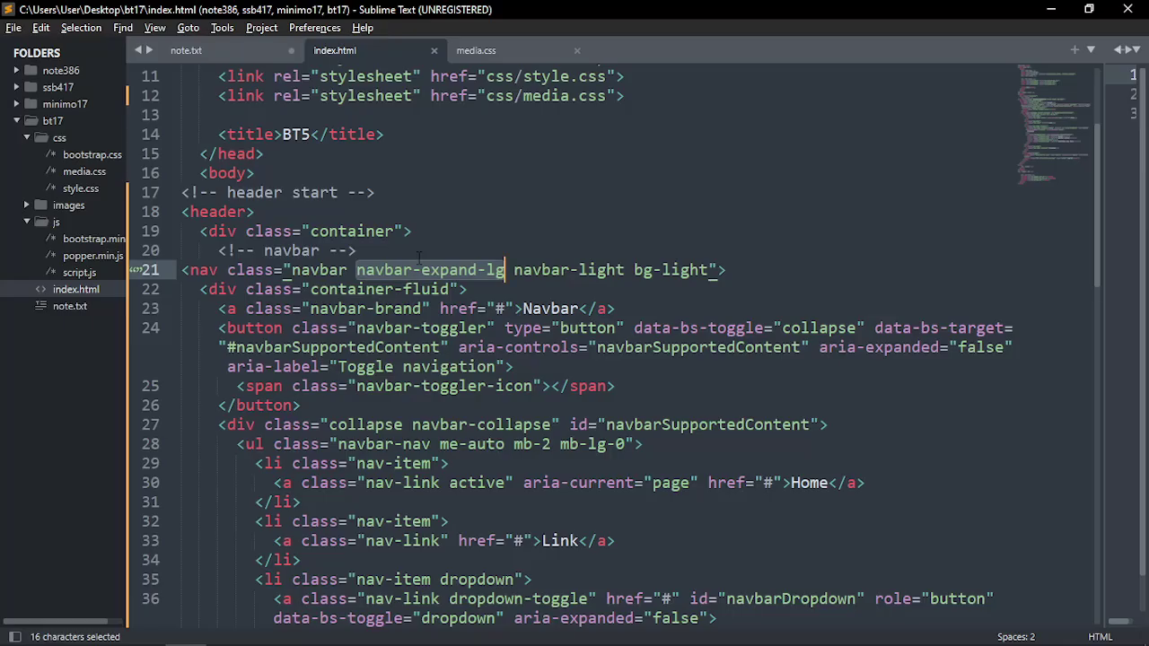
Change navbar-expand-lg to navbar-expand-md on line 21 and save index.html
{"action": "left_click", "coordinate": [473, 290]}
{"action": "left_click", "coordinate": [506, 269]}
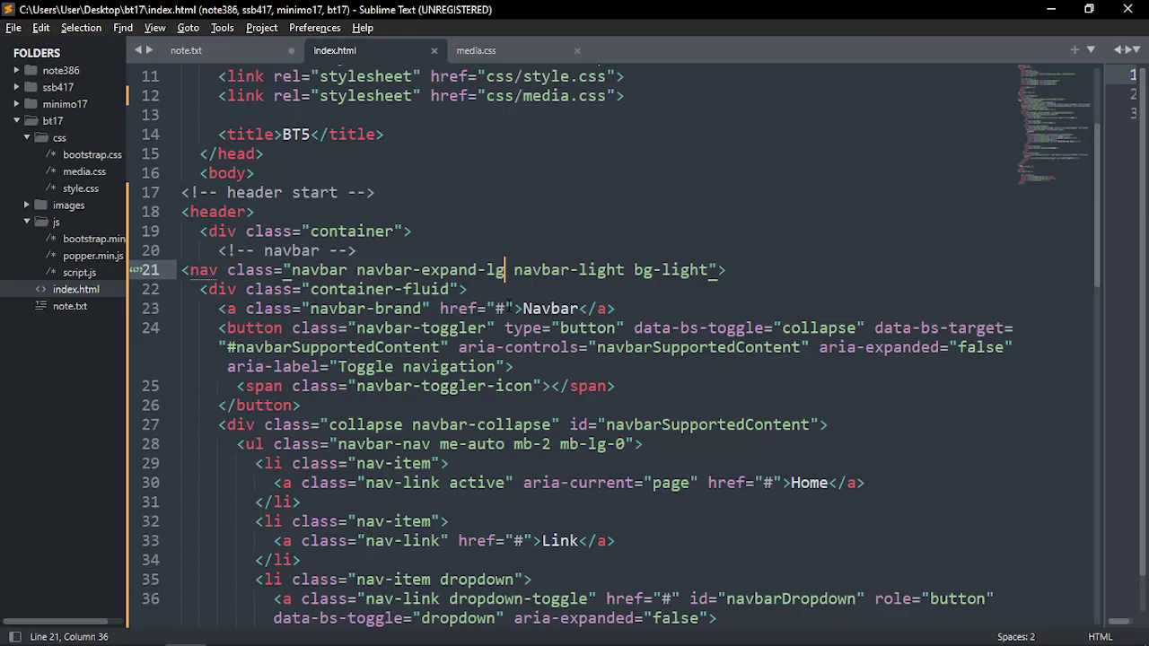
{"action": "key", "text": "BackSpace"}
{"action": "key", "text": "BackSpace"}
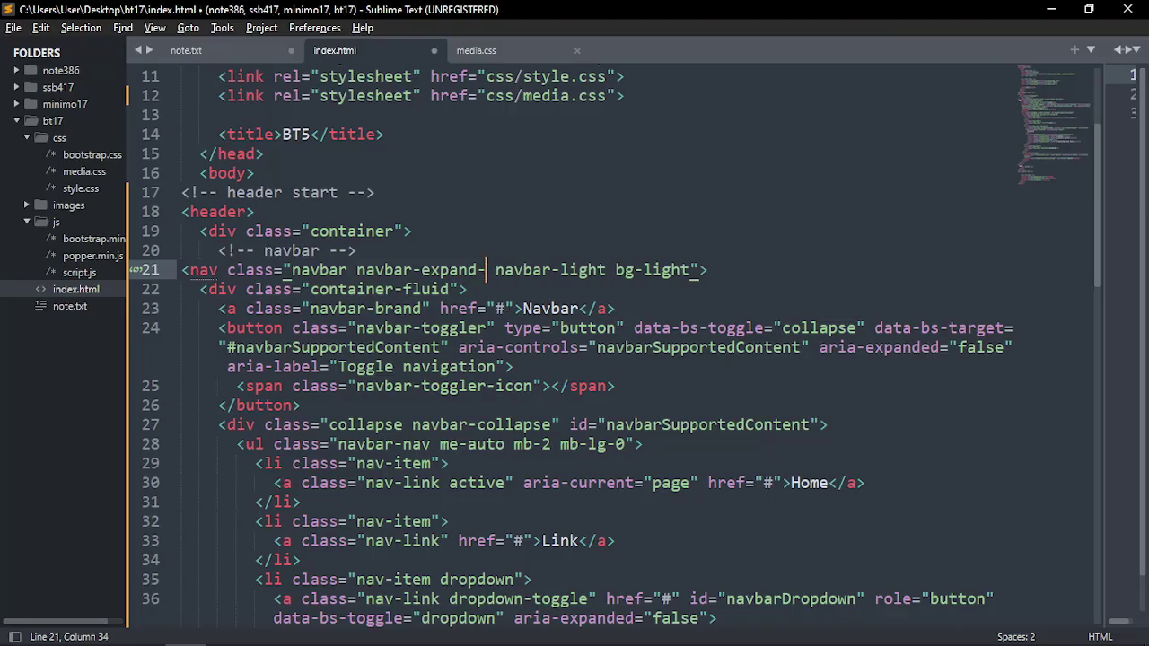
{"action": "type", "text": "md"}
{"action": "key", "text": "ctrl+s"}
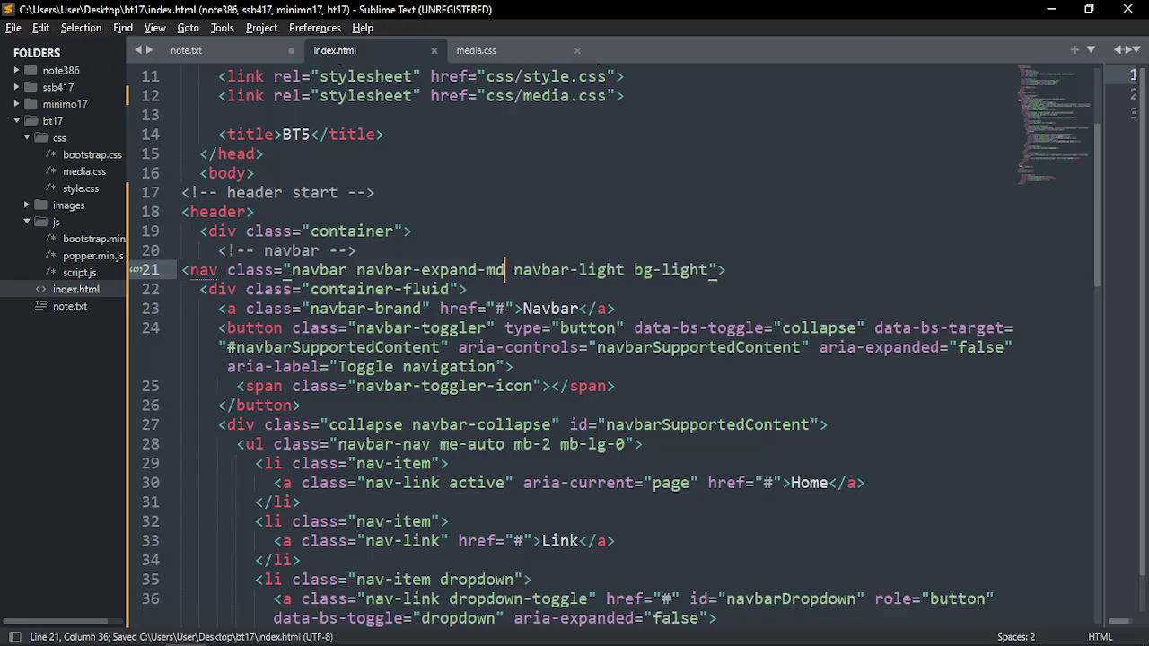
Reload Chrome's 768 px preview to confirm the navbar now shows uncollapsed
{"action": "key", "text": "alt+Tab"}
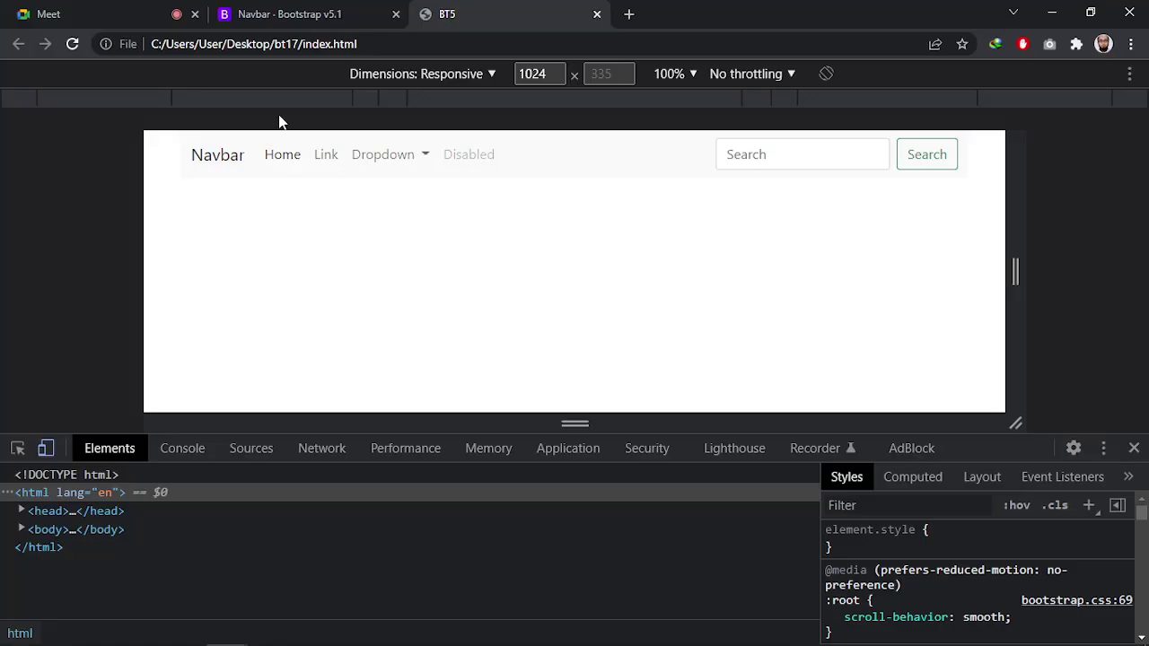
{"action": "left_click", "coordinate": [271, 99]}
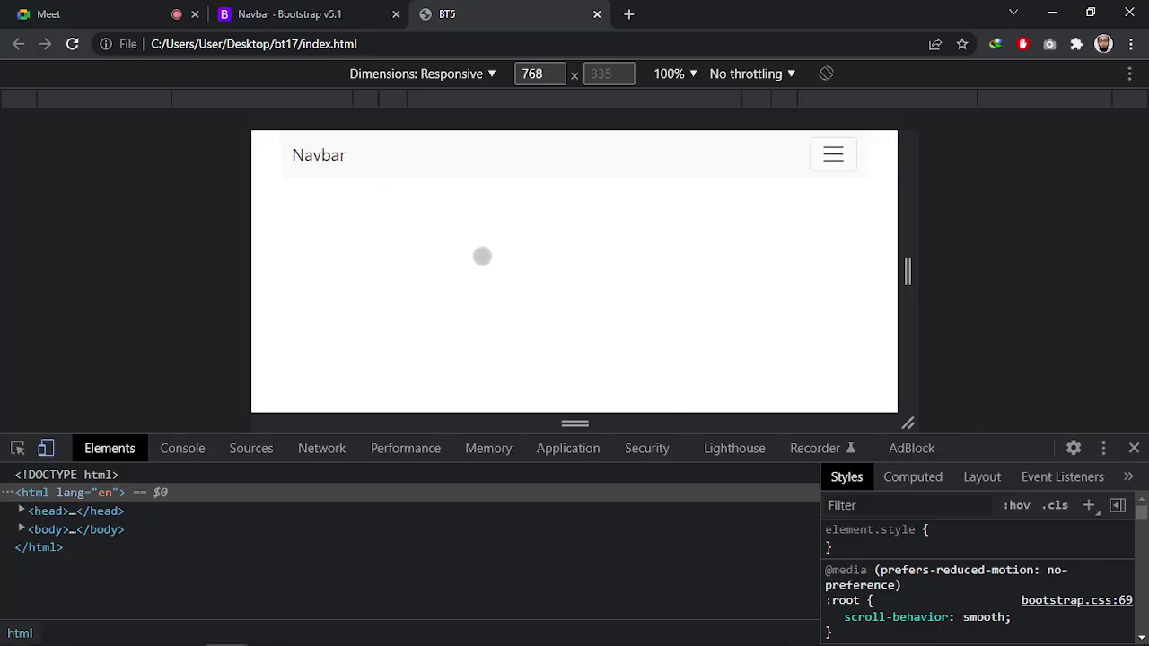
{"action": "key", "text": "ctrl+r"}
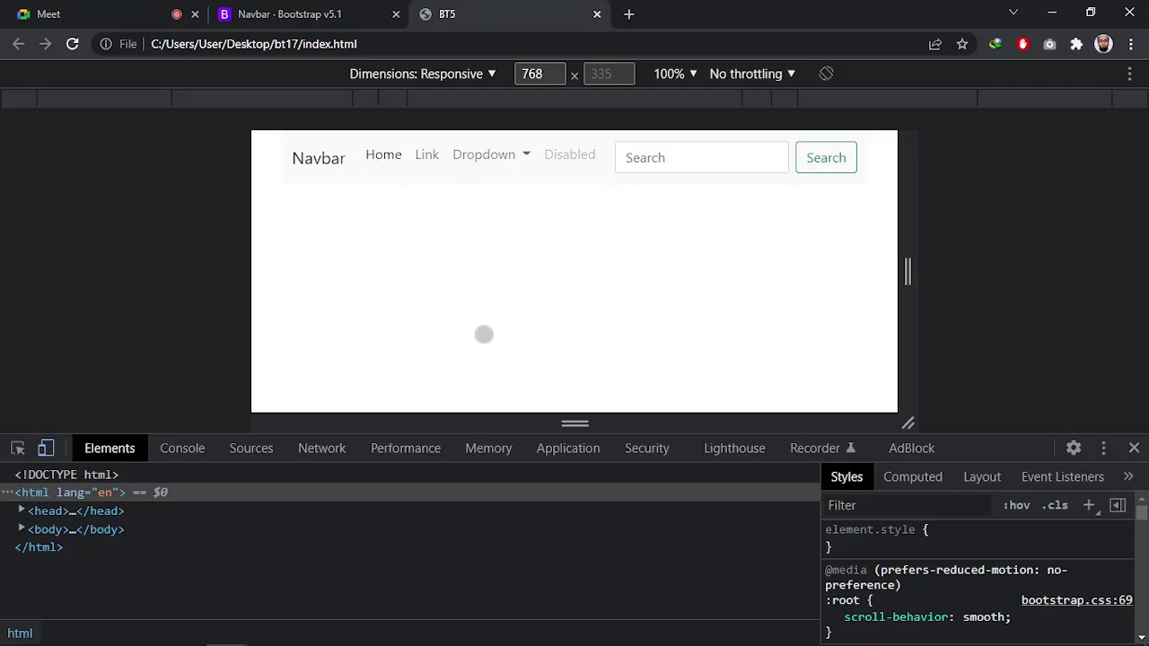
Leave Chrome's preview, passing through the bt17 project folder window on the way to Sublime Text
{"action": "key", "text": "alt+Tab"}
{"action": "left_click", "coordinate": [638, 272]}
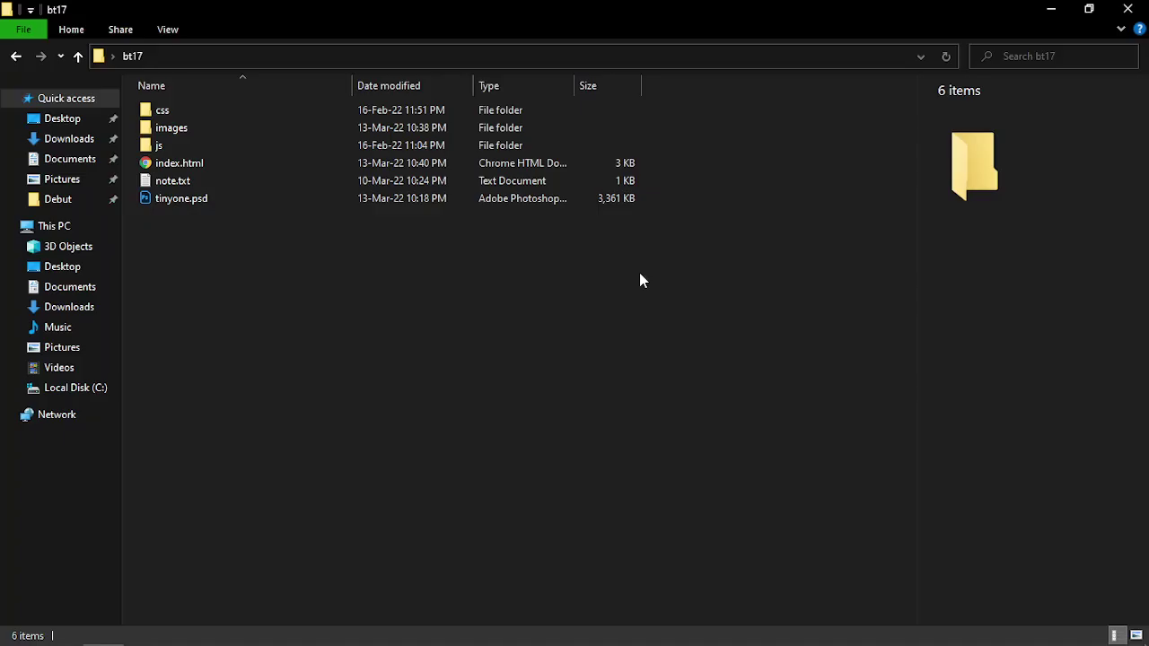
{"action": "key", "text": "alt+Tab"}
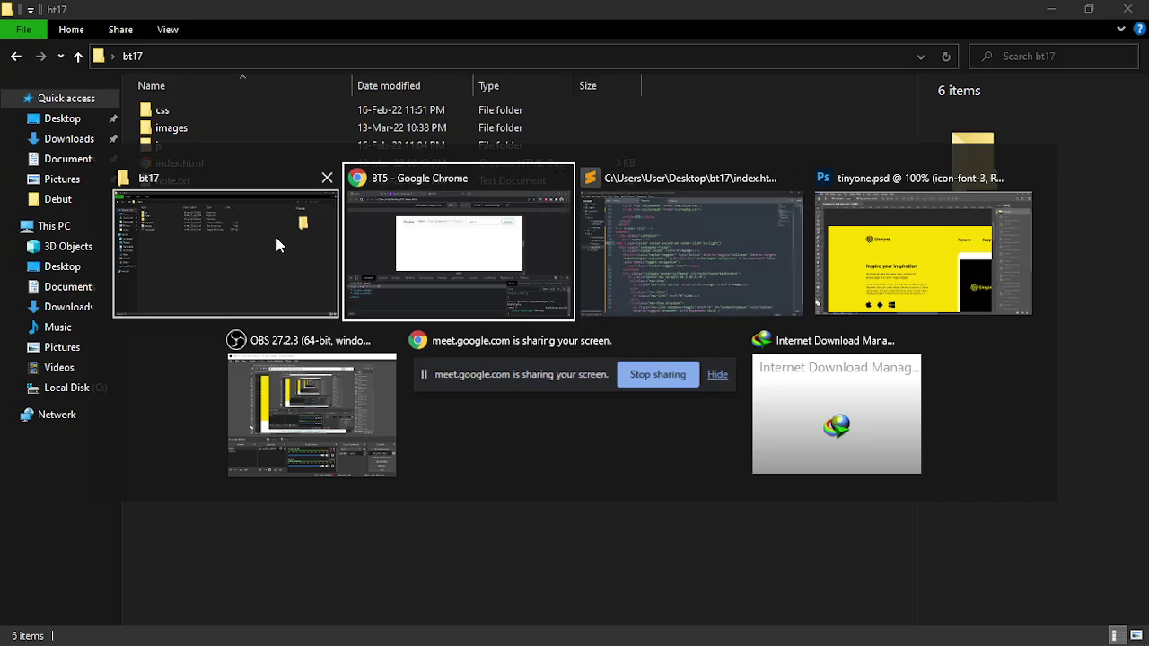
Change navbar-expand-md back to navbar-expand-lg on line 21 and save index.html
{"action": "left_click", "coordinate": [722, 284]}
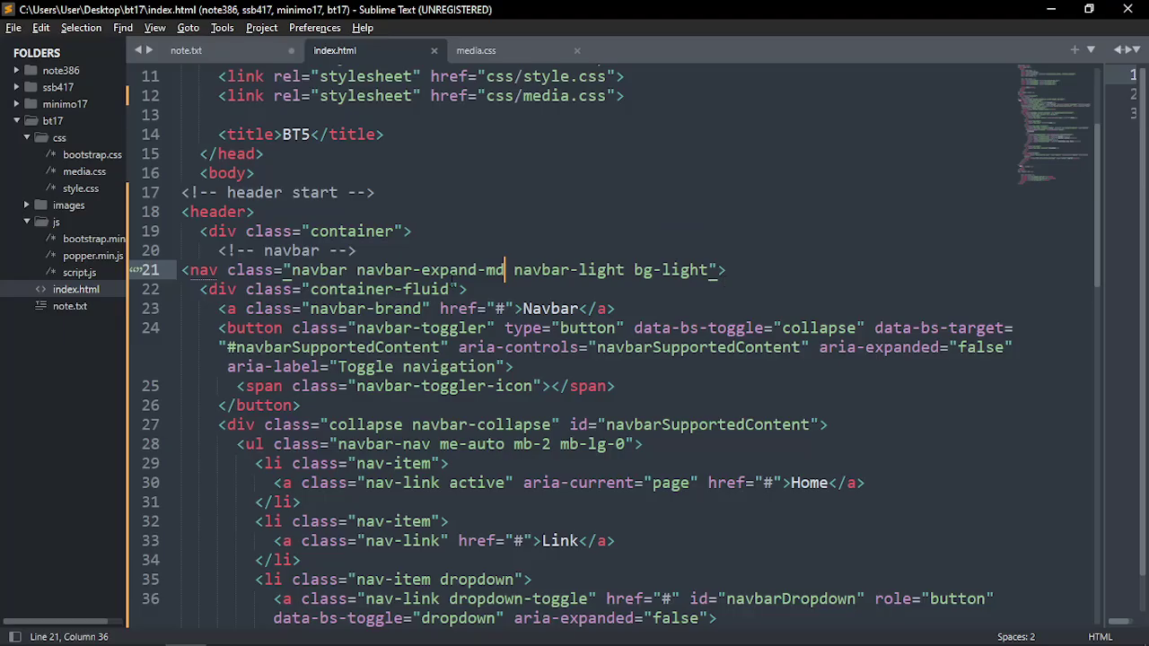
{"action": "key", "text": "BackSpace"}
{"action": "key", "text": "BackSpace"}
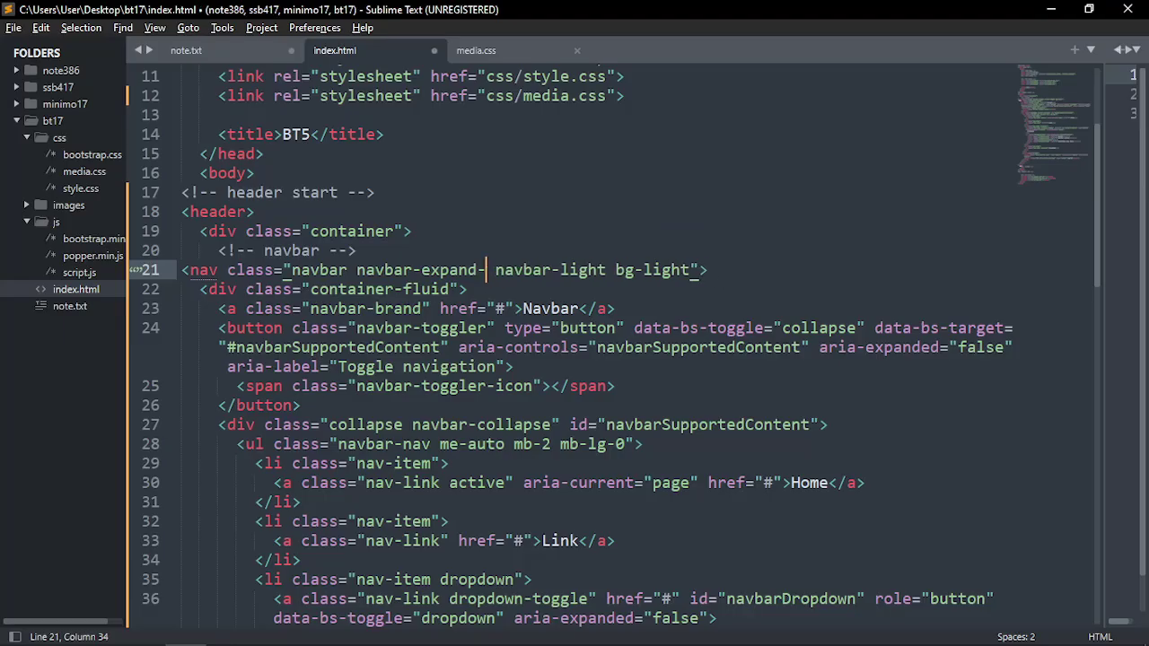
{"action": "type", "text": "m"}
{"action": "key", "text": "BackSpace"}
{"action": "type", "text": "lg"}
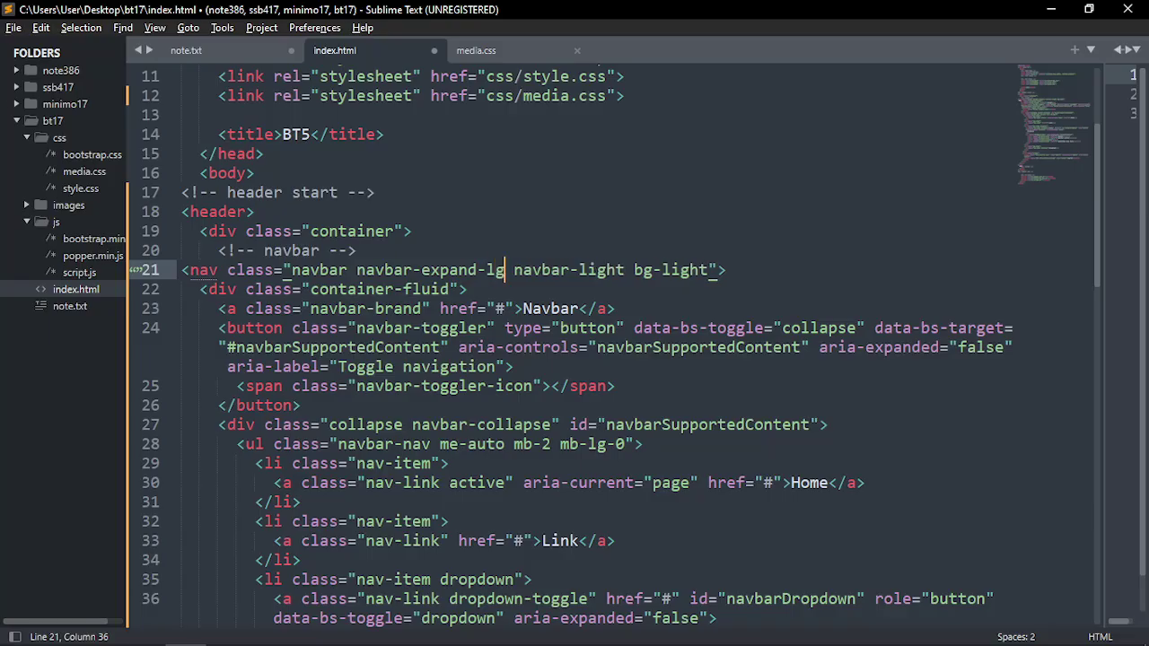
{"action": "key", "text": "ctrl+s"}
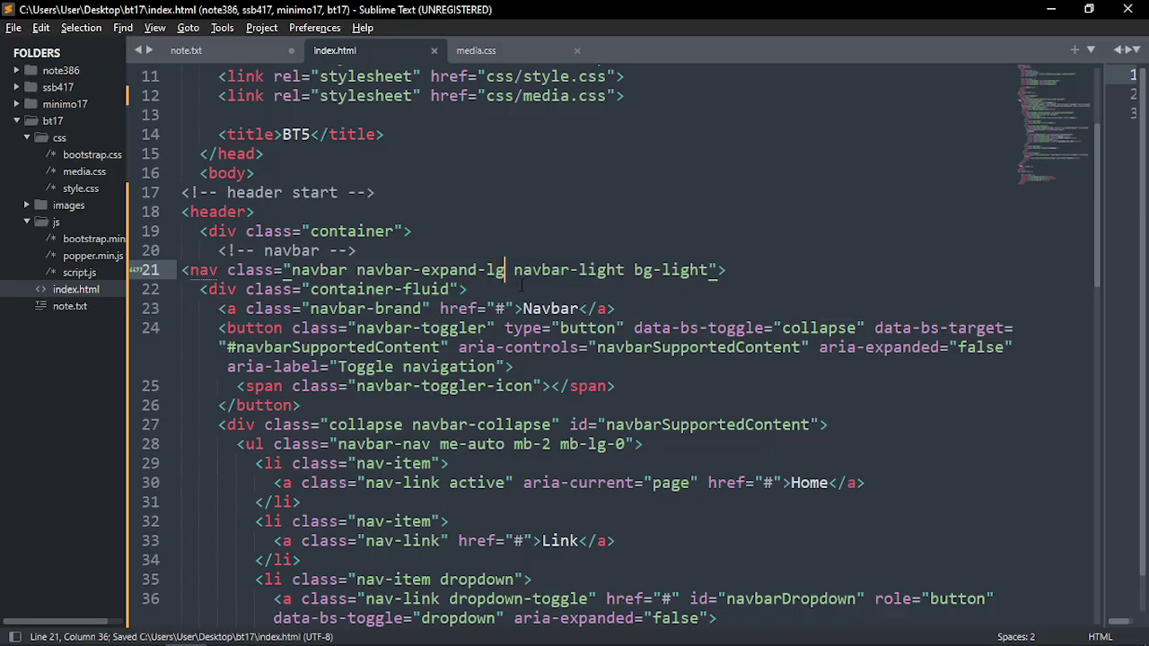
Review the navbar-expand-lg and navbar-light bg-light classes, then return to the Chrome preview
{"action": "left_click_drag", "start_coordinate": [505, 270], "coordinate": [357, 269]}
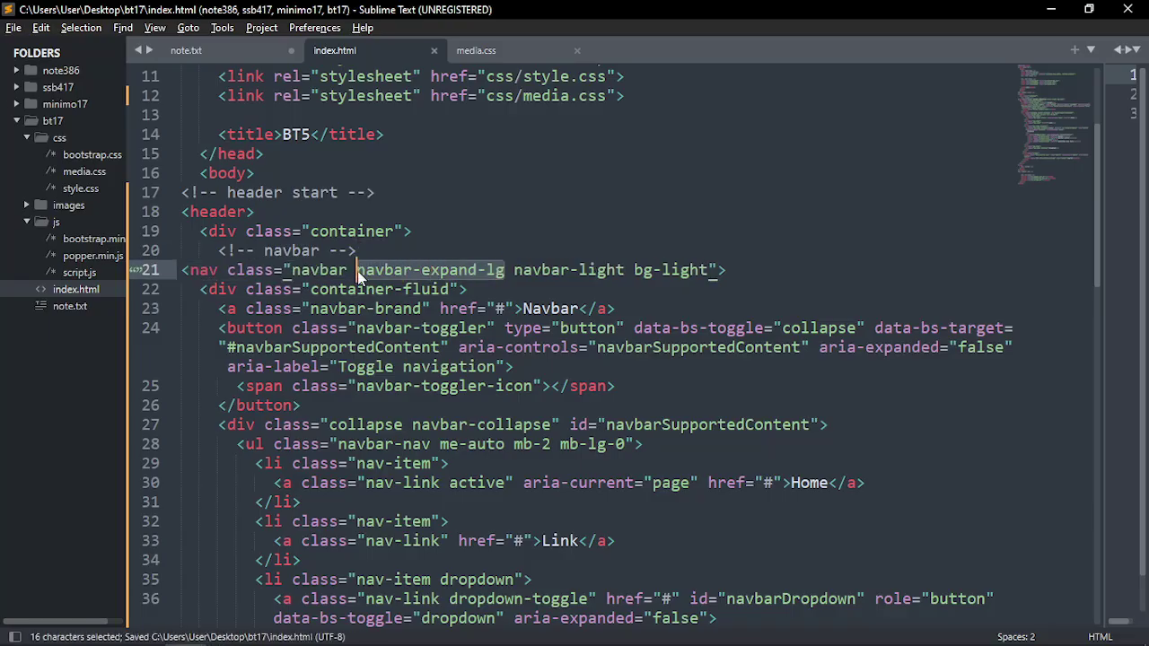
{"action": "mouse_move", "coordinate": [357, 276]}
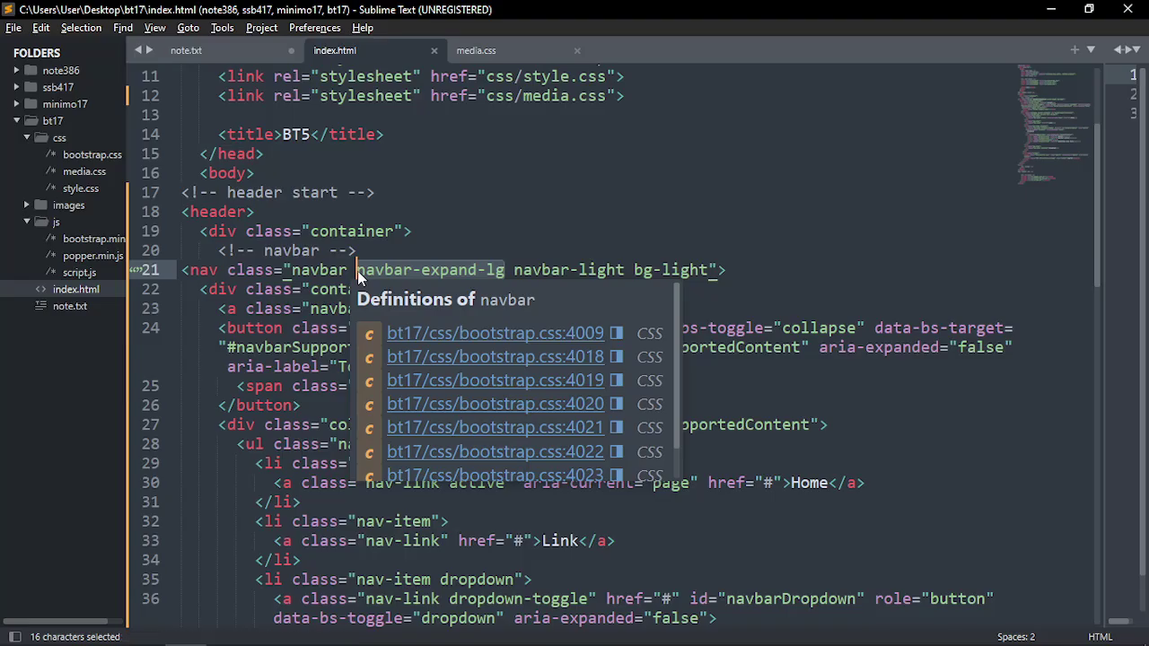
{"action": "left_click", "coordinate": [505, 269]}
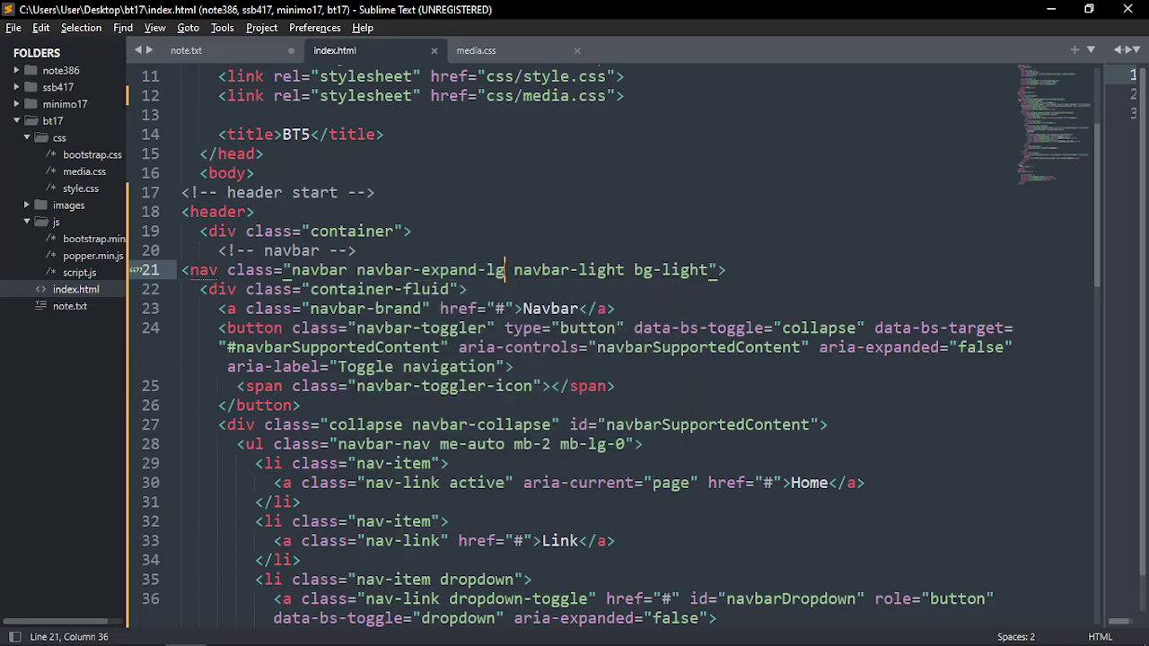
{"action": "left_click_drag", "start_coordinate": [513, 269], "coordinate": [709, 269]}
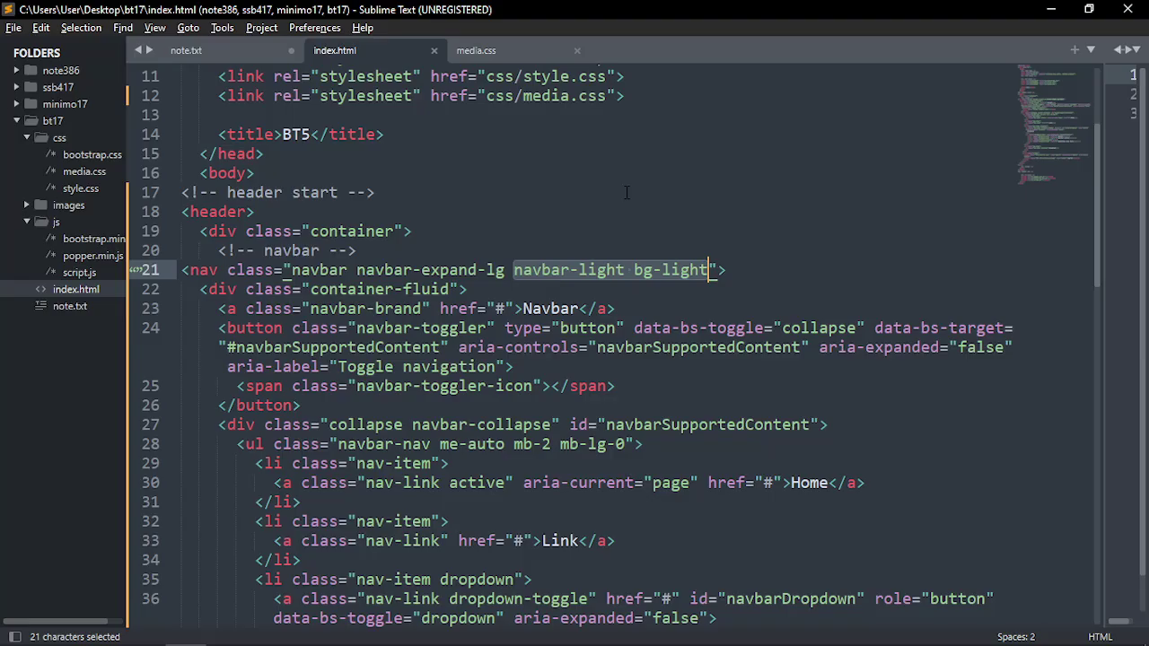
{"action": "key", "text": "alt+Tab"}
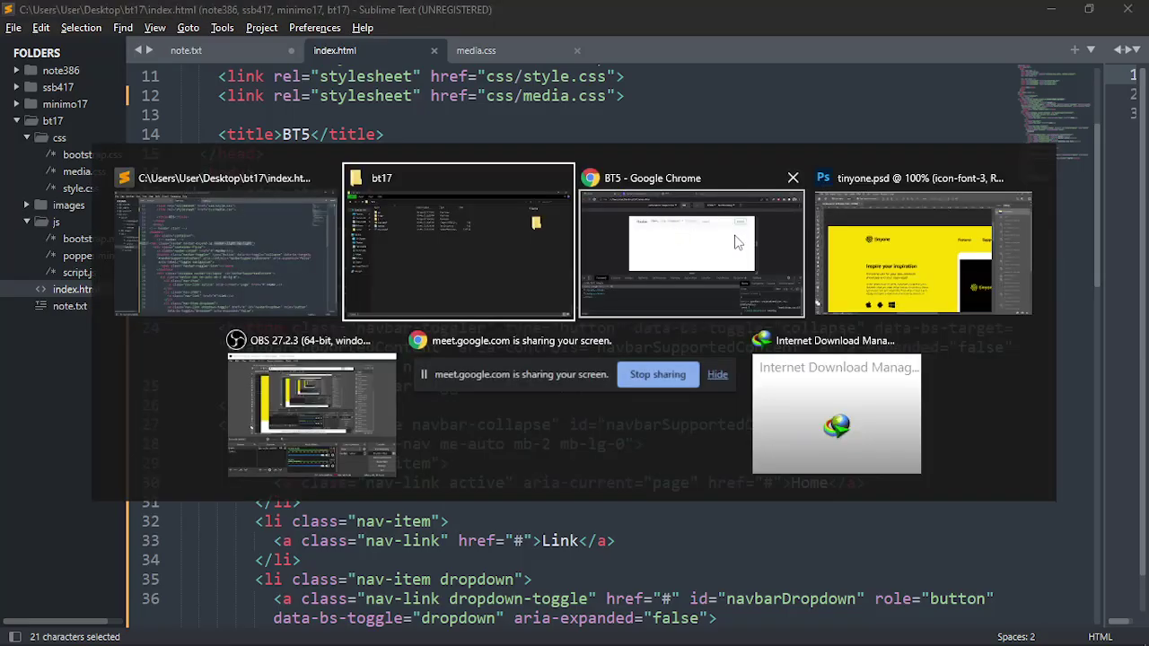
{"action": "left_click", "coordinate": [736, 242]}
Exit the responsive preview and select the nav element in the inspector using the element picker
{"action": "left_click", "coordinate": [47, 449]}
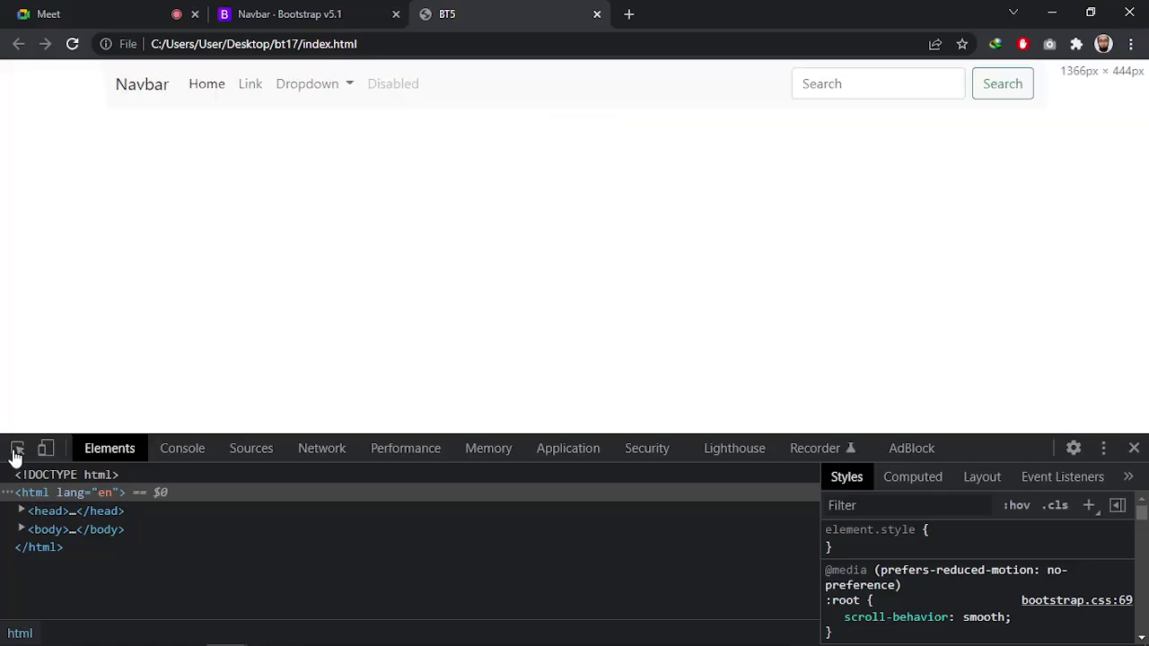
{"action": "left_click", "coordinate": [17, 448]}
{"action": "left_click", "coordinate": [213, 90]}
{"action": "left_click", "coordinate": [16, 449]}
{"action": "left_click", "coordinate": [415, 94]}
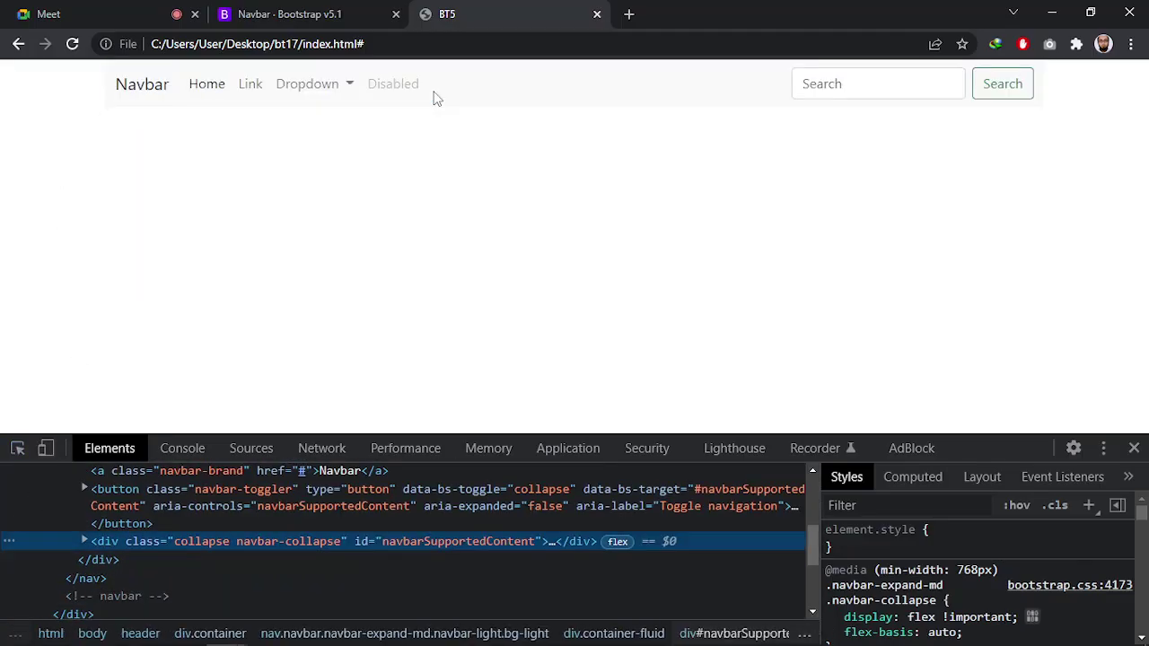
{"action": "scroll", "coordinate": [322, 538], "scroll_direction": "up", "scroll_amount": 5}
{"action": "scroll", "coordinate": [341, 538], "scroll_direction": "down", "scroll_amount": 1}
{"action": "left_click", "coordinate": [344, 519]}
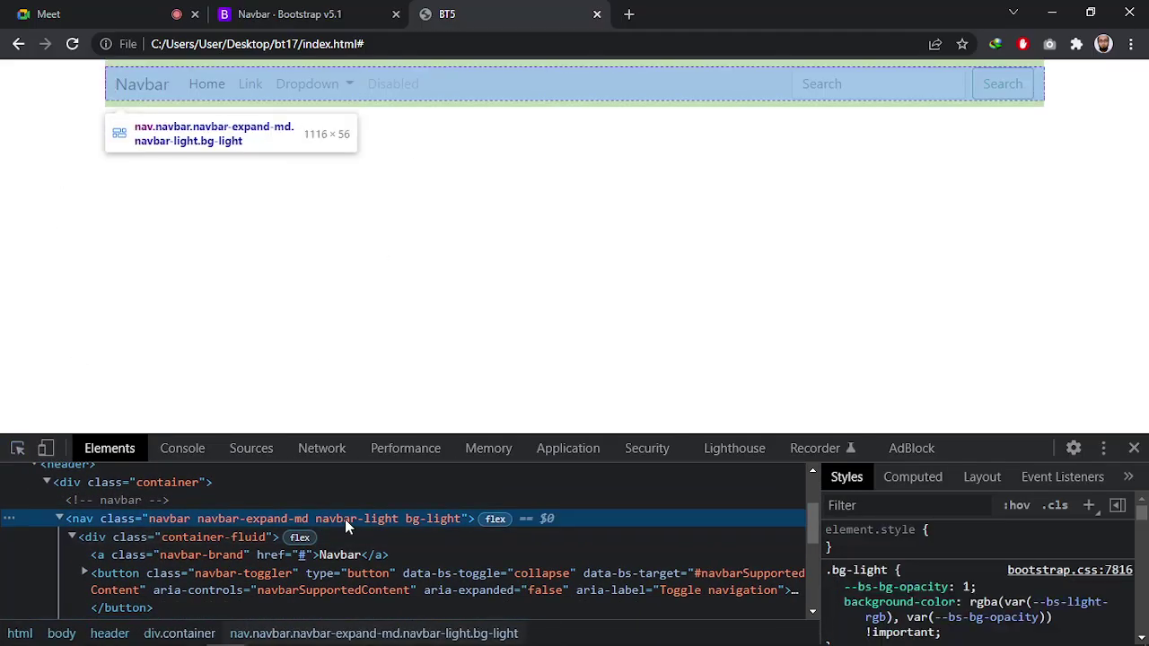
Enlarge the DevTools panel and scroll through the nav element's Styles
{"action": "left_click_drag", "start_coordinate": [969, 440], "coordinate": [973, 392]}
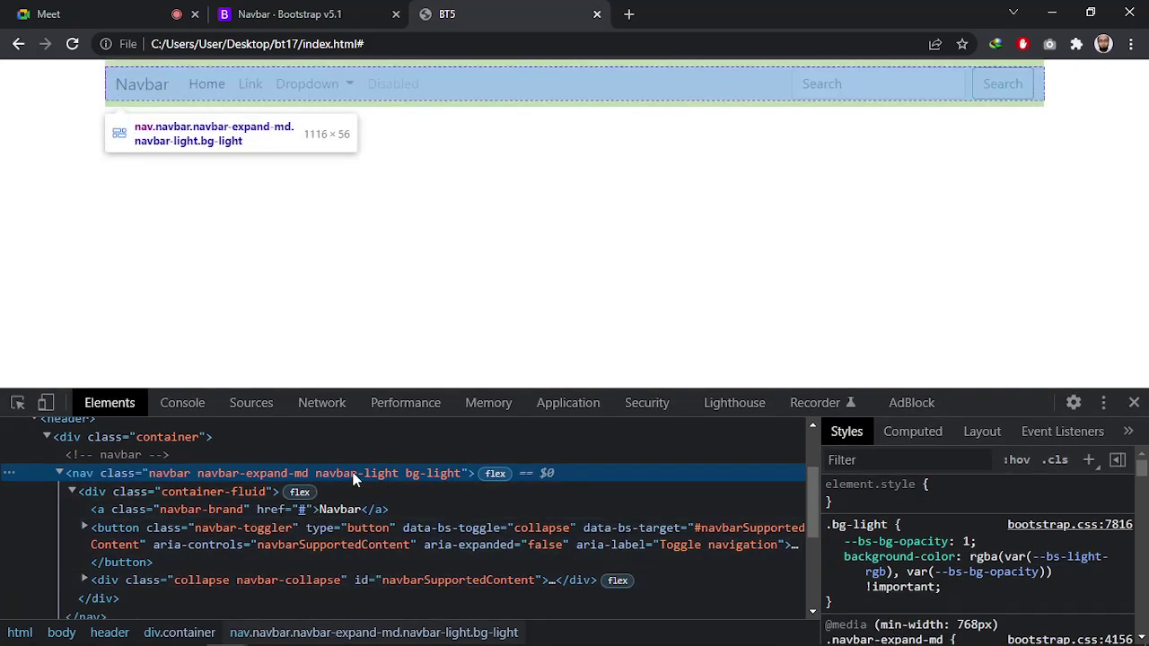
{"action": "scroll", "coordinate": [870, 516], "scroll_direction": "down", "scroll_amount": 4}
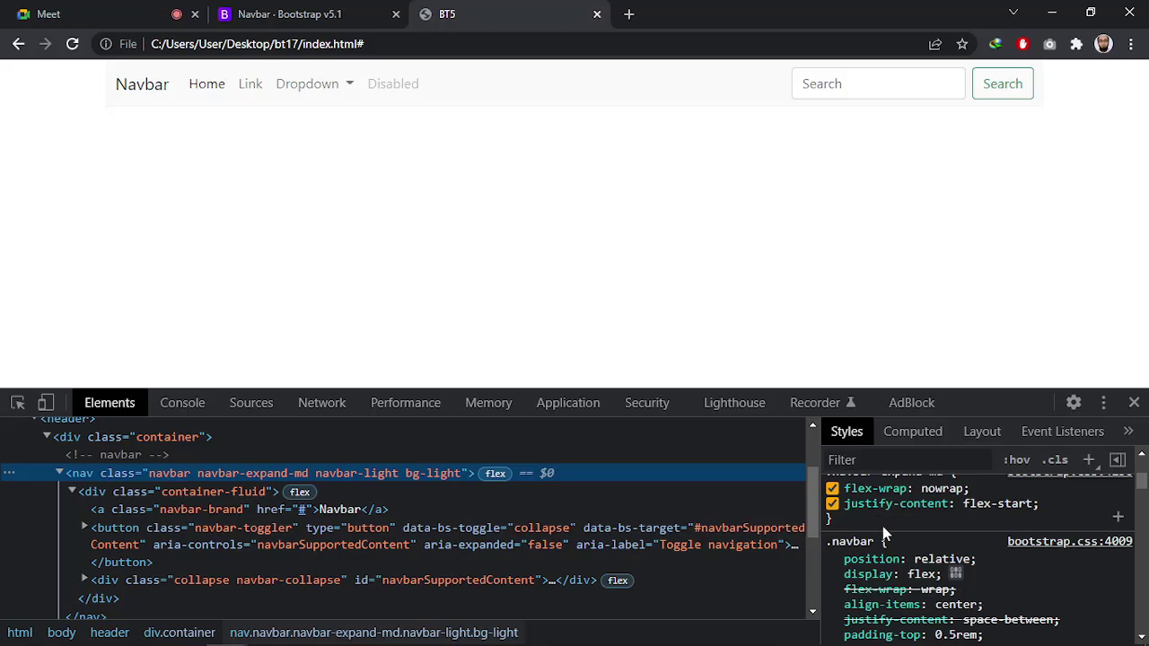
{"action": "scroll", "coordinate": [882, 525], "scroll_direction": "up", "scroll_amount": 2}
{"action": "scroll", "coordinate": [882, 525], "scroll_direction": "down", "scroll_amount": 2}
{"action": "scroll", "coordinate": [925, 609], "scroll_direction": "down", "scroll_amount": 4}
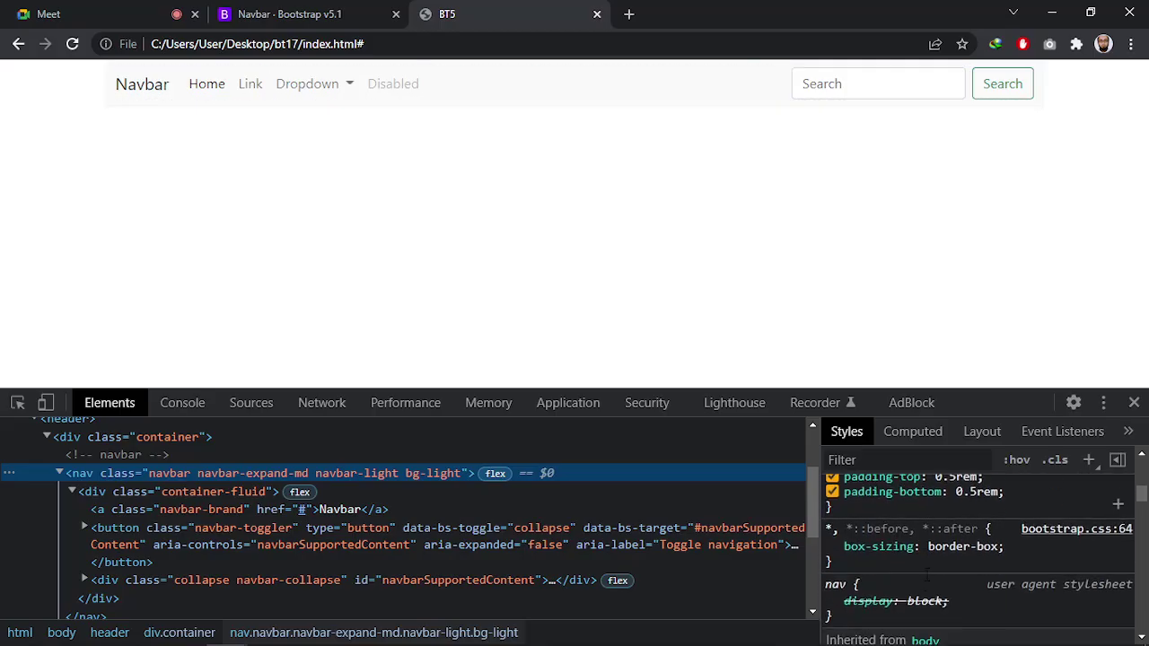
{"action": "scroll", "coordinate": [924, 609], "scroll_direction": "up", "scroll_amount": 10}
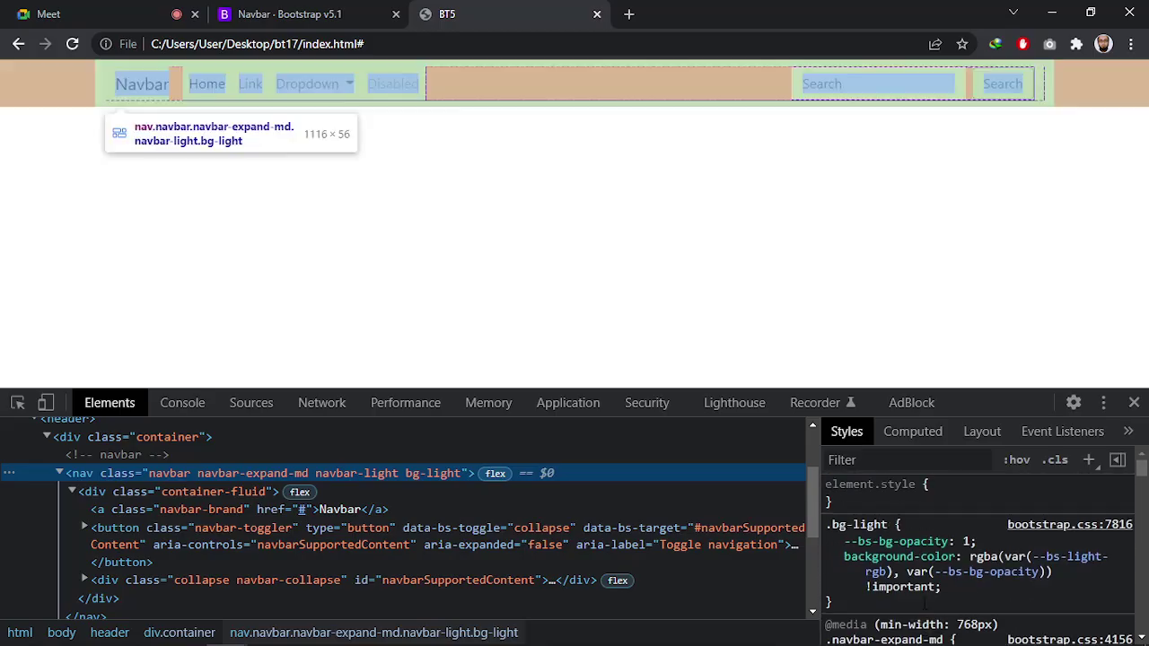
{"action": "scroll", "coordinate": [924, 574], "scroll_direction": "down", "scroll_amount": 4}
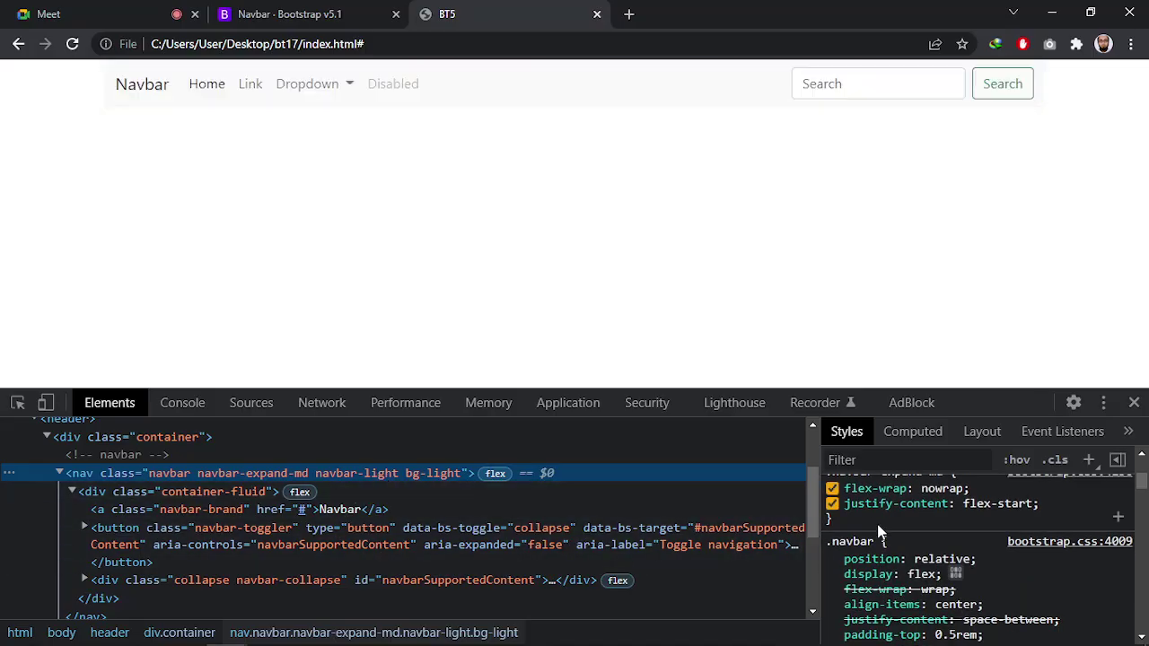
{"action": "scroll", "coordinate": [898, 546], "scroll_direction": "down", "scroll_amount": 4}
{"action": "scroll", "coordinate": [899, 546], "scroll_direction": "down", "scroll_amount": 10}
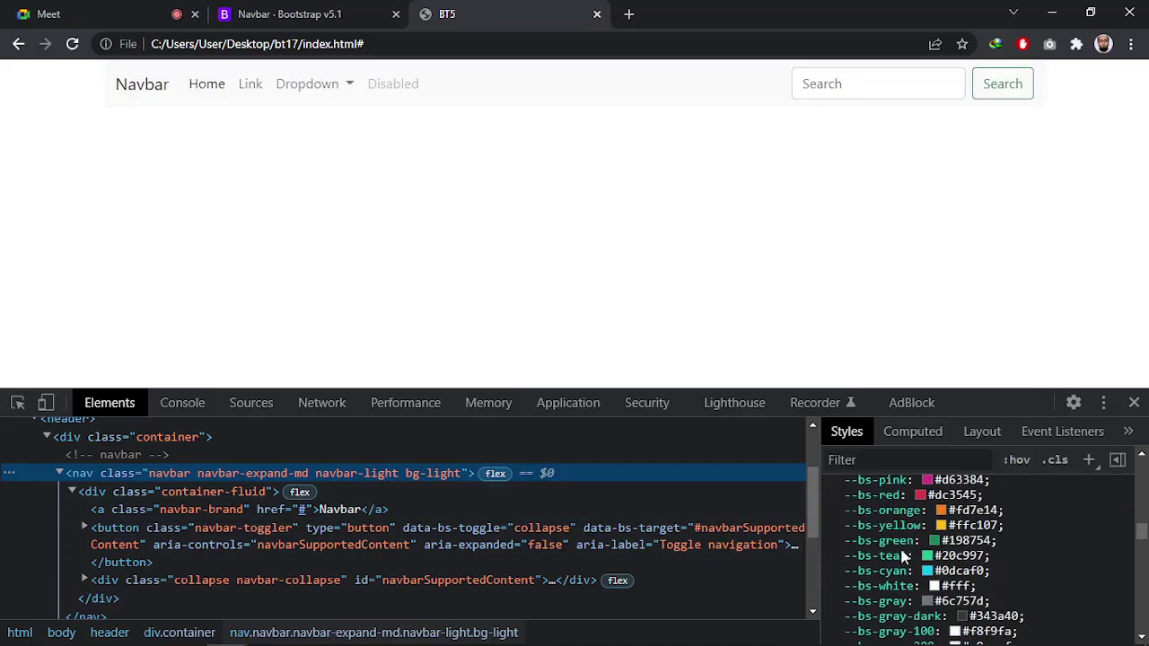
{"action": "scroll", "coordinate": [899, 546], "scroll_direction": "up", "scroll_amount": 10}
{"action": "scroll", "coordinate": [899, 545], "scroll_direction": "up", "scroll_amount": 8}
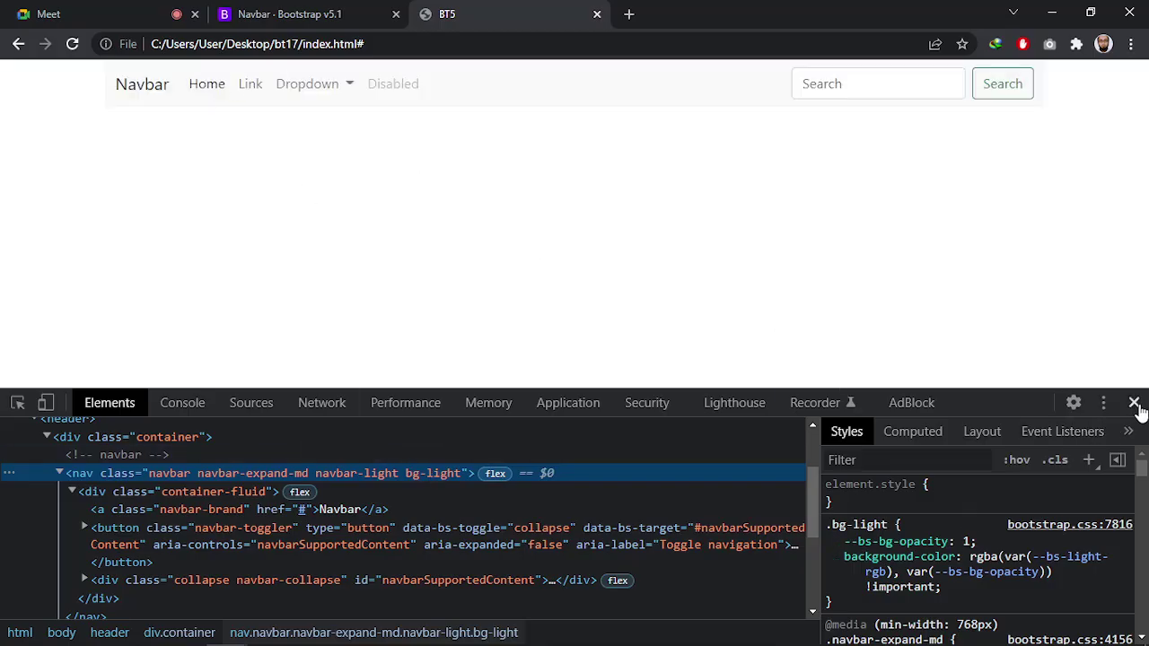
{"action": "left_click", "coordinate": [491, 244]}
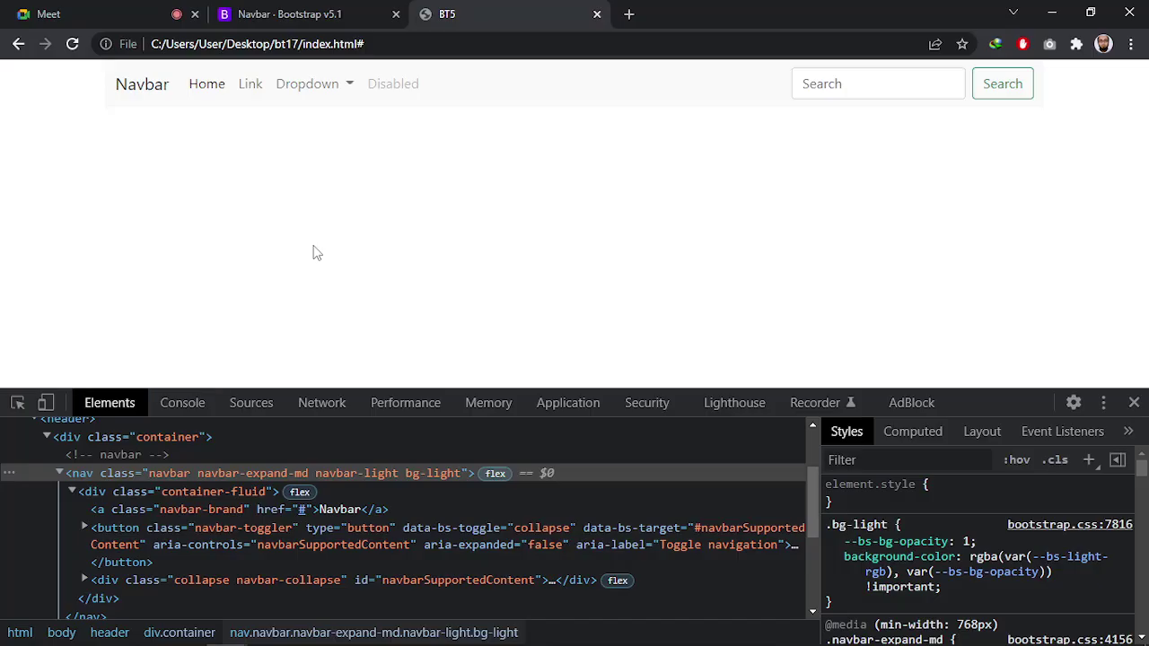
{"action": "key", "text": "alt+Tab"}
{"action": "key", "text": "alt+Tab"}
{"action": "key", "text": "alt+Tab"}
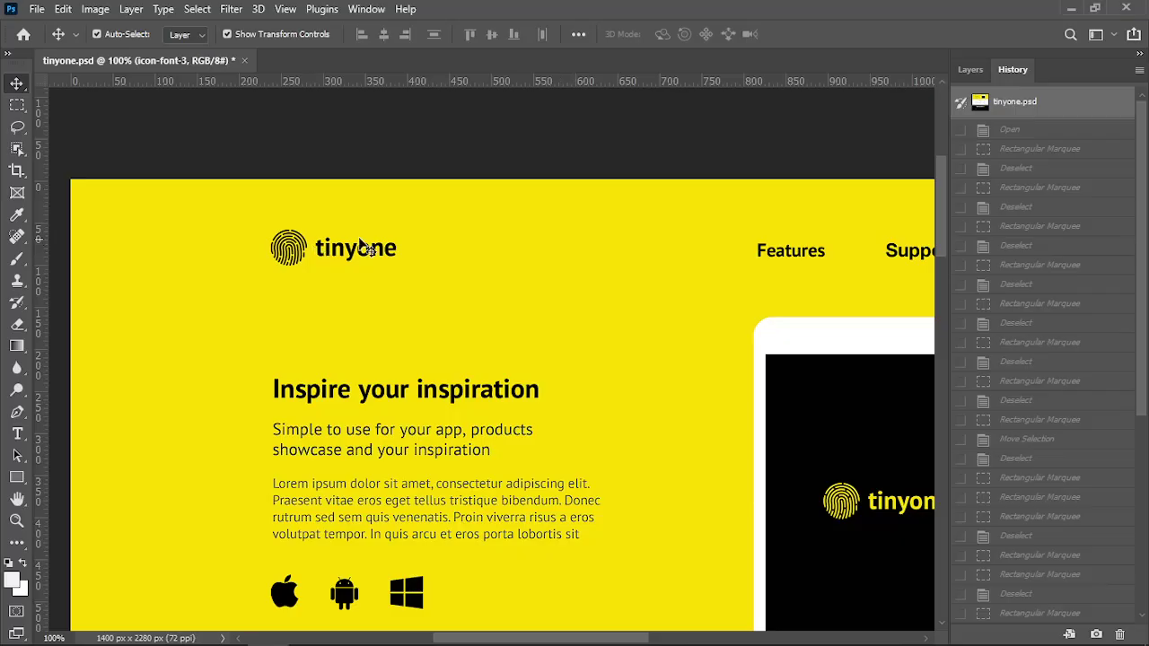
Zoom the tinyone mockup to 66.7% to inspect the right-aligned Features, Support and Blog links
{"action": "left_click_drag", "start_coordinate": [464, 642], "coordinate": [489, 642]}
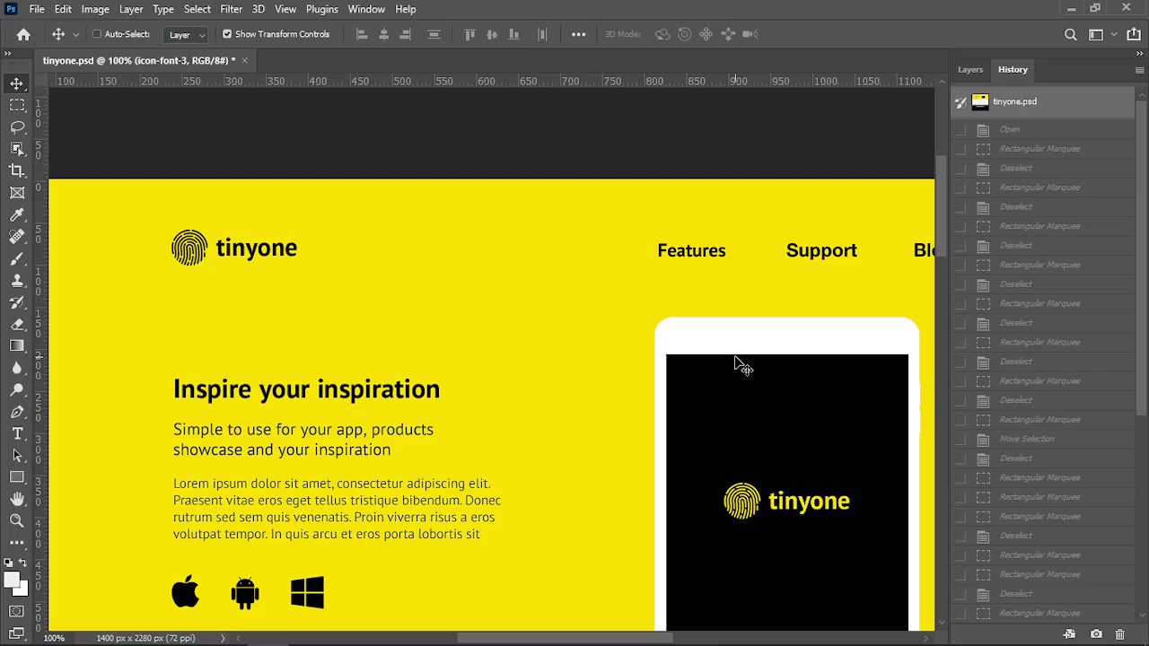
{"action": "key", "text": "ctrl+minus"}
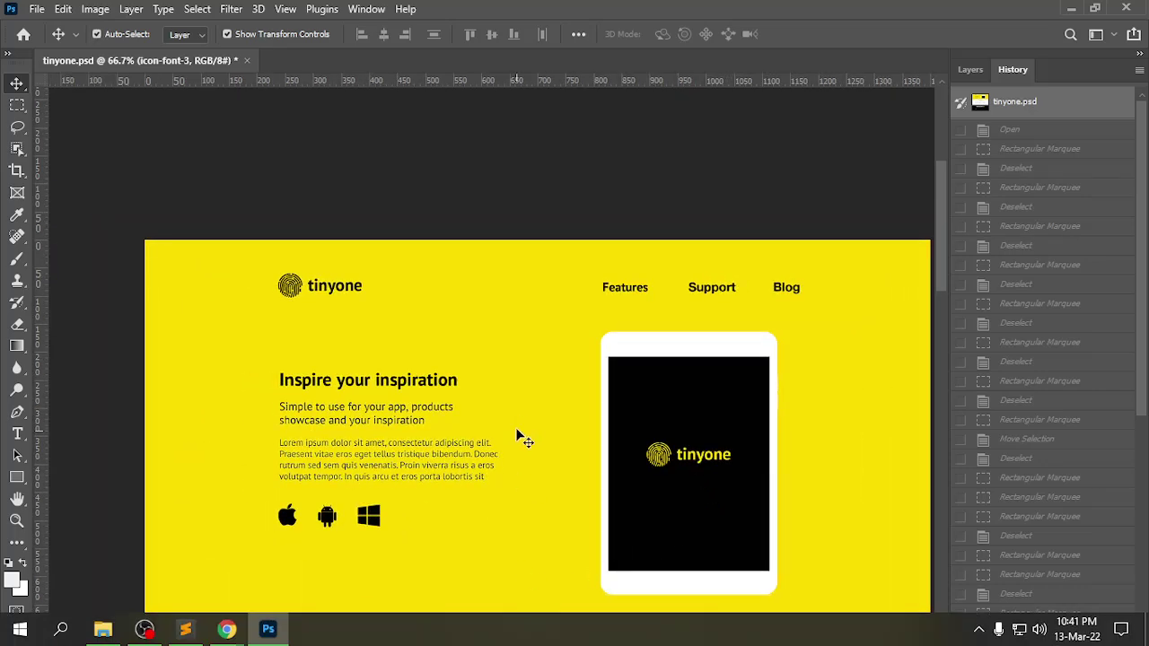
{"action": "scroll", "coordinate": [552, 323], "scroll_direction": "down", "scroll_amount": 2}
{"action": "mouse_move", "coordinate": [496, 641]}
{"action": "left_mouse_down"}
{"action": "mouse_move", "coordinate": [514, 641]}
{"action": "mouse_move", "coordinate": [497, 640]}
{"action": "left_mouse_up"}
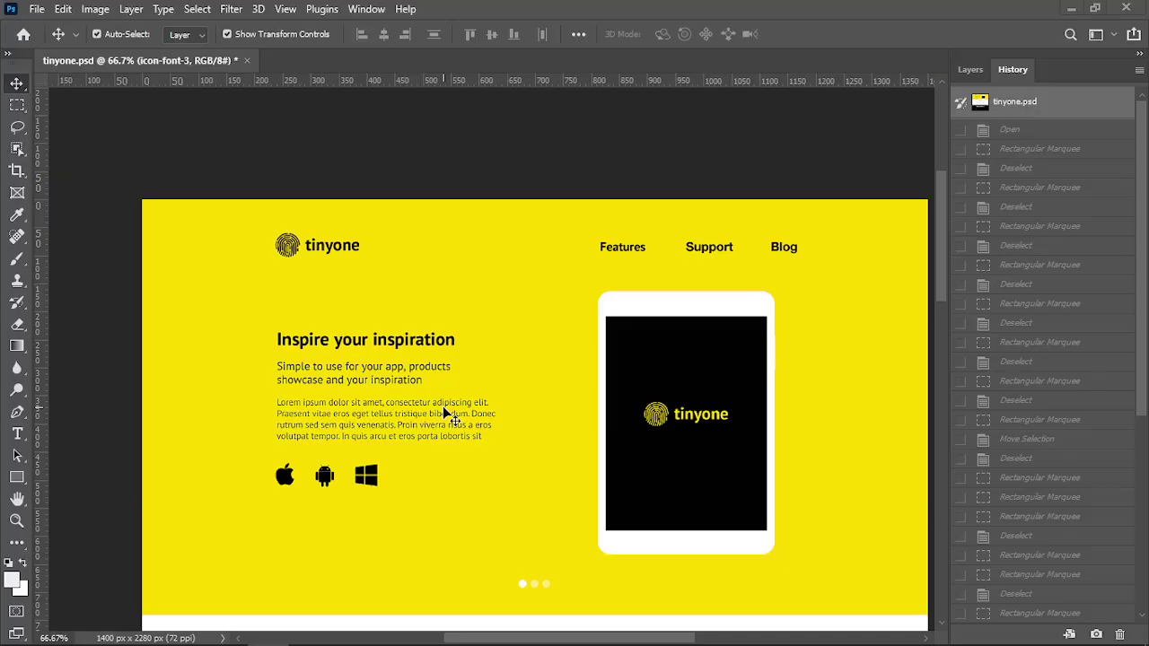
{"action": "key", "text": "alt+Tab"}
{"action": "left_click", "coordinate": [692, 265]}
Review the container, nav and container-fluid lines, folding and unfolding the container-fluid div
{"action": "left_click", "coordinate": [542, 292]}
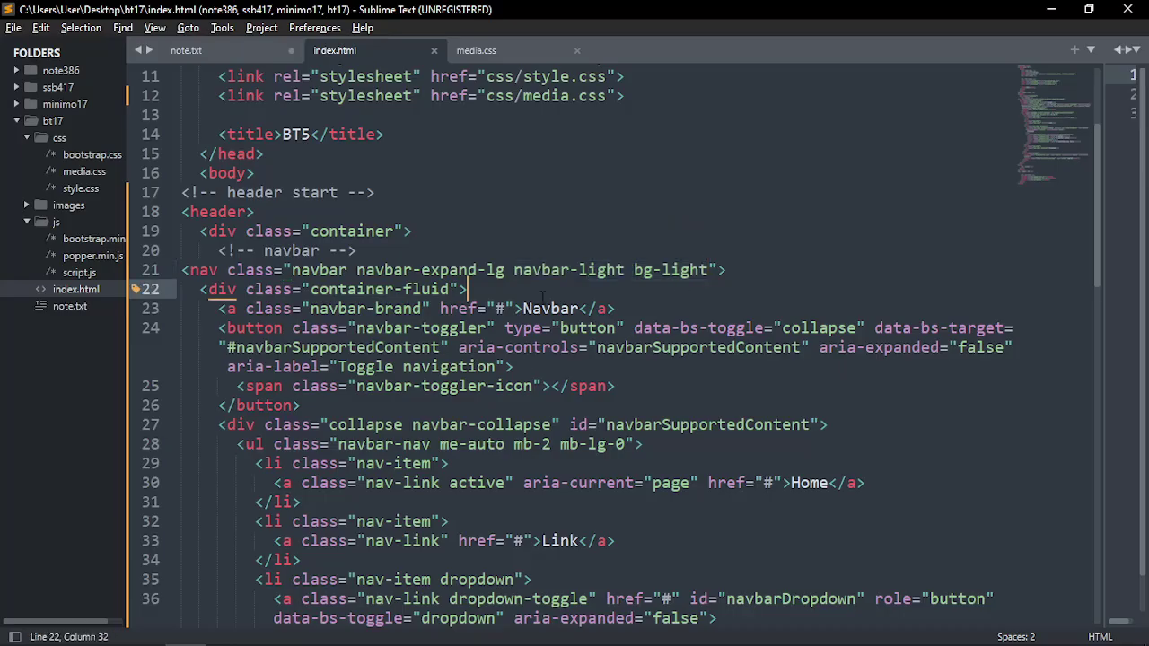
{"action": "left_click", "coordinate": [310, 289]}
{"action": "double_click", "coordinate": [350, 231]}
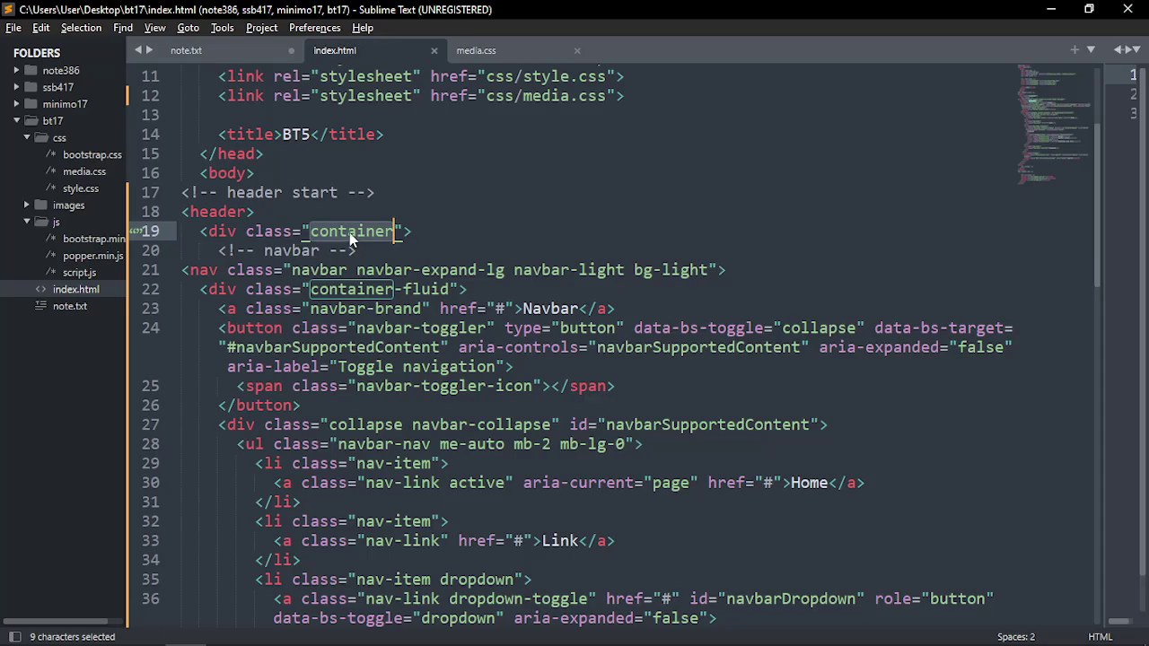
{"action": "left_click", "coordinate": [350, 235]}
{"action": "left_click", "coordinate": [189, 270]}
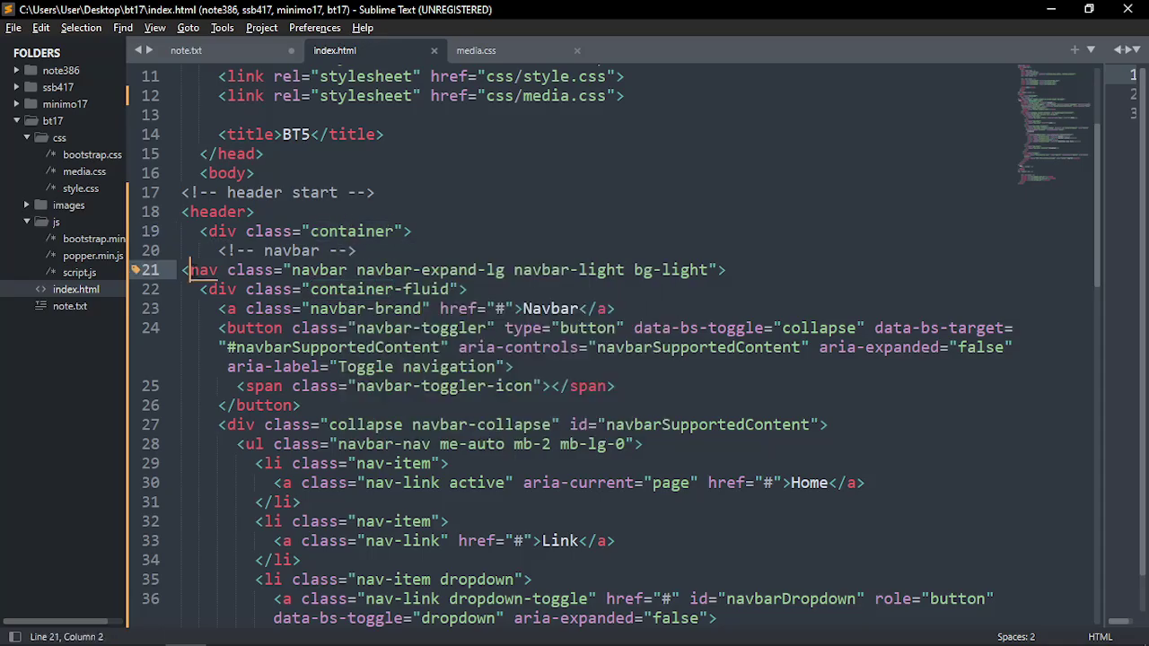
{"action": "left_click", "coordinate": [234, 290]}
{"action": "left_click_drag", "start_coordinate": [318, 289], "coordinate": [453, 289]}
{"action": "left_click", "coordinate": [215, 270]}
{"action": "left_click", "coordinate": [226, 289]}
{"action": "left_click", "coordinate": [168, 289]}
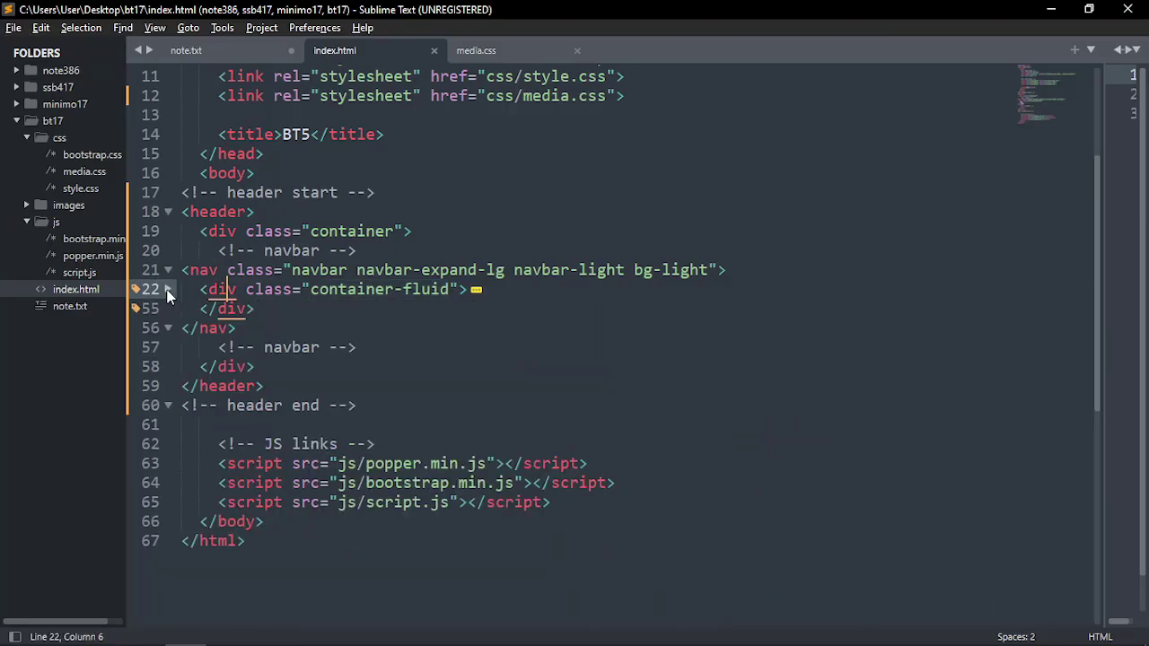
{"action": "left_click", "coordinate": [169, 289]}
Unfold the brand link and toggler markup and place the caret after the container-fluid line
{"action": "left_click_drag", "start_coordinate": [218, 308], "coordinate": [633, 398]}
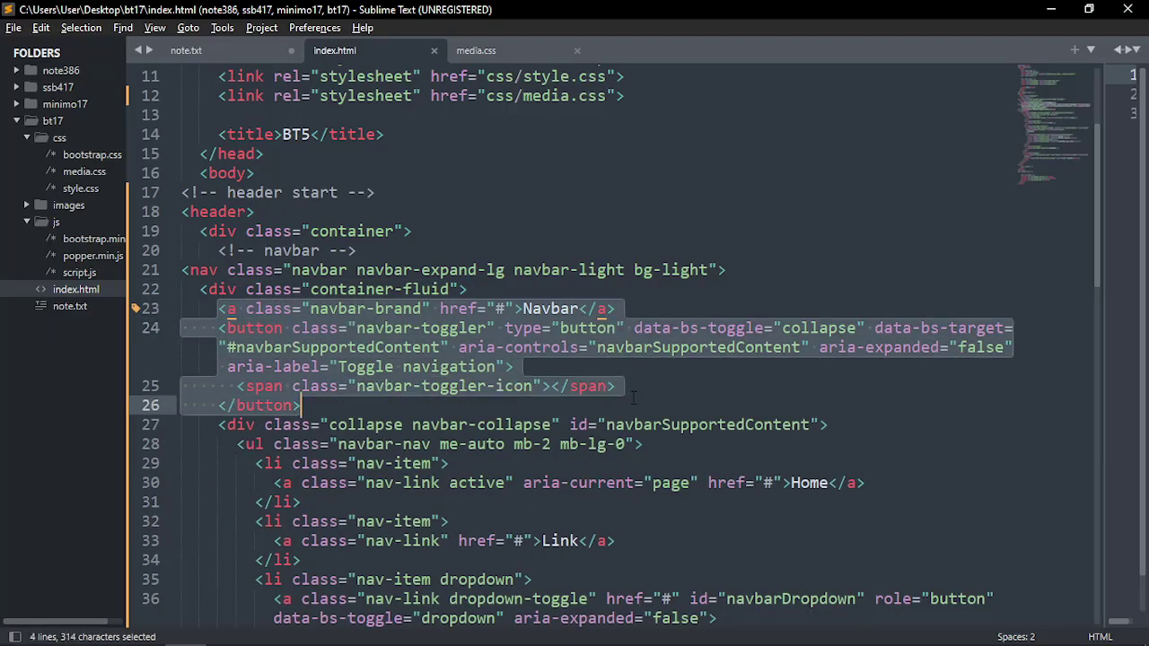
{"action": "left_click", "coordinate": [629, 407]}
{"action": "left_click_drag", "start_coordinate": [203, 289], "coordinate": [475, 297]}
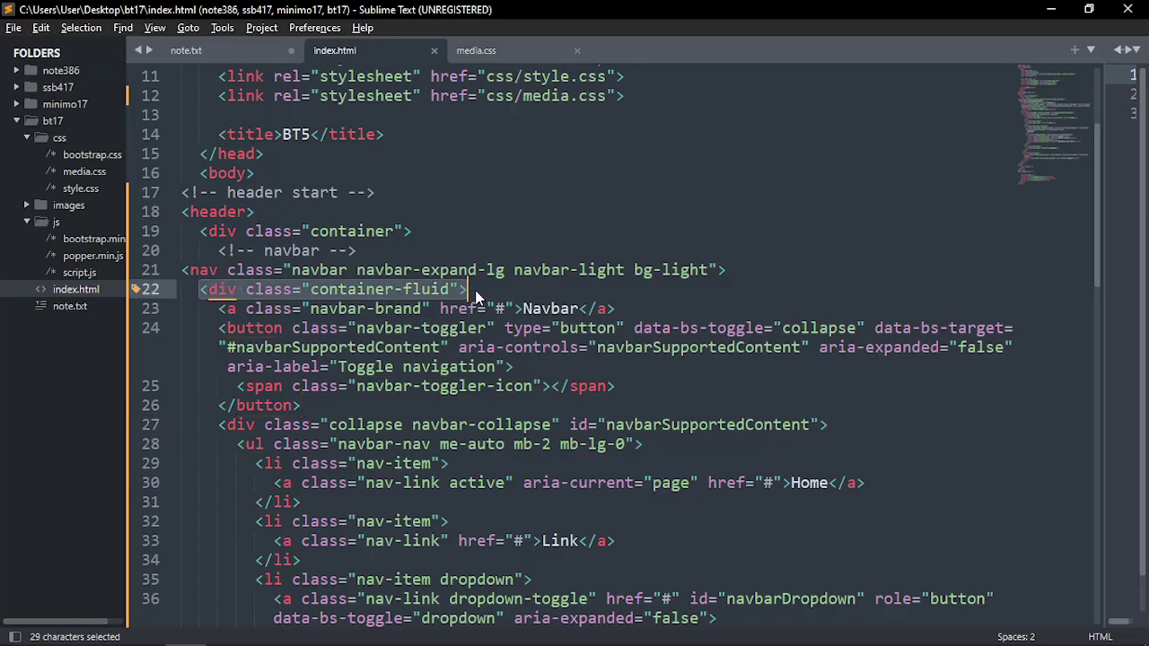
{"action": "left_click", "coordinate": [476, 290]}
{"action": "scroll", "coordinate": [476, 290], "scroll_direction": "down", "scroll_amount": 1}
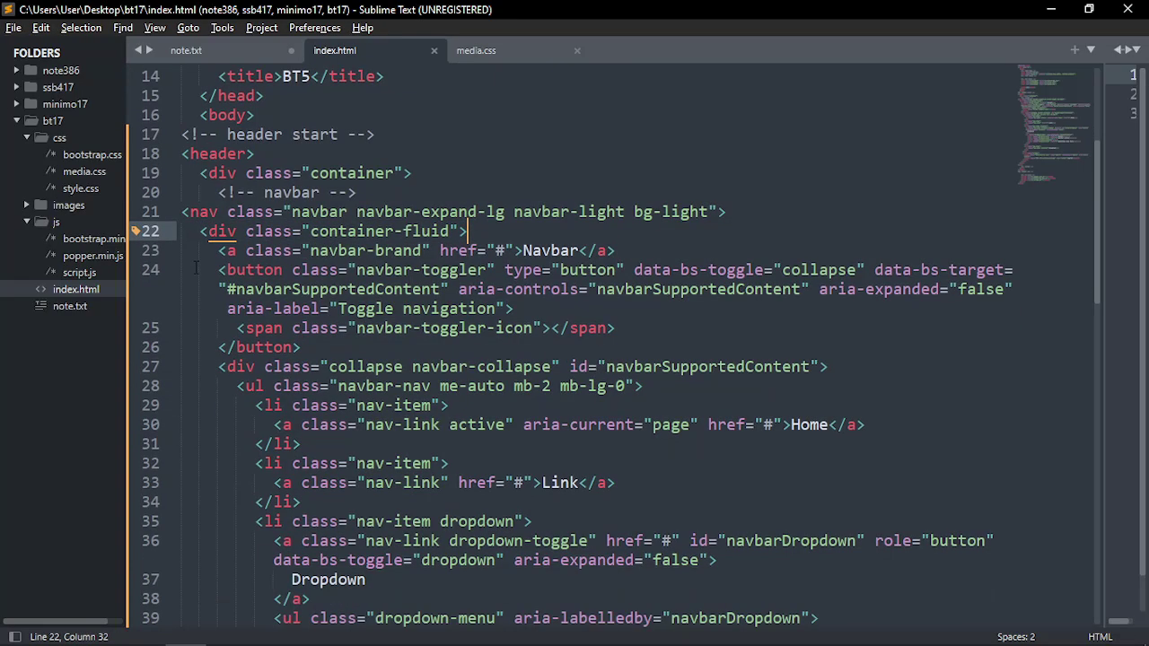
{"action": "left_click_drag", "start_coordinate": [219, 251], "coordinate": [618, 252]}
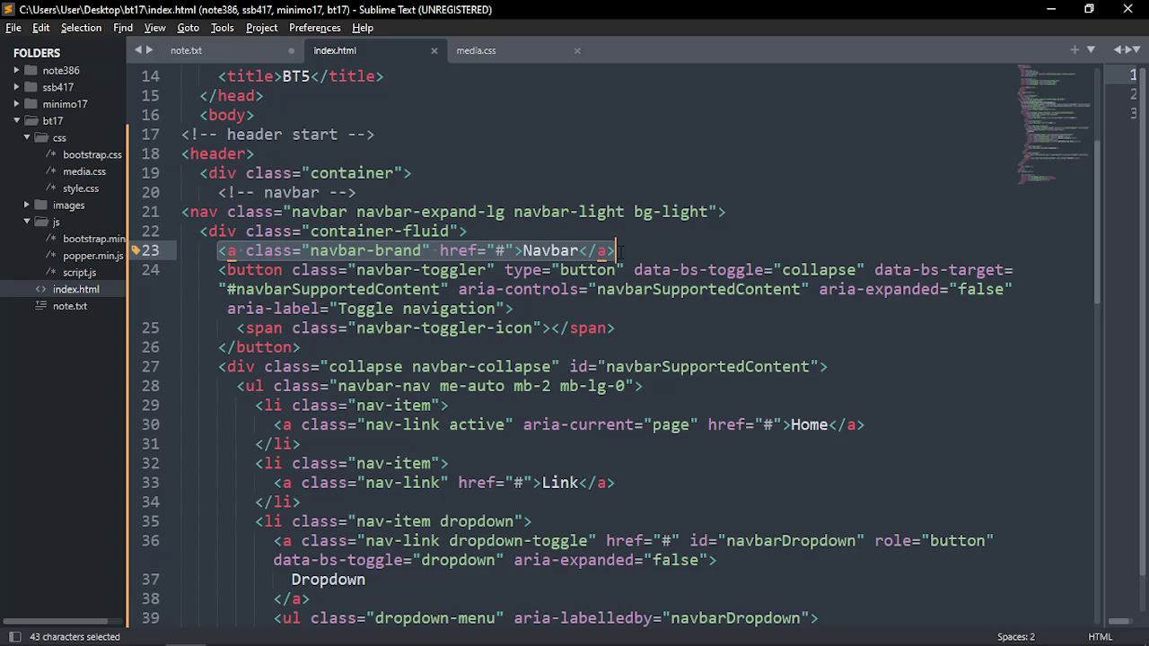
{"action": "left_click", "coordinate": [621, 251]}
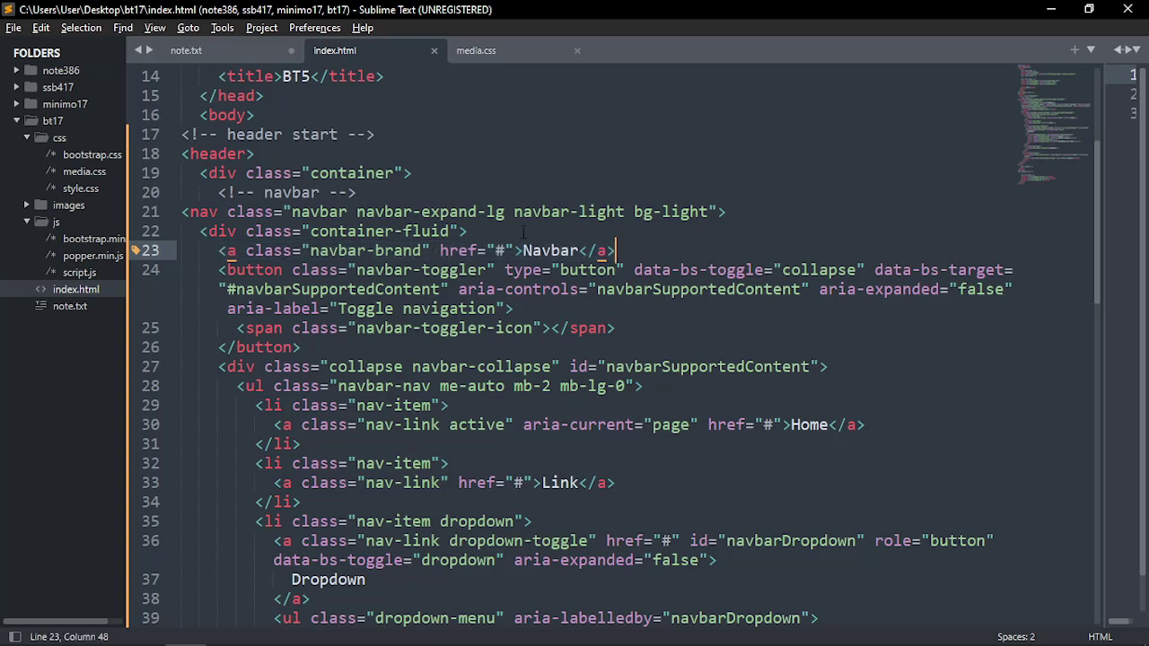
{"action": "left_click", "coordinate": [522, 230]}
Add a 'logo' HTML comment above the brand link and move its closing tag onto its own line
{"action": "key", "text": "Return"}
{"action": "type", "text": "logo"}
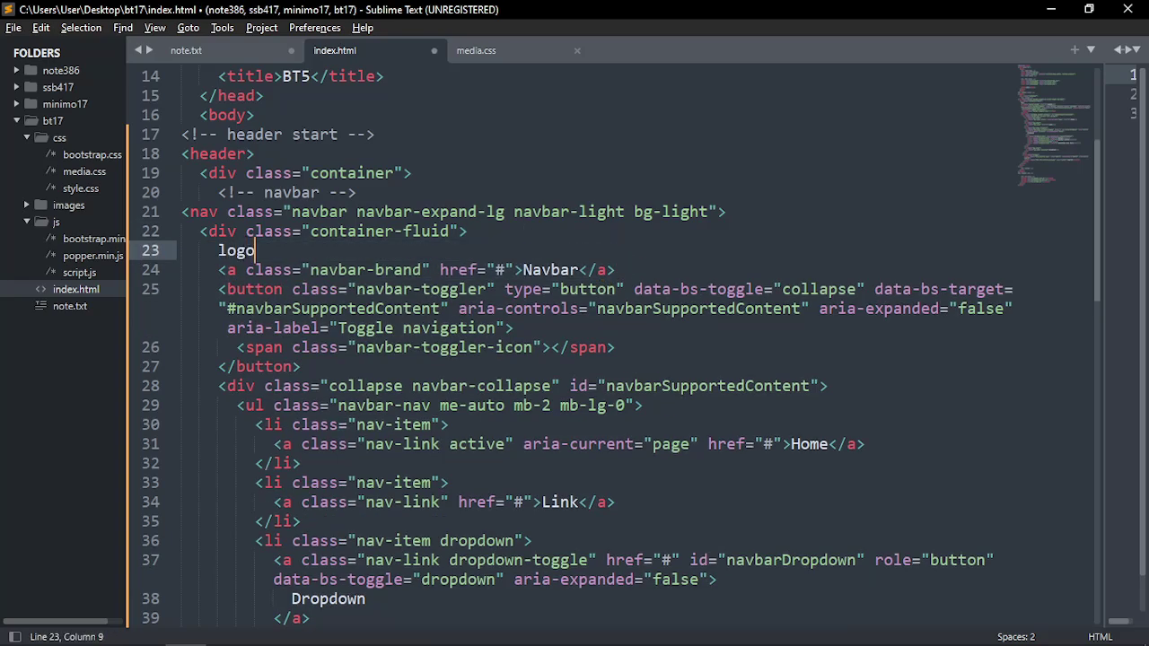
{"action": "key", "text": "ctrl+slash"}
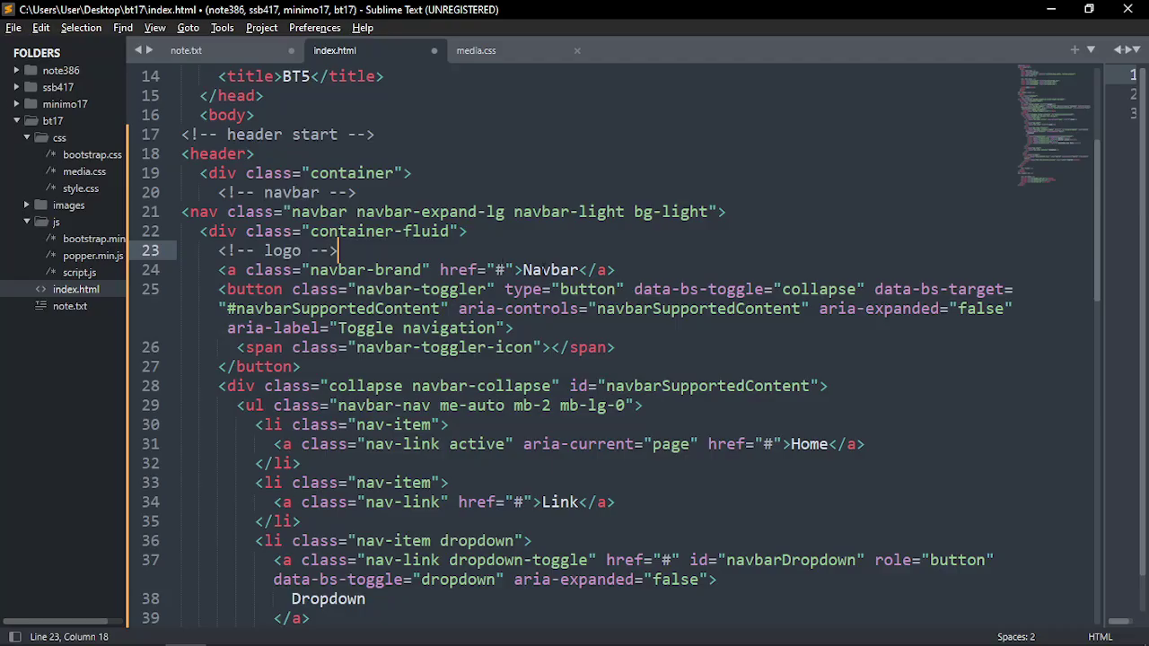
{"action": "left_click", "coordinate": [541, 270]}
{"action": "left_click", "coordinate": [580, 269]}
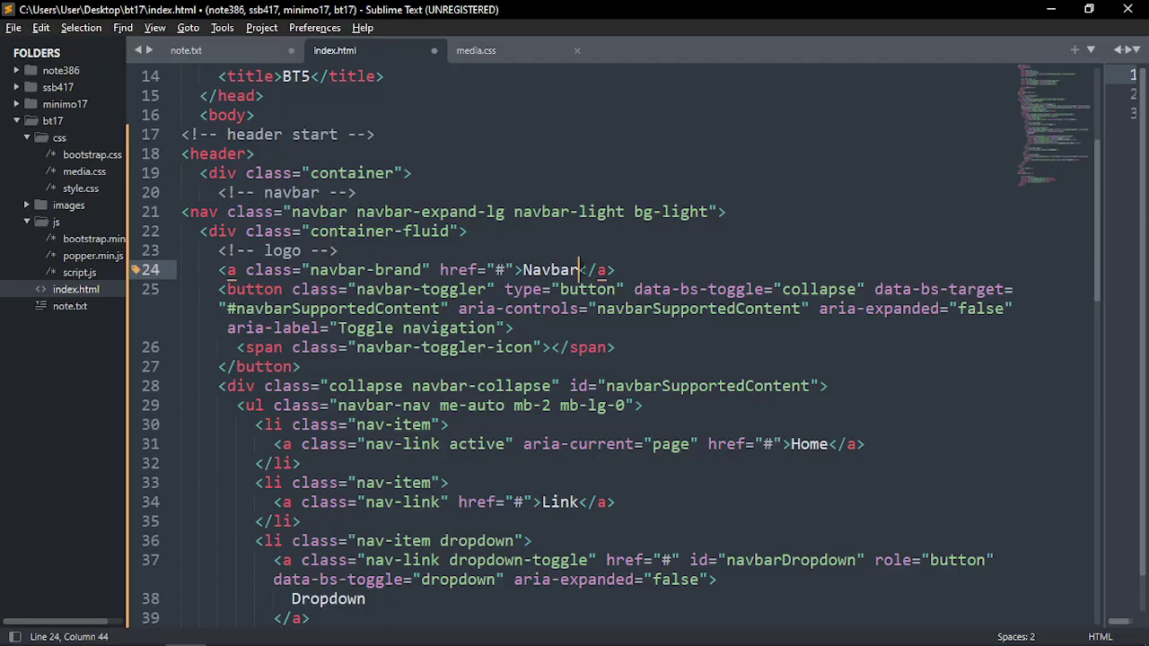
{"action": "key", "text": "Return"}
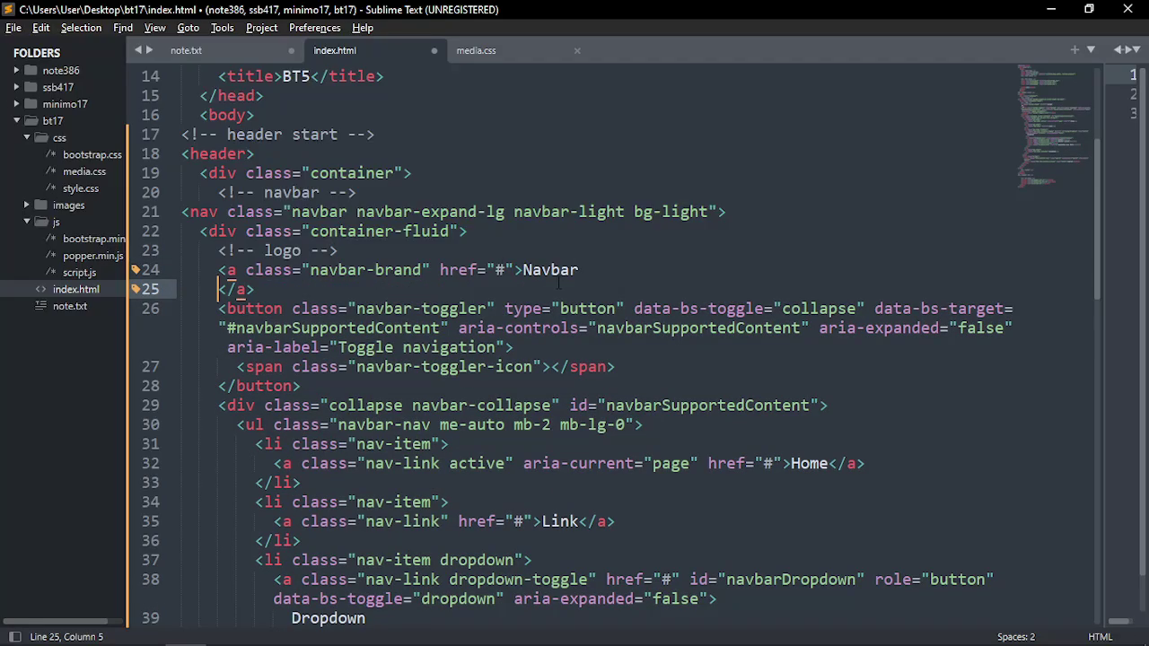
Replace the Navbar brand text with an img tag whose src is images/logo.png
{"action": "left_click_drag", "start_coordinate": [523, 269], "coordinate": [609, 270]}
{"action": "key", "text": "BackSpace"}
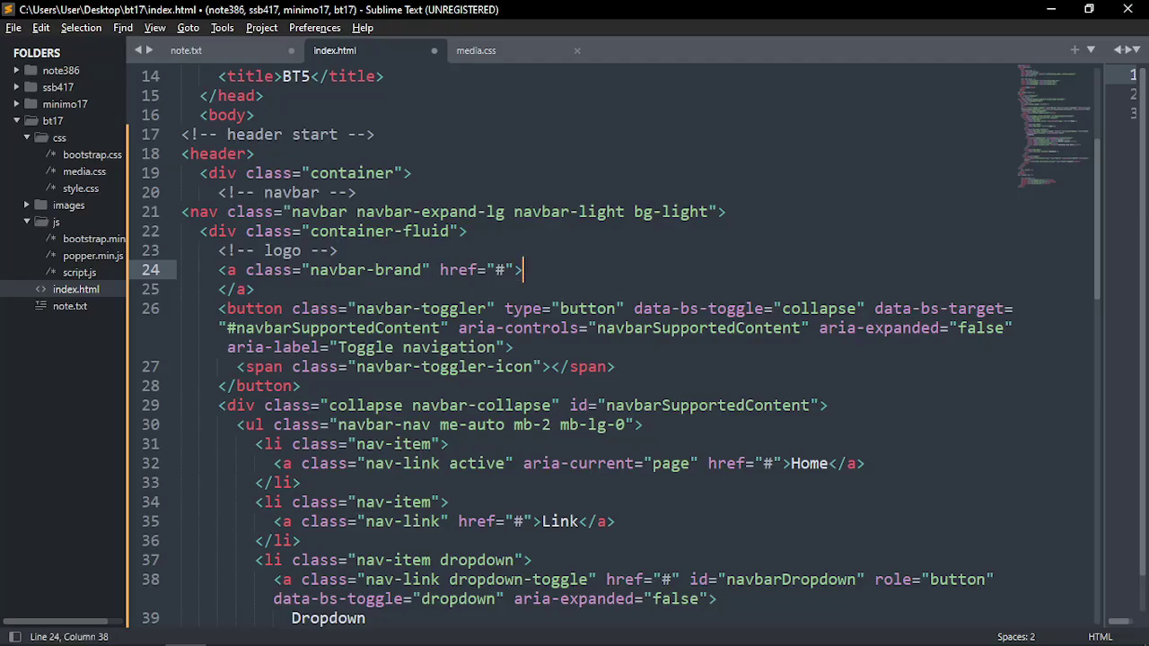
{"action": "key", "text": "Return"}
{"action": "type", "text": "im"}
{"action": "key", "text": "Tab"}
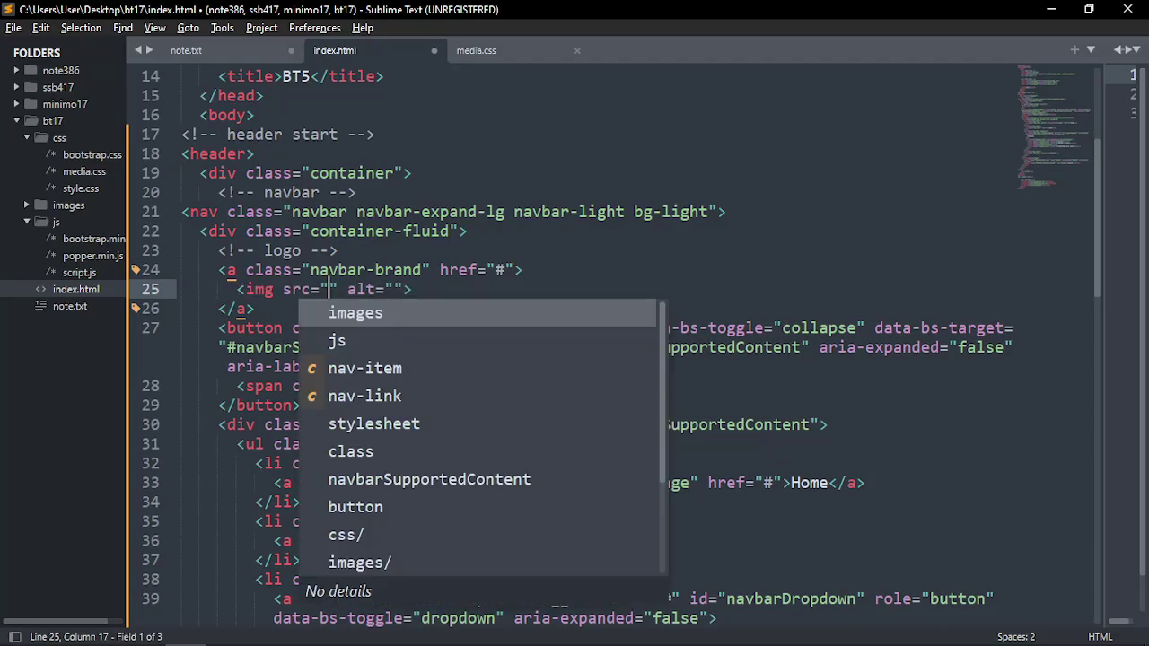
{"action": "type", "text": "images"}
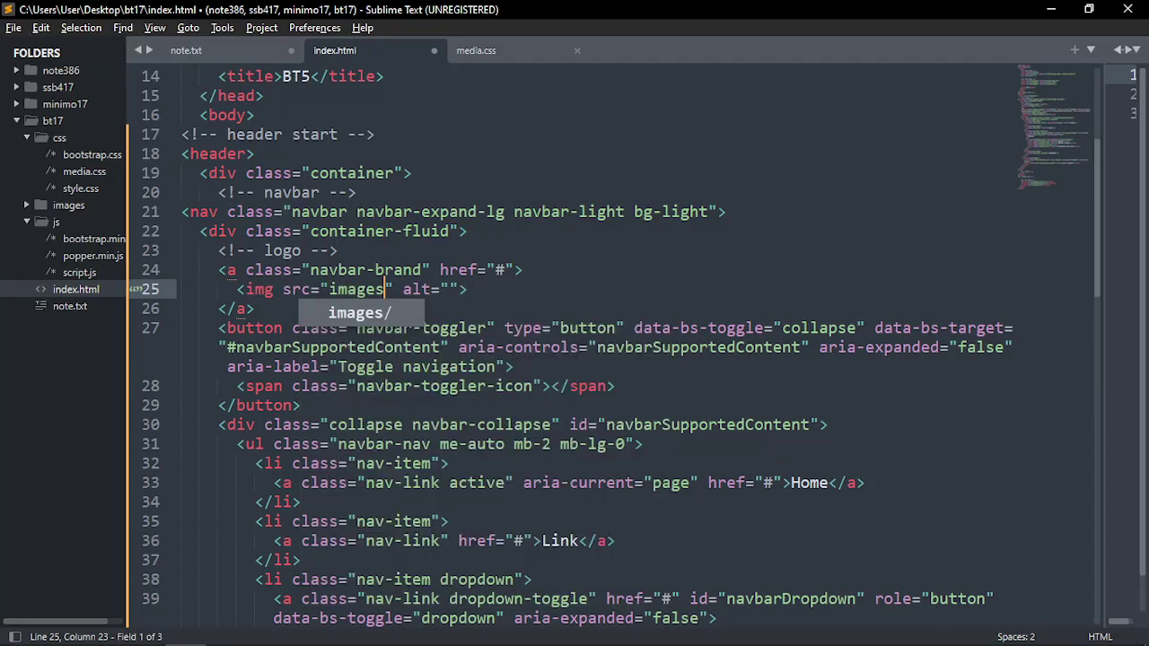
{"action": "type", "text": "/logo"}
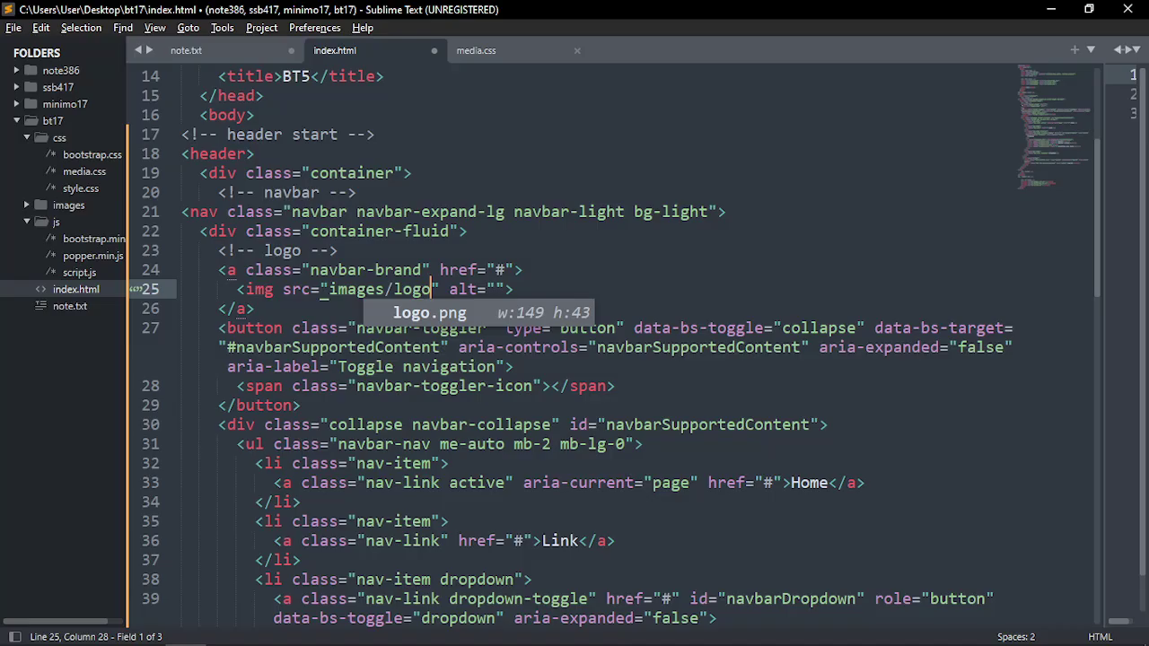
{"action": "type", "text": ".png"}
Start retyping the page title BT5 as TinyOne
{"action": "scroll", "coordinate": [610, 341], "scroll_direction": "up", "scroll_amount": 4}
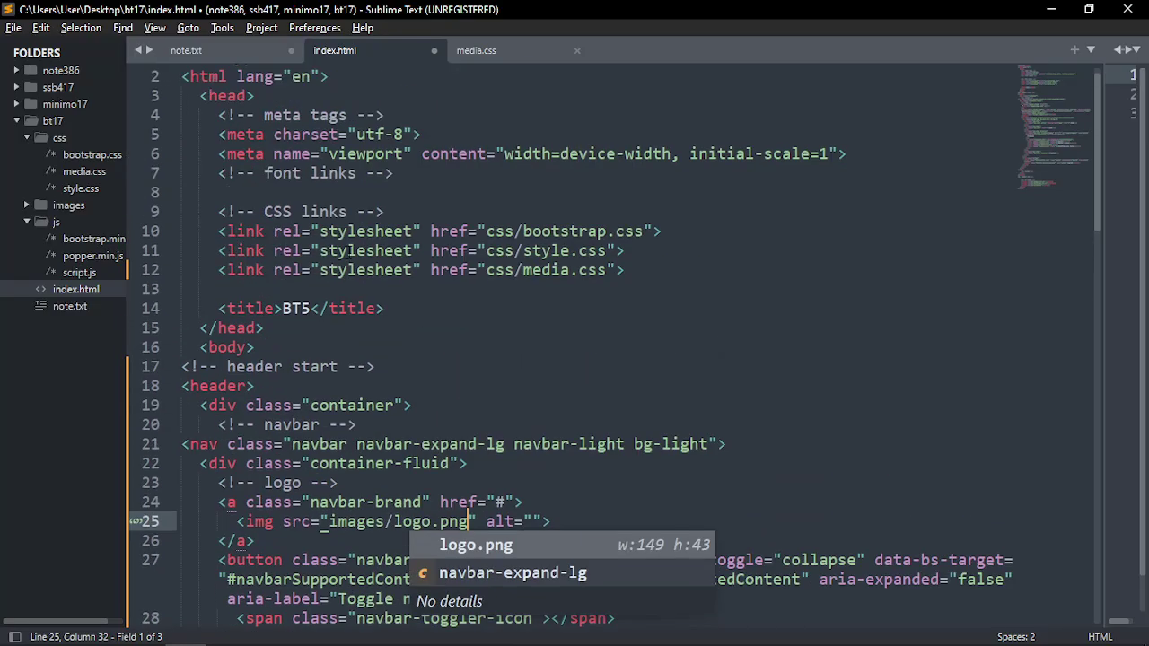
{"action": "left_click_drag", "start_coordinate": [310, 308], "coordinate": [281, 308]}
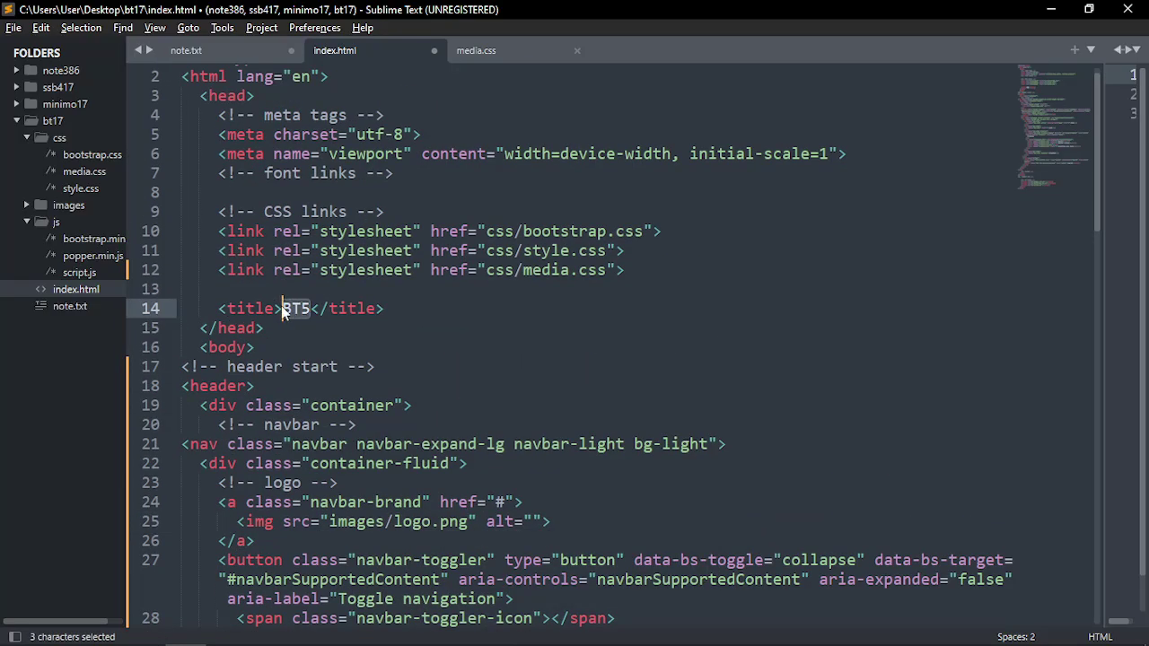
{"action": "type", "text": "Tiny"}
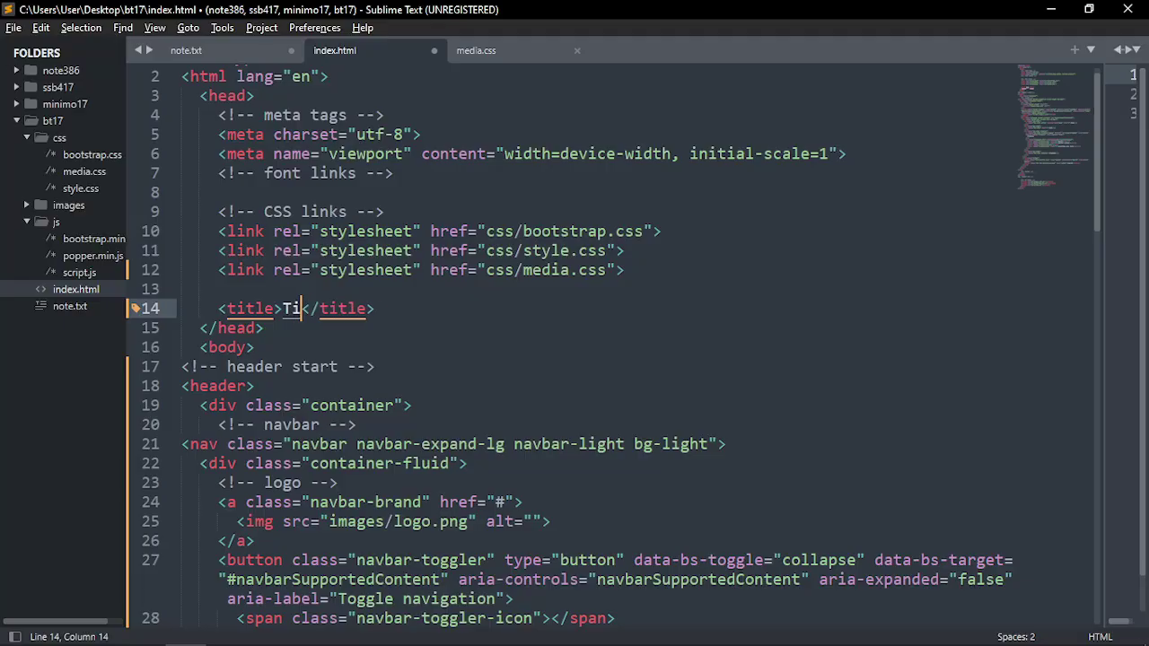
{"action": "type", "text": "One"}
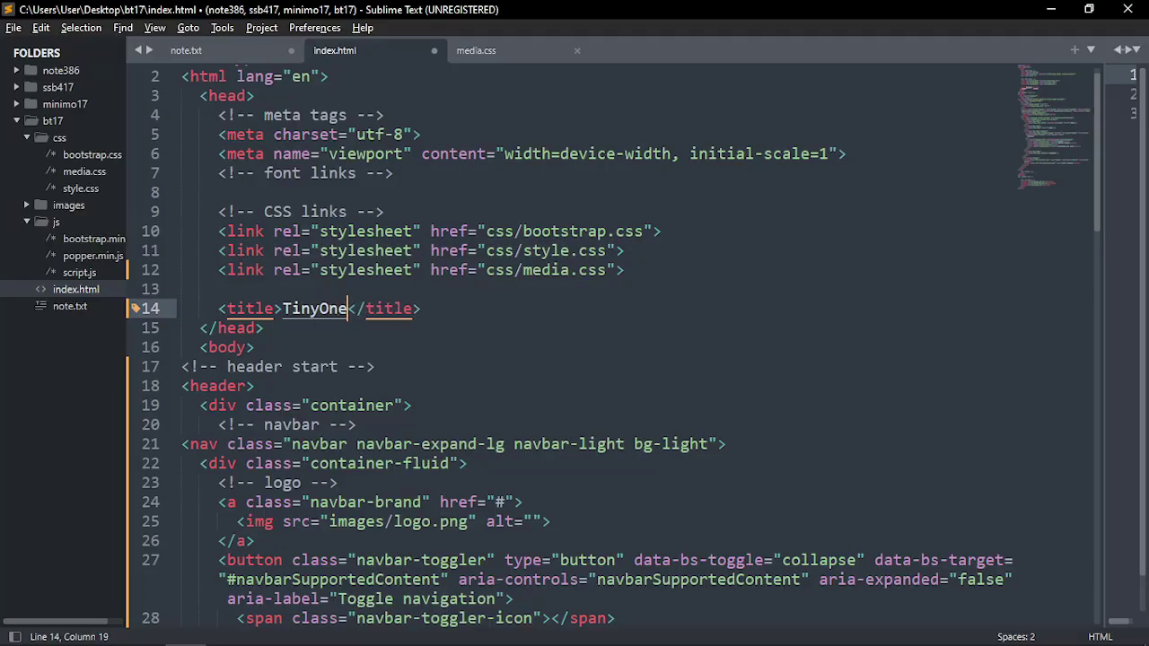
Copy the TinyOne title into the logo image's alt attribute and save index.html
{"action": "double_click", "coordinate": [318, 307]}
{"action": "key", "text": "ctrl+c"}
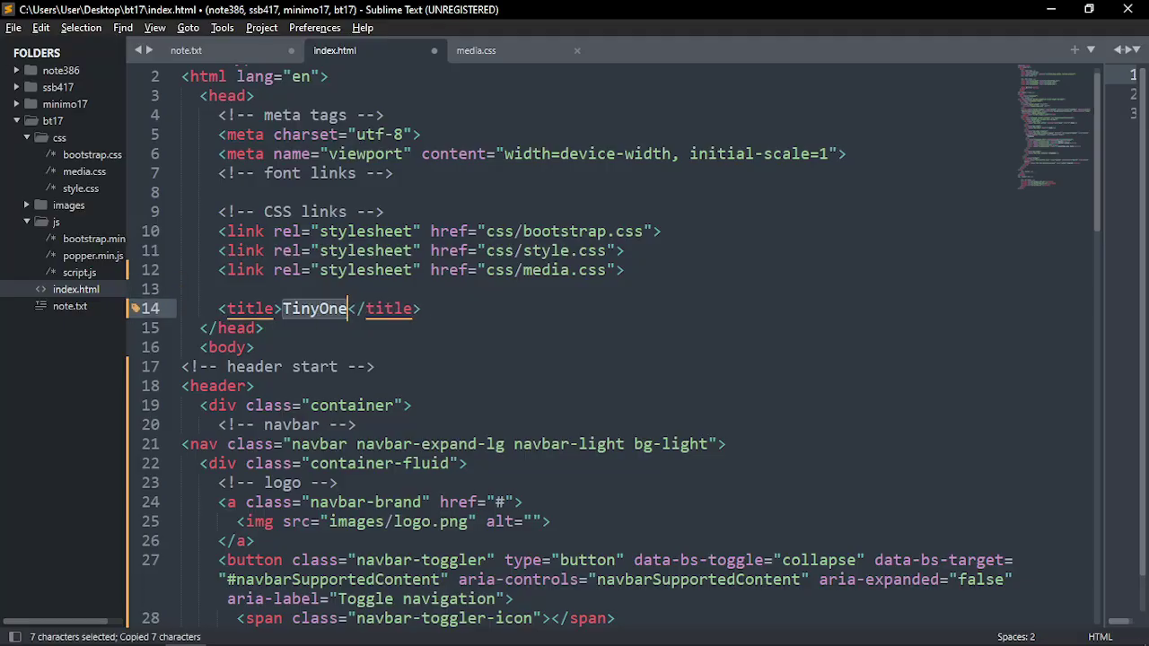
{"action": "scroll", "coordinate": [568, 332], "scroll_direction": "down", "scroll_amount": 5}
{"action": "scroll", "coordinate": [568, 332], "scroll_direction": "up", "scroll_amount": 2}
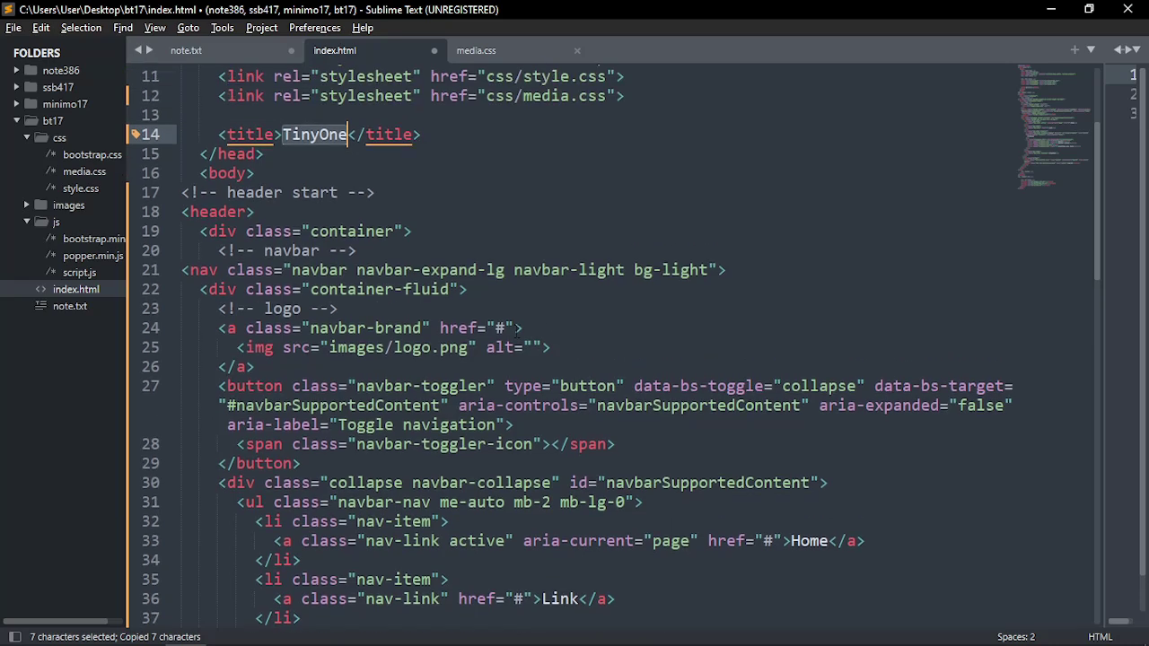
{"action": "left_click", "coordinate": [535, 348]}
{"action": "key", "text": "ctrl+v"}
{"action": "key", "text": "End"}
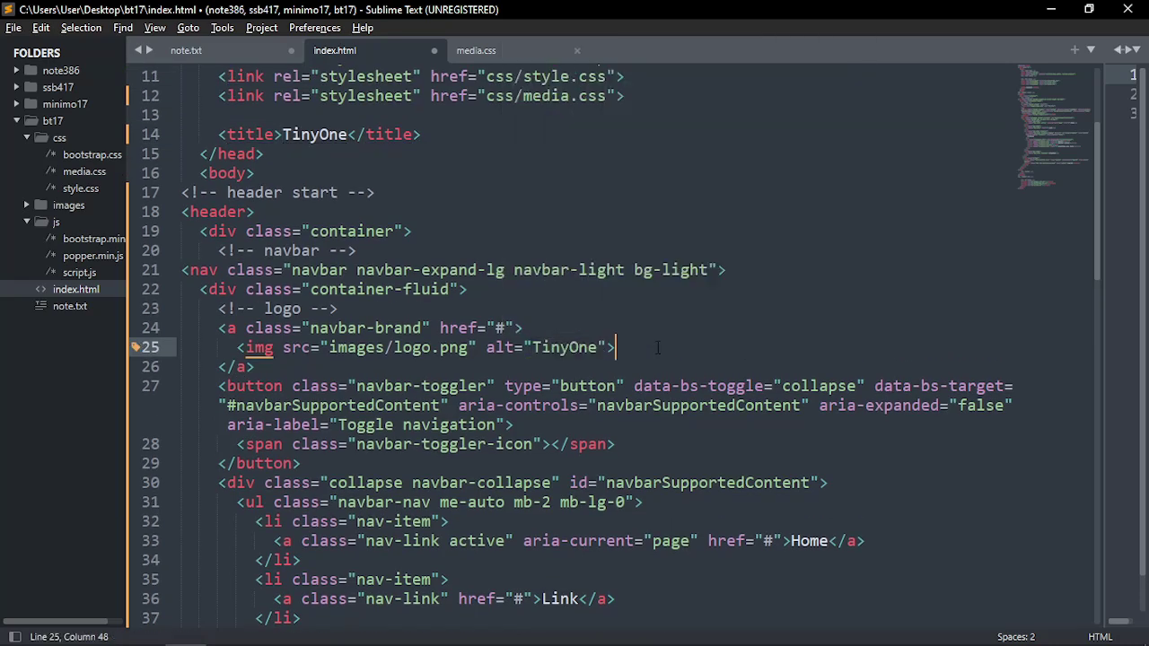
{"action": "key", "text": "ctrl+s"}
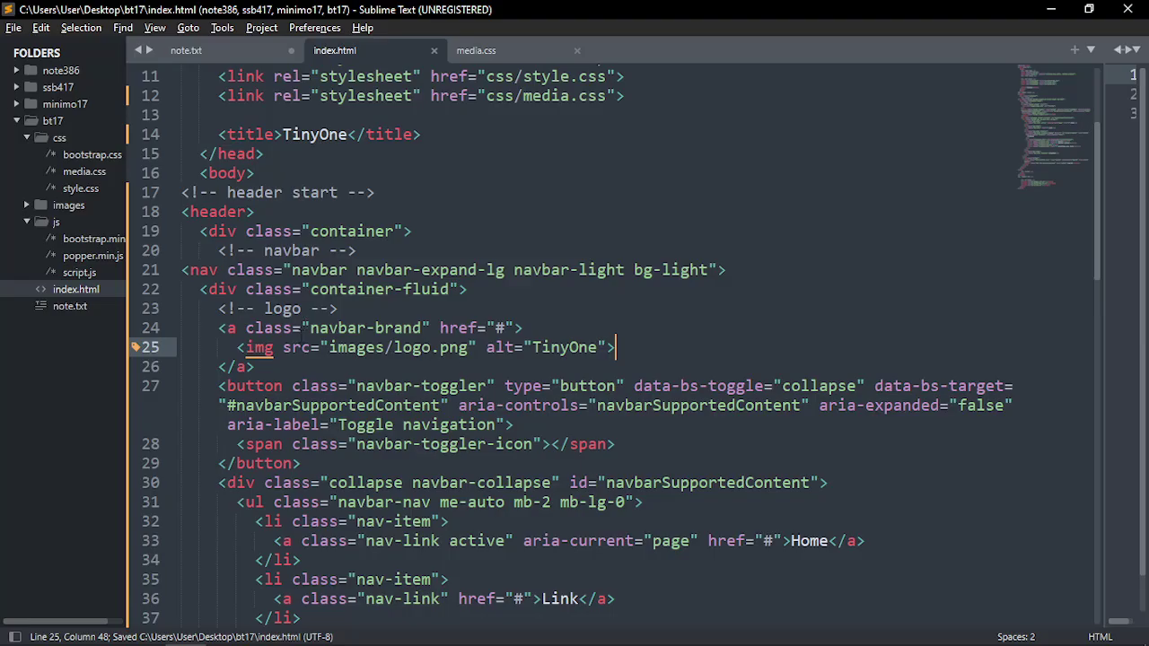
{"action": "left_click", "coordinate": [266, 348]}
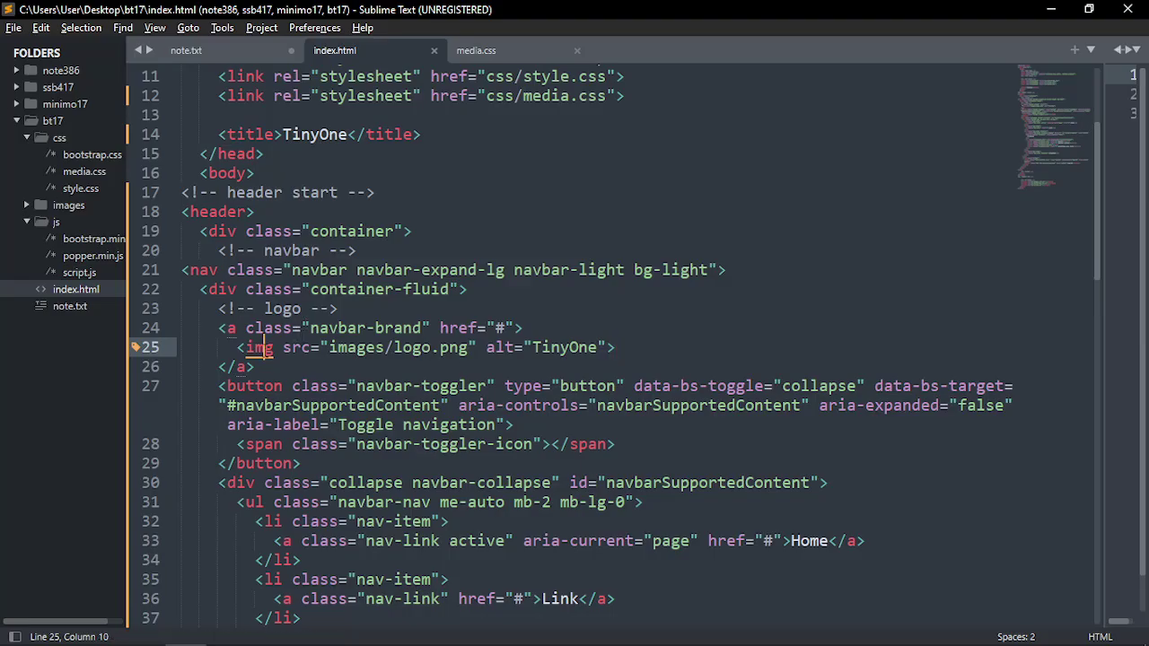
{"action": "key", "text": "alt+Tab"}
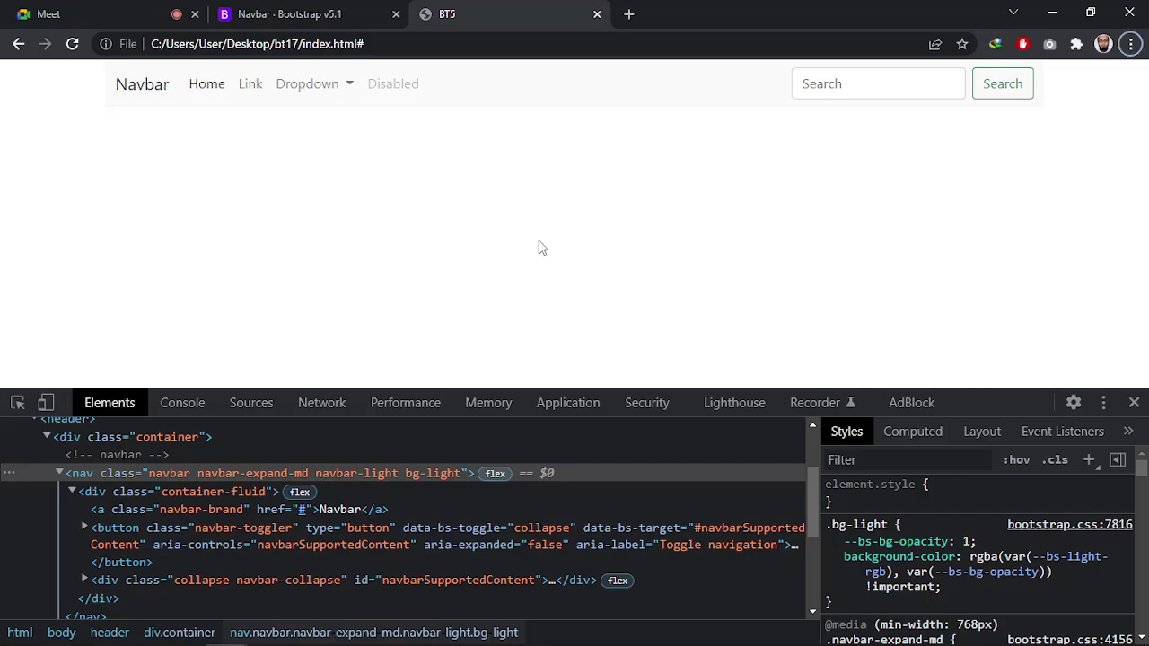
Reload the page to confirm the tinyone logo and TinyOne tab title, then return to the editor
{"action": "key", "text": "F5"}
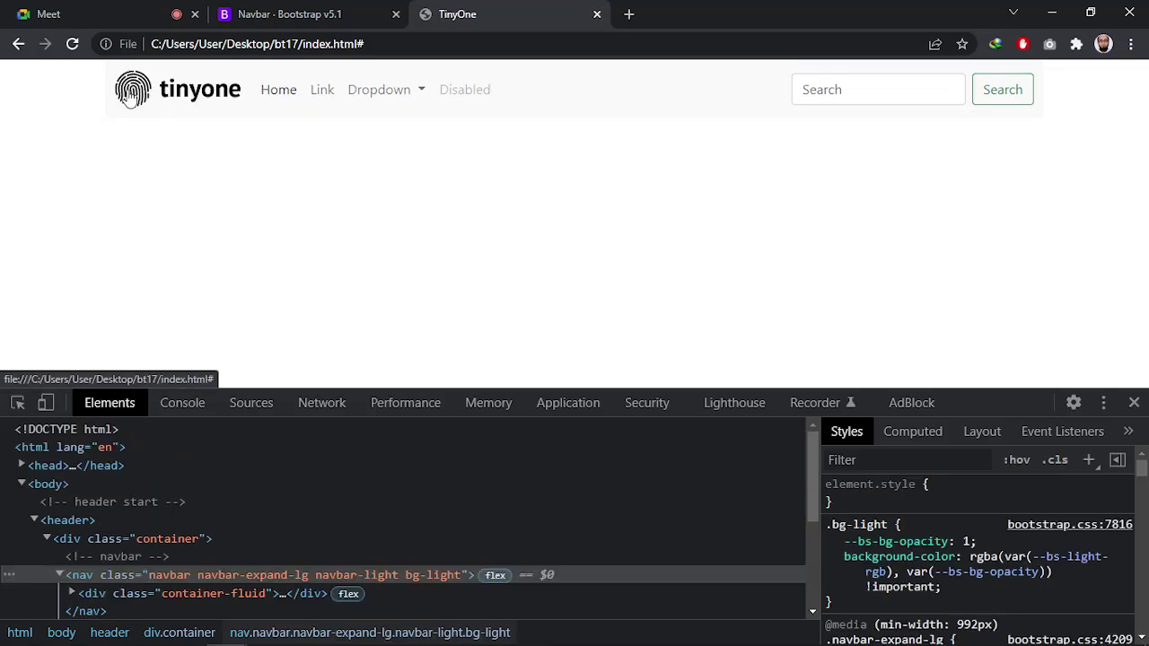
{"action": "key", "text": "alt+Tab"}
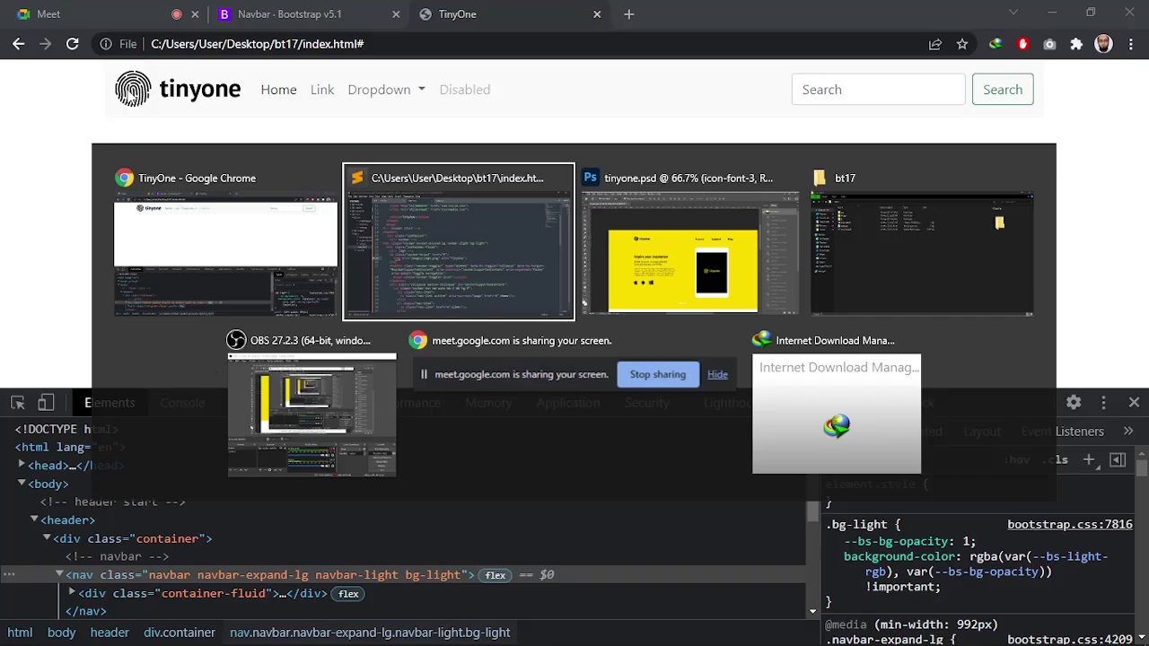
{"action": "key", "text": "Up"}
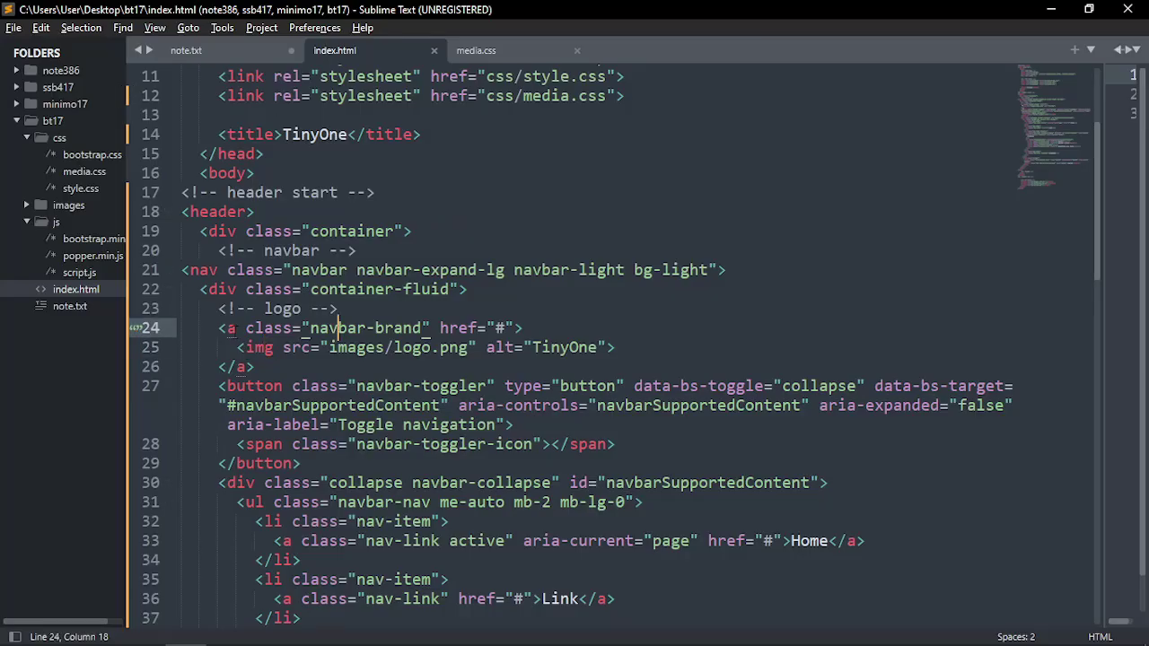
Change the brand link's href from # to index.html and save, dismissing the license prompt
{"action": "left_click_drag", "start_coordinate": [219, 328], "coordinate": [522, 328]}
{"action": "left_click", "coordinate": [542, 329]}
{"action": "left_click_drag", "start_coordinate": [236, 347], "coordinate": [591, 347]}
{"action": "left_click", "coordinate": [616, 347]}
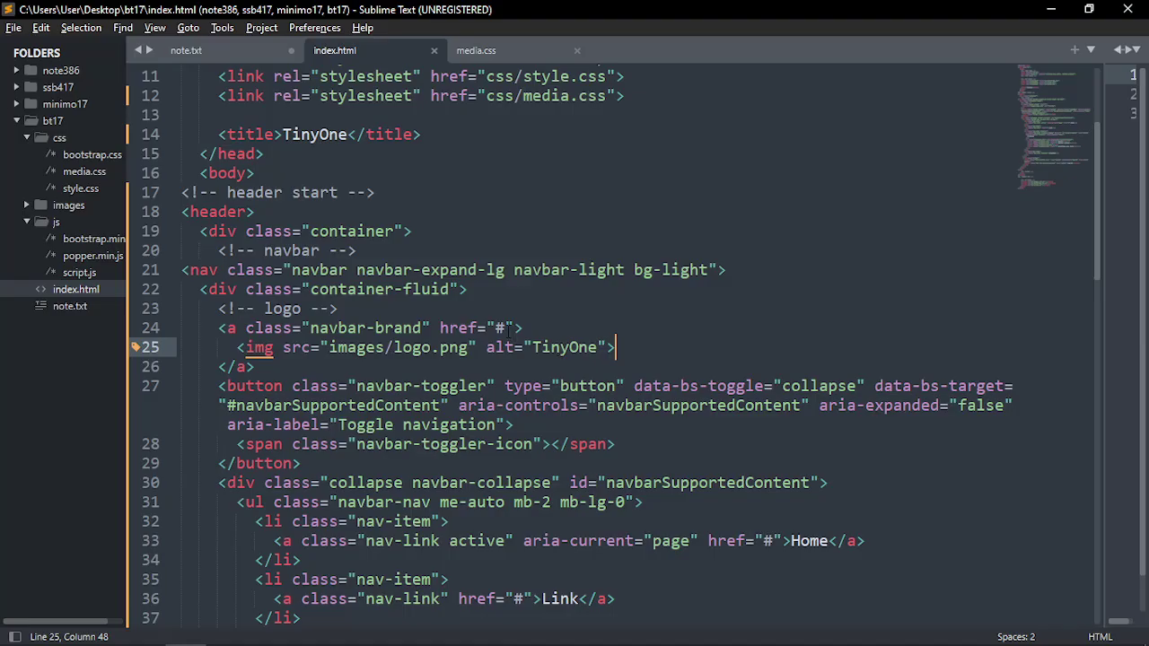
{"action": "left_click_drag", "start_coordinate": [506, 329], "coordinate": [496, 329]}
{"action": "key", "text": "BackSpace"}
{"action": "type", "text": "in"}
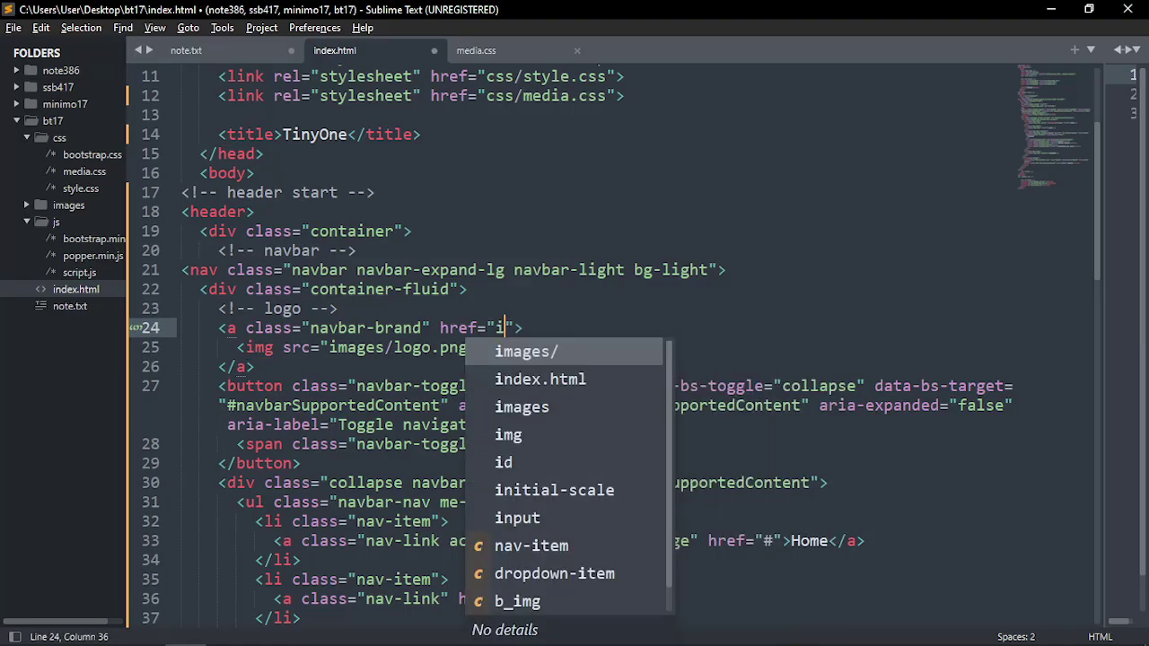
{"action": "key", "text": "Down"}
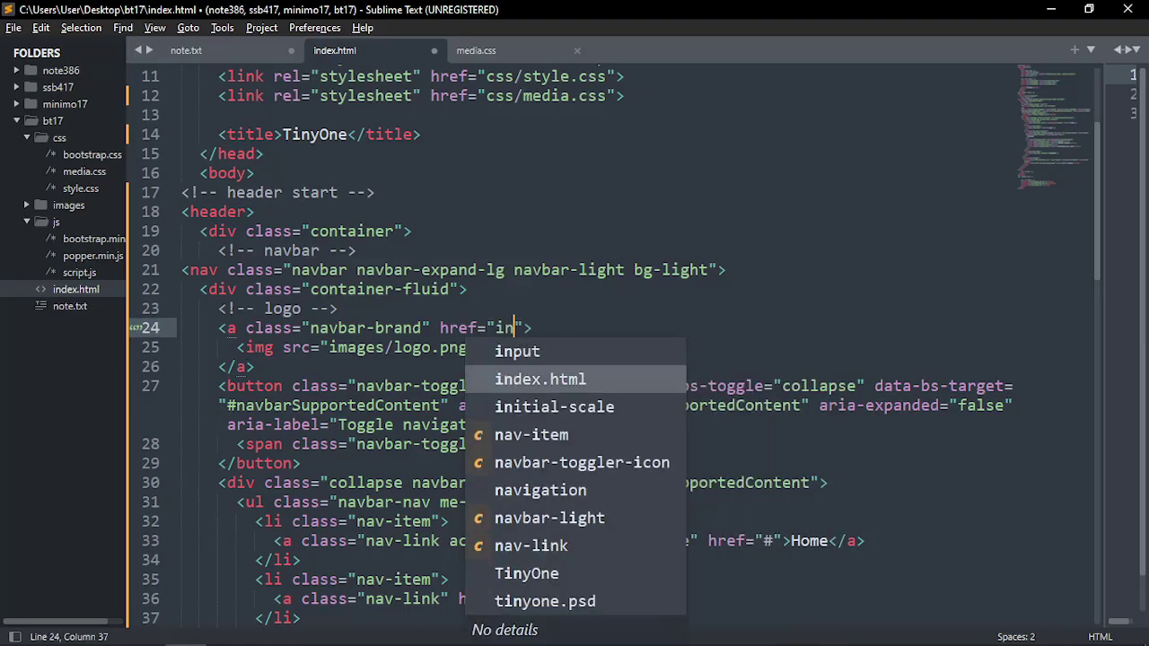
{"action": "key", "text": "Return"}
{"action": "key", "text": "ctrl+s"}
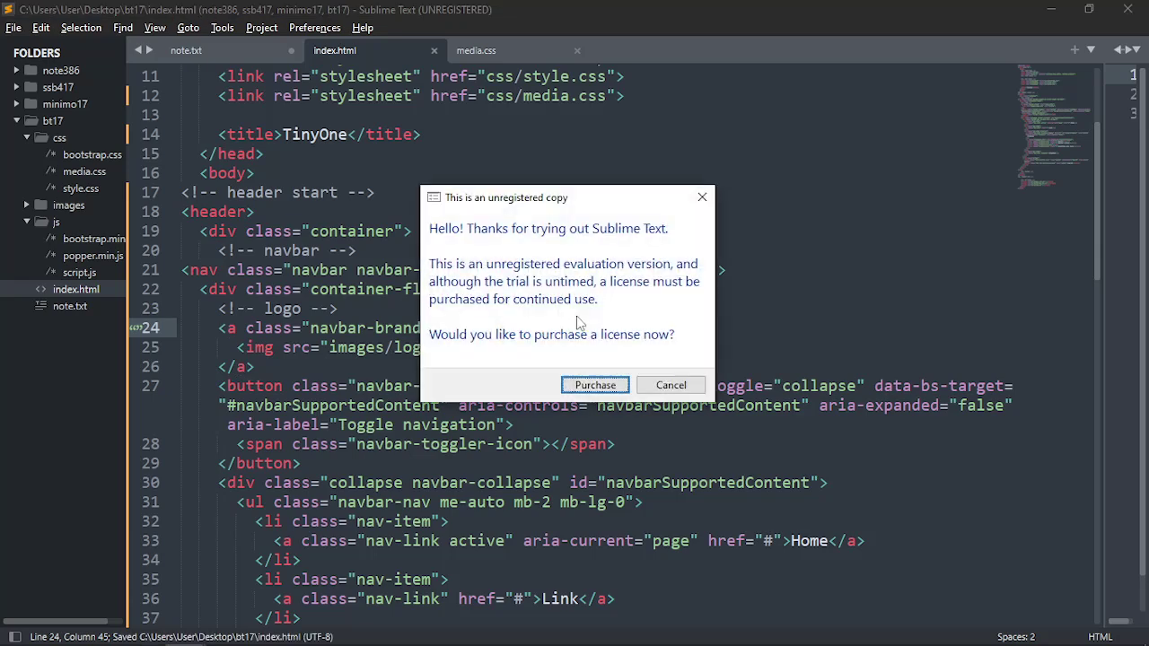
{"action": "left_click", "coordinate": [670, 385]}
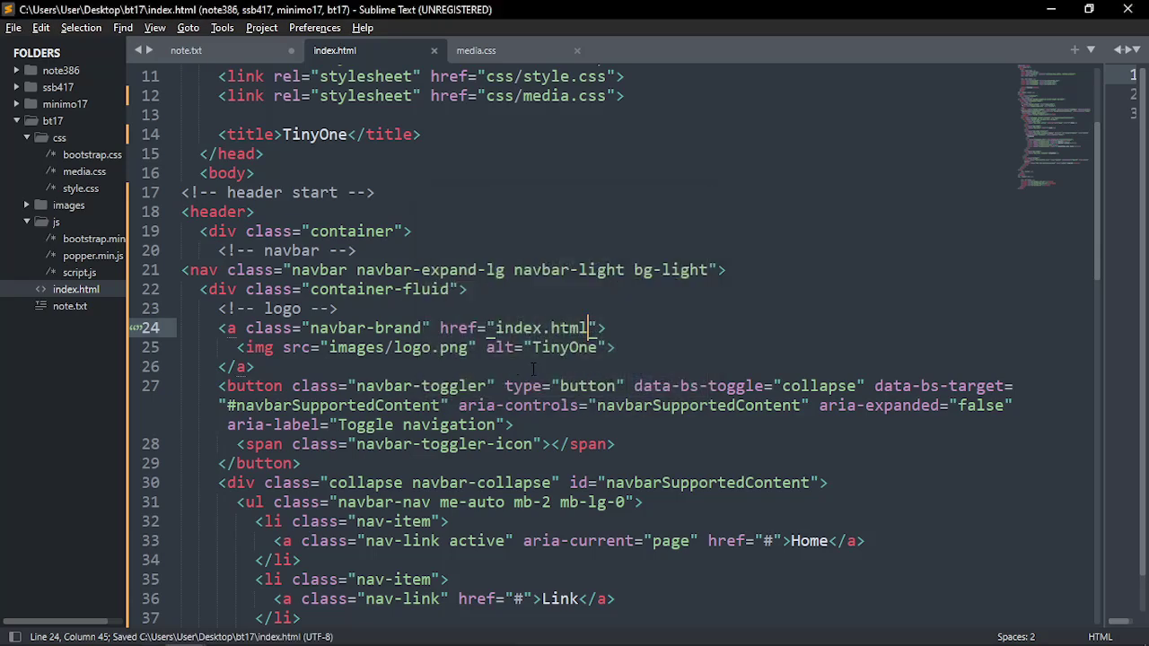
Review the logo link block with its index.html target before returning to Chrome
{"action": "left_click", "coordinate": [609, 329]}
{"action": "scroll", "coordinate": [521, 309], "scroll_direction": "down", "scroll_amount": 2}
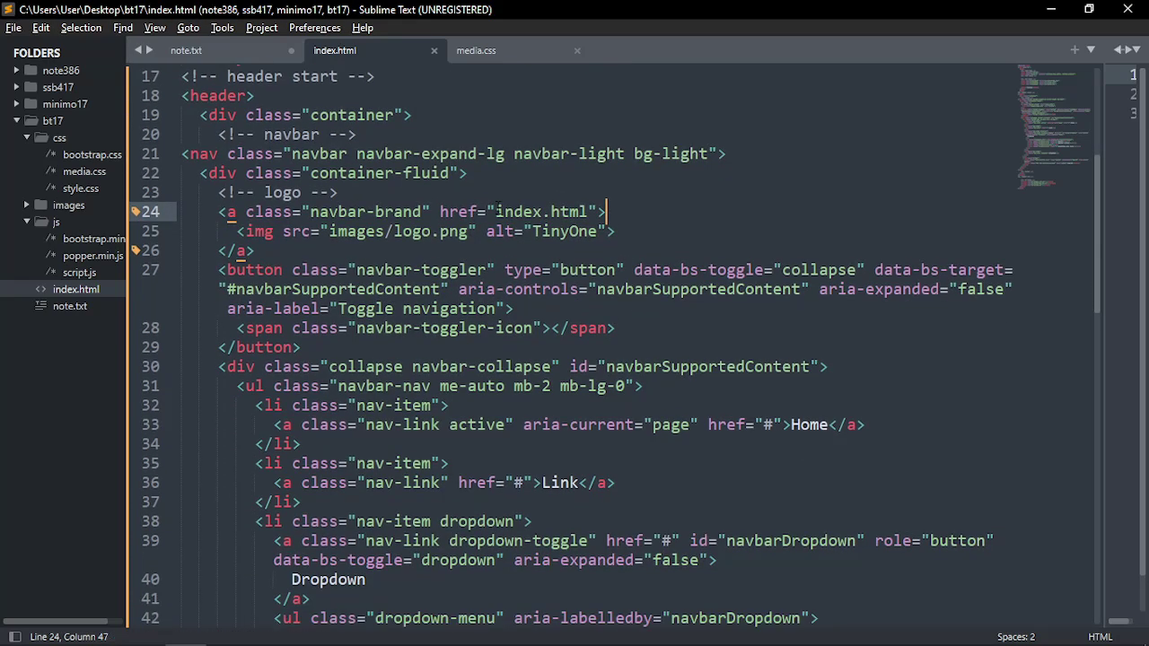
{"action": "left_click_drag", "start_coordinate": [496, 212], "coordinate": [589, 212]}
{"action": "left_click", "coordinate": [628, 216]}
{"action": "left_click_drag", "start_coordinate": [221, 215], "coordinate": [221, 253]}
{"action": "left_click", "coordinate": [244, 253]}
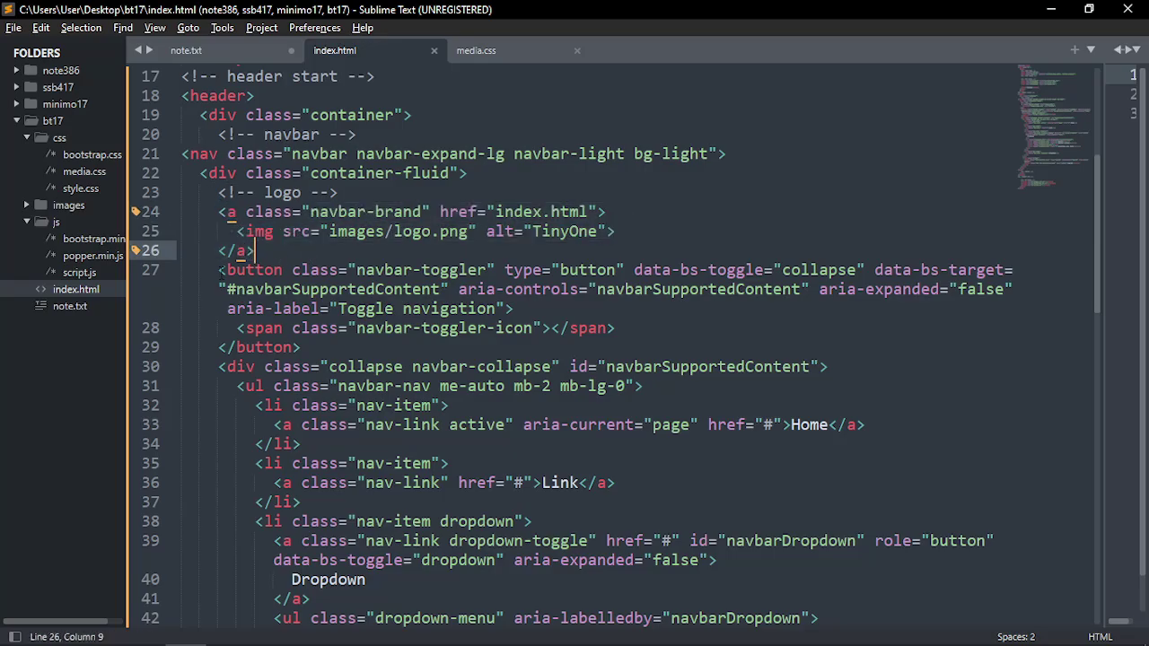
{"action": "left_click", "coordinate": [218, 212], "text": "shift"}
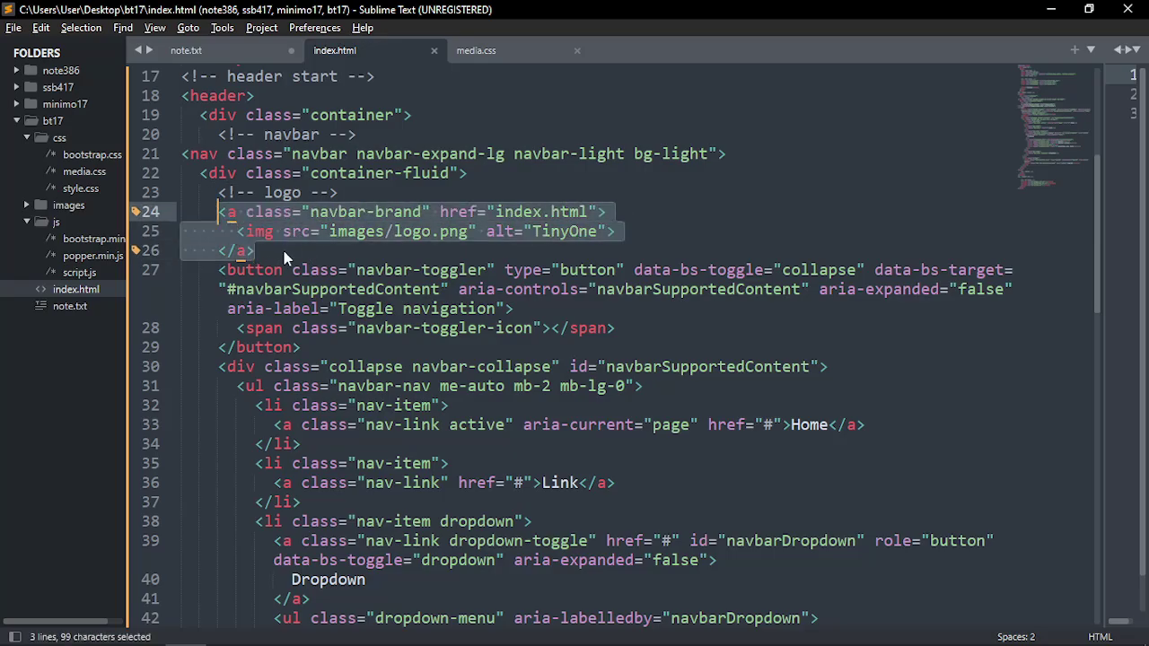
{"action": "key", "text": "alt+Tab"}
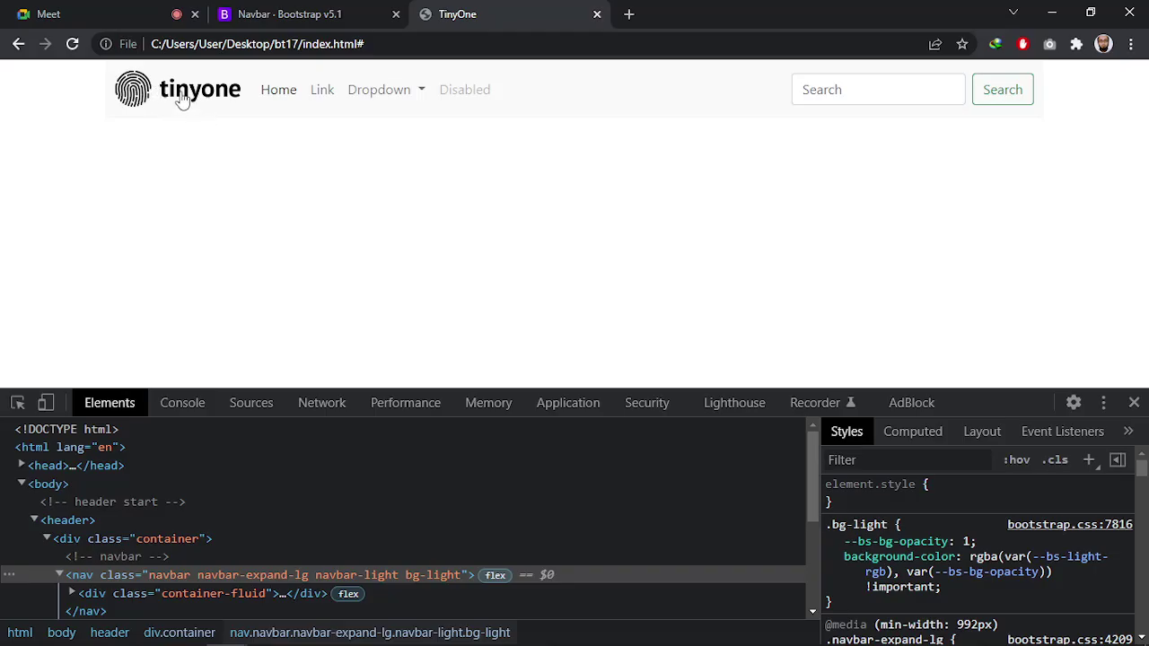
Compare the navbar toggler button markup with the 768px preview, opening and closing the collapsed menu
{"action": "key", "text": "alt+Tab"}
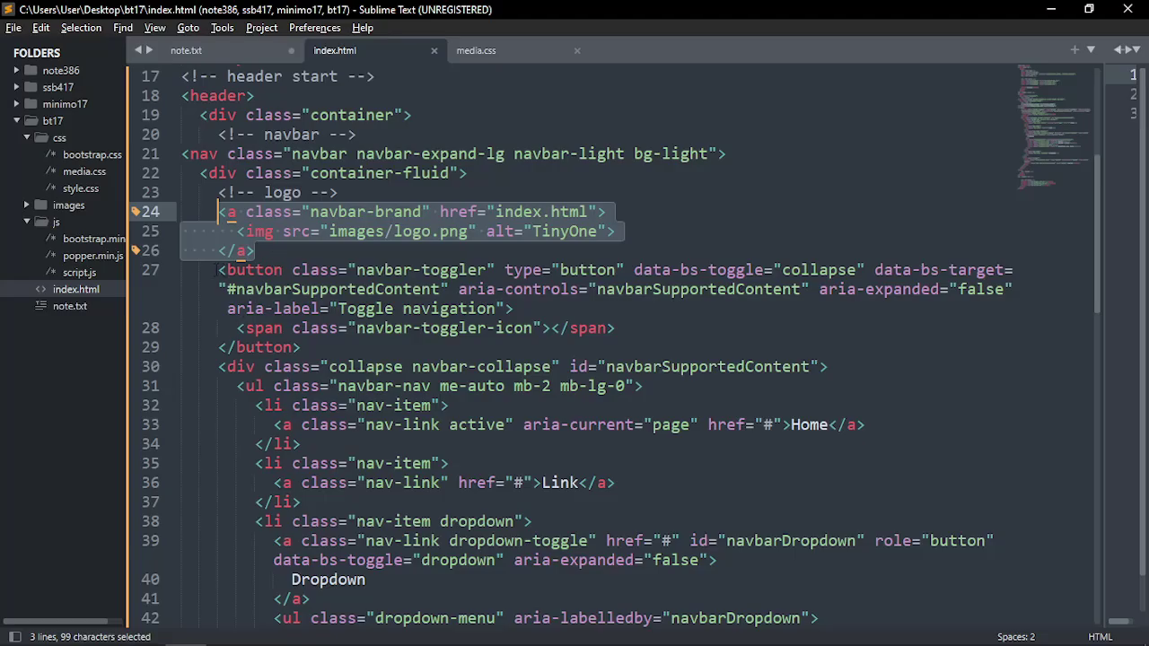
{"action": "left_click_drag", "start_coordinate": [219, 270], "coordinate": [301, 349]}
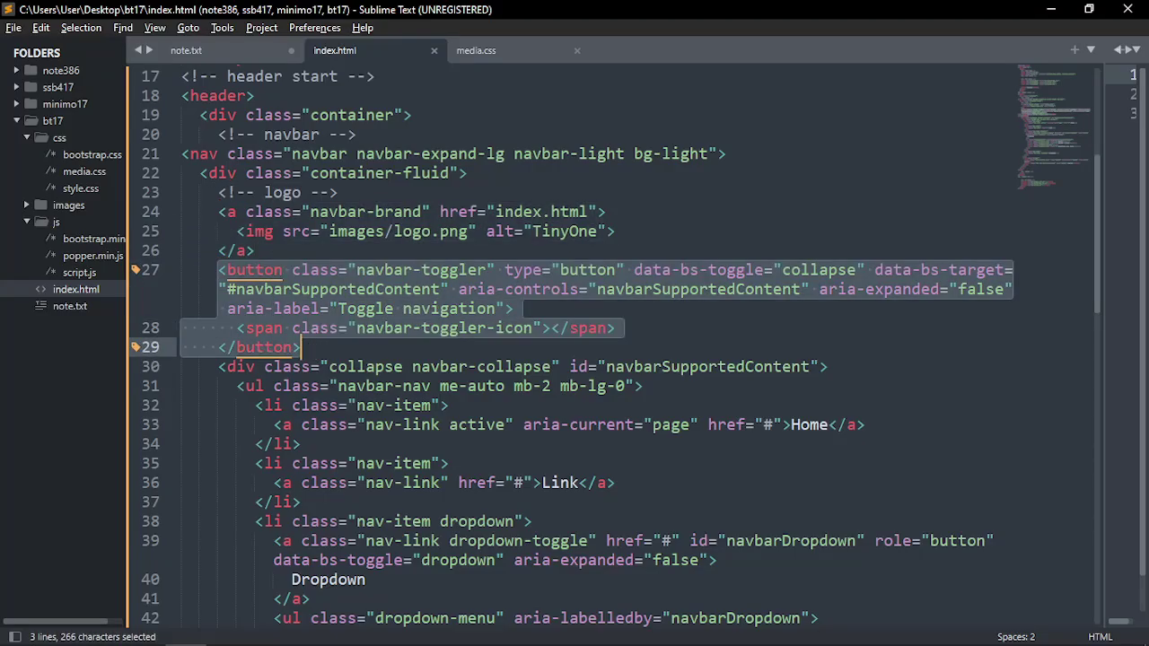
{"action": "key", "text": "alt+Tab"}
{"action": "left_click", "coordinate": [46, 403]}
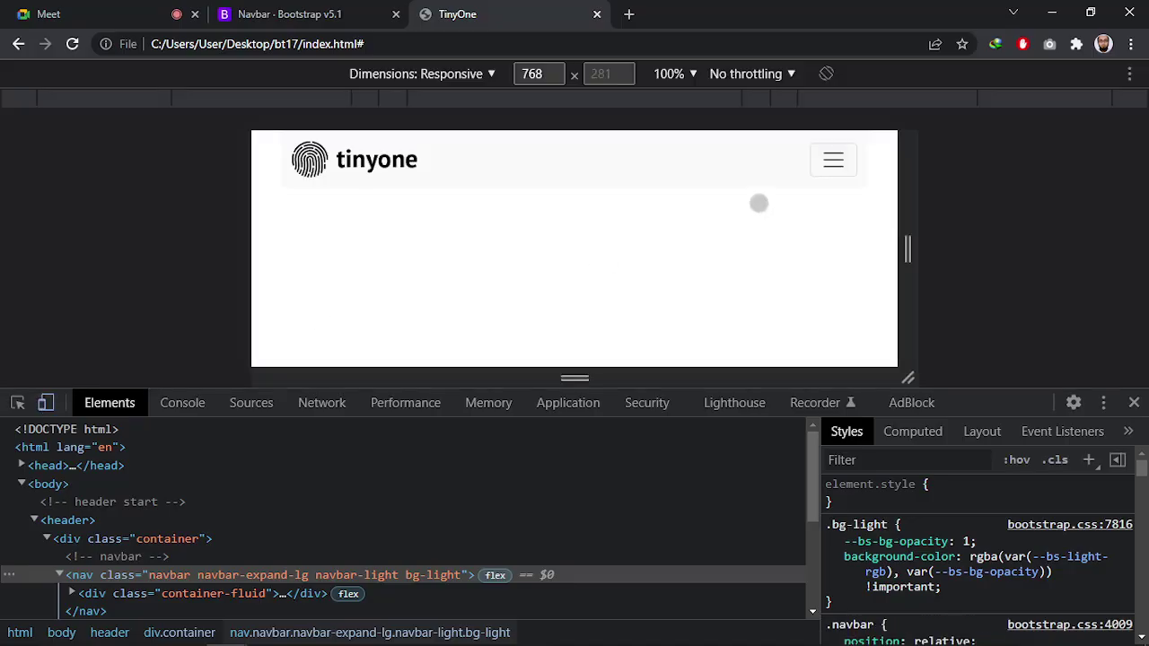
{"action": "left_click", "coordinate": [823, 166]}
{"action": "left_click", "coordinate": [832, 162]}
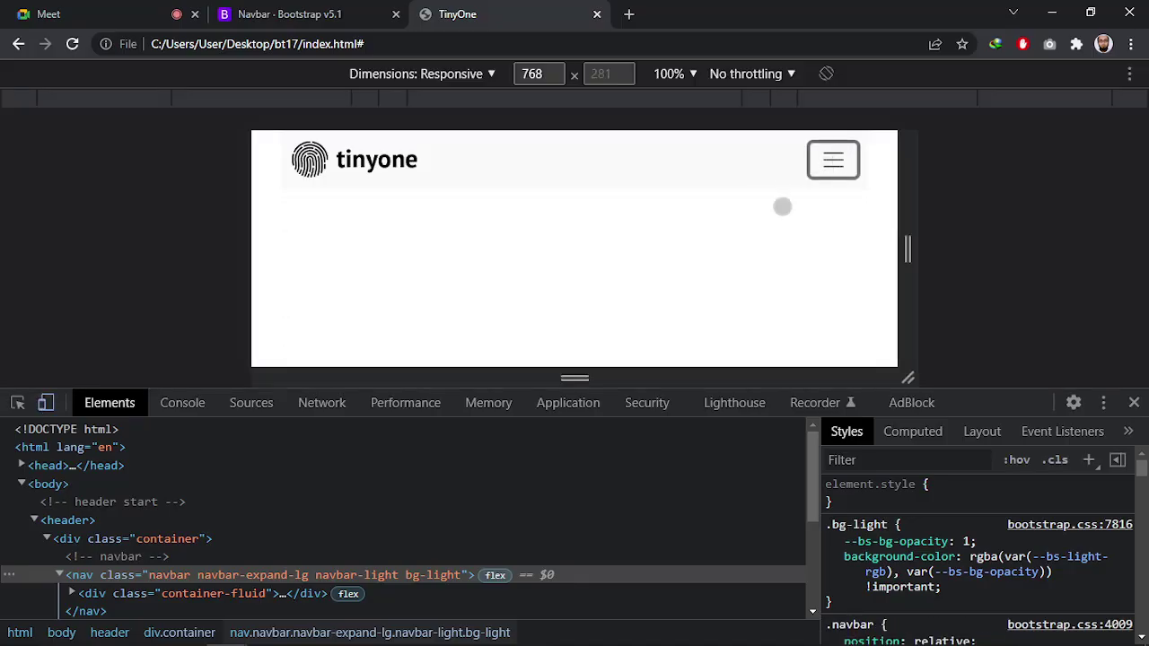
{"action": "key", "text": "alt+Tab"}
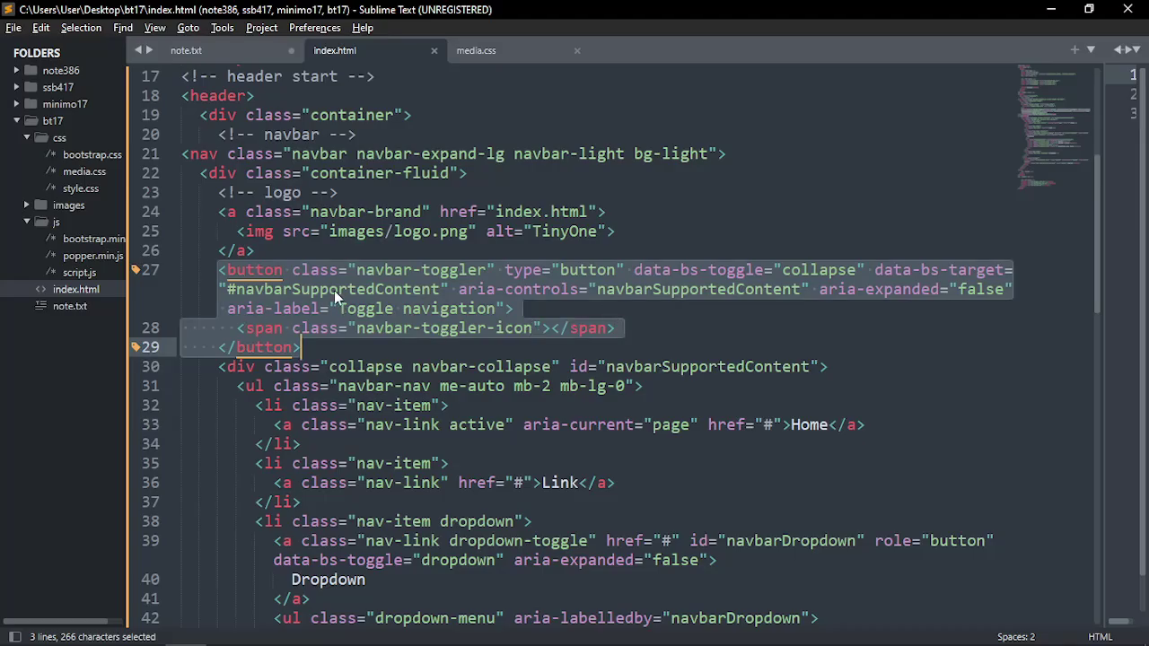
Copy the navbarSupportedContent id and Replace All its three occurrences with nav_cus
{"action": "double_click", "coordinate": [252, 270]}
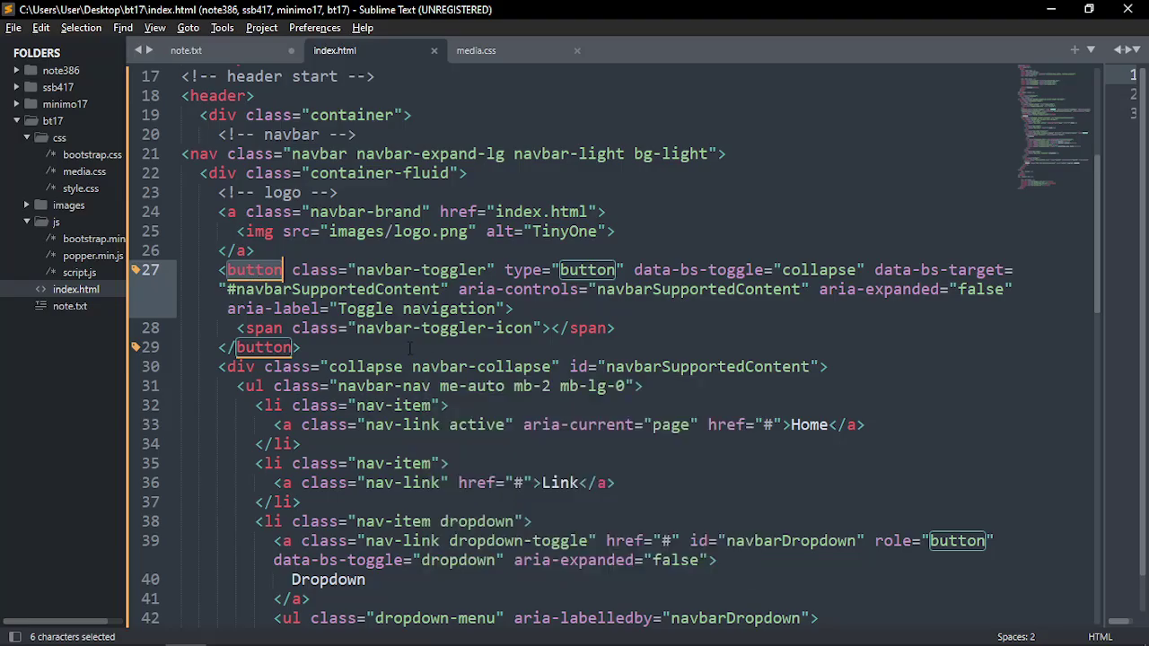
{"action": "left_click", "coordinate": [242, 367]}
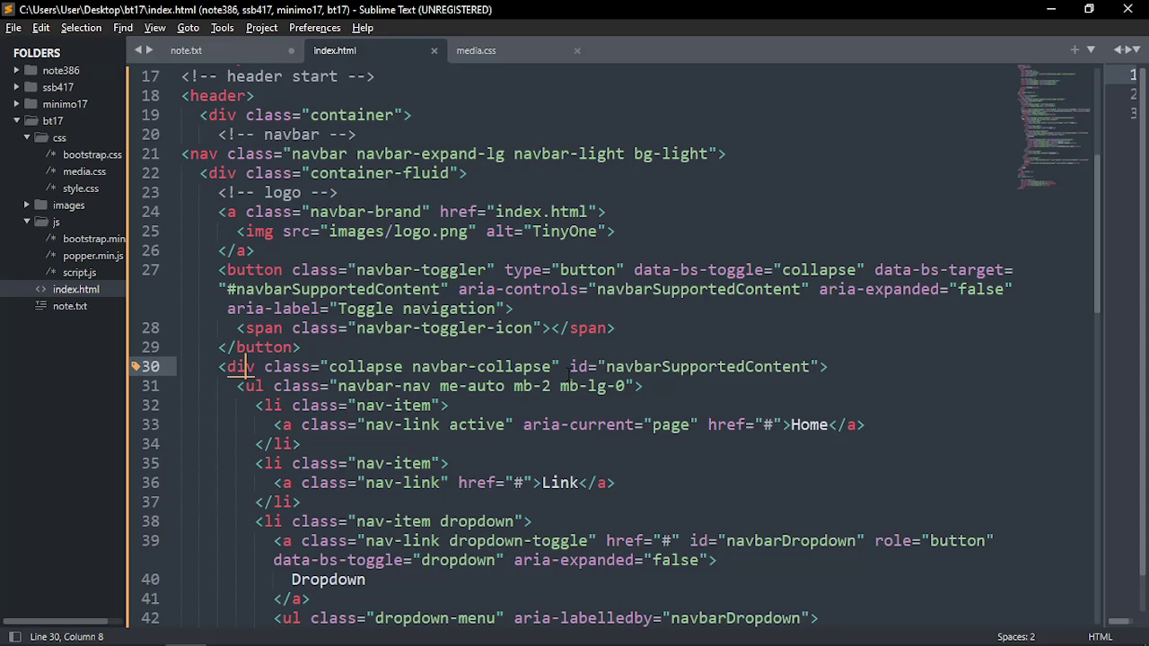
{"action": "double_click", "coordinate": [671, 368]}
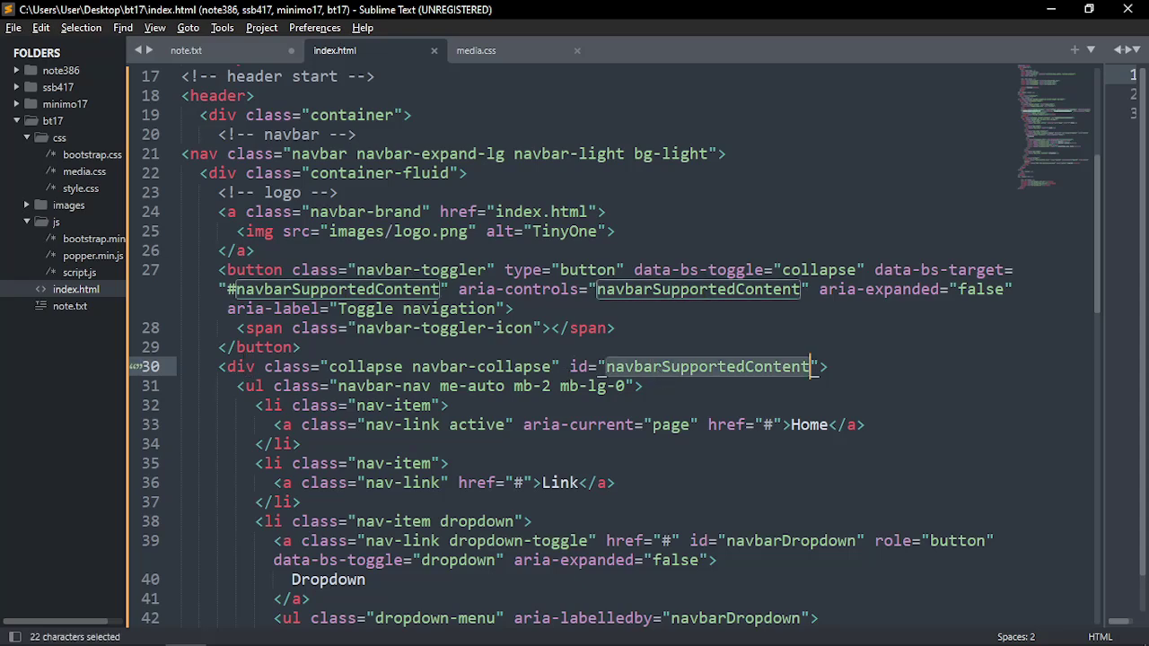
{"action": "key", "text": "ctrl+c"}
{"action": "key", "text": "ctrl+h"}
{"action": "left_click", "coordinate": [343, 607]}
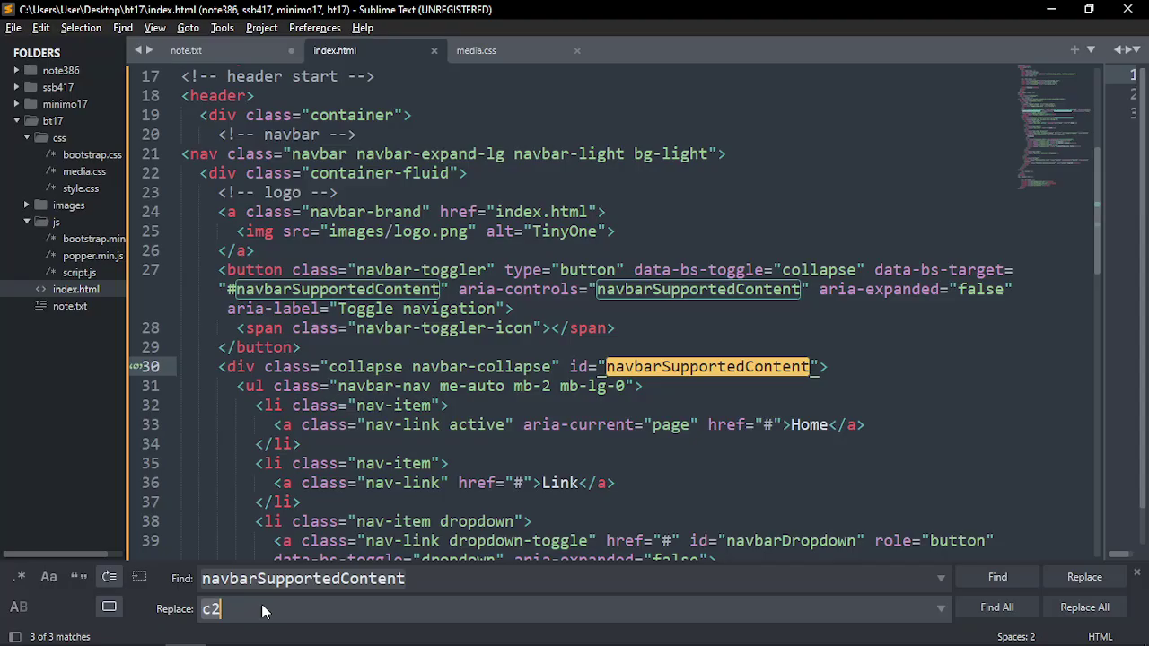
{"action": "key", "text": "BackSpace"}
{"action": "key", "text": "BackSpace"}
{"action": "type", "text": "nav_cus"}
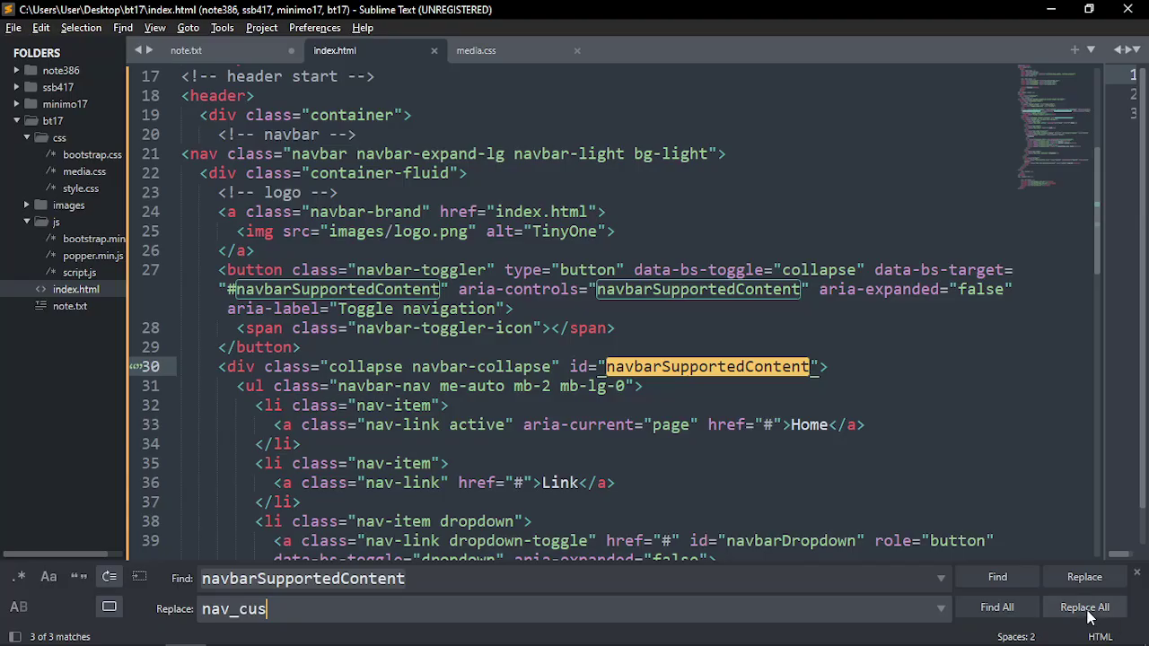
{"action": "left_click", "coordinate": [1086, 611]}
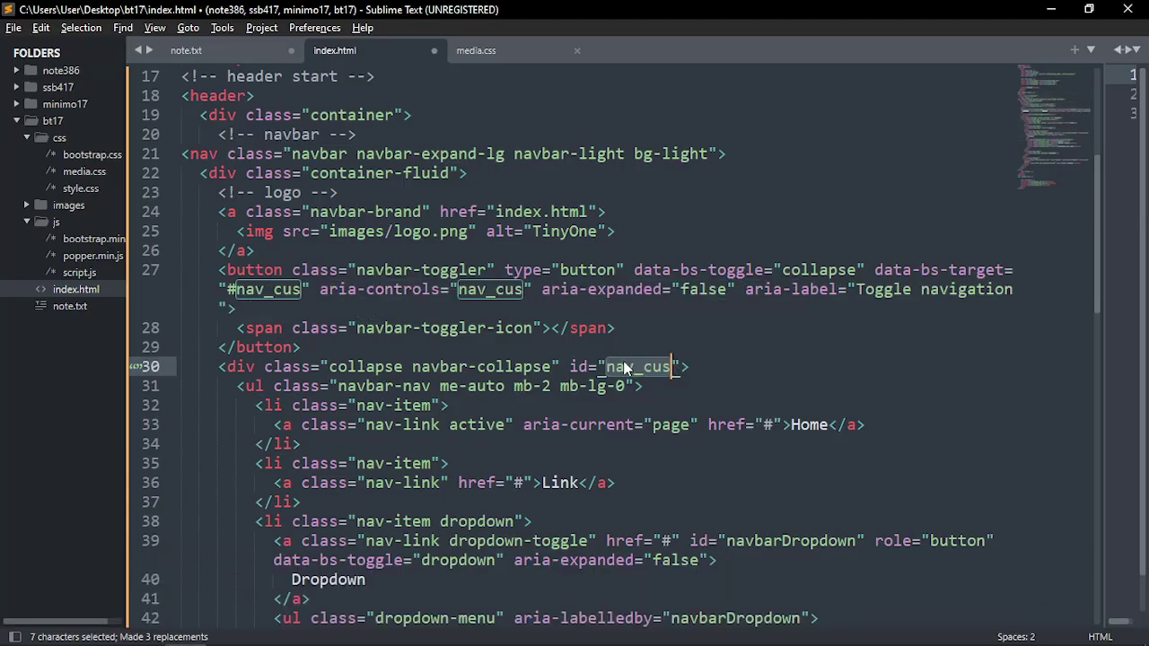
{"action": "left_click", "coordinate": [317, 306]}
Compare the toggler's class, data-bs-toggle and data-bs-target #nav_cus with the menu div's nav_cus id
{"action": "left_click_drag", "start_coordinate": [357, 269], "coordinate": [486, 269]}
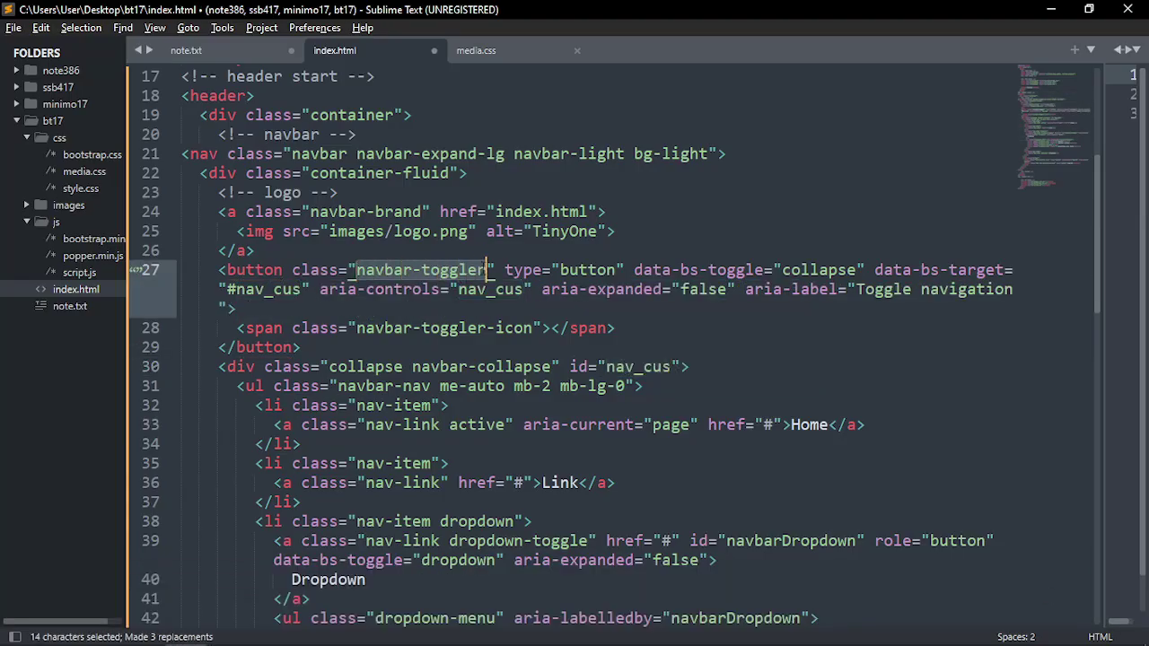
{"action": "left_click", "coordinate": [560, 269]}
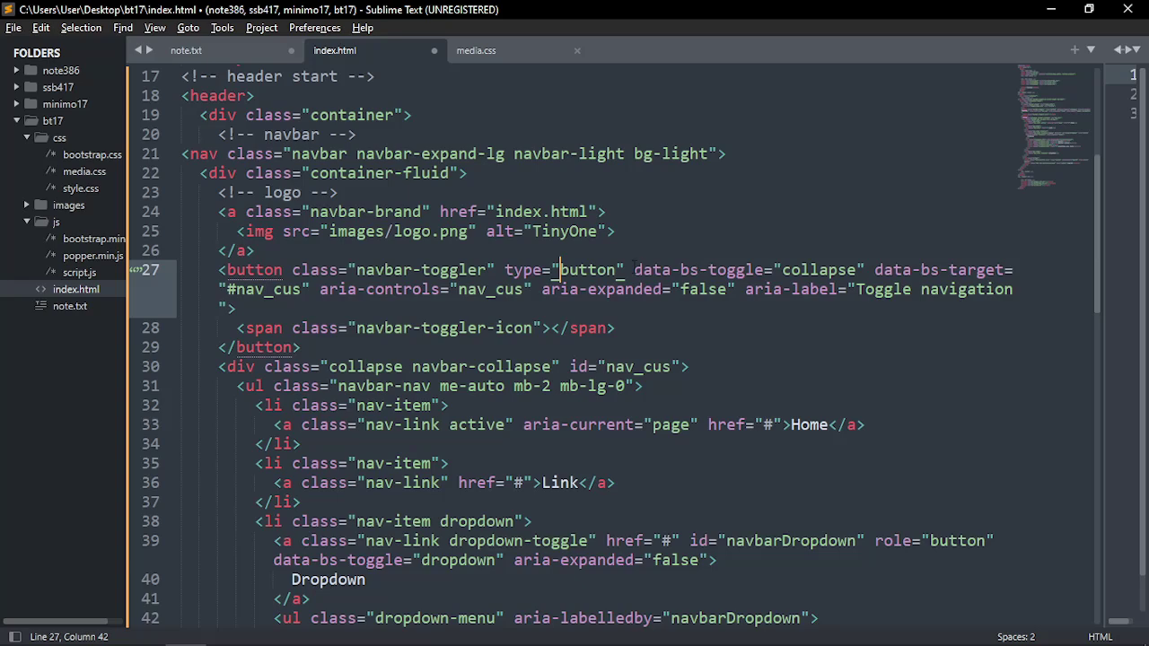
{"action": "left_click_drag", "start_coordinate": [634, 269], "coordinate": [866, 263]}
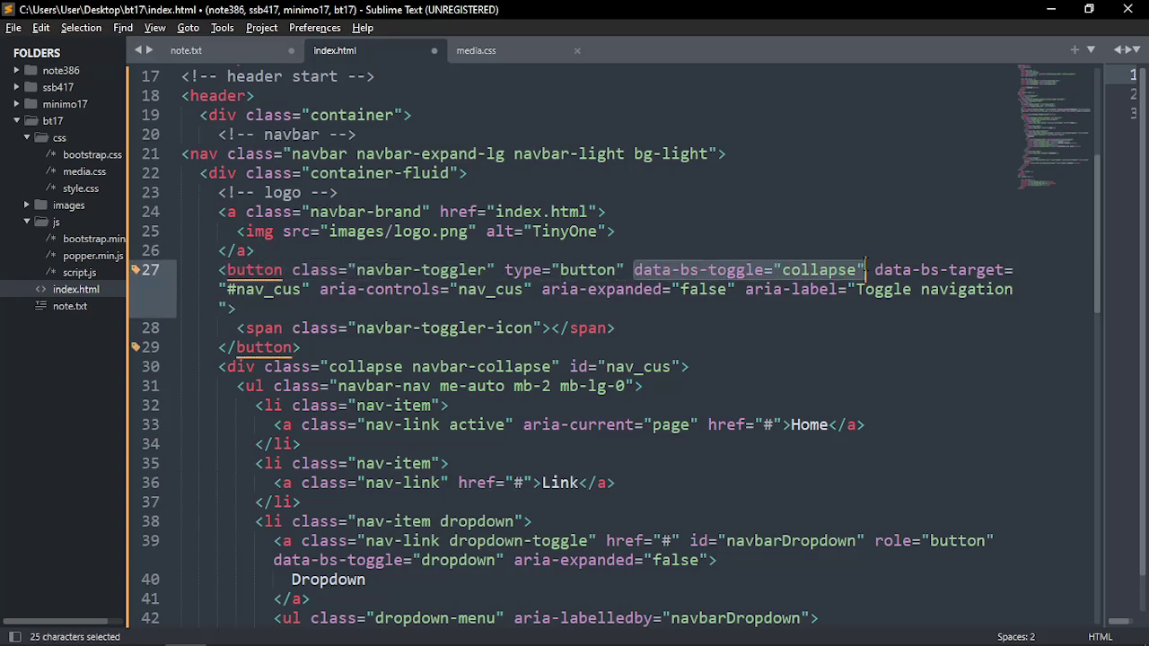
{"action": "left_click", "coordinate": [874, 269]}
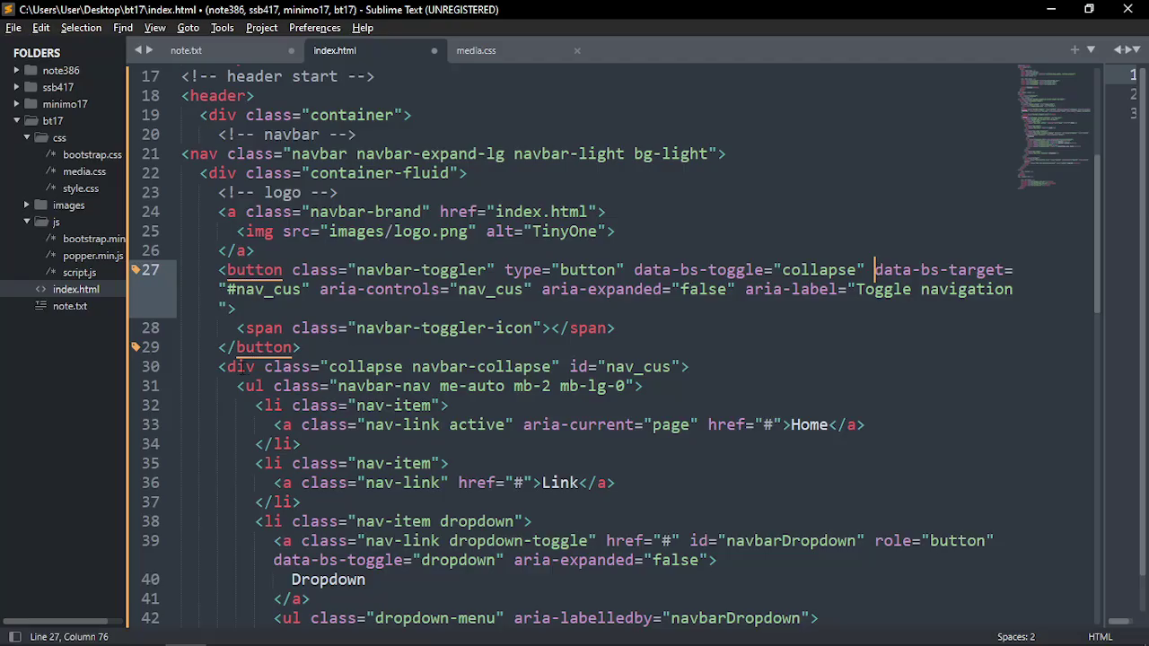
{"action": "left_click", "coordinate": [240, 368]}
{"action": "double_click", "coordinate": [635, 367]}
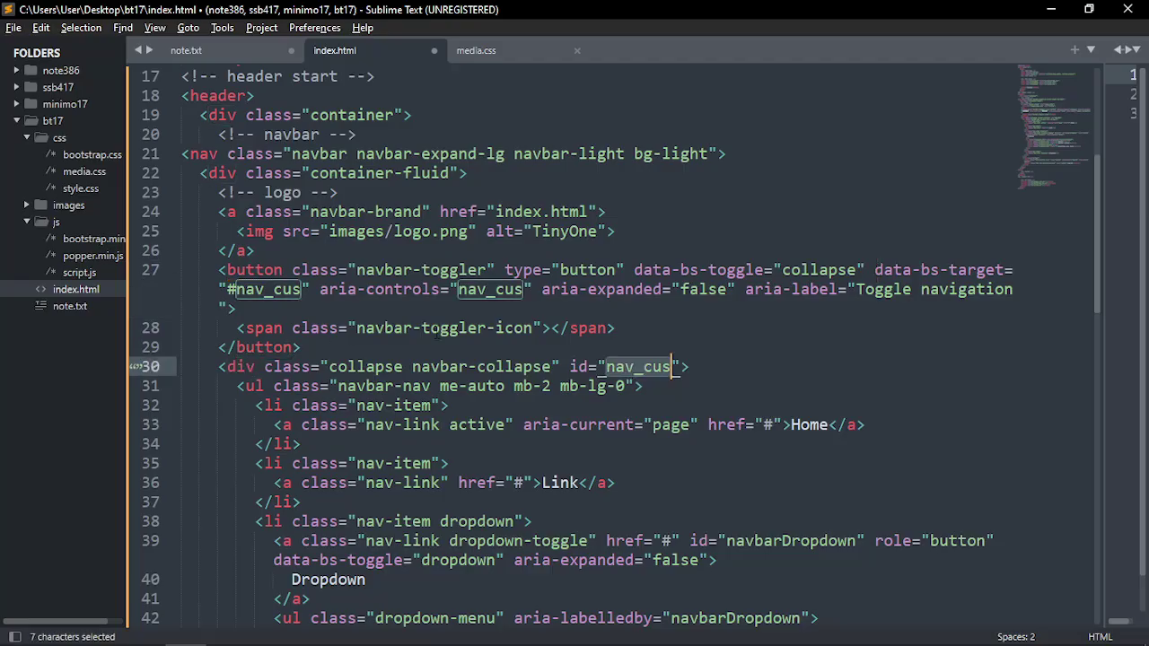
{"action": "left_click_drag", "start_coordinate": [957, 264], "coordinate": [1014, 269]}
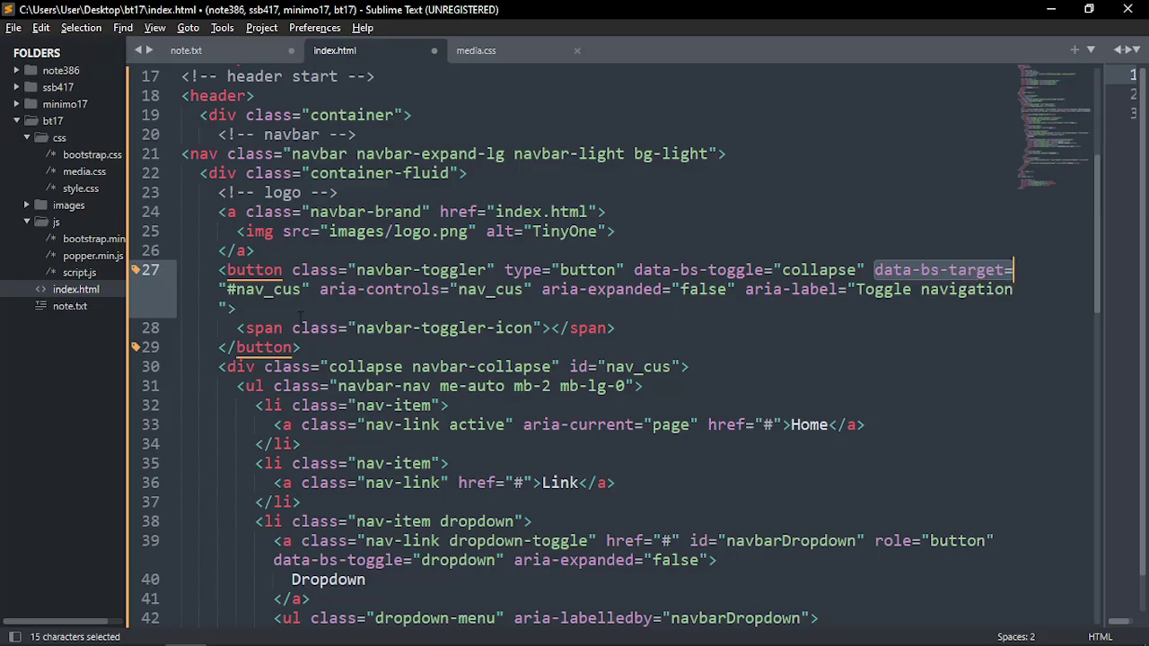
{"action": "double_click", "coordinate": [266, 290]}
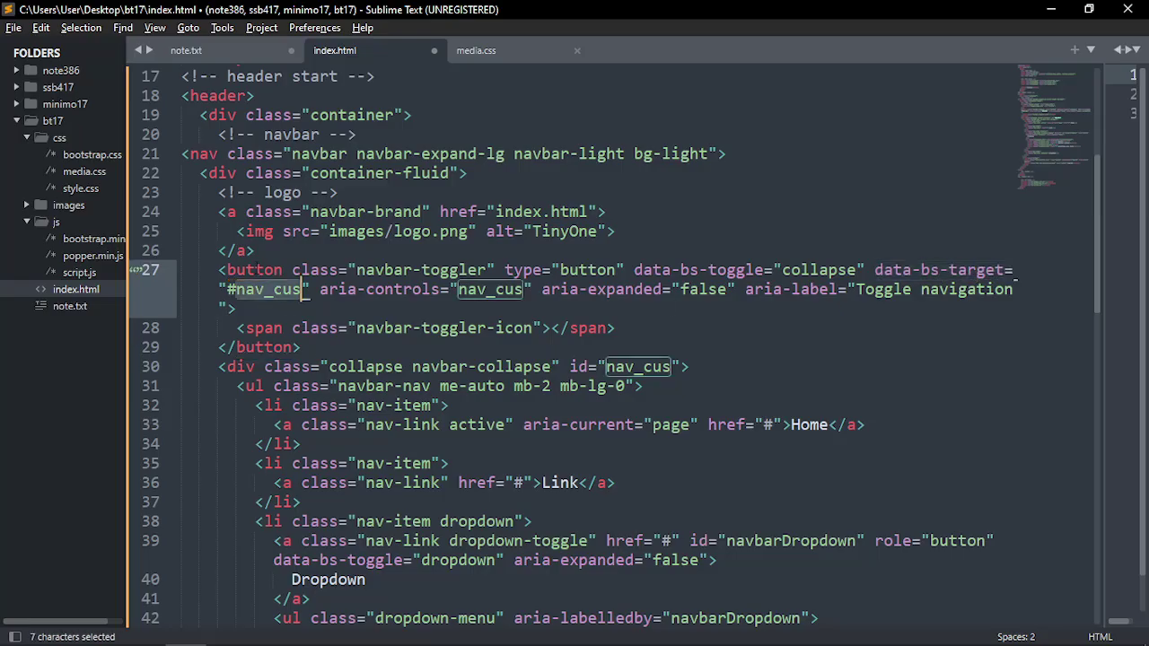
{"action": "double_click", "coordinate": [257, 270]}
Check the toggler button's aria-expanded and Toggle navigation attributes through to the tag's end
{"action": "left_click", "coordinate": [250, 366]}
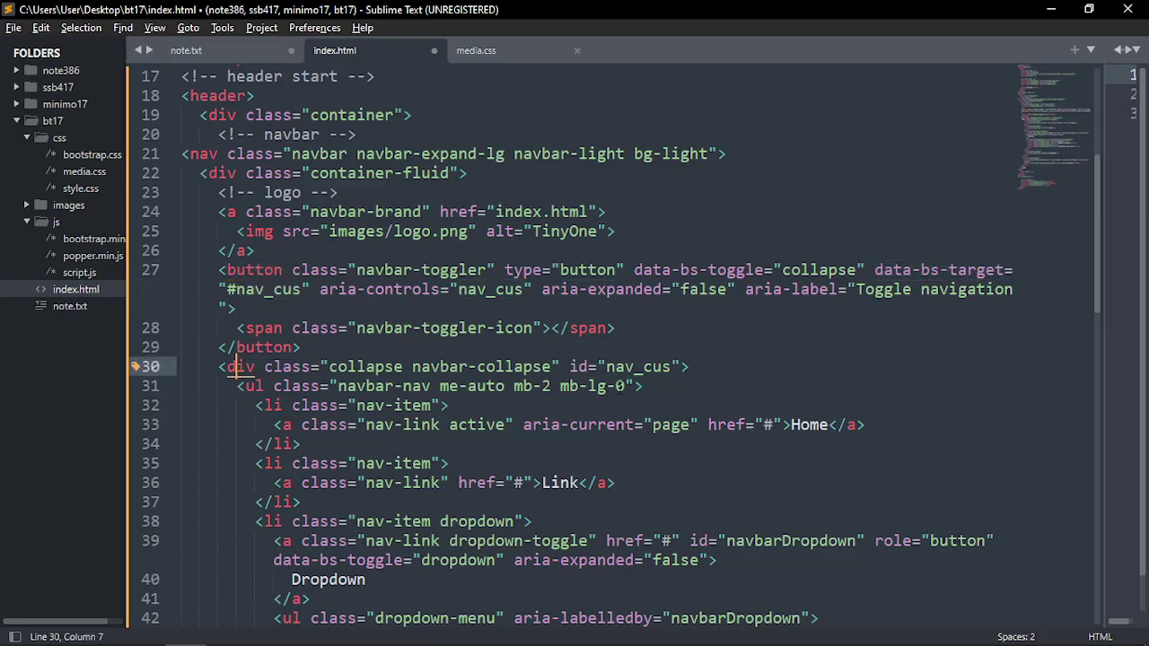
{"action": "double_click", "coordinate": [623, 366]}
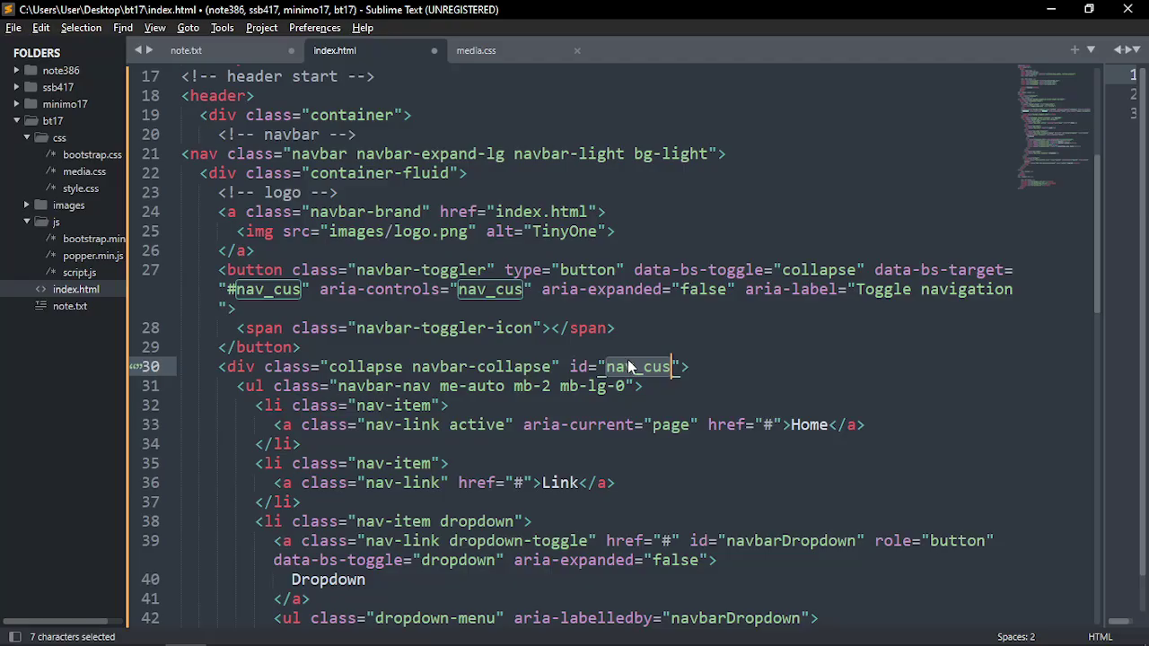
{"action": "left_click", "coordinate": [588, 289]}
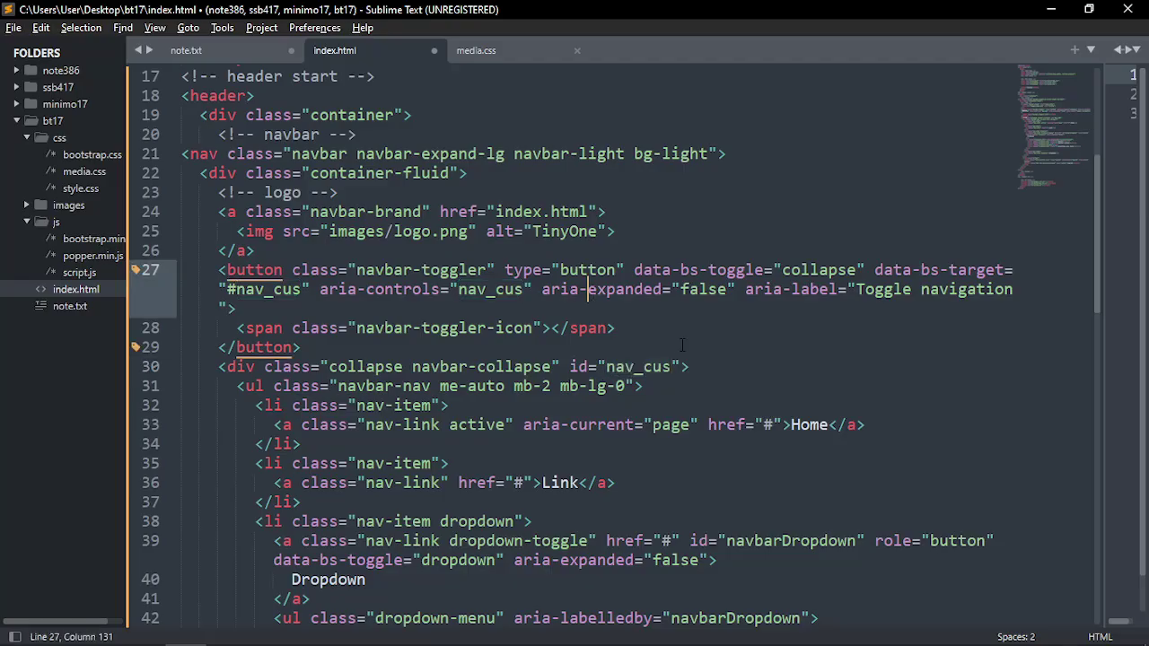
{"action": "left_click", "coordinate": [892, 289]}
{"action": "left_click", "coordinate": [958, 289]}
{"action": "left_click", "coordinate": [235, 309]}
{"action": "left_click_drag", "start_coordinate": [127, 274], "coordinate": [94, 274]}
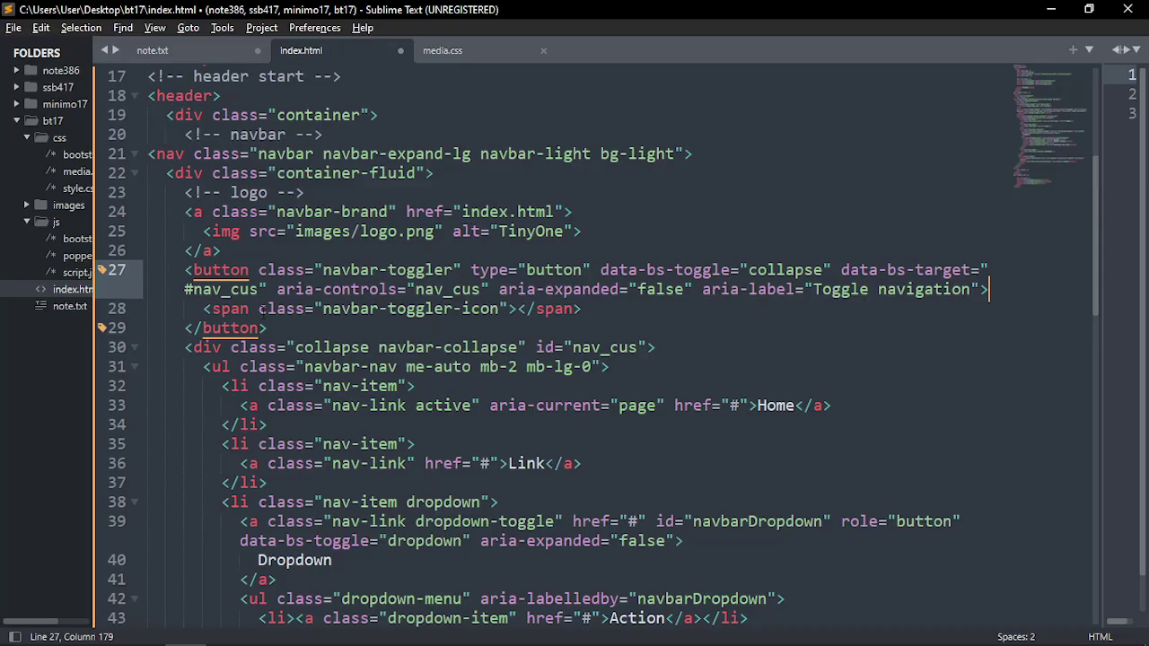
Insert a 'menu' HTML comment after the closing button tag and save index.html
{"action": "key", "text": "Down"}
{"action": "key", "text": "Down"}
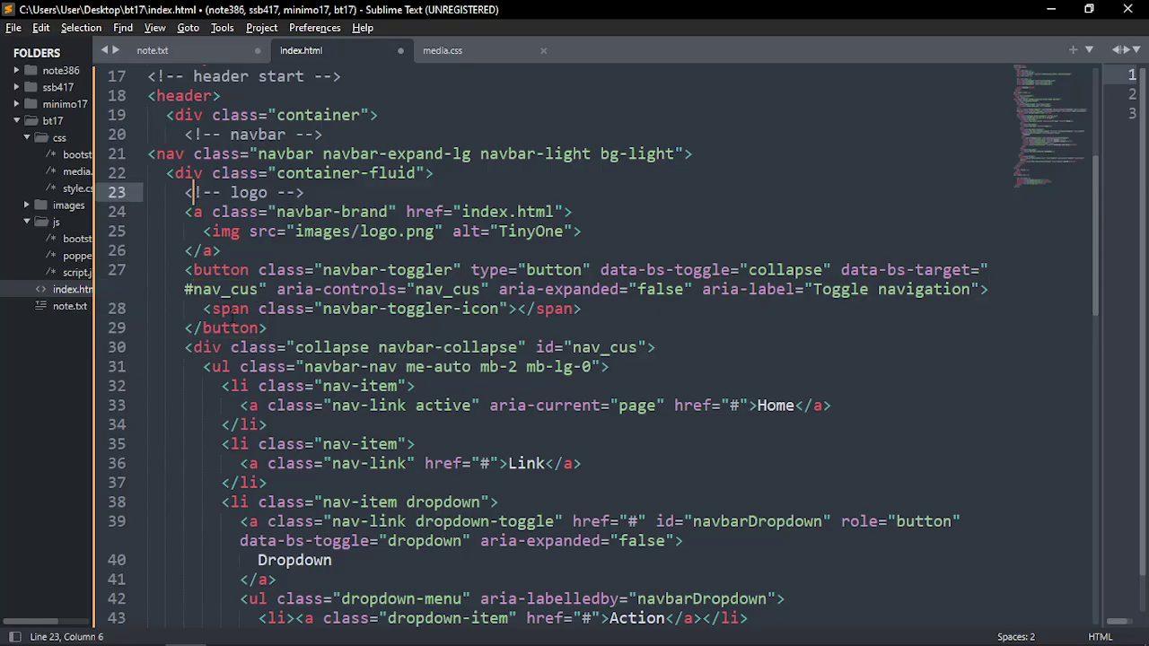
{"action": "key", "text": "Return"}
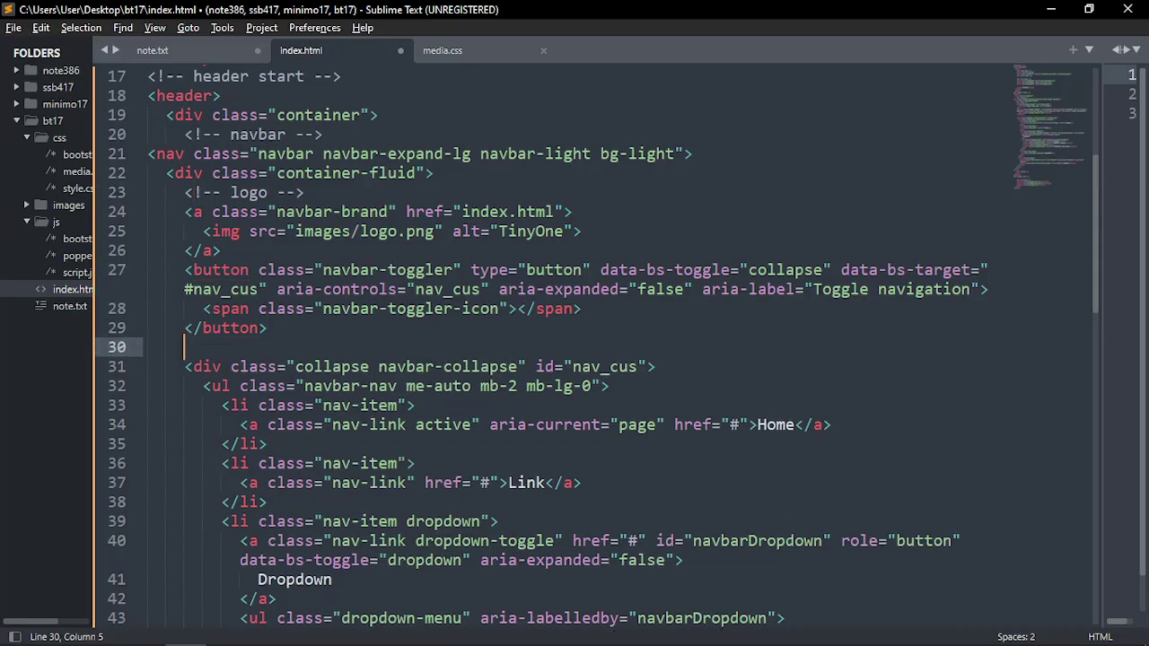
{"action": "type", "text": "menu"}
{"action": "key", "text": "ctrl+slash"}
{"action": "key", "text": "ctrl+s"}
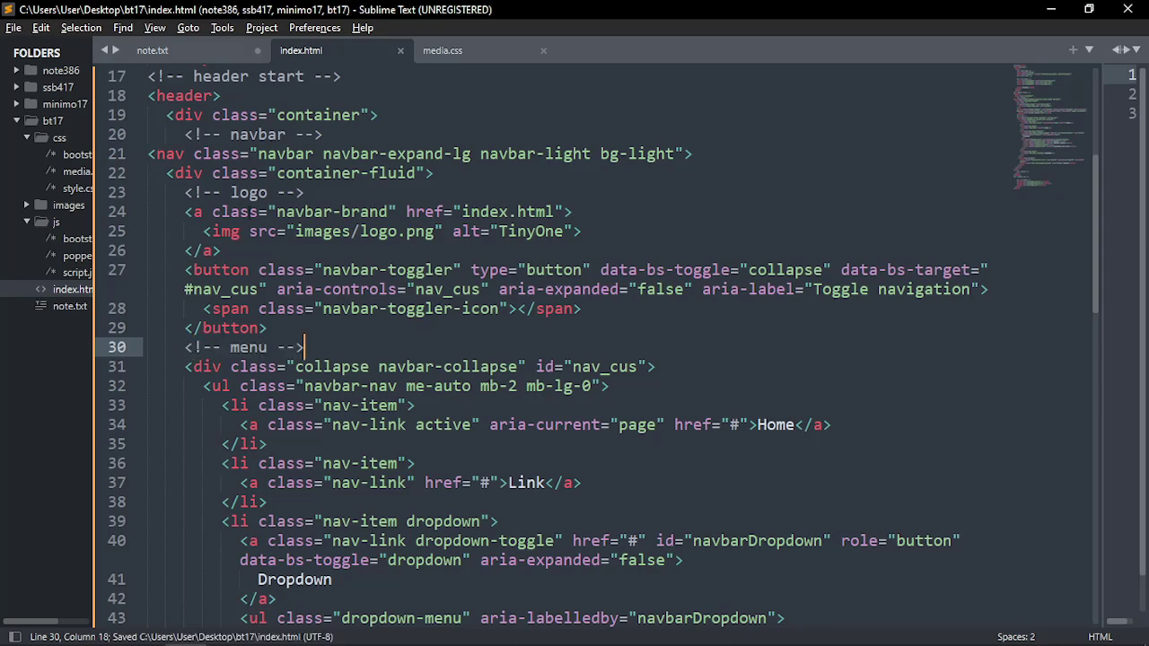
{"action": "left_click", "coordinate": [257, 192]}
{"action": "mouse_move", "coordinate": [175, 211]}
{"action": "left_mouse_down"}
{"action": "mouse_move", "coordinate": [240, 269]}
{"action": "mouse_move", "coordinate": [185, 212]}
{"action": "left_mouse_up"}
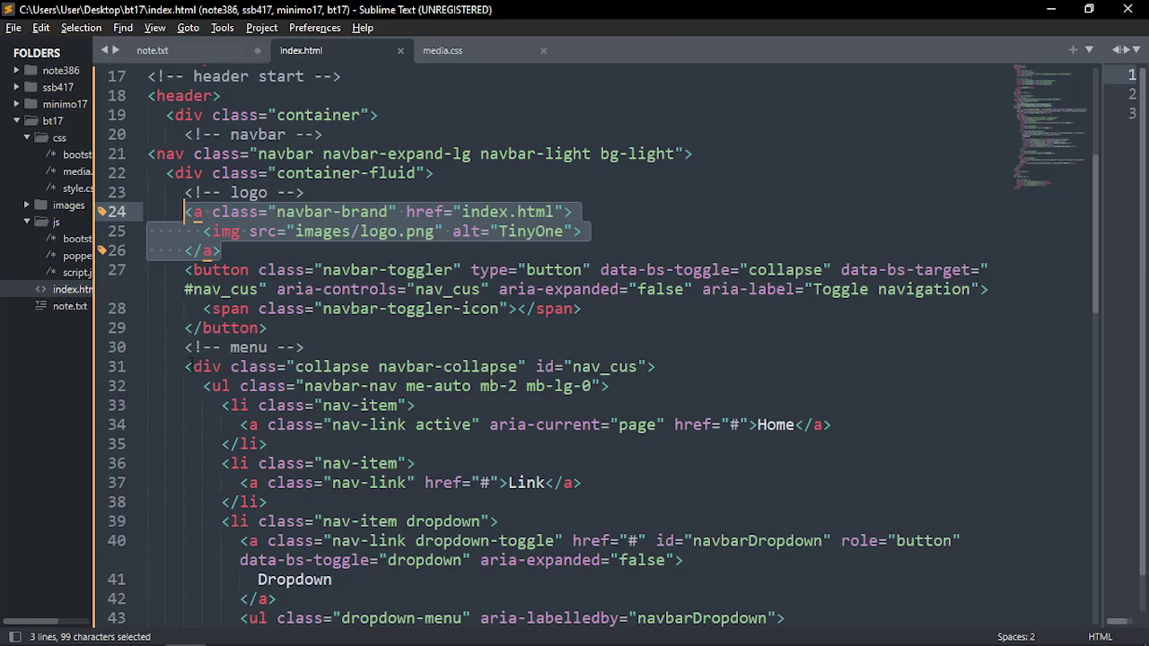
{"action": "left_click_drag", "start_coordinate": [190, 366], "coordinate": [334, 366]}
Look over the menu list items and the collapse container's classes
{"action": "left_click", "coordinate": [429, 406]}
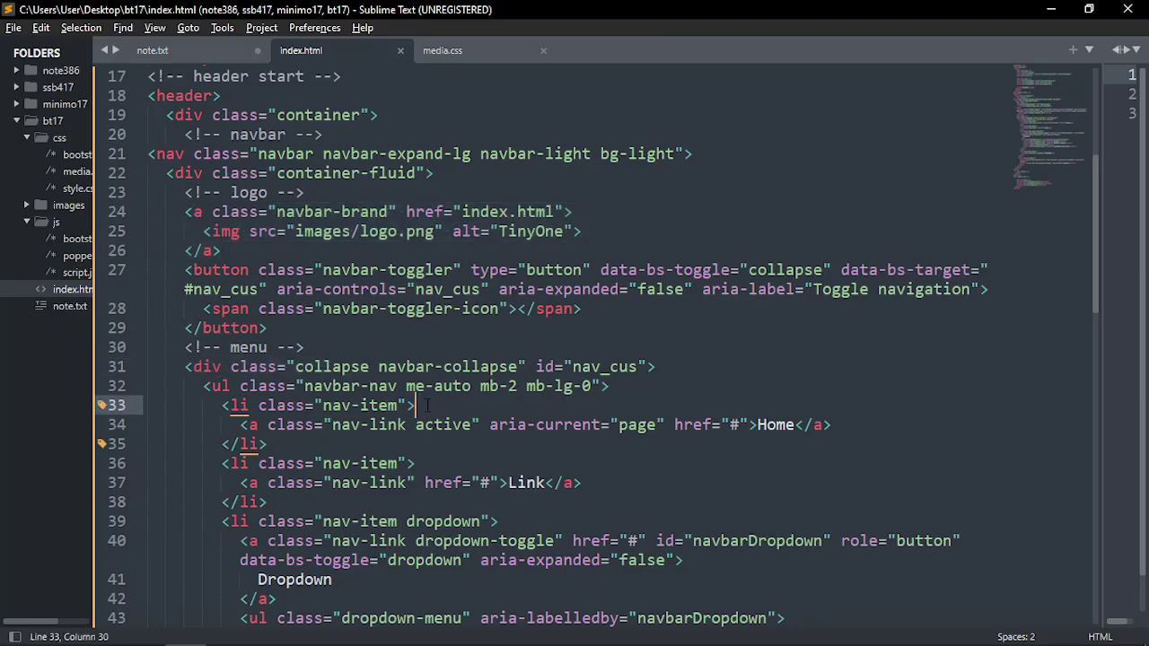
{"action": "scroll", "coordinate": [429, 406], "scroll_direction": "down", "scroll_amount": 2}
{"action": "left_click", "coordinate": [205, 250]}
{"action": "left_click", "coordinate": [241, 289]}
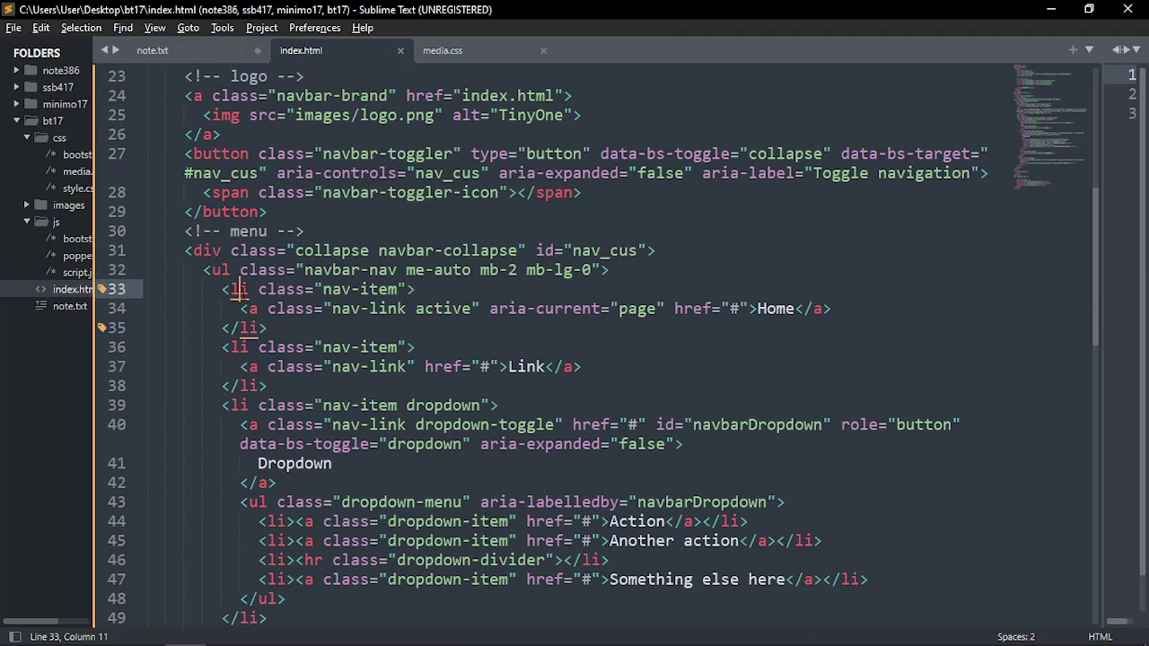
{"action": "left_click", "coordinate": [249, 309]}
{"action": "scroll", "coordinate": [370, 397], "scroll_direction": "down", "scroll_amount": 4}
{"action": "scroll", "coordinate": [371, 397], "scroll_direction": "up", "scroll_amount": 4}
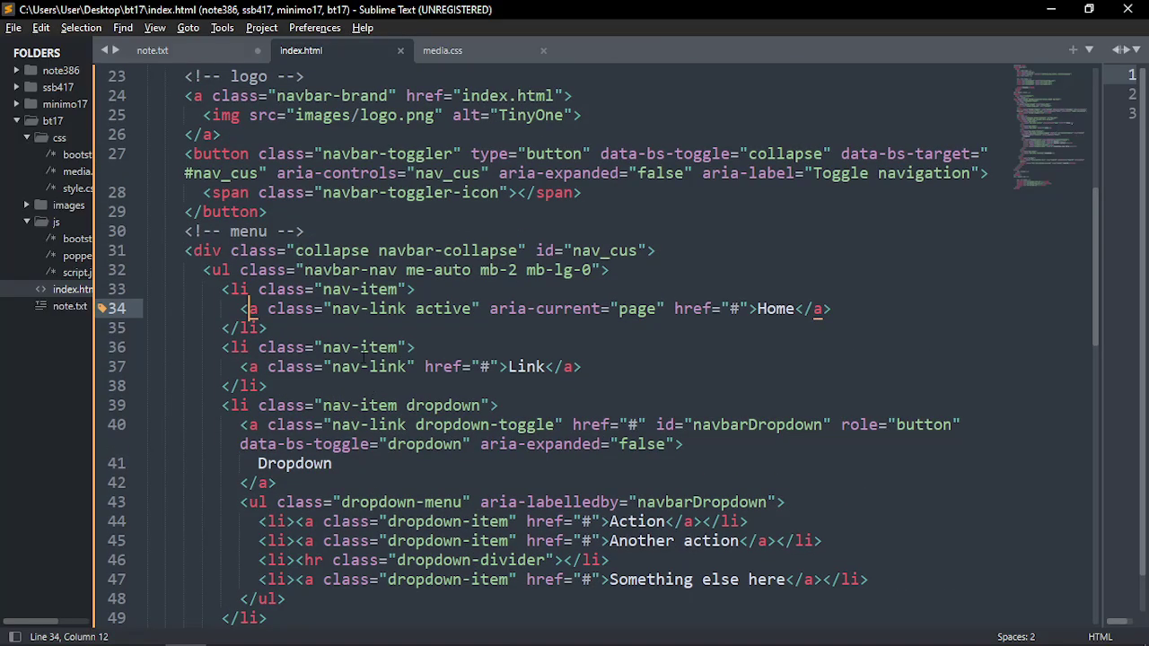
{"action": "left_click", "coordinate": [212, 250]}
{"action": "left_click_drag", "start_coordinate": [297, 250], "coordinate": [368, 251]}
{"action": "left_click", "coordinate": [400, 253]}
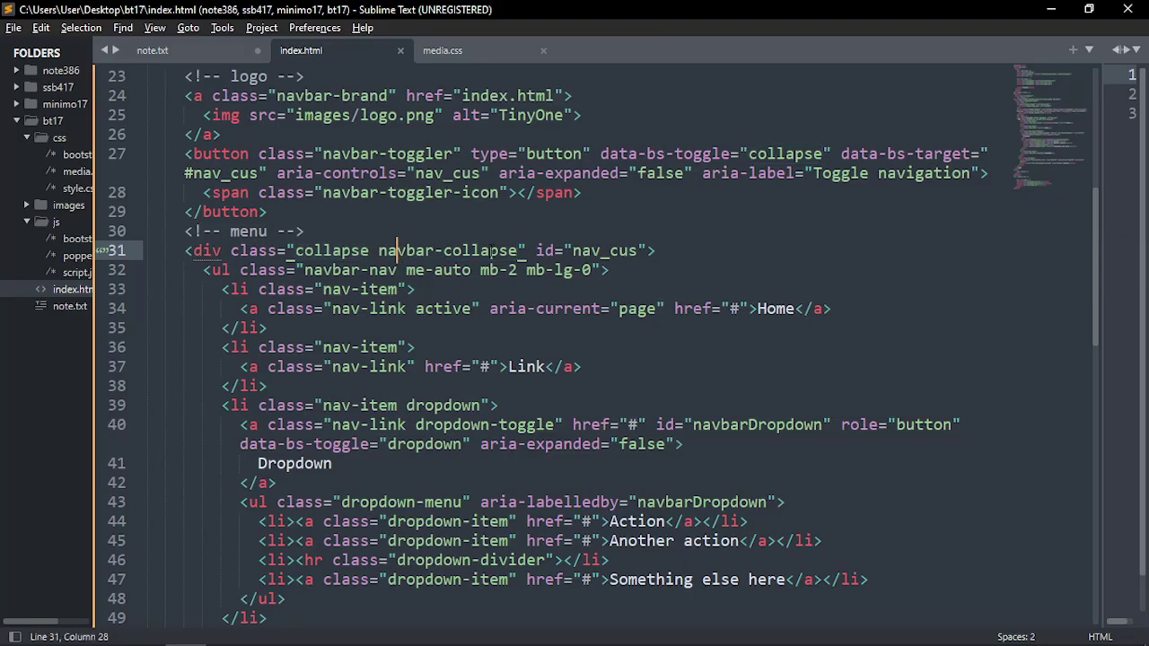
{"action": "left_click", "coordinate": [491, 253]}
{"action": "left_click", "coordinate": [277, 251]}
Add a 'menu' class after navbar-collapse on the nav_cus div and save
{"action": "left_click", "coordinate": [518, 251]}
{"action": "key", "text": "ctrl+space"}
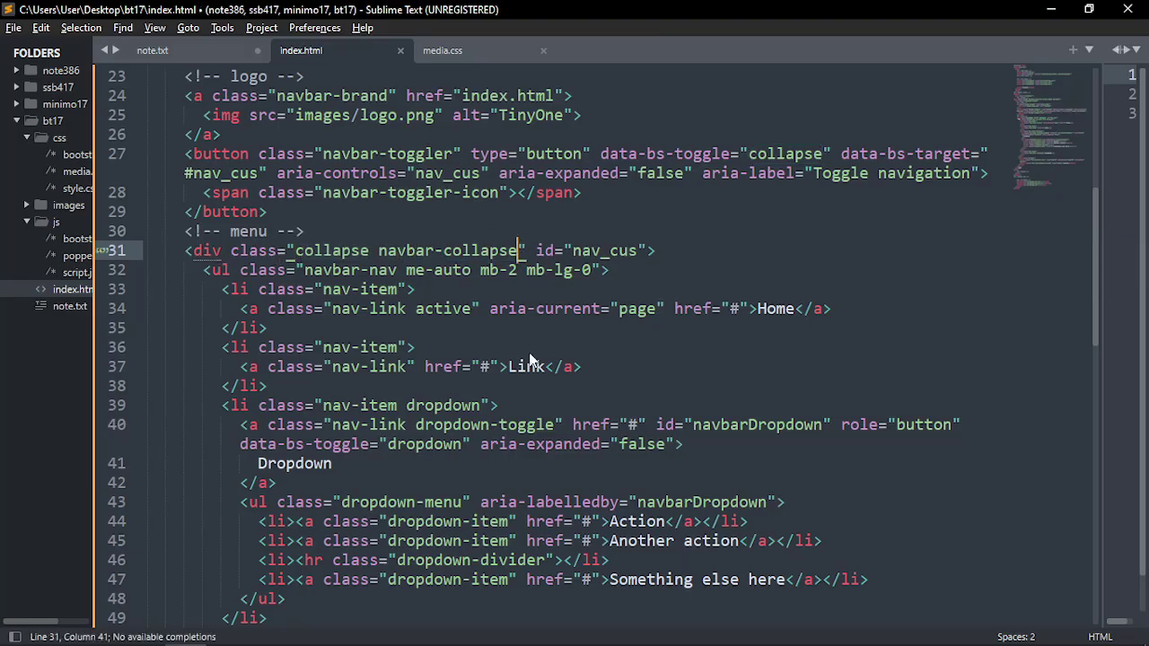
{"action": "type", "text": "menu"}
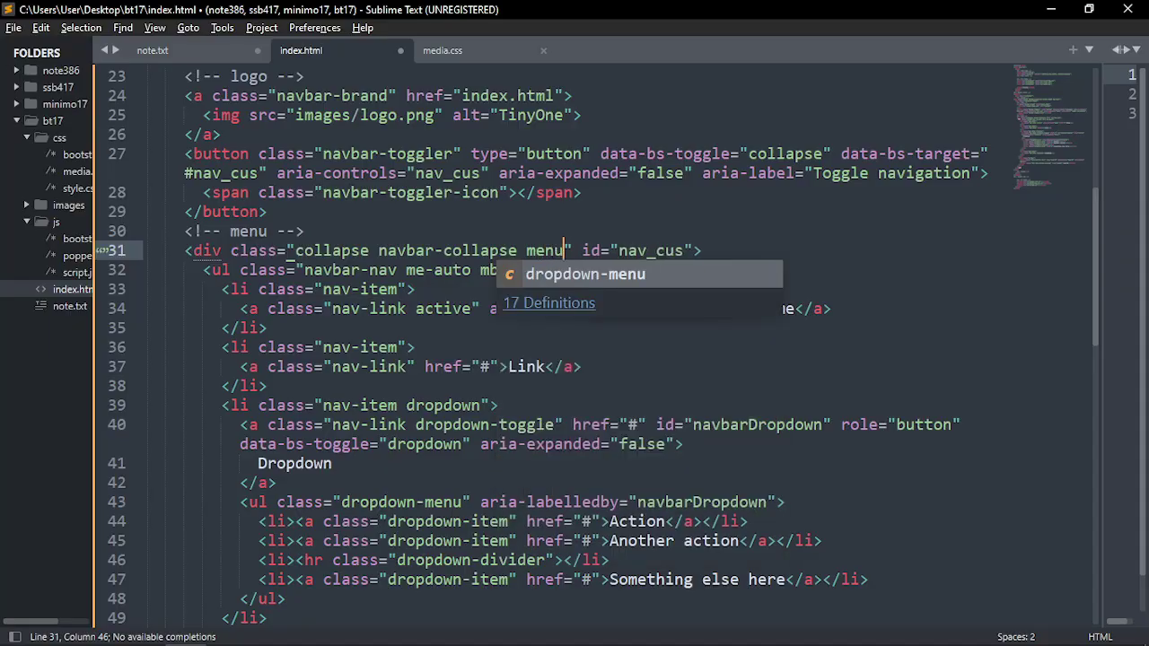
{"action": "key", "text": "Escape"}
{"action": "key", "text": "ctrl+s"}
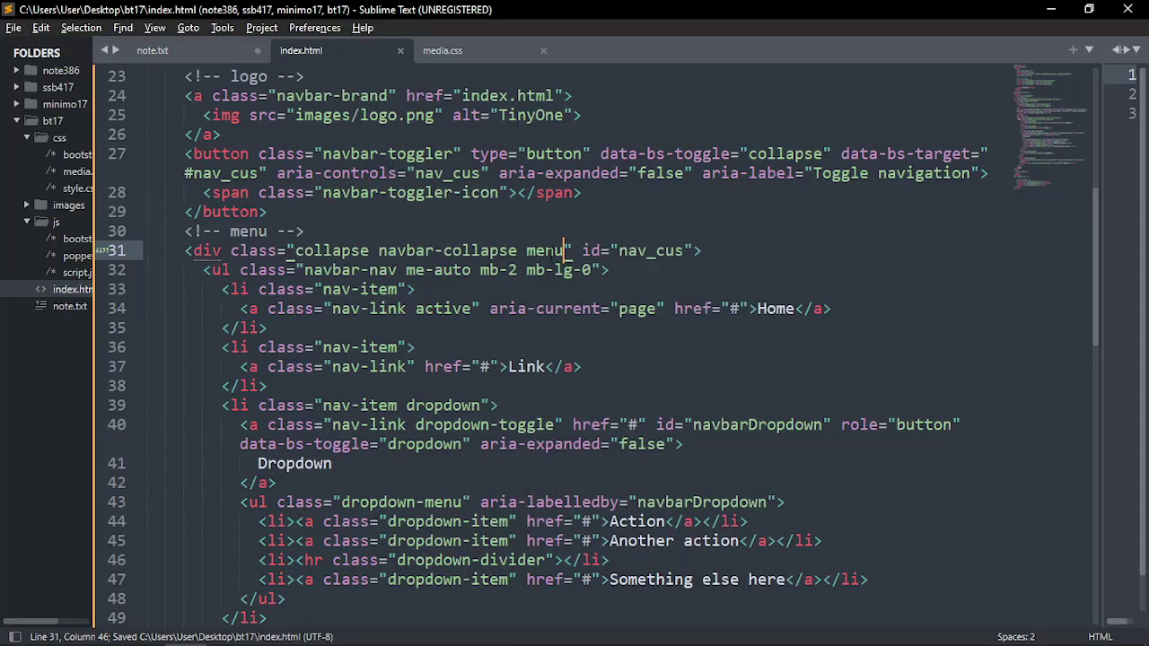
{"action": "double_click", "coordinate": [549, 250]}
Examine the logo image tag and its src attribute
{"action": "scroll", "coordinate": [516, 389], "scroll_direction": "up", "scroll_amount": 1}
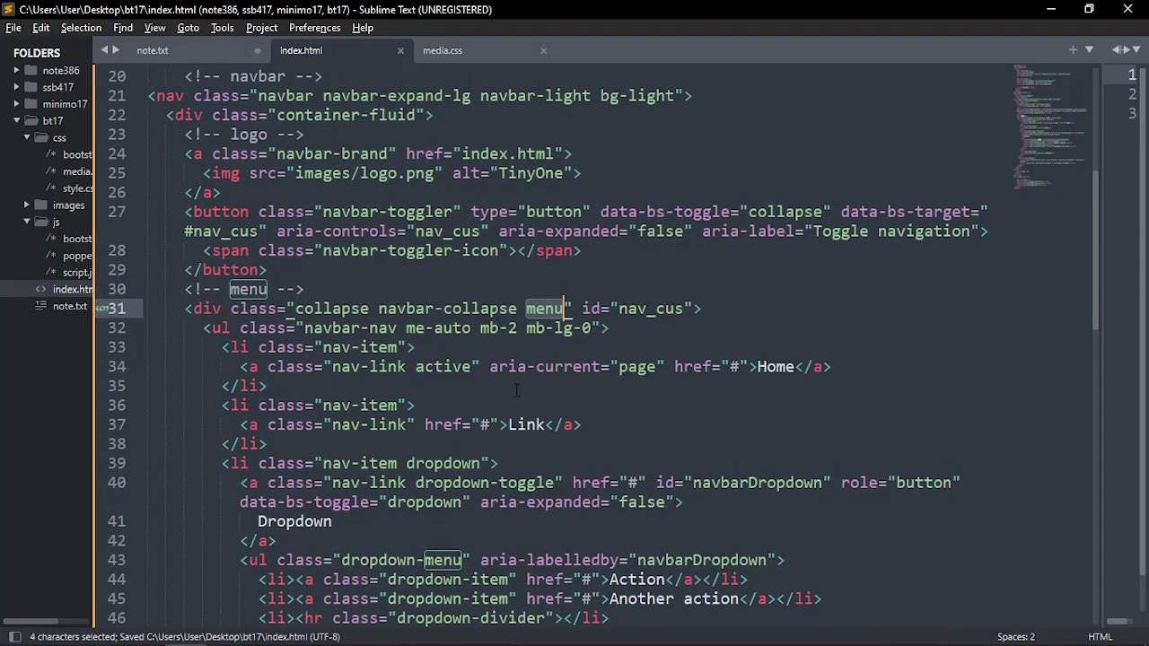
{"action": "scroll", "coordinate": [489, 368], "scroll_direction": "up", "scroll_amount": 1}
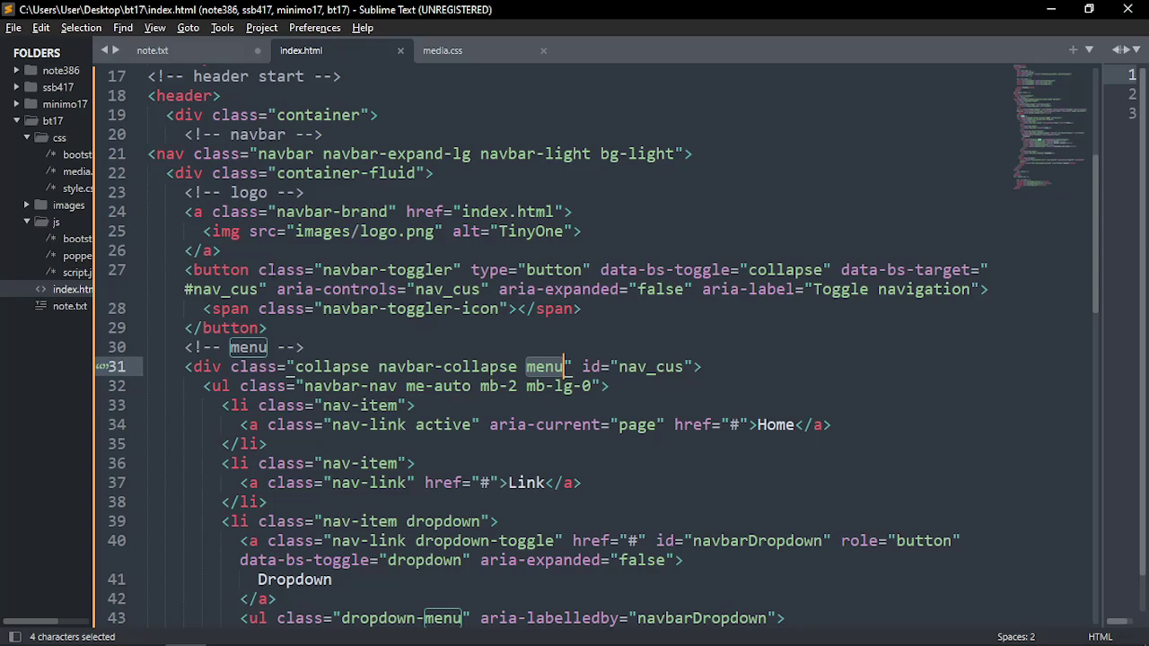
{"action": "left_click_drag", "start_coordinate": [204, 231], "coordinate": [582, 230]}
{"action": "left_click", "coordinate": [611, 230]}
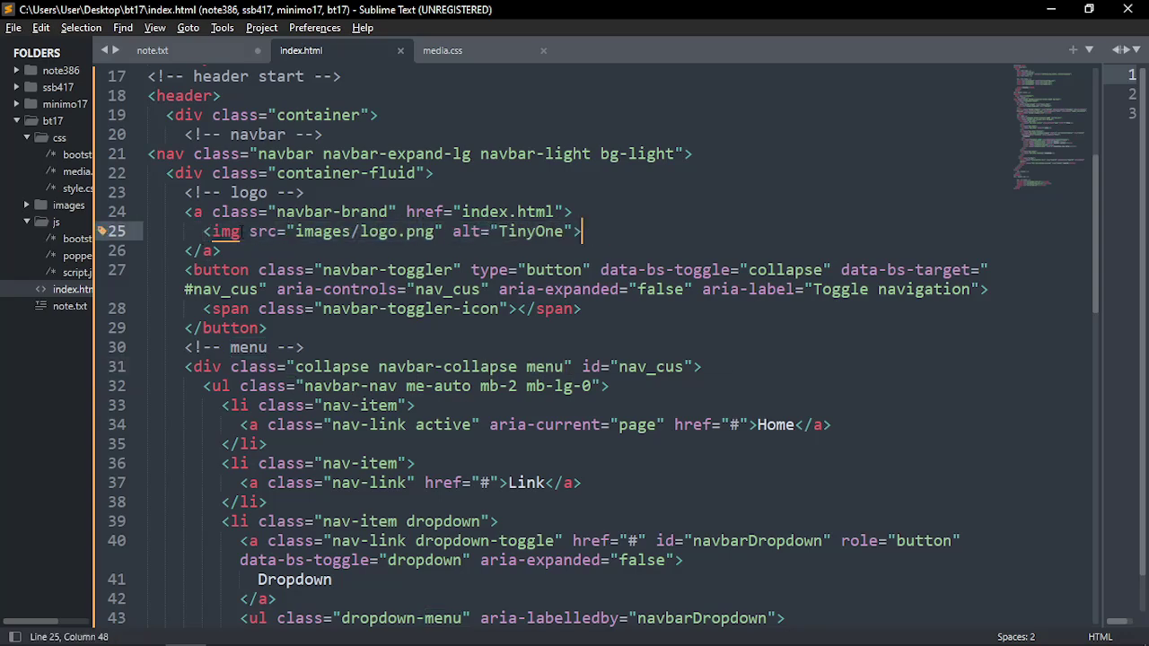
{"action": "left_click", "coordinate": [240, 231]}
{"action": "left_click_drag", "start_coordinate": [249, 231], "coordinate": [443, 231]}
{"action": "left_click", "coordinate": [309, 254]}
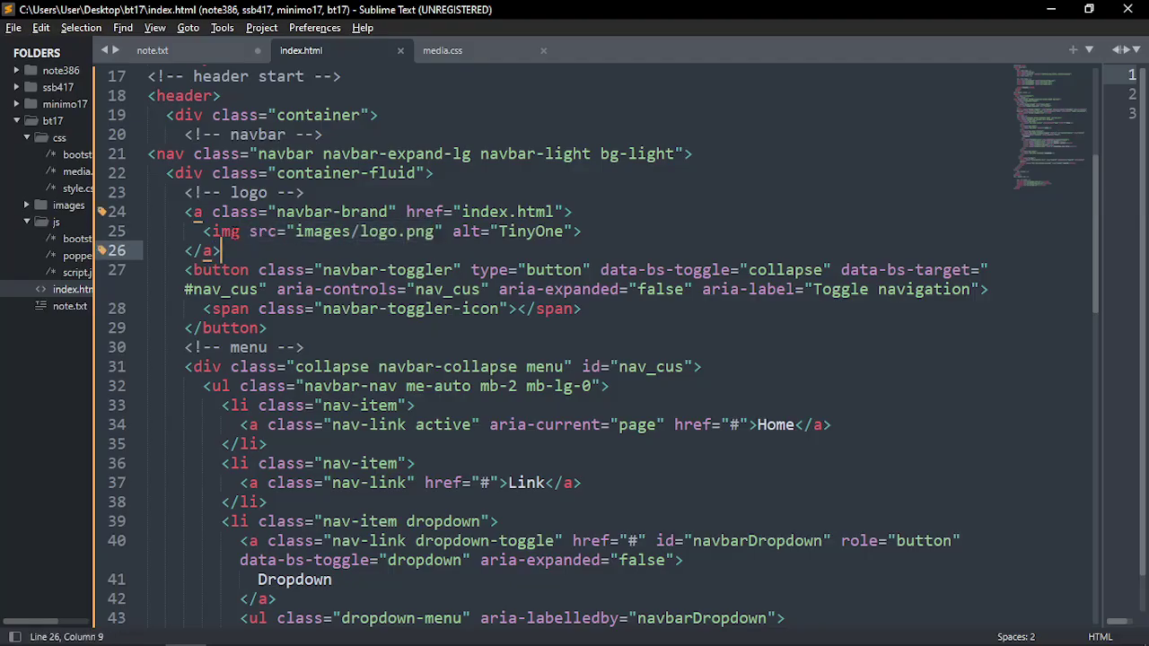
Add class="img-fluid" to the logo image and save
{"action": "left_click", "coordinate": [241, 231]}
{"action": "type", "text": "c"}
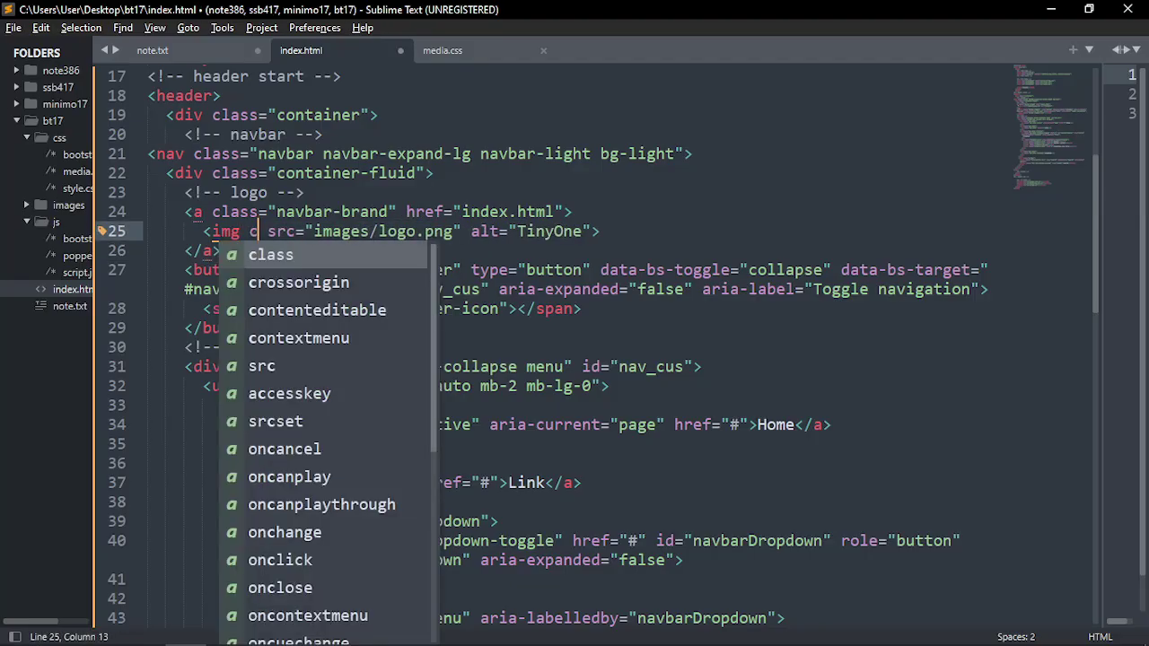
{"action": "key", "text": "Tab"}
{"action": "type", "text": "im"}
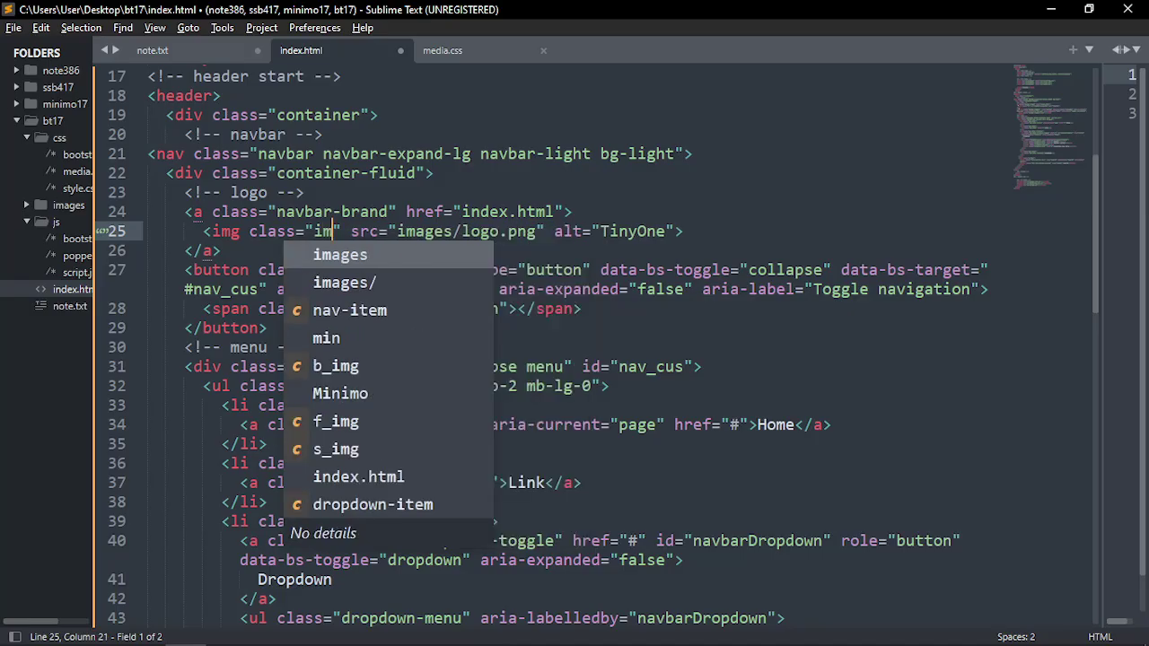
{"action": "type", "text": "g-"}
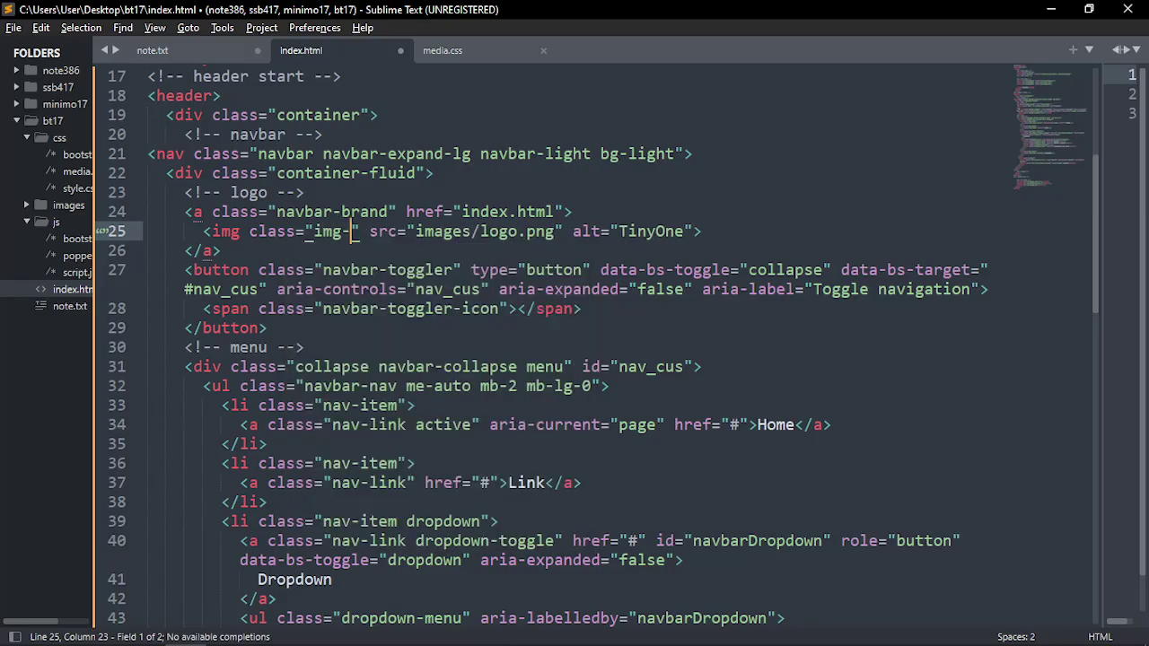
{"action": "key", "text": "BackSpace"}
{"action": "type", "text": "_f"}
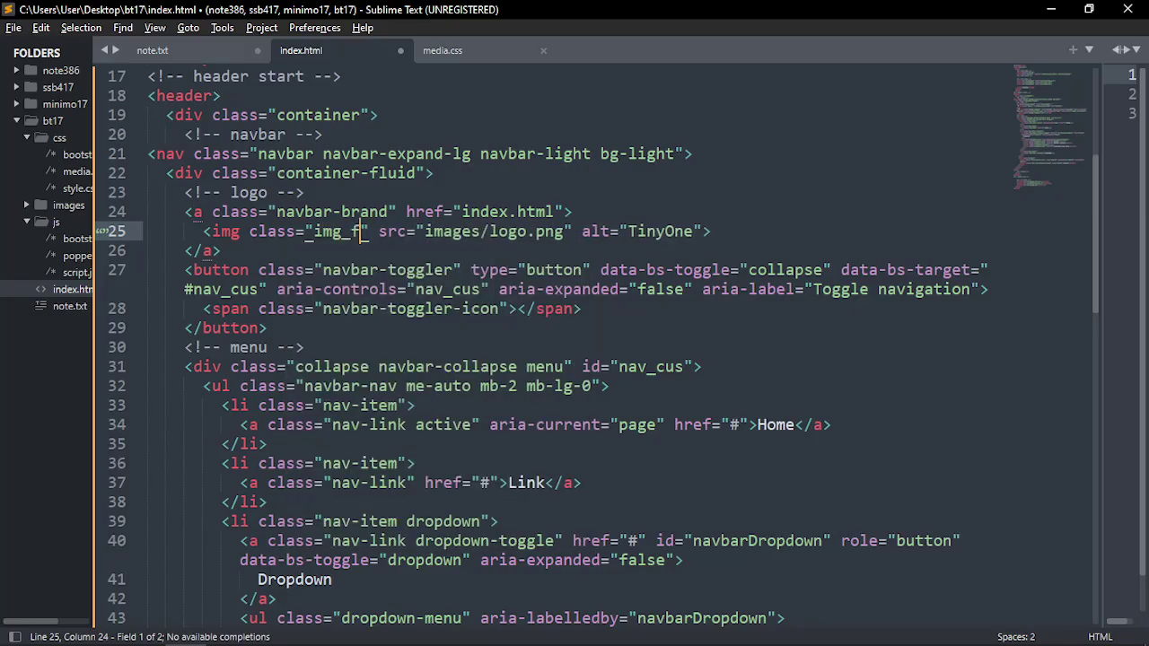
{"action": "key", "text": "BackSpace"}
{"action": "key", "text": "BackSpace"}
{"action": "type", "text": "-fluid"}
{"action": "key", "text": "ctrl+s"}
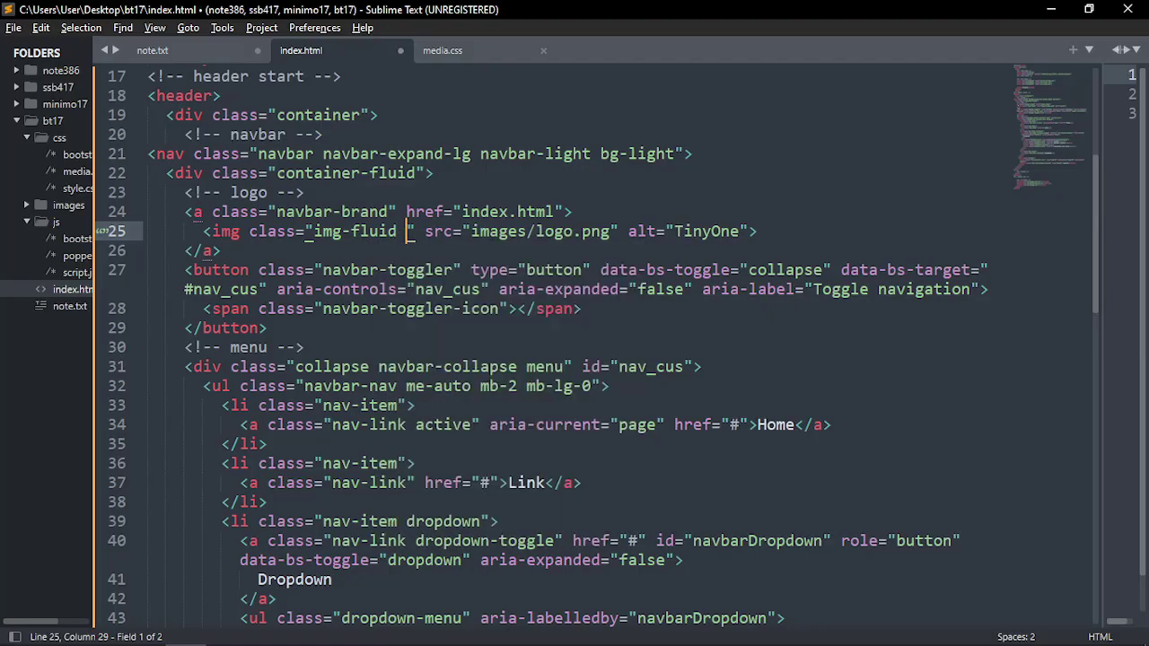
Append a 'logo' class after img-fluid on the image and save
{"action": "key", "text": "Left"}
{"action": "key", "text": "shift+Left"}
{"action": "key", "text": "shift+Left"}
{"action": "key", "text": "shift+Left"}
{"action": "key", "text": "shift+Left"}
{"action": "key", "text": "shift+Left"}
{"action": "key", "text": "shift+Left"}
{"action": "key", "text": "shift+Left"}
{"action": "key", "text": "shift+Left"}
{"action": "key", "text": "shift+Left"}
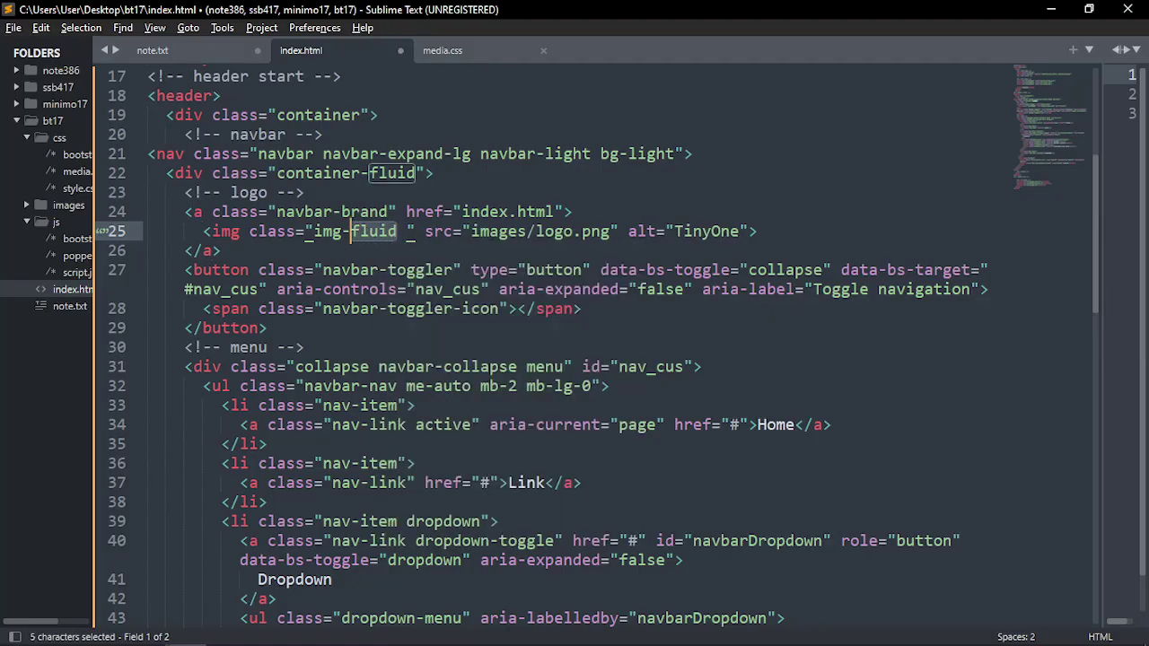
{"action": "left_click", "coordinate": [406, 232]}
{"action": "key", "text": "ctrl+space"}
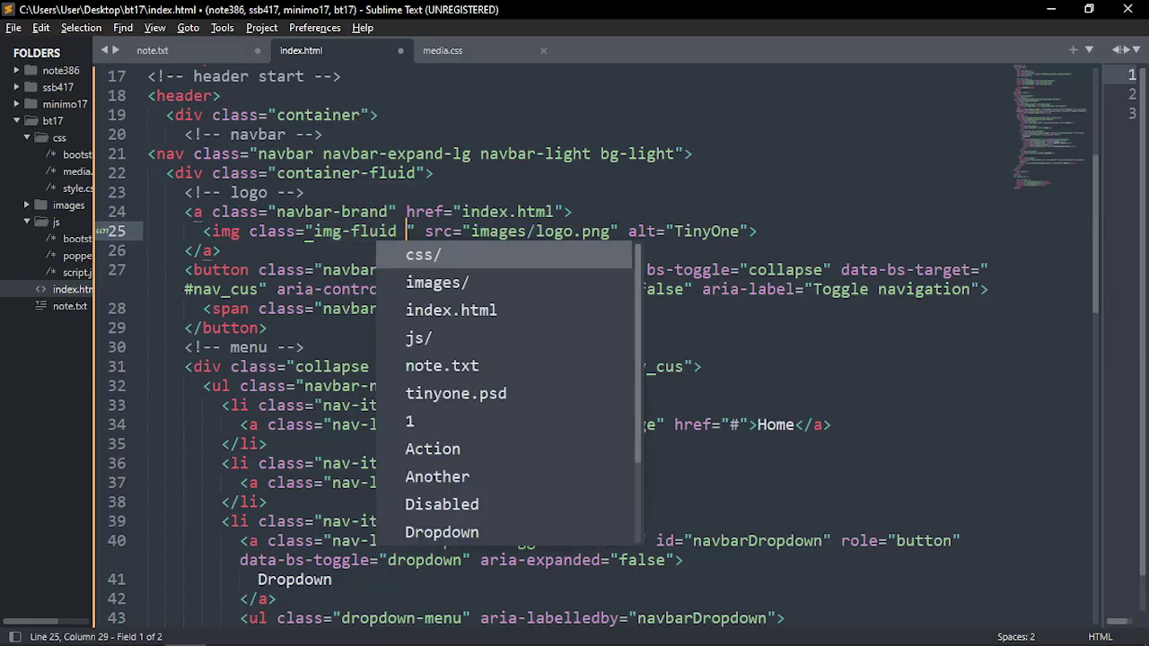
{"action": "left_click", "coordinate": [329, 244]}
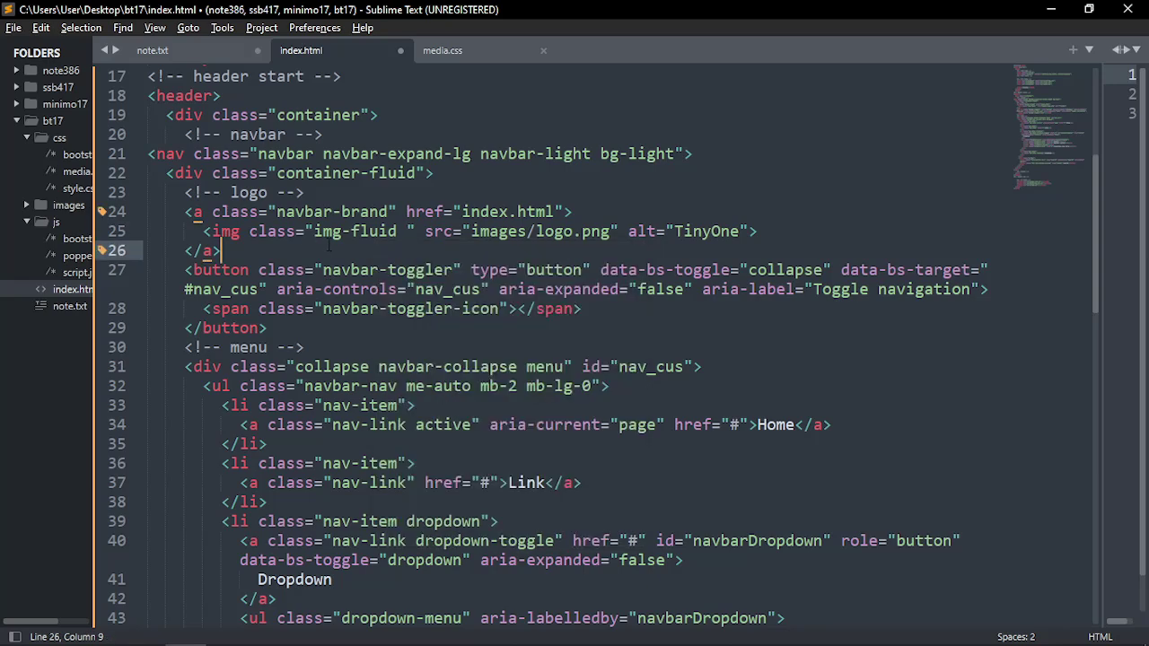
{"action": "left_click_drag", "start_coordinate": [398, 231], "coordinate": [318, 238]}
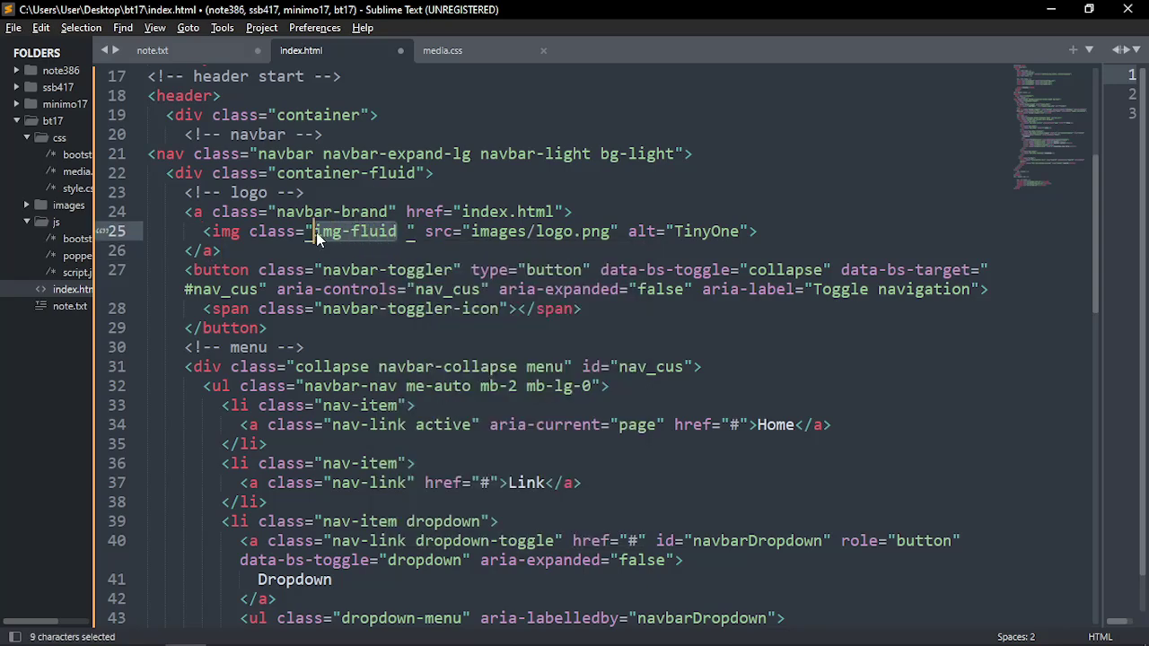
{"action": "key", "text": "Right"}
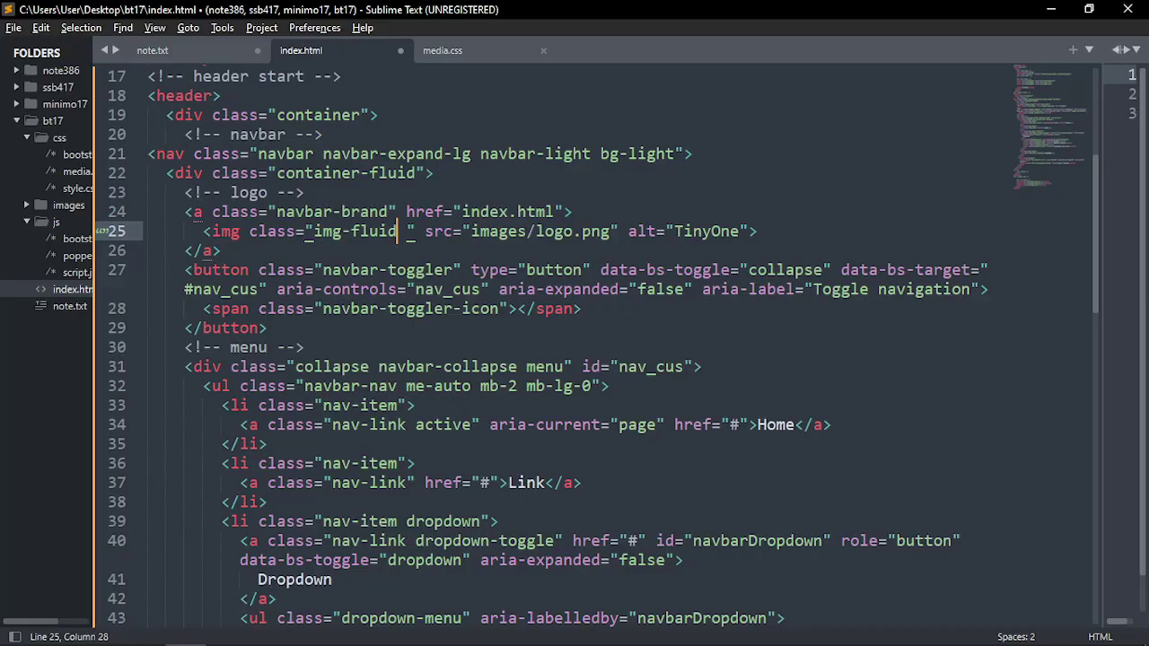
{"action": "type", "text": "logo"}
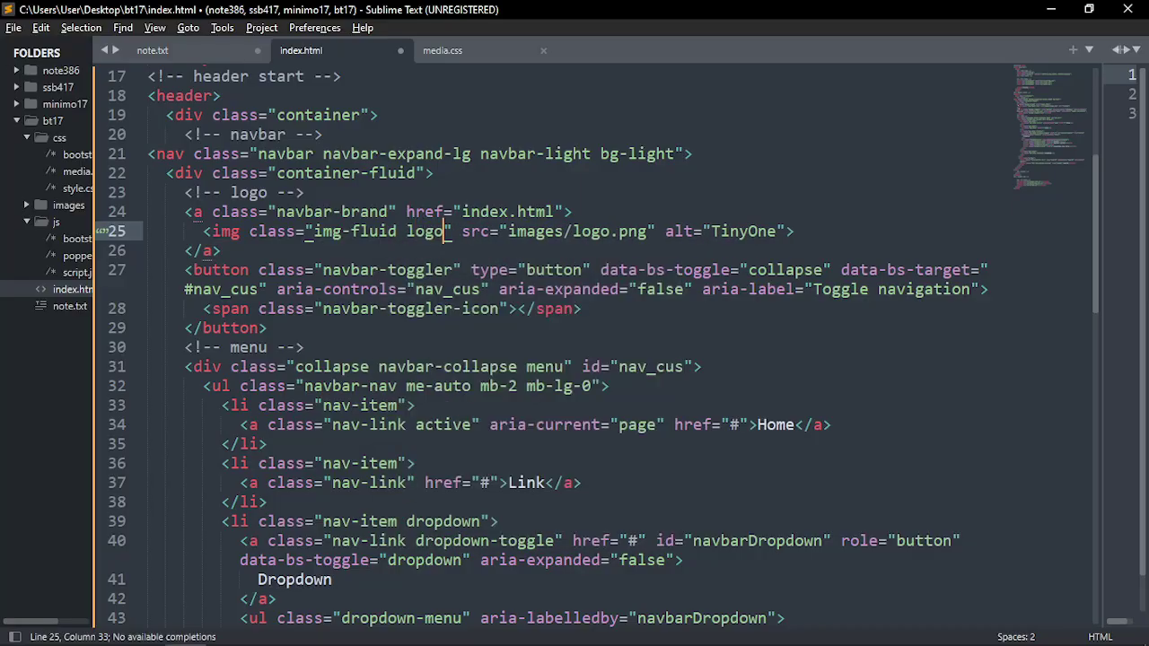
{"action": "key", "text": "ctrl+s"}
Check the img-fluid and logo classes, save again, and switch to the browser
{"action": "double_click", "coordinate": [426, 233]}
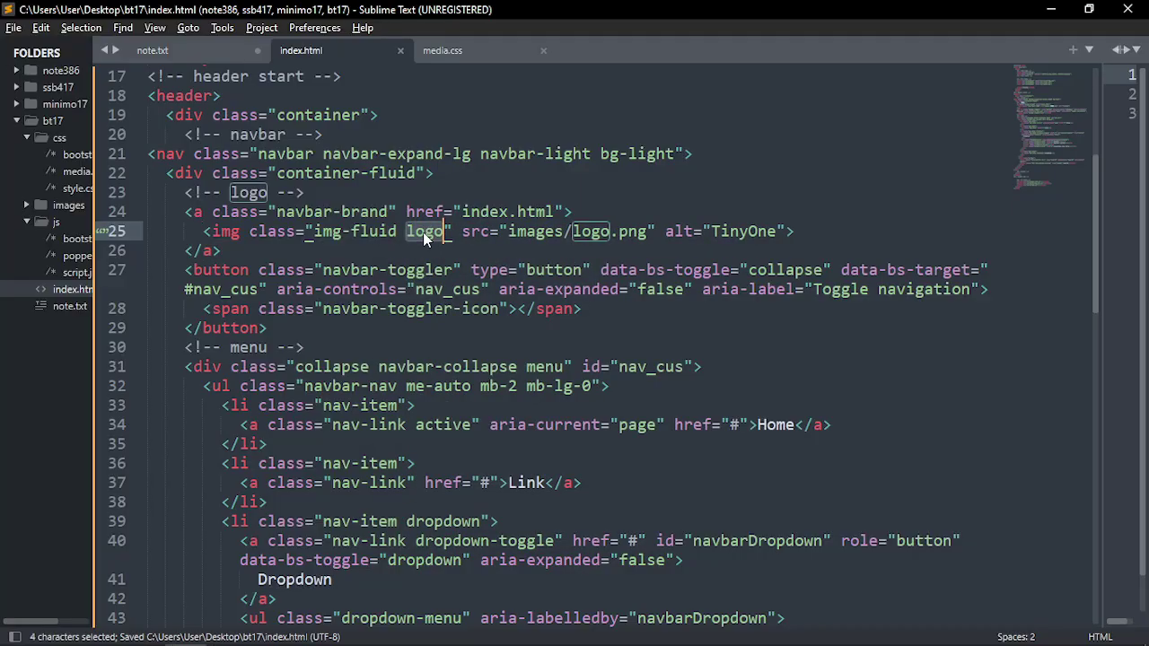
{"action": "mouse_move", "coordinate": [425, 236]}
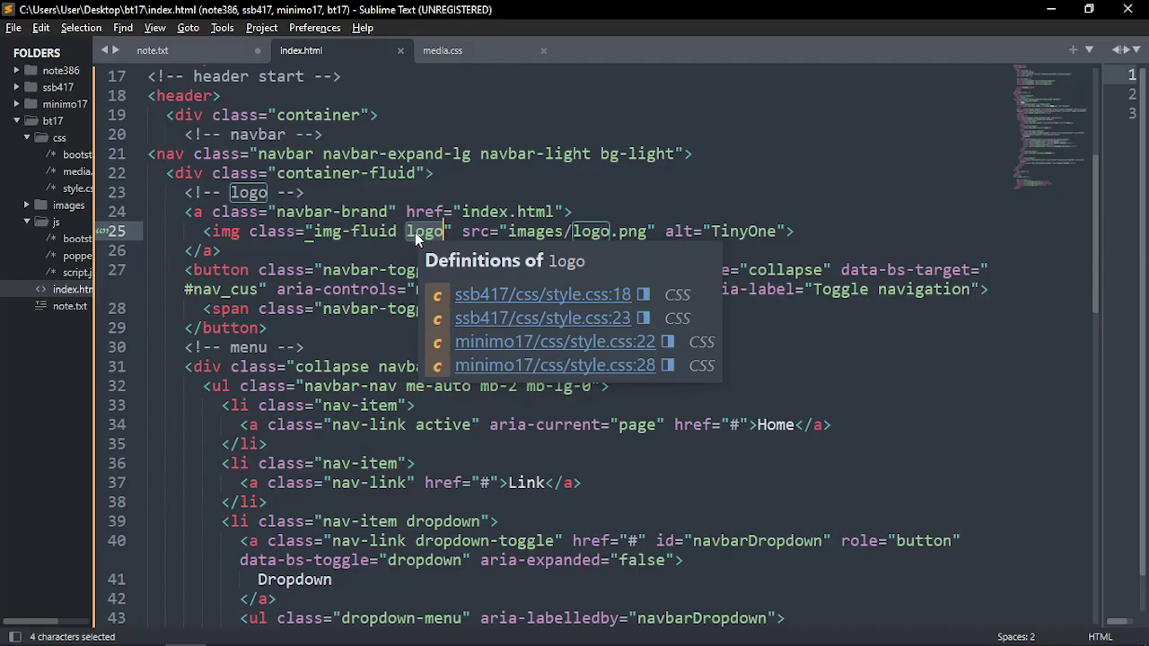
{"action": "left_click_drag", "start_coordinate": [397, 232], "coordinate": [313, 232]}
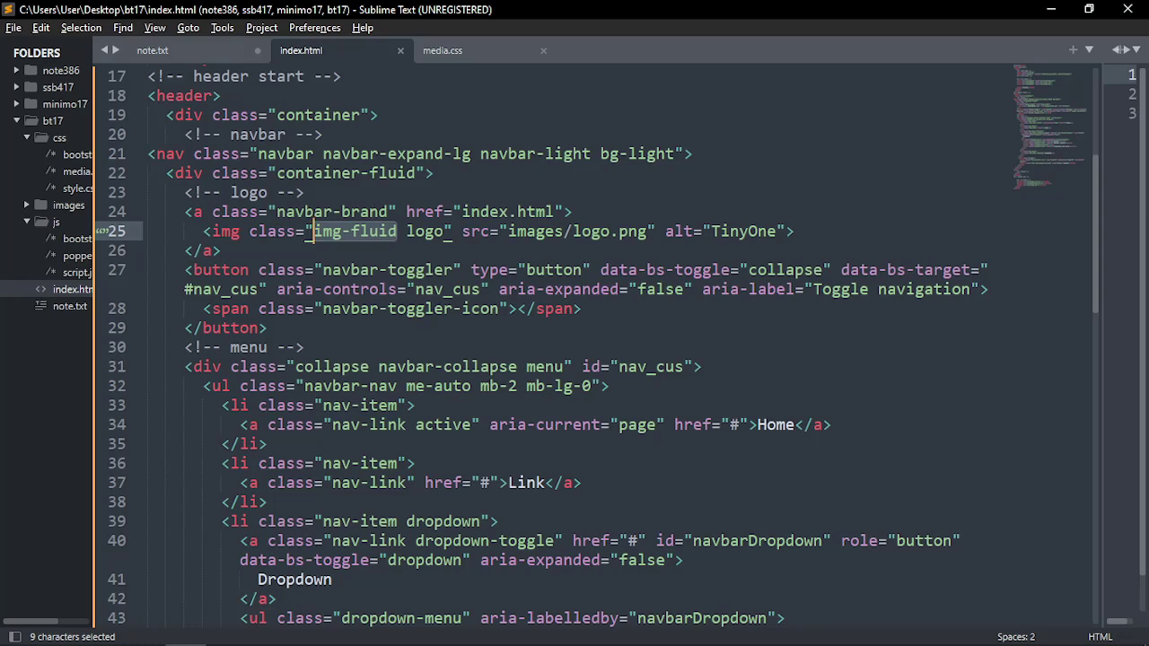
{"action": "left_click", "coordinate": [384, 232]}
{"action": "key", "text": "ctrl+s"}
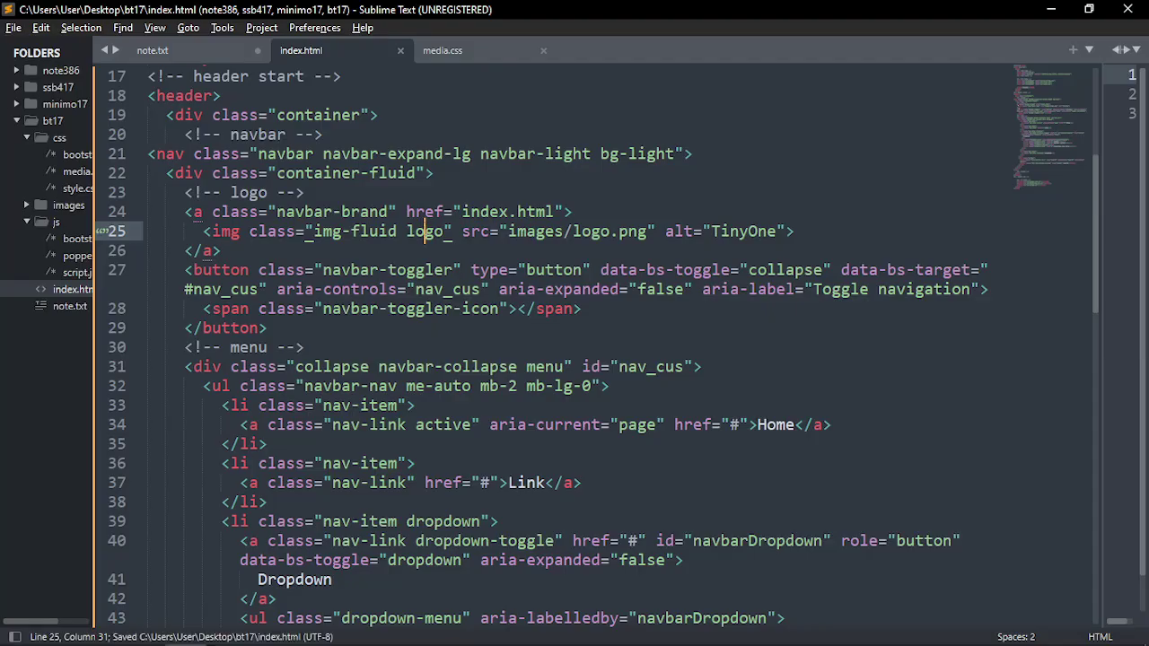
{"action": "double_click", "coordinate": [424, 231]}
{"action": "left_click_drag", "start_coordinate": [396, 231], "coordinate": [311, 231]}
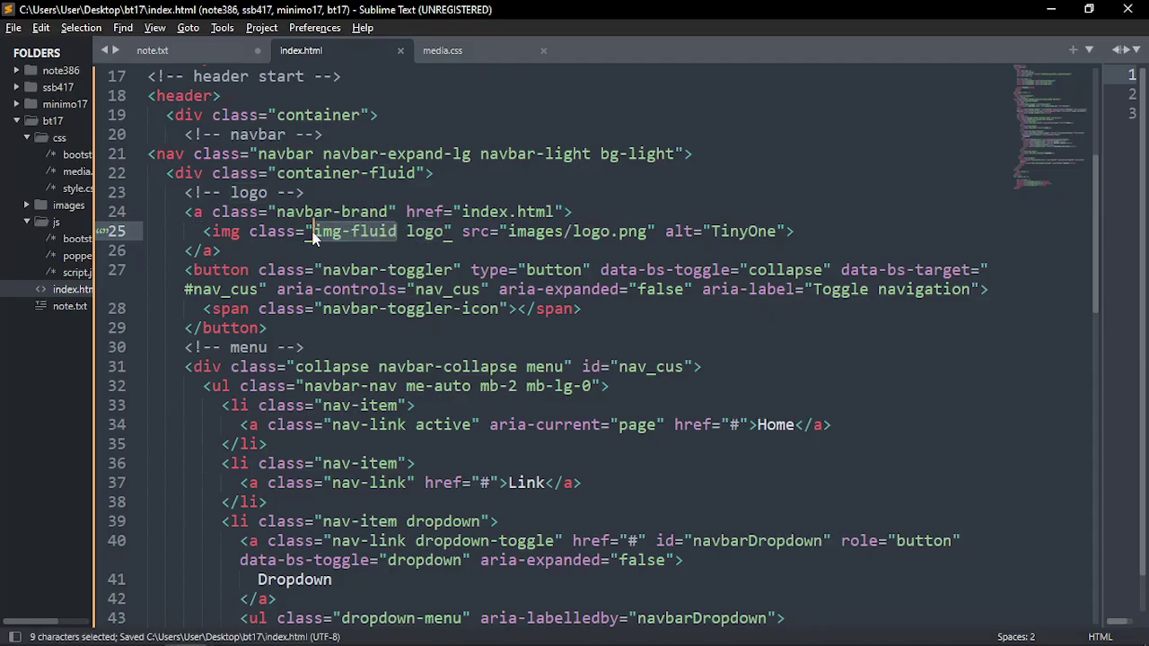
{"action": "key", "text": "alt+Tab"}
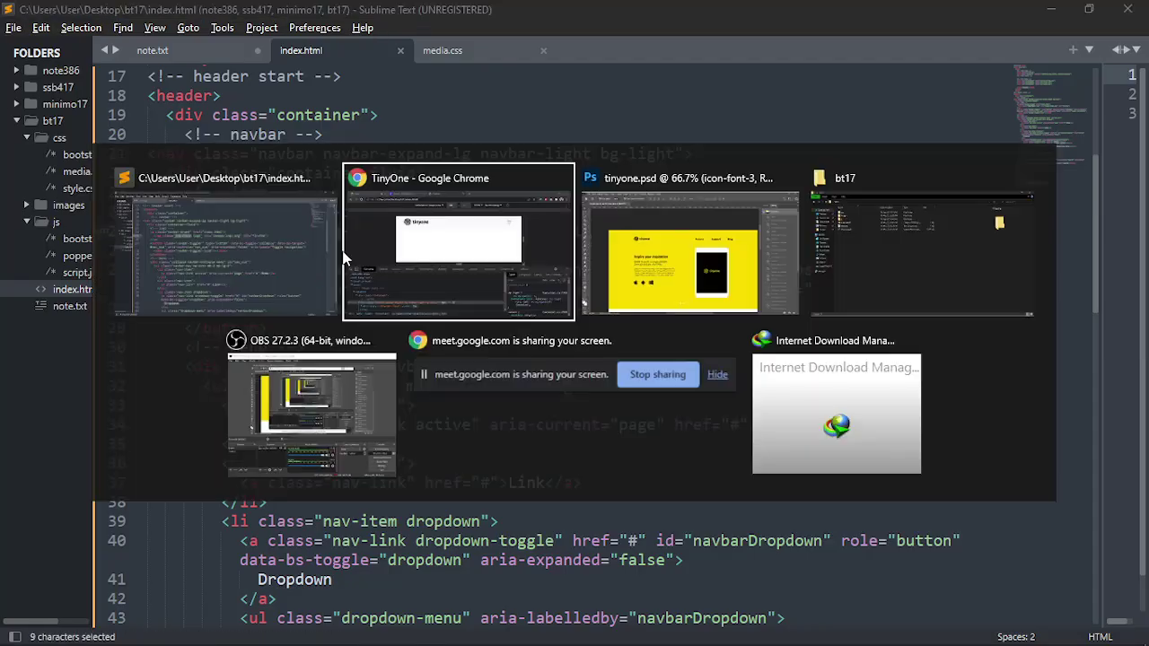
Widen the Chrome preview to 1024 and turn off the Device Toolbar to see the full navbar
{"action": "key", "text": "alt+Tab"}
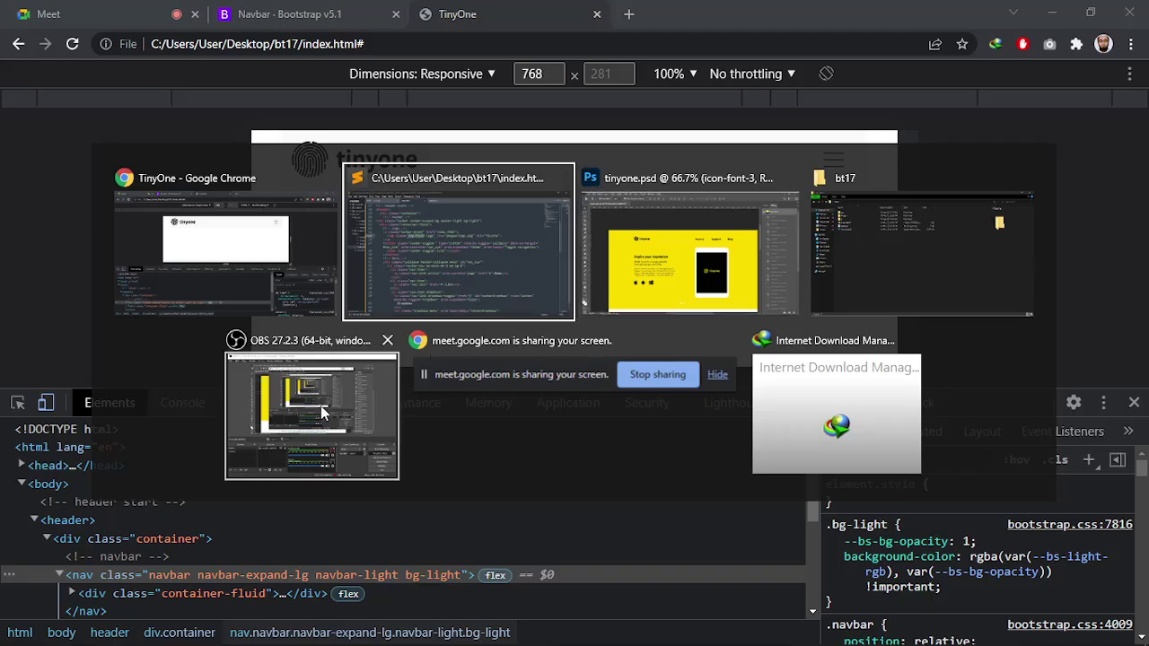
{"action": "left_click", "coordinate": [314, 413]}
{"action": "left_click", "coordinate": [943, 488]}
{"action": "left_click", "coordinate": [943, 487]}
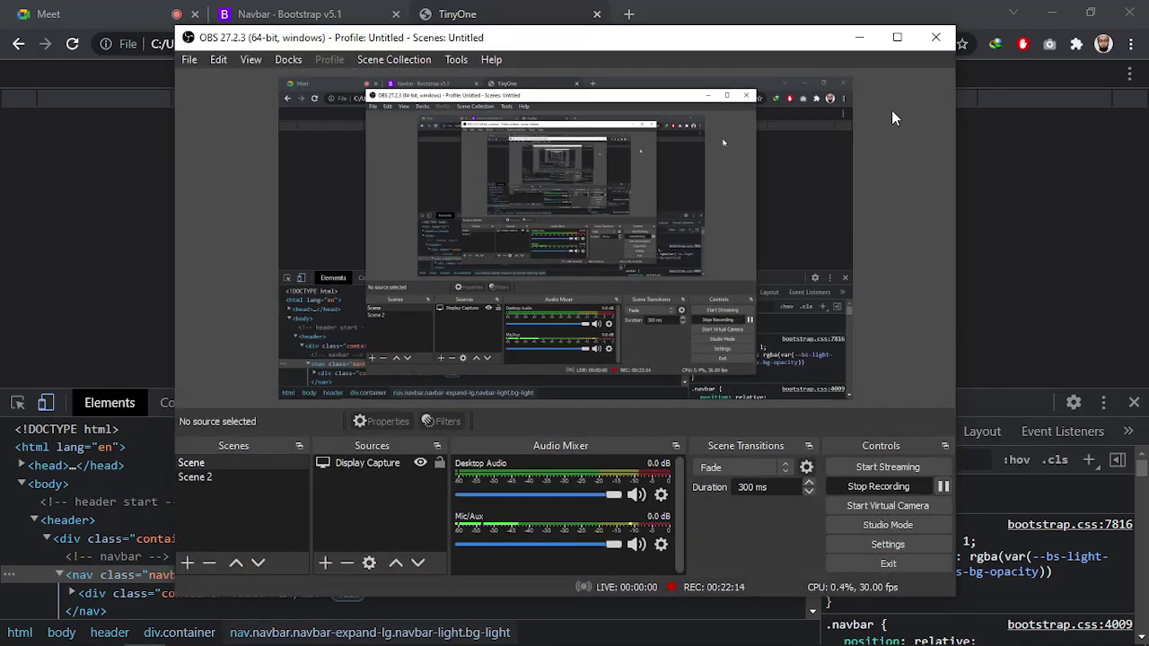
{"action": "left_click", "coordinate": [858, 36]}
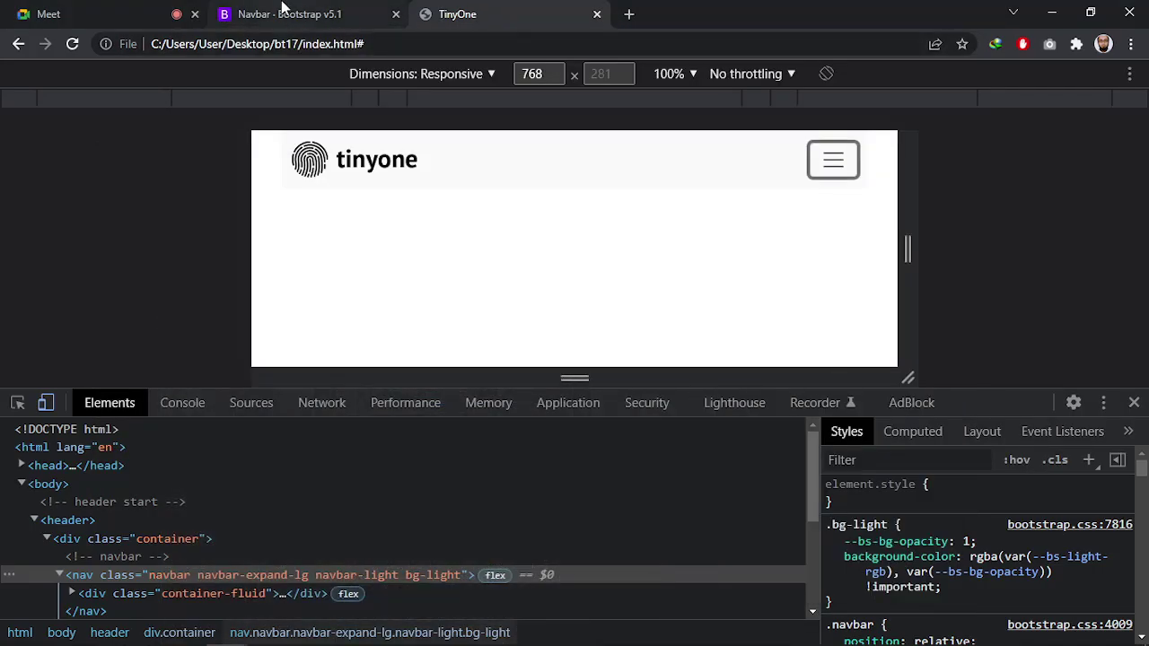
{"action": "left_click", "coordinate": [502, 287]}
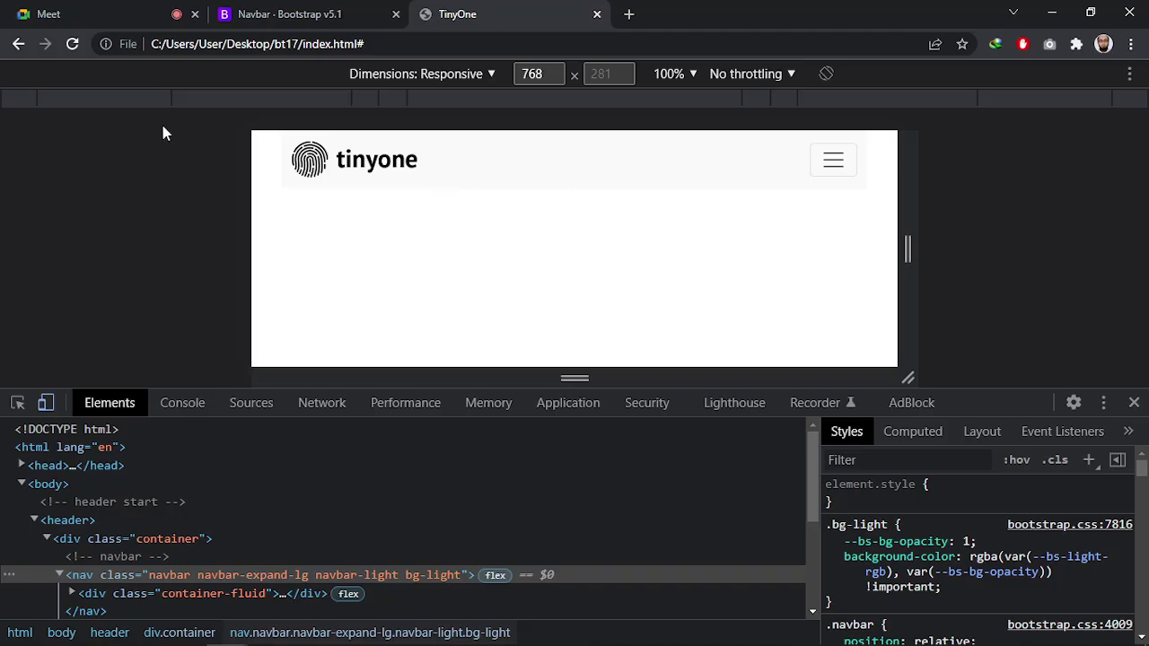
{"action": "left_click", "coordinate": [128, 100]}
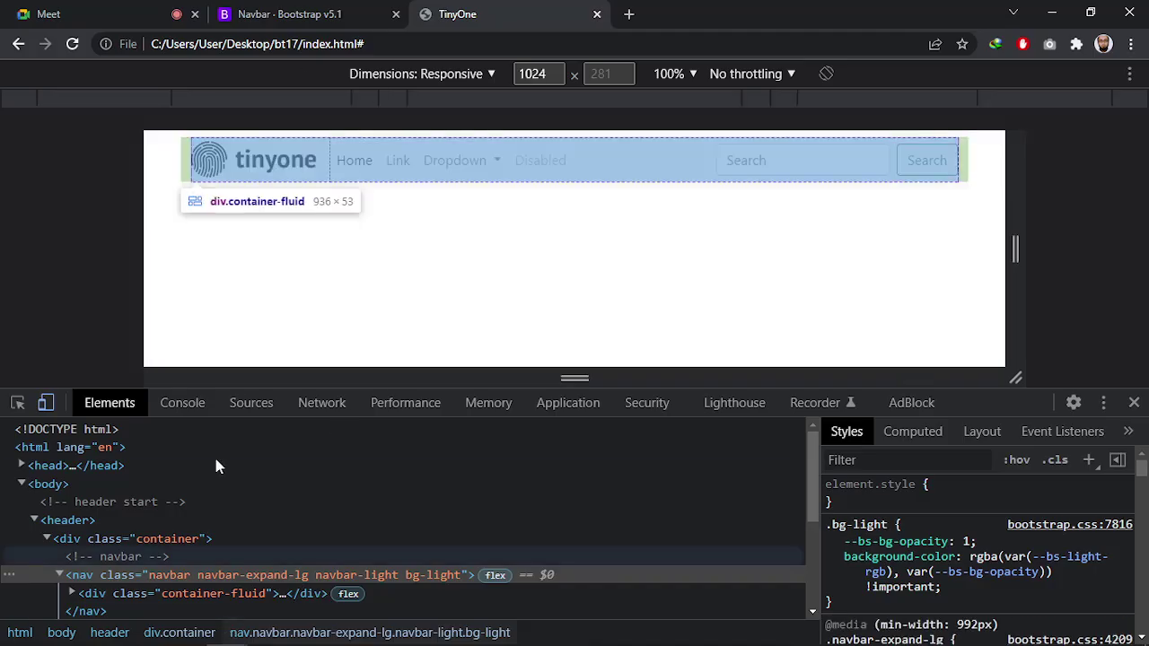
{"action": "left_click", "coordinate": [45, 402]}
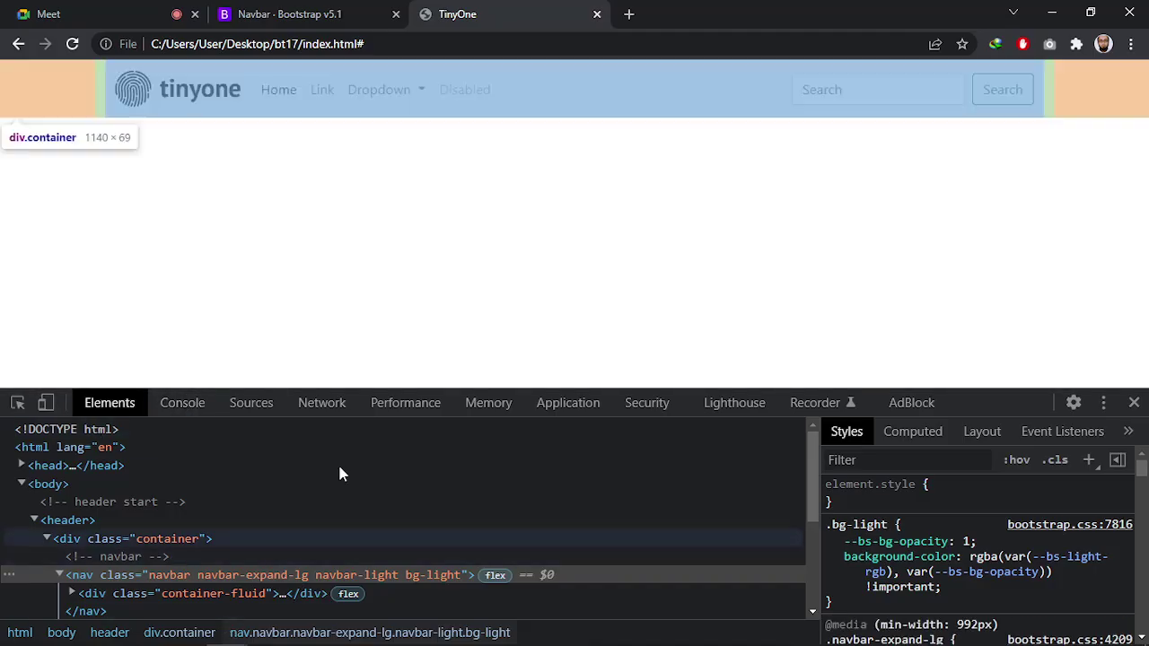
{"action": "key", "text": "alt+Tab"}
{"action": "key", "text": "alt+Tab"}
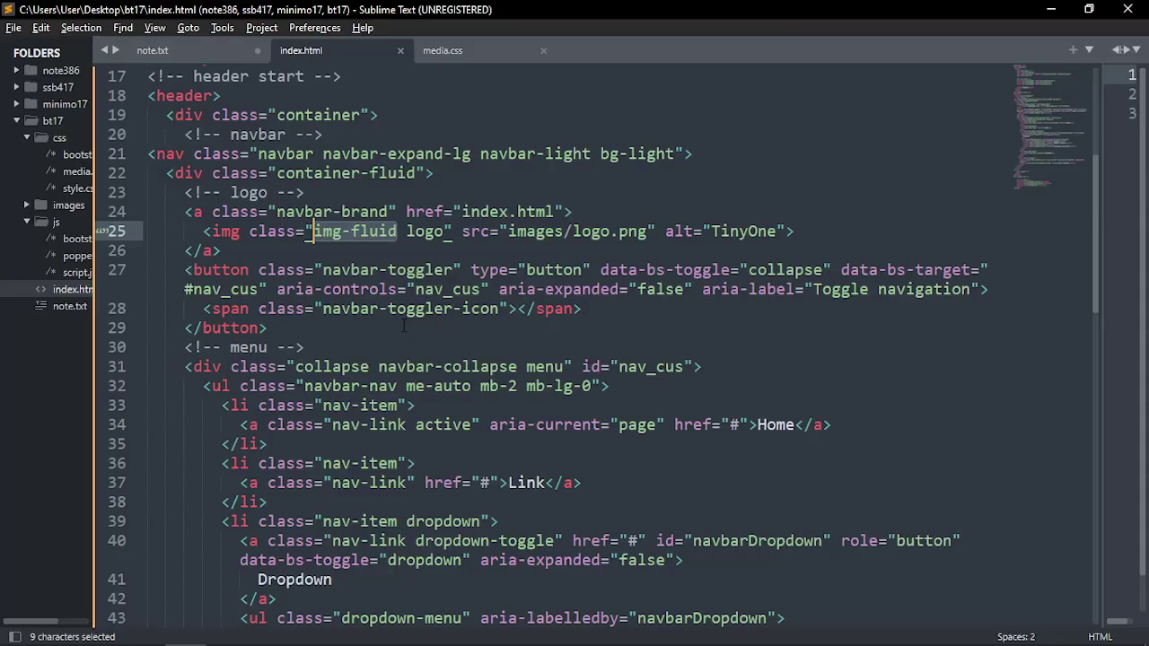
Check the 'menu' class on the collapse div and the nav list, then go to Photoshop
{"action": "key", "text": "Down"}
{"action": "key", "text": "Down"}
{"action": "key", "text": "Down"}
{"action": "key", "text": "Down"}
{"action": "key", "text": "Down"}
{"action": "key", "text": "Down"}
{"action": "key", "text": "Down"}
{"action": "scroll", "coordinate": [542, 286], "scroll_direction": "down", "scroll_amount": 2}
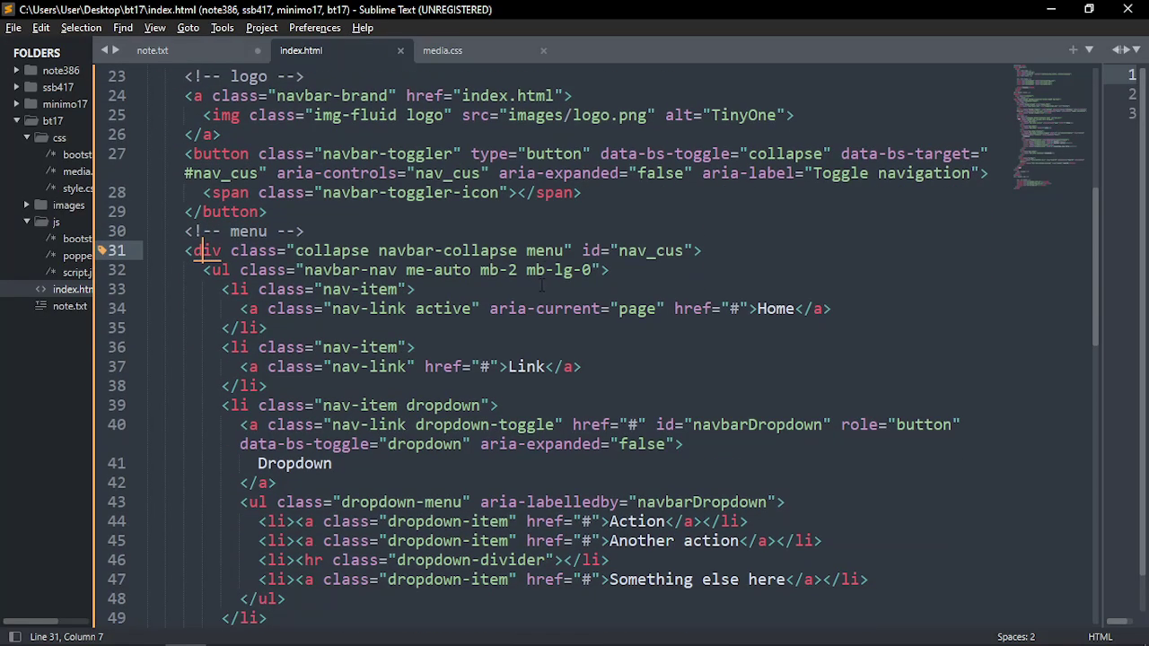
{"action": "double_click", "coordinate": [544, 252]}
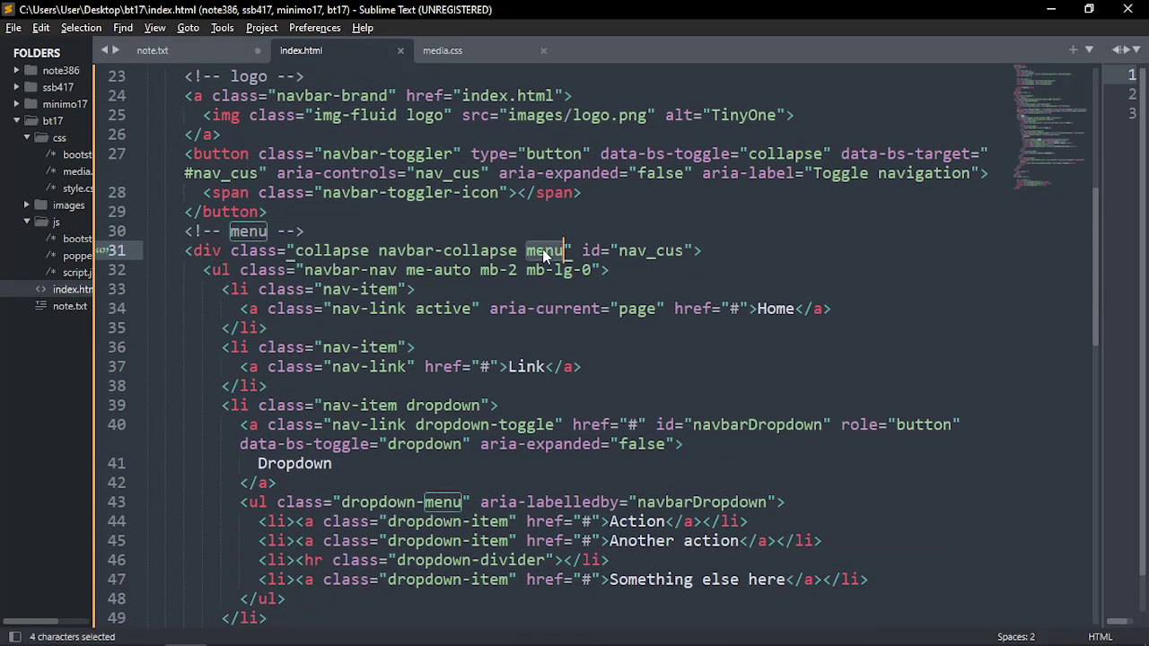
{"action": "left_click", "coordinate": [205, 270]}
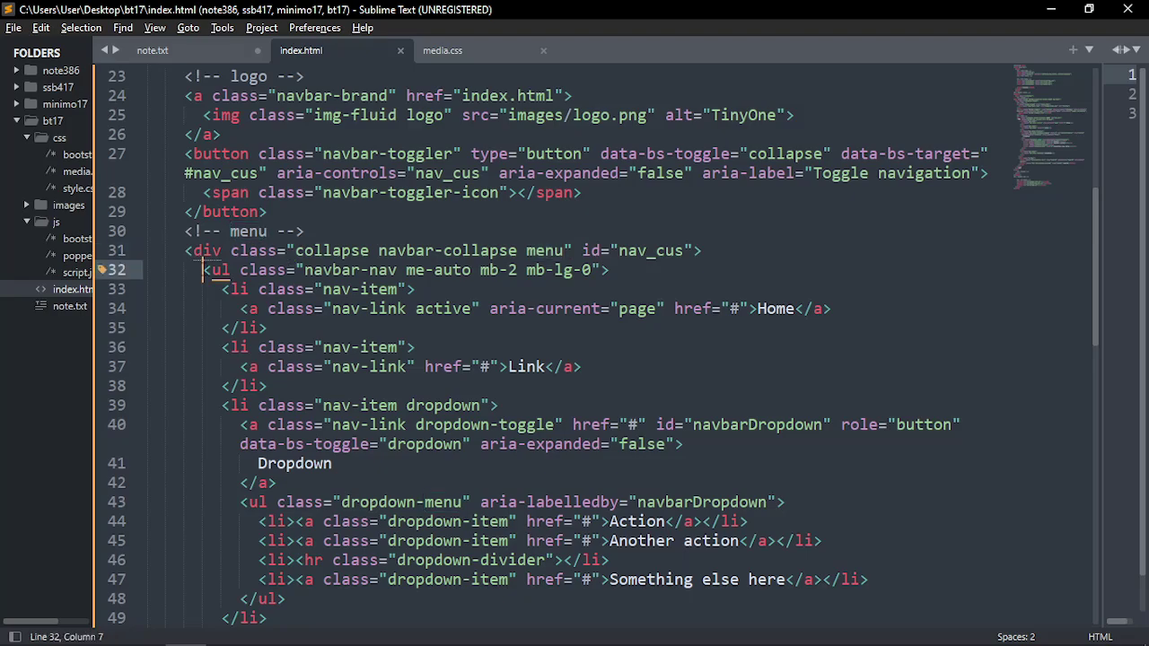
{"action": "key", "text": "alt+Tab"}
{"action": "key", "text": "Tab"}
{"action": "key", "text": "Tab"}
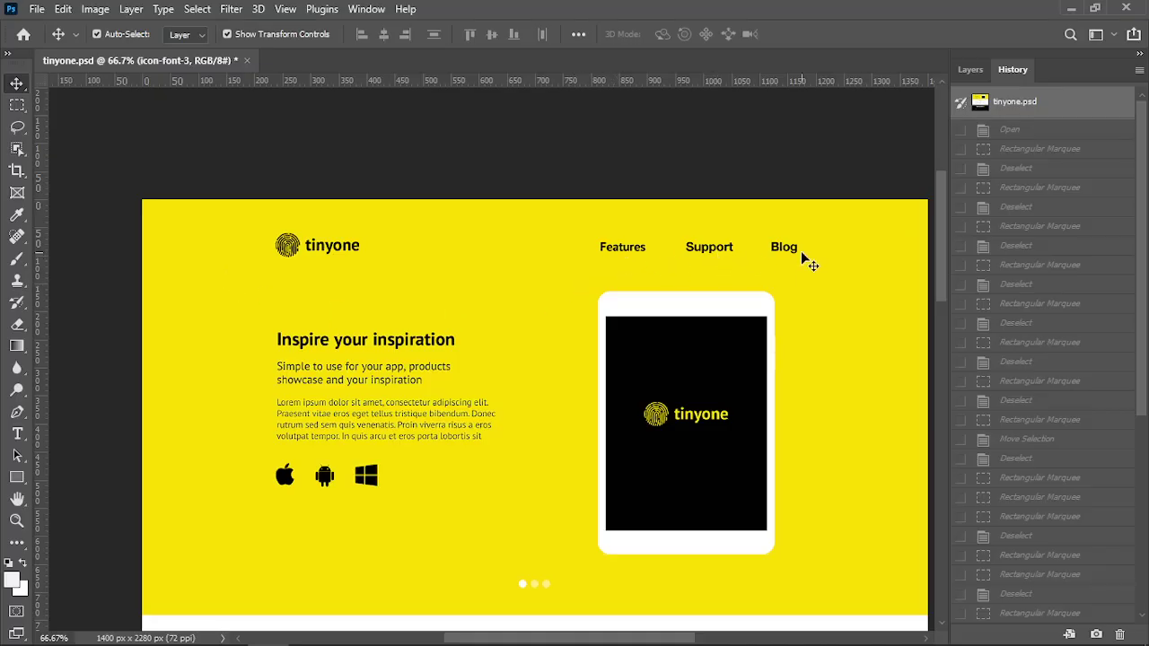
Select the Features, Support and Blog text layers and try editing Features, closing Missing Fonts
{"action": "left_click", "coordinate": [972, 70]}
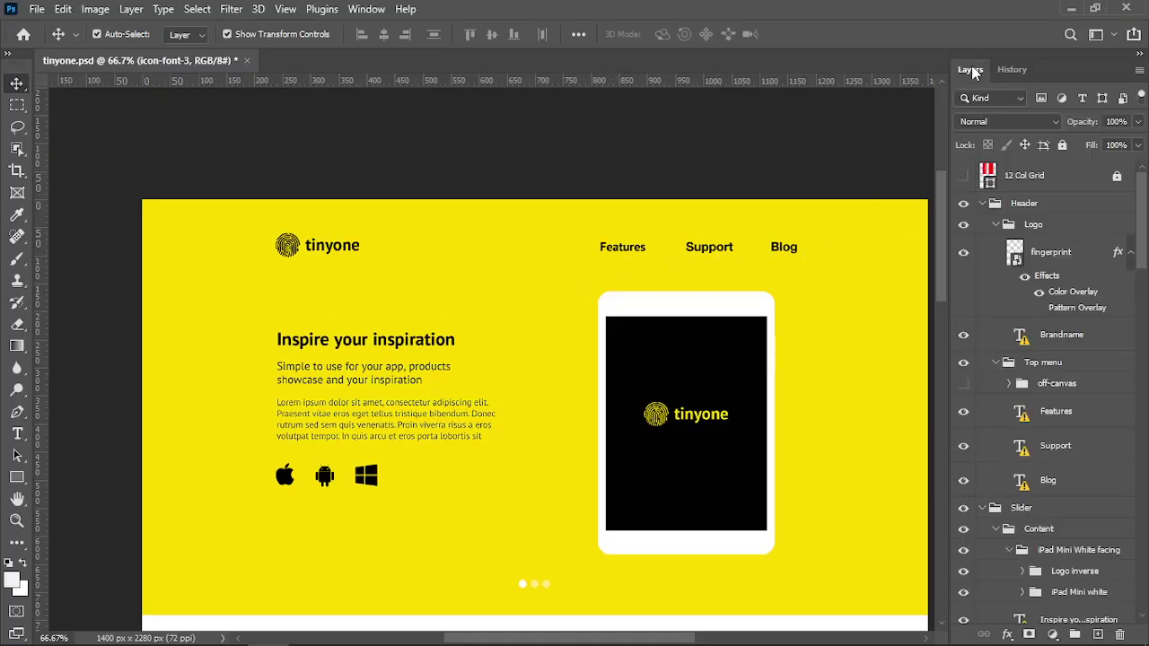
{"action": "left_click", "coordinate": [626, 248]}
{"action": "left_click", "coordinate": [707, 249]}
{"action": "left_click", "coordinate": [783, 248]}
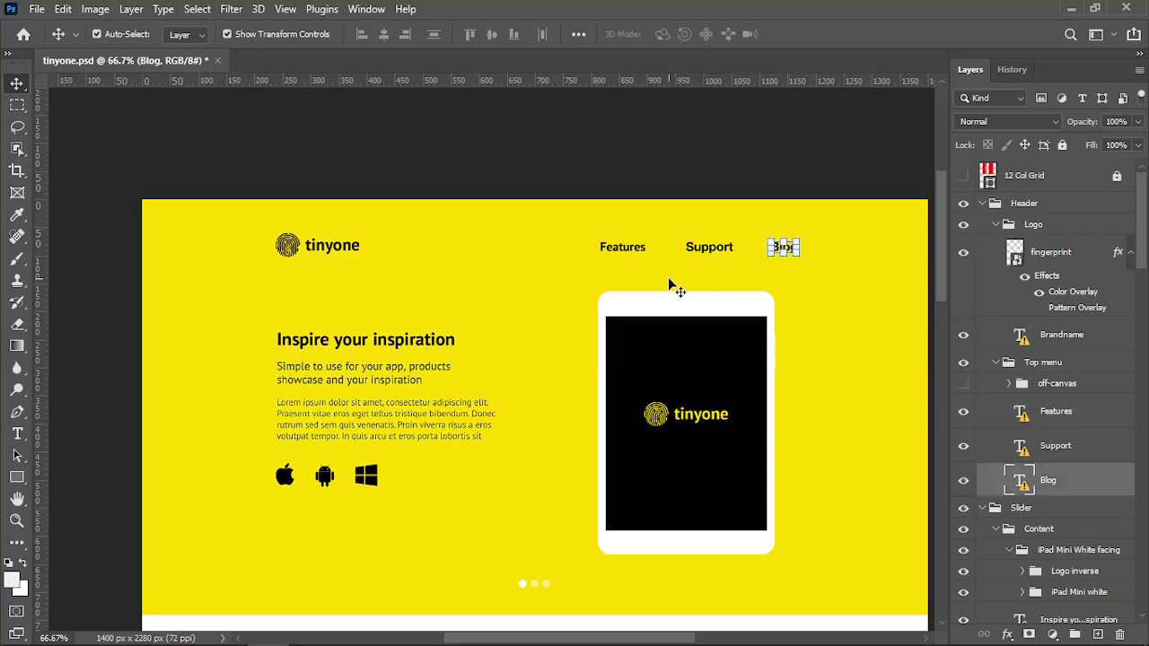
{"action": "left_click", "coordinate": [18, 436]}
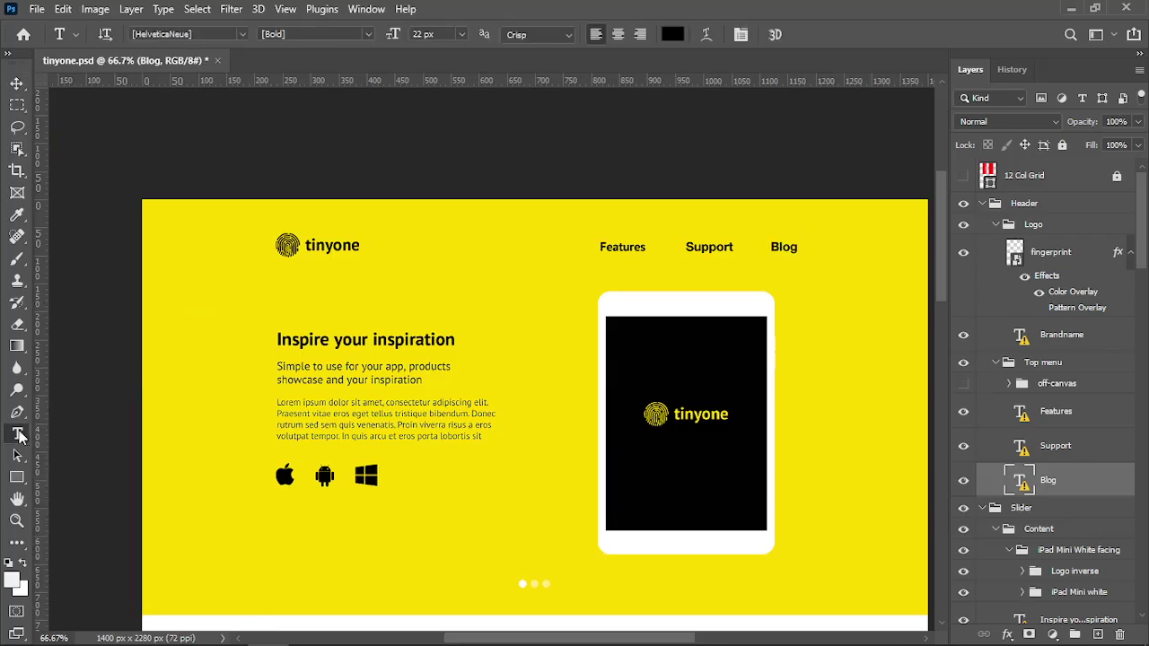
{"action": "left_click", "coordinate": [619, 246]}
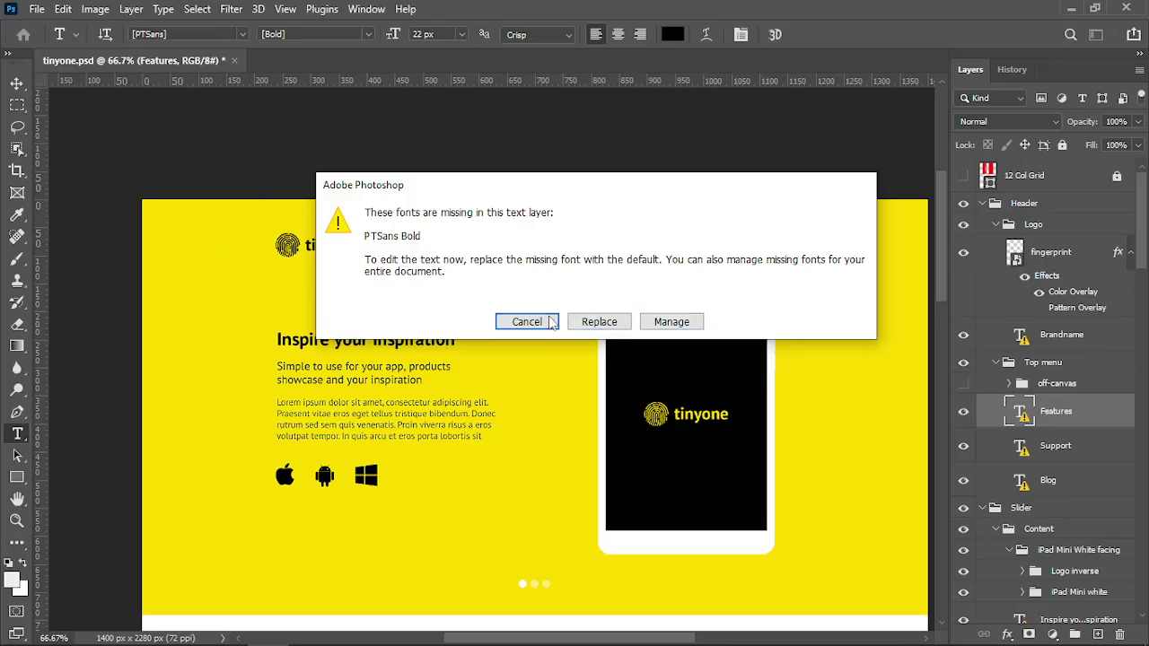
{"action": "left_click", "coordinate": [663, 323]}
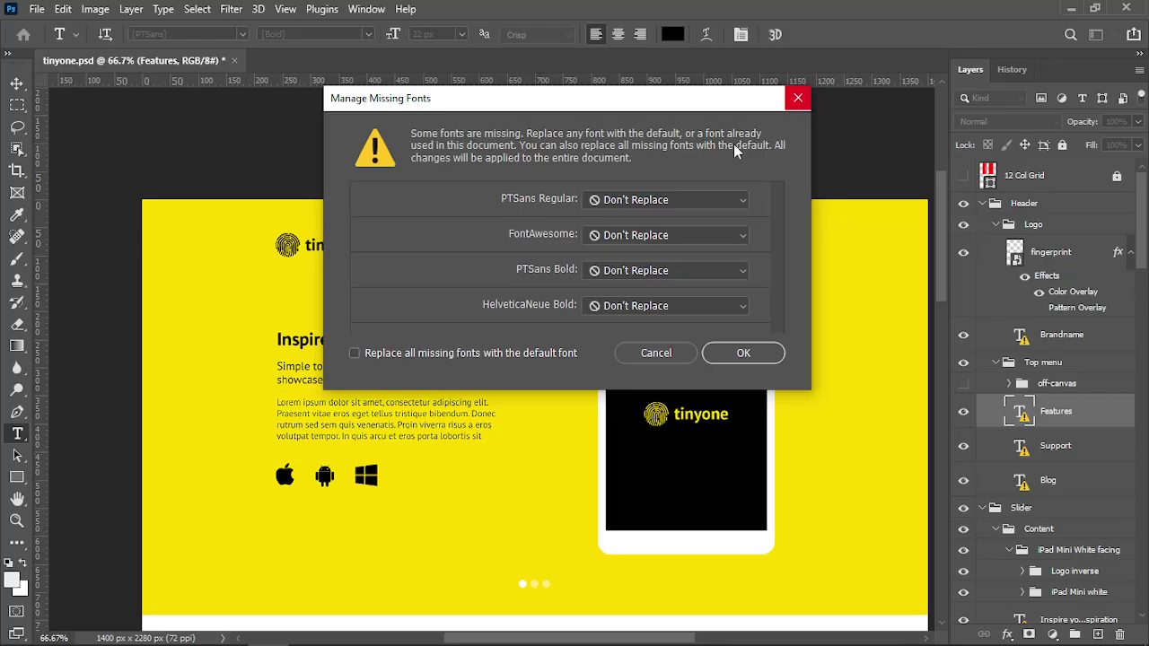
{"action": "left_click_drag", "start_coordinate": [622, 106], "coordinate": [524, 168]}
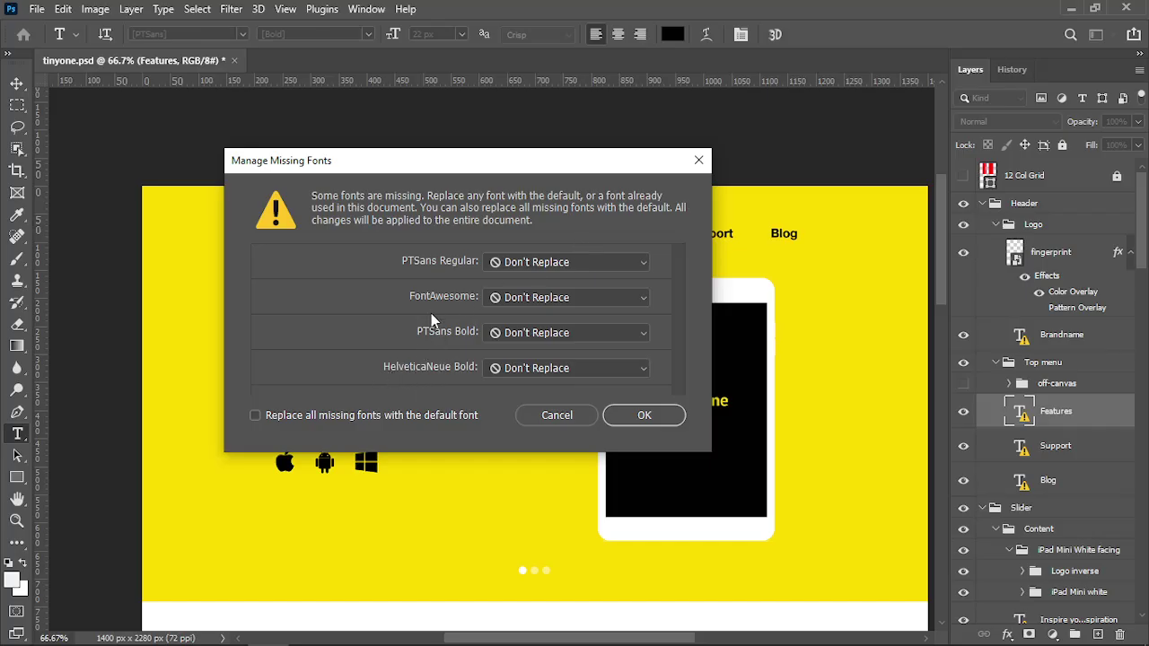
{"action": "left_click", "coordinate": [698, 159]}
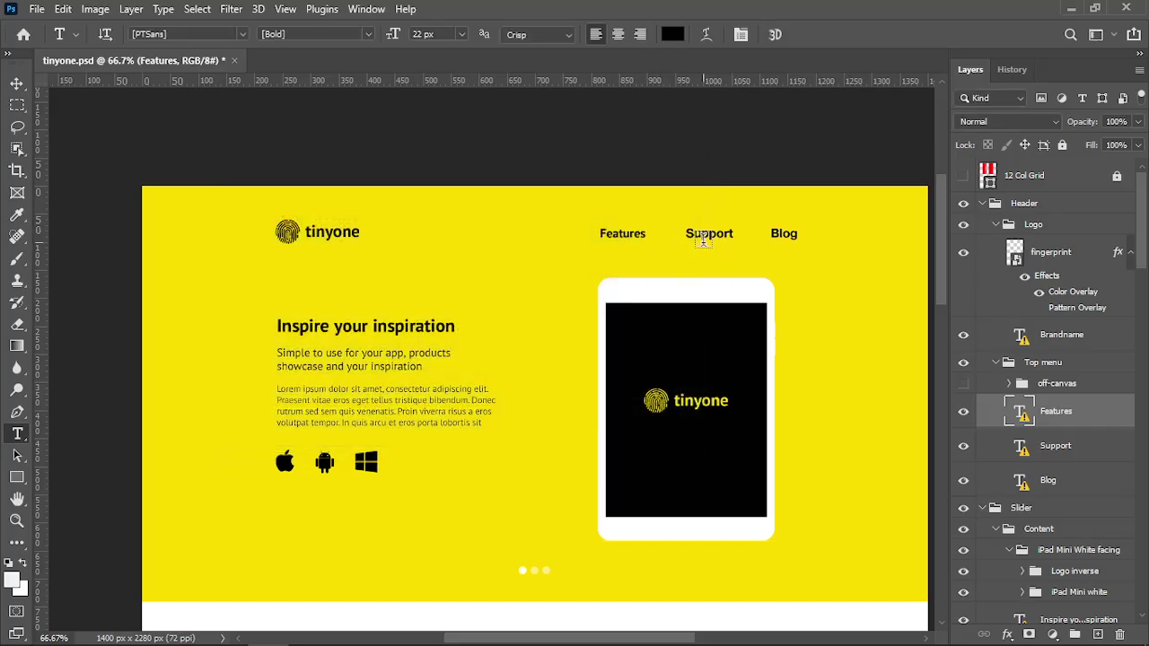
Delete the Support menu text, then revert the document to its opened state via History
{"action": "left_click", "coordinate": [702, 237]}
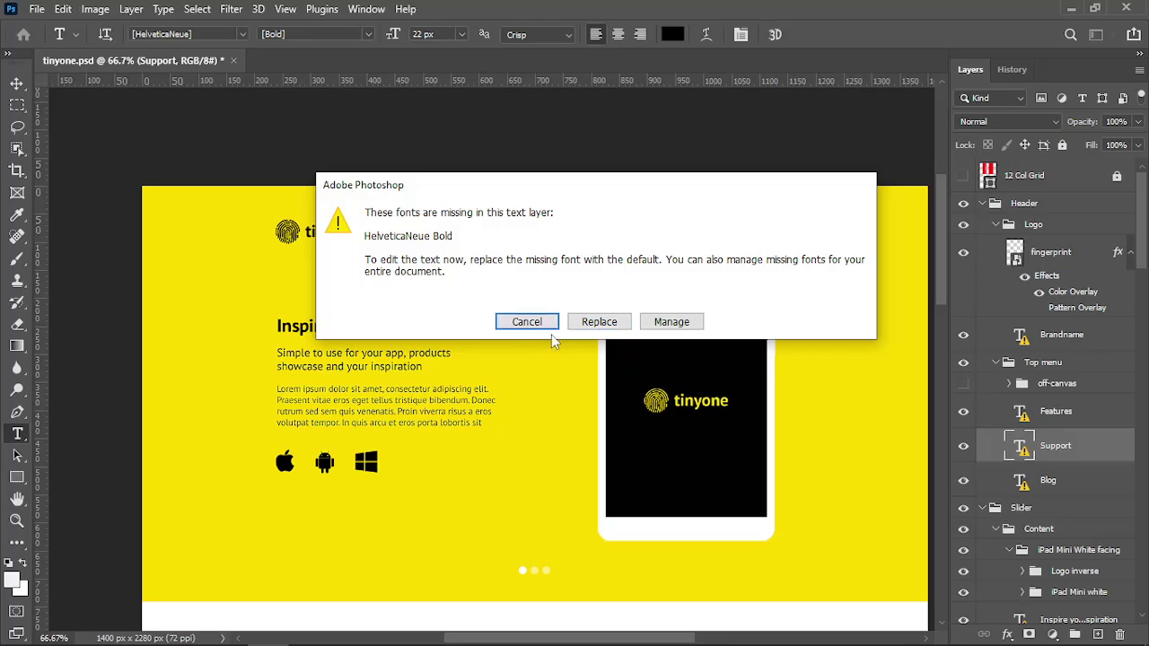
{"action": "left_click", "coordinate": [599, 321]}
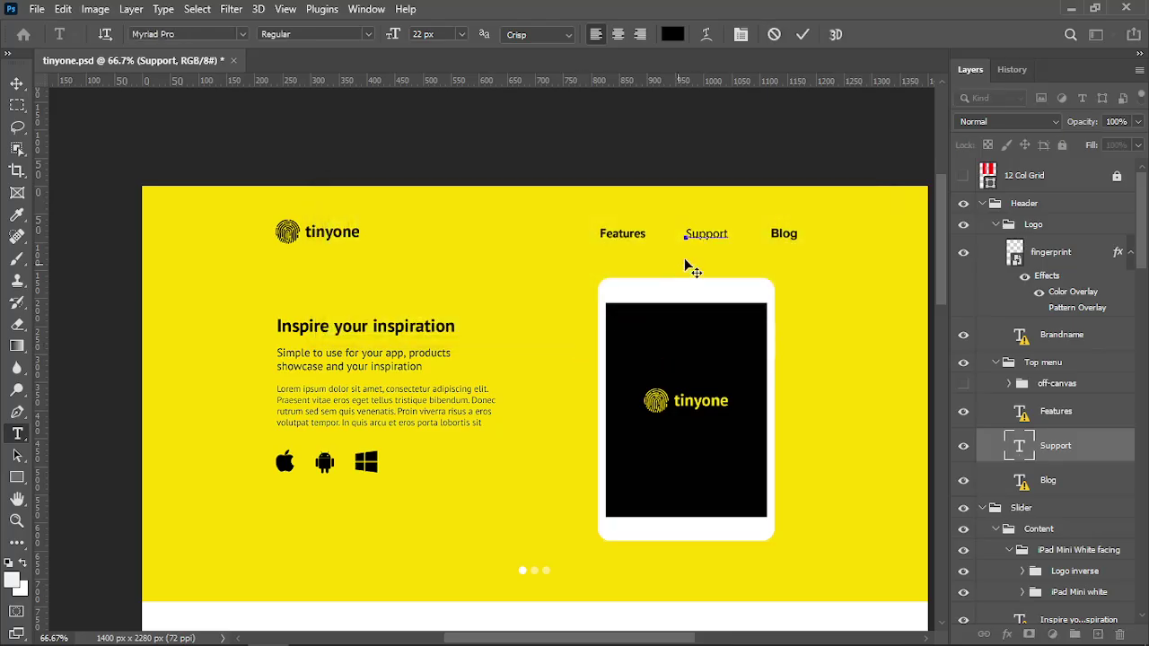
{"action": "double_click", "coordinate": [697, 232]}
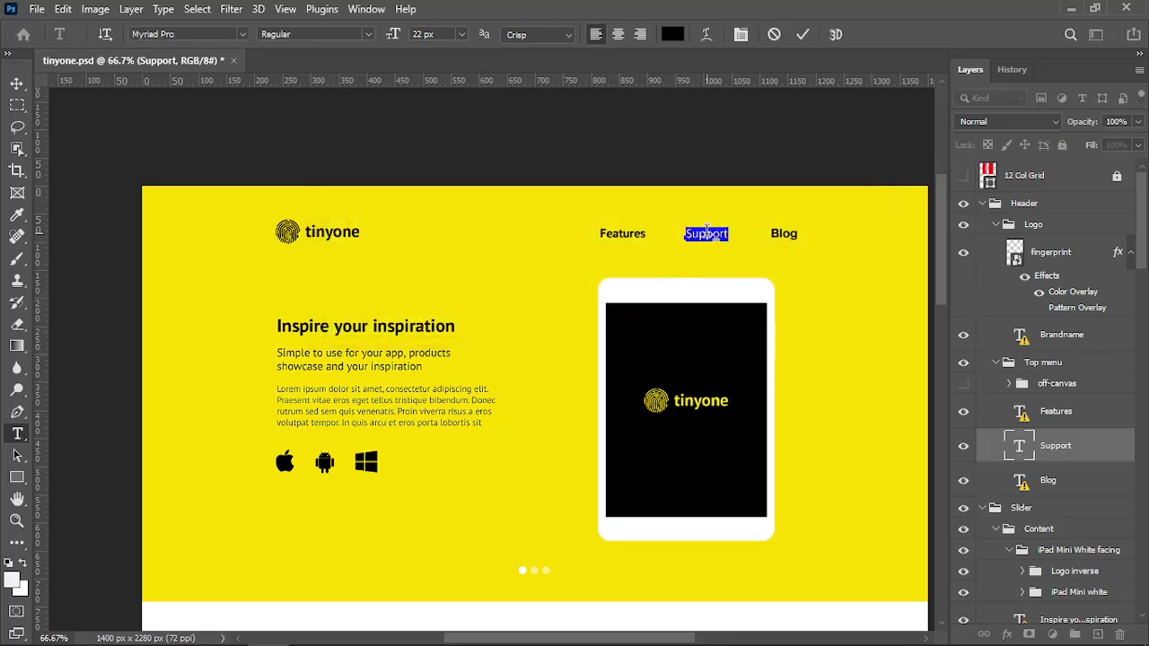
{"action": "key", "text": "BackSpace"}
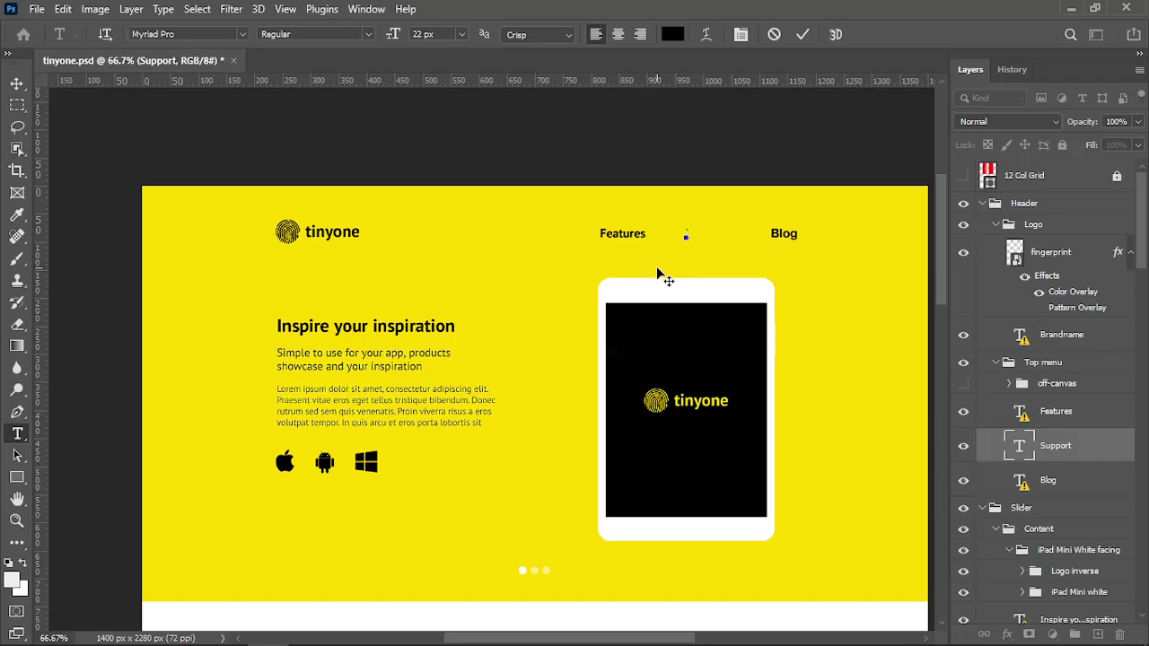
{"action": "left_click", "coordinate": [660, 274]}
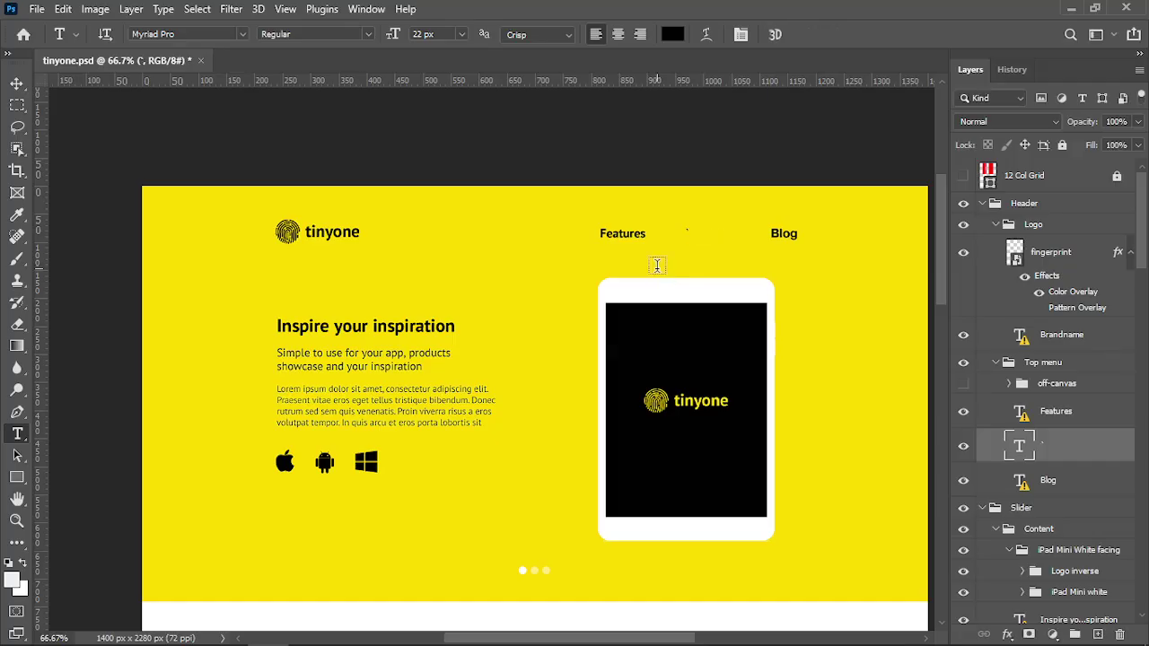
{"action": "left_click", "coordinate": [1011, 69]}
{"action": "left_click", "coordinate": [1003, 104]}
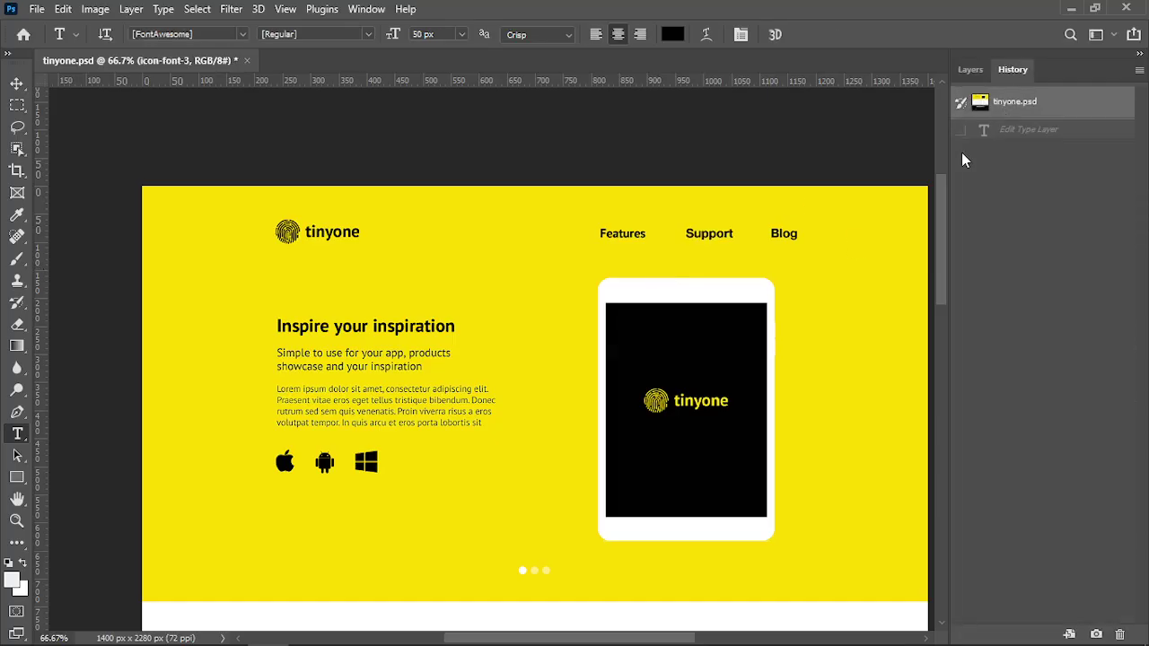
Try editing Features again, close Missing Fonts without changes, and return to Sublime Text
{"action": "left_click", "coordinate": [970, 70]}
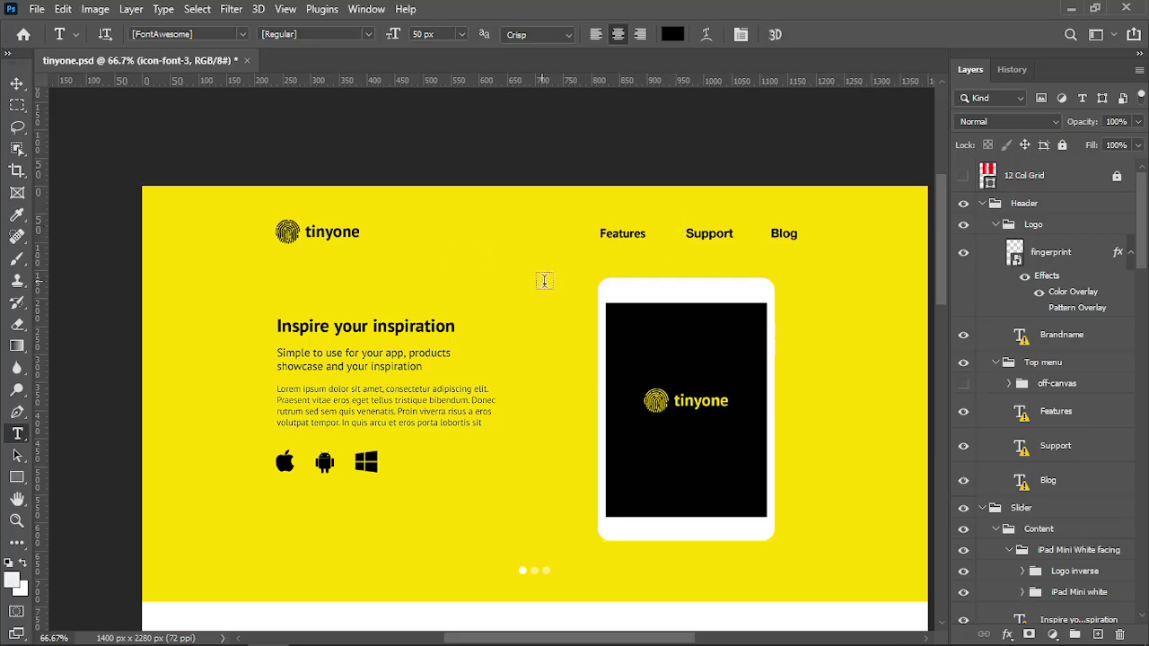
{"action": "scroll", "coordinate": [544, 281], "scroll_direction": "down", "scroll_amount": 1}
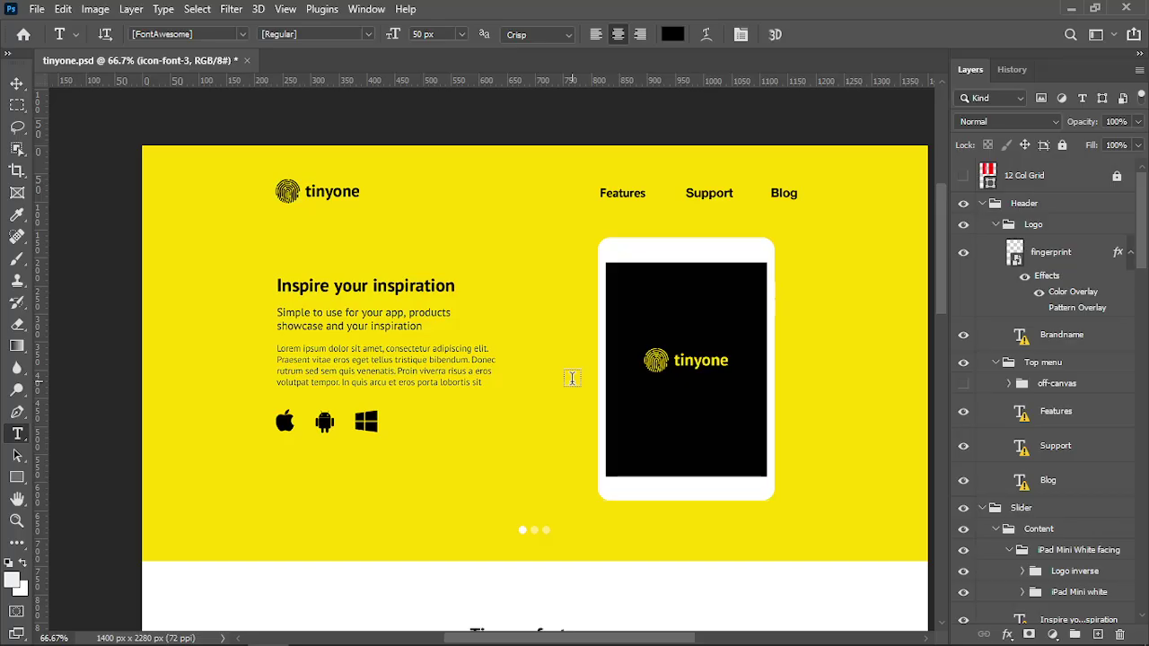
{"action": "left_click", "coordinate": [626, 193]}
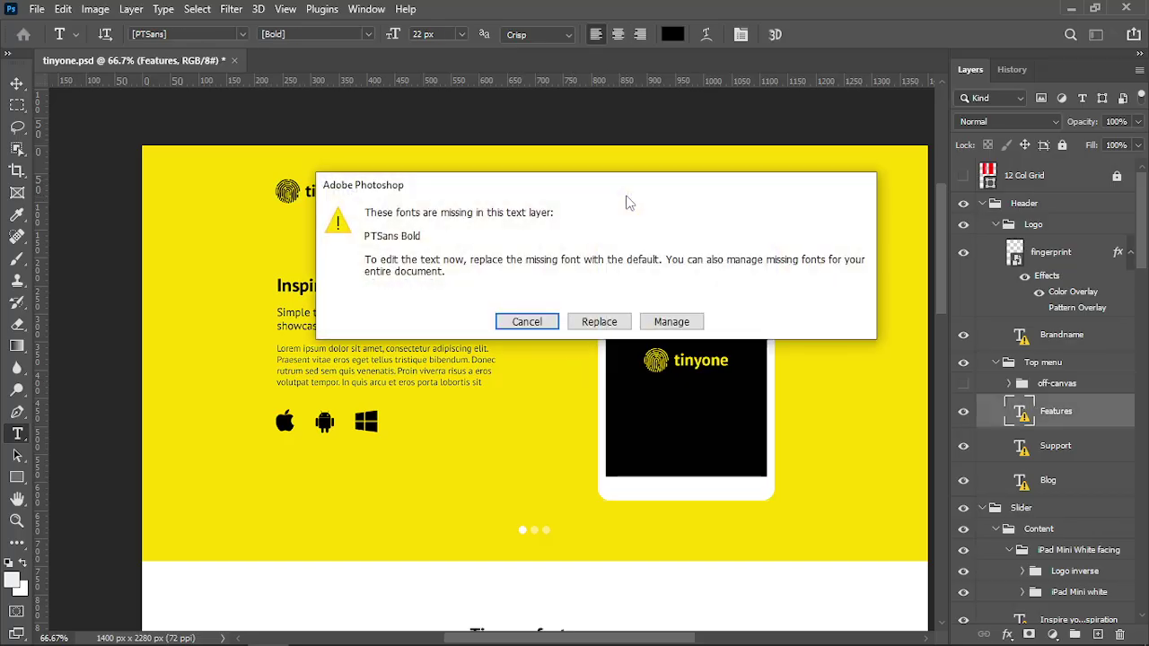
{"action": "left_click", "coordinate": [672, 322]}
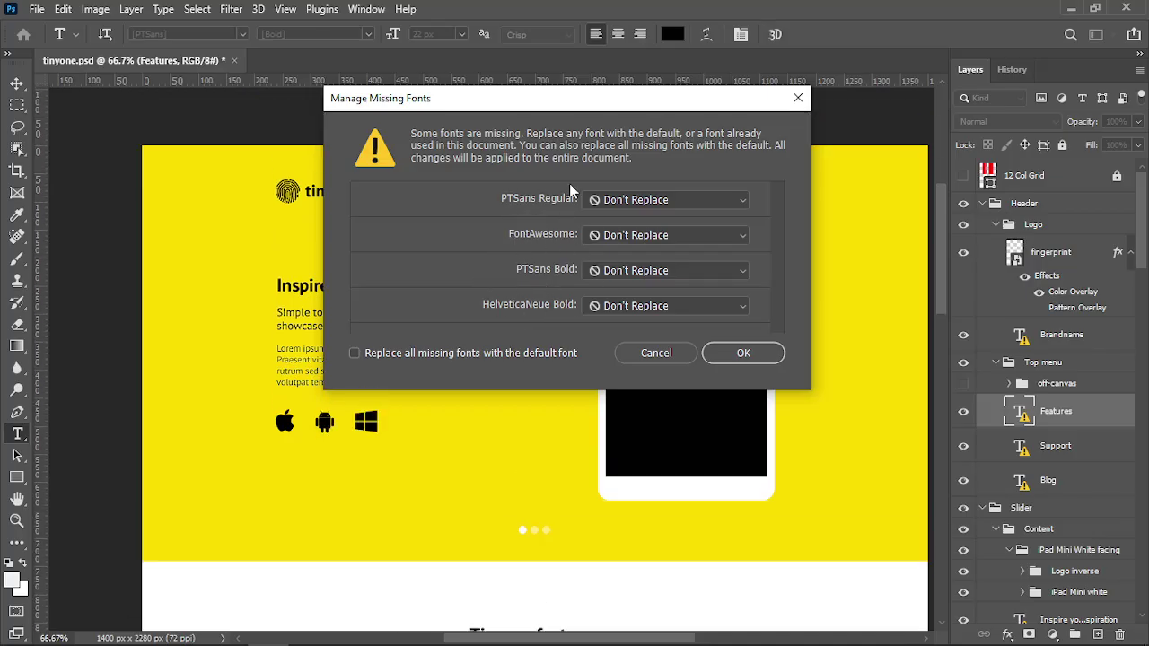
{"action": "left_click_drag", "start_coordinate": [582, 103], "coordinate": [530, 209]}
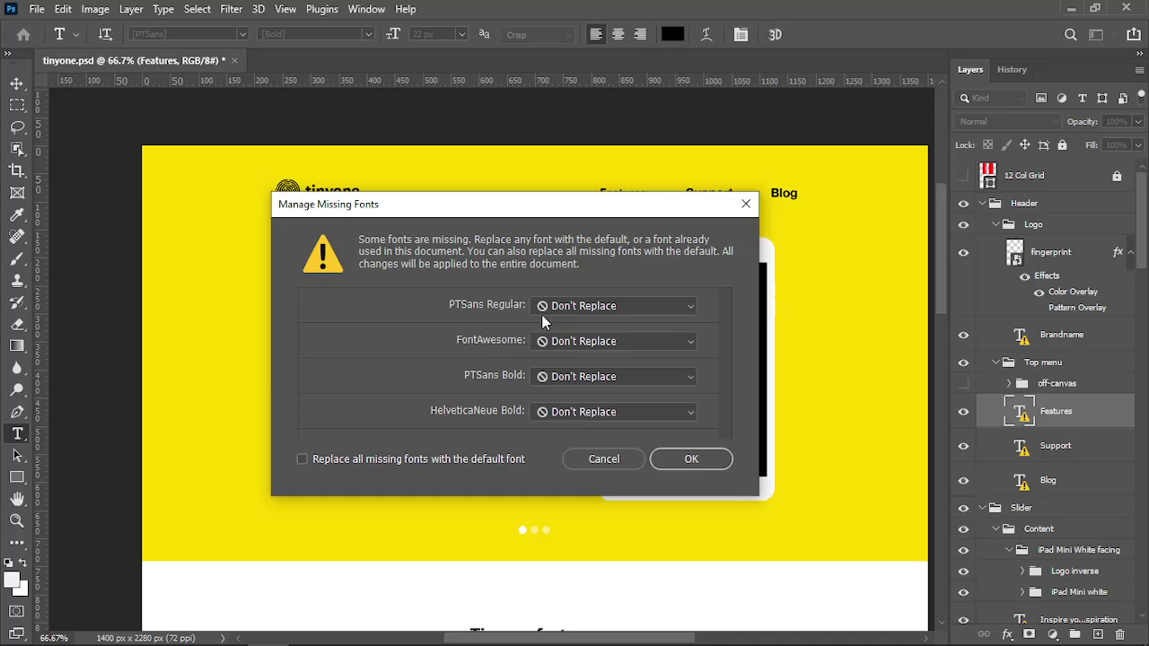
{"action": "left_click", "coordinate": [746, 205]}
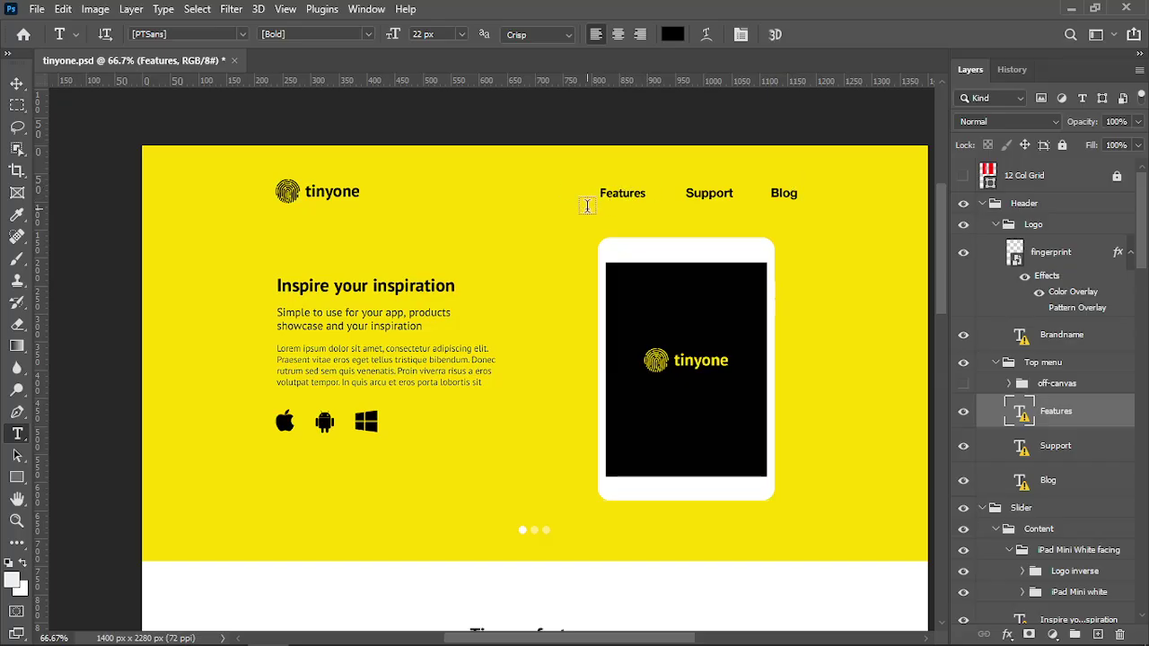
{"action": "key", "text": "alt+Tab"}
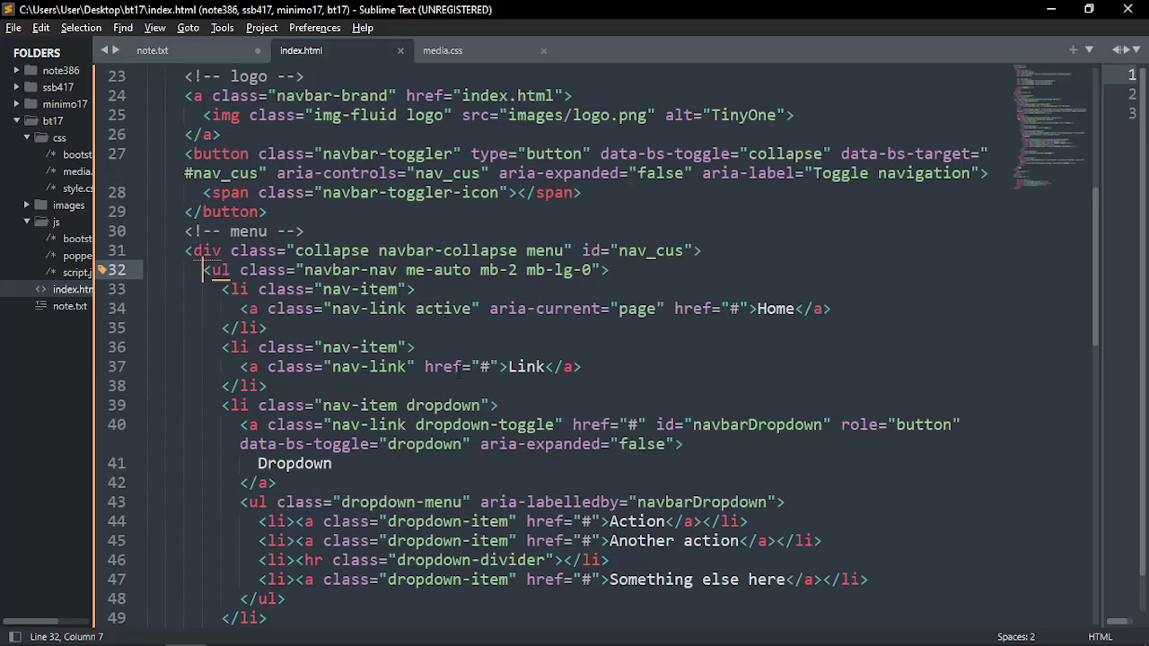
Inspect the navbar menu list's classes on line 32, selecting the navbar-nav class
{"action": "key", "text": "Right"}
{"action": "key", "text": "Right"}
{"action": "scroll", "coordinate": [296, 258], "scroll_direction": "down", "scroll_amount": 3}
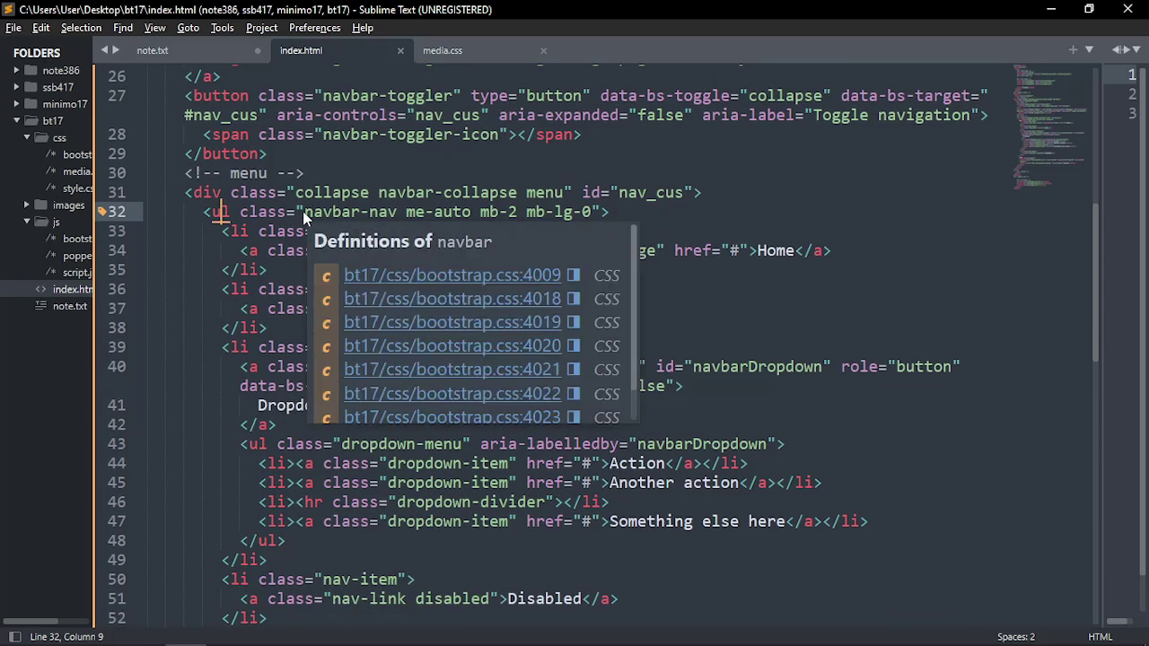
{"action": "left_click", "coordinate": [207, 192]}
{"action": "left_click", "coordinate": [224, 215]}
{"action": "left_click", "coordinate": [239, 231]}
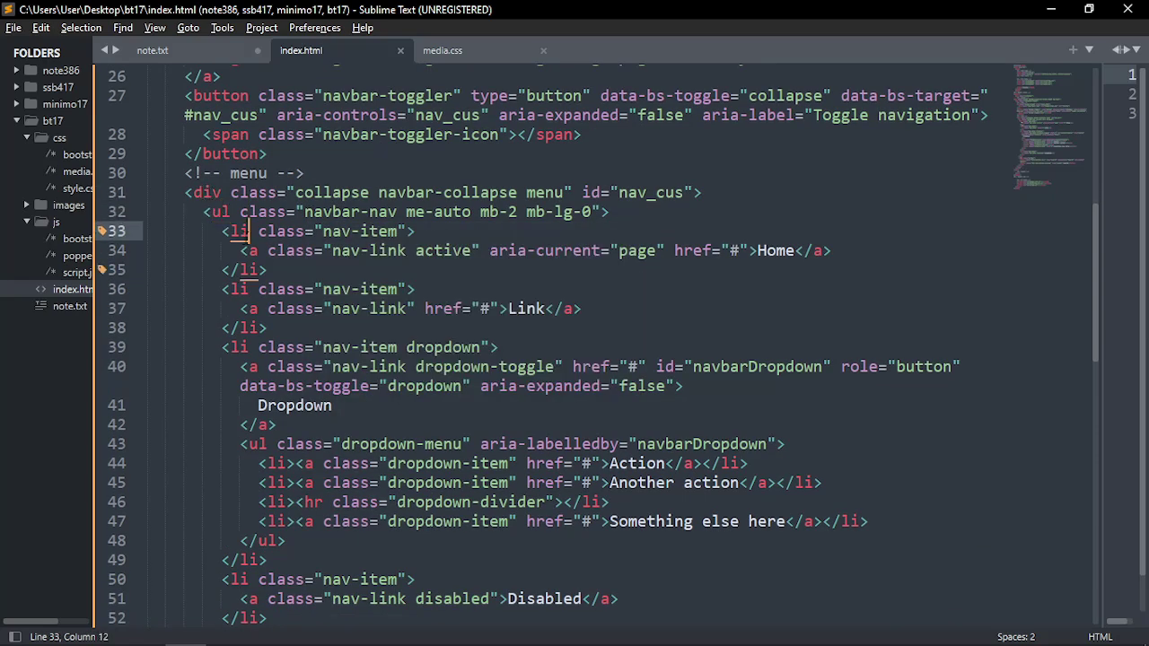
{"action": "left_click", "coordinate": [250, 251]}
{"action": "scroll", "coordinate": [314, 339], "scroll_direction": "up", "scroll_amount": 2}
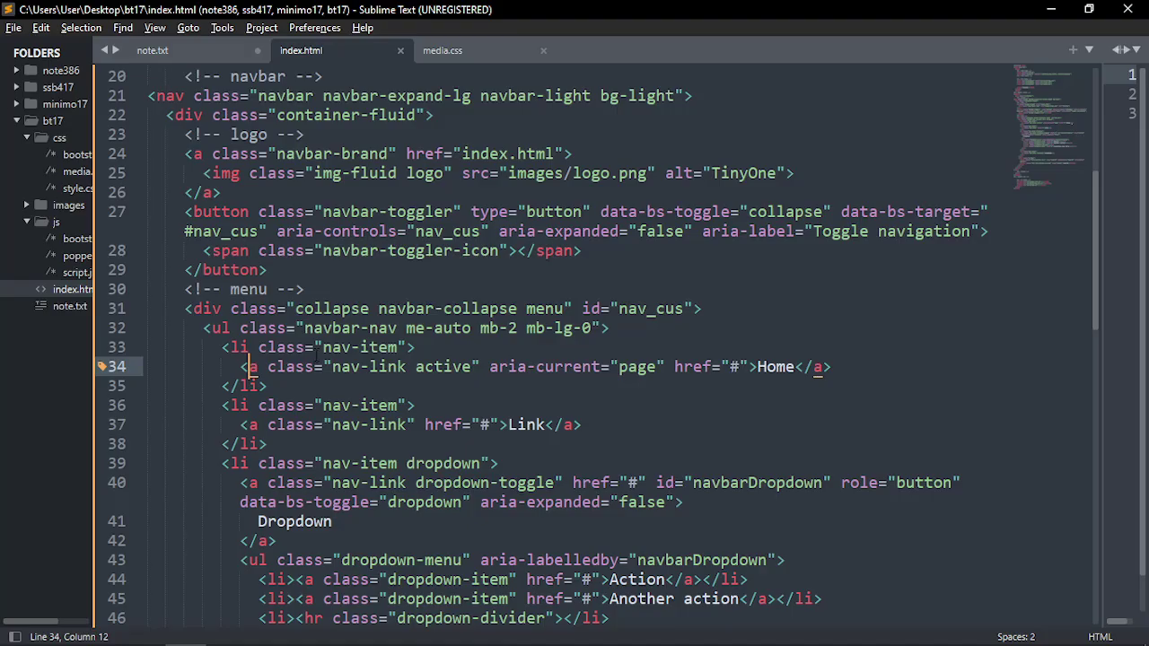
{"action": "left_click_drag", "start_coordinate": [304, 328], "coordinate": [397, 329]}
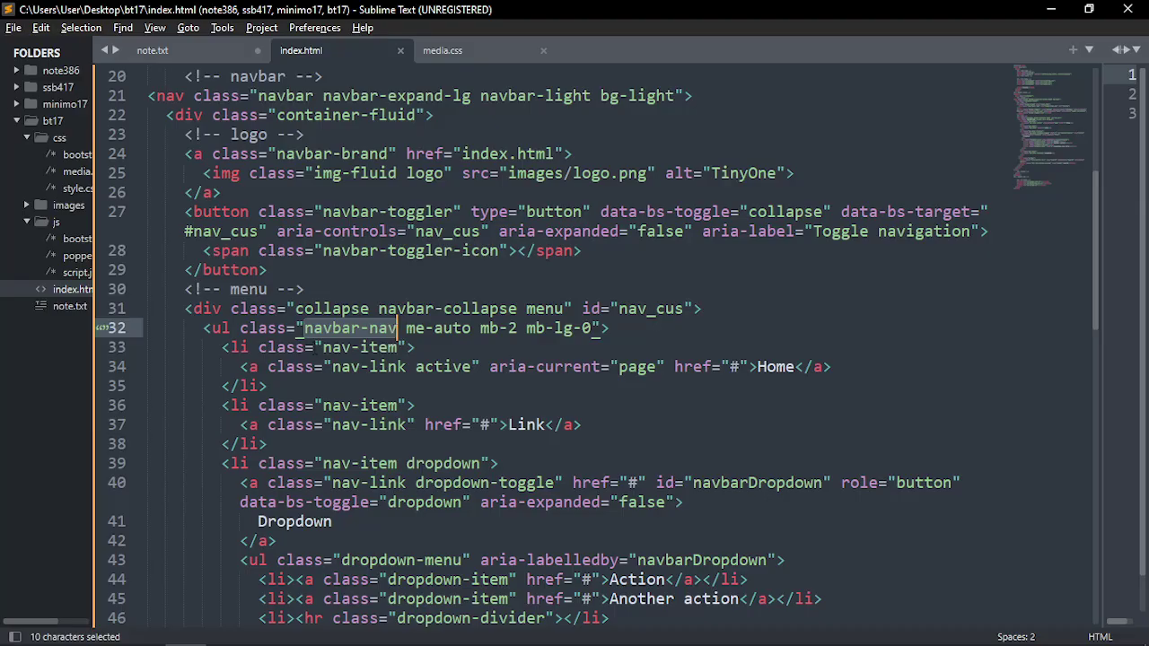
{"action": "left_click_drag", "start_coordinate": [303, 328], "coordinate": [607, 328]}
{"action": "left_click", "coordinate": [628, 329]}
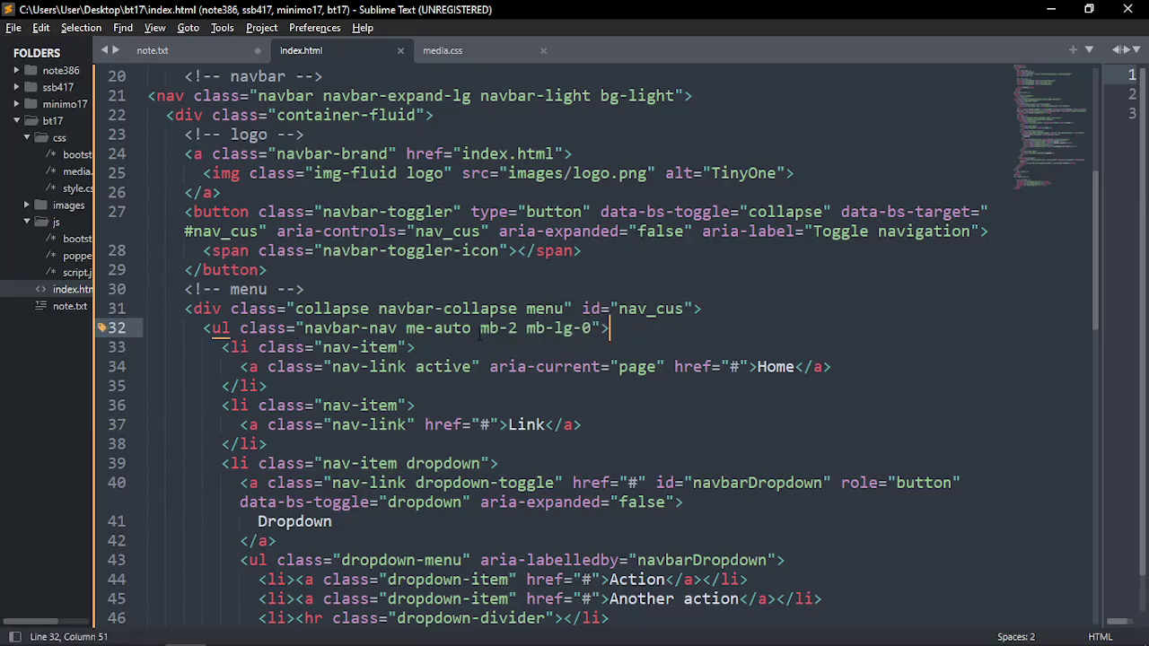
Select just the mb-2 class in the menu list's class attribute
{"action": "left_click_drag", "start_coordinate": [406, 329], "coordinate": [473, 330]}
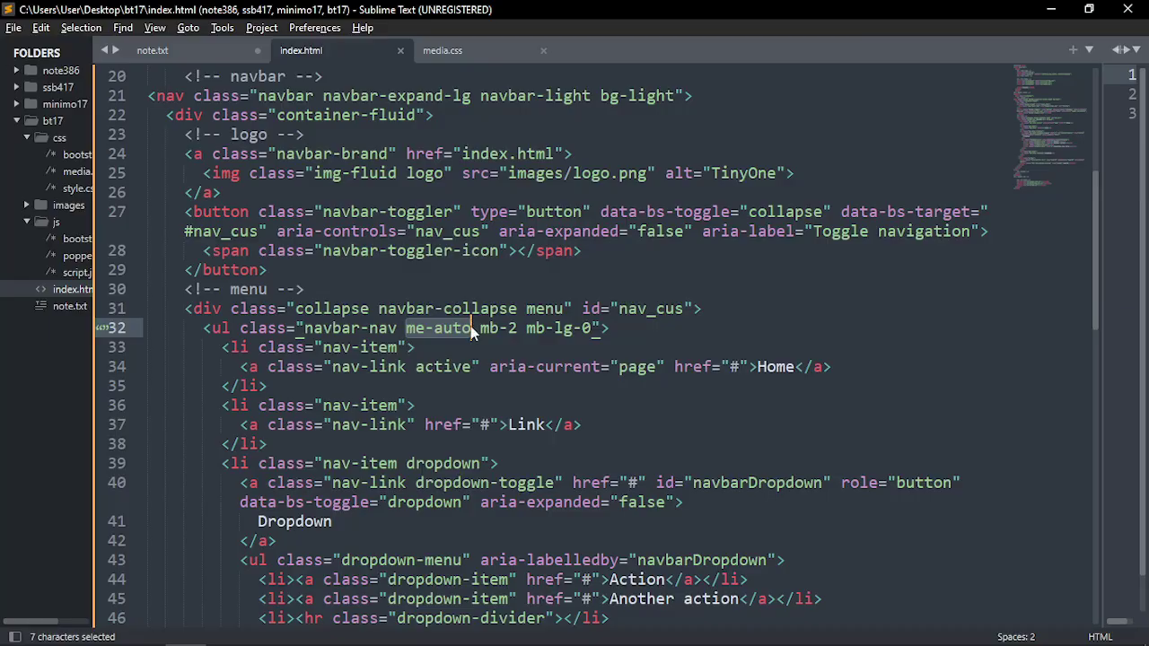
{"action": "left_click", "coordinate": [473, 331]}
{"action": "left_click_drag", "start_coordinate": [480, 330], "coordinate": [592, 328]}
{"action": "left_click", "coordinate": [527, 330]}
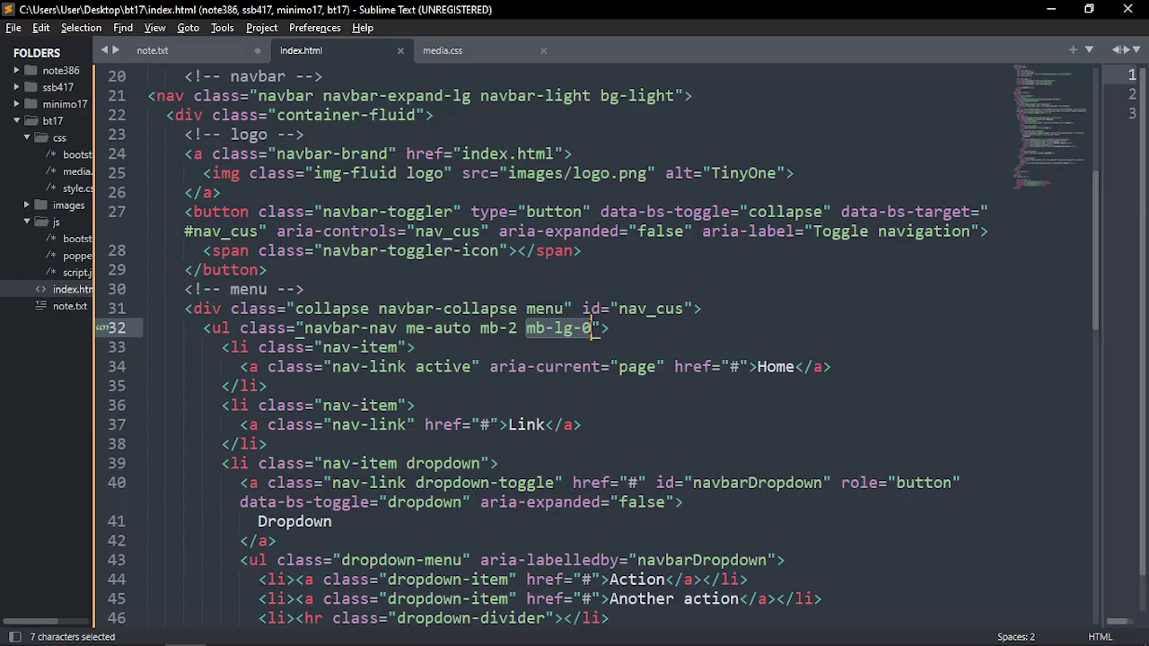
{"action": "left_click", "coordinate": [492, 341]}
{"action": "left_click_drag", "start_coordinate": [480, 328], "coordinate": [588, 328]}
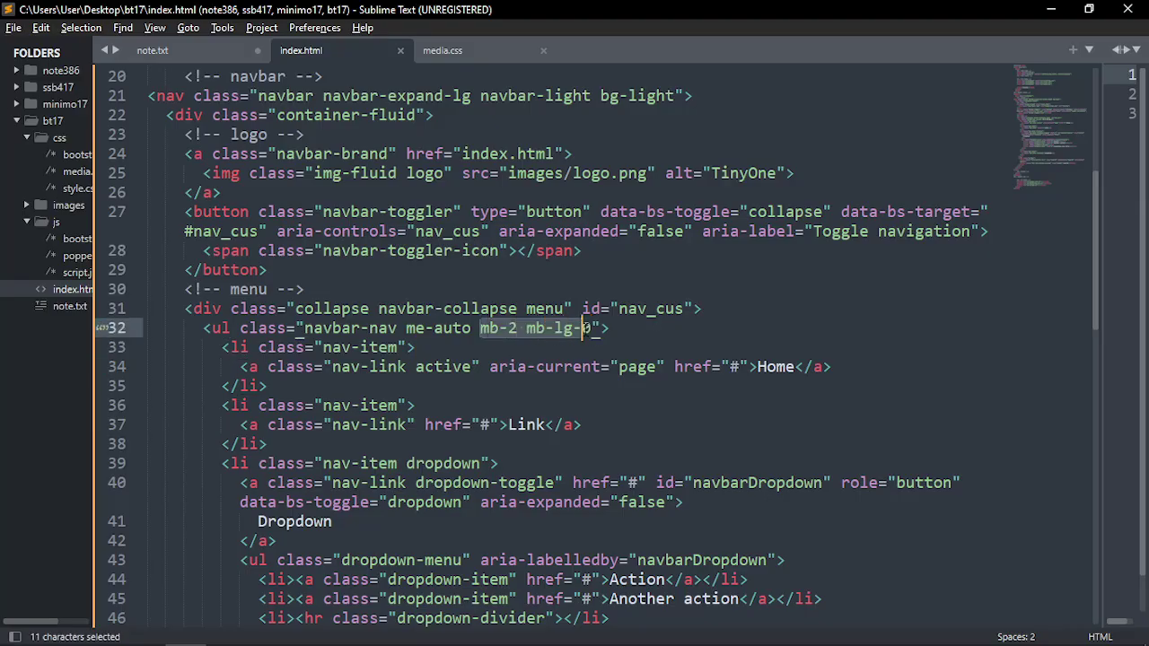
{"action": "left_click", "coordinate": [500, 343]}
{"action": "left_click_drag", "start_coordinate": [480, 328], "coordinate": [517, 329]}
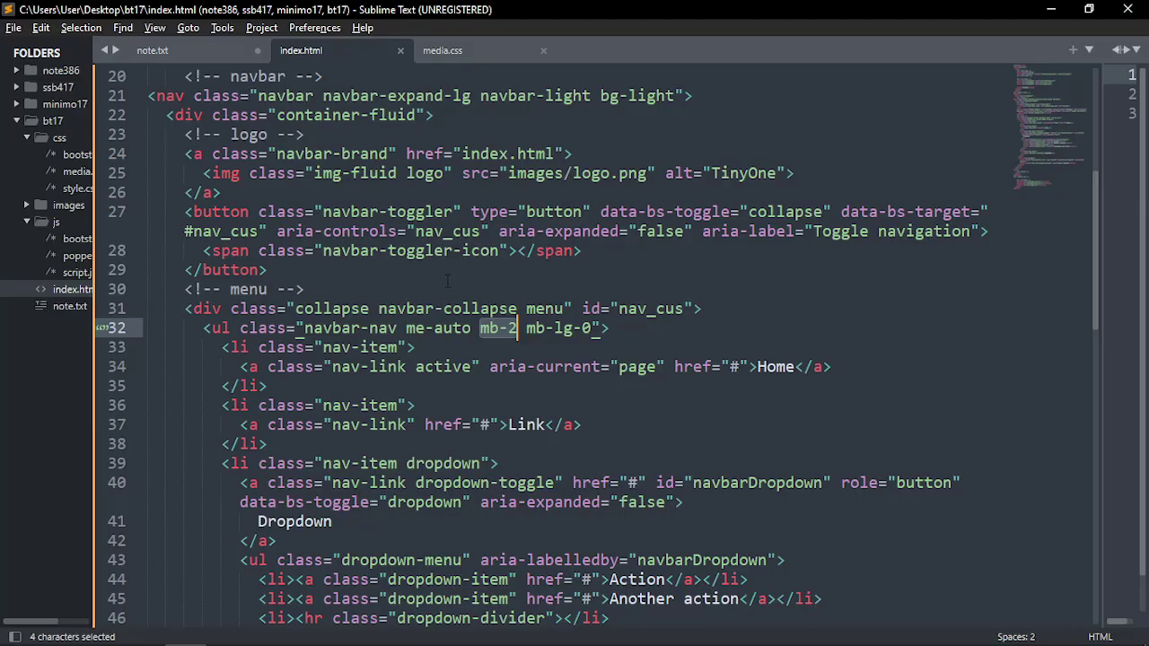
Copy mb-2 and open js/bootstrap.min.js from the sidebar
{"action": "mouse_move", "coordinate": [468, 307]}
{"action": "key", "text": "ctrl+c"}
{"action": "double_click", "coordinate": [77, 239]}
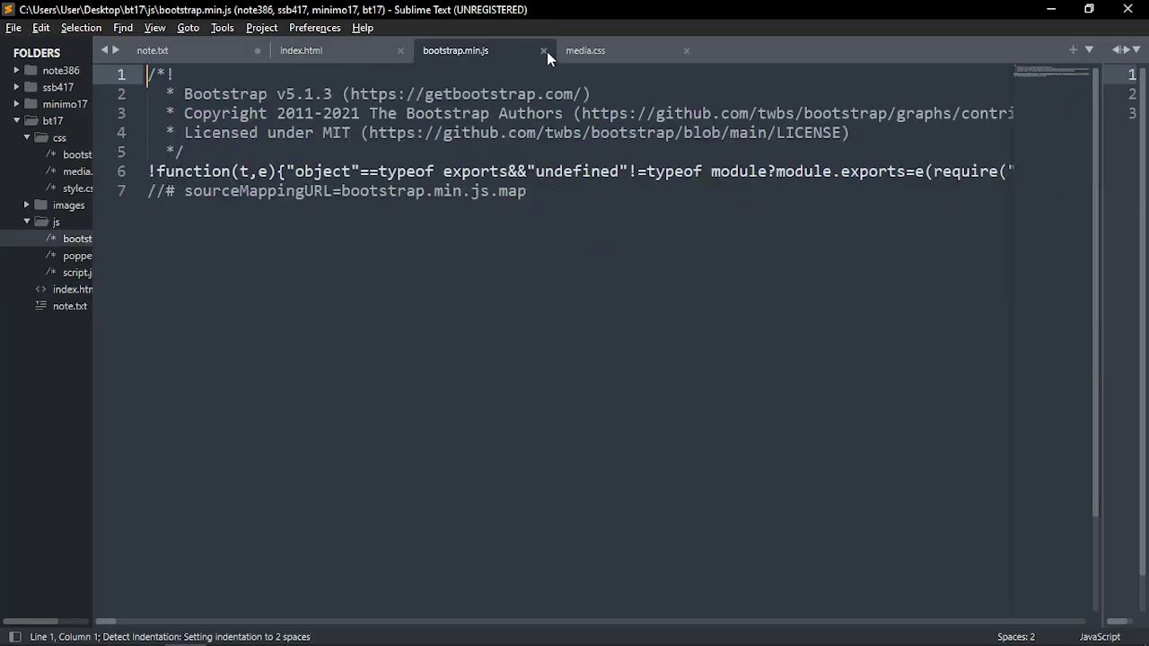
Swap bootstrap.min.js for css/bootstrap.css and find mb-2's 0.5rem bottom margin
{"action": "left_click", "coordinate": [543, 50]}
{"action": "double_click", "coordinate": [77, 154]}
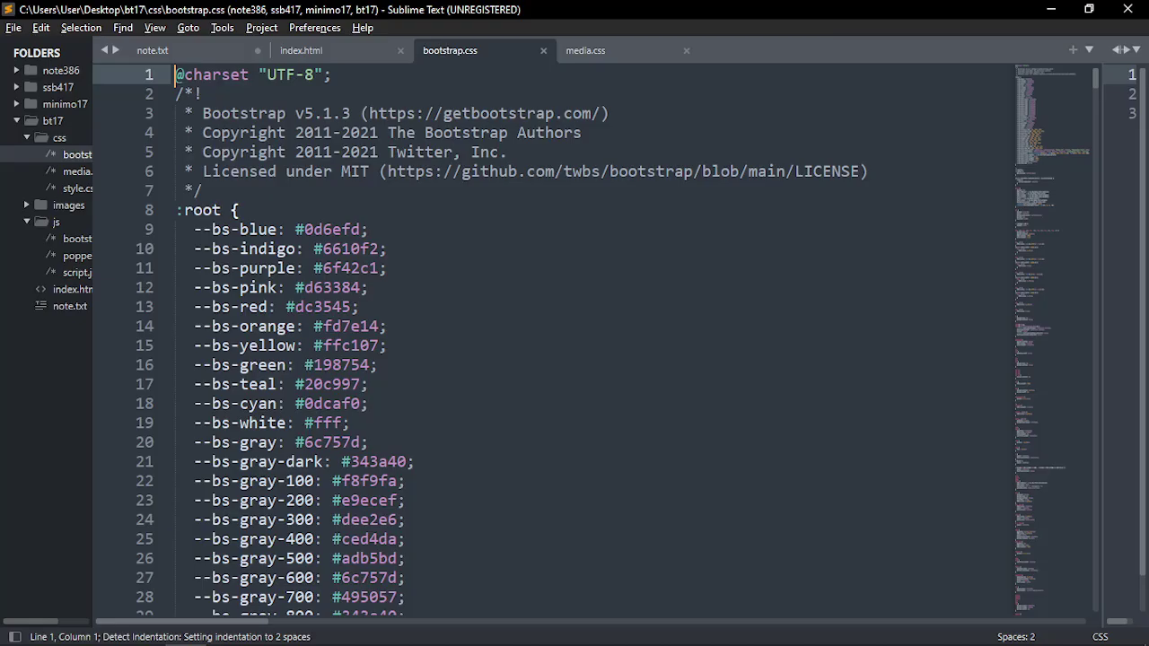
{"action": "key", "text": "ctrl+f"}
{"action": "key", "text": "ctrl+v"}
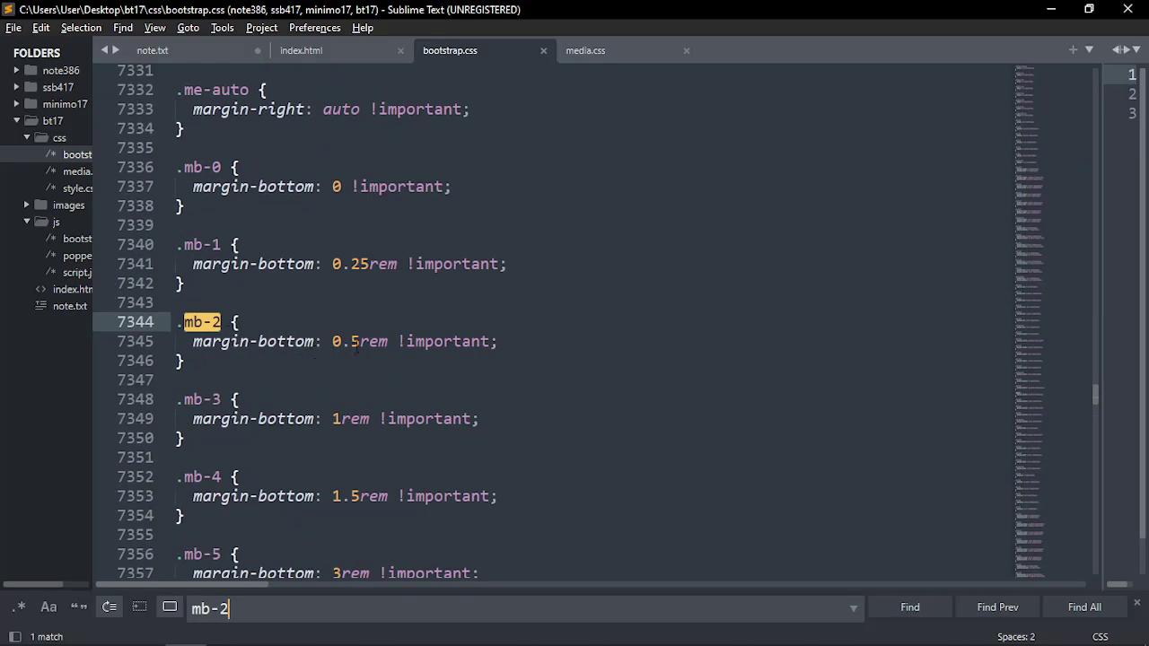
{"action": "left_click", "coordinate": [387, 341]}
{"action": "left_click_drag", "start_coordinate": [387, 341], "coordinate": [333, 342]}
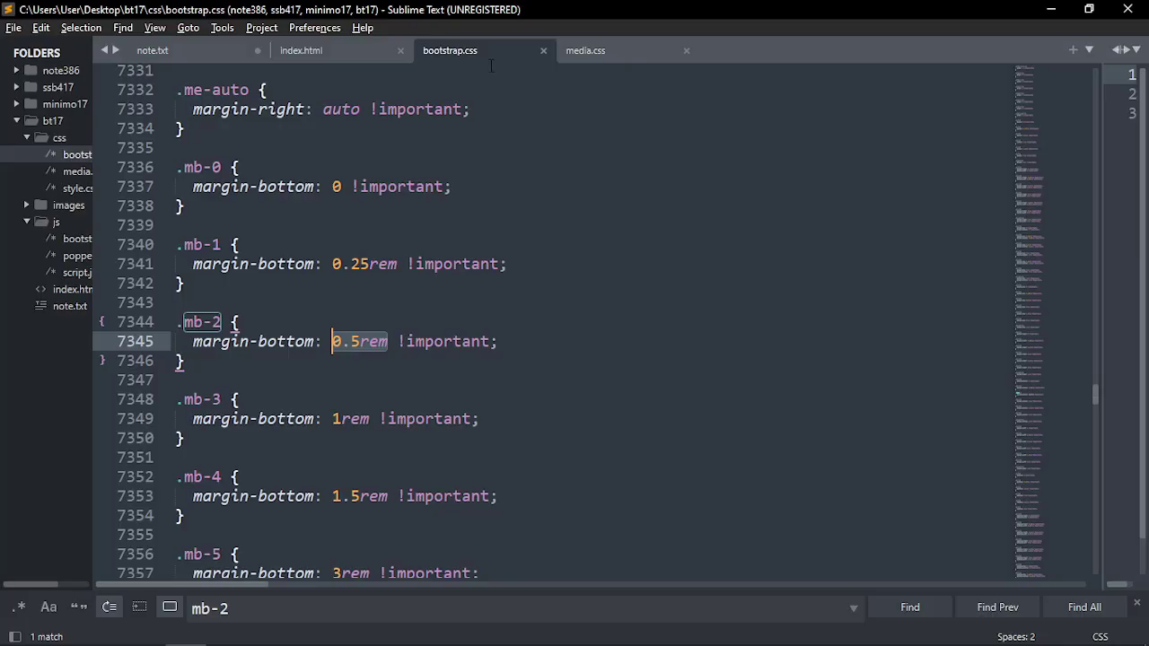
Back in index.html, examine the mb-2 and mb-lg-0 classes on the menu list
{"action": "left_click_drag", "start_coordinate": [491, 65], "coordinate": [369, 44]}
{"action": "left_click", "coordinate": [369, 47]}
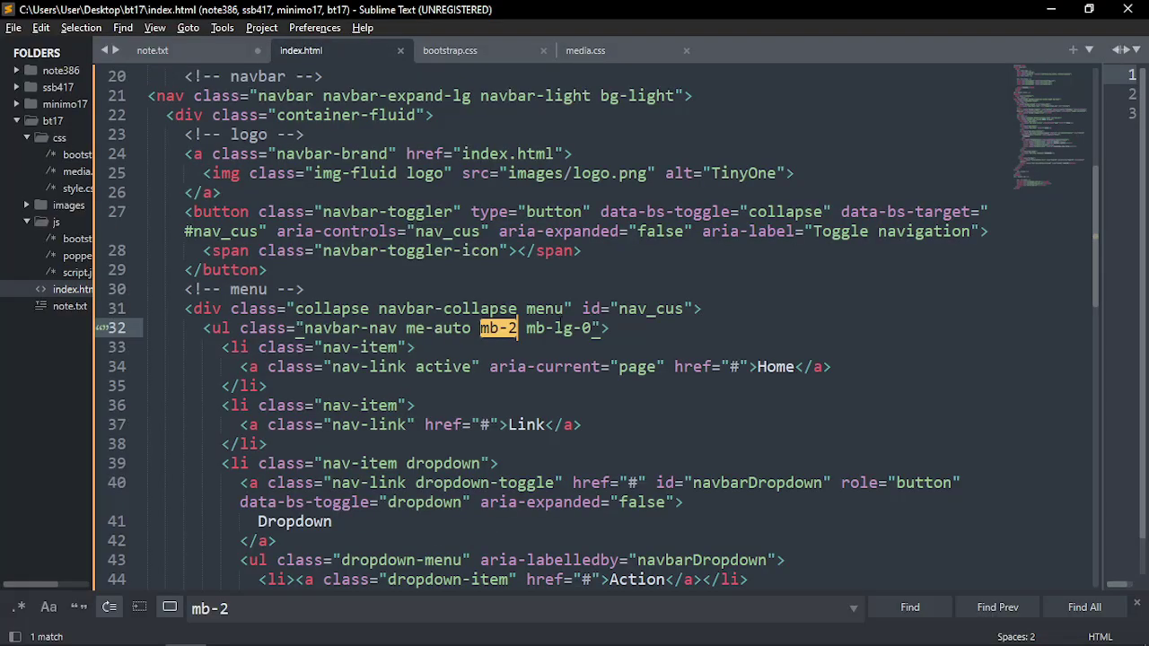
{"action": "left_click_drag", "start_coordinate": [525, 328], "coordinate": [592, 329]}
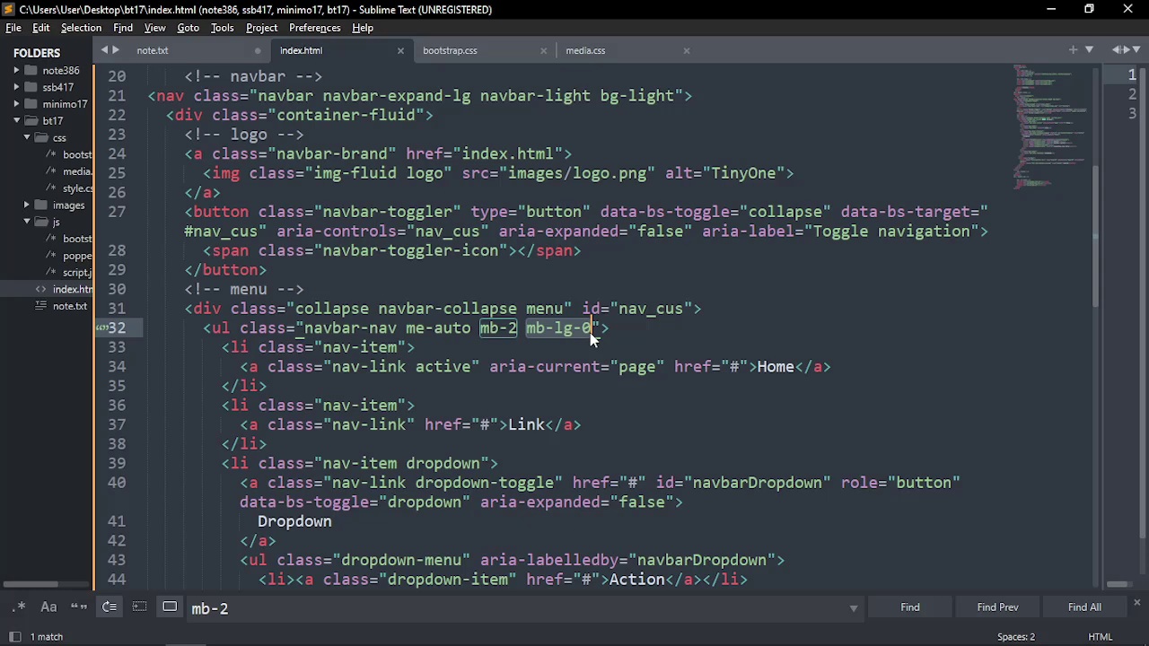
{"action": "left_click_drag", "start_coordinate": [526, 328], "coordinate": [592, 329]}
{"action": "left_click", "coordinate": [564, 328]}
{"action": "left_click", "coordinate": [518, 328]}
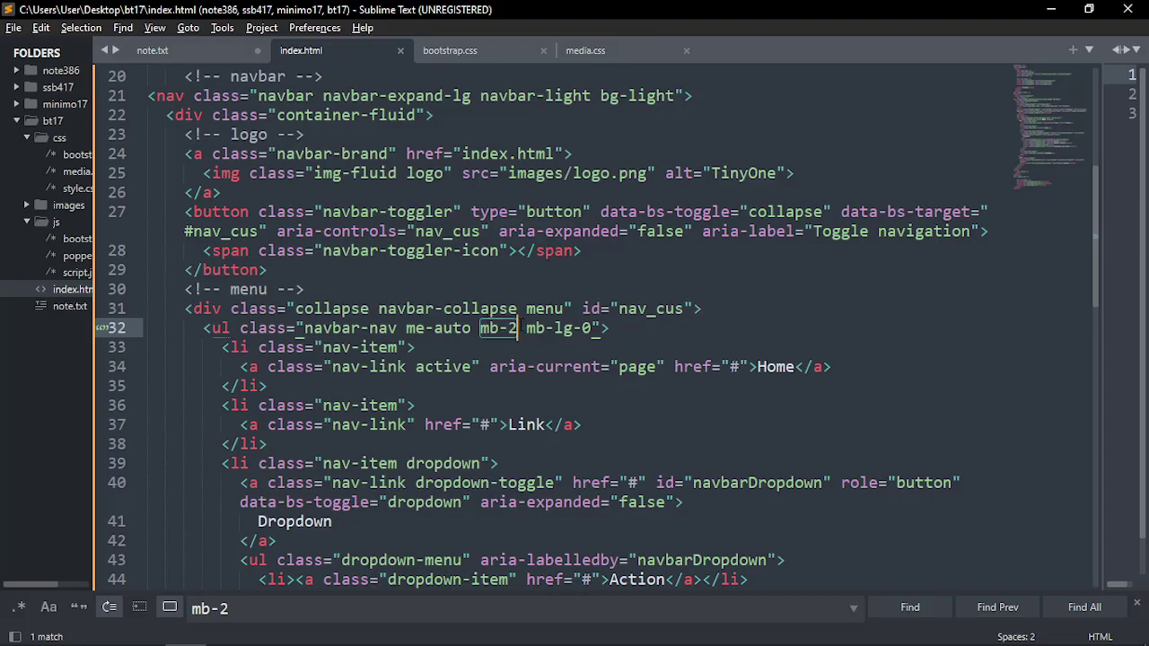
{"action": "left_click_drag", "start_coordinate": [480, 328], "coordinate": [590, 330]}
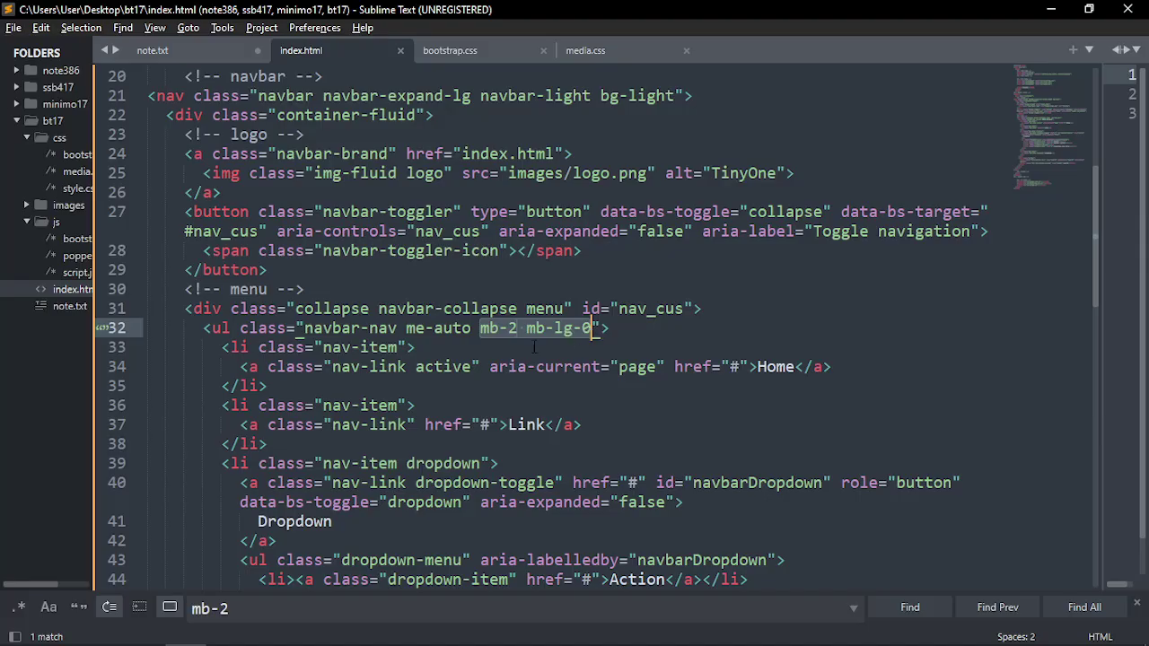
{"action": "left_click", "coordinate": [505, 350]}
Reselect the mb-2 and mb-lg-0 classes, close the search panel, then select me-auto
{"action": "left_click_drag", "start_coordinate": [480, 328], "coordinate": [590, 334]}
{"action": "key", "text": "Down"}
{"action": "left_click", "coordinate": [518, 329]}
{"action": "left_click_drag", "start_coordinate": [481, 329], "coordinate": [592, 333]}
{"action": "key", "text": "Escape"}
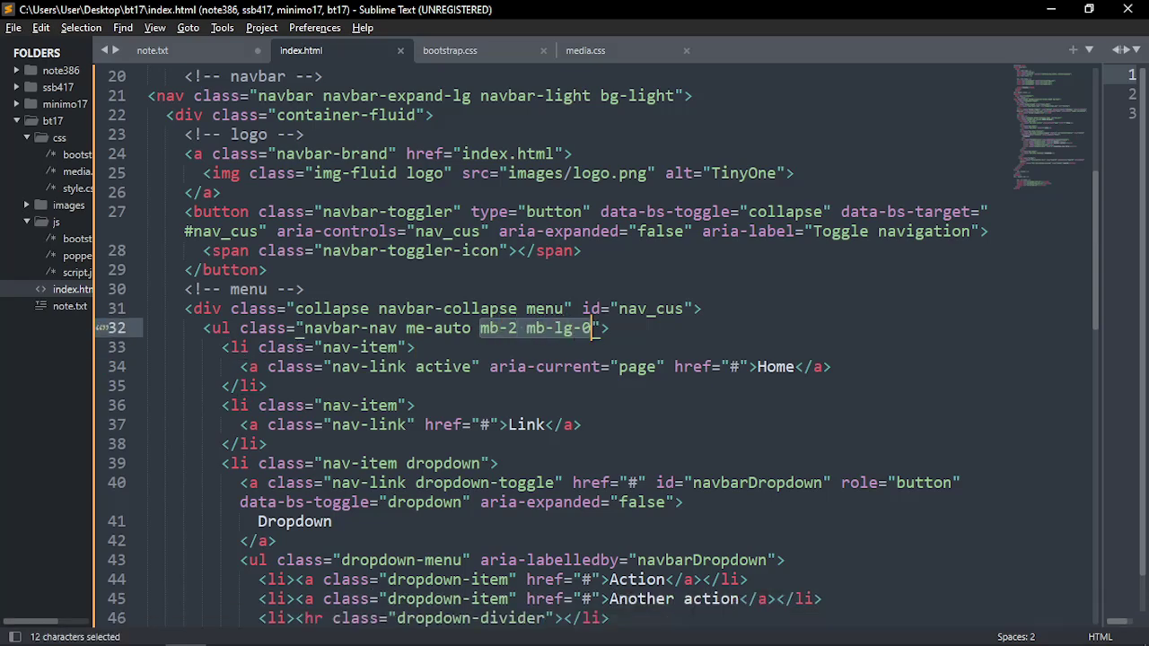
{"action": "left_click", "coordinate": [484, 347]}
{"action": "left_click_drag", "start_coordinate": [481, 328], "coordinate": [590, 334]}
{"action": "left_click_drag", "start_coordinate": [470, 329], "coordinate": [406, 328]}
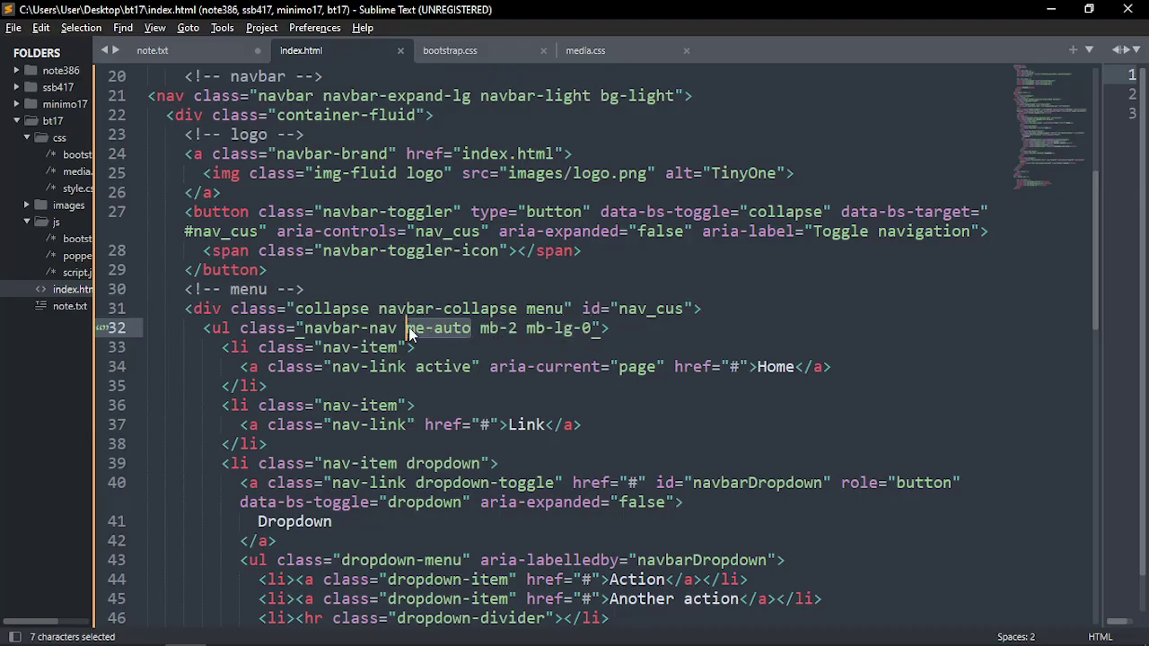
{"action": "scroll", "coordinate": [408, 332], "scroll_direction": "down", "scroll_amount": 3}
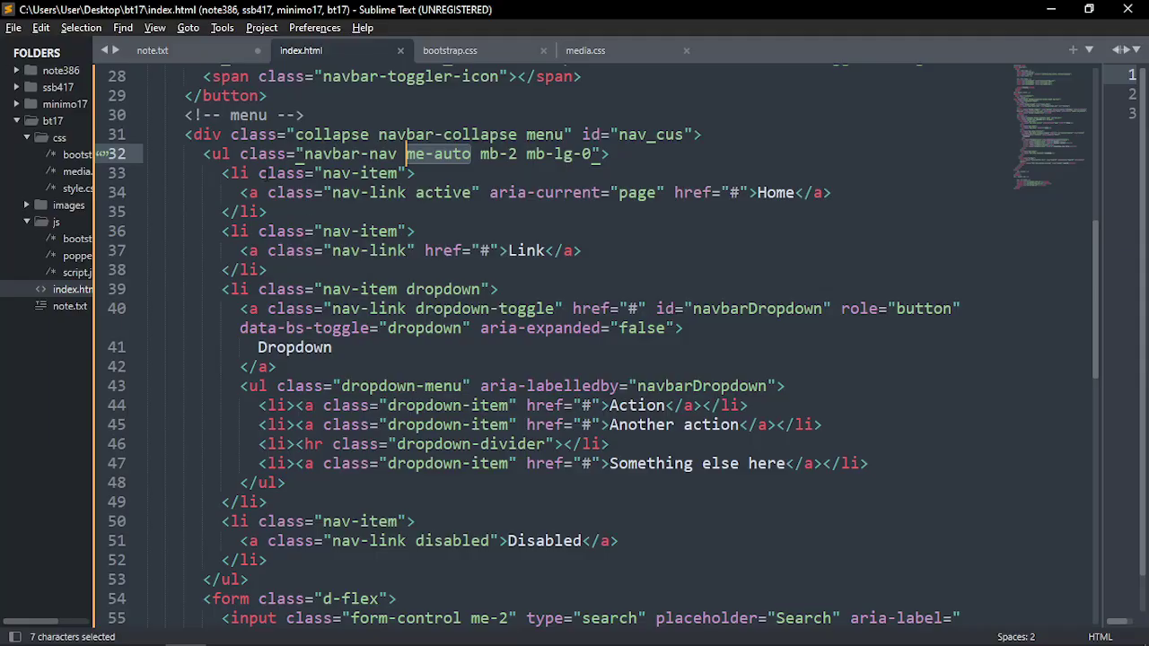
Inspect the first nav item's nav-link and active classes and select its Home text
{"action": "left_click", "coordinate": [225, 173]}
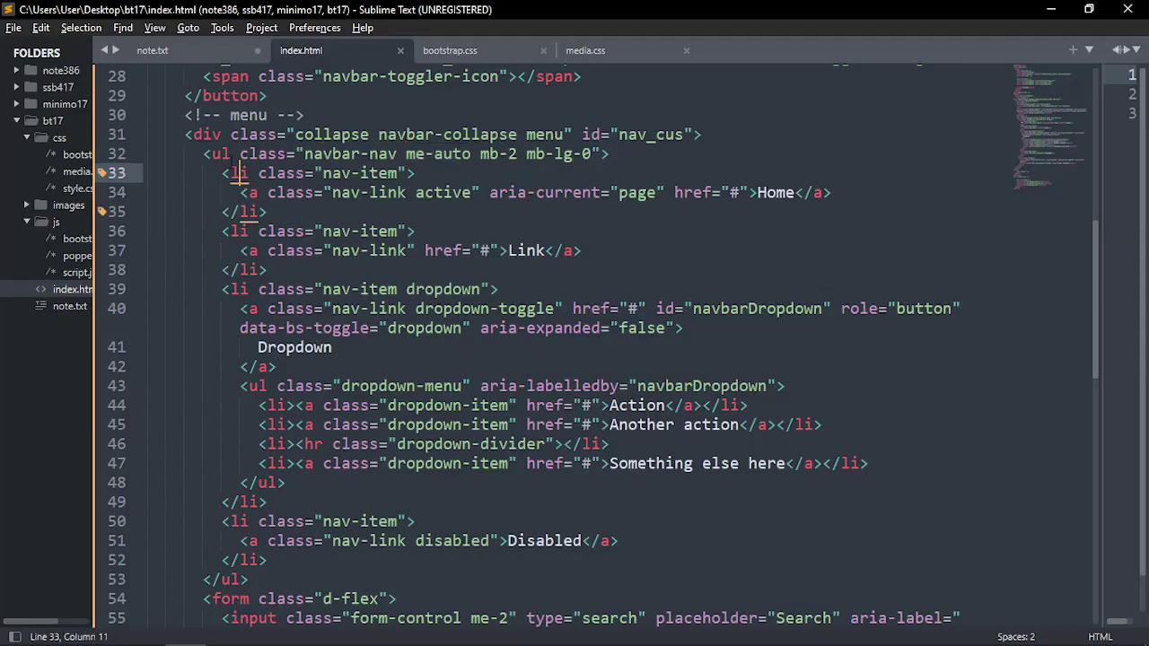
{"action": "left_click", "coordinate": [331, 173]}
{"action": "left_click", "coordinate": [368, 173]}
{"action": "left_click_drag", "start_coordinate": [332, 193], "coordinate": [407, 193]}
{"action": "scroll", "coordinate": [407, 193], "scroll_direction": "up", "scroll_amount": 1}
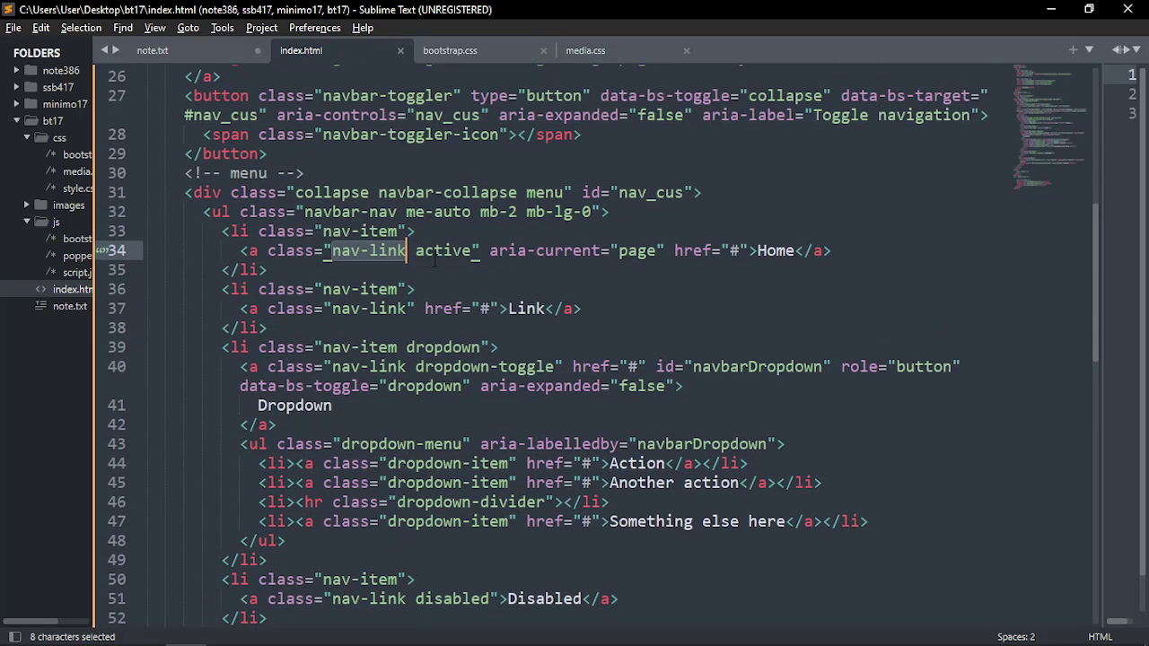
{"action": "double_click", "coordinate": [427, 251]}
{"action": "mouse_move", "coordinate": [427, 254]}
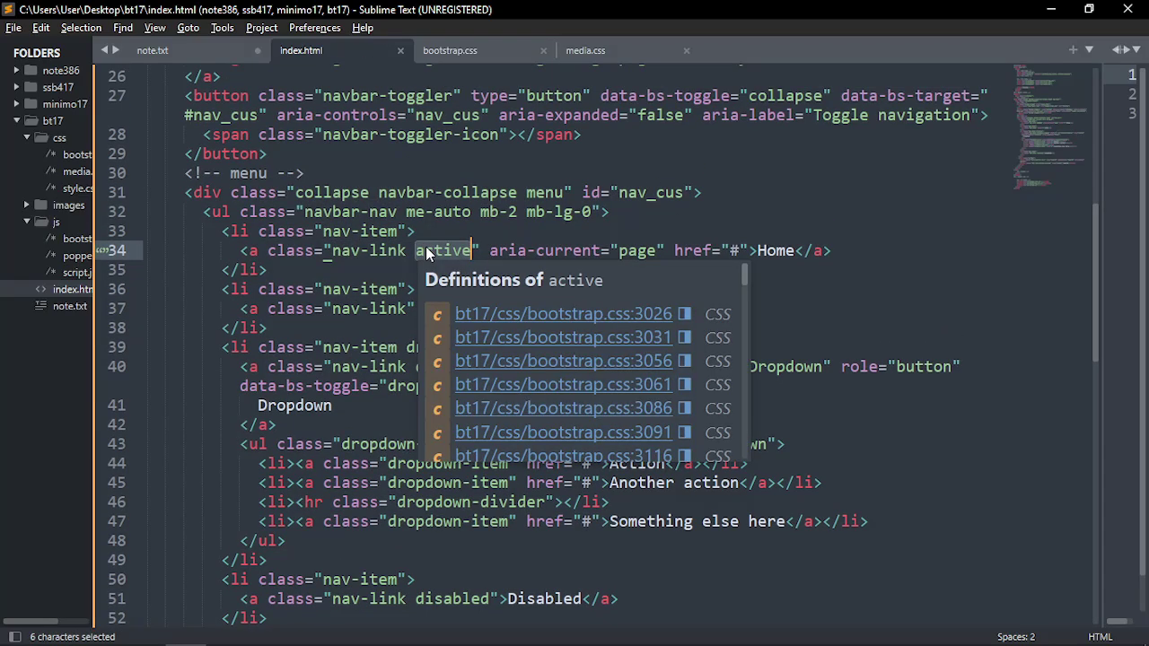
{"action": "double_click", "coordinate": [775, 251]}
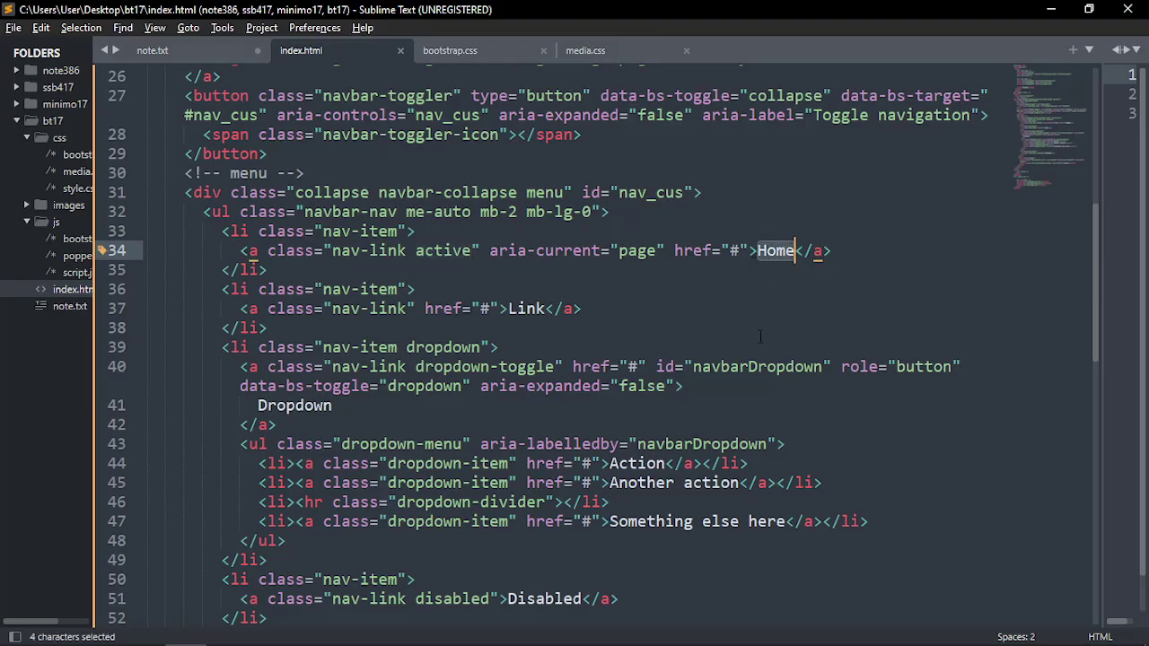
Check the mockup's menu names and rename the Home link to Features
{"action": "key", "text": "alt+Tab"}
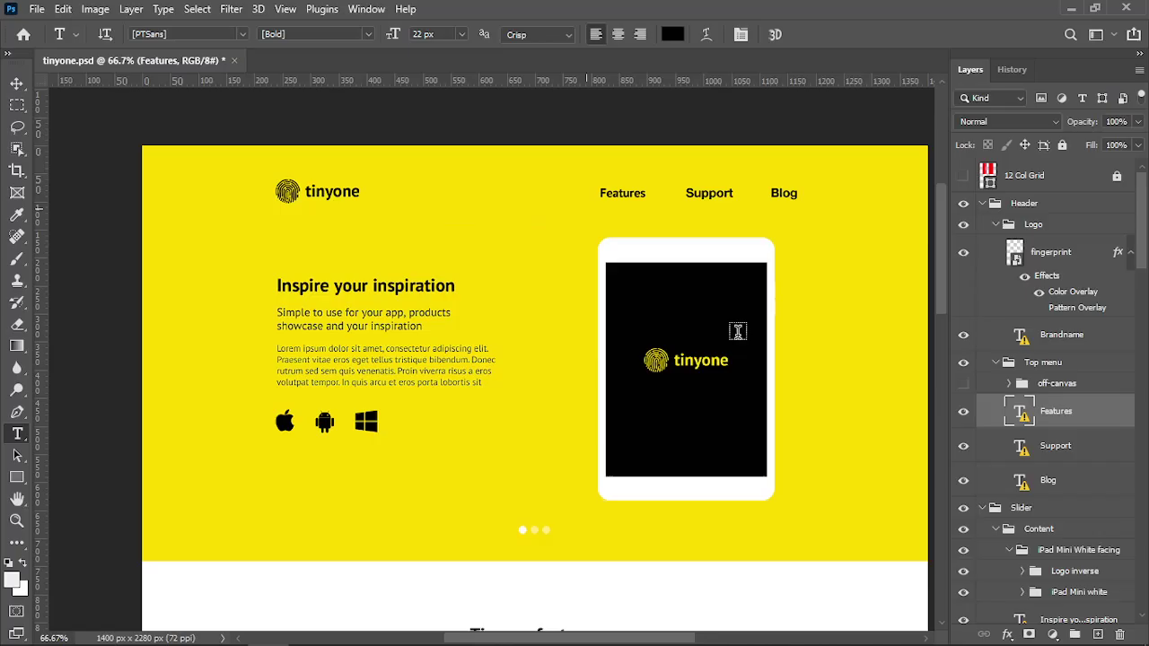
{"action": "key", "text": "alt+Tab"}
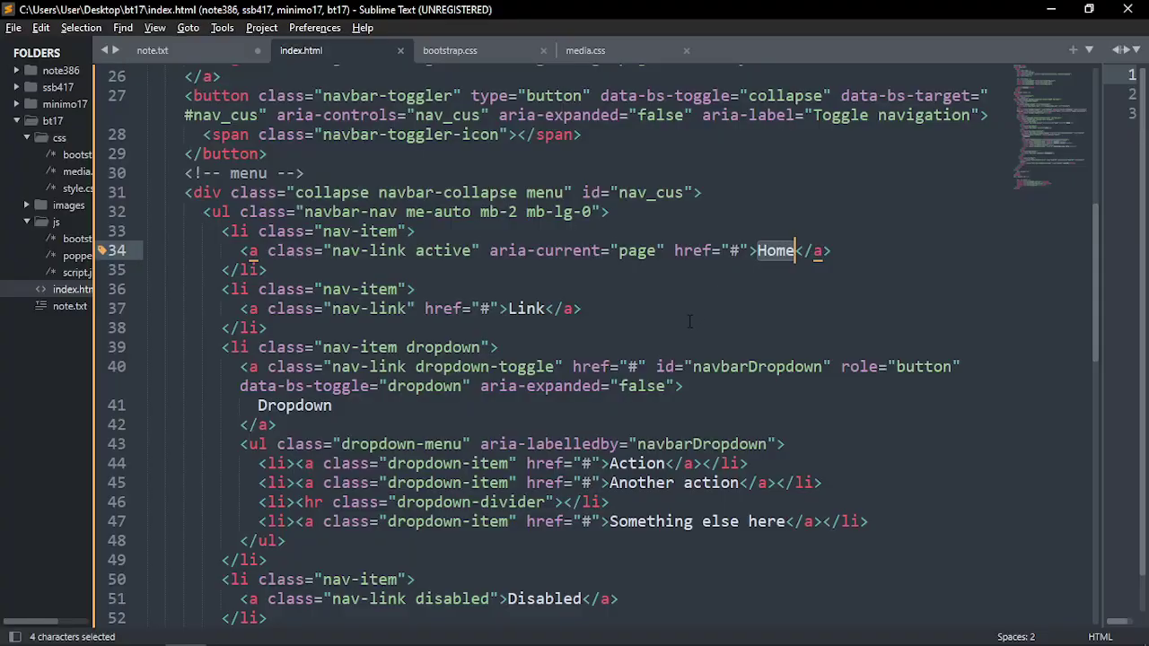
{"action": "type", "text": "Feaur"}
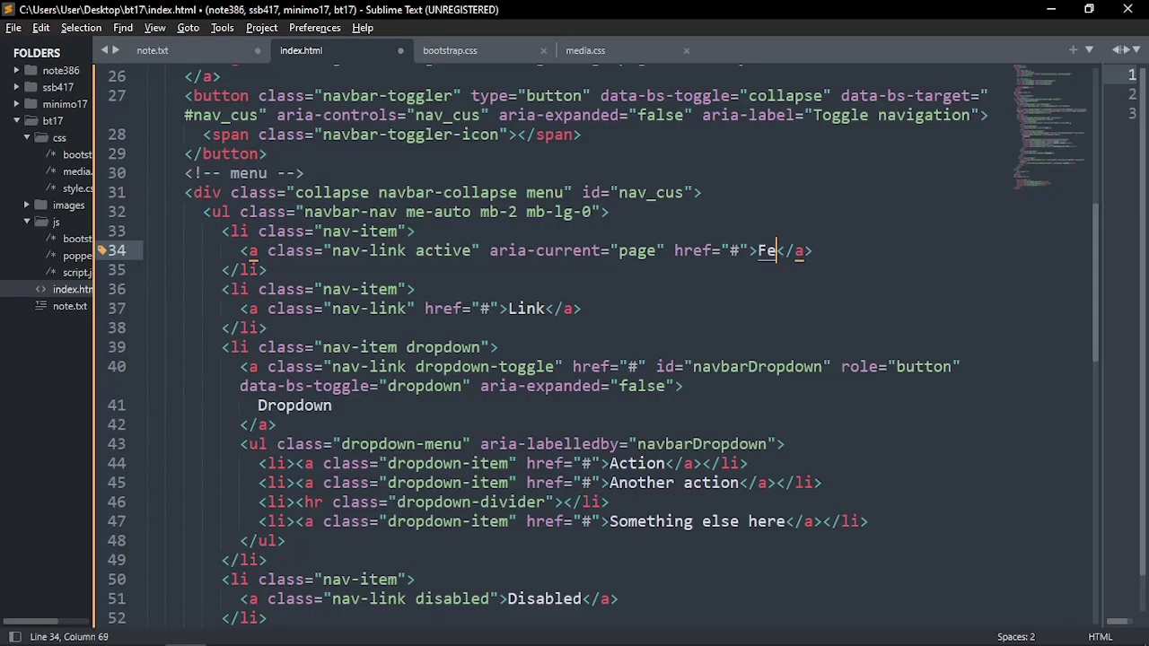
{"action": "key", "text": "BackSpace"}
{"action": "key", "text": "BackSpace"}
{"action": "type", "text": "tures"}
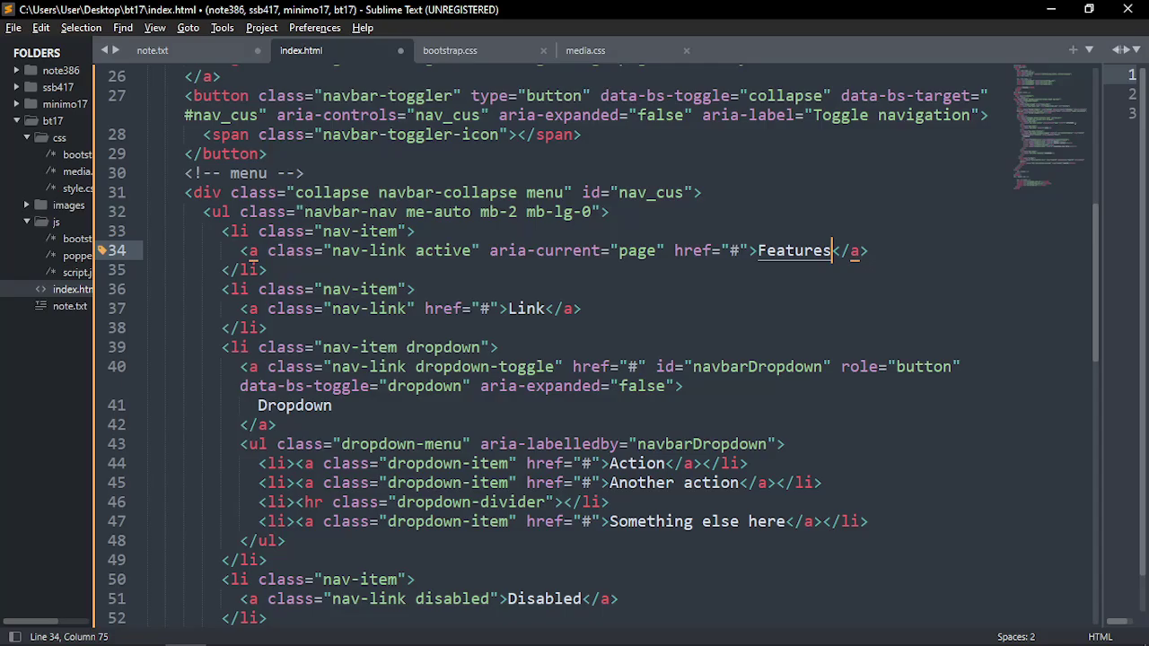
Rename the second nav link from Link to Support
{"action": "left_click_drag", "start_coordinate": [224, 237], "coordinate": [126, 270]}
{"action": "left_click", "coordinate": [260, 272]}
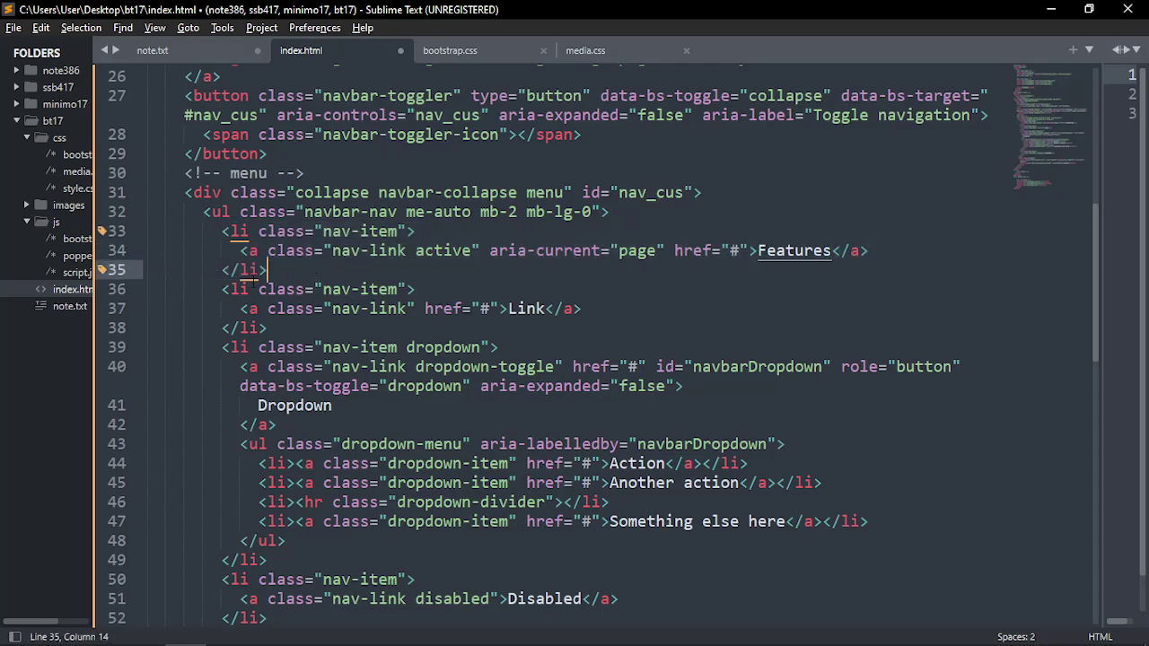
{"action": "key", "text": "Down"}
{"action": "key", "text": "Down"}
{"action": "double_click", "coordinate": [525, 308]}
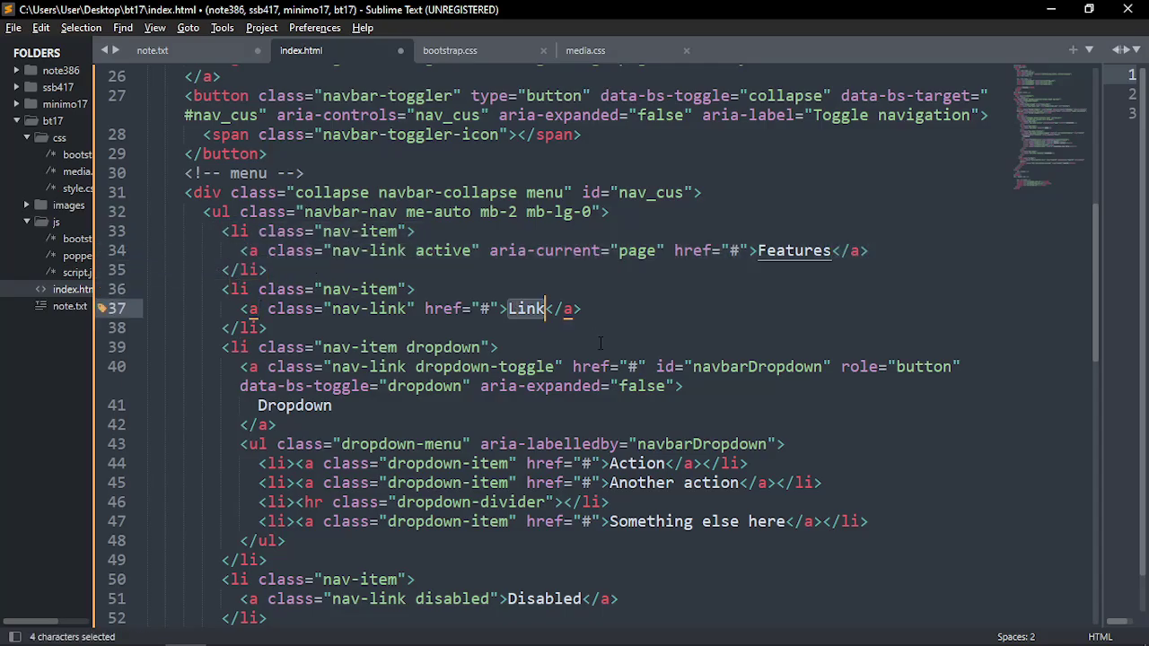
{"action": "type", "text": "Su"}
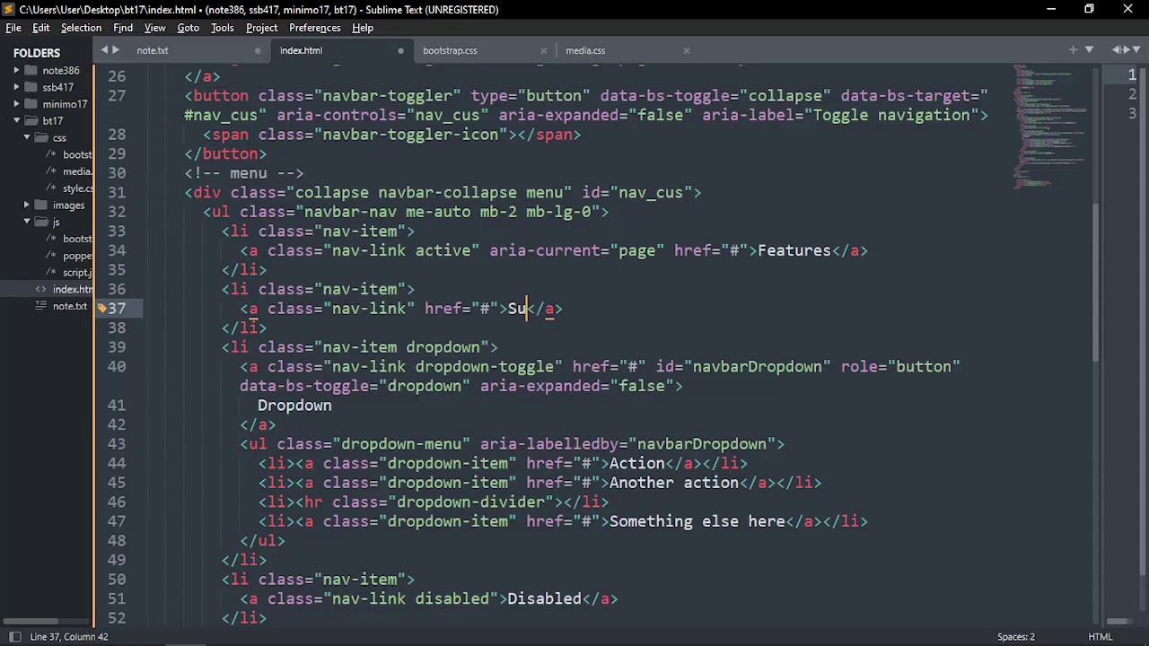
{"action": "type", "text": "pport"}
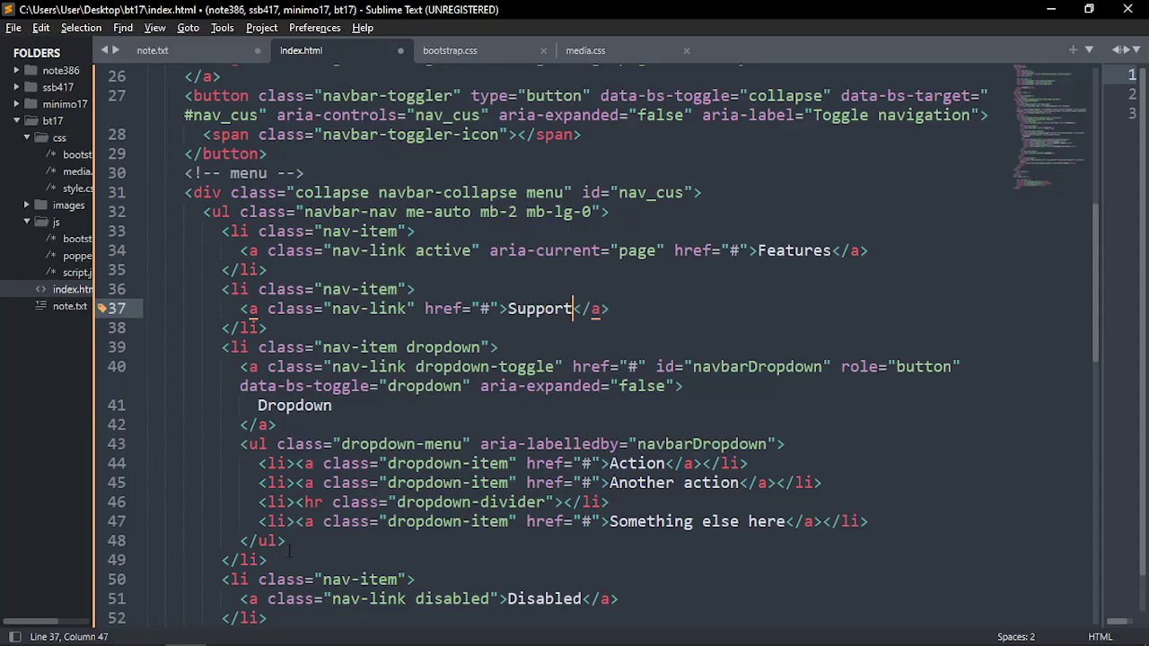
{"action": "scroll", "coordinate": [285, 536], "scroll_direction": "down", "scroll_amount": 1}
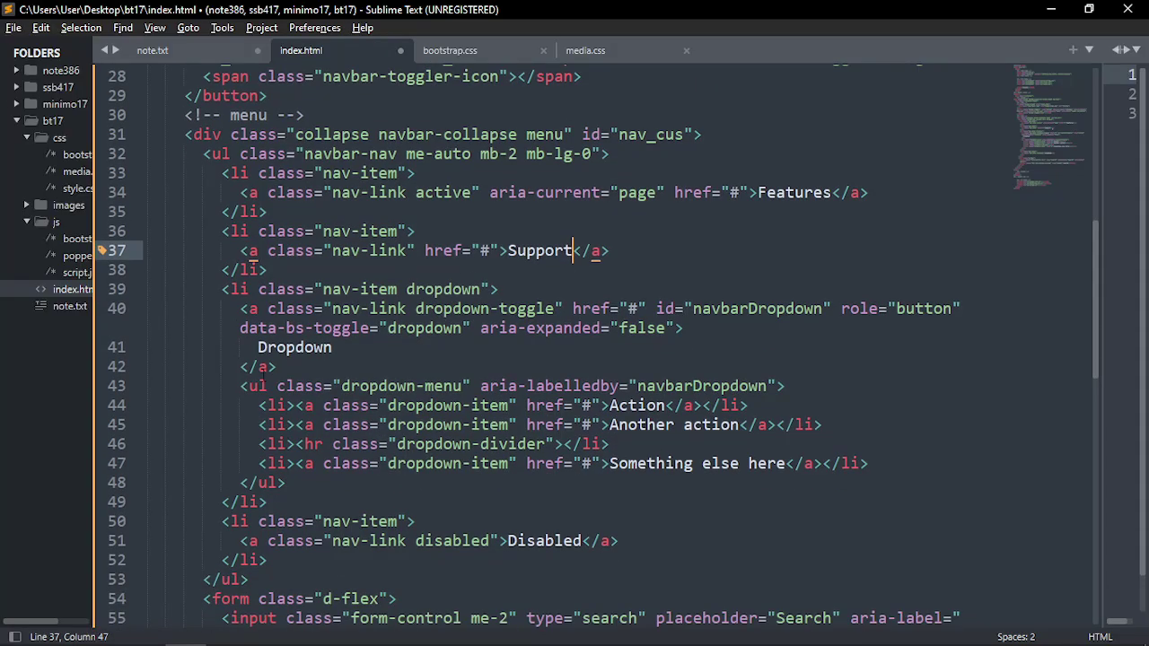
{"action": "key", "text": "alt+Tab"}
{"action": "key", "text": "alt+Tab"}
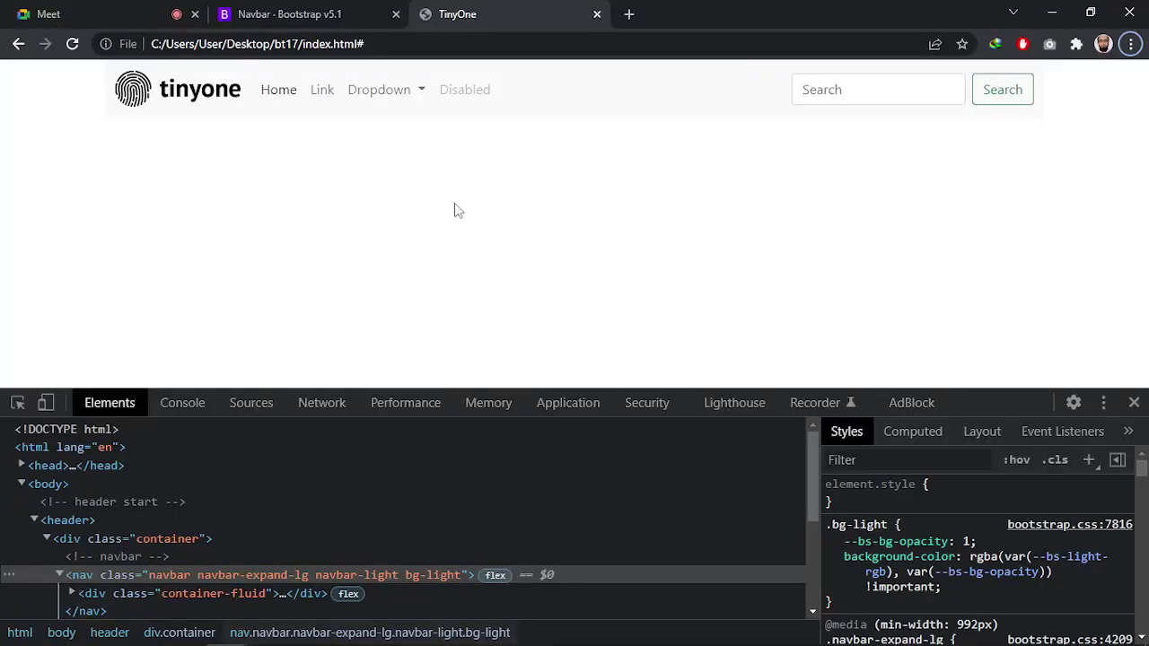
Check the page's Dropdown menu, then delete the Dropdown list item block
{"action": "left_click", "coordinate": [395, 97]}
{"action": "left_click", "coordinate": [398, 102]}
{"action": "key", "text": "alt+Tab"}
{"action": "key", "text": "alt+Tab"}
{"action": "key", "text": "alt+Tab"}
{"action": "key", "text": "alt+Tab"}
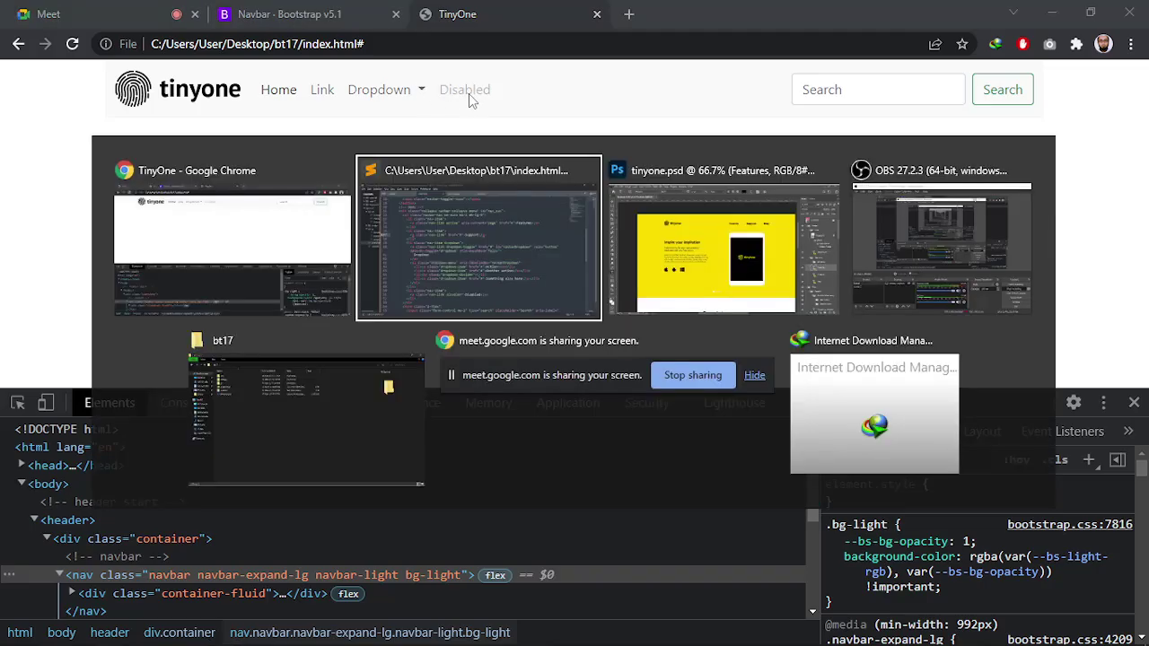
{"action": "key", "text": "alt+Tab"}
{"action": "key", "text": "alt+Tab"}
{"action": "key", "text": "alt+Tab"}
{"action": "key", "text": "alt+Tab"}
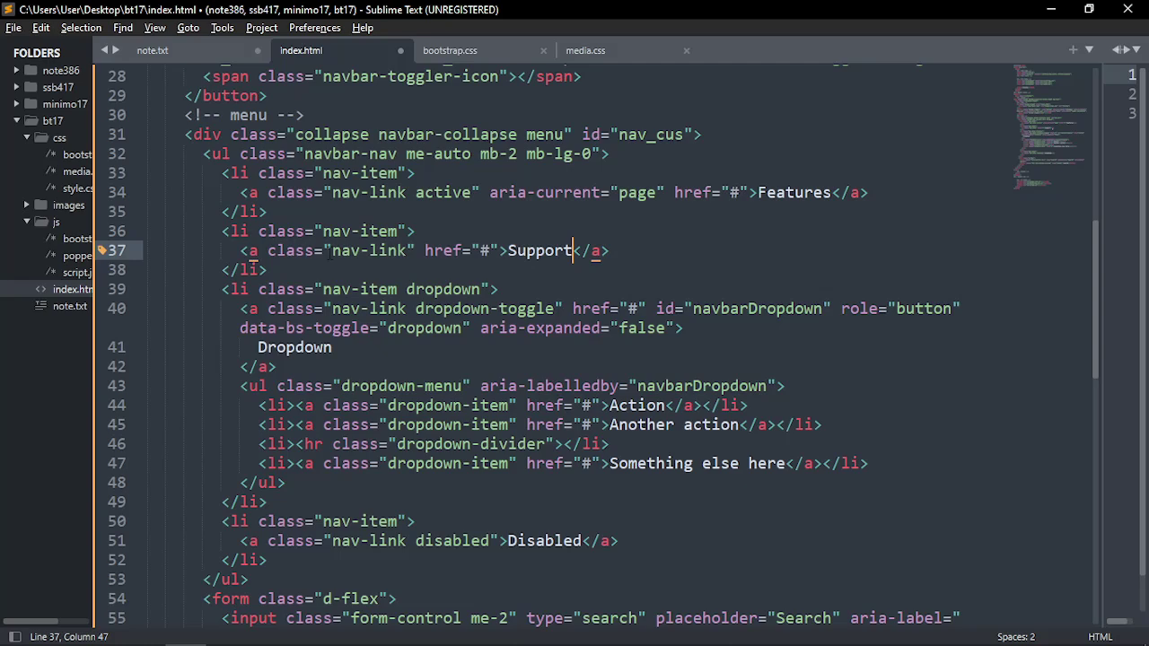
{"action": "left_click", "coordinate": [240, 289]}
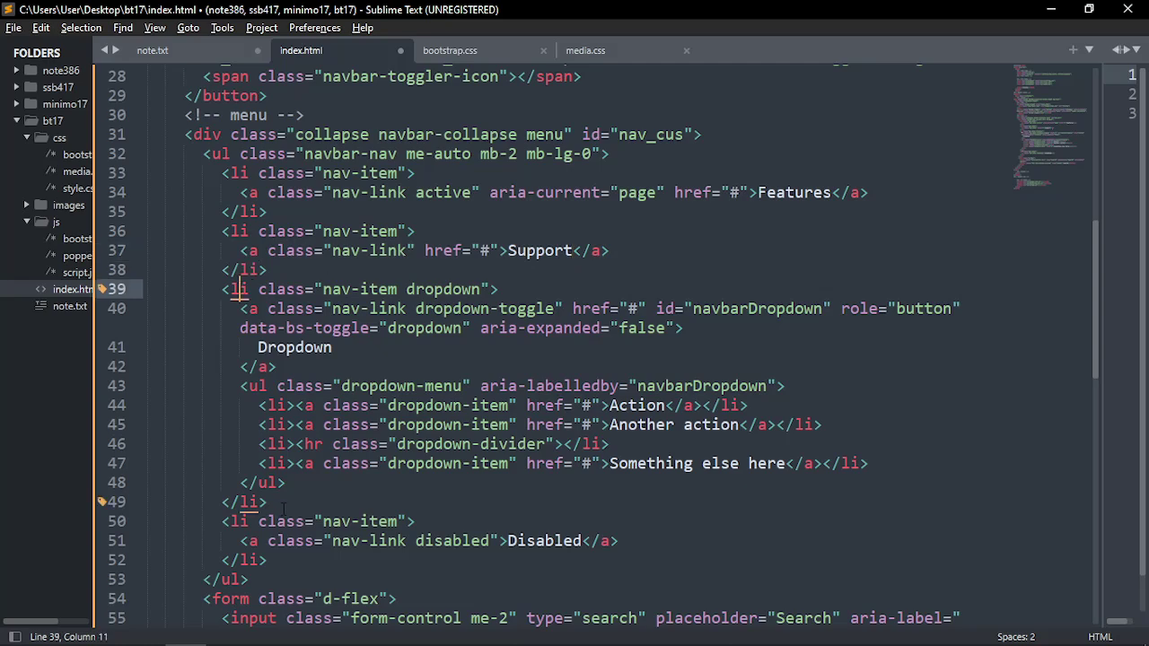
{"action": "left_click_drag", "start_coordinate": [282, 503], "coordinate": [112, 299]}
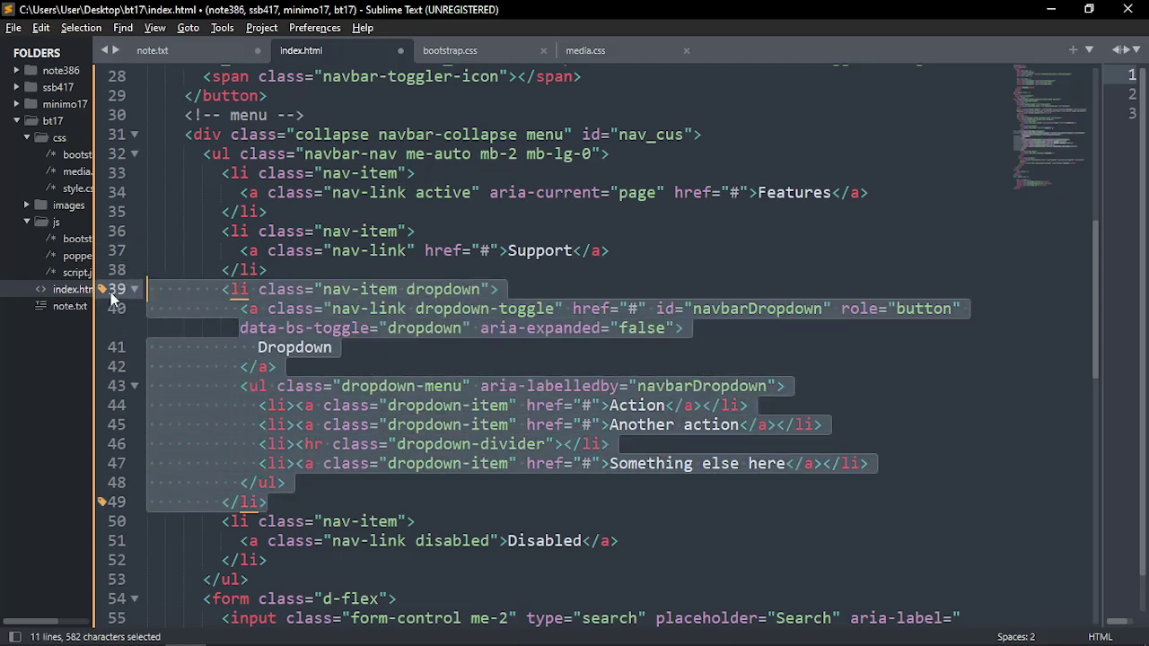
{"action": "key", "text": "BackSpace"}
Delete the Disabled menu item after inspecting its disabled class
{"action": "left_click", "coordinate": [239, 309]}
{"action": "left_click", "coordinate": [544, 329]}
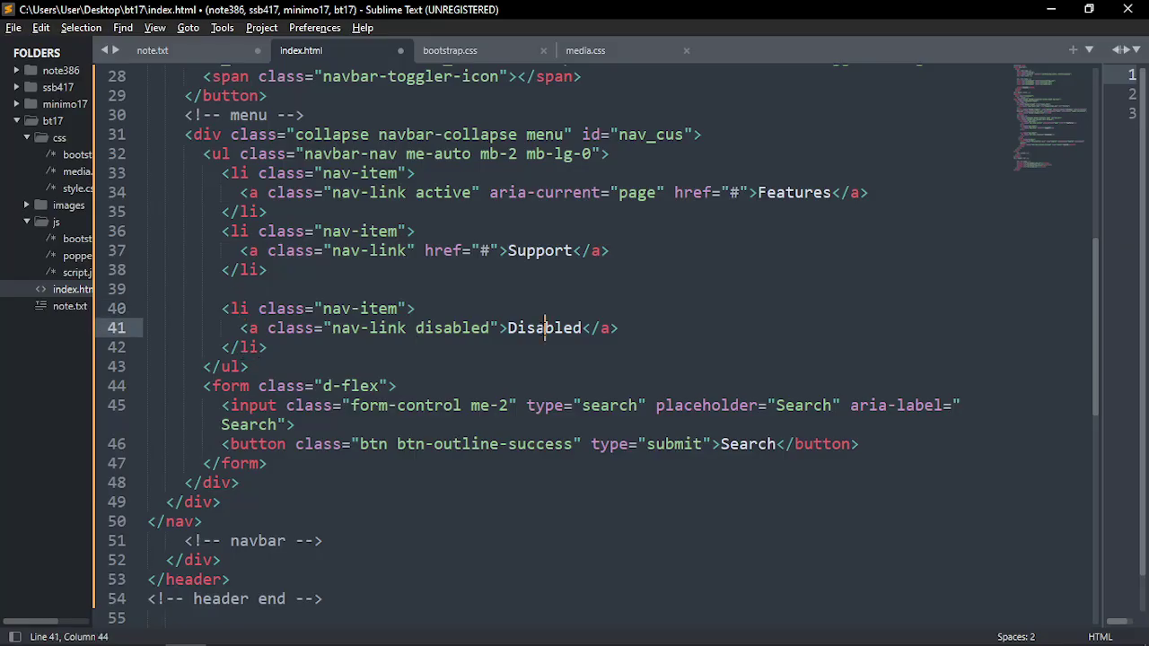
{"action": "double_click", "coordinate": [545, 328]}
{"action": "double_click", "coordinate": [449, 328]}
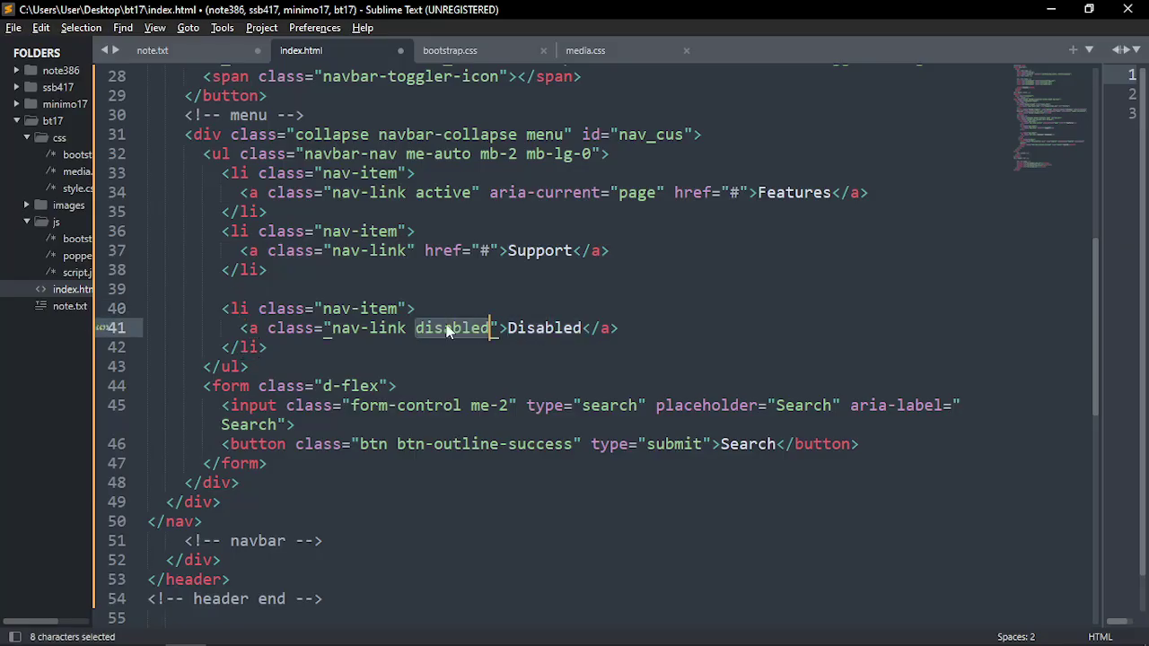
{"action": "left_click", "coordinate": [438, 302]}
{"action": "double_click", "coordinate": [443, 329]}
{"action": "left_click", "coordinate": [439, 303]}
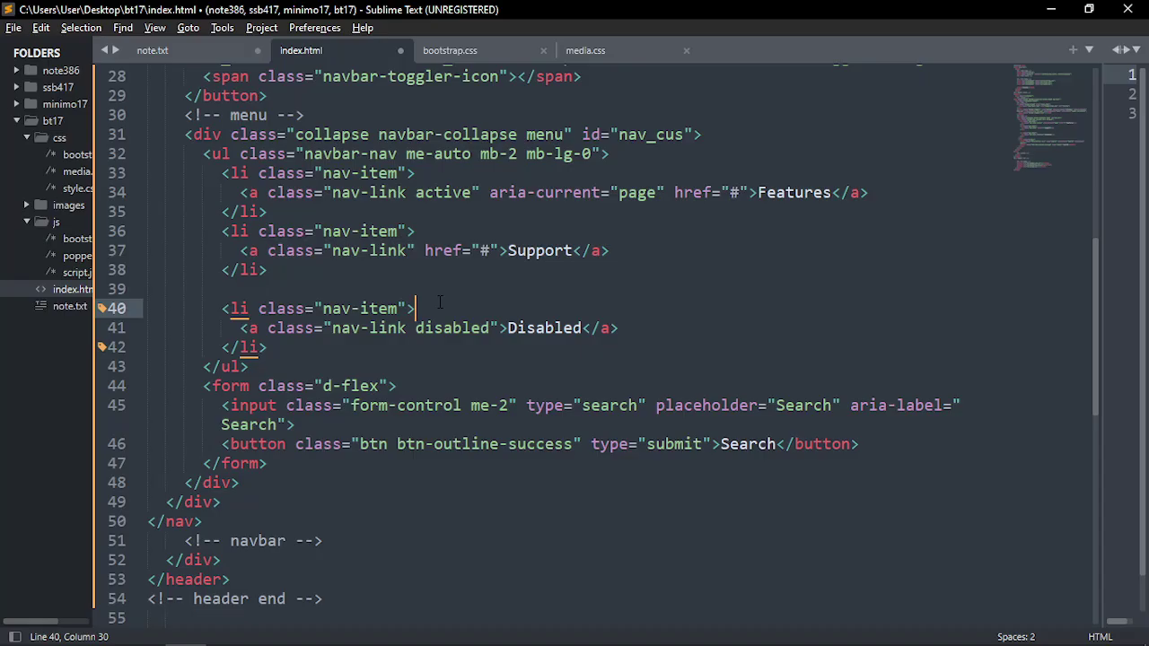
{"action": "left_click", "coordinate": [339, 330]}
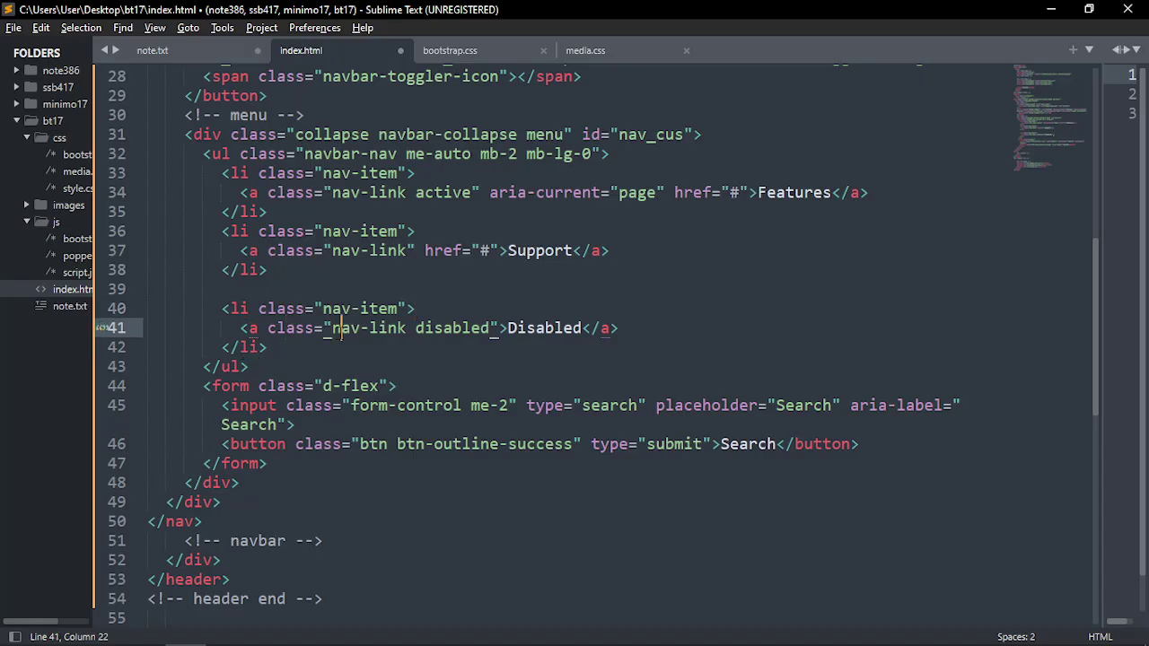
{"action": "left_click", "coordinate": [438, 313]}
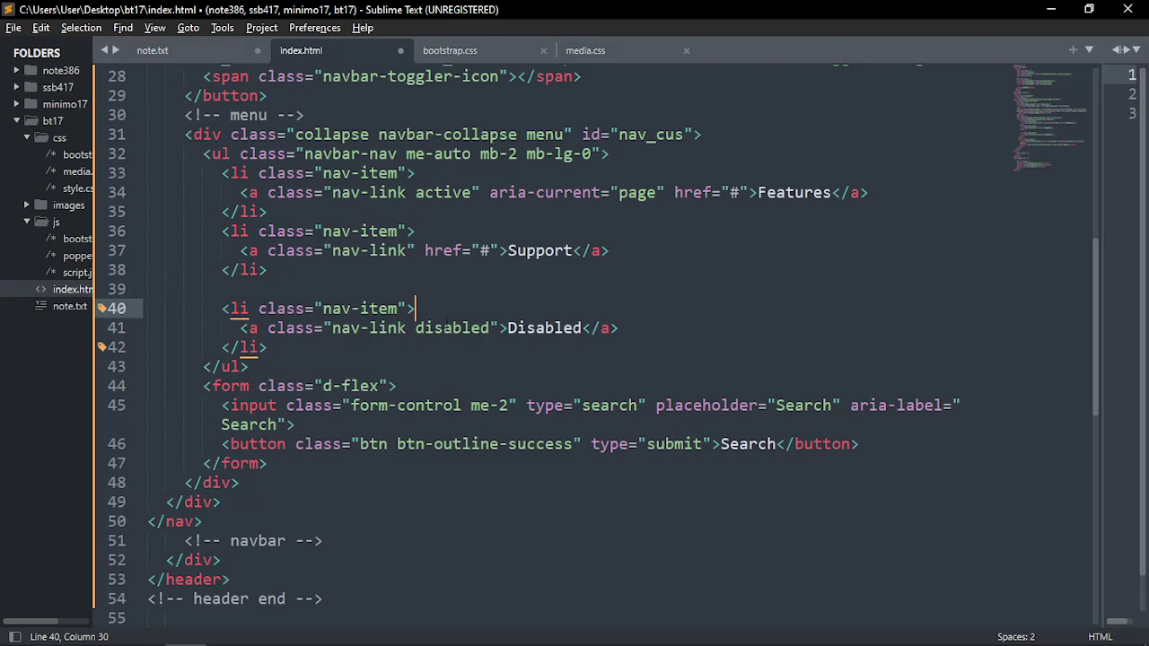
{"action": "double_click", "coordinate": [445, 331]}
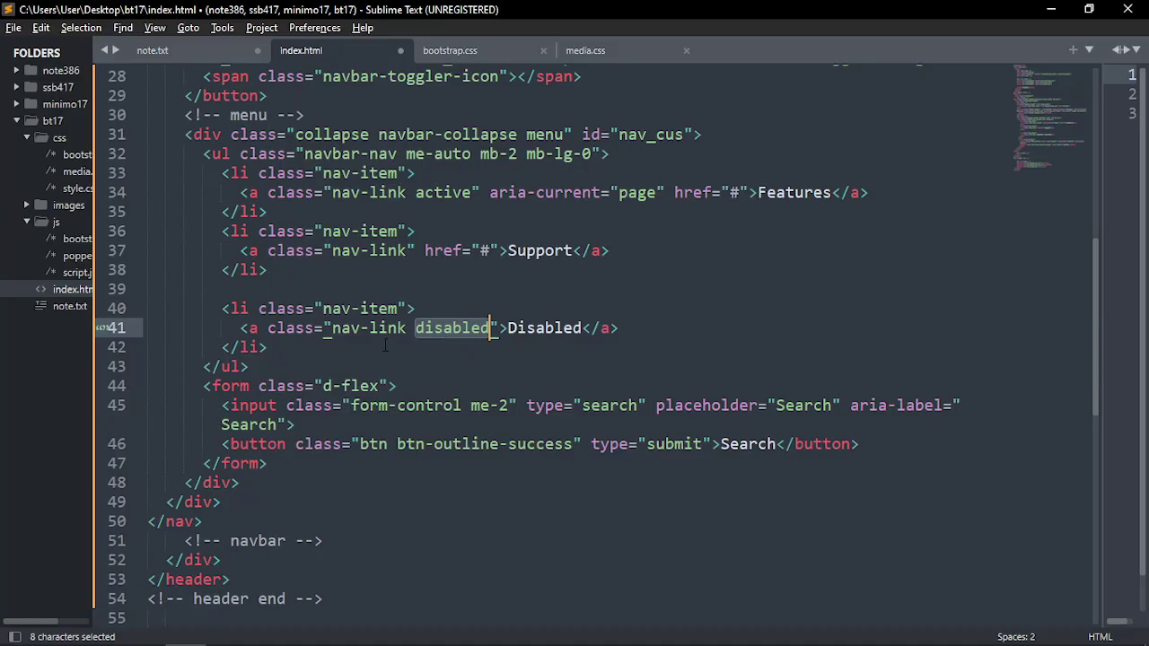
{"action": "left_click_drag", "start_coordinate": [270, 348], "coordinate": [148, 308]}
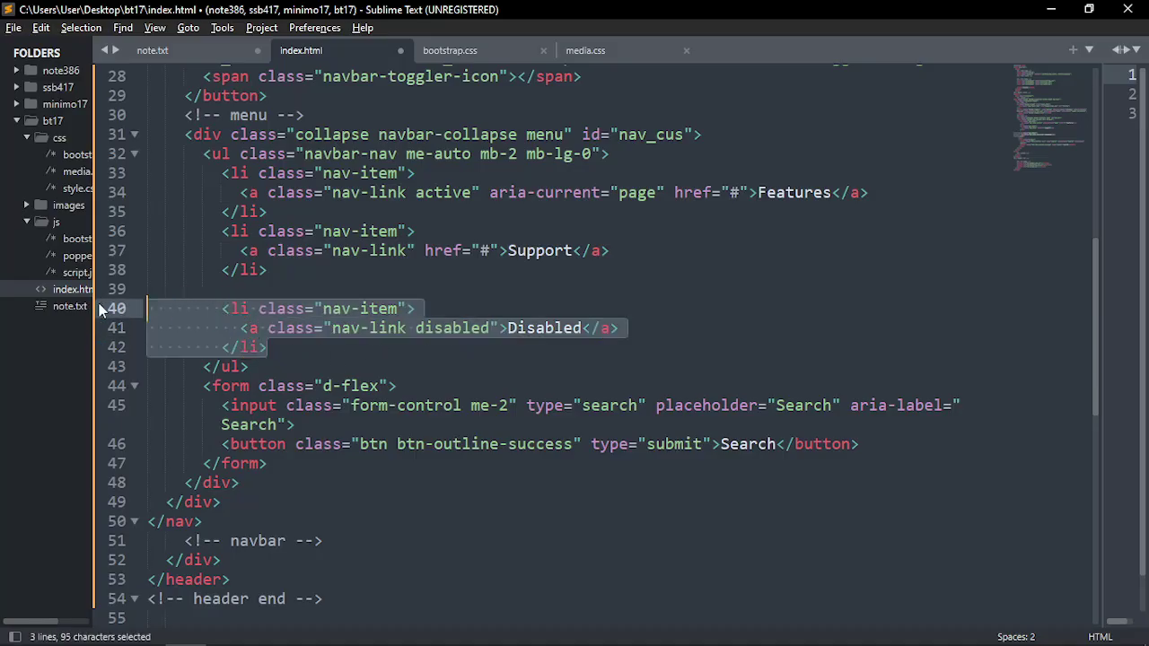
{"action": "key", "text": "BackSpace"}
Duplicate the Support menu item and rename the copy to Blog
{"action": "left_click_drag", "start_coordinate": [225, 236], "coordinate": [269, 272]}
{"action": "key", "text": "ctrl+c"}
{"action": "left_click", "coordinate": [305, 271]}
{"action": "key", "text": "Return"}
{"action": "key", "text": "ctrl+v"}
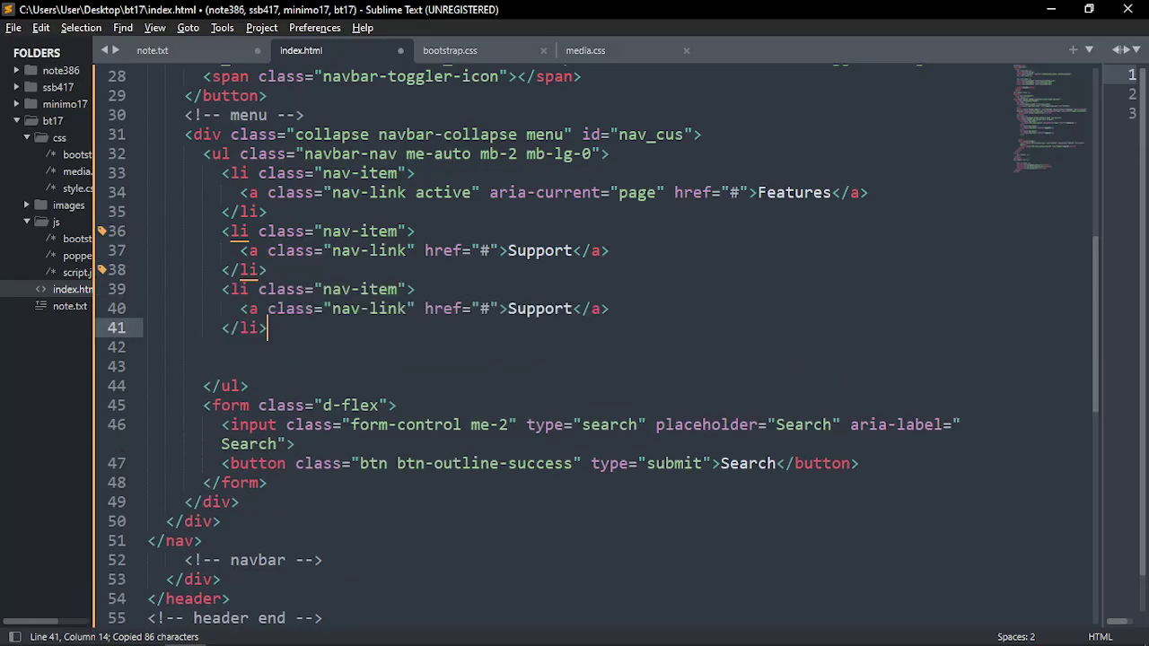
{"action": "left_click", "coordinate": [794, 192]}
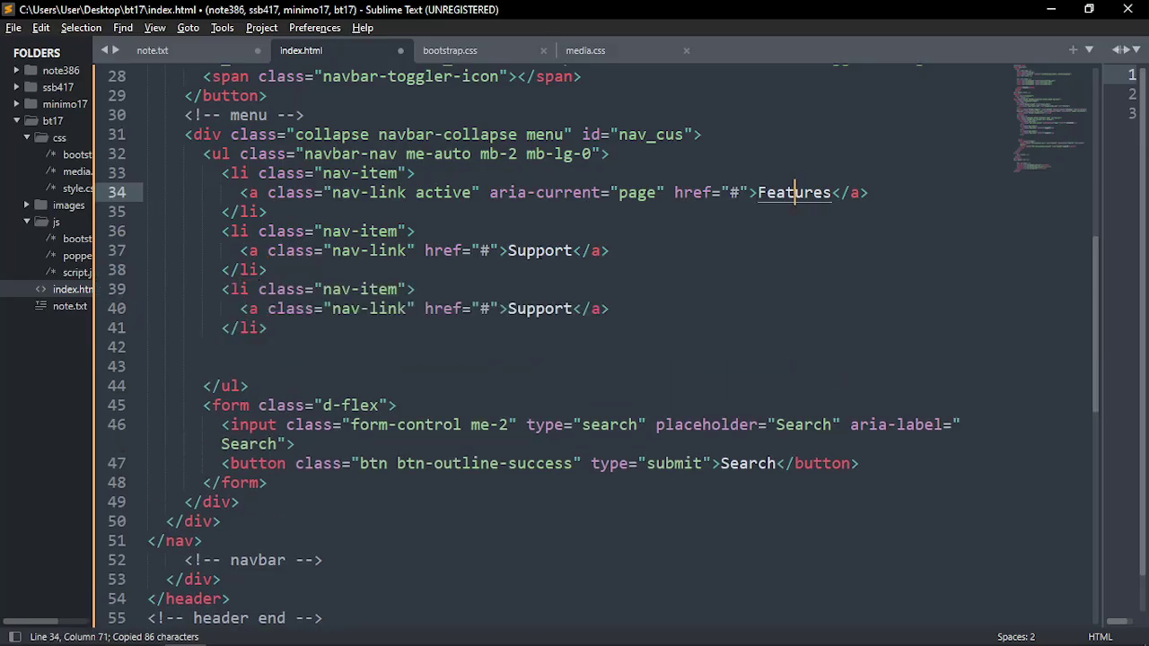
{"action": "left_click", "coordinate": [528, 250]}
{"action": "double_click", "coordinate": [529, 308]}
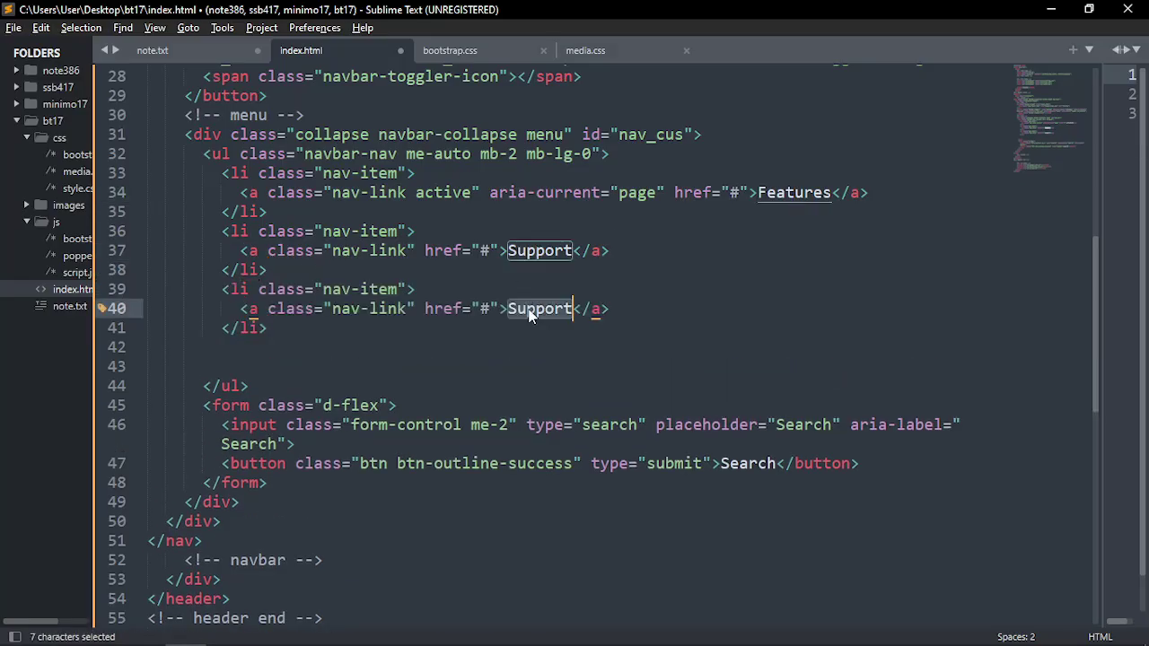
{"action": "type", "text": "Blog"}
Save index.html and reload the browser to see Features, Support and Blog
{"action": "key", "text": "ctrl+s"}
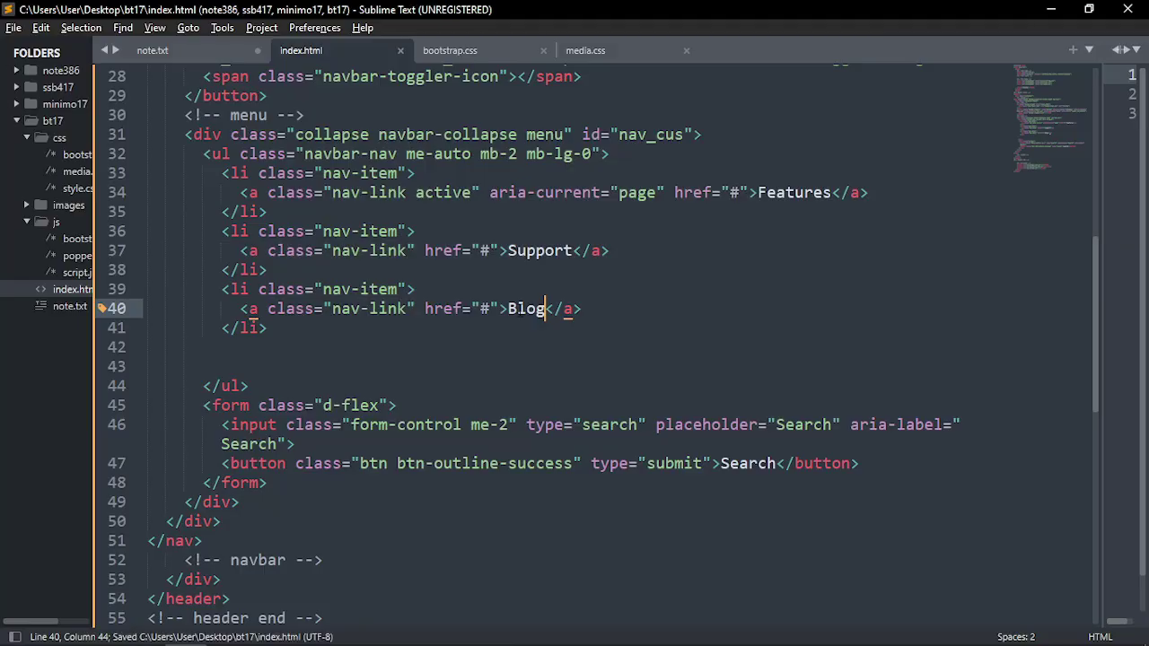
{"action": "key", "text": "alt+Tab"}
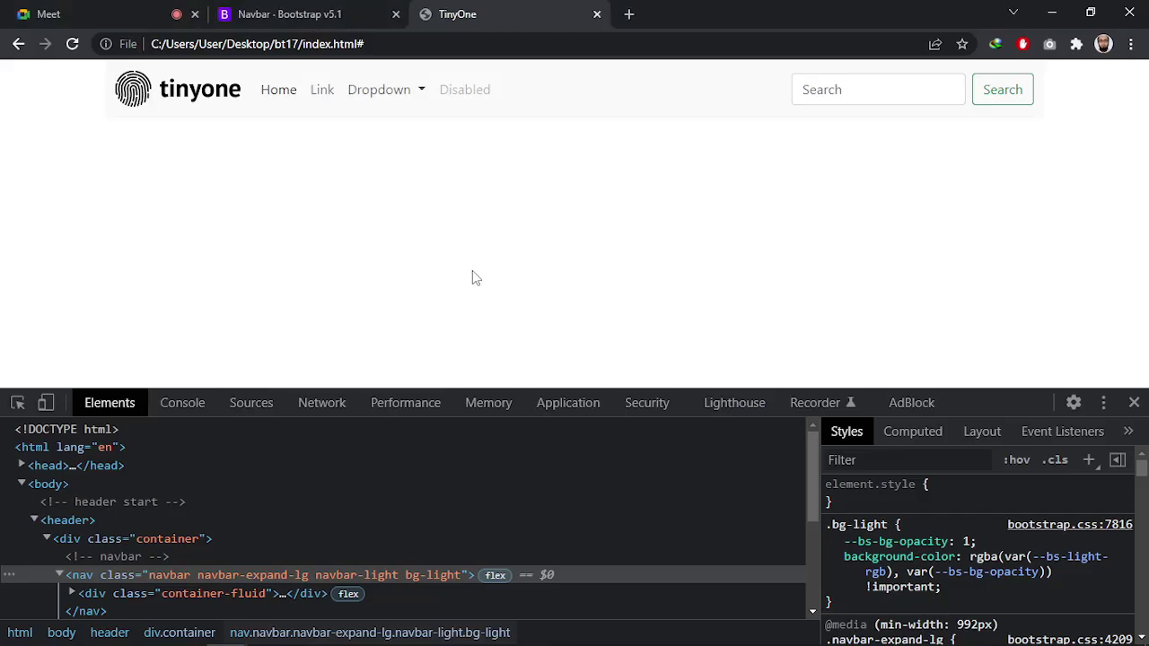
{"action": "key", "text": "F5"}
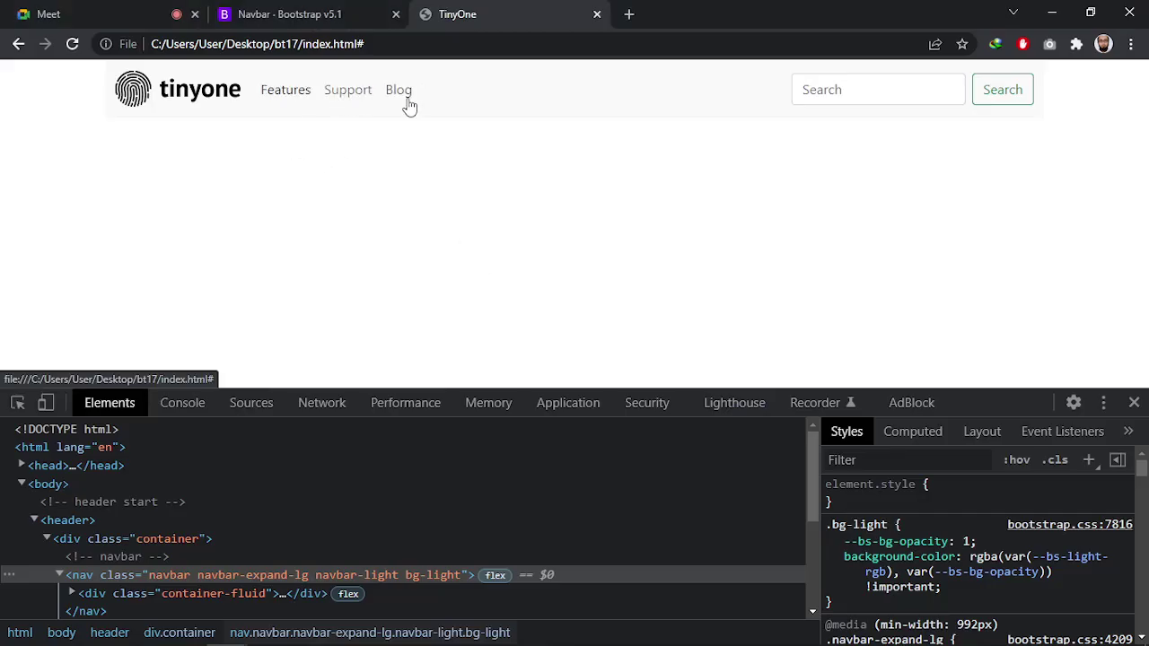
{"action": "key", "text": "alt+Tab"}
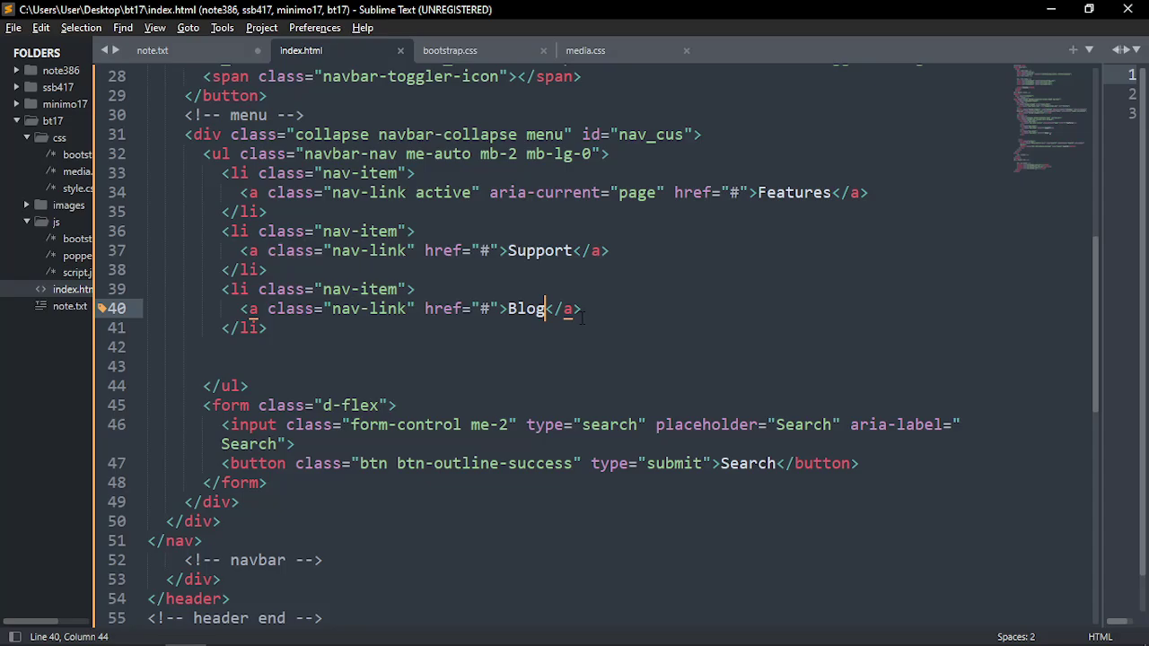
{"action": "key", "text": "alt+Tab"}
{"action": "key", "text": "Tab"}
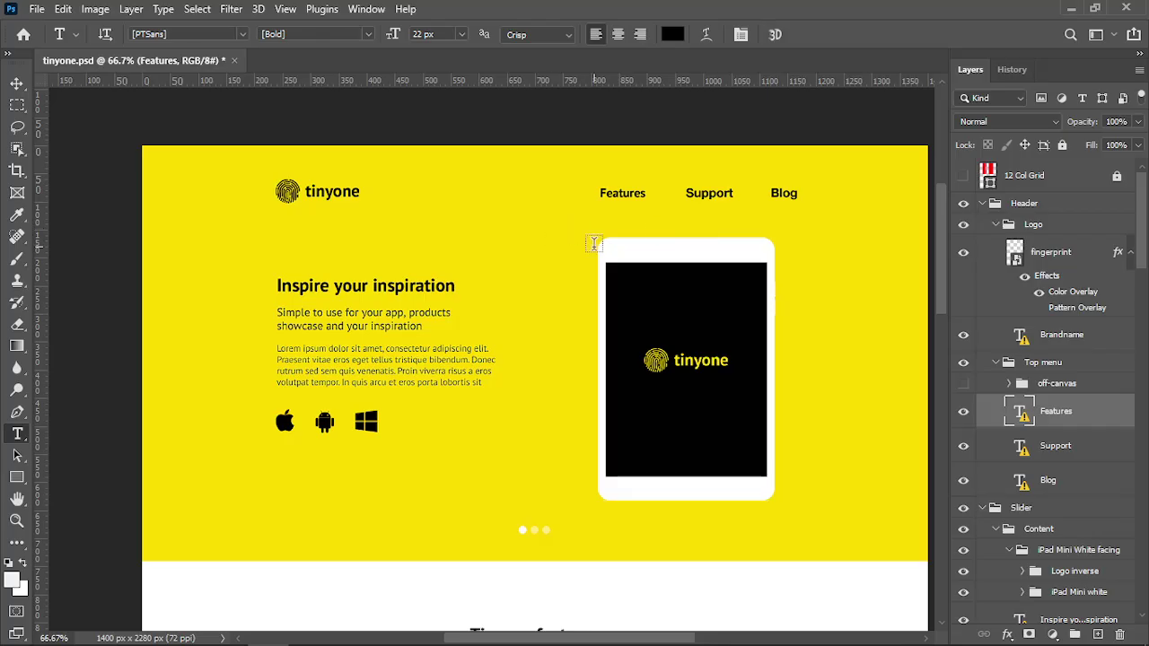
Show the mockup's column guides and measure the header spacing around Features, Support and Blog
{"action": "key", "text": "ctrl+semicolon"}
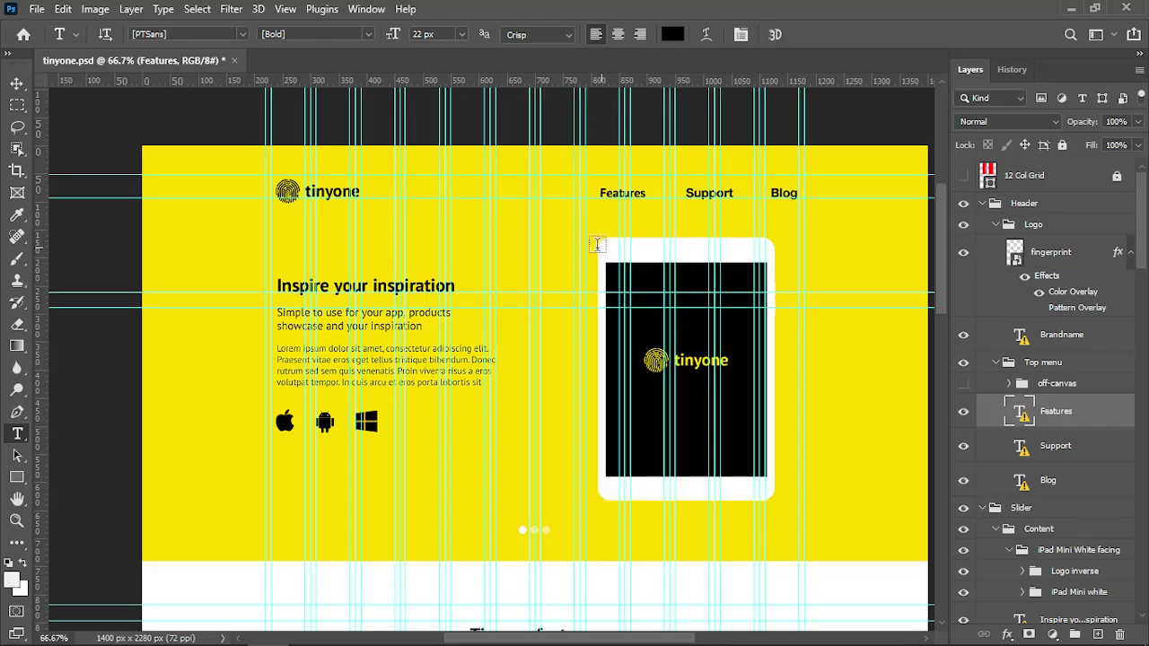
{"action": "left_click", "coordinate": [22, 104]}
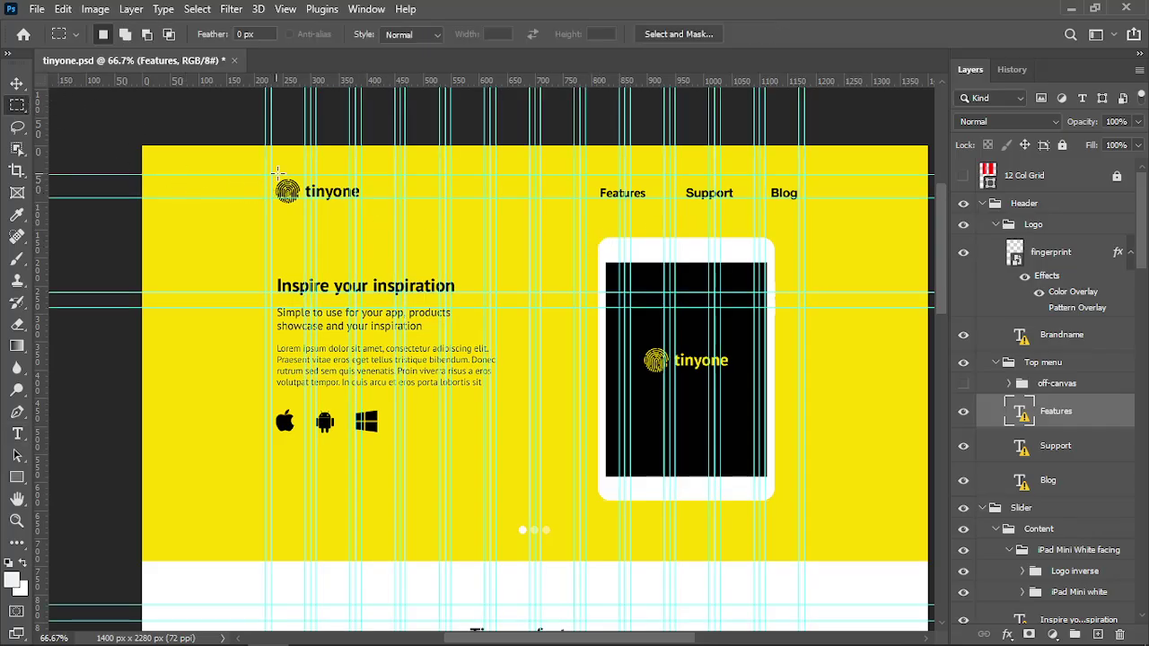
{"action": "left_click_drag", "start_coordinate": [267, 173], "coordinate": [801, 221]}
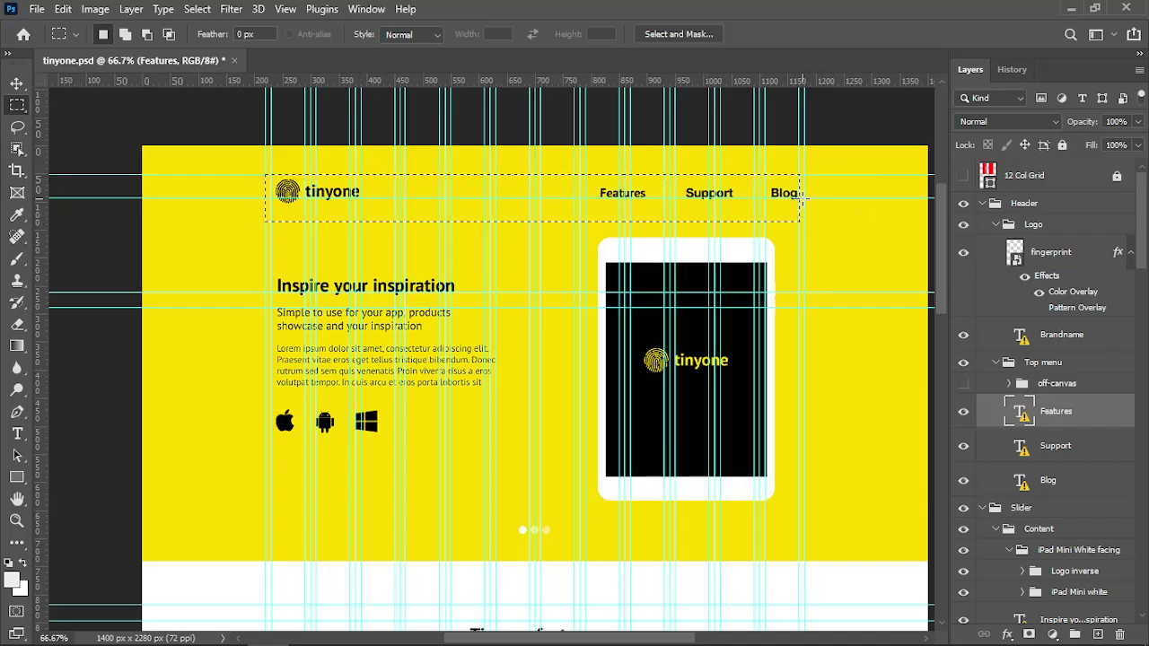
{"action": "left_click", "coordinate": [652, 187]}
{"action": "left_click_drag", "start_coordinate": [649, 186], "coordinate": [679, 202]}
{"action": "left_click_drag", "start_coordinate": [797, 185], "coordinate": [813, 207]}
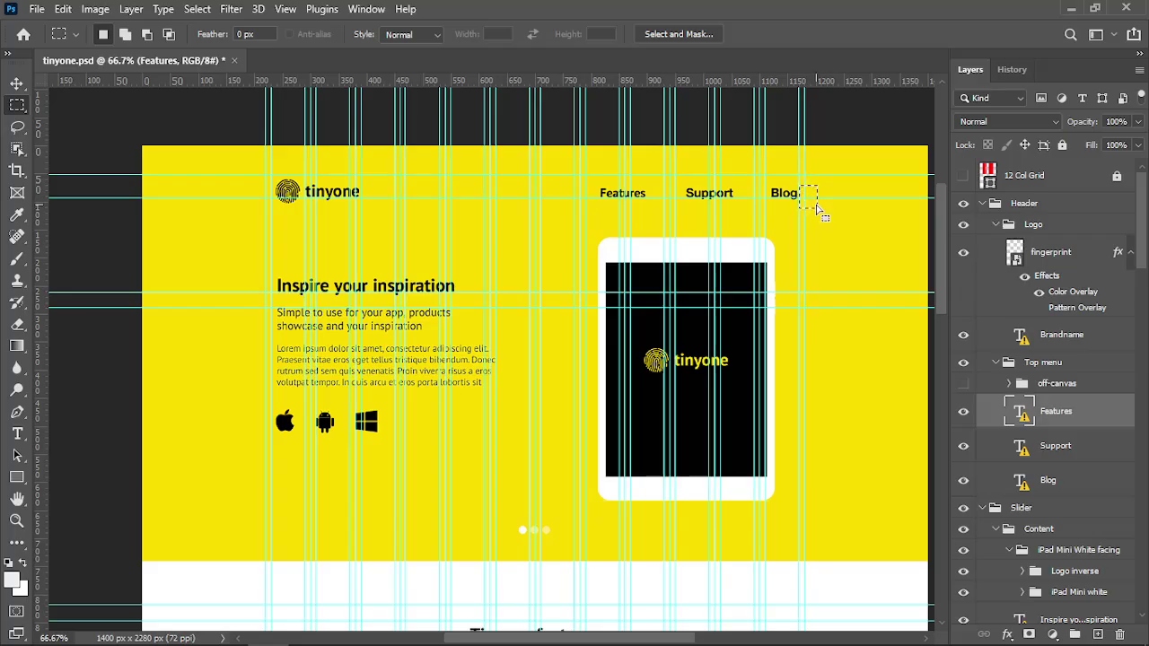
{"action": "key", "text": "alt"}
{"action": "left_click_drag", "start_coordinate": [578, 175], "coordinate": [805, 220]}
{"action": "key", "text": "alt+Tab"}
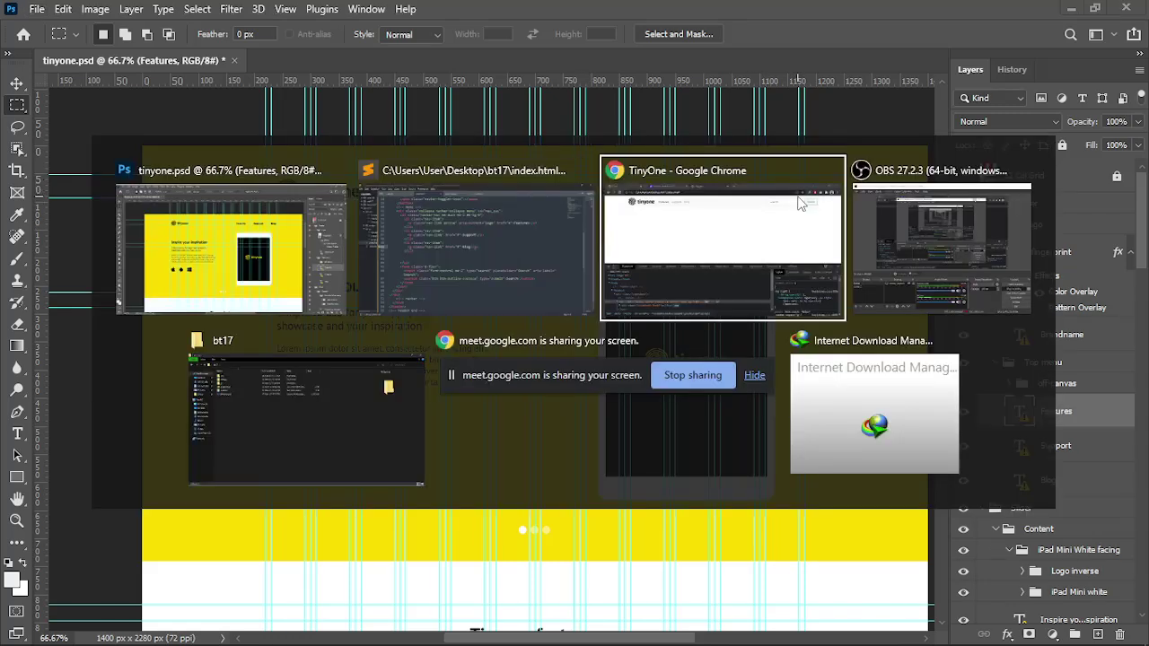
{"action": "key", "text": "alt+Tab"}
{"action": "key", "text": "alt+Tab"}
{"action": "key", "text": "alt+Tab"}
{"action": "key", "text": "alt+Tab"}
{"action": "key", "text": "alt+Tab"}
{"action": "key", "text": "alt+Tab"}
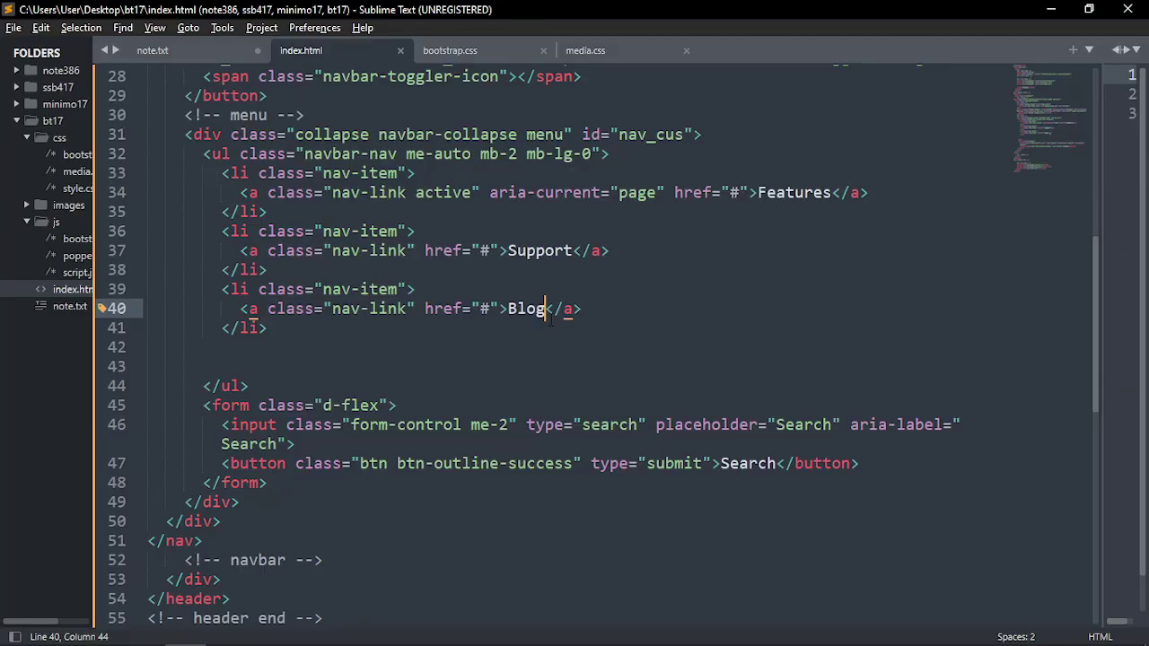
Remove the empty lines left inside the menu list, ending at the search form's tag
{"action": "scroll", "coordinate": [492, 333], "scroll_direction": "up", "scroll_amount": 2}
{"action": "left_click", "coordinate": [230, 270]}
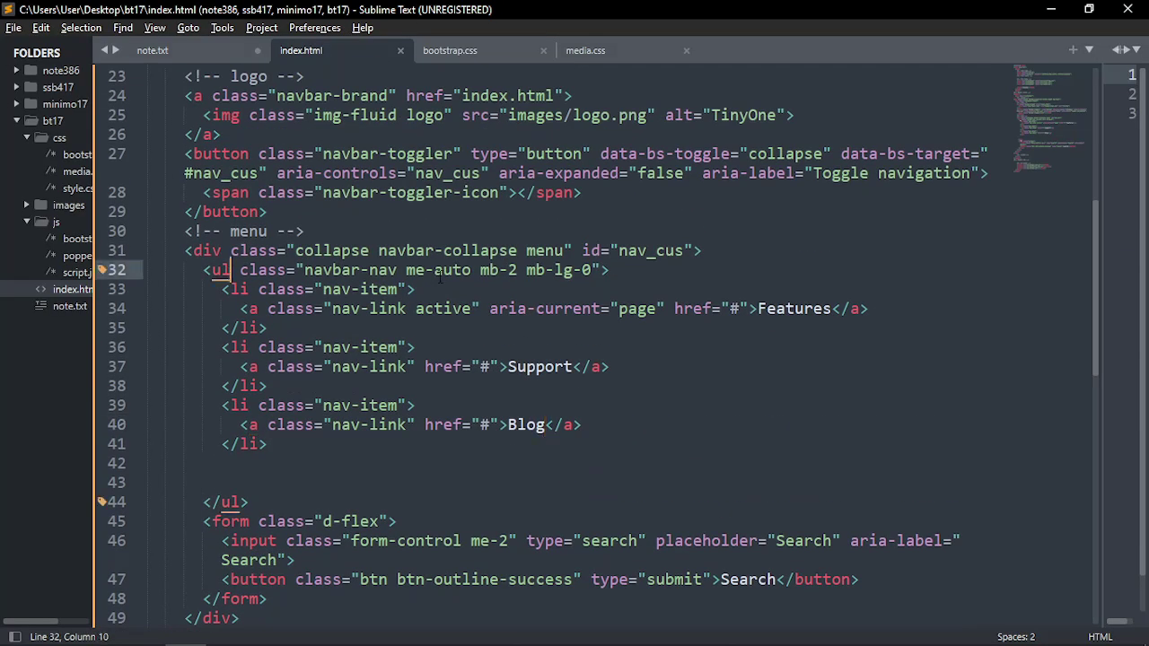
{"action": "left_click_drag", "start_coordinate": [406, 270], "coordinate": [480, 270]}
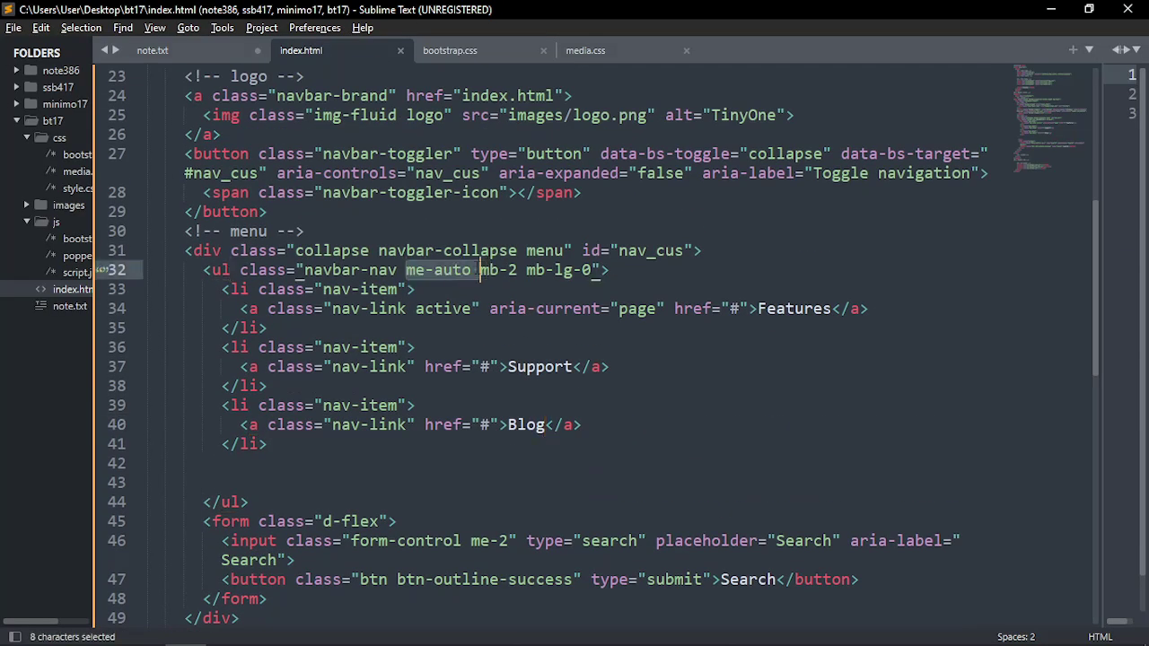
{"action": "scroll", "coordinate": [463, 333], "scroll_direction": "down", "scroll_amount": 1}
{"action": "scroll", "coordinate": [463, 333], "scroll_direction": "down", "scroll_amount": 2}
{"action": "left_click", "coordinate": [241, 348]}
{"action": "key", "text": "Up"}
{"action": "key", "text": "Up"}
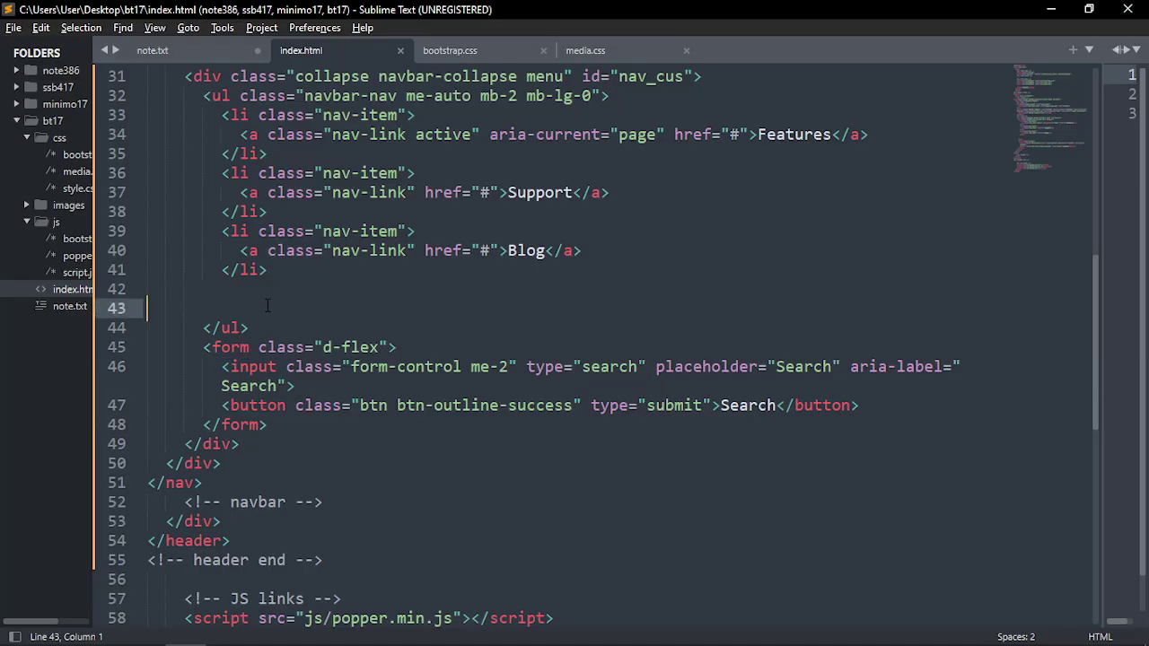
{"action": "key", "text": "BackSpace"}
{"action": "key", "text": "BackSpace"}
{"action": "left_click", "coordinate": [230, 308]}
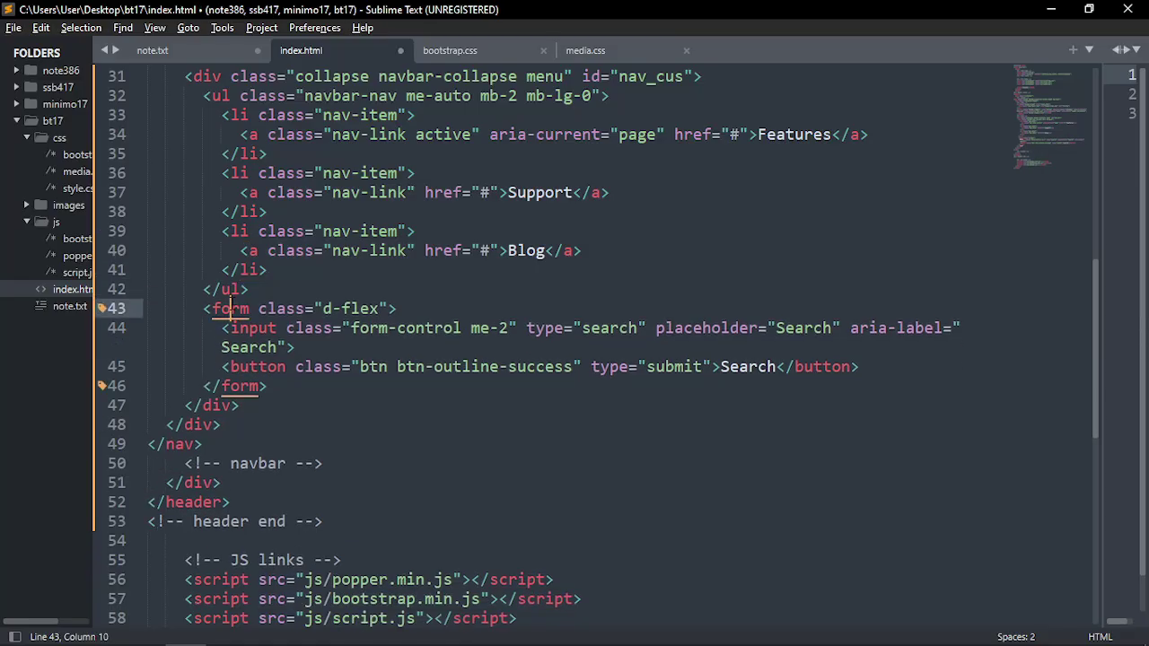
Check the navbar search box in the browser preview
{"action": "key", "text": "alt+Tab"}
{"action": "key", "text": "alt+Tab"}
{"action": "key", "text": "Tab"}
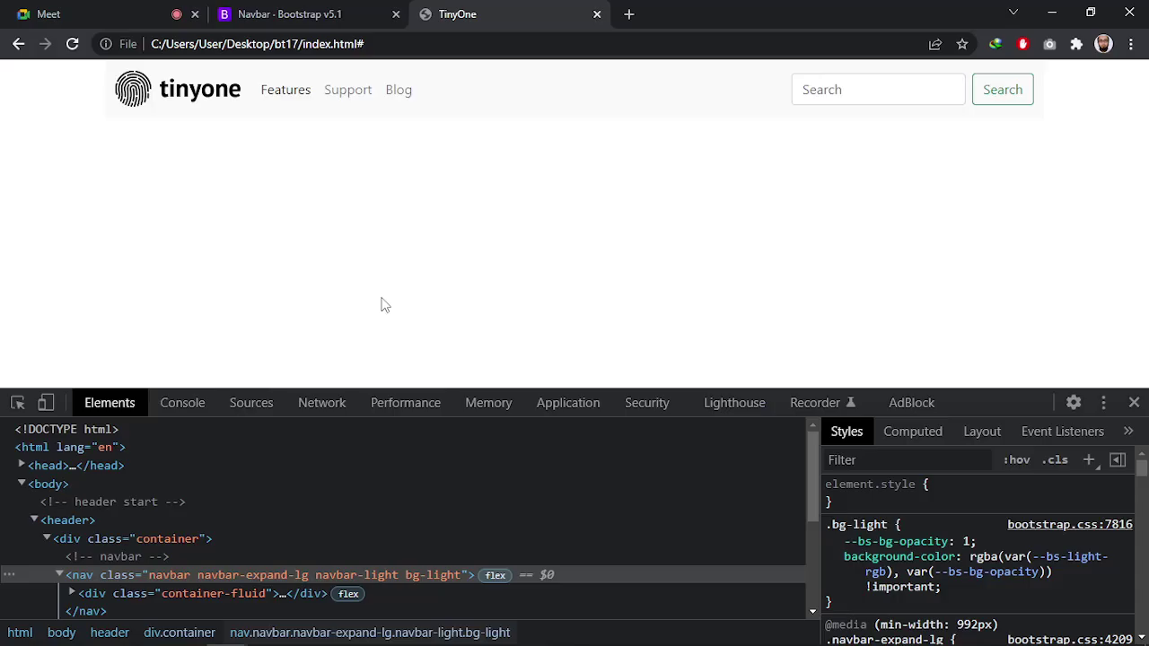
{"action": "left_click", "coordinate": [812, 90]}
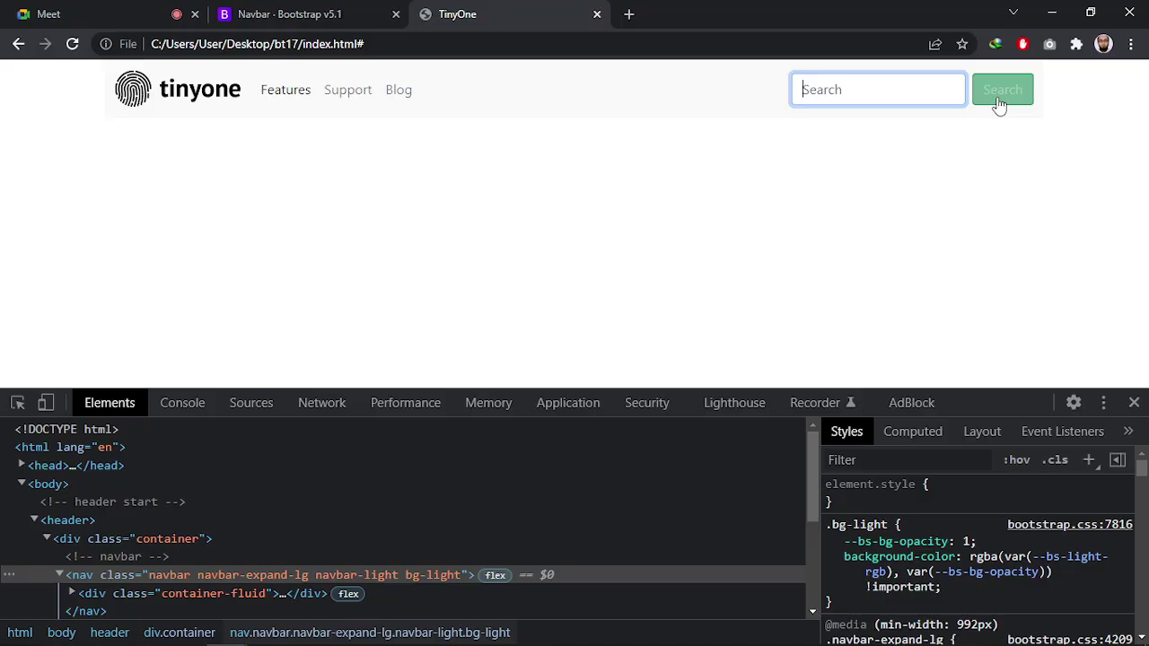
{"action": "left_click", "coordinate": [754, 218]}
{"action": "key", "text": "alt+Tab"}
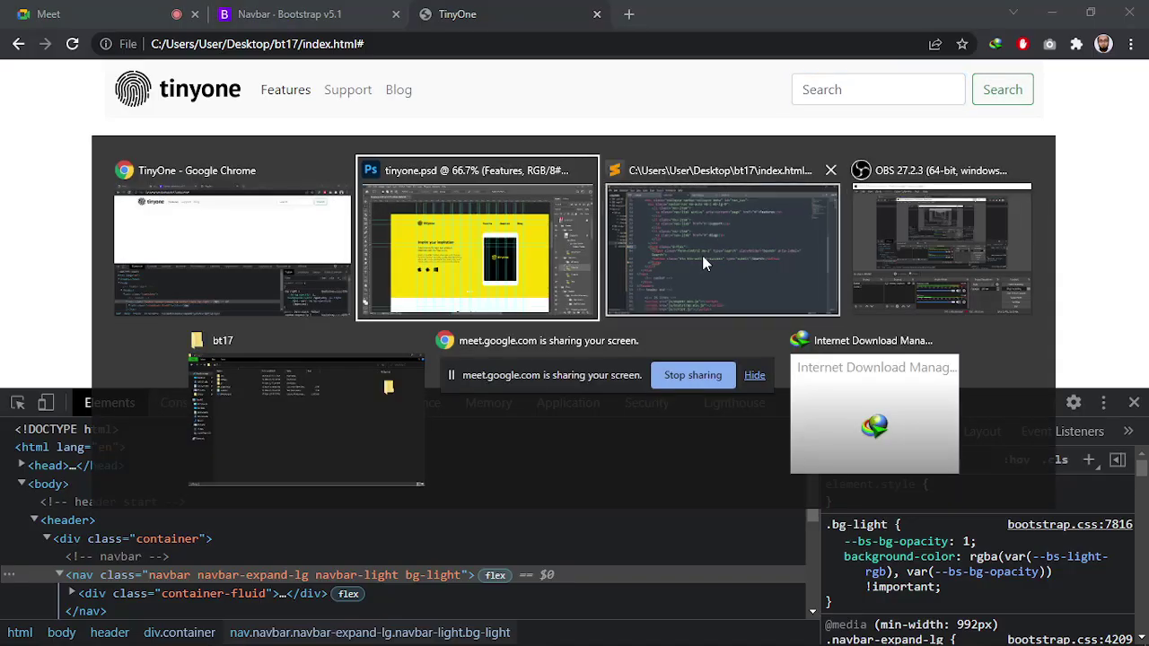
{"action": "left_click", "coordinate": [701, 255]}
Delete the search form markup, save index.html and reload the page in Chrome
{"action": "left_click_drag", "start_coordinate": [271, 386], "coordinate": [203, 308]}
{"action": "key", "text": "BackSpace"}
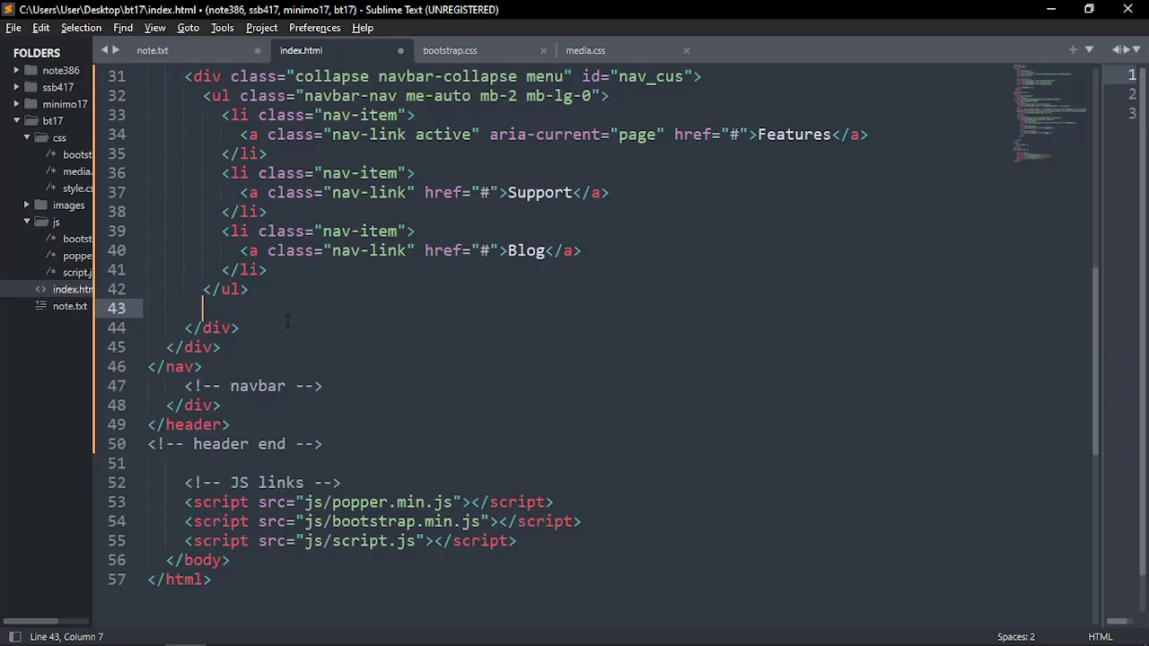
{"action": "key", "text": "ctrl+s"}
{"action": "key", "text": "alt+Tab"}
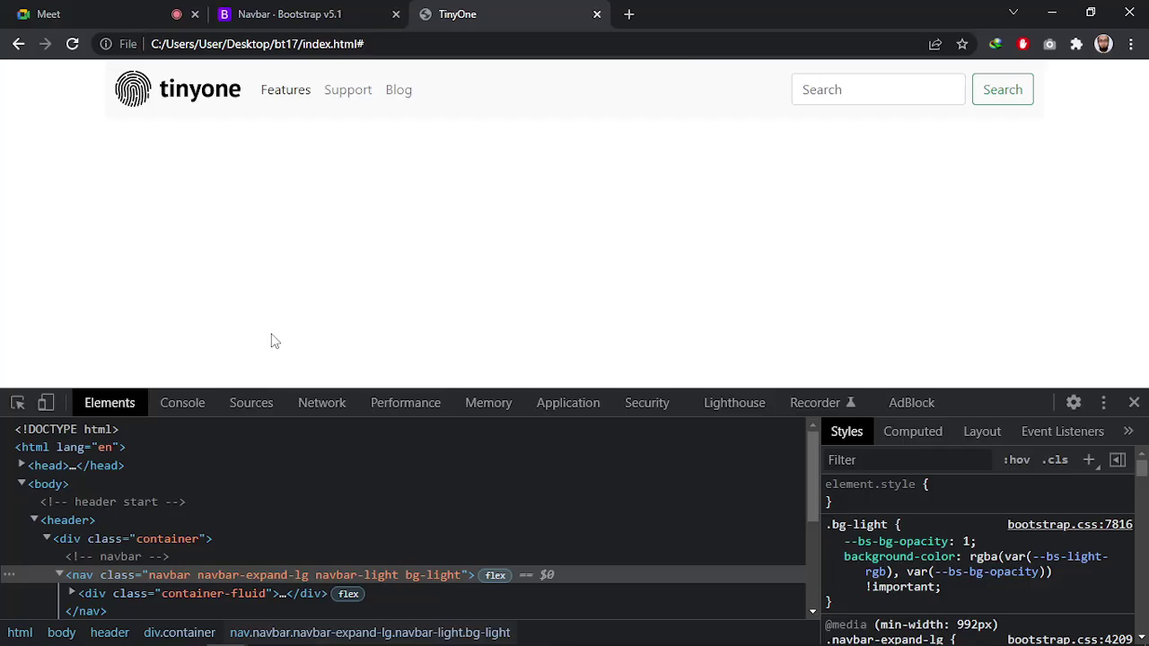
{"action": "key", "text": "F5"}
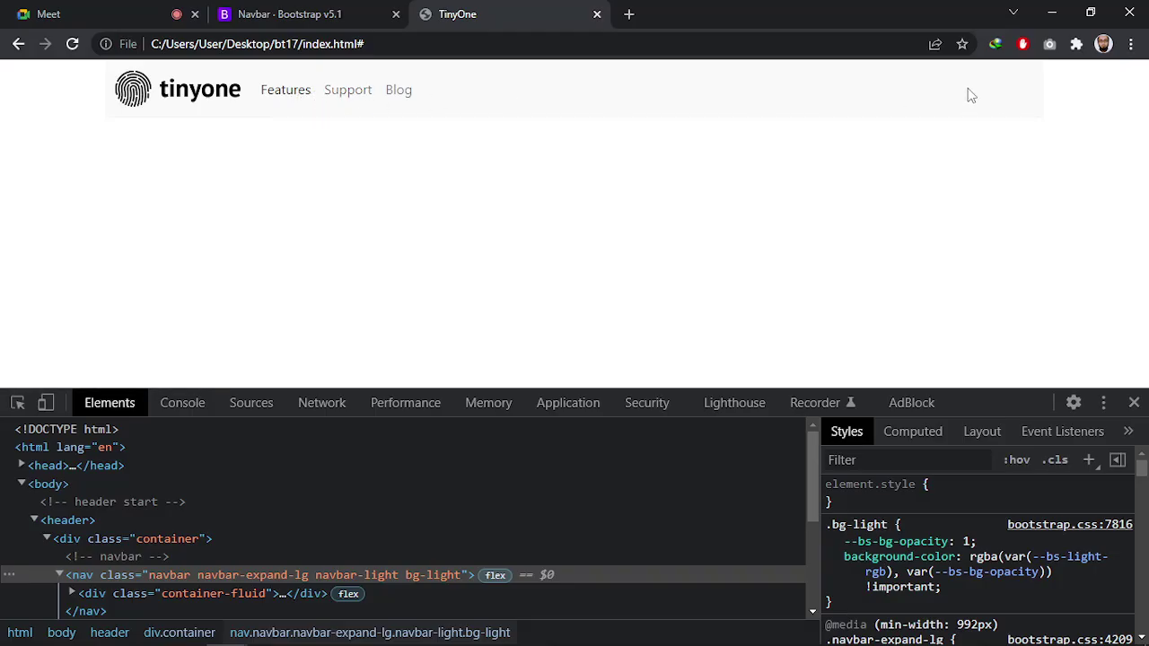
Change the menu list's me-auto class to m-auto, save, and reload Chrome to see the centred links
{"action": "key", "text": "alt+Tab"}
{"action": "scroll", "coordinate": [475, 297], "scroll_direction": "up", "scroll_amount": 4}
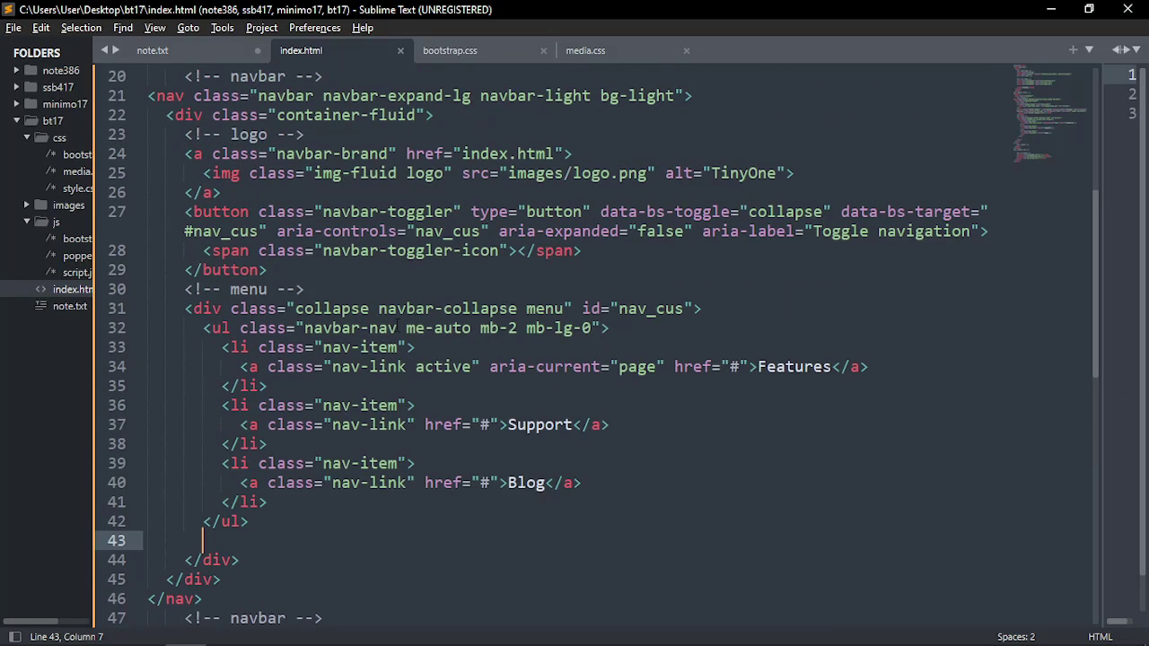
{"action": "left_click_drag", "start_coordinate": [405, 328], "coordinate": [472, 328]}
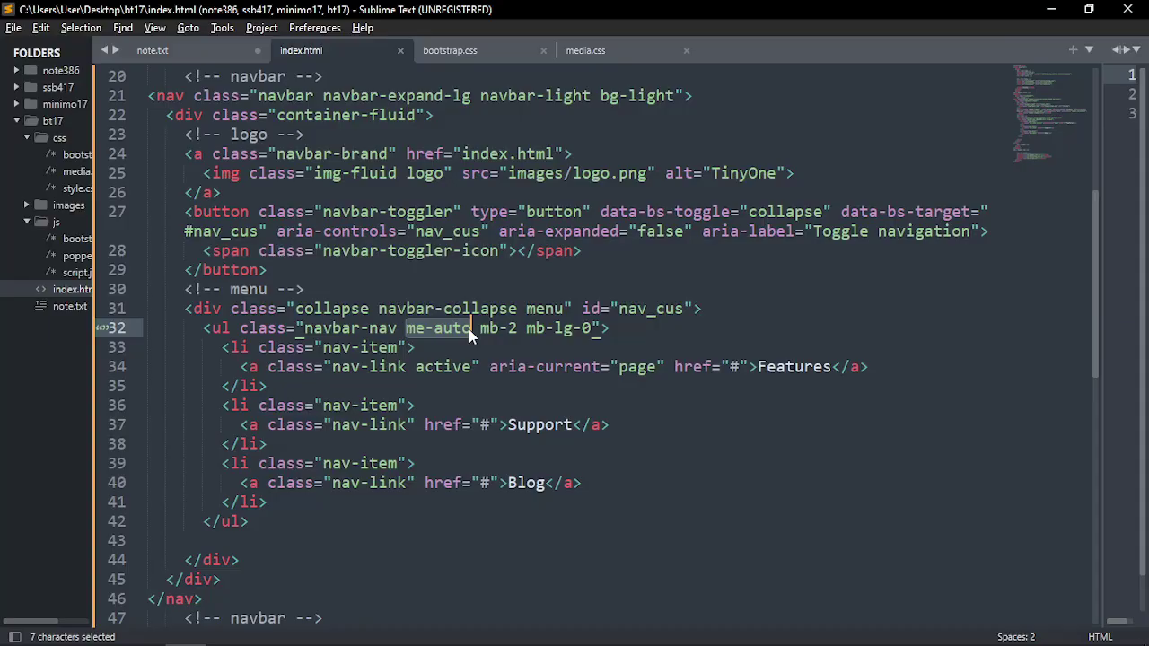
{"action": "key", "text": "alt+Tab"}
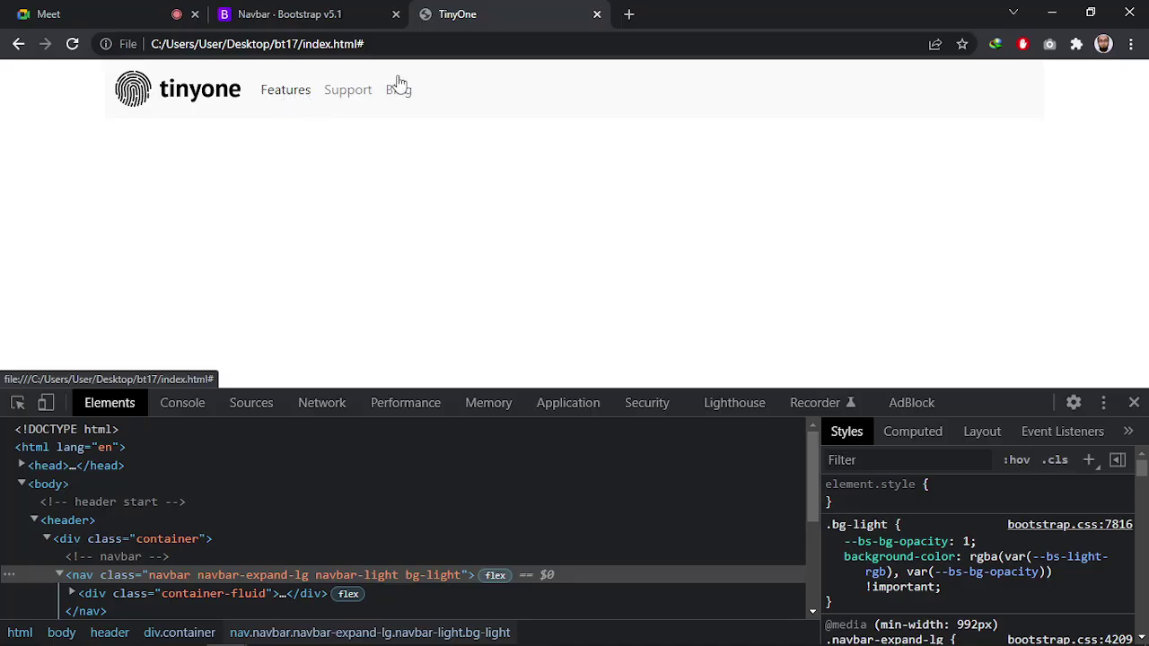
{"action": "key", "text": "alt+Tab"}
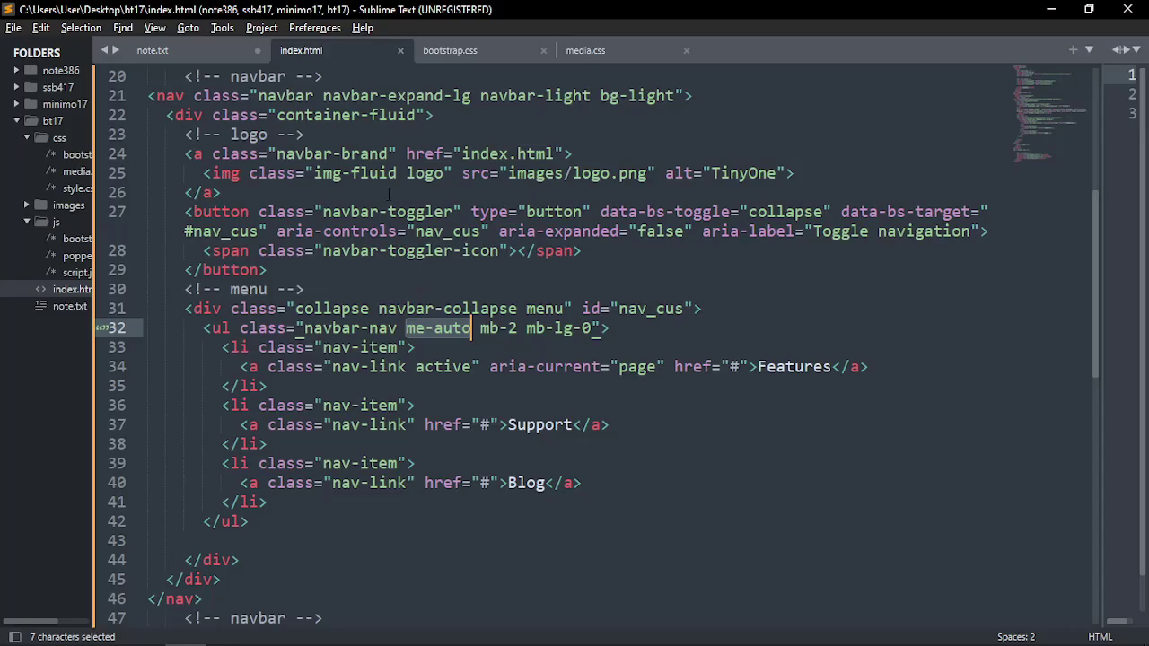
{"action": "left_click", "coordinate": [426, 328]}
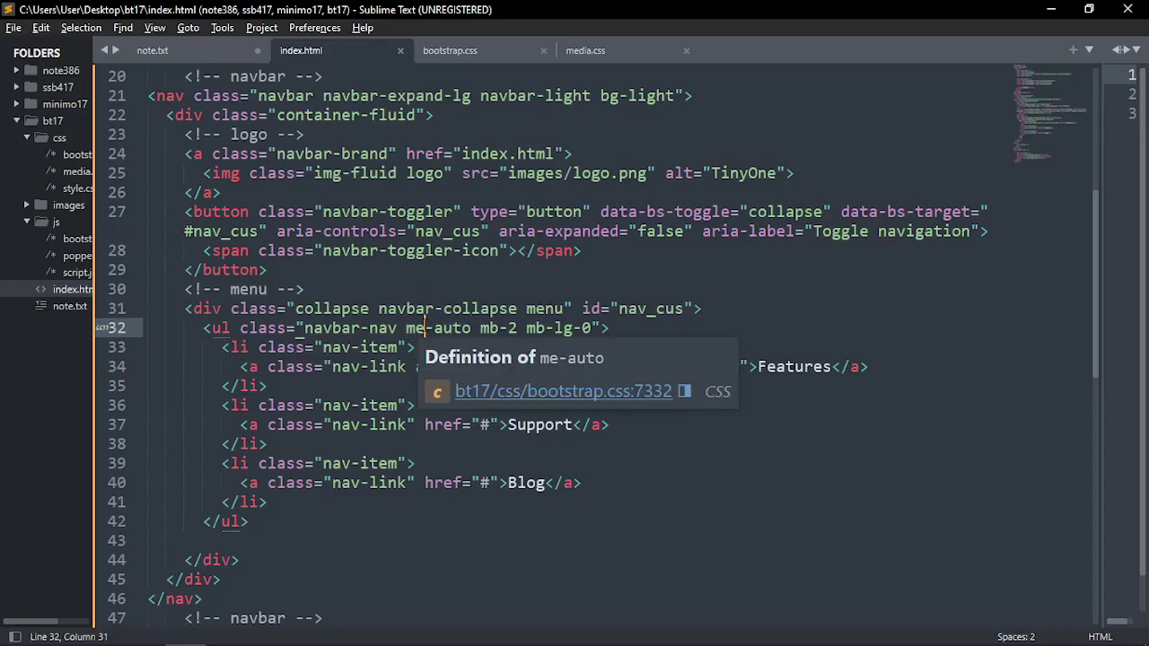
{"action": "key", "text": "BackSpace"}
{"action": "key", "text": "ctrl+s"}
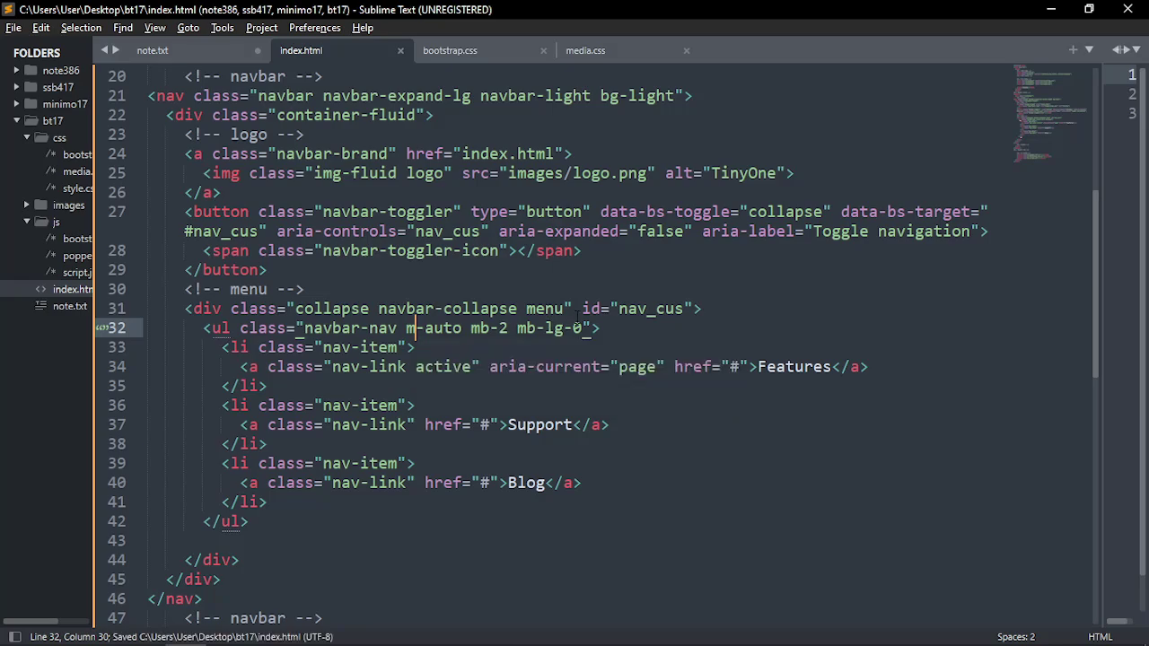
{"action": "key", "text": "alt+Tab"}
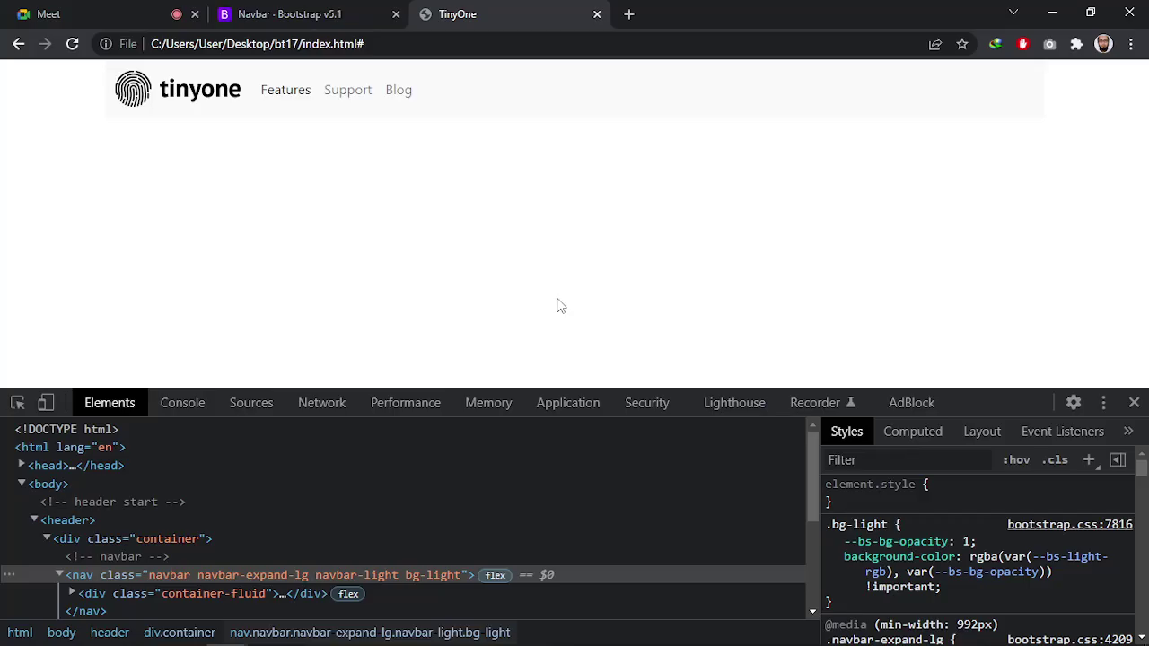
{"action": "key", "text": "ctrl+r"}
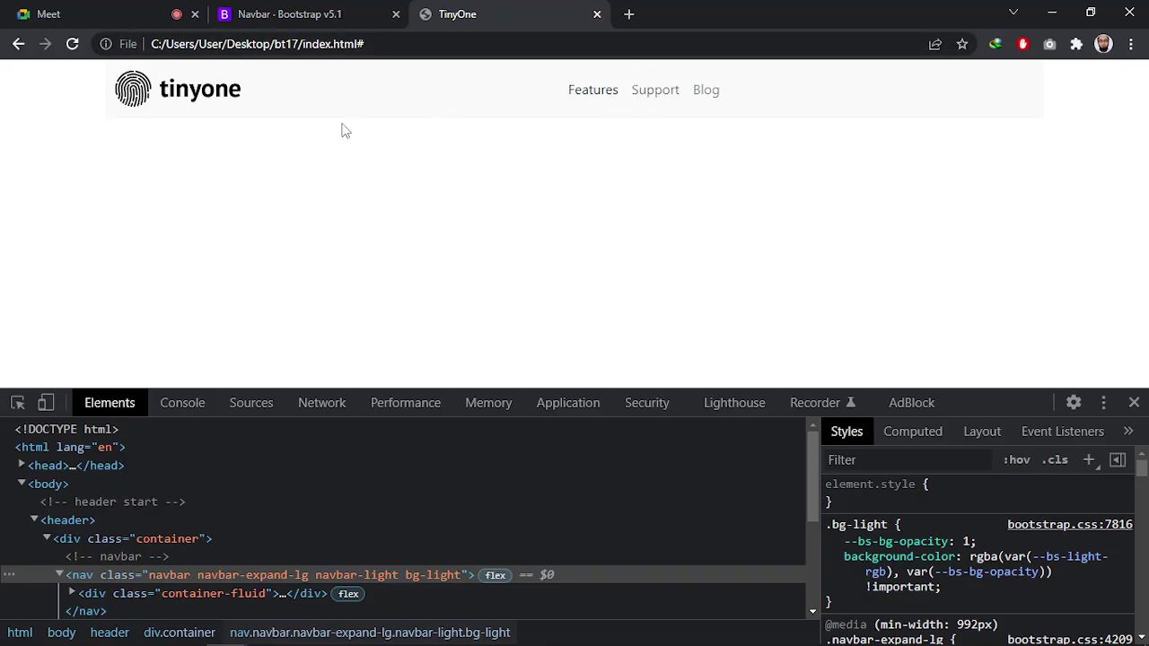
Change m-auto to ms-auto, save, and reload Chrome to confirm Features, Support, Blog are right-aligned
{"action": "key", "text": "alt+Tab"}
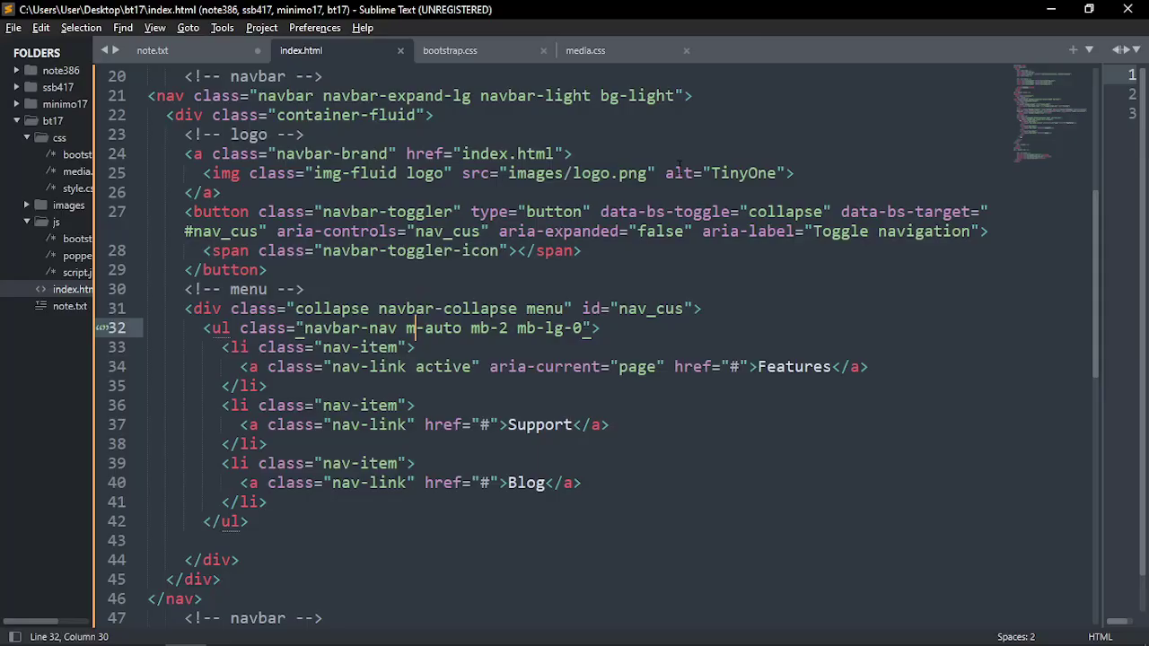
{"action": "mouse_move", "coordinate": [417, 328]}
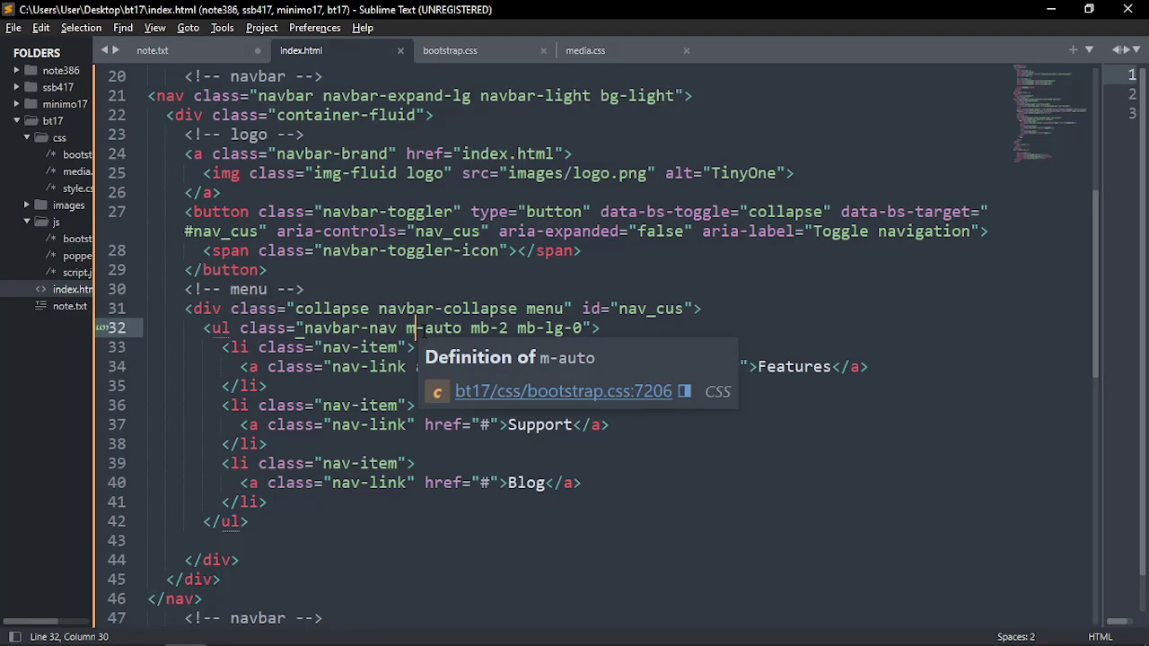
{"action": "type", "text": "s"}
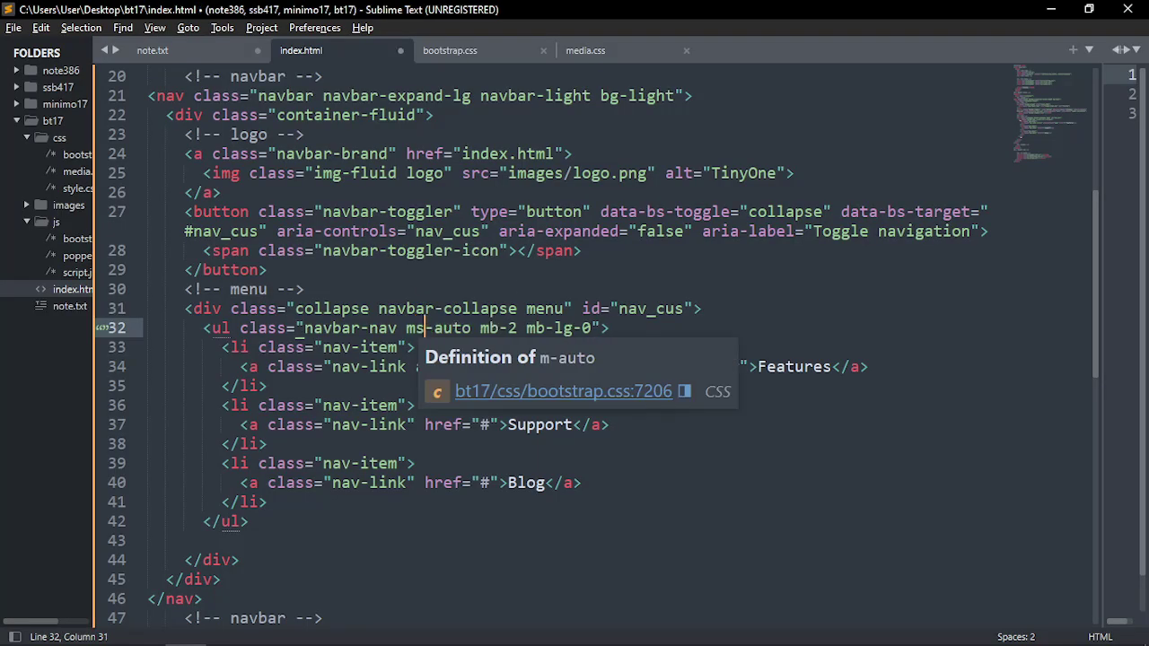
{"action": "key", "text": "ctrl+s"}
{"action": "left_click", "coordinate": [464, 329]}
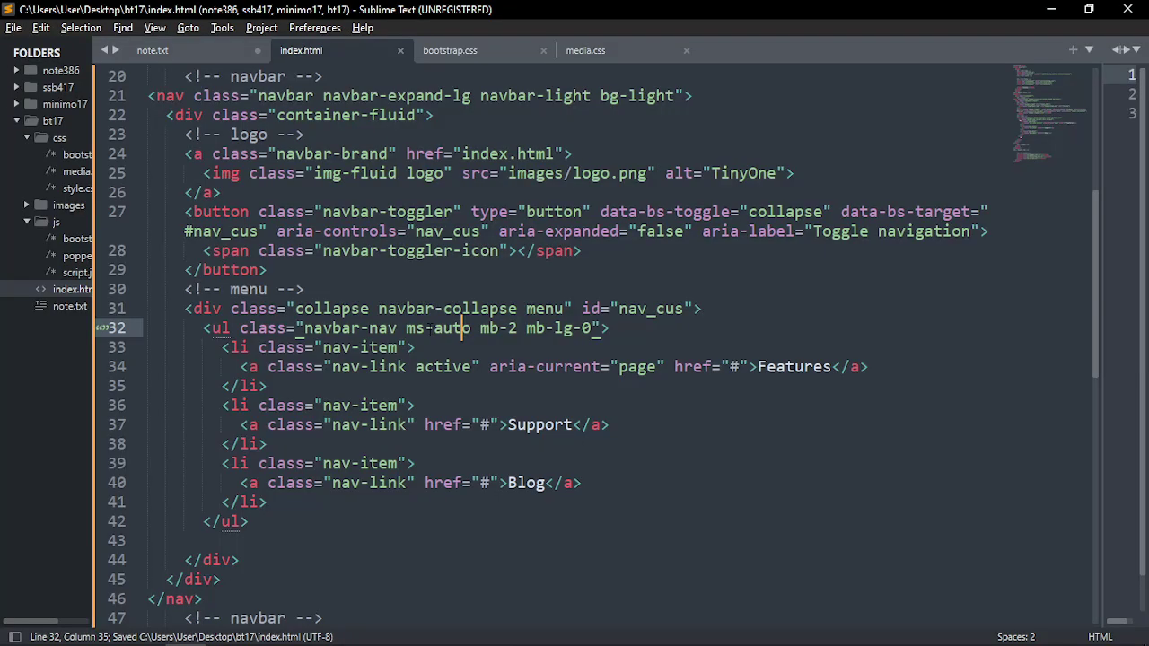
{"action": "left_click_drag", "start_coordinate": [426, 329], "coordinate": [416, 328]}
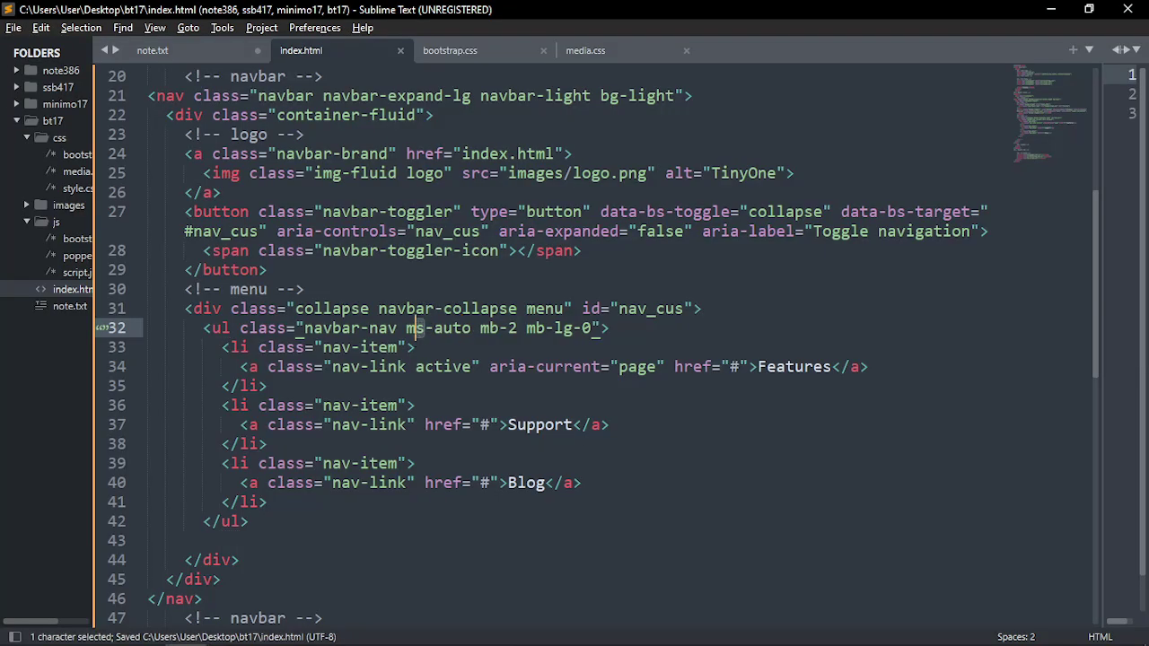
{"action": "key", "text": "Down"}
{"action": "left_click_drag", "start_coordinate": [425, 328], "coordinate": [415, 328]}
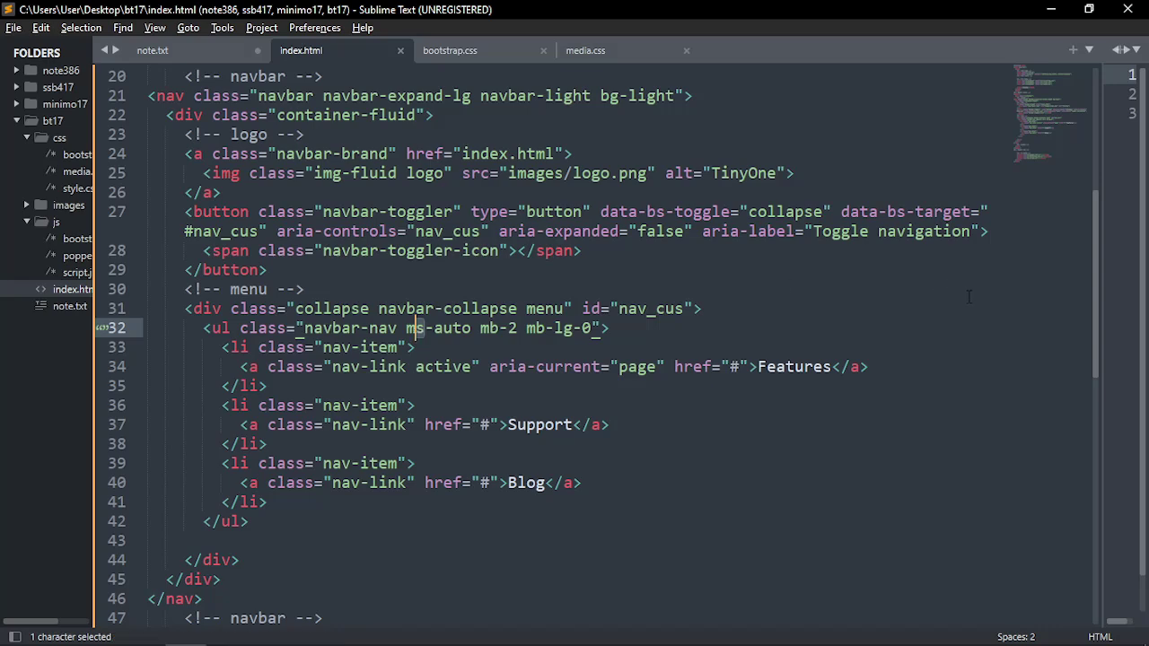
{"action": "key", "text": "alt+Tab"}
{"action": "key", "text": "ctrl+r"}
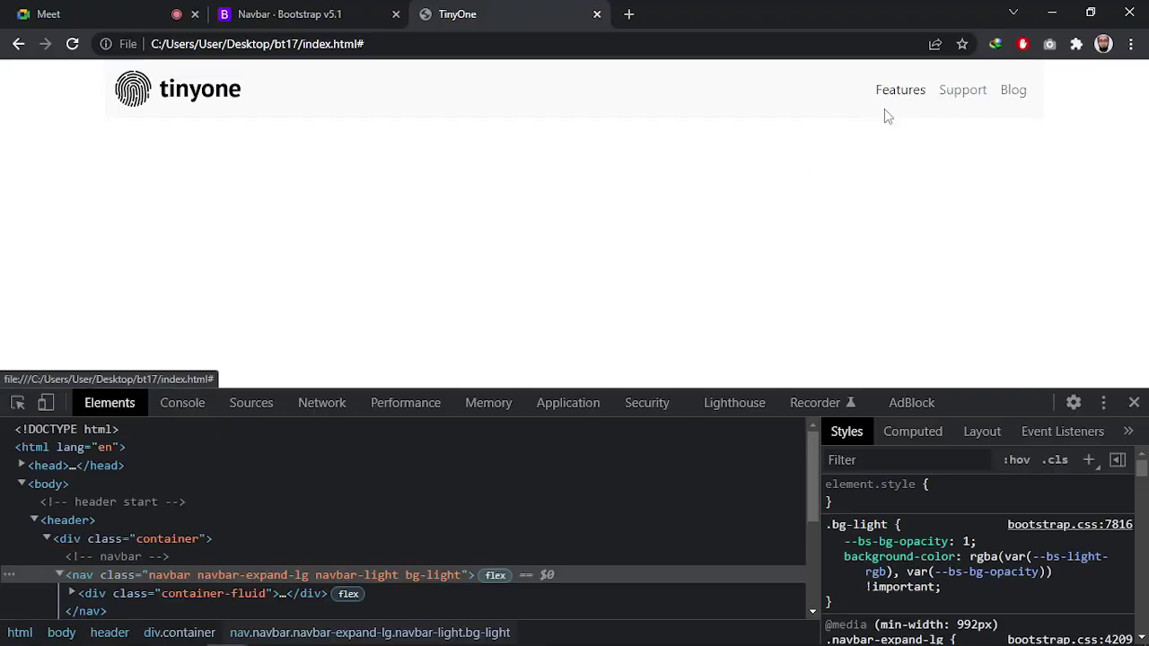
{"action": "key", "text": "alt+Tab"}
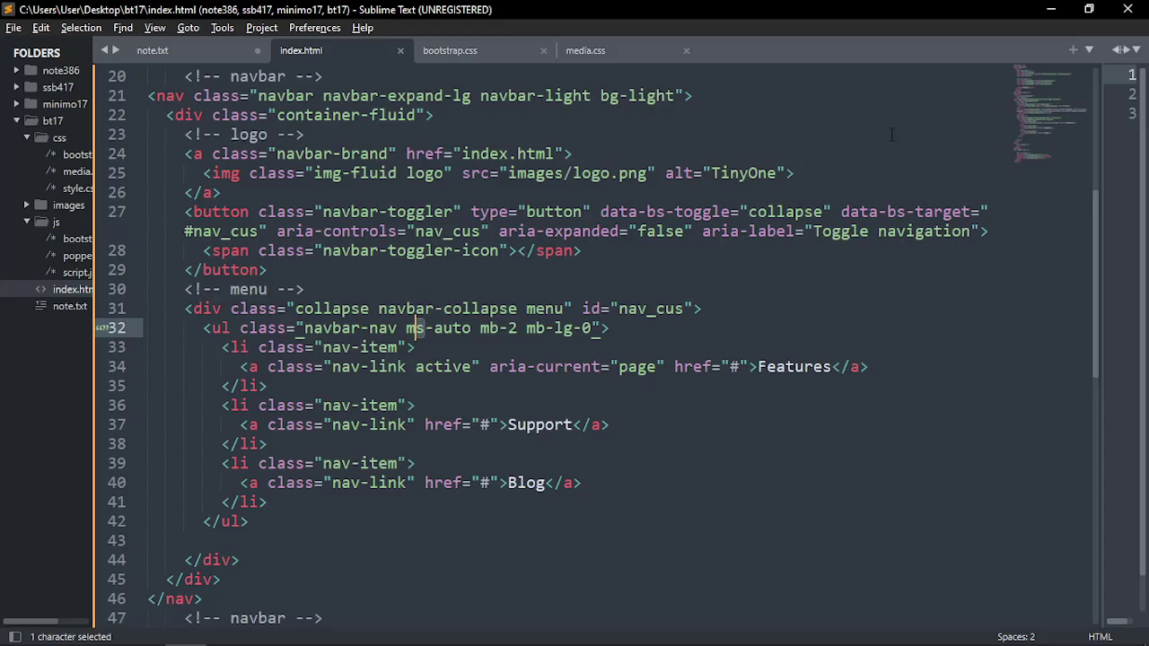
{"action": "key", "text": "alt+Tab"}
{"action": "key", "text": "alt+Tab"}
{"action": "key", "text": "alt+Tab"}
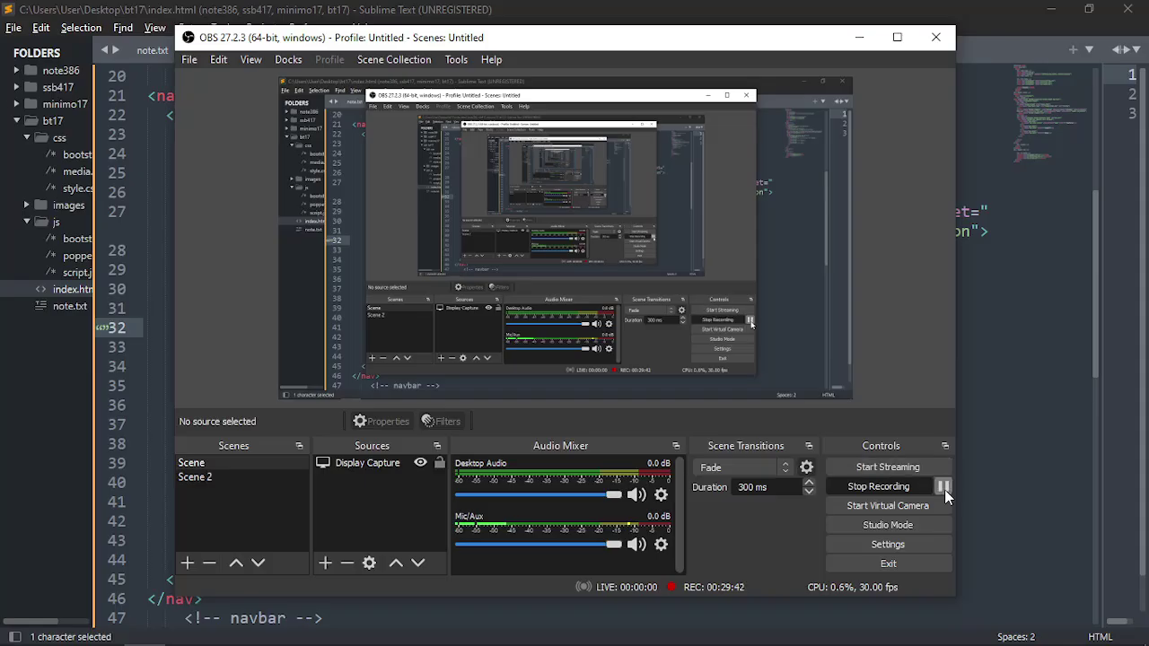
Delete the empty line 43 after the menu list in index.html and save
{"action": "left_click", "coordinate": [859, 37]}
{"action": "left_click", "coordinate": [528, 250]}
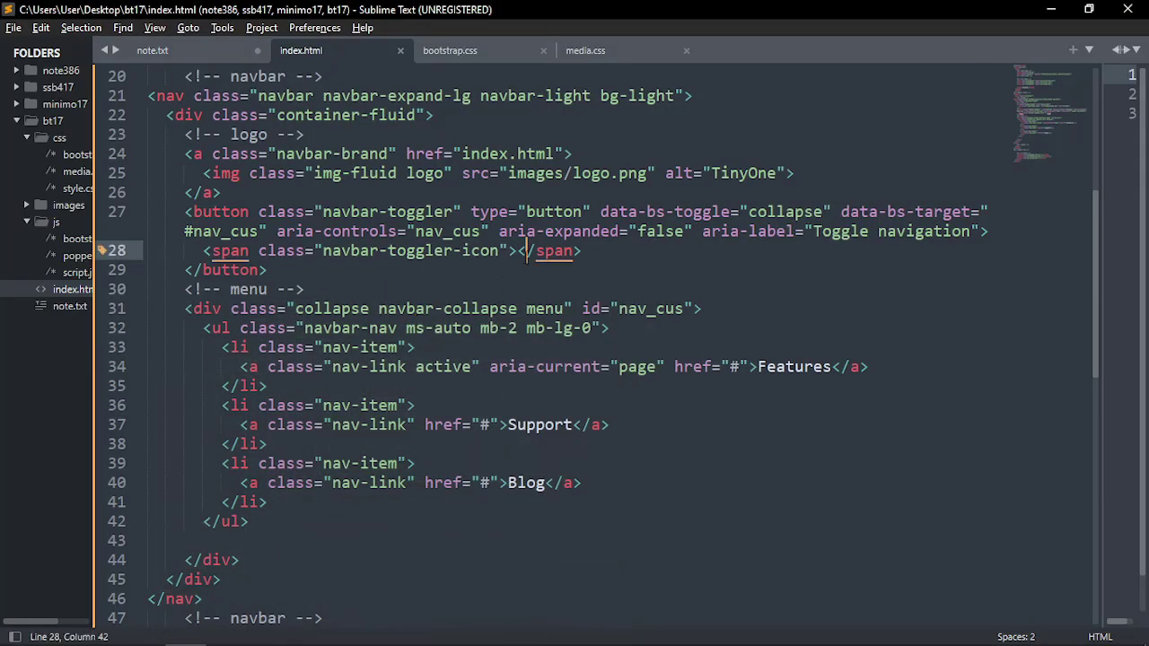
{"action": "left_click", "coordinate": [302, 264]}
{"action": "scroll", "coordinate": [285, 310], "scroll_direction": "down", "scroll_amount": 1}
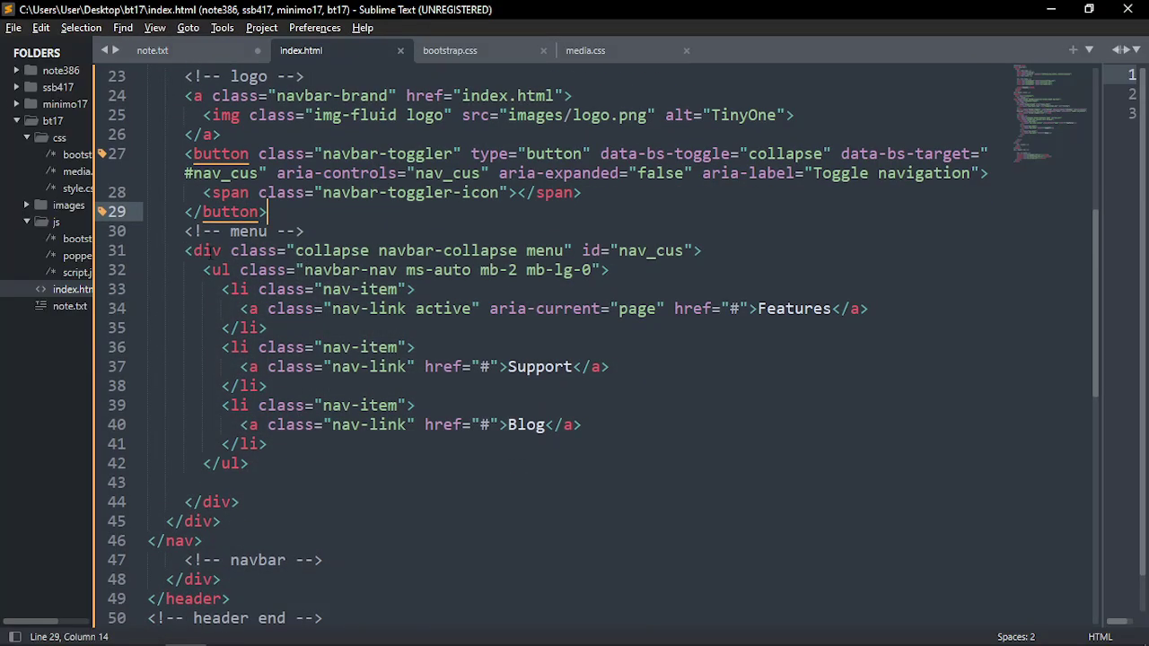
{"action": "left_click", "coordinate": [207, 251]}
{"action": "left_click", "coordinate": [256, 484]}
{"action": "key", "text": "BackSpace"}
{"action": "key", "text": "BackSpace"}
{"action": "key", "text": "BackSpace"}
{"action": "key", "text": "BackSpace"}
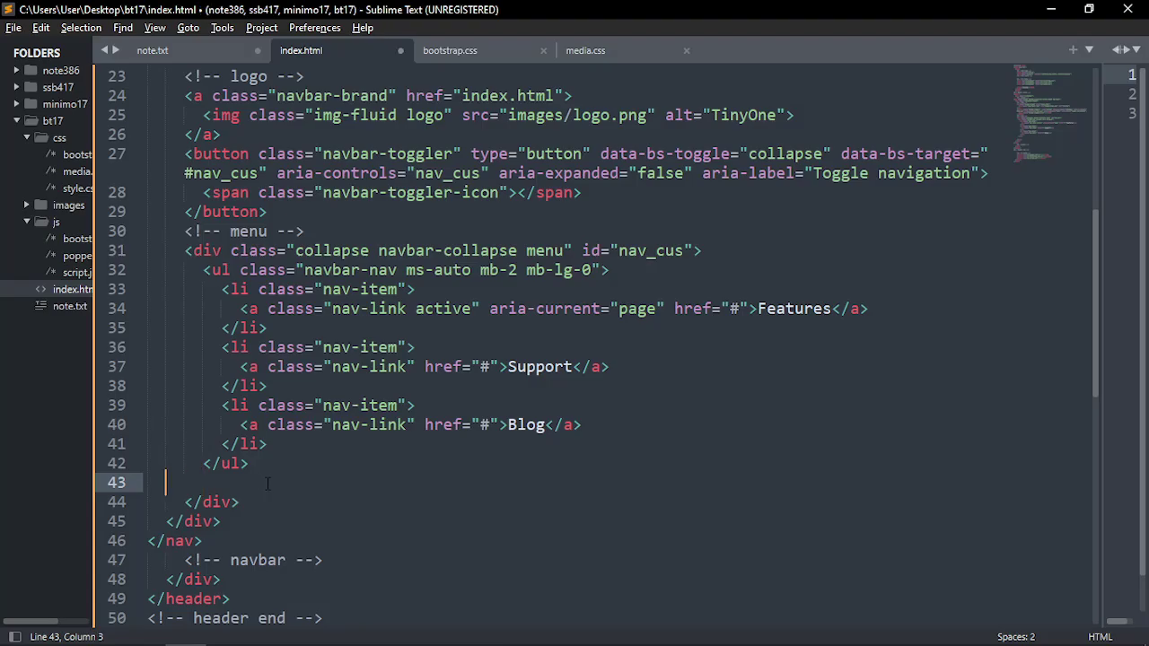
{"action": "key", "text": "ctrl+s"}
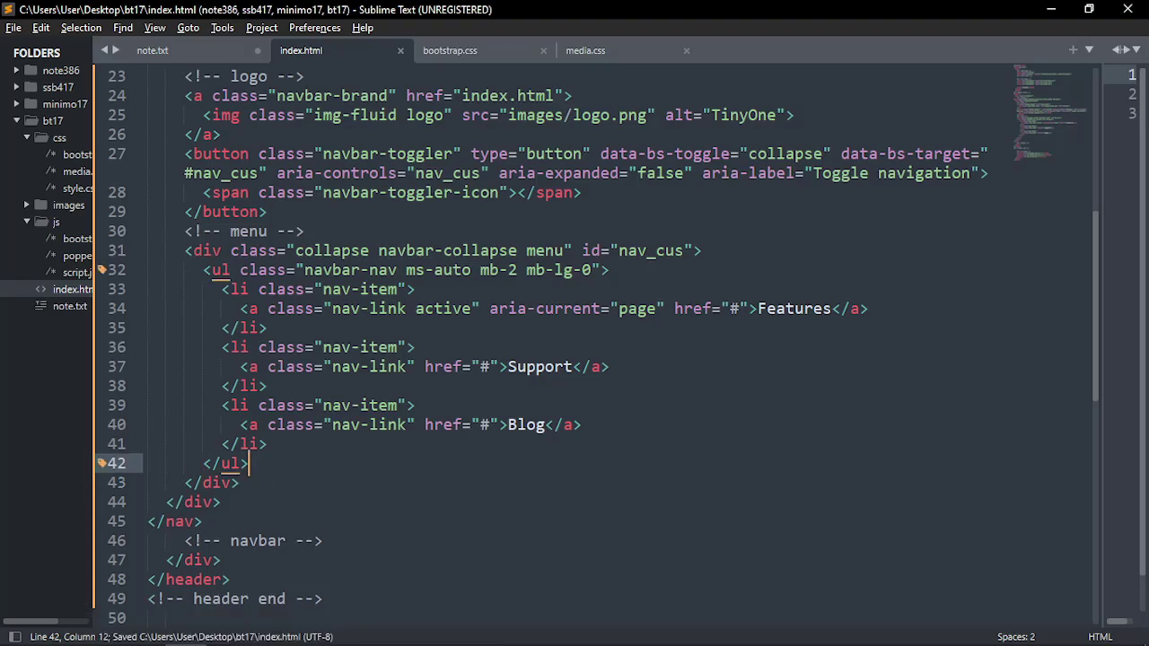
{"action": "scroll", "coordinate": [314, 422], "scroll_direction": "up", "scroll_amount": 1}
Check the navbar in Chrome, then close the bootstrap.css tab
{"action": "key", "text": "alt+Tab"}
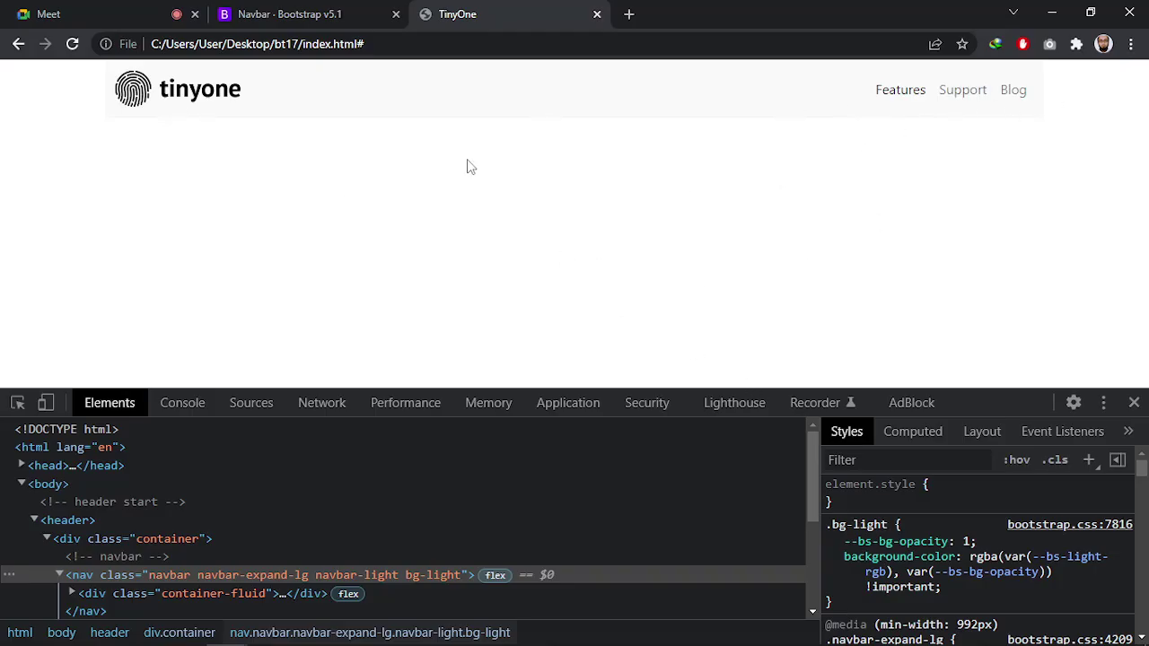
{"action": "key", "text": "alt+Tab"}
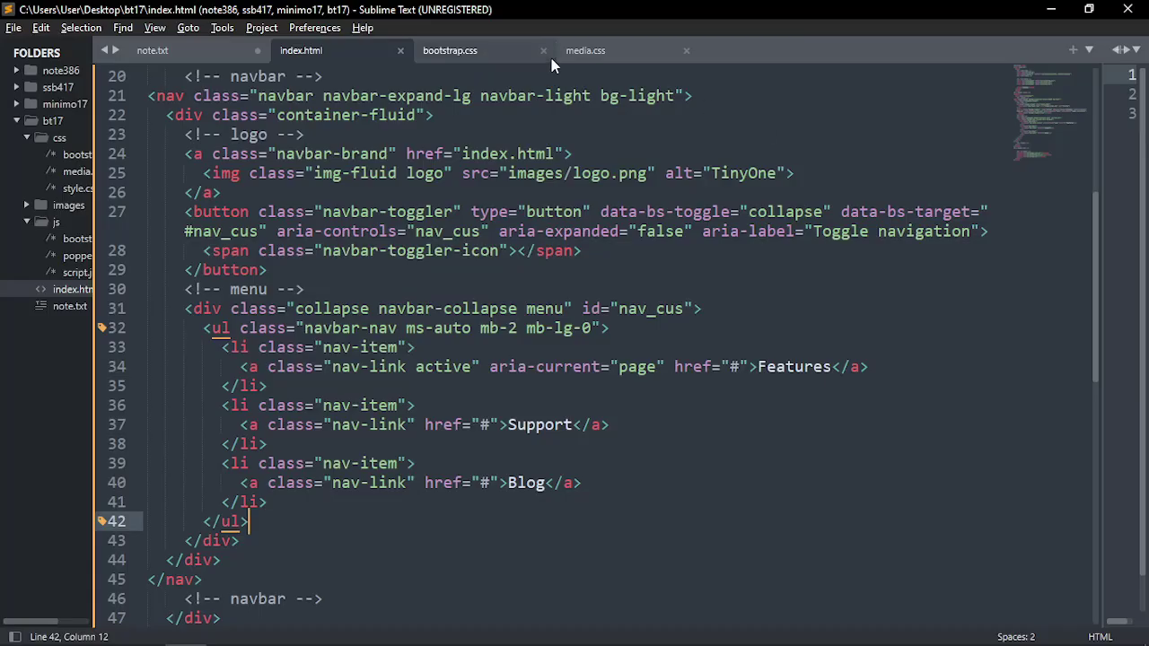
{"action": "left_click", "coordinate": [506, 49]}
{"action": "left_click", "coordinate": [544, 51]}
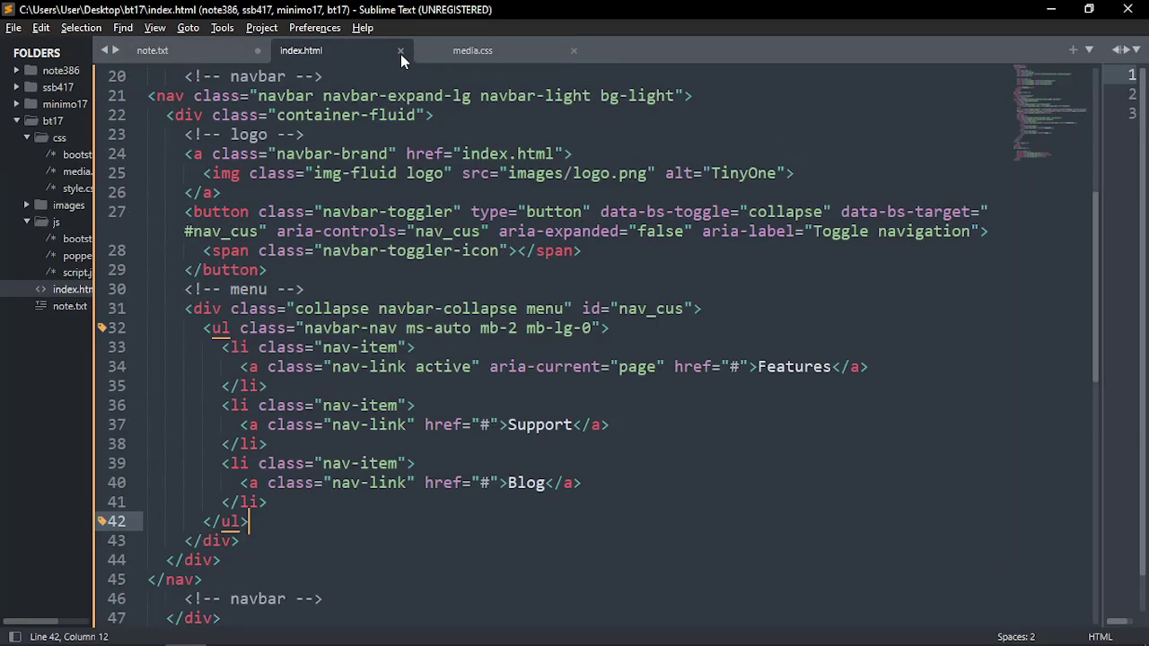
Widen the style.css pane beside index.html and put the caret on style.css line 1
{"action": "left_click_drag", "start_coordinate": [1108, 186], "coordinate": [698, 162]}
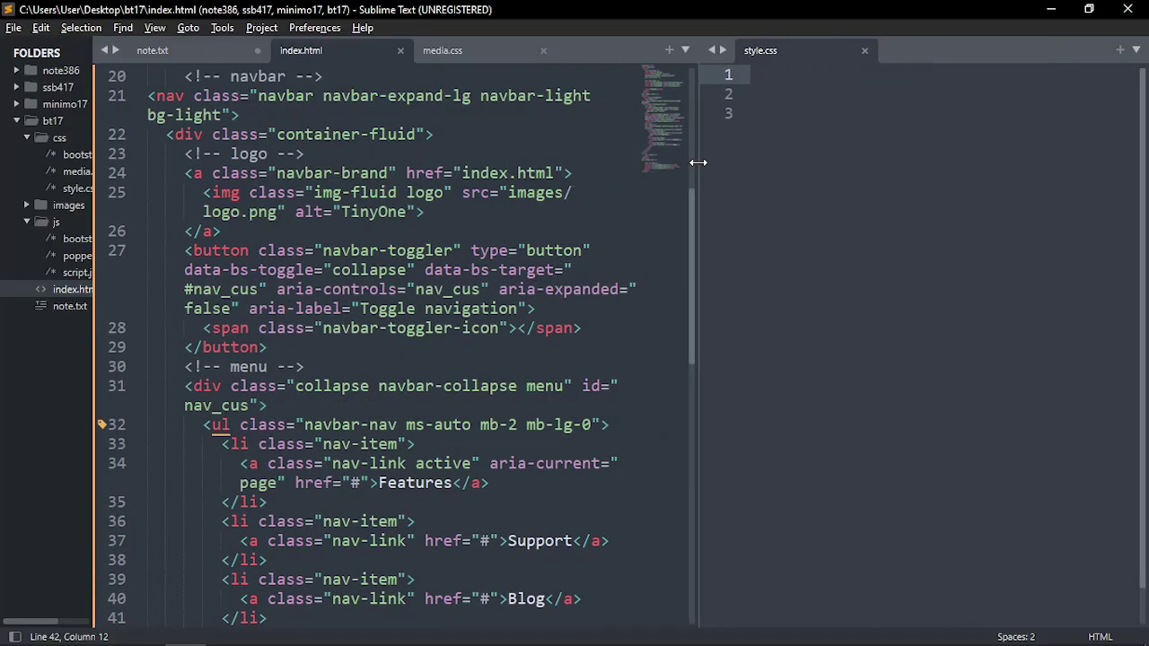
{"action": "left_click", "coordinate": [780, 157]}
{"action": "left_click", "coordinate": [800, 102]}
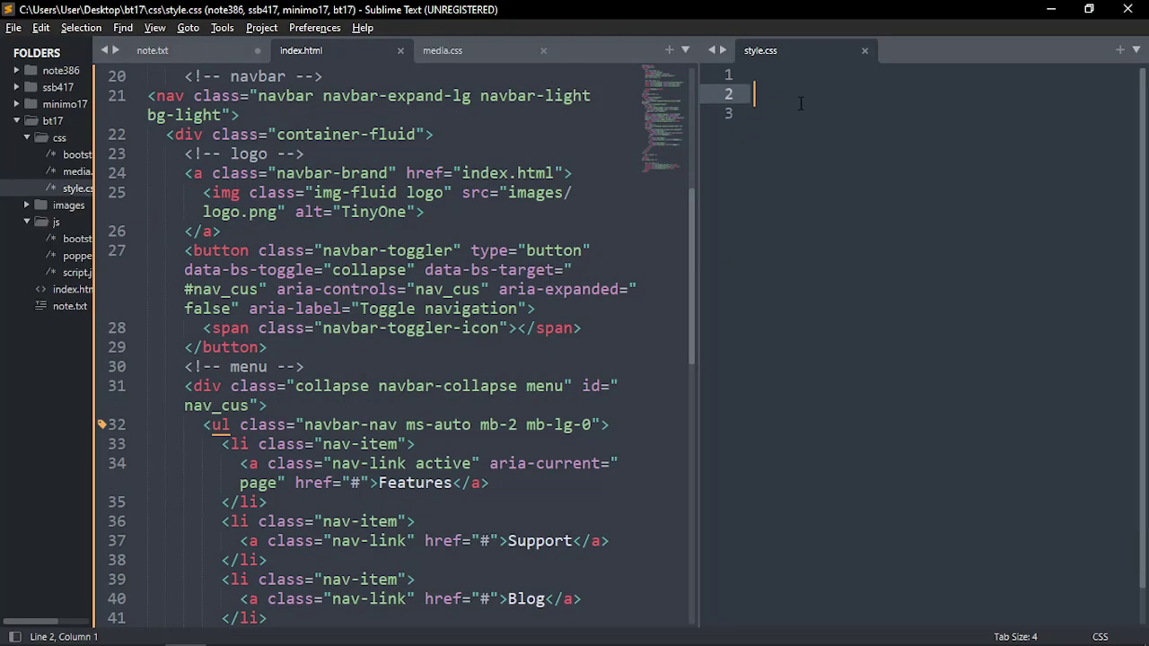
{"action": "scroll", "coordinate": [573, 190], "scroll_direction": "up", "scroll_amount": 7}
{"action": "left_click", "coordinate": [775, 79]}
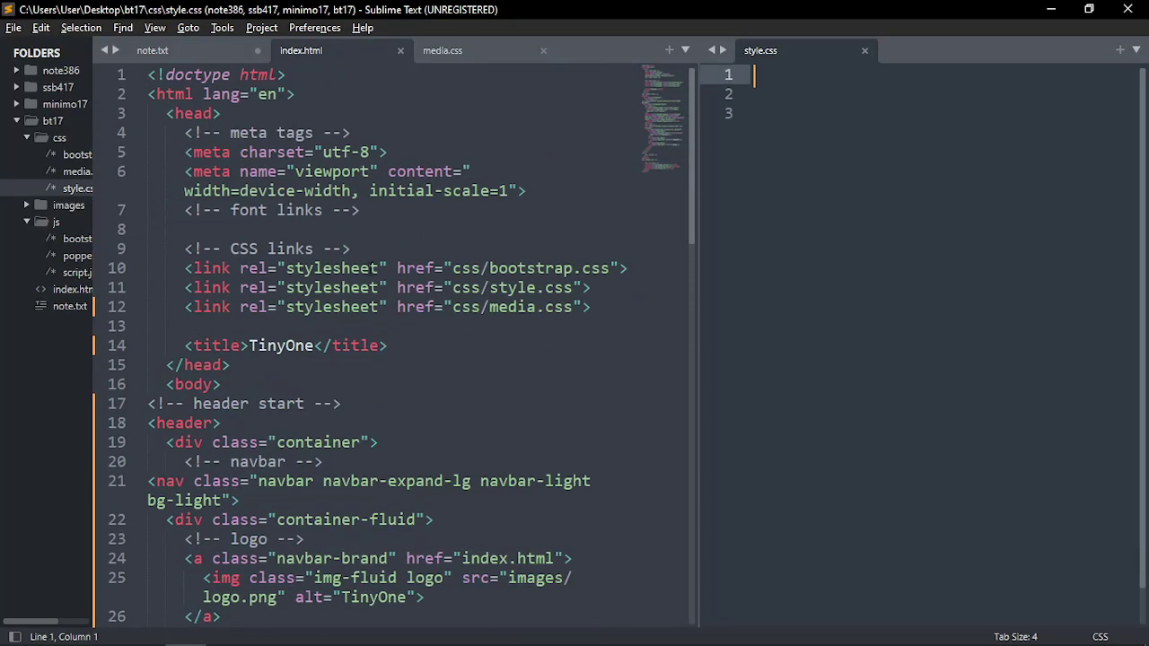
{"action": "scroll", "coordinate": [321, 346], "scroll_direction": "down", "scroll_amount": 4}
{"action": "scroll", "coordinate": [401, 384], "scroll_direction": "down", "scroll_amount": 2}
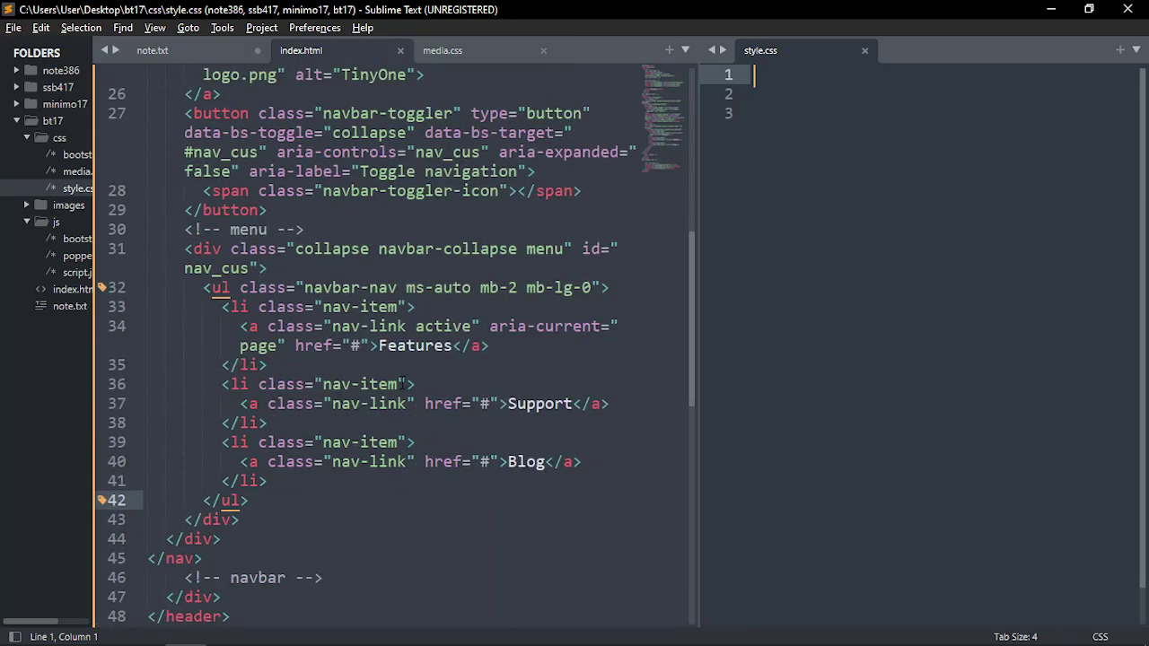
{"action": "scroll", "coordinate": [401, 384], "scroll_direction": "up", "scroll_amount": 4}
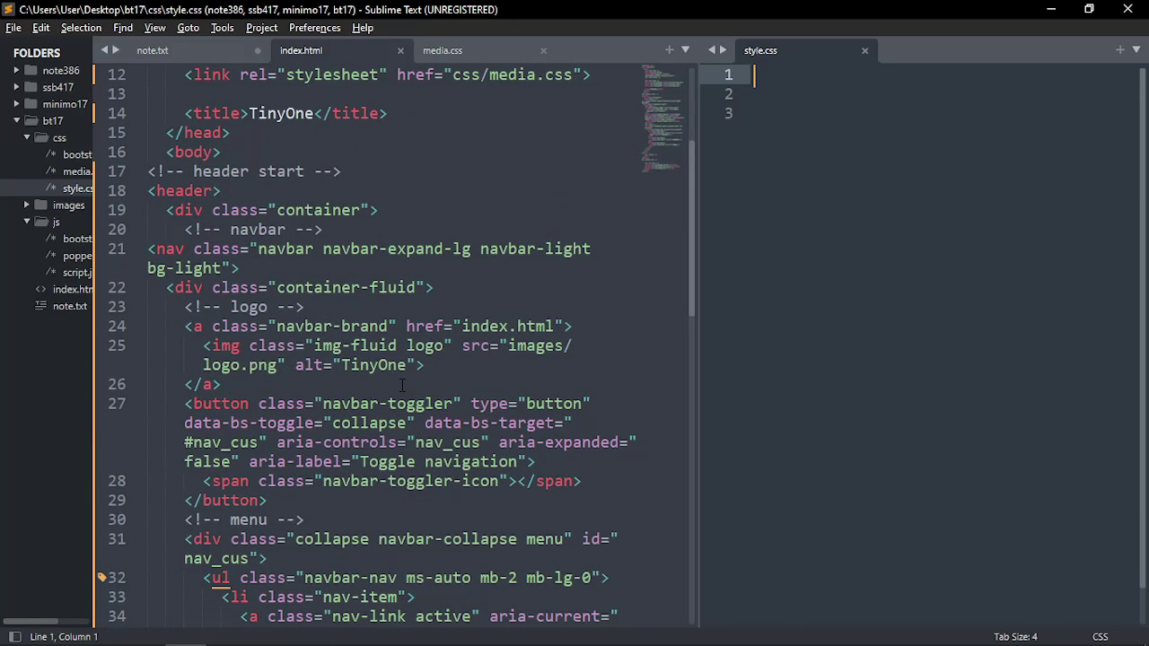
{"action": "left_click", "coordinate": [434, 287]}
{"action": "scroll", "coordinate": [438, 249], "scroll_direction": "up", "scroll_amount": 3}
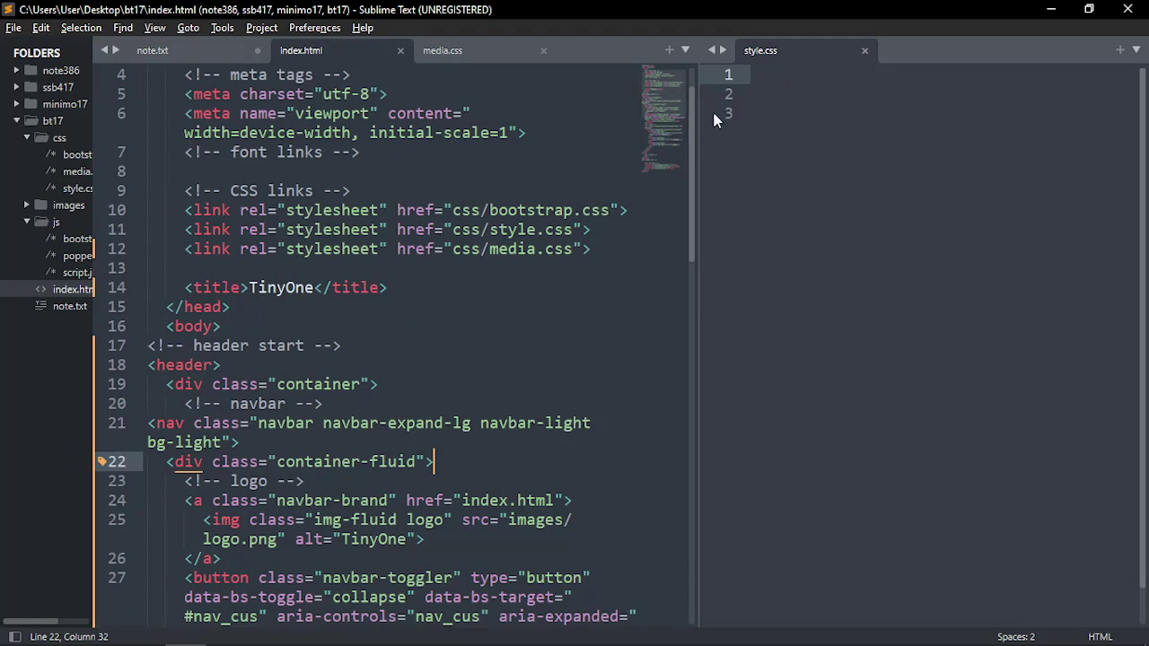
{"action": "left_click", "coordinate": [761, 79]}
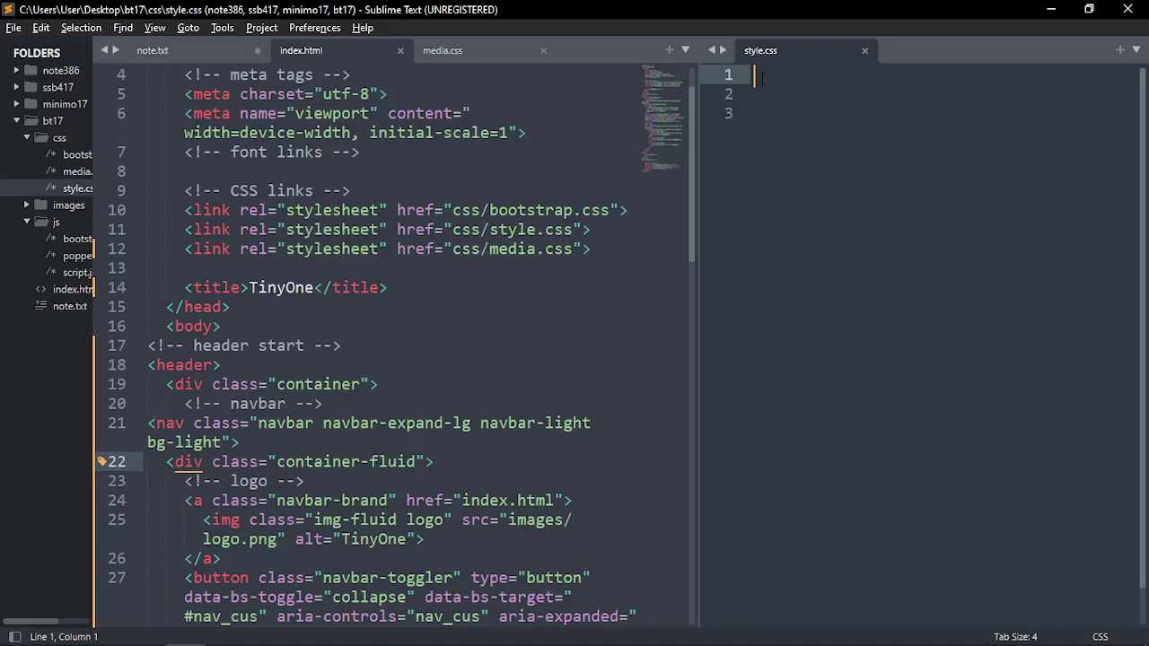
Add /*common start*/ and /*common end*/ comments with a blank line between, and save style.css
{"action": "type", "text": "comm"}
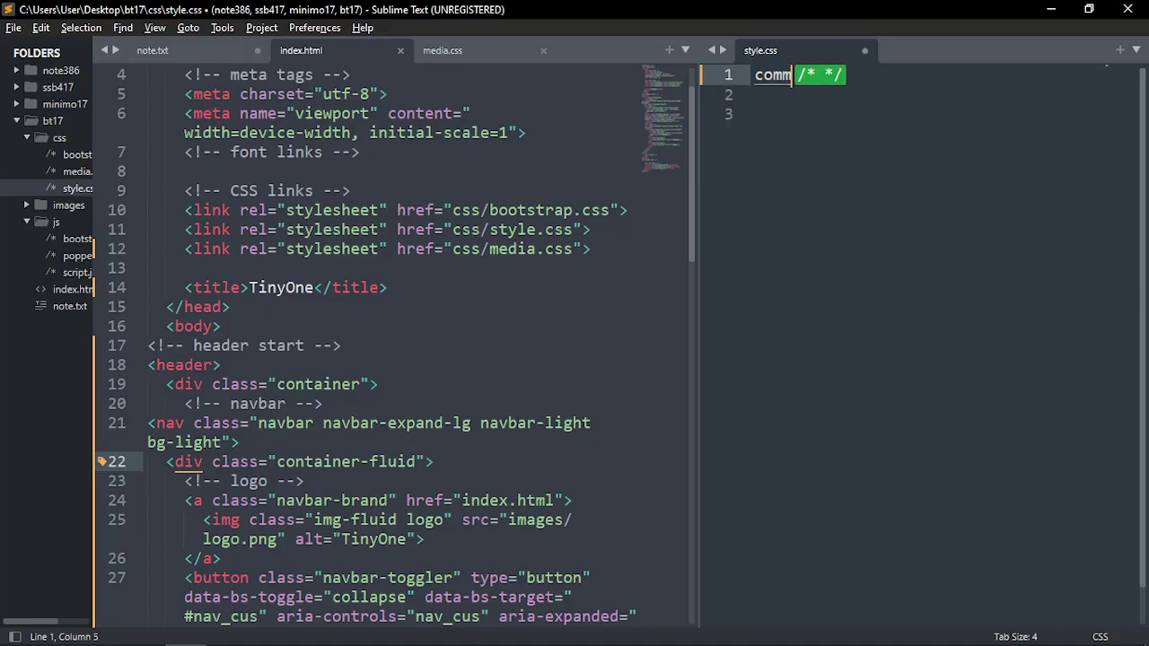
{"action": "type", "text": "on start"}
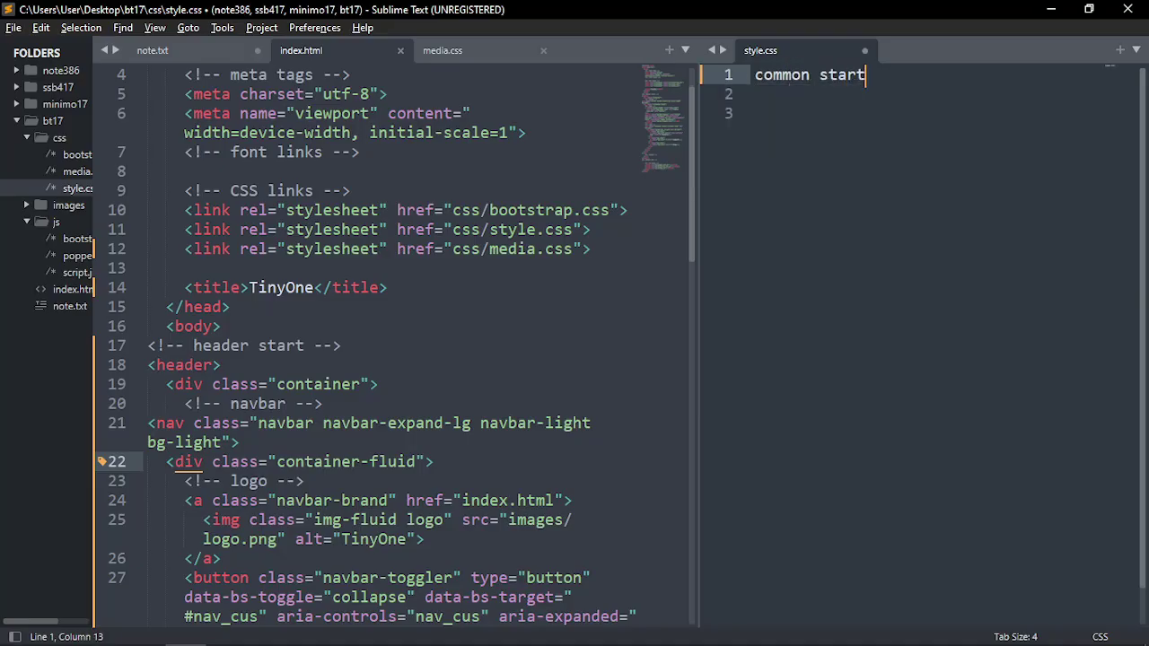
{"action": "key", "text": "ctrl+slash"}
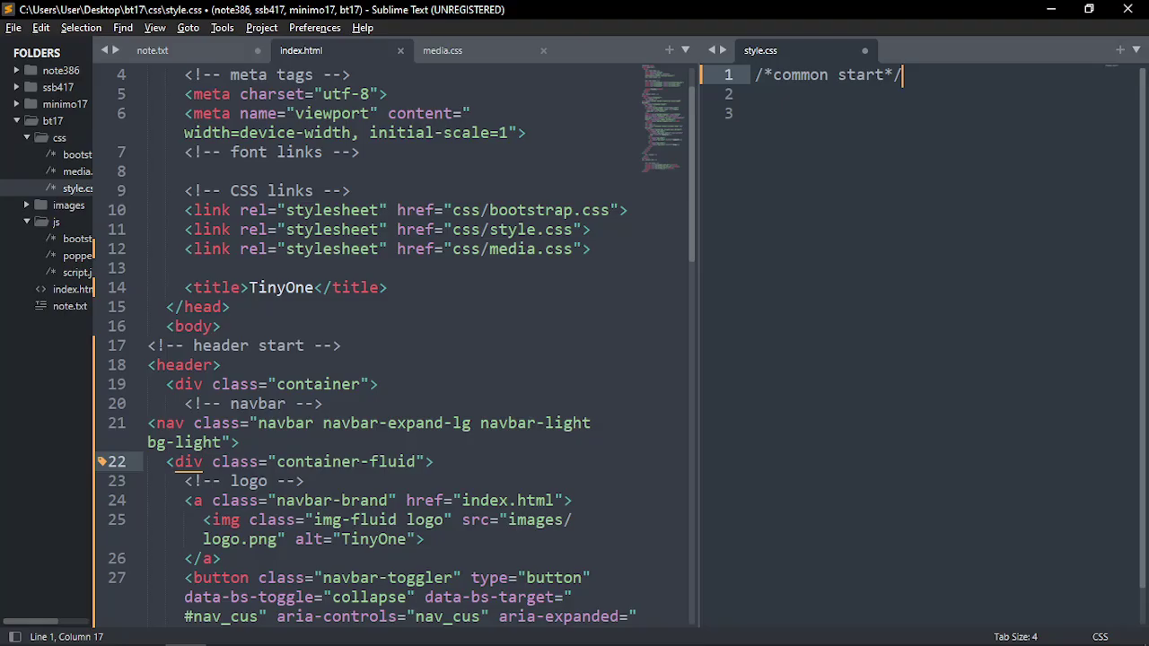
{"action": "key", "text": "ctrl+shift+d"}
{"action": "key", "text": "Left"}
{"action": "key", "text": "Left"}
{"action": "key", "text": "shift+Left"}
{"action": "key", "text": "shift+Left"}
{"action": "key", "text": "shift+Left"}
{"action": "key", "text": "shift+Left"}
{"action": "key", "text": "shift+Left"}
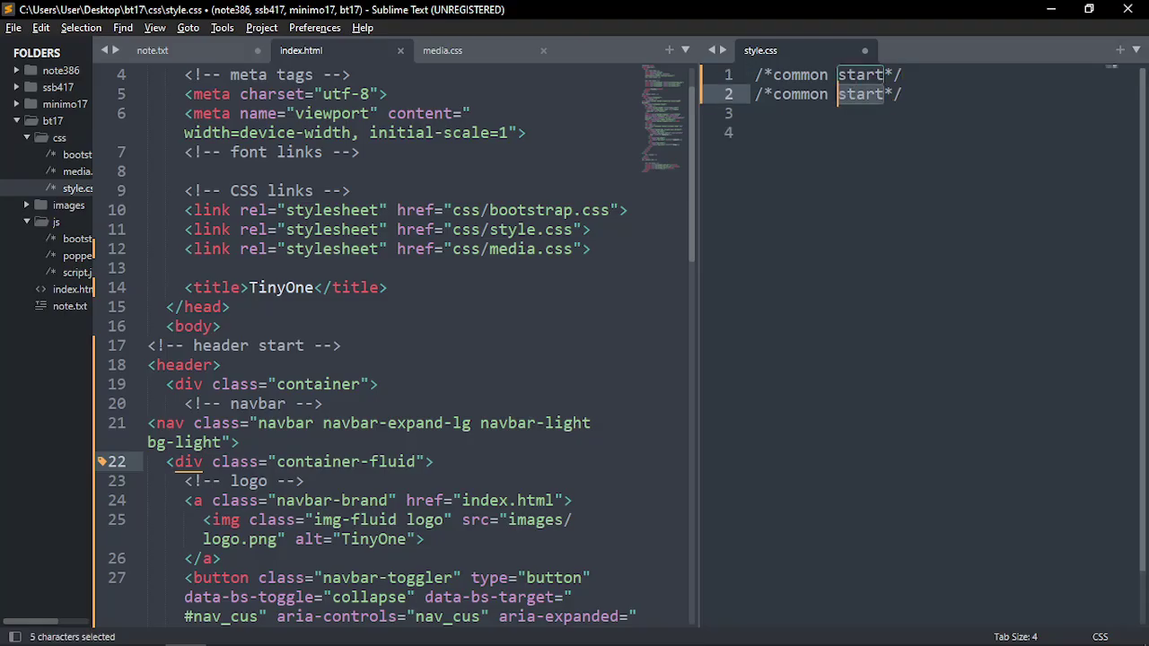
{"action": "type", "text": "end"}
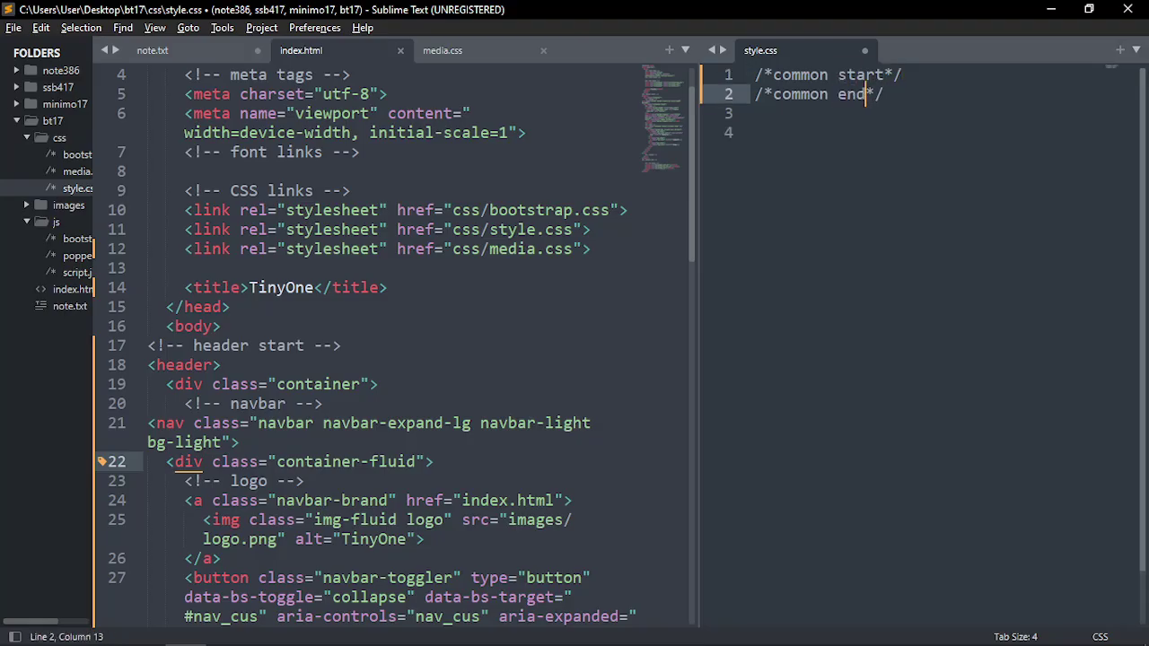
{"action": "left_click", "coordinate": [925, 78]}
{"action": "key", "text": "Return"}
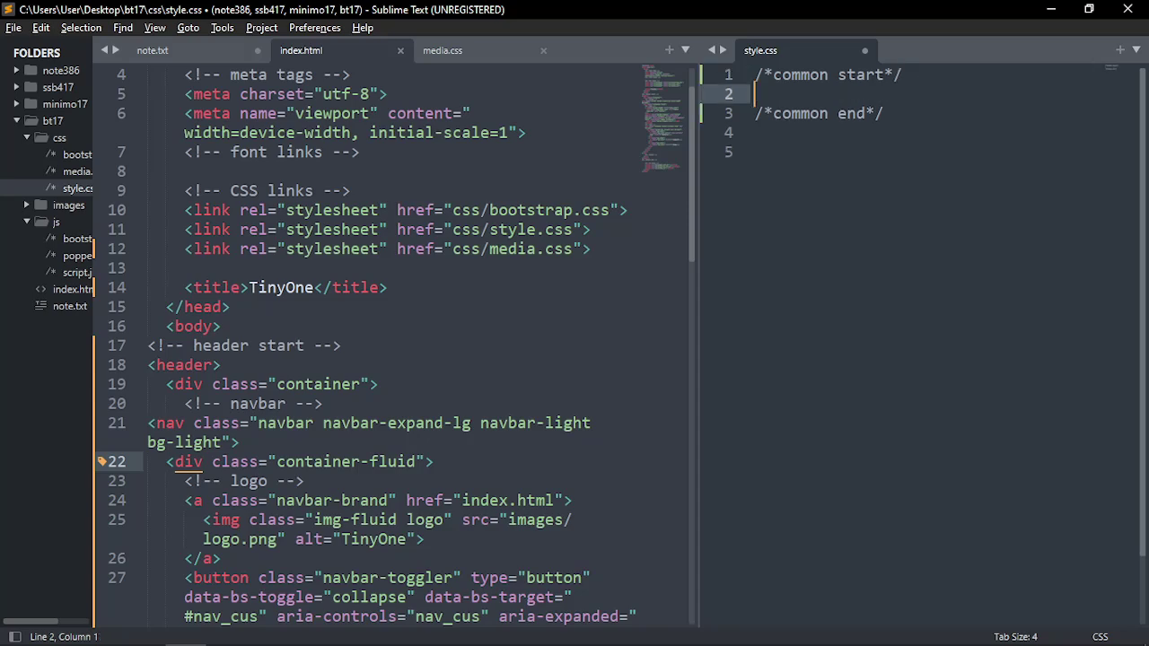
{"action": "key", "text": "ctrl+s"}
Add an empty body{} rule between the comments, discarding a trial margin: 0, and save
{"action": "type", "text": "b"}
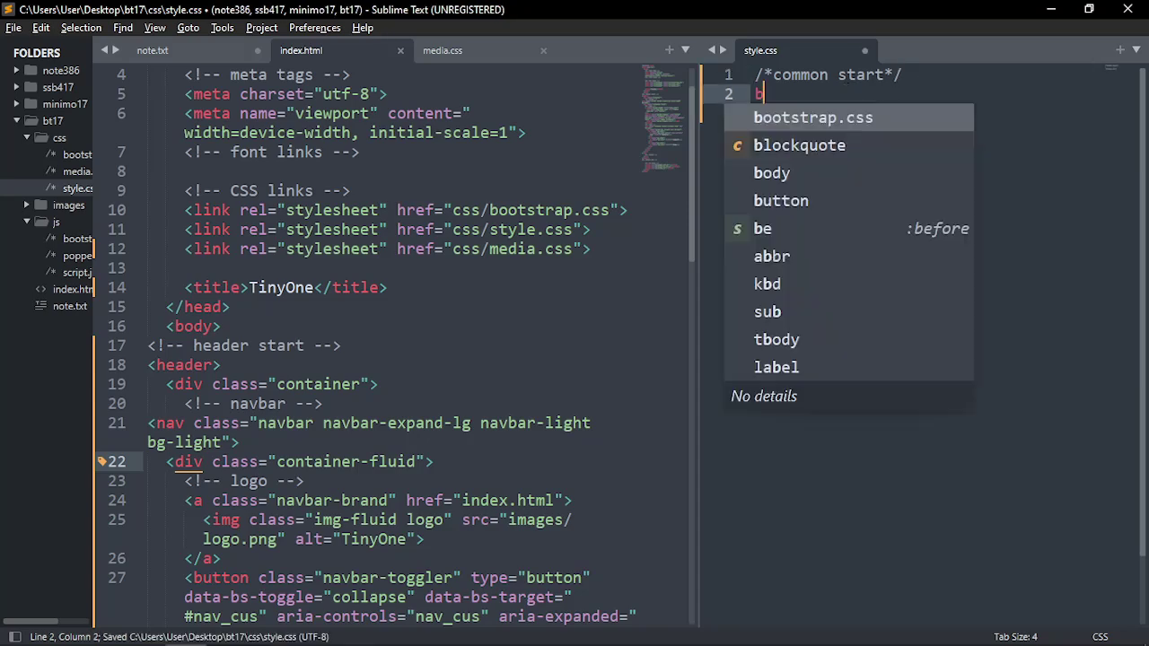
{"action": "type", "text": "ody{"}
{"action": "key", "text": "Return"}
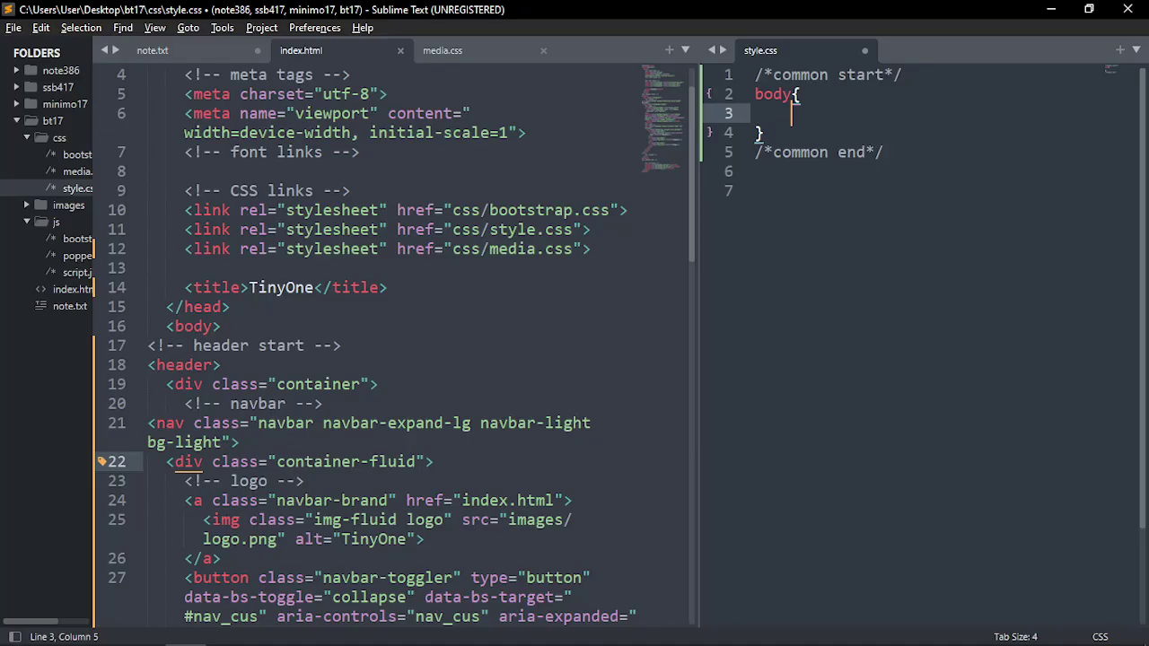
{"action": "type", "text": "margin"}
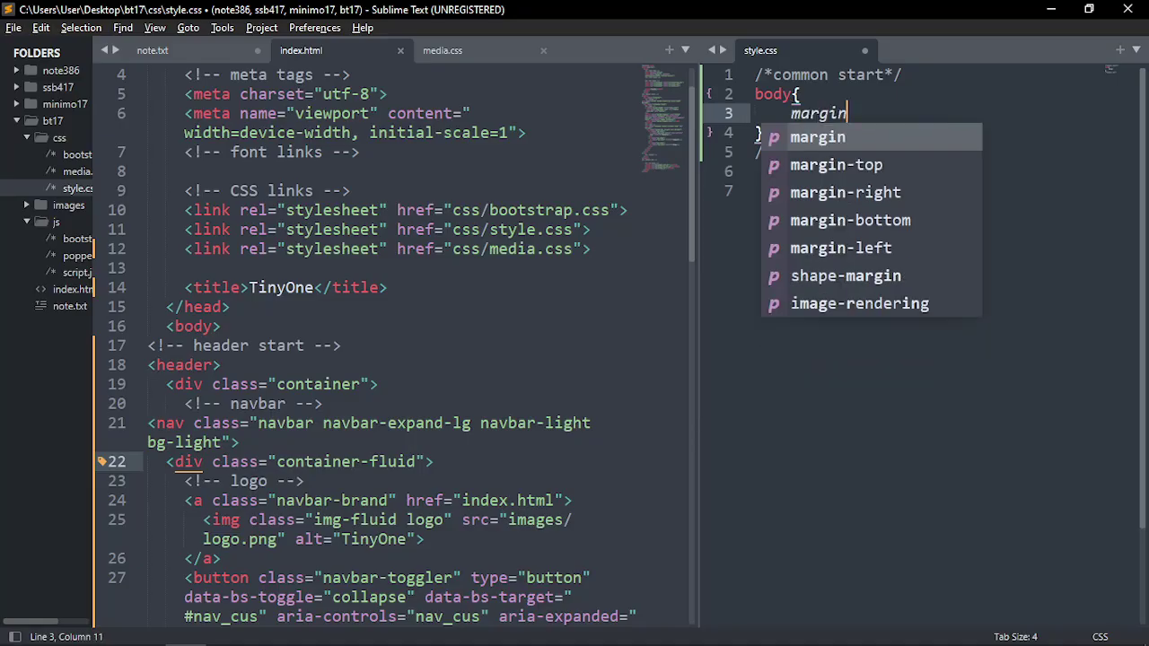
{"action": "key", "text": "Return"}
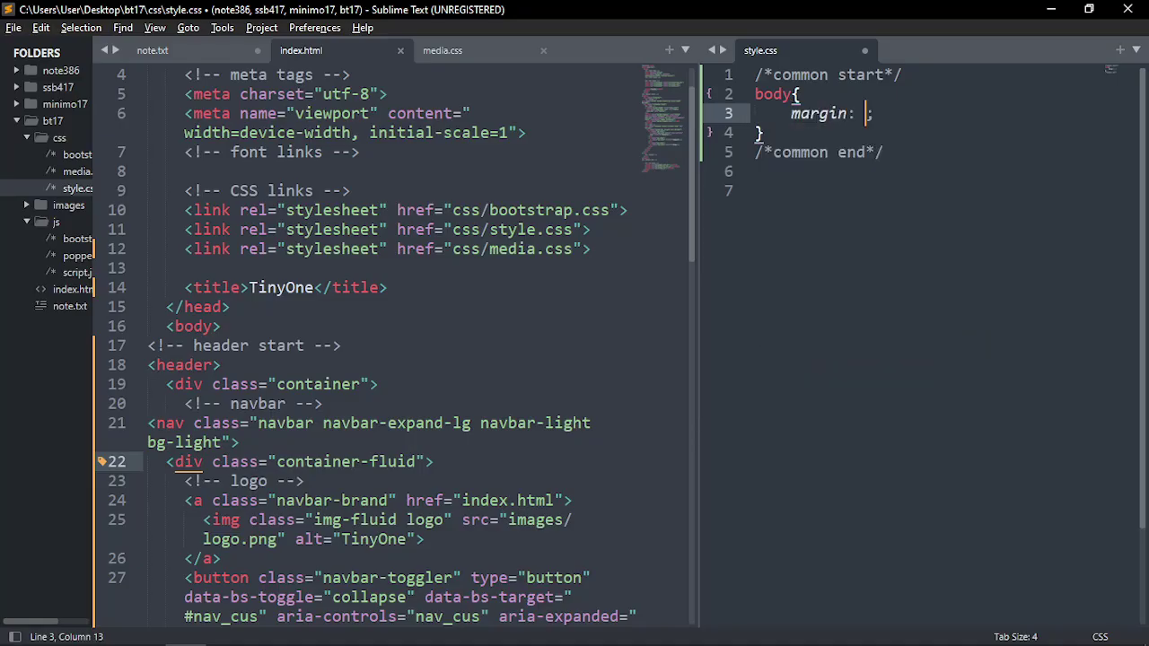
{"action": "type", "text": "0"}
{"action": "left_click_drag", "start_coordinate": [884, 113], "coordinate": [790, 120]}
{"action": "key", "text": "BackSpace"}
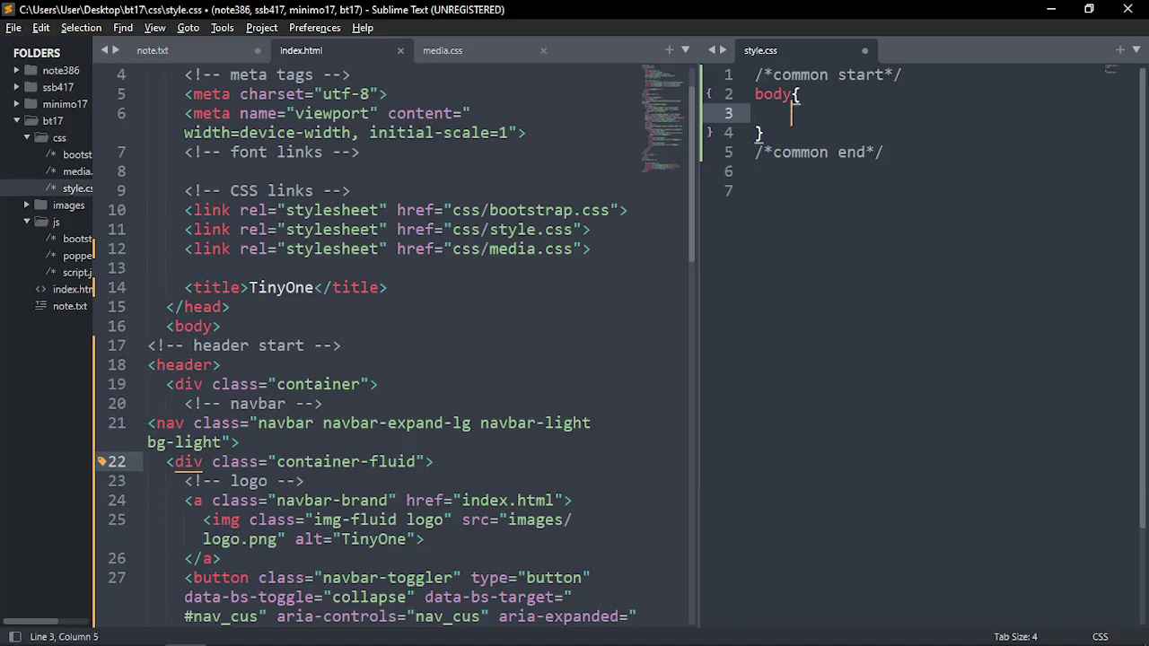
{"action": "key", "text": "ctrl+s"}
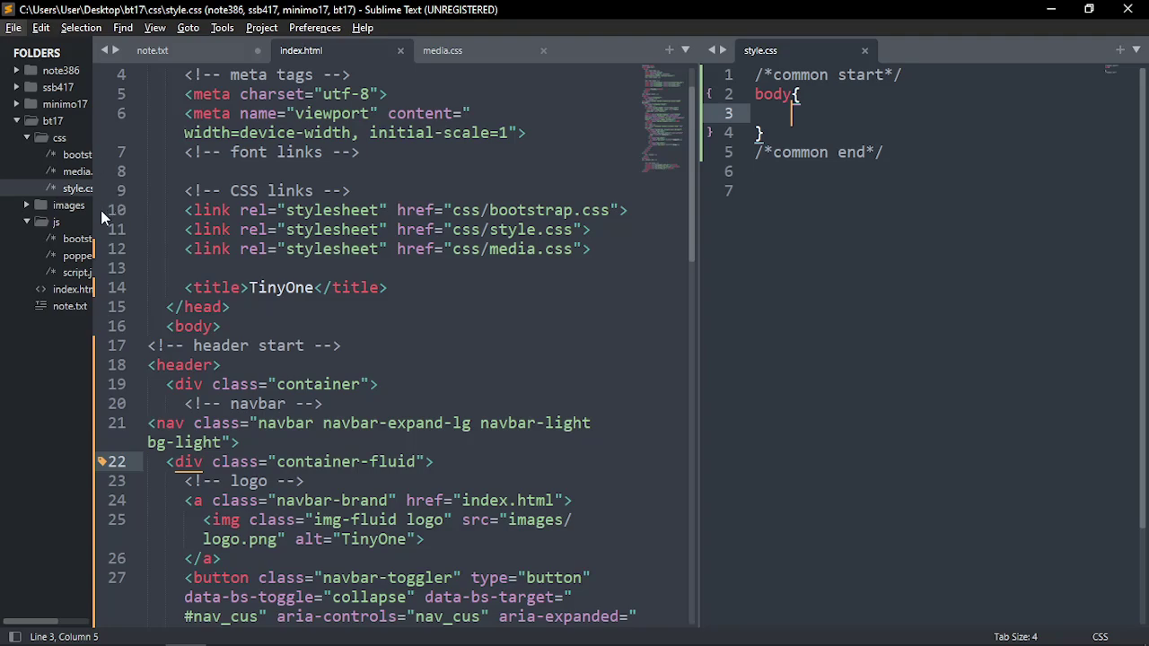
{"action": "left_click_drag", "start_coordinate": [94, 175], "coordinate": [158, 171]}
Open bootstrap.css in its own tab and review its body and hr rules
{"action": "left_click", "coordinate": [110, 155]}
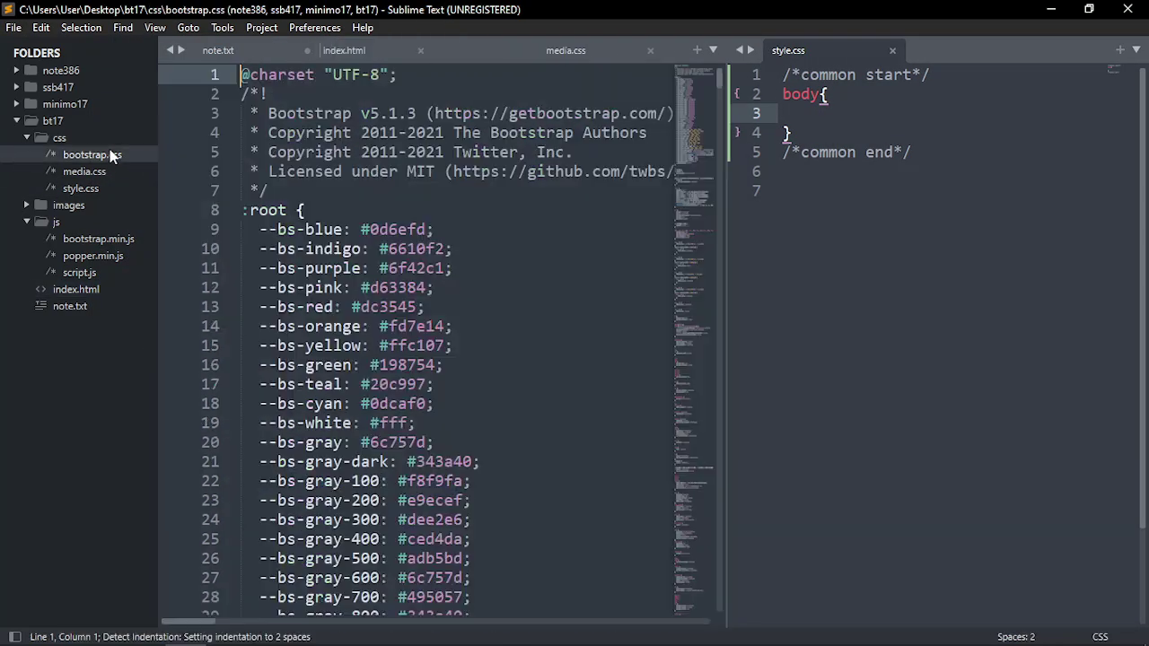
{"action": "left_click", "coordinate": [110, 155]}
{"action": "scroll", "coordinate": [318, 381], "scroll_direction": "down", "scroll_amount": 18}
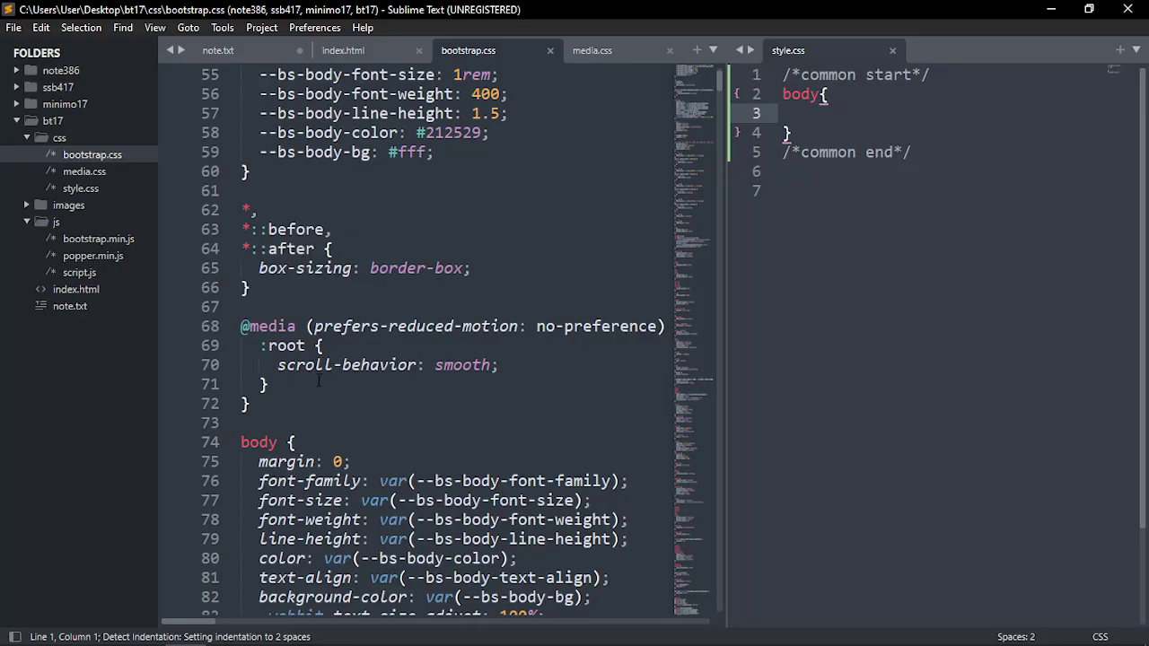
{"action": "scroll", "coordinate": [319, 381], "scroll_direction": "down", "scroll_amount": 5}
{"action": "left_click_drag", "start_coordinate": [269, 368], "coordinate": [240, 133]}
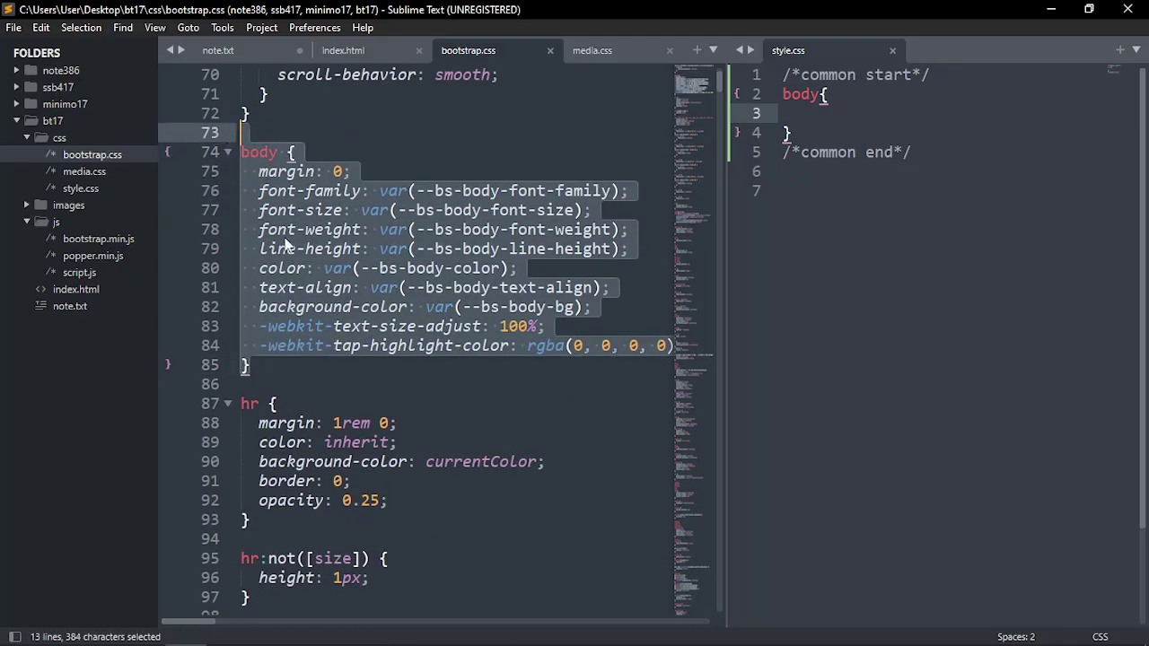
{"action": "scroll", "coordinate": [332, 387], "scroll_direction": "down", "scroll_amount": 4}
{"action": "left_click_drag", "start_coordinate": [305, 293], "coordinate": [253, 134]}
{"action": "scroll", "coordinate": [253, 134], "scroll_direction": "down", "scroll_amount": 16}
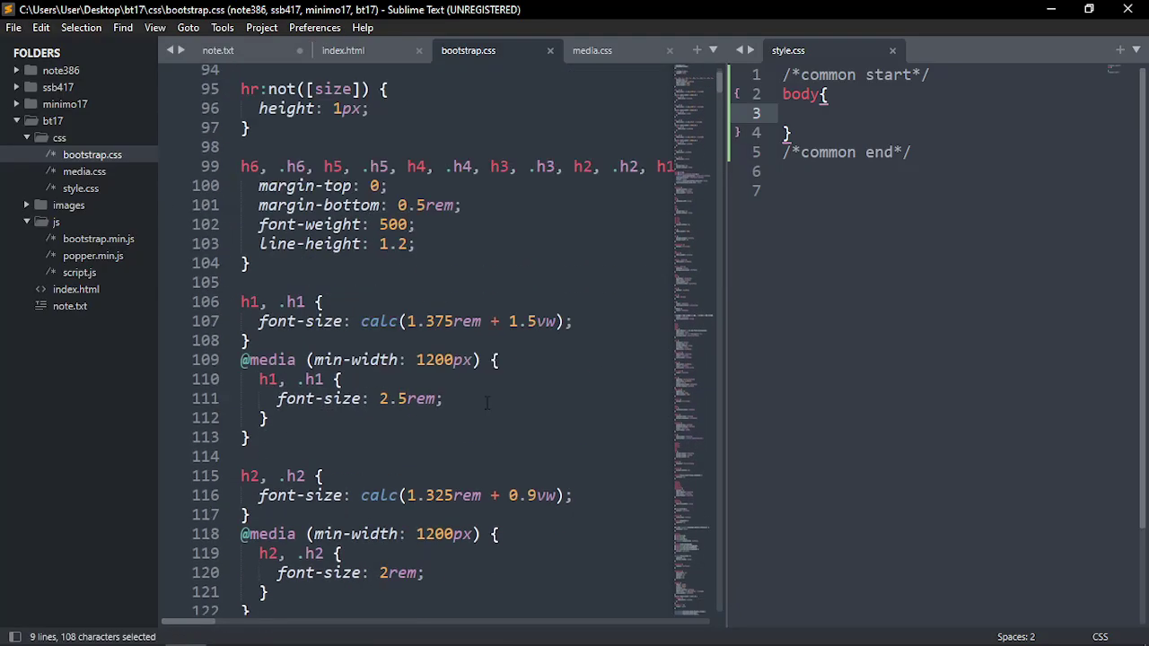
{"action": "scroll", "coordinate": [405, 416], "scroll_direction": "down", "scroll_amount": 11}
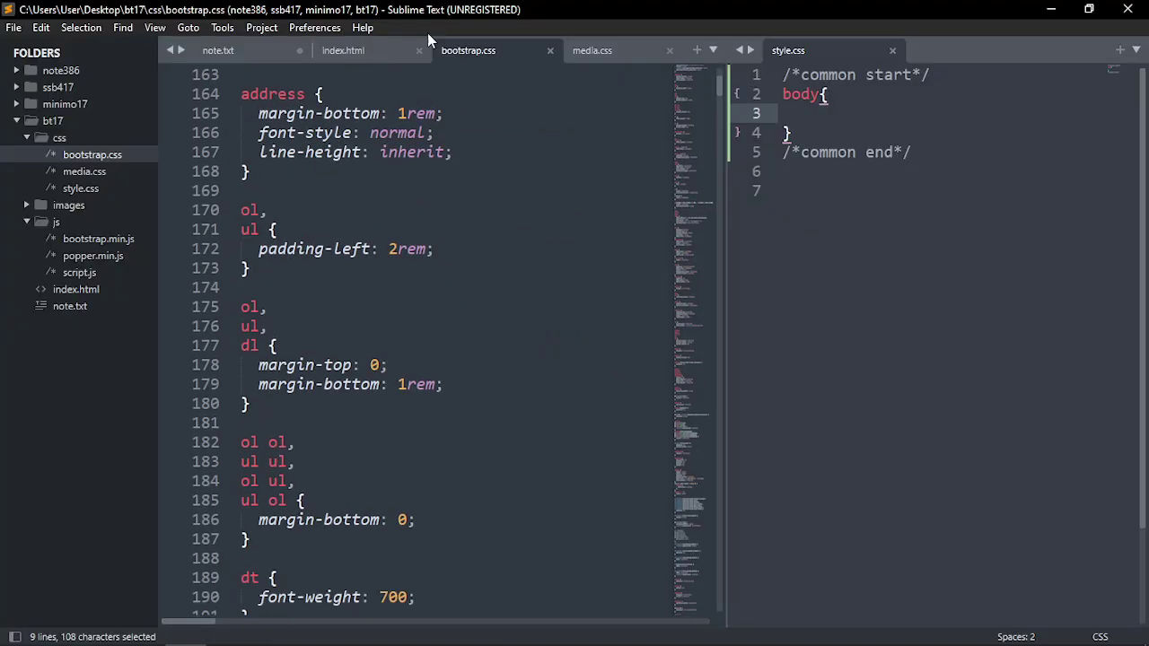
Close bootstrap.css, return to style.css, and bring up the tinyone.psd mockup in Photoshop
{"action": "left_click", "coordinate": [549, 51]}
{"action": "left_click_drag", "start_coordinate": [159, 172], "coordinate": [84, 172]}
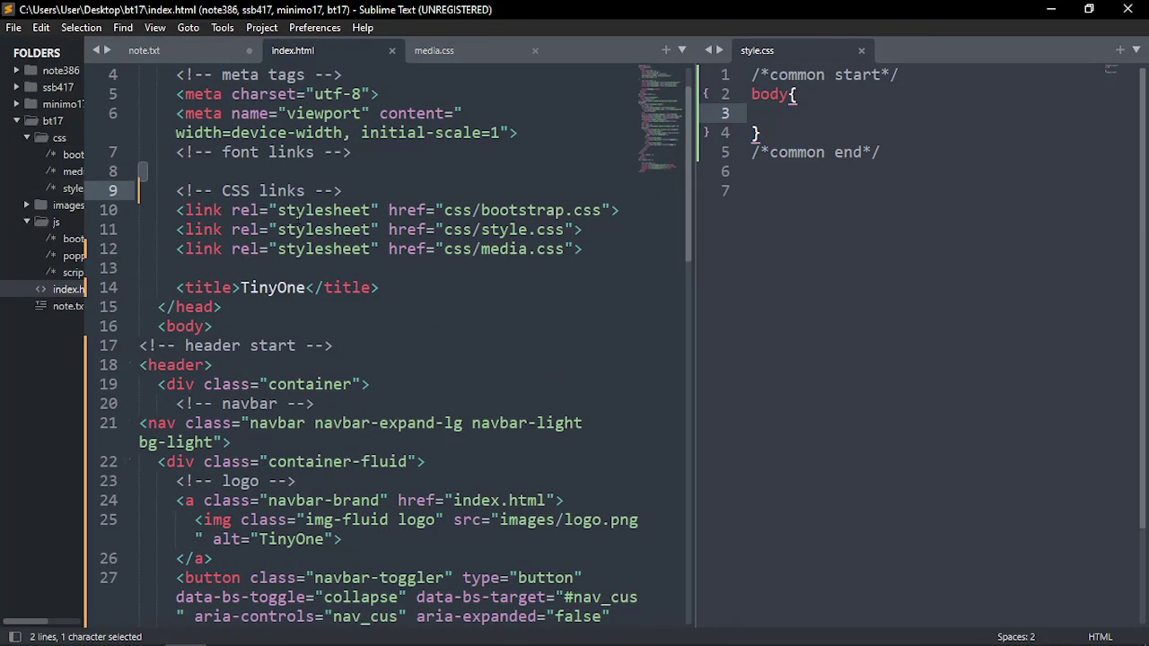
{"action": "left_click", "coordinate": [788, 114]}
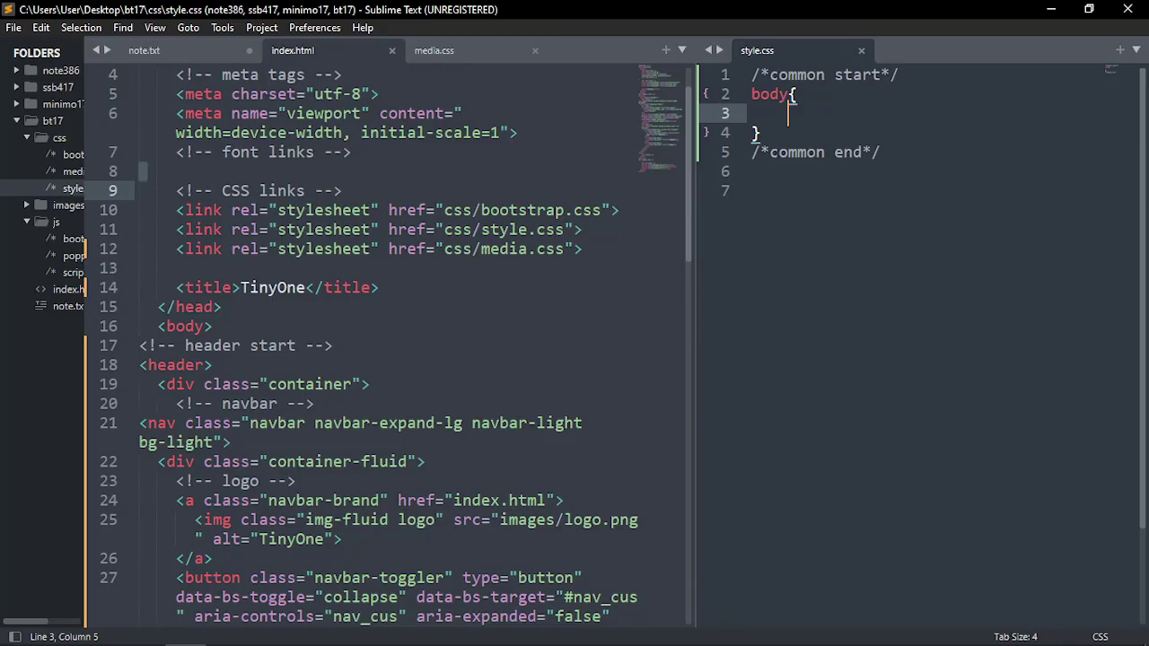
{"action": "key", "text": "alt+Tab"}
{"action": "key", "text": "alt+Tab"}
{"action": "key", "text": "alt+Tab"}
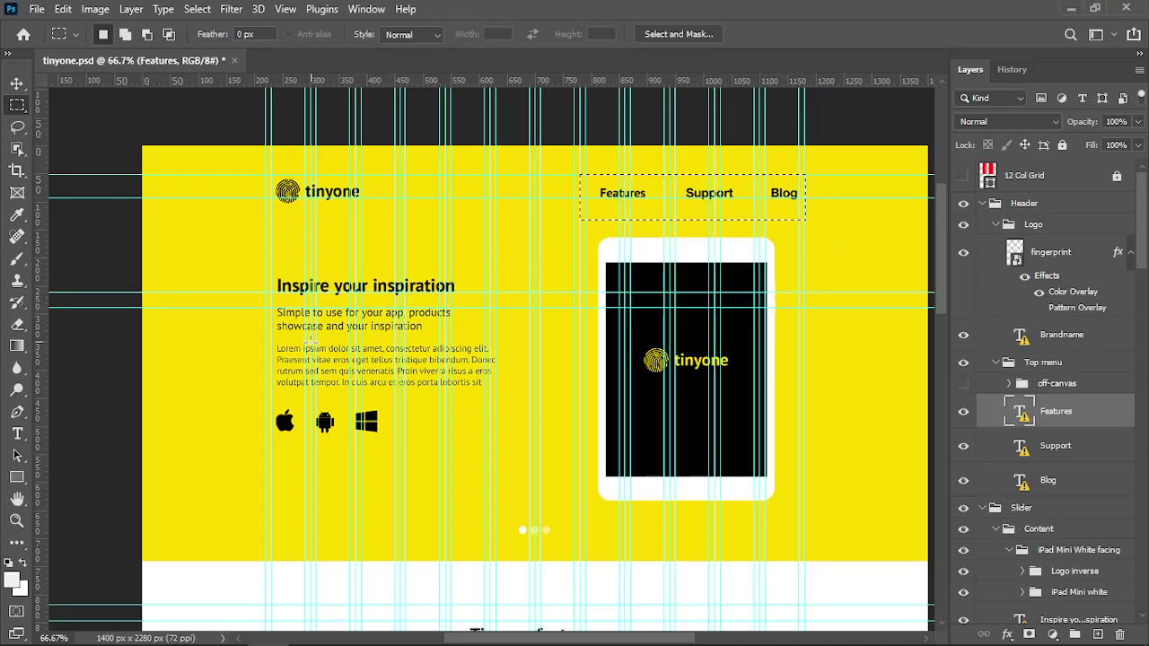
{"action": "scroll", "coordinate": [583, 309], "scroll_direction": "down", "scroll_amount": 1}
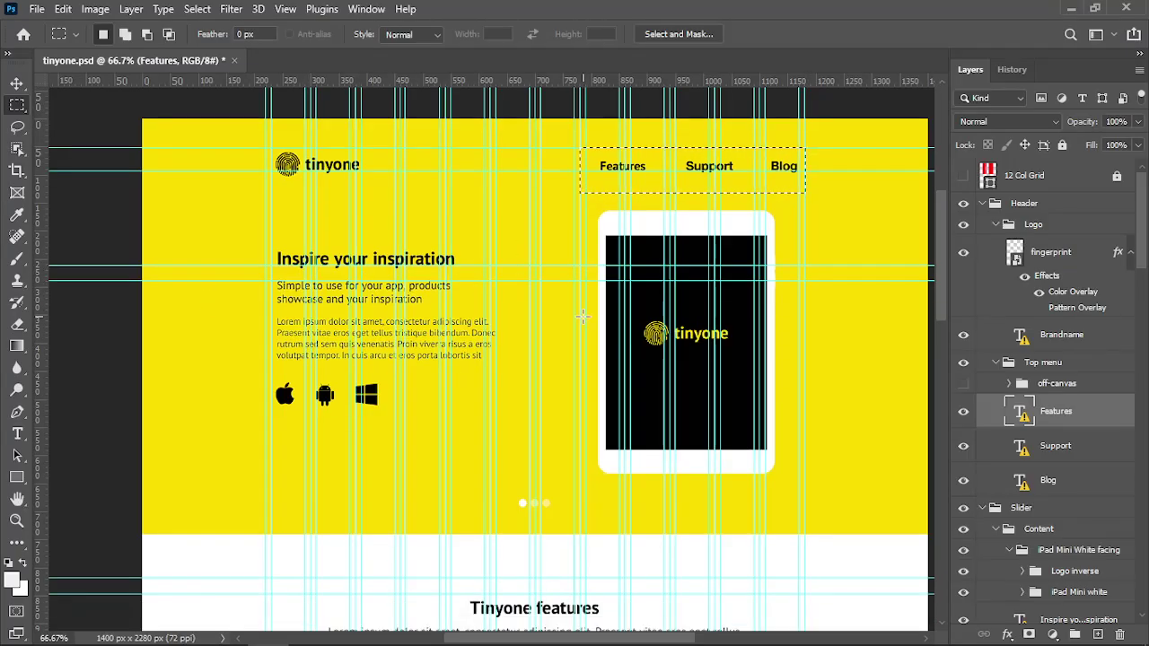
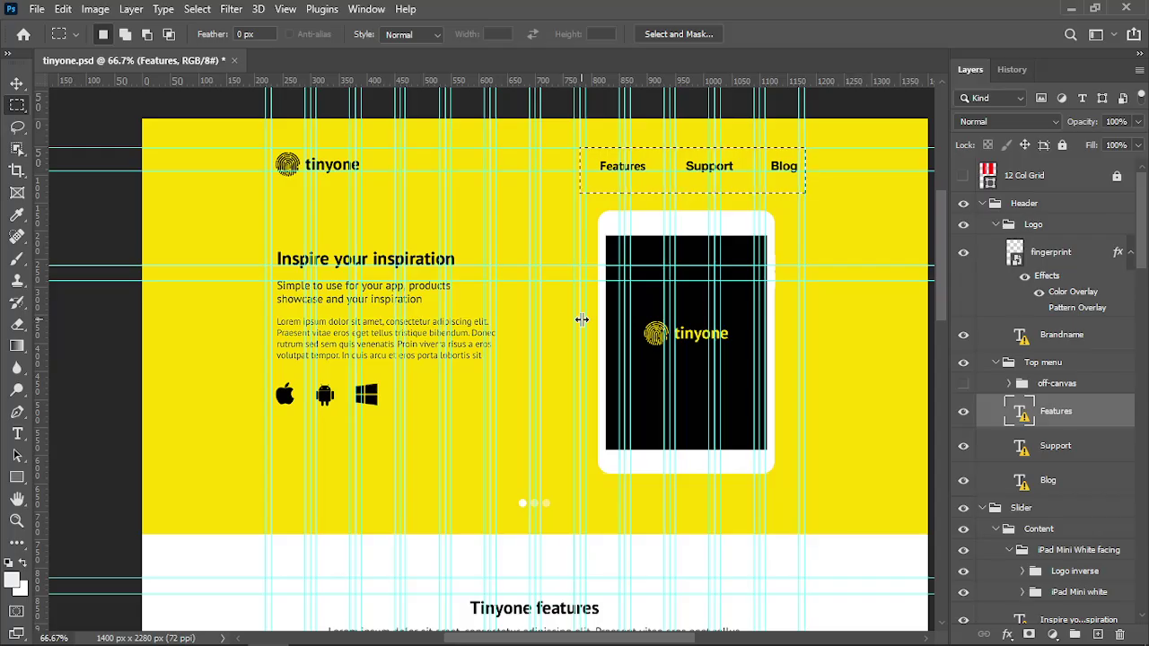
Hide the guides and inspect the logo and heading fonts, dismissing the missing-font warnings
{"action": "key", "text": "ctrl+h"}
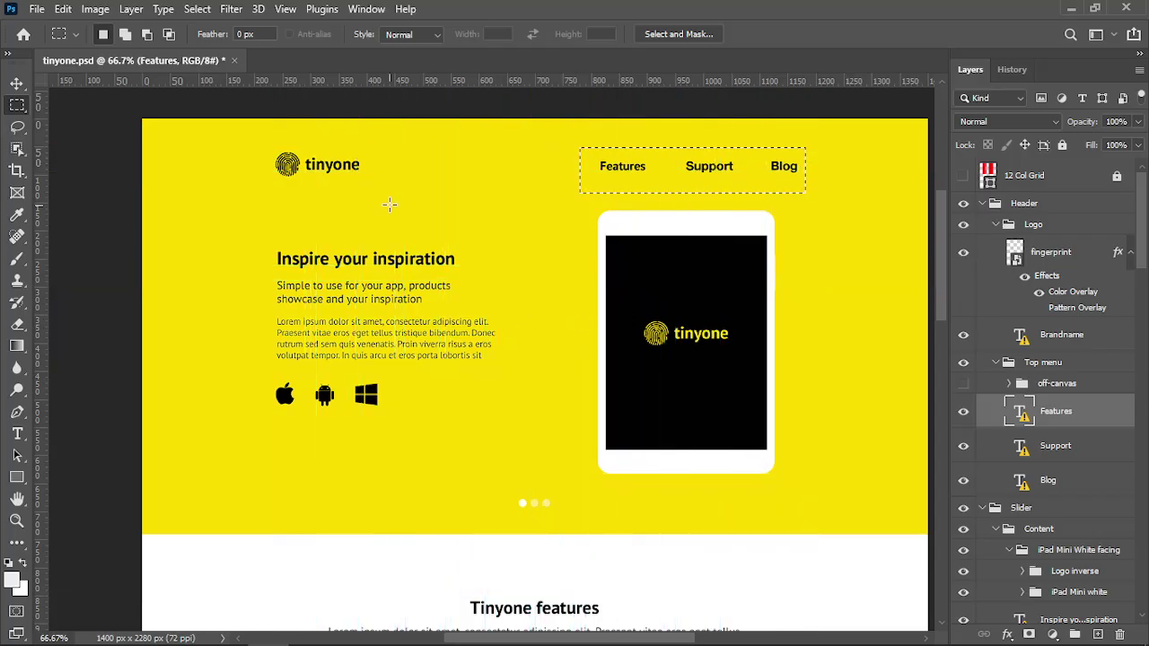
{"action": "left_click", "coordinate": [17, 434]}
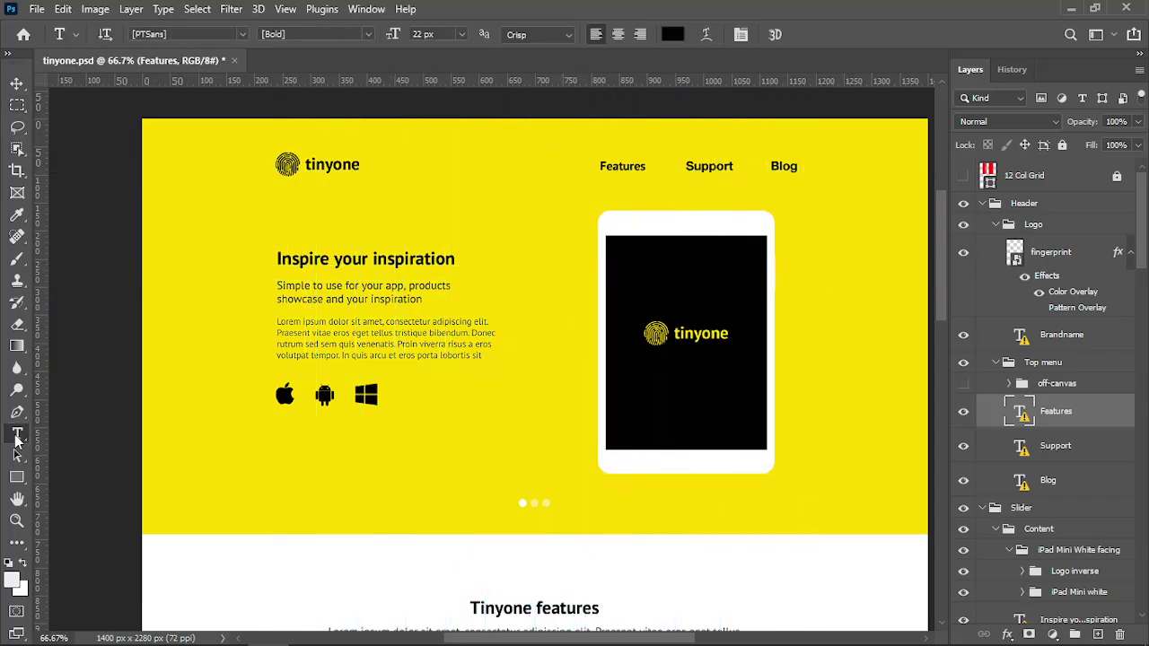
{"action": "left_click", "coordinate": [327, 175]}
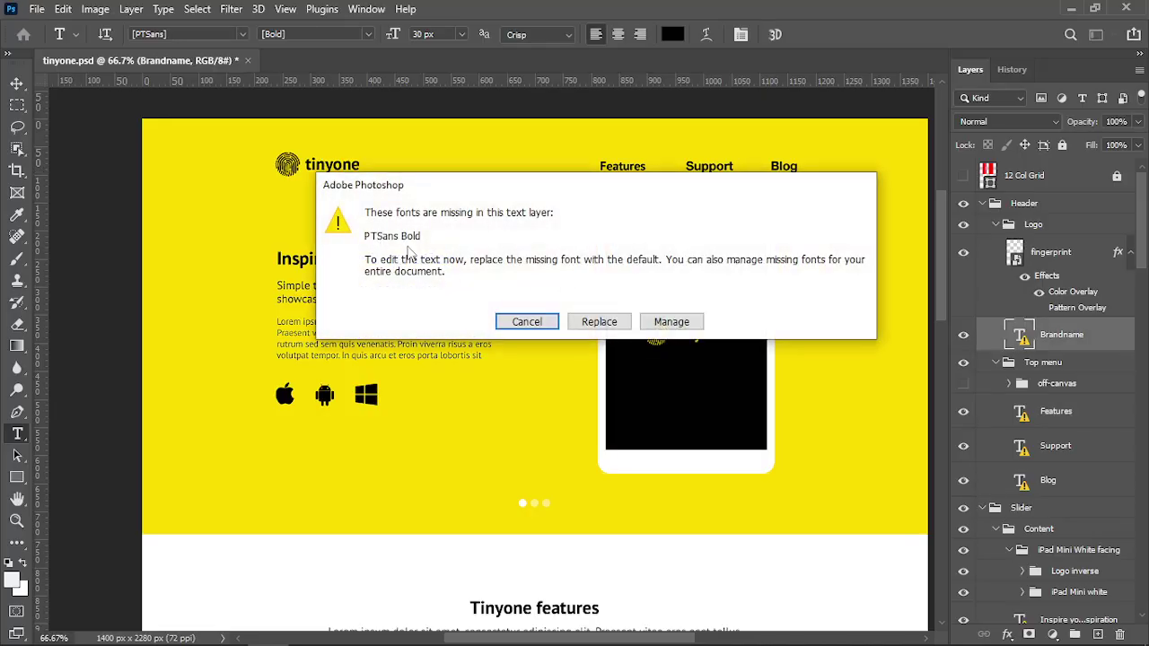
{"action": "key", "text": "Escape"}
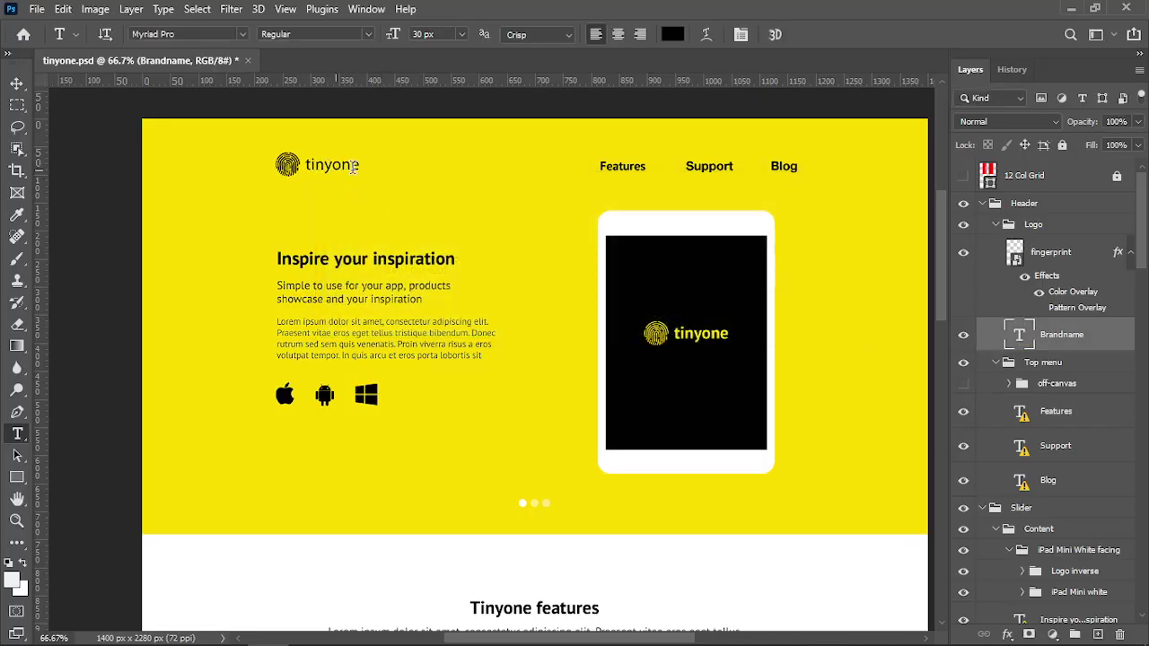
{"action": "left_click", "coordinate": [323, 258]}
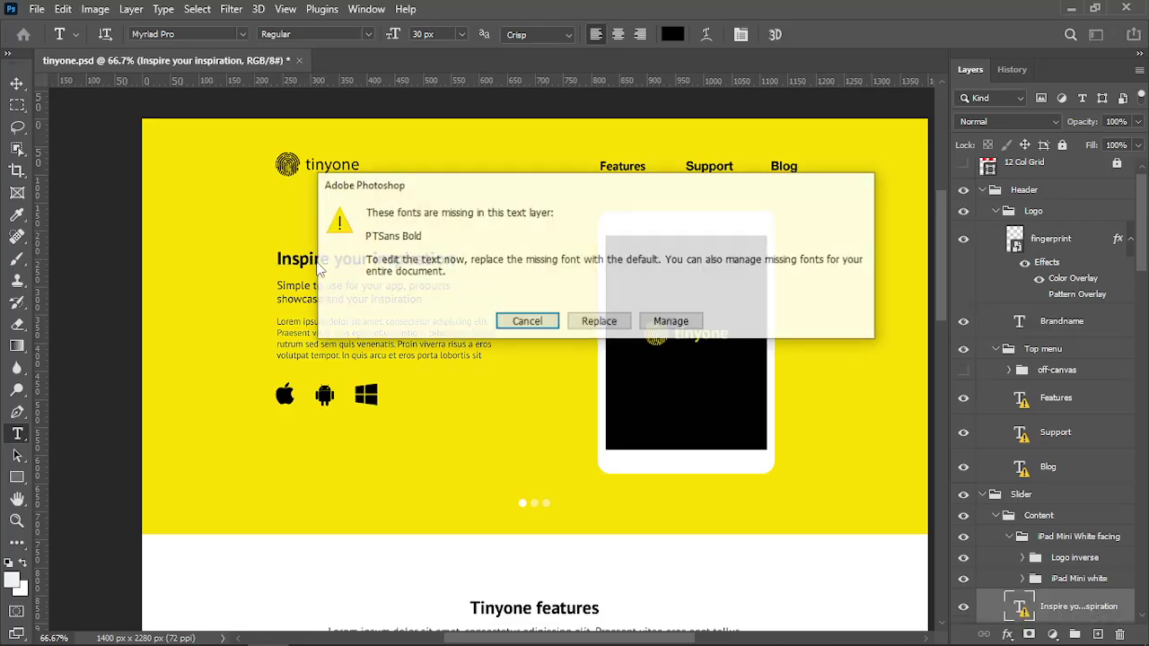
{"action": "left_click", "coordinate": [524, 323]}
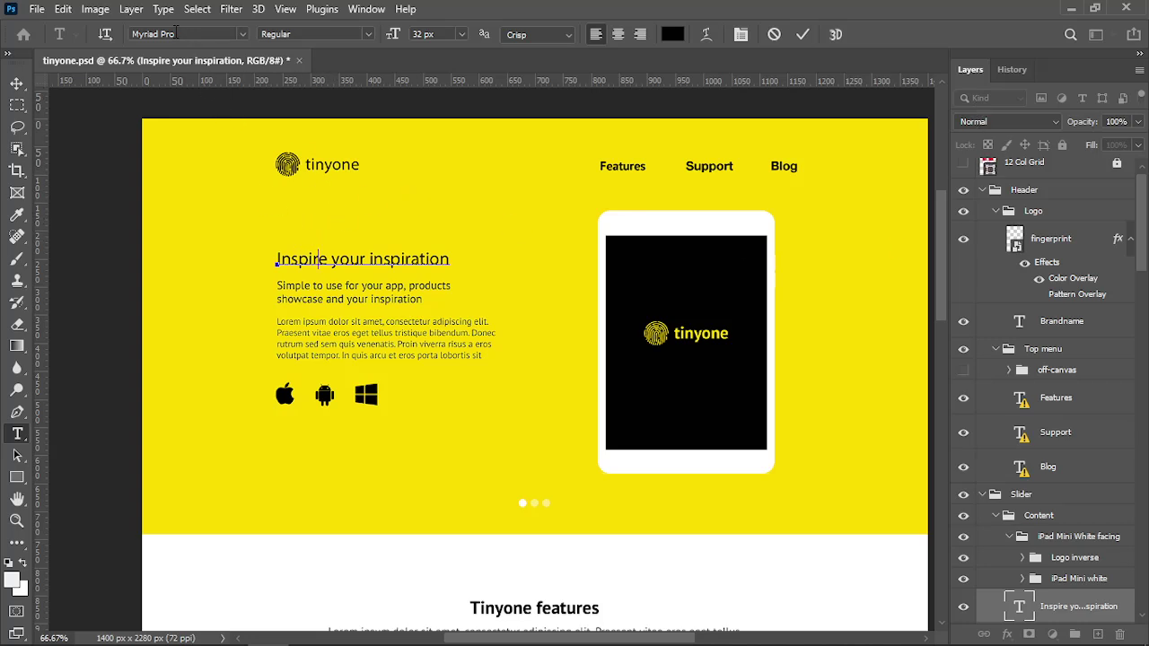
Revert the document to its opening History state and check the subtitle's font
{"action": "left_click", "coordinate": [1011, 69]}
{"action": "left_click", "coordinate": [1001, 103]}
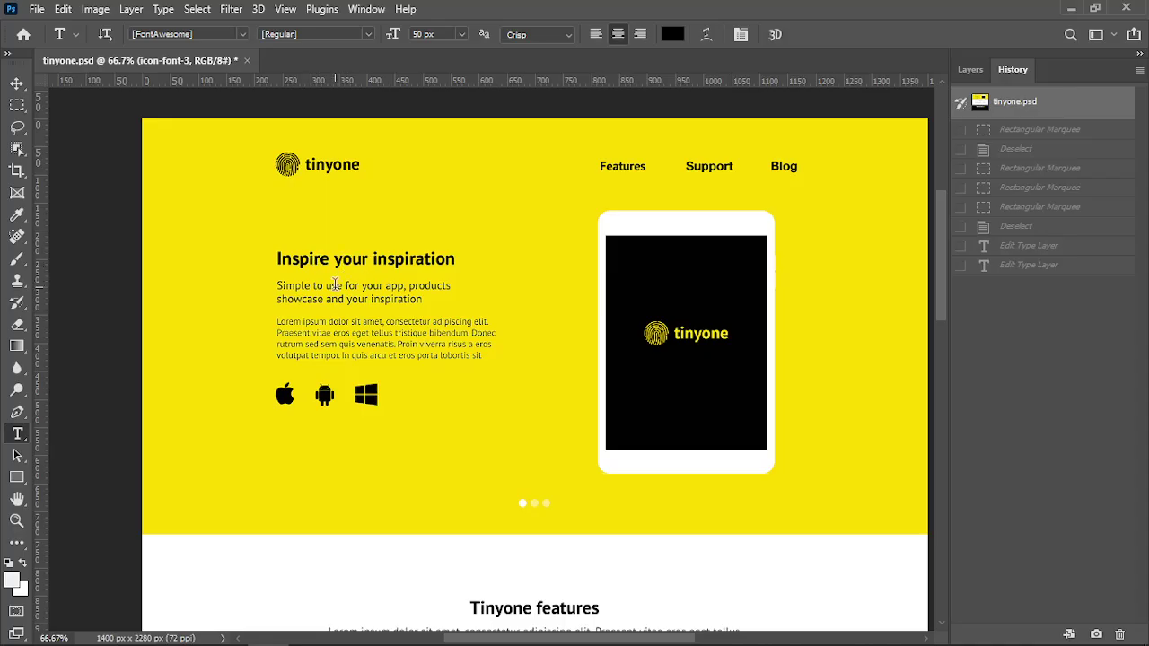
{"action": "left_click", "coordinate": [335, 284]}
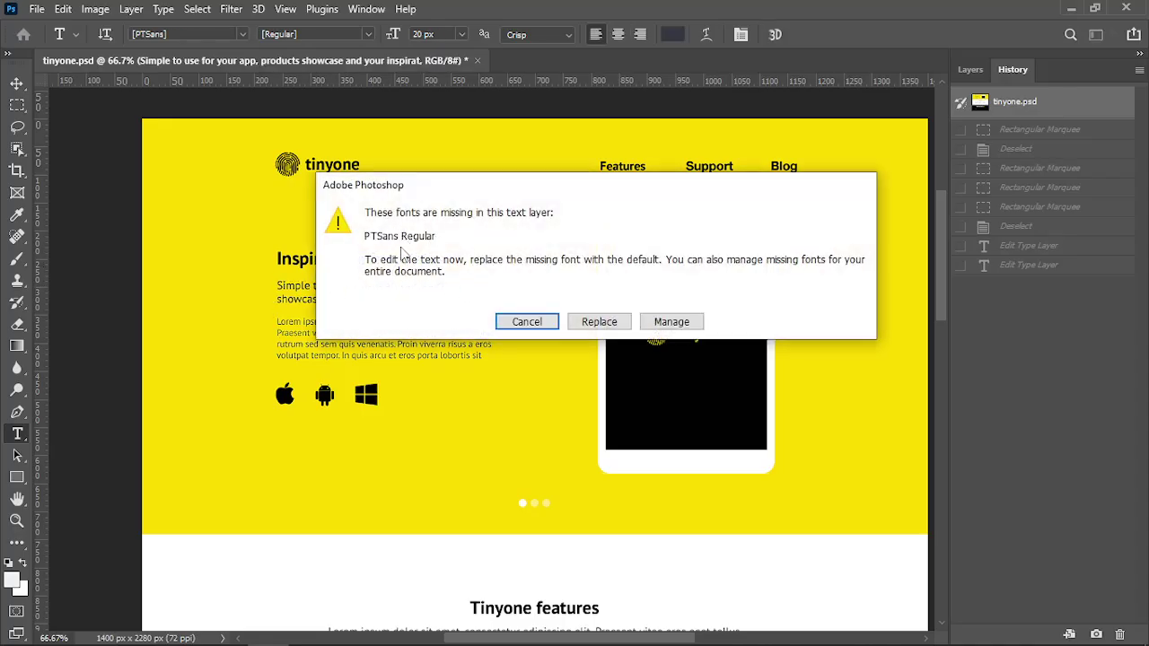
Open Manage Missing Fonts listing PTSans Regular, FontAwesome, PTSans Bold and HelveticaNeue Bold
{"action": "left_click", "coordinate": [664, 323]}
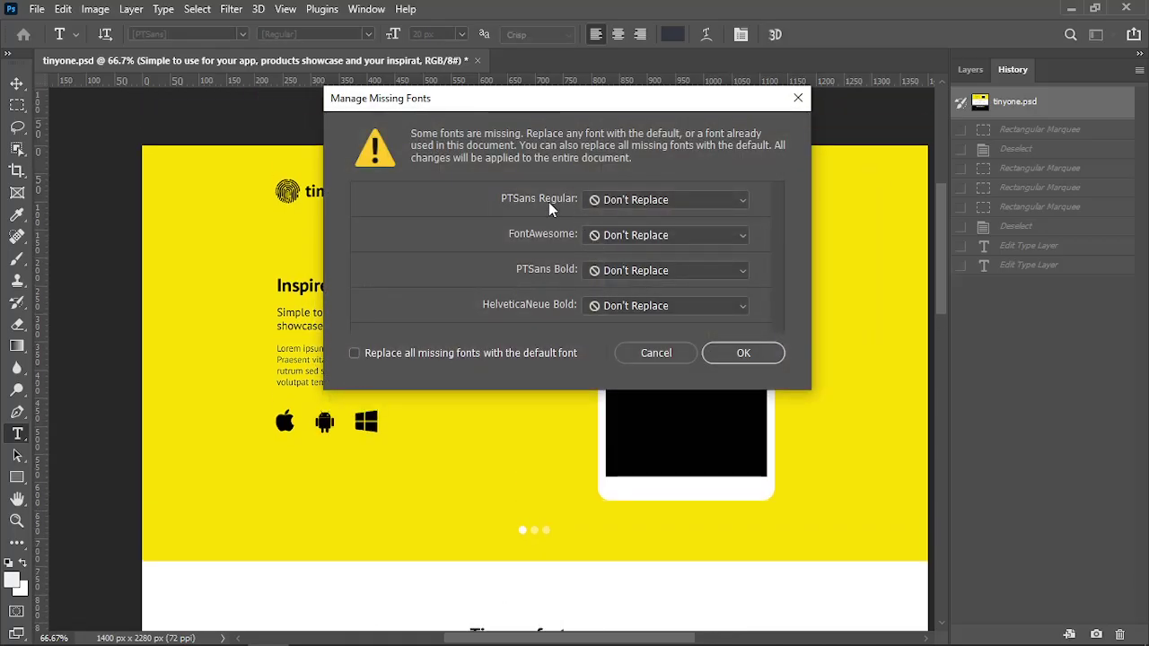
{"action": "left_click_drag", "start_coordinate": [568, 98], "coordinate": [547, 133]}
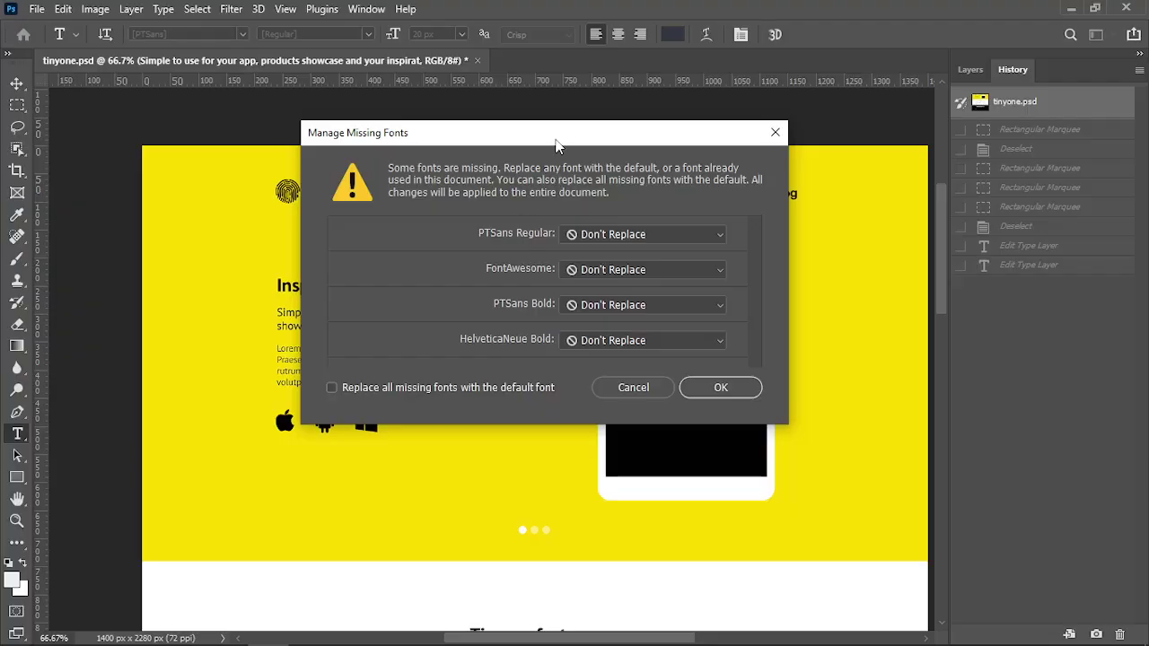
{"action": "left_click_drag", "start_coordinate": [547, 137], "coordinate": [549, 148]}
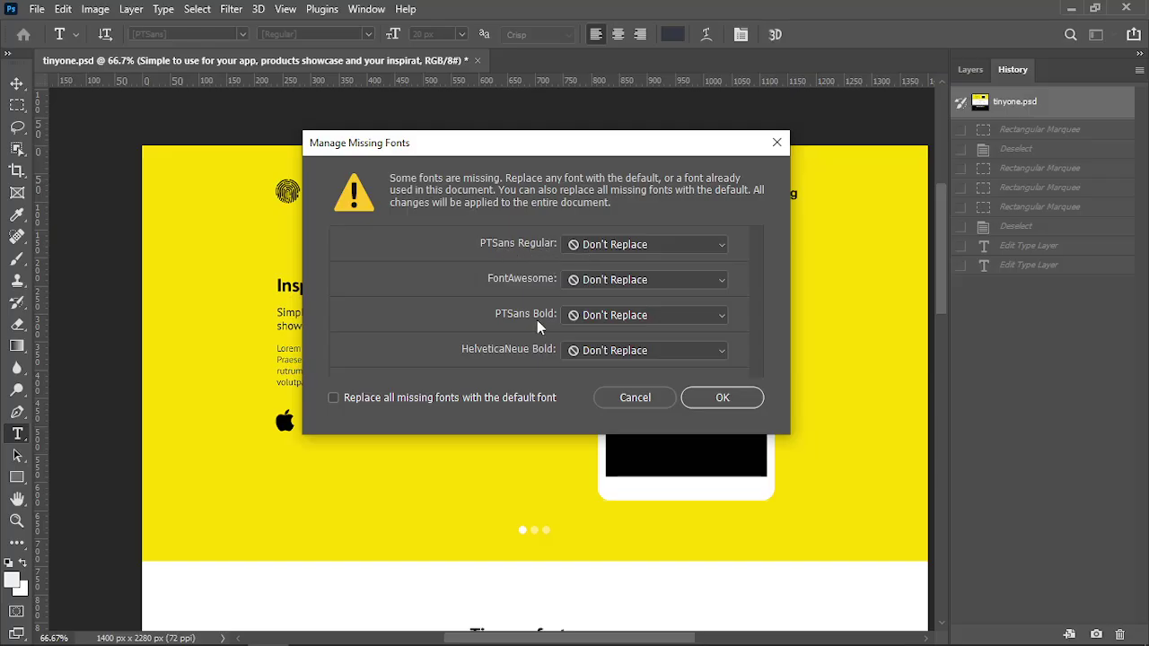
{"action": "key", "text": "alt+Tab"}
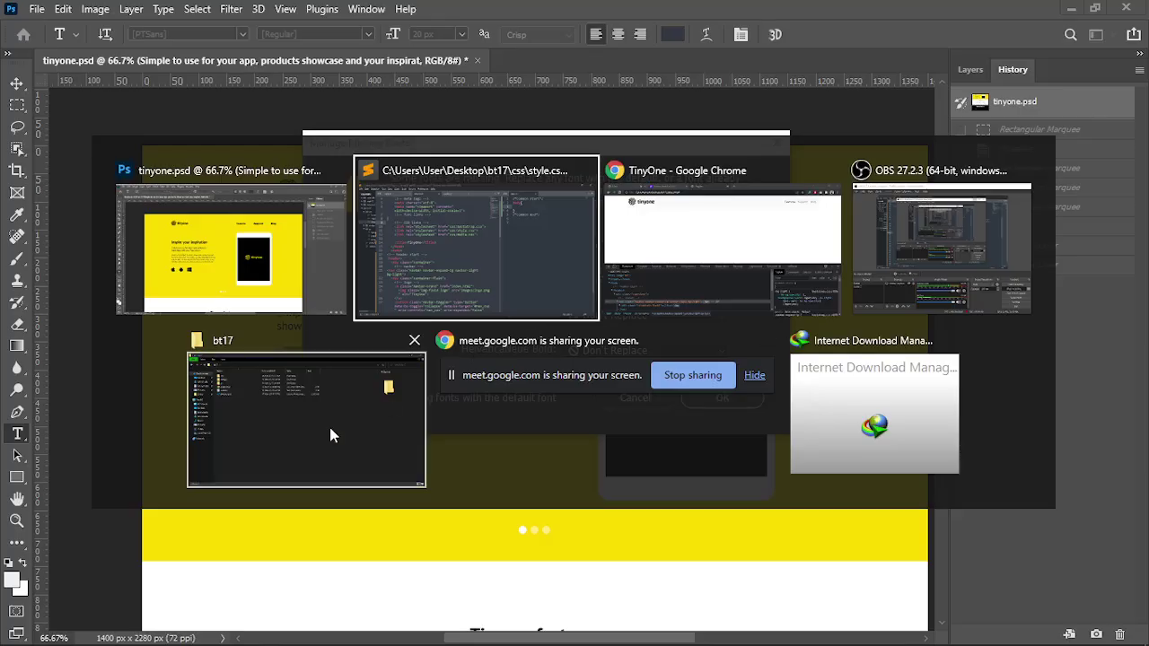
Note 'pt sans' with indented 'bold' and 'reg' weights in note.txt, then return to Photoshop
{"action": "left_click", "coordinate": [558, 252]}
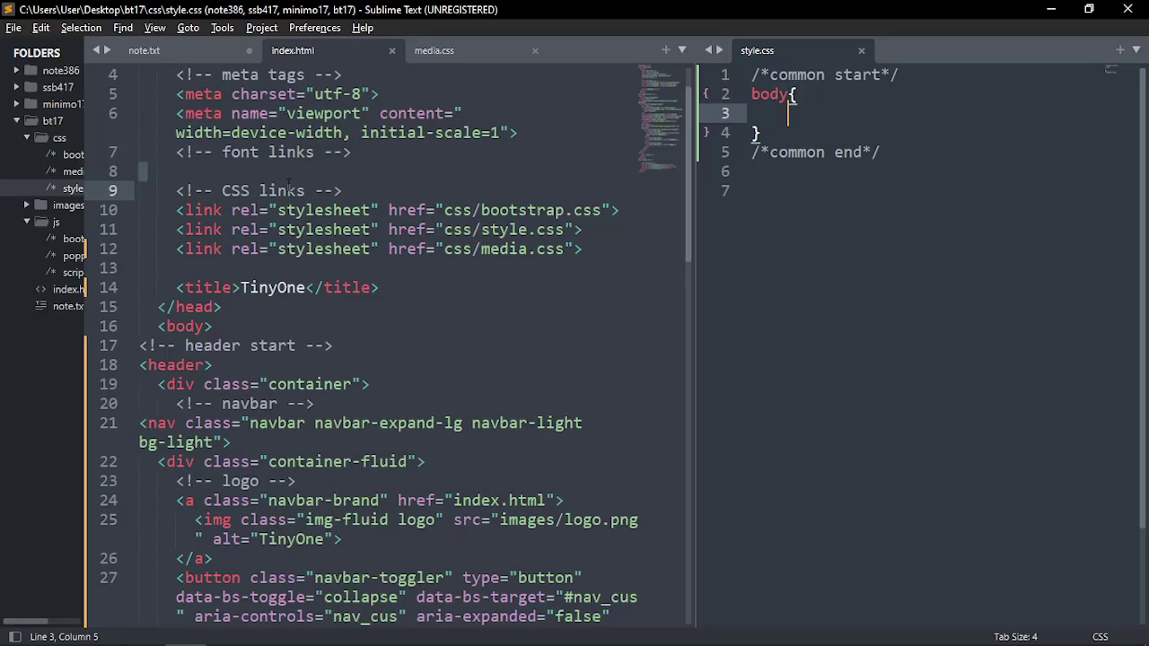
{"action": "left_click", "coordinate": [151, 52]}
{"action": "left_click", "coordinate": [228, 287]}
{"action": "key", "text": "Return"}
{"action": "key", "text": "Return"}
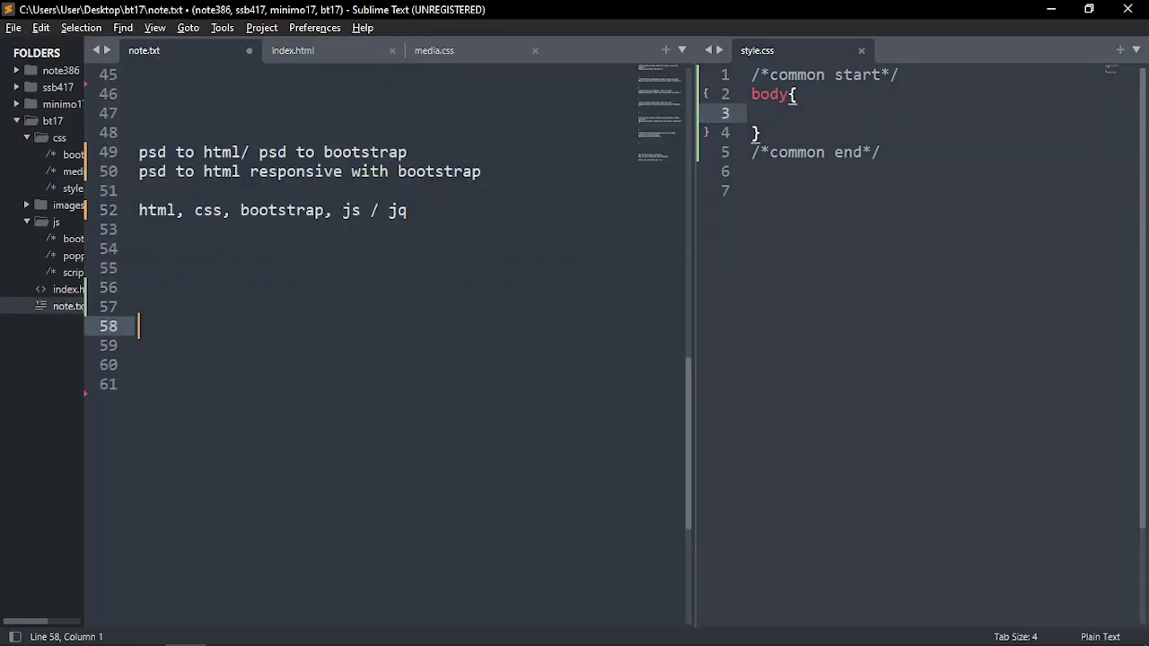
{"action": "type", "text": "pt sans"}
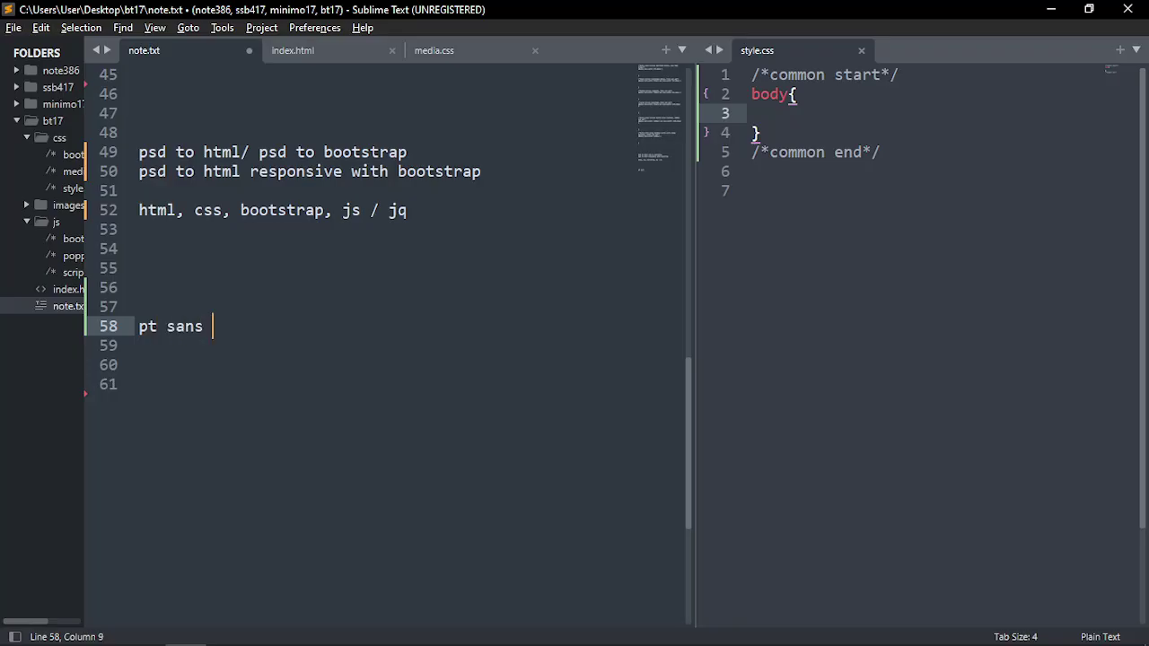
{"action": "key", "text": "Return"}
{"action": "key", "text": "Tab"}
{"action": "type", "text": "bold"}
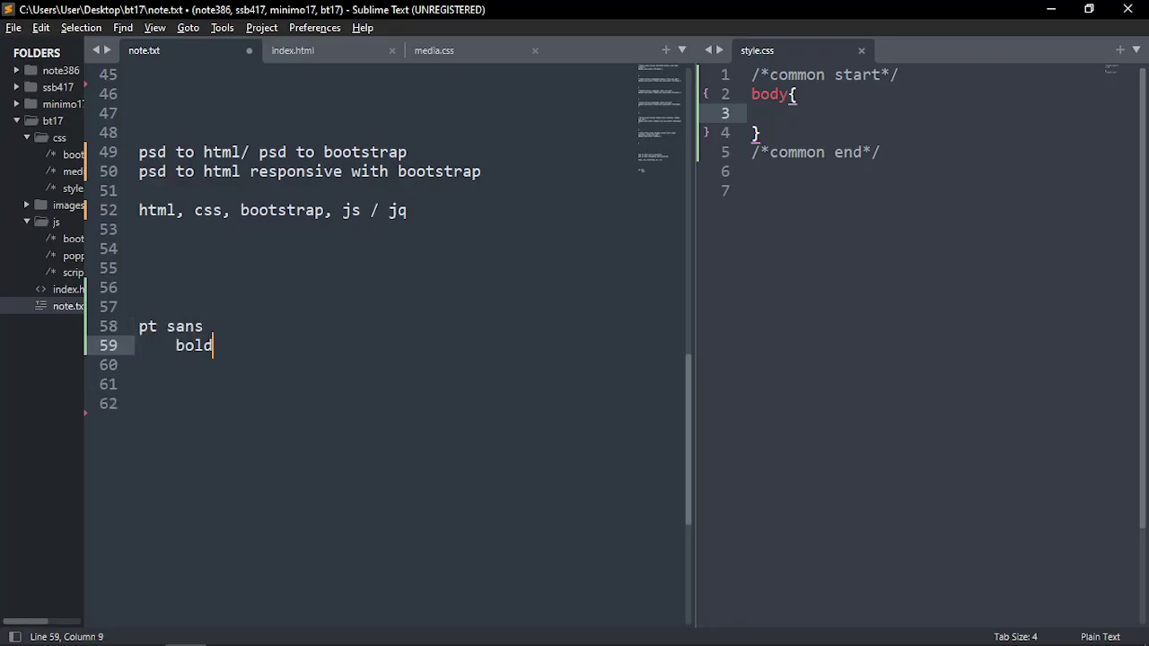
{"action": "key", "text": "Return"}
{"action": "type", "text": "reg"}
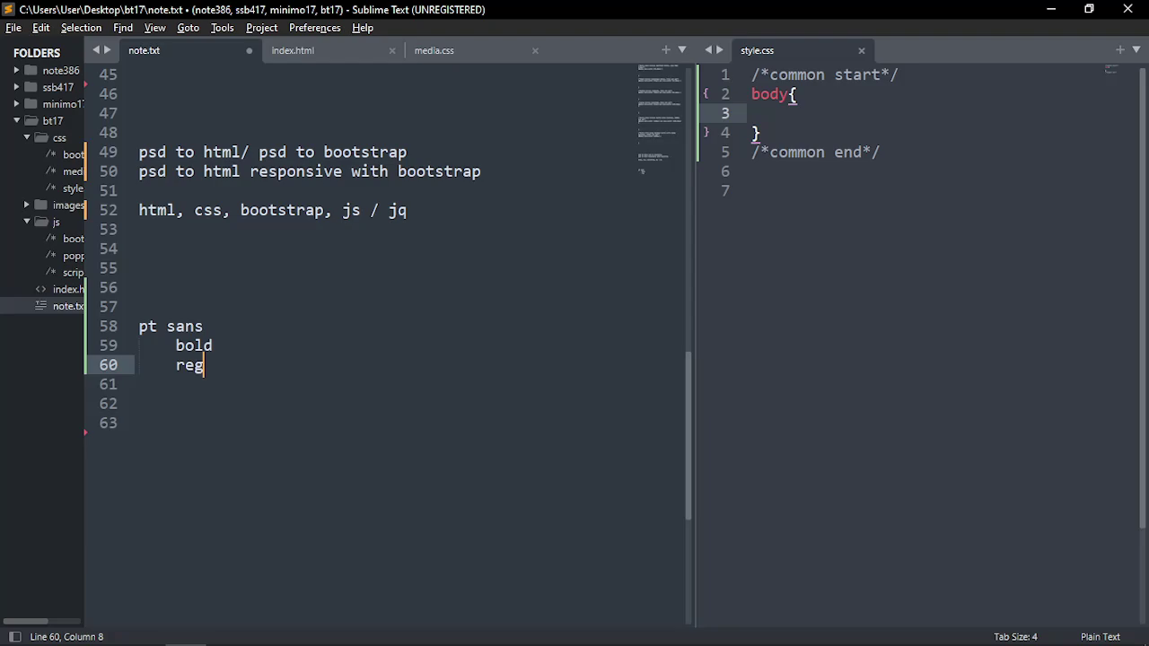
{"action": "key", "text": "alt+Tab"}
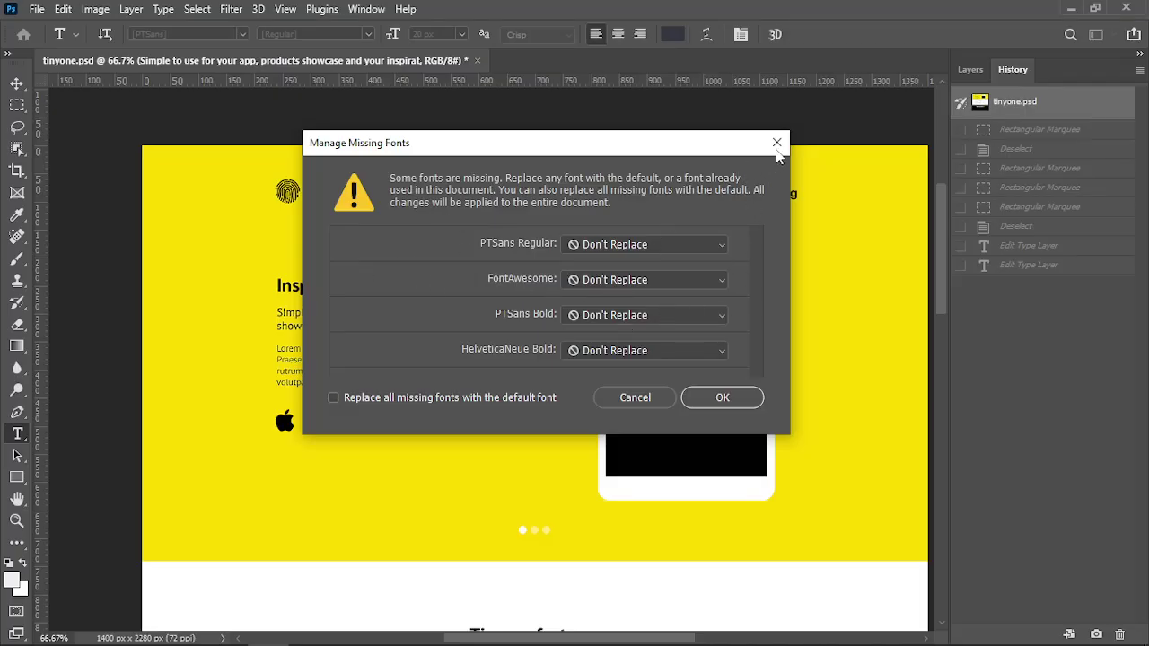
Replace the missing font with Myriad Pro on the logo, heading and subtitle text
{"action": "left_click", "coordinate": [778, 144]}
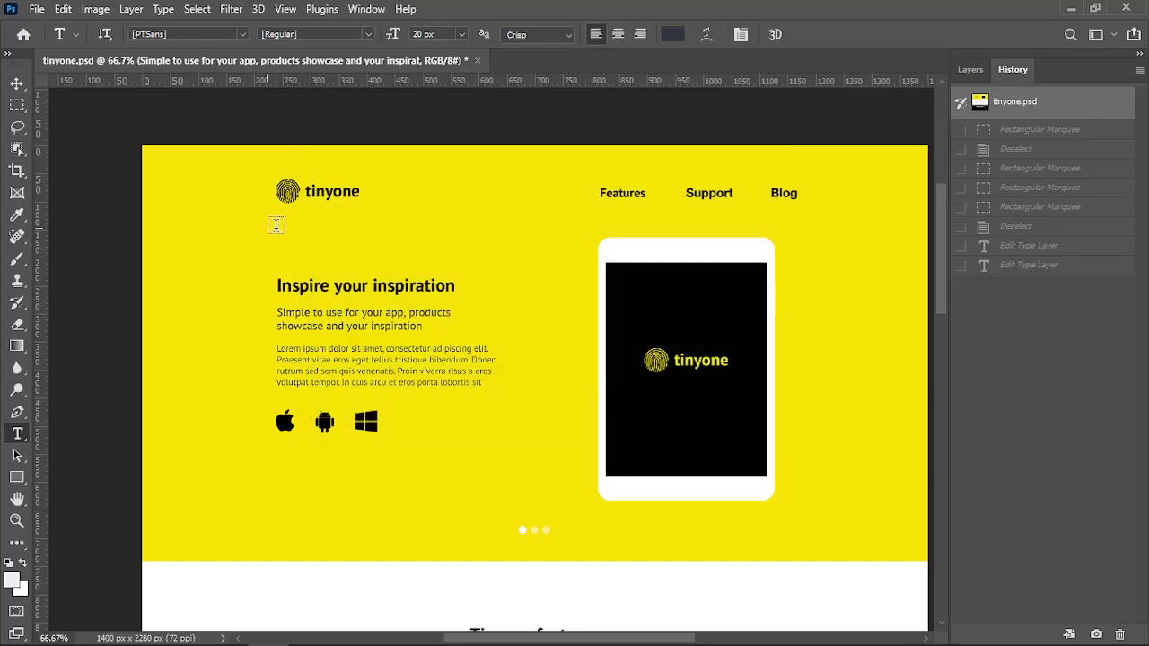
{"action": "left_click", "coordinate": [337, 195]}
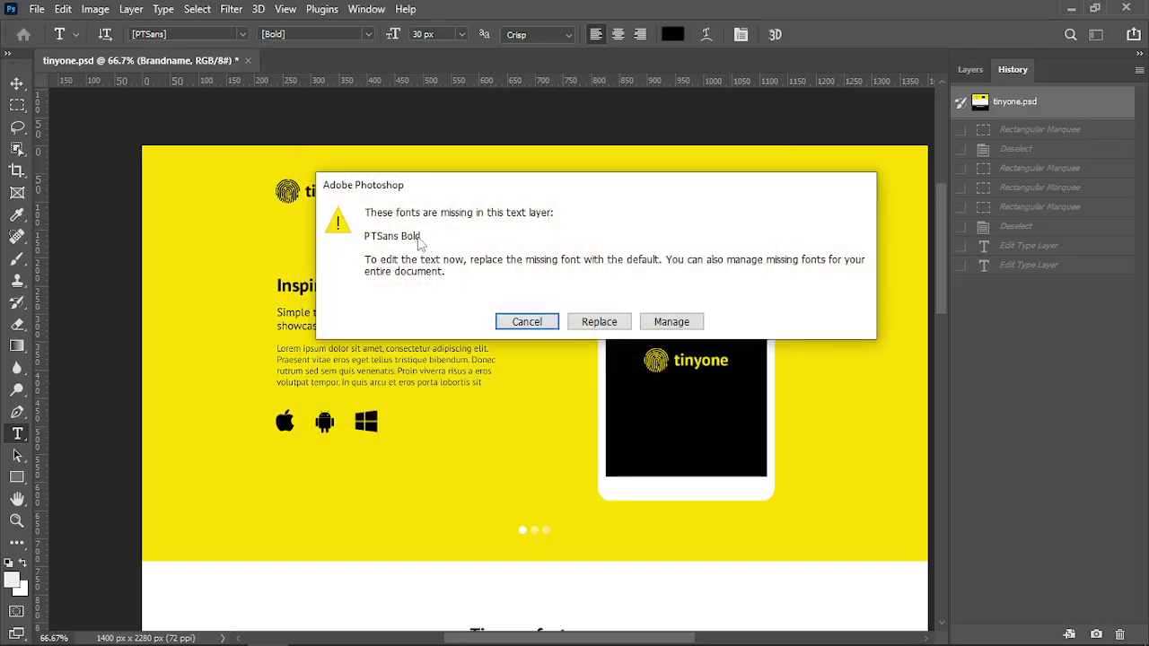
{"action": "key", "text": "Return"}
{"action": "left_click", "coordinate": [350, 291]}
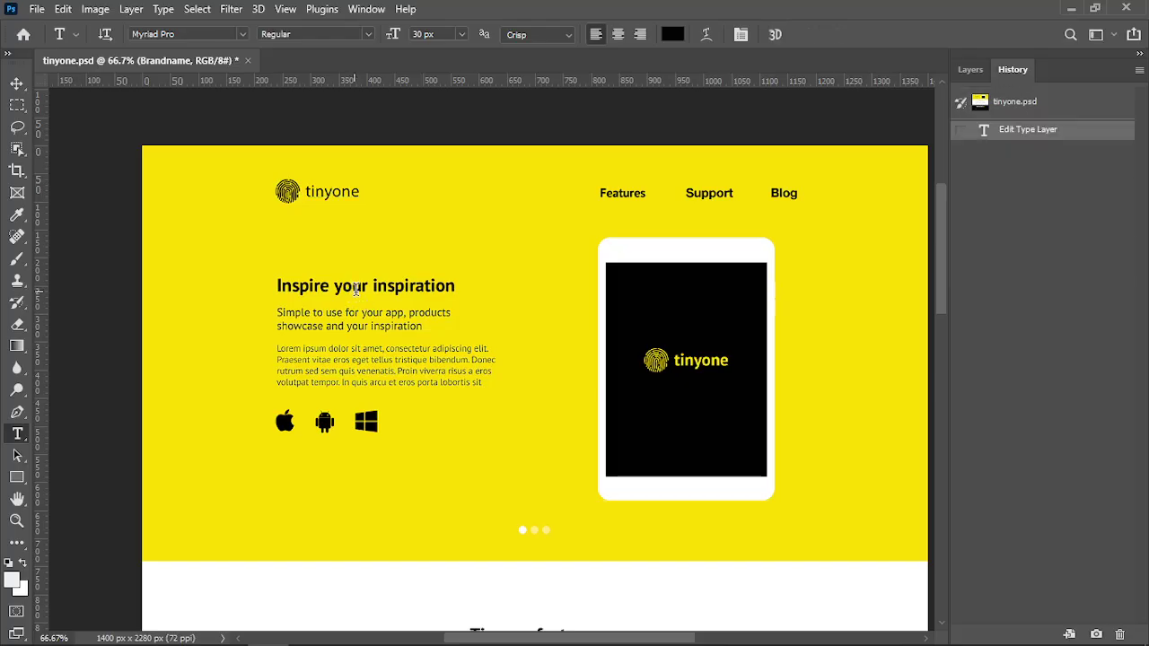
{"action": "key", "text": "Return"}
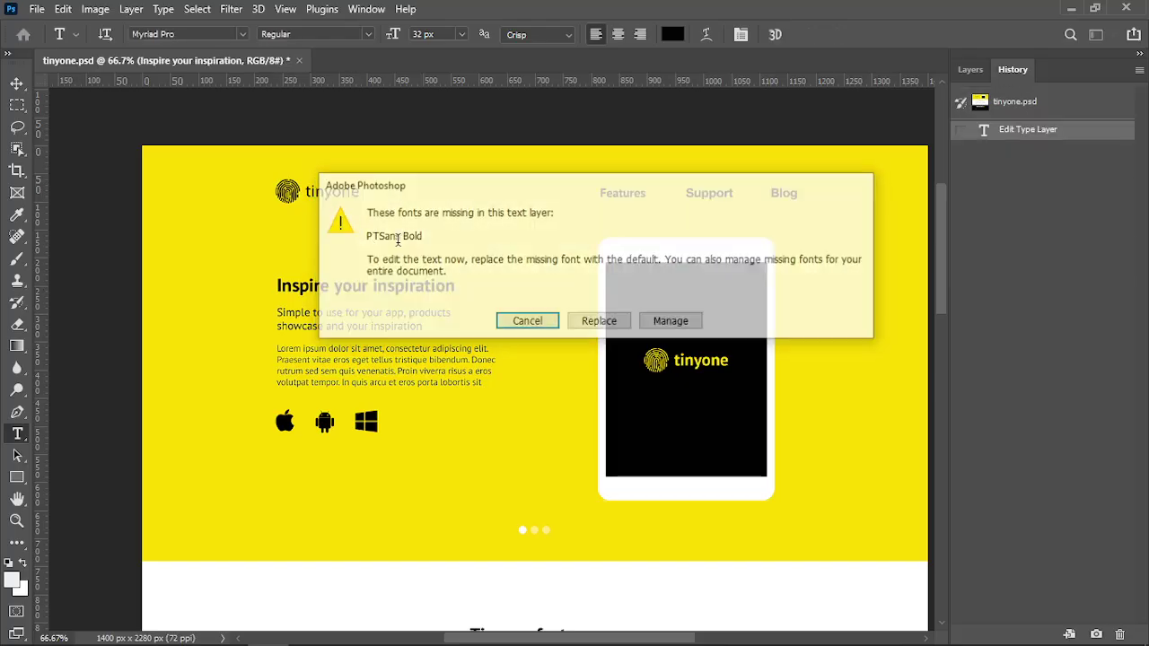
{"action": "left_click", "coordinate": [330, 312]}
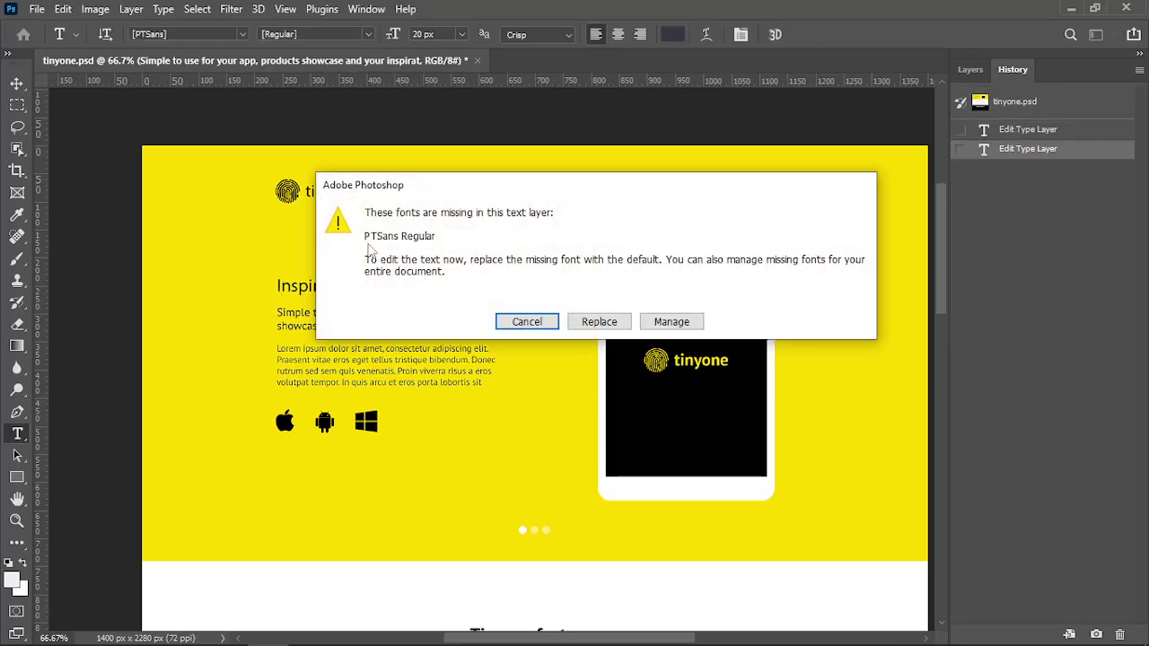
{"action": "key", "text": "Return"}
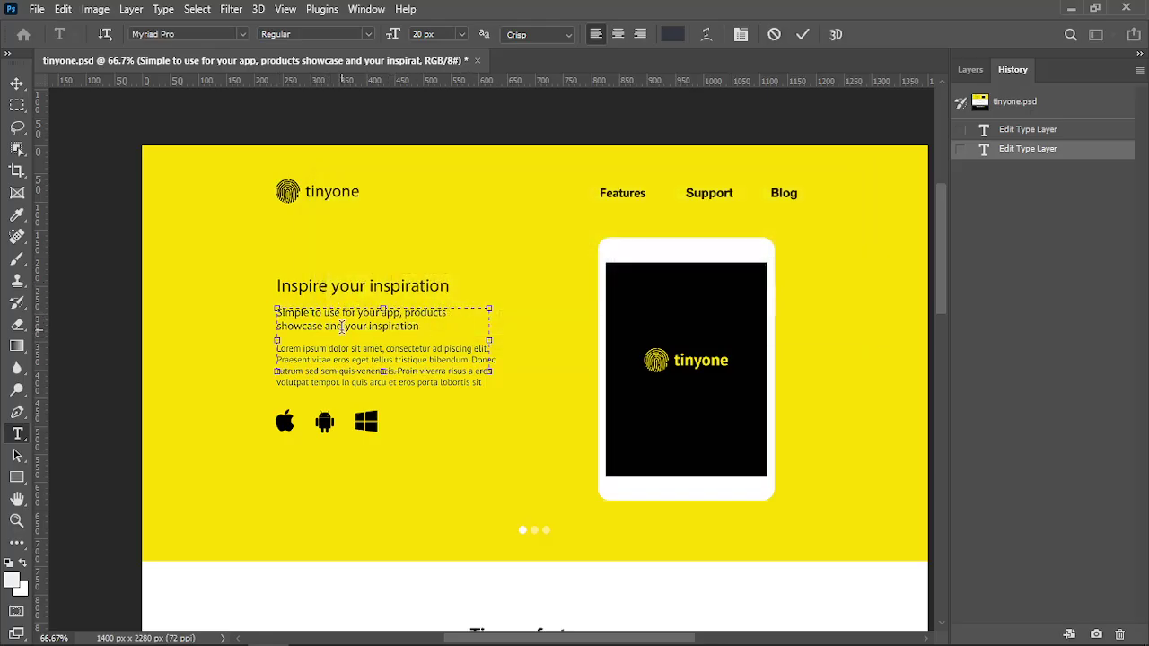
{"action": "left_click", "coordinate": [618, 345]}
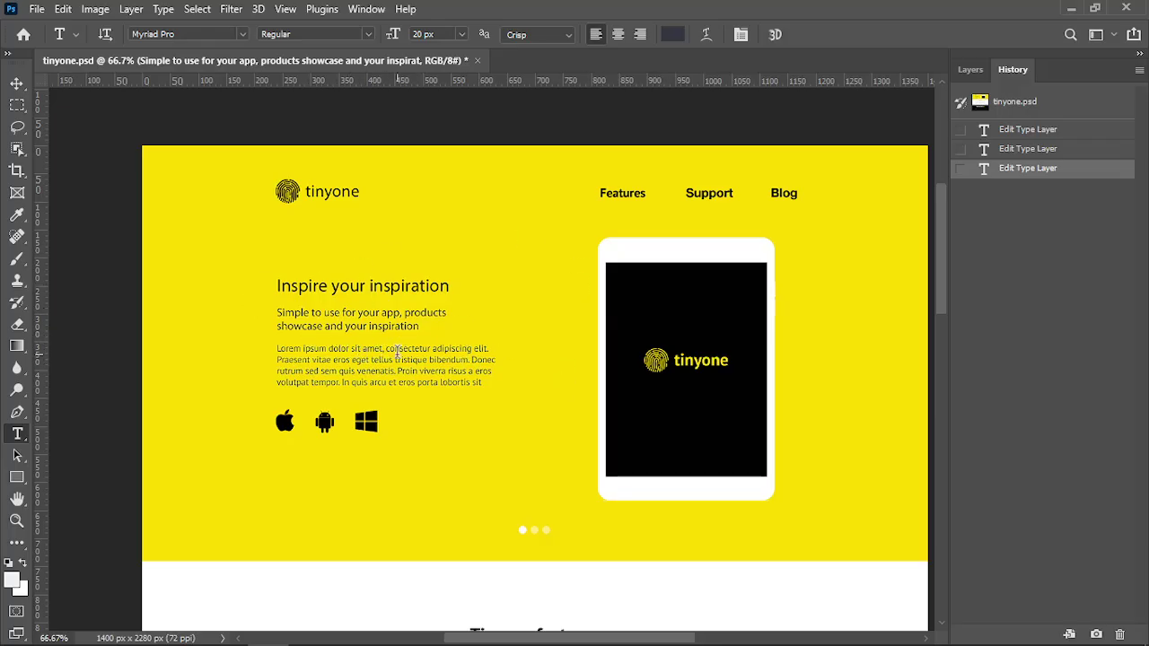
Replace the lorem ipsum paragraph's missing font, then return to the Layers list with the Move tool
{"action": "left_click", "coordinate": [394, 358]}
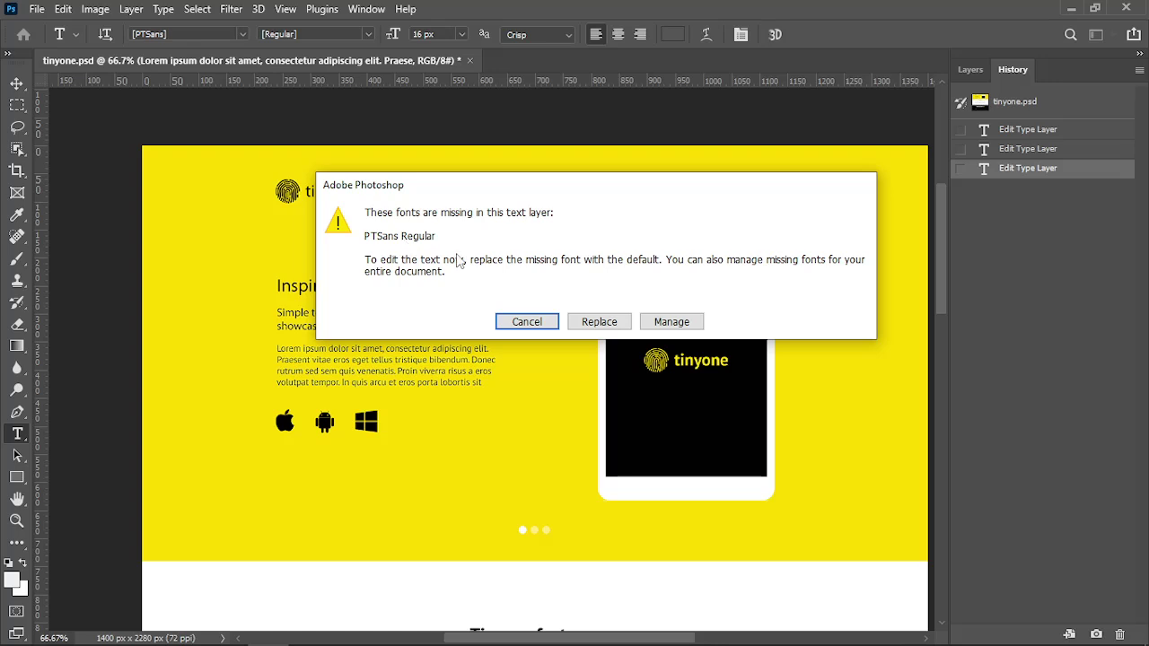
{"action": "key", "text": "Return"}
{"action": "key", "text": "ctrl+Return"}
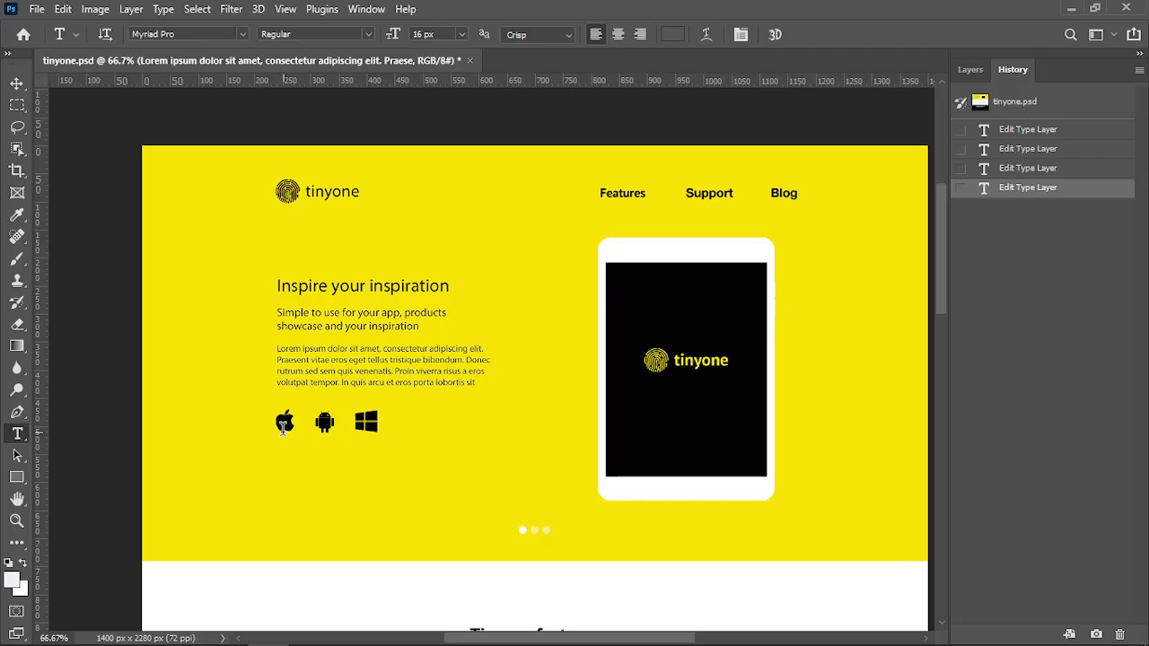
{"action": "left_click", "coordinate": [970, 69]}
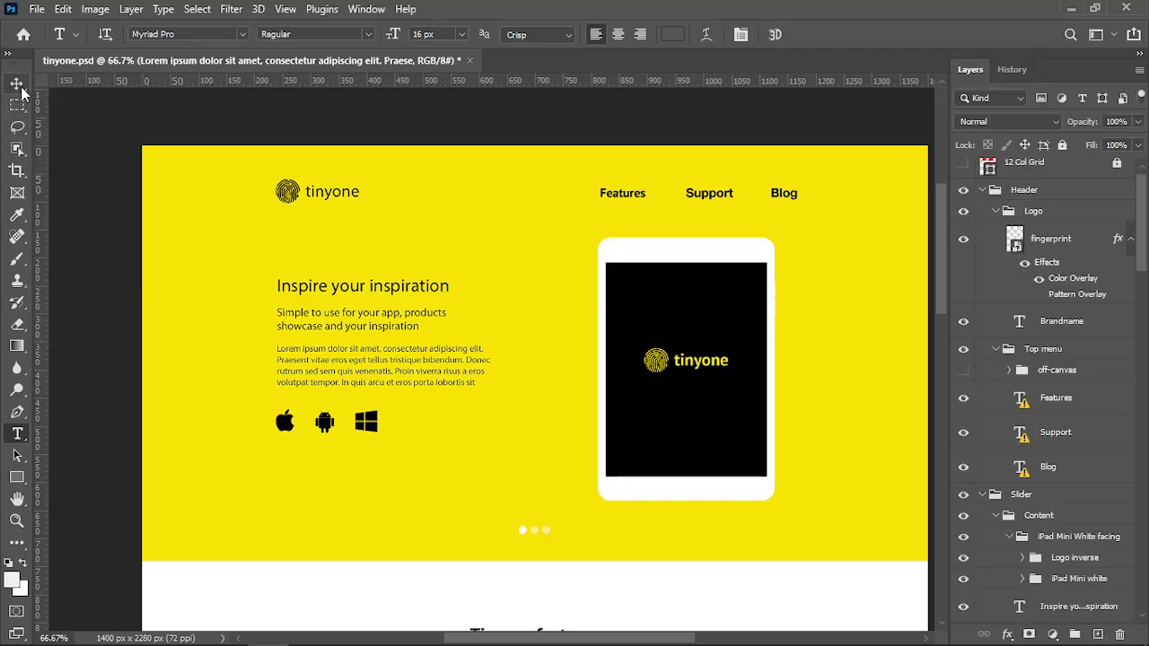
{"action": "left_click", "coordinate": [22, 87]}
{"action": "left_click", "coordinate": [284, 423]}
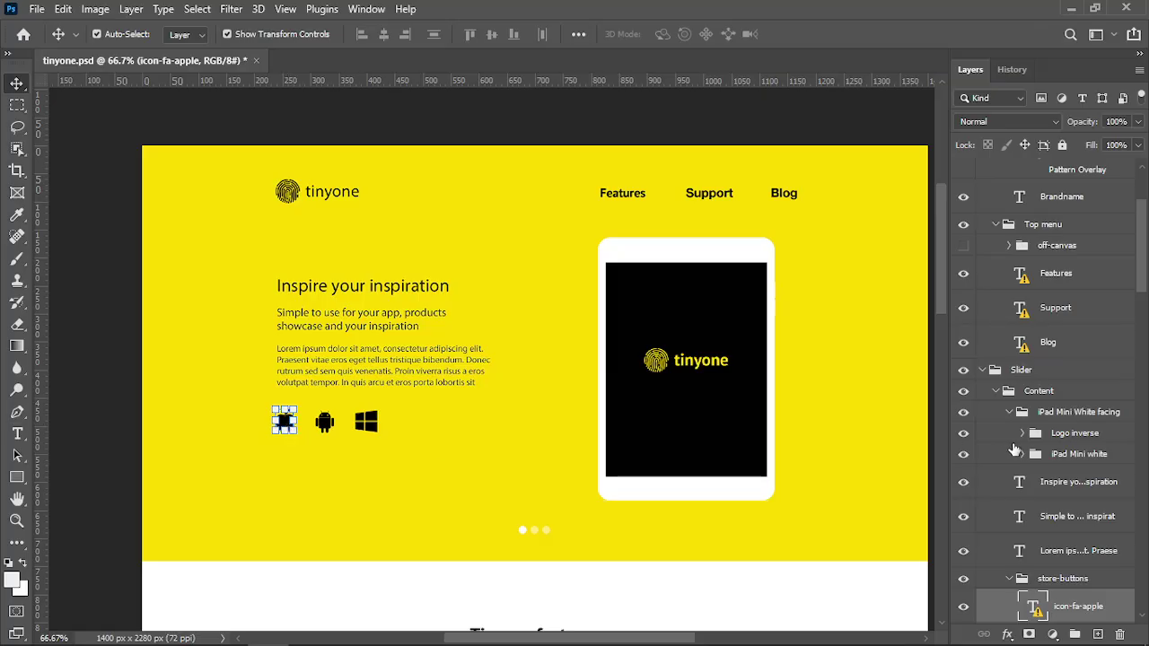
{"action": "scroll", "coordinate": [1032, 431], "scroll_direction": "down", "scroll_amount": 6}
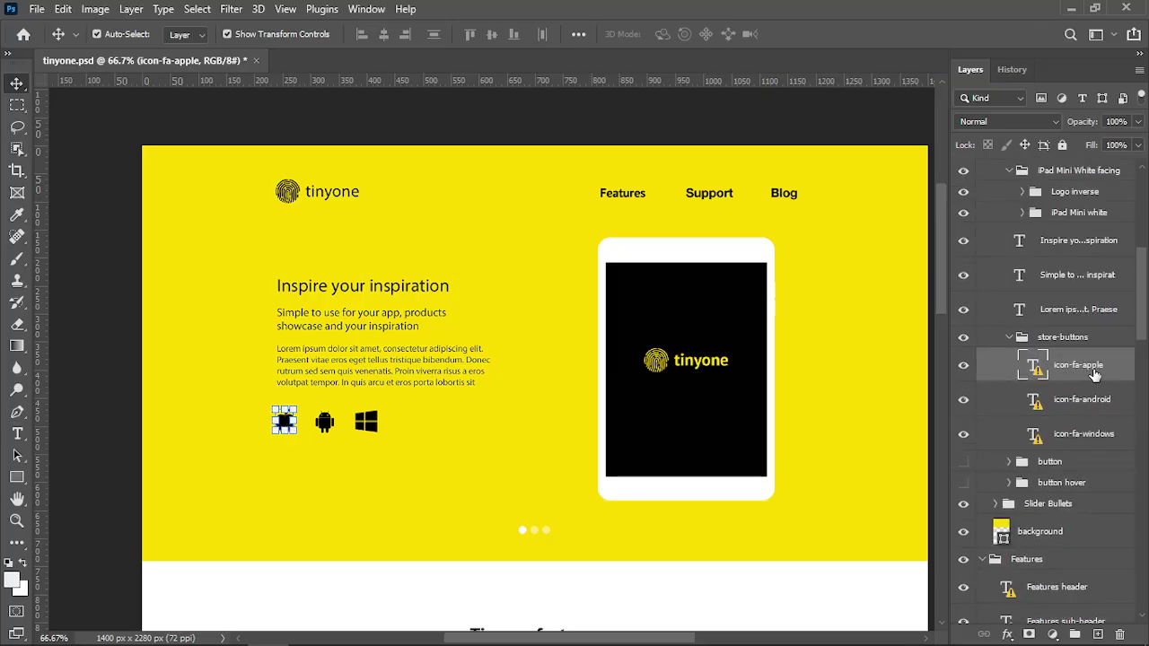
{"action": "left_click", "coordinate": [303, 476]}
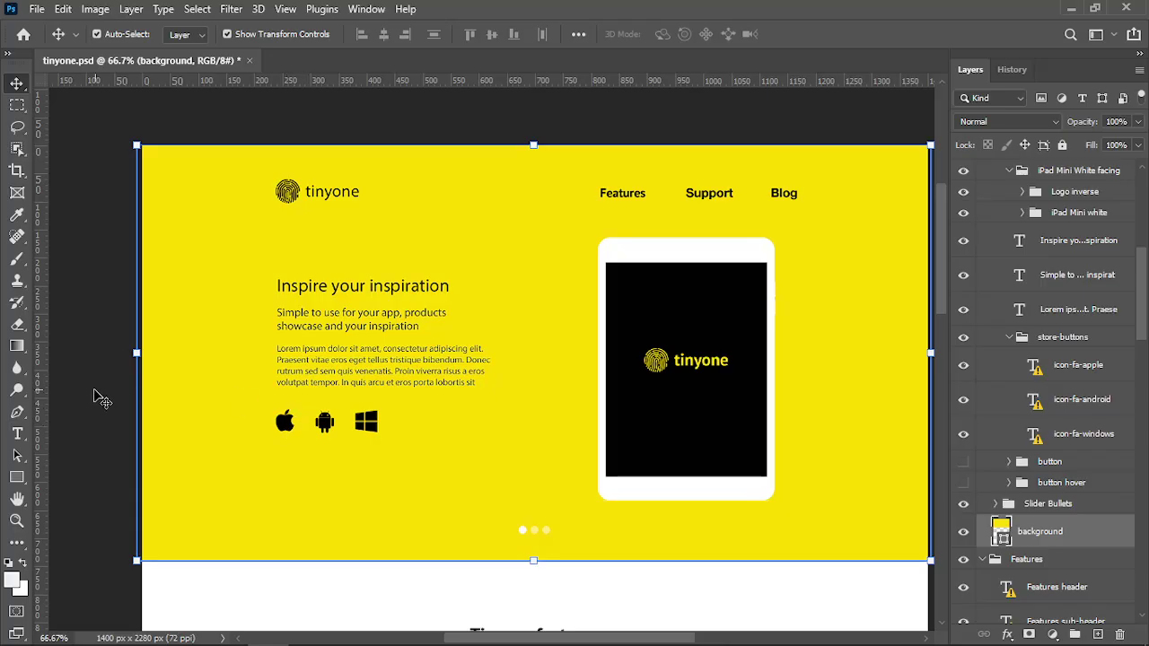
{"action": "left_click", "coordinate": [17, 433]}
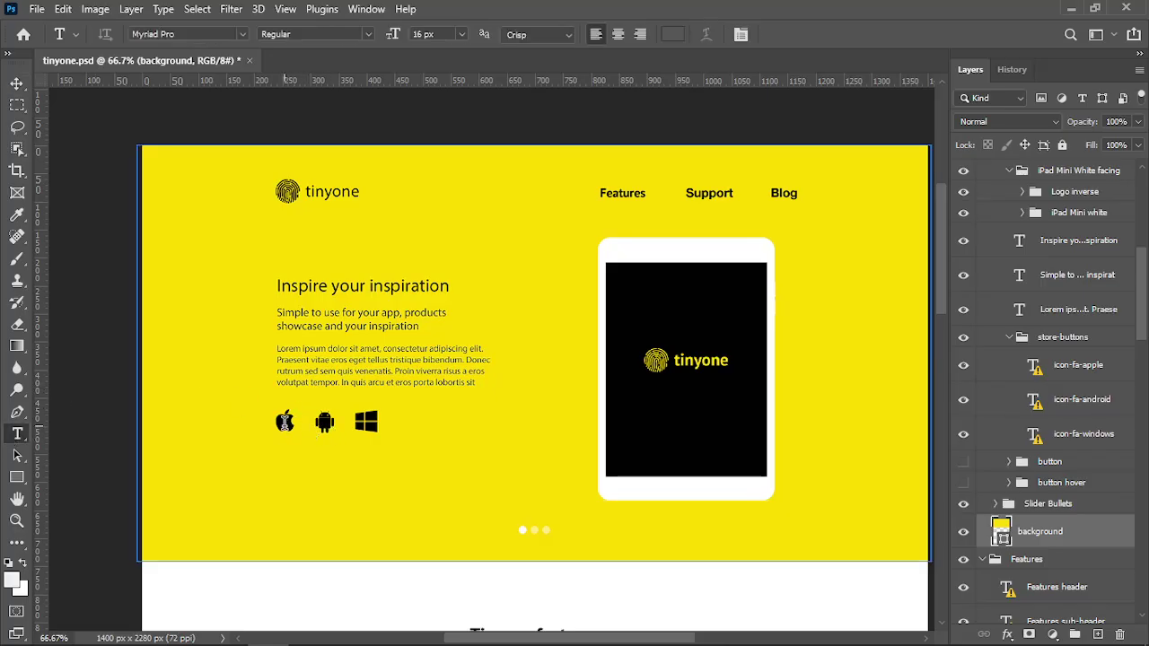
{"action": "left_click", "coordinate": [284, 422]}
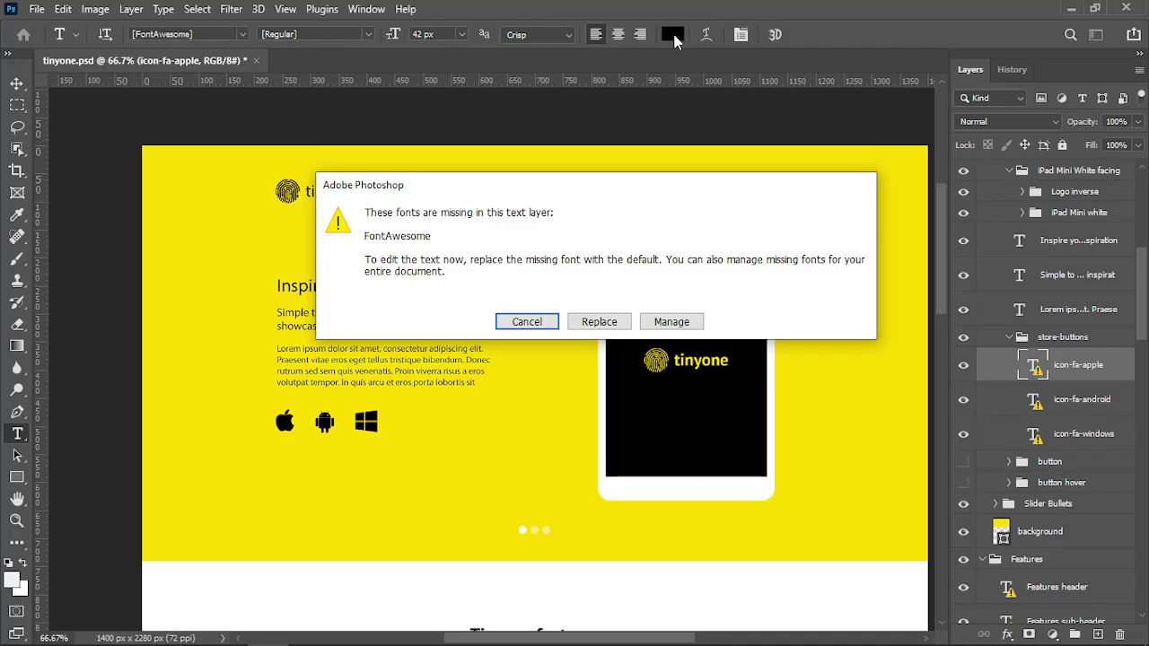
{"action": "key", "text": "r"}
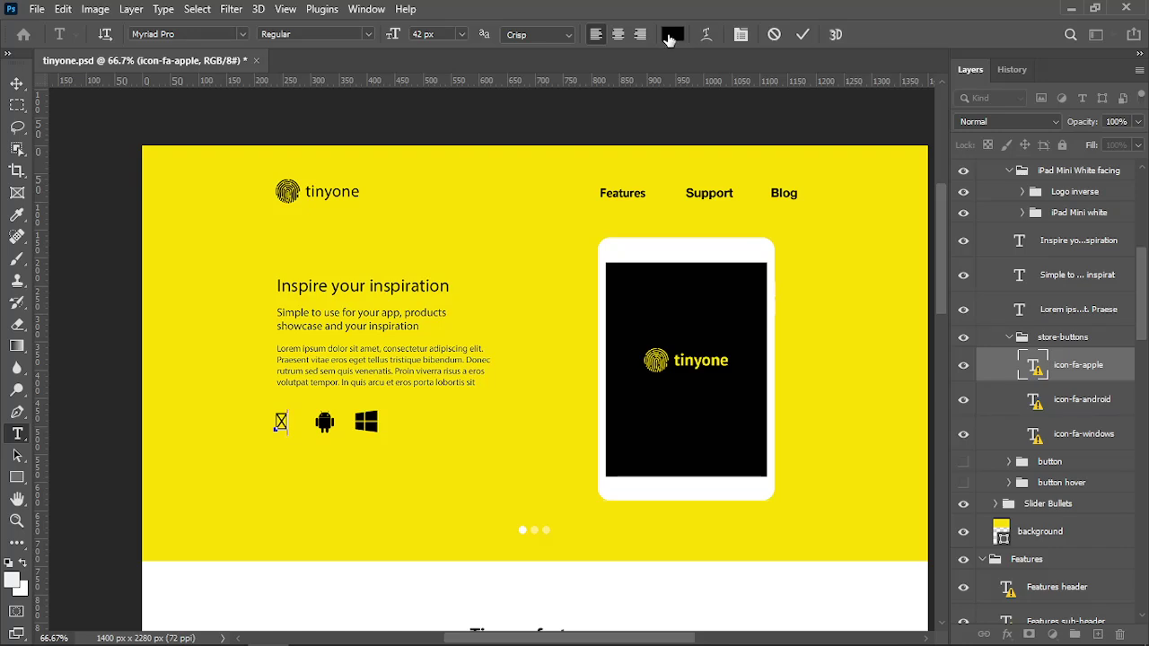
{"action": "key", "text": "Escape"}
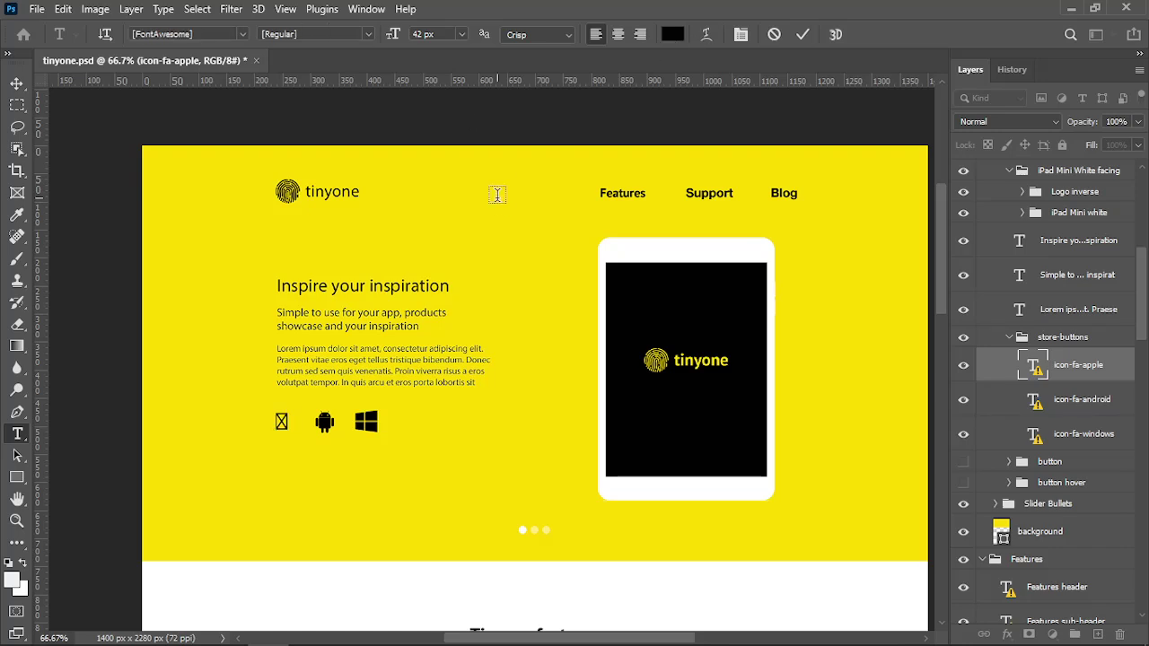
{"action": "left_click", "coordinate": [1012, 69]}
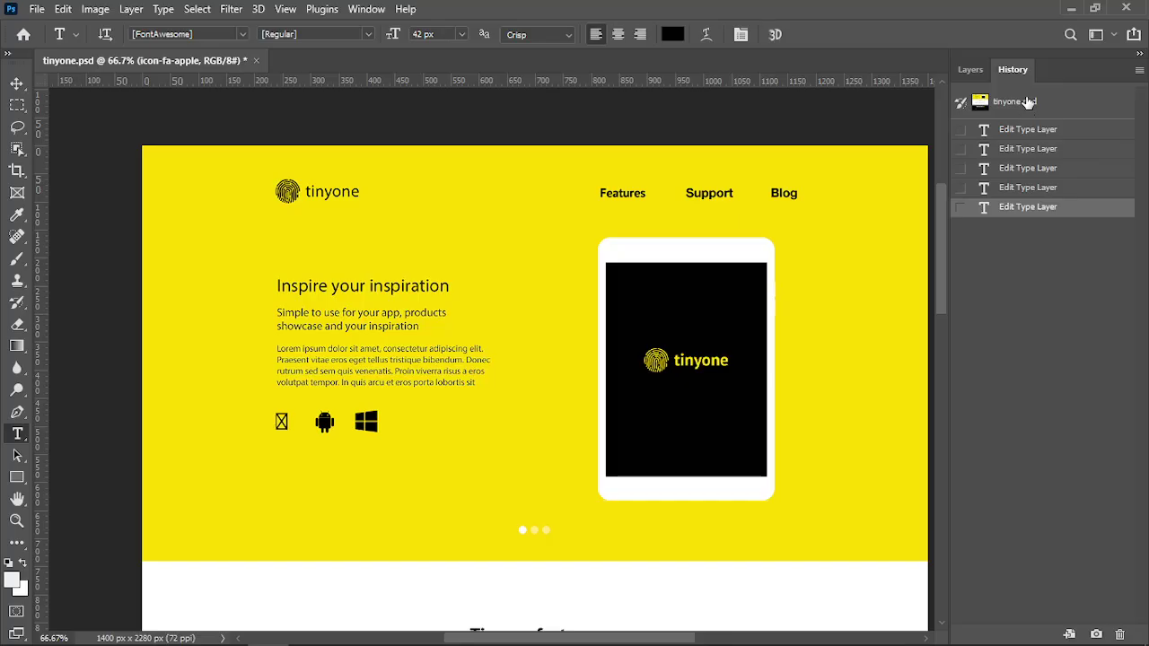
{"action": "left_click", "coordinate": [1027, 109]}
{"action": "left_click", "coordinate": [633, 192]}
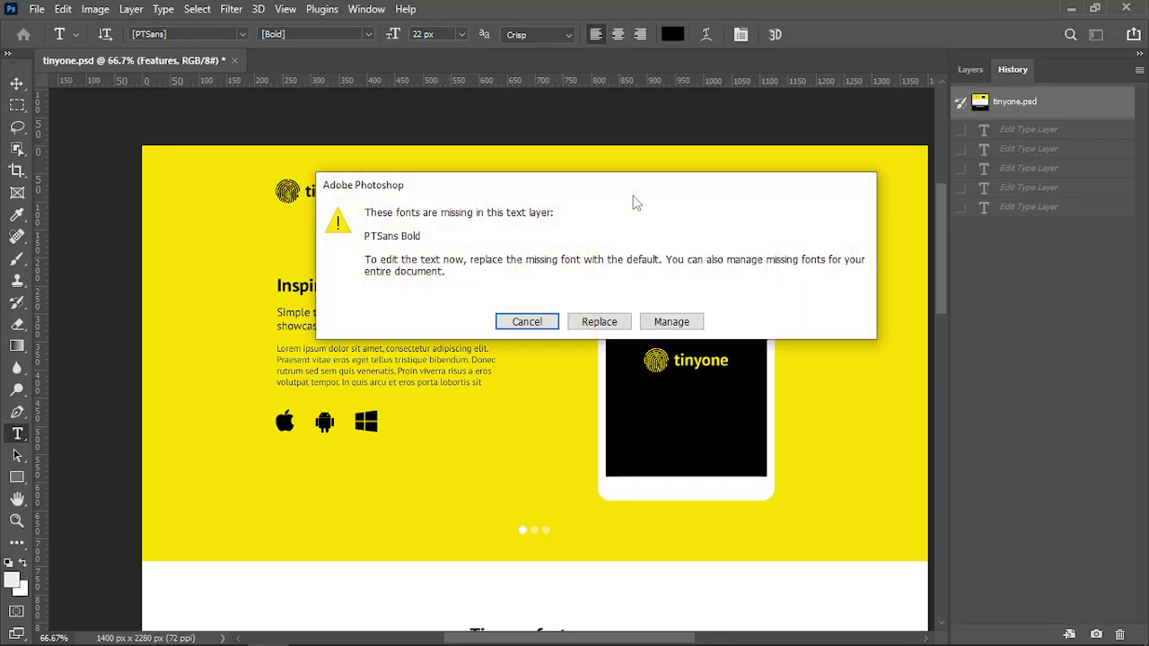
{"action": "key", "text": "Return"}
{"action": "scroll", "coordinate": [666, 402], "scroll_direction": "down", "scroll_amount": 10}
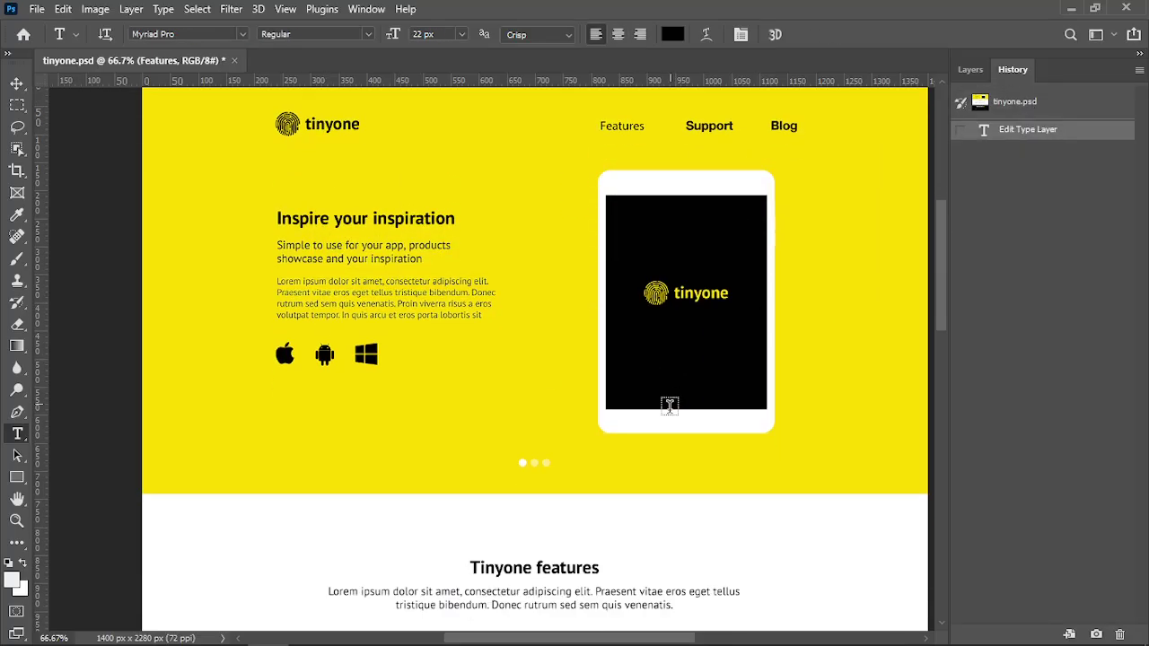
{"action": "left_click", "coordinate": [512, 334]}
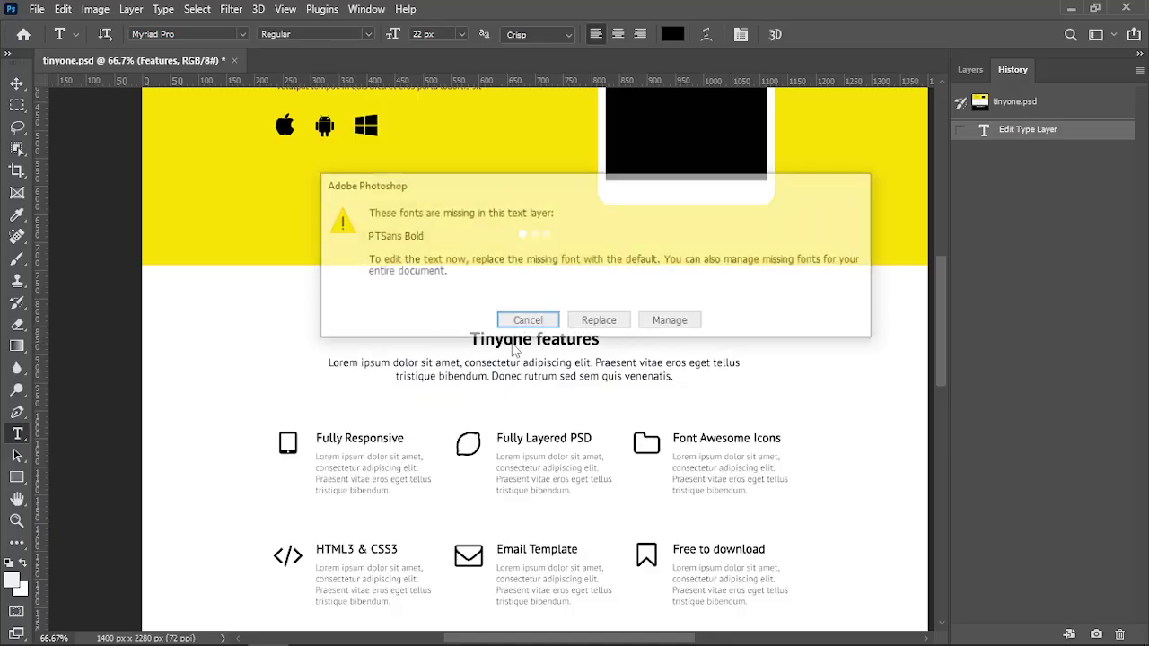
{"action": "key", "text": "Return"}
{"action": "left_click", "coordinate": [507, 363]}
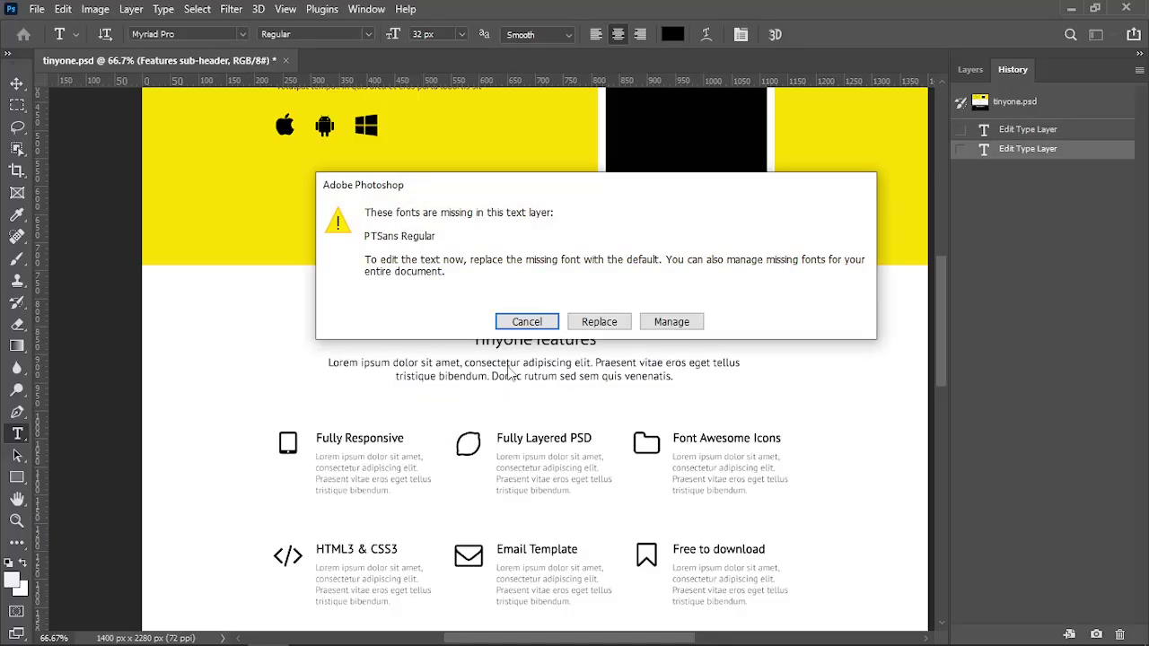
{"action": "key", "text": "Return"}
{"action": "scroll", "coordinate": [373, 373], "scroll_direction": "down", "scroll_amount": 2}
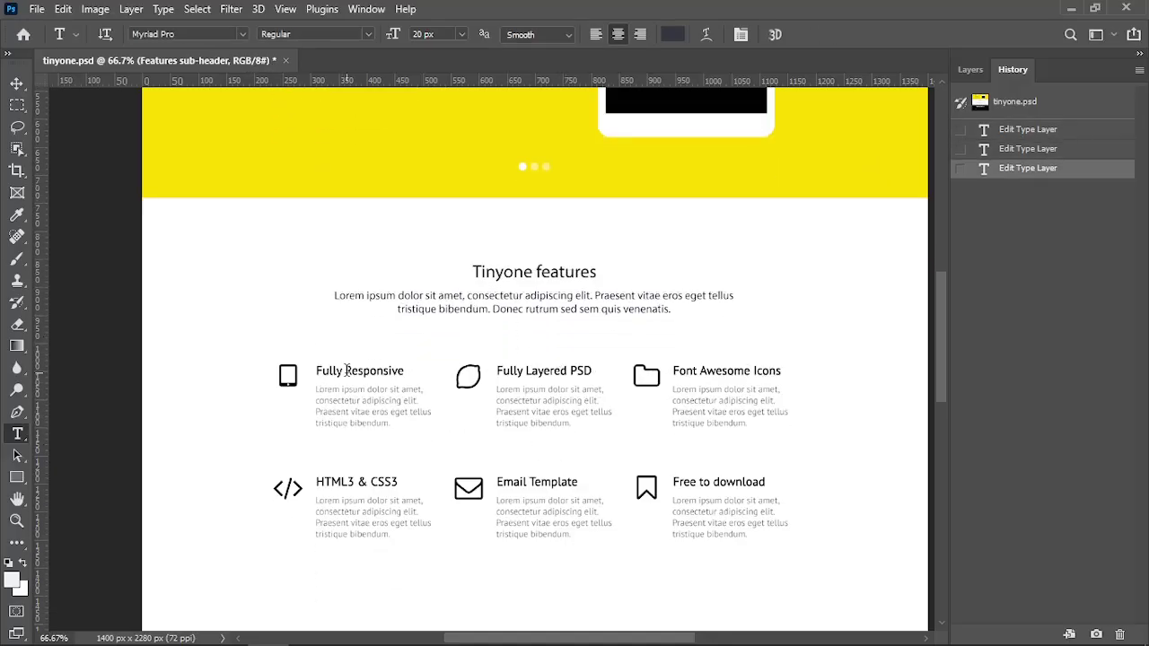
{"action": "left_click", "coordinate": [373, 373]}
{"action": "key", "text": "Return"}
{"action": "left_click", "coordinate": [388, 394]}
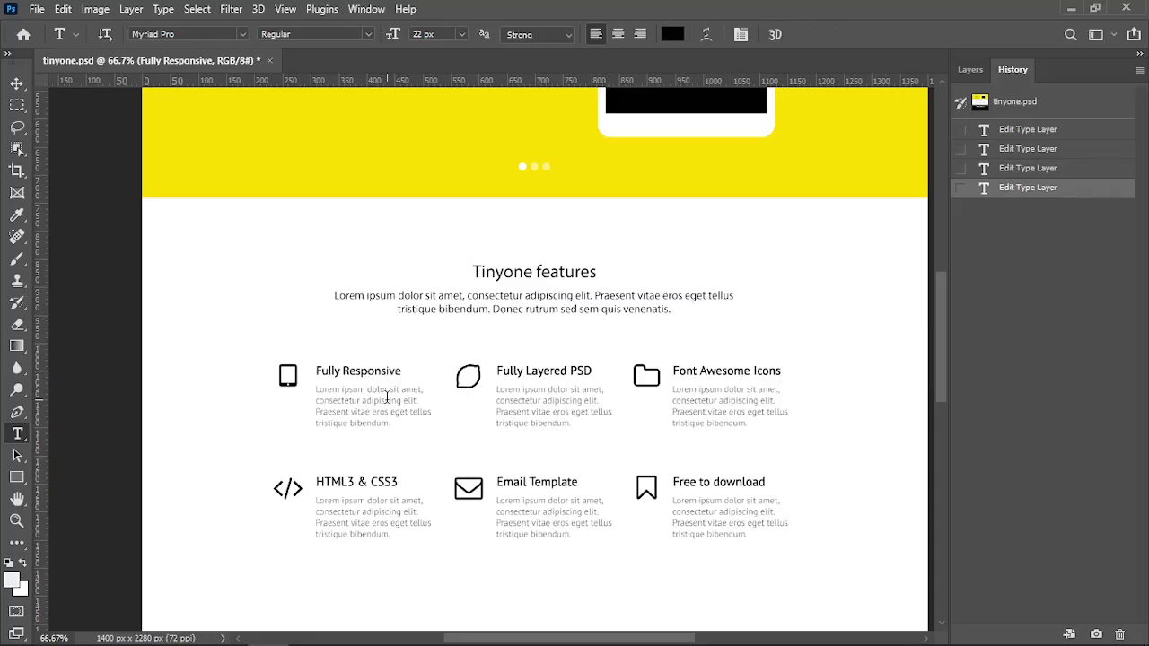
{"action": "key", "text": "Return"}
{"action": "left_click", "coordinate": [517, 363]}
{"action": "scroll", "coordinate": [549, 404], "scroll_direction": "down", "scroll_amount": 6}
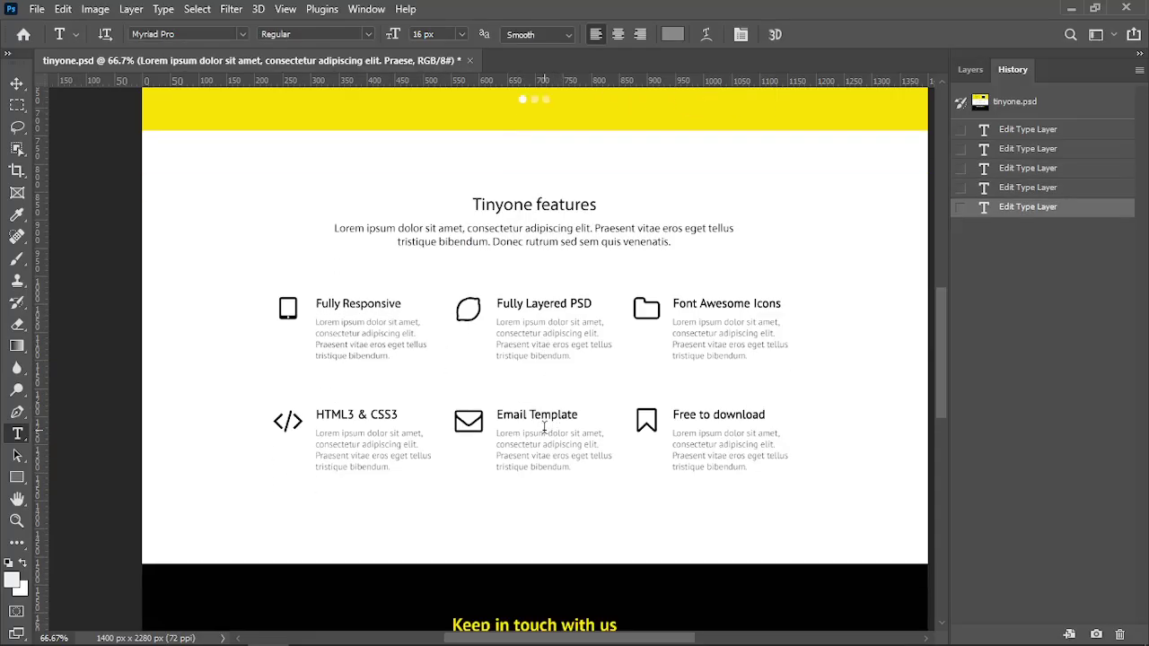
{"action": "left_click", "coordinate": [464, 146]}
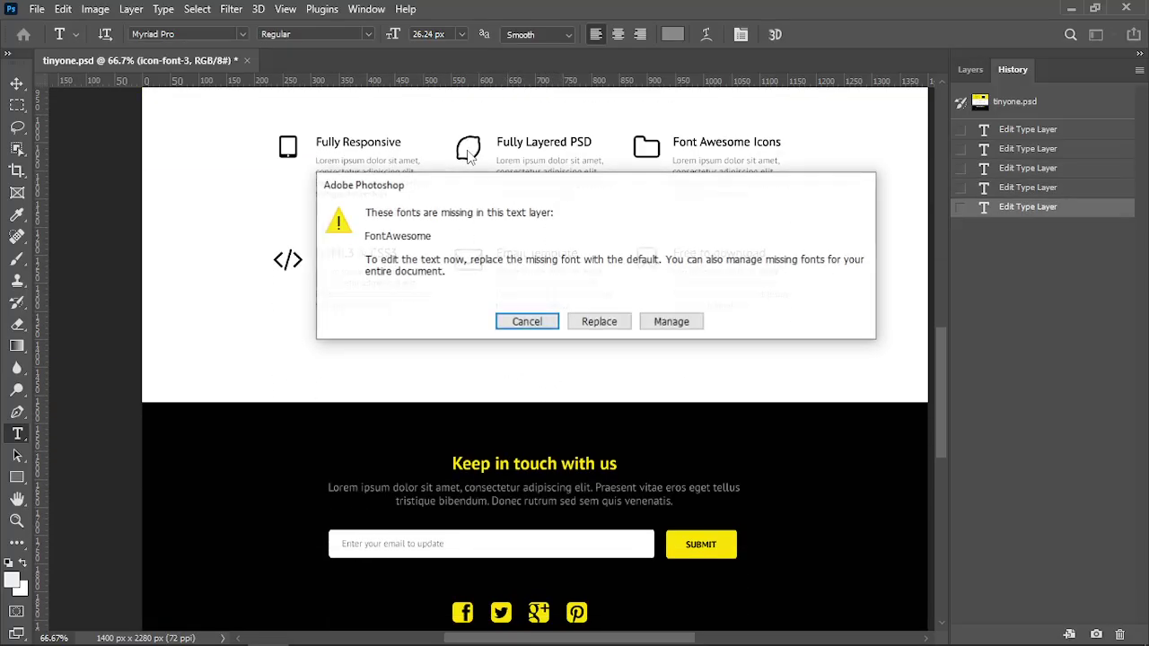
{"action": "key", "text": "Return"}
{"action": "left_click", "coordinate": [466, 310]}
{"action": "scroll", "coordinate": [541, 379], "scroll_direction": "down", "scroll_amount": 4}
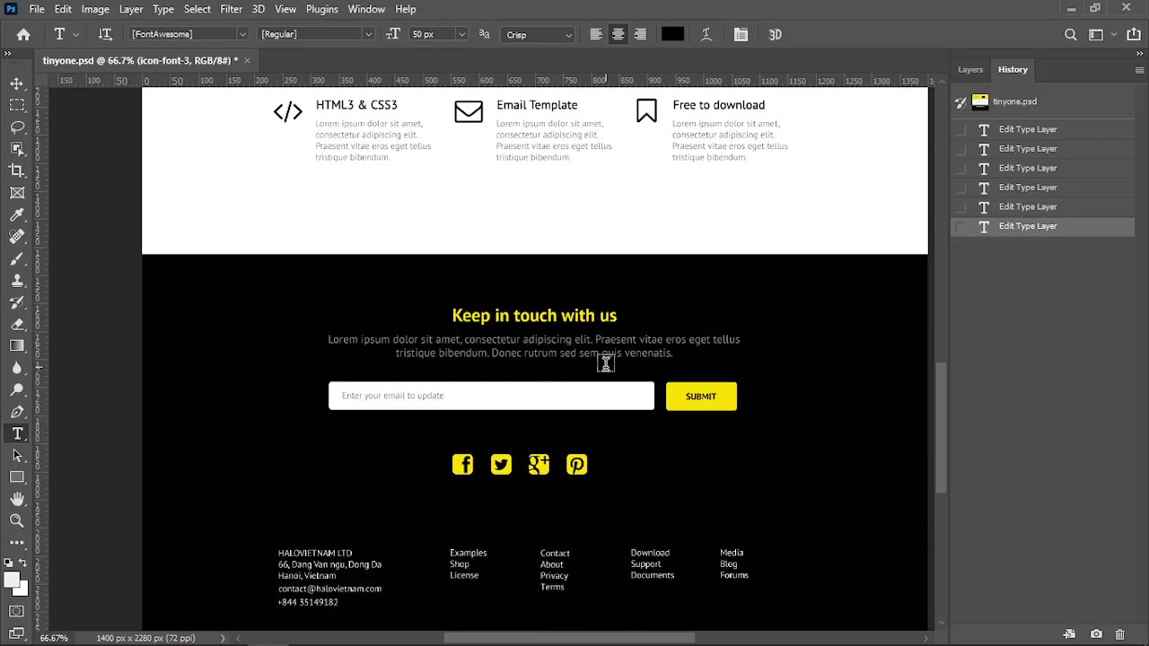
{"action": "scroll", "coordinate": [610, 365], "scroll_direction": "up", "scroll_amount": 4}
{"action": "left_click_drag", "start_coordinate": [946, 422], "coordinate": [945, 282]}
{"action": "key", "text": "F7"}
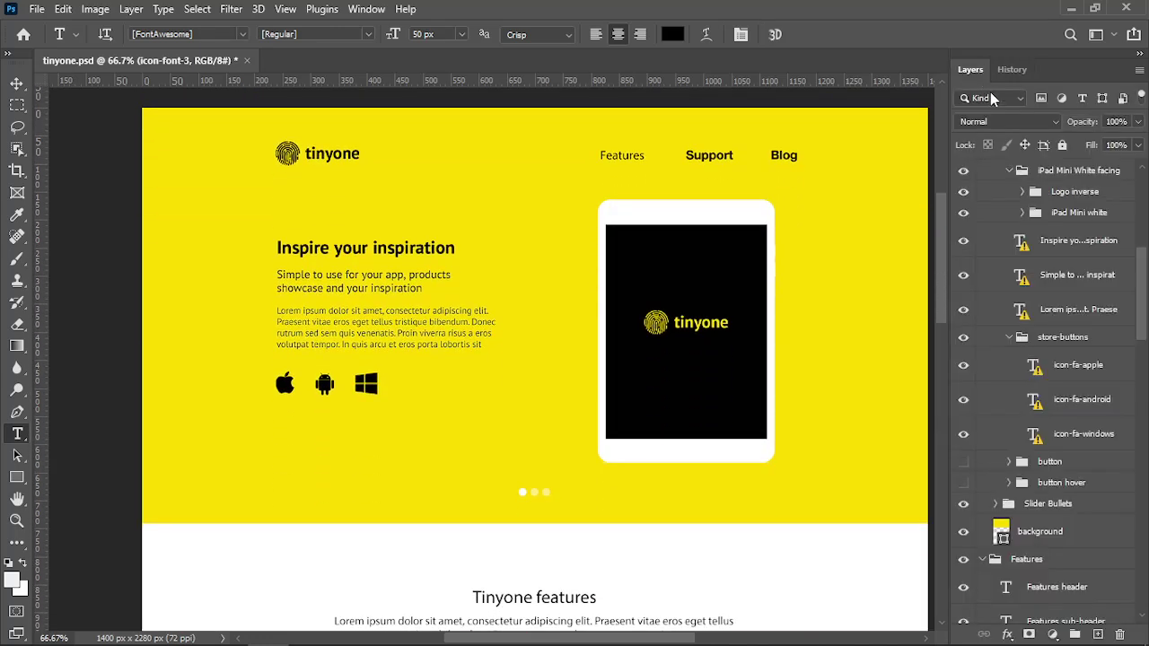
{"action": "left_click", "coordinate": [1010, 70]}
{"action": "left_click", "coordinate": [1005, 98]}
{"action": "left_click", "coordinate": [970, 69]}
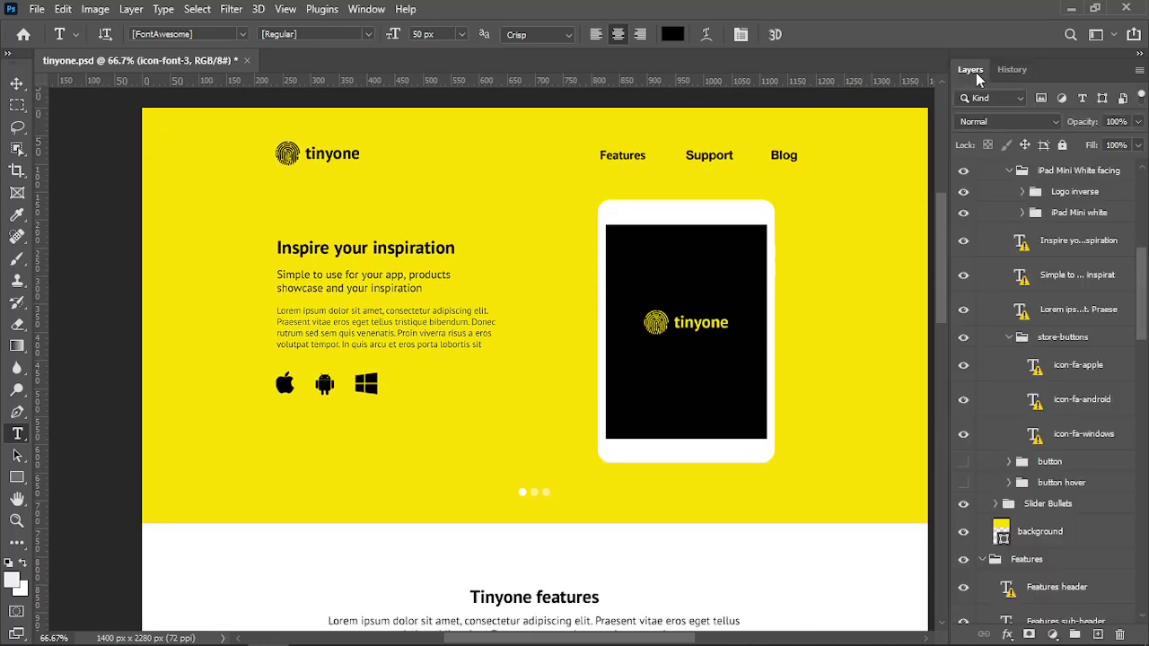
{"action": "mouse_move", "coordinate": [528, 643]}
{"action": "left_mouse_down"}
{"action": "mouse_move", "coordinate": [549, 644]}
{"action": "mouse_move", "coordinate": [537, 643]}
{"action": "left_mouse_up"}
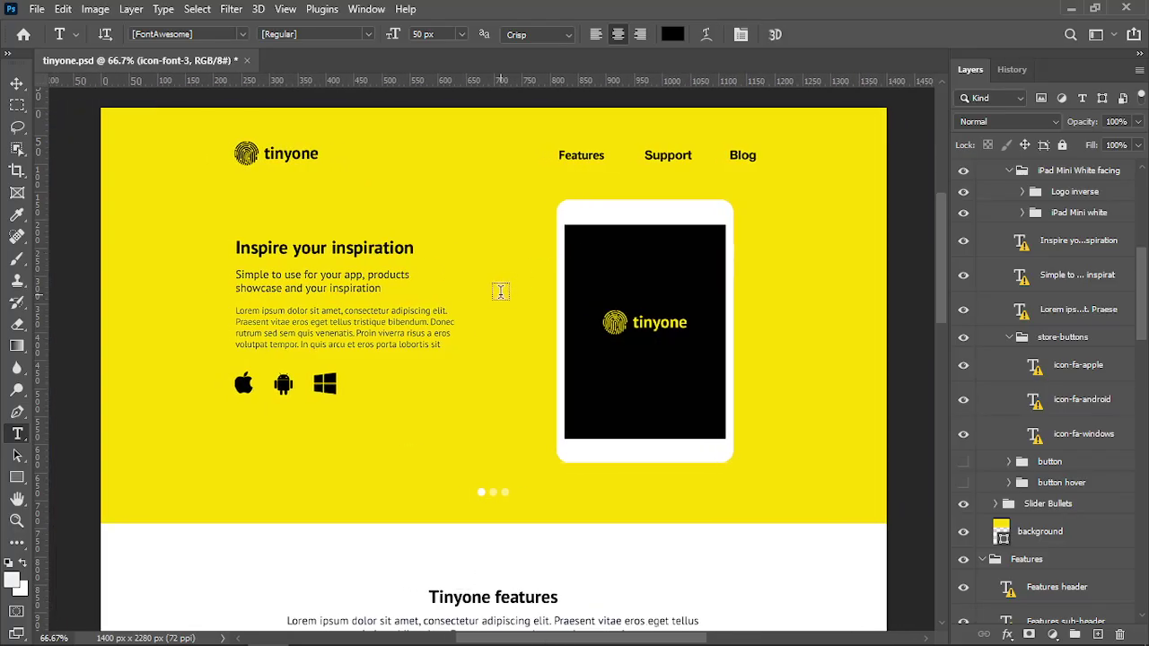
{"action": "scroll", "coordinate": [502, 300], "scroll_direction": "up", "scroll_amount": 1}
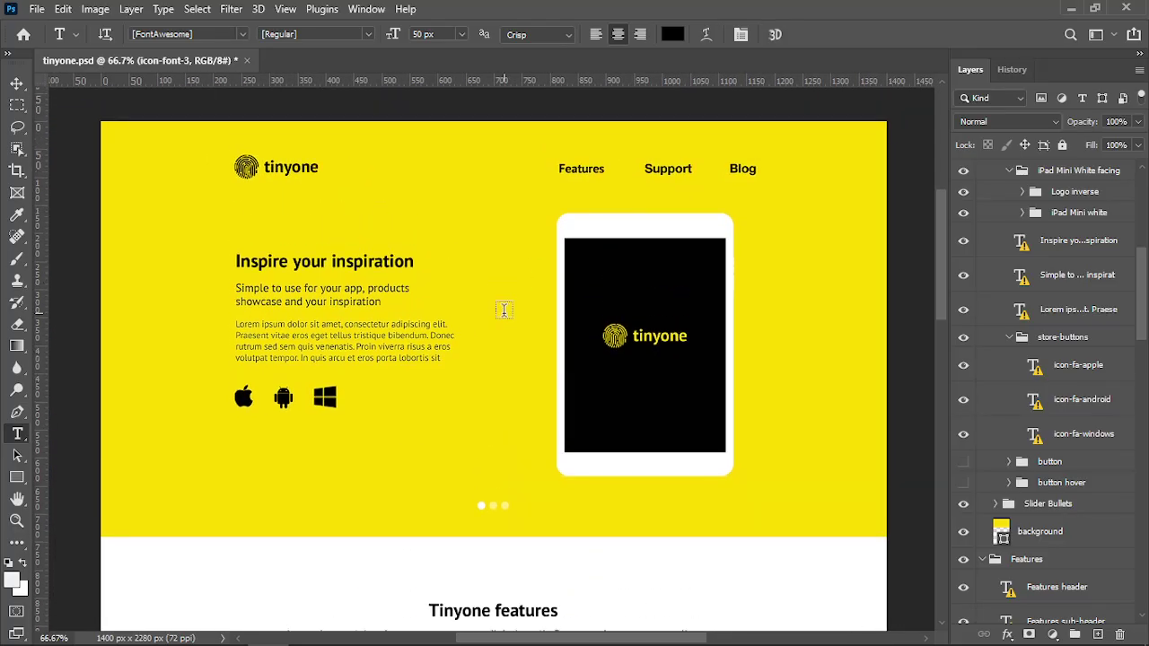
{"action": "key", "text": "alt+Tab"}
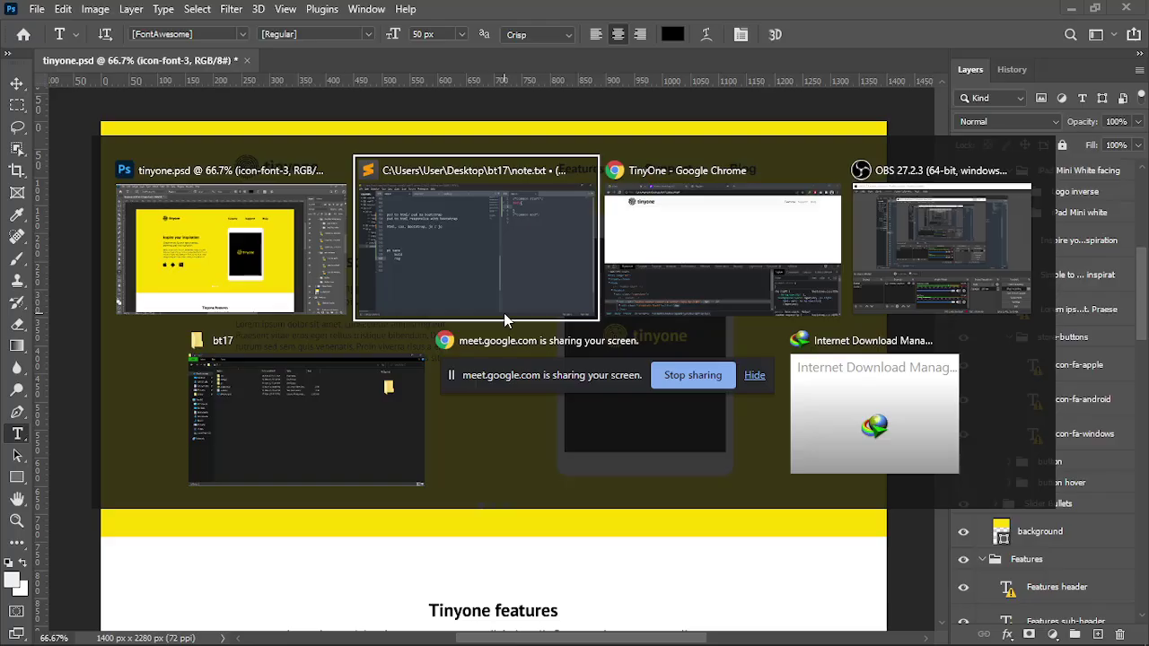
Add a font-family declaration and font-size: 16px to the style.css body rule
{"action": "left_click", "coordinate": [500, 265]}
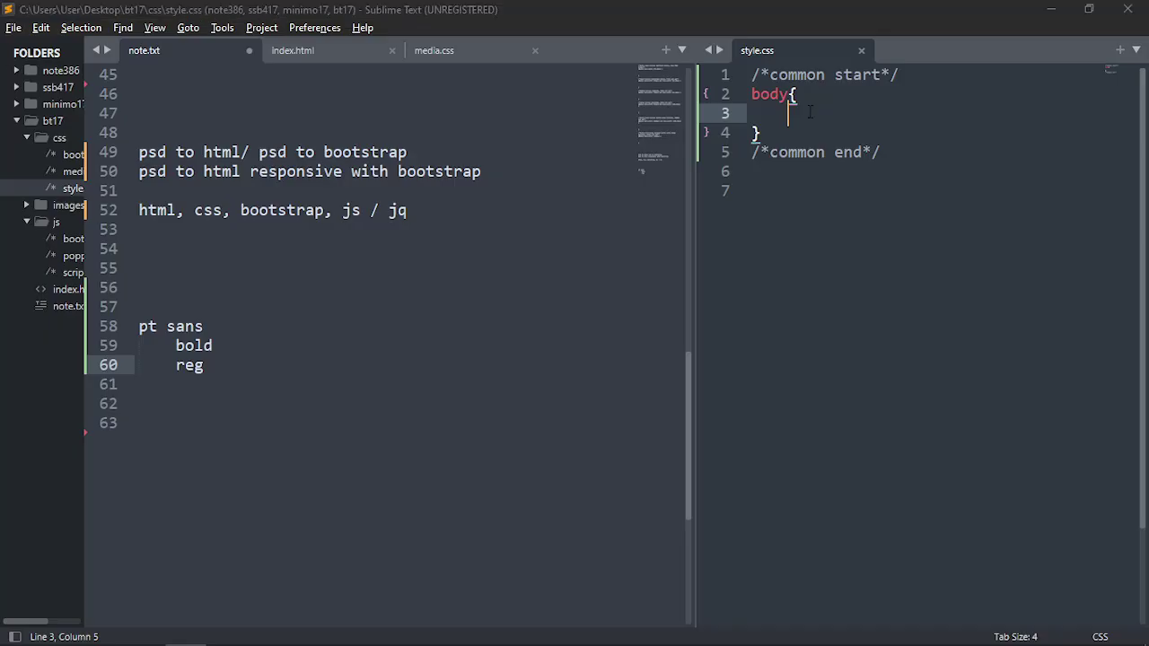
{"action": "key", "text": "alt+Tab"}
{"action": "key", "text": "alt+Tab"}
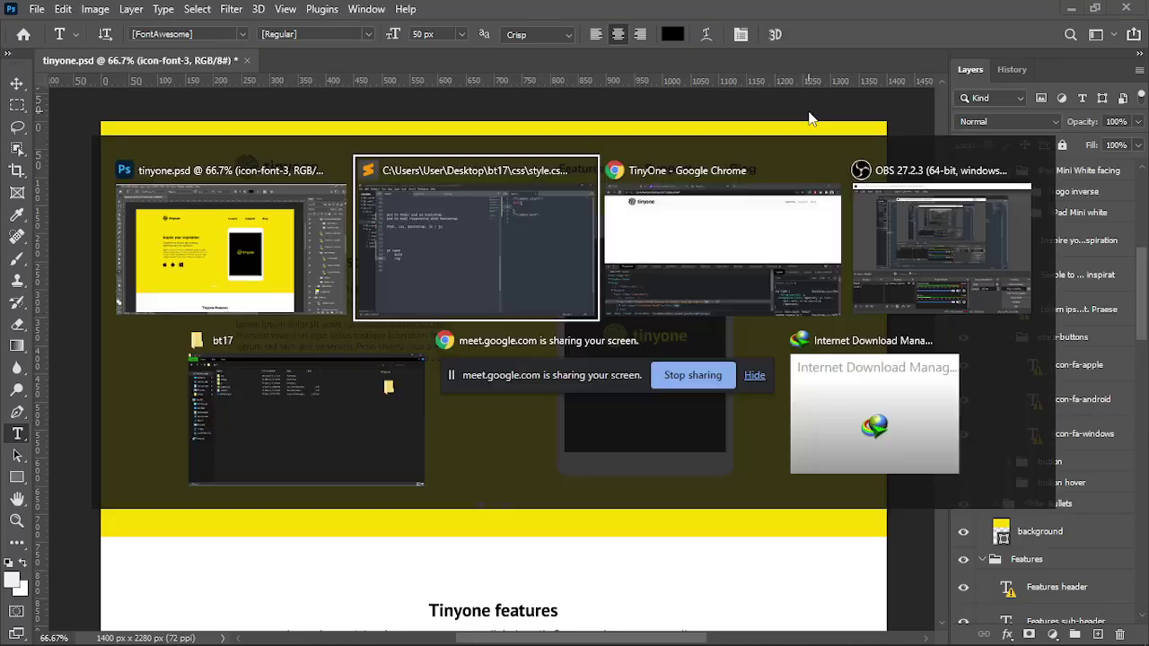
{"action": "left_click", "coordinate": [592, 218]}
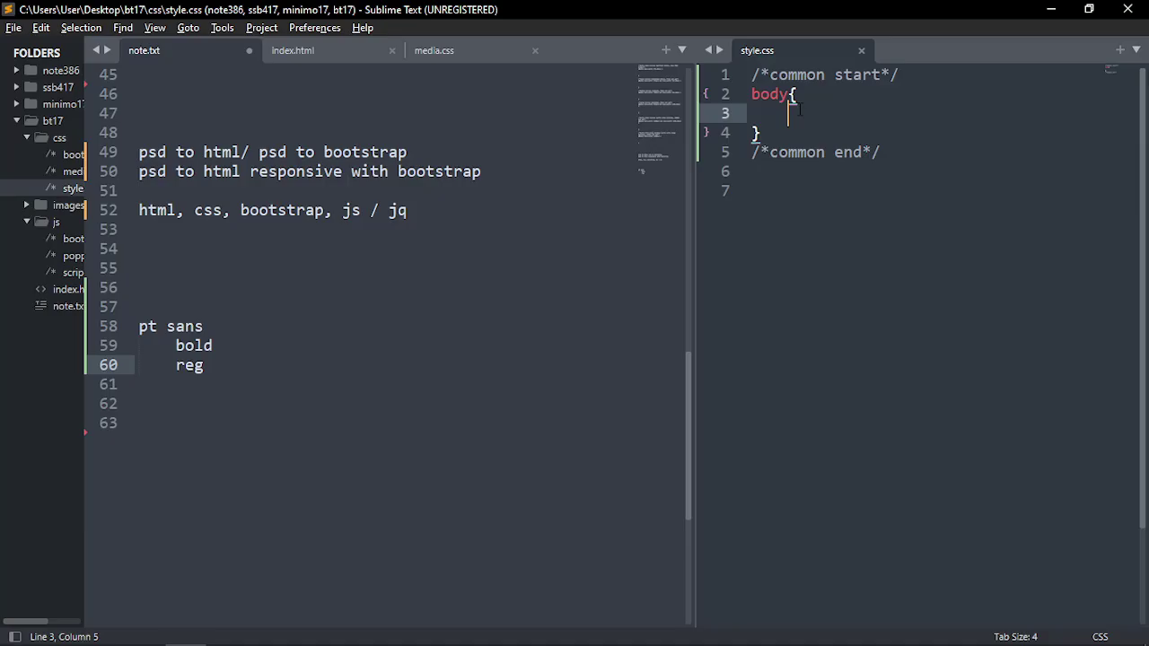
{"action": "type", "text": "font-fami"}
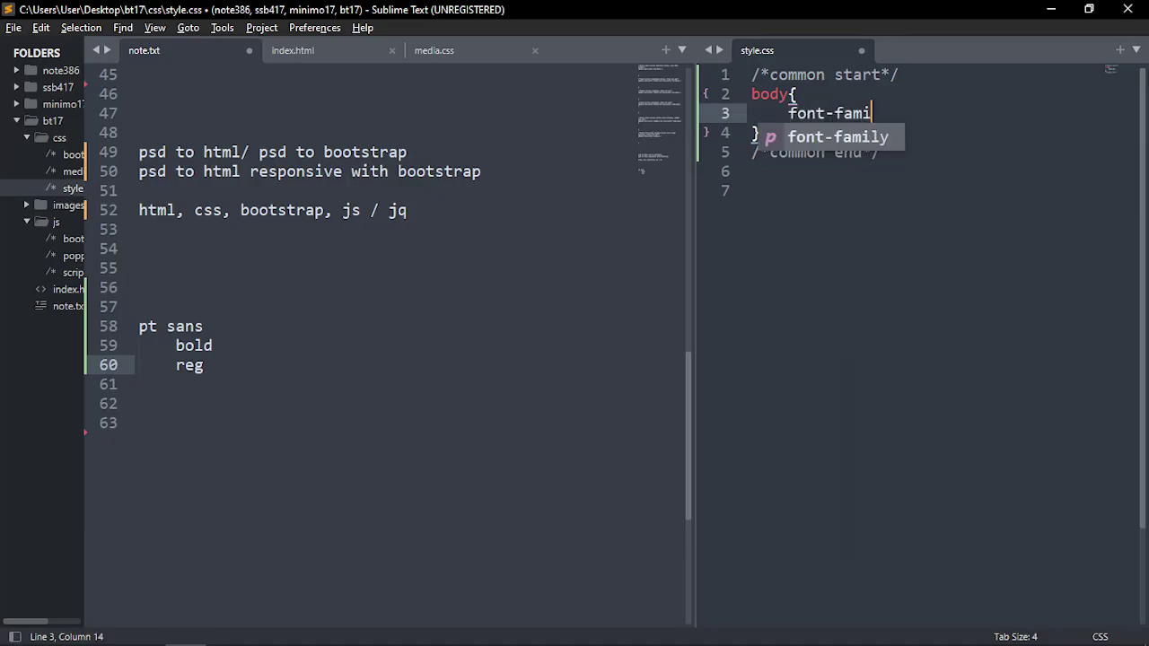
{"action": "key", "text": "Return"}
{"action": "key", "text": "ctrl+Return"}
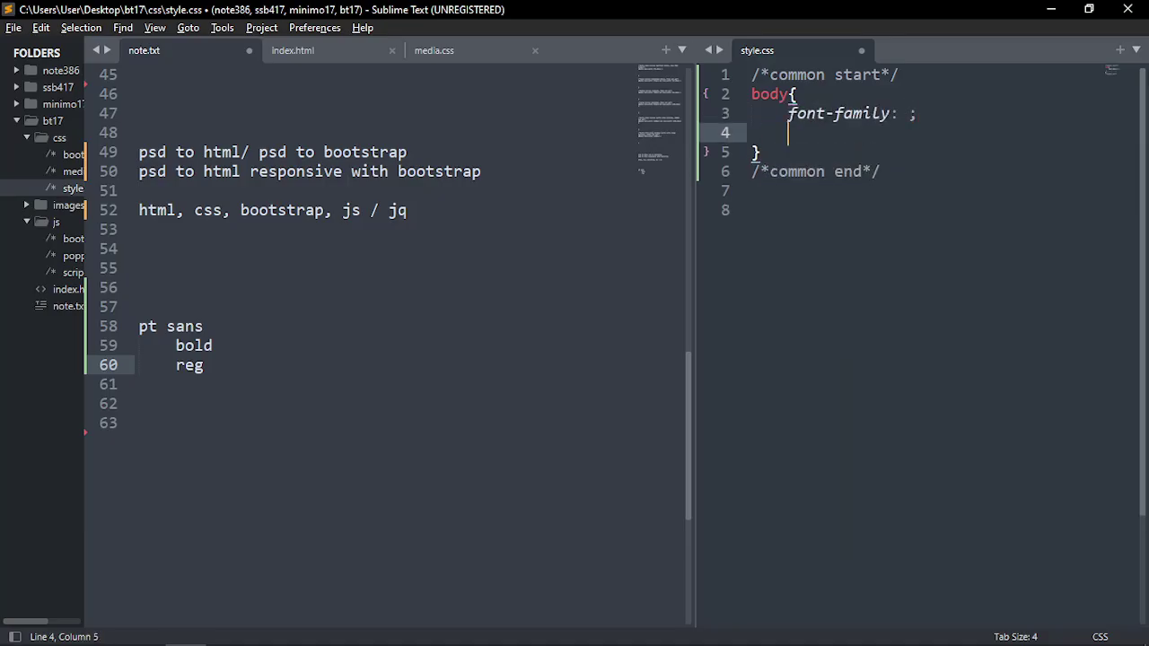
{"action": "type", "text": "font-0s"}
{"action": "key", "text": "BackSpace"}
{"action": "key", "text": "BackSpace"}
{"action": "type", "text": "si"}
{"action": "key", "text": "Return"}
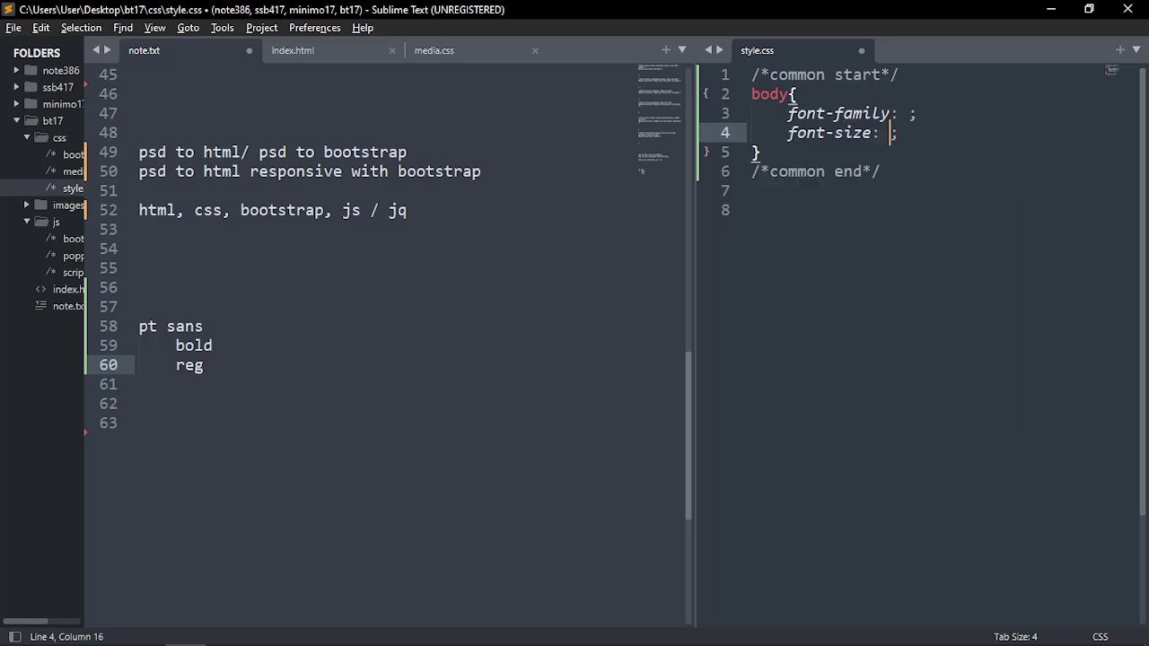
{"action": "type", "text": "16px"}
Add font-weight: 400 and an empty color declaration, then return to Photoshop
{"action": "key", "text": "ctrl+Return"}
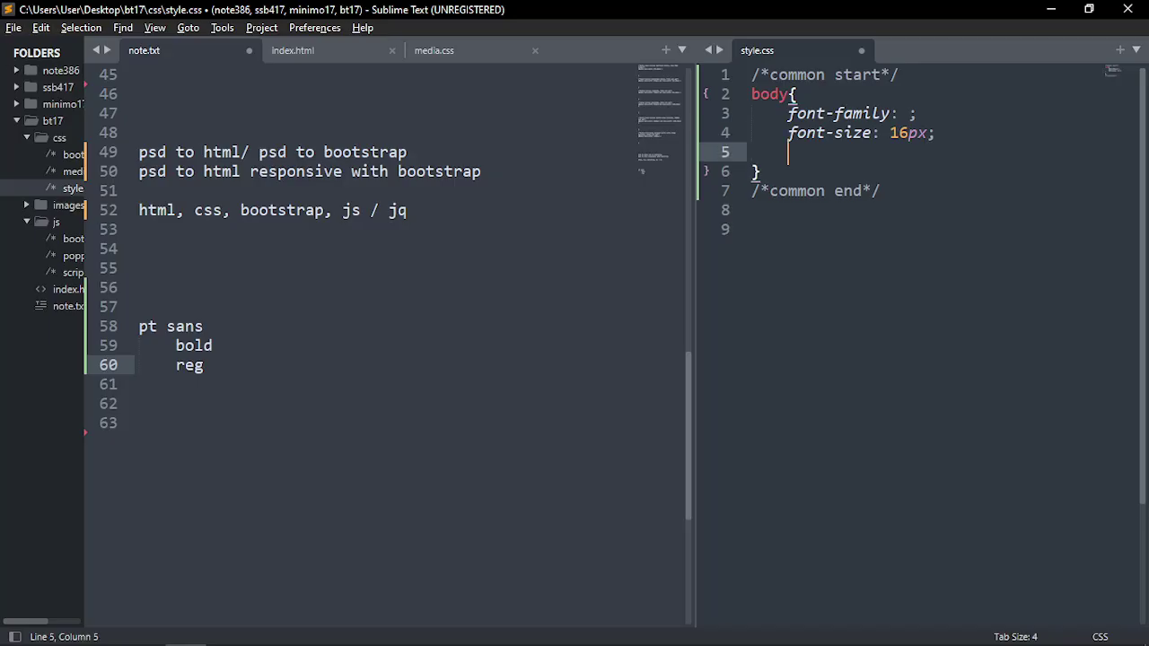
{"action": "type", "text": "font-w"}
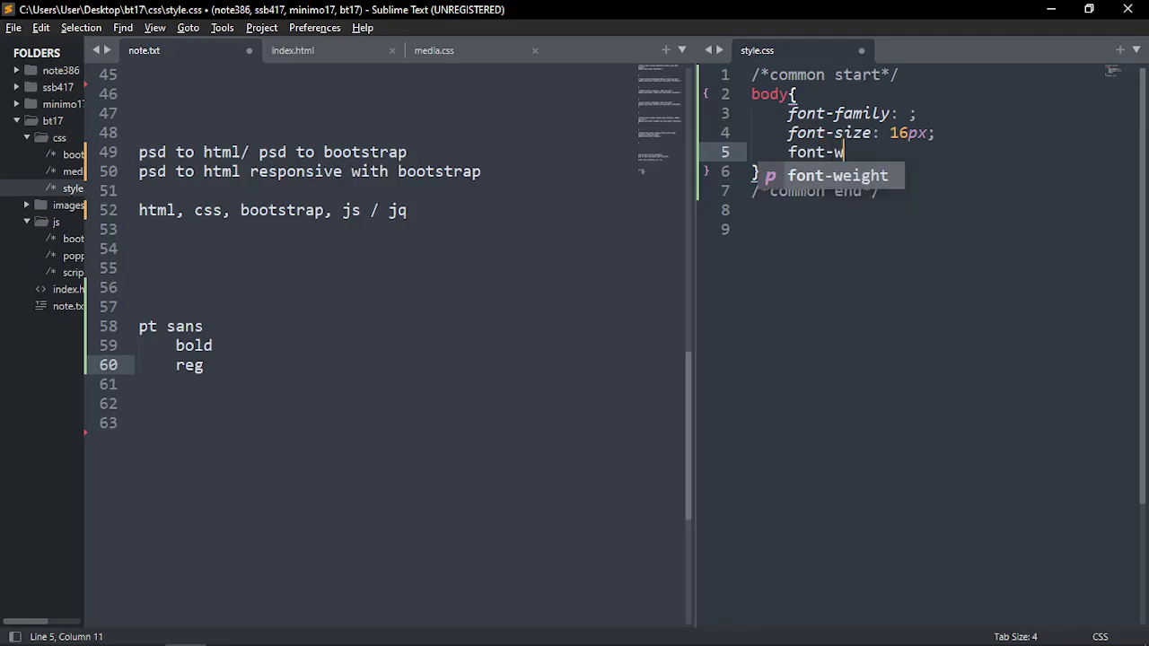
{"action": "key", "text": "Return"}
{"action": "type", "text": "400;"}
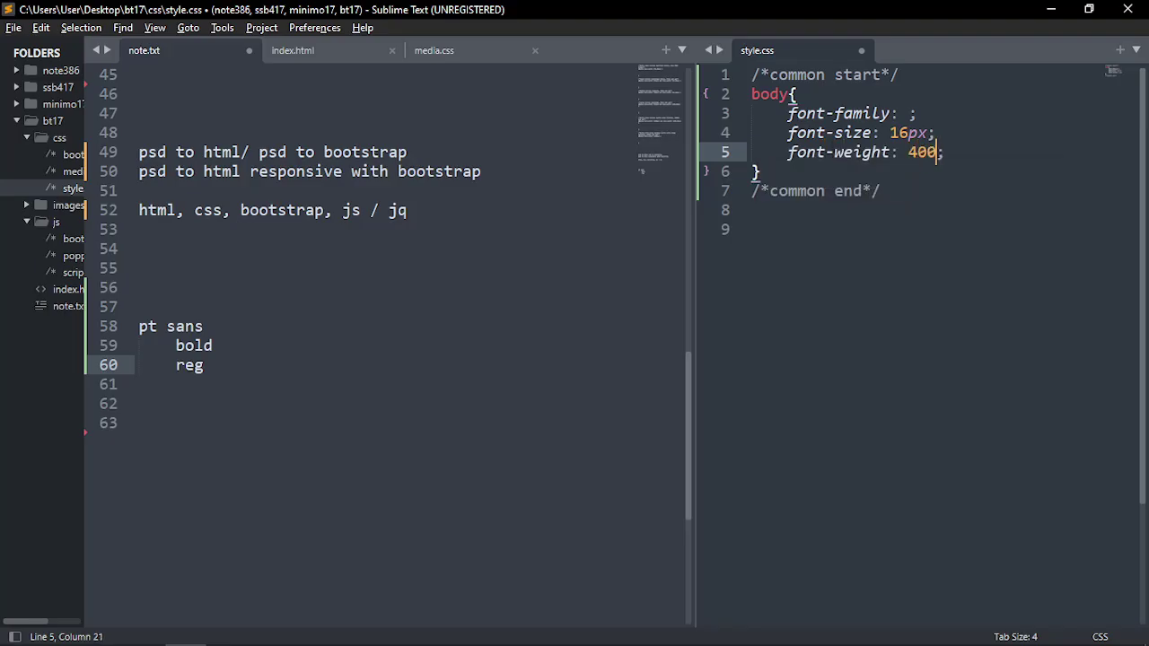
{"action": "key", "text": "Right"}
{"action": "key", "text": "Return"}
{"action": "type", "text": "color"}
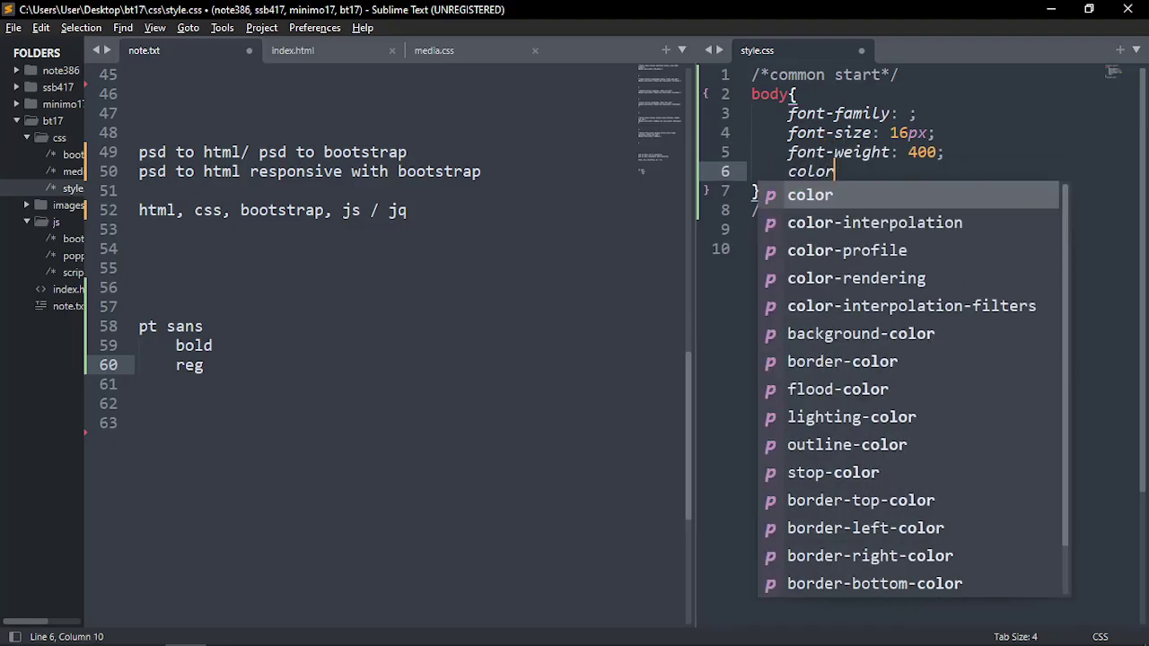
{"action": "key", "text": "Return"}
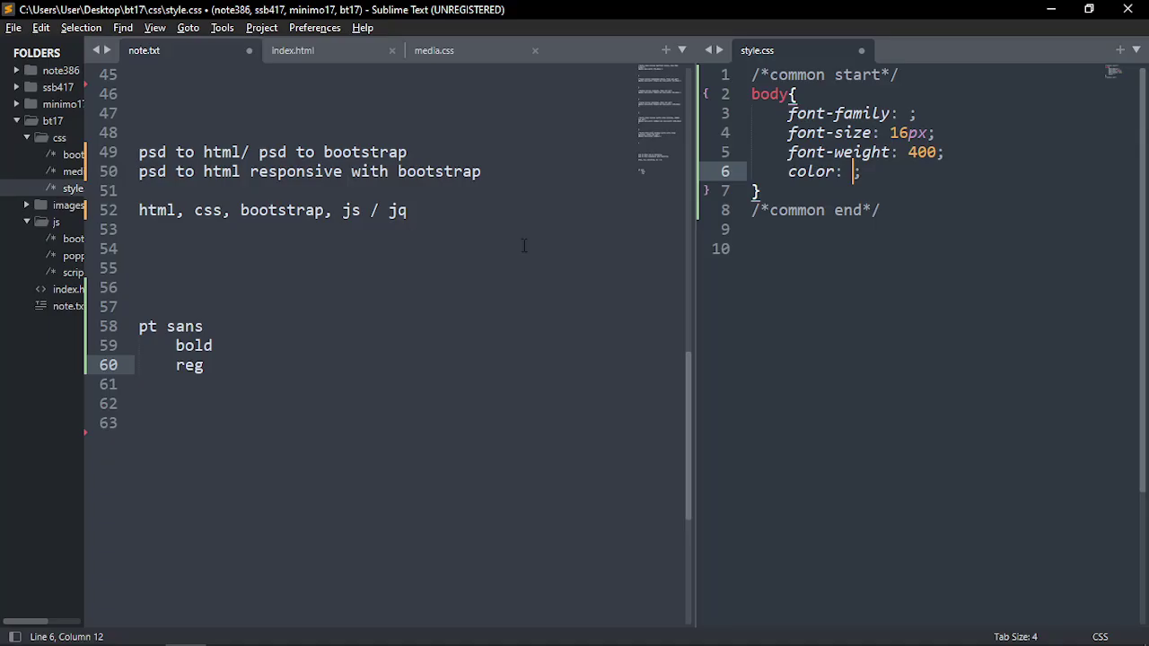
{"action": "left_click", "coordinate": [909, 114]}
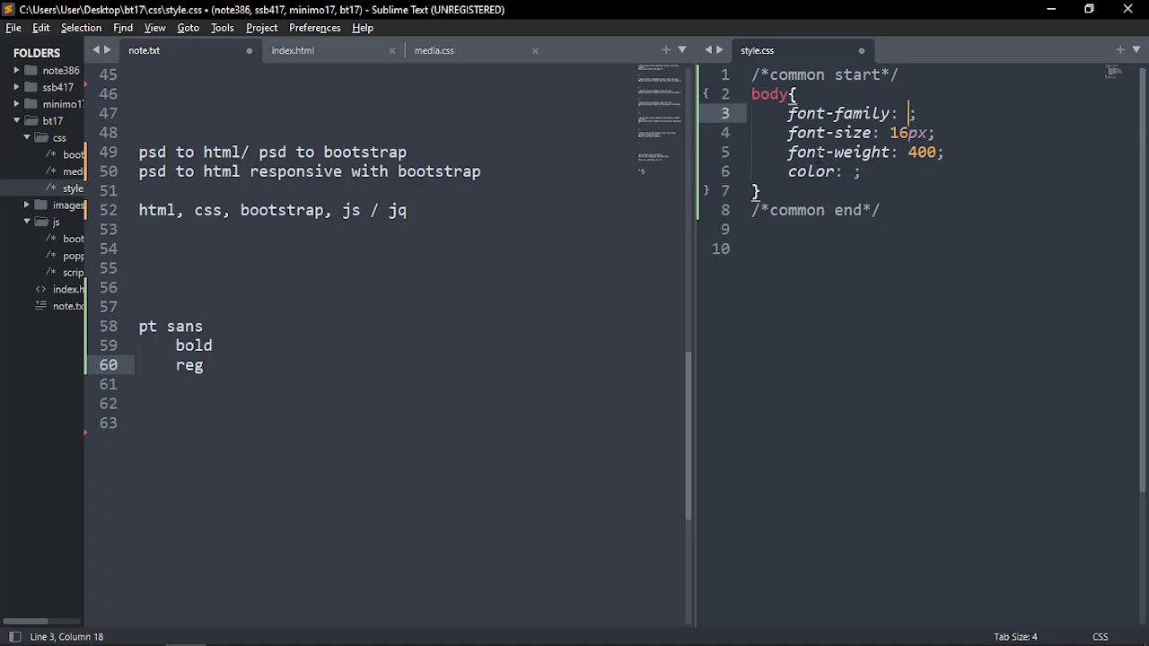
{"action": "key", "text": "alt+Tab"}
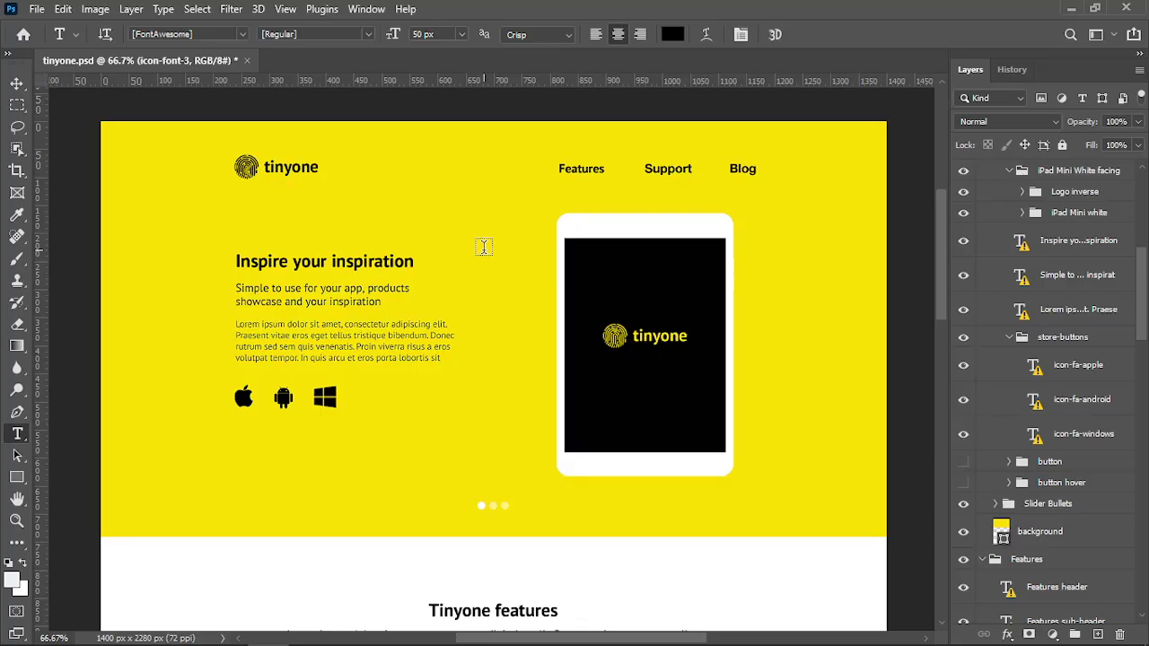
Search the web for Google Fonts and open the PT Sans font page
{"action": "key", "text": "alt+Tab"}
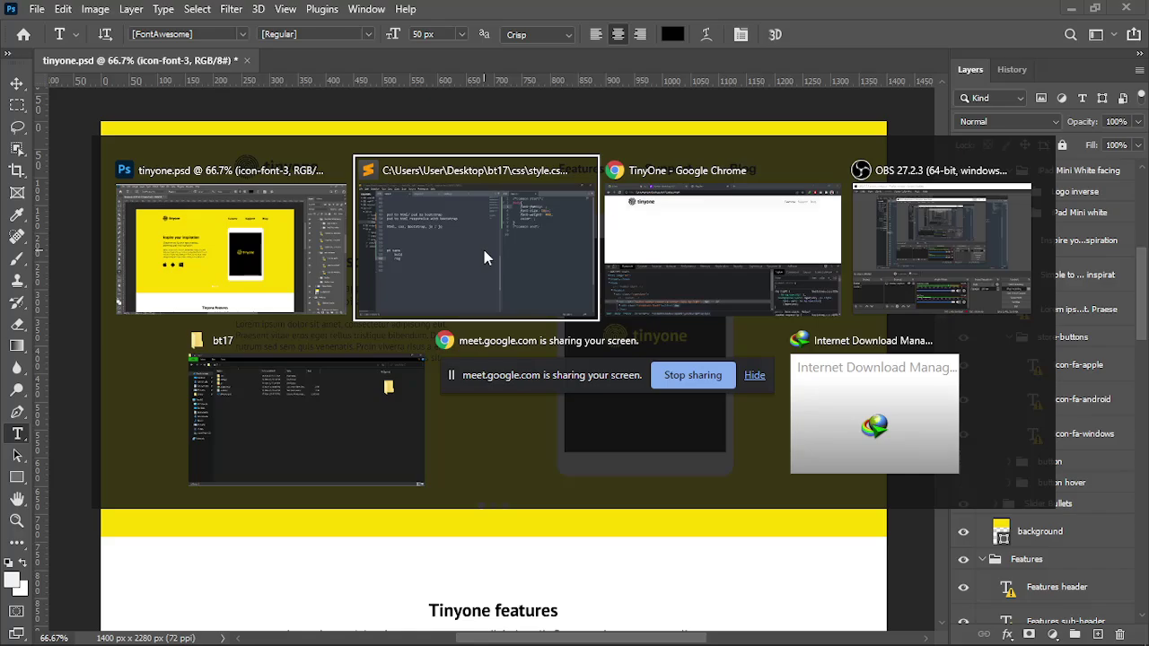
{"action": "key", "text": "alt+Tab"}
{"action": "left_click", "coordinate": [628, 15]}
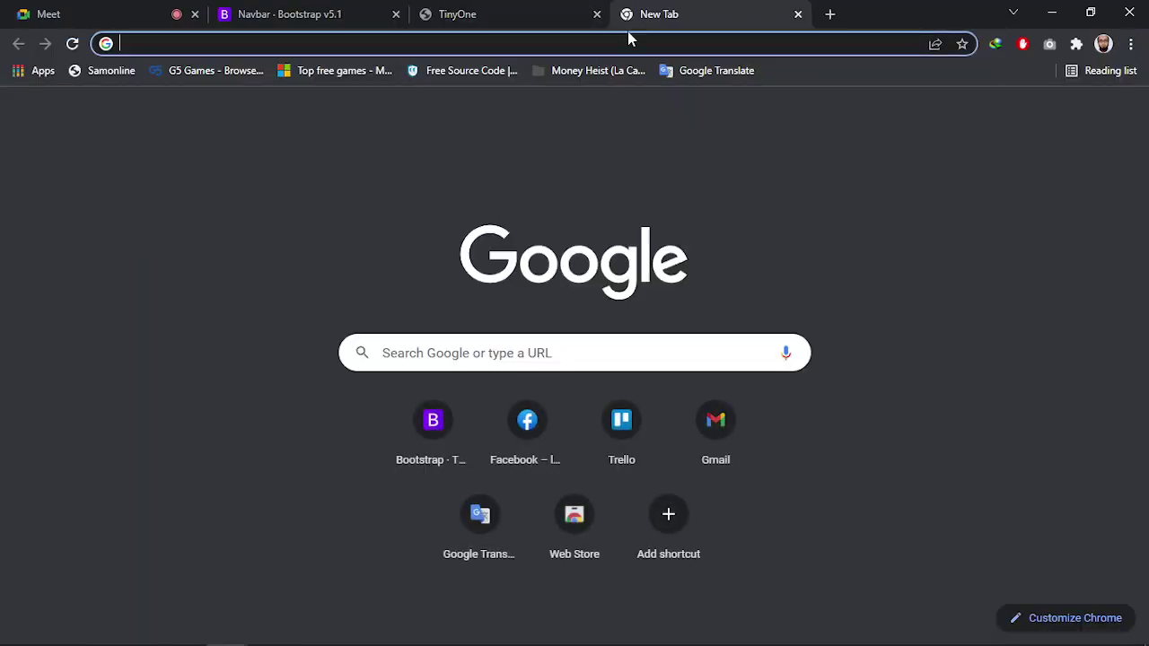
{"action": "type", "text": "google fonts"}
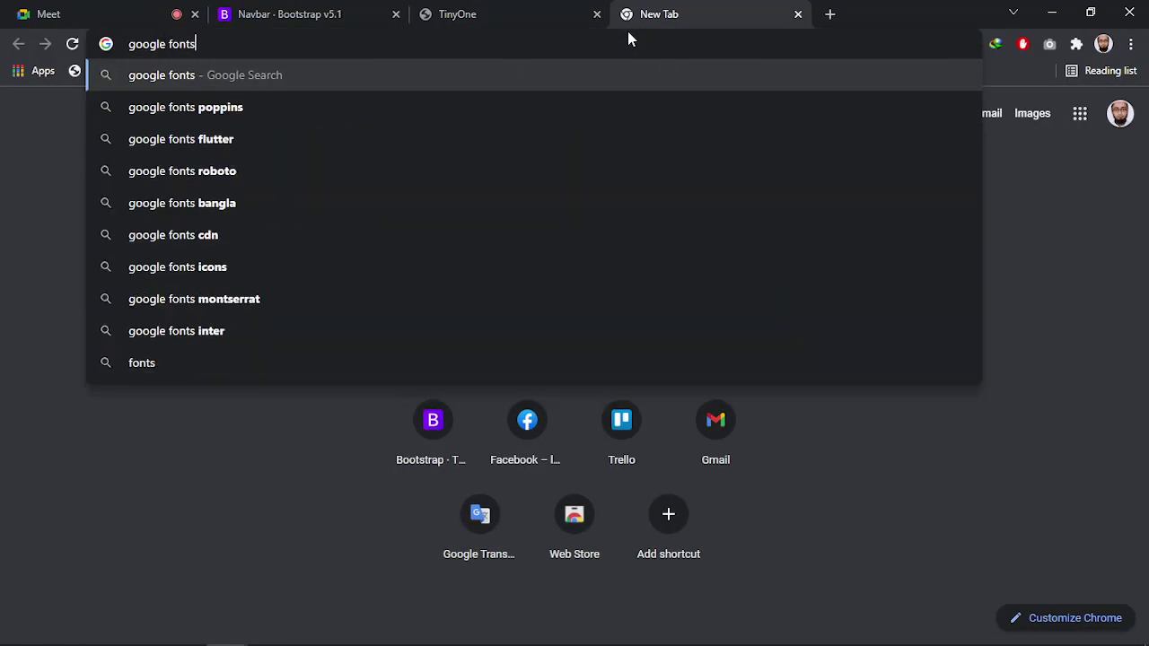
{"action": "key", "text": "Return"}
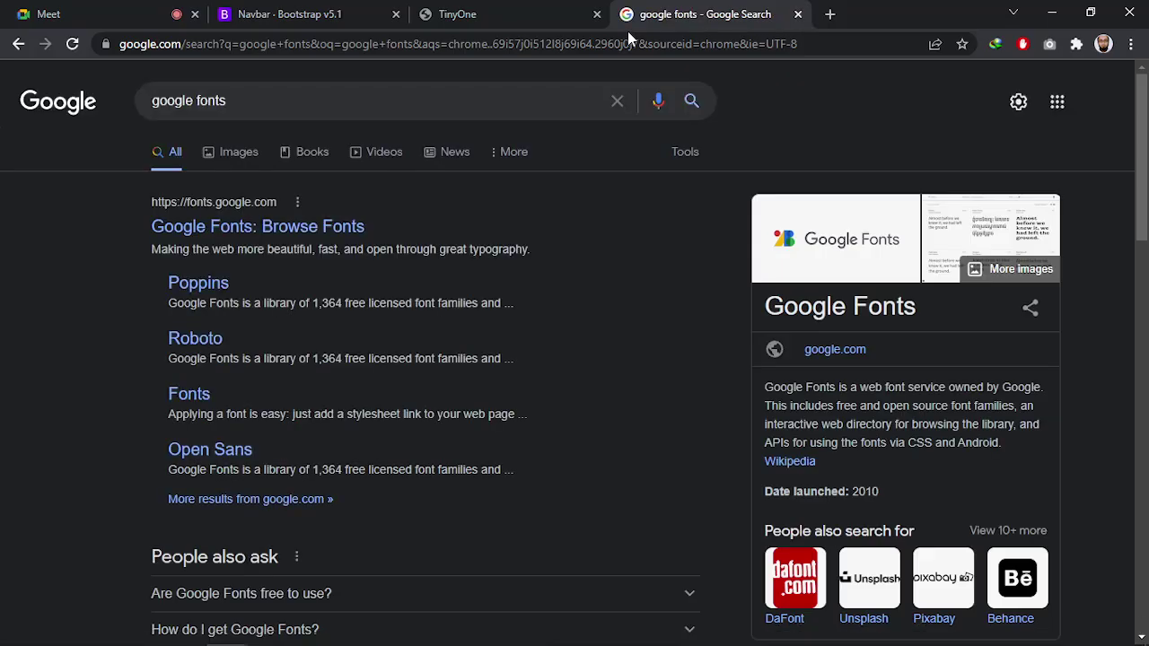
{"action": "left_click", "coordinate": [176, 231]}
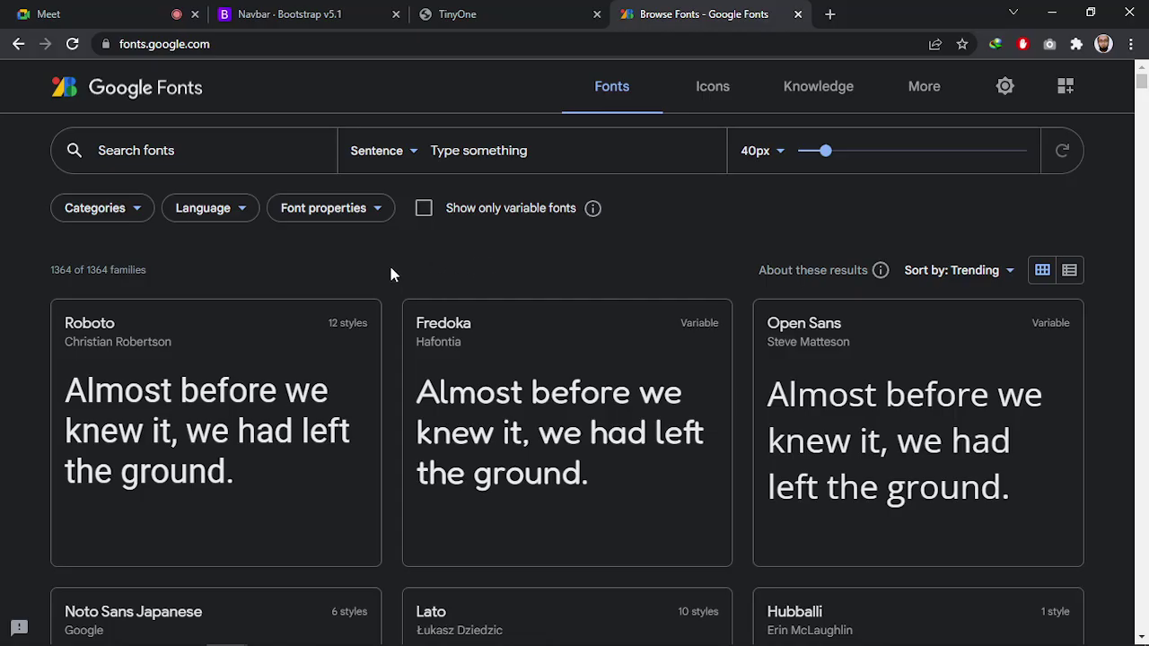
{"action": "left_click", "coordinate": [195, 155]}
{"action": "type", "text": "pt sans"}
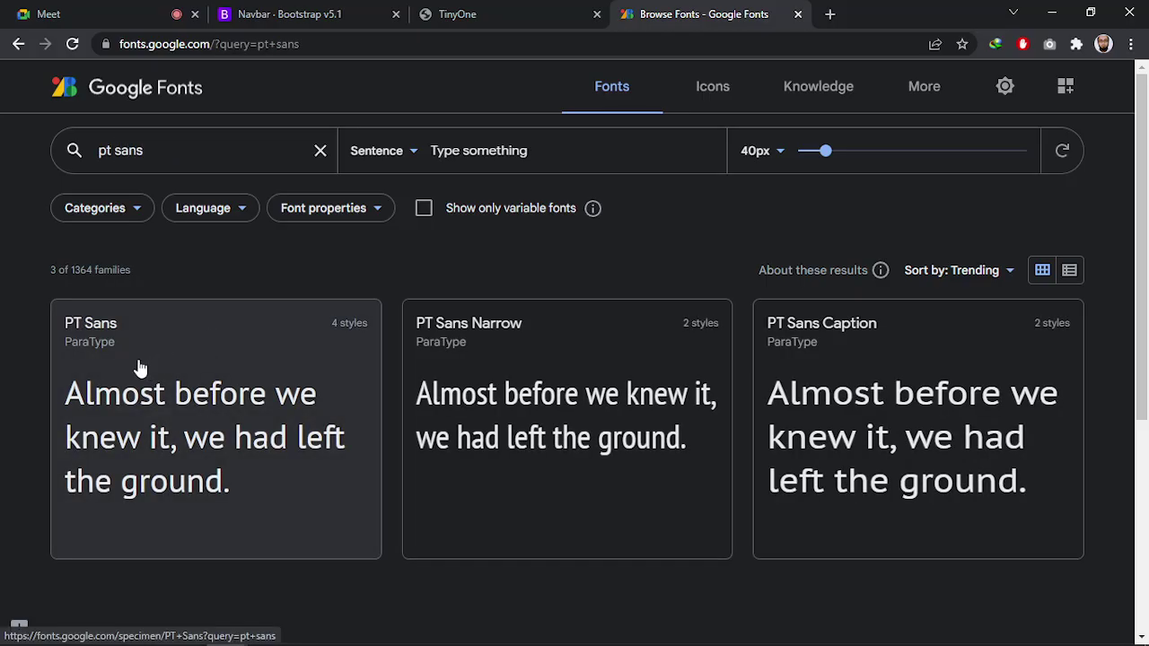
{"action": "left_click", "coordinate": [139, 366]}
Select PT Sans Regular 400 and Bold 700 and highlight the generated link embed code
{"action": "scroll", "coordinate": [305, 303], "scroll_direction": "down", "scroll_amount": 3}
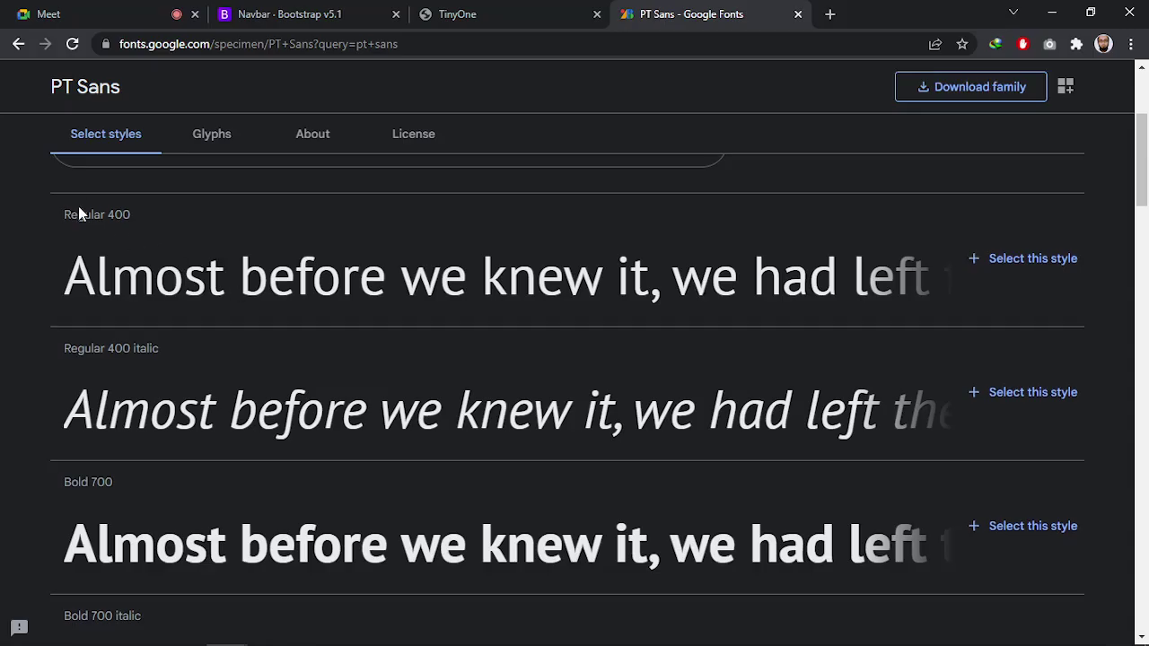
{"action": "left_click", "coordinate": [1018, 262]}
{"action": "scroll", "coordinate": [734, 285], "scroll_direction": "down", "scroll_amount": 3}
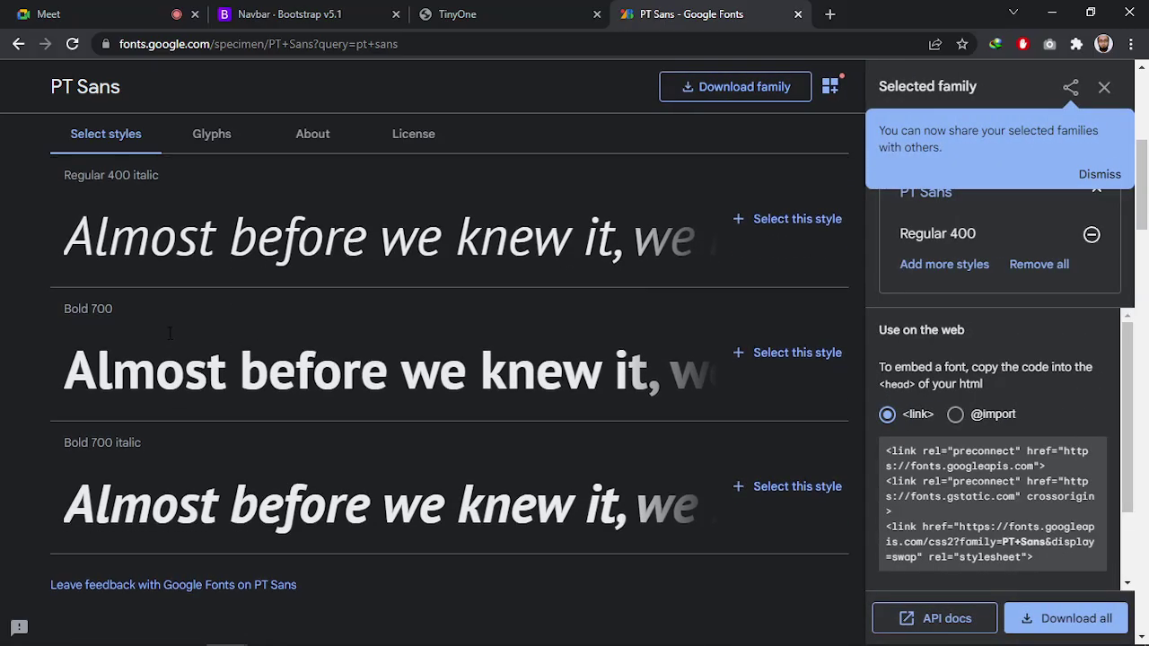
{"action": "left_click", "coordinate": [732, 285]}
{"action": "scroll", "coordinate": [239, 421], "scroll_direction": "down", "scroll_amount": 3}
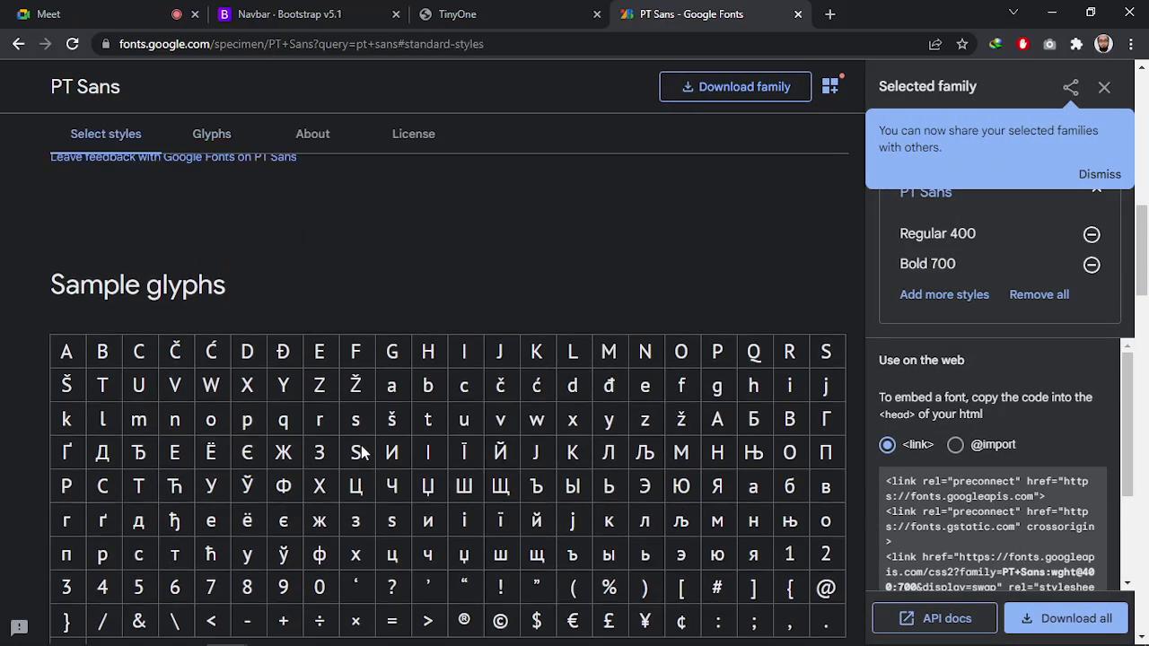
{"action": "scroll", "coordinate": [421, 395], "scroll_direction": "up", "scroll_amount": 10}
{"action": "left_click", "coordinate": [1097, 175]}
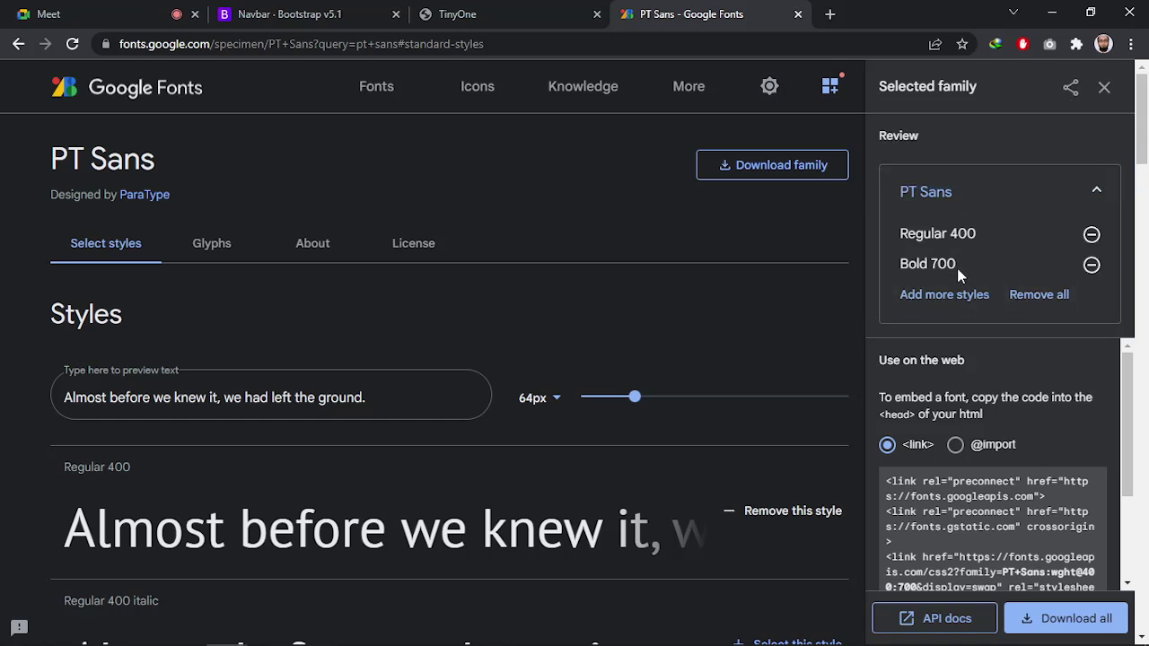
{"action": "scroll", "coordinate": [889, 456], "scroll_direction": "down", "scroll_amount": 1}
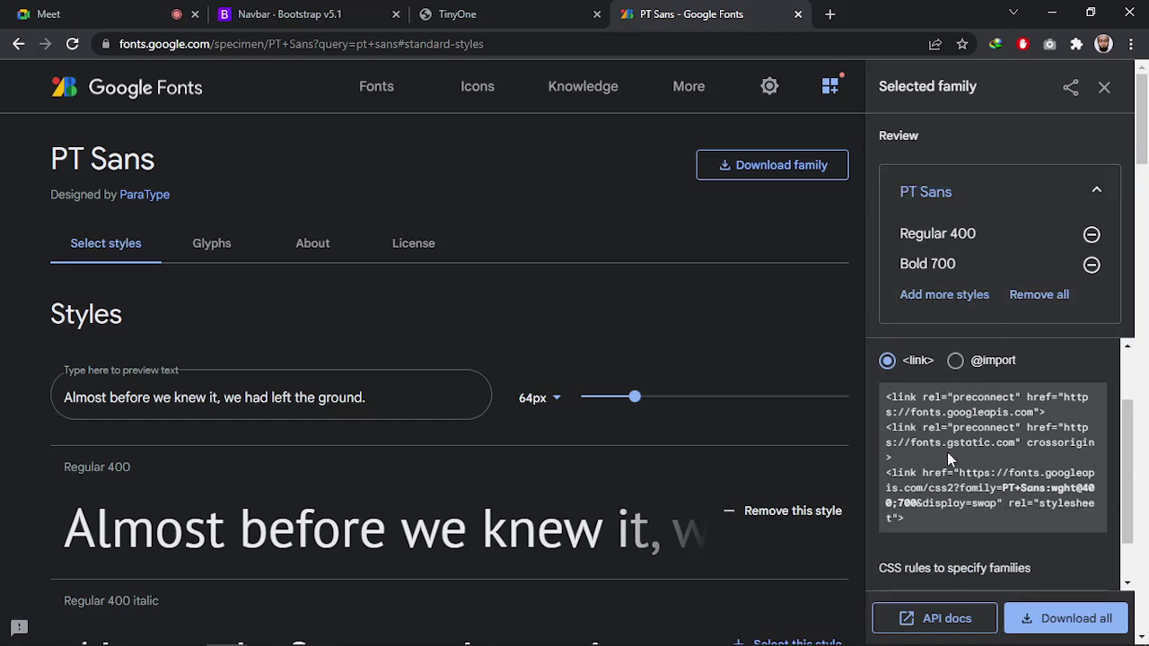
{"action": "left_click_drag", "start_coordinate": [917, 524], "coordinate": [878, 403]}
{"action": "key", "text": "ctrl+c"}
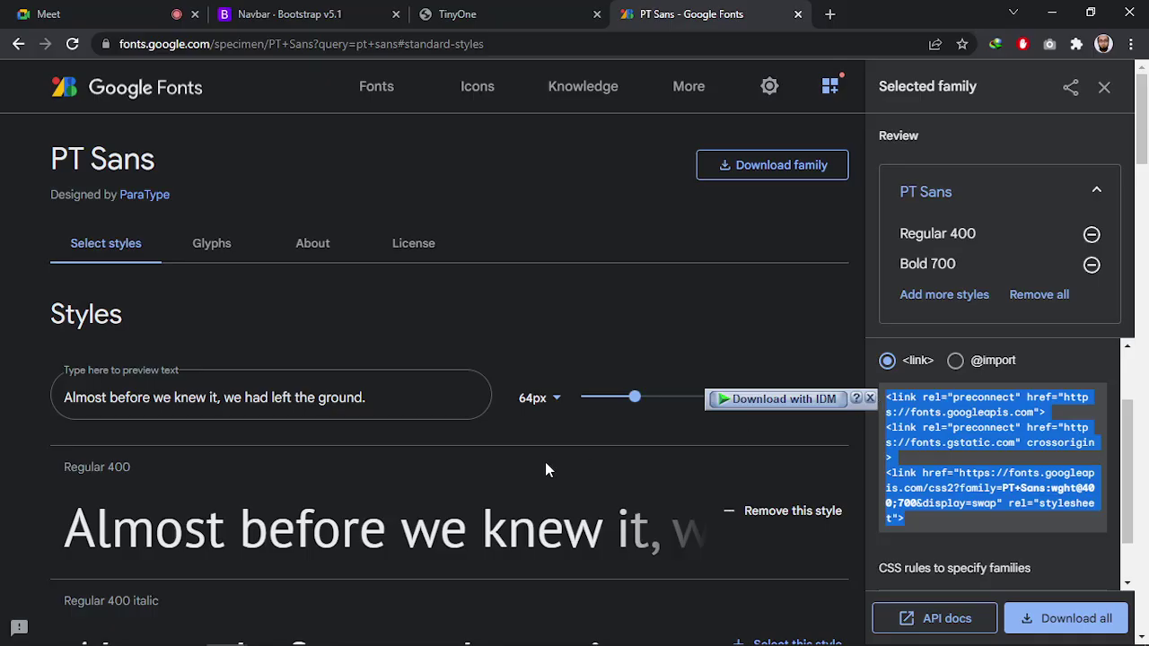
{"action": "key", "text": "alt+Tab"}
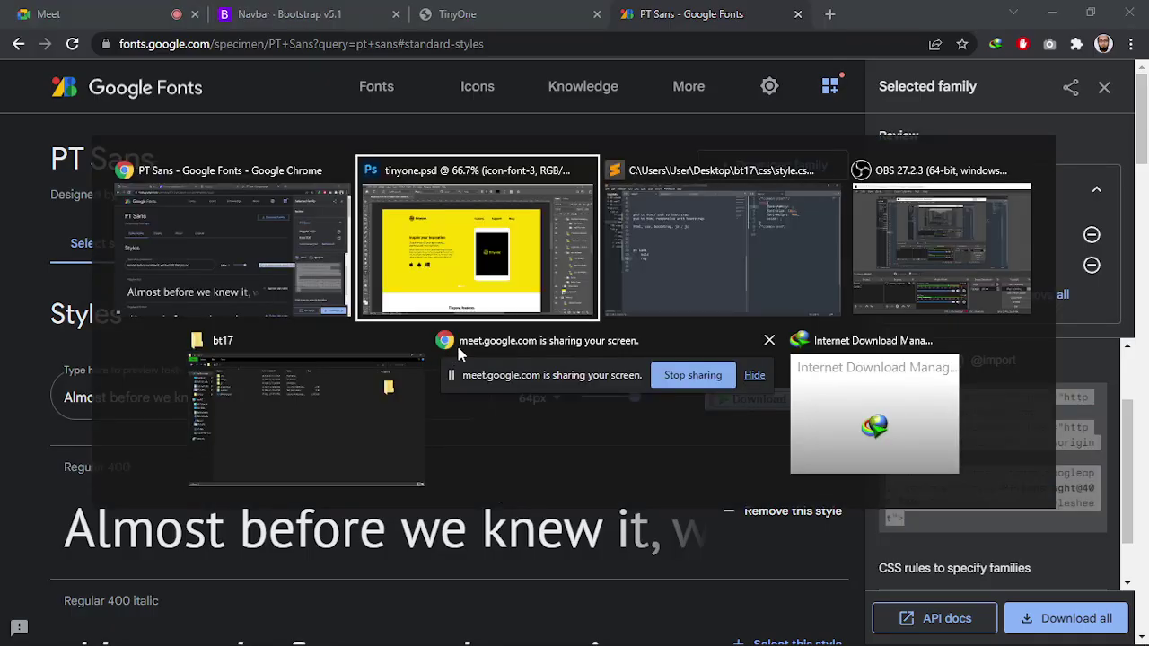
Paste the font link tags on indented line 8 under the font links comment in index.html
{"action": "left_click", "coordinate": [687, 274]}
{"action": "left_click", "coordinate": [296, 50]}
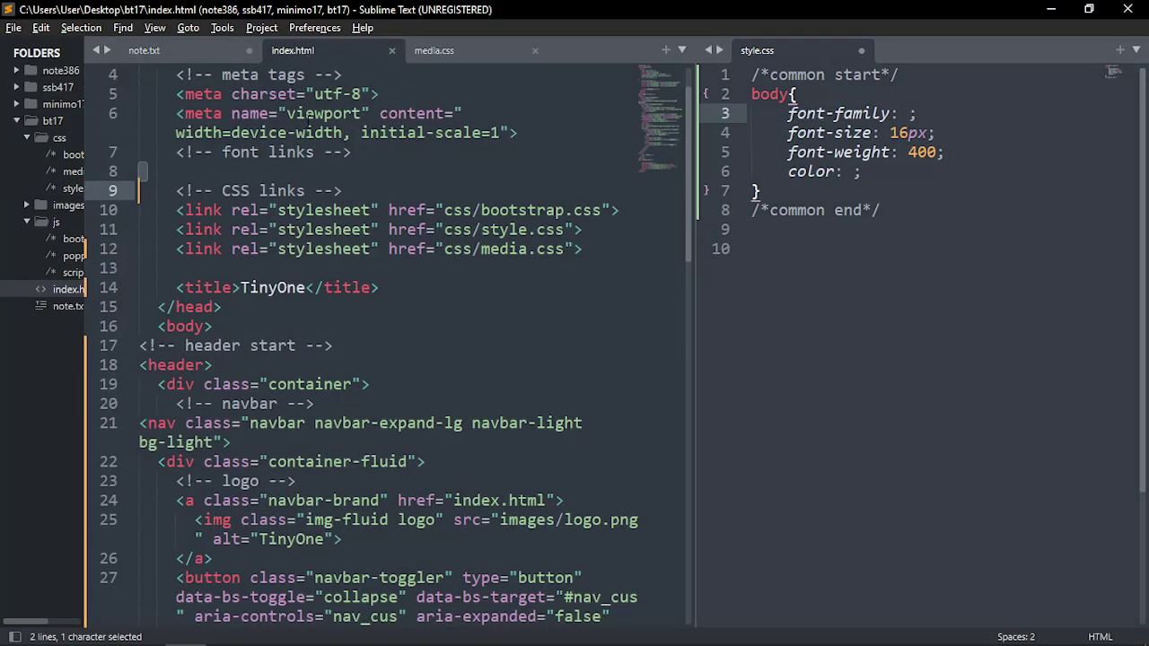
{"action": "scroll", "coordinate": [359, 341], "scroll_direction": "up", "scroll_amount": 1}
{"action": "left_click", "coordinate": [247, 223]}
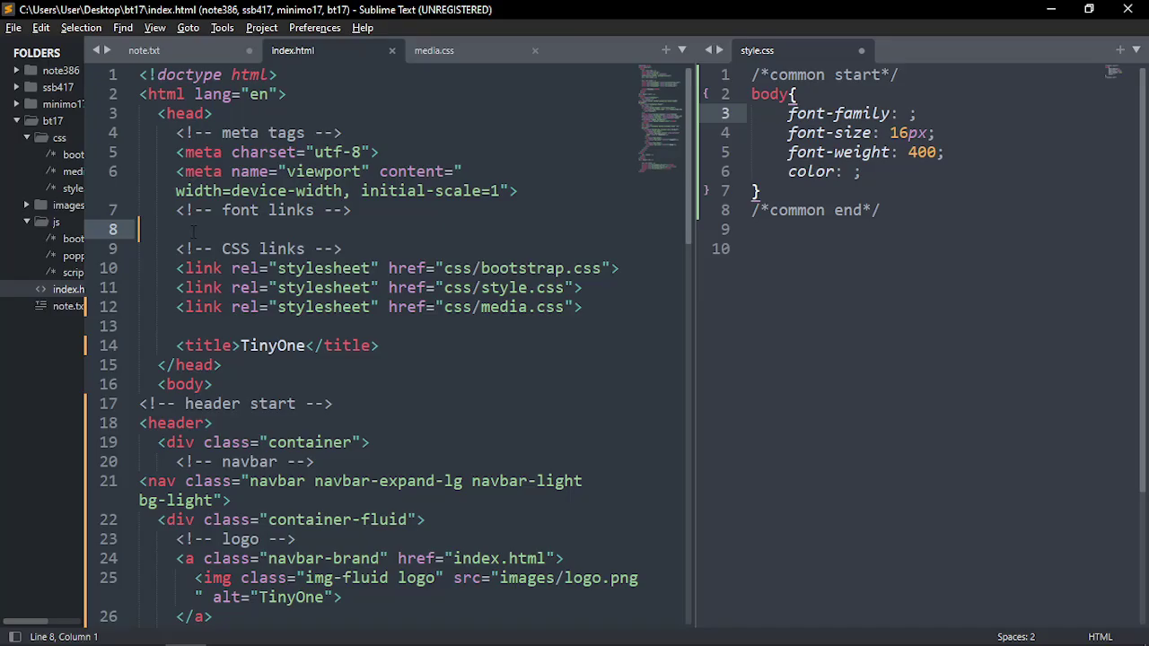
{"action": "key", "text": "Tab"}
{"action": "key", "text": "ctrl+v"}
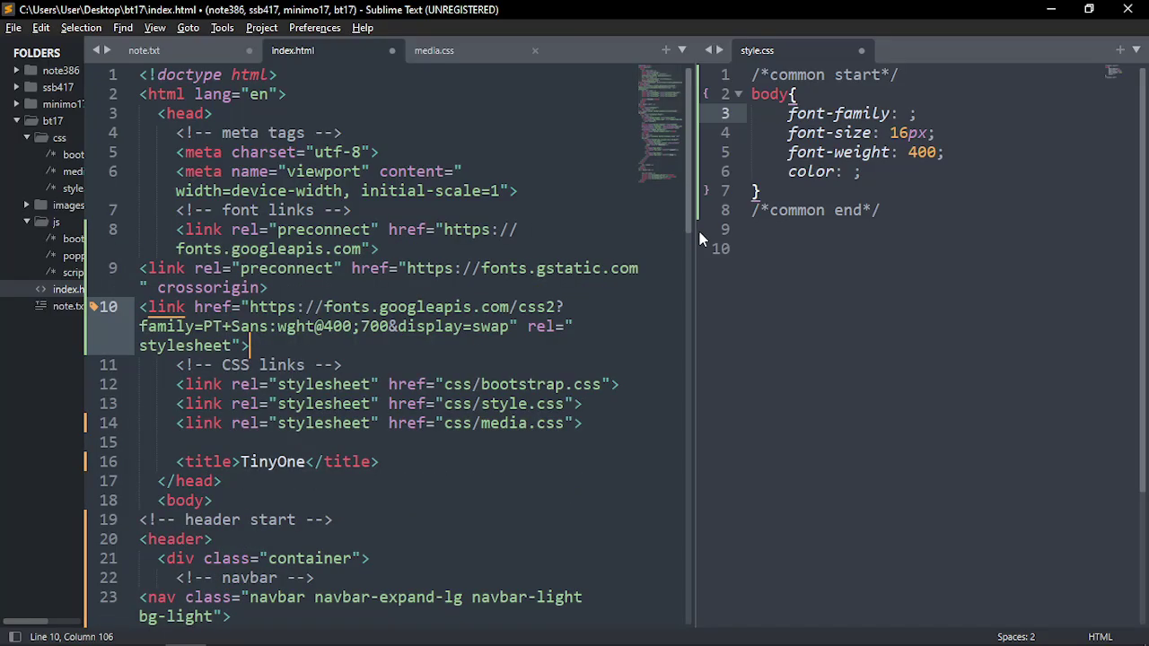
Indent link lines 9 and 10 to match the head
{"action": "left_click_drag", "start_coordinate": [699, 232], "coordinate": [954, 229]}
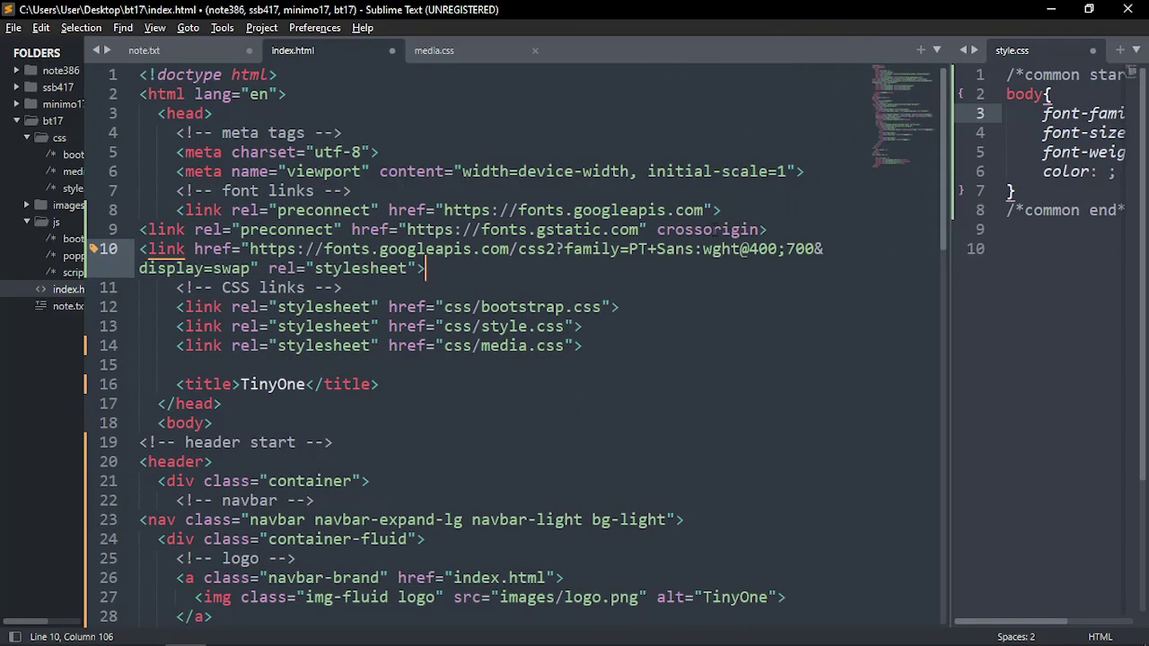
{"action": "left_click_drag", "start_coordinate": [768, 230], "coordinate": [177, 210]}
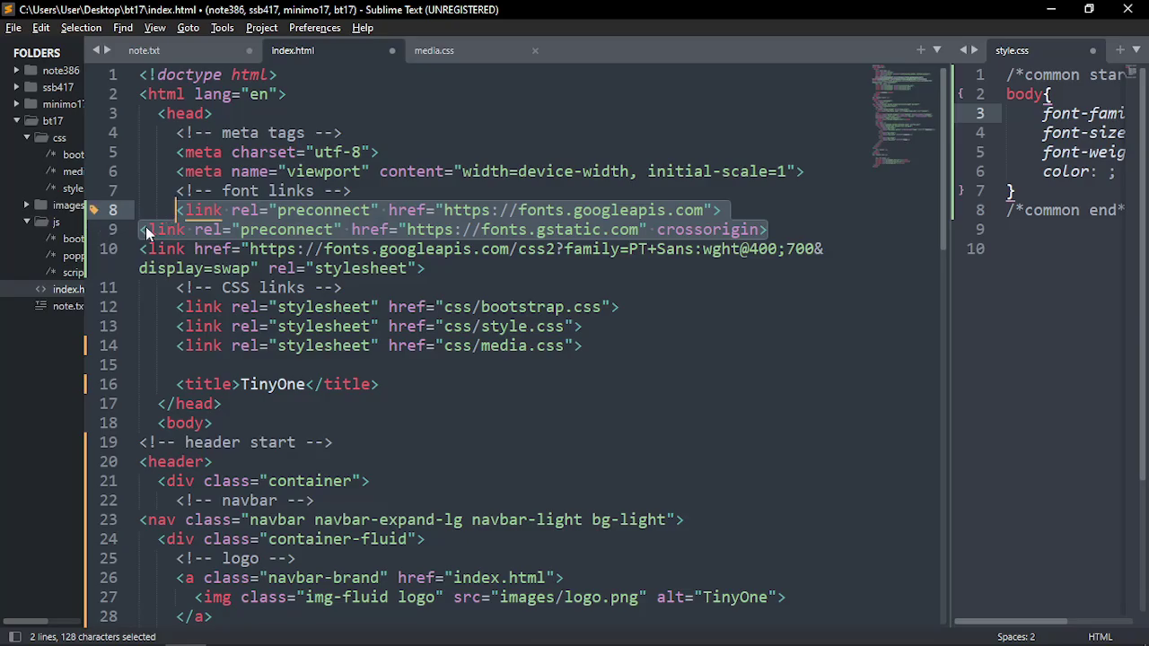
{"action": "left_click", "coordinate": [141, 233]}
{"action": "key", "text": "Tab"}
{"action": "key", "text": "Tab"}
{"action": "left_click", "coordinate": [141, 252]}
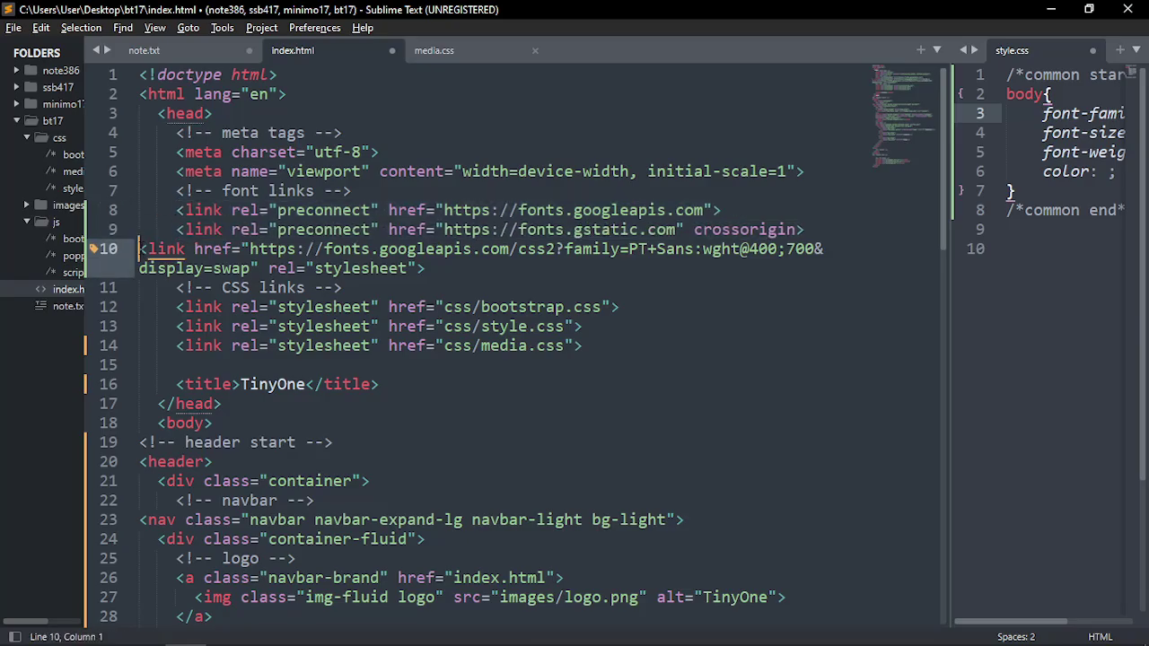
{"action": "key", "text": "Tab"}
{"action": "key", "text": "Tab"}
{"action": "left_click", "coordinate": [482, 267]}
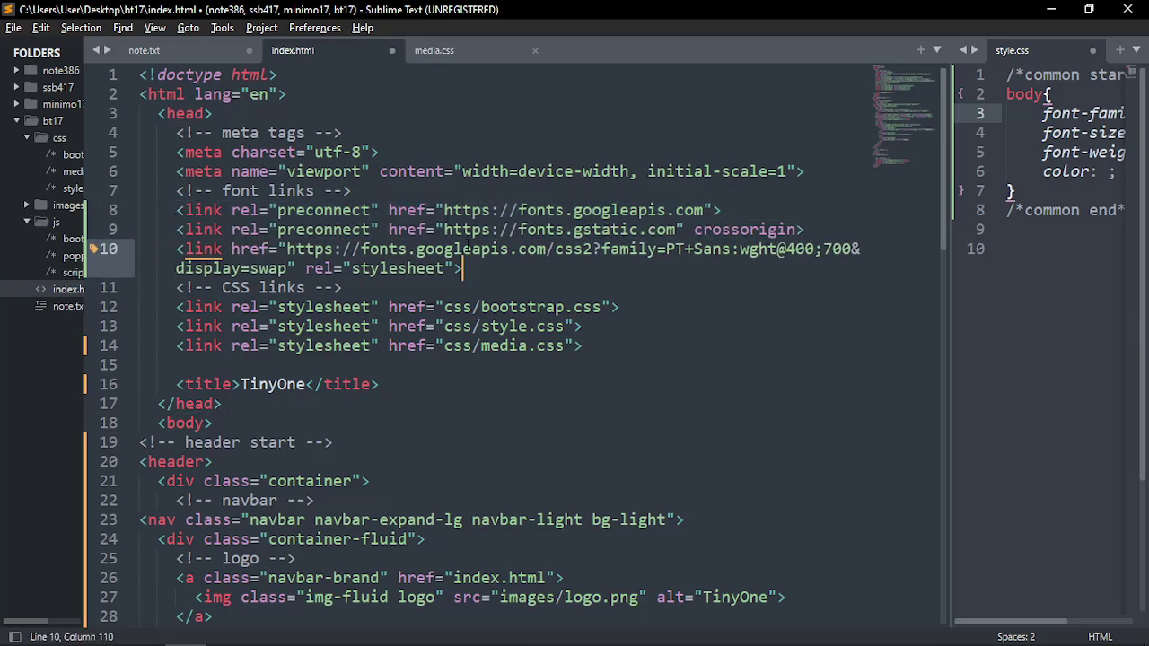
{"action": "left_click_drag", "start_coordinate": [482, 266], "coordinate": [177, 230]}
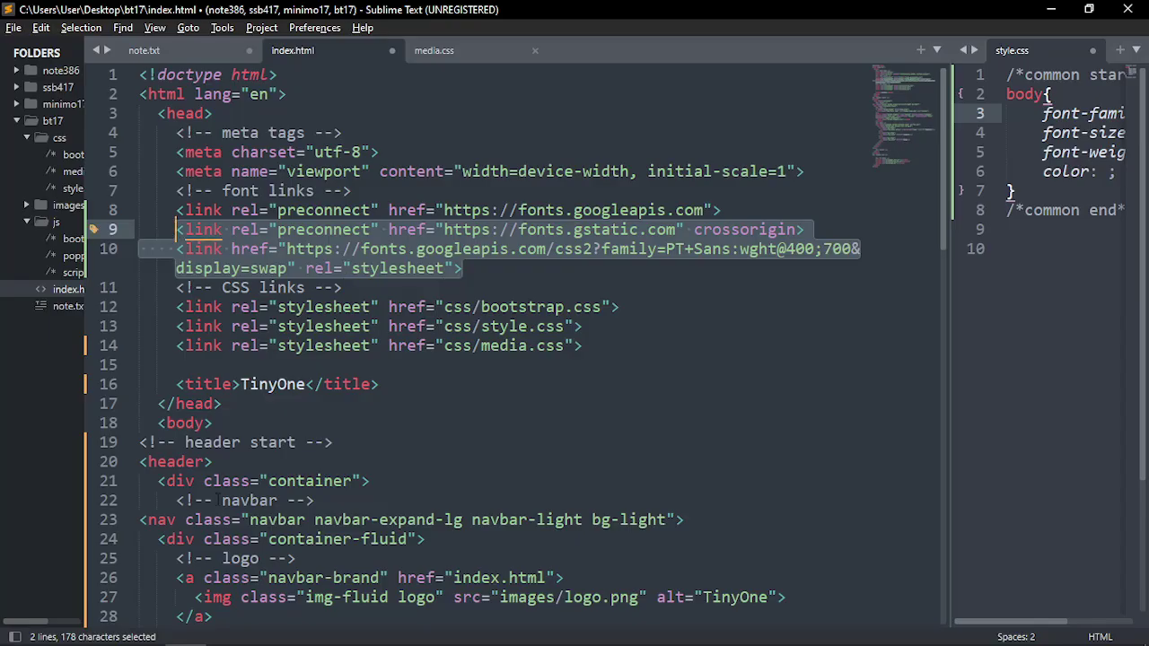
Grab the PT Sans font-family CSS rule from Google Fonts and go to note.txt line 55
{"action": "key", "text": "alt+Tab"}
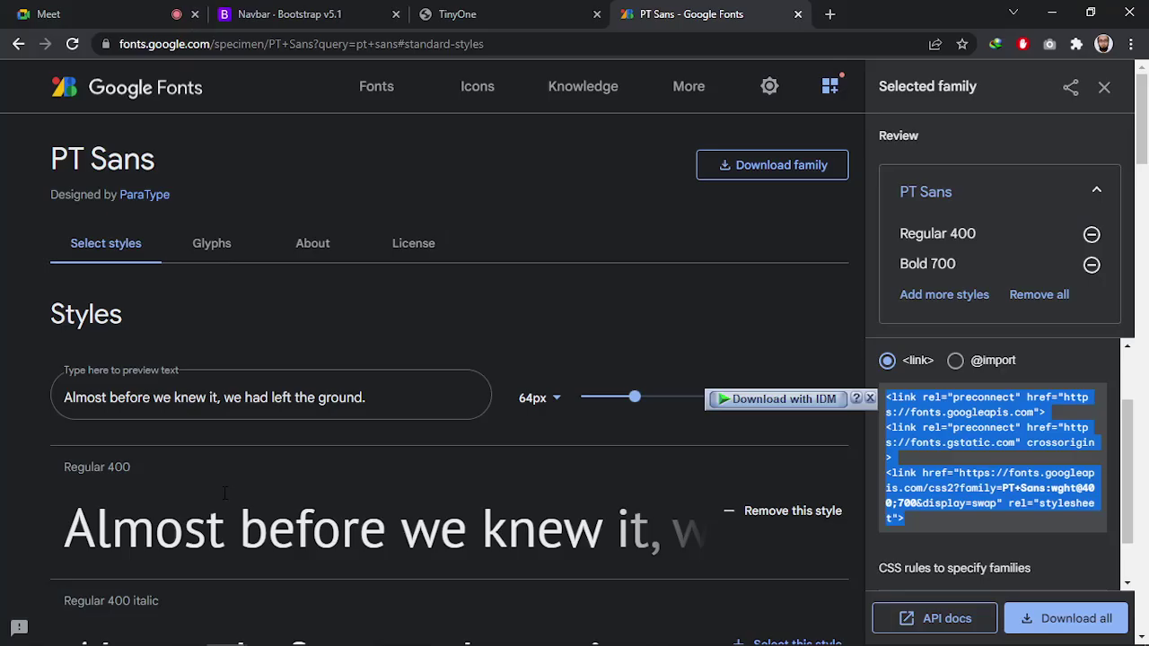
{"action": "scroll", "coordinate": [965, 559], "scroll_direction": "down", "scroll_amount": 1}
{"action": "mouse_move", "coordinate": [898, 563]}
{"action": "left_mouse_down"}
{"action": "mouse_move", "coordinate": [879, 544]}
{"action": "mouse_move", "coordinate": [885, 551]}
{"action": "left_mouse_up"}
{"action": "key", "text": "ctrl+c"}
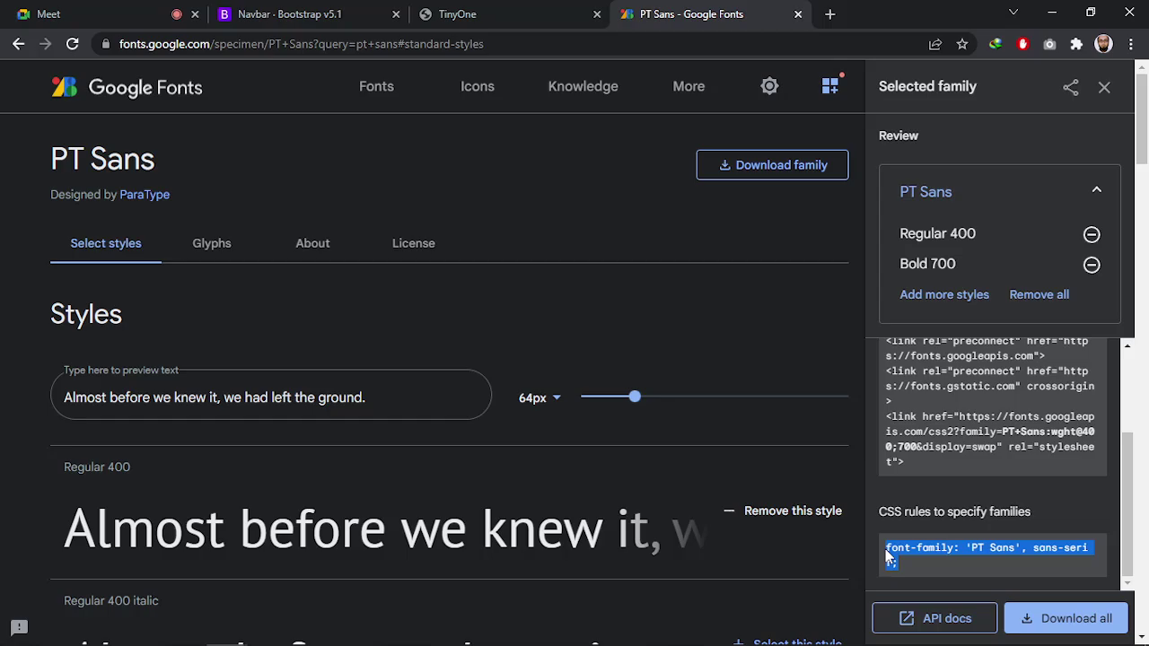
{"action": "key", "text": "alt+Tab"}
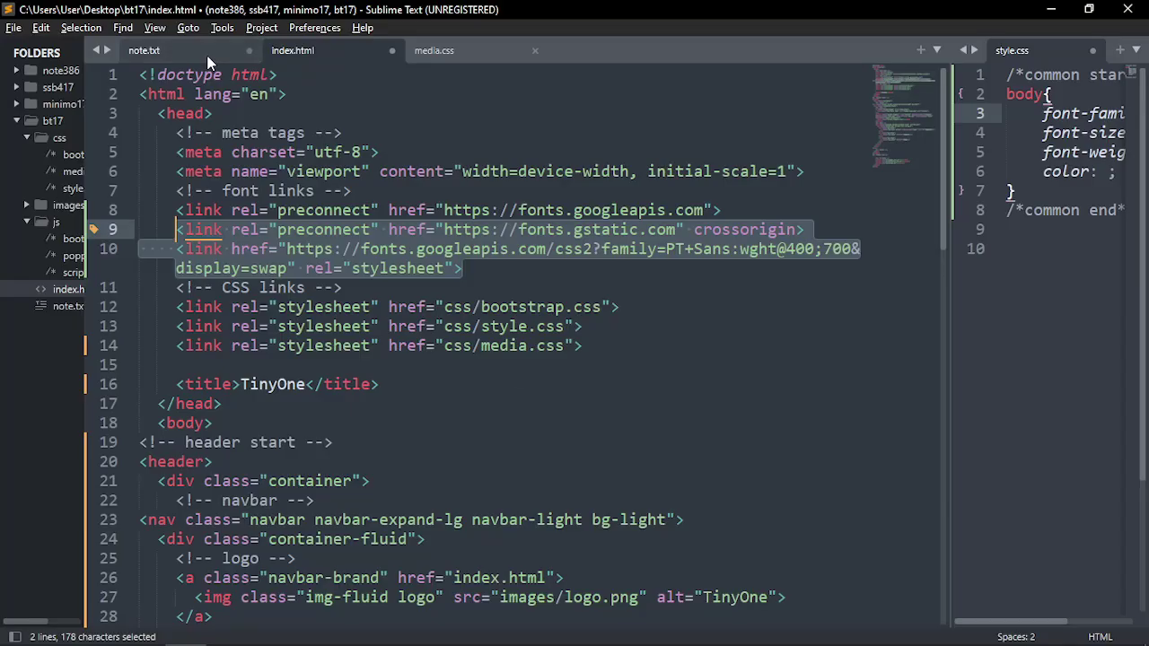
{"action": "left_click", "coordinate": [206, 55]}
{"action": "left_click", "coordinate": [184, 260]}
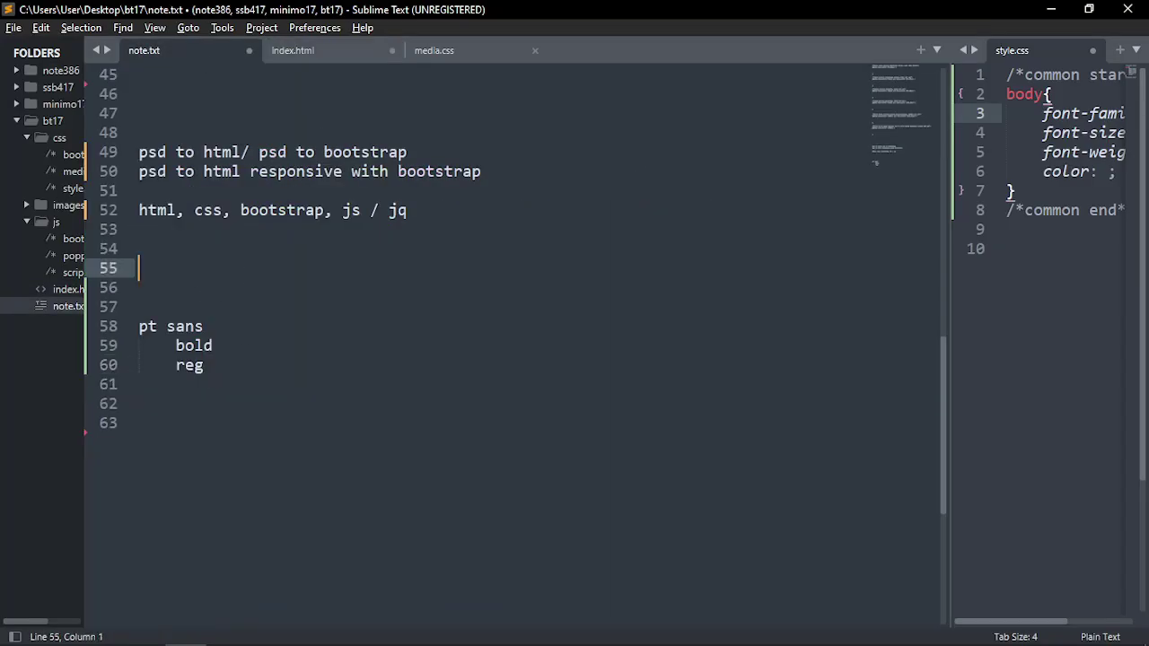
Put the 'PT Sans', sans-serif font-family rule in note.txt and the style.css body rule; save all three files
{"action": "key", "text": "ctrl+v"}
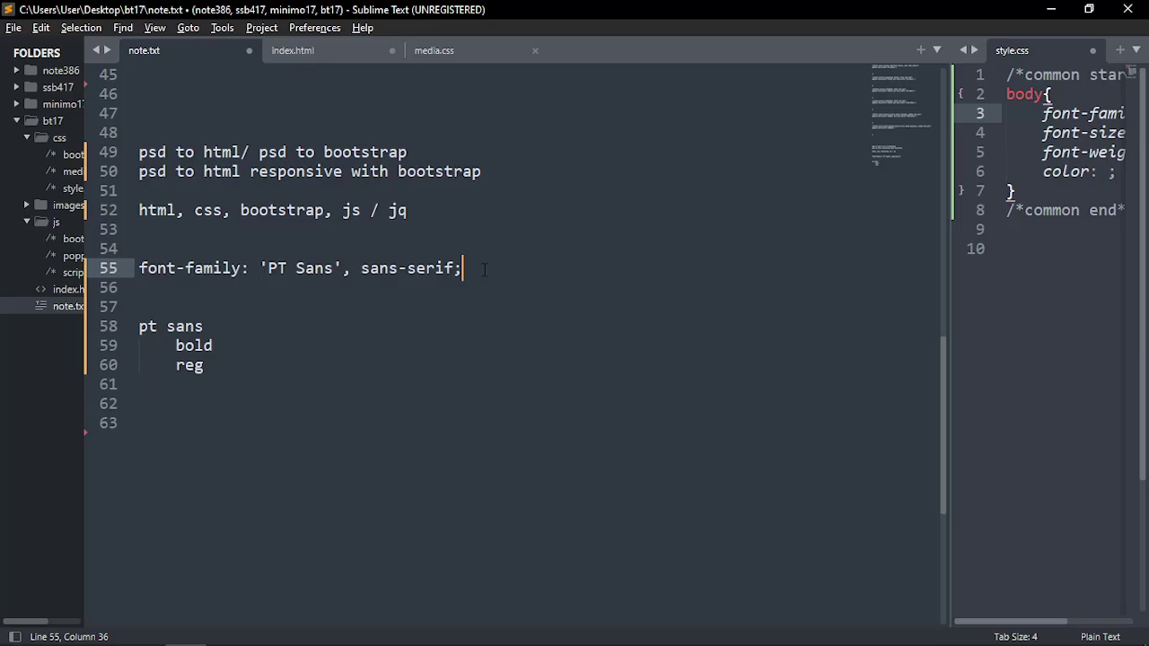
{"action": "left_click_drag", "start_coordinate": [483, 269], "coordinate": [133, 269]}
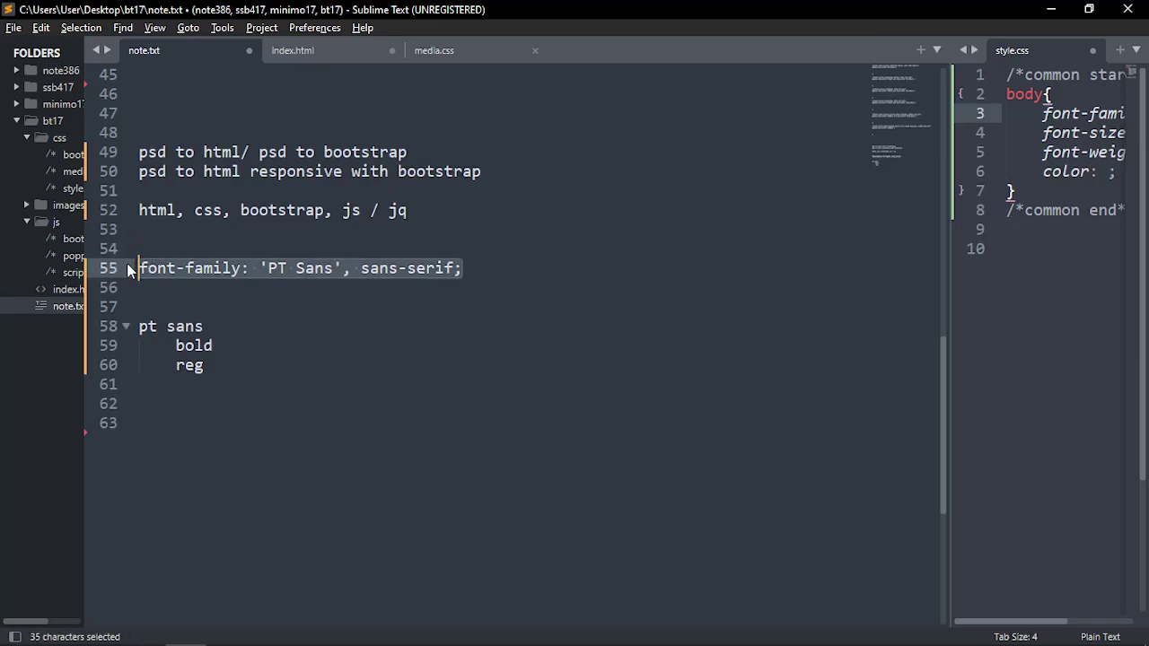
{"action": "key", "text": "ctrl+s"}
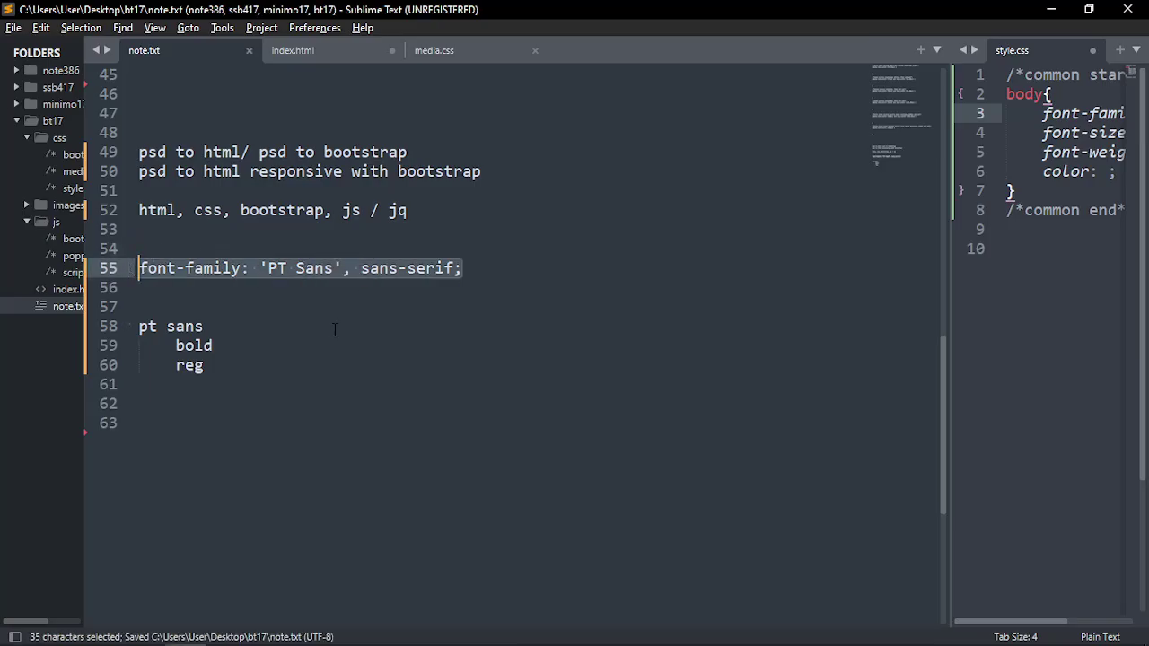
{"action": "left_click_drag", "start_coordinate": [948, 299], "coordinate": [688, 286]}
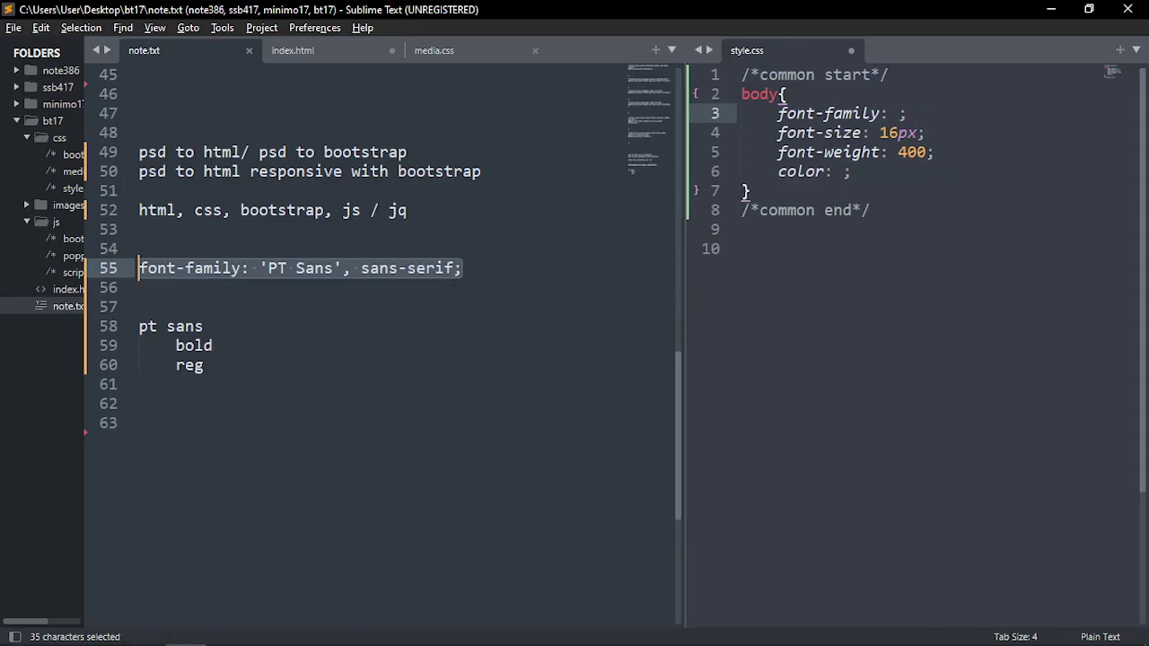
{"action": "key", "text": "ctrl+c"}
{"action": "left_click_drag", "start_coordinate": [907, 113], "coordinate": [777, 115]}
{"action": "key", "text": "ctrl+v"}
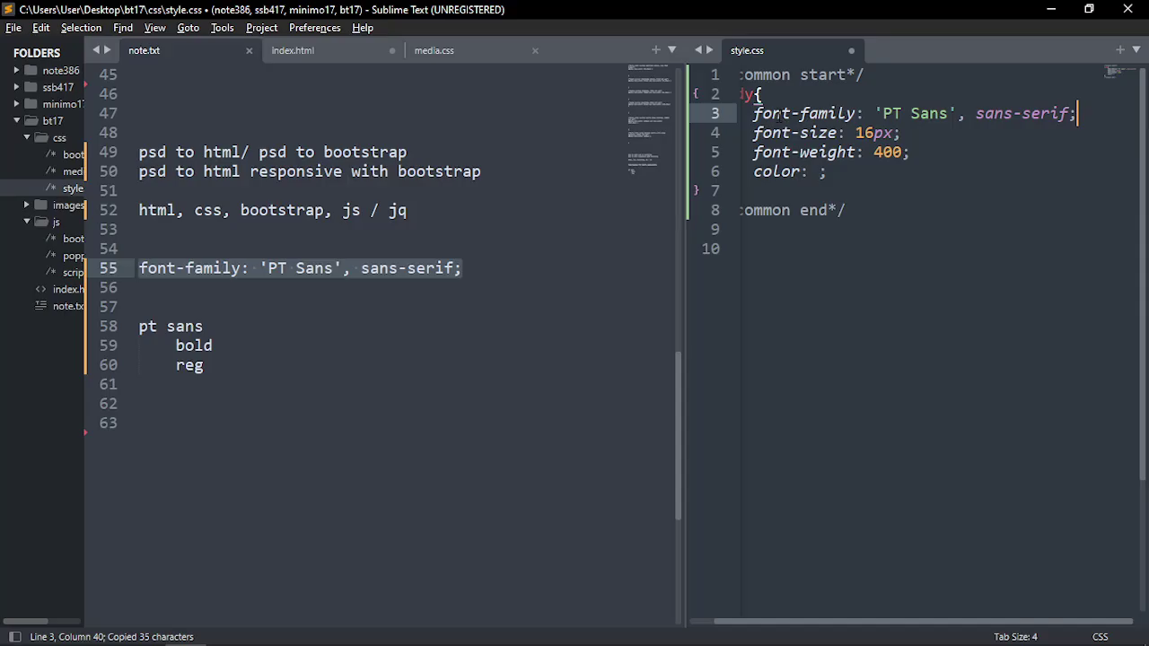
{"action": "key", "text": "ctrl+s"}
{"action": "left_click", "coordinate": [329, 53]}
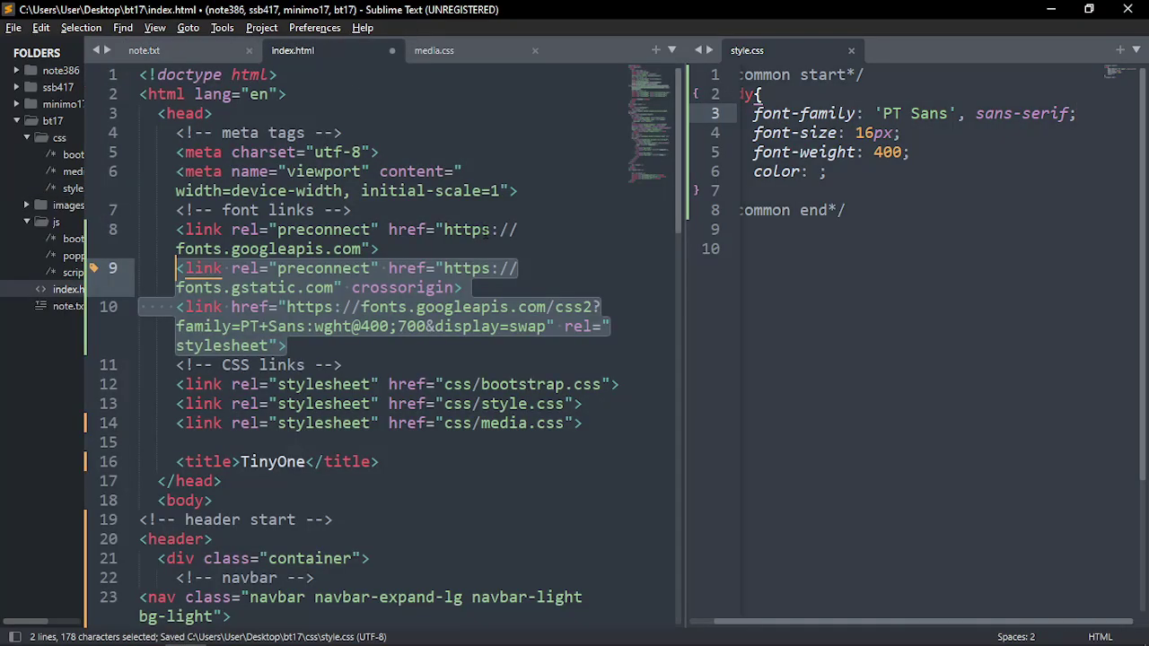
{"action": "key", "text": "ctrl+s"}
{"action": "left_click", "coordinate": [401, 363]}
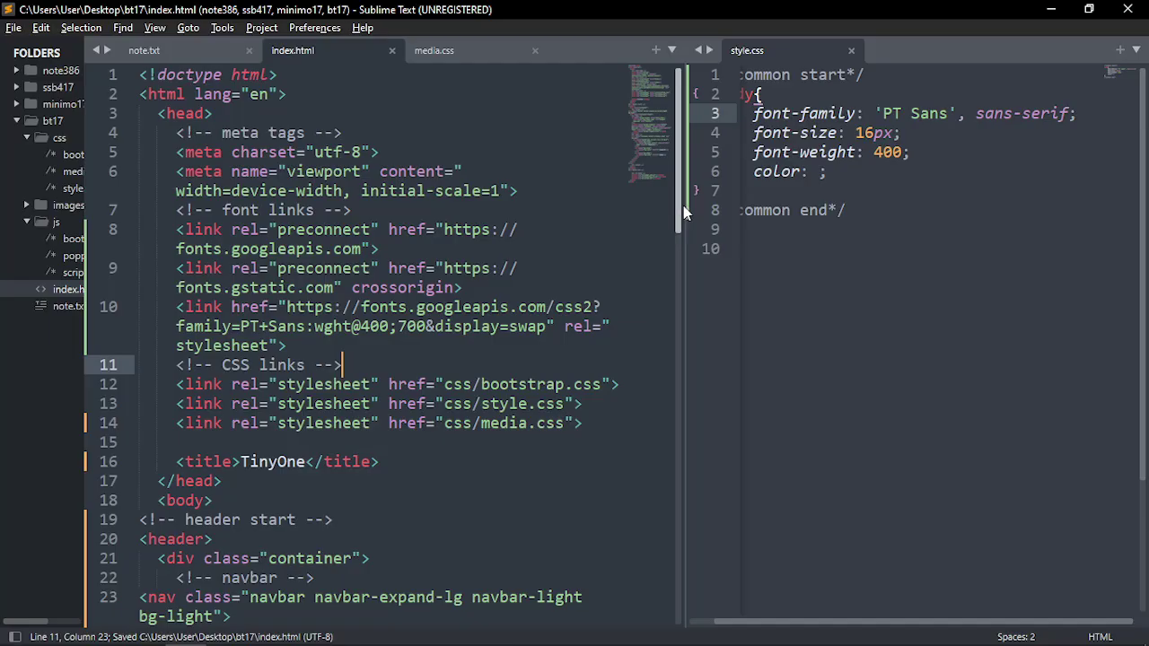
Widen the style.css pane and review the body rule's four declarations before returning to Photoshop
{"action": "left_click_drag", "start_coordinate": [683, 205], "coordinate": [605, 192]}
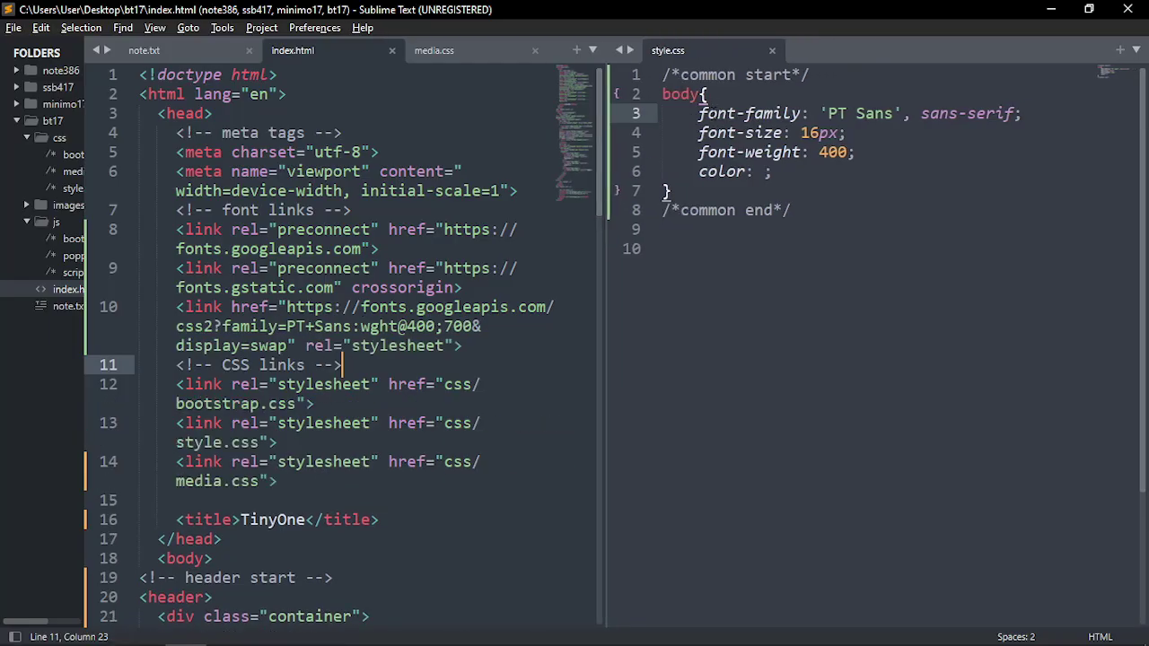
{"action": "left_click_drag", "start_coordinate": [698, 113], "coordinate": [1023, 113]}
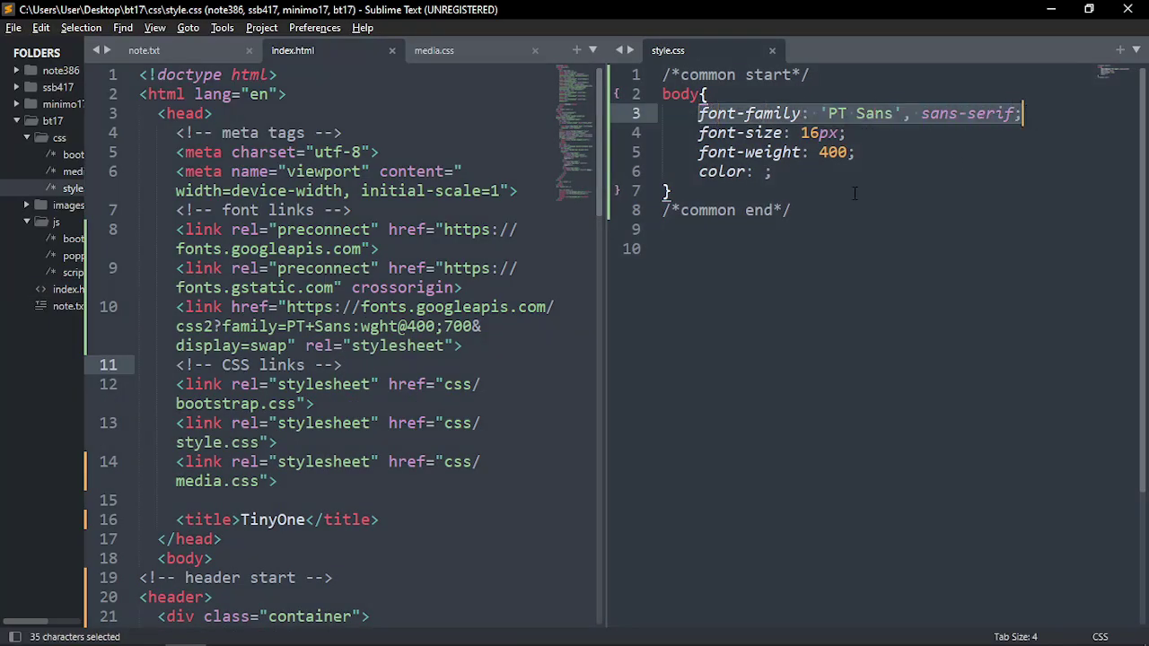
{"action": "left_click_drag", "start_coordinate": [793, 180], "coordinate": [699, 113]}
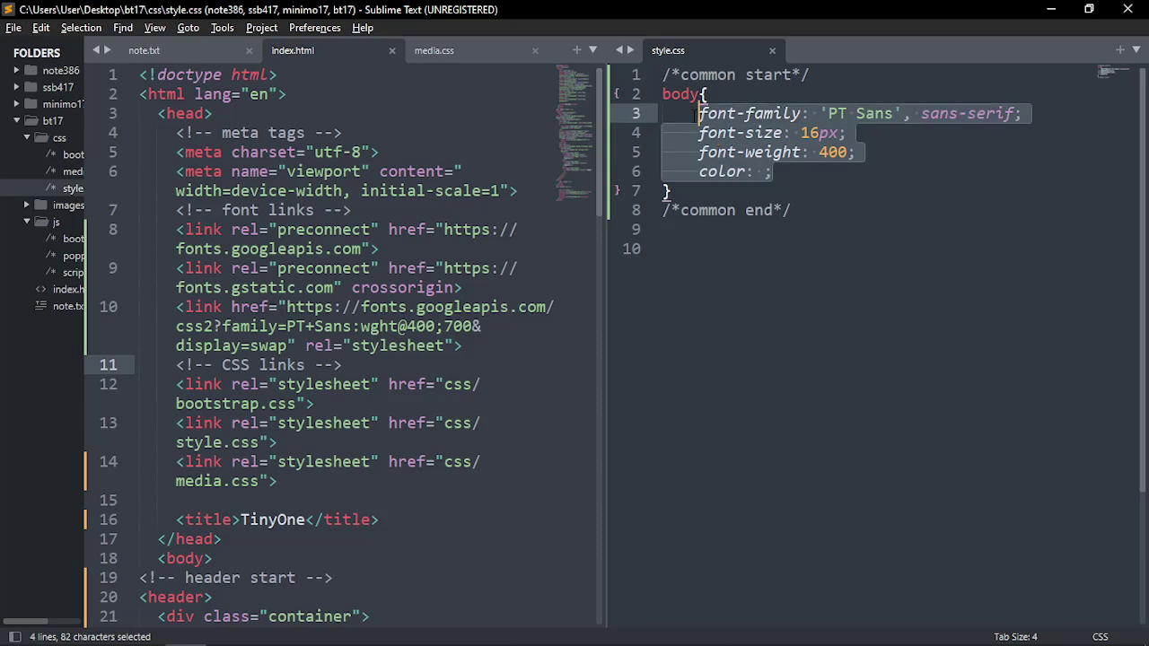
{"action": "left_click", "coordinate": [806, 180]}
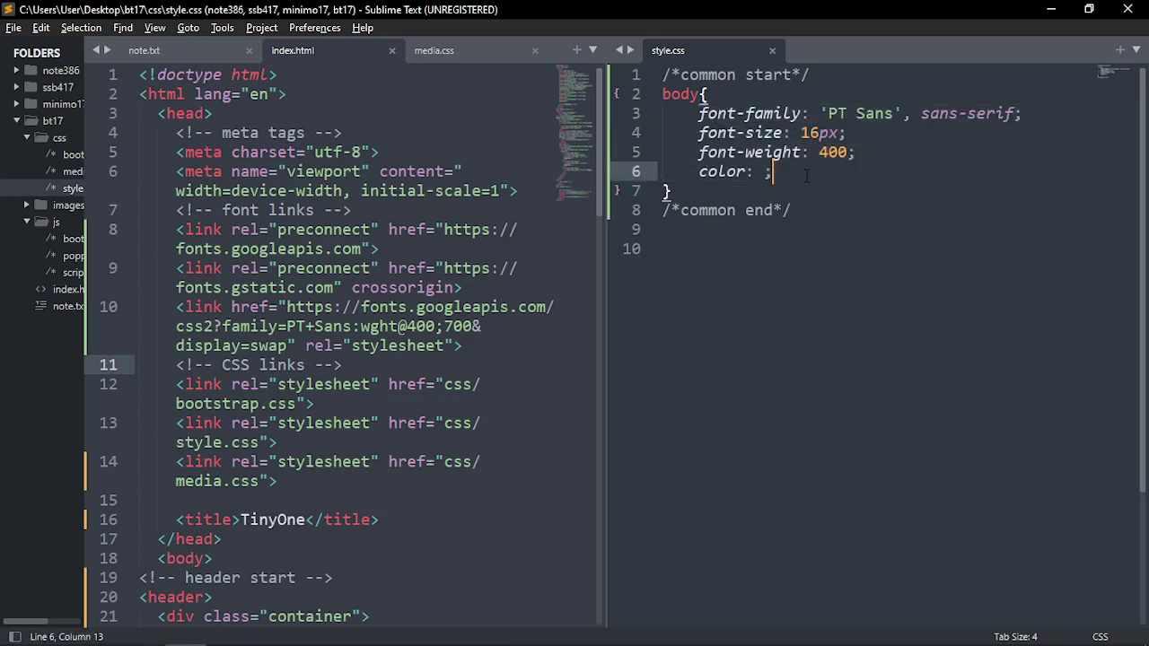
{"action": "left_click_drag", "start_coordinate": [805, 176], "coordinate": [691, 121]}
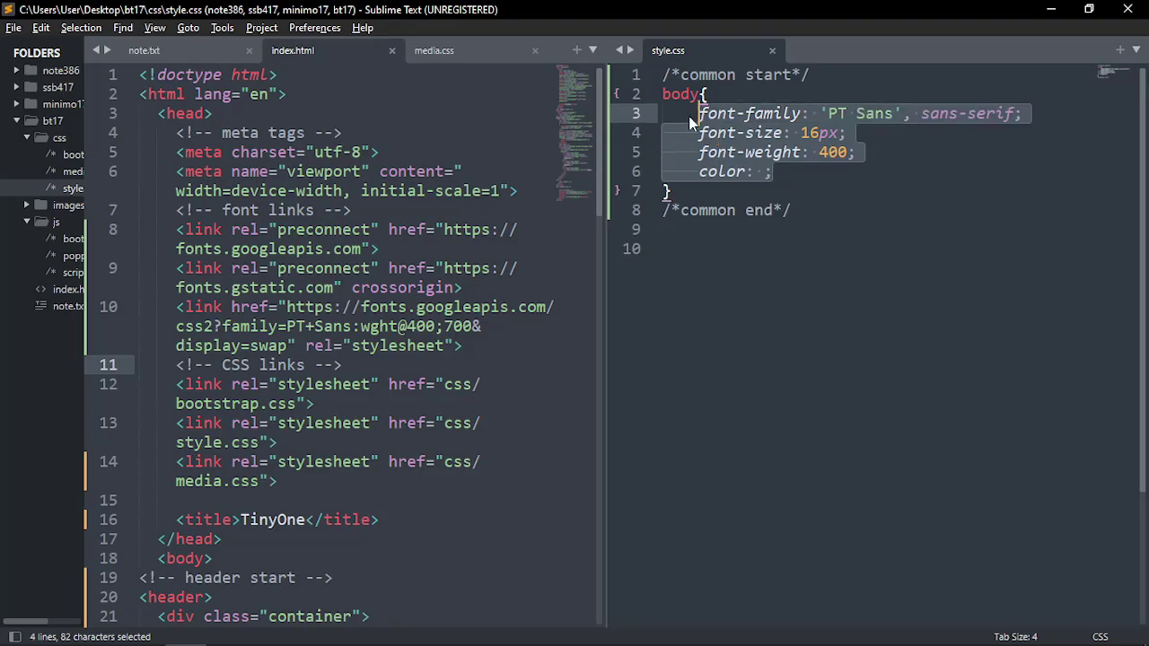
{"action": "key", "text": "Left"}
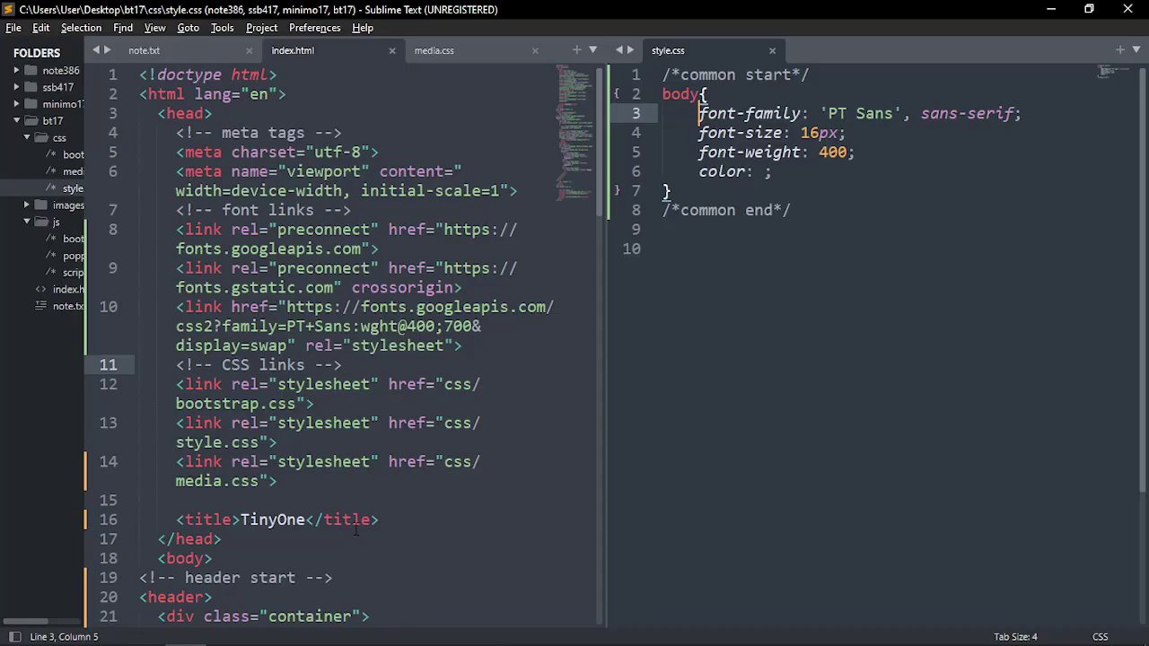
{"action": "key", "text": "alt+Tab"}
{"action": "key", "text": "alt+Tab"}
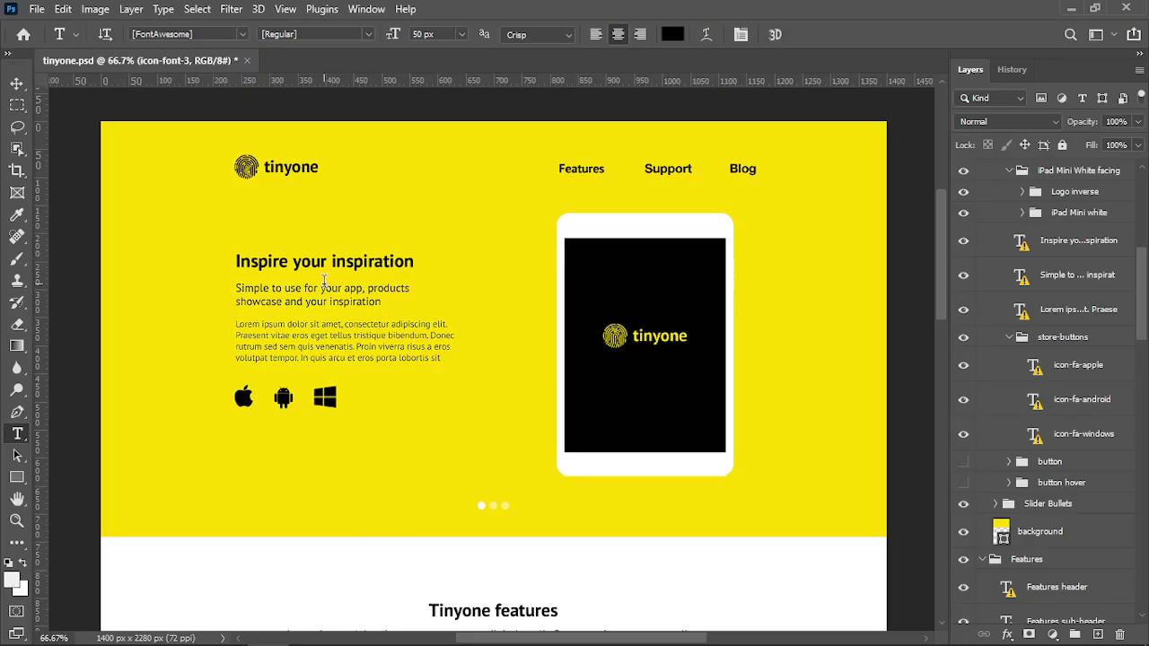
Swap the brand name's missing font for Myriad Pro and read its text colour, #010101
{"action": "left_click", "coordinate": [1007, 73]}
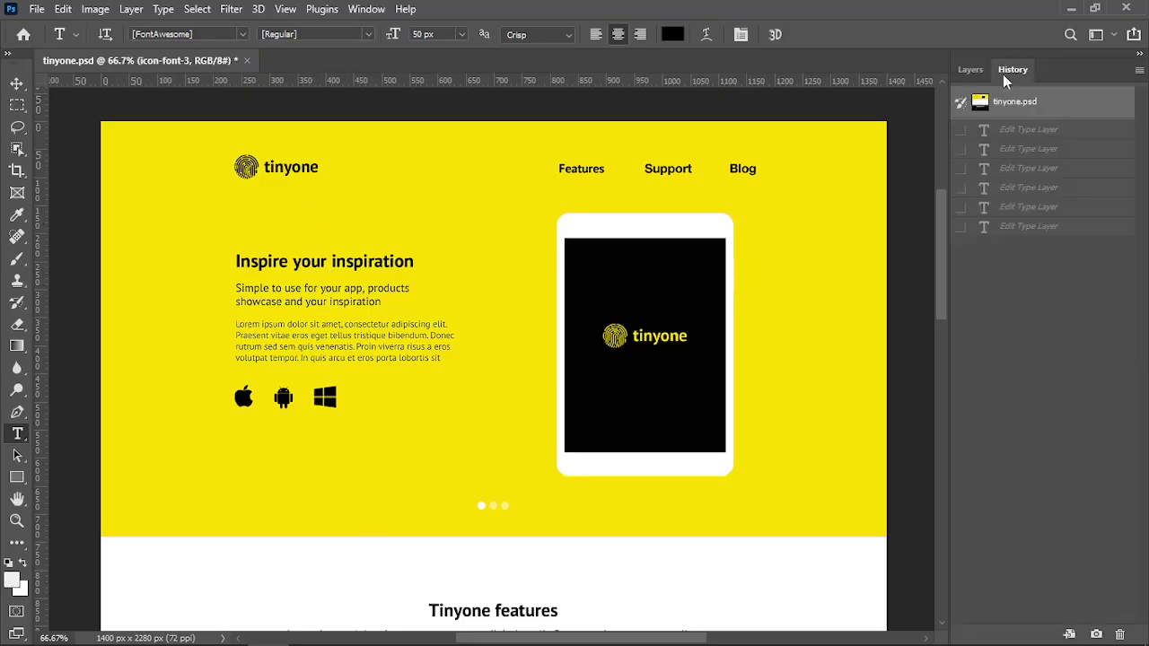
{"action": "left_click", "coordinate": [969, 70]}
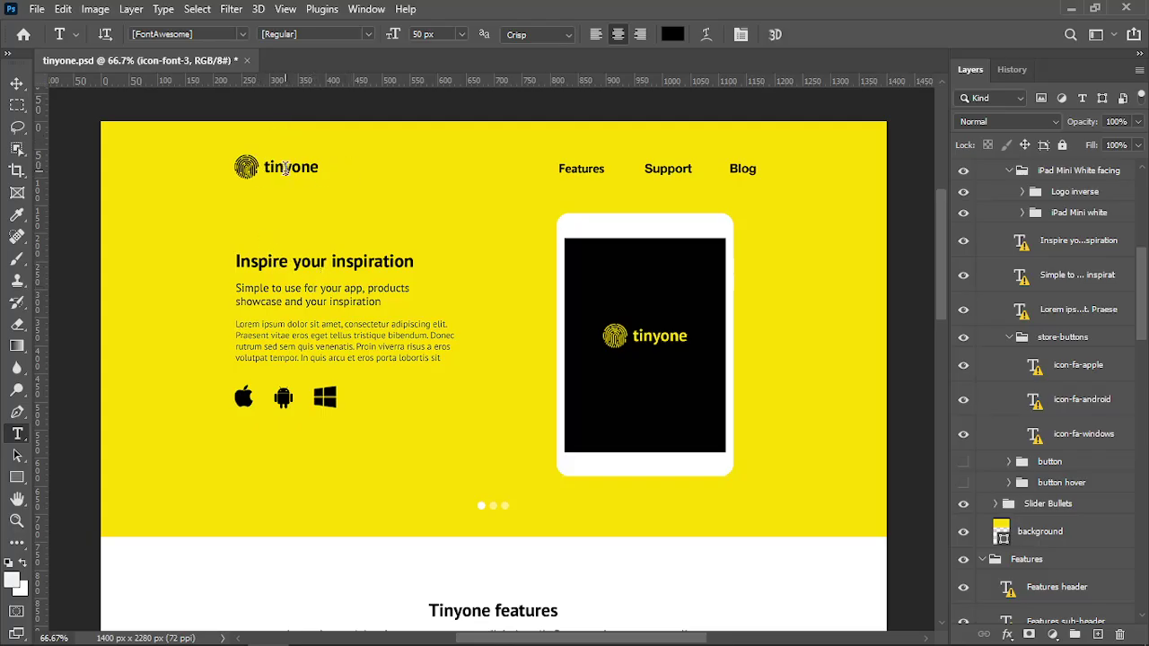
{"action": "left_click", "coordinate": [285, 168]}
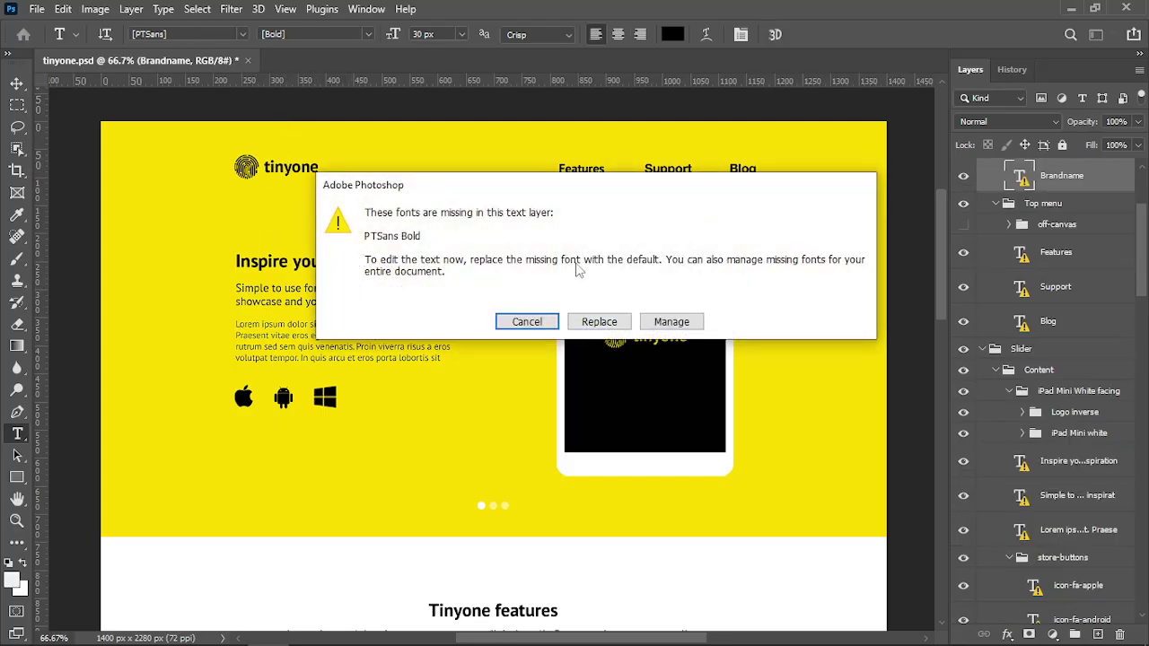
{"action": "left_click", "coordinate": [598, 322]}
{"action": "left_click", "coordinate": [672, 34]}
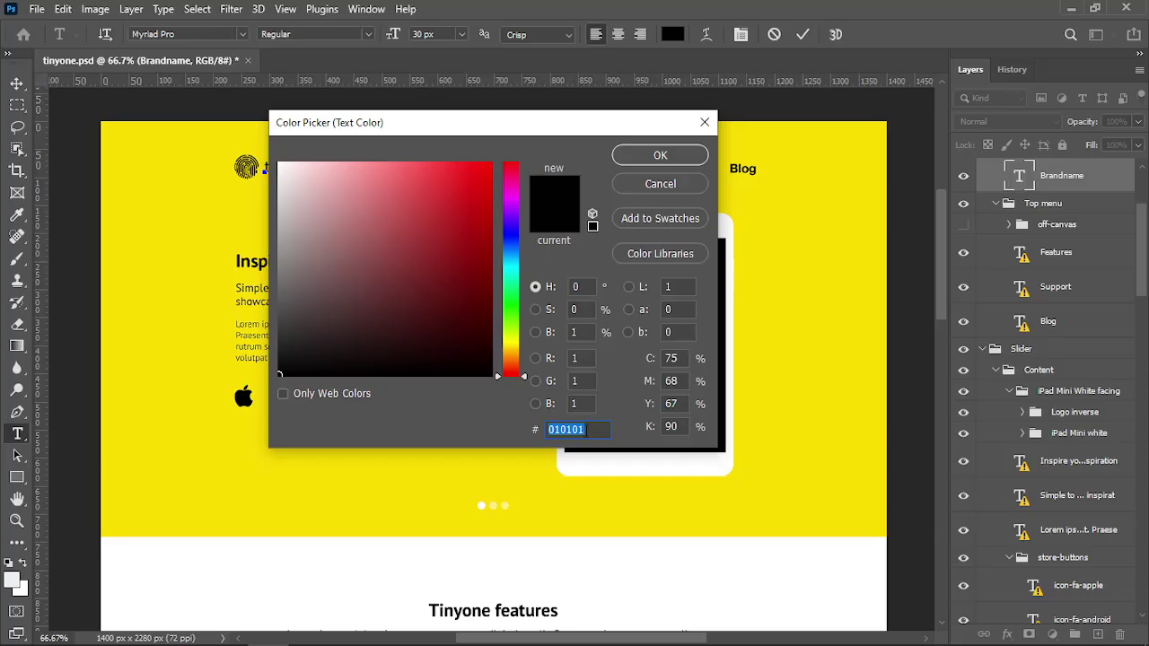
{"action": "left_click", "coordinate": [704, 122]}
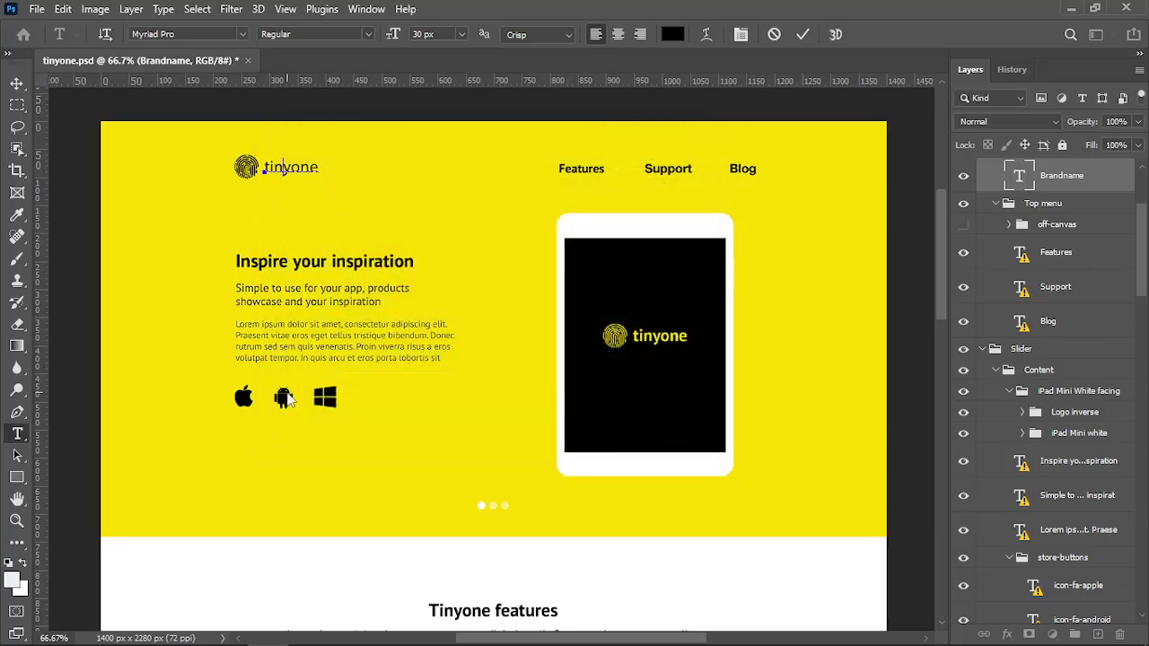
{"action": "key", "text": "alt+Tab"}
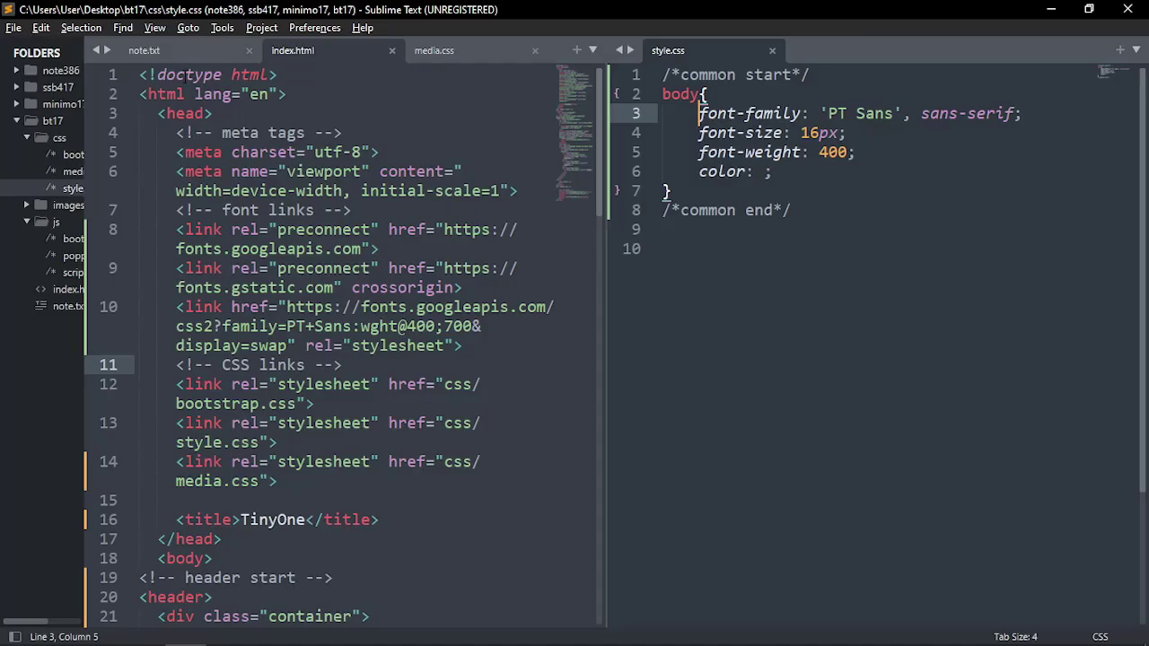
Add a 'fonts-----------' heading above the font-family line in note.txt
{"action": "left_click", "coordinate": [182, 51]}
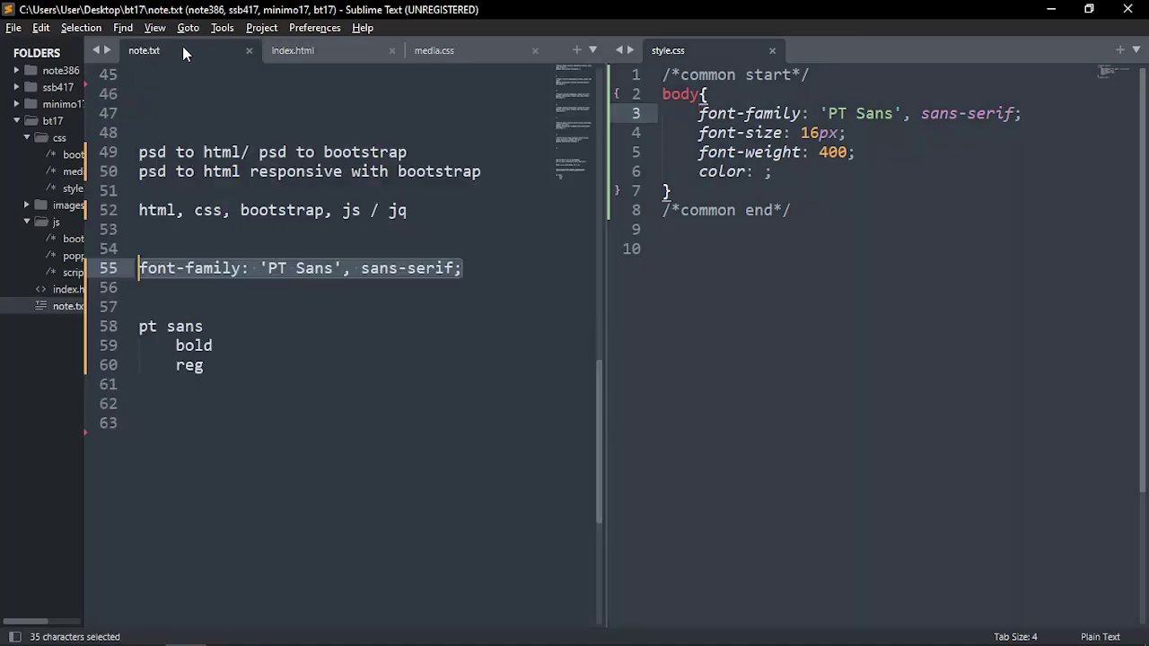
{"action": "left_click", "coordinate": [165, 296]}
{"action": "key", "text": "Return"}
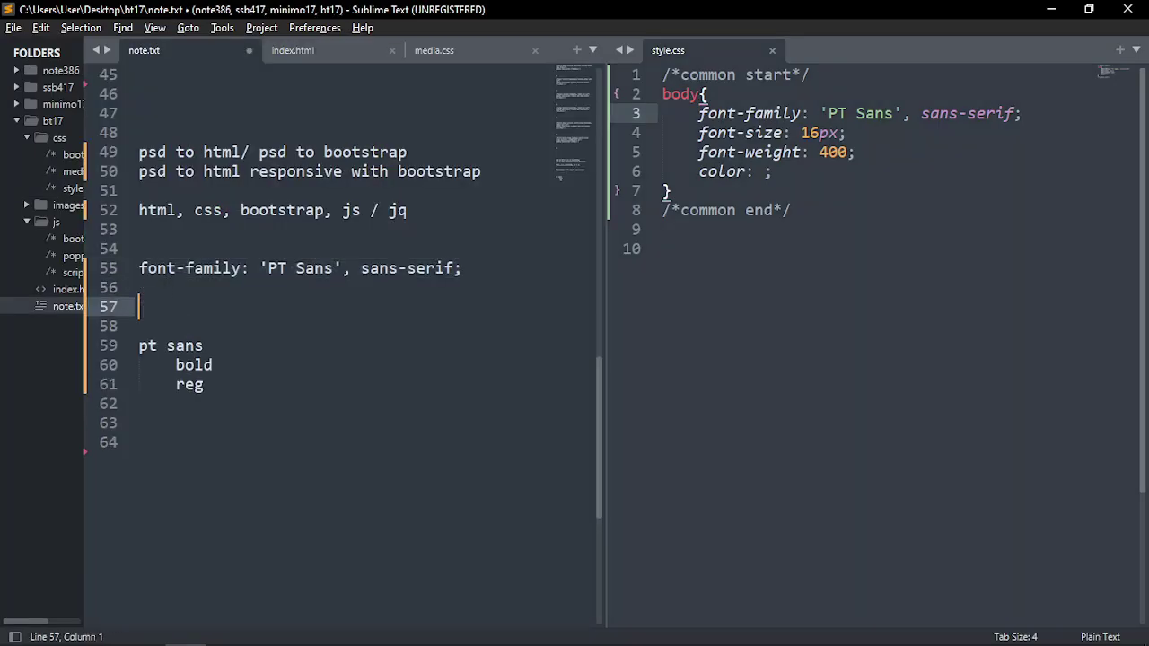
{"action": "key", "text": "Up"}
{"action": "key", "text": "Up"}
{"action": "key", "text": "Up"}
{"action": "type", "text": "font"}
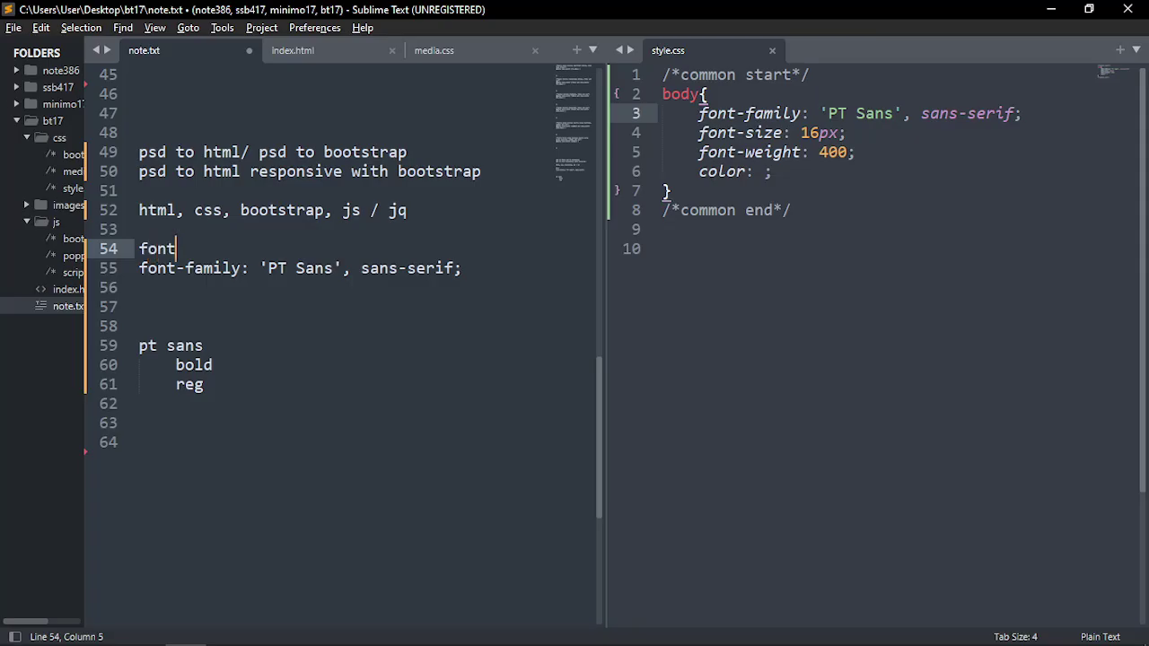
{"action": "type", "text": "s-----------"}
{"action": "key", "text": "Return"}
Add a 'color-----------' section noting 'black #010101', then return to Photoshop
{"action": "key", "text": "Down"}
{"action": "key", "text": "Down"}
{"action": "key", "text": "Down"}
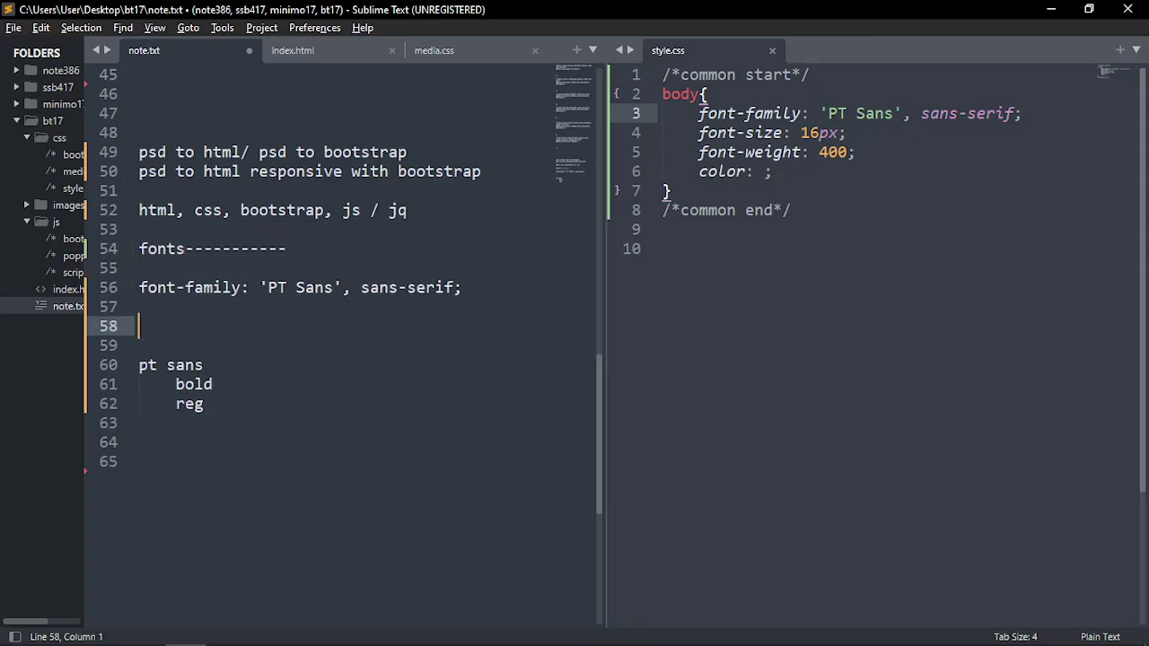
{"action": "key", "text": "Return"}
{"action": "type", "text": "color"}
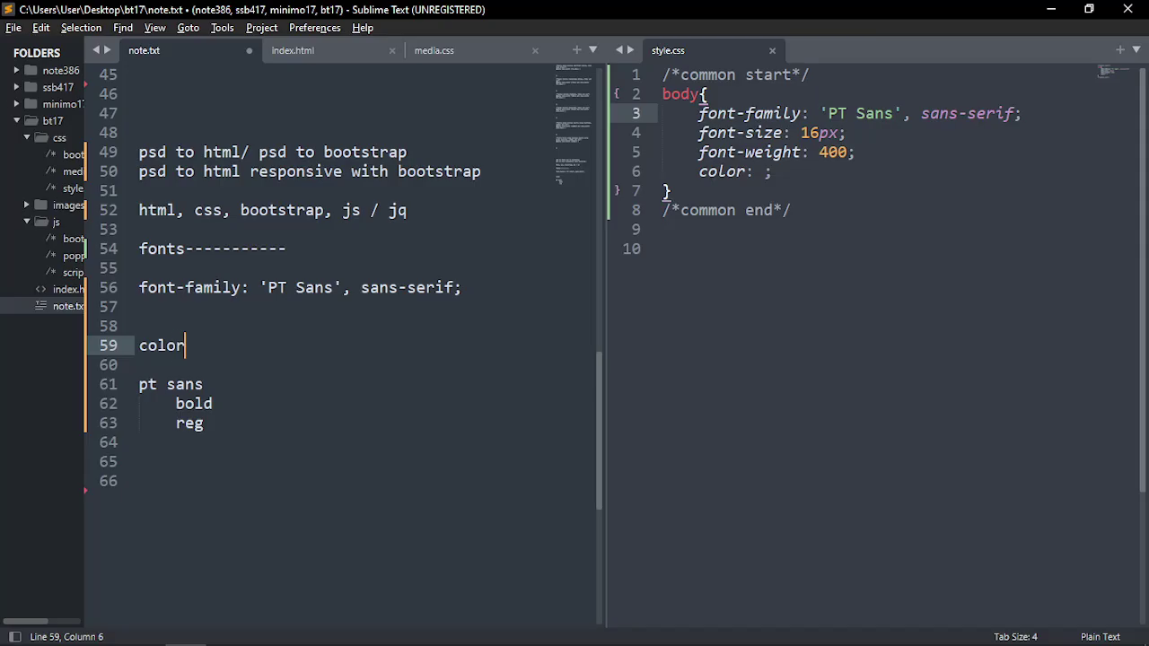
{"action": "type", "text": "-----------"}
{"action": "key", "text": "Return"}
{"action": "key", "text": "Return"}
{"action": "type", "text": "blac"}
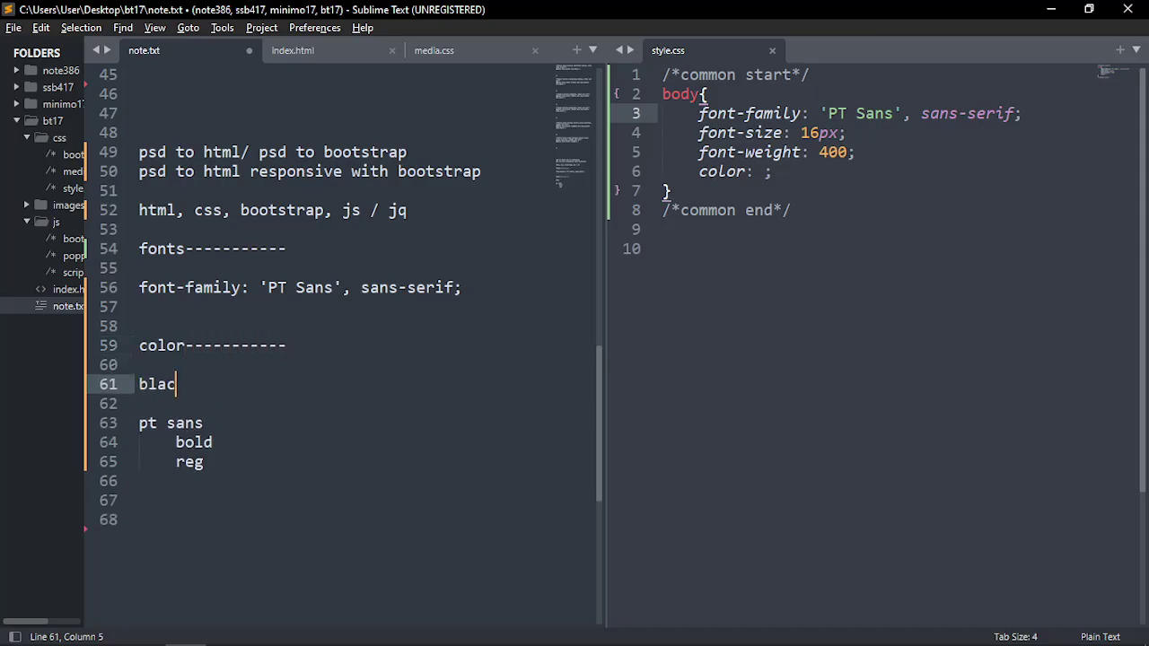
{"action": "type", "text": "k 010101"}
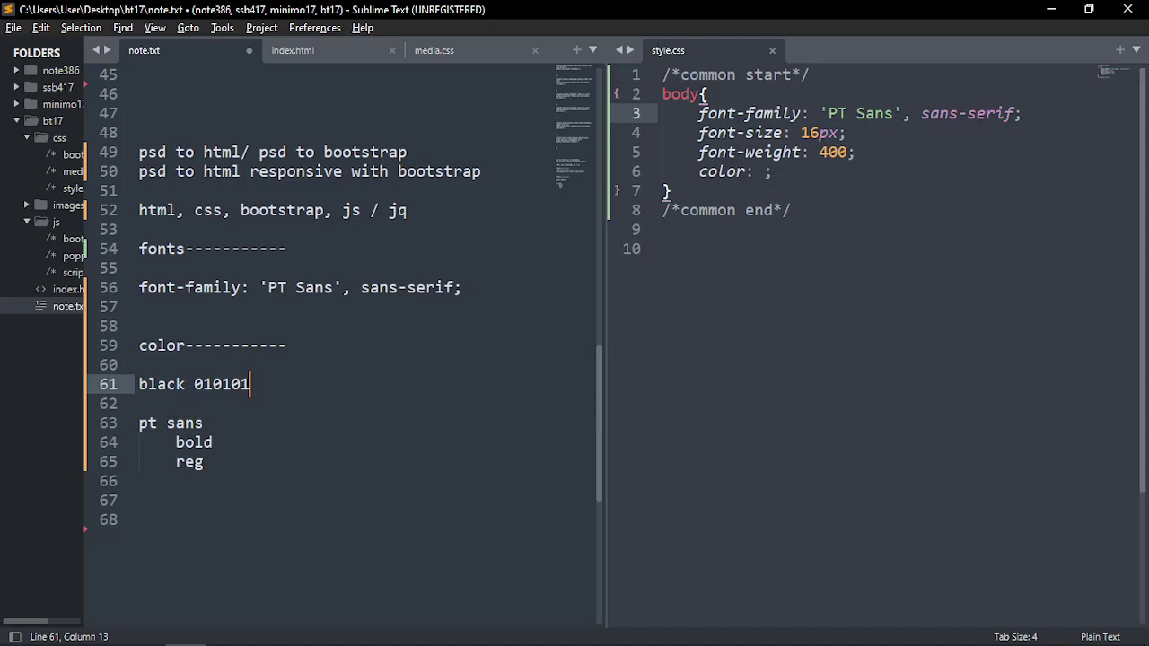
{"action": "left_click", "coordinate": [194, 386]}
{"action": "type", "text": "#"}
{"action": "key", "text": "End"}
{"action": "key", "text": "Return"}
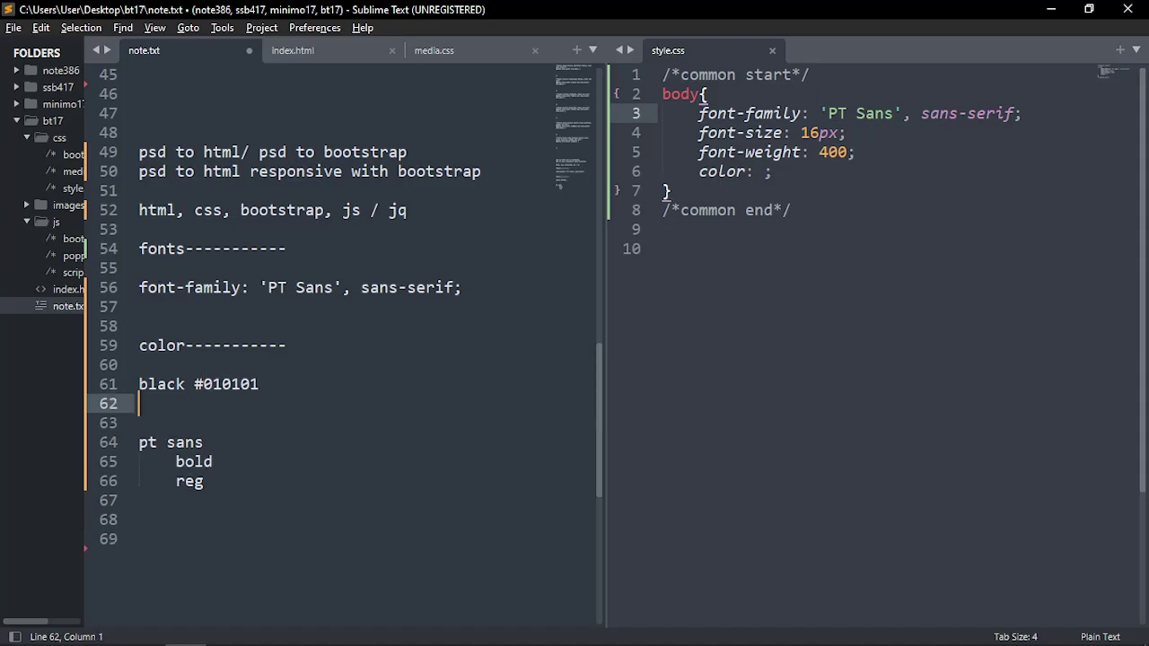
{"action": "key", "text": "alt+Tab"}
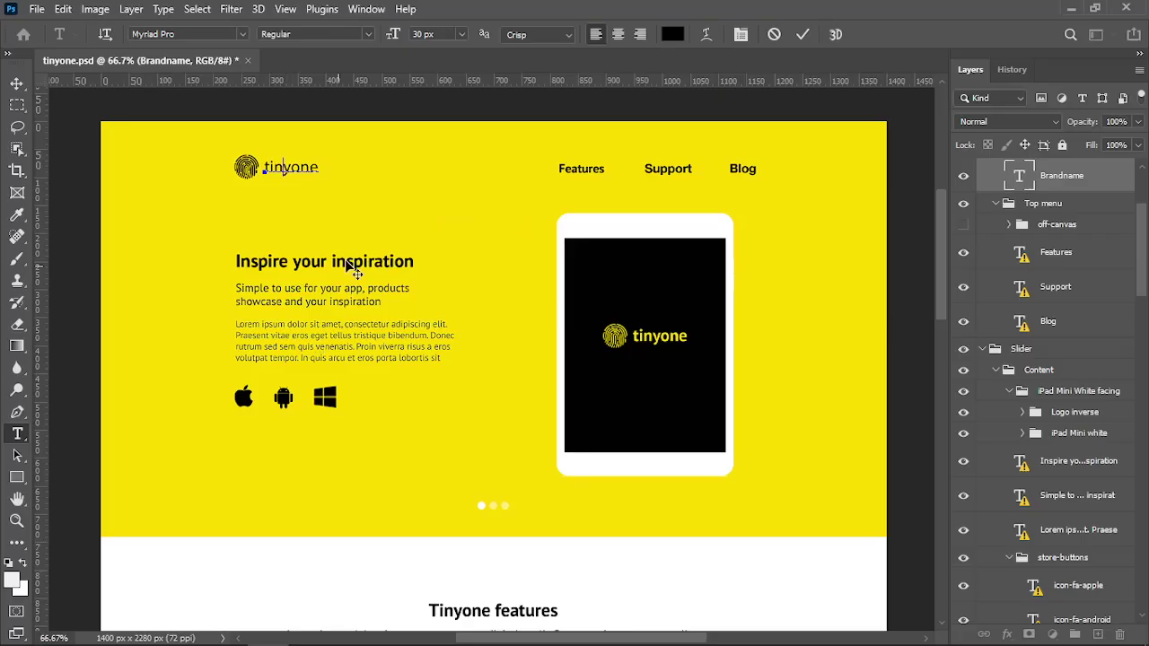
Check the text colour of the 'Inspire your inspiration' heading
{"action": "left_click", "coordinate": [346, 278]}
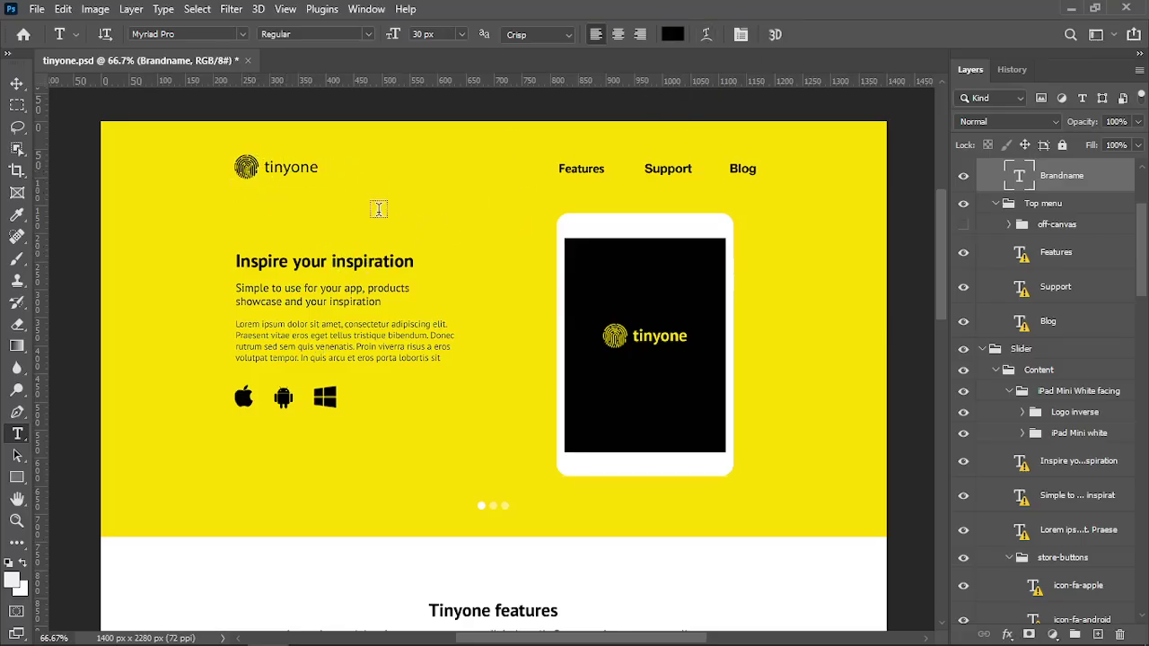
{"action": "left_click", "coordinate": [296, 264]}
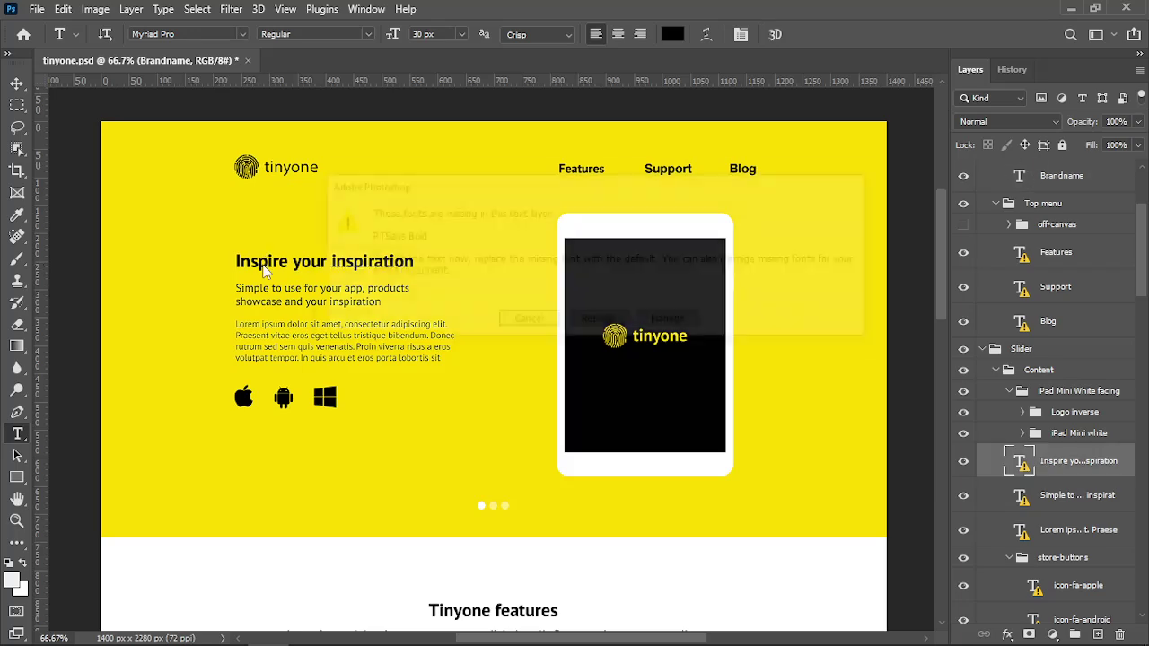
{"action": "left_click", "coordinate": [519, 320]}
{"action": "left_click", "coordinate": [674, 36]}
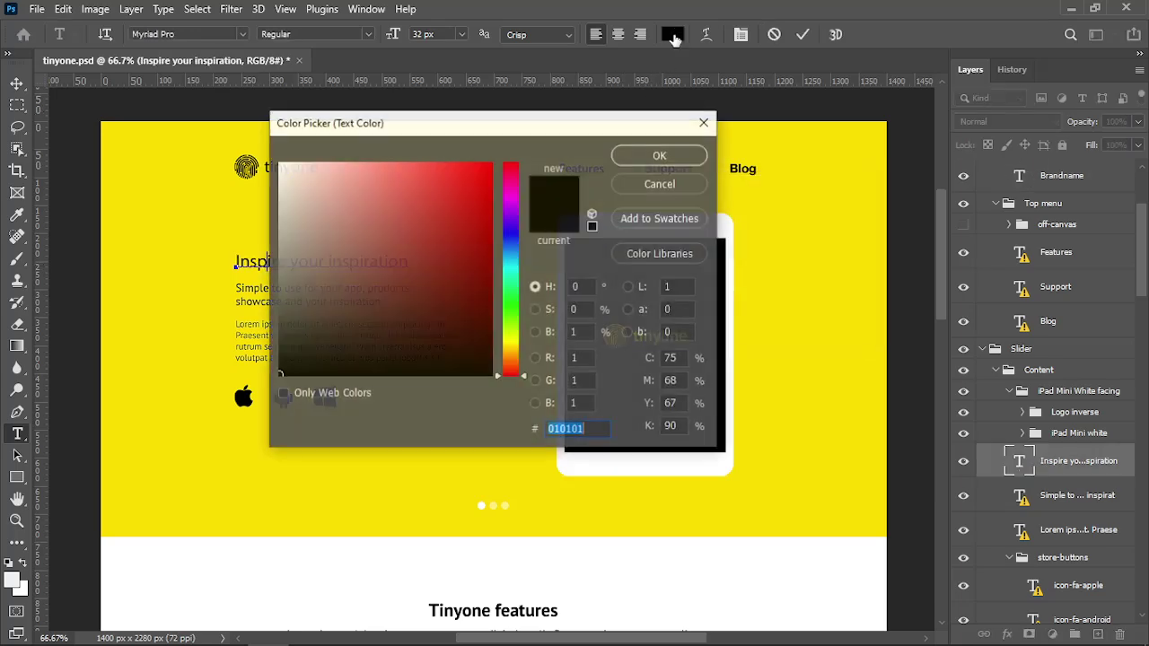
{"action": "key", "text": "Return"}
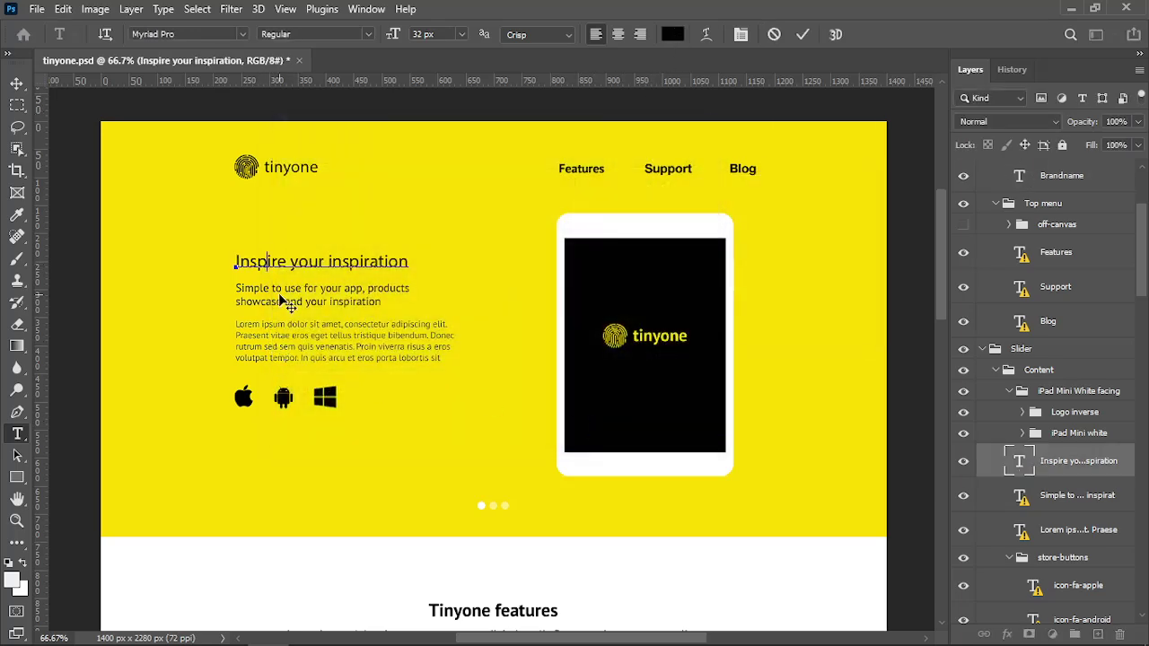
Read the subtitle's text colour, #313841
{"action": "left_click", "coordinate": [280, 298]}
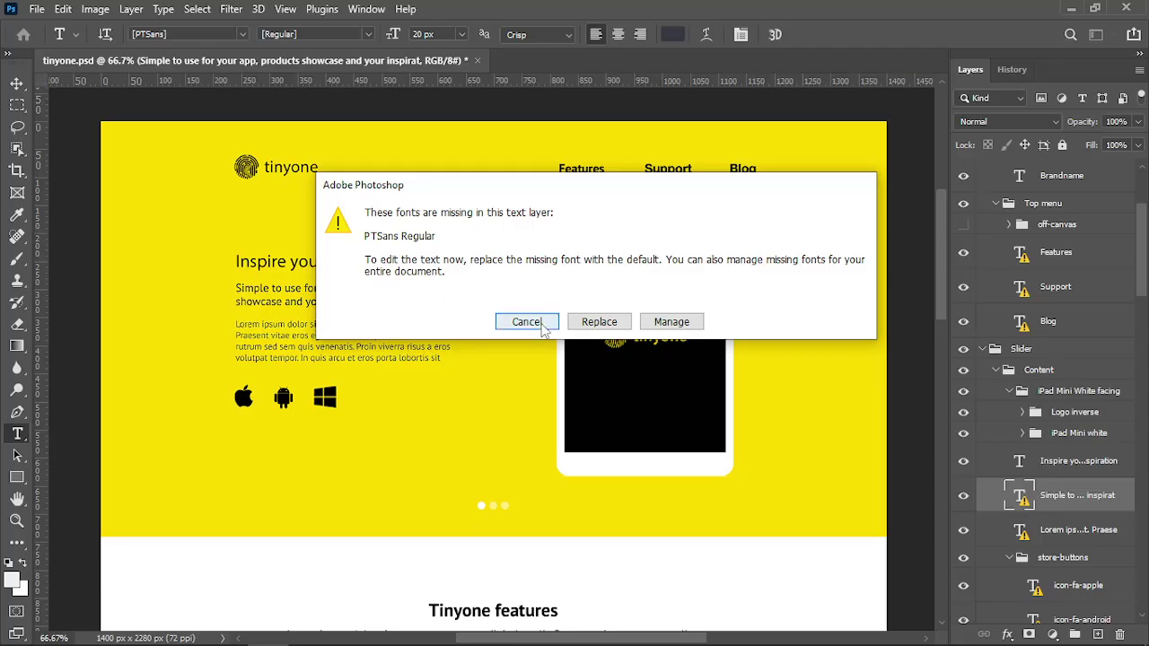
{"action": "left_click", "coordinate": [523, 321]}
{"action": "left_click", "coordinate": [675, 34]}
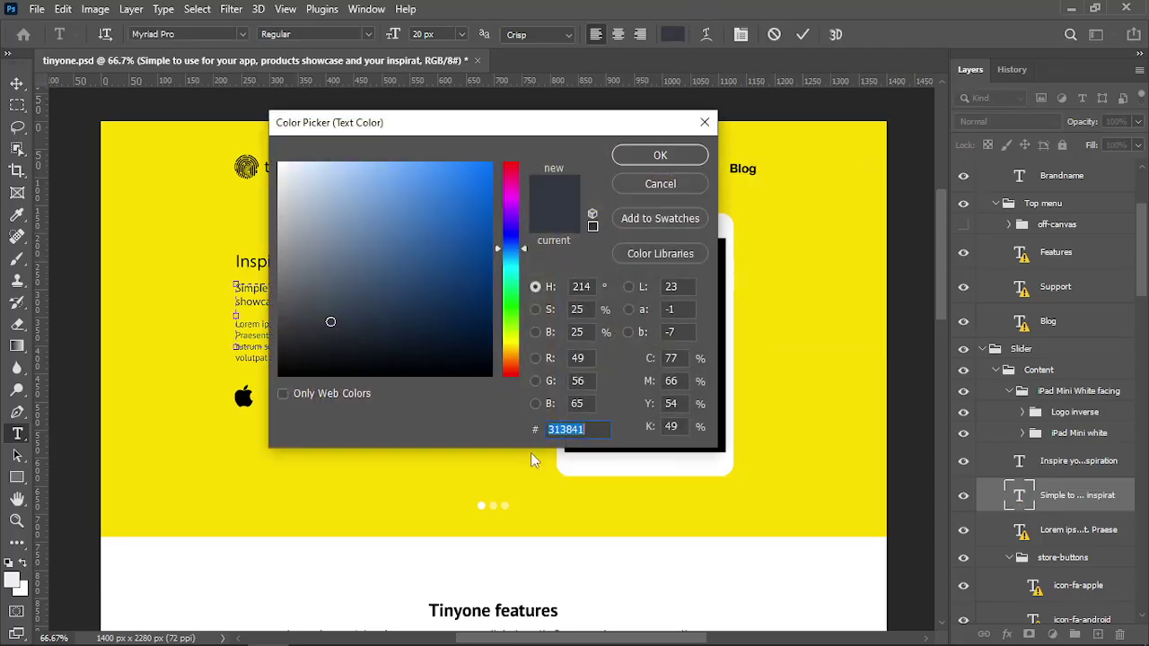
{"action": "left_click", "coordinate": [595, 429]}
{"action": "key", "text": "Return"}
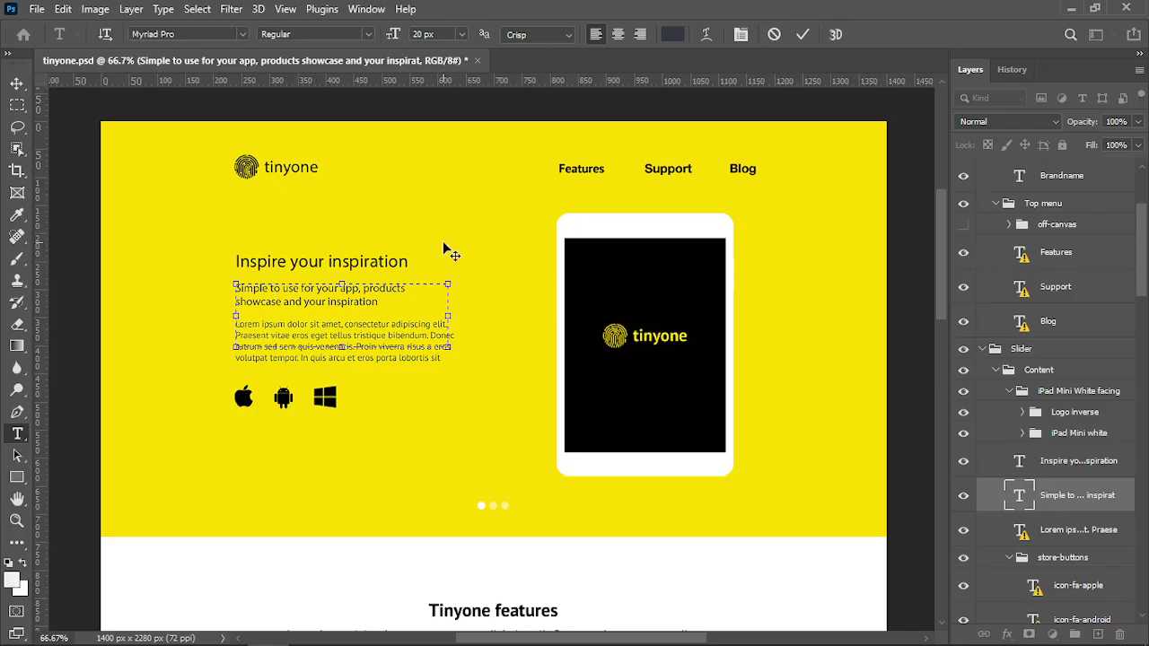
{"action": "left_click", "coordinate": [400, 225]}
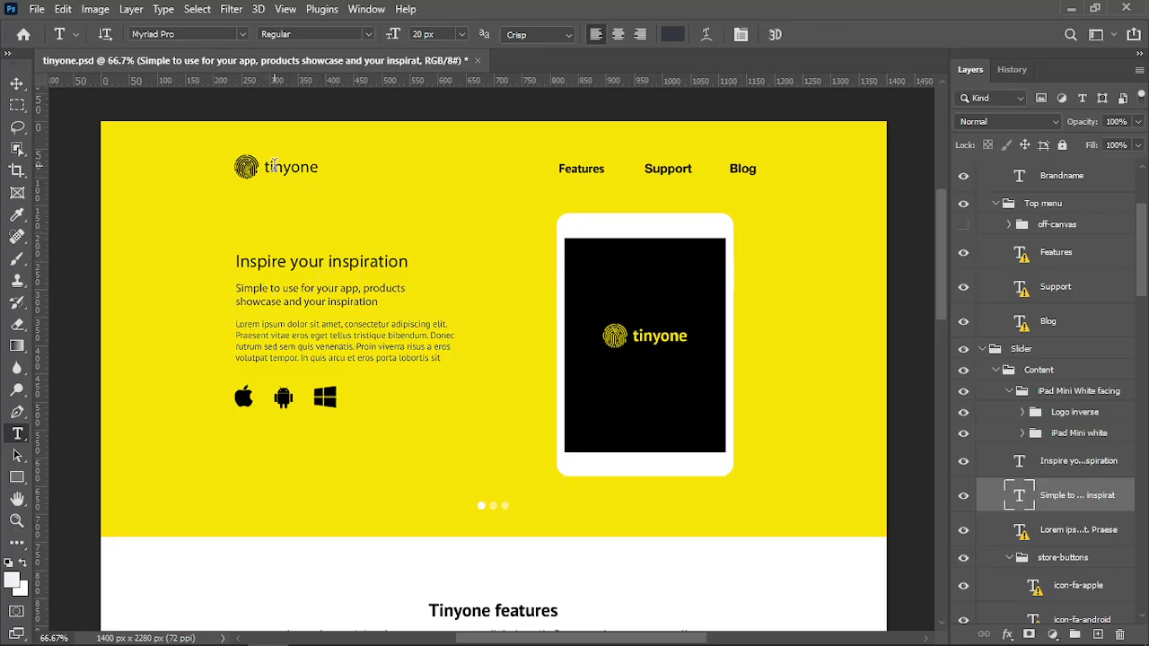
{"action": "scroll", "coordinate": [346, 258], "scroll_direction": "down", "scroll_amount": 3}
{"action": "scroll", "coordinate": [465, 422], "scroll_direction": "down", "scroll_amount": 3}
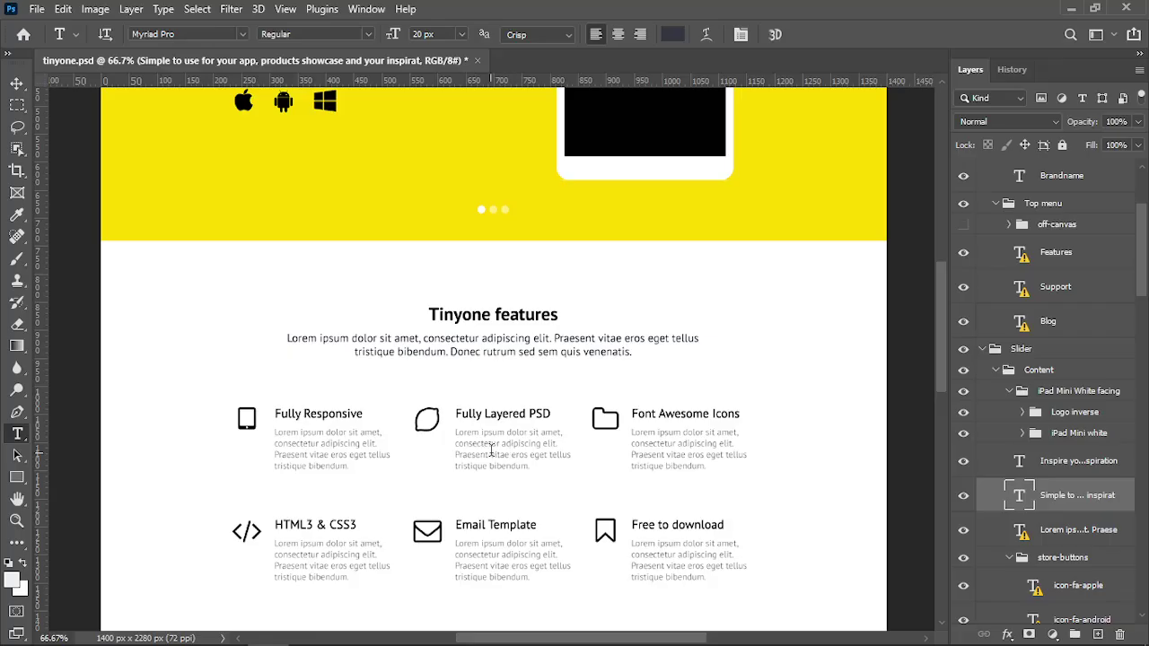
{"action": "scroll", "coordinate": [491, 449], "scroll_direction": "down", "scroll_amount": 4}
{"action": "scroll", "coordinate": [507, 453], "scroll_direction": "up", "scroll_amount": 4}
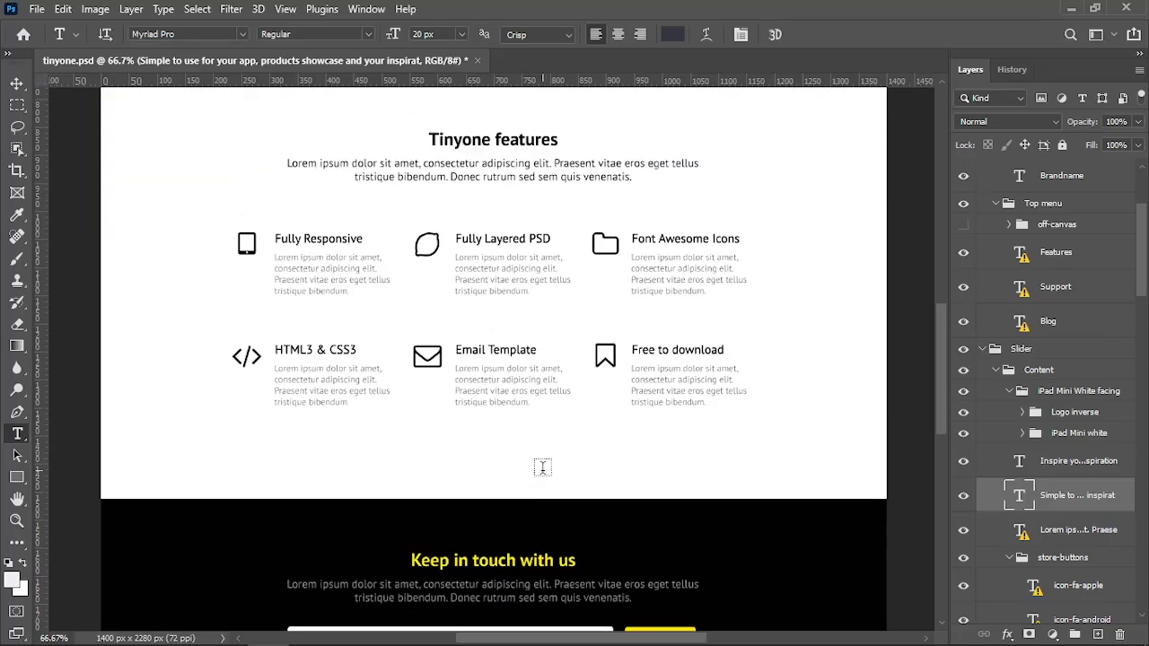
{"action": "scroll", "coordinate": [510, 454], "scroll_direction": "up", "scroll_amount": 5}
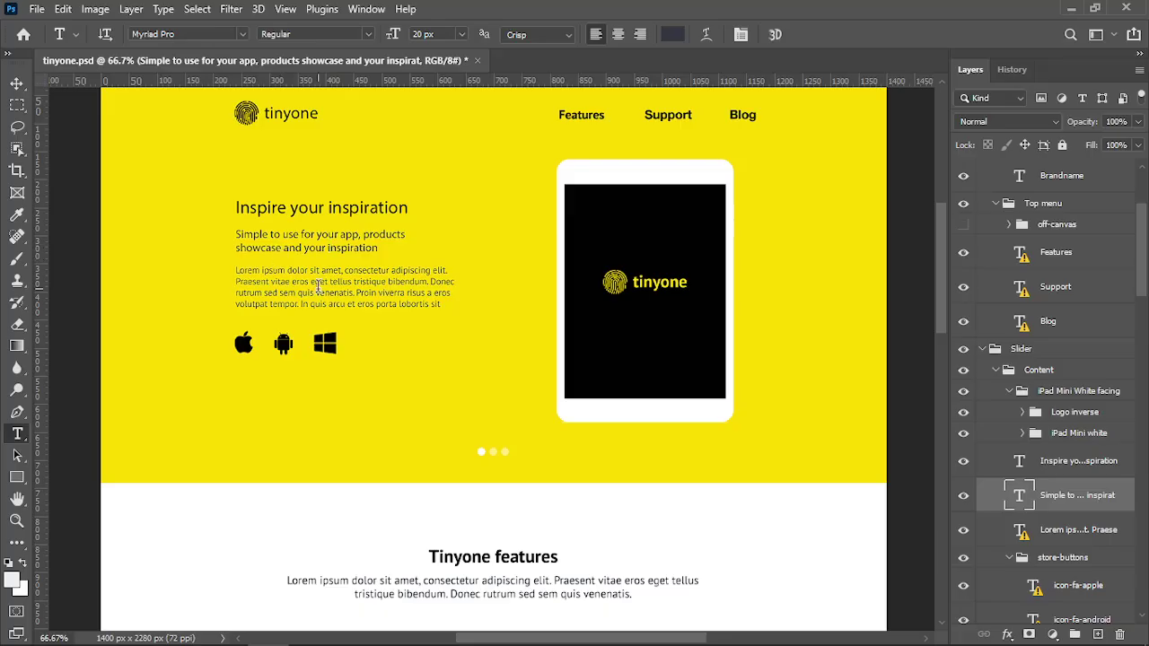
Read the hero Lorem paragraph's text colour, #555555
{"action": "left_click", "coordinate": [375, 280]}
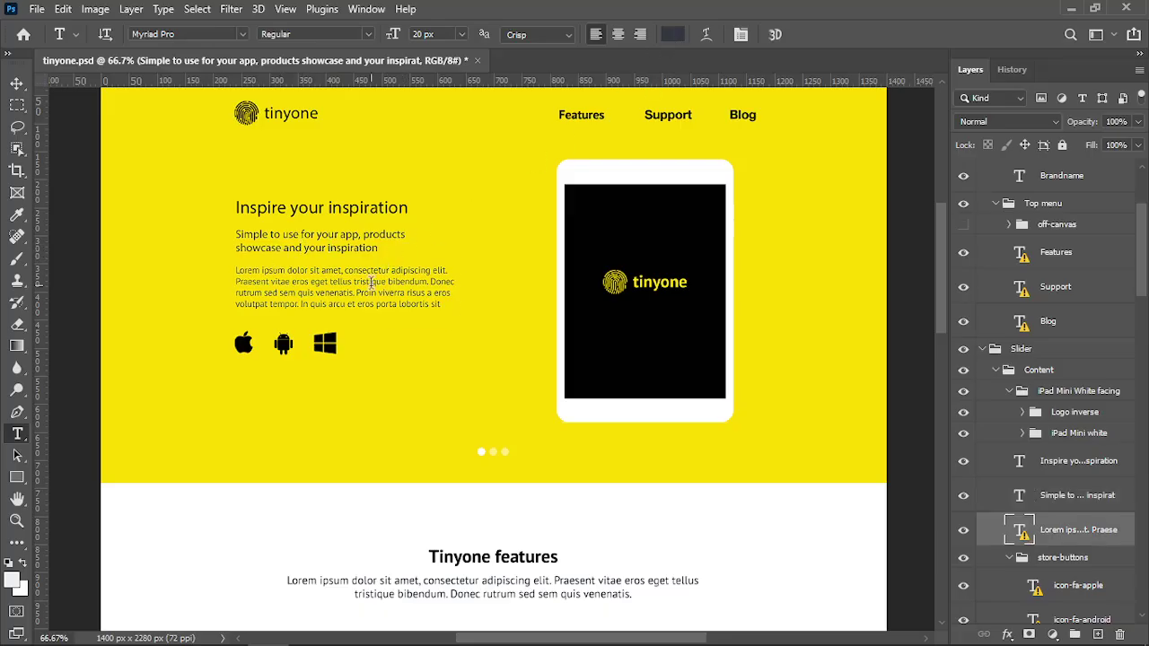
{"action": "left_click", "coordinate": [598, 321]}
{"action": "left_click", "coordinate": [672, 34]}
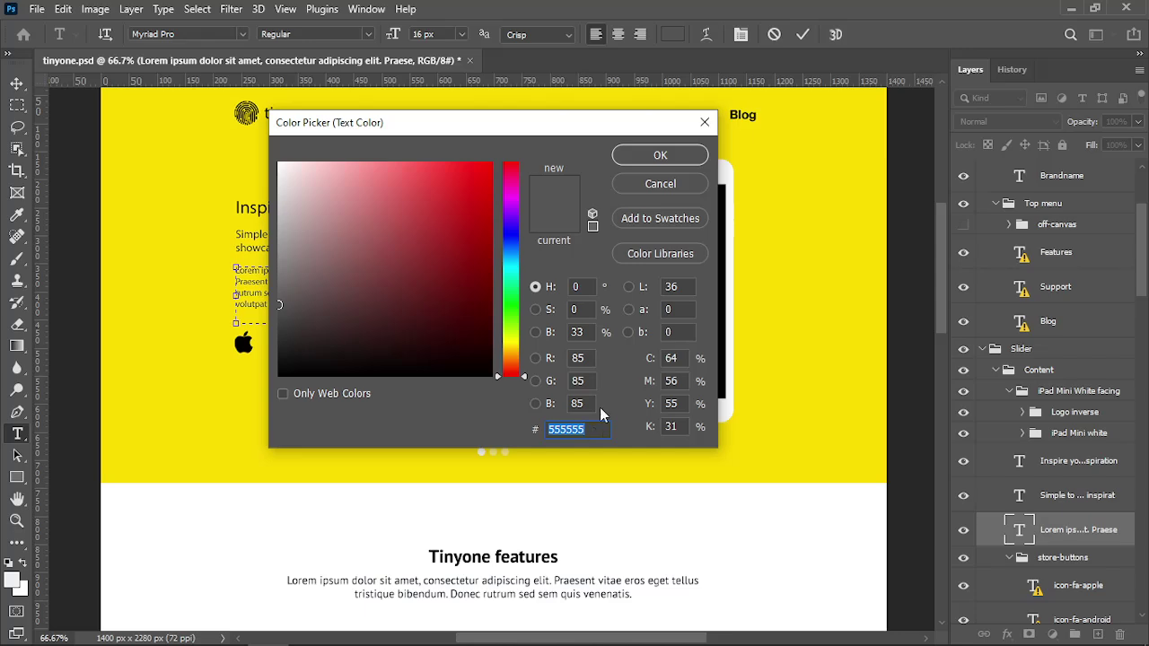
{"action": "left_click", "coordinate": [656, 153]}
{"action": "scroll", "coordinate": [416, 318], "scroll_direction": "down", "scroll_amount": 5}
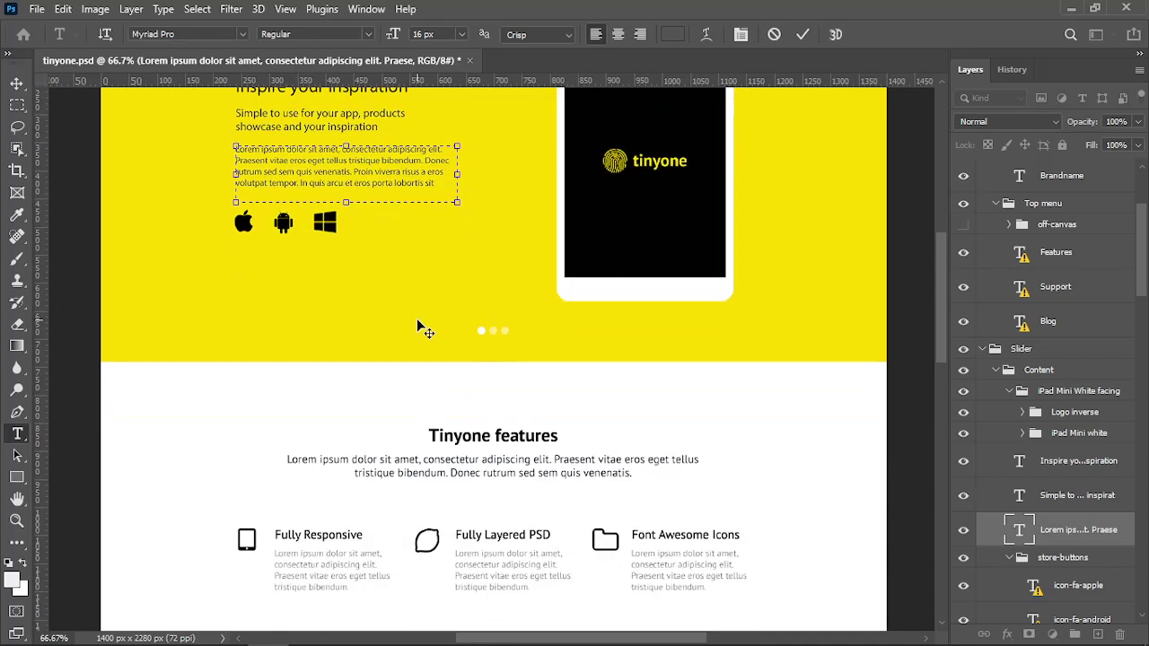
{"action": "scroll", "coordinate": [373, 245], "scroll_direction": "down", "scroll_amount": 6}
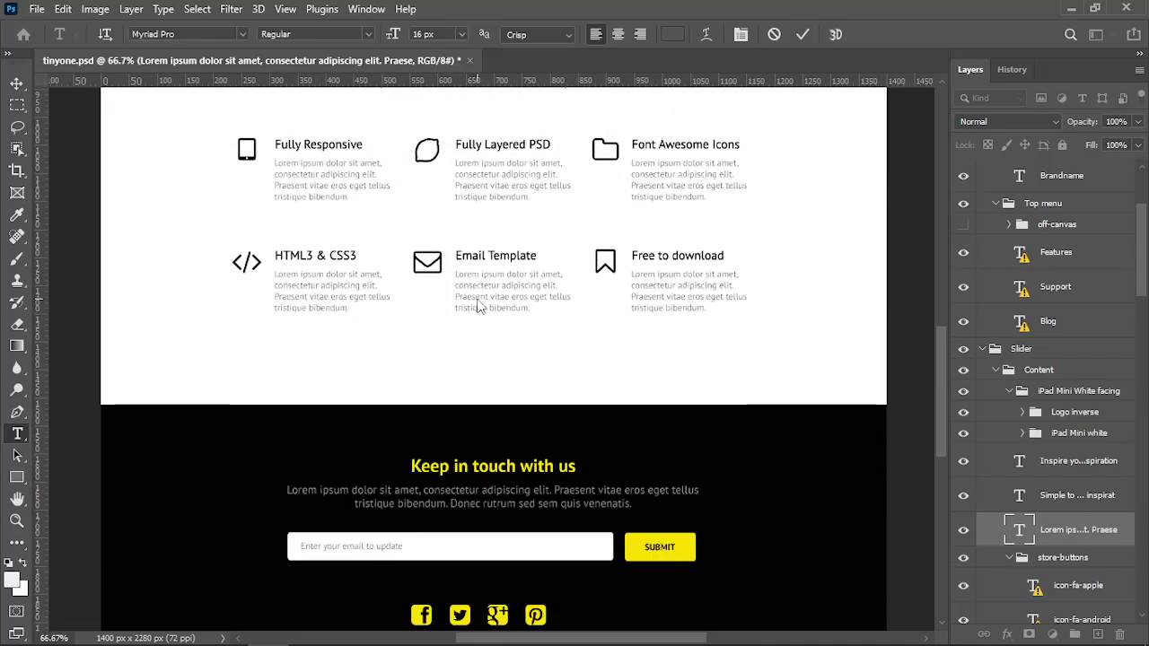
{"action": "scroll", "coordinate": [458, 323], "scroll_direction": "up", "scroll_amount": 9}
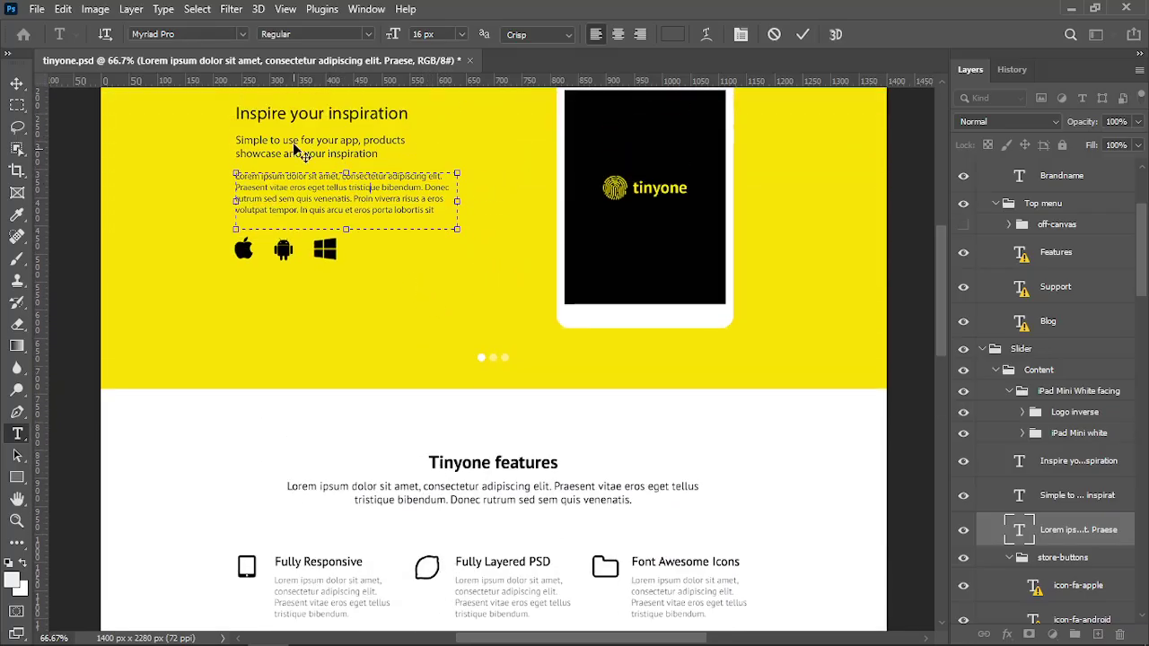
{"action": "scroll", "coordinate": [314, 159], "scroll_direction": "up", "scroll_amount": 1}
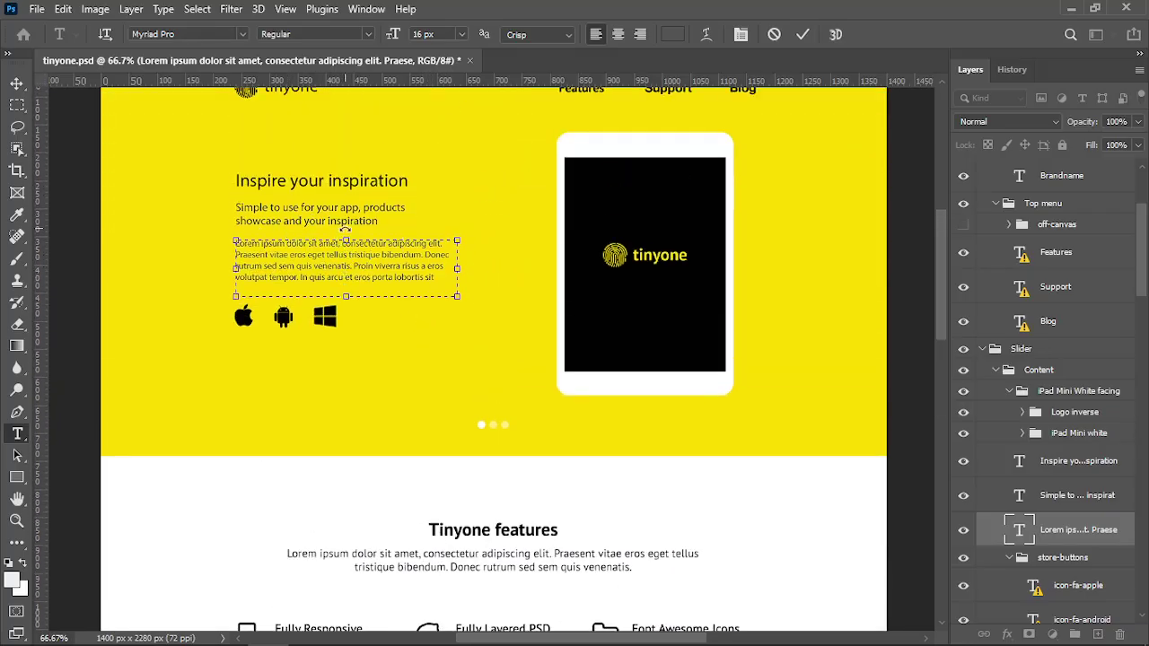
Revert the document to its opened state using the History panel's top snapshot
{"action": "left_click", "coordinate": [1011, 70]}
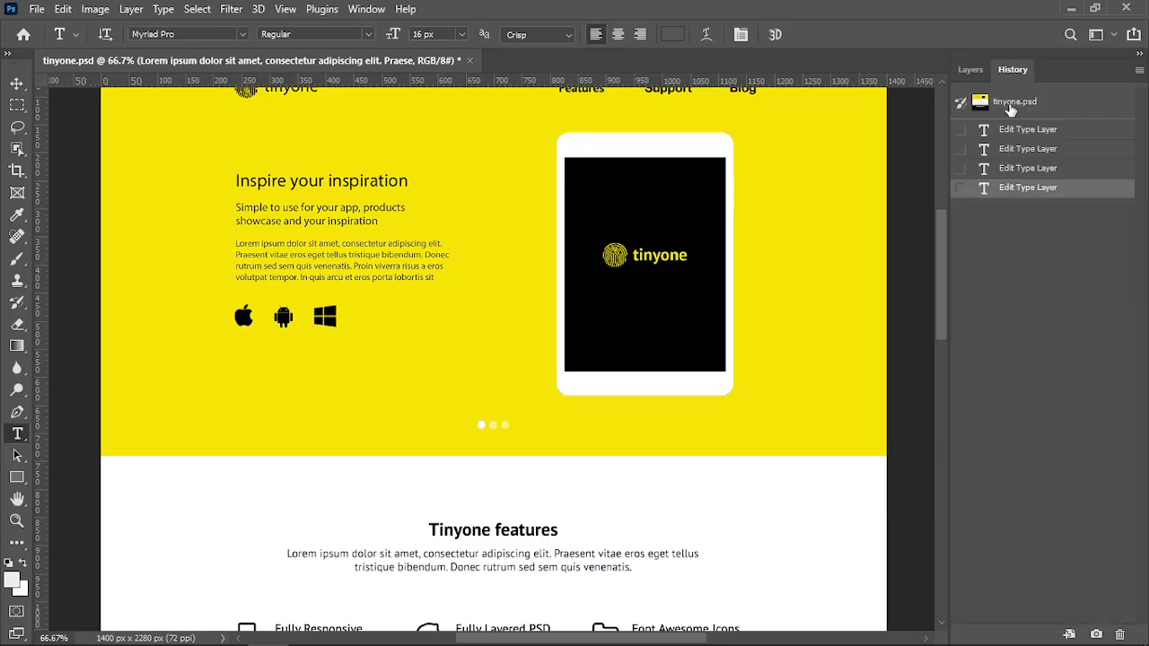
{"action": "left_click", "coordinate": [1014, 101]}
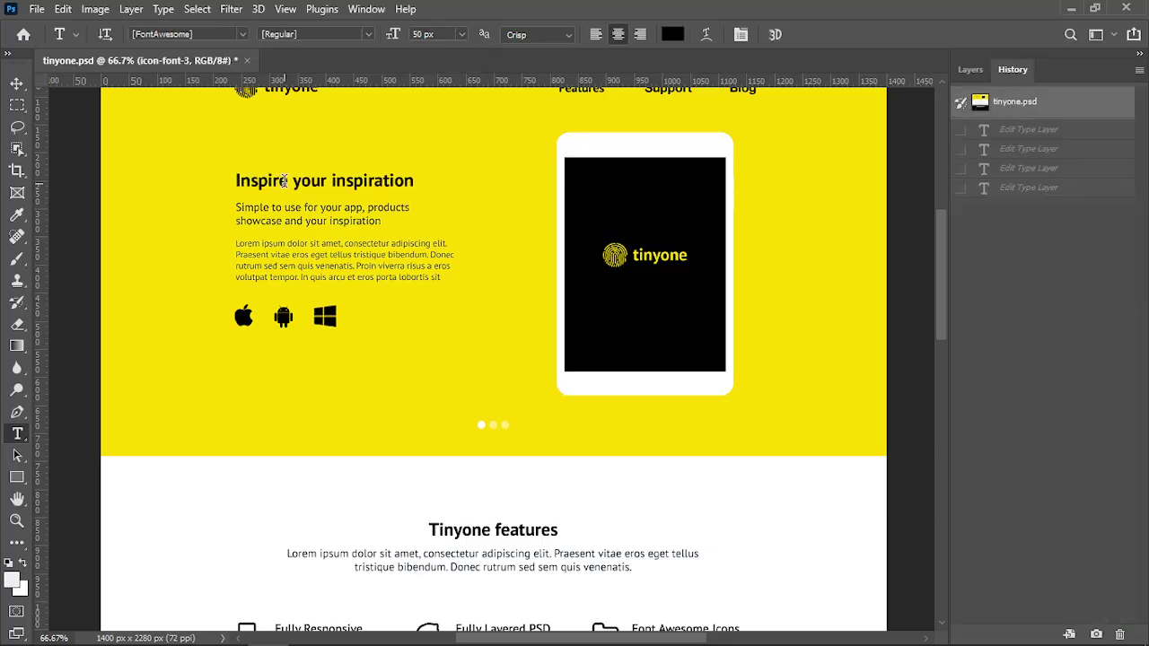
{"action": "scroll", "coordinate": [389, 199], "scroll_direction": "up", "scroll_amount": 1}
{"action": "scroll", "coordinate": [347, 249], "scroll_direction": "down", "scroll_amount": 5}
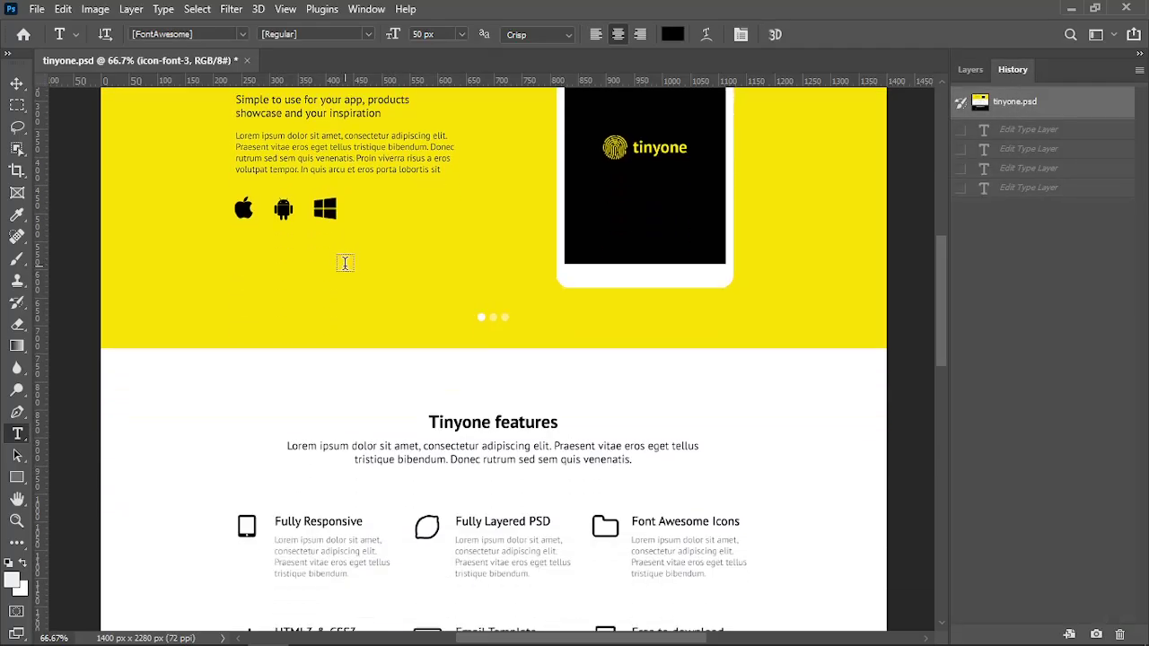
Read the feature description text colour, #898989, then switch windows
{"action": "left_click", "coordinate": [493, 377]}
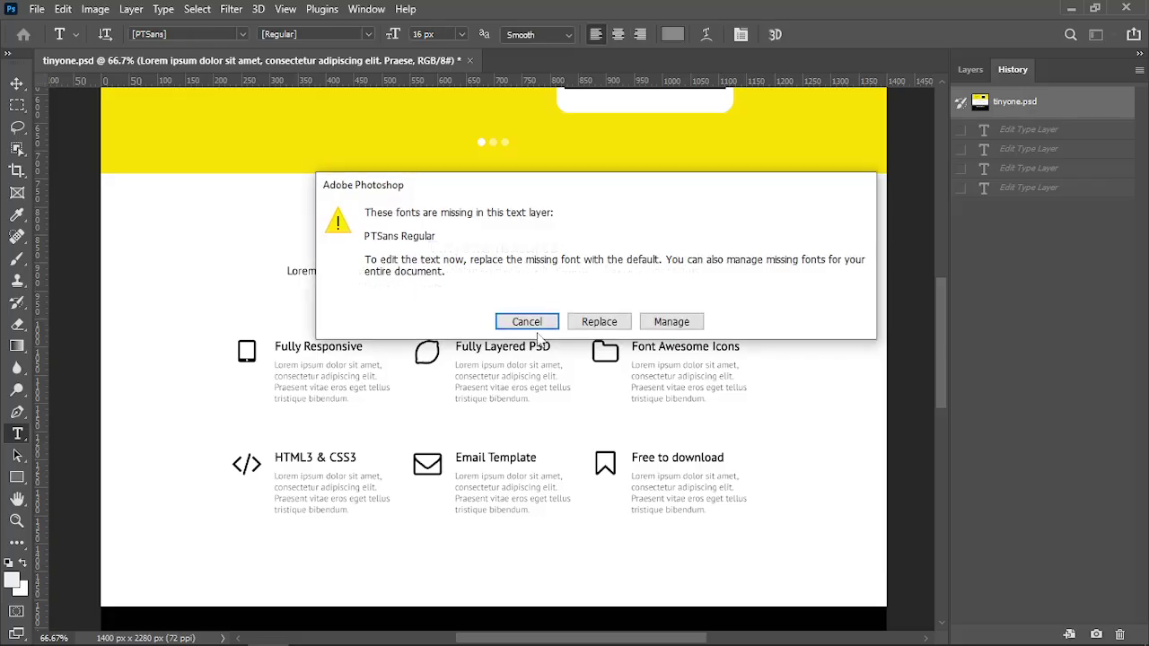
{"action": "left_click", "coordinate": [529, 319]}
{"action": "left_click", "coordinate": [672, 34]}
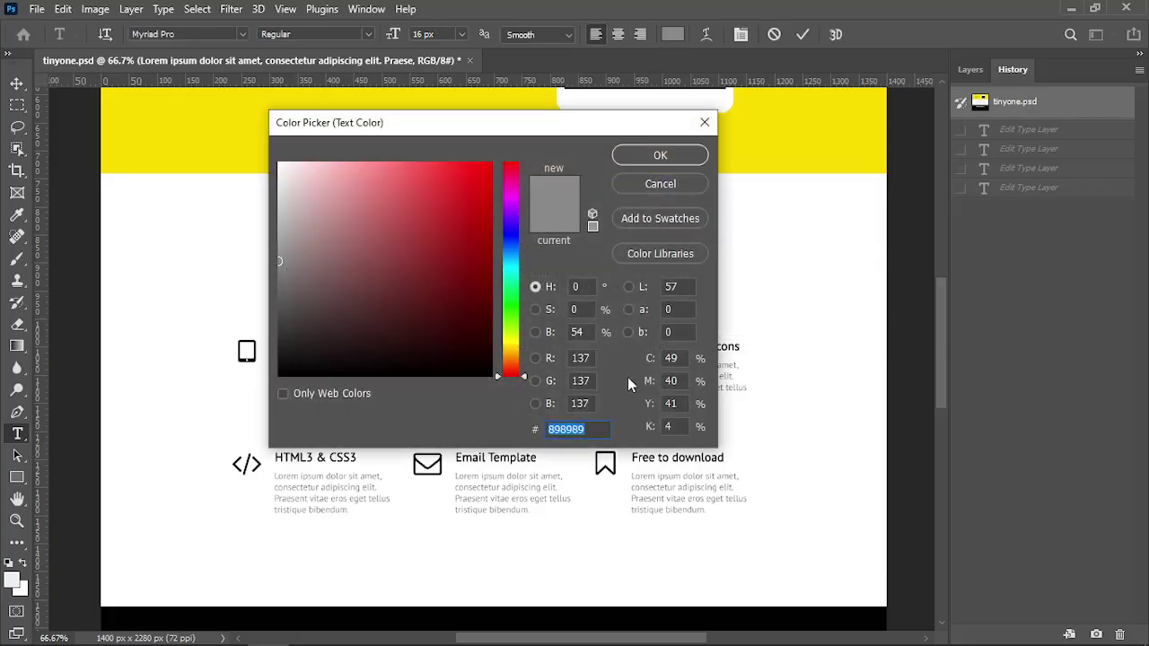
{"action": "left_click", "coordinate": [698, 132]}
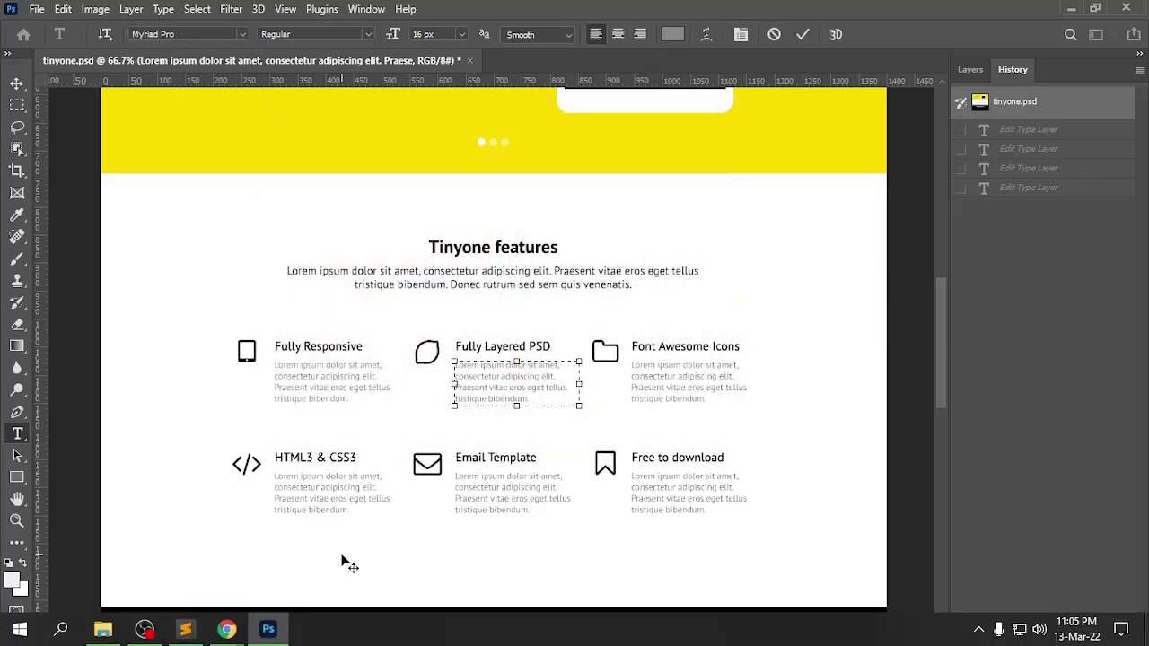
{"action": "key", "text": "alt+Tab"}
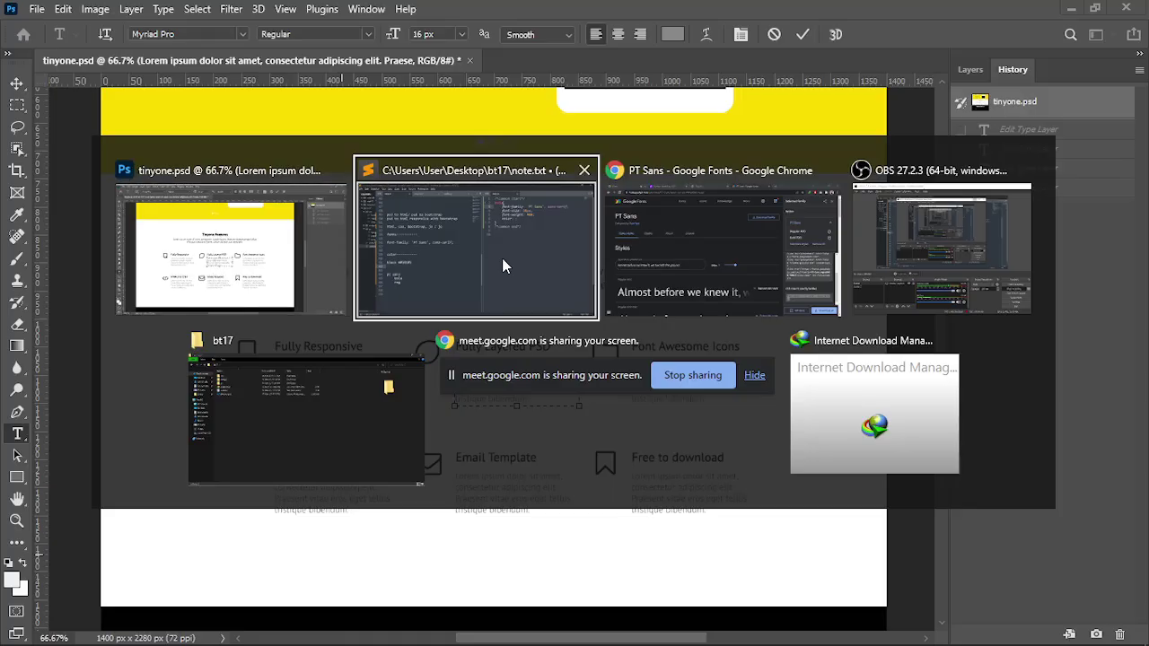
Record 'ash #898989' on a new line of note.txt, then return to Photoshop
{"action": "left_click", "coordinate": [502, 258]}
{"action": "type", "text": "ash    "}
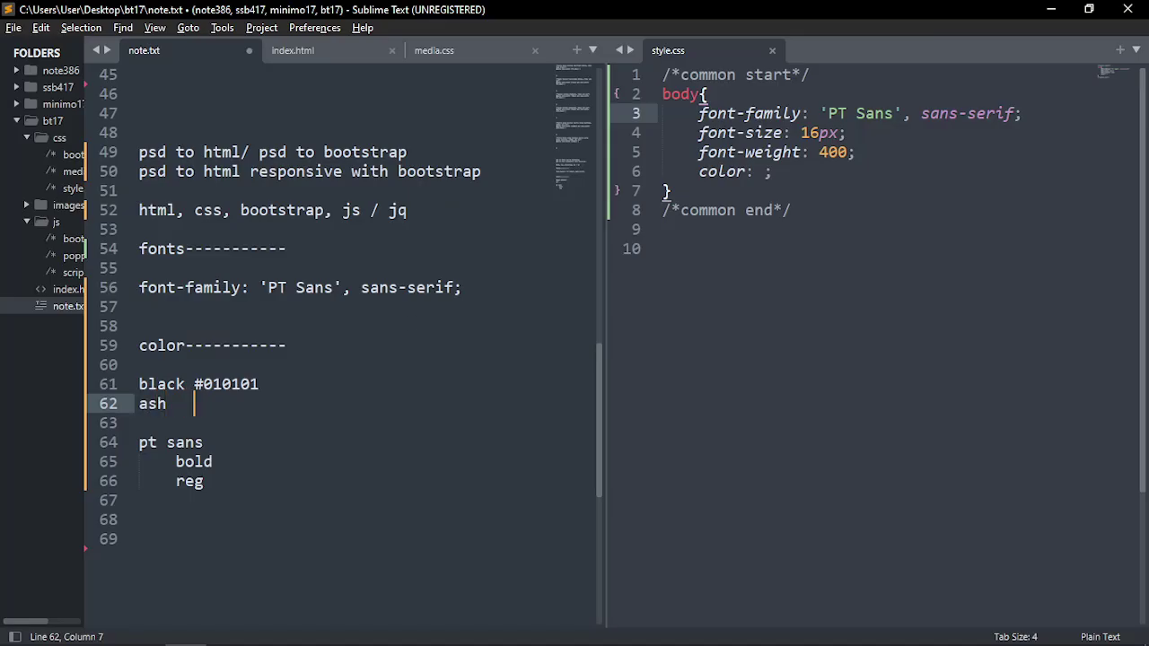
{"action": "type", "text": "#"}
{"action": "type", "text": "898989"}
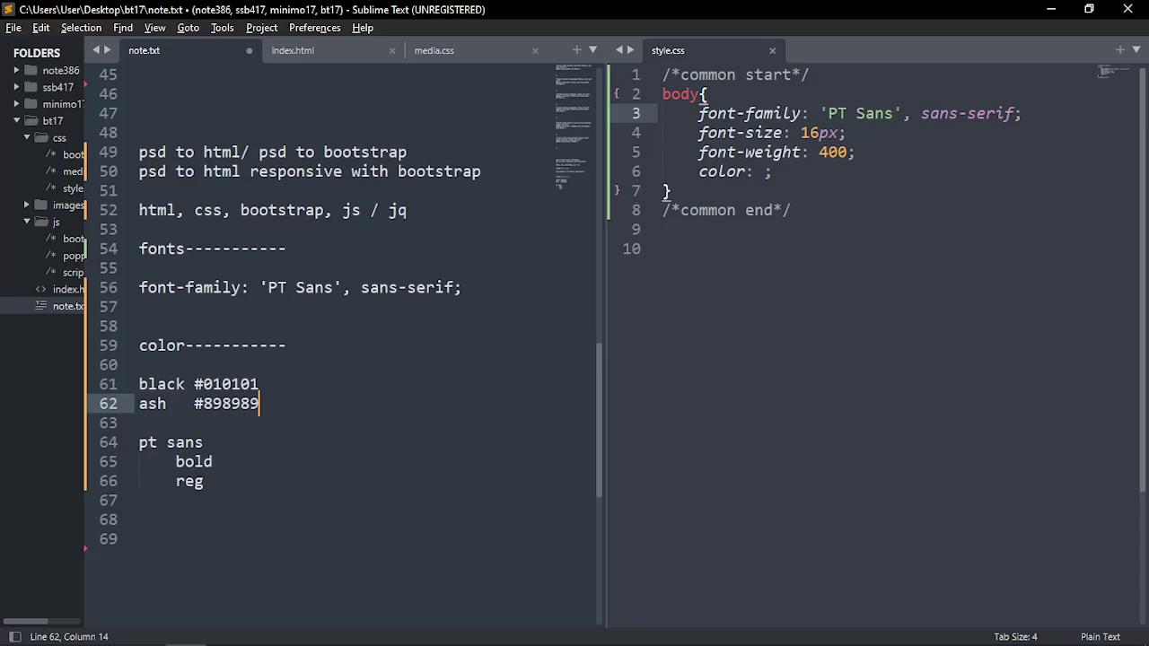
{"action": "key", "text": "Return"}
{"action": "key", "text": "alt+Tab"}
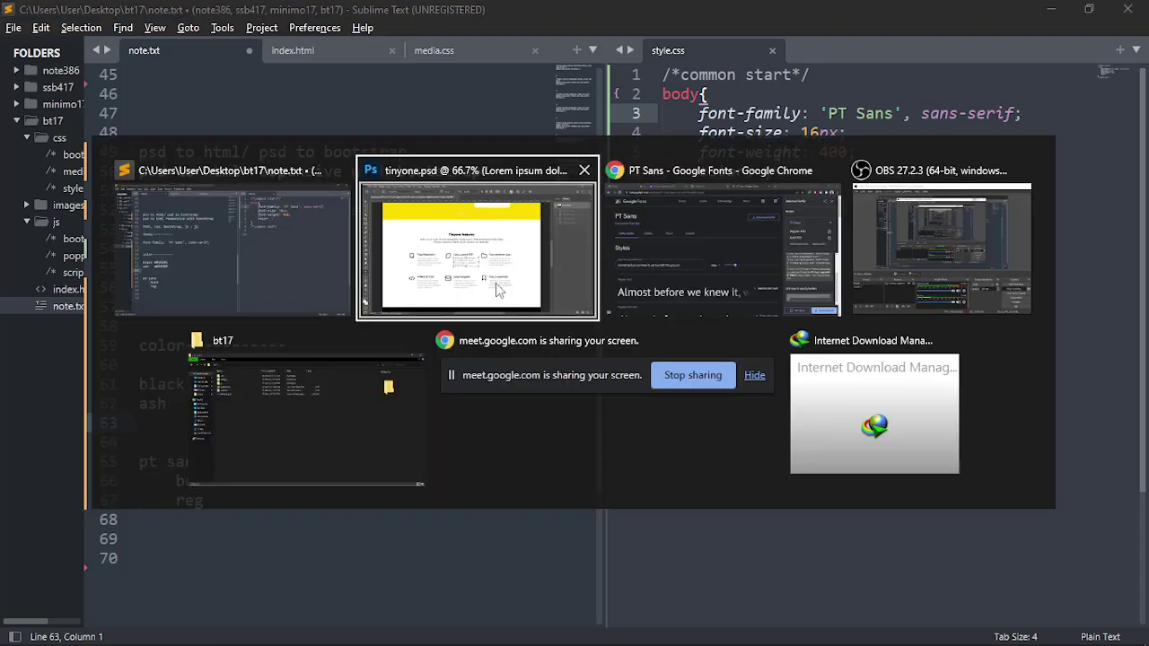
{"action": "scroll", "coordinate": [560, 283], "scroll_direction": "down", "scroll_amount": 8}
Sample the SUBMIT button's yellow with the Eyedropper and read its hex, #fcdb00
{"action": "key", "text": "ctrl+Return"}
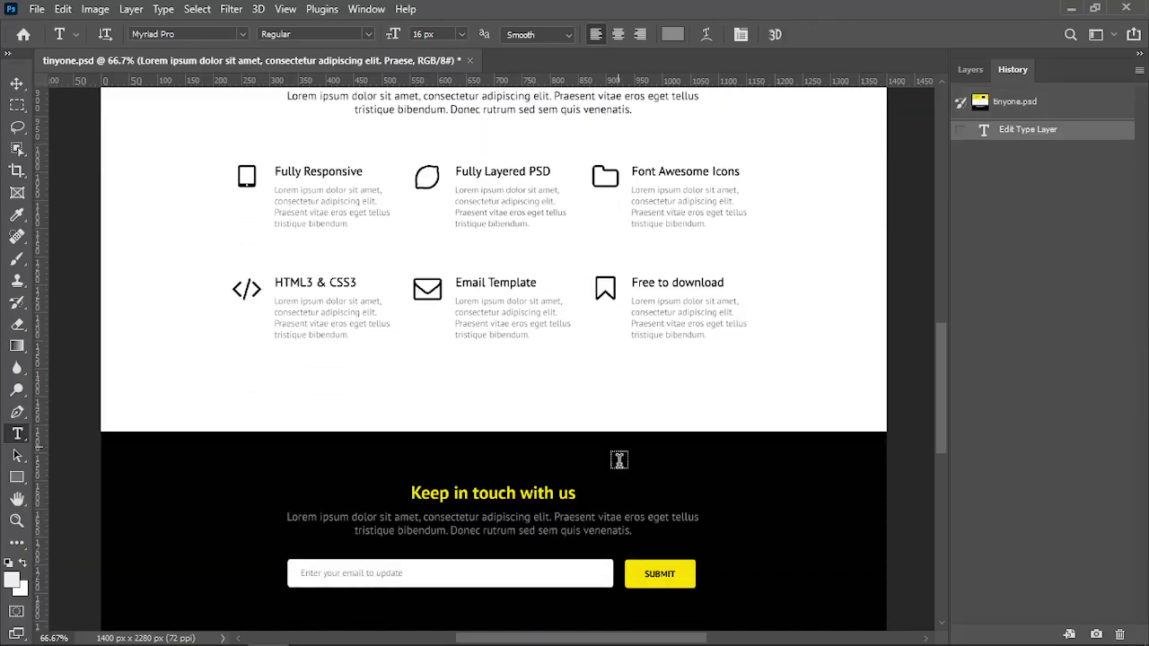
{"action": "scroll", "coordinate": [701, 426], "scroll_direction": "down", "scroll_amount": 4}
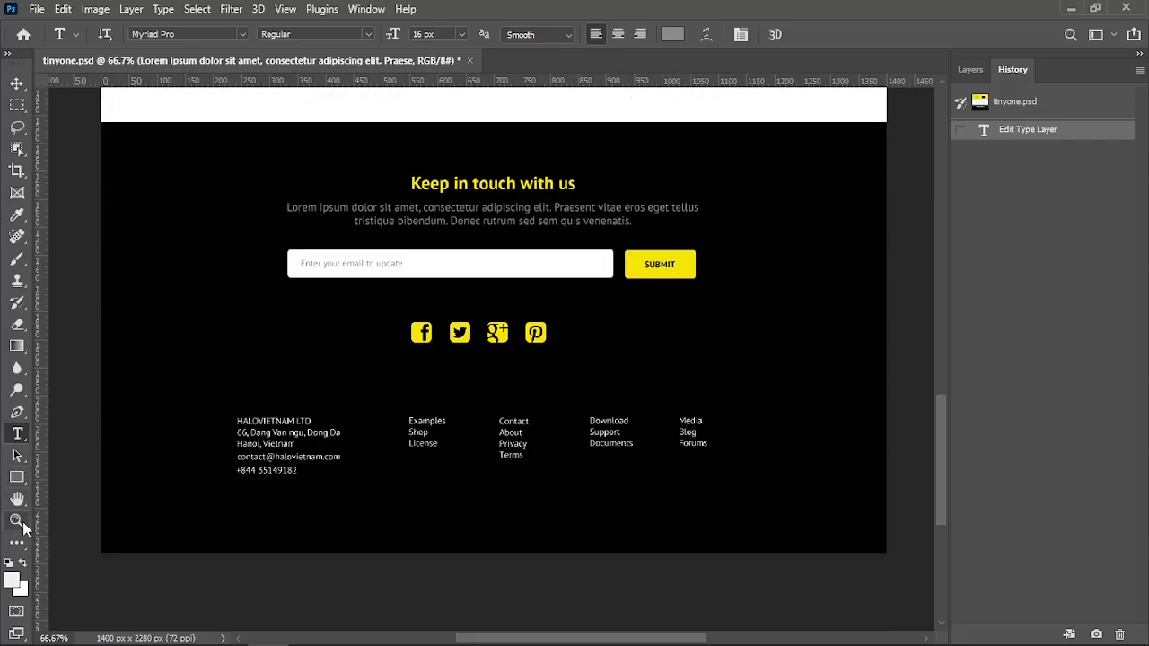
{"action": "left_click", "coordinate": [17, 215]}
{"action": "left_click", "coordinate": [683, 270]}
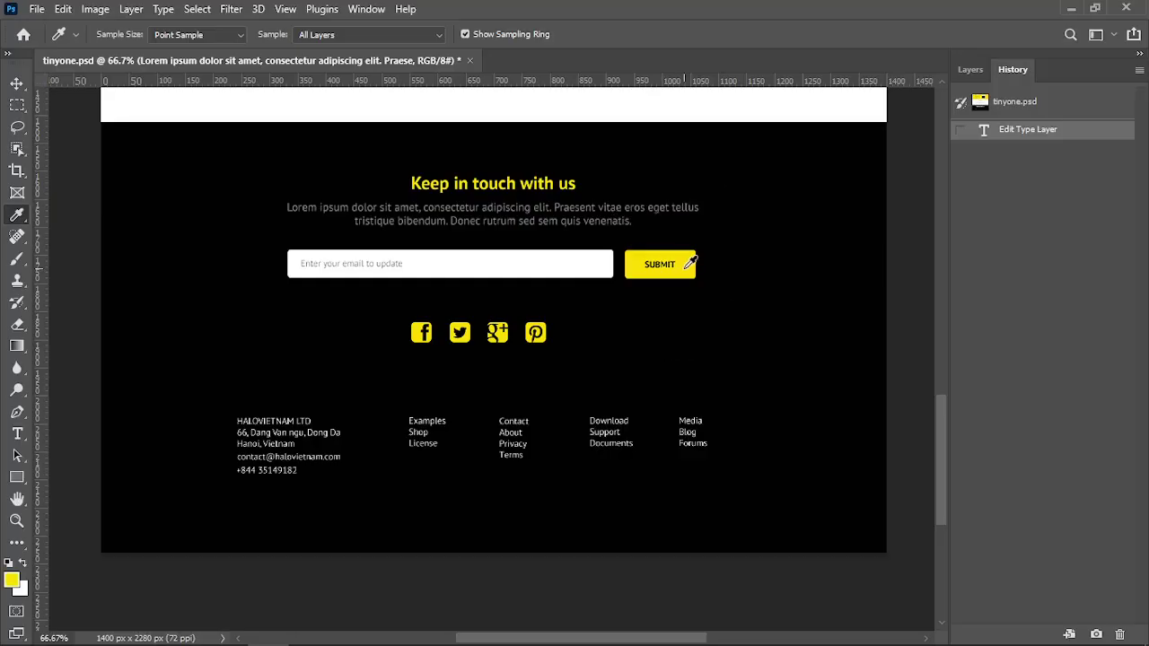
{"action": "left_click", "coordinate": [13, 583]}
{"action": "key", "text": "ctrl+c"}
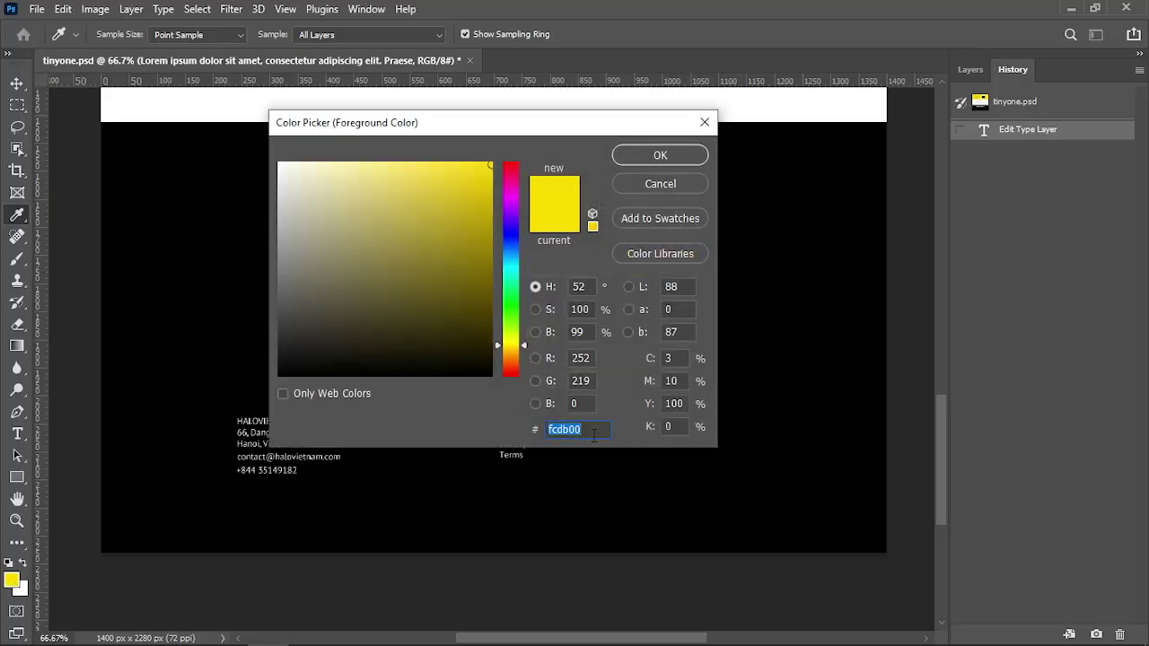
{"action": "left_click", "coordinate": [699, 183]}
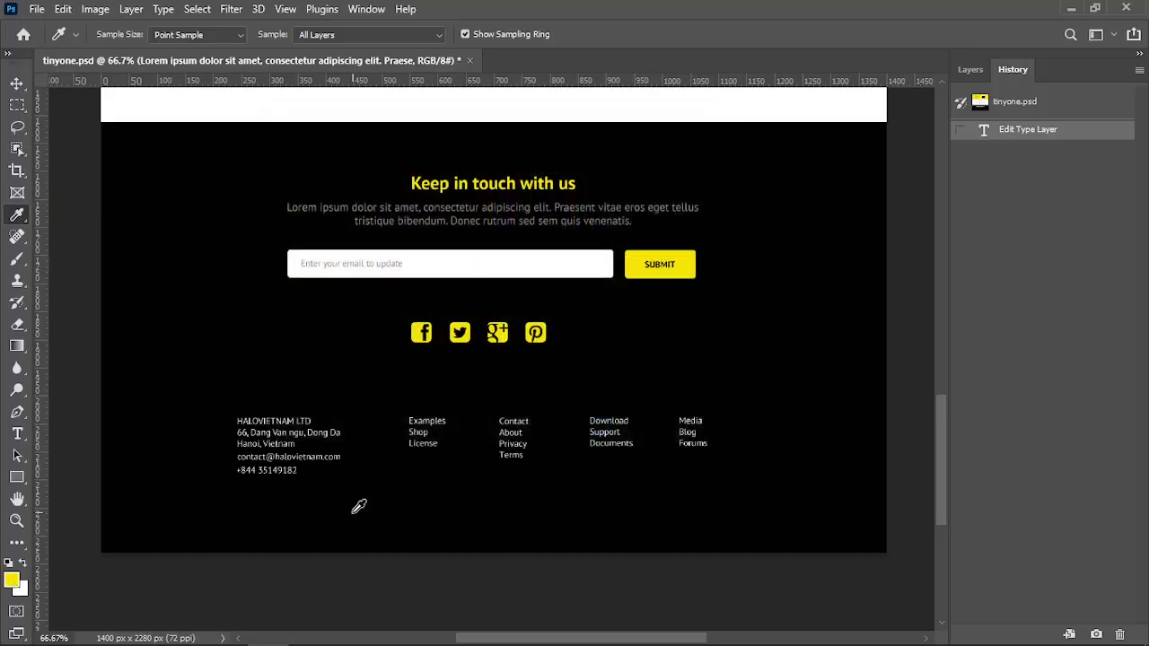
{"action": "key", "text": "alt+Tab"}
Add 'yel #fcdb00' under ash in note.txt and save the note
{"action": "type", "text": "yello"}
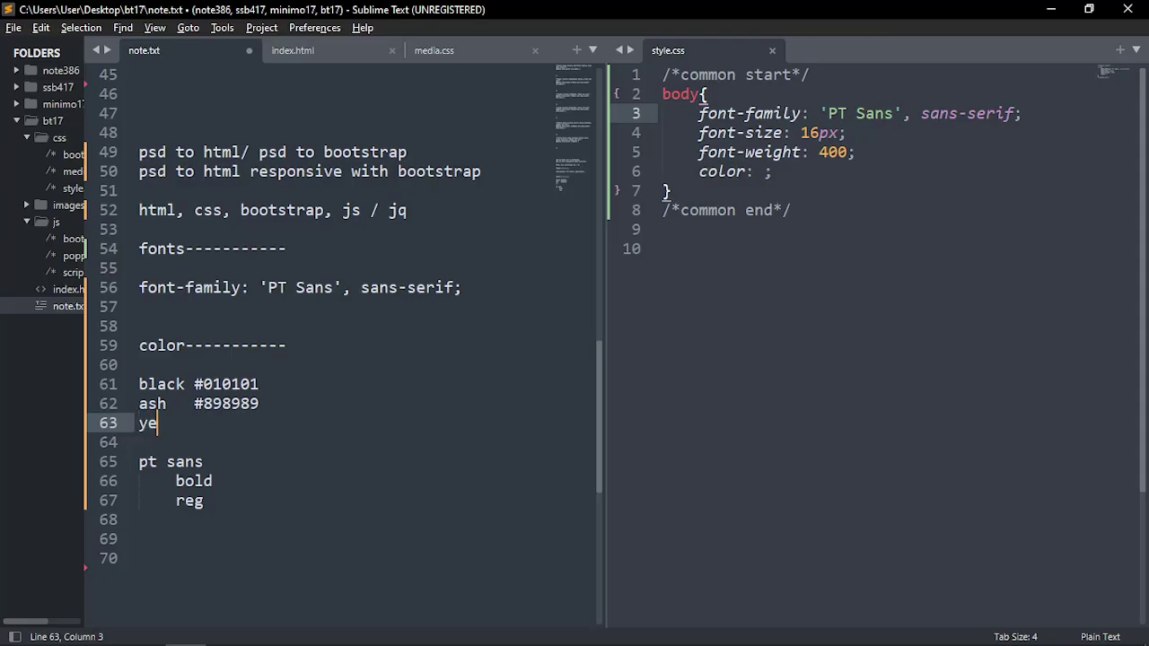
{"action": "key", "text": "BackSpace"}
{"action": "key", "text": "BackSpace"}
{"action": "type", "text": "#"}
{"action": "key", "text": "ctrl+v"}
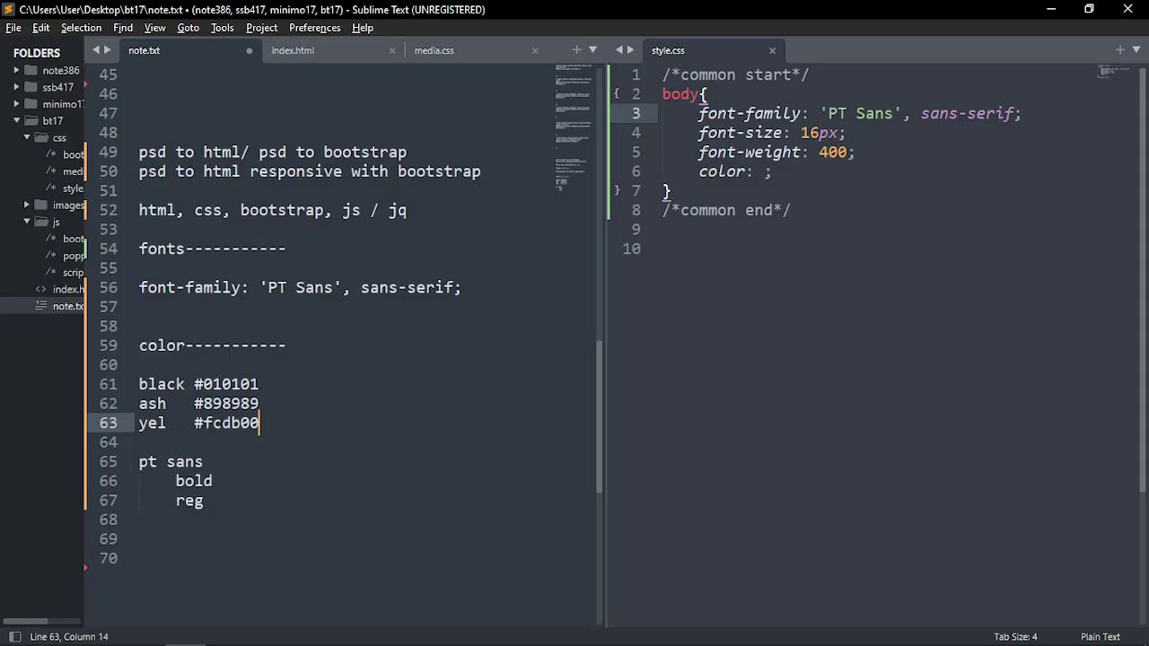
{"action": "key", "text": "ctrl+s"}
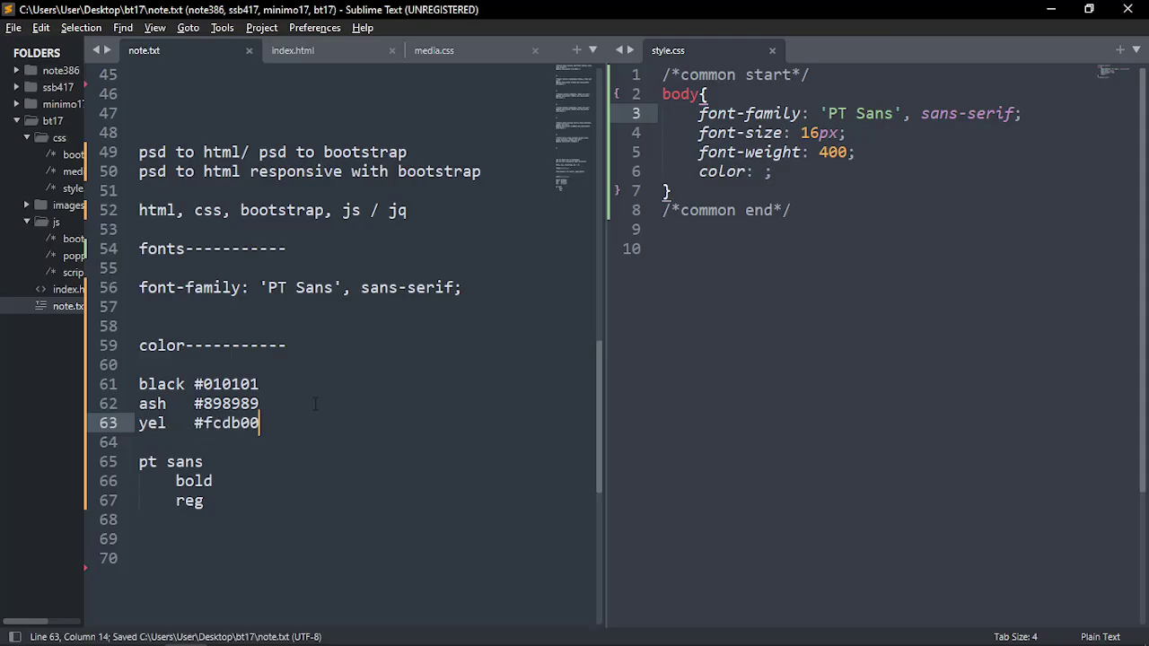
{"action": "key", "text": "Return"}
{"action": "key", "text": "Return"}
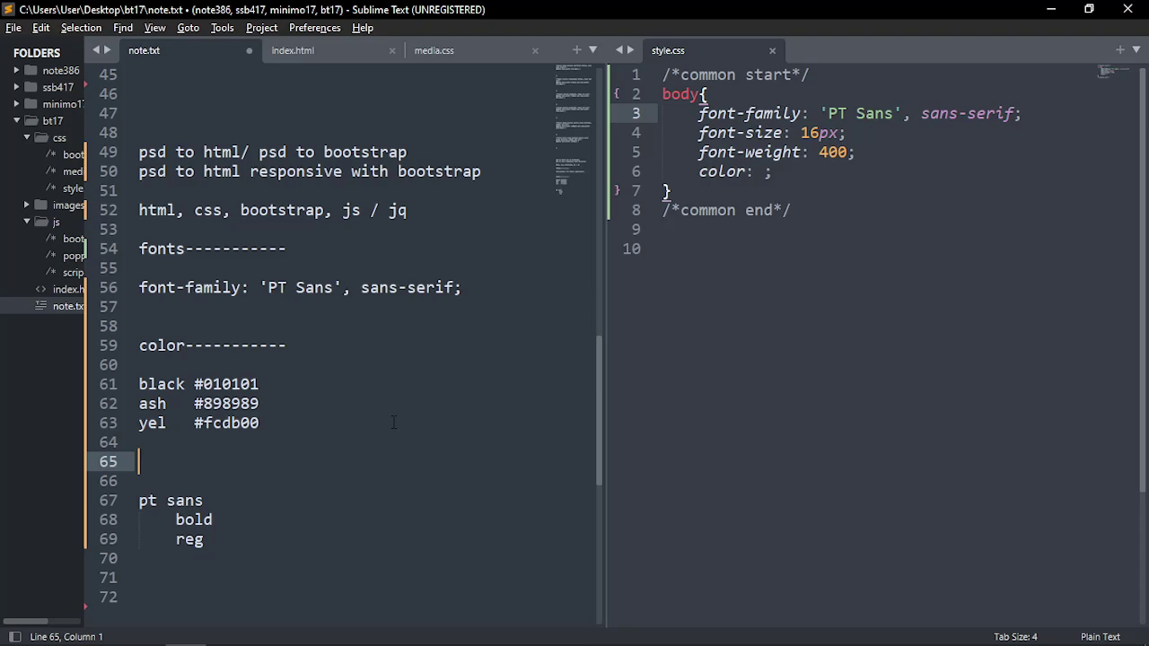
{"action": "key", "text": "alt+Tab"}
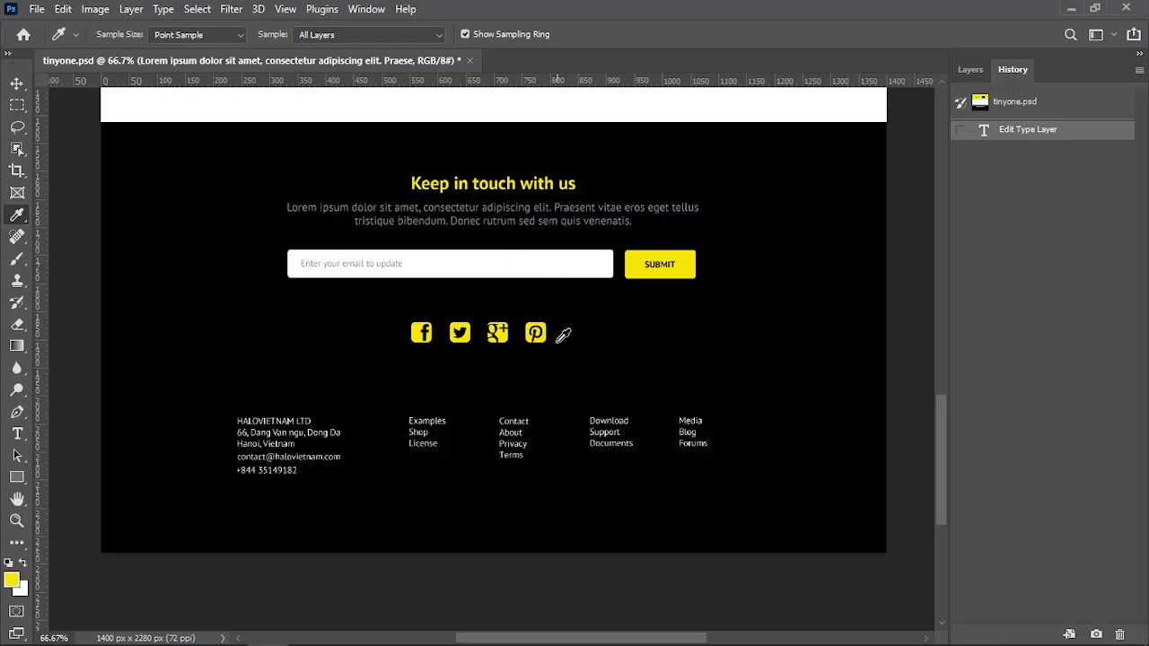
{"action": "scroll", "coordinate": [546, 396], "scroll_direction": "up", "scroll_amount": 3}
{"action": "scroll", "coordinate": [545, 397], "scroll_direction": "up", "scroll_amount": 2}
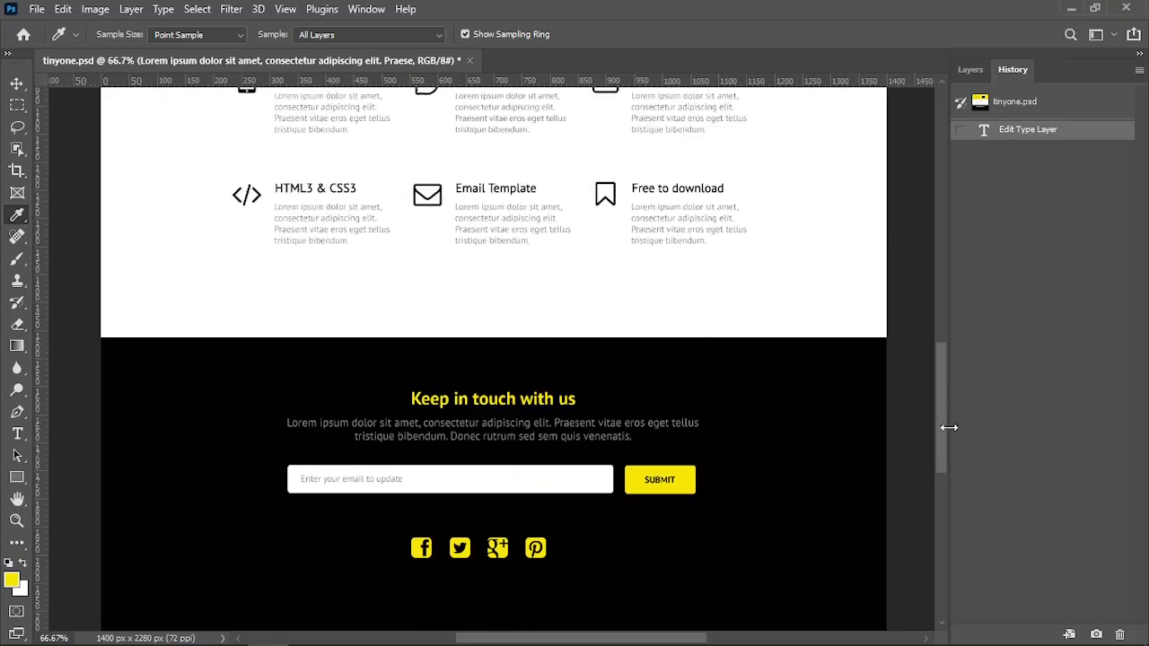
{"action": "scroll", "coordinate": [943, 332], "scroll_direction": "up", "scroll_amount": 10}
{"action": "scroll", "coordinate": [929, 338], "scroll_direction": "down", "scroll_amount": 5}
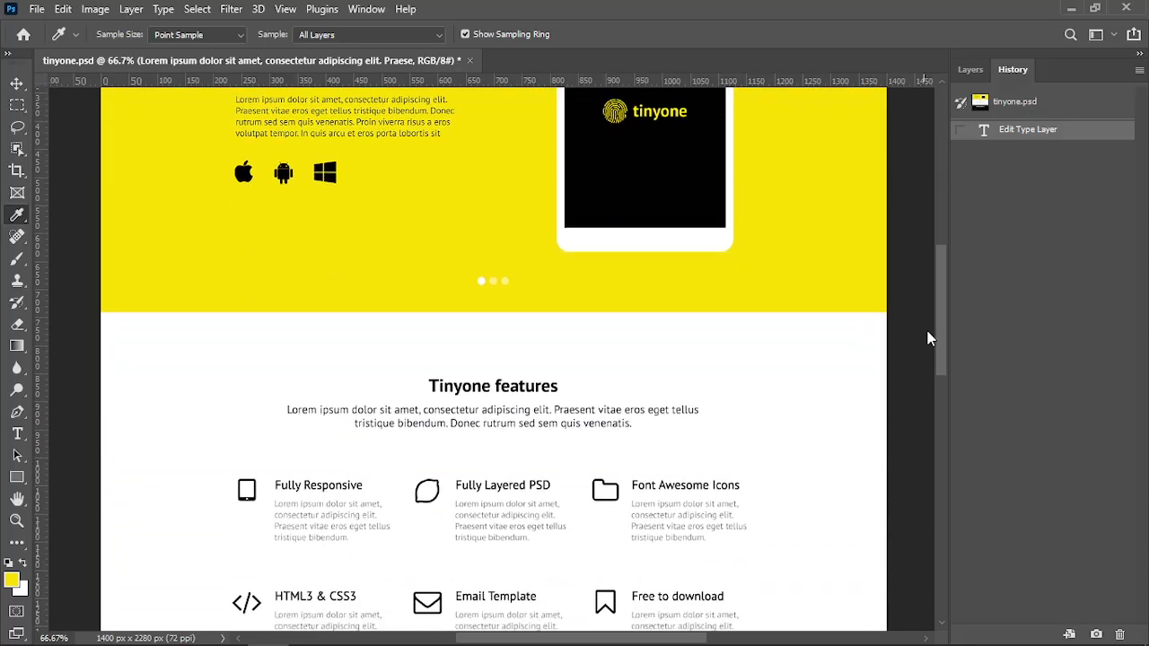
{"action": "scroll", "coordinate": [928, 338], "scroll_direction": "down", "scroll_amount": 4}
{"action": "scroll", "coordinate": [927, 386], "scroll_direction": "up", "scroll_amount": 1}
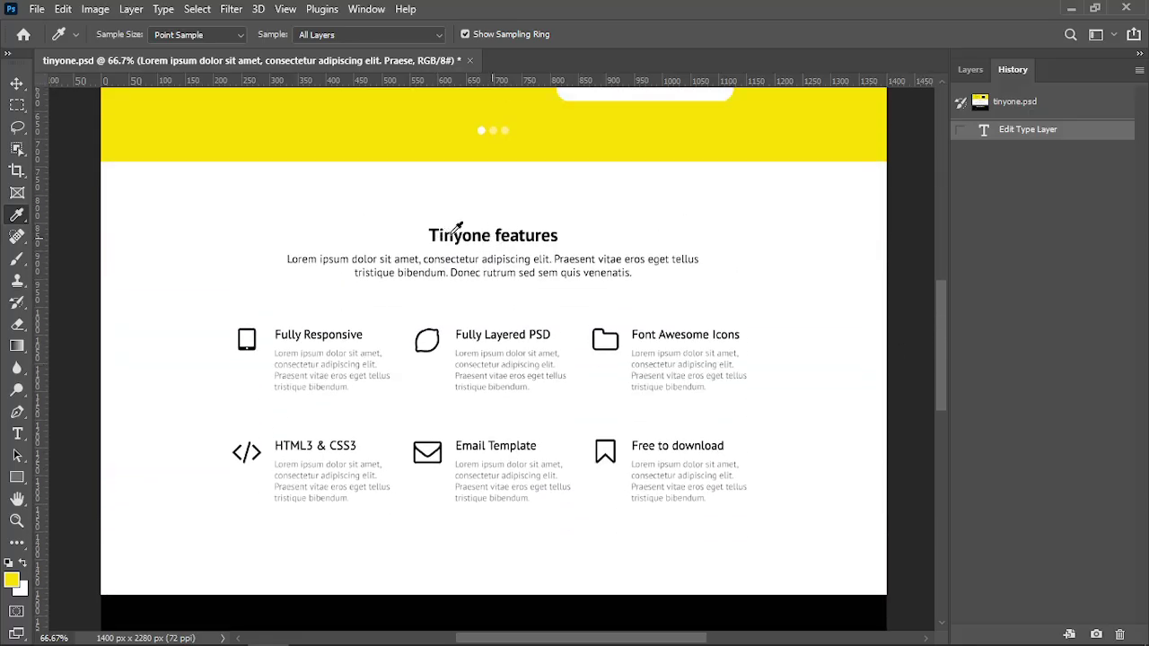
{"action": "scroll", "coordinate": [459, 232], "scroll_direction": "up", "scroll_amount": 8}
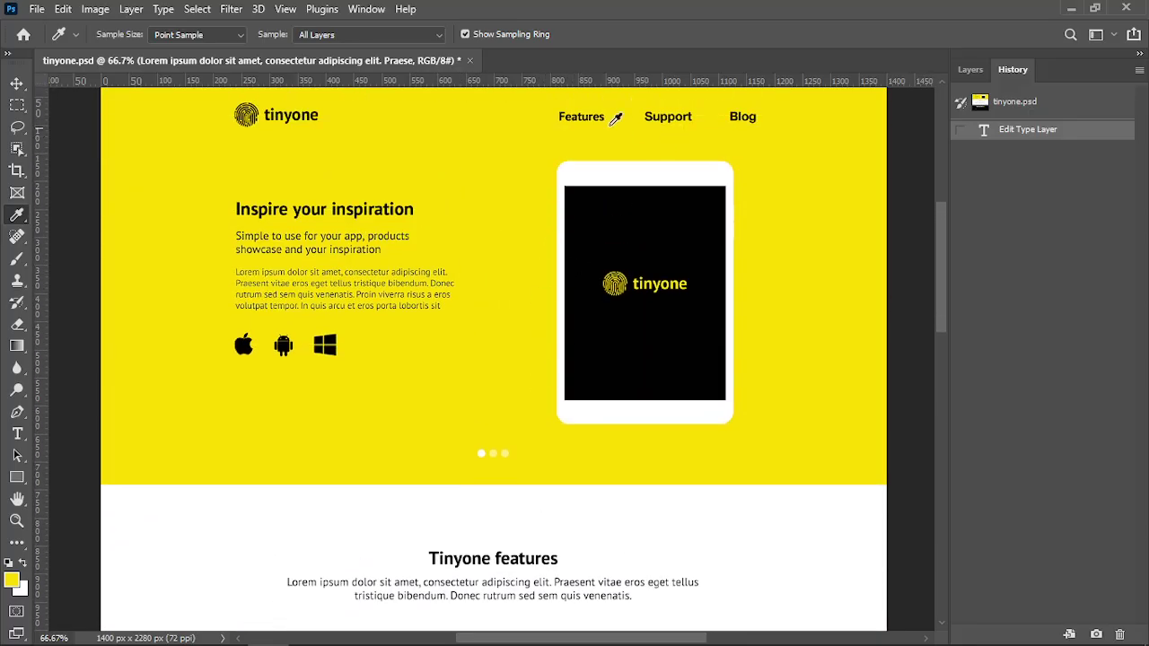
{"action": "scroll", "coordinate": [422, 472], "scroll_direction": "down", "scroll_amount": 9}
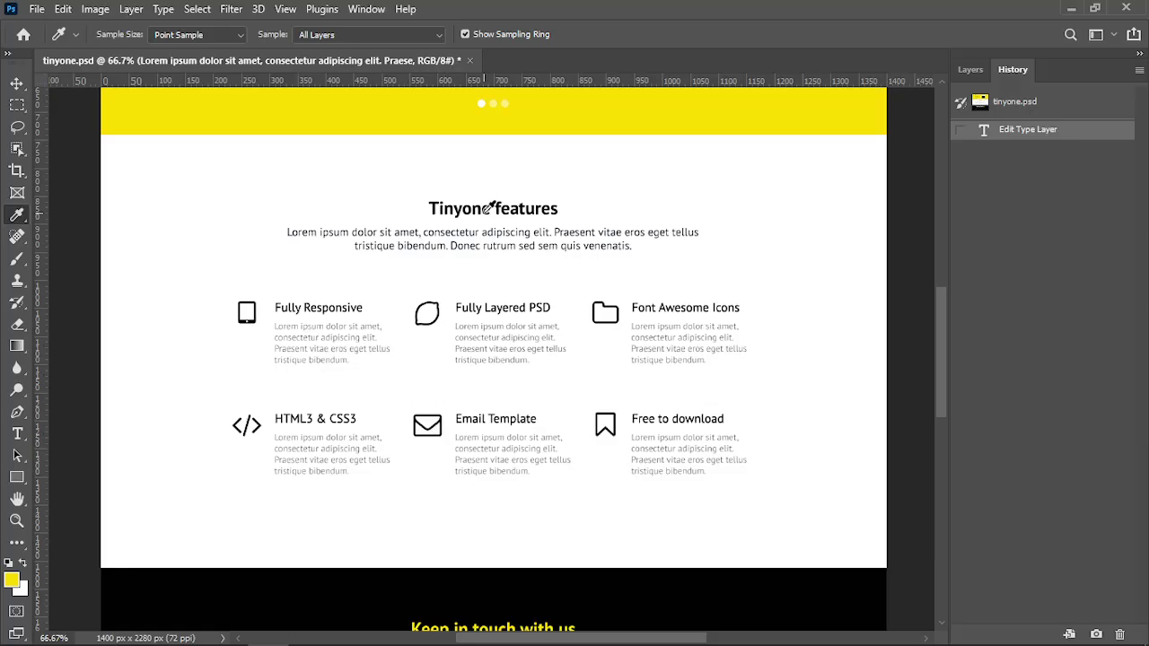
{"action": "scroll", "coordinate": [538, 359], "scroll_direction": "down", "scroll_amount": 6}
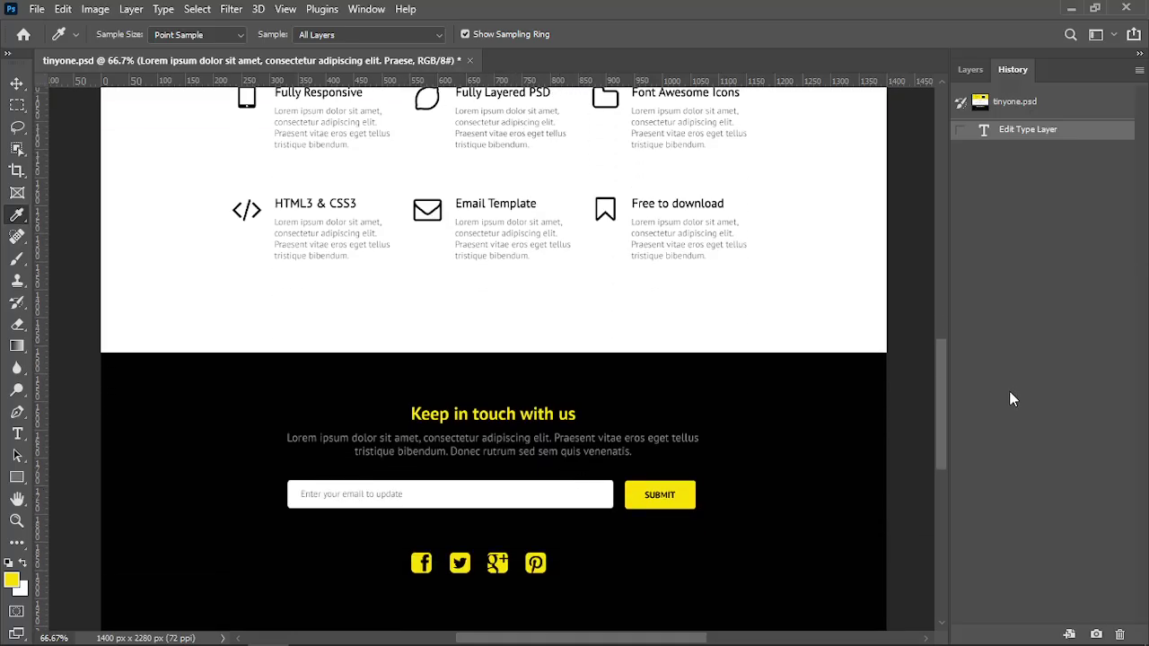
{"action": "left_click_drag", "start_coordinate": [947, 388], "coordinate": [948, 334]}
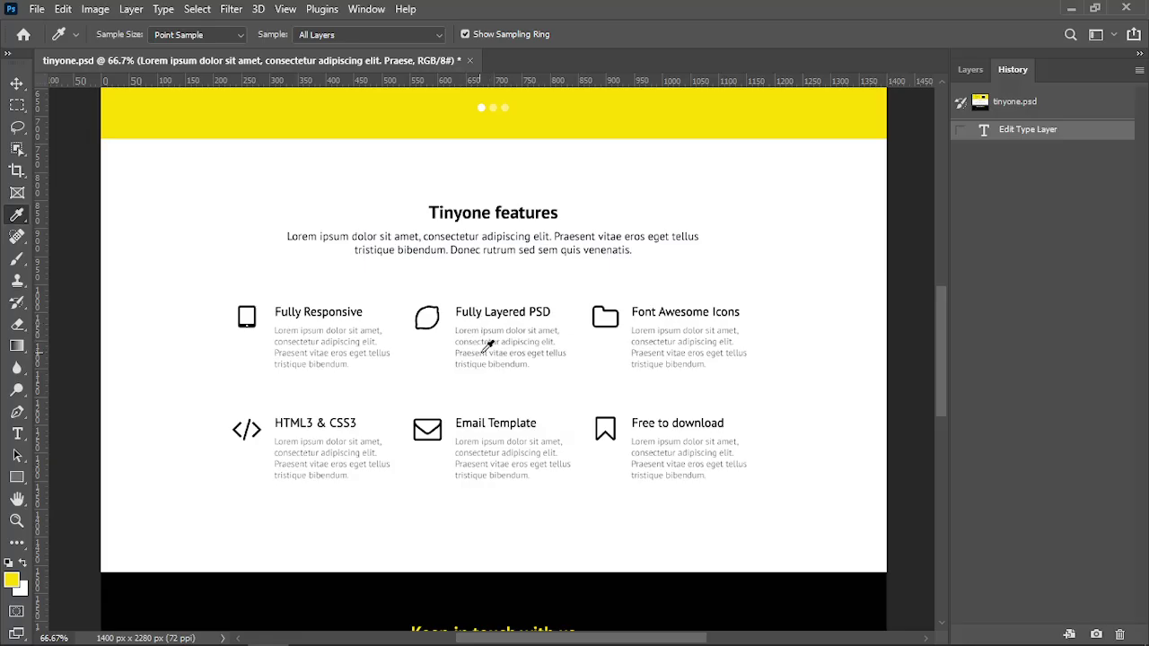
{"action": "scroll", "coordinate": [508, 388], "scroll_direction": "up", "scroll_amount": 3}
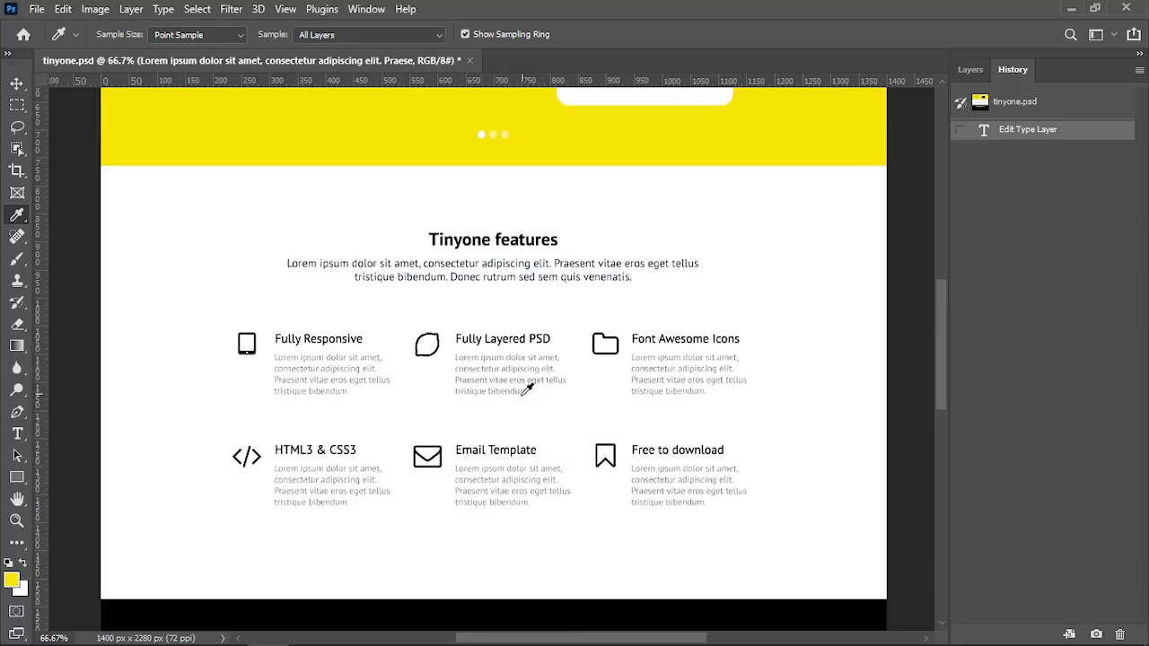
{"action": "scroll", "coordinate": [476, 438], "scroll_direction": "up", "scroll_amount": 3}
{"action": "scroll", "coordinate": [485, 404], "scroll_direction": "down", "scroll_amount": 3}
Copy #898989 from the notes into the body rule's color value and save style.css
{"action": "key", "text": "alt+Tab"}
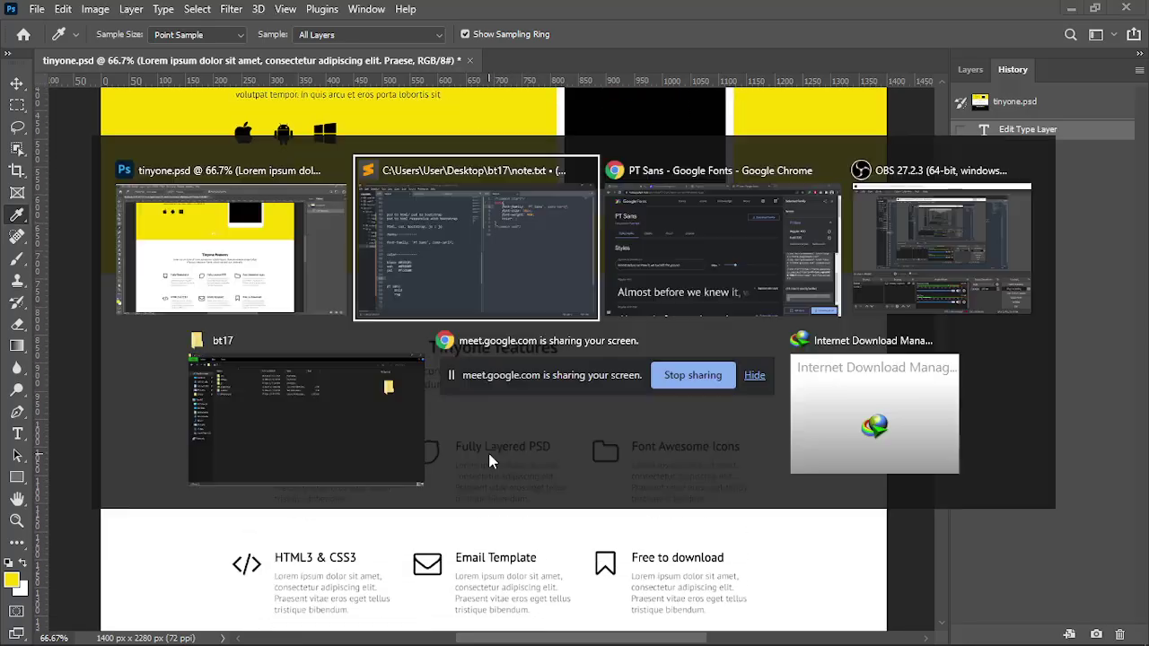
{"action": "left_click", "coordinate": [512, 287]}
{"action": "key", "text": "Up"}
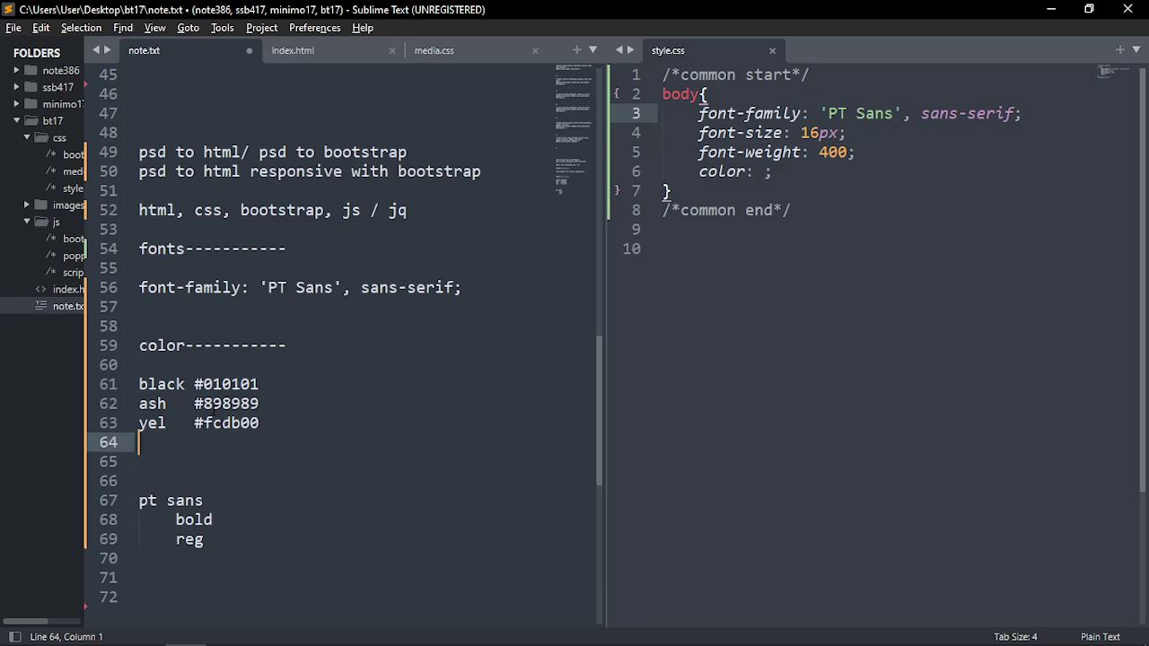
{"action": "left_click", "coordinate": [193, 404]}
{"action": "left_click_drag", "start_coordinate": [194, 404], "coordinate": [260, 404]}
{"action": "key", "text": "ctrl+c"}
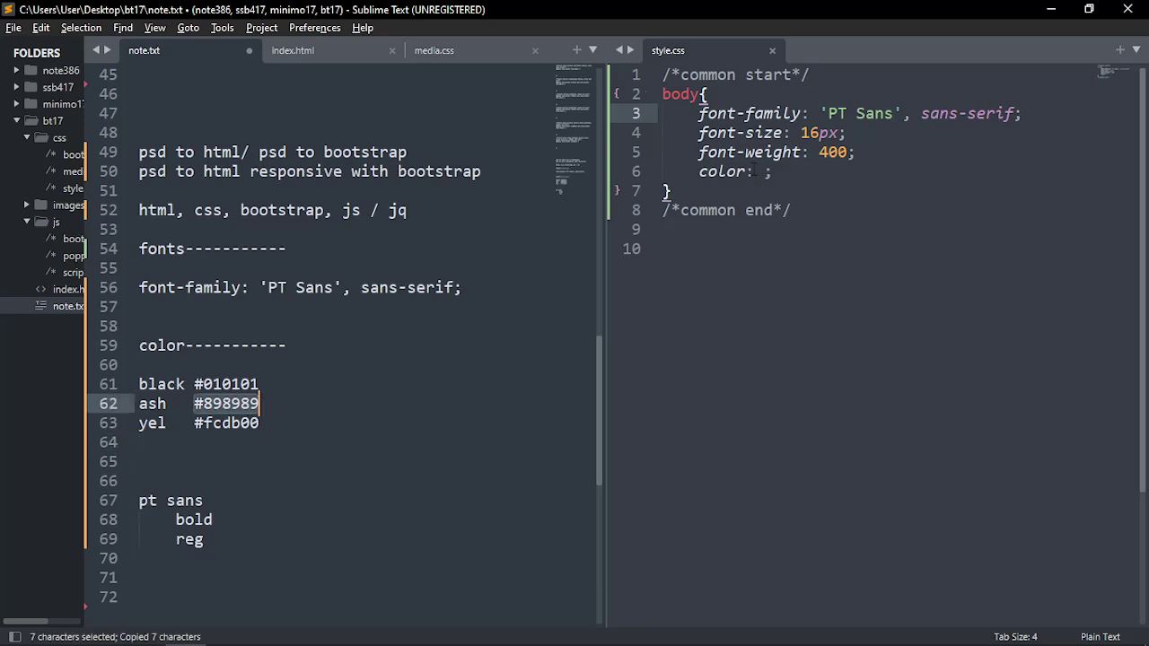
{"action": "left_click", "coordinate": [762, 171]}
{"action": "key", "text": "ctrl+v"}
{"action": "key", "text": "ctrl+s"}
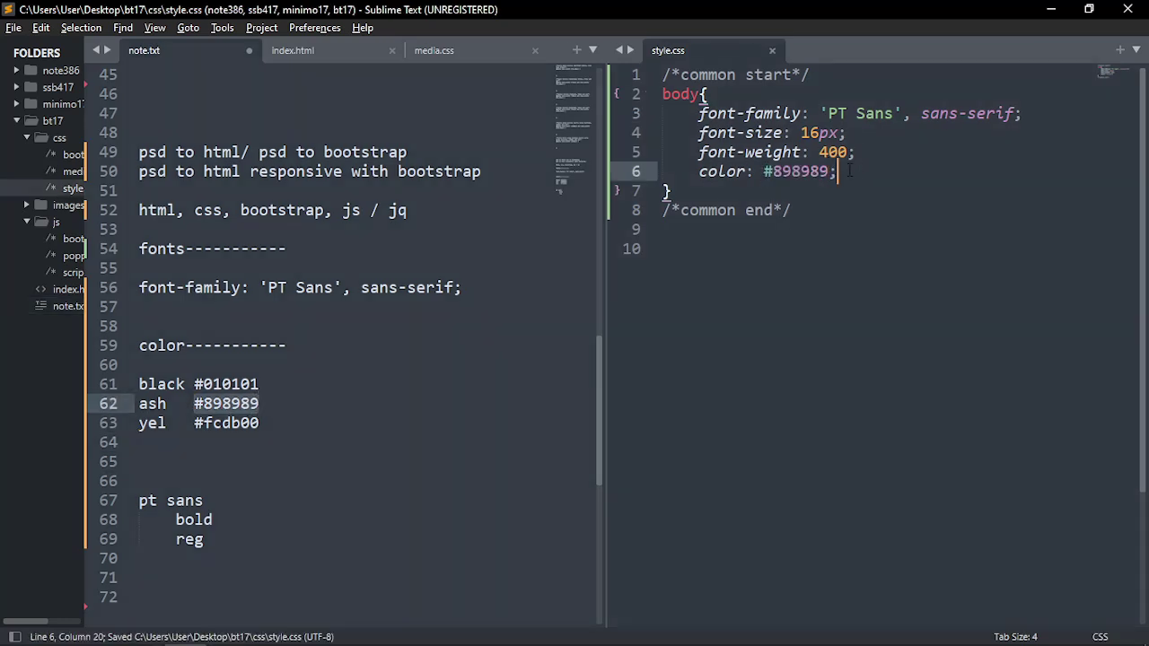
Review the body rule's declarations, then save style.css and the notes file
{"action": "left_click_drag", "start_coordinate": [848, 171], "coordinate": [698, 113]}
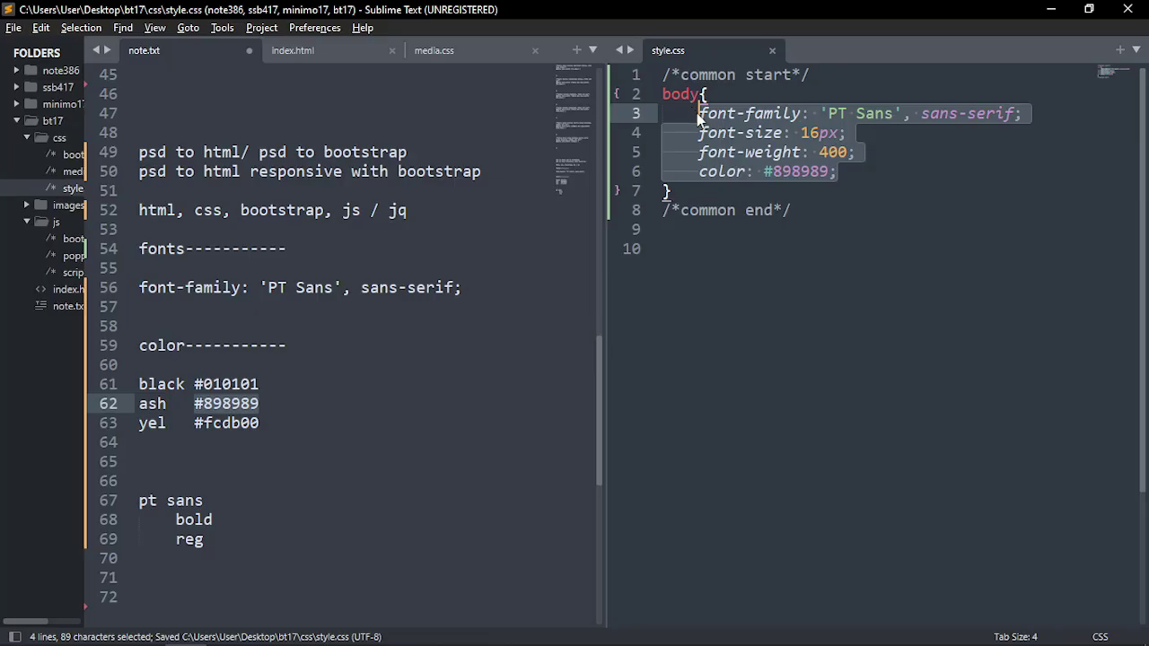
{"action": "left_click_drag", "start_coordinate": [699, 114], "coordinate": [839, 171]}
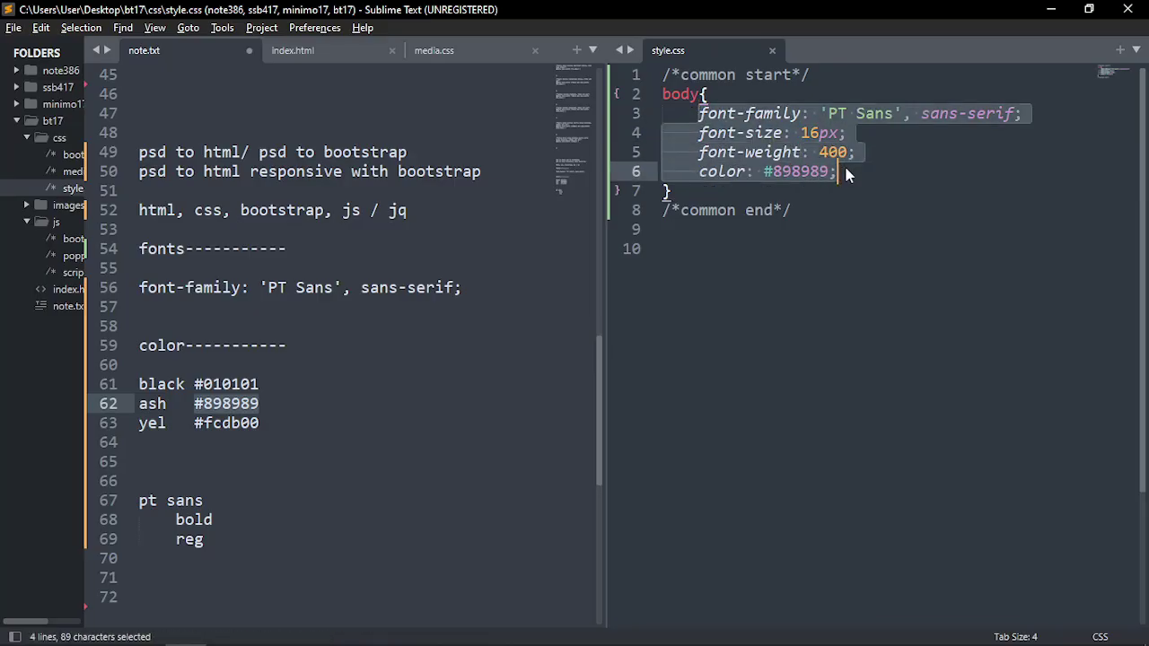
{"action": "left_click_drag", "start_coordinate": [698, 113], "coordinate": [1024, 114]}
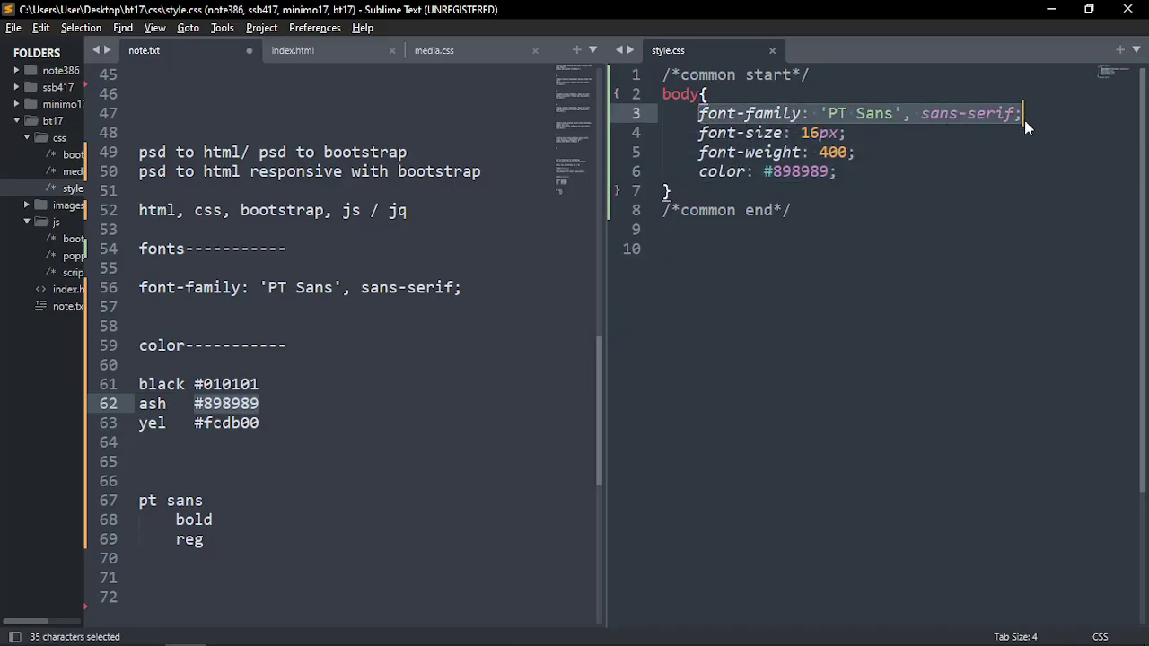
{"action": "left_click_drag", "start_coordinate": [1024, 114], "coordinate": [698, 113]}
{"action": "key", "text": "ctrl+s"}
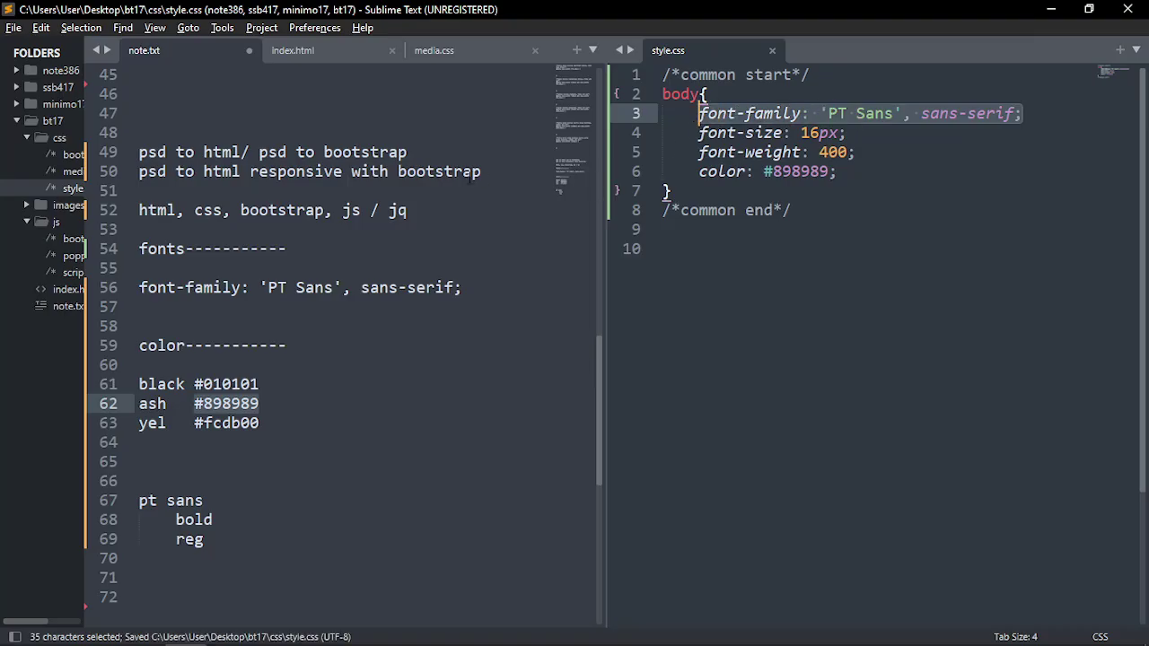
{"action": "left_click", "coordinate": [473, 174]}
{"action": "left_click", "coordinate": [837, 171]}
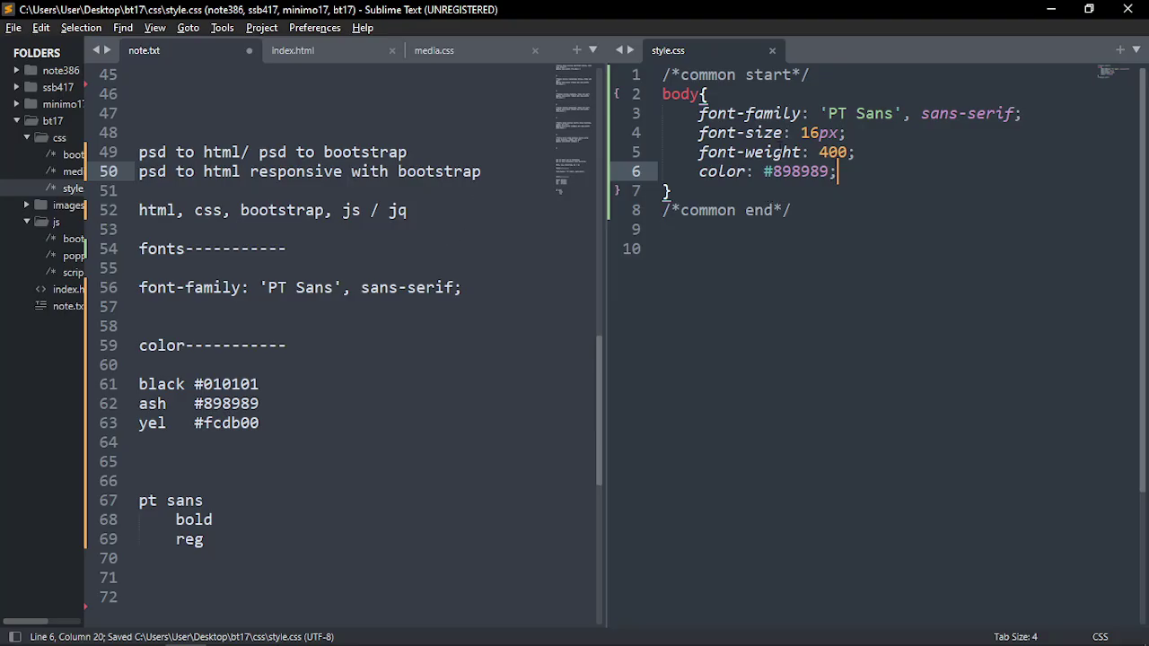
{"action": "left_click_drag", "start_coordinate": [837, 172], "coordinate": [699, 114]}
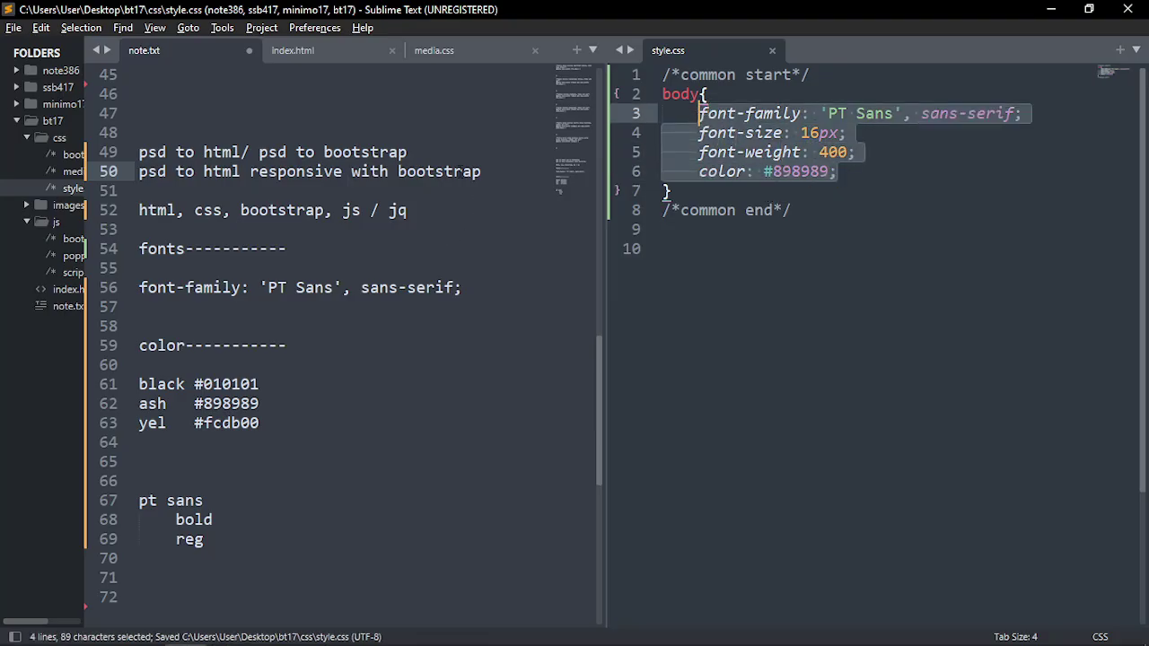
{"action": "left_click", "coordinate": [750, 192]}
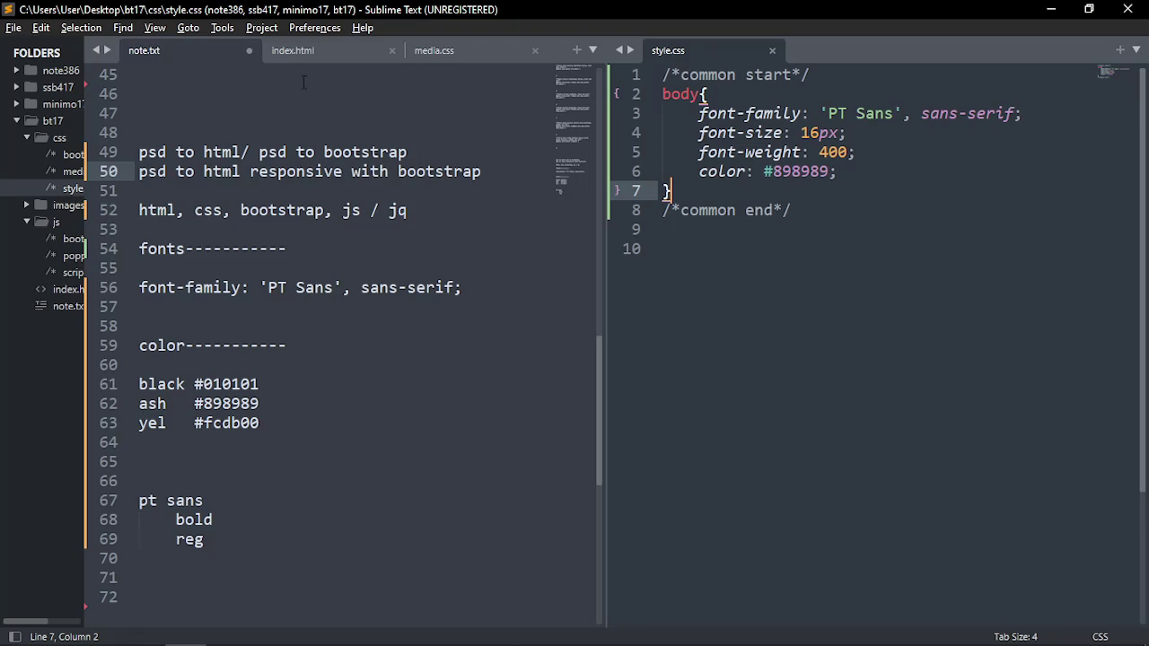
{"action": "left_click", "coordinate": [380, 288]}
{"action": "key", "text": "ctrl+s"}
Open index.html in the left pane and widen it
{"action": "left_click", "coordinate": [322, 51]}
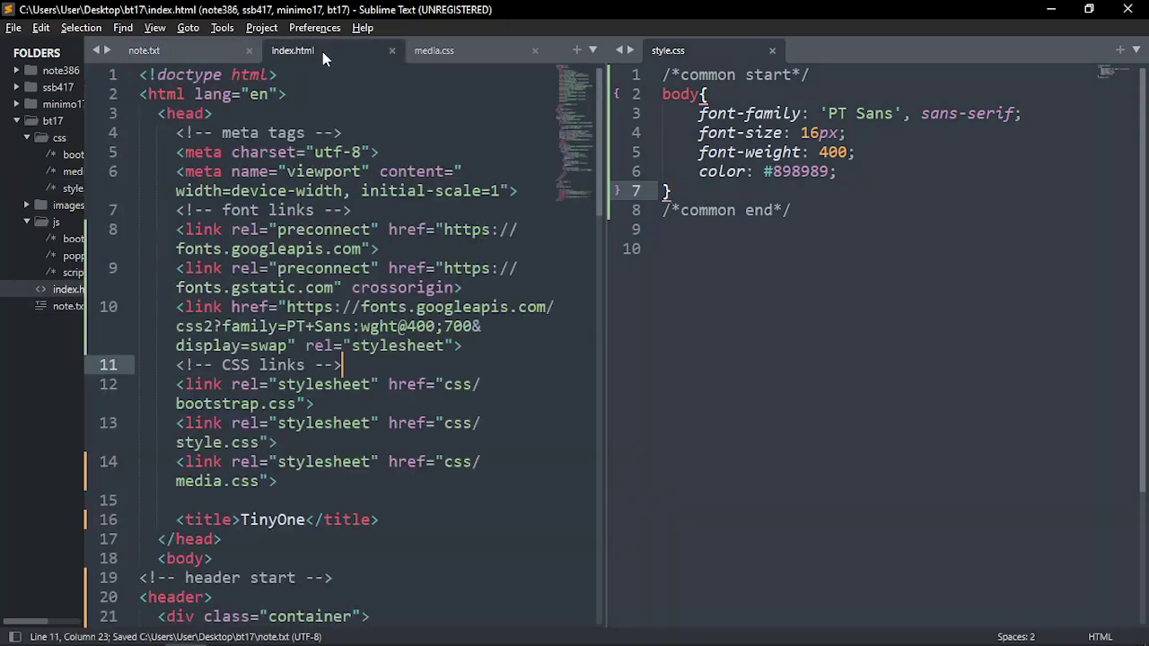
{"action": "left_click_drag", "start_coordinate": [610, 236], "coordinate": [705, 236]}
{"action": "scroll", "coordinate": [434, 287], "scroll_direction": "down", "scroll_amount": 15}
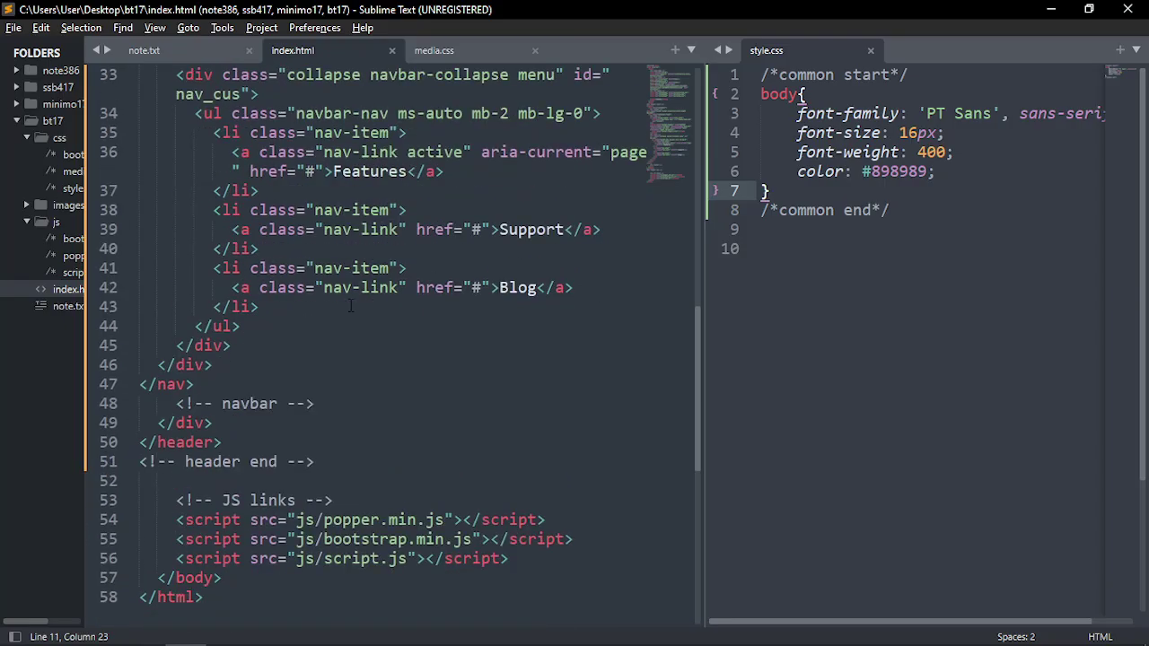
{"action": "scroll", "coordinate": [375, 230], "scroll_direction": "up", "scroll_amount": 5}
{"action": "scroll", "coordinate": [373, 229], "scroll_direction": "up", "scroll_amount": 5}
Add /*header start*/ and /*header end*/ comments with a blank line between them
{"action": "left_click", "coordinate": [757, 255]}
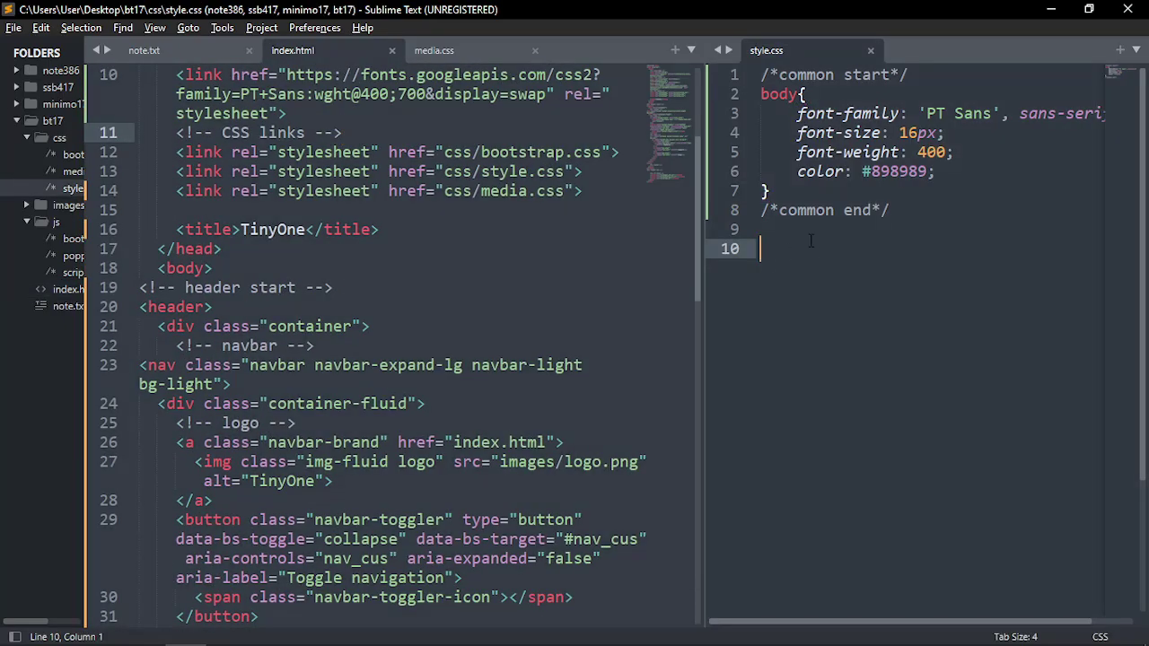
{"action": "key", "text": "Up"}
{"action": "type", "text": "head"}
{"action": "type", "text": "er"}
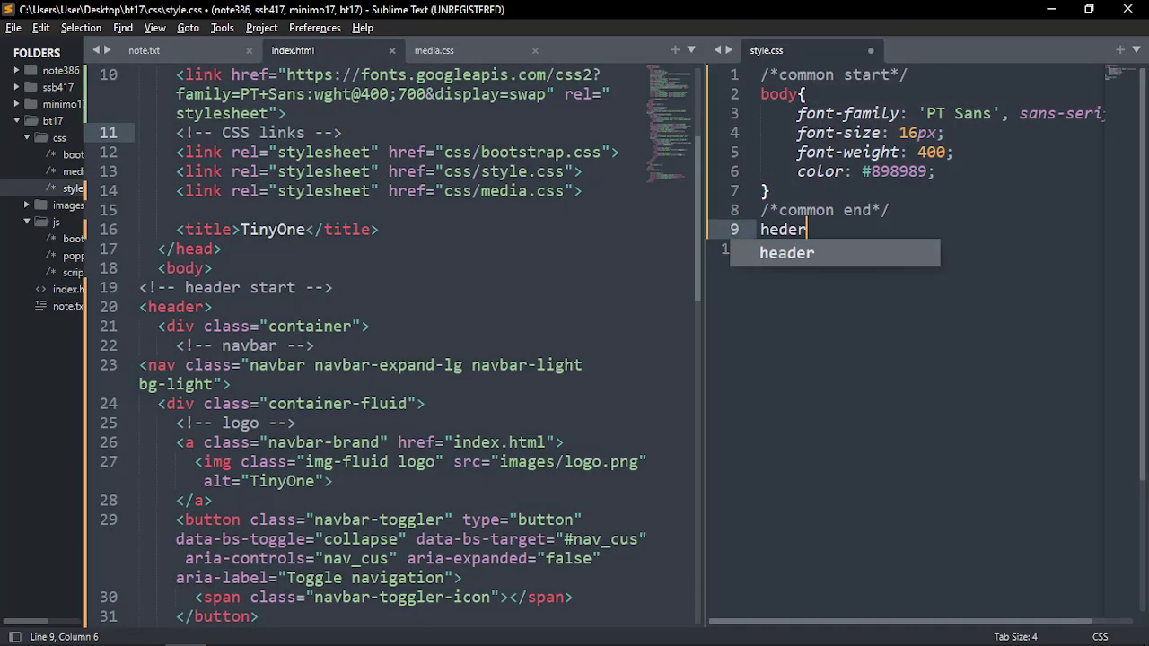
{"action": "key", "text": "BackSpace"}
{"action": "key", "text": "BackSpace"}
{"action": "key", "text": "BackSpace"}
{"action": "type", "text": "ader start"}
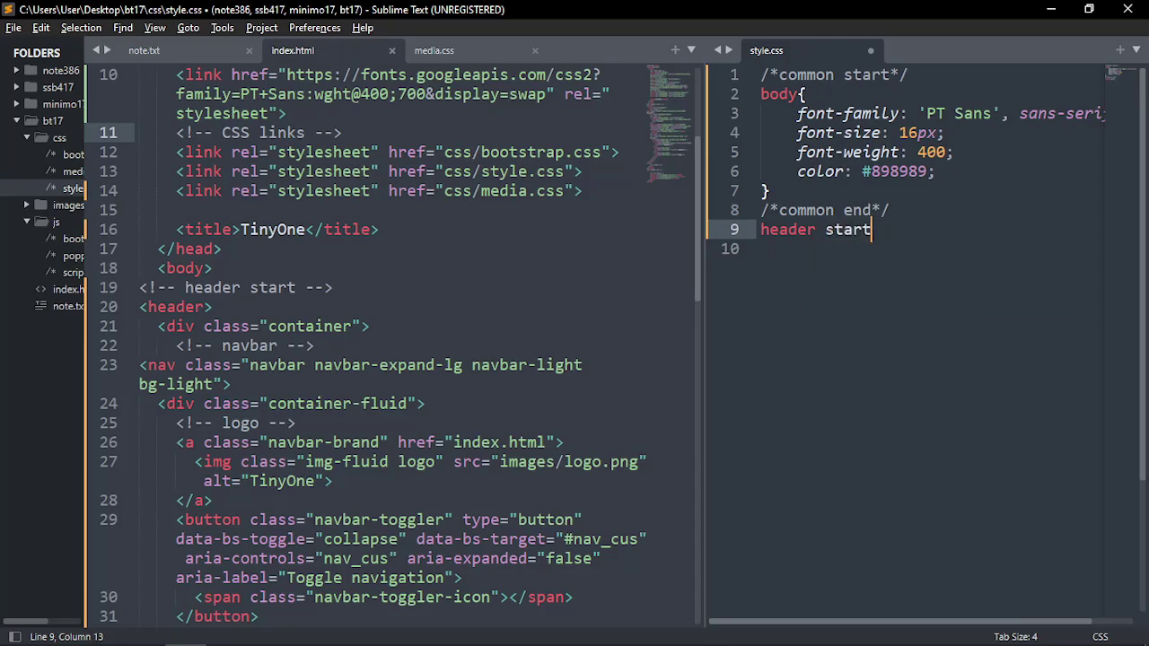
{"action": "key", "text": "ctrl+slash"}
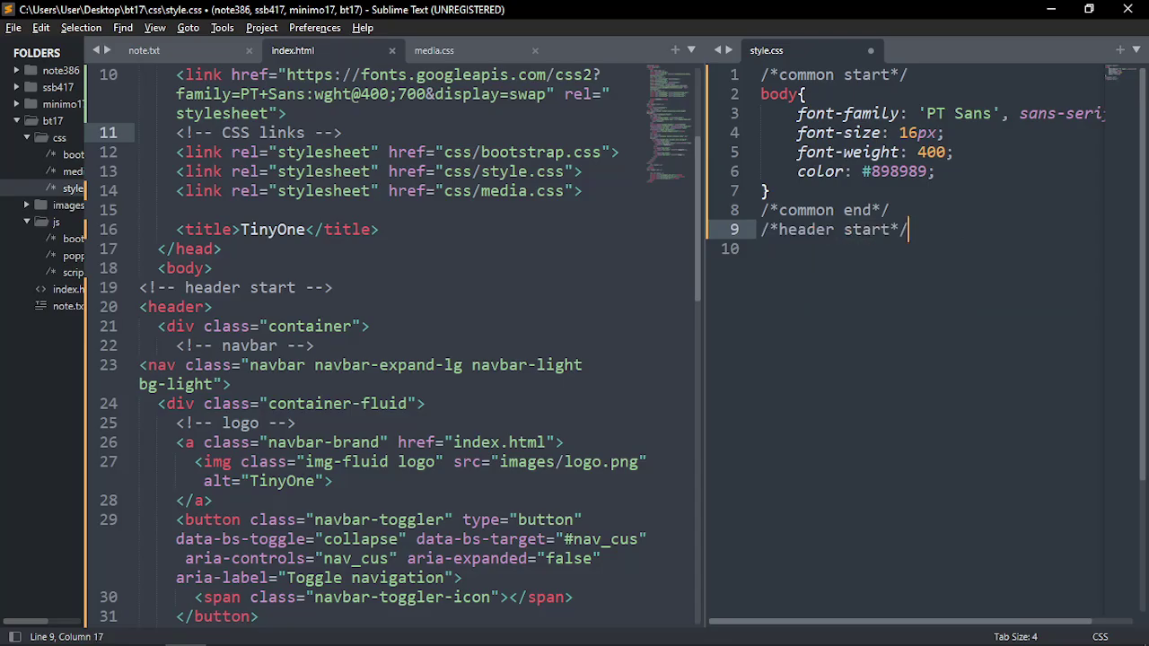
{"action": "key", "text": "ctrl+shift+d"}
{"action": "key", "text": "Left"}
{"action": "key", "text": "Left"}
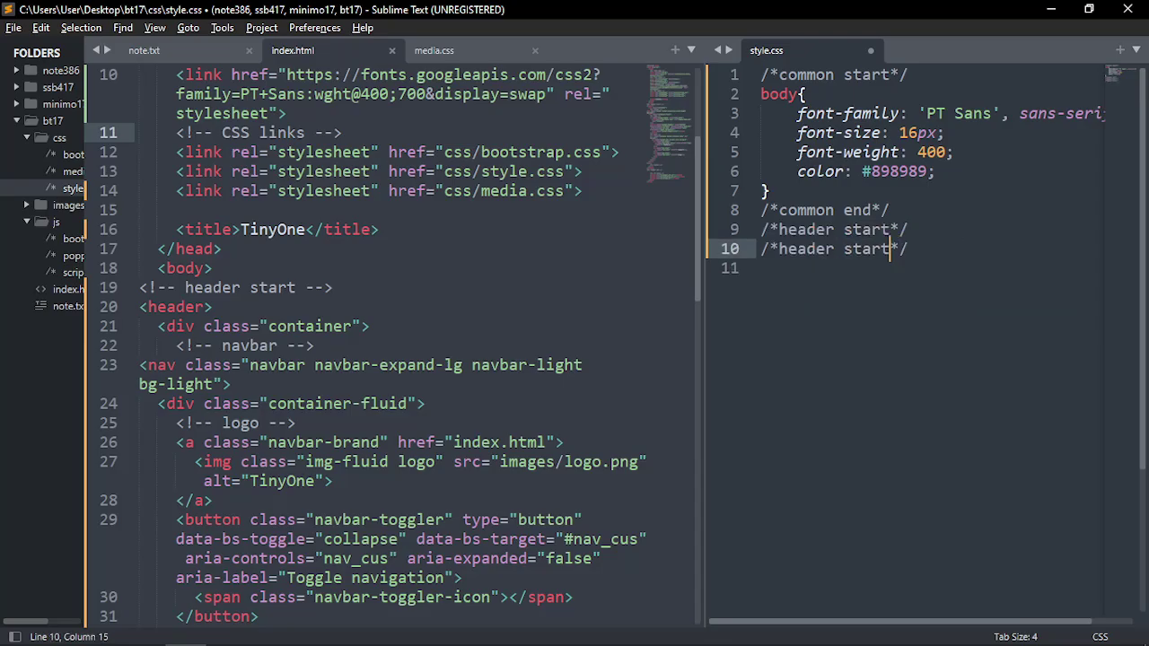
{"action": "key", "text": "shift+Left"}
{"action": "key", "text": "shift+Left"}
{"action": "key", "text": "shift+Left"}
{"action": "key", "text": "shift+Left"}
{"action": "key", "text": "shift+Left"}
{"action": "type", "text": "end"}
{"action": "key", "text": "Up"}
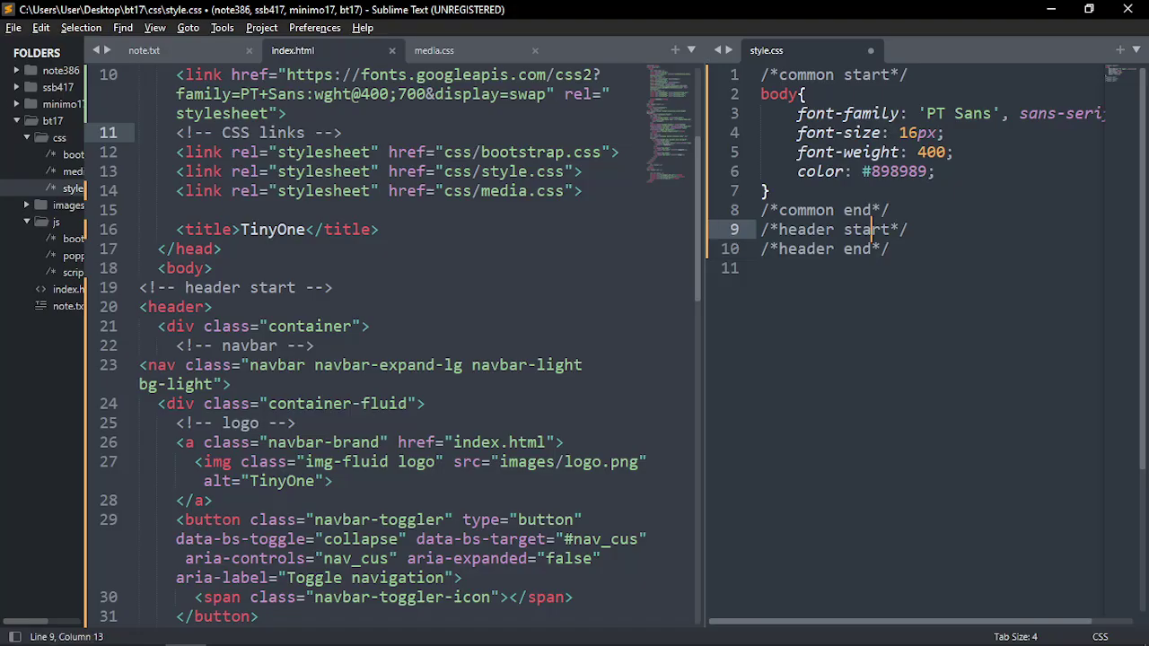
{"action": "key", "text": "Right"}
{"action": "key", "text": "Right"}
{"action": "key", "text": "Right"}
{"action": "key", "text": "Right"}
{"action": "key", "text": "Return"}
Insert an empty .header{} rule between the comments, copying 'header' from index.html
{"action": "scroll", "coordinate": [225, 180], "scroll_direction": "down", "scroll_amount": 3}
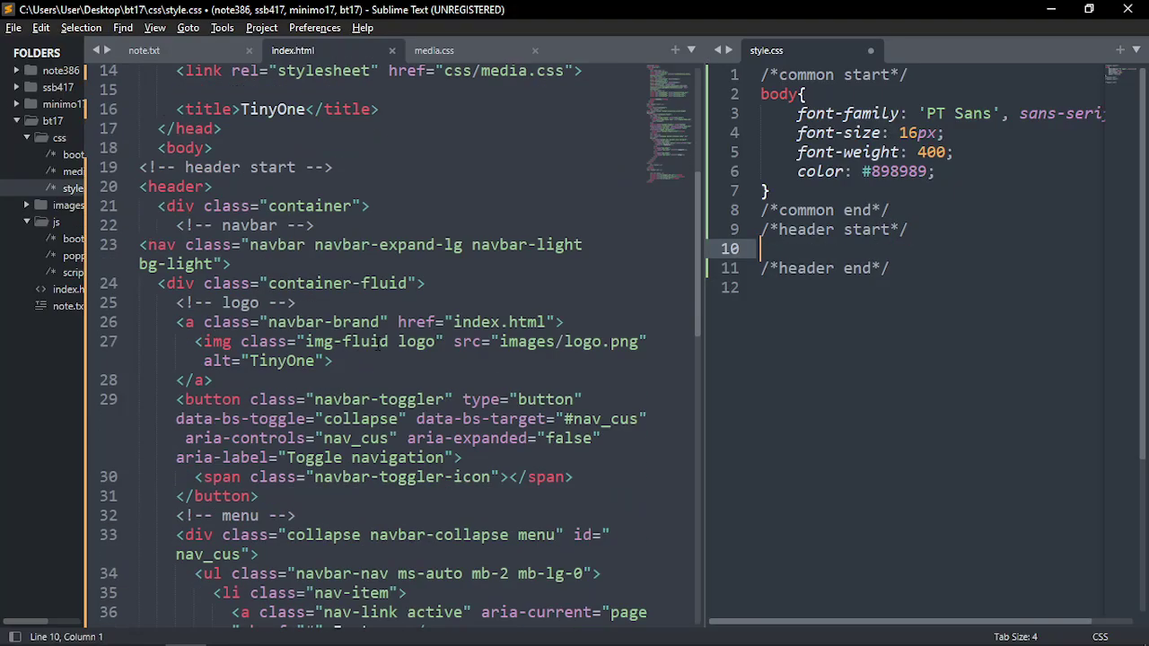
{"action": "left_click", "coordinate": [179, 134]}
{"action": "double_click", "coordinate": [179, 134]}
{"action": "key", "text": "ctrl+c"}
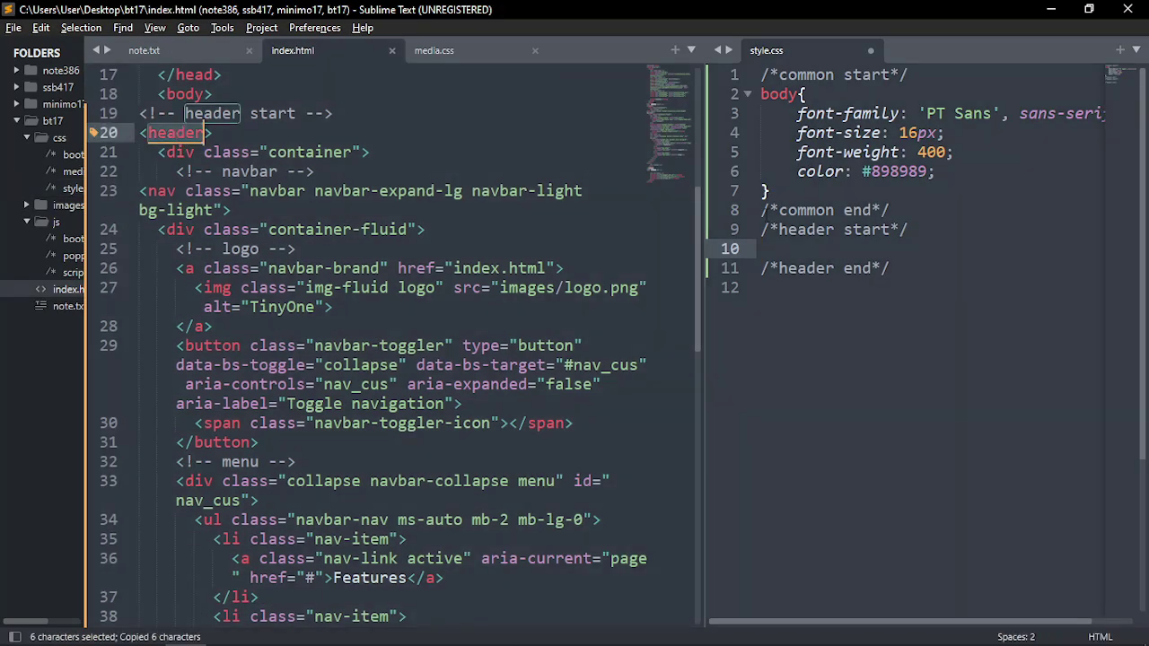
{"action": "left_click", "coordinate": [779, 250]}
{"action": "type", "text": "."}
{"action": "key", "text": "ctrl+v"}
{"action": "type", "text": "{"}
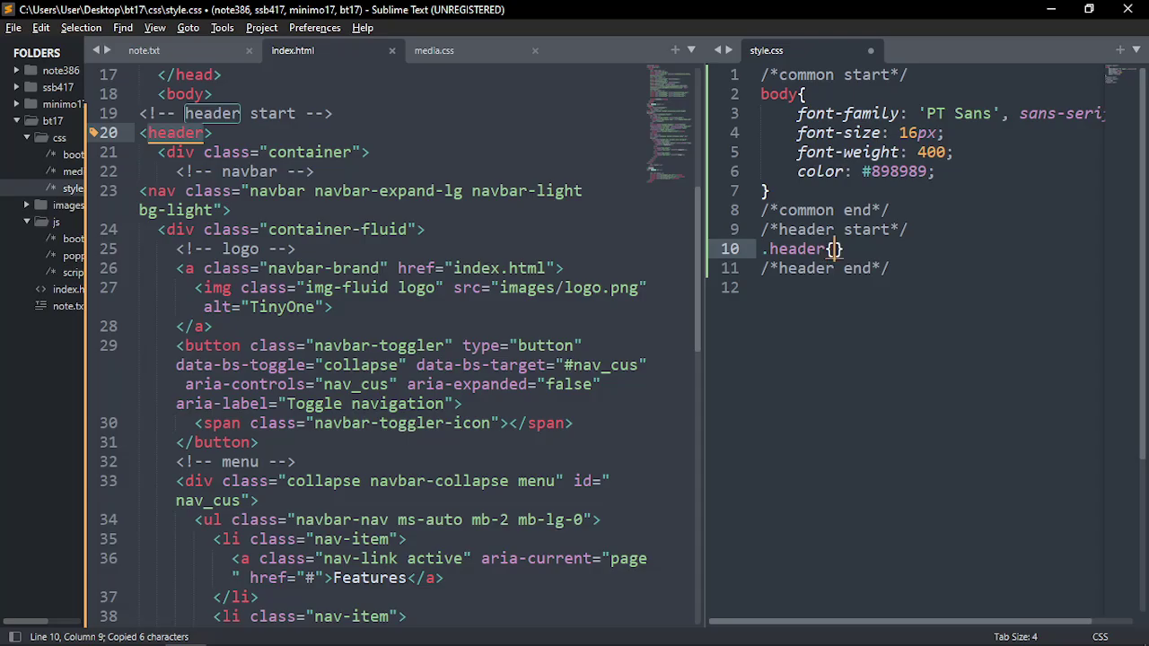
{"action": "key", "text": "Right"}
{"action": "key", "text": "Return"}
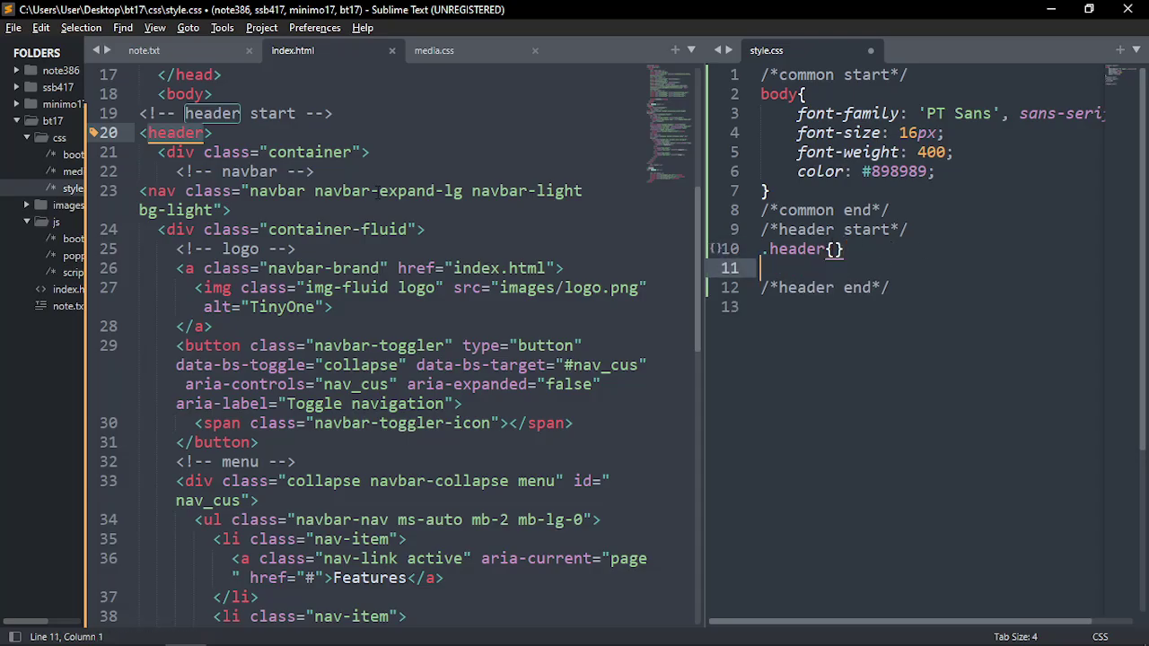
Select 'navbar-light bg-light' on the nav line in index.html
{"action": "left_click", "coordinate": [194, 133]}
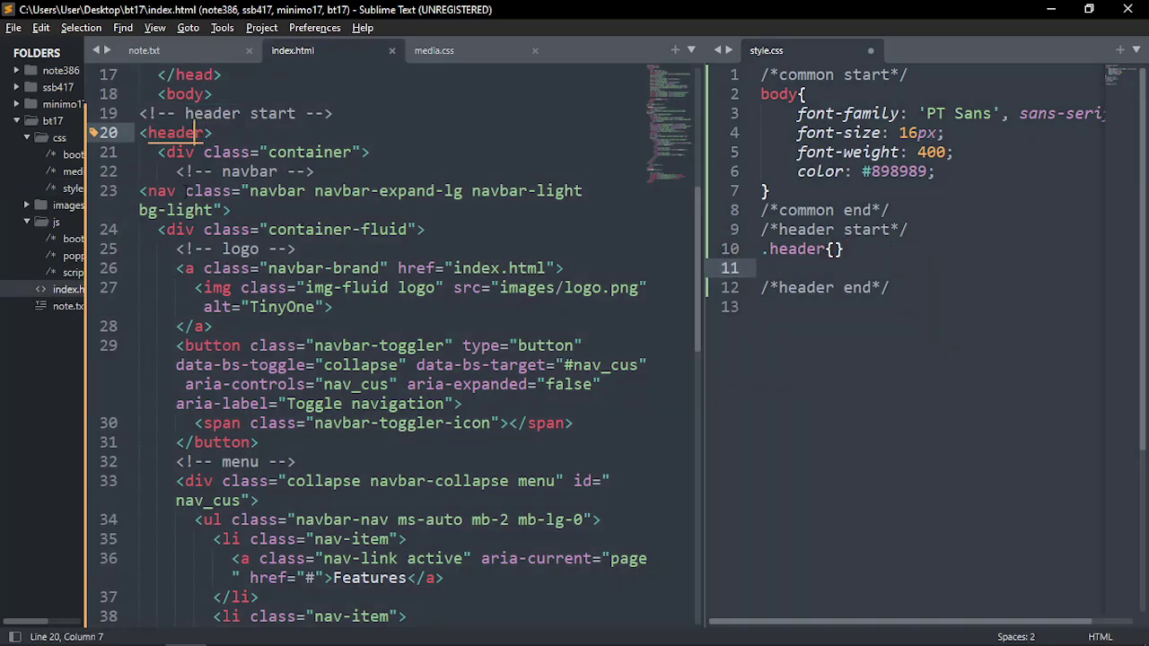
{"action": "left_click", "coordinate": [160, 191]}
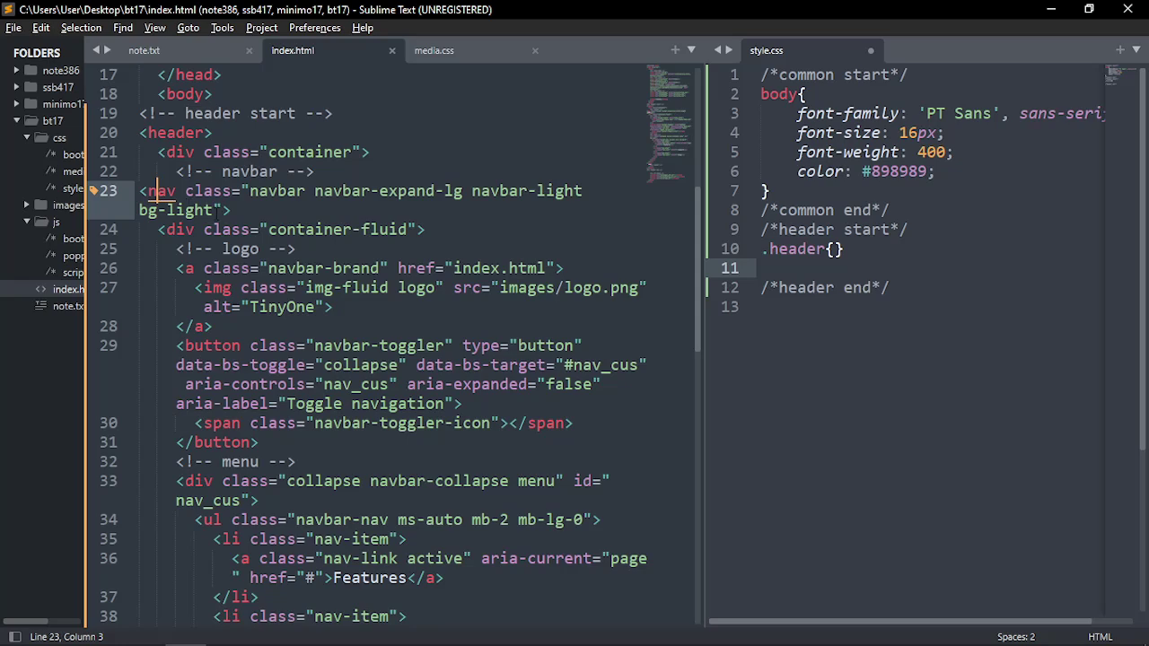
{"action": "left_click", "coordinate": [213, 210]}
{"action": "left_click_drag", "start_coordinate": [702, 251], "coordinate": [868, 251]}
{"action": "left_click_drag", "start_coordinate": [472, 190], "coordinate": [669, 196]}
Add a c_nav class to the nav element, save index.html, and create an empty .c_nav{} rule
{"action": "left_click", "coordinate": [640, 224]}
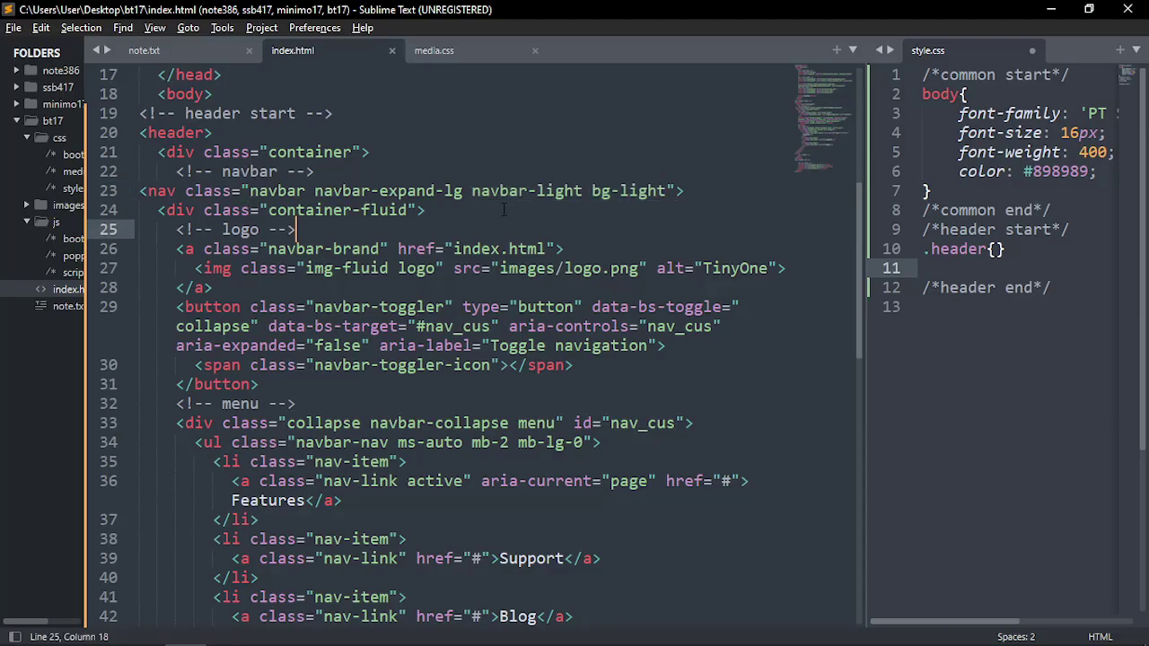
{"action": "left_click_drag", "start_coordinate": [472, 190], "coordinate": [669, 199]}
{"action": "left_click", "coordinate": [662, 226]}
{"action": "left_click", "coordinate": [670, 192]}
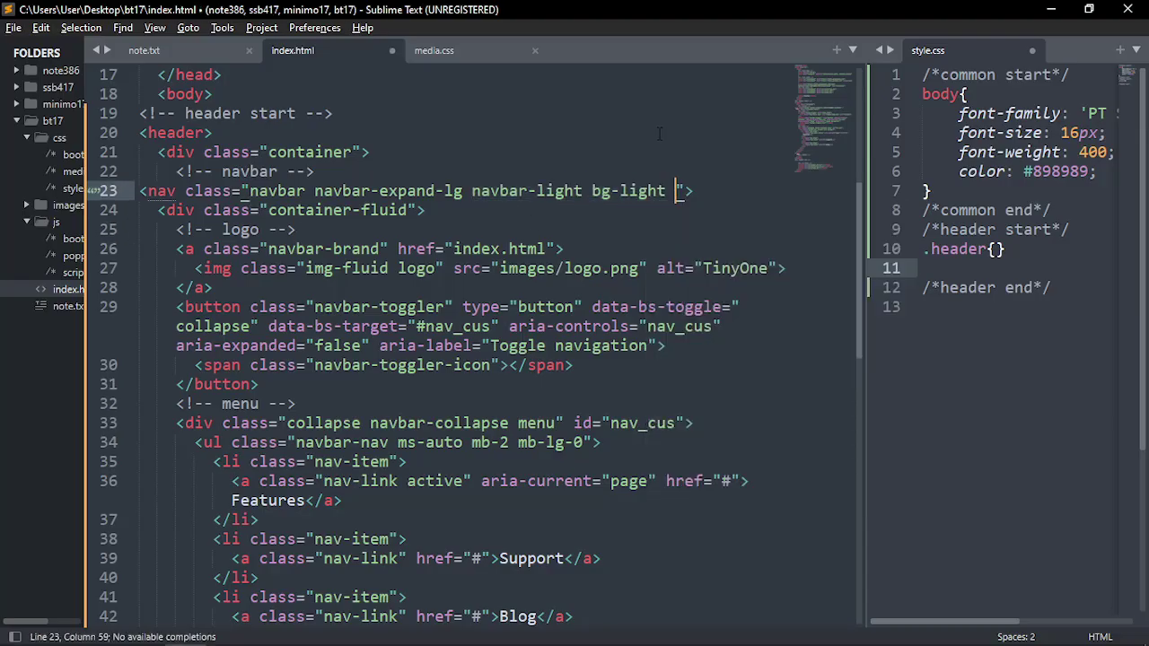
{"action": "type", "text": "c_nav"}
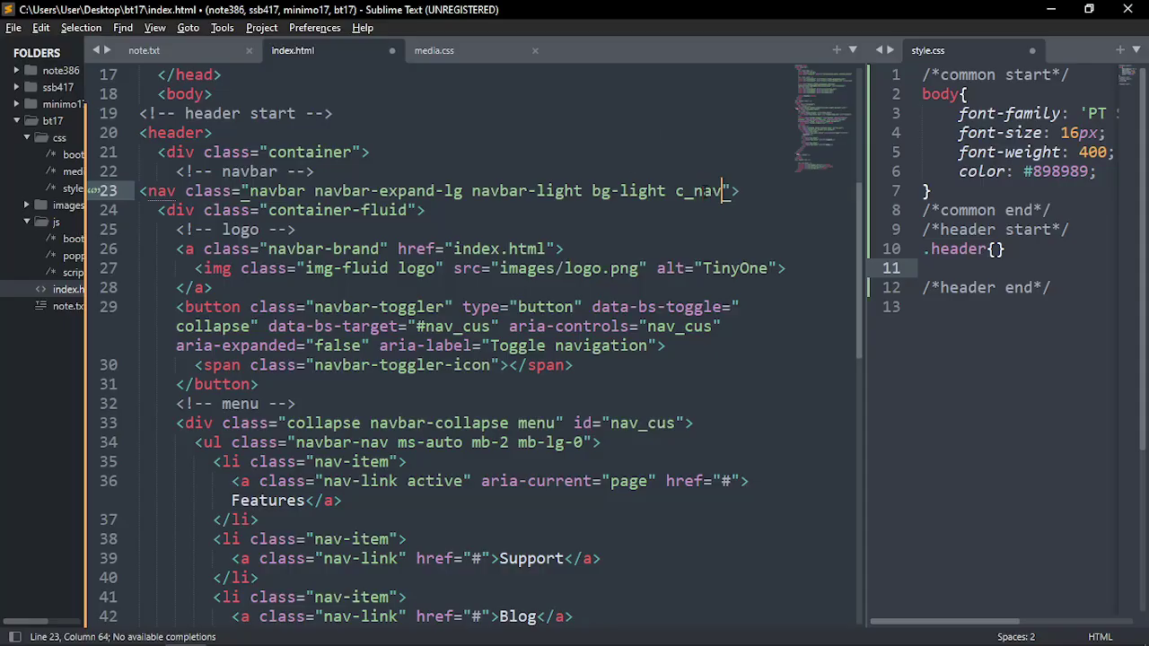
{"action": "double_click", "coordinate": [704, 191]}
{"action": "key", "text": "ctrl+c"}
{"action": "key", "text": "ctrl+s"}
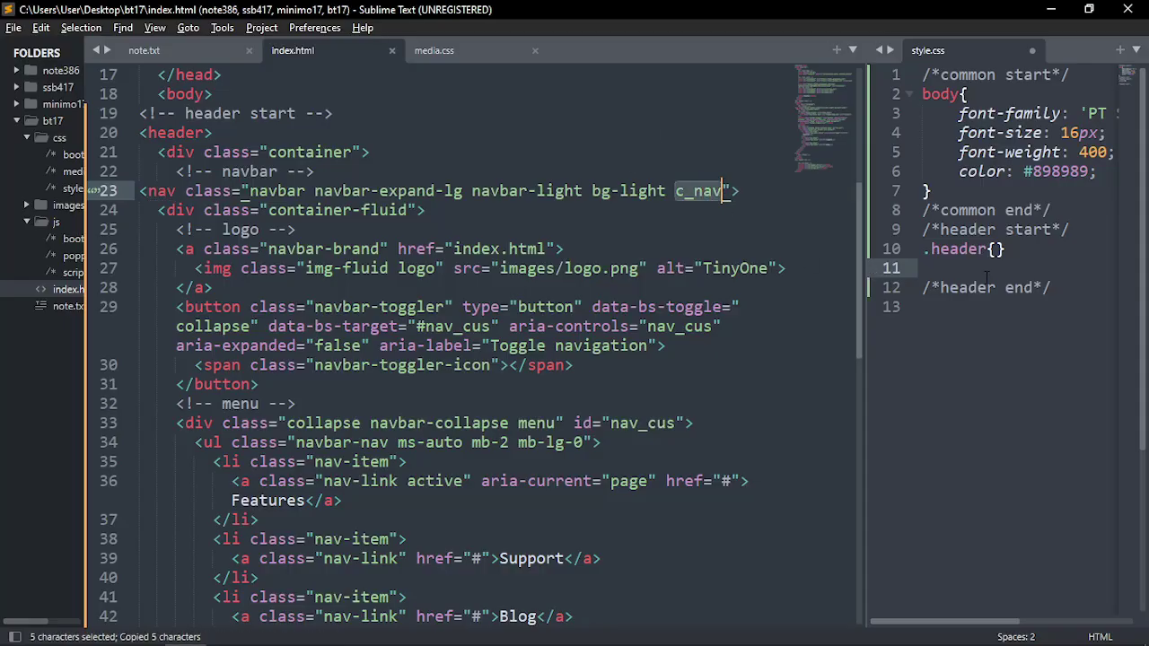
{"action": "left_click", "coordinate": [990, 268]}
{"action": "type", "text": "."}
{"action": "key", "text": "ctrl+v"}
{"action": "type", "text": "{"}
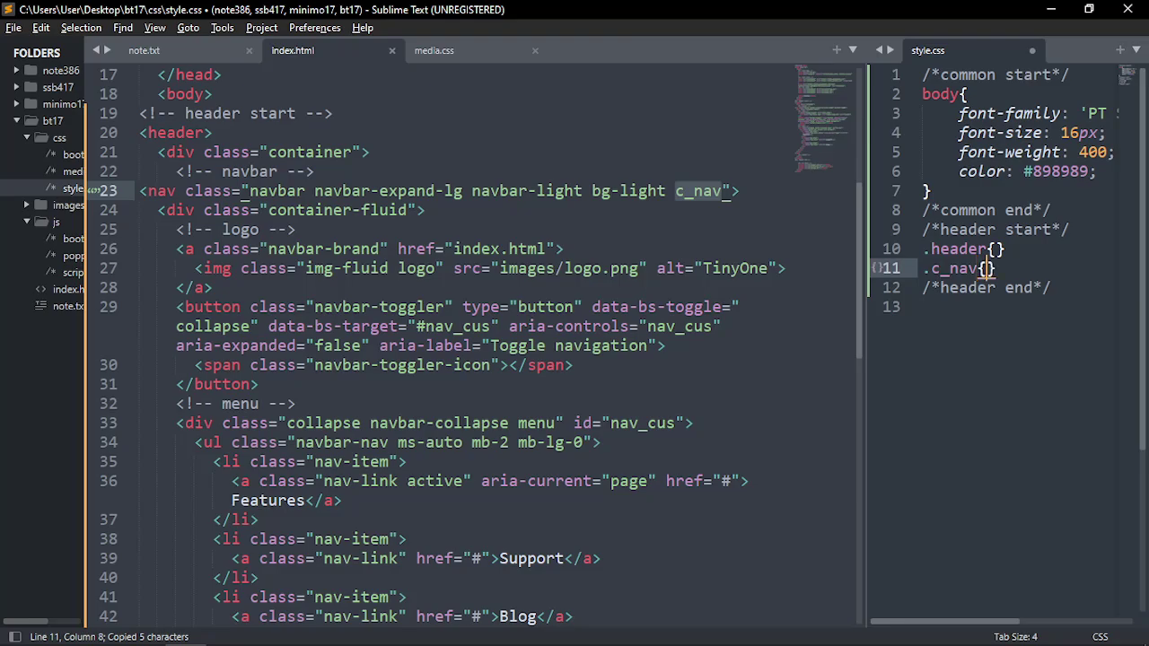
Add an empty .logo{} rule using the logo class name from index.html
{"action": "key", "text": "ctrl+1"}
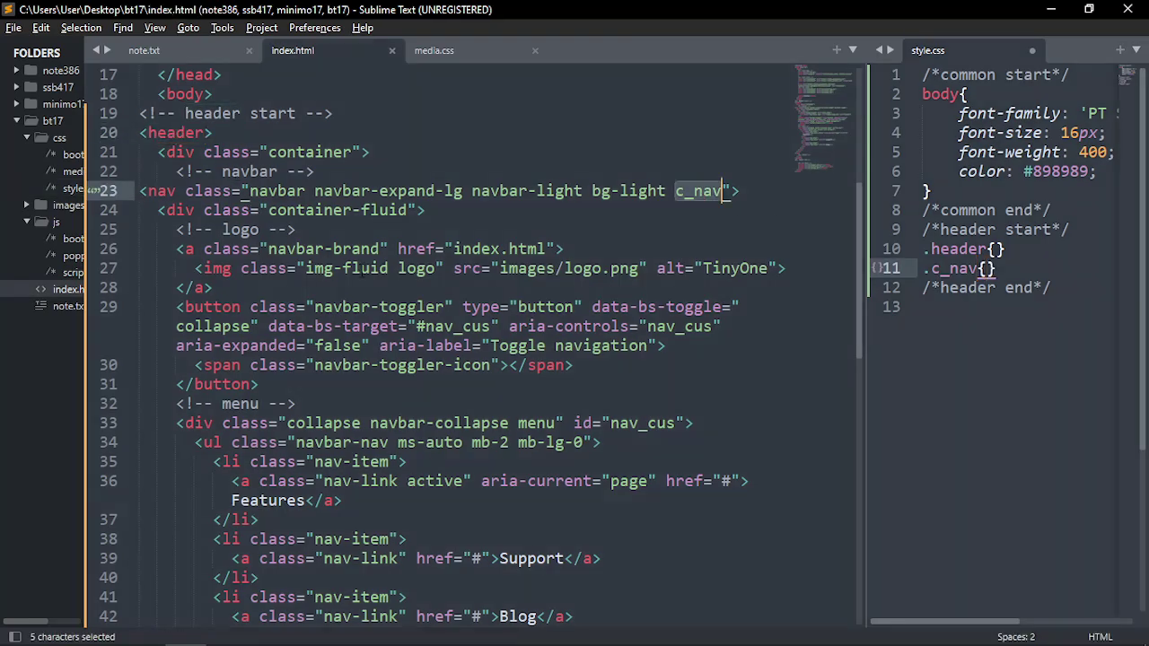
{"action": "double_click", "coordinate": [400, 269]}
{"action": "key", "text": "ctrl+c"}
{"action": "key", "text": "ctrl+2"}
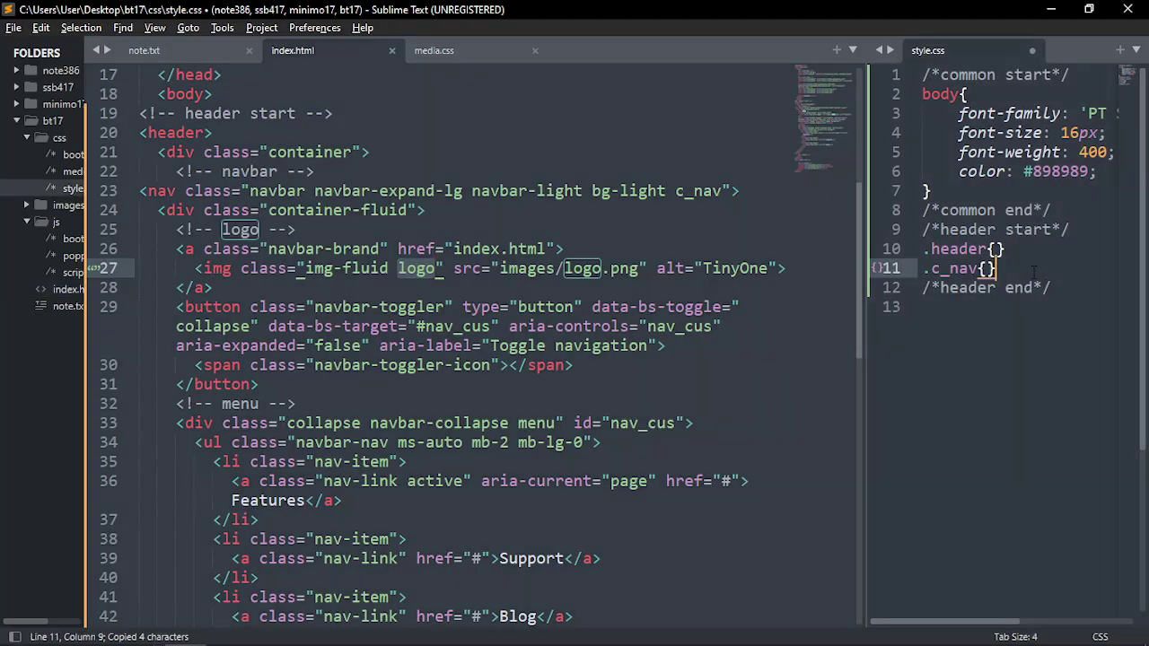
{"action": "key", "text": "Return"}
{"action": "type", "text": "."}
{"action": "key", "text": "ctrl+v"}
{"action": "type", "text": "{"}
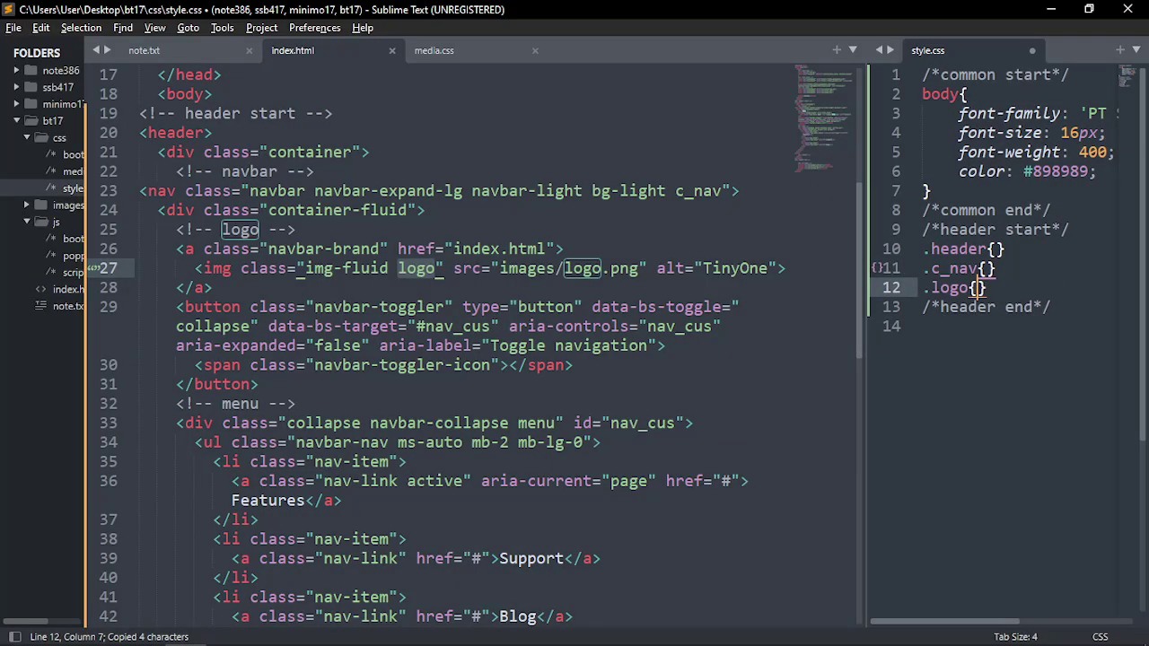
{"action": "scroll", "coordinate": [288, 250], "scroll_direction": "down", "scroll_amount": 3}
{"action": "scroll", "coordinate": [289, 250], "scroll_direction": "up", "scroll_amount": 2}
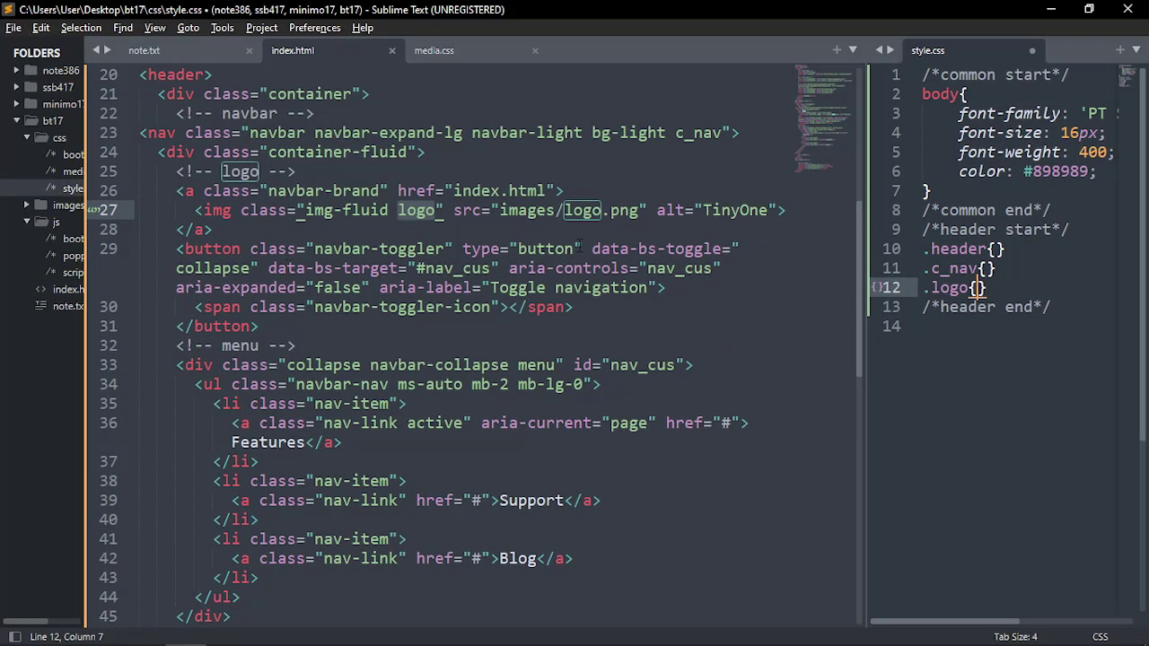
Add an empty .menu{} rule using the menu class name from index.html
{"action": "left_click", "coordinate": [215, 260]}
{"action": "scroll", "coordinate": [453, 366], "scroll_direction": "down", "scroll_amount": 3}
{"action": "double_click", "coordinate": [538, 191]}
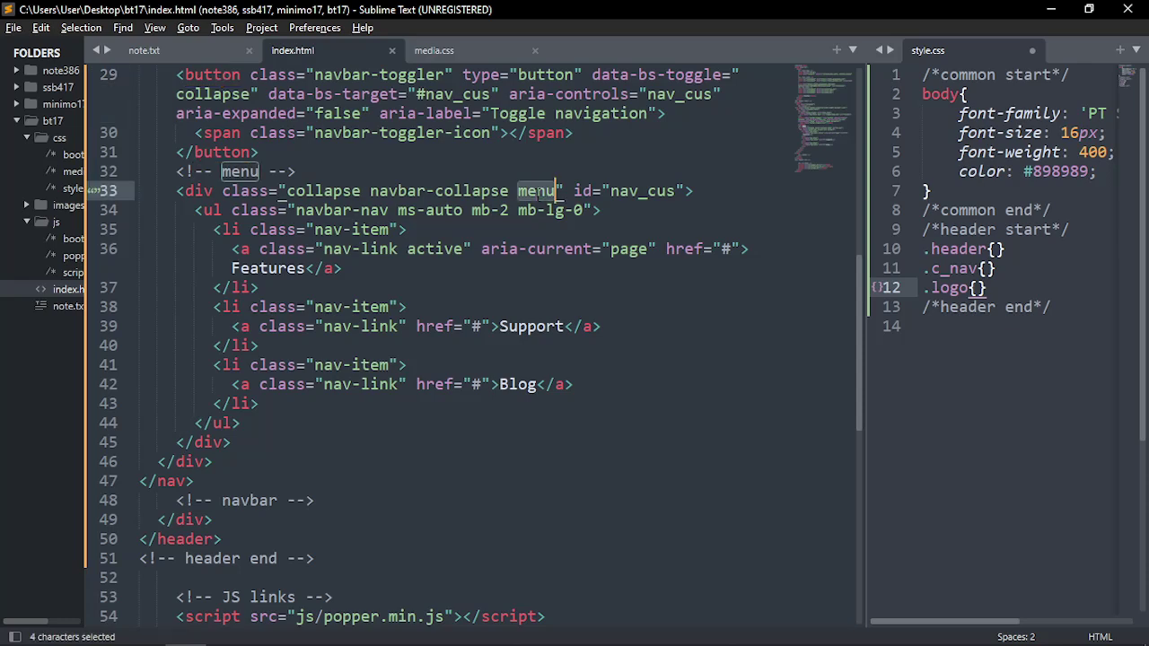
{"action": "key", "text": "ctrl+c"}
{"action": "left_click", "coordinate": [987, 288]}
{"action": "key", "text": "Return"}
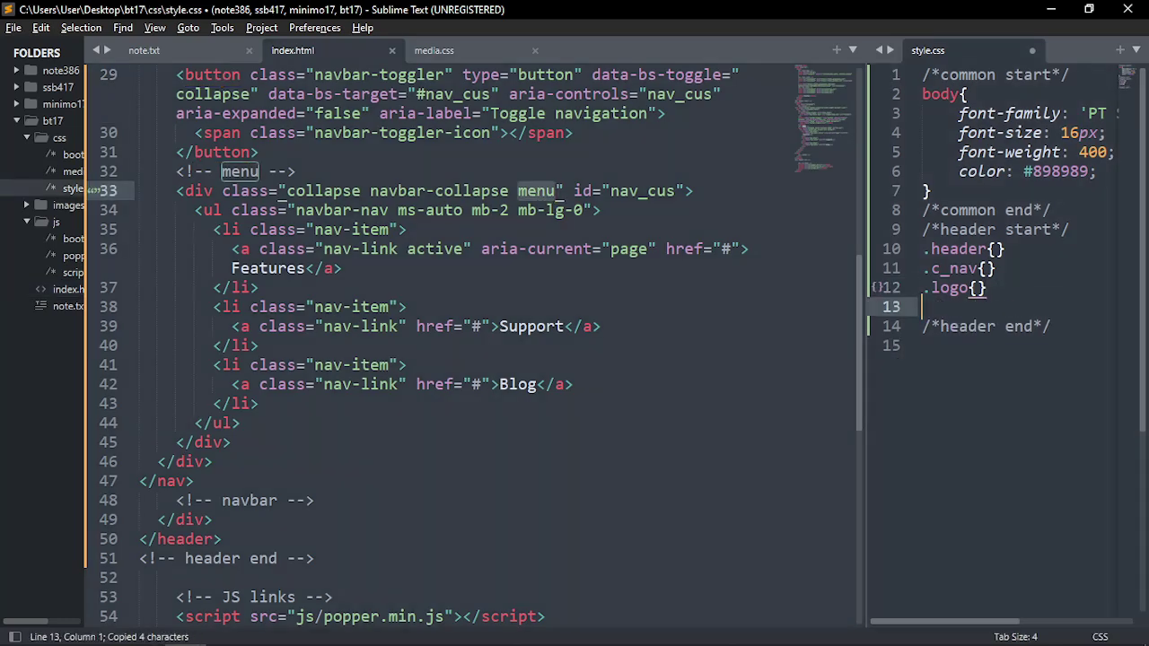
{"action": "type", "text": "."}
{"action": "key", "text": "ctrl+v"}
{"action": "type", "text": "{"}
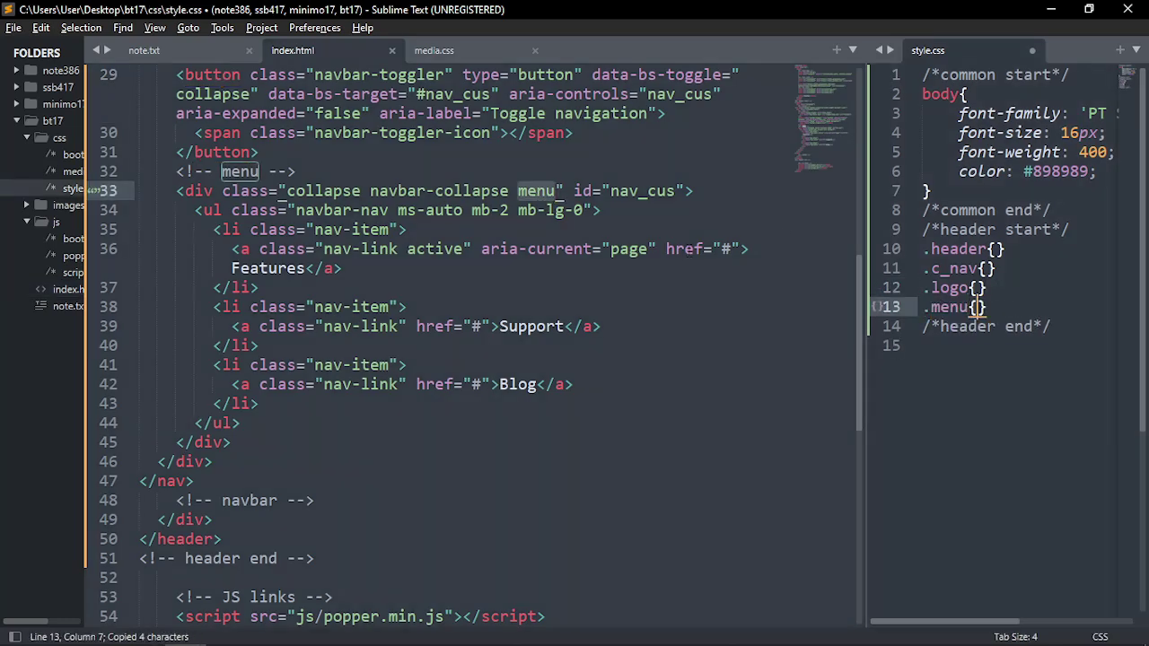
{"action": "left_click", "coordinate": [230, 230]}
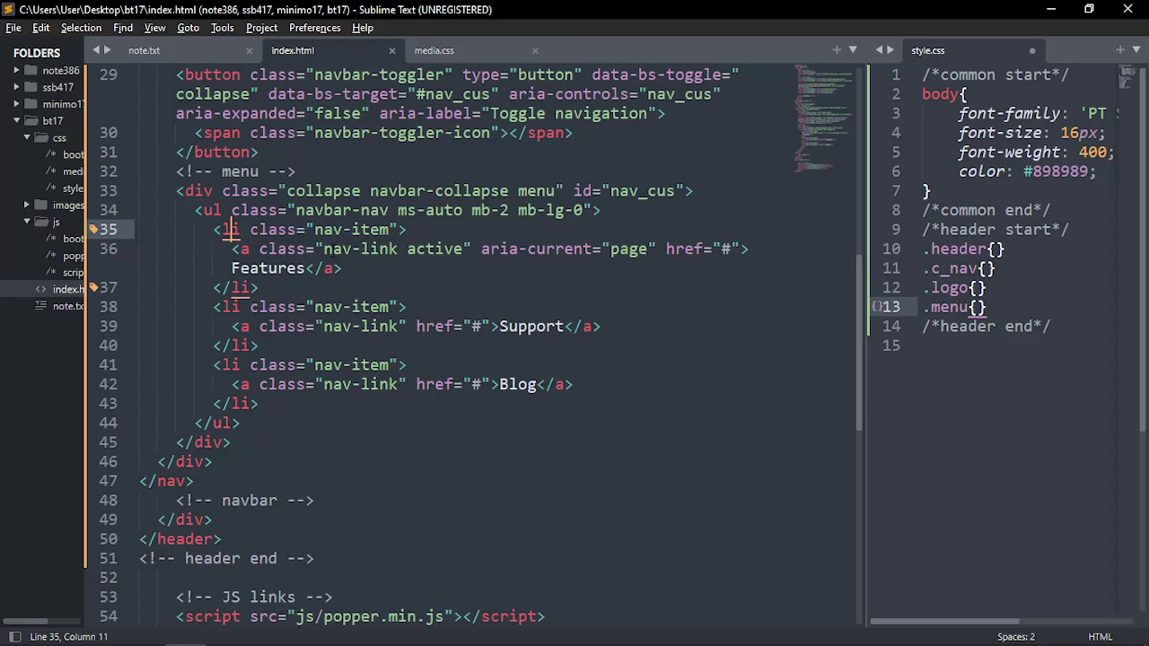
{"action": "key", "text": "Left"}
{"action": "key", "text": "alt+Tab"}
{"action": "scroll", "coordinate": [664, 301], "scroll_direction": "up", "scroll_amount": 4}
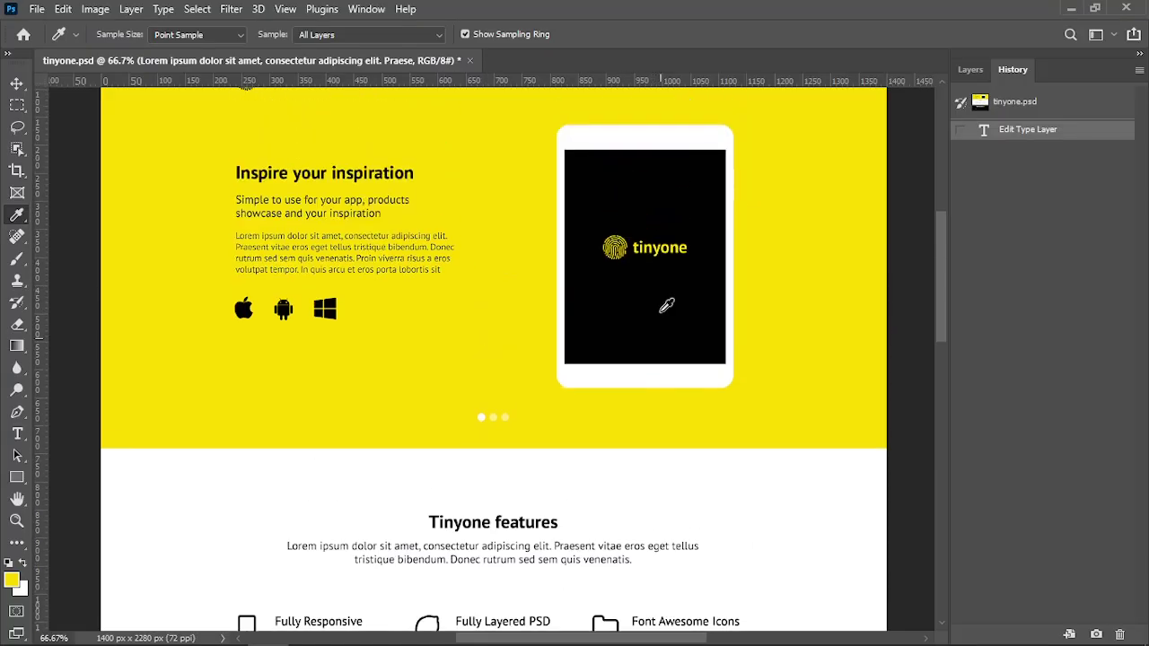
{"action": "scroll", "coordinate": [664, 296], "scroll_direction": "up", "scroll_amount": 3}
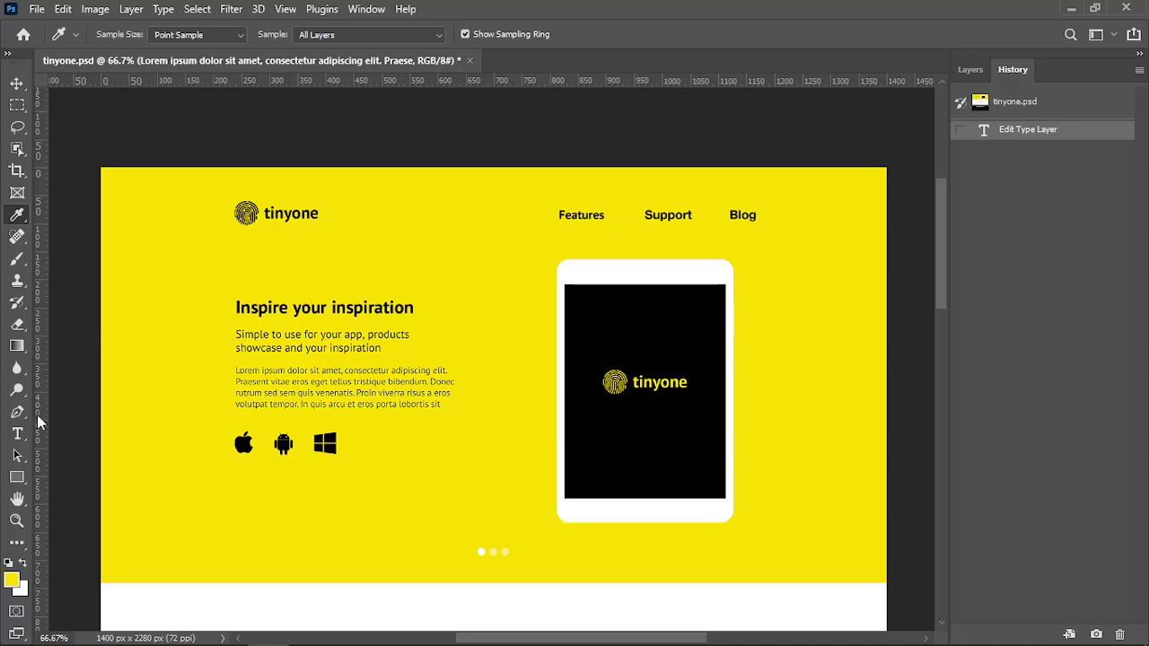
{"action": "left_click", "coordinate": [17, 84]}
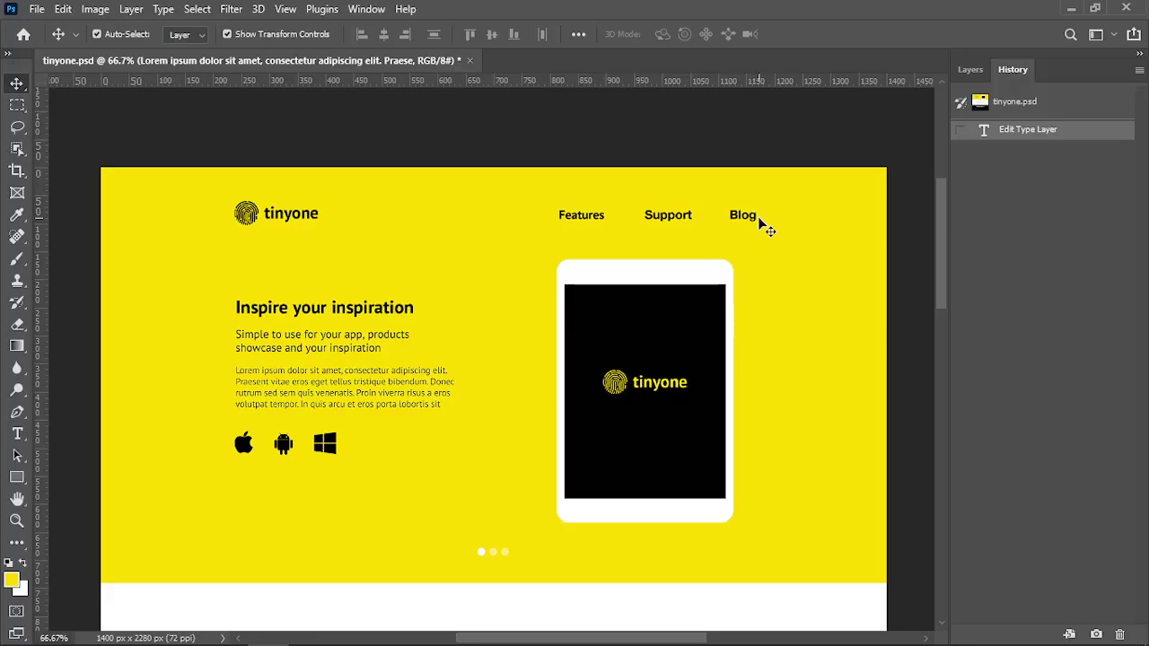
{"action": "key", "text": "alt+Tab"}
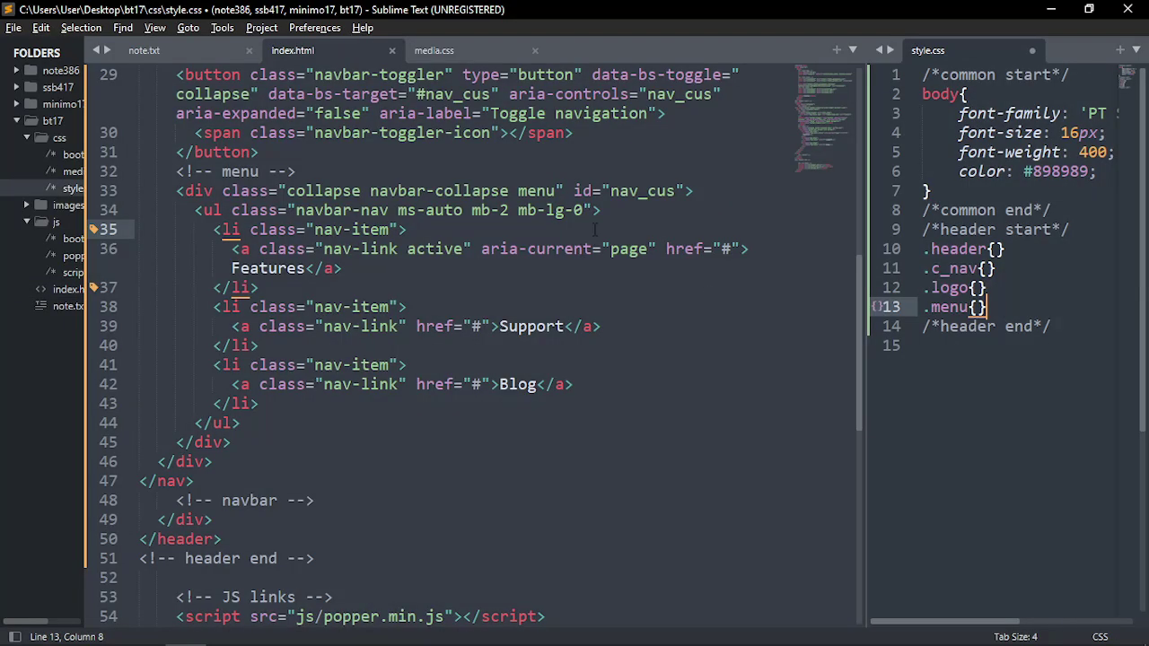
Duplicate the .menu rule in style.css into an empty .menu ul li a rule
{"action": "double_click", "coordinate": [538, 190]}
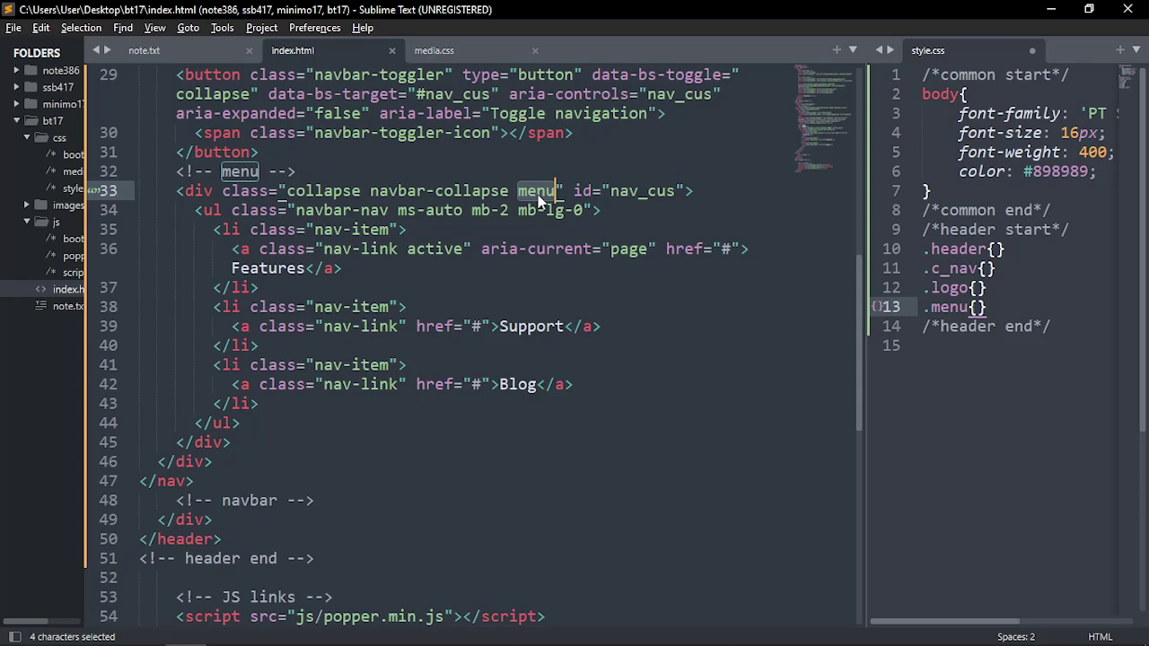
{"action": "left_click", "coordinate": [1014, 314]}
{"action": "key", "text": "ctrl+shift+d"}
{"action": "key", "text": "Left"}
{"action": "key", "text": "Left"}
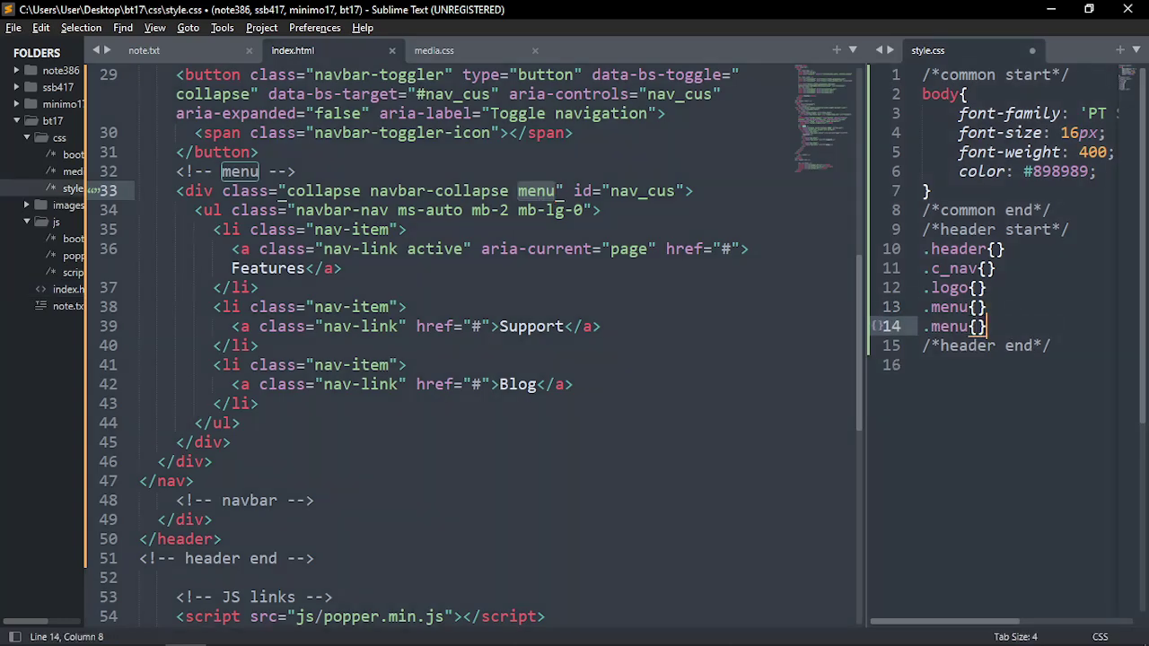
{"action": "type", "text": "ul li a"}
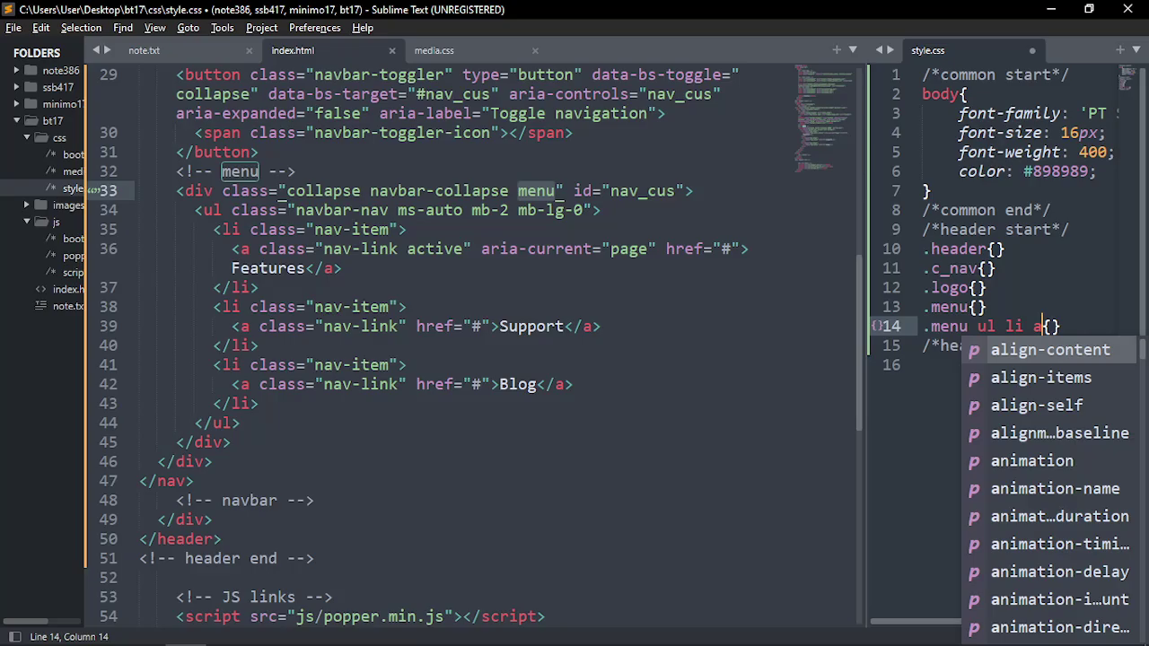
Add an empty .menu ul li a:hover rule below it, then return to Photoshop
{"action": "key", "text": "ctrl+shift+d"}
{"action": "type", "text": ": h{"}
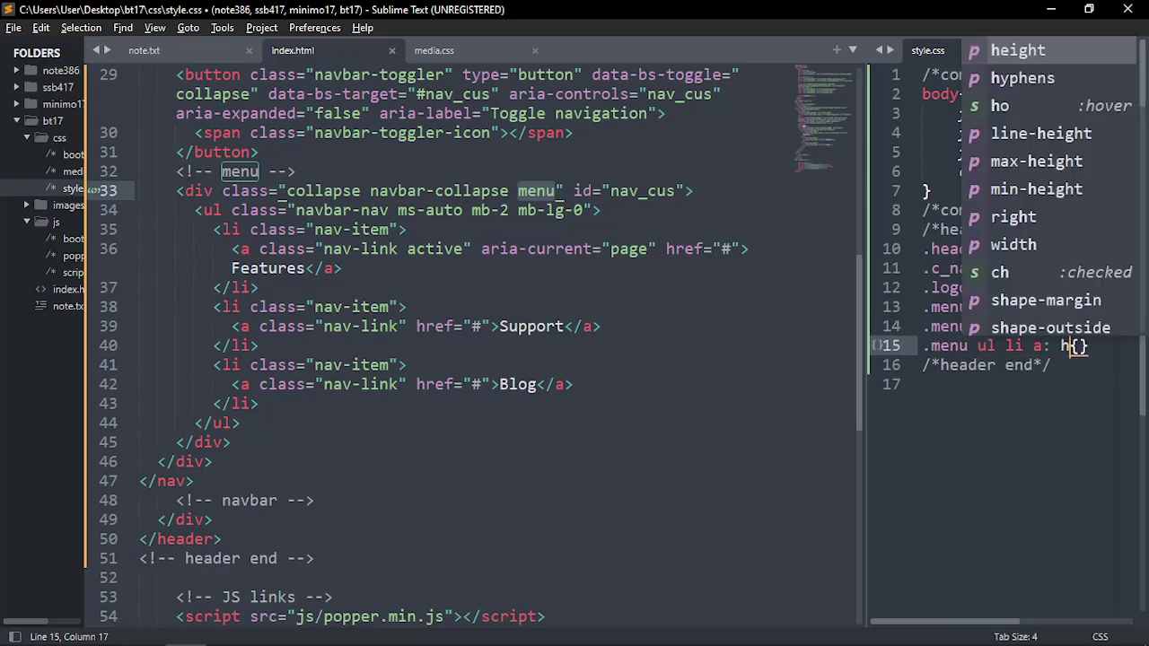
{"action": "key", "text": "Escape"}
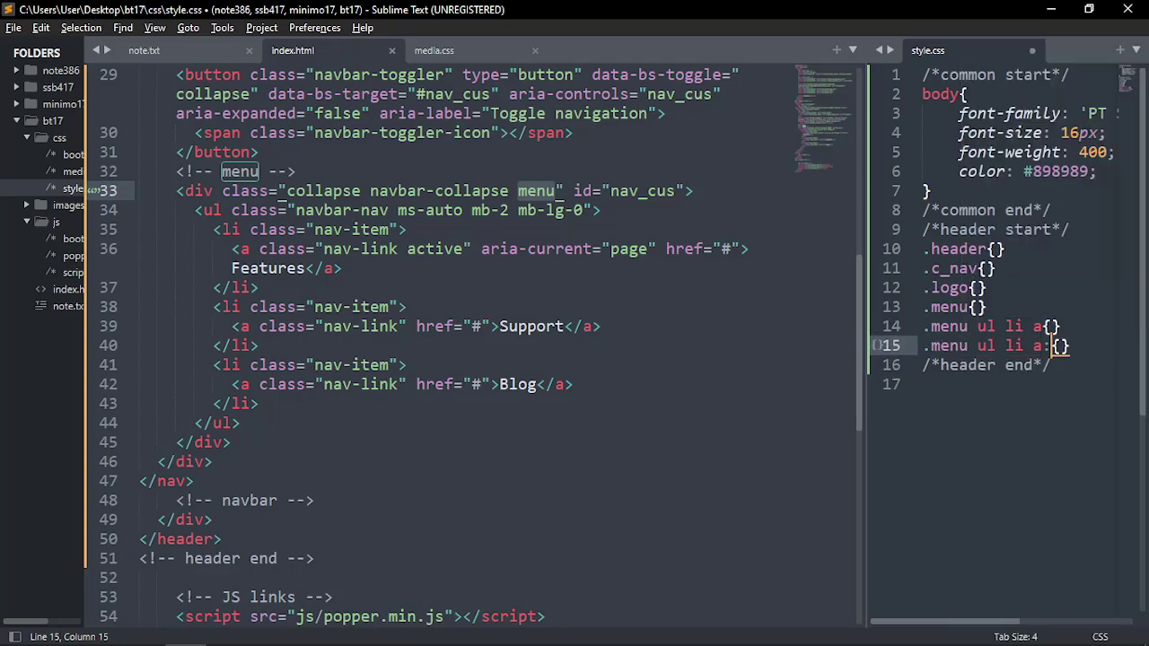
{"action": "type", "text": "hover"}
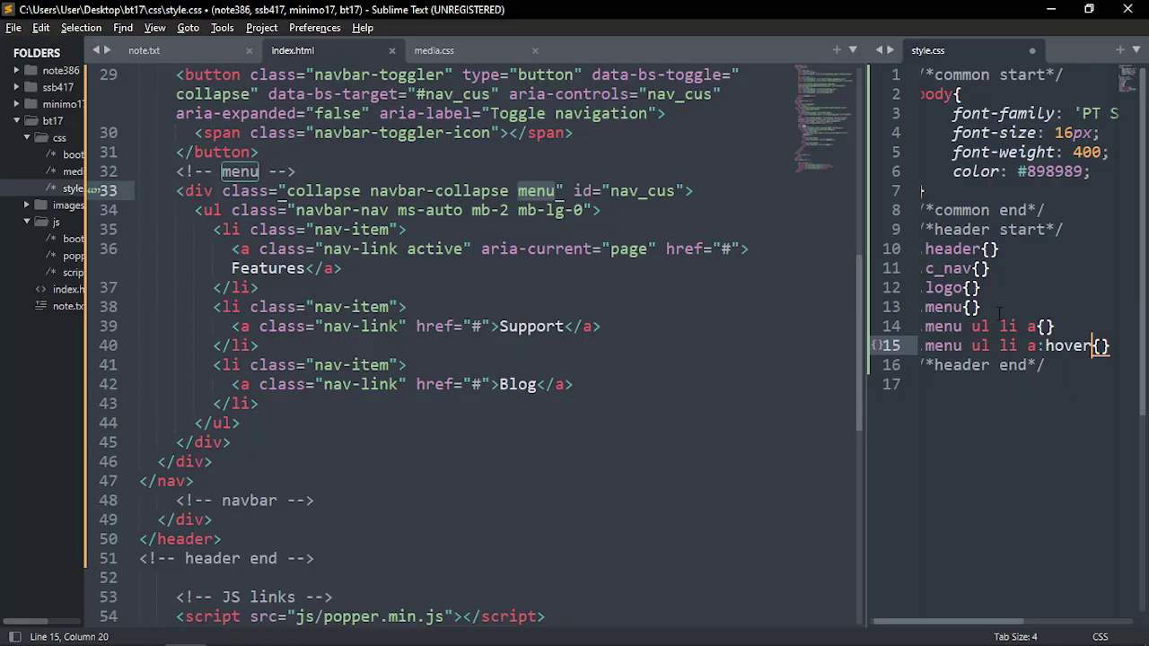
{"action": "key", "text": "alt+Tab"}
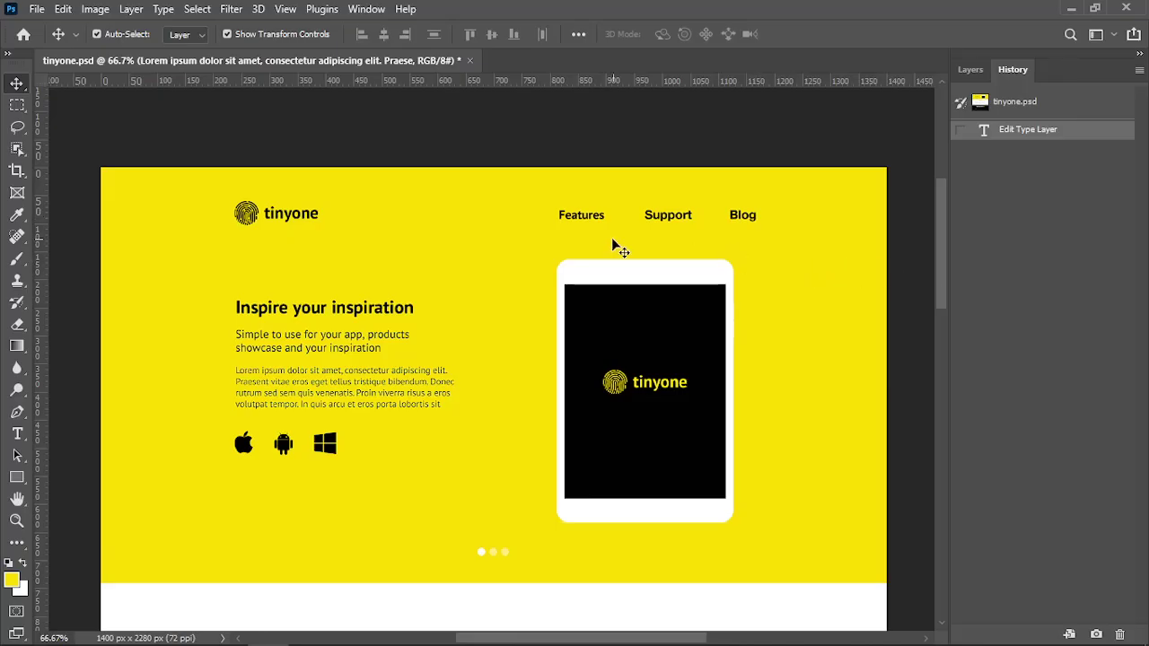
In the Layers panel, toggle the off-canvas menu button's visibility and leave it hidden
{"action": "left_click", "coordinate": [581, 212]}
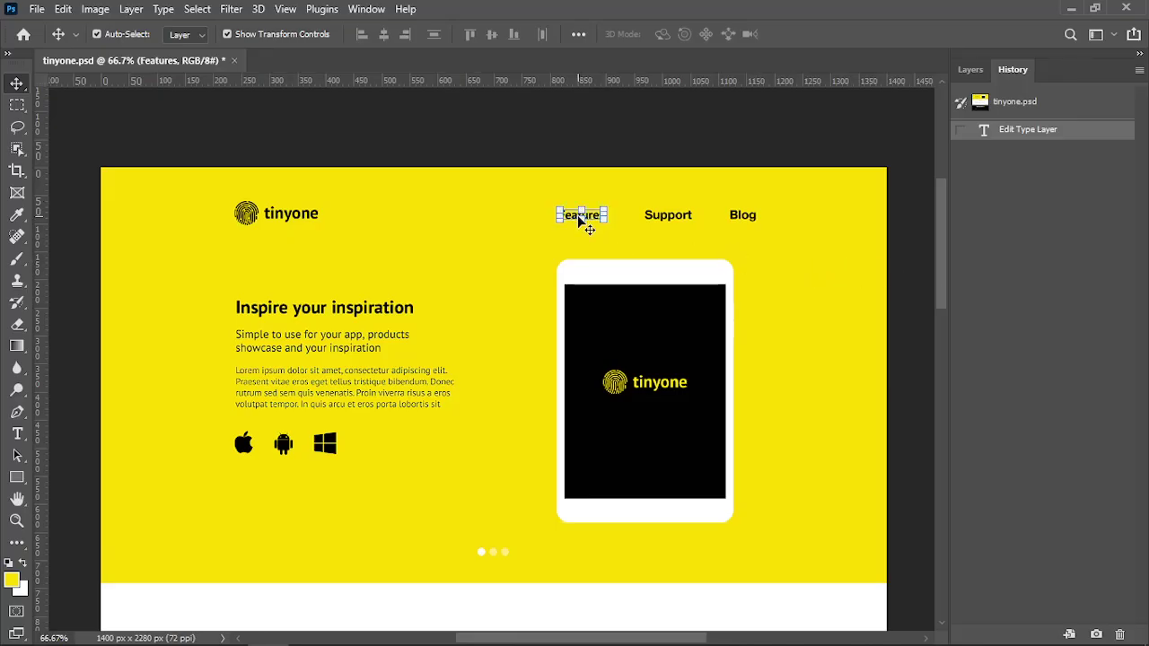
{"action": "left_click", "coordinate": [968, 69]}
{"action": "left_click", "coordinate": [1068, 232]}
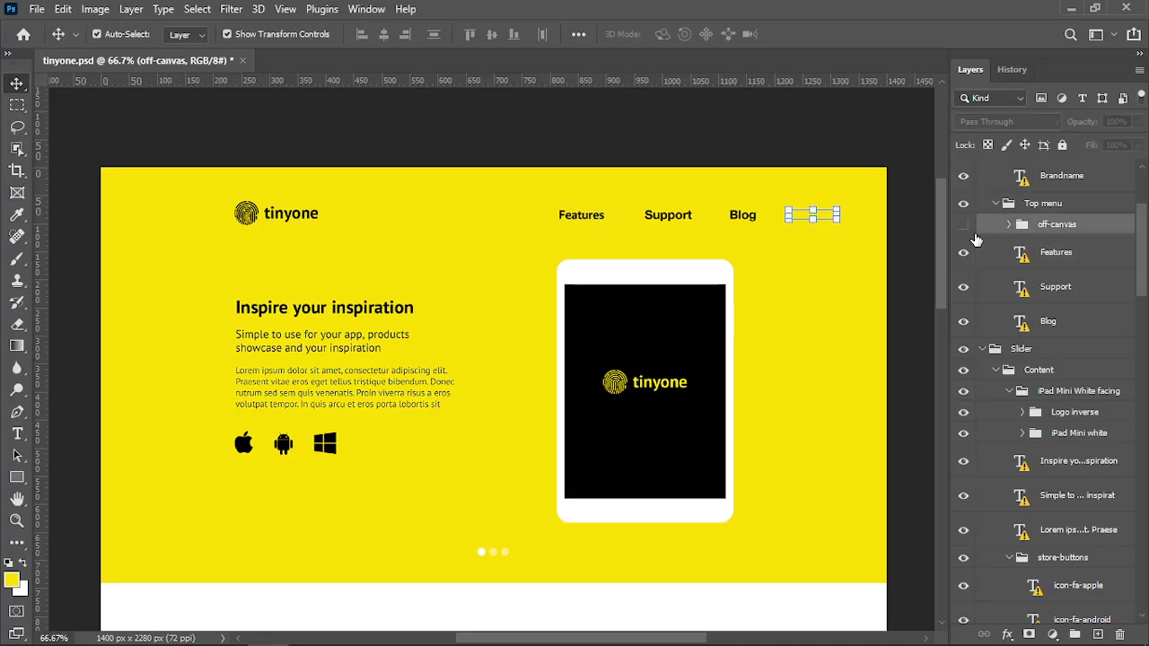
{"action": "left_click", "coordinate": [964, 226]}
{"action": "left_click", "coordinate": [963, 226]}
{"action": "left_click", "coordinate": [964, 227]}
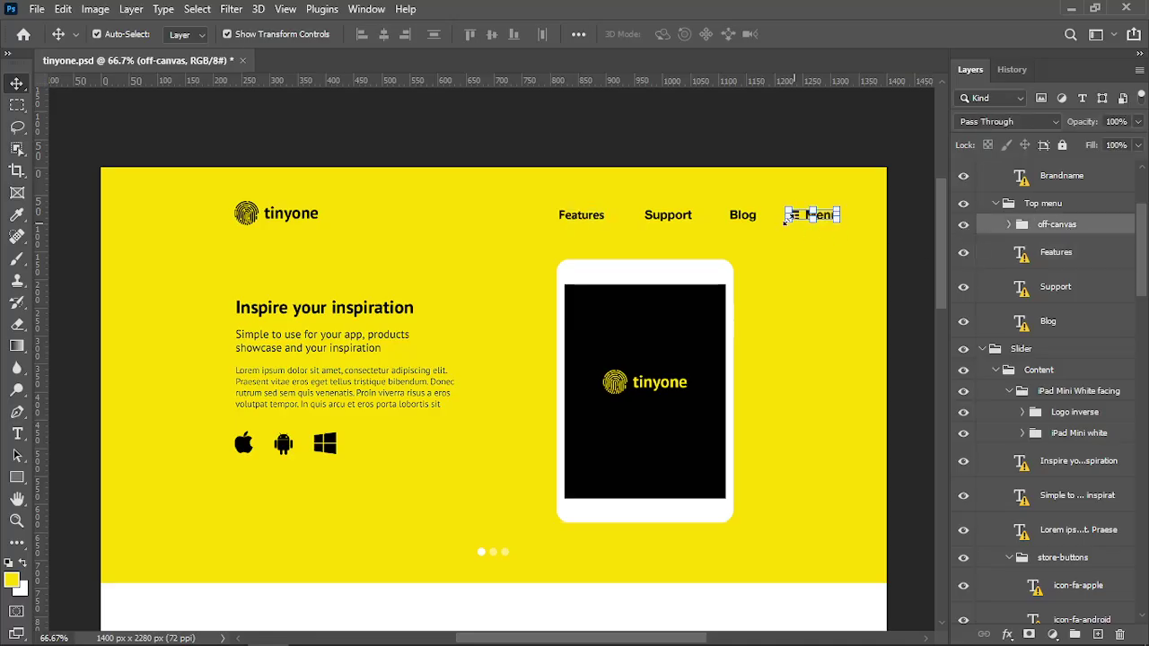
{"action": "left_click", "coordinate": [964, 228]}
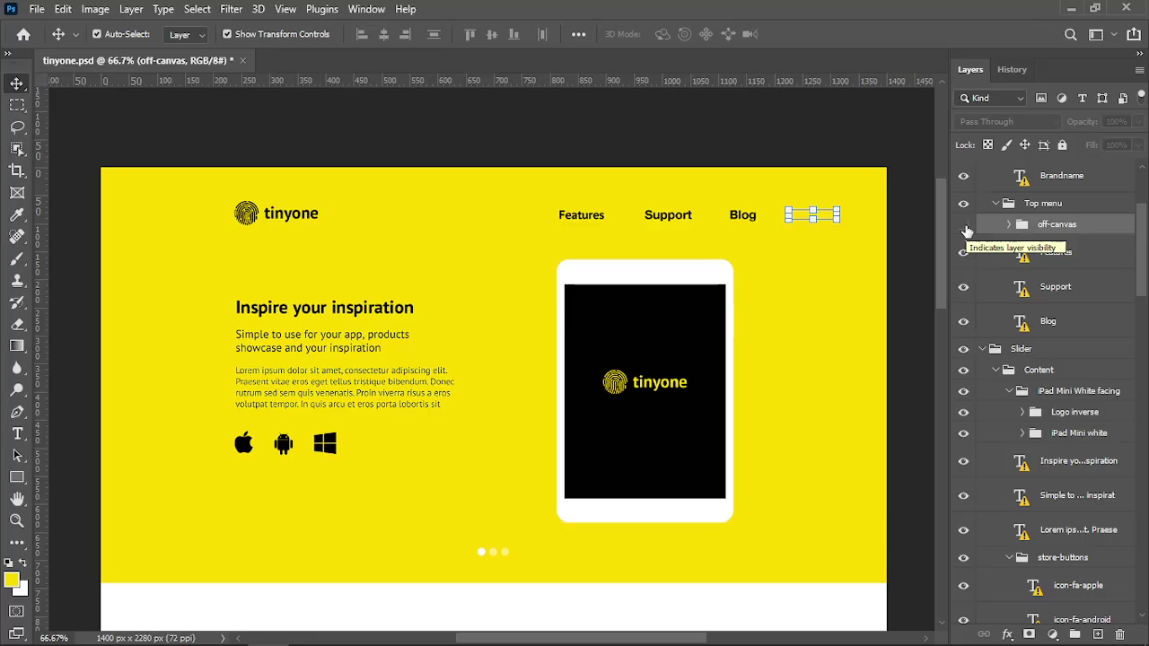
Inspect the background, Blog and Support layers, then reselect the off-canvas group
{"action": "left_click", "coordinate": [866, 236]}
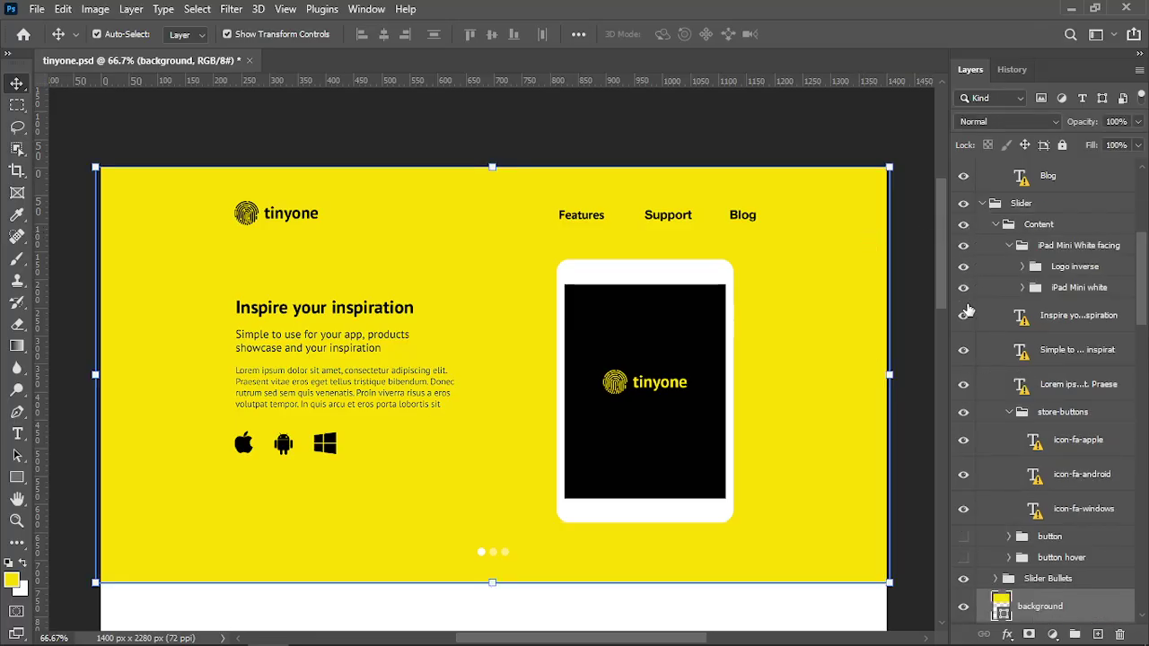
{"action": "left_click", "coordinate": [754, 215]}
{"action": "scroll", "coordinate": [1005, 284], "scroll_direction": "up", "scroll_amount": 3}
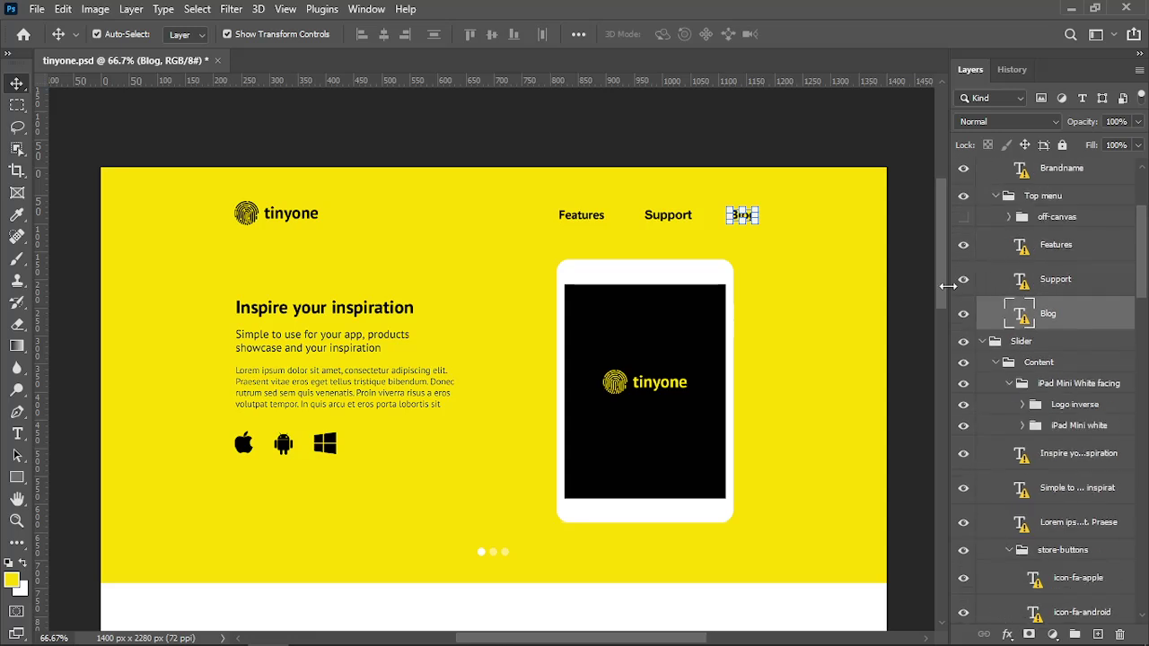
{"action": "left_click", "coordinate": [669, 217]}
{"action": "scroll", "coordinate": [987, 301], "scroll_direction": "up", "scroll_amount": 2}
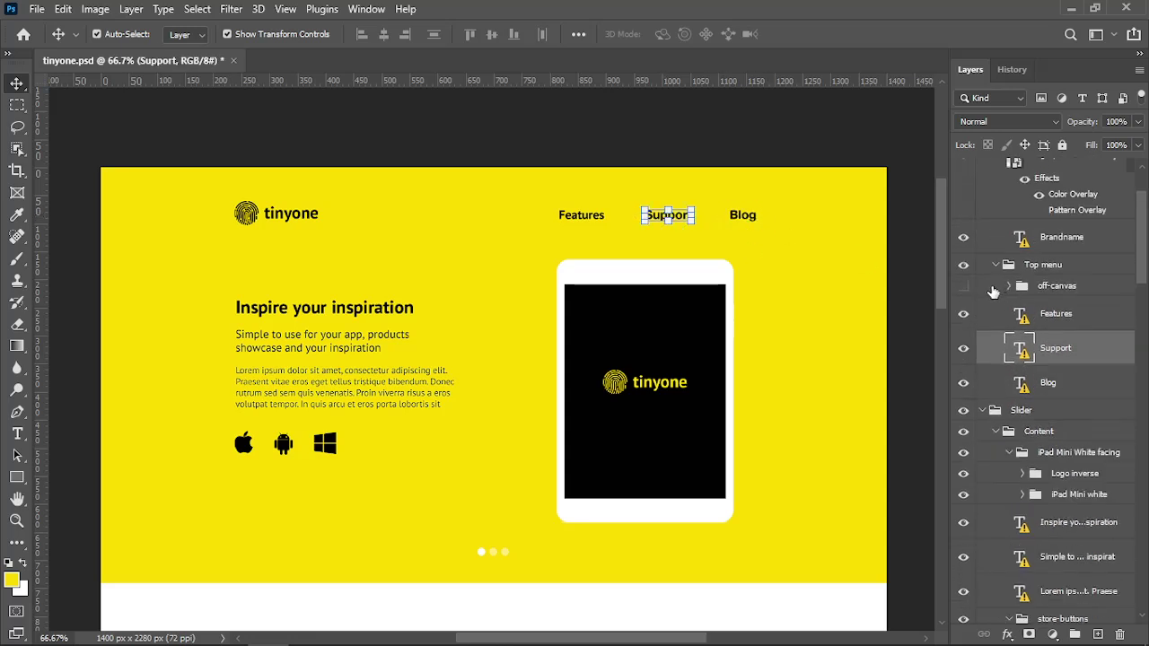
{"action": "left_click", "coordinate": [993, 289]}
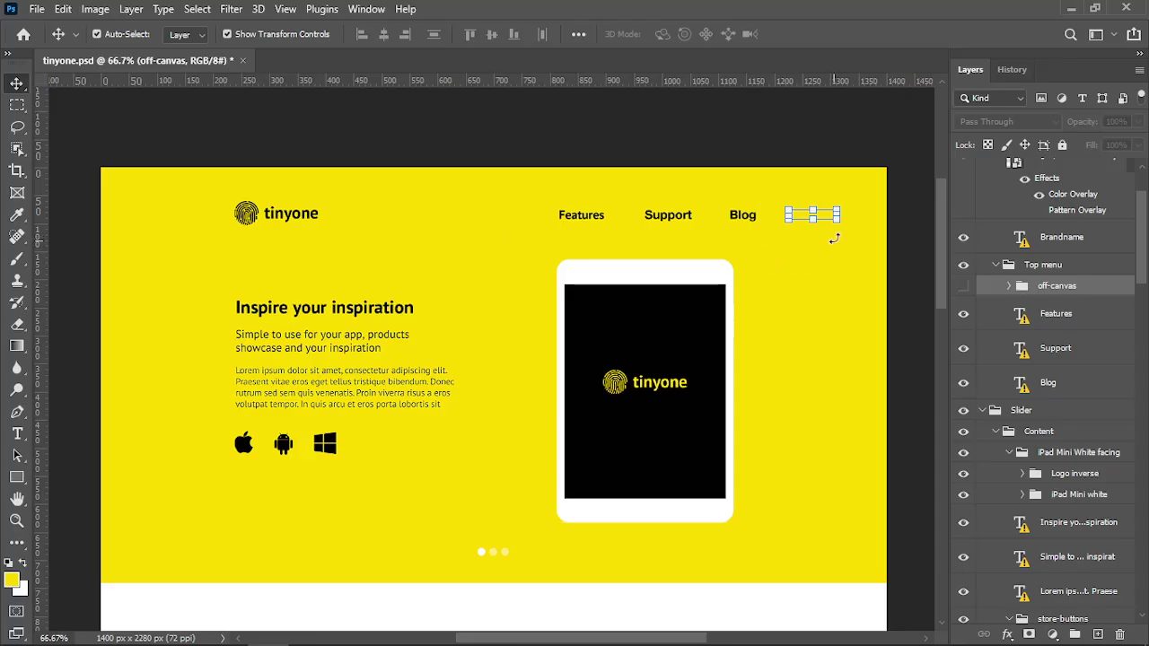
Show the off-canvas menu icon layer, then select the yellow background and Features menu layers
{"action": "left_click", "coordinate": [962, 286]}
{"action": "left_click", "coordinate": [757, 252]}
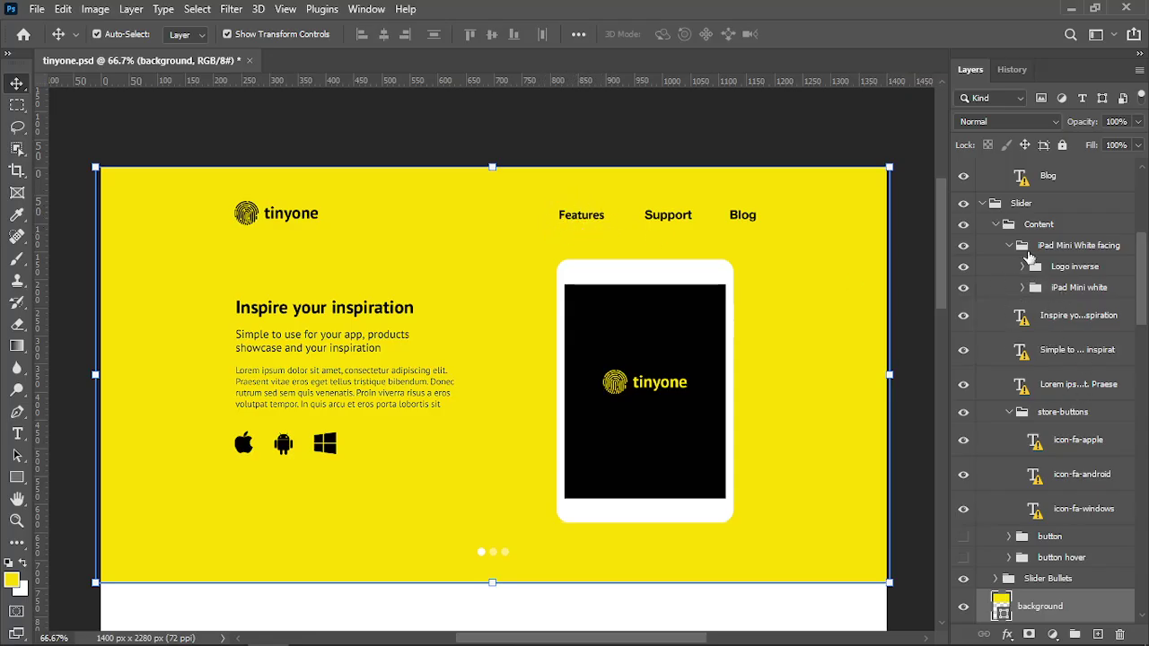
{"action": "left_click", "coordinate": [592, 217]}
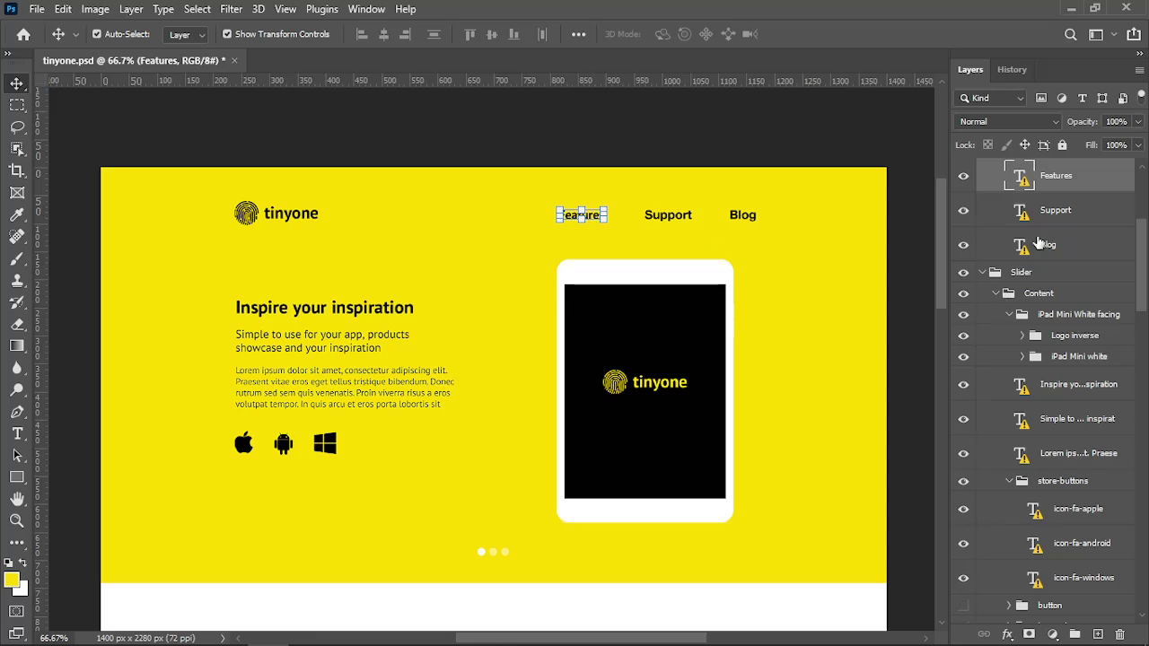
{"action": "scroll", "coordinate": [1059, 287], "scroll_direction": "up", "scroll_amount": 3}
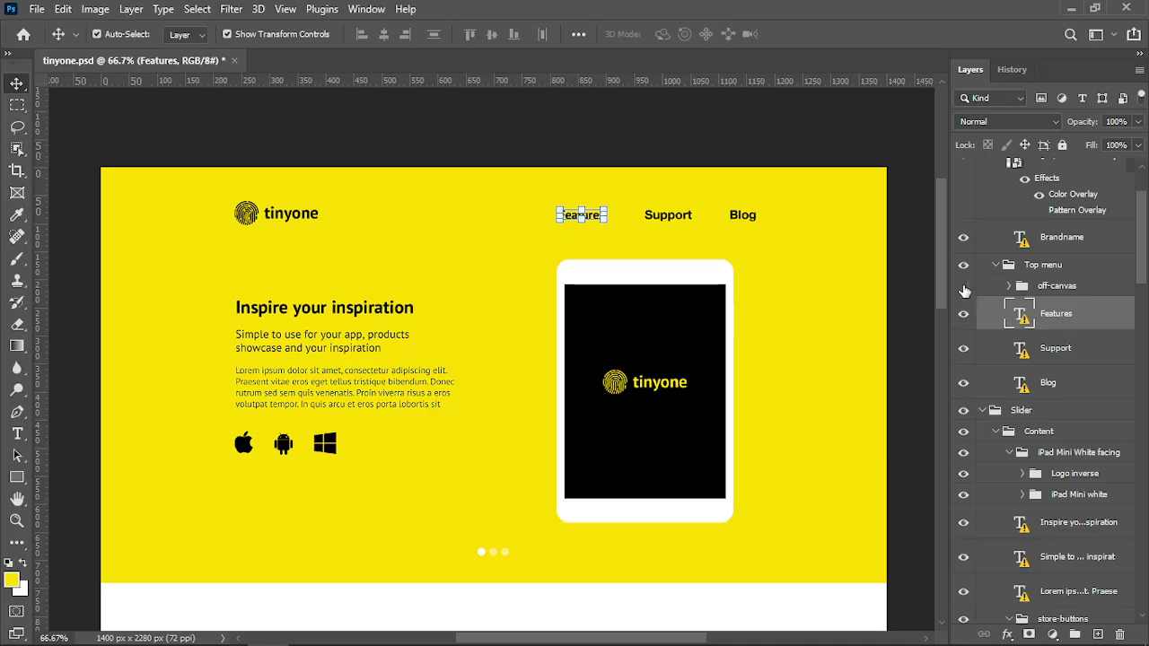
Hide the off-canvas layer again, check the Blog item's visibility, and reselect the yellow background
{"action": "left_click", "coordinate": [963, 286]}
{"action": "left_click", "coordinate": [964, 384]}
{"action": "left_click", "coordinate": [963, 384]}
{"action": "left_click", "coordinate": [821, 224]}
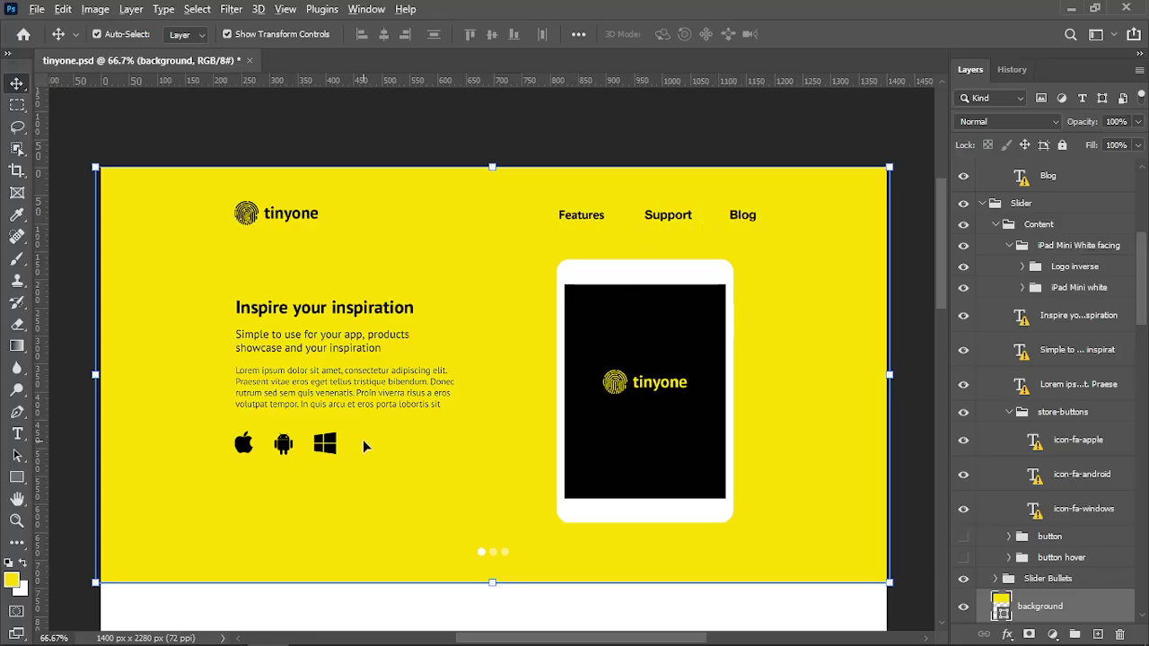
{"action": "key", "text": "alt+Tab"}
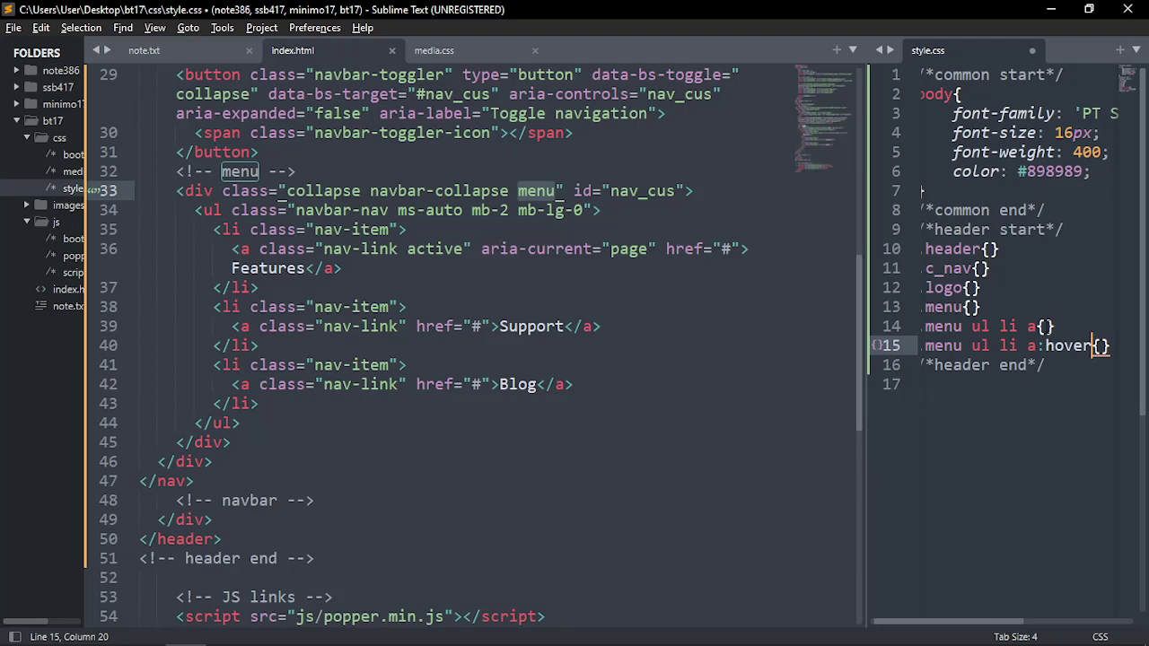
Duplicate the menu link rule on line 14 and turn the copy into .menu ul li:last-child a{}
{"action": "left_click", "coordinate": [1044, 326]}
{"action": "key", "text": "ctrl+shift+d"}
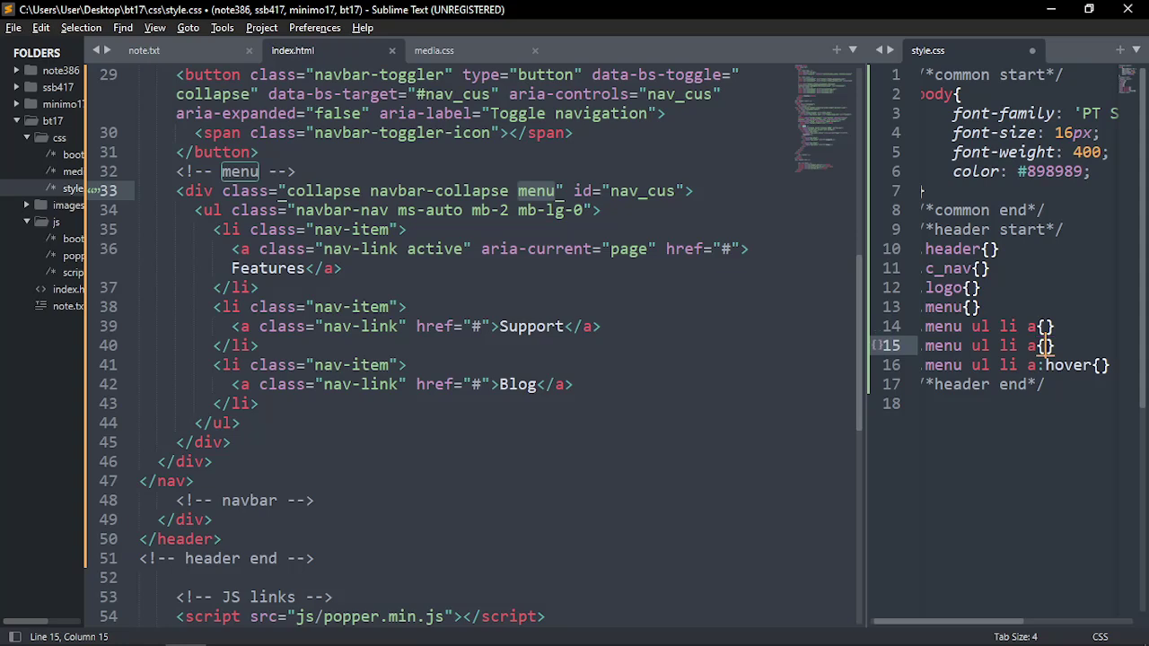
{"action": "key", "text": "Left"}
{"action": "key", "text": "Left"}
{"action": "key", "text": "Left"}
{"action": "type", "text": ":s"}
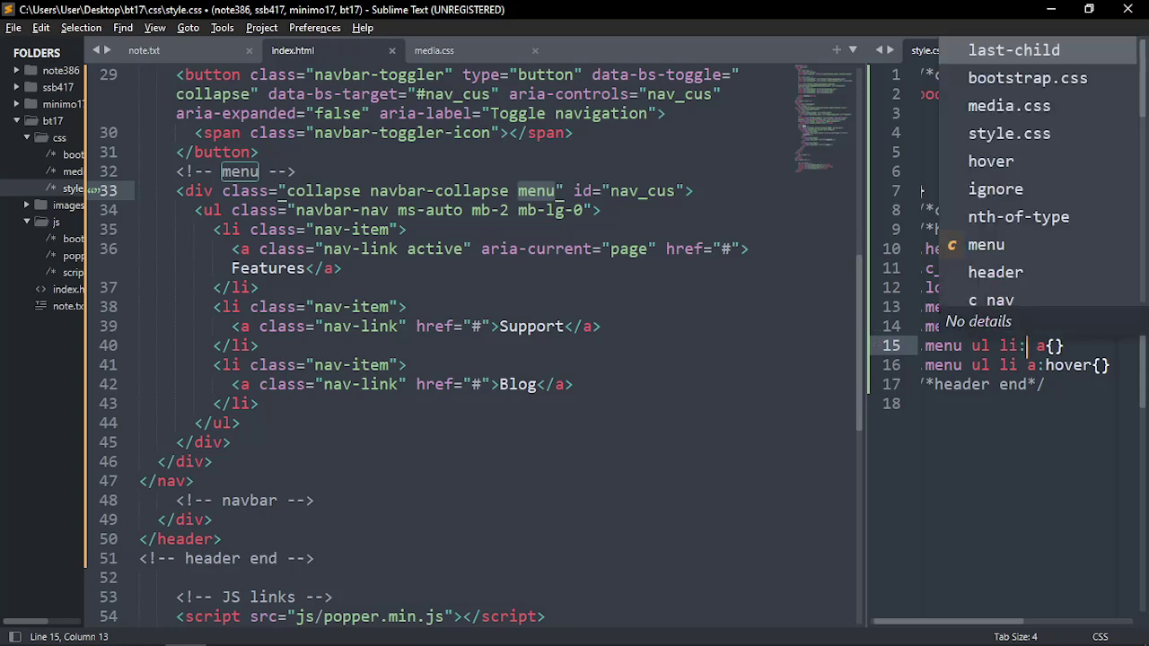
{"action": "key", "text": "BackSpace"}
{"action": "type", "text": "last-"}
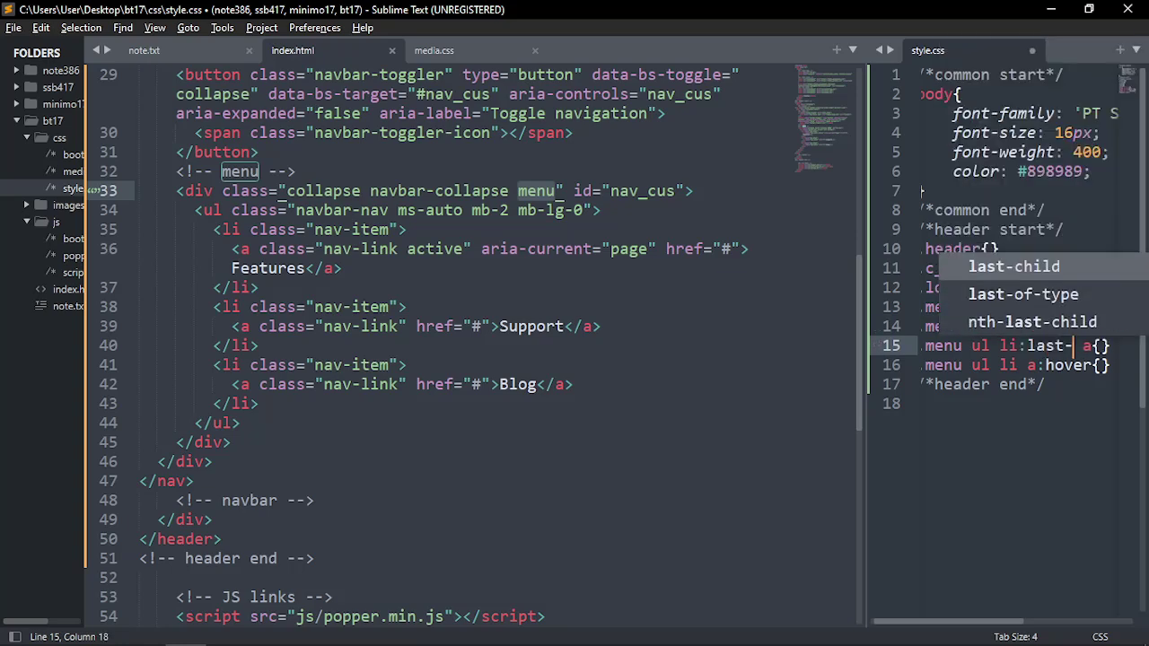
{"action": "key", "text": "Return"}
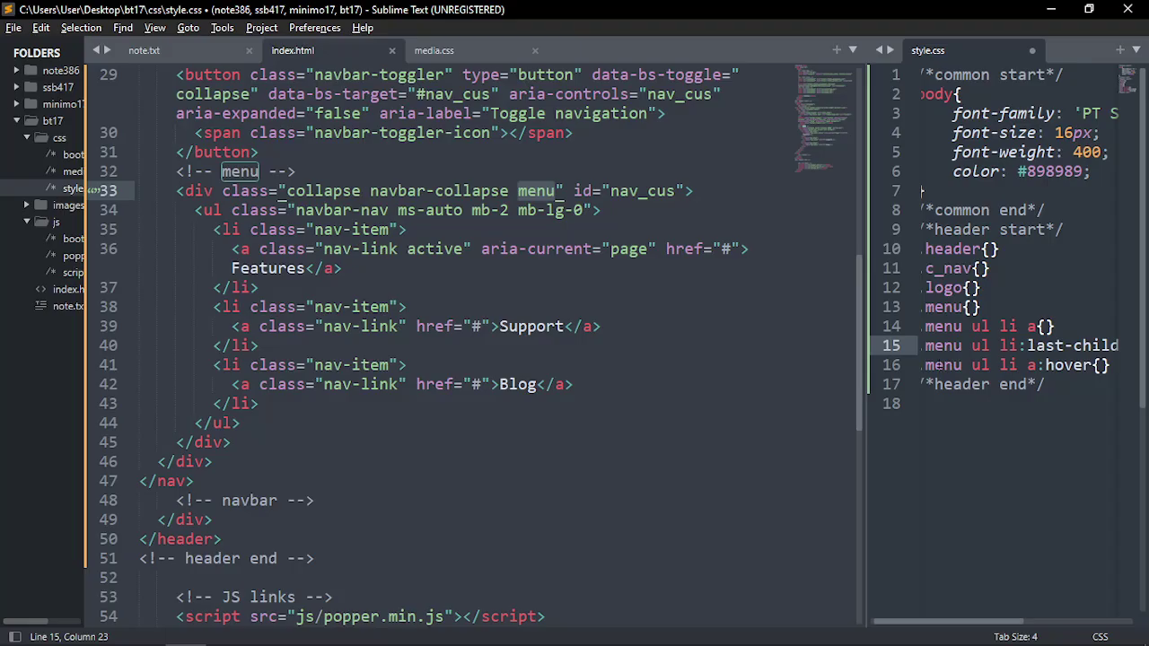
Widen the style.css pane and save the stylesheet
{"action": "left_click_drag", "start_coordinate": [866, 245], "coordinate": [679, 247]}
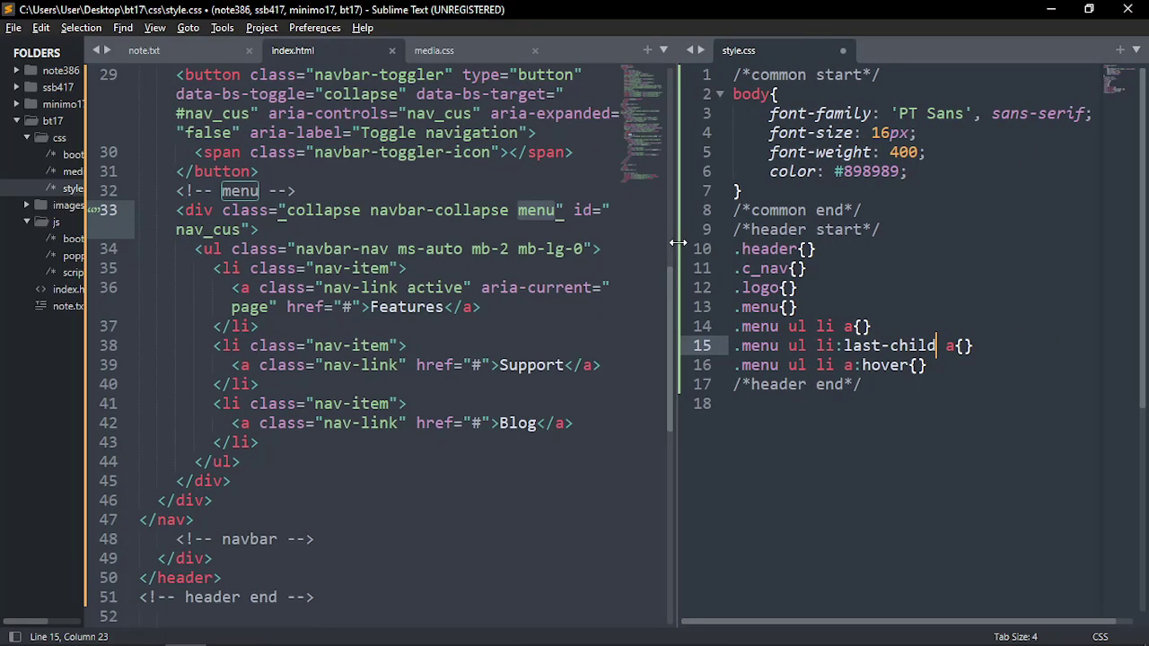
{"action": "left_click", "coordinate": [807, 268]}
{"action": "key", "text": "ctrl+s"}
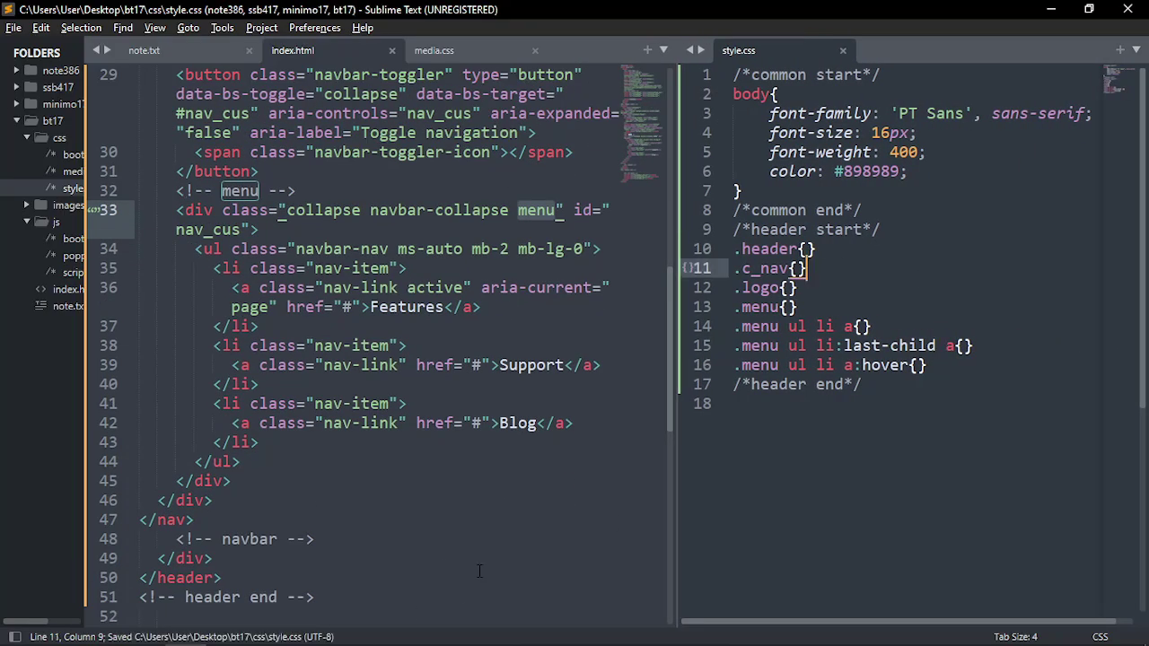
{"action": "key", "text": "alt+Tab"}
{"action": "key", "text": "alt+Tab"}
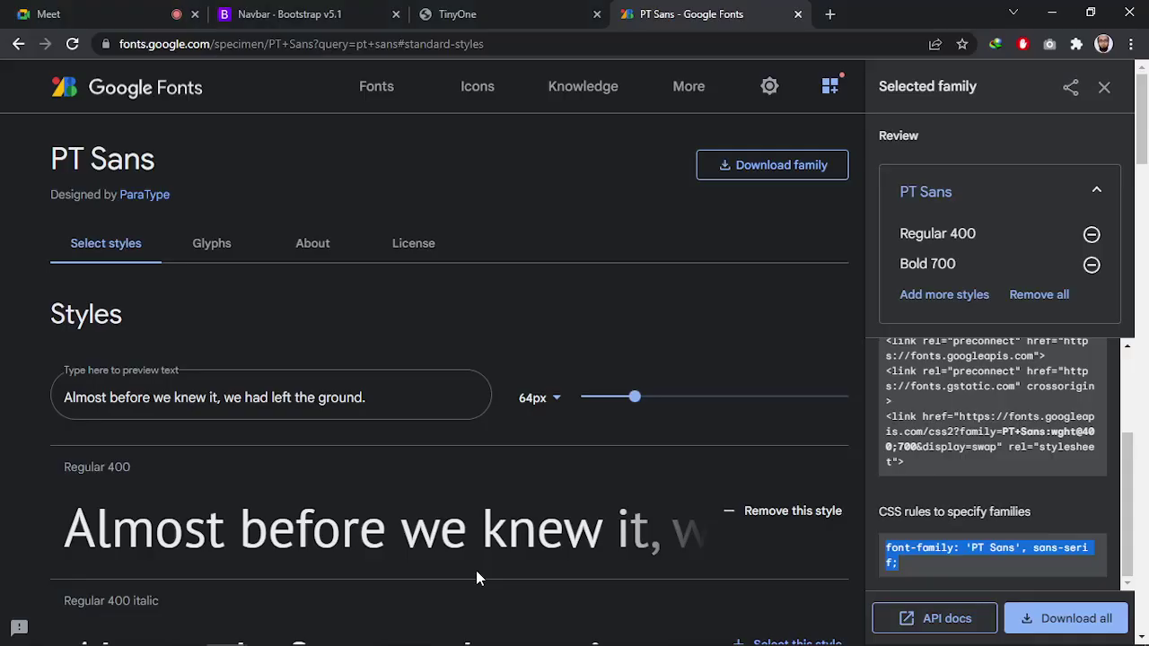
Move the TinyOne tab to the end of the tab strip, reload it, and return to tinyone.psd
{"action": "left_click", "coordinate": [531, 10]}
{"action": "left_click_drag", "start_coordinate": [531, 9], "coordinate": [743, 8]}
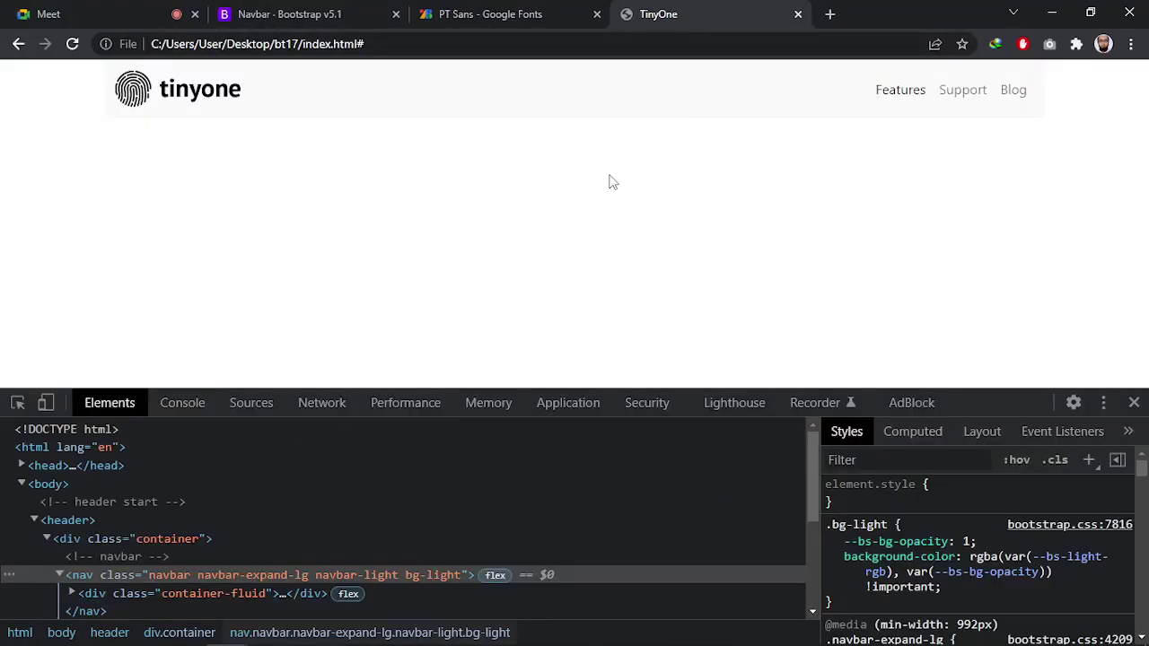
{"action": "key", "text": "ctrl+r"}
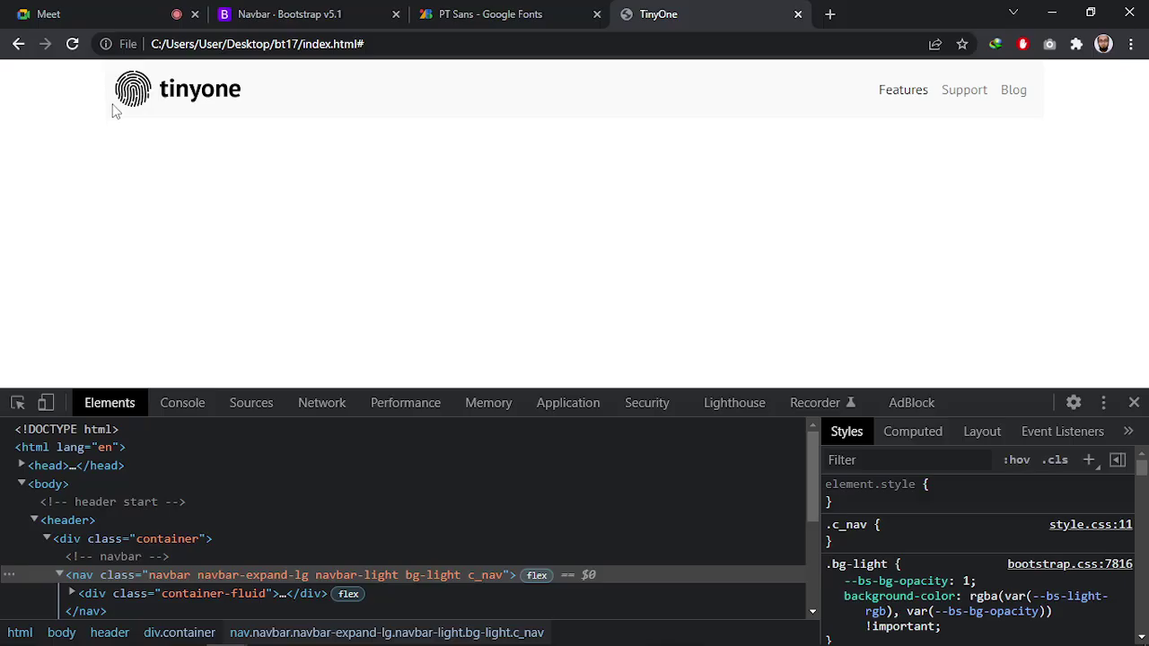
{"action": "key", "text": "alt+Tab"}
{"action": "left_click", "coordinate": [725, 256]}
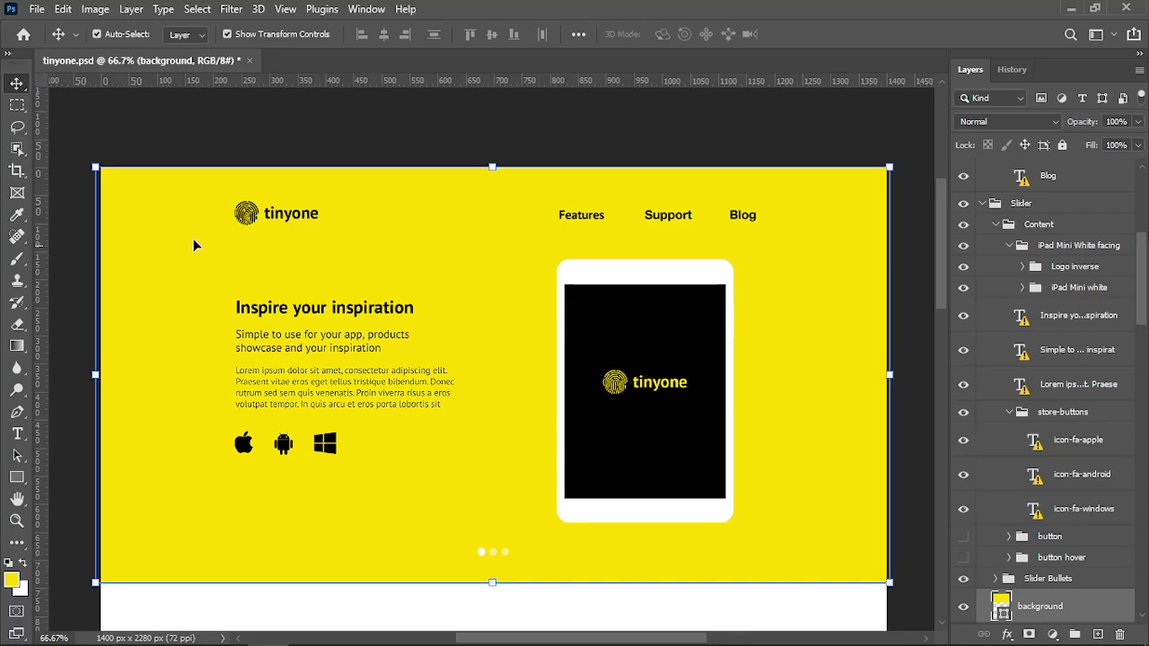
Measure the full-width yellow header band and the logo-and-menu area with marquee selections
{"action": "key", "text": "m"}
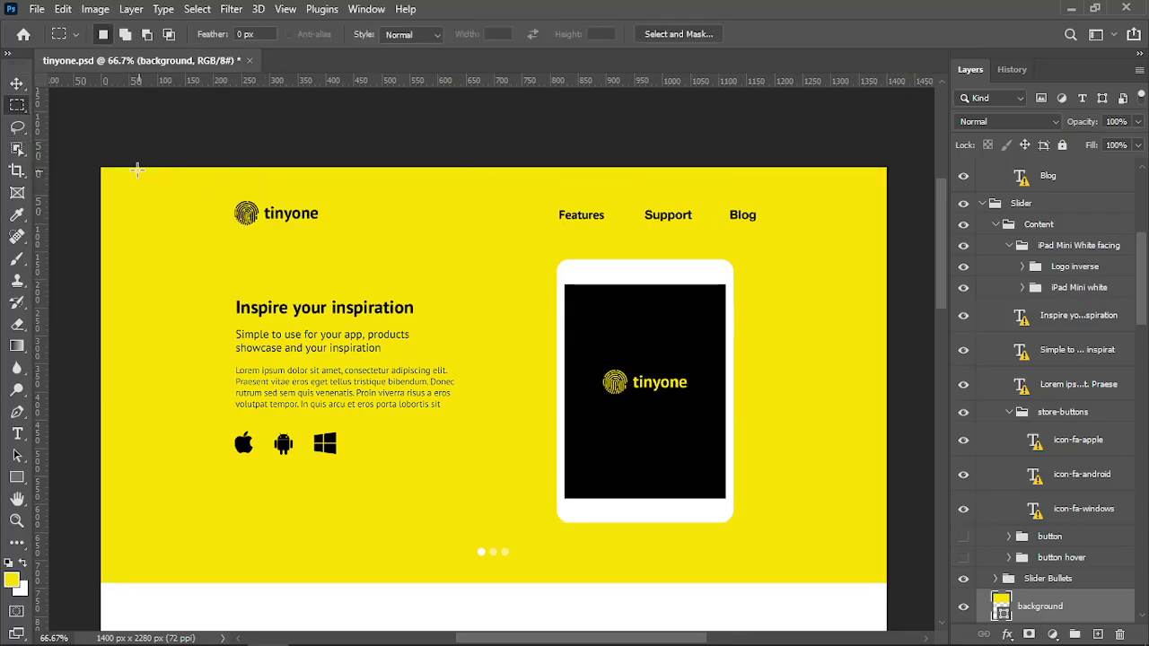
{"action": "left_click_drag", "start_coordinate": [101, 168], "coordinate": [889, 261]}
{"action": "left_click", "coordinate": [248, 279]}
{"action": "left_click_drag", "start_coordinate": [230, 176], "coordinate": [765, 257]}
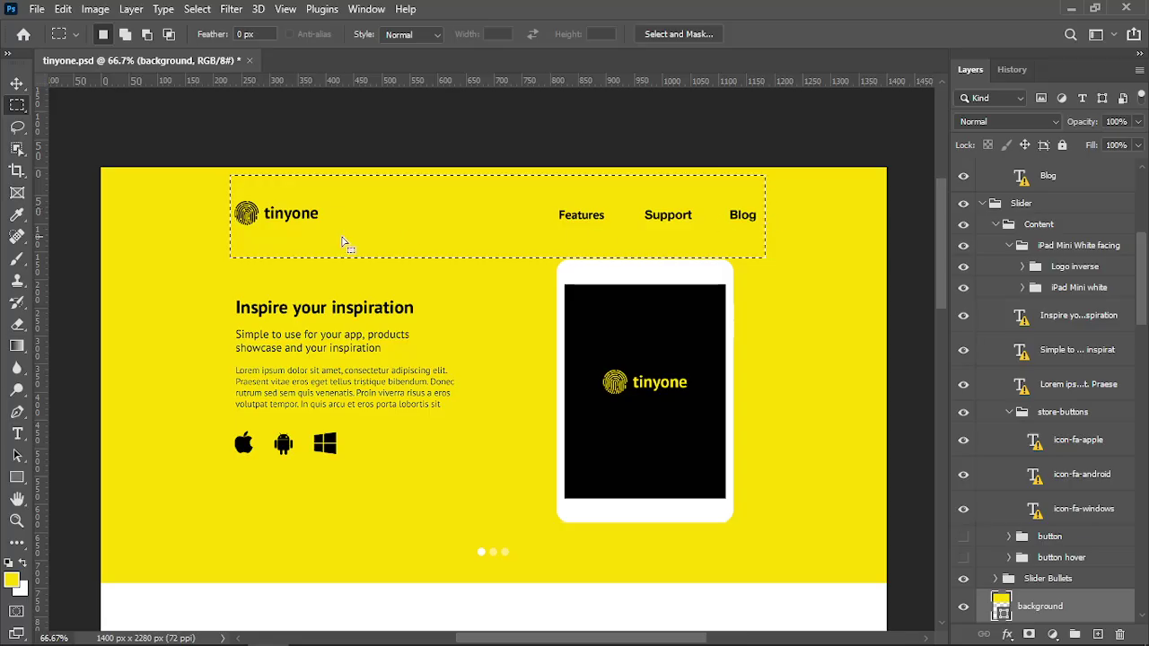
{"action": "left_click", "coordinate": [343, 242]}
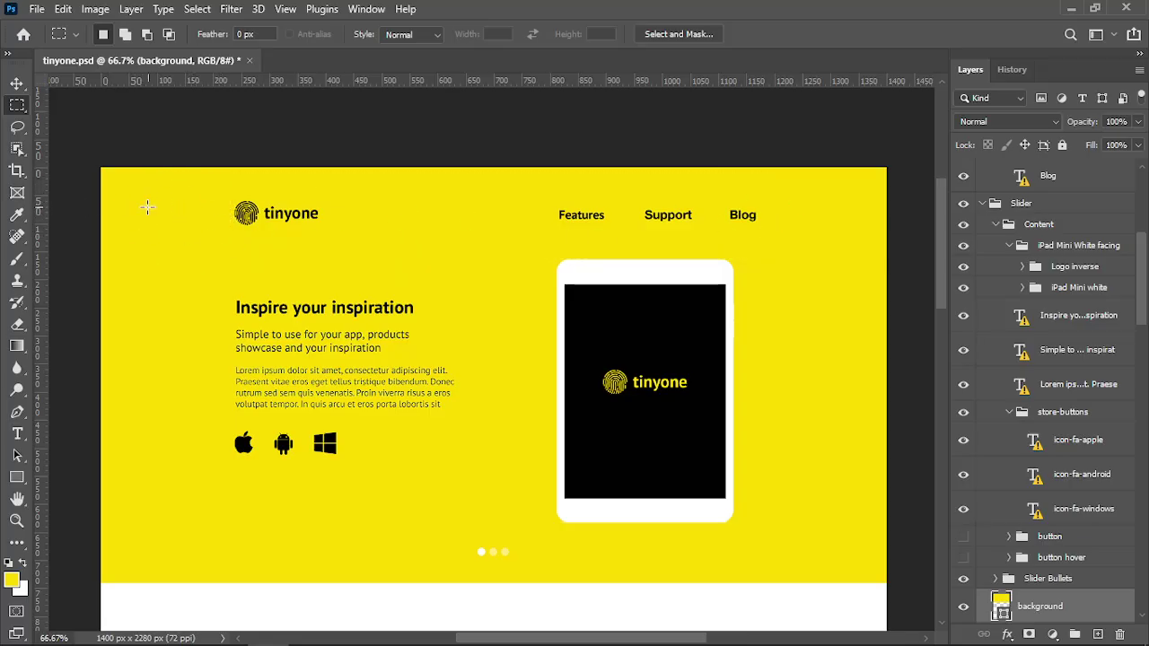
{"action": "key", "text": "alt+Tab"}
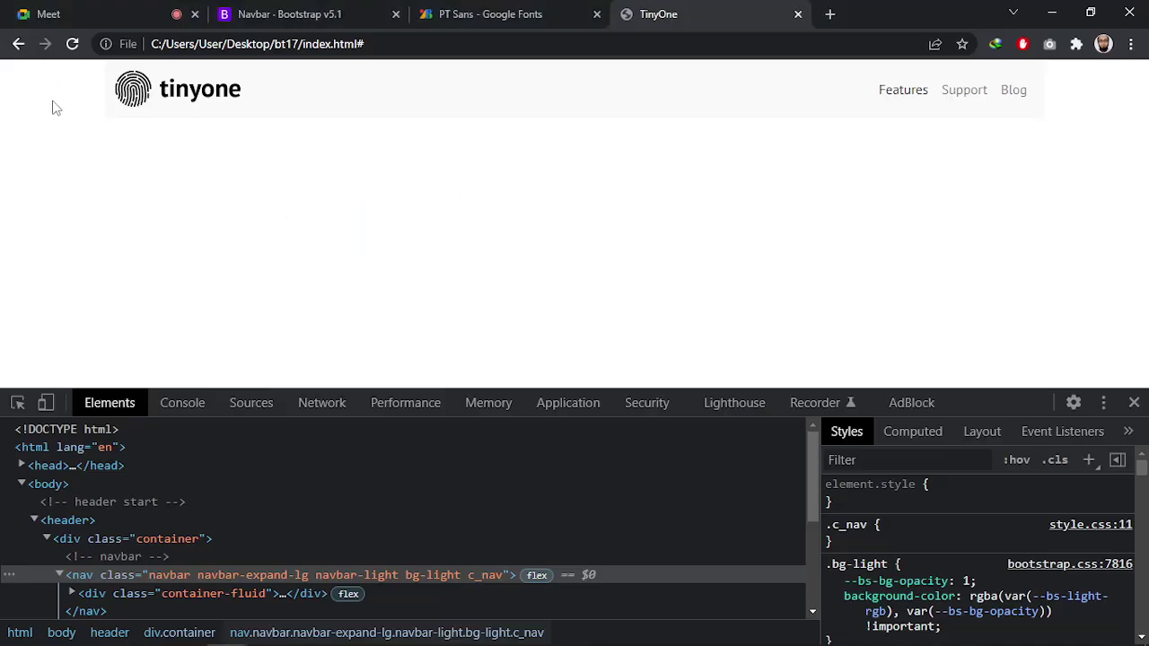
Open up the .header rule in style.css and expand bgc into a background-color declaration
{"action": "key", "text": "alt+Tab"}
{"action": "key", "text": "alt+Tab"}
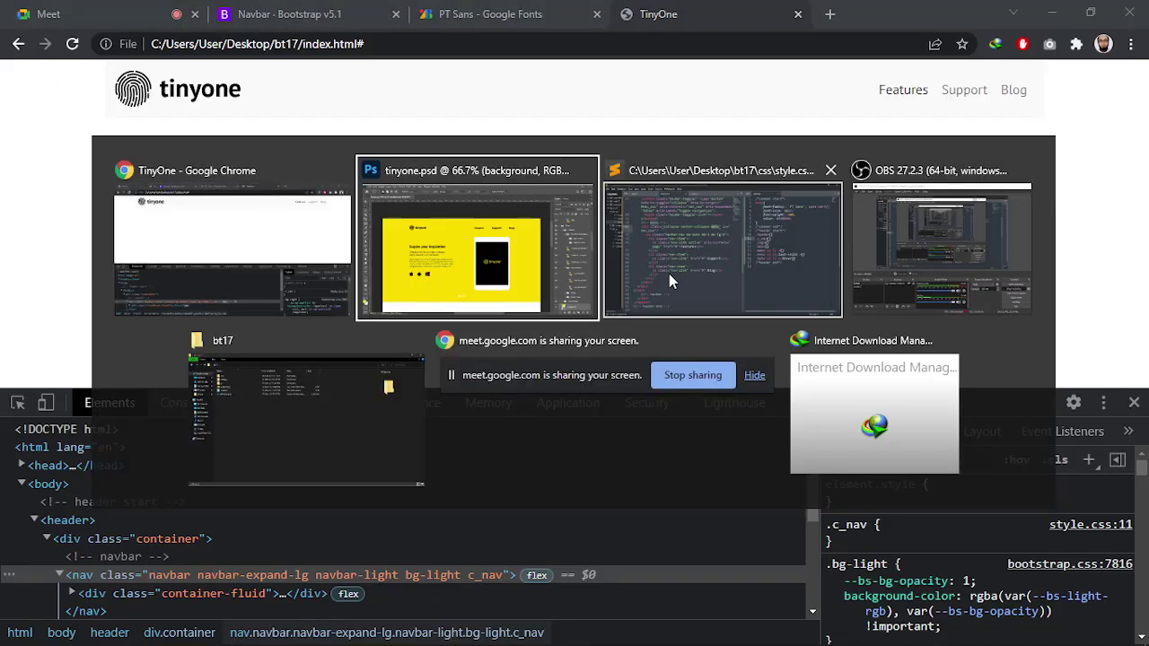
{"action": "scroll", "coordinate": [275, 248], "scroll_direction": "up", "scroll_amount": 6}
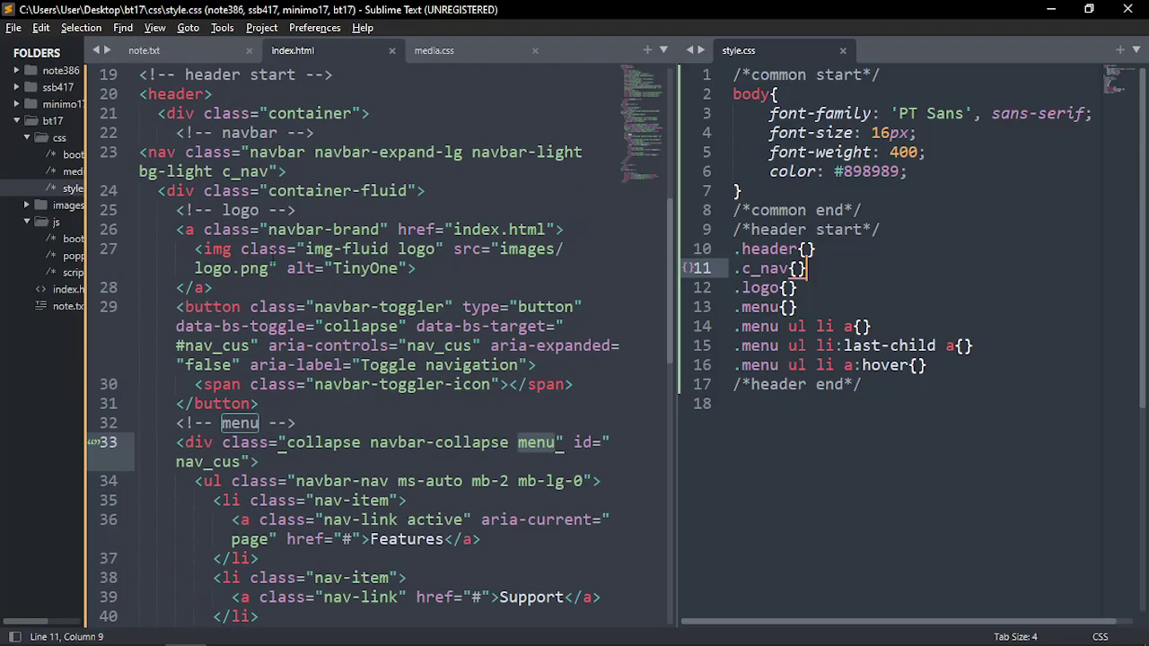
{"action": "left_click", "coordinate": [166, 267]}
{"action": "left_click", "coordinate": [806, 250]}
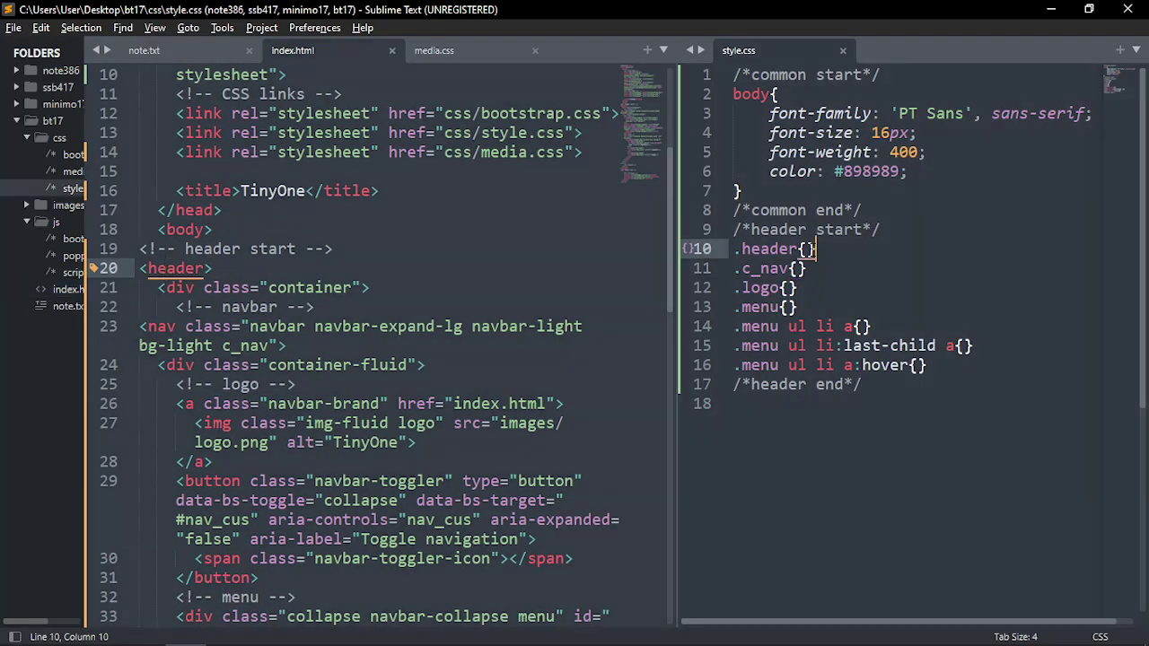
{"action": "key", "text": "Return"}
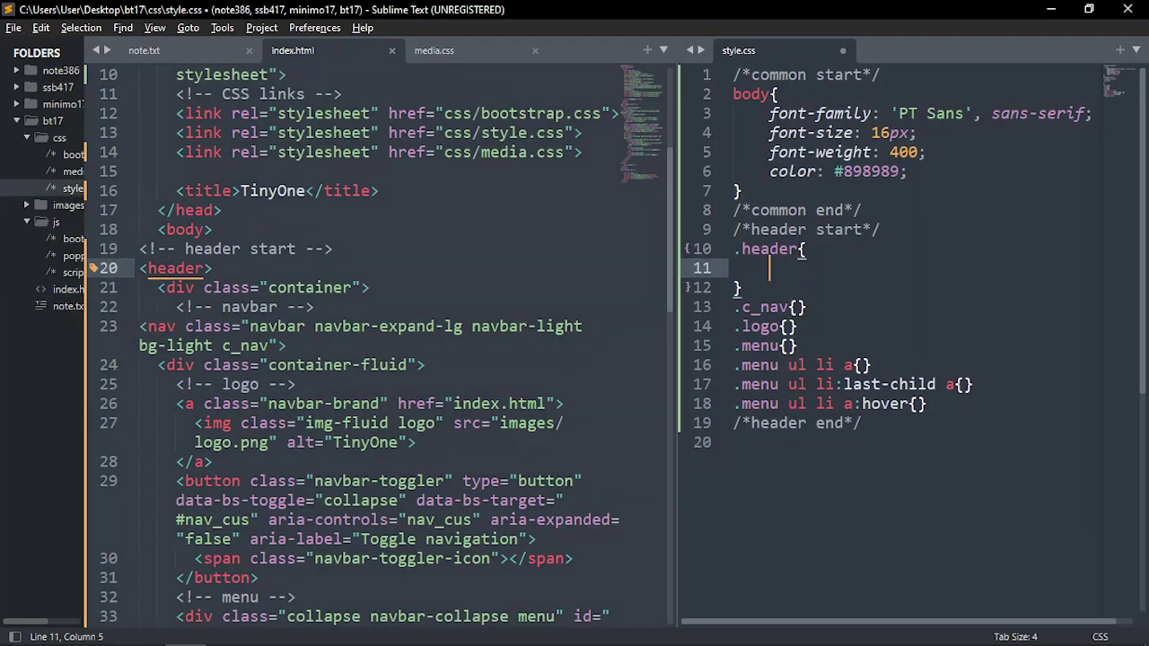
{"action": "type", "text": "bgc"}
{"action": "key", "text": "Tab"}
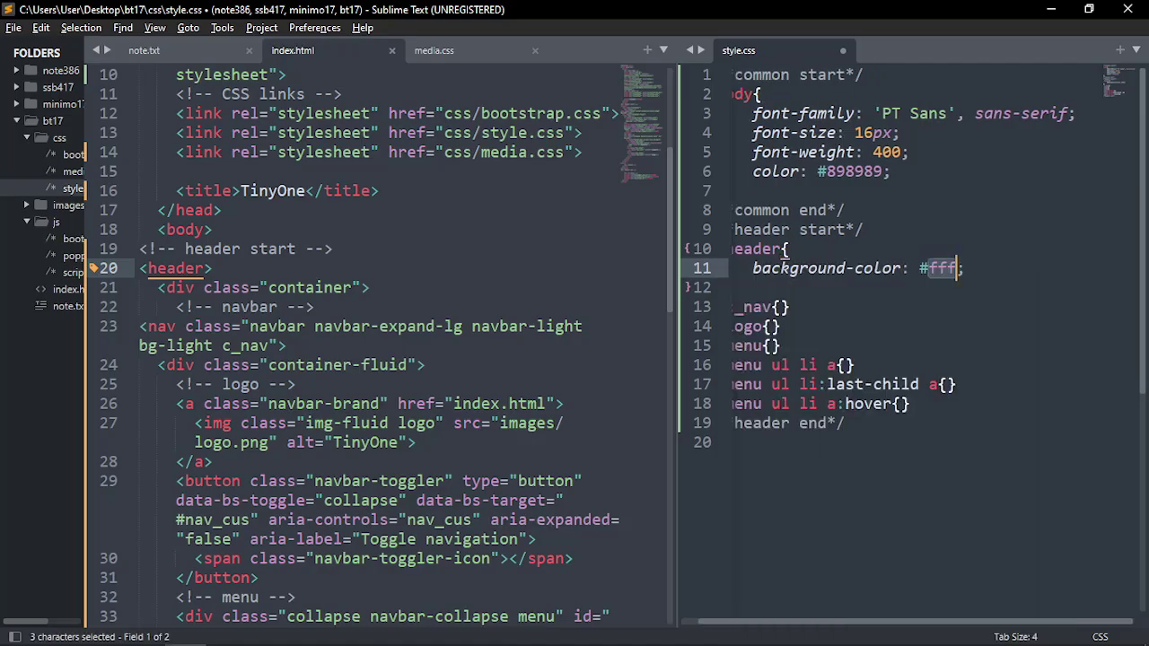
Copy #fcdb00 from note.txt over the #fff placeholder and save style.css
{"action": "left_click", "coordinate": [144, 50]}
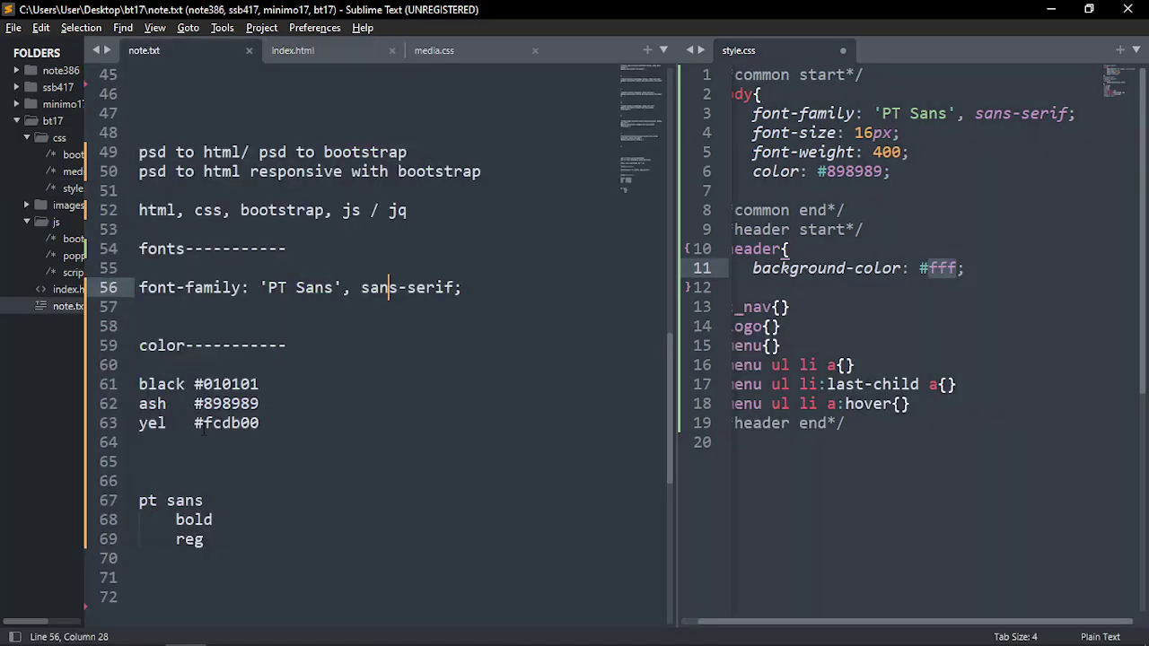
{"action": "left_click_drag", "start_coordinate": [194, 422], "coordinate": [277, 423]}
{"action": "key", "text": "ctrl+c"}
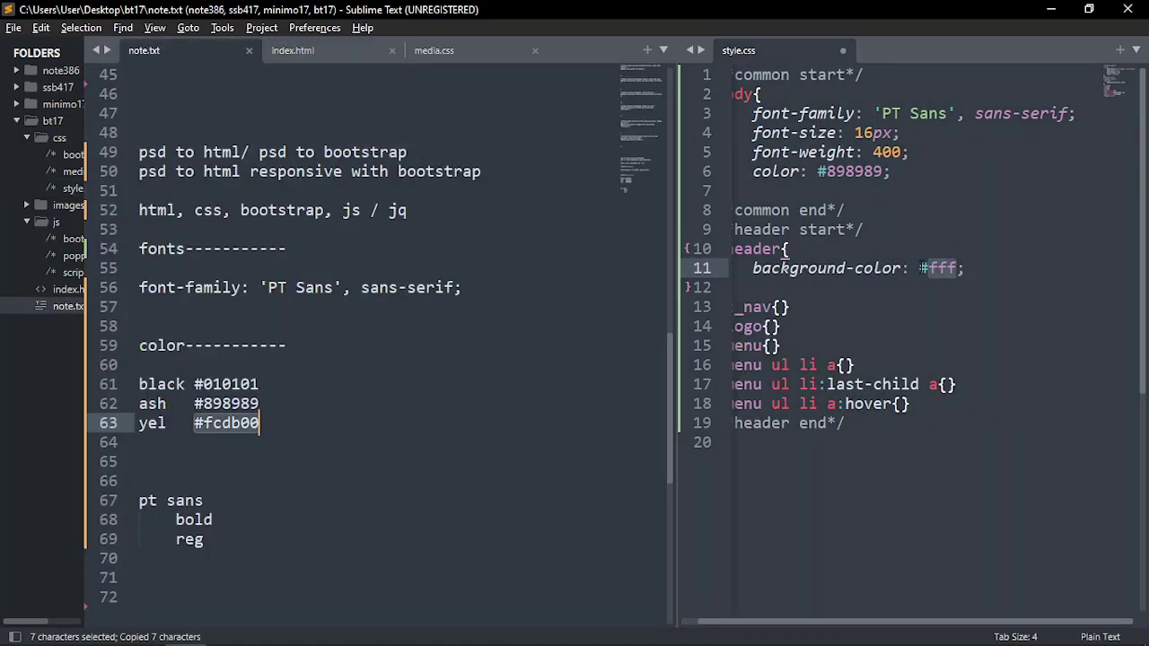
{"action": "left_click_drag", "start_coordinate": [920, 267], "coordinate": [958, 267]}
{"action": "key", "text": "ctrl+v"}
{"action": "key", "text": "ctrl+s"}
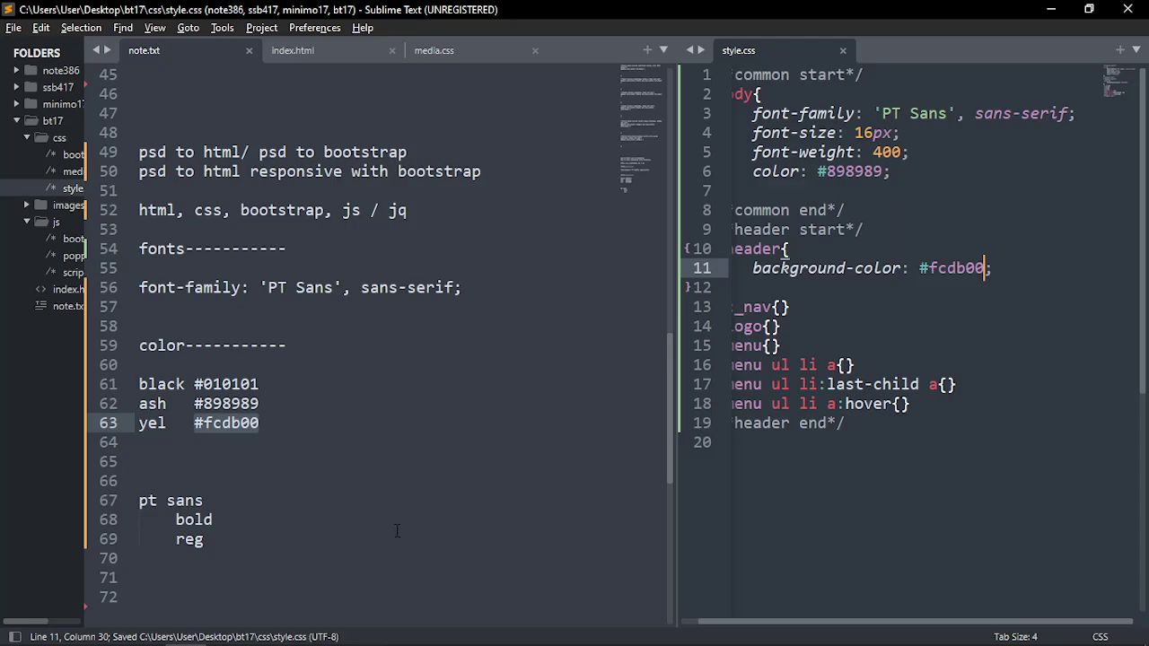
{"action": "key", "text": "alt+Tab"}
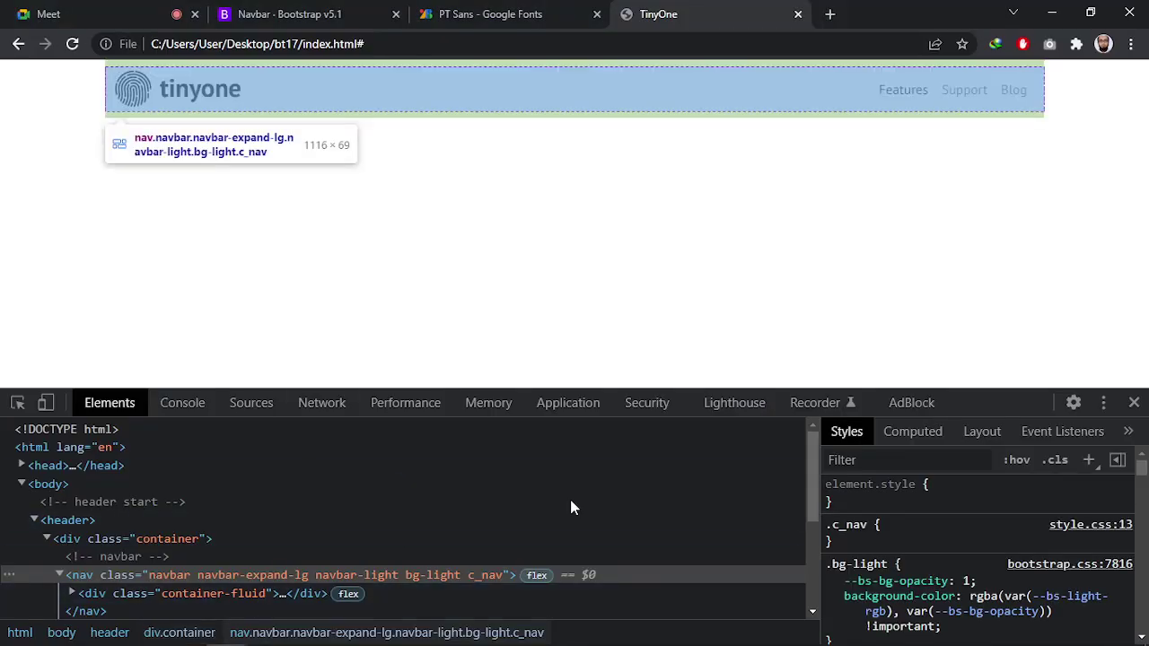
Widen the stylesheet pane and check the header markup and style.css link in index.html
{"action": "key", "text": "alt+Tab"}
{"action": "left_click", "coordinate": [432, 230]}
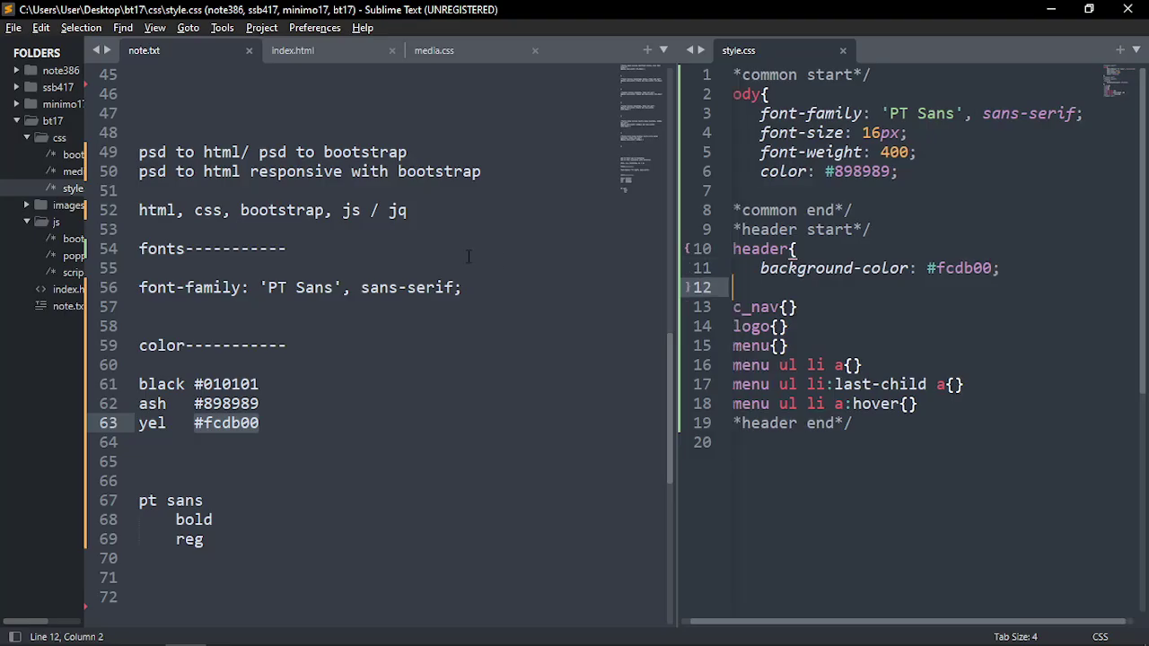
{"action": "left_click", "coordinate": [509, 253]}
{"action": "left_click", "coordinate": [952, 271]}
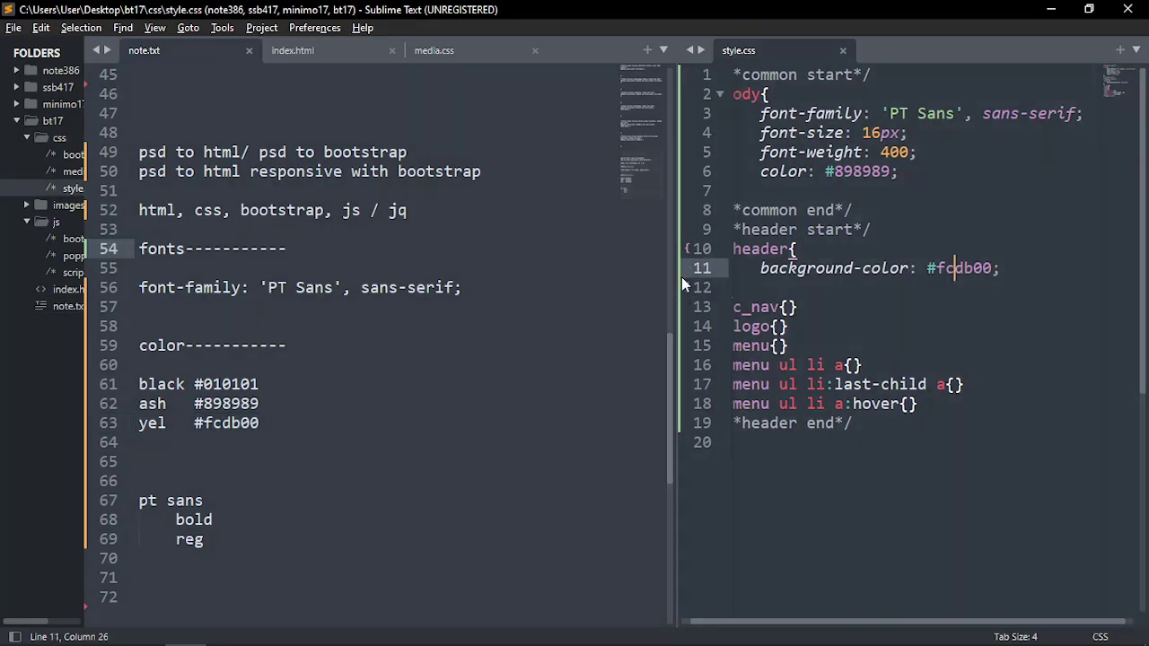
{"action": "left_click_drag", "start_coordinate": [680, 273], "coordinate": [620, 273]}
{"action": "left_click", "coordinate": [341, 54]}
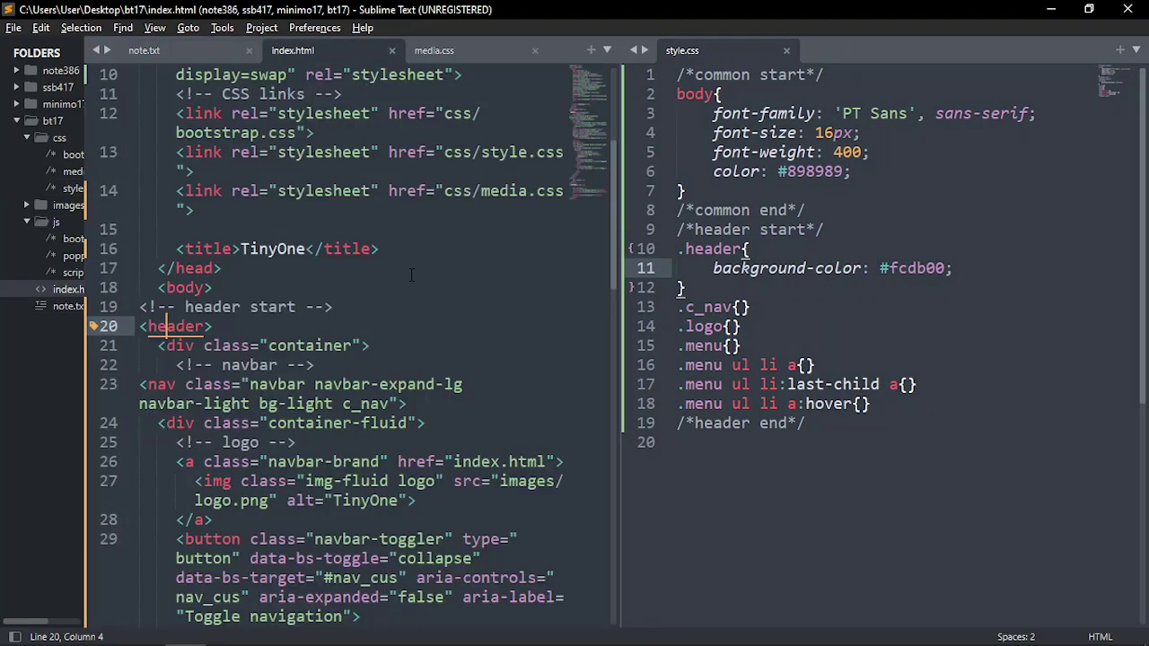
{"action": "scroll", "coordinate": [431, 319], "scroll_direction": "up", "scroll_amount": 3}
{"action": "left_click", "coordinate": [715, 268]}
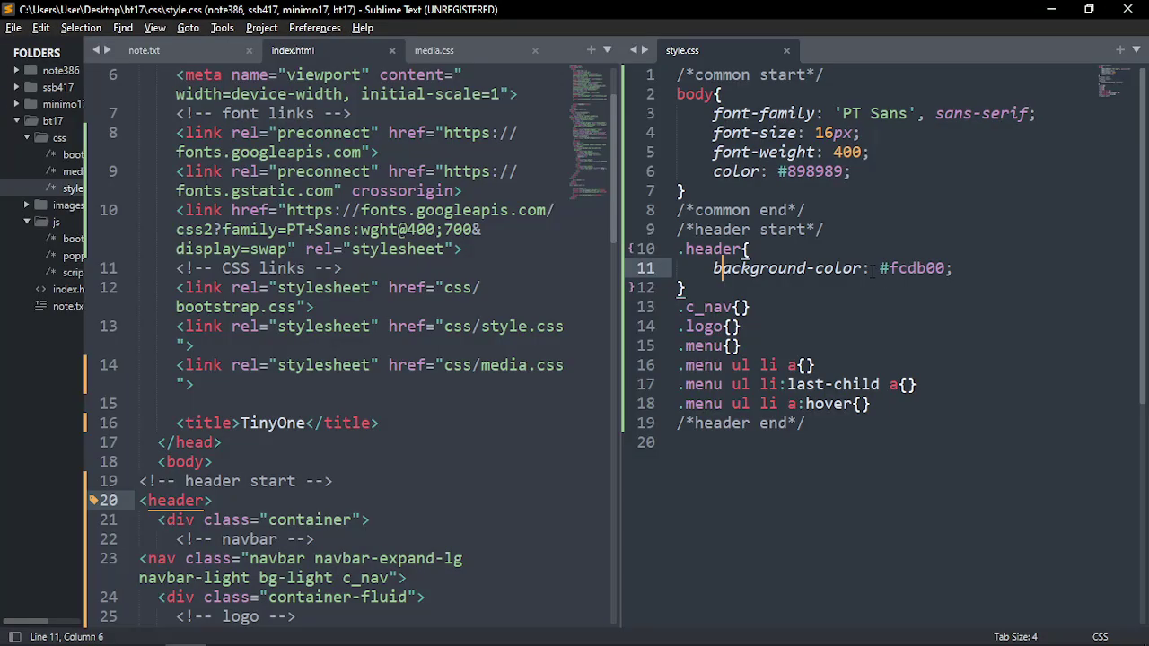
{"action": "left_click", "coordinate": [1006, 269]}
{"action": "scroll", "coordinate": [529, 306], "scroll_direction": "up", "scroll_amount": 2}
{"action": "left_click", "coordinate": [539, 434]}
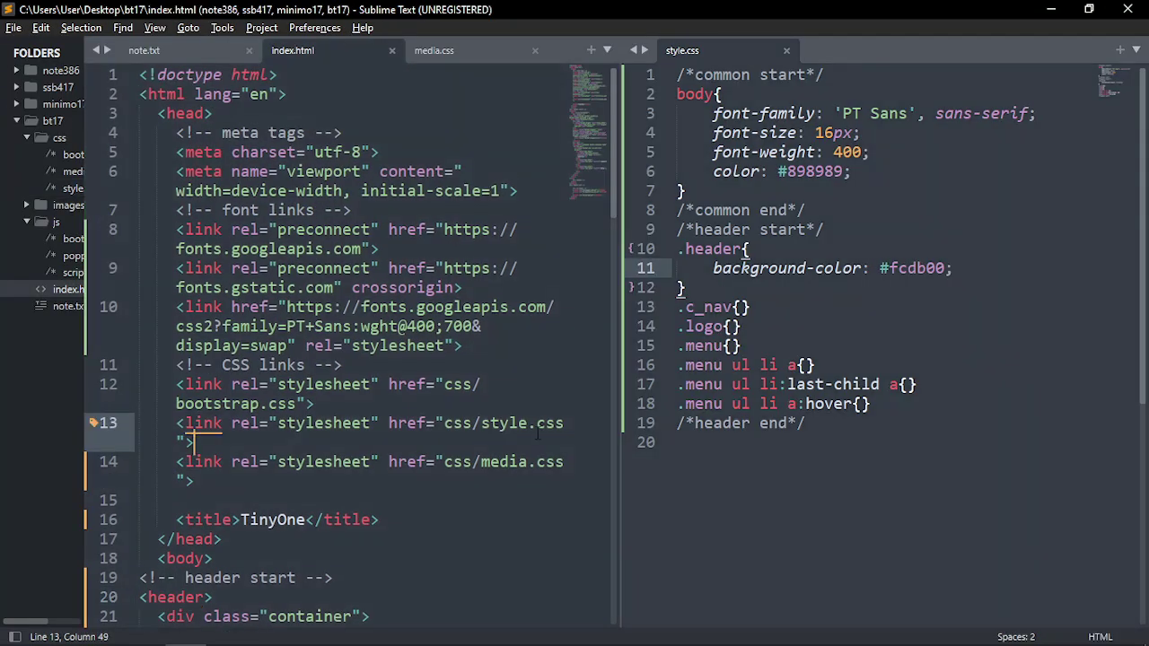
Bring up note.txt with its colour codes and compare against the tinyone.psd design
{"action": "key", "text": "ctrl+Tab"}
{"action": "key", "text": "ctrl+Tab"}
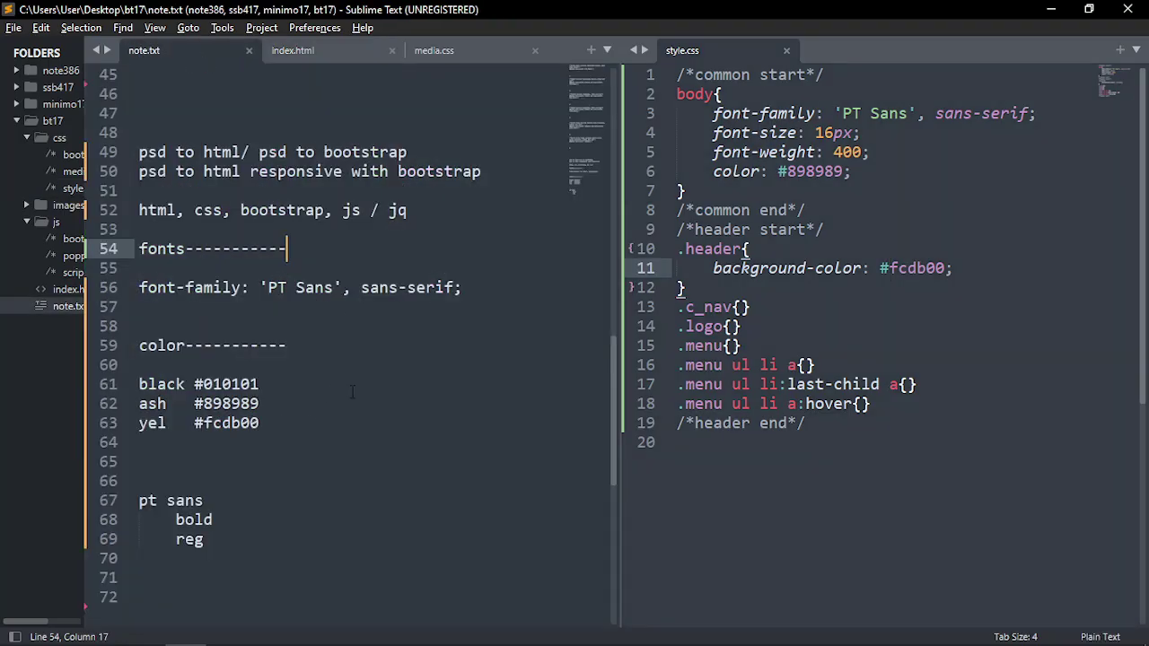
{"action": "key", "text": "alt+Tab"}
{"action": "key", "text": "alt+Tab"}
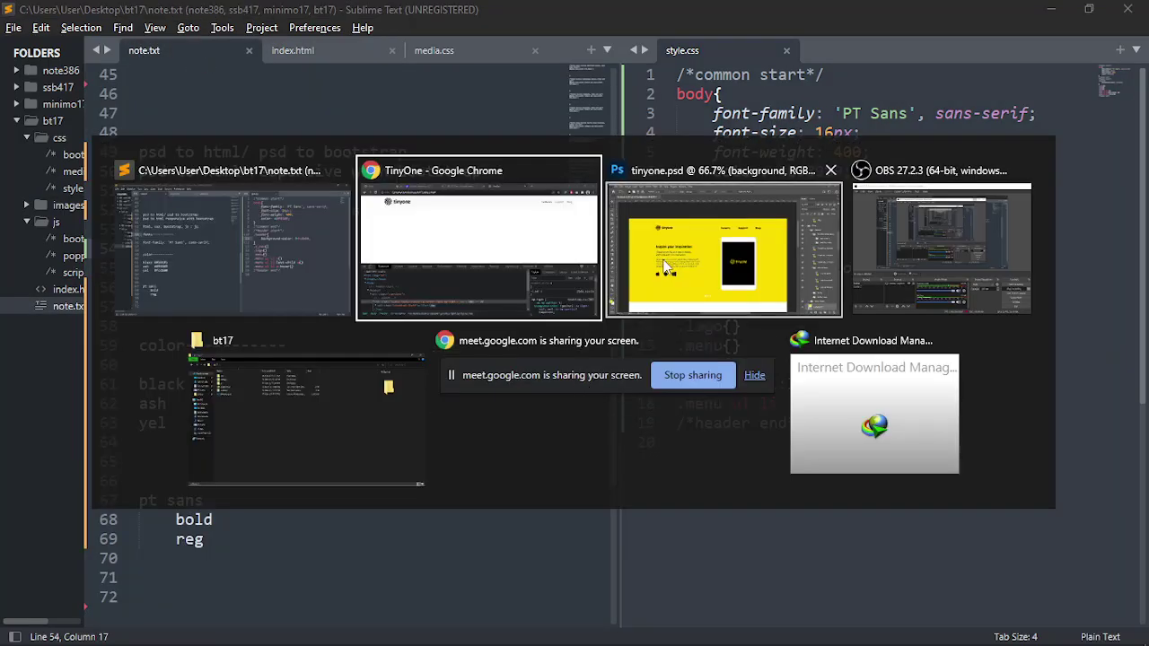
{"action": "key", "text": "alt+Tab"}
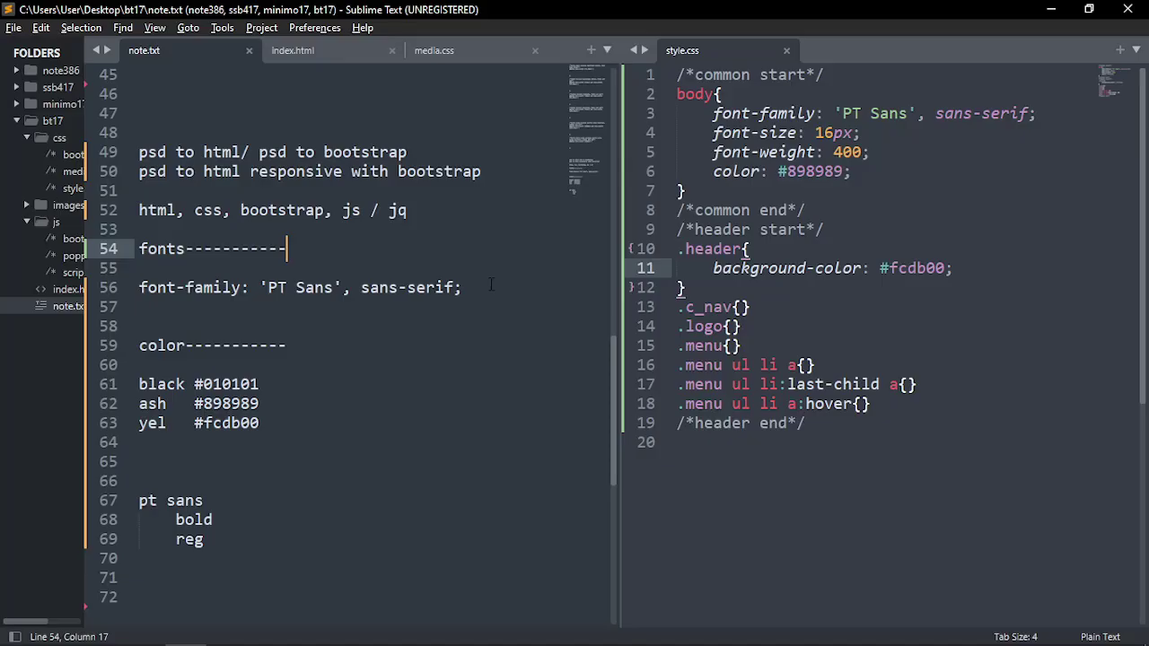
{"action": "key", "text": "alt+Tab"}
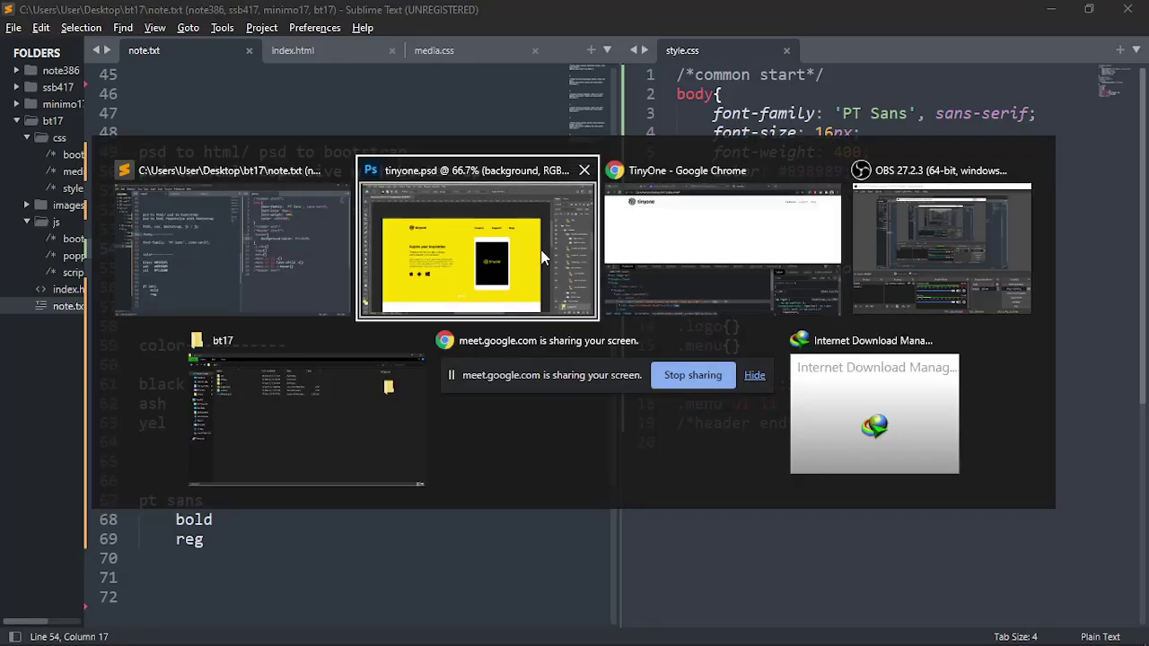
Inspect the header element's styles in Chrome DevTools on the TinyOne page
{"action": "key", "text": "alt+Tab"}
{"action": "key", "text": "Tab"}
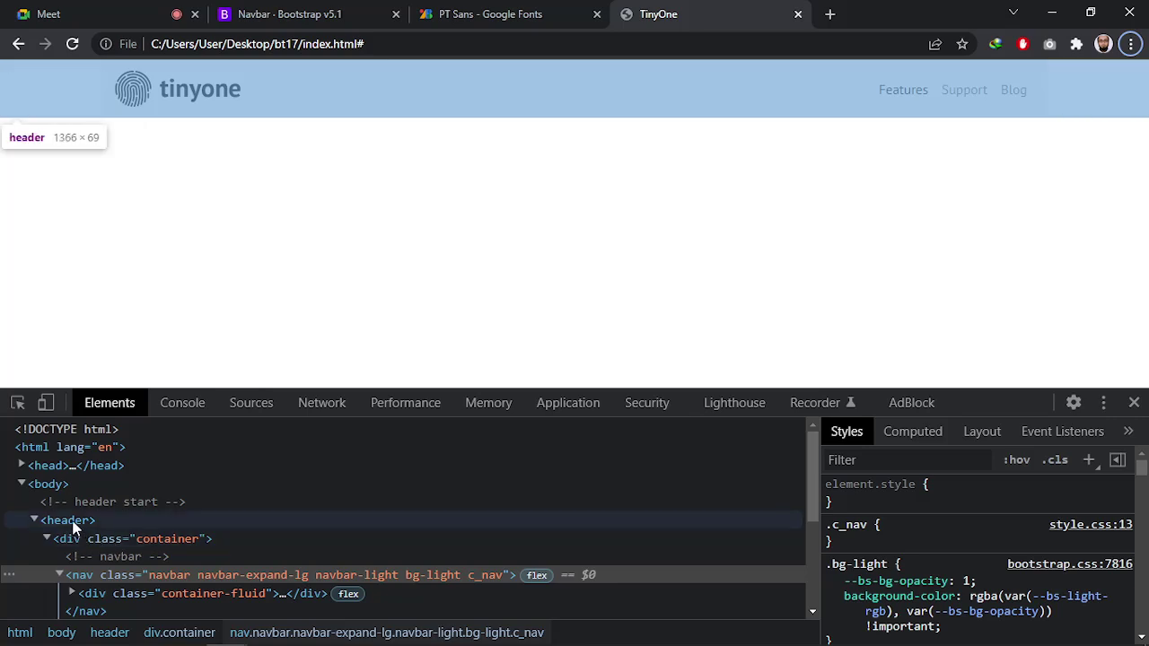
{"action": "left_click", "coordinate": [69, 521]}
{"action": "scroll", "coordinate": [913, 548], "scroll_direction": "down", "scroll_amount": 2}
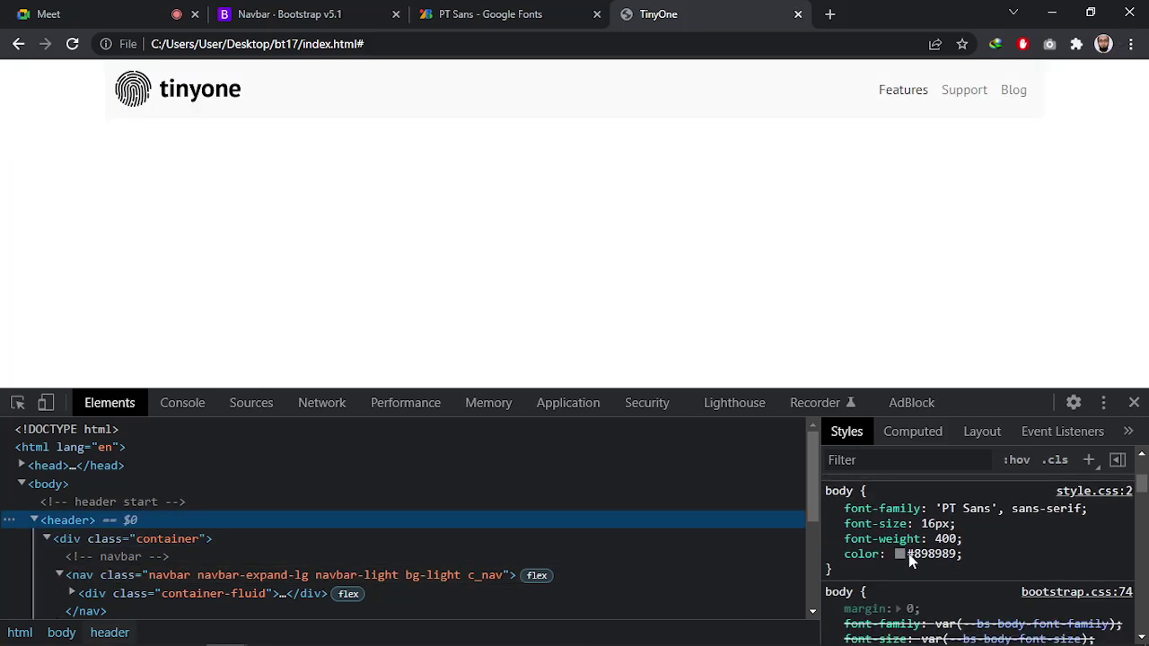
{"action": "scroll", "coordinate": [908, 554], "scroll_direction": "up", "scroll_amount": 1}
{"action": "key", "text": "alt+Tab"}
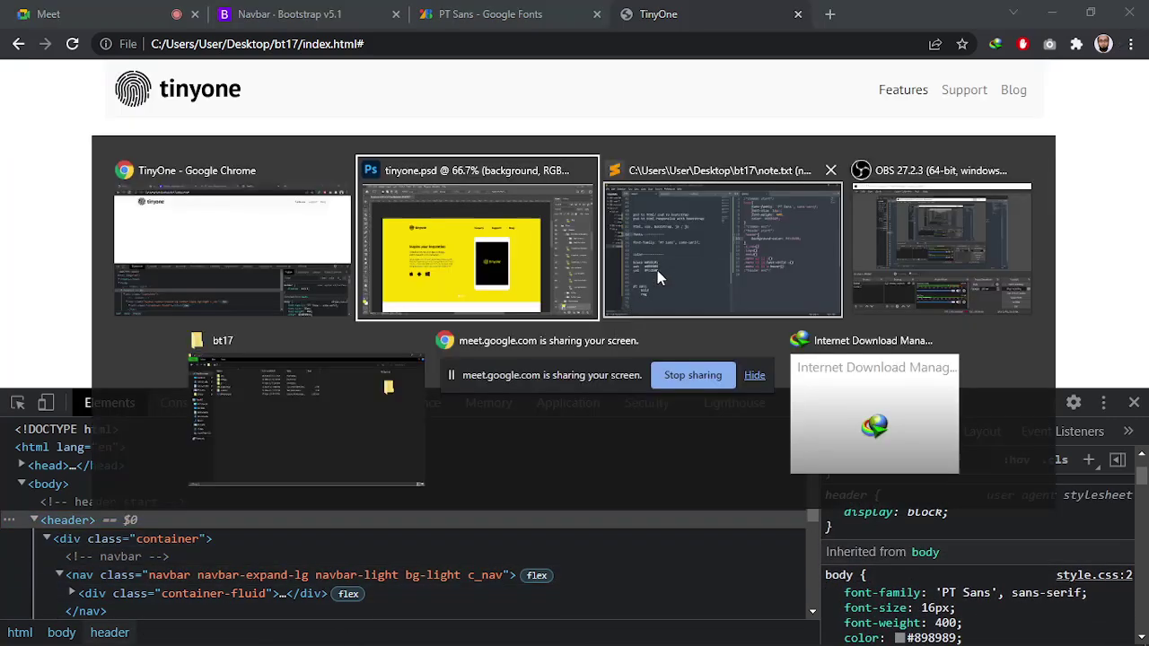
{"action": "left_click", "coordinate": [699, 276]}
Compare the .header selector in style.css with the <header> tag on line 20 of index.html
{"action": "left_click", "coordinate": [714, 248]}
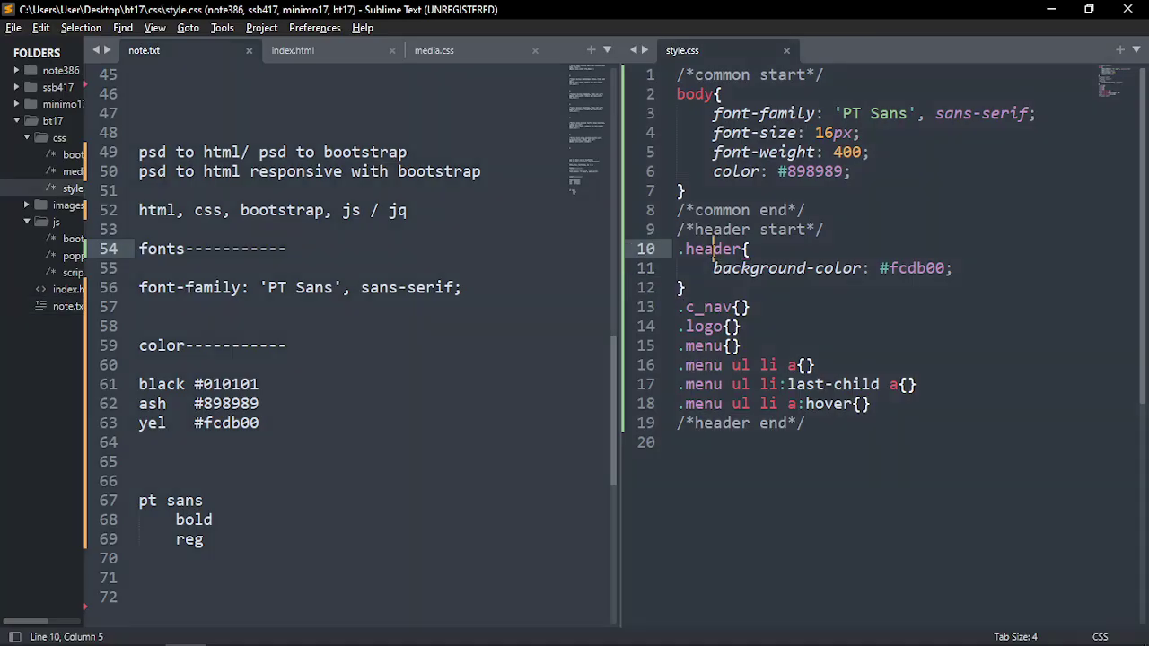
{"action": "double_click", "coordinate": [713, 248]}
{"action": "left_click", "coordinate": [293, 50]}
{"action": "scroll", "coordinate": [302, 500], "scroll_direction": "down", "scroll_amount": 3}
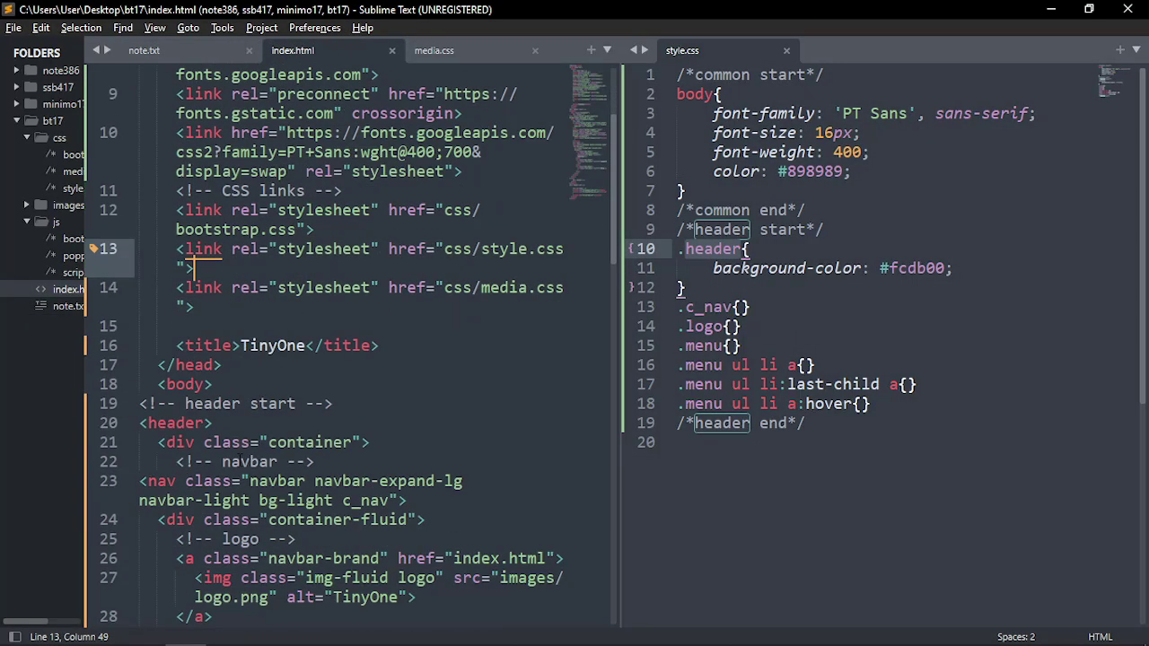
{"action": "double_click", "coordinate": [177, 424]}
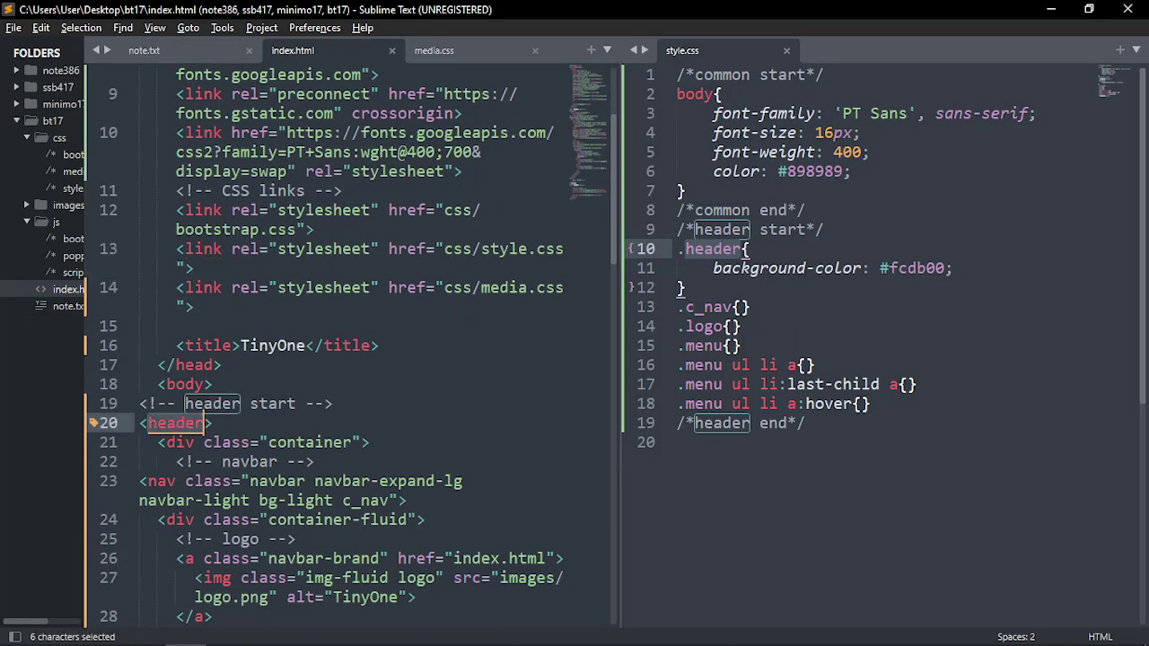
{"action": "left_click", "coordinate": [715, 267]}
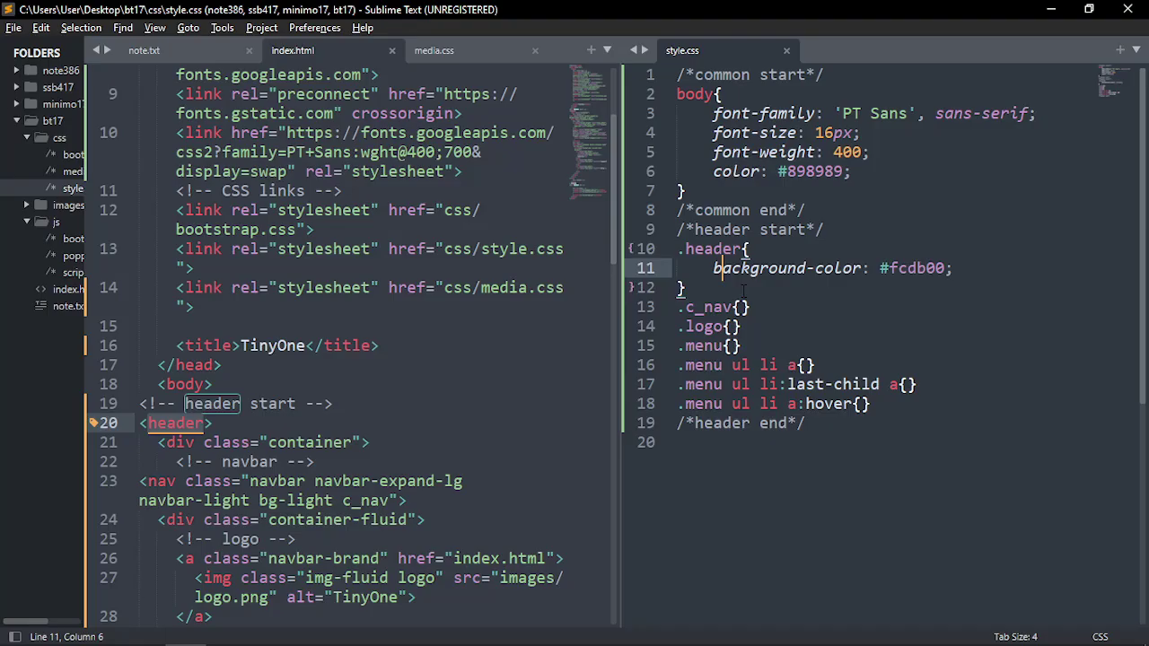
Delete the dot from .header so the yellow rule targets the header element, and save
{"action": "key", "text": "alt+Tab"}
{"action": "left_click", "coordinate": [903, 267]}
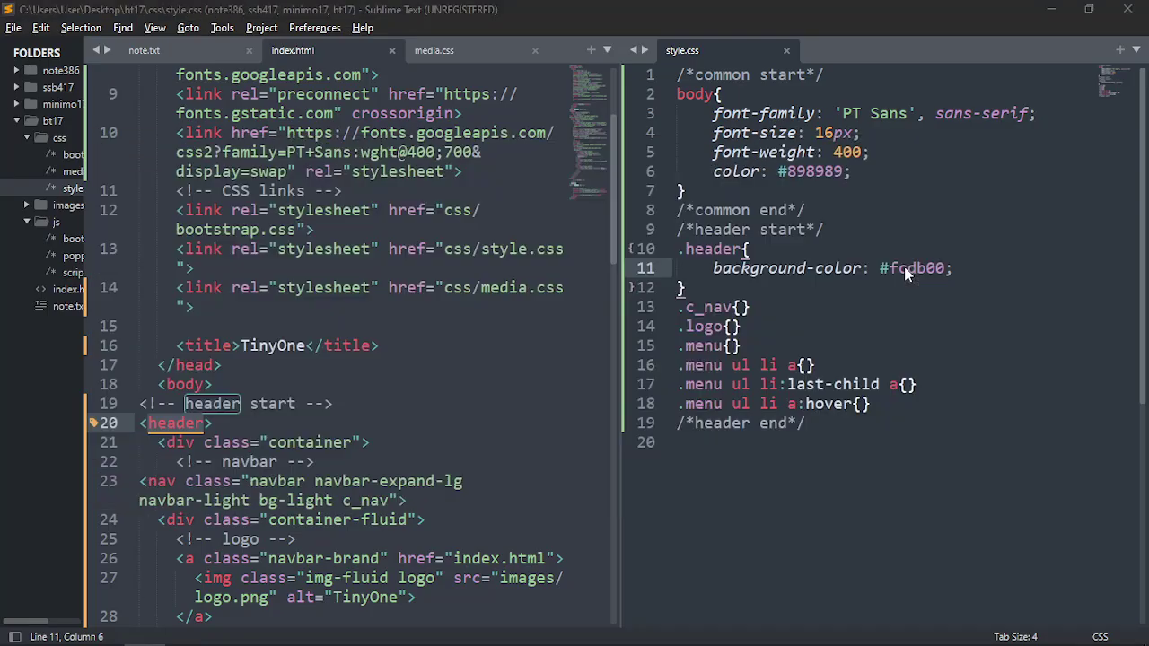
{"action": "left_click", "coordinate": [942, 487]}
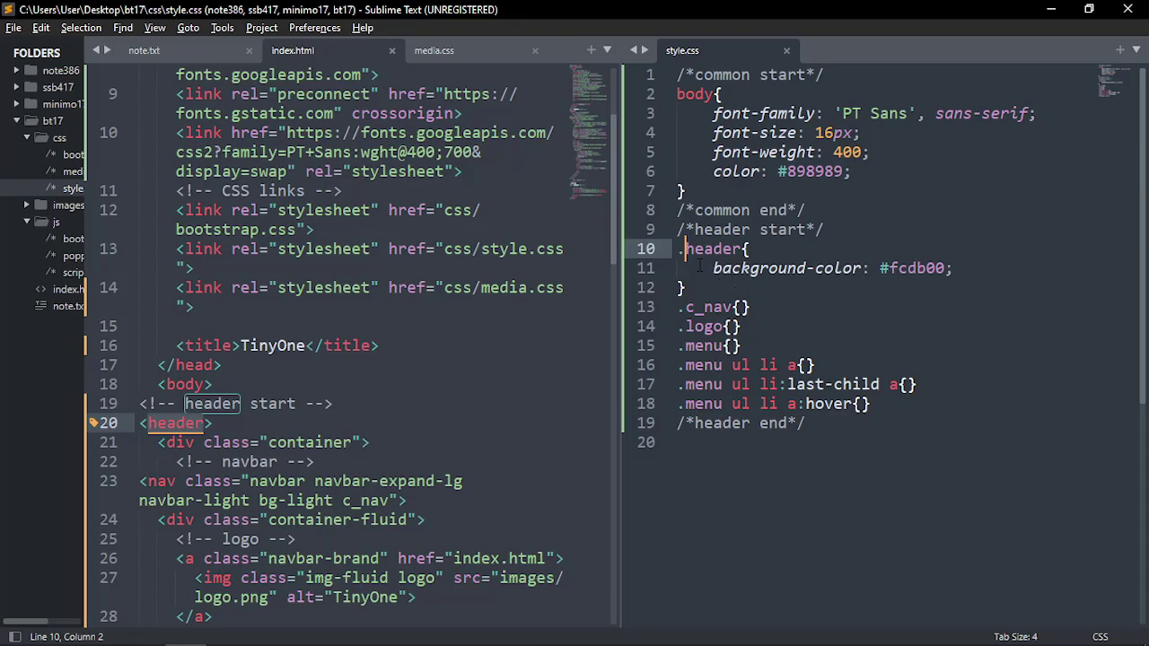
{"action": "key", "text": "BackSpace"}
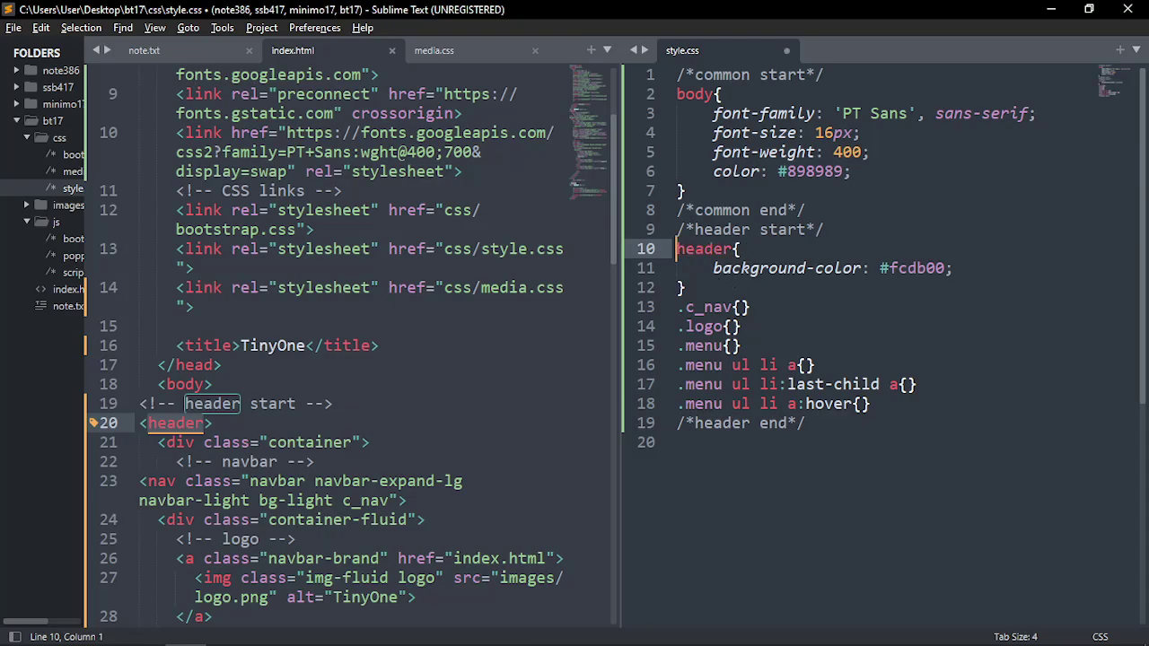
{"action": "key", "text": "ctrl+s"}
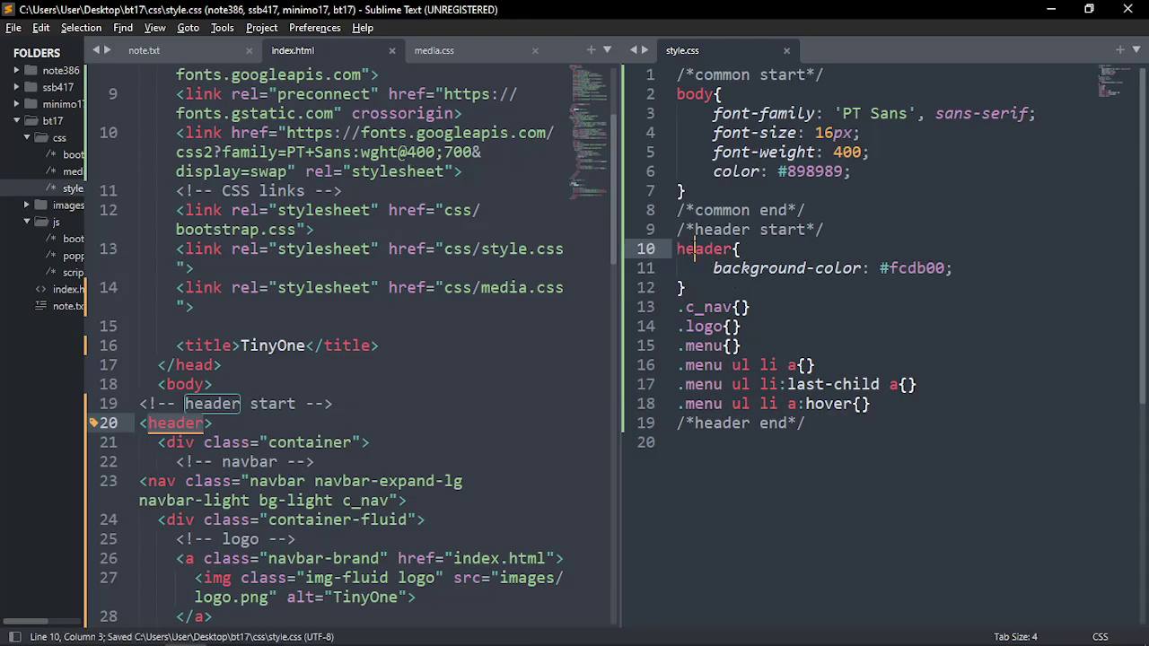
{"action": "double_click", "coordinate": [696, 249]}
{"action": "left_click", "coordinate": [731, 306]}
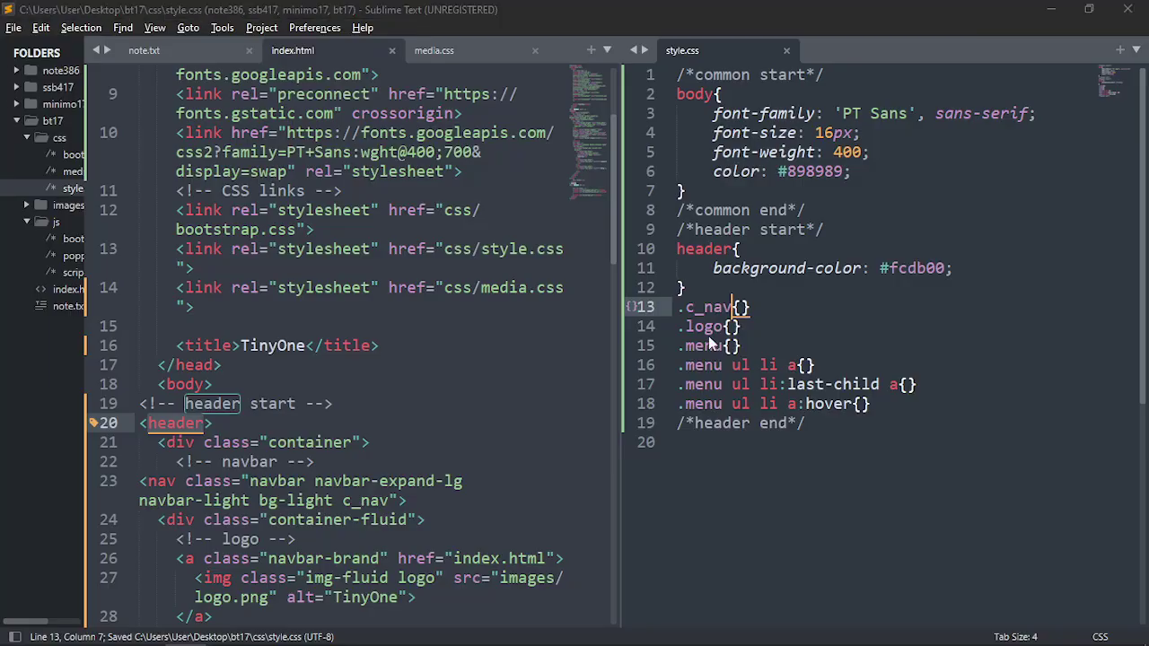
{"action": "key", "text": "alt+Tab"}
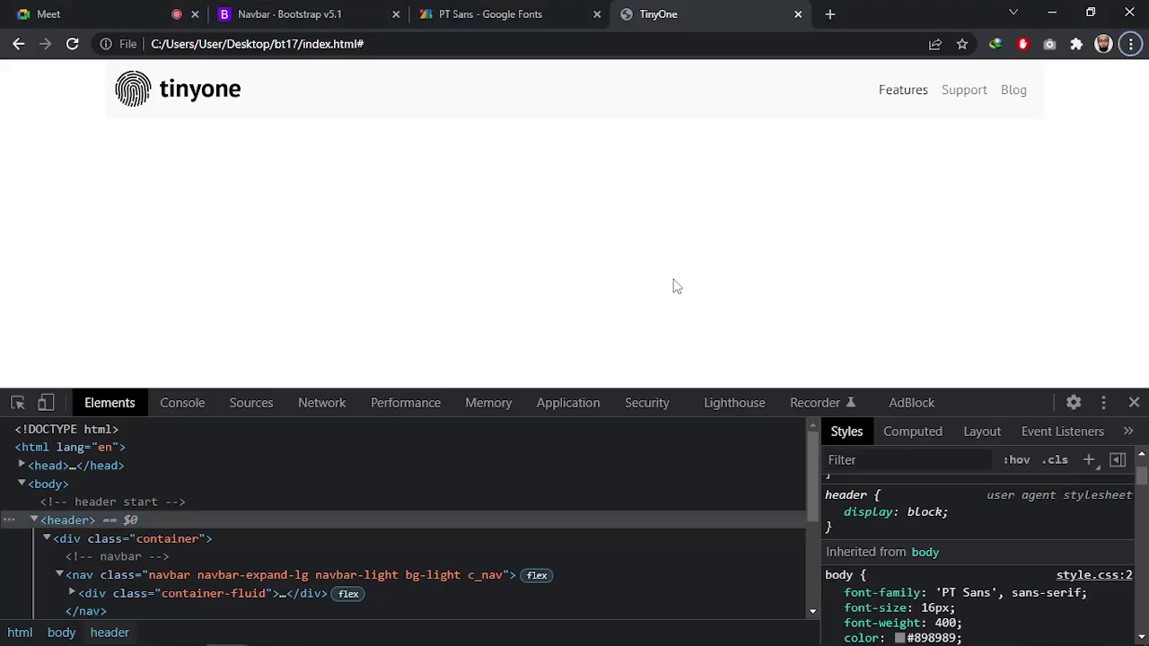
Reload TinyOne and select the navbar nav element inside the header in Elements
{"action": "key", "text": "ctrl+r"}
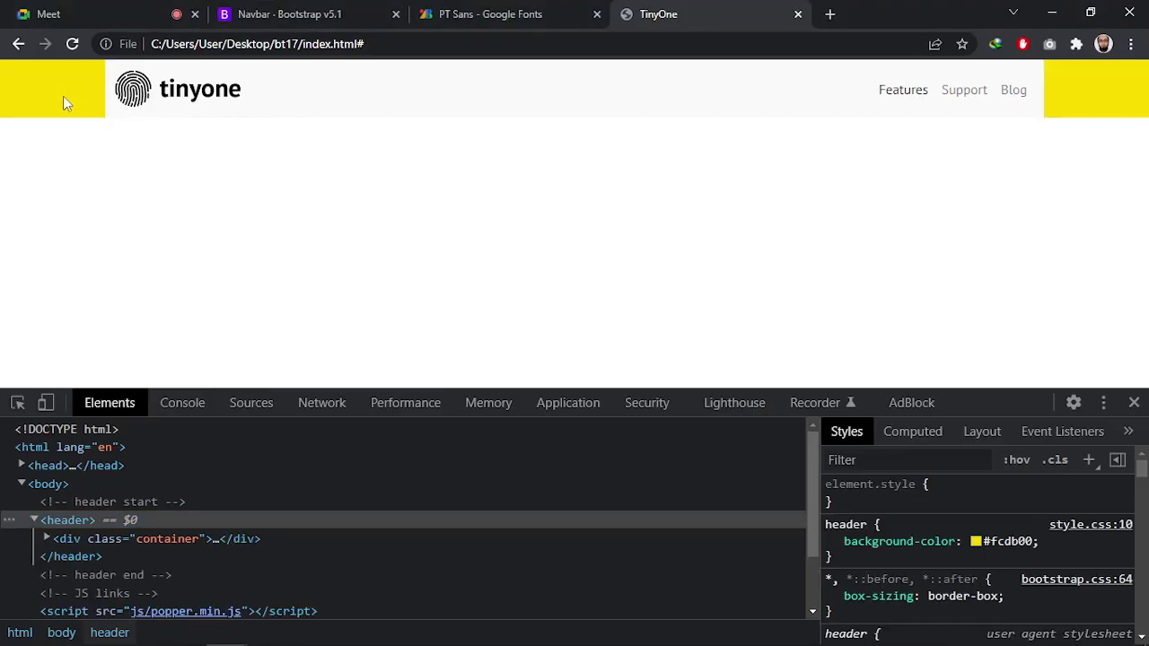
{"action": "left_click", "coordinate": [69, 519]}
{"action": "scroll", "coordinate": [140, 517], "scroll_direction": "down", "scroll_amount": 2}
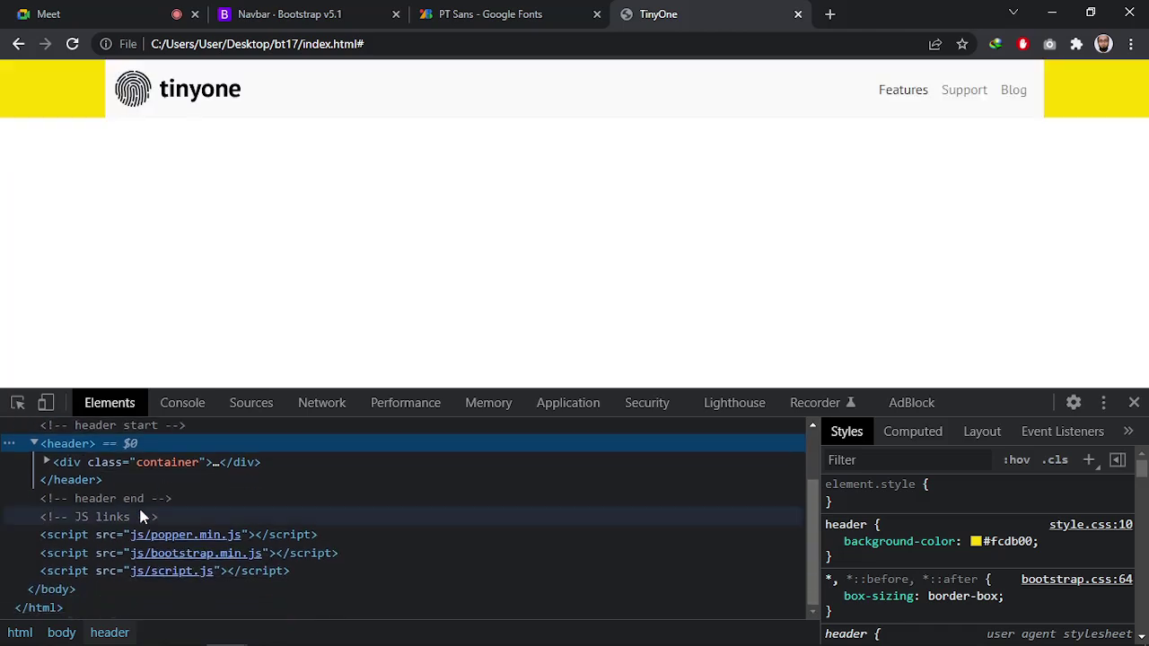
{"action": "left_click", "coordinate": [59, 461]}
{"action": "left_click", "coordinate": [46, 461]}
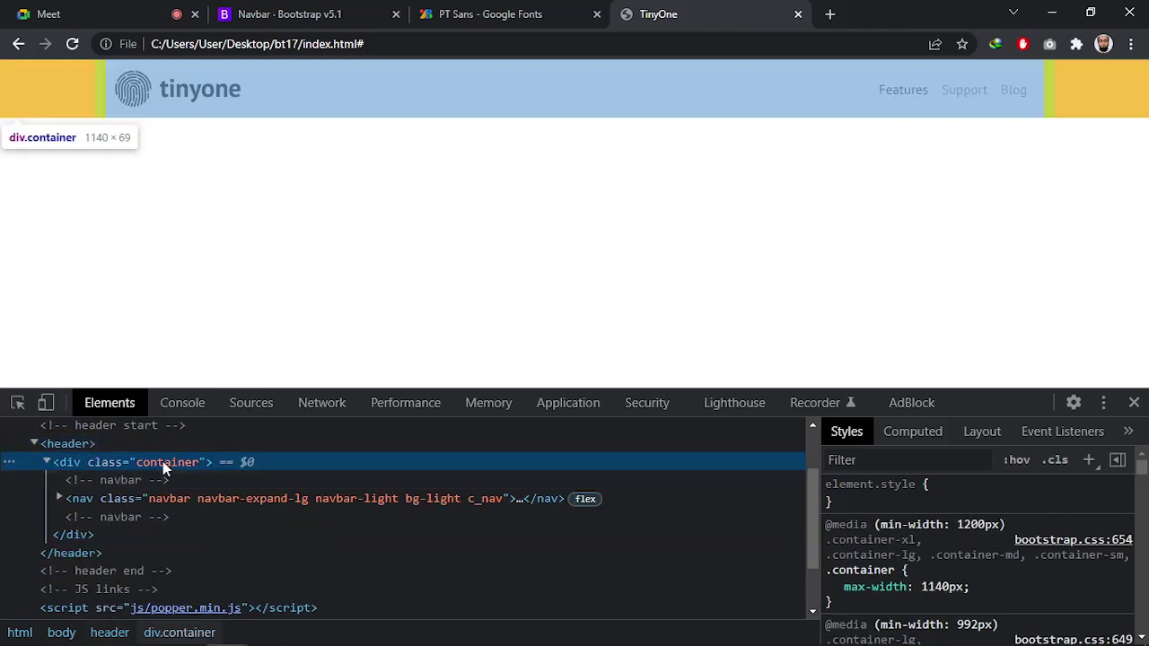
{"action": "left_click", "coordinate": [121, 501]}
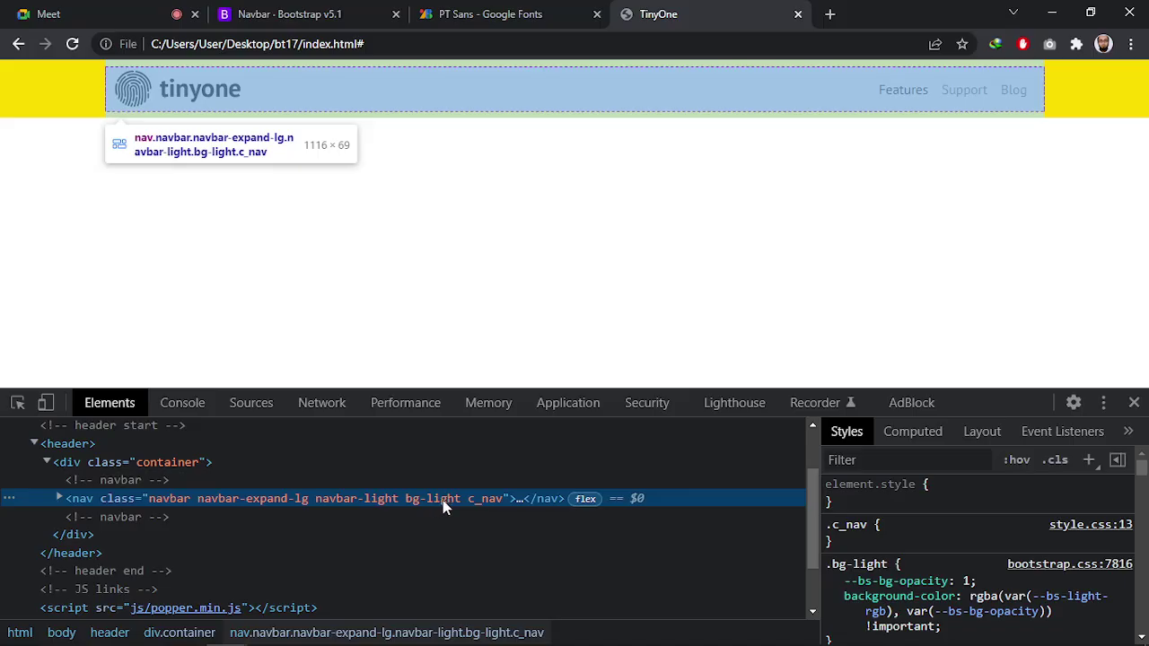
{"action": "scroll", "coordinate": [861, 537], "scroll_direction": "down", "scroll_amount": 2}
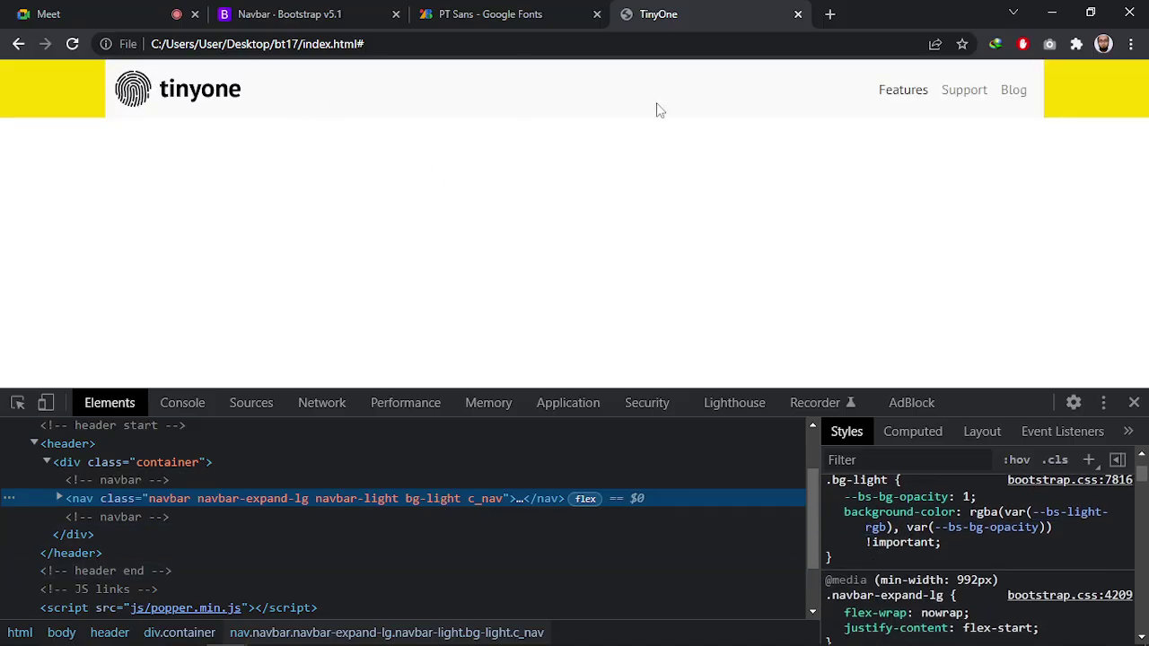
Uncheck the .bg-light background-color in Styles so the navbar shows yellow
{"action": "left_click", "coordinate": [832, 513]}
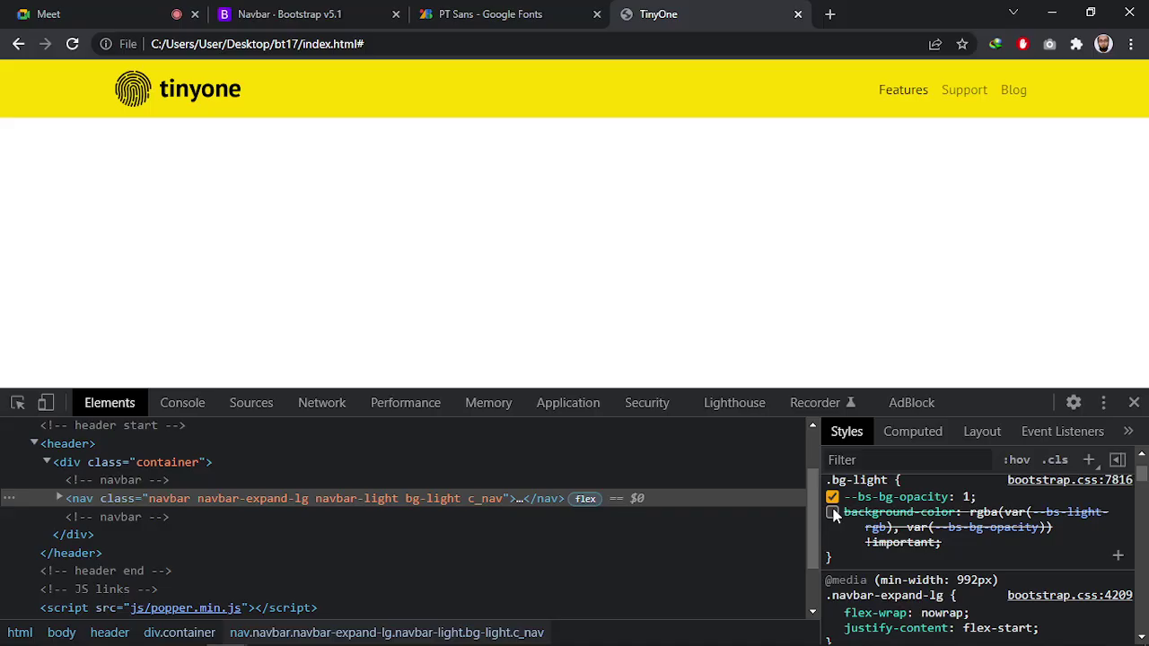
{"action": "left_click", "coordinate": [832, 512]}
{"action": "left_click", "coordinate": [832, 512]}
{"action": "key", "text": "alt+Tab"}
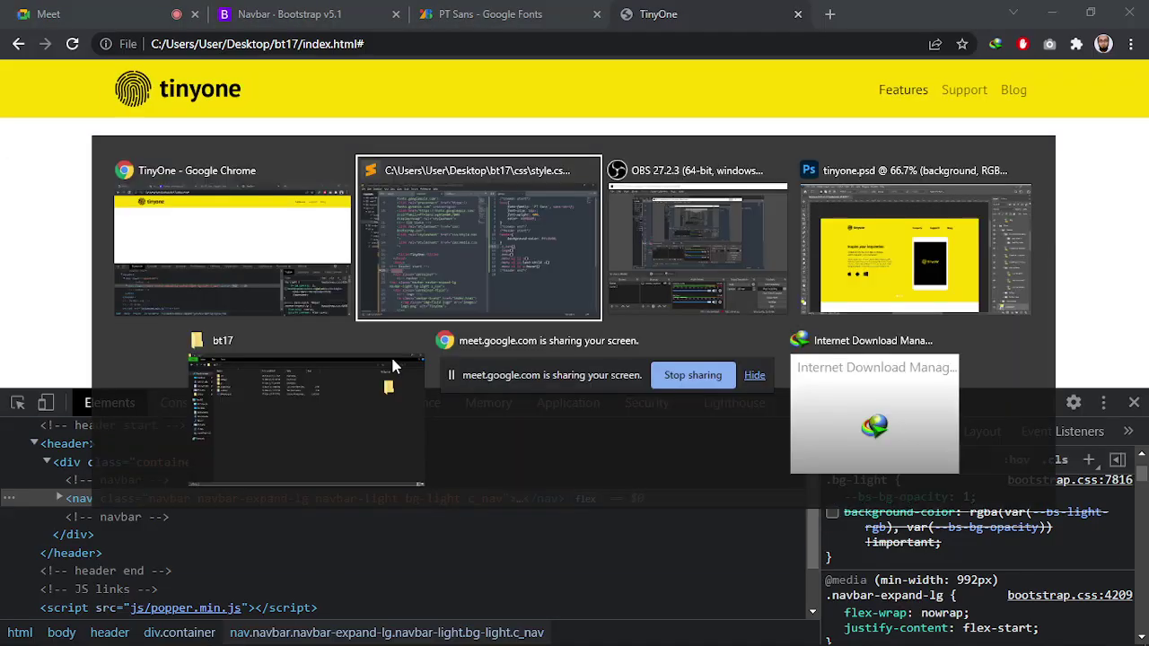
{"action": "left_click", "coordinate": [436, 276]}
{"action": "scroll", "coordinate": [370, 186], "scroll_direction": "down", "scroll_amount": 5}
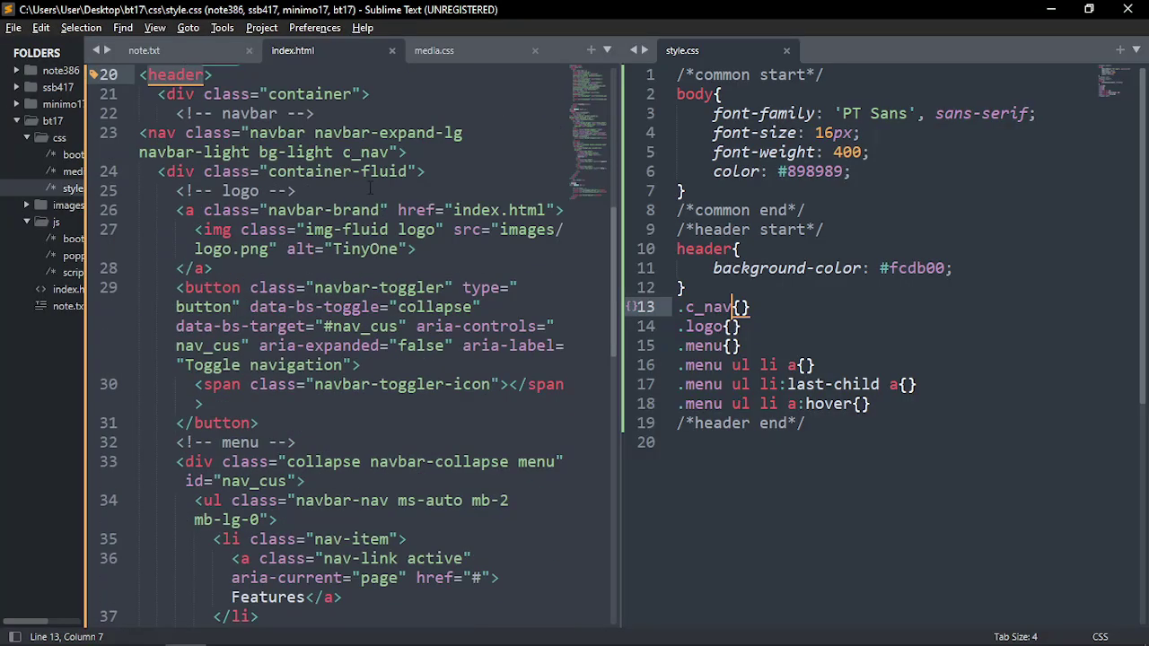
Delete the bg-light class from the nav on line 23 of index.html, save, and reload TinyOne
{"action": "left_click", "coordinate": [369, 190]}
{"action": "scroll", "coordinate": [369, 190], "scroll_direction": "up", "scroll_amount": 2}
{"action": "left_click", "coordinate": [212, 307]}
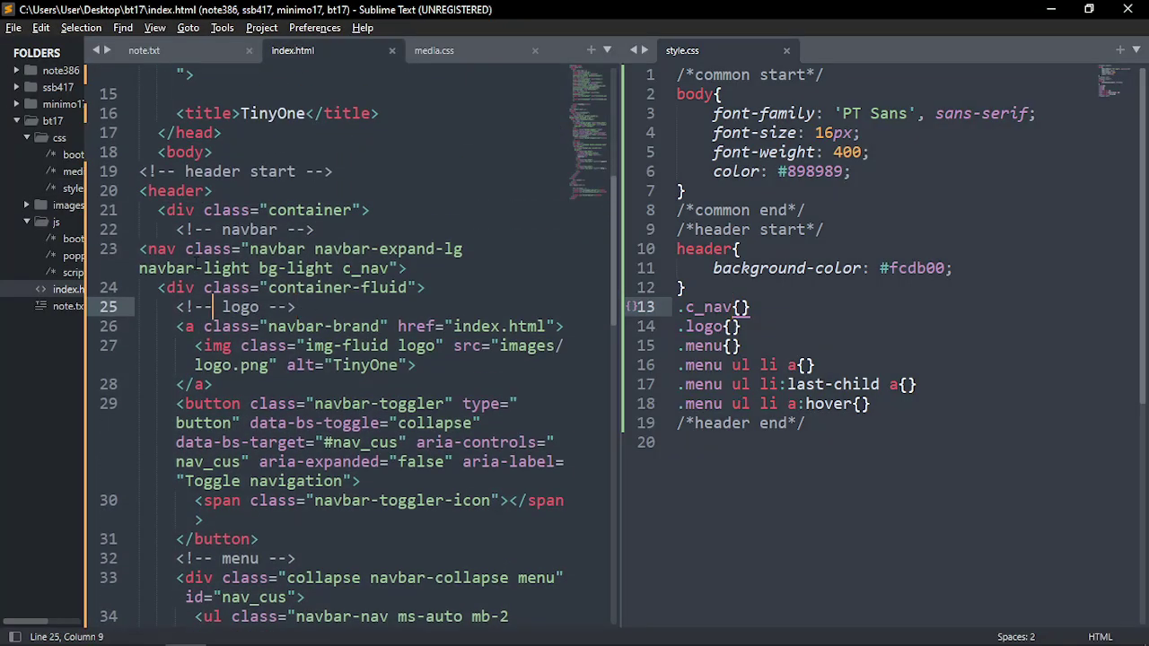
{"action": "left_click", "coordinate": [167, 248]}
{"action": "left_click", "coordinate": [332, 248]}
{"action": "left_click_drag", "start_coordinate": [259, 268], "coordinate": [332, 268]}
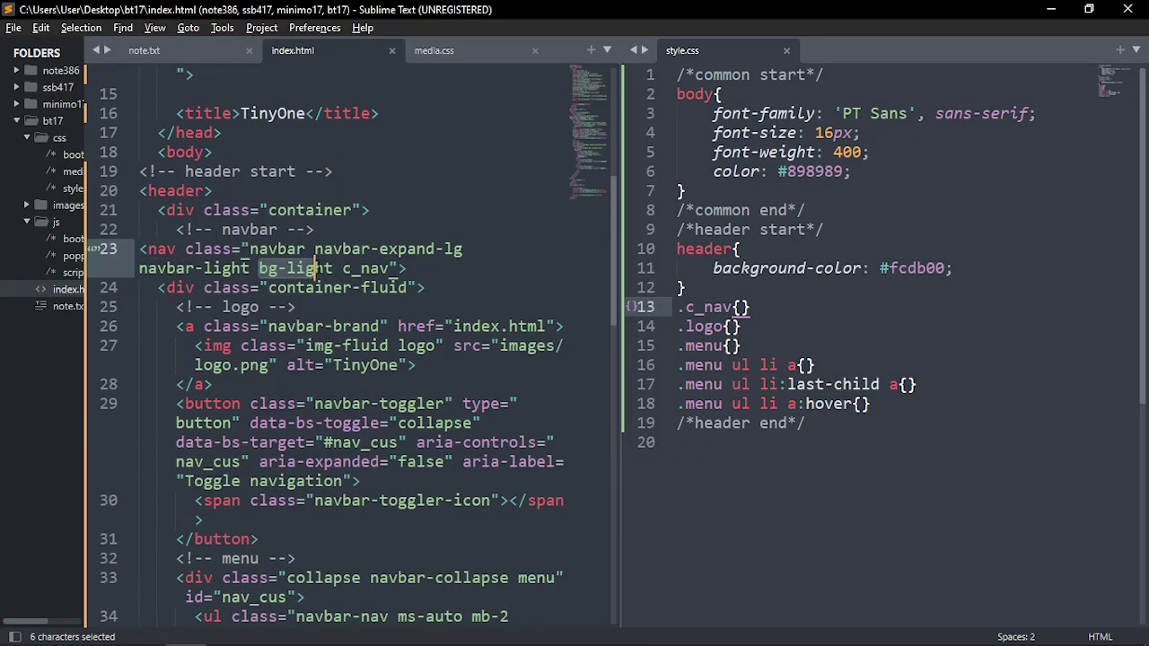
{"action": "key", "text": "BackSpace"}
{"action": "key", "text": "BackSpace"}
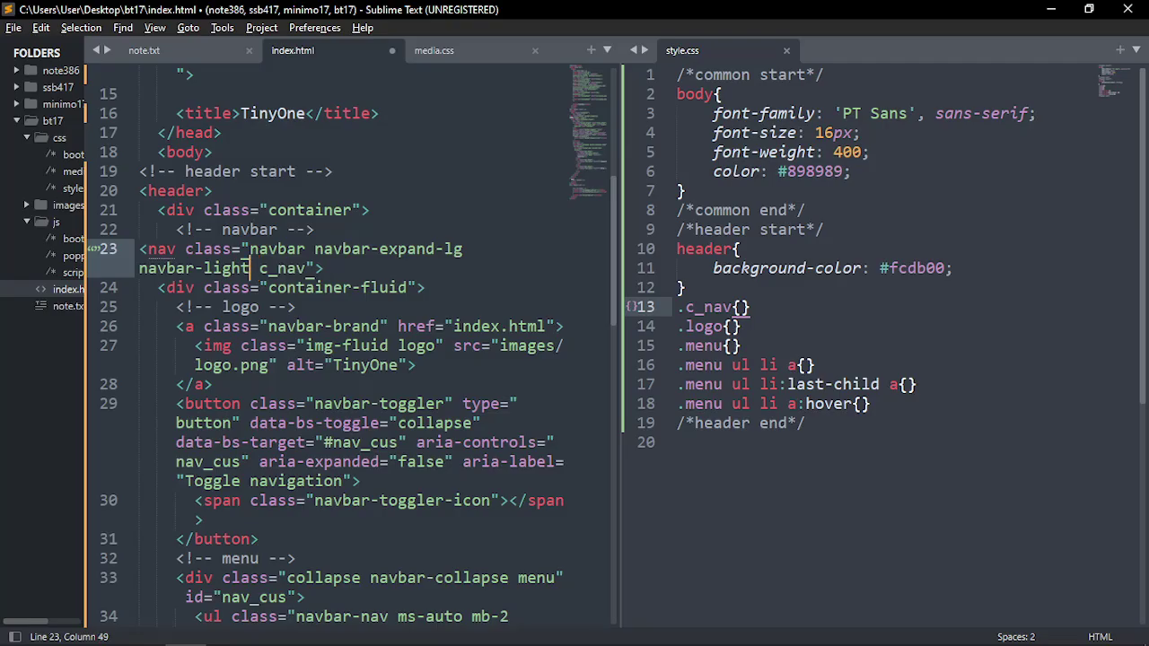
{"action": "key", "text": "ctrl+s"}
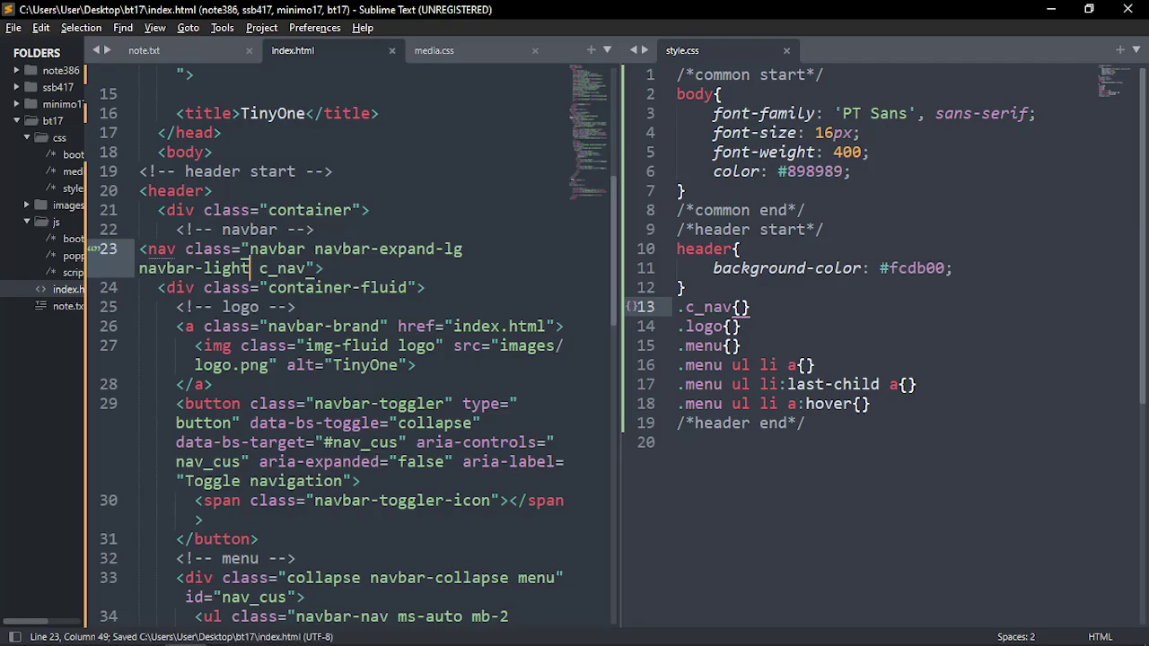
{"action": "key", "text": "alt+Tab"}
{"action": "key", "text": "ctrl+r"}
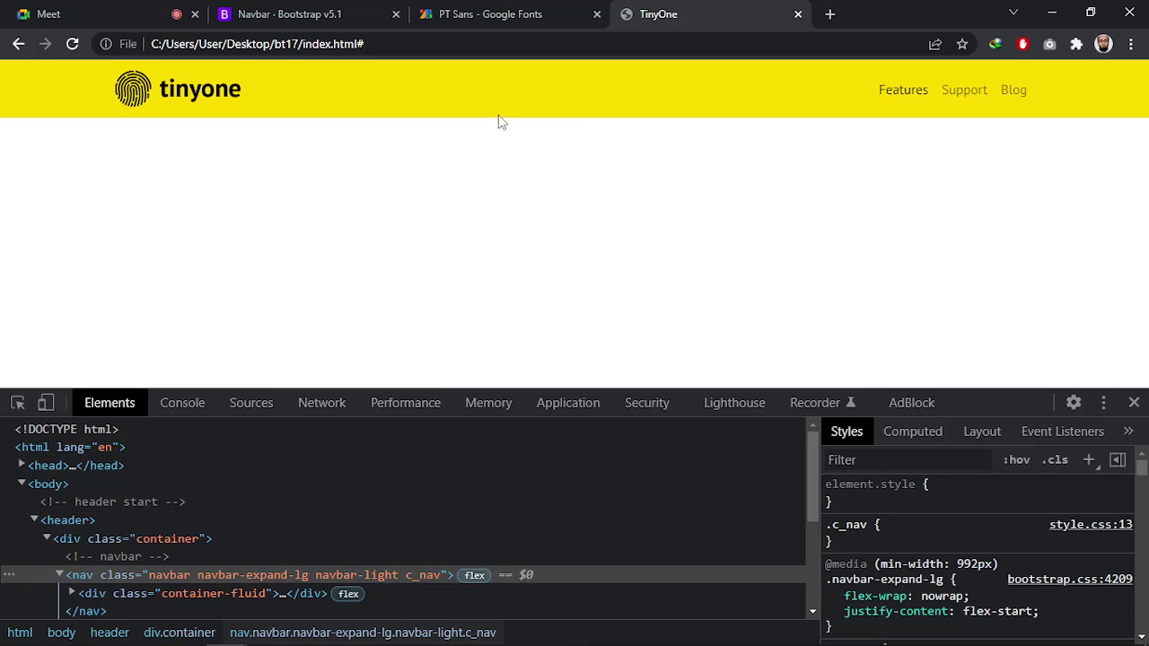
Measure the space above and below the tinyone logo with marquee selections
{"action": "key", "text": "alt+Tab"}
{"action": "key", "text": "alt+Tab"}
{"action": "key", "text": "alt+Tab"}
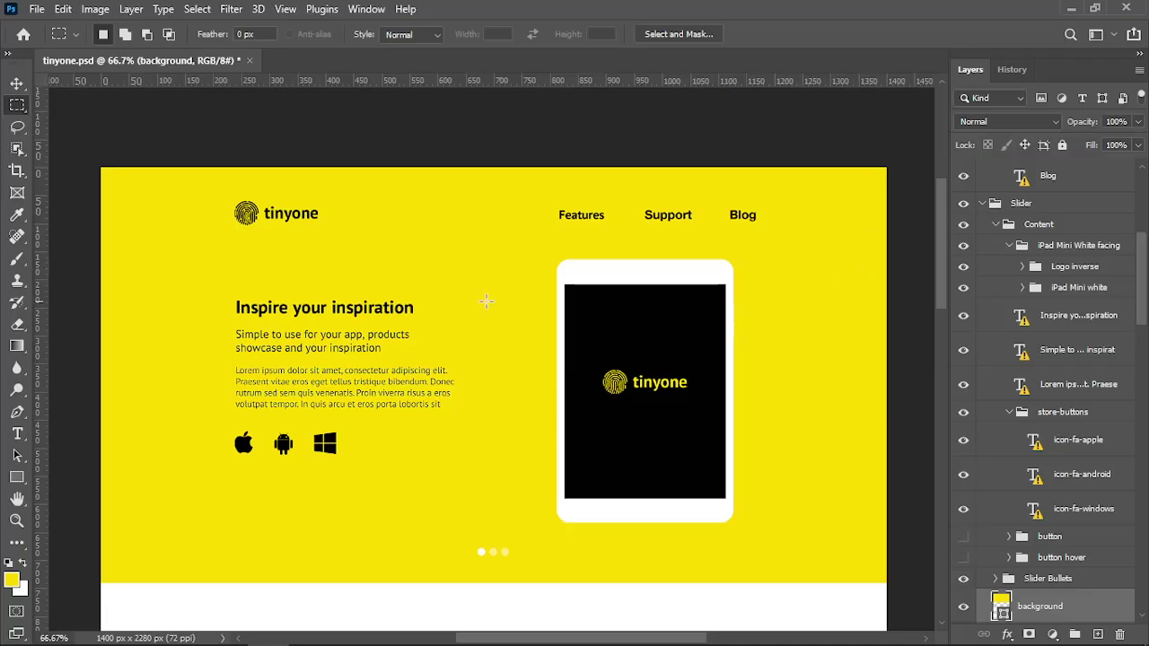
{"action": "left_click_drag", "start_coordinate": [225, 171], "coordinate": [269, 192]}
{"action": "left_click_drag", "start_coordinate": [231, 235], "coordinate": [271, 252]}
{"action": "left_click", "coordinate": [334, 248]}
{"action": "key", "text": "alt+Tab"}
{"action": "key", "text": "Escape"}
{"action": "key", "text": "alt+Tab"}
{"action": "key", "text": "alt+Tab"}
Look over the header rule and the empty .c_nav rule in style.css
{"action": "left_click", "coordinate": [780, 316]}
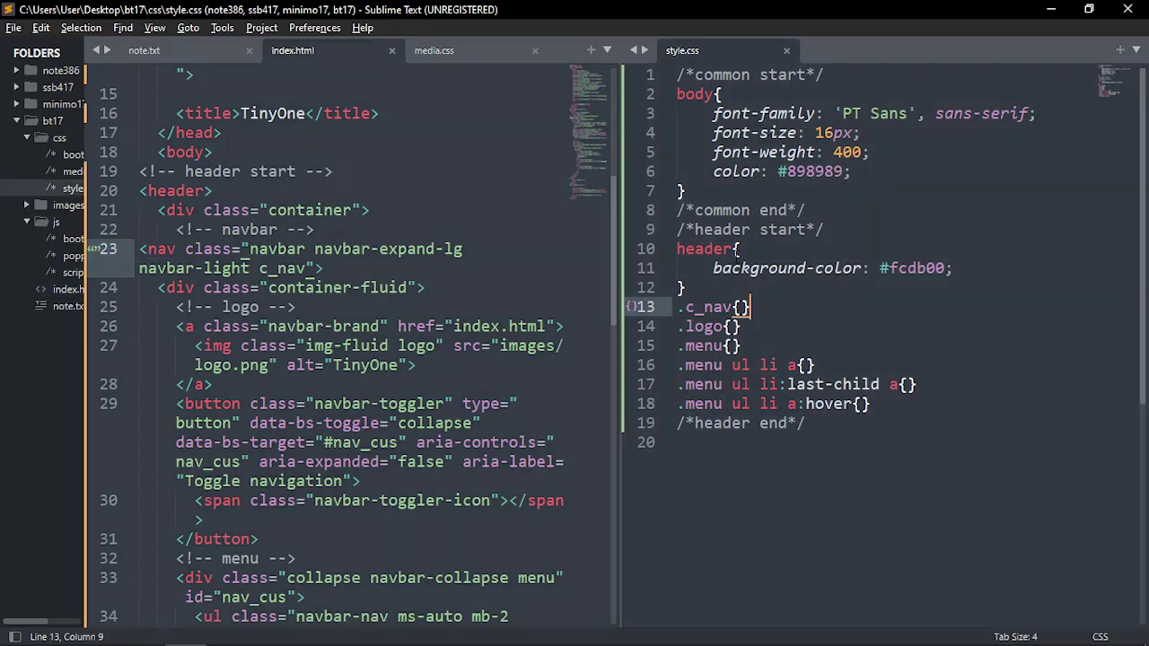
{"action": "left_click", "coordinate": [733, 250]}
{"action": "left_click", "coordinate": [742, 307]}
{"action": "scroll", "coordinate": [353, 306], "scroll_direction": "down", "scroll_amount": 2}
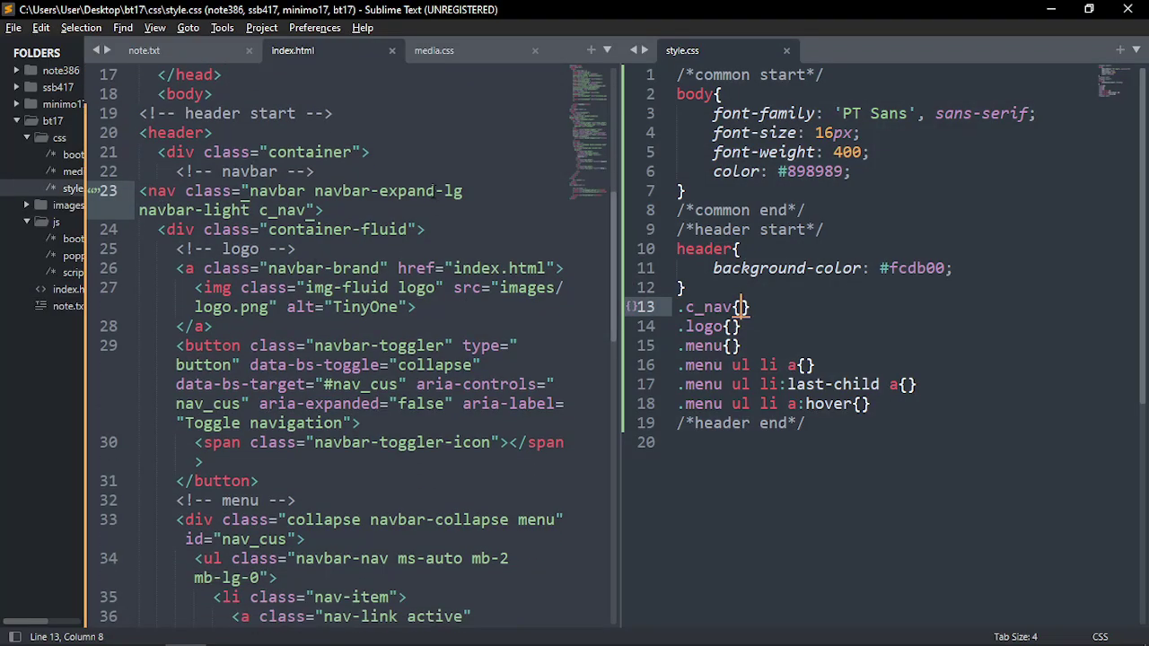
{"action": "scroll", "coordinate": [269, 224], "scroll_direction": "down", "scroll_amount": 2}
Review the logo link markup in index.html: the image's class and file path
{"action": "left_click", "coordinate": [189, 139]}
{"action": "scroll", "coordinate": [190, 139], "scroll_direction": "up", "scroll_amount": 2}
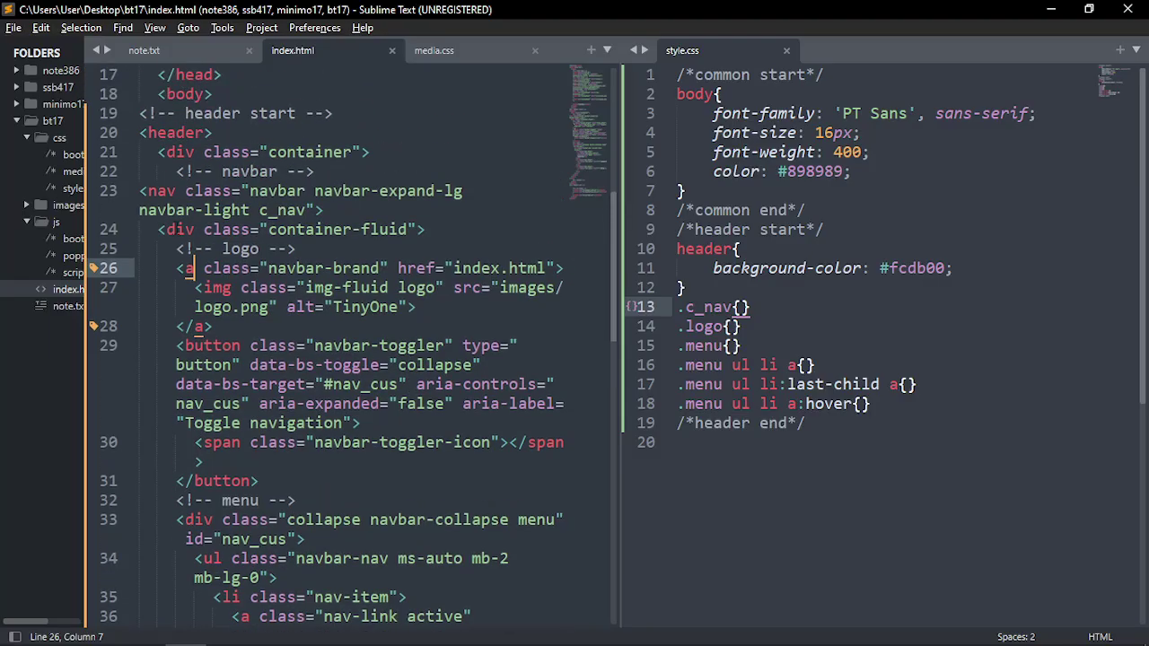
{"action": "left_click", "coordinate": [299, 288]}
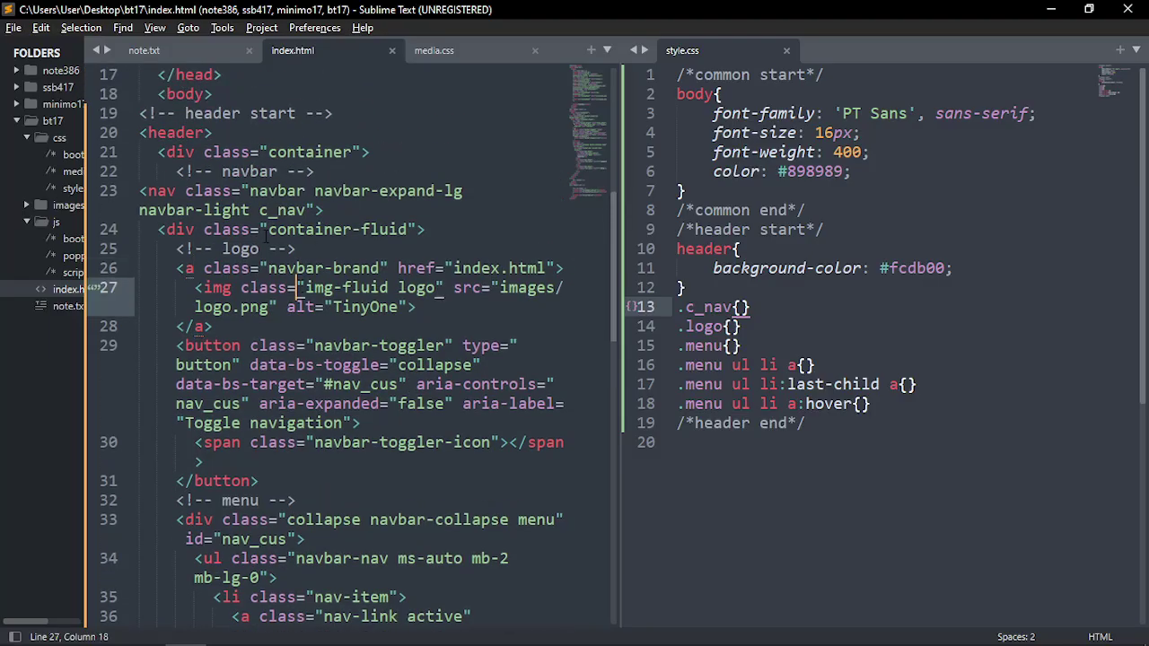
{"action": "left_click", "coordinate": [213, 307]}
{"action": "scroll", "coordinate": [213, 307], "scroll_direction": "down", "scroll_amount": 1}
{"action": "key", "text": "Down"}
{"action": "key", "text": "Down"}
Check the toggler icon and the collapse div's menu class, then move into the empty .logo rule
{"action": "left_click", "coordinate": [236, 384]}
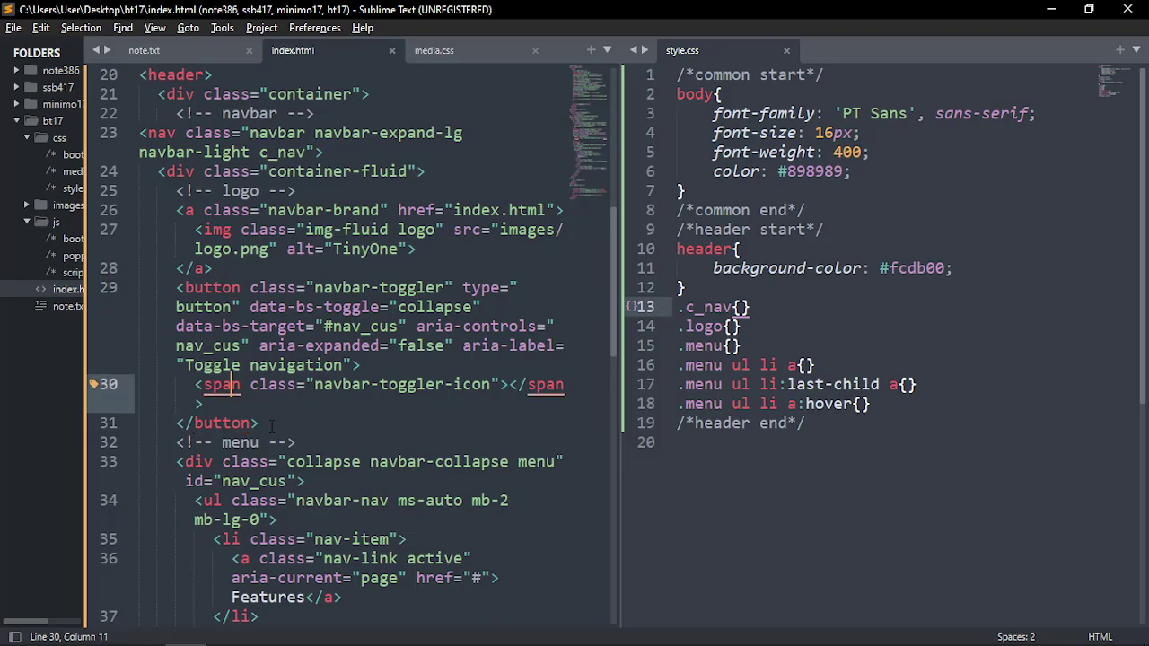
{"action": "left_click", "coordinate": [528, 463]}
{"action": "scroll", "coordinate": [531, 470], "scroll_direction": "down", "scroll_amount": 2}
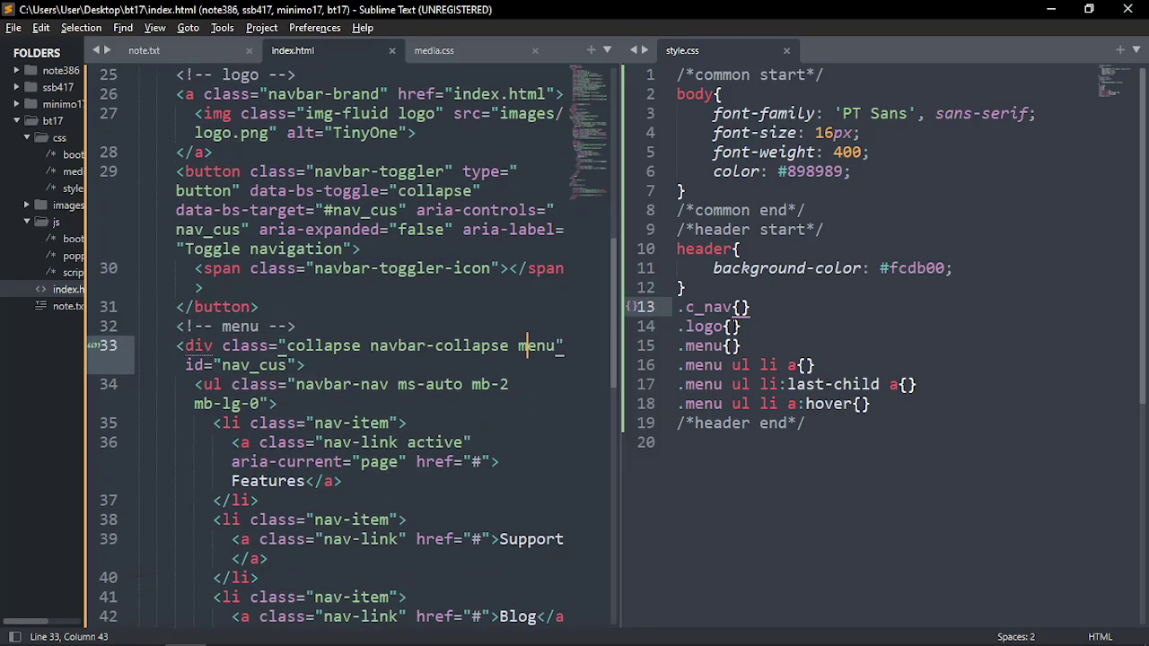
{"action": "left_click", "coordinate": [730, 327]}
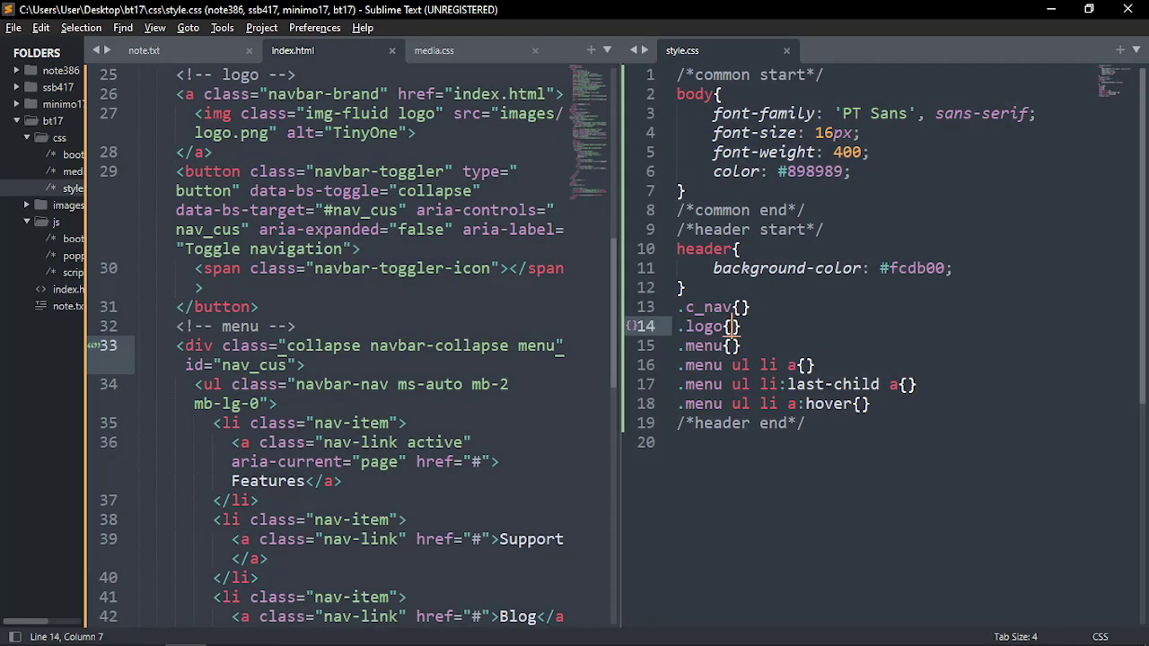
{"action": "key", "text": "alt+Tab"}
{"action": "key", "text": "alt+Tab"}
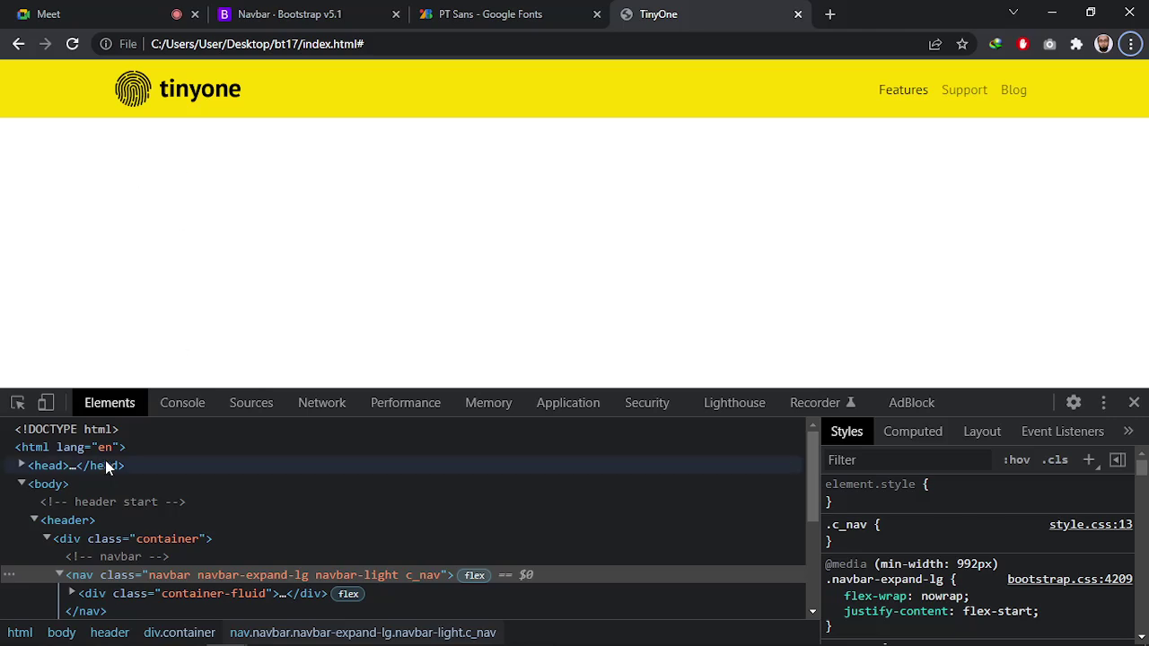
Inspect the 149×43 tinyone logo image and scroll through its styles in DevTools
{"action": "right_click", "coordinate": [174, 90]}
{"action": "left_click", "coordinate": [229, 375]}
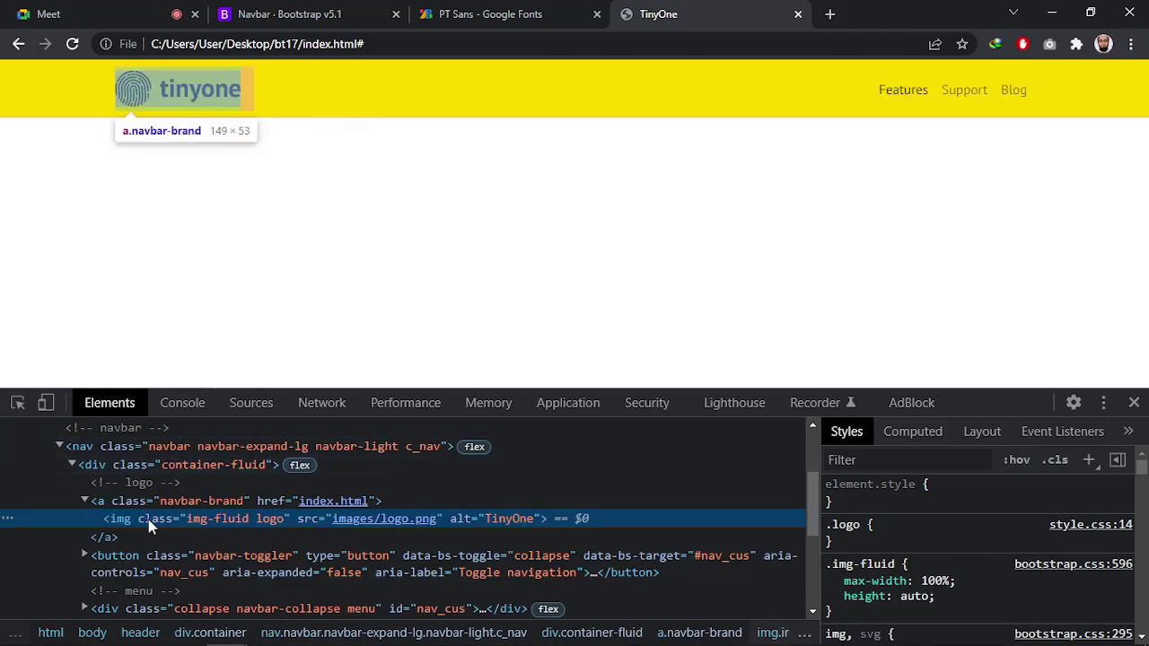
{"action": "scroll", "coordinate": [882, 496], "scroll_direction": "down", "scroll_amount": 2}
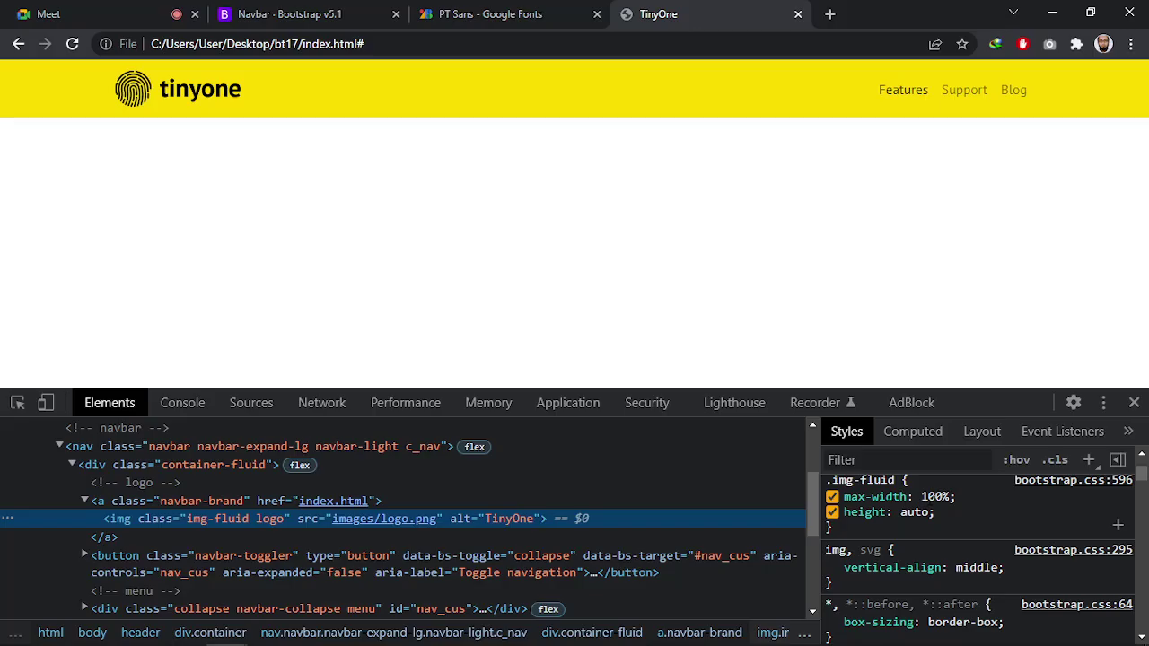
{"action": "scroll", "coordinate": [855, 539], "scroll_direction": "up", "scroll_amount": 2}
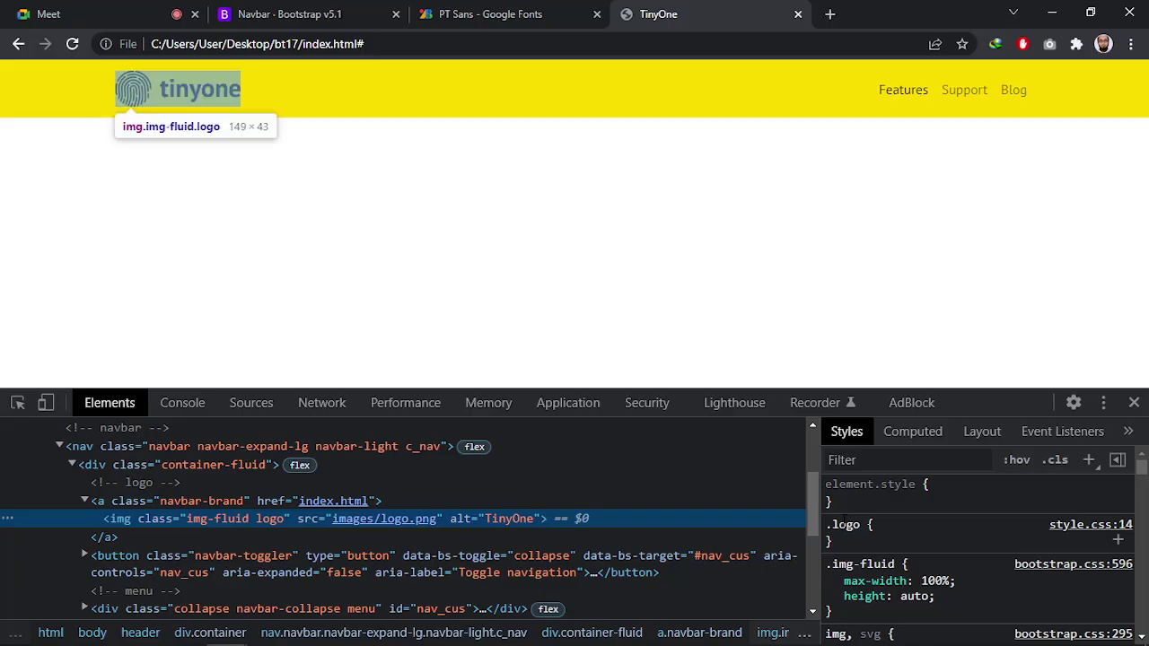
{"action": "key", "text": "alt+Tab"}
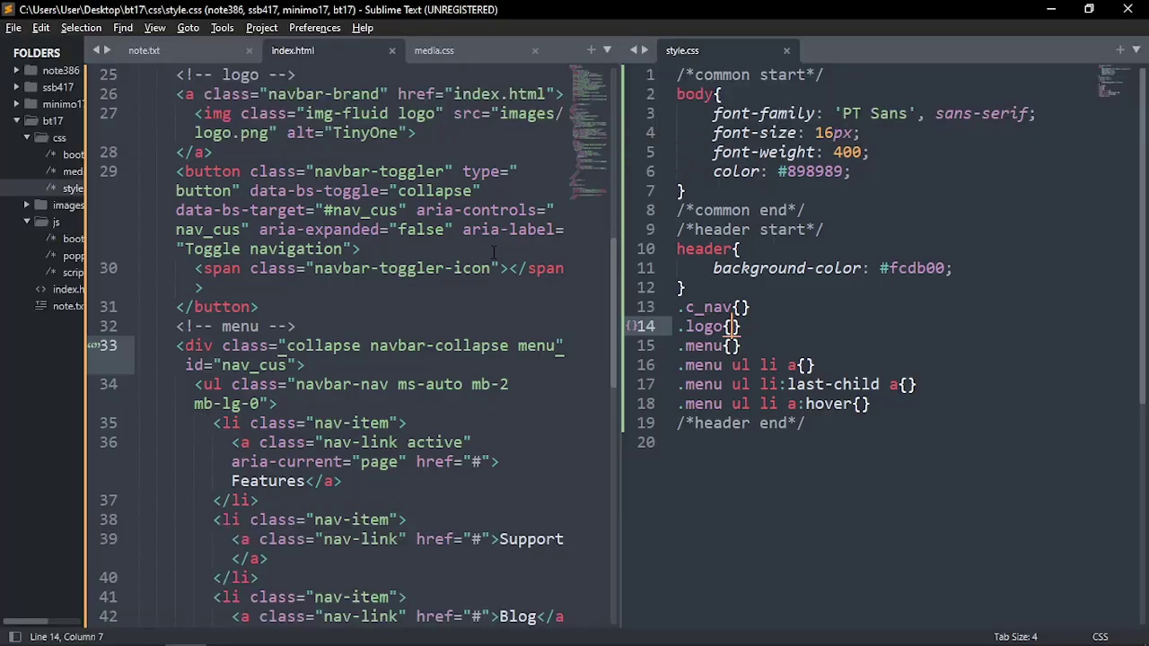
Place the cursor in the empty .menu rule and bring up tinyone.psd in Photoshop
{"action": "left_click", "coordinate": [732, 344]}
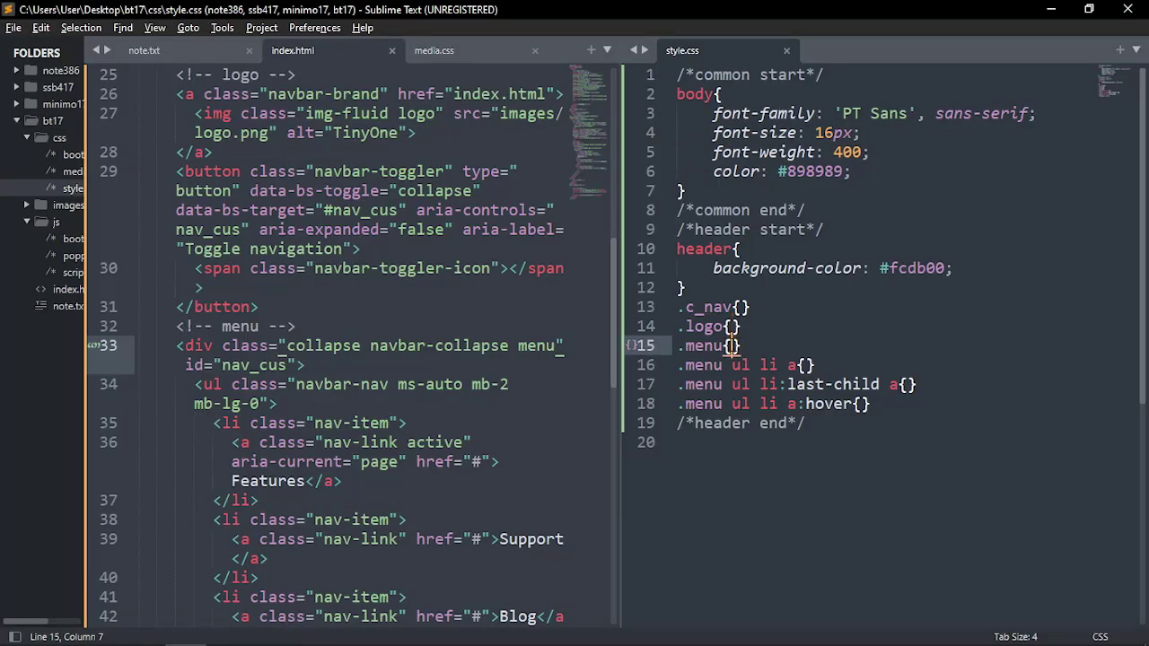
{"action": "key", "text": "alt+Tab"}
{"action": "left_click", "coordinate": [684, 256]}
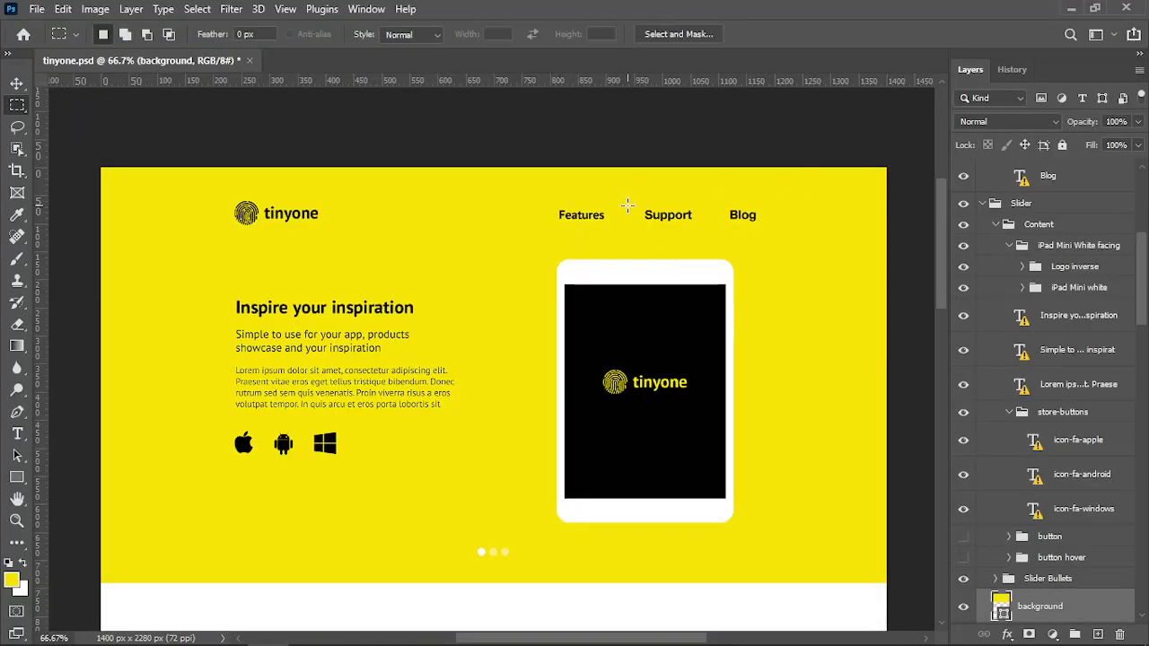
{"action": "key", "text": "alt+Tab"}
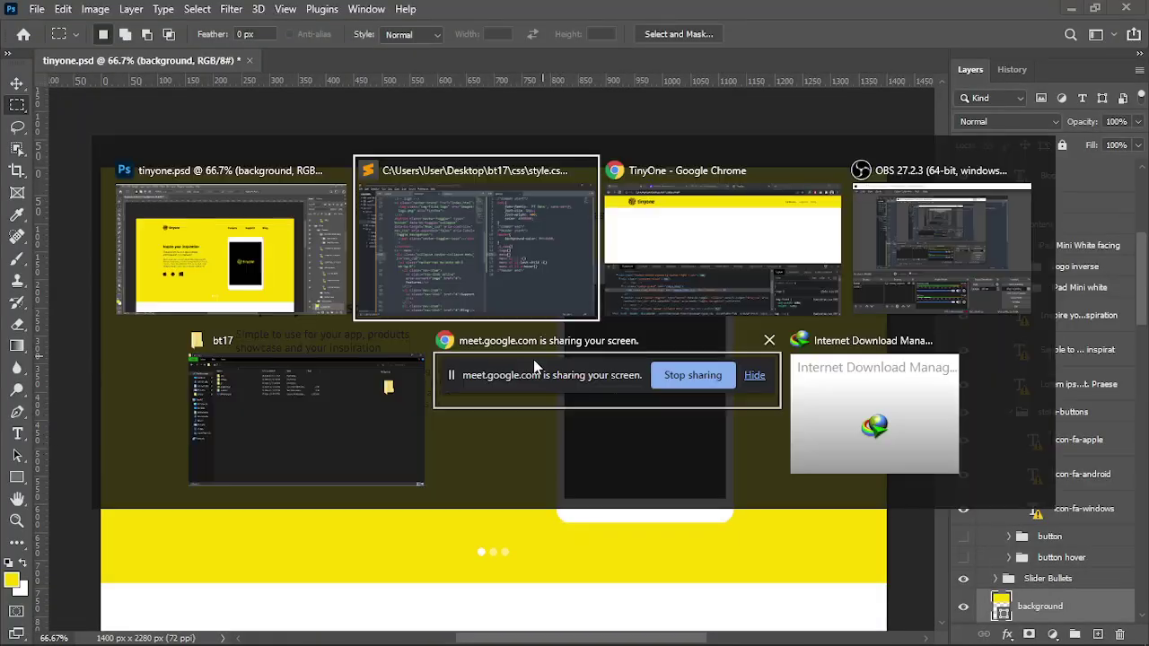
Select the Features menu link with the DevTools element picker and enlarge the inspector panel
{"action": "left_click", "coordinate": [741, 251]}
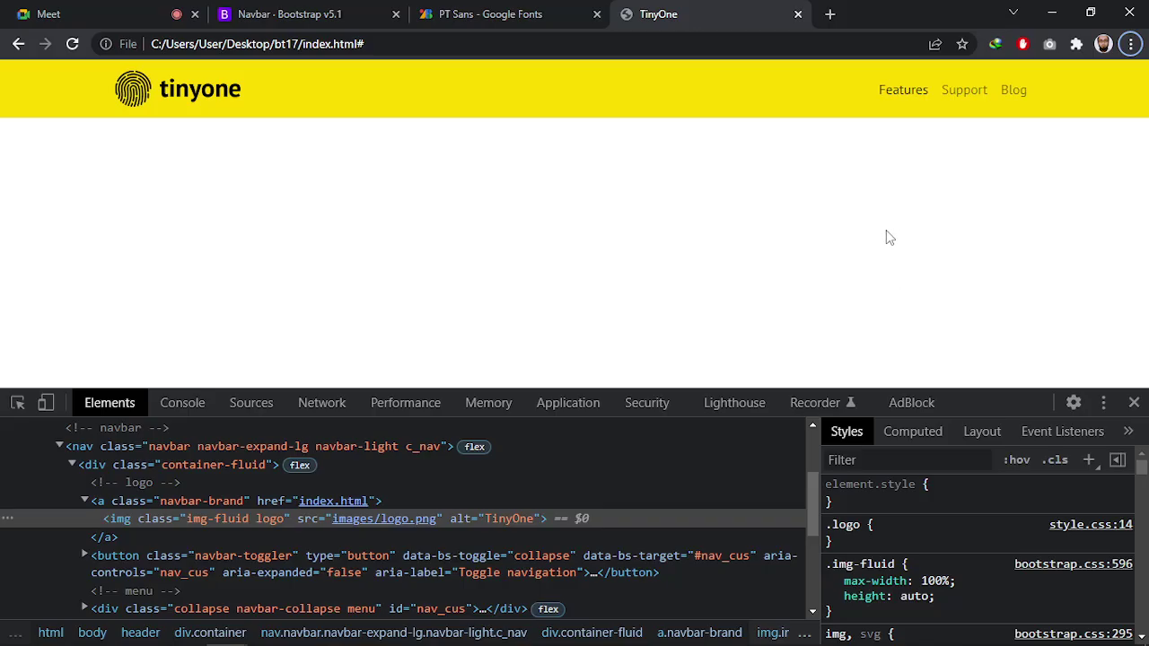
{"action": "left_click", "coordinate": [18, 402]}
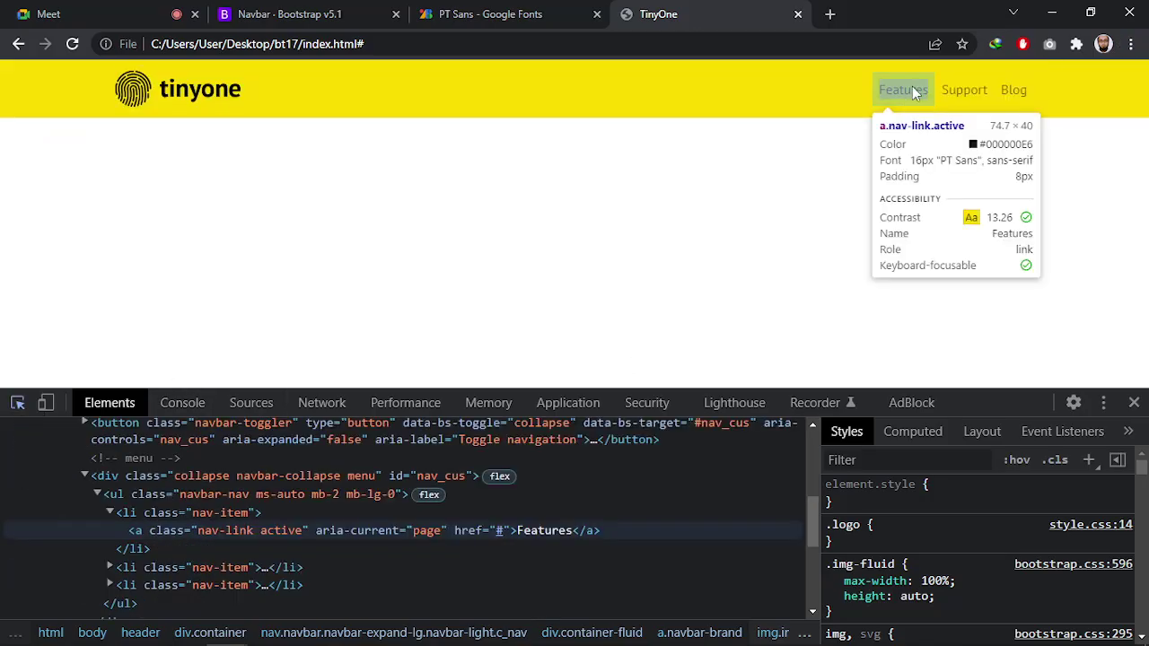
{"action": "left_click", "coordinate": [911, 88]}
{"action": "left_click_drag", "start_coordinate": [963, 389], "coordinate": [968, 316]}
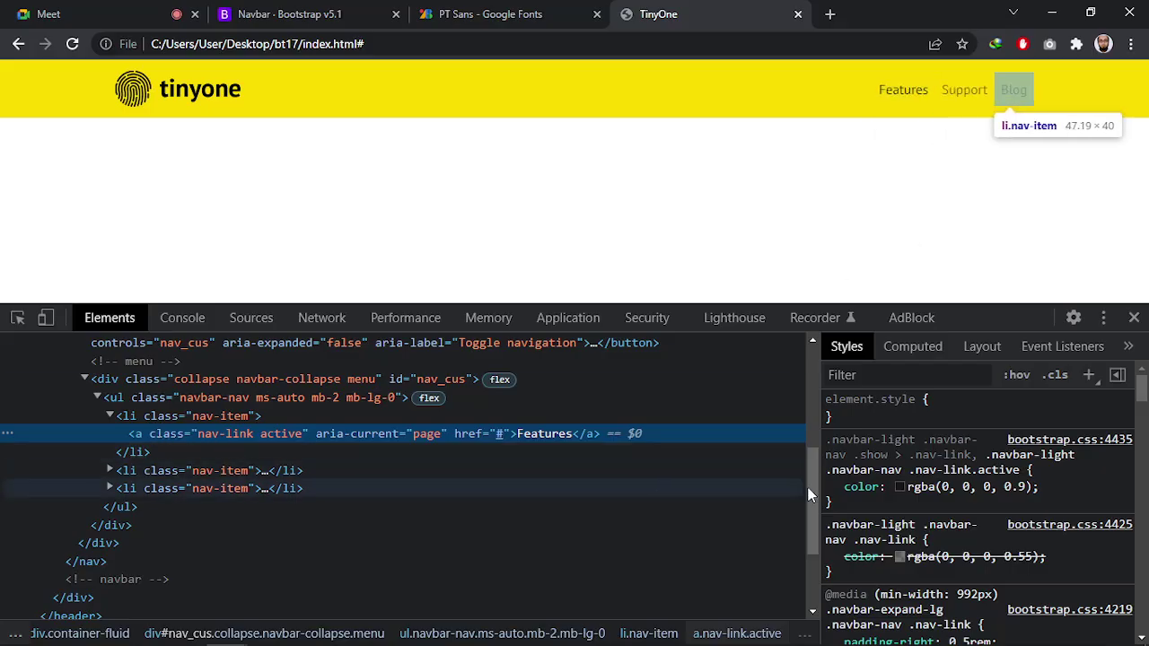
Scroll through the Features link's rules, including the empty .menu ul li a rule
{"action": "scroll", "coordinate": [897, 538], "scroll_direction": "down", "scroll_amount": 3}
{"action": "scroll", "coordinate": [978, 503], "scroll_direction": "down", "scroll_amount": 2}
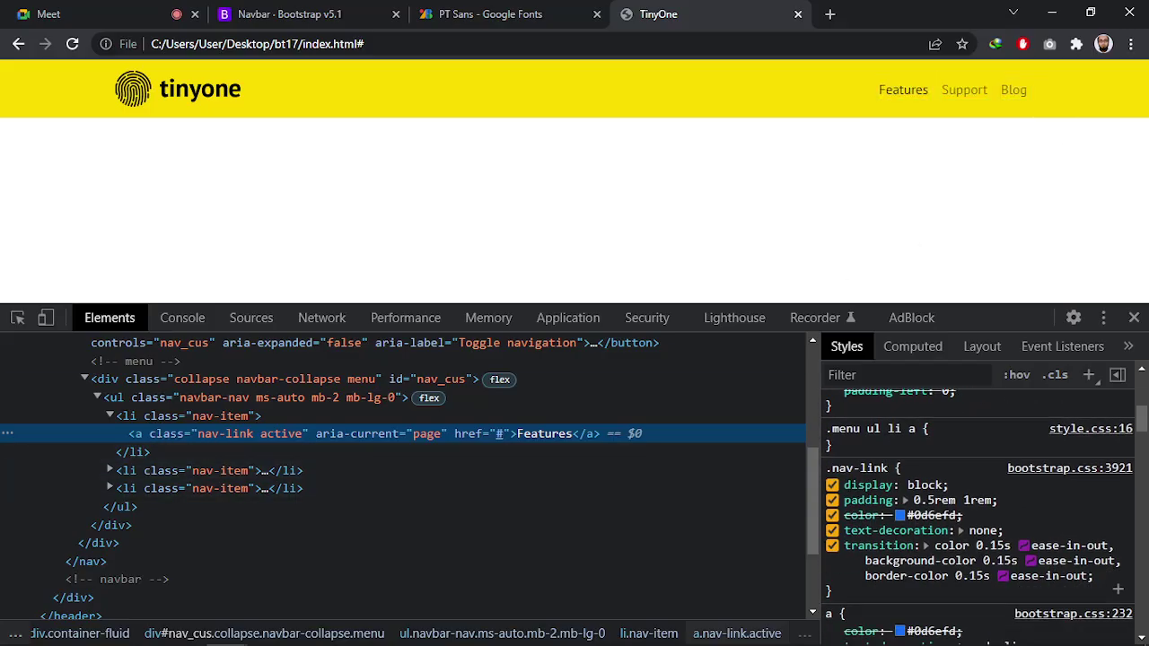
{"action": "left_click", "coordinate": [967, 439]}
{"action": "scroll", "coordinate": [951, 440], "scroll_direction": "down", "scroll_amount": 10}
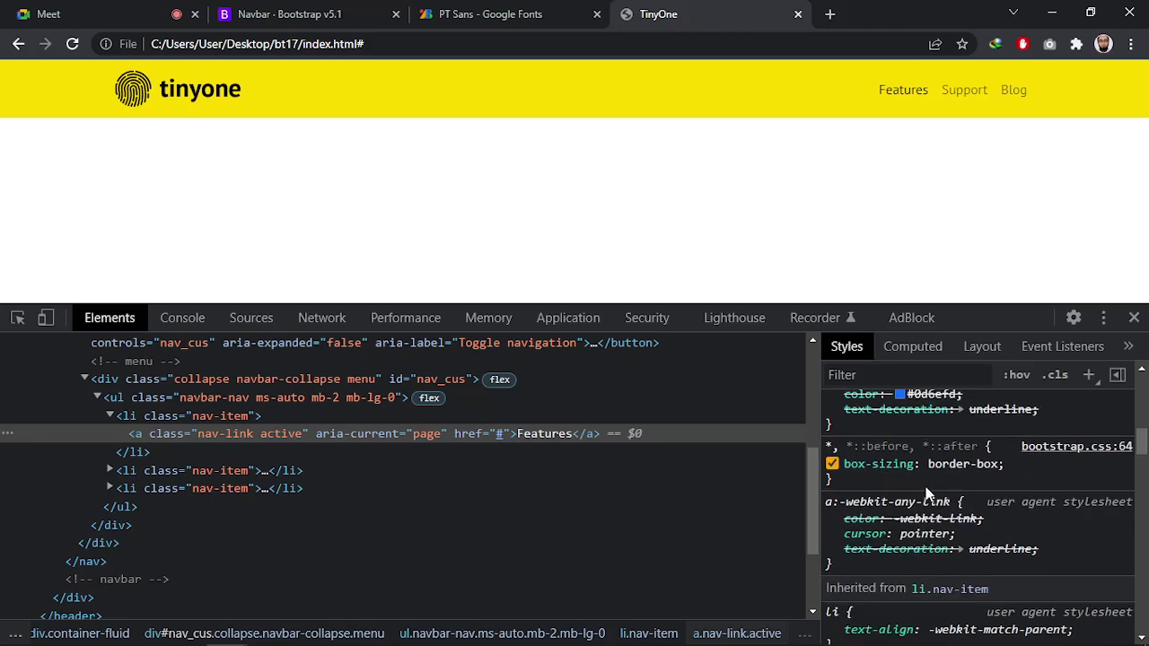
{"action": "scroll", "coordinate": [911, 565], "scroll_direction": "up", "scroll_amount": 12}
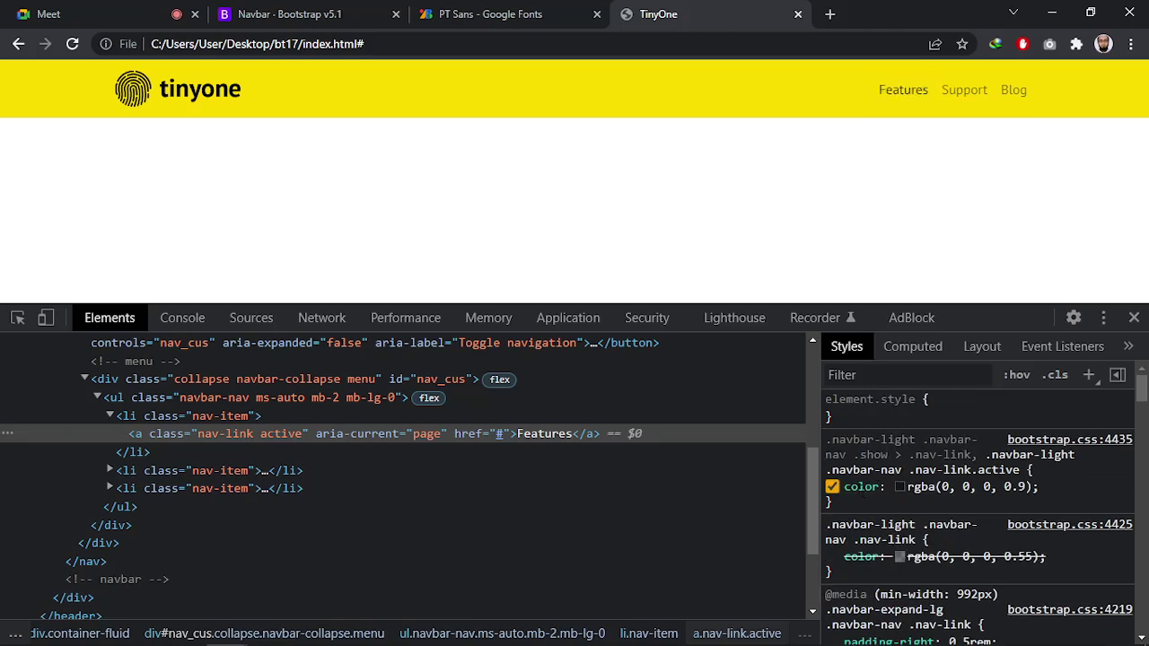
{"action": "scroll", "coordinate": [897, 494], "scroll_direction": "down", "scroll_amount": 2}
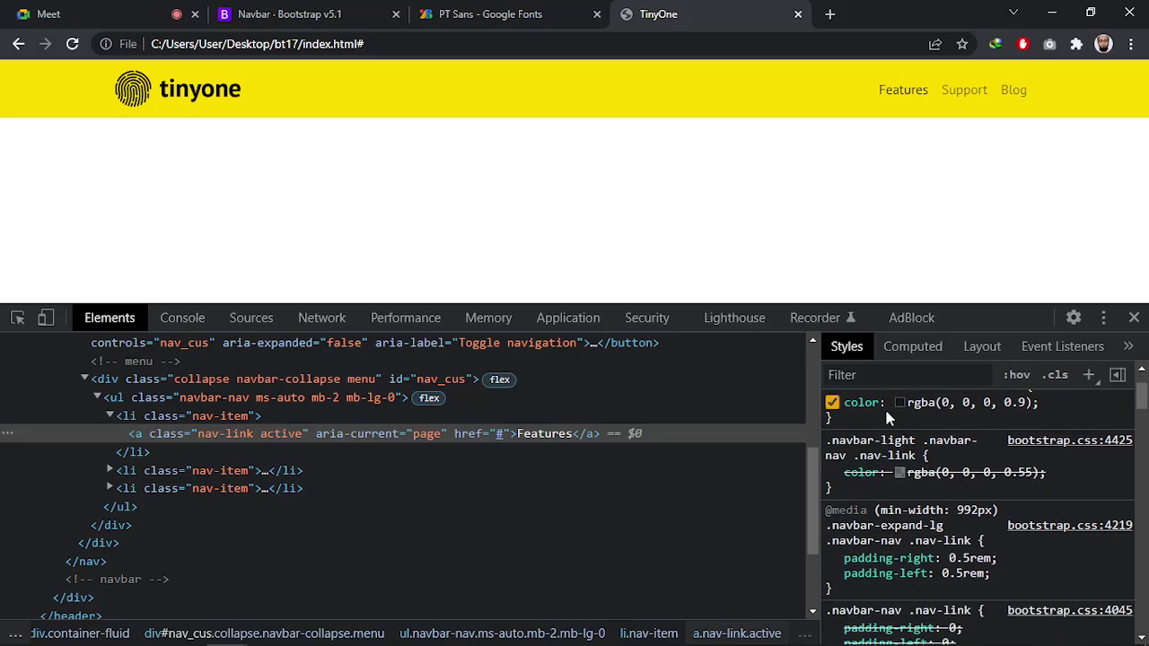
{"action": "scroll", "coordinate": [884, 406], "scroll_direction": "up", "scroll_amount": 1}
{"action": "scroll", "coordinate": [884, 406], "scroll_direction": "down", "scroll_amount": 1}
{"action": "scroll", "coordinate": [911, 463], "scroll_direction": "down", "scroll_amount": 1}
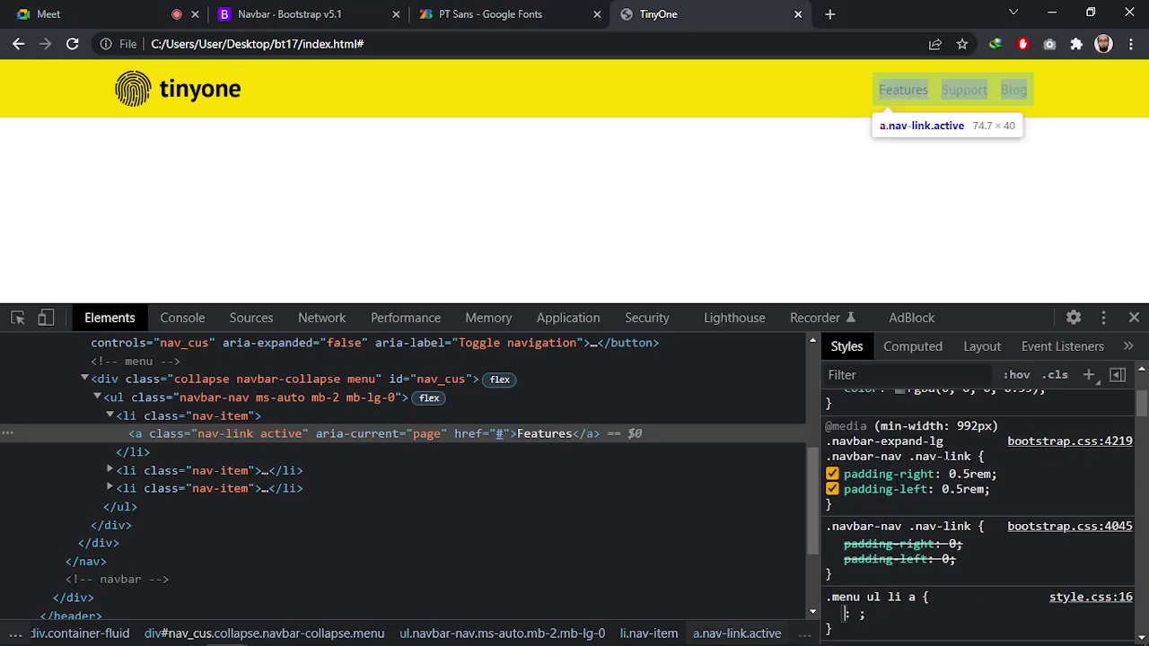
{"action": "scroll", "coordinate": [912, 454], "scroll_direction": "down", "scroll_amount": 2}
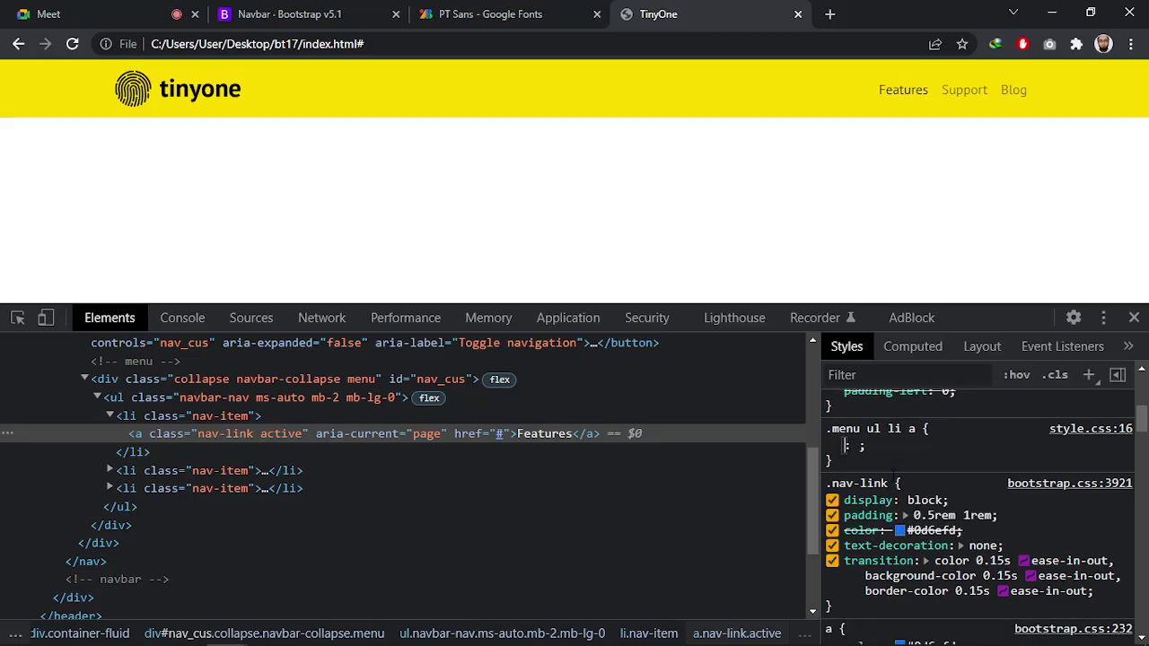
Clear text in the .menu ul li a rule and find Bootstrap's .nav-link padding 0.5rem 1rem
{"action": "left_click_drag", "start_coordinate": [843, 446], "coordinate": [823, 430]}
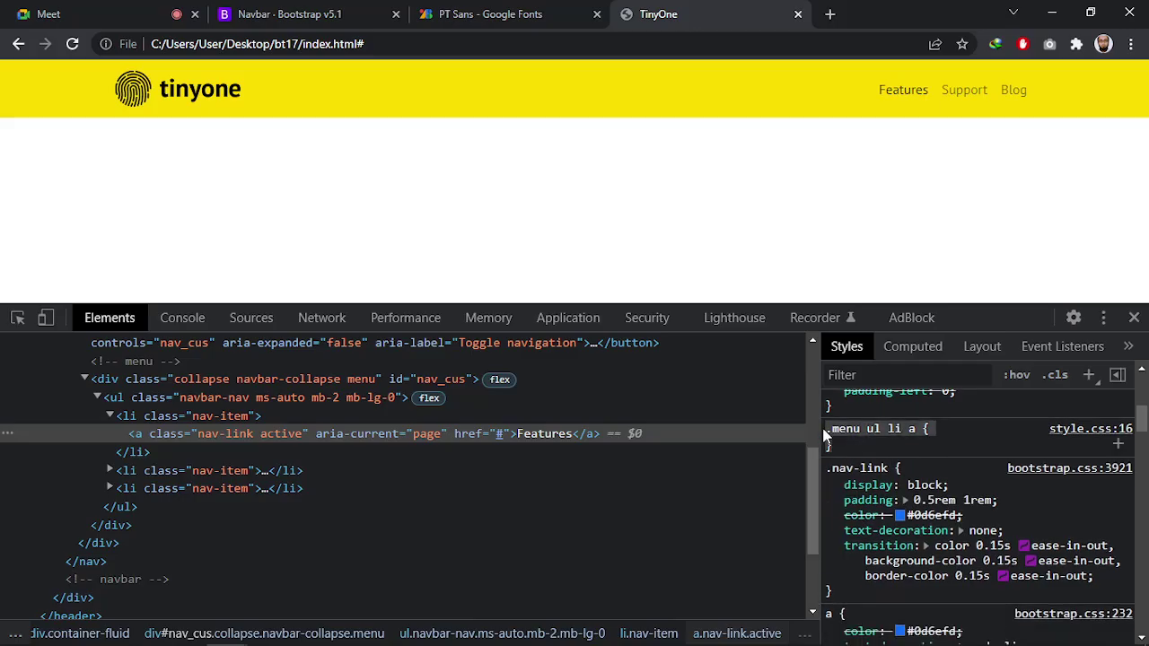
{"action": "left_click", "coordinate": [867, 451]}
{"action": "scroll", "coordinate": [922, 441], "scroll_direction": "down", "scroll_amount": 2}
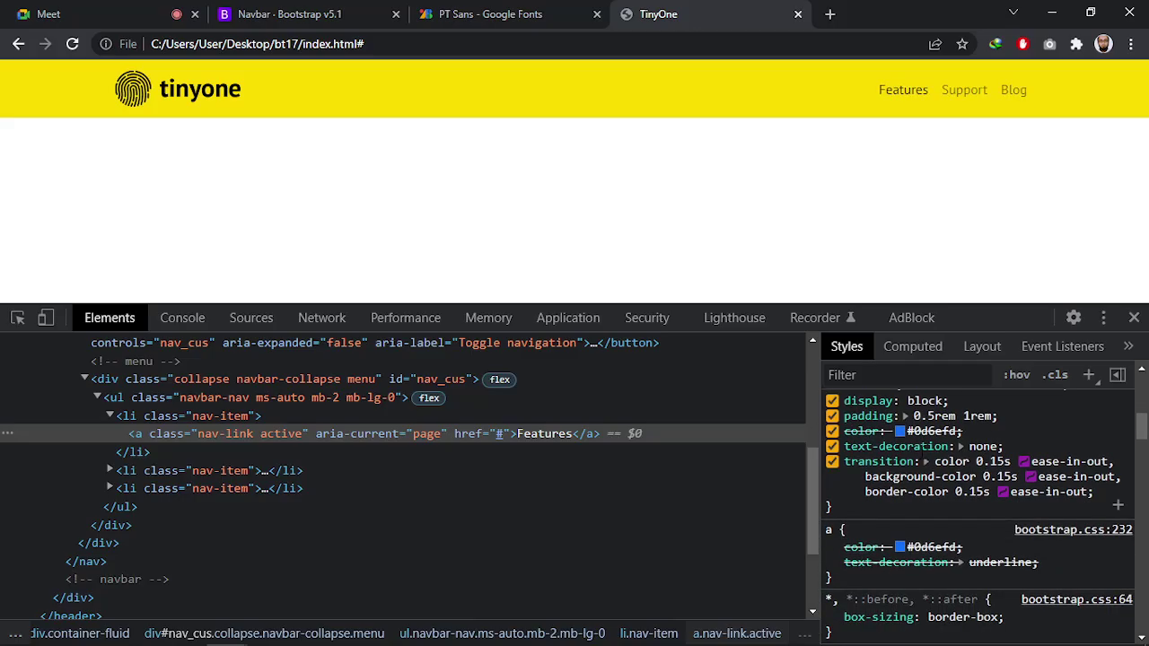
{"action": "scroll", "coordinate": [921, 442], "scroll_direction": "up", "scroll_amount": 2}
{"action": "scroll", "coordinate": [879, 502], "scroll_direction": "down", "scroll_amount": 3}
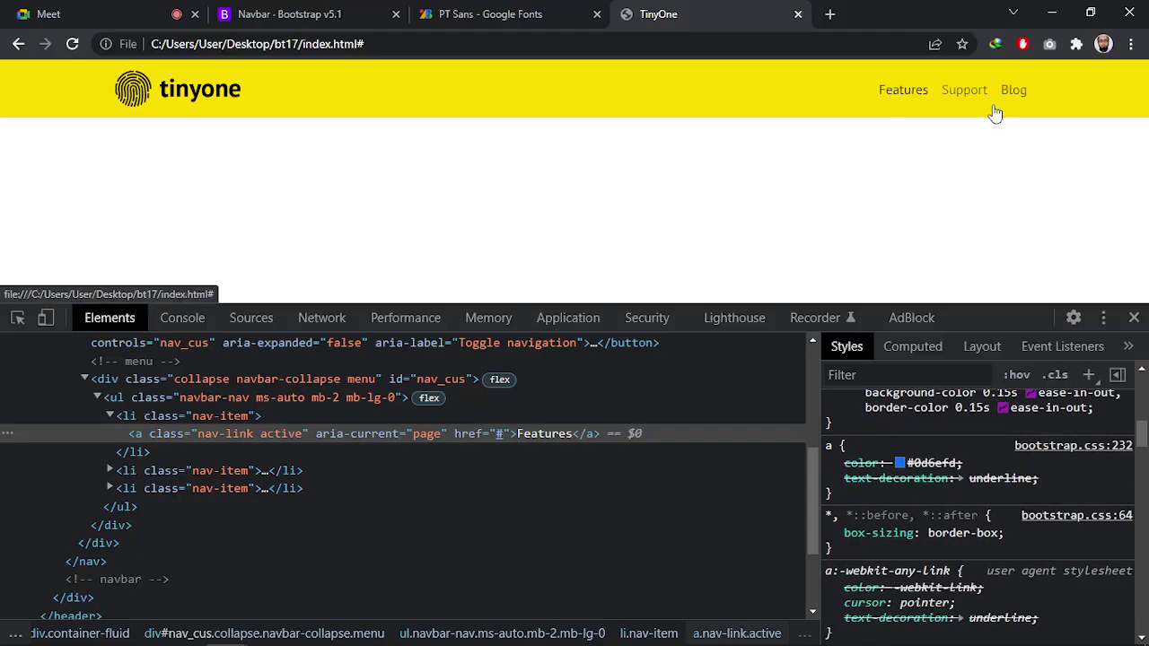
{"action": "scroll", "coordinate": [946, 478], "scroll_direction": "down", "scroll_amount": 3}
{"action": "scroll", "coordinate": [946, 479], "scroll_direction": "up", "scroll_amount": 3}
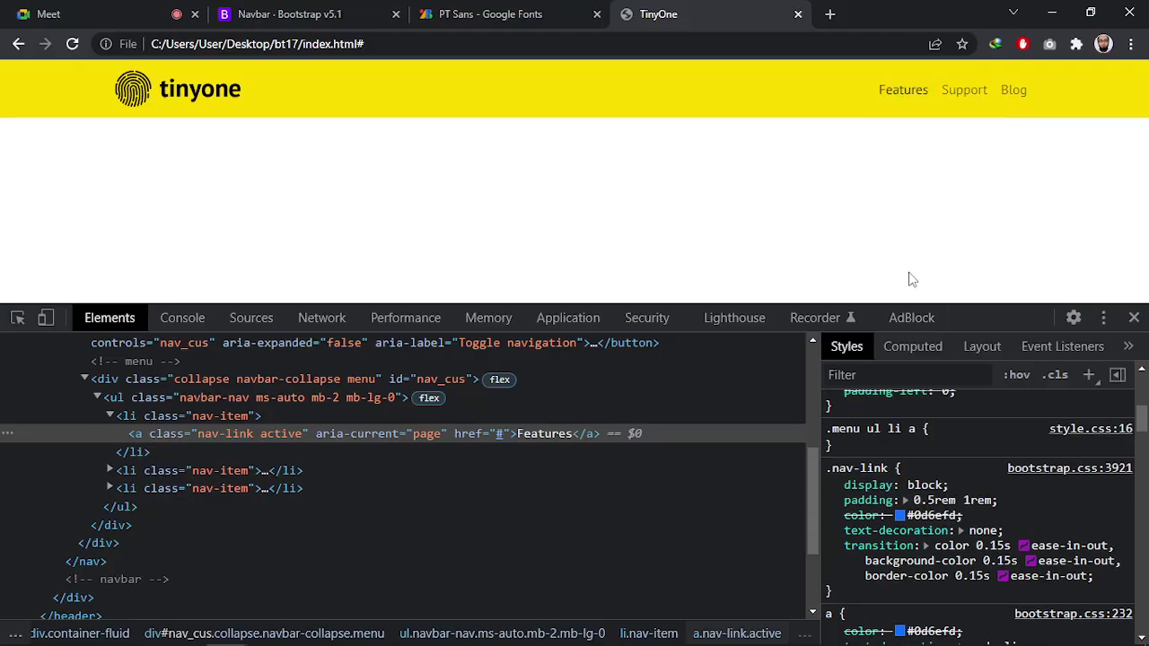
Open the Features label with the Type tool, then revert the font change via History
{"action": "key", "text": "alt+Tab"}
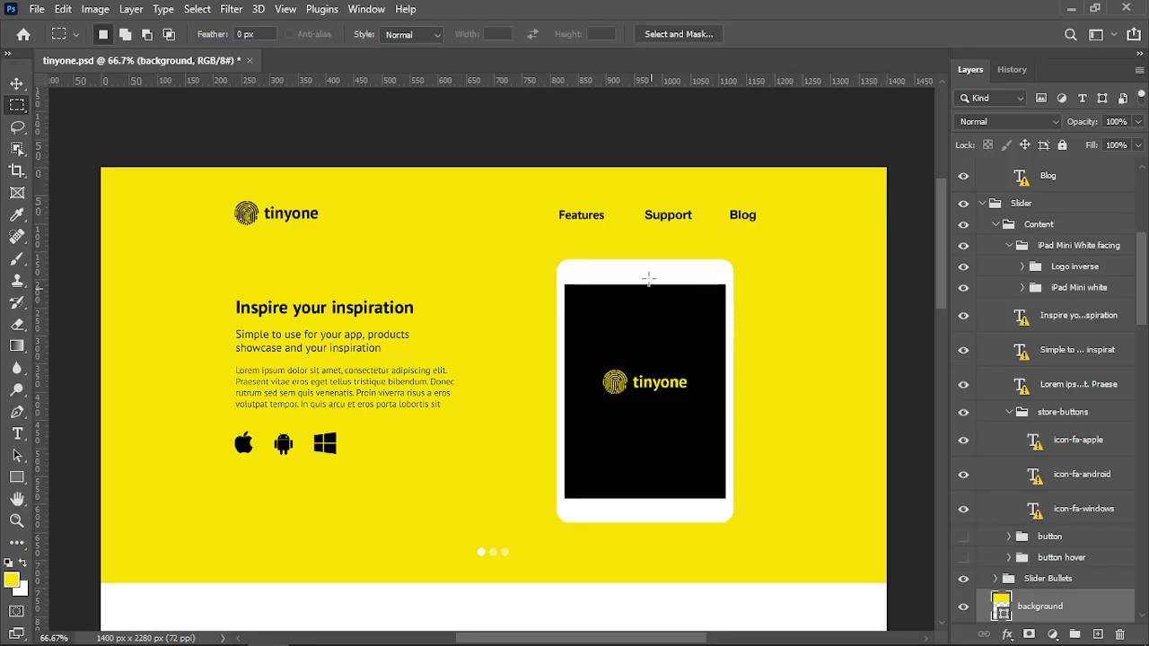
{"action": "left_click", "coordinate": [17, 434]}
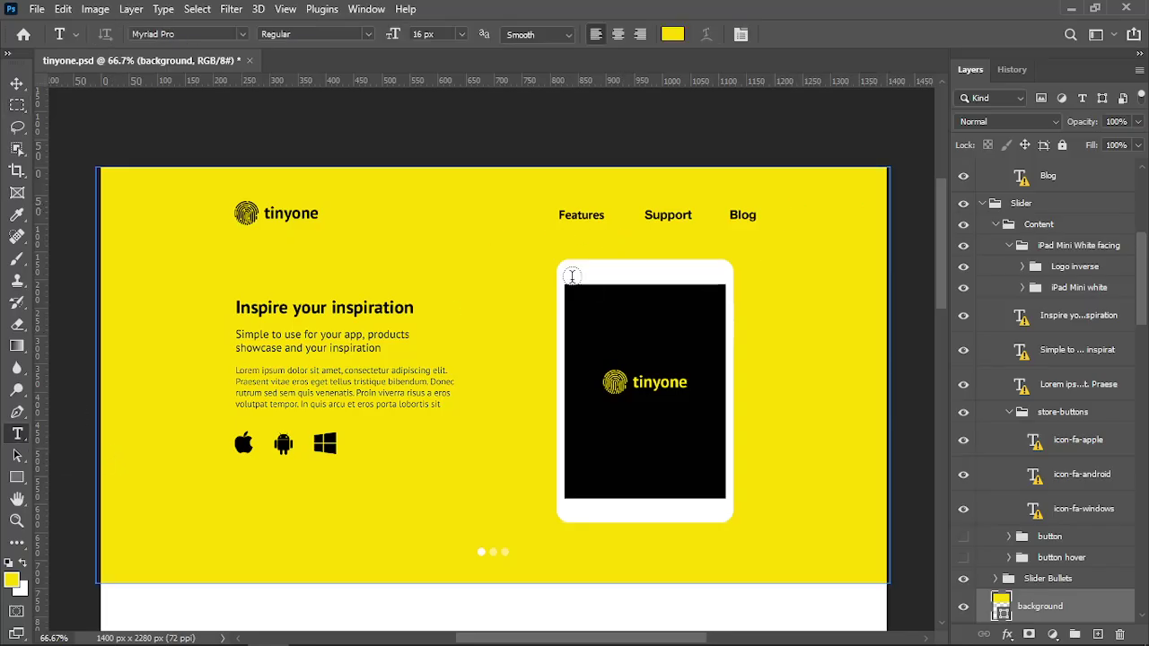
{"action": "left_click", "coordinate": [585, 218]}
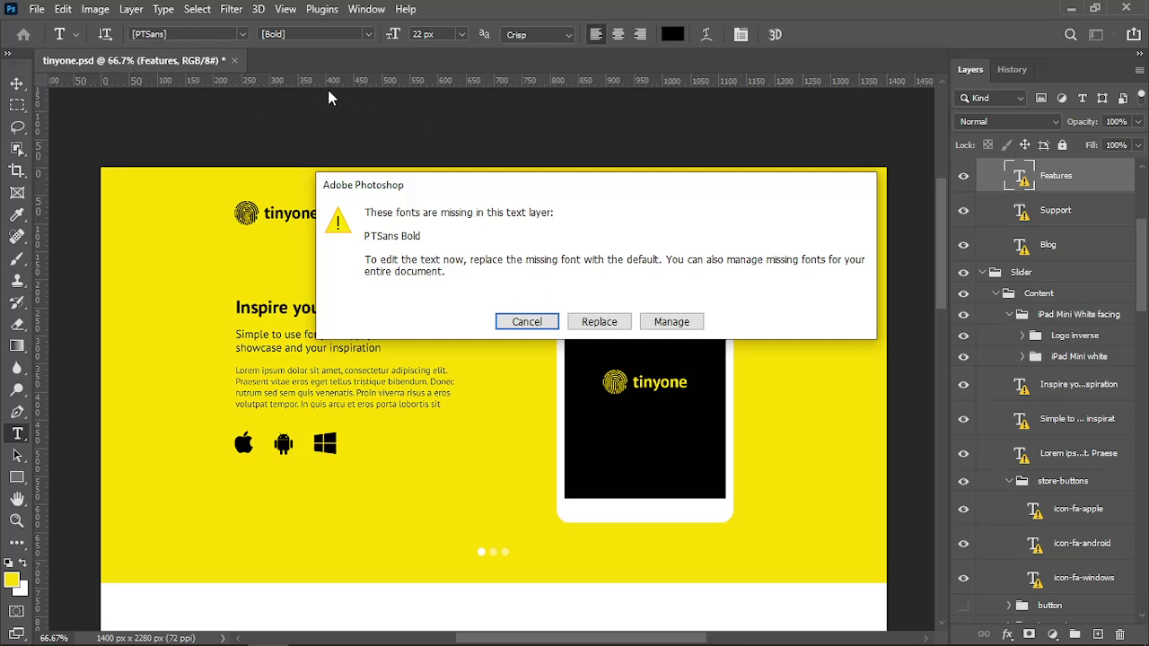
{"action": "key", "text": "Return"}
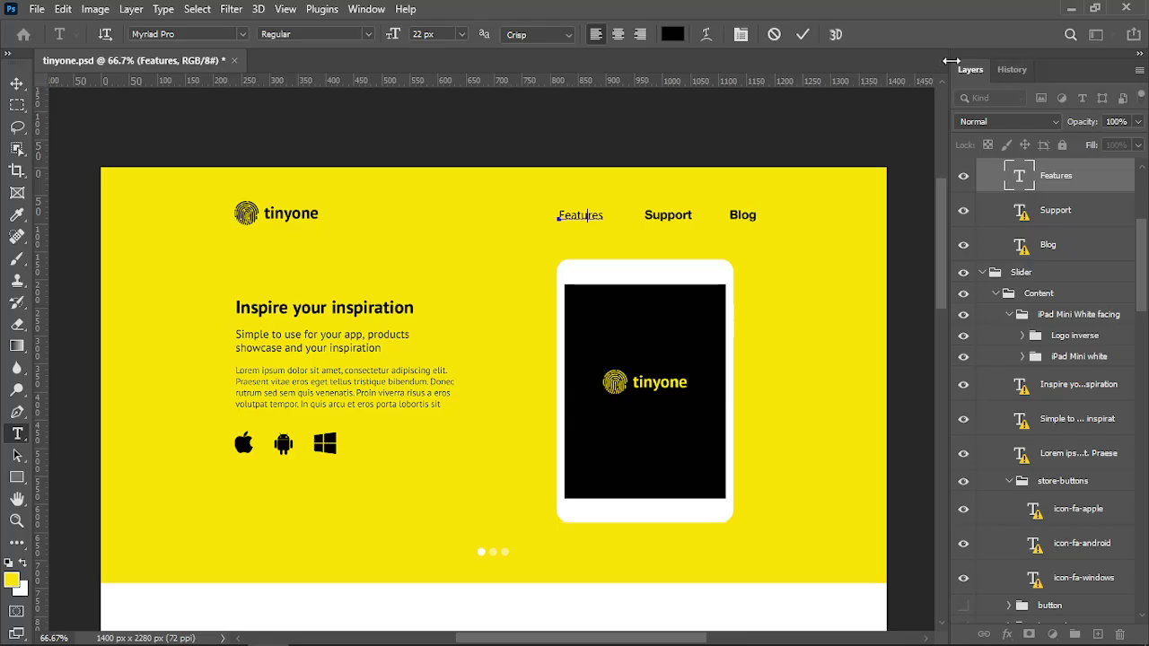
{"action": "left_click", "coordinate": [998, 74]}
{"action": "left_click", "coordinate": [1000, 75]}
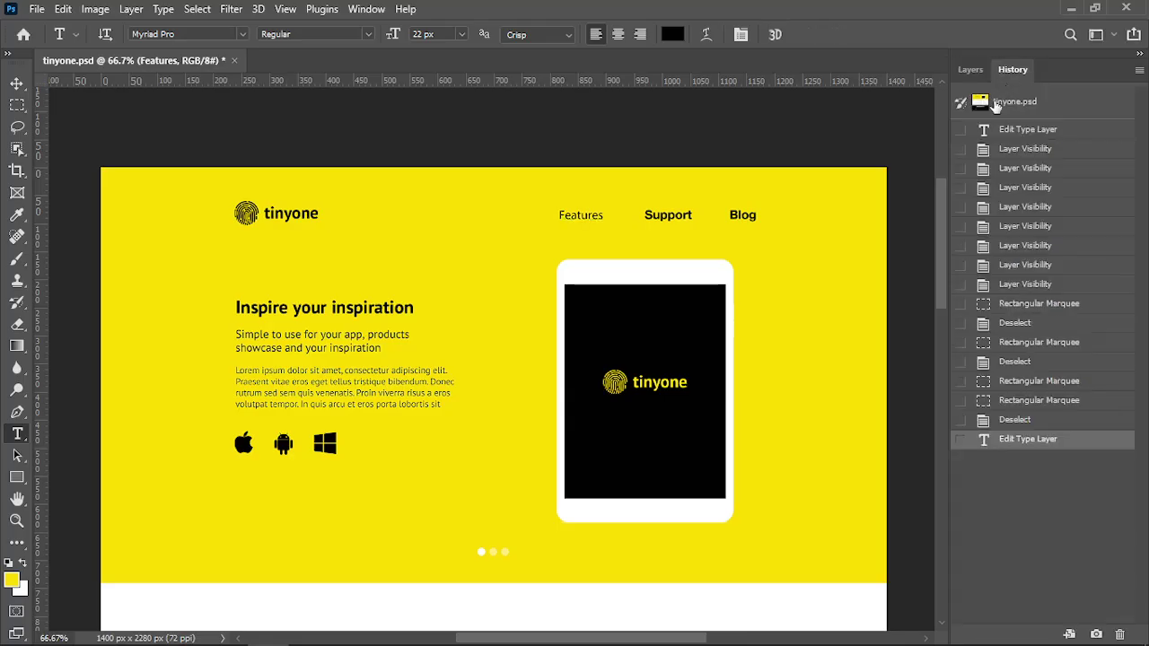
{"action": "left_click", "coordinate": [994, 104]}
Reopen the Features label to read its font: PTSans Bold, 22 px
{"action": "left_click", "coordinate": [589, 217]}
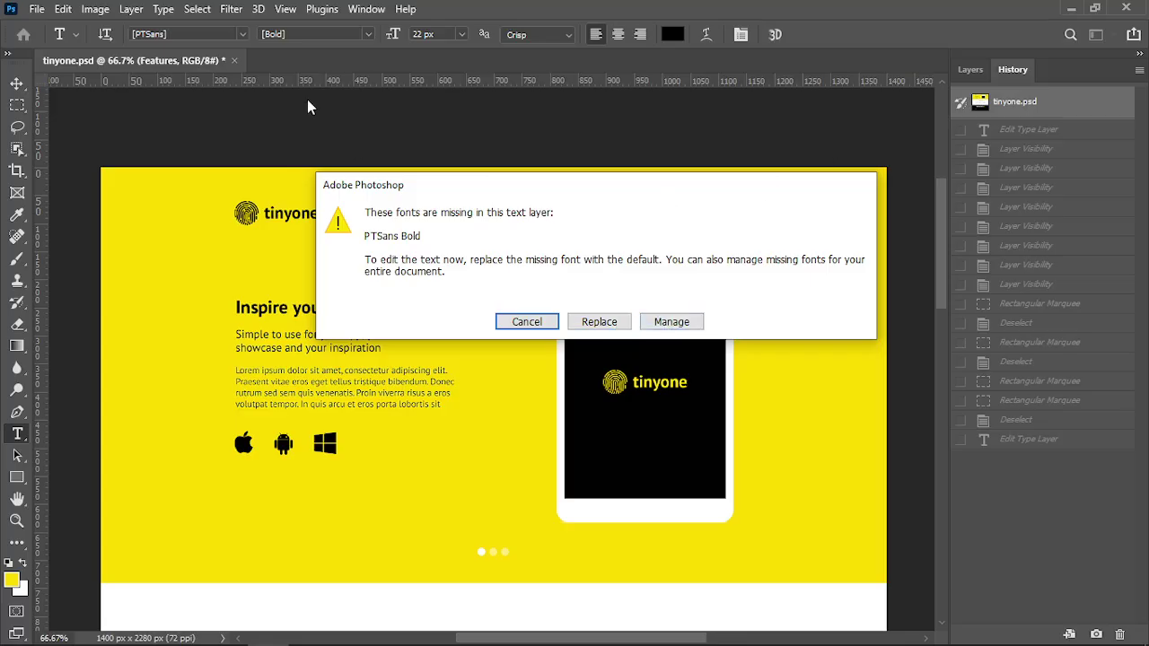
{"action": "left_click_drag", "start_coordinate": [567, 193], "coordinate": [519, 200]}
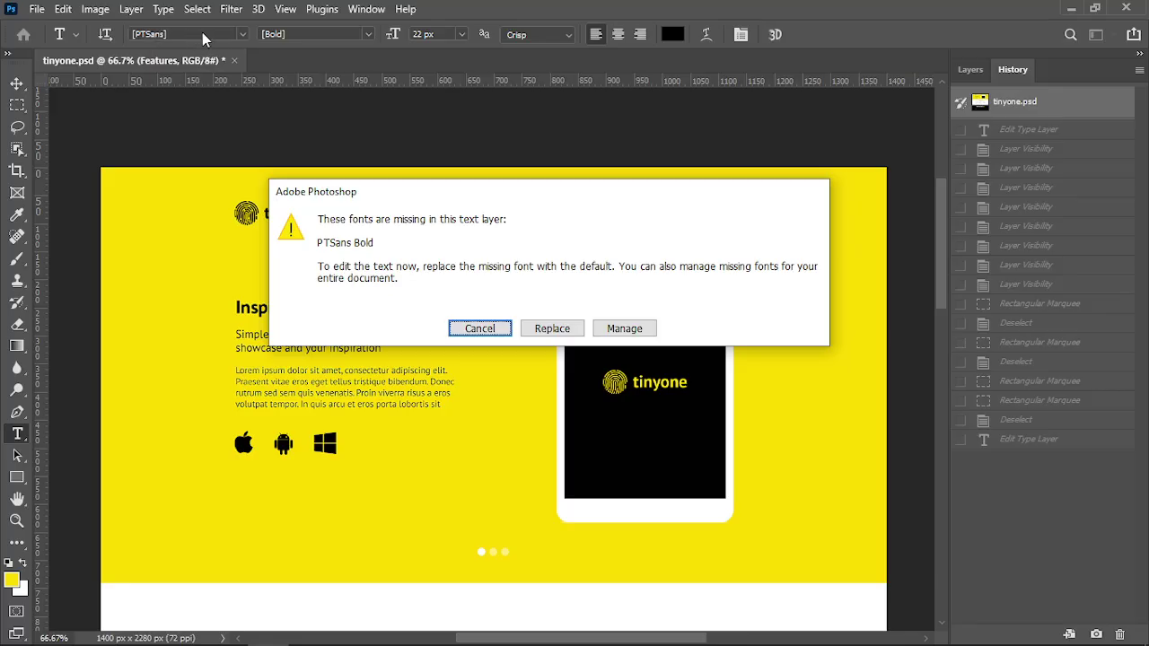
{"action": "key", "text": "alt+Tab"}
Copy body's font-size 16px, font-weight 400 and color lines from the DevTools Styles pane
{"action": "scroll", "coordinate": [904, 494], "scroll_direction": "down", "scroll_amount": 5}
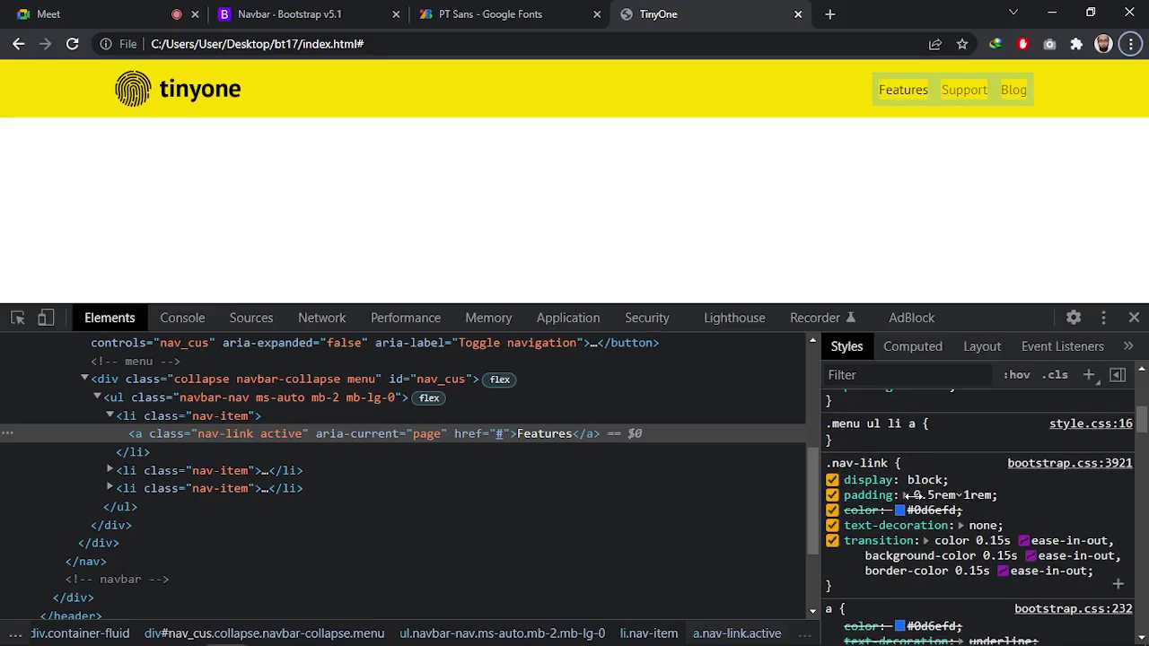
{"action": "scroll", "coordinate": [896, 487], "scroll_direction": "down", "scroll_amount": 2}
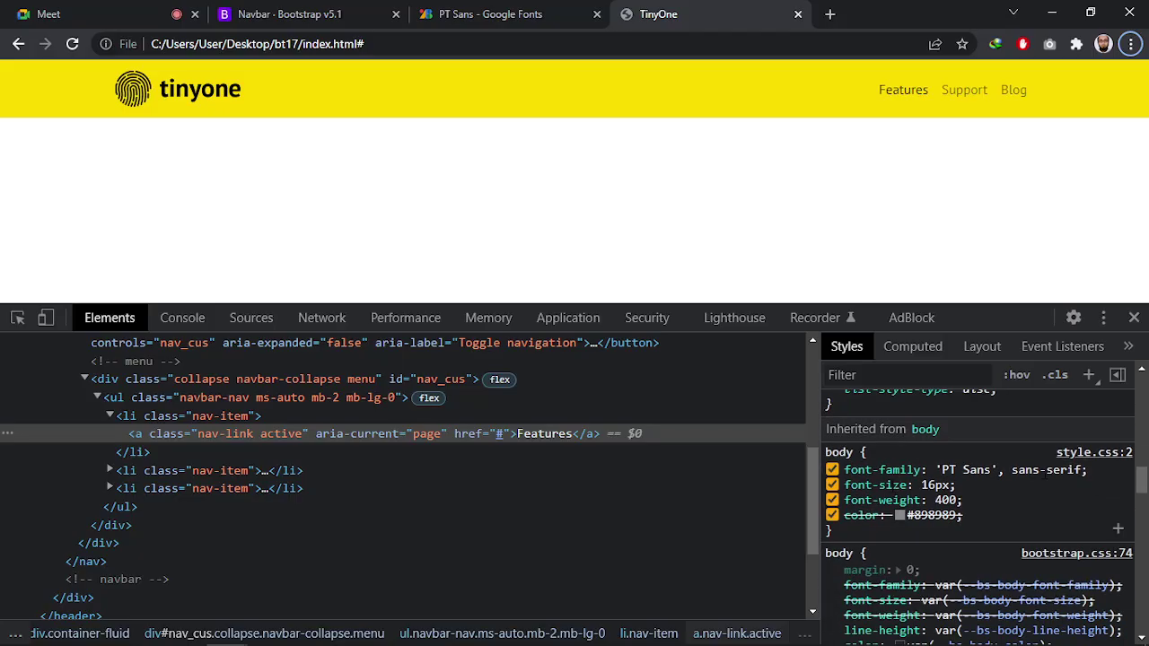
{"action": "key", "text": "alt+Tab"}
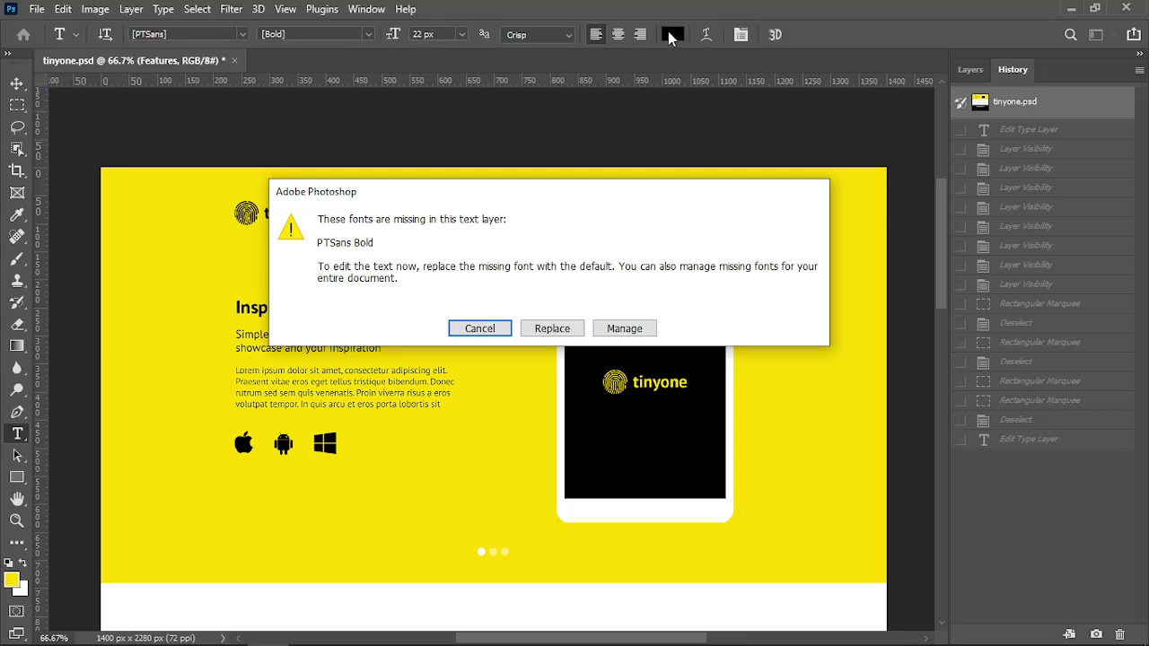
{"action": "key", "text": "alt+Tab"}
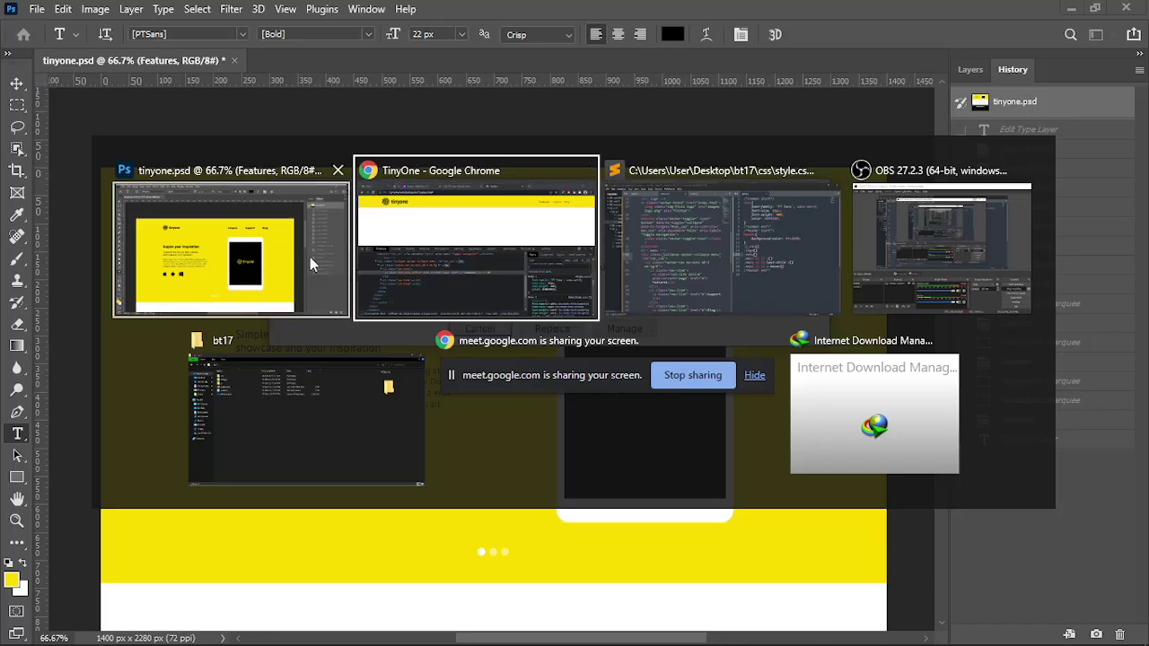
{"action": "left_click", "coordinate": [516, 239]}
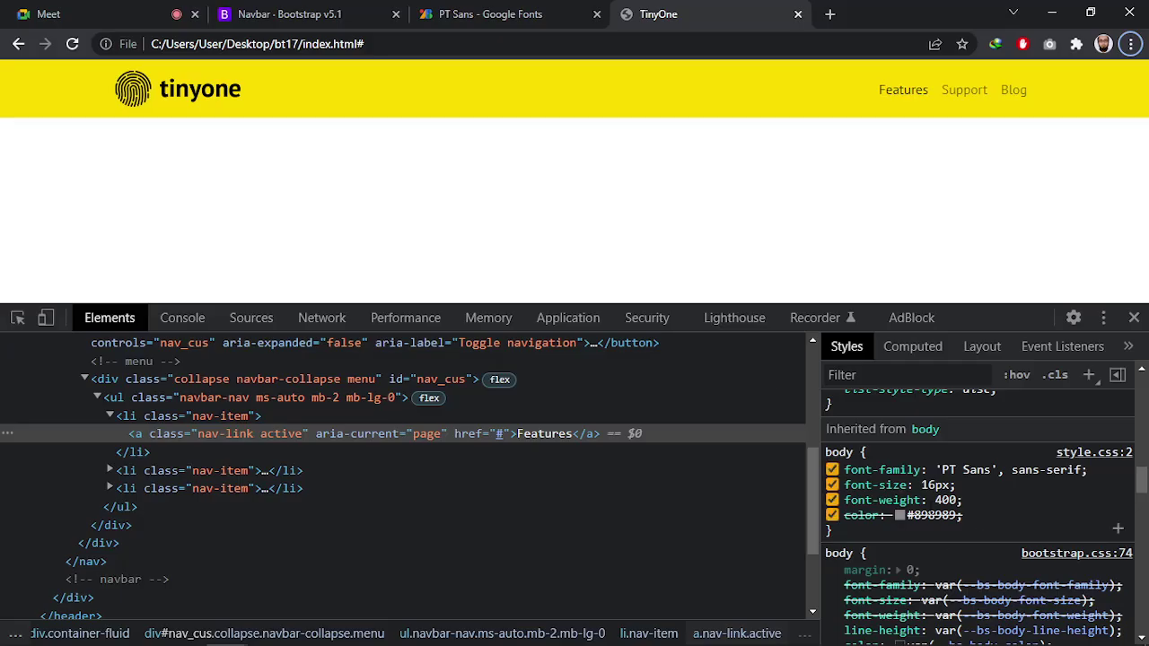
{"action": "left_click_drag", "start_coordinate": [964, 517], "coordinate": [845, 486]}
{"action": "key", "text": "ctrl+c"}
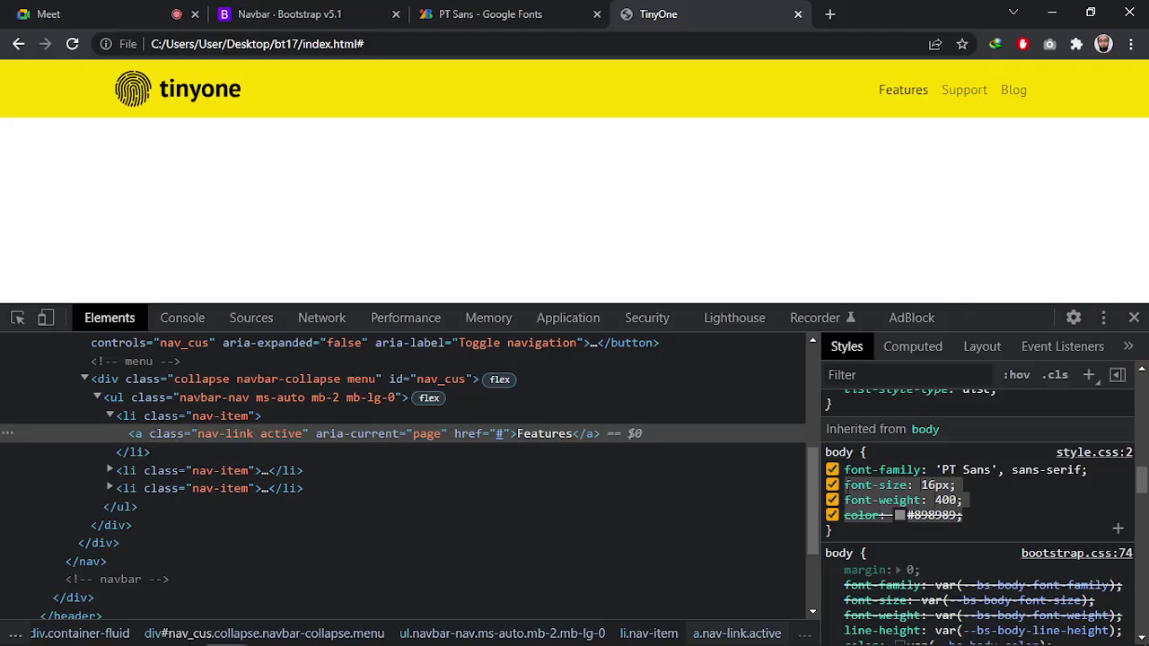
{"action": "key", "text": "alt+Tab"}
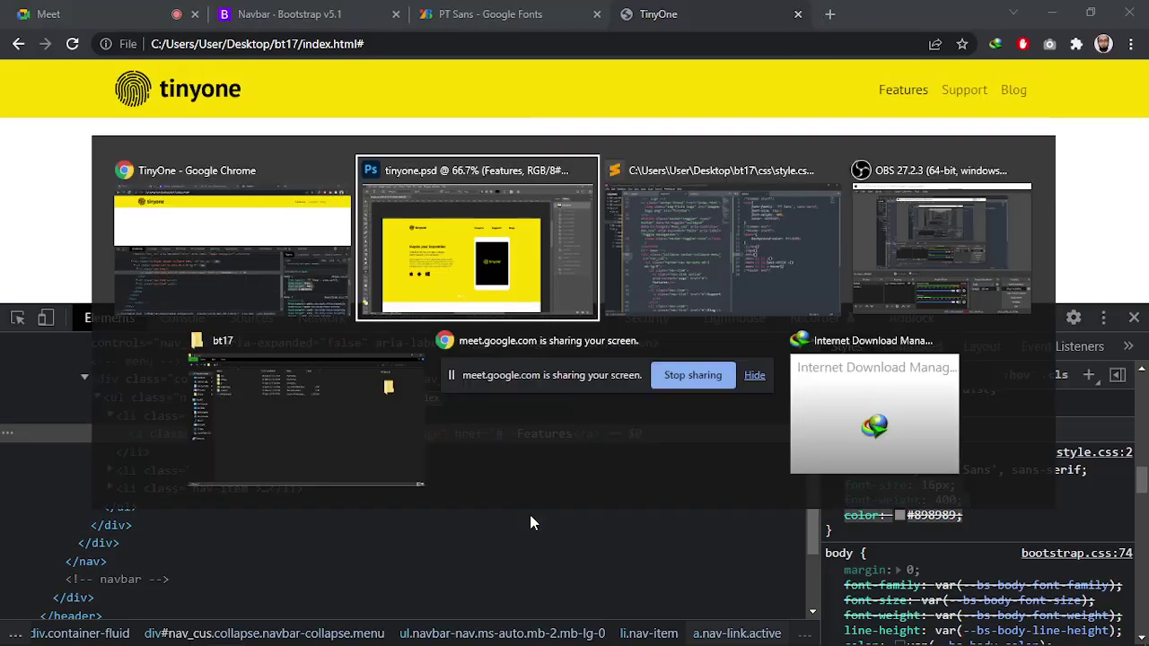
Paste the body declarations into .menu ul li a and change them to 22px and weight 700
{"action": "left_click", "coordinate": [685, 254]}
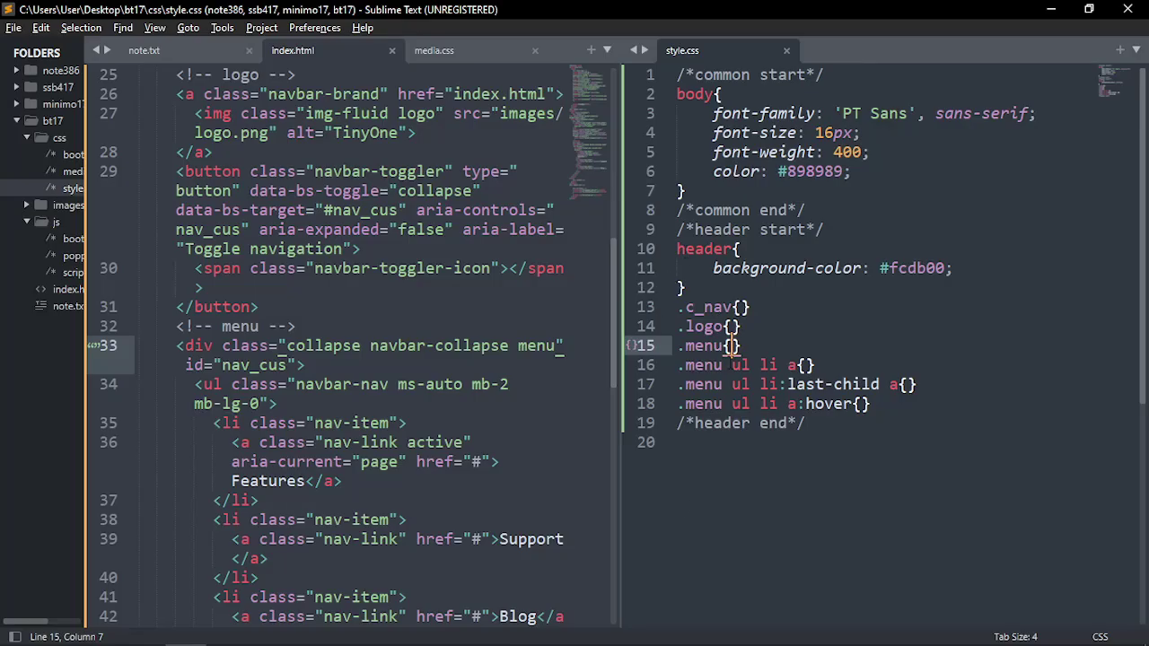
{"action": "left_click", "coordinate": [802, 365]}
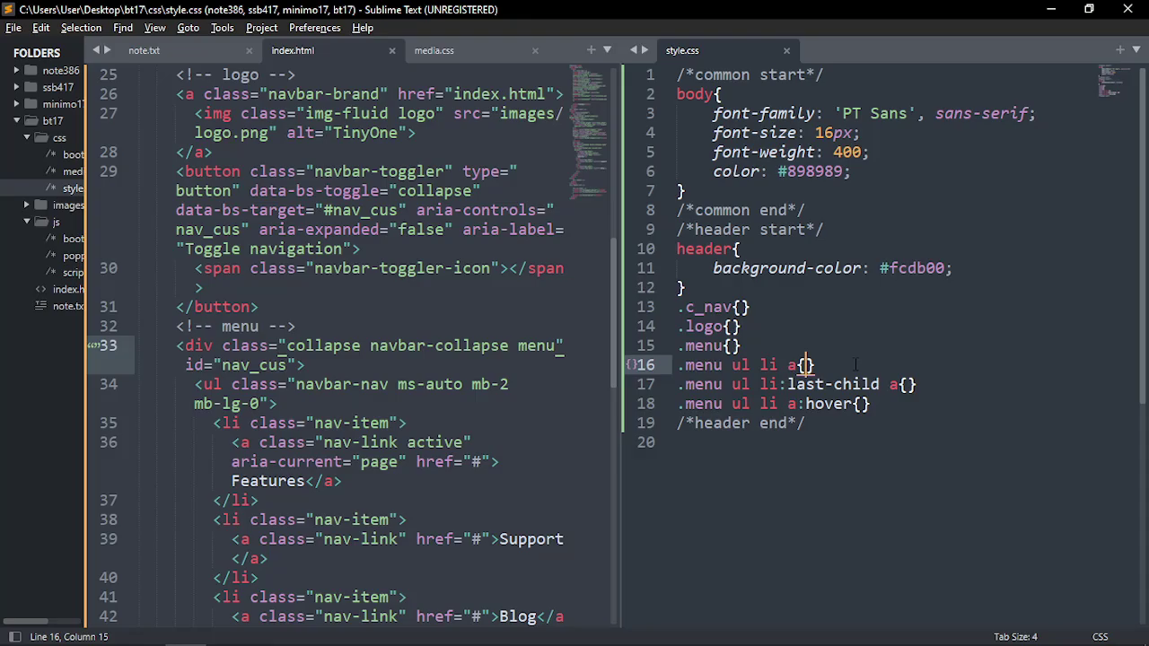
{"action": "key", "text": "Return"}
{"action": "key", "text": "ctrl+v"}
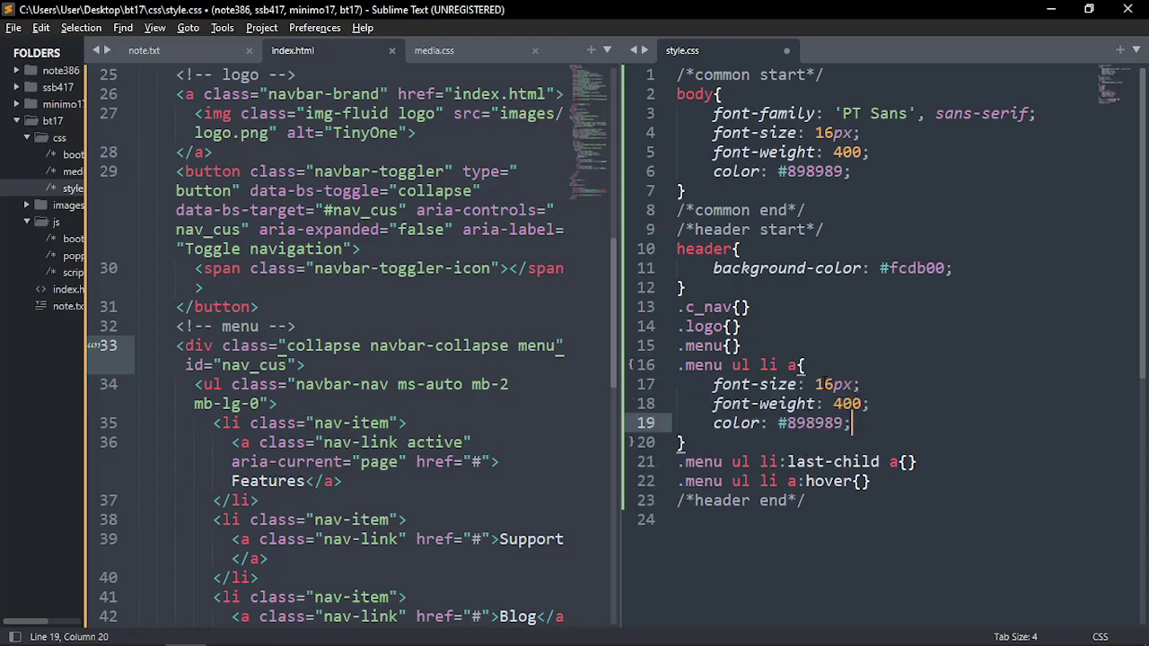
{"action": "left_click_drag", "start_coordinate": [815, 384], "coordinate": [842, 404]}
{"action": "type", "text": "22"}
{"action": "type", "text": "7"}
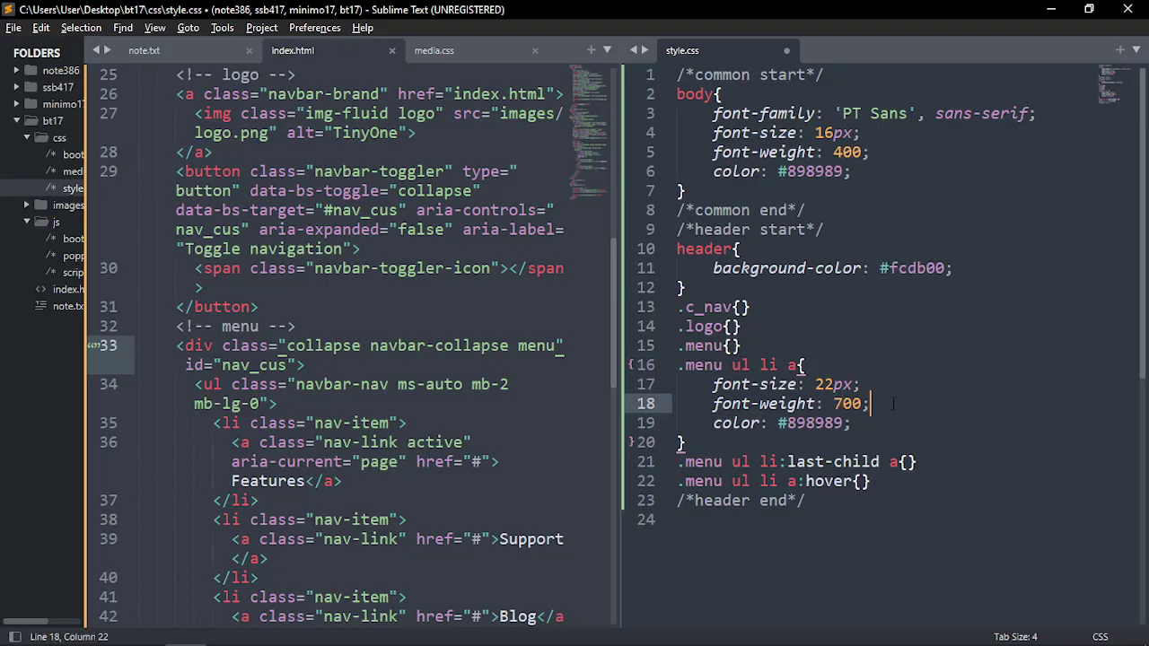
Replace the link colour #898989 with #010101 copied from note.txt, and save style.css
{"action": "left_click", "coordinate": [778, 422]}
{"action": "left_click", "coordinate": [192, 51]}
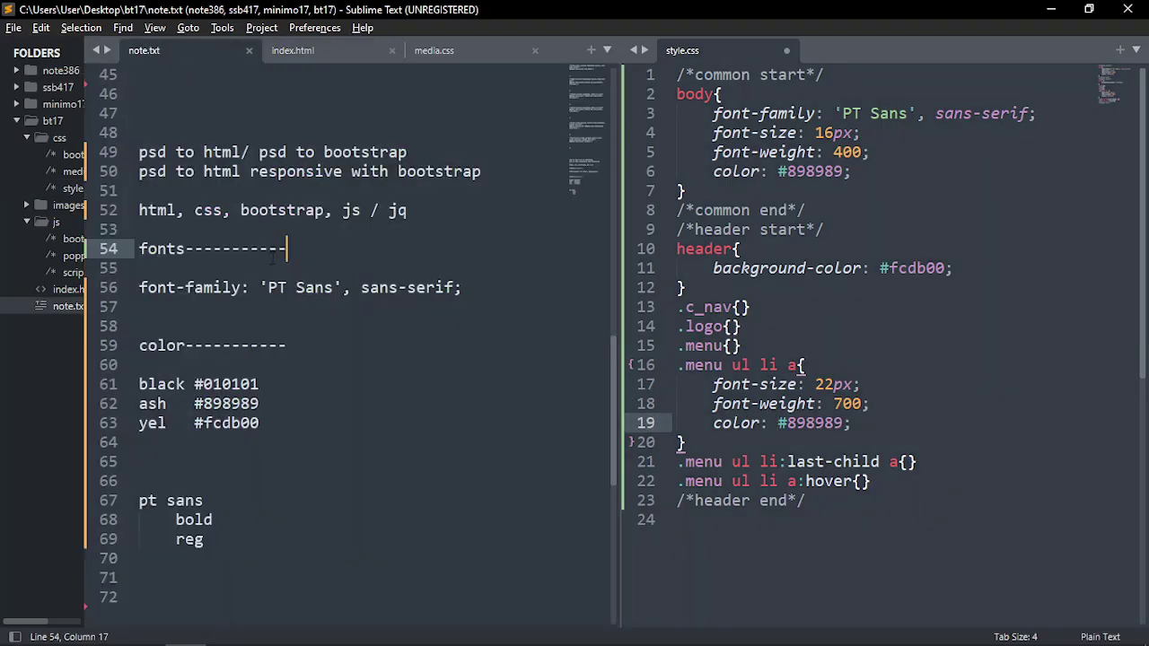
{"action": "left_click_drag", "start_coordinate": [194, 384], "coordinate": [259, 384]}
{"action": "key", "text": "ctrl+c"}
{"action": "left_click", "coordinate": [775, 422]}
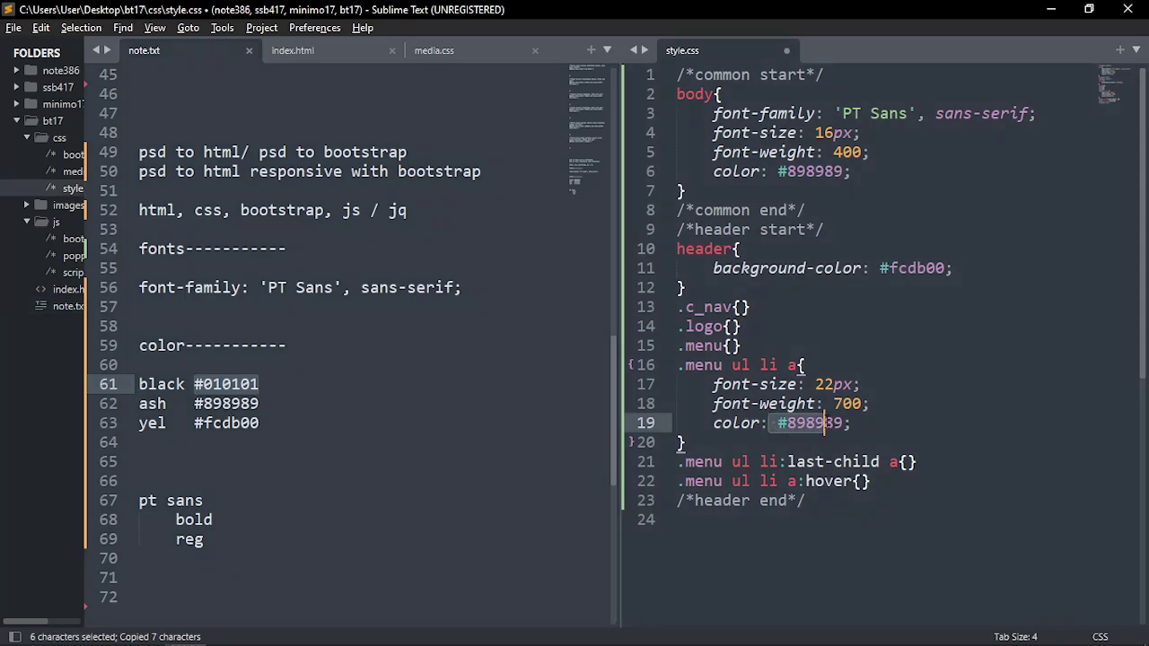
{"action": "left_click_drag", "start_coordinate": [778, 423], "coordinate": [844, 431]}
{"action": "key", "text": "ctrl+v"}
{"action": "key", "text": "ctrl+s"}
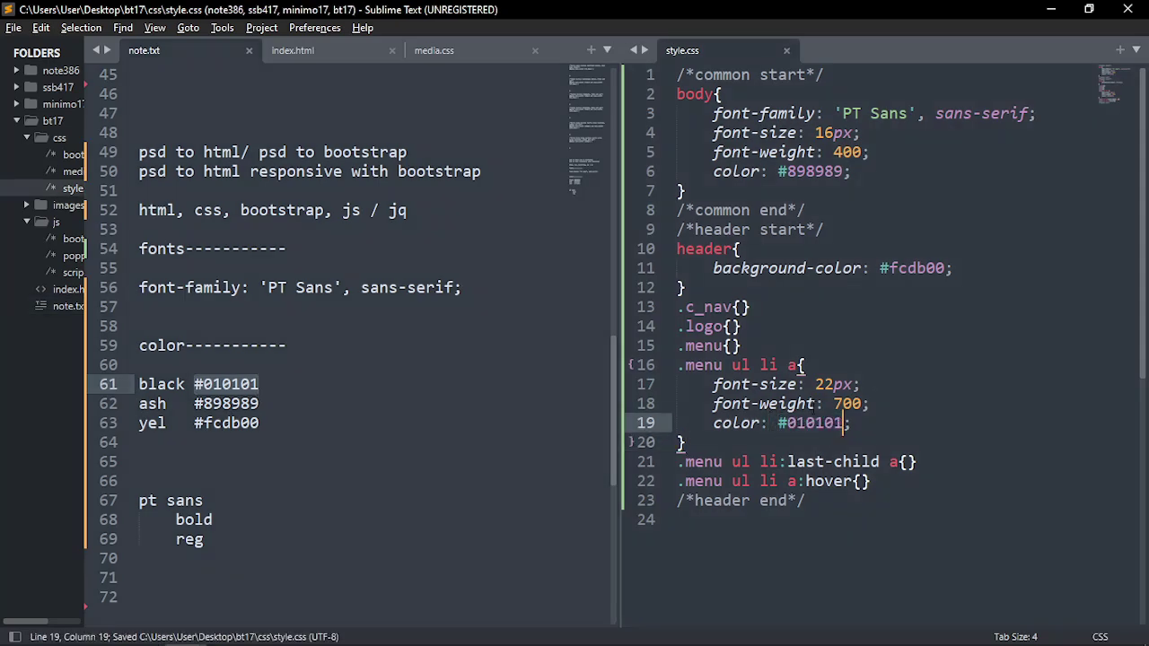
{"action": "key", "text": "alt+Tab"}
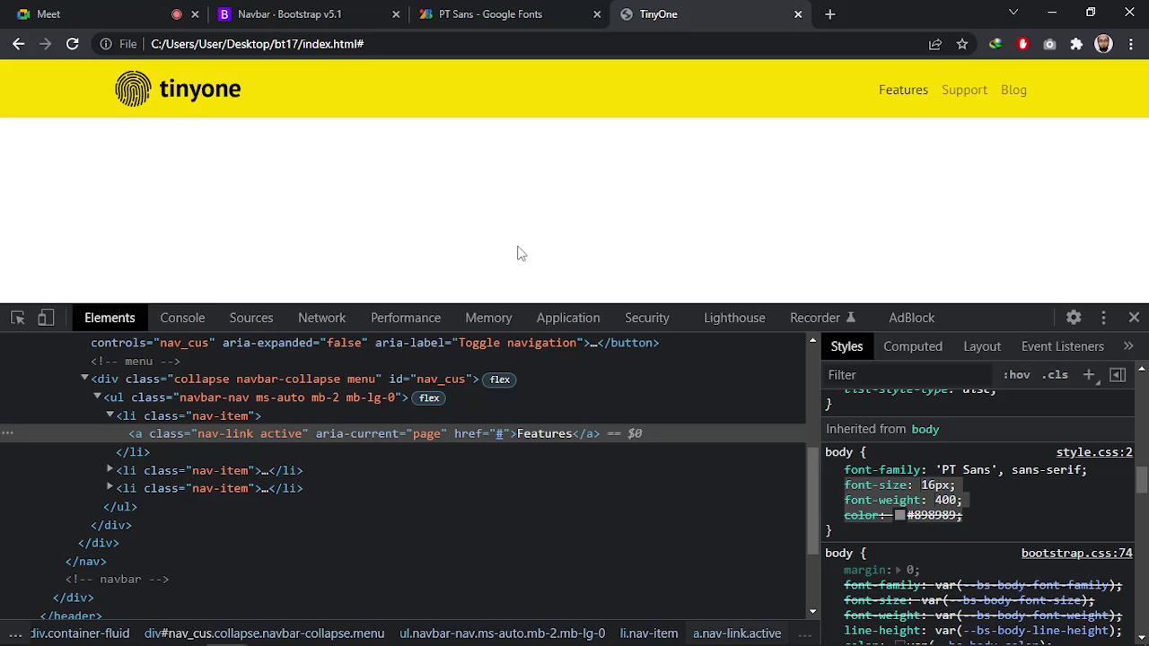
Reload the TinyOne page with Ctrl+R and inspect the Features link's new styles
{"action": "key", "text": "ctrl+r"}
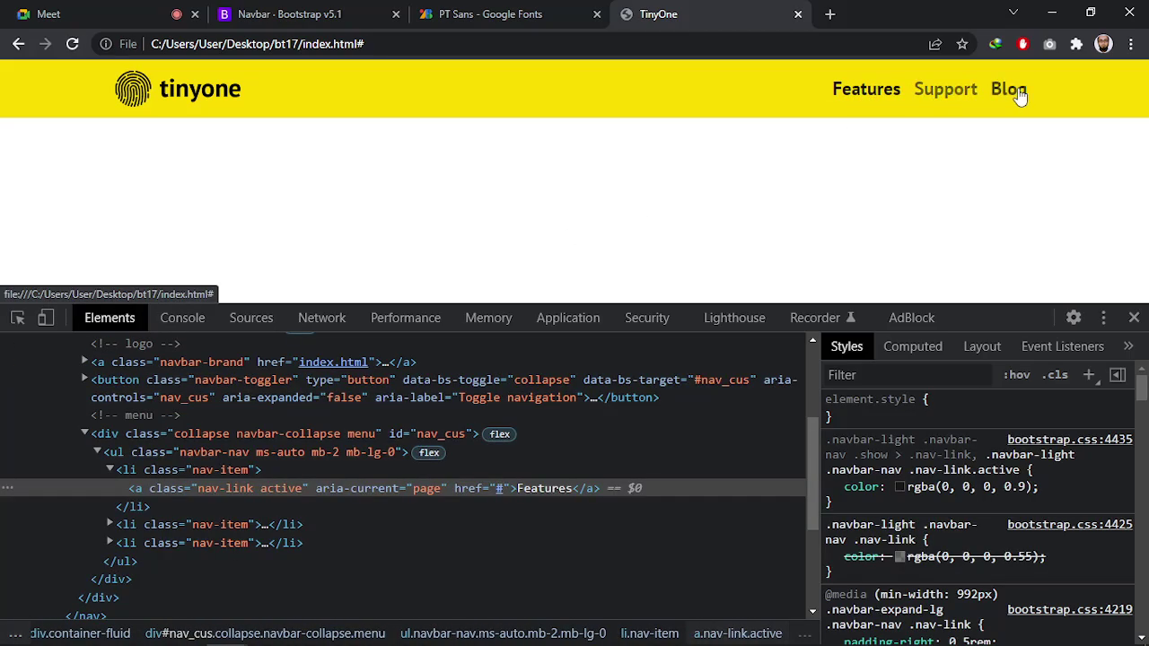
{"action": "left_click", "coordinate": [168, 489]}
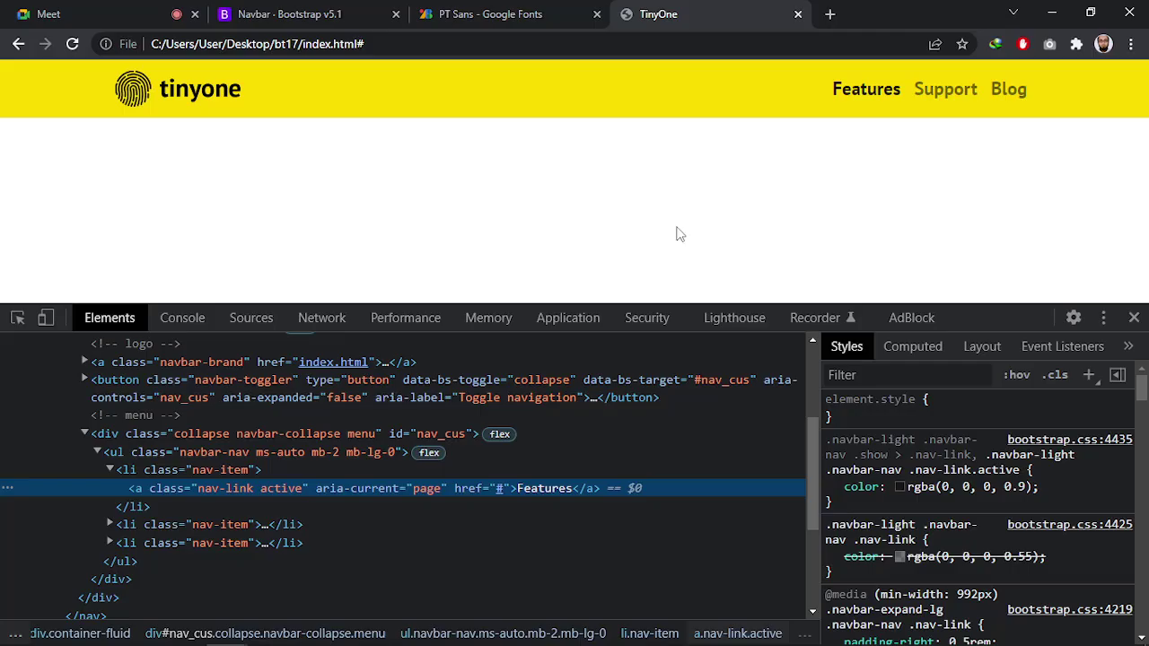
{"action": "key", "text": "alt+Tab"}
{"action": "left_click", "coordinate": [713, 244]}
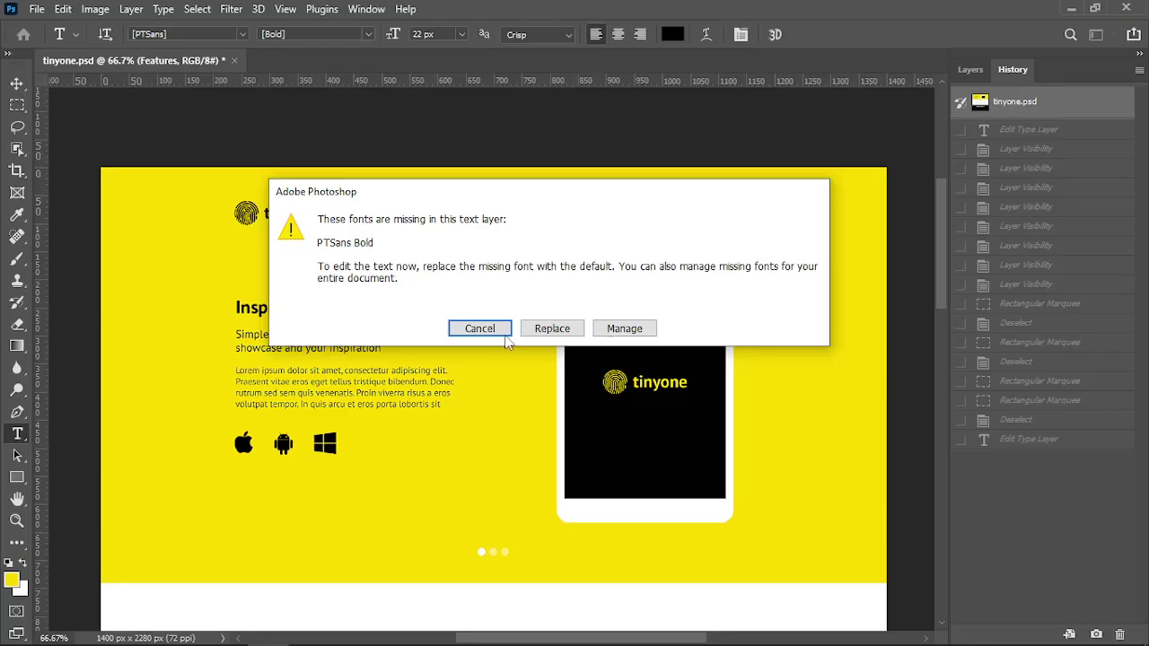
Measure the Features–Support gap with the Rectangular Marquee: 76×31 px
{"action": "left_click", "coordinate": [479, 329]}
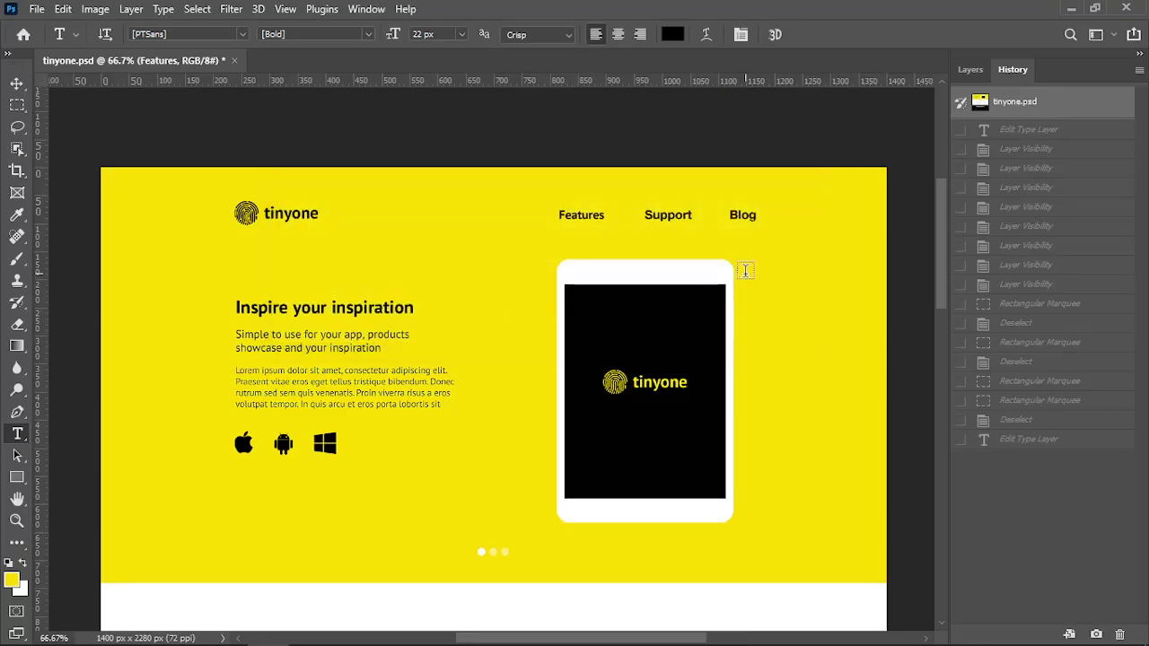
{"action": "left_click", "coordinate": [17, 105]}
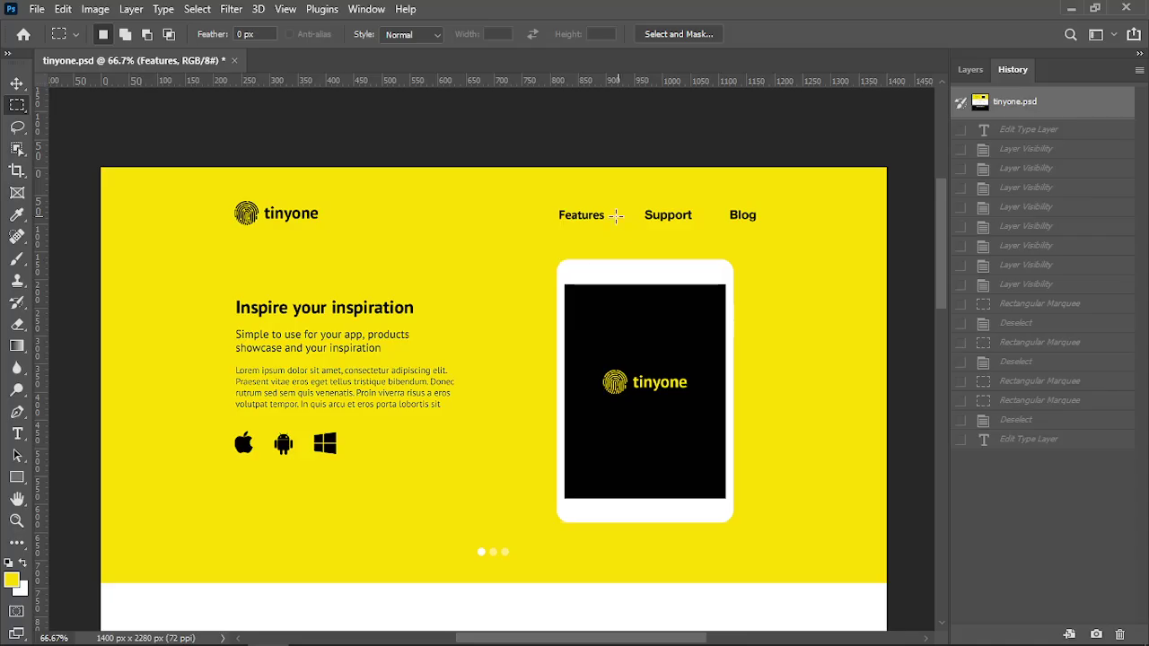
{"action": "left_click_drag", "start_coordinate": [607, 205], "coordinate": [642, 227]}
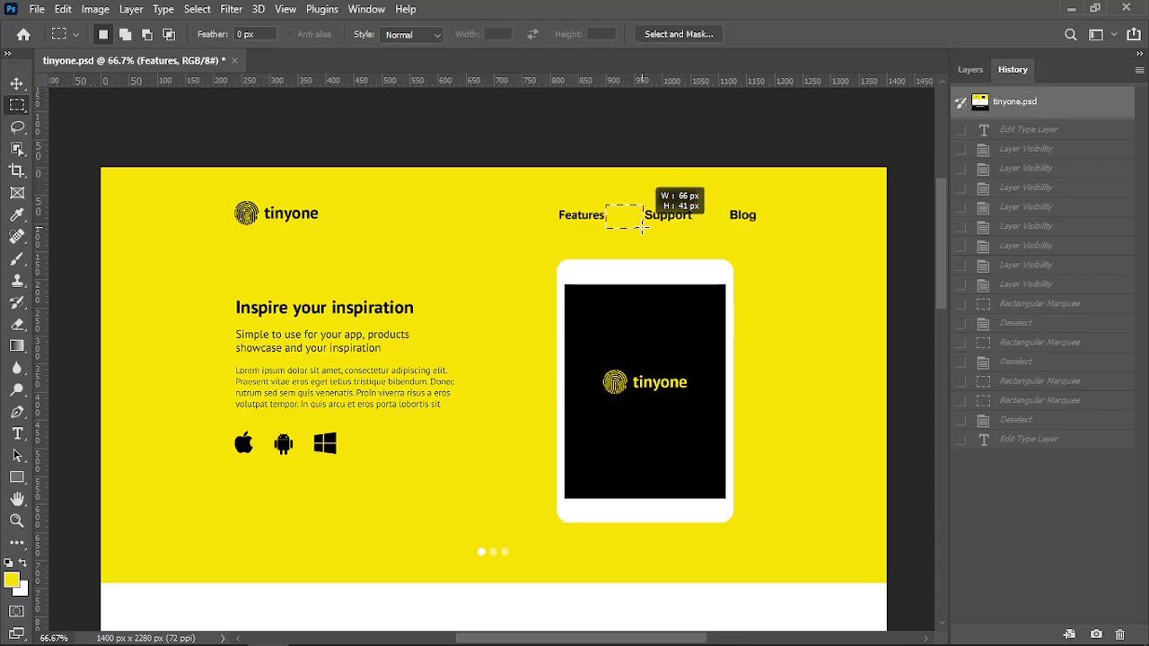
{"action": "left_click_drag", "start_coordinate": [643, 226], "coordinate": [642, 226]}
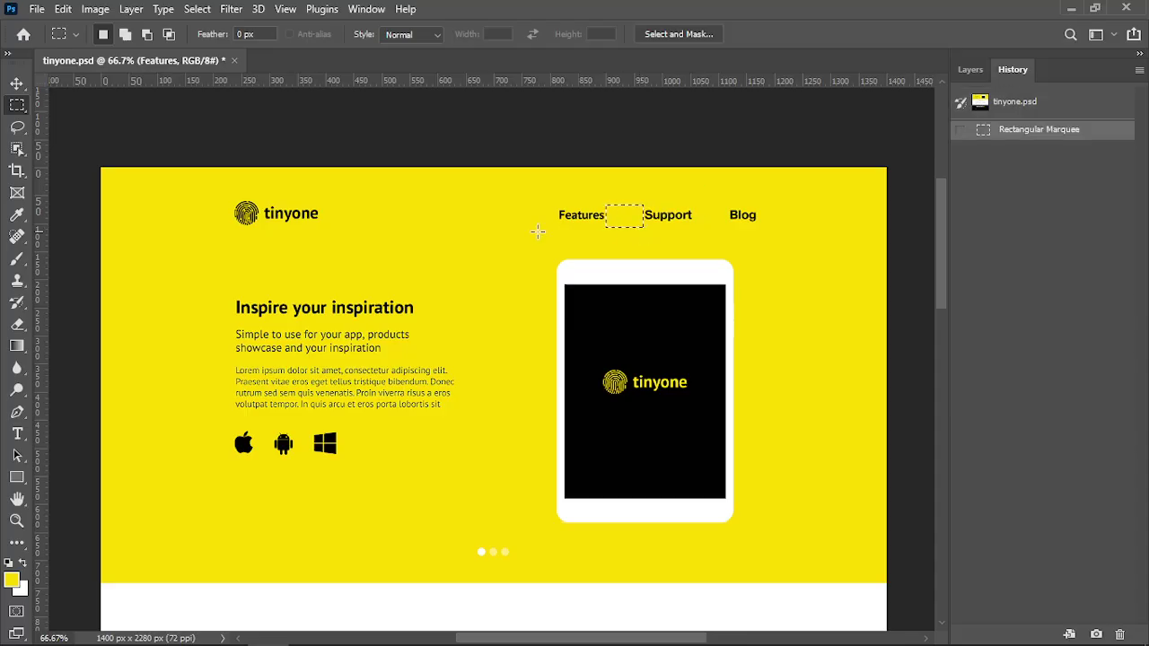
{"action": "left_click", "coordinate": [232, 207]}
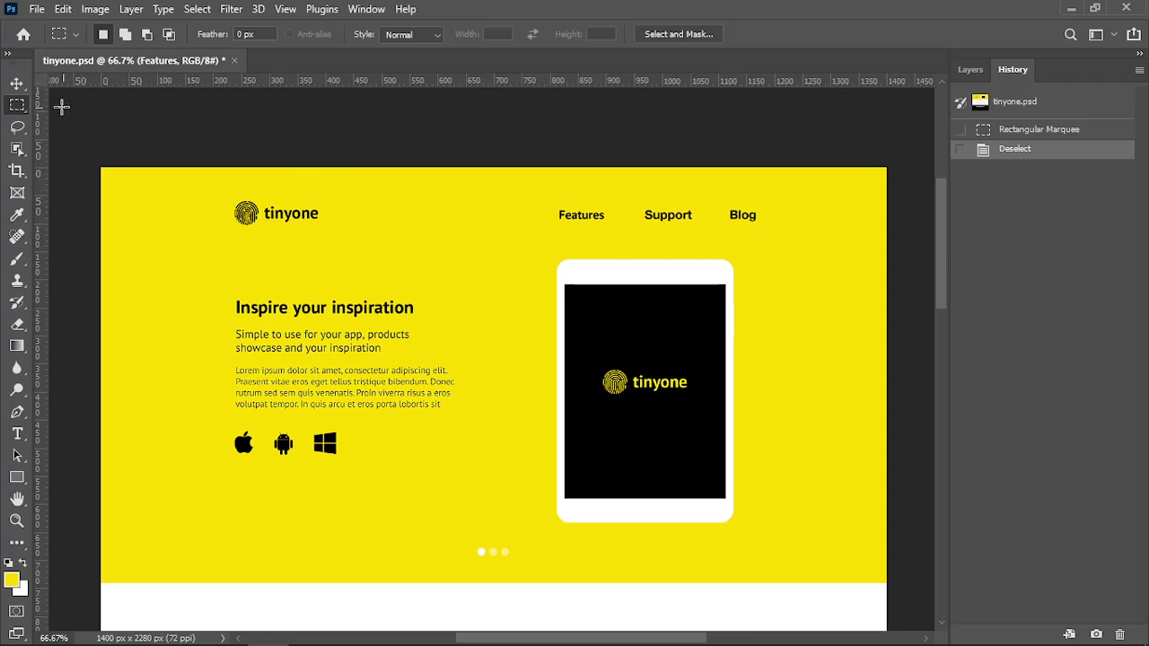
{"action": "left_click_drag", "start_coordinate": [603, 206], "coordinate": [643, 225]}
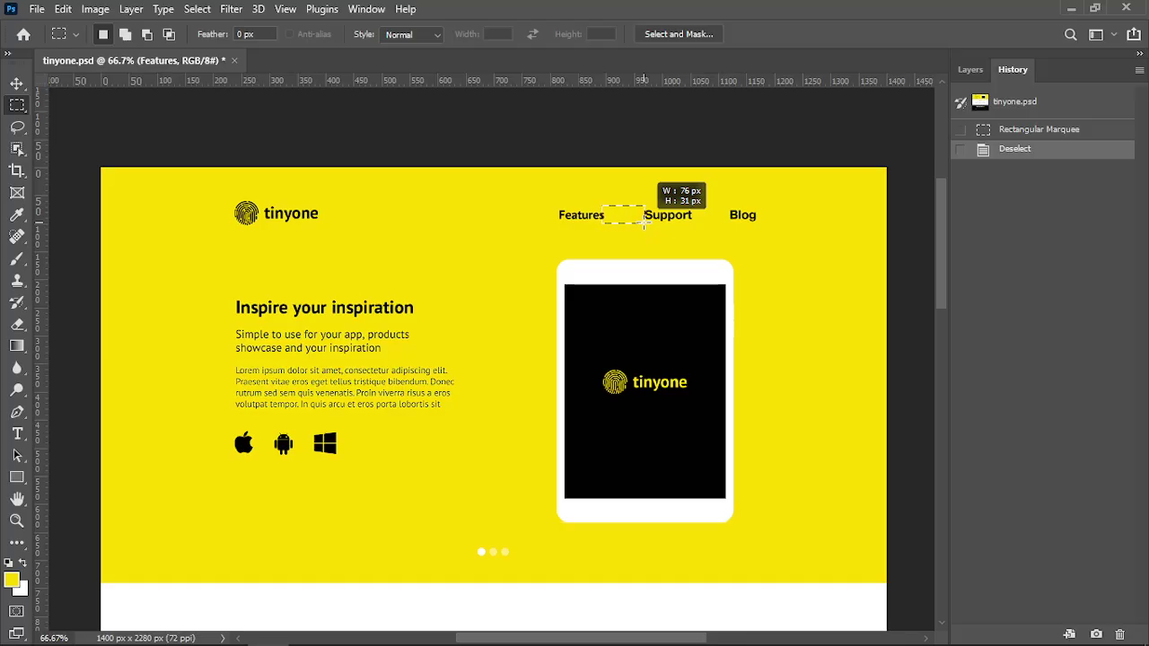
{"action": "left_click_drag", "start_coordinate": [643, 223], "coordinate": [644, 223]}
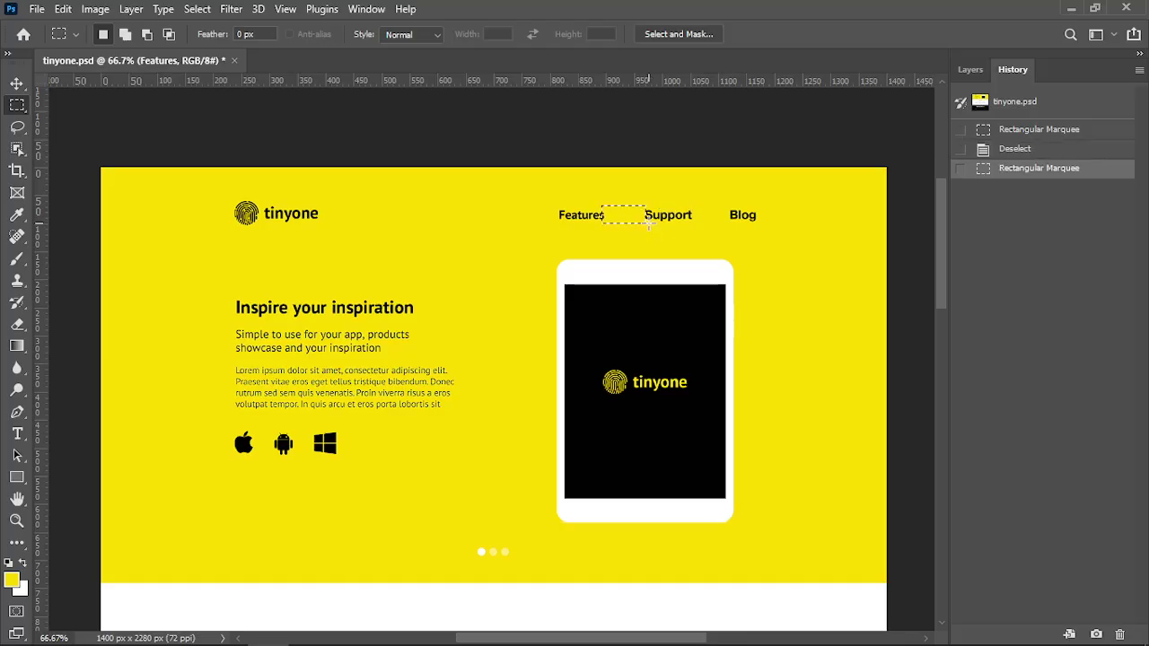
{"action": "key", "text": "alt+Tab"}
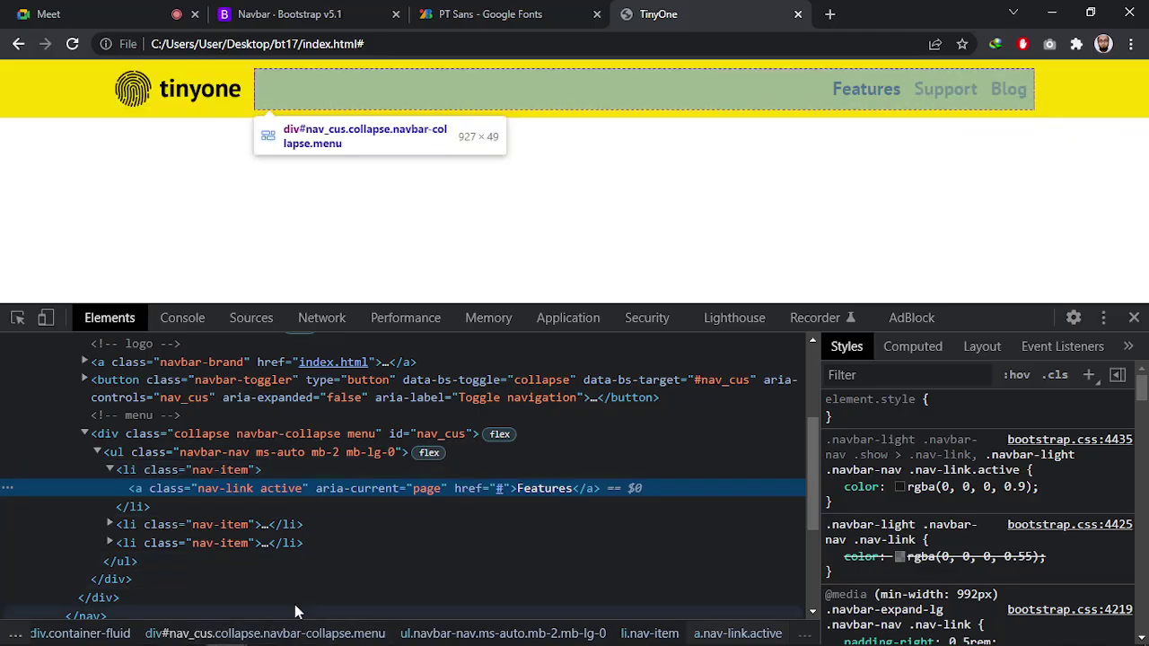
Add padding: 0 30px to .menu ul li a and save style.css
{"action": "key", "text": "alt+Tab"}
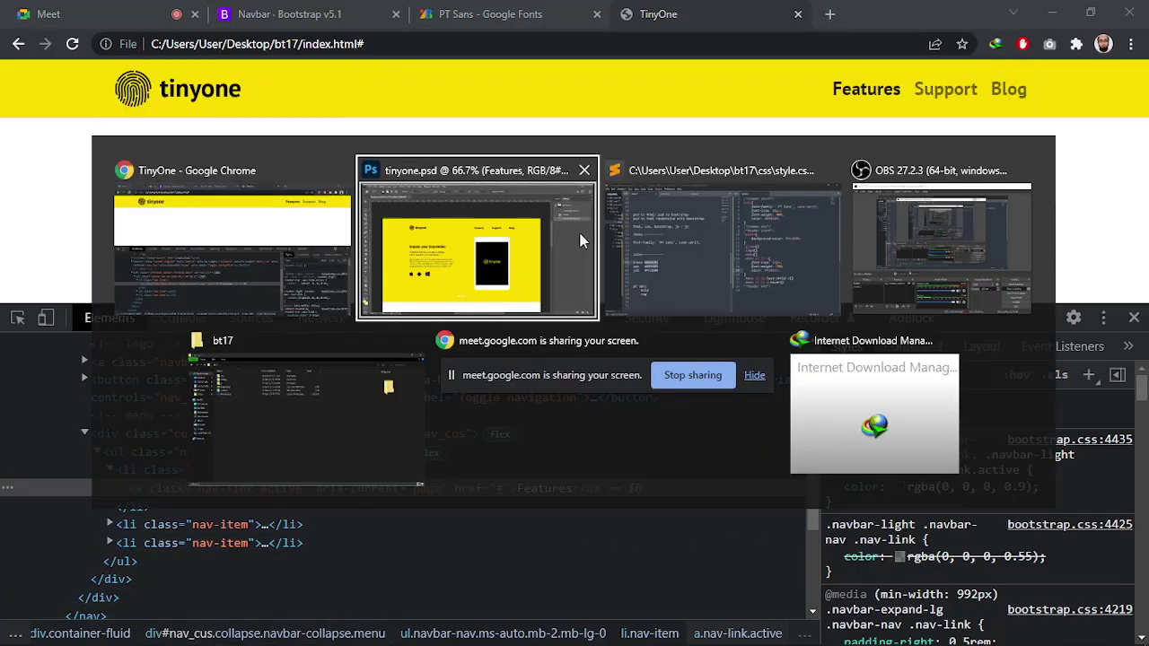
{"action": "key", "text": "alt+Tab"}
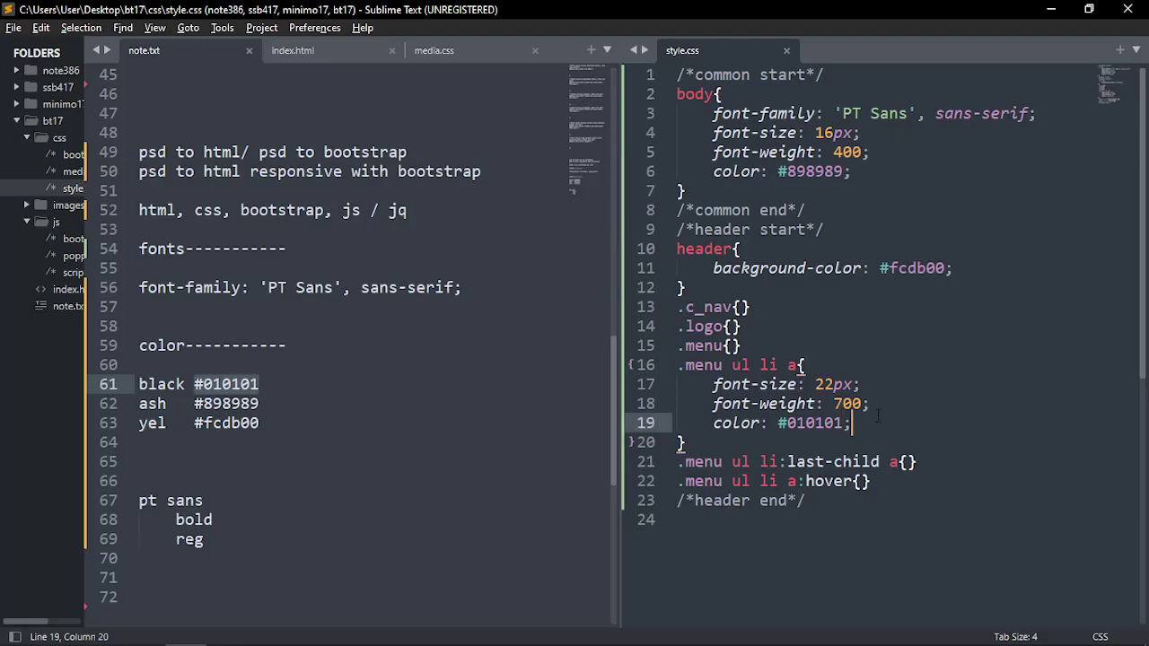
{"action": "key", "text": "Return"}
{"action": "type", "text": "padding"}
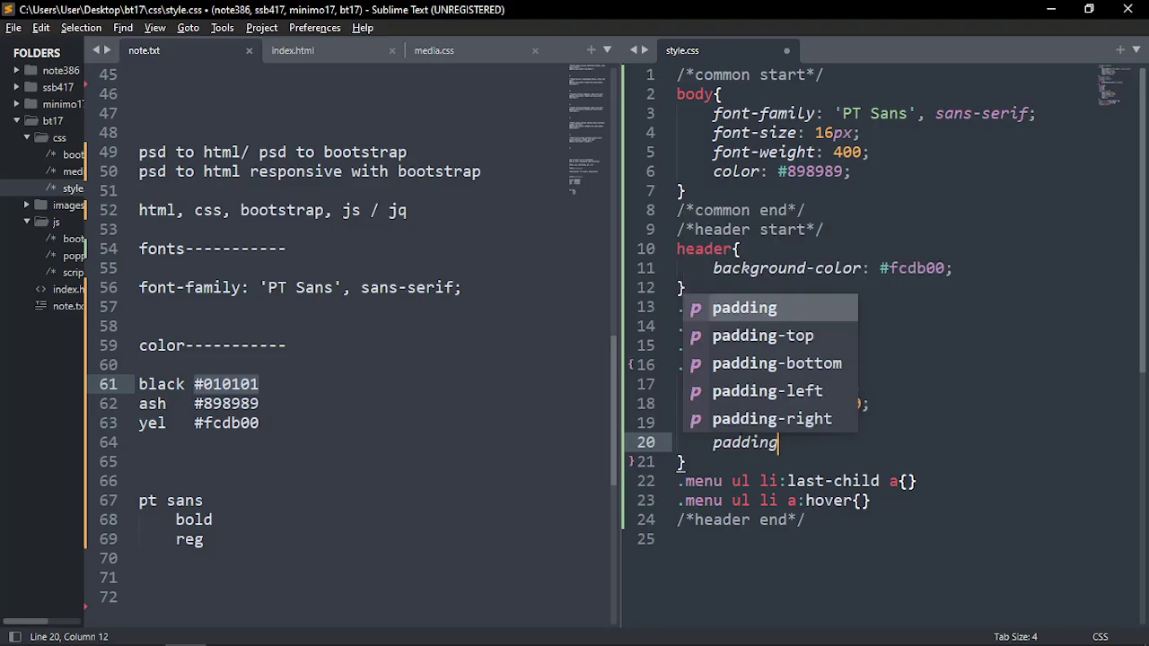
{"action": "key", "text": "Return"}
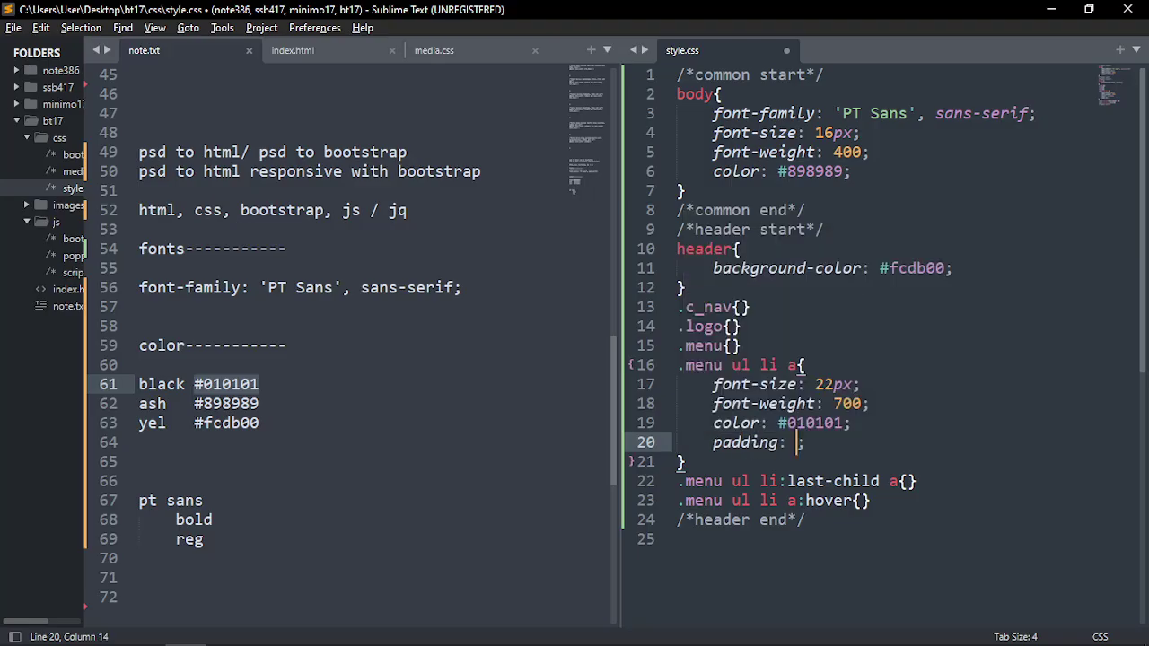
{"action": "type", "text": "0 30px"}
{"action": "key", "text": "ctrl+s"}
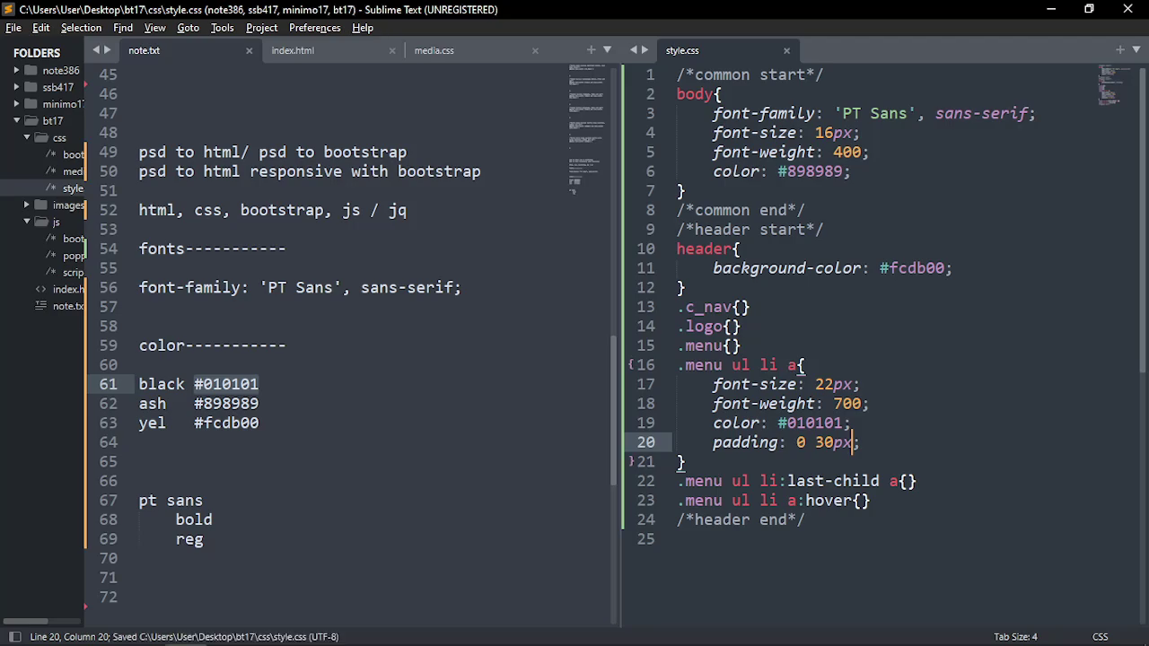
{"action": "key", "text": "alt+Tab"}
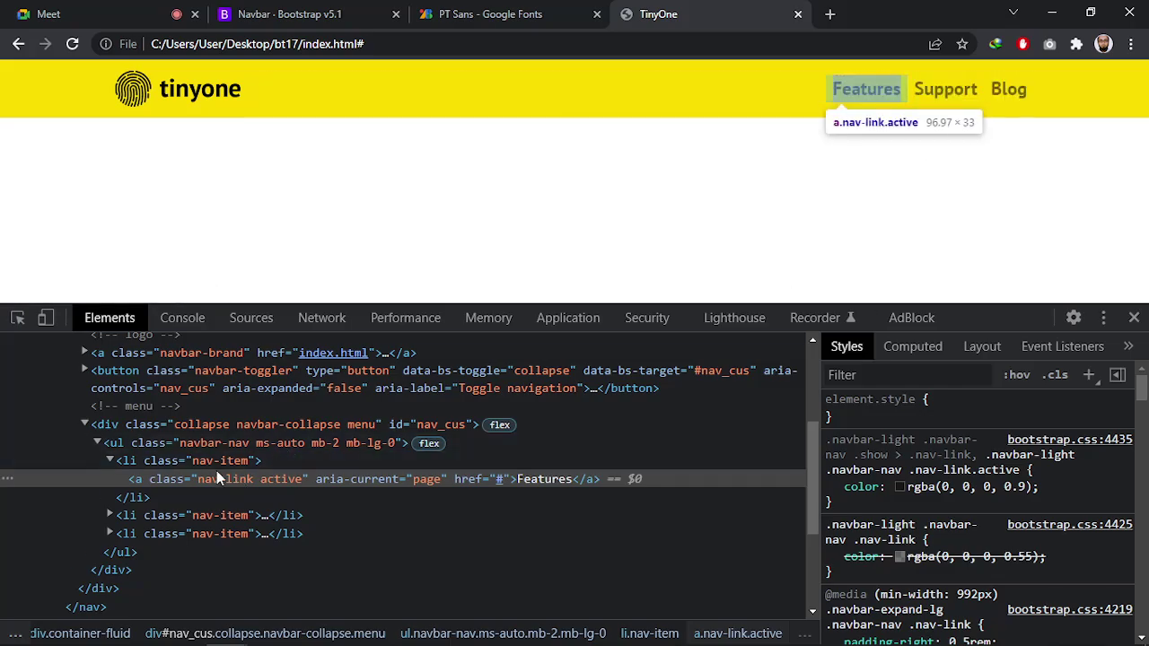
Inspect the Features link and make its #010101 colour !important in the Styles pane
{"action": "left_click", "coordinate": [154, 483]}
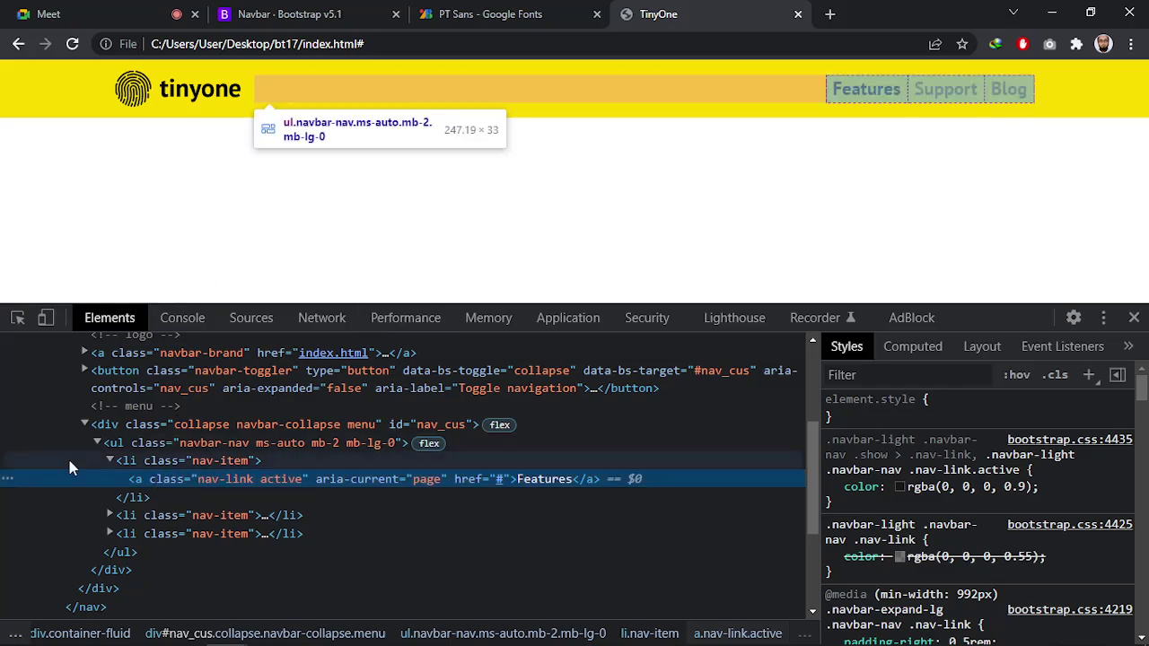
{"action": "scroll", "coordinate": [1037, 486], "scroll_direction": "down", "scroll_amount": 3}
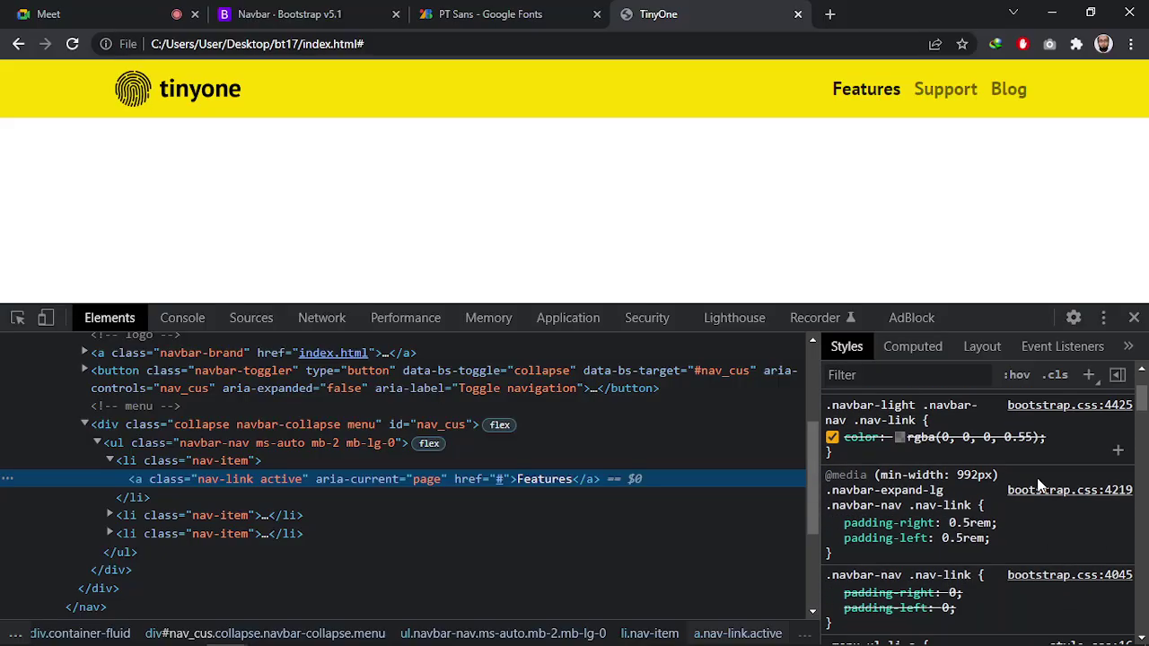
{"action": "scroll", "coordinate": [1036, 477], "scroll_direction": "down", "scroll_amount": 2}
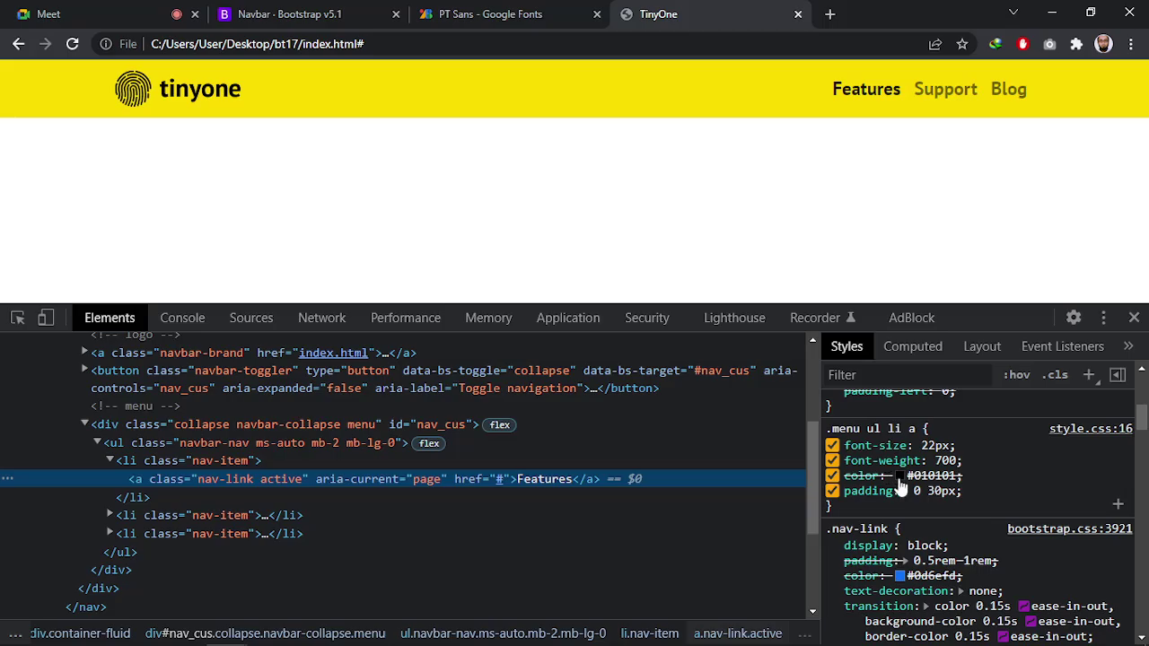
{"action": "left_click", "coordinate": [1018, 480]}
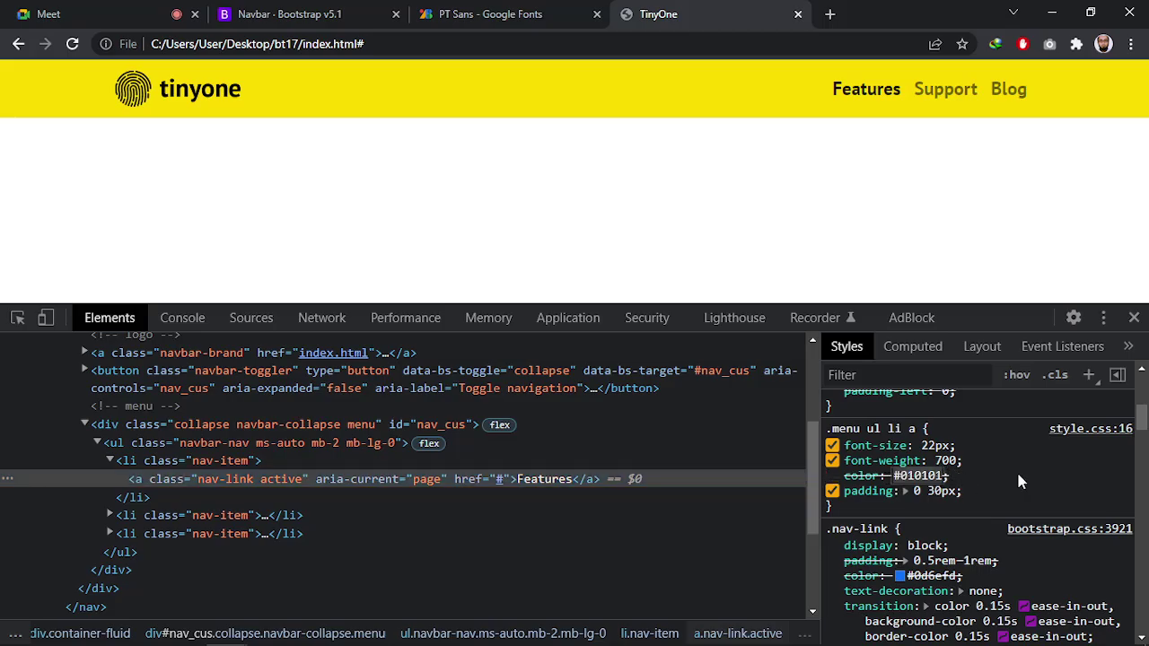
{"action": "key", "text": "Right"}
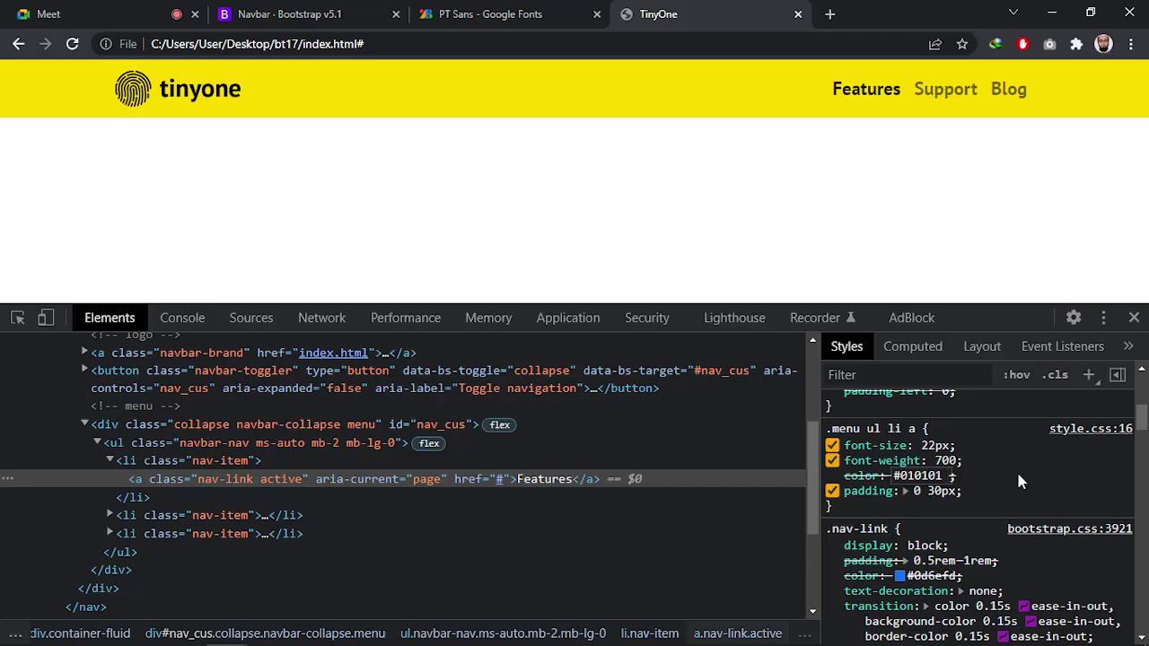
{"action": "type", "text": "@im"}
{"action": "key", "text": "BackSpace"}
{"action": "key", "text": "BackSpace"}
{"action": "key", "text": "BackSpace"}
{"action": "type", "text": "!imp"}
{"action": "key", "text": "Return"}
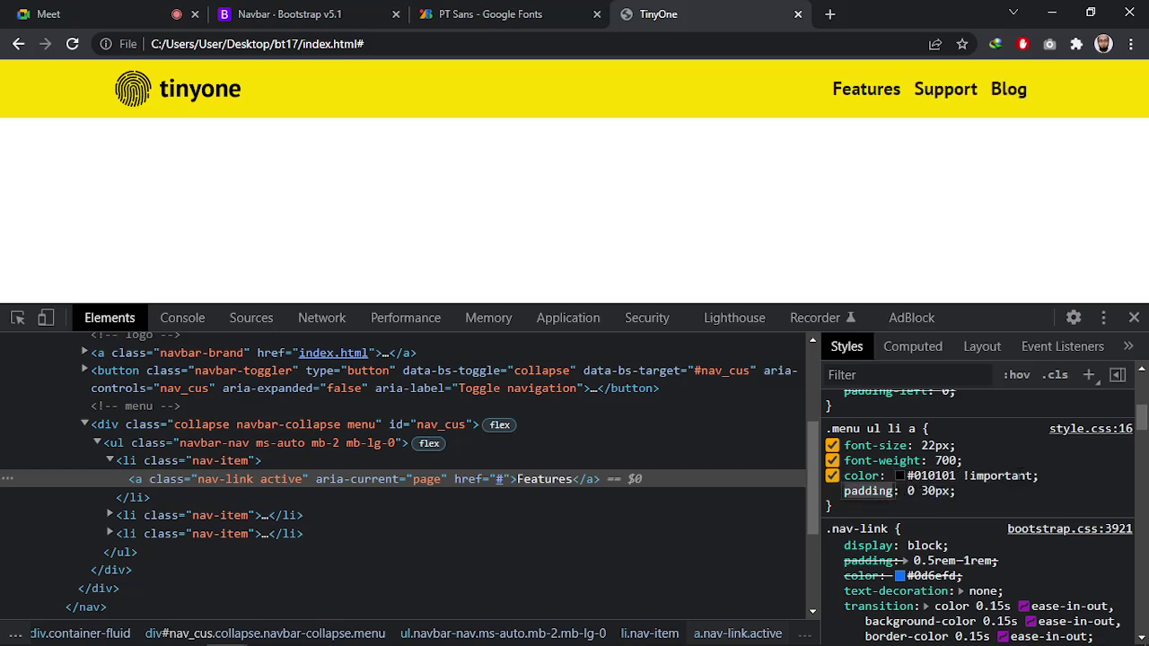
Make the 0 30px link padding !important so the menu links spread apart
{"action": "left_click", "coordinate": [1060, 513]}
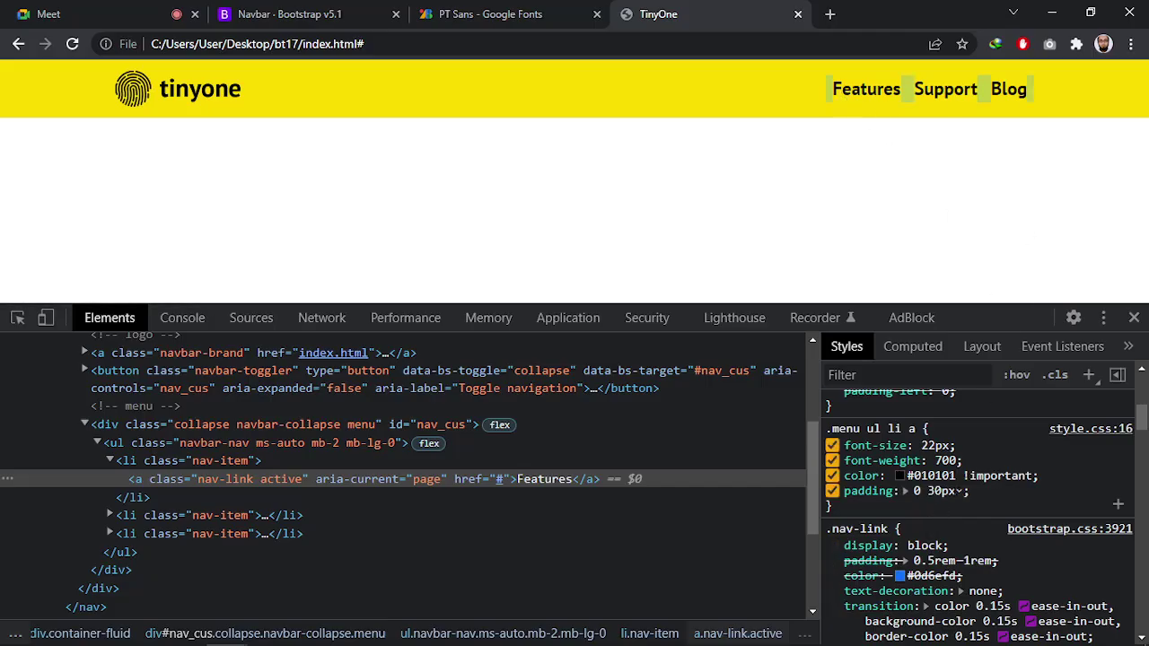
{"action": "key", "text": "Right"}
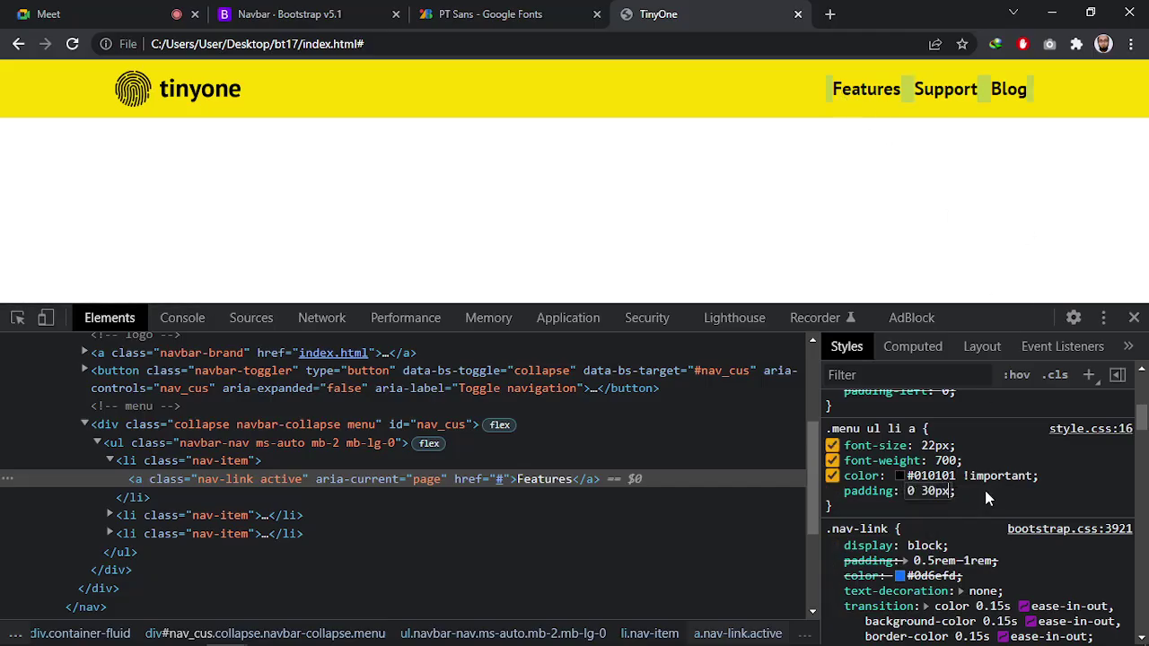
{"action": "type", "text": "!"}
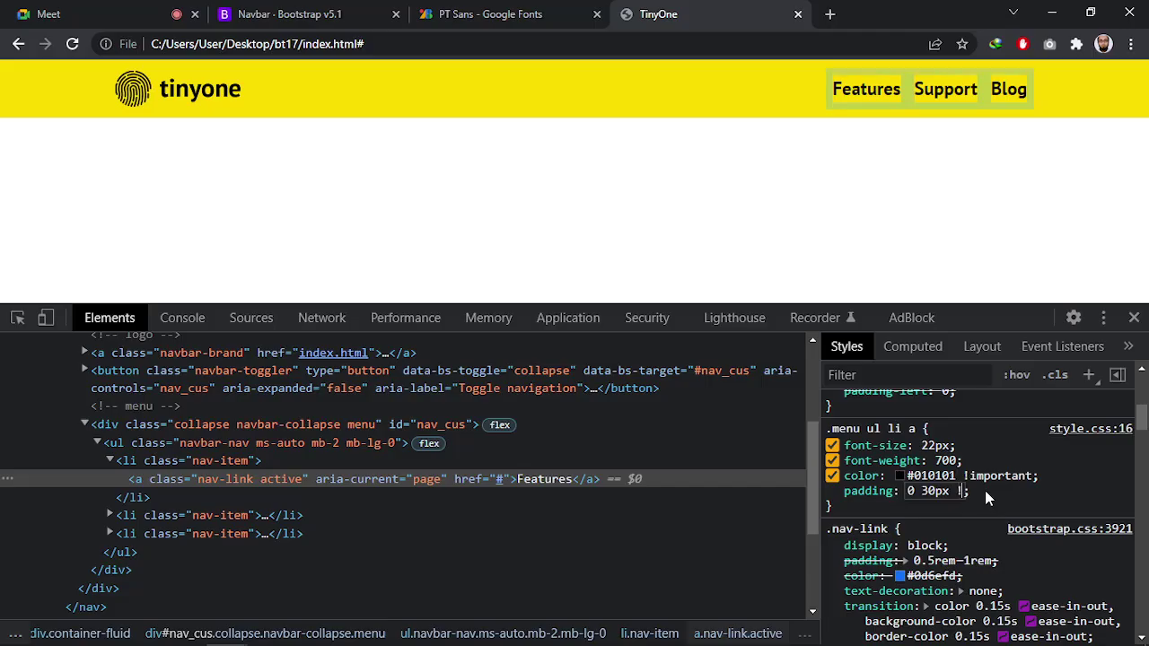
{"action": "type", "text": "img"}
{"action": "key", "text": "Return"}
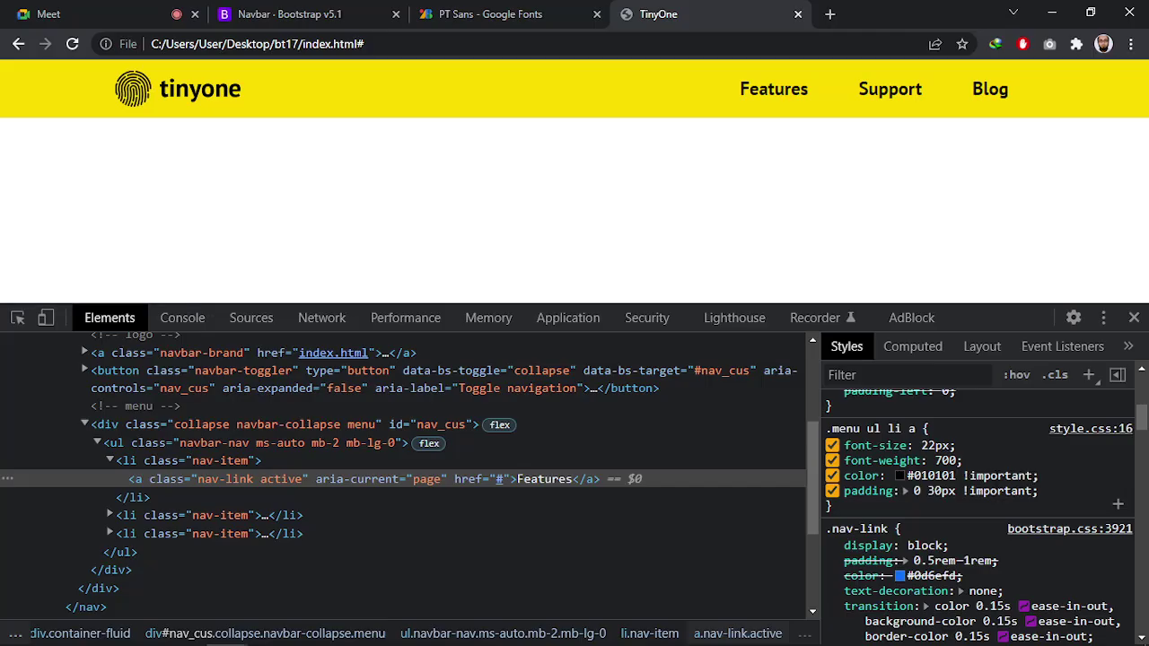
{"action": "key", "text": "alt+Tab"}
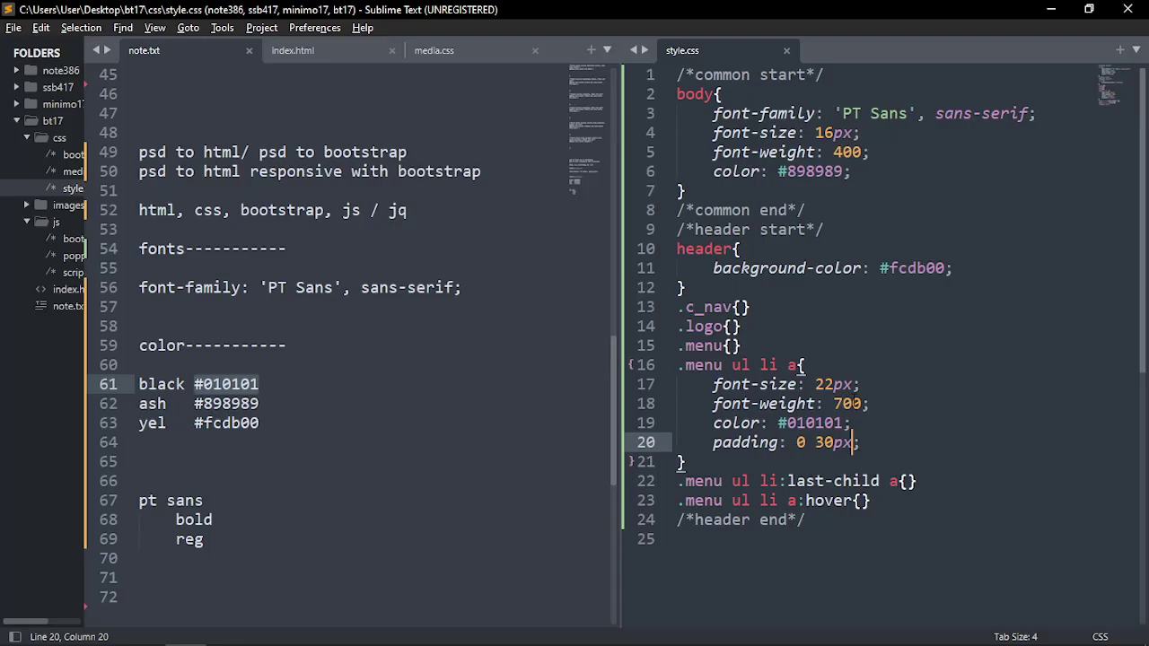
Append !important to both menu link declarations in style.css and save
{"action": "left_click", "coordinate": [844, 422], "text": "ctrl"}
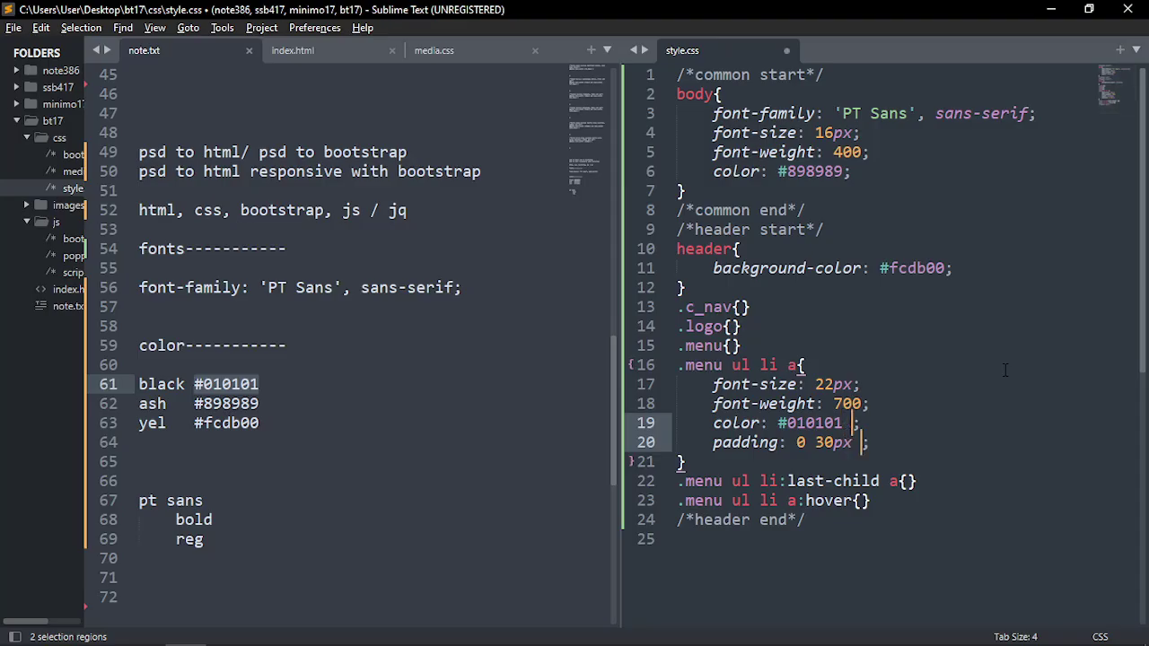
{"action": "type", "text": "!u"}
{"action": "key", "text": "BackSpace"}
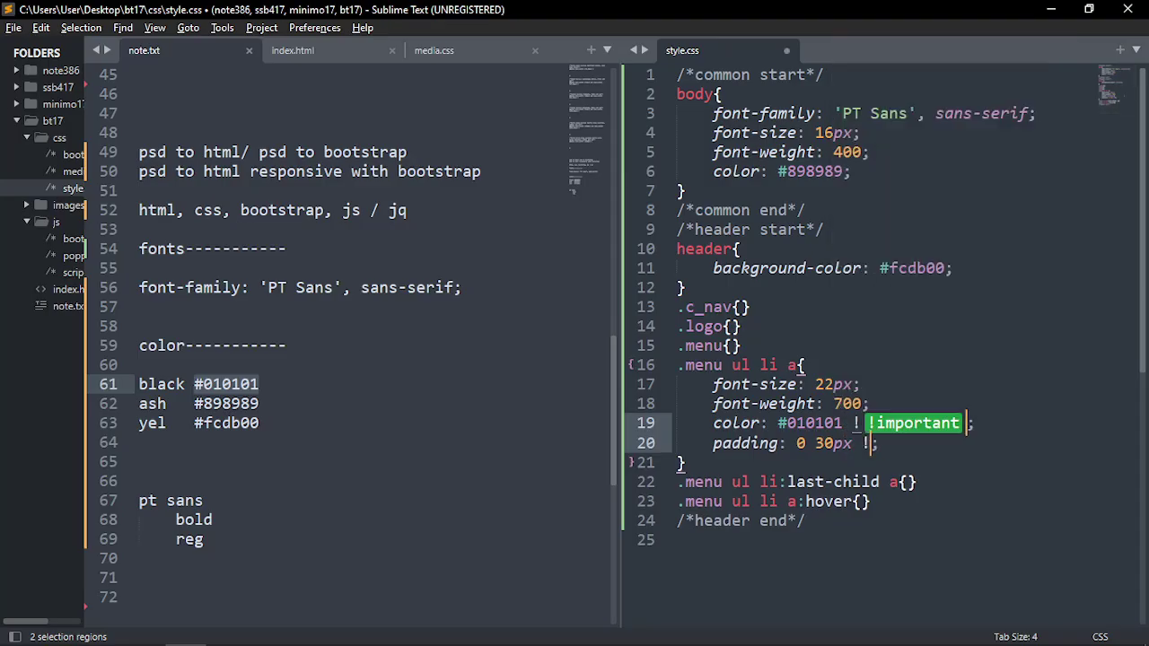
{"action": "key", "text": "Return"}
{"action": "key", "text": "ctrl+s"}
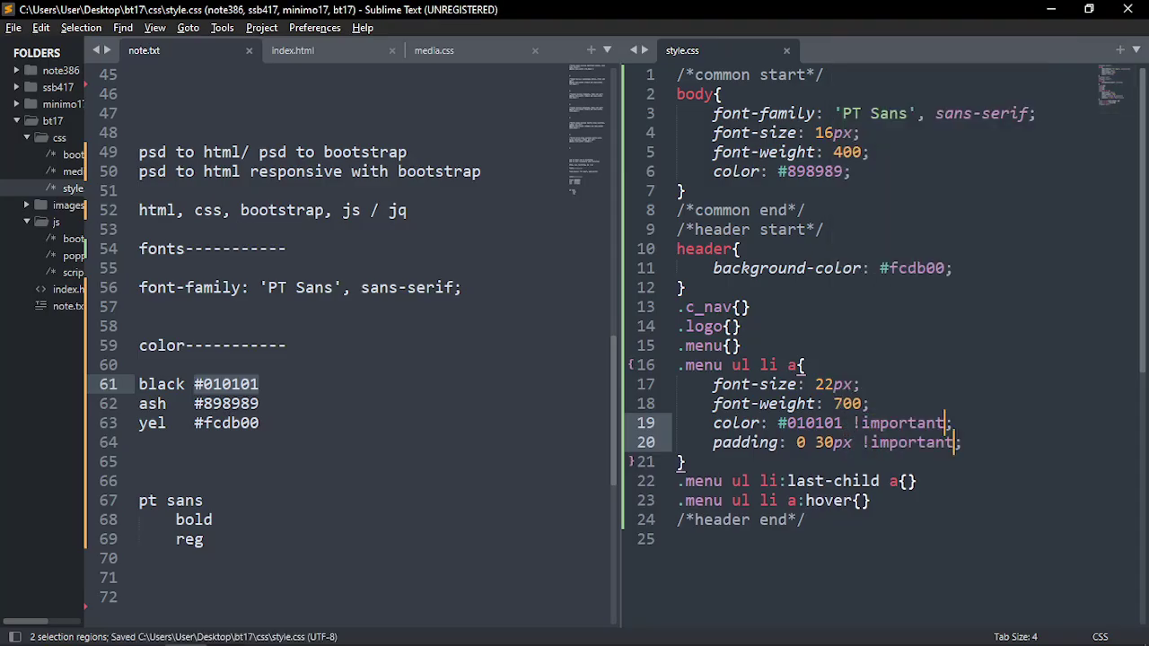
{"action": "key", "text": "Escape"}
Add padding-right: 0 inside the empty last-child menu link rule
{"action": "scroll", "coordinate": [1014, 413], "scroll_direction": "down", "scroll_amount": 1}
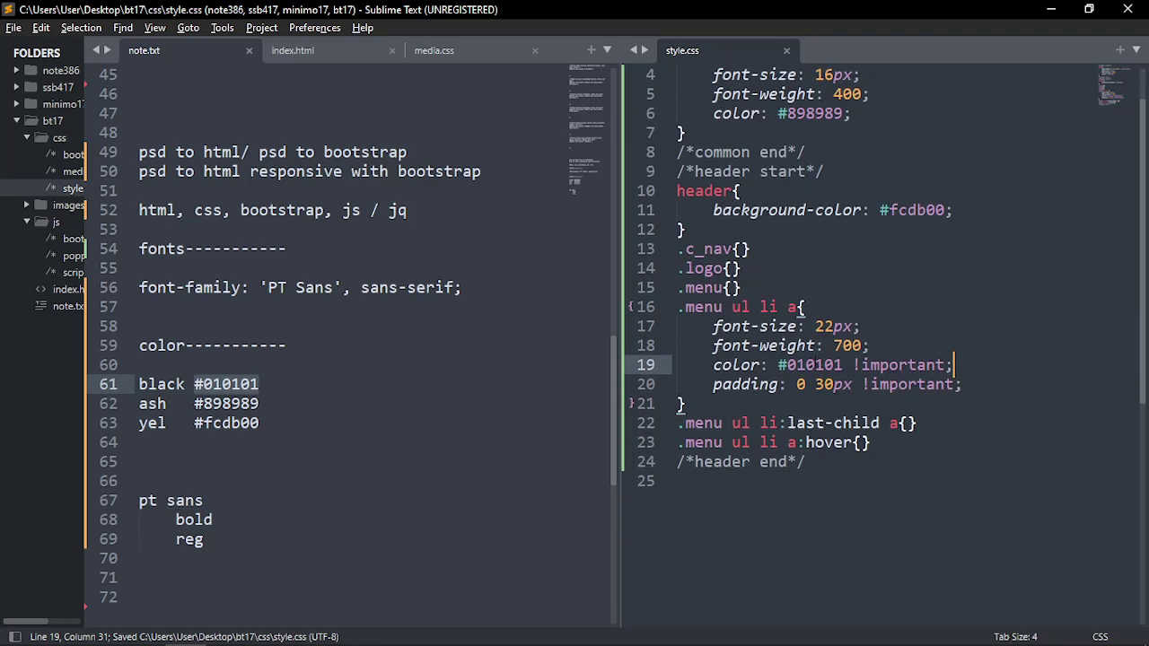
{"action": "scroll", "coordinate": [790, 428], "scroll_direction": "down", "scroll_amount": 1}
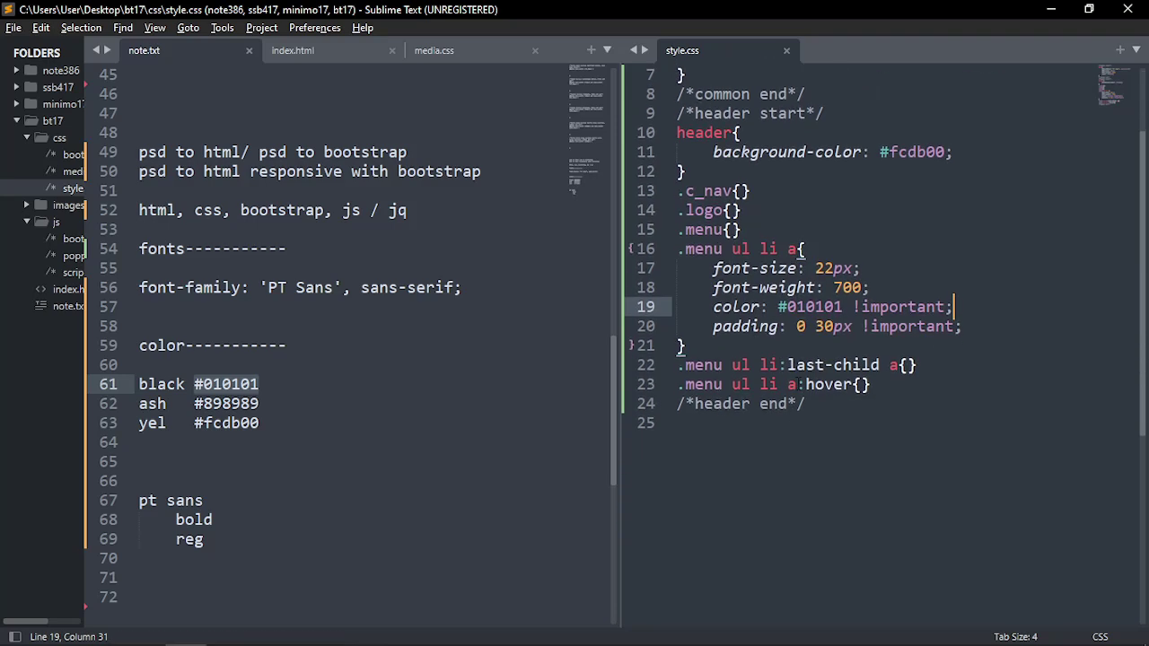
{"action": "double_click", "coordinate": [791, 384]}
{"action": "key", "text": "Up"}
{"action": "key", "text": "Left"}
{"action": "key", "text": "Left"}
{"action": "key", "text": "Left"}
{"action": "key", "text": "Left"}
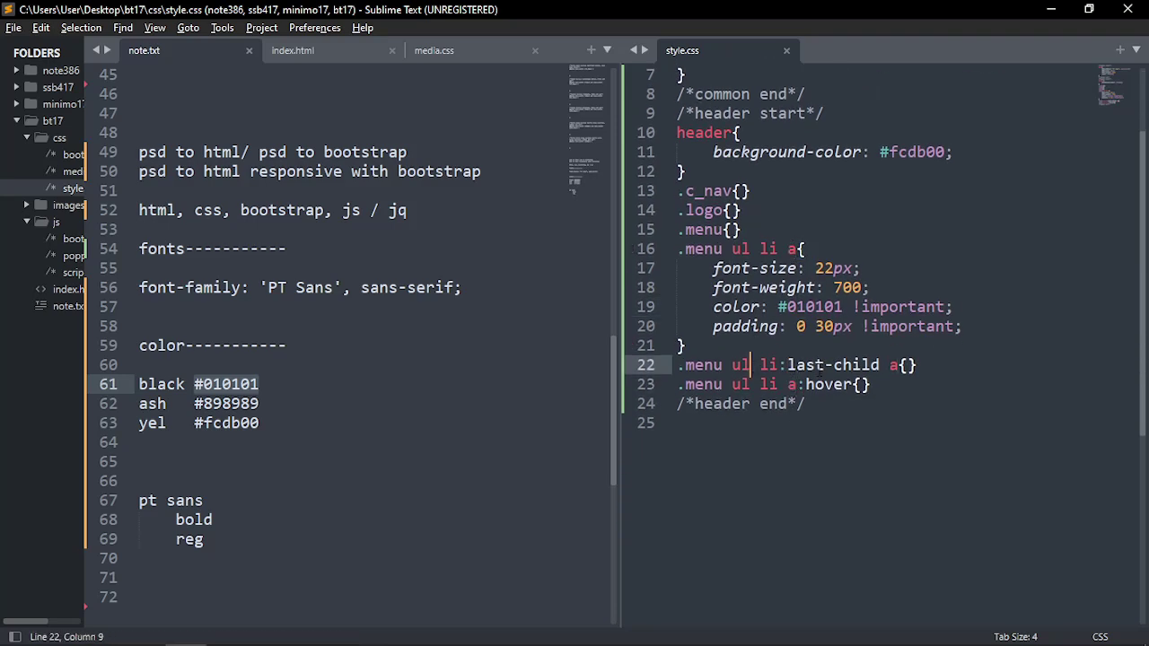
{"action": "key", "text": "End"}
{"action": "key", "text": "Left"}
{"action": "key", "text": "Return"}
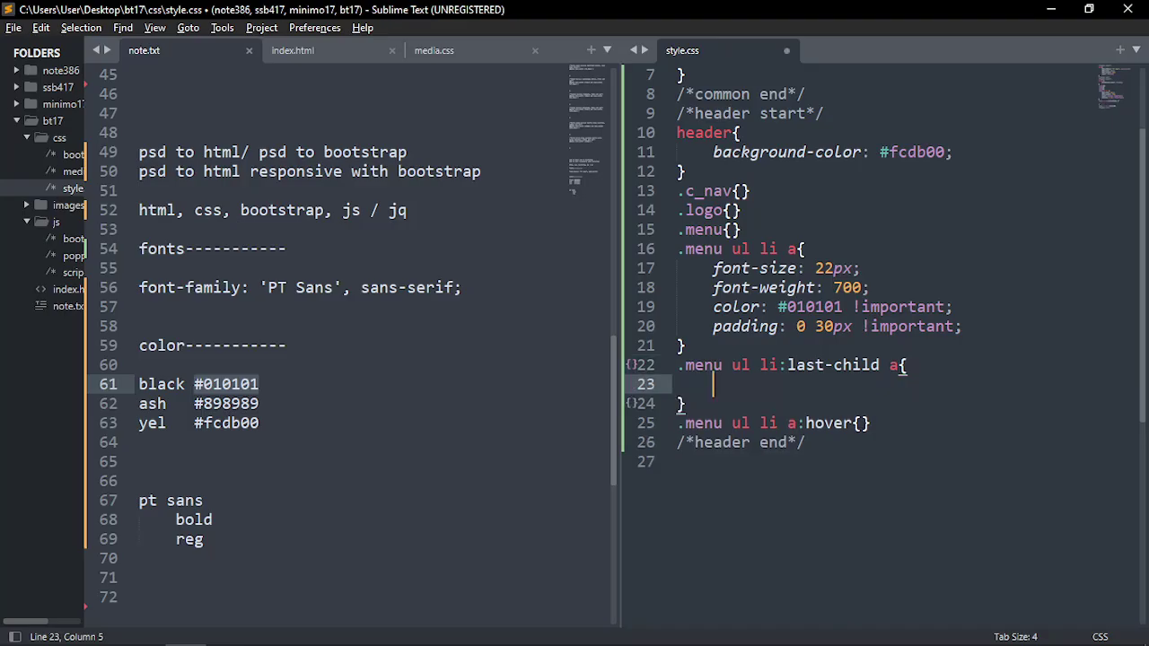
{"action": "type", "text": "padding: ;"}
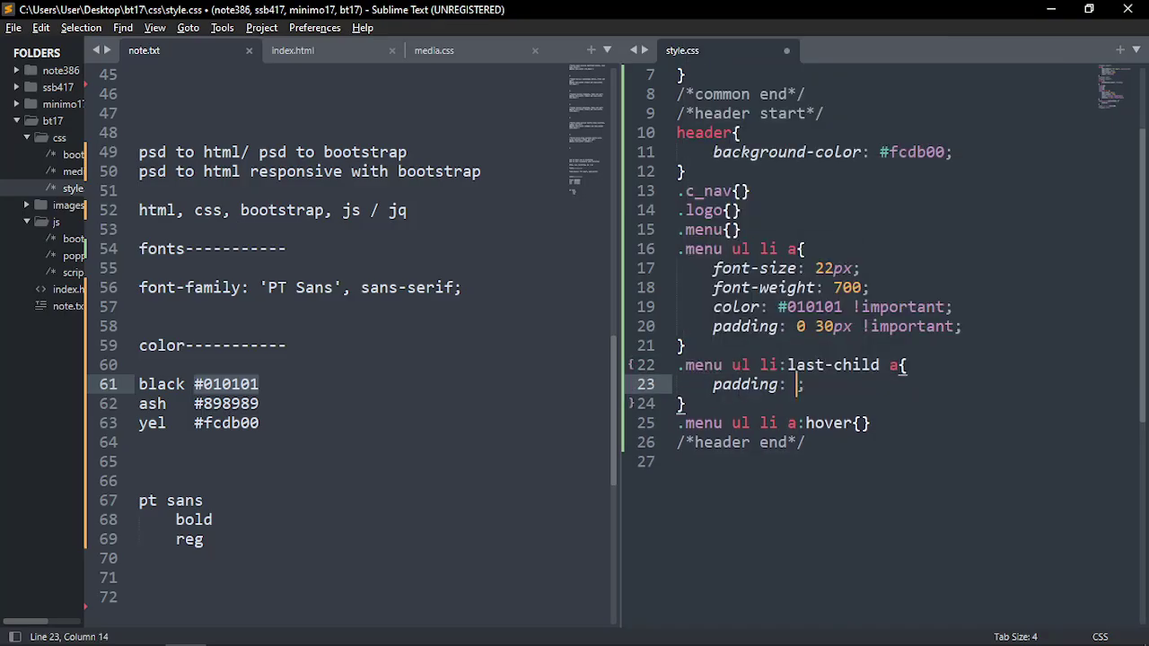
{"action": "key", "text": "BackSpace"}
{"action": "type", "text": "-r"}
{"action": "key", "text": "BackSpace"}
{"action": "key", "text": "BackSpace"}
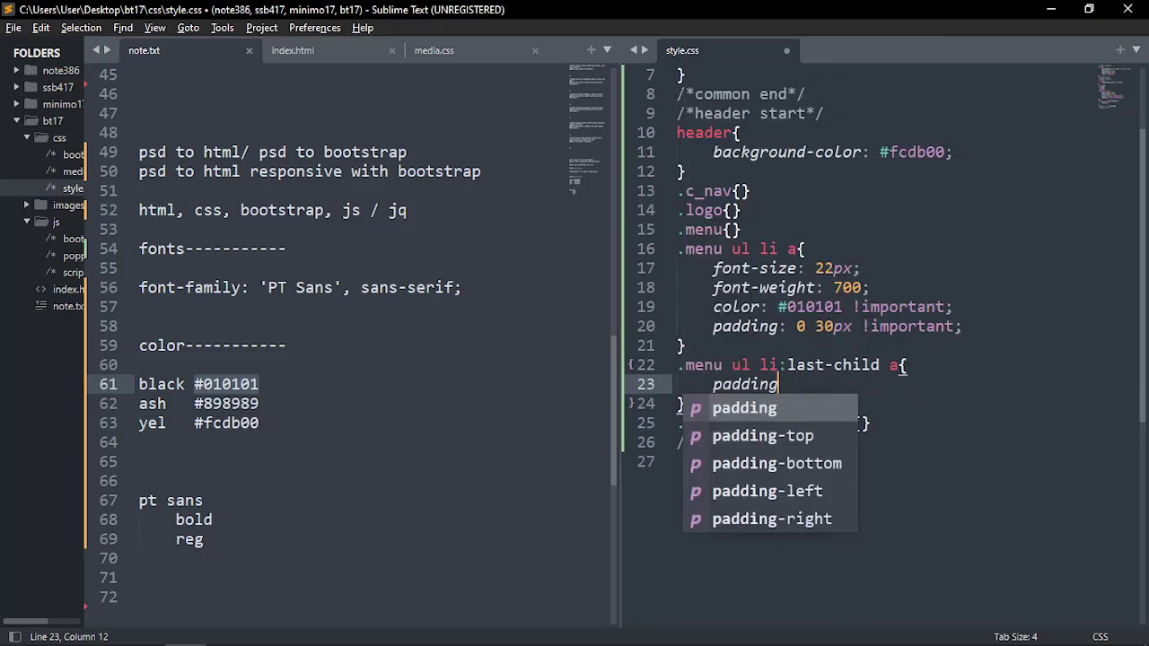
{"action": "type", "text": "-r"}
{"action": "key", "text": "Return"}
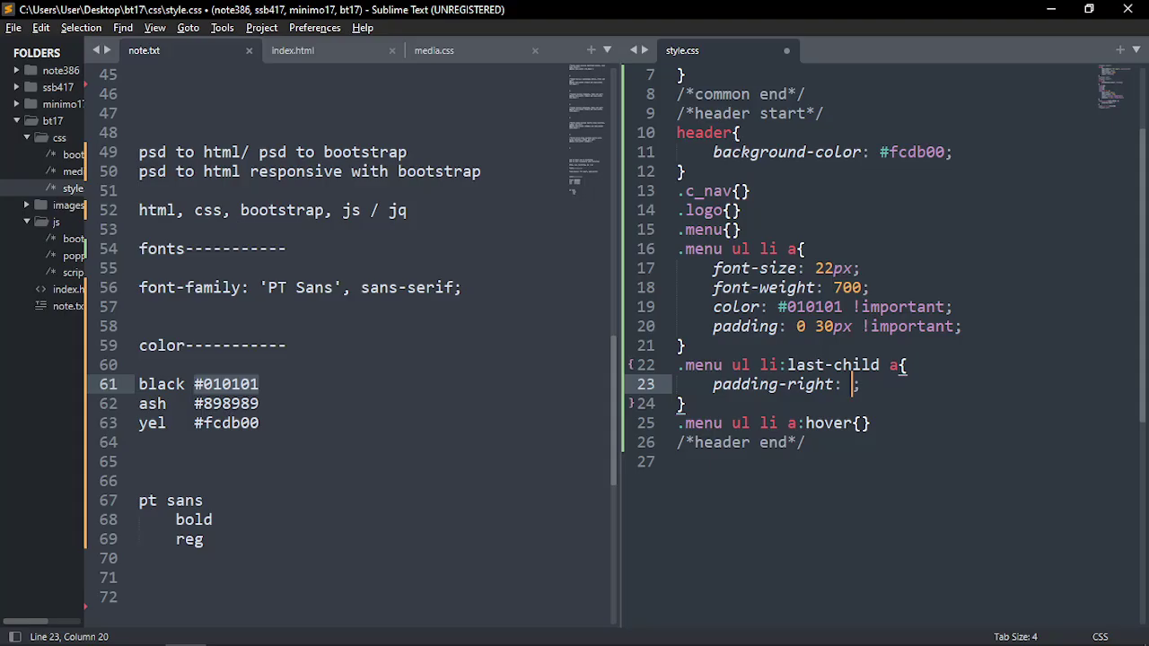
{"action": "type", "text": "0"}
Make that padding-right value !important and save style.css
{"action": "left_click_drag", "start_coordinate": [714, 325], "coordinate": [776, 326]}
{"action": "left_click", "coordinate": [892, 327]}
{"action": "left_click", "coordinate": [863, 385]}
{"action": "type", "text": "!im"}
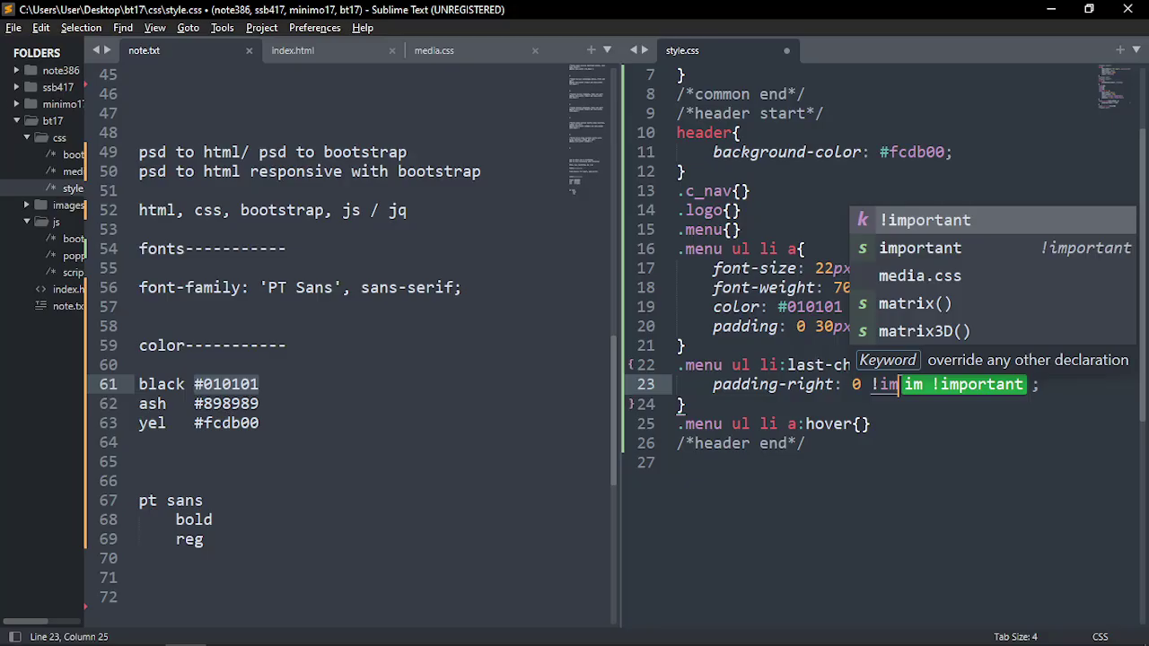
{"action": "key", "text": "Return"}
{"action": "key", "text": "ctrl+s"}
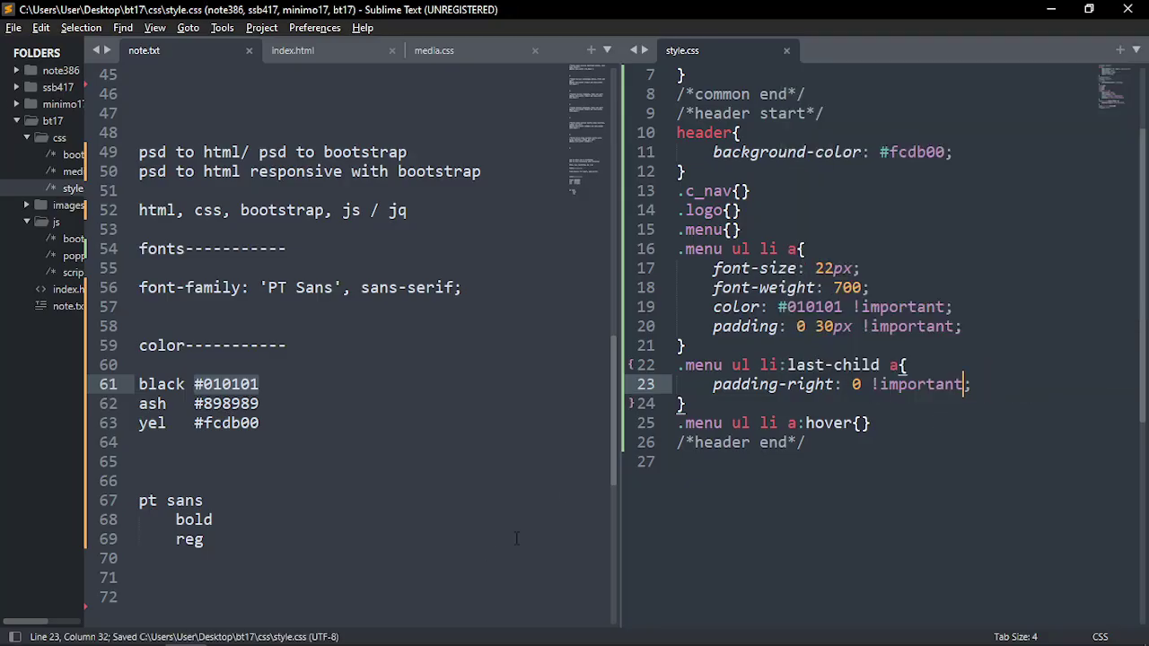
{"action": "key", "text": "alt+Tab"}
{"action": "key", "text": "Escape"}
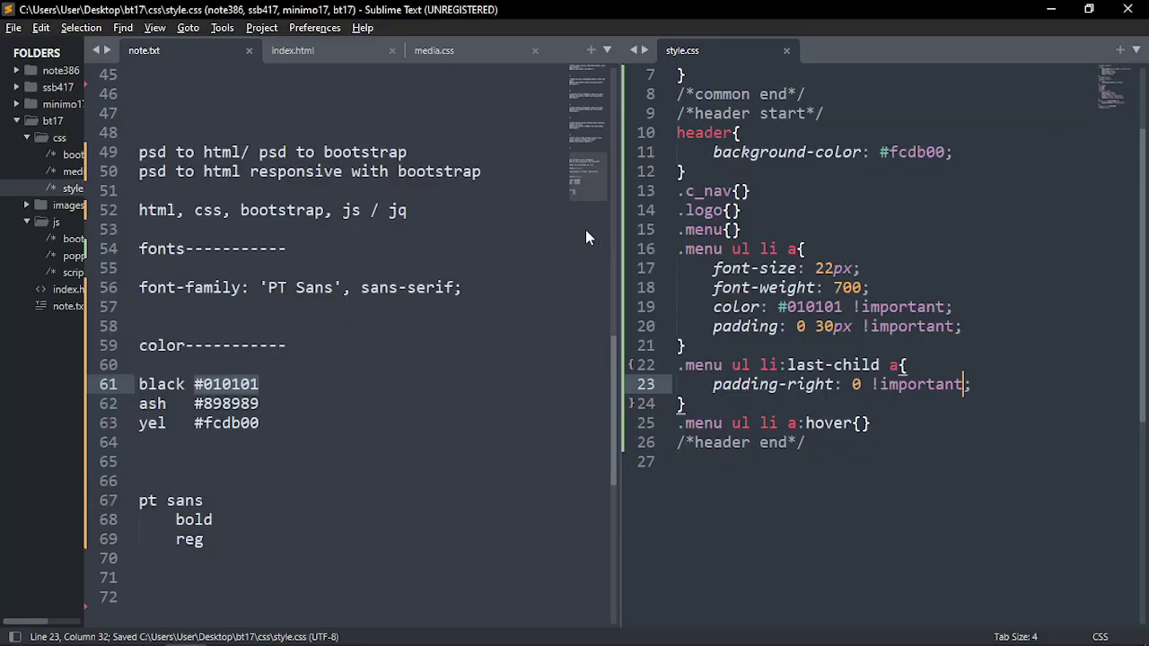
{"action": "key", "text": "alt+Tab"}
Reload the TinyOne page and select header, div.container, nav and div.container-fluid in Elements
{"action": "key", "text": "F5"}
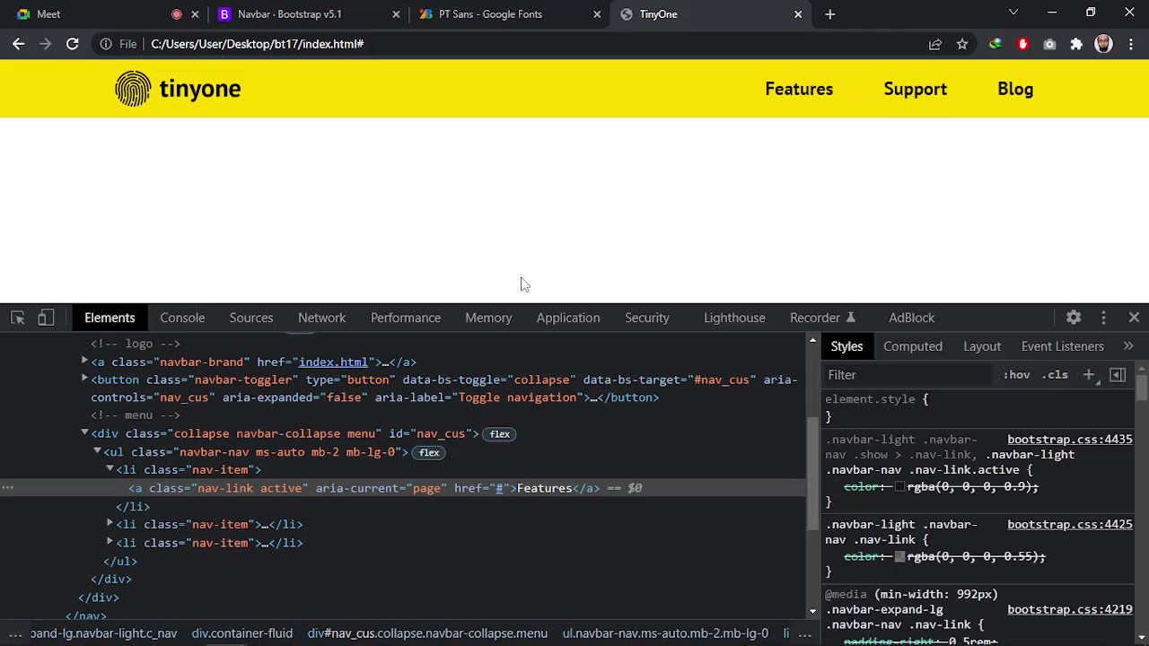
{"action": "scroll", "coordinate": [101, 456], "scroll_direction": "up", "scroll_amount": 4}
{"action": "left_click", "coordinate": [67, 427]}
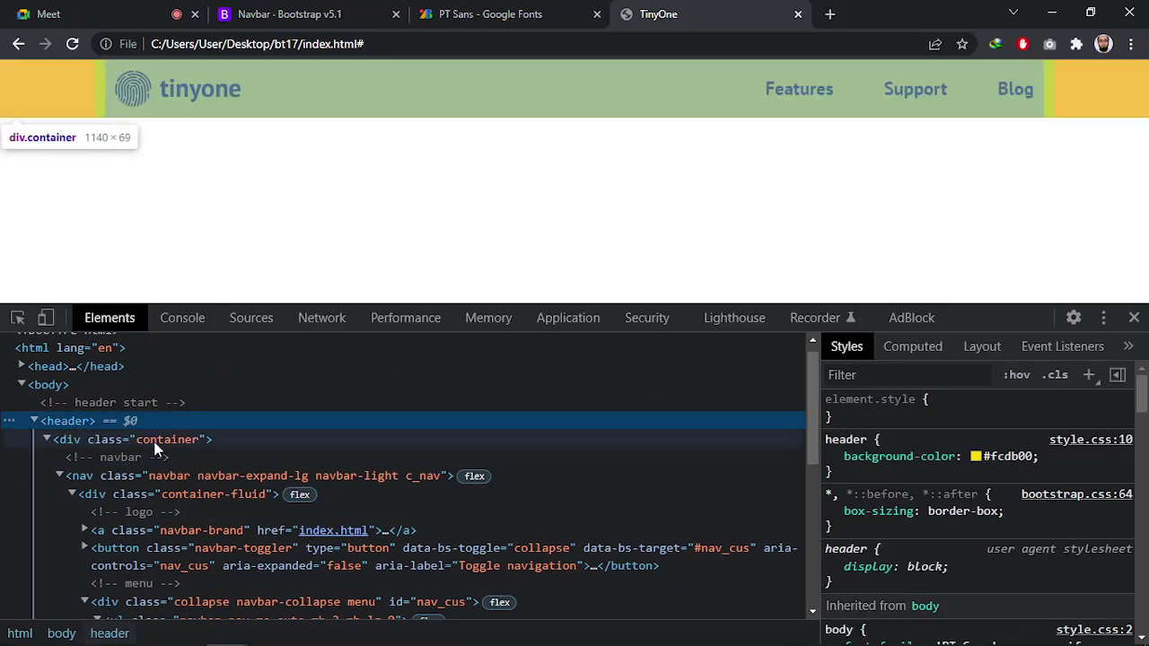
{"action": "left_click", "coordinate": [159, 439]}
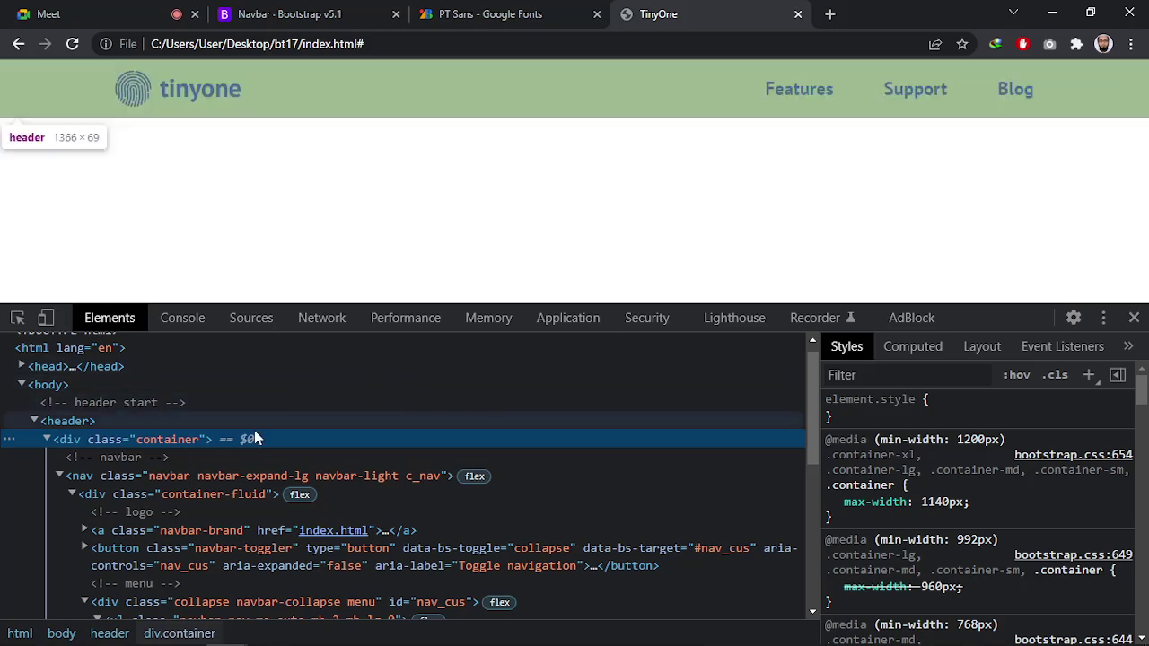
{"action": "left_click", "coordinate": [179, 481]}
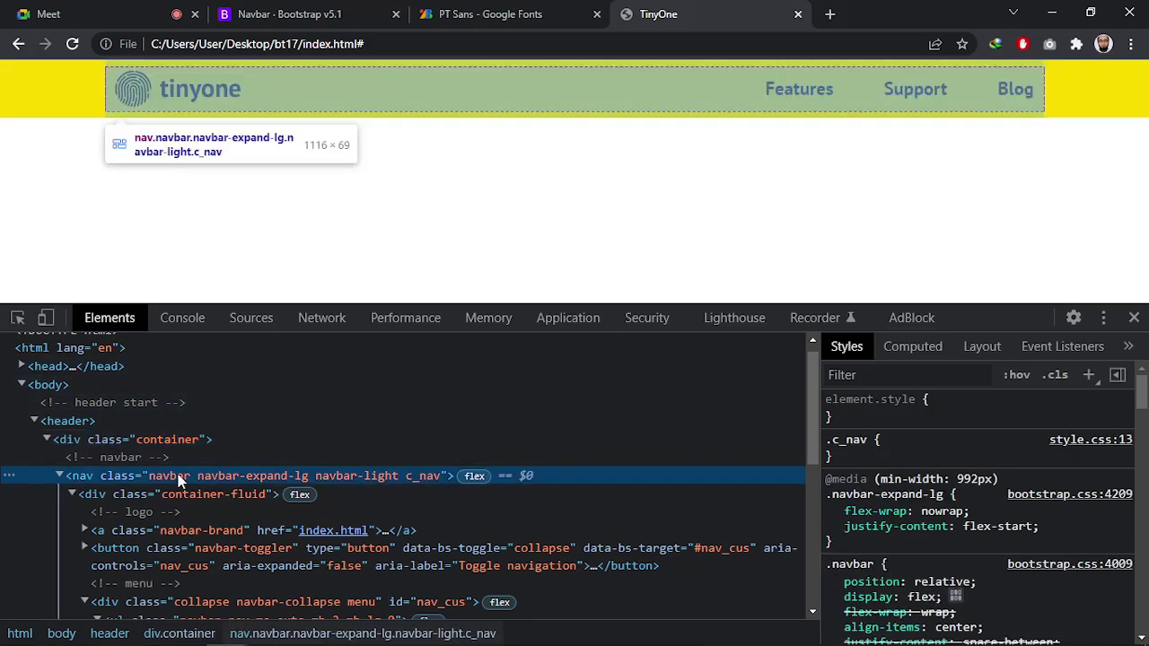
{"action": "left_click", "coordinate": [179, 495]}
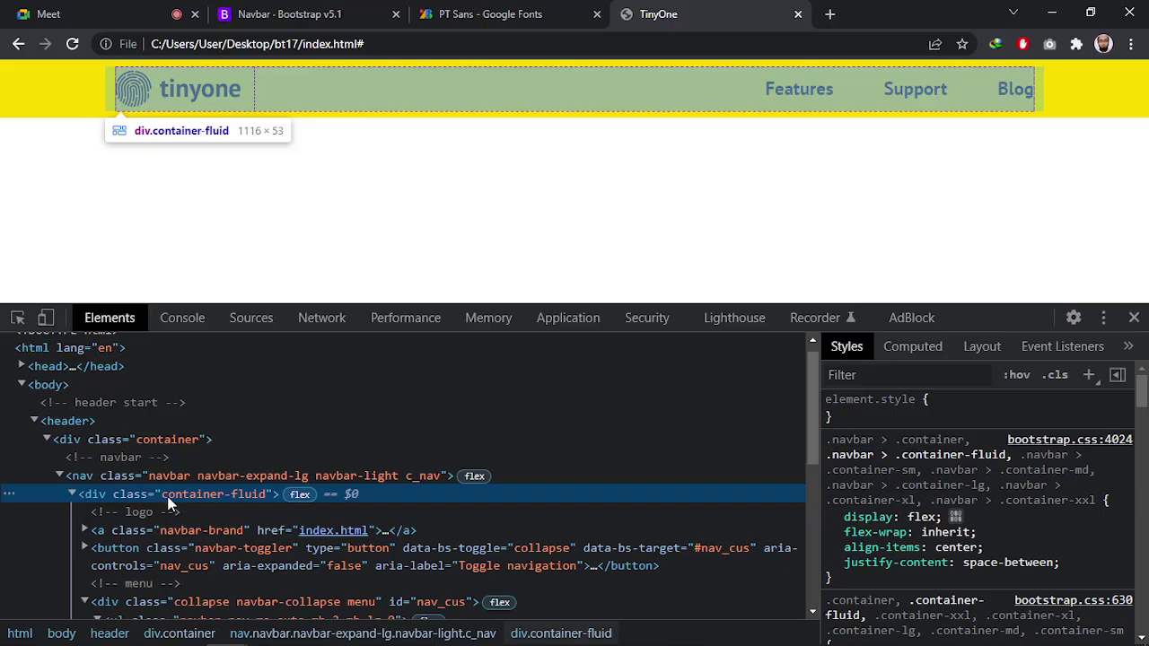
{"action": "scroll", "coordinate": [176, 499], "scroll_direction": "down", "scroll_amount": 2}
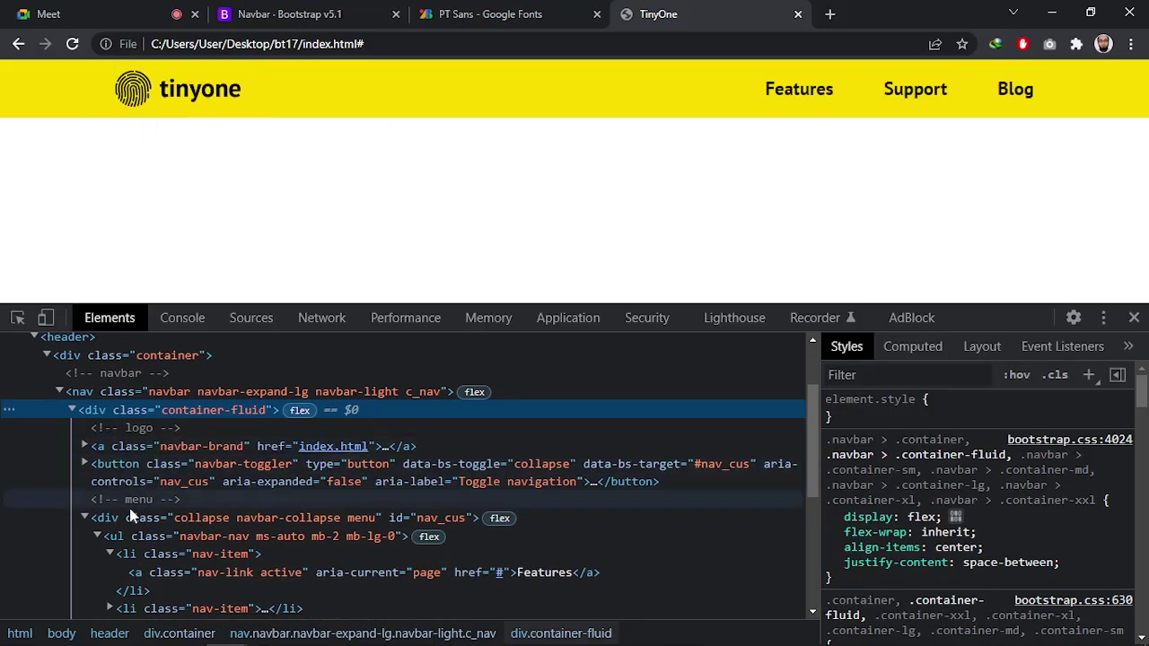
{"action": "left_click", "coordinate": [85, 518]}
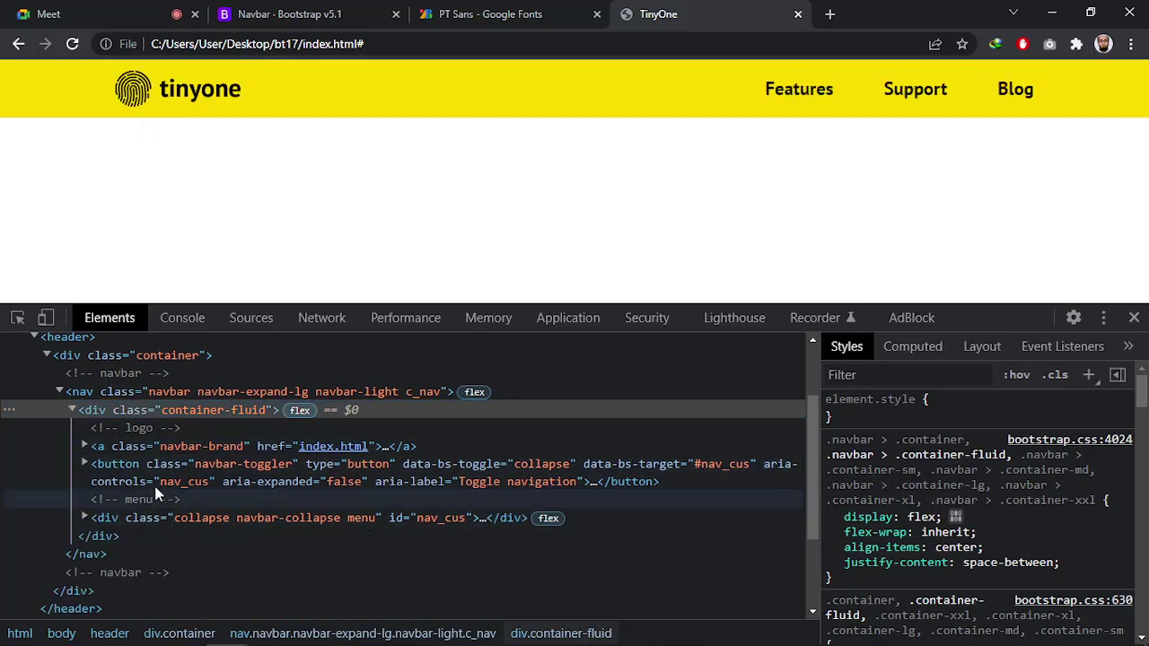
{"action": "left_click", "coordinate": [158, 357]}
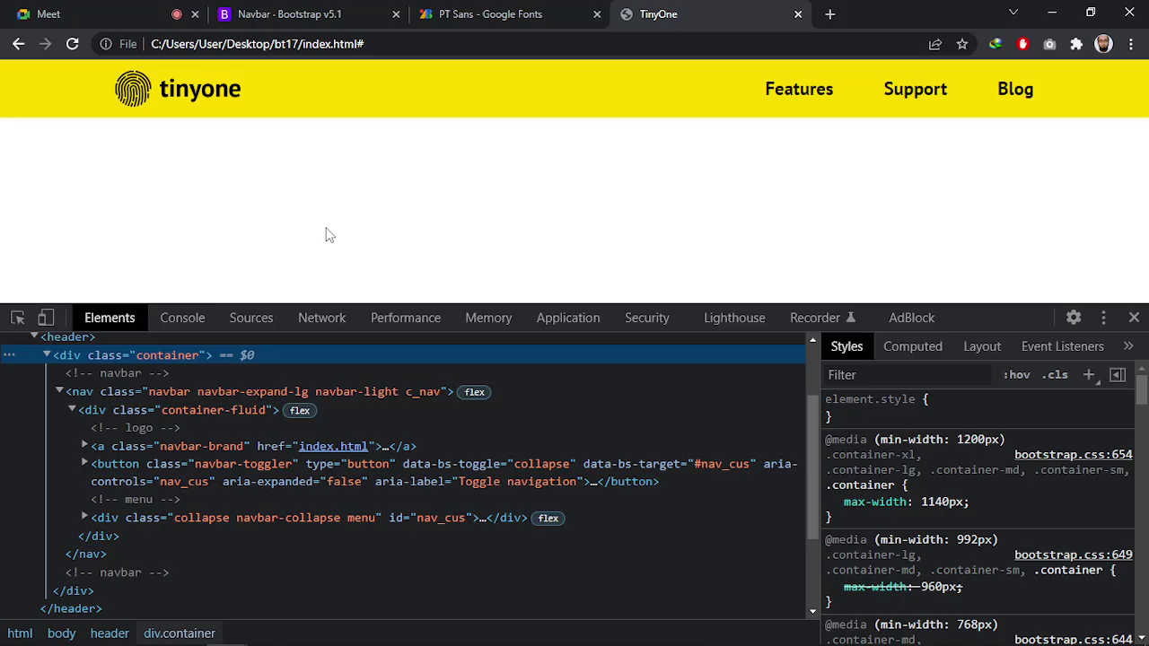
Compare the navbar, container and container-fluid box models, revealing 12px side padding on container-fluid
{"action": "scroll", "coordinate": [210, 443], "scroll_direction": "up", "scroll_amount": 2}
{"action": "scroll", "coordinate": [198, 431], "scroll_direction": "down", "scroll_amount": 2}
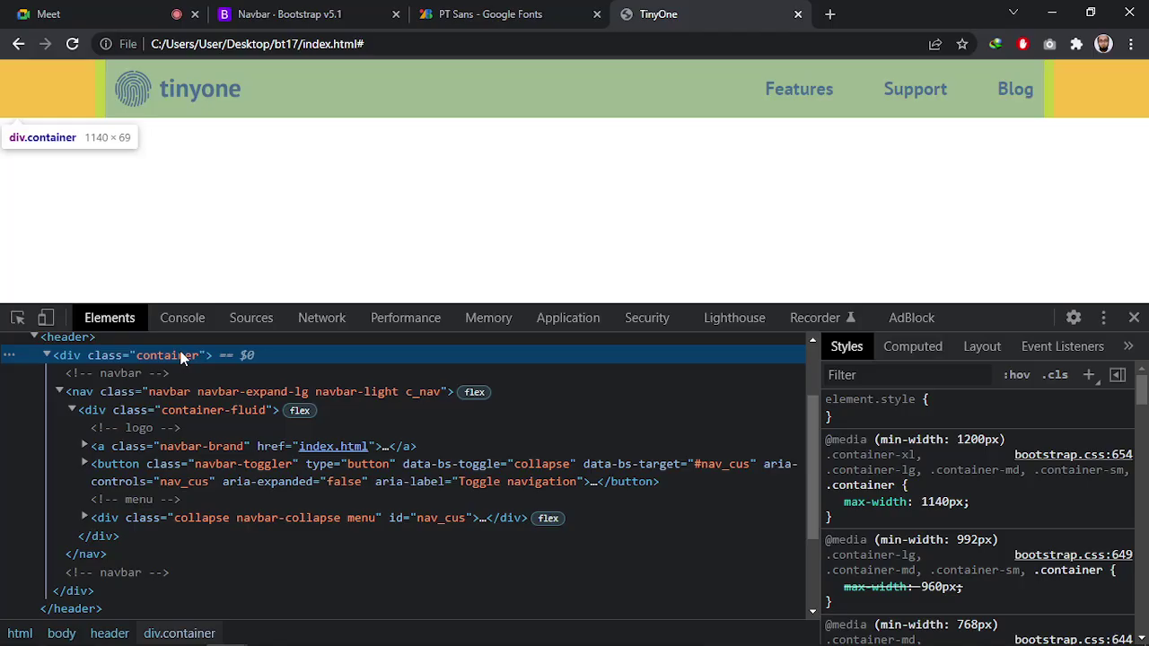
{"action": "scroll", "coordinate": [978, 502], "scroll_direction": "down", "scroll_amount": 10}
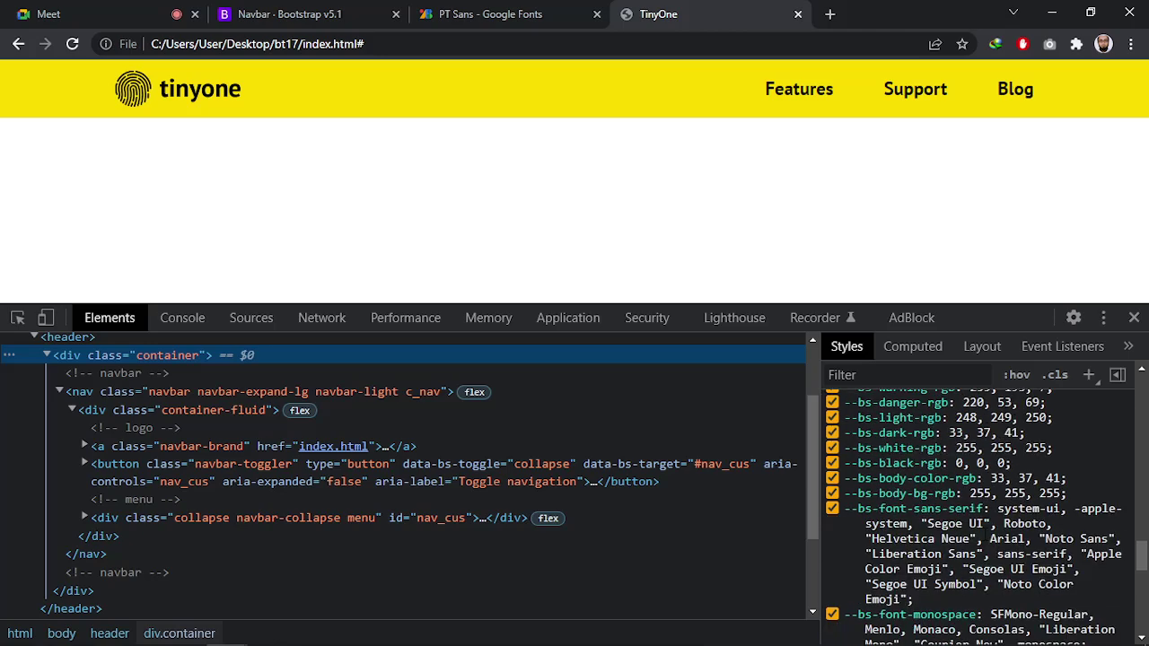
{"action": "scroll", "coordinate": [986, 523], "scroll_direction": "down", "scroll_amount": 5}
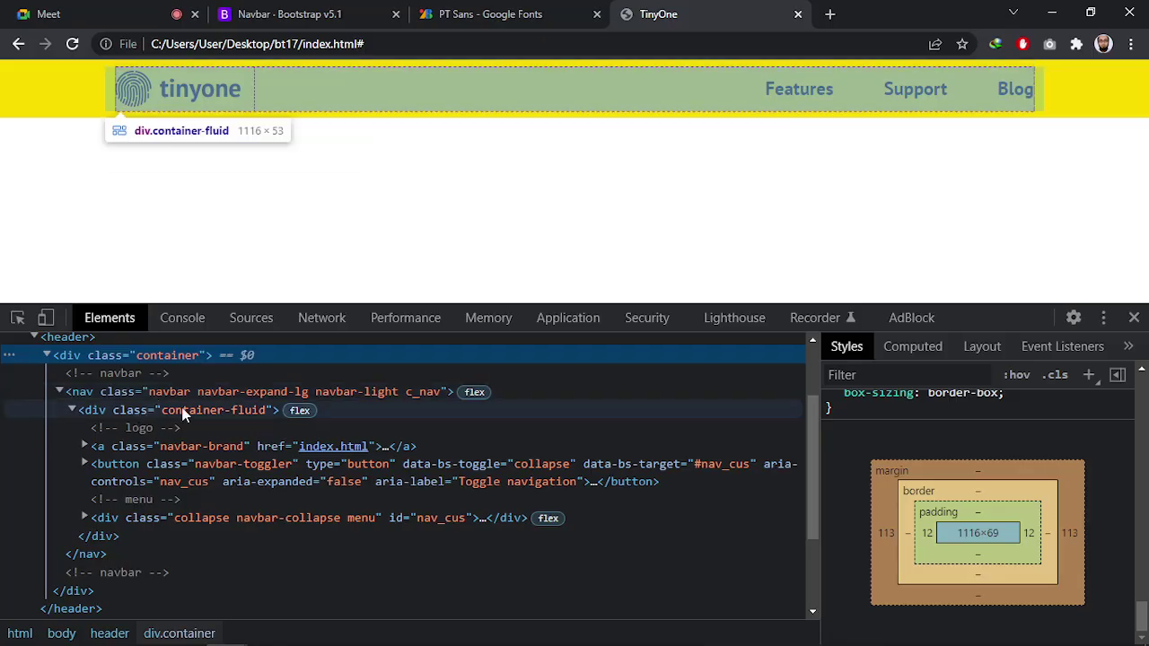
{"action": "left_click", "coordinate": [166, 410]}
{"action": "left_click", "coordinate": [160, 395]}
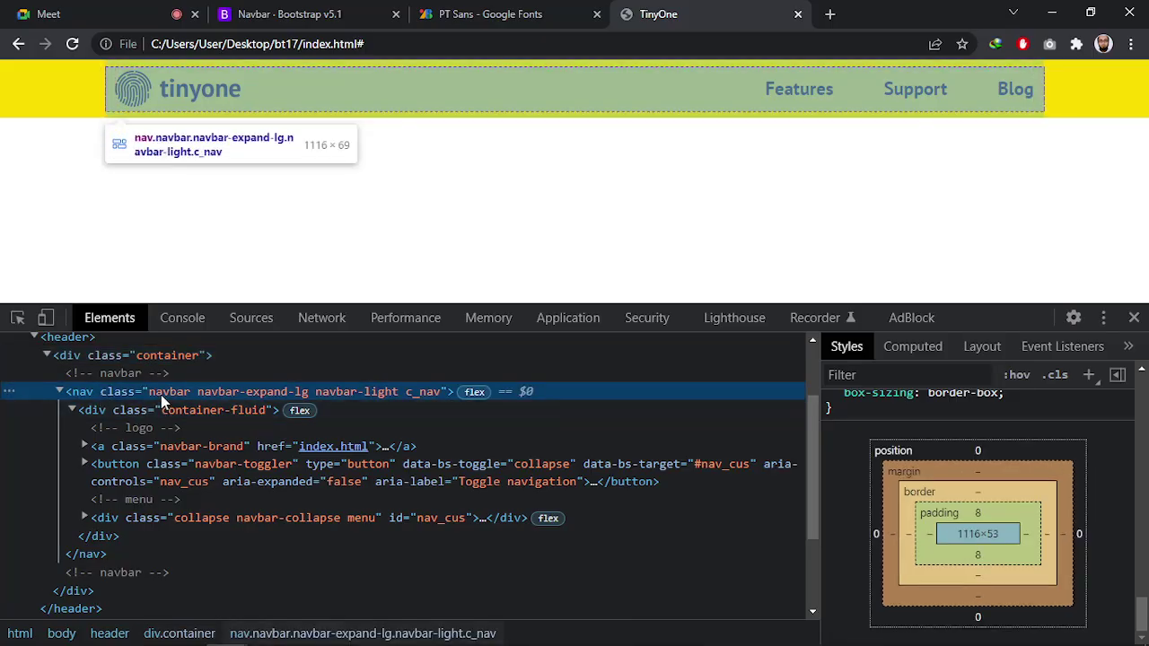
{"action": "left_click", "coordinate": [195, 411]}
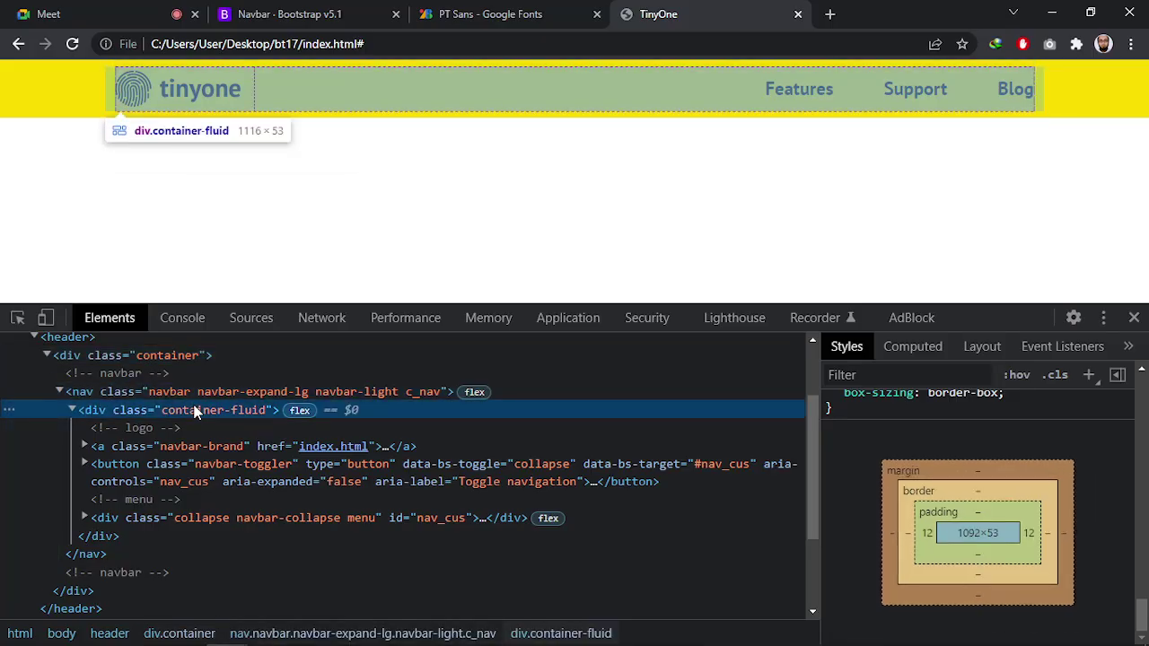
{"action": "left_click", "coordinate": [157, 354]}
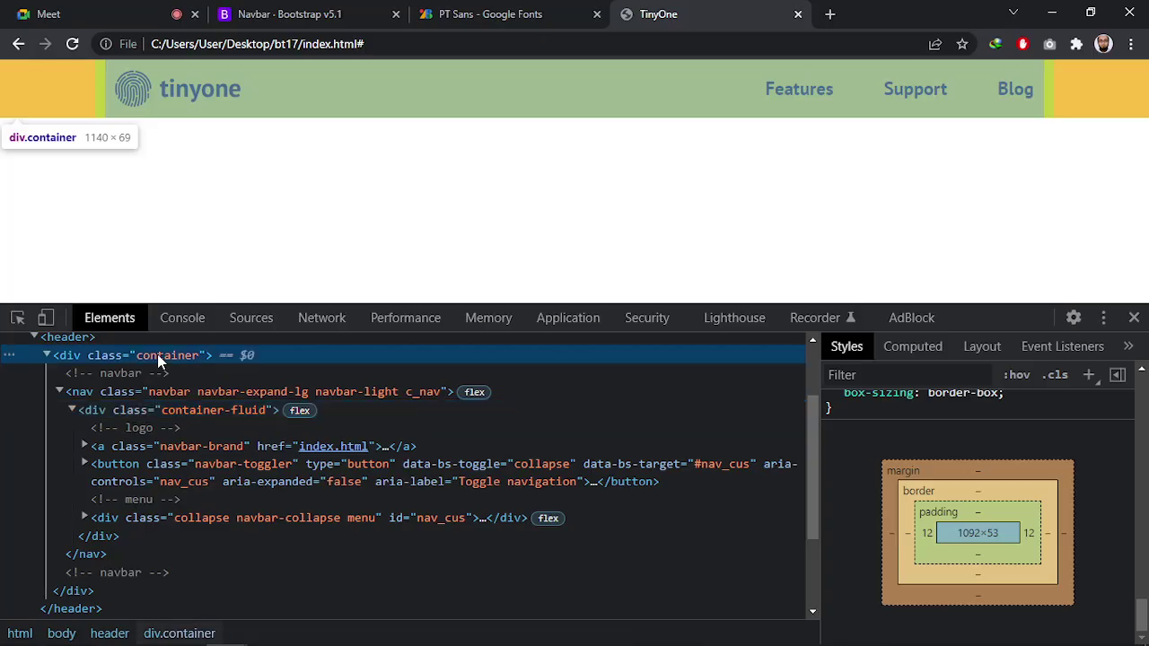
{"action": "left_click", "coordinate": [175, 411]}
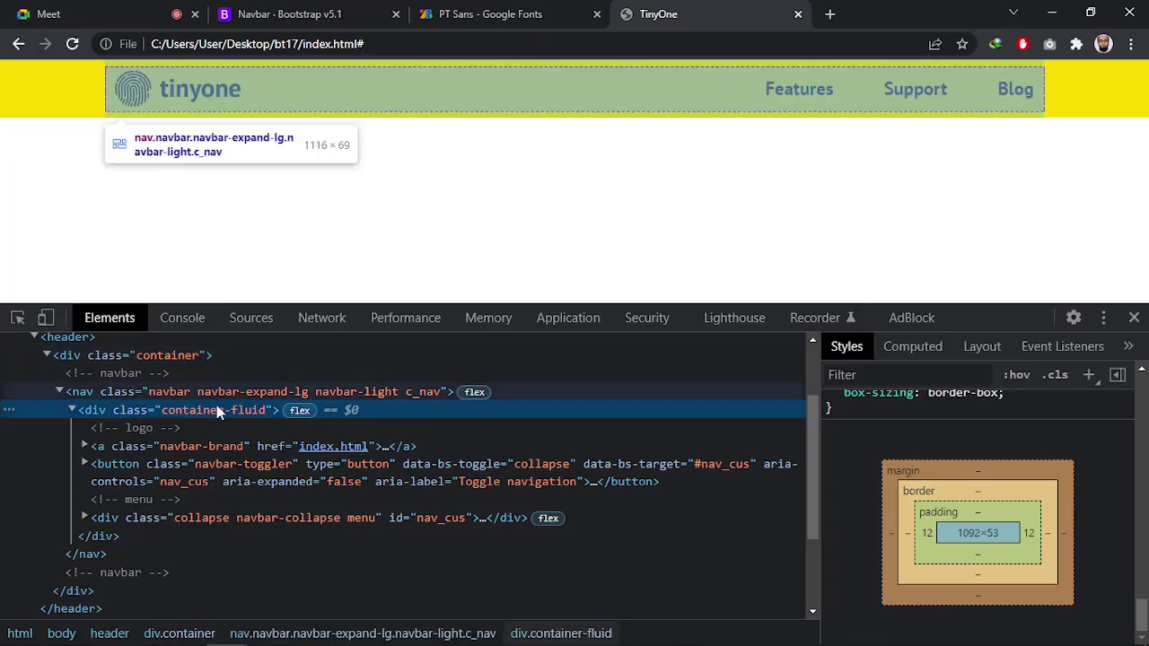
Measure the PSD header row from logo to Blog with a marquee selection (947×69 px)
{"action": "key", "text": "alt+Tab"}
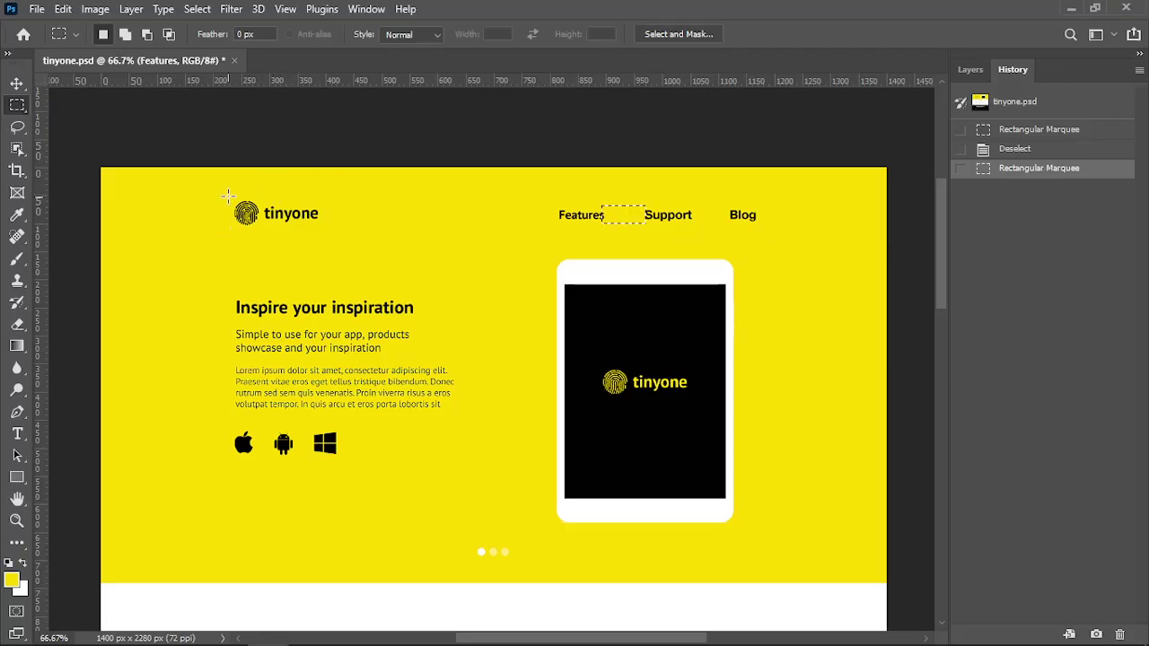
{"action": "left_click_drag", "start_coordinate": [227, 196], "coordinate": [760, 234]}
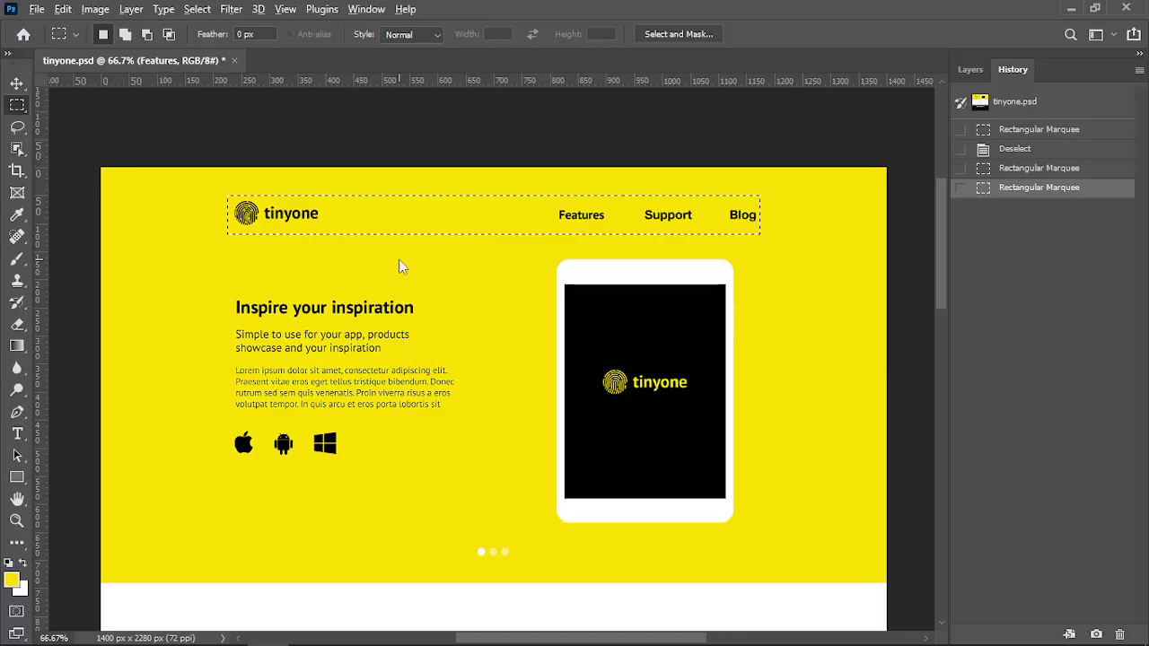
{"action": "key", "text": "alt+Tab"}
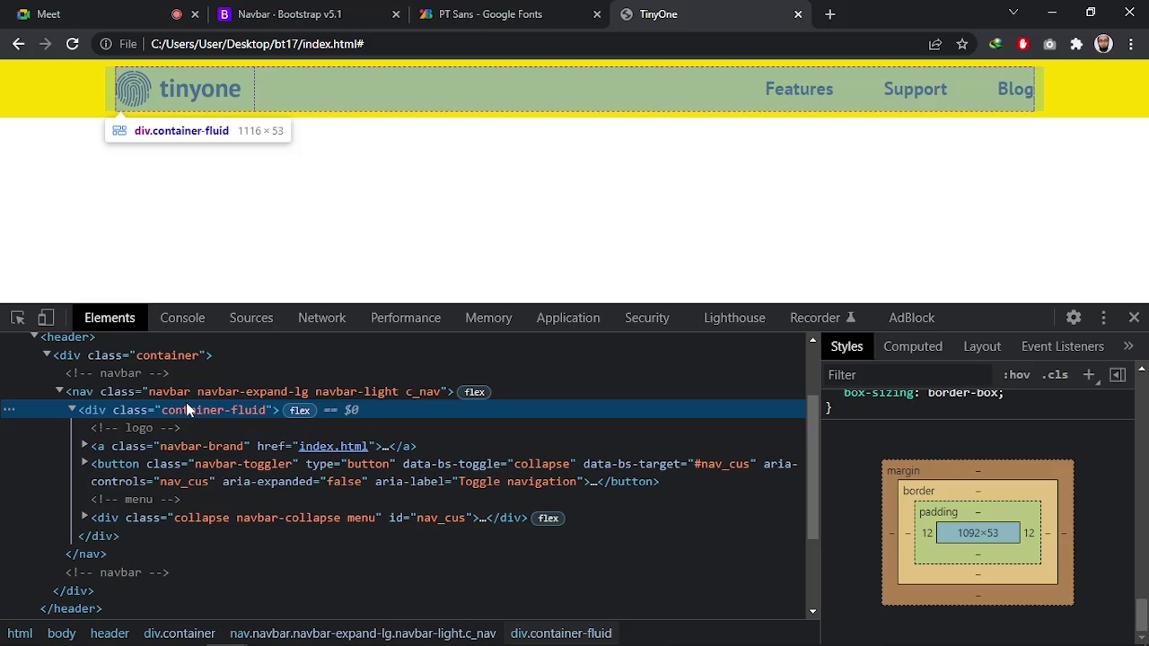
Compare the box-model widths of div.container and the 1116×53 container-fluid div
{"action": "left_click", "coordinate": [185, 355]}
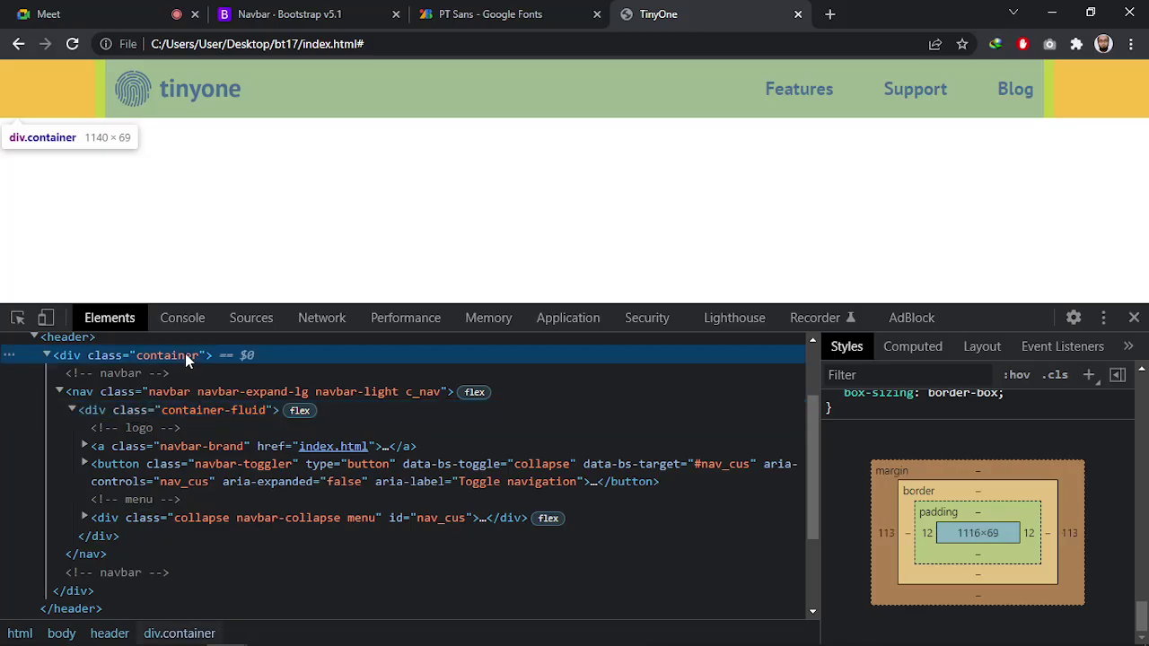
{"action": "left_click", "coordinate": [212, 409]}
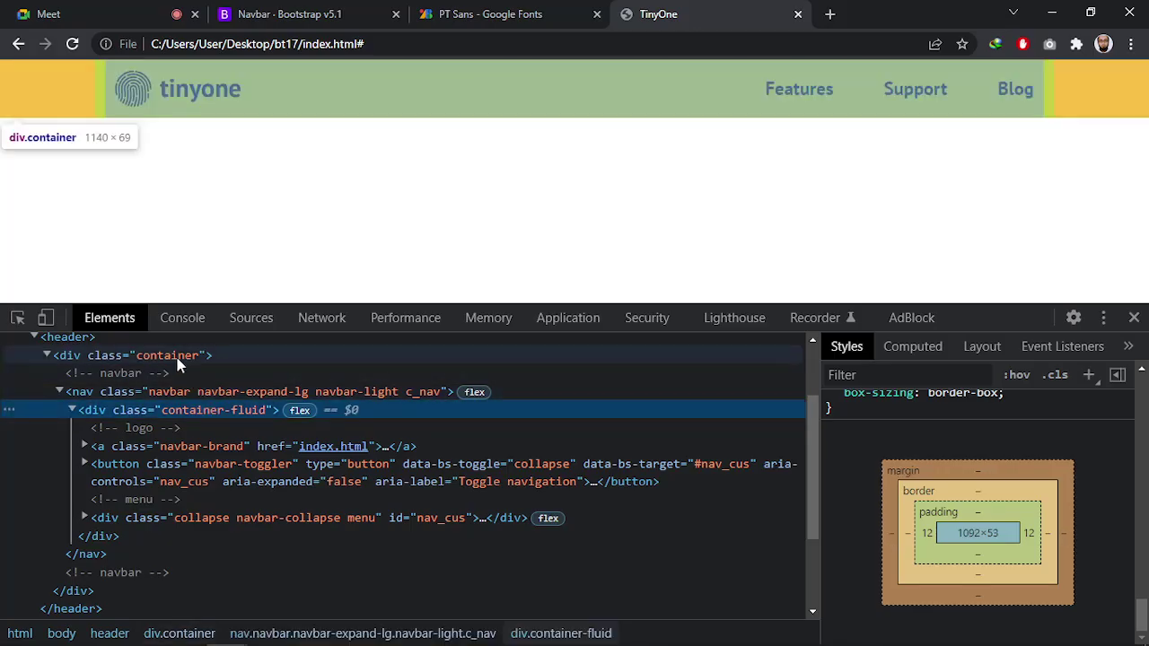
{"action": "left_click", "coordinate": [178, 359]}
{"action": "left_click", "coordinate": [210, 413]}
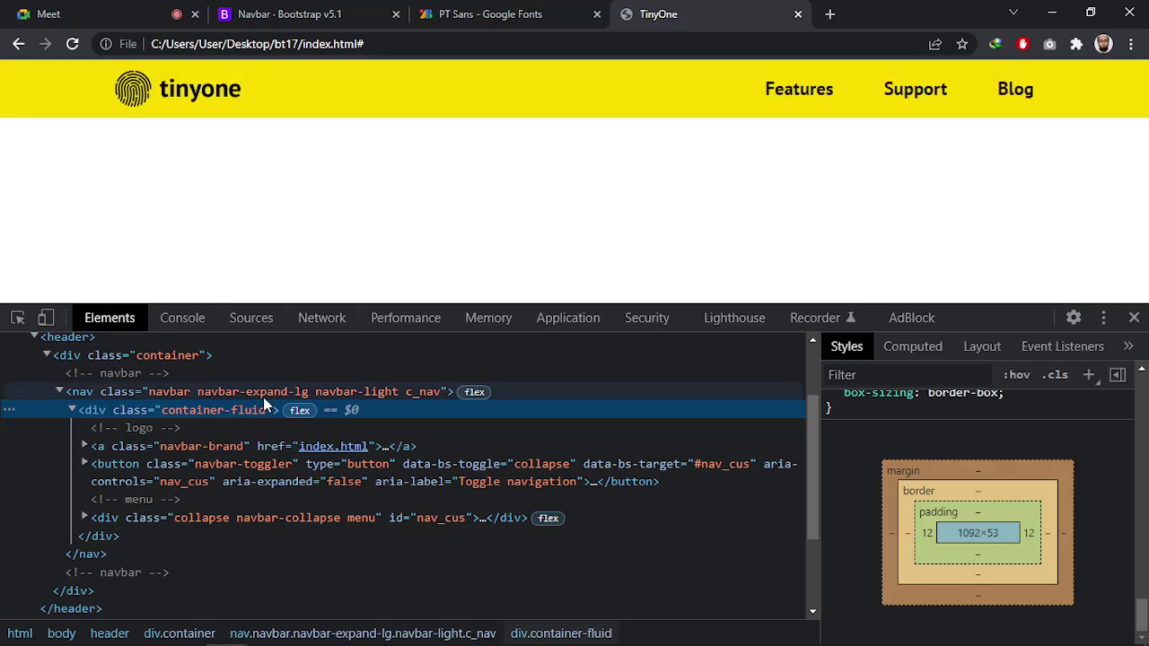
{"action": "scroll", "coordinate": [1047, 552], "scroll_direction": "up", "scroll_amount": 15}
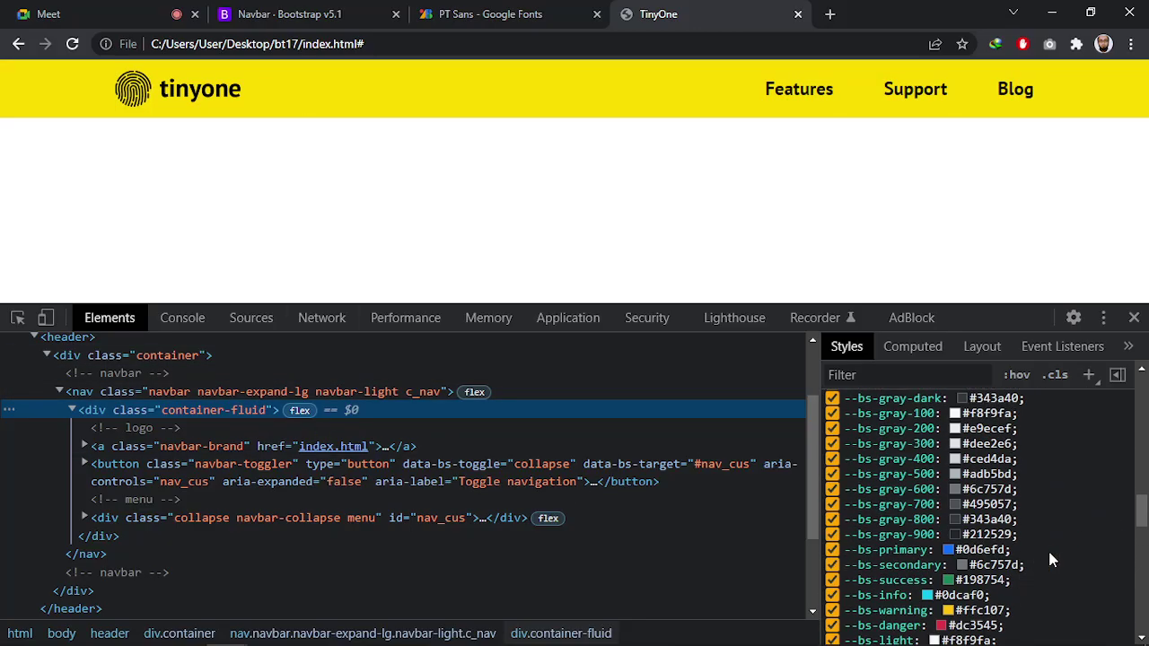
{"action": "scroll", "coordinate": [1047, 561], "scroll_direction": "up", "scroll_amount": 1}
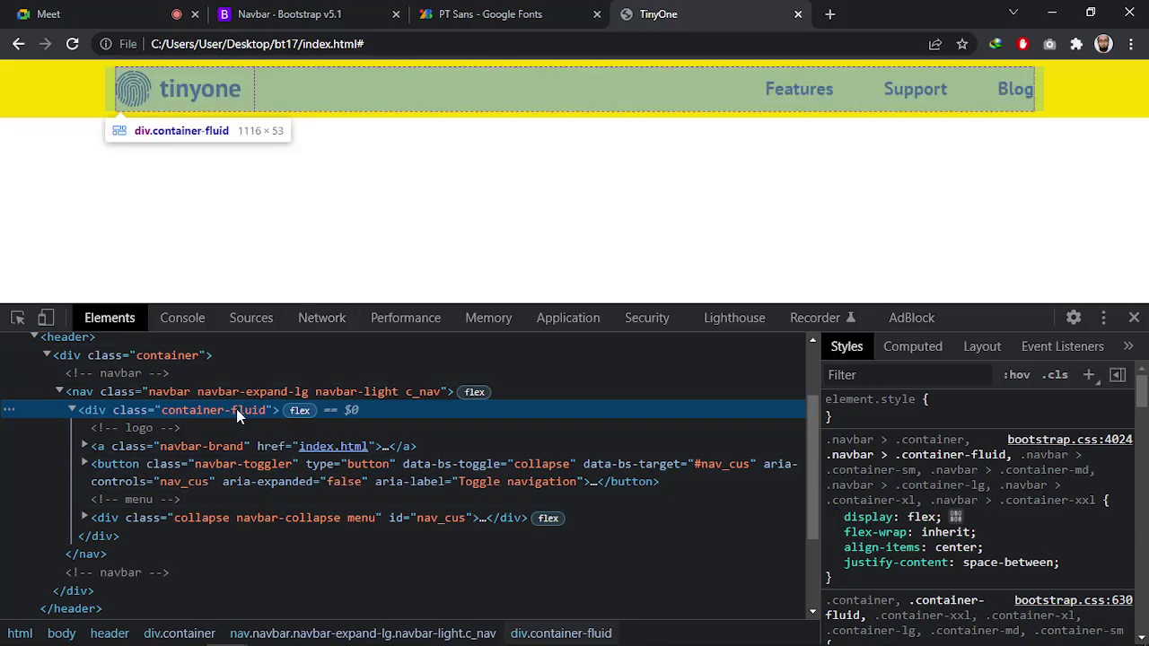
{"action": "key", "text": "alt+Tab"}
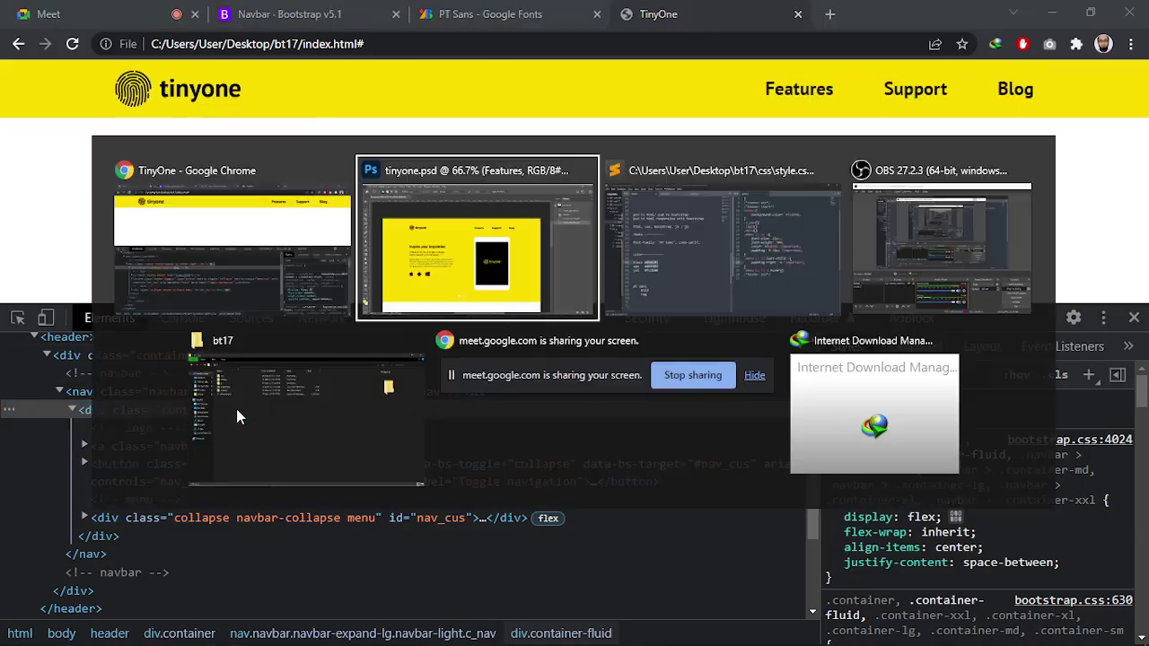
Go to the navbar's container-fluid div class in index.html
{"action": "left_click", "coordinate": [707, 250]}
{"action": "left_click", "coordinate": [342, 53]}
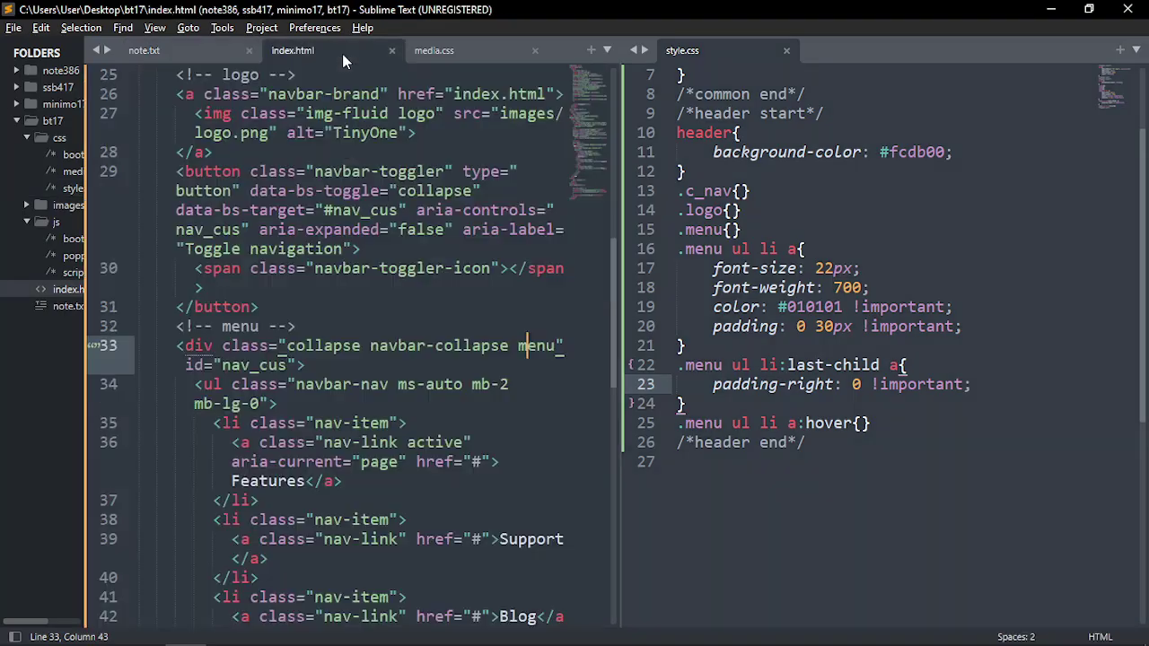
{"action": "scroll", "coordinate": [339, 371], "scroll_direction": "up", "scroll_amount": 7}
{"action": "left_click", "coordinate": [177, 426]}
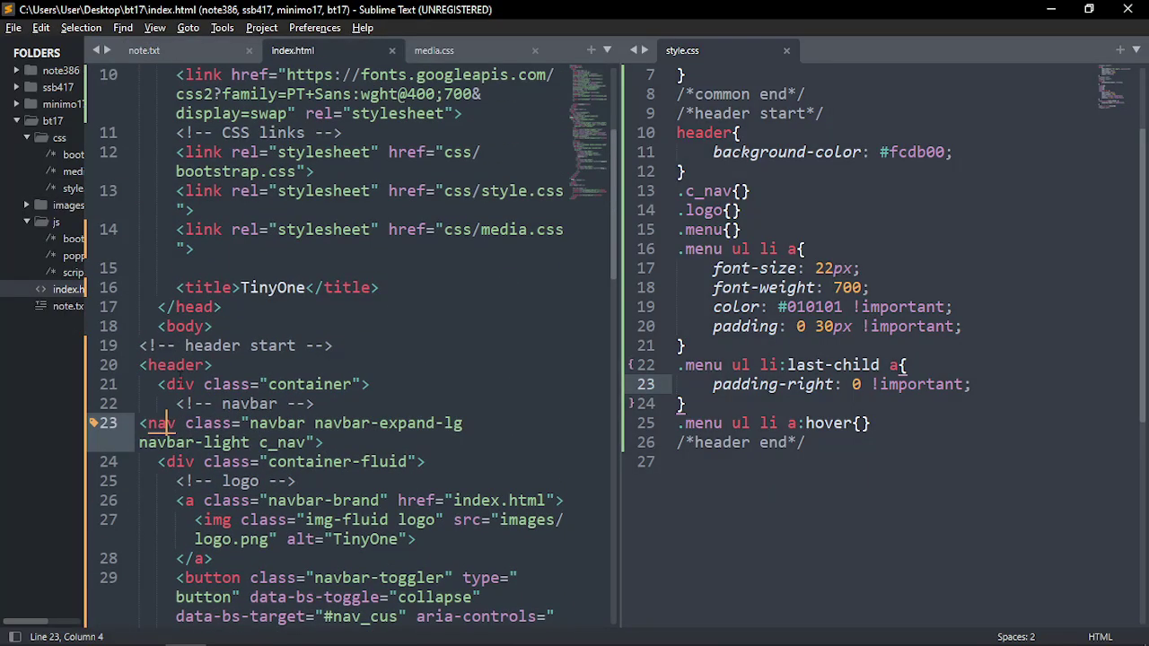
{"action": "key", "text": "Up"}
{"action": "key", "text": "Up"}
{"action": "scroll", "coordinate": [269, 431], "scroll_direction": "down", "scroll_amount": 2}
{"action": "left_click", "coordinate": [409, 346]}
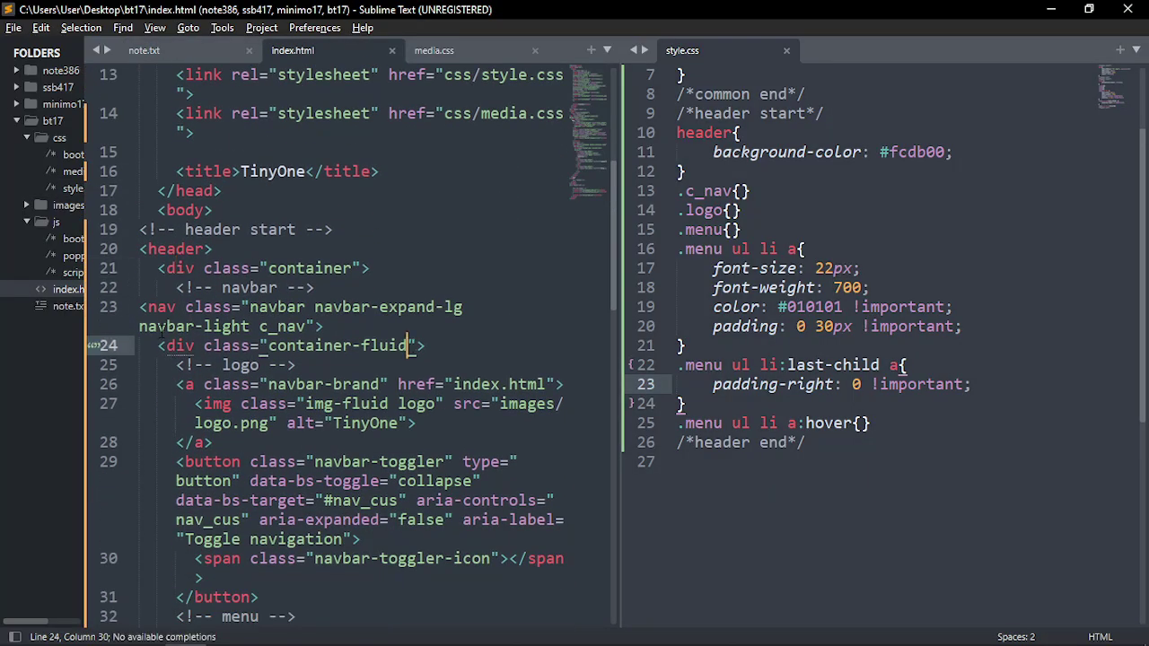
{"action": "key", "text": "Home"}
{"action": "key", "text": "shift+Right"}
{"action": "left_click", "coordinate": [412, 345]}
Add the p-0 class to the container-fluid div and save index.html
{"action": "type", "text": "p-"}
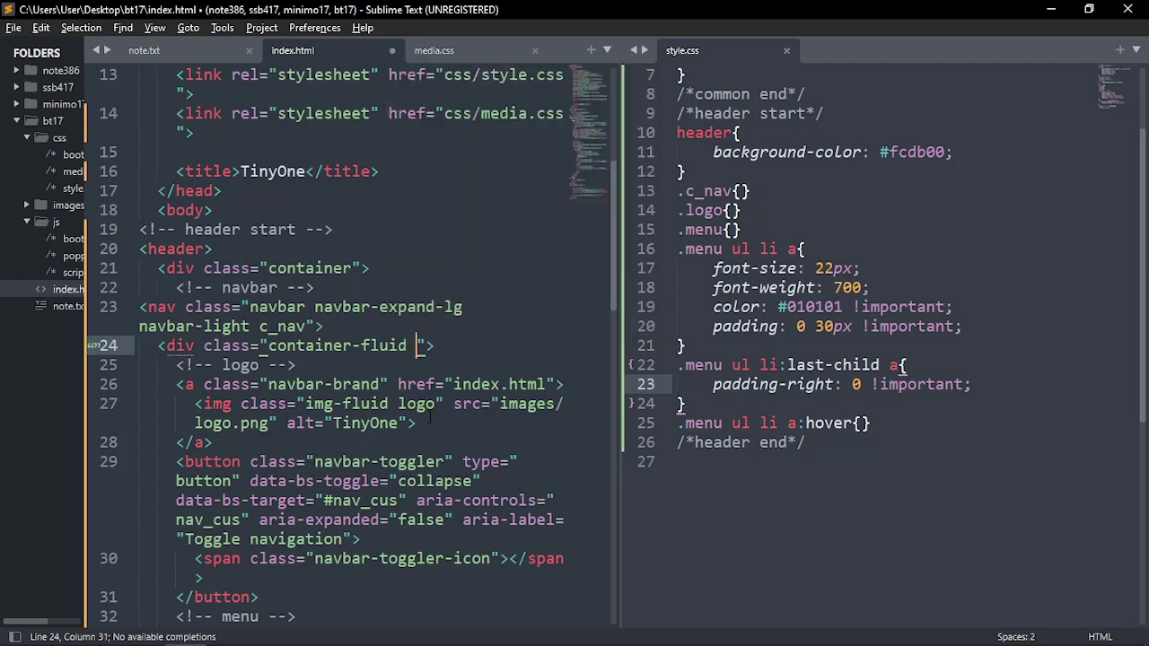
{"action": "type", "text": "0"}
{"action": "key", "text": "BackSpace"}
{"action": "key", "text": "BackSpace"}
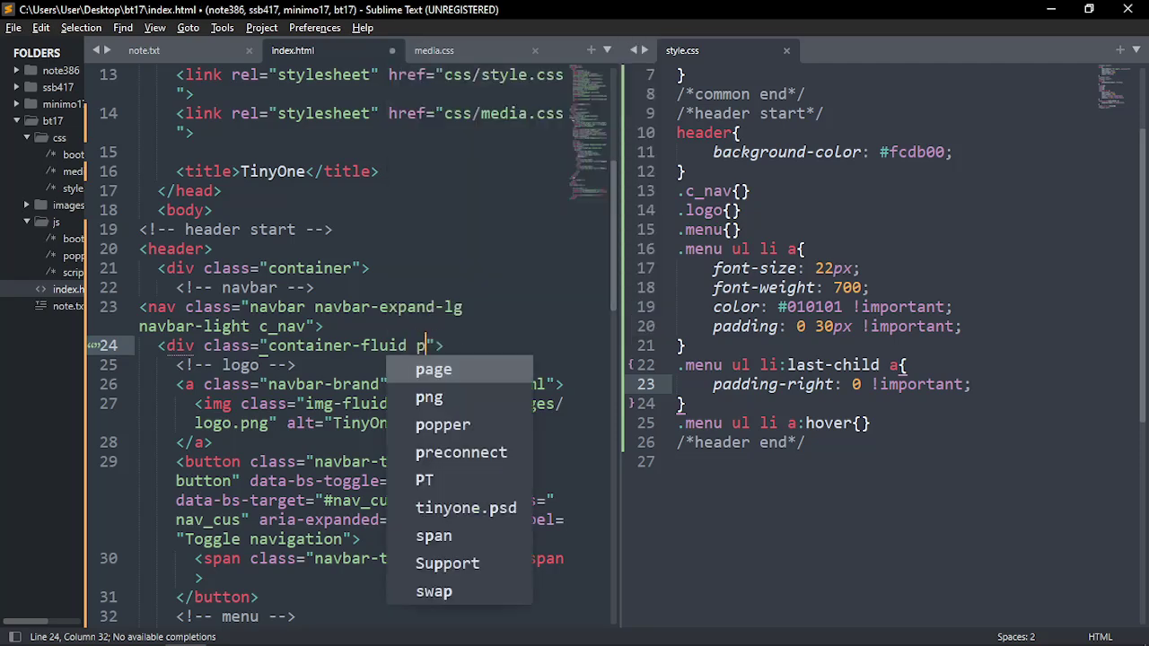
{"action": "type", "text": "-"}
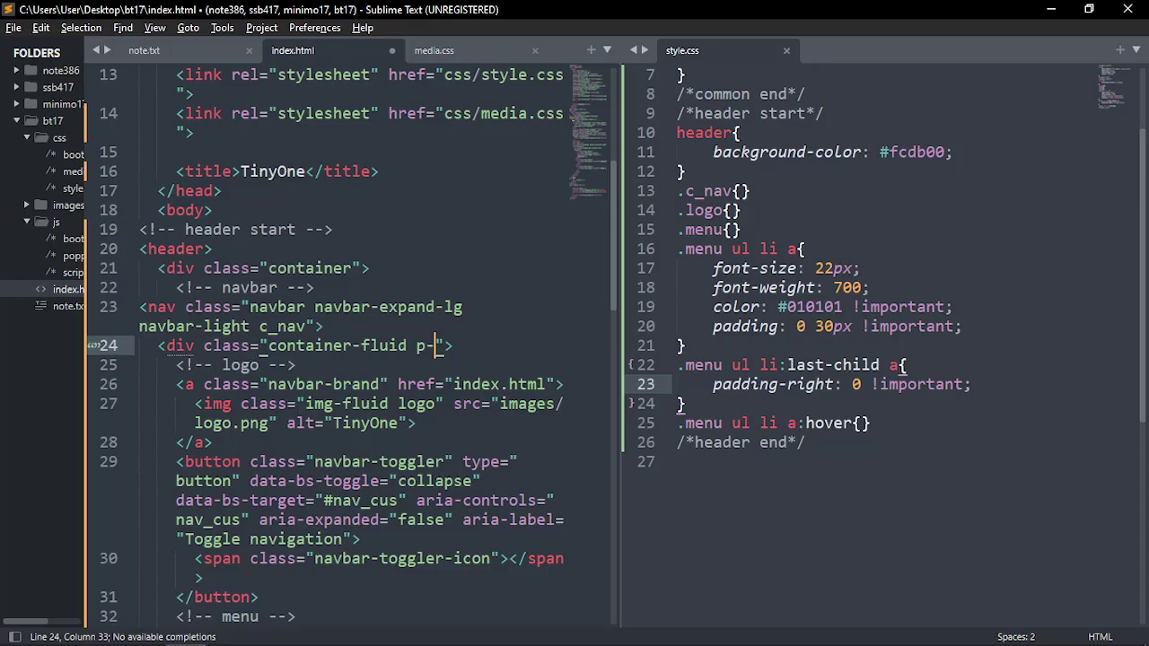
{"action": "type", "text": "0"}
{"action": "key", "text": "ctrl+s"}
{"action": "key", "text": "Down"}
{"action": "key", "text": "Down"}
{"action": "key", "text": "Down"}
{"action": "key", "text": "Down"}
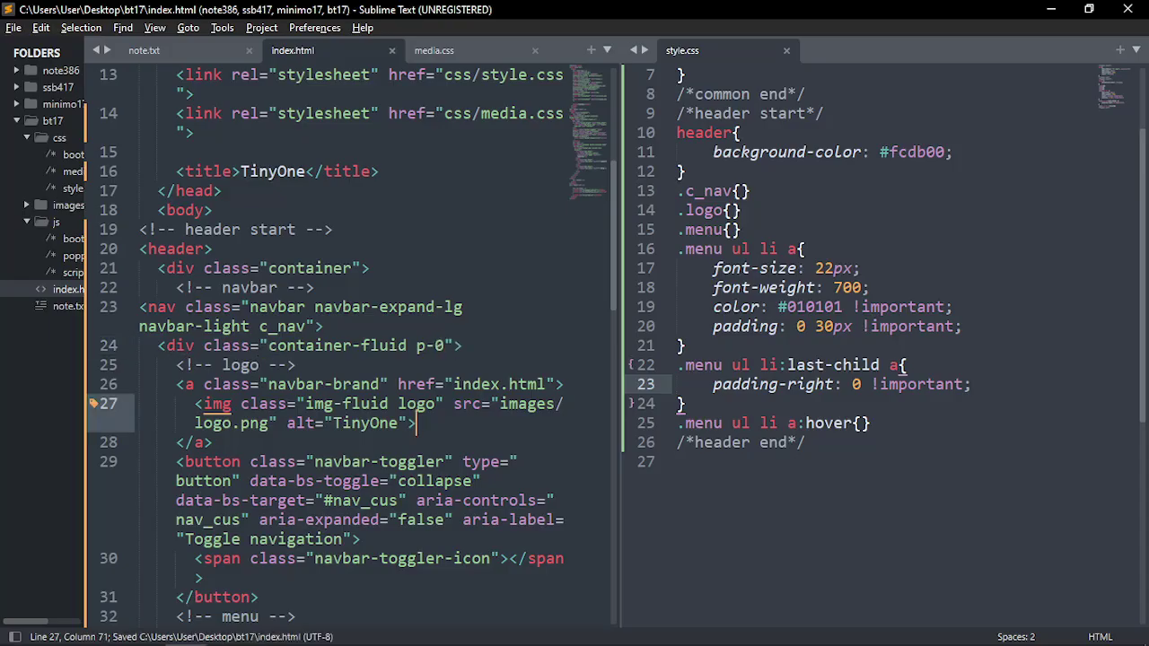
{"action": "key", "text": "alt+Tab"}
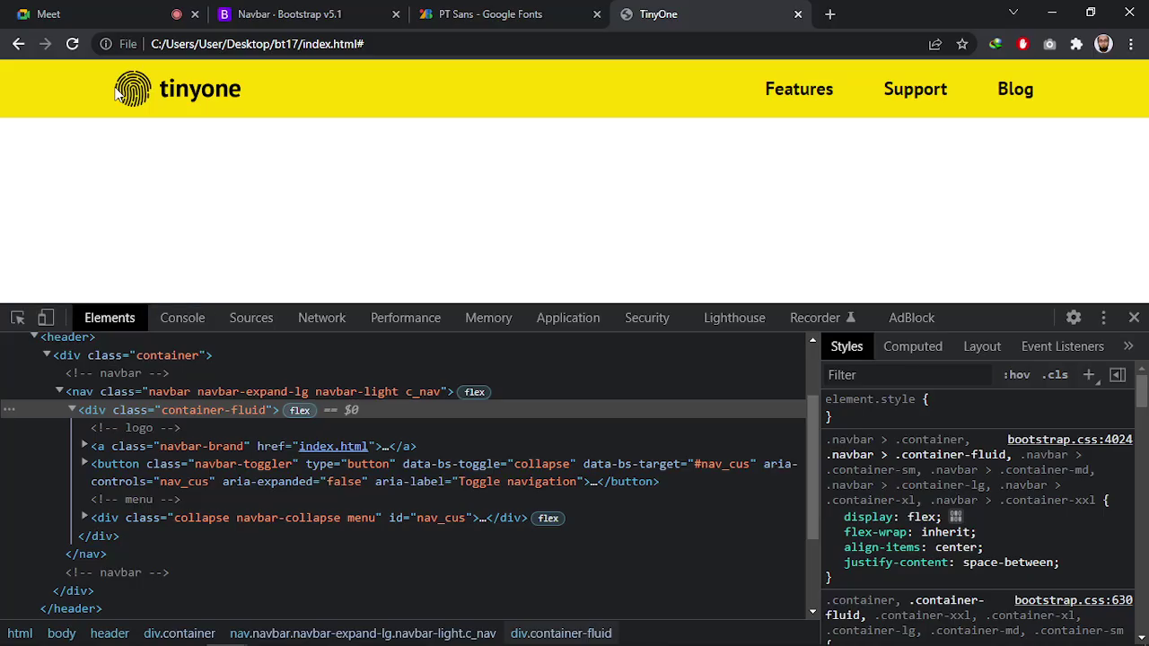
Reload and confirm the container-fluid p-0 div has zero padding and a 1116×53 content box
{"action": "key", "text": "ctrl+r"}
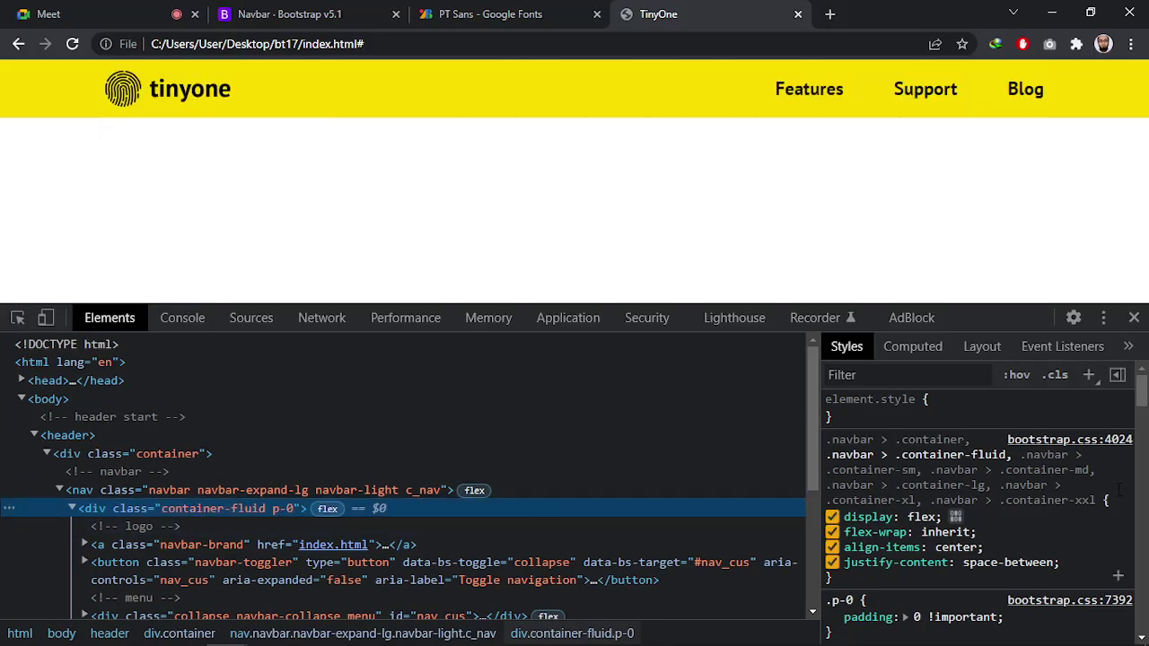
{"action": "scroll", "coordinate": [1056, 491], "scroll_direction": "down", "scroll_amount": 15}
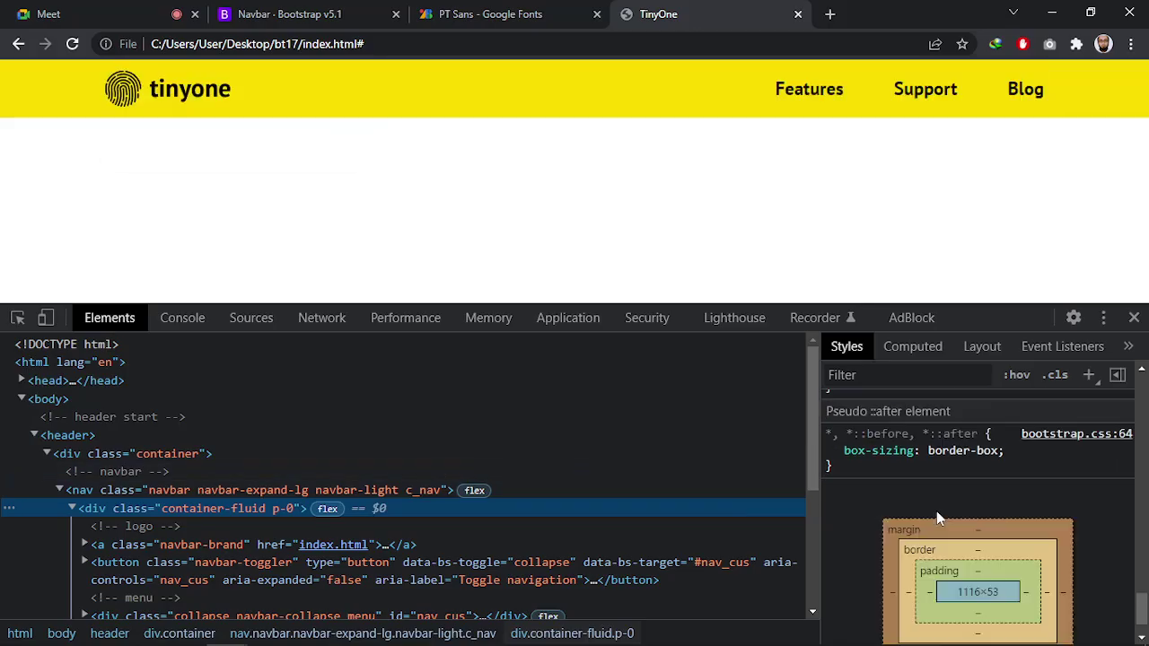
{"action": "scroll", "coordinate": [938, 516], "scroll_direction": "up", "scroll_amount": 10}
{"action": "scroll", "coordinate": [943, 533], "scroll_direction": "up", "scroll_amount": 4}
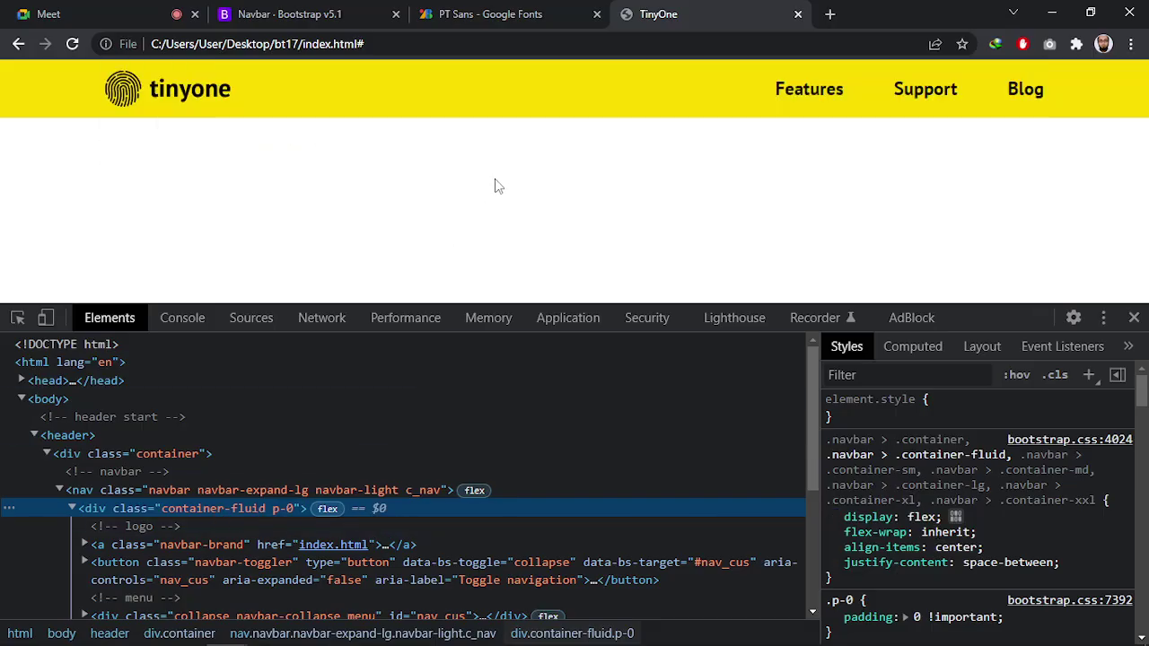
Bring the tinyone.psd mockup to the front and clear its selection
{"action": "key", "text": "alt+Tab"}
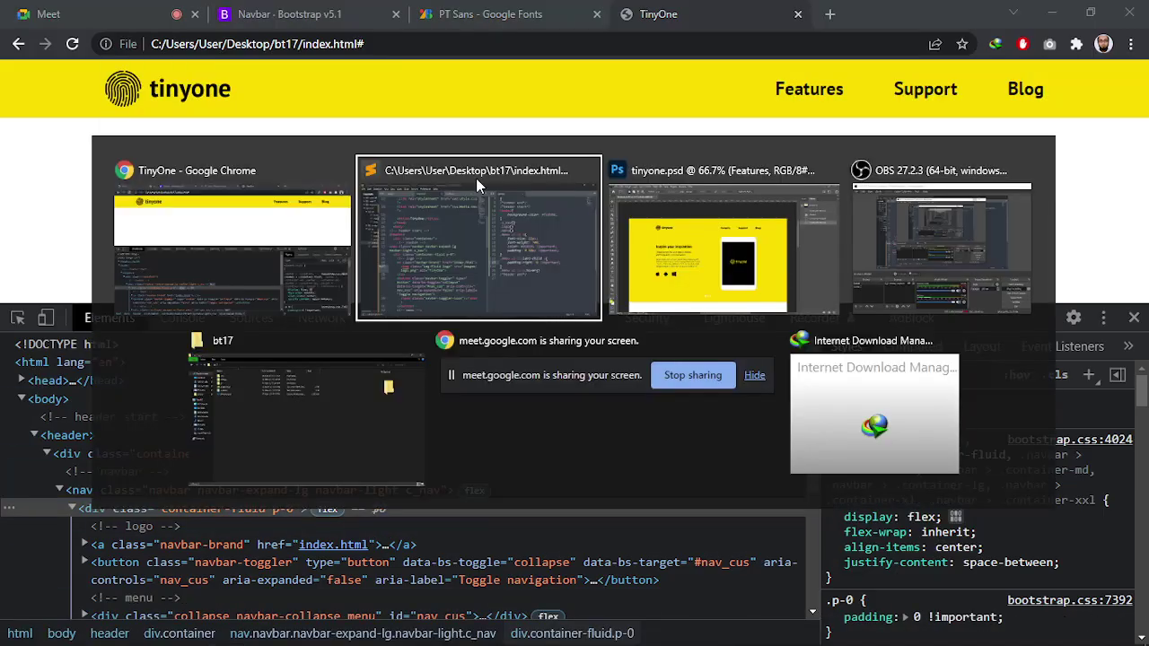
{"action": "left_click", "coordinate": [709, 250]}
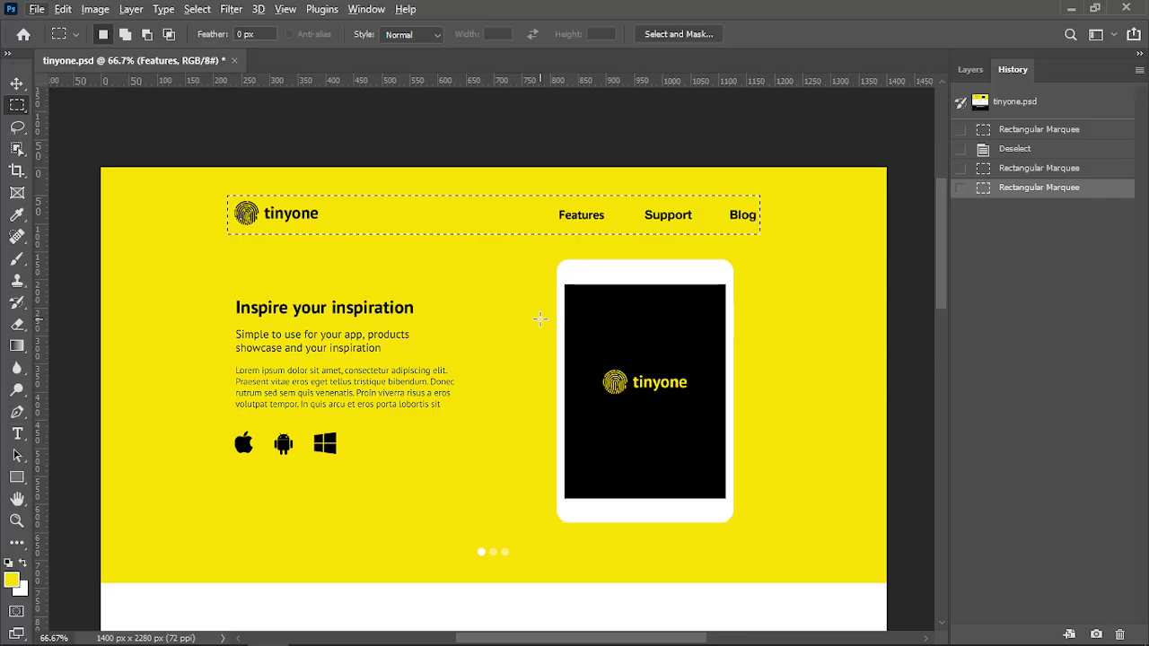
{"action": "scroll", "coordinate": [540, 317], "scroll_direction": "down", "scroll_amount": 2}
{"action": "scroll", "coordinate": [515, 394], "scroll_direction": "up", "scroll_amount": 3}
{"action": "left_click", "coordinate": [518, 317]}
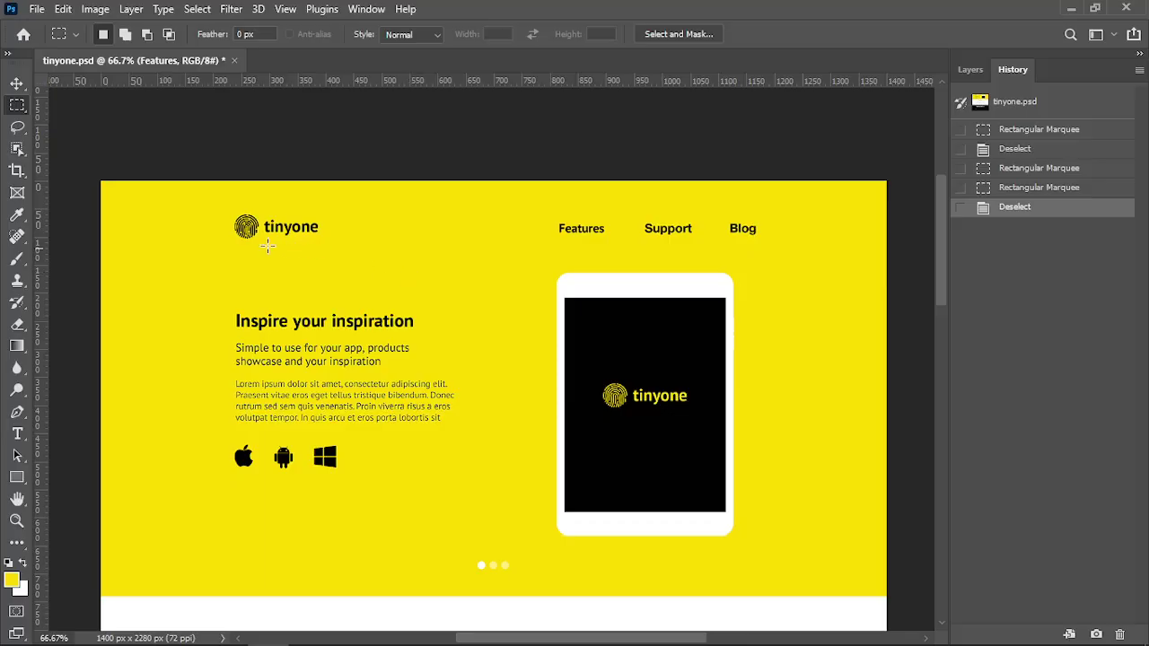
Scroll through the mockup down to the footer, making a few measuring selections
{"action": "scroll", "coordinate": [391, 259], "scroll_direction": "down", "scroll_amount": 1}
{"action": "scroll", "coordinate": [392, 259], "scroll_direction": "down", "scroll_amount": 12}
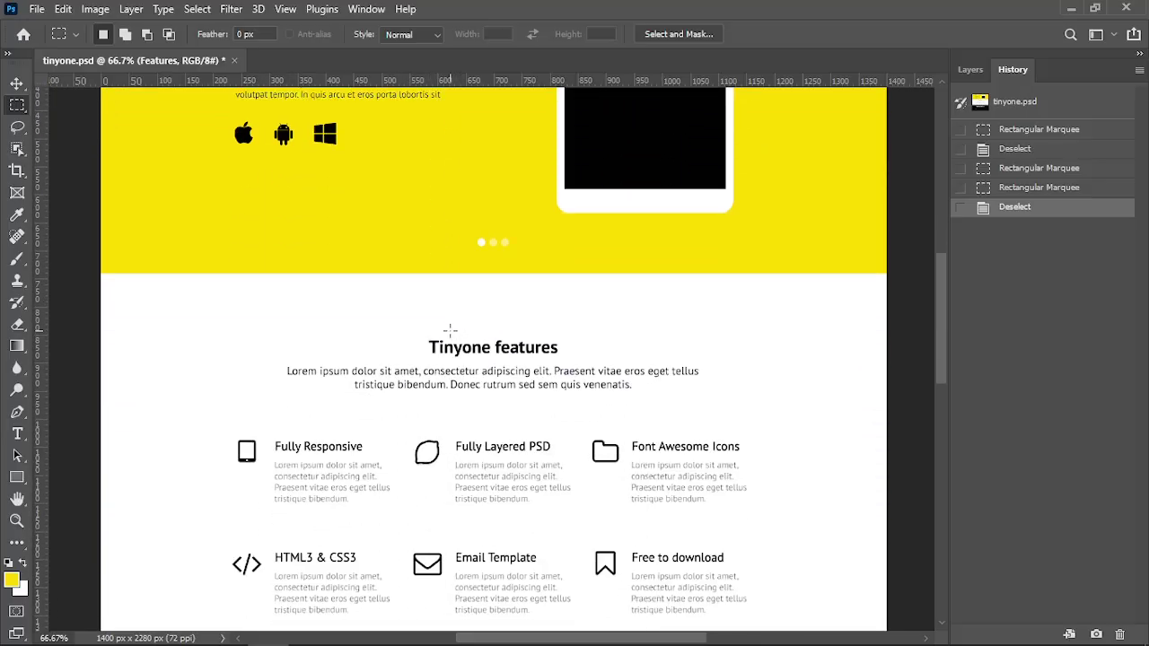
{"action": "scroll", "coordinate": [497, 403], "scroll_direction": "down", "scroll_amount": 11}
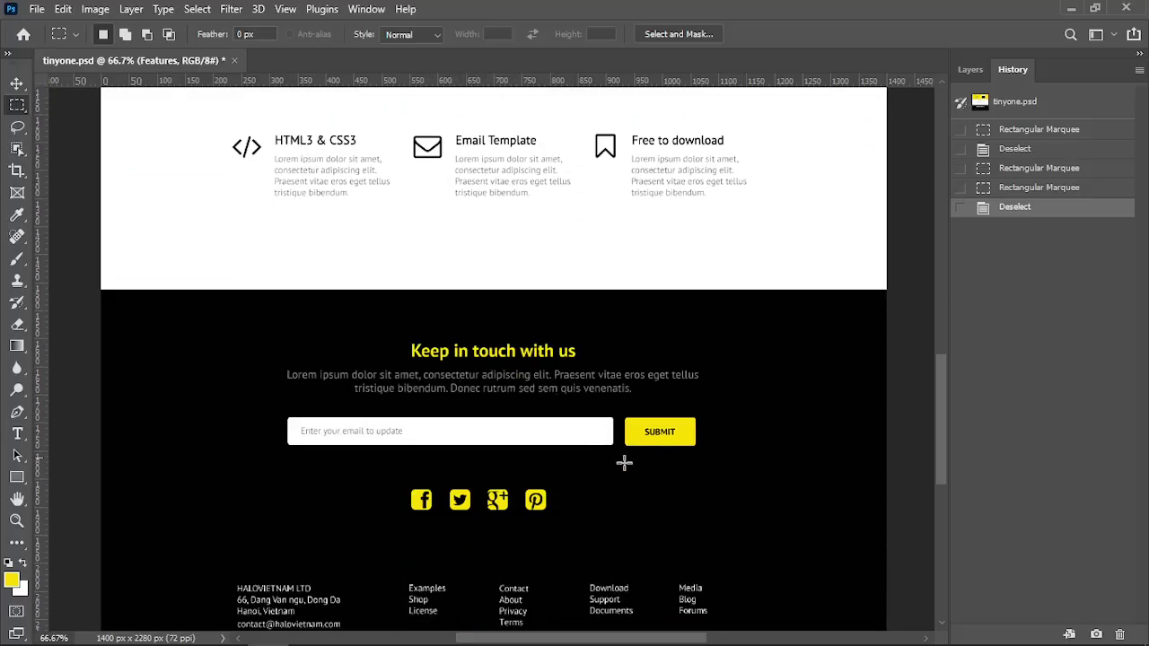
{"action": "left_click_drag", "start_coordinate": [941, 453], "coordinate": [917, 420]}
{"action": "scroll", "coordinate": [917, 420], "scroll_direction": "up", "scroll_amount": 4}
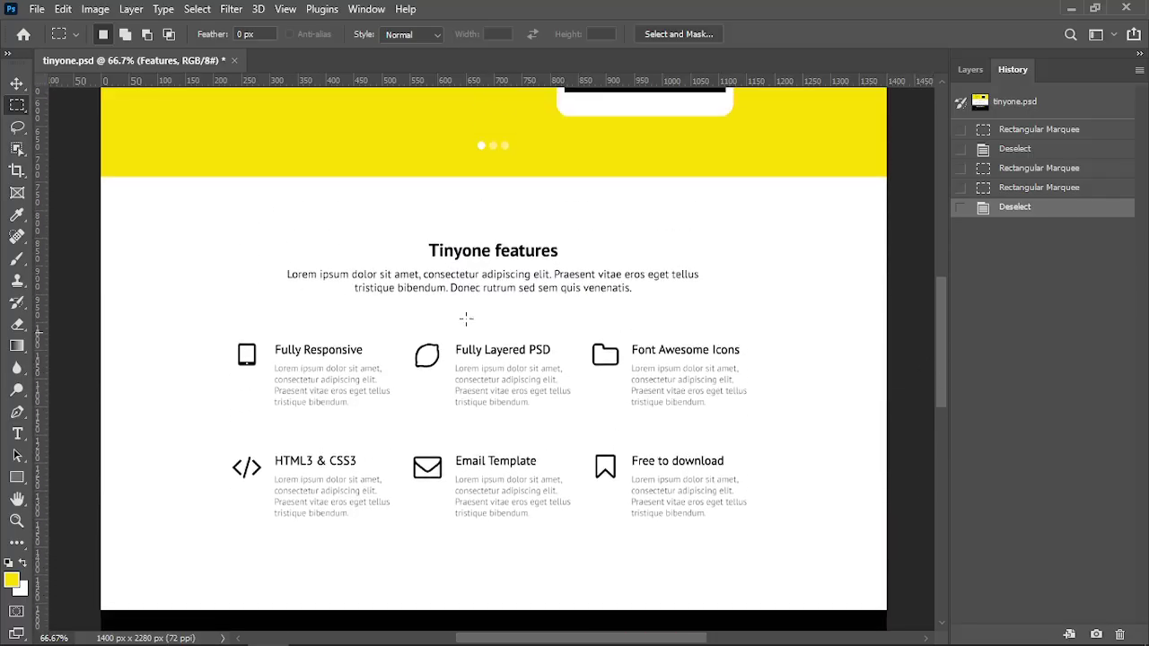
{"action": "scroll", "coordinate": [582, 265], "scroll_direction": "up", "scroll_amount": 1}
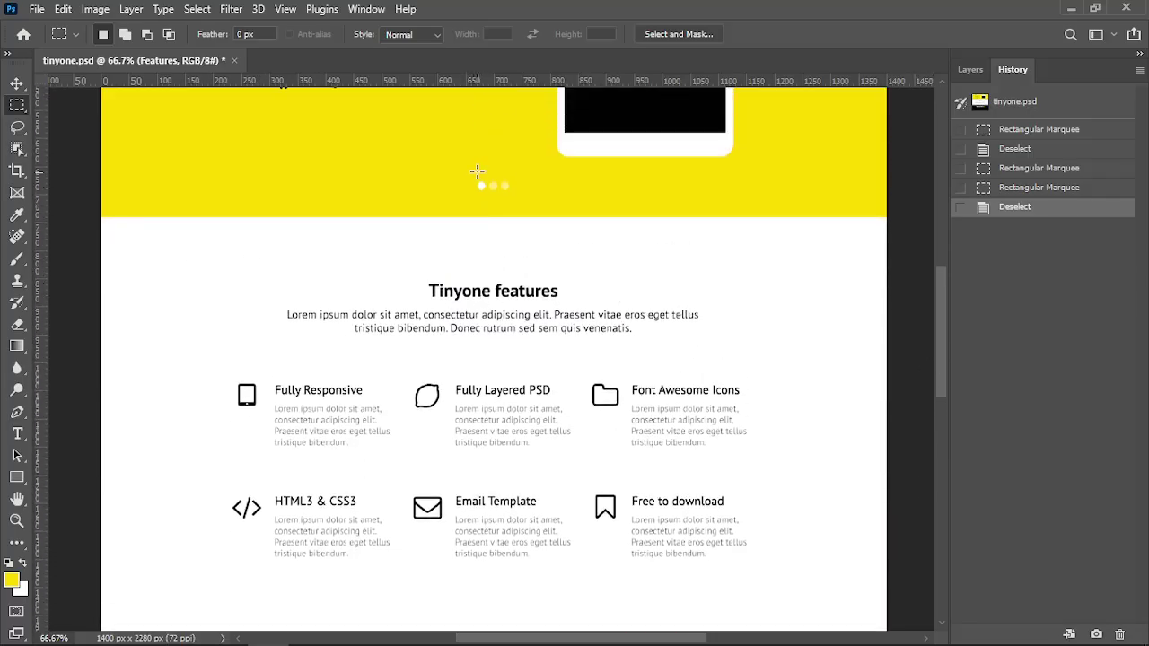
{"action": "left_click_drag", "start_coordinate": [475, 168], "coordinate": [514, 201]}
{"action": "left_click", "coordinate": [492, 201]}
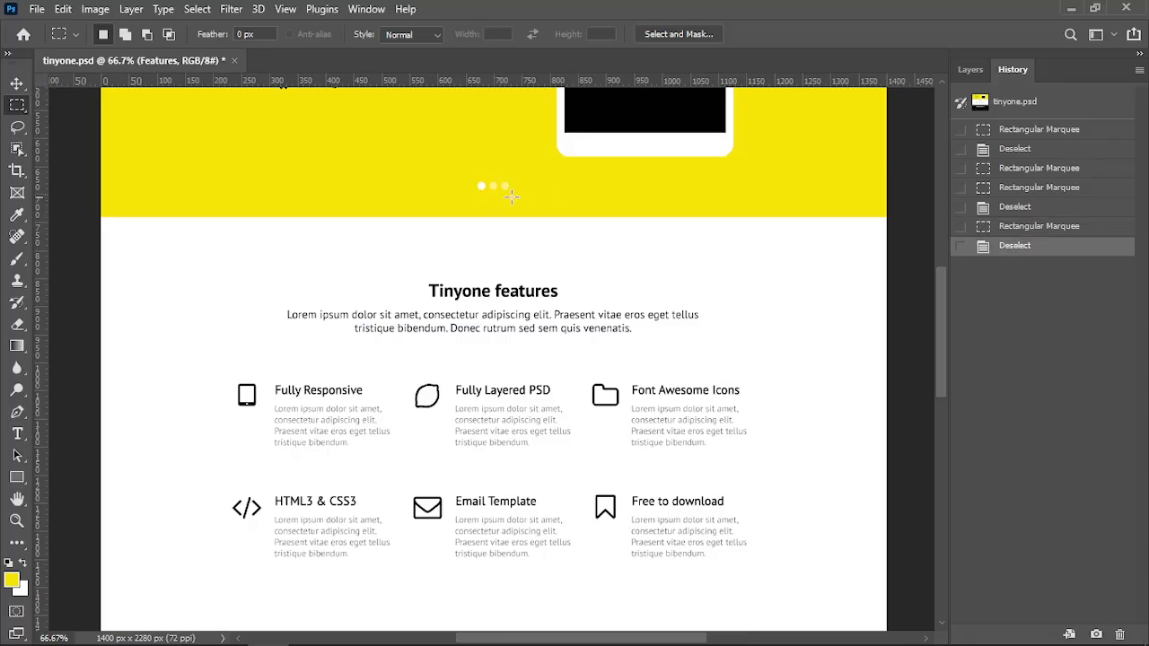
{"action": "left_click_drag", "start_coordinate": [942, 307], "coordinate": [941, 465]}
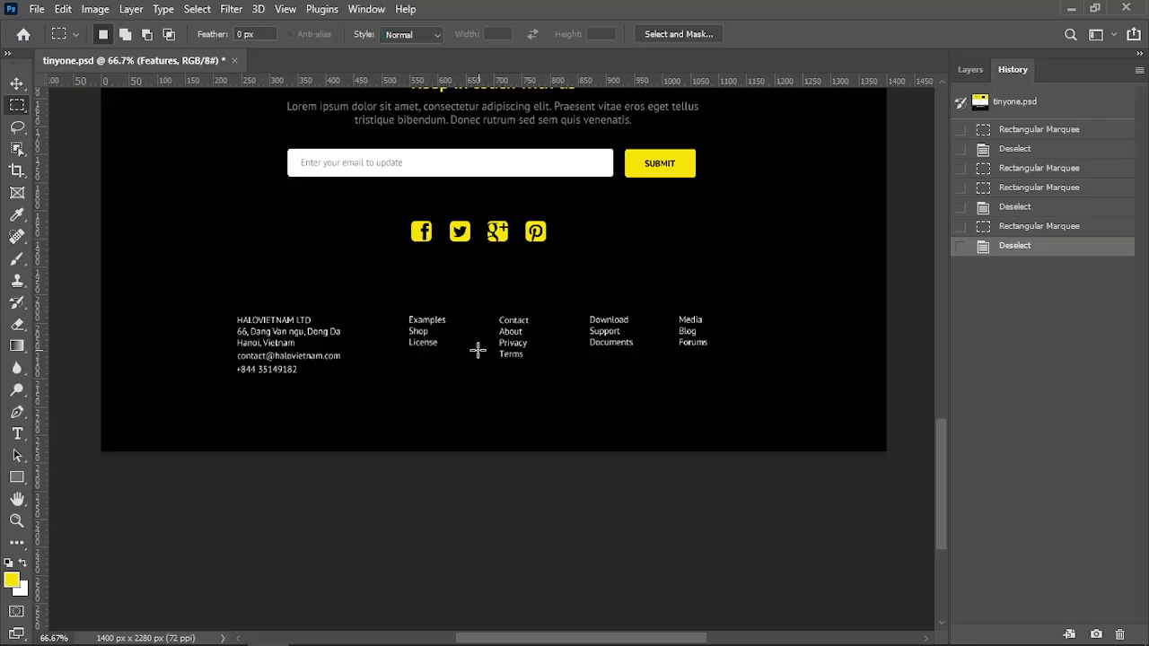
{"action": "left_click_drag", "start_coordinate": [939, 477], "coordinate": [942, 248]}
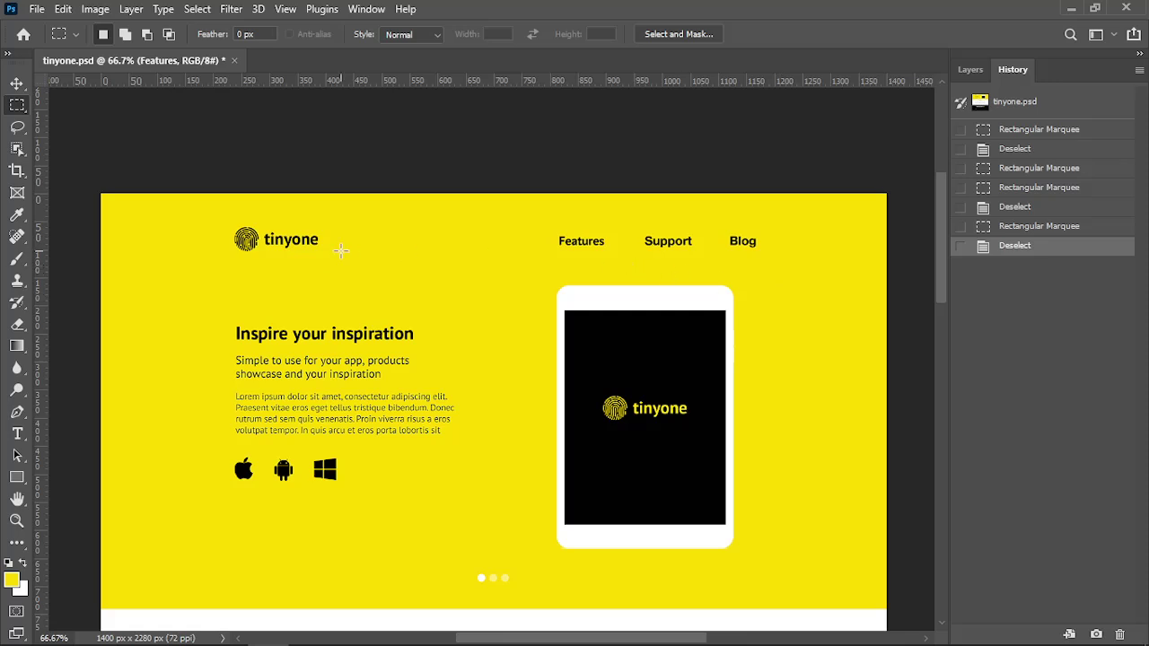
Measure the padded box around the Features menu link with marquee selections
{"action": "left_click_drag", "start_coordinate": [548, 225], "coordinate": [616, 261]}
{"action": "left_click", "coordinate": [798, 267]}
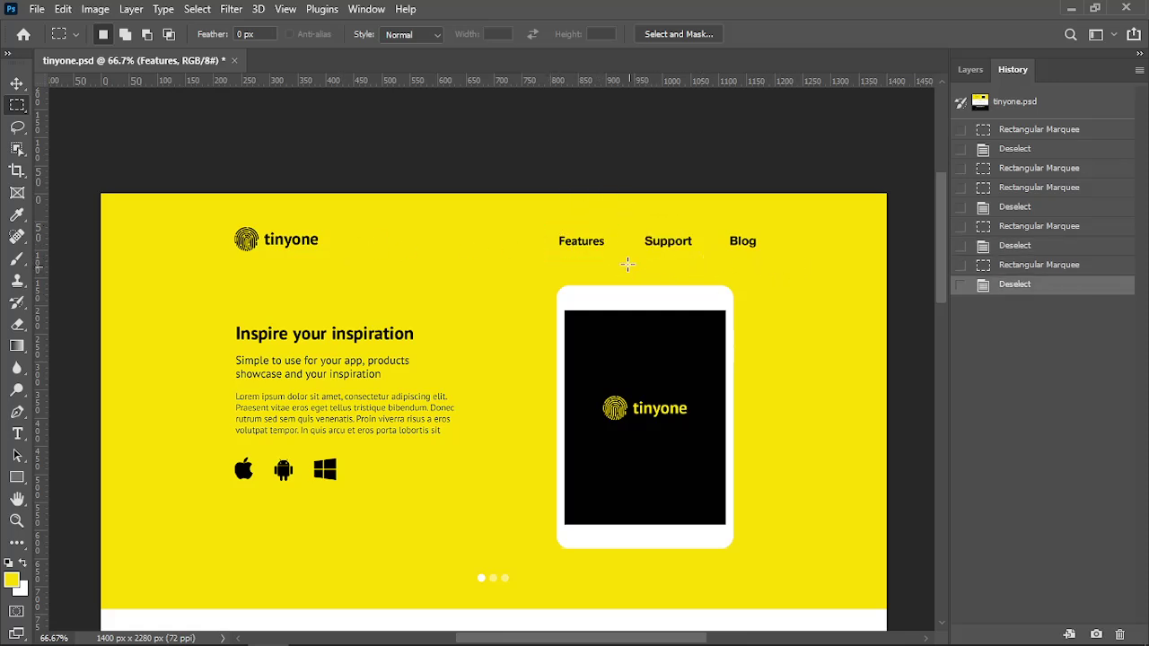
{"action": "mouse_move", "coordinate": [591, 257]}
{"action": "left_mouse_down"}
{"action": "mouse_move", "coordinate": [622, 258]}
{"action": "mouse_move", "coordinate": [612, 257]}
{"action": "left_mouse_up"}
{"action": "left_click", "coordinate": [536, 257]}
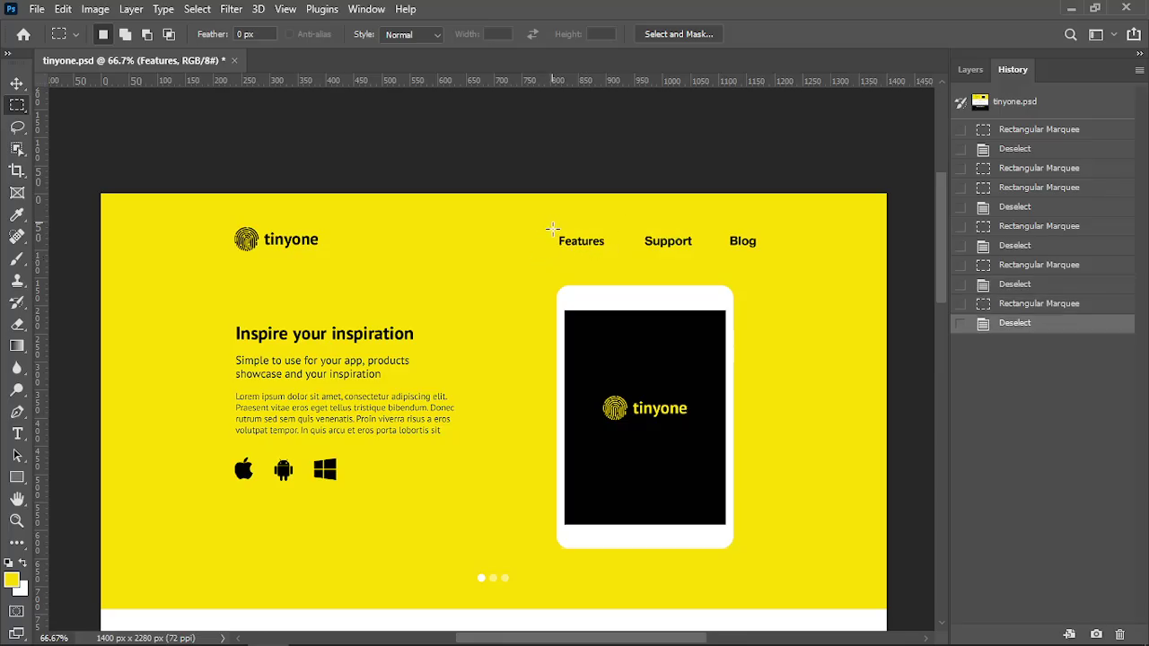
{"action": "left_click_drag", "start_coordinate": [551, 222], "coordinate": [611, 262]}
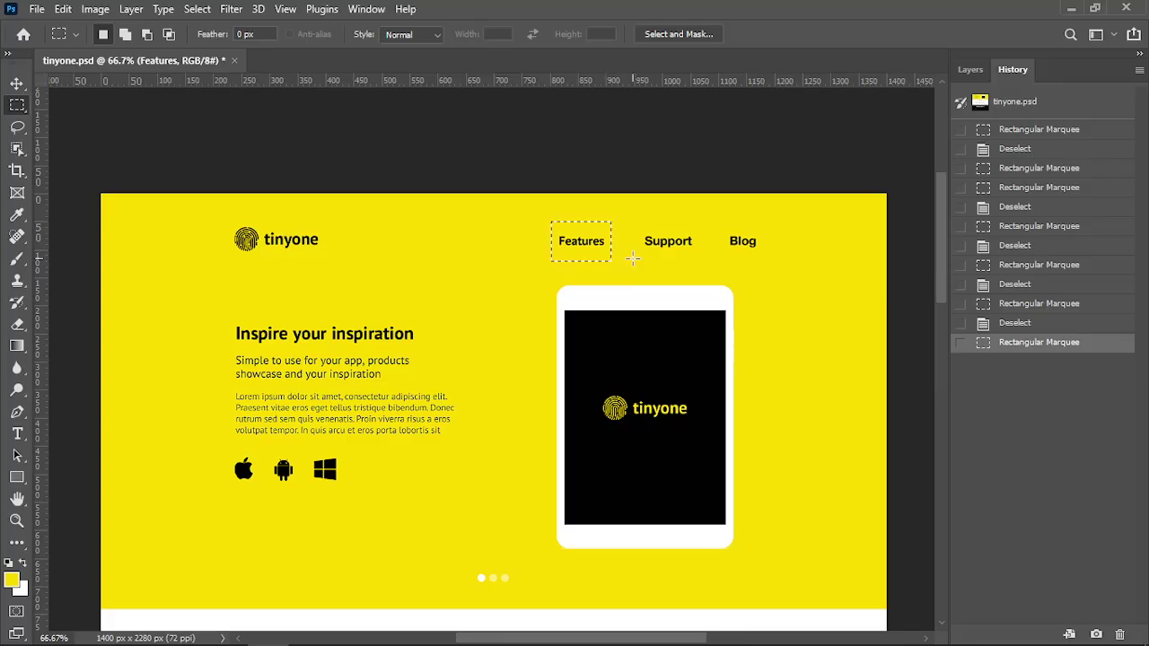
{"action": "left_click", "coordinate": [633, 258]}
{"action": "left_click_drag", "start_coordinate": [544, 221], "coordinate": [619, 262]}
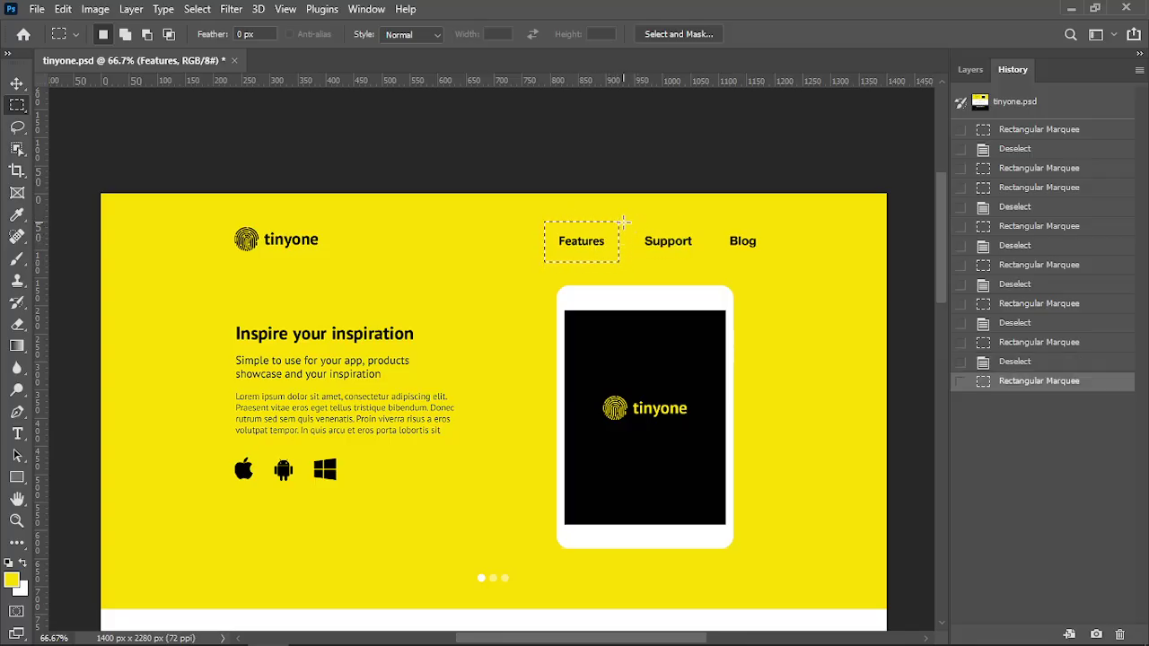
Measure the padded boxes around the Support and Blog menu links
{"action": "left_click_drag", "start_coordinate": [629, 218], "coordinate": [710, 263]}
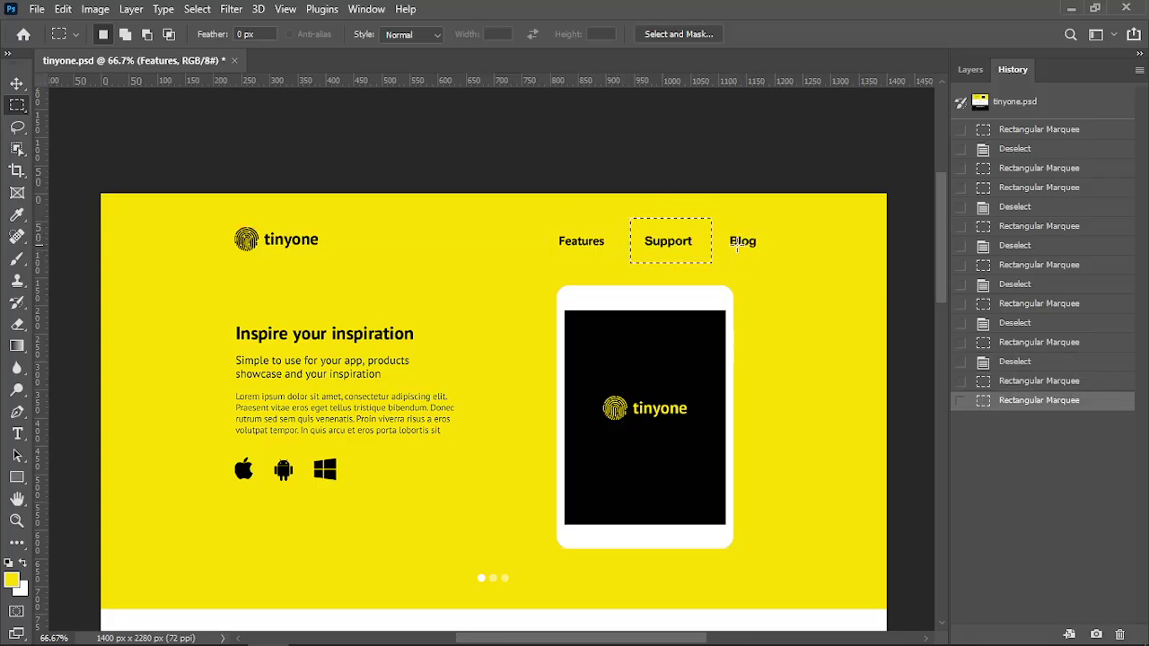
{"action": "left_click_drag", "start_coordinate": [718, 218], "coordinate": [760, 258]}
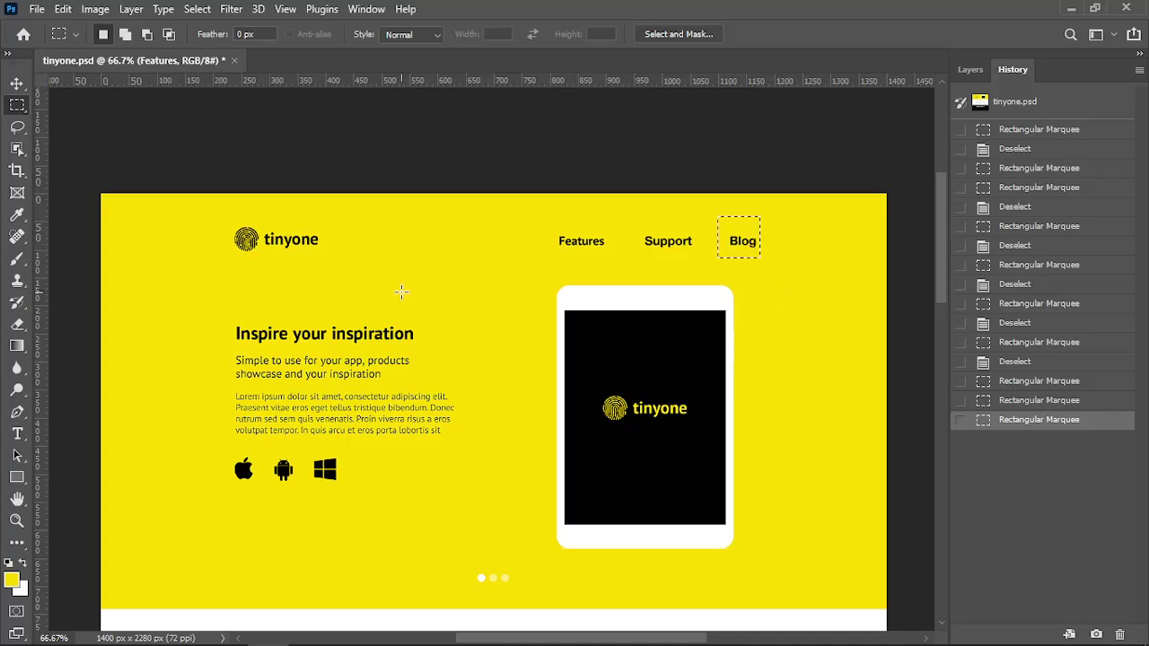
{"action": "scroll", "coordinate": [402, 291], "scroll_direction": "down", "scroll_amount": 3}
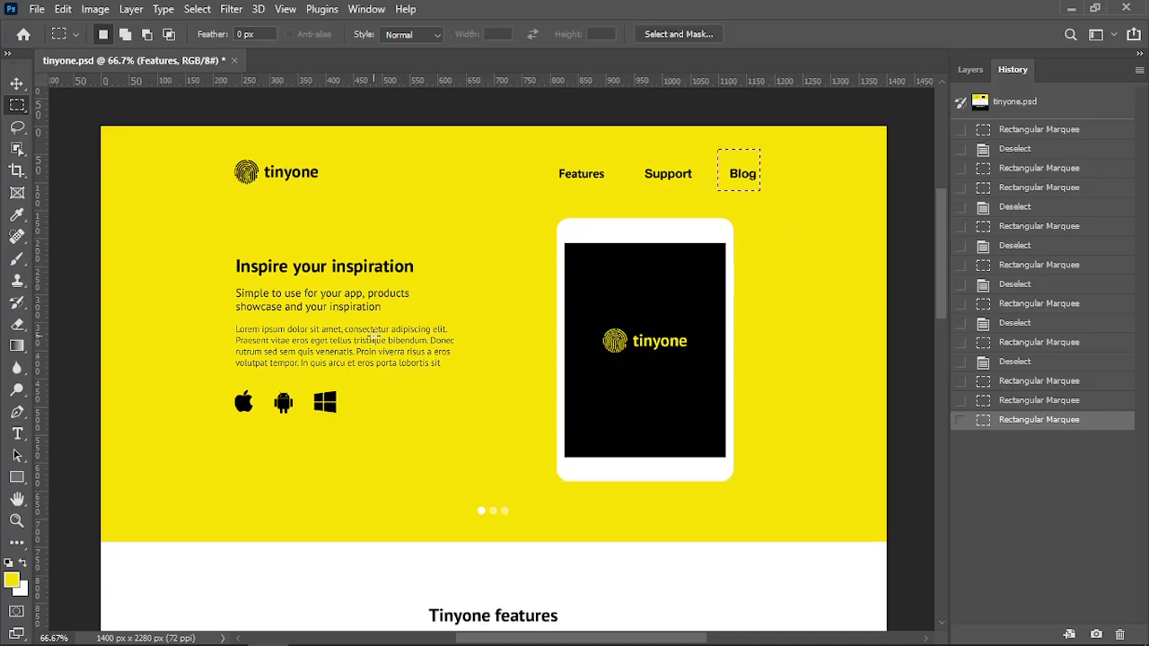
{"action": "scroll", "coordinate": [413, 413], "scroll_direction": "down", "scroll_amount": 3}
{"action": "scroll", "coordinate": [413, 415], "scroll_direction": "up", "scroll_amount": 4}
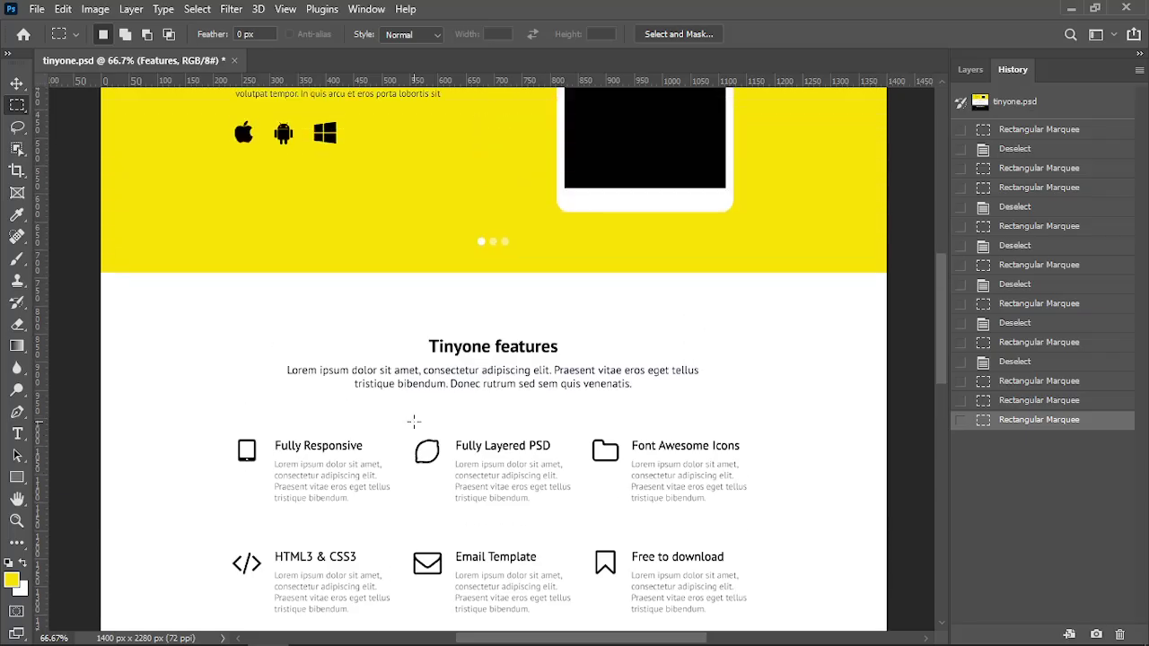
{"action": "scroll", "coordinate": [416, 404], "scroll_direction": "up", "scroll_amount": 2}
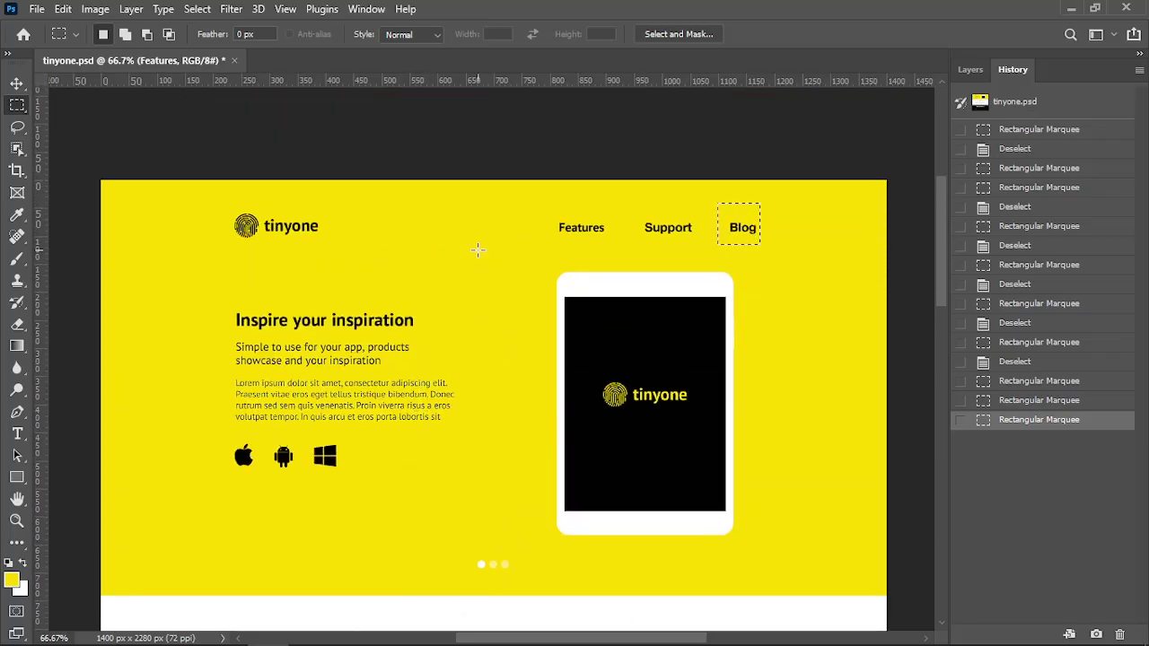
{"action": "key", "text": "alt+Tab"}
{"action": "left_click", "coordinate": [723, 249]}
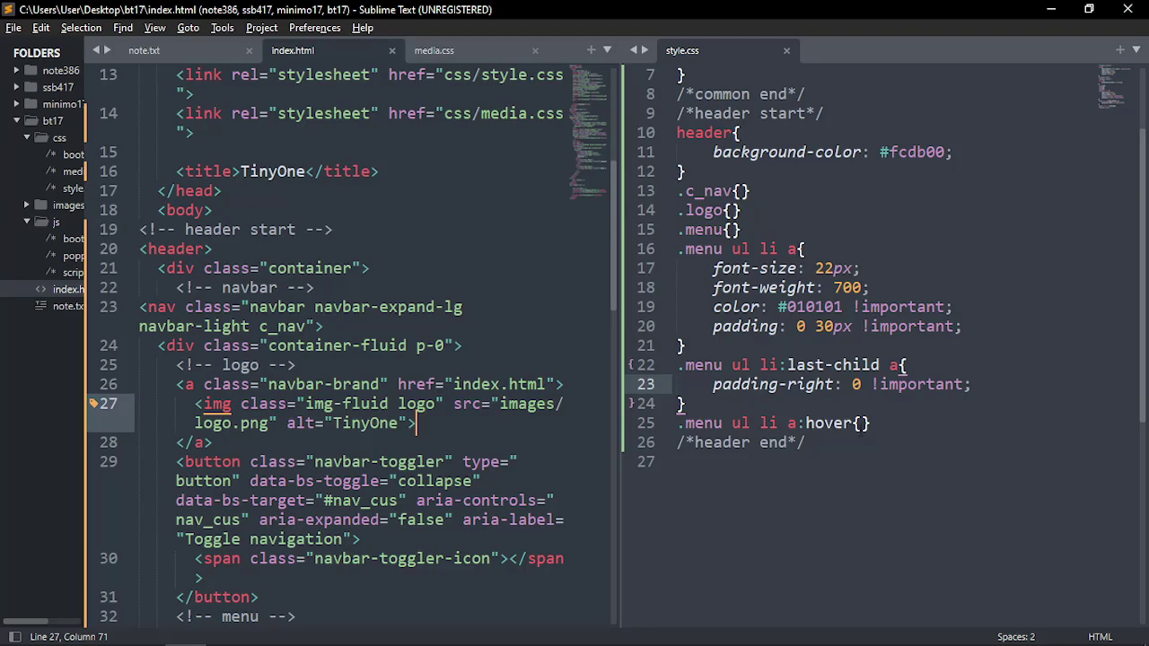
Add color: white to the empty .menu ul li a:hover rule
{"action": "left_click", "coordinate": [860, 422]}
{"action": "key", "text": "Return"}
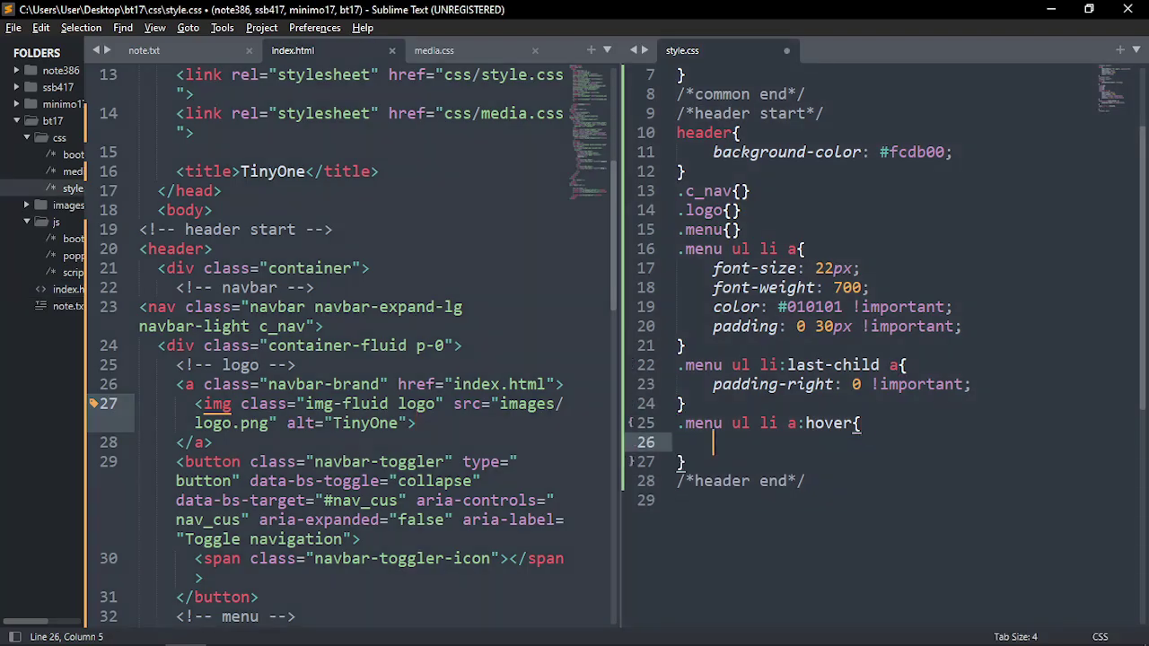
{"action": "type", "text": "color"}
{"action": "key", "text": "Tab"}
{"action": "type", "text": "white"}
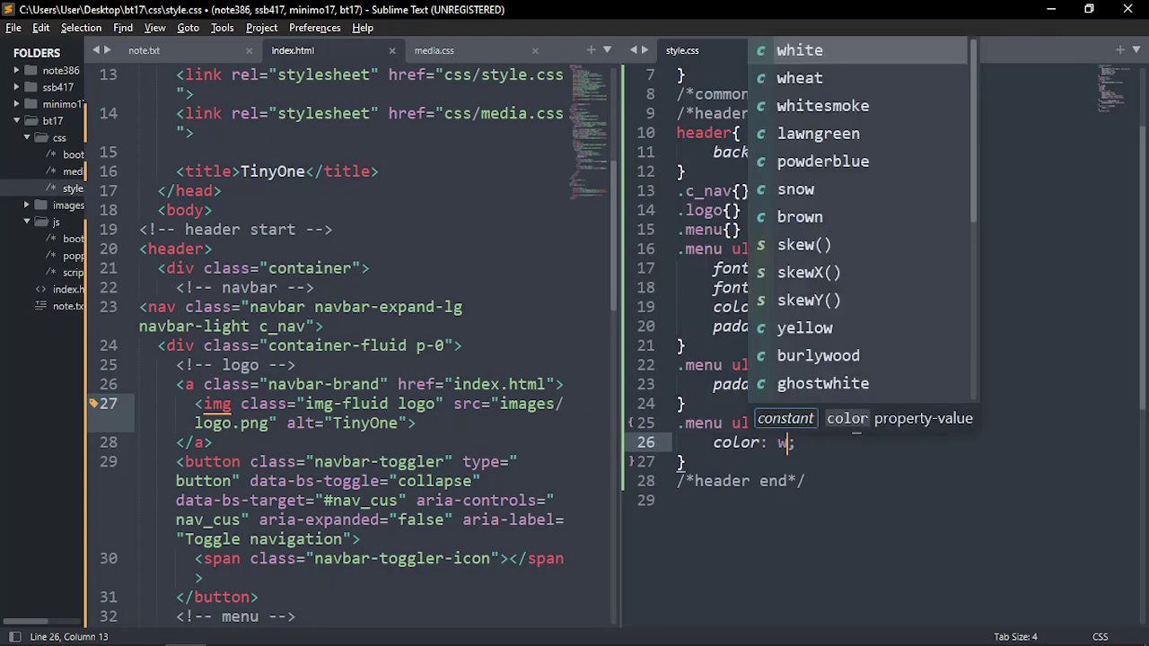
{"action": "key", "text": "ctrl+s"}
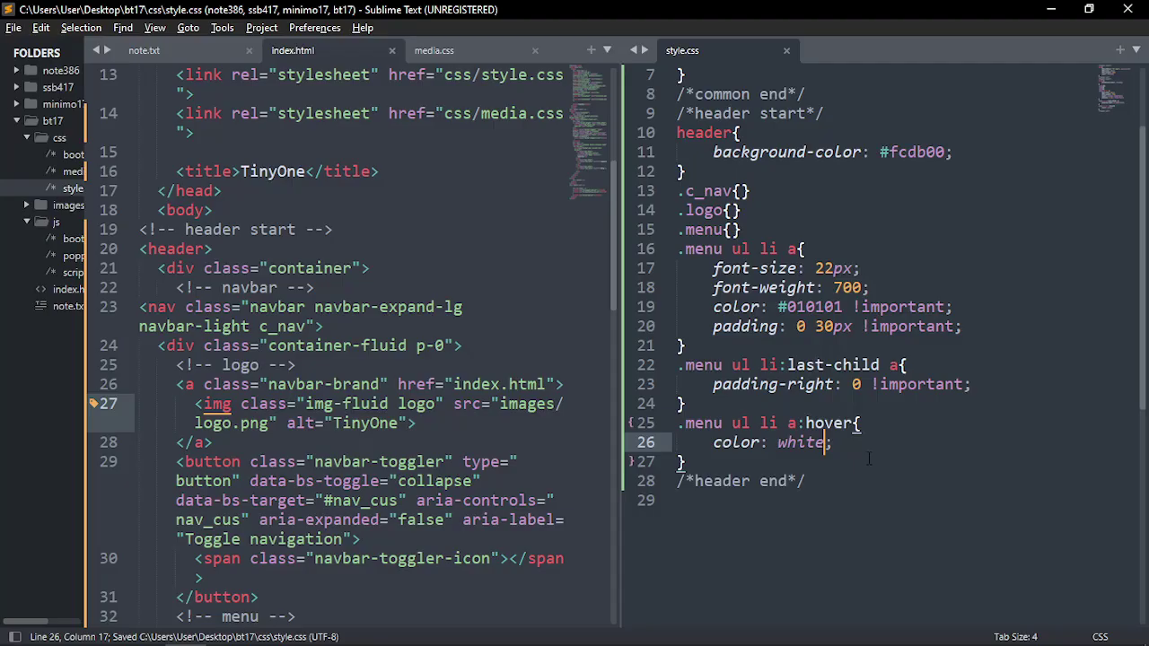
Copy !important; from the link colour rule onto the white hover colour and save
{"action": "left_click", "coordinate": [833, 442]}
{"action": "left_click_drag", "start_coordinate": [714, 306], "coordinate": [953, 306]}
{"action": "key", "text": "ctrl+c"}
{"action": "left_click", "coordinate": [843, 423]}
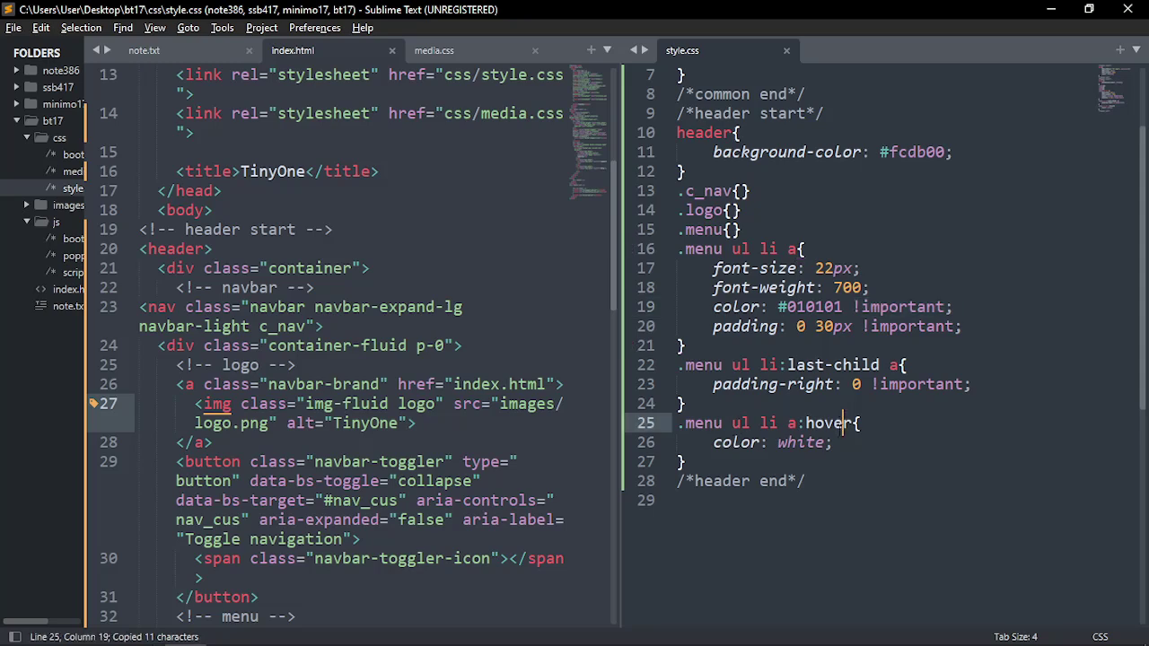
{"action": "left_click", "coordinate": [831, 443]}
{"action": "key", "text": "BackSpace"}
{"action": "key", "text": "ctrl+v"}
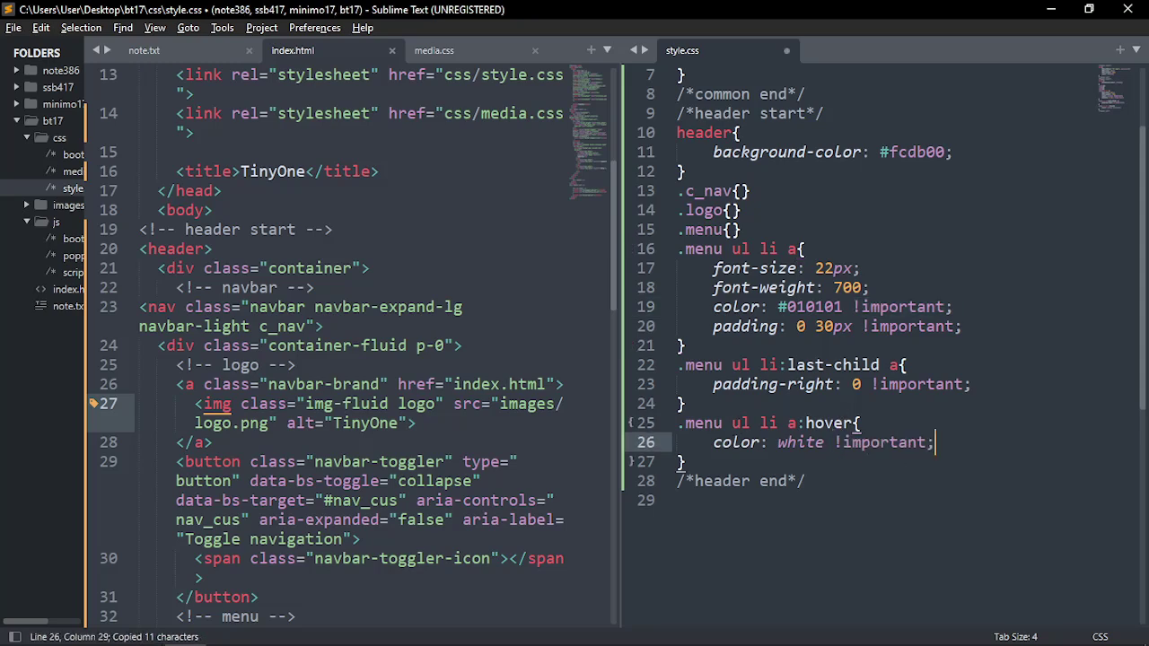
{"action": "key", "text": "ctrl+s"}
{"action": "key", "text": "alt+Tab"}
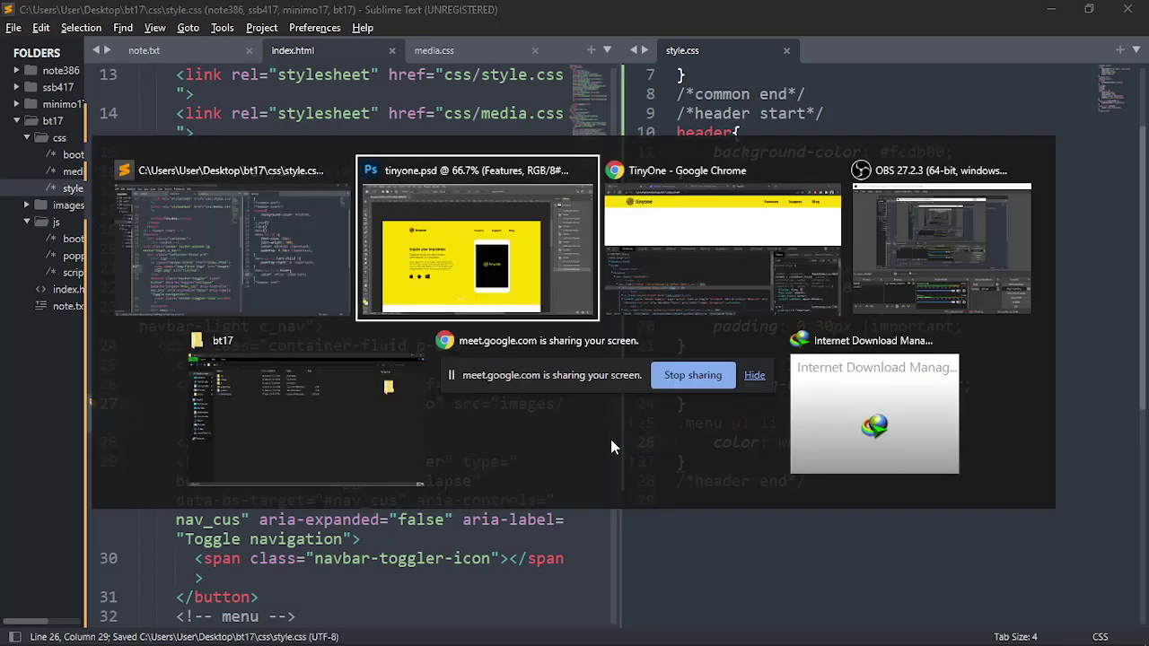
Inspect the Features link in DevTools, reviewing its .menu ul li a and .nav-link styles
{"action": "key", "text": "alt+Tab"}
{"action": "key", "text": "alt+Tab"}
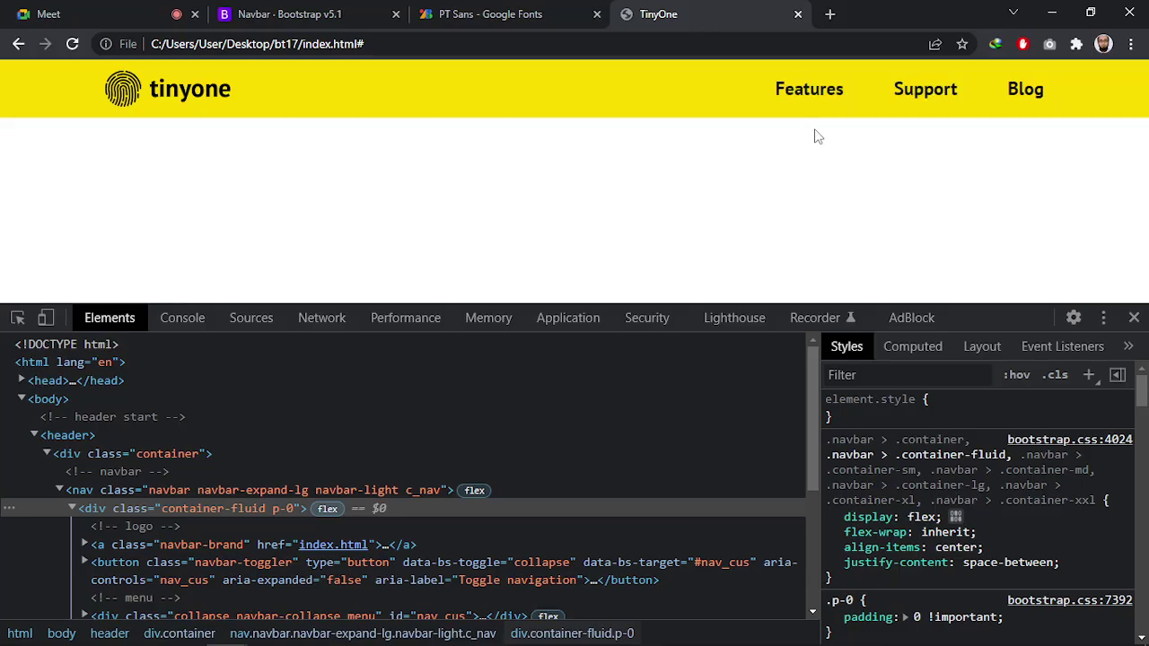
{"action": "left_click", "coordinate": [17, 318]}
{"action": "left_click", "coordinate": [774, 93]}
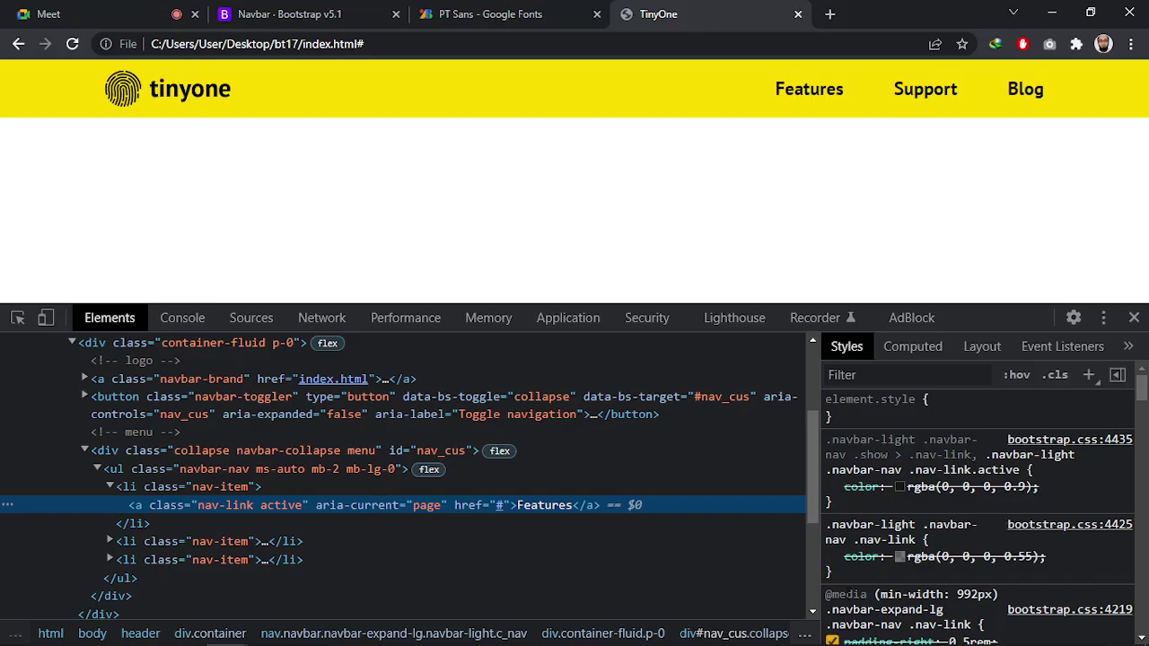
{"action": "scroll", "coordinate": [954, 553], "scroll_direction": "down", "scroll_amount": 3}
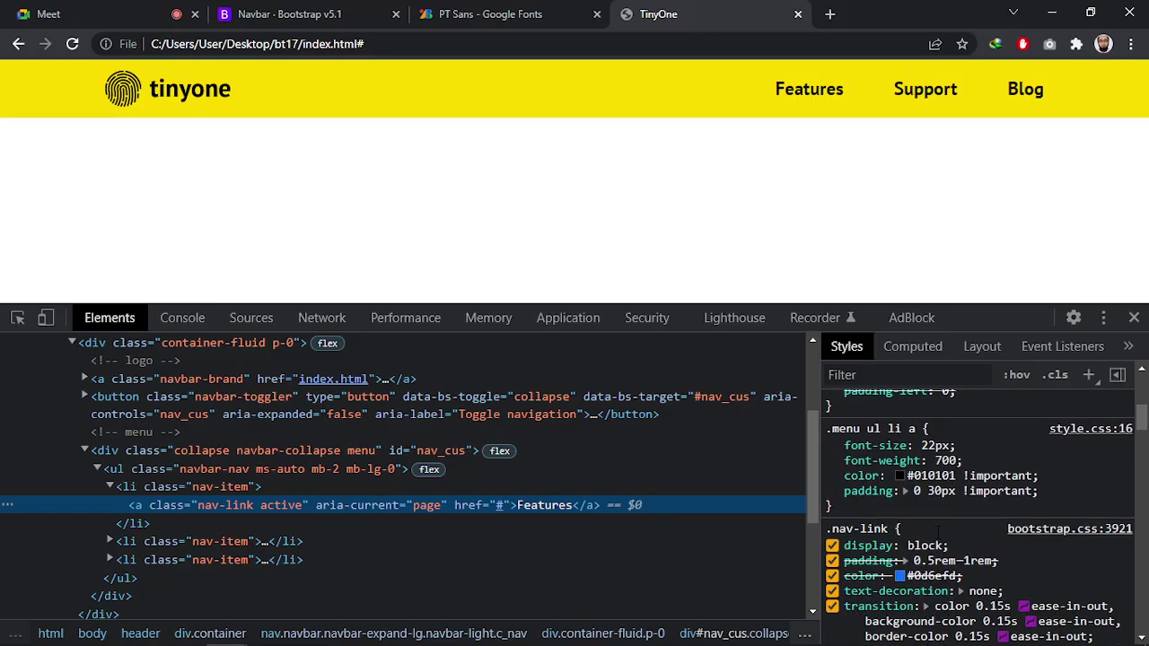
{"action": "scroll", "coordinate": [937, 532], "scroll_direction": "down", "scroll_amount": 1}
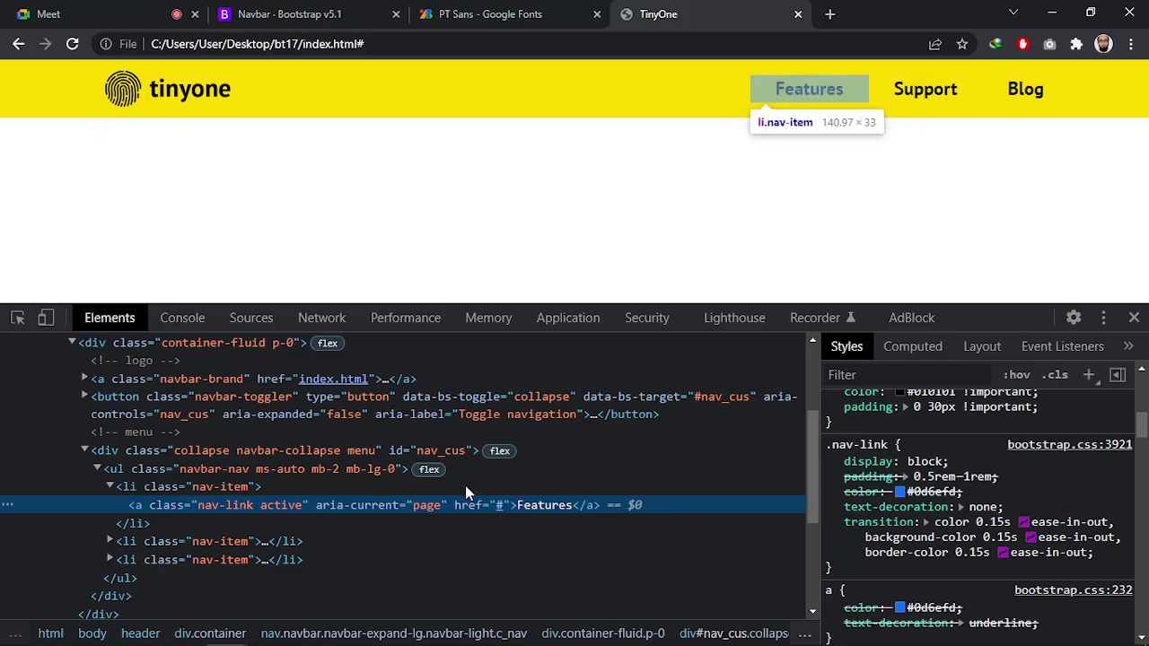
{"action": "key", "text": "alt+Tab"}
{"action": "left_click", "coordinate": [622, 262]}
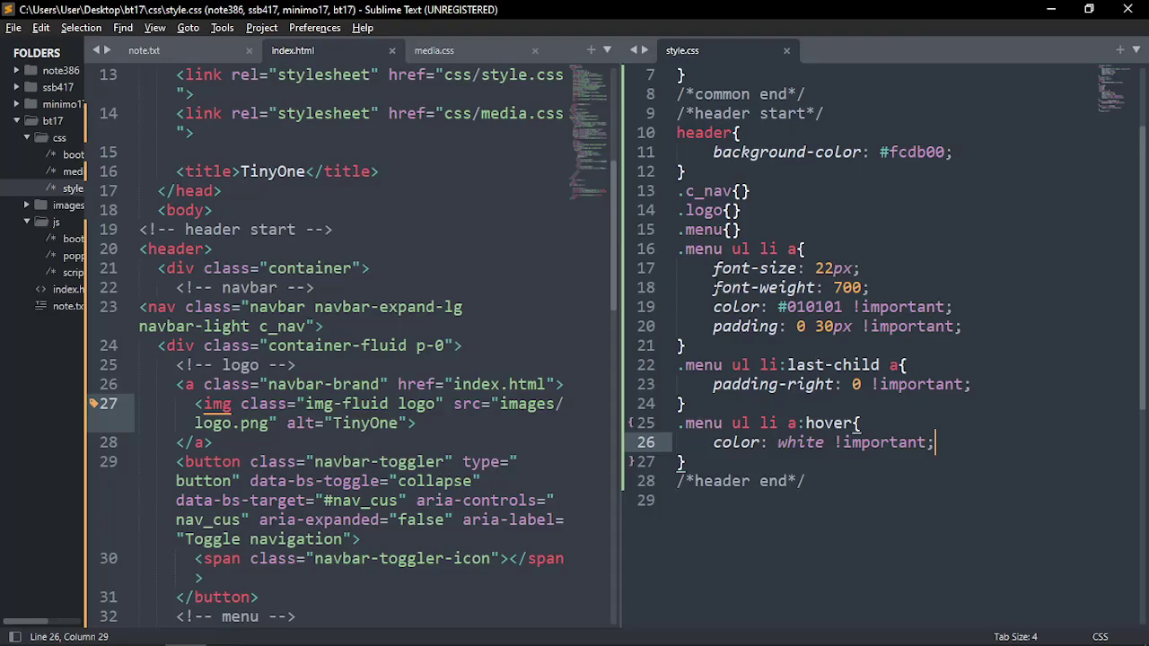
{"action": "scroll", "coordinate": [880, 341], "scroll_direction": "up", "scroll_amount": 2}
{"action": "scroll", "coordinate": [809, 359], "scroll_direction": "down", "scroll_amount": 4}
{"action": "scroll", "coordinate": [502, 359], "scroll_direction": "up", "scroll_amount": 2}
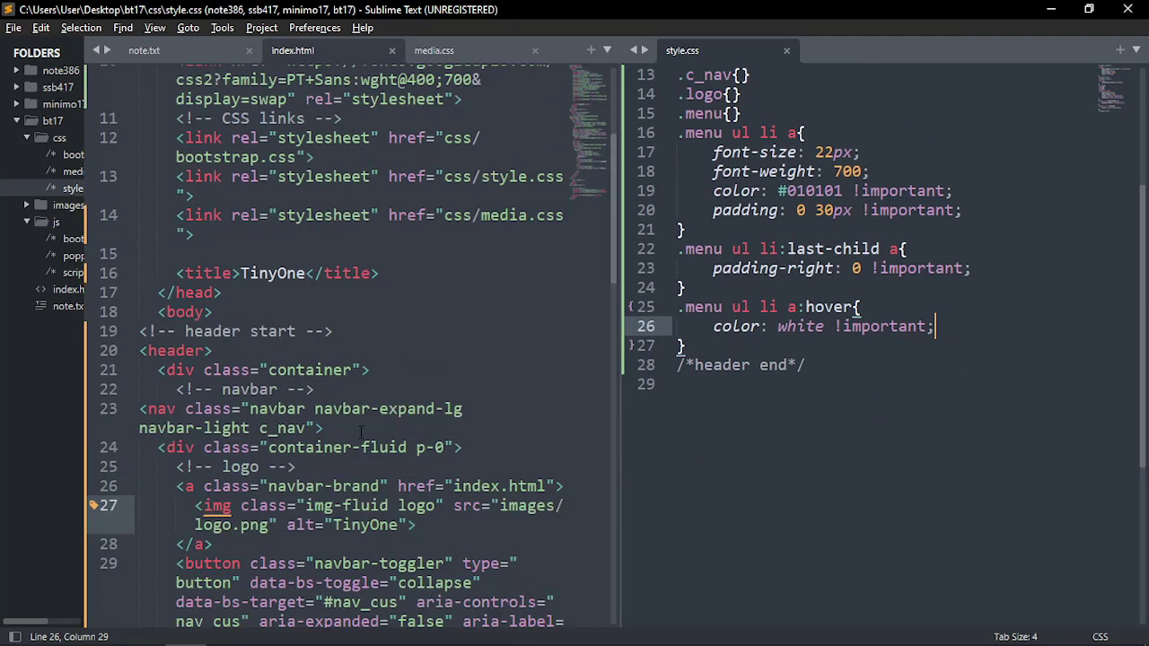
{"action": "scroll", "coordinate": [503, 359], "scroll_direction": "down", "scroll_amount": 4}
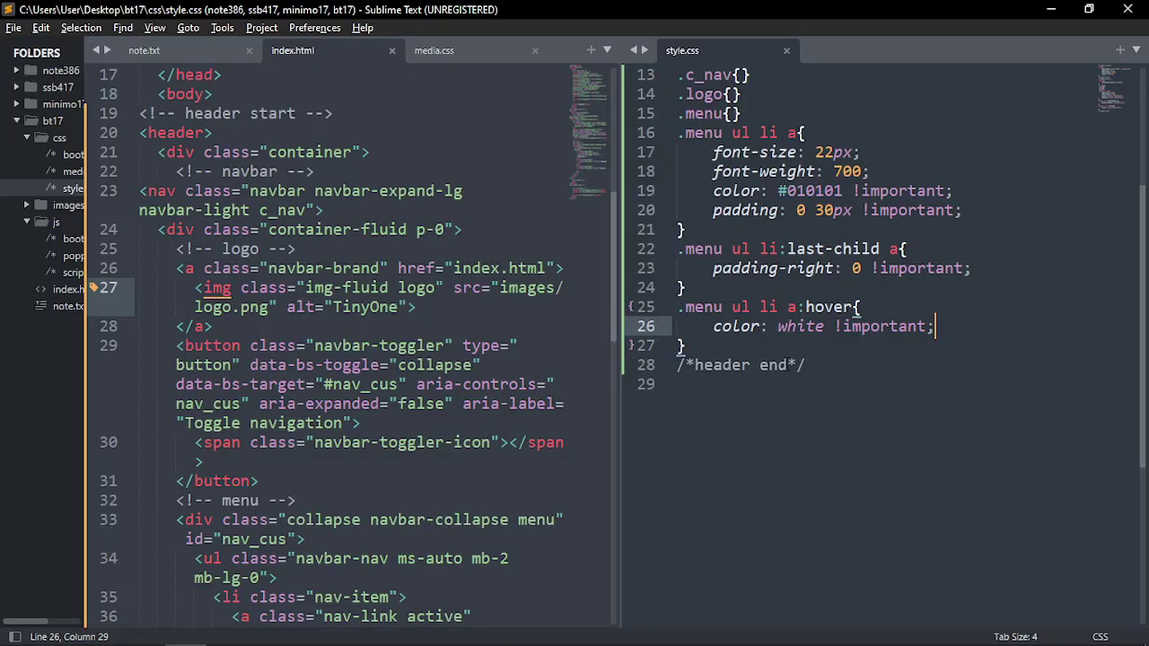
{"action": "key", "text": "alt+Tab"}
{"action": "key", "text": "alt+Tab"}
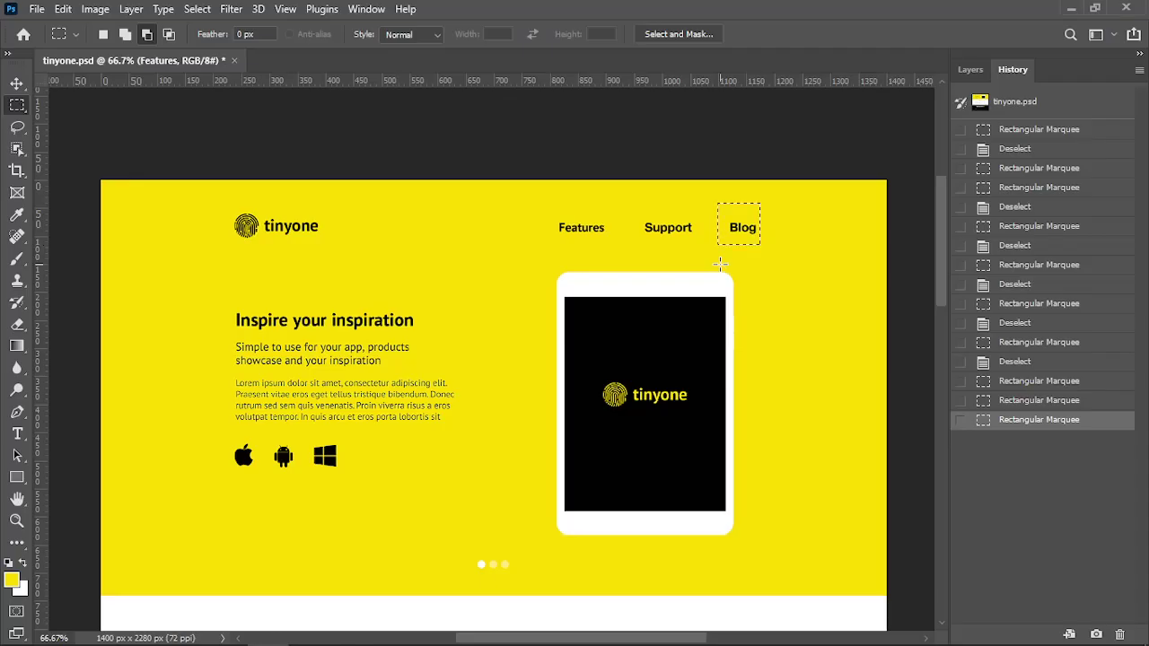
{"action": "left_click", "coordinate": [251, 217]}
{"action": "left_click_drag", "start_coordinate": [248, 212], "coordinate": [275, 178]}
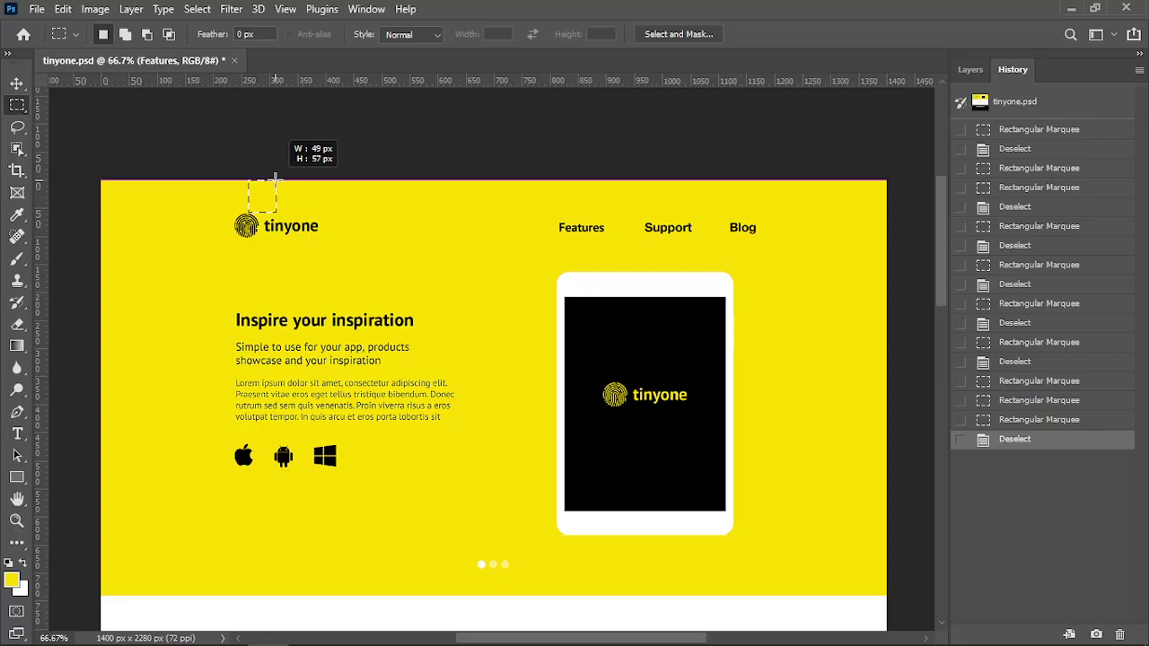
{"action": "left_click_drag", "start_coordinate": [276, 178], "coordinate": [277, 180]}
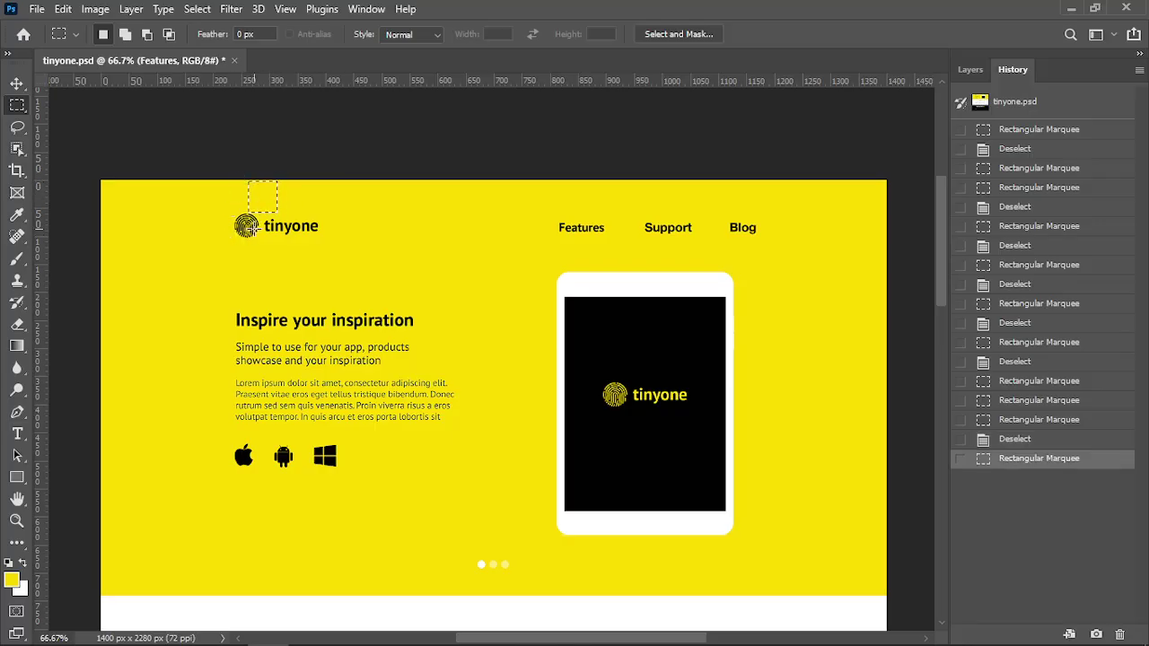
{"action": "left_click_drag", "start_coordinate": [241, 235], "coordinate": [286, 271]}
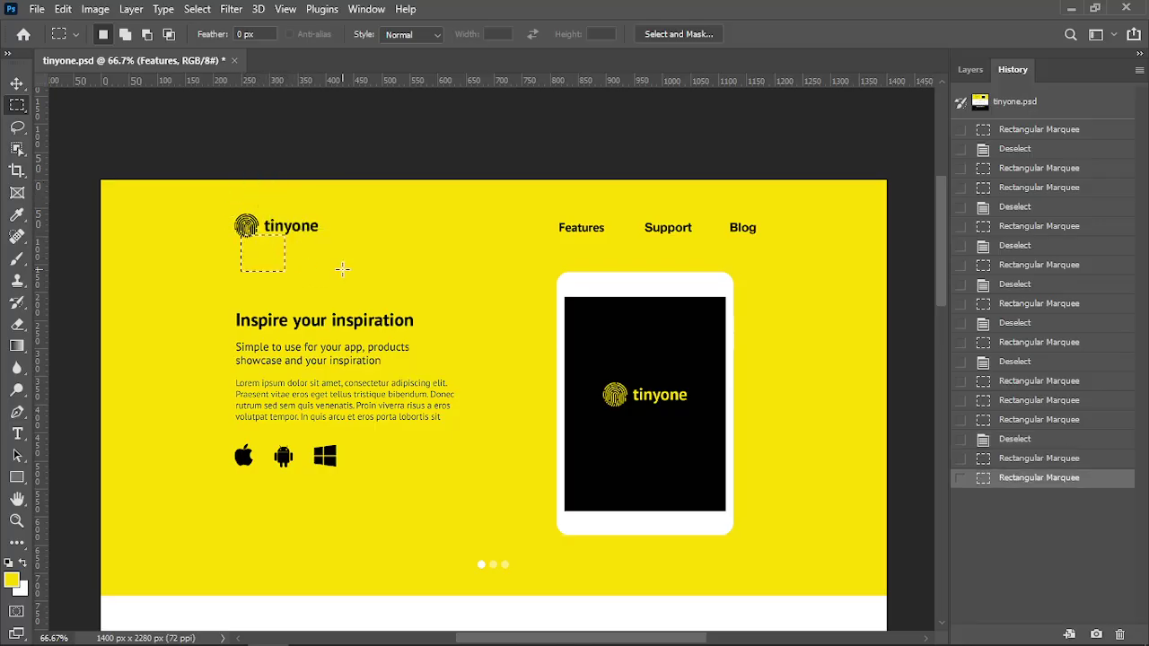
{"action": "left_click", "coordinate": [342, 268]}
{"action": "left_click_drag", "start_coordinate": [227, 180], "coordinate": [715, 271]}
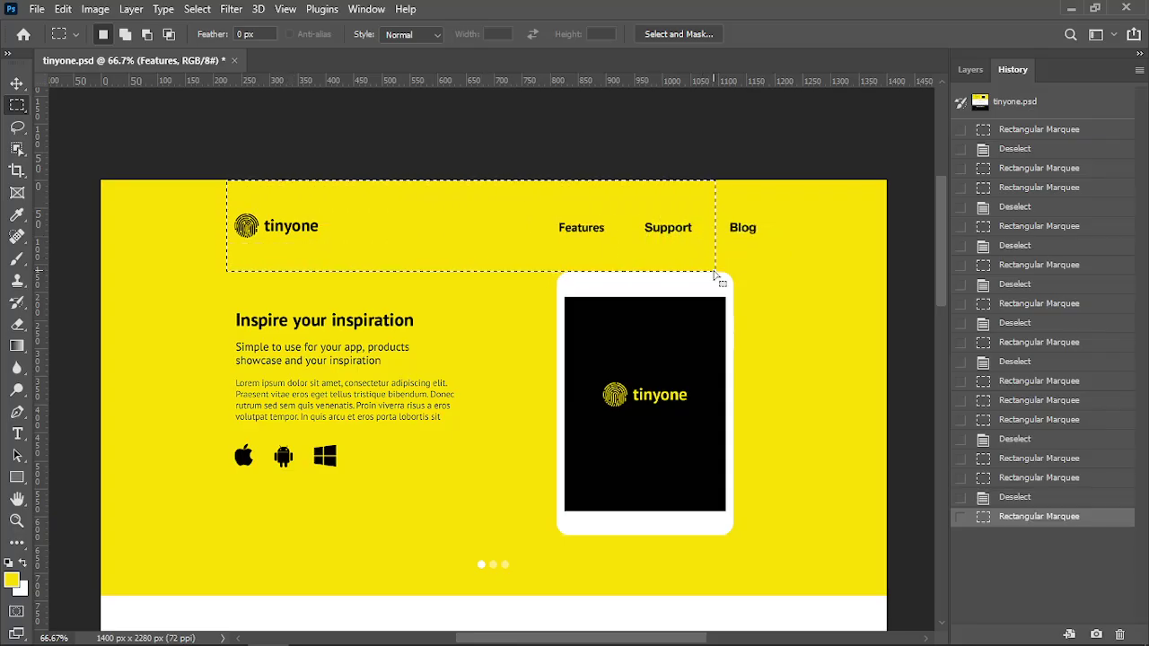
{"action": "key", "text": "alt+Tab"}
Add padding: 50px 0 below the yellow background in the header rule and save style.css
{"action": "left_click", "coordinate": [478, 238]}
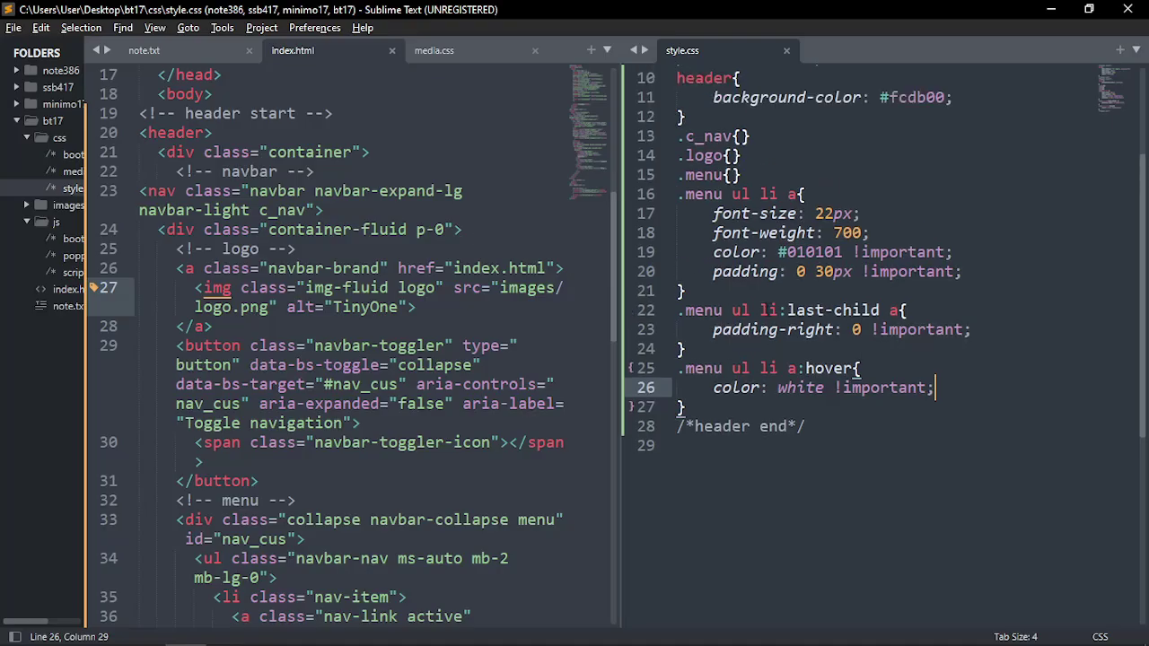
{"action": "scroll", "coordinate": [882, 343], "scroll_direction": "up", "scroll_amount": 3}
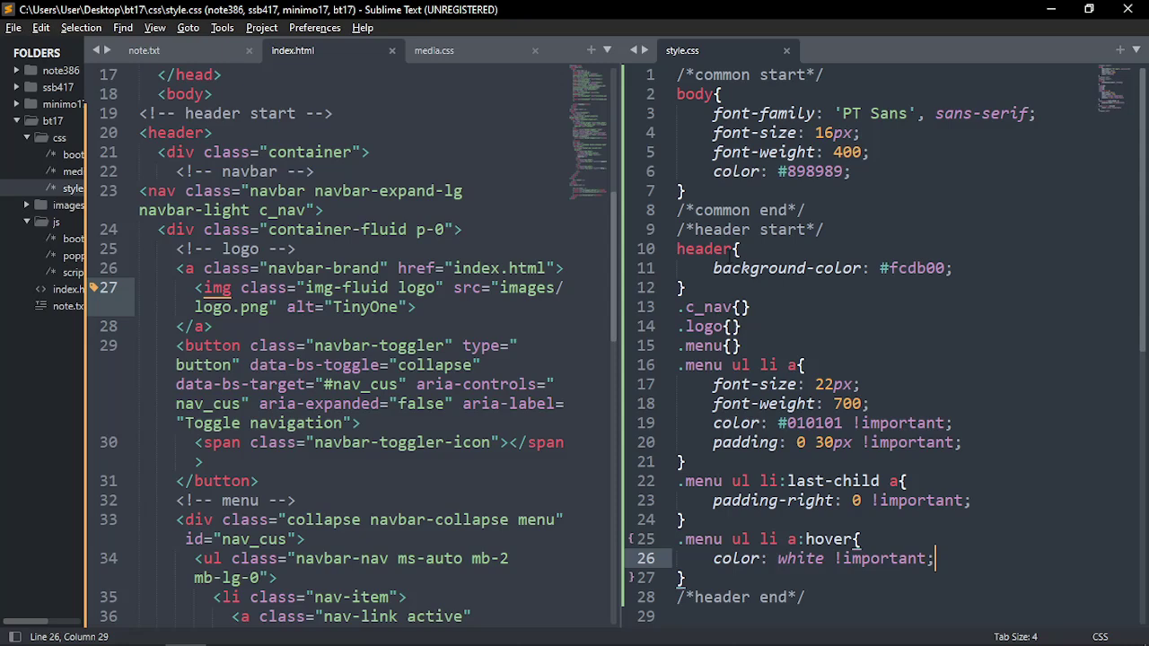
{"action": "left_click", "coordinate": [733, 248]}
{"action": "key", "text": "Down"}
{"action": "key", "text": "End"}
{"action": "key", "text": "Return"}
{"action": "type", "text": "pa"}
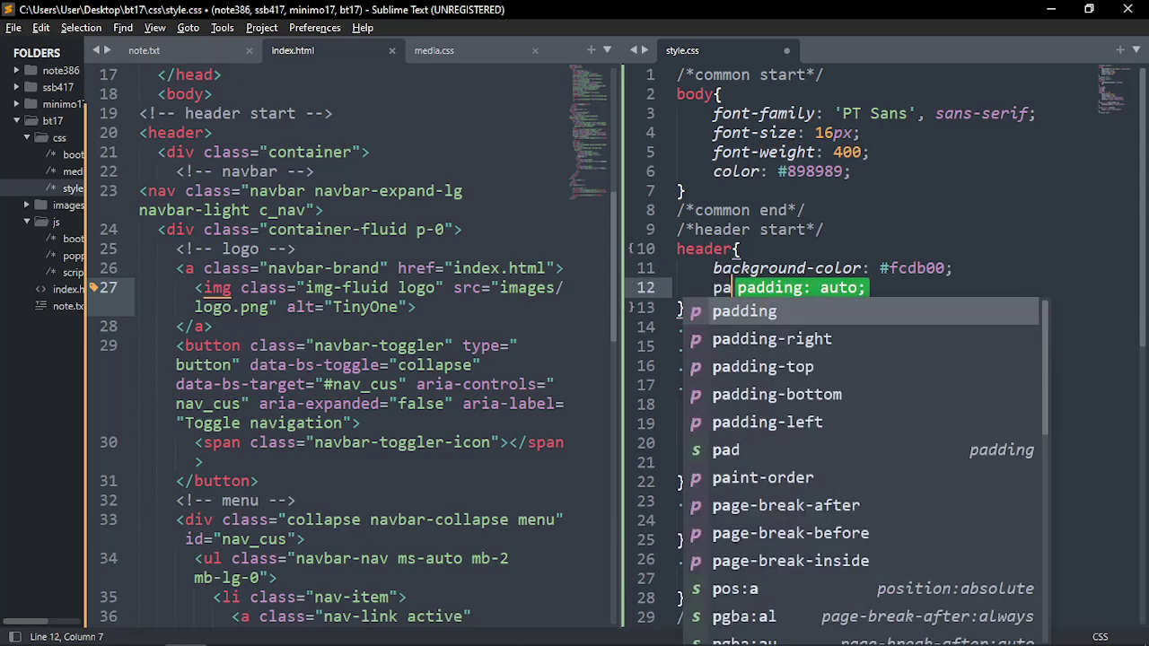
{"action": "type", "text": "dd"}
{"action": "key", "text": "Return"}
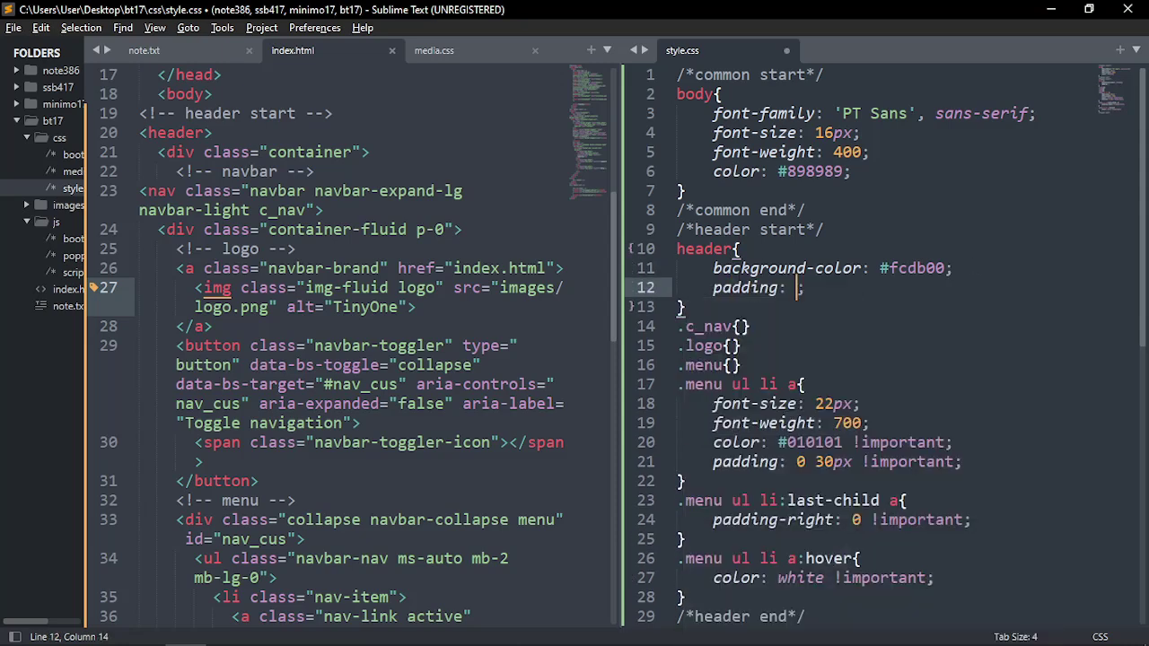
{"action": "type", "text": "50px 0"}
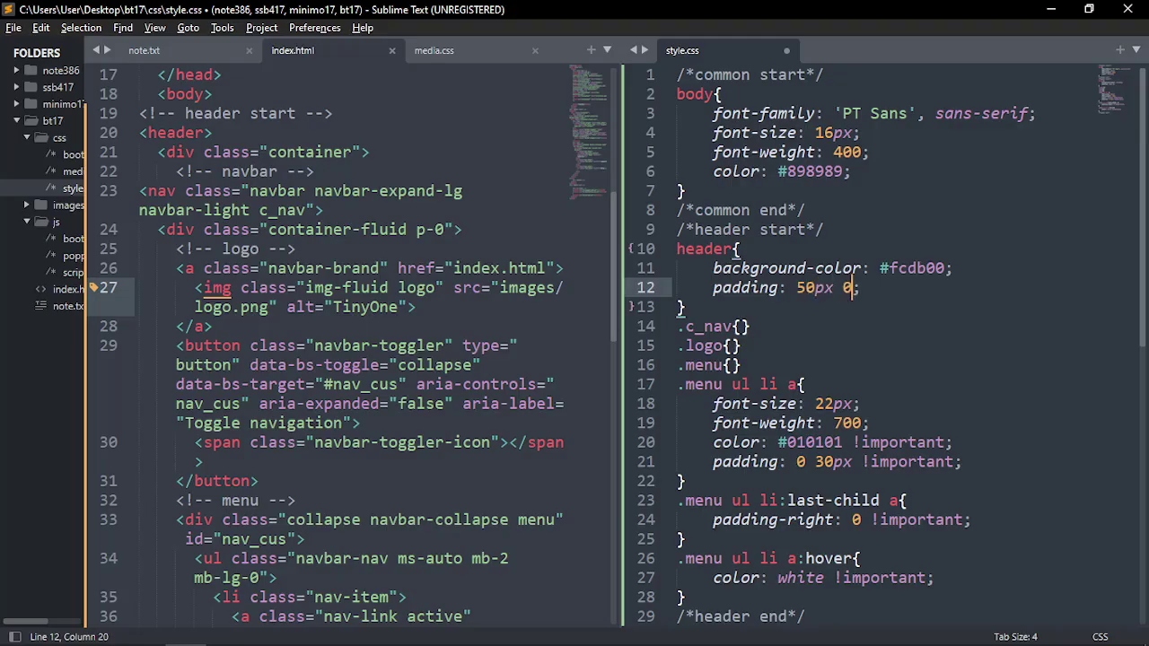
{"action": "key", "text": "ctrl+s"}
{"action": "key", "text": "alt+Tab"}
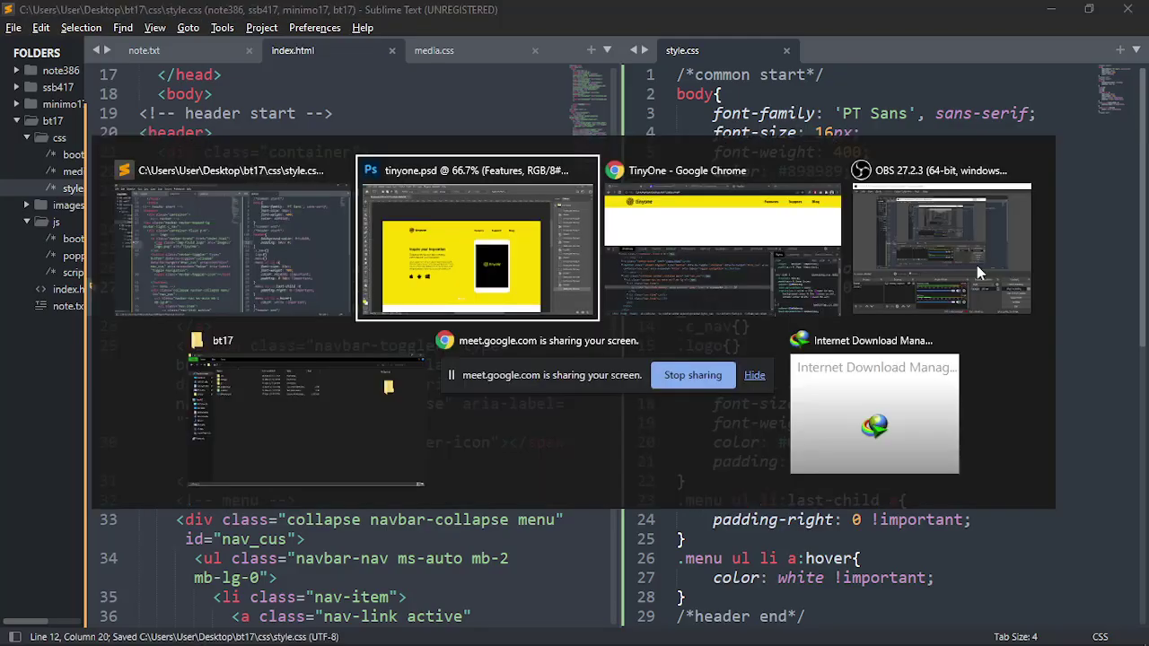
Reload the page and test the header padding live in DevTools, lowering it from 50px to 20px
{"action": "left_click", "coordinate": [734, 231]}
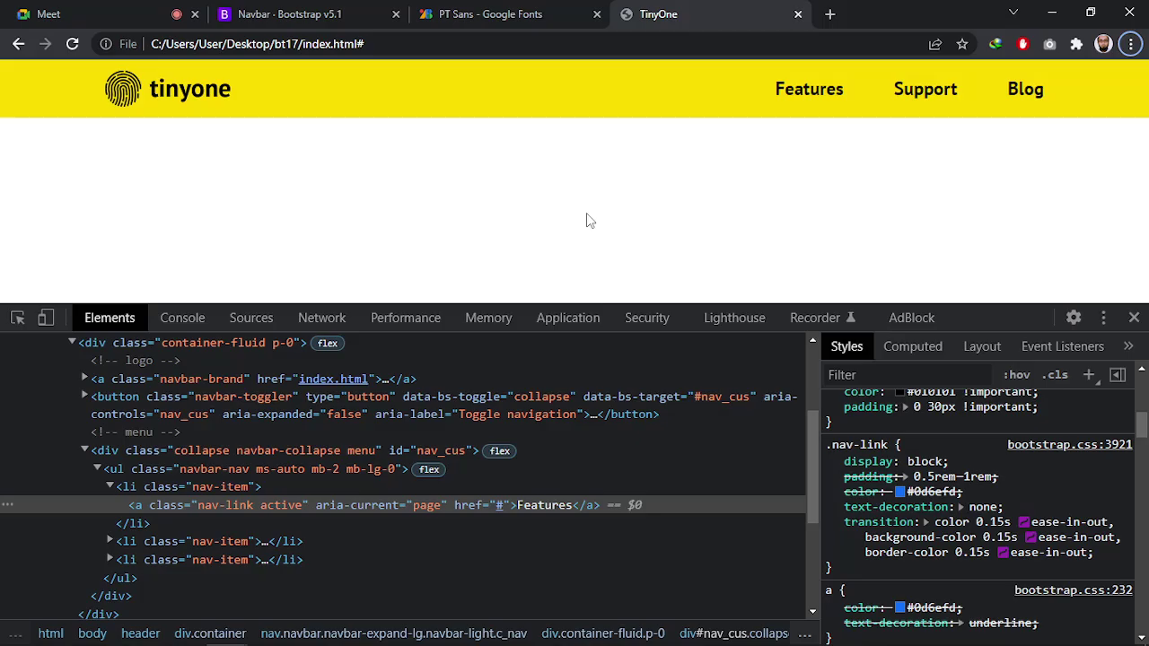
{"action": "key", "text": "F5"}
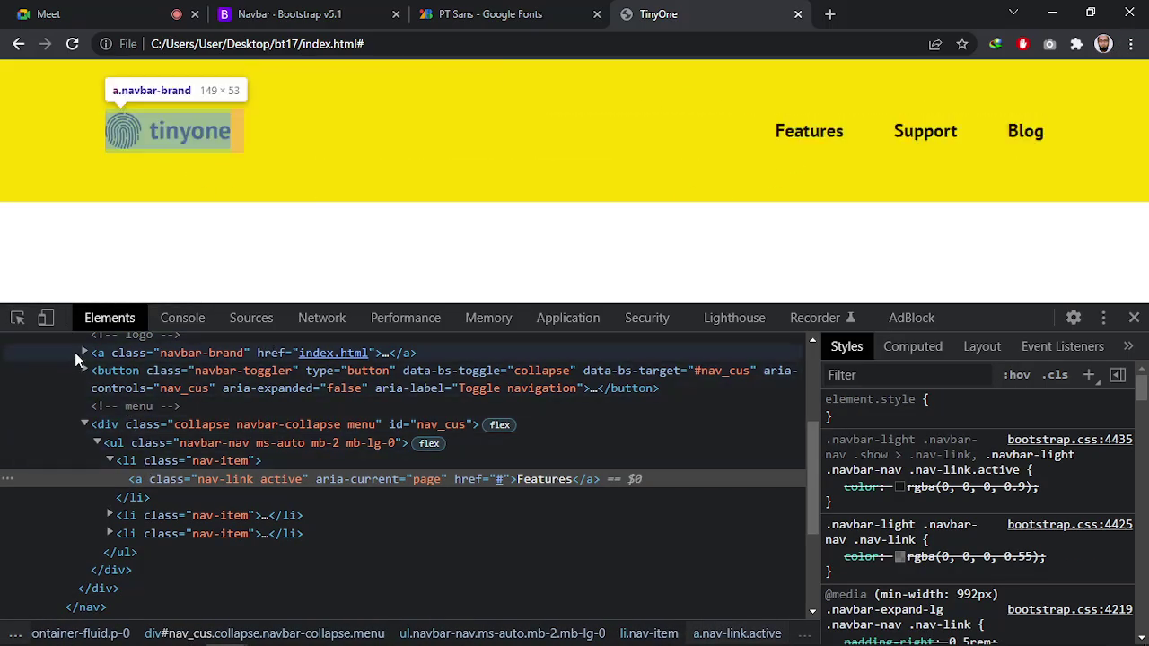
{"action": "left_click", "coordinate": [18, 318]}
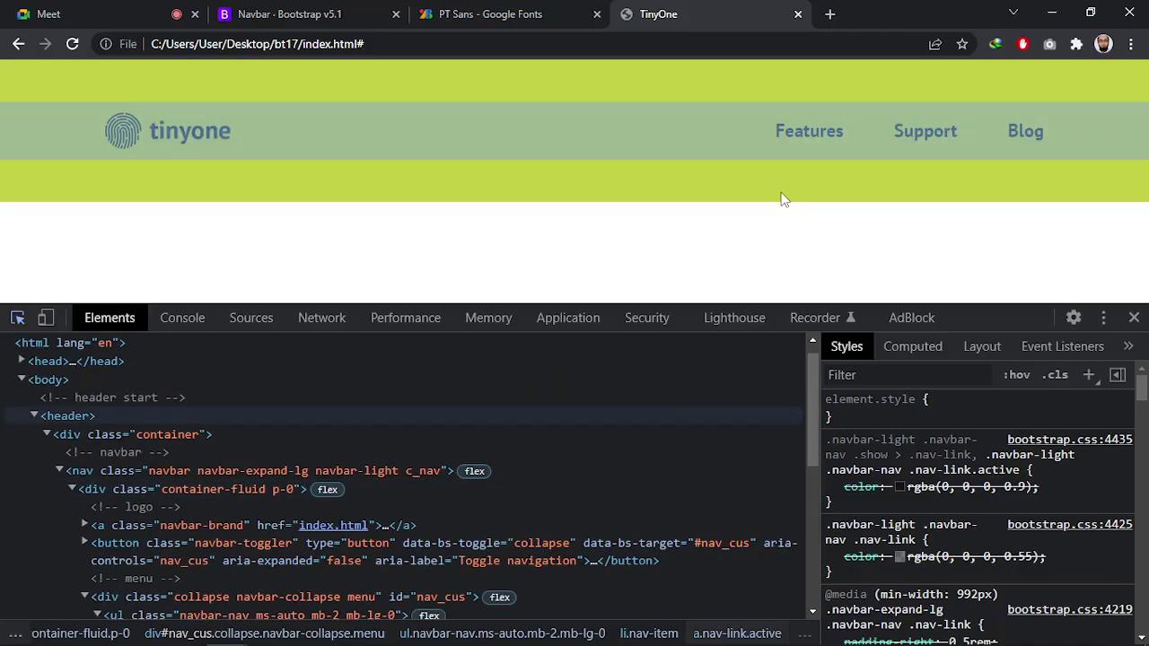
{"action": "left_click", "coordinate": [780, 199]}
{"action": "left_click", "coordinate": [922, 472]}
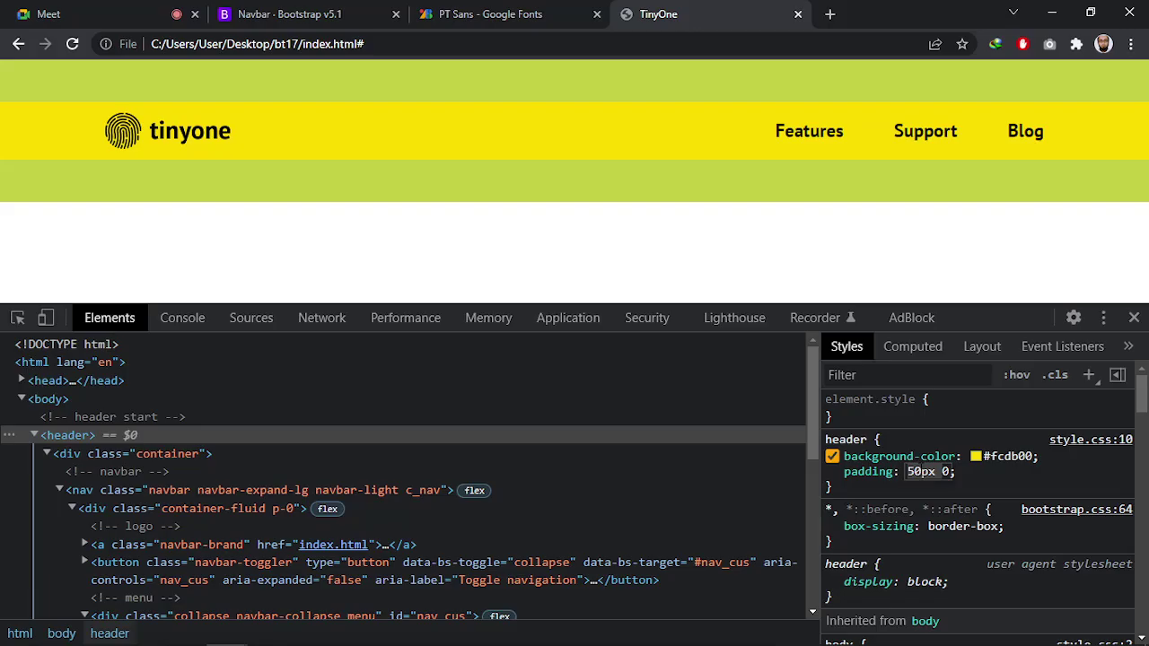
{"action": "key", "text": "shift+Down"}
{"action": "key", "text": "shift+Down"}
{"action": "key", "text": "shift+Down"}
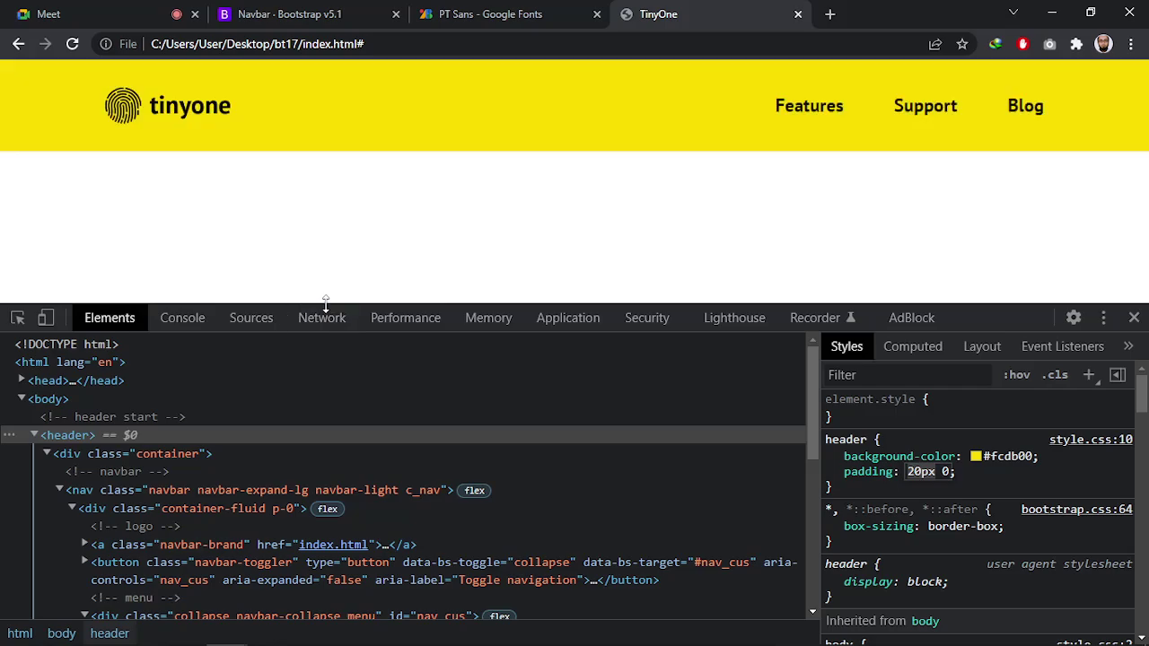
{"action": "key", "text": "alt+Tab"}
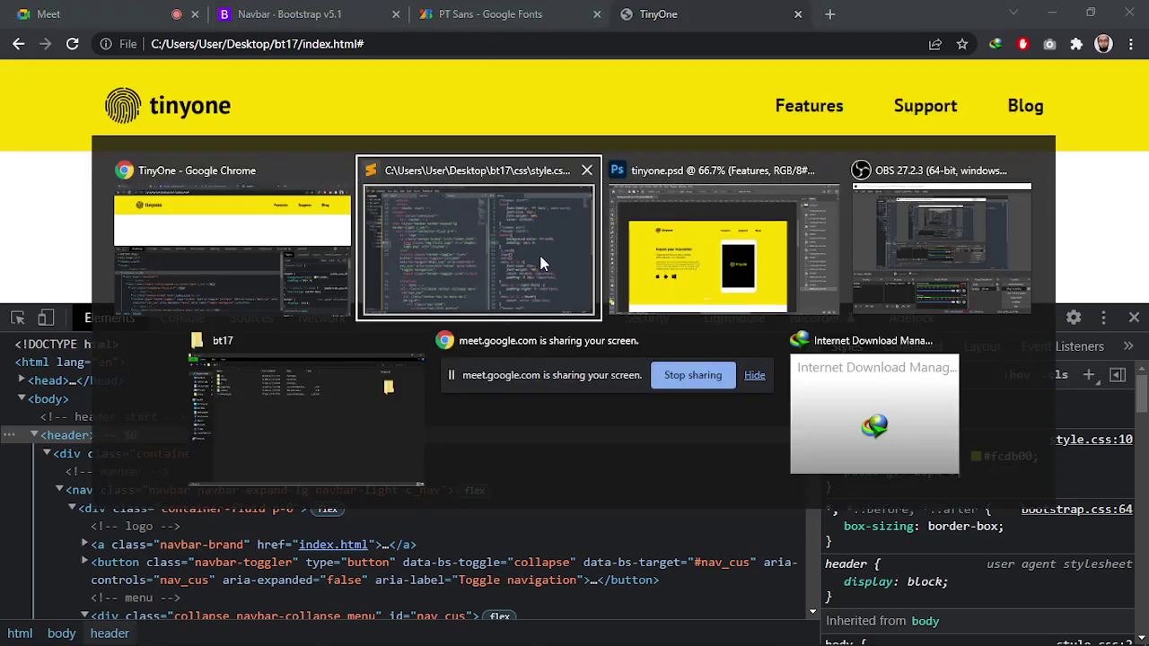
Change the header padding in style.css to 20px 0 and save the file
{"action": "left_click", "coordinate": [549, 258]}
{"action": "left_click_drag", "start_coordinate": [806, 287], "coordinate": [797, 287]}
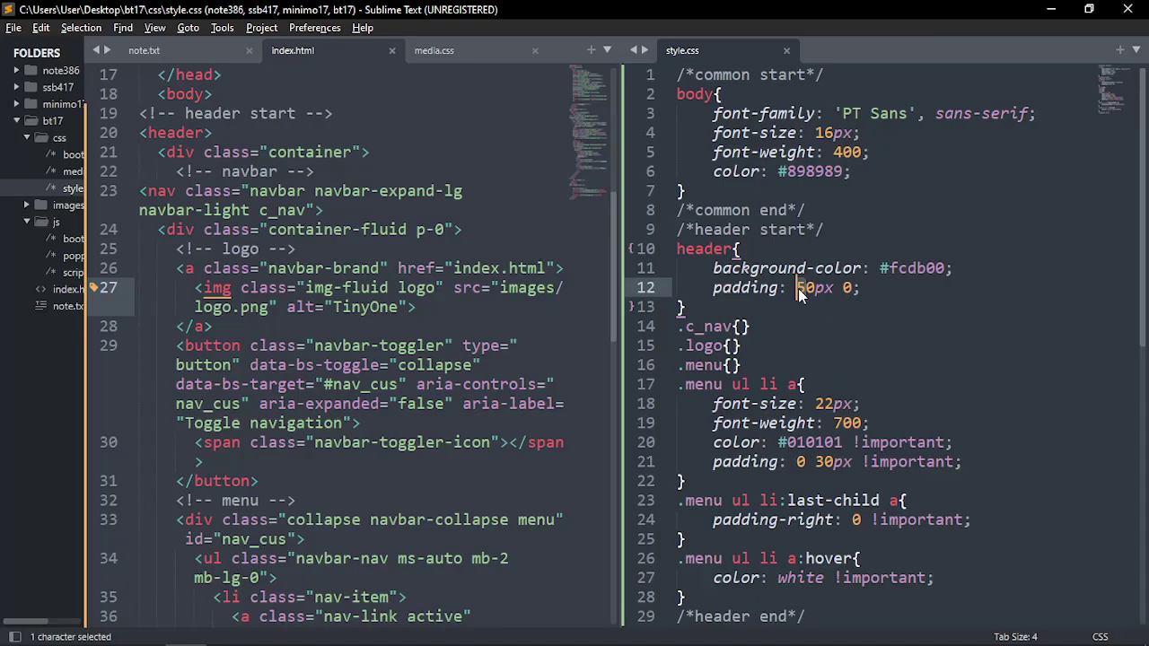
{"action": "type", "text": "2"}
{"action": "key", "text": "End"}
{"action": "key", "text": "ctrl+s"}
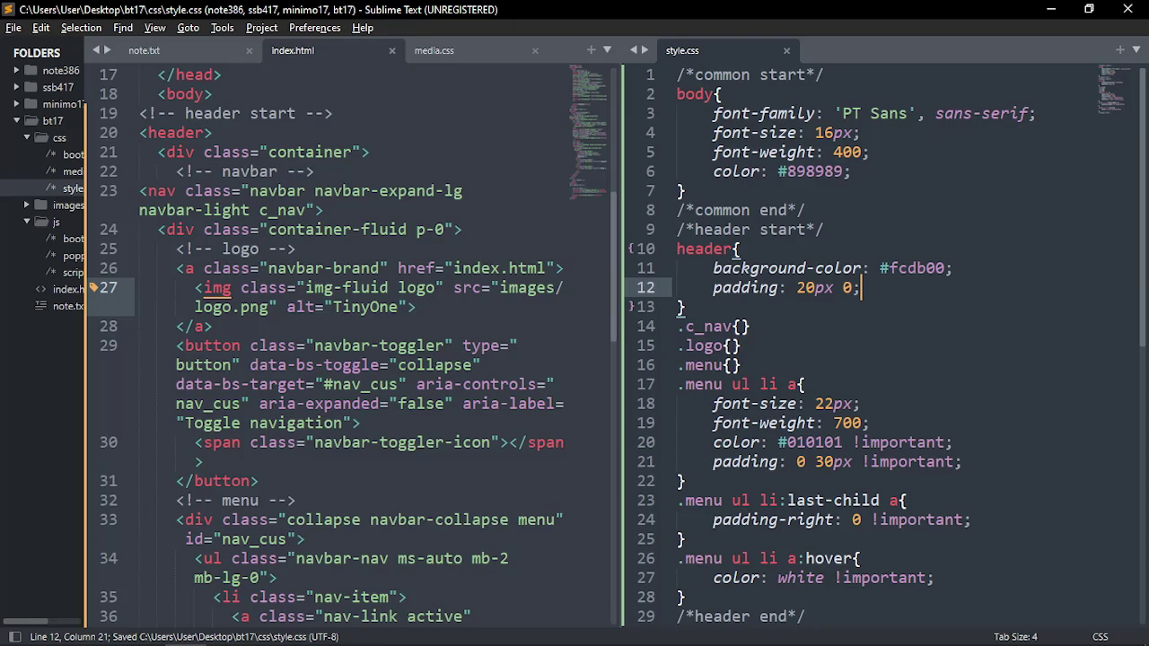
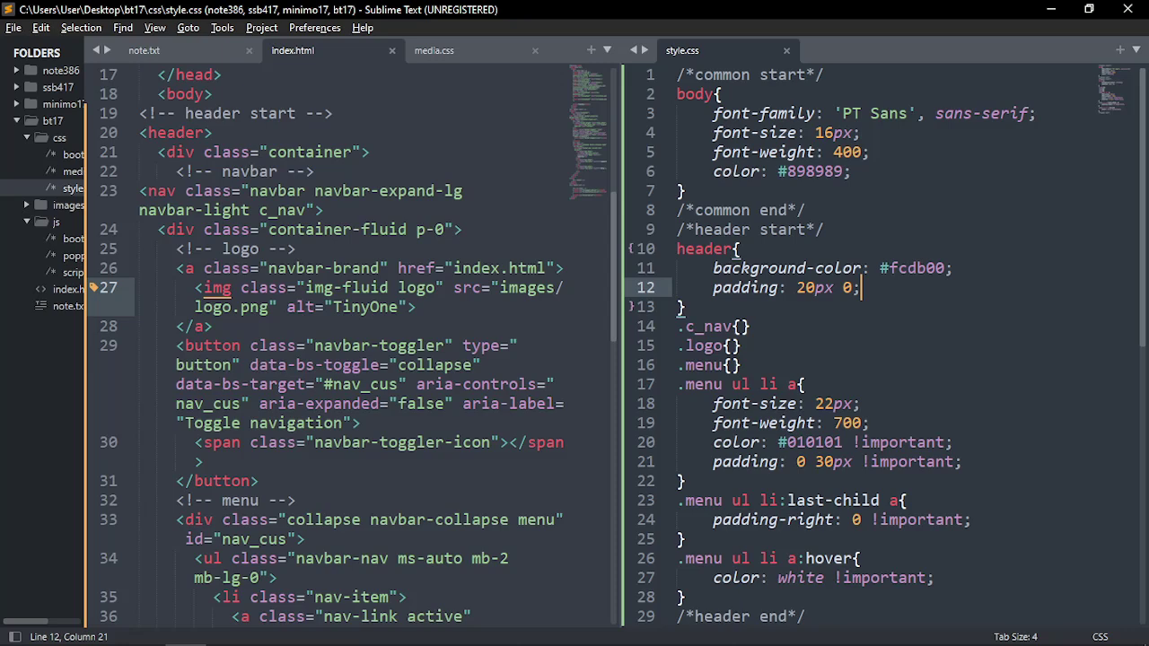
Compare the tinyone.psd header design with the TinyOne page in Chrome
{"action": "key", "text": "alt+Tab"}
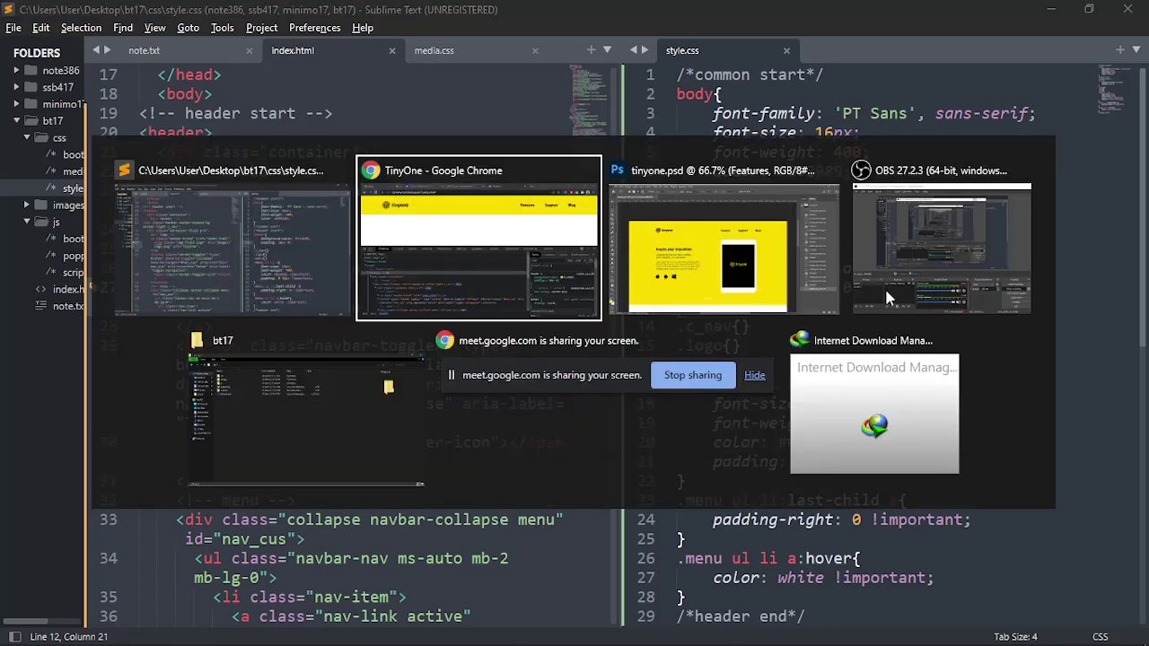
{"action": "left_click", "coordinate": [619, 265]}
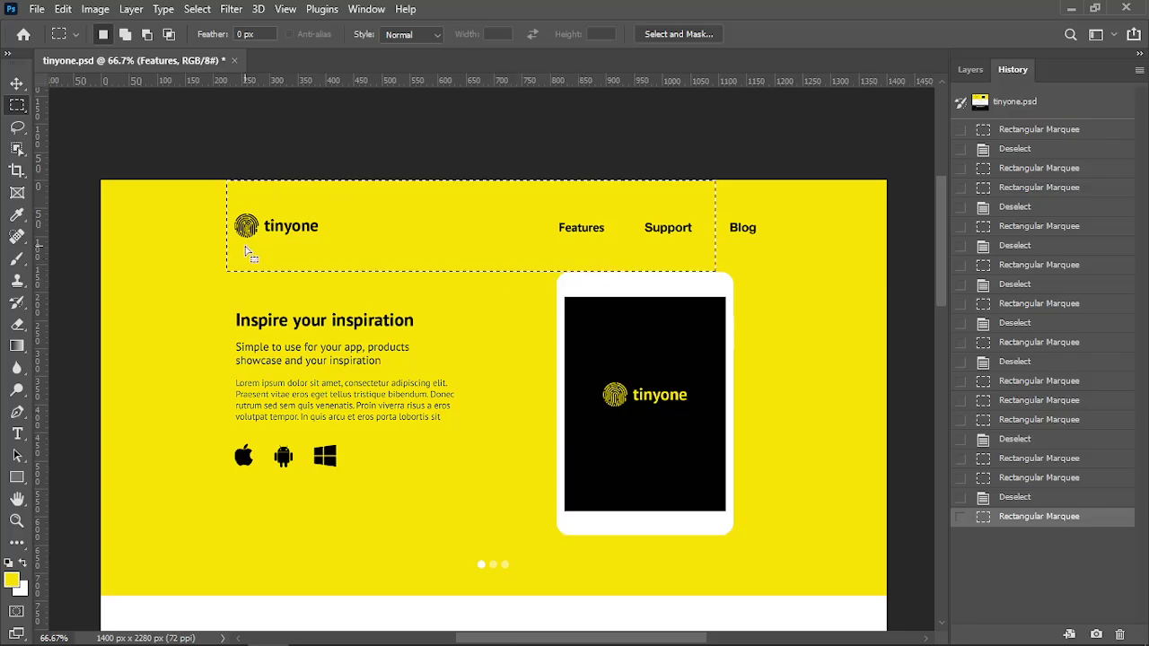
{"action": "left_click", "coordinate": [225, 279]}
{"action": "scroll", "coordinate": [439, 260], "scroll_direction": "down", "scroll_amount": 1}
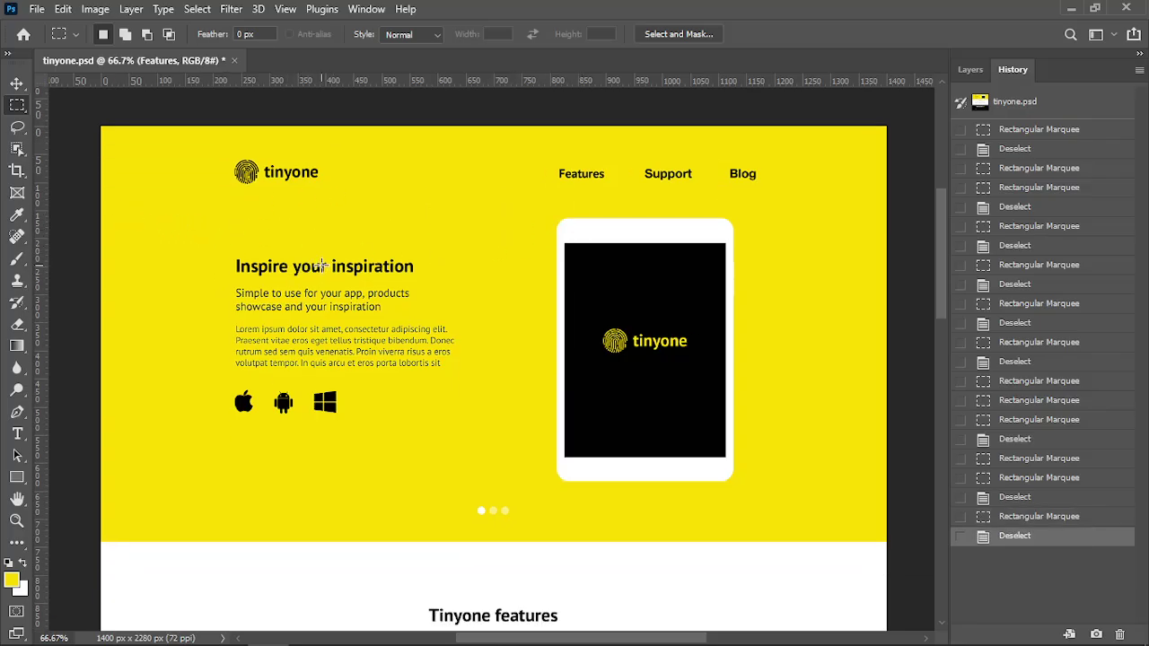
{"action": "key", "text": "alt+Tab"}
{"action": "left_click", "coordinate": [632, 203]}
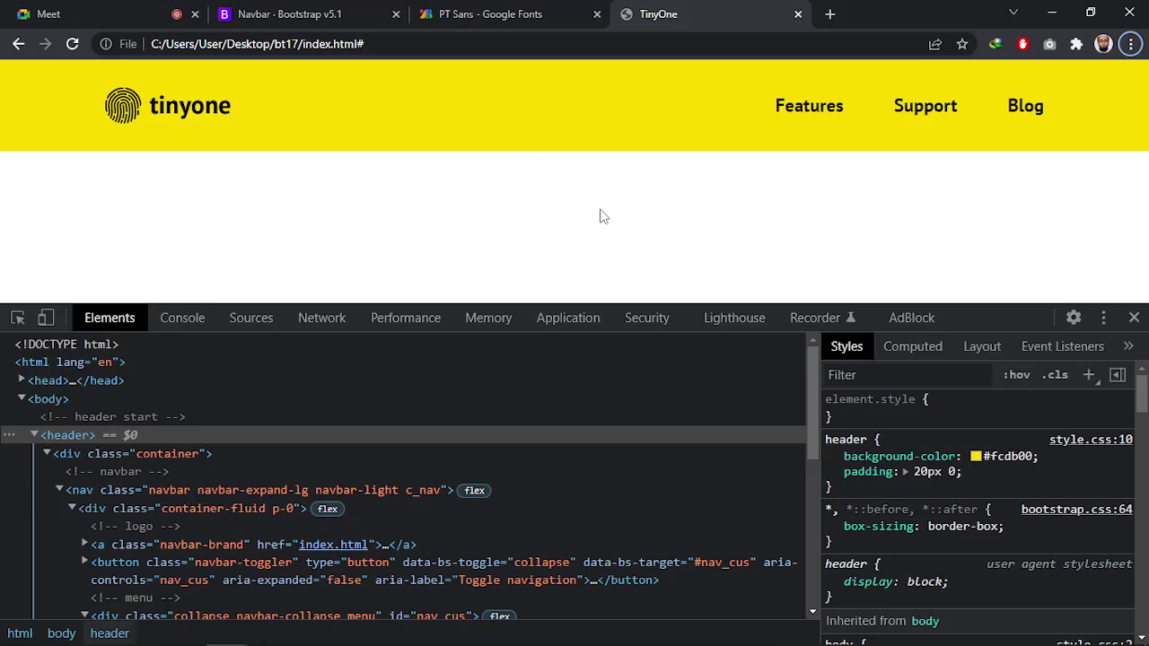
{"action": "left_click", "coordinate": [628, 221]}
{"action": "key", "text": "alt+Tab"}
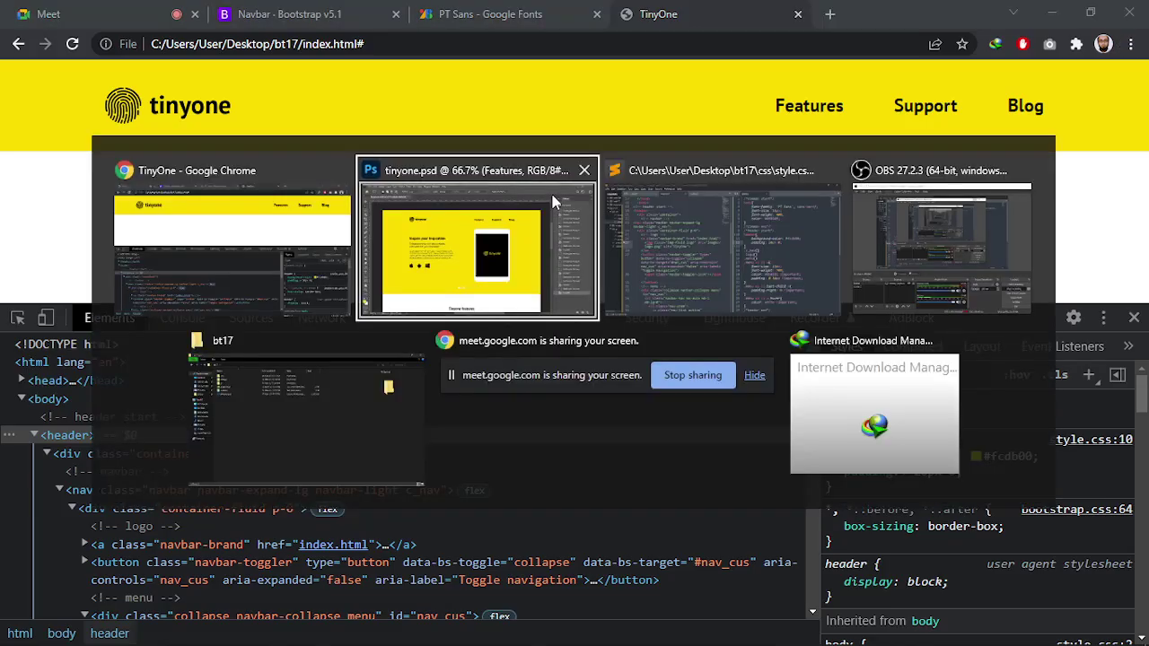
{"action": "left_click", "coordinate": [547, 236]}
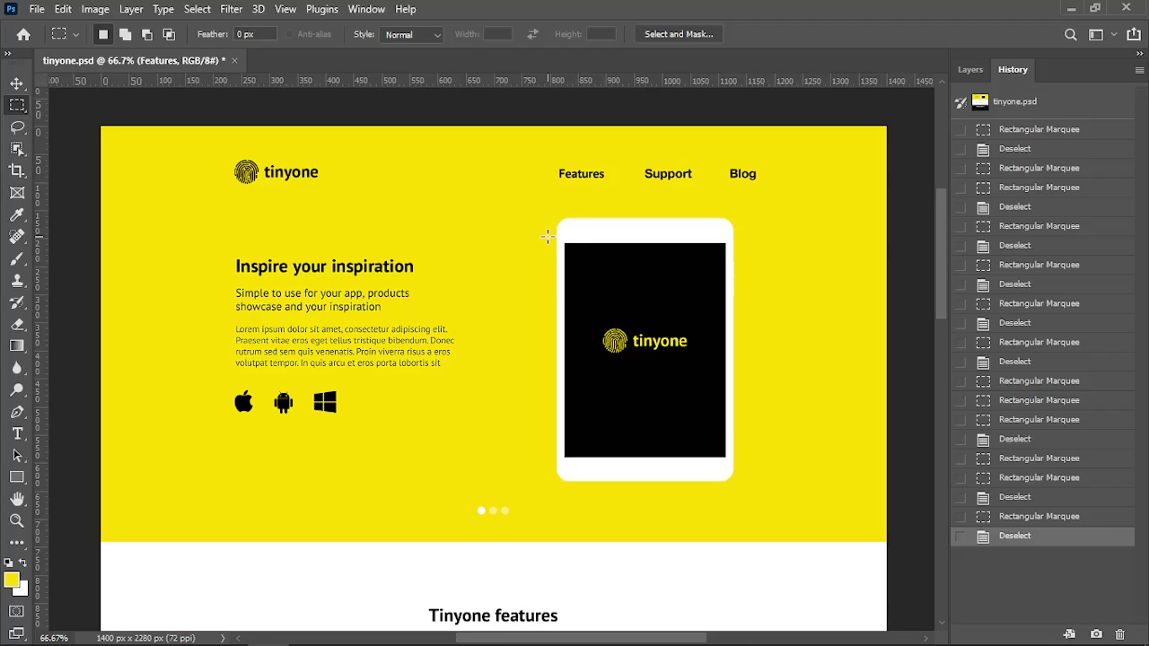
{"action": "key", "text": "alt+Tab"}
{"action": "key", "text": "alt+Tab"}
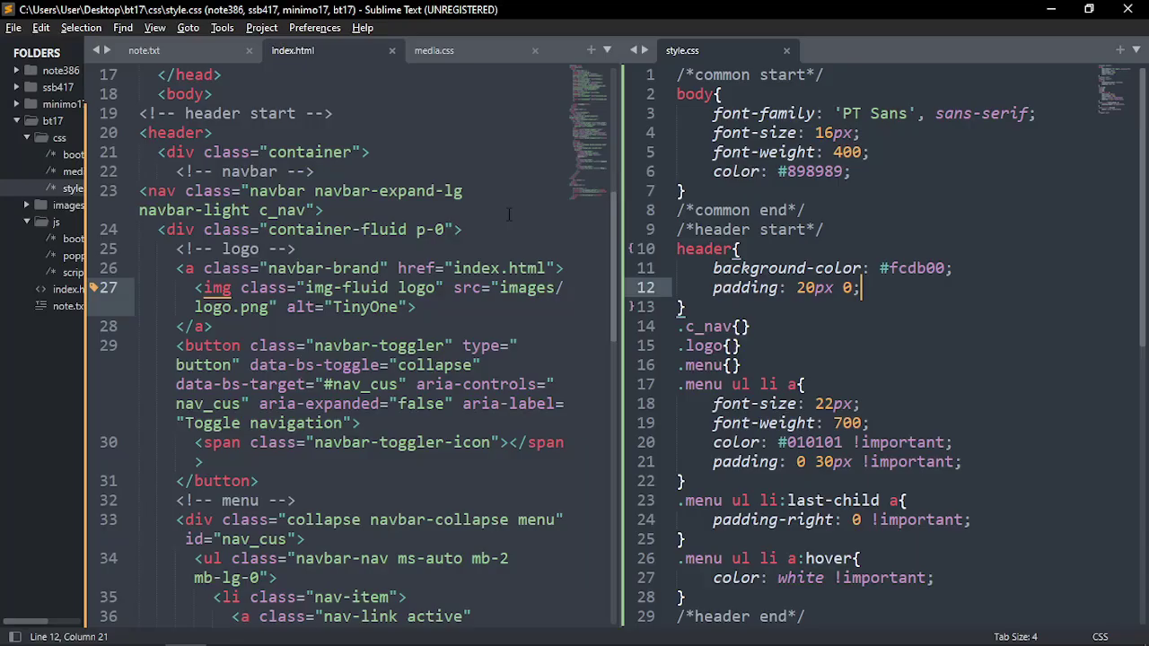
In note.txt, start the breakpoint list with xxl and delete the PT Sans notes
{"action": "left_click", "coordinate": [143, 50]}
{"action": "left_click", "coordinate": [256, 457]}
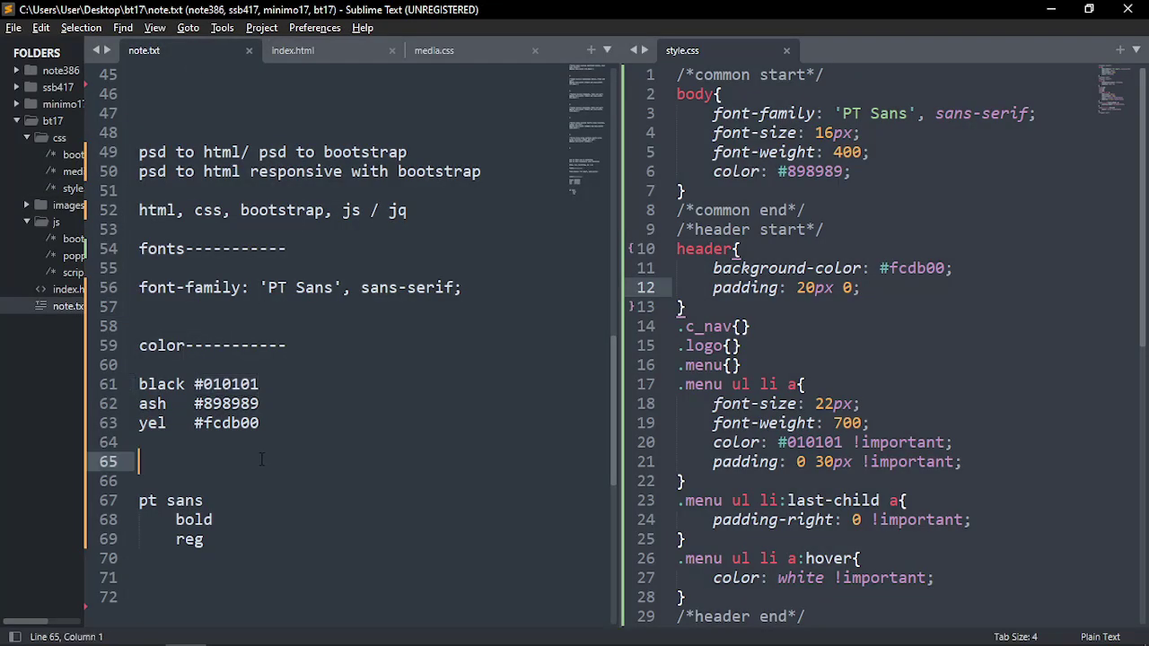
{"action": "key", "text": "Return"}
{"action": "scroll", "coordinate": [242, 459], "scroll_direction": "down", "scroll_amount": 2}
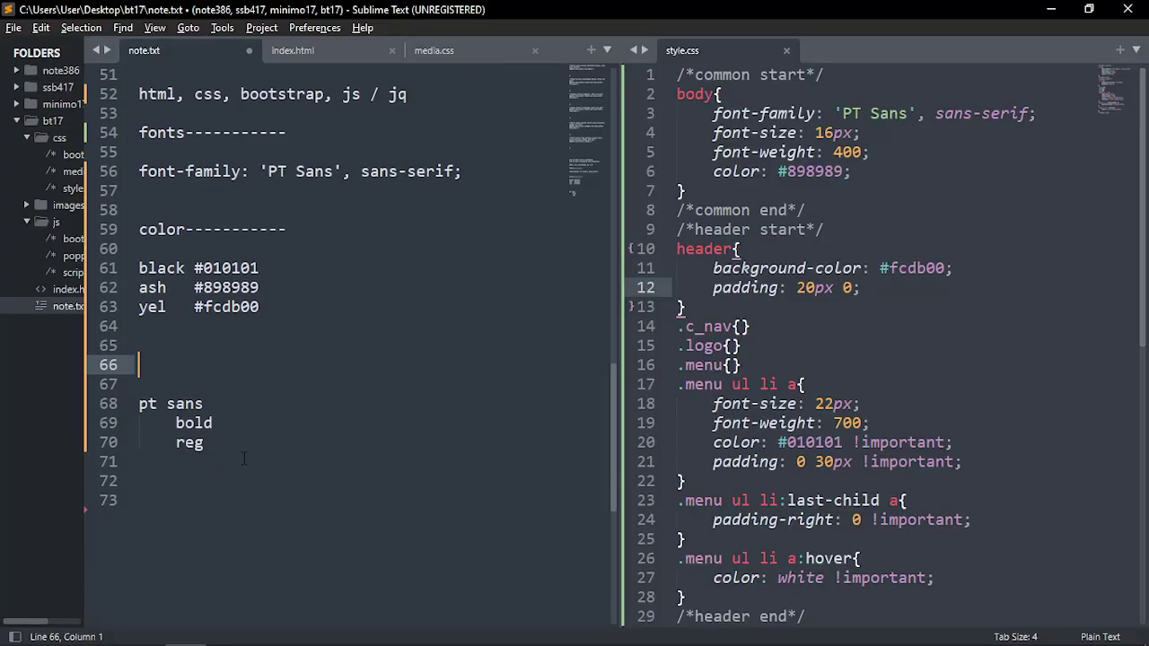
{"action": "type", "text": "xxl"}
{"action": "key", "text": "Down"}
{"action": "key", "text": "Down"}
{"action": "key", "text": "Down"}
{"action": "key", "text": "Down"}
{"action": "key", "text": "End"}
{"action": "key", "text": "shift+Up"}
{"action": "key", "text": "shift+Up"}
{"action": "key", "text": "shift+Home"}
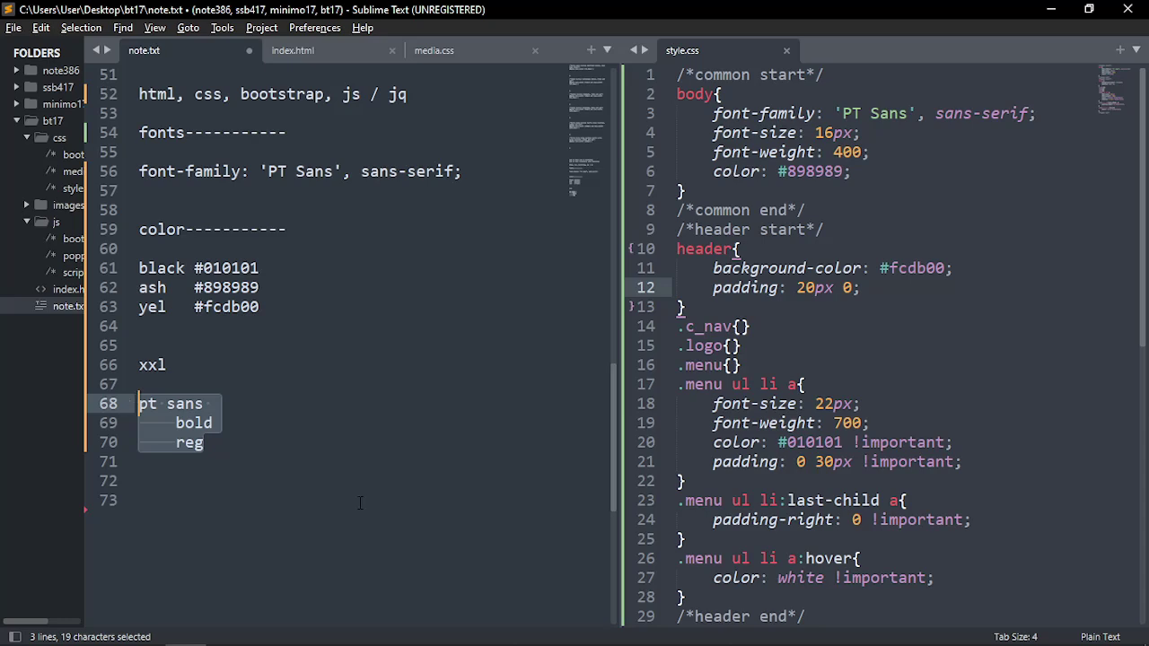
{"action": "key", "text": "BackSpace"}
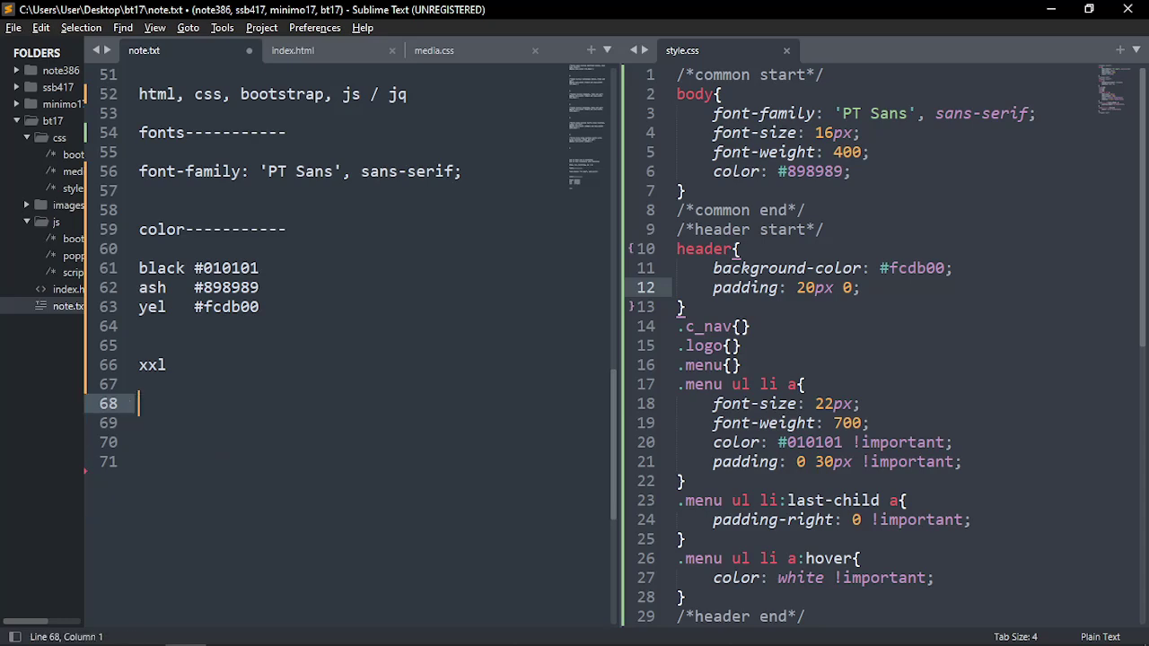
Add xl, lg, md, sm and col on separate lines below xxl
{"action": "key", "text": "Up"}
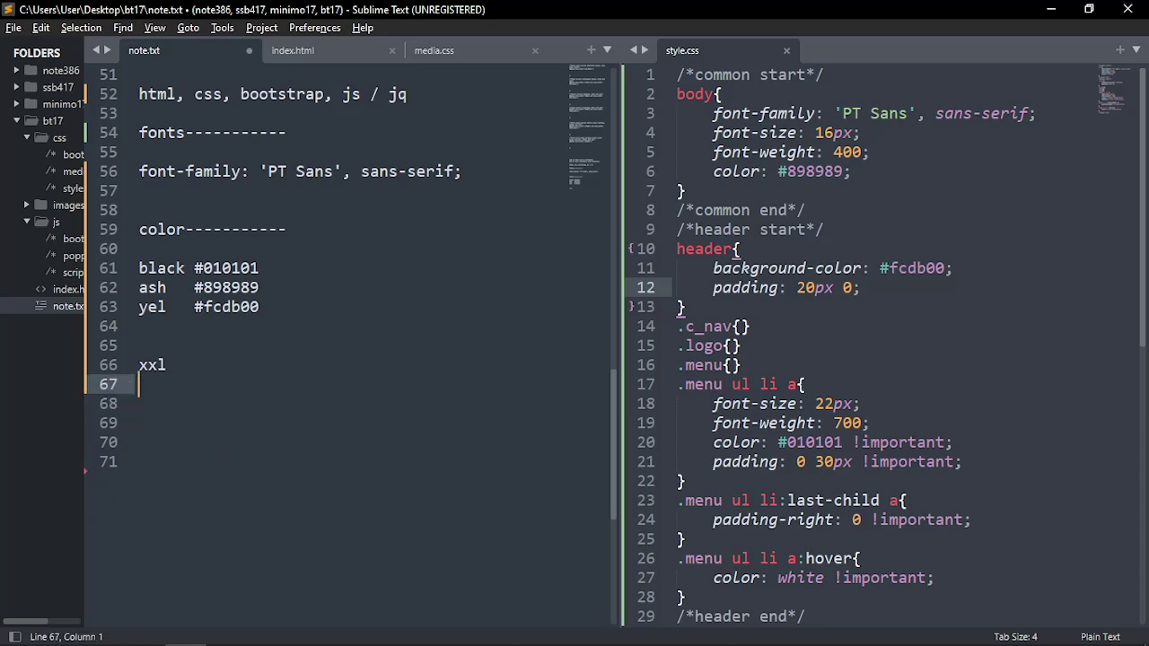
{"action": "type", "text": "xl"}
{"action": "key", "text": "Return"}
{"action": "type", "text": "lg"}
{"action": "key", "text": "Return"}
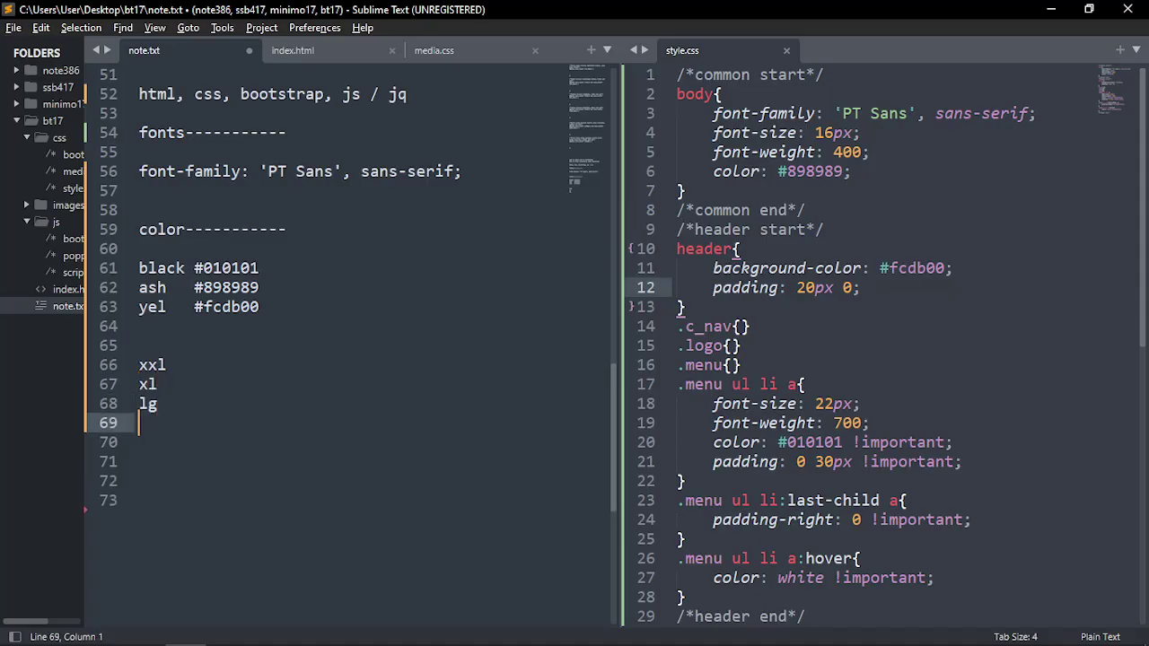
{"action": "type", "text": "md"}
{"action": "key", "text": "Return"}
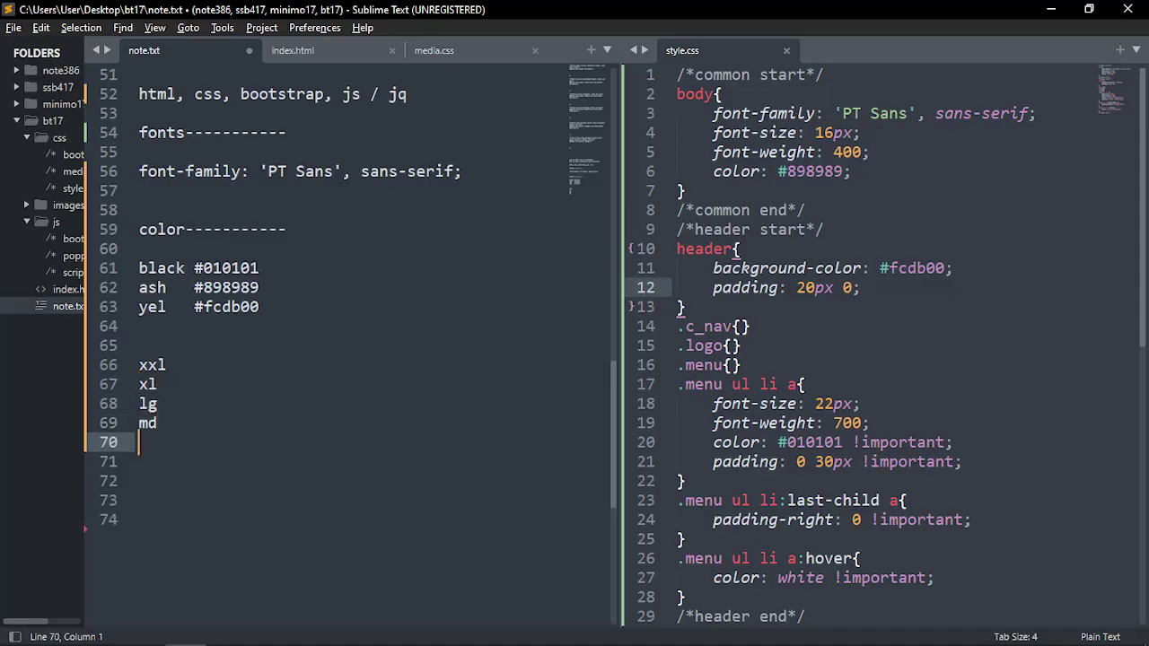
{"action": "type", "text": "sm"}
{"action": "key", "text": "Return"}
{"action": "type", "text": "col"}
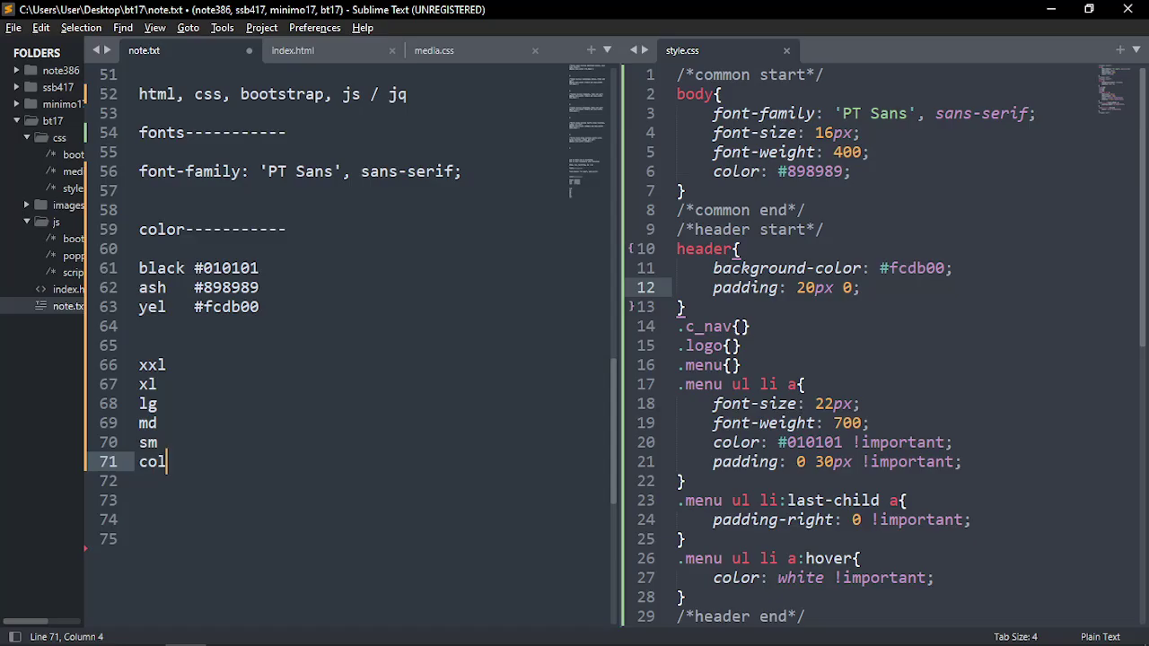
Insert a blank line after lg and select the xxl, xl and lg group
{"action": "left_click", "coordinate": [224, 358]}
{"action": "left_click", "coordinate": [190, 403]}
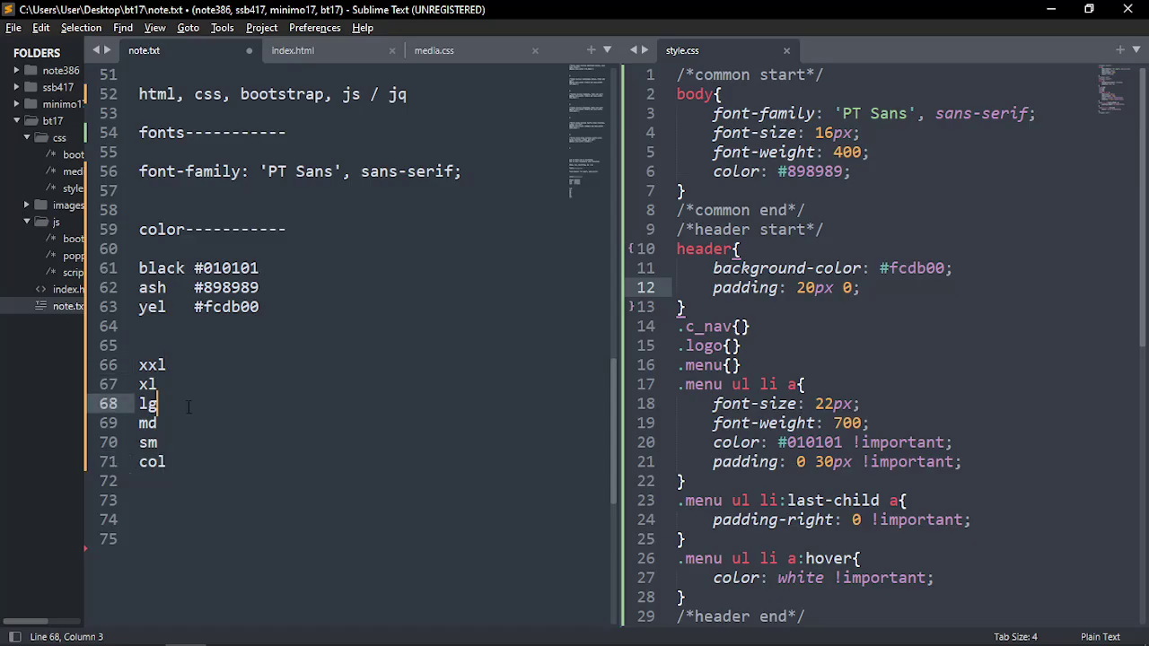
{"action": "key", "text": "Return"}
{"action": "key", "text": "Return"}
{"action": "key", "text": "Return"}
{"action": "left_click_drag", "start_coordinate": [183, 405], "coordinate": [138, 365]}
{"action": "left_click", "coordinate": [171, 404]}
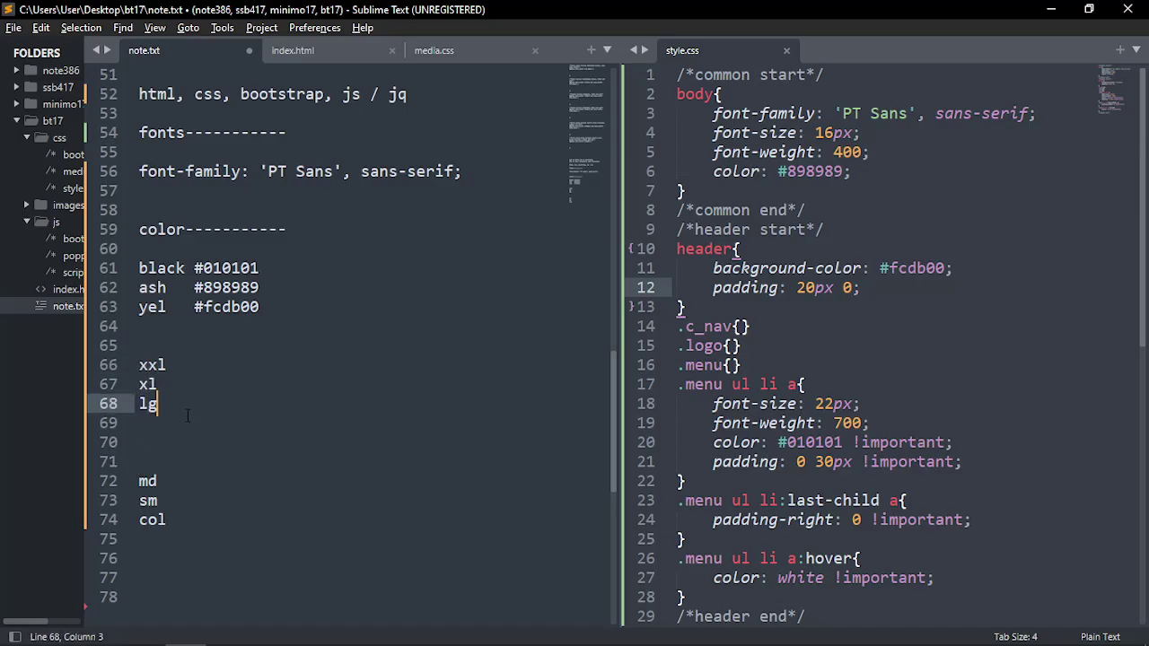
{"action": "left_click_drag", "start_coordinate": [171, 404], "coordinate": [138, 364]}
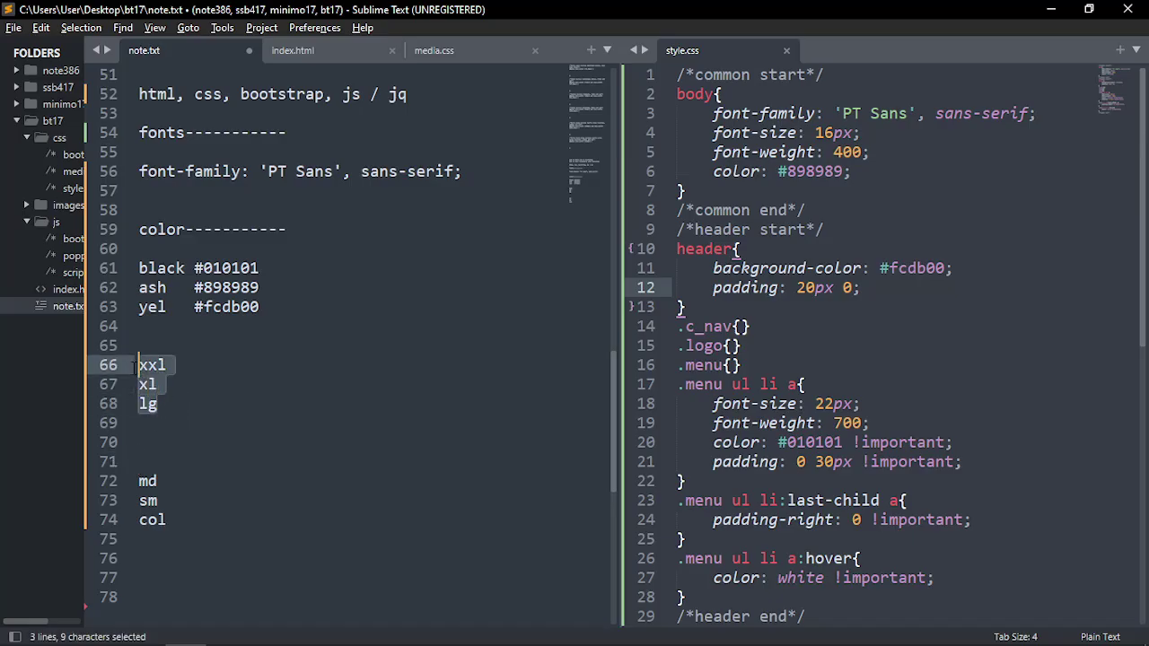
{"action": "left_click", "coordinate": [180, 403]}
{"action": "left_click", "coordinate": [162, 430]}
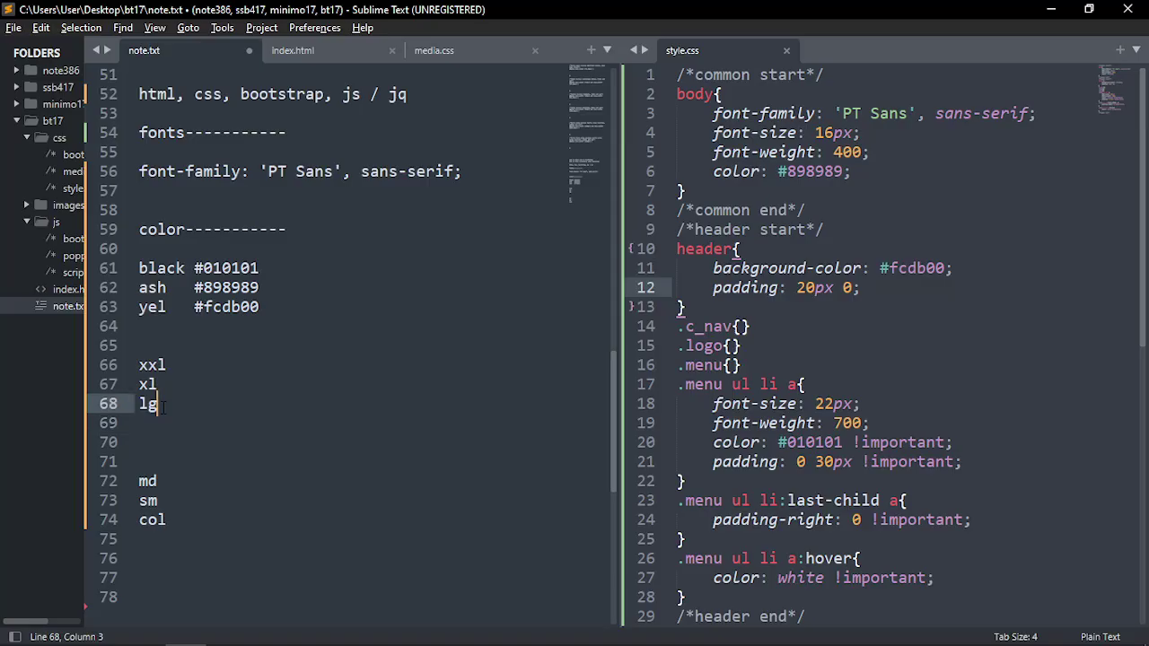
{"action": "left_click_drag", "start_coordinate": [160, 403], "coordinate": [139, 365]}
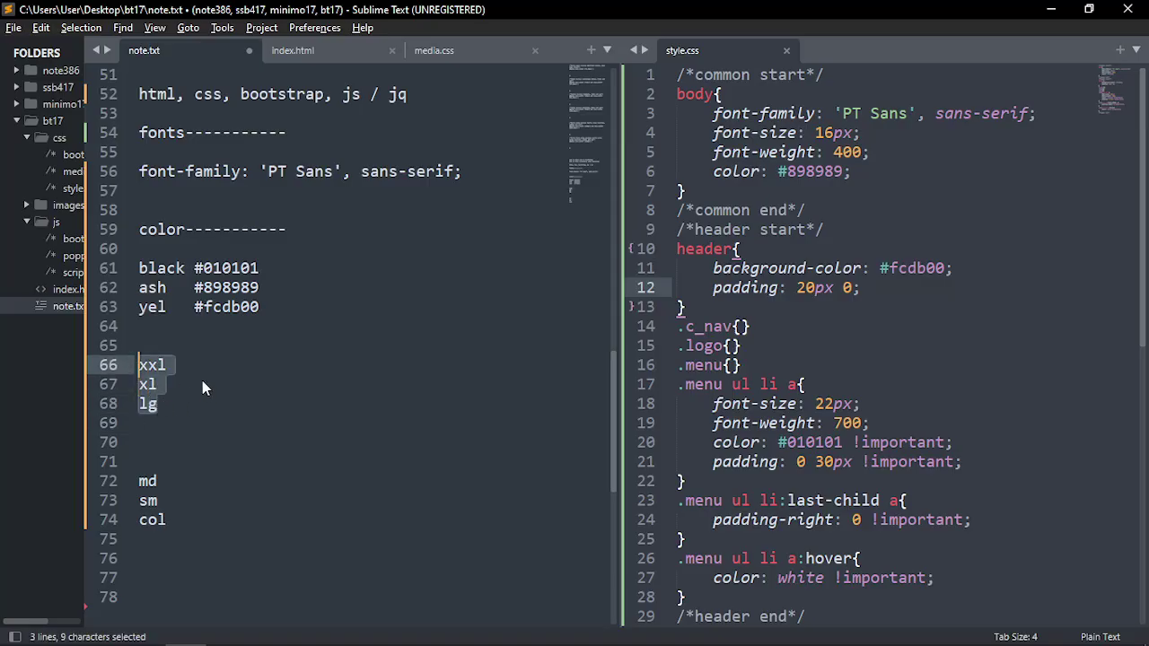
Add a blank line below md to separate it from sm and col
{"action": "scroll", "coordinate": [864, 384], "scroll_direction": "down", "scroll_amount": 4}
{"action": "scroll", "coordinate": [864, 384], "scroll_direction": "up", "scroll_amount": 4}
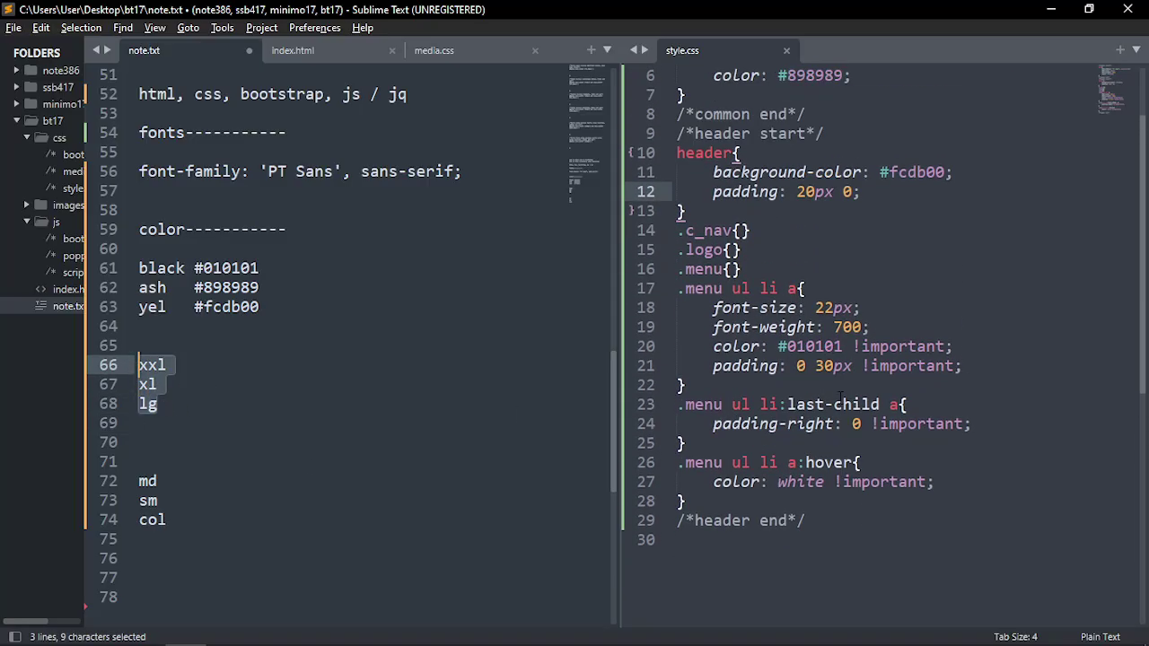
{"action": "scroll", "coordinate": [864, 384], "scroll_direction": "down", "scroll_amount": 2}
{"action": "left_click", "coordinate": [184, 485]}
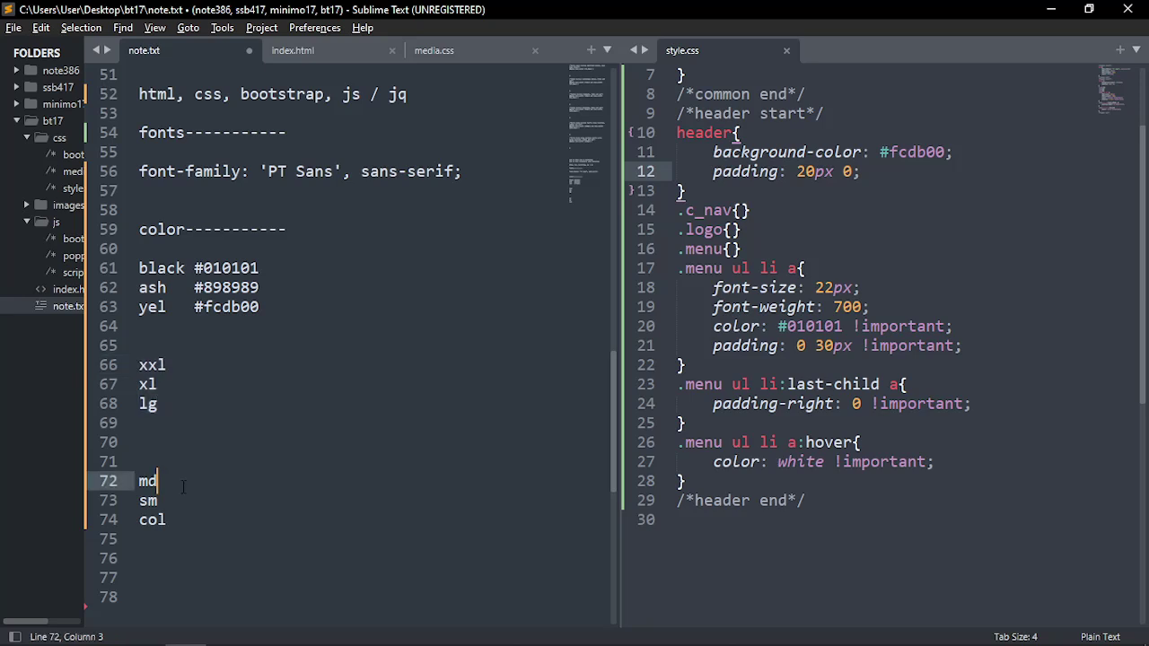
{"action": "key", "text": "Return"}
{"action": "key", "text": "Return"}
{"action": "scroll", "coordinate": [256, 484], "scroll_direction": "down", "scroll_amount": 3}
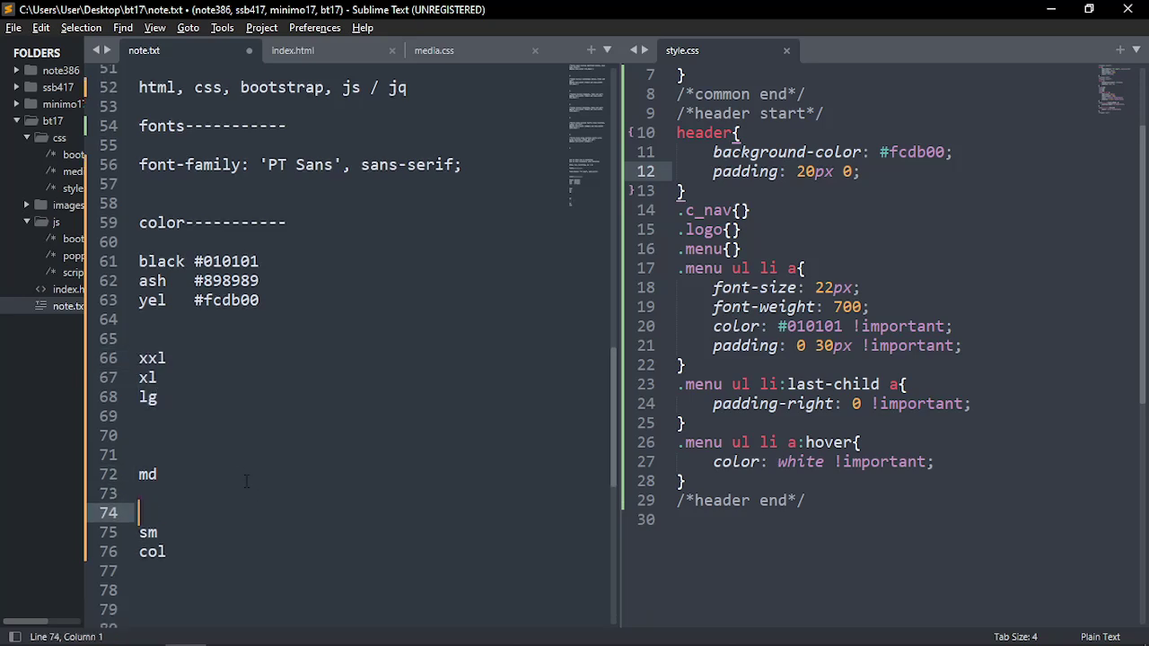
{"action": "left_click", "coordinate": [172, 308]}
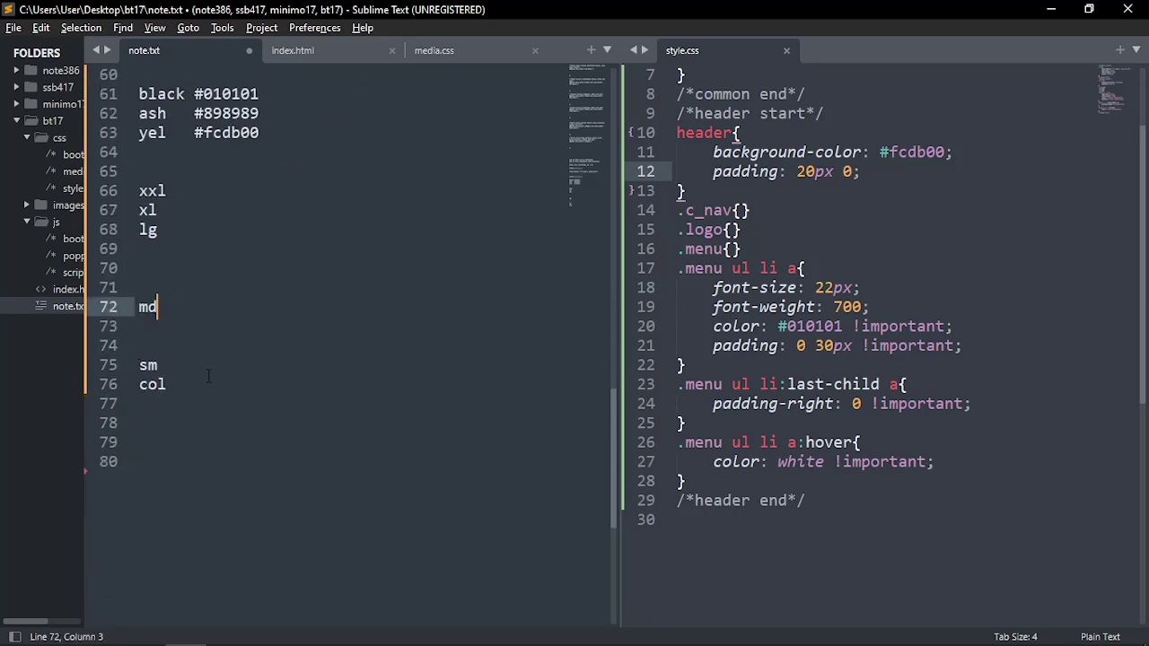
Select the sm and col group and the md line to check the breakpoint grouping
{"action": "left_click_drag", "start_coordinate": [175, 384], "coordinate": [148, 366]}
{"action": "key", "text": "End"}
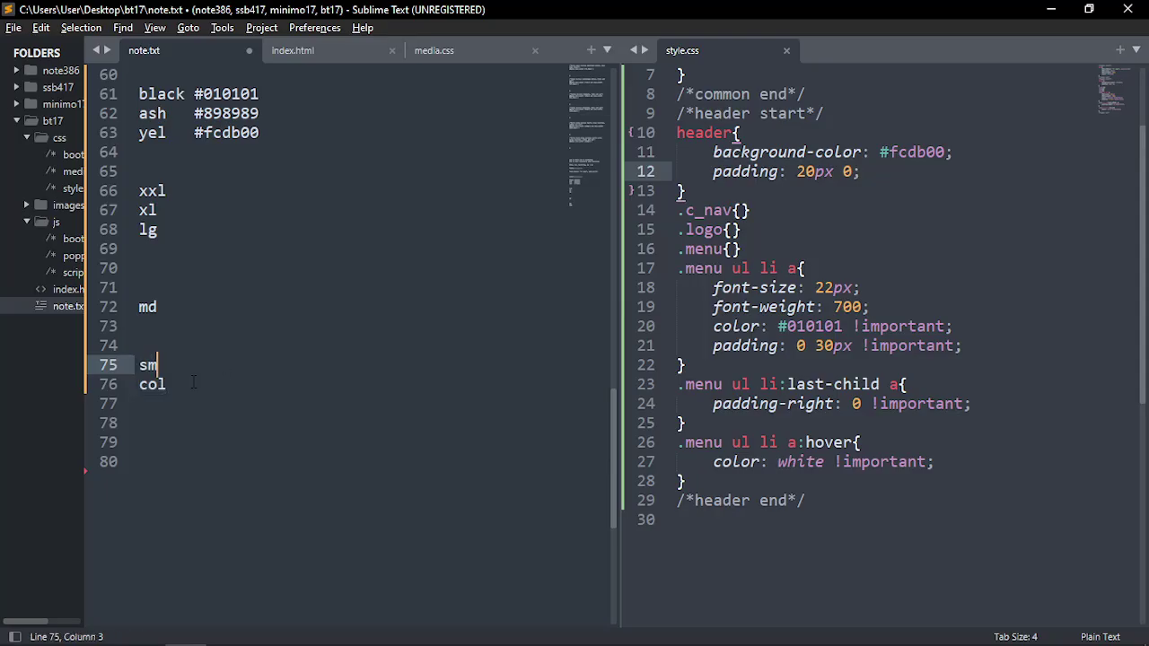
{"action": "left_click_drag", "start_coordinate": [182, 383], "coordinate": [135, 364]}
{"action": "left_click", "coordinate": [135, 364]}
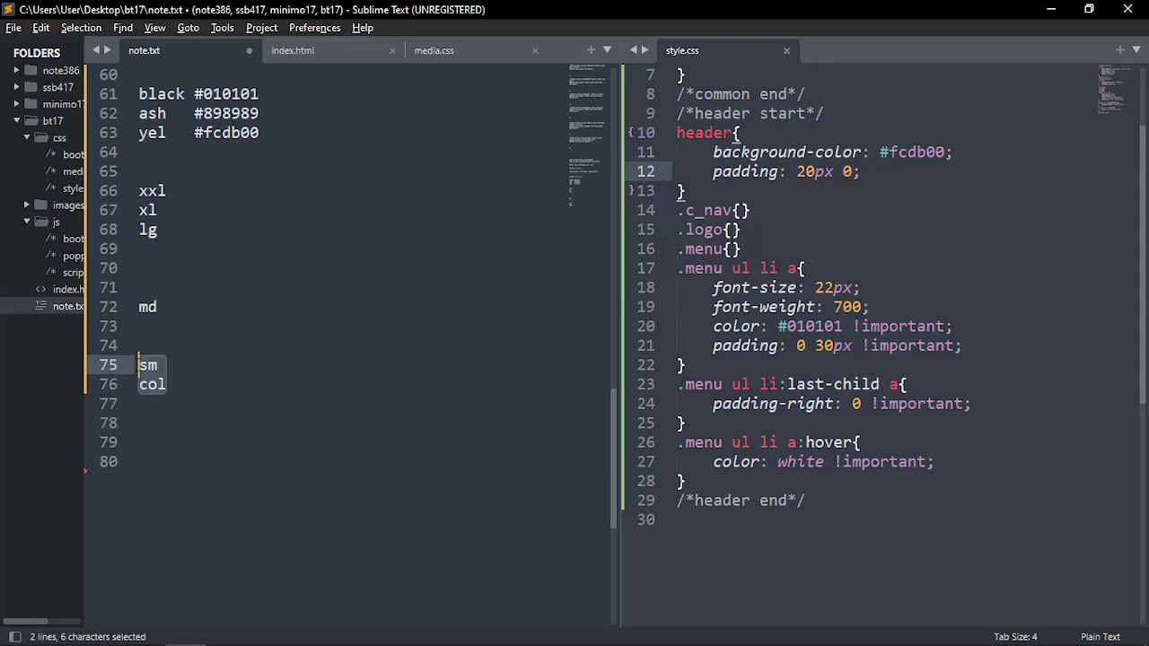
{"action": "left_click", "coordinate": [200, 390]}
{"action": "left_click_drag", "start_coordinate": [200, 390], "coordinate": [136, 364]}
{"action": "left_click", "coordinate": [183, 385]}
{"action": "left_click_drag", "start_coordinate": [182, 385], "coordinate": [137, 364]}
{"action": "left_click", "coordinate": [182, 384]}
{"action": "left_click_drag", "start_coordinate": [160, 307], "coordinate": [137, 306]}
{"action": "left_click", "coordinate": [174, 311]}
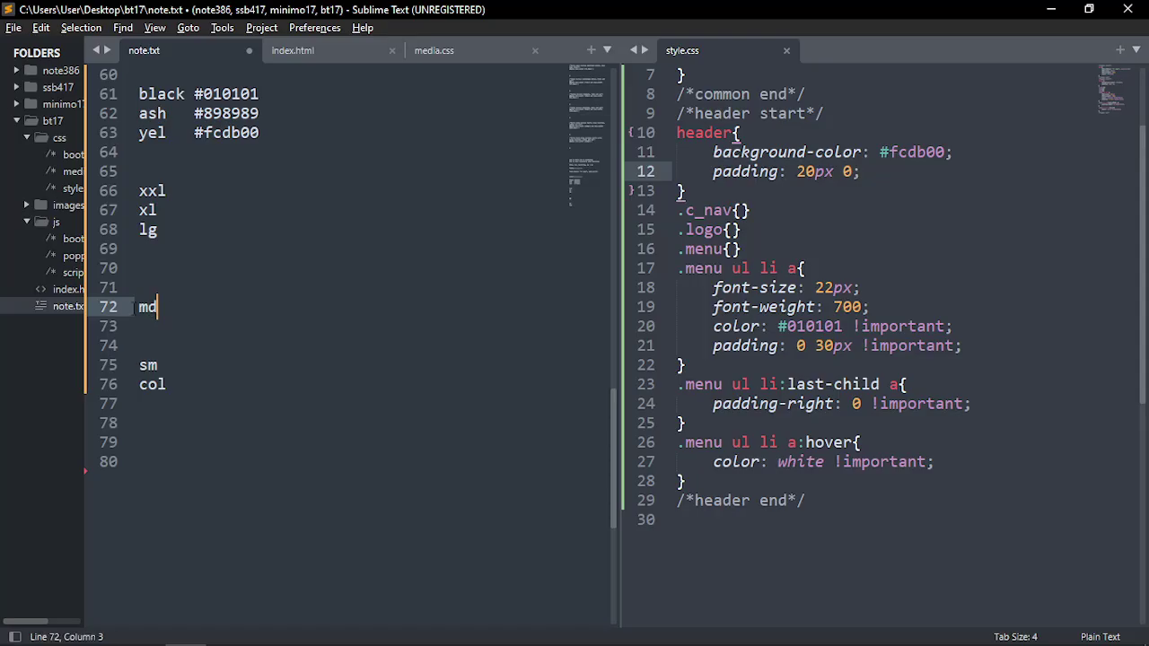
{"action": "double_click", "coordinate": [214, 389]}
{"action": "left_click", "coordinate": [204, 371]}
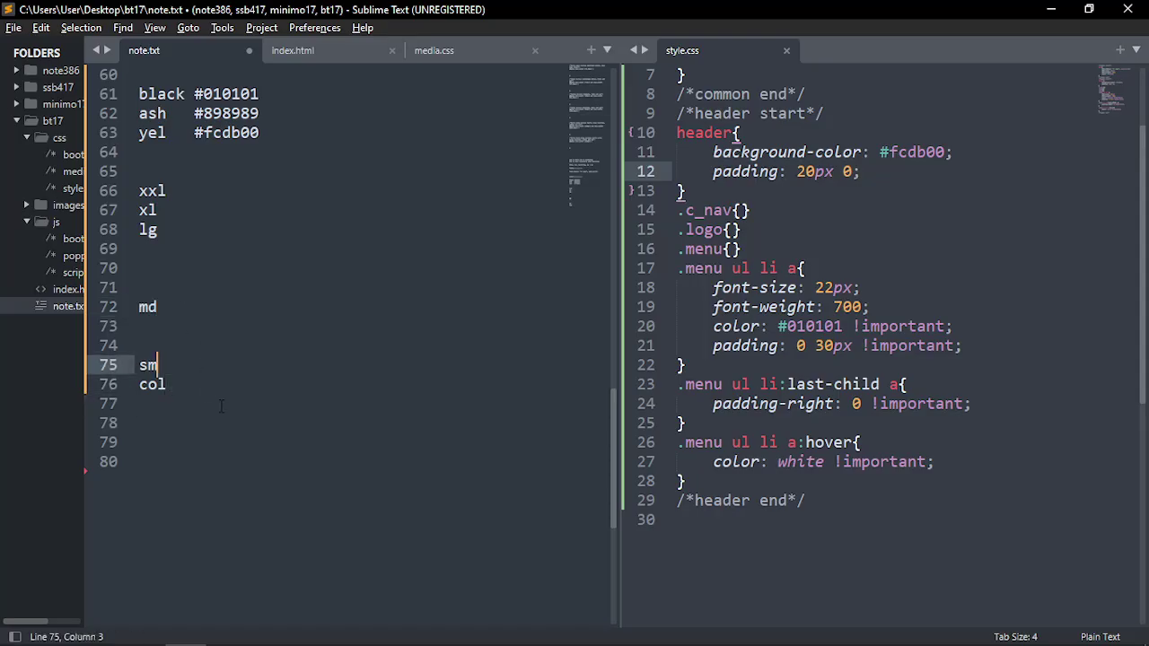
Type a ================= separator on line 65 above the breakpoint list
{"action": "scroll", "coordinate": [222, 407], "scroll_direction": "up", "scroll_amount": 2}
{"action": "left_click_drag", "start_coordinate": [160, 346], "coordinate": [150, 289]}
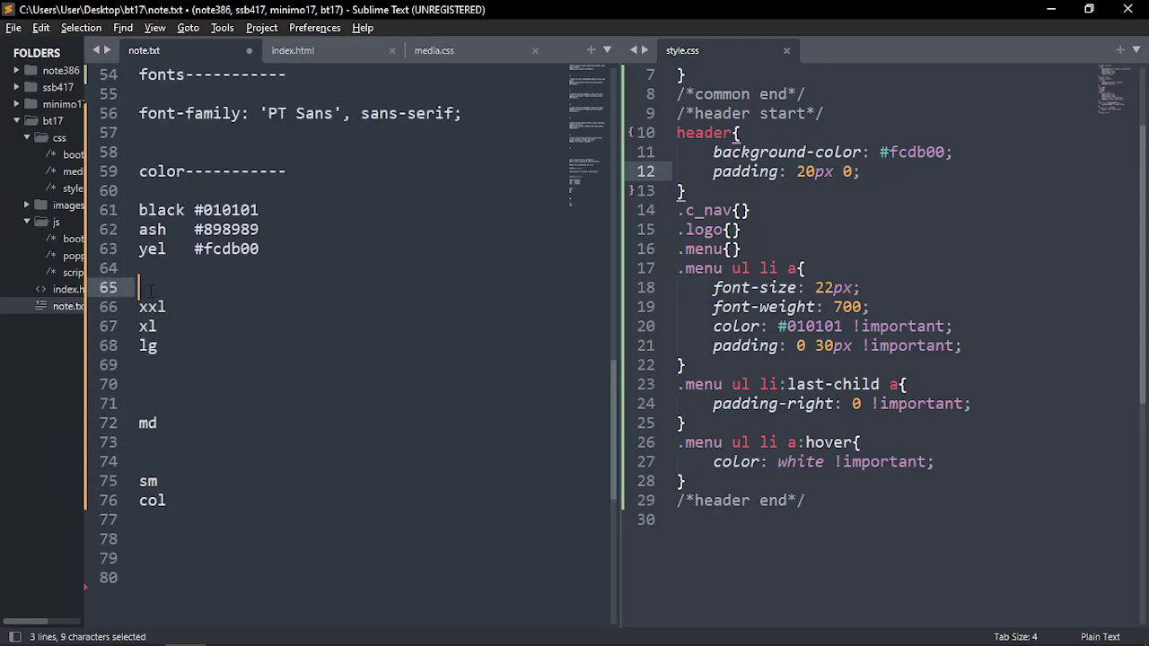
{"action": "left_click", "coordinate": [150, 289]}
{"action": "type", "text": "="}
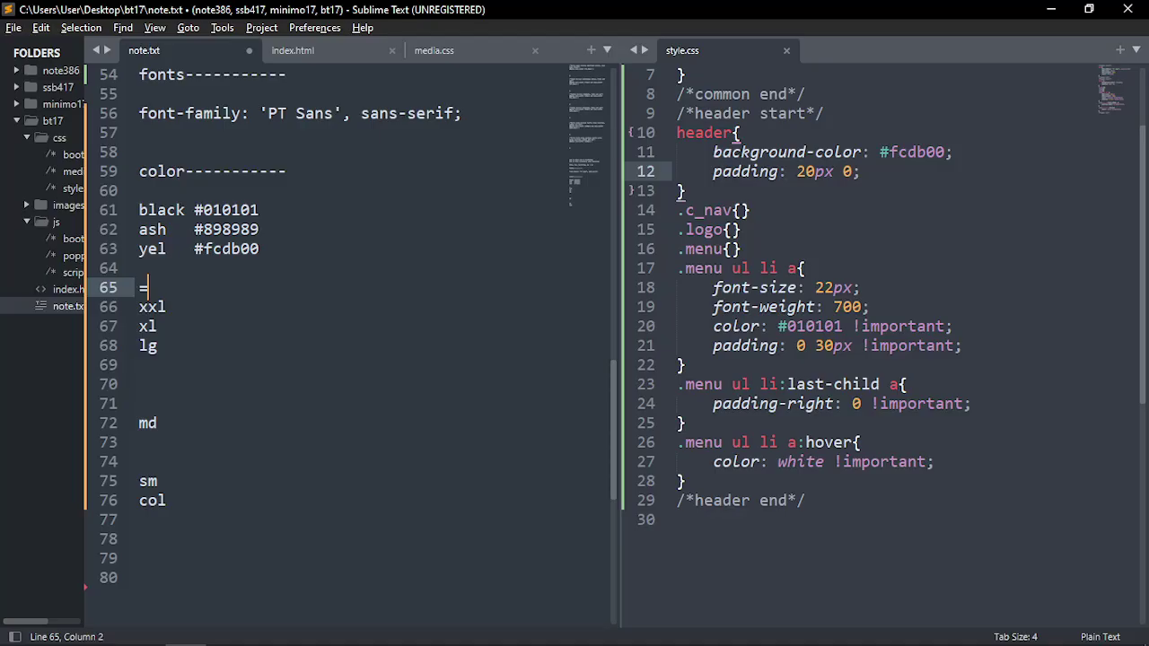
{"action": "type", "text": "================"}
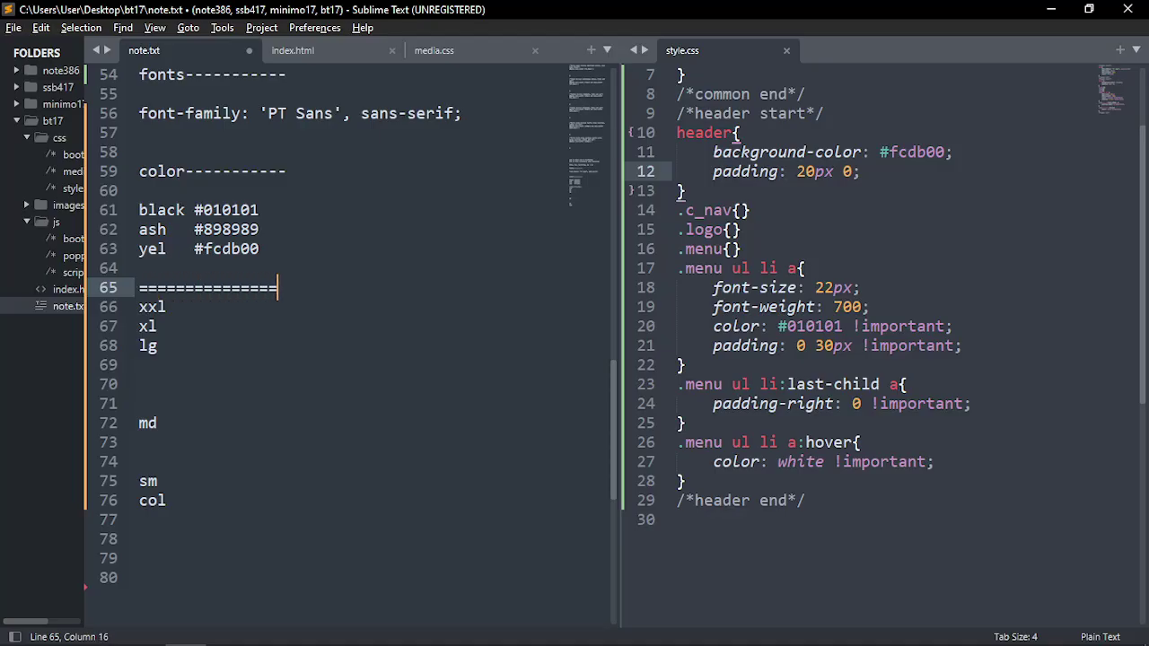
Move to empty line 78 and bring up the tinyone.psd mockup in Photoshop
{"action": "left_click", "coordinate": [182, 359]}
{"action": "left_click", "coordinate": [176, 453]}
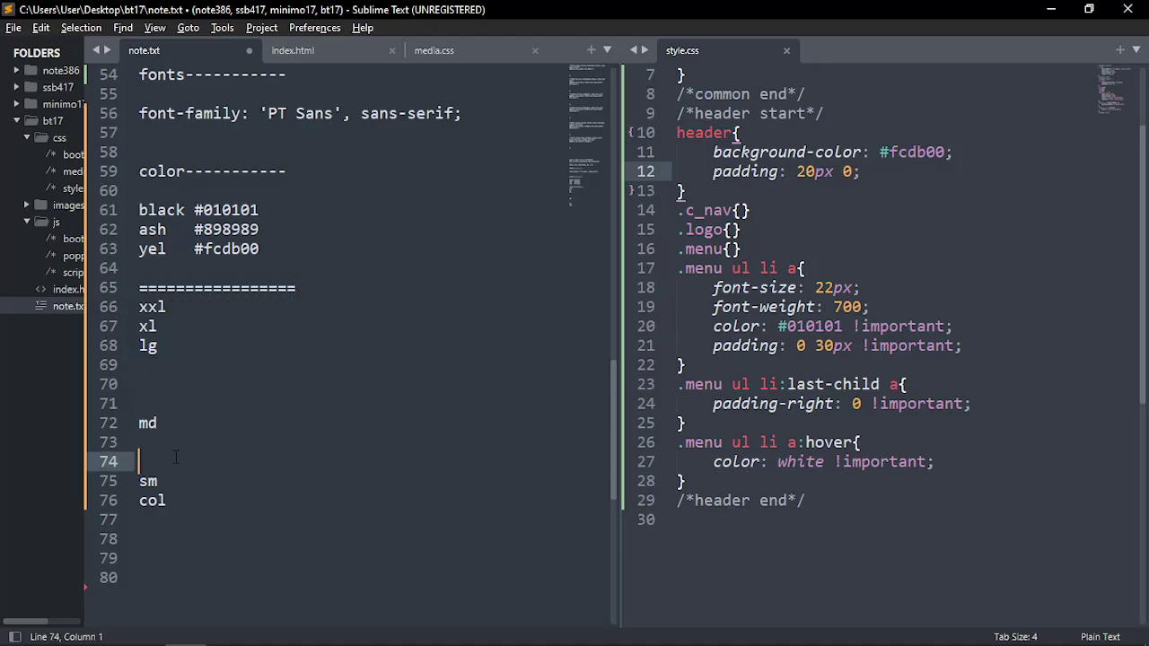
{"action": "left_click_drag", "start_coordinate": [174, 500], "coordinate": [137, 482]}
{"action": "left_click", "coordinate": [170, 500]}
{"action": "left_click", "coordinate": [168, 384]}
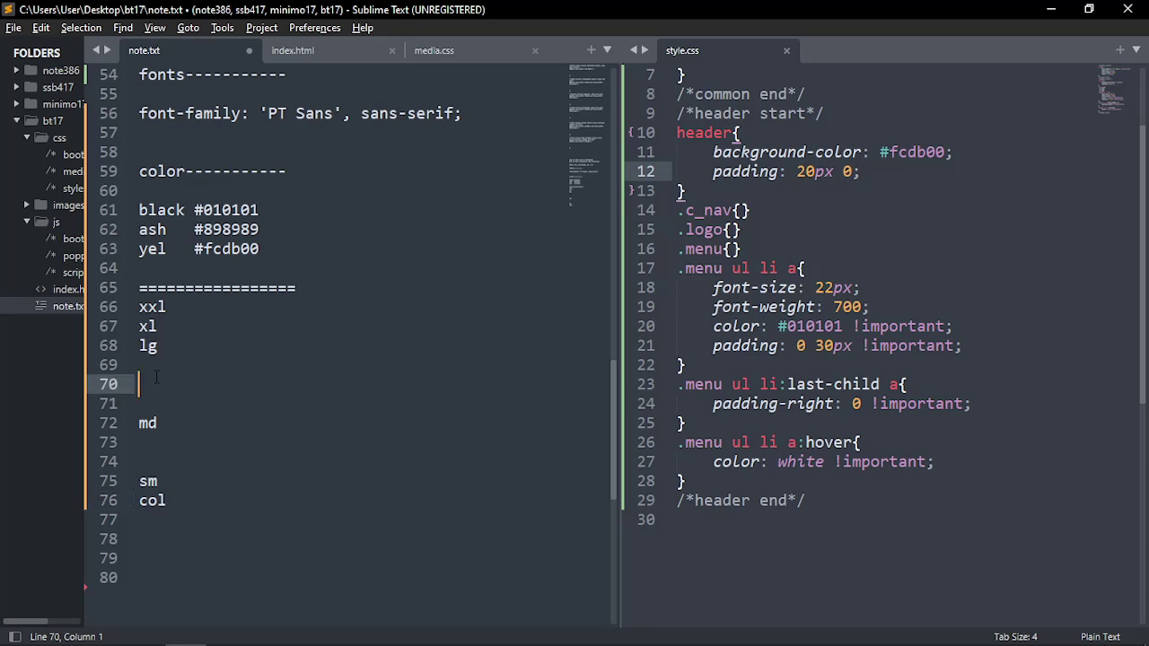
{"action": "left_click", "coordinate": [168, 365]}
{"action": "scroll", "coordinate": [229, 370], "scroll_direction": "down", "scroll_amount": 2}
{"action": "left_click", "coordinate": [189, 431]}
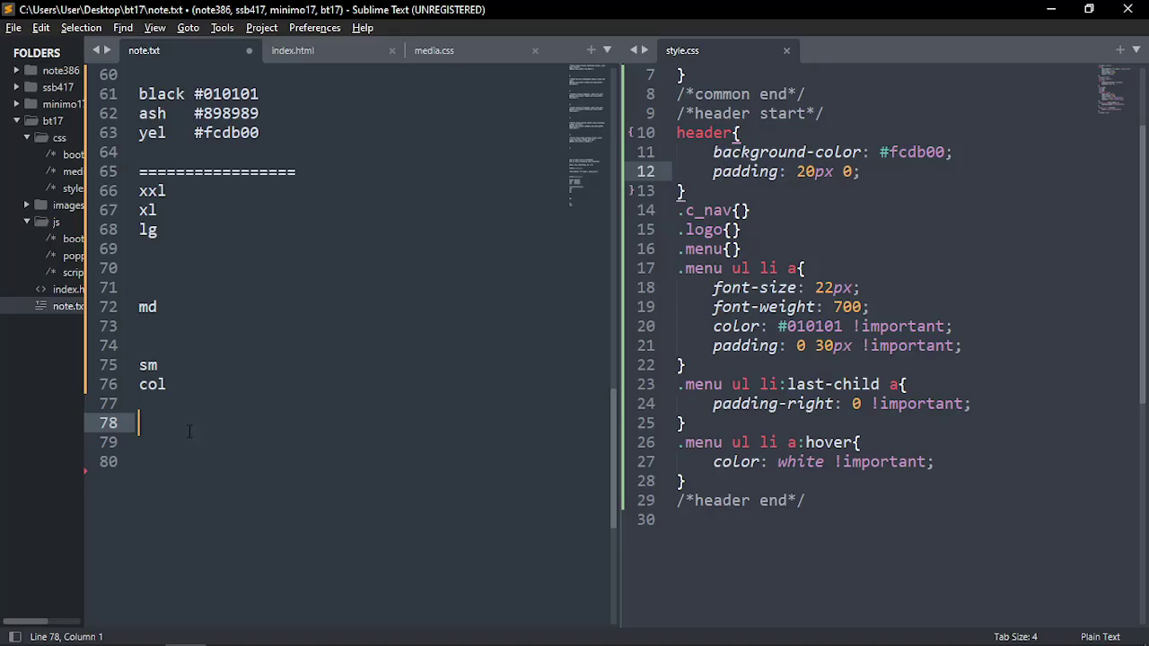
{"action": "key", "text": "alt+Tab"}
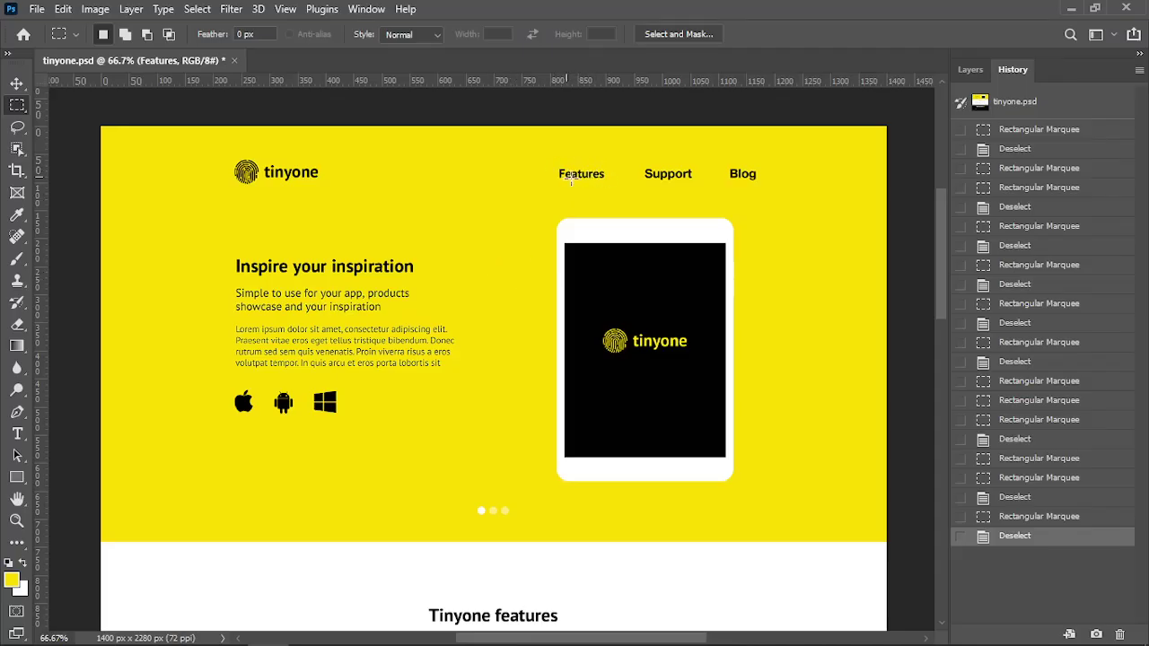
Return to note.txt and leave two blank lines below col
{"action": "key", "text": "alt+Tab"}
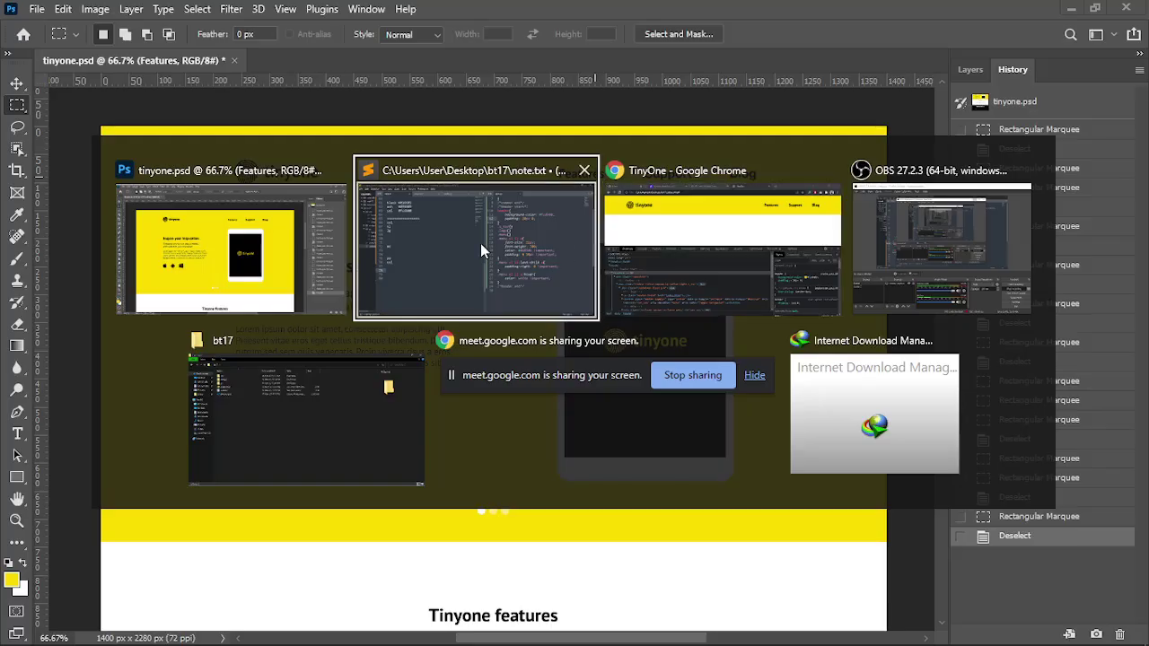
{"action": "left_click", "coordinate": [480, 243]}
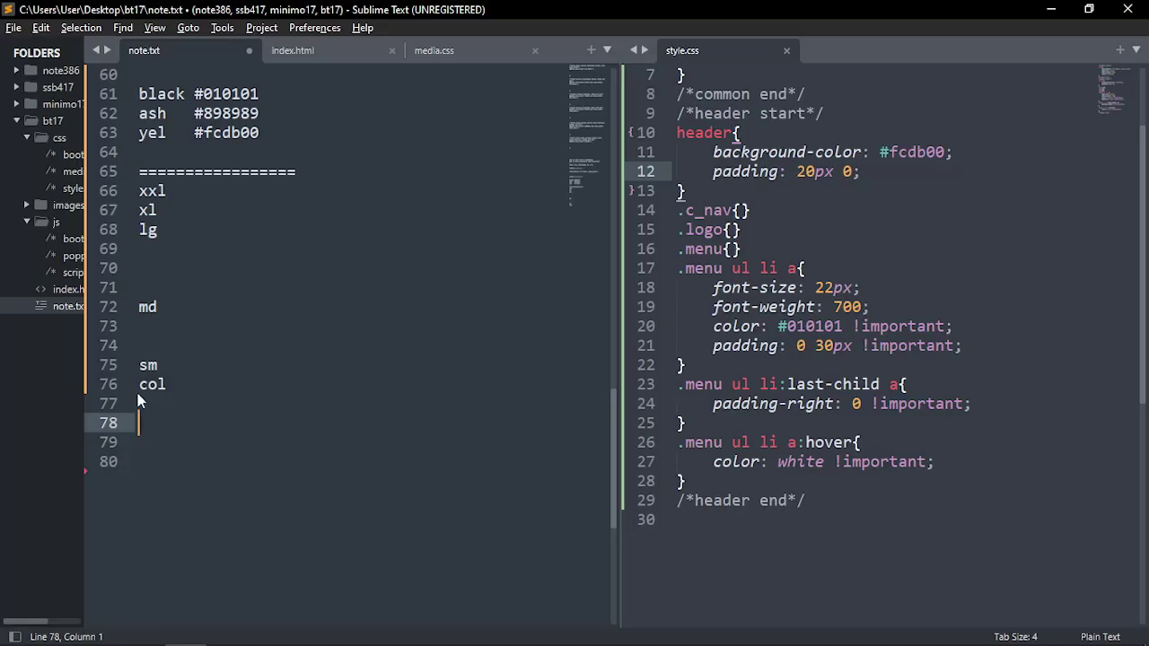
{"action": "left_click", "coordinate": [150, 252]}
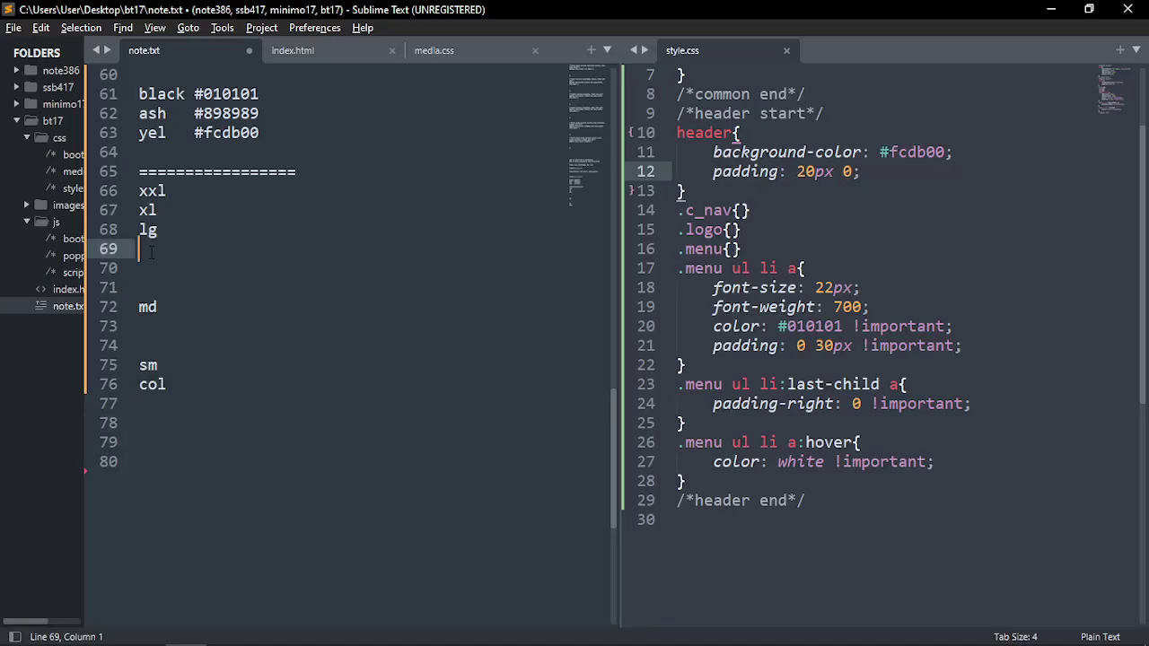
{"action": "left_click", "coordinate": [168, 421]}
{"action": "key", "text": "BackSpace"}
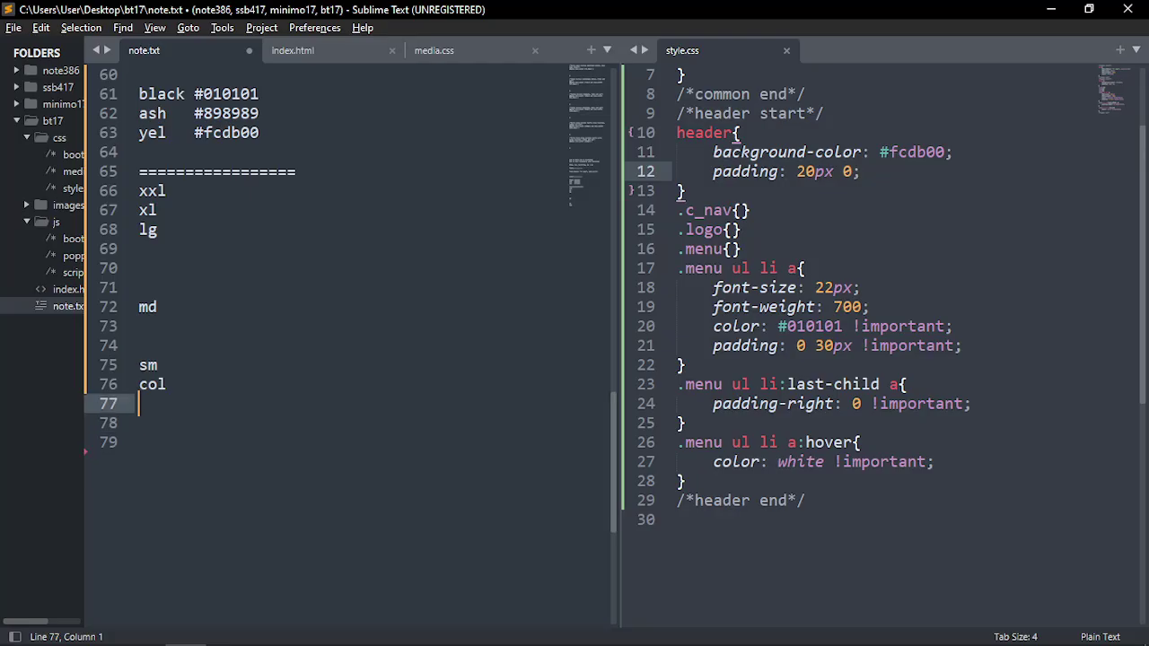
{"action": "key", "text": "Return"}
{"action": "key", "text": "Return"}
Add a header---------------- heading with a menu entry beneath it
{"action": "type", "text": "heade"}
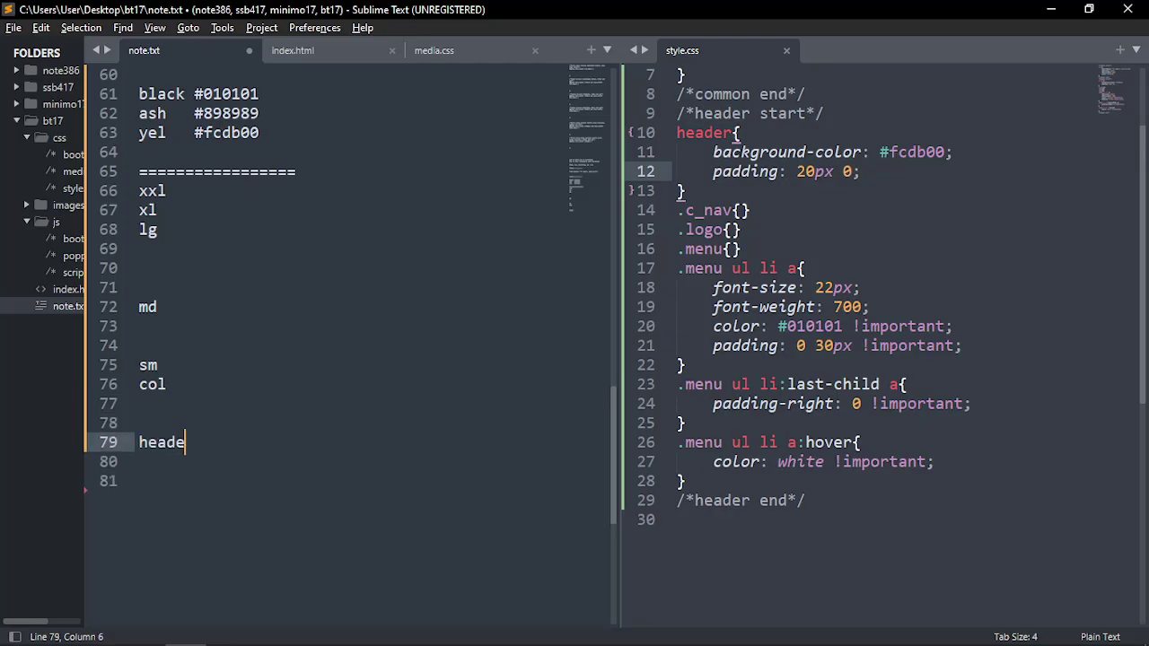
{"action": "type", "text": "r----------------"}
{"action": "key", "text": "Return"}
{"action": "key", "text": "Return"}
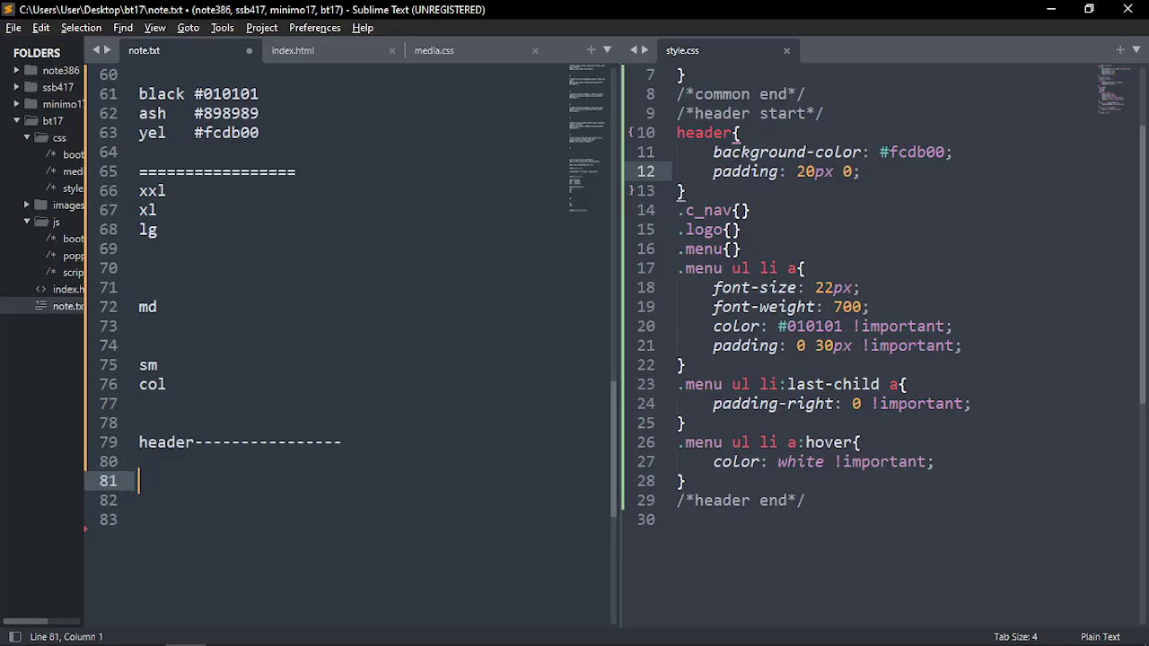
{"action": "key", "text": "BackSpace"}
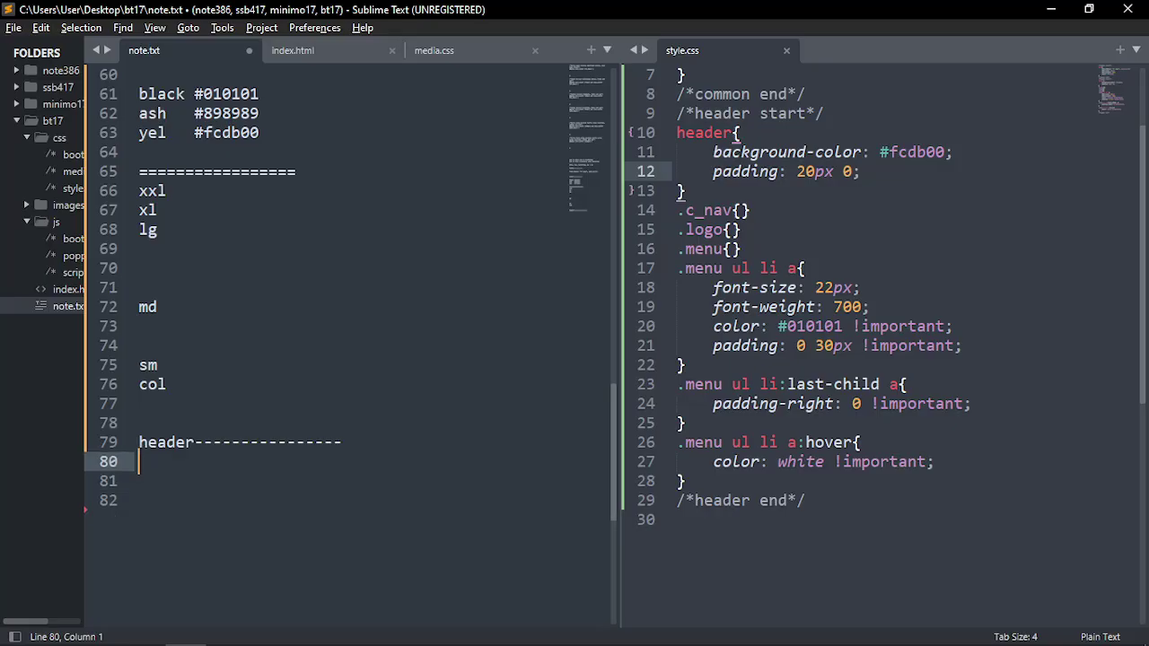
{"action": "key", "text": "Return"}
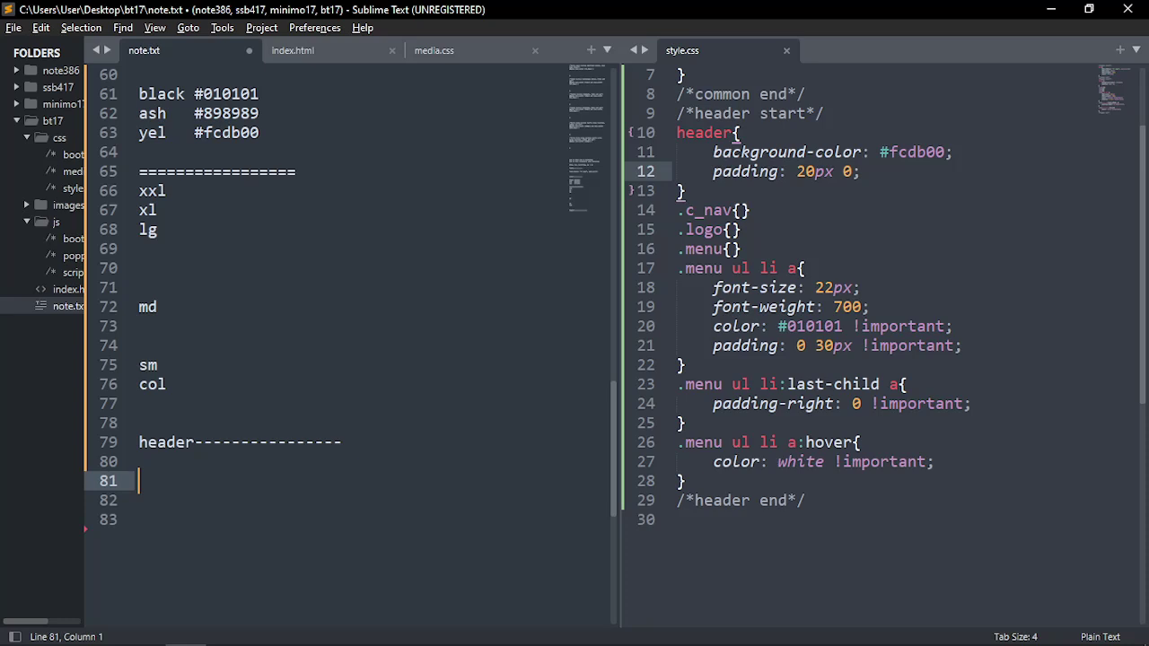
{"action": "type", "text": "menu"}
{"action": "key", "text": "Return"}
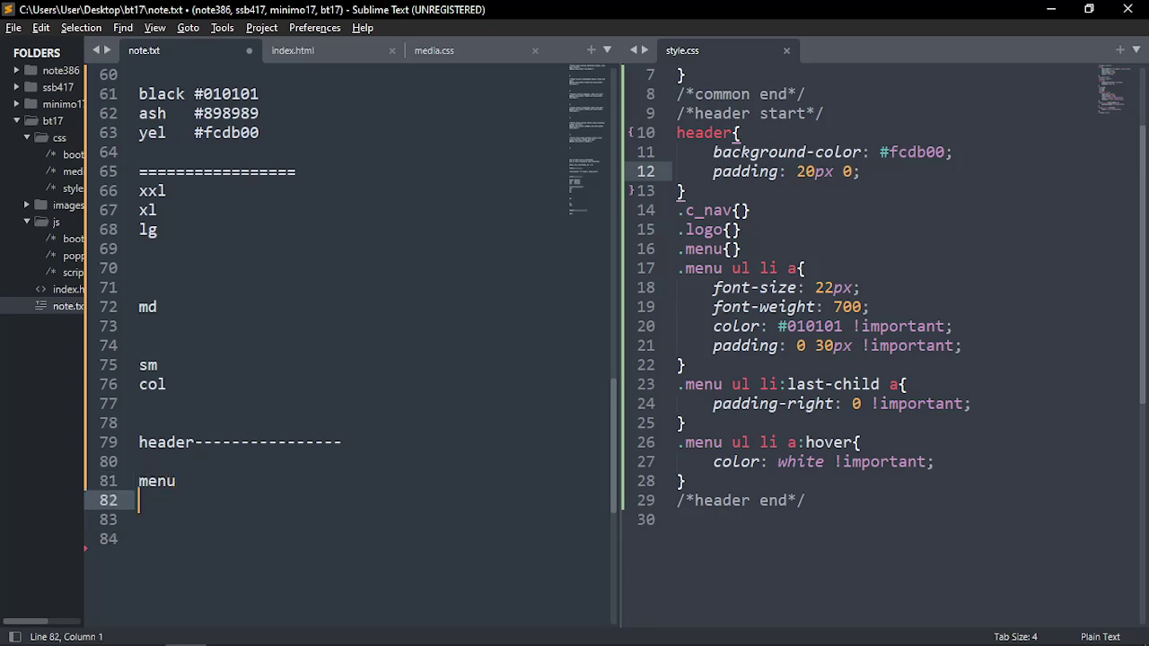
{"action": "key", "text": "Return"}
{"action": "scroll", "coordinate": [180, 425], "scroll_direction": "down", "scroll_amount": 1}
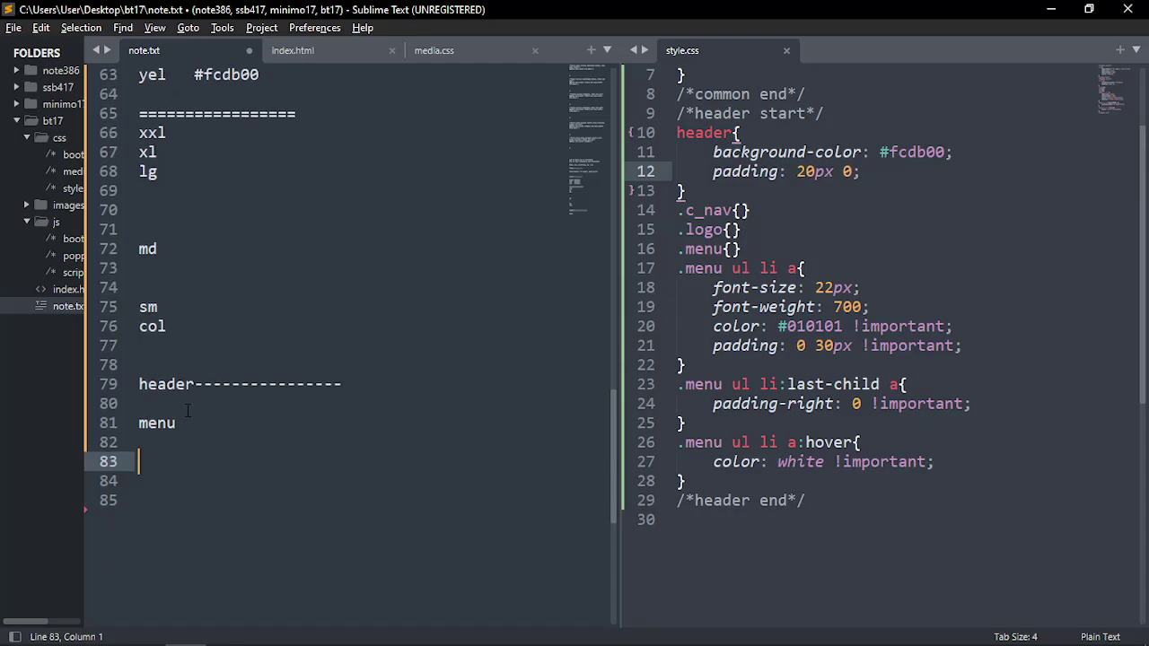
{"action": "left_click", "coordinate": [214, 421]}
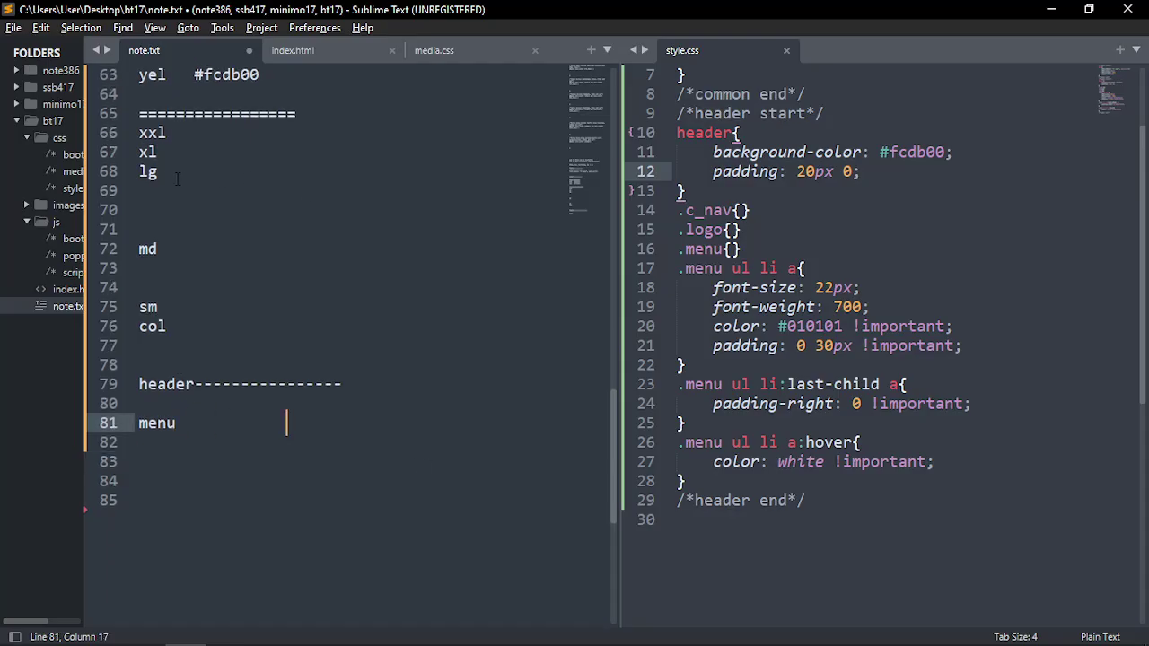
Copy the xxl, xl and lg breakpoint lines and adjust line 81
{"action": "left_click_drag", "start_coordinate": [178, 180], "coordinate": [139, 132]}
{"action": "key", "text": "ctrl+c"}
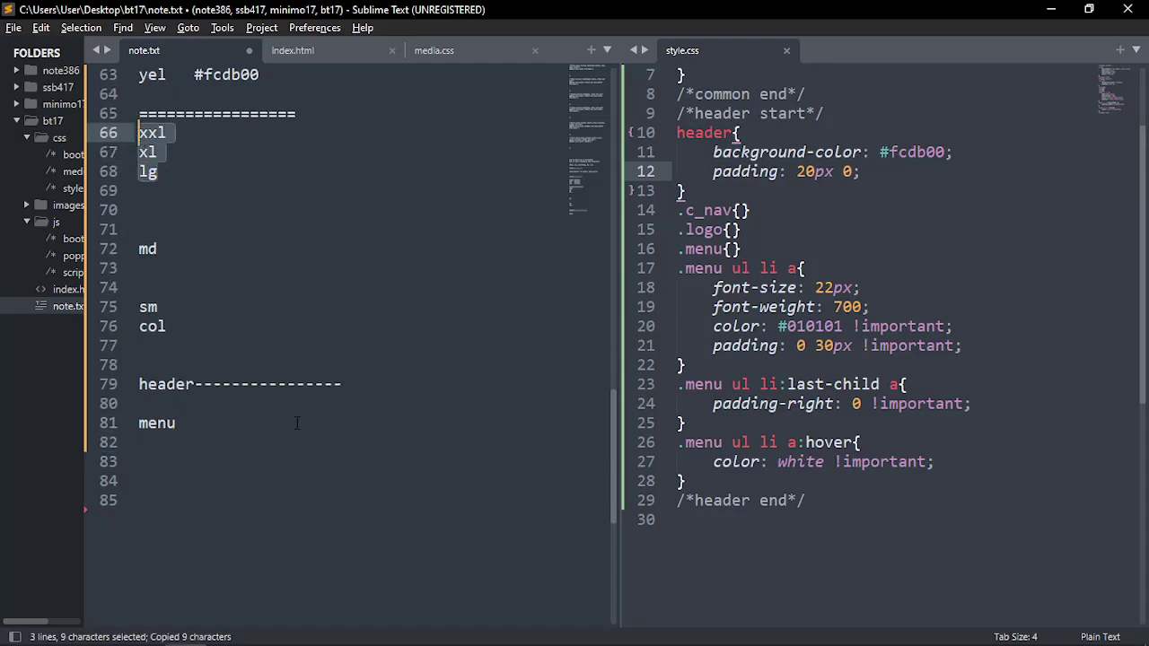
{"action": "left_click", "coordinate": [297, 422]}
{"action": "key", "text": "BackSpace"}
{"action": "key", "text": "BackSpace"}
{"action": "key", "text": "BackSpace"}
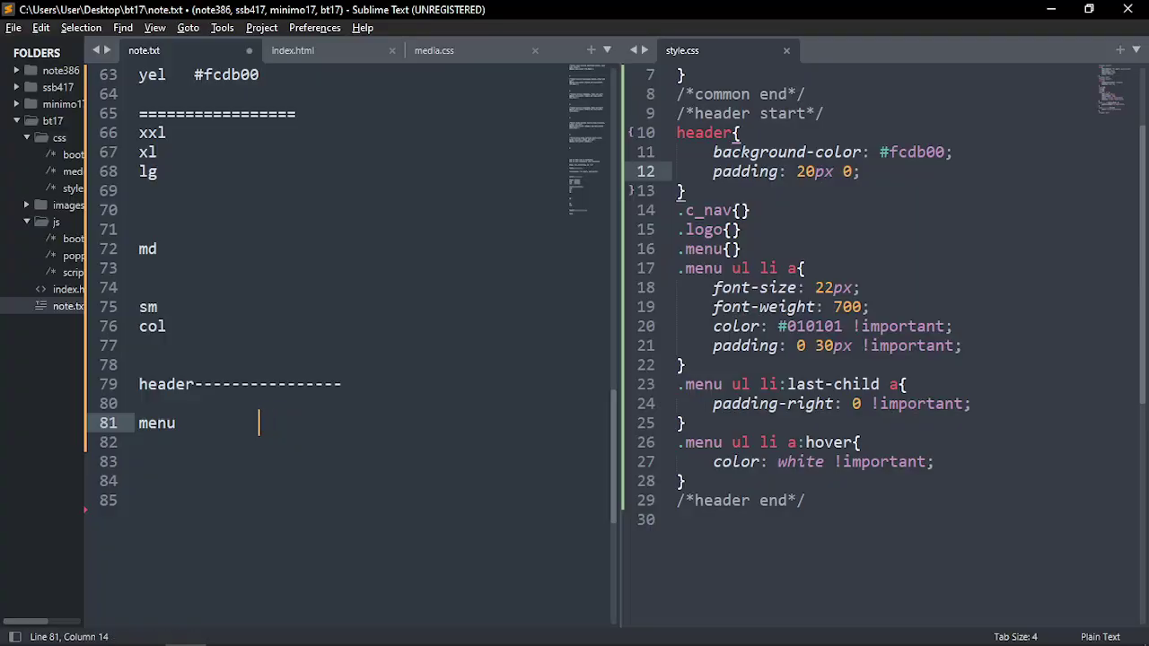
{"action": "key", "text": "alt+Tab"}
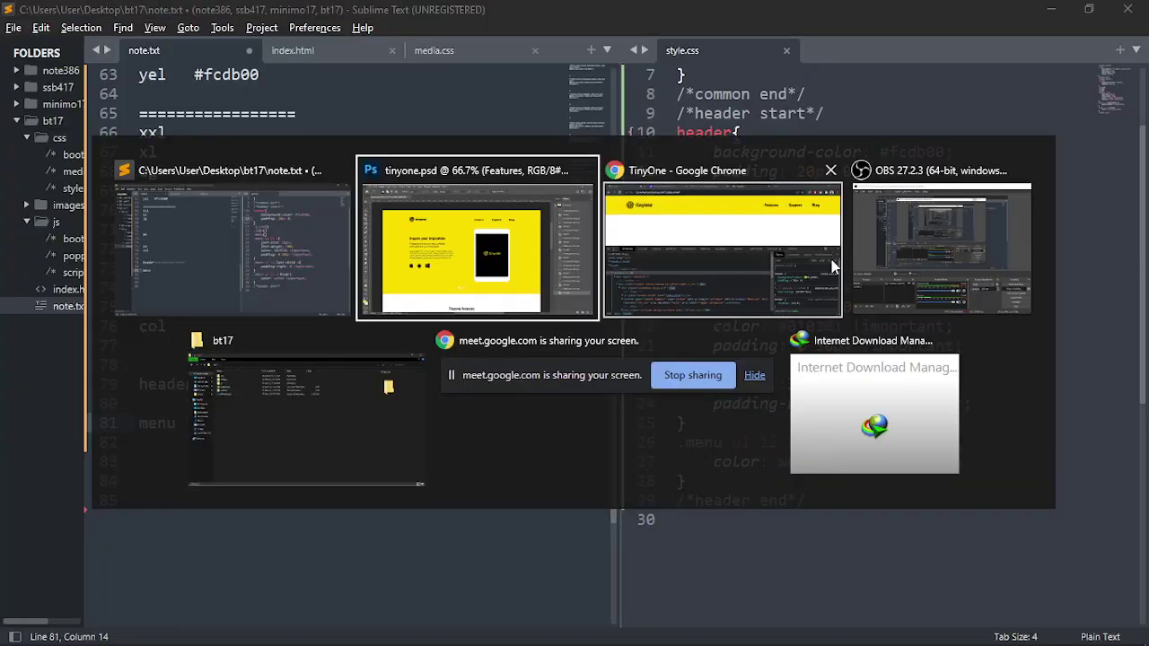
{"action": "left_click", "coordinate": [869, 265]}
{"action": "key", "text": "alt+Tab"}
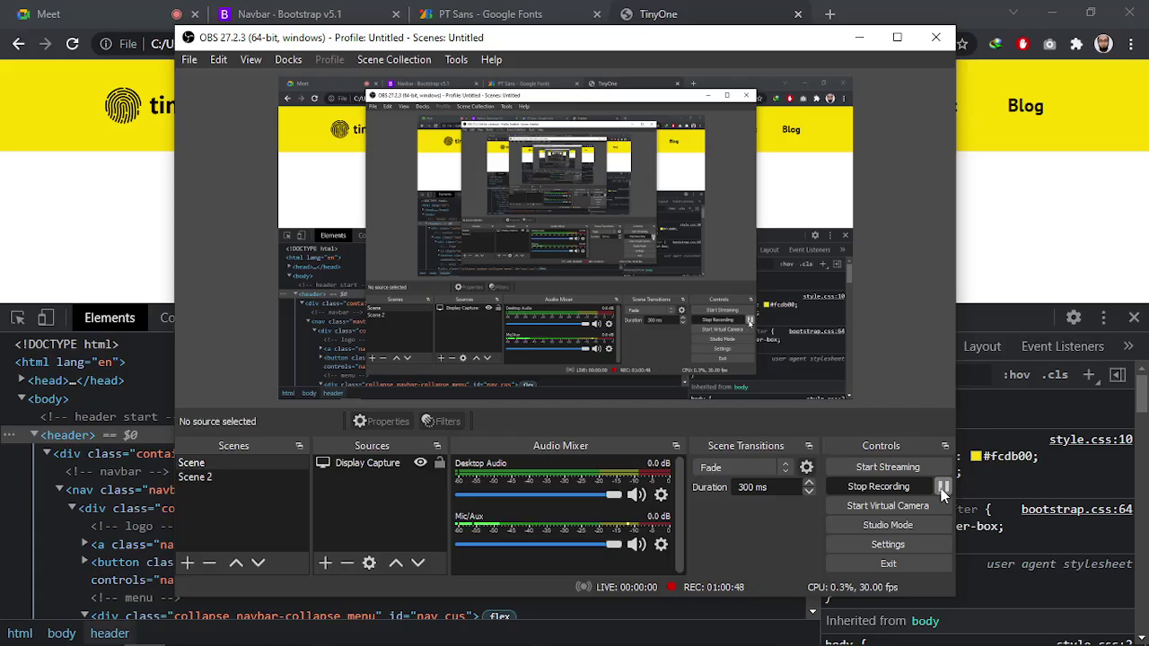
{"action": "left_click_drag", "start_coordinate": [659, 43], "coordinate": [659, 36]}
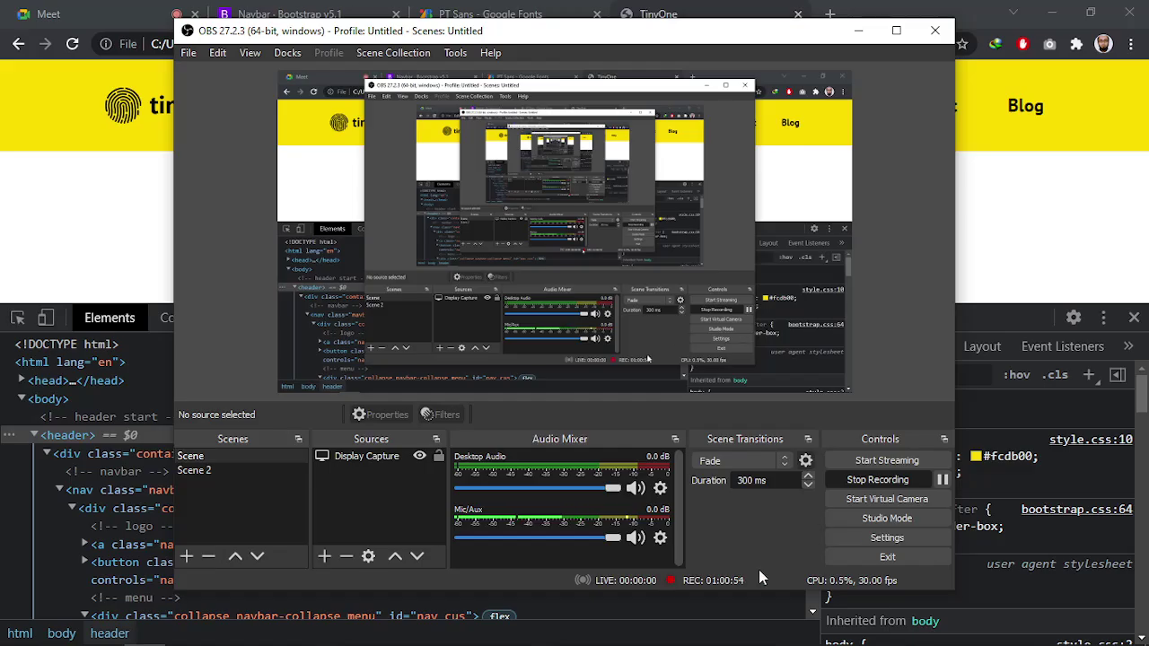
{"action": "left_click", "coordinate": [858, 31]}
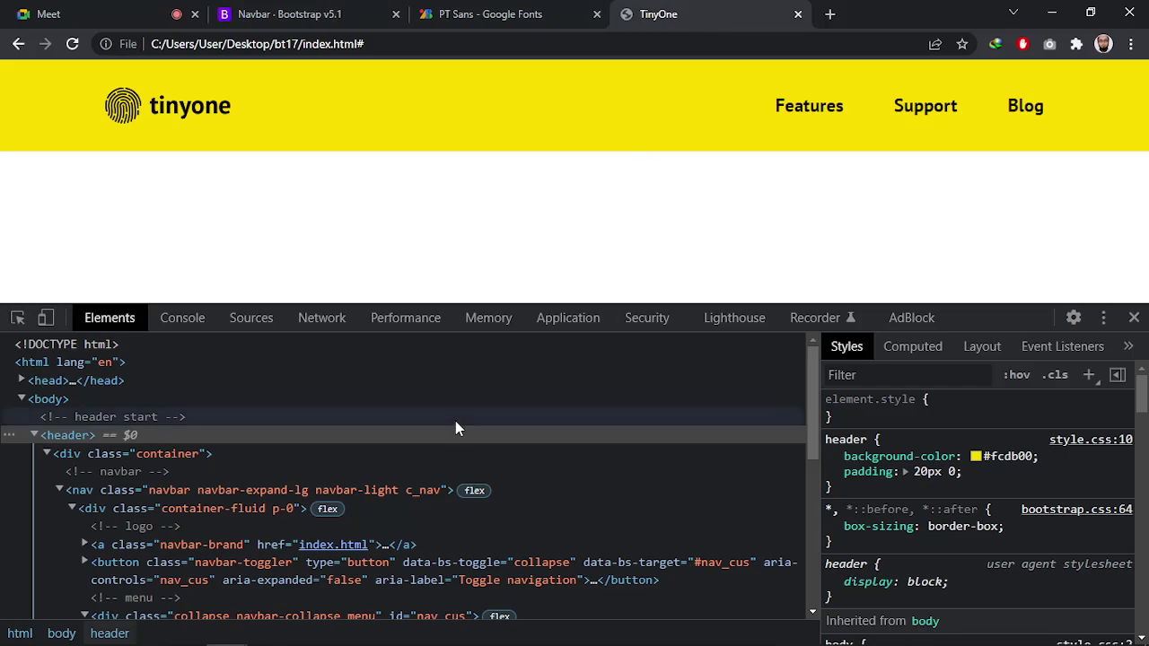
{"action": "key", "text": "alt+Tab"}
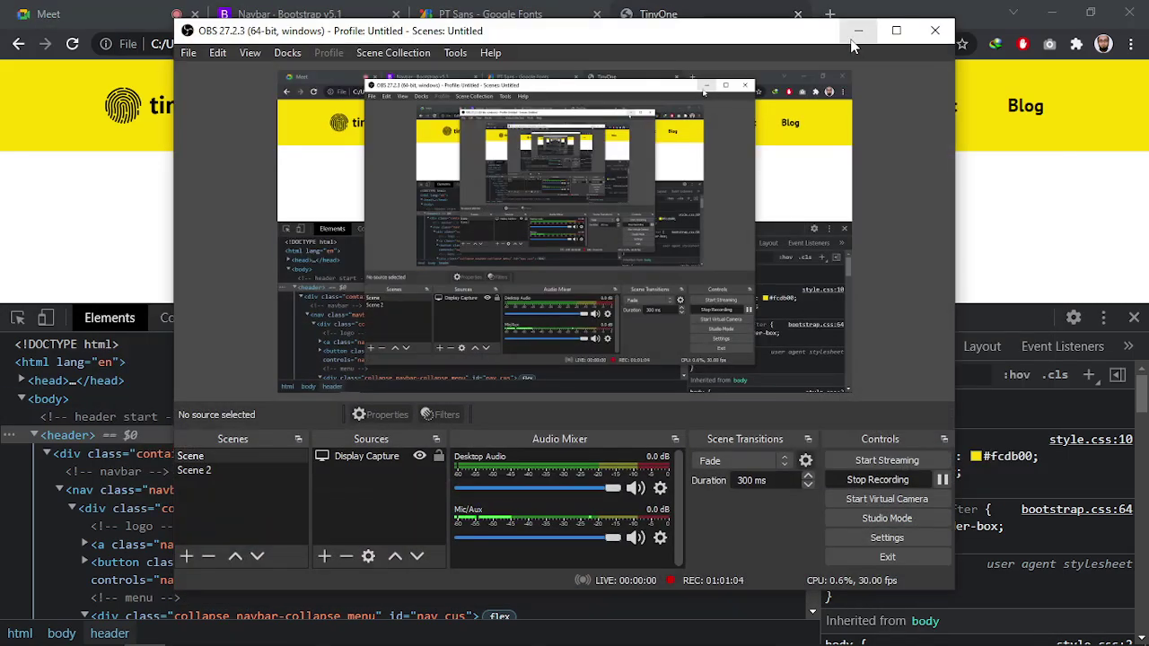
{"action": "left_click", "coordinate": [857, 32]}
{"action": "key", "text": "alt+Tab"}
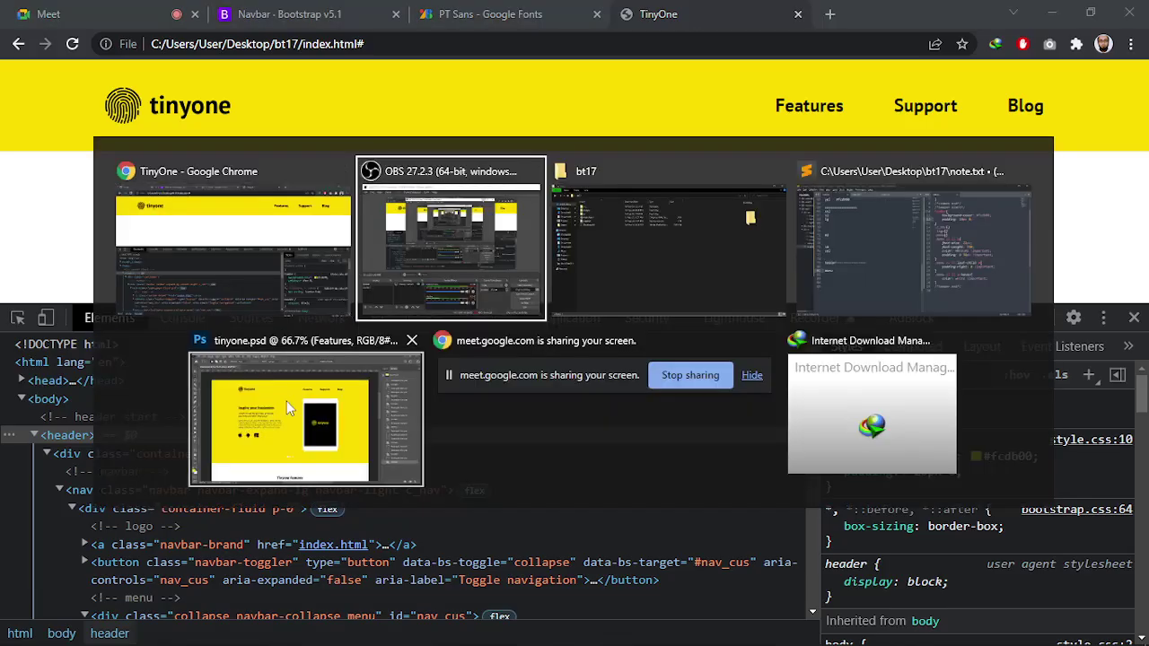
{"action": "left_click", "coordinate": [269, 283]}
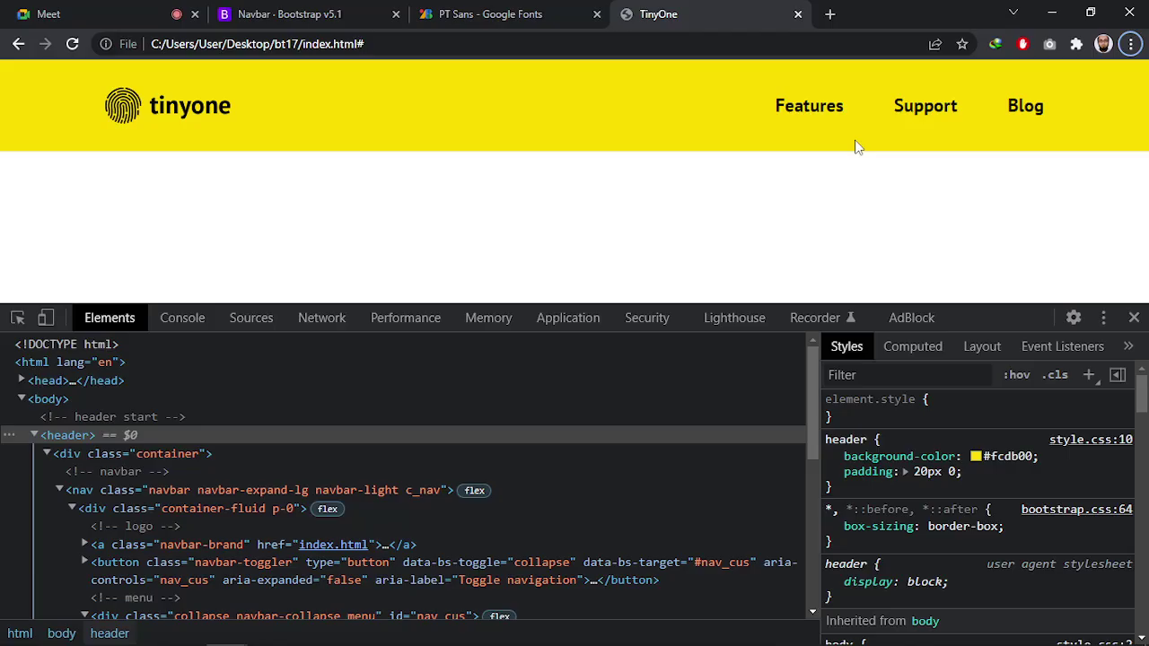
{"action": "key", "text": "alt+Tab"}
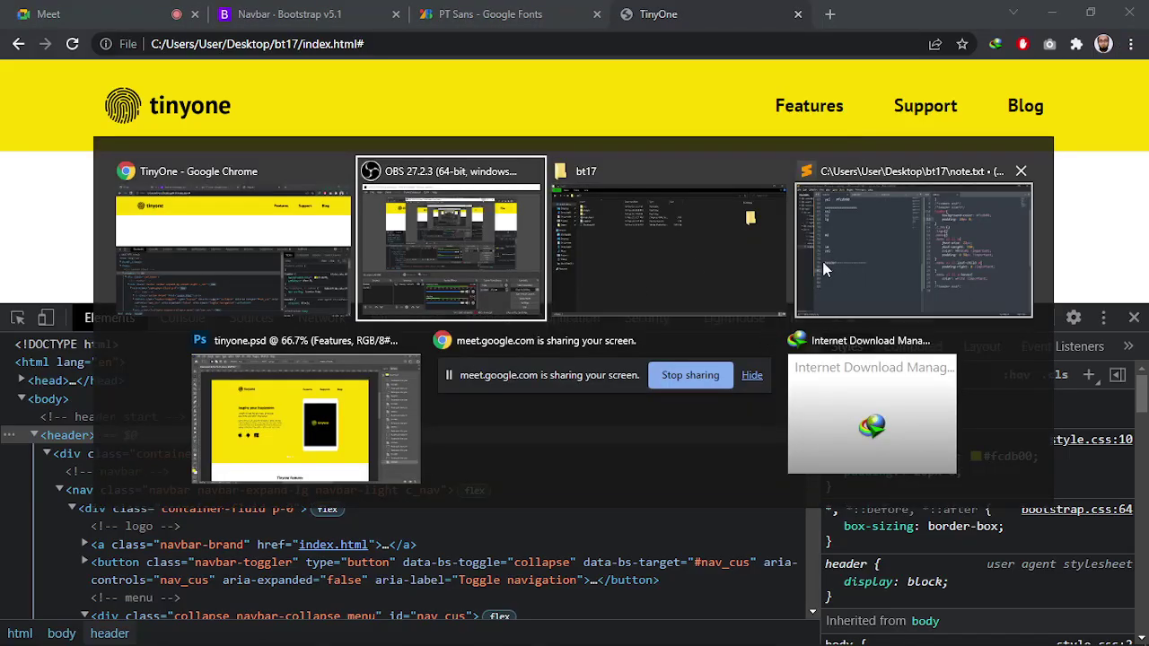
{"action": "left_click", "coordinate": [733, 235]}
{"action": "key", "text": "alt+Tab"}
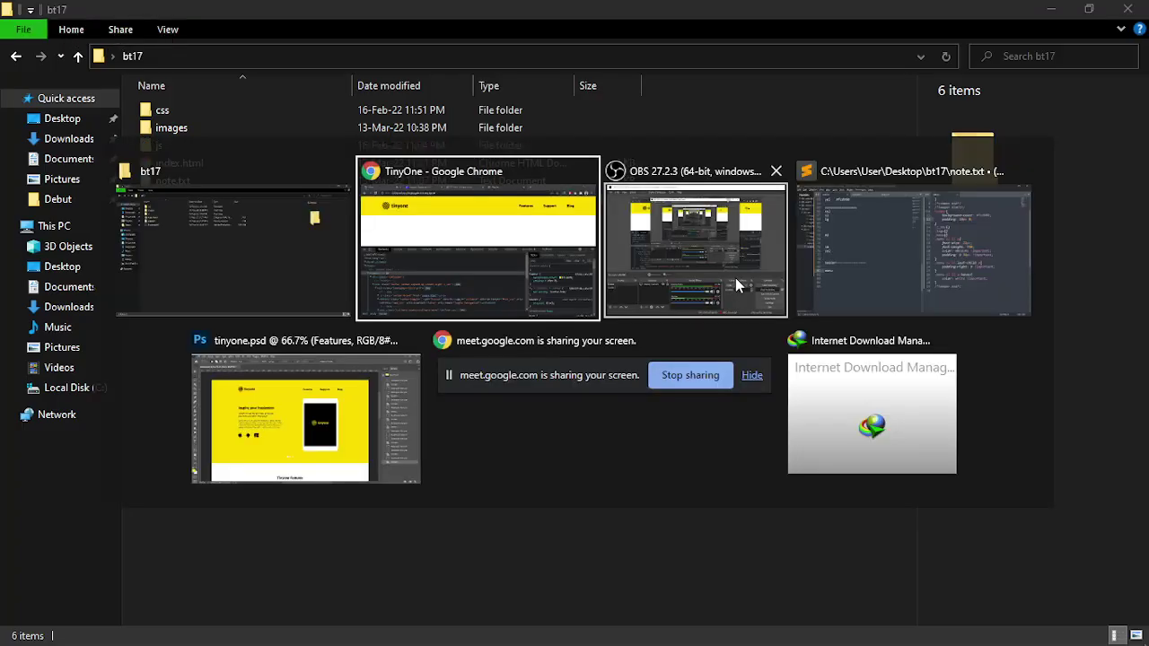
{"action": "left_click", "coordinate": [894, 244]}
Type the column headings xxl/xl/lg, md and sm/col after menu on line 81
{"action": "left_click", "coordinate": [206, 429]}
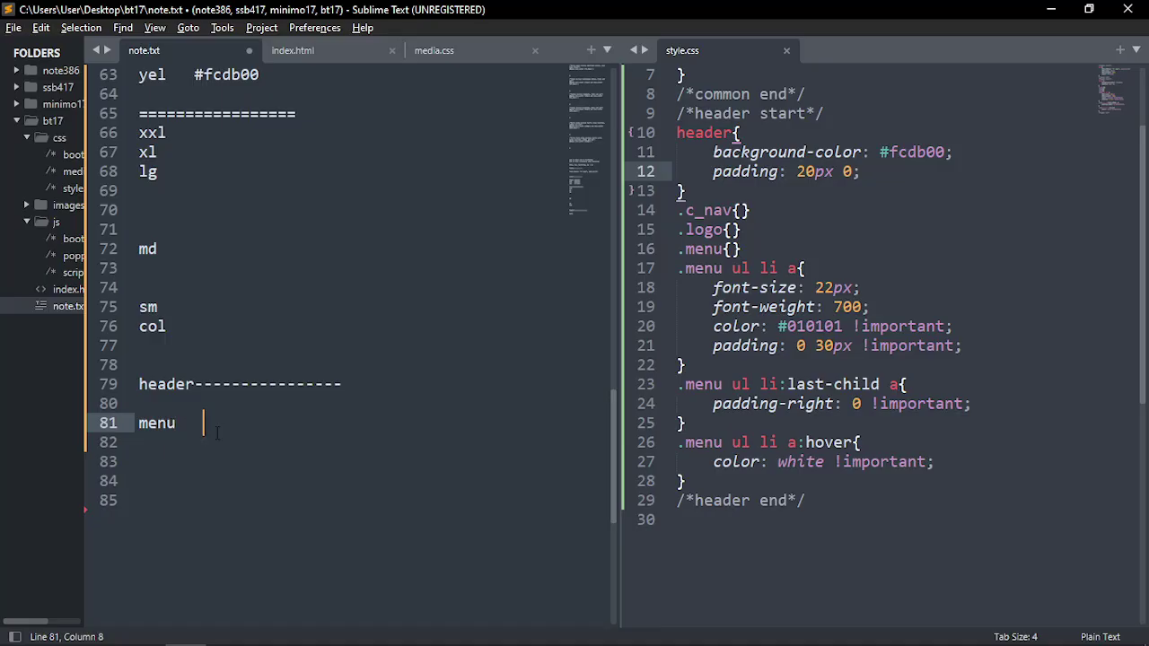
{"action": "left_click", "coordinate": [175, 432]}
{"action": "left_click", "coordinate": [273, 433]}
{"action": "type", "text": "xxl/xl/lg         "}
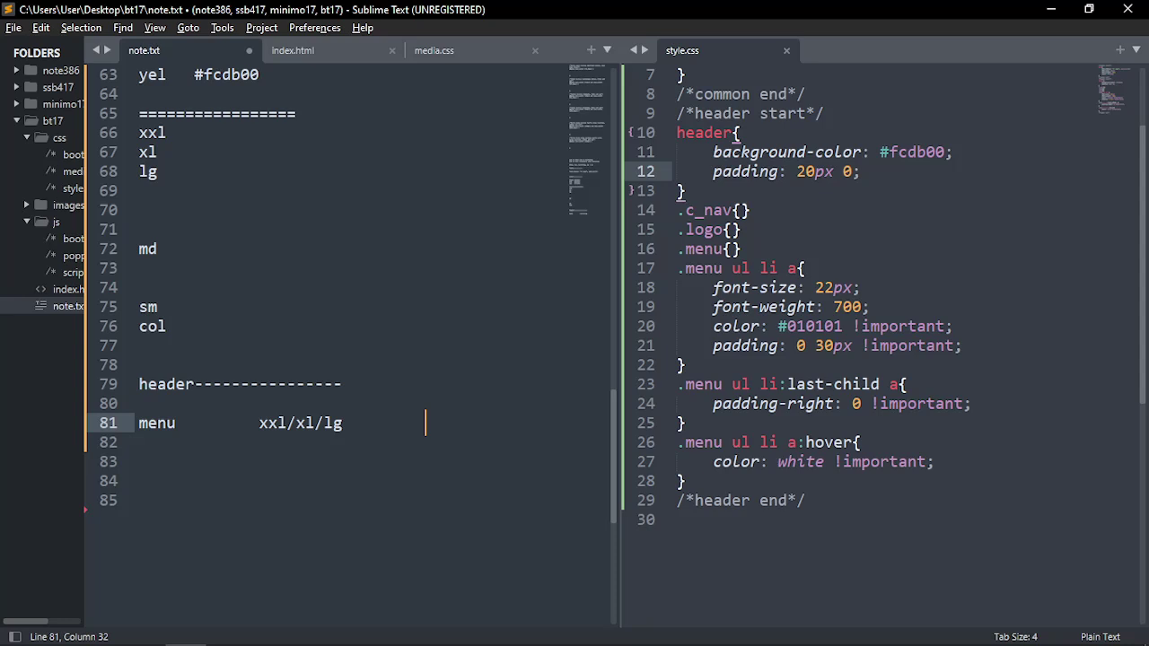
{"action": "type", "text": "md         sm/col"}
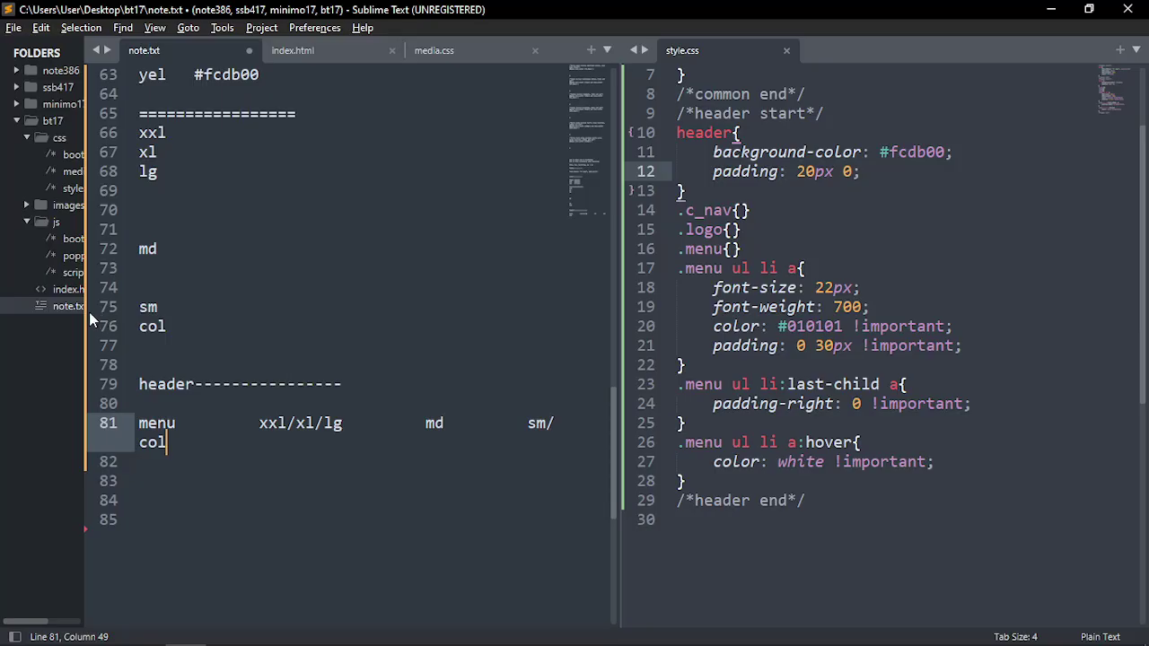
{"action": "left_click", "coordinate": [253, 426]}
{"action": "key", "text": "BackSpace"}
{"action": "key", "text": "BackSpace"}
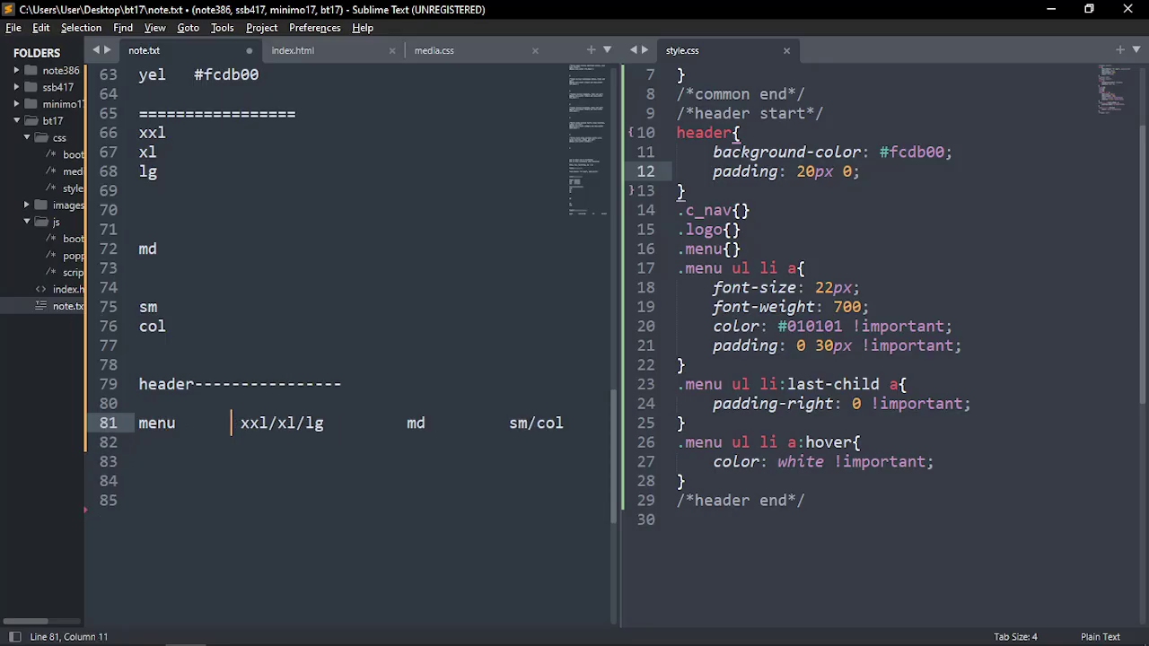
Cut the word menu out of line 81
{"action": "key", "text": "Down"}
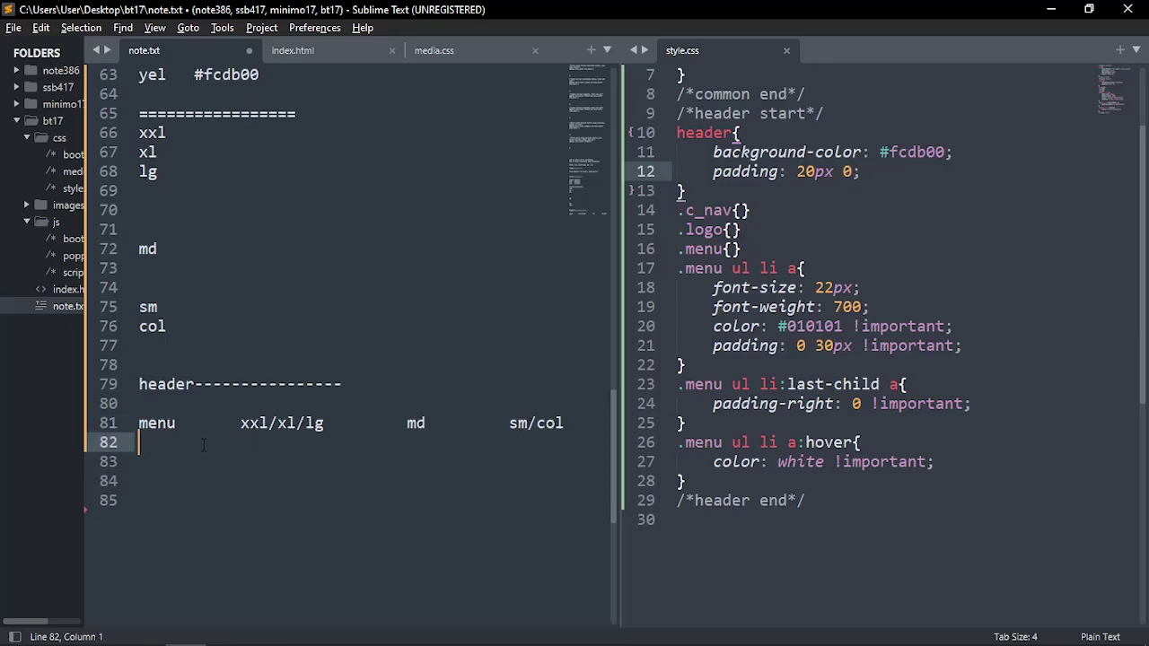
{"action": "key", "text": "Up"}
{"action": "key", "text": "Right"}
{"action": "key", "text": "Right"}
{"action": "key", "text": "Right"}
{"action": "key", "text": "Right"}
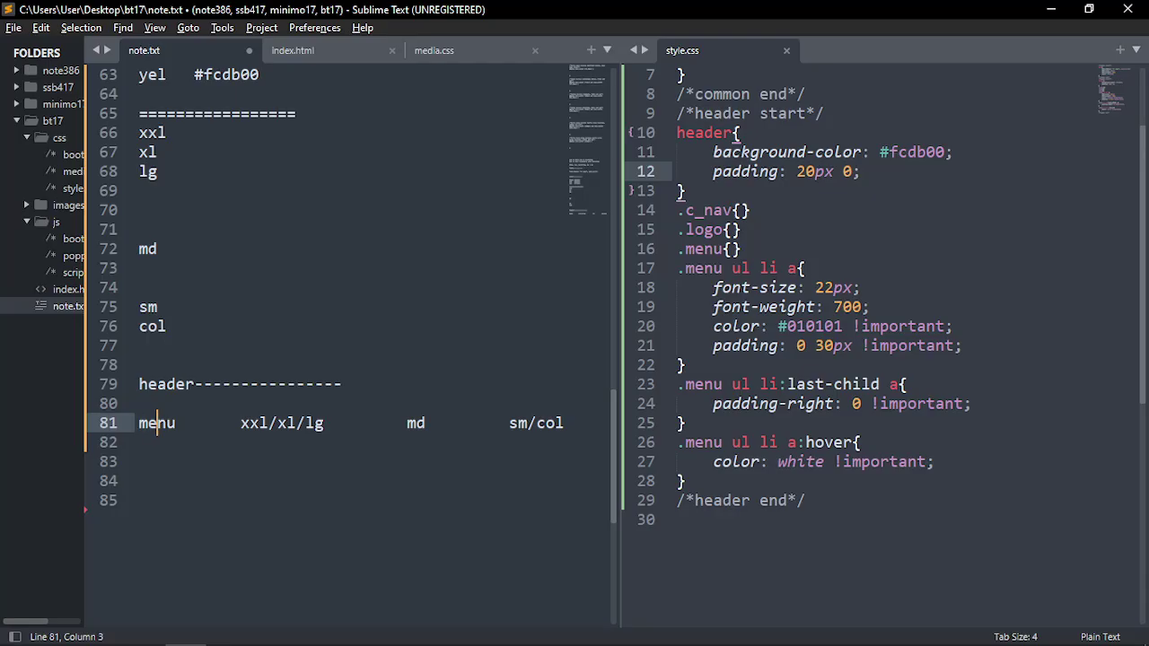
{"action": "key", "text": "shift+Left"}
{"action": "key", "text": "shift+Left"}
{"action": "key", "text": "shift+Left"}
{"action": "key", "text": "shift+Left"}
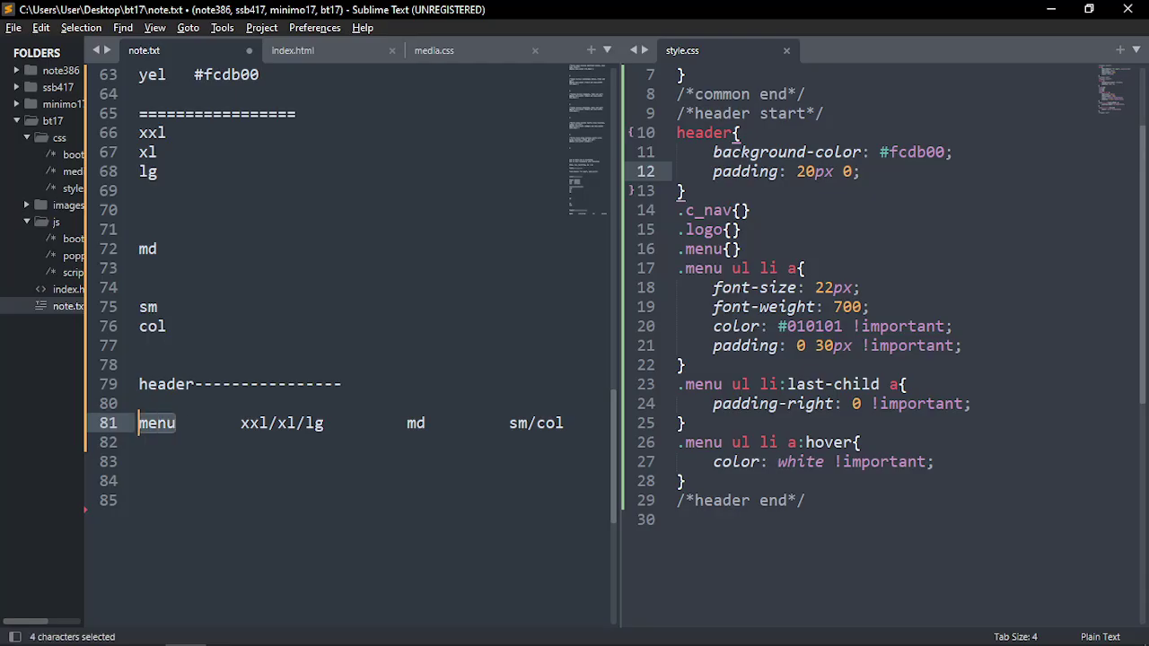
{"action": "key", "text": "ctrl+x"}
Paste menu onto a new line 82 below the heading row, removing its indent
{"action": "left_click", "coordinate": [139, 441]}
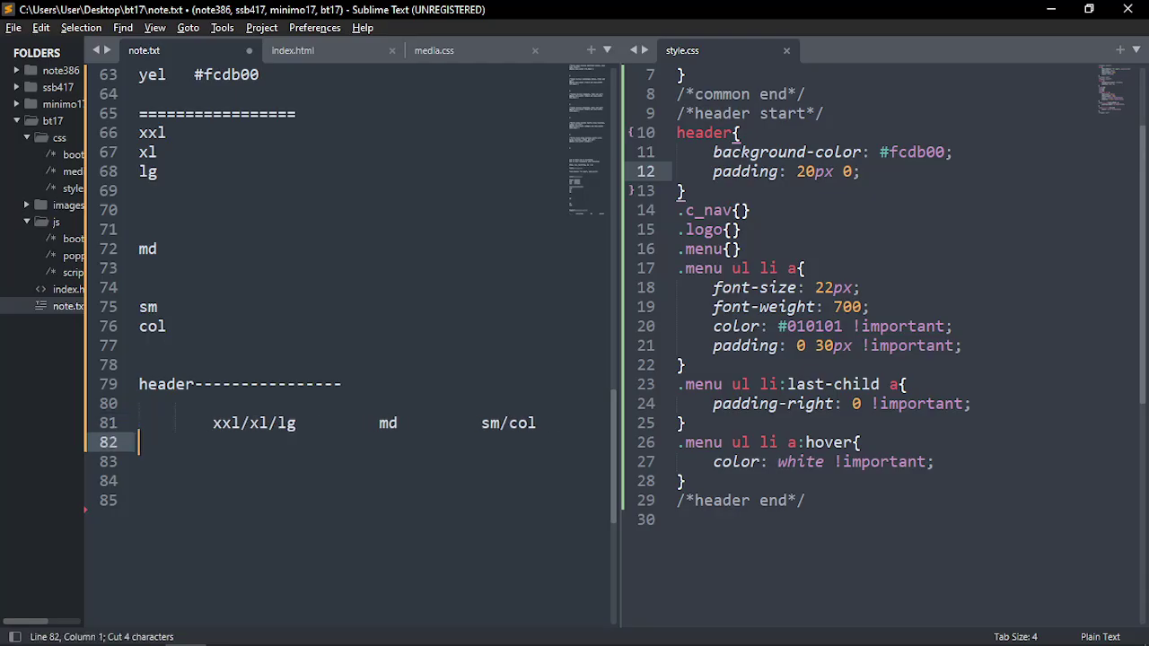
{"action": "key", "text": "Left"}
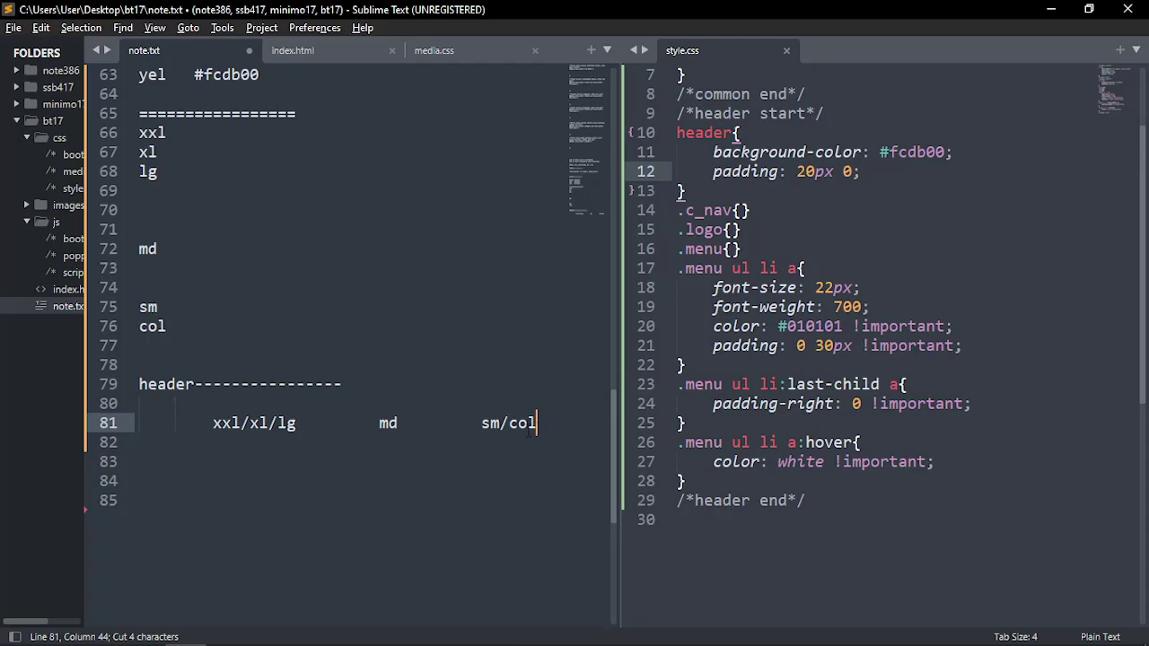
{"action": "key", "text": "Return"}
{"action": "key", "text": "ctrl+v"}
{"action": "key", "text": "Left"}
{"action": "key", "text": "Left"}
{"action": "key", "text": "Left"}
{"action": "key", "text": "Left"}
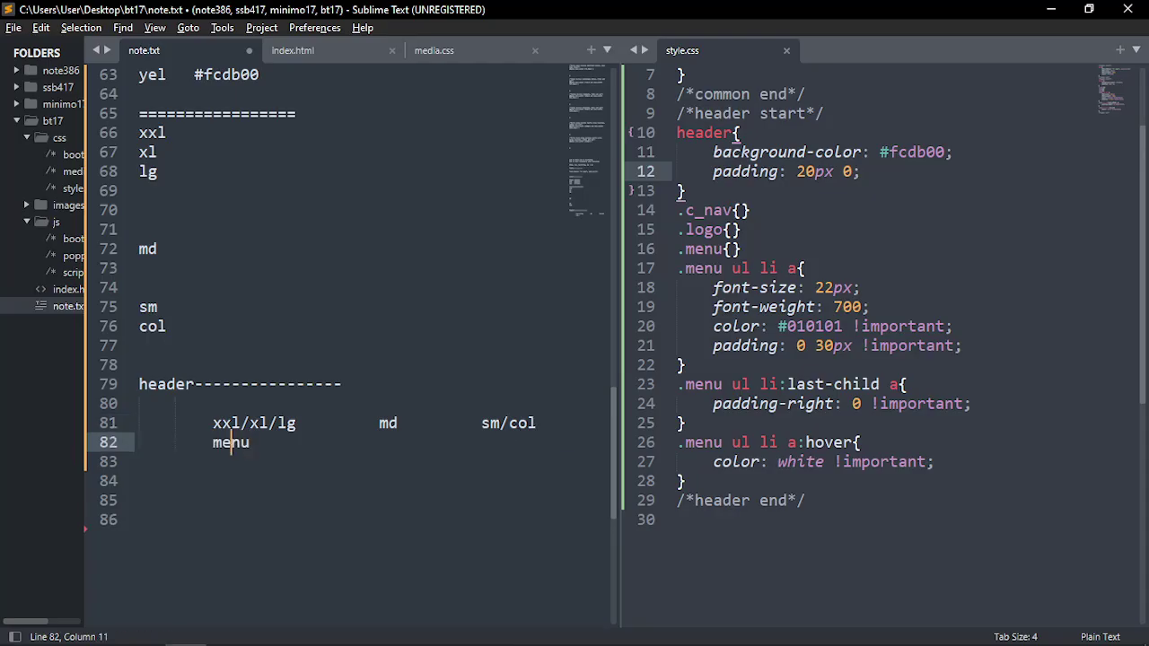
{"action": "key", "text": "BackSpace"}
{"action": "key", "text": "BackSpace"}
{"action": "key", "text": "BackSpace"}
{"action": "key", "text": "BackSpace"}
{"action": "key", "text": "BackSpace"}
{"action": "key", "text": "BackSpace"}
{"action": "key", "text": "BackSpace"}
{"action": "key", "text": "BackSpace"}
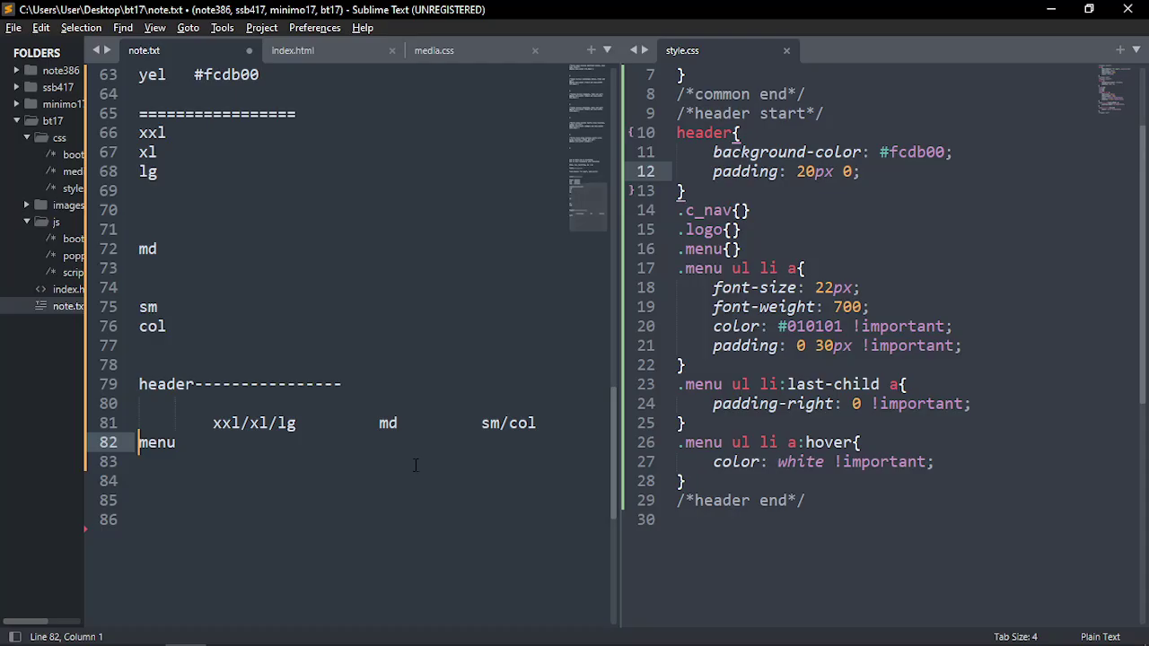
Type 22 under the xxl/xl/lg and md columns on the menu row
{"action": "left_click", "coordinate": [276, 451]}
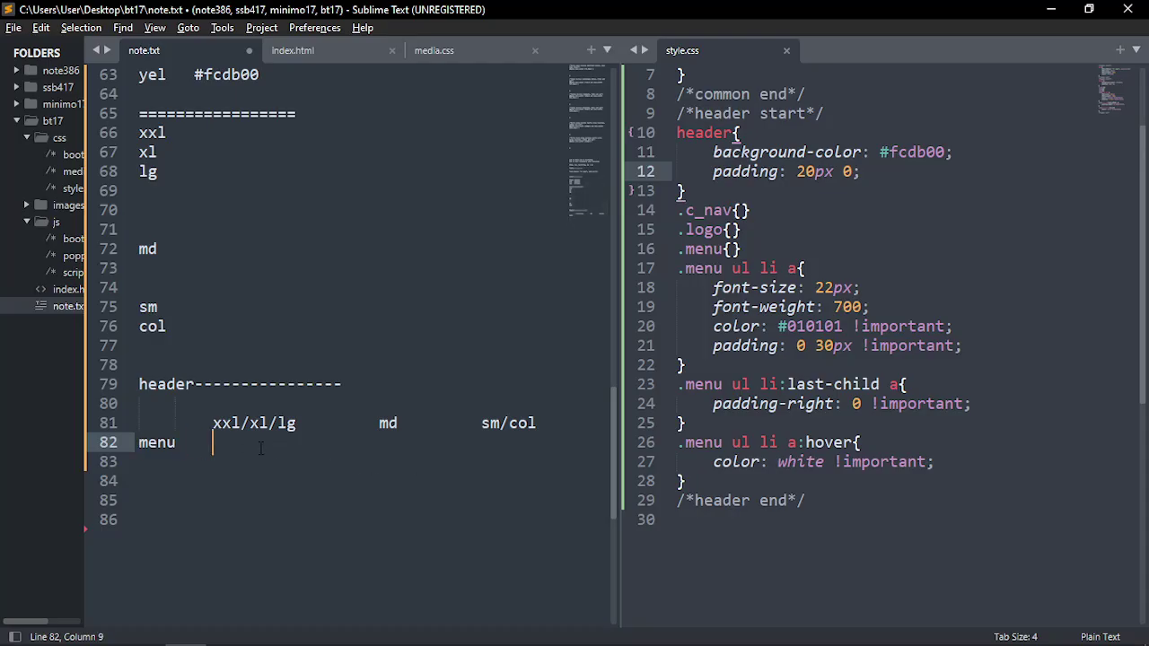
{"action": "type", "text": "22"}
{"action": "key", "text": "BackSpace"}
{"action": "key", "text": "BackSpace"}
{"action": "key", "text": "BackSpace"}
{"action": "key", "text": "BackSpace"}
{"action": "type", "text": "22"}
Check that both 22 values line up with their column headings
{"action": "left_click_drag", "start_coordinate": [406, 426], "coordinate": [213, 422]}
{"action": "left_click", "coordinate": [265, 438]}
{"action": "left_click_drag", "start_coordinate": [297, 422], "coordinate": [212, 422]}
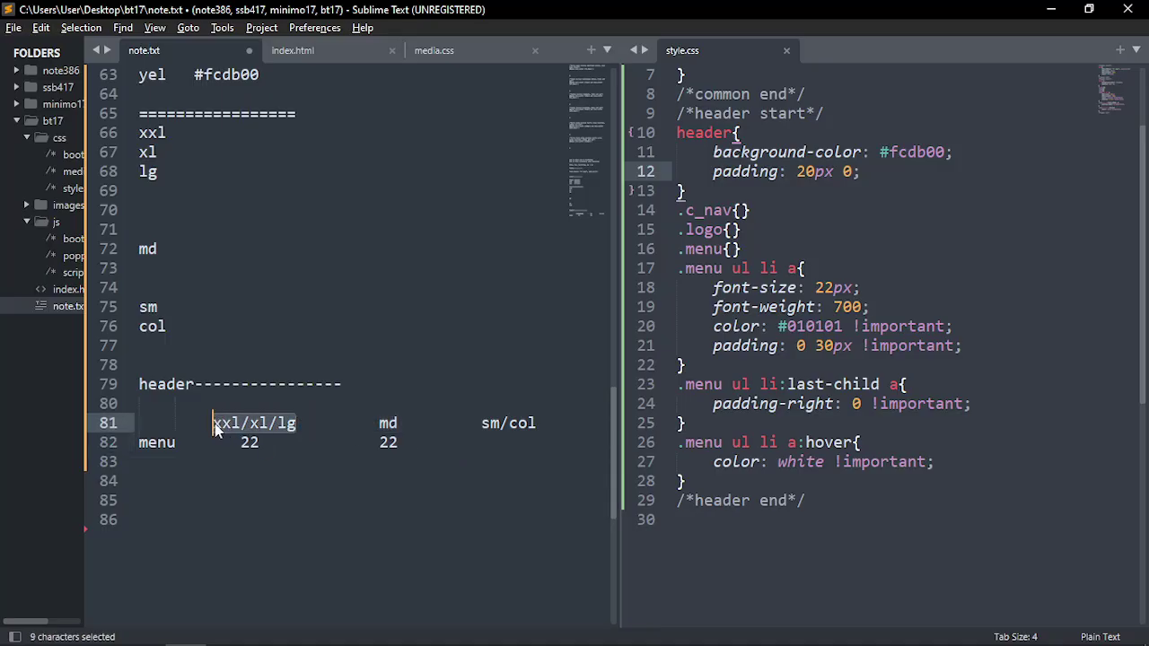
{"action": "left_click_drag", "start_coordinate": [378, 422], "coordinate": [393, 446]}
{"action": "left_click", "coordinate": [412, 442]}
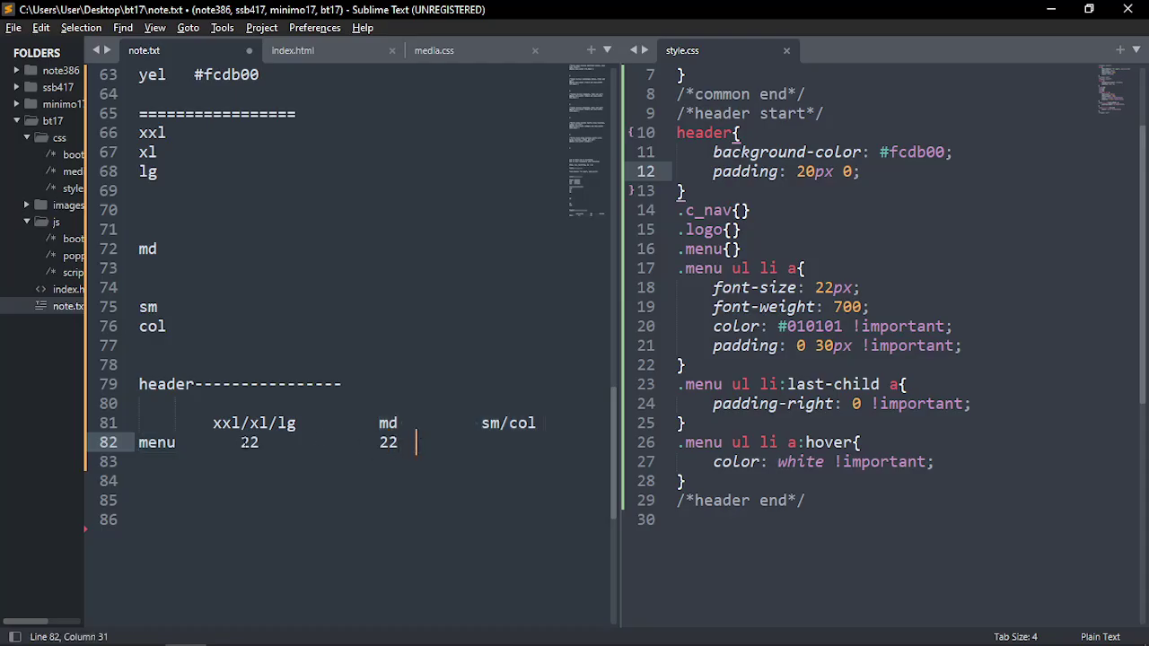
{"action": "left_click_drag", "start_coordinate": [259, 442], "coordinate": [240, 441]}
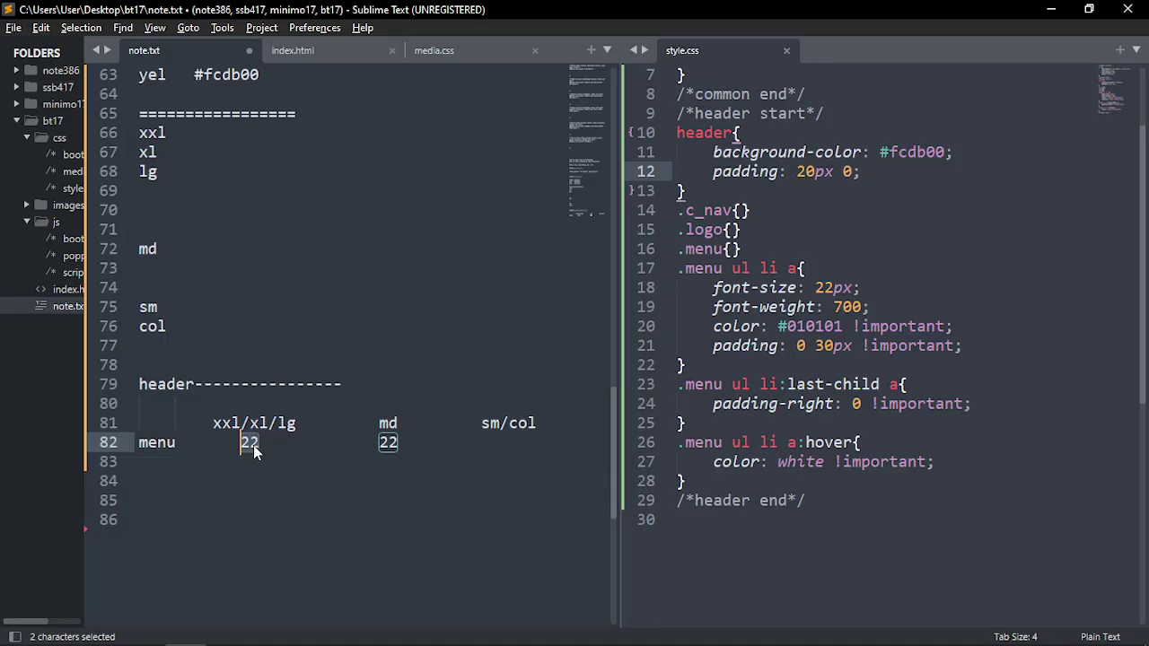
{"action": "left_click", "coordinate": [166, 442]}
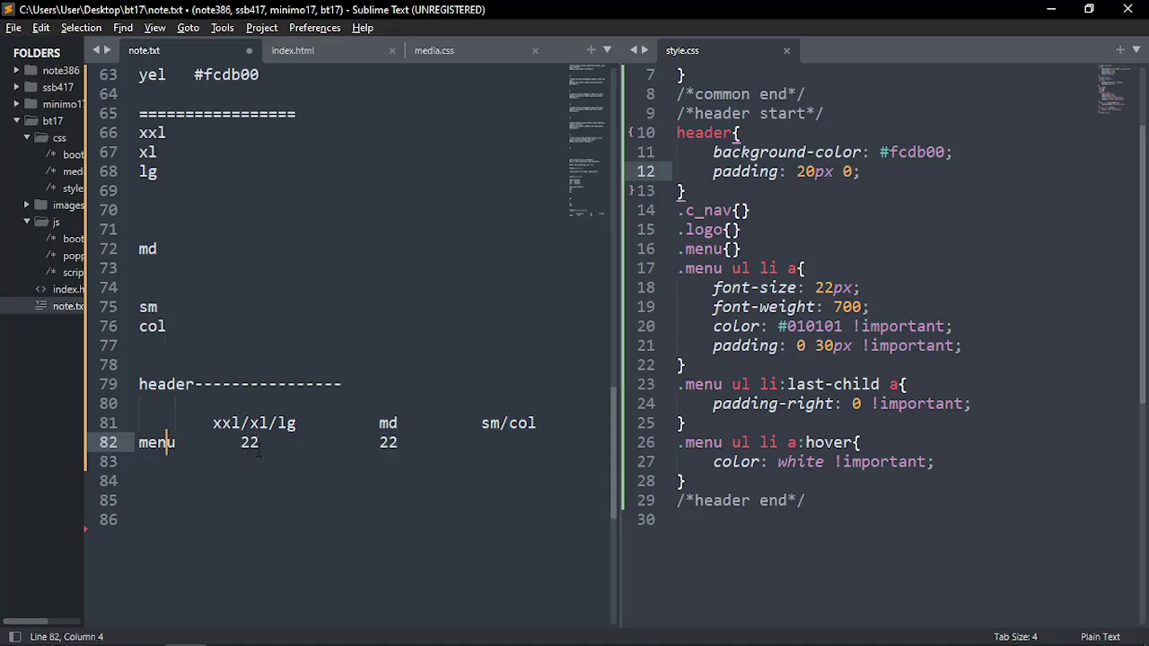
{"action": "double_click", "coordinate": [250, 442]}
{"action": "double_click", "coordinate": [388, 441]}
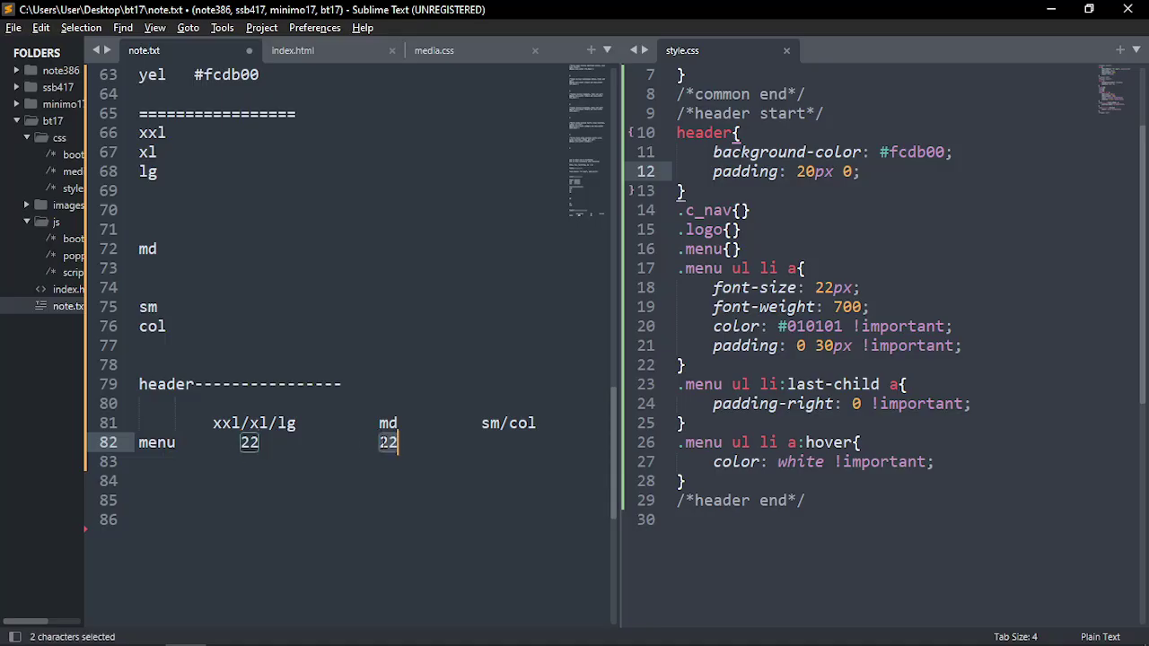
{"action": "key", "text": "Right"}
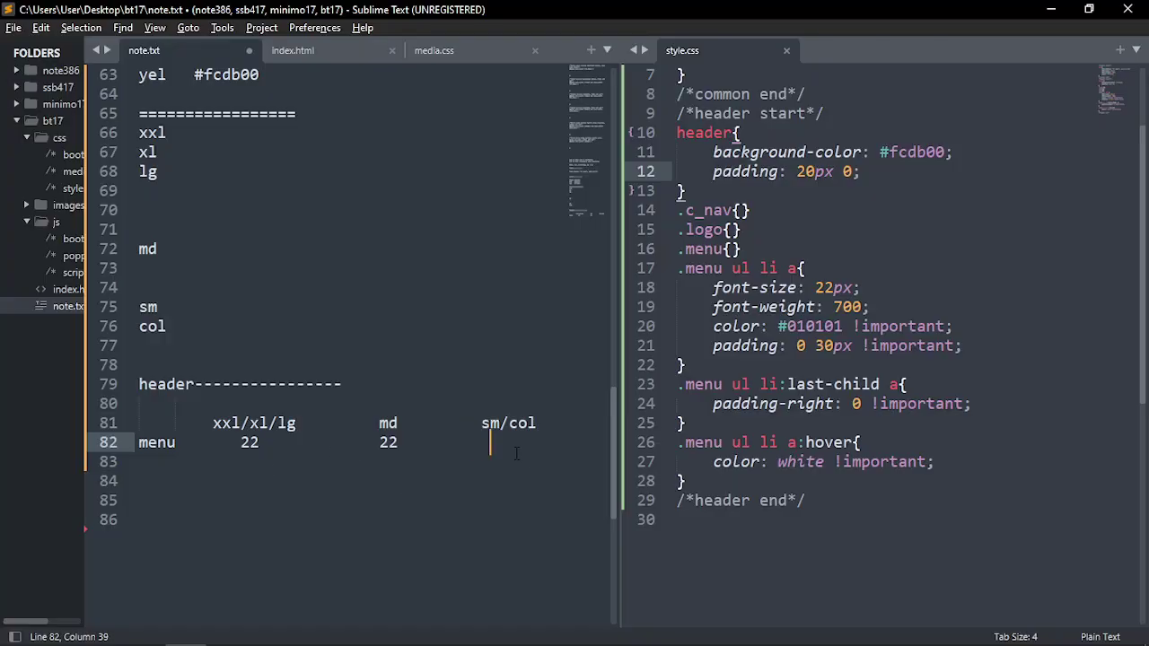
{"action": "left_click_drag", "start_coordinate": [516, 453], "coordinate": [139, 422]}
Add a slider---------- heading below the menu row
{"action": "left_click", "coordinate": [181, 466]}
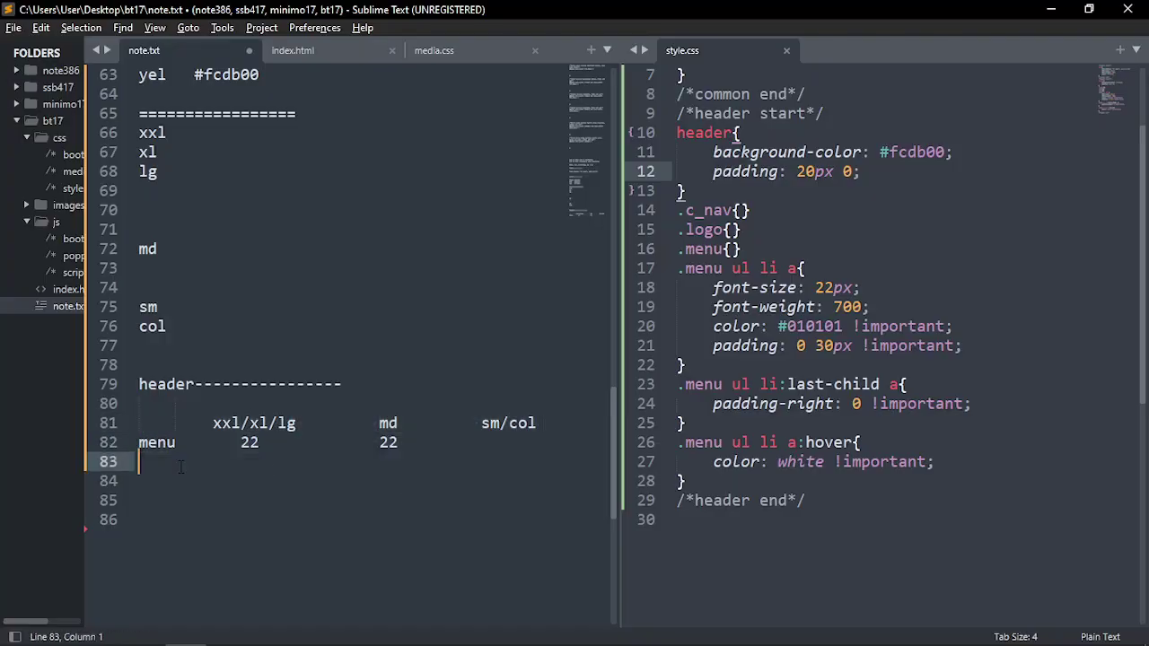
{"action": "key", "text": "Return"}
{"action": "key", "text": "Return"}
{"action": "key", "text": "Return"}
{"action": "type", "text": "slider"}
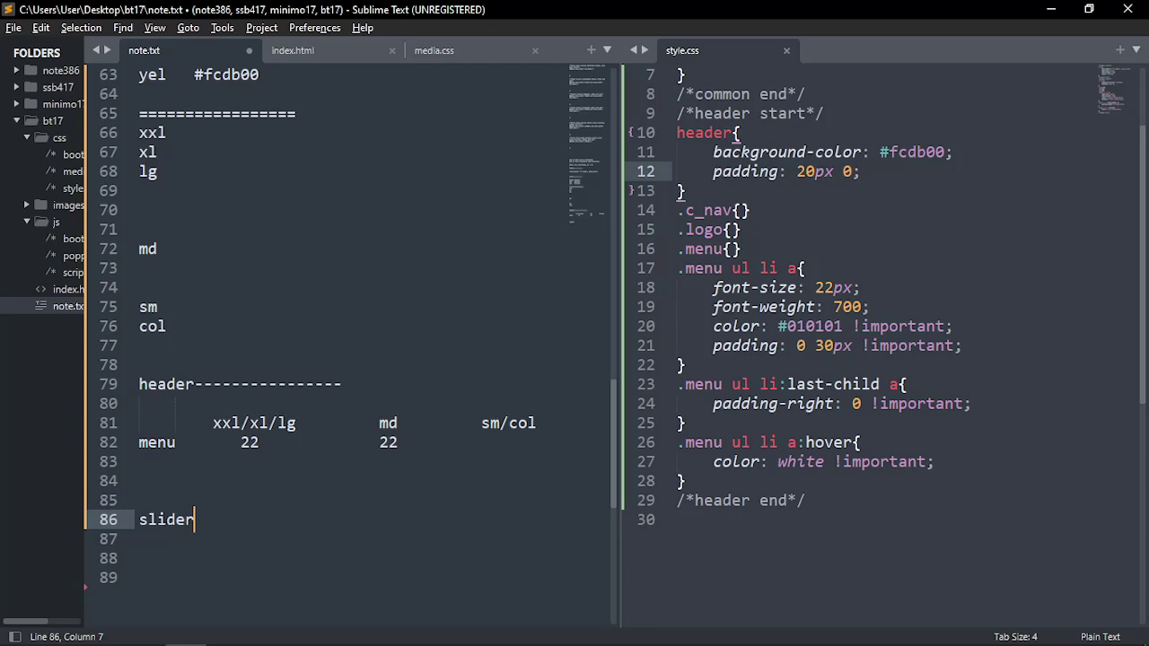
{"action": "key", "text": "BackSpace"}
{"action": "type", "text": "----------"}
Copy the column heading row under the slider heading and save note.txt
{"action": "left_click_drag", "start_coordinate": [536, 422], "coordinate": [212, 422]}
{"action": "key", "text": "ctrl+c"}
{"action": "left_click", "coordinate": [230, 539]}
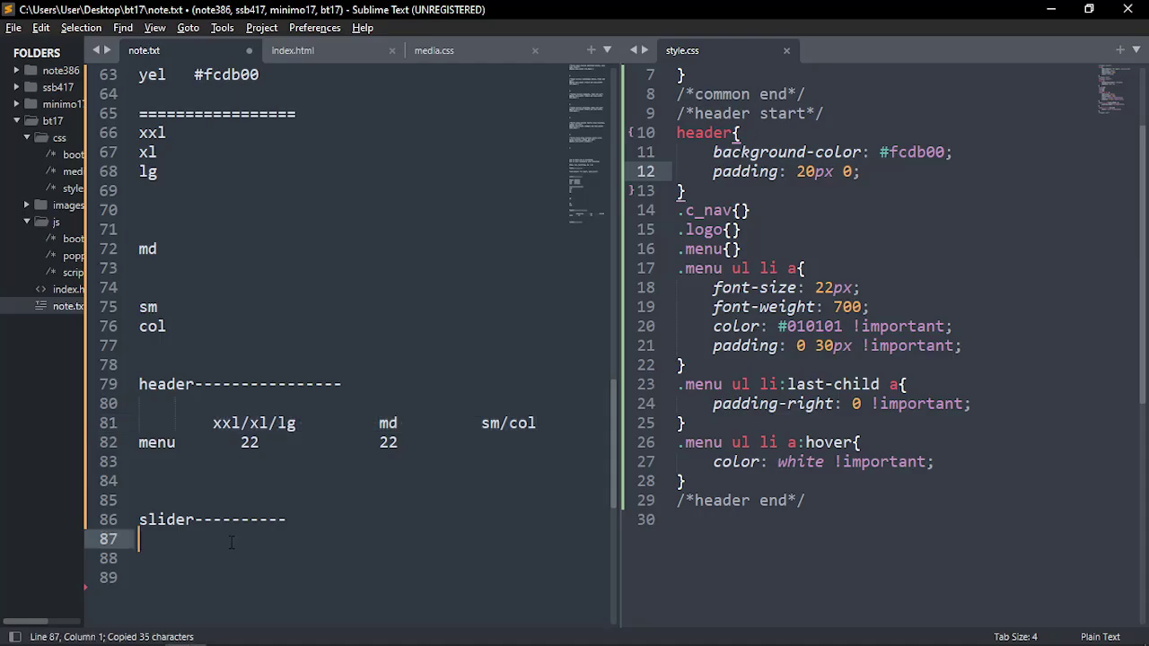
{"action": "left_click_drag", "start_coordinate": [541, 422], "coordinate": [135, 424]}
{"action": "key", "text": "ctrl+c"}
{"action": "left_click", "coordinate": [150, 539]}
{"action": "key", "text": "ctrl+v"}
{"action": "left_click", "coordinate": [306, 512]}
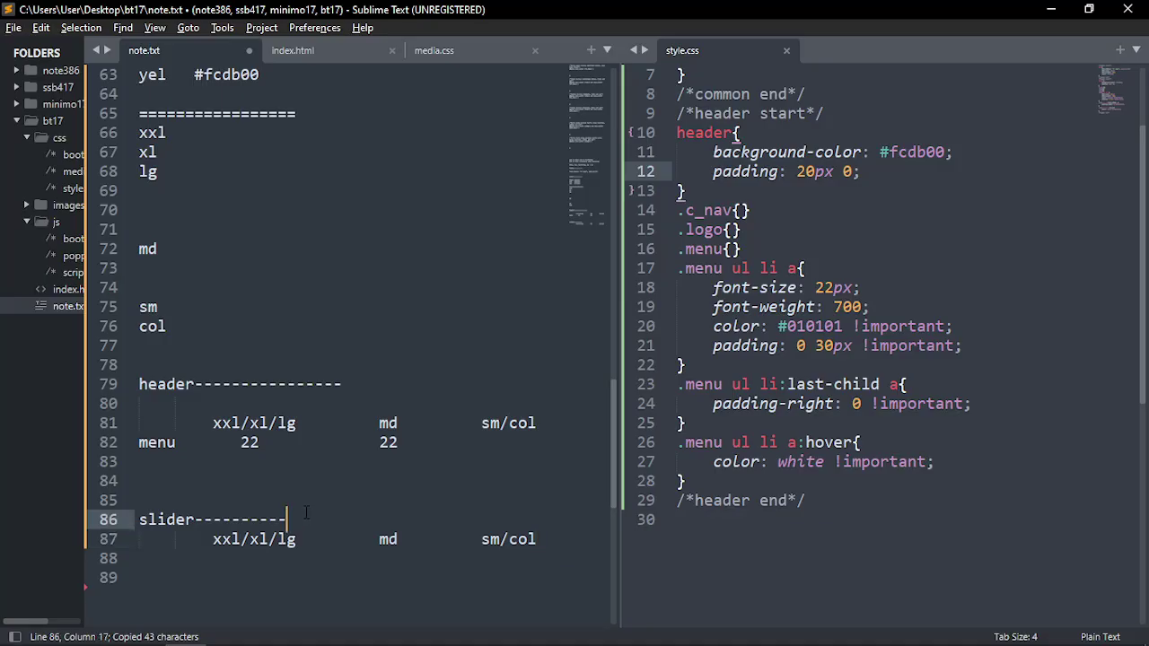
{"action": "key", "text": "Return"}
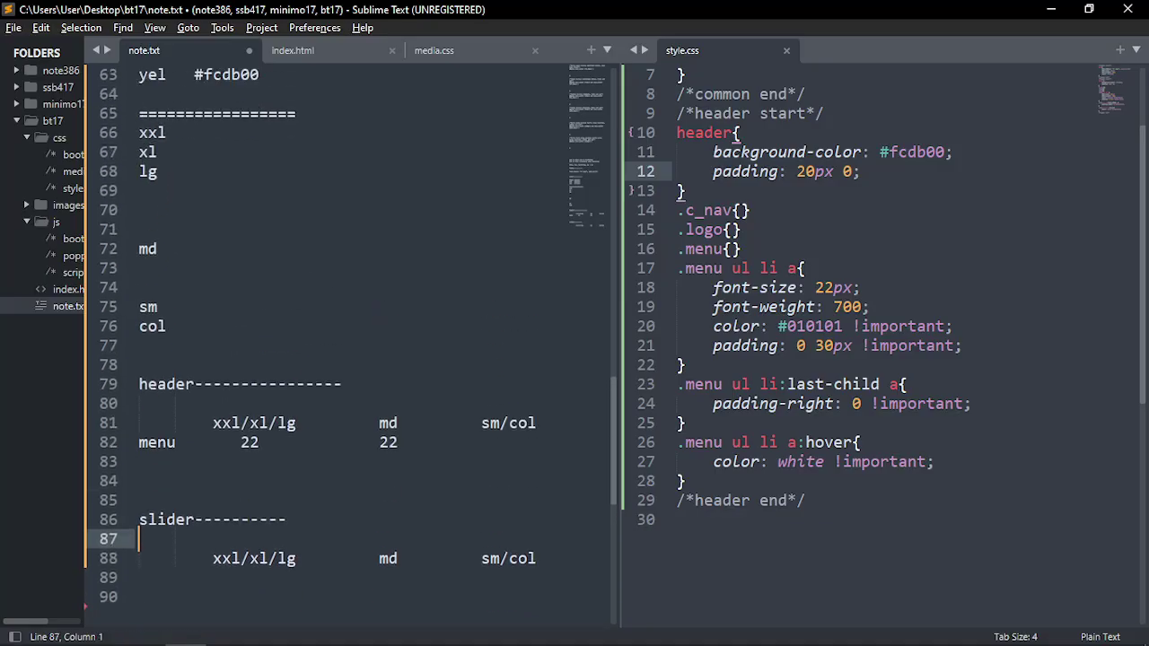
{"action": "key", "text": "ctrl+s"}
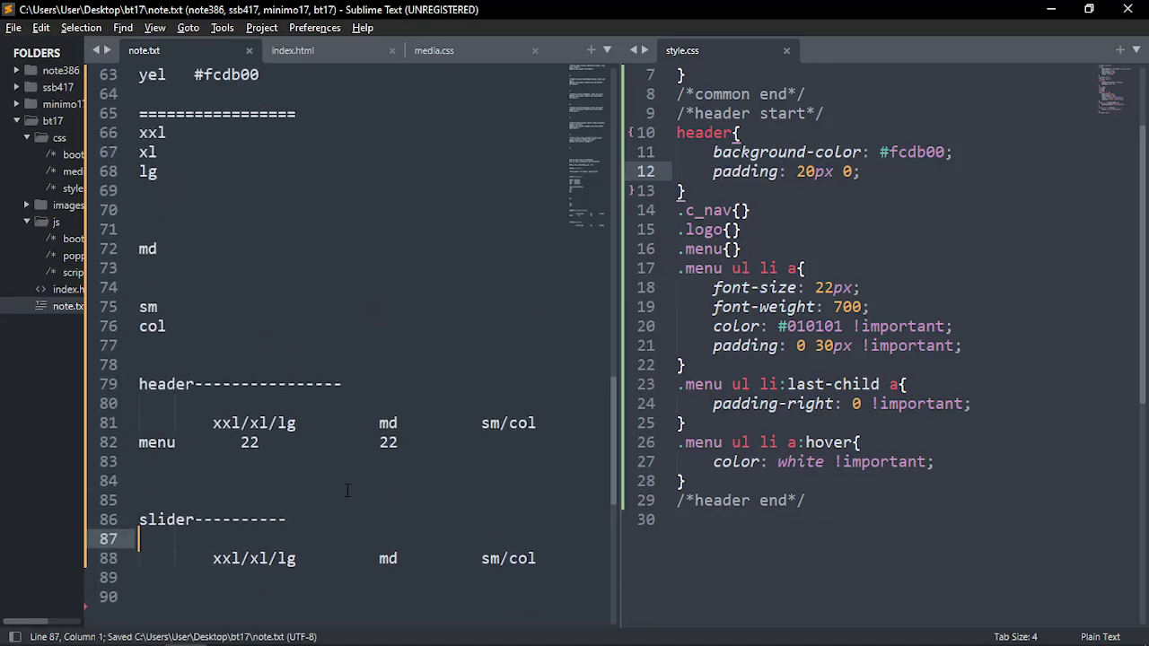
{"action": "key", "text": "alt+Tab"}
In tinyone.psd, draw marquee boxes around the Tinyone features and Keep in touch with us headings to read their W/H
{"action": "left_click", "coordinate": [347, 410]}
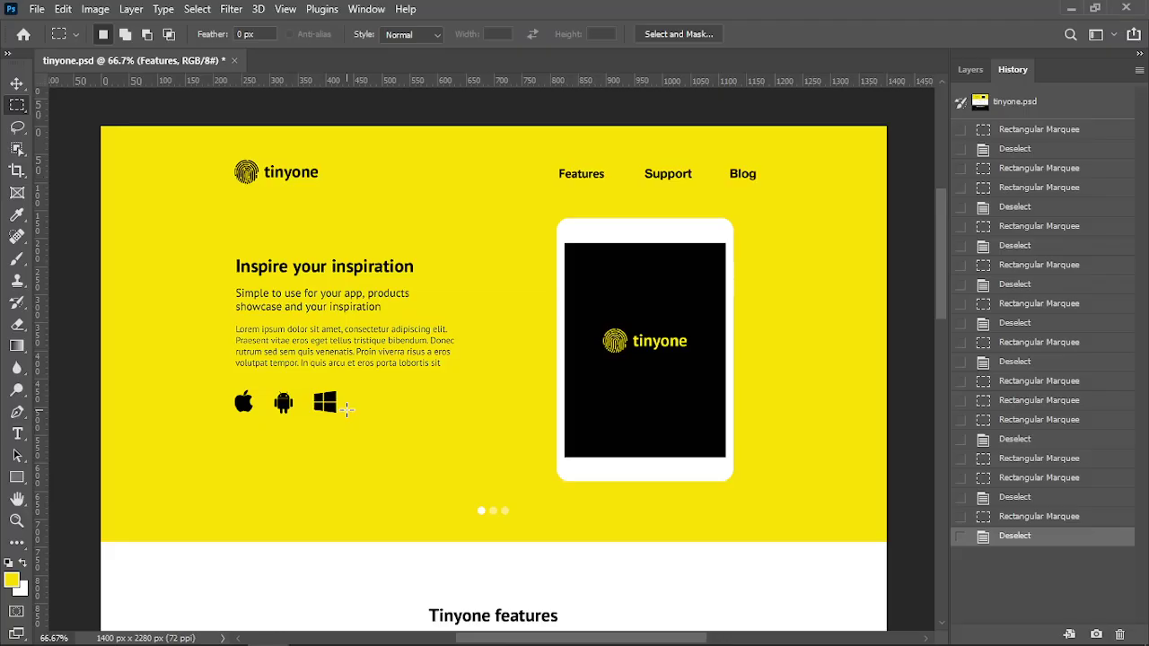
{"action": "scroll", "coordinate": [448, 234], "scroll_direction": "down", "scroll_amount": 5}
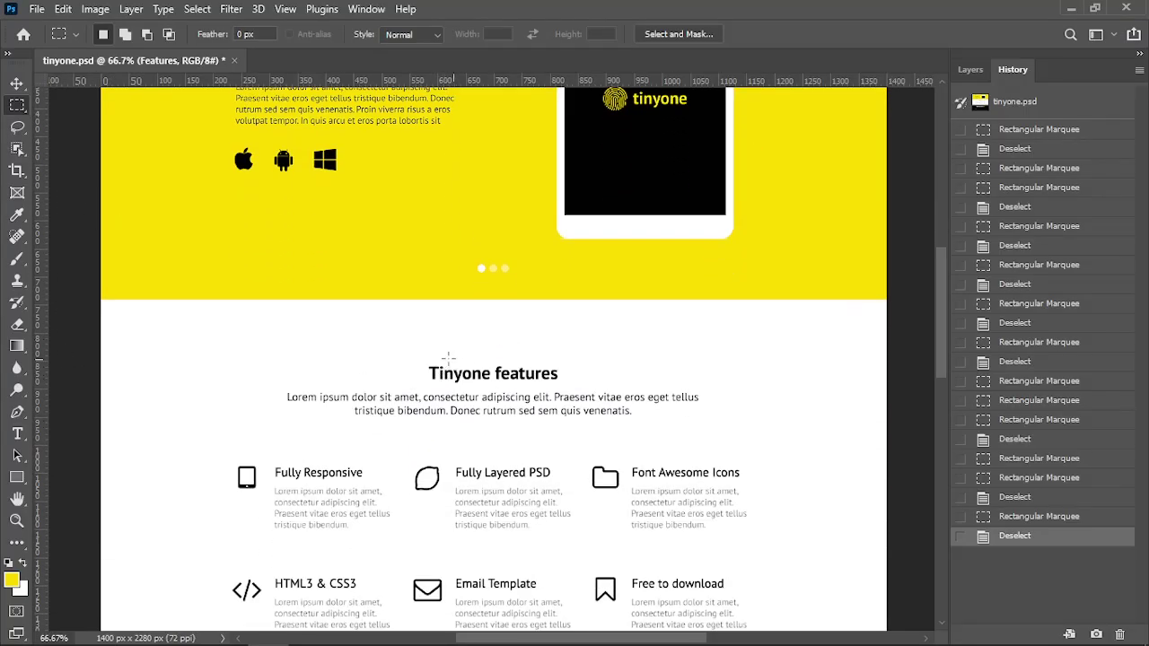
{"action": "left_click_drag", "start_coordinate": [417, 357], "coordinate": [570, 387]}
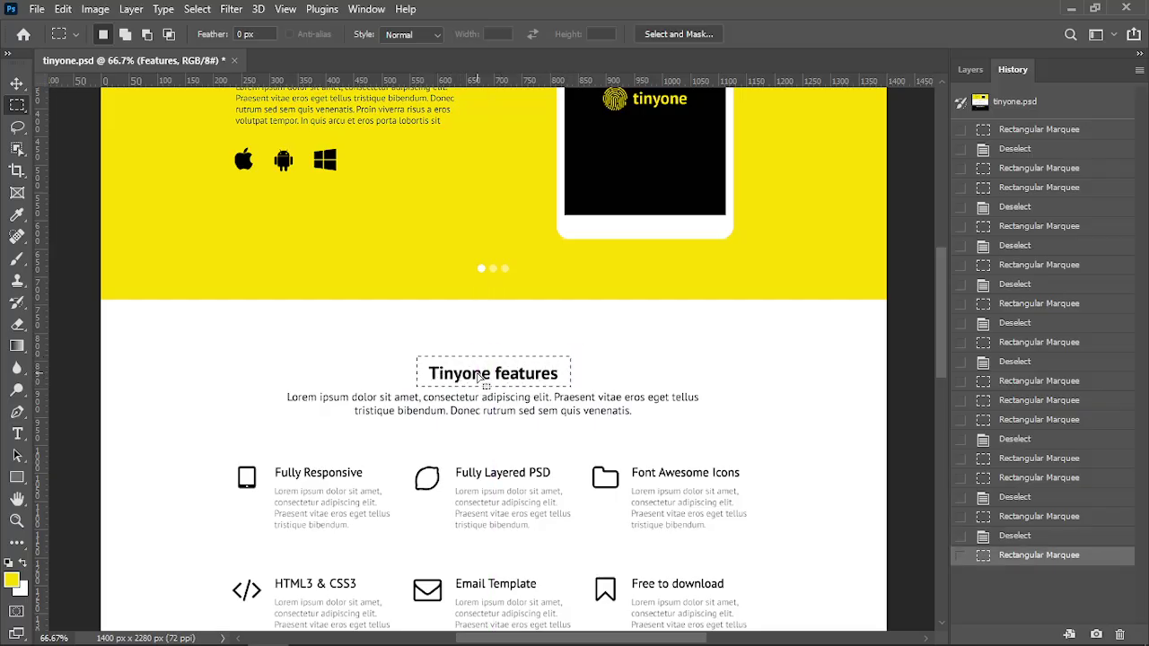
{"action": "scroll", "coordinate": [467, 422], "scroll_direction": "down", "scroll_amount": 7}
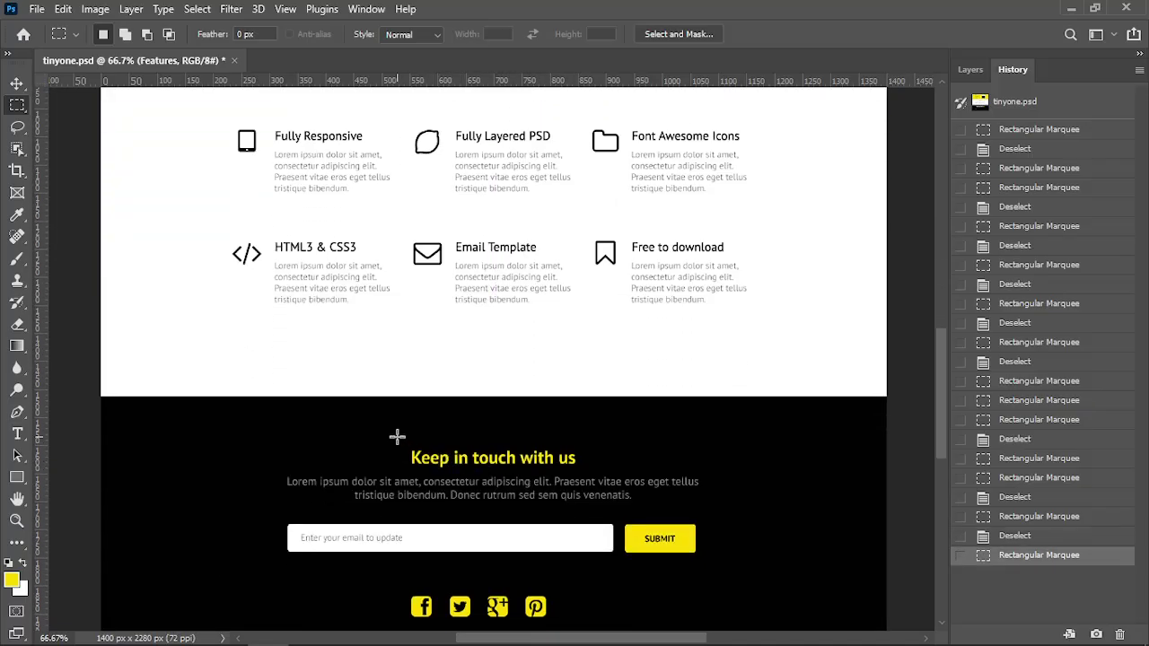
{"action": "left_click_drag", "start_coordinate": [395, 436], "coordinate": [592, 470]}
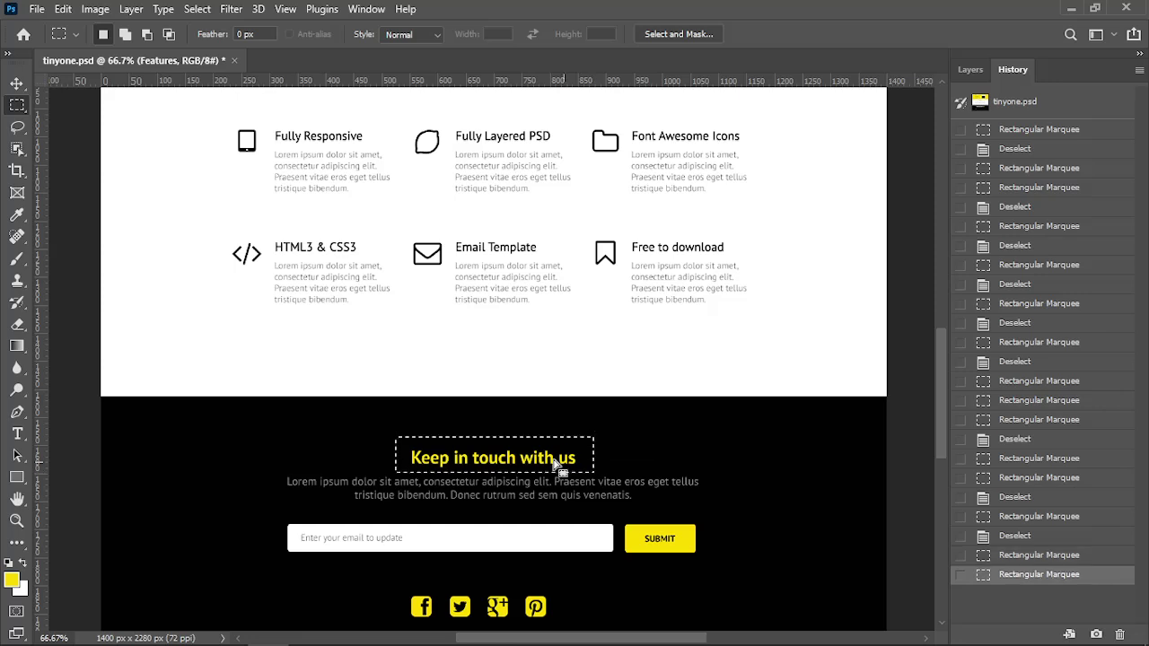
{"action": "scroll", "coordinate": [502, 449], "scroll_direction": "up", "scroll_amount": 5}
{"action": "left_click_drag", "start_coordinate": [428, 257], "coordinate": [567, 280]}
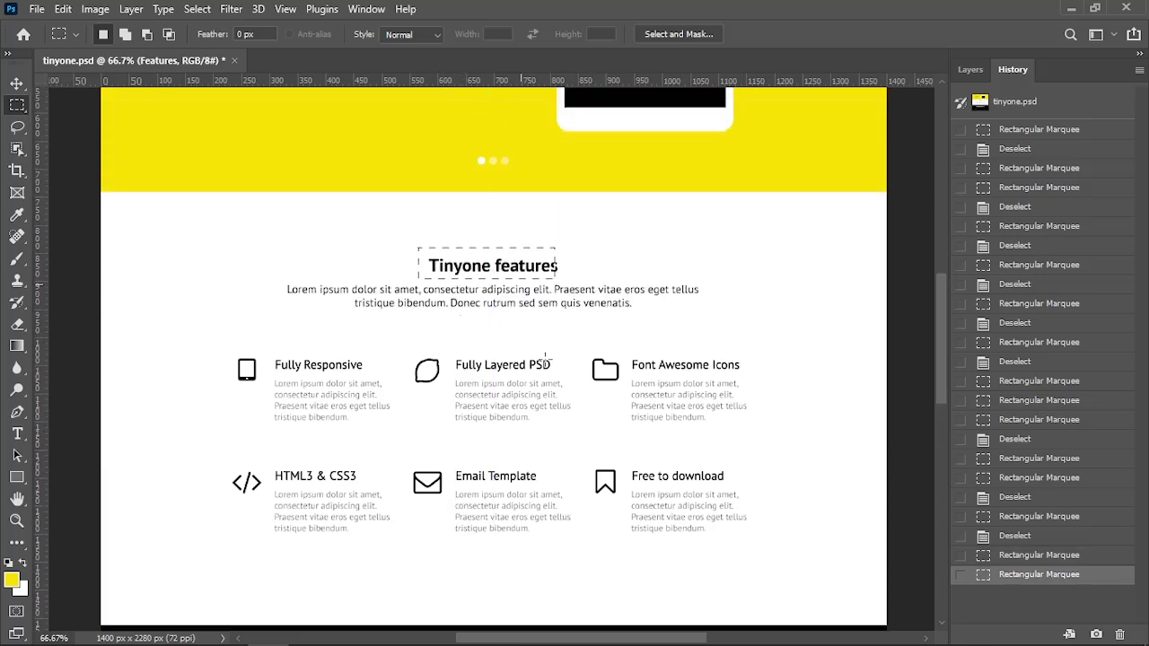
{"action": "scroll", "coordinate": [503, 377], "scroll_direction": "down", "scroll_amount": 3}
{"action": "left_click_drag", "start_coordinate": [406, 518], "coordinate": [583, 558]}
Re-measure both headings twice more with fresh marquee boxes to confirm their sizes
{"action": "scroll", "coordinate": [505, 270], "scroll_direction": "up", "scroll_amount": 3}
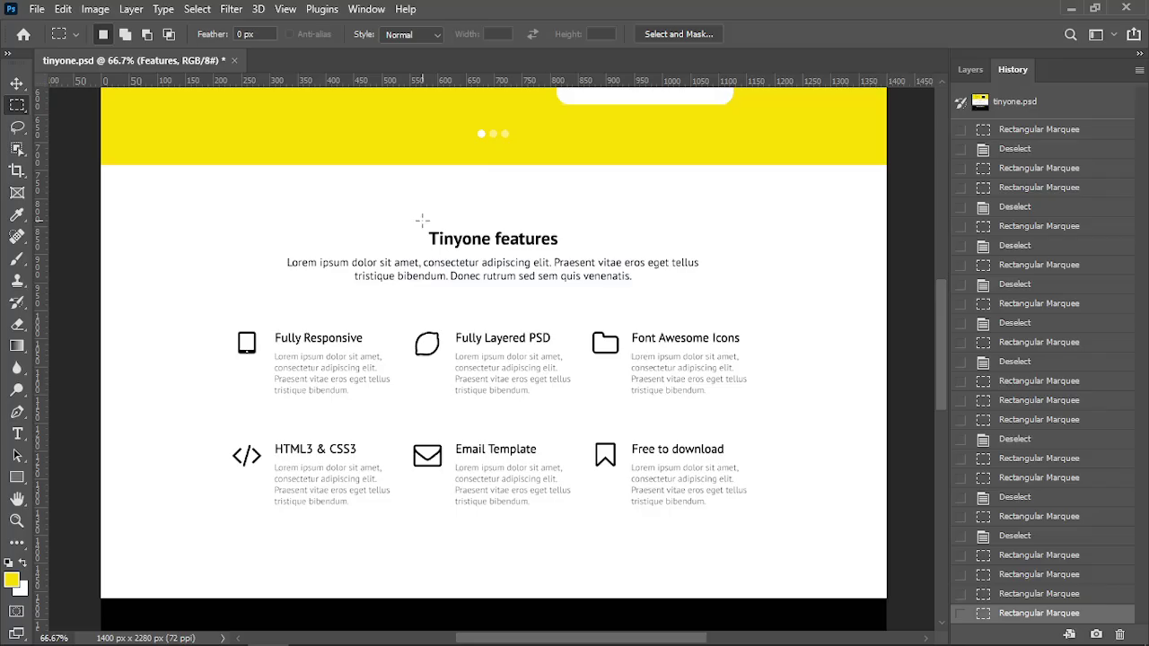
{"action": "left_click_drag", "start_coordinate": [422, 220], "coordinate": [565, 255]}
{"action": "scroll", "coordinate": [524, 482], "scroll_direction": "down", "scroll_amount": 2}
{"action": "scroll", "coordinate": [523, 483], "scroll_direction": "down", "scroll_amount": 2}
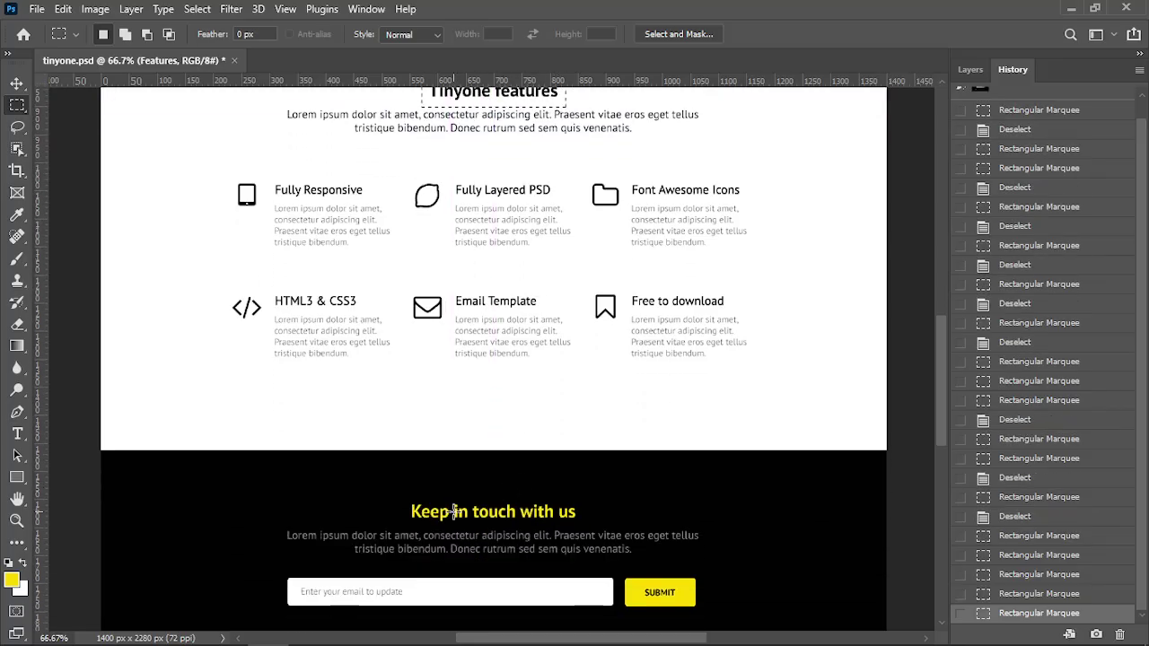
{"action": "left_click_drag", "start_coordinate": [400, 486], "coordinate": [581, 528]}
{"action": "scroll", "coordinate": [539, 464], "scroll_direction": "up", "scroll_amount": 3}
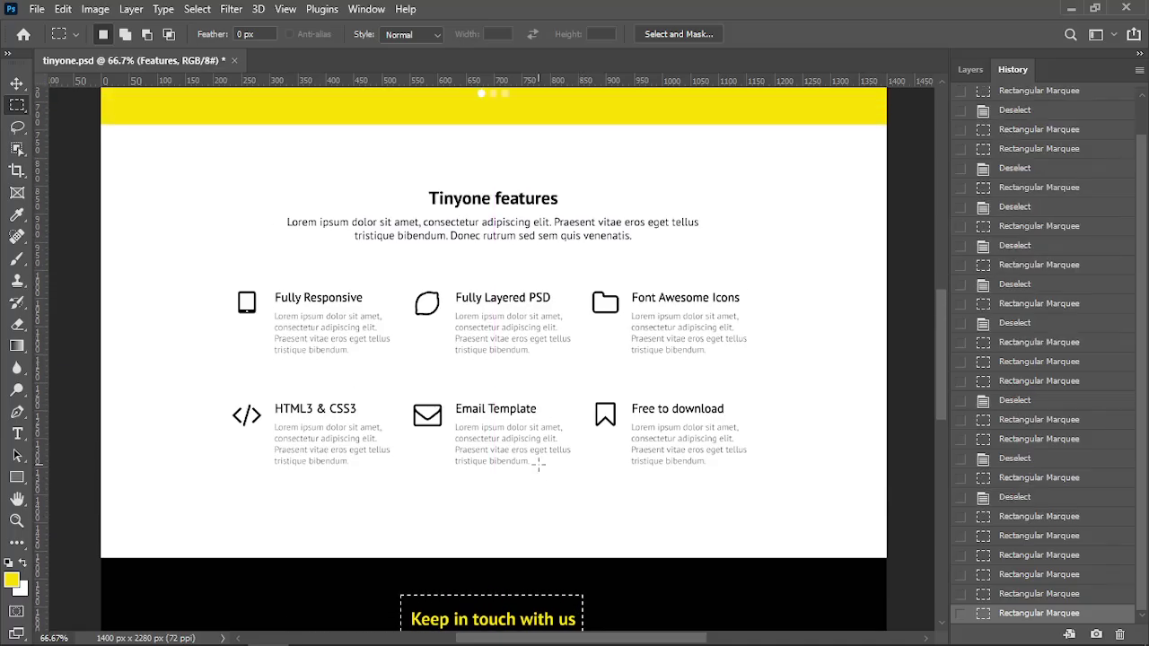
{"action": "left_click_drag", "start_coordinate": [421, 185], "coordinate": [554, 208]}
{"action": "scroll", "coordinate": [564, 436], "scroll_direction": "down", "scroll_amount": 3}
{"action": "left_click_drag", "start_coordinate": [393, 482], "coordinate": [594, 519]}
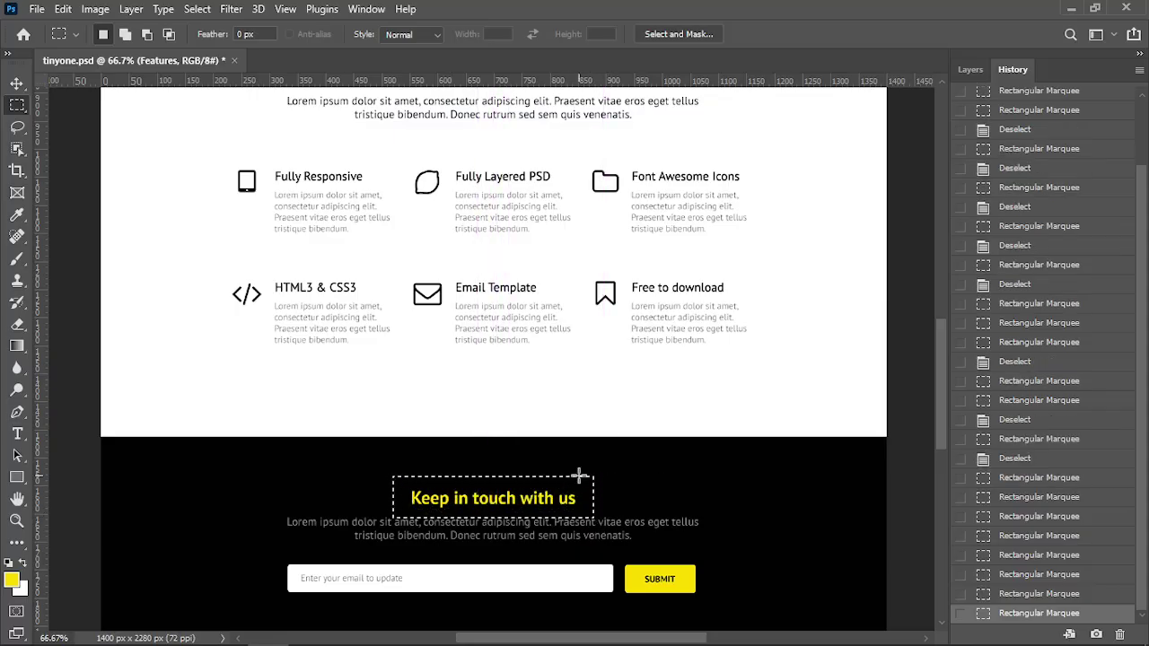
Review the copied headings on note.txt line 88 and the last-child menu rule in style.css
{"action": "key", "text": "alt+Tab"}
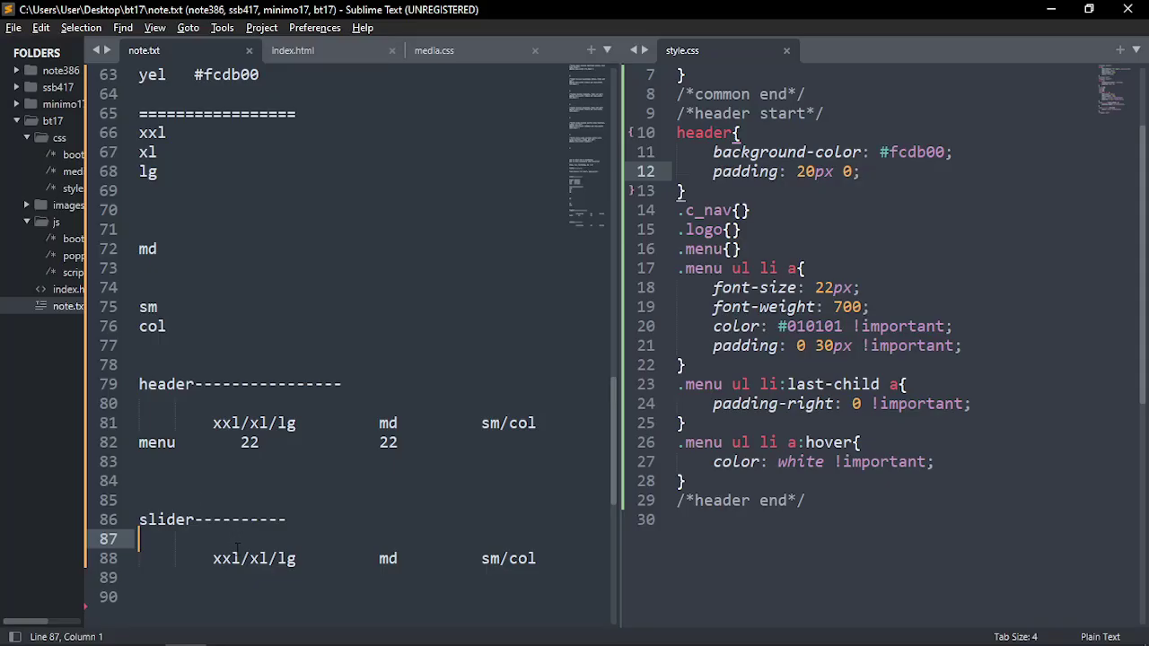
{"action": "left_click", "coordinate": [212, 558]}
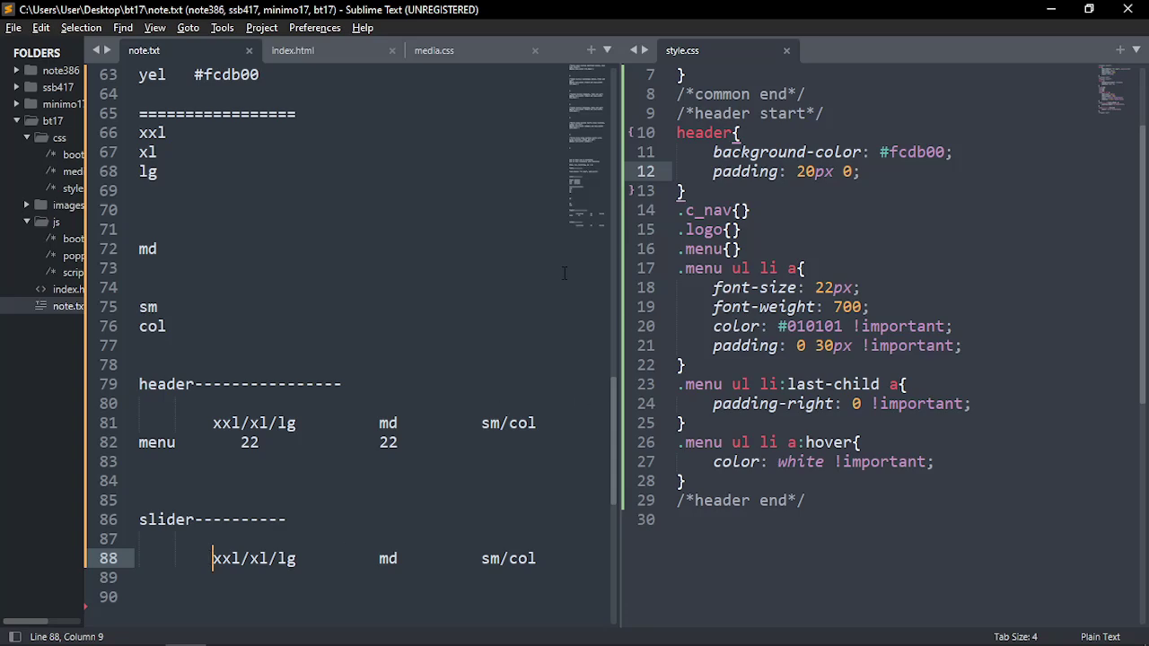
{"action": "scroll", "coordinate": [737, 134], "scroll_direction": "up", "scroll_amount": 2}
{"action": "scroll", "coordinate": [737, 135], "scroll_direction": "down", "scroll_amount": 5}
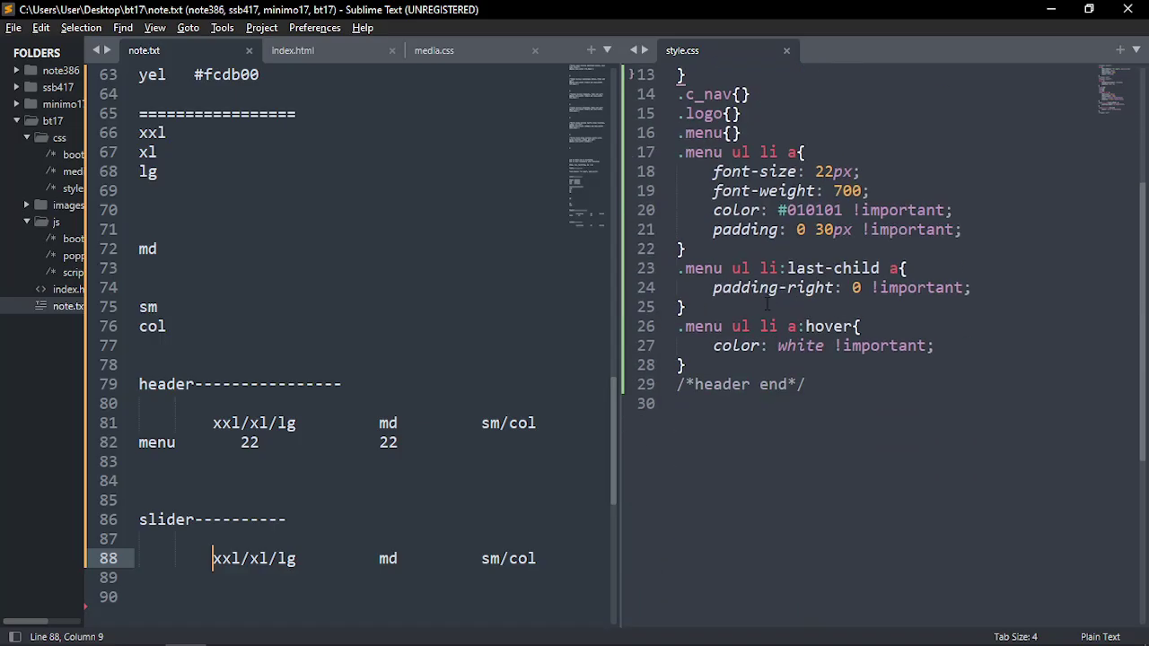
{"action": "left_click", "coordinate": [751, 287]}
{"action": "left_click_drag", "start_coordinate": [235, 441], "coordinate": [456, 442]}
{"action": "left_click", "coordinate": [538, 442]}
Look through the header notes' blank lines and the style.css menu hover rule before heading to Chrome
{"action": "scroll", "coordinate": [503, 451], "scroll_direction": "down", "scroll_amount": 4}
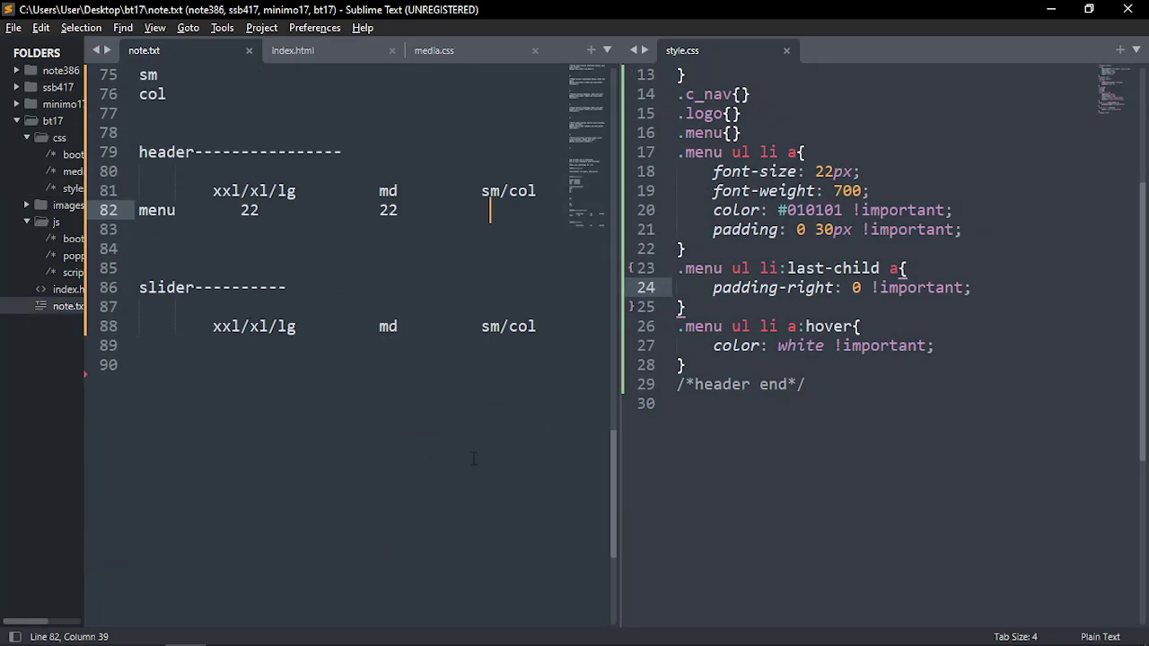
{"action": "scroll", "coordinate": [473, 459], "scroll_direction": "down", "scroll_amount": 2}
{"action": "scroll", "coordinate": [359, 404], "scroll_direction": "up", "scroll_amount": 4}
{"action": "left_click", "coordinate": [192, 386]}
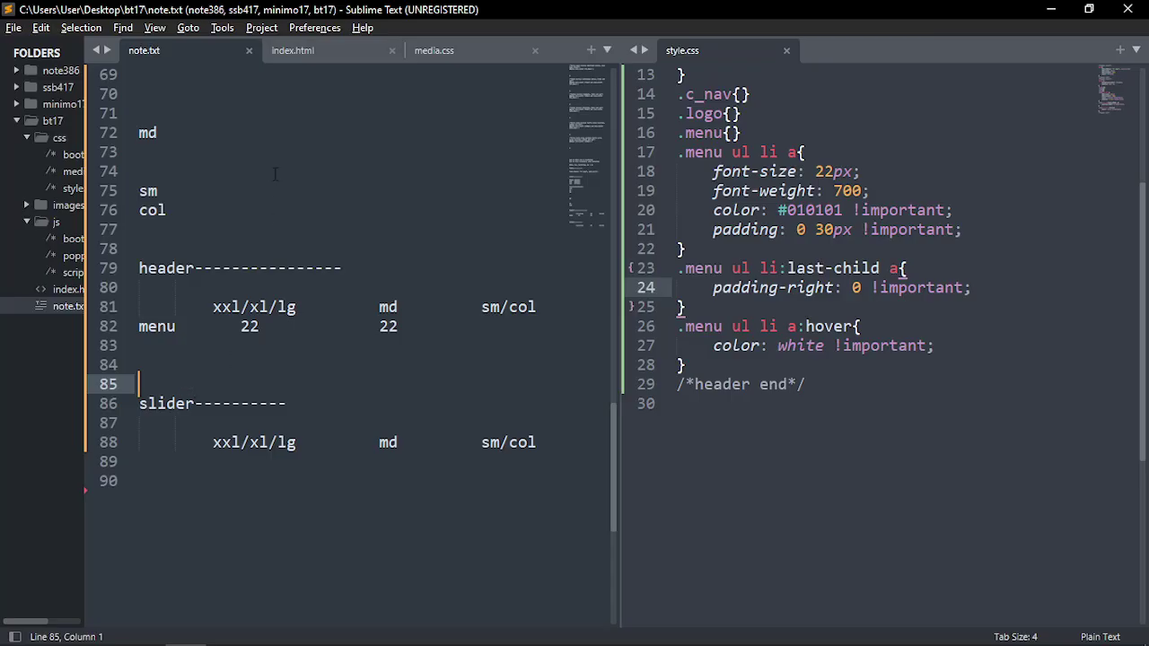
{"action": "left_click", "coordinate": [151, 371]}
{"action": "left_click", "coordinate": [162, 245]}
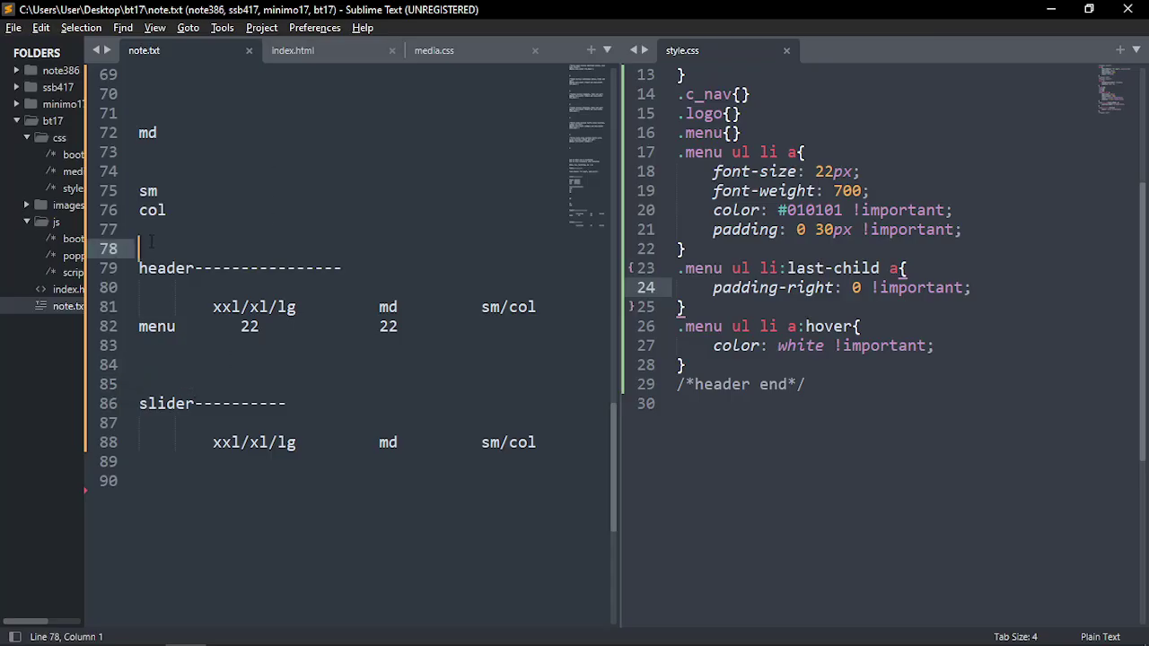
{"action": "left_click", "coordinate": [149, 231]}
{"action": "left_click", "coordinate": [184, 492]}
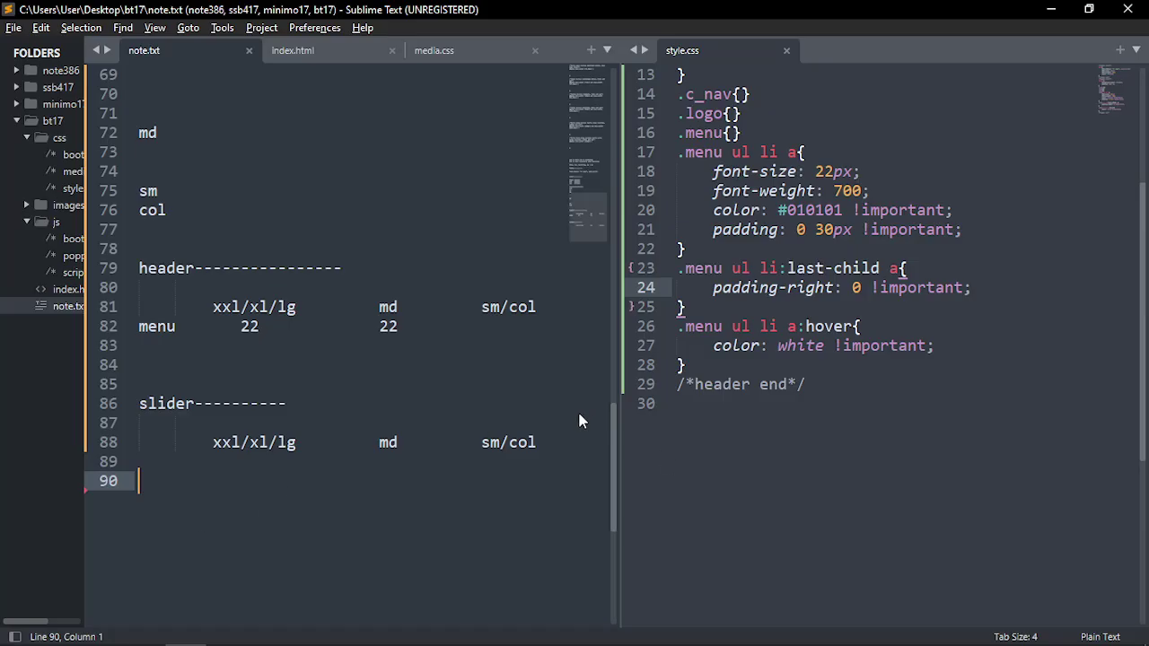
{"action": "left_click", "coordinate": [684, 364]}
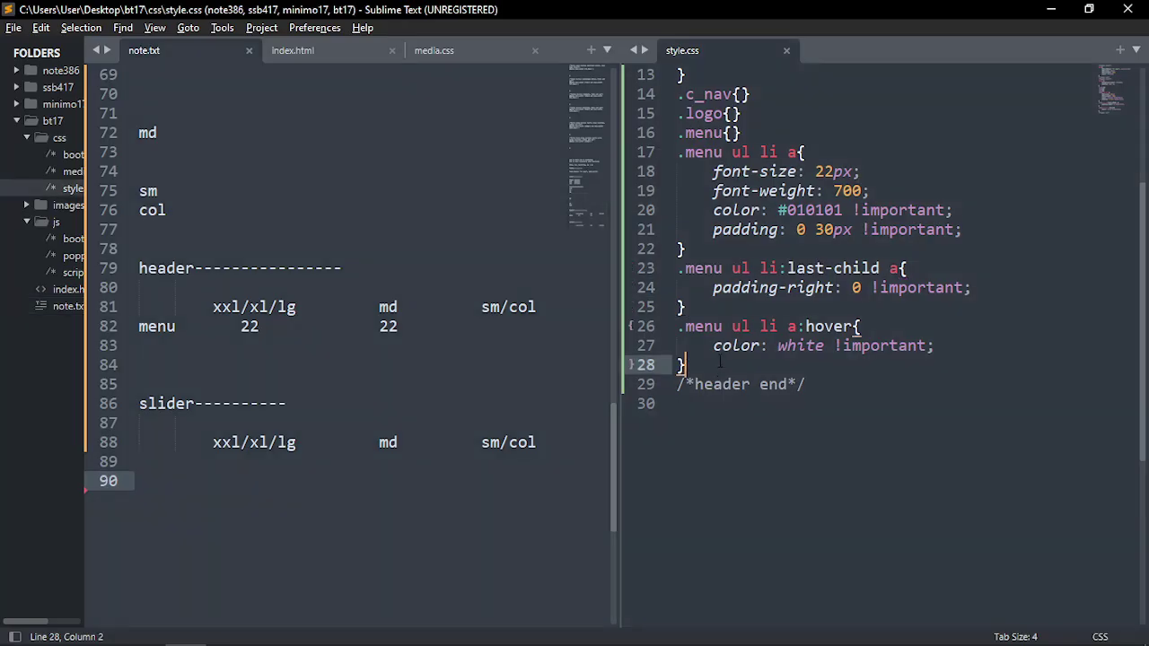
{"action": "key", "text": "alt+Tab"}
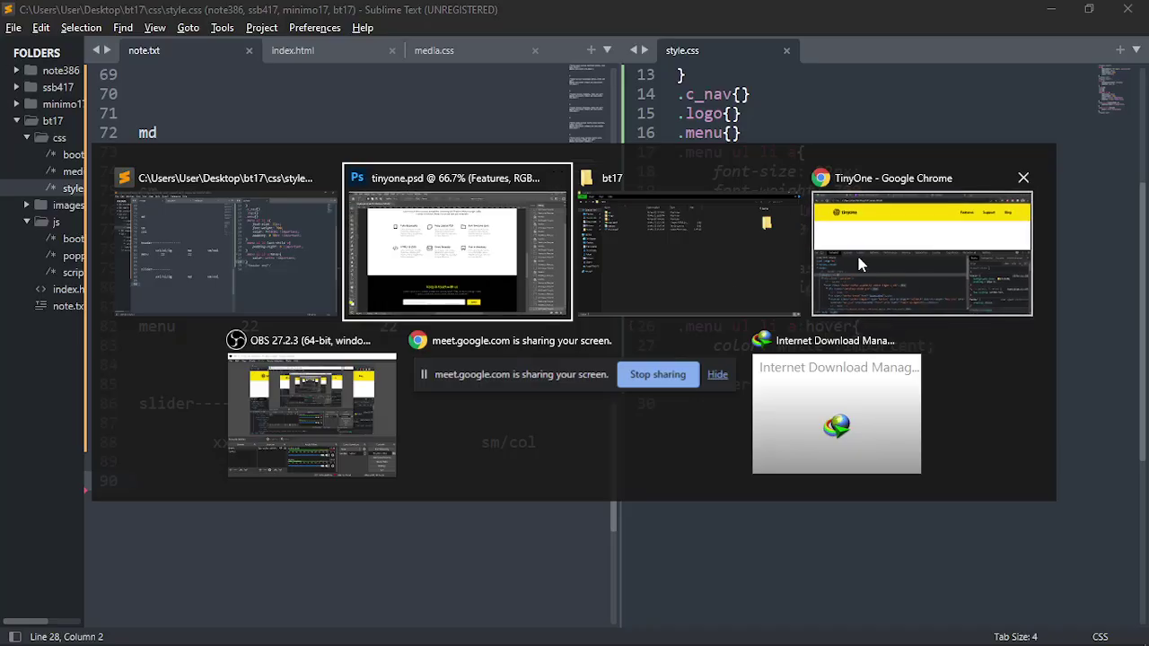
Turn on DevTools responsive device emulation for the TinyOne page in Chrome
{"action": "left_click", "coordinate": [856, 252]}
{"action": "left_click", "coordinate": [401, 258]}
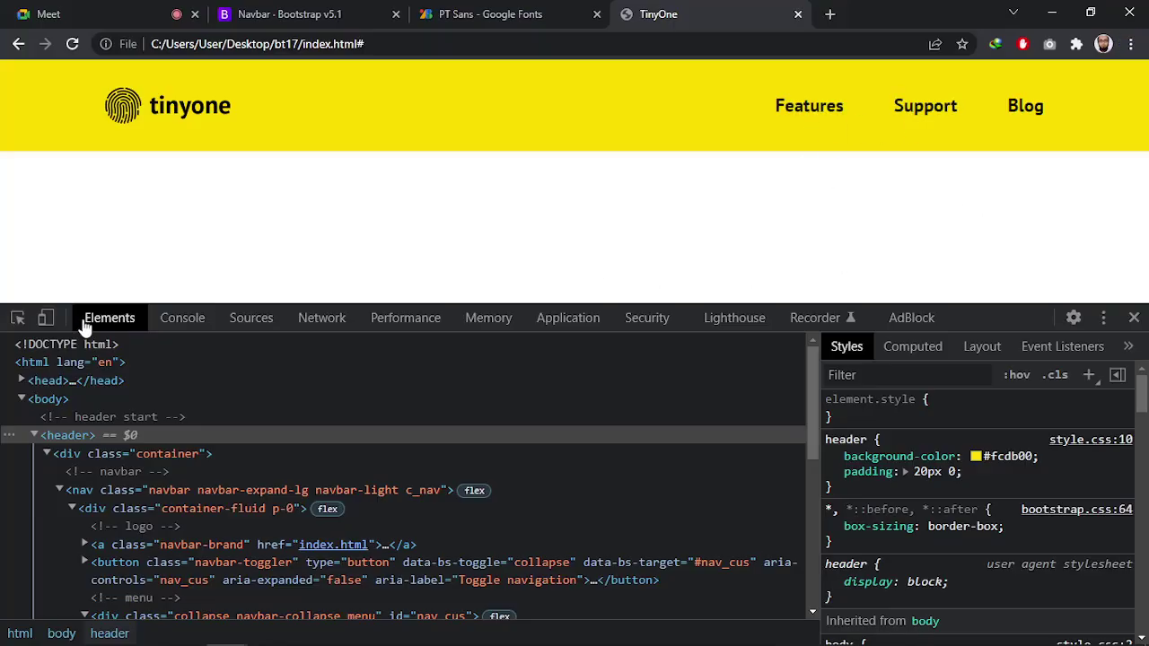
{"action": "left_click", "coordinate": [46, 318]}
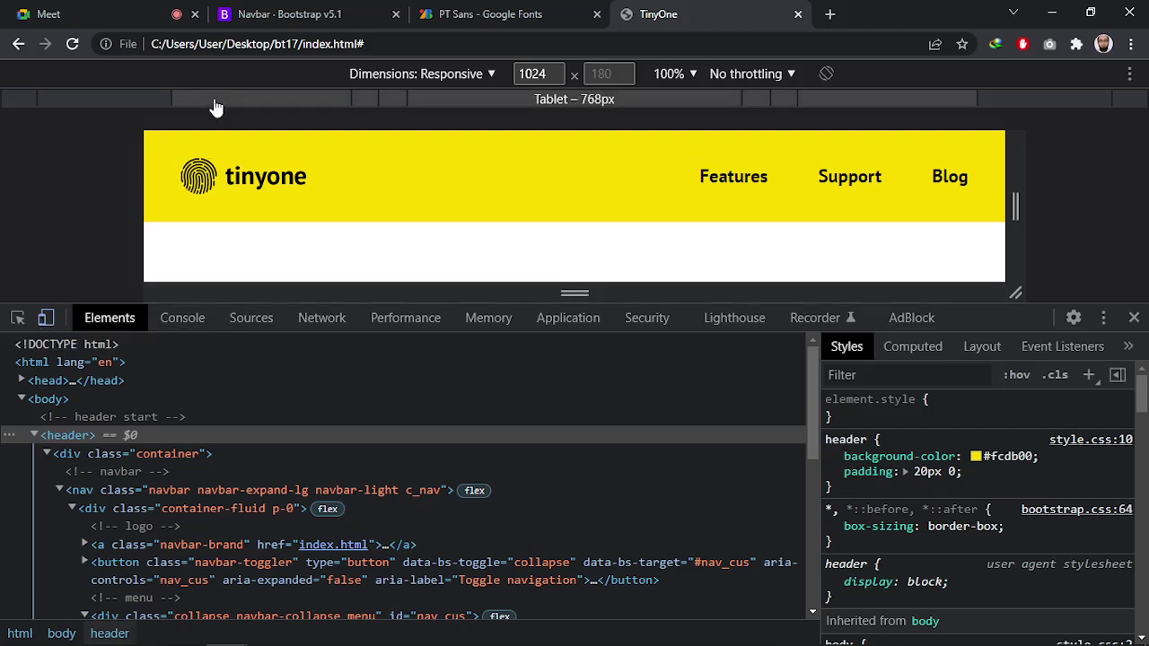
{"action": "key", "text": "alt+Tab"}
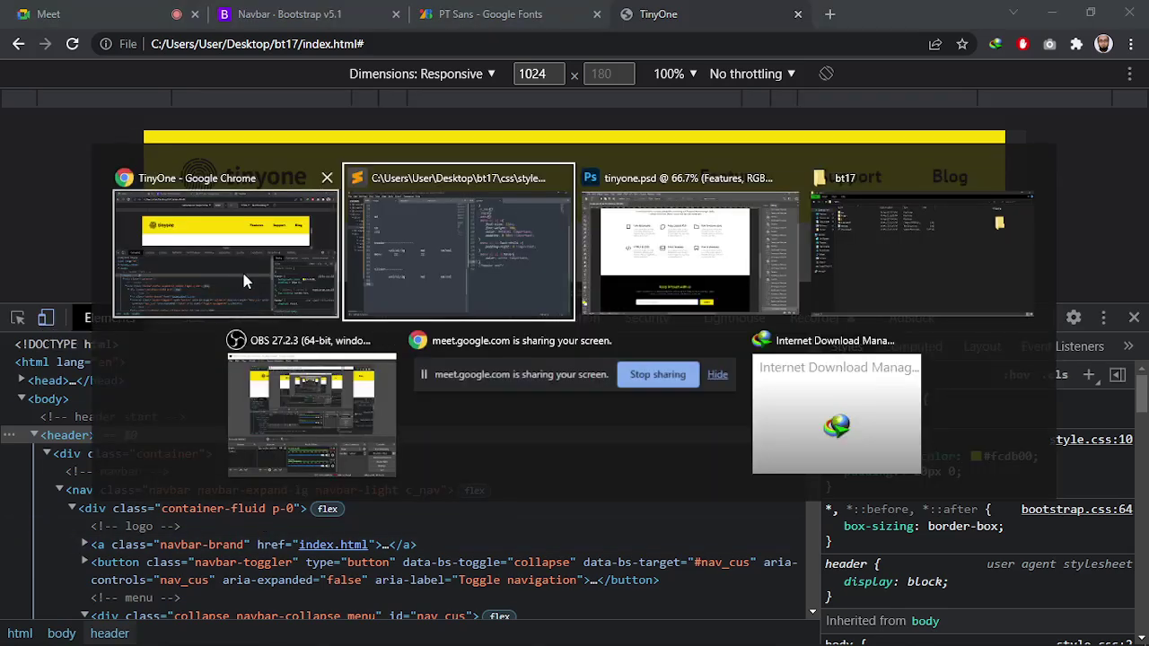
{"action": "left_click", "coordinate": [241, 269]}
Compare against the tinyone.psd design in Photoshop, scrolling back to its top
{"action": "key", "text": "alt+Tab"}
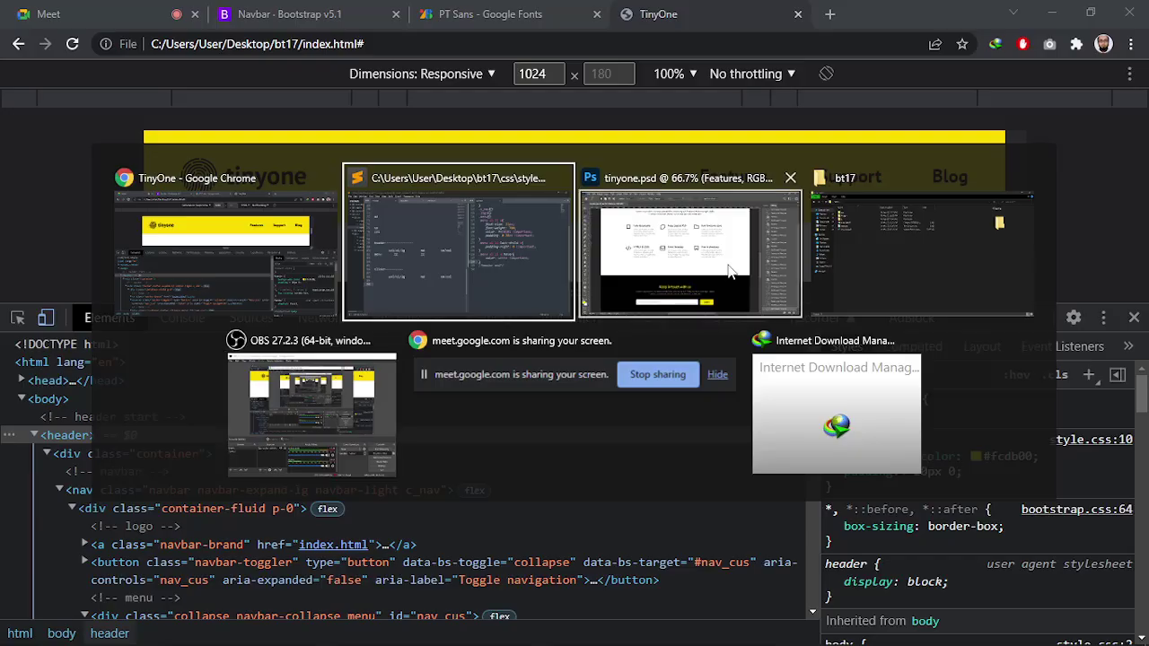
{"action": "left_click", "coordinate": [734, 270]}
{"action": "scroll", "coordinate": [630, 266], "scroll_direction": "up", "scroll_amount": 2}
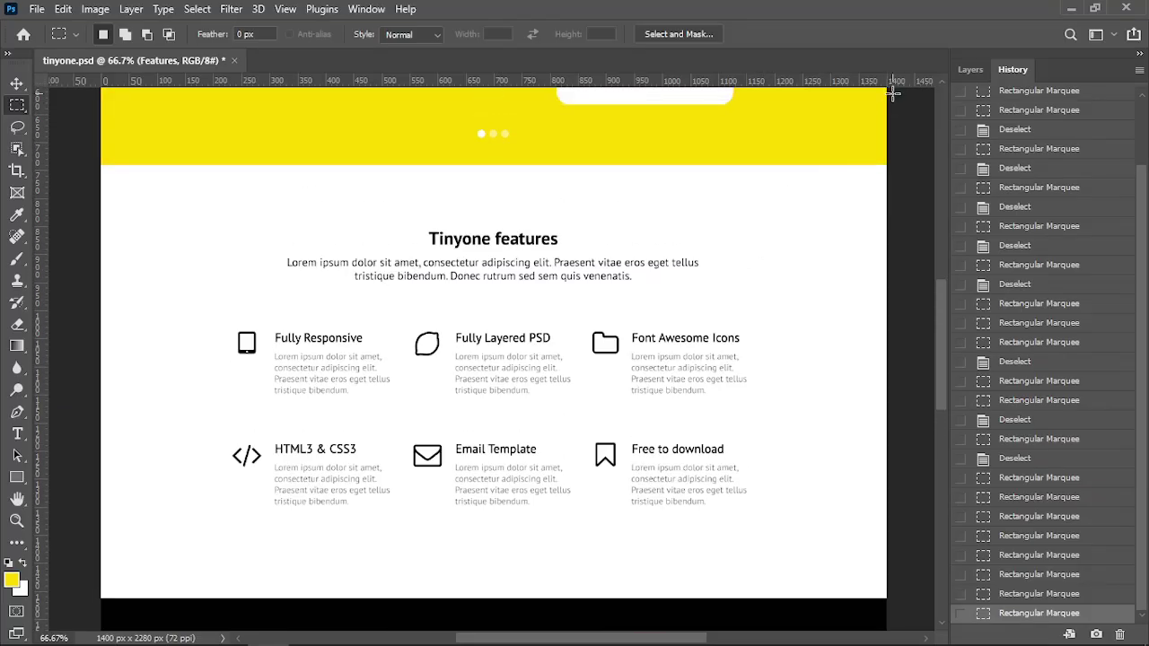
{"action": "scroll", "coordinate": [786, 336], "scroll_direction": "up", "scroll_amount": 7}
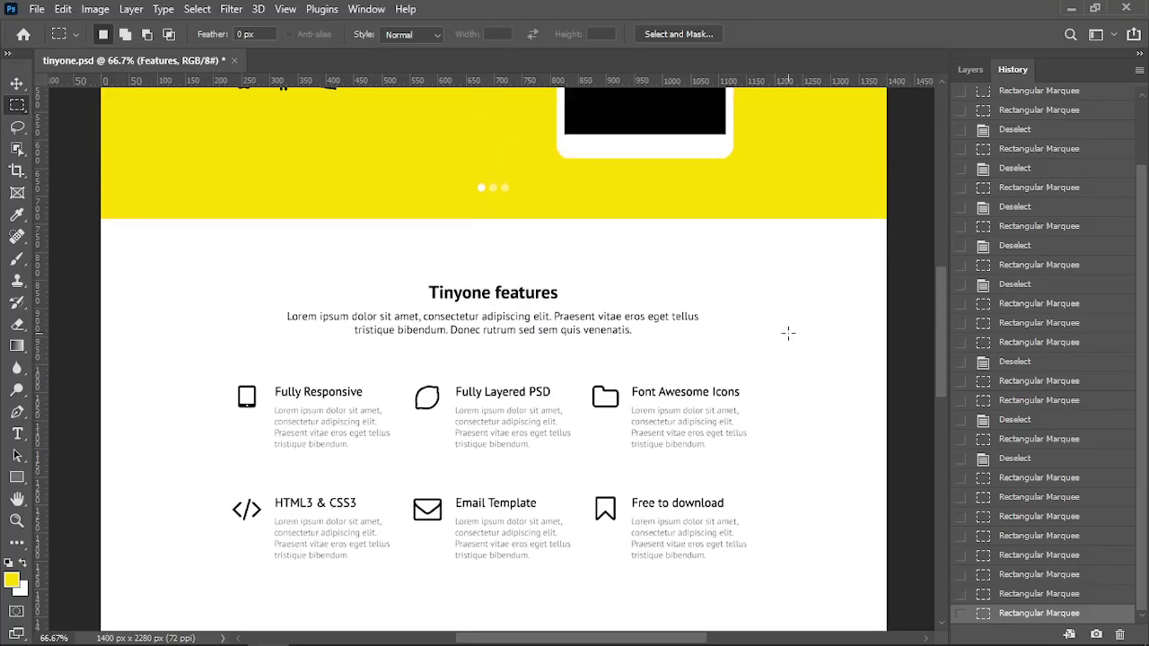
{"action": "scroll", "coordinate": [758, 363], "scroll_direction": "up", "scroll_amount": 2}
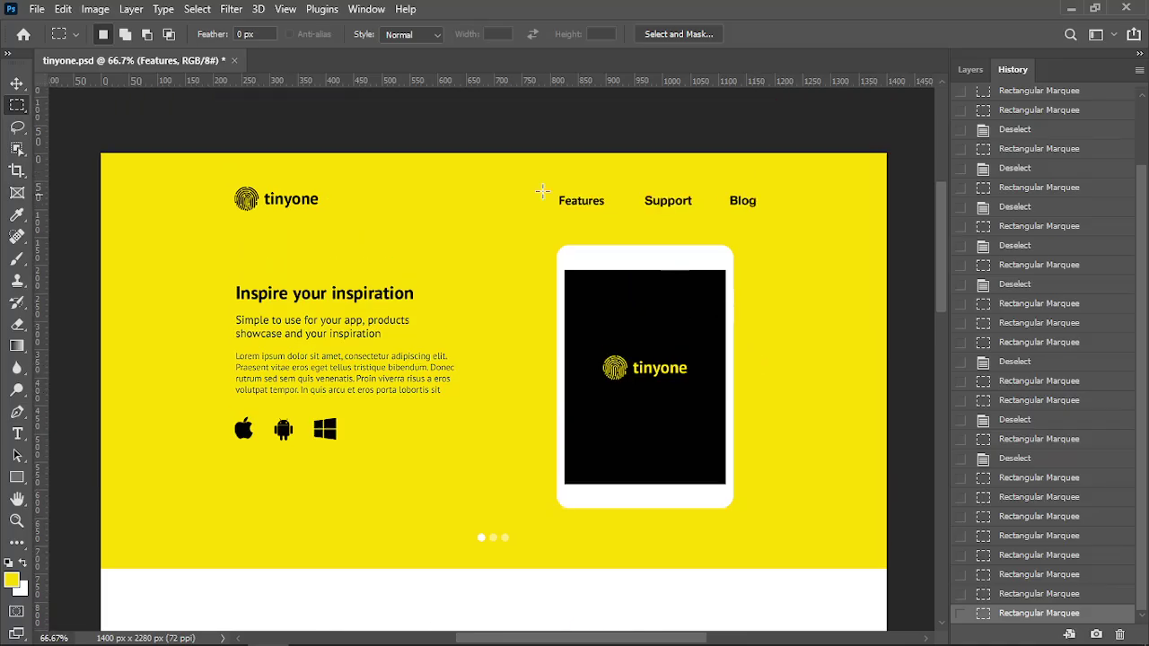
{"action": "key", "text": "alt+Tab"}
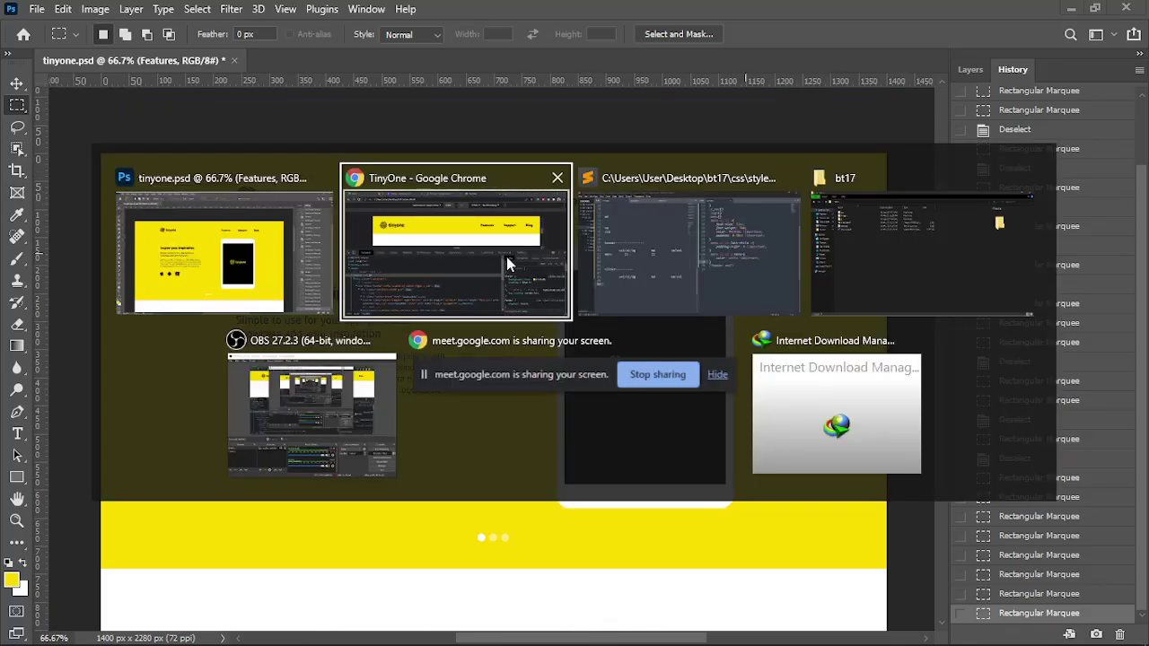
Inspect the header's container div and select the 1024 viewport width, then return to Sublime Text
{"action": "left_click", "coordinate": [506, 256]}
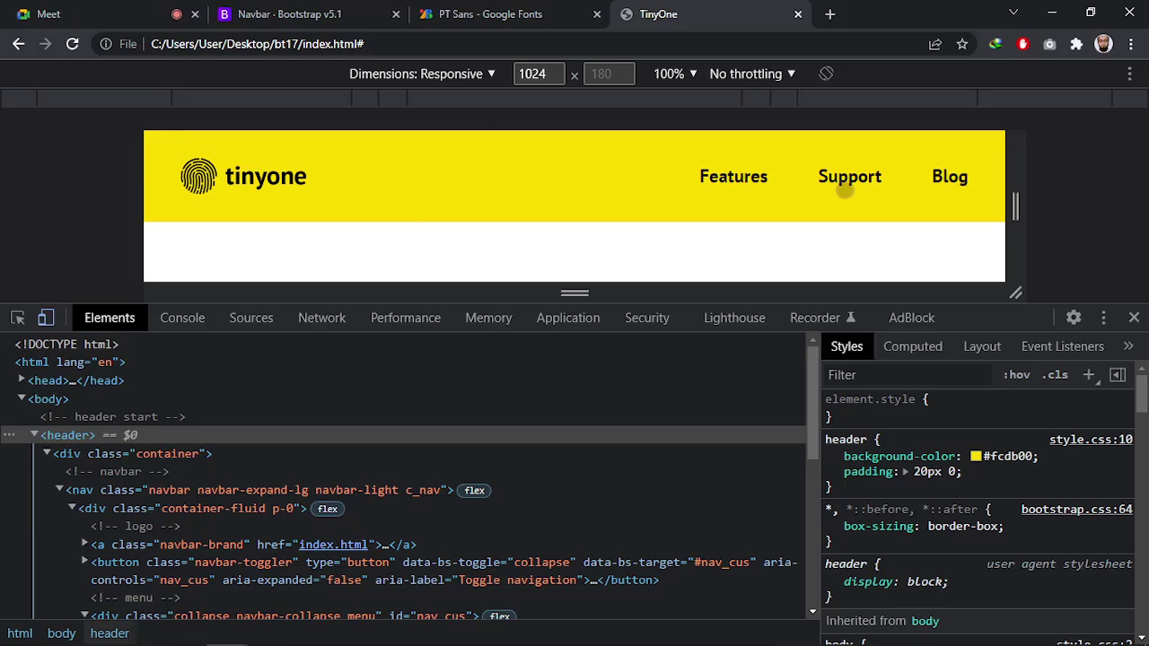
{"action": "left_click", "coordinate": [165, 455]}
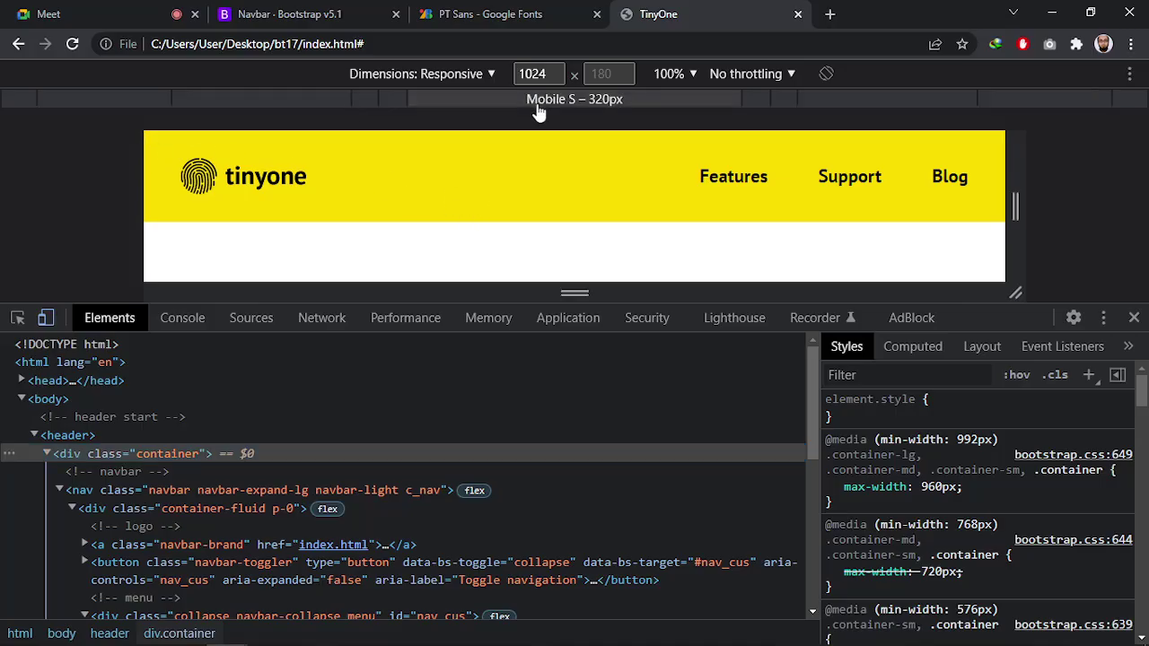
{"action": "double_click", "coordinate": [532, 74]}
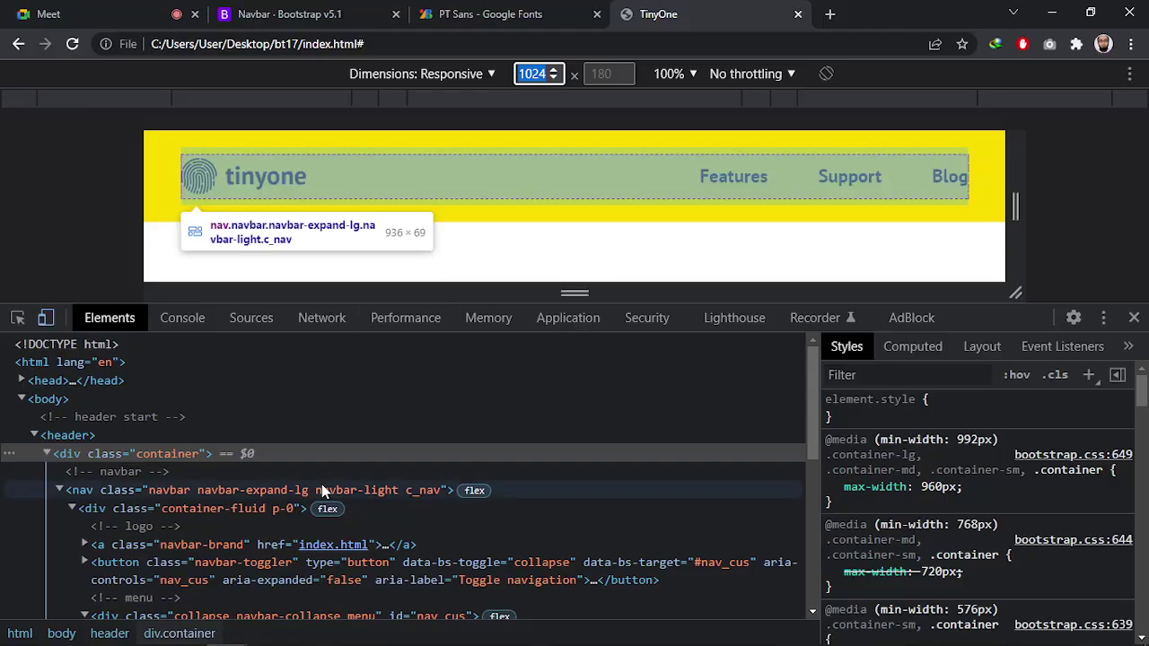
{"action": "key", "text": "alt+Tab"}
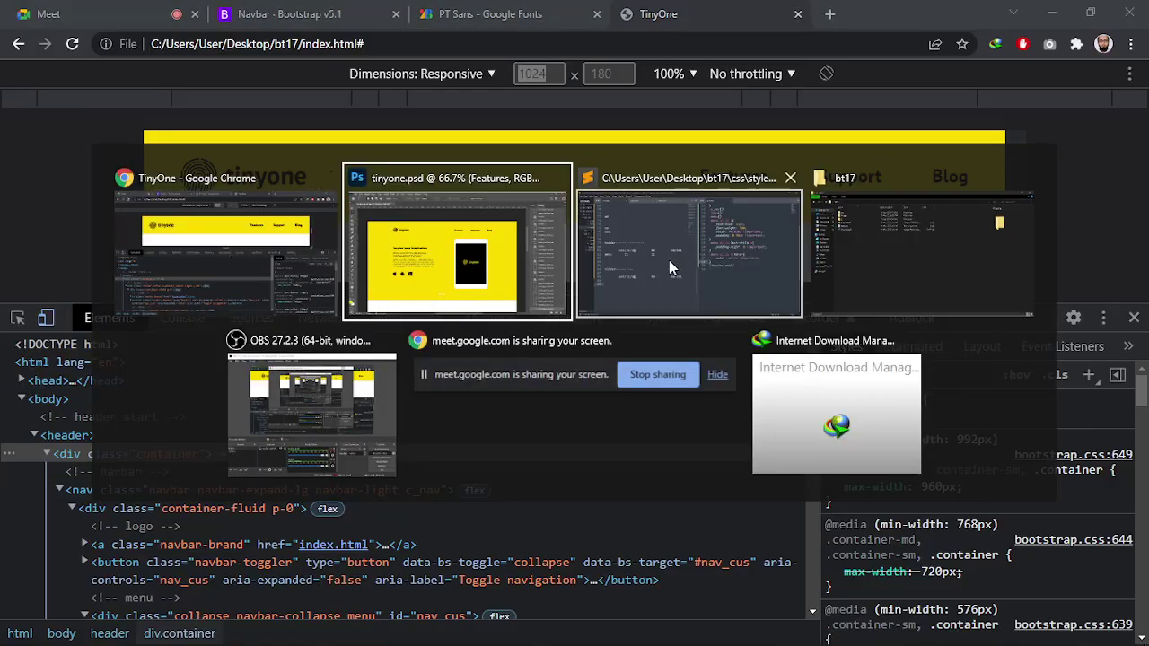
{"action": "left_click", "coordinate": [668, 260]}
Enter 1024 after lg in the note.txt breakpoint list
{"action": "left_click", "coordinate": [188, 154]}
{"action": "scroll", "coordinate": [187, 155], "scroll_direction": "up", "scroll_amount": 2}
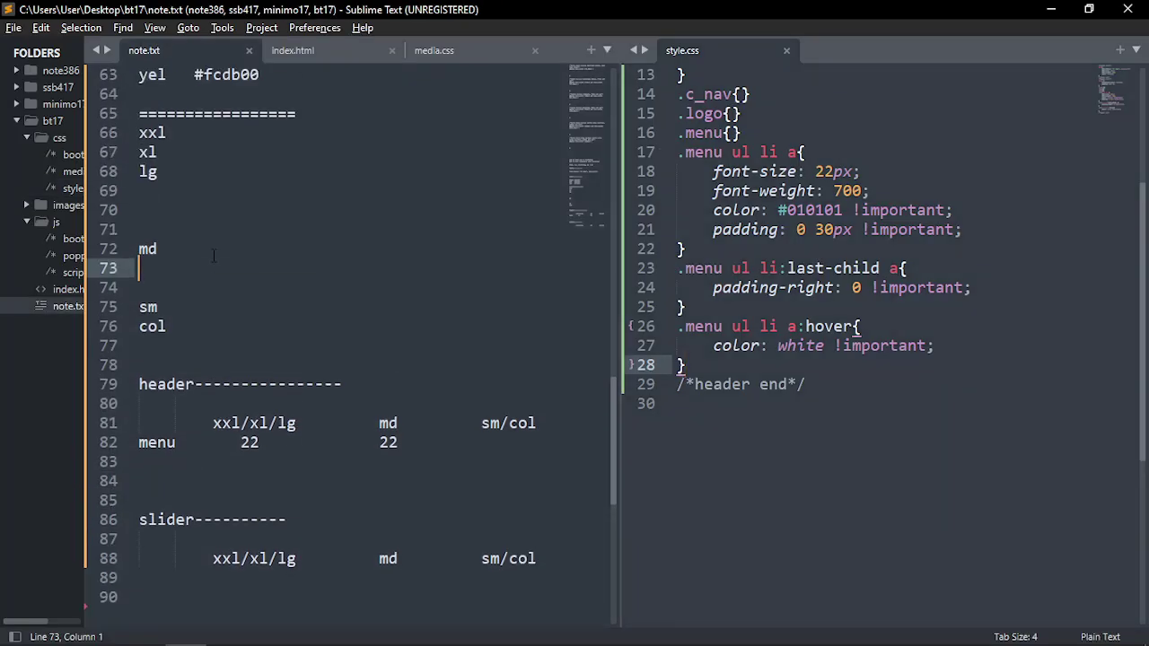
{"action": "left_click", "coordinate": [177, 194]}
{"action": "left_click", "coordinate": [169, 176]}
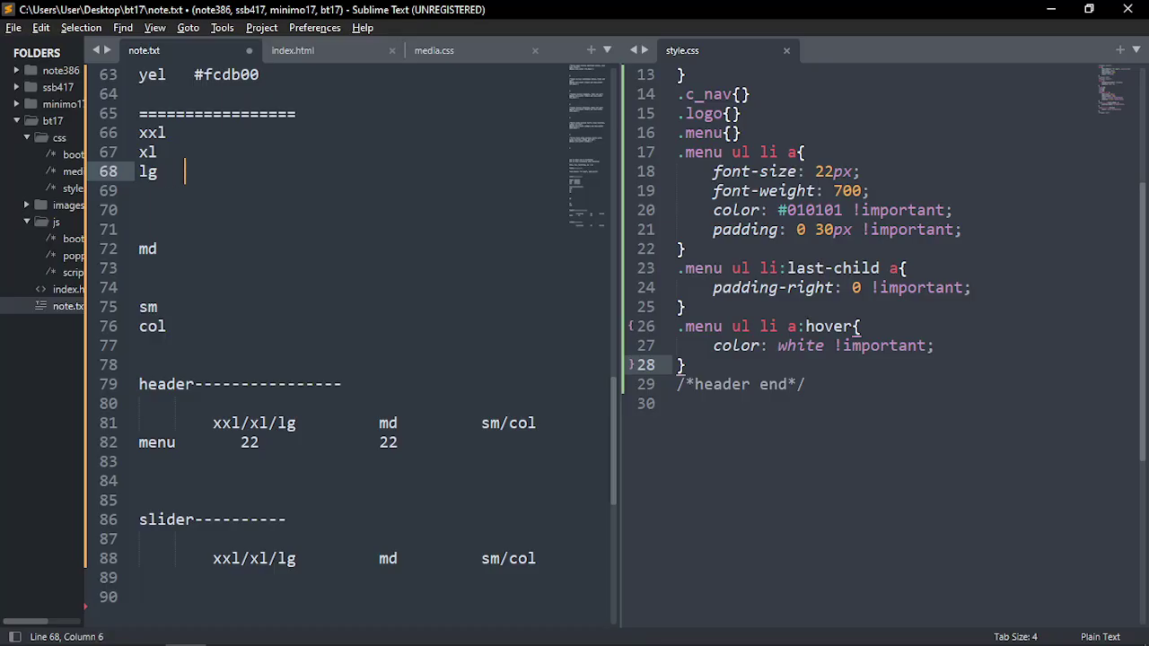
{"action": "type", "text": "1"}
{"action": "key", "text": "BackSpace"}
{"action": "type", "text": "1024"}
Glance at the OBS recording window, then return to note.txt
{"action": "key", "text": "alt+Tab"}
{"action": "left_click", "coordinate": [296, 408]}
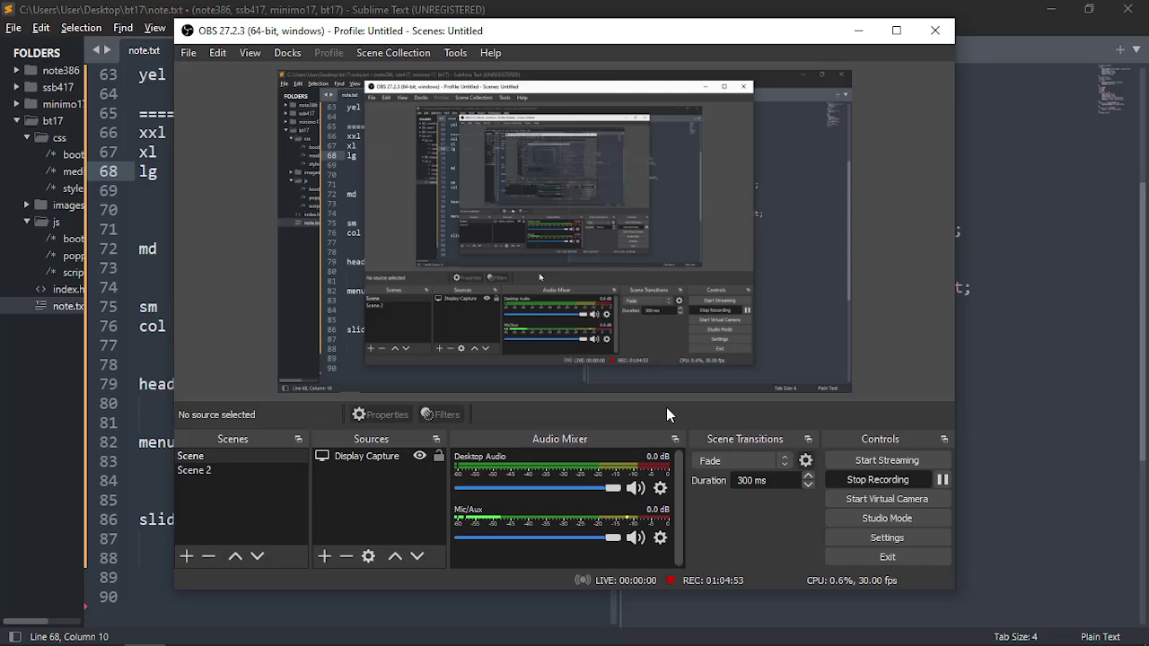
{"action": "left_click", "coordinate": [941, 480]}
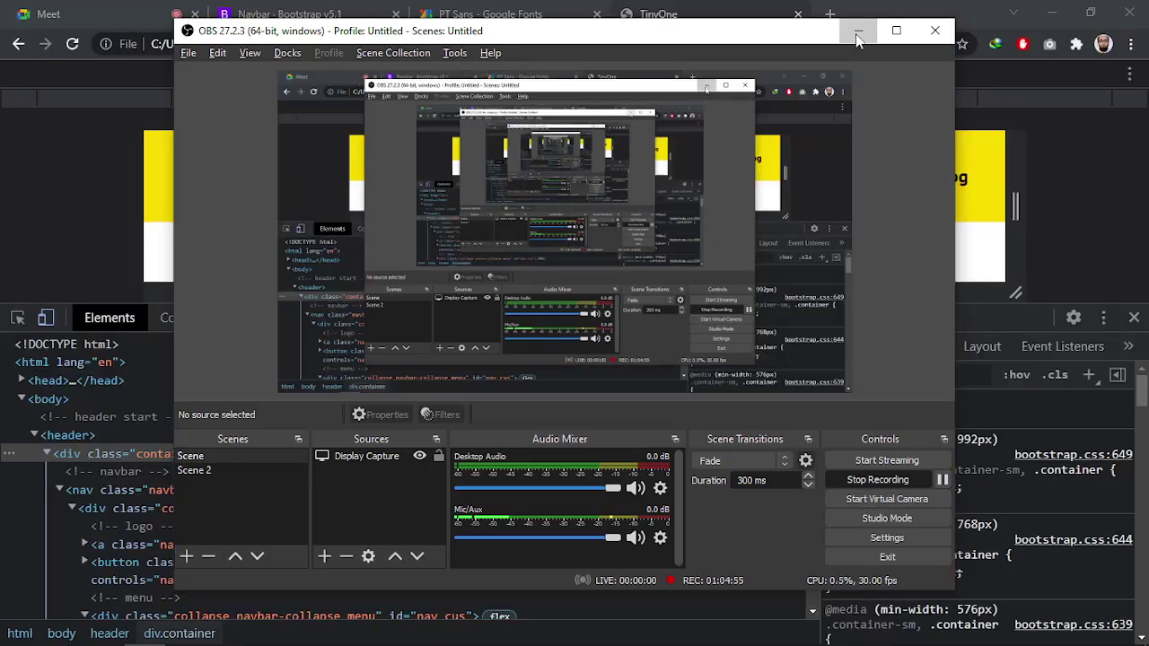
{"action": "key", "text": "alt+Tab"}
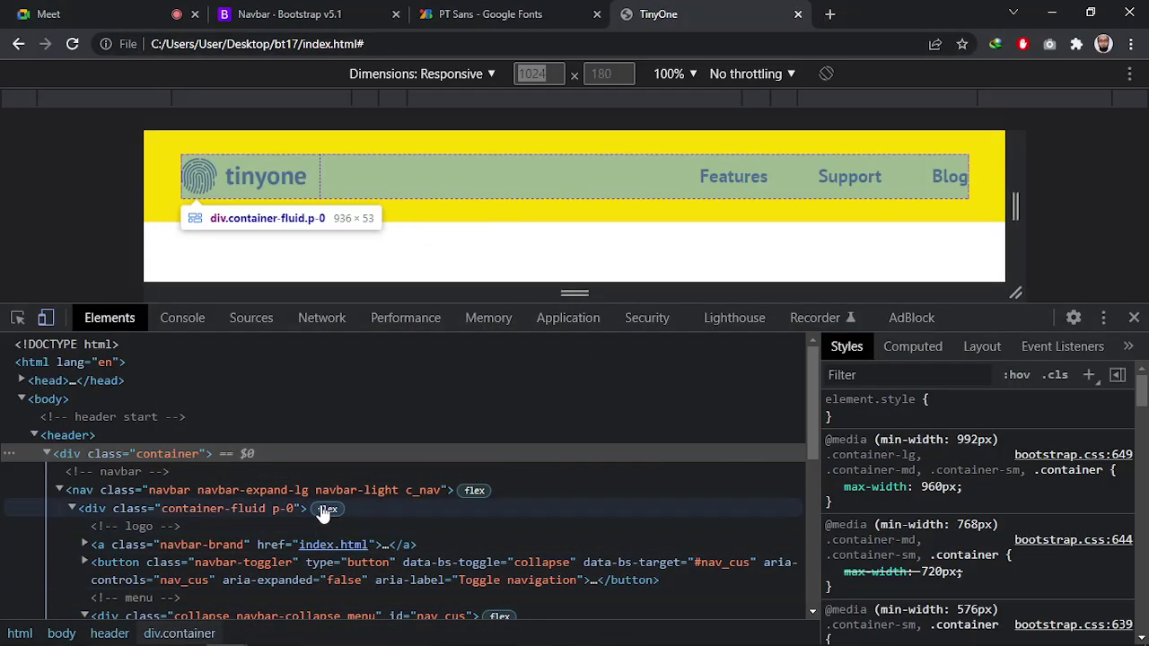
{"action": "key", "text": "alt+Tab"}
{"action": "left_click", "coordinate": [653, 265]}
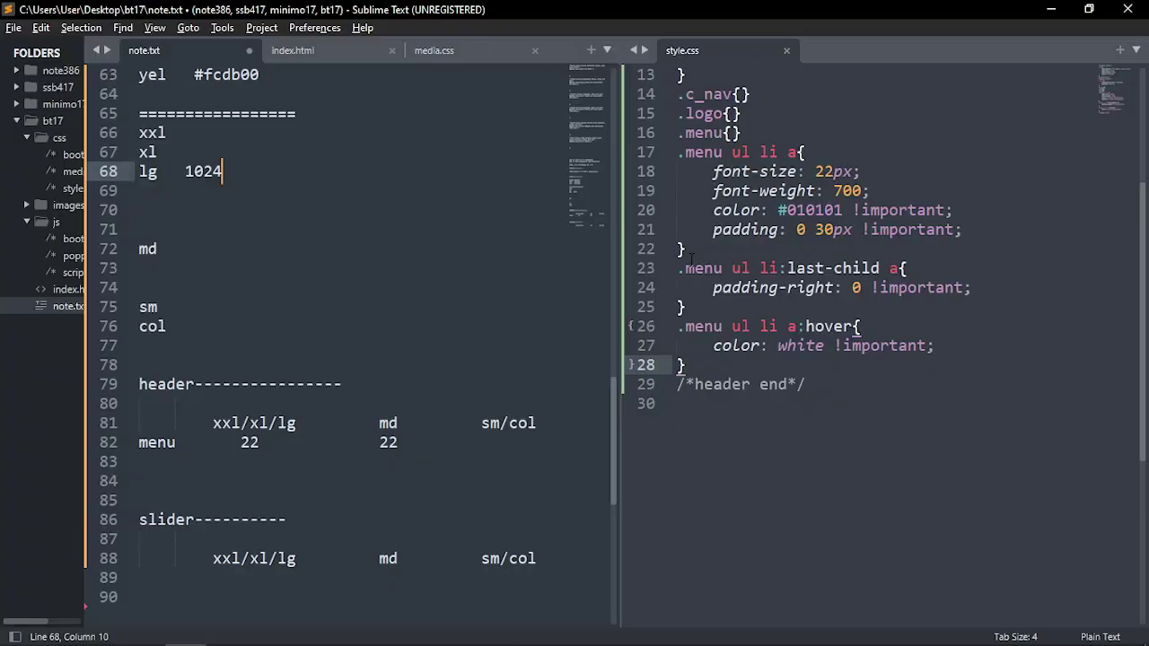
Add 1200 after xl and trim the extra spaces on the xl and xxl lines
{"action": "double_click", "coordinate": [235, 168]}
{"action": "left_click", "coordinate": [235, 168]}
{"action": "left_click", "coordinate": [203, 150]}
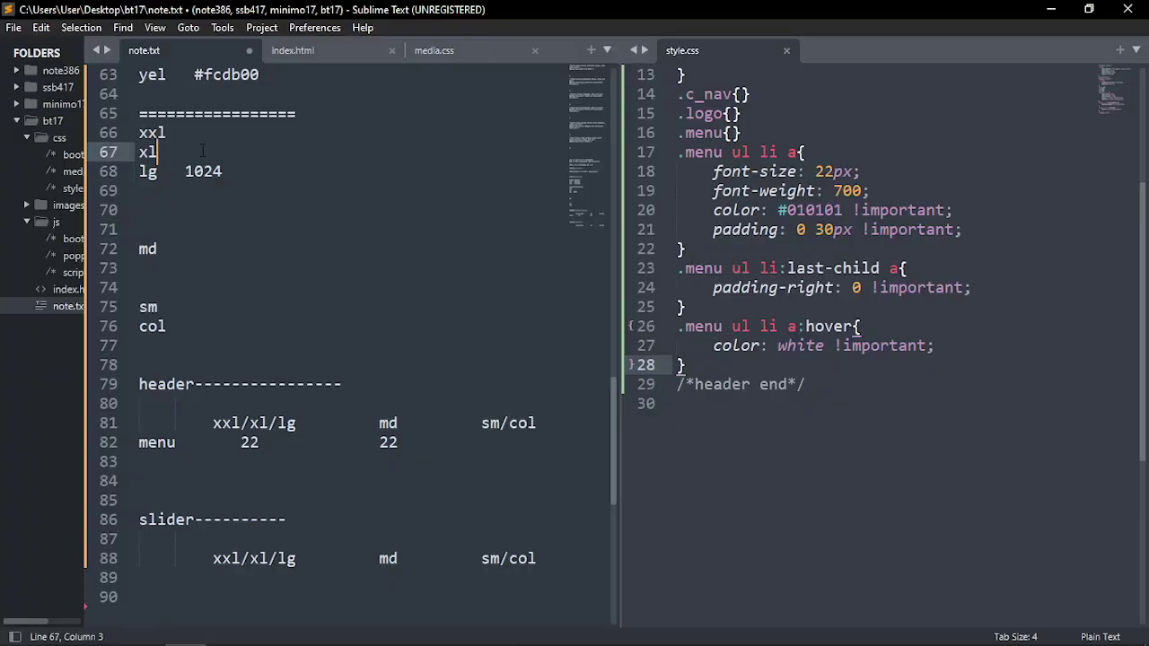
{"action": "key", "text": "BackSpace"}
{"action": "type", "text": "1200"}
{"action": "left_click", "coordinate": [191, 127]}
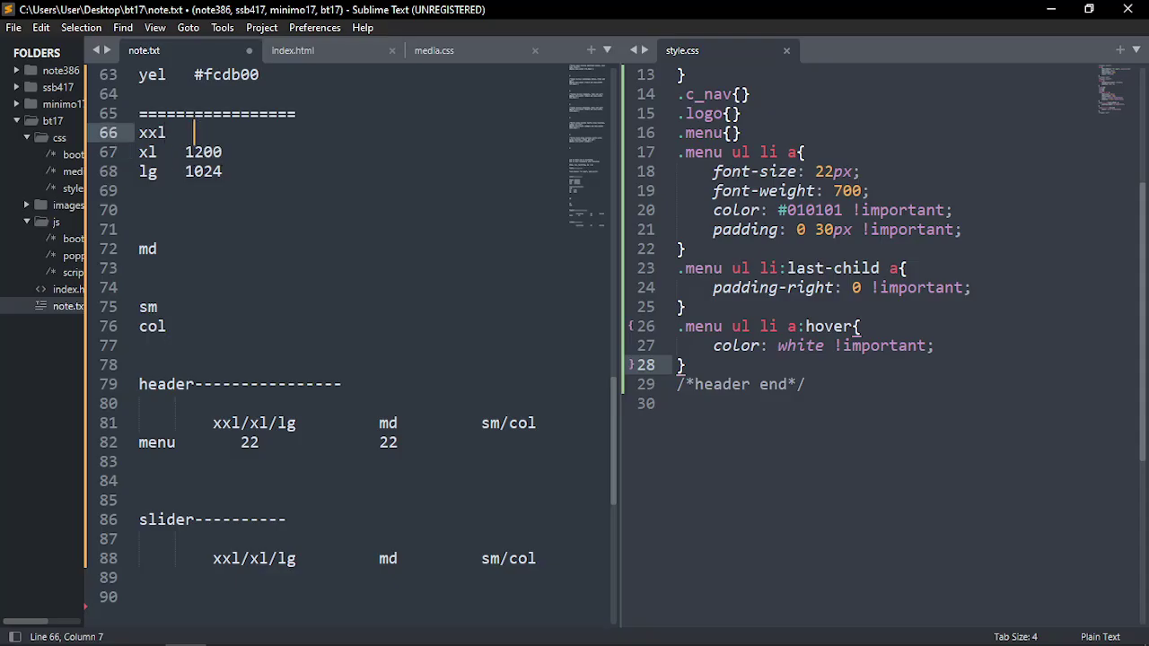
{"action": "key", "text": "BackSpace"}
{"action": "key", "text": "alt+Tab"}
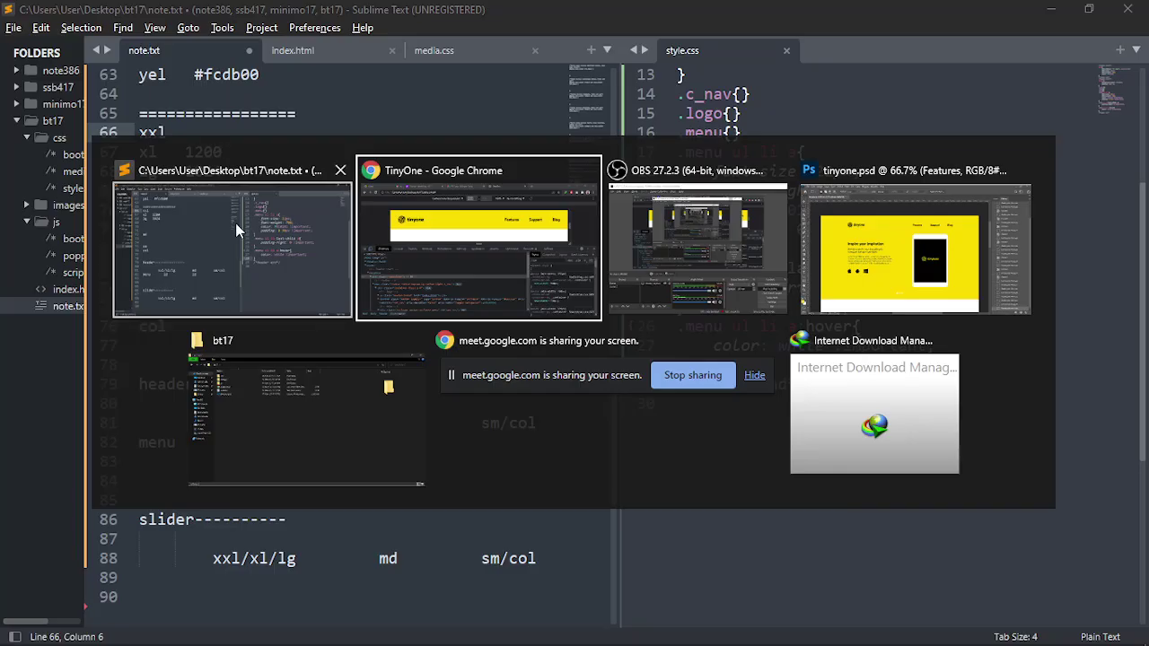
{"action": "left_click", "coordinate": [235, 223]}
{"action": "key", "text": "alt+Tab"}
{"action": "left_click", "coordinate": [480, 245]}
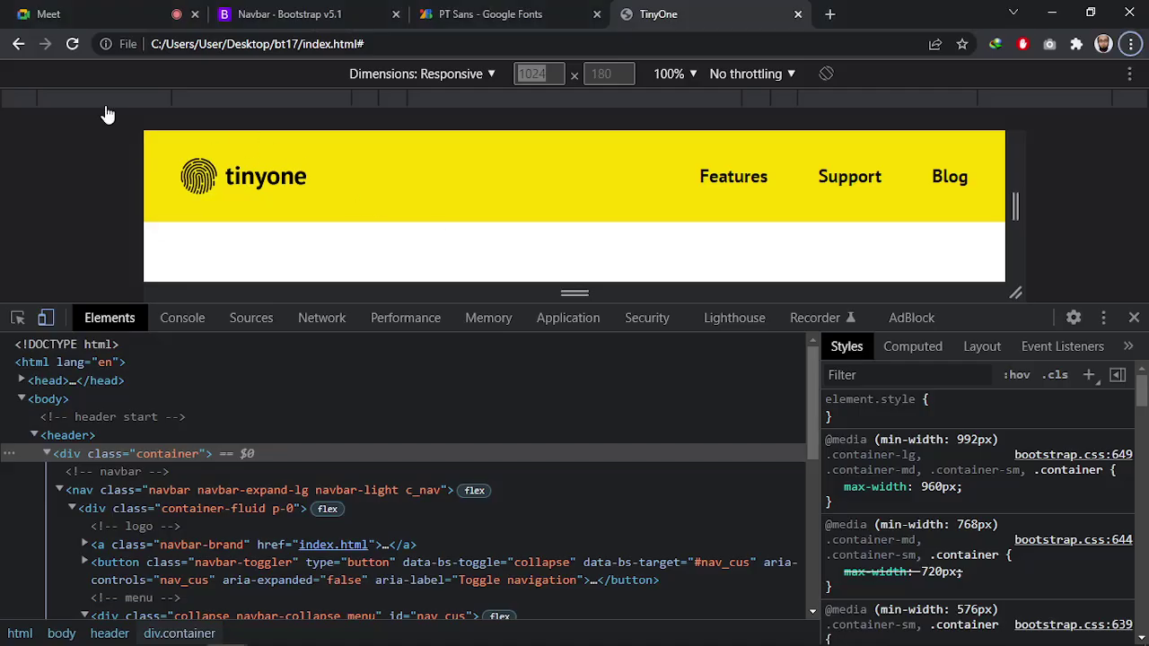
{"action": "left_click", "coordinate": [21, 103]}
{"action": "double_click", "coordinate": [520, 71]}
{"action": "key", "text": "ctrl+c"}
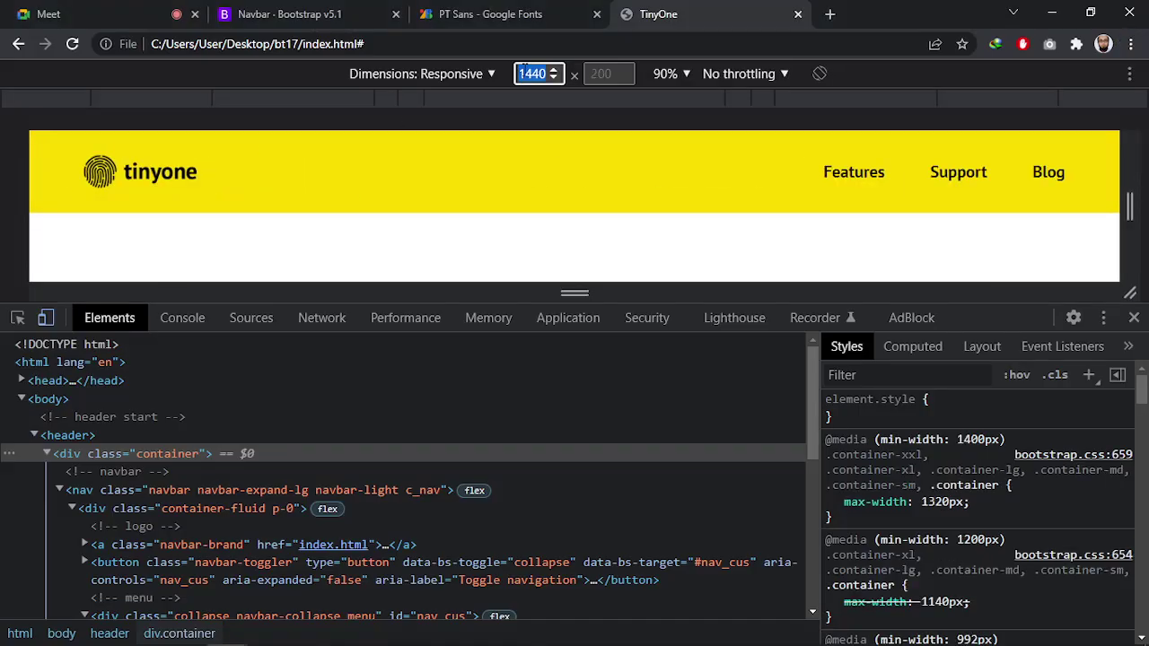
{"action": "key", "text": "alt+Tab"}
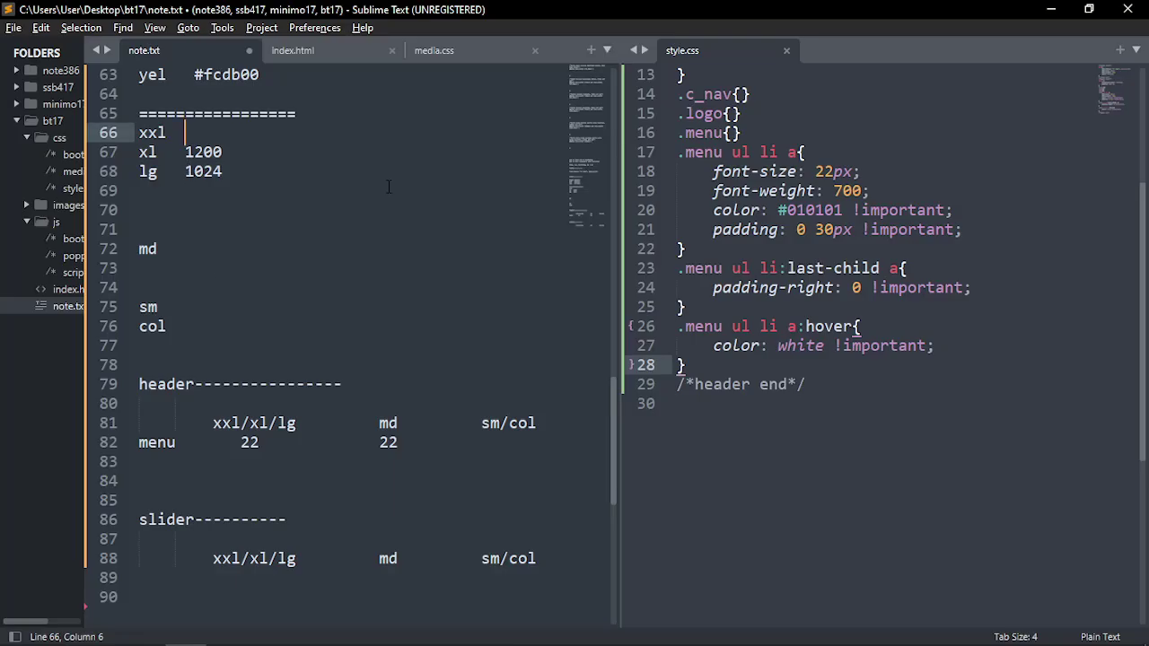
{"action": "key", "text": "ctrl+v"}
Preview the page at tablet width 768px and record 768 after md
{"action": "left_click", "coordinate": [213, 252]}
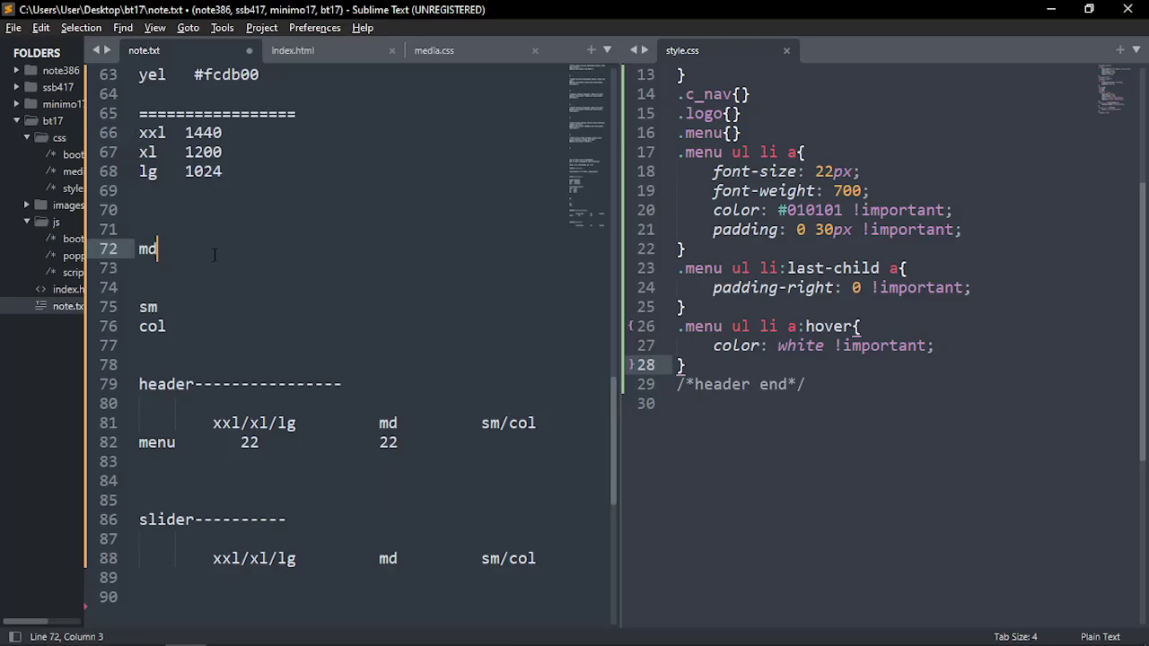
{"action": "key", "text": "alt+Tab"}
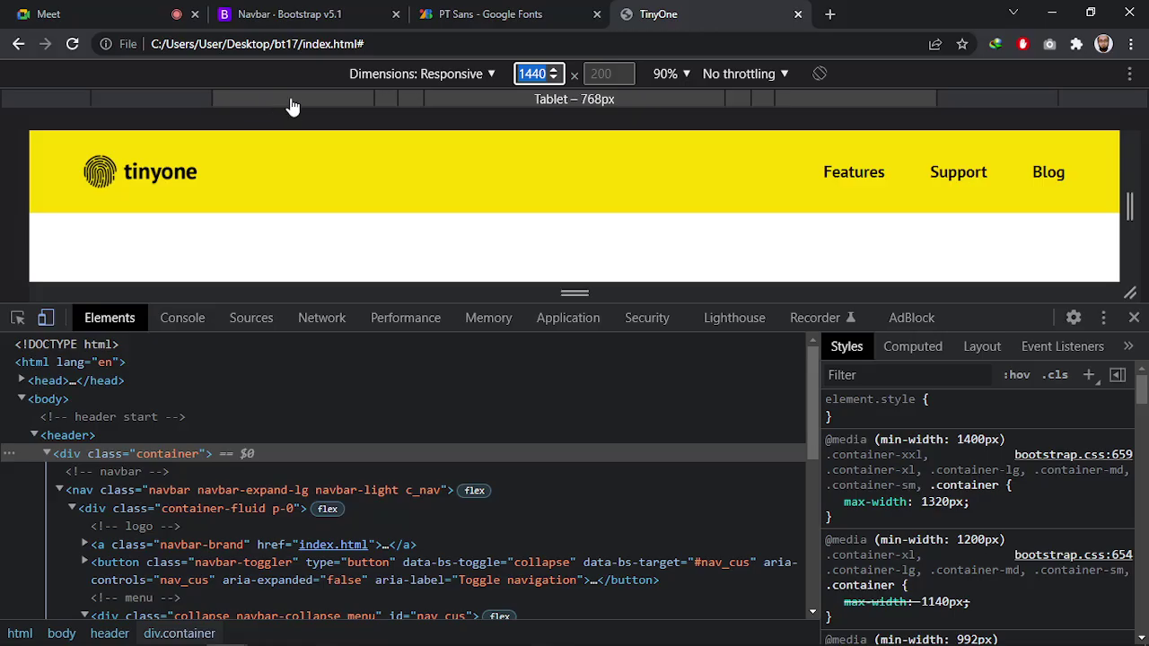
{"action": "left_click", "coordinate": [292, 106]}
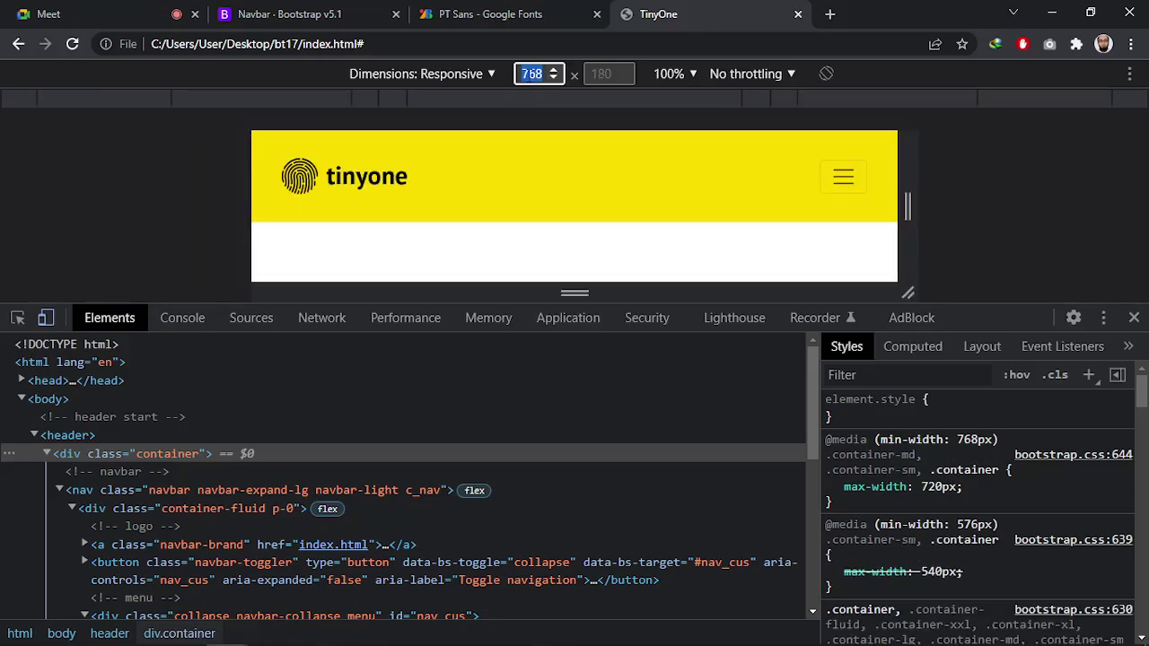
{"action": "key", "text": "alt+Tab"}
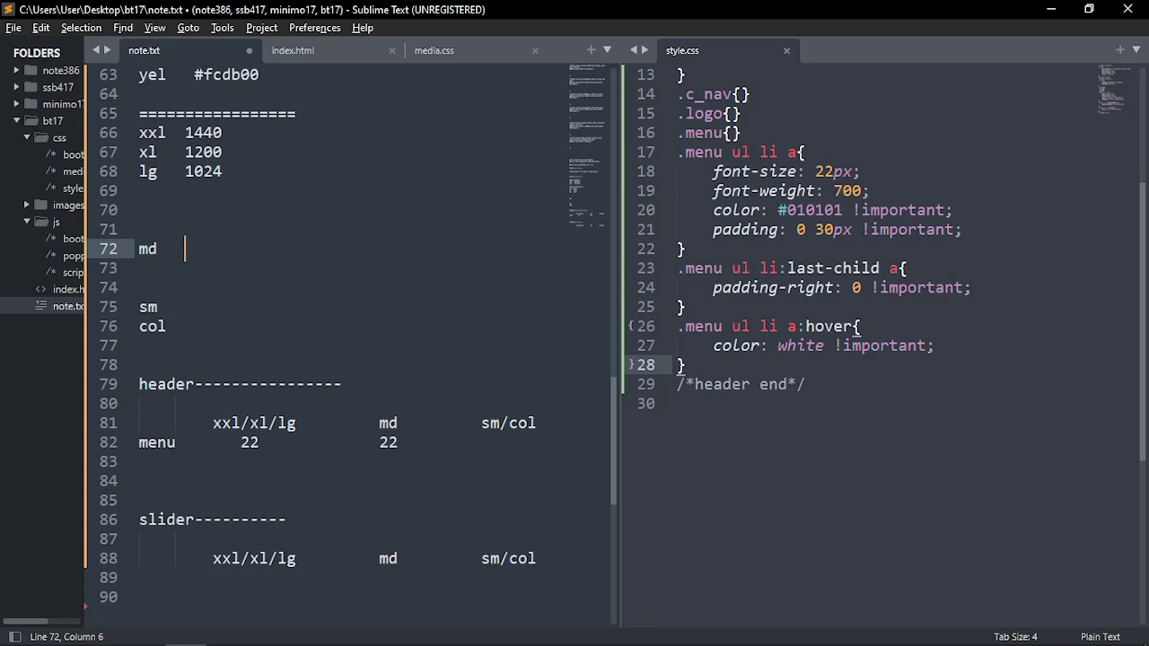
{"action": "type", "text": "768"}
Trim the sm line and check media.css's 576px min-width and 767 and 575 max-width values
{"action": "left_click", "coordinate": [279, 309]}
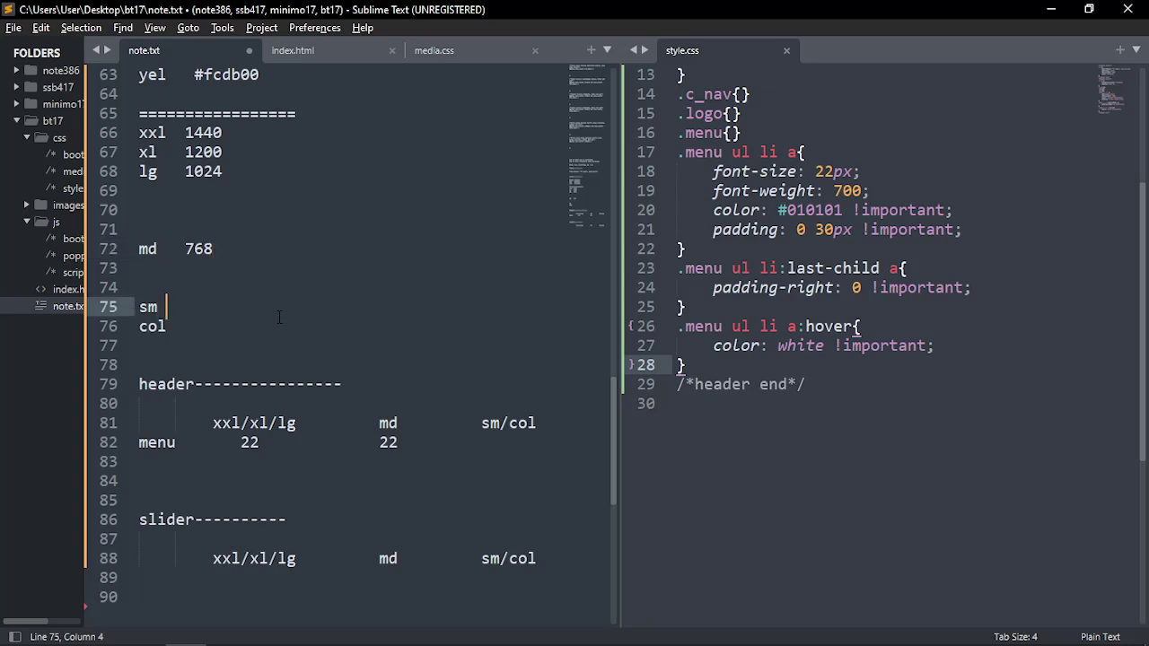
{"action": "key", "text": "BackSpace"}
{"action": "left_click", "coordinate": [434, 51]}
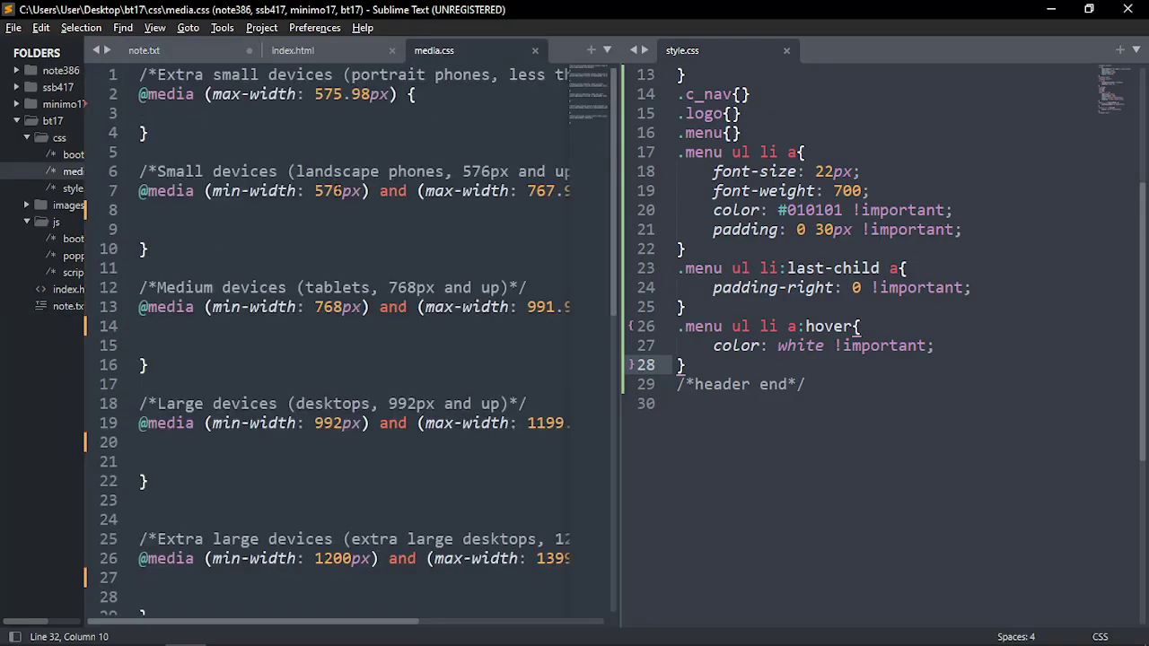
{"action": "double_click", "coordinate": [337, 190]}
{"action": "double_click", "coordinate": [542, 191]}
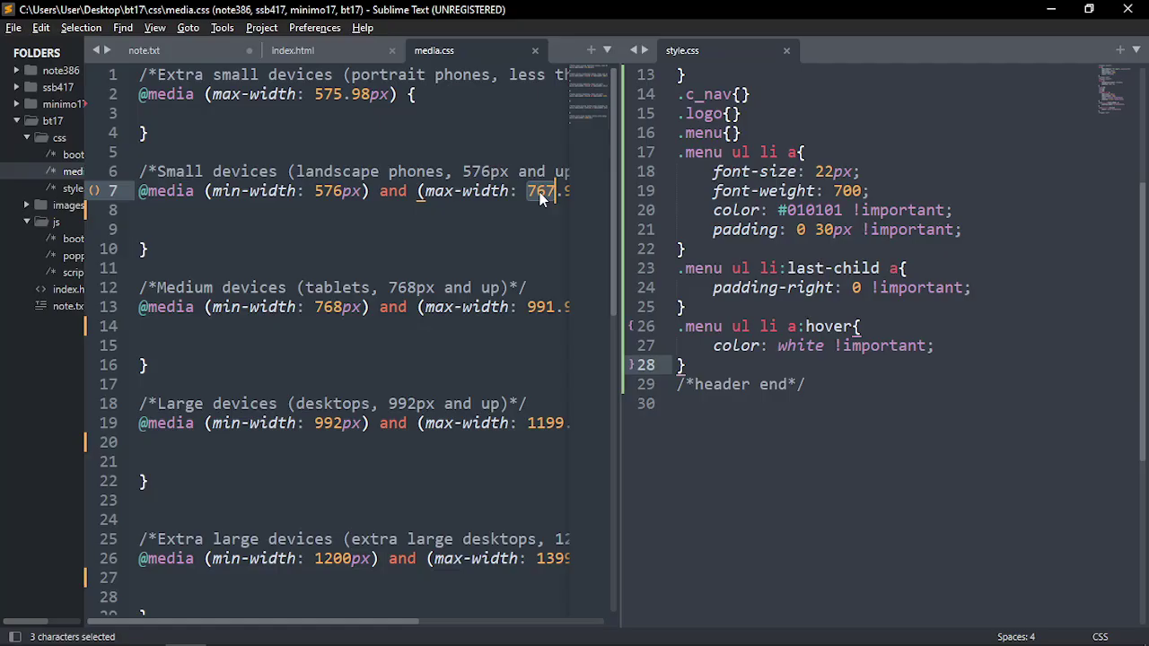
{"action": "double_click", "coordinate": [316, 190]}
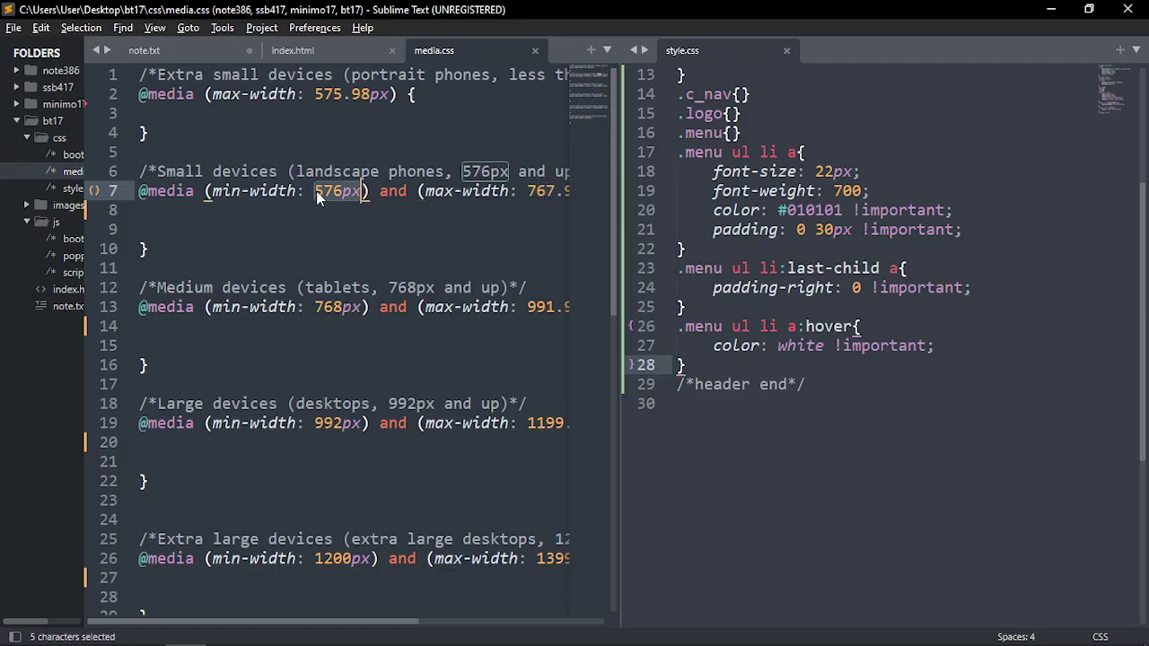
{"action": "double_click", "coordinate": [540, 191]}
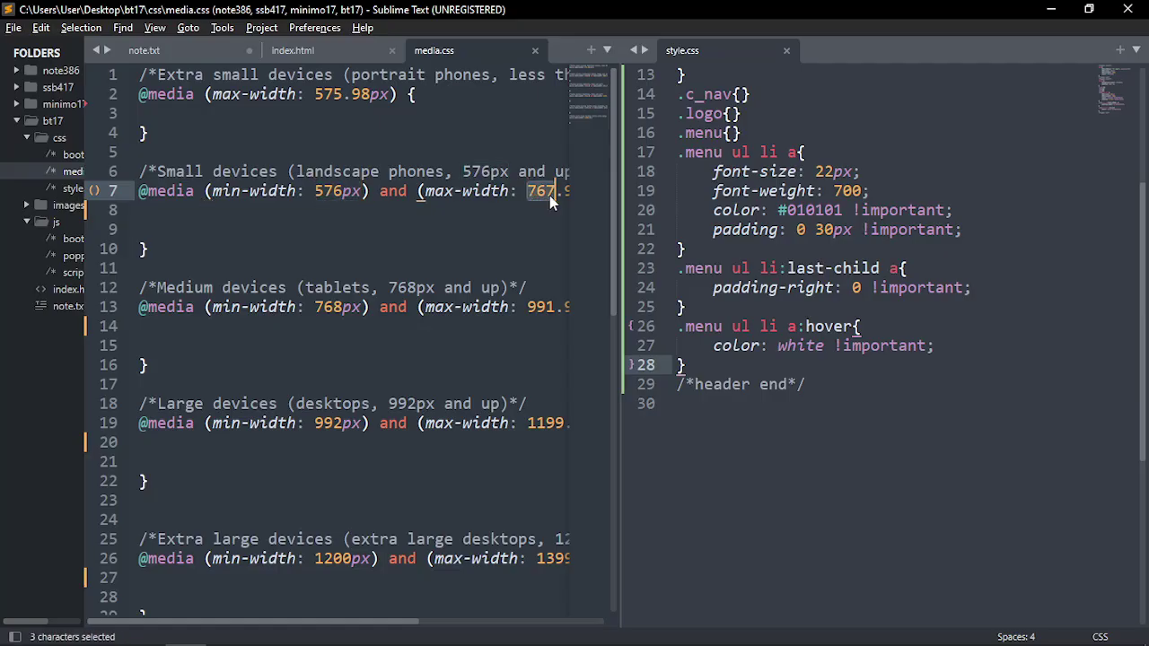
{"action": "left_click", "coordinate": [199, 77]}
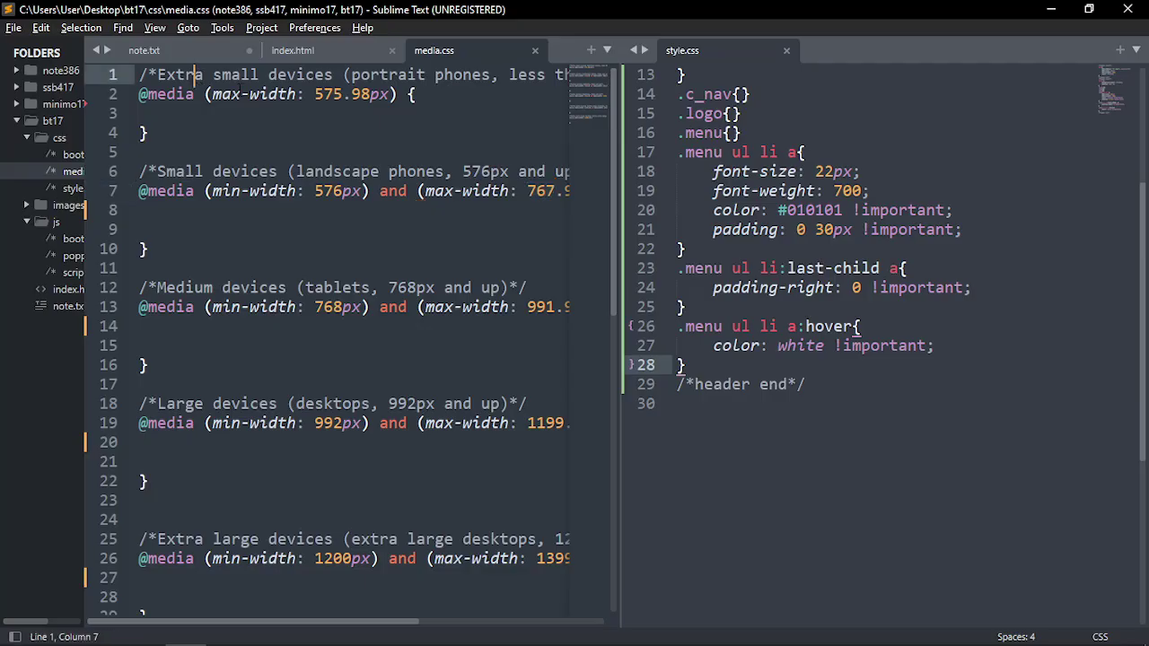
{"action": "left_click_drag", "start_coordinate": [314, 94], "coordinate": [344, 95]}
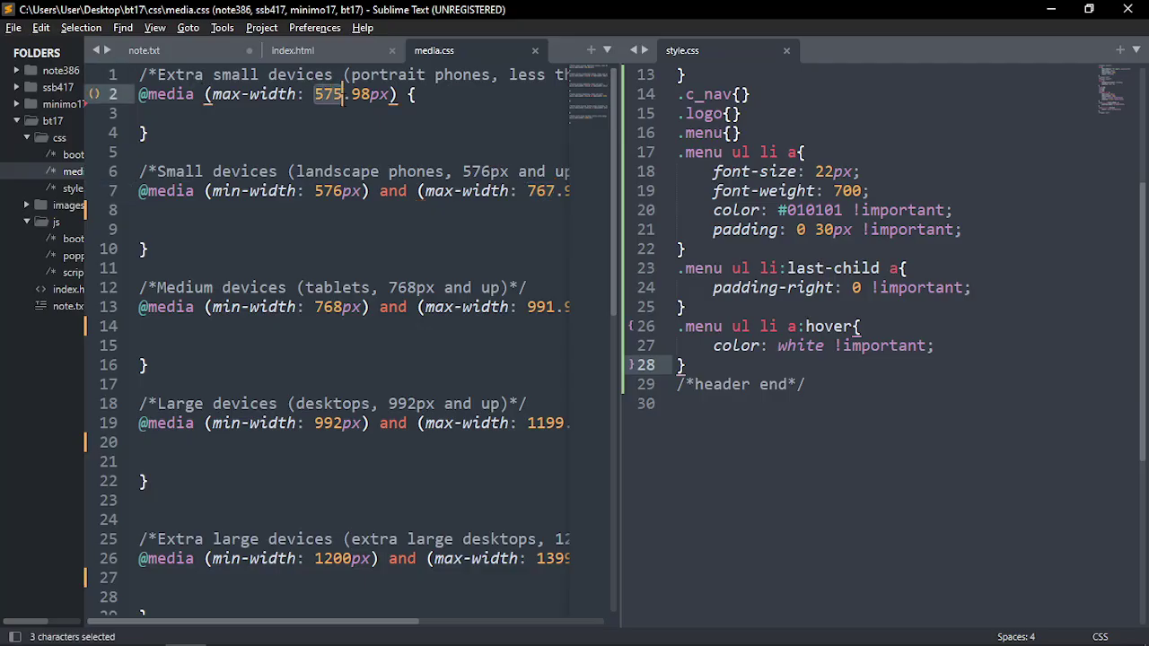
{"action": "left_click", "coordinate": [333, 96]}
{"action": "left_click_drag", "start_coordinate": [314, 95], "coordinate": [343, 94]}
Enter 320 after col and 576 after sm, confirming 576px in media.css
{"action": "left_click", "coordinate": [143, 50]}
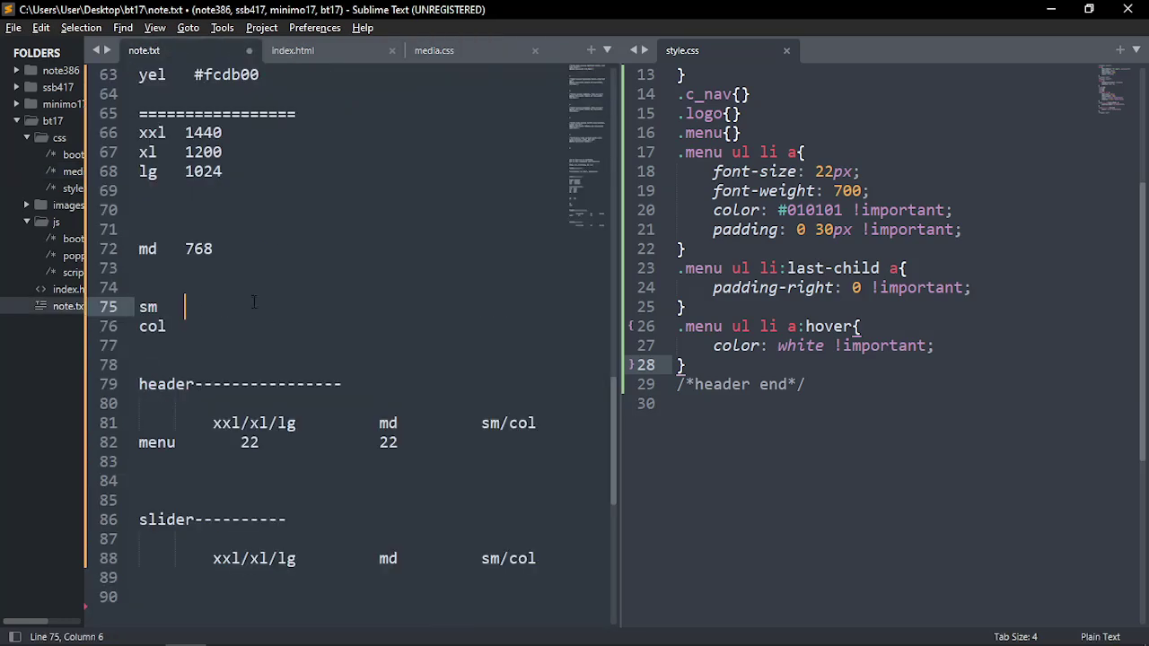
{"action": "left_click", "coordinate": [188, 325]}
{"action": "type", "text": "320"}
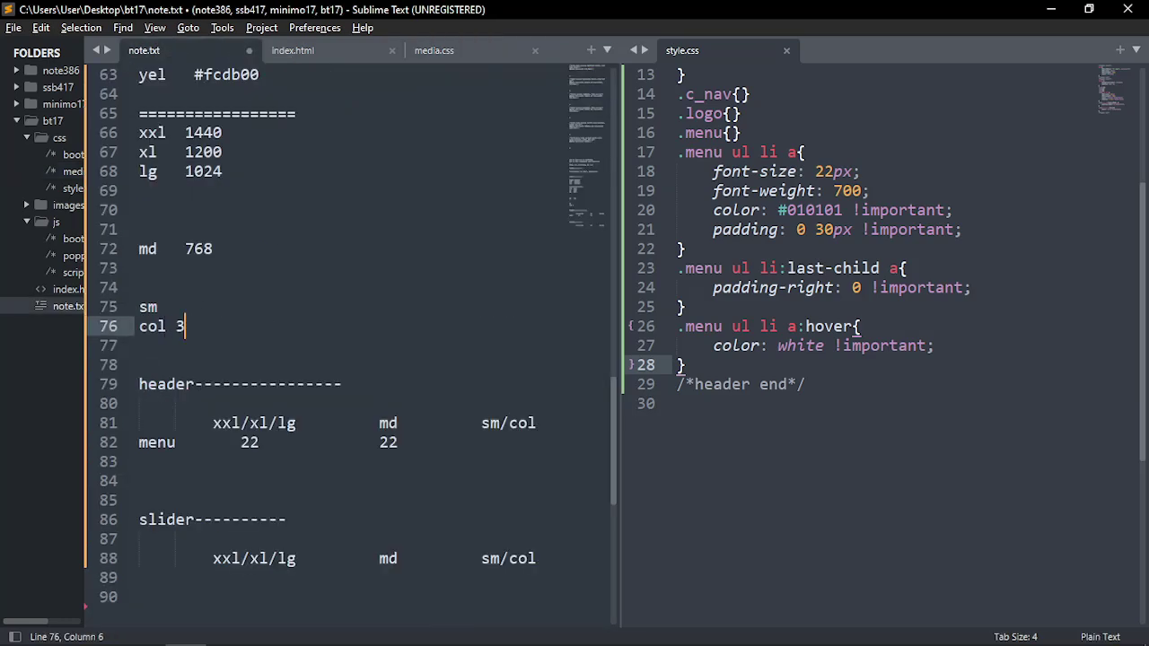
{"action": "left_click", "coordinate": [199, 306]}
{"action": "left_click", "coordinate": [175, 305]}
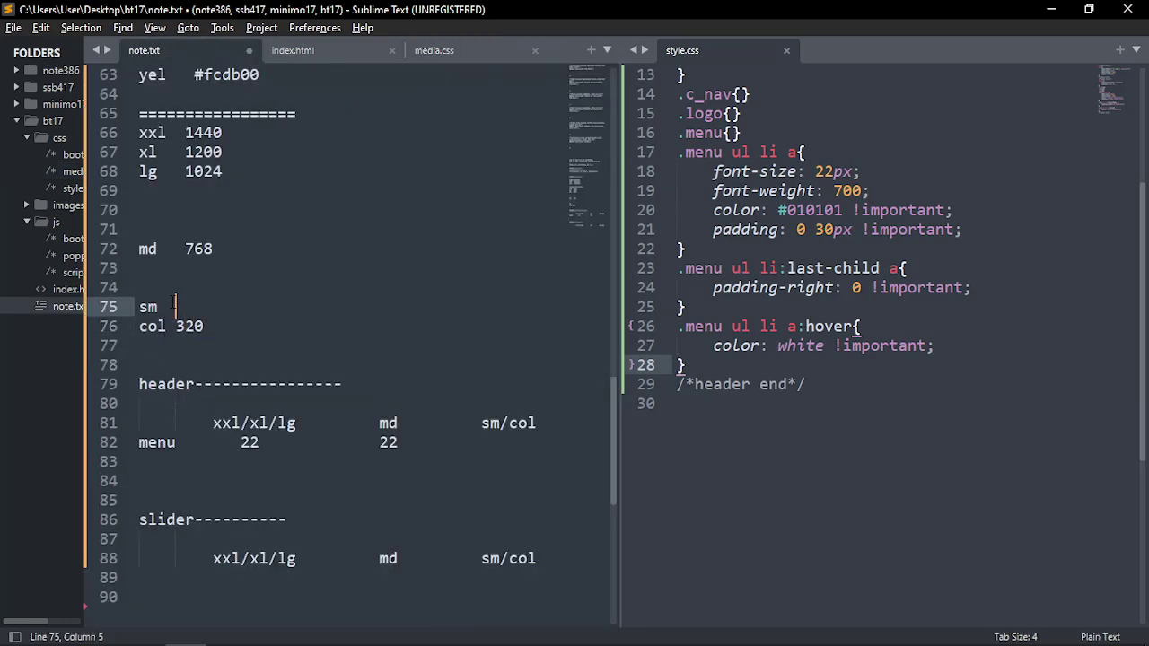
{"action": "type", "text": "57"}
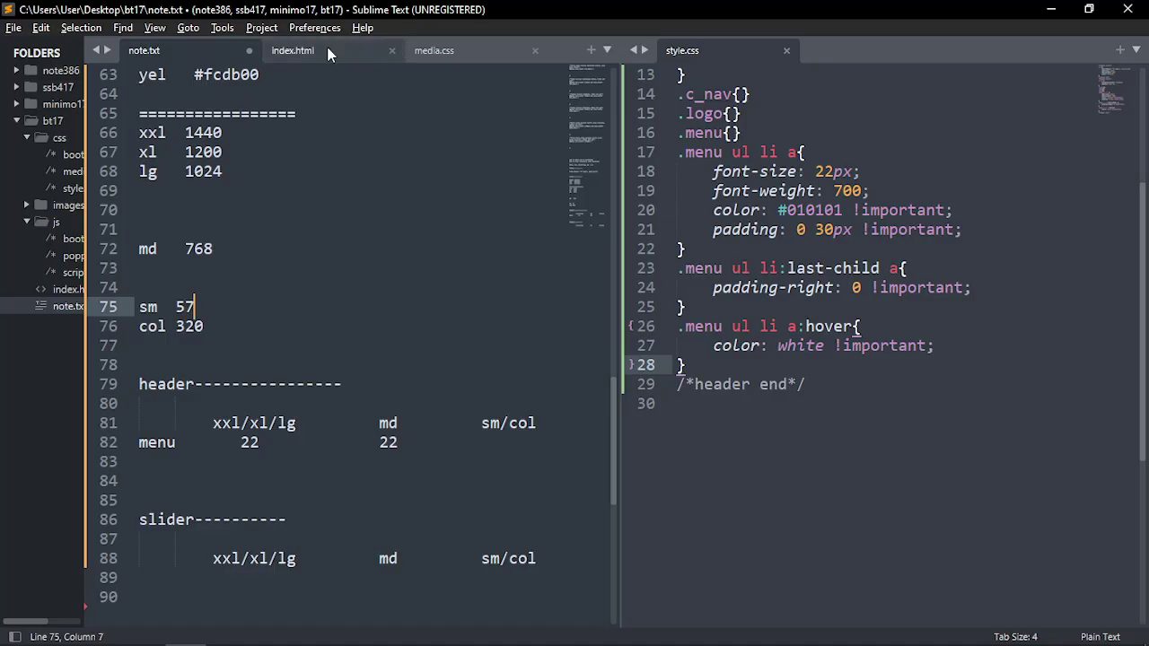
{"action": "left_click", "coordinate": [292, 50]}
{"action": "left_click", "coordinate": [433, 51]}
{"action": "left_click", "coordinate": [332, 192]}
{"action": "double_click", "coordinate": [333, 192]}
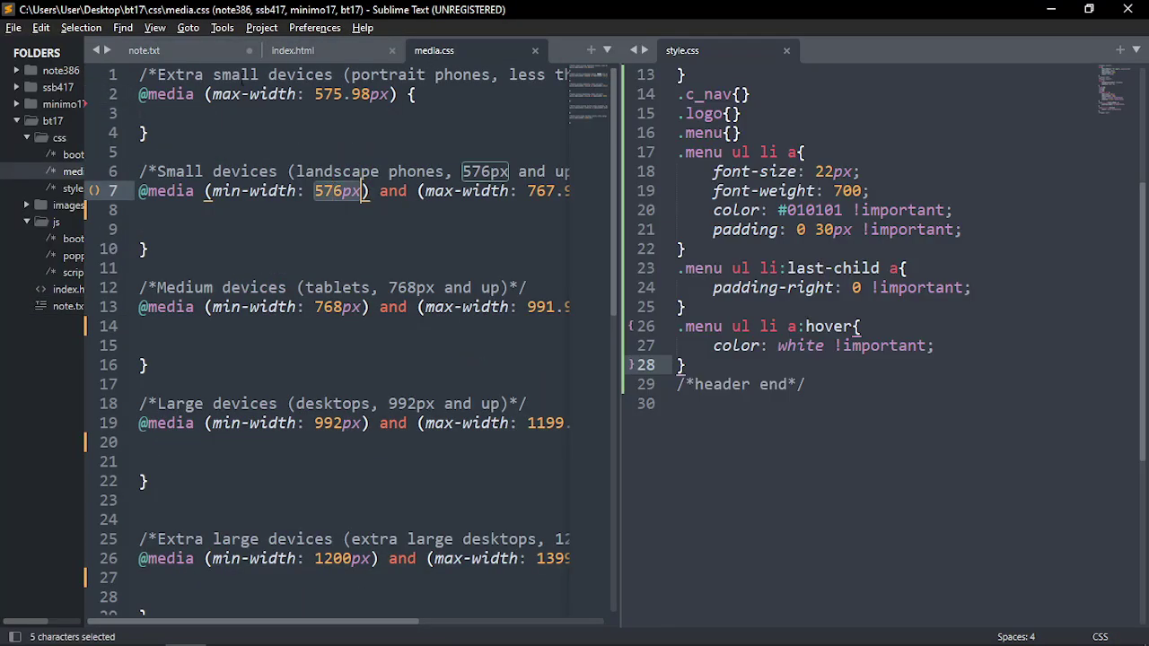
{"action": "left_click", "coordinate": [143, 50]}
{"action": "type", "text": "6"}
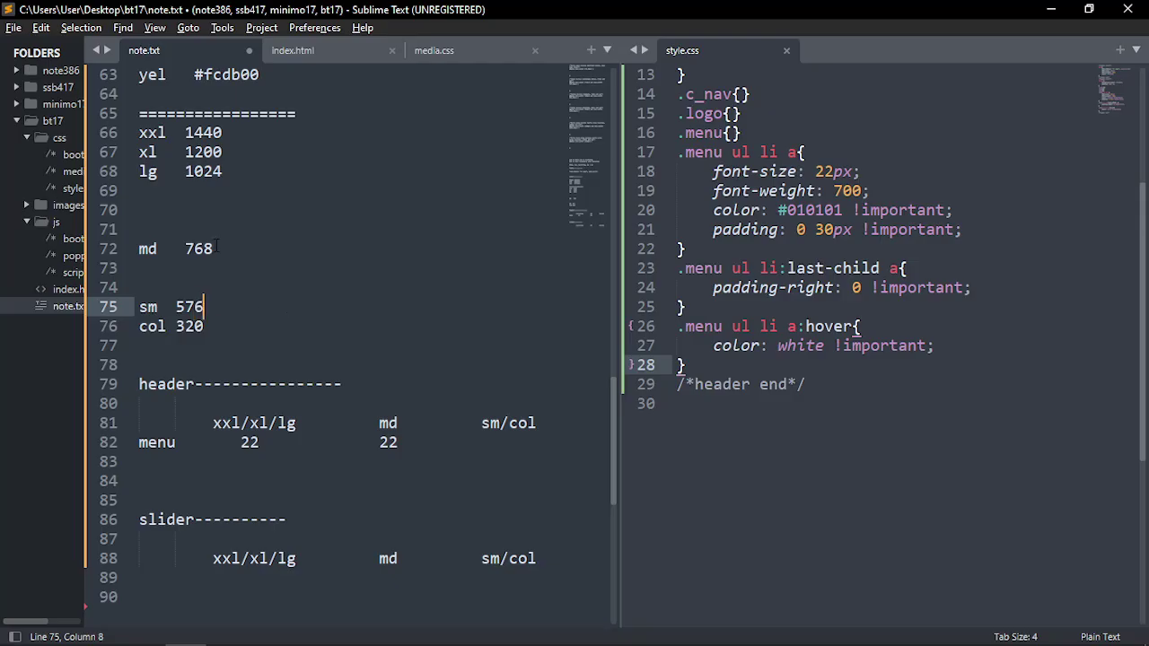
Review the finished breakpoint list, xxl 1440 through col 320, and save note.txt
{"action": "left_click_drag", "start_coordinate": [214, 250], "coordinate": [185, 249]}
{"action": "left_click", "coordinate": [250, 249]}
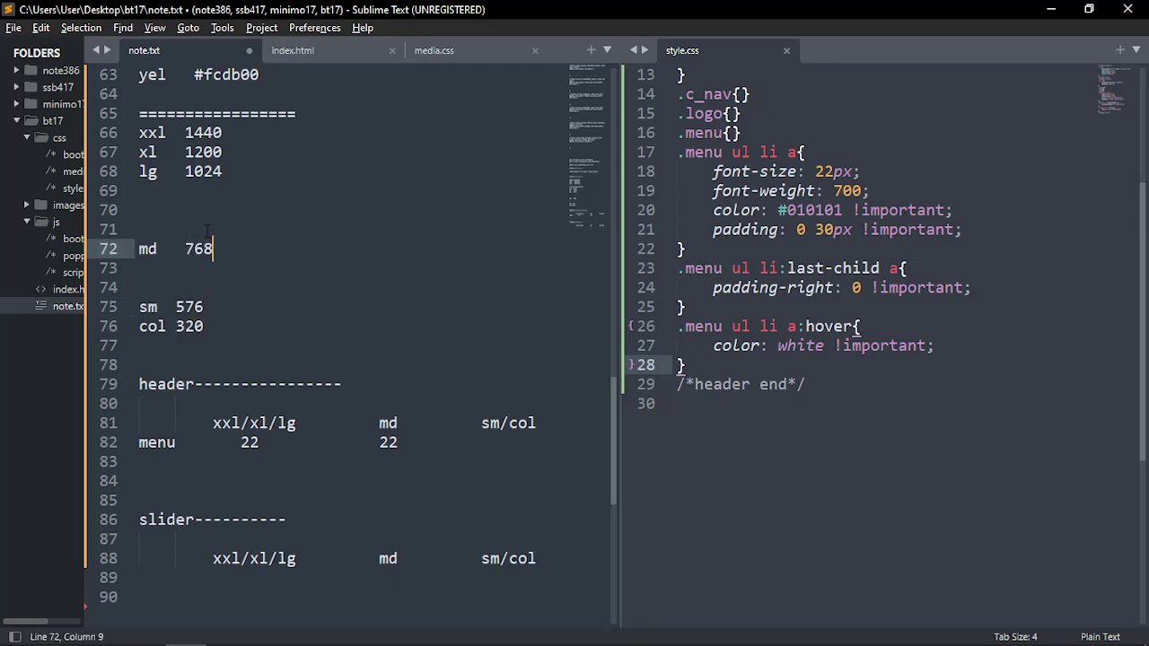
{"action": "left_click_drag", "start_coordinate": [214, 171], "coordinate": [184, 133]}
{"action": "left_click", "coordinate": [183, 151]}
{"action": "left_click", "coordinate": [235, 157]}
{"action": "left_click", "coordinate": [231, 133]}
{"action": "left_click", "coordinate": [284, 158]}
{"action": "key", "text": "ctrl+s"}
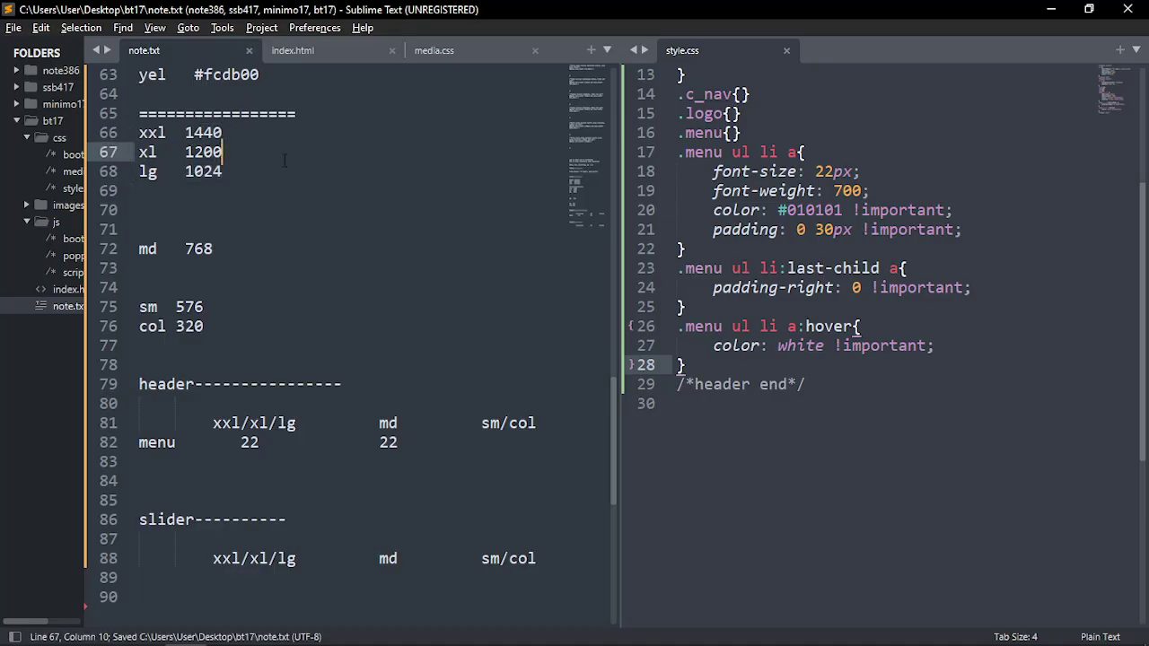
{"action": "left_click_drag", "start_coordinate": [267, 328], "coordinate": [137, 140]}
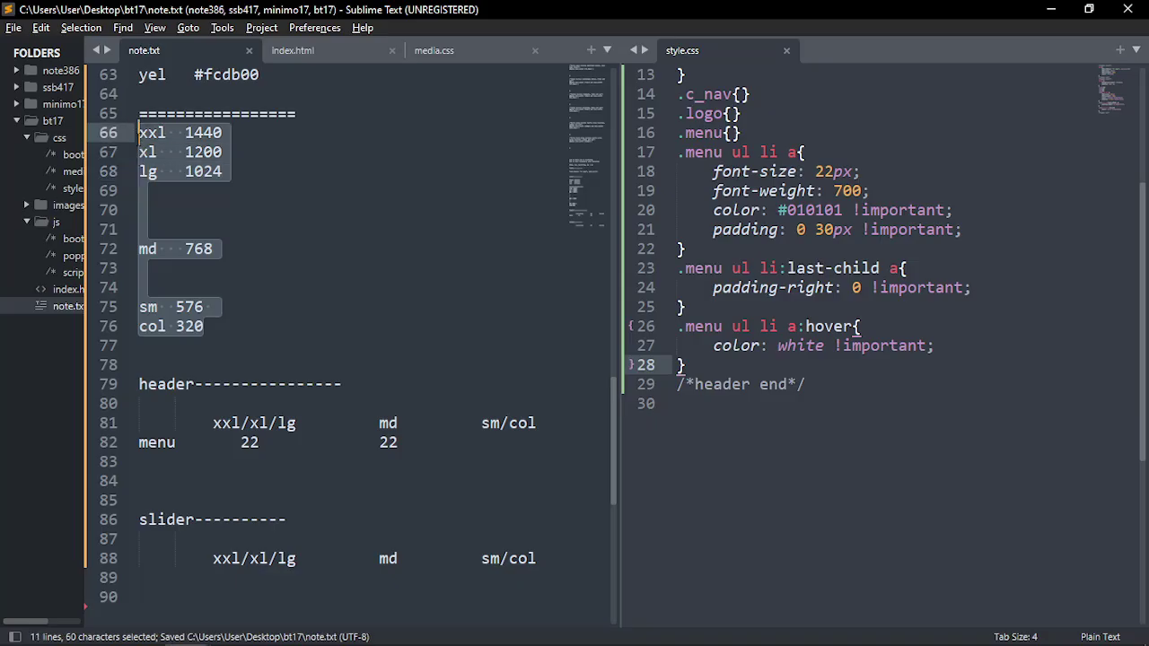
{"action": "left_click", "coordinate": [291, 308]}
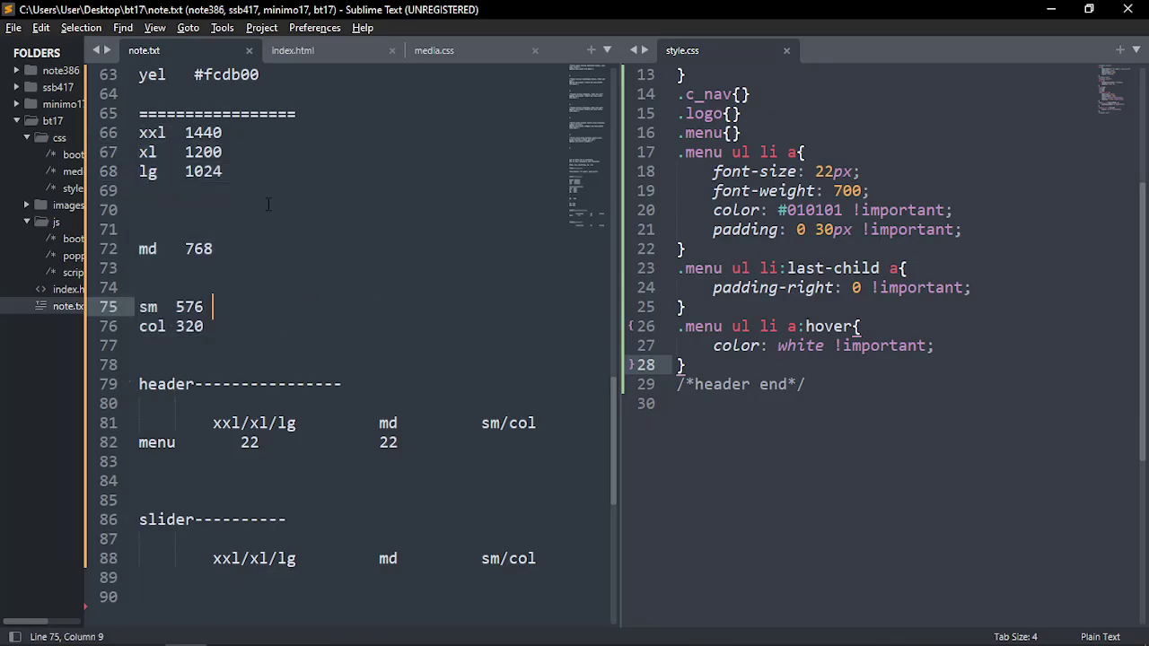
{"action": "left_click", "coordinate": [254, 135]}
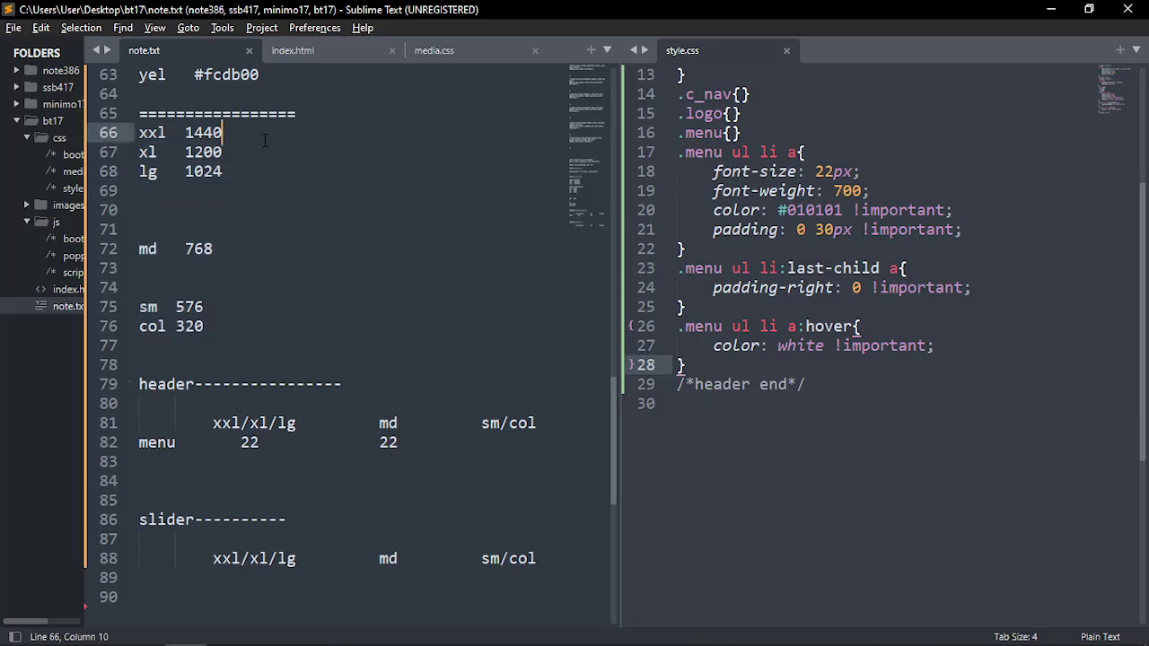
Append '- 1600 - 1800 -2100' to the xxl line and save note.txt
{"action": "type", "text": "- "}
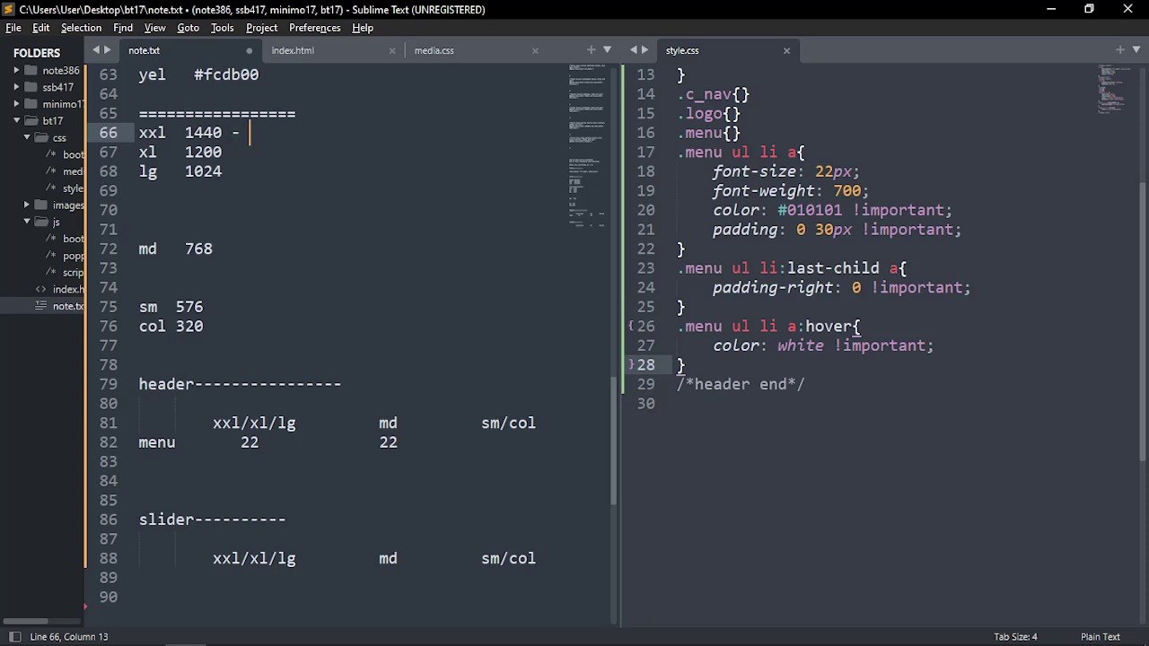
{"action": "type", "text": "1600 - 1"}
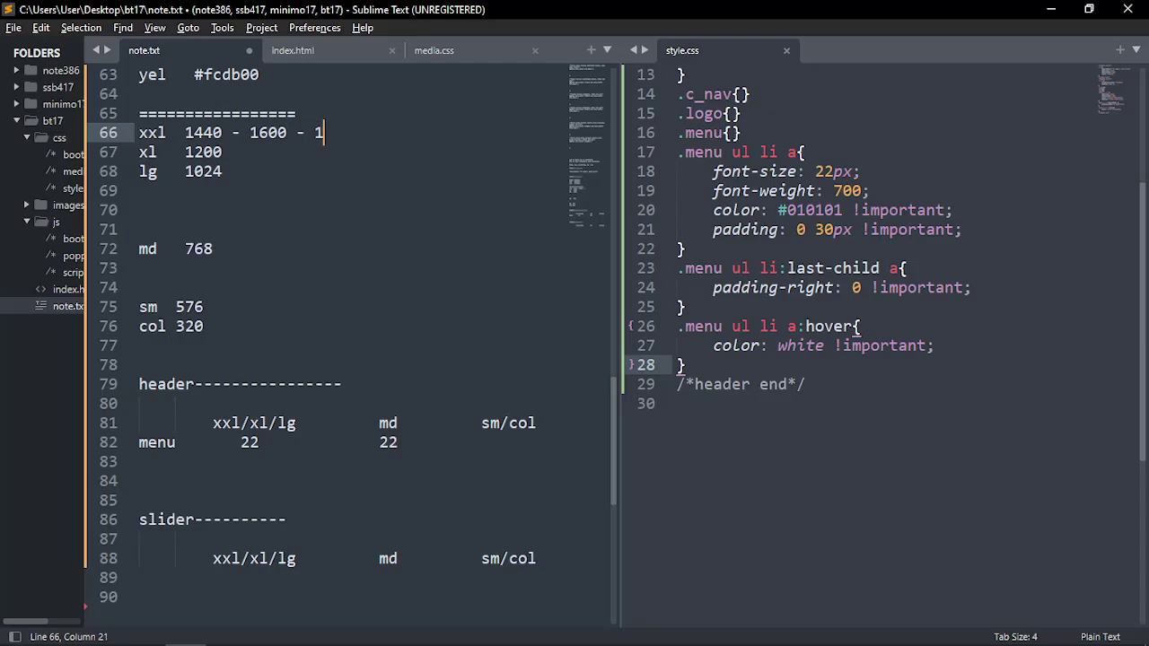
{"action": "type", "text": "800 -2100"}
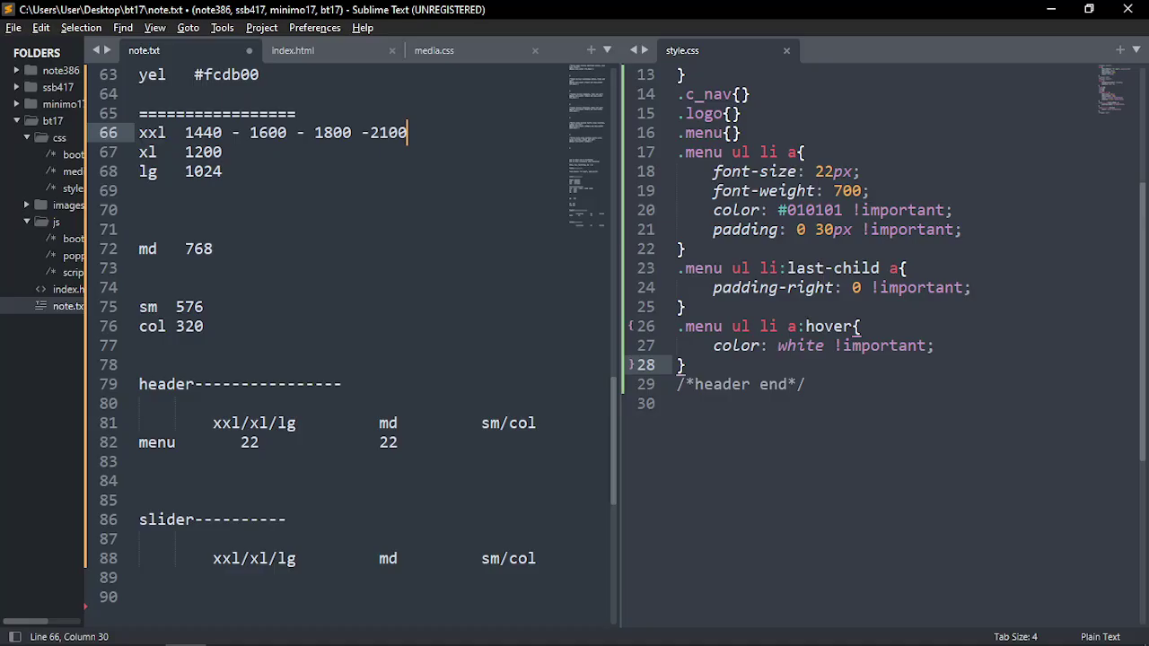
{"action": "key", "text": "ctrl+s"}
{"action": "left_click_drag", "start_coordinate": [250, 133], "coordinate": [409, 134]}
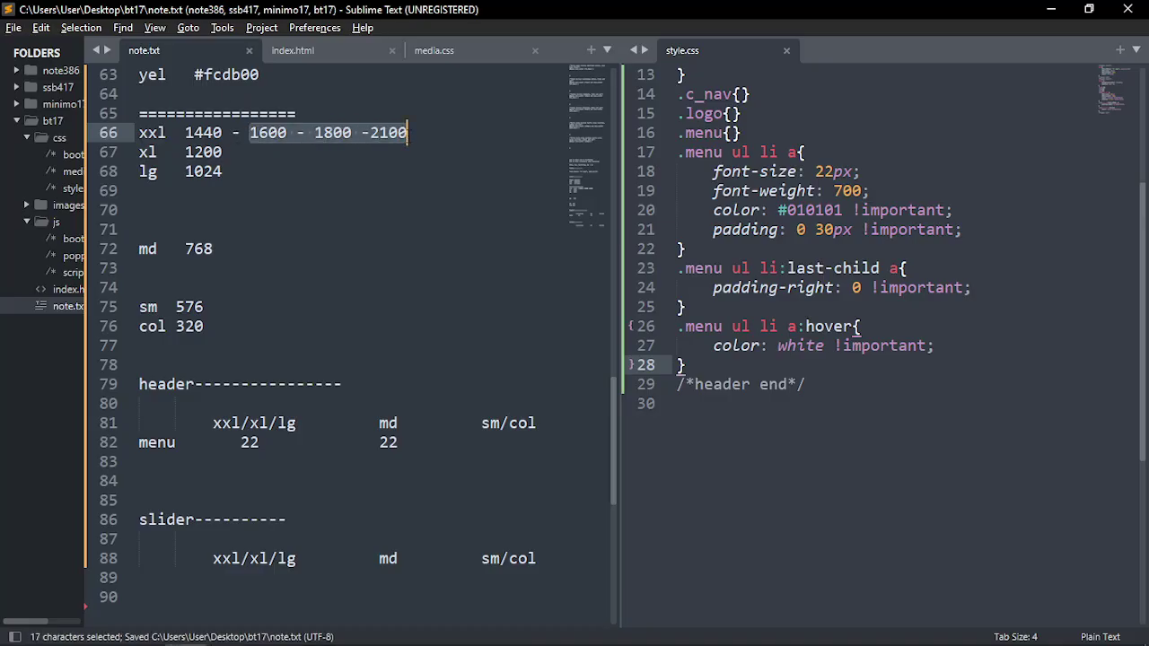
{"action": "left_click", "coordinate": [408, 133]}
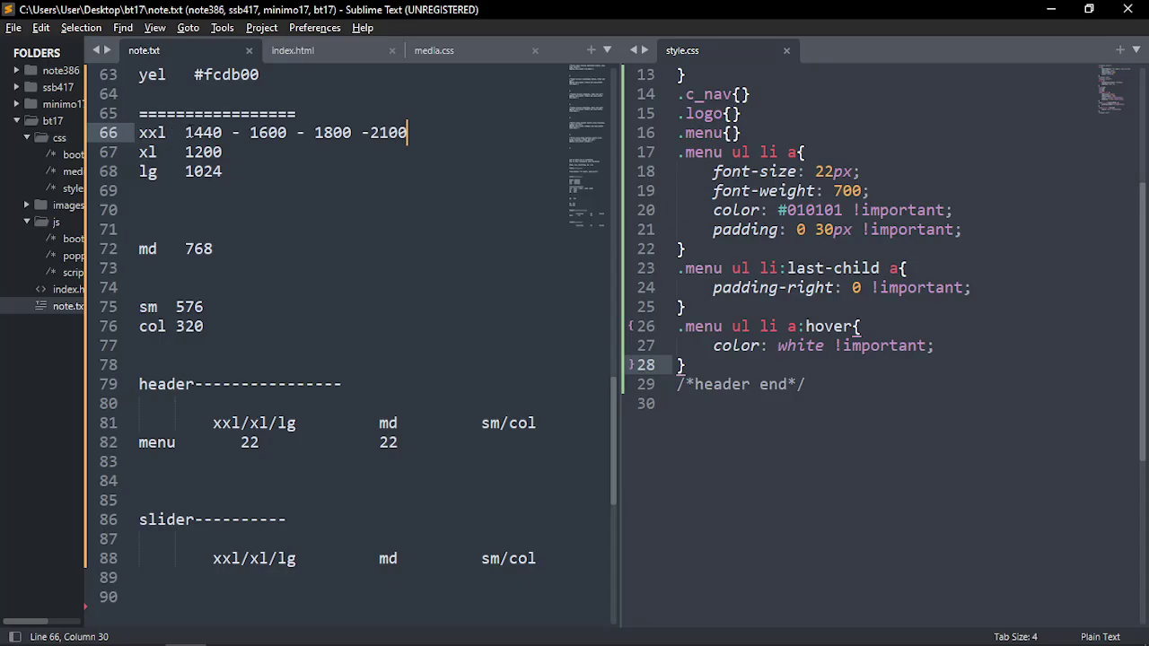
Review the breakpoint lines and the added widths, then show index.html in the left pane
{"action": "left_click", "coordinate": [192, 133]}
{"action": "left_click", "coordinate": [198, 153]}
{"action": "left_click", "coordinate": [196, 171]}
{"action": "left_click", "coordinate": [197, 248]}
{"action": "left_click", "coordinate": [194, 307]}
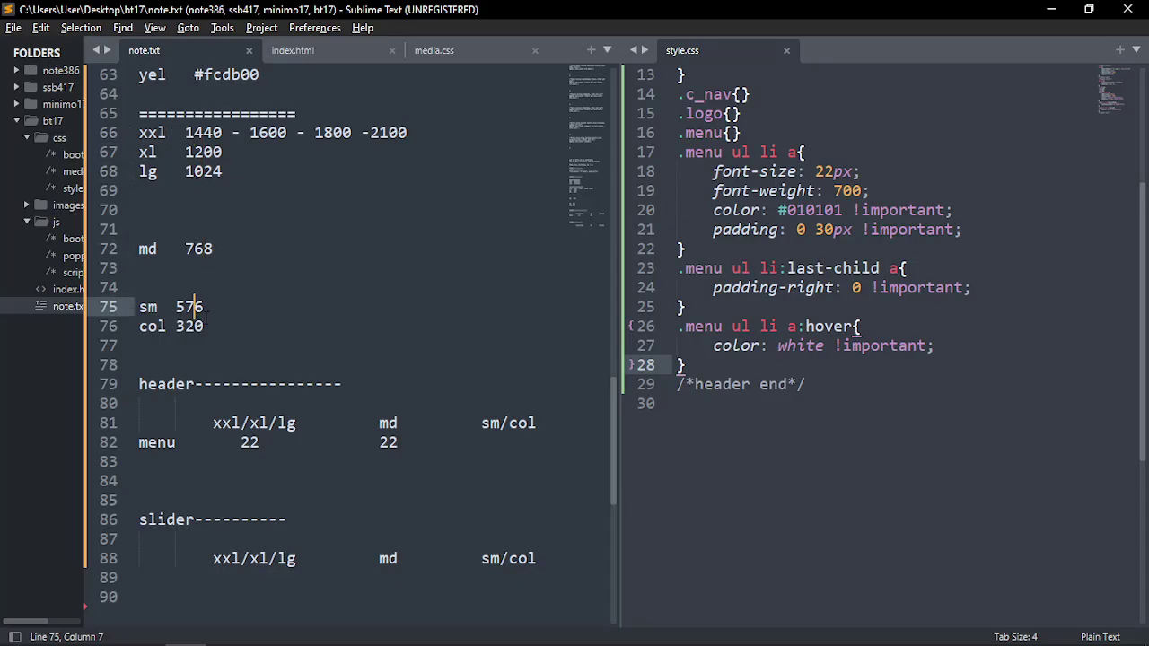
{"action": "left_click_drag", "start_coordinate": [205, 315], "coordinate": [168, 184]}
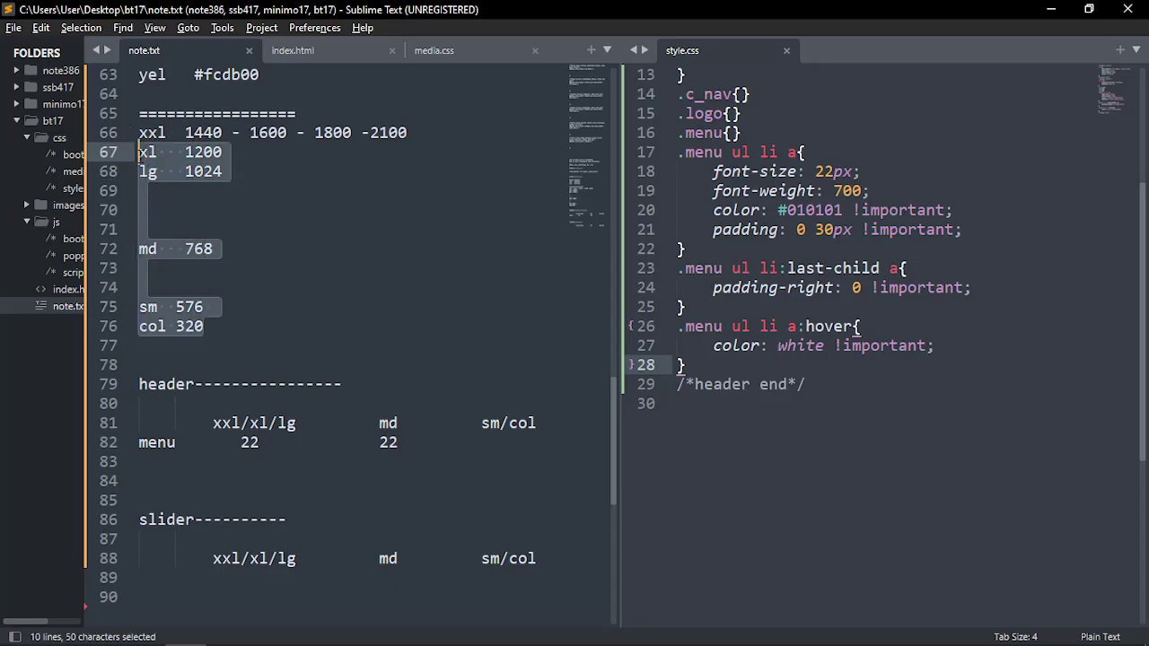
{"action": "left_click", "coordinate": [148, 133]}
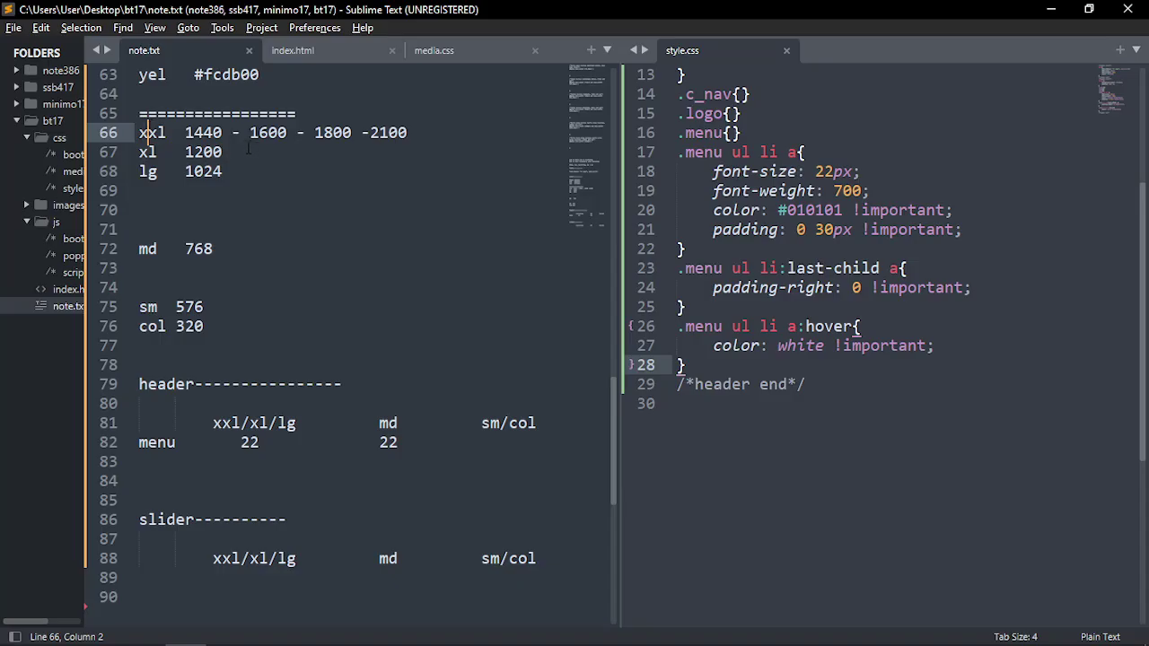
{"action": "left_click_drag", "start_coordinate": [248, 133], "coordinate": [408, 133]}
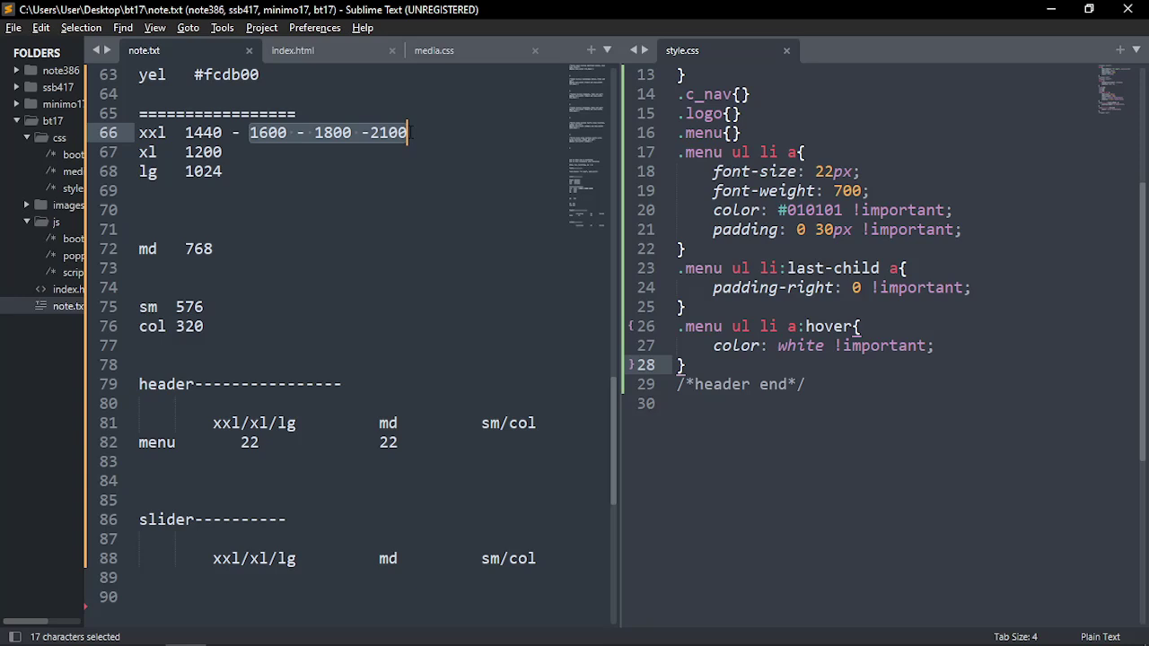
{"action": "left_click_drag", "start_coordinate": [410, 133], "coordinate": [248, 133]}
{"action": "scroll", "coordinate": [384, 350], "scroll_direction": "down", "scroll_amount": 3}
{"action": "left_click", "coordinate": [343, 53]}
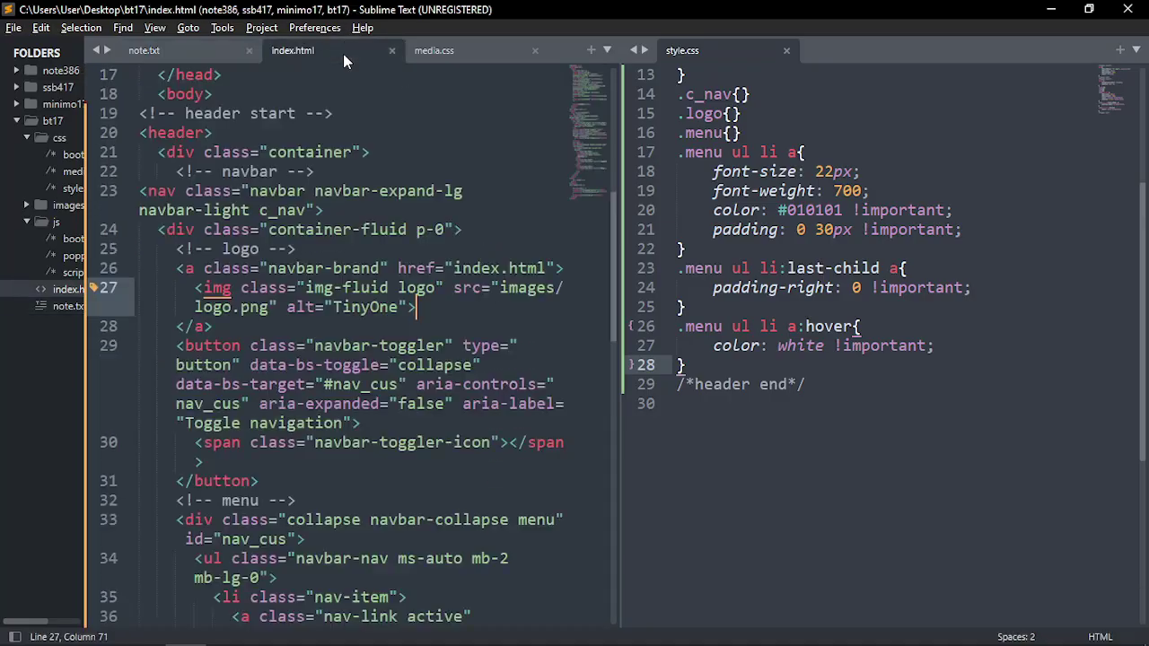
Preview the TinyOne page in Chrome at 1024, 1200 and 1440 px widths
{"action": "key", "text": "alt+Tab"}
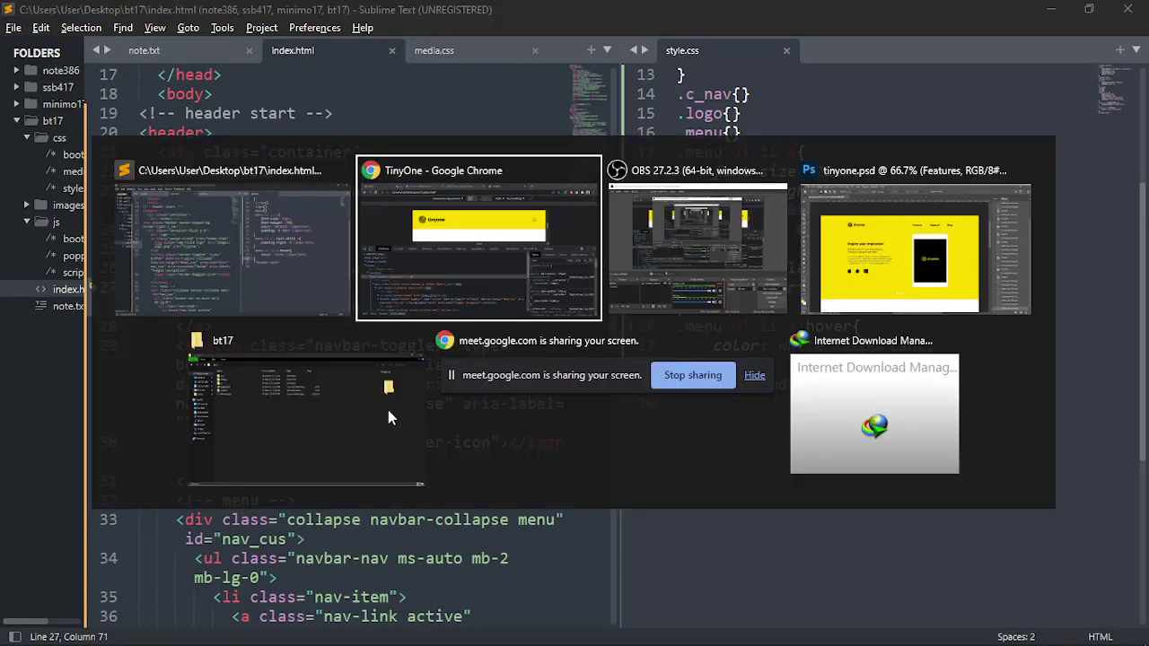
{"action": "left_click", "coordinate": [499, 279]}
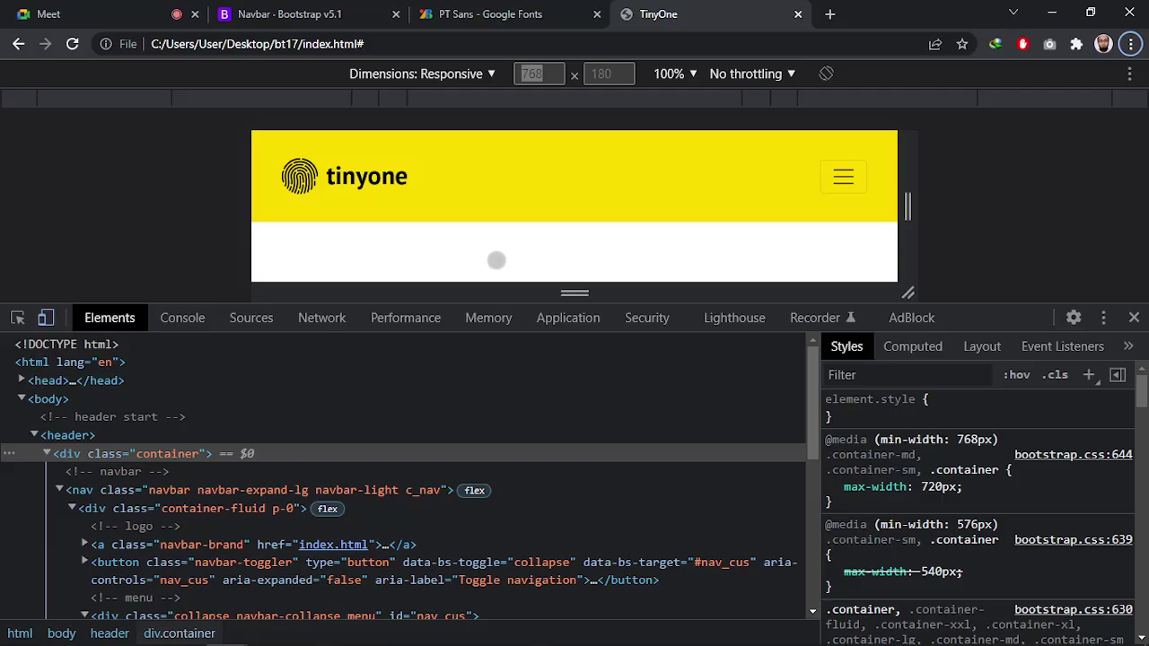
{"action": "left_click", "coordinate": [133, 105]}
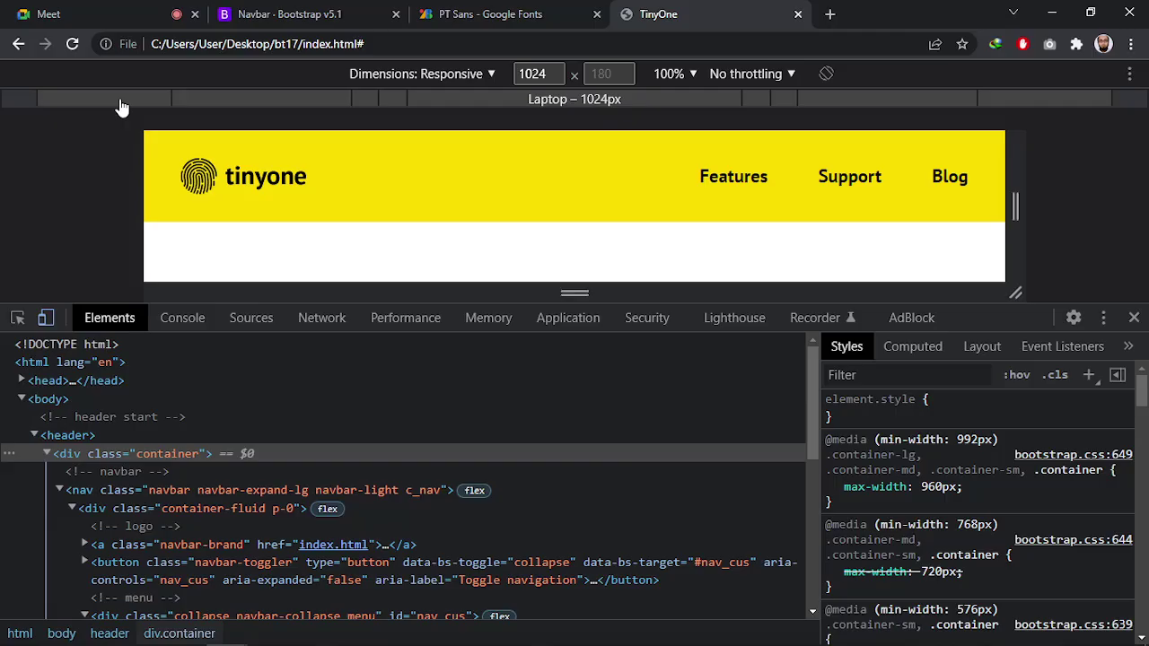
{"action": "left_click", "coordinate": [532, 70]}
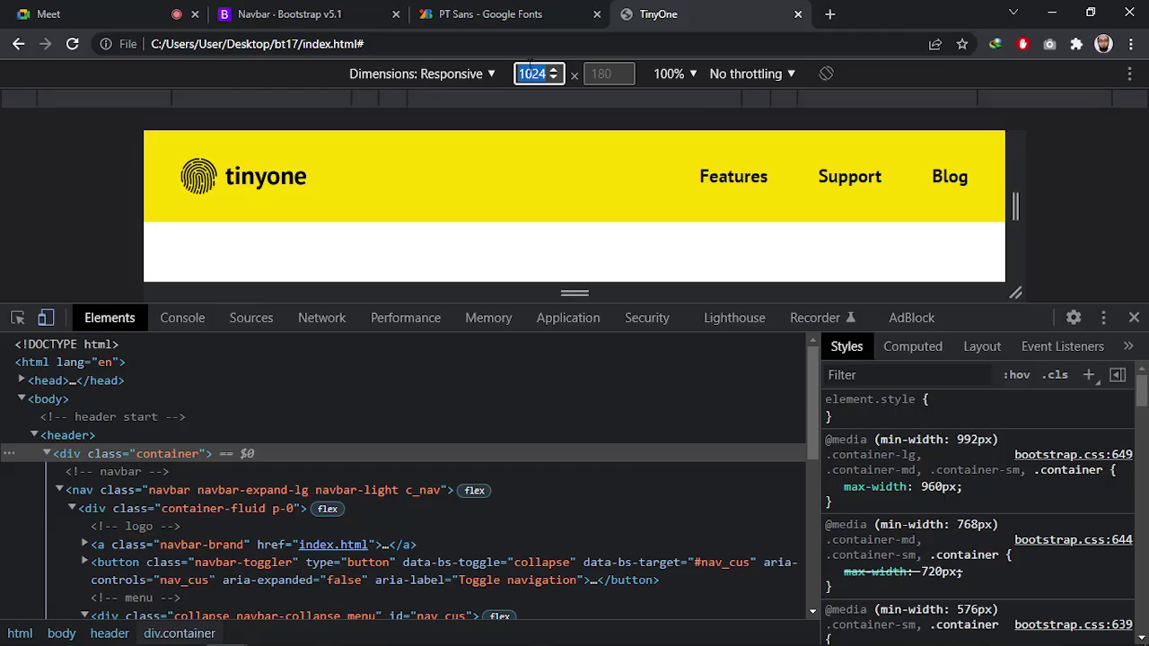
{"action": "type", "text": "1200"}
{"action": "key", "text": "Return"}
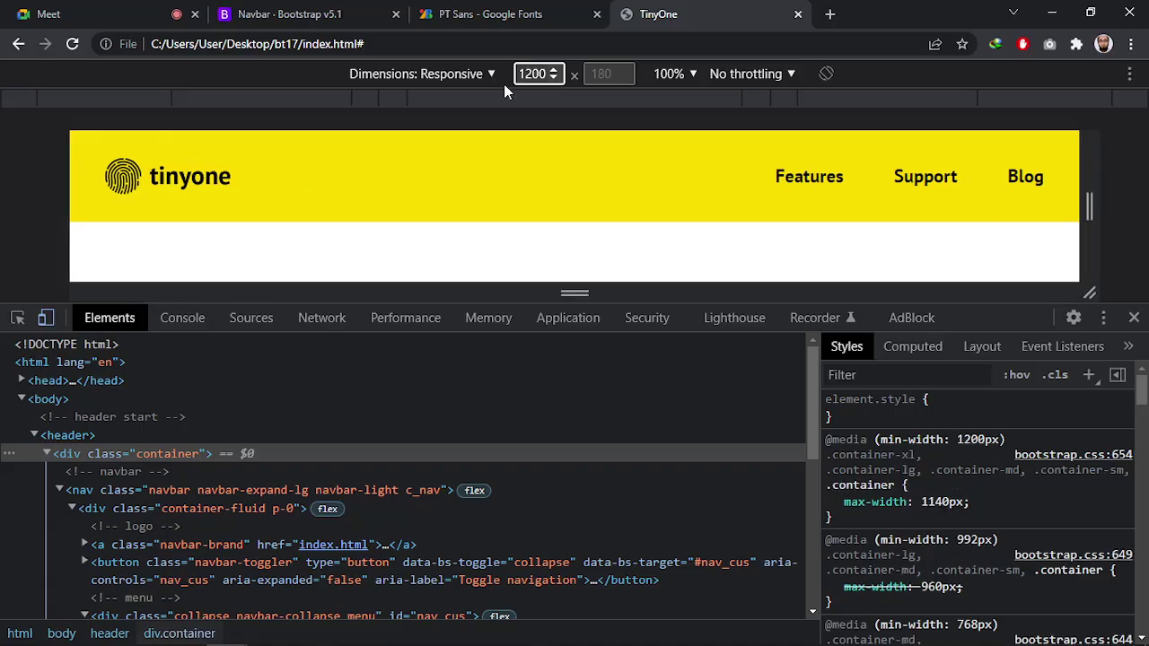
{"action": "left_click", "coordinate": [555, 101]}
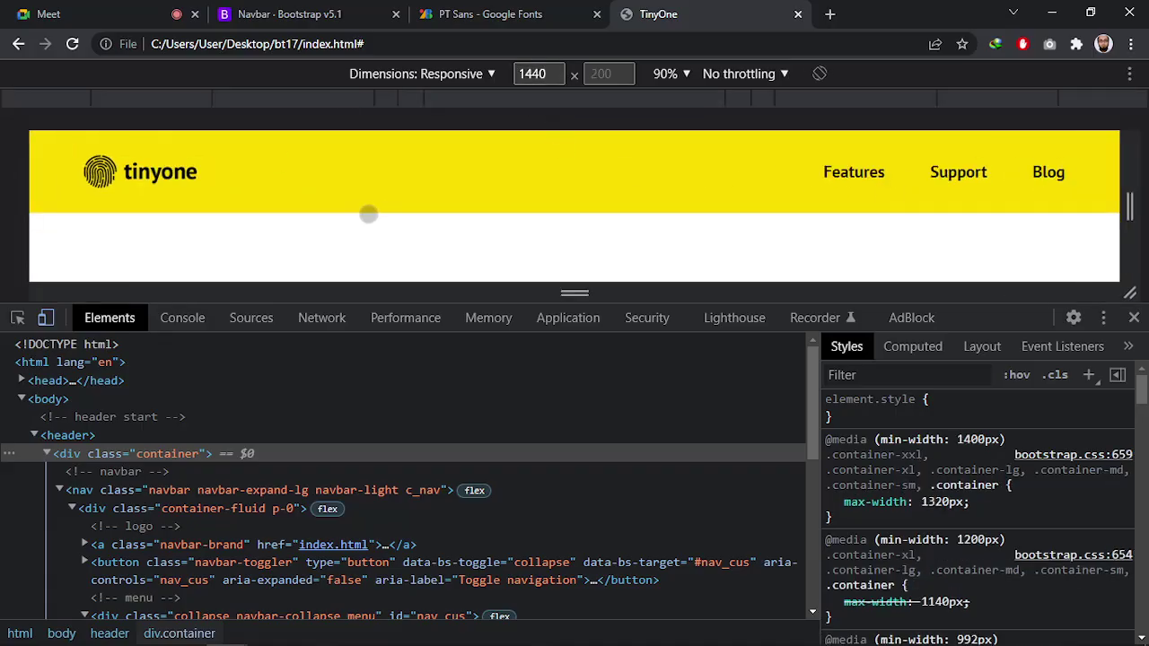
Switch to the 768 px tablet width and expand the collapsed navigation menu
{"action": "left_click", "coordinate": [266, 100]}
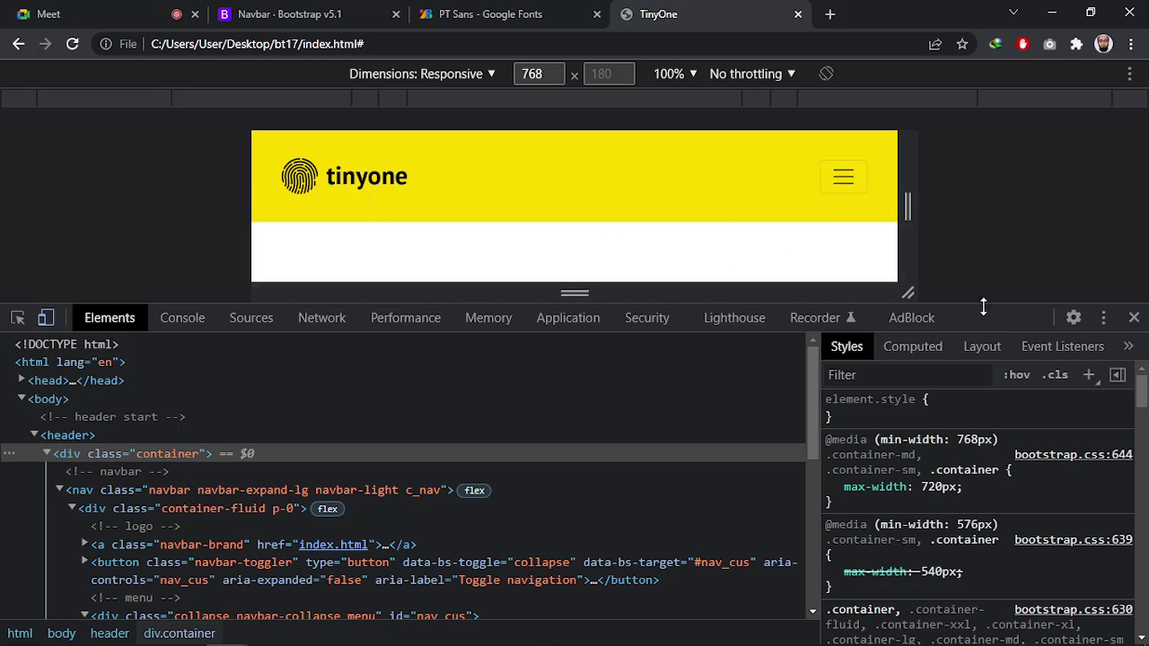
{"action": "left_click_drag", "start_coordinate": [982, 306], "coordinate": [985, 333]}
{"action": "left_click", "coordinate": [843, 178]}
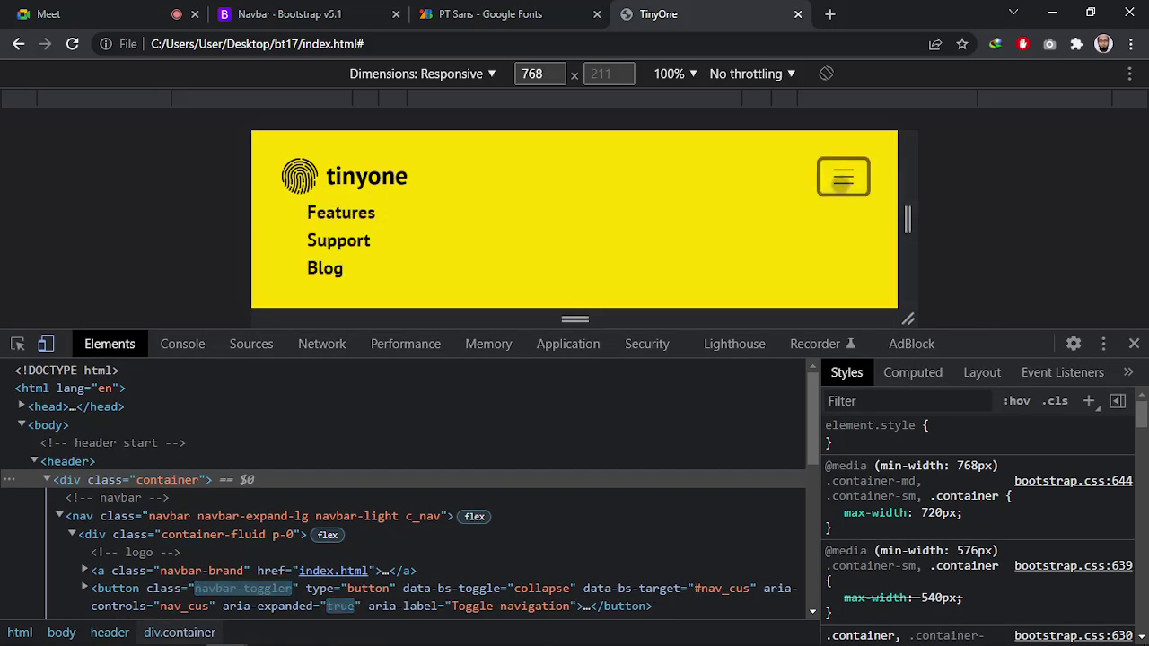
{"action": "left_click", "coordinate": [843, 178]}
{"action": "left_click", "coordinate": [842, 178]}
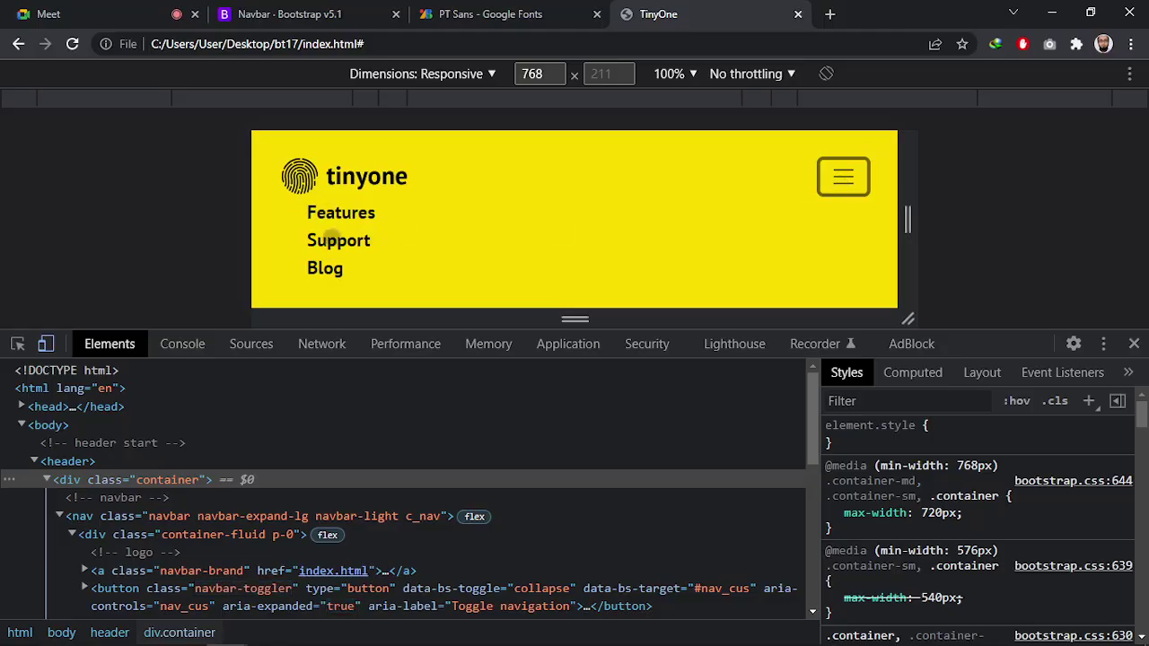
{"action": "scroll", "coordinate": [332, 238], "scroll_direction": "down", "scroll_amount": 1}
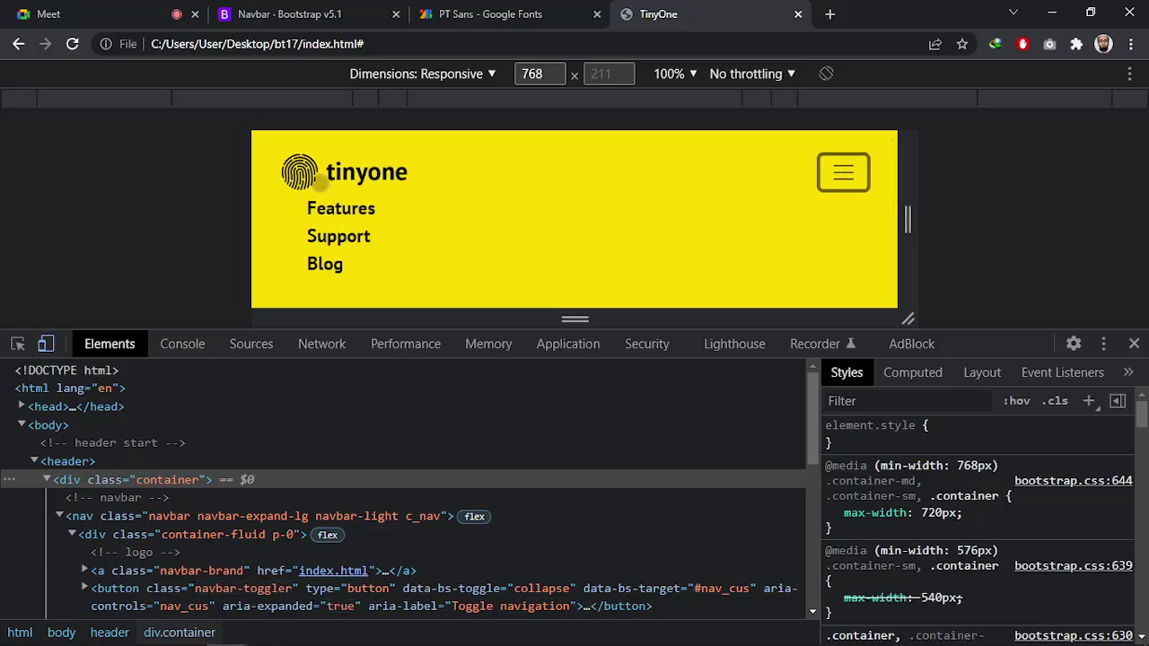
{"action": "mouse_move", "coordinate": [1019, 333]}
{"action": "left_mouse_down"}
{"action": "mouse_move", "coordinate": [1005, 307]}
{"action": "mouse_move", "coordinate": [1002, 364]}
{"action": "mouse_move", "coordinate": [1001, 327]}
{"action": "left_mouse_up"}
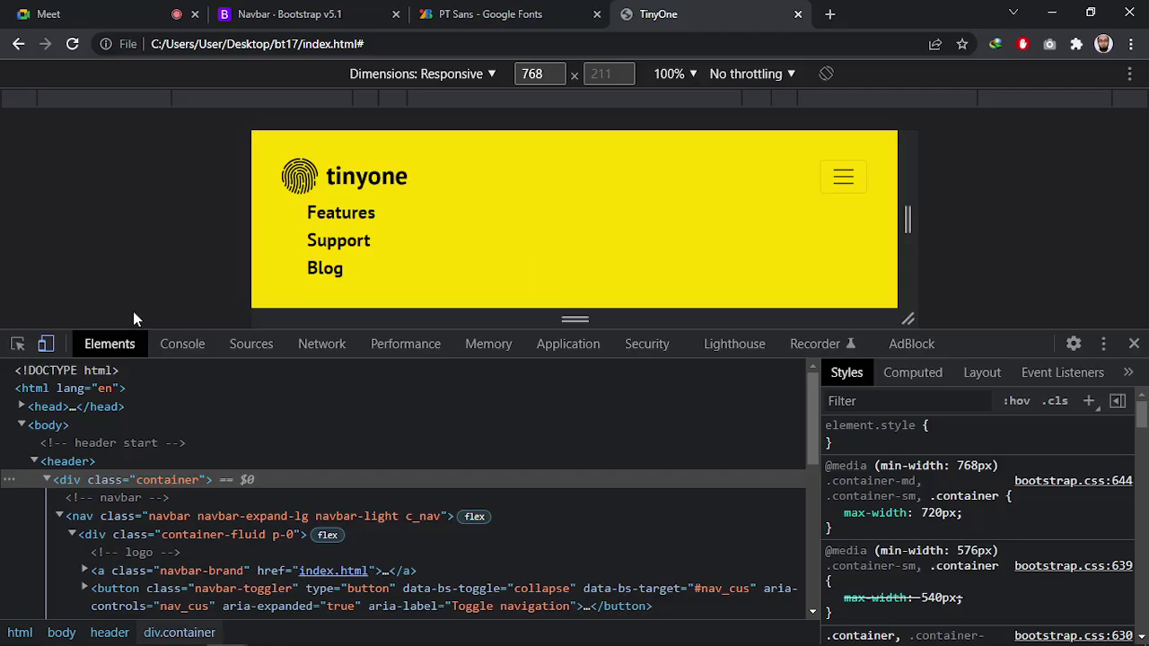
Inspect the Features link to find its .menu ul li a styles
{"action": "left_click", "coordinate": [19, 345]}
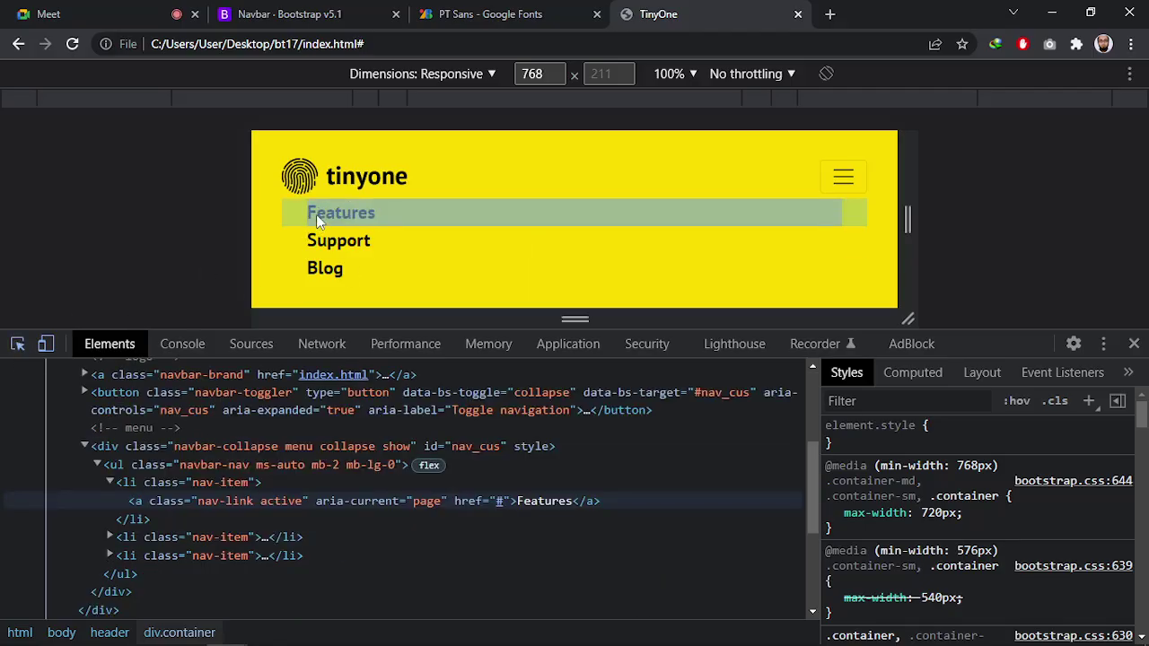
{"action": "left_click", "coordinate": [289, 215]}
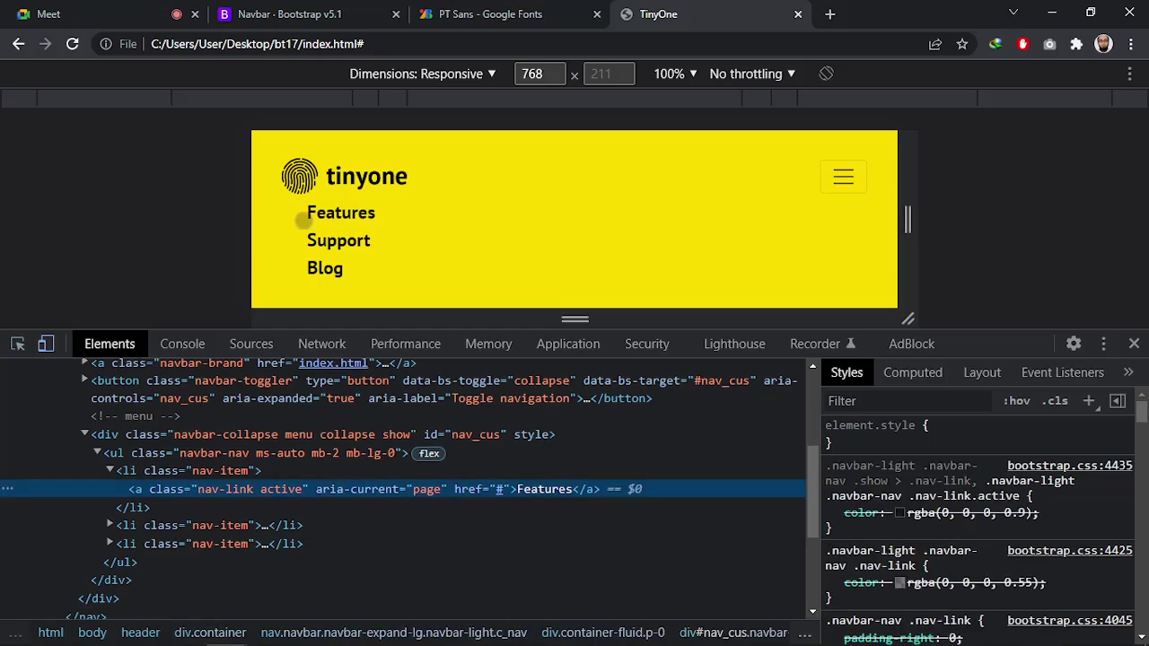
{"action": "scroll", "coordinate": [966, 531], "scroll_direction": "down", "scroll_amount": 5}
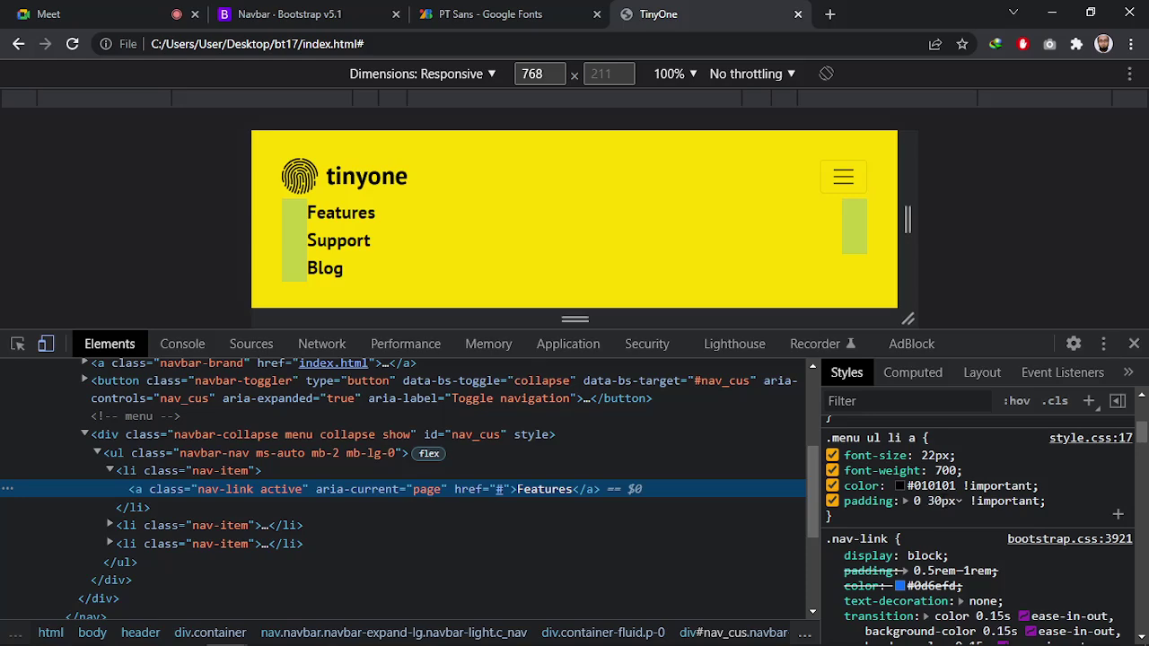
{"action": "scroll", "coordinate": [936, 519], "scroll_direction": "up", "scroll_amount": 5}
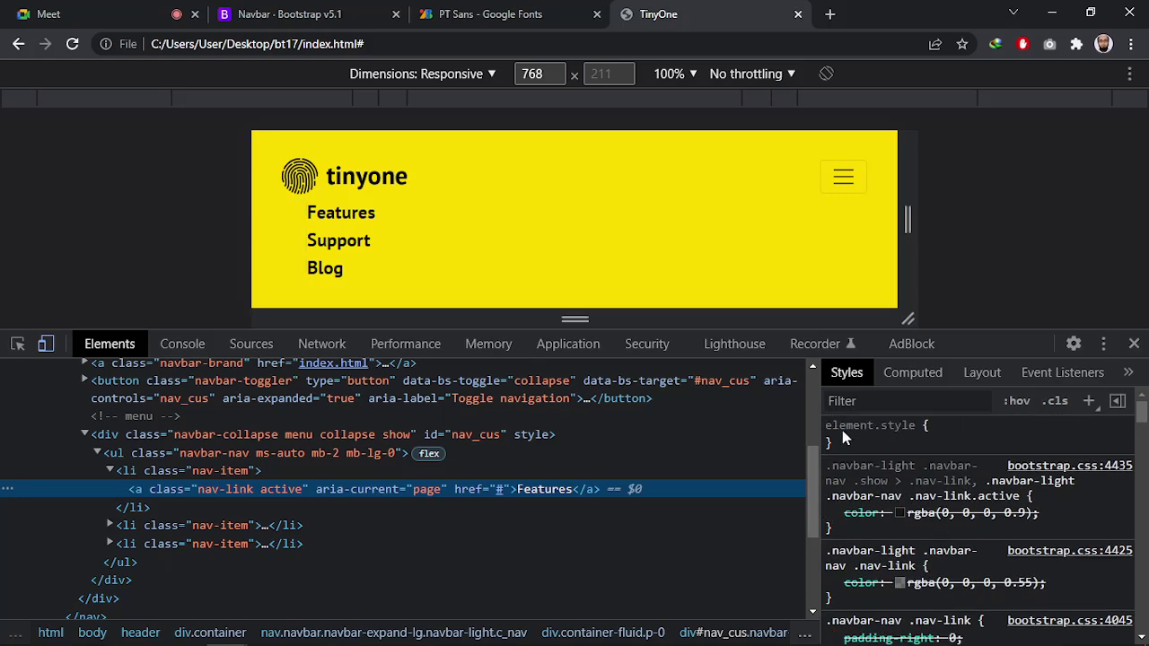
{"action": "scroll", "coordinate": [891, 505], "scroll_direction": "down", "scroll_amount": 8}
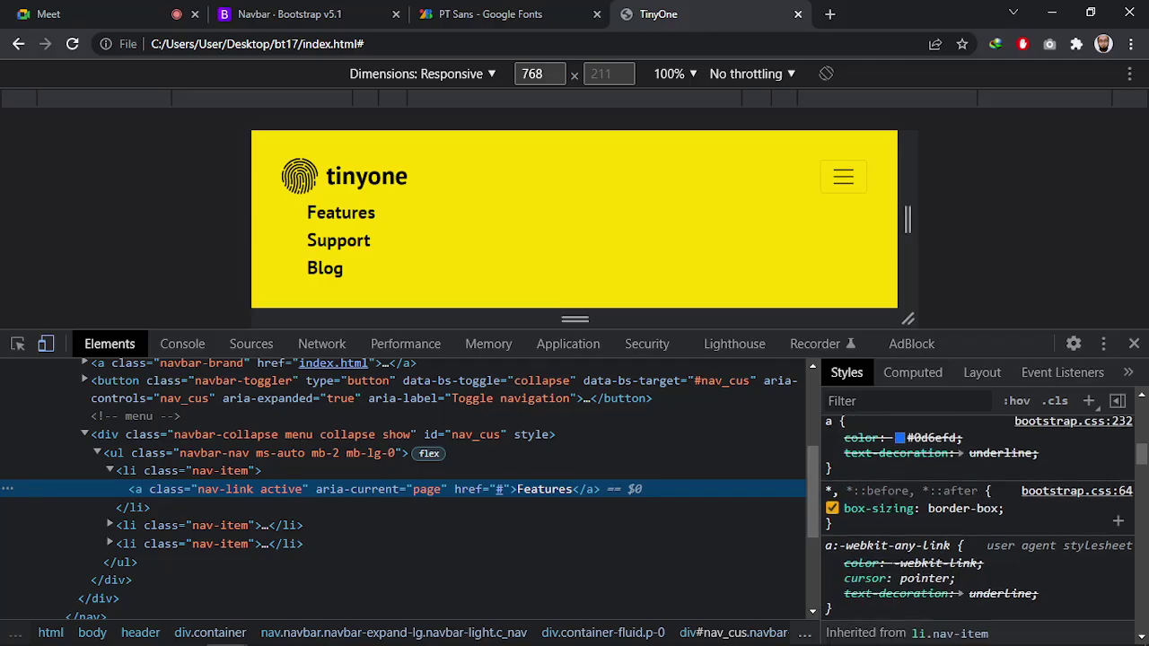
{"action": "scroll", "coordinate": [914, 520], "scroll_direction": "up", "scroll_amount": 5}
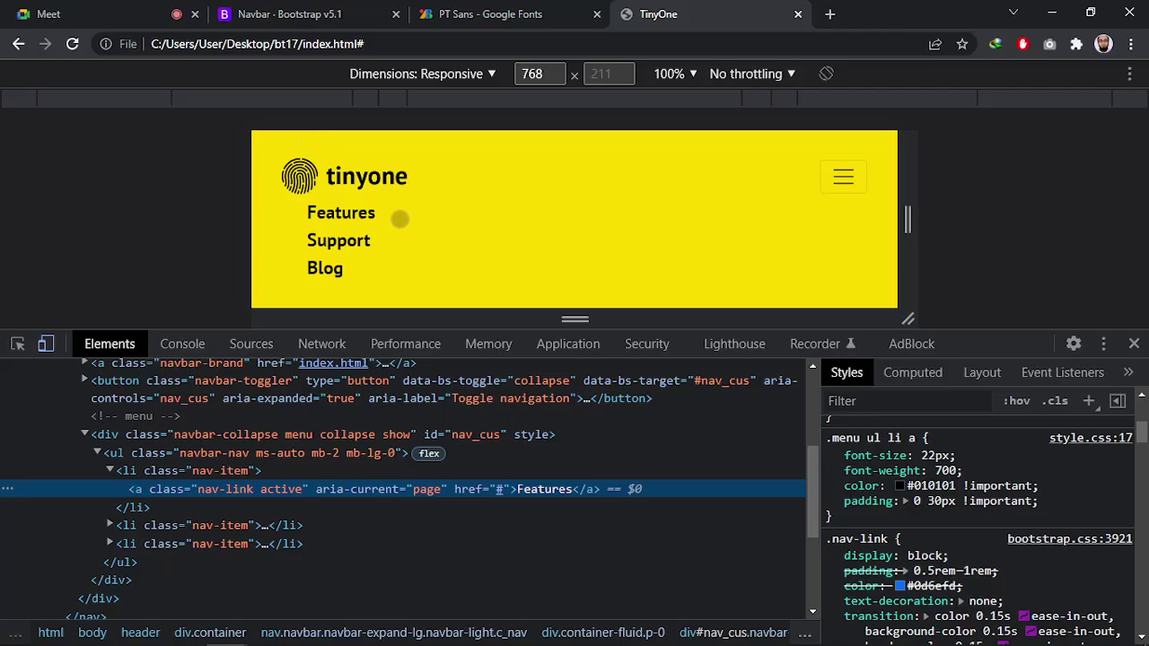
{"action": "left_click", "coordinate": [822, 177]}
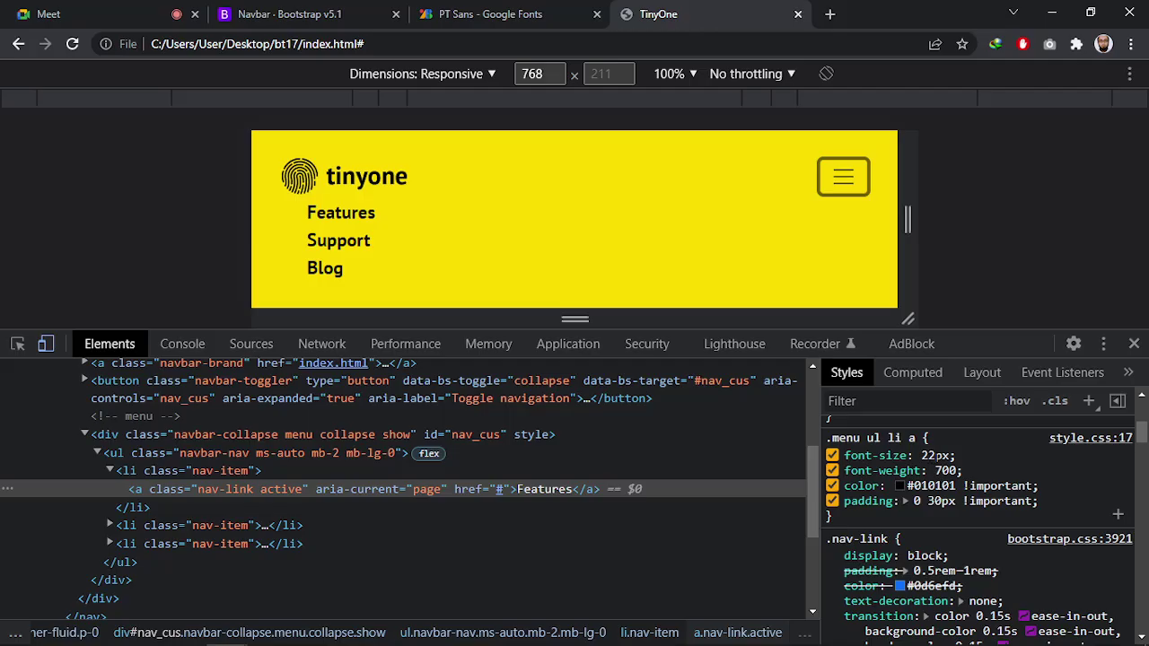
Set the .menu ul li a padding to 0 and recheck the toggled menu
{"action": "double_click", "coordinate": [934, 500]}
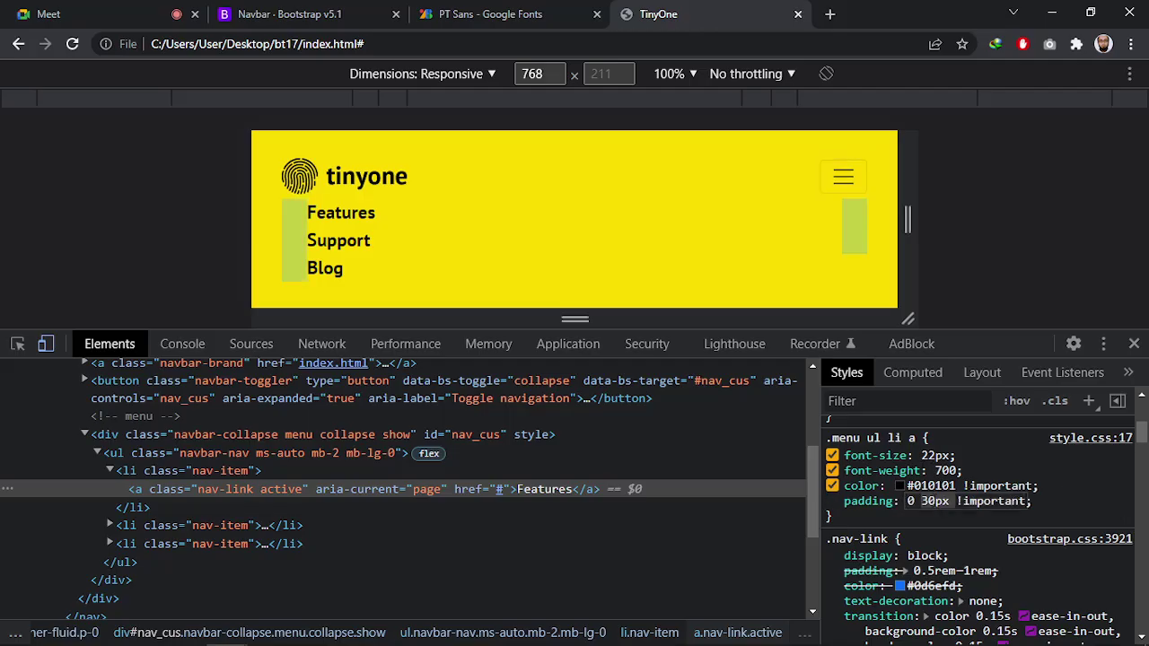
{"action": "type", "text": "0"}
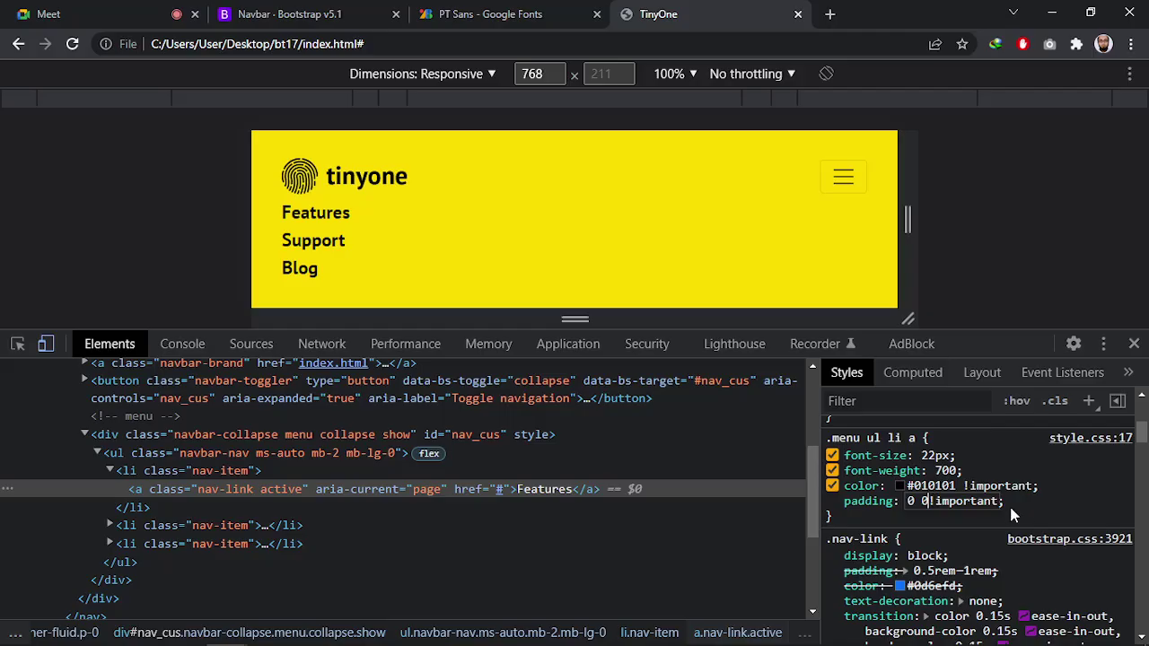
{"action": "key", "text": "Return"}
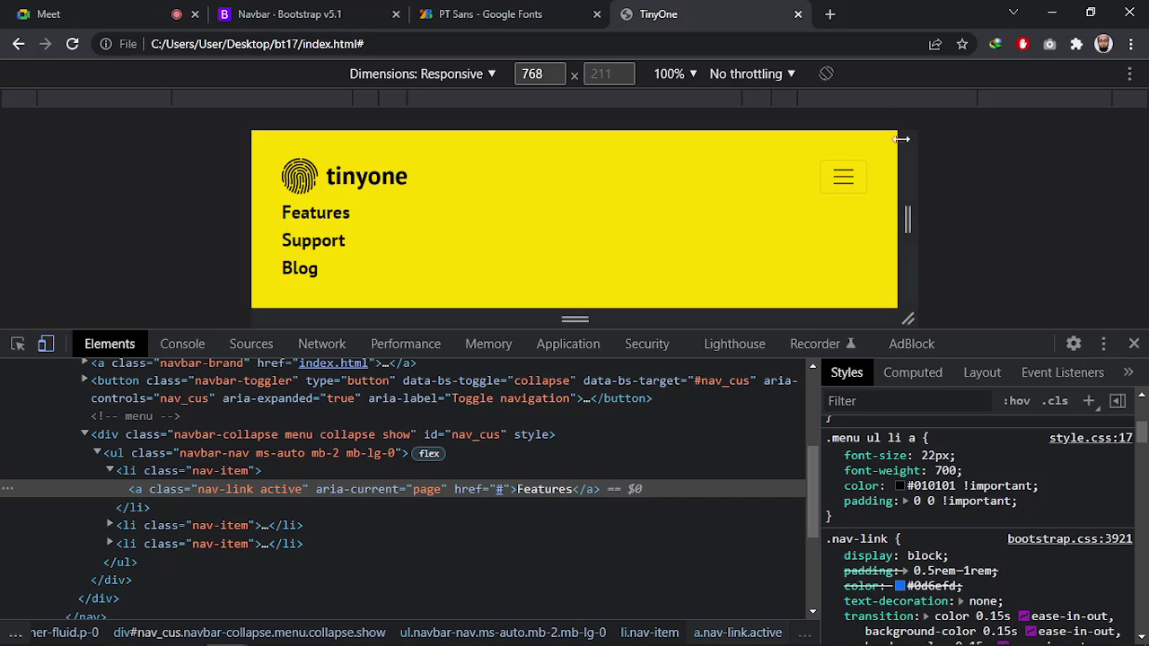
{"action": "left_click", "coordinate": [842, 177]}
{"action": "left_click", "coordinate": [844, 178]}
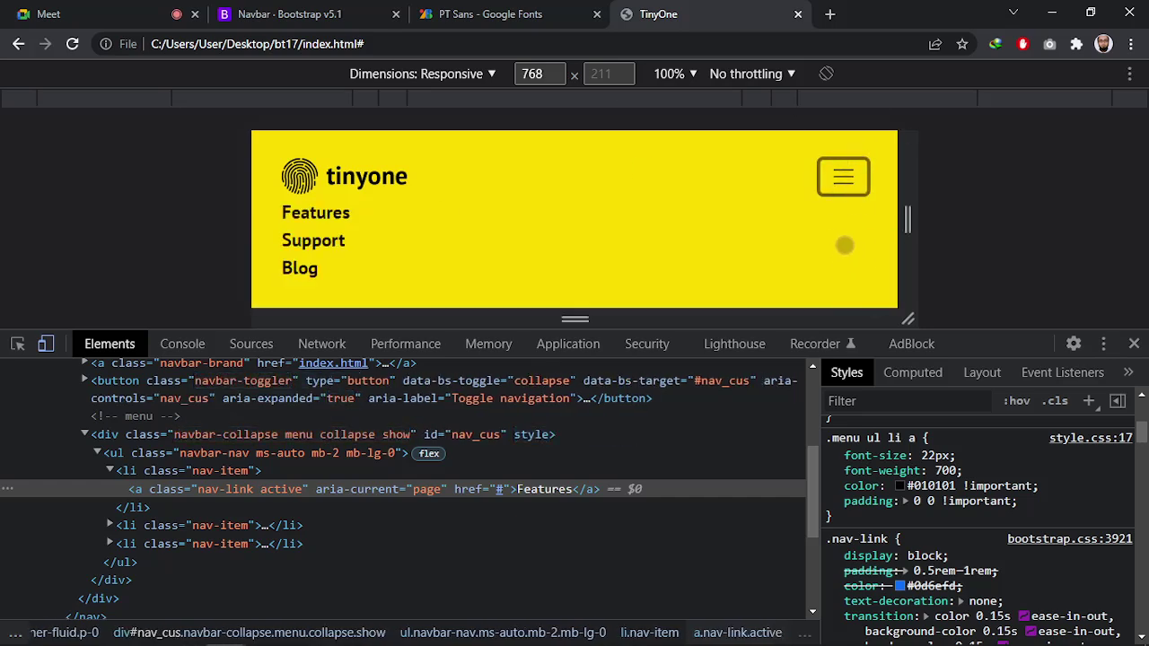
Add text-align: right to the menu link rule and retest the expanded menu
{"action": "left_click", "coordinate": [1026, 499]}
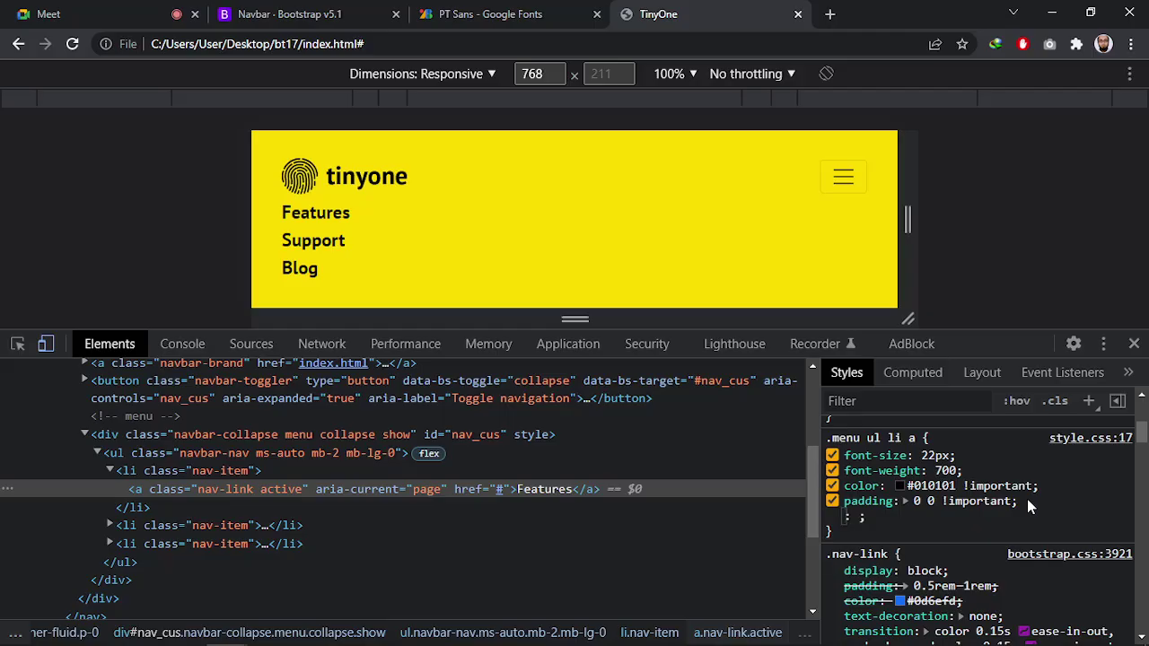
{"action": "type", "text": "text-"}
{"action": "key", "text": "Return"}
{"action": "type", "text": "ri"}
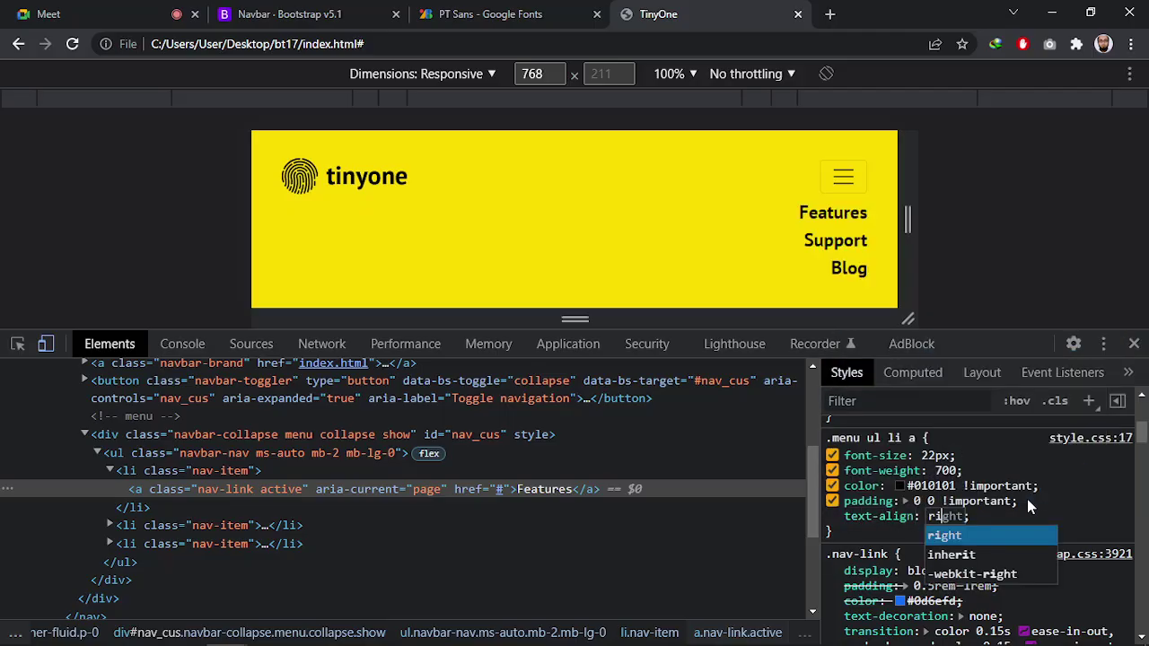
{"action": "key", "text": "Return"}
{"action": "left_click", "coordinate": [1091, 522]}
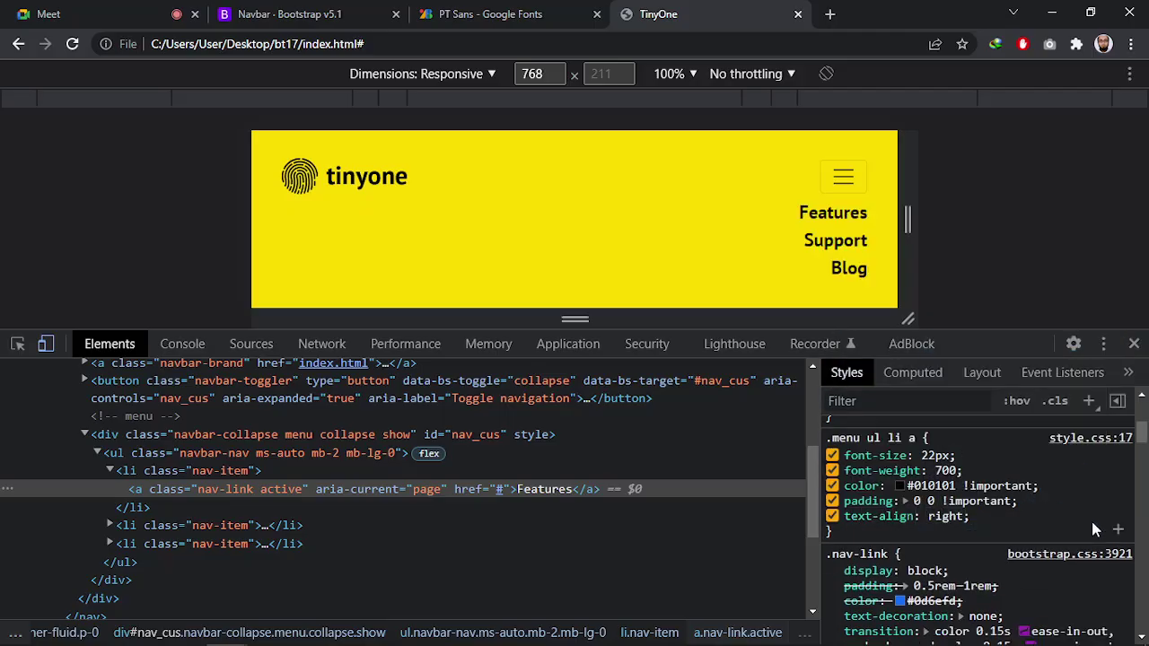
{"action": "left_click", "coordinate": [842, 177]}
{"action": "left_click", "coordinate": [843, 176]}
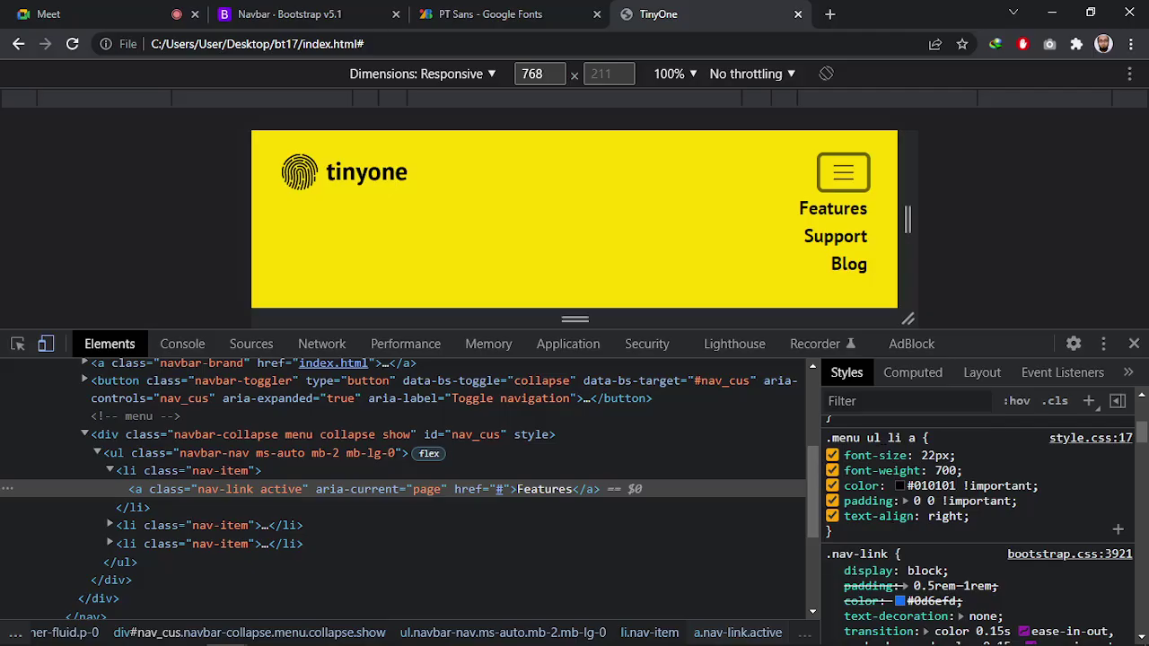
Append another 0 to the padding value, making it 0 0 0 !important
{"action": "left_click", "coordinate": [870, 501]}
{"action": "left_click", "coordinate": [931, 501]}
{"action": "left_click", "coordinate": [931, 501]}
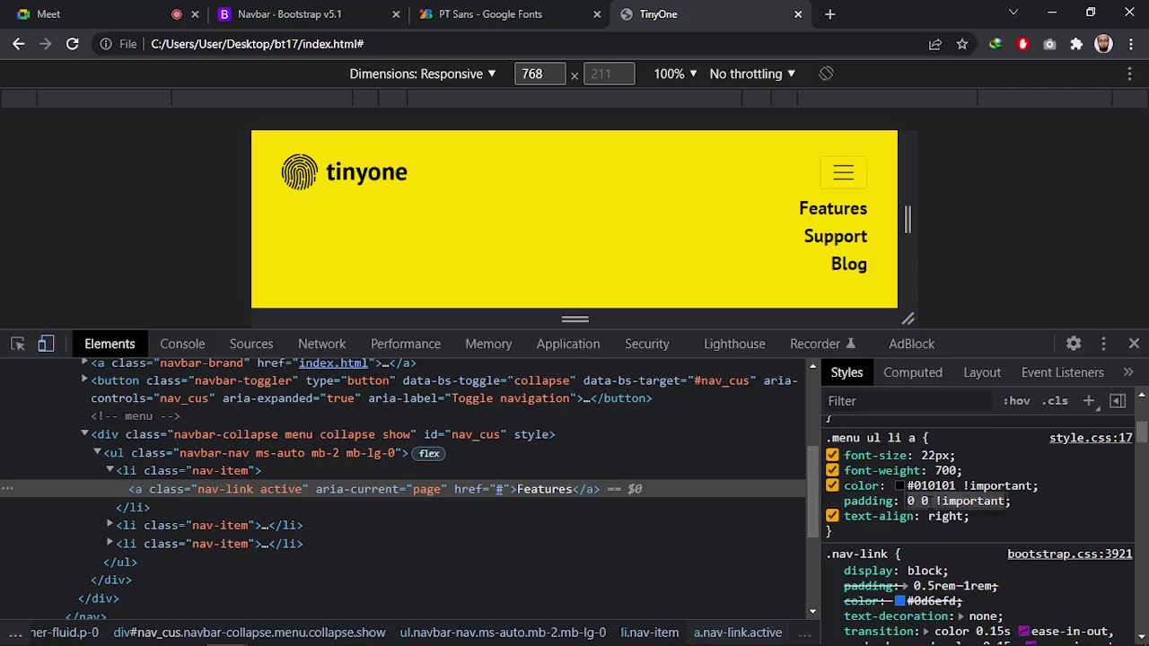
{"action": "key", "text": "Right"}
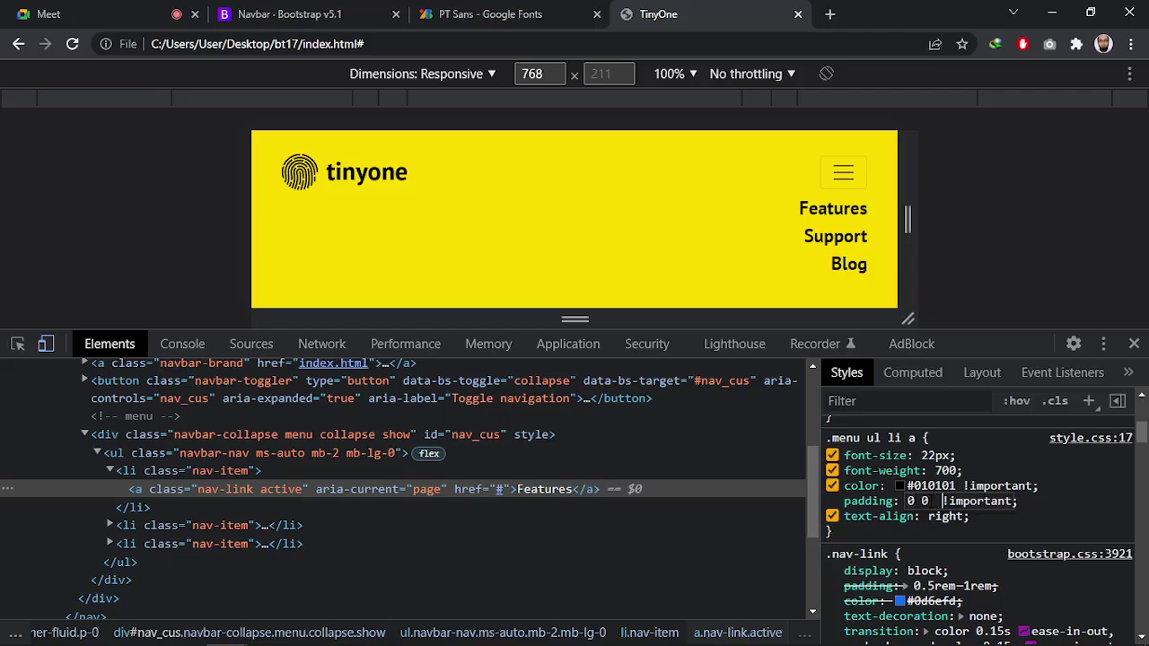
{"action": "type", "text": "0"}
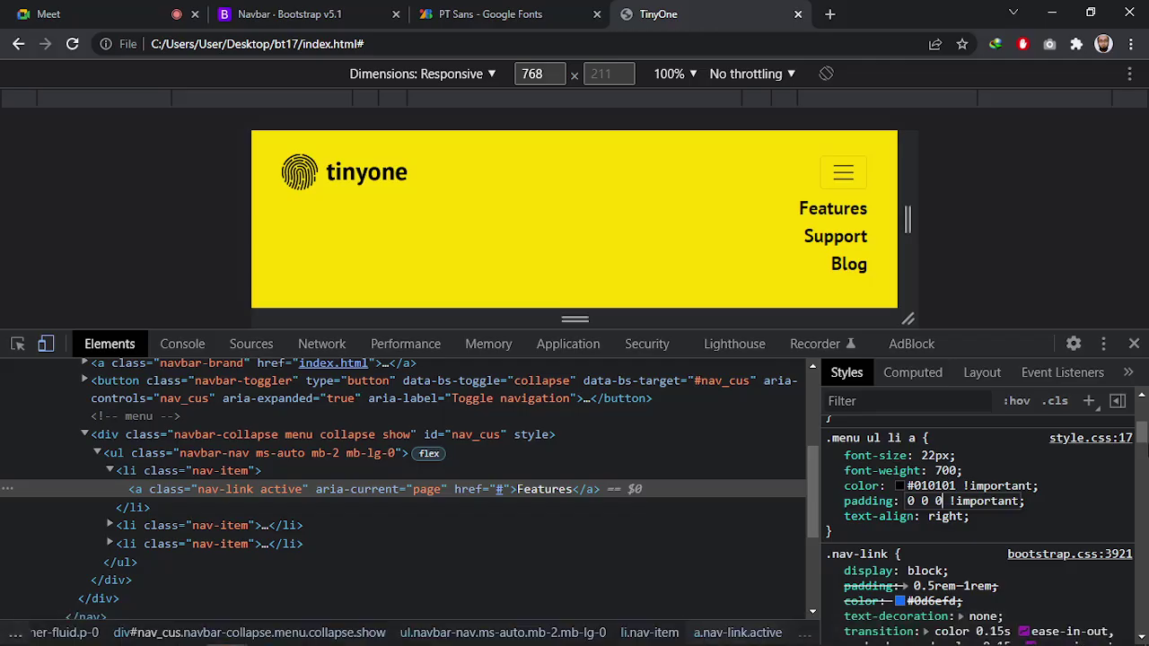
Change the menu links' top padding to 10px, giving 10px 0 0 !important
{"action": "left_click", "coordinate": [913, 501]}
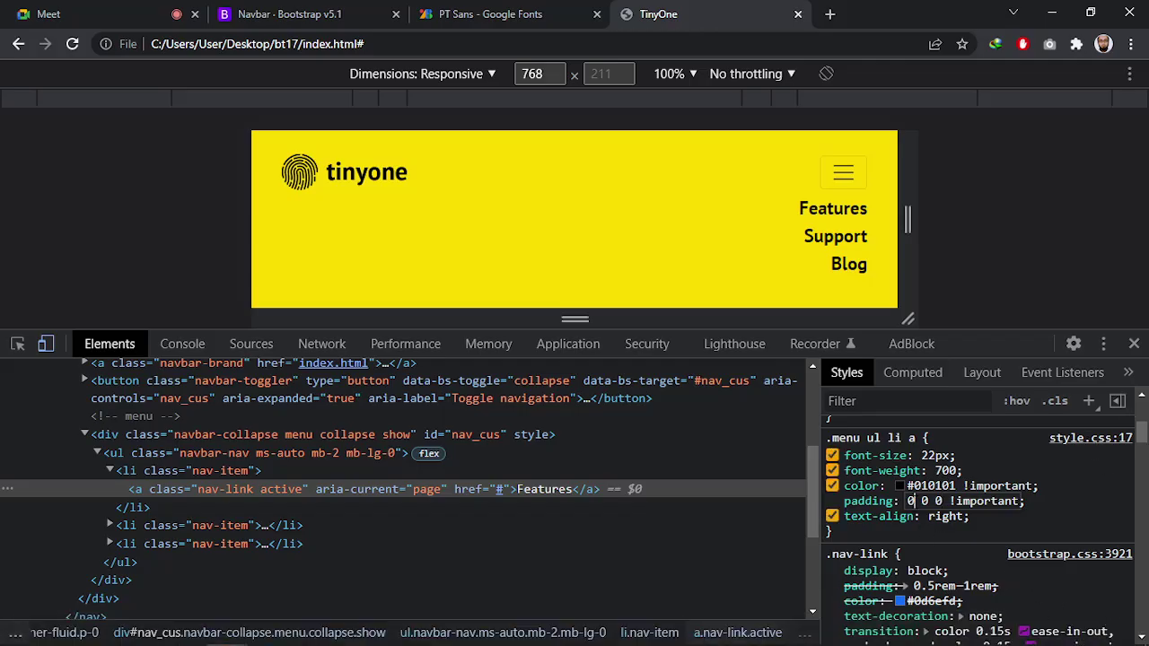
{"action": "key", "text": "BackSpace"}
{"action": "type", "text": "2px"}
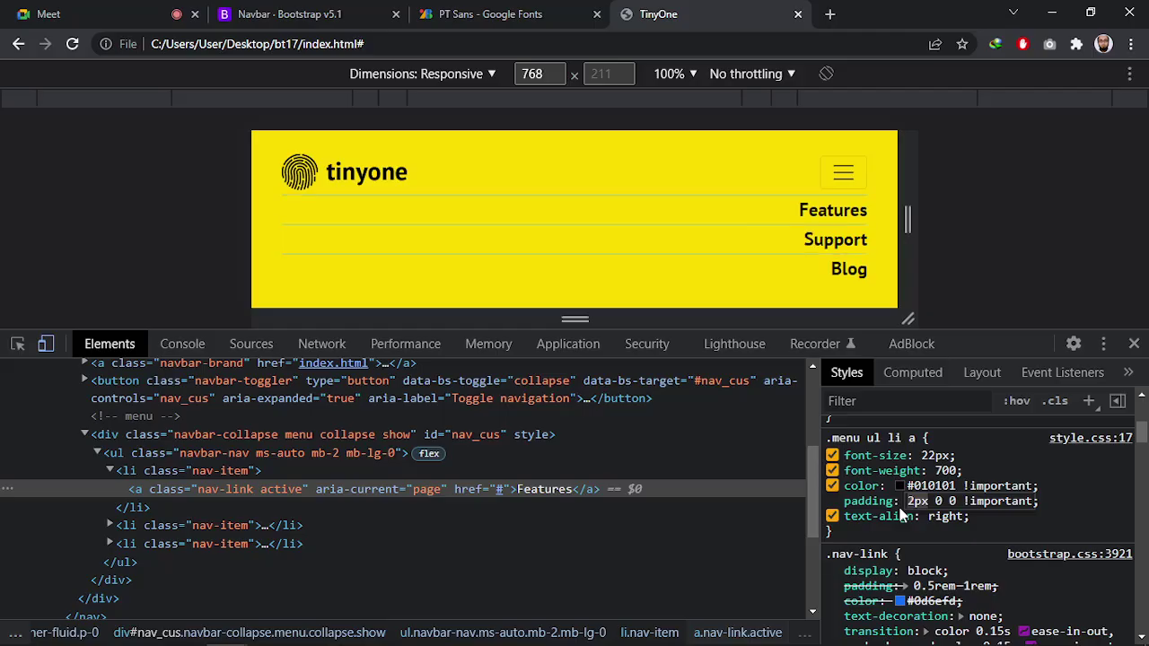
{"action": "key", "text": "shift"}
{"action": "key", "text": "shift"}
{"action": "key", "text": "shift"}
{"action": "key", "text": "shift"}
{"action": "key", "text": "shift"}
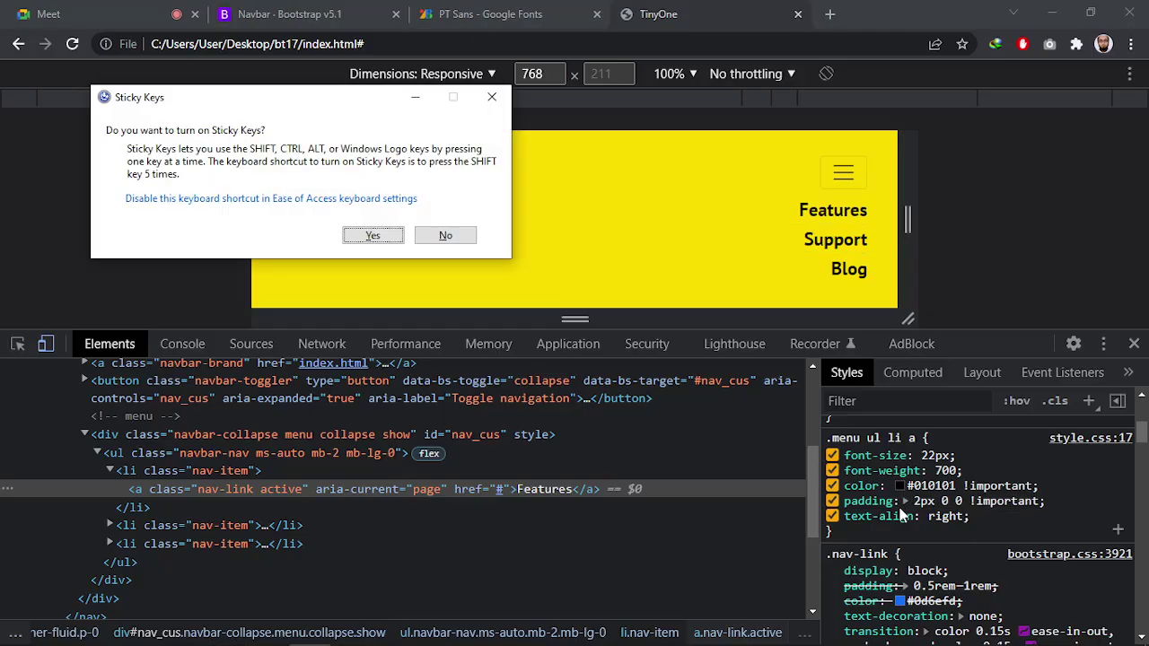
{"action": "left_click", "coordinate": [500, 99]}
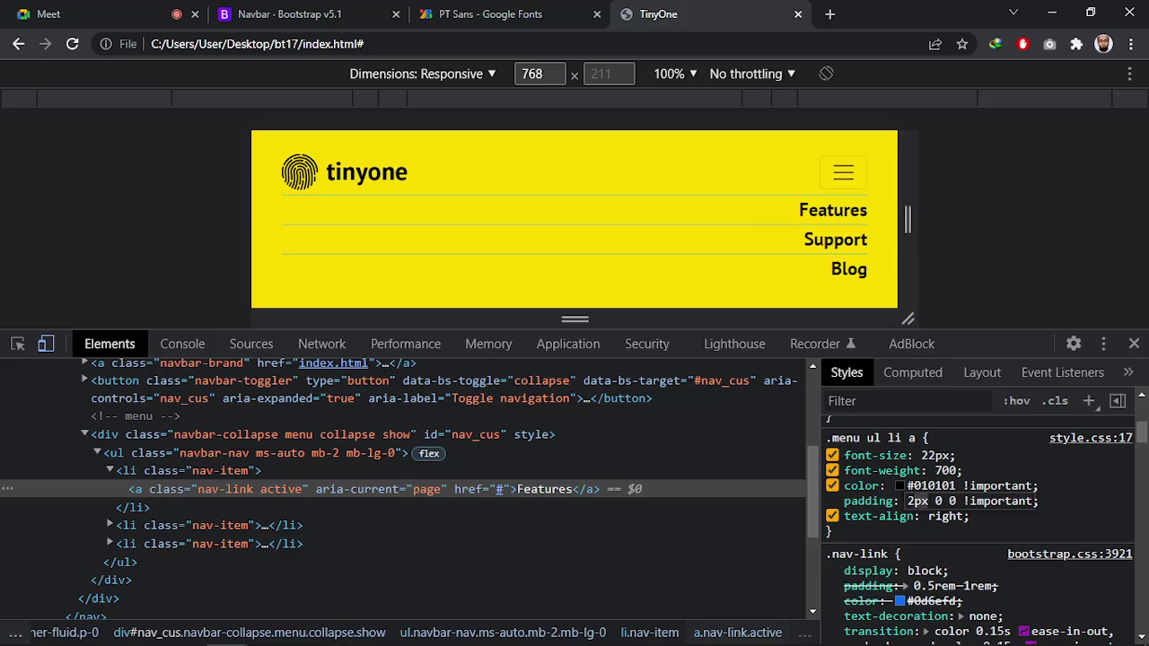
{"action": "key", "text": "shift+Up"}
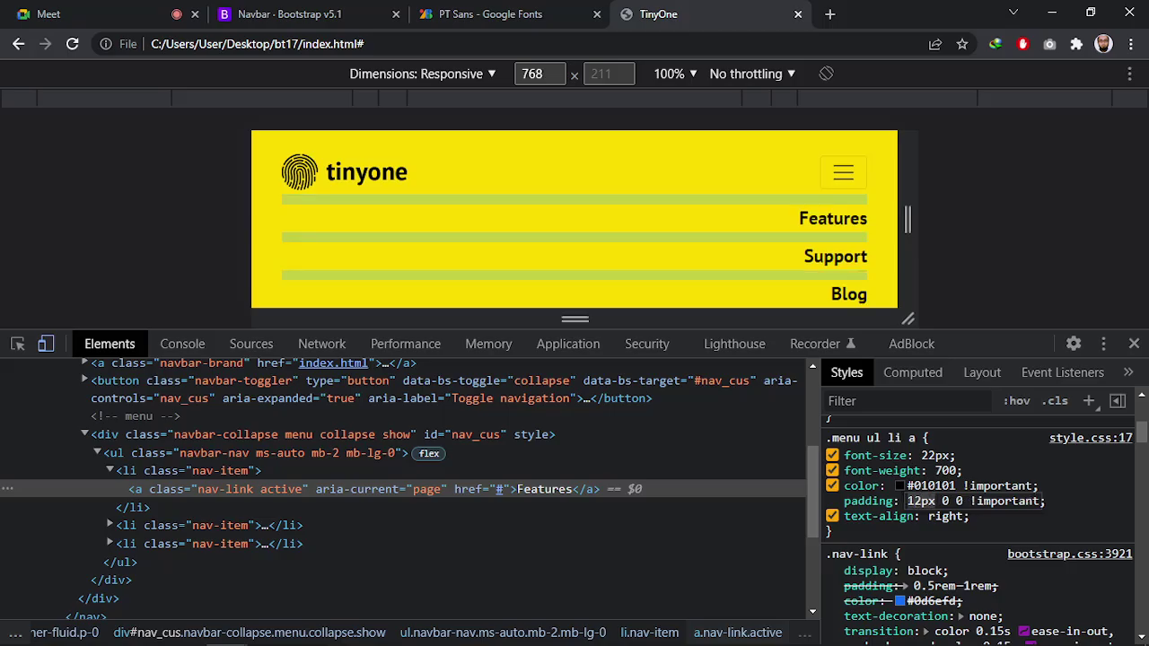
{"action": "scroll", "coordinate": [852, 189], "scroll_direction": "down", "scroll_amount": 1}
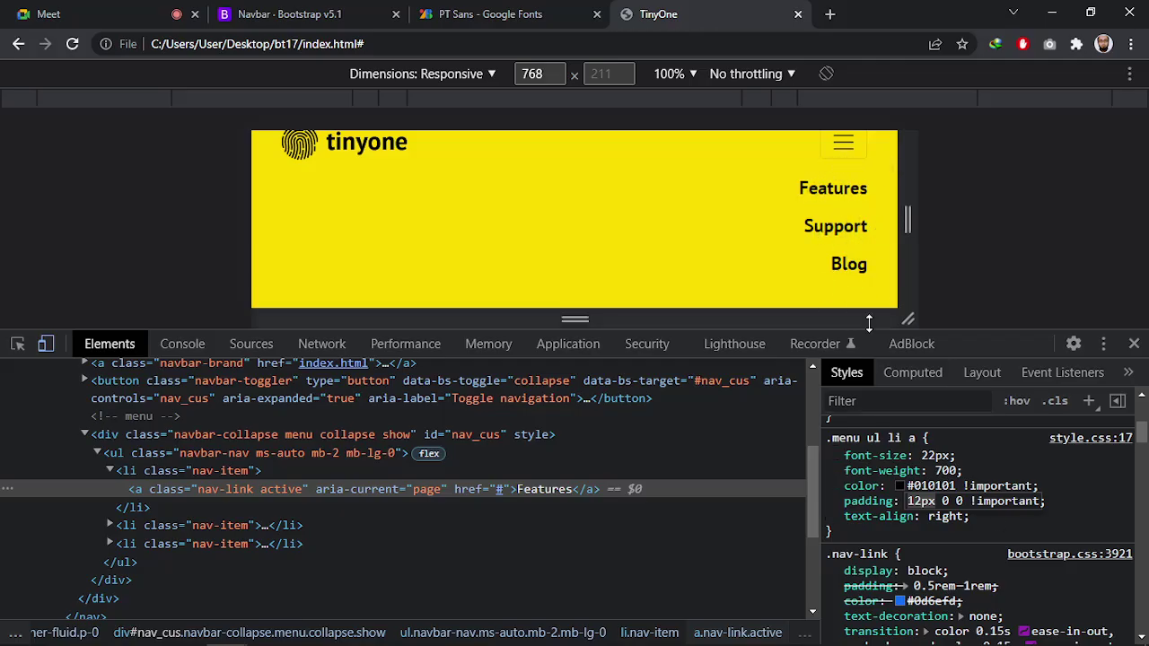
{"action": "left_click", "coordinate": [922, 500]}
{"action": "key", "text": "Up"}
{"action": "key", "text": "Up"}
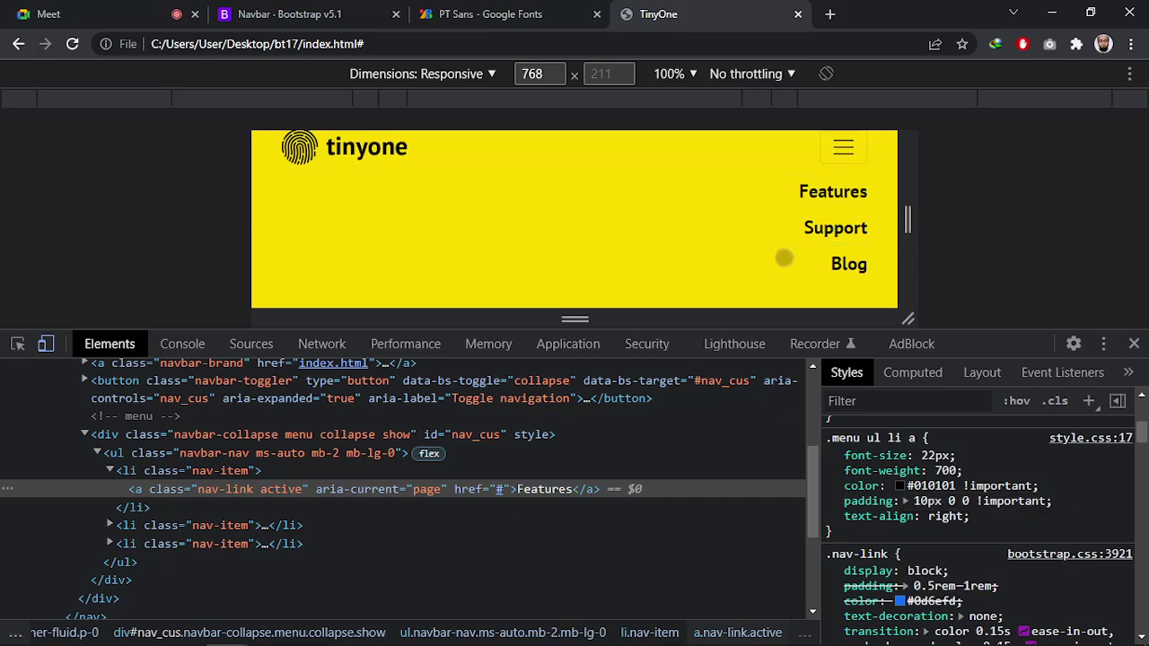
{"action": "left_click", "coordinate": [797, 256]}
Toggle the menu to check spacing, then select the whole .menu ul li a rule
{"action": "left_click", "coordinate": [833, 190]}
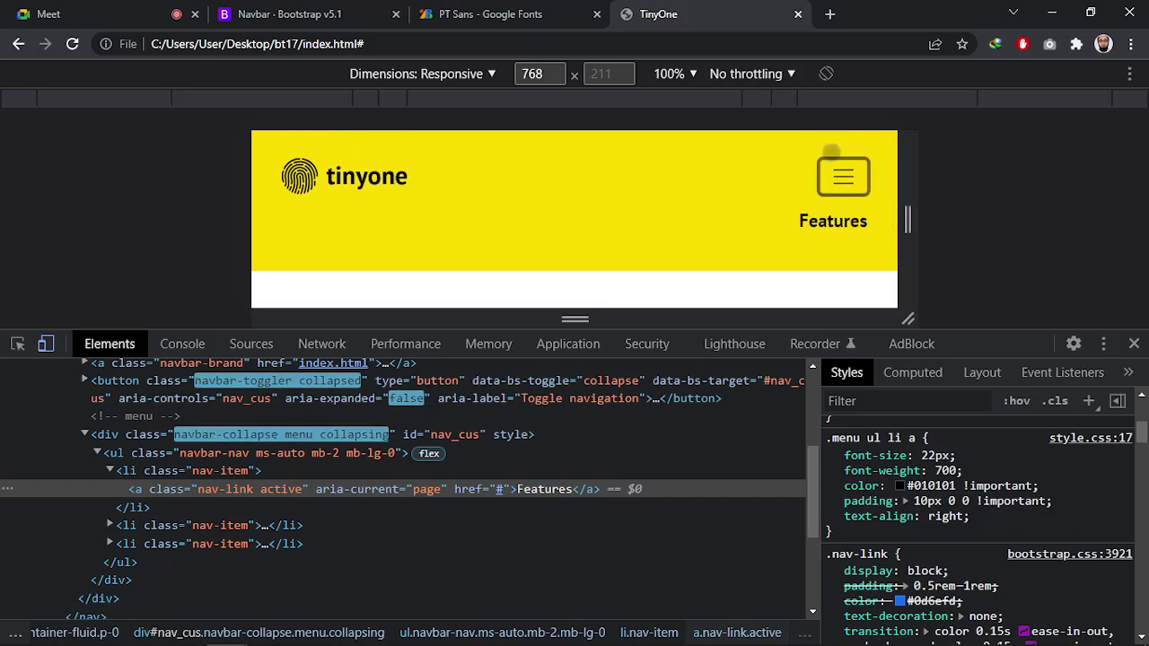
{"action": "left_click", "coordinate": [833, 191]}
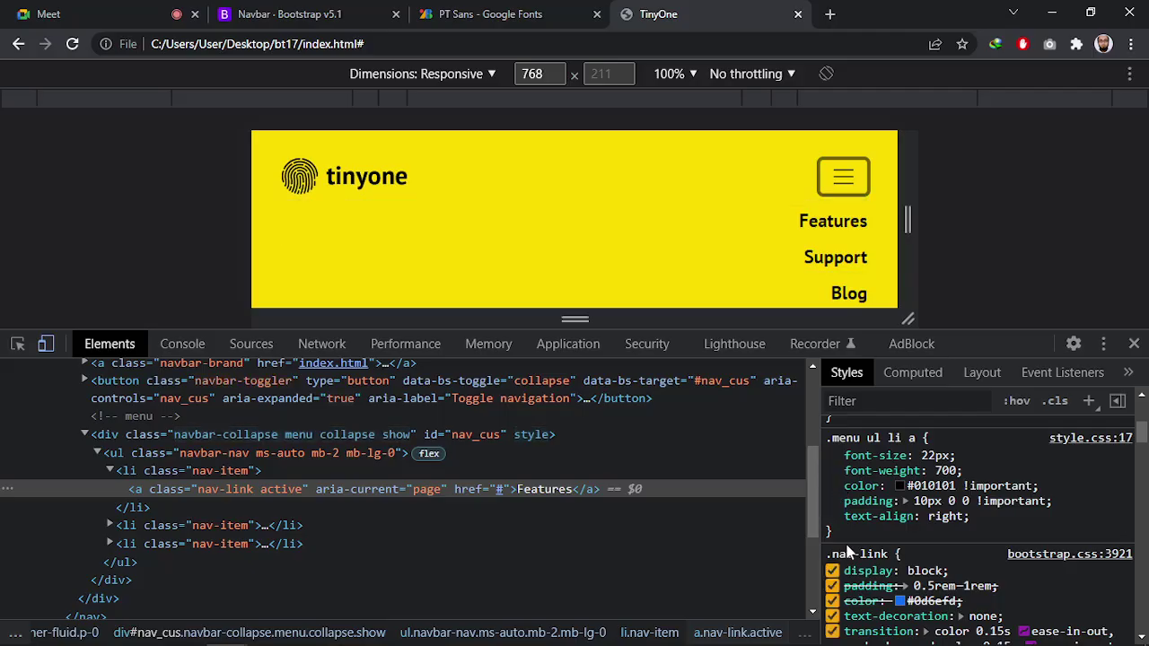
{"action": "left_click_drag", "start_coordinate": [833, 539], "coordinate": [818, 438]}
{"action": "key", "text": "ctrl+c"}
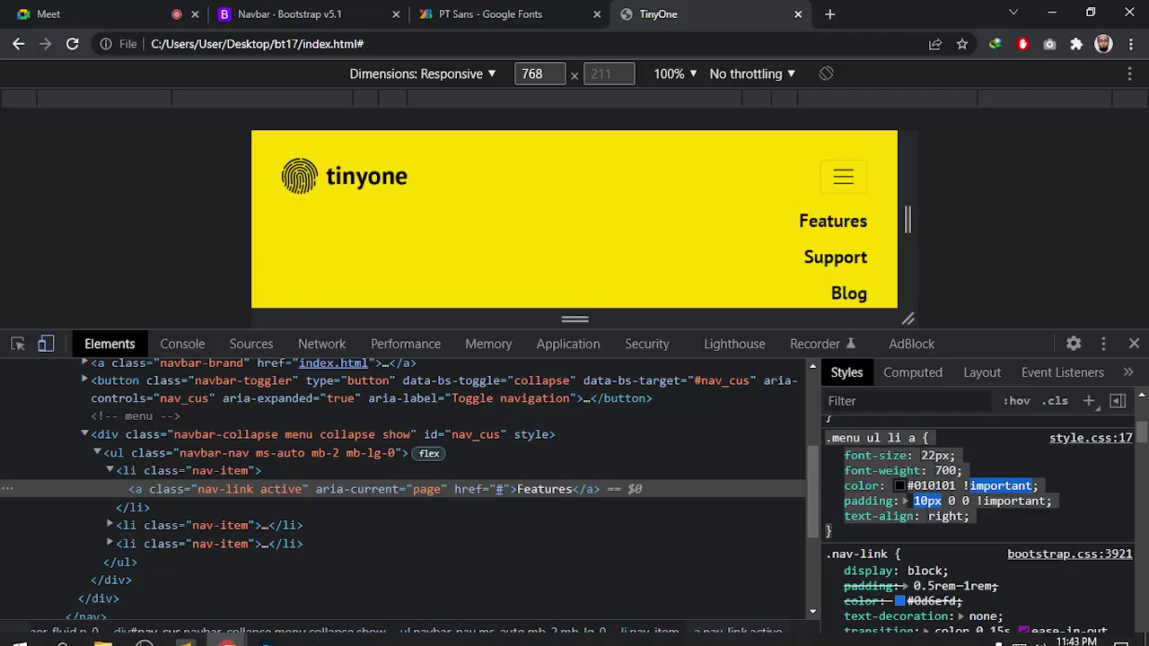
In media.css's 768px query, add a /*header start*/ comment, paste the copied rule, and save
{"action": "key", "text": "alt+Tab"}
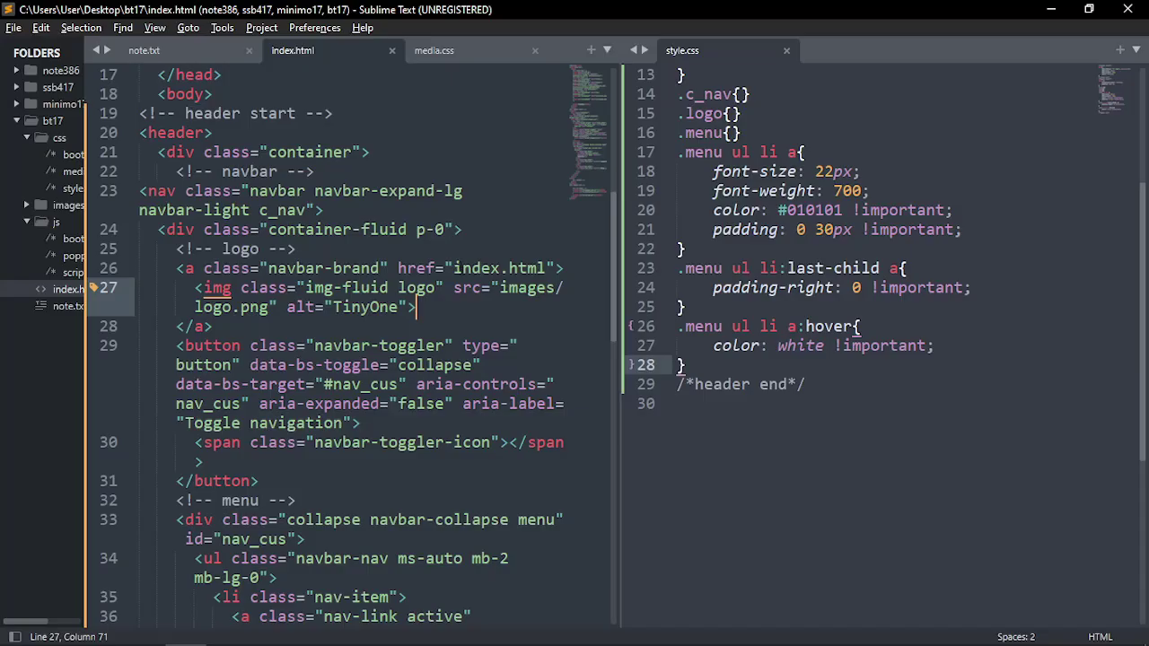
{"action": "left_click", "coordinate": [453, 51]}
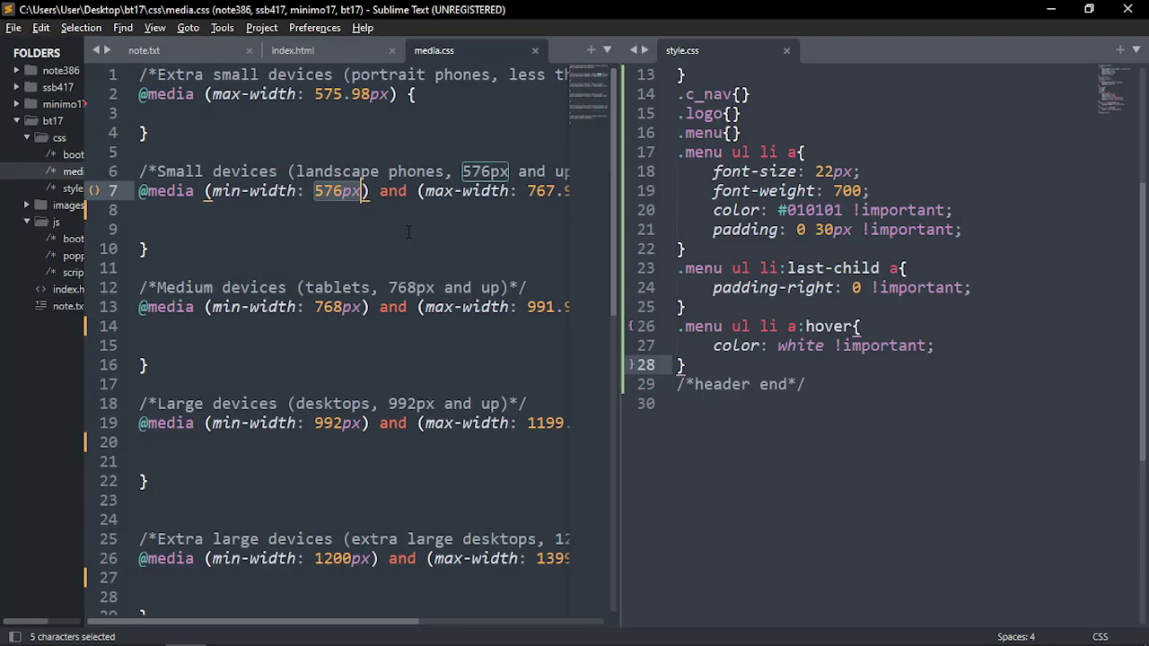
{"action": "left_click", "coordinate": [195, 289]}
{"action": "left_click", "coordinate": [186, 327]}
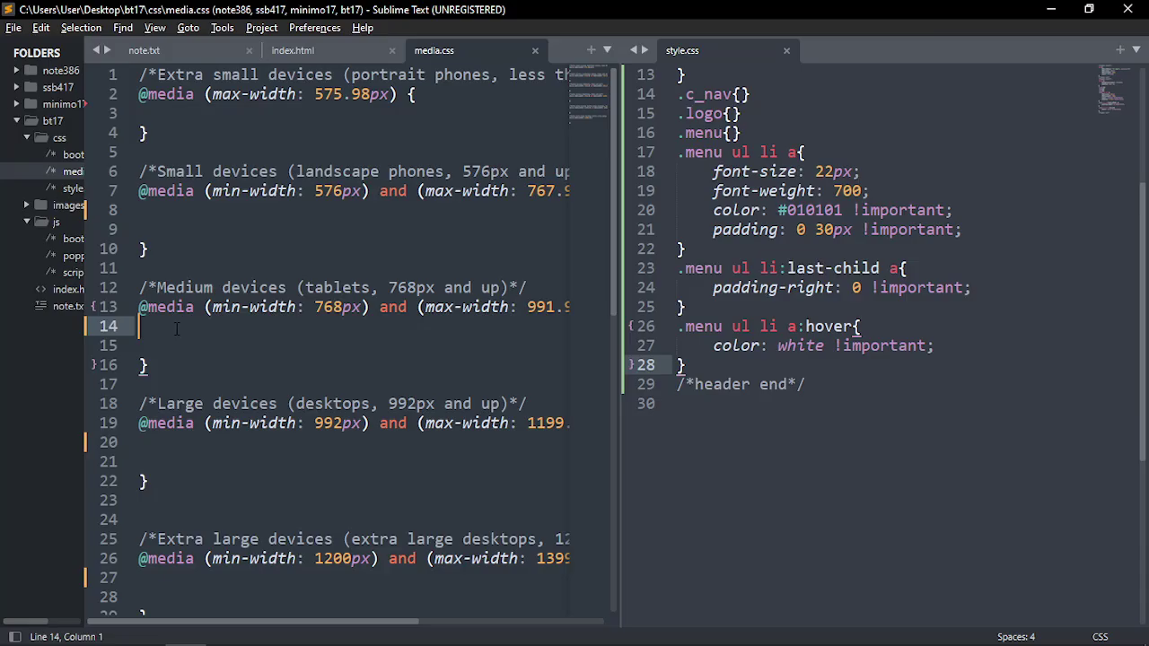
{"action": "type", "text": "heder"}
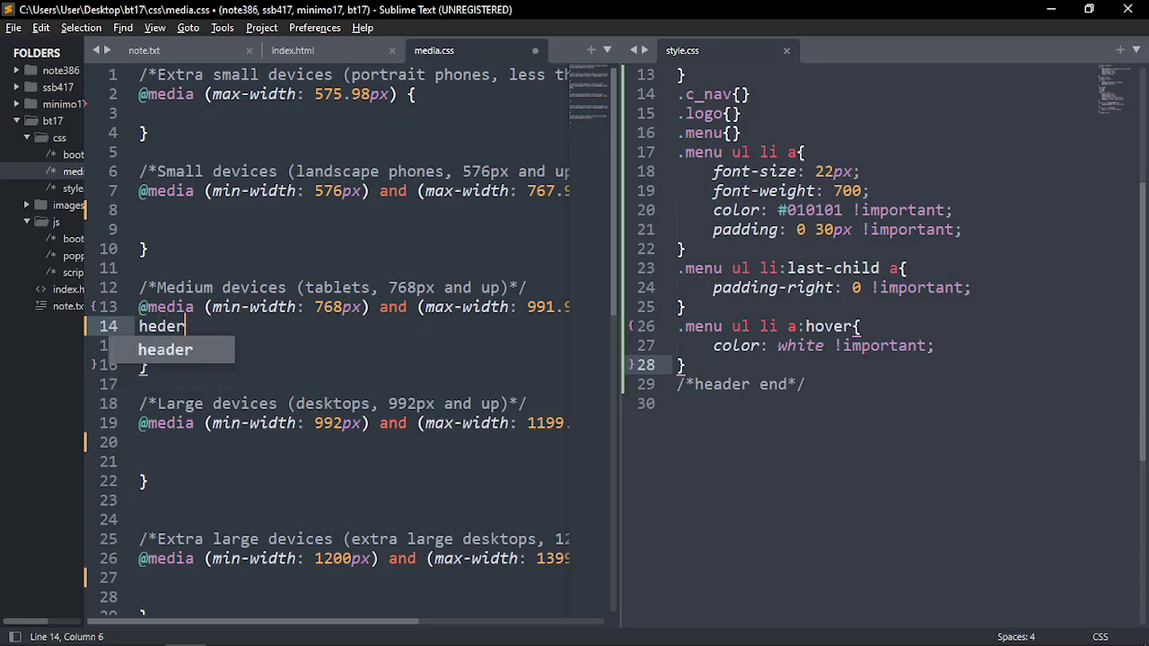
{"action": "key", "text": "Tab"}
{"action": "type", "text": "start"}
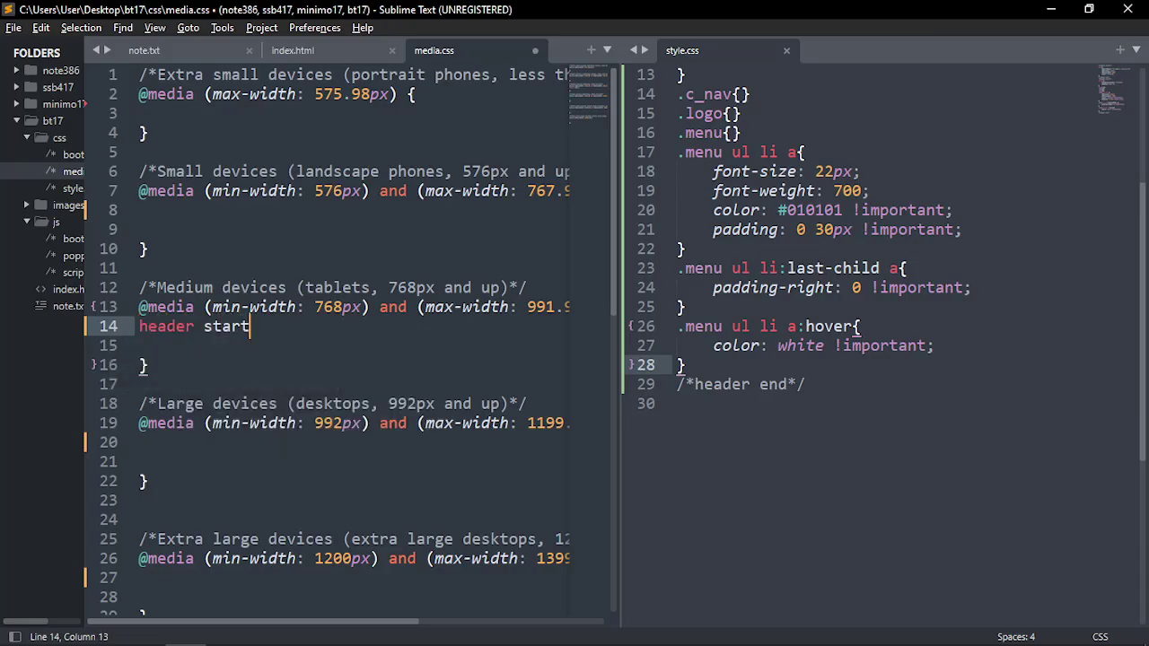
{"action": "key", "text": "ctrl+slash"}
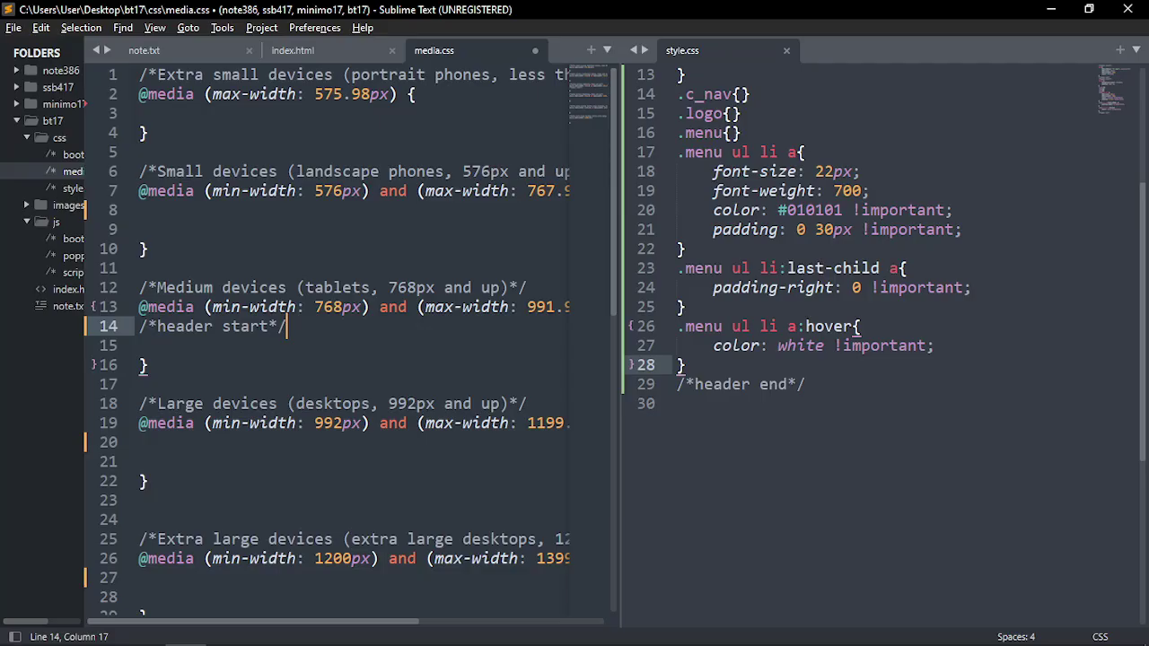
{"action": "key", "text": "Return"}
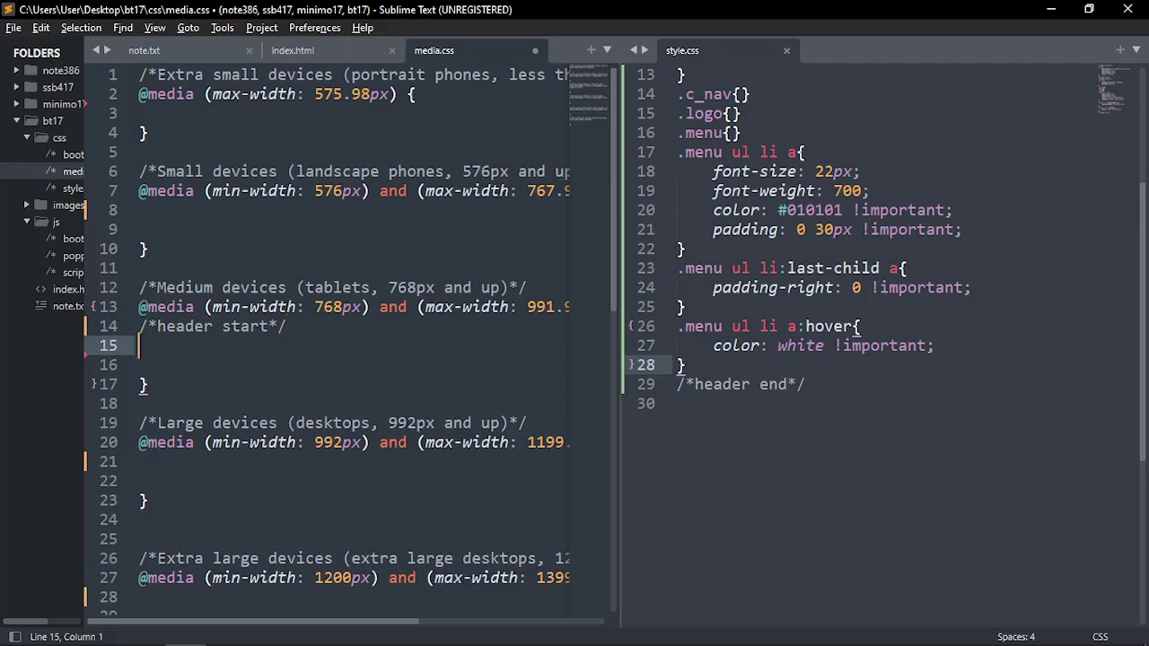
{"action": "key", "text": "ctrl+v"}
{"action": "key", "text": "ctrl+s"}
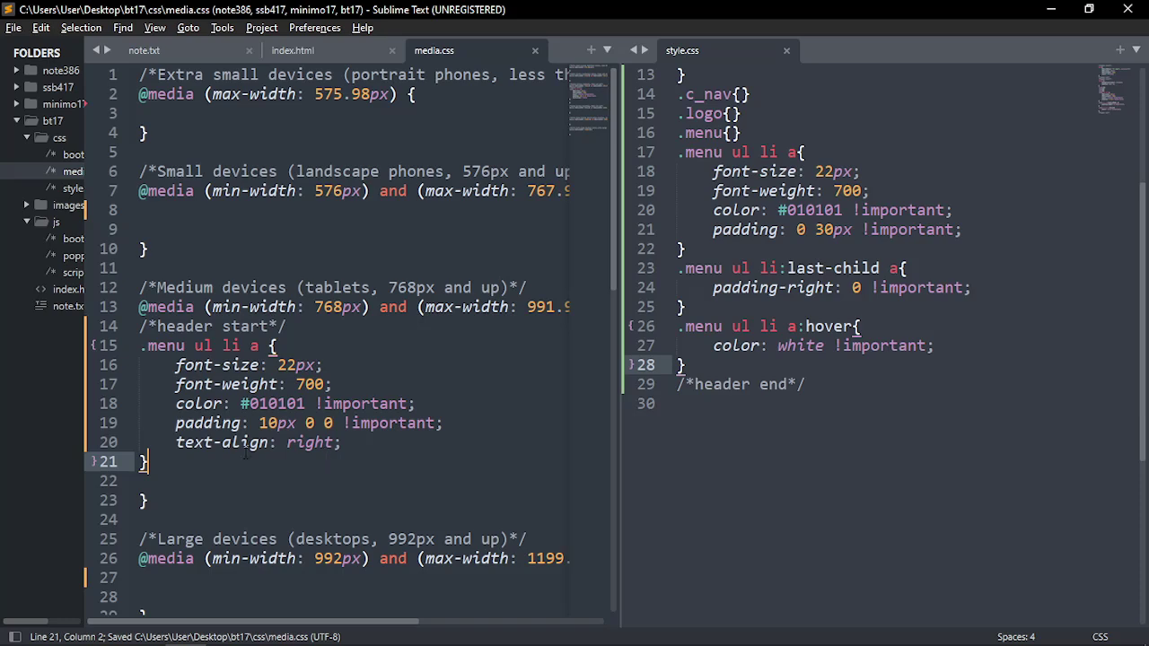
Delete the pasted font-size, font-weight and color lines, keeping padding and text-align, and save
{"action": "left_click", "coordinate": [176, 422]}
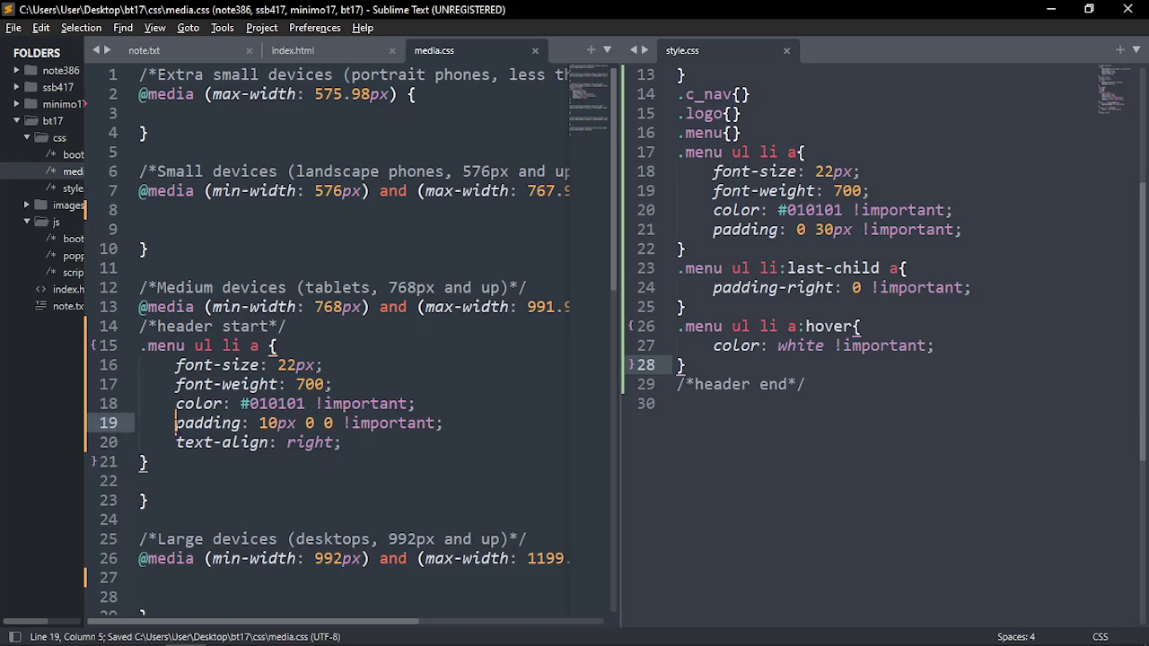
{"action": "left_click", "coordinate": [369, 444]}
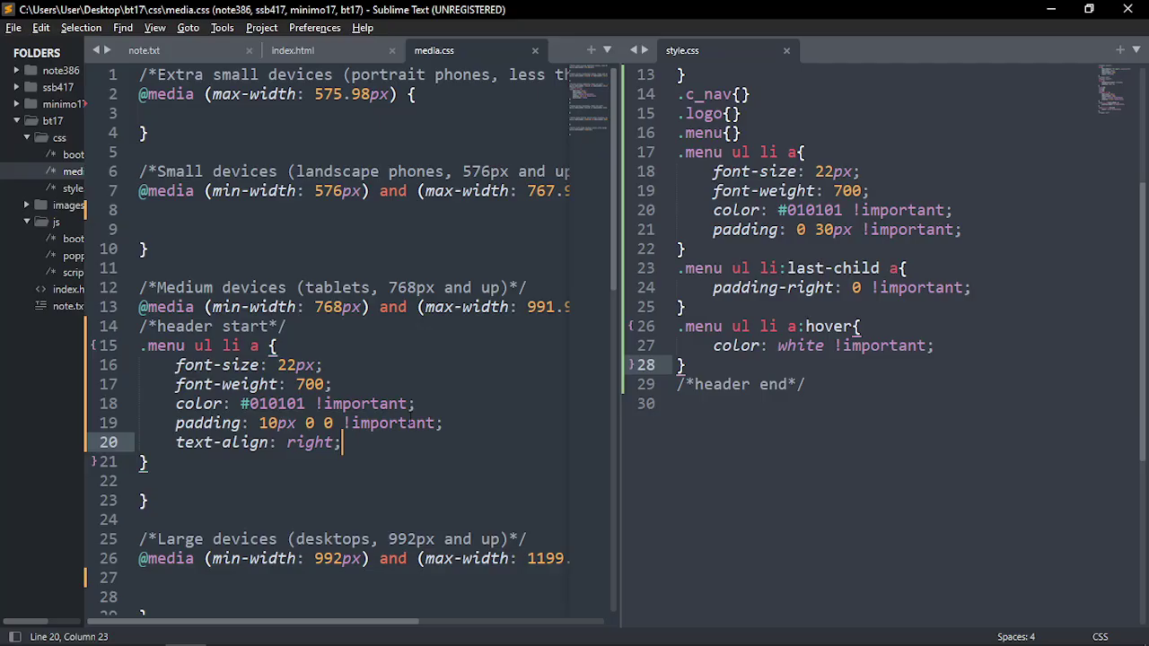
{"action": "left_click_drag", "start_coordinate": [973, 231], "coordinate": [714, 171]}
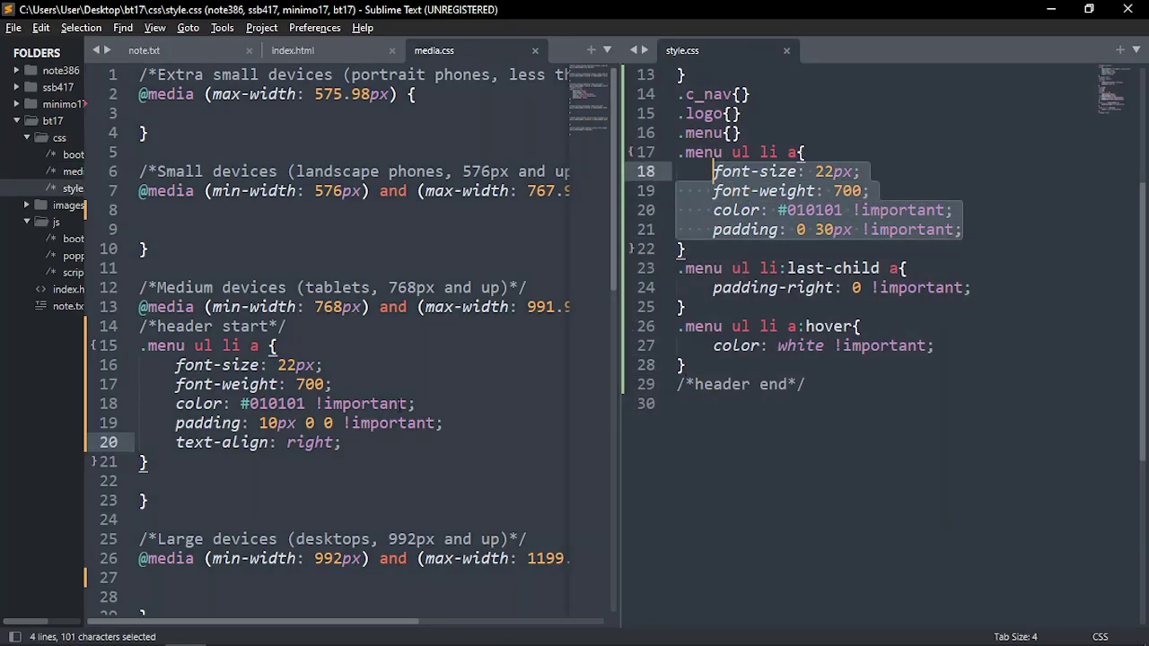
{"action": "left_click_drag", "start_coordinate": [413, 404], "coordinate": [230, 385]}
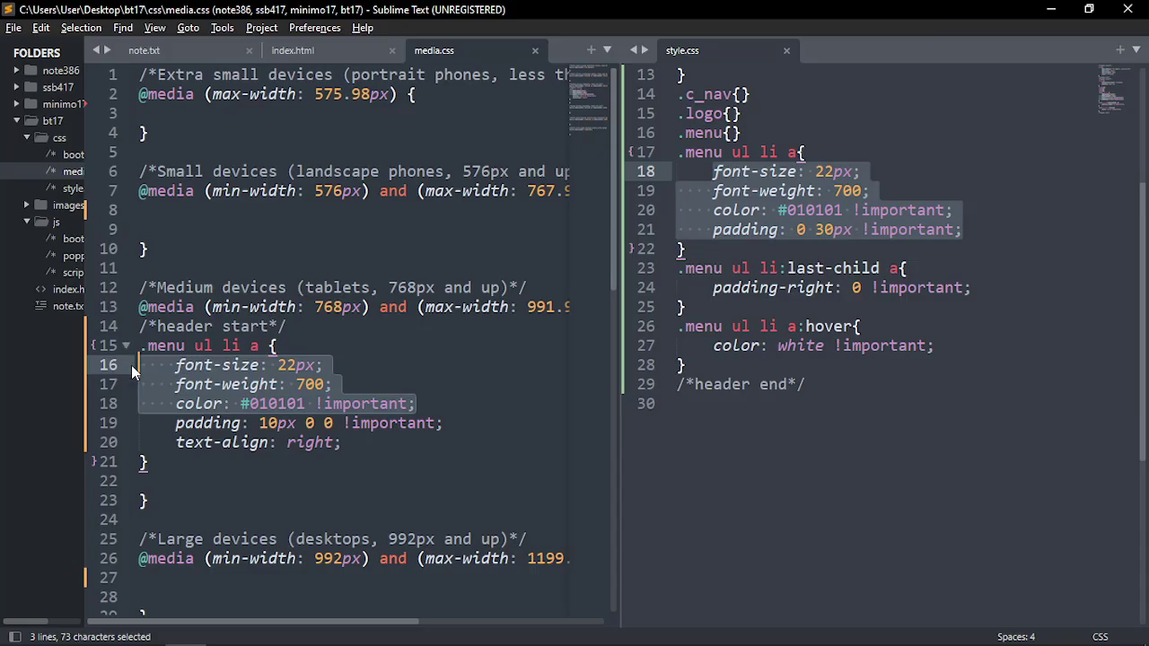
{"action": "key", "text": "BackSpace"}
{"action": "key", "text": "BackSpace"}
{"action": "left_click_drag", "start_coordinate": [166, 365], "coordinate": [343, 384]}
{"action": "left_click", "coordinate": [366, 382]}
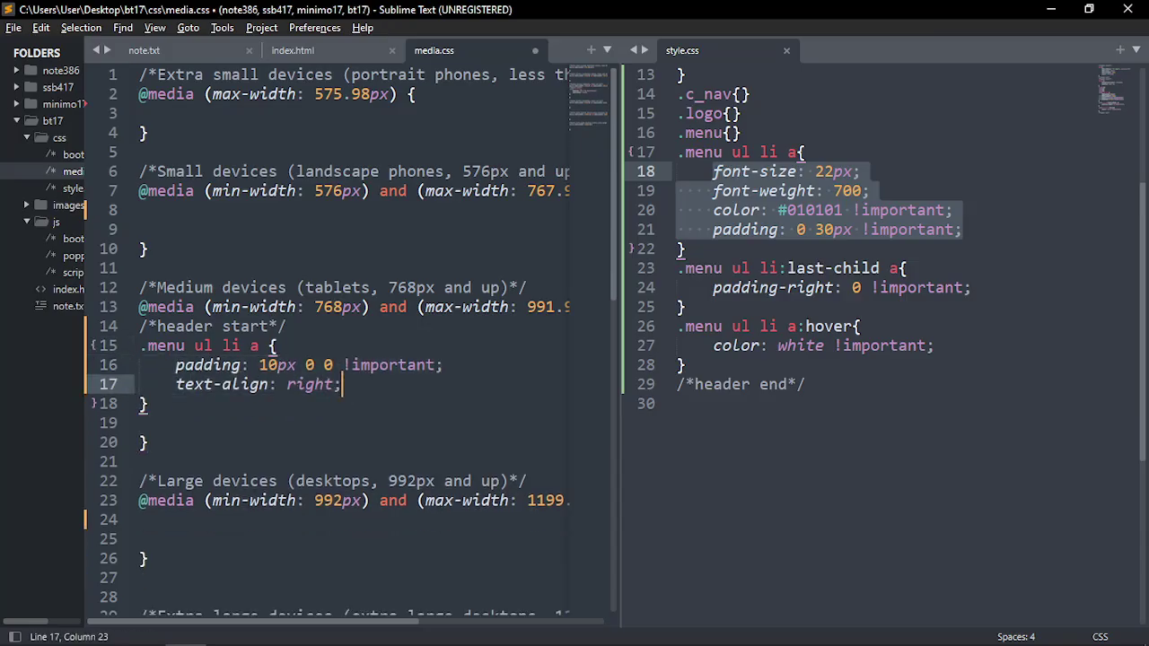
{"action": "key", "text": "ctrl+s"}
{"action": "key", "text": "alt+Tab"}
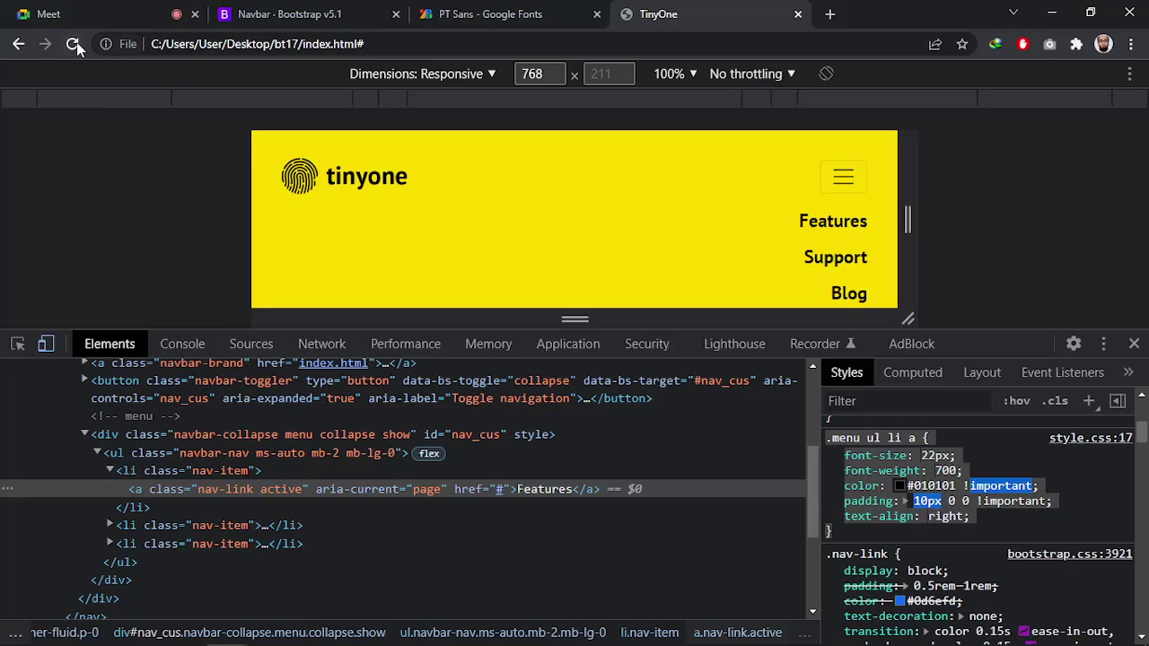
Reload TinyOne and check the header at 1024 and 768 px, toggling the menu
{"action": "left_click", "coordinate": [73, 43]}
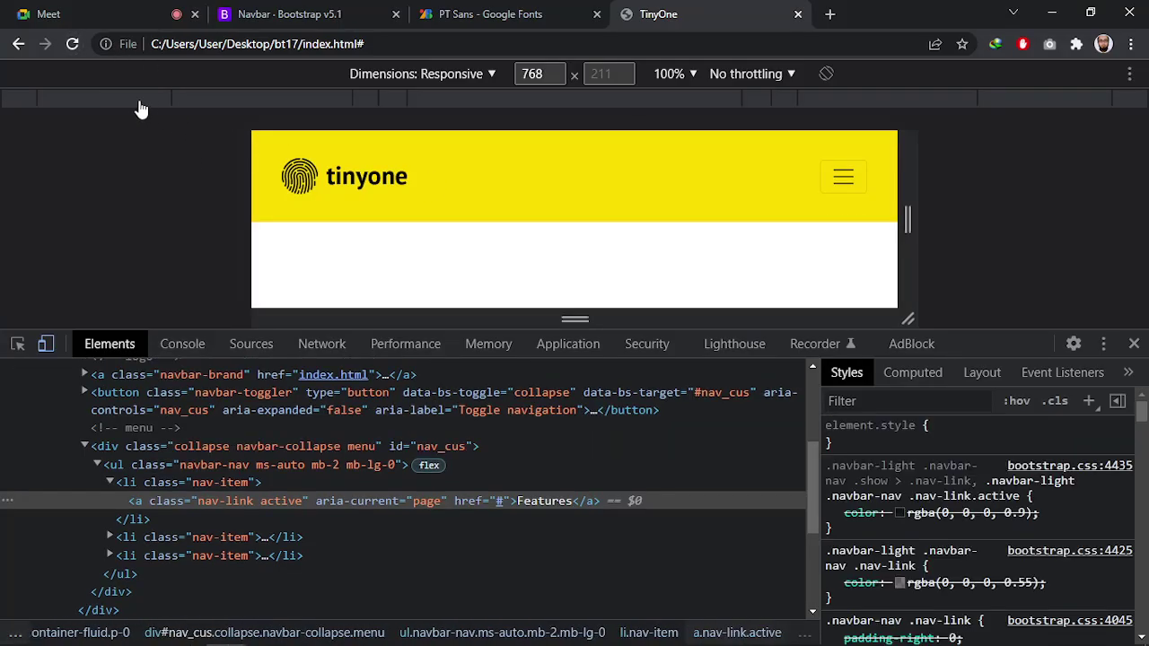
{"action": "left_click", "coordinate": [216, 102]}
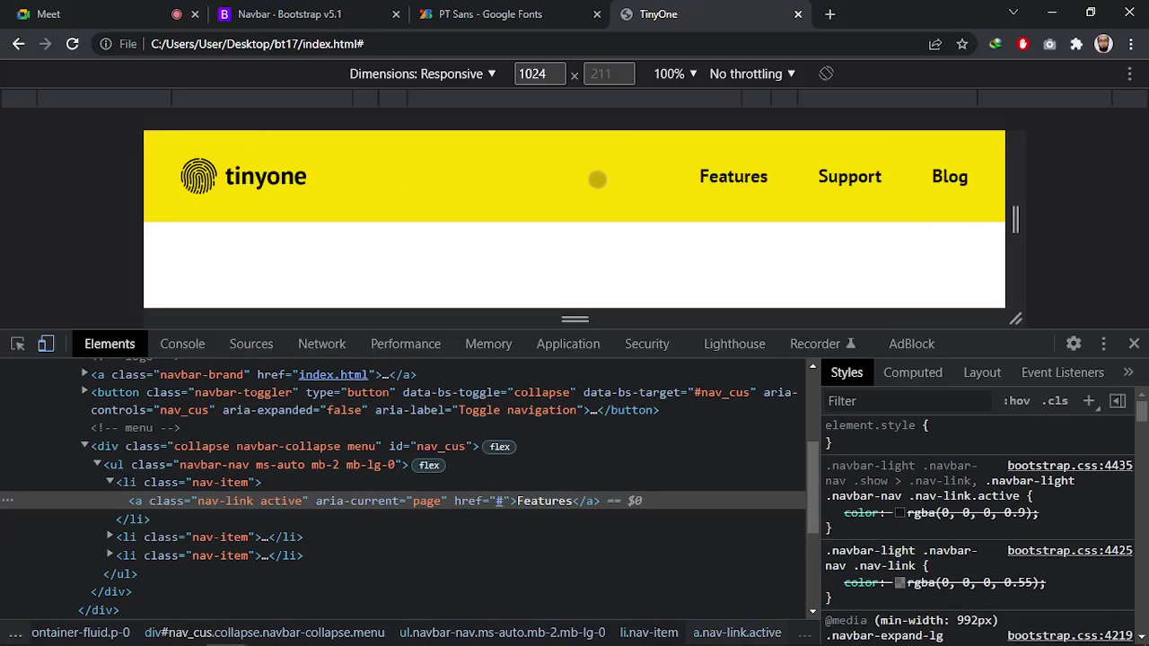
{"action": "left_click", "coordinate": [298, 107]}
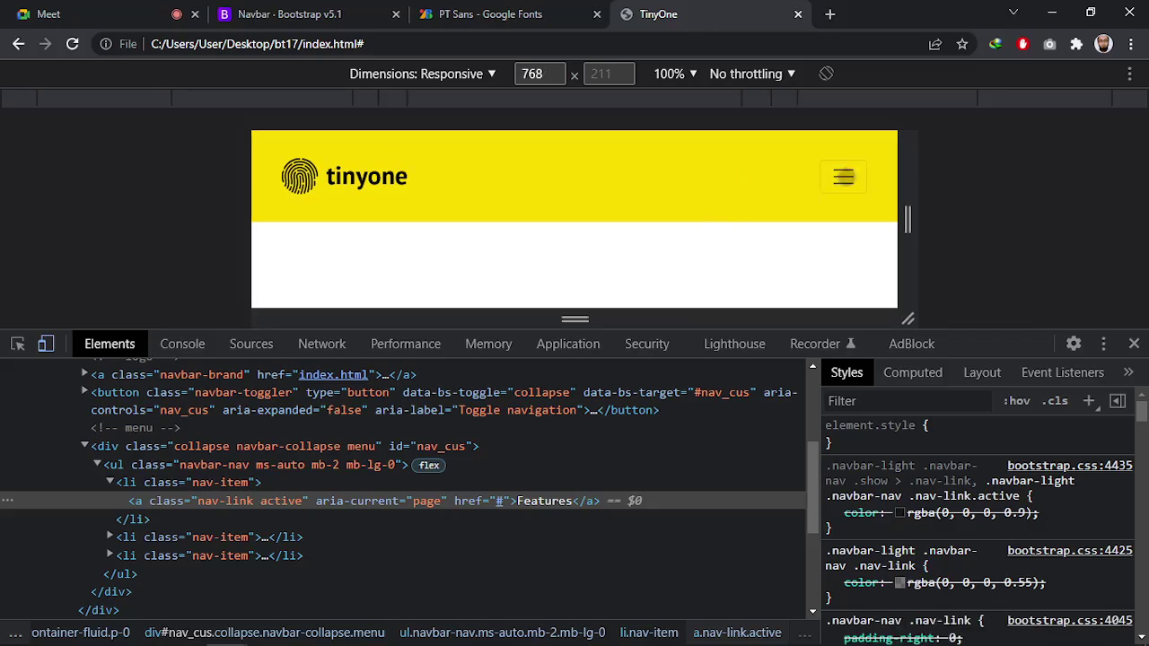
{"action": "left_click", "coordinate": [852, 175]}
{"action": "left_click", "coordinate": [853, 176]}
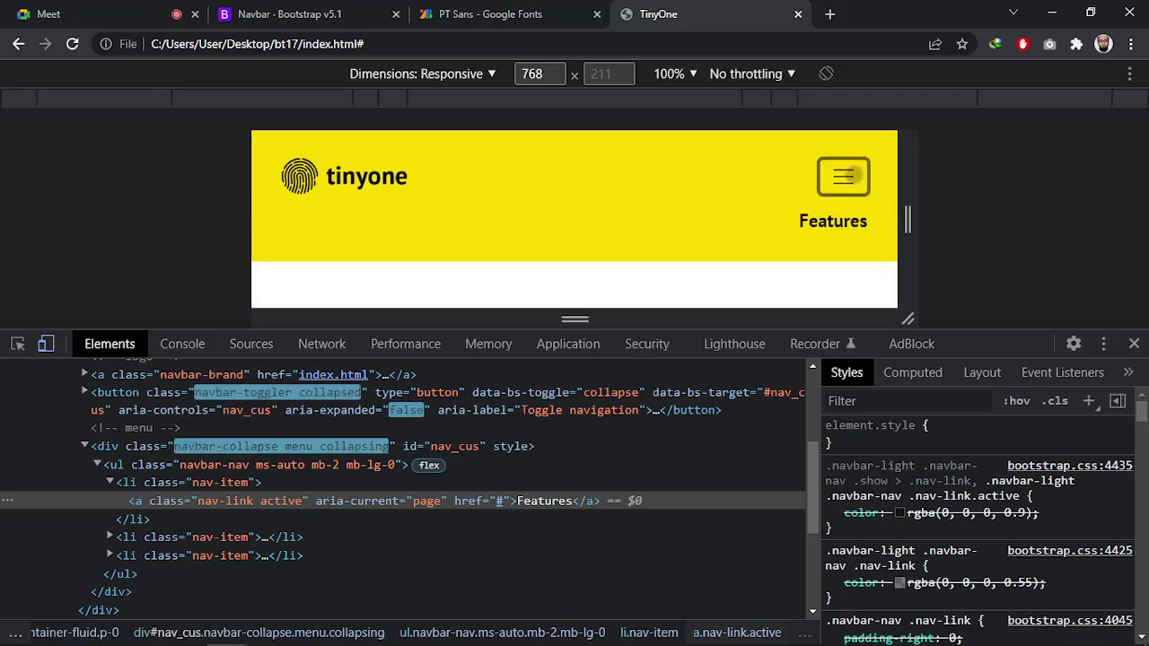
Set the preview width to 576px and expand the navbar menu
{"action": "double_click", "coordinate": [533, 73]}
{"action": "type", "text": "5"}
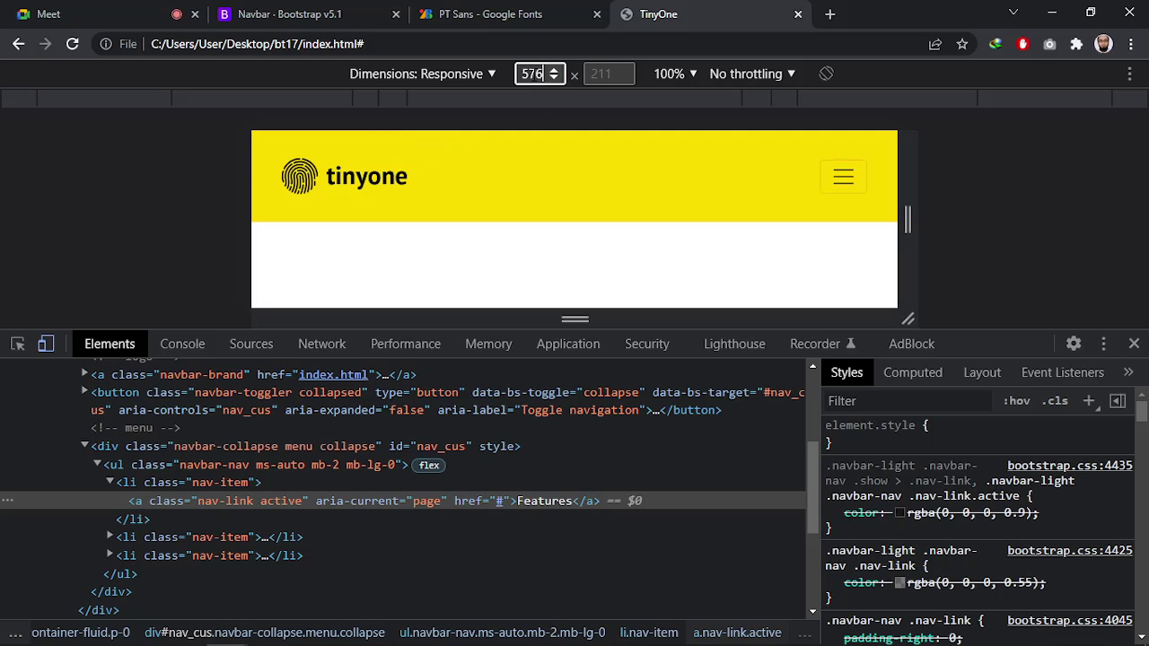
{"action": "key", "text": "Return"}
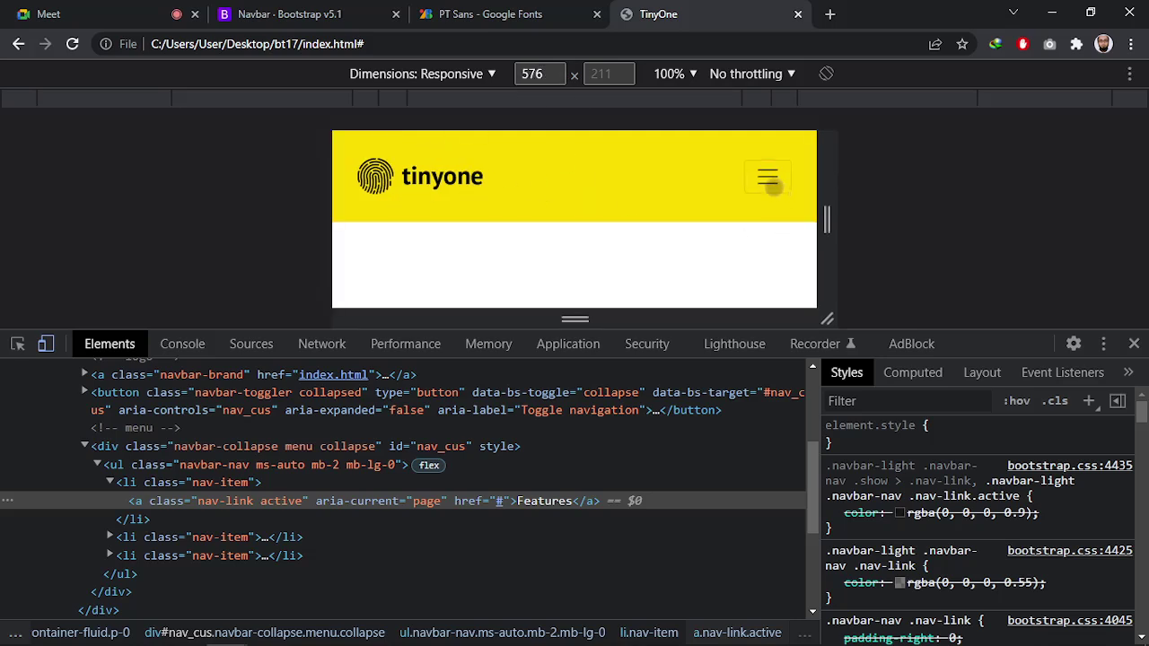
{"action": "left_click", "coordinate": [768, 179]}
{"action": "left_click", "coordinate": [769, 179]}
{"action": "left_click", "coordinate": [768, 179]}
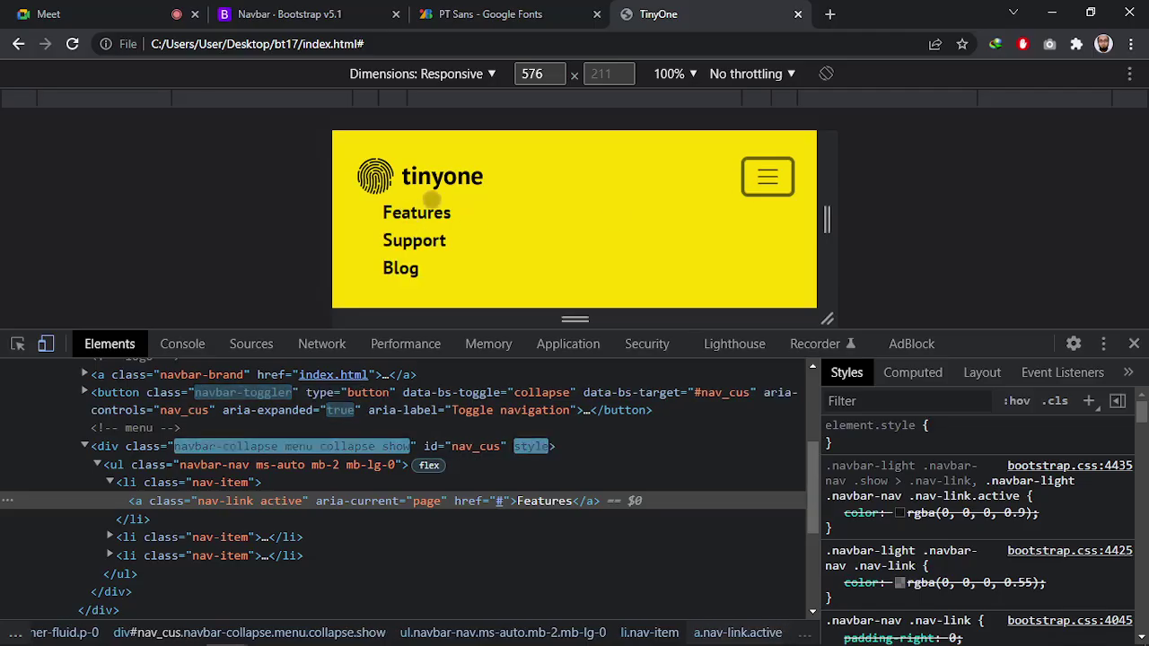
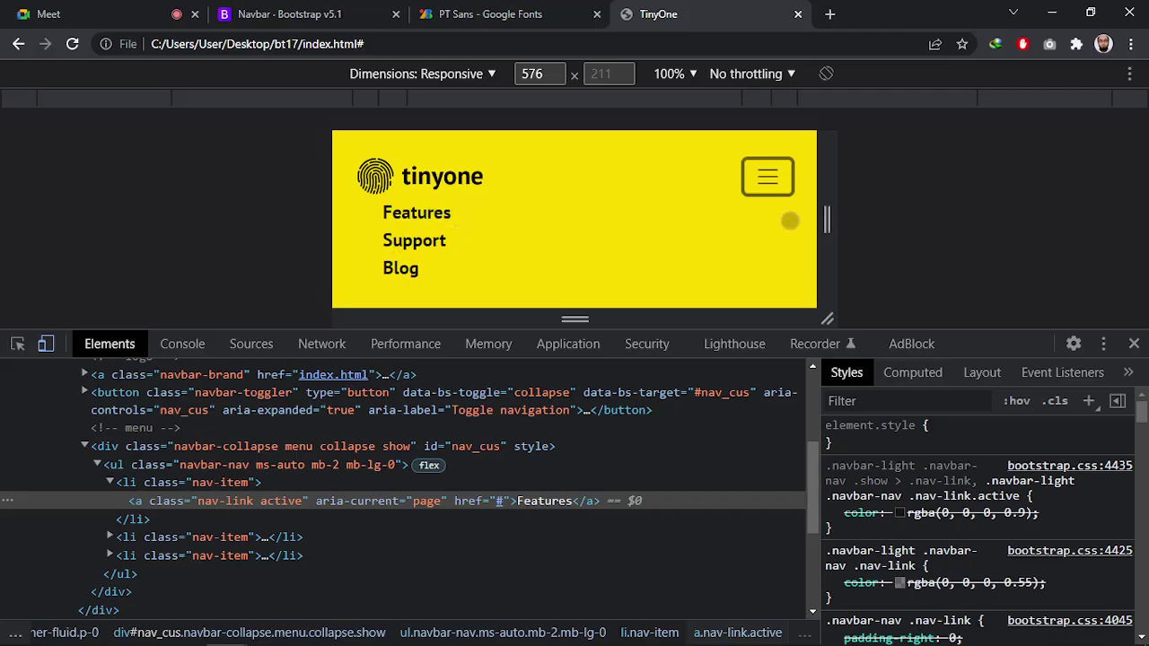
Bring up the window switcher to get back to Sublime Text with media.css
{"action": "key", "text": "alt+Tab"}
Duplicate the .menu ul li a rule into the 576px media query, save, and reload TinyOne
{"action": "left_click", "coordinate": [487, 249]}
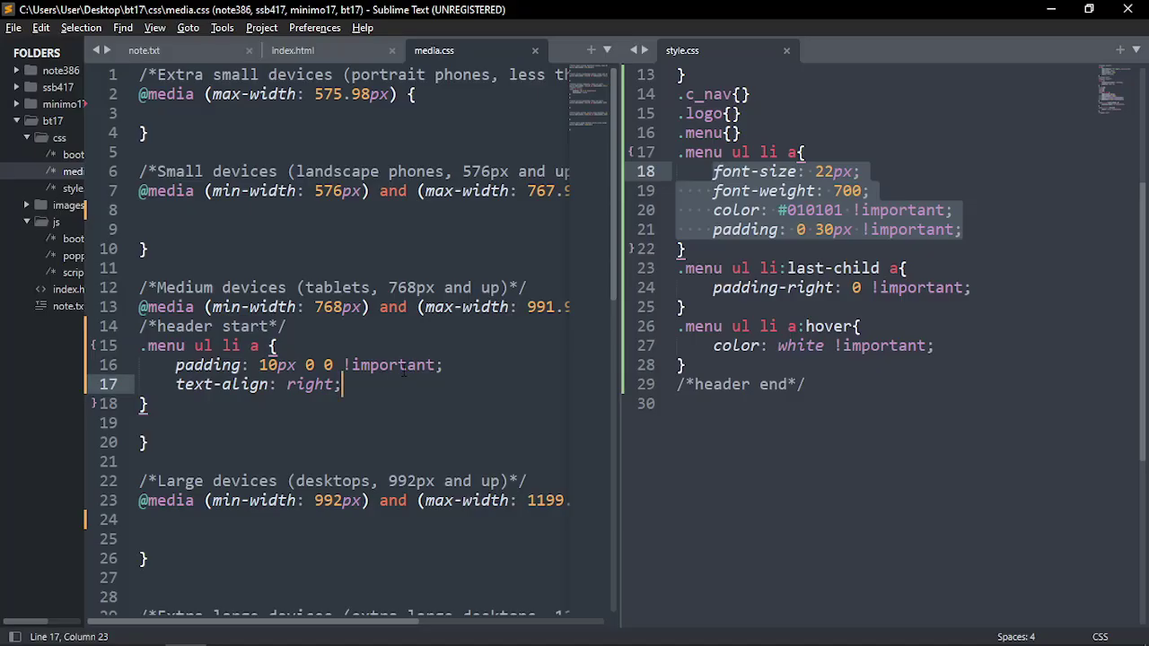
{"action": "left_click_drag", "start_coordinate": [206, 413], "coordinate": [137, 330]}
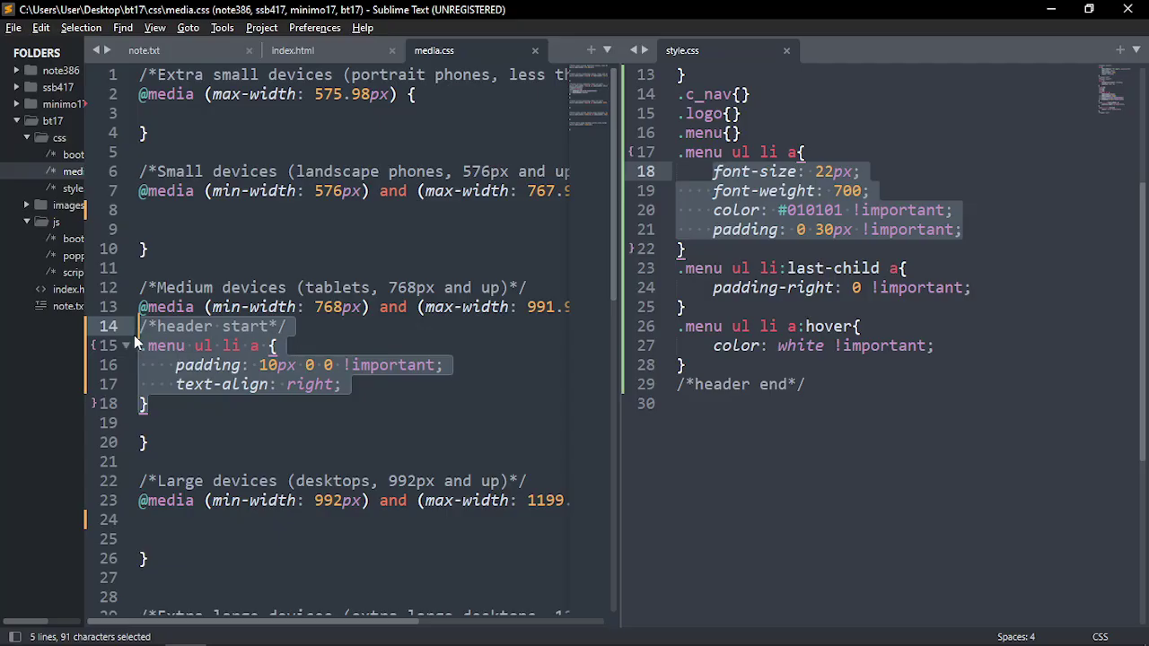
{"action": "key", "text": "ctrl+c"}
{"action": "left_click", "coordinate": [199, 213]}
{"action": "key", "text": "ctrl+v"}
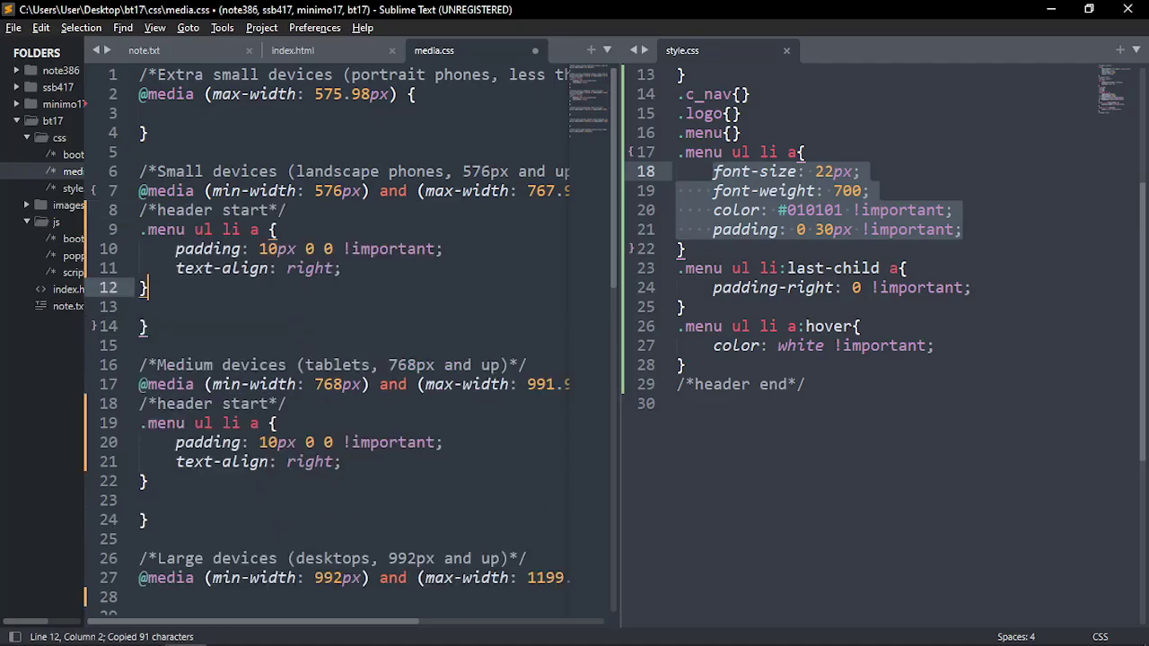
{"action": "key", "text": "ctrl+s"}
{"action": "key", "text": "alt+Tab"}
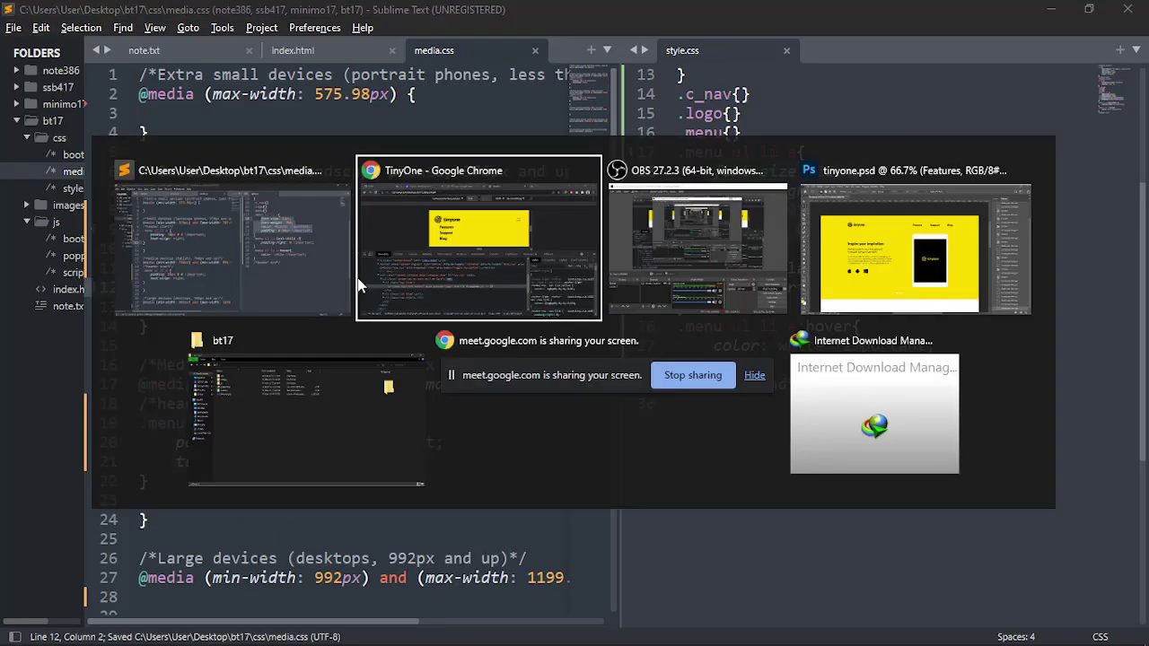
{"action": "key", "text": "F5"}
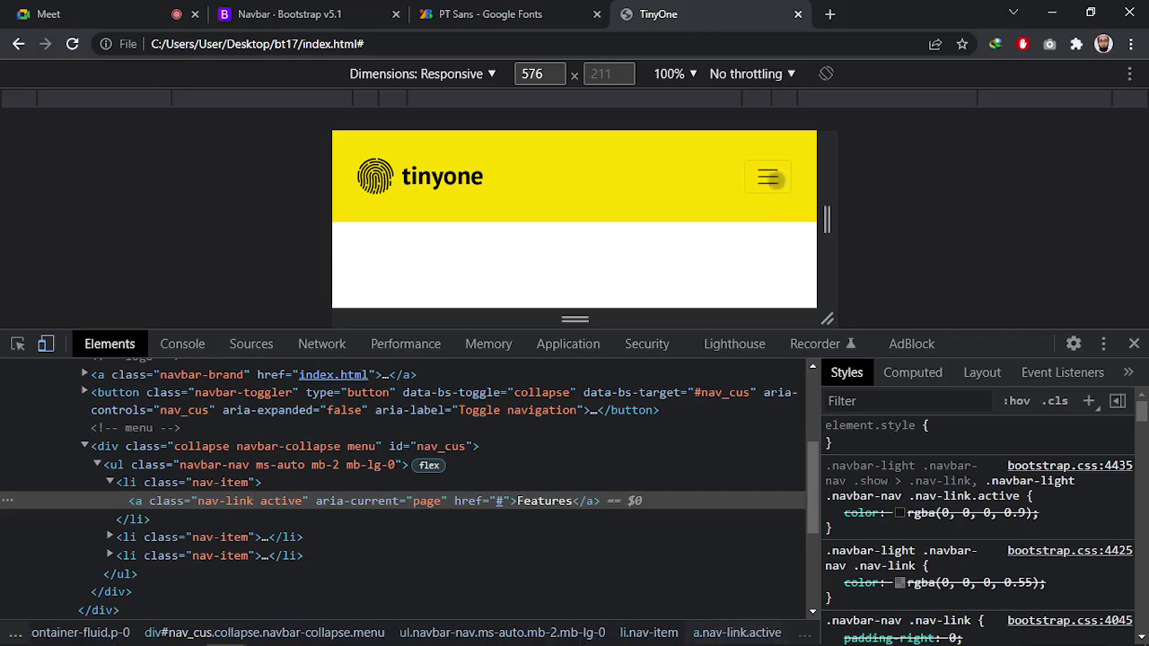
Toggle the menu while resizing the preview to 754px and back to 576px
{"action": "left_click", "coordinate": [768, 177]}
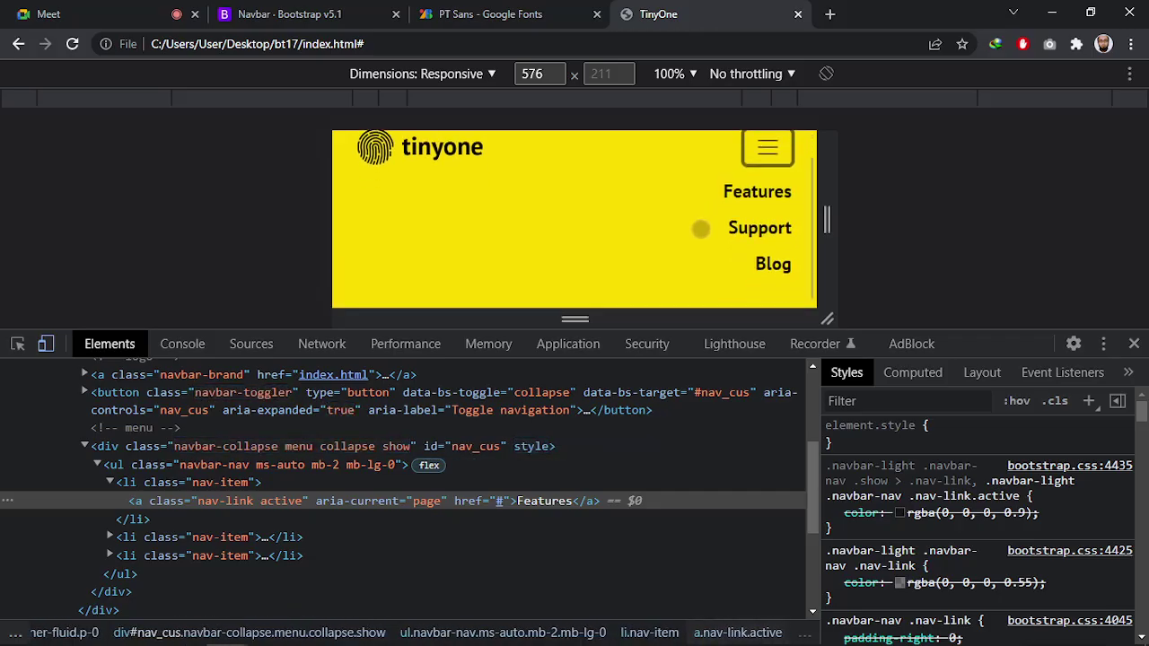
{"action": "left_click", "coordinate": [776, 178]}
{"action": "left_click", "coordinate": [775, 176]}
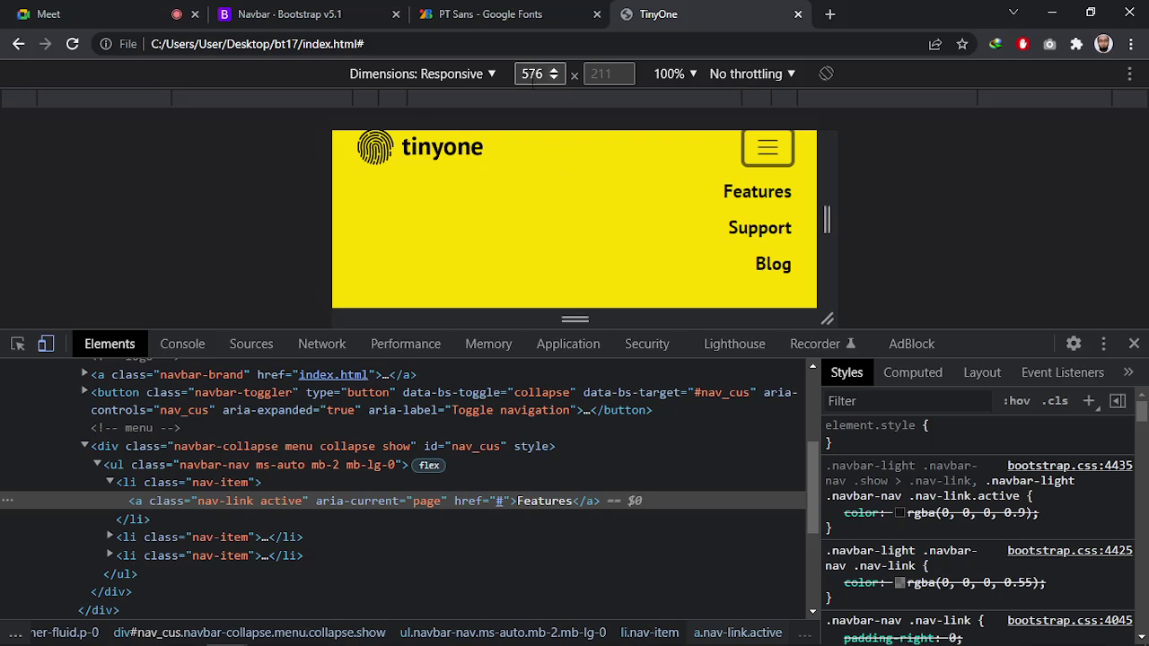
{"action": "double_click", "coordinate": [531, 75]}
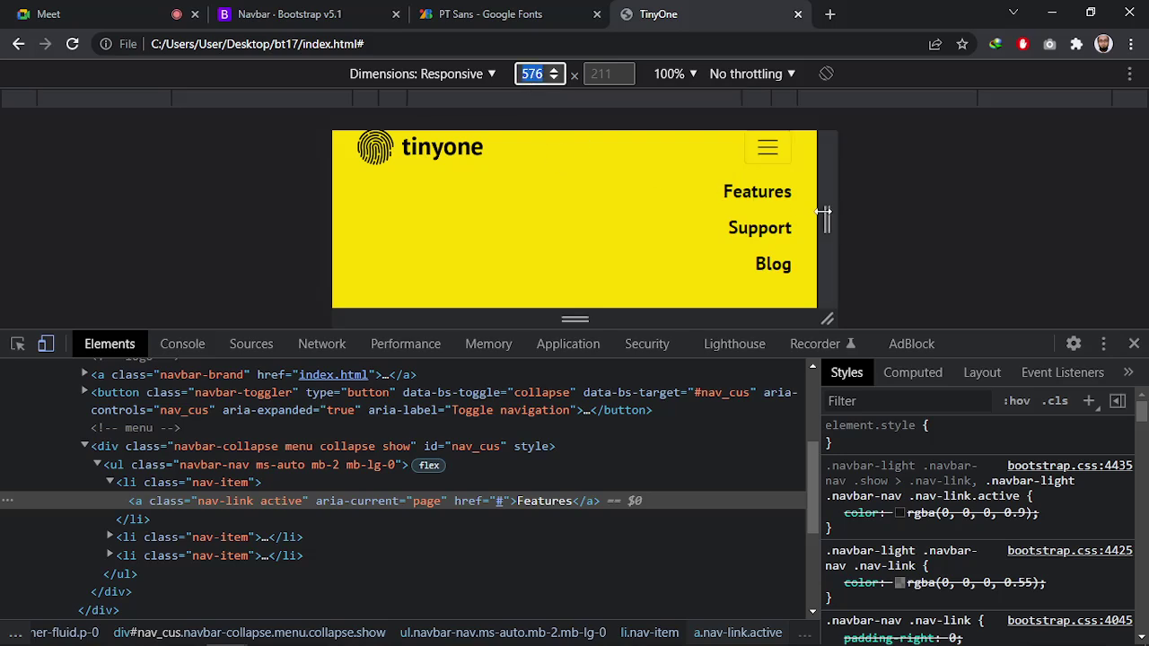
{"action": "left_click_drag", "start_coordinate": [826, 219], "coordinate": [880, 223]}
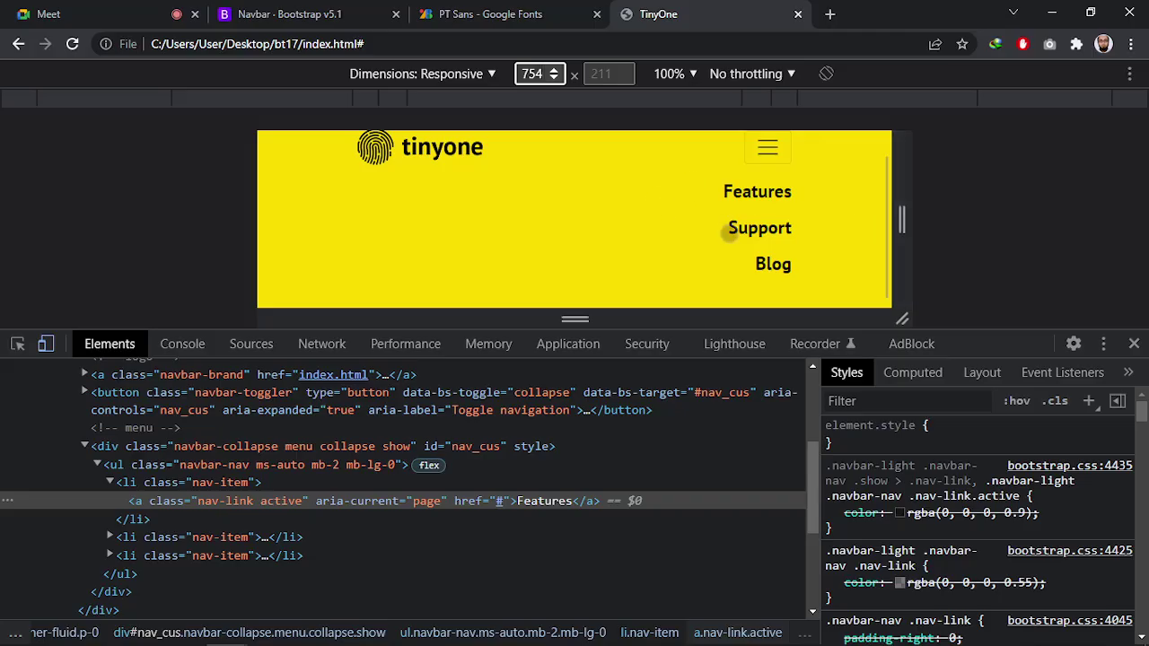
{"action": "scroll", "coordinate": [730, 230], "scroll_direction": "up", "scroll_amount": 1}
{"action": "left_click", "coordinate": [768, 177]}
{"action": "left_click", "coordinate": [767, 177]}
{"action": "left_click", "coordinate": [768, 178]}
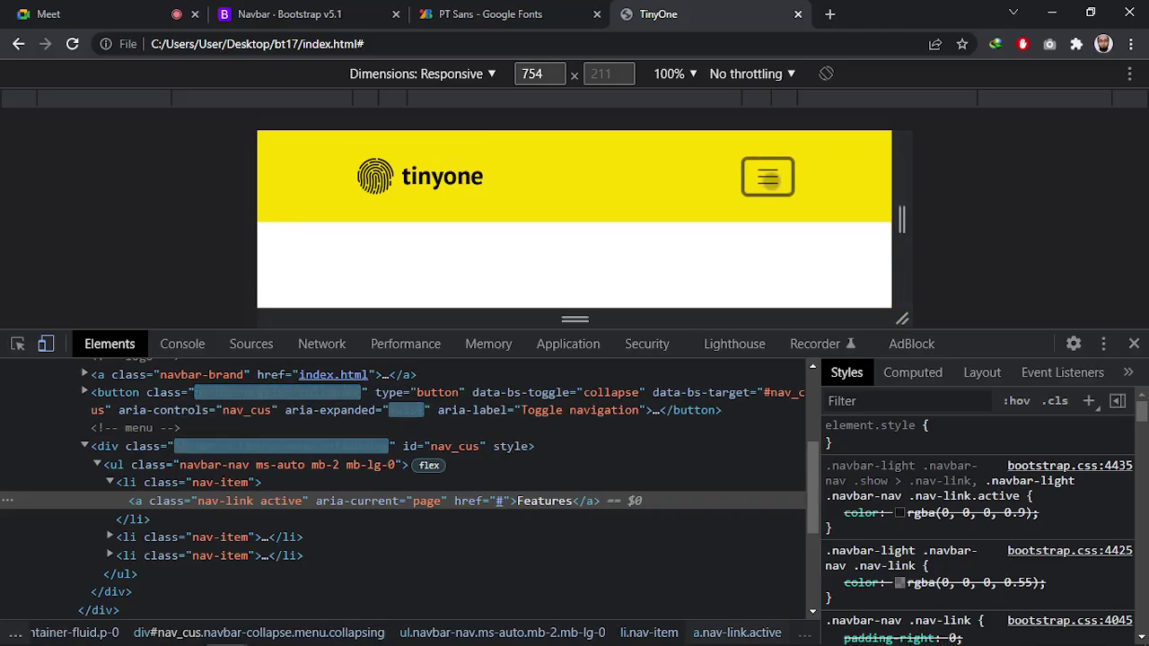
{"action": "double_click", "coordinate": [532, 74]}
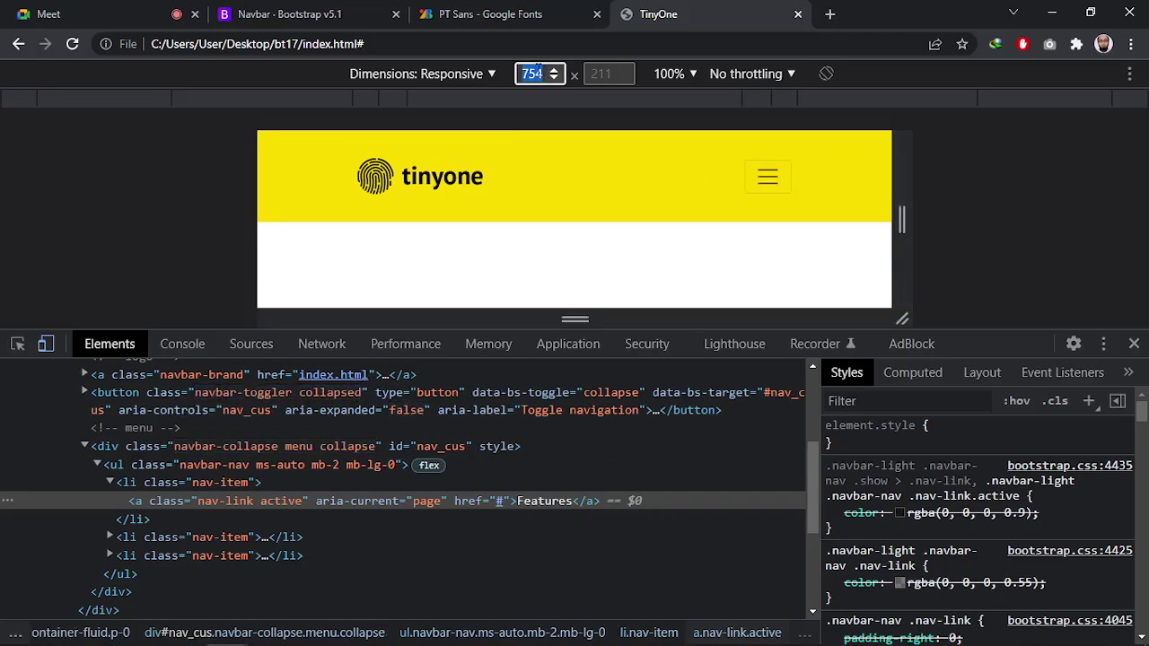
{"action": "type", "text": "576"}
{"action": "key", "text": "Return"}
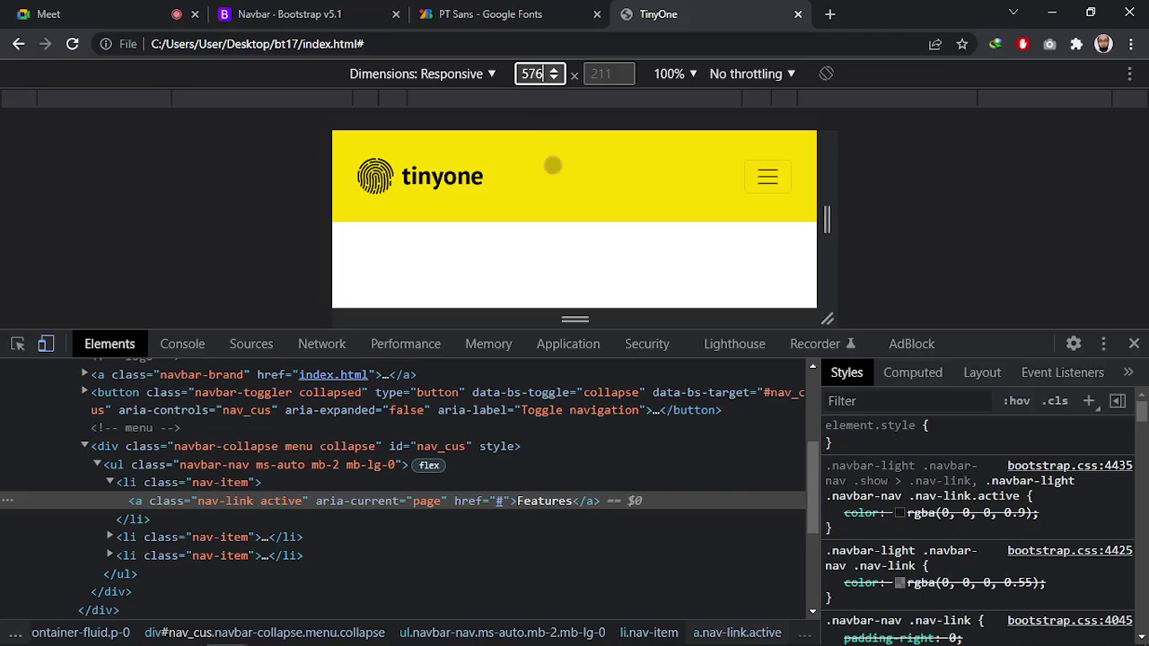
Expand the menu and live-edit the link font-size down to 20px
{"action": "left_click", "coordinate": [757, 180]}
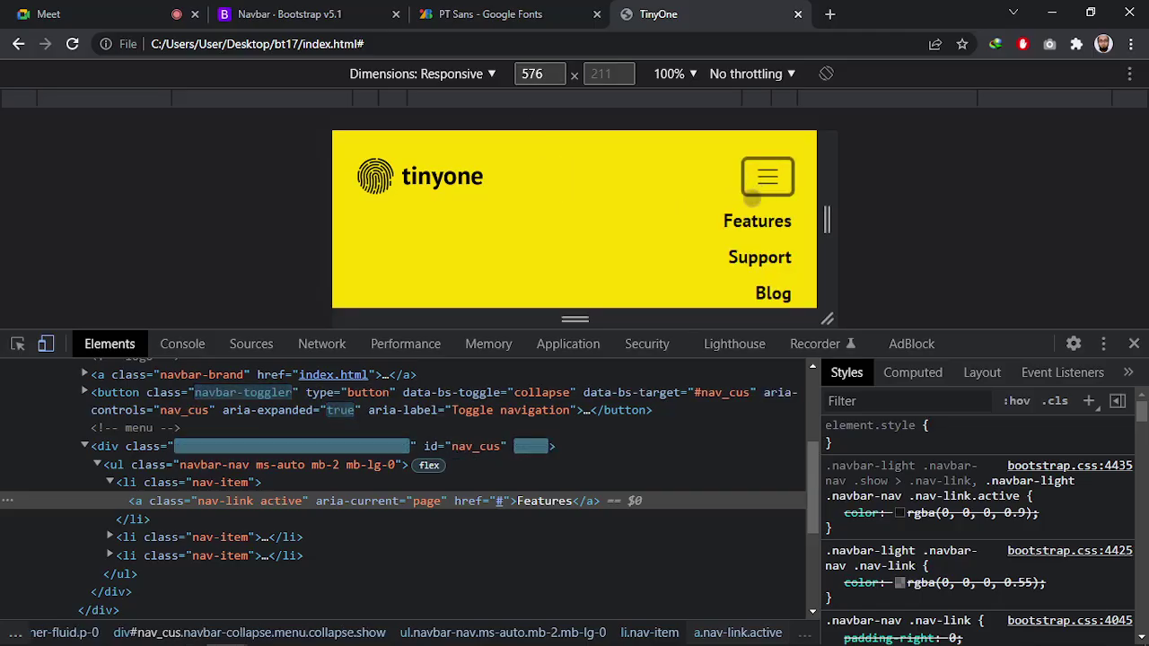
{"action": "scroll", "coordinate": [922, 555], "scroll_direction": "down", "scroll_amount": 3}
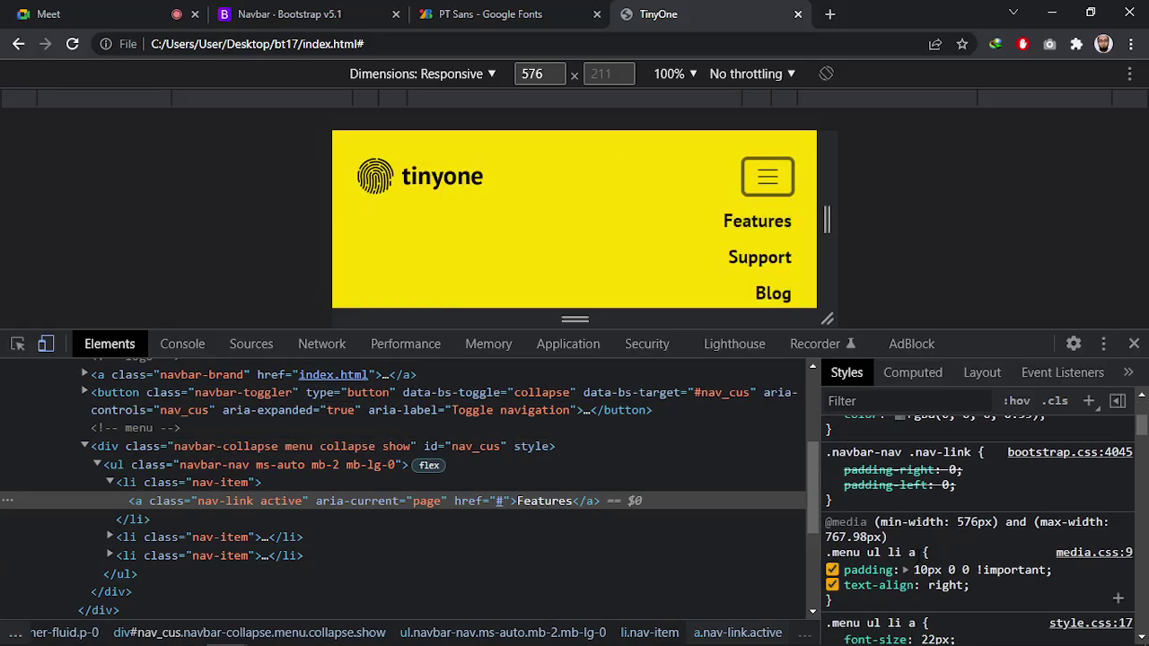
{"action": "left_click", "coordinate": [933, 556]}
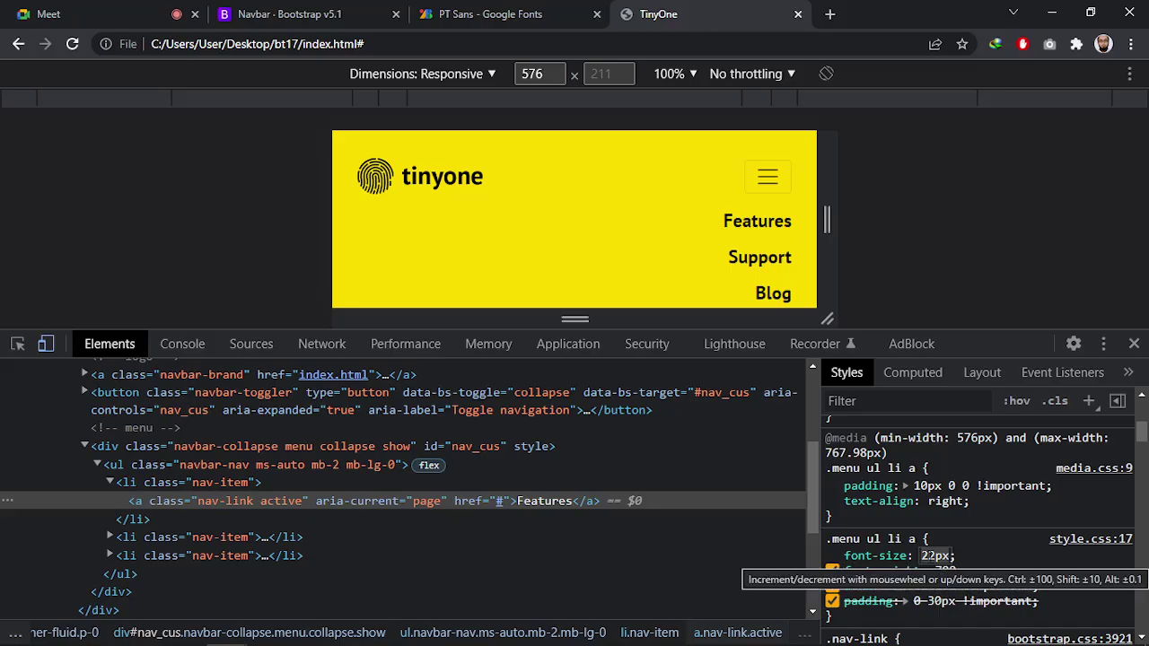
{"action": "key", "text": "Down"}
{"action": "key", "text": "Down"}
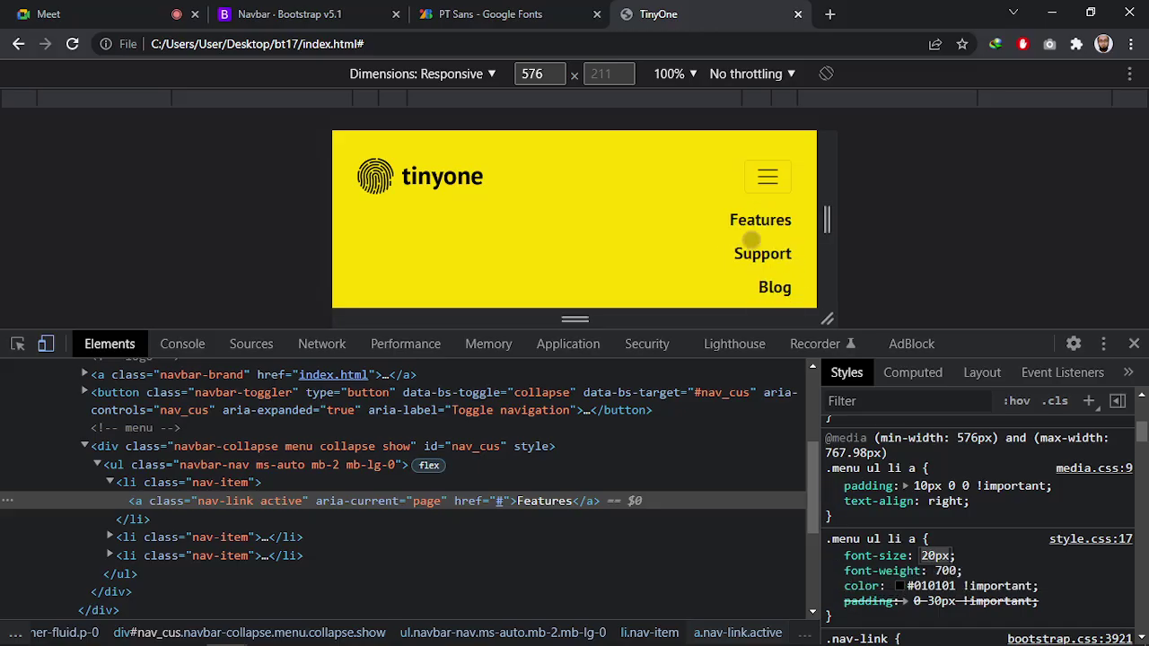
{"action": "left_click", "coordinate": [971, 555]}
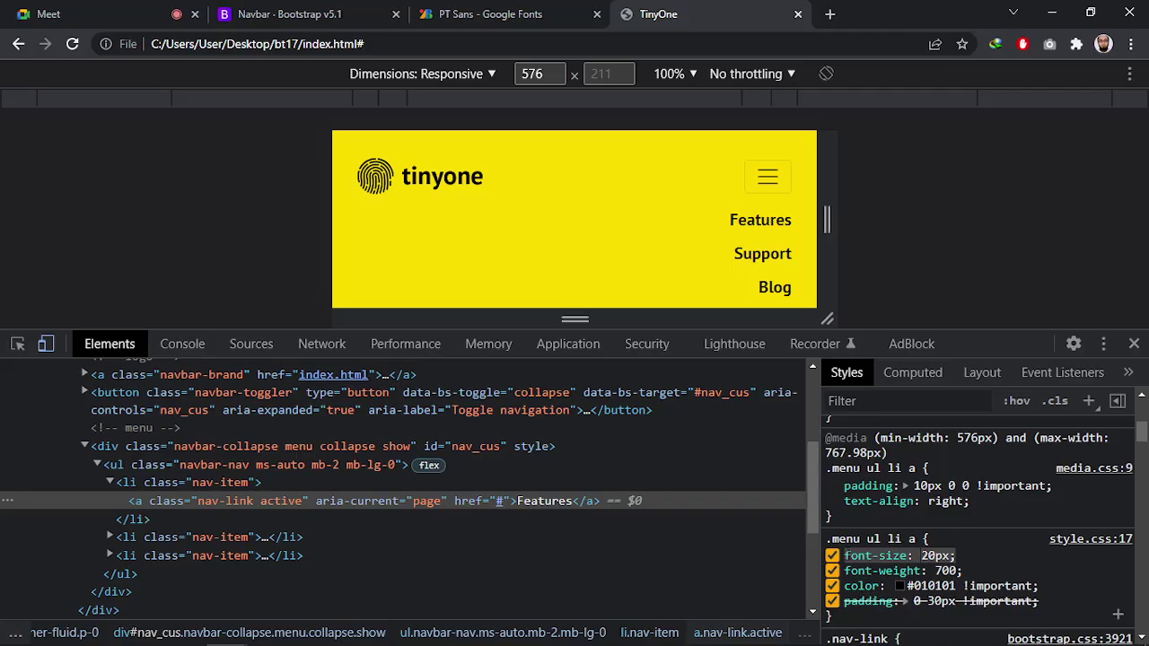
Paste font-size: 20px after text-align in the 576px .menu ul li a rule and save
{"action": "key", "text": "alt+Tab"}
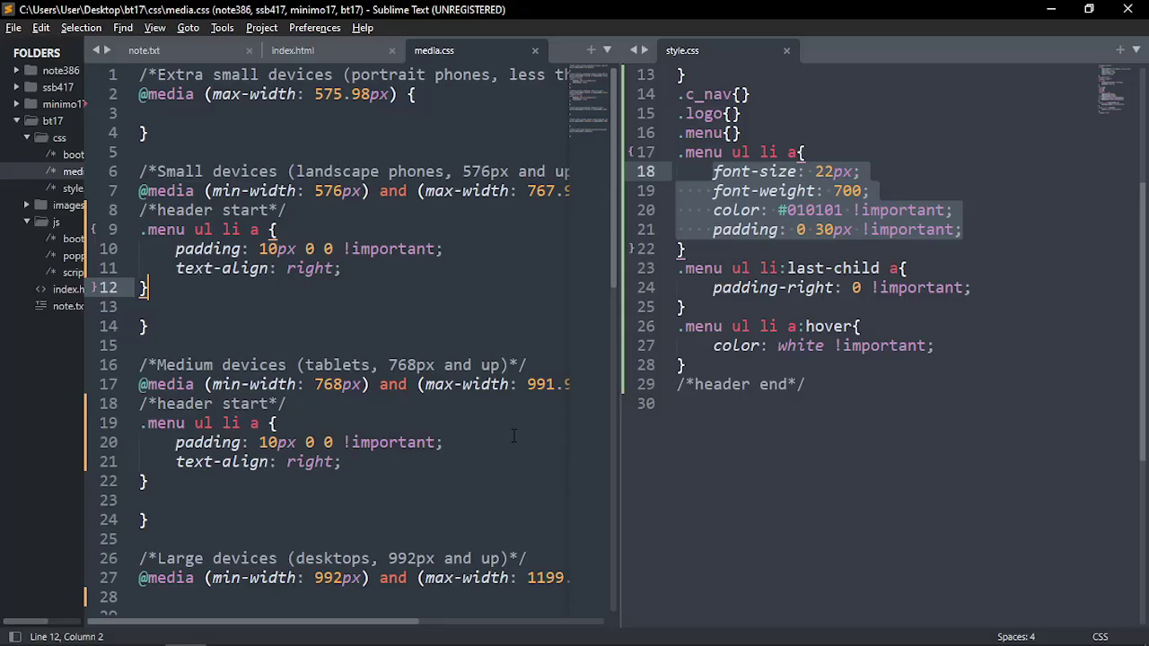
{"action": "left_click", "coordinate": [180, 212]}
{"action": "left_click", "coordinate": [187, 191]}
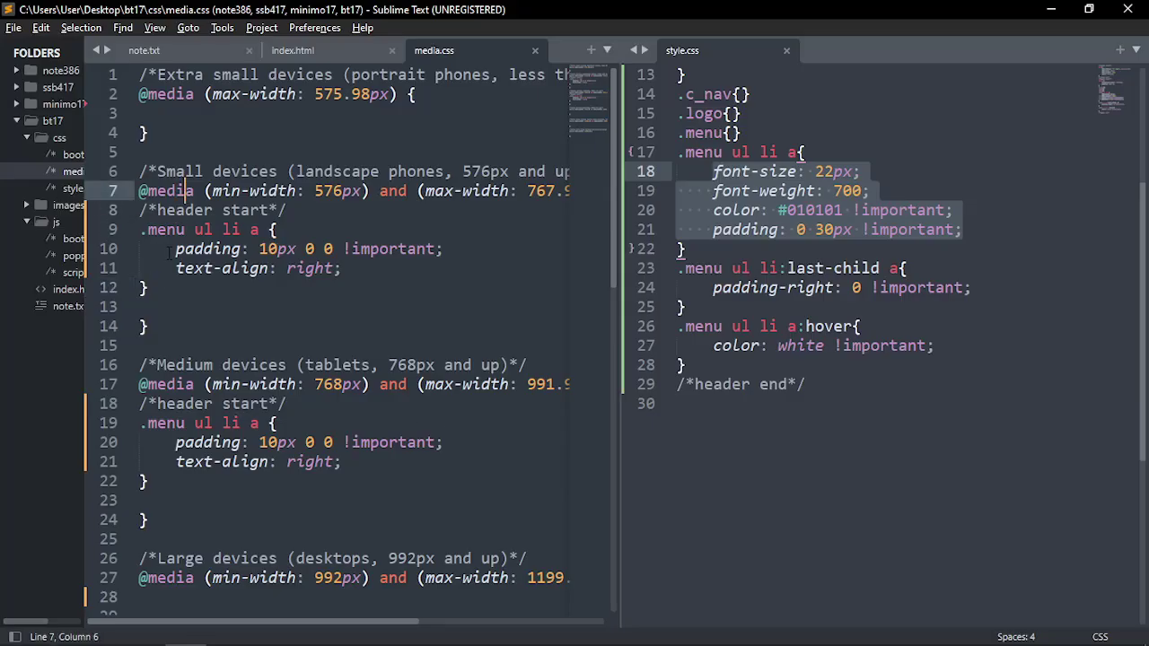
{"action": "left_click", "coordinate": [162, 272]}
{"action": "left_click", "coordinate": [386, 276]}
{"action": "key", "text": "Return"}
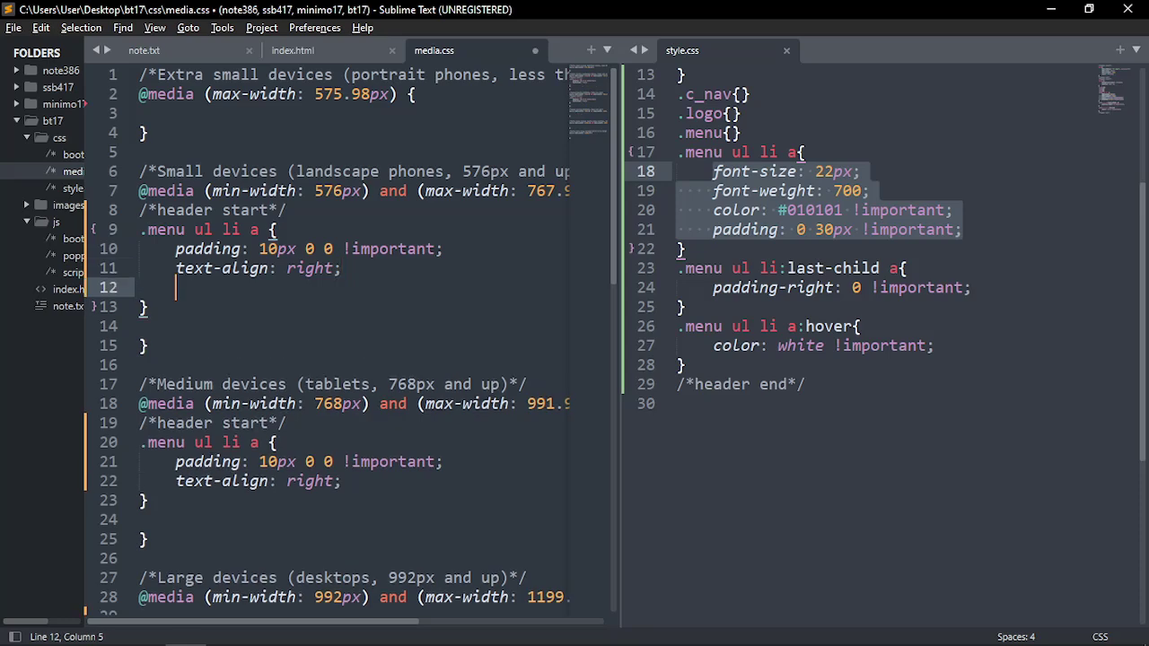
{"action": "type", "text": "font-size: 20px;"}
{"action": "key", "text": "ctrl+s"}
Move the font-size declaration below padding and delete the stray blank line
{"action": "left_click_drag", "start_coordinate": [212, 290], "coordinate": [176, 291]}
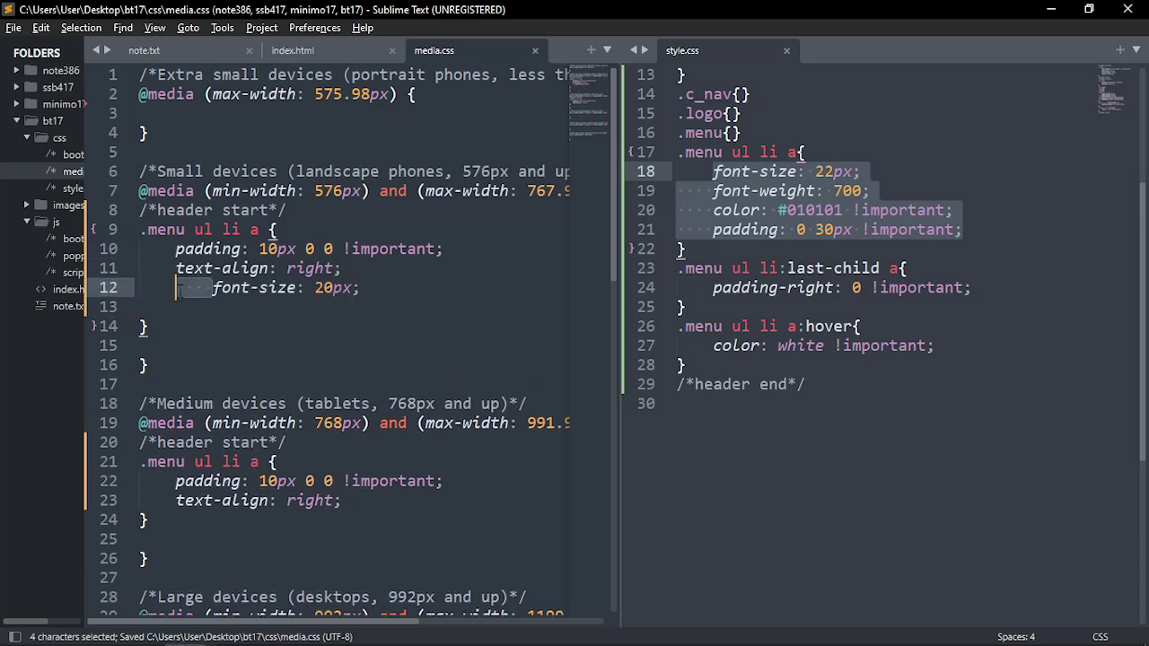
{"action": "key", "text": "BackSpace"}
{"action": "left_click_drag", "start_coordinate": [328, 293], "coordinate": [176, 291]}
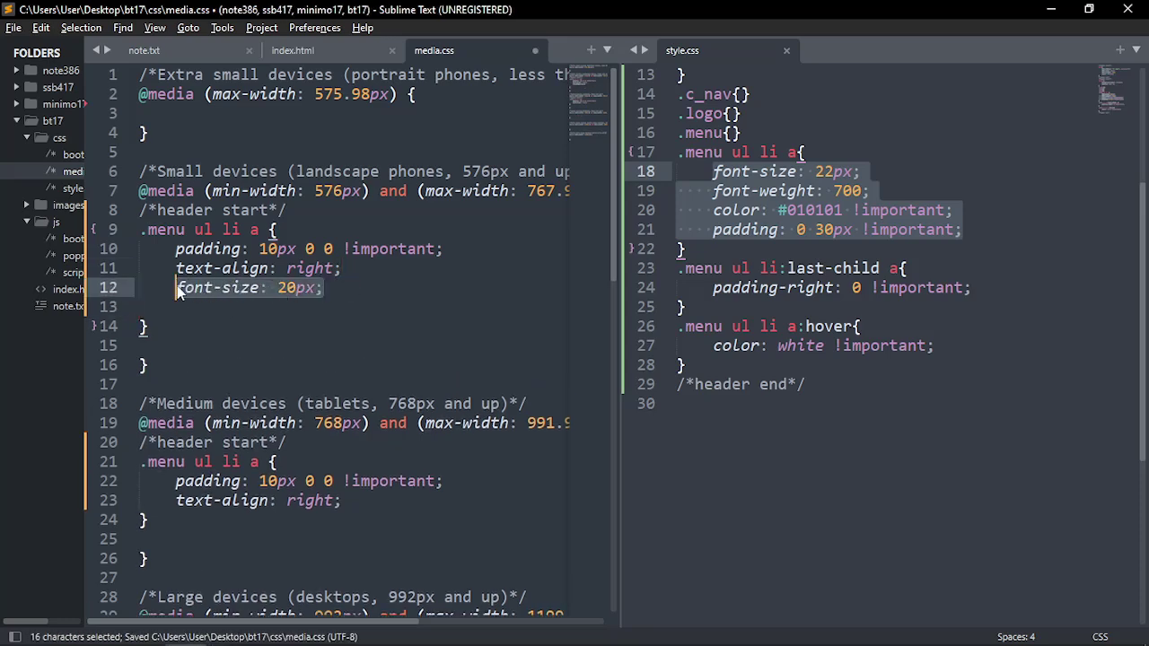
{"action": "key", "text": "ctrl+x"}
{"action": "left_click", "coordinate": [446, 251]}
{"action": "key", "text": "Return"}
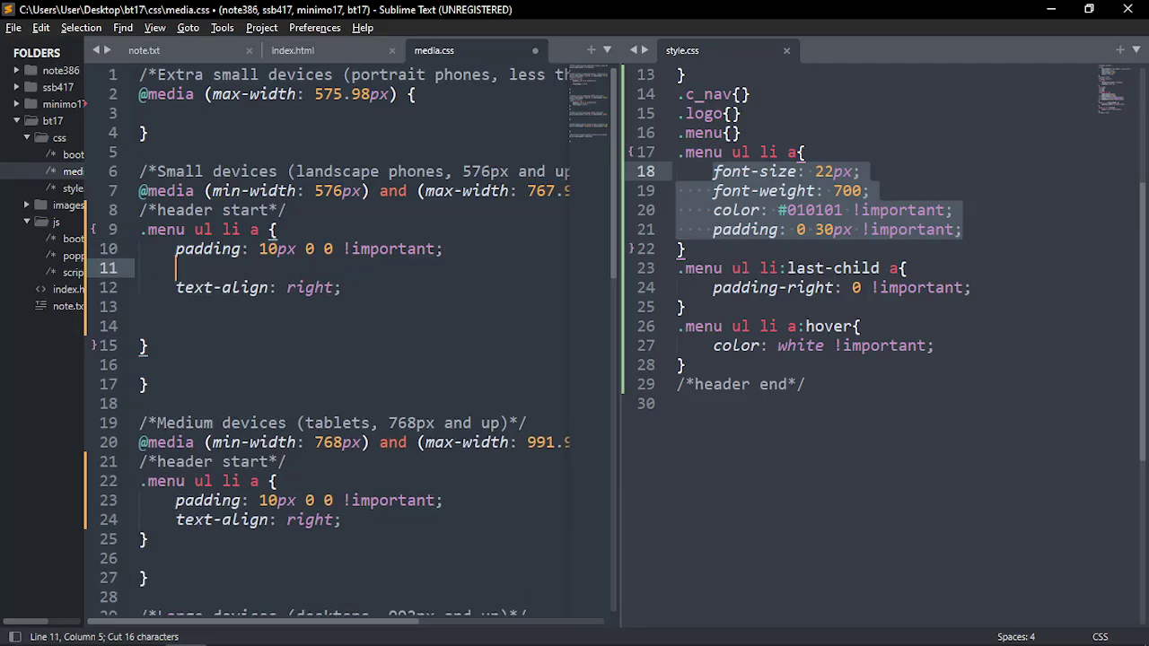
{"action": "key", "text": "ctrl+v"}
{"action": "key", "text": "ctrl+s"}
{"action": "left_click", "coordinate": [296, 323]}
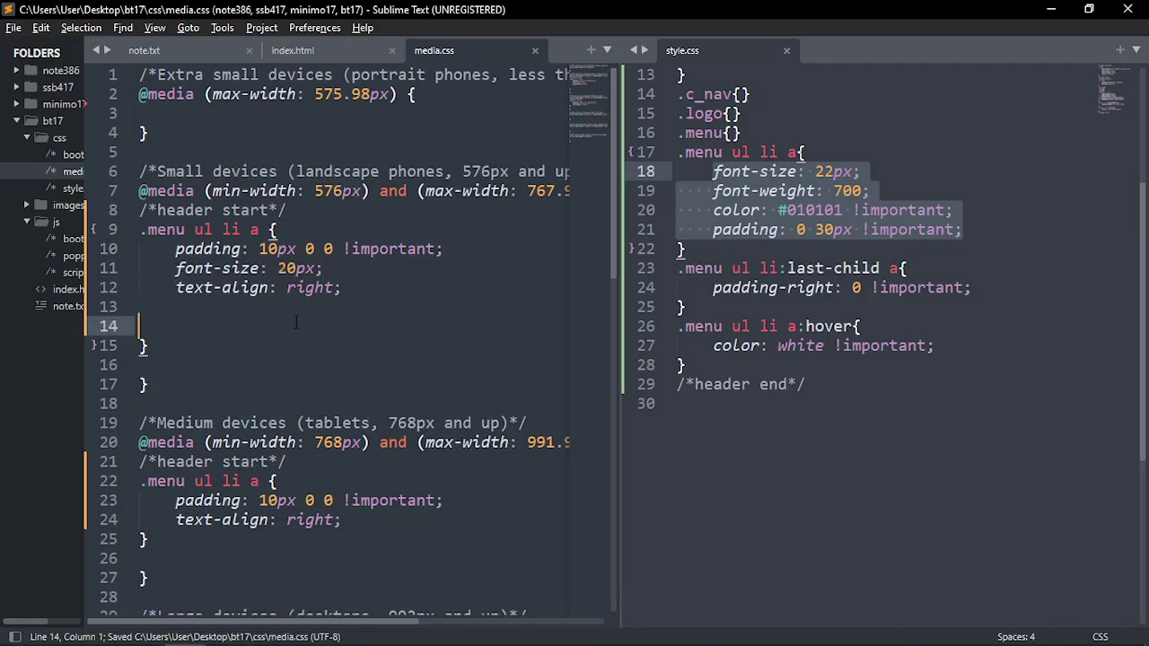
{"action": "key", "text": "BackSpace"}
Compare with the menu link rule in style.css, remove the leftover empty line, and save media.css
{"action": "scroll", "coordinate": [757, 353], "scroll_direction": "up", "scroll_amount": 4}
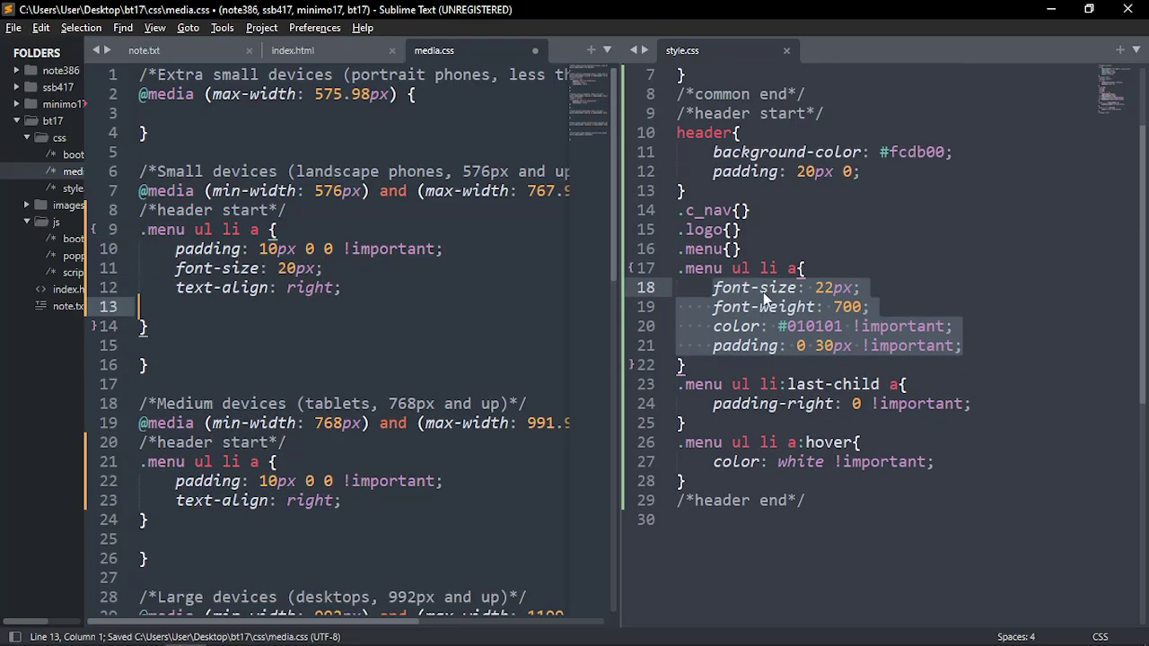
{"action": "left_click", "coordinate": [750, 403]}
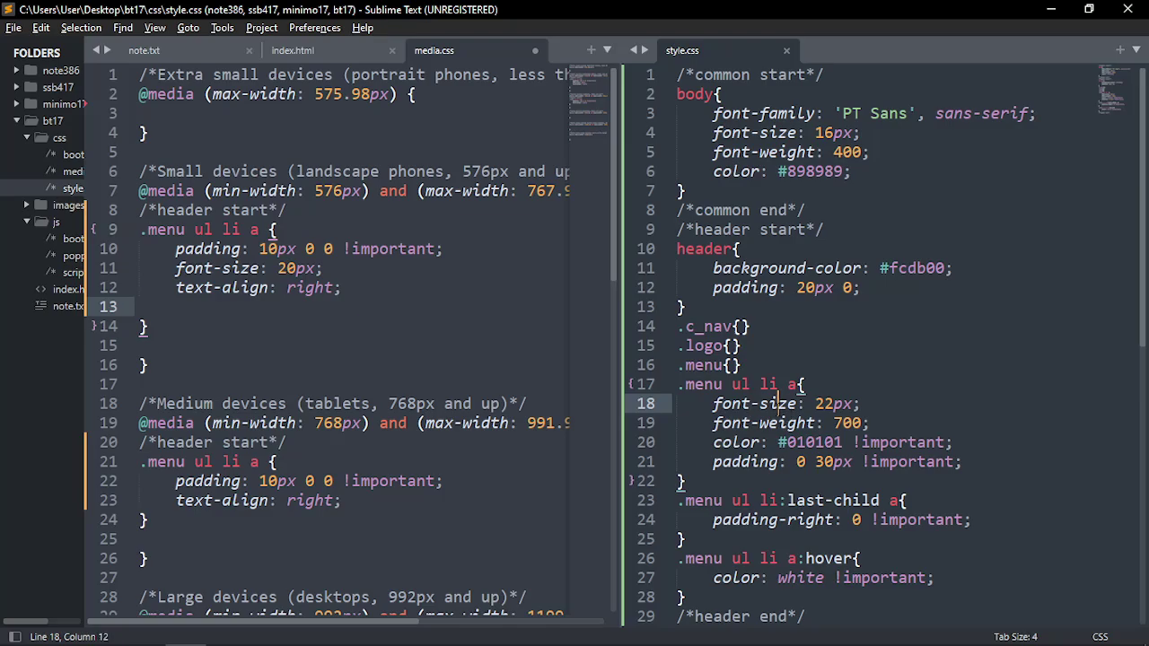
{"action": "left_click", "coordinate": [780, 422]}
{"action": "left_click", "coordinate": [751, 443]}
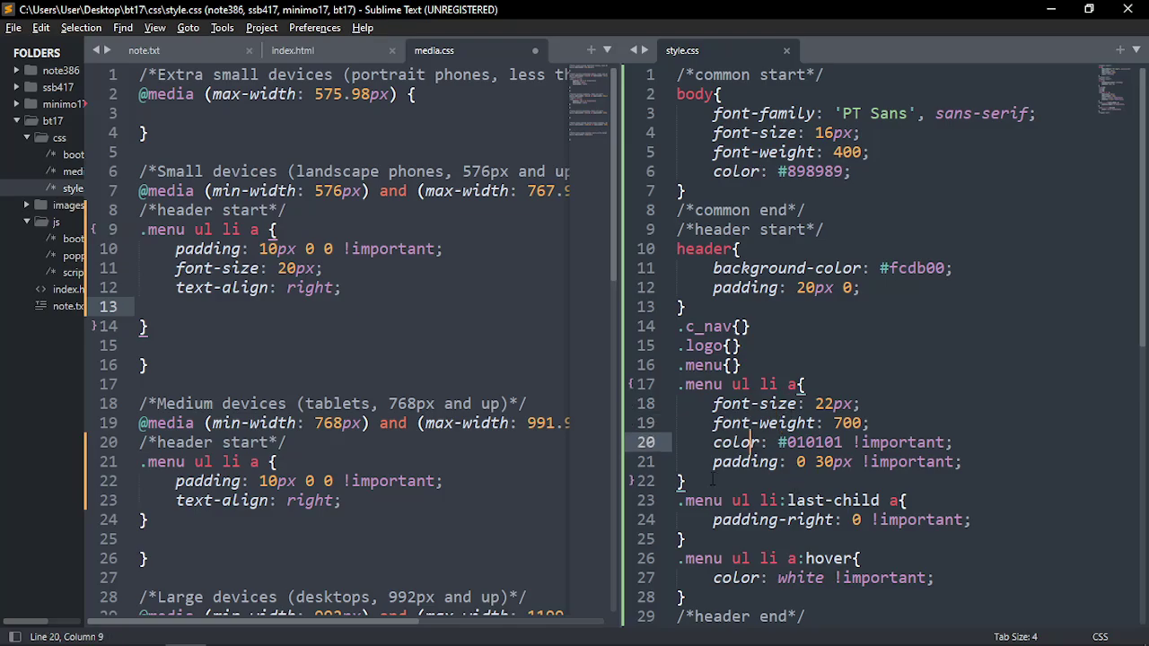
{"action": "left_click_drag", "start_coordinate": [712, 462], "coordinate": [964, 463]}
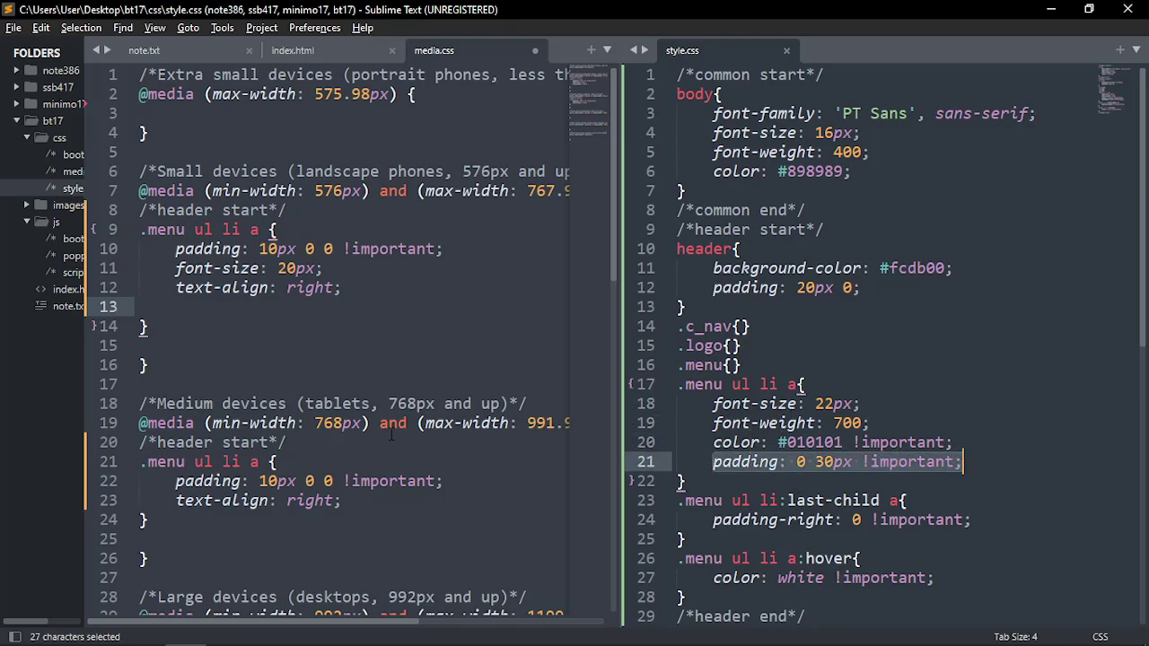
{"action": "scroll", "coordinate": [902, 553], "scroll_direction": "down", "scroll_amount": 2}
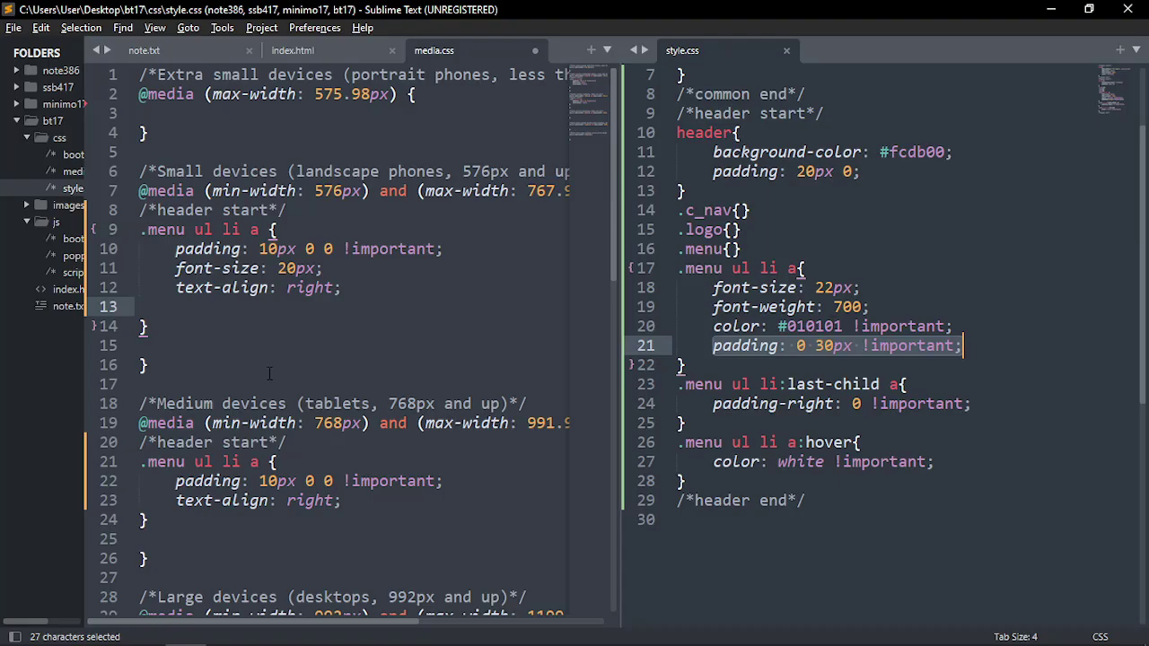
{"action": "key", "text": "ctrl+1"}
{"action": "key", "text": "BackSpace"}
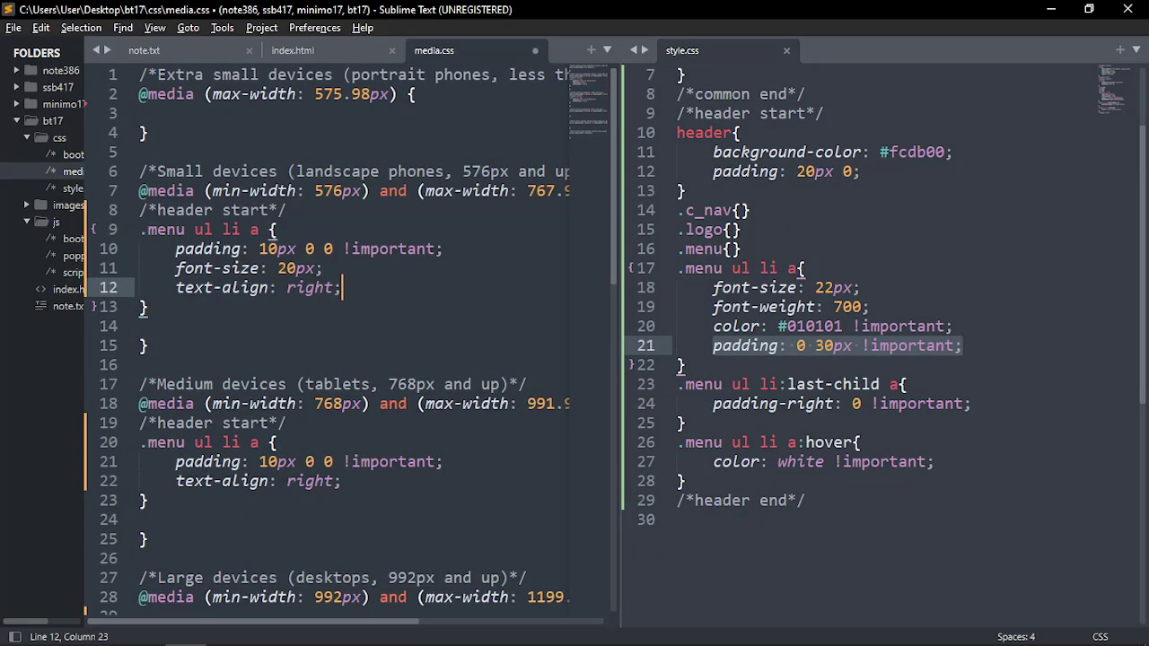
{"action": "key", "text": "ctrl+s"}
{"action": "key", "text": "alt+Tab"}
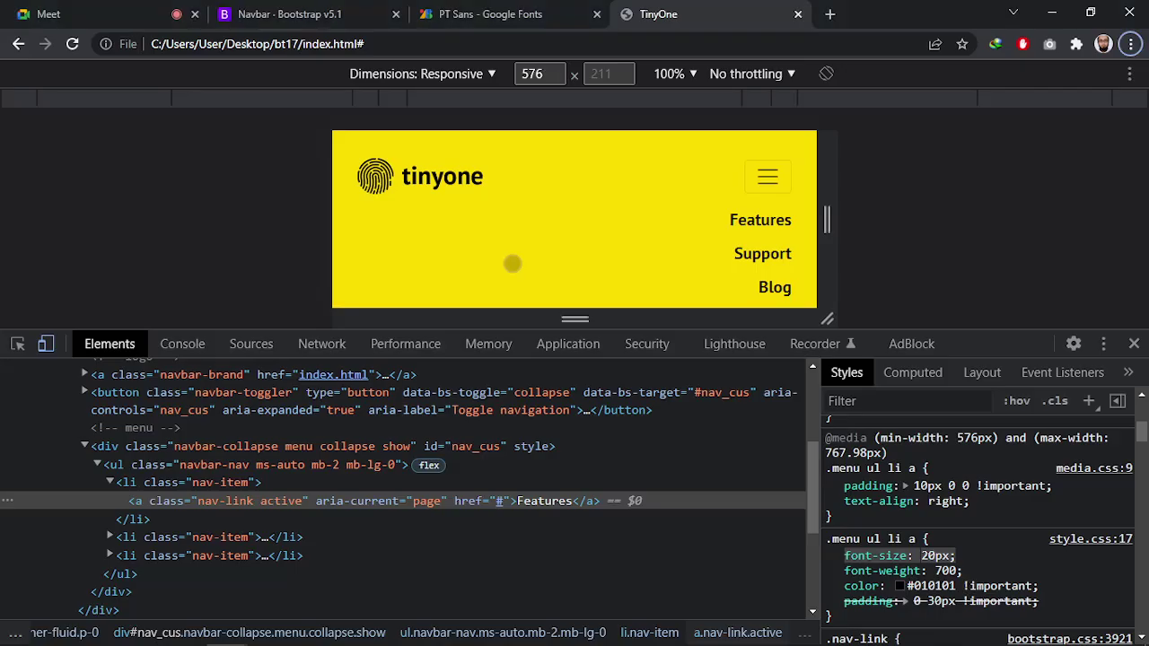
Reload the page and toggle the mobile menu open and closed at 576px
{"action": "key", "text": "ctrl+r"}
{"action": "left_click", "coordinate": [768, 177]}
{"action": "left_click", "coordinate": [767, 177]}
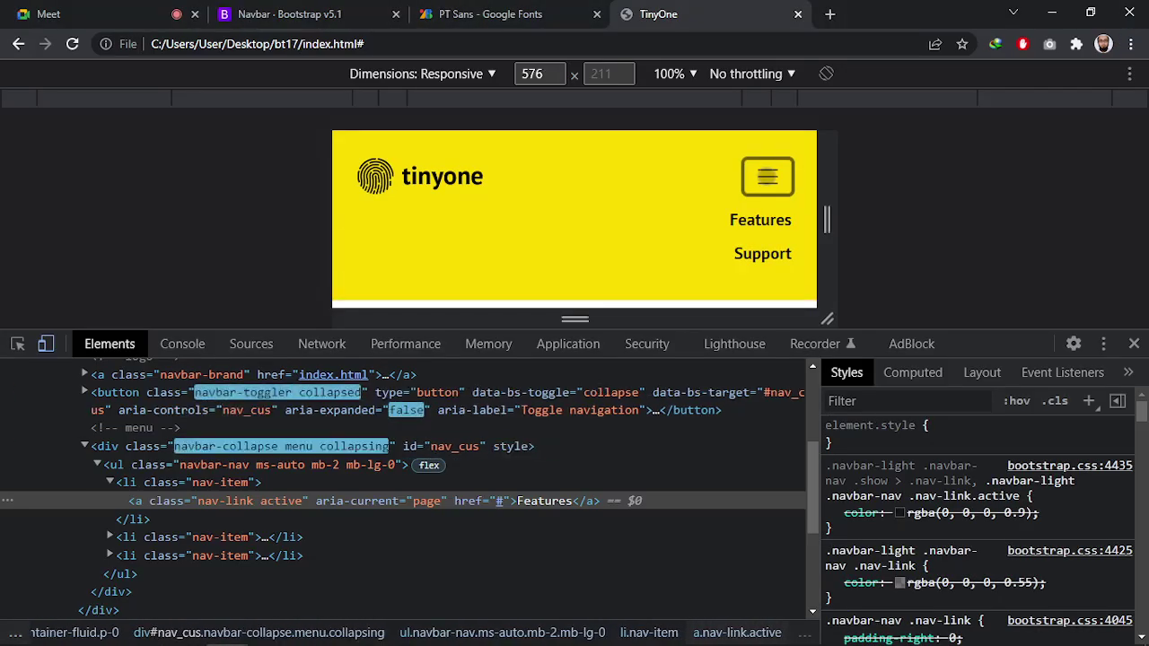
{"action": "left_click", "coordinate": [767, 177]}
{"action": "left_click", "coordinate": [767, 177]}
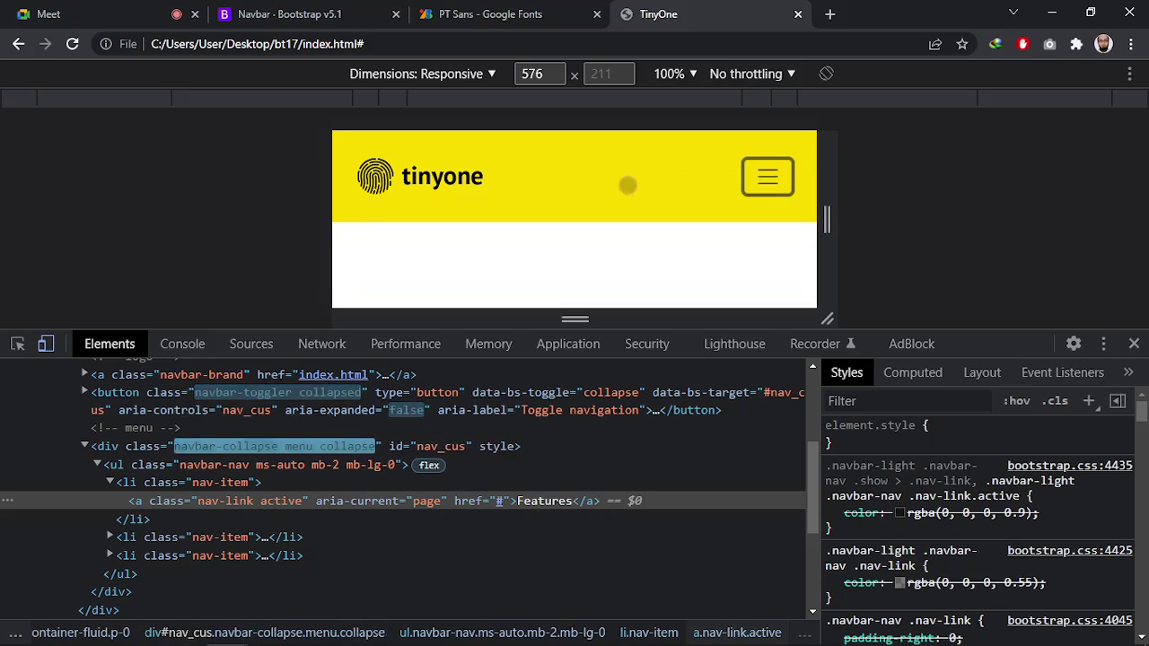
Switch the preview to Mobile S 320px and test the menu there
{"action": "left_click", "coordinate": [474, 99]}
{"action": "left_click", "coordinate": [677, 175]}
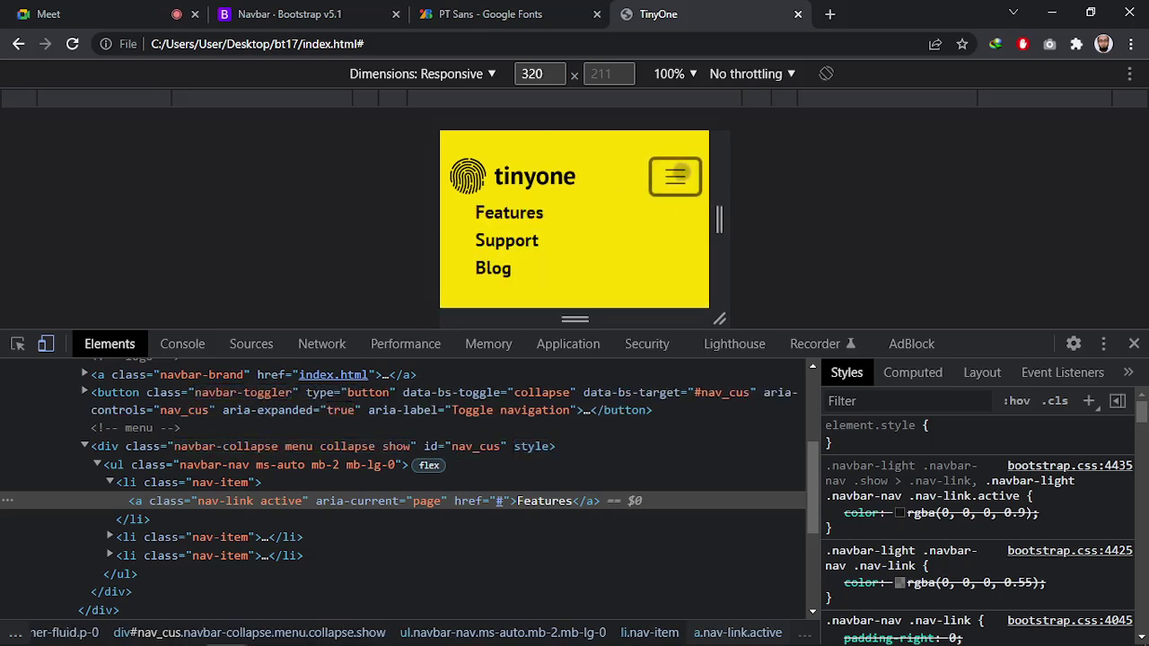
{"action": "left_click", "coordinate": [680, 170]}
{"action": "key", "text": "alt+Tab"}
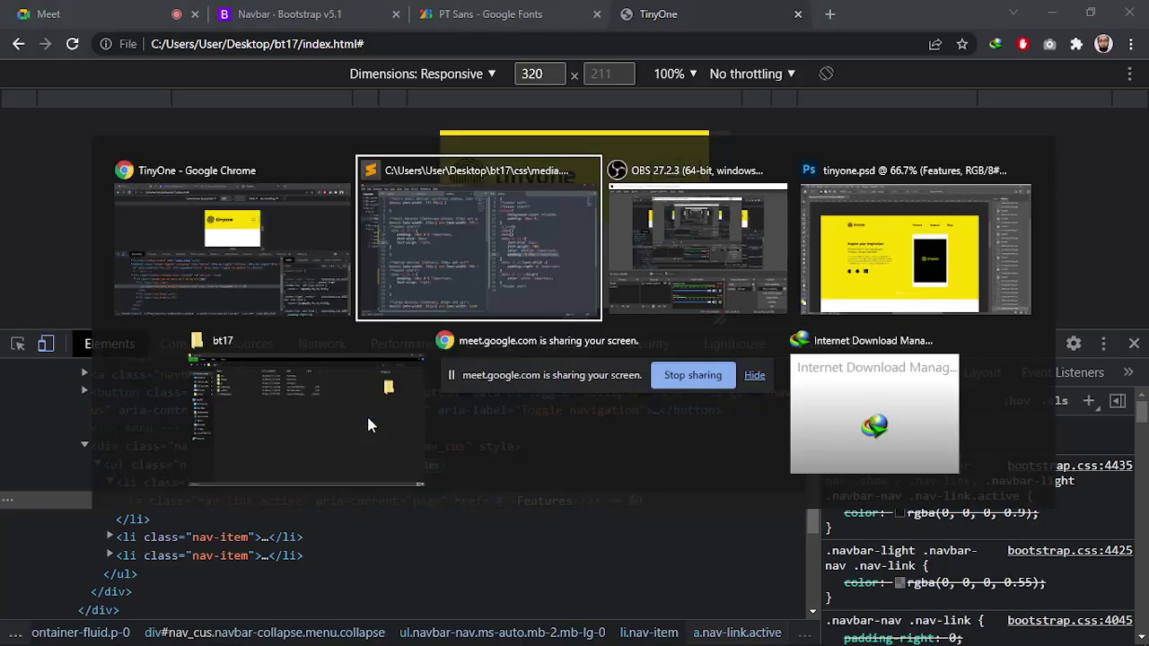
{"action": "left_click", "coordinate": [449, 267]}
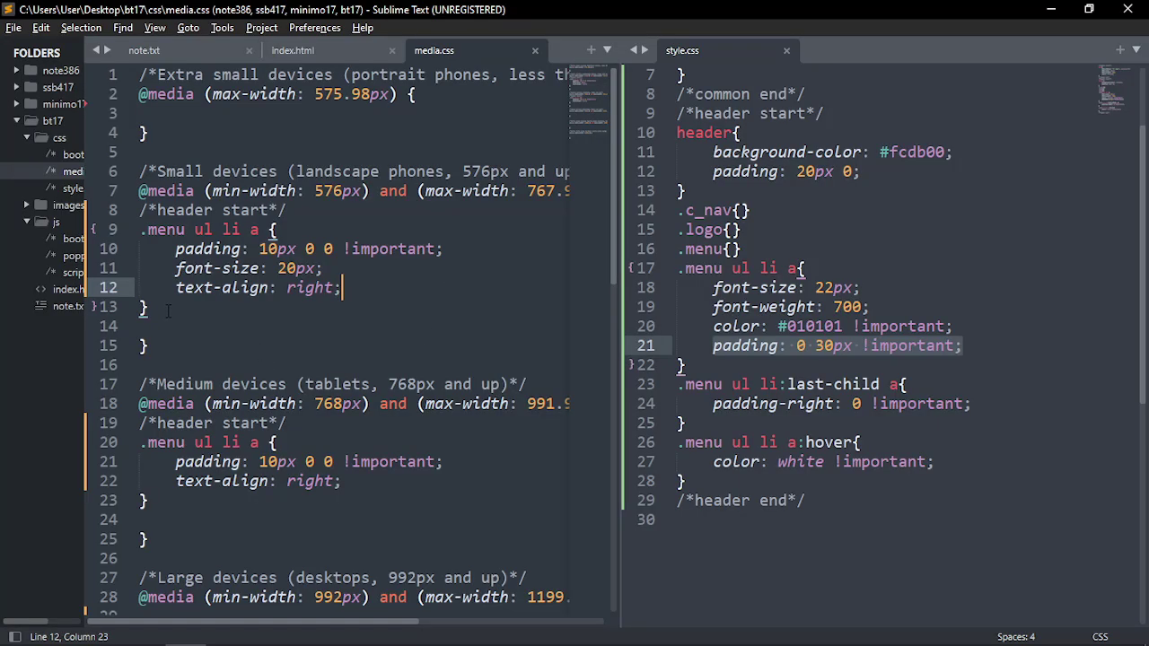
Copy the .menu ul li a rules from lines 9–14 into the 575.98px media query and save
{"action": "left_click", "coordinate": [298, 209]}
{"action": "left_click", "coordinate": [205, 106]}
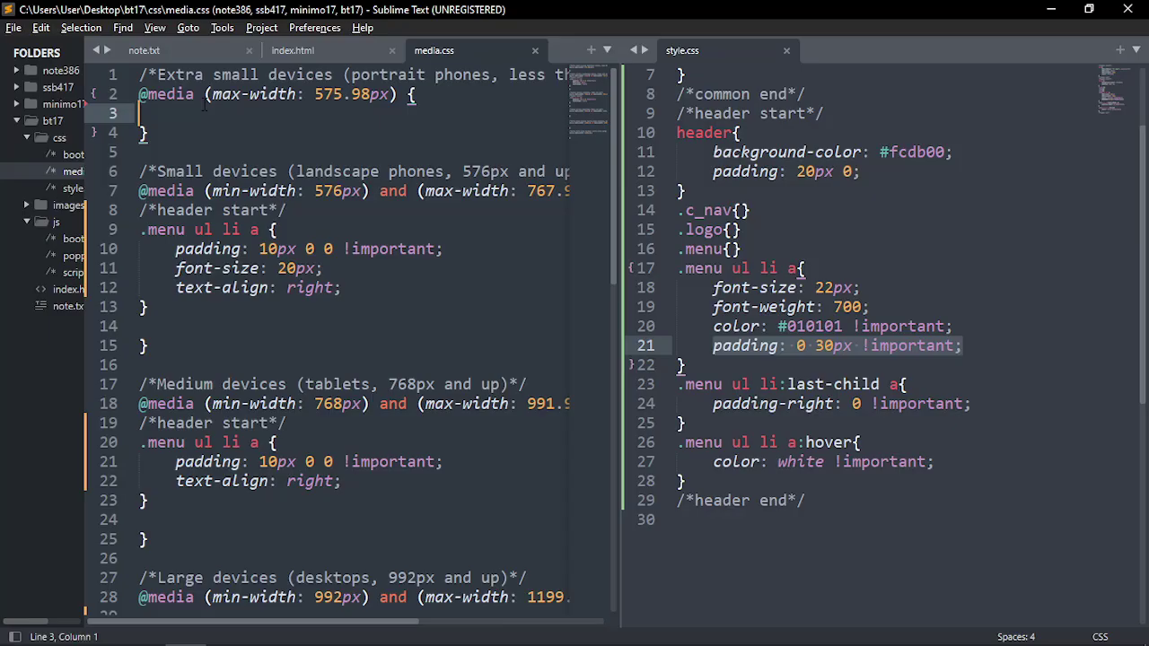
{"action": "key", "text": "Return"}
{"action": "key", "text": "Up"}
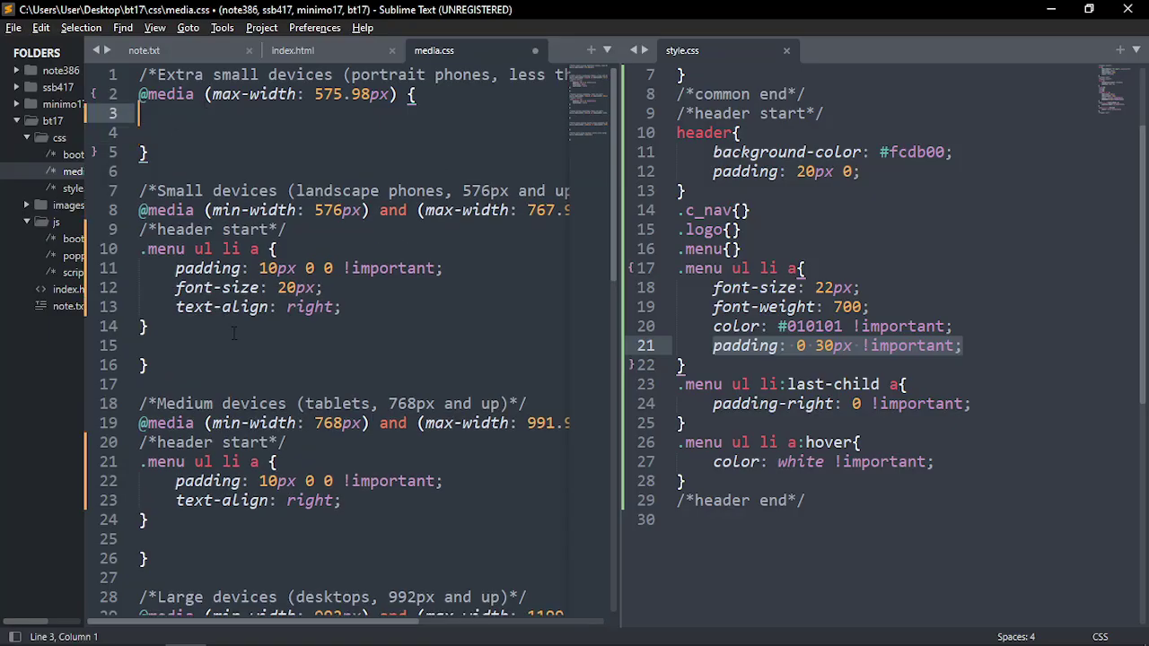
{"action": "left_click_drag", "start_coordinate": [166, 328], "coordinate": [139, 230]}
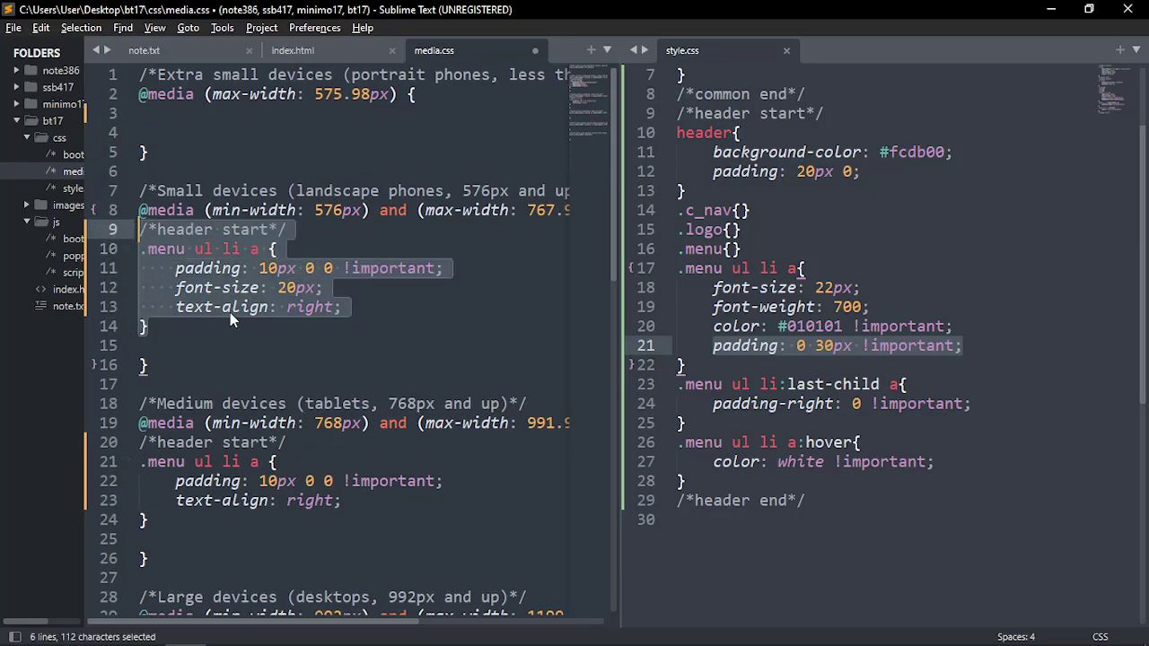
{"action": "left_click", "coordinate": [163, 123]}
{"action": "left_click_drag", "start_coordinate": [179, 327], "coordinate": [139, 231]}
{"action": "key", "text": "ctrl+c"}
{"action": "left_click", "coordinate": [166, 113]}
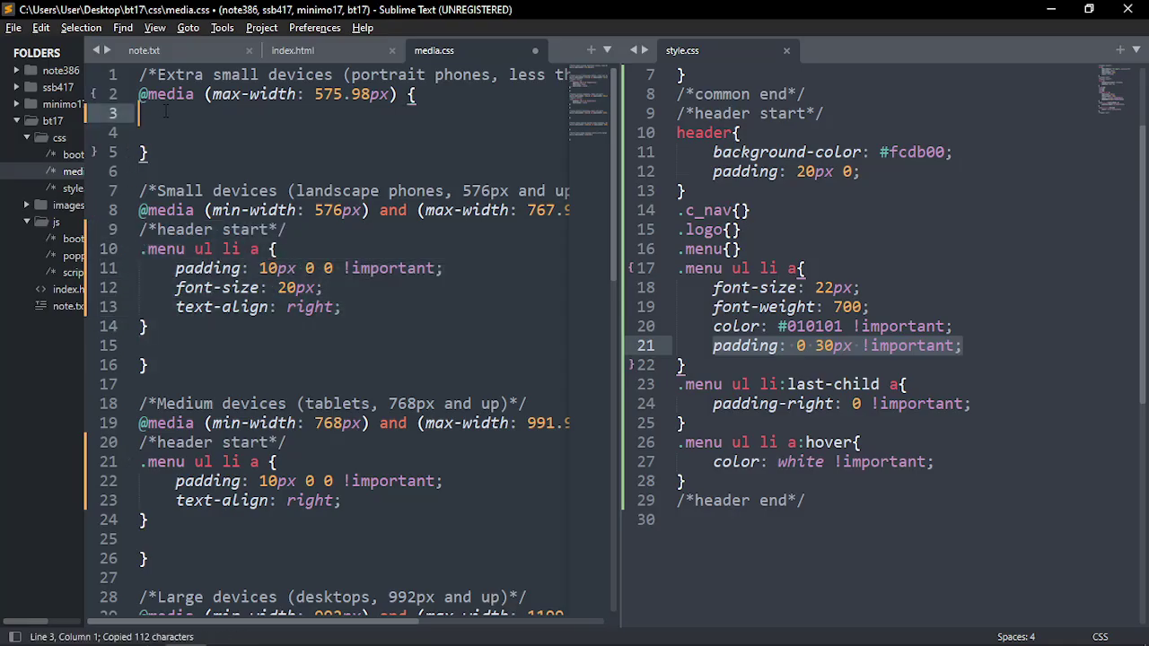
{"action": "key", "text": "ctrl+v"}
{"action": "key", "text": "ctrl+s"}
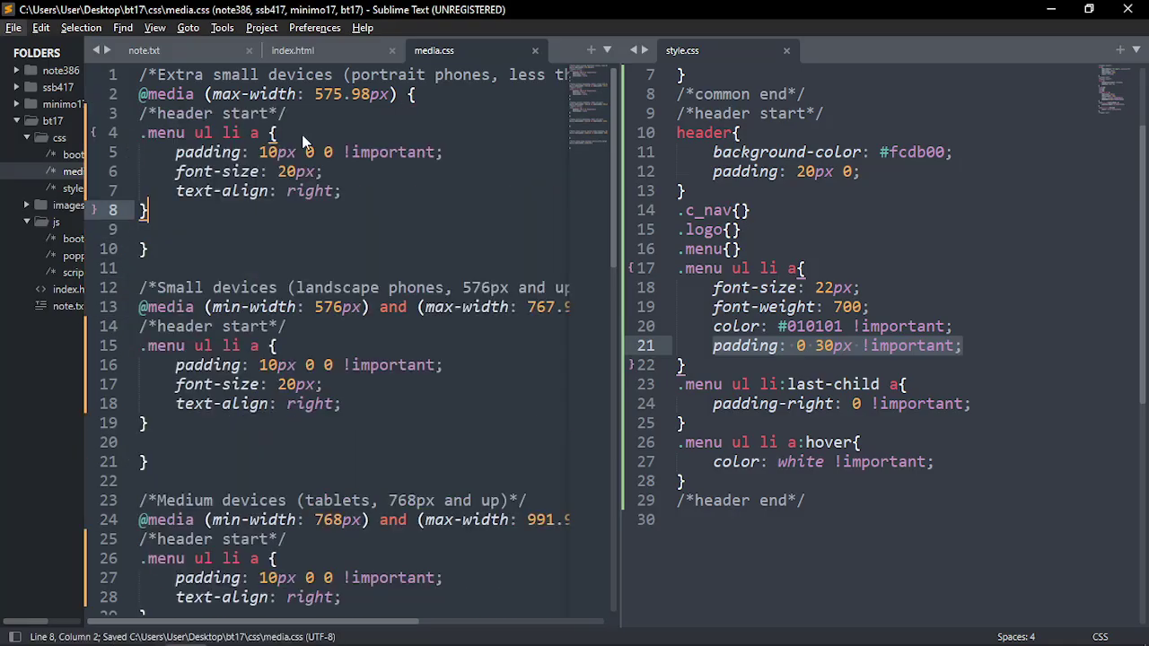
Toggle the 320px mobile menu in Chrome to check the right-aligned links
{"action": "key", "text": "alt+Tab"}
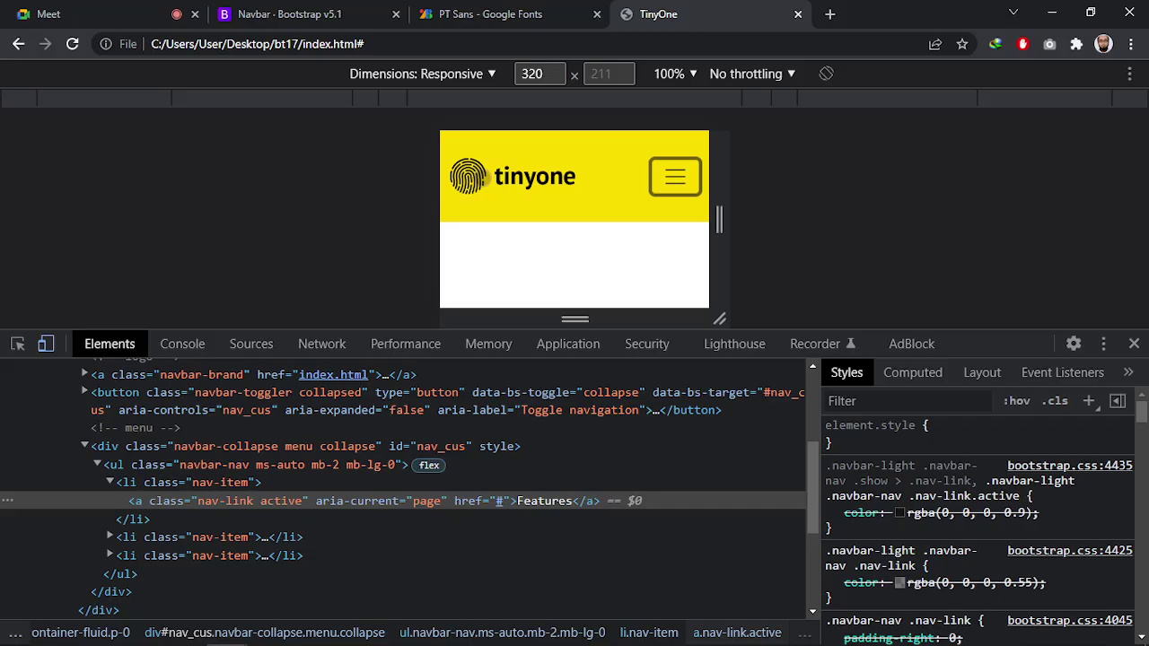
{"action": "left_click", "coordinate": [664, 176]}
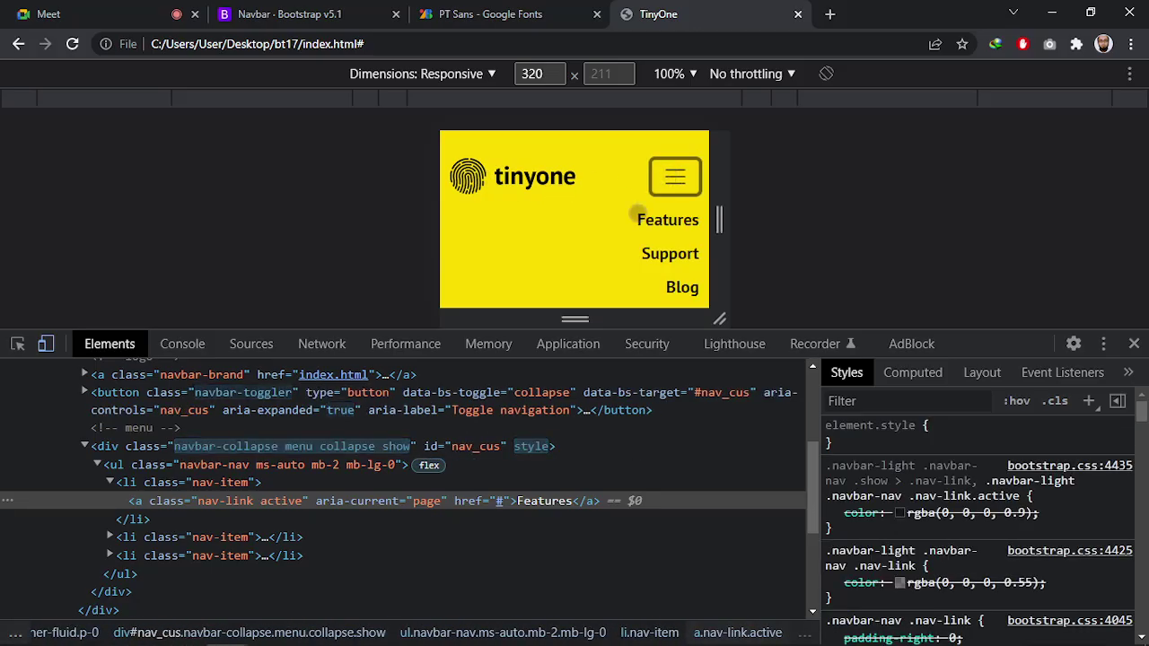
{"action": "left_click", "coordinate": [675, 178]}
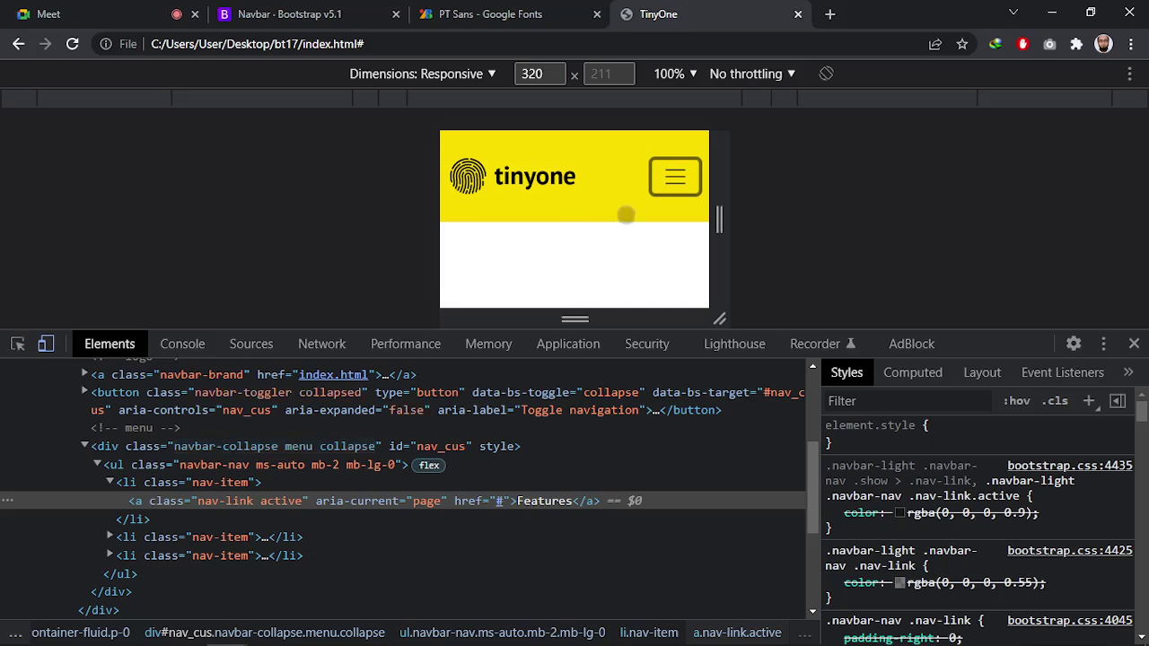
Open and close the 320px mobile menu twice, leaving it collapsed
{"action": "left_click", "coordinate": [673, 179]}
{"action": "left_click", "coordinate": [653, 180]}
{"action": "left_click", "coordinate": [673, 179]}
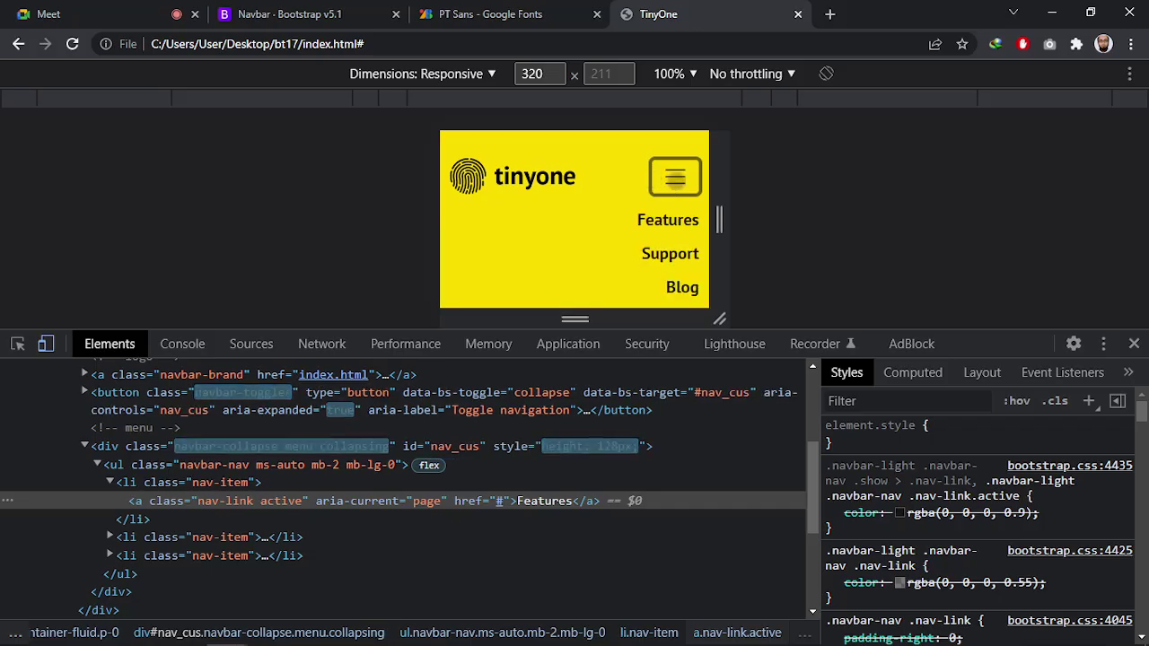
{"action": "left_click", "coordinate": [674, 179]}
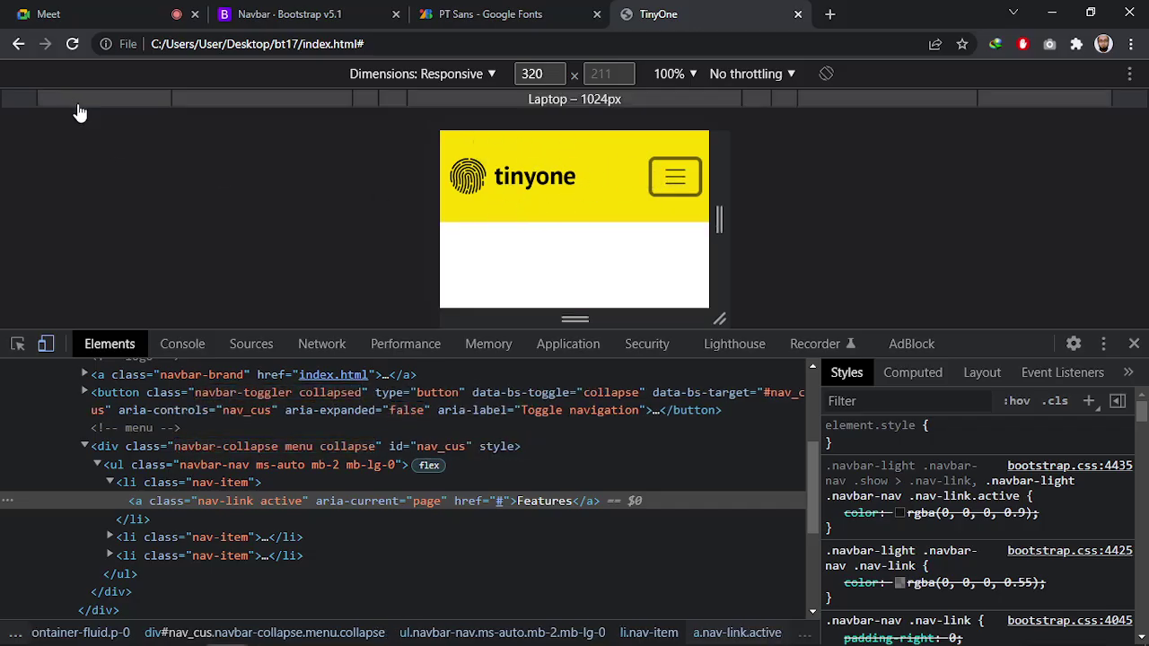
{"action": "key", "text": "alt+Tab"}
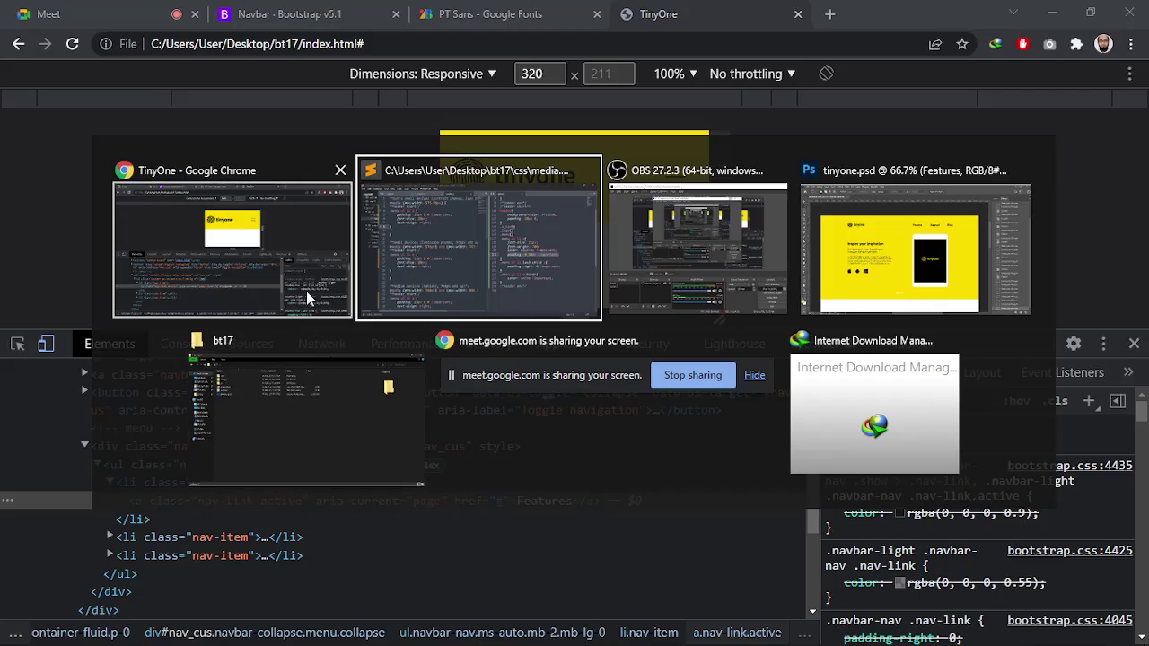
Add a 'padding-------------' heading at the end of note.txt
{"action": "left_click", "coordinate": [491, 275]}
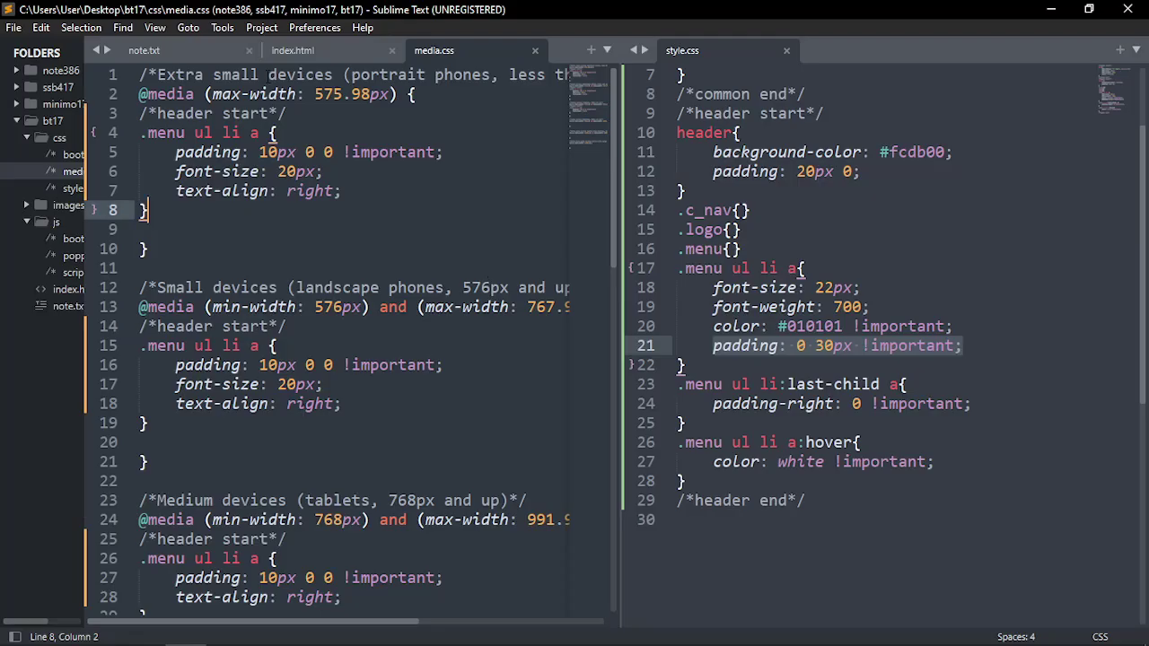
{"action": "left_click", "coordinate": [211, 52]}
{"action": "scroll", "coordinate": [223, 415], "scroll_direction": "up", "scroll_amount": 4}
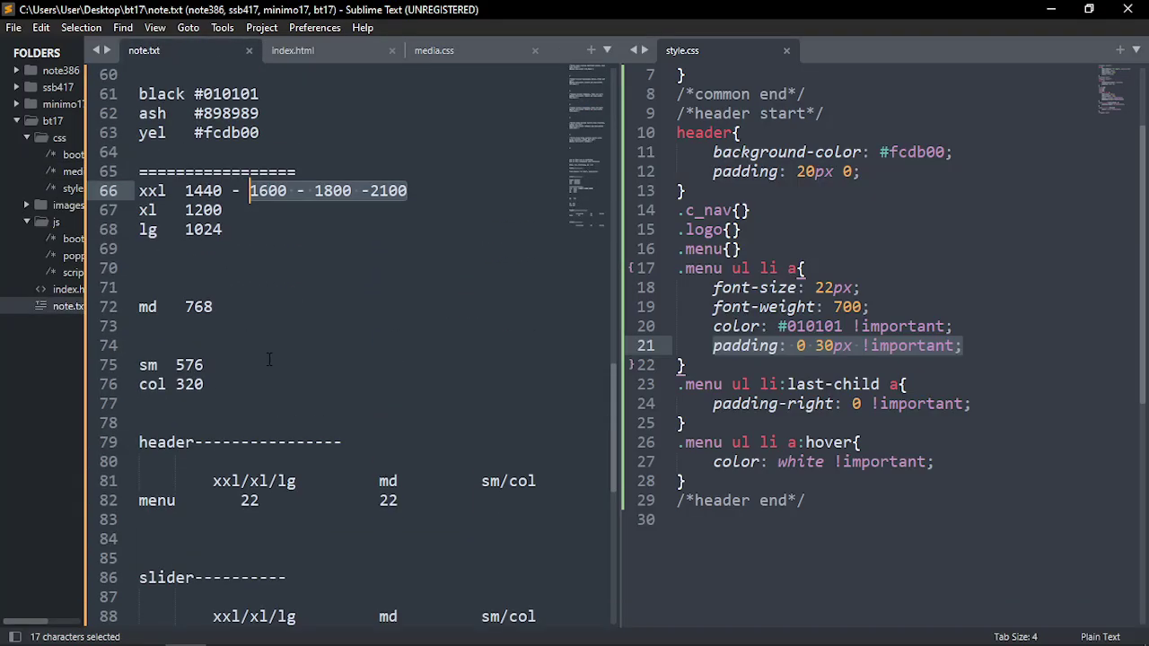
{"action": "scroll", "coordinate": [206, 279], "scroll_direction": "up", "scroll_amount": 3}
{"action": "scroll", "coordinate": [233, 377], "scroll_direction": "down", "scroll_amount": 10}
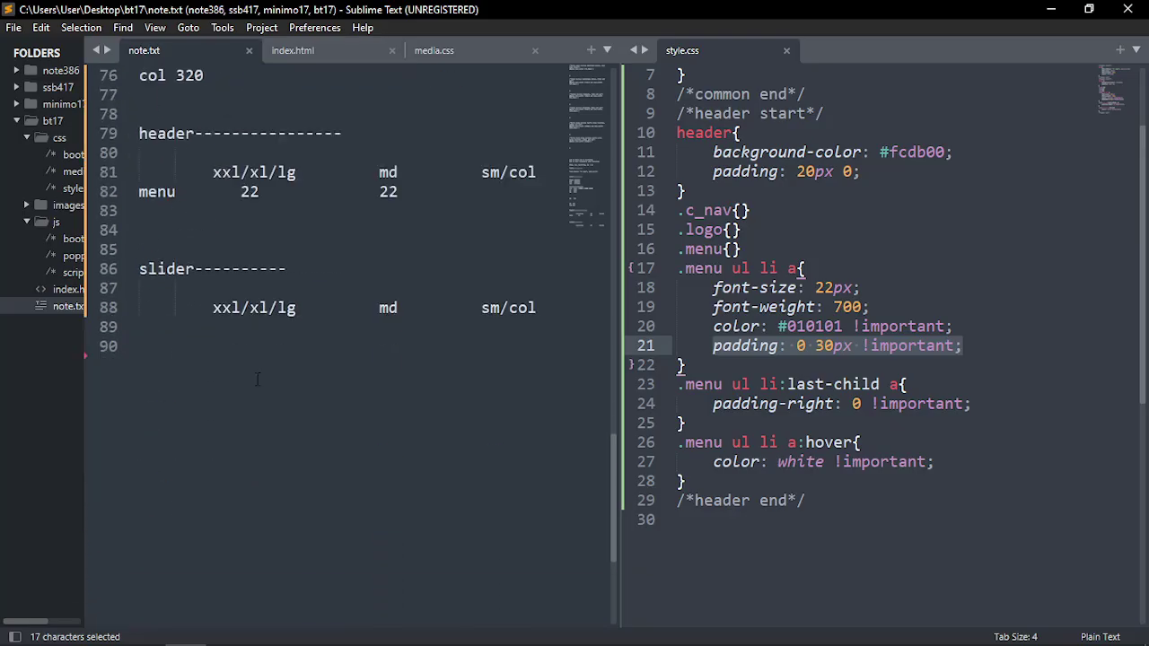
{"action": "left_click", "coordinate": [209, 388]}
{"action": "key", "text": "Return"}
{"action": "key", "text": "Return"}
{"action": "type", "text": "pa"}
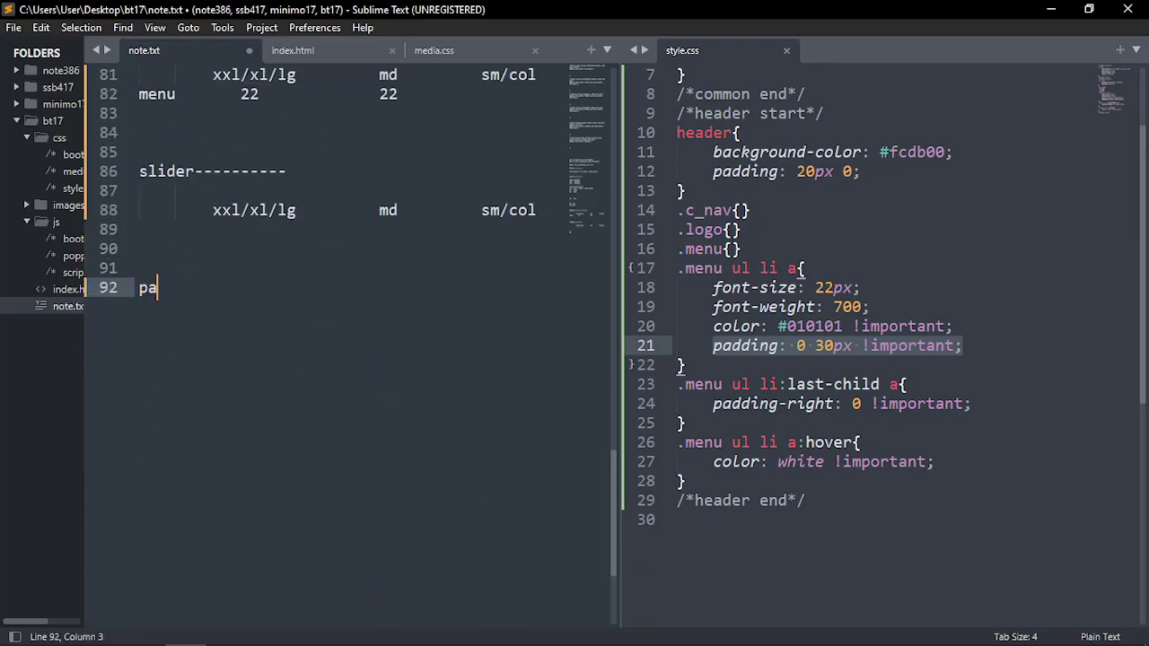
{"action": "type", "text": "dding-------------"}
{"action": "key", "text": "Return"}
{"action": "key", "text": "Return"}
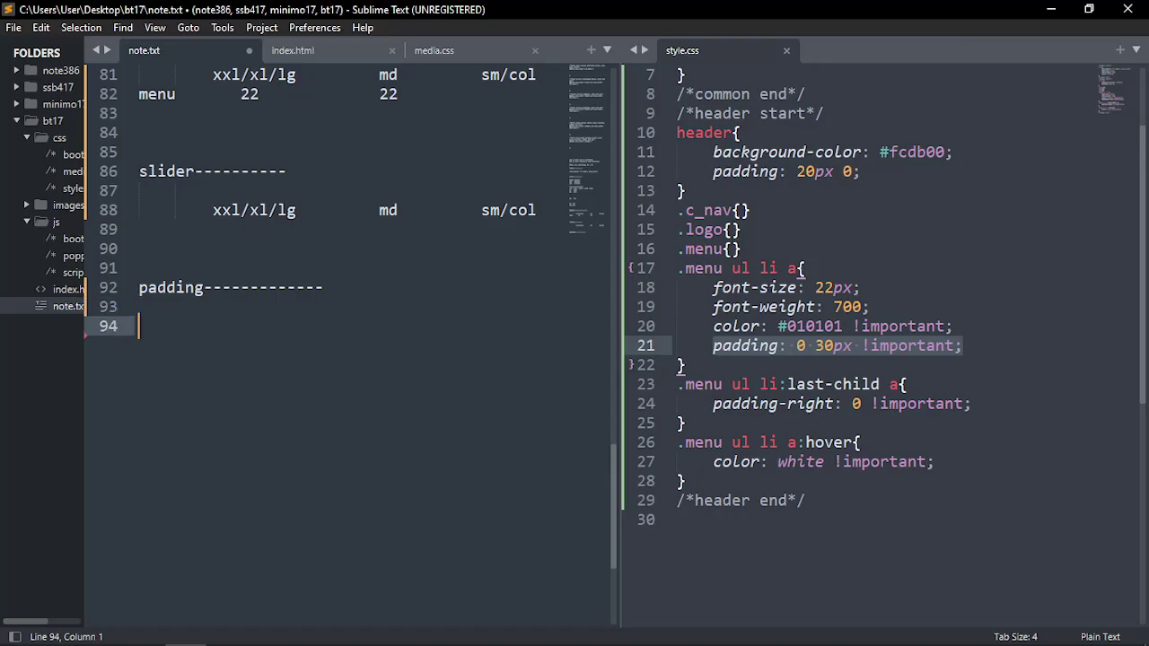
Copy the xxl/xl/lg md sm/col column line beneath the padding heading
{"action": "left_click_drag", "start_coordinate": [536, 210], "coordinate": [139, 210]}
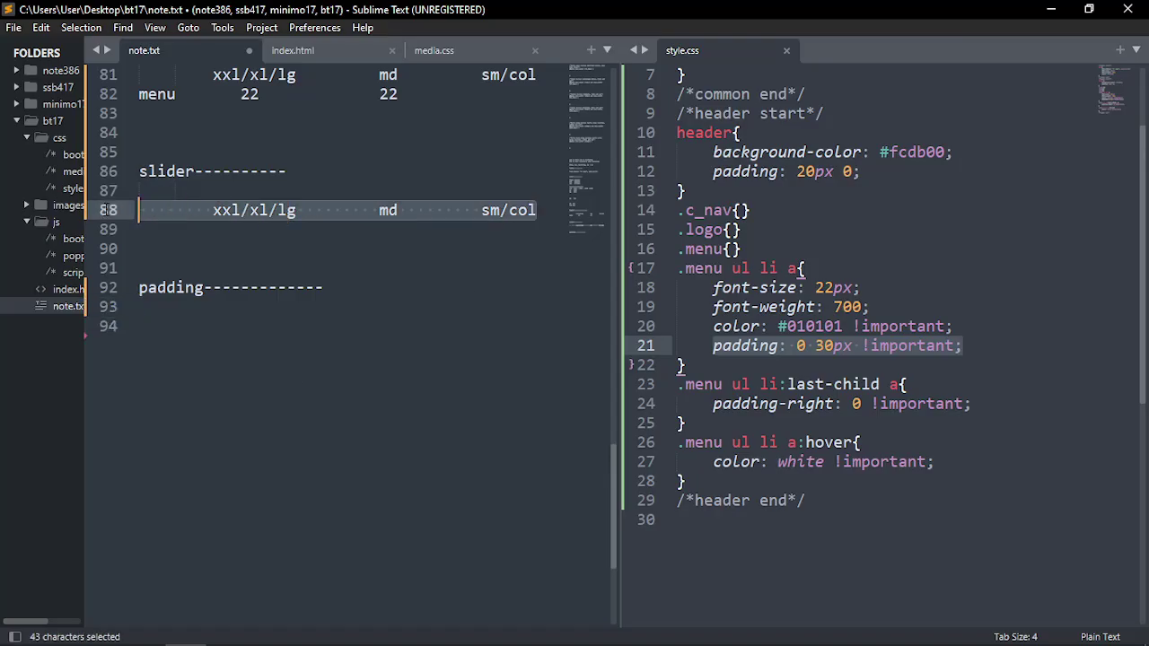
{"action": "key", "text": "ctrl+c"}
{"action": "left_click", "coordinate": [182, 347]}
{"action": "key", "text": "ctrl+v"}
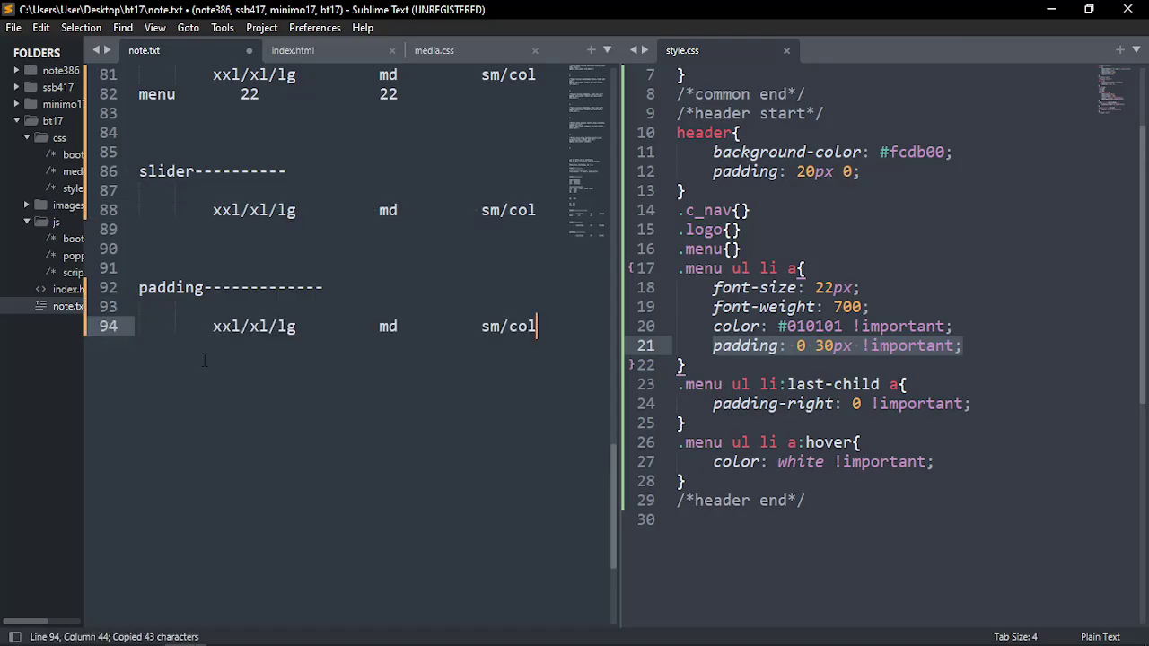
{"action": "left_click", "coordinate": [238, 339]}
{"action": "key", "text": "End"}
{"action": "key", "text": "Return"}
{"action": "key", "text": "Return"}
{"action": "key", "text": "BackSpace"}
{"action": "key", "text": "BackSpace"}
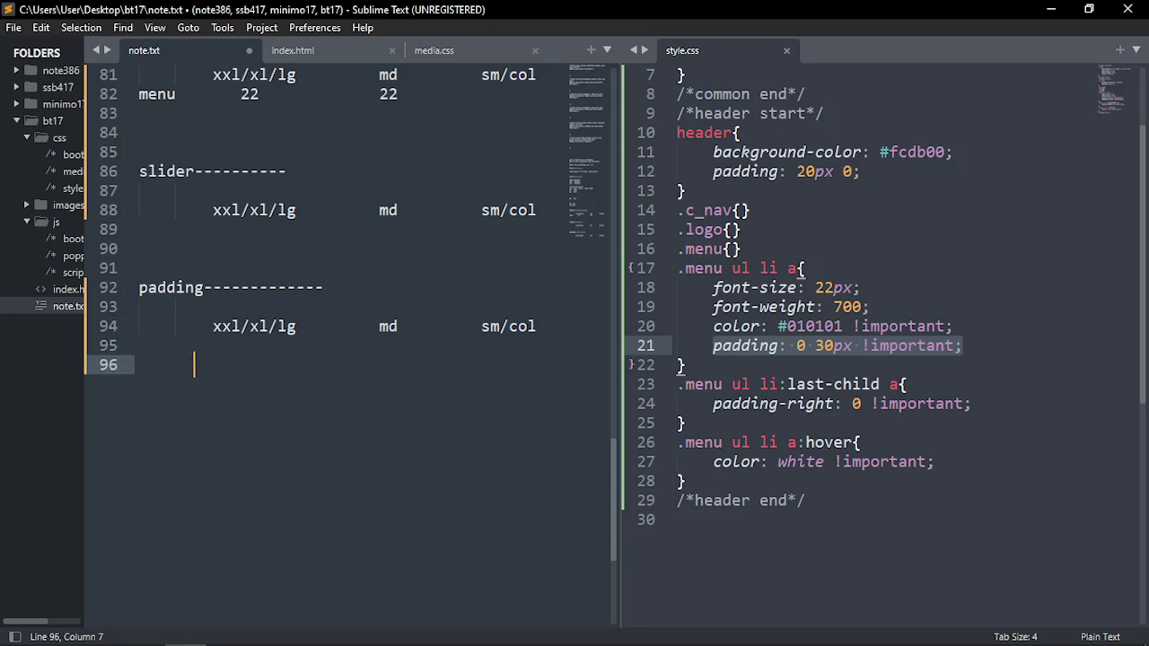
{"action": "key", "text": "BackSpace"}
{"action": "key", "text": "BackSpace"}
{"action": "key", "text": "BackSpace"}
Record a 'header t-b' row with 20 and 20 and save note.txt
{"action": "type", "text": "header   "}
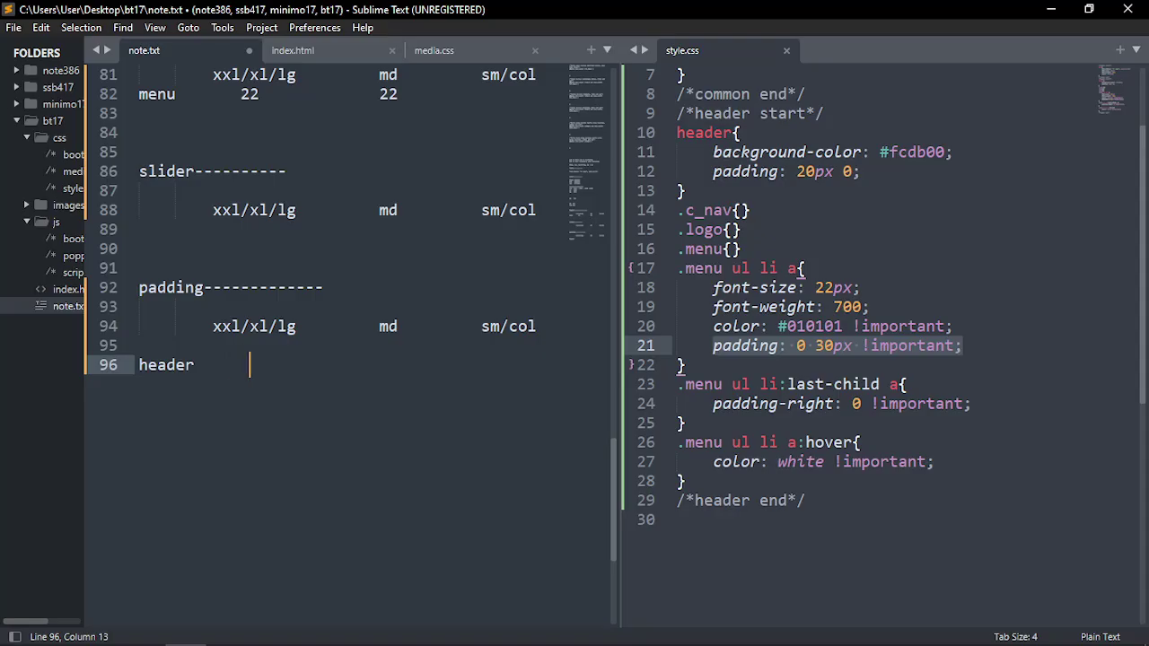
{"action": "type", "text": "20"}
{"action": "type", "text": " top"}
{"action": "type", "text": "-b"}
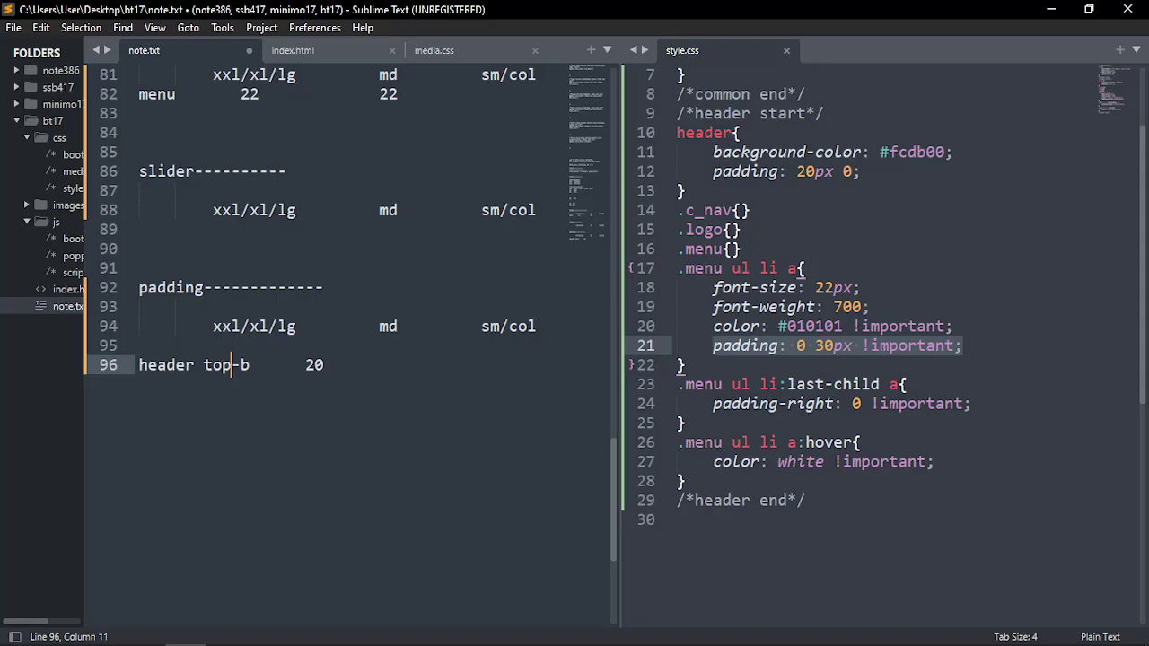
{"action": "key", "text": "BackSpace"}
{"action": "key", "text": "BackSpace"}
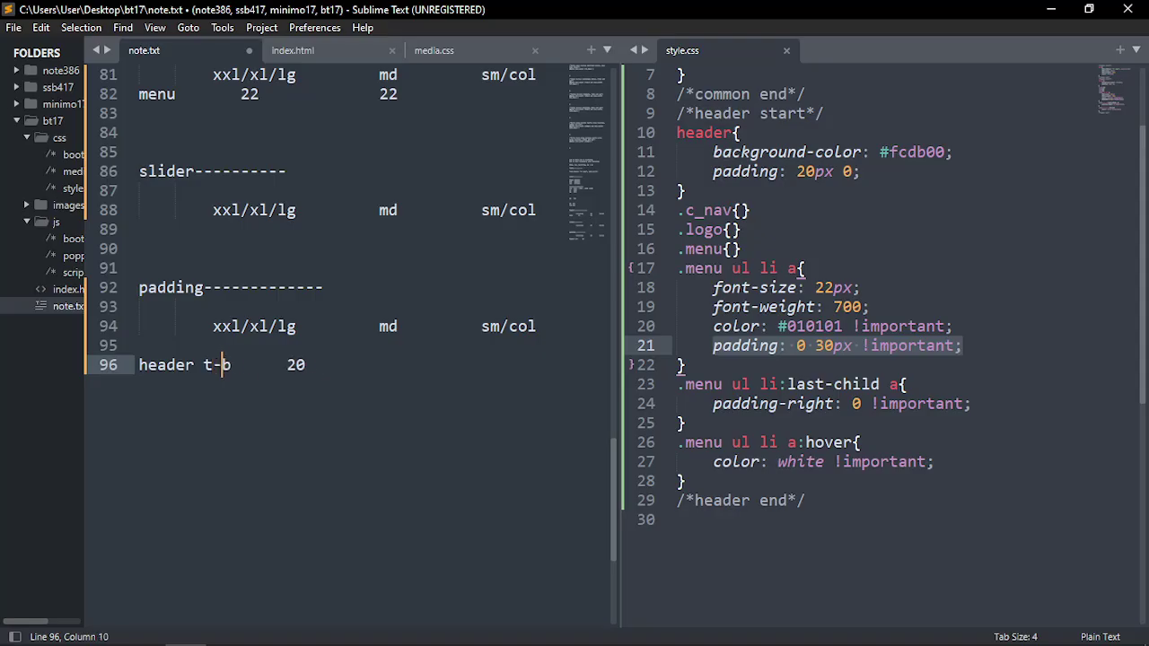
{"action": "key", "text": "Right"}
{"action": "key", "text": "Right"}
{"action": "key", "text": "Right"}
{"action": "key", "text": "Right"}
{"action": "key", "text": "Right"}
{"action": "key", "text": "Right"}
{"action": "key", "text": "Right"}
{"action": "type", "text": "2"}
{"action": "key", "text": "ctrl+s"}
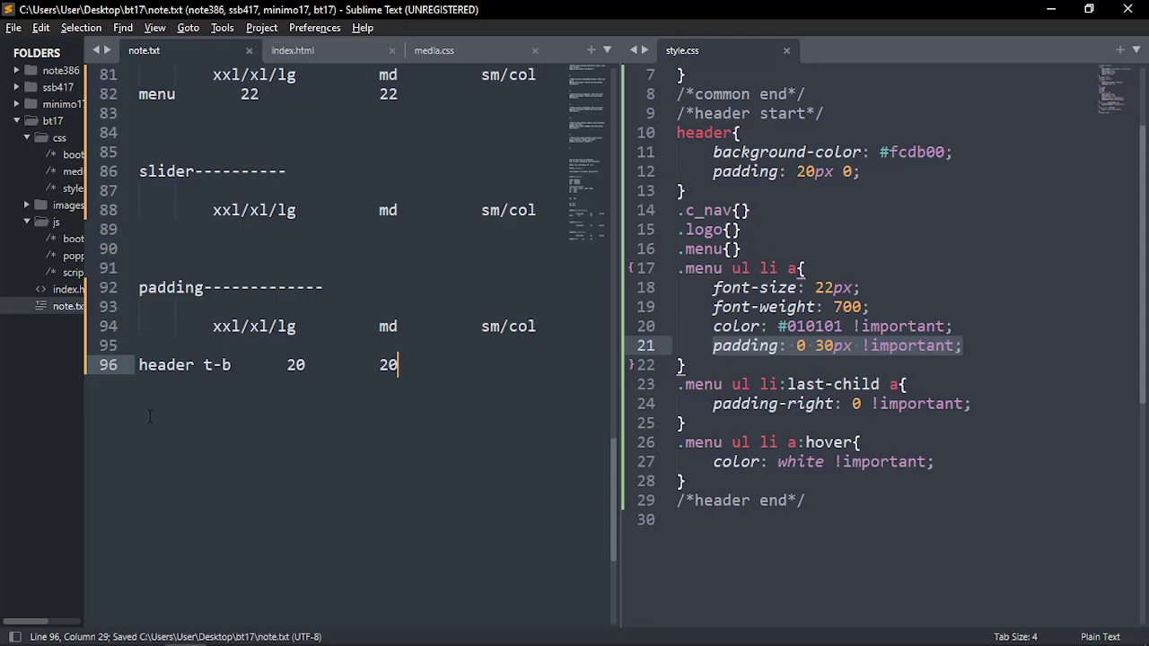
{"action": "key", "text": "alt+Tab"}
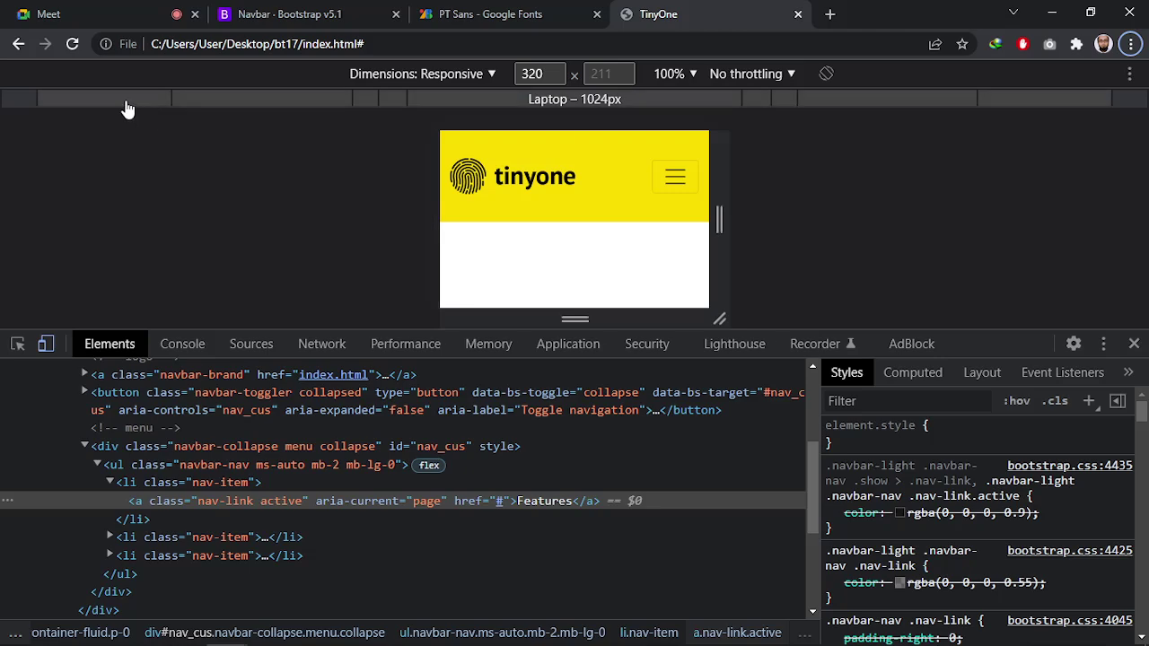
Step the preview through 1024, 768 and 320px and inspect the yellow header
{"action": "left_click", "coordinate": [127, 100]}
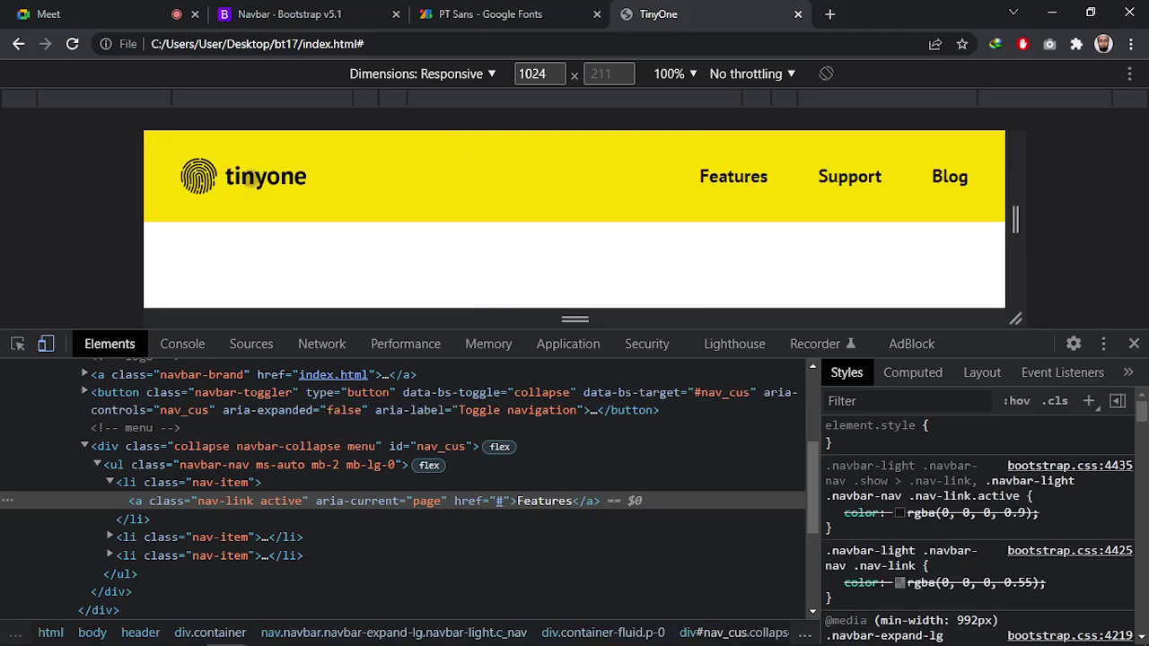
{"action": "left_click", "coordinate": [246, 106]}
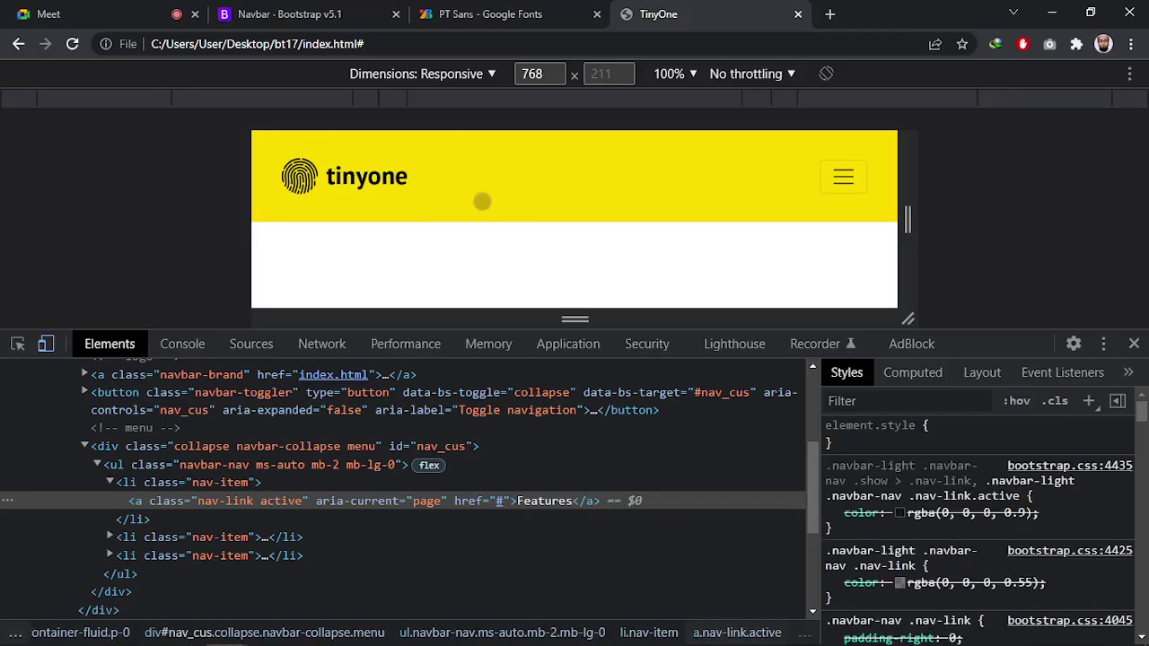
{"action": "left_click", "coordinate": [456, 105]}
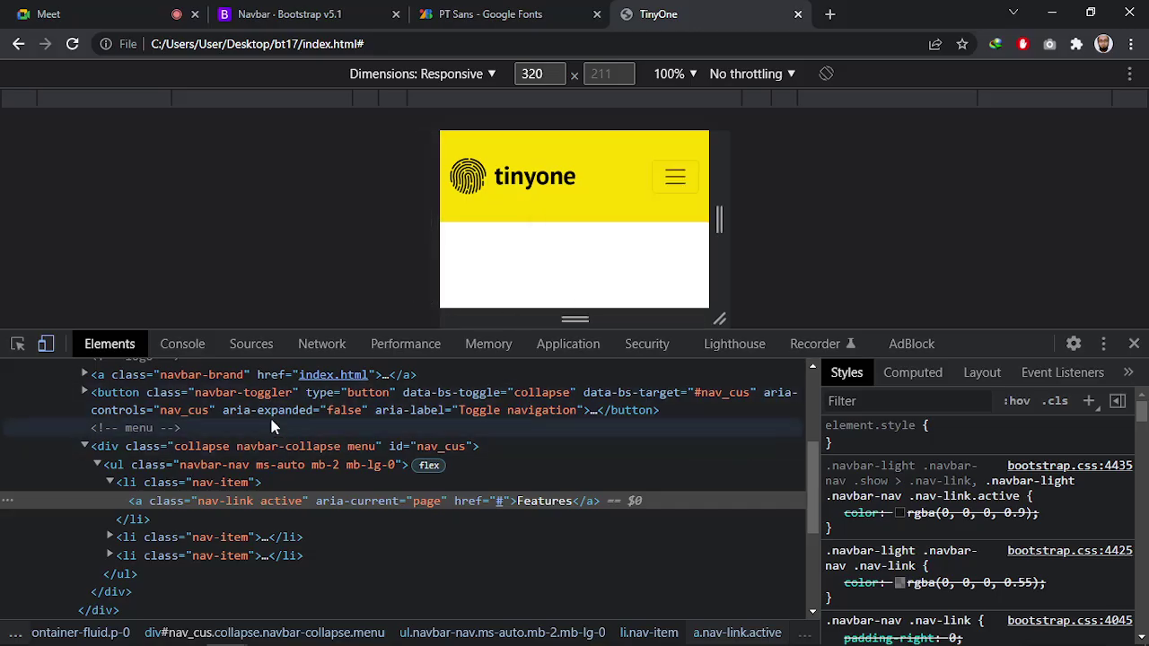
{"action": "left_click", "coordinate": [17, 344]}
{"action": "left_click", "coordinate": [603, 213]}
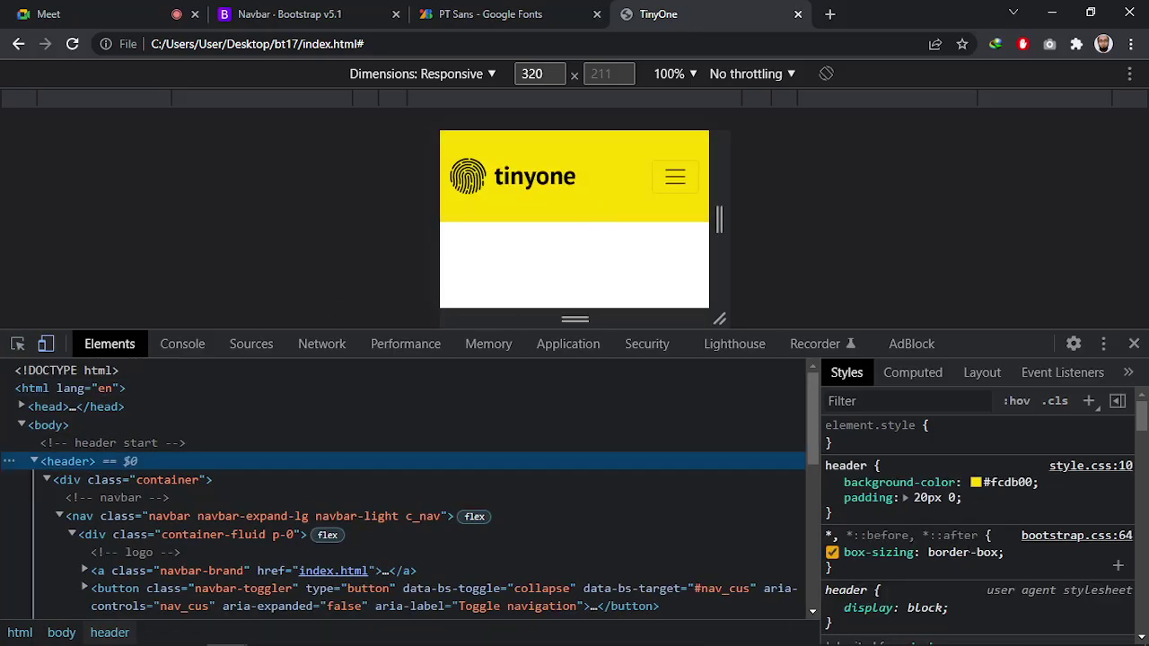
Live-edit the header padding in Styles, settling on 10px top and bottom
{"action": "left_click", "coordinate": [924, 499]}
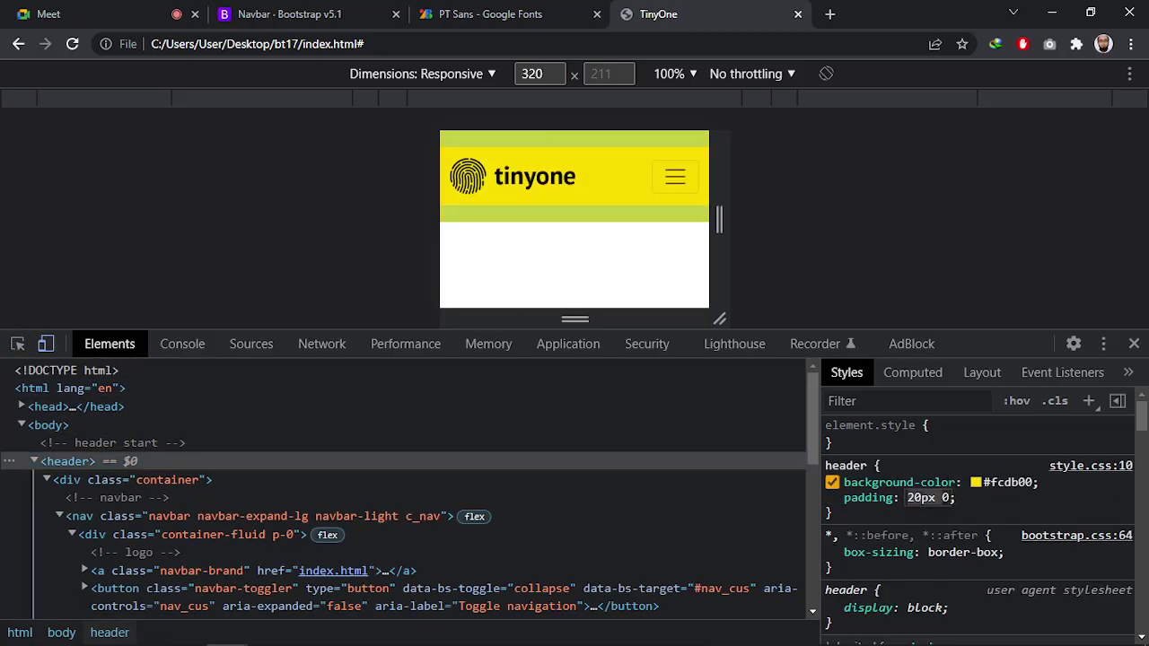
{"action": "key", "text": "Down"}
{"action": "key", "text": "Down"}
{"action": "key", "text": "Down"}
{"action": "key", "text": "Down"}
{"action": "key", "text": "Down"}
{"action": "key", "text": "Down"}
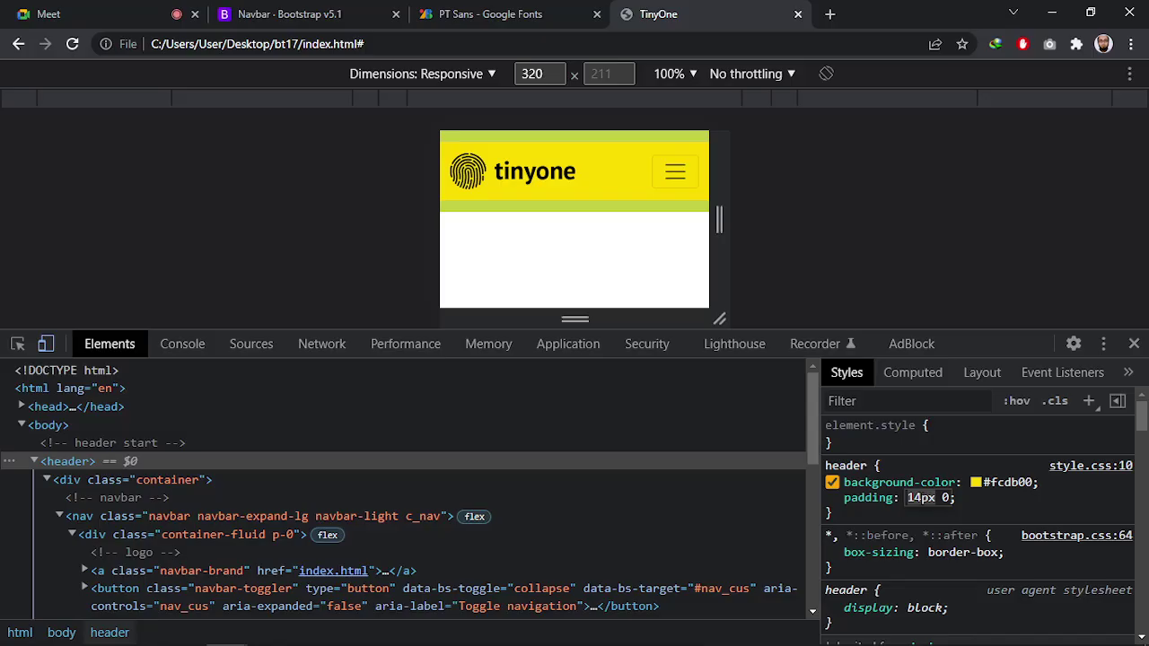
{"action": "key", "text": "Up"}
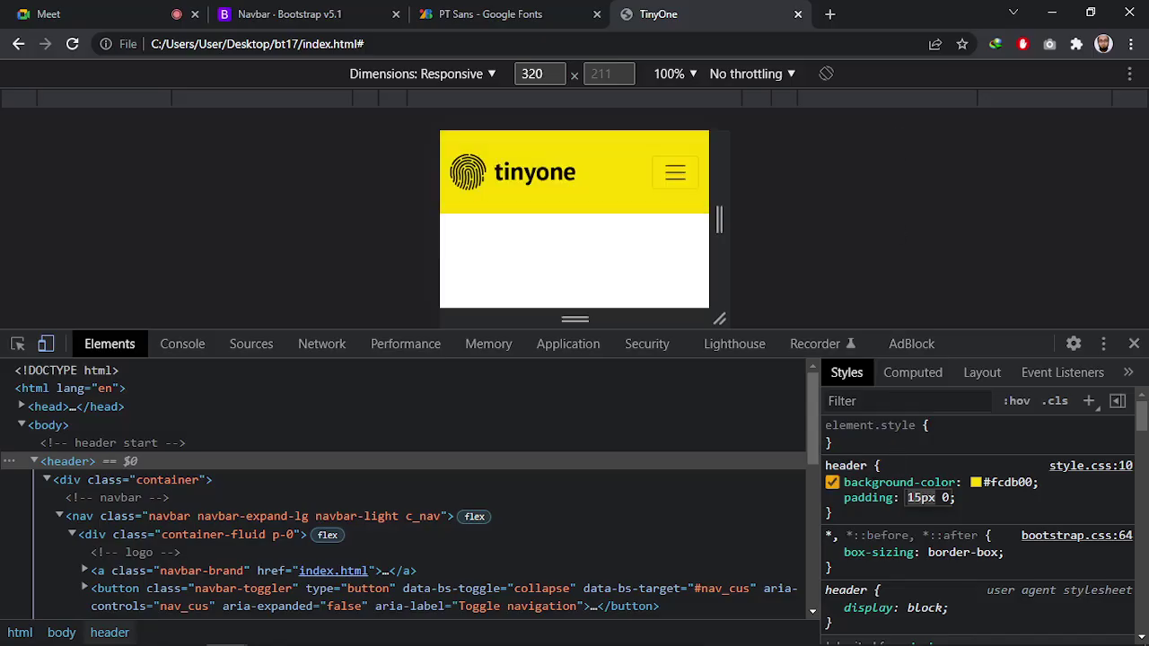
{"action": "key", "text": "Down"}
{"action": "key", "text": "Down"}
{"action": "key", "text": "Down"}
{"action": "key", "text": "Down"}
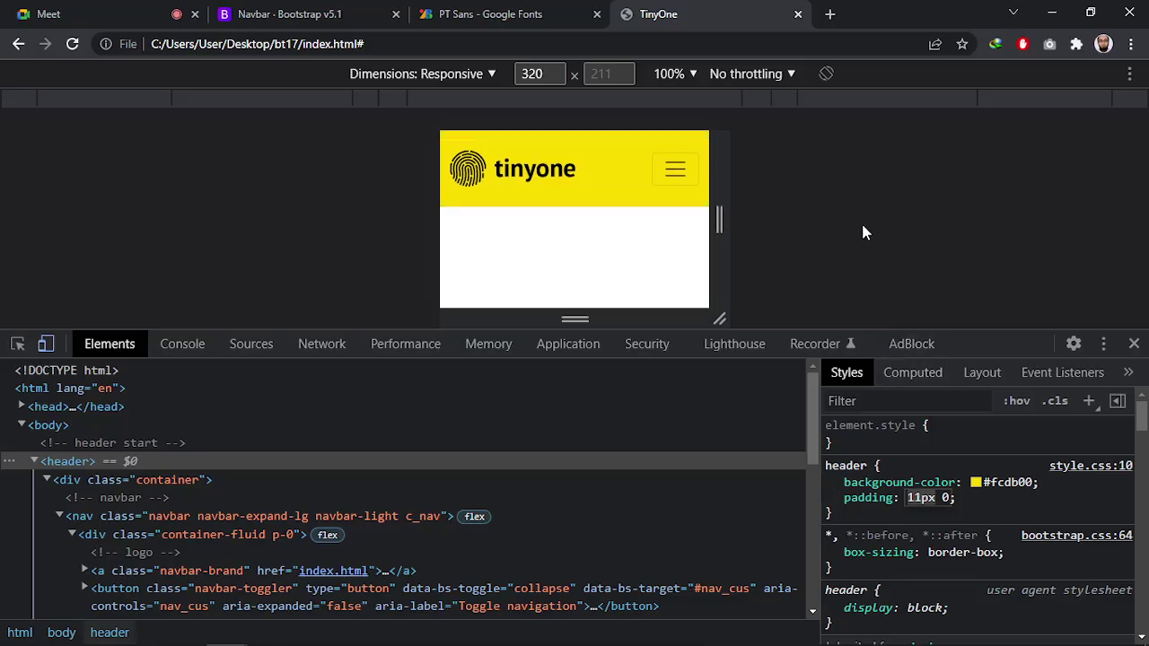
{"action": "key", "text": "Down"}
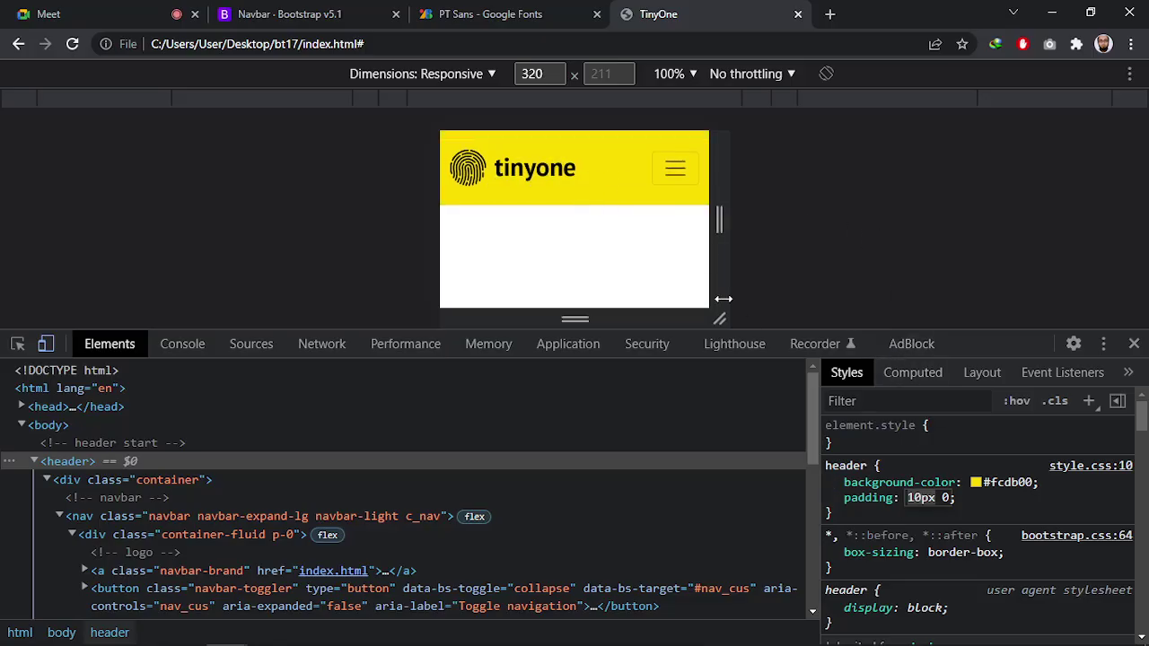
{"action": "left_click", "coordinate": [989, 505]}
Select the header rule with its 10px padding in the Styles pane
{"action": "double_click", "coordinate": [927, 498]}
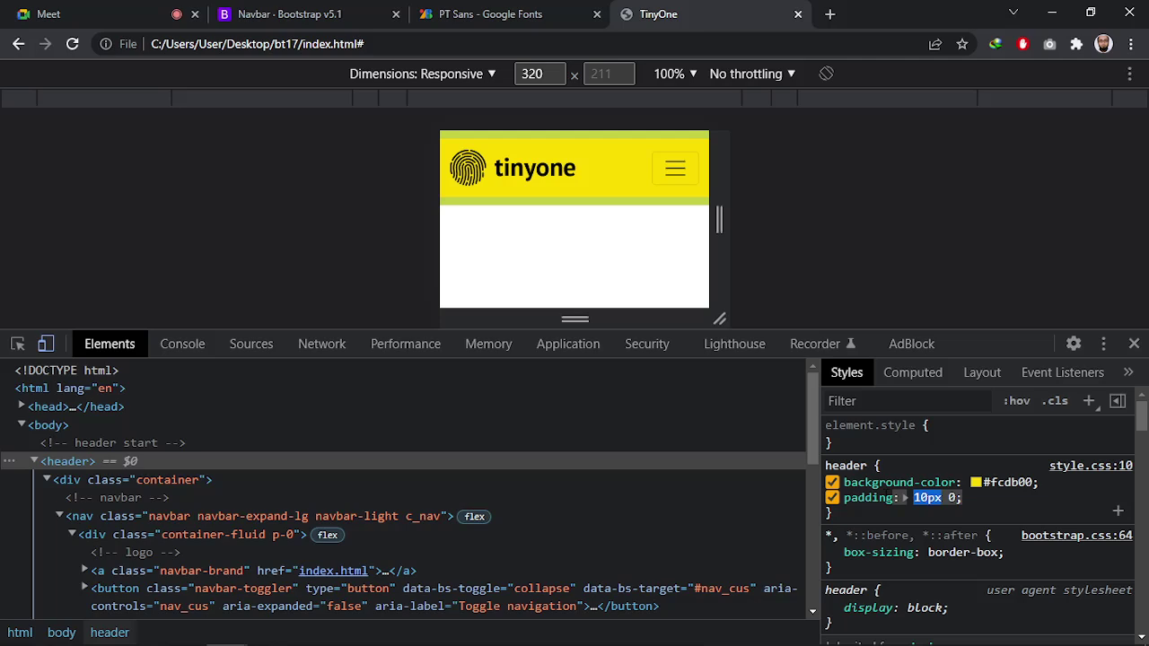
{"action": "left_click", "coordinate": [835, 513]}
{"action": "left_click", "coordinate": [843, 516]}
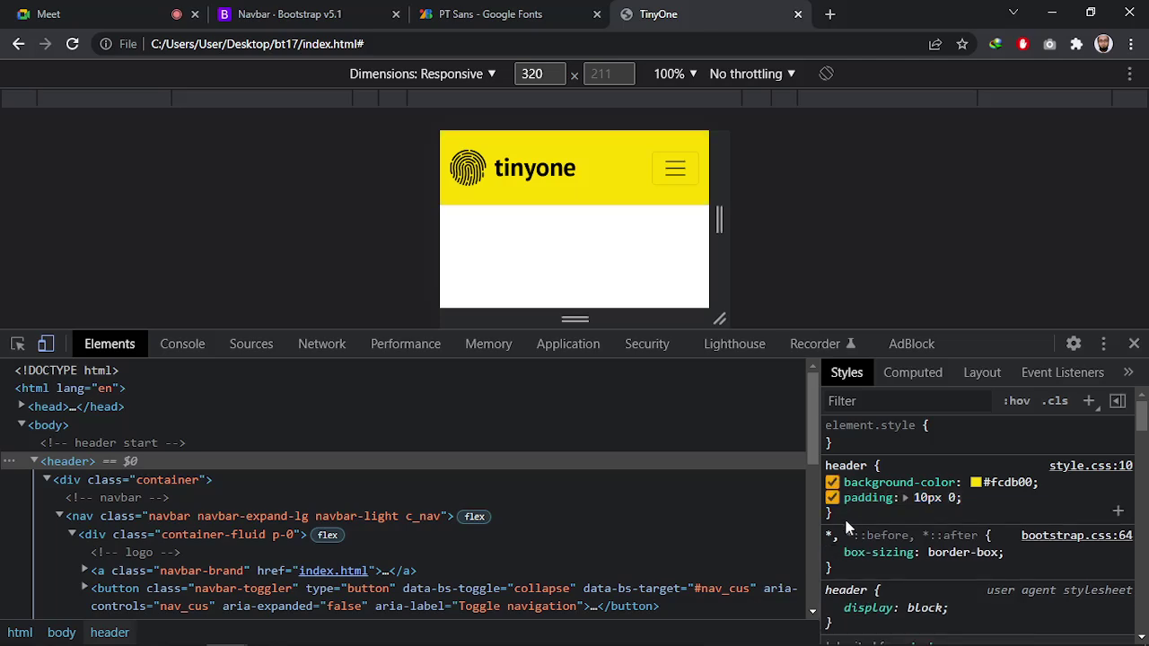
{"action": "left_click_drag", "start_coordinate": [844, 516], "coordinate": [821, 475]}
{"action": "key", "text": "ctrl+c"}
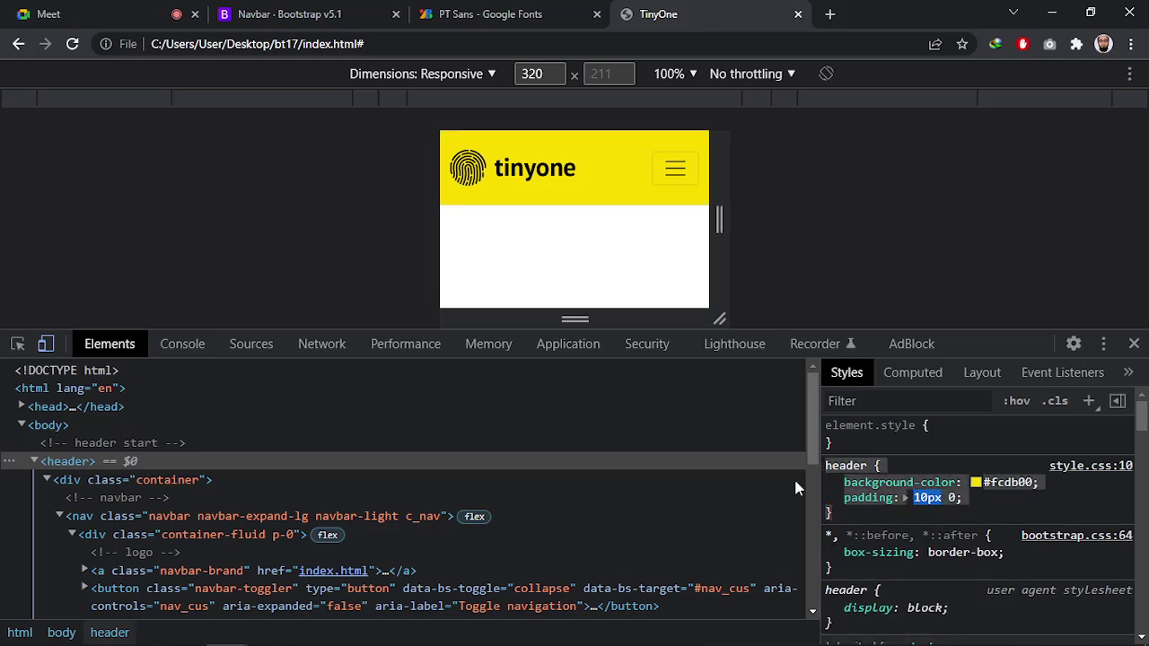
{"action": "key", "text": "alt+Tab"}
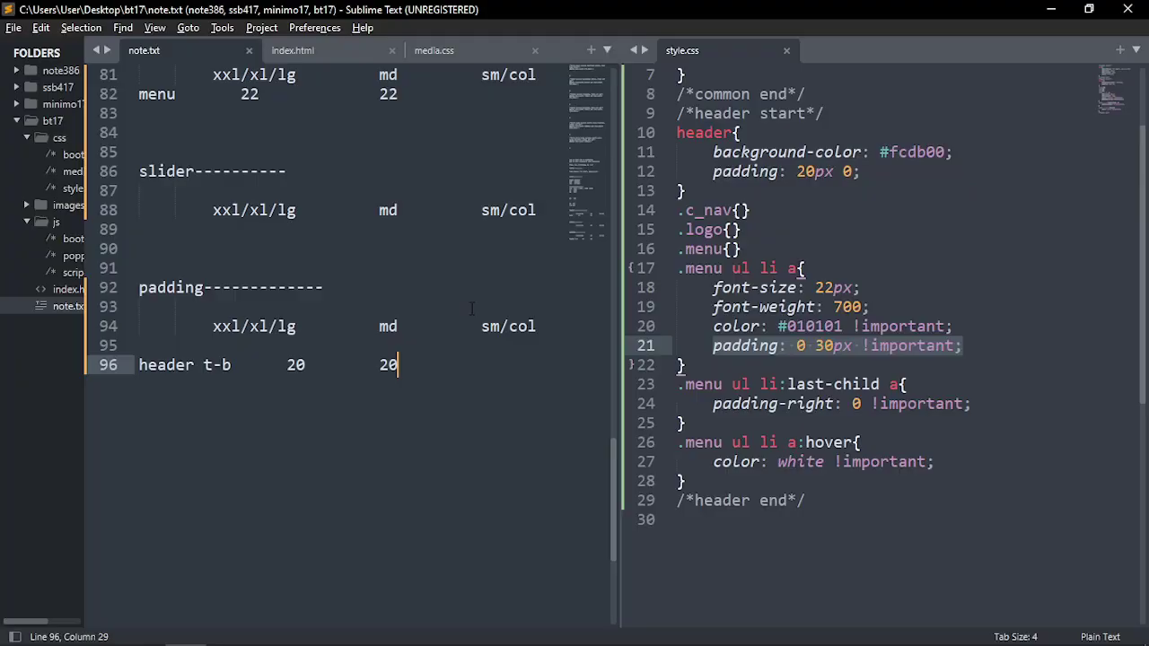
Paste the header rule under /*header start*/ in media.css, drop its background-color line, and save
{"action": "left_click", "coordinate": [465, 49]}
{"action": "left_click", "coordinate": [309, 113]}
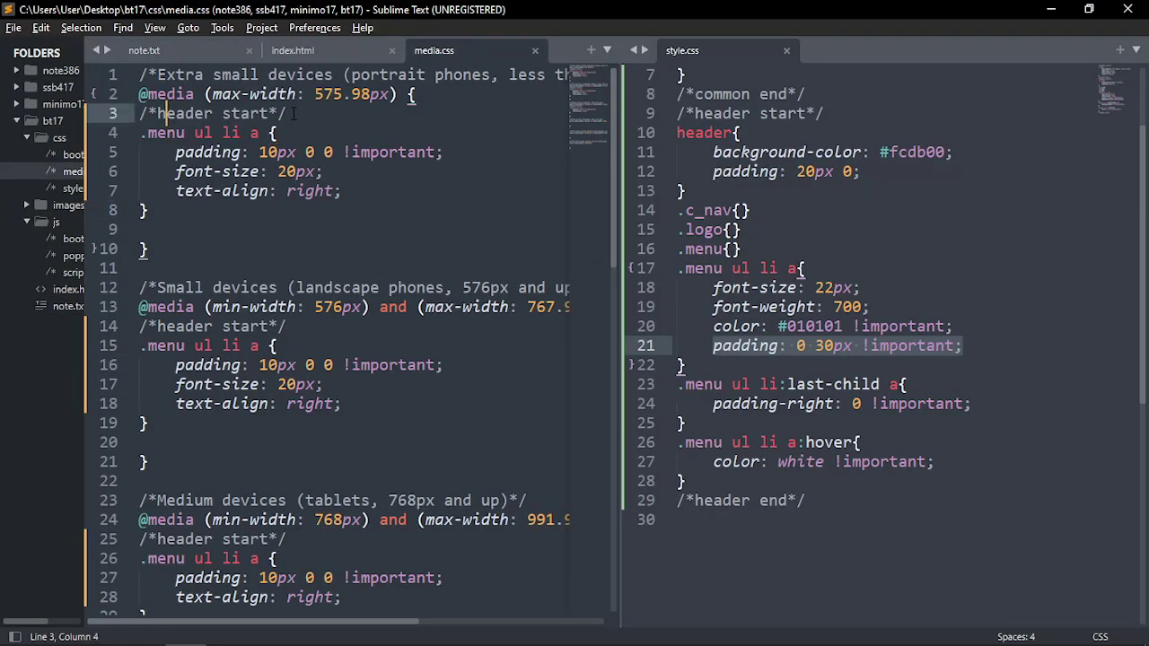
{"action": "key", "text": "Return"}
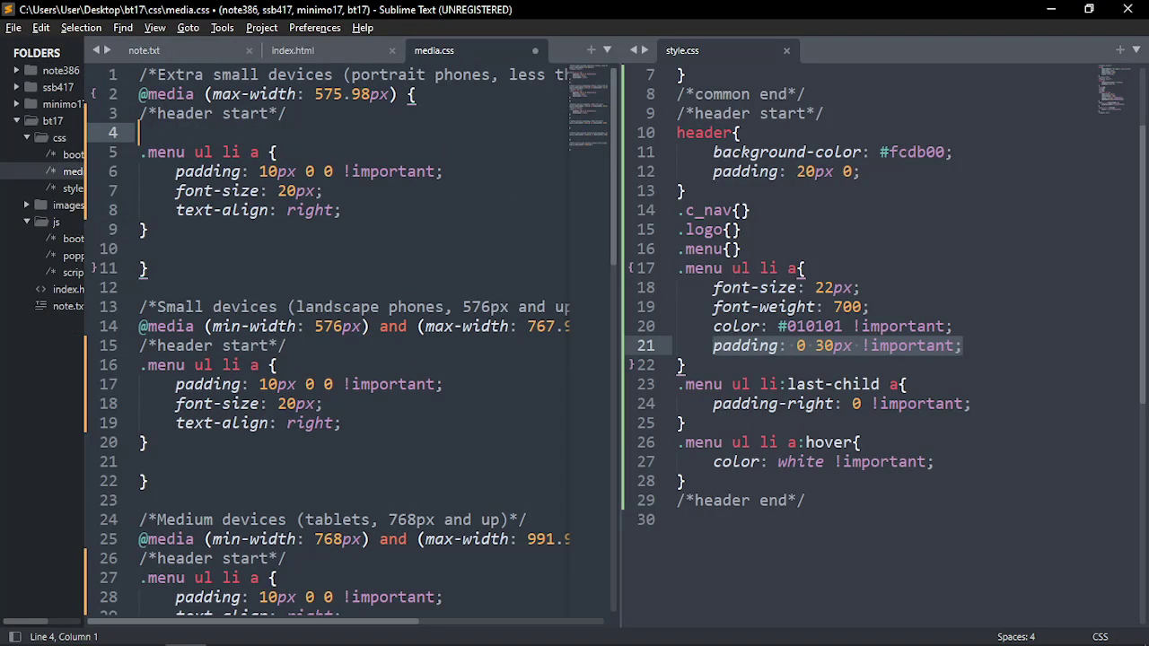
{"action": "key", "text": "ctrl+v"}
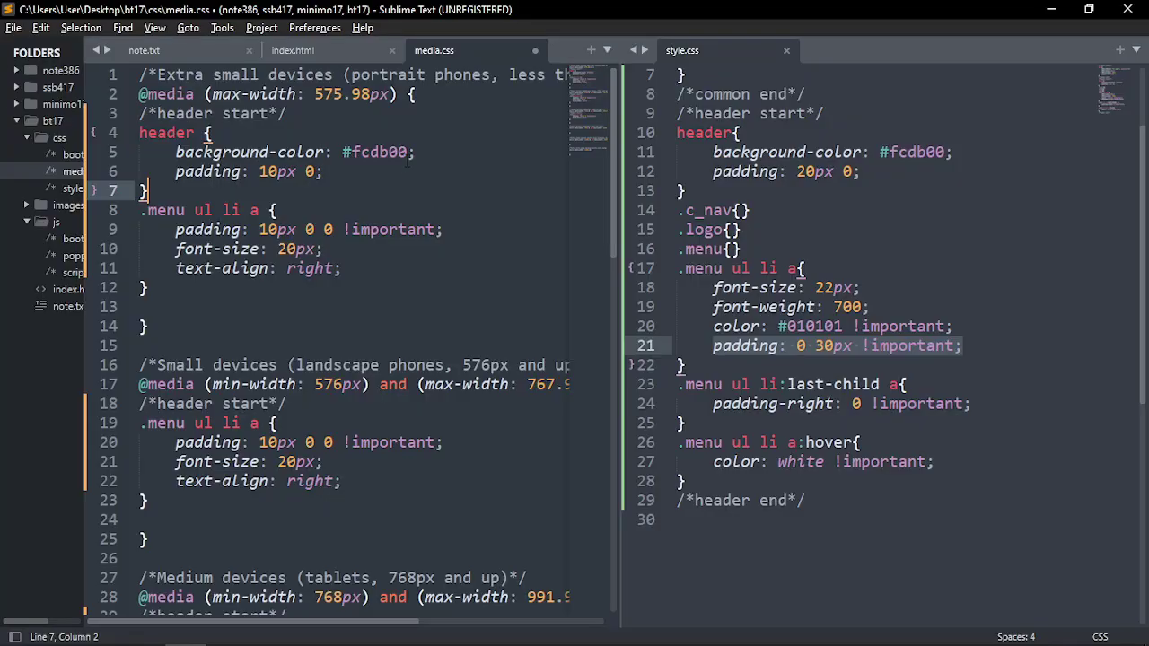
{"action": "left_click_drag", "start_coordinate": [413, 155], "coordinate": [112, 158]}
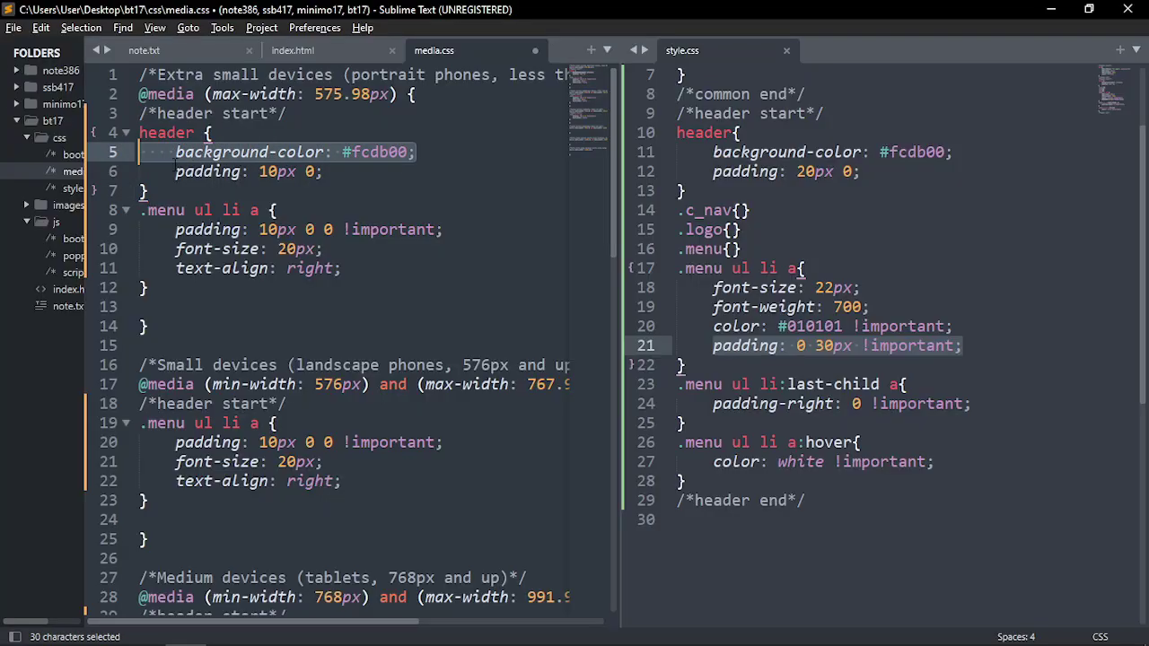
{"action": "key", "text": "BackSpace"}
{"action": "key", "text": "Delete"}
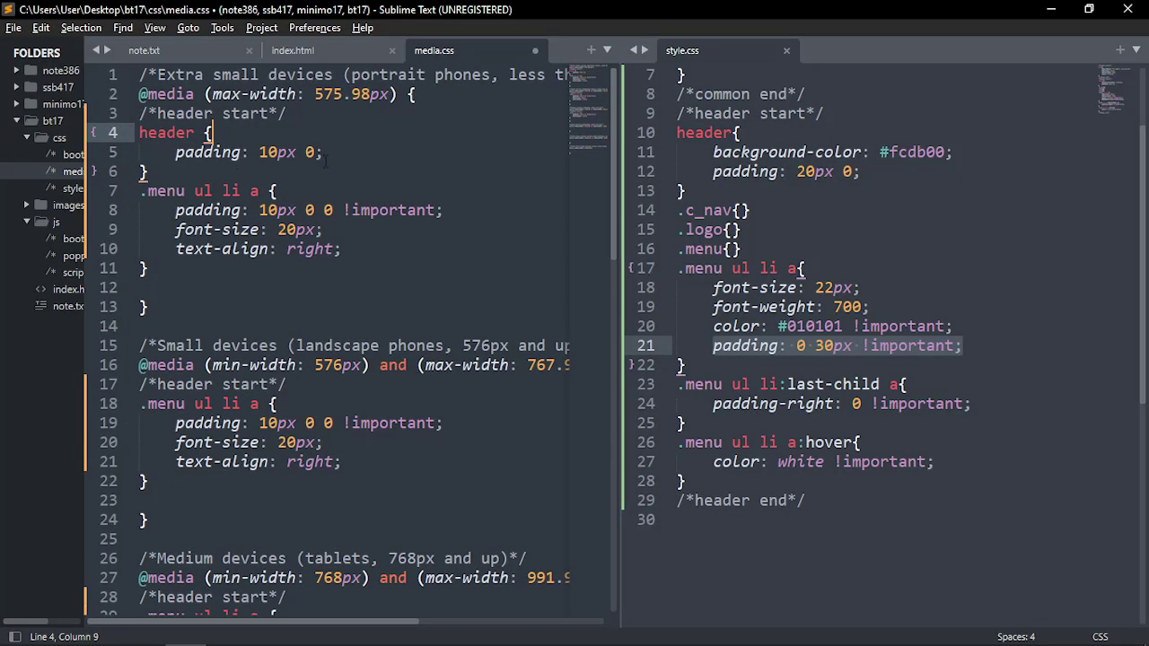
{"action": "left_click_drag", "start_coordinate": [326, 155], "coordinate": [175, 153]}
{"action": "left_click", "coordinate": [414, 151]}
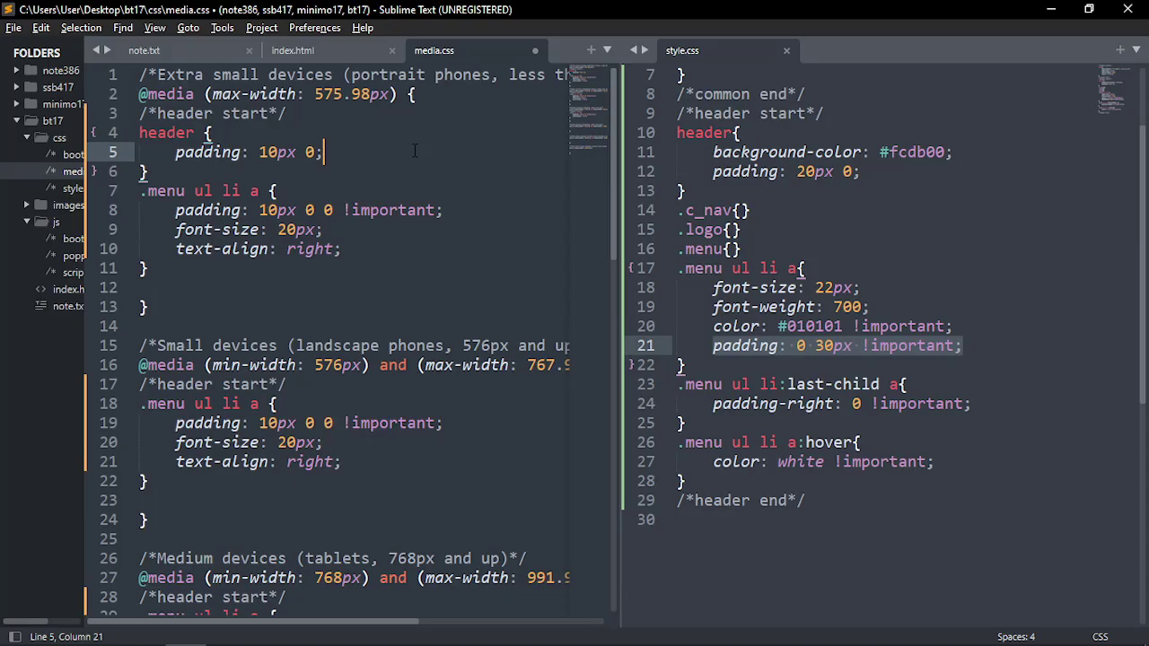
{"action": "key", "text": "ctrl+s"}
Compare media.css's new 10px 0 header padding with style.css's original 20px header padding
{"action": "left_click", "coordinate": [315, 153]}
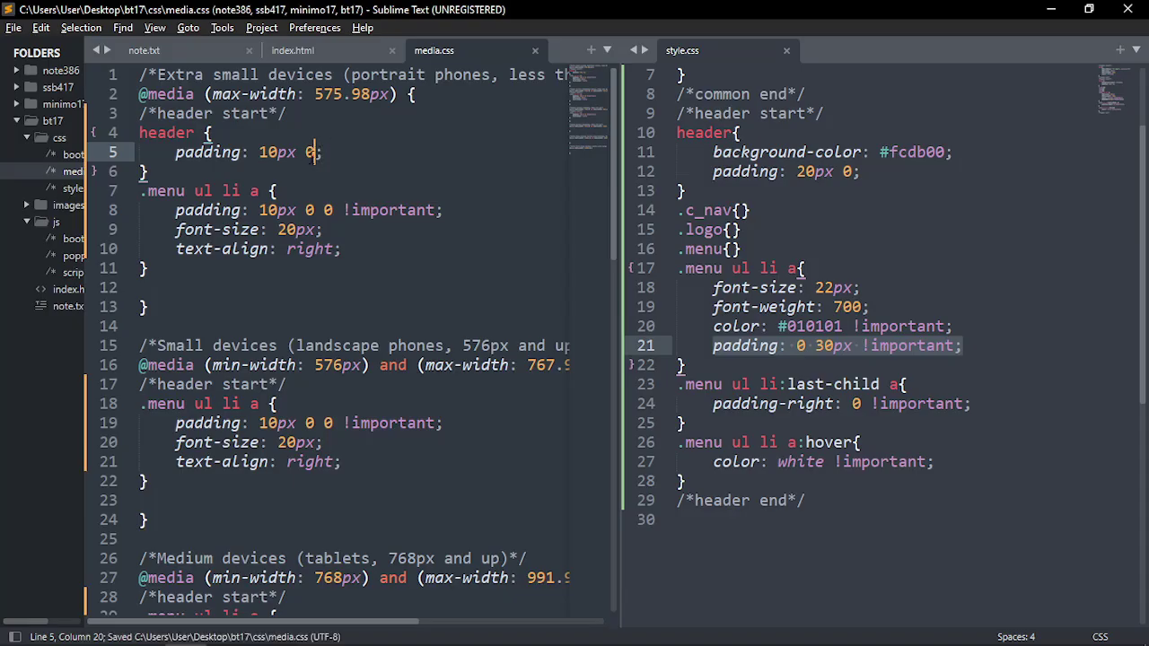
{"action": "left_click_drag", "start_coordinate": [184, 153], "coordinate": [323, 153]}
{"action": "left_click_drag", "start_coordinate": [177, 442], "coordinate": [334, 461]}
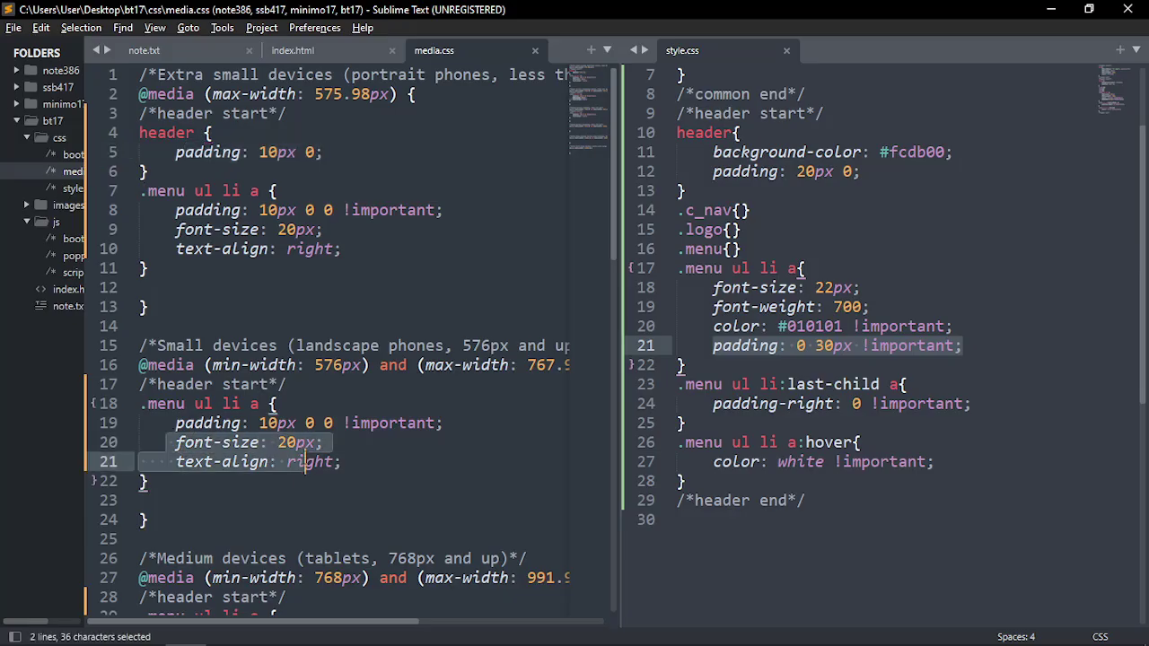
{"action": "left_click", "coordinate": [359, 461]}
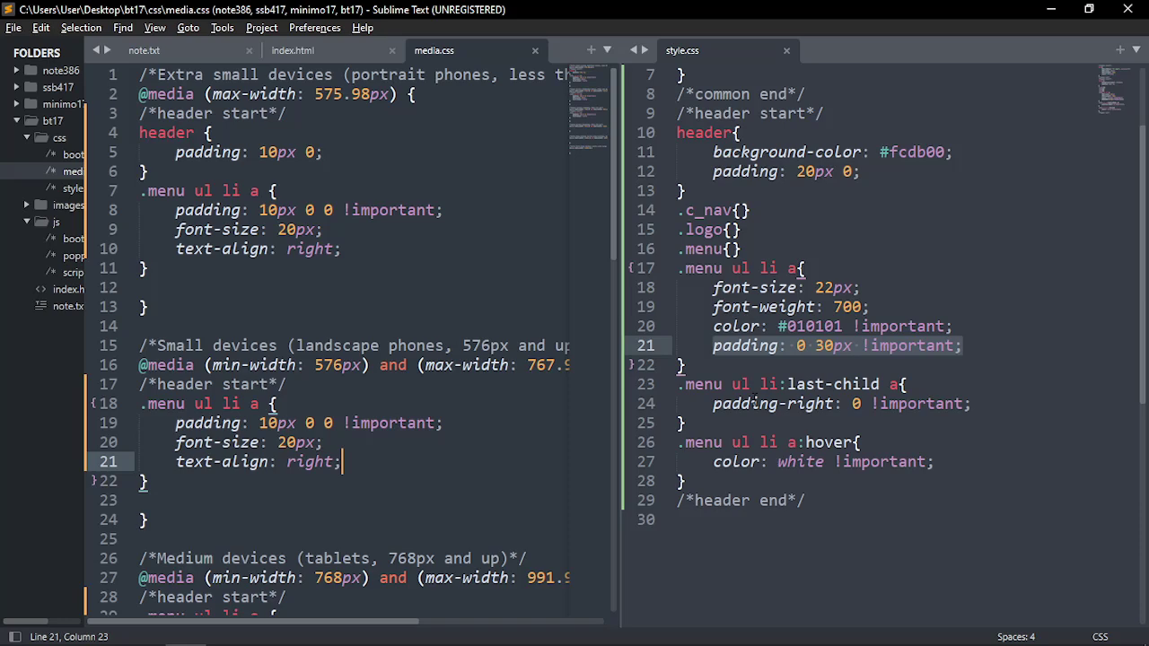
{"action": "left_click", "coordinate": [916, 347]}
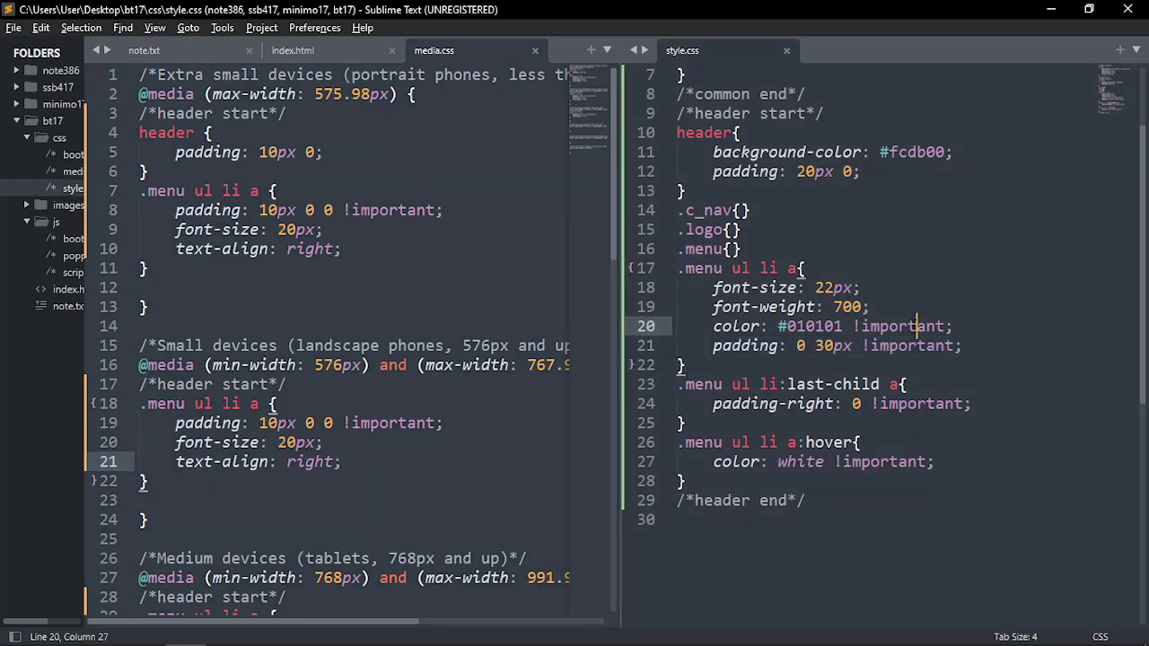
{"action": "left_click", "coordinate": [860, 326]}
{"action": "left_click_drag", "start_coordinate": [342, 161], "coordinate": [176, 152]}
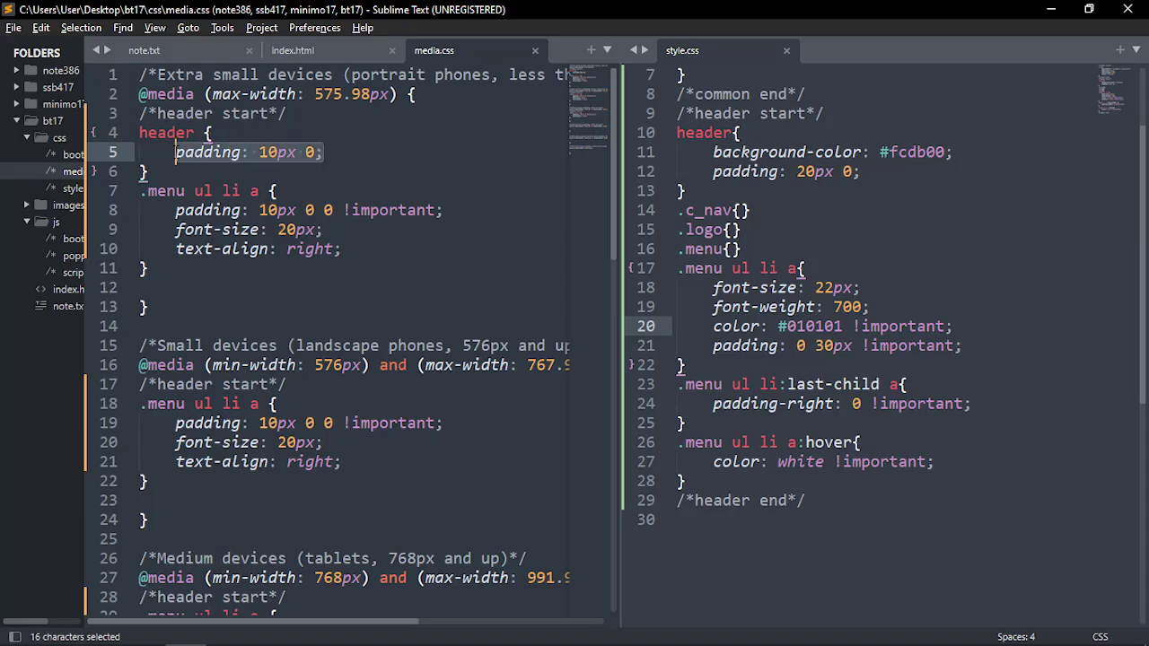
{"action": "left_click_drag", "start_coordinate": [904, 172], "coordinate": [704, 171]}
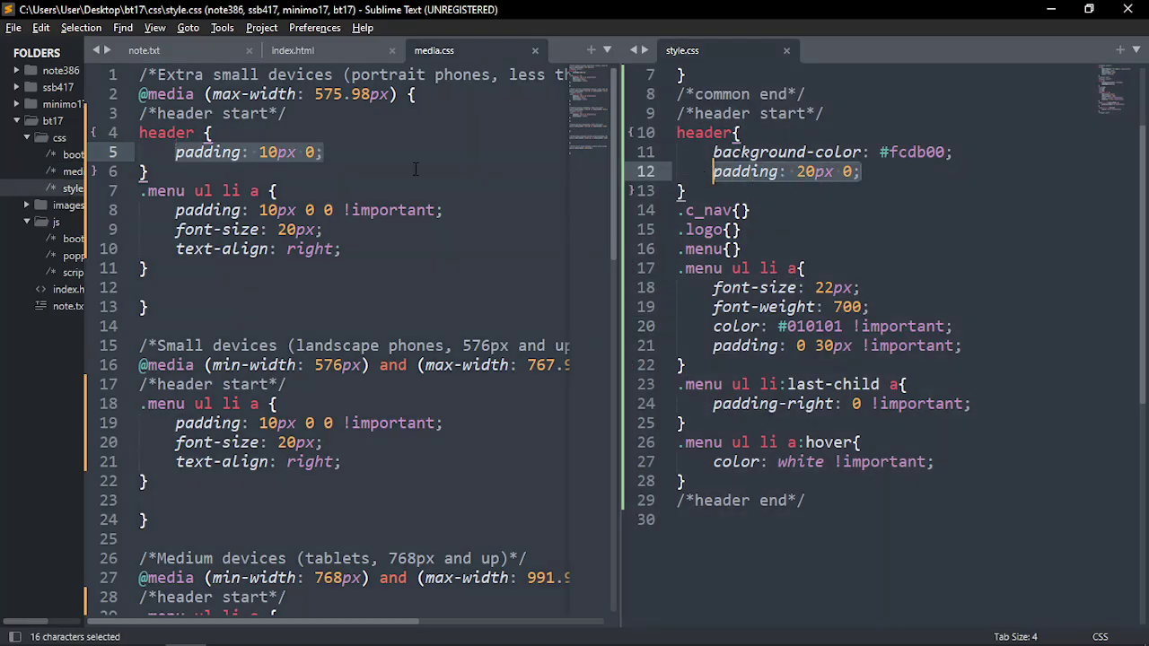
{"action": "left_click_drag", "start_coordinate": [329, 154], "coordinate": [175, 152]}
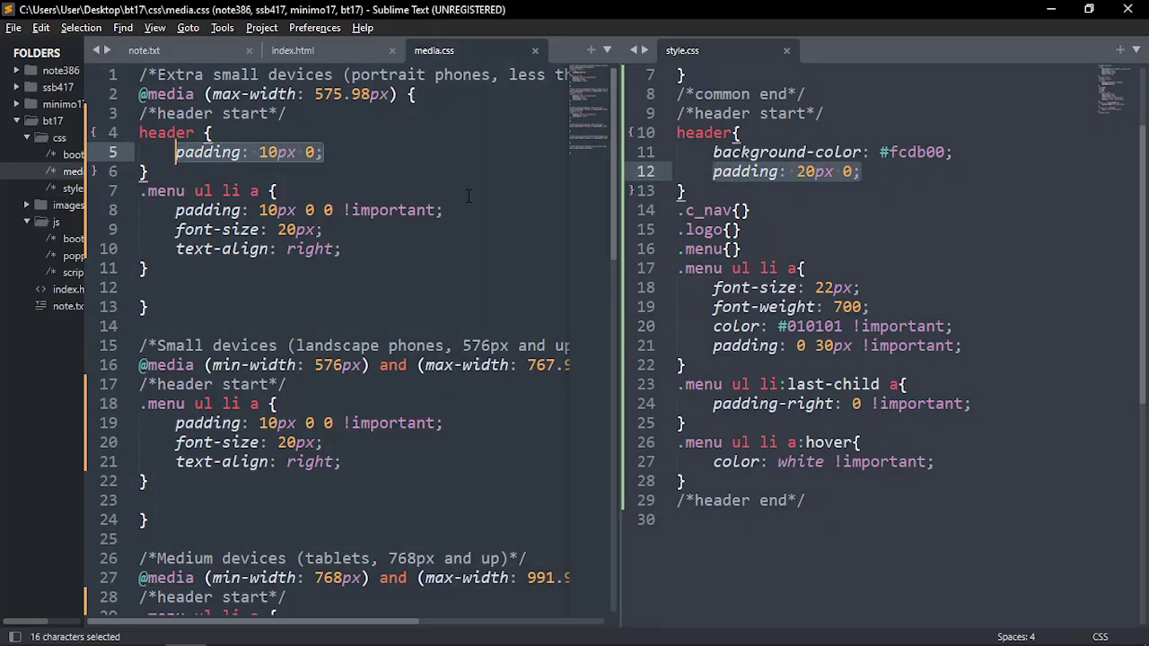
{"action": "left_click_drag", "start_coordinate": [328, 154], "coordinate": [176, 153]}
{"action": "left_click", "coordinate": [440, 182]}
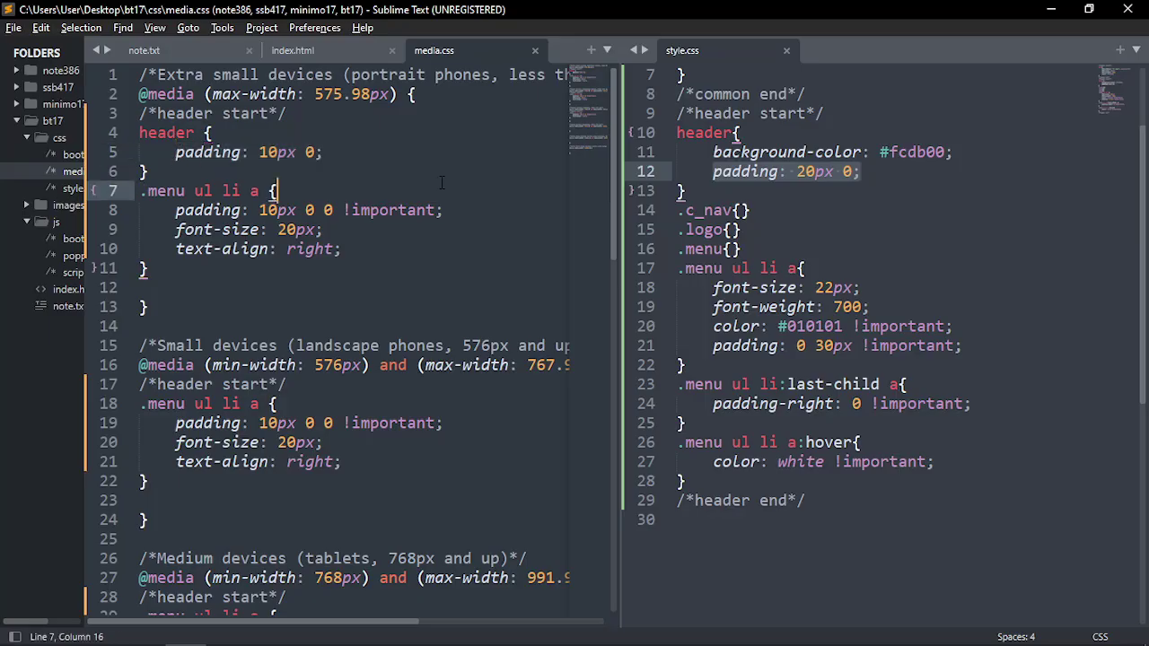
{"action": "key", "text": "alt+Tab"}
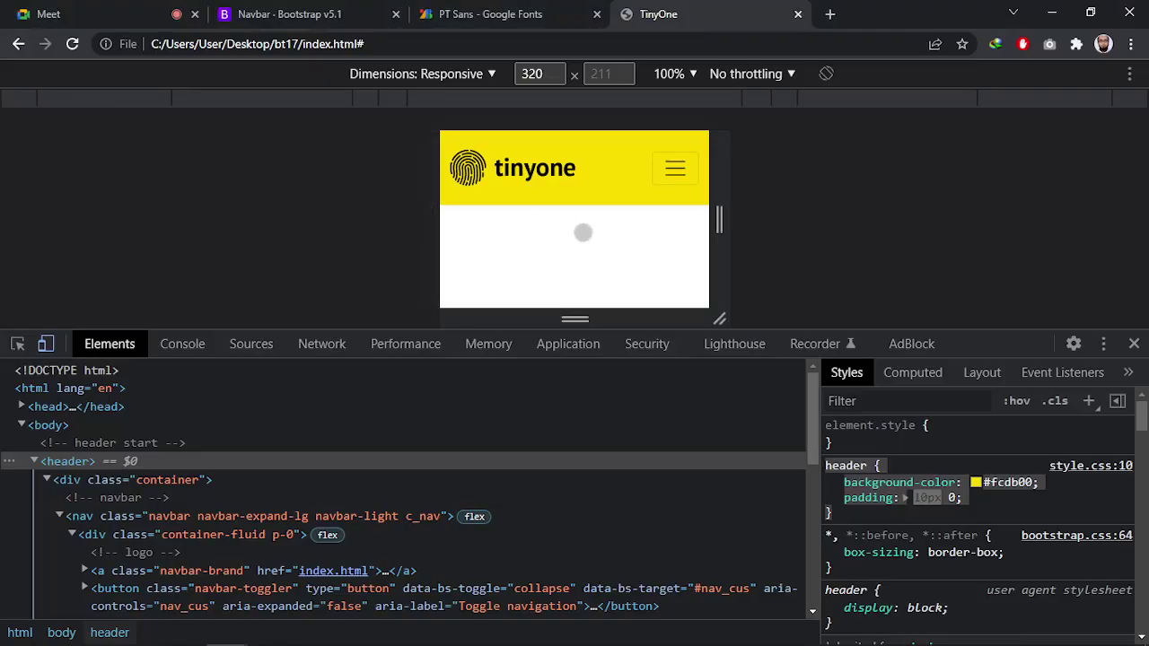
Reload the page and preview it at 1440, 1200, 1024 and 768 px, testing the menu toggle
{"action": "key", "text": "F5"}
{"action": "left_click", "coordinate": [10, 99]}
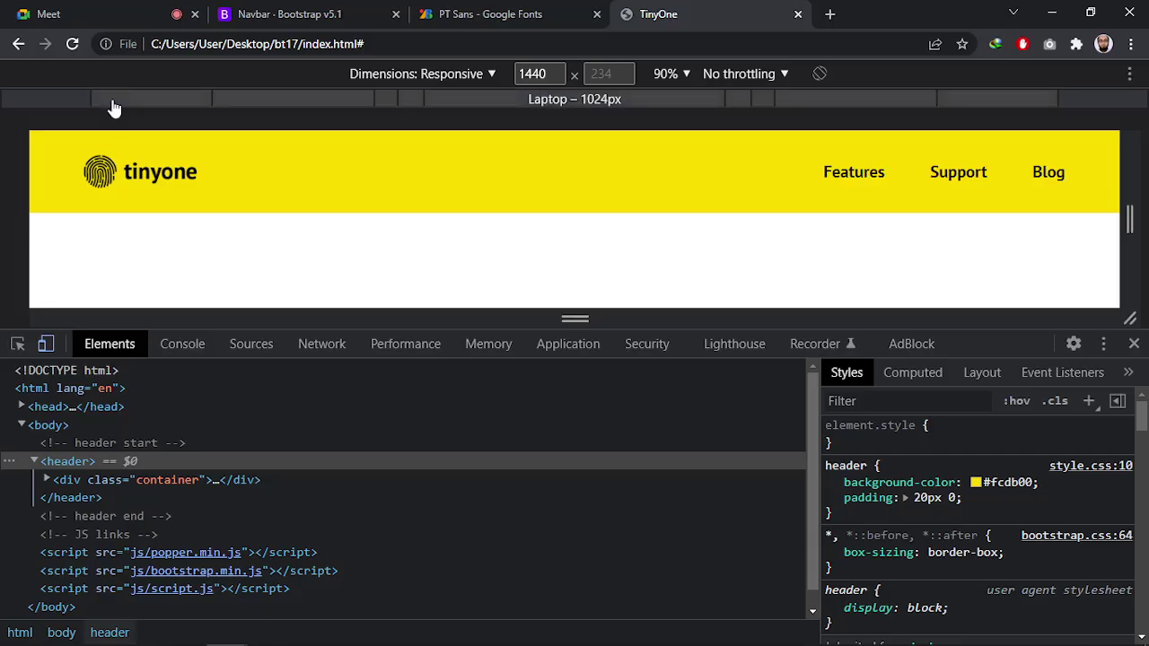
{"action": "double_click", "coordinate": [533, 74]}
{"action": "type", "text": "1200"}
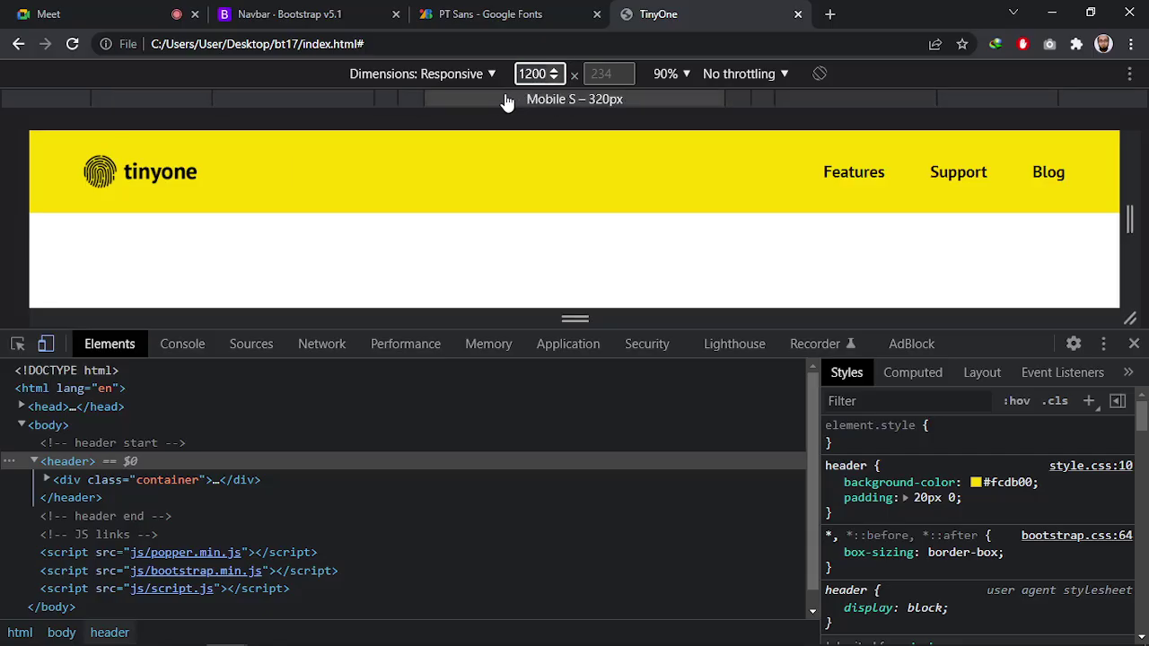
{"action": "key", "text": "Return"}
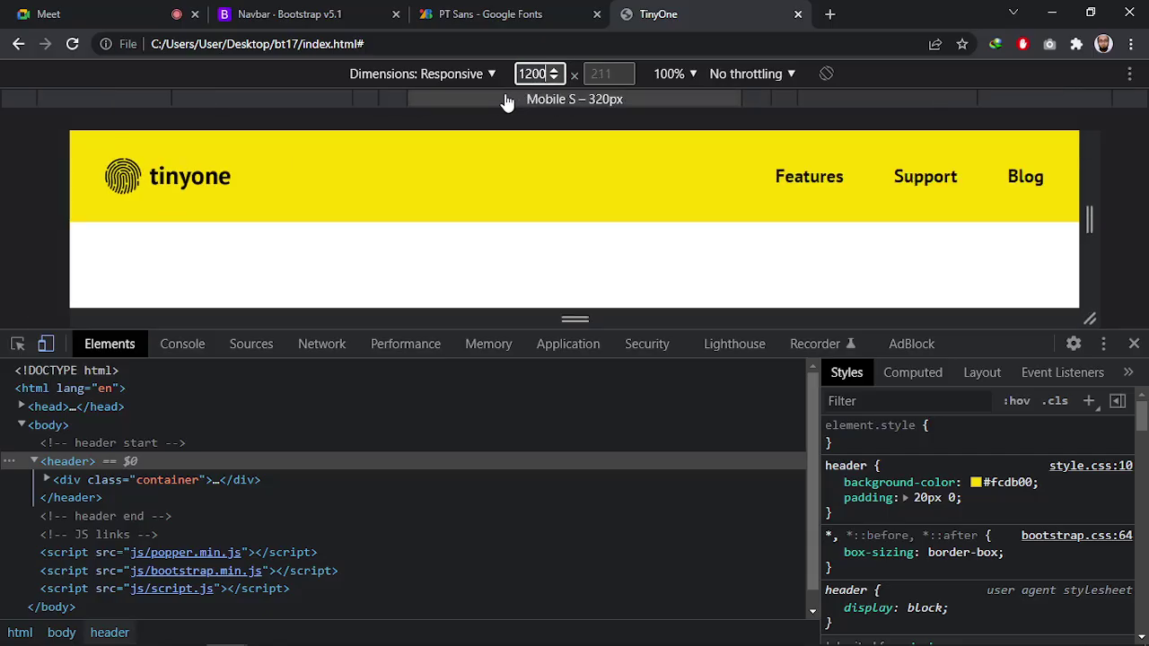
{"action": "left_click", "coordinate": [140, 105]}
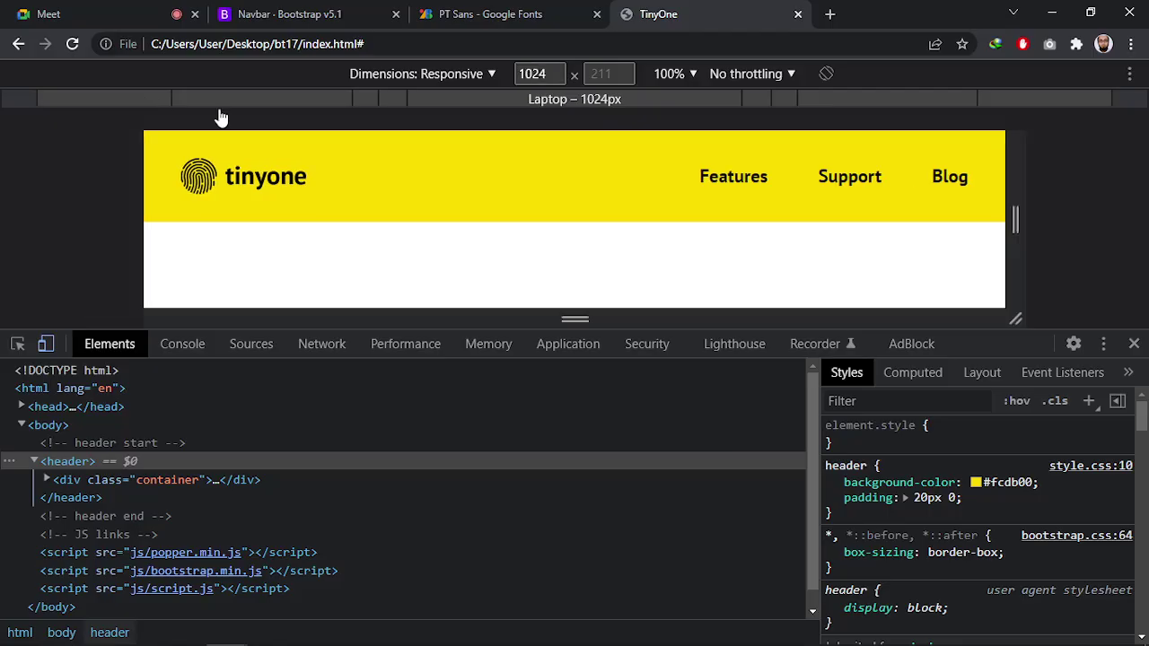
{"action": "left_click", "coordinate": [225, 102]}
{"action": "left_click", "coordinate": [847, 179]}
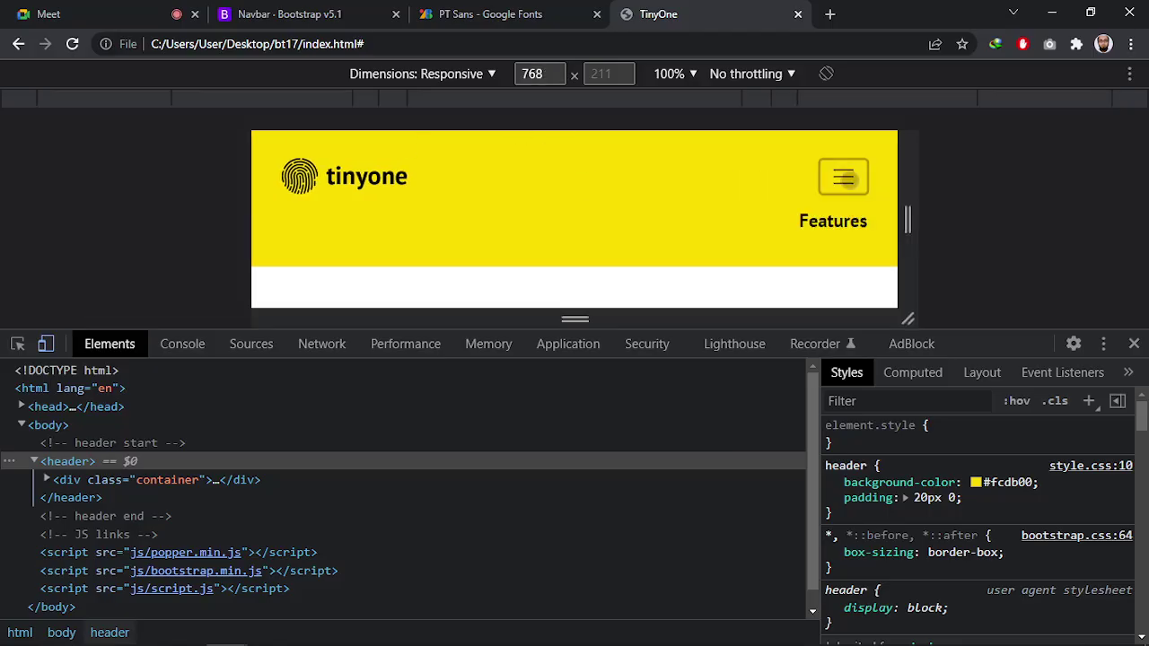
{"action": "left_click", "coordinate": [845, 155]}
At a 576 px viewport, open and close the collapsed navigation menu and give the page more height
{"action": "left_click", "coordinate": [536, 73]}
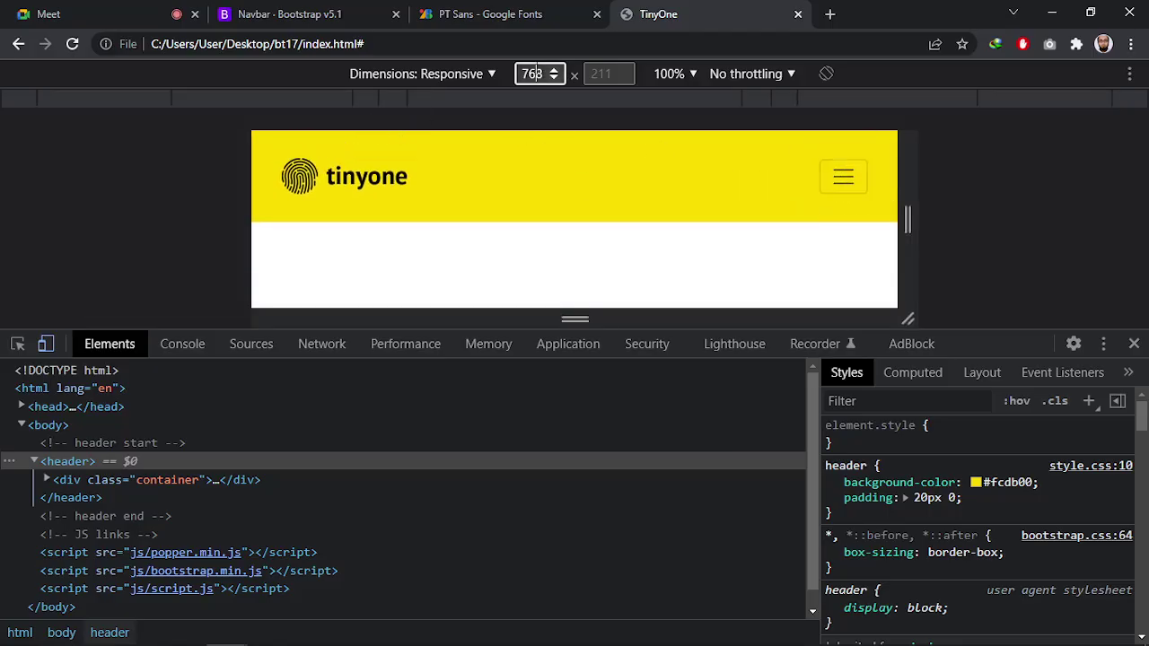
{"action": "type", "text": "576"}
{"action": "key", "text": "Return"}
{"action": "left_click", "coordinate": [774, 178]}
{"action": "left_click", "coordinate": [773, 177]}
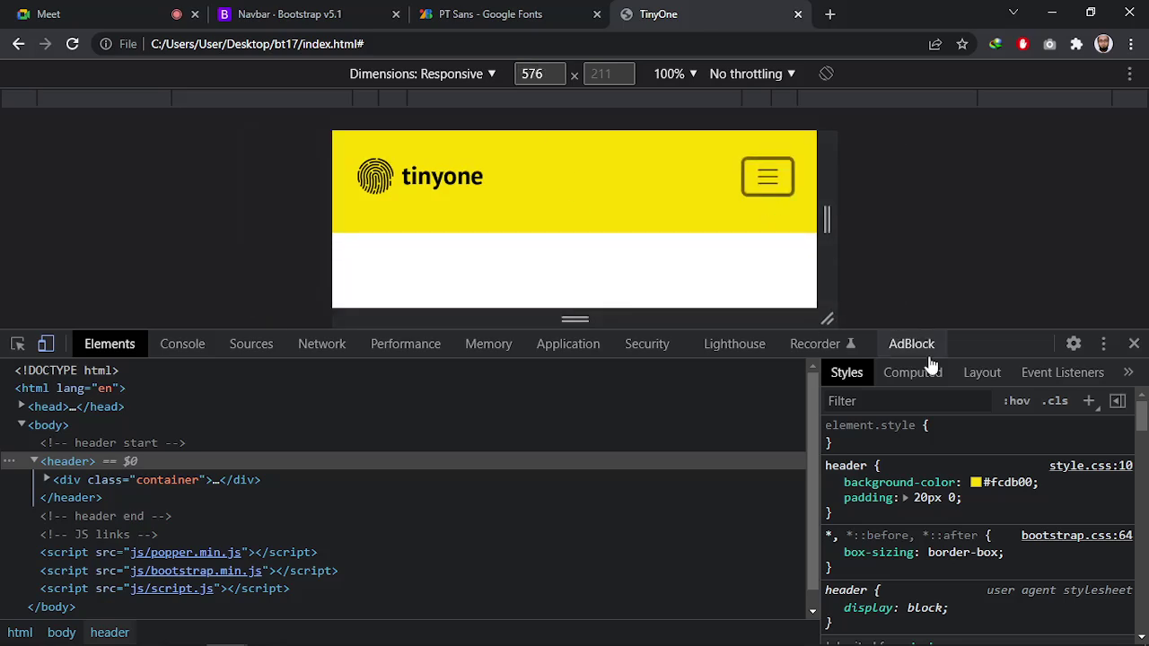
{"action": "left_click_drag", "start_coordinate": [967, 331], "coordinate": [958, 388]}
{"action": "left_click", "coordinate": [767, 177]}
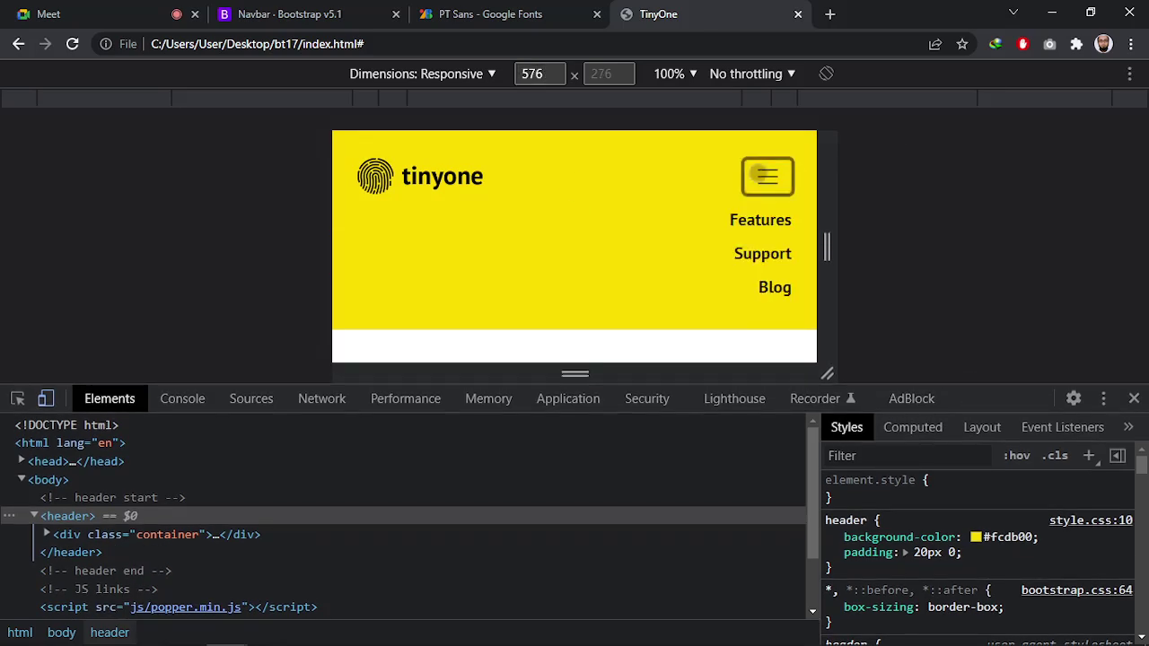
{"action": "left_click", "coordinate": [767, 177]}
At a 320 px viewport, open and close the collapsed menu, then enlarge the DevTools panel
{"action": "double_click", "coordinate": [533, 73]}
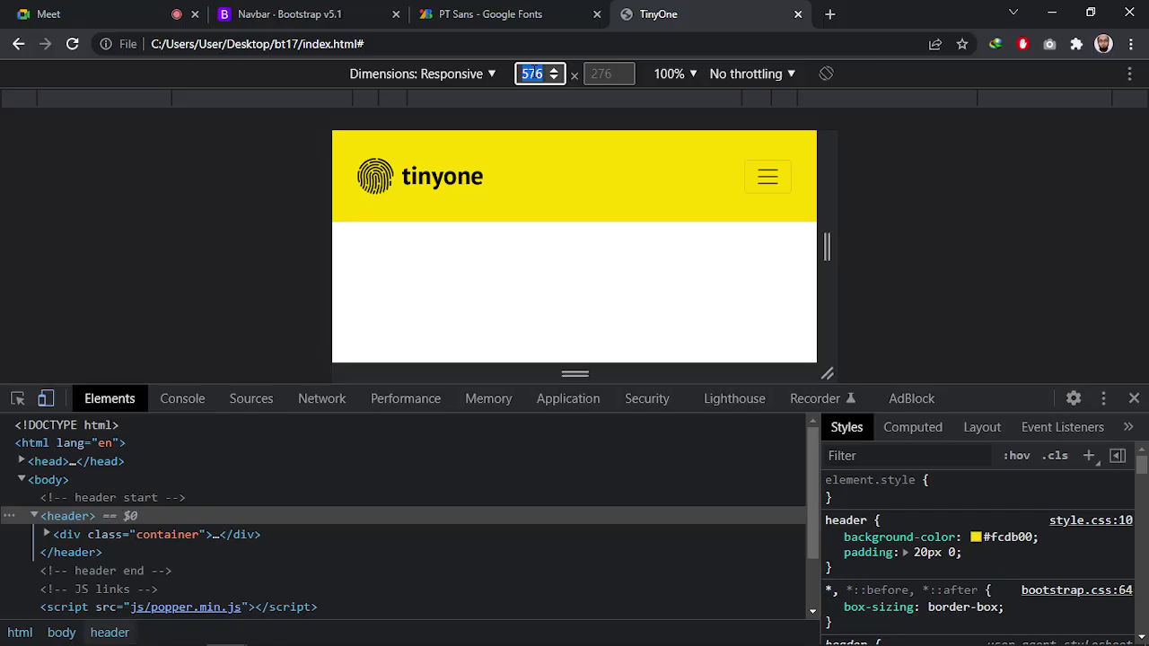
{"action": "type", "text": "320"}
{"action": "key", "text": "Return"}
{"action": "left_click", "coordinate": [668, 174]}
{"action": "left_click", "coordinate": [664, 175]}
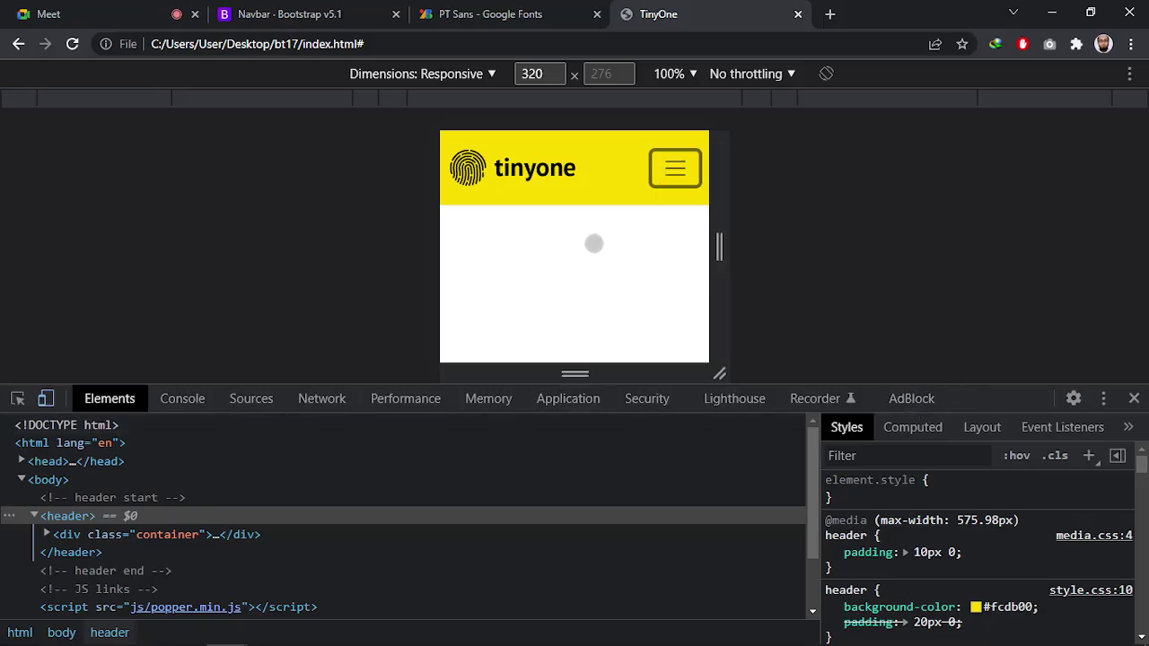
{"action": "left_click_drag", "start_coordinate": [1025, 386], "coordinate": [1004, 311]}
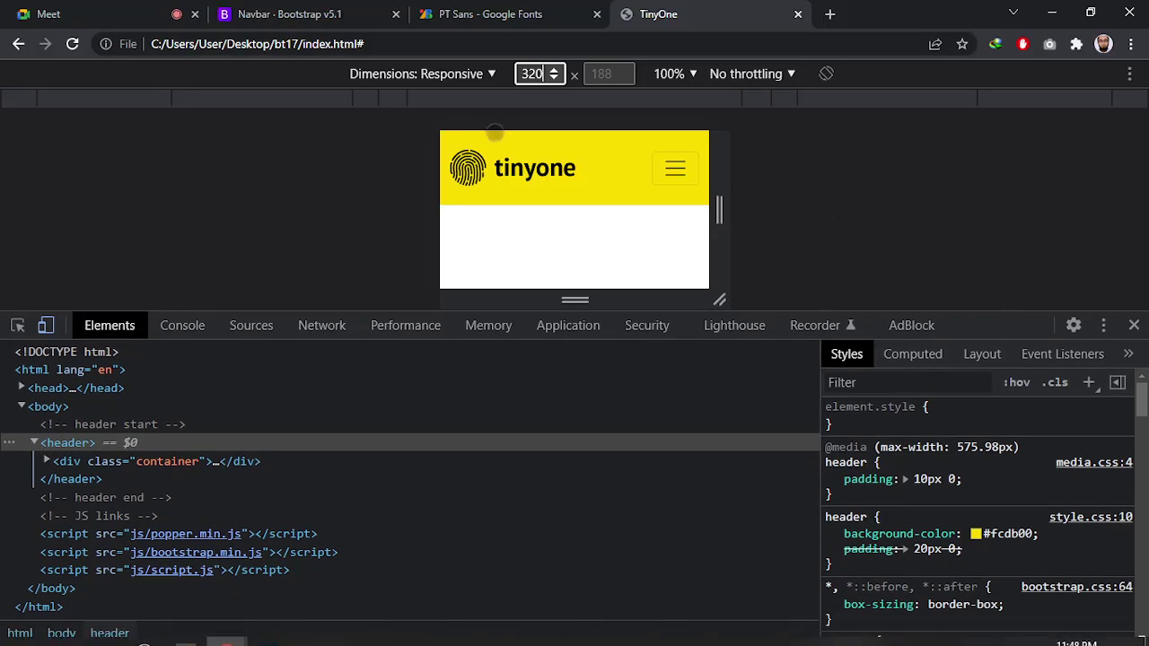
{"action": "key", "text": "alt+Tab"}
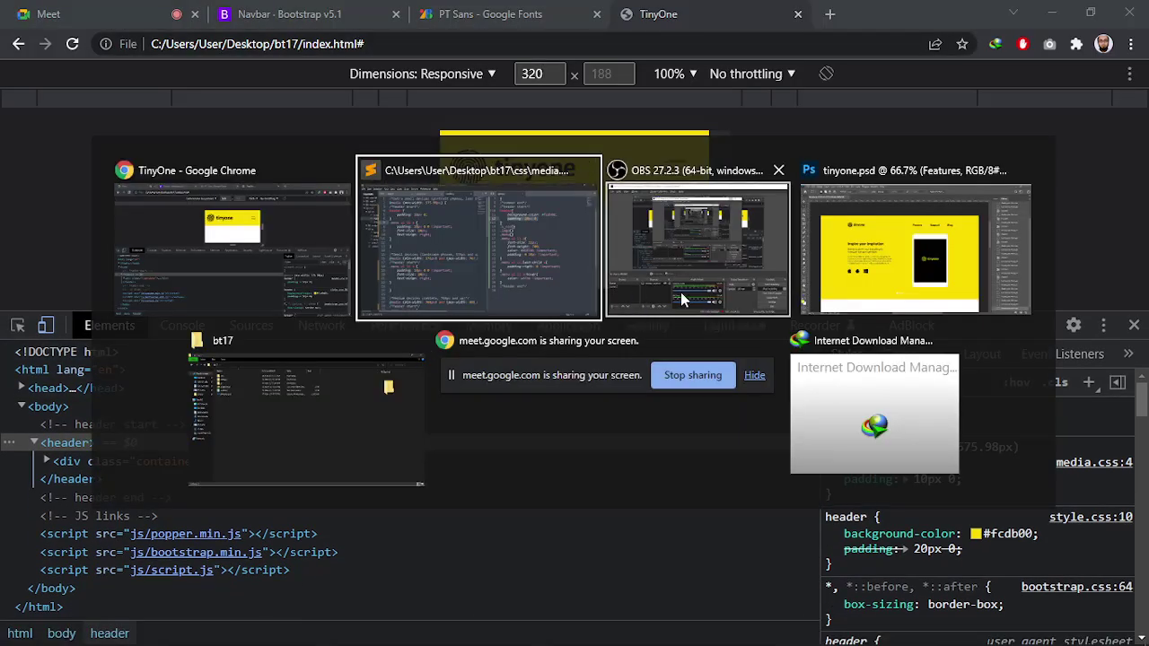
In the tinyone mockup, marquee-measure the yellow slider band and the gap below the tablet
{"action": "left_click", "coordinate": [851, 280]}
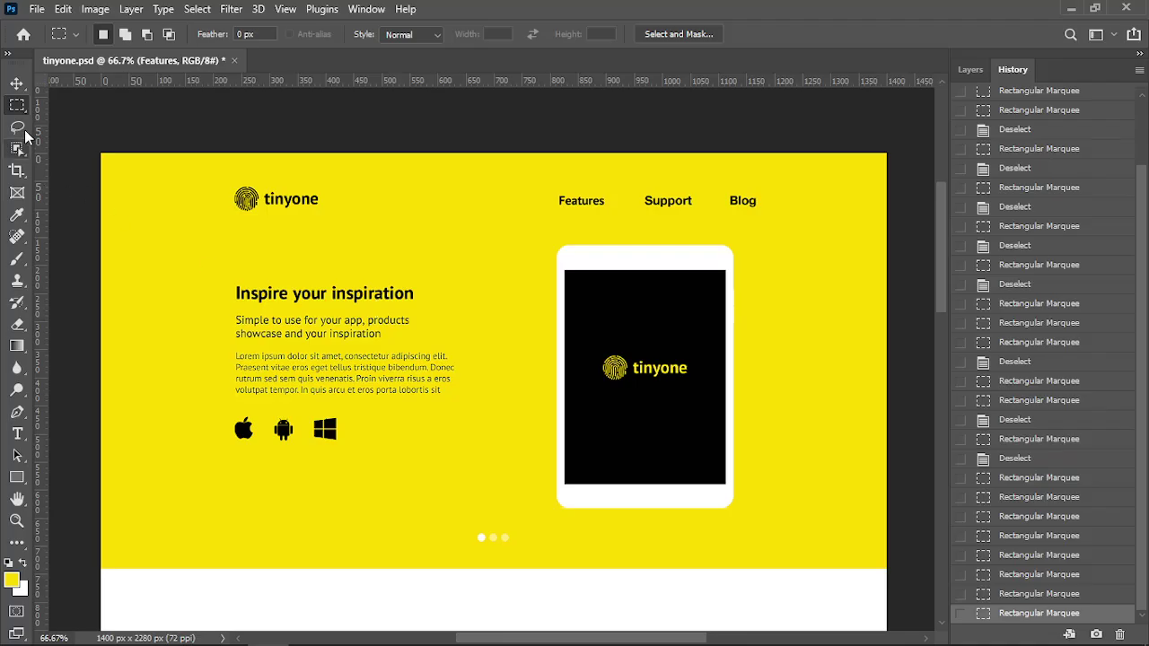
{"action": "left_click_drag", "start_coordinate": [105, 232], "coordinate": [883, 558]}
{"action": "left_click_drag", "start_coordinate": [780, 469], "coordinate": [780, 477]}
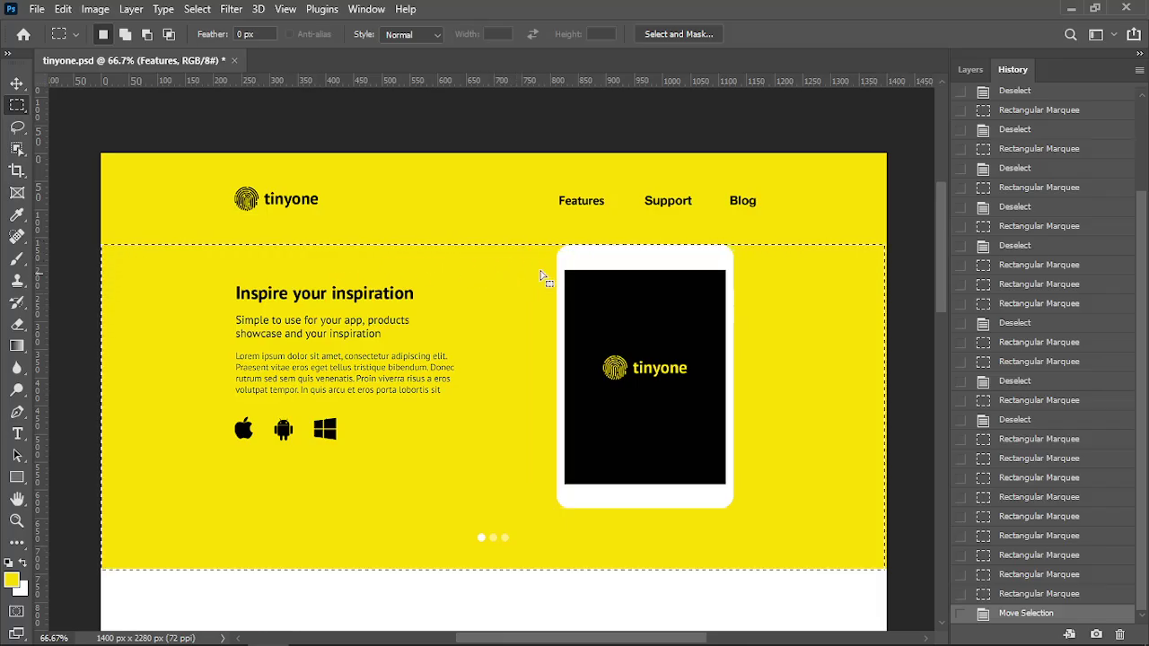
{"action": "left_click", "coordinate": [563, 514]}
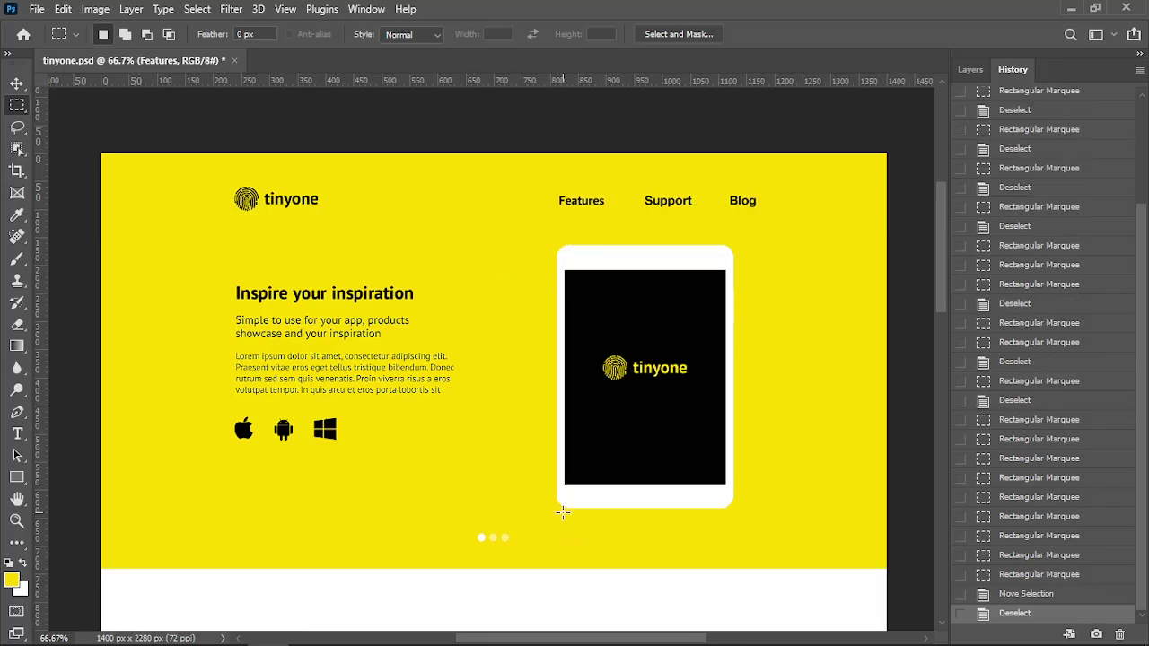
{"action": "left_click_drag", "start_coordinate": [563, 514], "coordinate": [607, 571]}
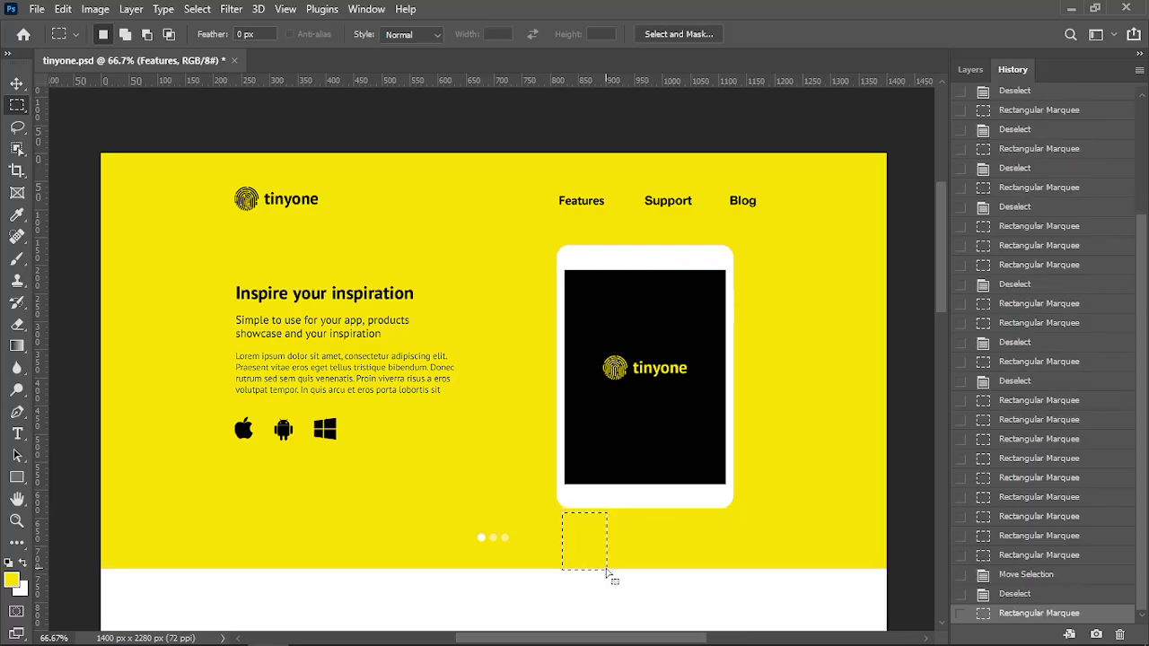
{"action": "key", "text": "ctrl+d"}
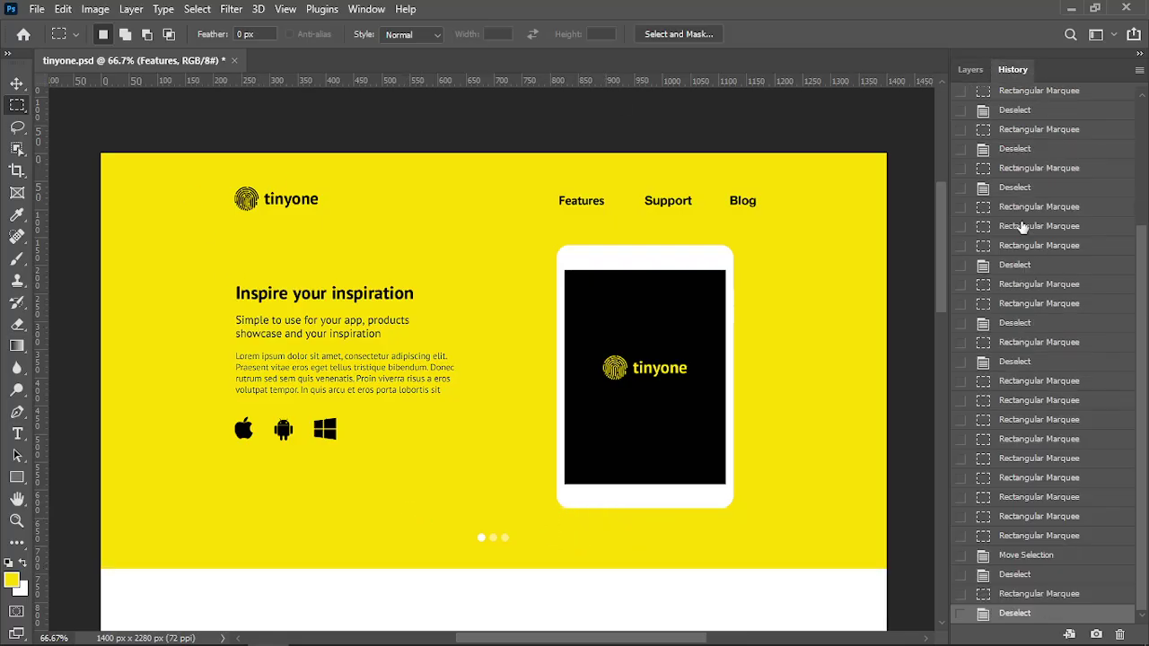
Revert tinyone.psd to its opened-state History snapshot and show the Layers panel
{"action": "scroll", "coordinate": [1003, 224], "scroll_direction": "up", "scroll_amount": 5}
{"action": "left_click", "coordinate": [1029, 109]}
{"action": "left_click", "coordinate": [968, 71]}
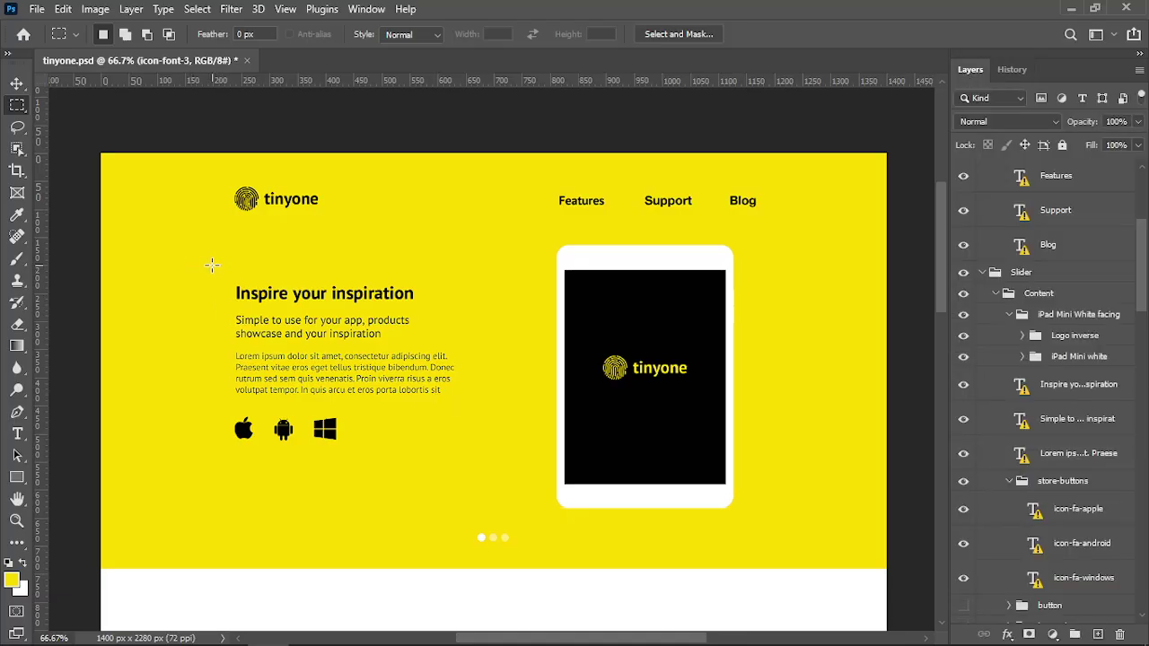
Measure the Inspire text block and the tablet, then pick the heading and yellow background layers
{"action": "left_click_drag", "start_coordinate": [212, 265], "coordinate": [459, 483]}
{"action": "left_click", "coordinate": [551, 248]}
{"action": "left_click_drag", "start_coordinate": [552, 248], "coordinate": [747, 508]}
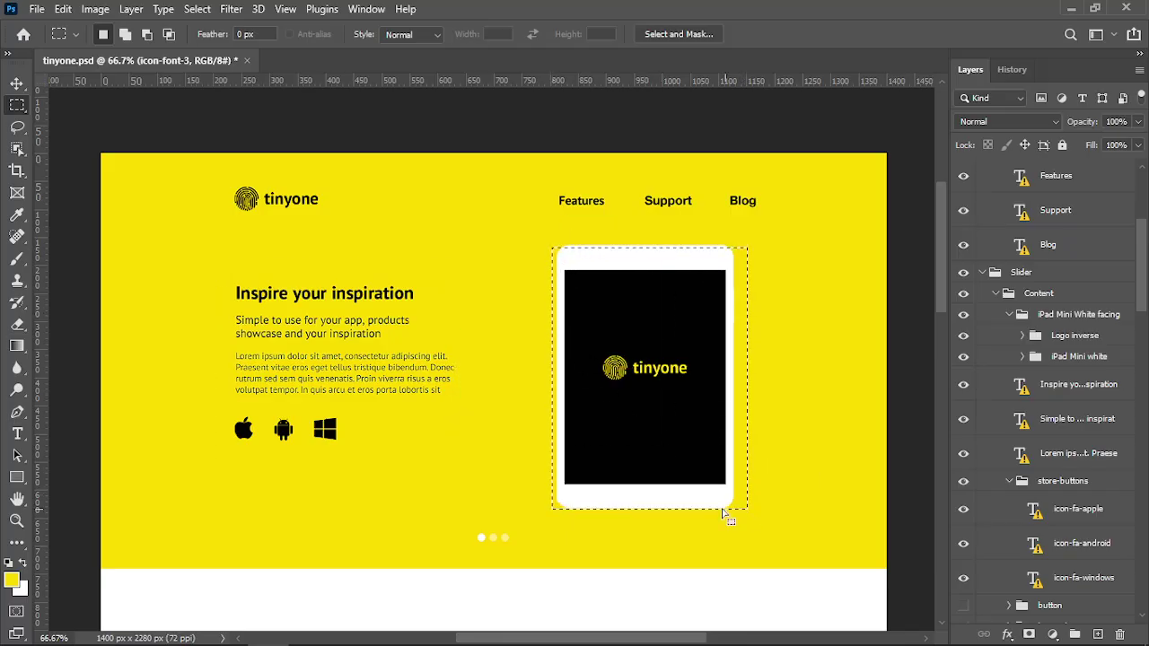
{"action": "left_click", "coordinate": [356, 294]}
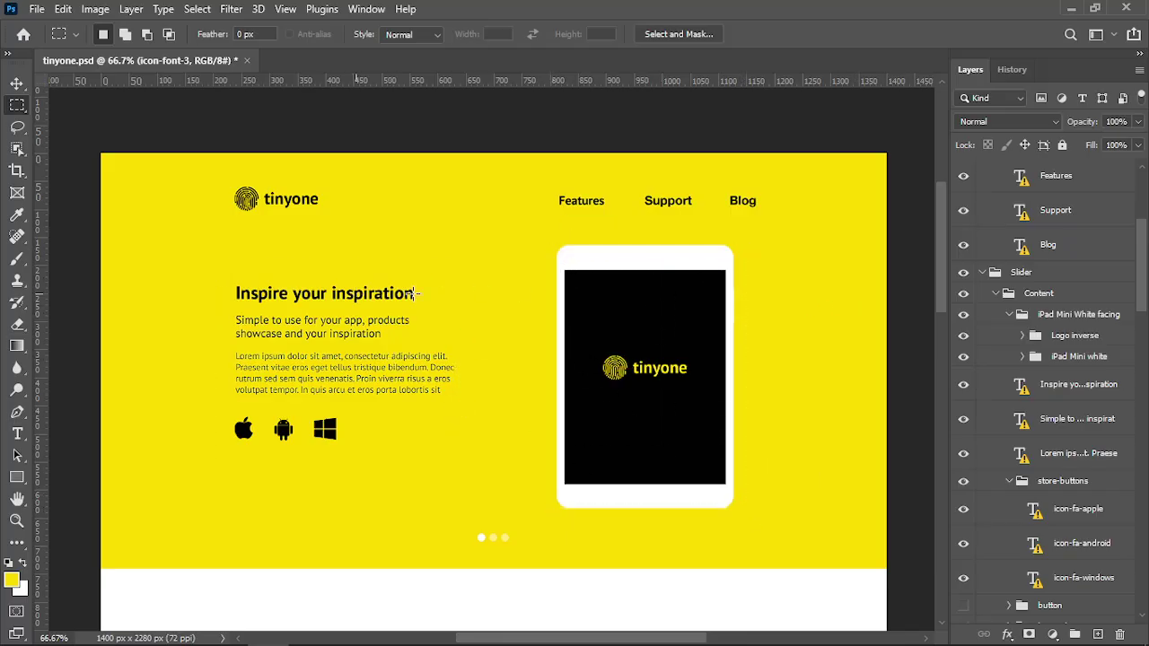
{"action": "left_click", "coordinate": [15, 86]}
{"action": "left_click", "coordinate": [260, 287]}
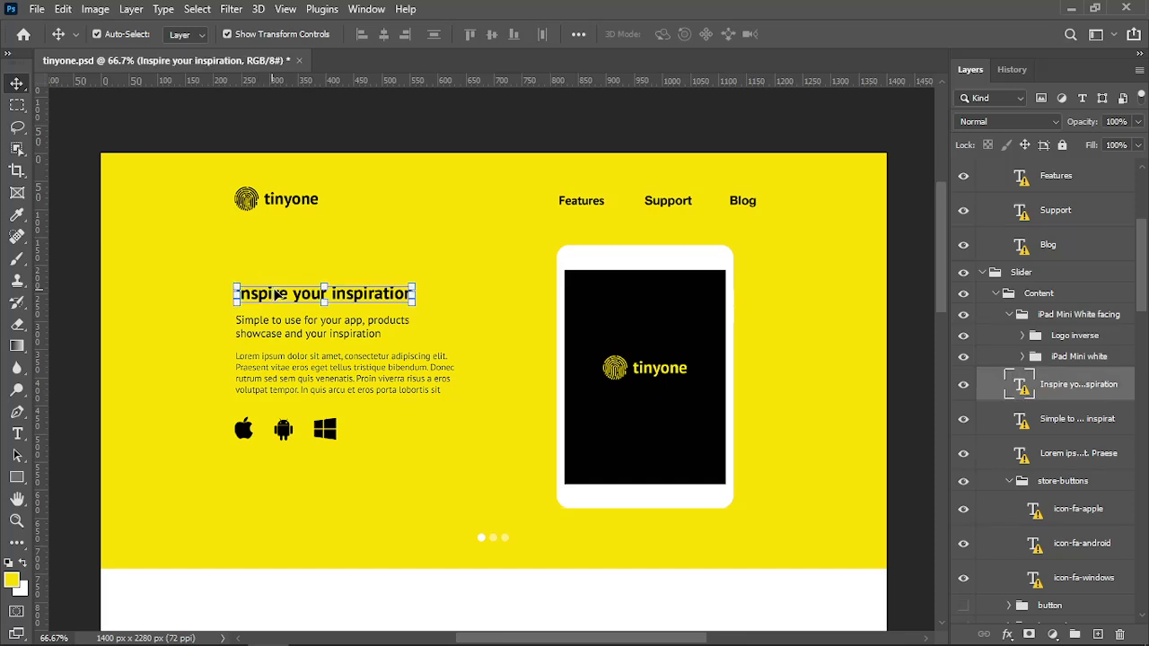
{"action": "scroll", "coordinate": [1045, 399], "scroll_direction": "down", "scroll_amount": 2}
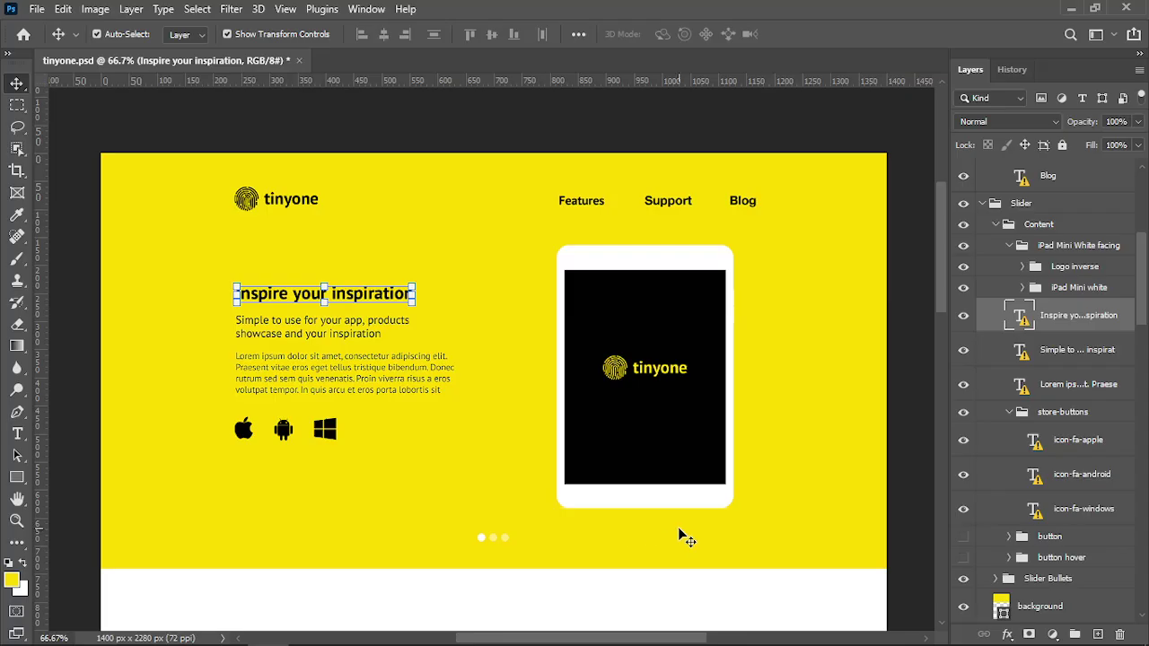
{"action": "left_click", "coordinate": [714, 550]}
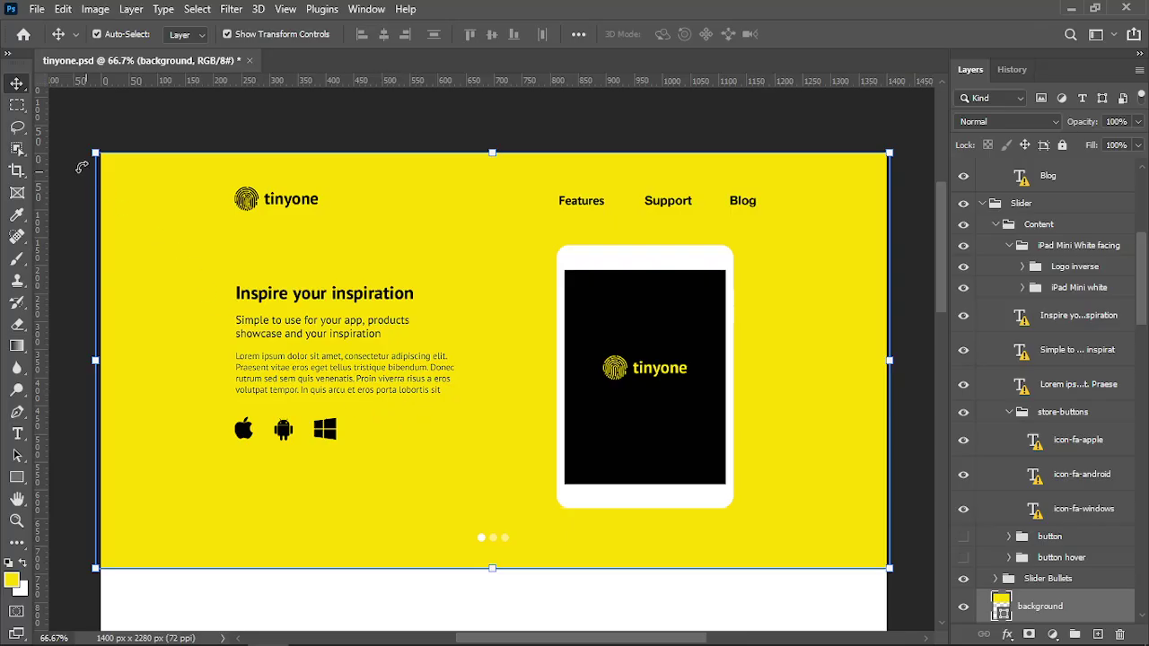
Re-measure the slider band and content block, then show the column layout guides with Ctrl+;
{"action": "key", "text": "m"}
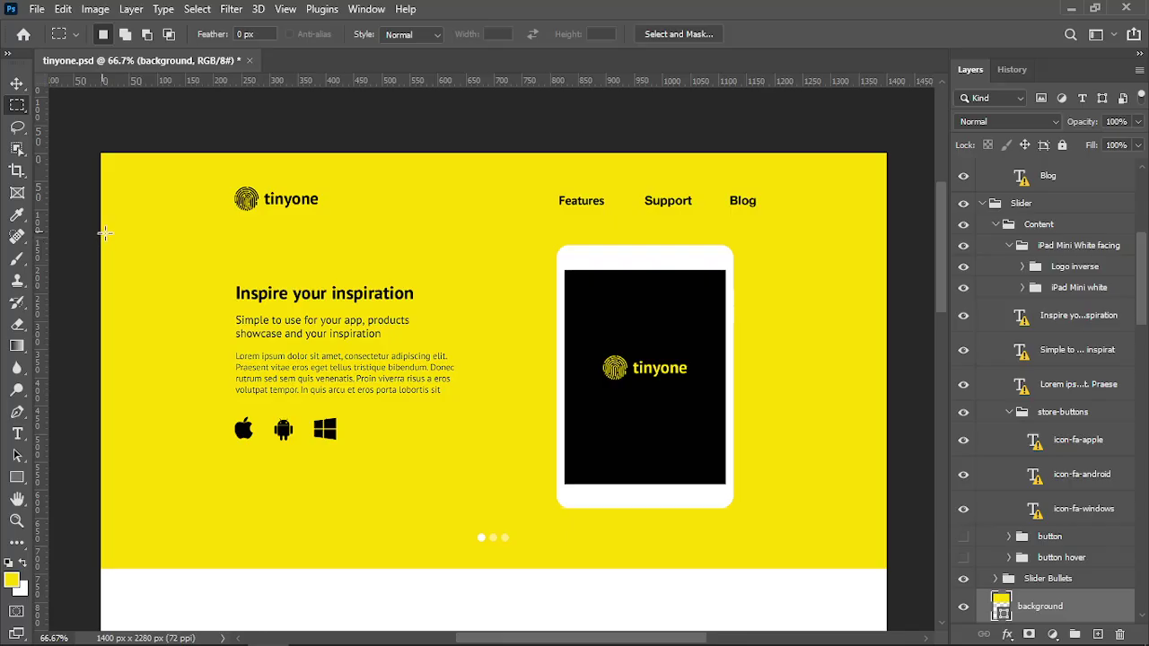
{"action": "left_click_drag", "start_coordinate": [104, 233], "coordinate": [884, 560]}
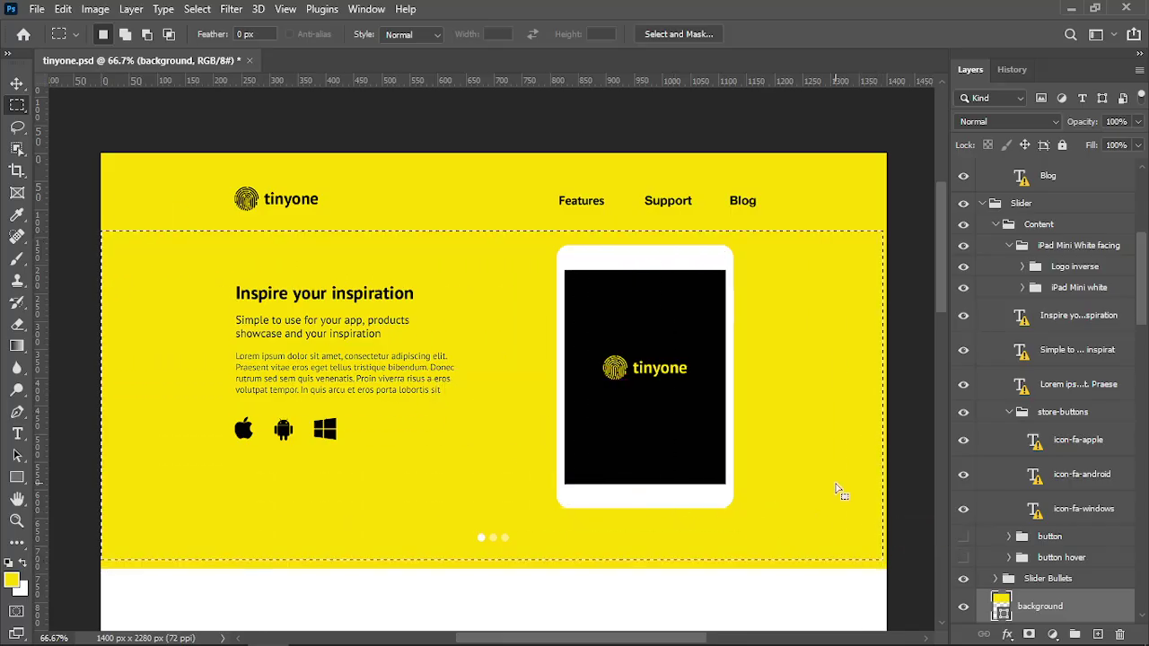
{"action": "left_click_drag", "start_coordinate": [835, 489], "coordinate": [838, 500]}
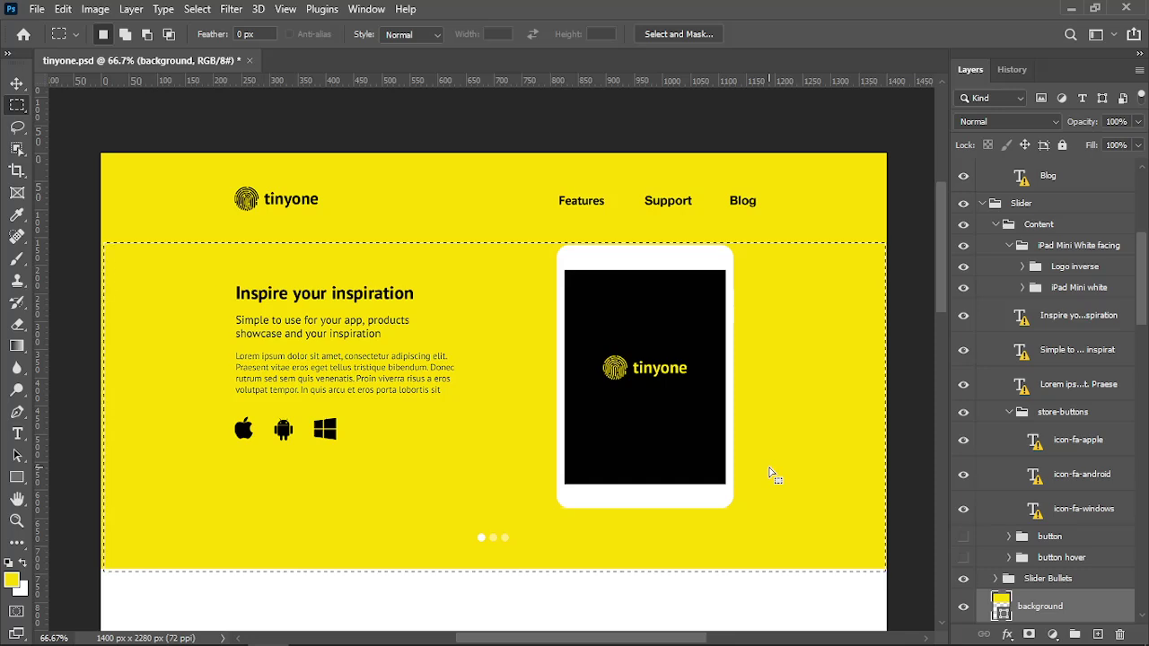
{"action": "key", "text": "ctrl+d"}
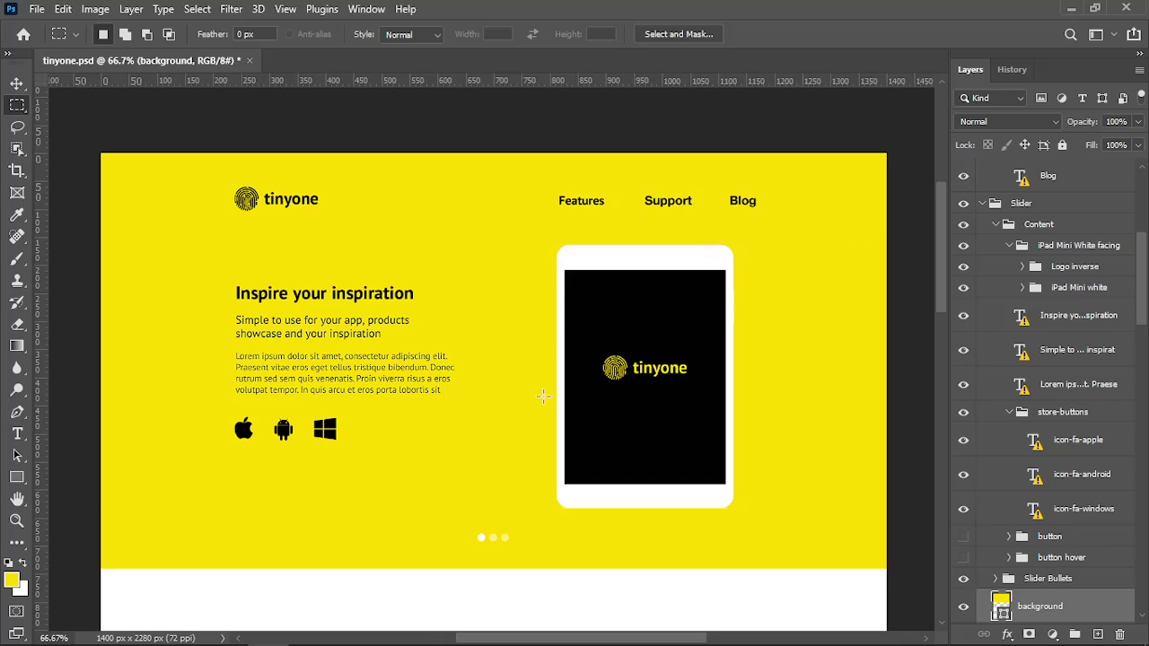
{"action": "left_click_drag", "start_coordinate": [232, 256], "coordinate": [752, 548]}
{"action": "left_click", "coordinate": [801, 476]}
{"action": "key", "text": "ctrl"}
{"action": "key", "text": "ctrl+semicolon"}
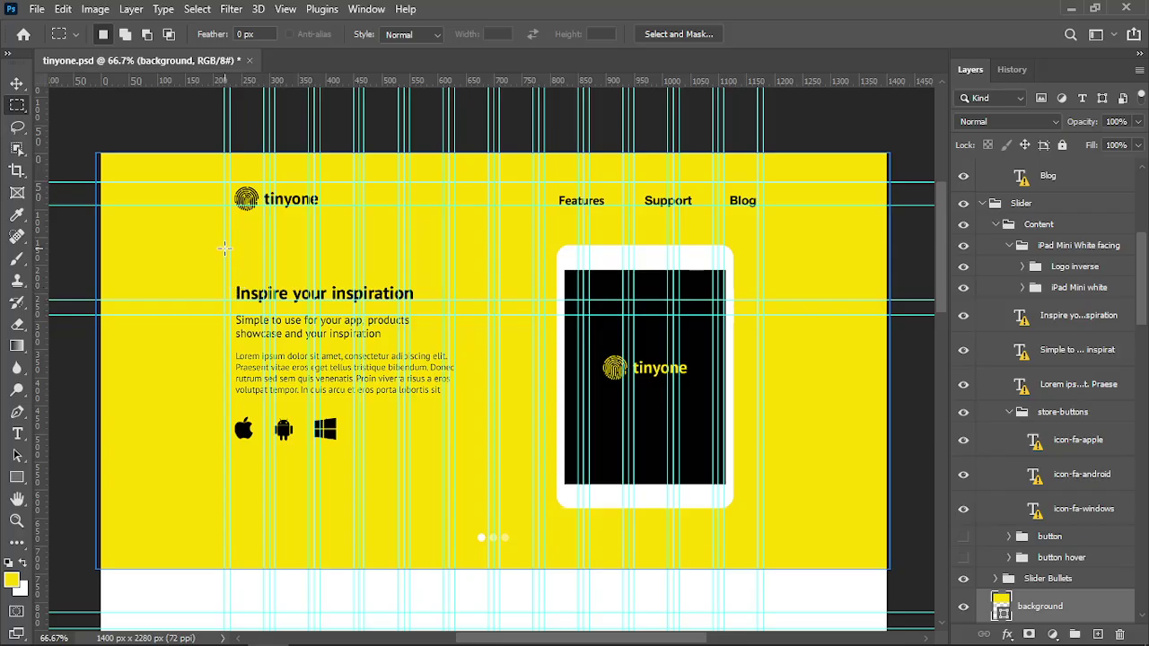
Measure the content area (about 960 px) and the full slider width against the guide columns
{"action": "left_click_drag", "start_coordinate": [223, 248], "coordinate": [763, 523]}
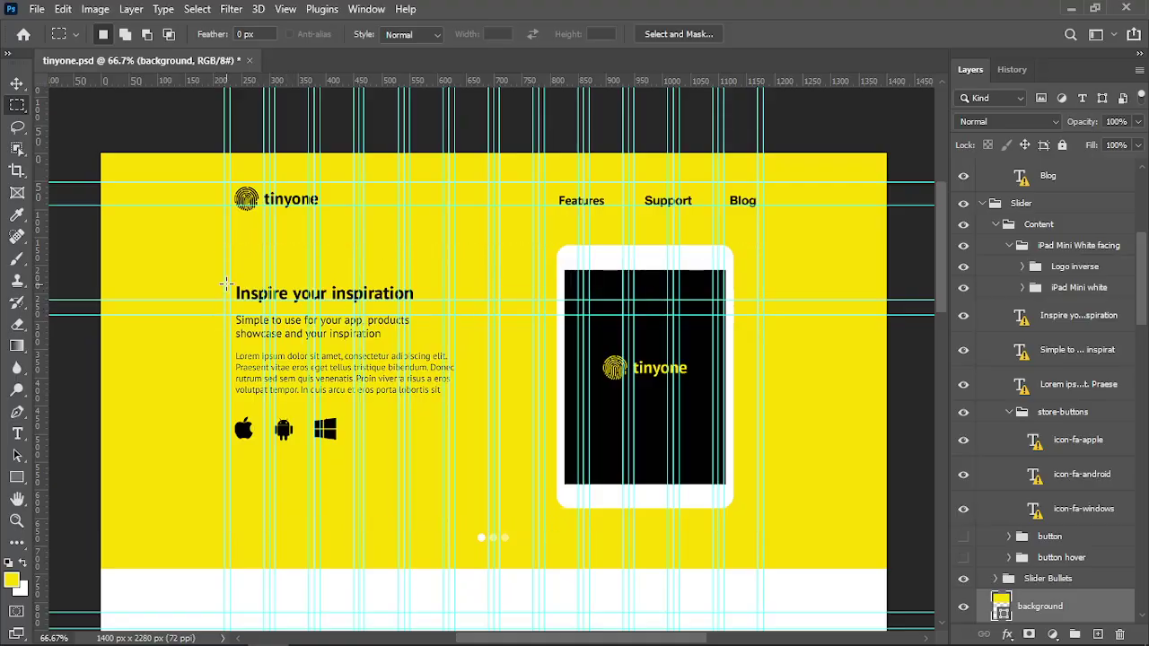
{"action": "left_click_drag", "start_coordinate": [224, 238], "coordinate": [544, 544]}
{"action": "left_click", "coordinate": [796, 453]}
{"action": "left_click_drag", "start_coordinate": [225, 226], "coordinate": [764, 531]}
{"action": "left_click_drag", "start_coordinate": [102, 221], "coordinate": [885, 569]}
{"action": "left_click", "coordinate": [224, 228]}
Measure the ~950 px content width, then the text block and the 400 × 499 px tablet's column span
{"action": "left_click_drag", "start_coordinate": [700, 548], "coordinate": [760, 549]}
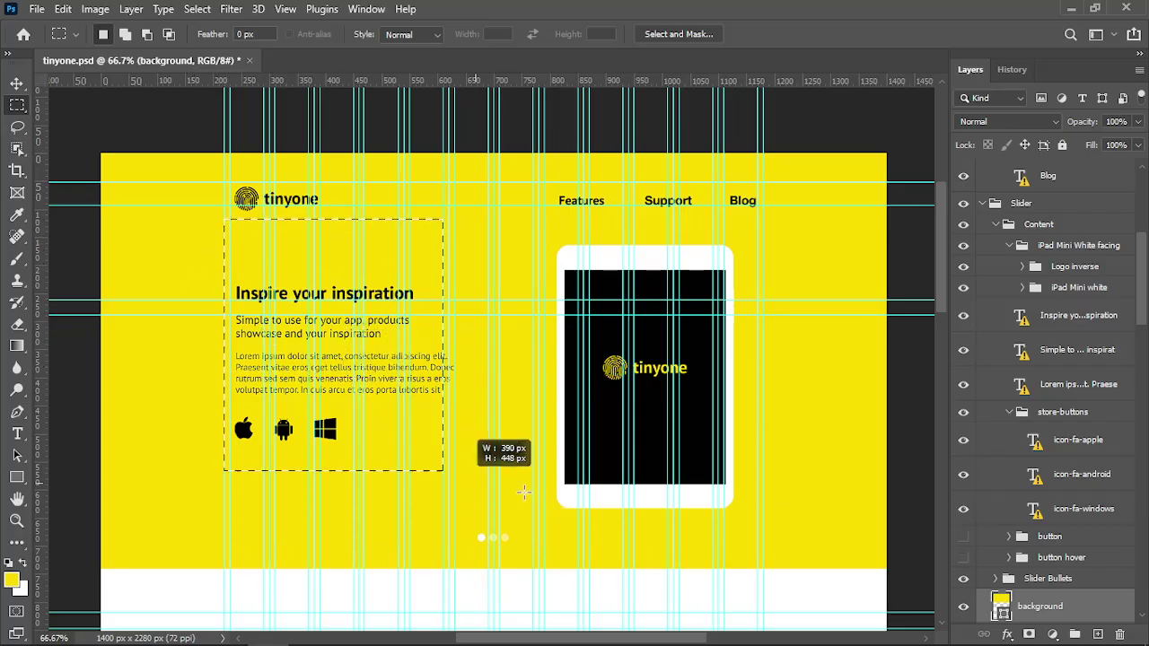
{"action": "left_click_drag", "start_coordinate": [709, 558], "coordinate": [756, 546]}
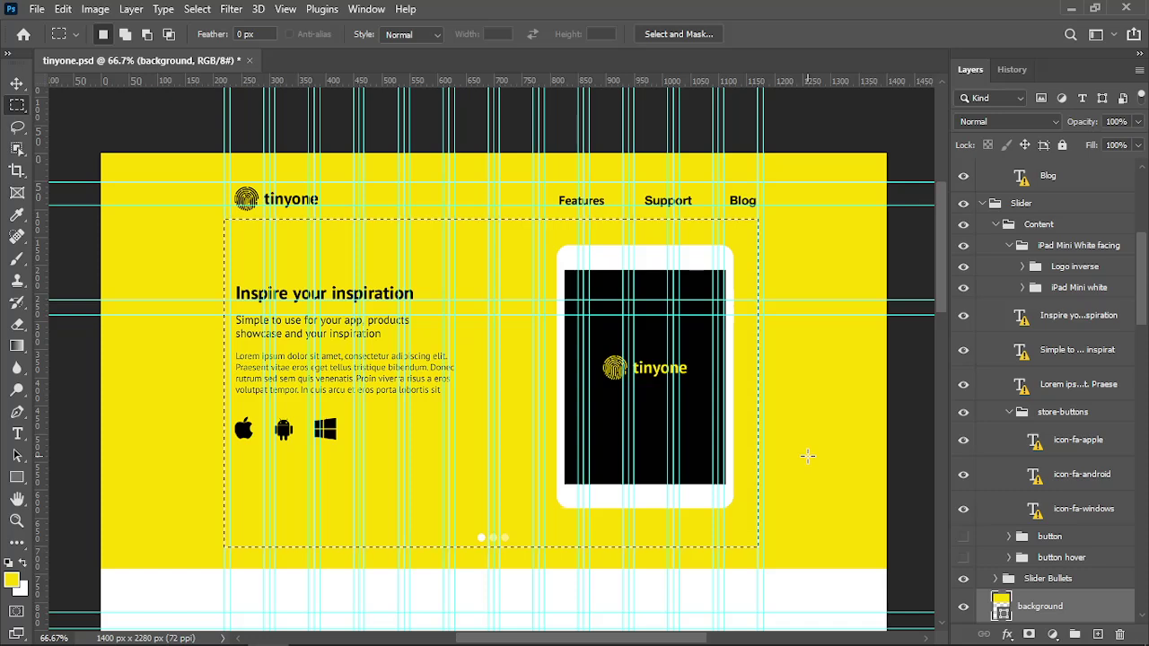
{"action": "left_click", "coordinate": [806, 456]}
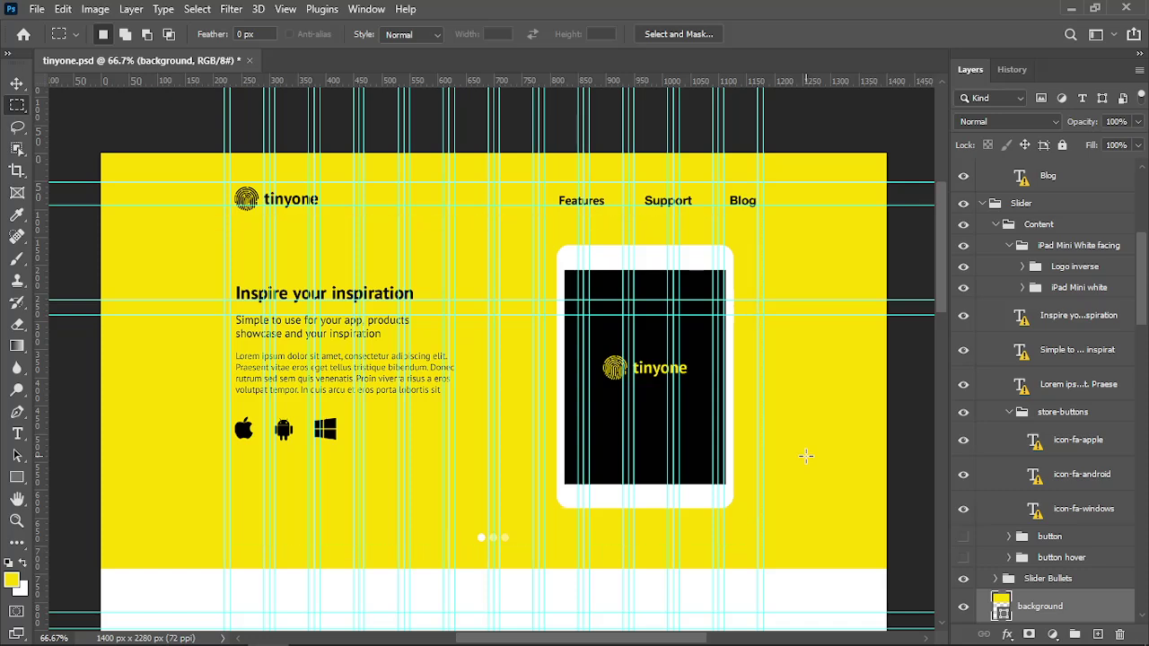
{"action": "left_click_drag", "start_coordinate": [224, 238], "coordinate": [493, 493]}
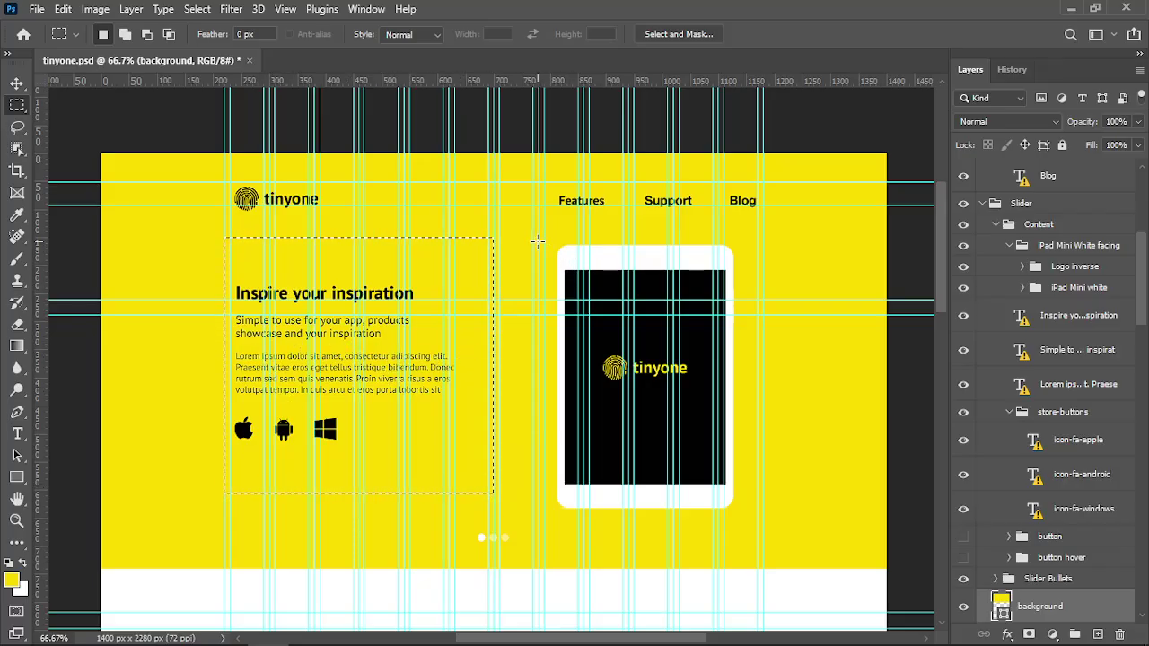
{"action": "left_click_drag", "start_coordinate": [539, 237], "coordinate": [804, 524]}
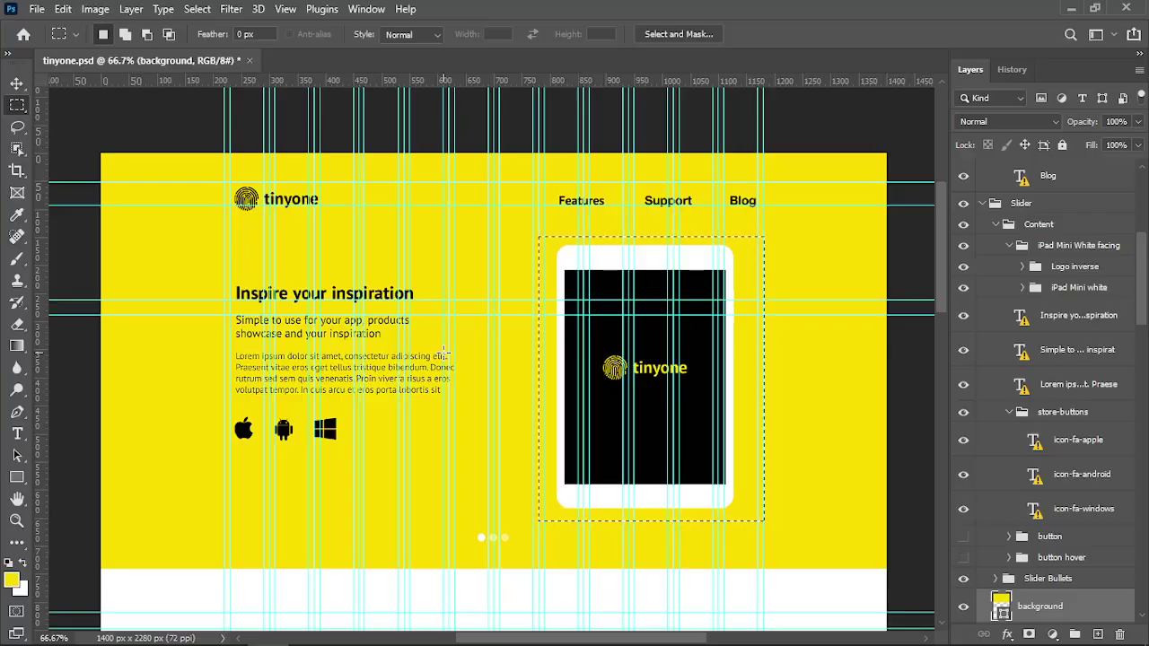
In index.html, indent the navbar block one level and fold the header markup
{"action": "key", "text": "alt+Tab"}
{"action": "left_click", "coordinate": [748, 251]}
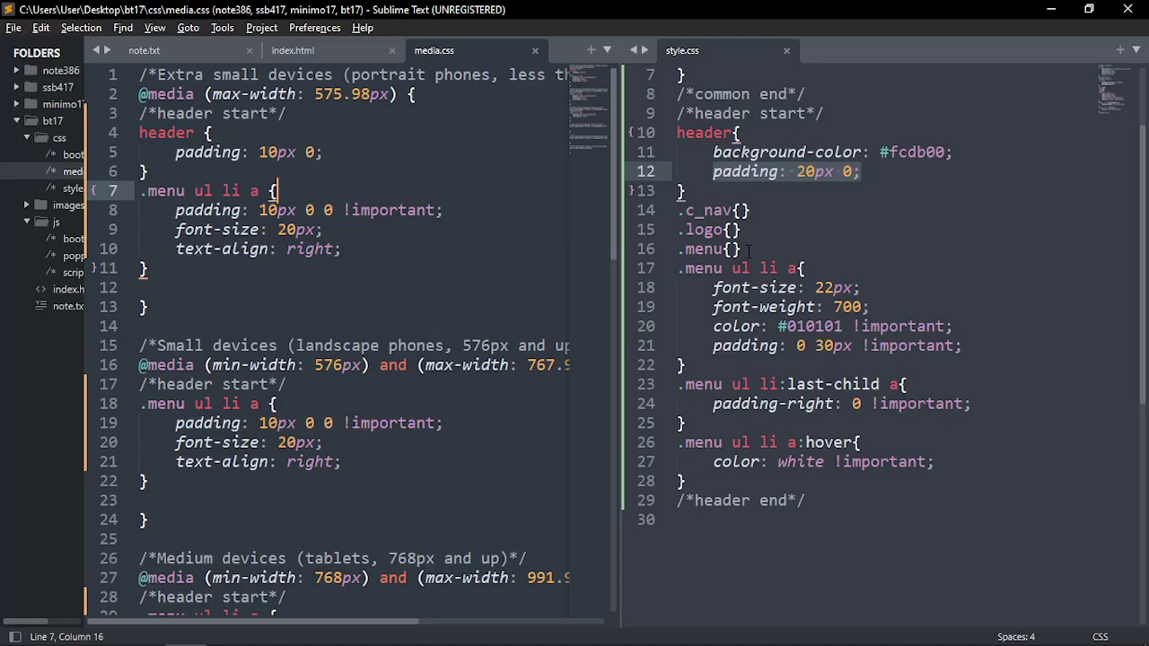
{"action": "left_click", "coordinate": [296, 50]}
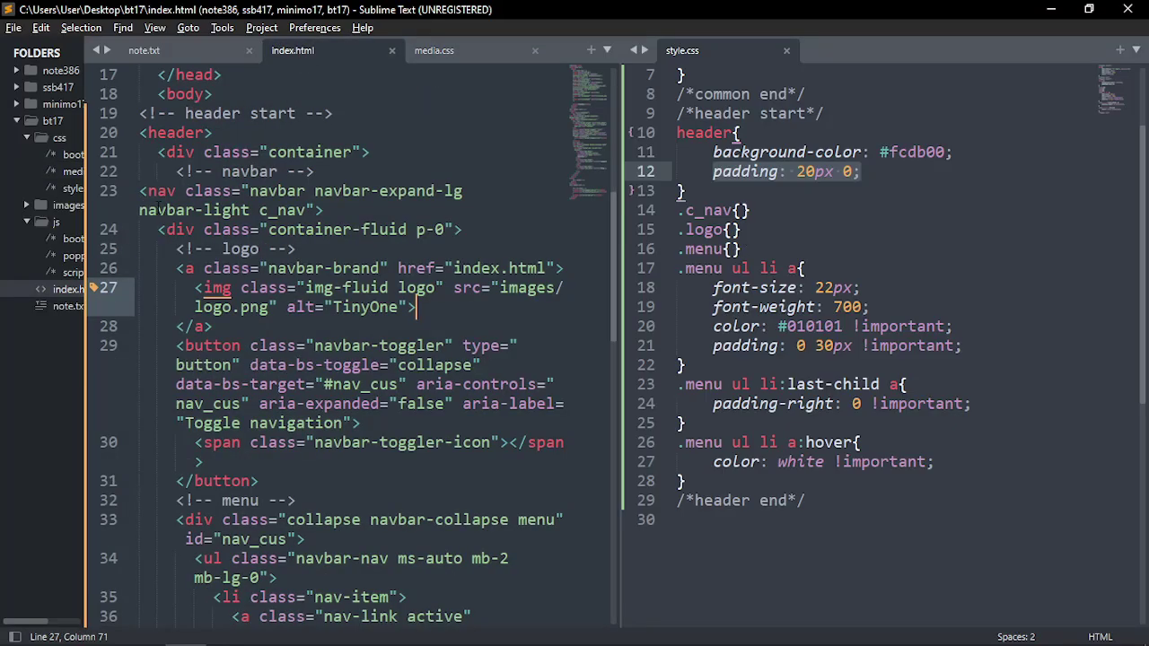
{"action": "left_click", "coordinate": [167, 133]}
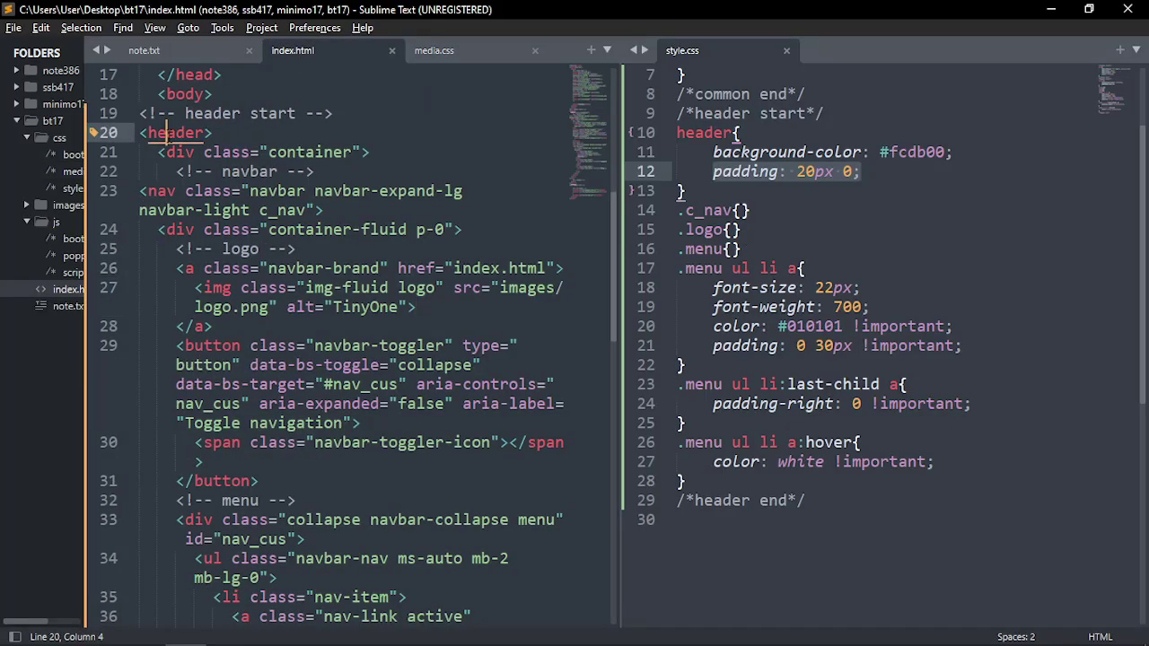
{"action": "left_click", "coordinate": [127, 133]}
{"action": "left_click", "coordinate": [127, 134]}
{"action": "left_click", "coordinate": [167, 192]}
{"action": "left_click", "coordinate": [126, 191]}
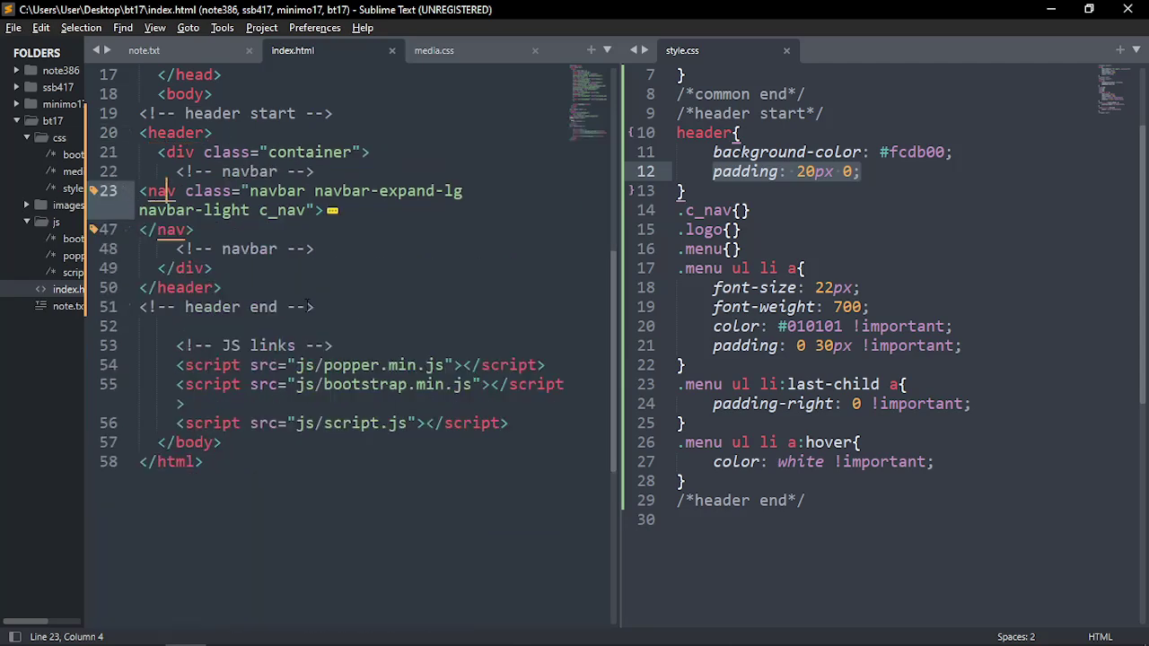
{"action": "left_click", "coordinate": [338, 309]}
{"action": "left_click_drag", "start_coordinate": [199, 222], "coordinate": [137, 192]}
{"action": "key", "text": "Tab"}
{"action": "key", "text": "Tab"}
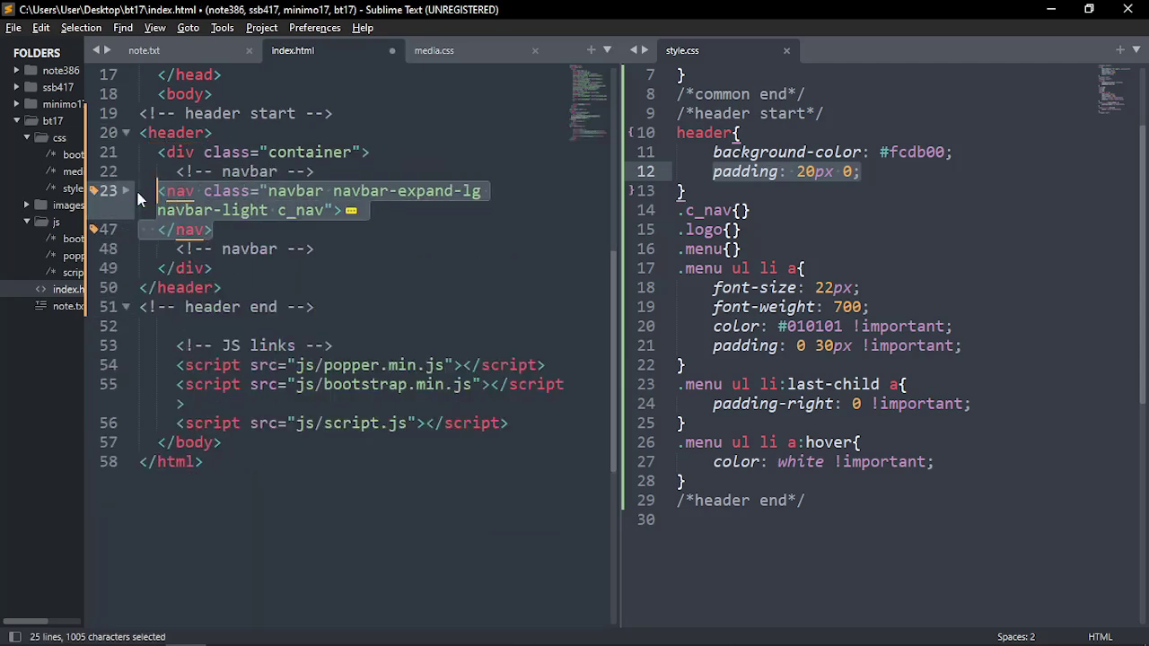
{"action": "left_click", "coordinate": [156, 134]}
{"action": "left_click", "coordinate": [126, 133]}
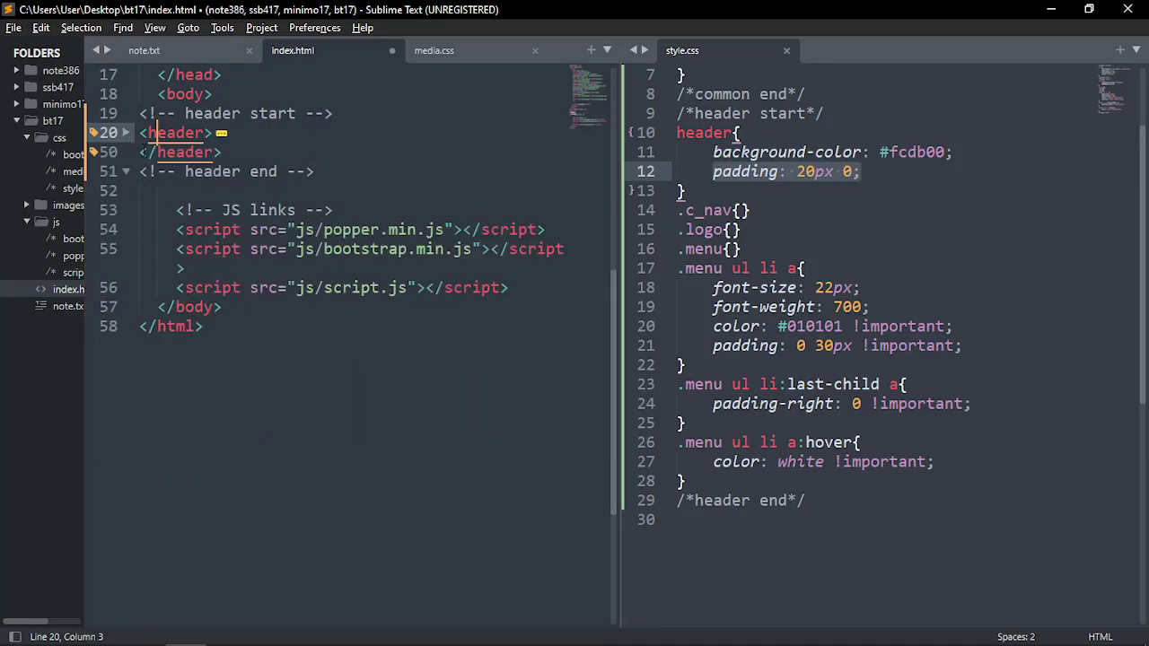
Add <!-- slider start --> and <!-- slider end --> comments below the header end comment
{"action": "left_click", "coordinate": [343, 170]}
{"action": "key", "text": "Return"}
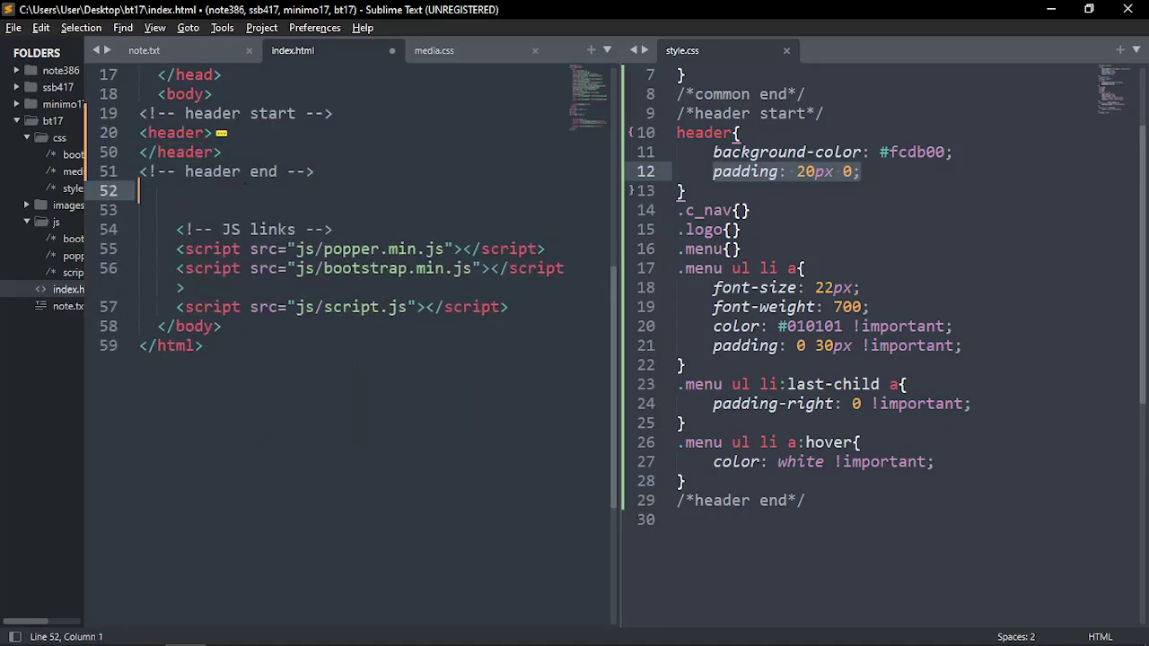
{"action": "type", "text": "slider start"}
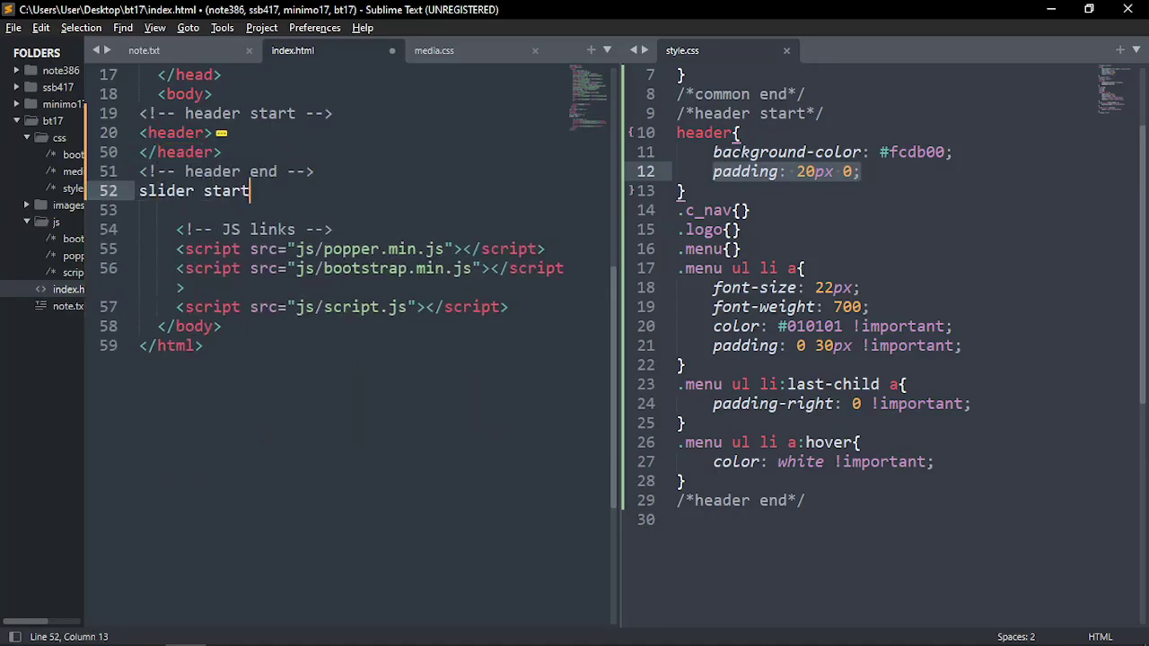
{"action": "key", "text": "ctrl+slash"}
{"action": "key", "text": "ctrl+shift+d"}
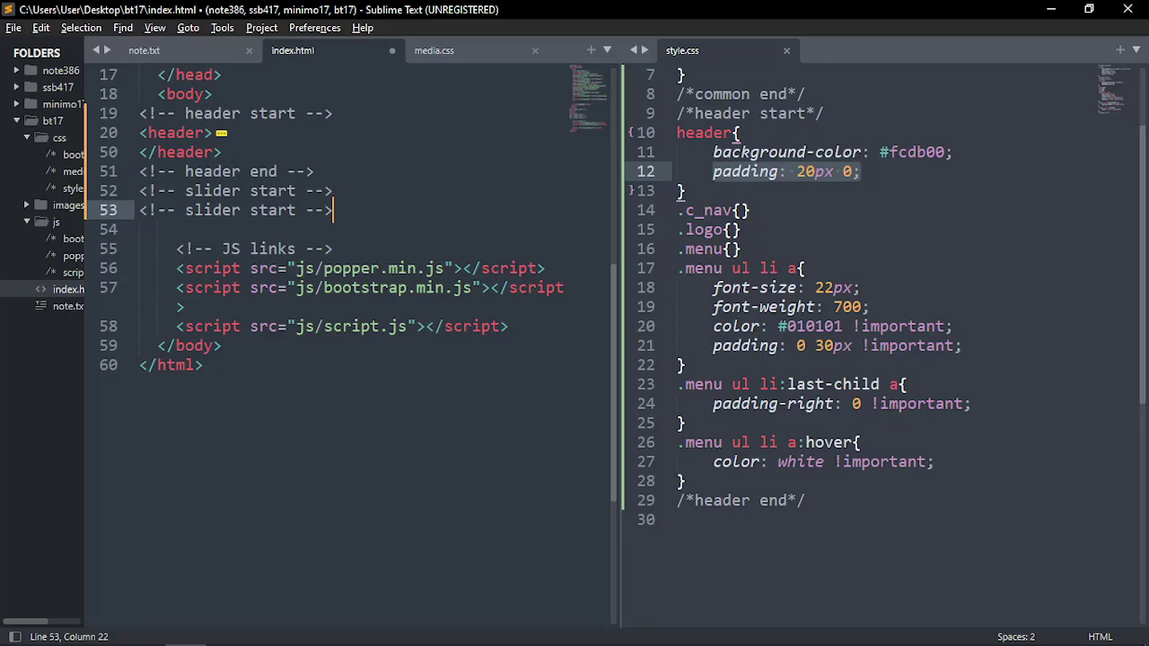
{"action": "key", "text": "Left"}
{"action": "key", "text": "Left"}
{"action": "key", "text": "Left"}
{"action": "key", "text": "Left"}
{"action": "key", "text": "shift+Left"}
{"action": "key", "text": "shift+Left"}
{"action": "key", "text": "shift+Left"}
{"action": "key", "text": "shift+Left"}
{"action": "key", "text": "shift+Left"}
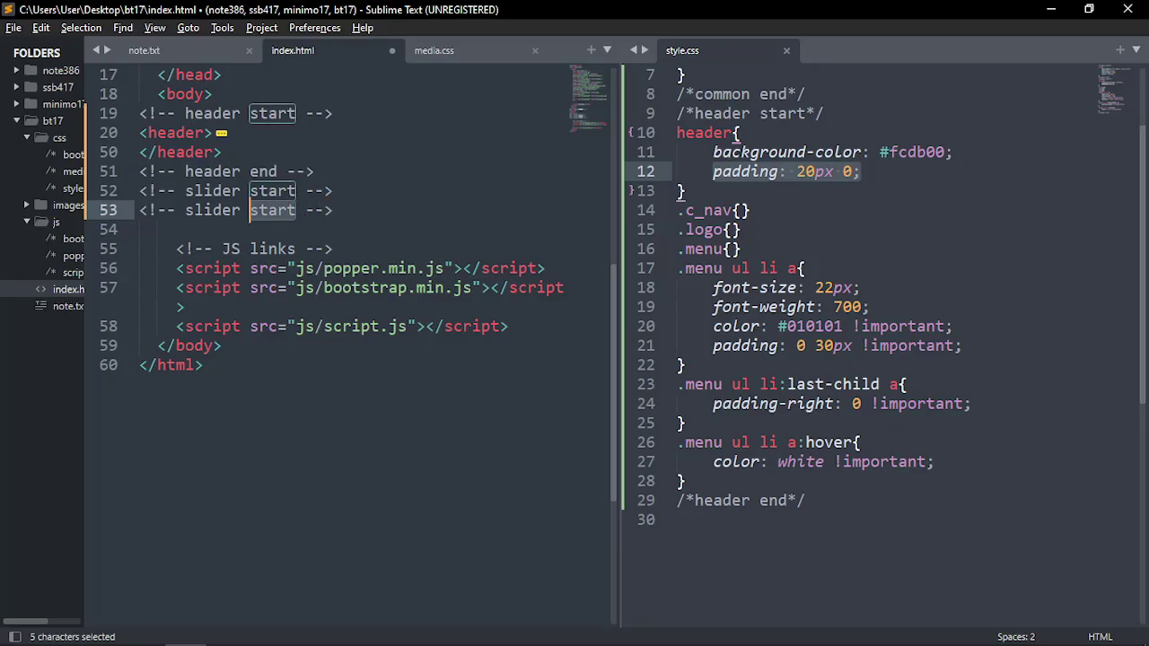
{"action": "type", "text": "end"}
{"action": "key", "text": "Up"}
{"action": "key", "text": "End"}
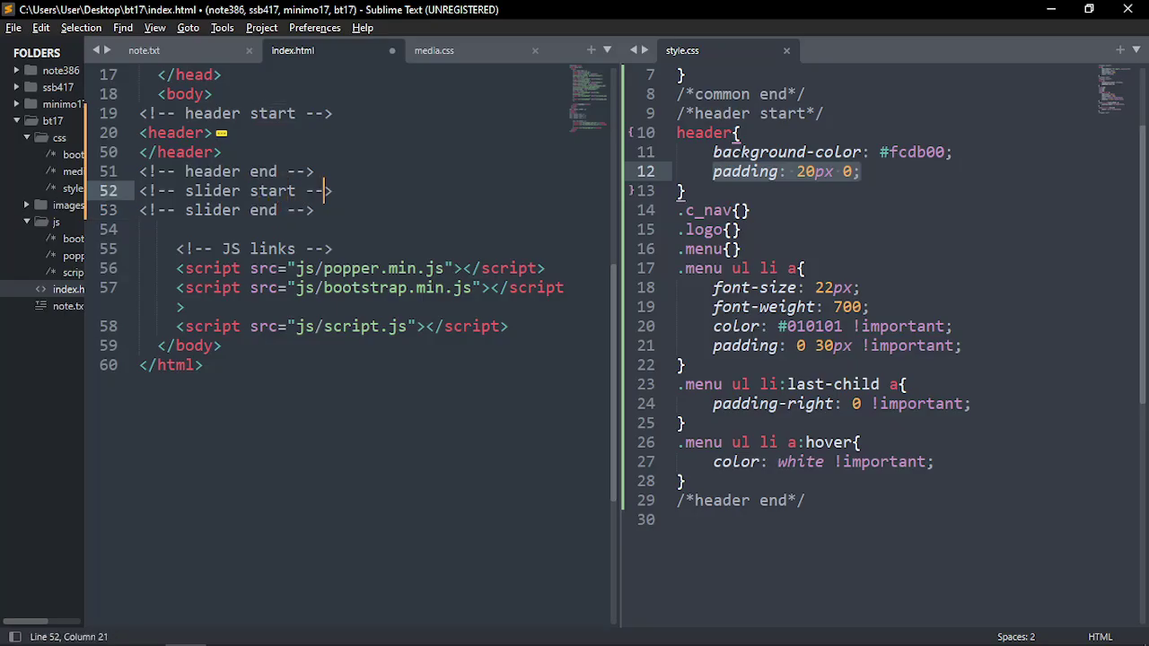
Emmet-expand section.slider with nested .container, .row and .col-lg-12 divs between the slider comments
{"action": "key", "text": "Return"}
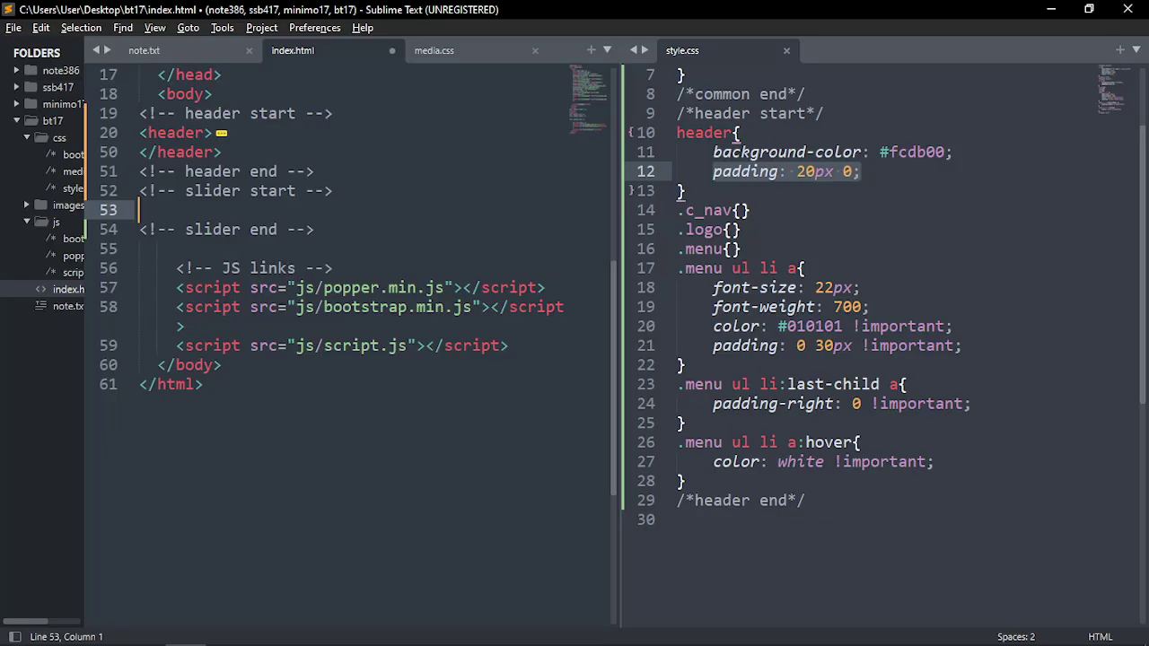
{"action": "type", "text": "sectio"}
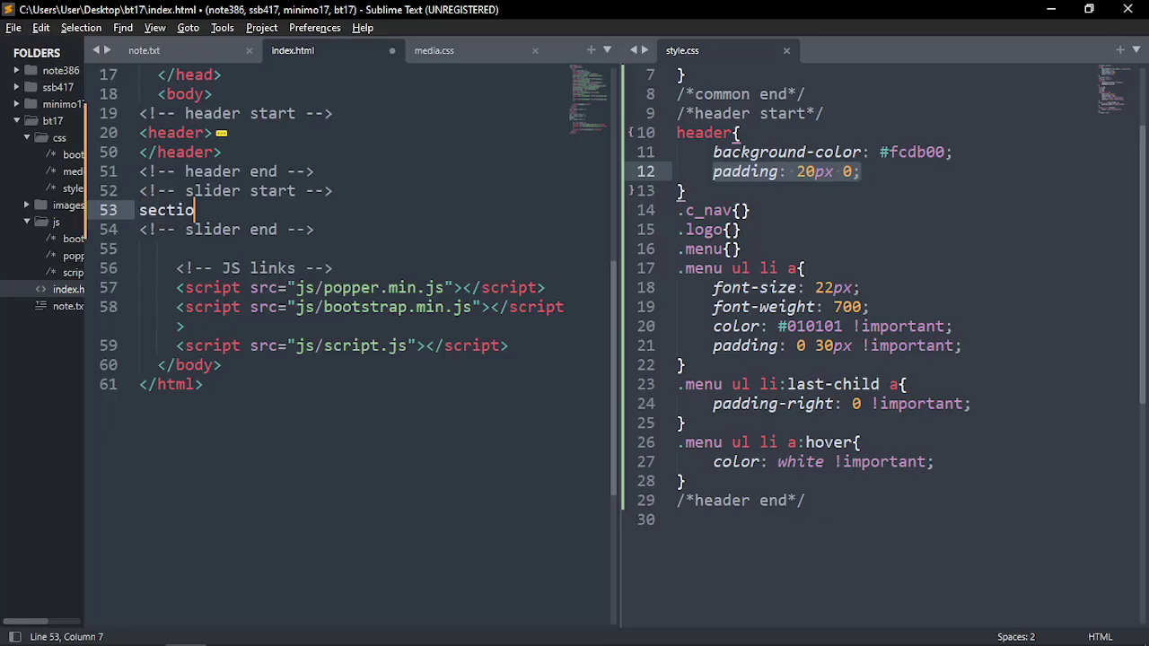
{"action": "type", "text": "n.slider"}
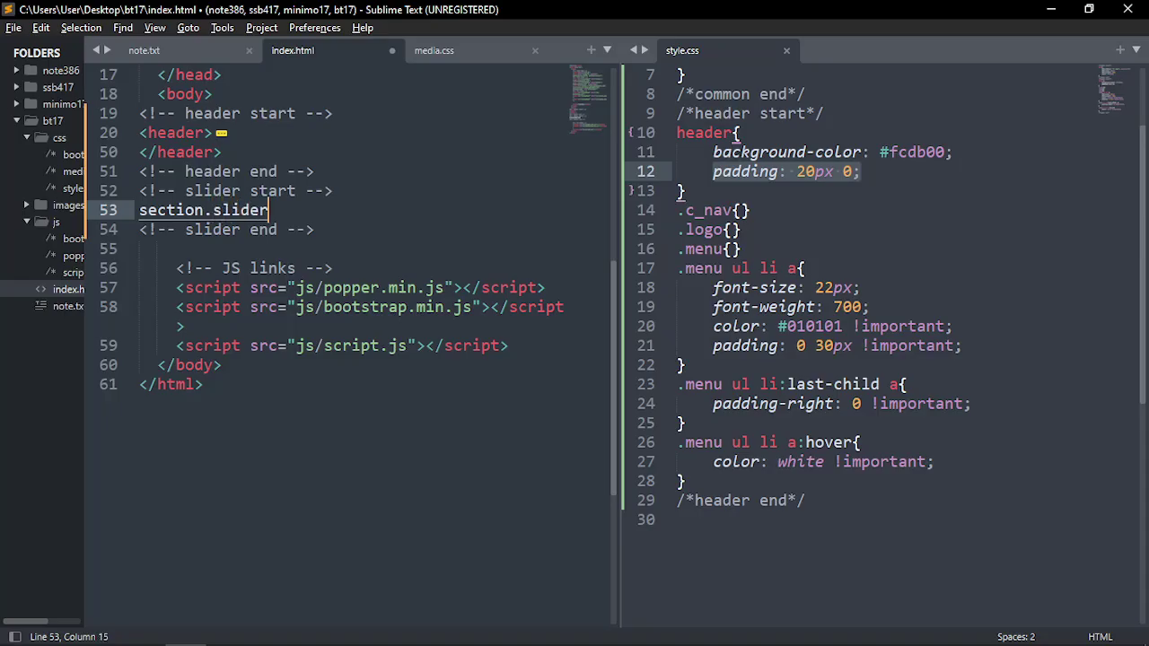
{"action": "key", "text": "Tab"}
{"action": "type", "text": ".container"}
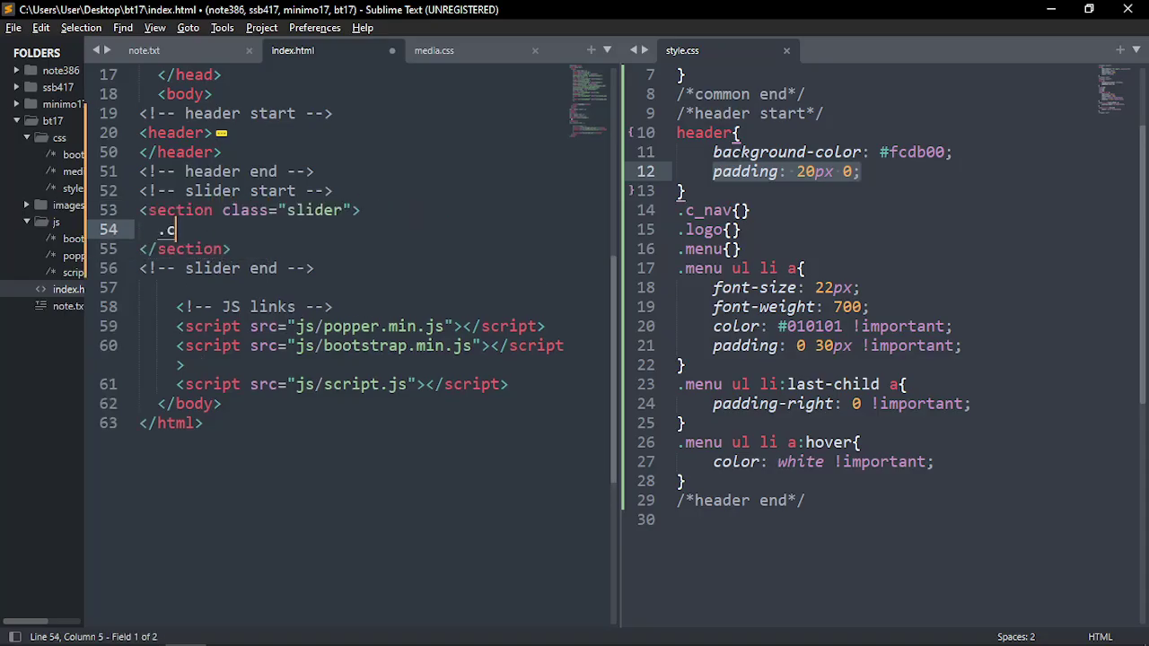
{"action": "key", "text": "Tab"}
{"action": "key", "text": "Return"}
{"action": "type", "text": ".r"}
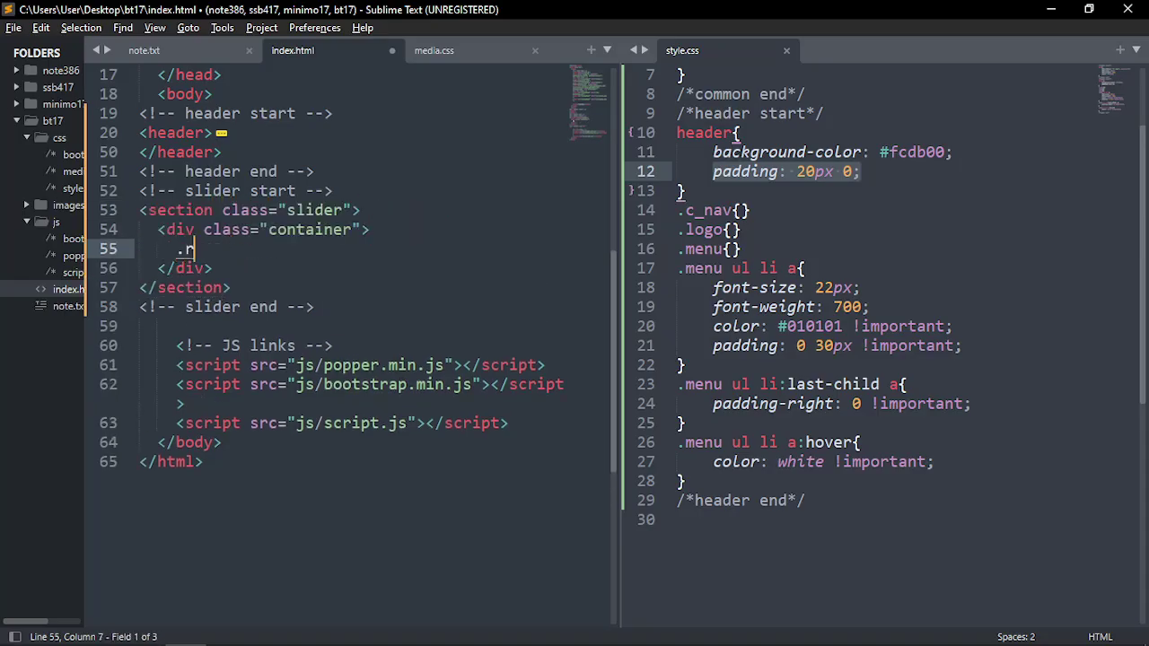
{"action": "type", "text": "ow"}
{"action": "key", "text": "Tab"}
{"action": "key", "text": "Return"}
{"action": "type", "text": ".co"}
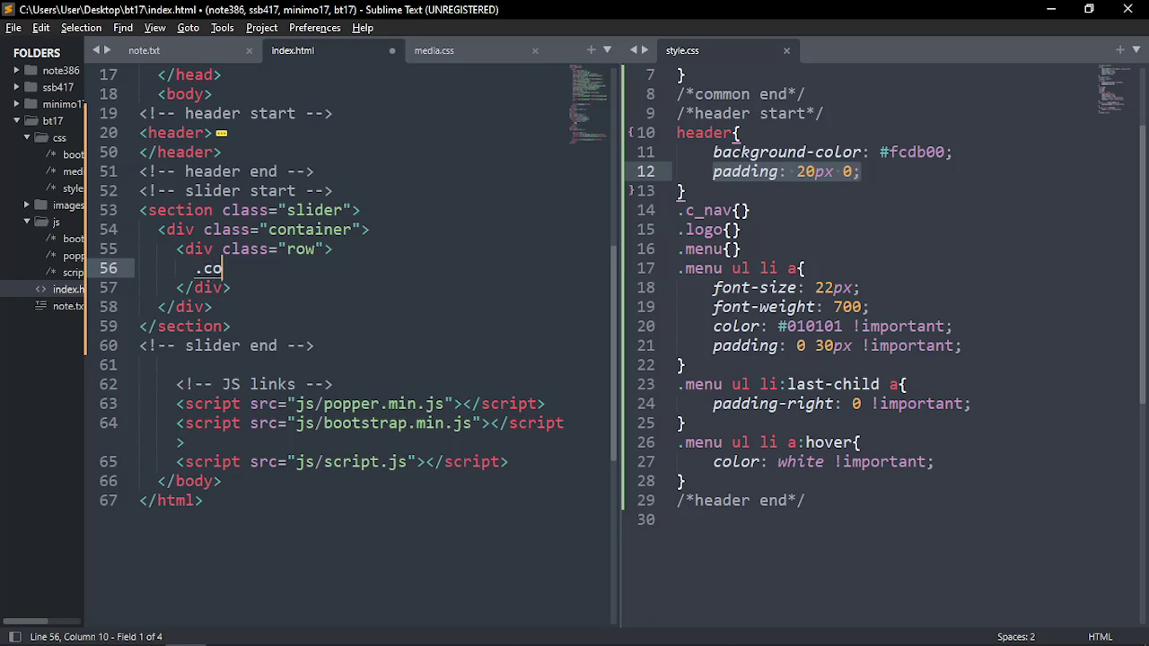
{"action": "type", "text": "l-lg-12"}
{"action": "key", "text": "Tab"}
Add two <!-- carousal --> comments inside the col-lg-12 div with an empty line between them
{"action": "key", "text": "Return"}
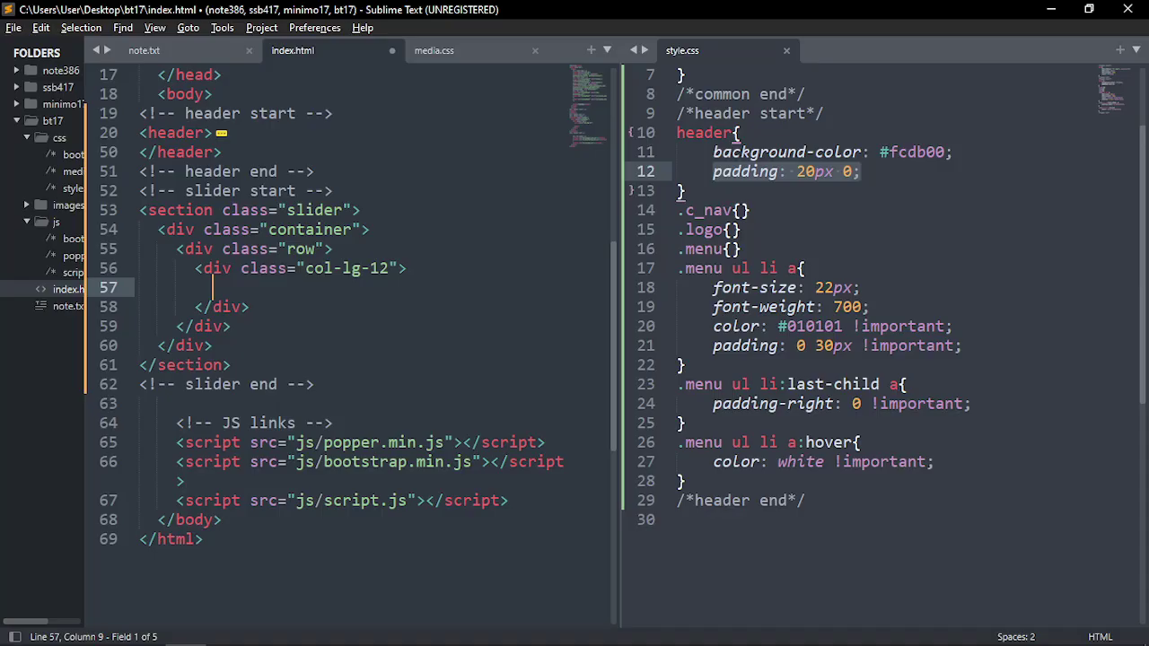
{"action": "type", "text": "slid"}
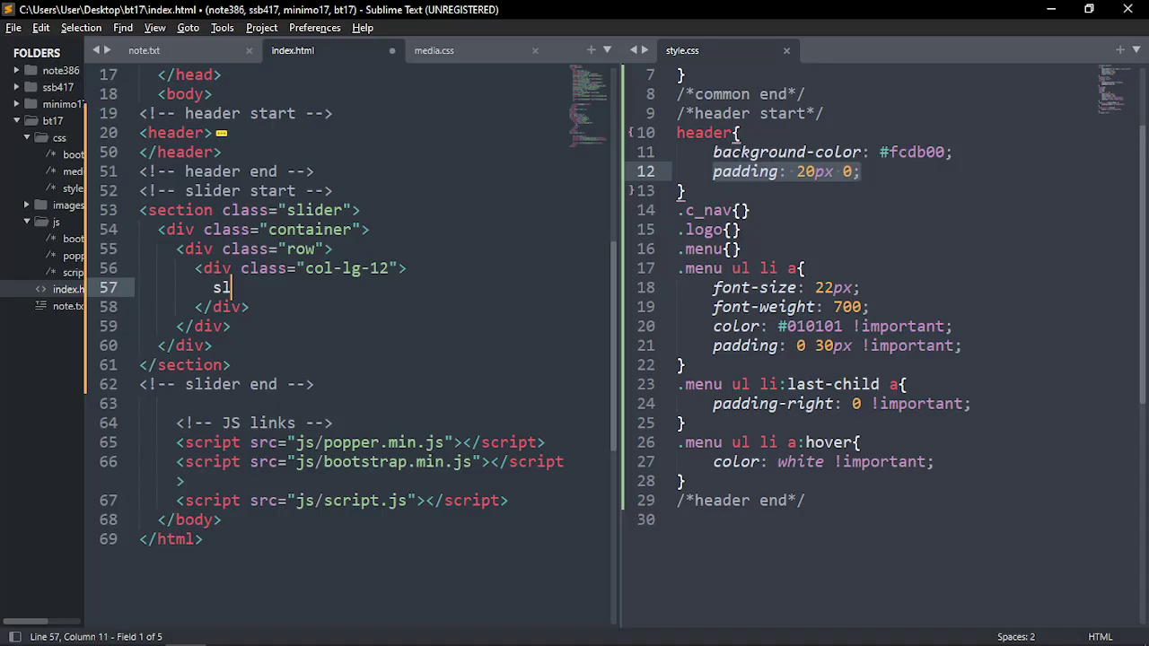
{"action": "key", "text": "BackSpace"}
{"action": "key", "text": "BackSpace"}
{"action": "key", "text": "BackSpace"}
{"action": "key", "text": "BackSpace"}
{"action": "type", "text": "carousal"}
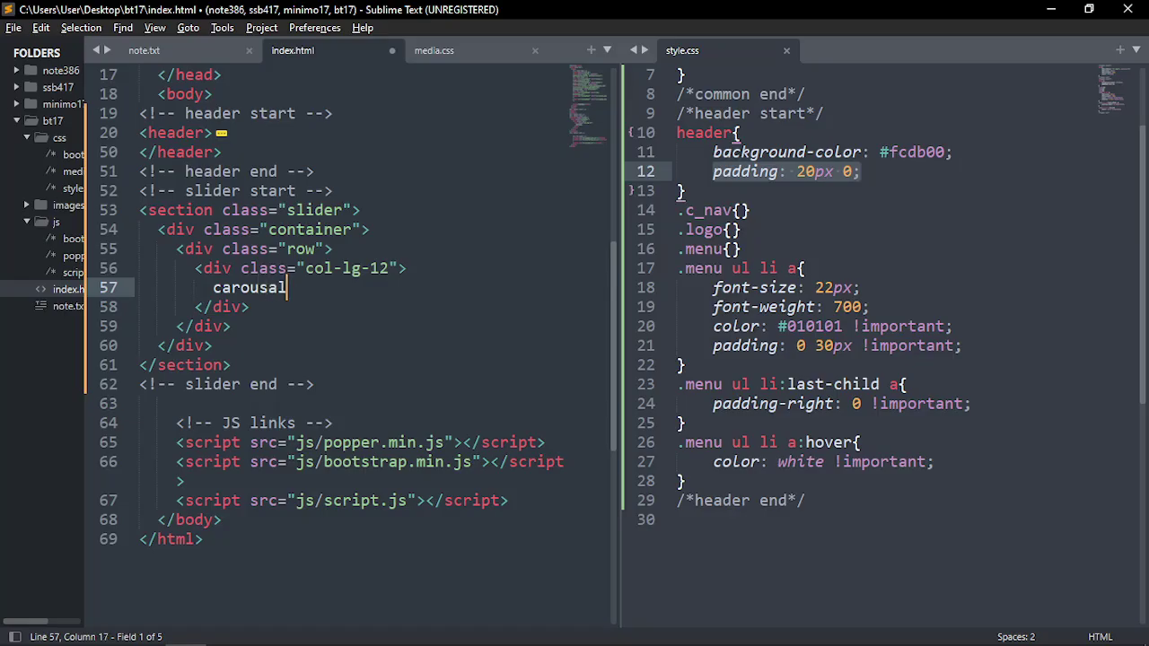
{"action": "key", "text": "ctrl+slash"}
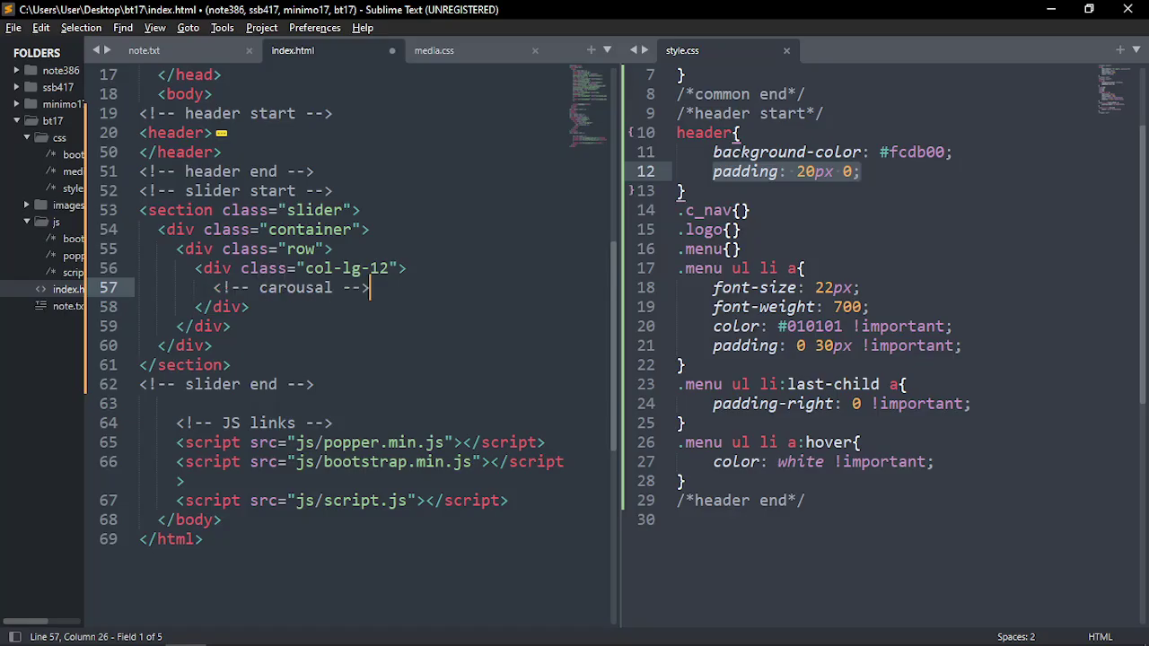
{"action": "key", "text": "ctrl+shift+d"}
{"action": "key", "text": "Up"}
{"action": "key", "text": "Return"}
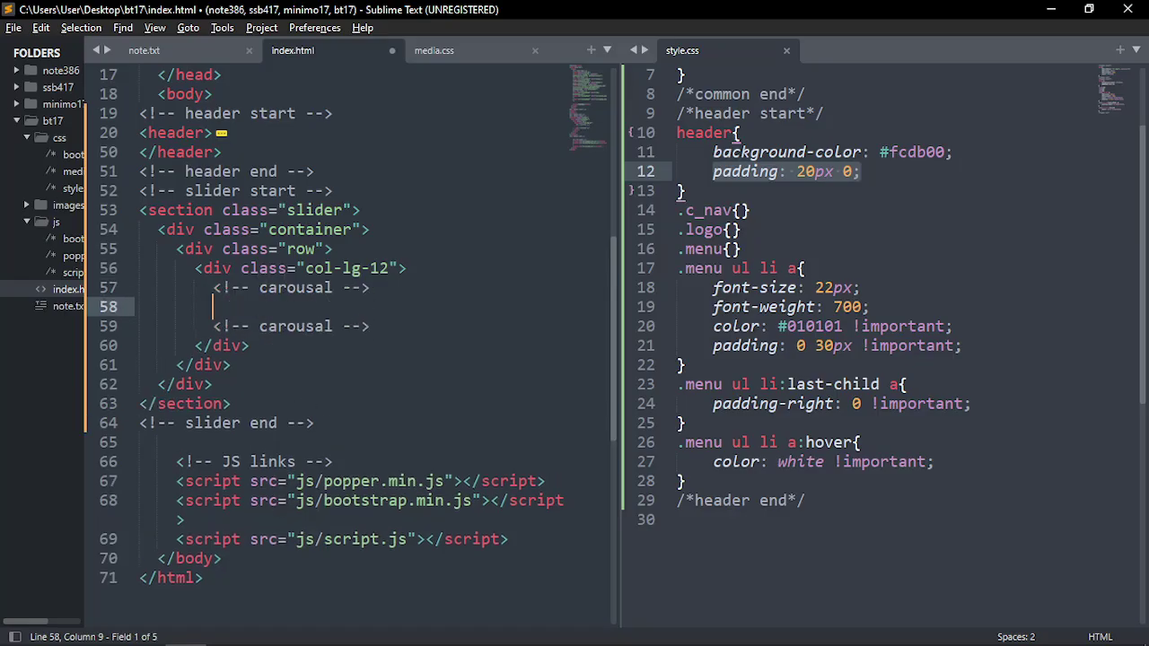
Open the Carousel page of the Bootstrap documentation in Chrome
{"action": "key", "text": "alt+Tab"}
{"action": "key", "text": "alt+Tab"}
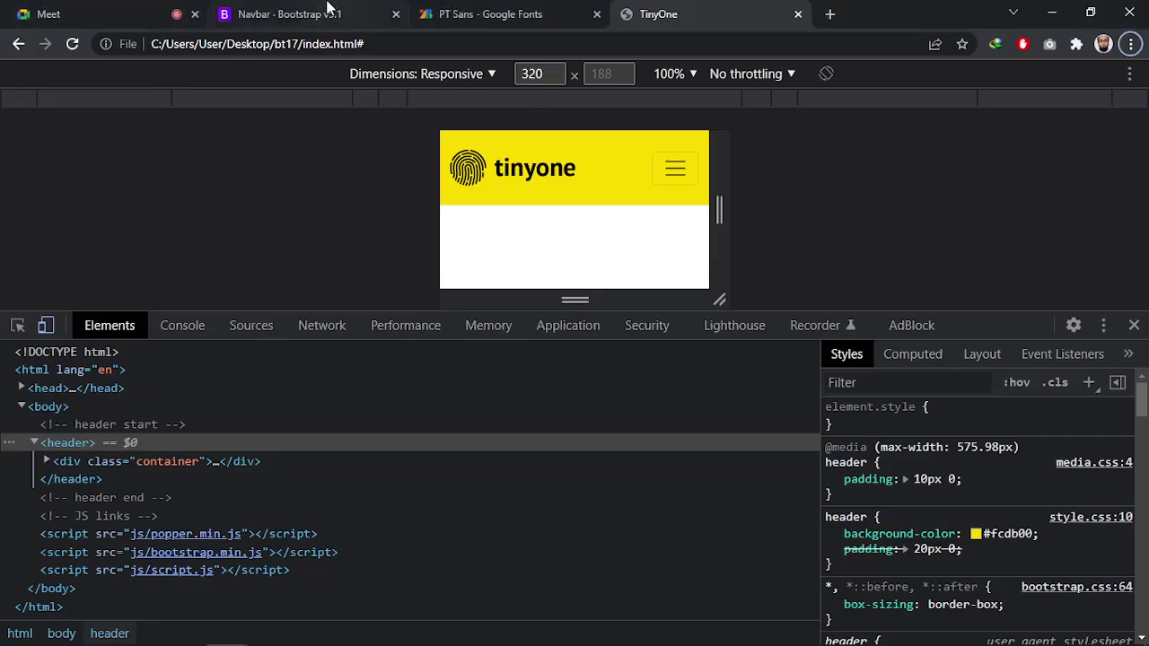
{"action": "left_click", "coordinate": [327, 11]}
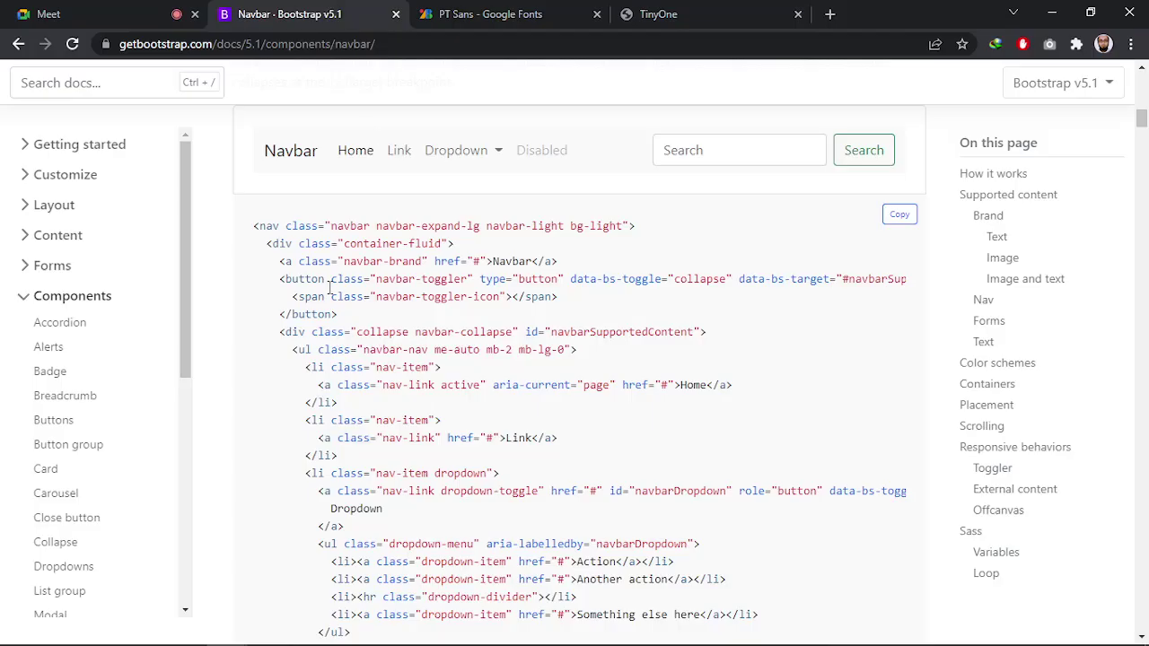
{"action": "scroll", "coordinate": [102, 374], "scroll_direction": "down", "scroll_amount": 3}
{"action": "left_click", "coordinate": [59, 240]}
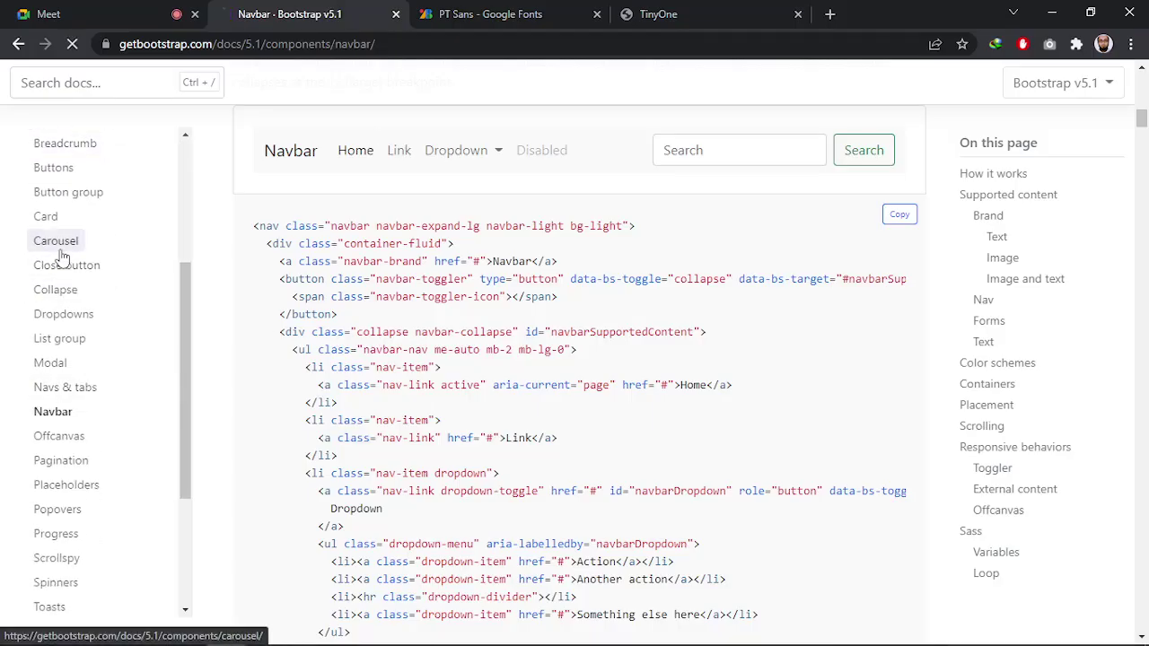
Try the demo carousel slides, then copy the 'With indicators' example code
{"action": "scroll", "coordinate": [628, 359], "scroll_direction": "down", "scroll_amount": 10}
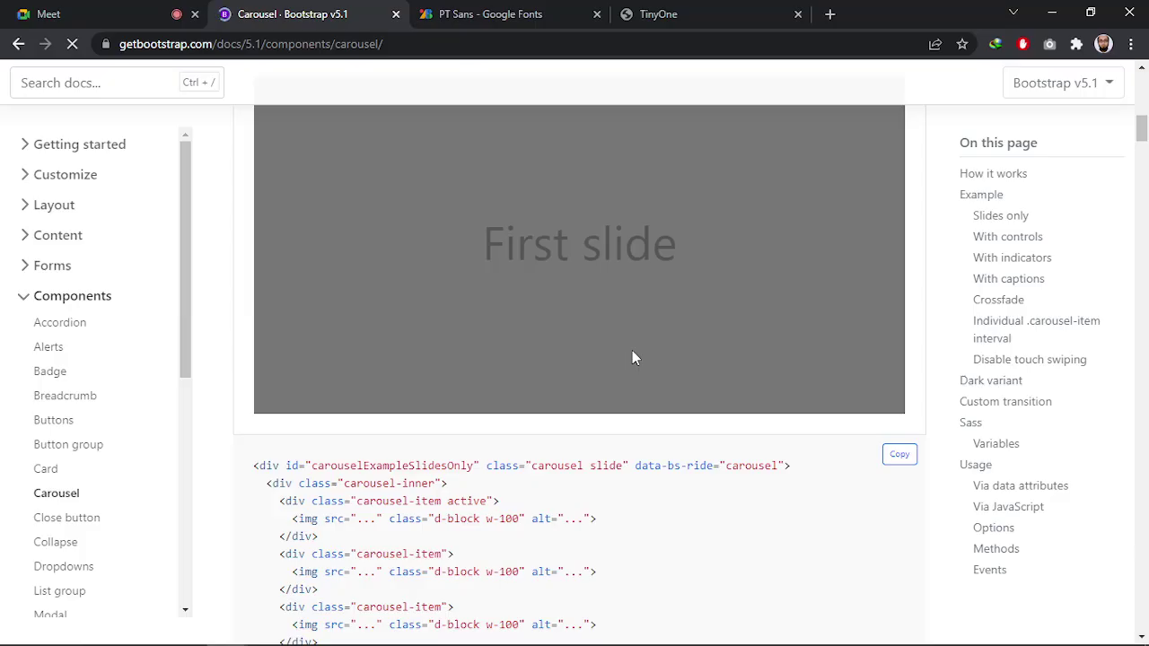
{"action": "scroll", "coordinate": [631, 352], "scroll_direction": "down", "scroll_amount": 10}
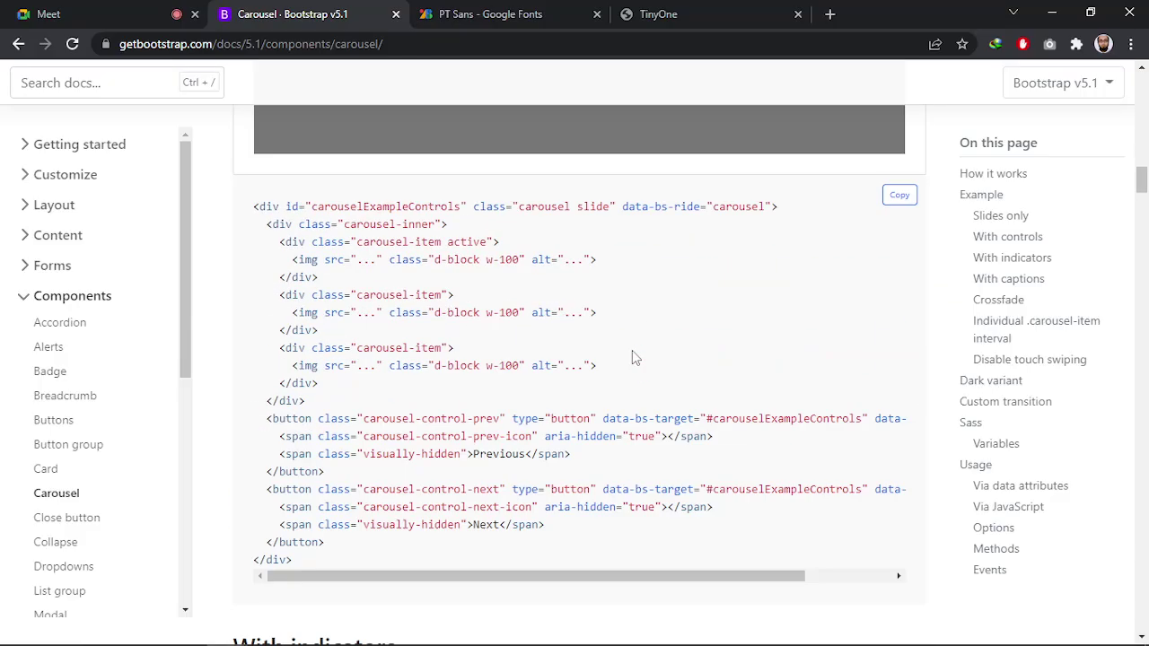
{"action": "scroll", "coordinate": [632, 350], "scroll_direction": "down", "scroll_amount": 10}
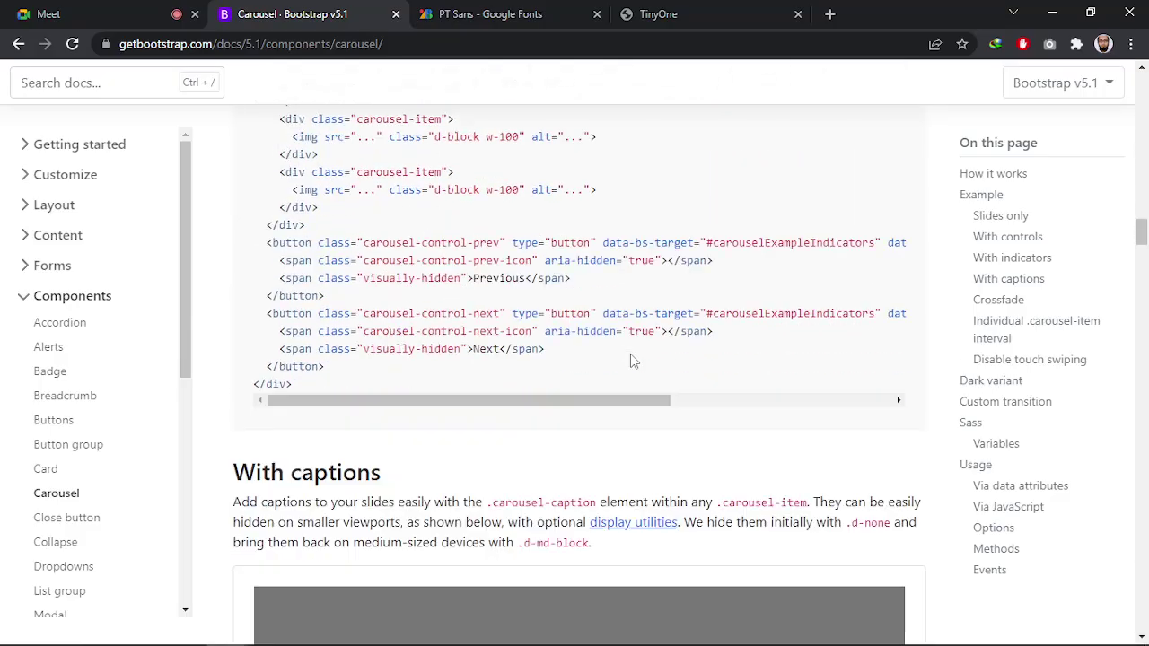
{"action": "scroll", "coordinate": [630, 360], "scroll_direction": "down", "scroll_amount": 5}
{"action": "scroll", "coordinate": [627, 430], "scroll_direction": "up", "scroll_amount": 13}
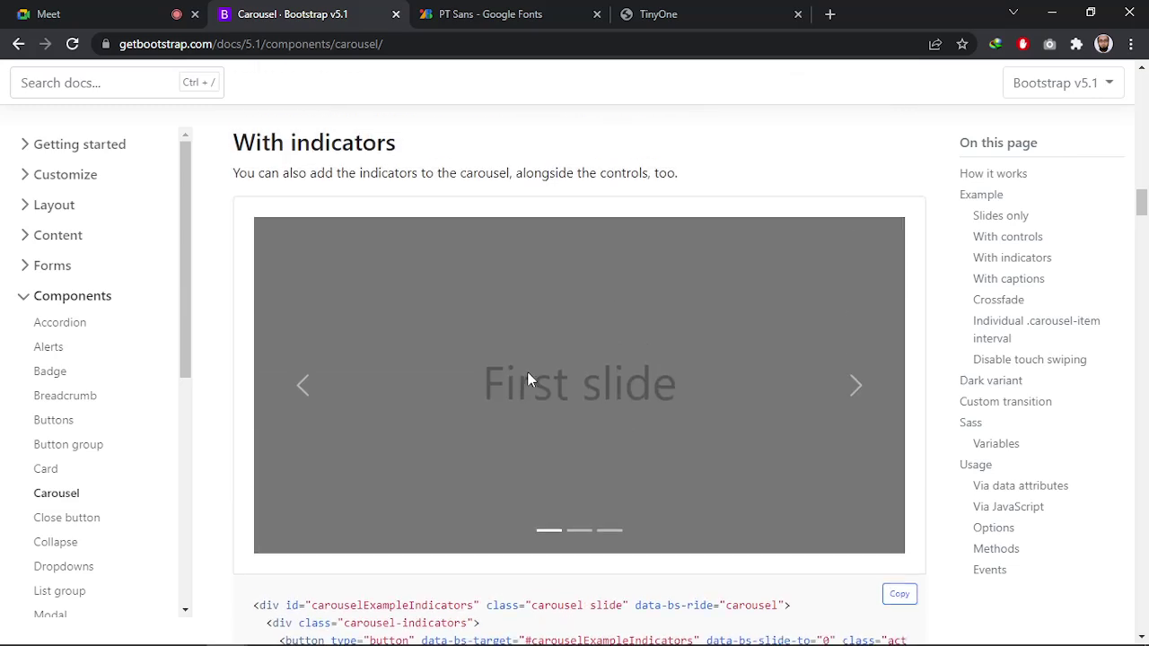
{"action": "scroll", "coordinate": [600, 367], "scroll_direction": "down", "scroll_amount": 3}
{"action": "scroll", "coordinate": [610, 325], "scroll_direction": "up", "scroll_amount": 2}
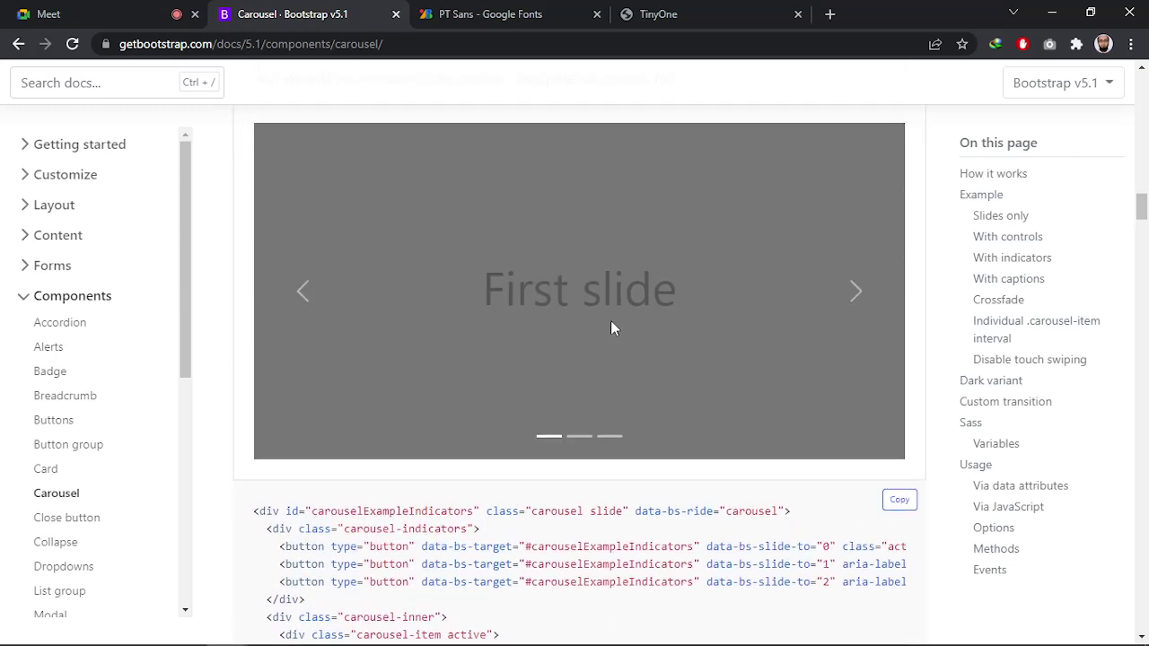
{"action": "left_click", "coordinate": [313, 320]}
{"action": "left_click", "coordinate": [823, 317]}
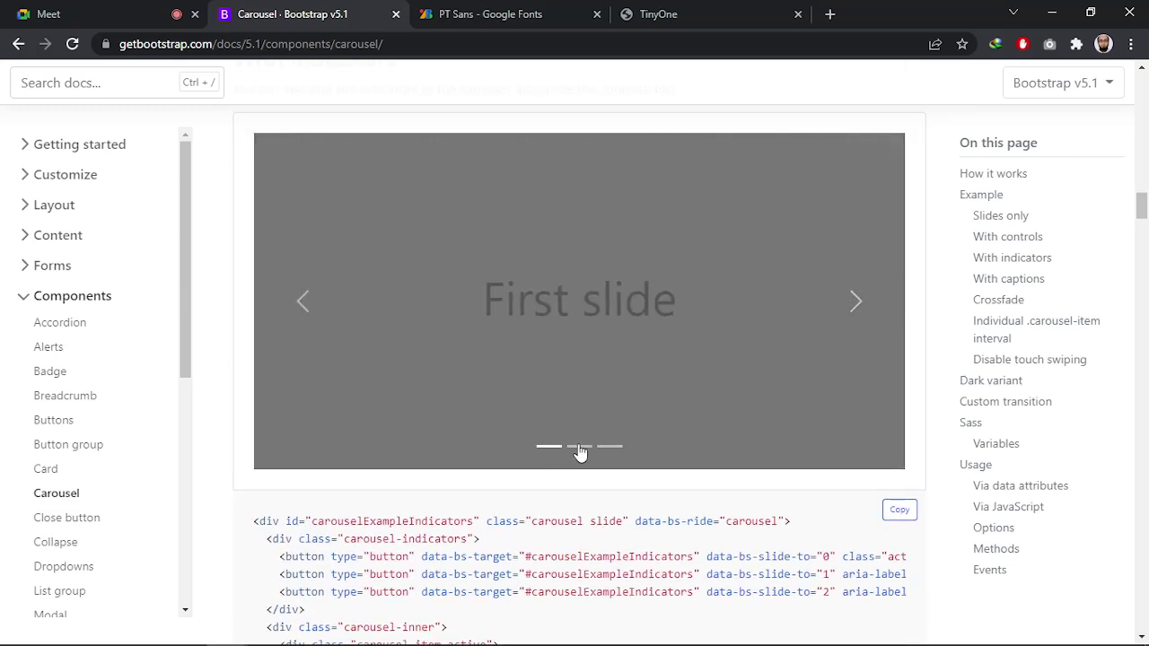
{"action": "left_click", "coordinate": [580, 446]}
{"action": "left_click", "coordinate": [609, 446]}
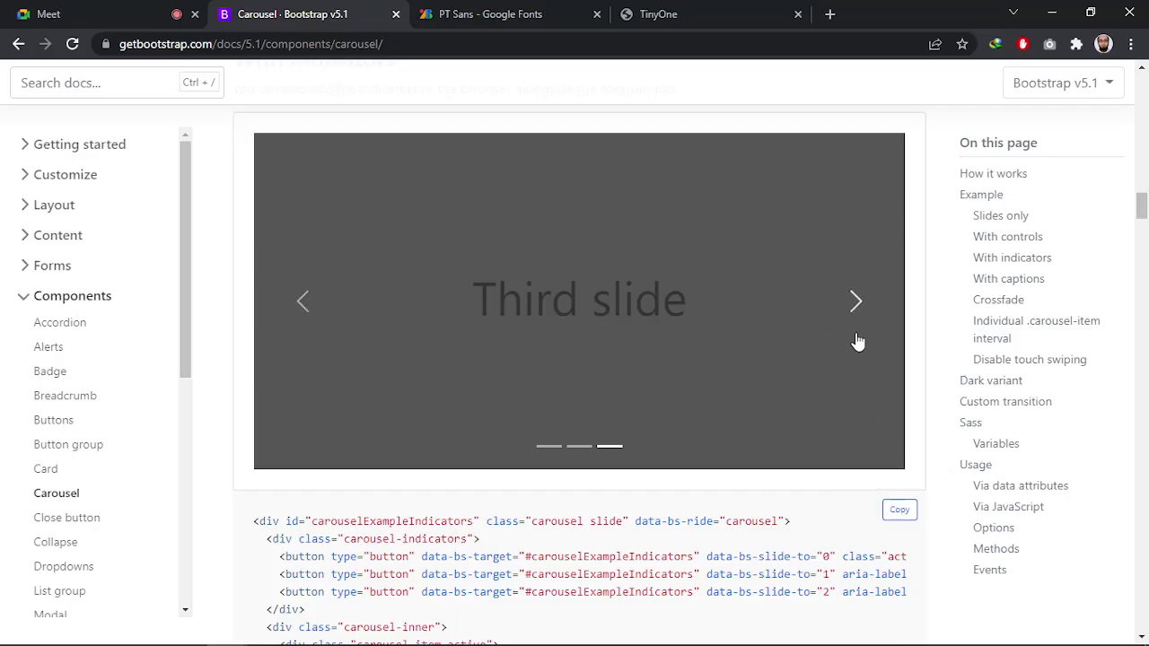
{"action": "left_click", "coordinate": [899, 512]}
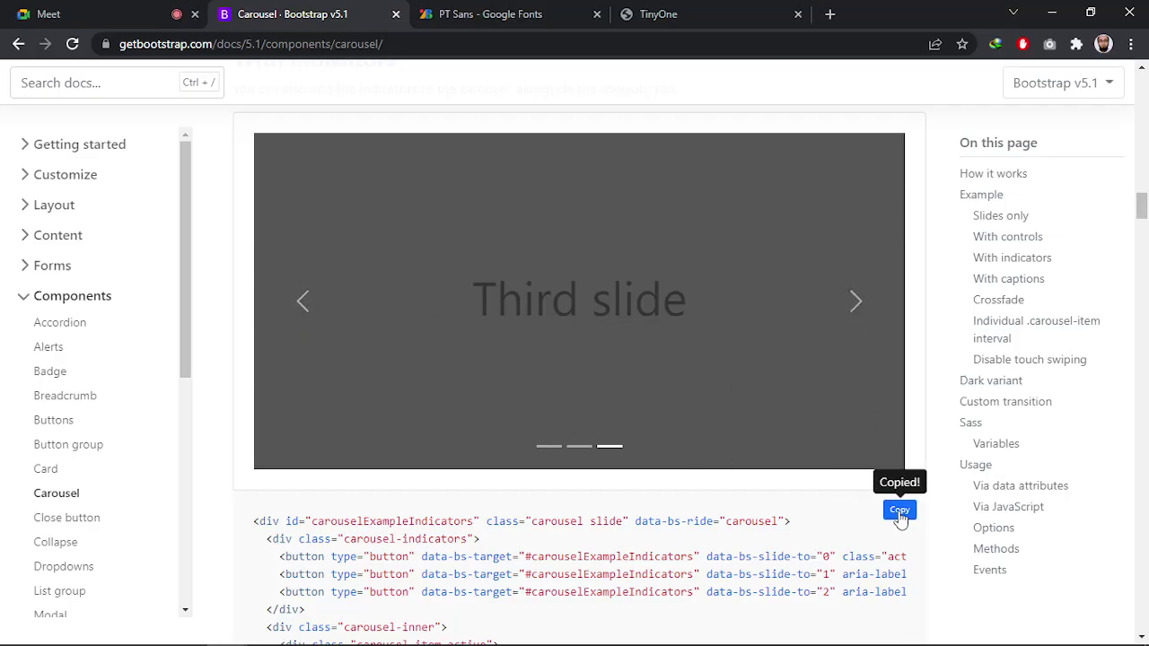
{"action": "key", "text": "alt+Tab"}
Paste the Bootstrap carousel markup between the carousel comments in index.html and save
{"action": "left_click", "coordinate": [535, 253]}
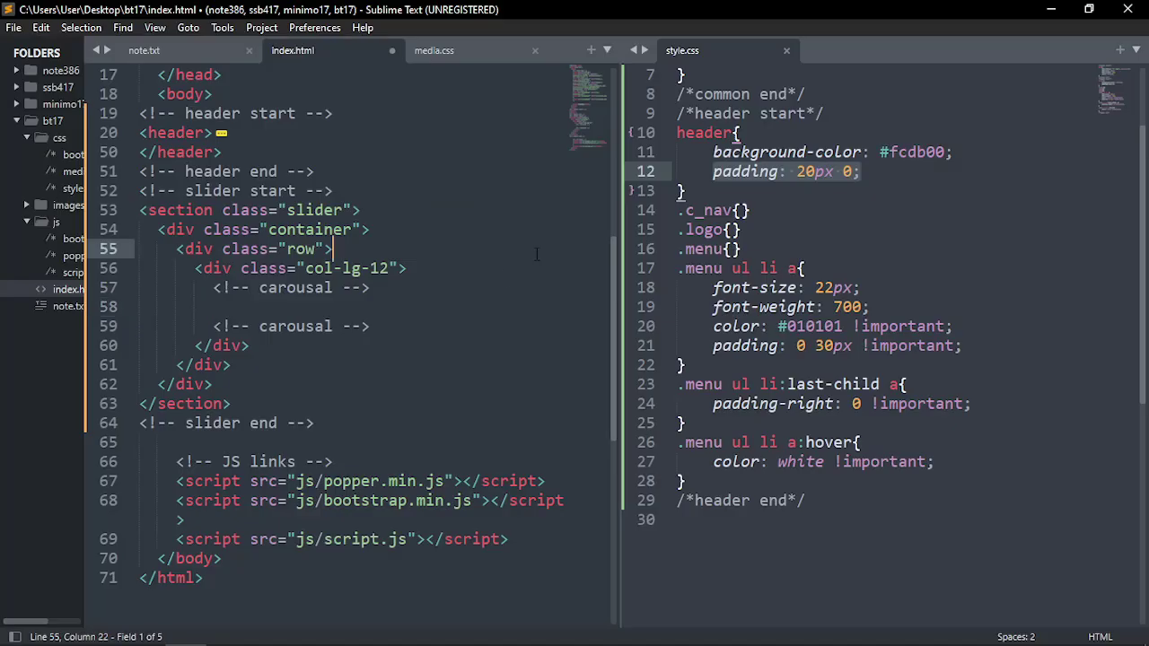
{"action": "left_click", "coordinate": [284, 306]}
{"action": "key", "text": "BackSpace"}
{"action": "key", "text": "BackSpace"}
{"action": "key", "text": "BackSpace"}
{"action": "key", "text": "BackSpace"}
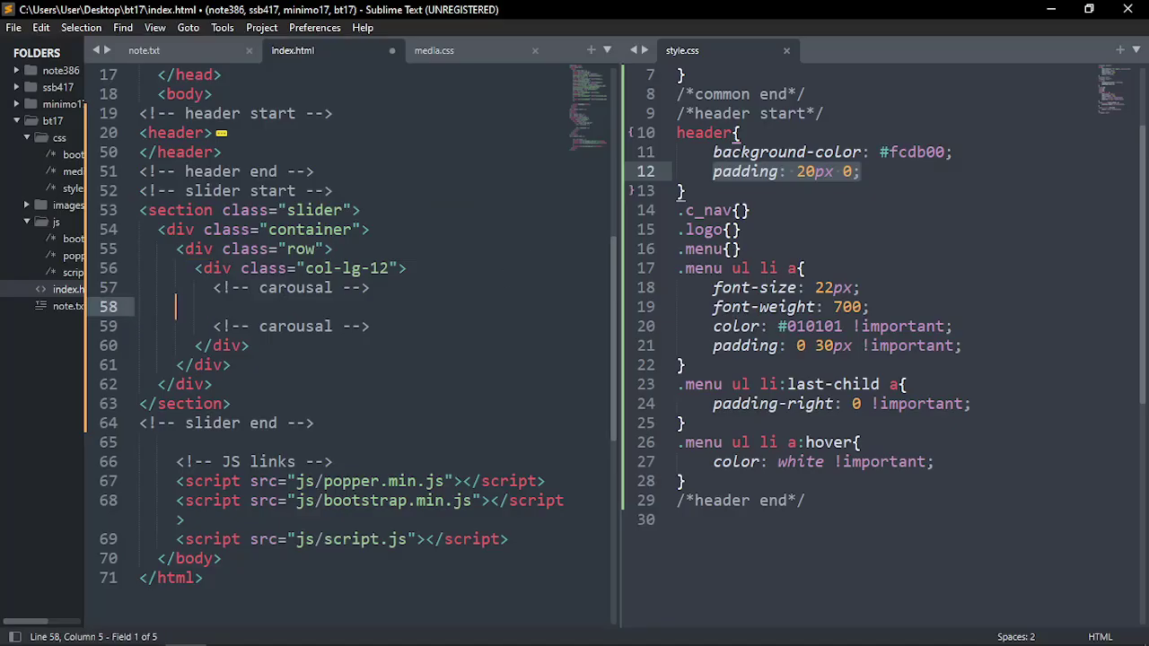
{"action": "key", "text": "ctrl+v"}
{"action": "key", "text": "ctrl+s"}
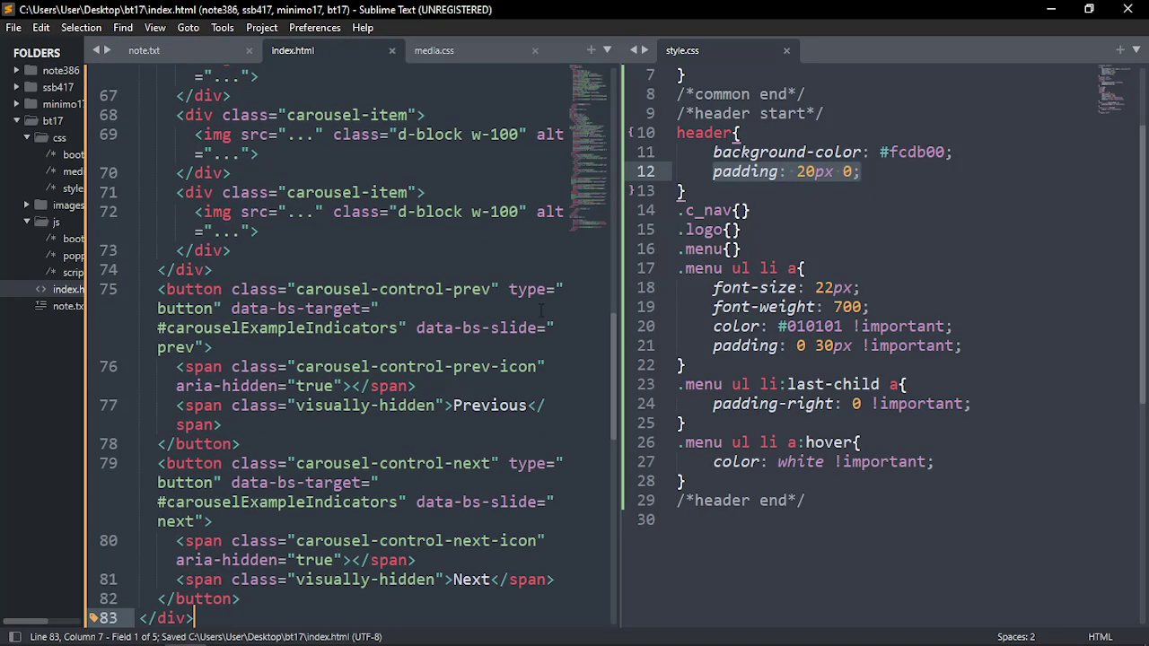
Copy the carouselExampleIndicators id and open find-and-replace with it as the search term
{"action": "left_click_drag", "start_coordinate": [621, 294], "coordinate": [996, 295]}
{"action": "scroll", "coordinate": [495, 387], "scroll_direction": "up", "scroll_amount": 3}
{"action": "scroll", "coordinate": [496, 388], "scroll_direction": "up", "scroll_amount": 15}
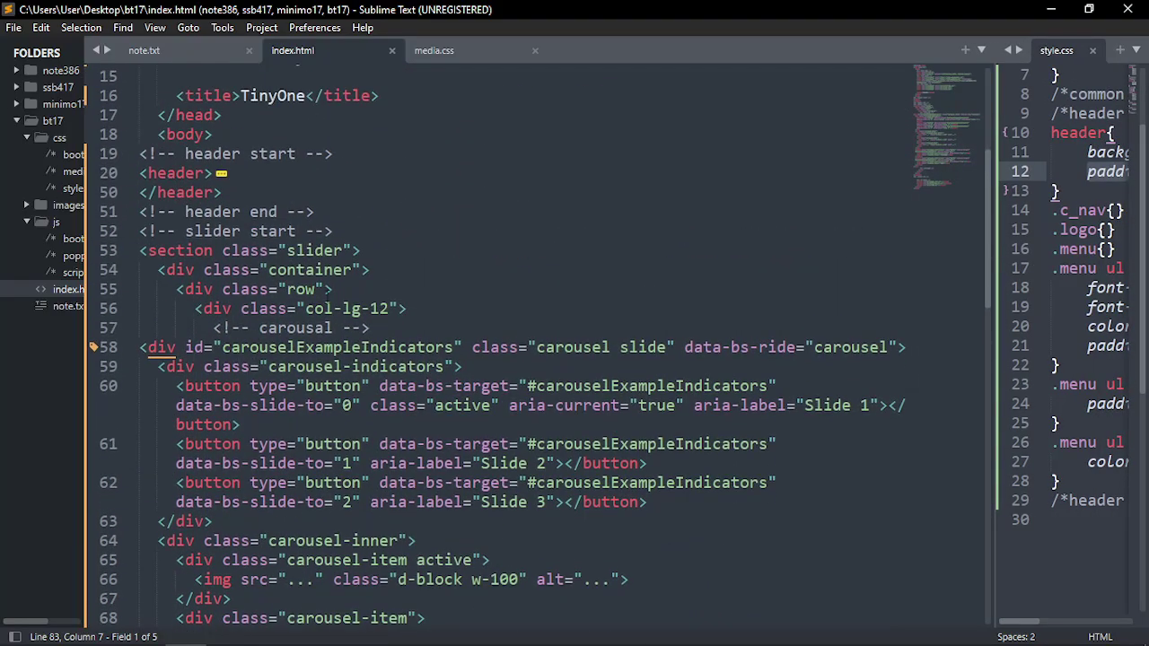
{"action": "scroll", "coordinate": [495, 388], "scroll_direction": "down", "scroll_amount": 12}
{"action": "left_click", "coordinate": [287, 231]}
{"action": "double_click", "coordinate": [292, 232]}
{"action": "scroll", "coordinate": [293, 232], "scroll_direction": "down", "scroll_amount": 2}
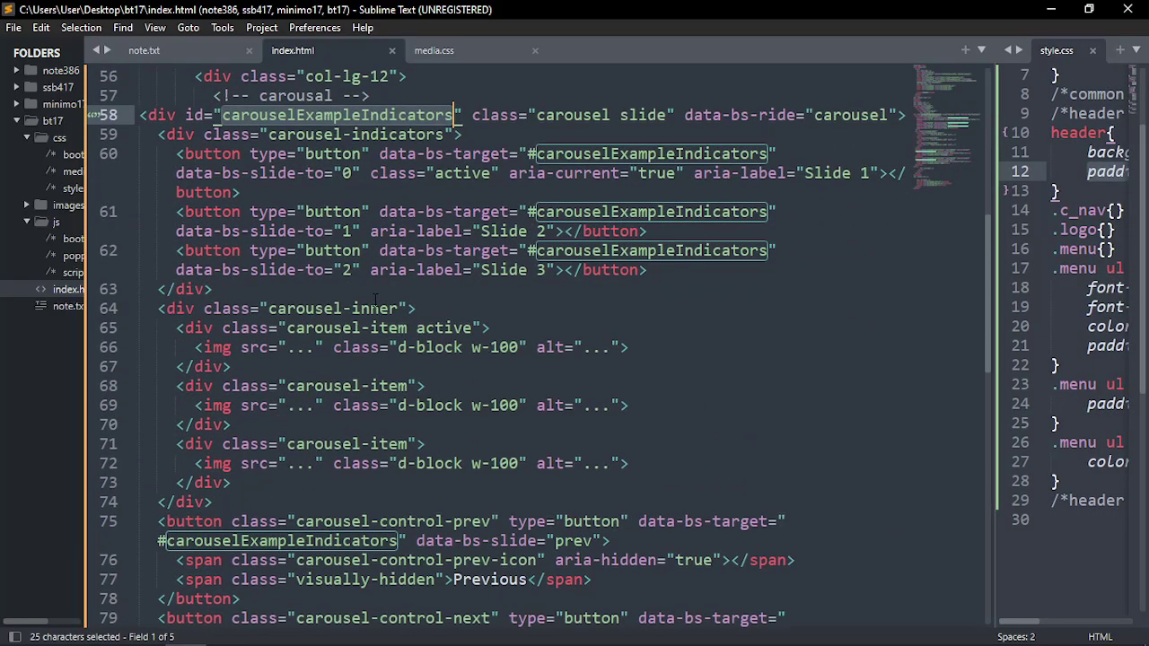
{"action": "scroll", "coordinate": [292, 231], "scroll_direction": "up", "scroll_amount": 1}
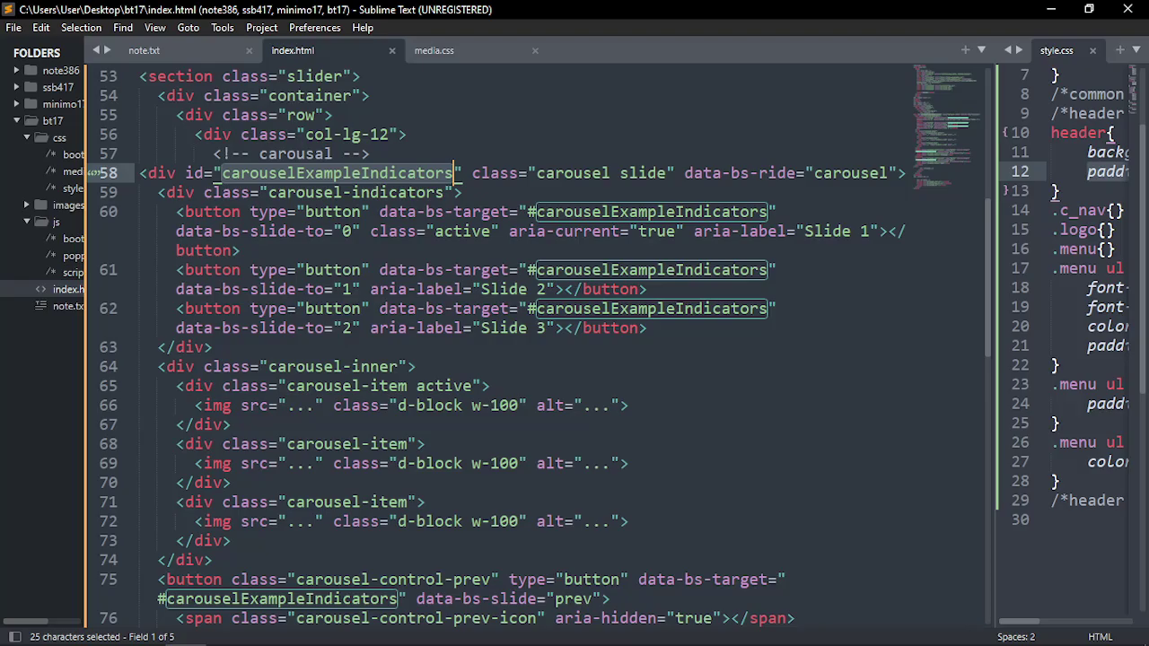
{"action": "key", "text": "ctrl+c"}
{"action": "key", "text": "ctrl+h"}
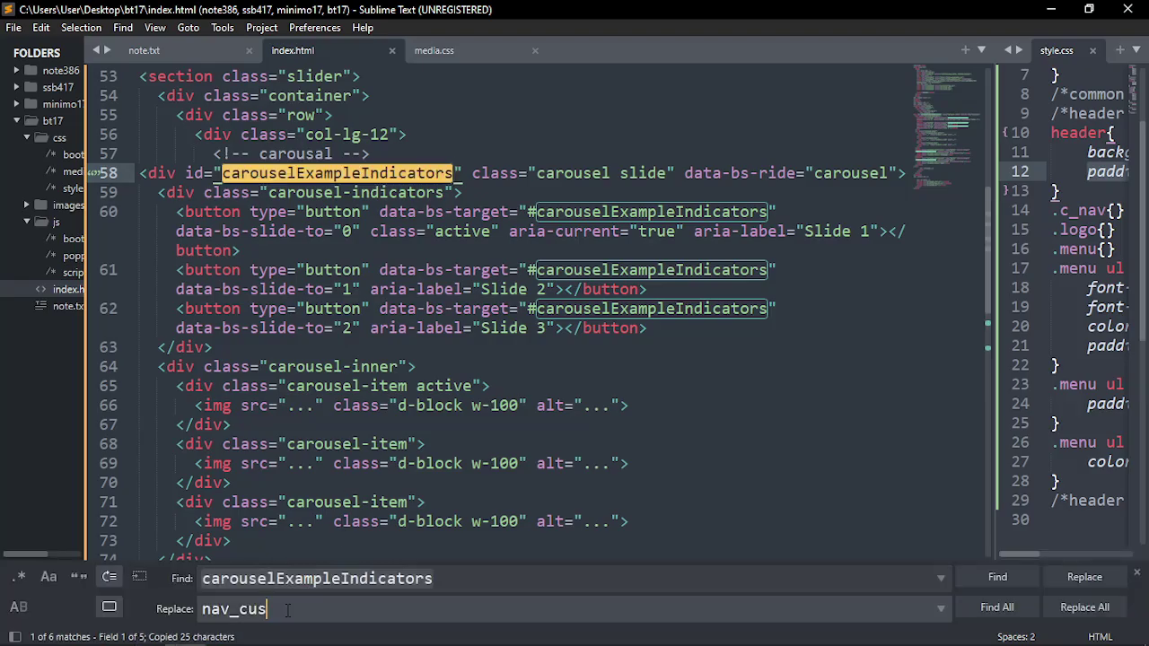
Enter carousel_c as the replacement and replace all six carouselExampleIndicators matches
{"action": "key", "text": "Tab"}
{"action": "type", "text": "c_"}
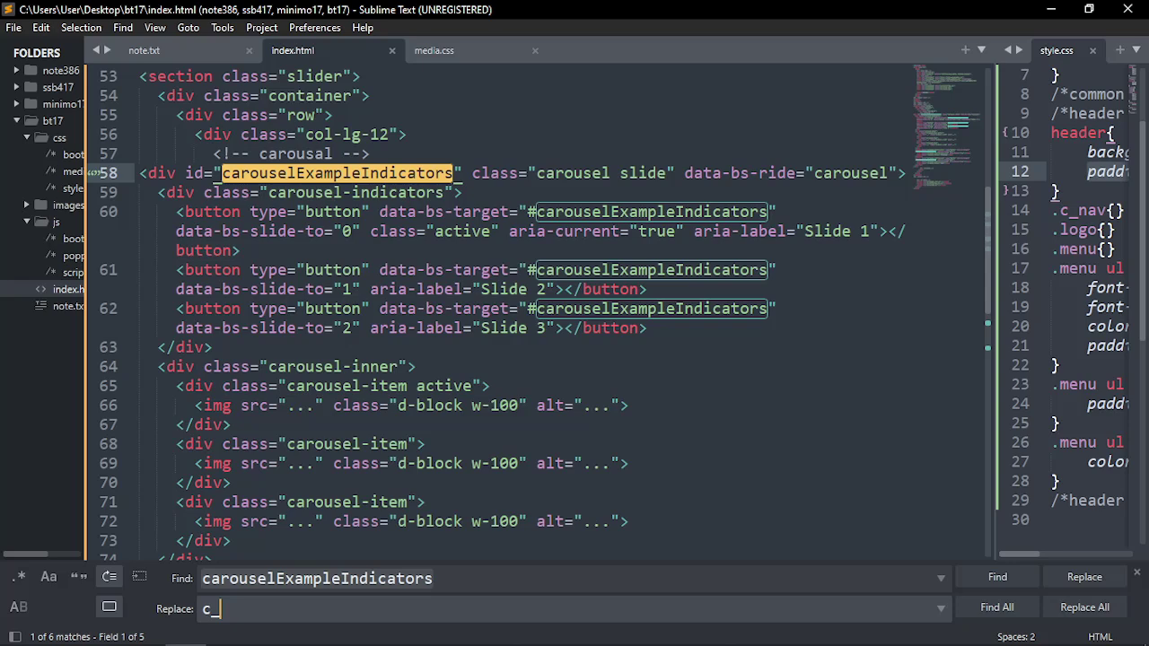
{"action": "key", "text": "BackSpace"}
{"action": "type", "text": "arousel"}
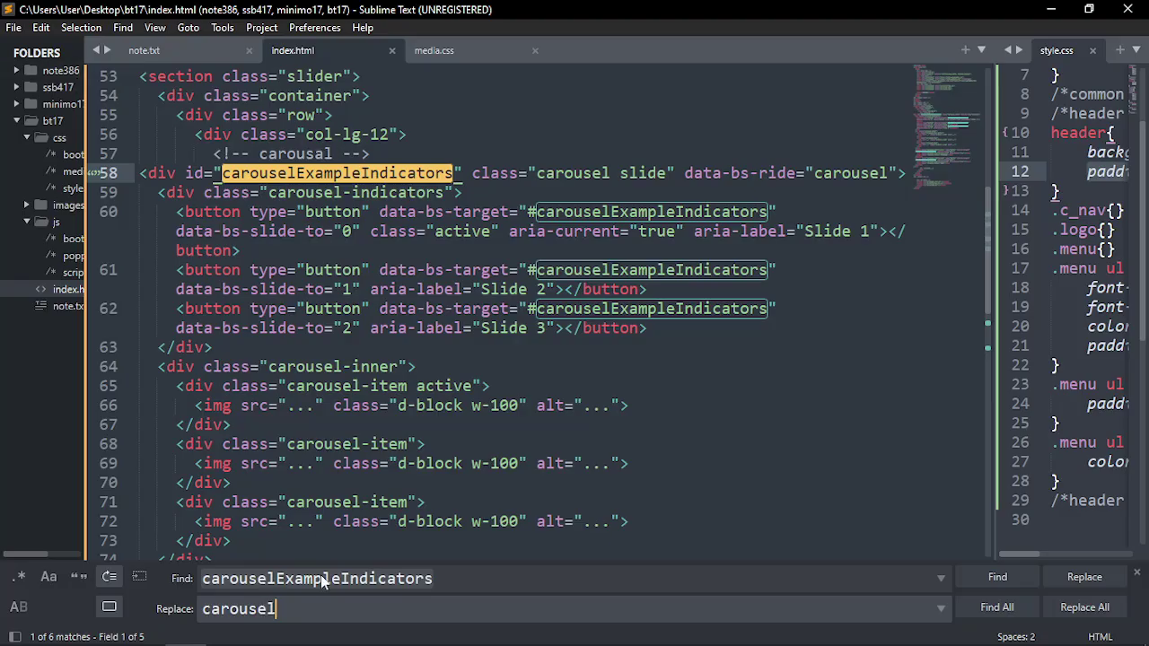
{"action": "type", "text": "_c"}
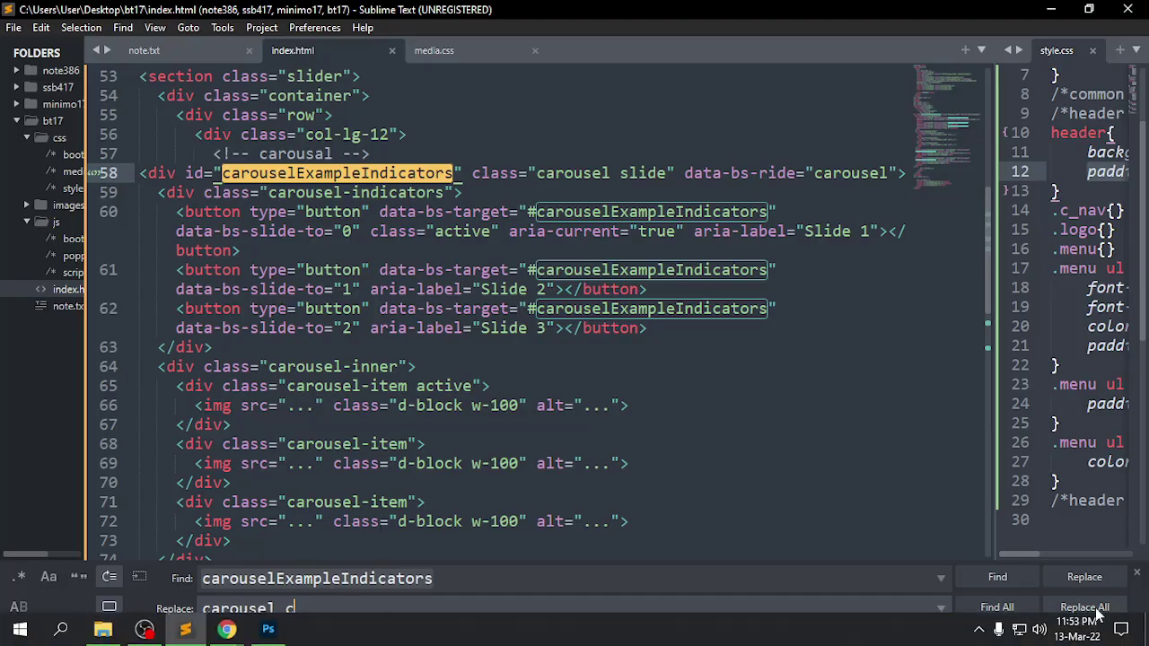
{"action": "left_click", "coordinate": [1084, 606]}
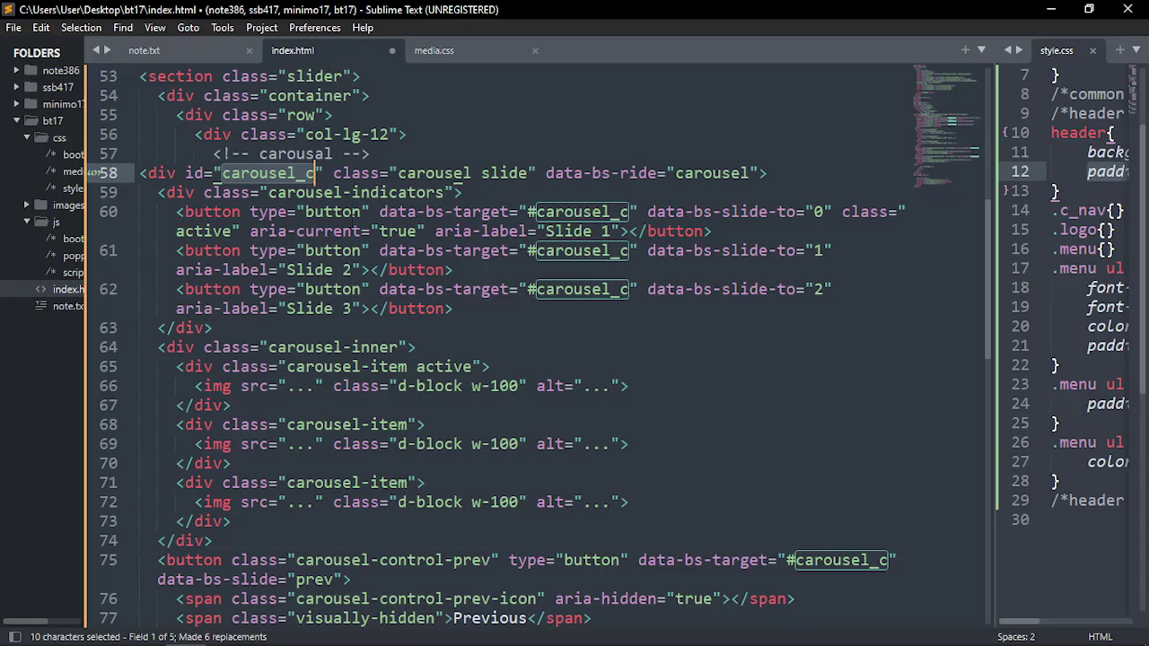
Add an <!-- indicators --> comment below the carousel's opening tag
{"action": "double_click", "coordinate": [274, 176]}
{"action": "left_click", "coordinate": [443, 173]}
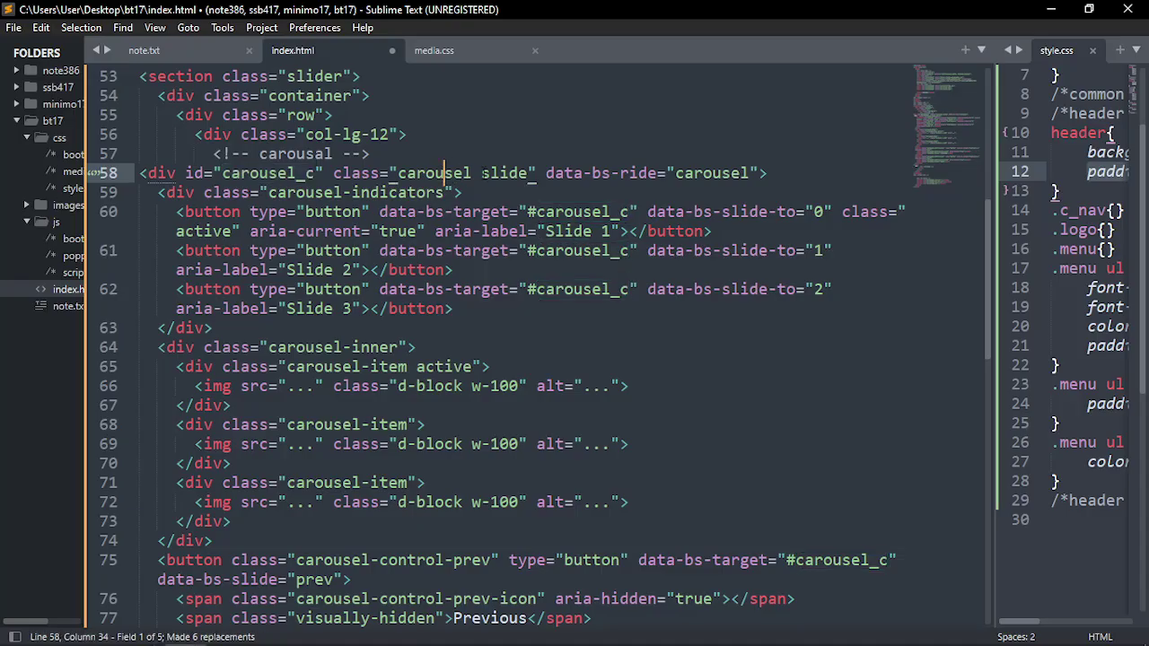
{"action": "left_click", "coordinate": [484, 173]}
{"action": "left_click", "coordinate": [721, 173]}
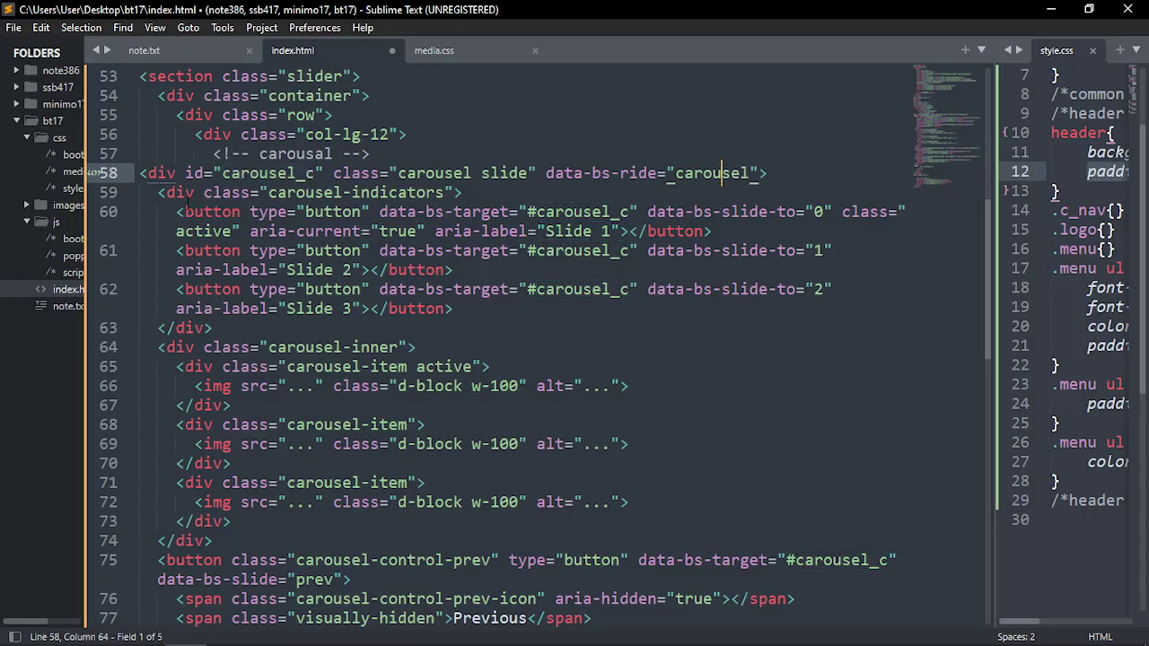
{"action": "left_click", "coordinate": [790, 174]}
{"action": "key", "text": "Return"}
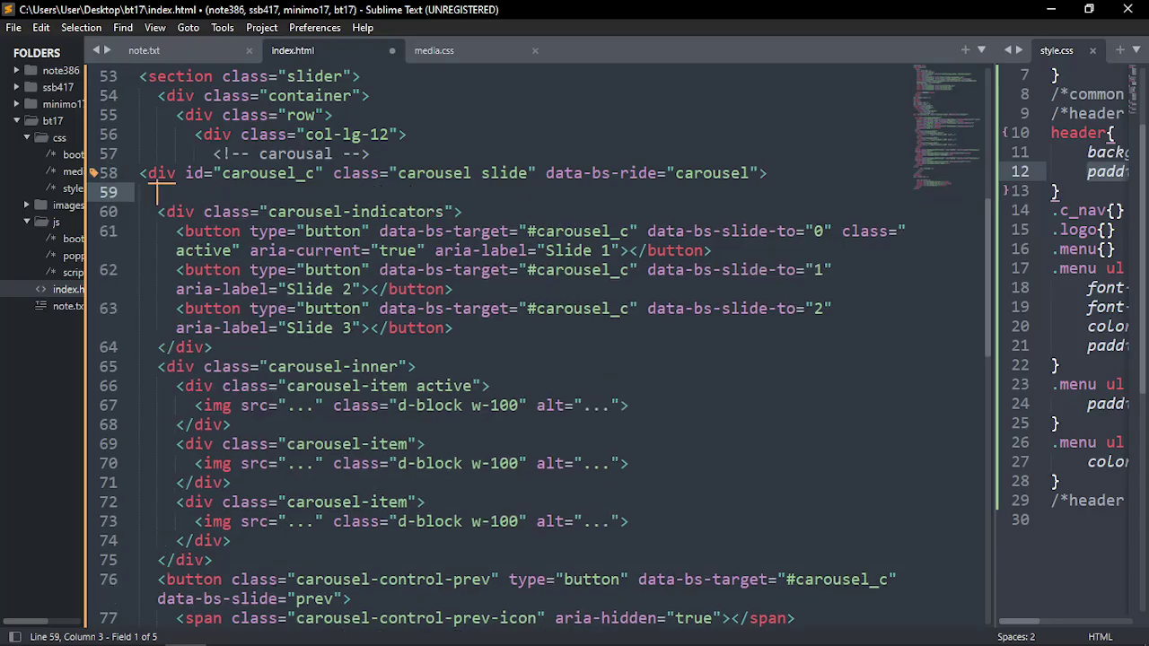
{"action": "type", "text": "indi"}
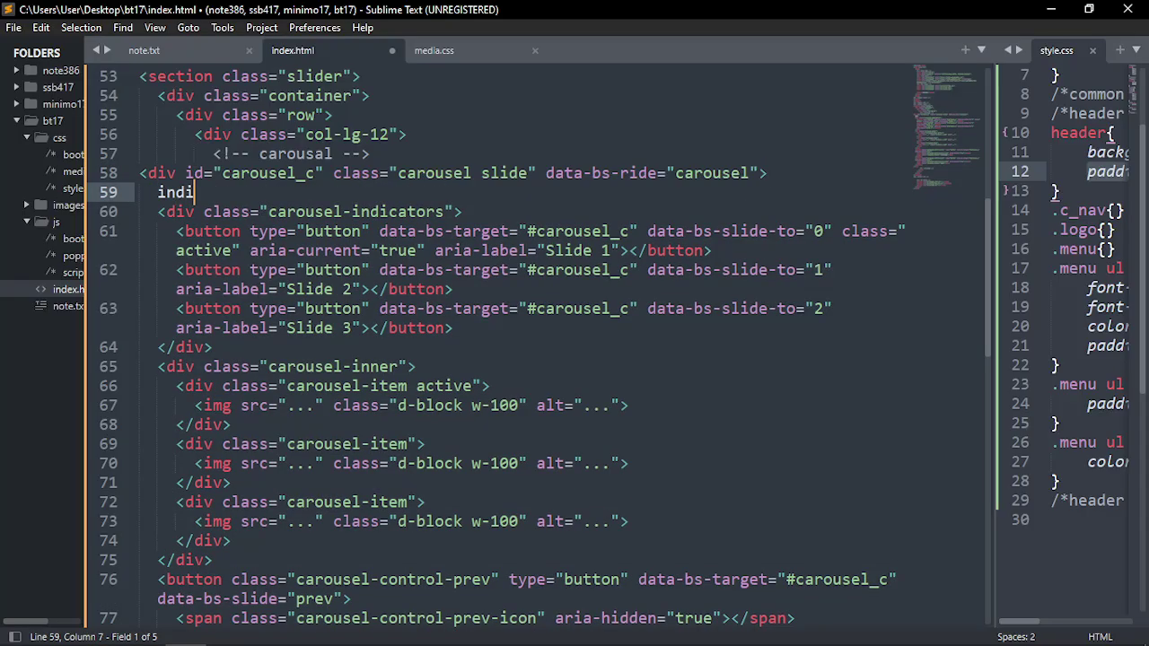
{"action": "type", "text": "catoir"}
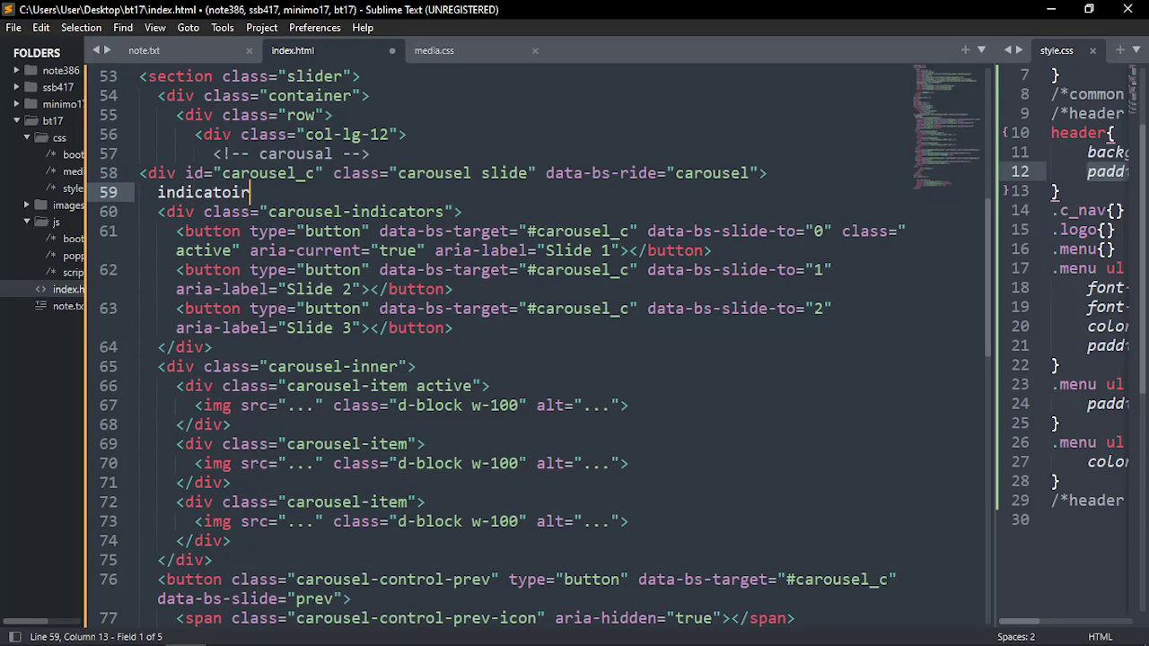
{"action": "key", "text": "BackSpace"}
{"action": "key", "text": "BackSpace"}
{"action": "type", "text": "rt"}
{"action": "key", "text": "BackSpace"}
{"action": "type", "text": "s"}
{"action": "key", "text": "ctrl+slash"}
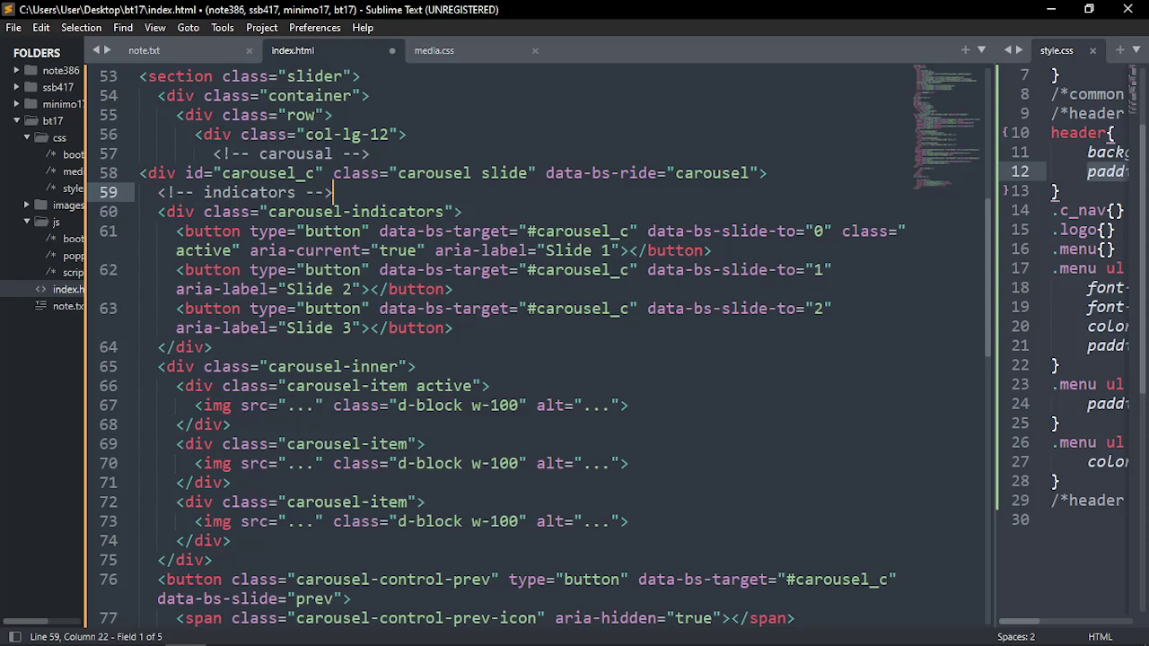
Add an <!-- inner --> comment after the indicators block
{"action": "double_click", "coordinate": [395, 212]}
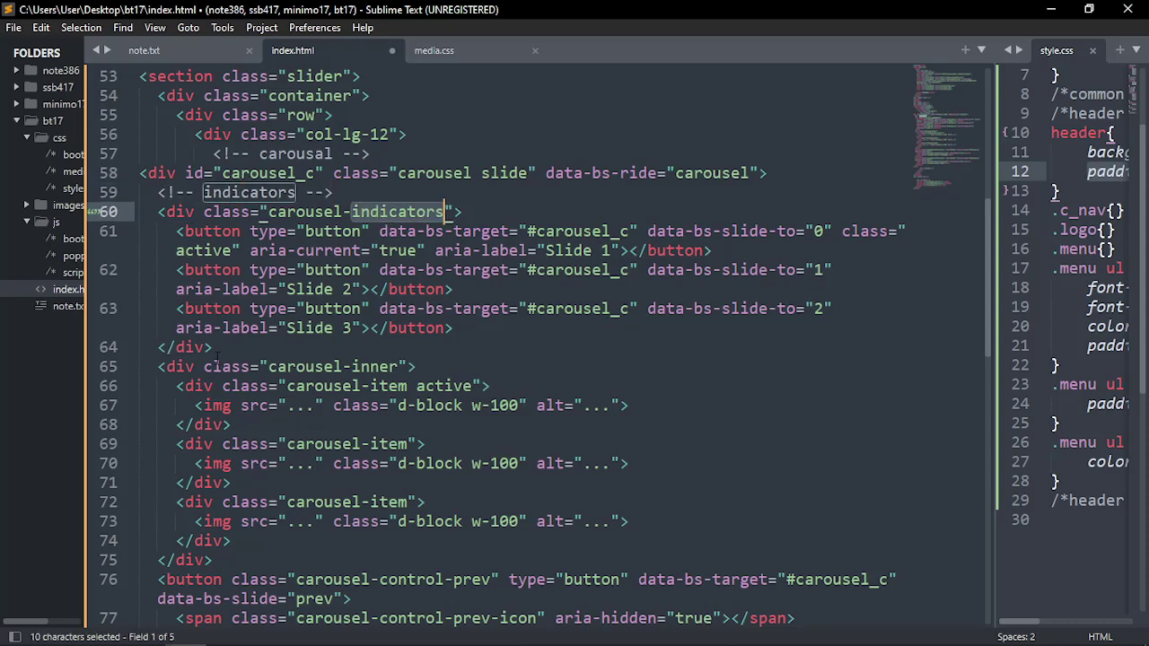
{"action": "left_click", "coordinate": [253, 350]}
{"action": "key", "text": "Return"}
{"action": "type", "text": "inner"}
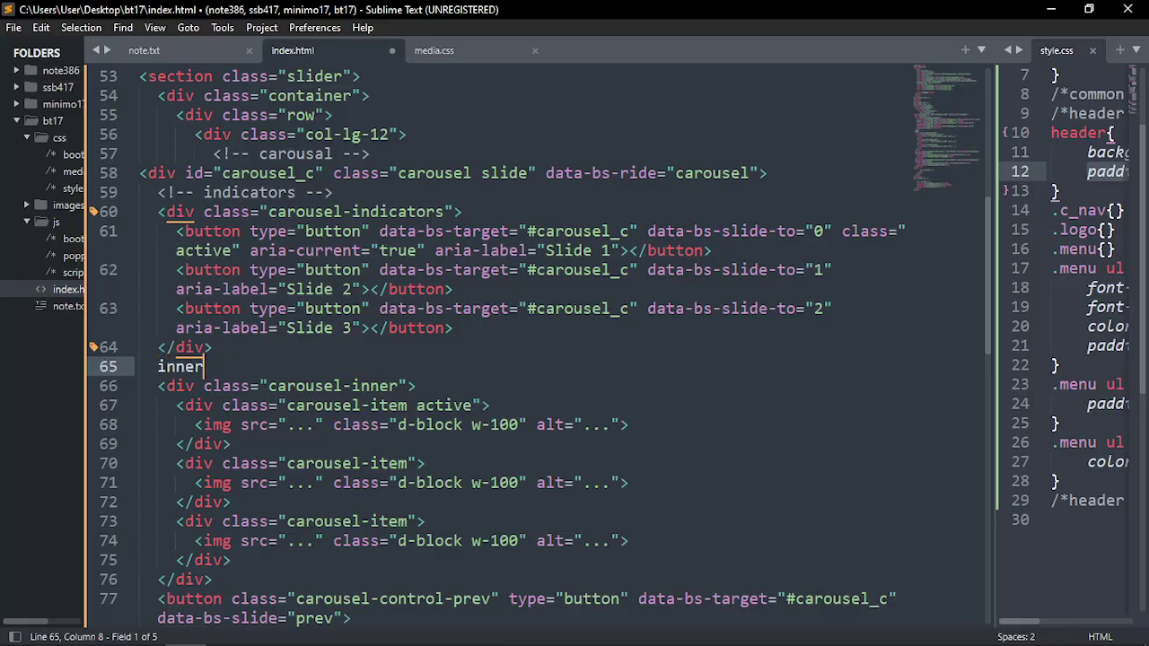
{"action": "key", "text": "ctrl+slash"}
Delete the carousel's previous and next control buttons and save index.html
{"action": "scroll", "coordinate": [161, 359], "scroll_direction": "down", "scroll_amount": 4}
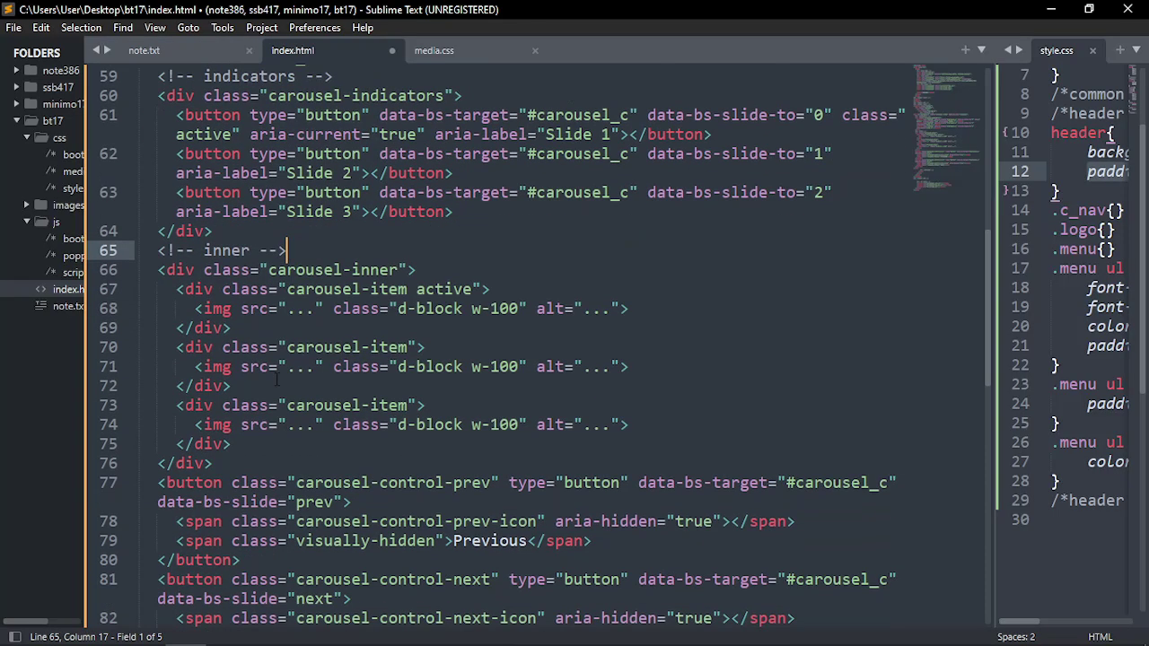
{"action": "left_click", "coordinate": [167, 309]}
{"action": "left_click_drag", "start_coordinate": [159, 308], "coordinate": [254, 480]}
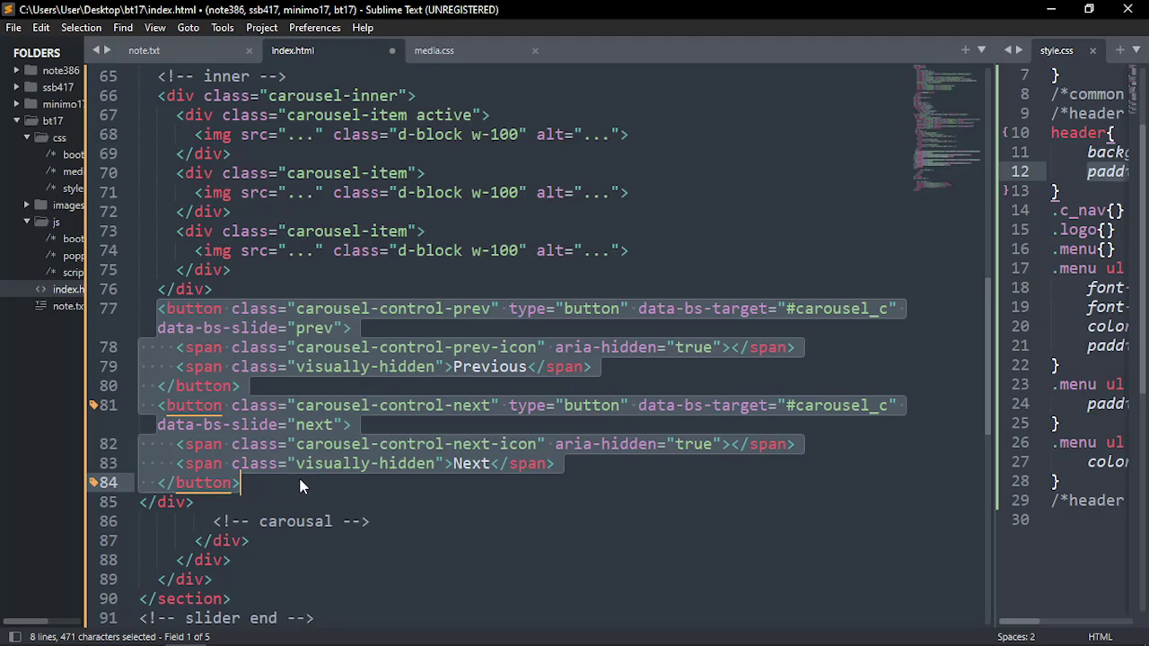
{"action": "key", "text": "BackSpace"}
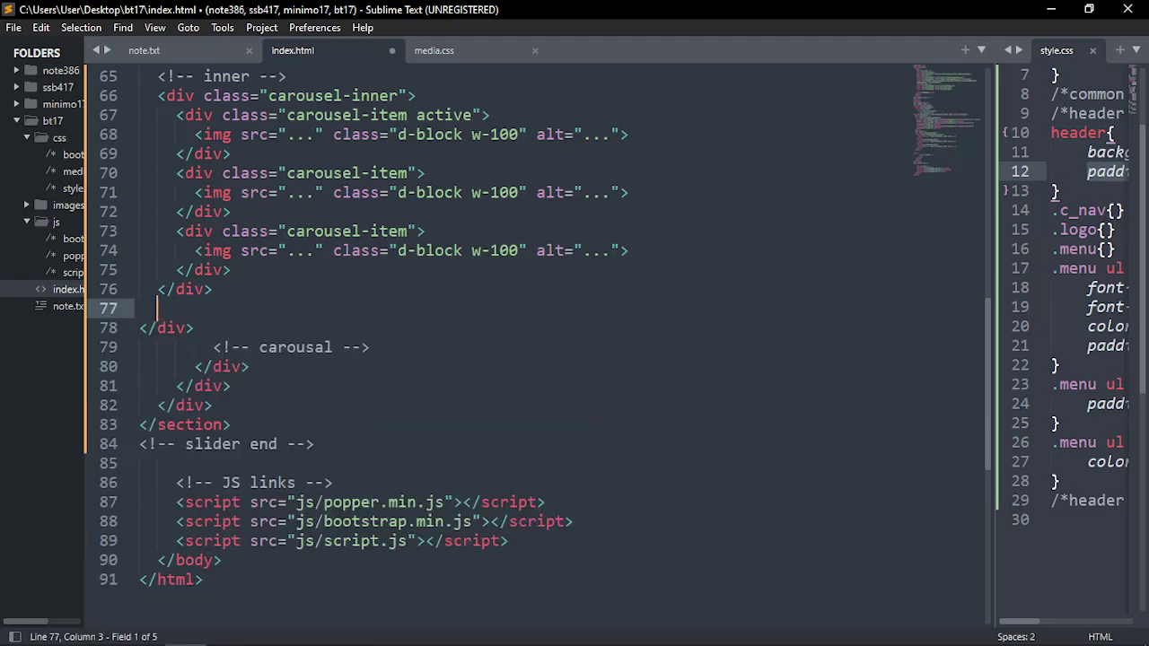
{"action": "key", "text": "ctrl+s"}
Review the carousel markup, then bring up the tinyone.psd design in Photoshop
{"action": "scroll", "coordinate": [318, 479], "scroll_direction": "up", "scroll_amount": 6}
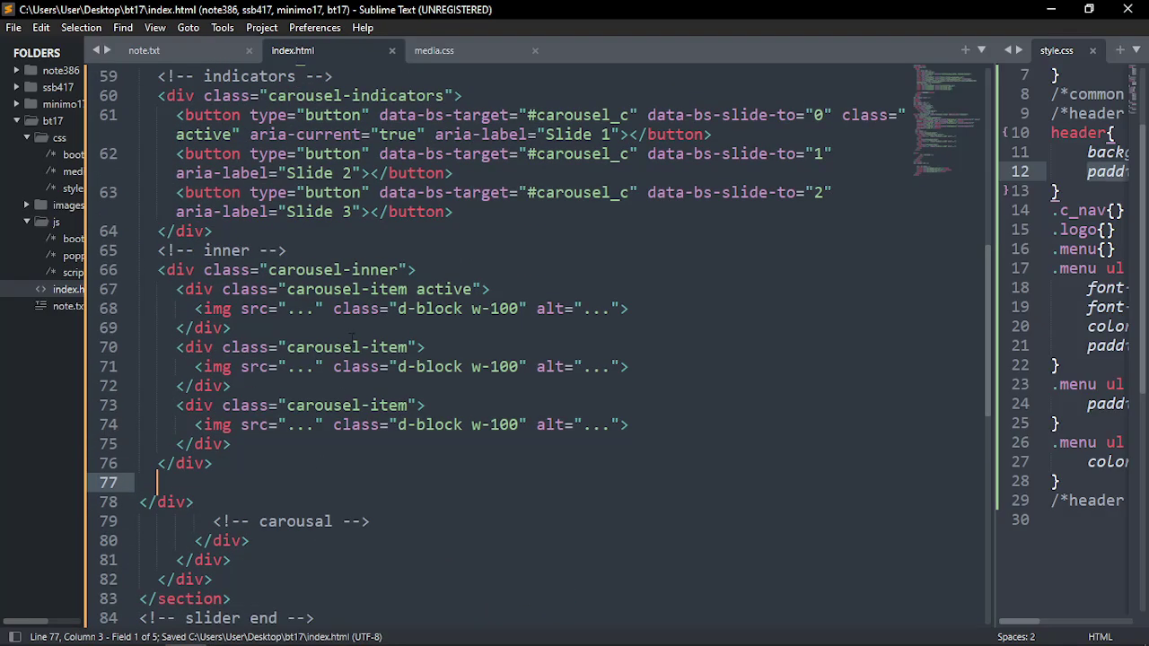
{"action": "left_click", "coordinate": [369, 192]}
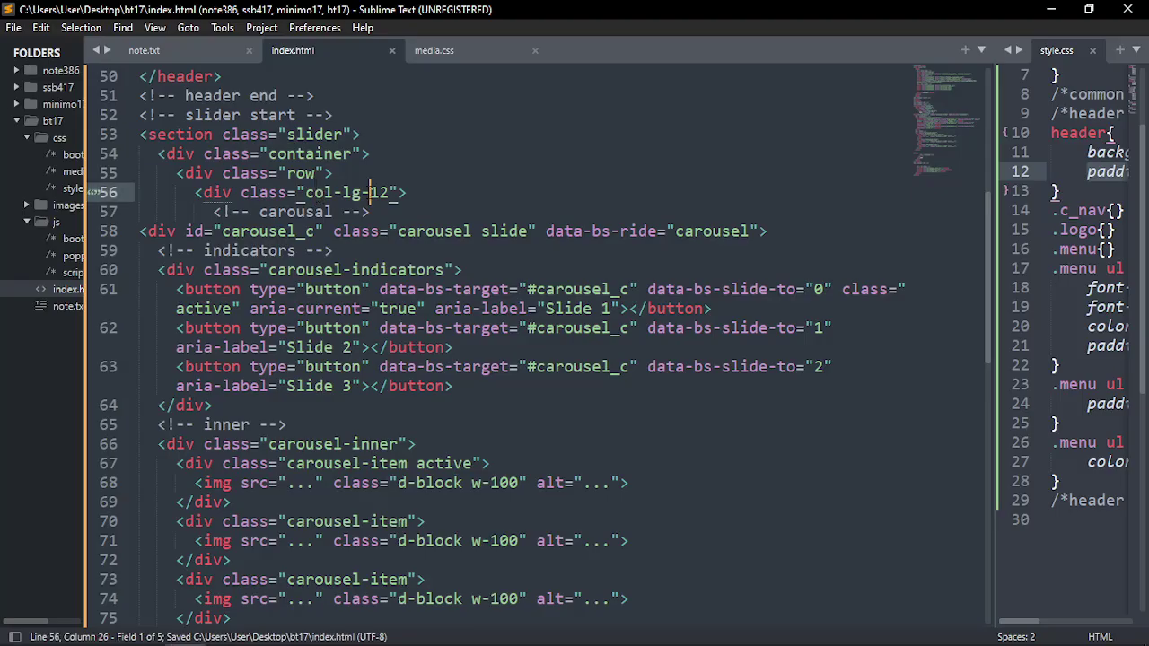
{"action": "left_click", "coordinate": [166, 230]}
{"action": "scroll", "coordinate": [281, 292], "scroll_direction": "down", "scroll_amount": 2}
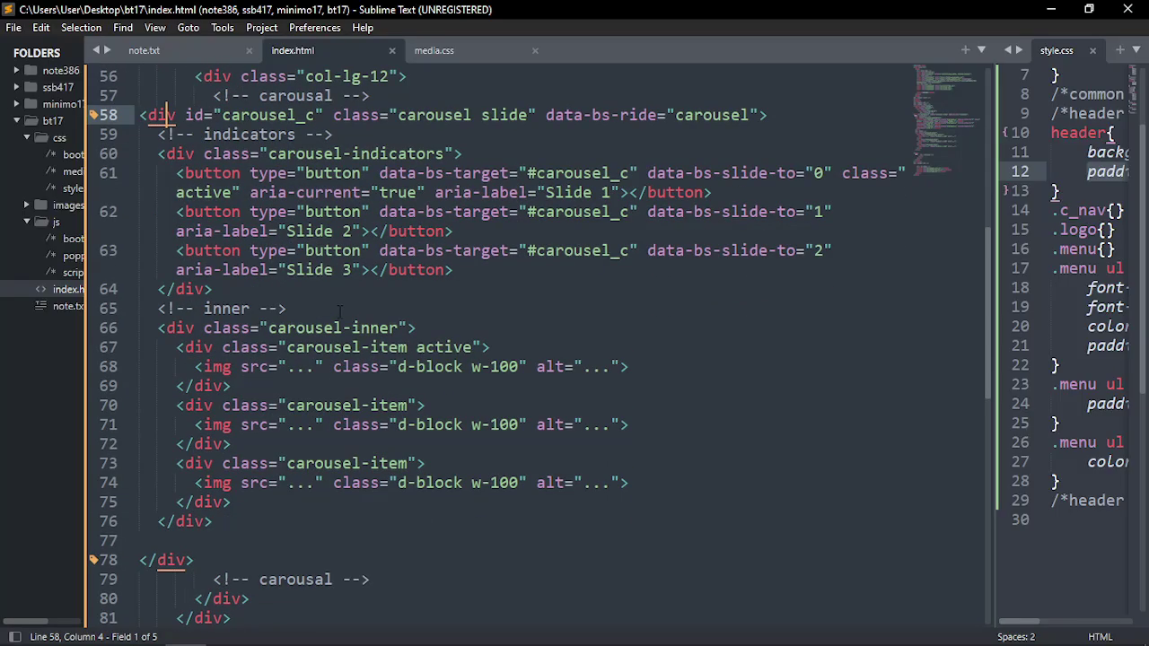
{"action": "scroll", "coordinate": [259, 263], "scroll_direction": "down", "scroll_amount": 2}
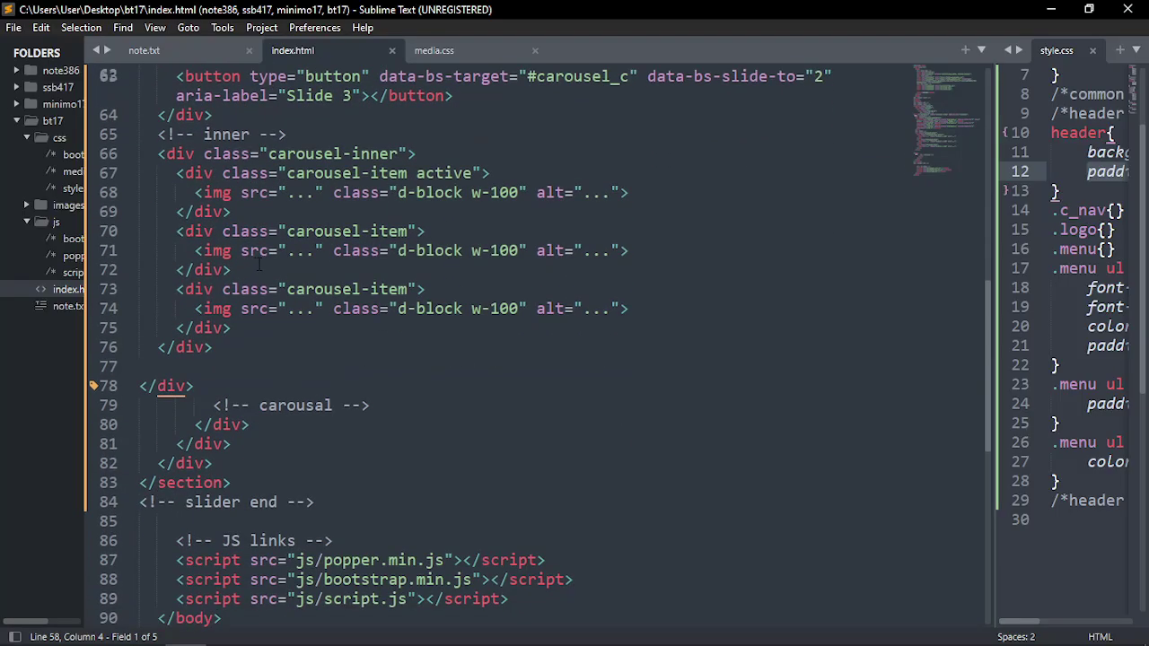
{"action": "mouse_move", "coordinate": [342, 224]}
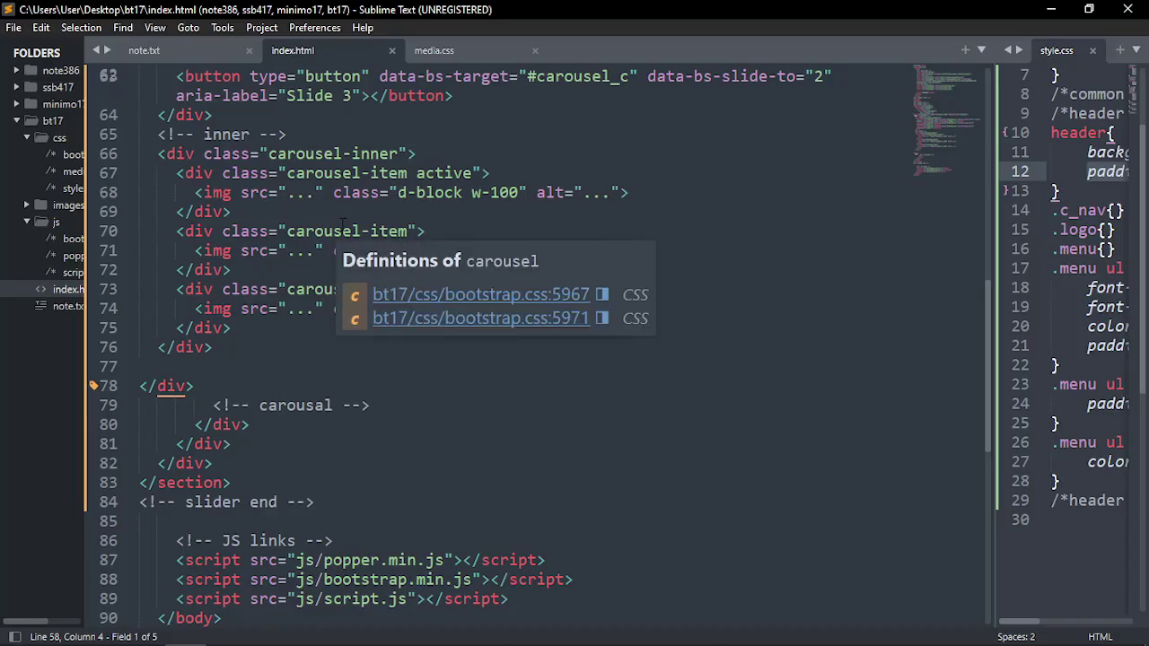
{"action": "key", "text": "alt+Tab"}
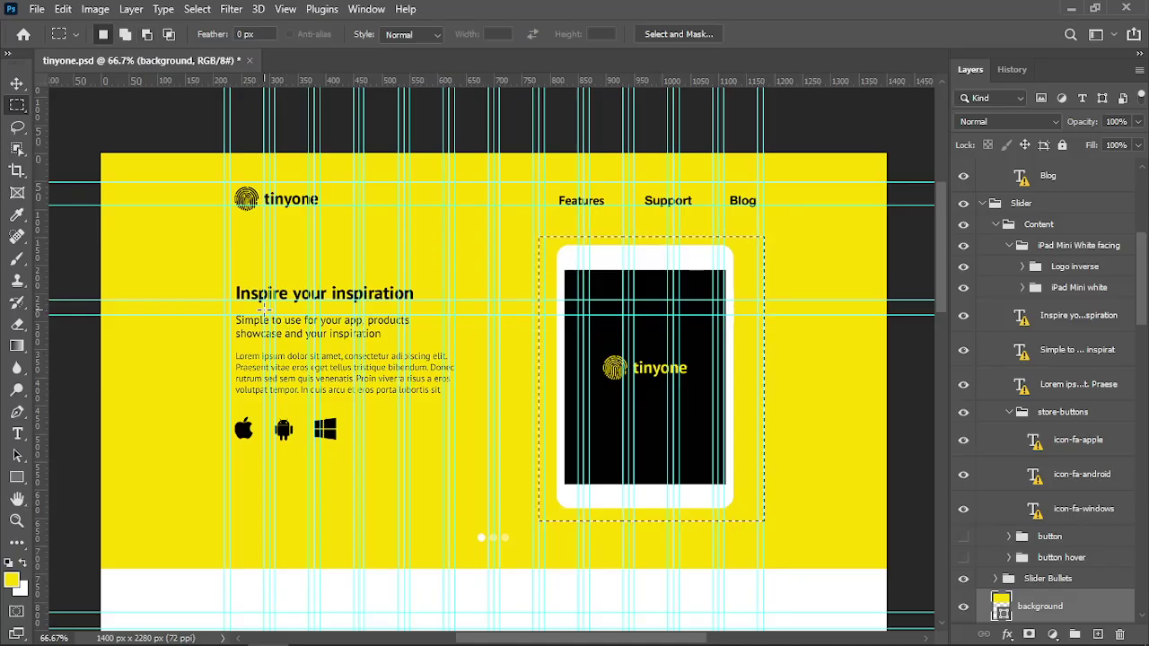
Measure the slider text block (410 × 348 px) and the iPad mockup with marquee selections
{"action": "left_click_drag", "start_coordinate": [225, 268], "coordinate": [448, 464]}
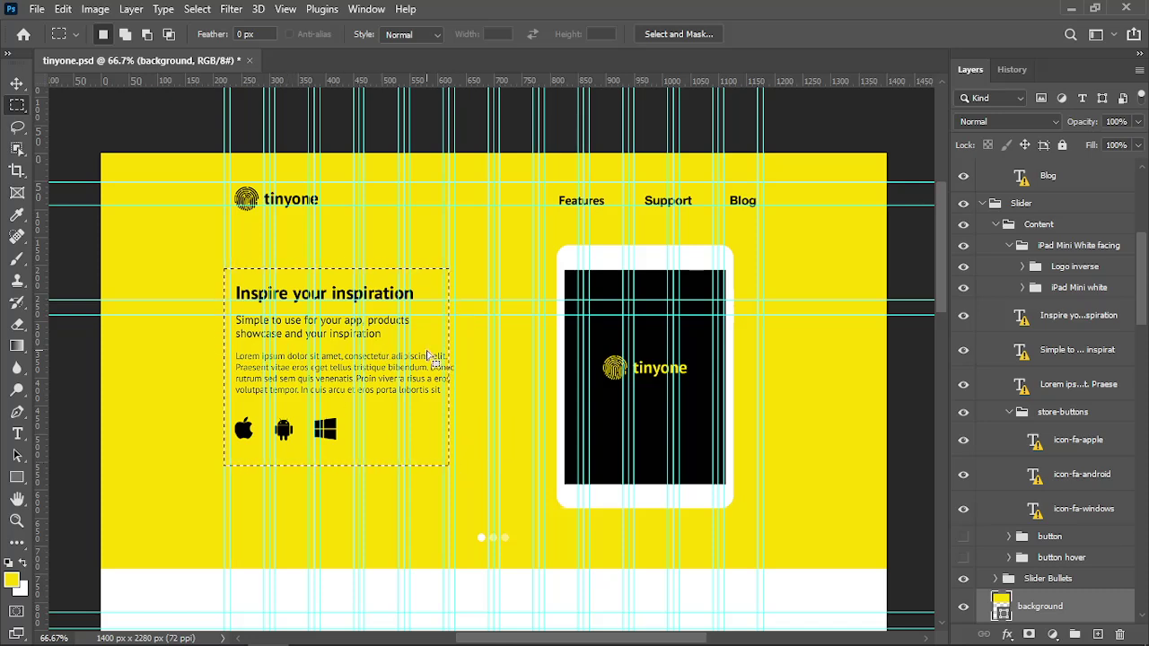
{"action": "left_click_drag", "start_coordinate": [533, 250], "coordinate": [766, 515]}
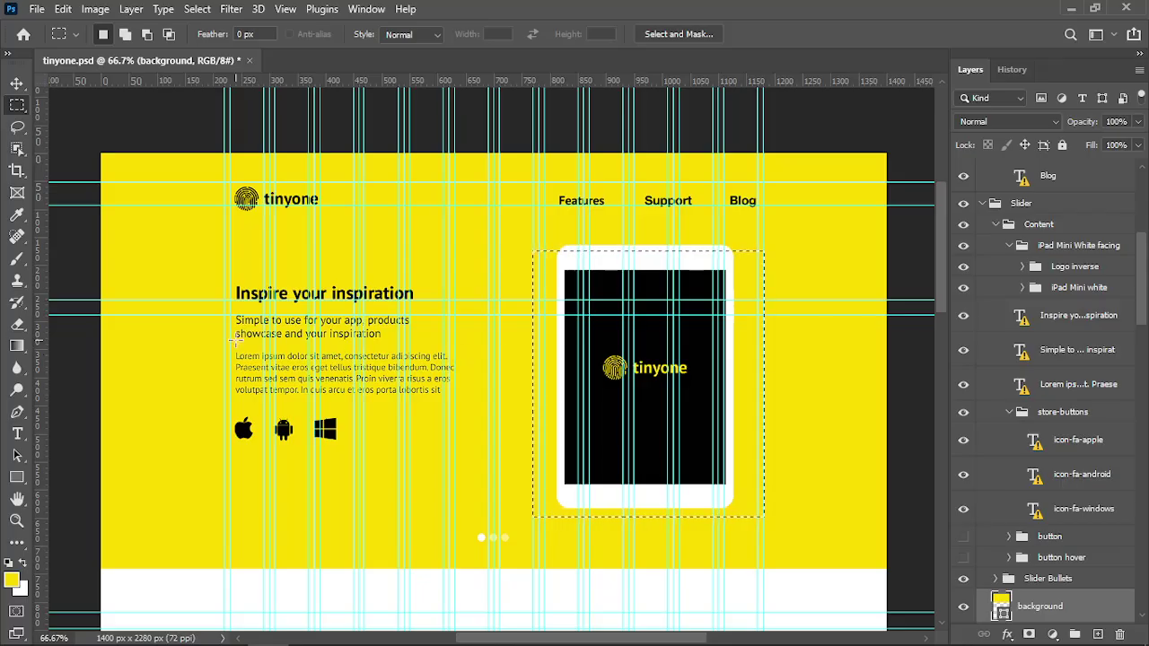
{"action": "key", "text": "shift+alt"}
{"action": "key", "text": "alt+Tab"}
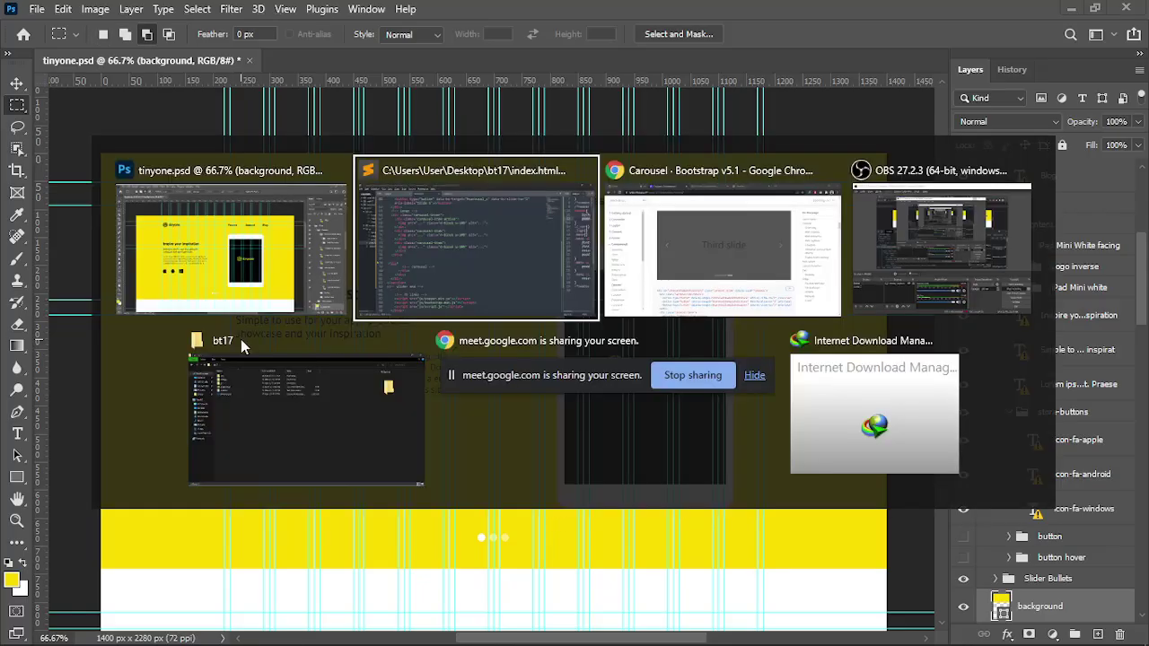
{"action": "key", "text": "alt+Tab"}
{"action": "key", "text": "alt+Tab"}
{"action": "key", "text": "alt+Tab"}
{"action": "key", "text": "alt+Tab"}
{"action": "key", "text": "alt+Tab"}
{"action": "key", "text": "alt+Tab"}
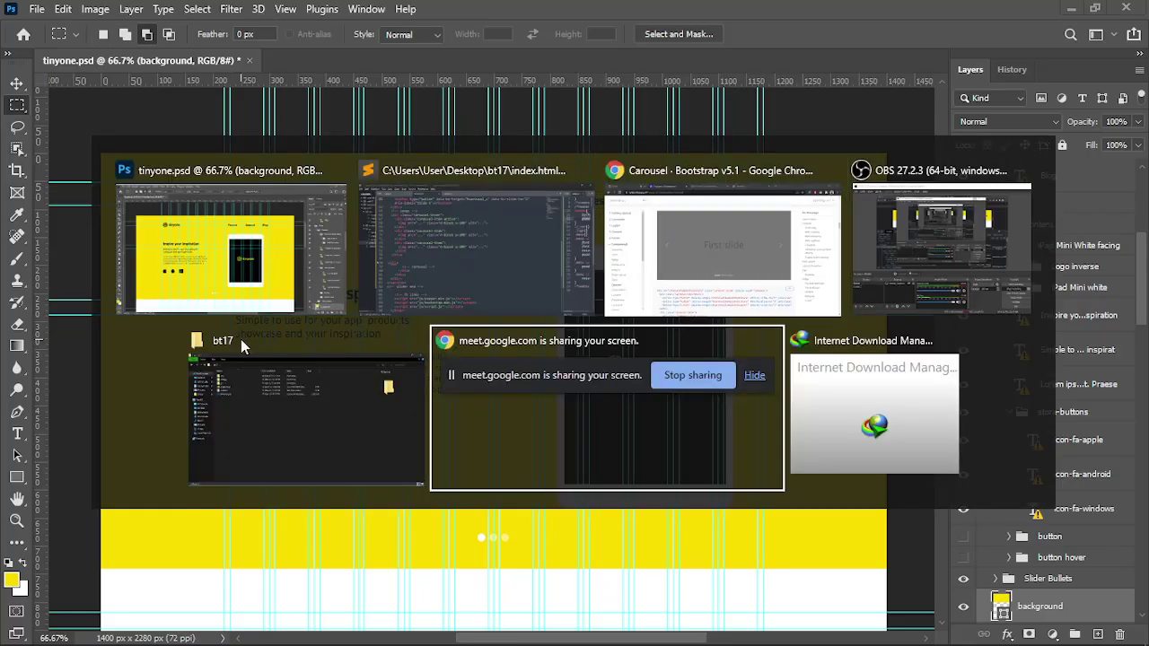
{"action": "key", "text": "alt+Tab"}
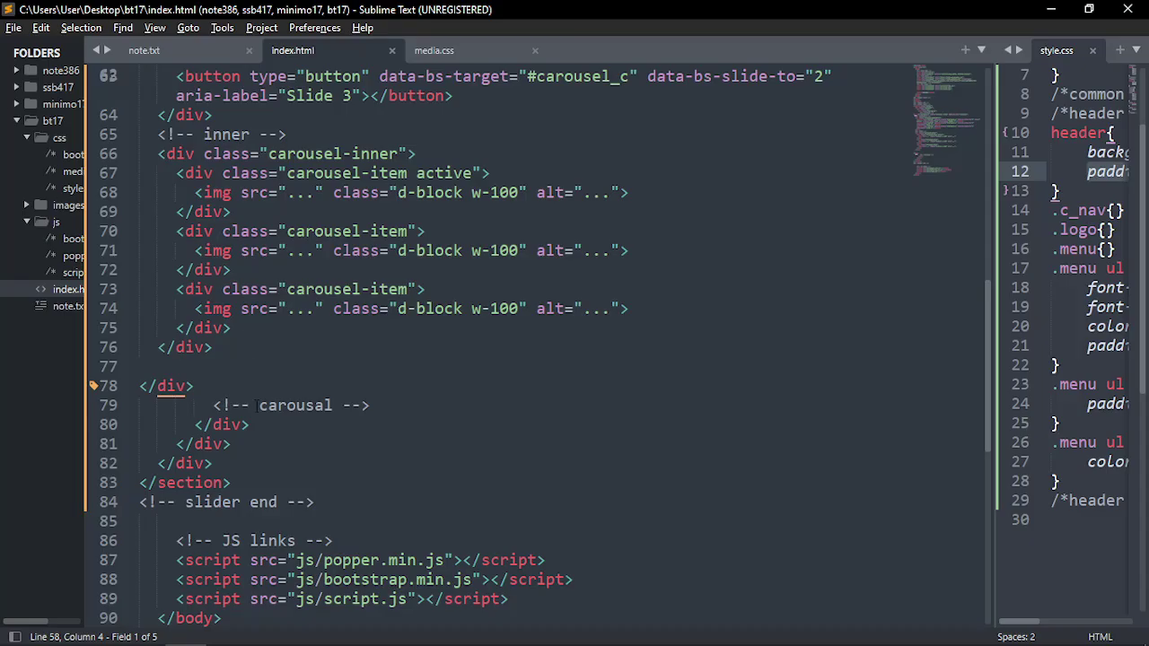
Inspect the first carousel item's img placeholder line in index.html
{"action": "scroll", "coordinate": [260, 406], "scroll_direction": "up", "scroll_amount": 2}
{"action": "left_click", "coordinate": [204, 289]}
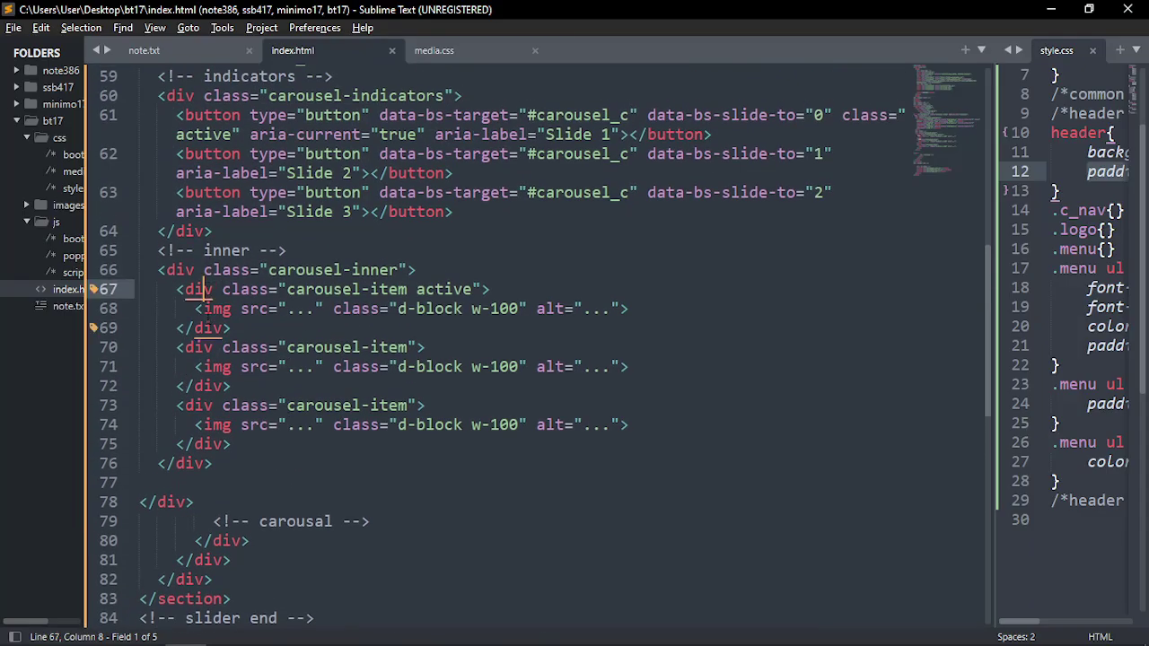
{"action": "left_click", "coordinate": [209, 309]}
{"action": "left_click", "coordinate": [203, 289]}
{"action": "left_click", "coordinate": [208, 308]}
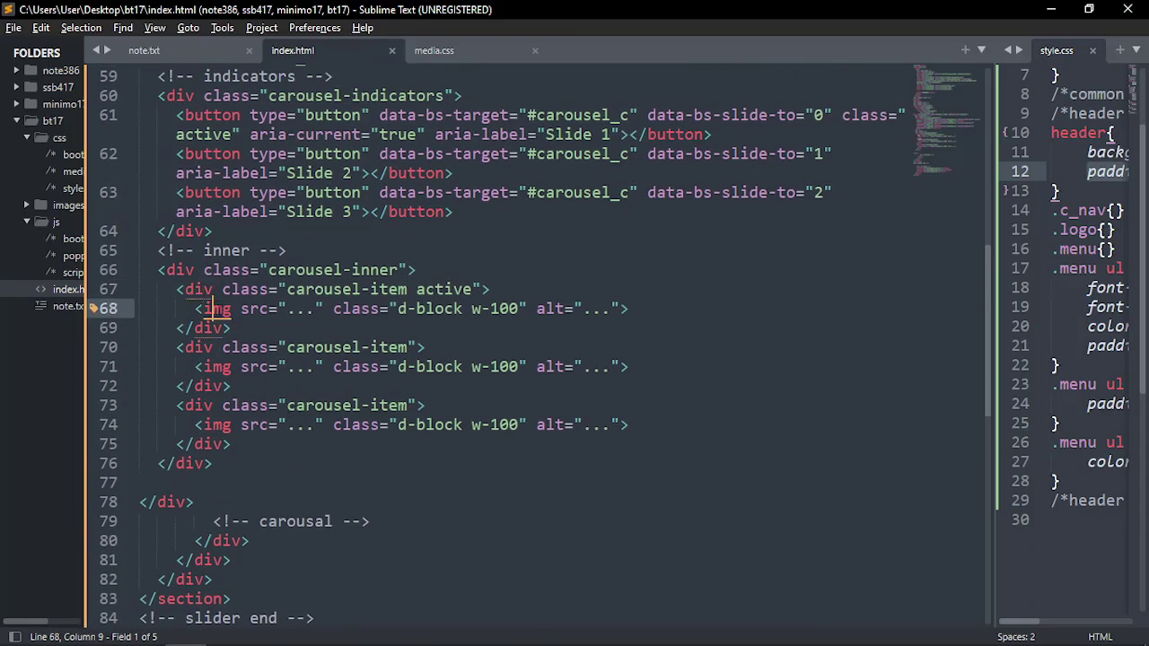
{"action": "left_click", "coordinate": [314, 308]}
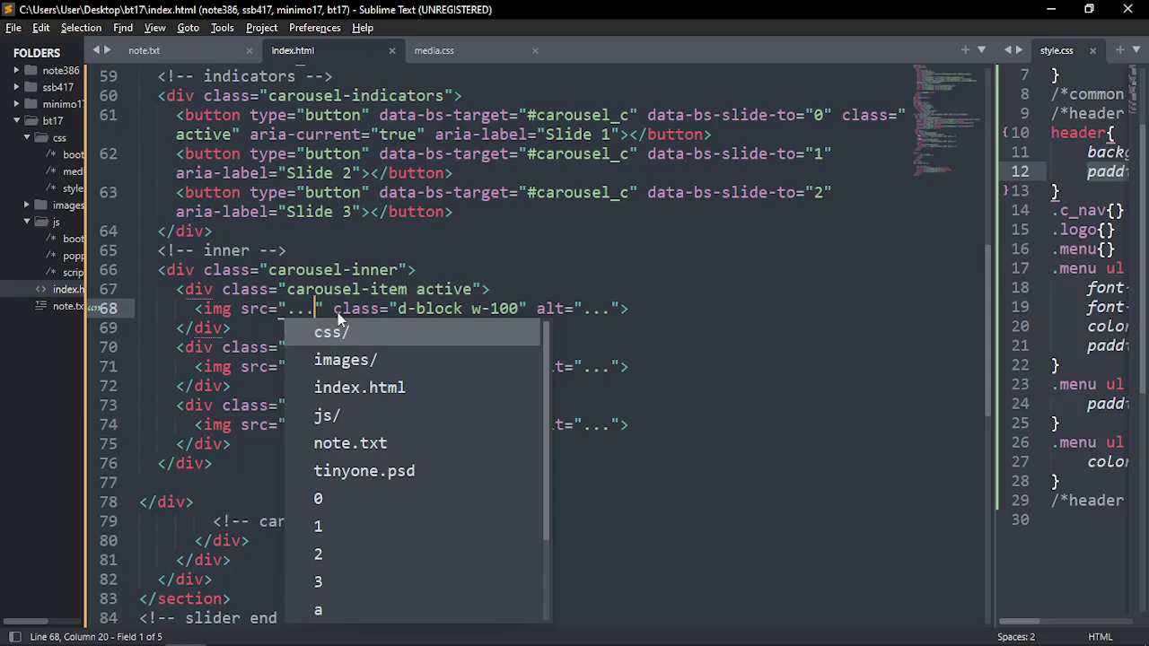
{"action": "left_click", "coordinate": [333, 308]}
{"action": "left_click", "coordinate": [715, 313]}
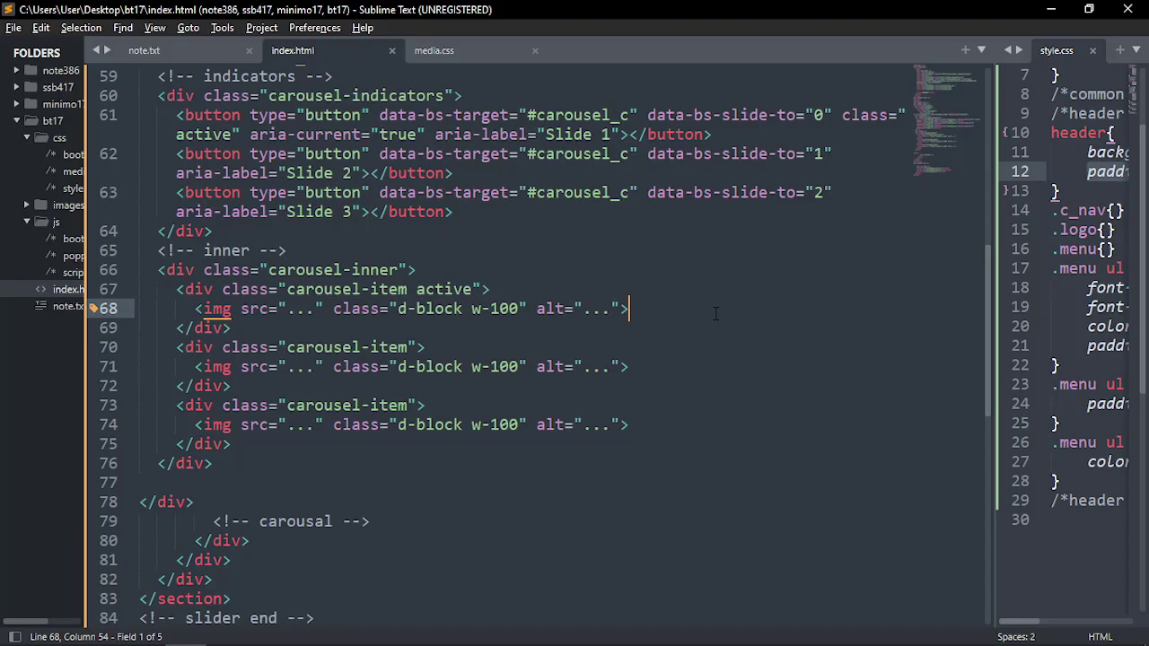
Select the second and third carousel-item divs on lines 70–75
{"action": "scroll", "coordinate": [554, 353], "scroll_direction": "down", "scroll_amount": 1}
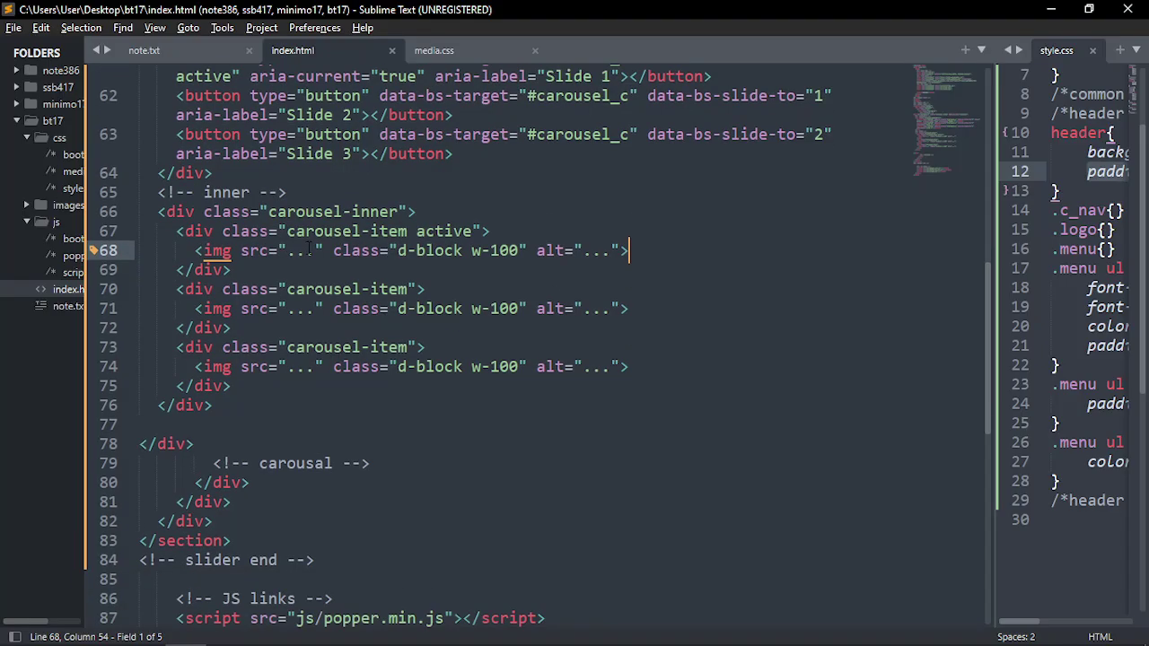
{"action": "left_click", "coordinate": [379, 211]}
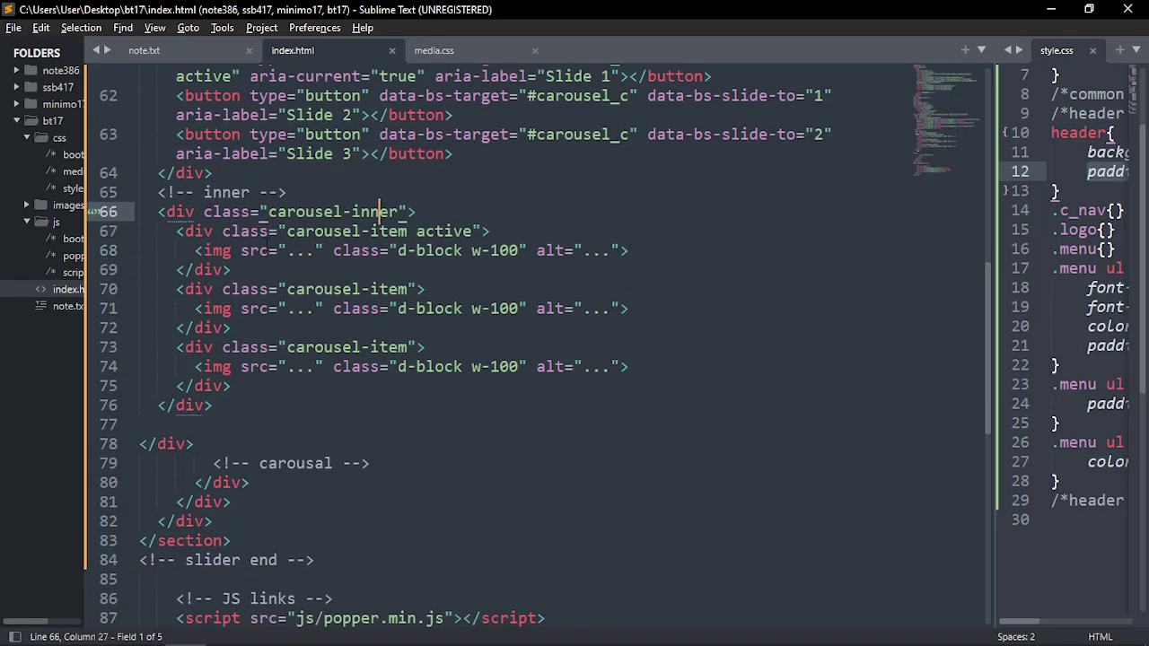
{"action": "left_click", "coordinate": [177, 289]}
{"action": "left_click", "coordinate": [250, 393], "text": "shift"}
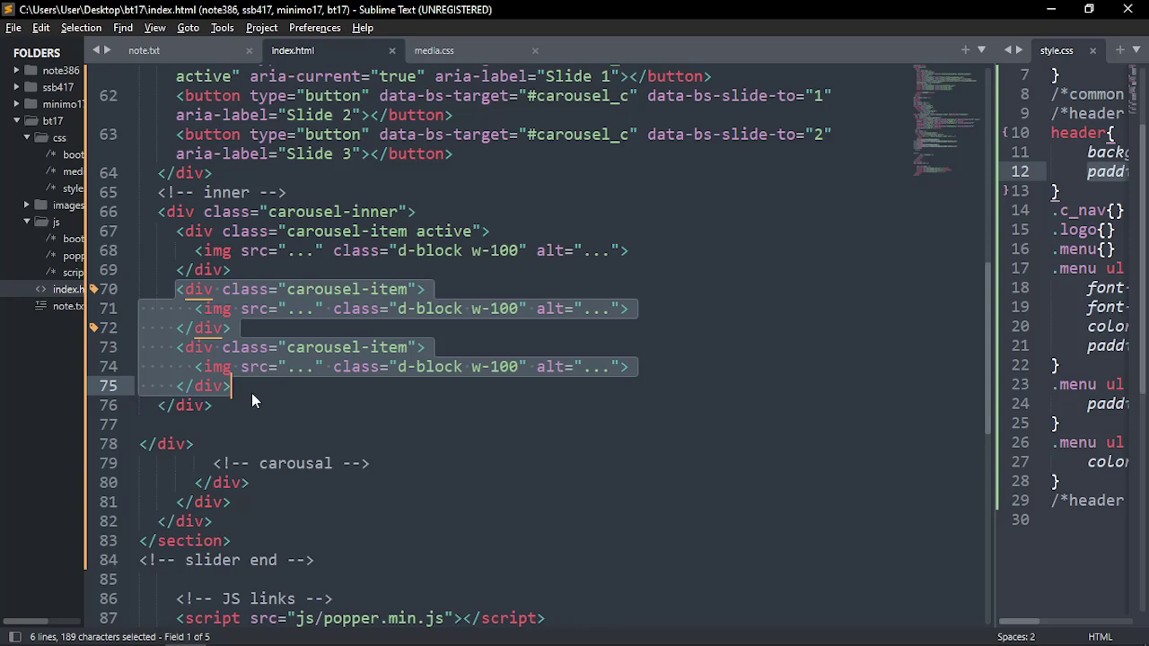
Delete the two extra items and add an <!-- item start --> comment above the active item
{"action": "key", "text": "BackSpace"}
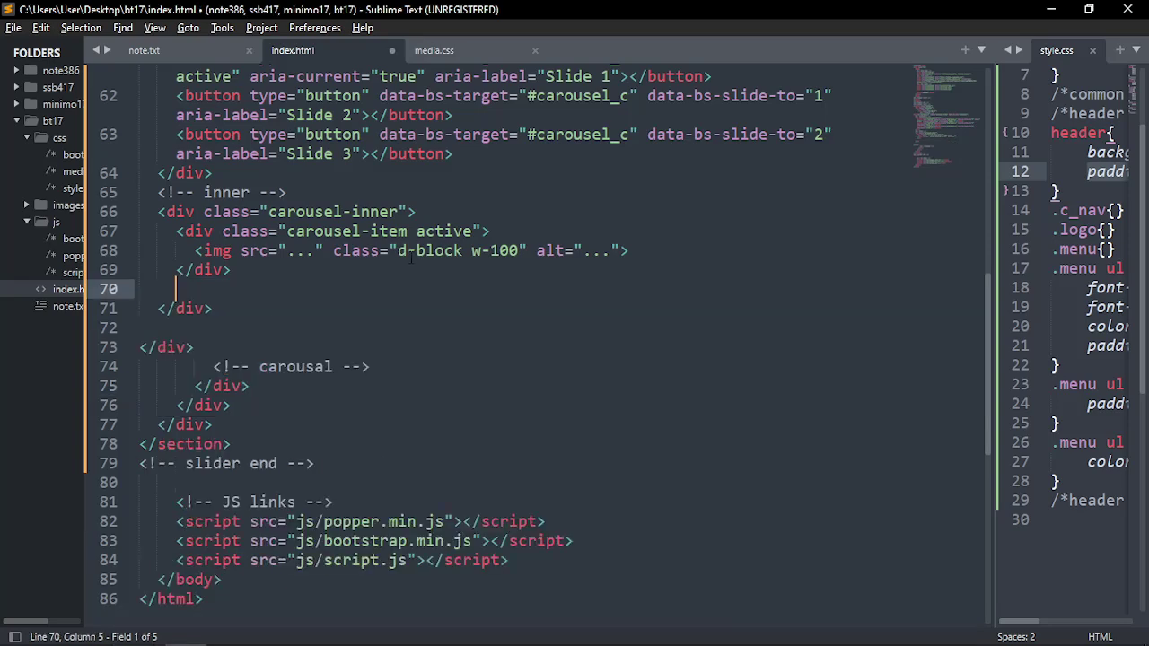
{"action": "left_click", "coordinate": [436, 212]}
{"action": "key", "text": "Return"}
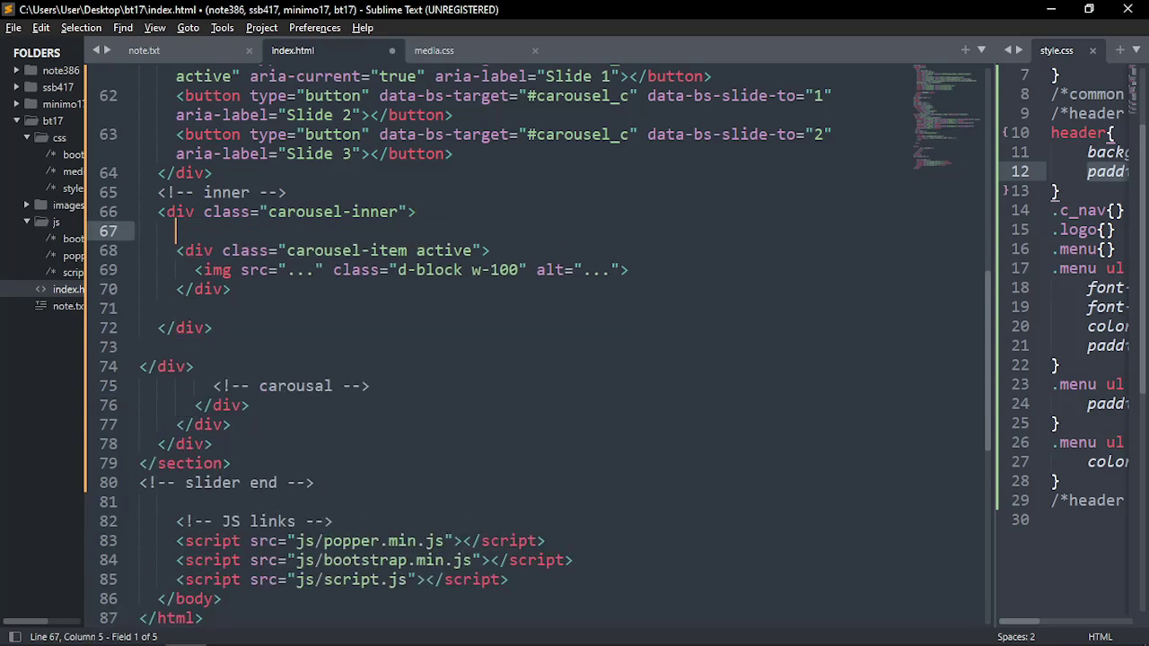
{"action": "type", "text": "item1"}
{"action": "key", "text": "ctrl+slash"}
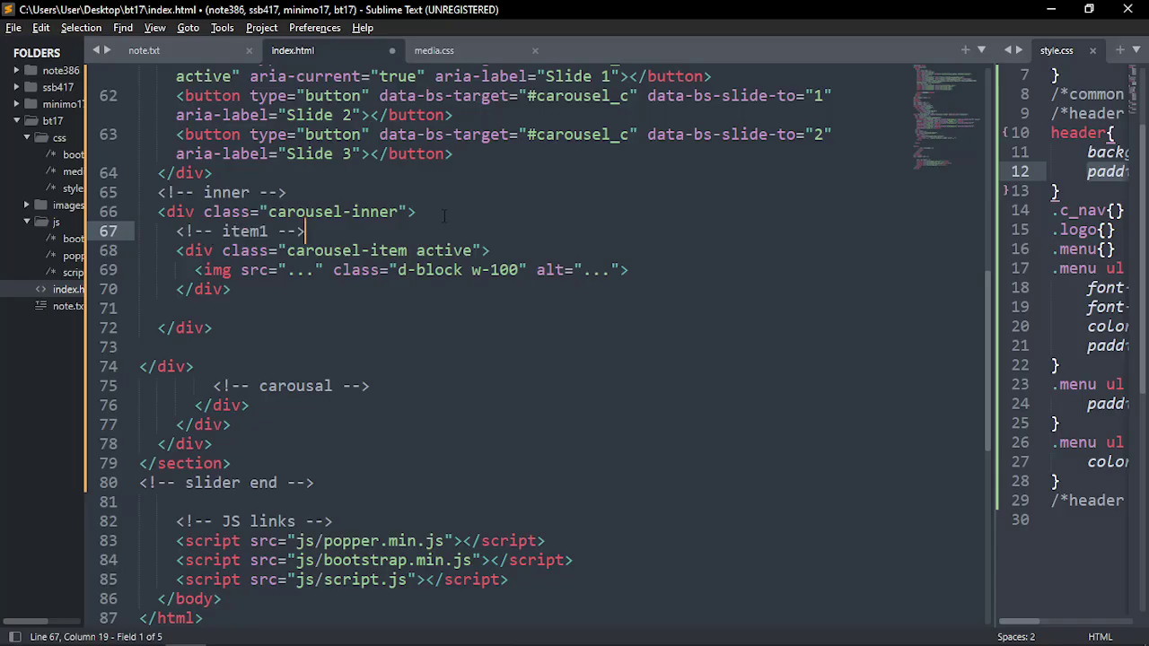
{"action": "left_click_drag", "start_coordinate": [177, 230], "coordinate": [315, 230]}
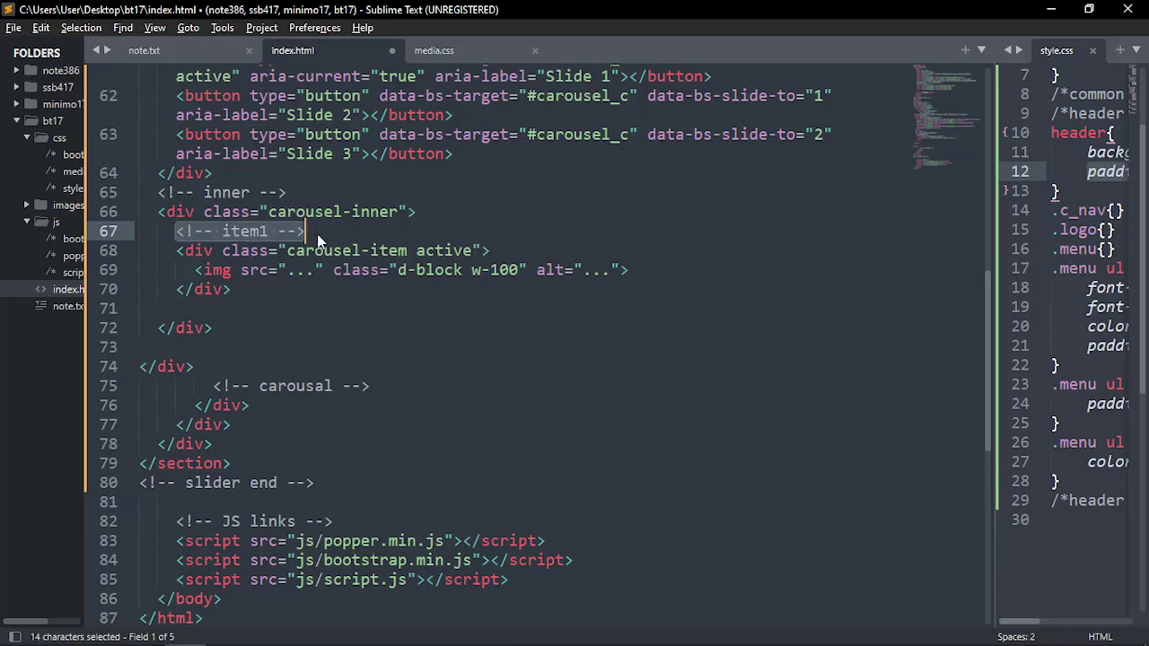
{"action": "key", "text": "ctrl+c"}
{"action": "left_click", "coordinate": [277, 237]}
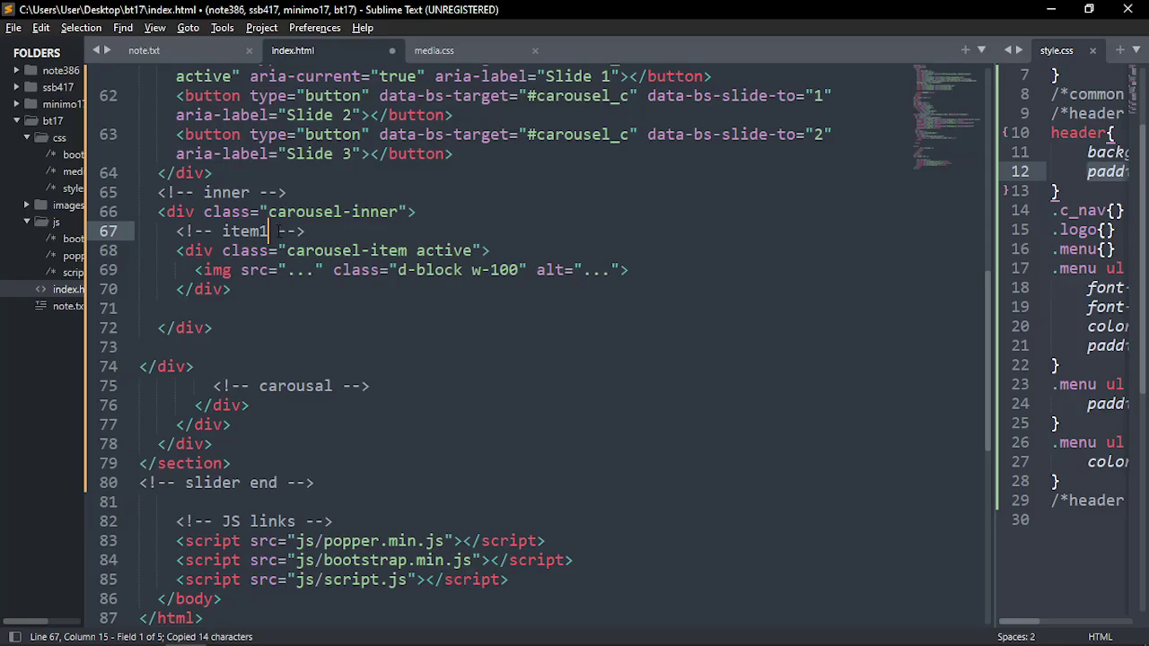
{"action": "key", "text": "BackSpace"}
{"action": "type", "text": "start"}
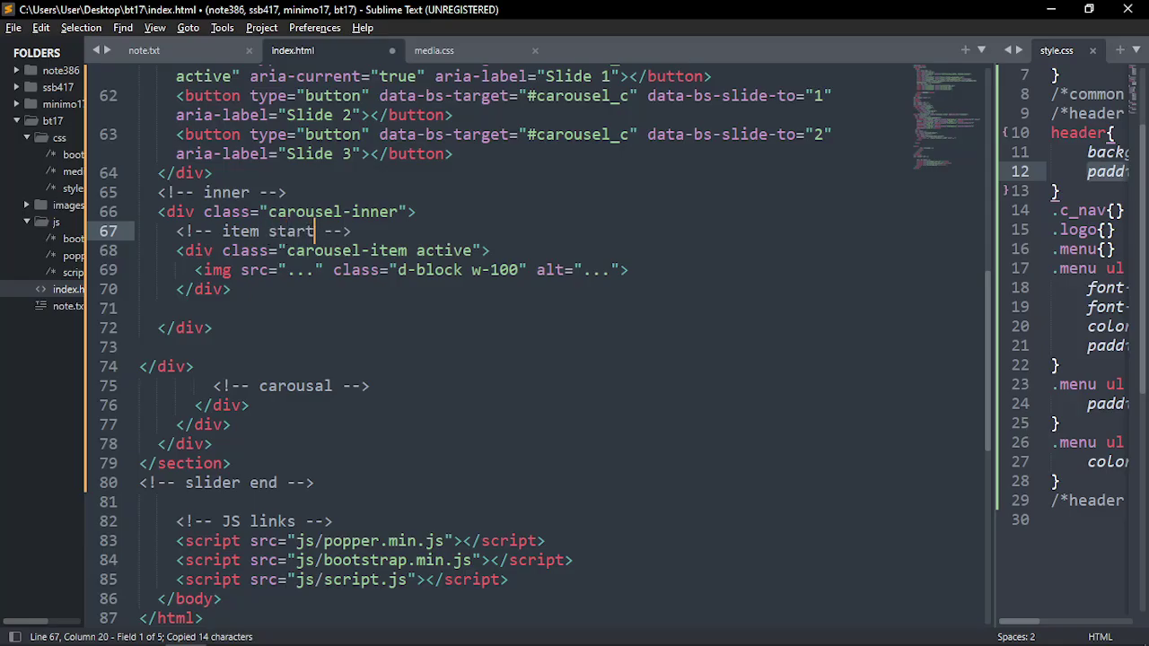
{"action": "left_click_drag", "start_coordinate": [356, 232], "coordinate": [176, 231]}
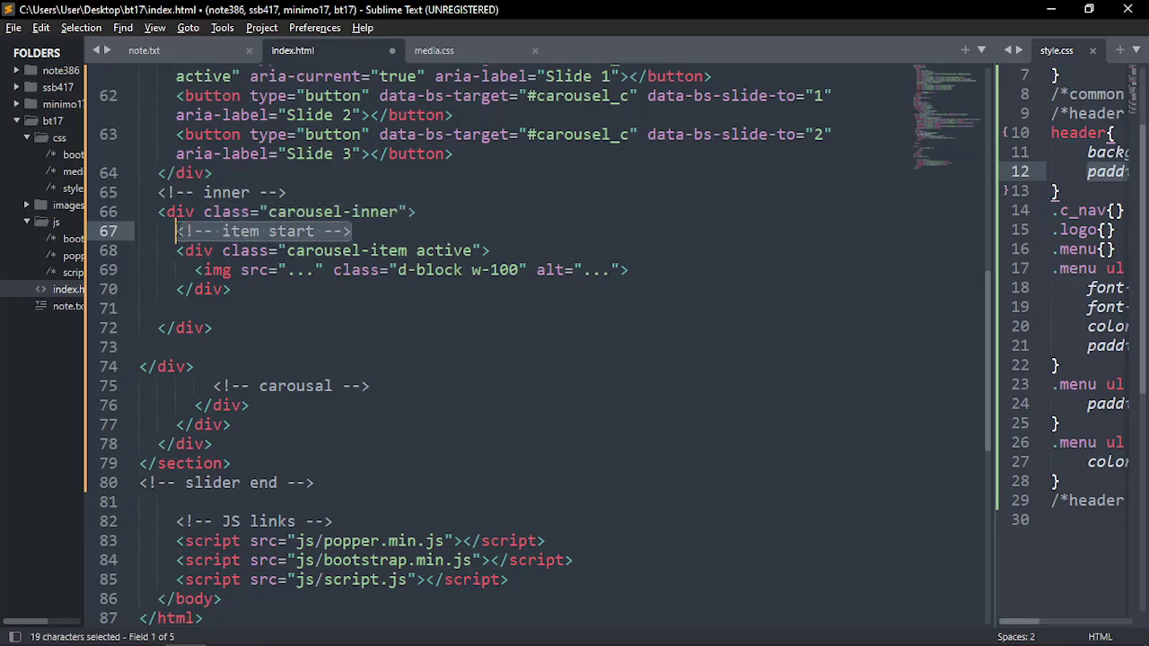
{"action": "key", "text": "ctrl+c"}
Add an <!-- item end --> comment below the active item and save index.html
{"action": "left_click", "coordinate": [256, 288]}
{"action": "key", "text": "Return"}
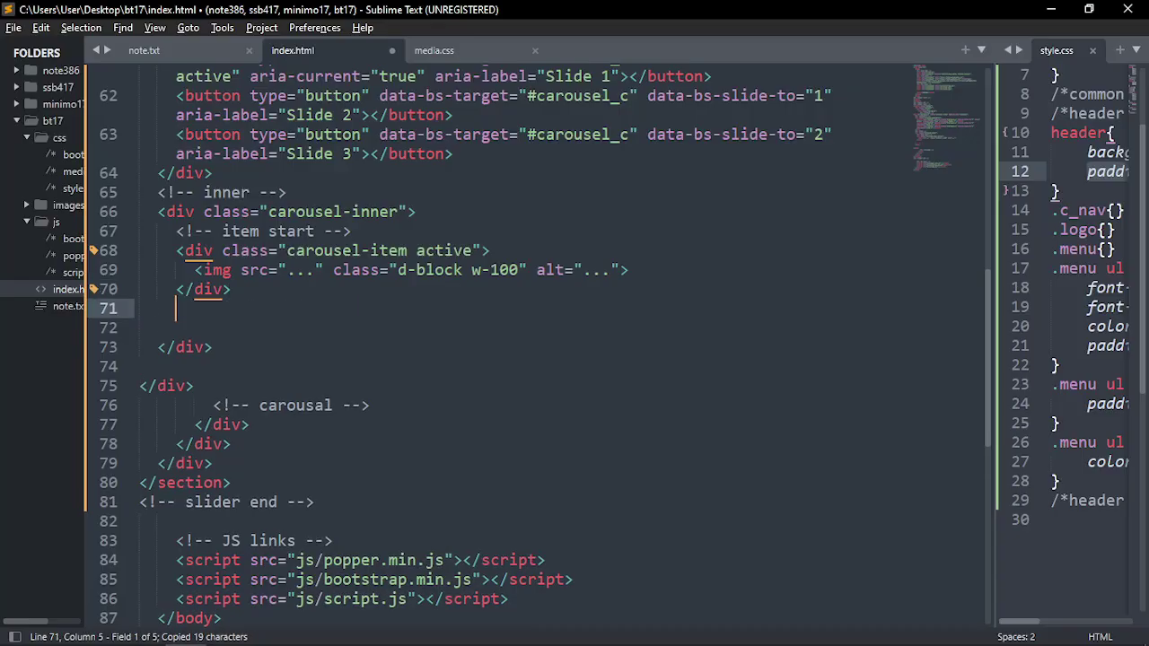
{"action": "key", "text": "ctrl+v"}
{"action": "left_click", "coordinate": [306, 308]}
{"action": "double_click", "coordinate": [306, 308]}
{"action": "type", "text": "end"}
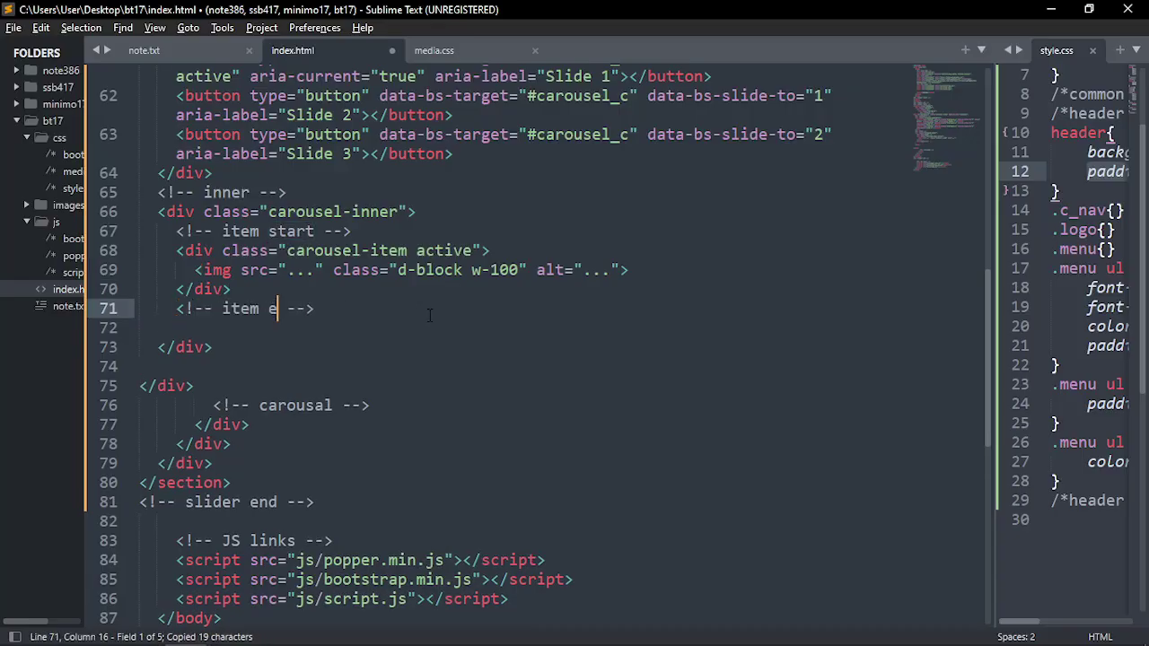
{"action": "key", "text": "ctrl+s"}
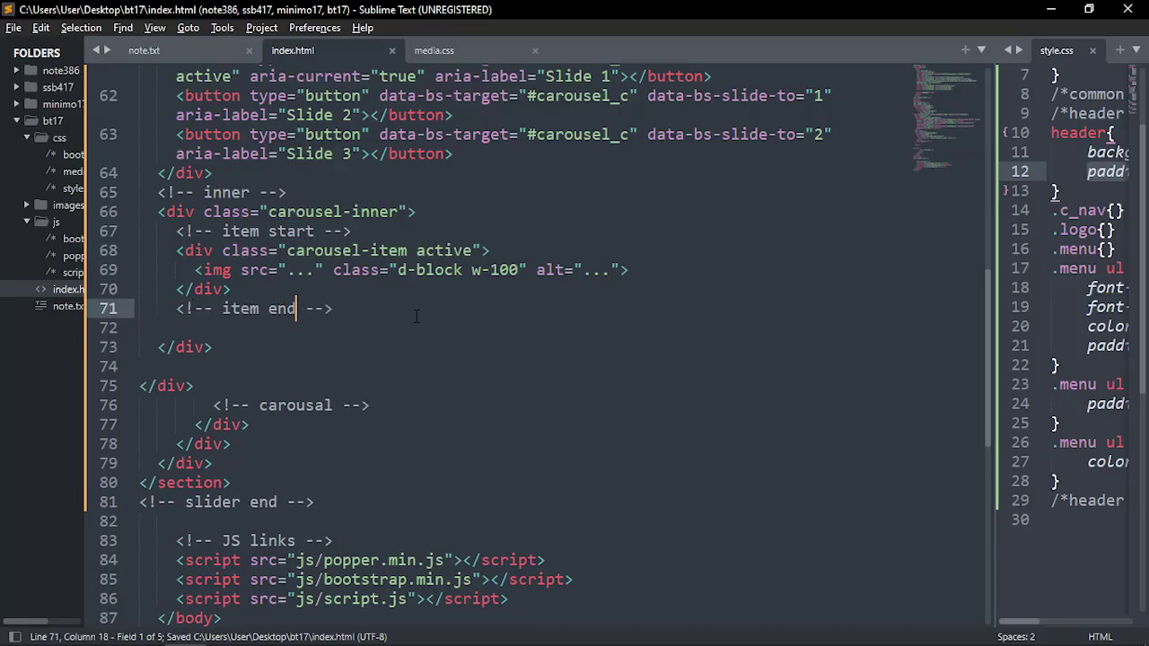
{"action": "left_click", "coordinate": [175, 250]}
{"action": "left_click", "coordinate": [333, 308], "text": "shift"}
{"action": "left_click", "coordinate": [354, 311]}
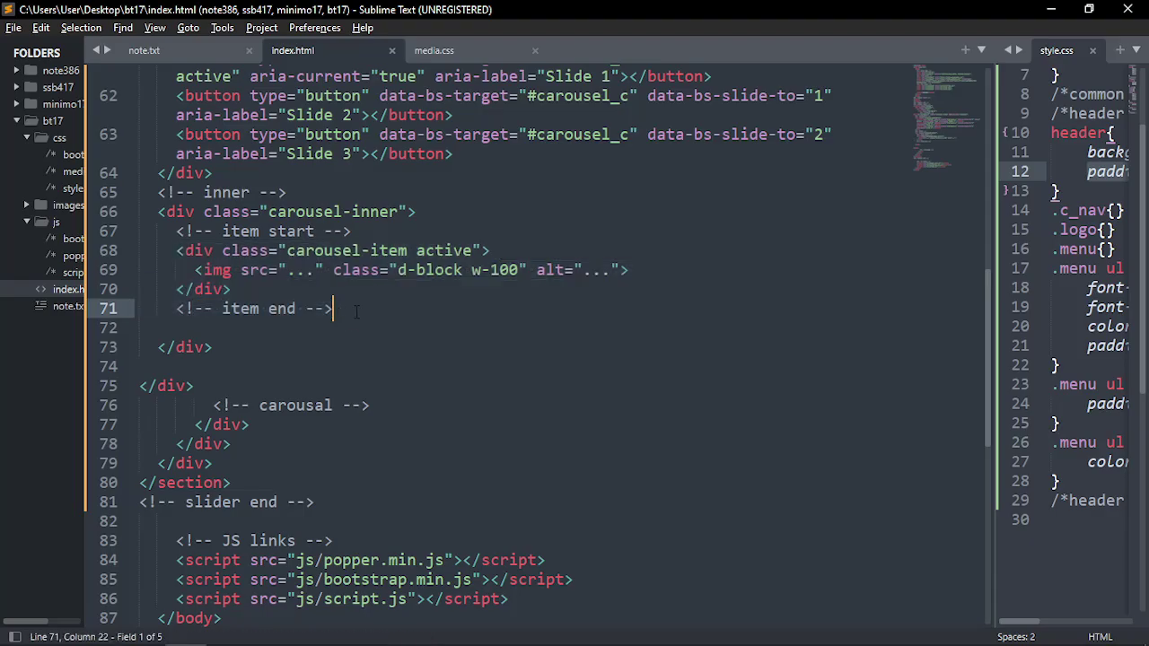
{"action": "scroll", "coordinate": [357, 311], "scroll_direction": "up", "scroll_amount": 2}
Delete the img tag from the active carousel item and save index.html
{"action": "left_click", "coordinate": [261, 327]}
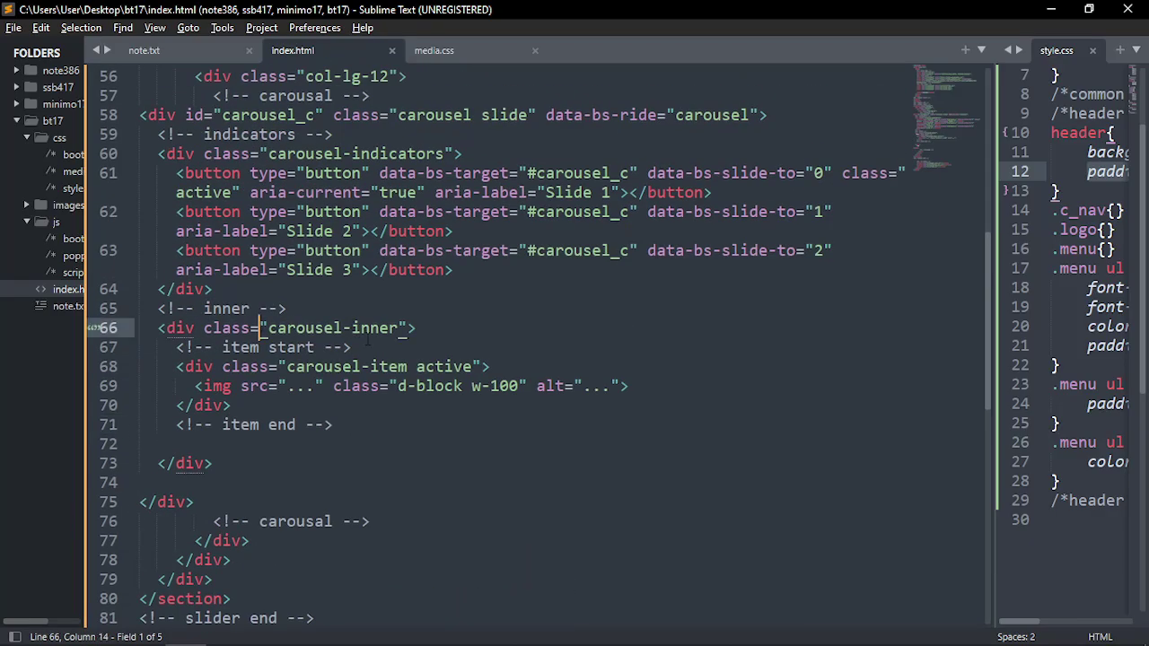
{"action": "left_click_drag", "start_coordinate": [176, 347], "coordinate": [355, 433]}
{"action": "left_click", "coordinate": [355, 433]}
{"action": "left_click_drag", "start_coordinate": [286, 366], "coordinate": [408, 366]}
{"action": "double_click", "coordinate": [442, 368]}
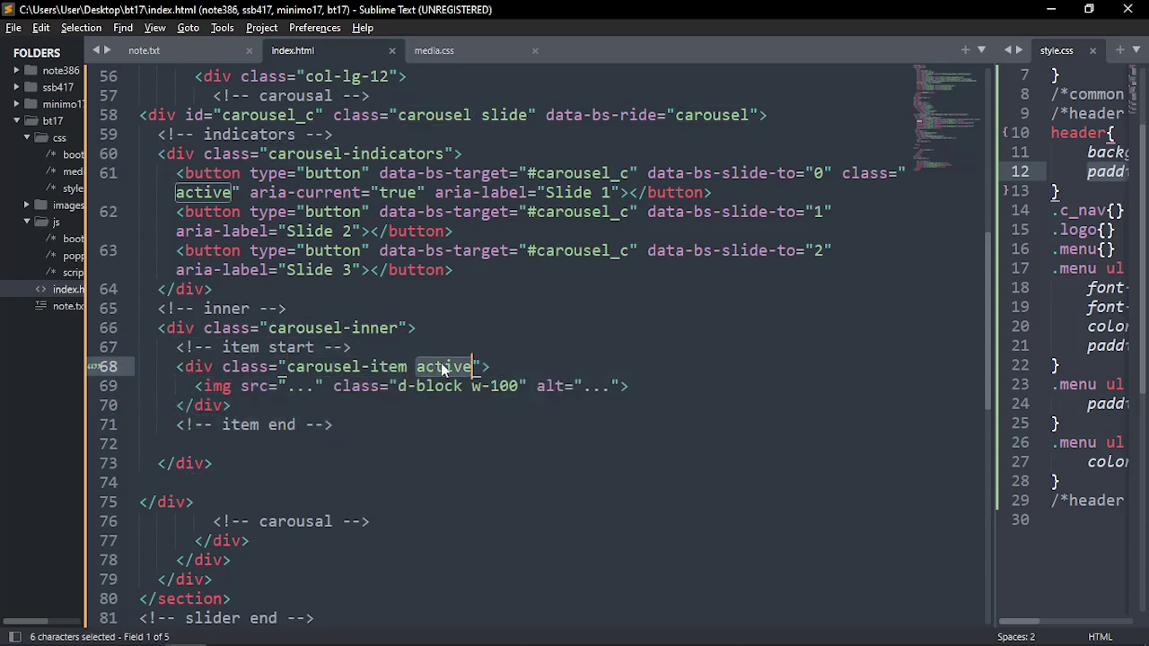
{"action": "left_click", "coordinate": [195, 386]}
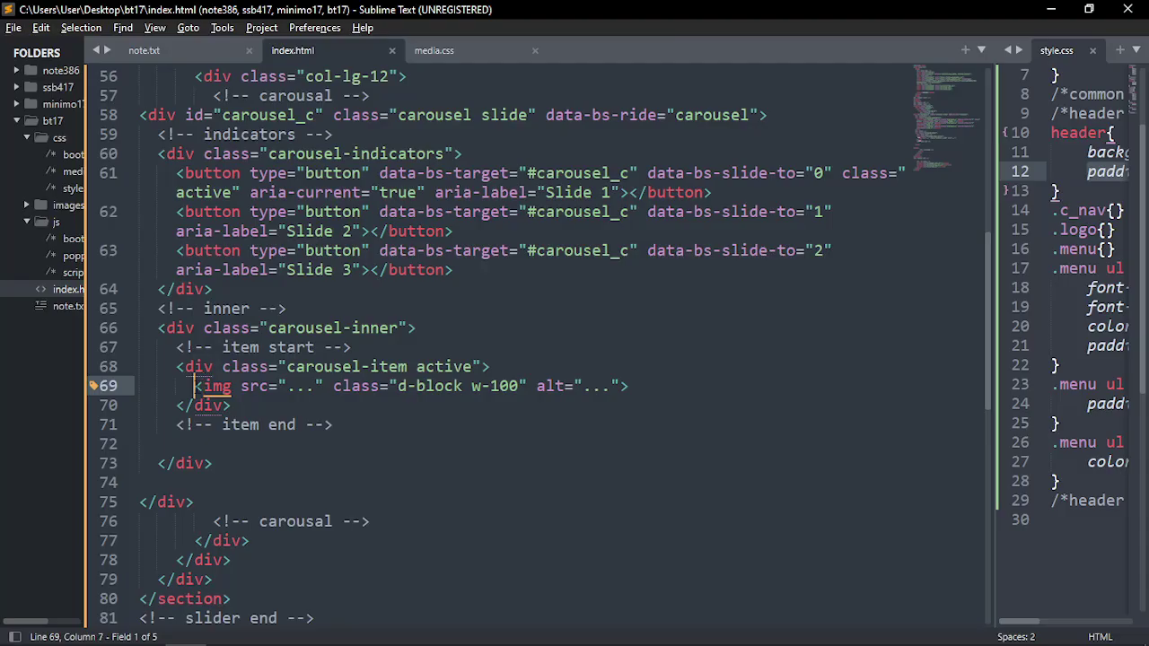
{"action": "left_click_drag", "start_coordinate": [195, 385], "coordinate": [632, 386]}
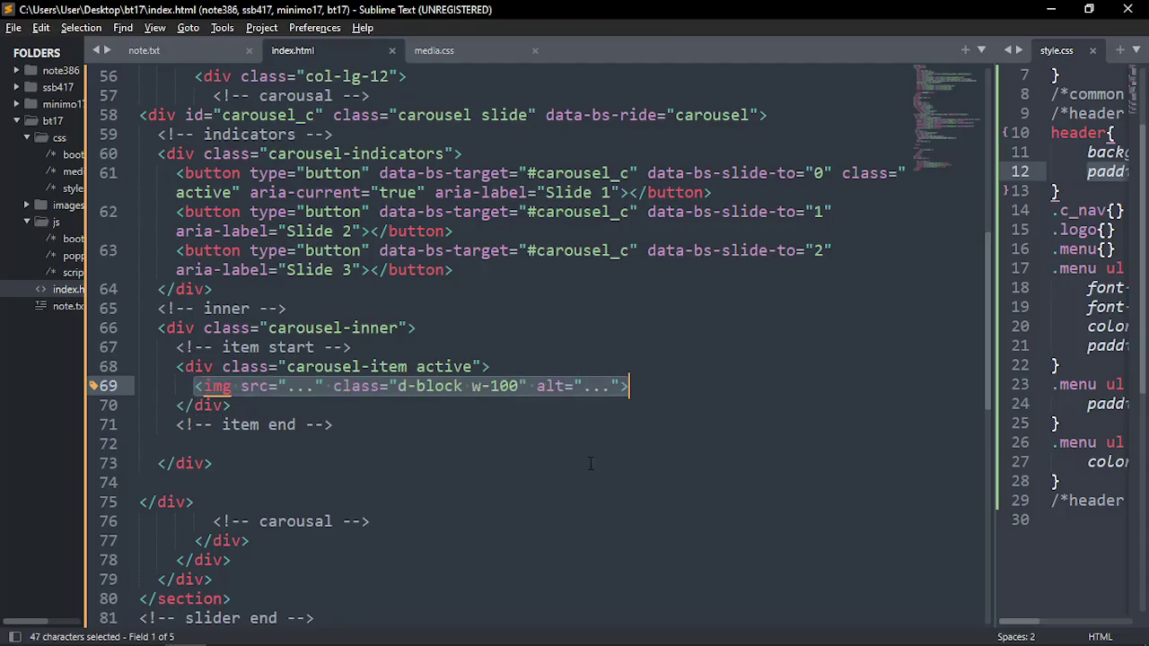
{"action": "key", "text": "BackSpace"}
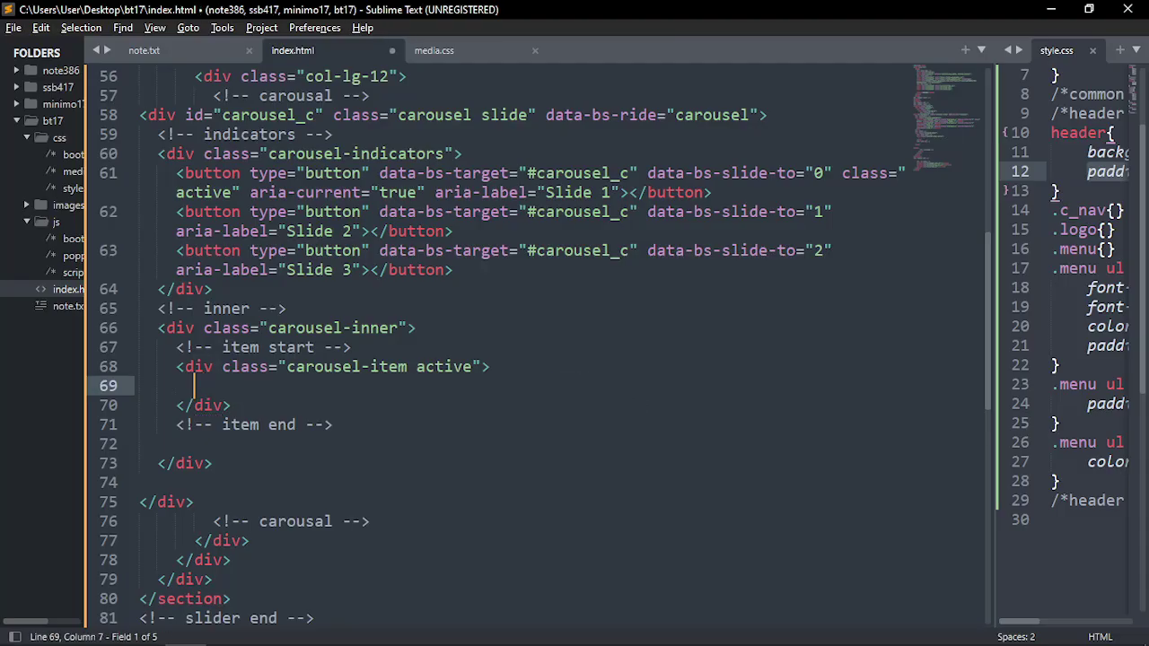
{"action": "key", "text": "ctrl+s"}
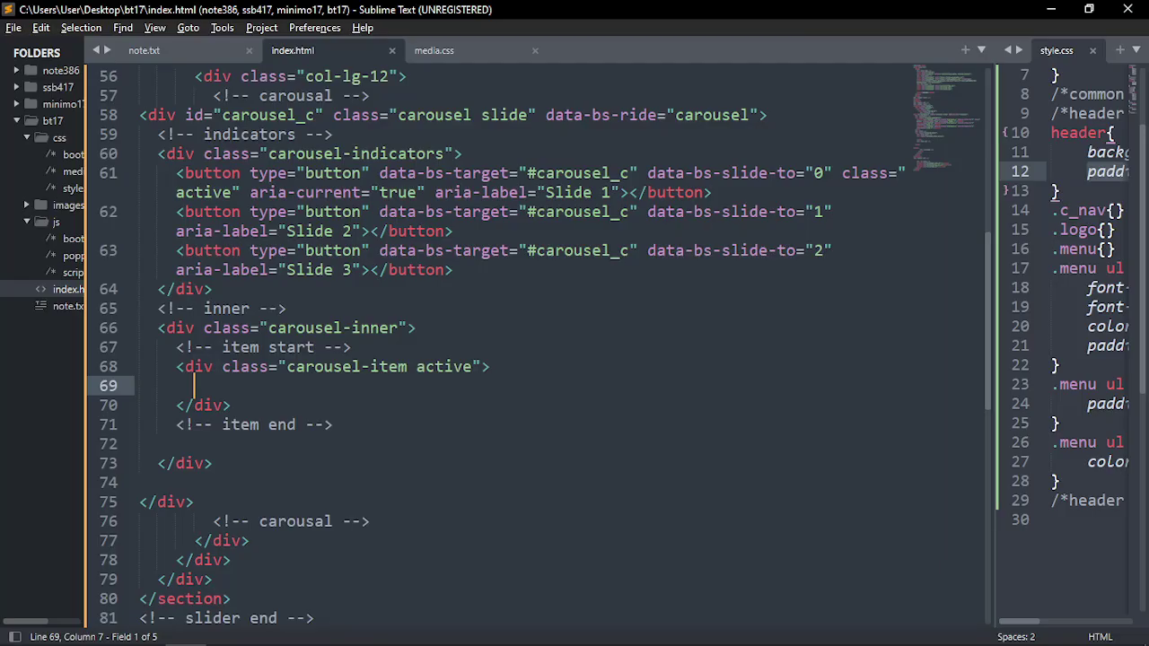
Expand .row into an empty row div inside the active carousel item
{"action": "scroll", "coordinate": [478, 461], "scroll_direction": "down", "scroll_amount": 1}
{"action": "scroll", "coordinate": [359, 440], "scroll_direction": "up", "scroll_amount": 2}
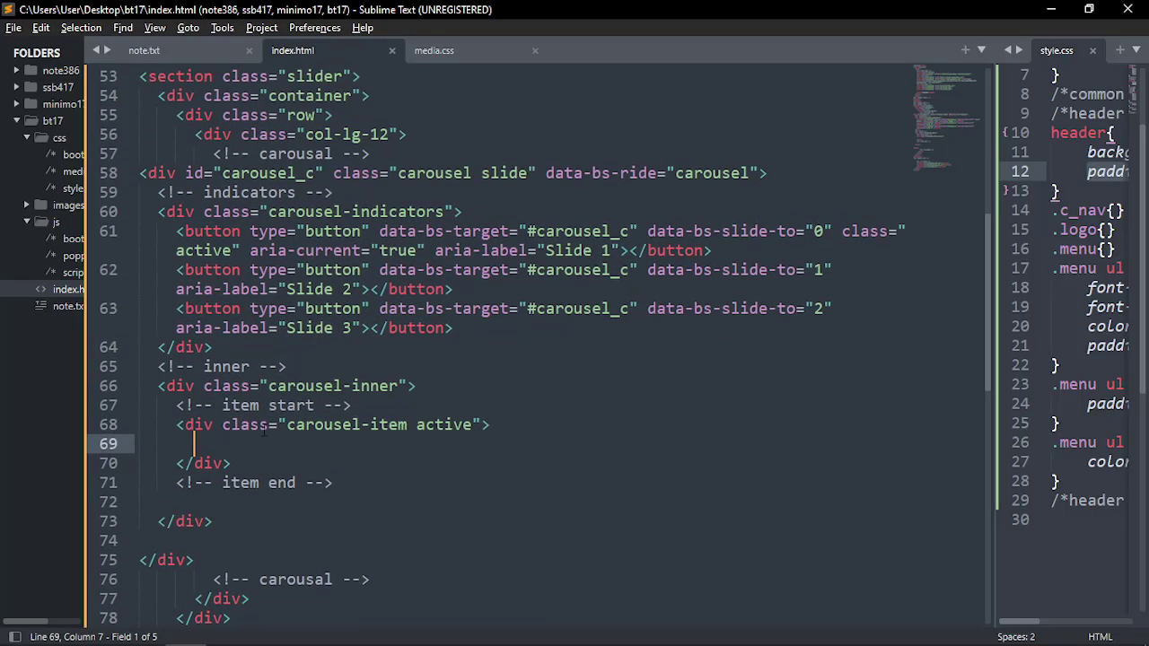
{"action": "left_click", "coordinate": [201, 424]}
{"action": "left_click", "coordinate": [231, 437]}
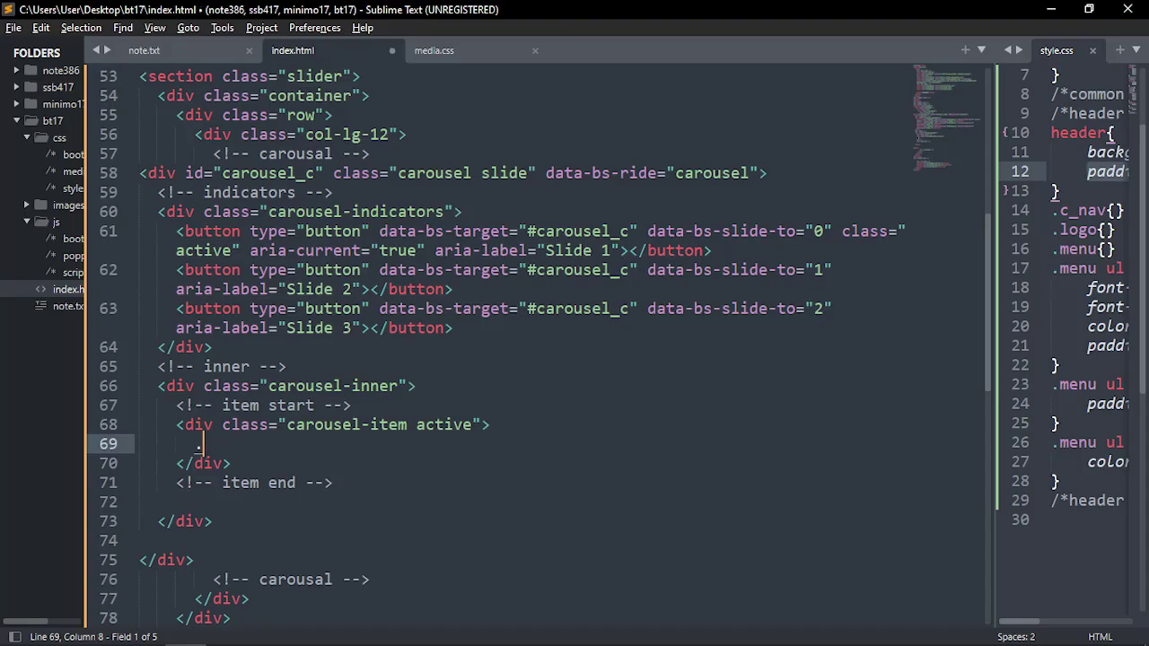
{"action": "type", "text": ".row"}
{"action": "key", "text": "Tab"}
{"action": "key", "text": "Return"}
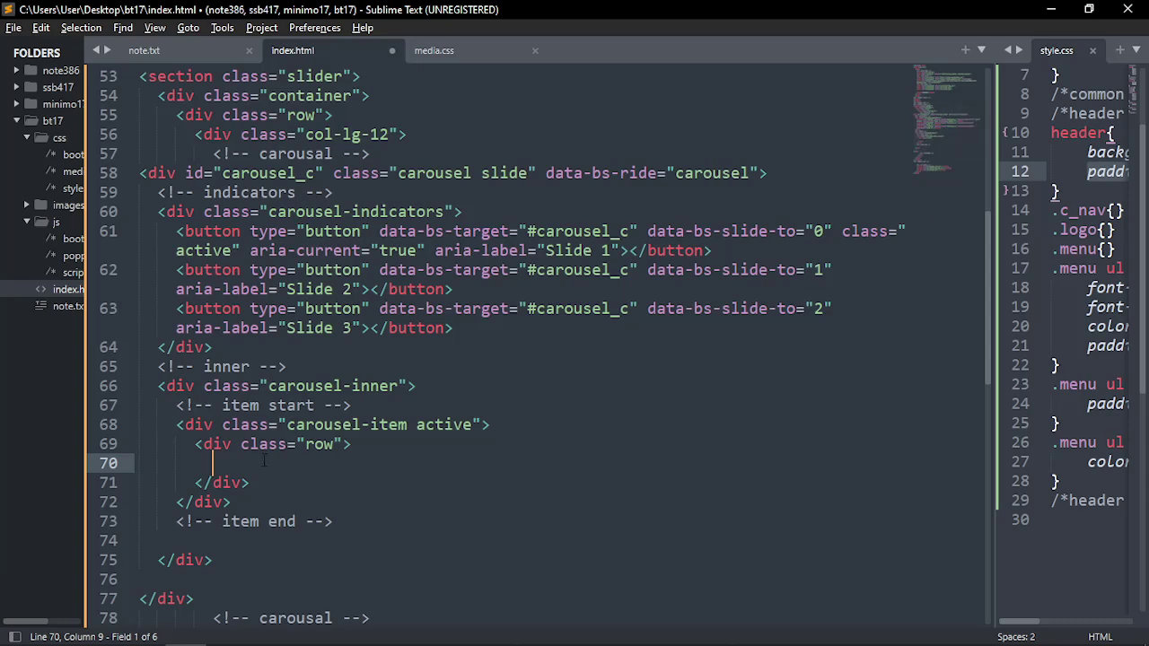
{"action": "scroll", "coordinate": [273, 463], "scroll_direction": "up", "scroll_amount": 1}
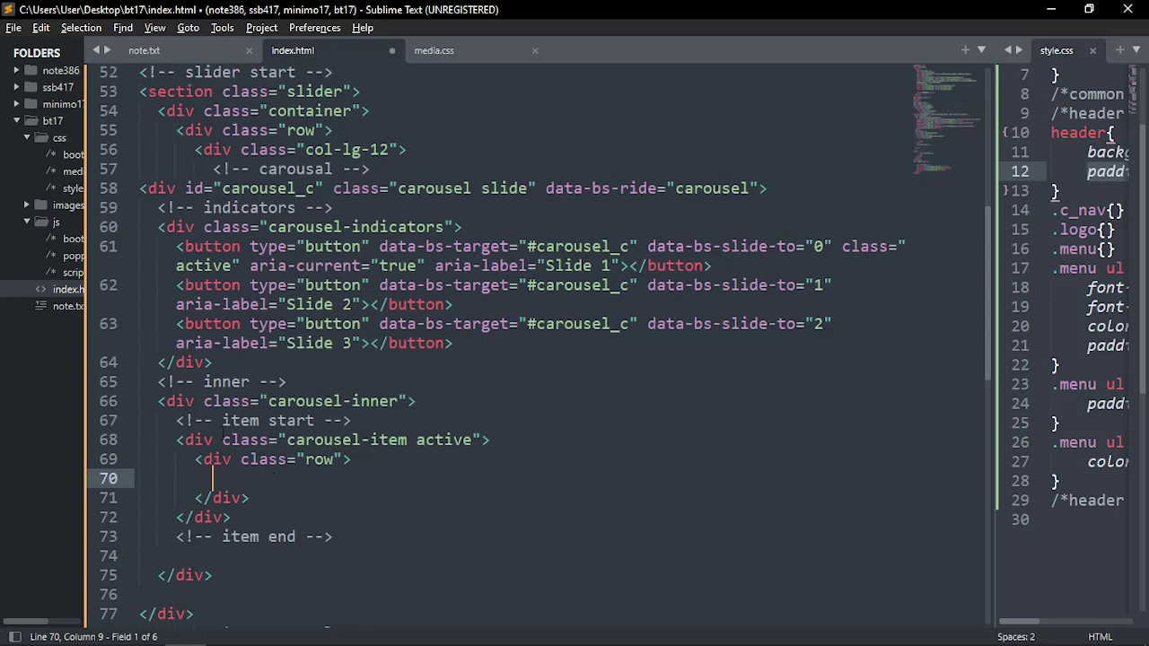
{"action": "left_click", "coordinate": [308, 137]}
{"action": "double_click", "coordinate": [317, 154]}
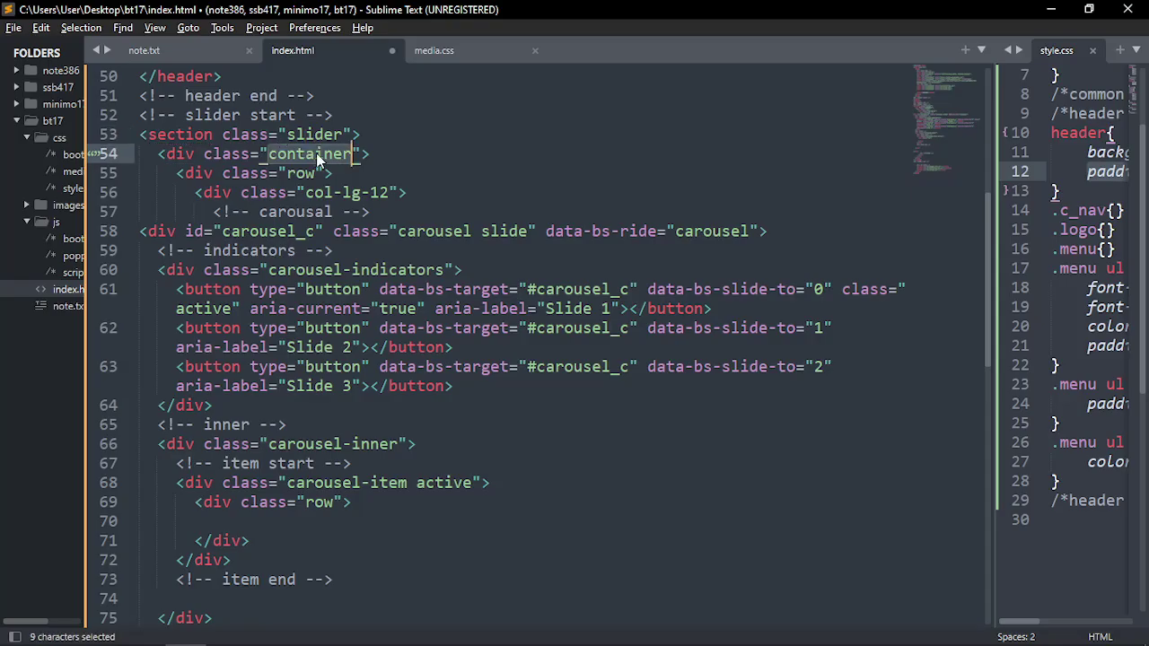
{"action": "scroll", "coordinate": [316, 152], "scroll_direction": "up", "scroll_amount": 6}
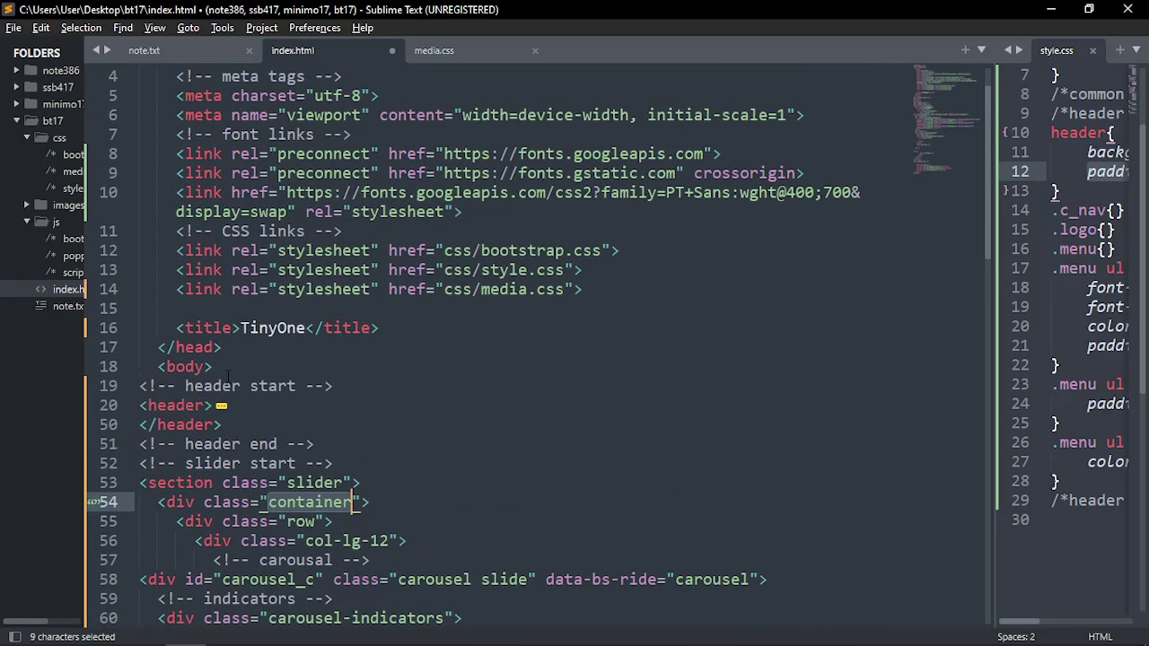
{"action": "left_click", "coordinate": [184, 405]}
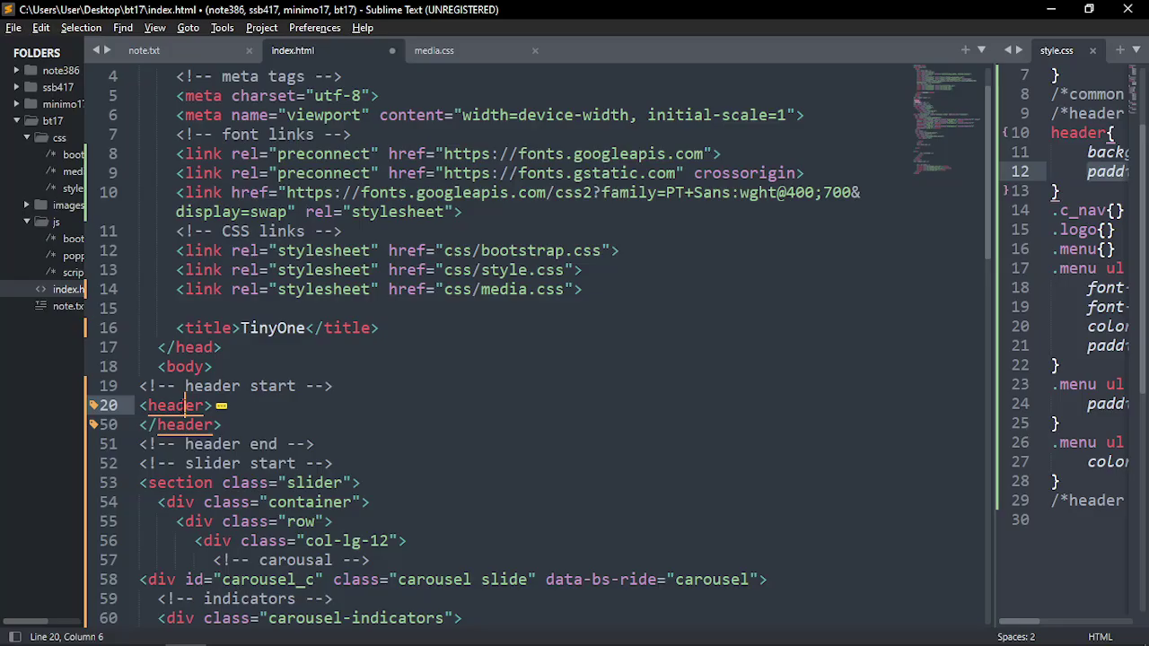
Review the slider's section, container, row and col-lg-12 markup in index.html
{"action": "scroll", "coordinate": [539, 358], "scroll_direction": "down", "scroll_amount": 6}
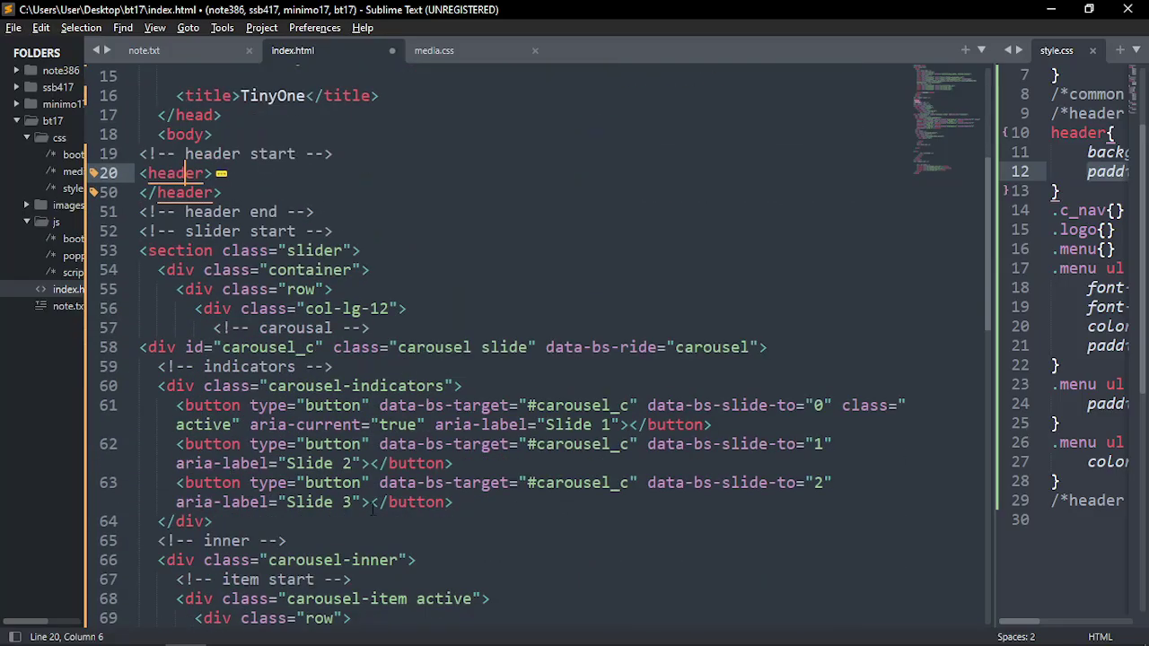
{"action": "double_click", "coordinate": [291, 155]}
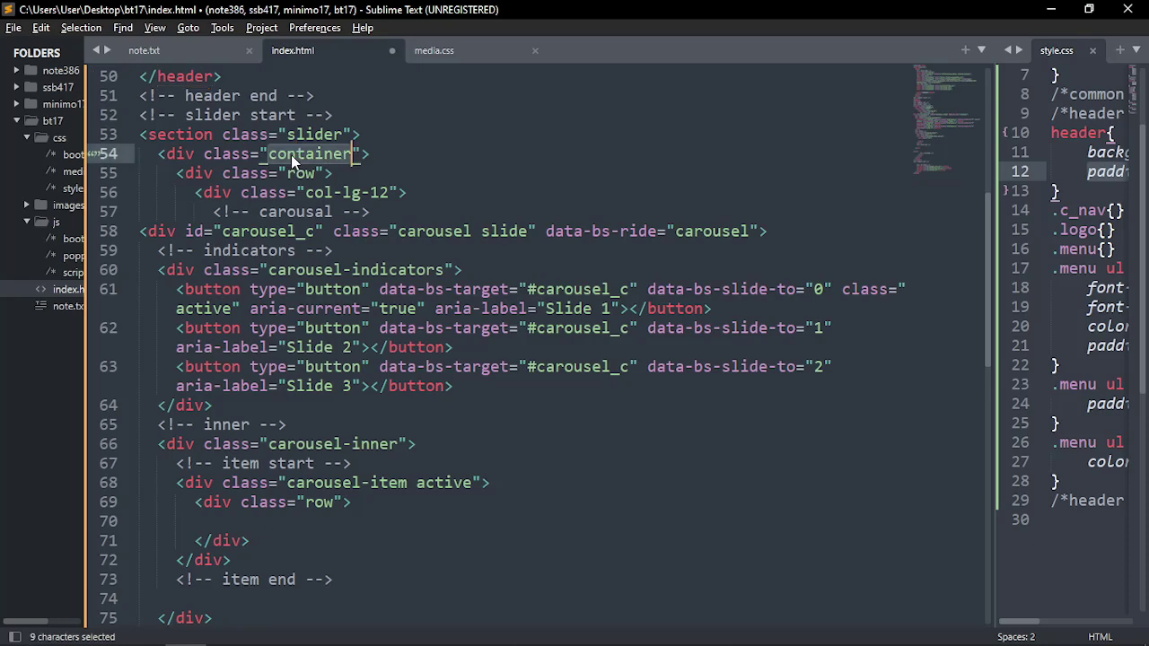
{"action": "left_click", "coordinate": [205, 135]}
{"action": "double_click", "coordinate": [205, 134]}
{"action": "left_click", "coordinate": [305, 155]}
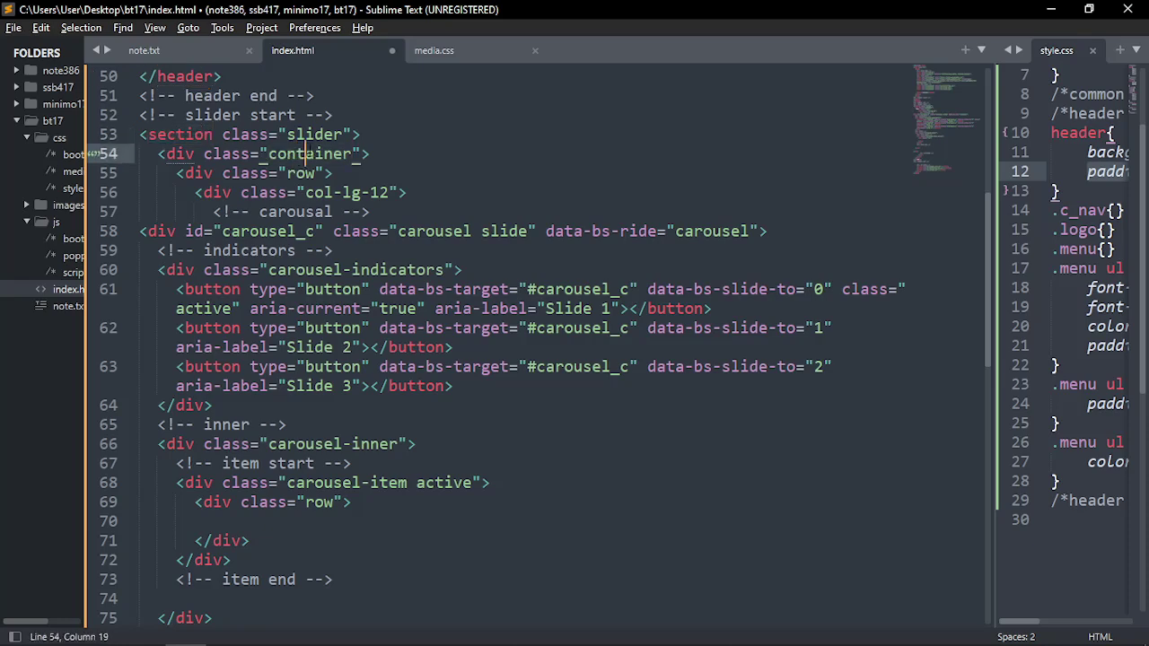
{"action": "left_click", "coordinate": [305, 173]}
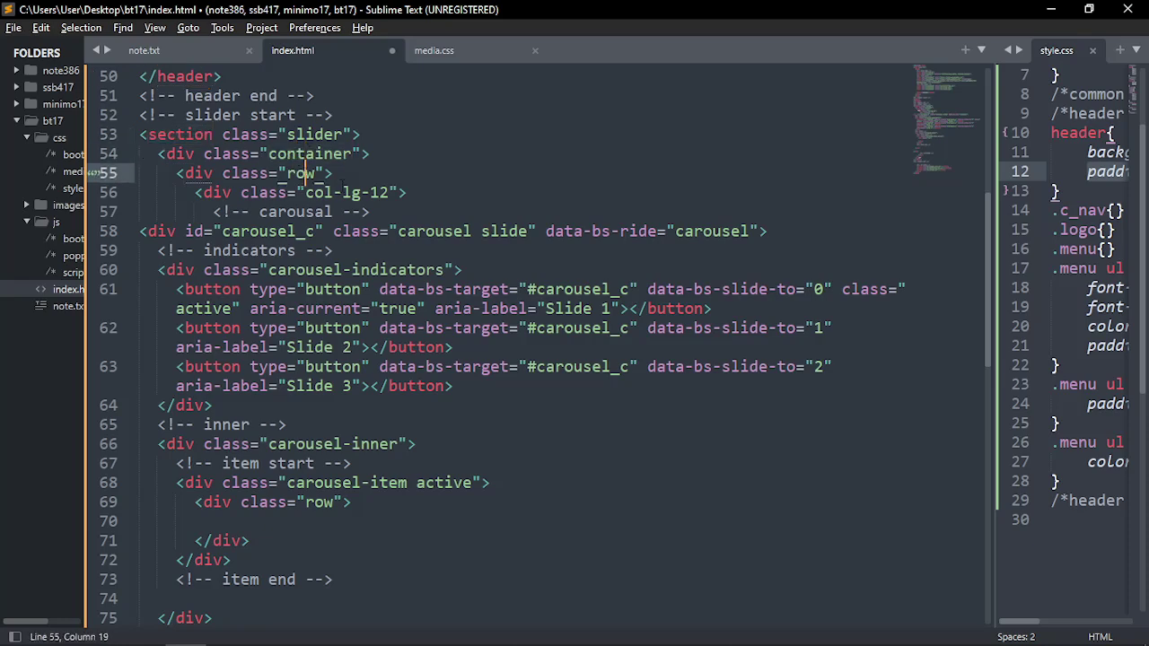
{"action": "left_click", "coordinate": [342, 192]}
{"action": "scroll", "coordinate": [367, 413], "scroll_direction": "down", "scroll_amount": 3}
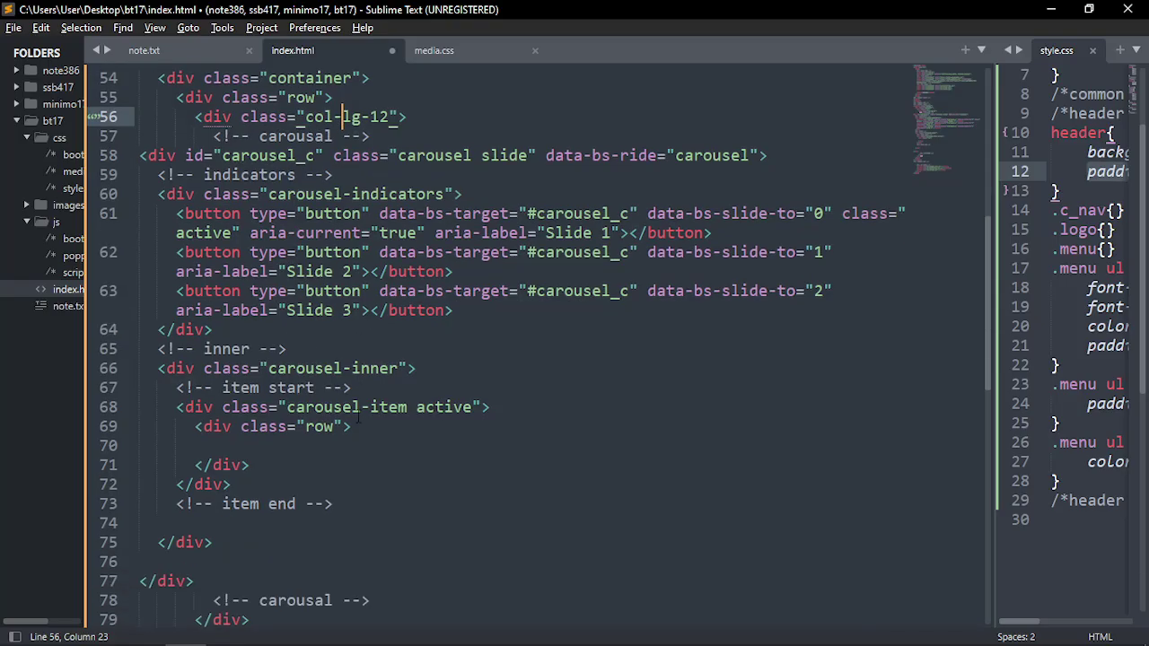
{"action": "left_click", "coordinate": [260, 348]}
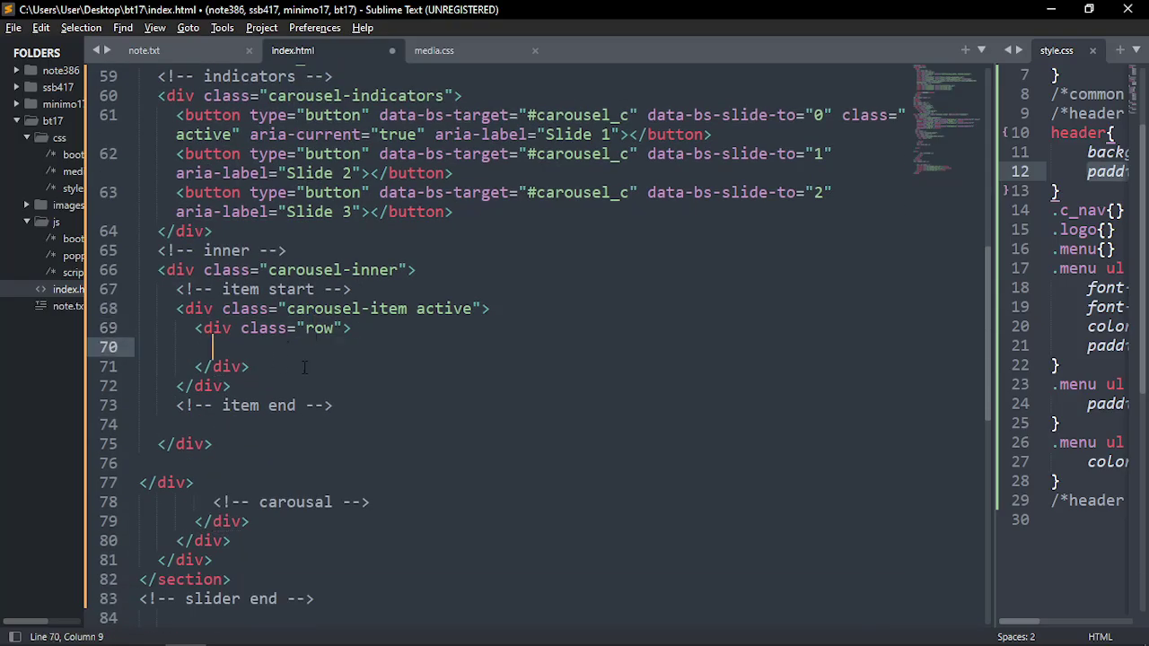
{"action": "scroll", "coordinate": [378, 418], "scroll_direction": "up", "scroll_amount": 2}
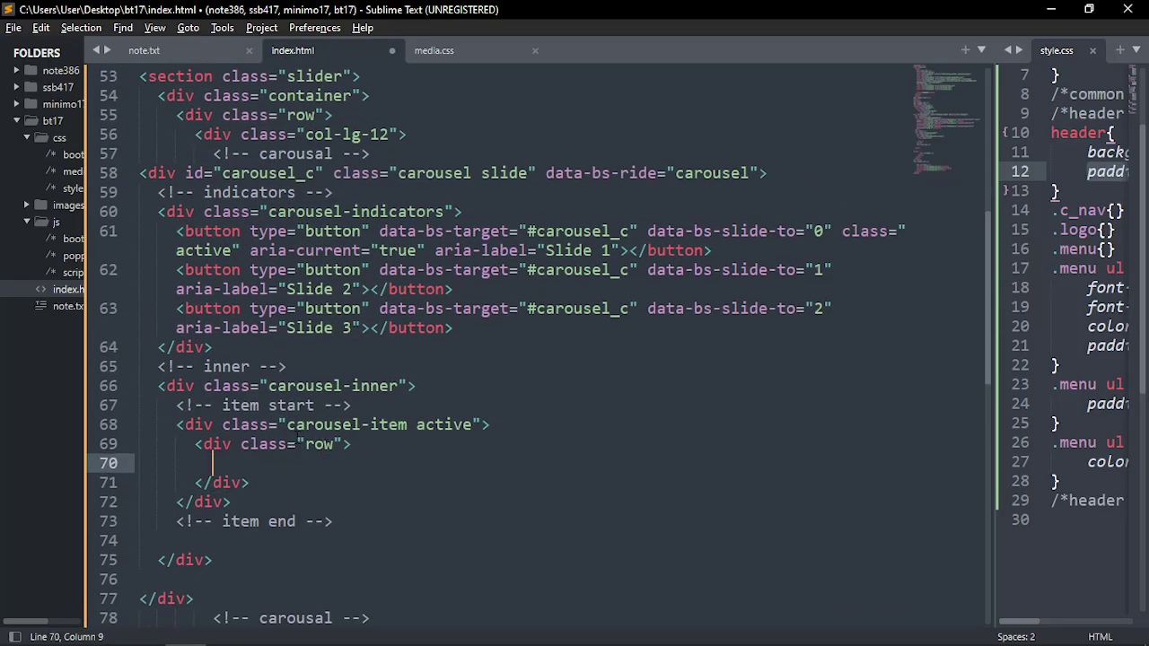
In the tinyone design, measure the slider text block, the 170 px gap and the tablet image
{"action": "key", "text": "alt+Tab"}
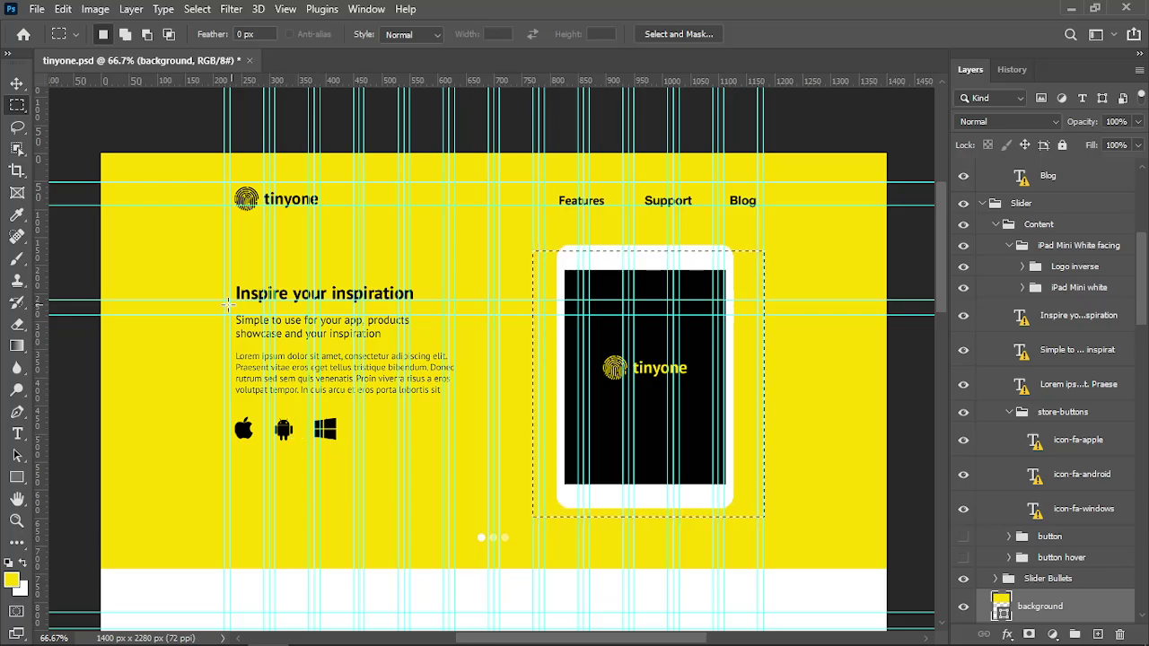
{"action": "left_click_drag", "start_coordinate": [224, 253], "coordinate": [449, 463]}
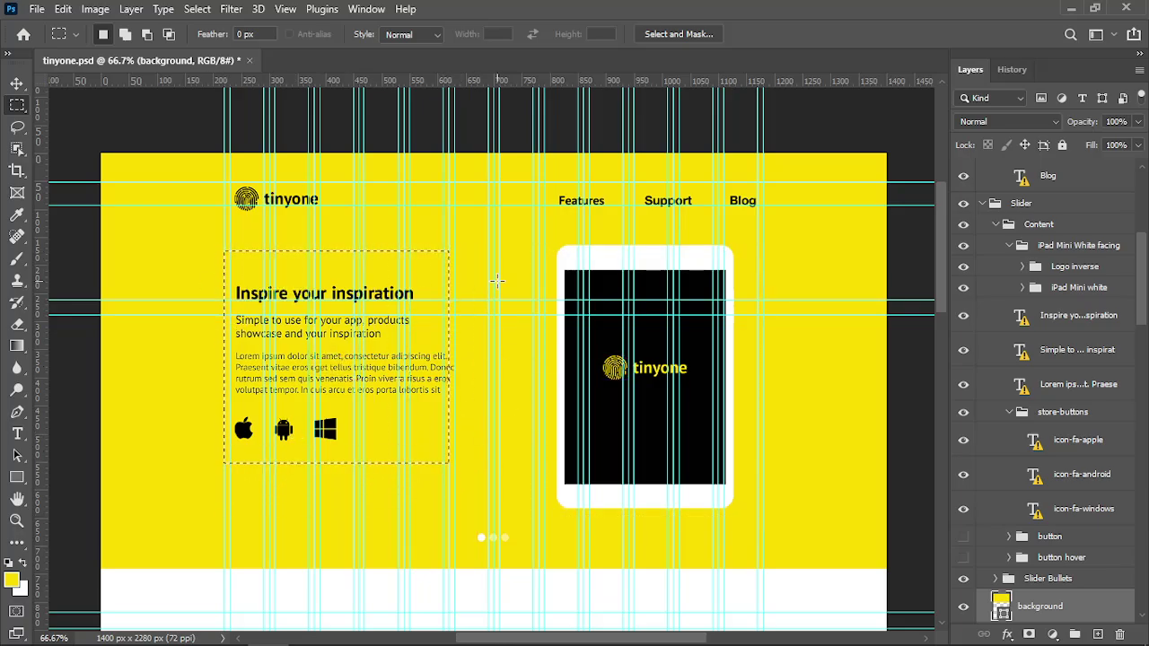
{"action": "left_click_drag", "start_coordinate": [539, 248], "coordinate": [759, 525]}
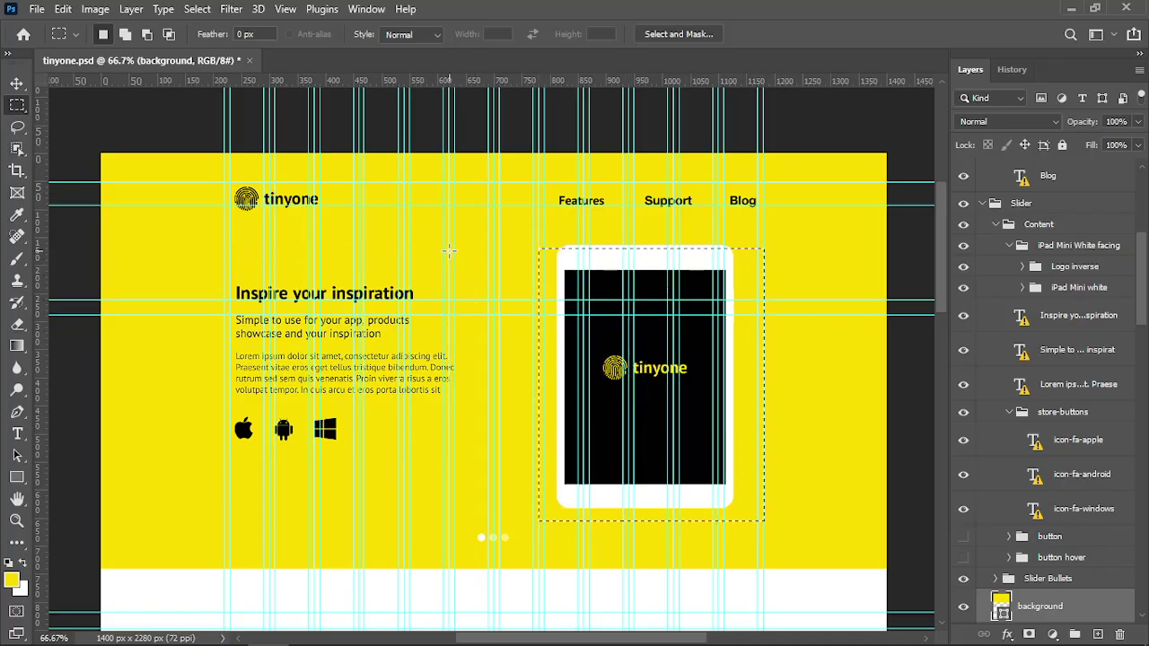
{"action": "left_click_drag", "start_coordinate": [448, 250], "coordinate": [538, 508]}
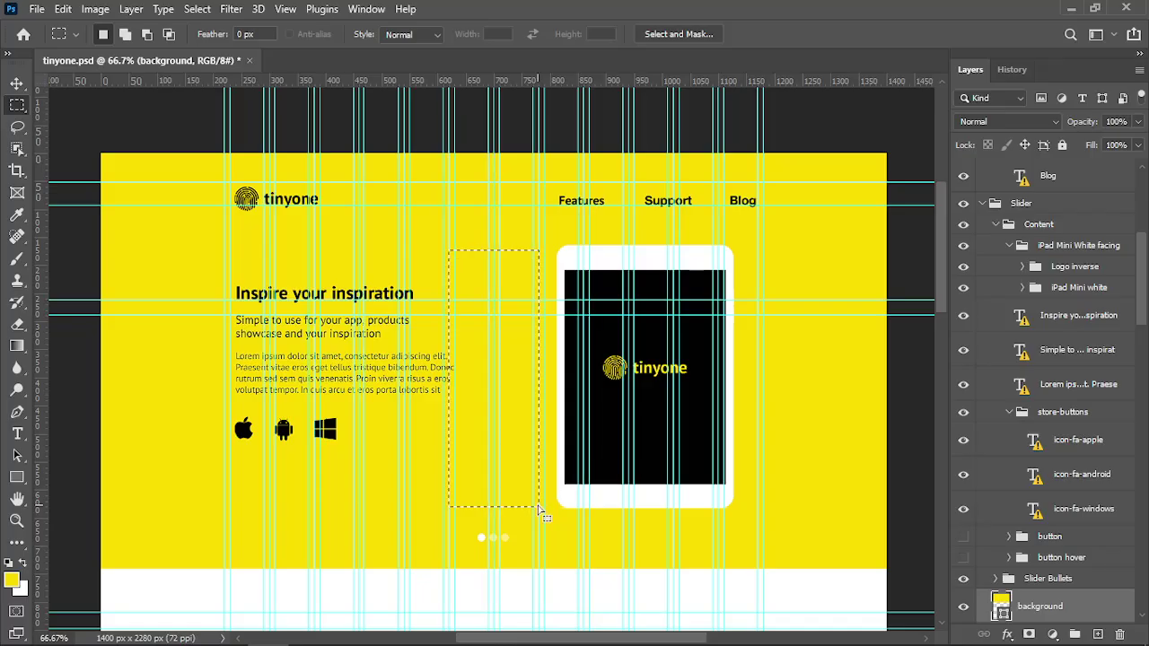
{"action": "left_click_drag", "start_coordinate": [224, 255], "coordinate": [451, 465]}
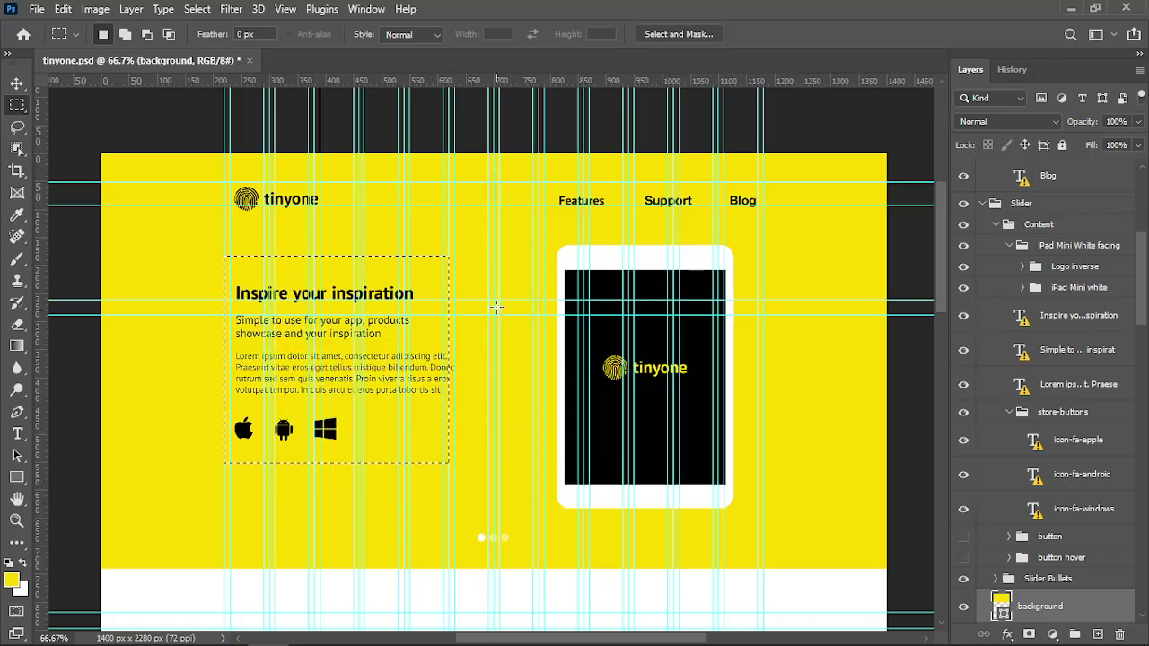
{"action": "left_click_drag", "start_coordinate": [450, 256], "coordinate": [544, 471]}
{"action": "left_click_drag", "start_coordinate": [538, 252], "coordinate": [764, 514]}
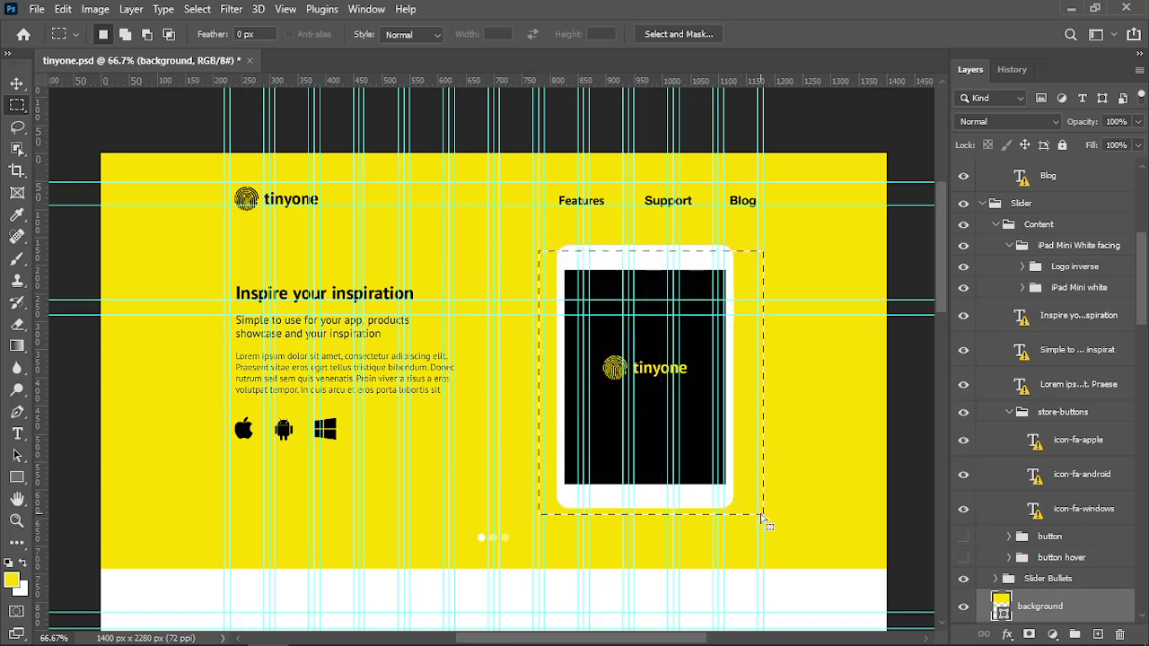
{"action": "key", "text": "alt+Tab"}
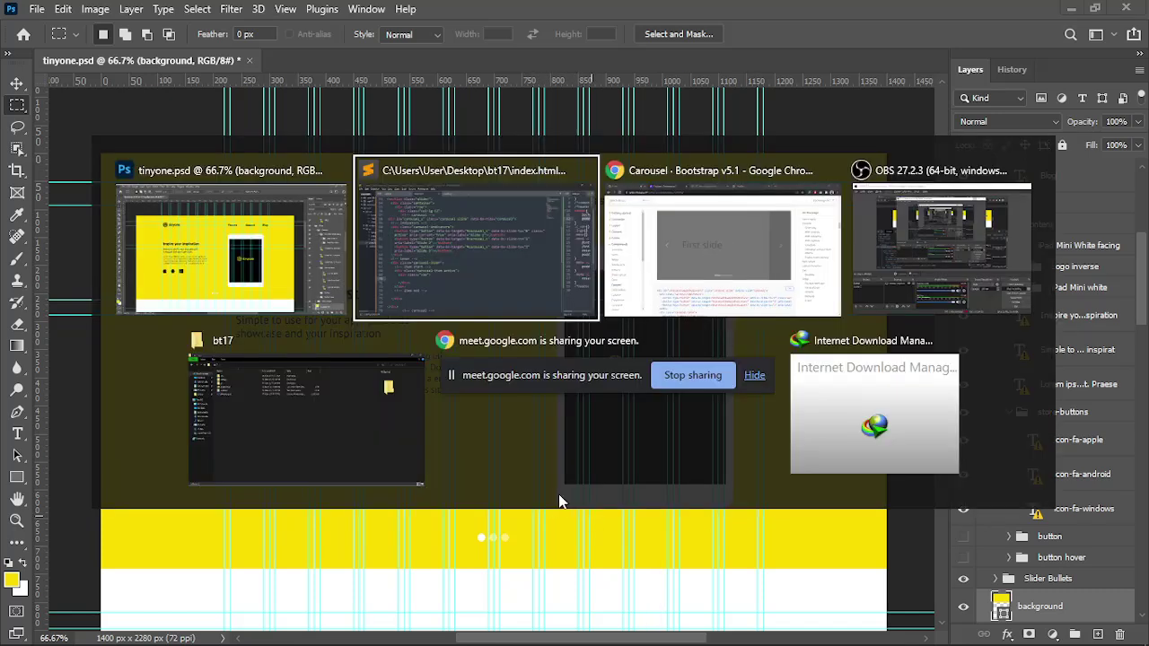
Add a col-lg-5 column div in the carousel row and duplicate it
{"action": "scroll", "coordinate": [320, 349], "scroll_direction": "down", "scroll_amount": 2}
{"action": "key", "text": "ctrl+space"}
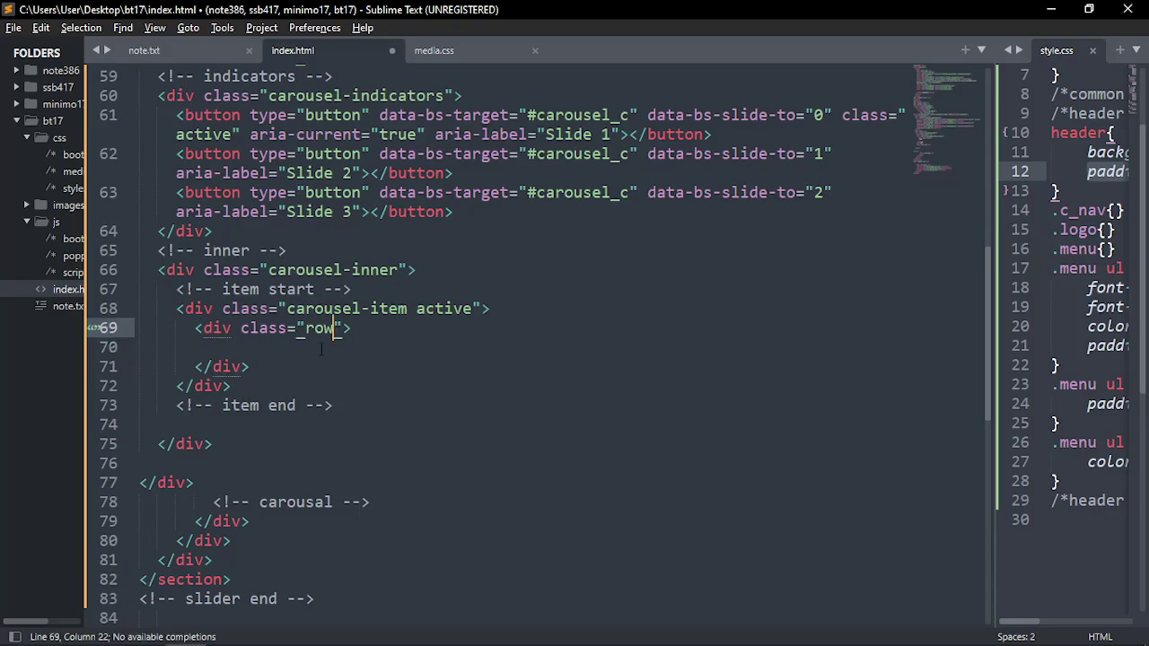
{"action": "type", "text": ".col-lg"}
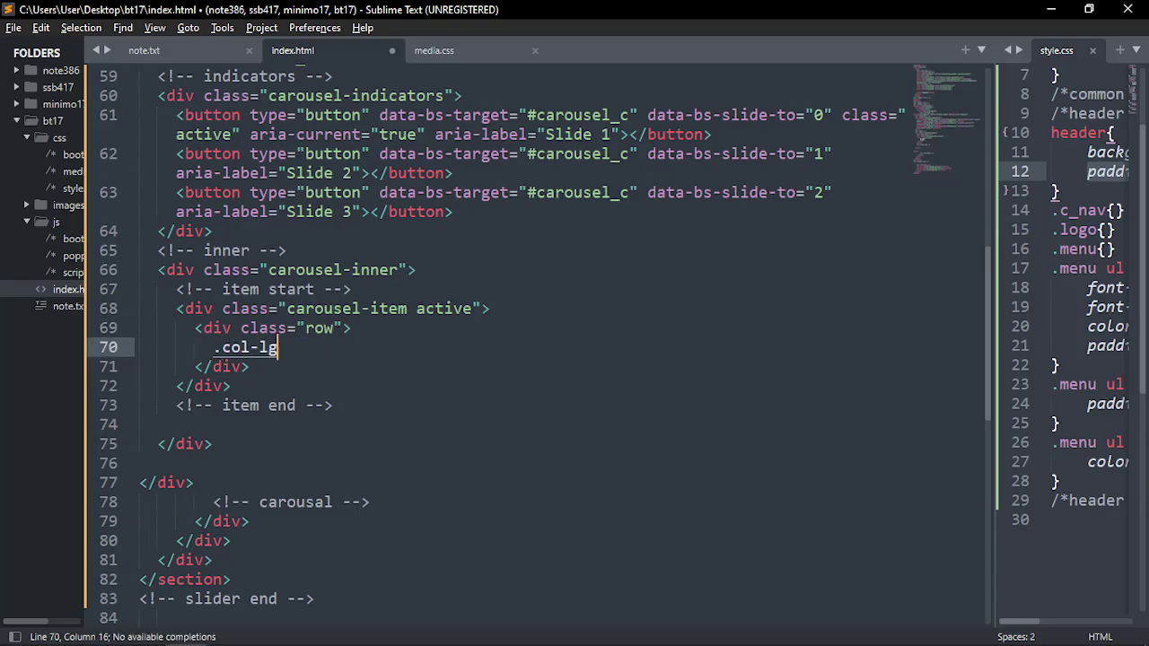
{"action": "key", "text": "Tab"}
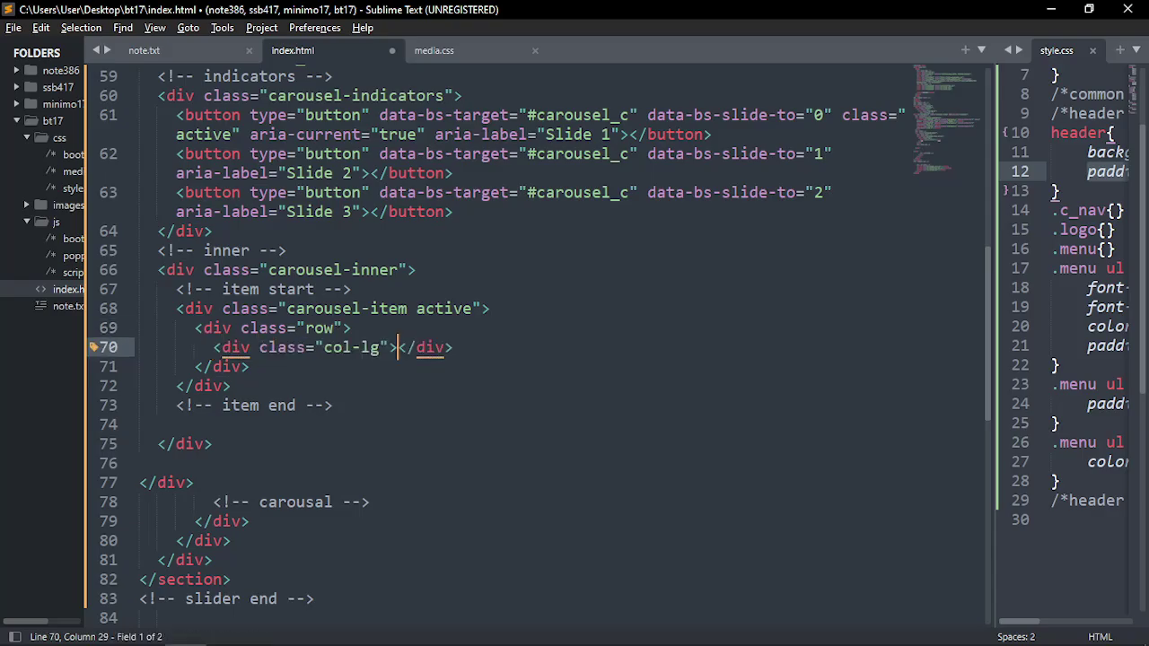
{"action": "key", "text": "Left"}
{"action": "key", "text": "Left"}
{"action": "key", "text": "ctrl+space"}
{"action": "type", "text": "-5"}
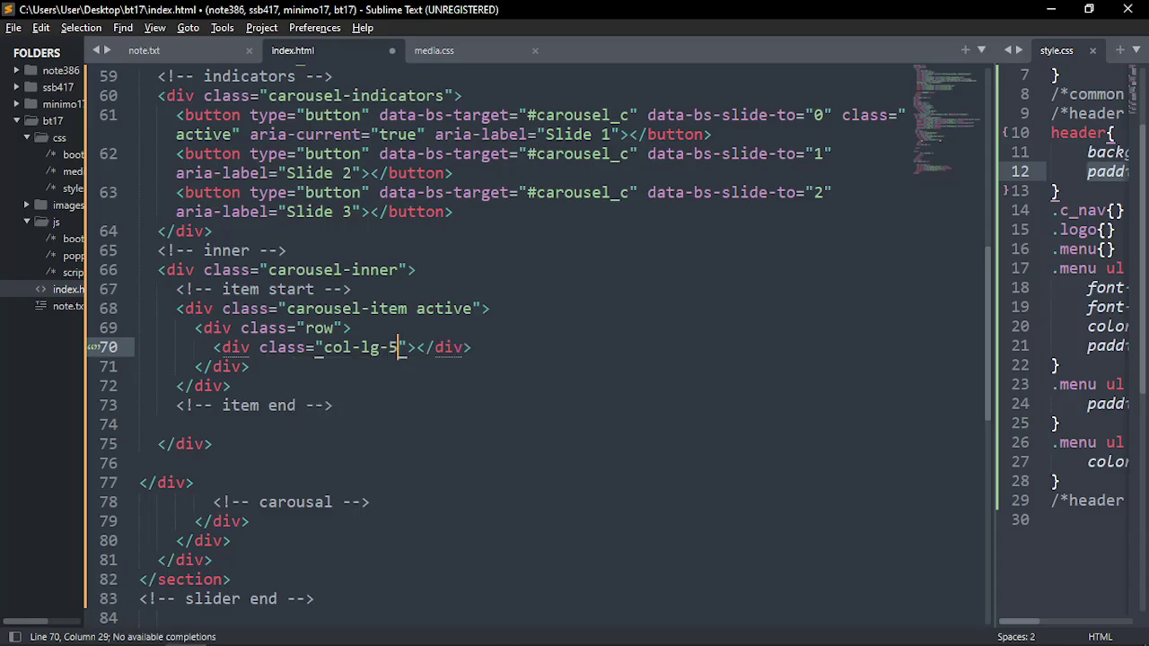
{"action": "key", "text": "ctrl+shift+d"}
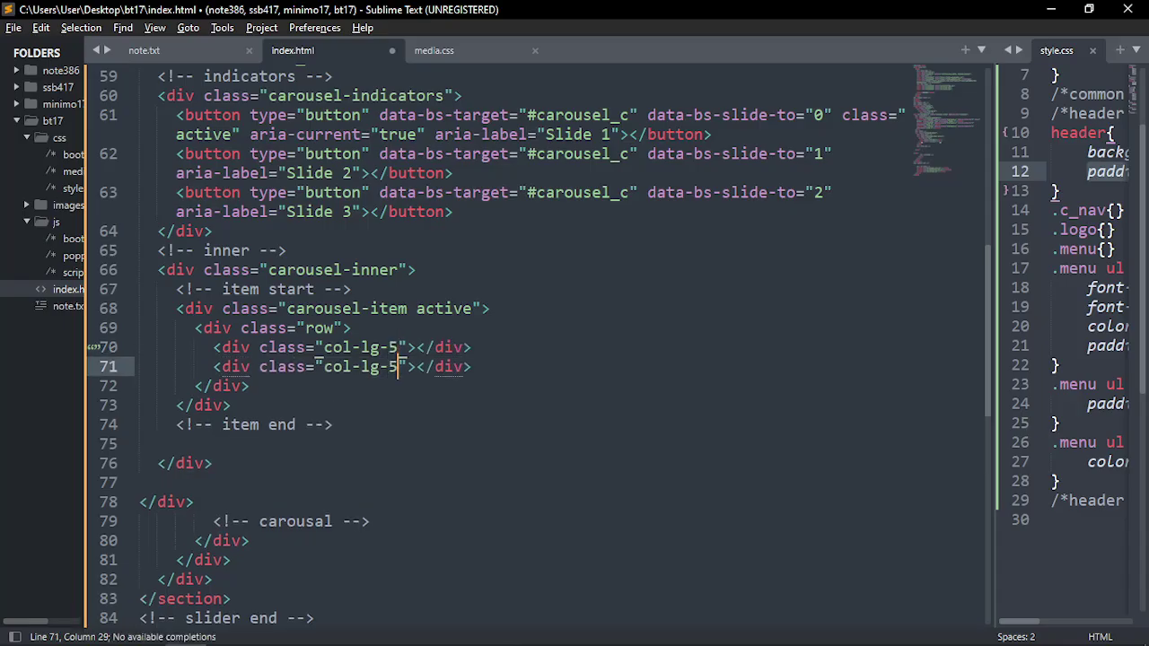
Add the offset-lg-2 class to the second col-lg-5 column and save index.html
{"action": "left_click", "coordinate": [327, 367], "text": "shift"}
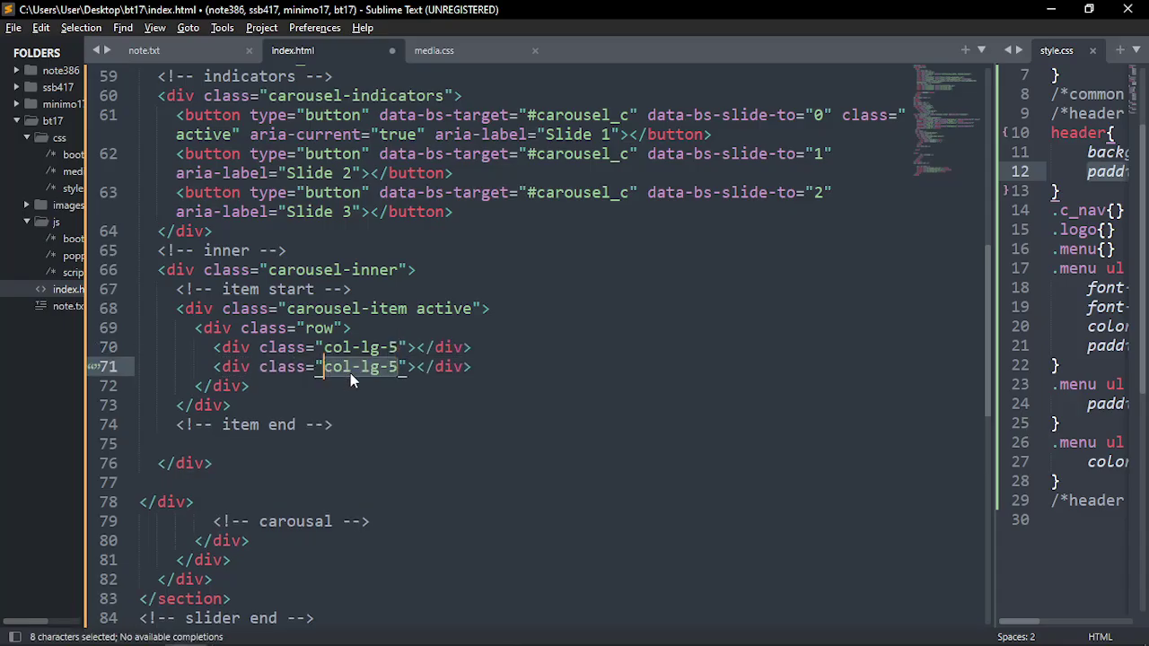
{"action": "left_click", "coordinate": [387, 367]}
{"action": "left_click", "coordinate": [327, 363]}
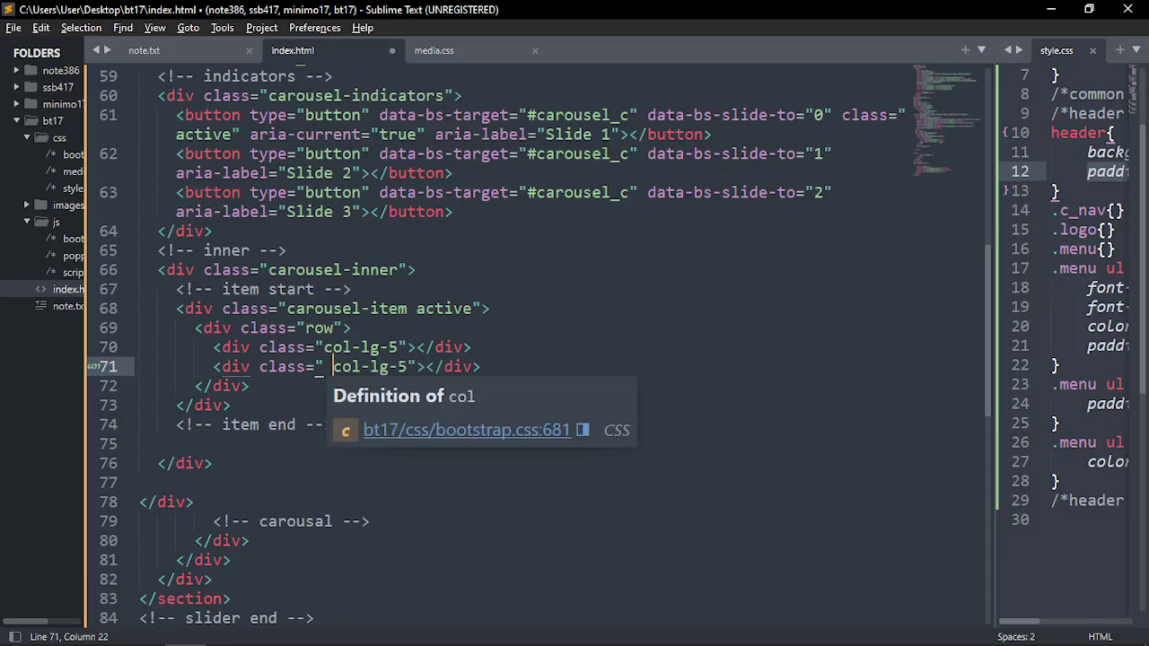
{"action": "type", "text": "class=\""}
{"action": "type", "text": "offset-m"}
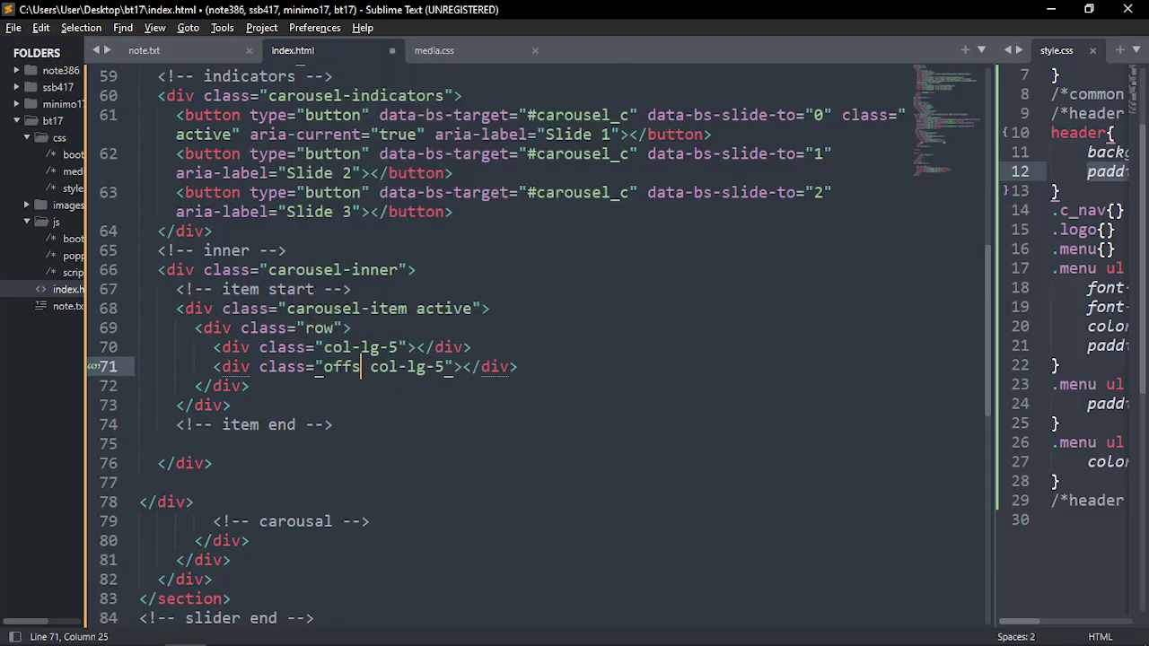
{"action": "key", "text": "BackSpace"}
{"action": "type", "text": "l;g"}
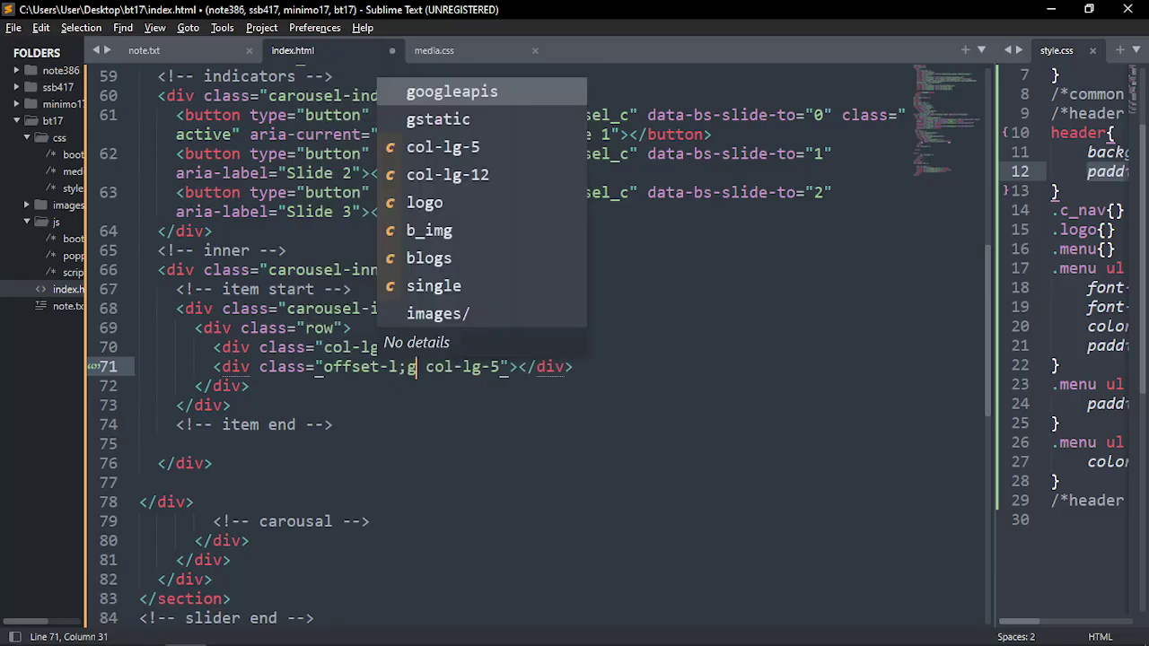
{"action": "key", "text": "BackSpace"}
{"action": "key", "text": "BackSpace"}
{"action": "type", "text": "g-"}
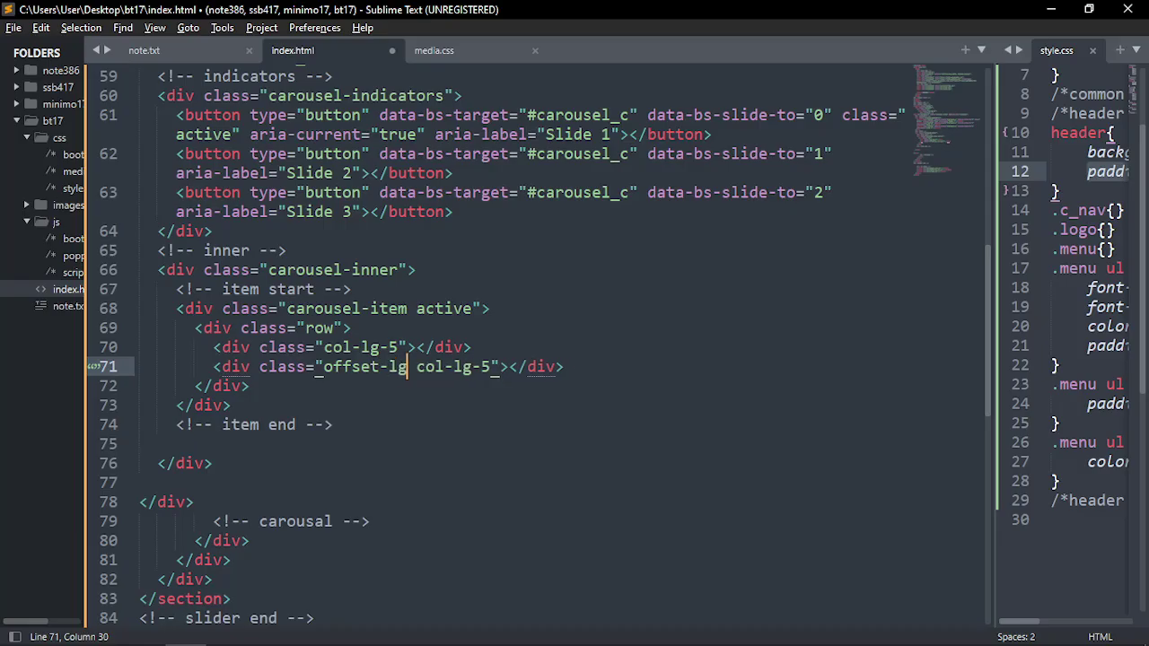
{"action": "type", "text": "2"}
{"action": "key", "text": "ctrl+s"}
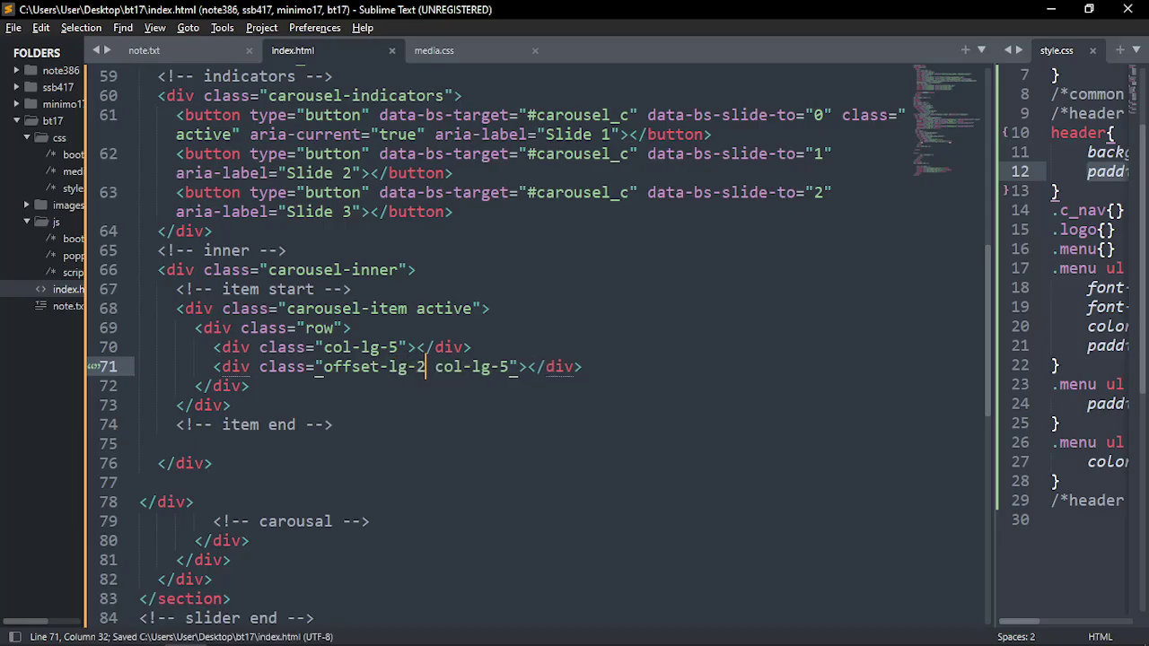
Review both columns' classes and insert blank lines around the first column
{"action": "left_click", "coordinate": [341, 347]}
{"action": "left_click", "coordinate": [398, 367]}
{"action": "left_click_drag", "start_coordinate": [508, 373], "coordinate": [398, 368]}
{"action": "left_click", "coordinate": [387, 348]}
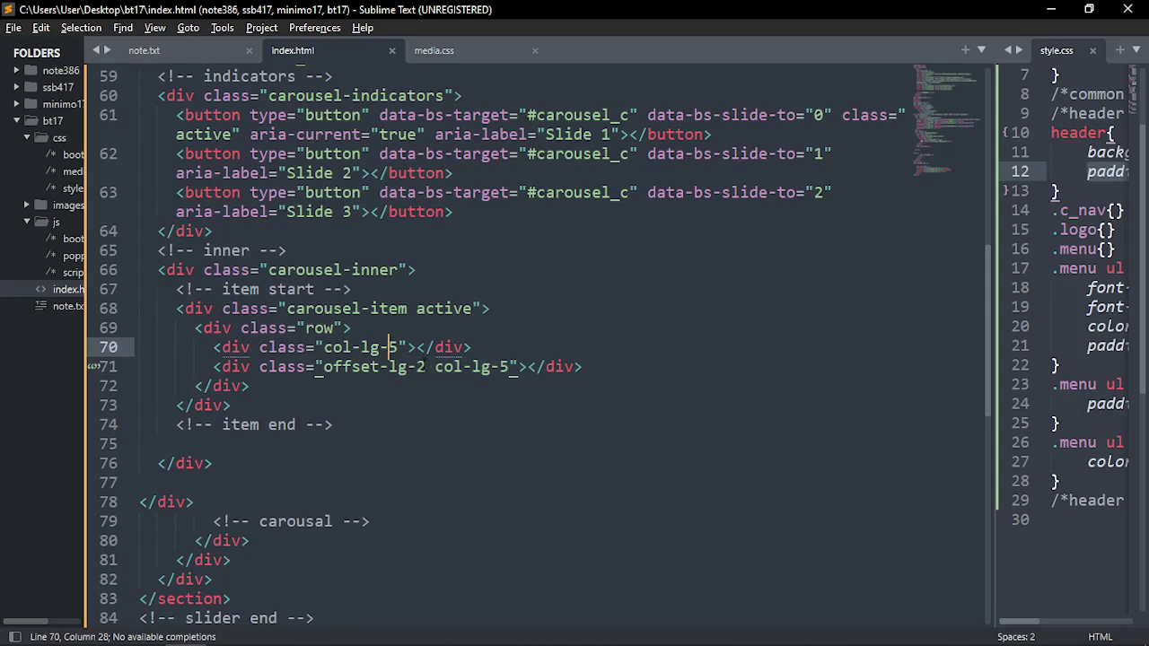
{"action": "left_click", "coordinate": [387, 327]}
{"action": "left_click", "coordinate": [485, 349], "text": "ctrl"}
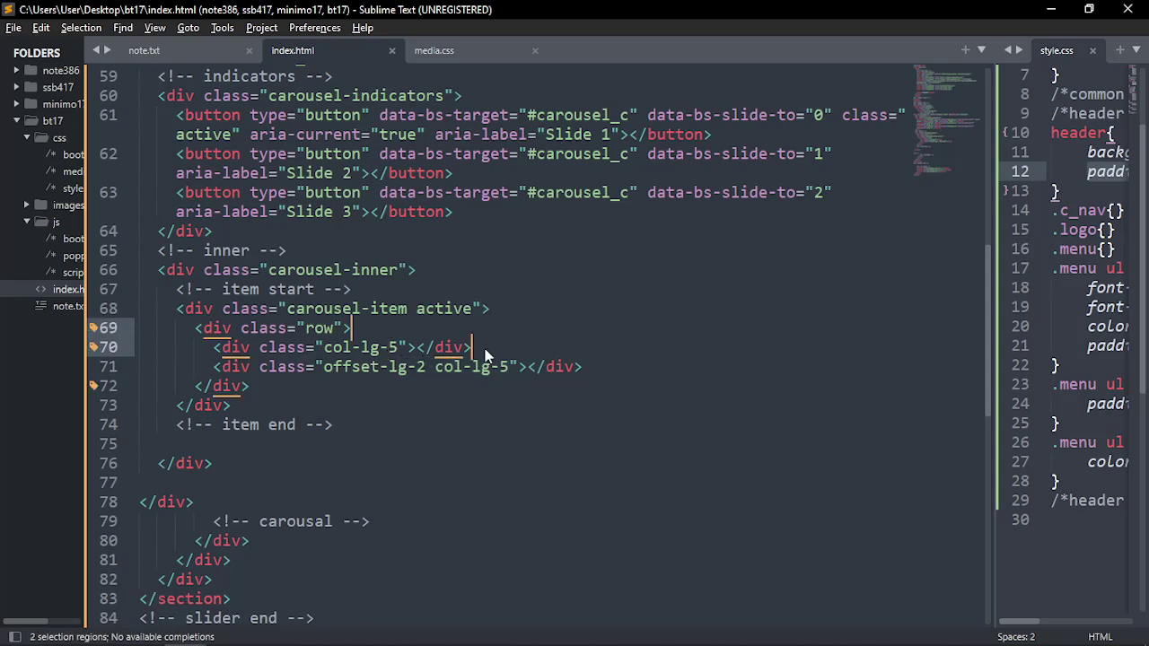
{"action": "key", "text": "Return"}
Add a 'slider text' comment above the first column
{"action": "left_click", "coordinate": [284, 392]}
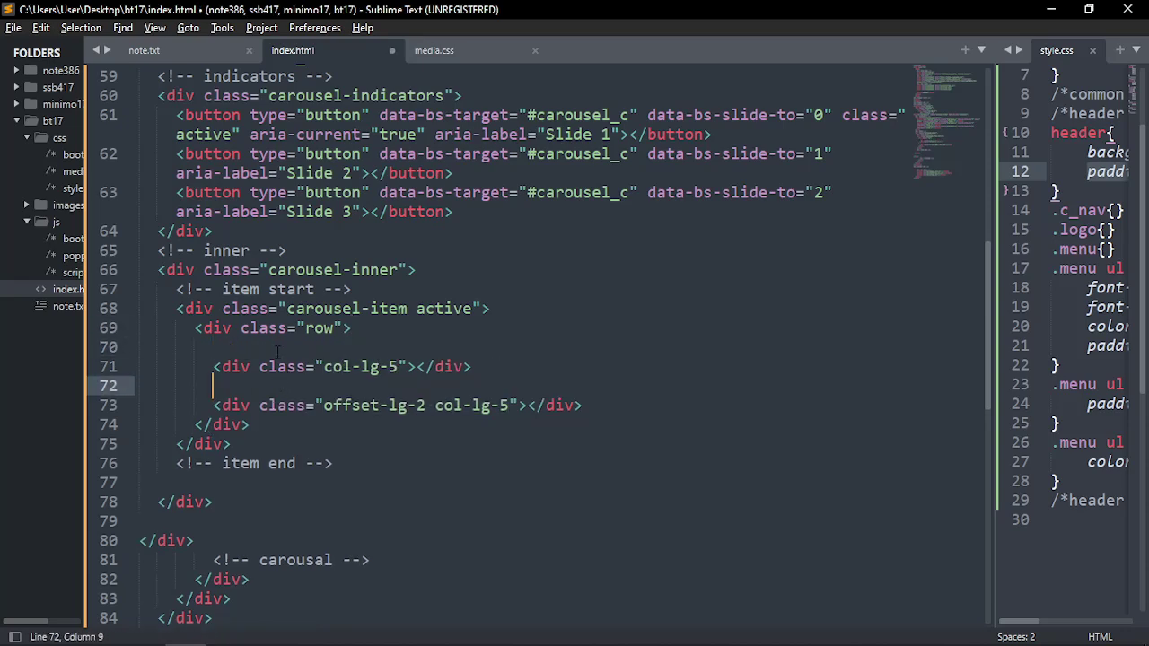
{"action": "left_click", "coordinate": [326, 346]}
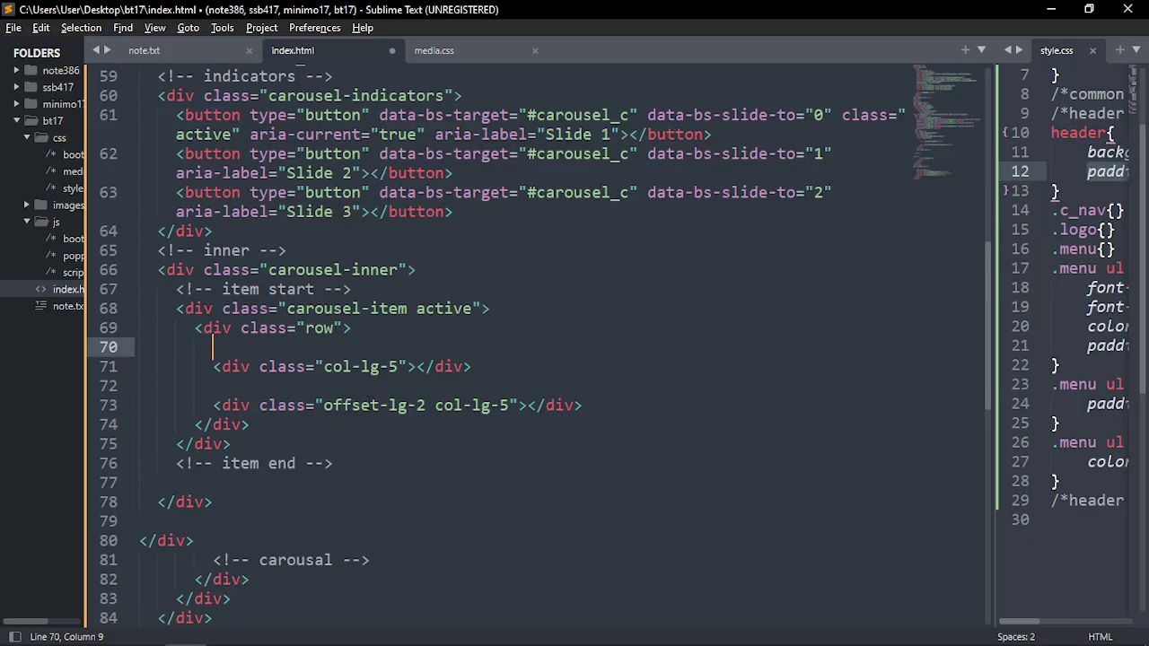
{"action": "left_click_drag", "start_coordinate": [482, 374], "coordinate": [213, 368]}
{"action": "left_click", "coordinate": [276, 352]}
{"action": "type", "text": "slider"}
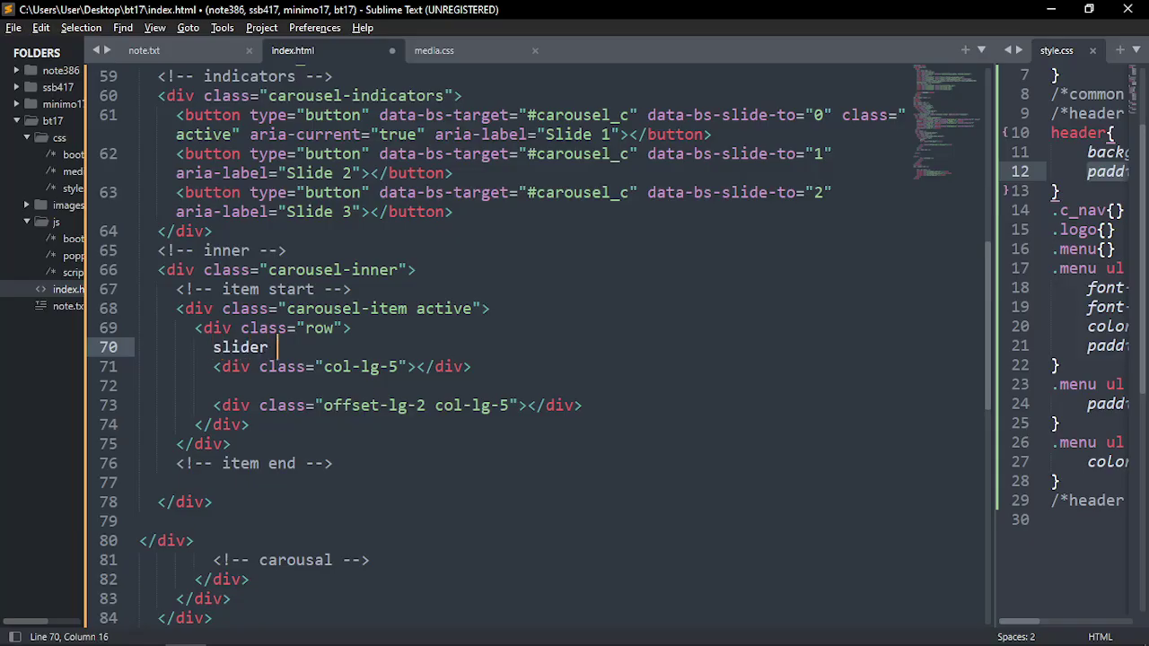
{"action": "type", "text": "_te"}
{"action": "key", "text": "BackSpace"}
{"action": "key", "text": "BackSpace"}
{"action": "key", "text": "BackSpace"}
{"action": "type", "text": "text"}
{"action": "key", "text": "ctrl+."}
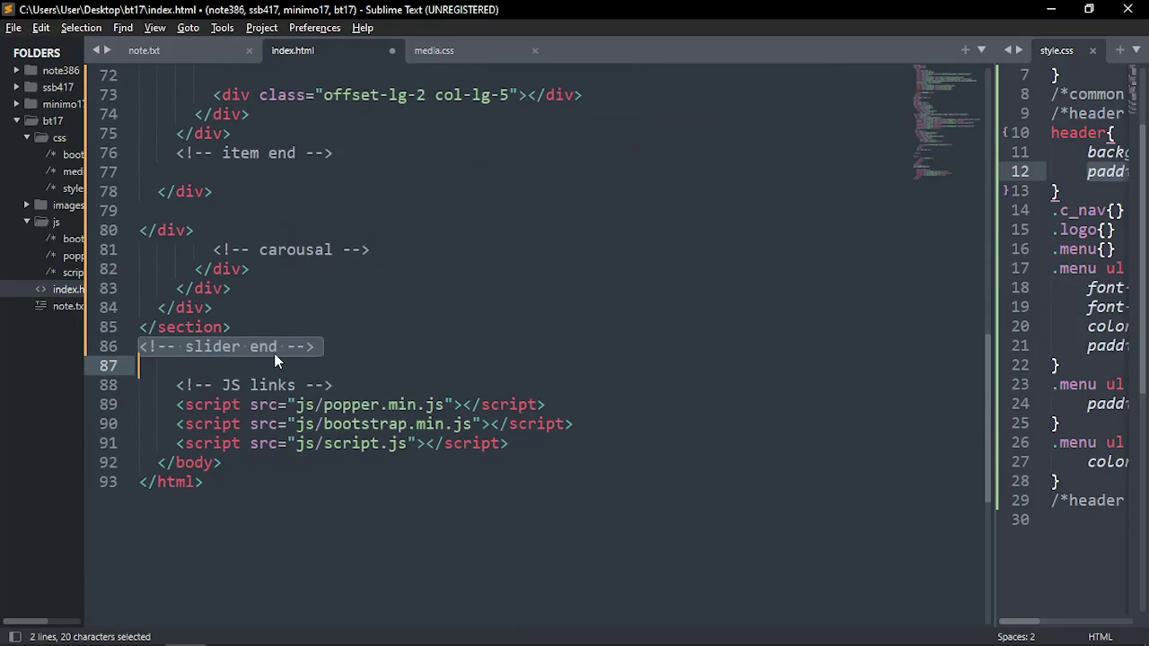
Add a 'slider image' comment above the second column and save index.html
{"action": "scroll", "coordinate": [274, 359], "scroll_direction": "up", "scroll_amount": 8}
{"action": "scroll", "coordinate": [295, 448], "scroll_direction": "down", "scroll_amount": 4}
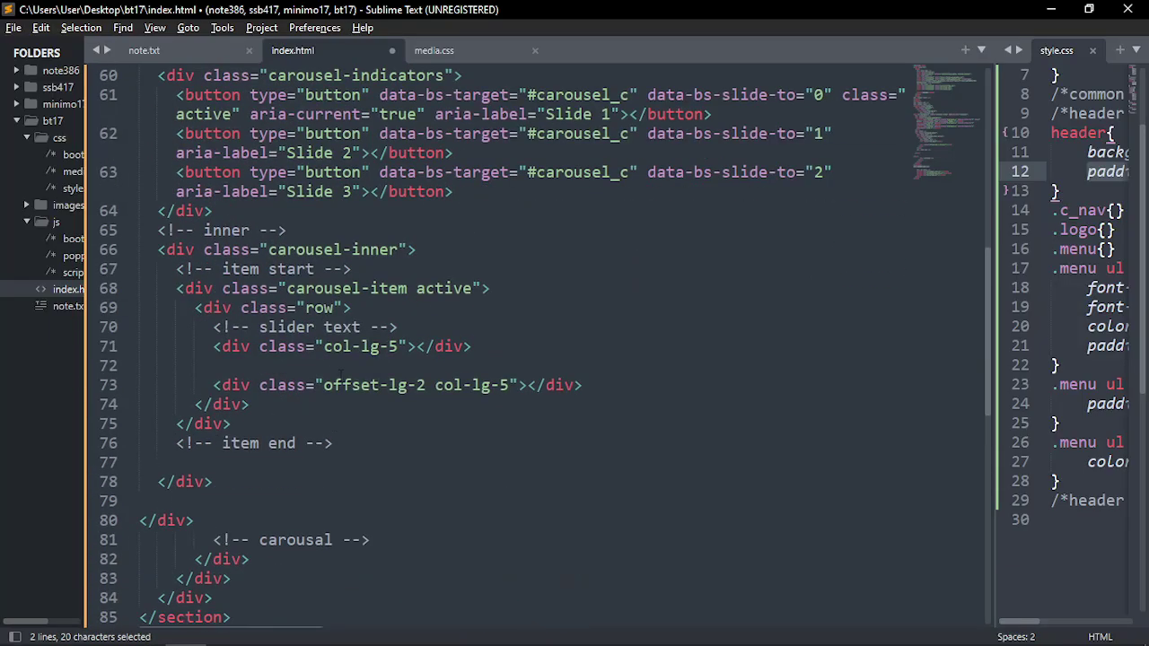
{"action": "left_click", "coordinate": [404, 327]}
{"action": "scroll", "coordinate": [408, 421], "scroll_direction": "down", "scroll_amount": 4}
{"action": "scroll", "coordinate": [334, 384], "scroll_direction": "up", "scroll_amount": 3}
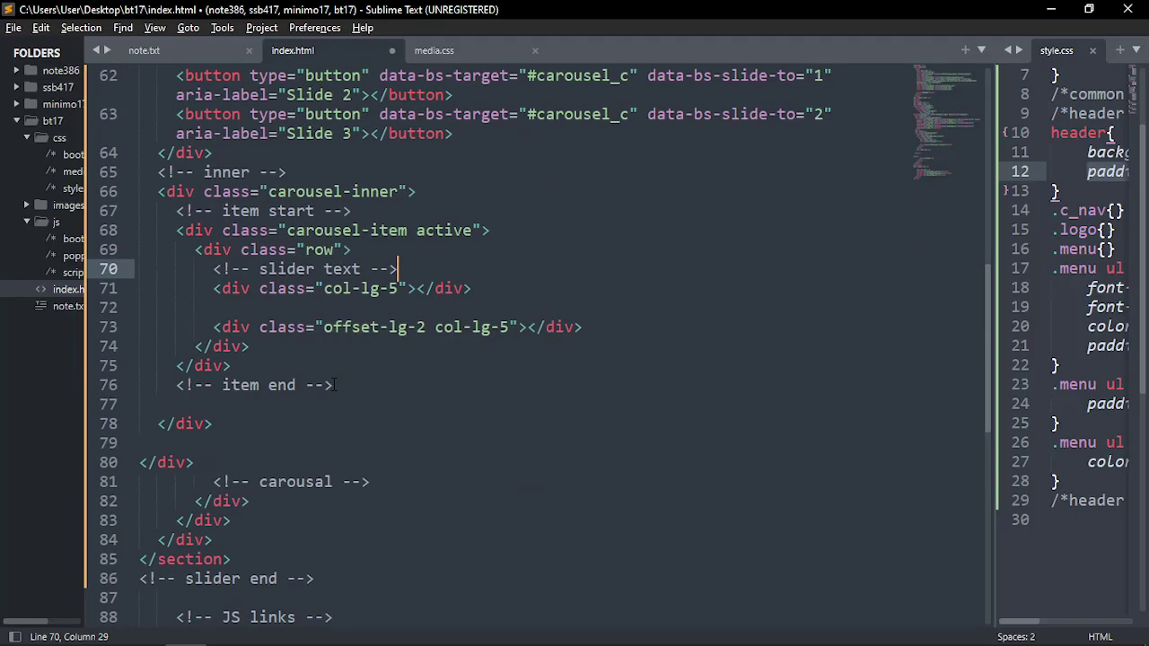
{"action": "left_click", "coordinate": [310, 326]}
{"action": "left_click", "coordinate": [312, 308]}
{"action": "key", "text": "Tab"}
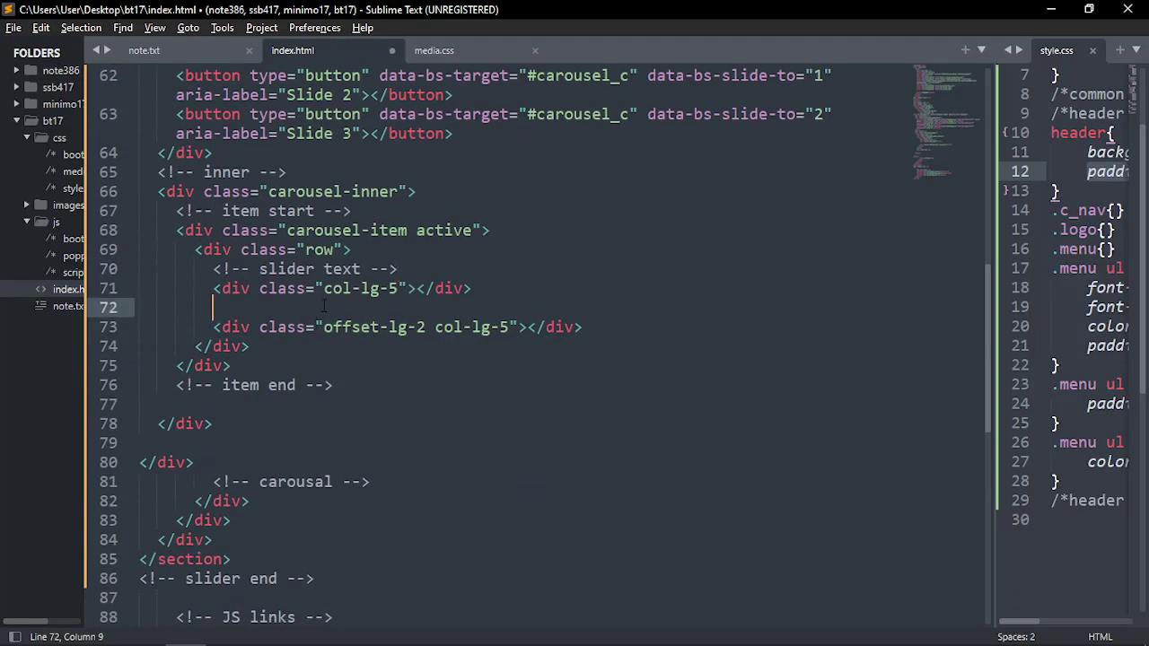
{"action": "type", "text": "slider "}
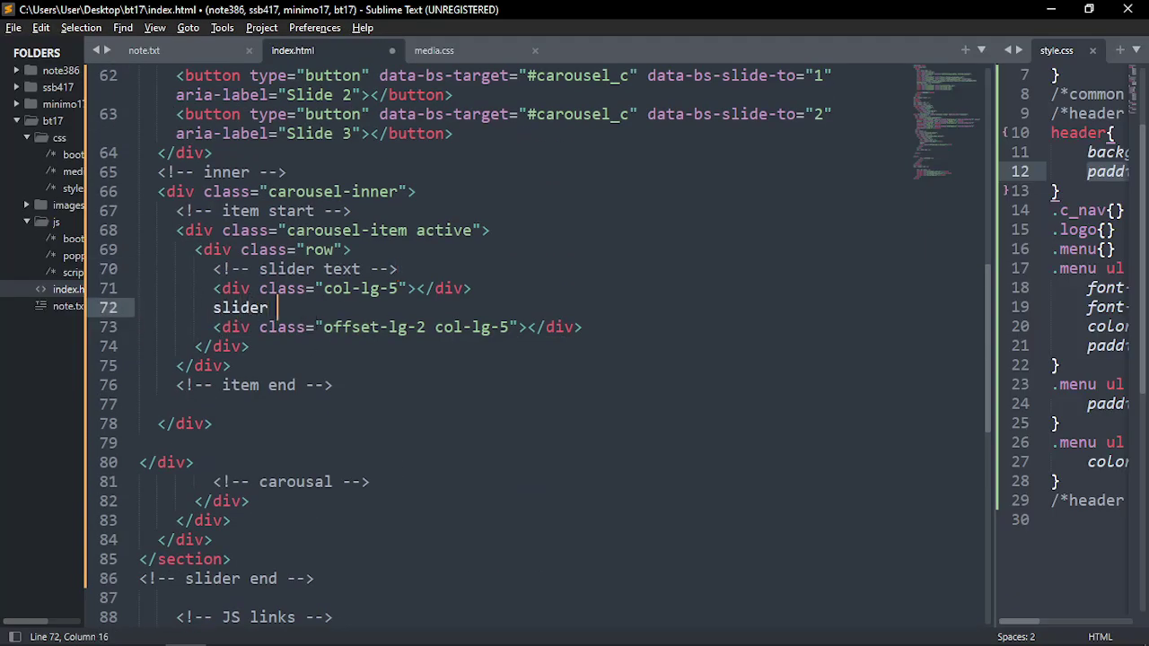
{"action": "type", "text": "image"}
{"action": "key", "text": "ctrl+slash"}
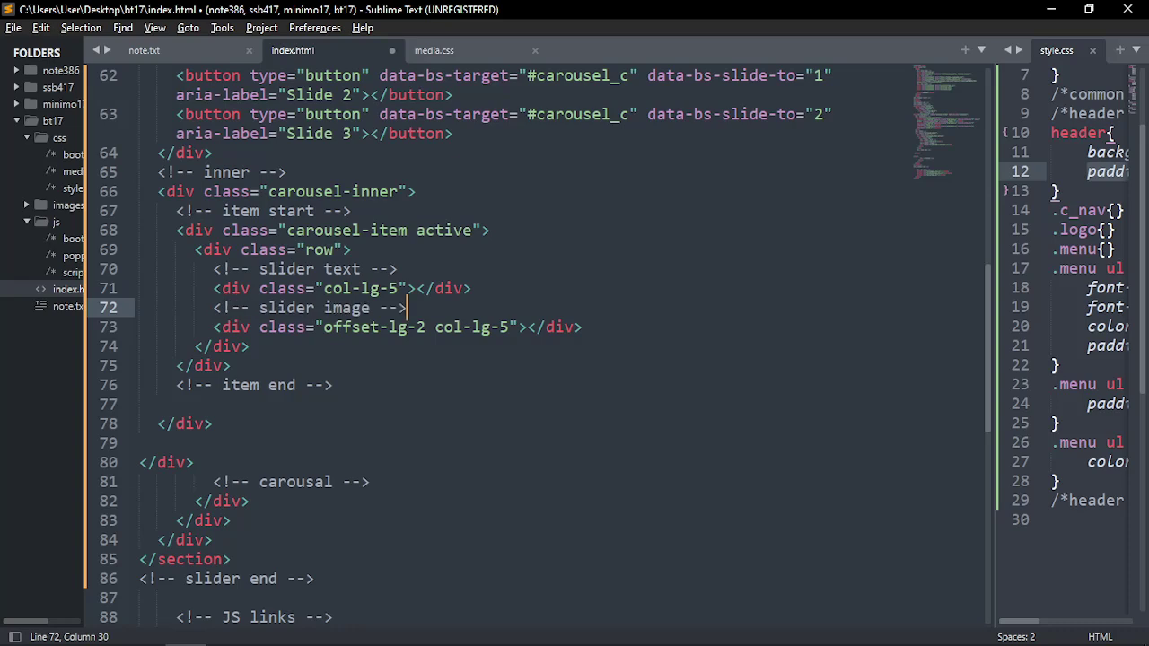
{"action": "key", "text": "ctrl+s"}
Split both column divs so each has an empty inner line
{"action": "left_click", "coordinate": [416, 288]}
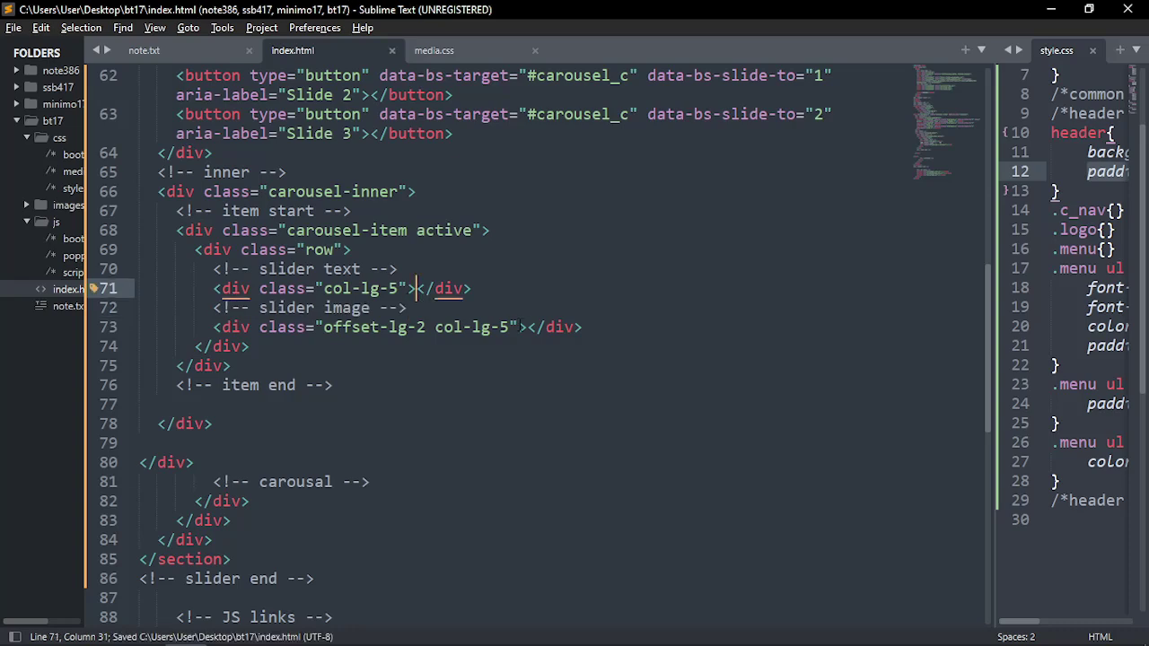
{"action": "left_click", "coordinate": [528, 328], "text": "ctrl"}
{"action": "key", "text": "Return"}
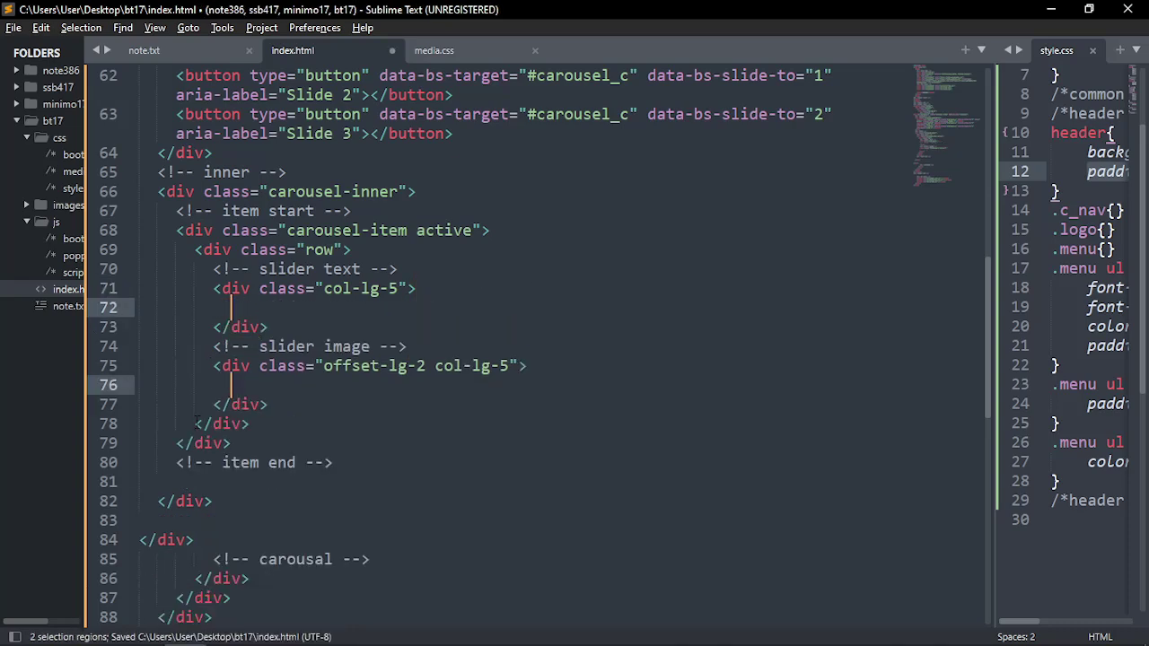
{"action": "key", "text": "Escape"}
{"action": "left_click", "coordinate": [259, 289]}
{"action": "left_click", "coordinate": [261, 309]}
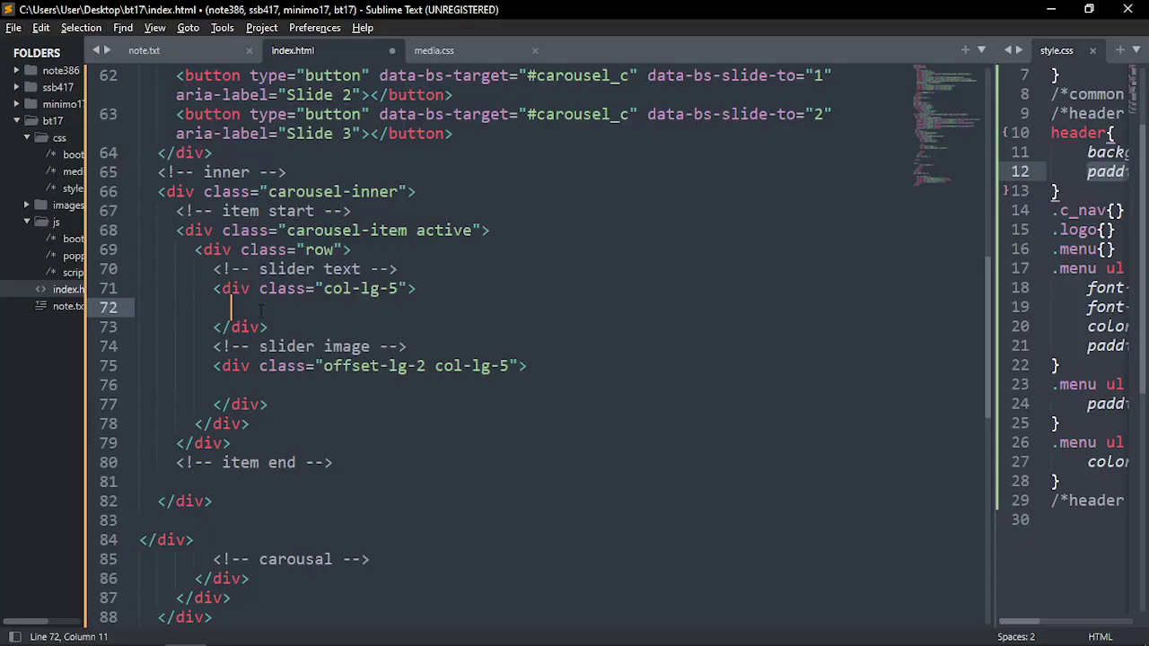
Outline the slider text block, heading-to-icons area and iPad mockup in the Photoshop design
{"action": "key", "text": "alt+Tab"}
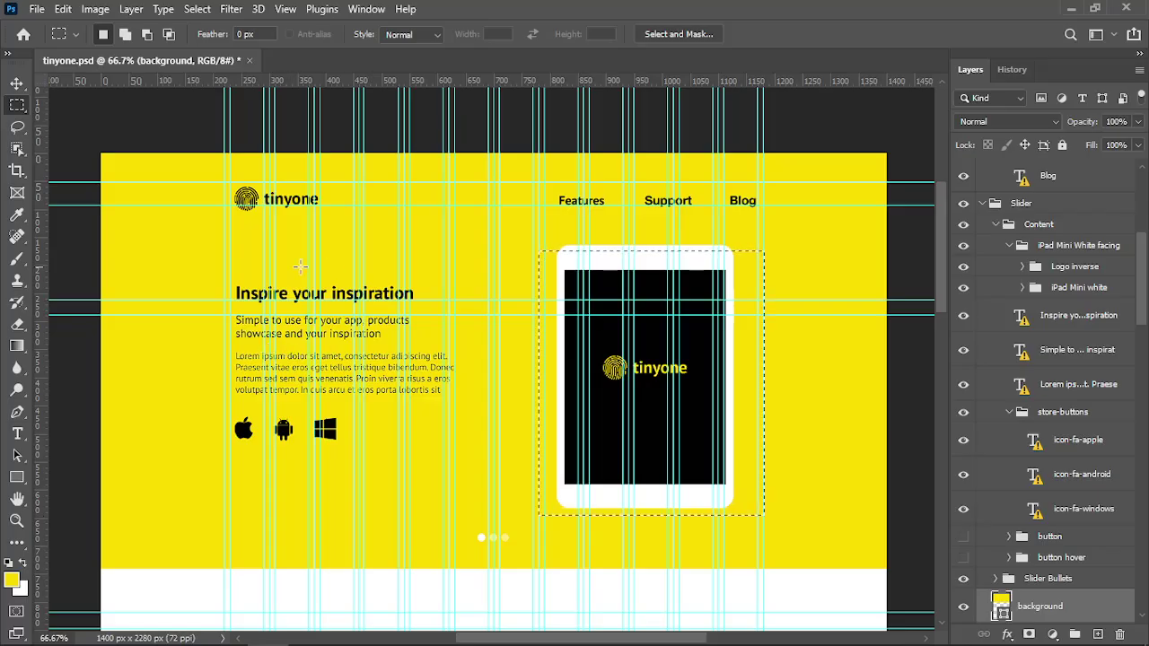
{"action": "left_click_drag", "start_coordinate": [225, 268], "coordinate": [271, 369]}
{"action": "left_click_drag", "start_coordinate": [332, 430], "coordinate": [449, 451]}
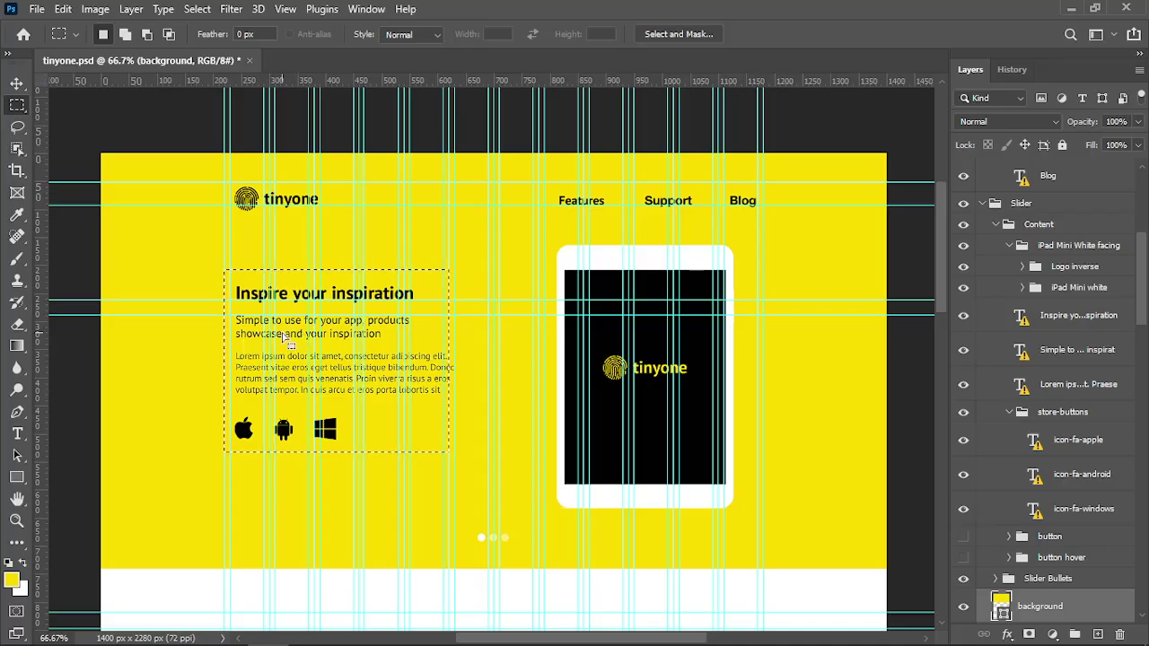
{"action": "left_click_drag", "start_coordinate": [537, 253], "coordinate": [763, 507]}
Add an empty s_text div inside the text column using Emmet
{"action": "key", "text": "alt+Tab"}
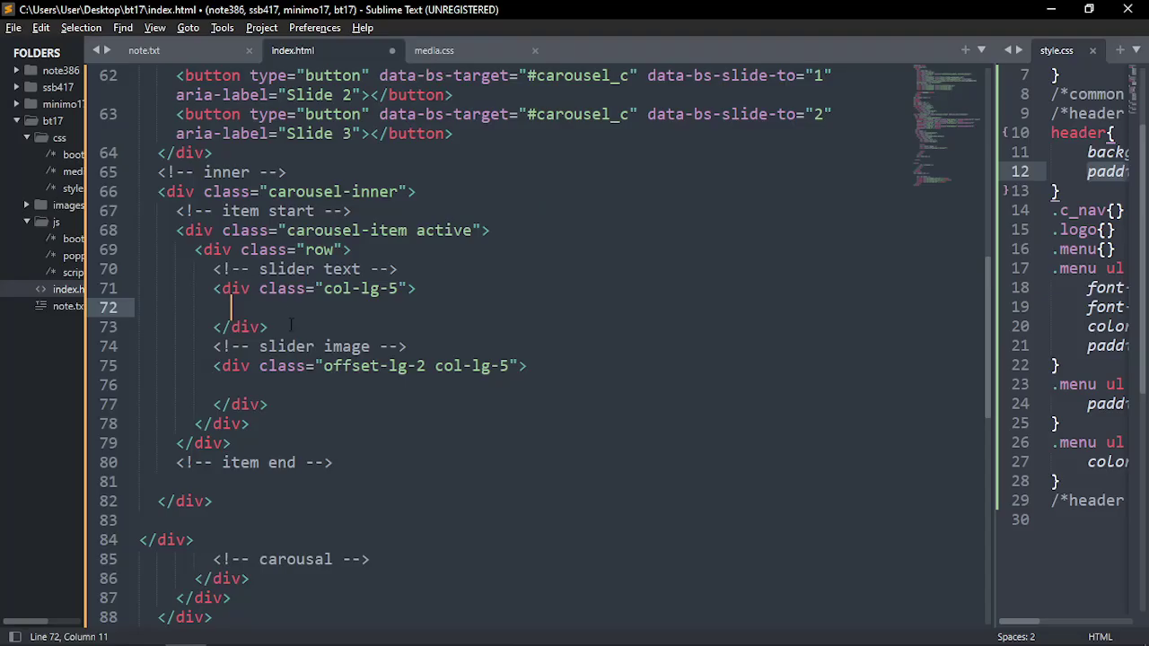
{"action": "left_click", "coordinate": [333, 268]}
{"action": "left_click", "coordinate": [287, 310]}
{"action": "type", "text": ".s_text"}
{"action": "key", "text": "Tab"}
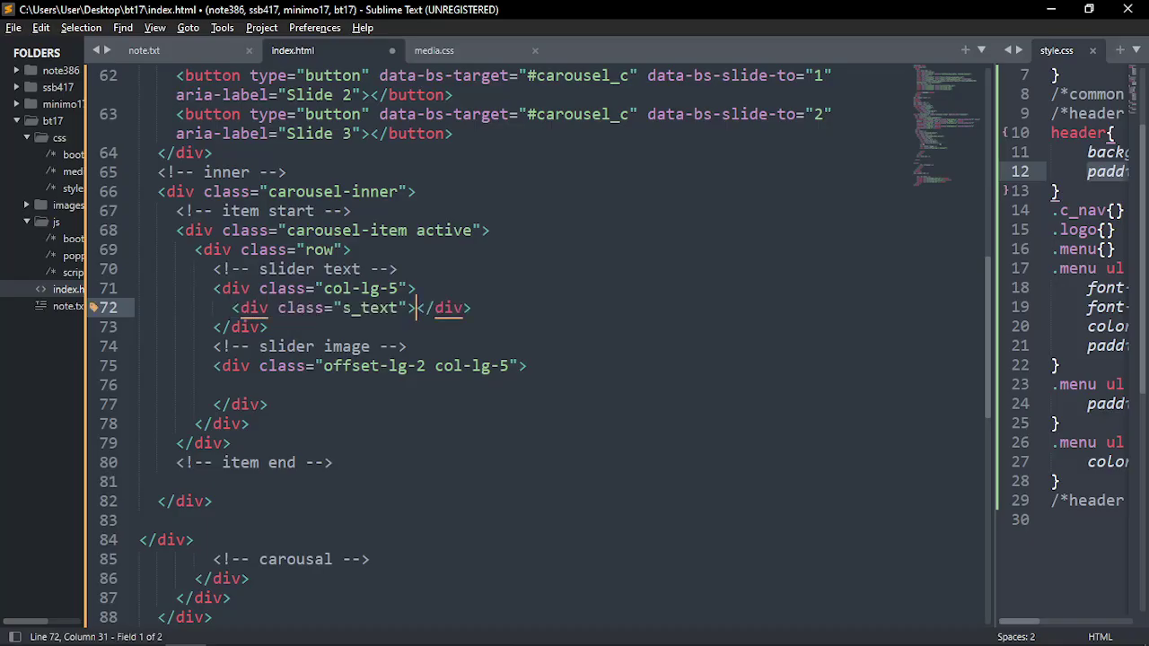
{"action": "key", "text": "Return"}
{"action": "scroll", "coordinate": [287, 310], "scroll_direction": "down", "scroll_amount": 1}
Add an empty s_img div inside the image column and save index.html
{"action": "left_click", "coordinate": [285, 307]}
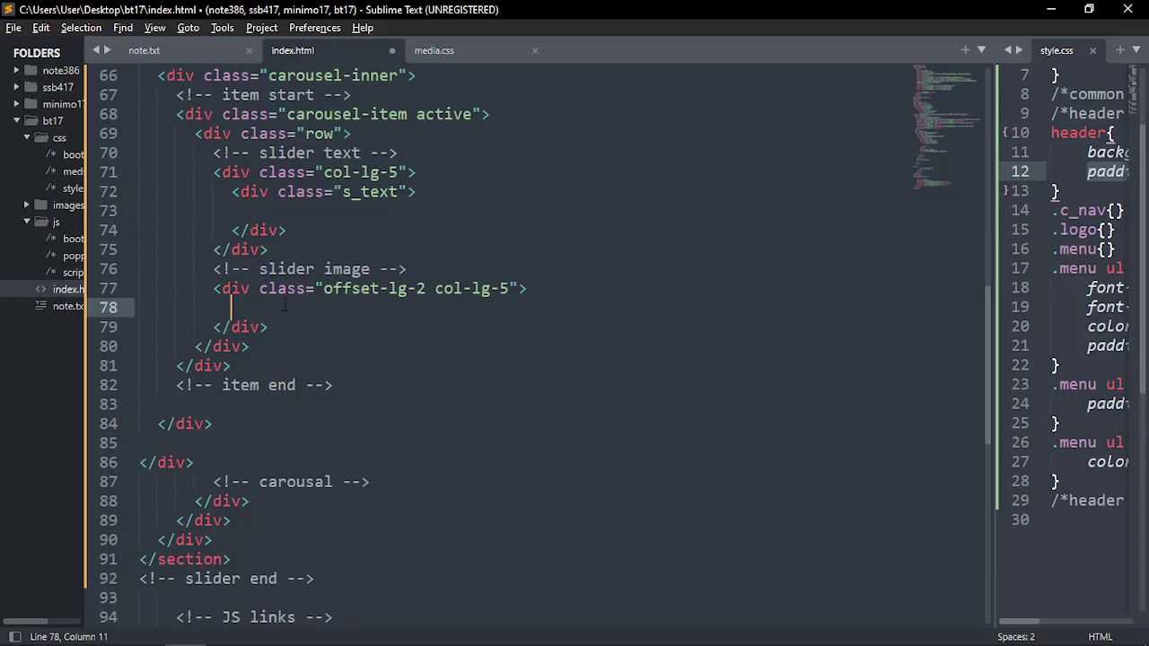
{"action": "type", "text": "s"}
{"action": "key", "text": "BackSpace"}
{"action": "type", "text": ".s_te"}
{"action": "key", "text": "BackSpace"}
{"action": "key", "text": "BackSpace"}
{"action": "key", "text": "BackSpace"}
{"action": "type", "text": "_img"}
{"action": "key", "text": "Tab"}
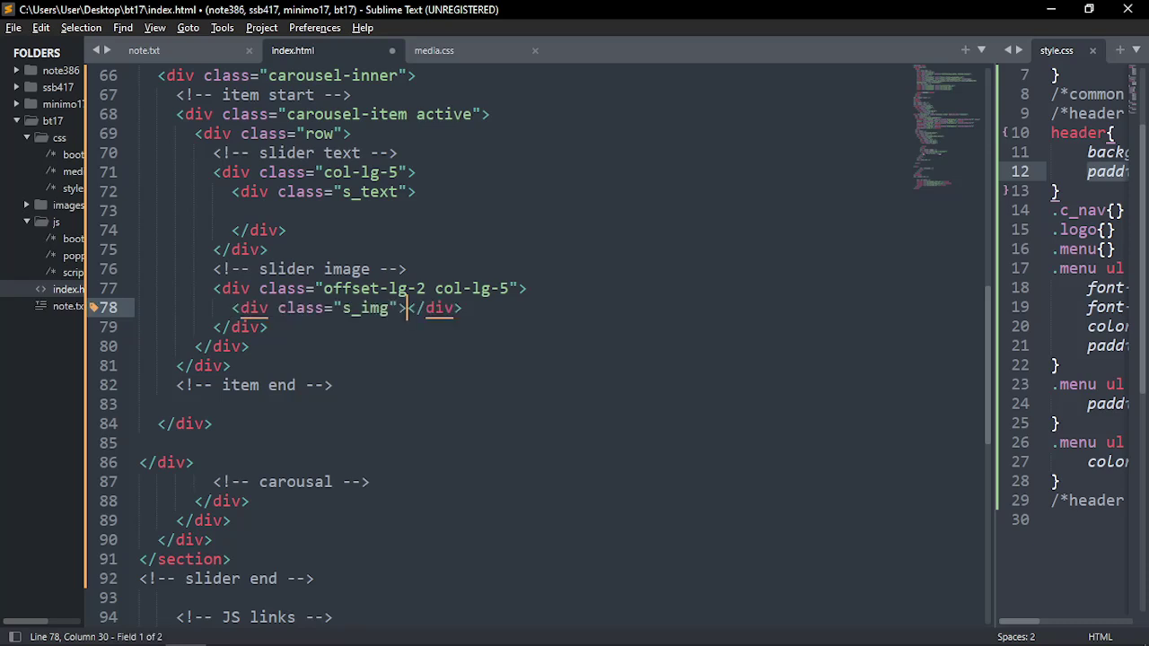
{"action": "key", "text": "Return"}
{"action": "key", "text": "ctrl+s"}
Review the carousel inner markup containing the new s_text and s_img divs
{"action": "left_click", "coordinate": [304, 216]}
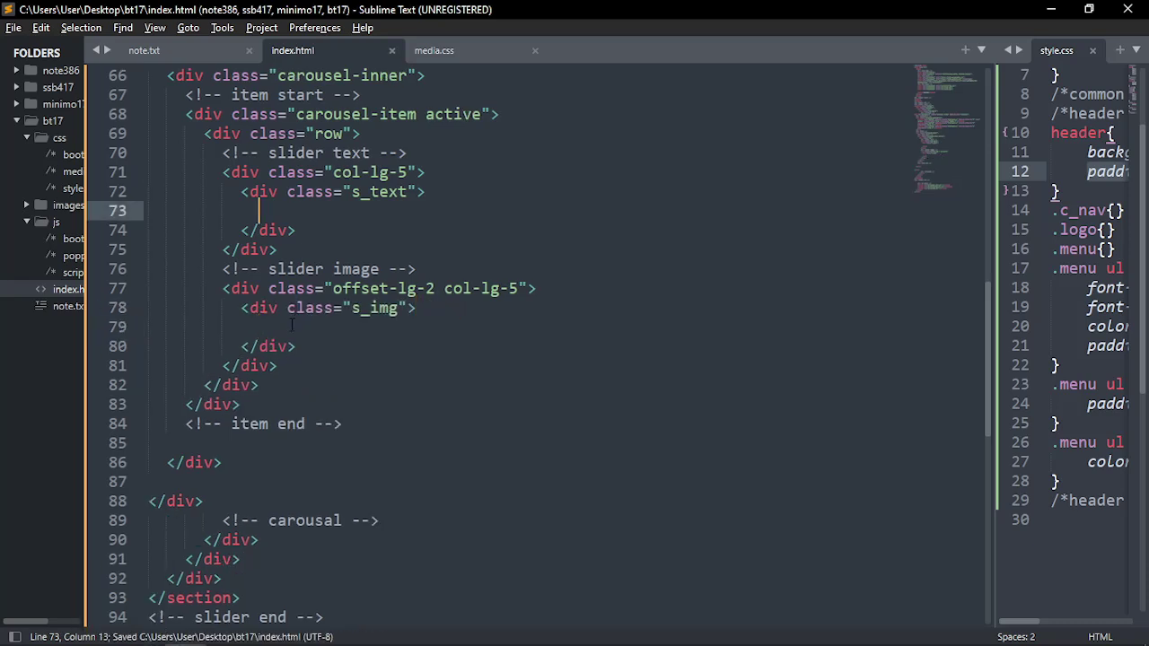
{"action": "left_click", "coordinate": [294, 327]}
{"action": "scroll", "coordinate": [314, 341], "scroll_direction": "up", "scroll_amount": 2}
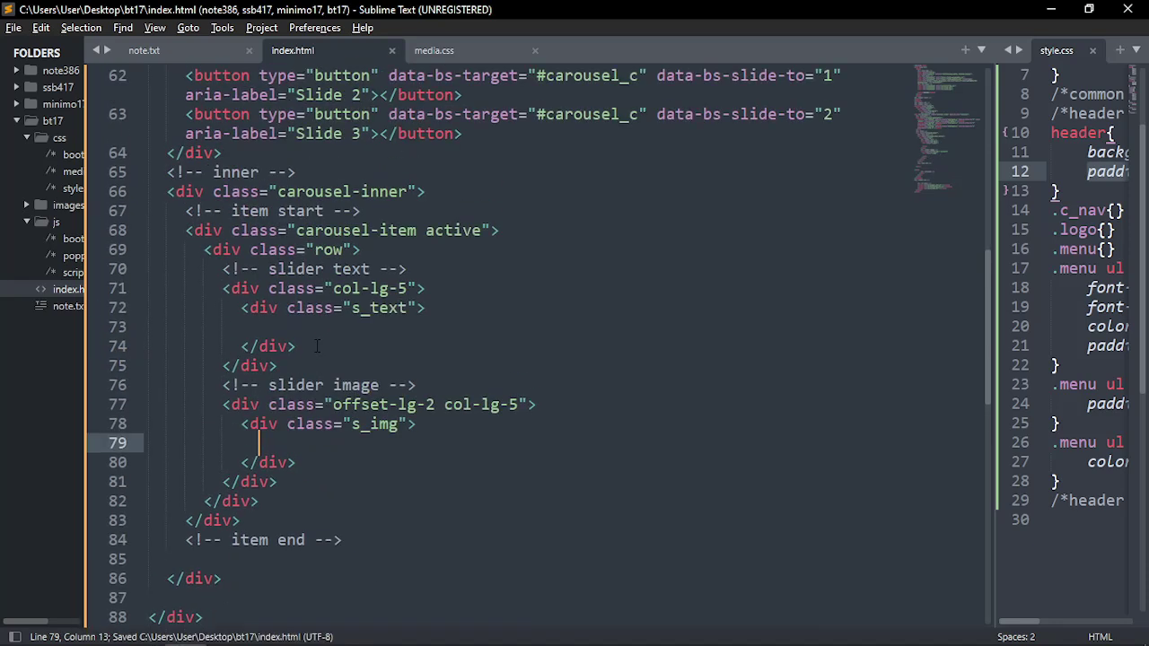
{"action": "left_click_drag", "start_coordinate": [166, 171], "coordinate": [342, 539]}
{"action": "left_click", "coordinate": [354, 528]}
{"action": "scroll", "coordinate": [355, 527], "scroll_direction": "up", "scroll_amount": 2}
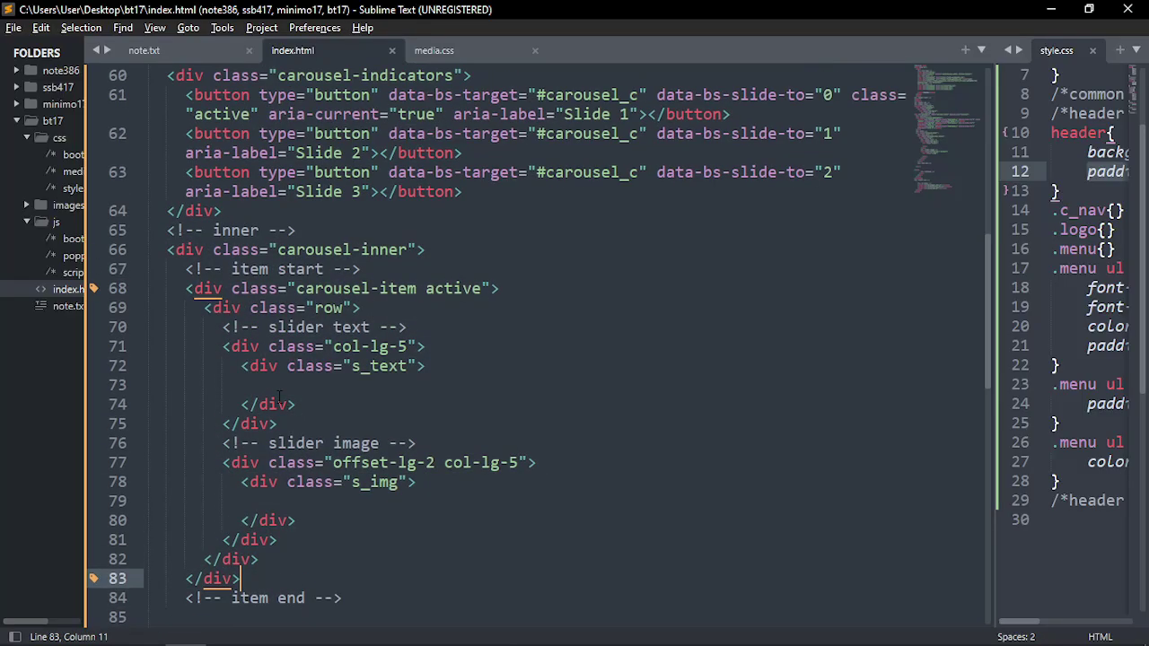
{"action": "left_click", "coordinate": [345, 385]}
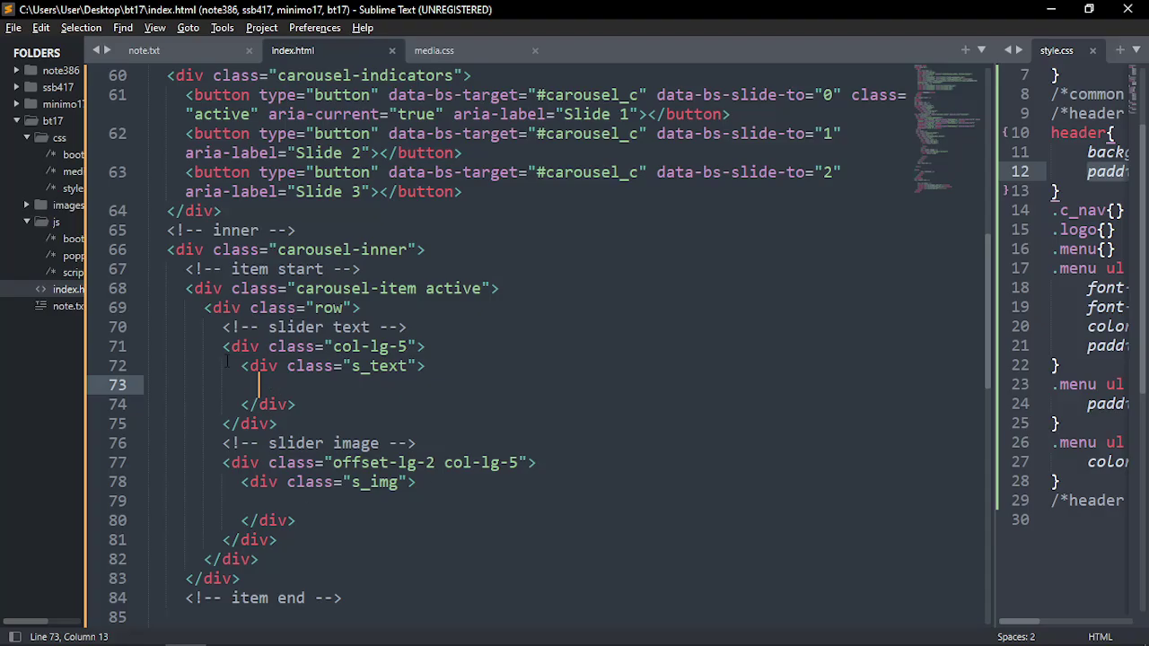
{"action": "scroll", "coordinate": [280, 386], "scroll_direction": "down", "scroll_amount": 2}
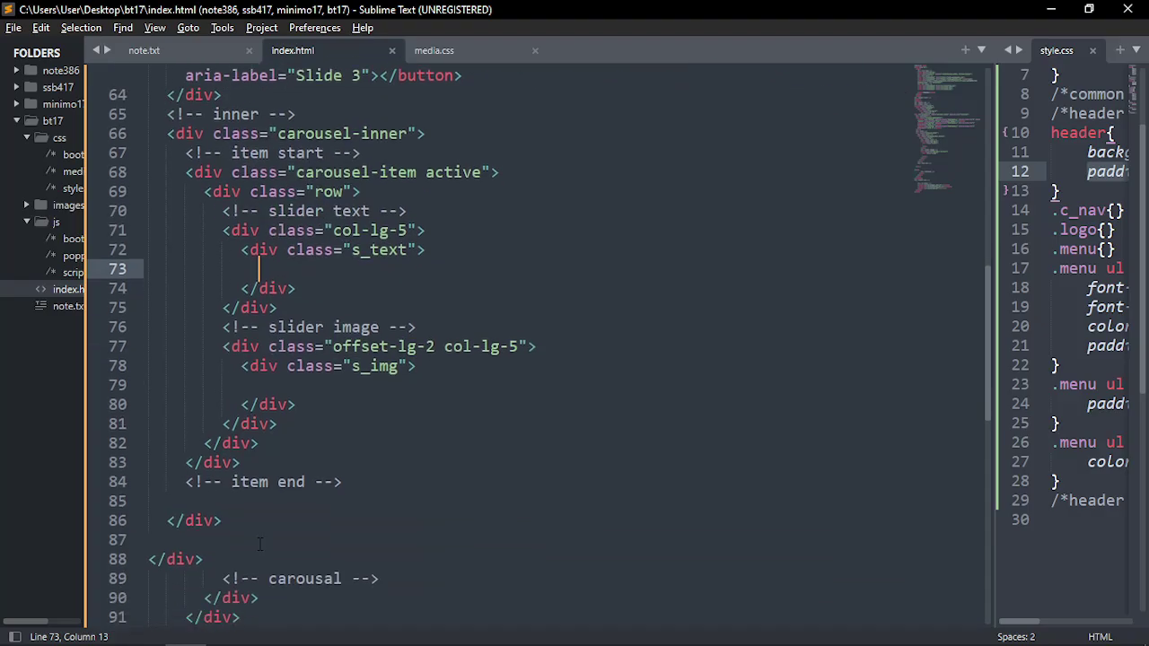
{"action": "key", "text": "alt+Tab"}
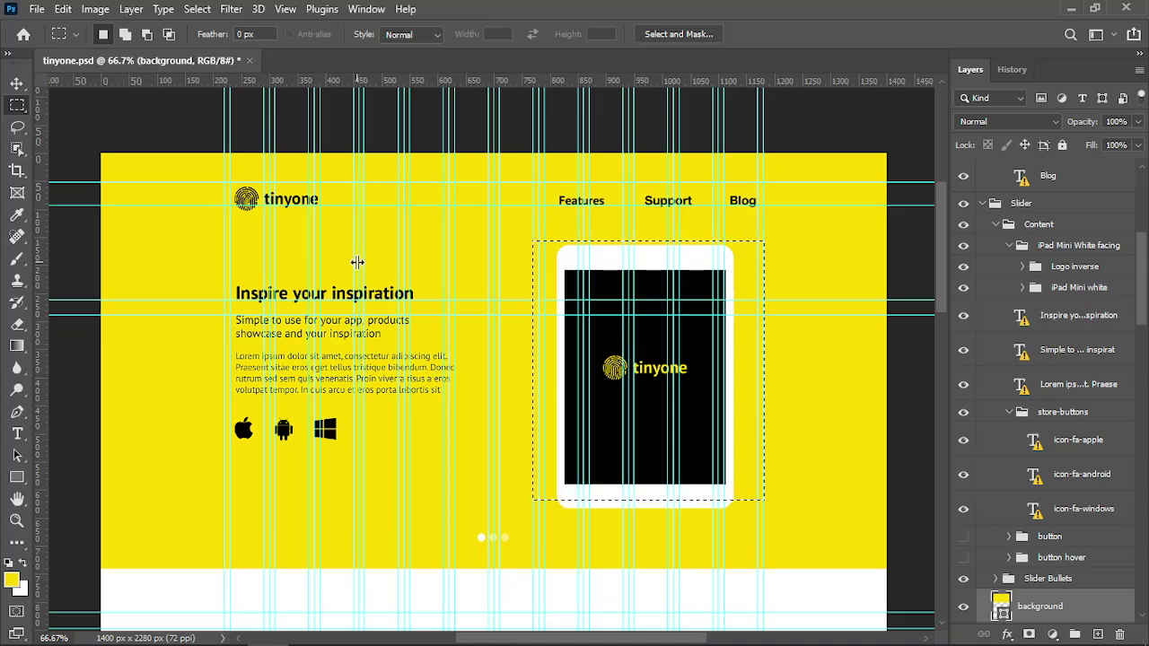
Hide the guides and outline the heading, subtitle, Lorem ipsum paragraph, store icons and iPad
{"action": "key", "text": "ctrl+semicolon"}
{"action": "left_click", "coordinate": [458, 282]}
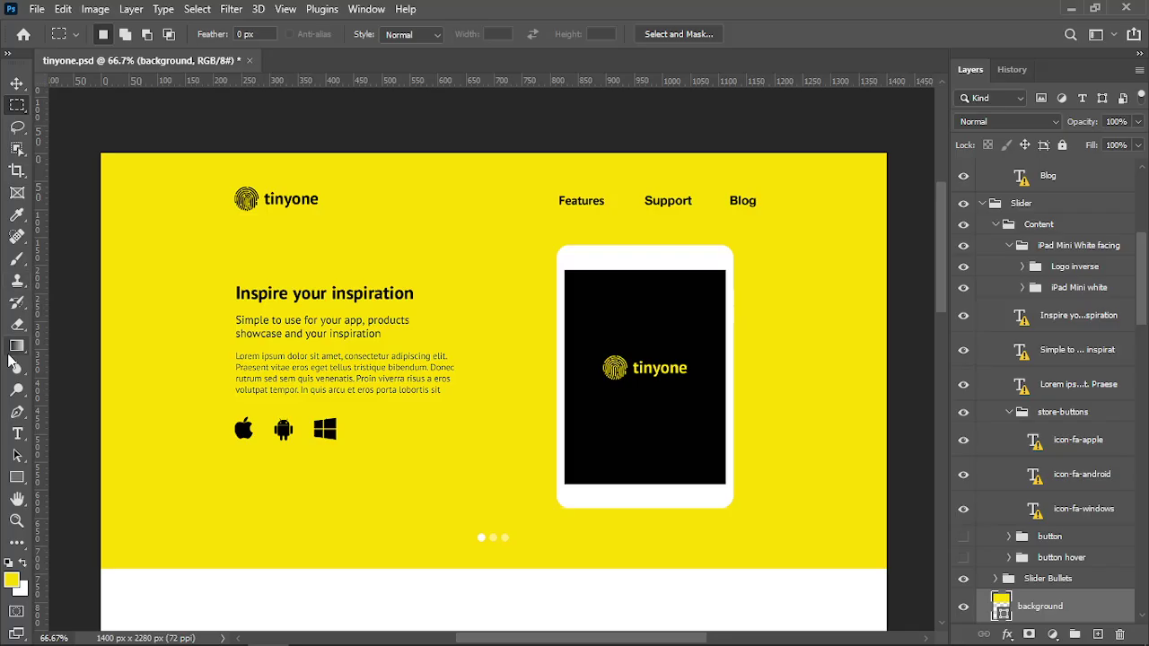
{"action": "left_click_drag", "start_coordinate": [228, 280], "coordinate": [425, 302]}
{"action": "left_click", "coordinate": [427, 300]}
{"action": "left_click_drag", "start_coordinate": [235, 310], "coordinate": [399, 341]}
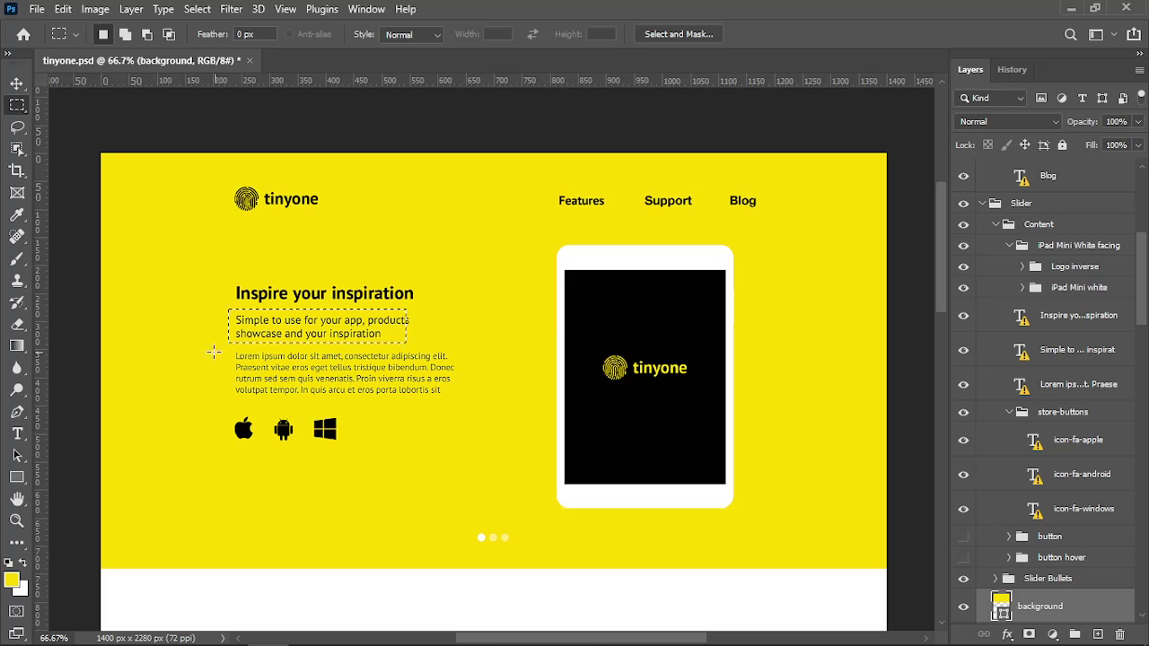
{"action": "left_click_drag", "start_coordinate": [221, 340], "coordinate": [456, 395]}
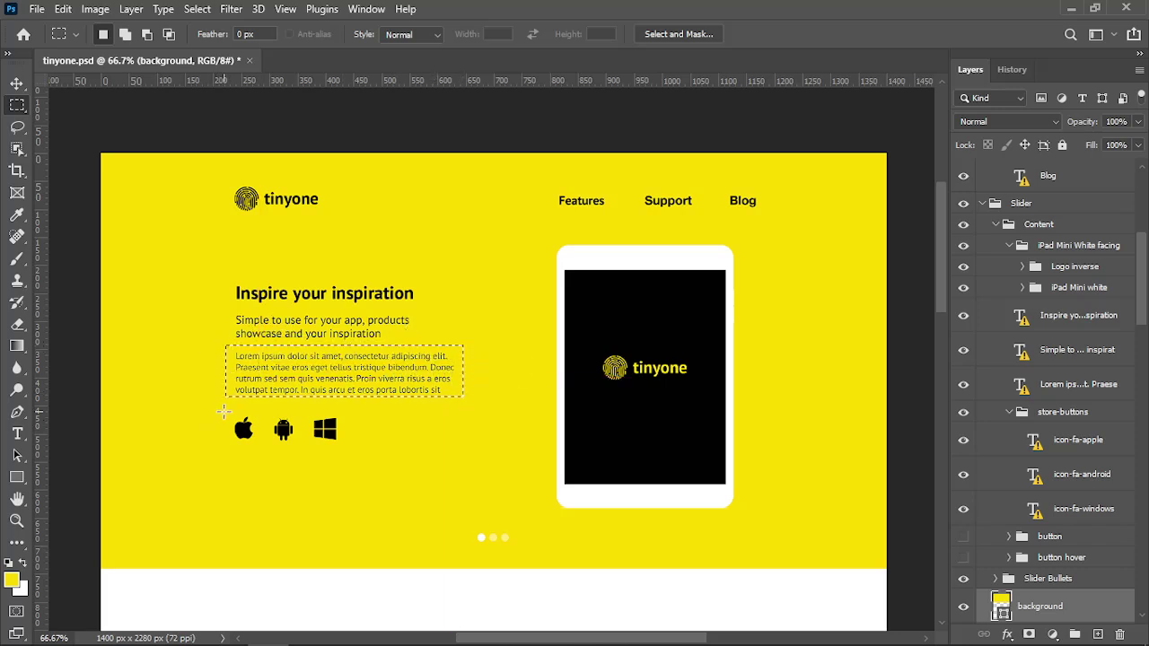
{"action": "left_click_drag", "start_coordinate": [223, 411], "coordinate": [360, 453]}
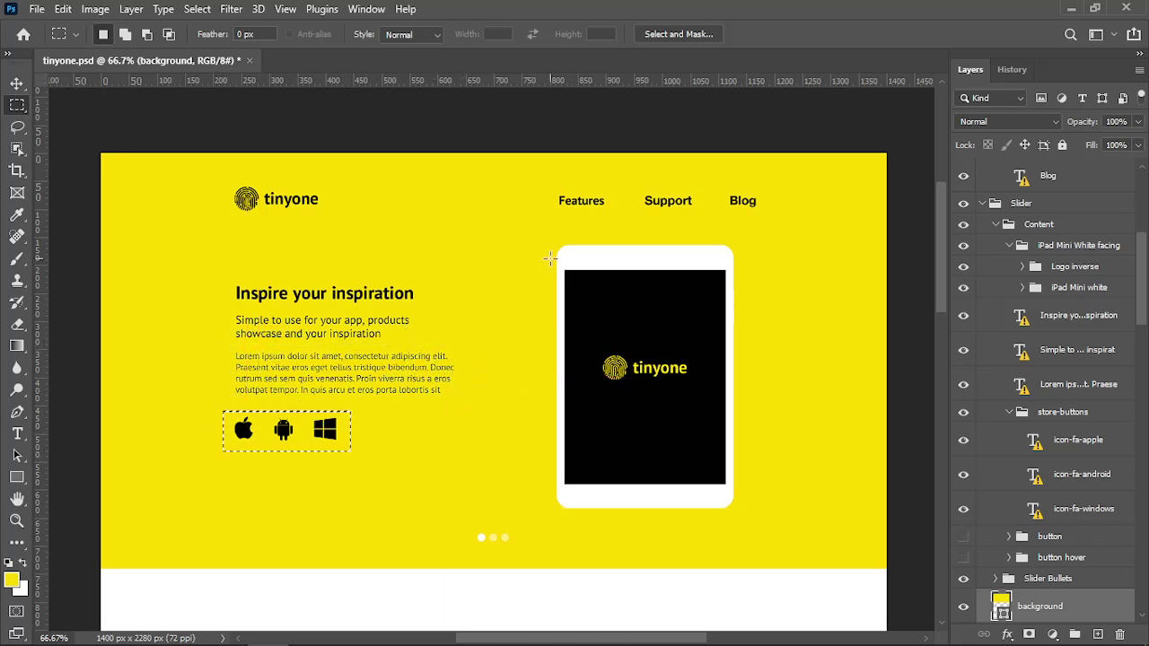
{"action": "left_click_drag", "start_coordinate": [550, 245], "coordinate": [752, 514]}
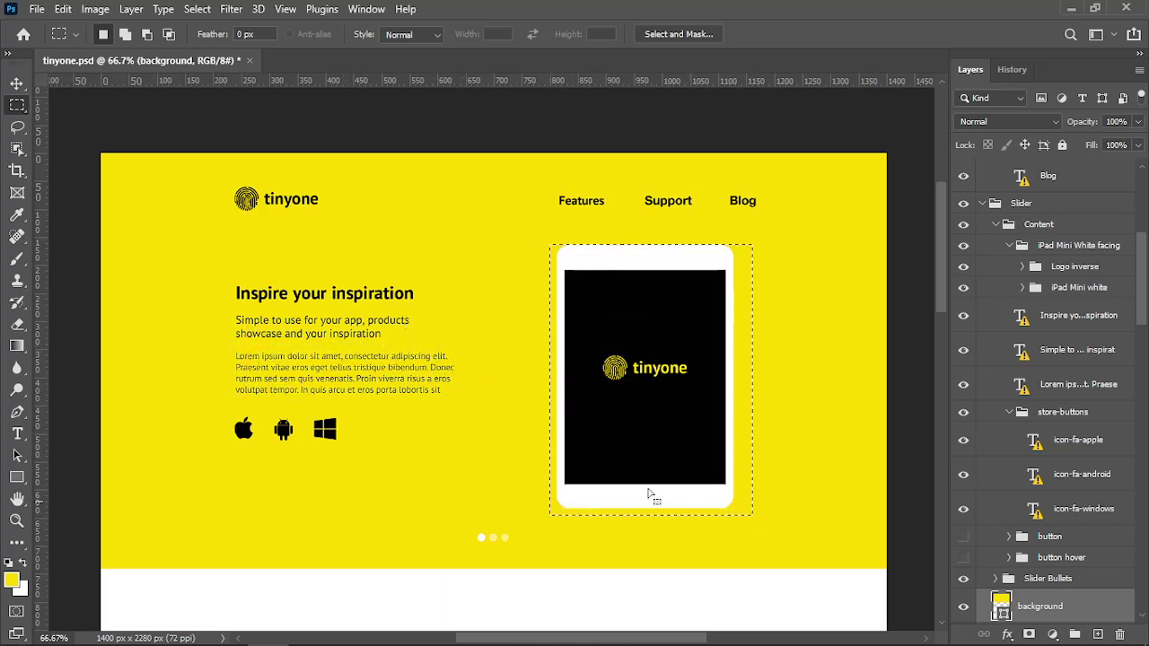
{"action": "left_click", "coordinate": [472, 439]}
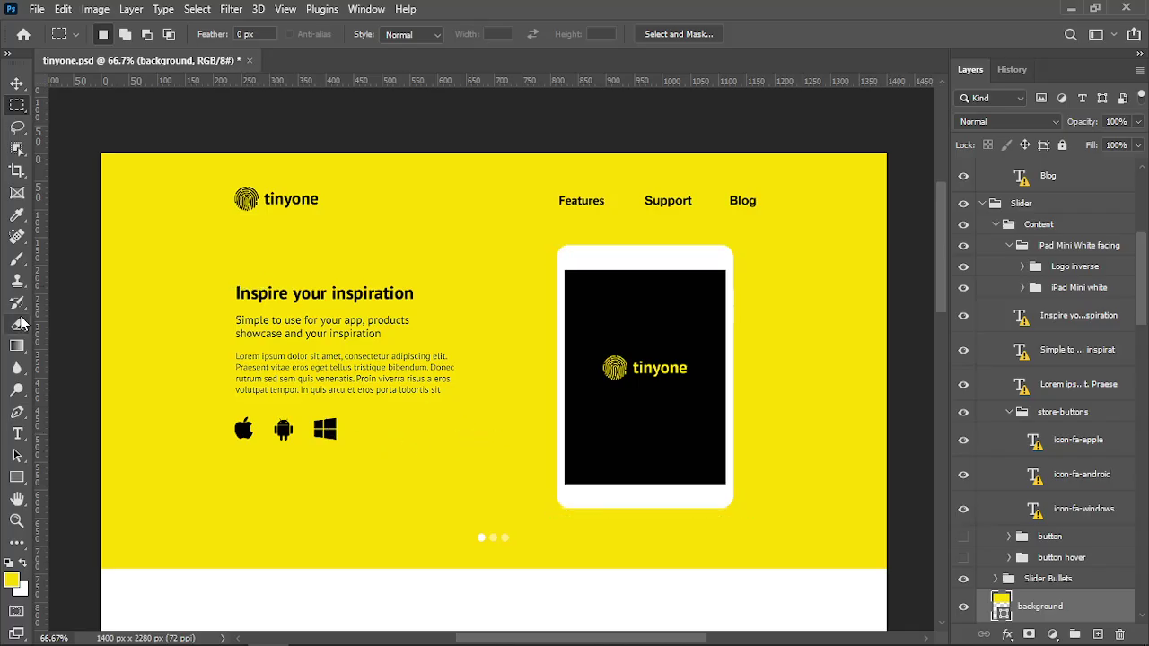
Replace the heading's missing font with the default and select the 'Inspire your inspiration' text
{"action": "left_click", "coordinate": [17, 216]}
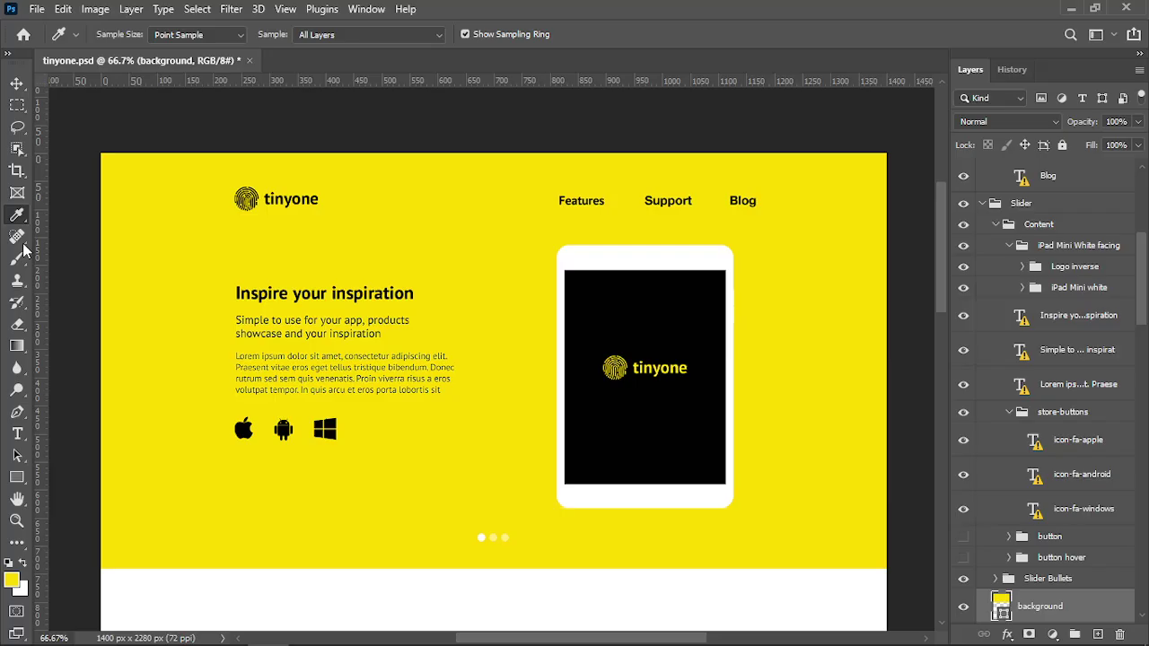
{"action": "left_click", "coordinate": [17, 433]}
{"action": "left_click", "coordinate": [260, 295]}
{"action": "left_click", "coordinate": [485, 328]}
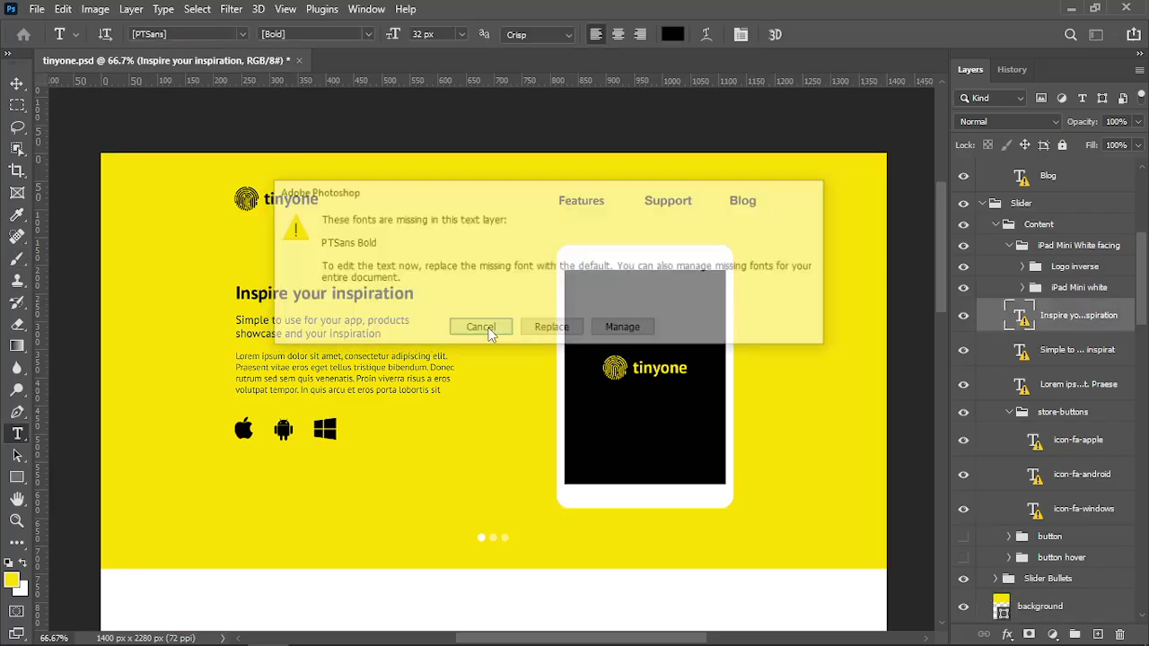
{"action": "left_click", "coordinate": [312, 303]}
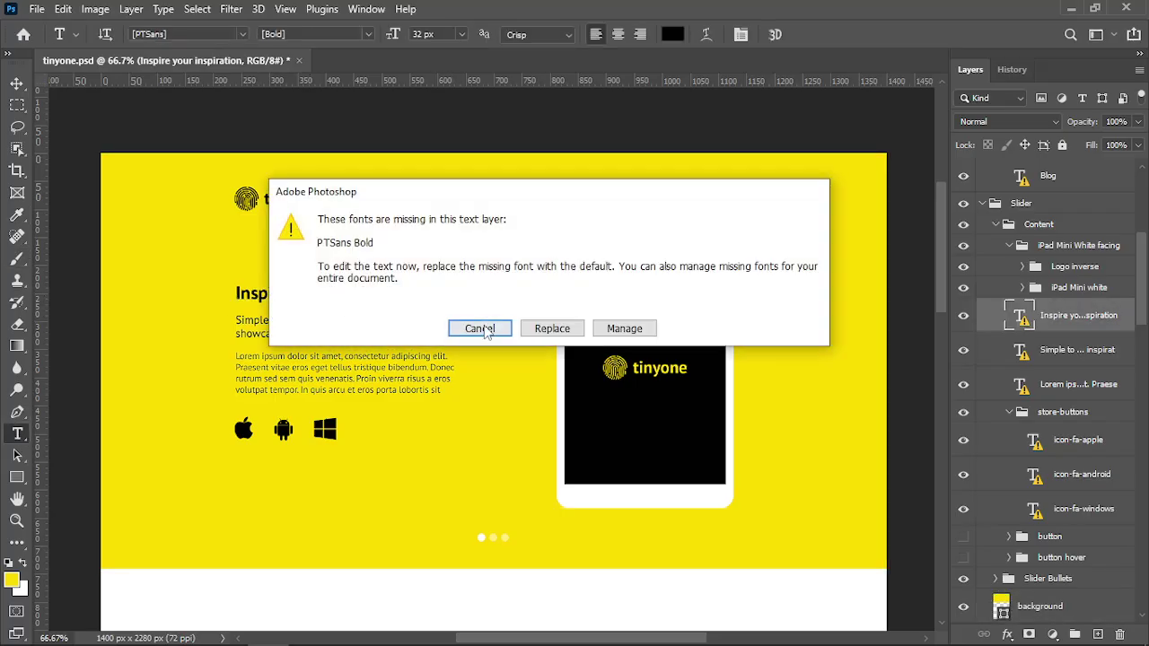
{"action": "left_click", "coordinate": [552, 329]}
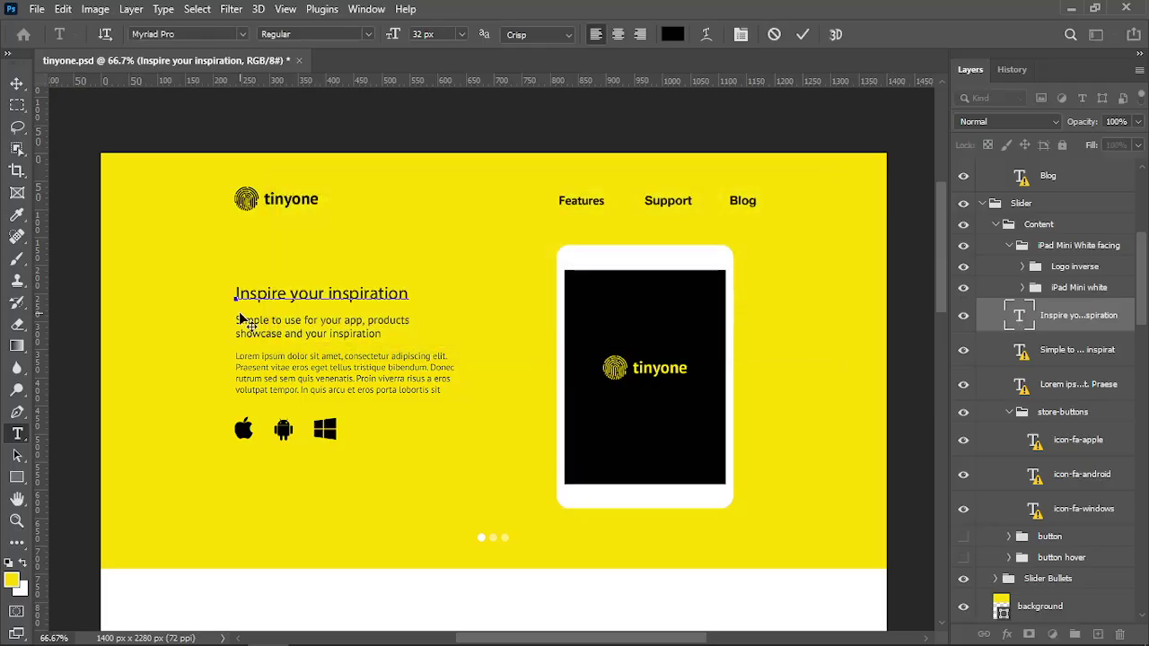
{"action": "key", "text": "ctrl+a"}
{"action": "key", "text": "ctrl+c"}
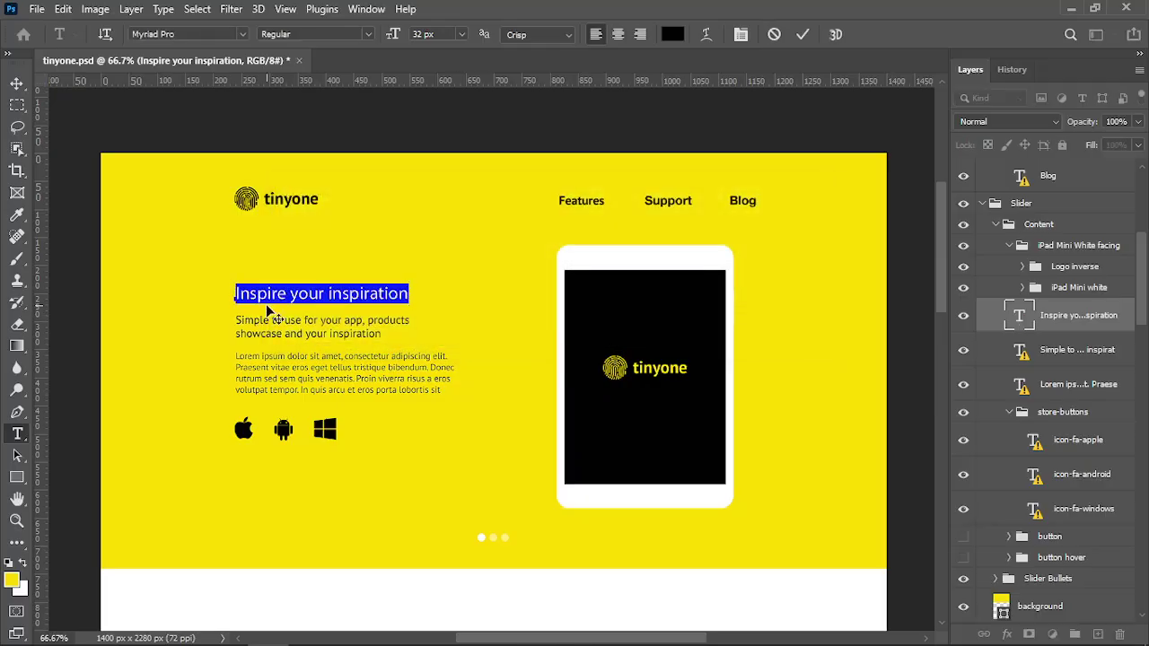
{"action": "key", "text": "alt+Tab"}
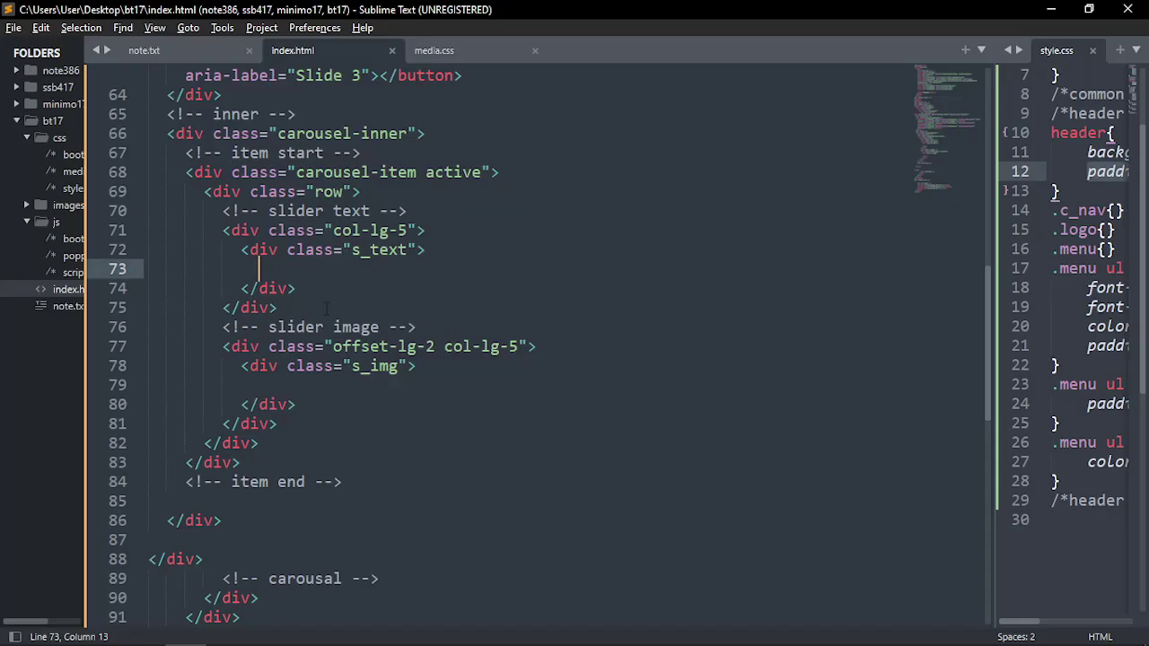
Add an h1 containing the pasted text 'Inspire your inspiration' inside s_text
{"action": "left_click", "coordinate": [353, 263]}
{"action": "type", "text": "h1"}
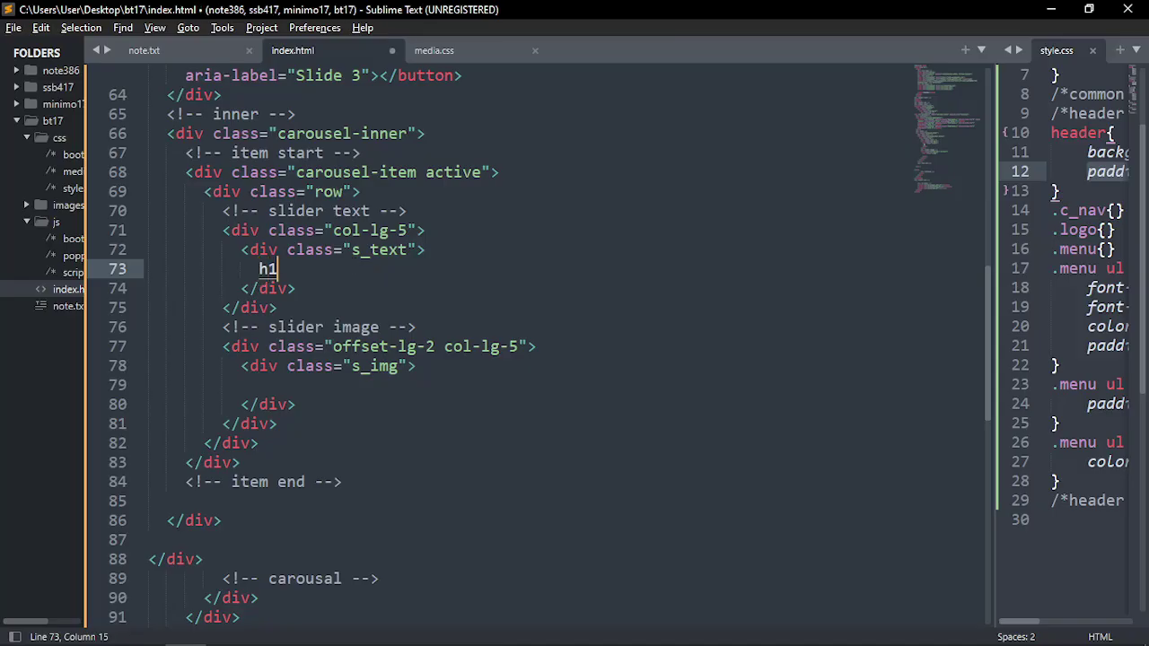
{"action": "key", "text": "Tab"}
{"action": "key", "text": "ctrl+v"}
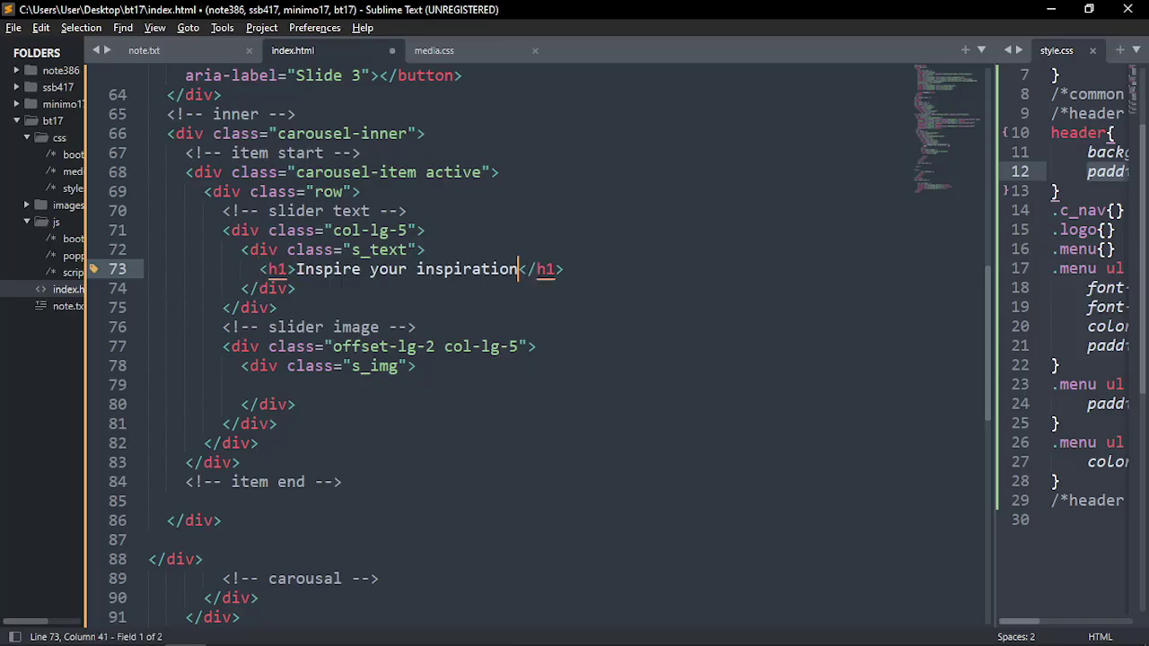
{"action": "key", "text": "End"}
{"action": "key", "text": "Return"}
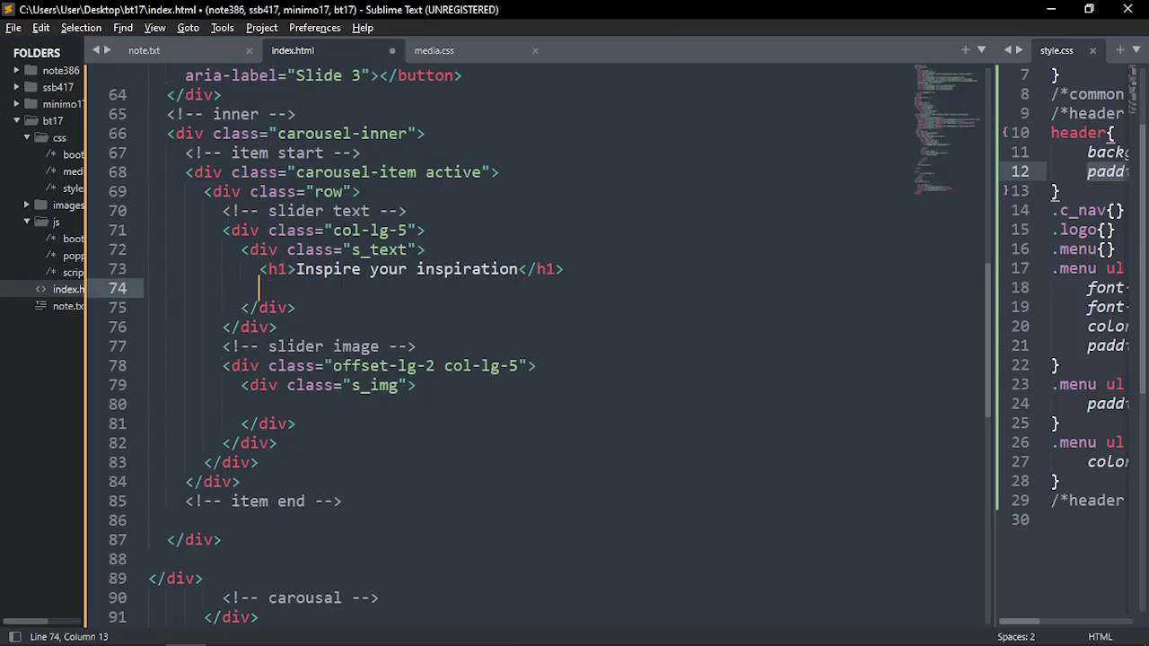
Add an empty h2 and an empty p below the heading
{"action": "type", "text": "h2"}
{"action": "key", "text": "Tab"}
{"action": "key", "text": "End"}
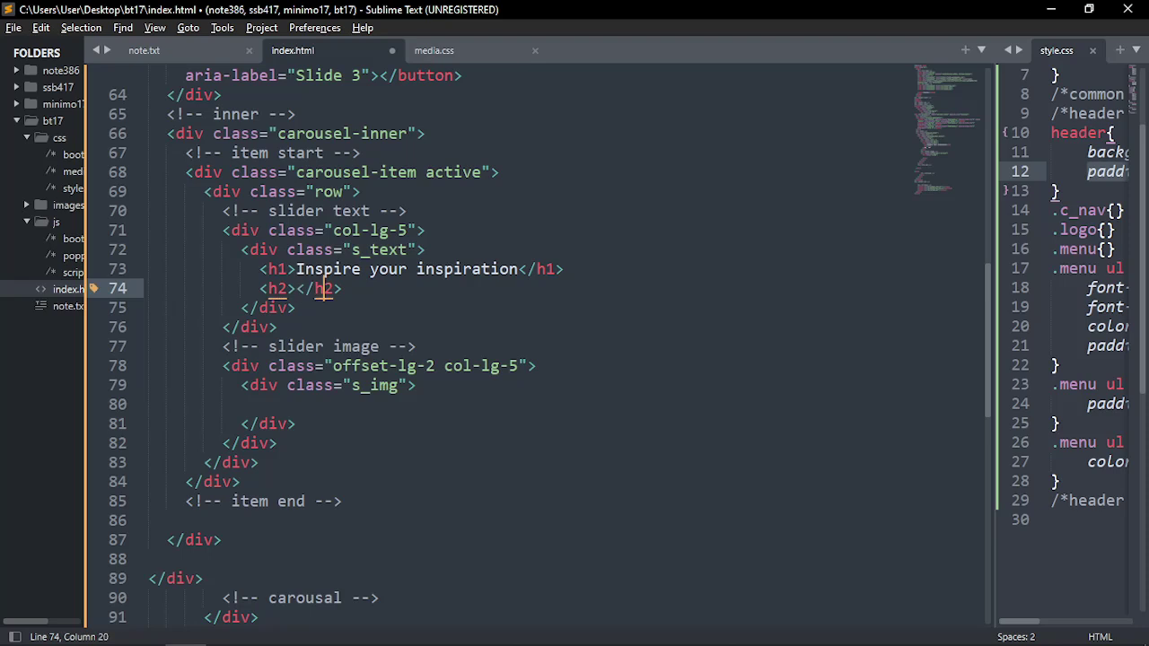
{"action": "key", "text": "Return"}
{"action": "type", "text": "p"}
{"action": "key", "text": "Tab"}
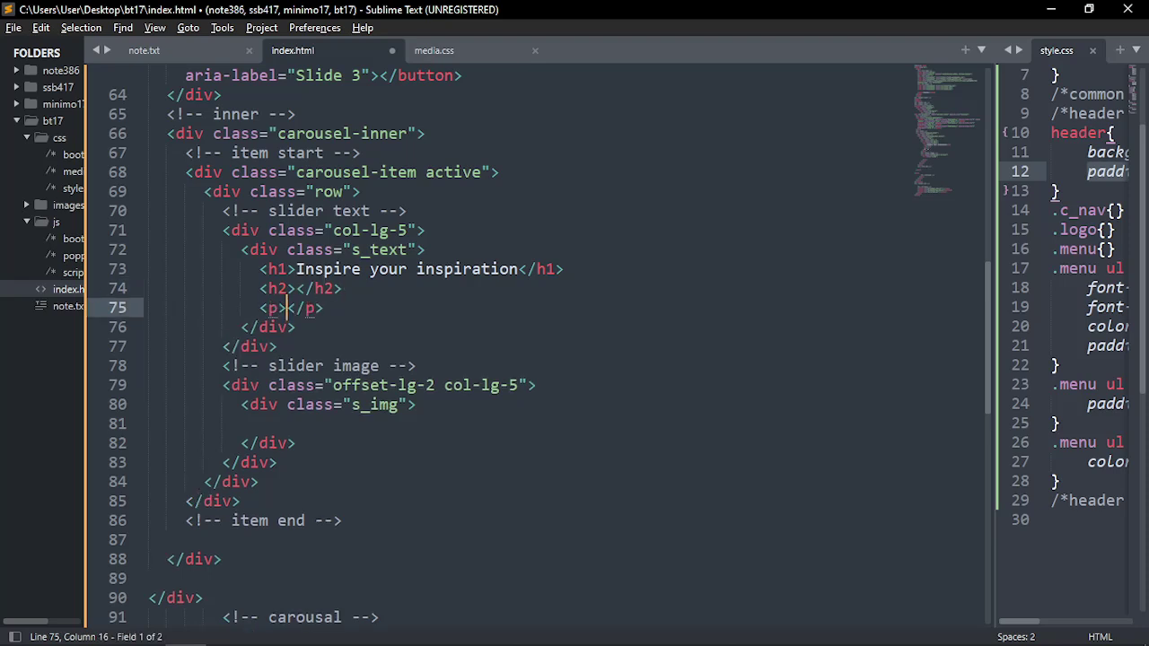
{"action": "key", "text": "End"}
{"action": "key", "text": "Return"}
Add an s_icon div holding a ul with one empty li
{"action": "type", "text": "div"}
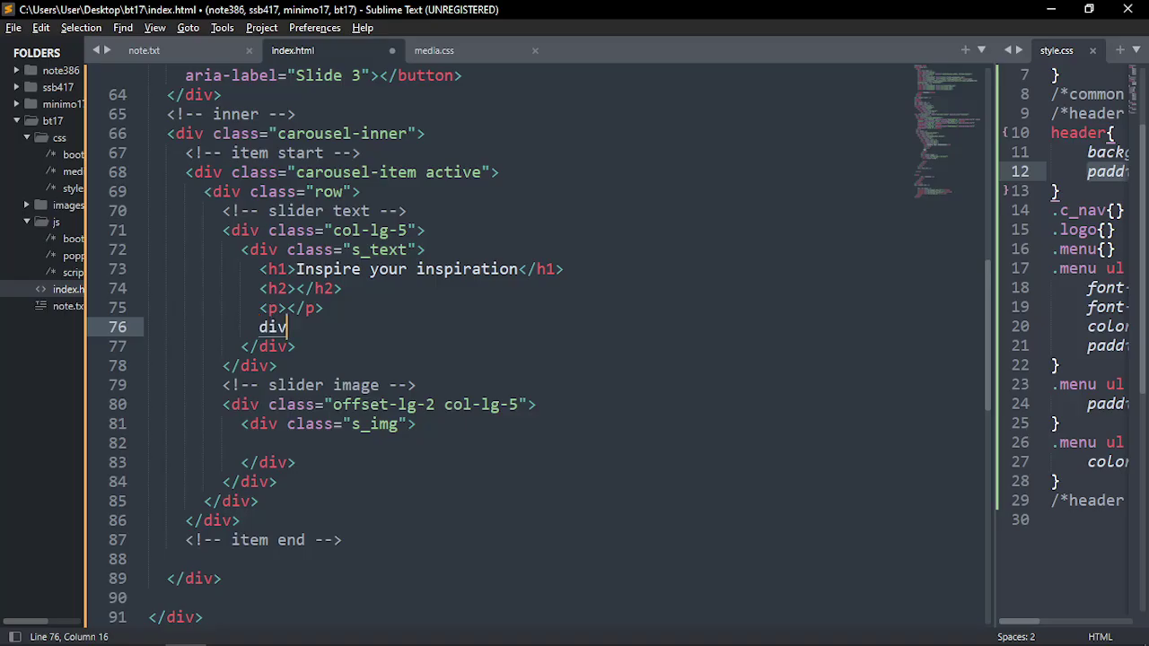
{"action": "type", "text": ".icon"}
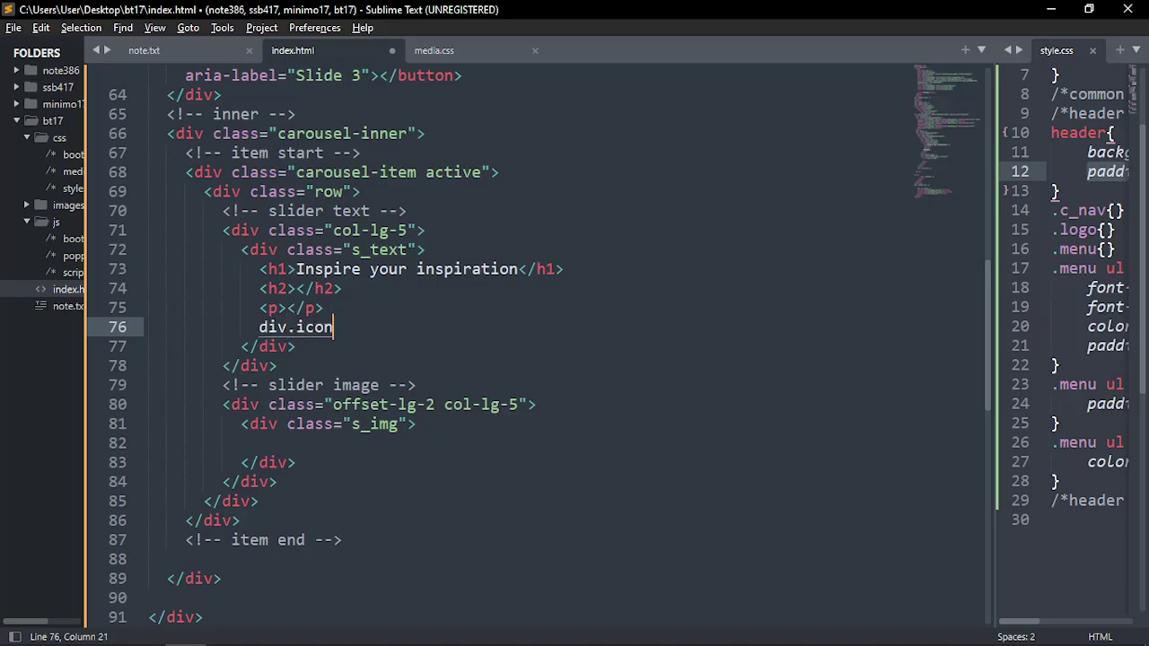
{"action": "key", "text": "BackSpace"}
{"action": "key", "text": "BackSpace"}
{"action": "key", "text": "BackSpace"}
{"action": "key", "text": "BackSpace"}
{"action": "type", "text": "s_icon"}
{"action": "key", "text": "Tab"}
{"action": "key", "text": "Return"}
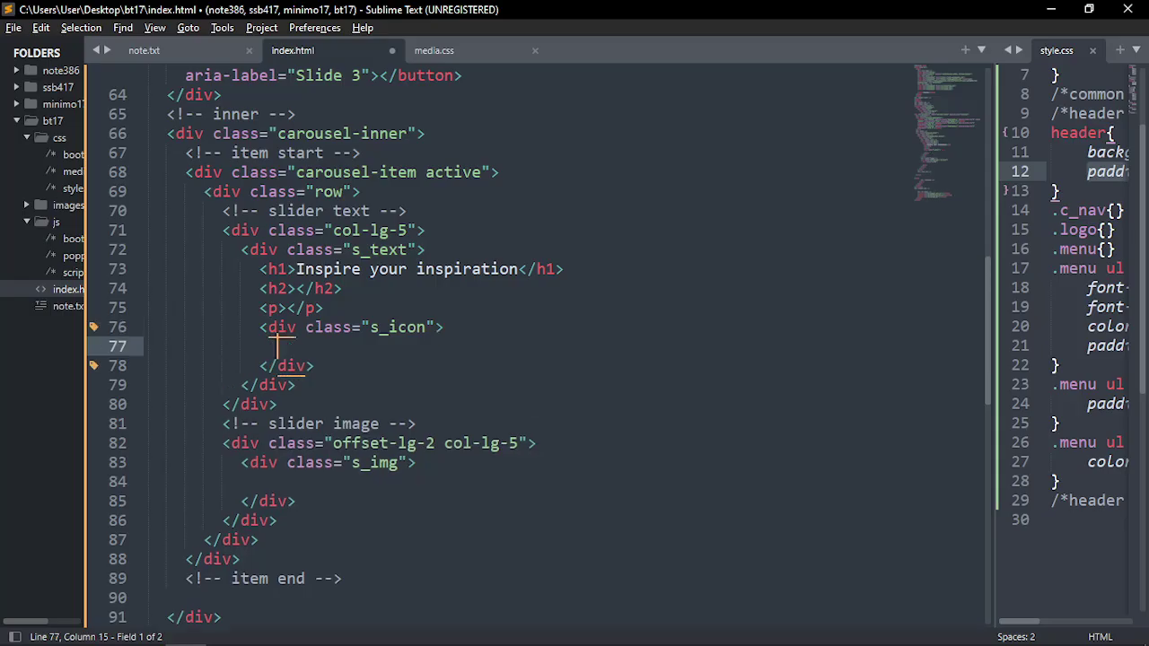
{"action": "type", "text": "ul"}
{"action": "key", "text": "Tab"}
{"action": "key", "text": "Return"}
{"action": "type", "text": "l"}
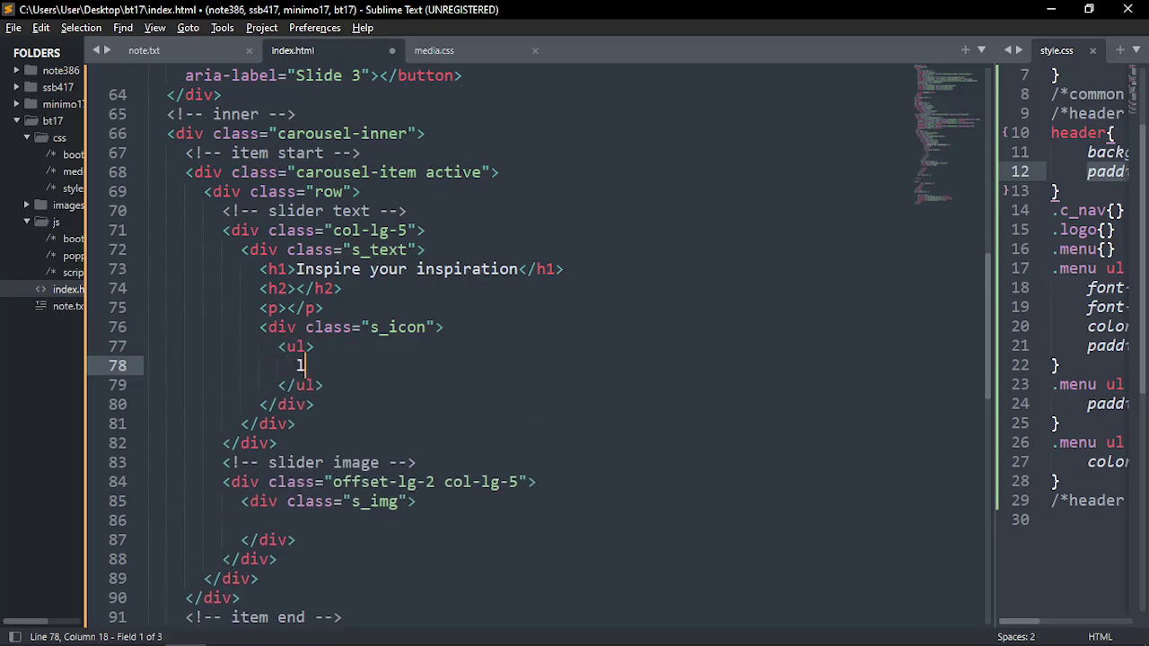
{"action": "type", "text": "i"}
{"action": "key", "text": "Tab"}
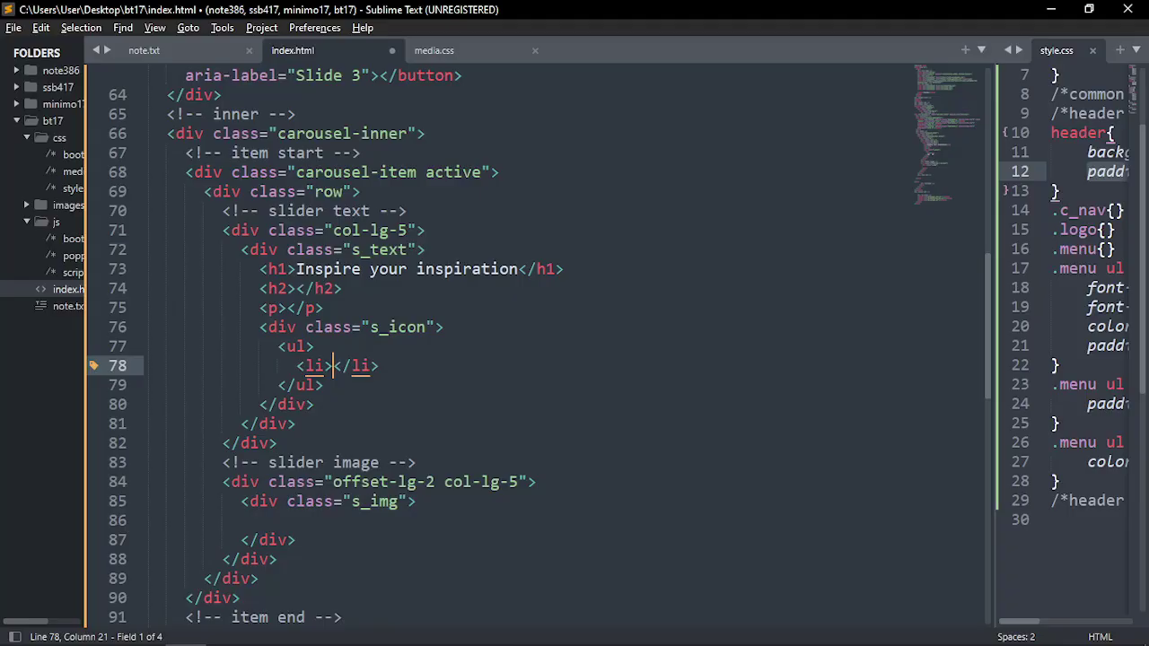
{"action": "key", "text": "alt+Tab"}
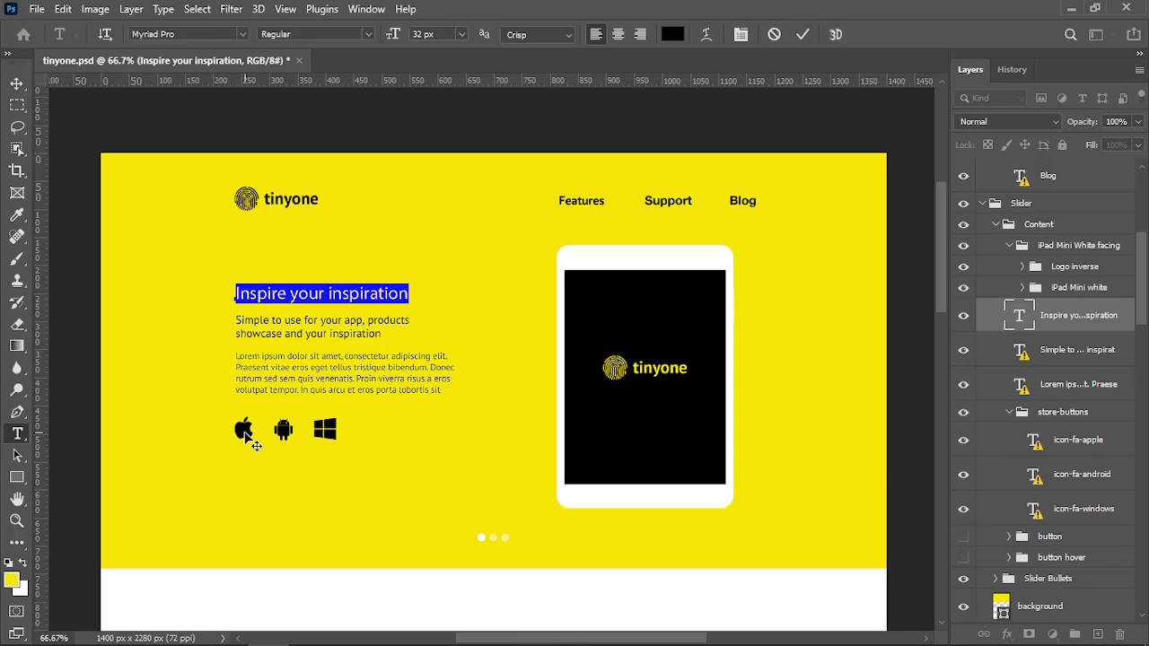
{"action": "key", "text": "alt+Tab"}
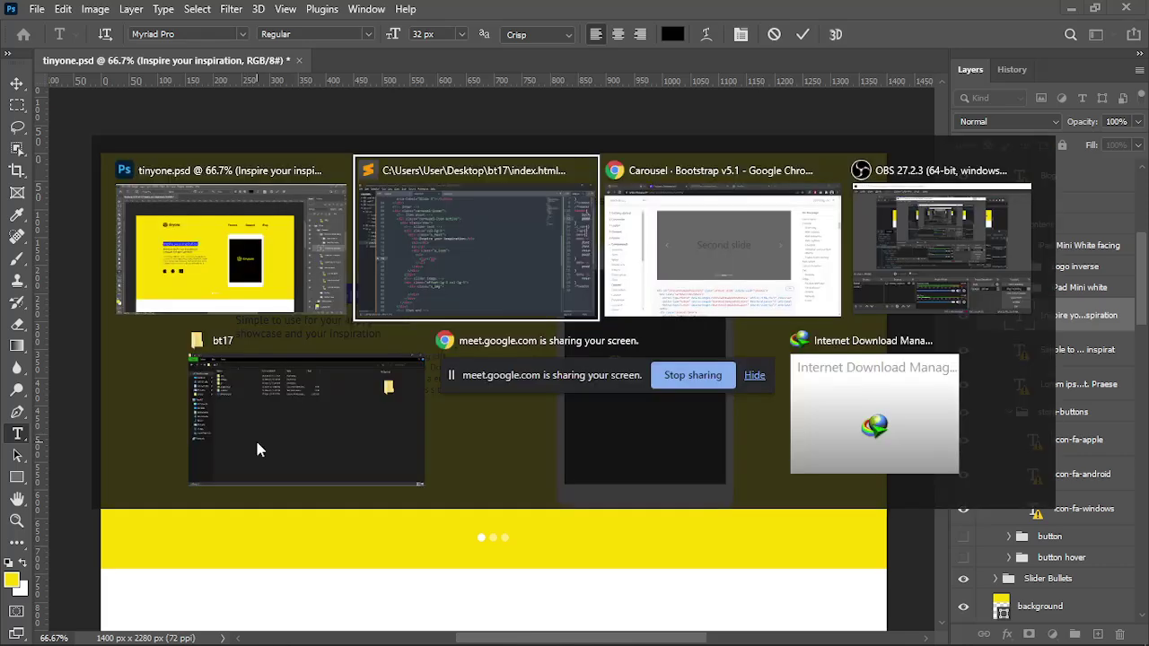
Add empty class attributes to both the ul and its li using two cursors
{"action": "left_click", "coordinate": [416, 286]}
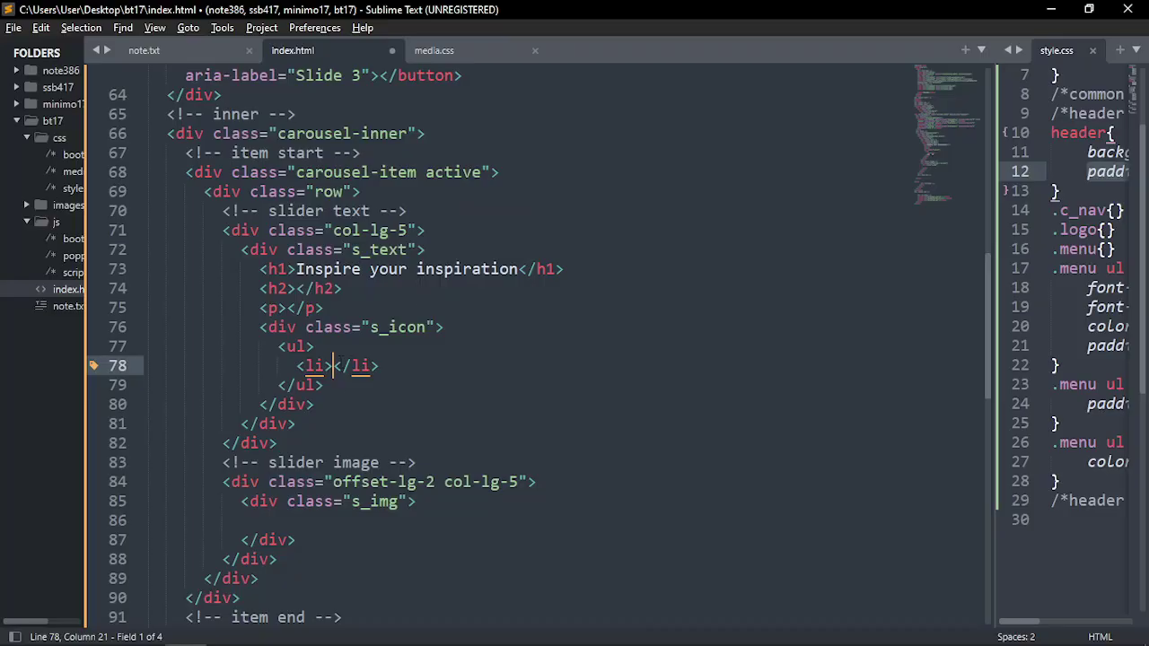
{"action": "key", "text": "Up"}
{"action": "key", "text": "Left"}
{"action": "key", "text": "Down"}
{"action": "key", "text": "Up"}
{"action": "left_click", "coordinate": [324, 365], "text": "ctrl"}
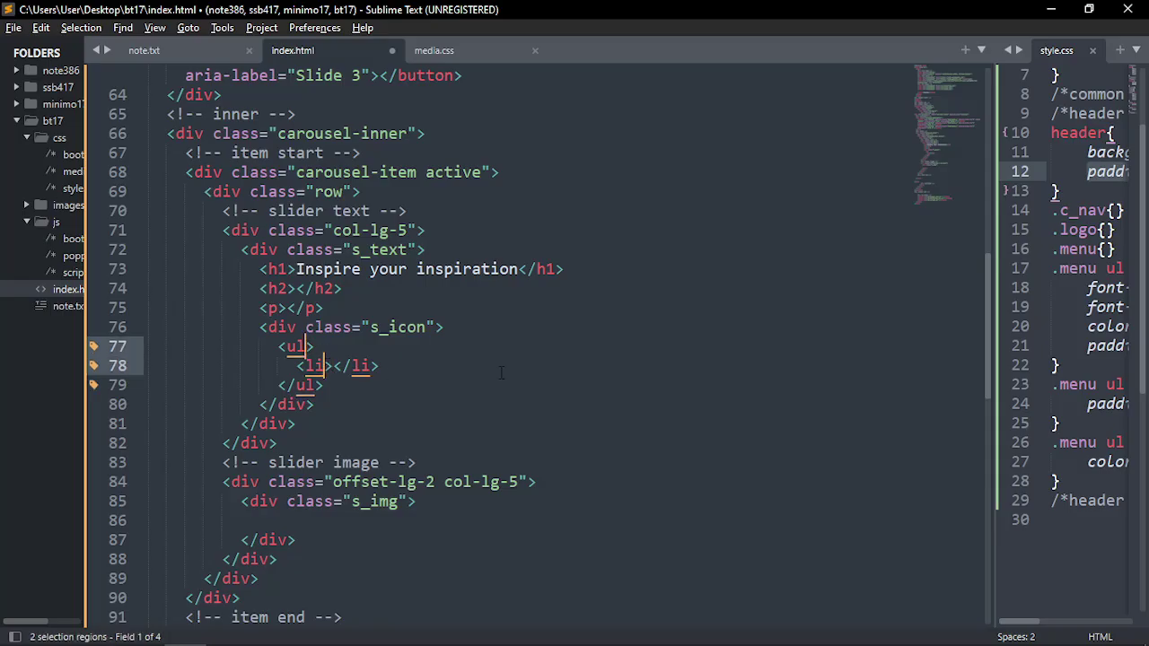
{"action": "type", "text": "class"}
{"action": "key", "text": "Return"}
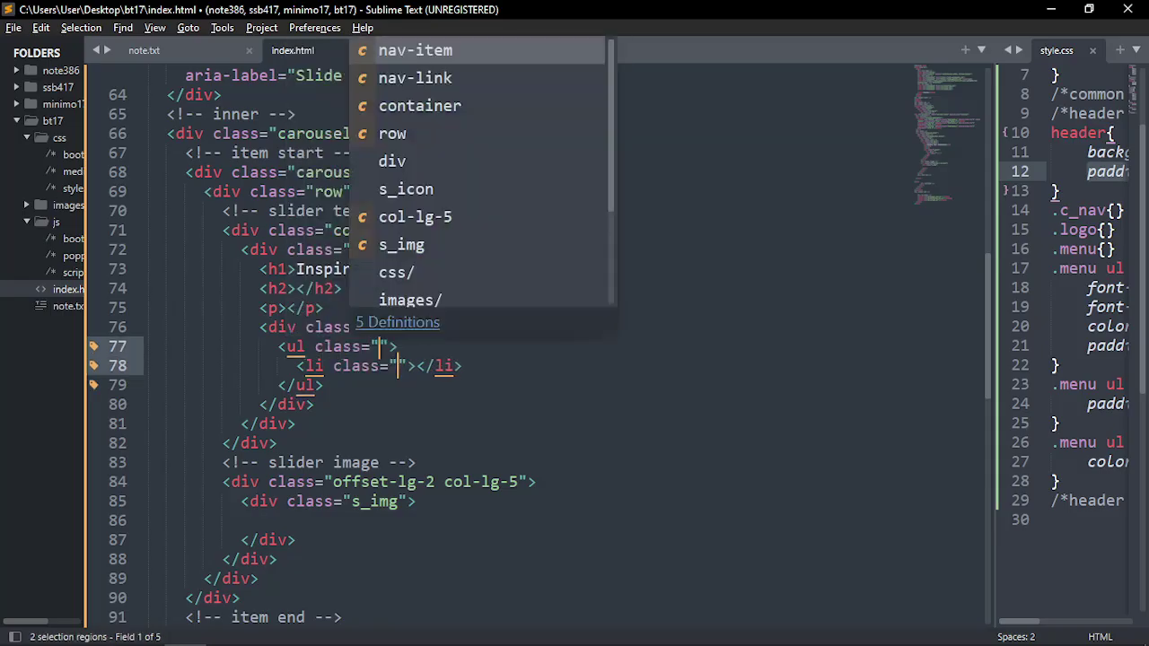
{"action": "left_click", "coordinate": [494, 363]}
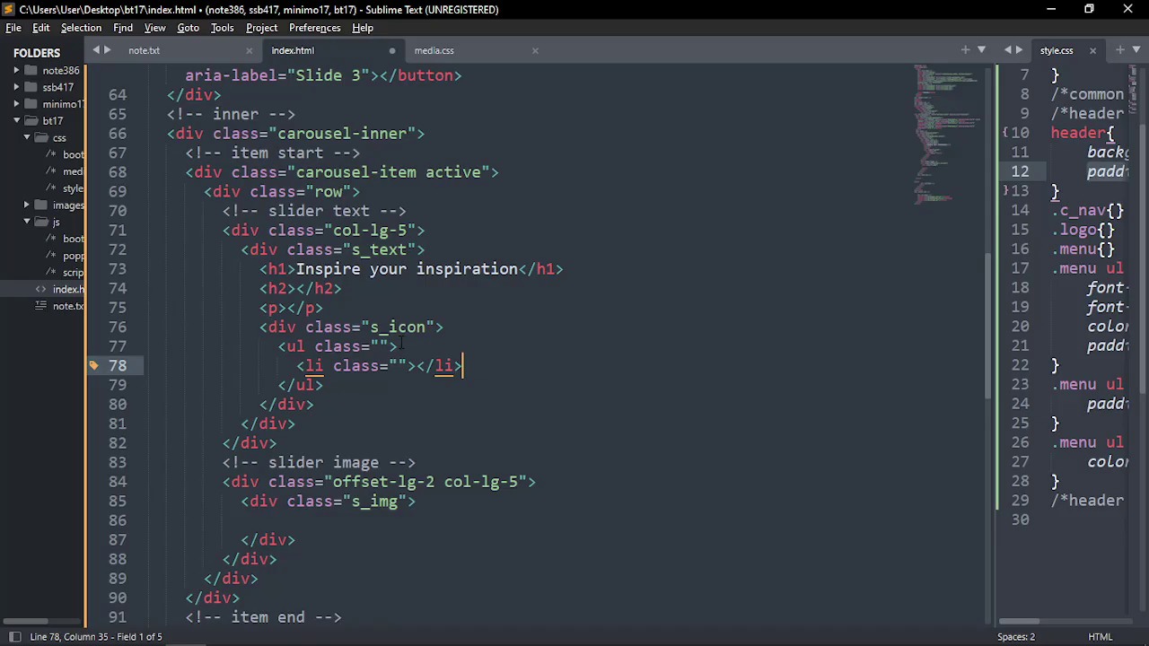
Set the ul class to list-inline and the li class to list-inline-item, then save index.html
{"action": "left_click", "coordinate": [380, 346]}
{"action": "key", "text": "ctrl+space"}
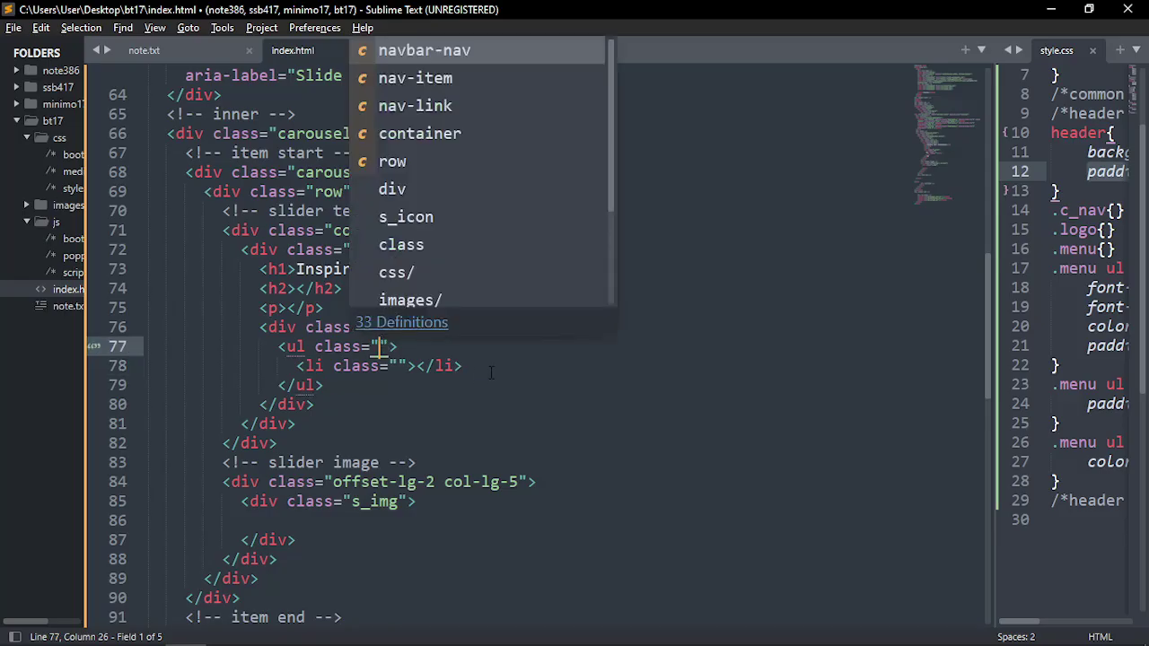
{"action": "left_click", "coordinate": [491, 368]}
{"action": "left_click", "coordinate": [380, 347]}
{"action": "key", "text": "ctrl+space"}
{"action": "type", "text": "list"}
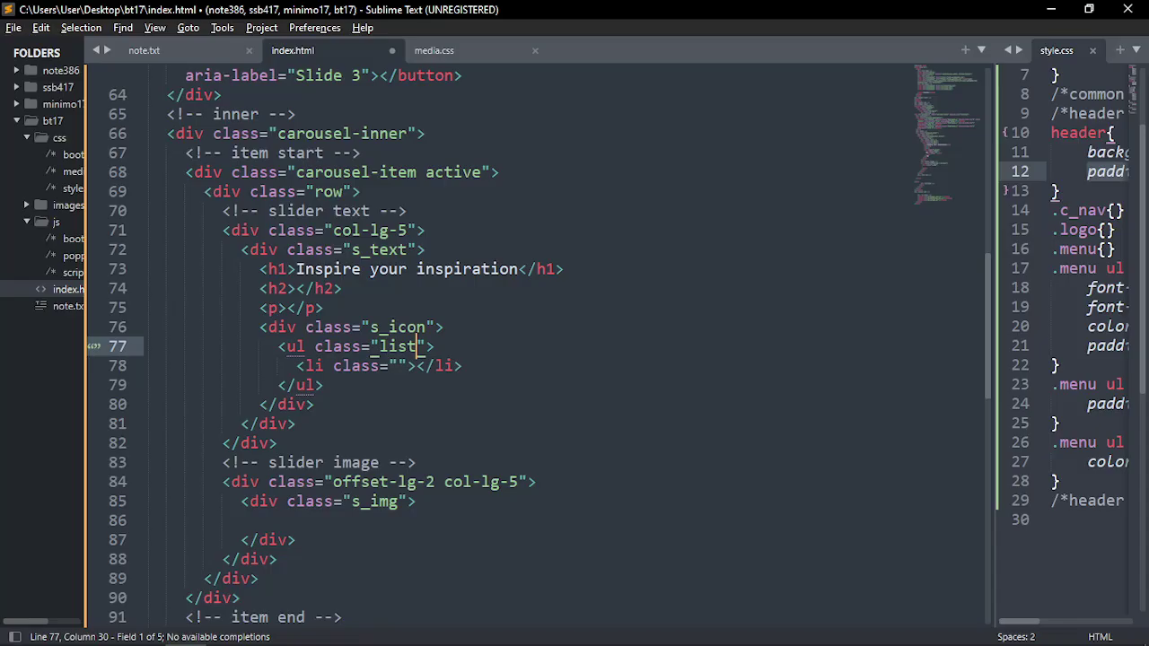
{"action": "type", "text": "-inline"}
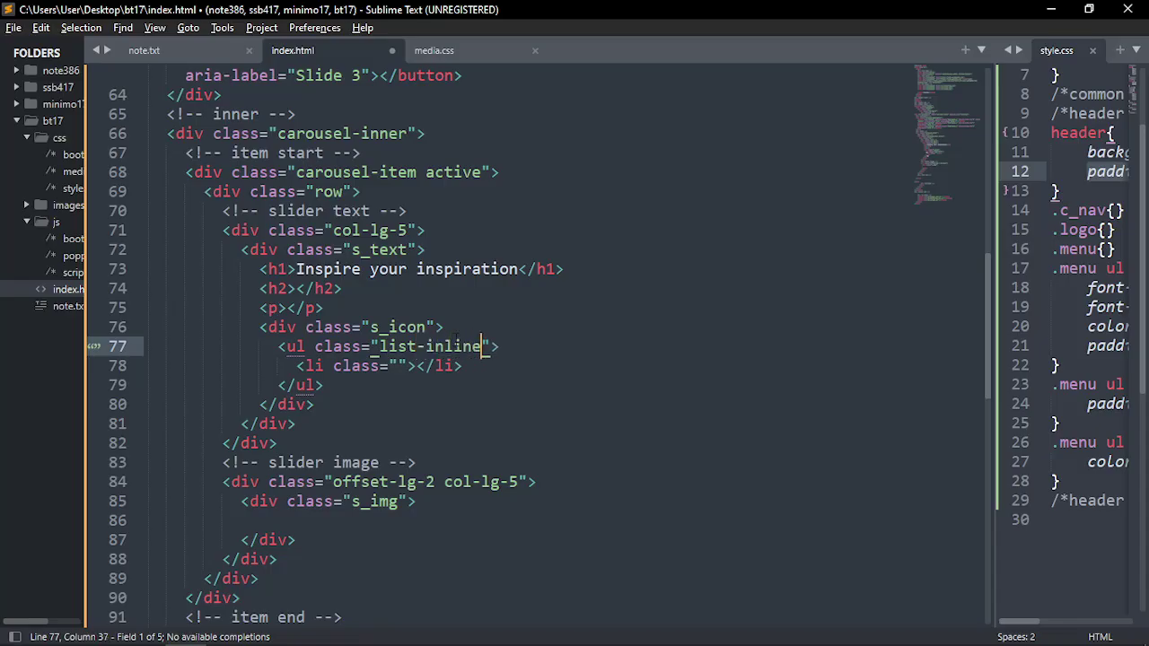
{"action": "left_click", "coordinate": [383, 345], "text": "shift"}
{"action": "key", "text": "ctrl+c"}
{"action": "left_click", "coordinate": [401, 366]}
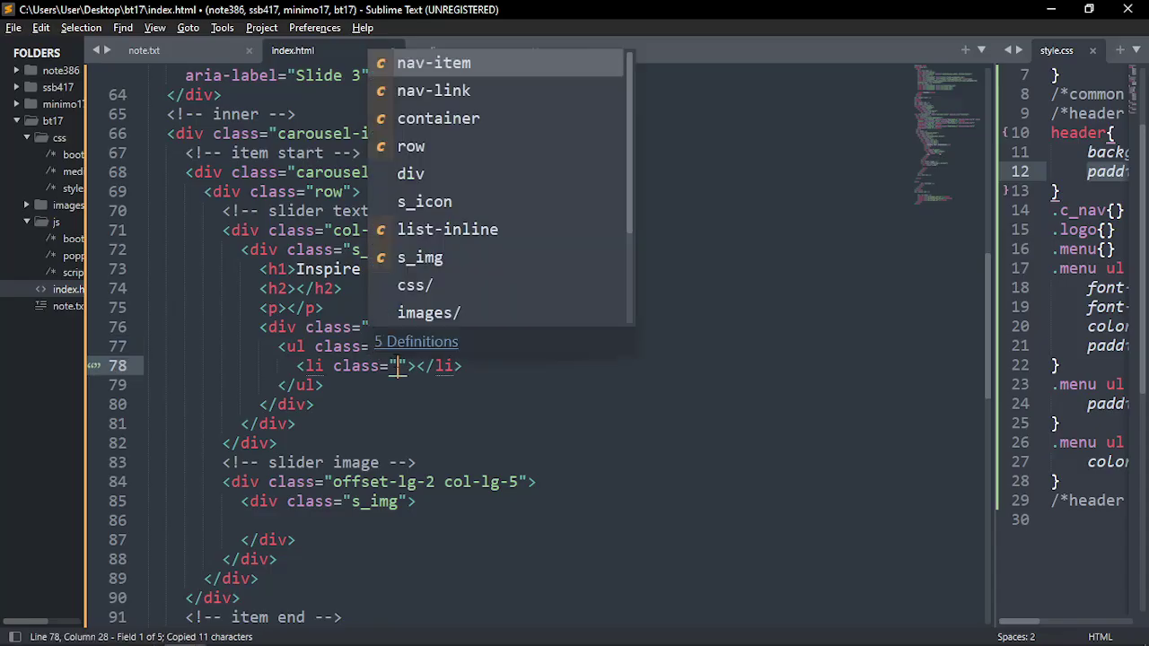
{"action": "key", "text": "ctrl+v"}
{"action": "type", "text": "-item"}
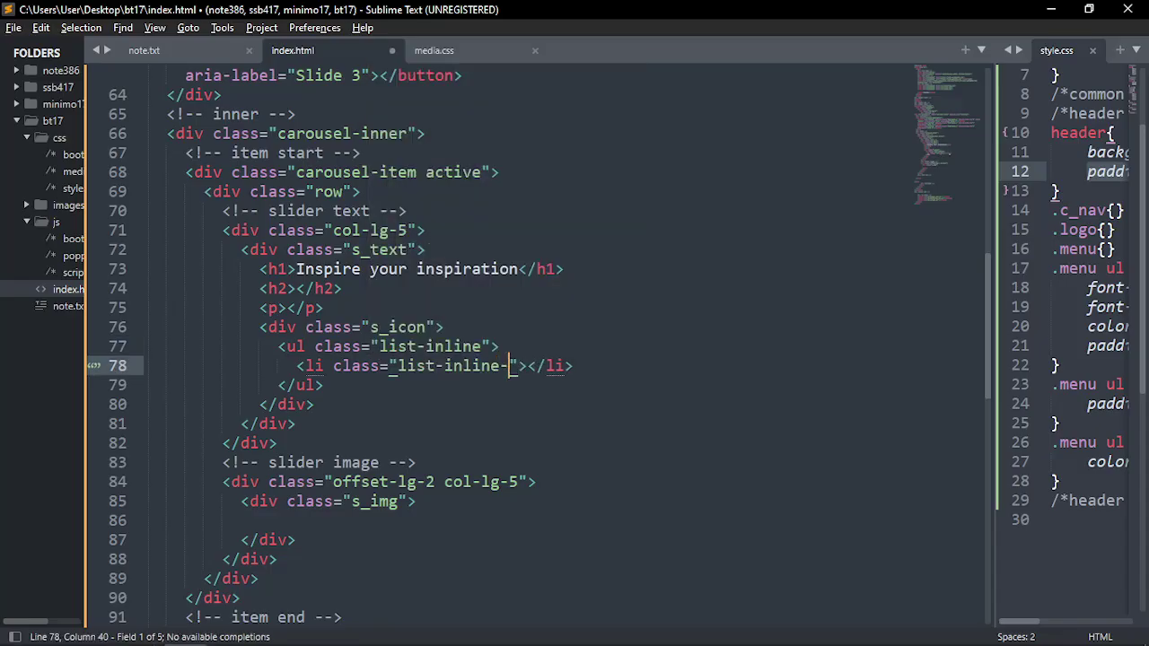
{"action": "key", "text": "ctrl+s"}
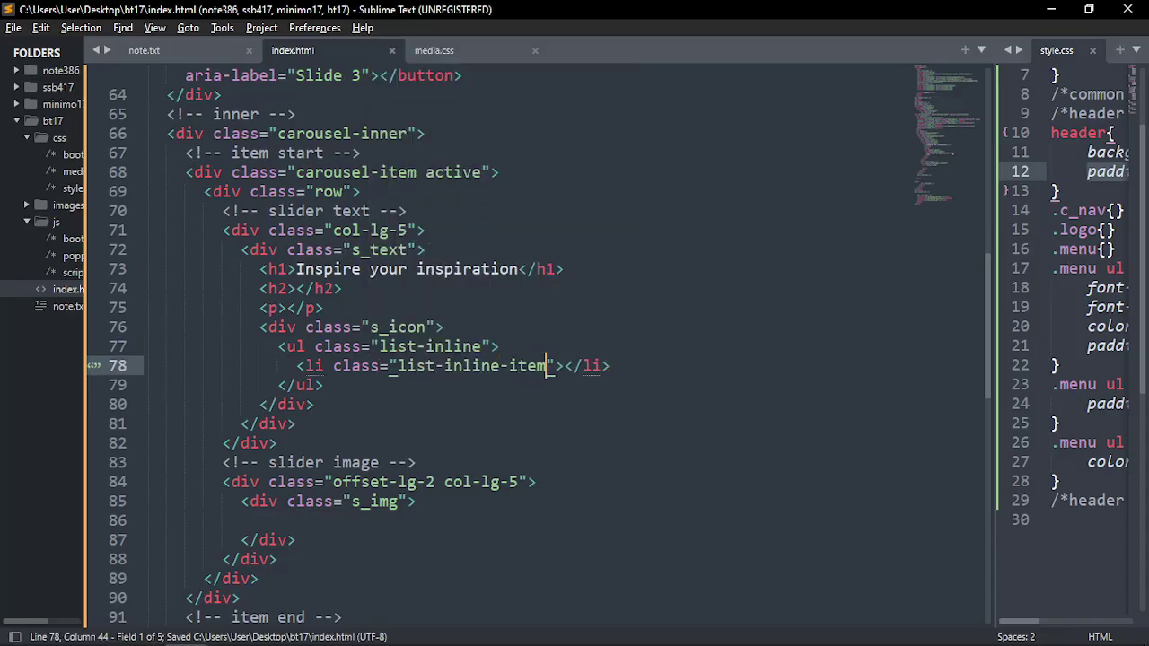
{"action": "key", "text": "alt+Tab"}
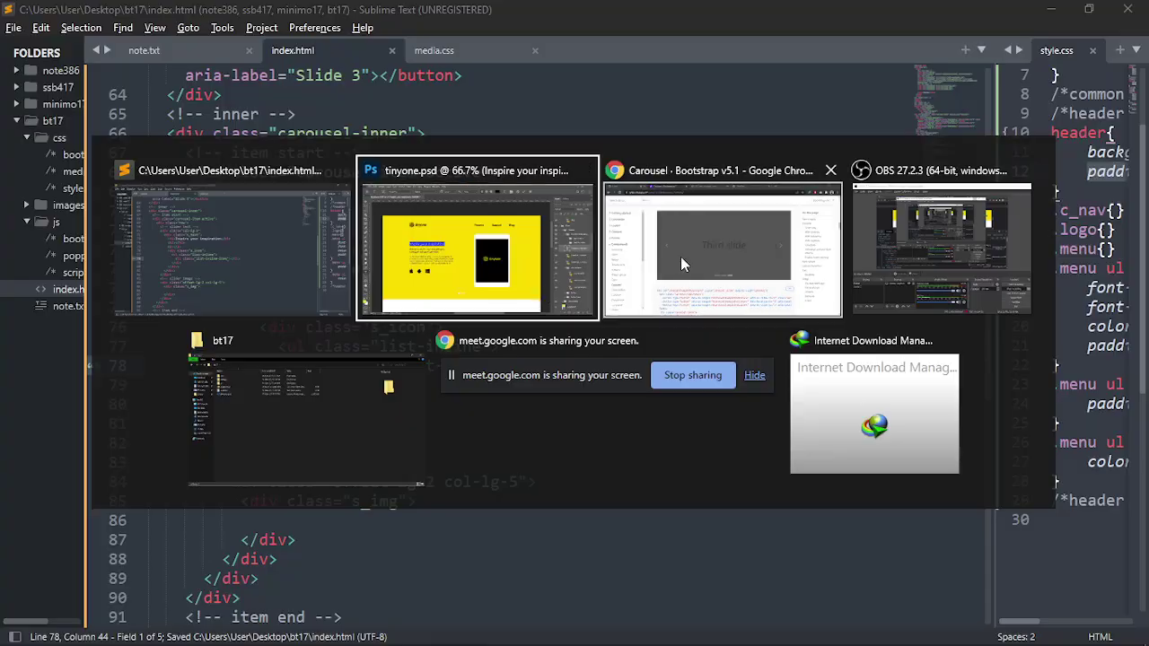
Expand the Content section of the Bootstrap docs and browse the Reboot page
{"action": "left_click", "coordinate": [680, 257]}
{"action": "scroll", "coordinate": [97, 323], "scroll_direction": "up", "scroll_amount": 5}
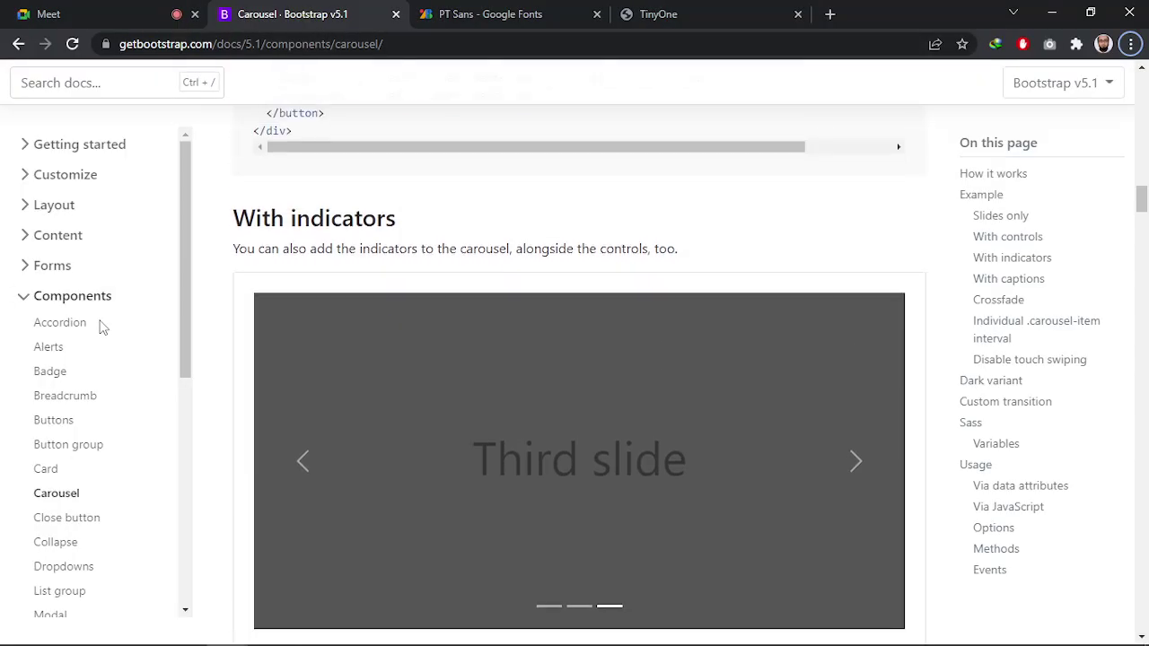
{"action": "scroll", "coordinate": [100, 211], "scroll_direction": "up", "scroll_amount": 2}
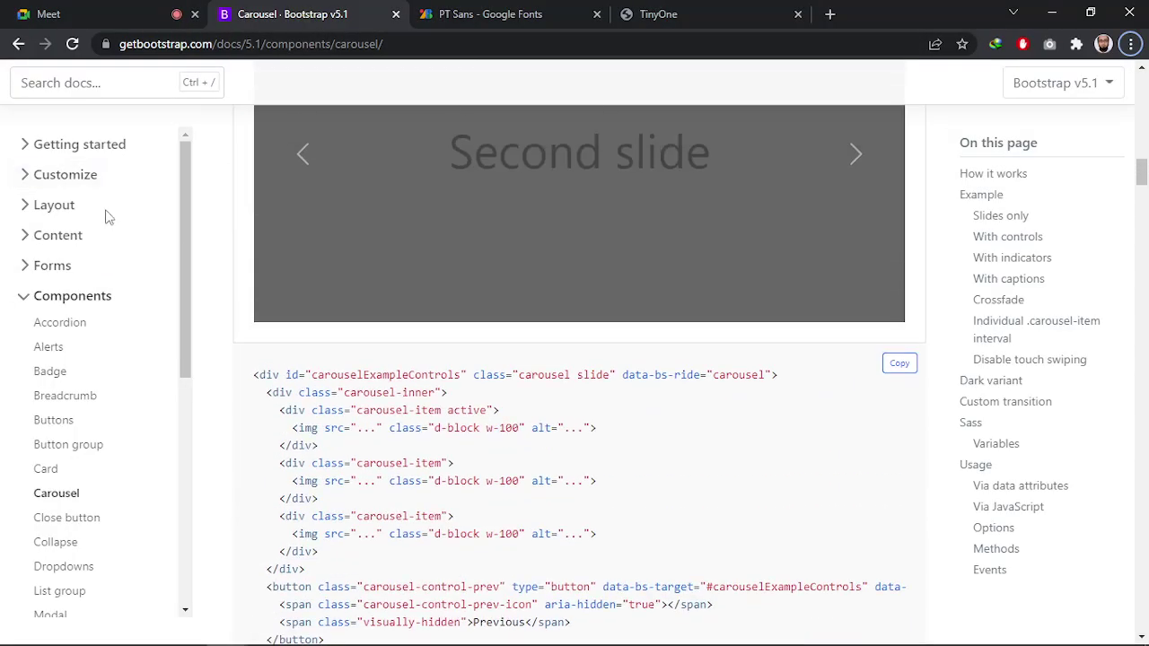
{"action": "scroll", "coordinate": [135, 215], "scroll_direction": "up", "scroll_amount": 4}
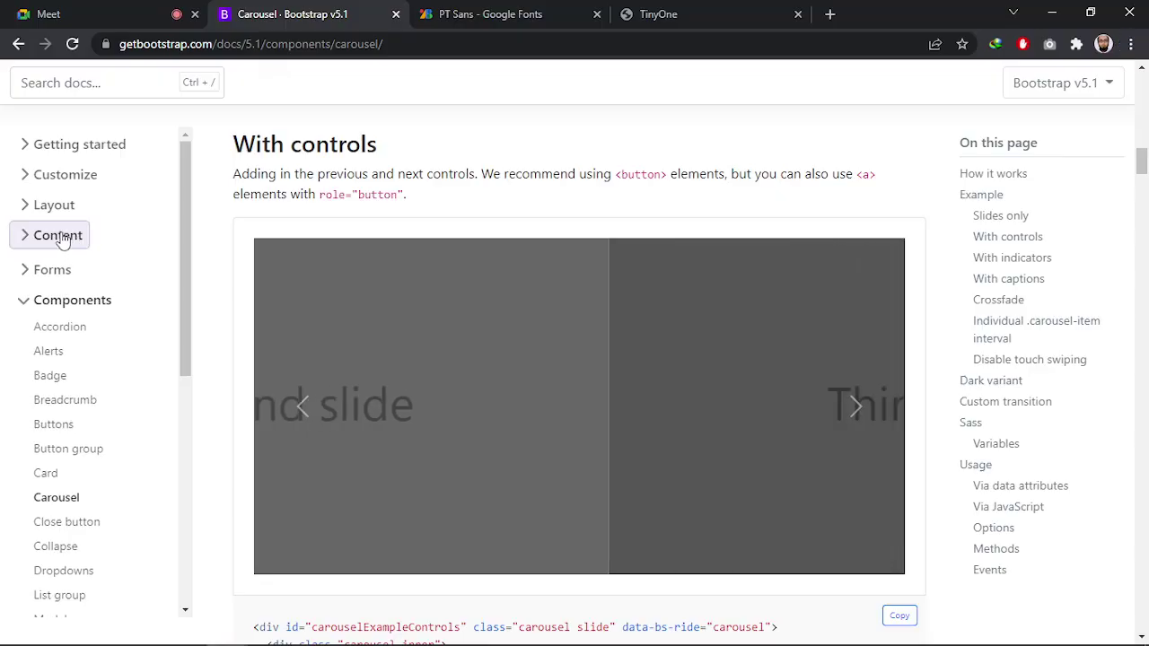
{"action": "left_click", "coordinate": [60, 237]}
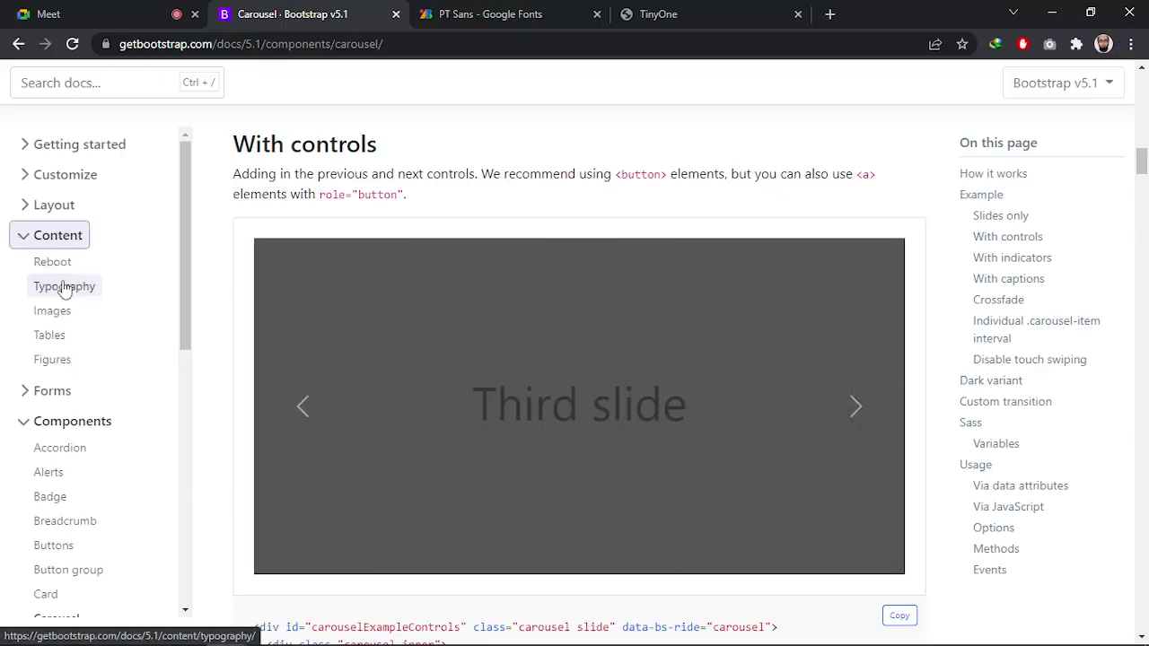
{"action": "left_click", "coordinate": [62, 263]}
{"action": "scroll", "coordinate": [453, 406], "scroll_direction": "down", "scroll_amount": 15}
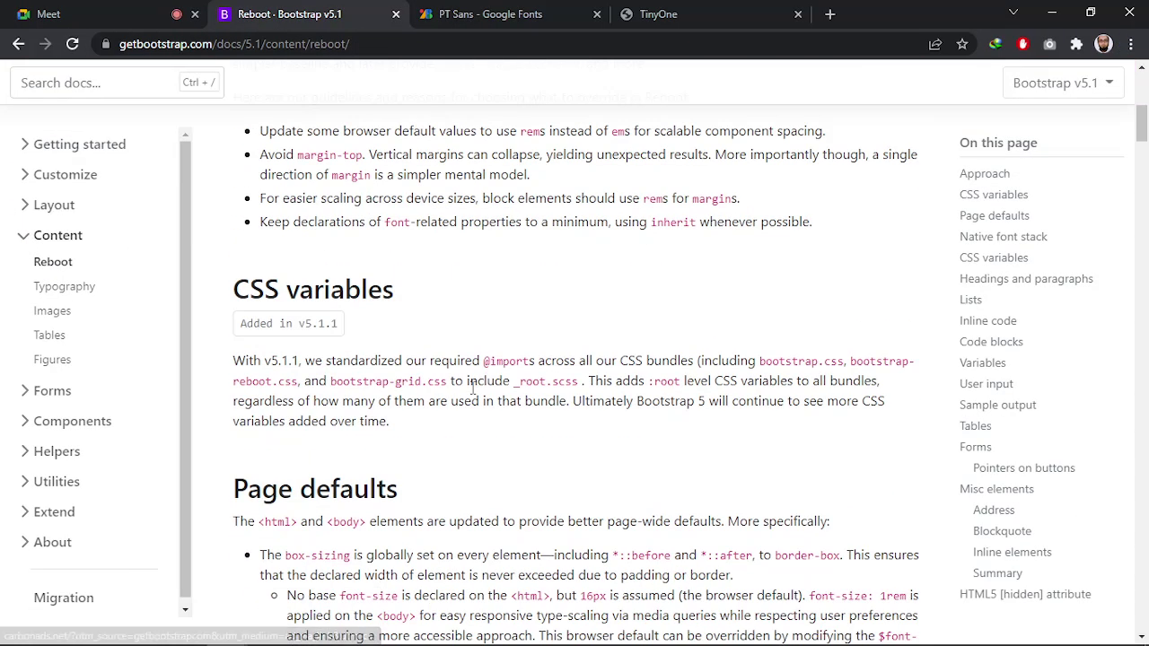
{"action": "scroll", "coordinate": [453, 405], "scroll_direction": "down", "scroll_amount": 20}
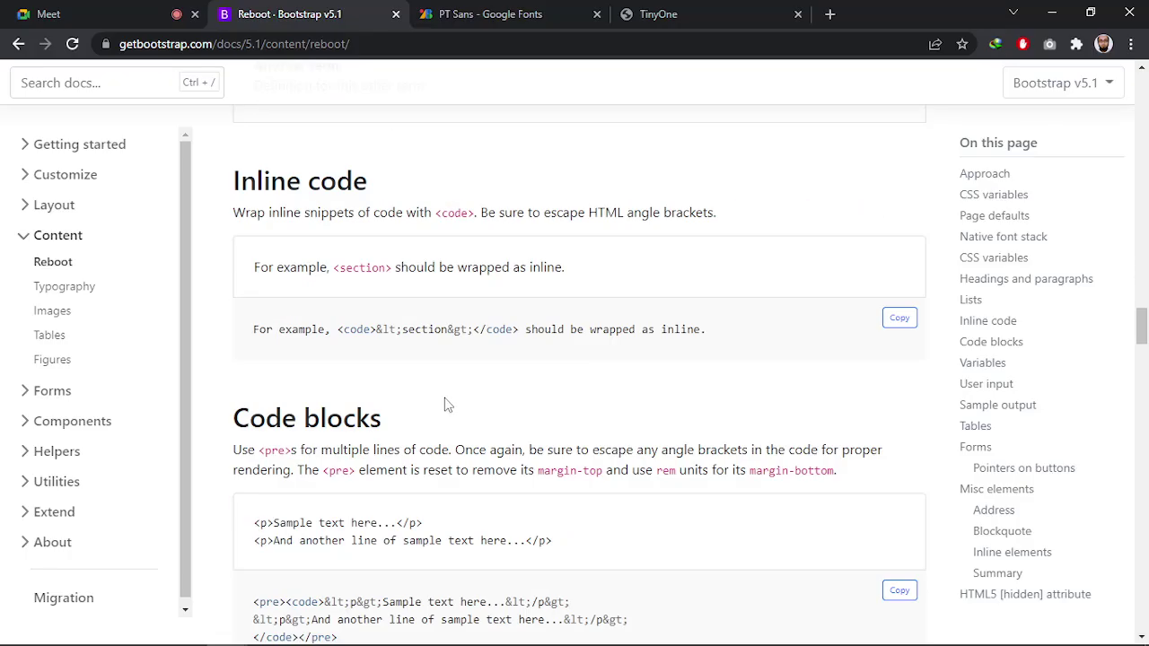
{"action": "scroll", "coordinate": [446, 403], "scroll_direction": "down", "scroll_amount": 20}
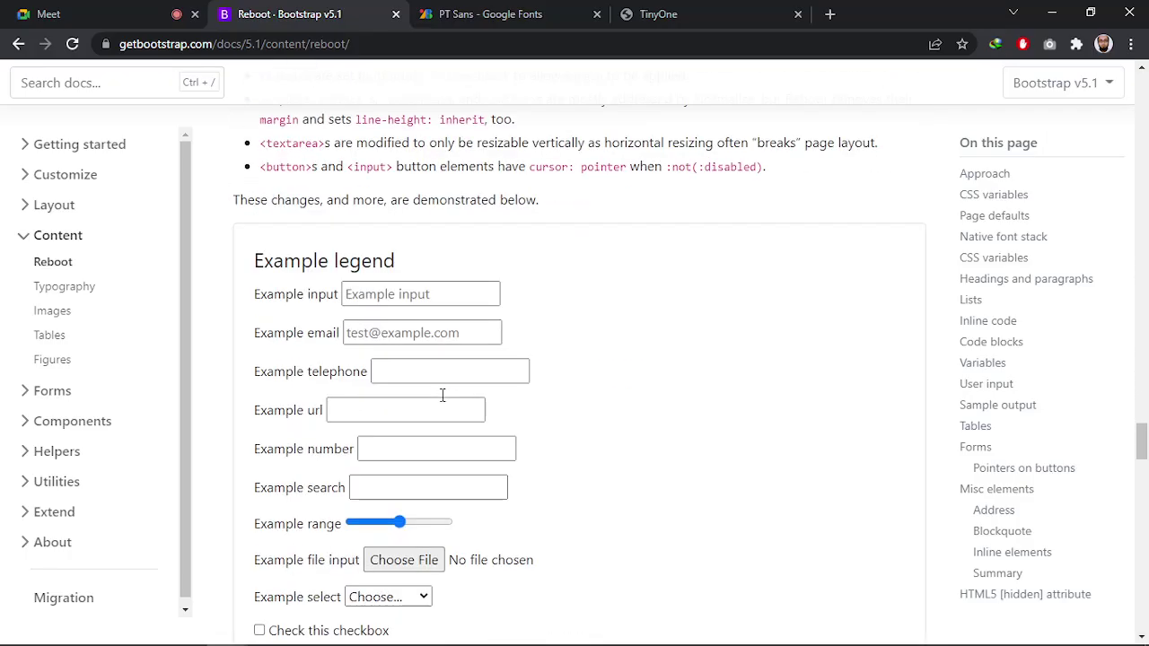
{"action": "scroll", "coordinate": [440, 403], "scroll_direction": "down", "scroll_amount": 20}
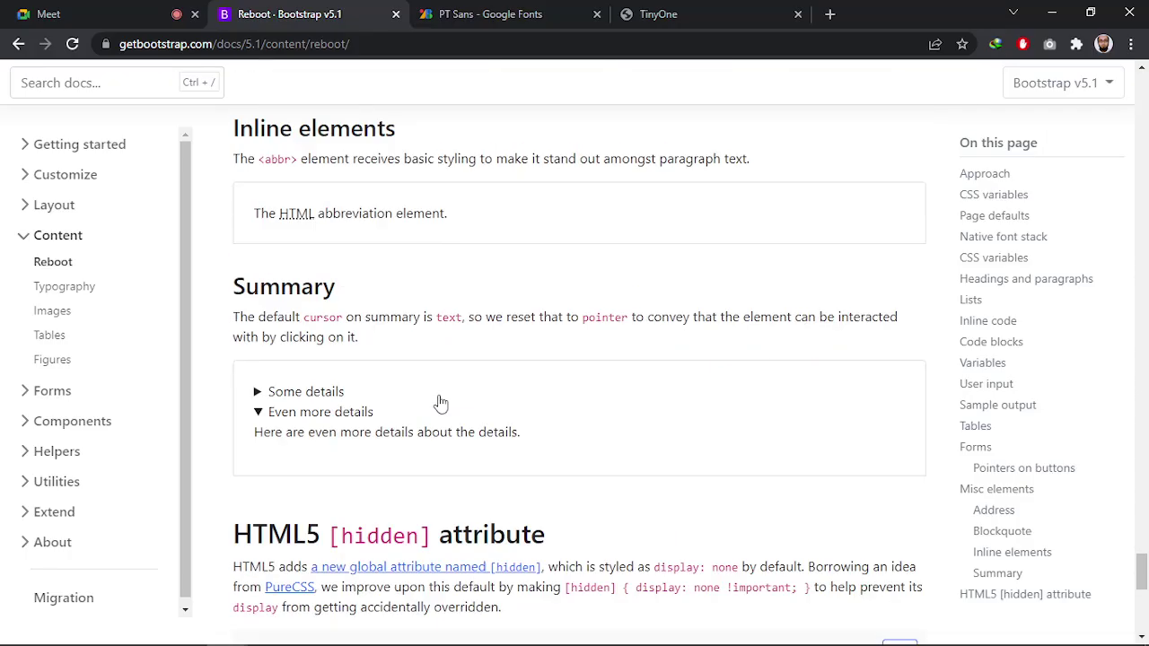
{"action": "scroll", "coordinate": [439, 403], "scroll_direction": "up", "scroll_amount": 20}
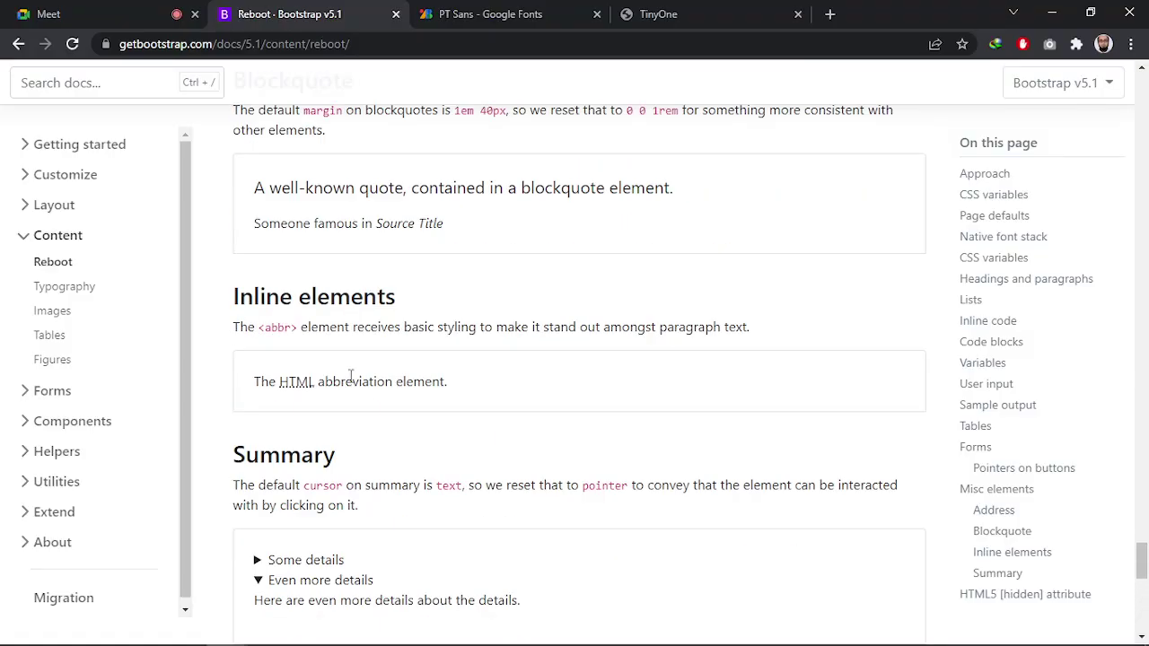
Open Typography and study the Inline lists example's list-inline and list-inline-item classes
{"action": "left_click", "coordinate": [63, 287]}
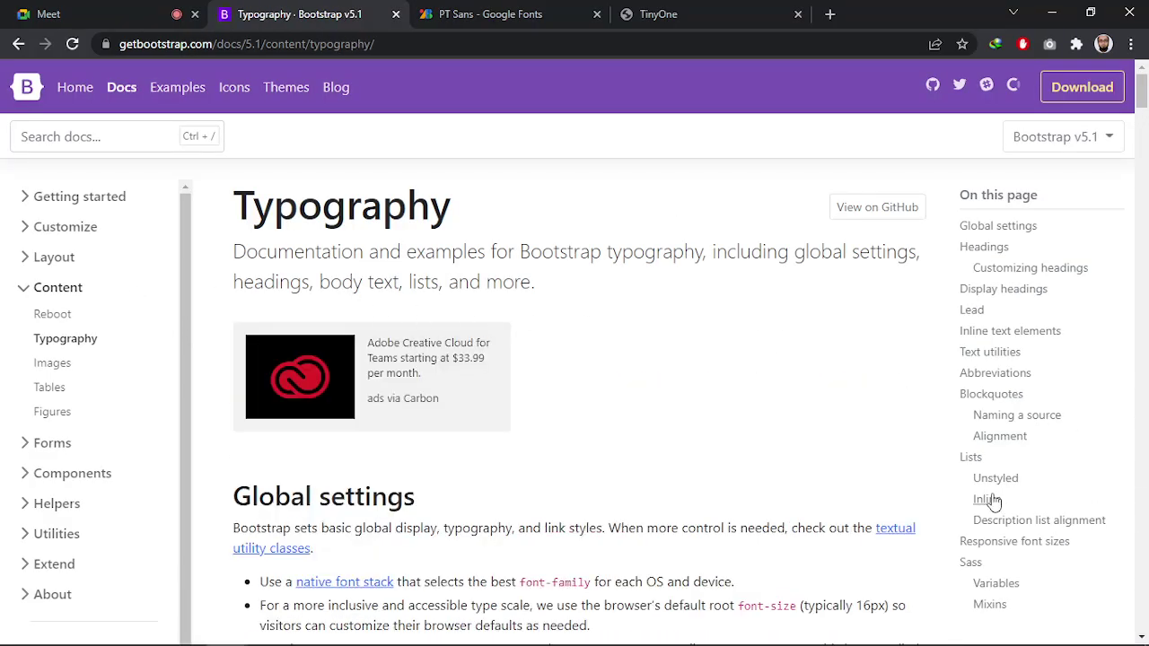
{"action": "left_click", "coordinate": [987, 499]}
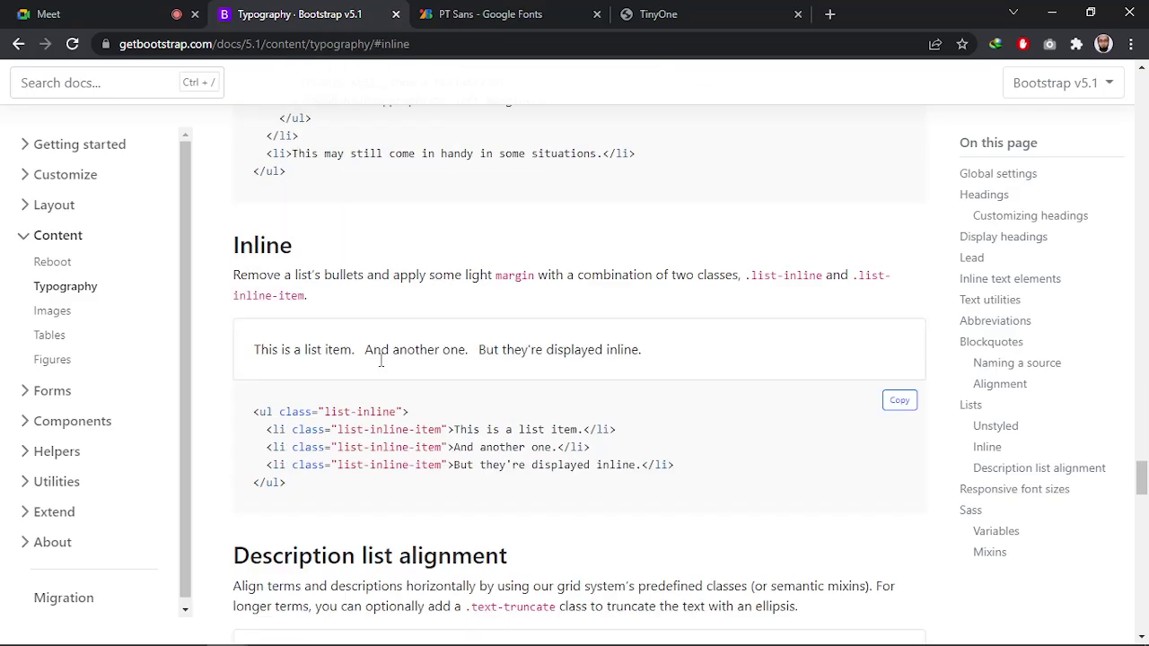
{"action": "left_click_drag", "start_coordinate": [324, 297], "coordinate": [442, 315]}
{"action": "left_click", "coordinate": [486, 382]}
{"action": "left_click_drag", "start_coordinate": [414, 386], "coordinate": [708, 243]}
{"action": "left_click", "coordinate": [709, 243]}
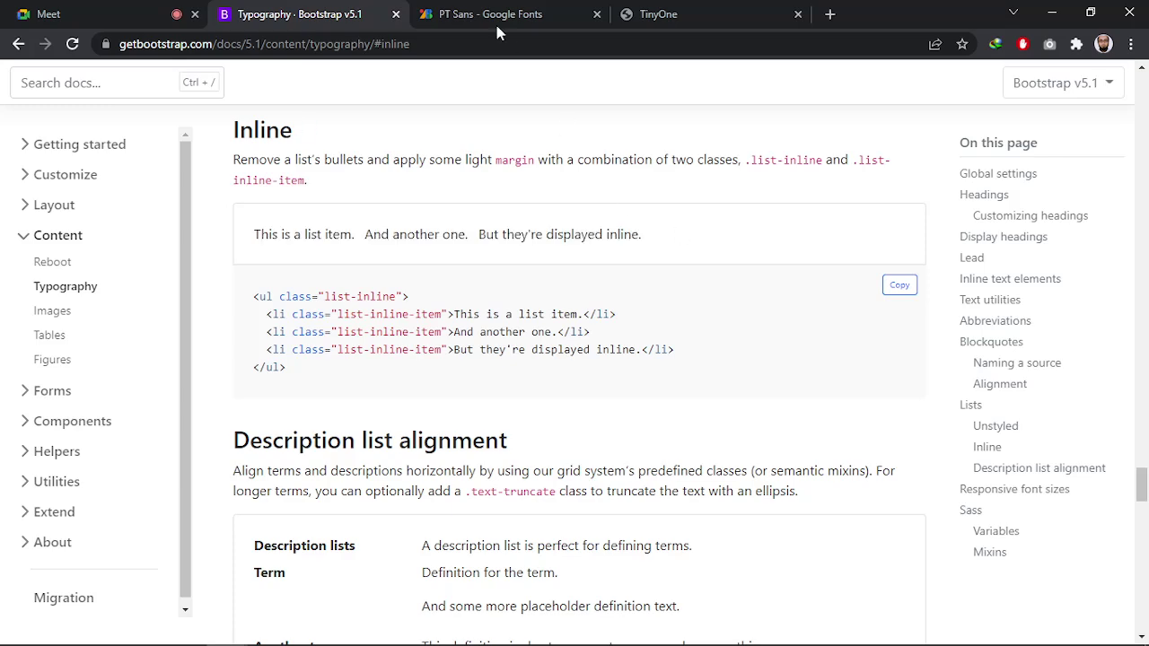
Show the TinyOne page at full desktop width with the device toolbar off
{"action": "left_click", "coordinate": [658, 13]}
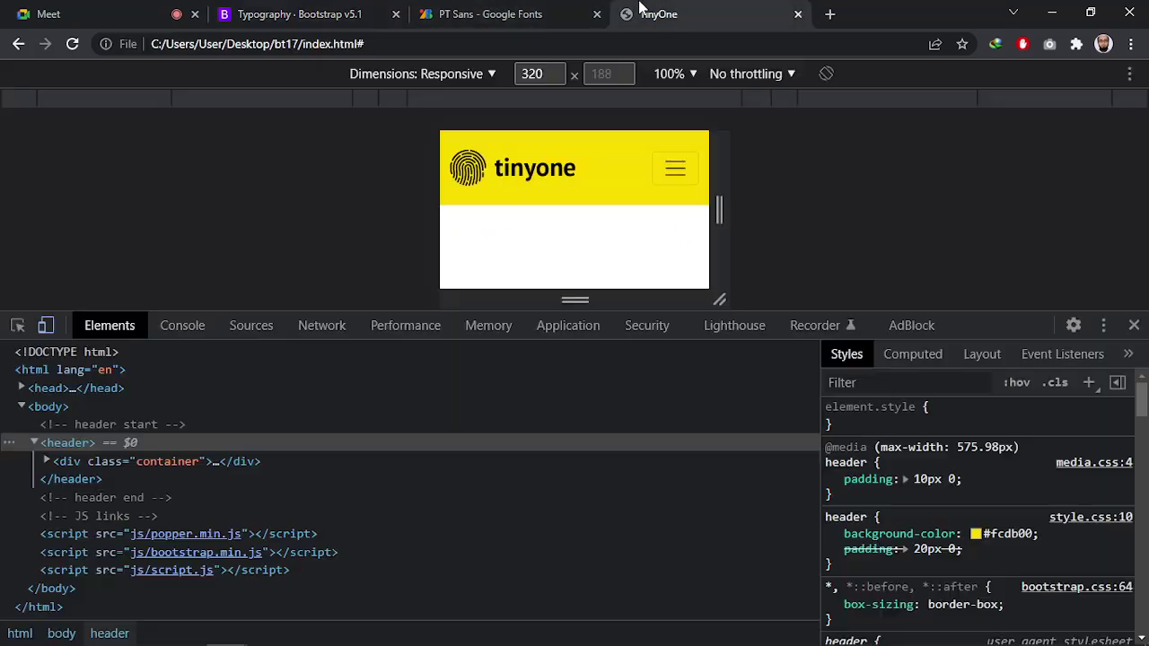
{"action": "left_click", "coordinate": [45, 325]}
{"action": "mouse_move", "coordinate": [238, 634]}
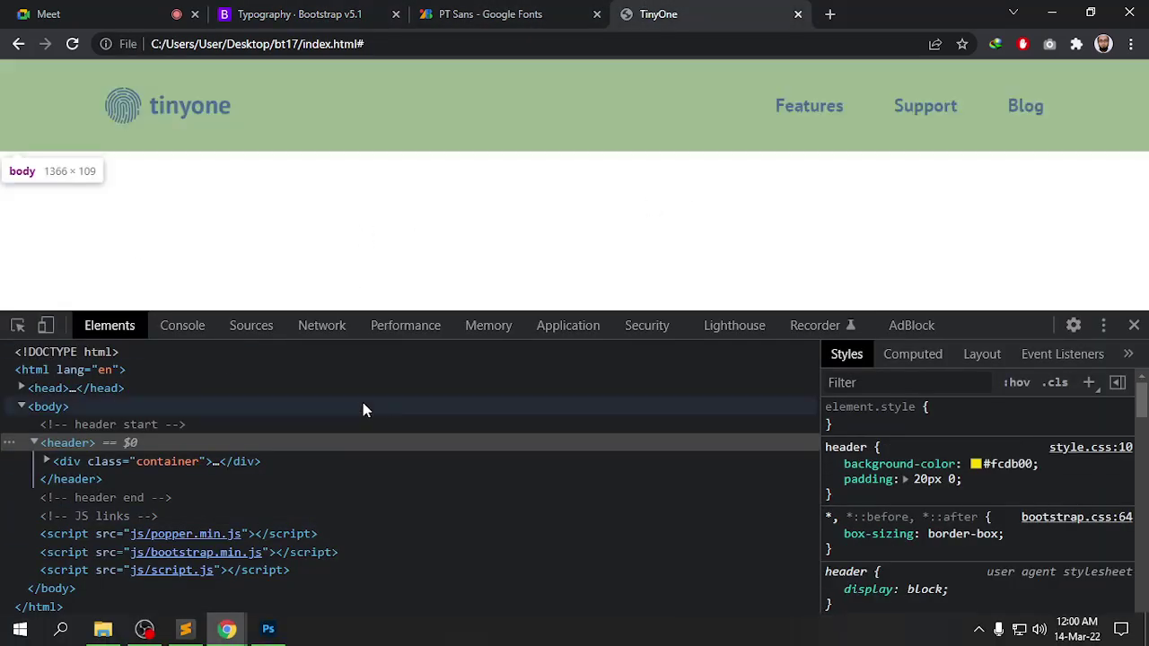
{"action": "key", "text": "alt+Tab"}
{"action": "key", "text": "alt+Tab"}
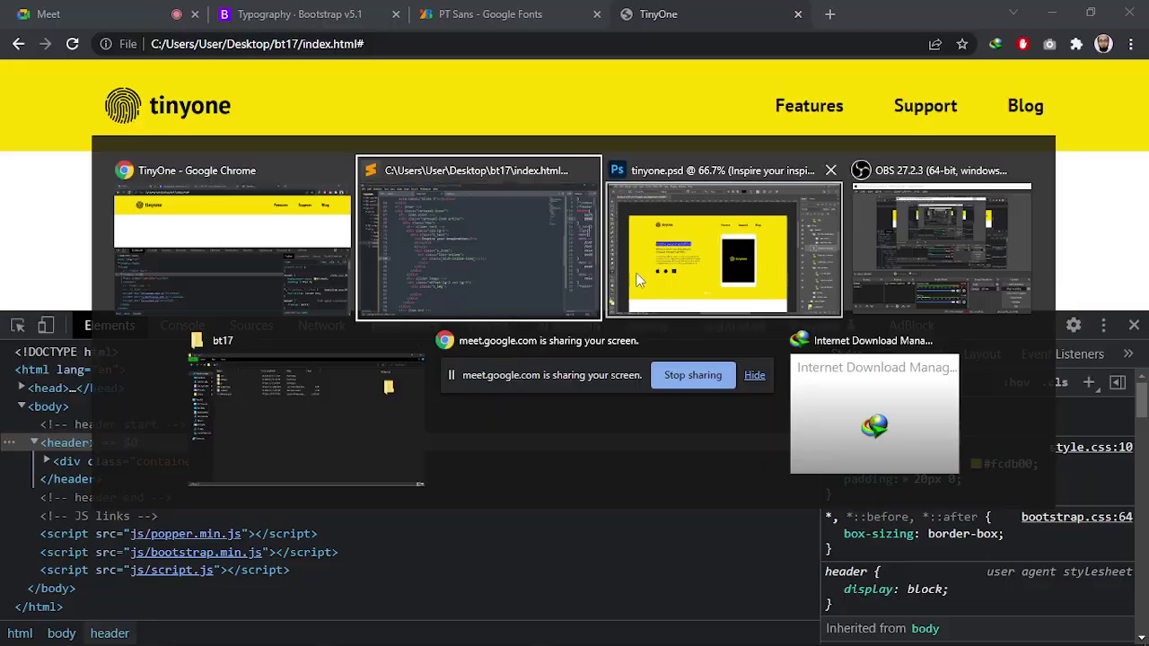
Copy the 'Simple to use for your app...' subheading from tinyone.psd into the empty <h2>
{"action": "left_click", "coordinate": [310, 326]}
{"action": "left_click", "coordinate": [310, 326]}
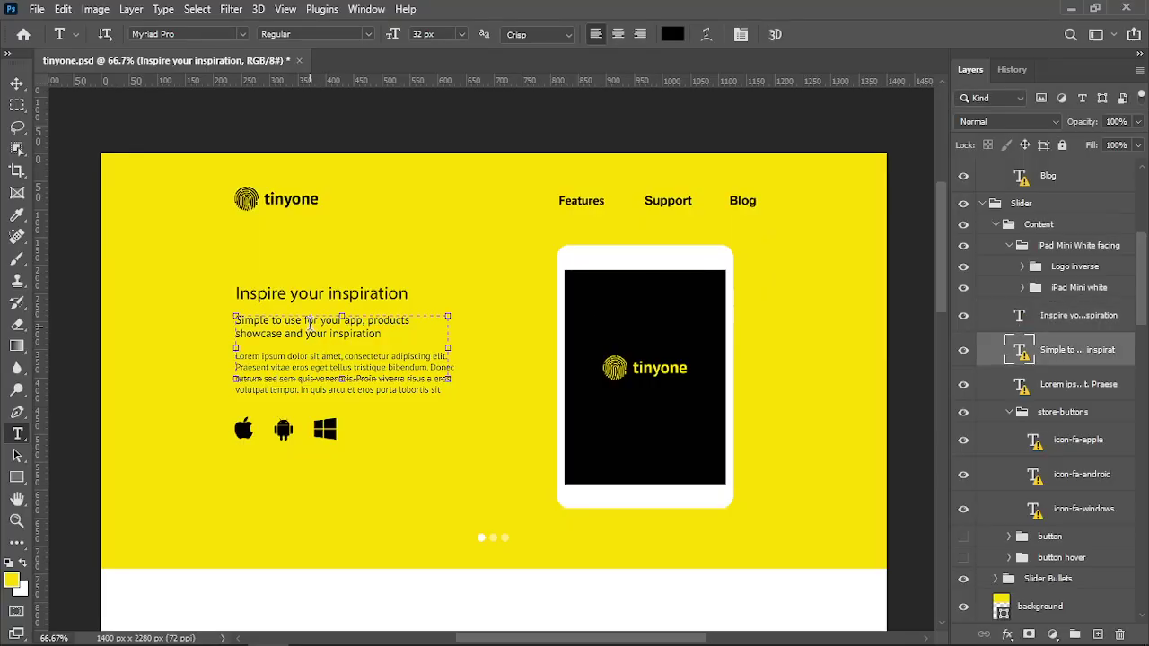
{"action": "left_click", "coordinate": [544, 330]}
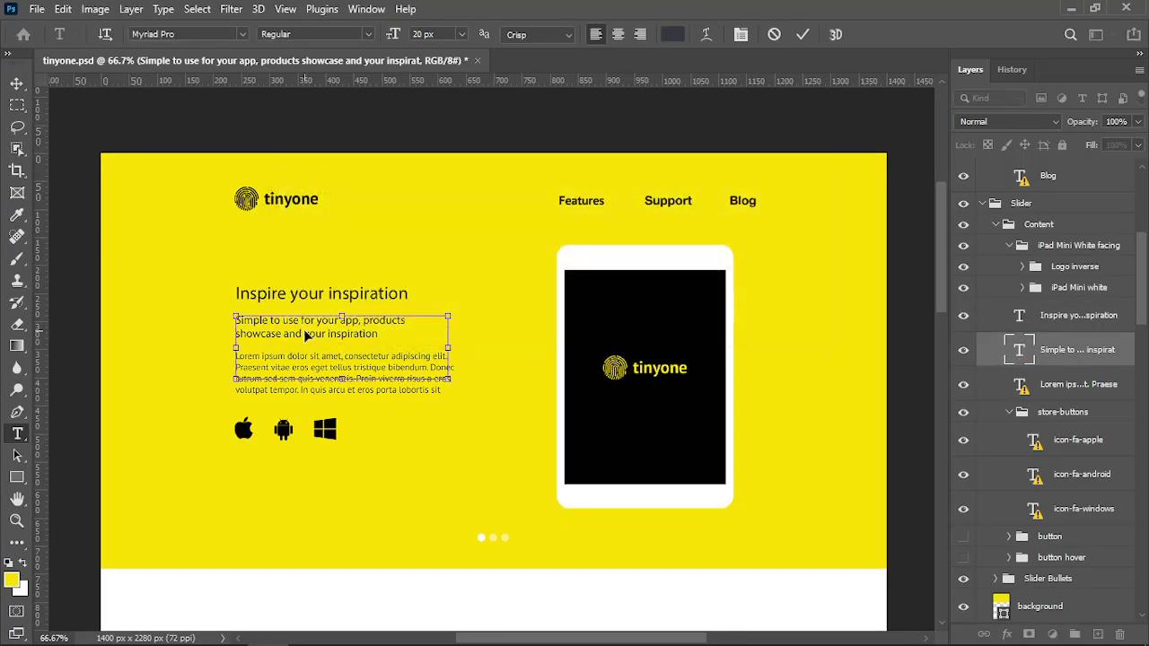
{"action": "key", "text": "ctrl+a"}
{"action": "key", "text": "ctrl+c"}
{"action": "key", "text": "ctrl+Return"}
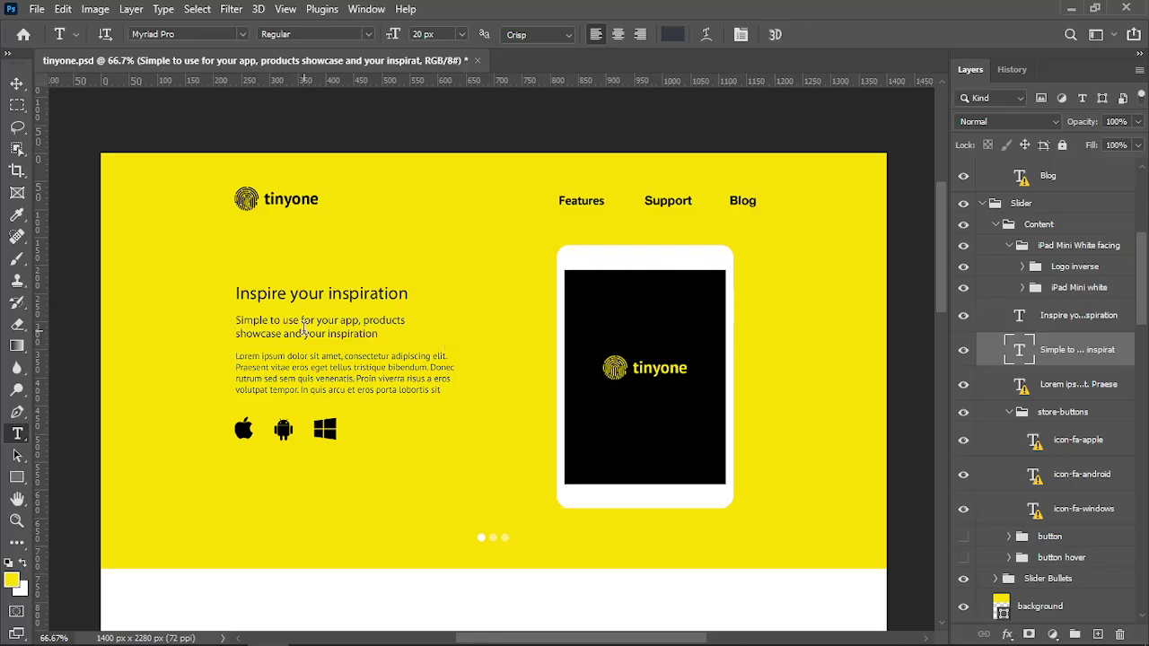
{"action": "key", "text": "alt+Tab"}
{"action": "key", "text": "alt+Tab"}
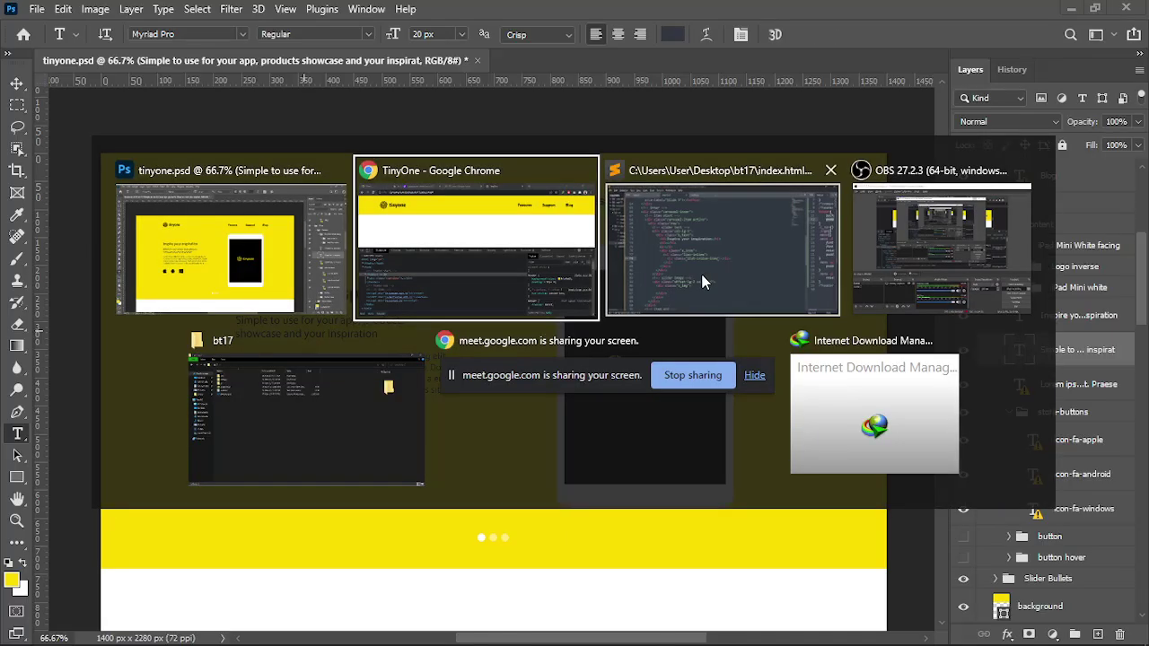
{"action": "left_click", "coordinate": [296, 288]}
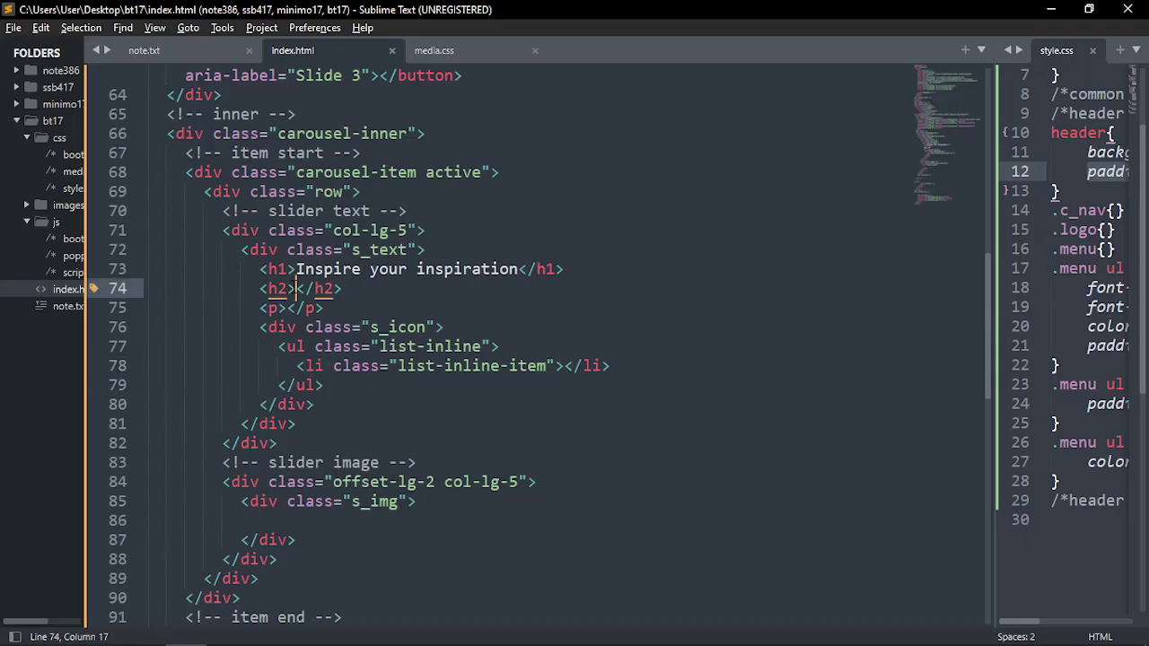
{"action": "key", "text": "ctrl+v"}
{"action": "left_click", "coordinate": [287, 327]}
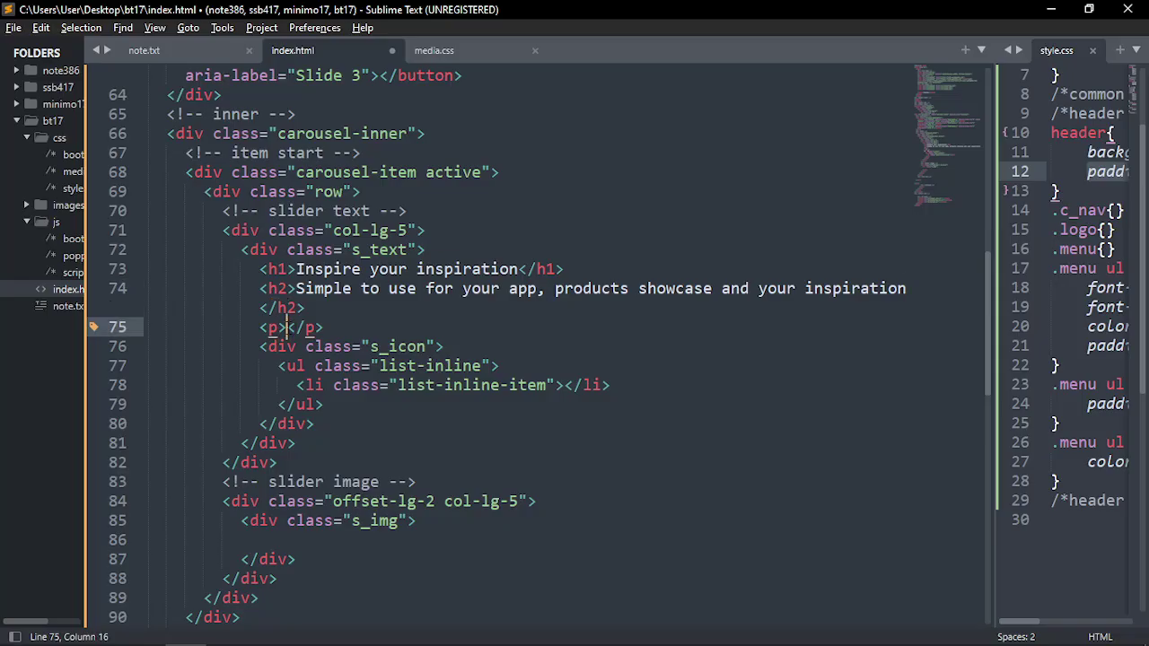
{"action": "key", "text": "alt+Tab"}
Try selecting the Lorem ipsum paragraph, then revert the PSD to its opening History snapshot
{"action": "left_click", "coordinate": [304, 371]}
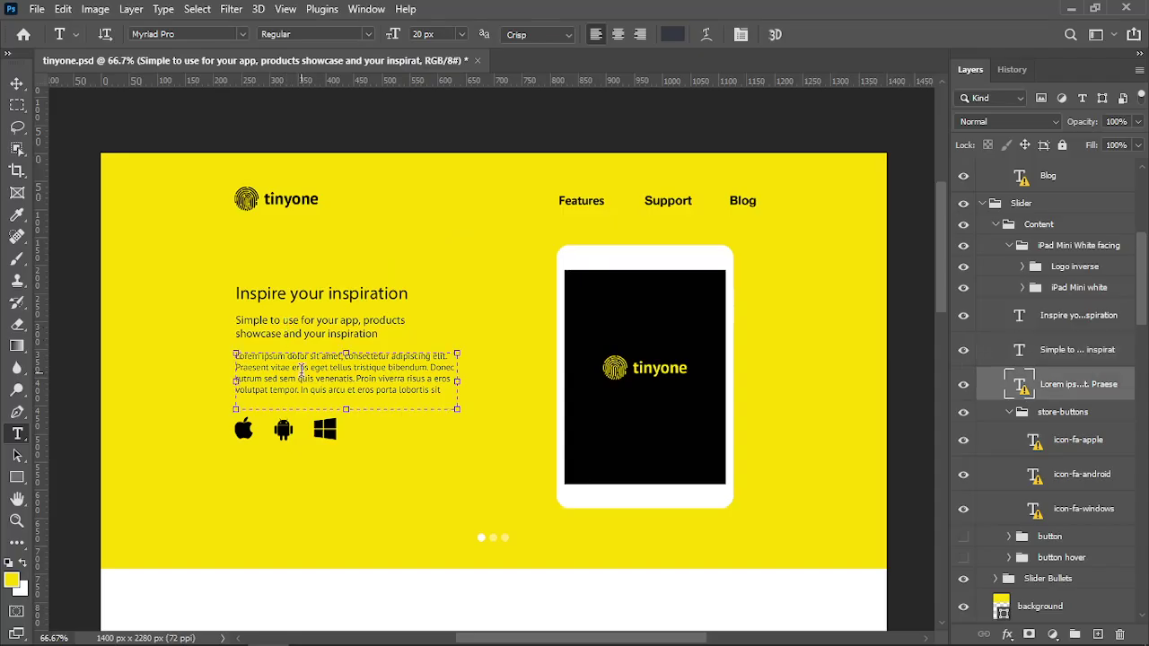
{"action": "triple_click", "coordinate": [357, 366]}
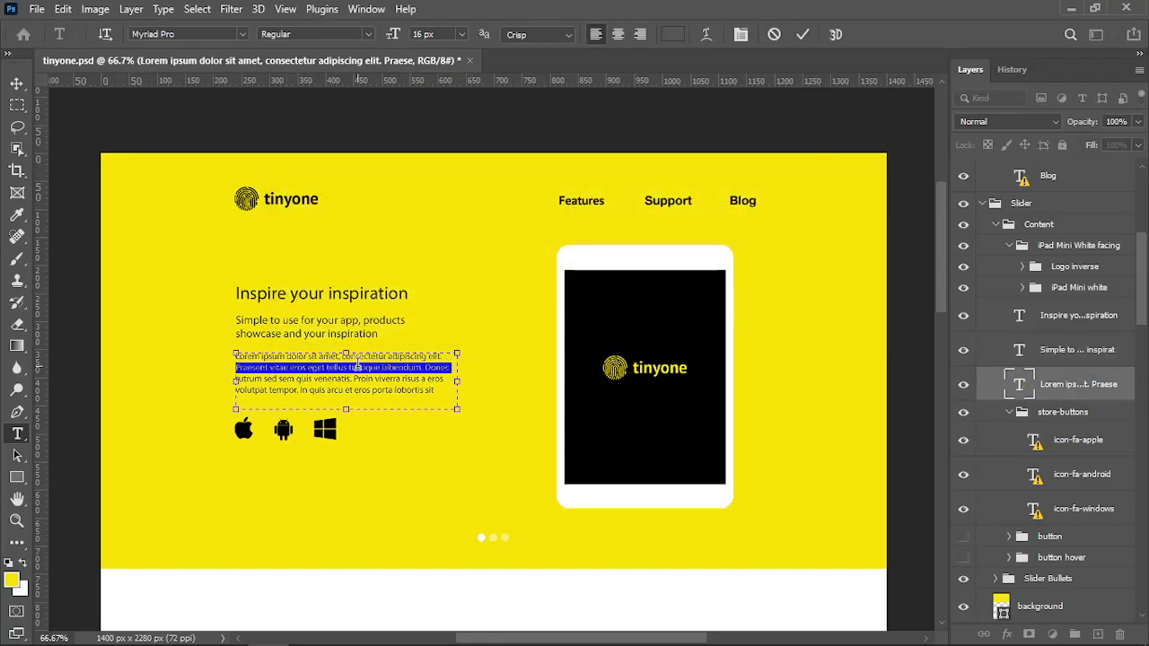
{"action": "left_click", "coordinate": [357, 366]}
{"action": "left_click", "coordinate": [1012, 69]}
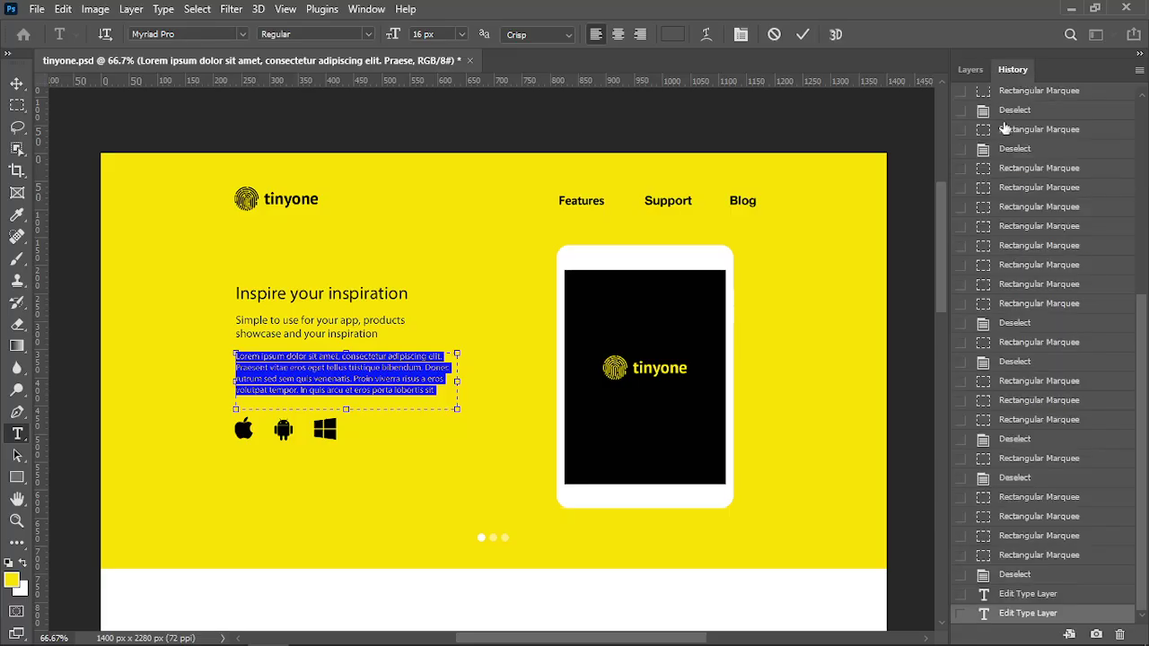
{"action": "scroll", "coordinate": [1014, 125], "scroll_direction": "up", "scroll_amount": 10}
{"action": "left_click", "coordinate": [1015, 112]}
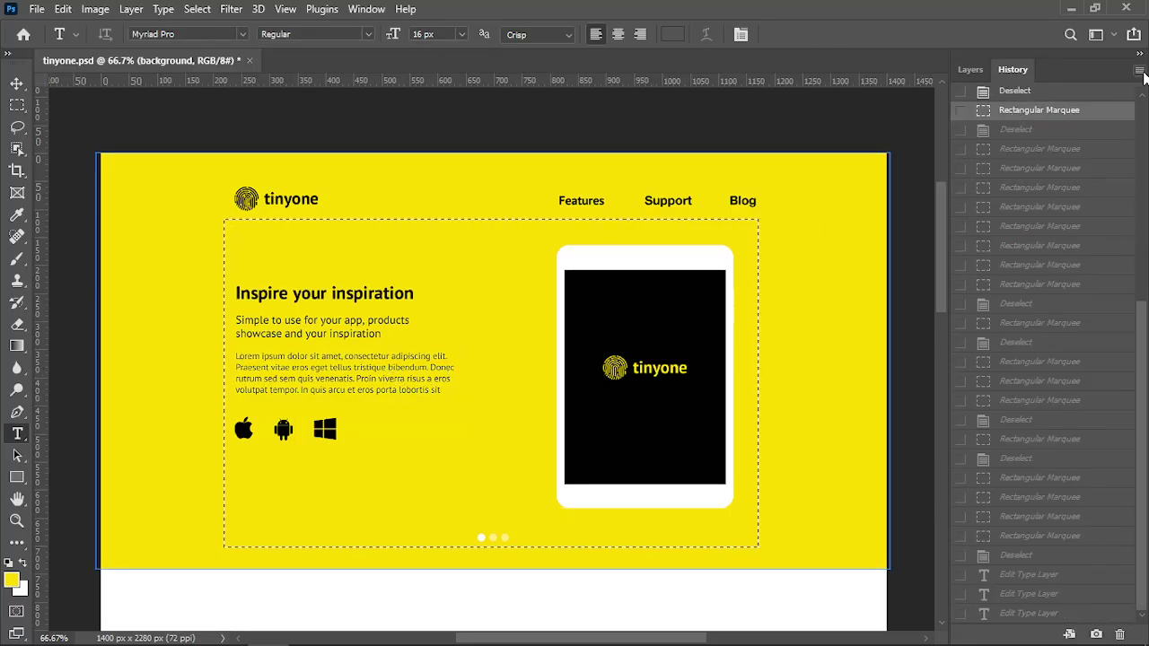
{"action": "scroll", "coordinate": [628, 359], "scroll_direction": "up", "scroll_amount": 1}
{"action": "scroll", "coordinate": [1023, 269], "scroll_direction": "up", "scroll_amount": 6}
{"action": "left_click", "coordinate": [1011, 108]}
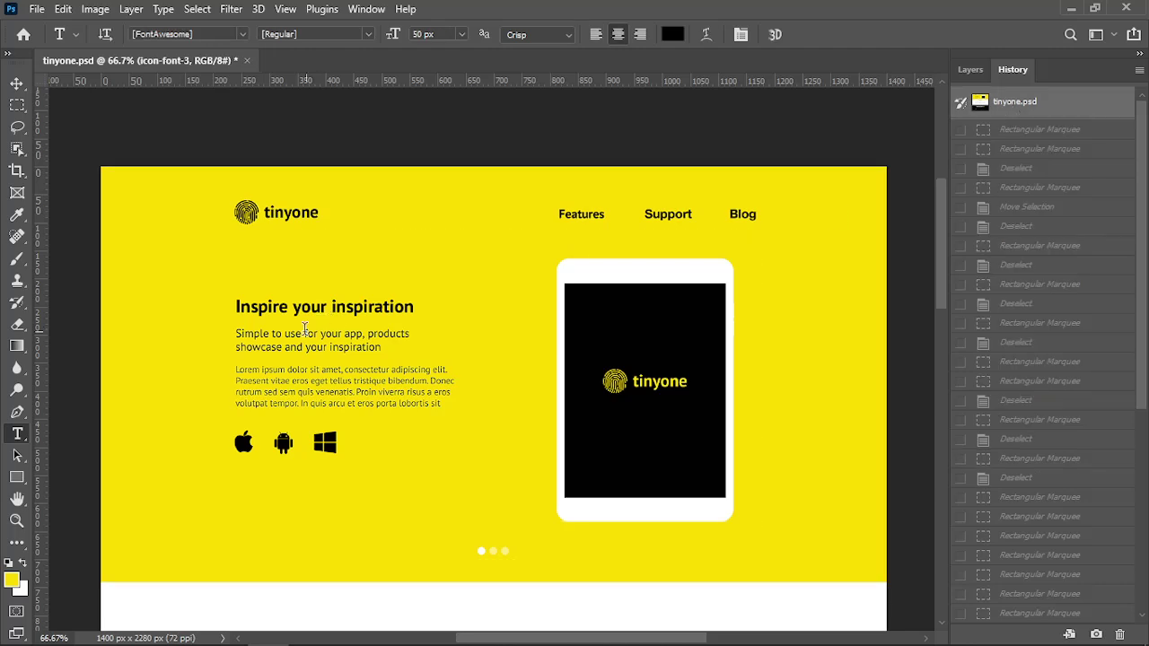
Copy the Lorem ipsum paragraph into the slider's <p> and save index.html
{"action": "left_click", "coordinate": [271, 380]}
{"action": "left_click", "coordinate": [536, 331]}
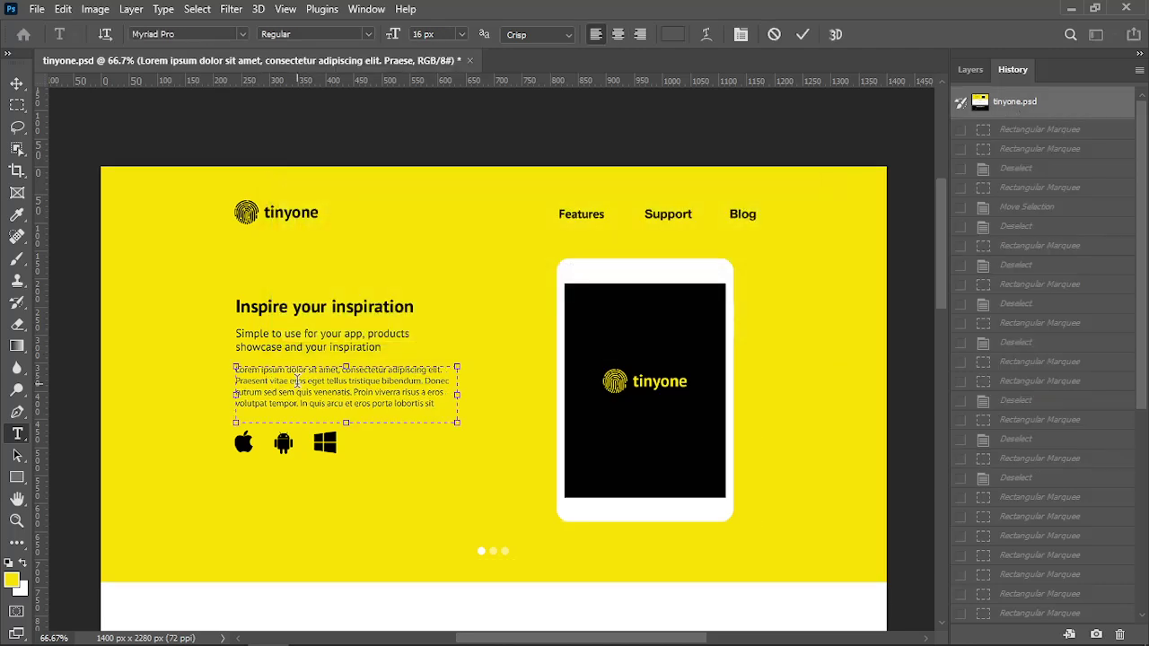
{"action": "key", "text": "ctrl+a"}
{"action": "key", "text": "ctrl+c"}
{"action": "key", "text": "ctrl+Return"}
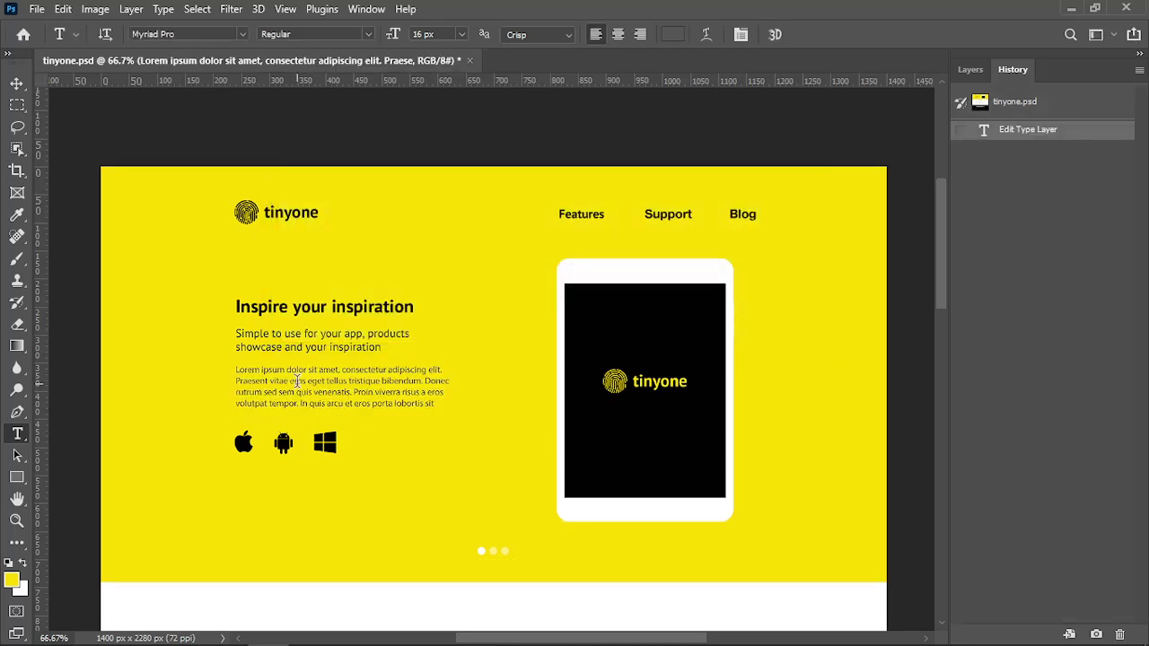
{"action": "key", "text": "alt+Tab"}
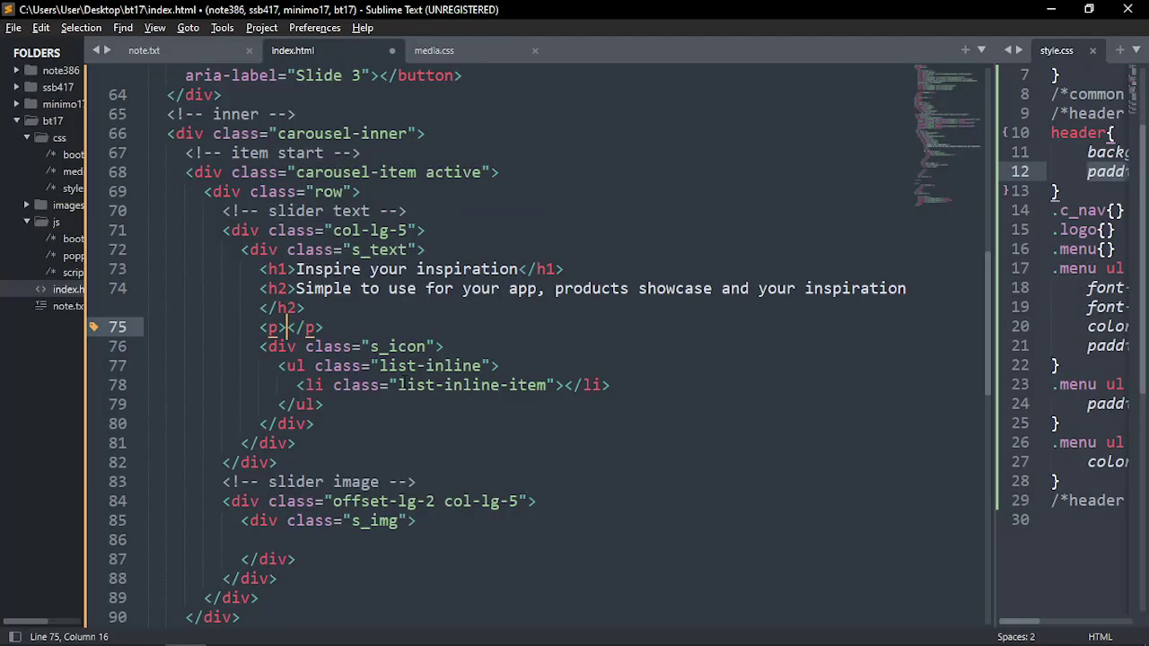
{"action": "key", "text": "ctrl+v"}
{"action": "key", "text": "ctrl+s"}
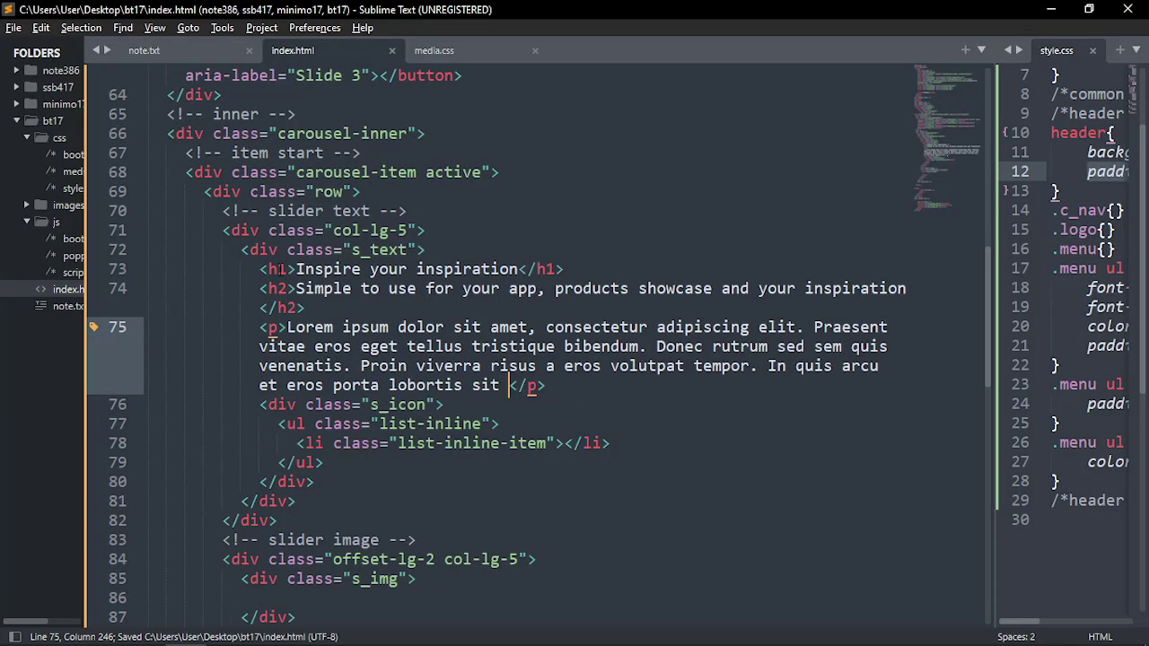
Move the insertion point past the h2 and p down to the empty list item
{"action": "left_click", "coordinate": [274, 288]}
{"action": "left_click", "coordinate": [269, 327]}
{"action": "scroll", "coordinate": [418, 427], "scroll_direction": "down", "scroll_amount": 1}
{"action": "scroll", "coordinate": [418, 429], "scroll_direction": "down", "scroll_amount": 2}
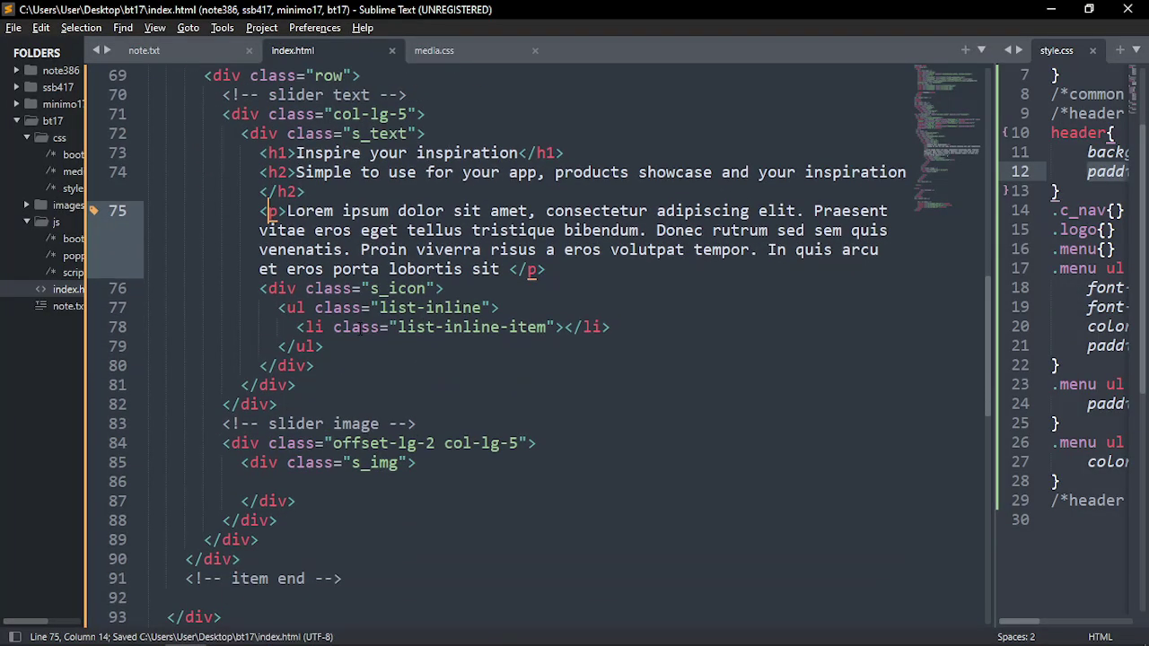
{"action": "left_click", "coordinate": [563, 327]}
{"action": "key", "text": "alt+Tab"}
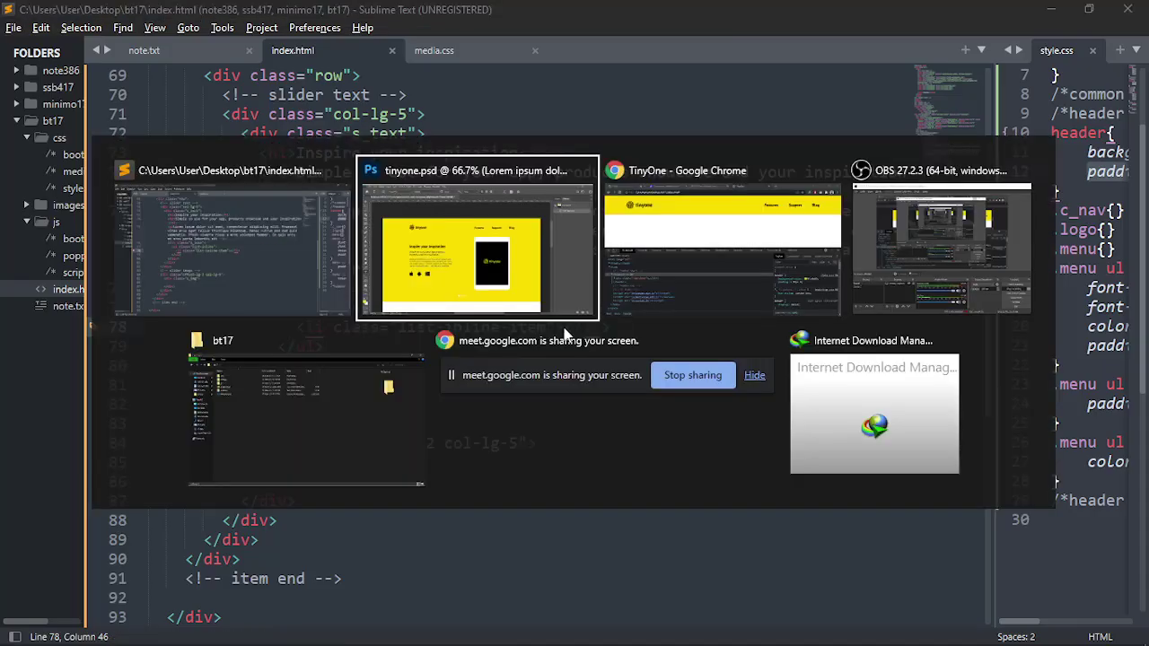
Glance at the PT Sans tab and TinyOne preview, then bring up the tinyone.psd mockup
{"action": "left_click", "coordinate": [817, 261]}
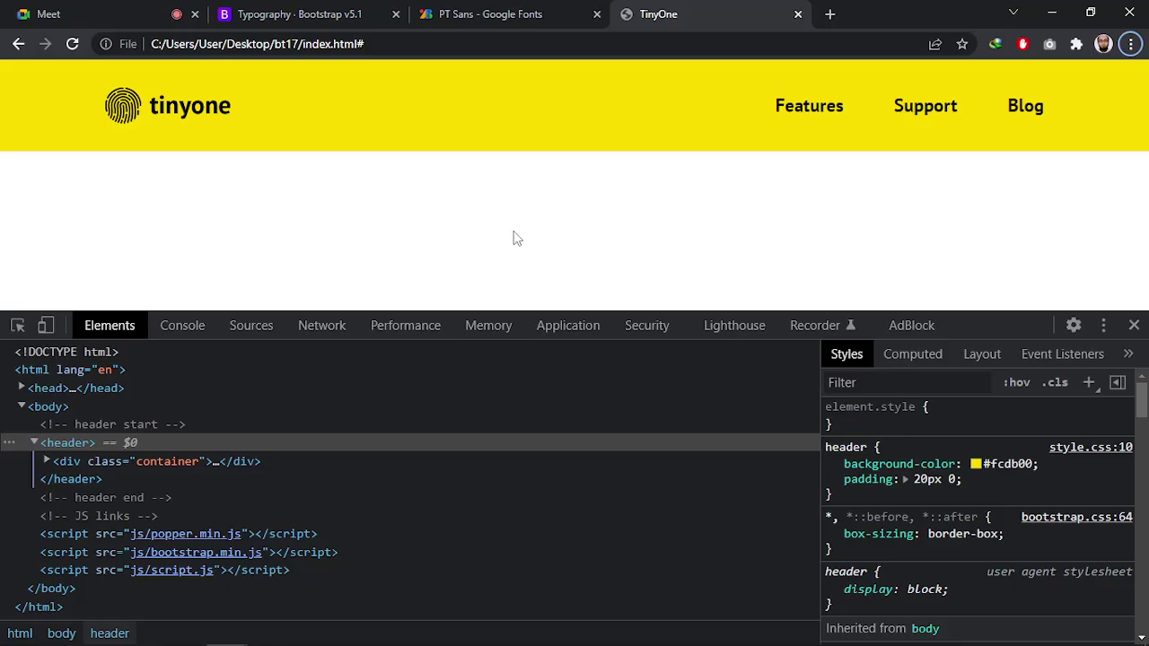
{"action": "left_click", "coordinate": [538, 14]}
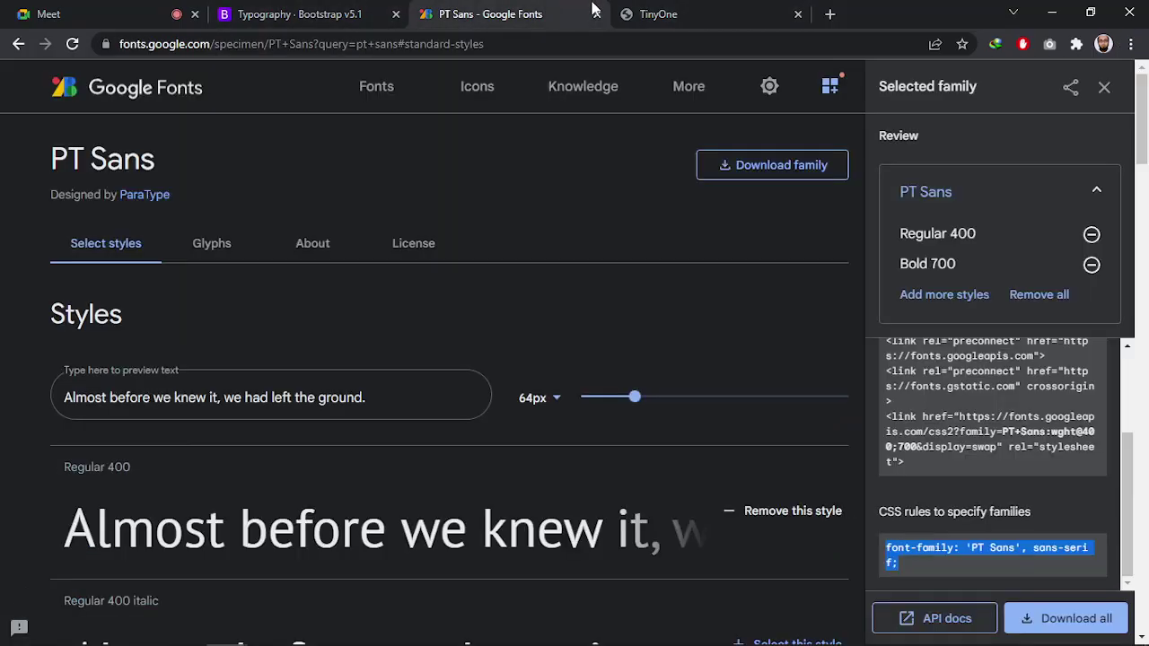
{"action": "left_click", "coordinate": [700, 13]}
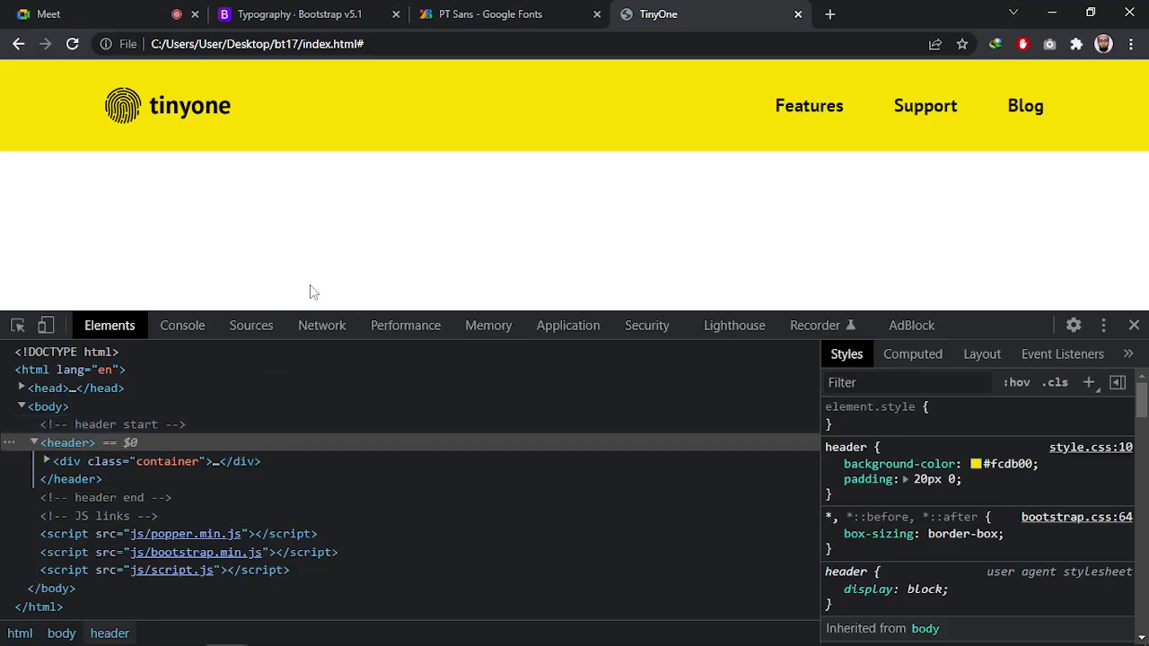
{"action": "key", "text": "alt+Tab"}
{"action": "left_click", "coordinate": [610, 279]}
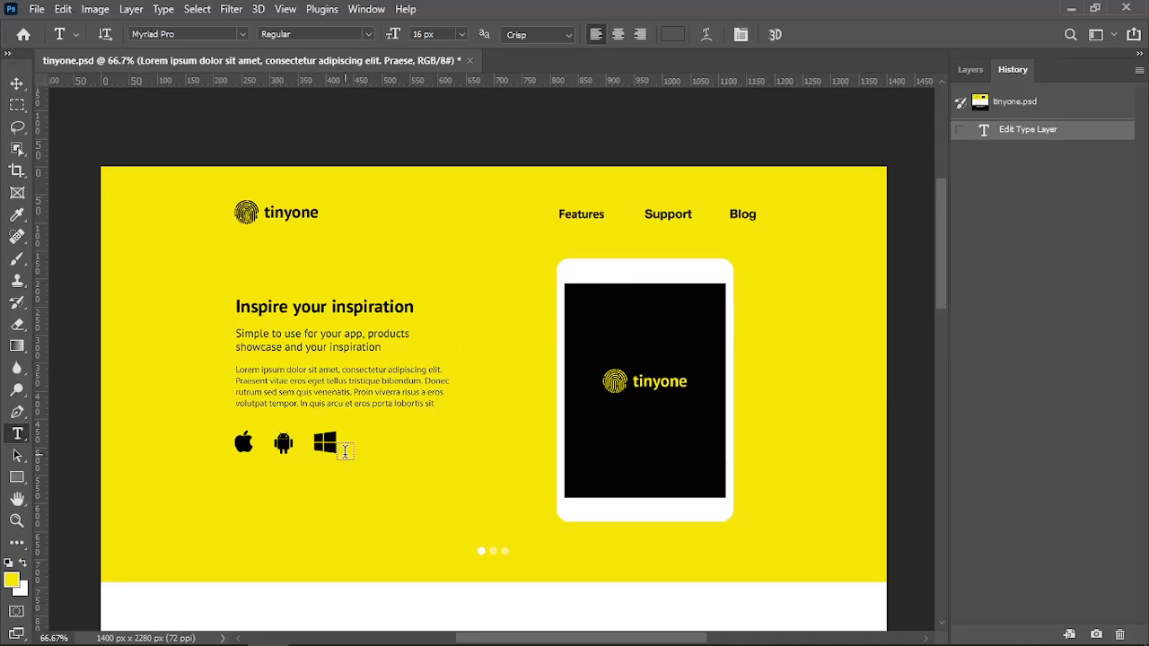
{"action": "left_click", "coordinate": [332, 442]}
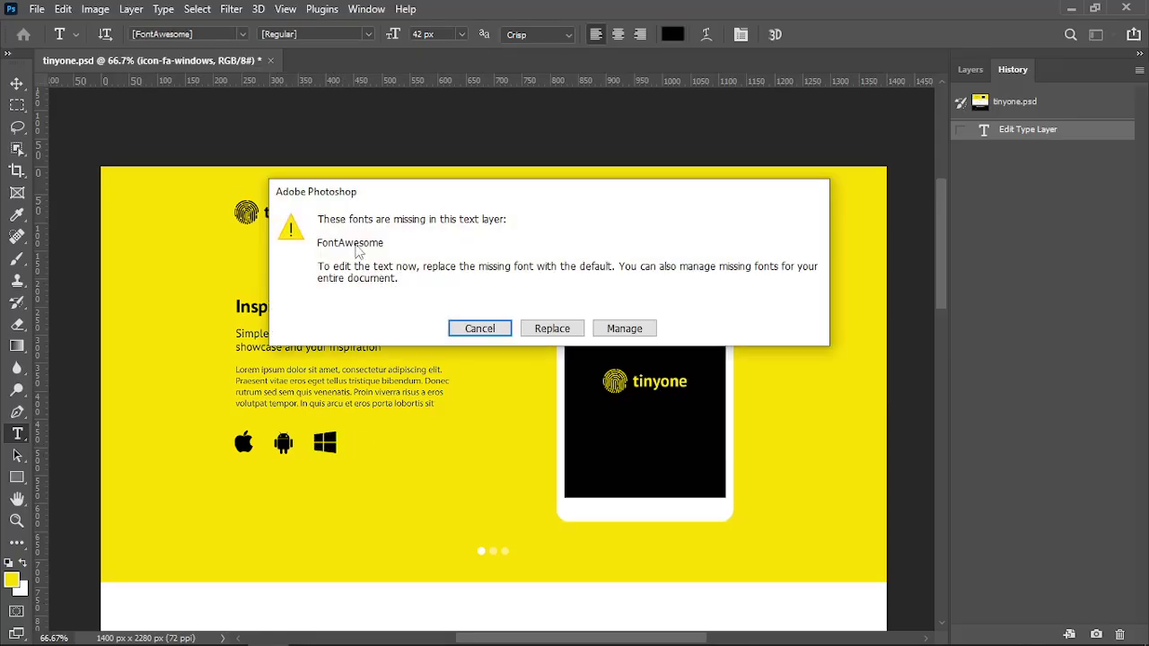
{"action": "key", "text": "Escape"}
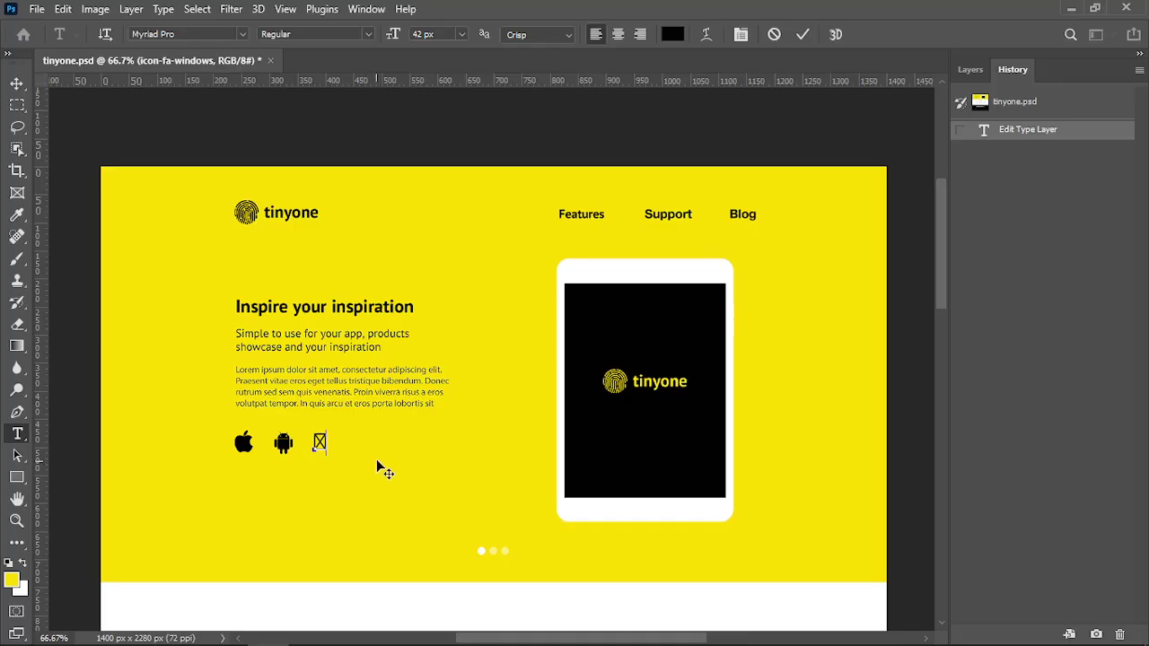
{"action": "left_click", "coordinate": [377, 463]}
{"action": "left_click", "coordinate": [1003, 108]}
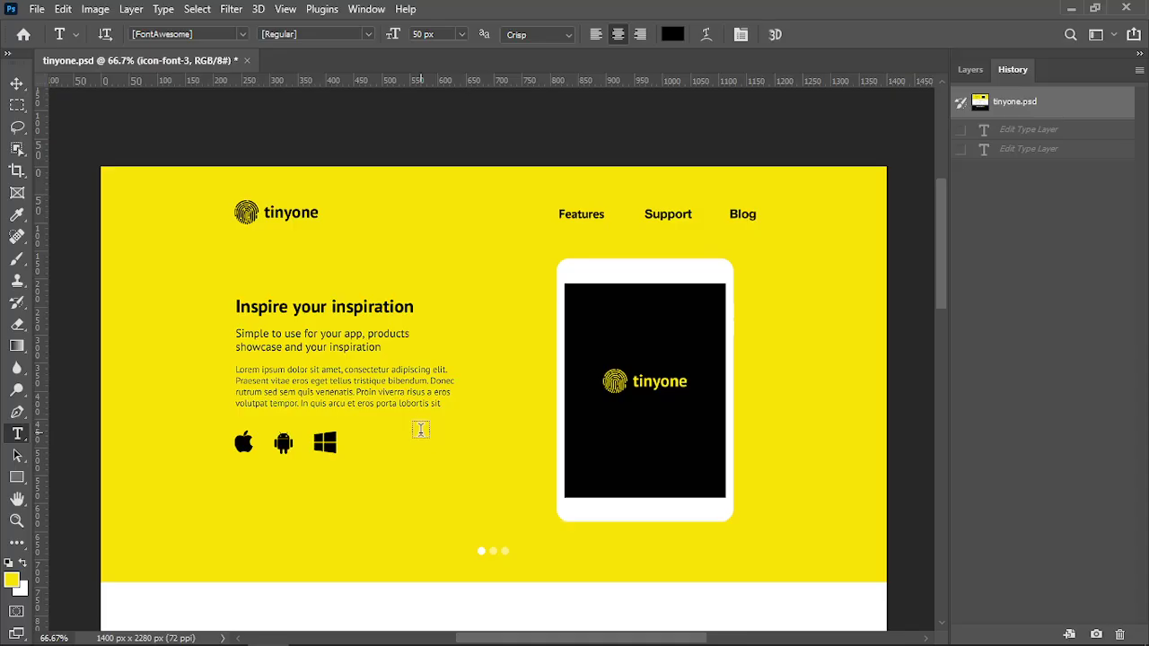
{"action": "key", "text": "alt+Tab"}
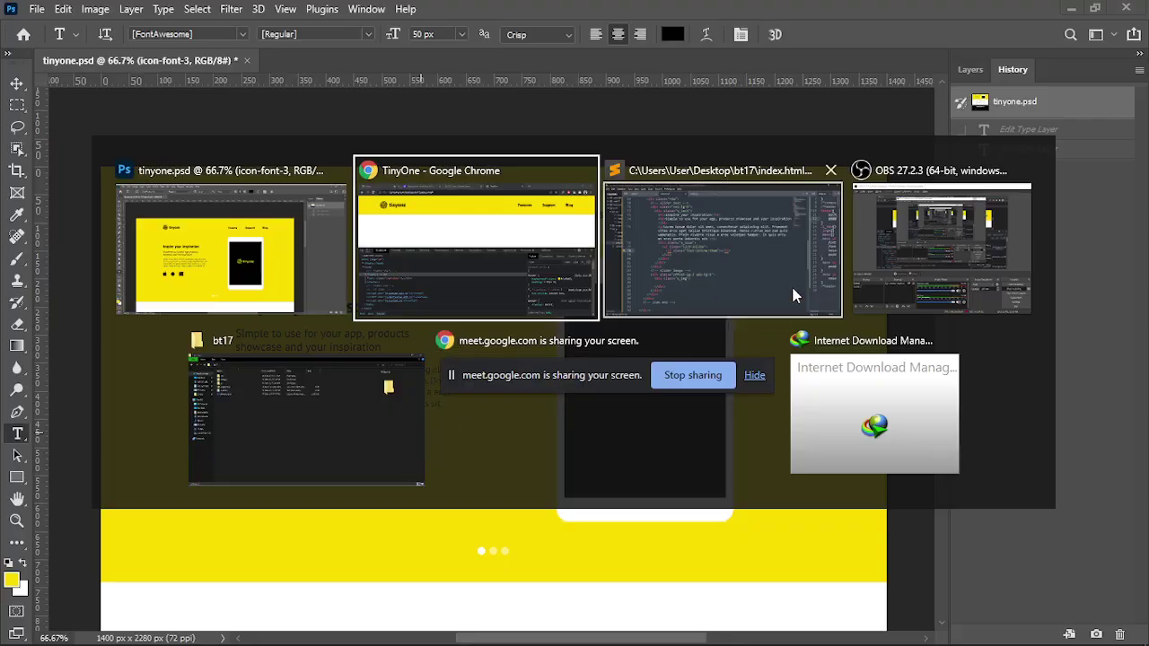
Search 'font awesome' in a new Chrome tab and open fontawesome.com from the results
{"action": "left_click", "coordinate": [791, 284]}
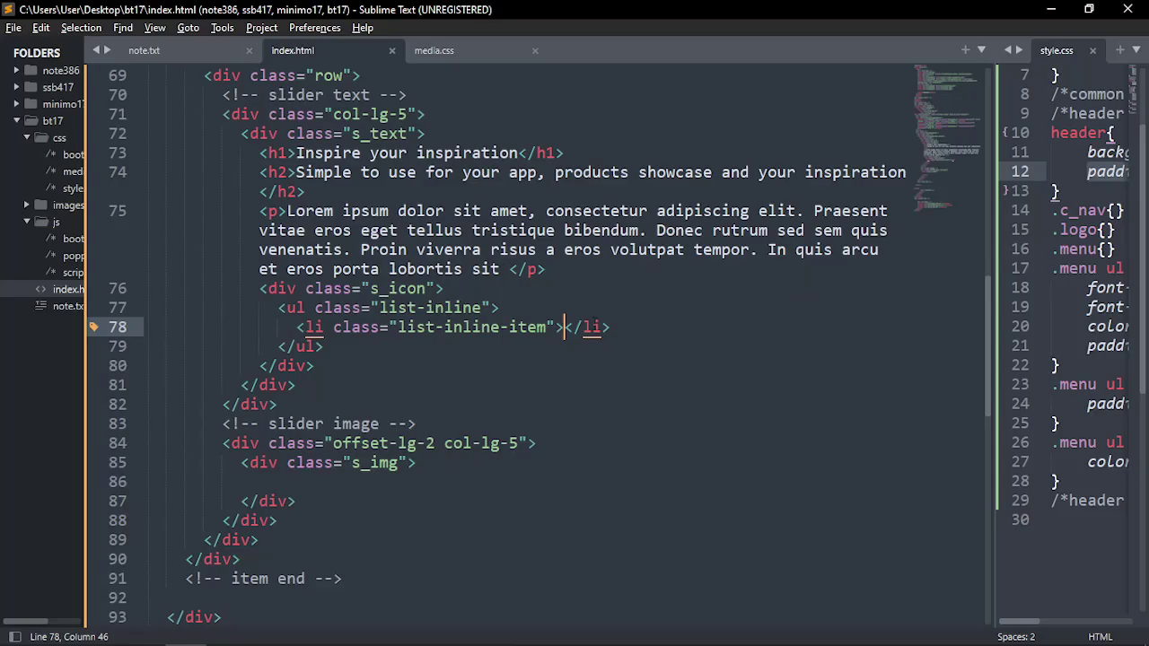
{"action": "key", "text": "alt+Tab"}
{"action": "left_click", "coordinate": [763, 240]}
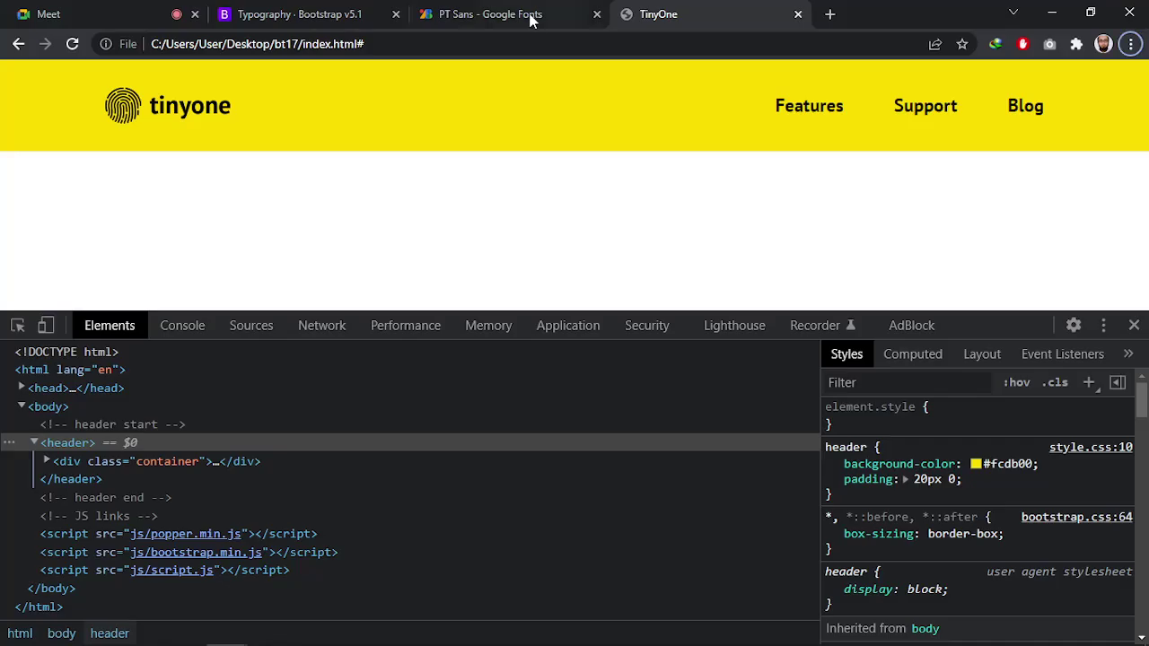
{"action": "left_click", "coordinate": [827, 13]}
{"action": "left_click", "coordinate": [750, 39]}
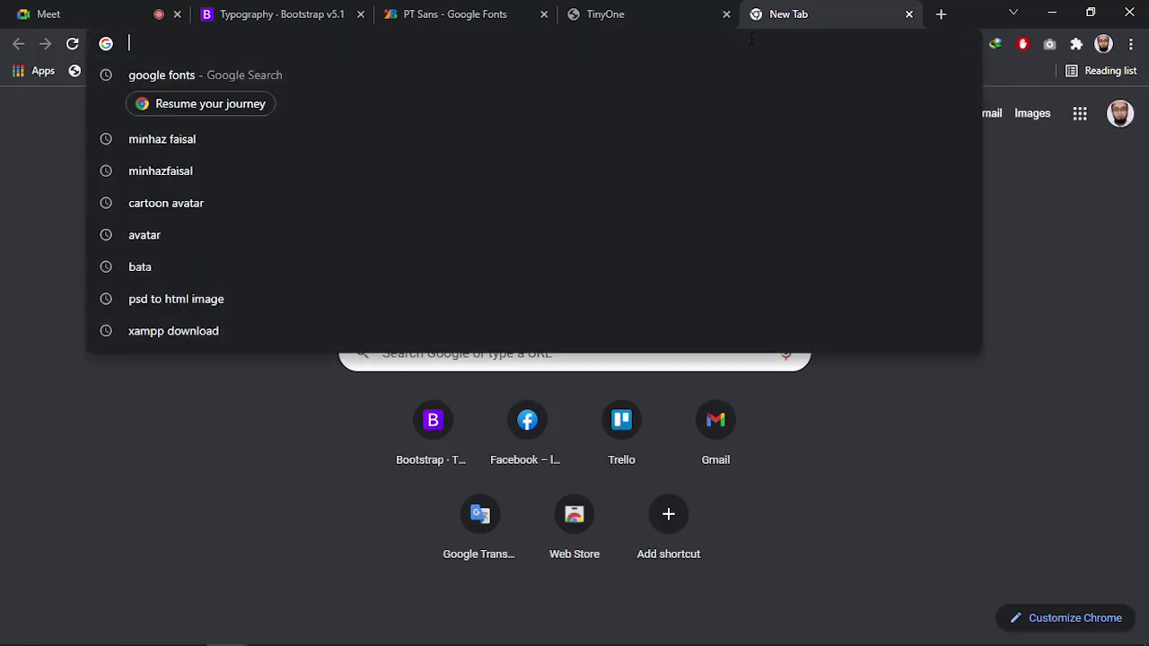
{"action": "type", "text": "font"}
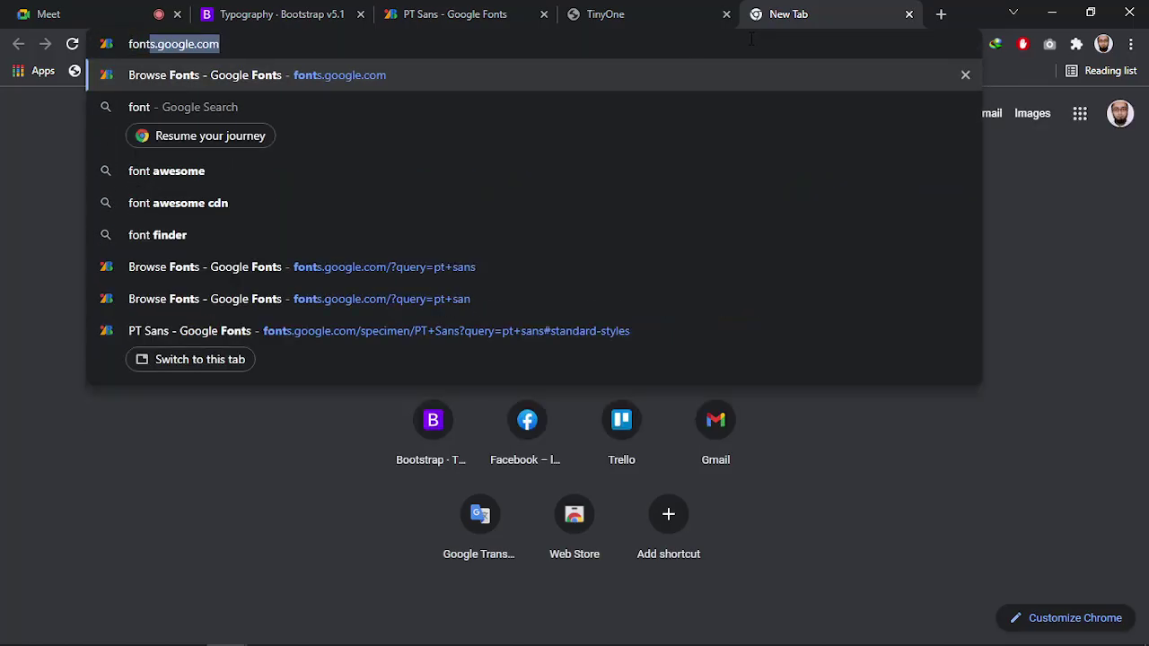
{"action": "type", "text": " a"}
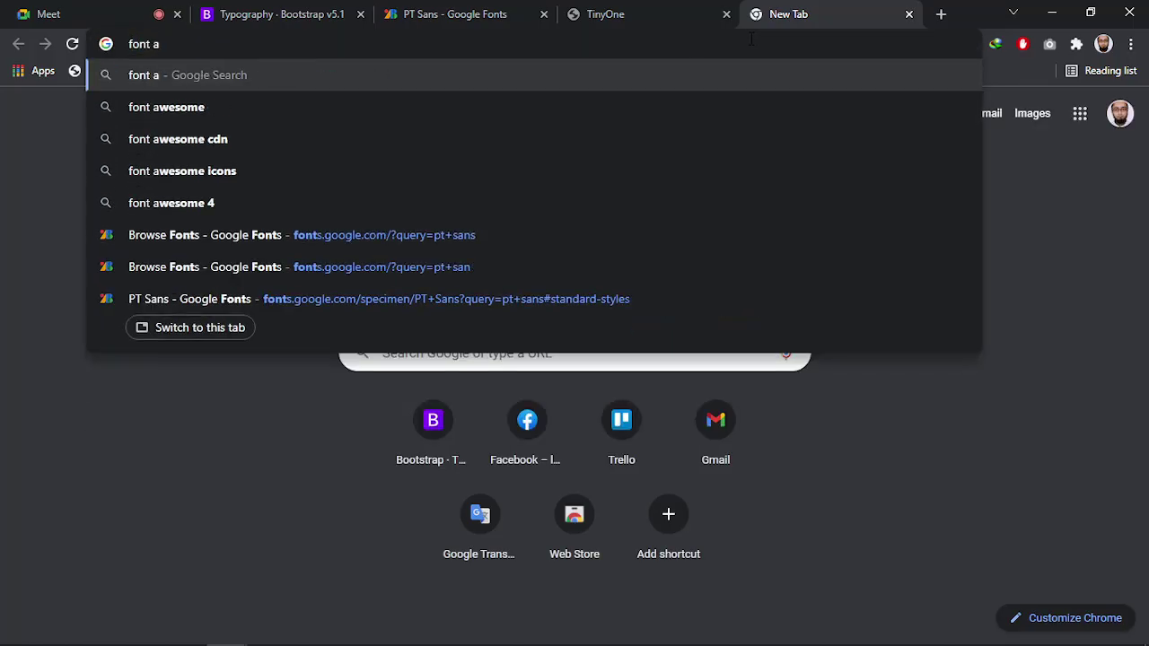
{"action": "key", "text": "Down"}
{"action": "key", "text": "Return"}
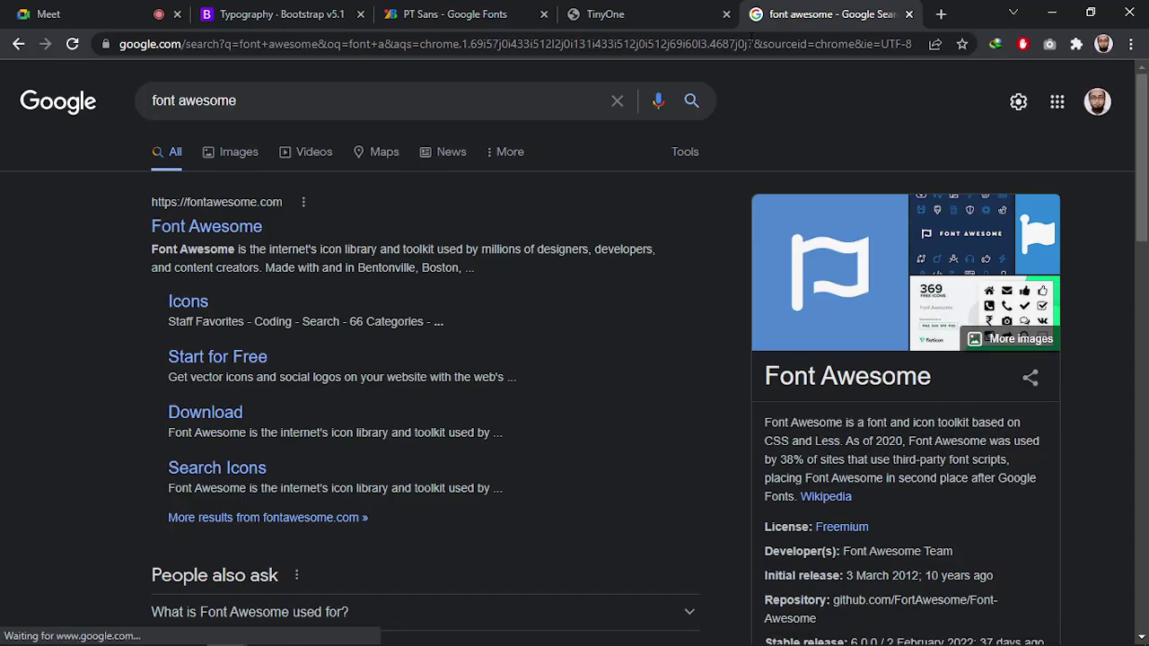
{"action": "left_click", "coordinate": [244, 229]}
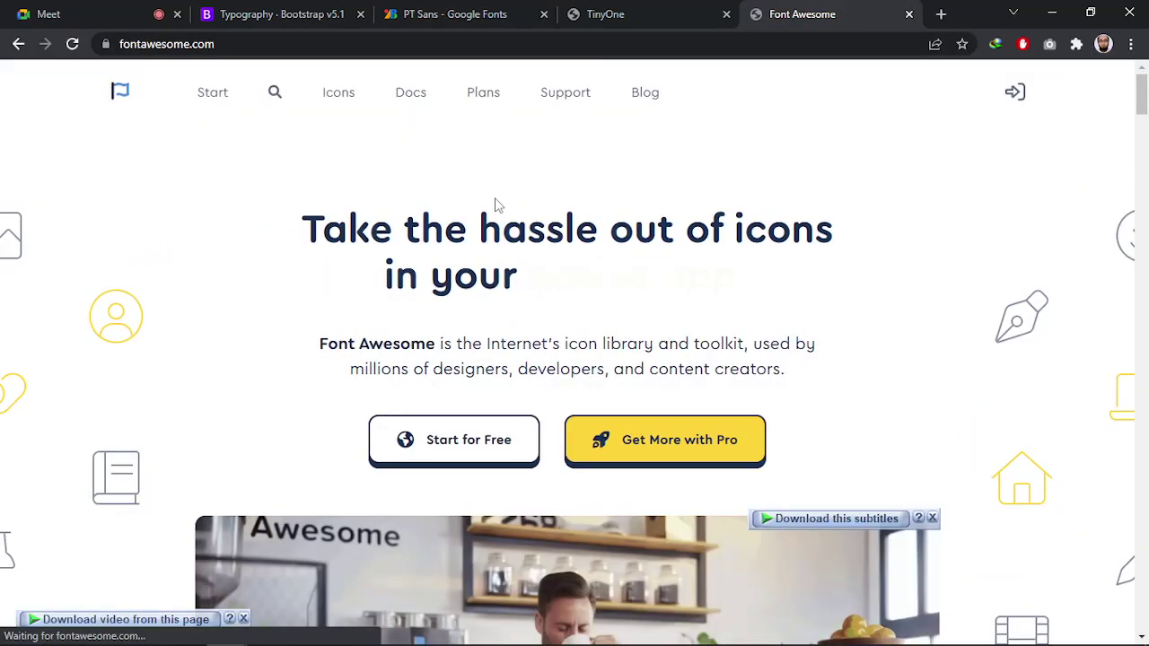
{"action": "scroll", "coordinate": [498, 201], "scroll_direction": "down", "scroll_amount": 3}
{"action": "scroll", "coordinate": [295, 350], "scroll_direction": "down", "scroll_amount": 5}
{"action": "scroll", "coordinate": [292, 353], "scroll_direction": "up", "scroll_amount": 6}
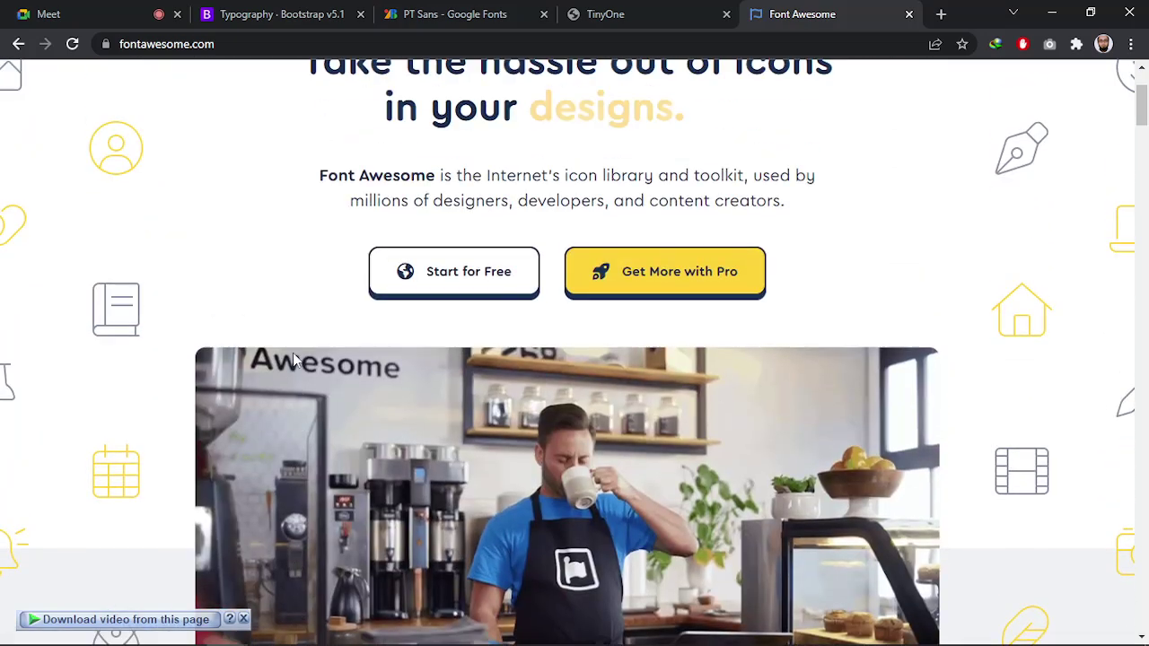
{"action": "scroll", "coordinate": [293, 352], "scroll_direction": "up", "scroll_amount": 2}
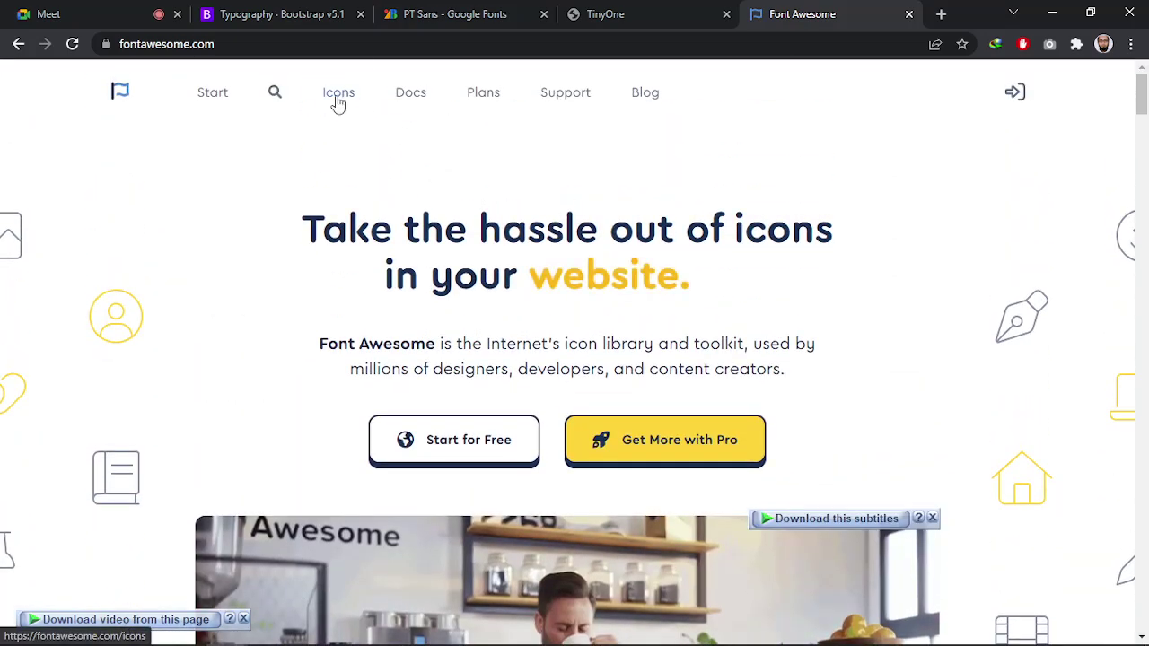
{"action": "left_click", "coordinate": [334, 100]}
{"action": "scroll", "coordinate": [418, 332], "scroll_direction": "down", "scroll_amount": 10}
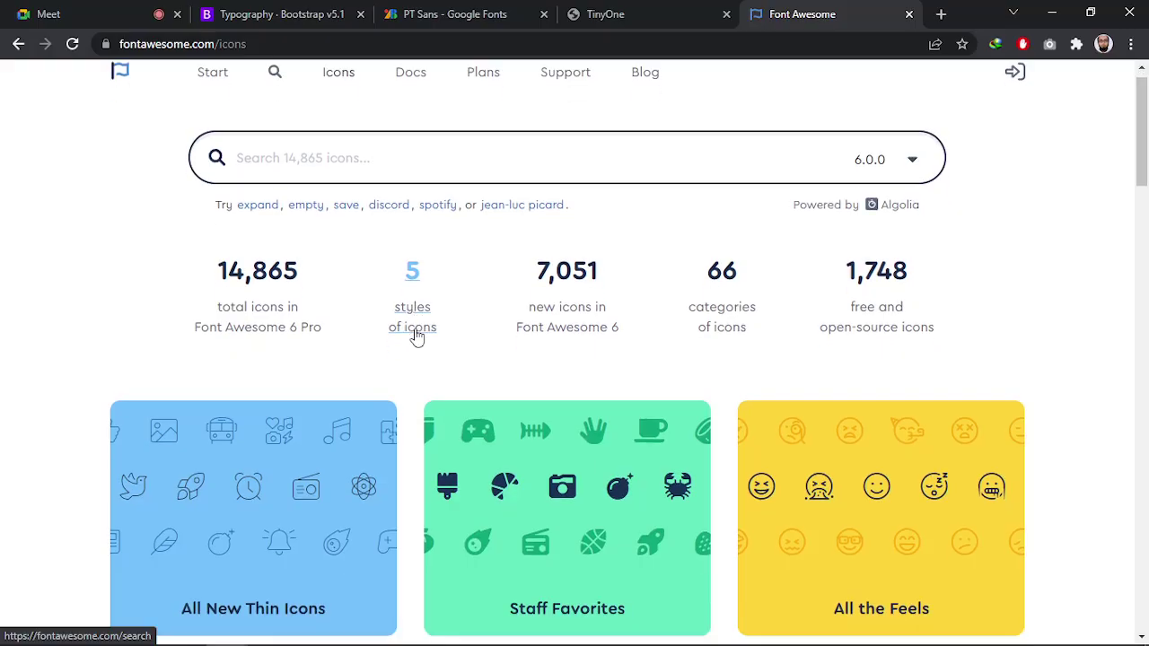
{"action": "scroll", "coordinate": [411, 368], "scroll_direction": "down", "scroll_amount": 2}
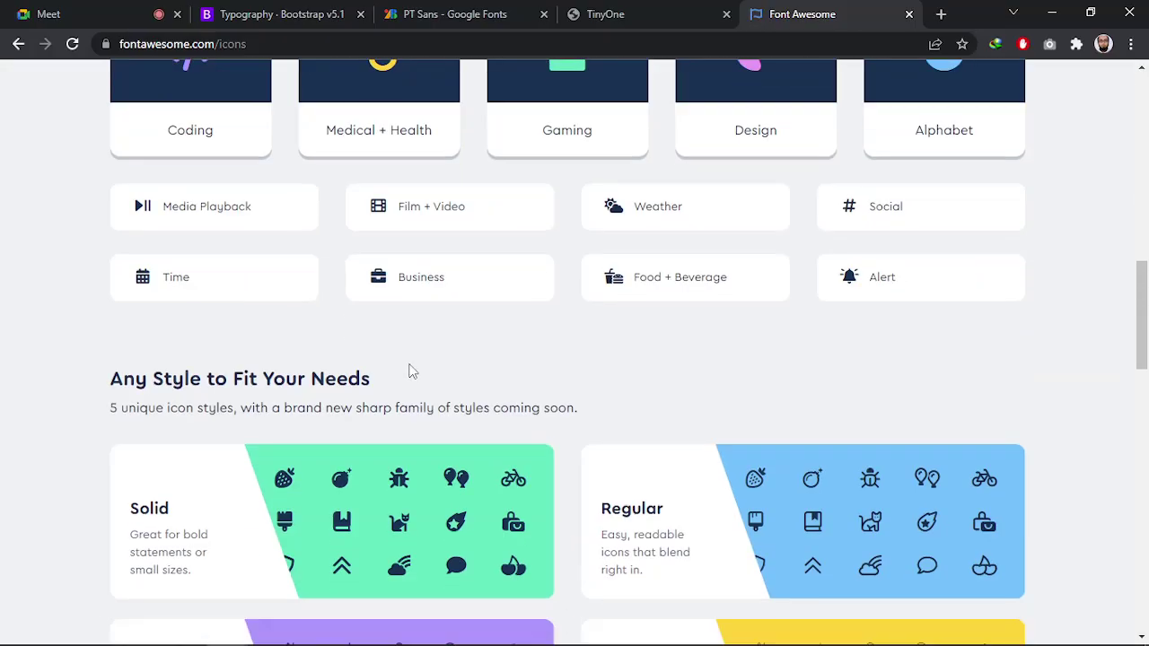
{"action": "scroll", "coordinate": [410, 367], "scroll_direction": "up", "scroll_amount": 12}
{"action": "left_click", "coordinate": [210, 93]}
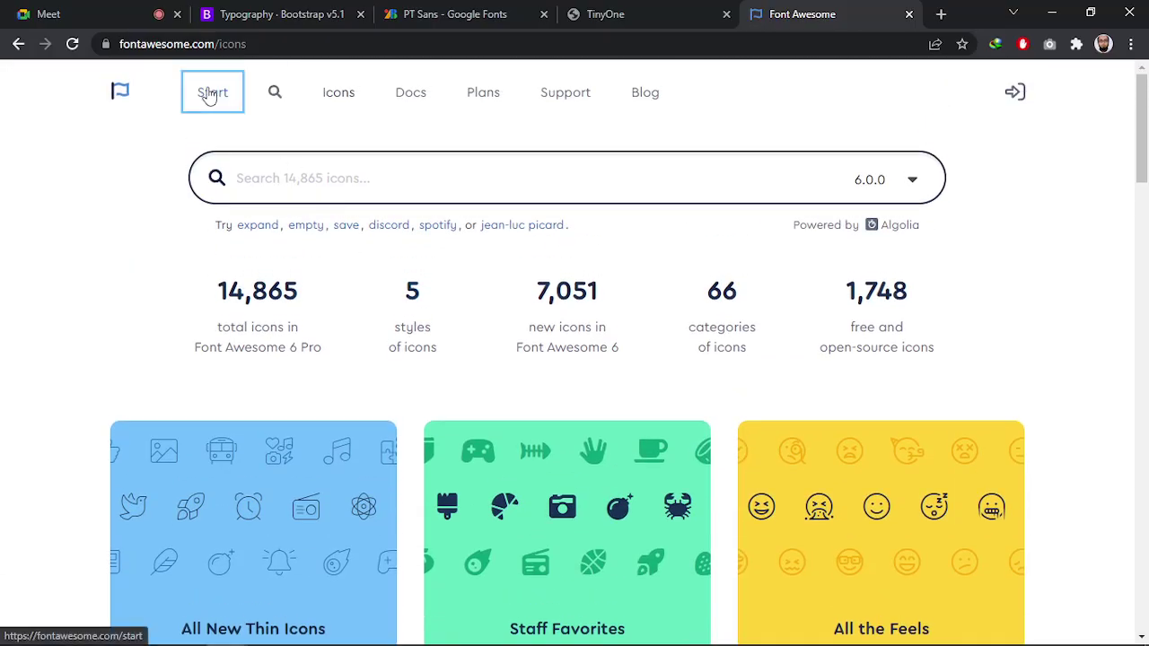
{"action": "left_click", "coordinate": [123, 94]}
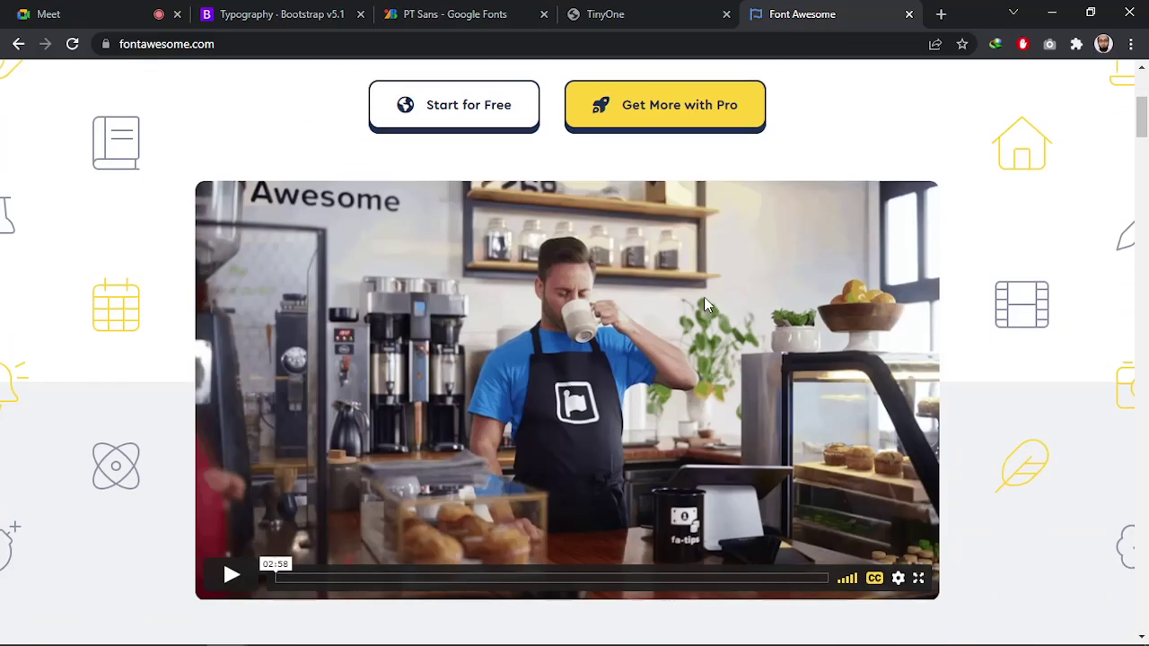
{"action": "scroll", "coordinate": [704, 297], "scroll_direction": "down", "scroll_amount": 3}
{"action": "scroll", "coordinate": [484, 345], "scroll_direction": "up", "scroll_amount": 3}
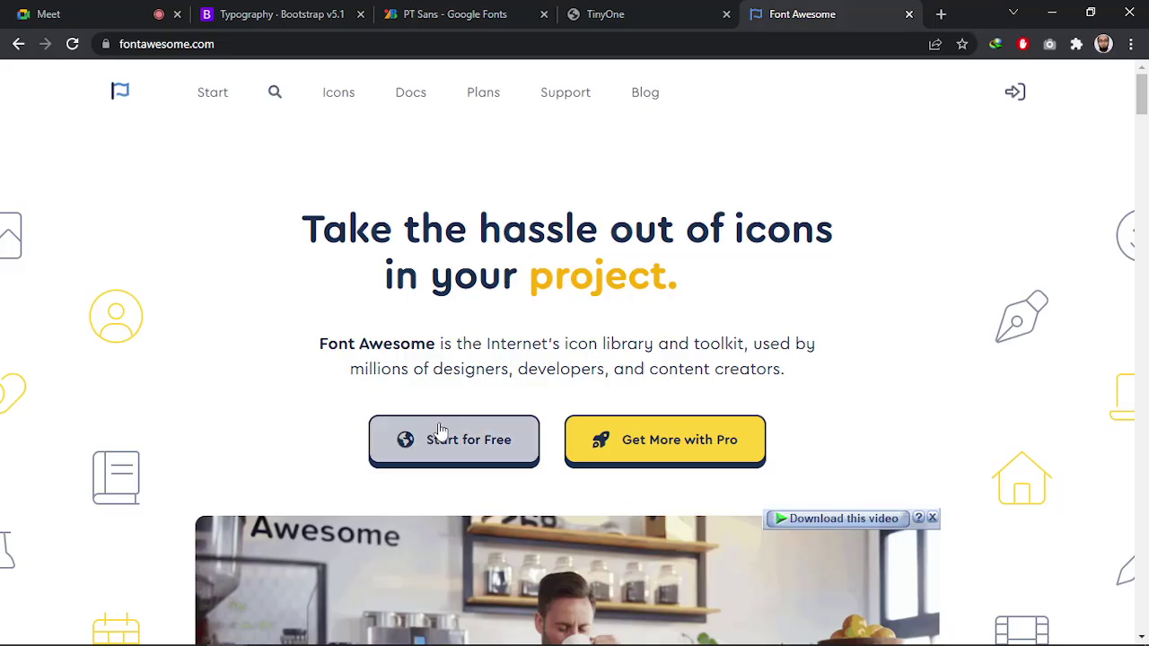
{"action": "scroll", "coordinate": [438, 426], "scroll_direction": "down", "scroll_amount": 5}
{"action": "scroll", "coordinate": [438, 422], "scroll_direction": "up", "scroll_amount": 5}
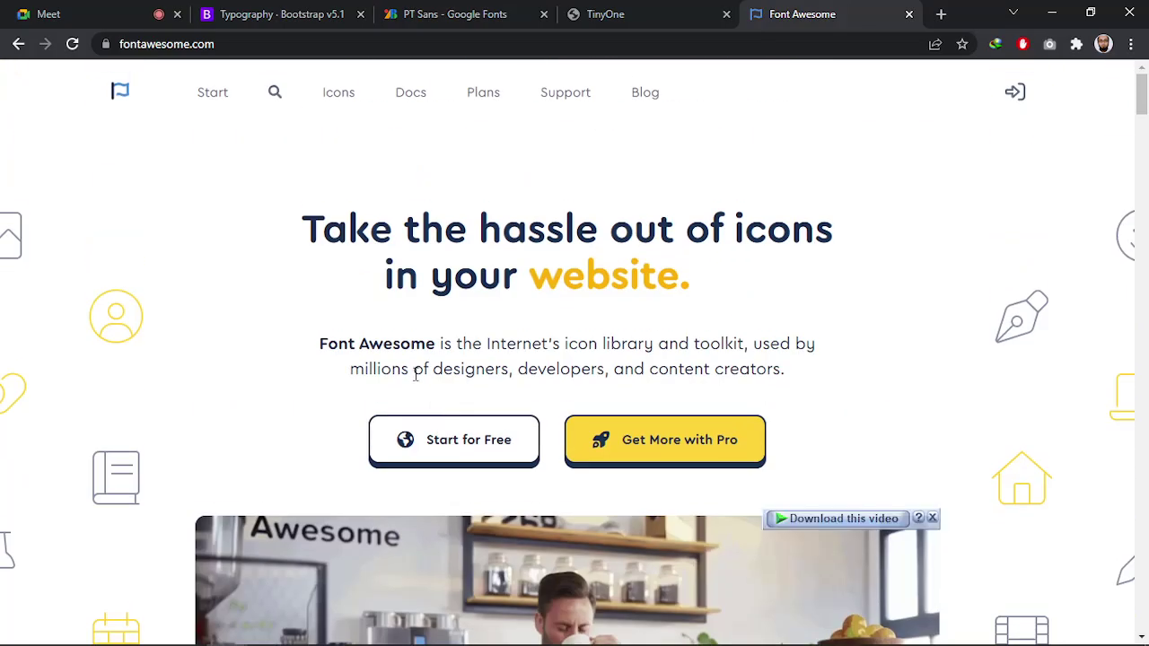
{"action": "left_click_drag", "start_coordinate": [439, 343], "coordinate": [856, 359]}
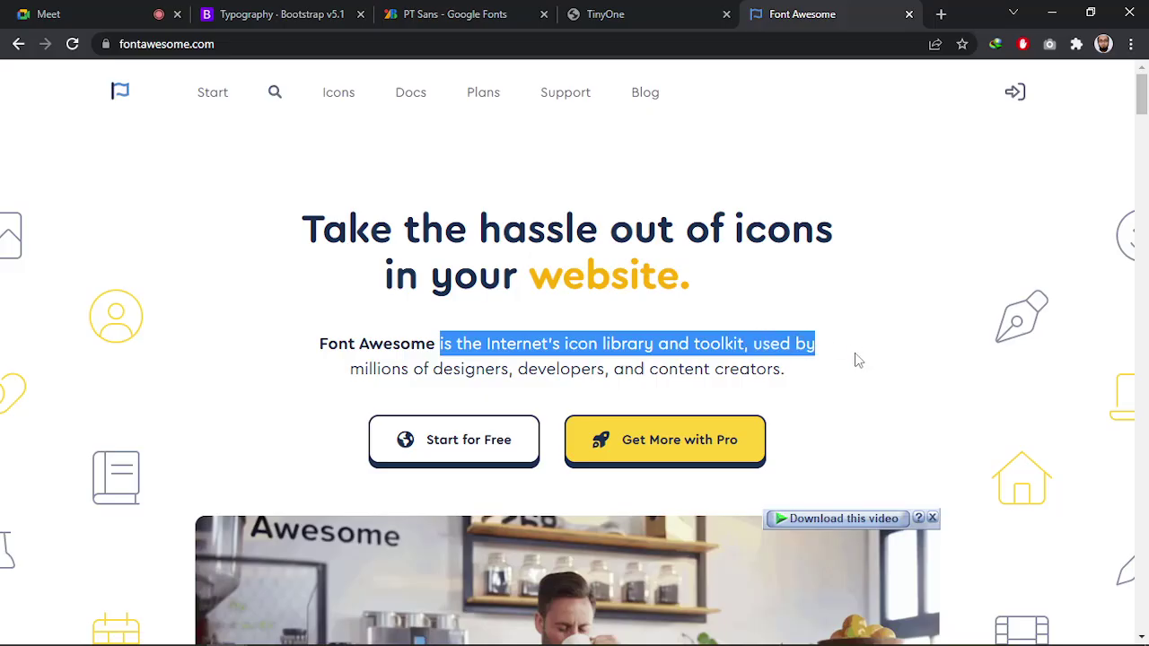
{"action": "left_click", "coordinate": [857, 361]}
{"action": "scroll", "coordinate": [818, 380], "scroll_direction": "down", "scroll_amount": 5}
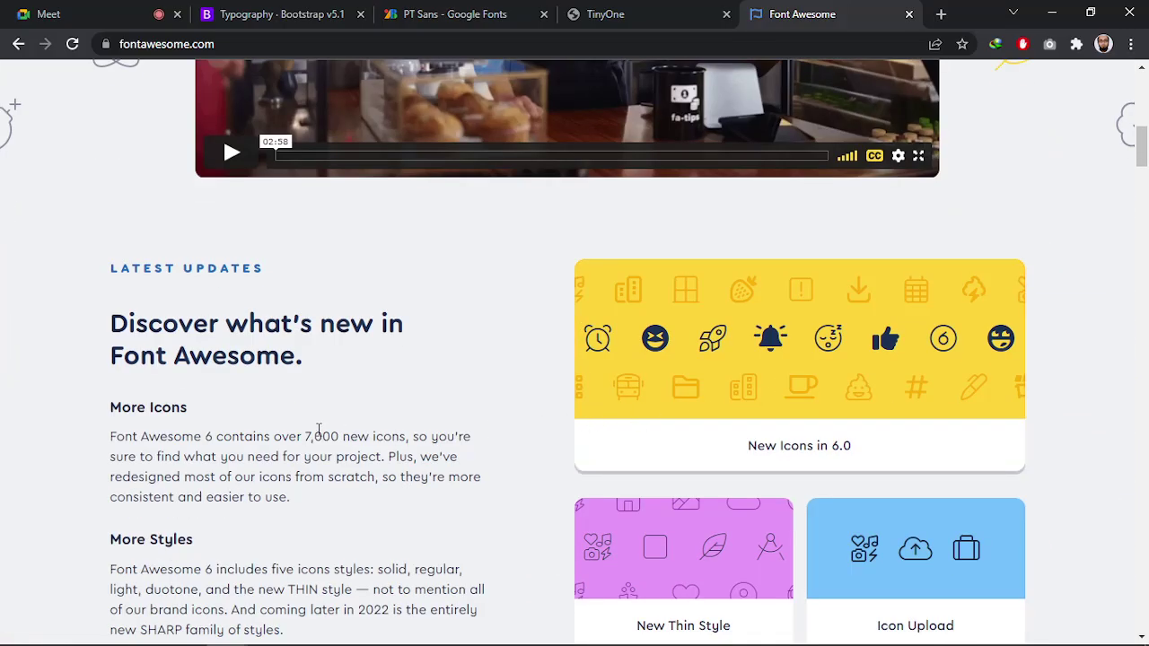
{"action": "scroll", "coordinate": [359, 430], "scroll_direction": "down", "scroll_amount": 1}
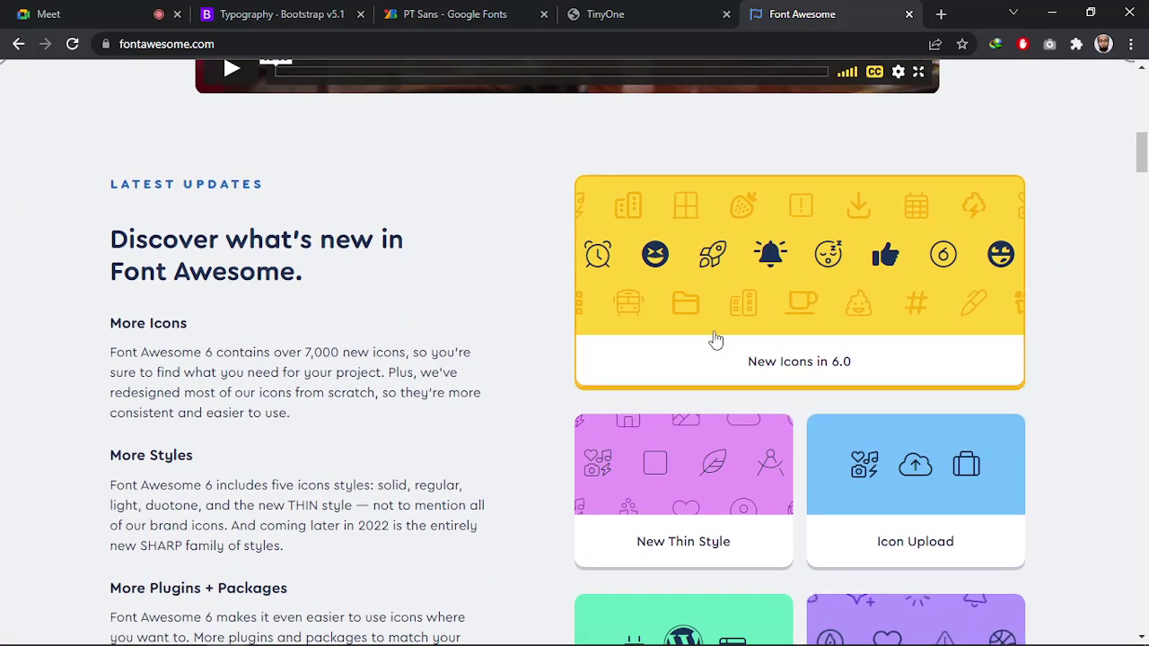
{"action": "scroll", "coordinate": [793, 310], "scroll_direction": "down", "scroll_amount": 1}
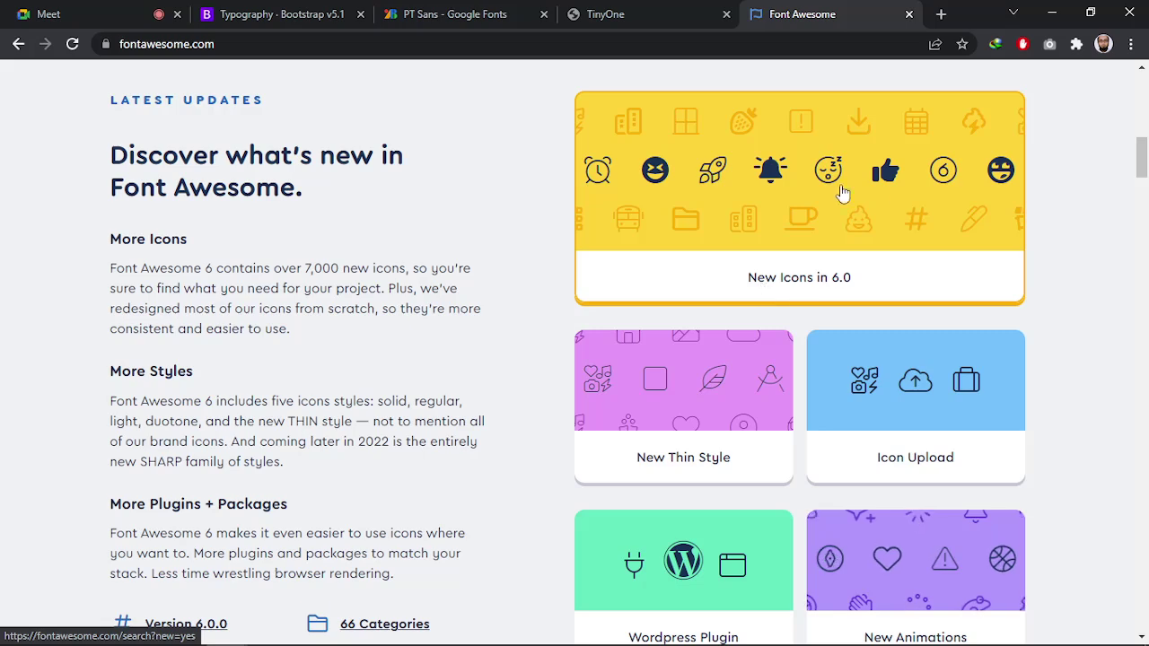
{"action": "scroll", "coordinate": [848, 200], "scroll_direction": "down", "scroll_amount": 2}
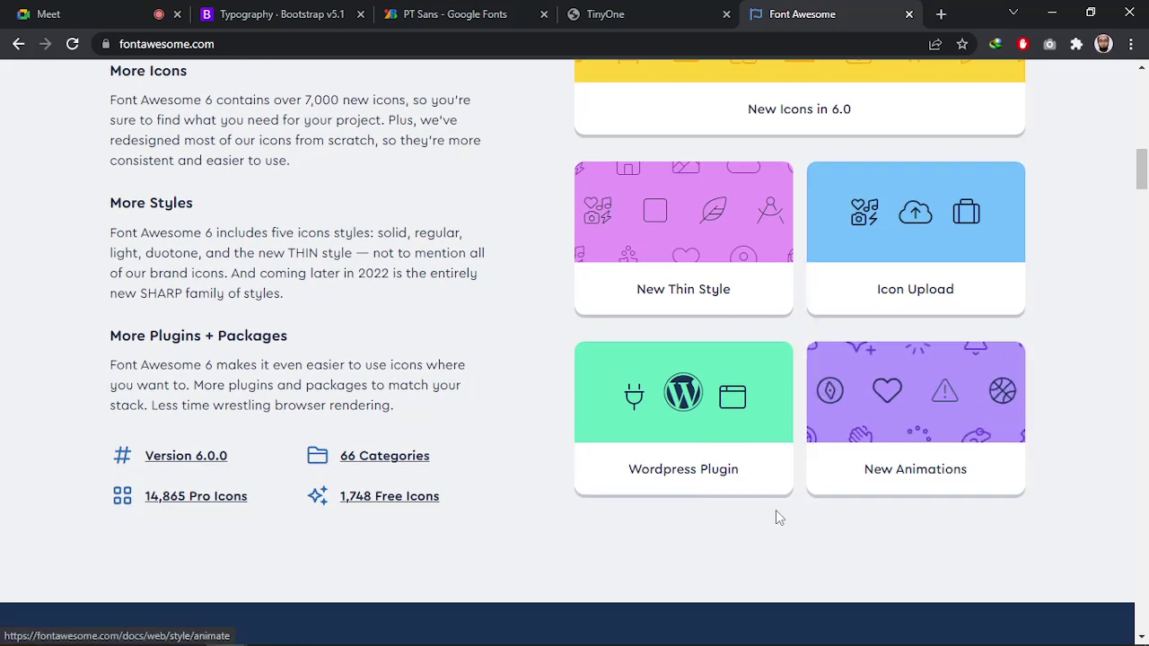
{"action": "scroll", "coordinate": [761, 506], "scroll_direction": "down", "scroll_amount": 1}
{"action": "scroll", "coordinate": [764, 508], "scroll_direction": "down", "scroll_amount": 10}
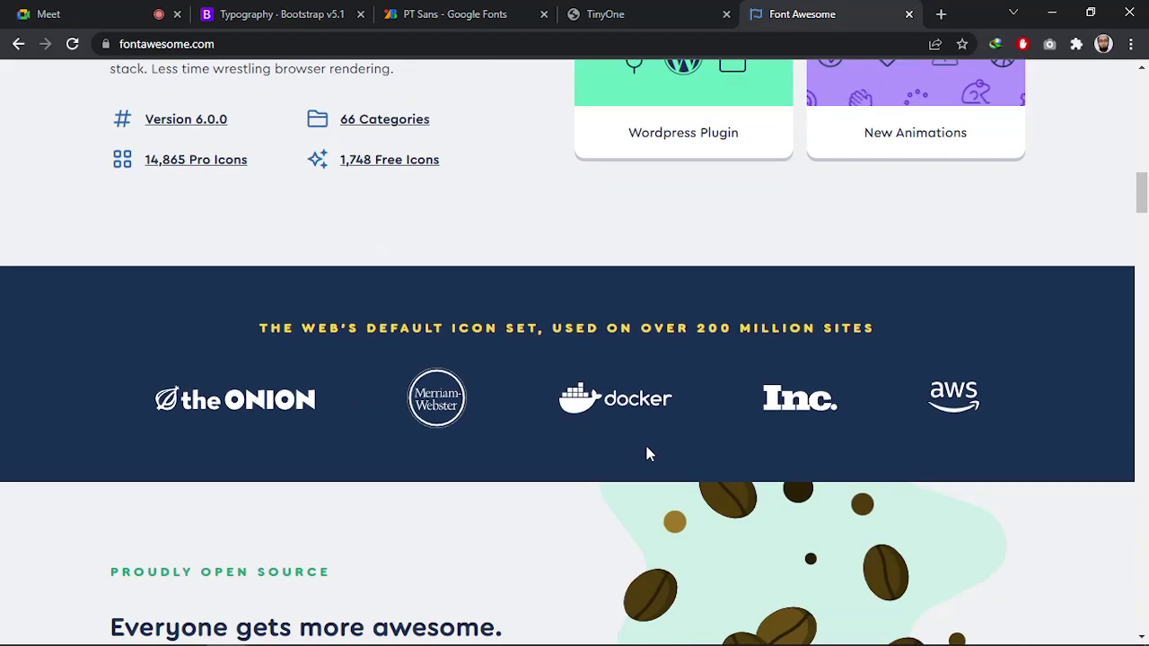
{"action": "scroll", "coordinate": [590, 453], "scroll_direction": "down", "scroll_amount": 3}
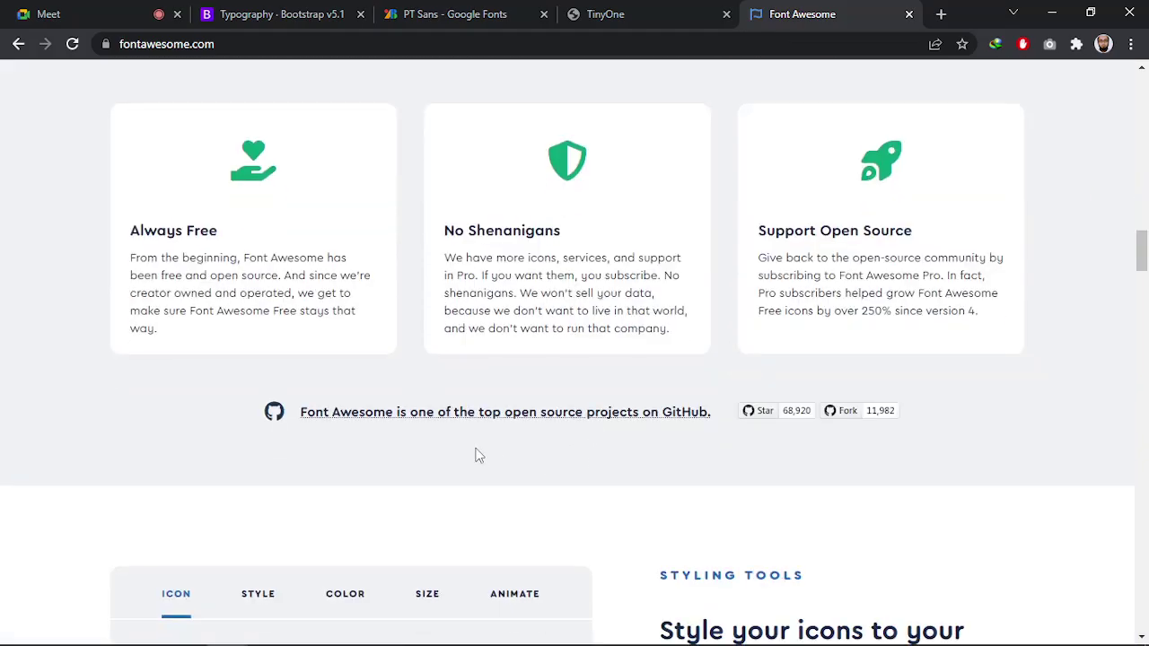
{"action": "scroll", "coordinate": [642, 339], "scroll_direction": "down", "scroll_amount": 4}
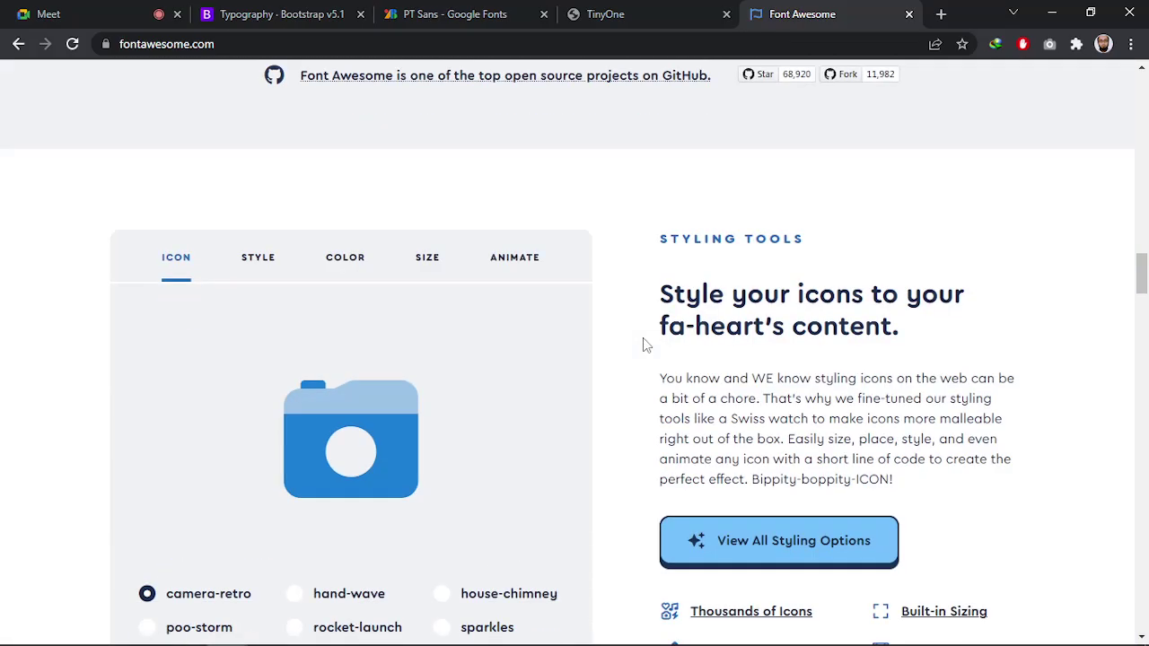
{"action": "scroll", "coordinate": [546, 374], "scroll_direction": "down", "scroll_amount": 2}
Cycle the icon demo through its STYLE, COLOR, SIZE and ANIMATE options, then back to ICON
{"action": "scroll", "coordinate": [85, 253], "scroll_direction": "up", "scroll_amount": 1}
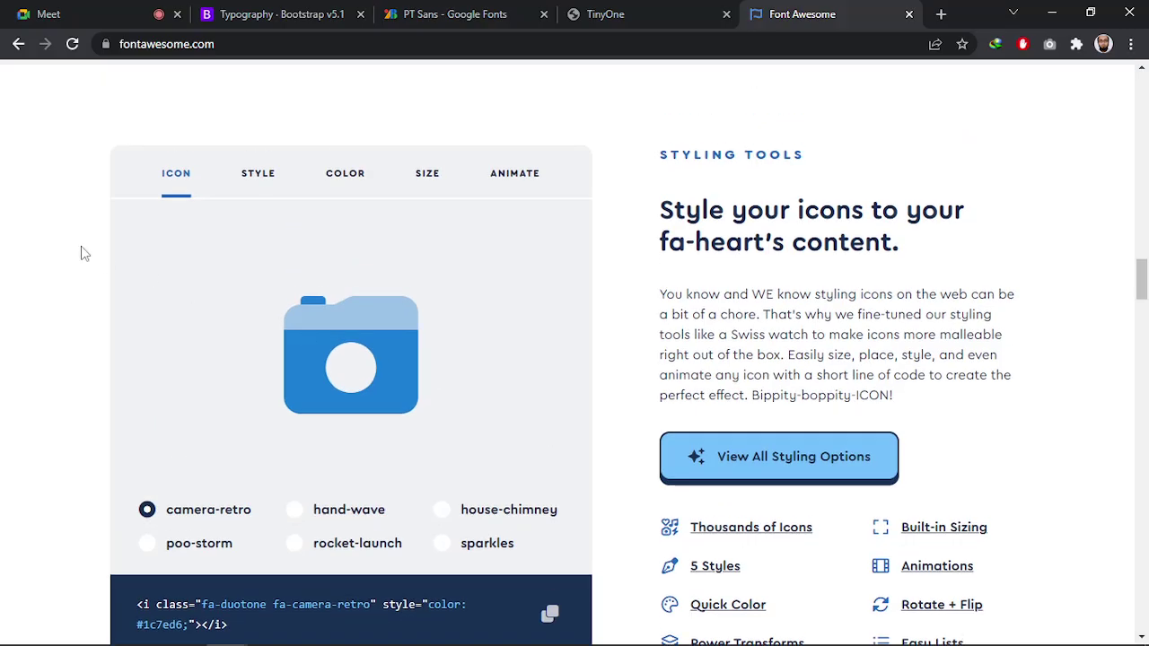
{"action": "scroll", "coordinate": [76, 248], "scroll_direction": "down", "scroll_amount": 1}
{"action": "scroll", "coordinate": [76, 248], "scroll_direction": "up", "scroll_amount": 1}
{"action": "left_click", "coordinate": [257, 191]}
{"action": "left_click", "coordinate": [344, 190]}
{"action": "left_click", "coordinate": [427, 188]}
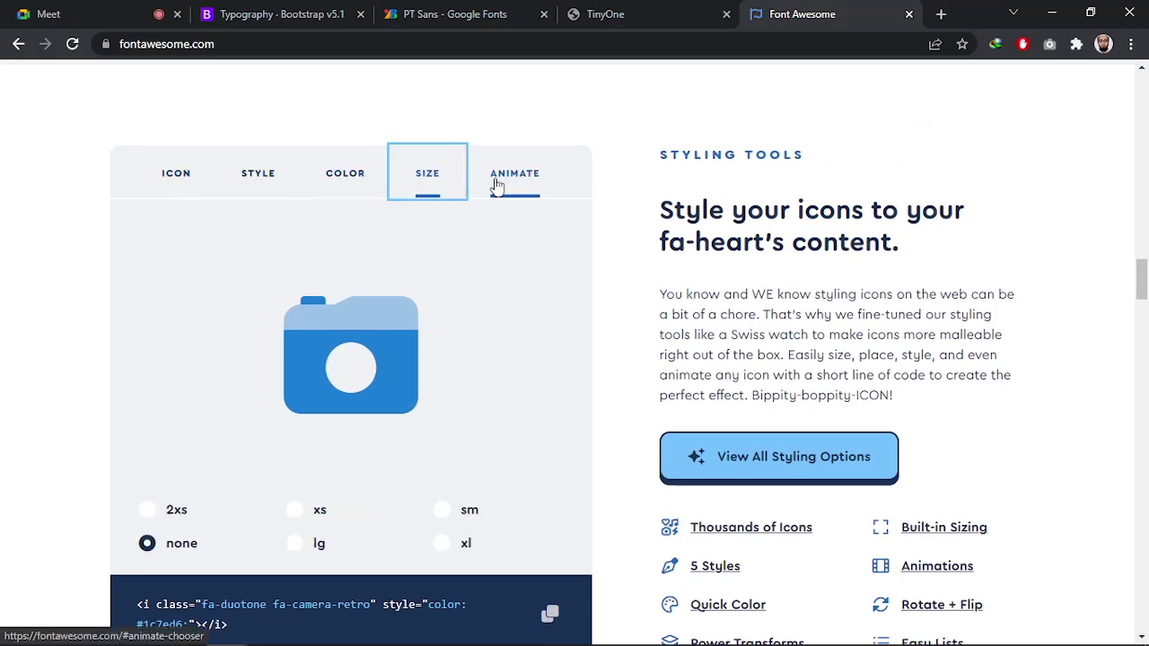
{"action": "left_click", "coordinate": [503, 187]}
{"action": "left_click", "coordinate": [178, 192]}
Select the camera-retro code snippet, then return to the Bootstrap typography docs
{"action": "scroll", "coordinate": [170, 485], "scroll_direction": "down", "scroll_amount": 1}
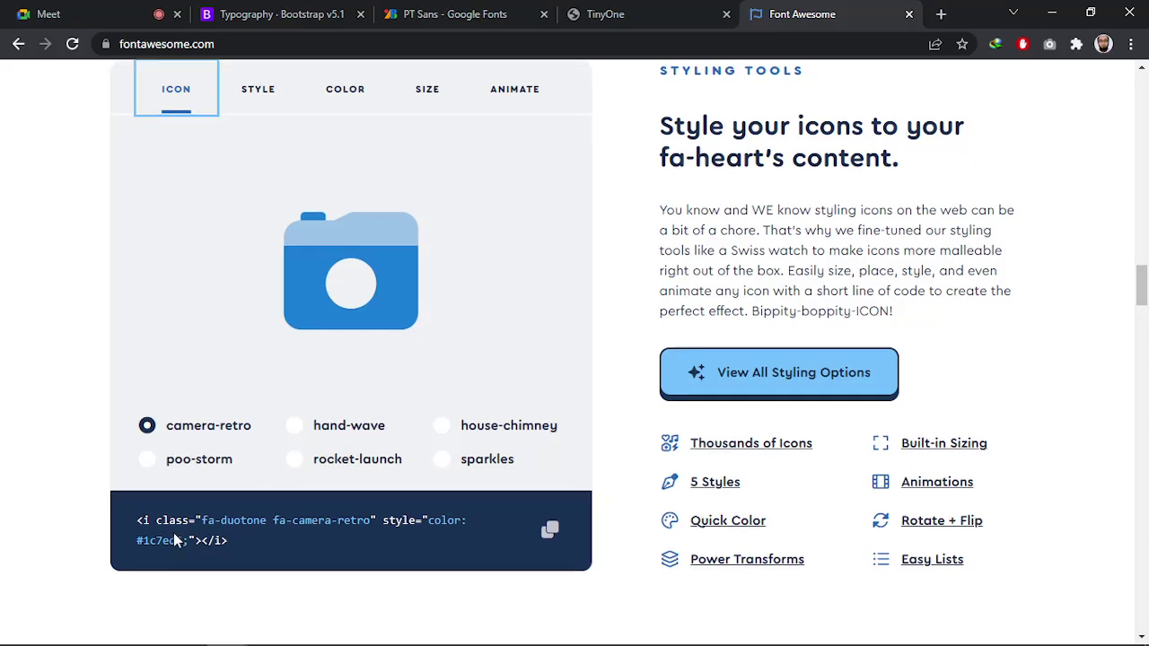
{"action": "scroll", "coordinate": [76, 422], "scroll_direction": "up", "scroll_amount": 1}
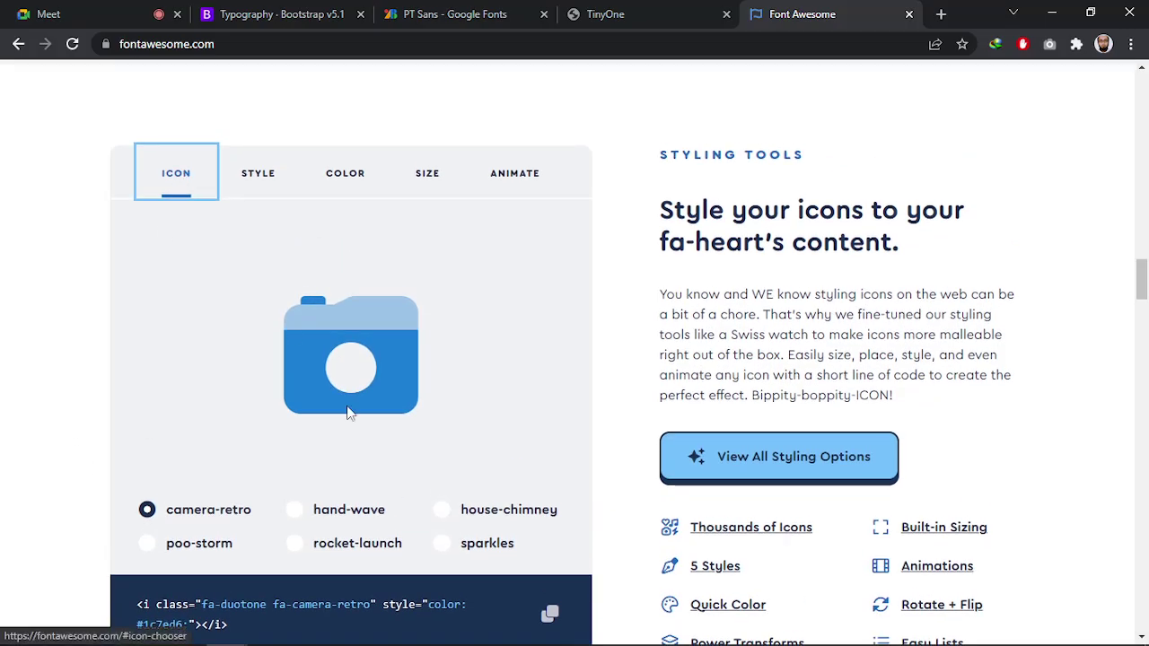
{"action": "scroll", "coordinate": [337, 363], "scroll_direction": "down", "scroll_amount": 2}
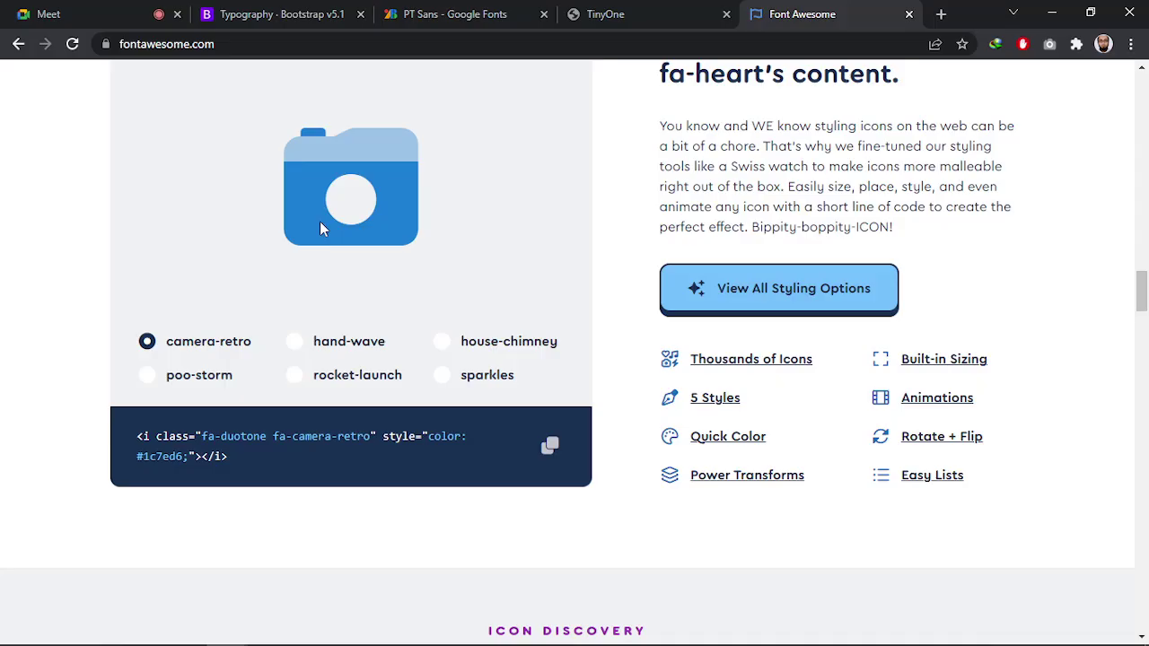
{"action": "triple_click", "coordinate": [204, 435]}
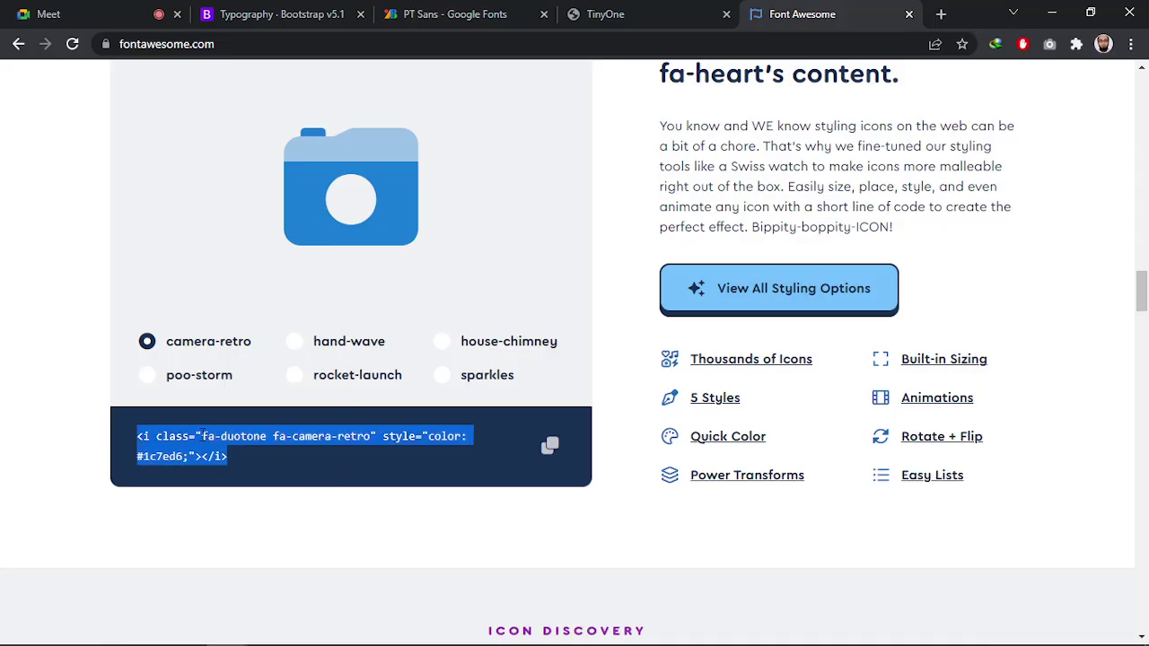
{"action": "left_click", "coordinate": [95, 403]}
{"action": "scroll", "coordinate": [135, 350], "scroll_direction": "up", "scroll_amount": 3}
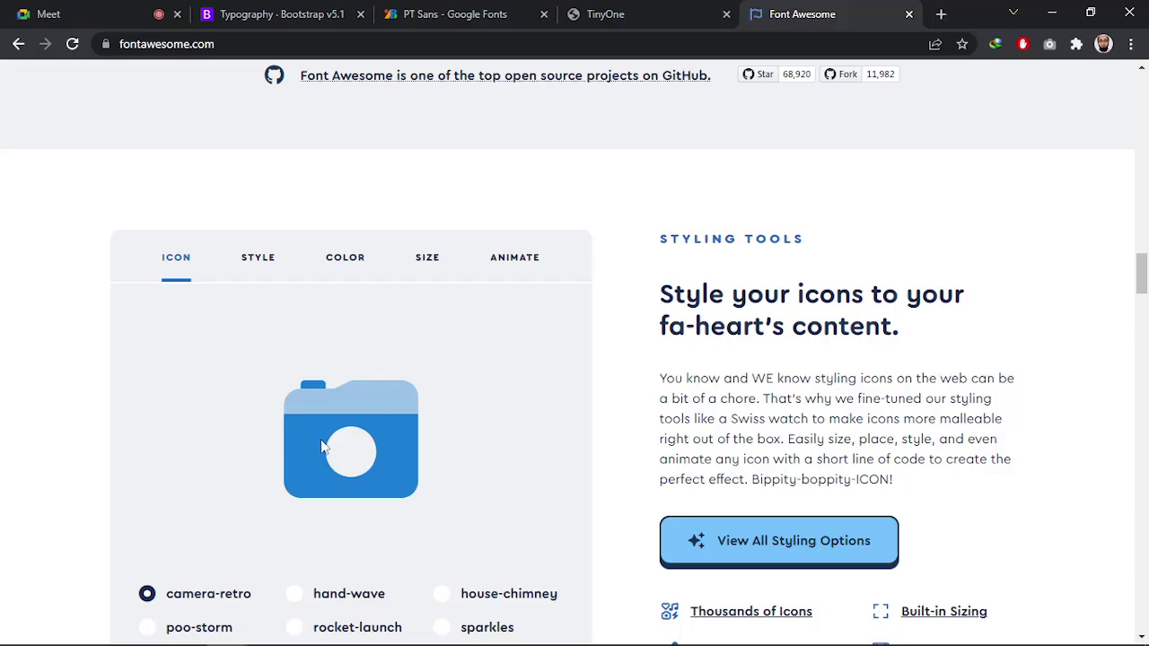
{"action": "left_click", "coordinate": [470, 13]}
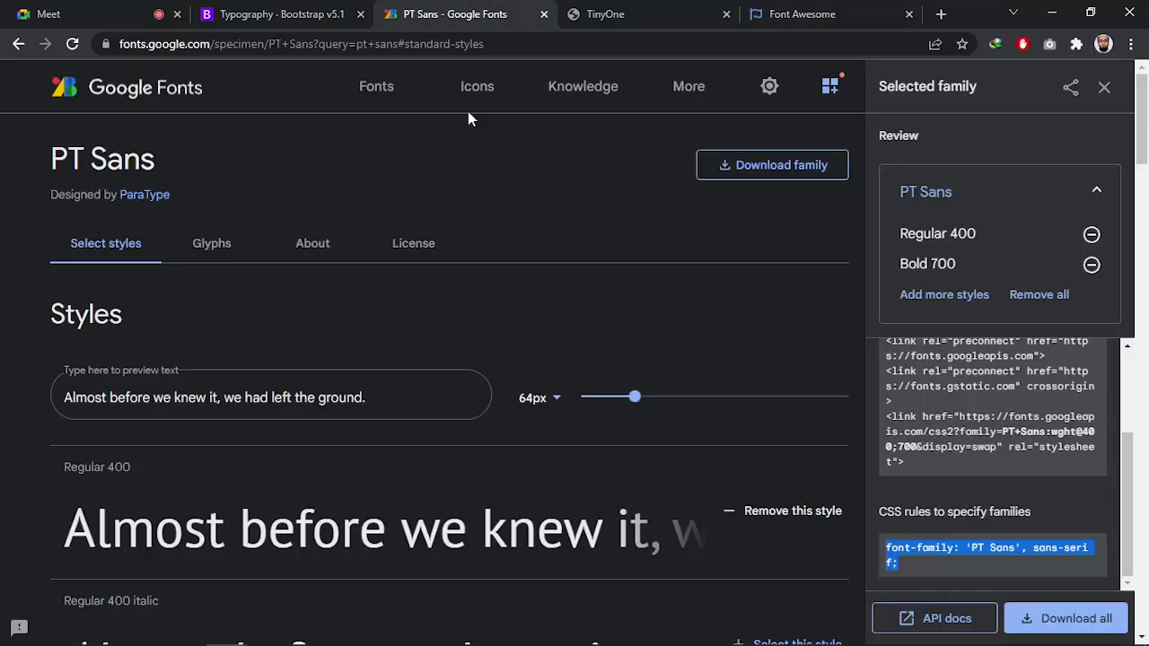
{"action": "left_click", "coordinate": [300, 17]}
Inspect the three platform icons in tinyone.psd, glance at index.html, then return to Photoshop
{"action": "key", "text": "alt+Tab"}
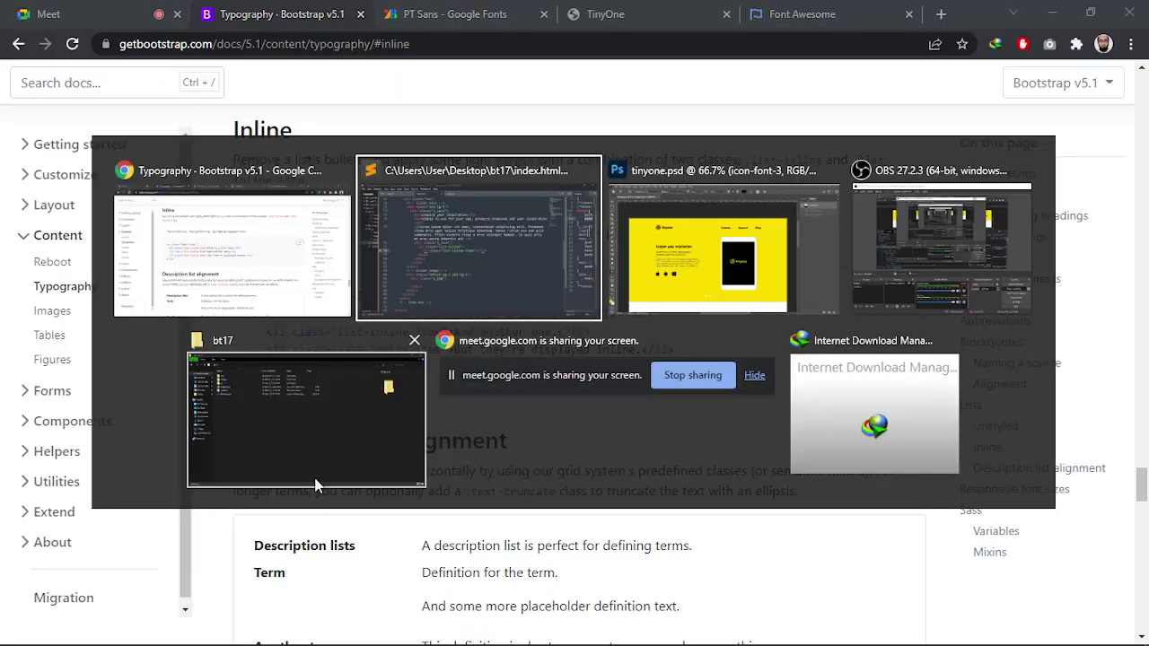
{"action": "left_click", "coordinate": [728, 278]}
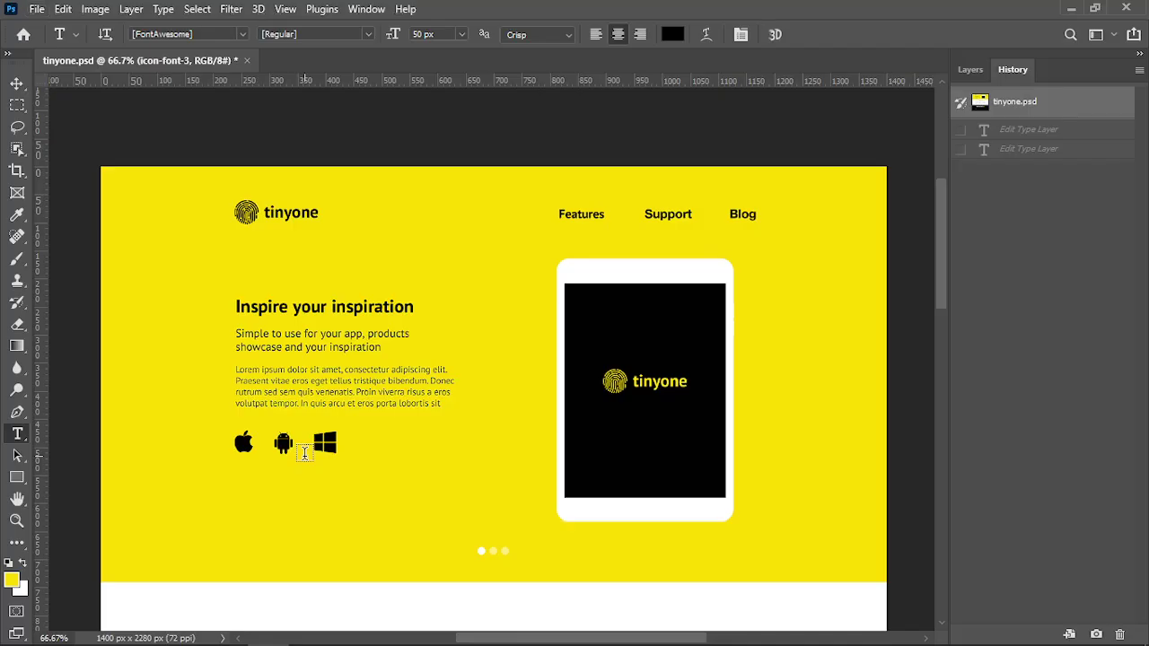
{"action": "key", "text": "alt+Tab"}
{"action": "left_click", "coordinate": [711, 286]}
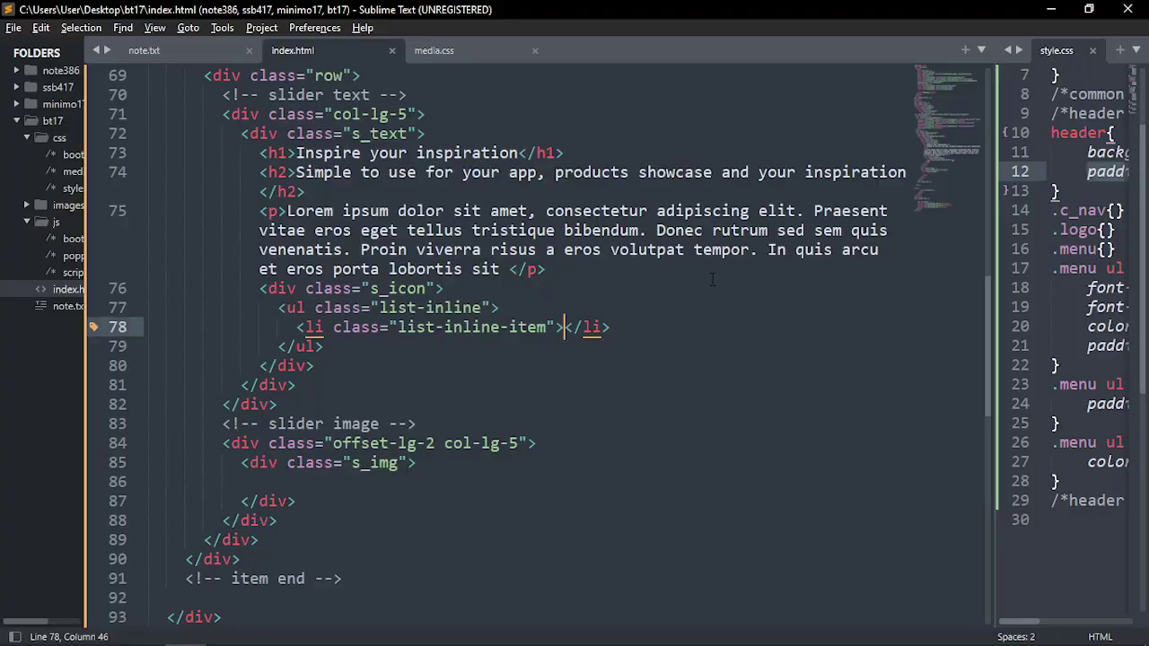
{"action": "key", "text": "alt+Tab"}
{"action": "key", "text": "alt+Tab"}
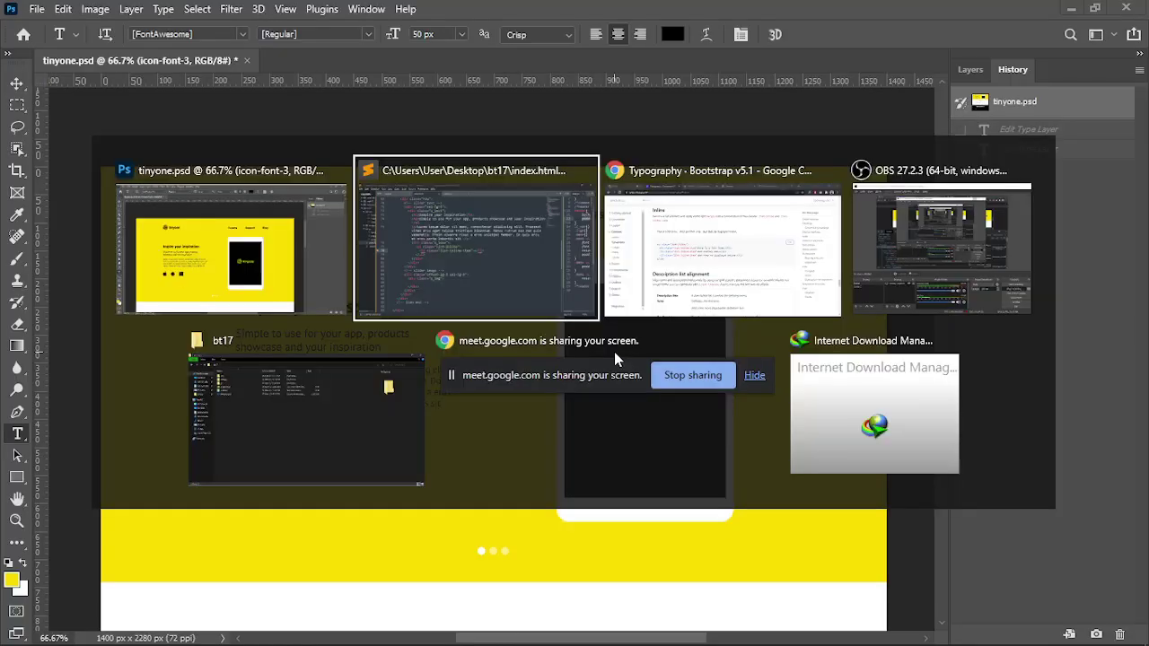
Return to the Font Awesome page and select the demo's camera-retro code snippet
{"action": "left_click", "coordinate": [709, 259]}
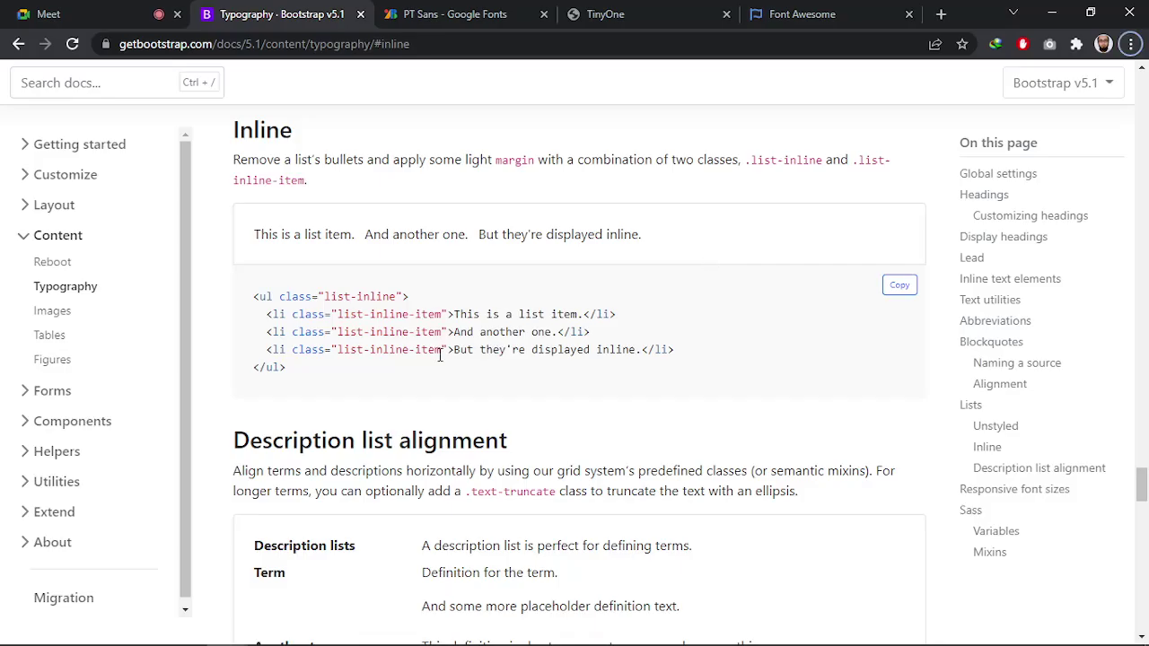
{"action": "left_click", "coordinate": [801, 13]}
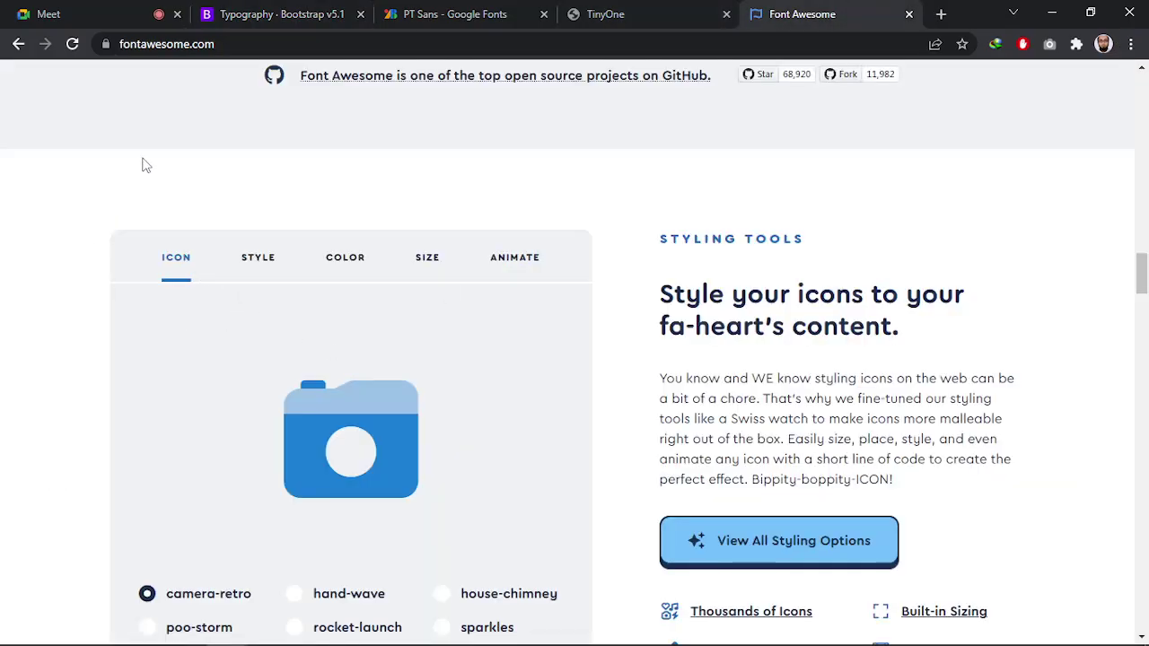
{"action": "scroll", "coordinate": [40, 301], "scroll_direction": "down", "scroll_amount": 2}
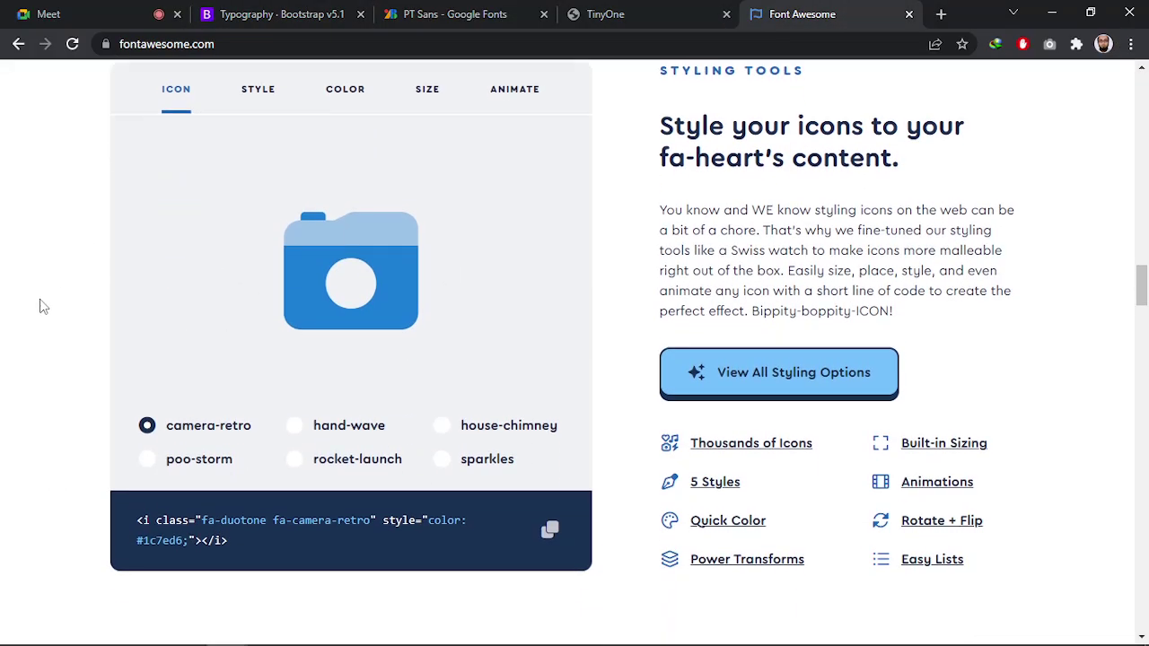
{"action": "left_click", "coordinate": [201, 514]}
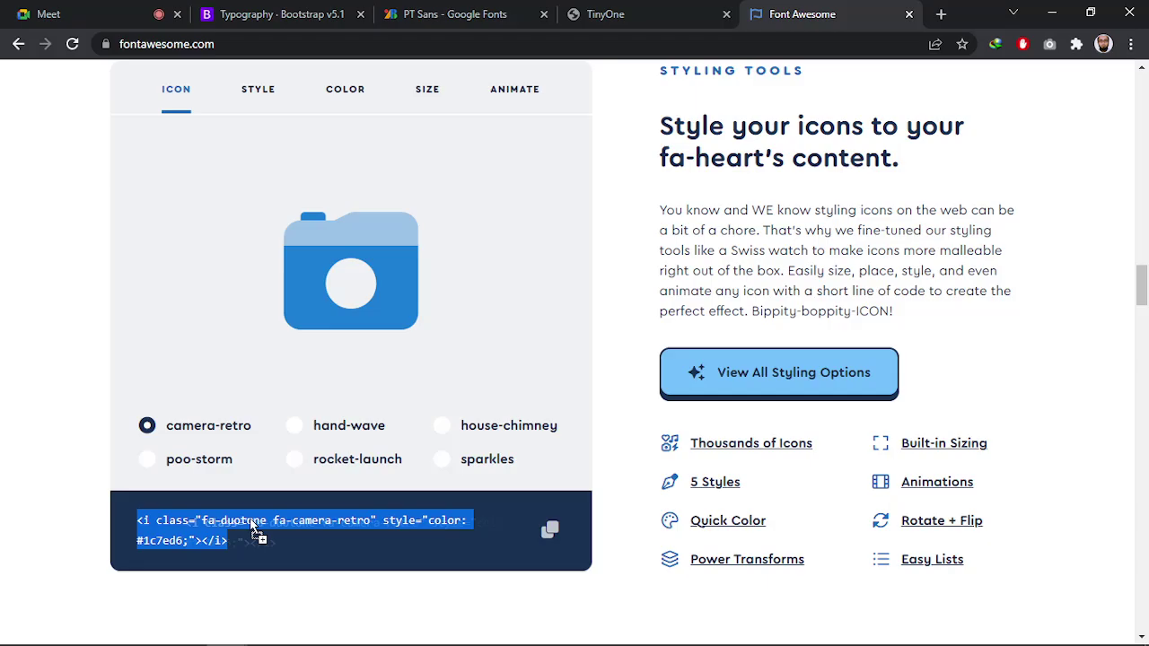
{"action": "left_click", "coordinate": [179, 538]}
{"action": "left_click", "coordinate": [155, 528]}
{"action": "left_click", "coordinate": [225, 546]}
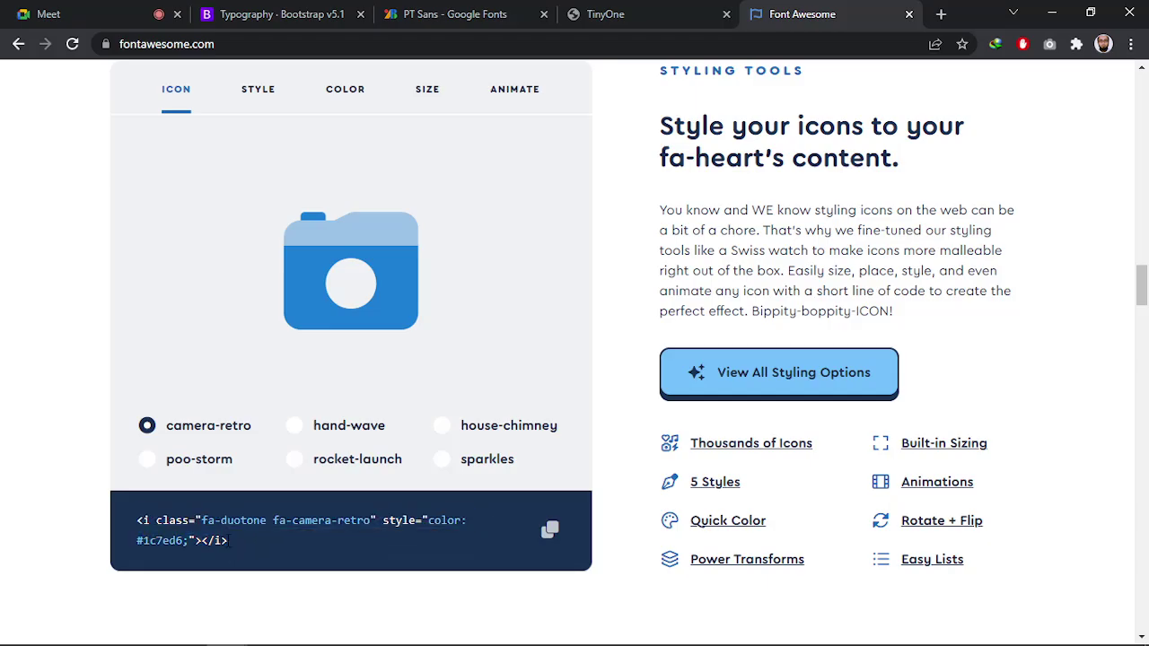
{"action": "left_click", "coordinate": [226, 554]}
{"action": "left_click", "coordinate": [225, 560]}
{"action": "left_click", "coordinate": [206, 523]}
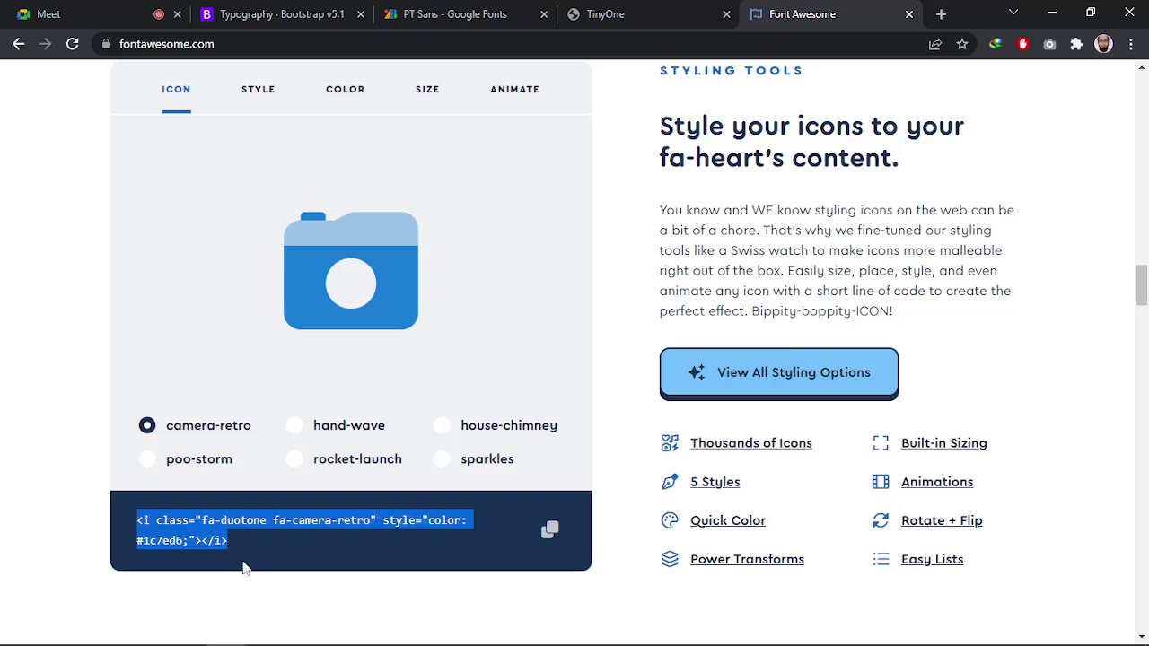
{"action": "left_click", "coordinate": [242, 589]}
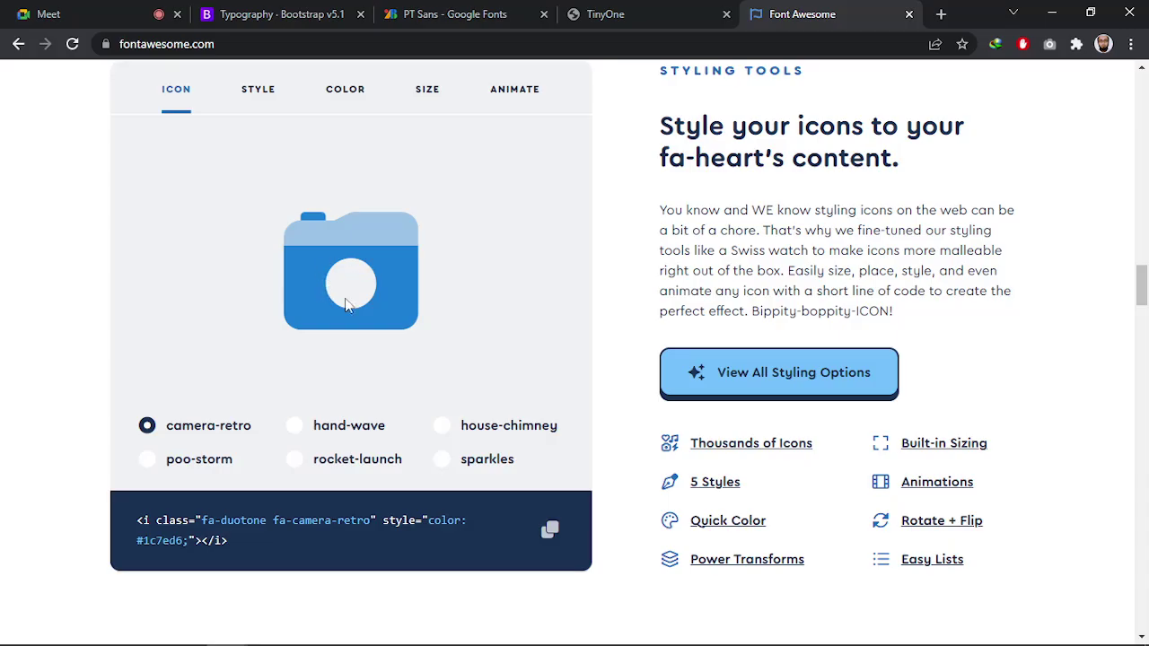
{"action": "scroll", "coordinate": [315, 339], "scroll_direction": "up", "scroll_amount": 1}
{"action": "scroll", "coordinate": [323, 373], "scroll_direction": "down", "scroll_amount": 1}
Preview several icons, settle on house-chimney, and select its fa-duotone fa-house-chimney snippet
{"action": "left_click", "coordinate": [323, 432]}
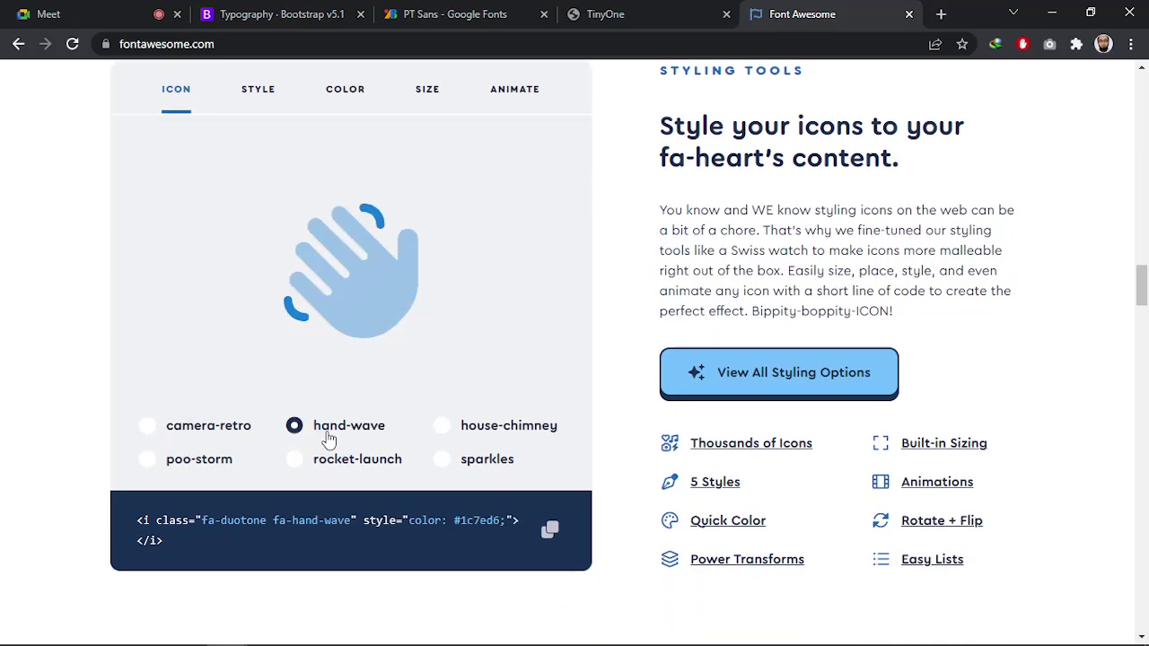
{"action": "left_click", "coordinate": [507, 437]}
{"action": "left_click", "coordinate": [487, 461]}
{"action": "left_click", "coordinate": [360, 467]}
{"action": "left_click", "coordinate": [216, 462]}
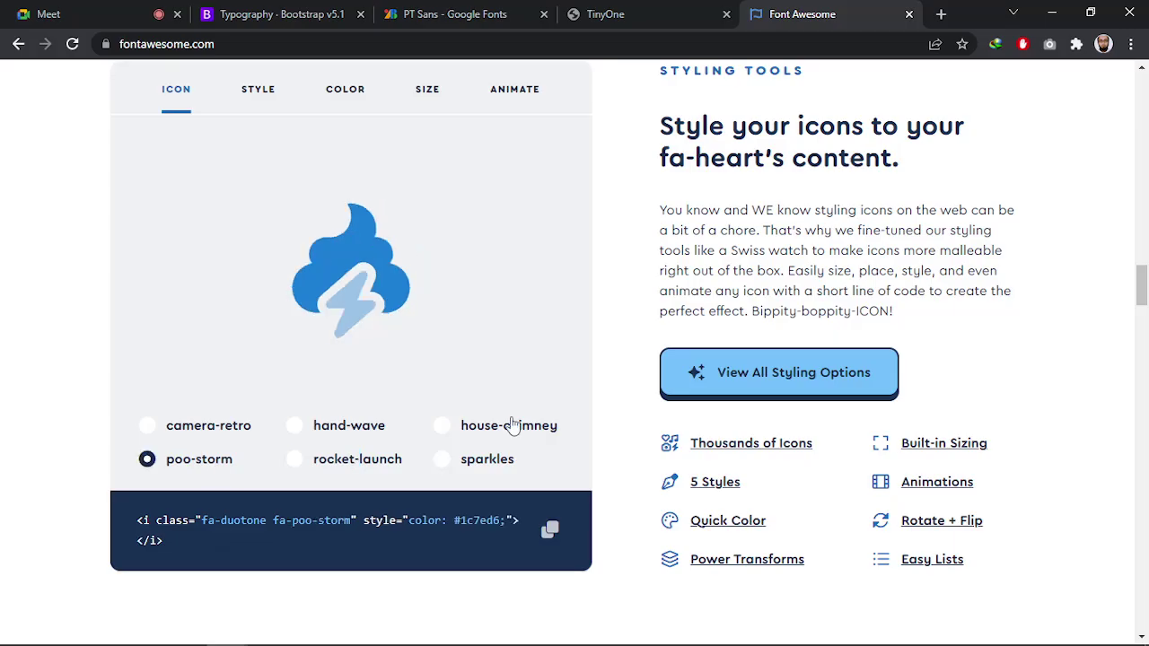
{"action": "left_click", "coordinate": [509, 425]}
{"action": "triple_click", "coordinate": [277, 522]}
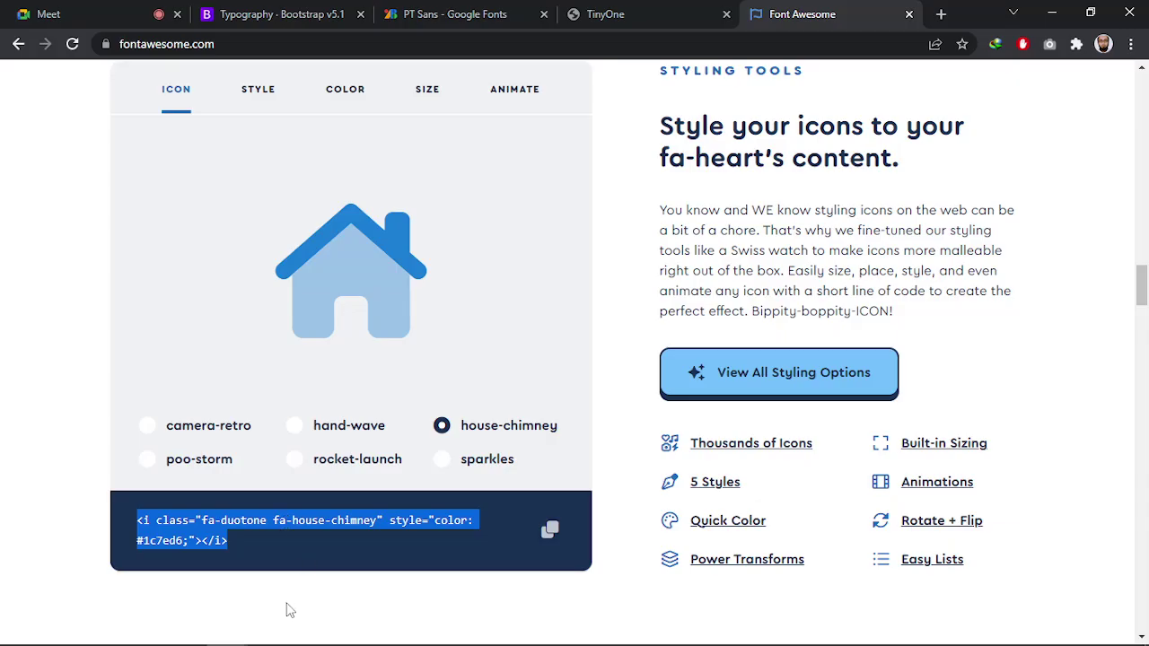
{"action": "left_click", "coordinate": [301, 539]}
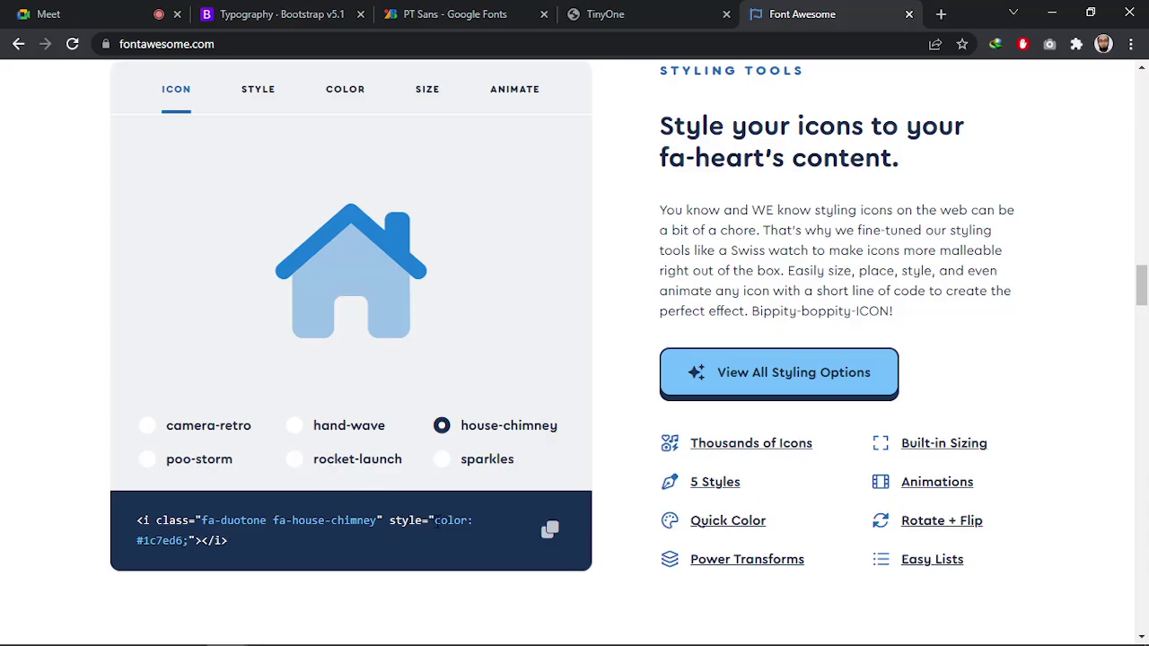
{"action": "triple_click", "coordinate": [162, 541]}
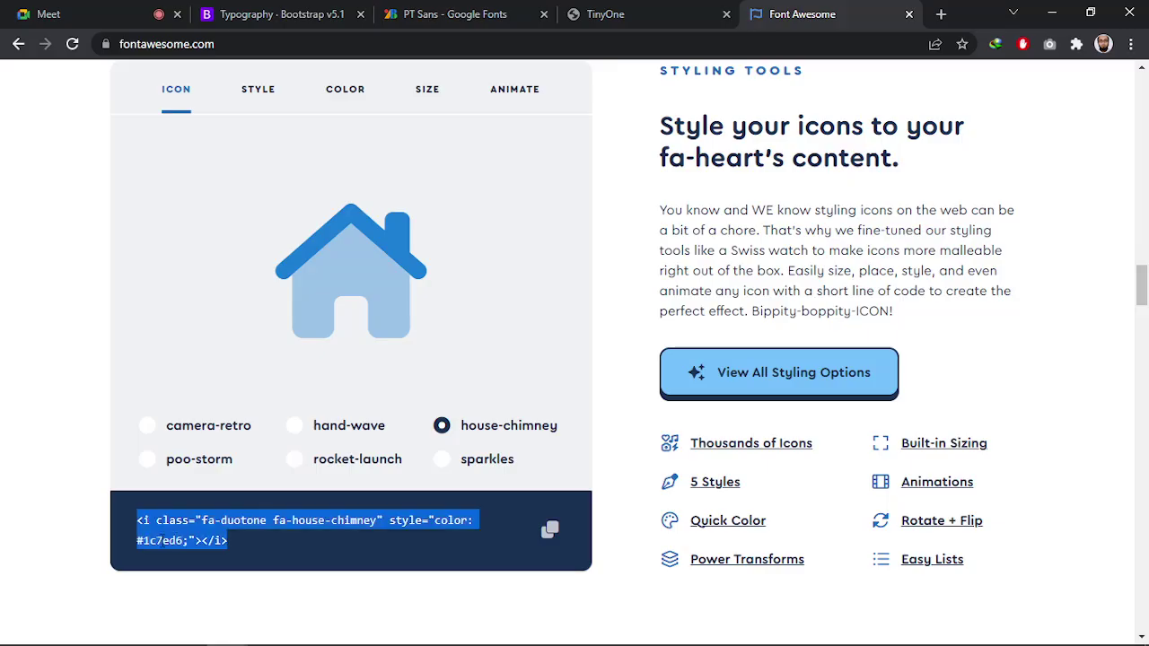
{"action": "left_click", "coordinate": [465, 560]}
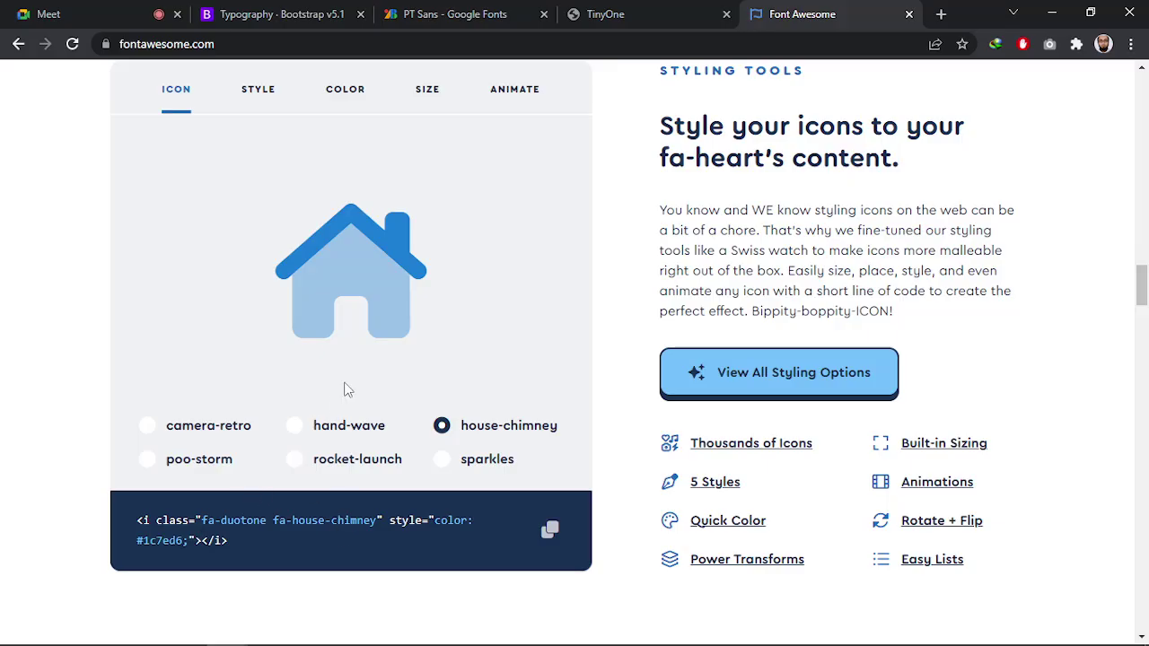
Cycle the house icon twice through the solid, regular, light, duotone and thin styles
{"action": "left_click", "coordinate": [257, 96]}
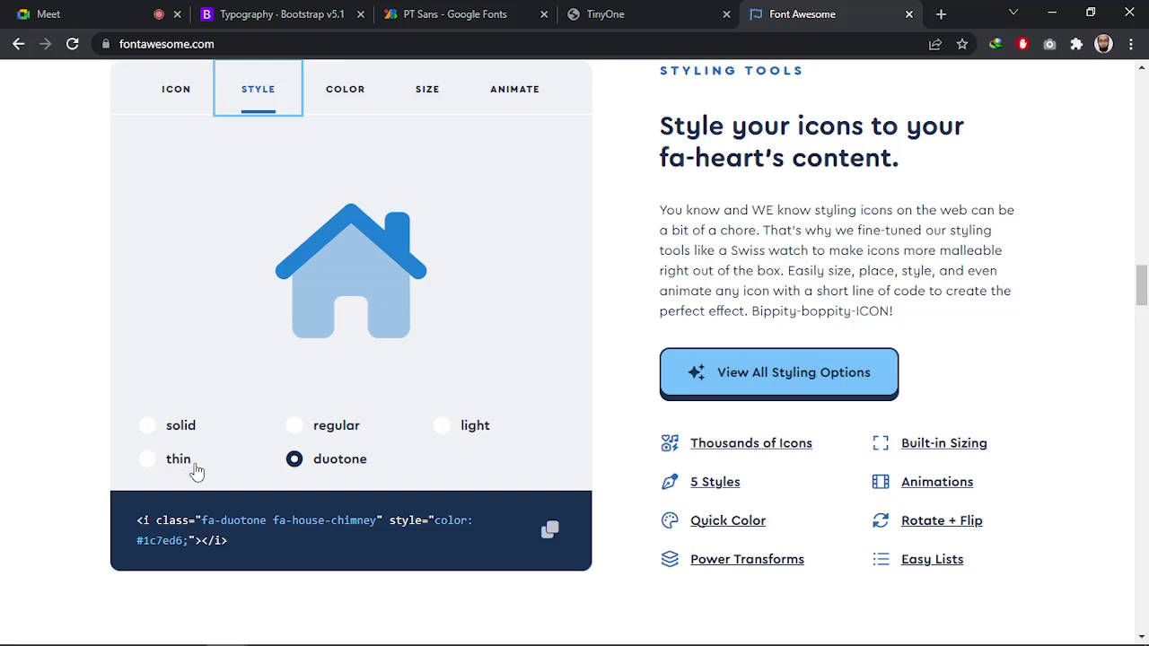
{"action": "left_click", "coordinate": [171, 438]}
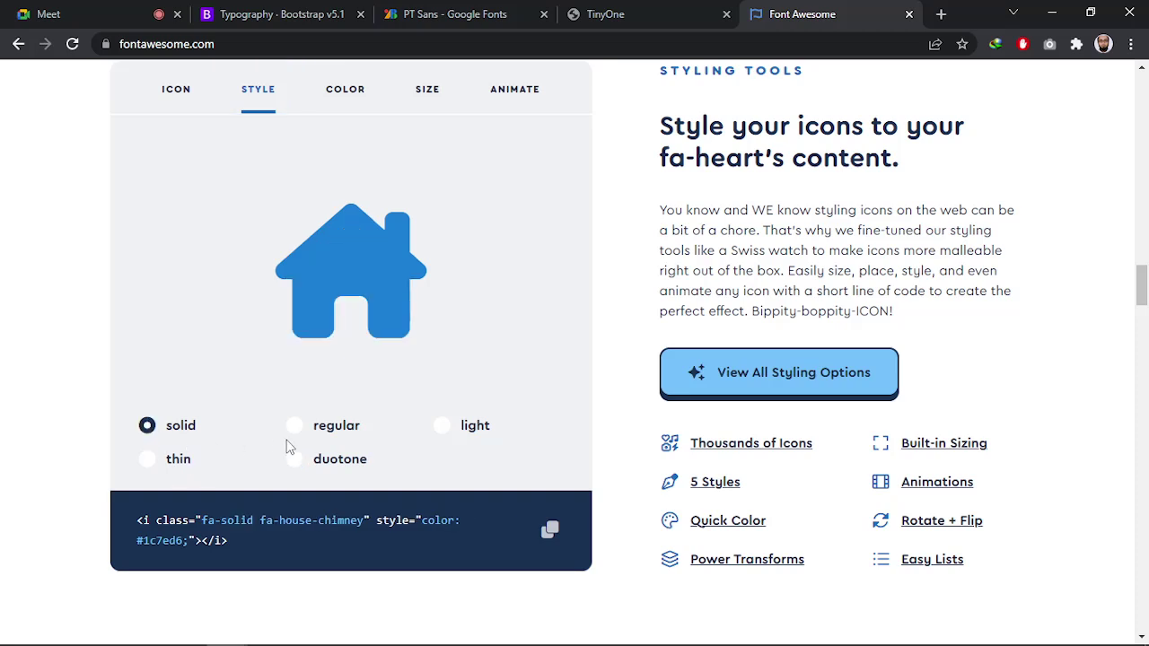
{"action": "left_click", "coordinate": [318, 438]}
{"action": "left_click", "coordinate": [446, 428]}
{"action": "left_click", "coordinate": [327, 459]}
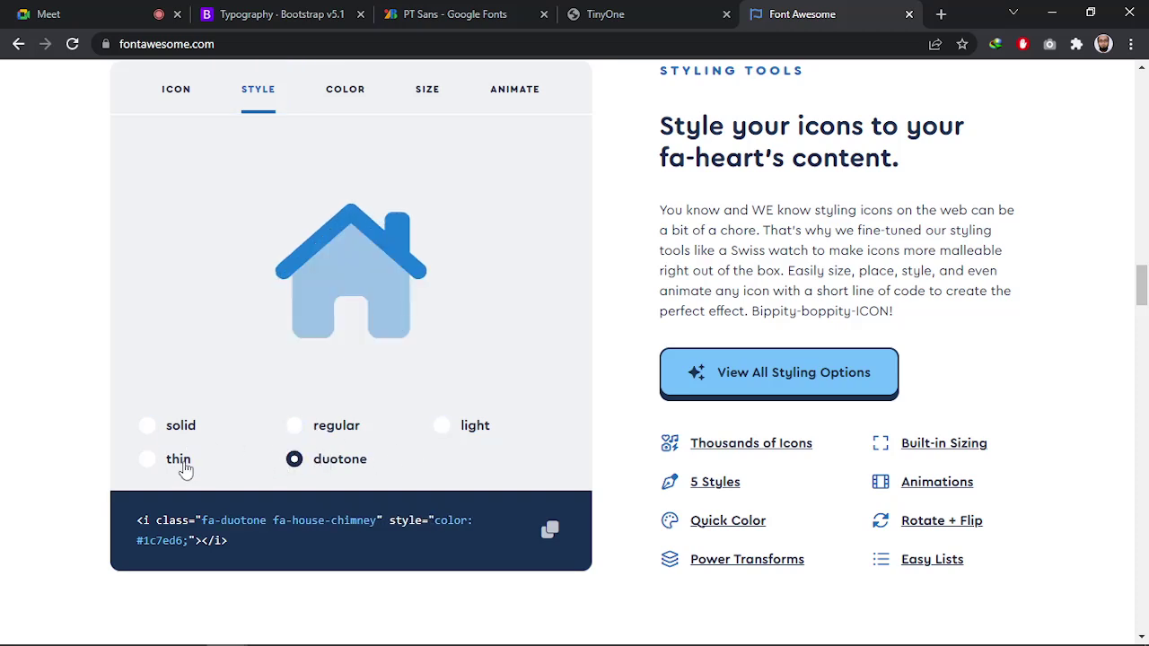
{"action": "left_click", "coordinate": [184, 468]}
{"action": "left_click", "coordinate": [171, 431]}
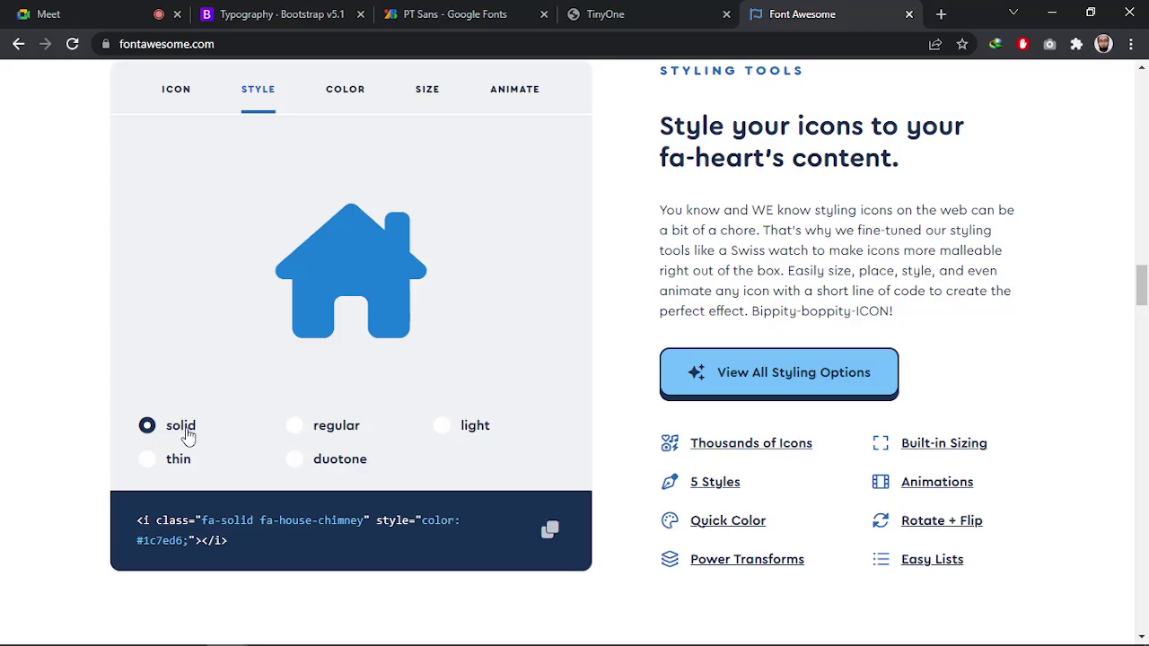
{"action": "left_click", "coordinate": [346, 436]}
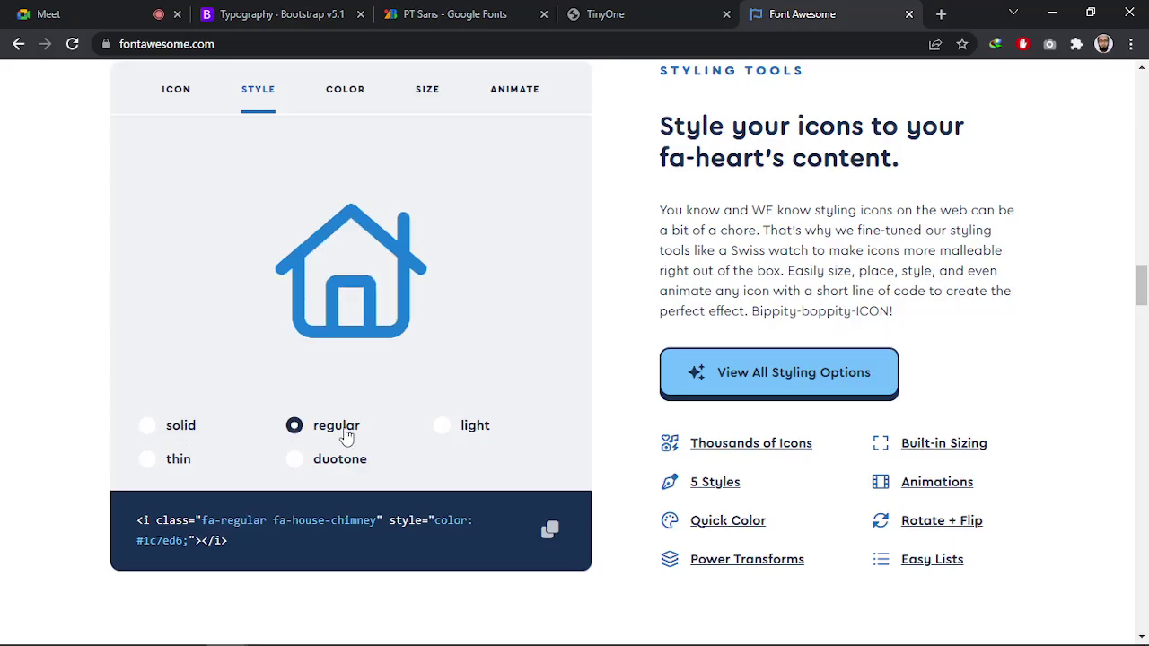
{"action": "left_click", "coordinate": [469, 438]}
{"action": "left_click", "coordinate": [165, 468]}
{"action": "left_click", "coordinate": [305, 468]}
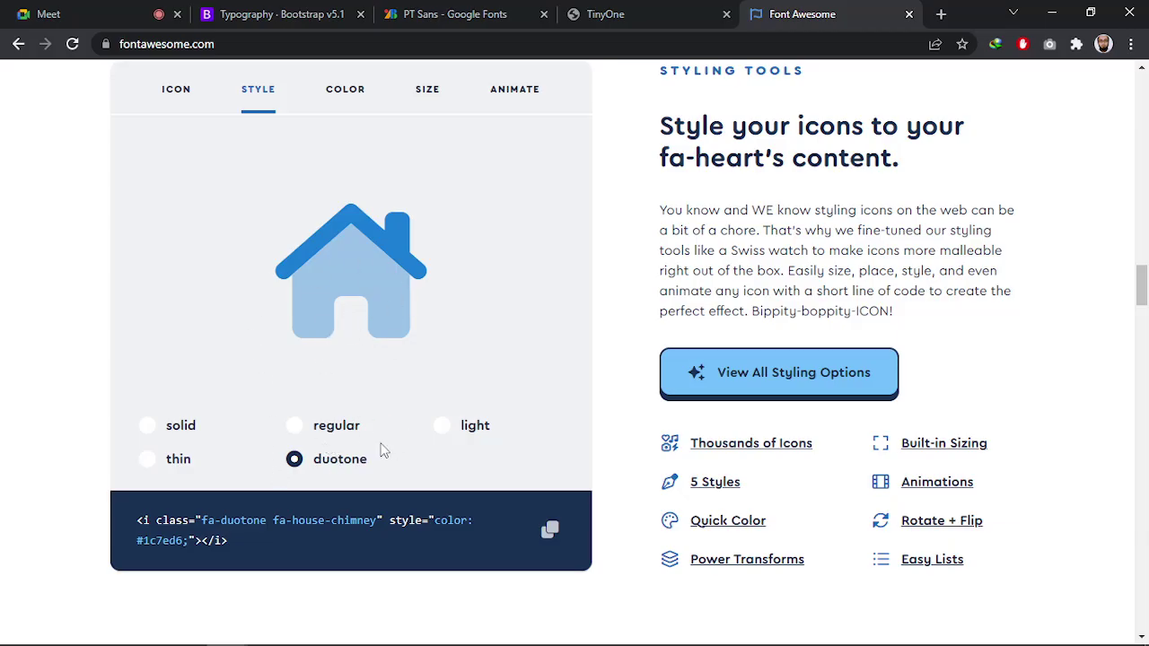
Compare the house styles once more, settling on light (fa-light fa-house-chimney)
{"action": "left_click", "coordinate": [182, 428]}
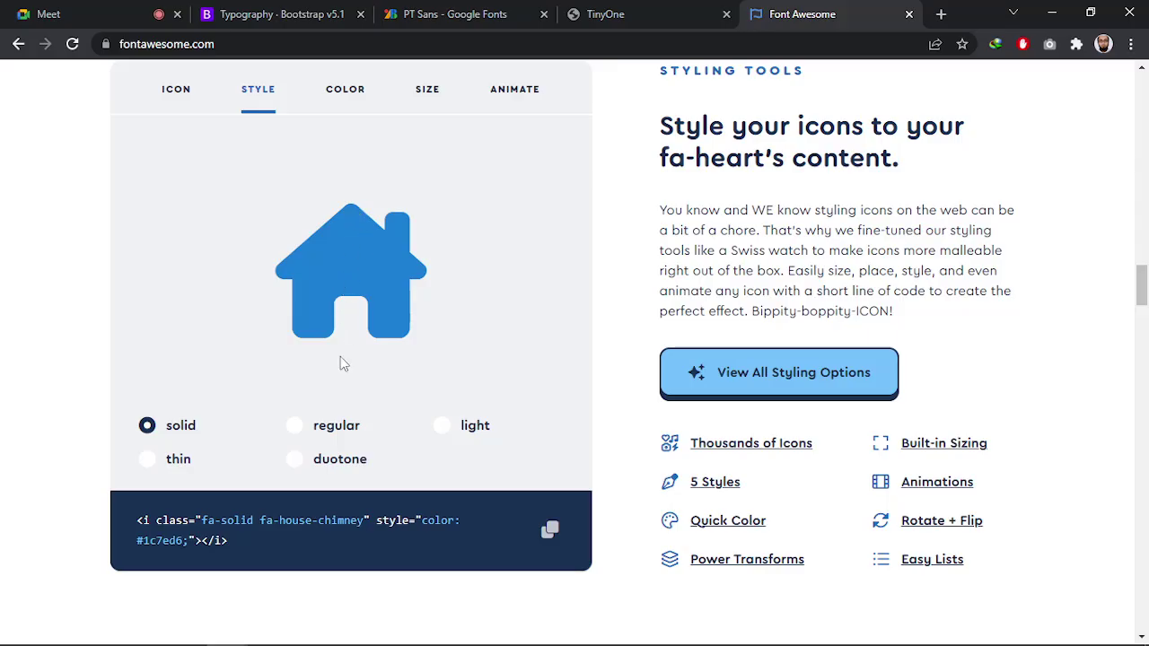
{"action": "left_click", "coordinate": [329, 431]}
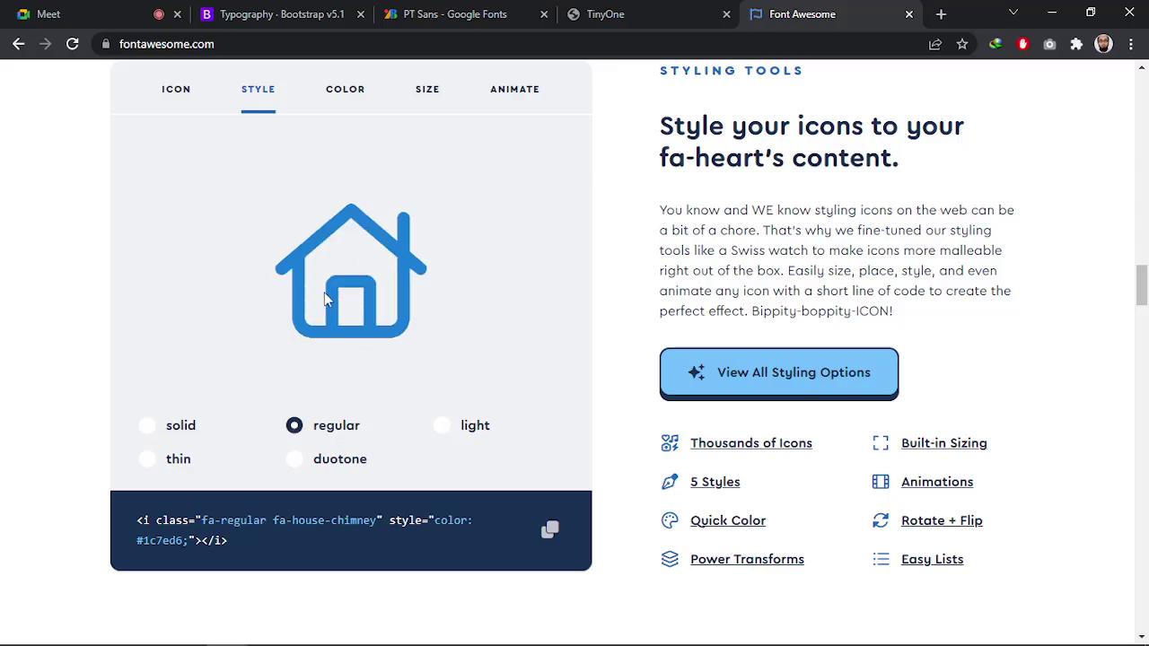
{"action": "left_click", "coordinate": [459, 438]}
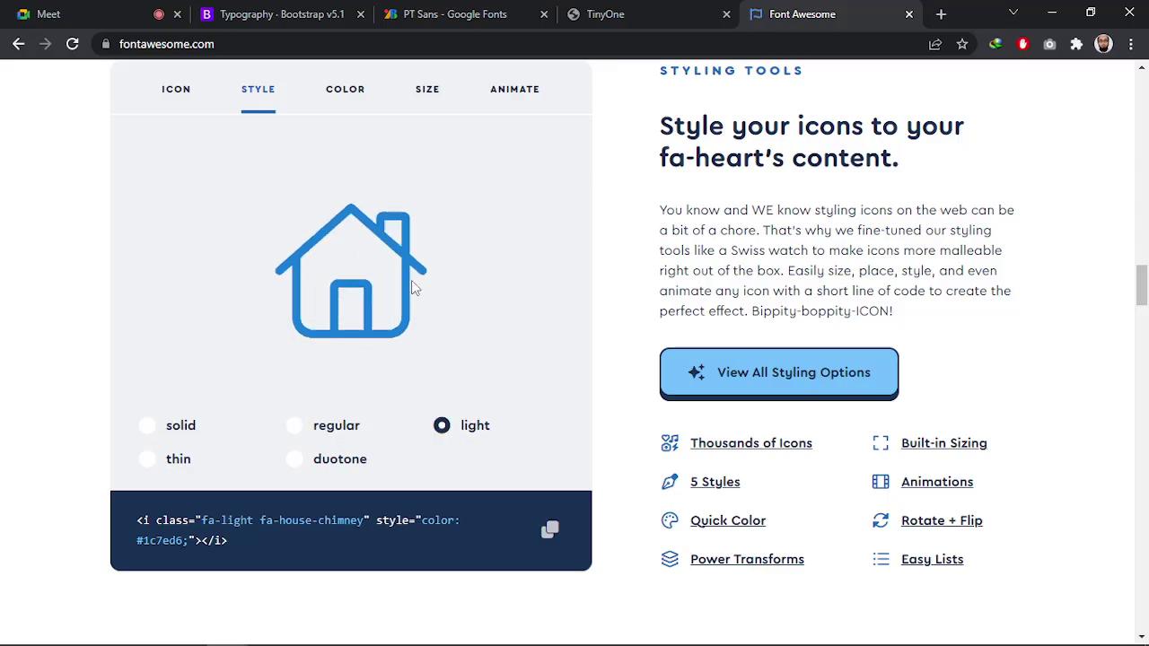
{"action": "left_click", "coordinate": [174, 461]}
{"action": "left_click", "coordinate": [296, 460]}
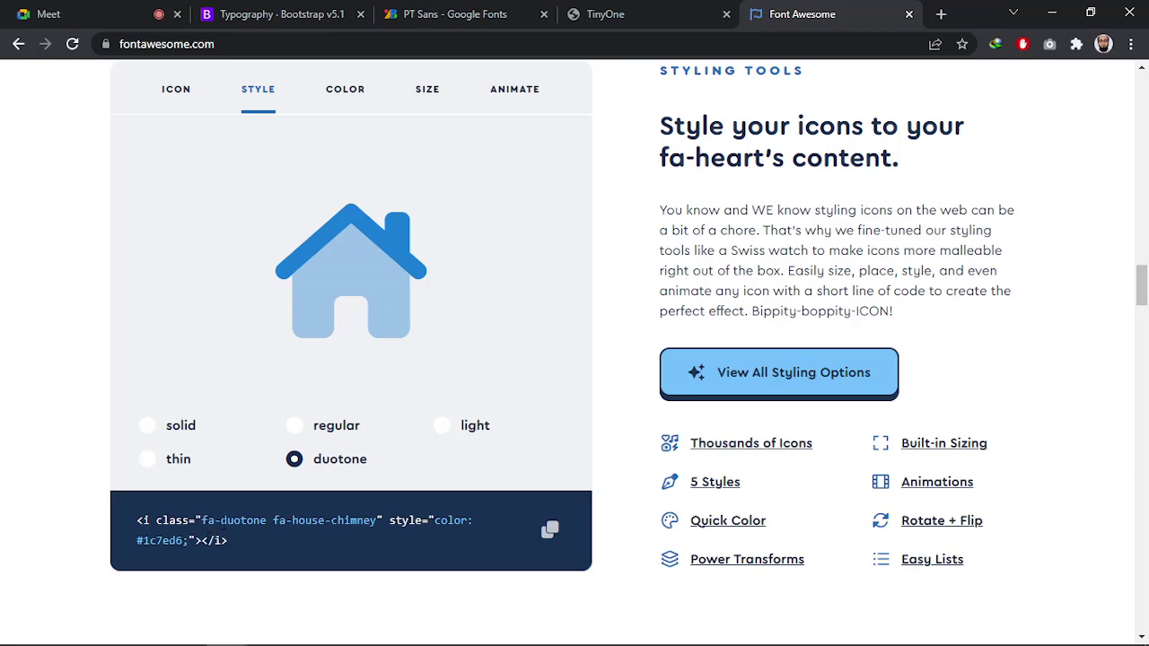
{"action": "left_click", "coordinate": [147, 426]}
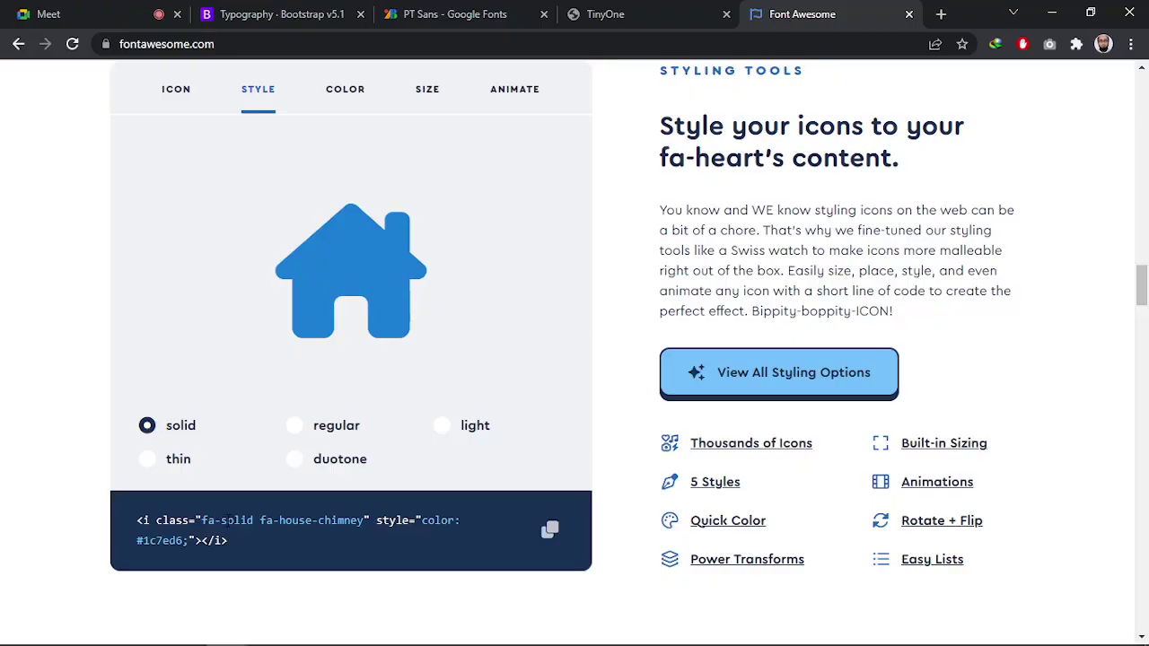
{"action": "left_click", "coordinate": [328, 432]}
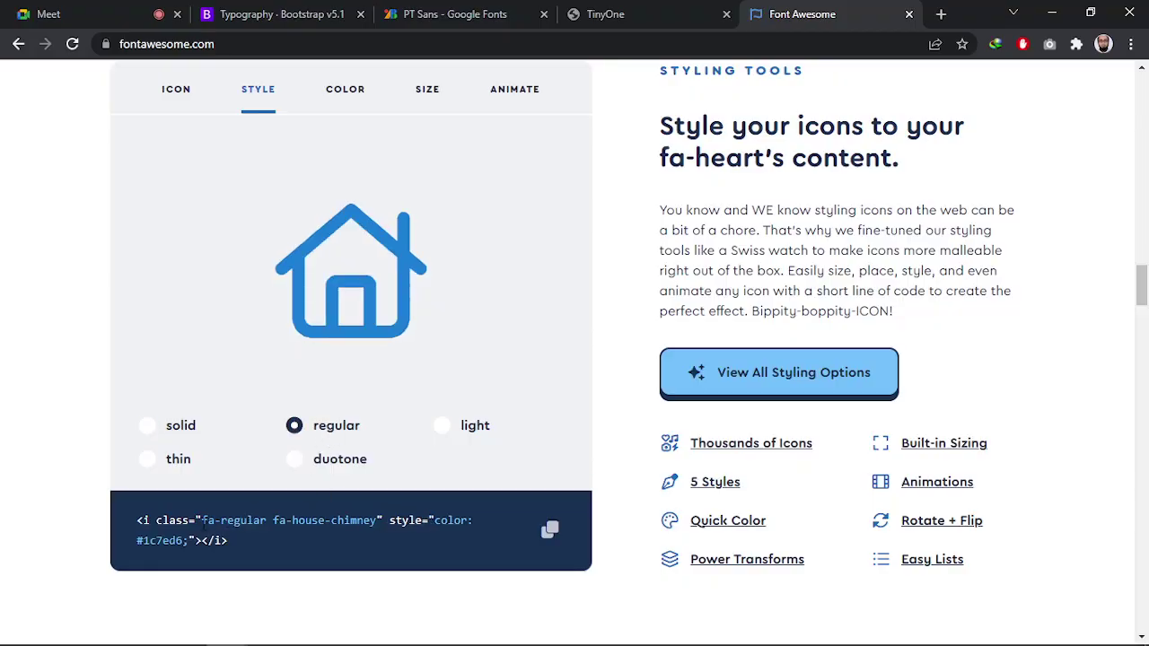
{"action": "left_click", "coordinate": [444, 430]}
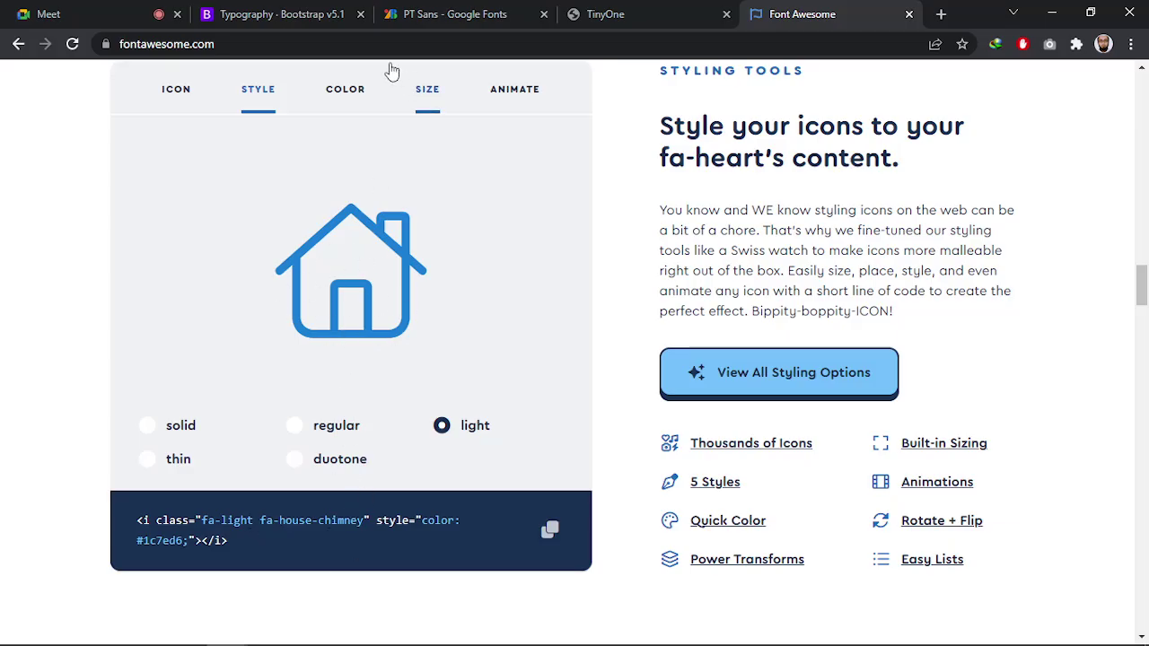
{"action": "left_click", "coordinate": [354, 92]}
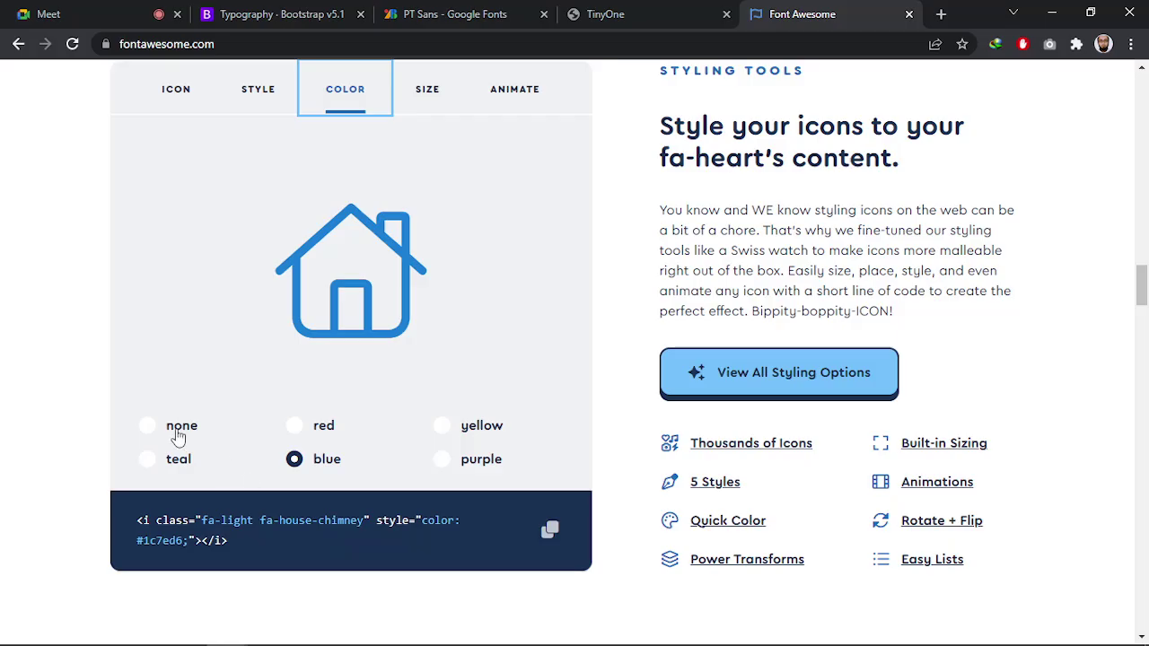
Try no colour, red, yellow and purple on the house icon, then keep it blue
{"action": "left_click", "coordinate": [174, 431]}
{"action": "left_click", "coordinate": [314, 431]}
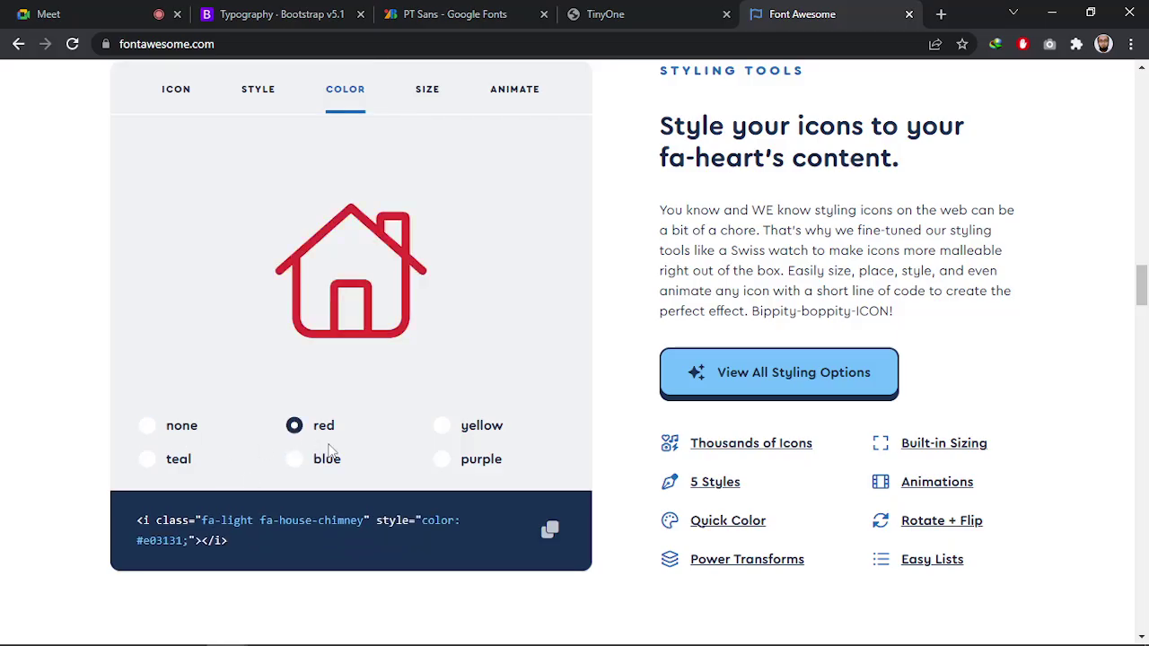
{"action": "left_click", "coordinate": [476, 431]}
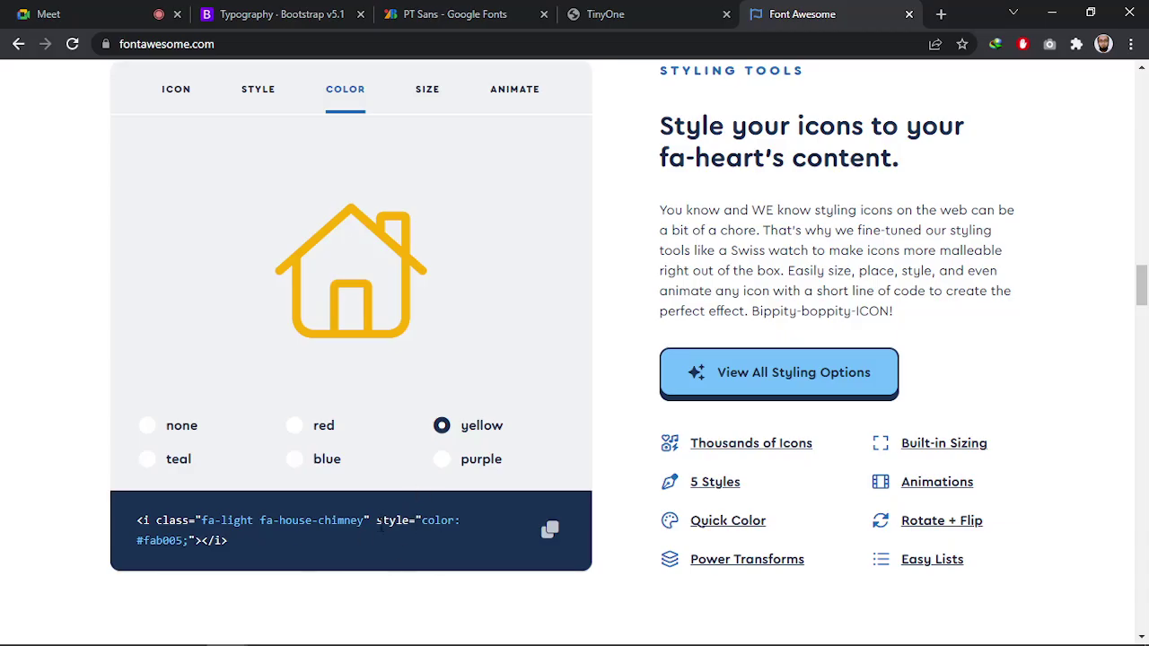
{"action": "left_click", "coordinate": [441, 462]}
{"action": "left_click", "coordinate": [303, 462]}
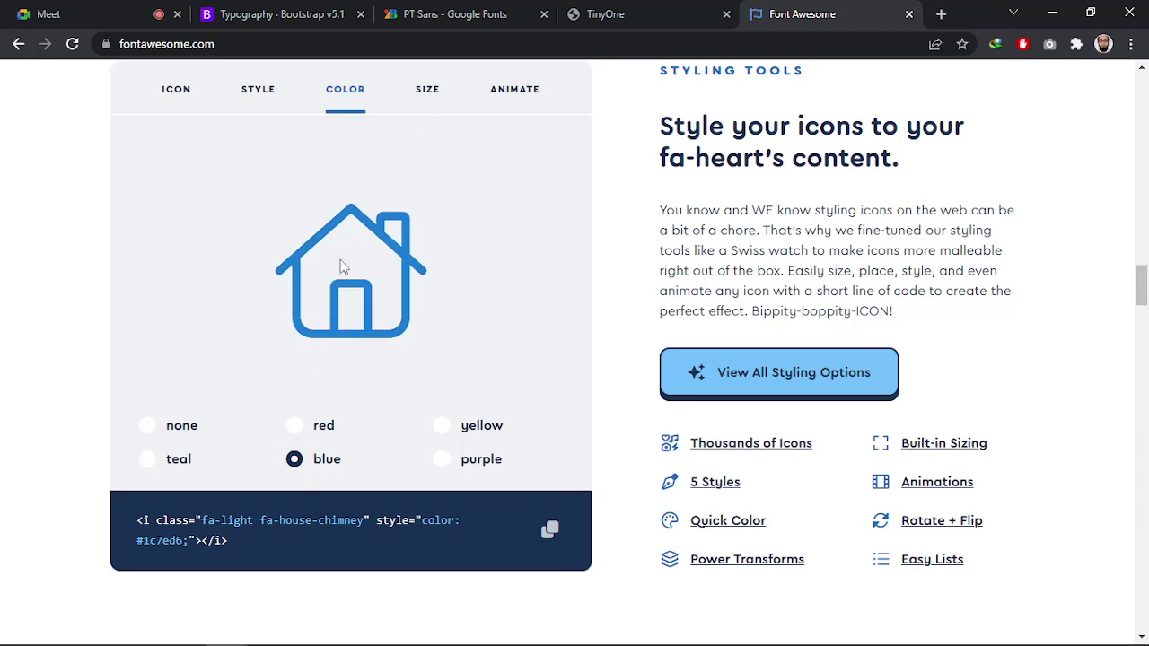
Enlarge the house icon to the lg size (fa-lg)
{"action": "left_click", "coordinate": [422, 96]}
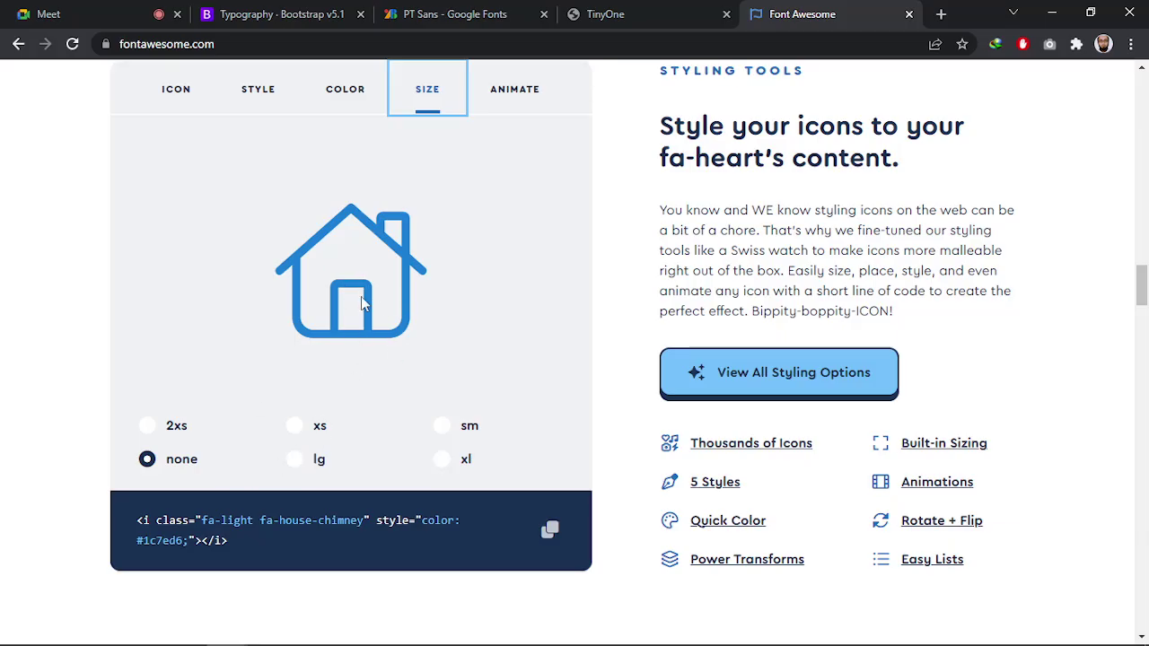
{"action": "left_click", "coordinate": [295, 461]}
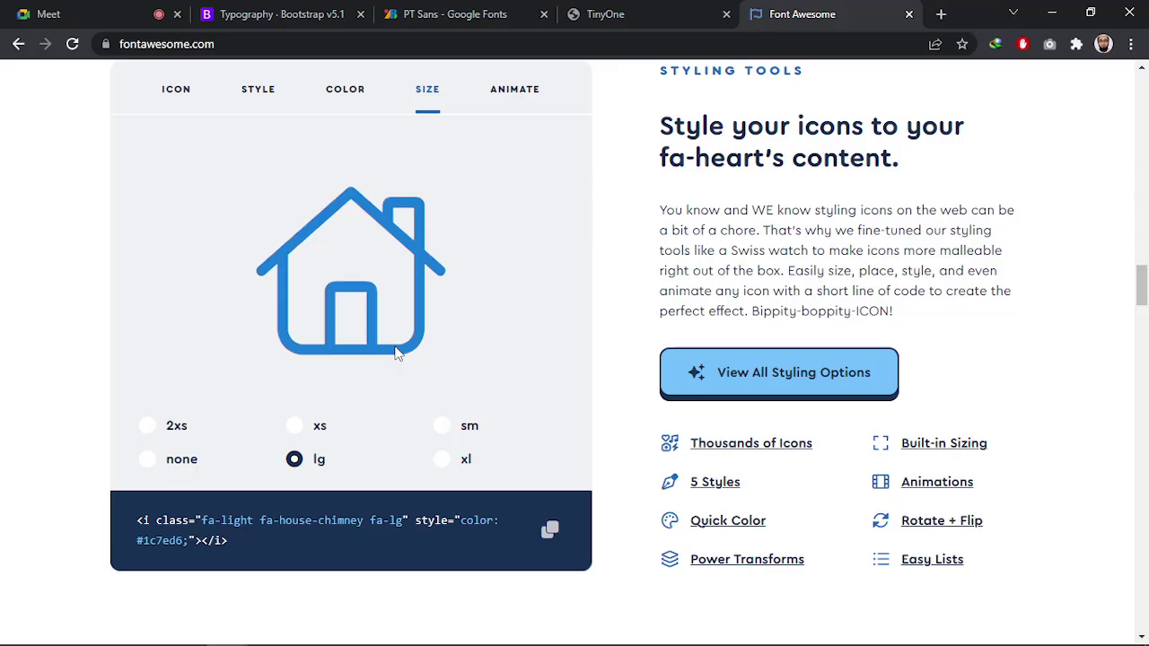
{"action": "left_click", "coordinate": [192, 100]}
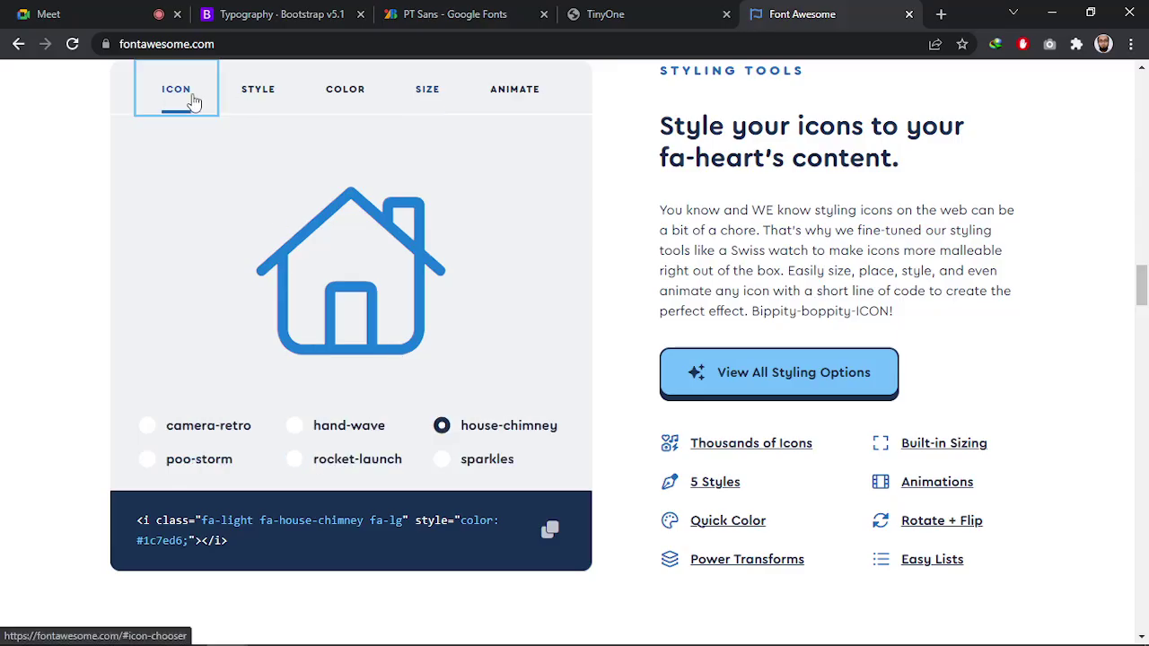
Switch the preview to the rocket-launch icon and set it to the duotone style
{"action": "left_click", "coordinate": [205, 426]}
{"action": "left_click", "coordinate": [323, 434]}
{"action": "left_click", "coordinate": [458, 448]}
{"action": "left_click", "coordinate": [459, 456]}
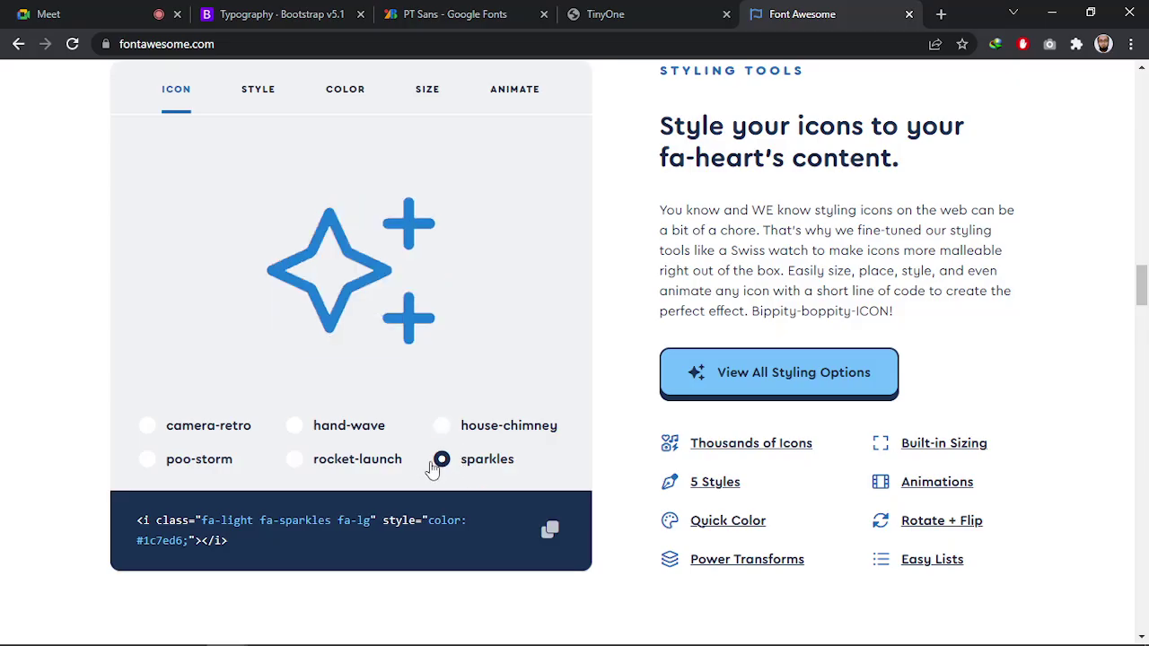
{"action": "left_click", "coordinate": [362, 470]}
{"action": "left_click", "coordinate": [257, 98]}
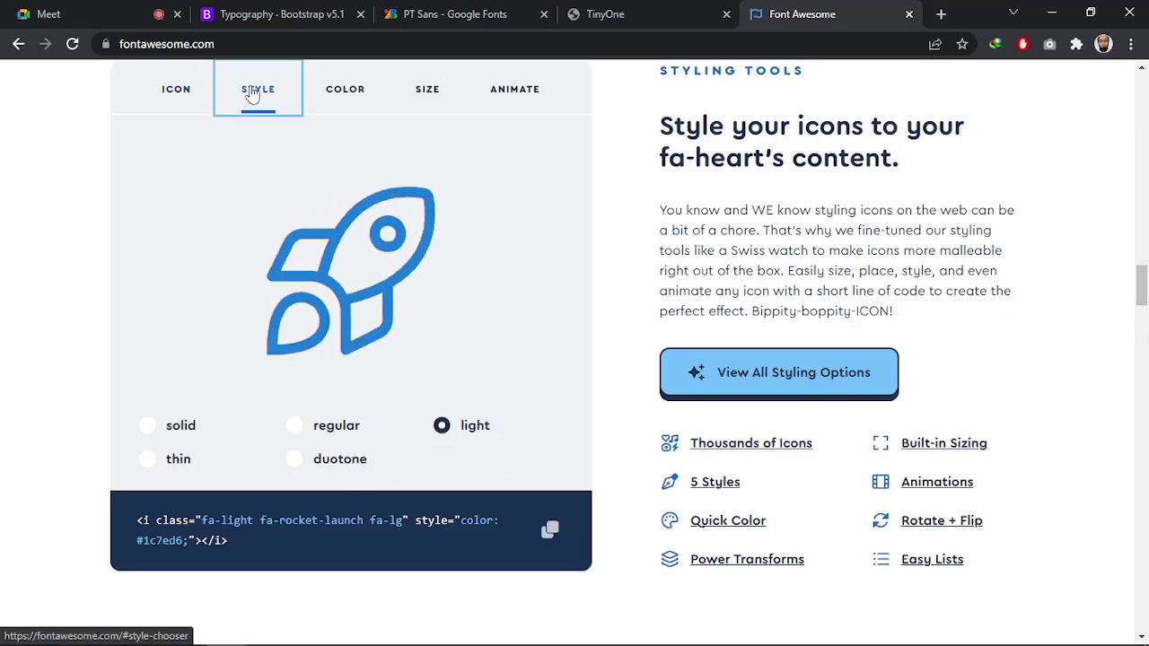
{"action": "left_click", "coordinate": [179, 437]}
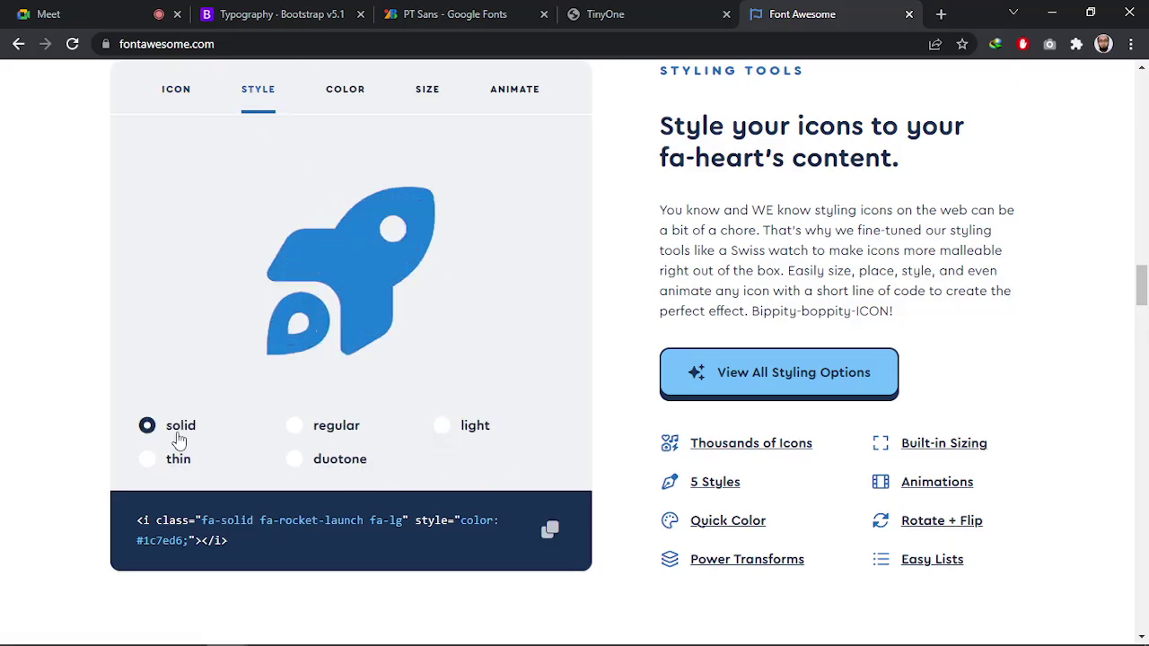
{"action": "left_click", "coordinate": [338, 436]}
{"action": "left_click", "coordinate": [336, 460]}
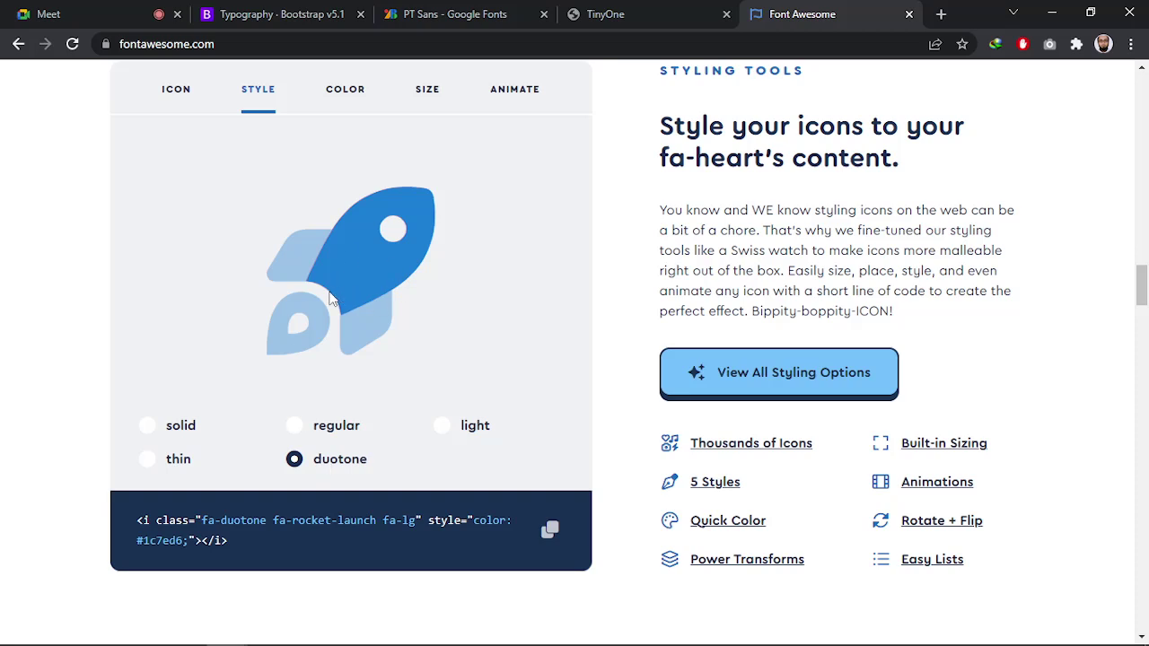
Browse the size and colour options, ending on the rocket's animation choices
{"action": "left_click", "coordinate": [470, 91]}
{"action": "left_click", "coordinate": [427, 90]}
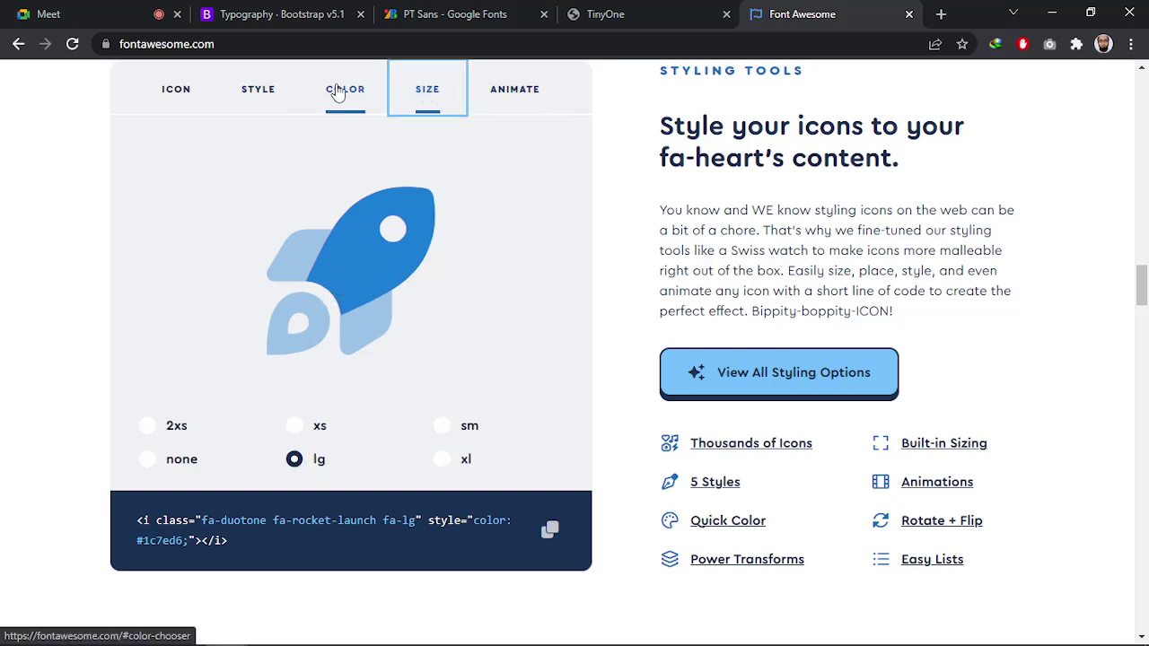
{"action": "left_click", "coordinate": [343, 89]}
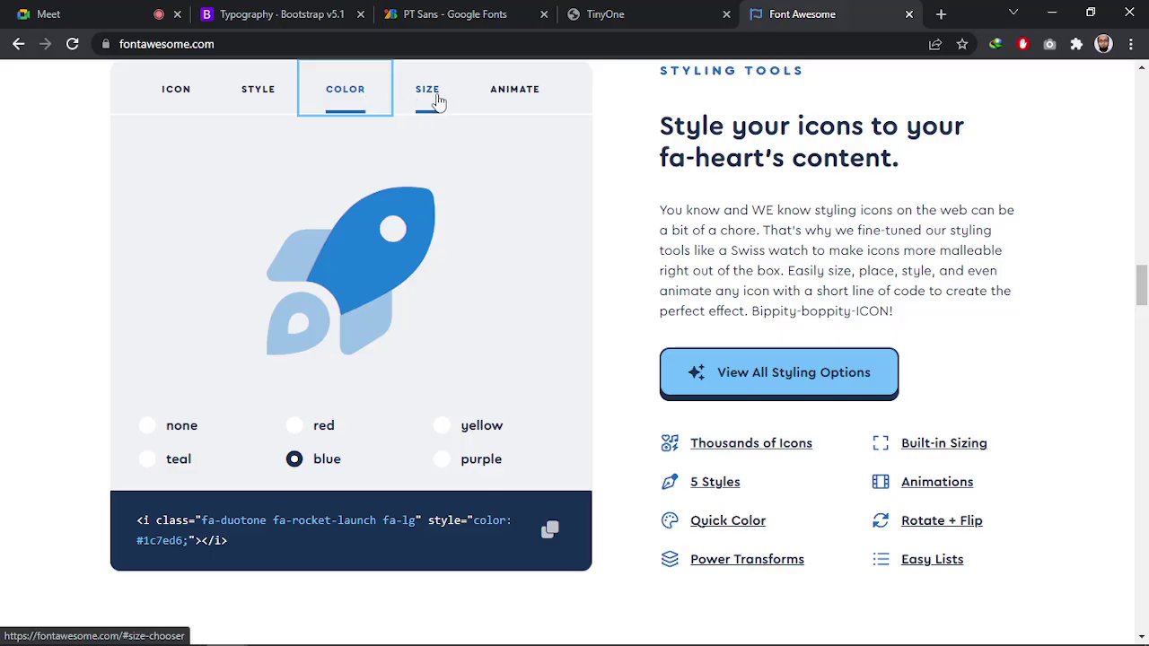
{"action": "left_click", "coordinate": [434, 101]}
{"action": "left_click", "coordinate": [500, 100]}
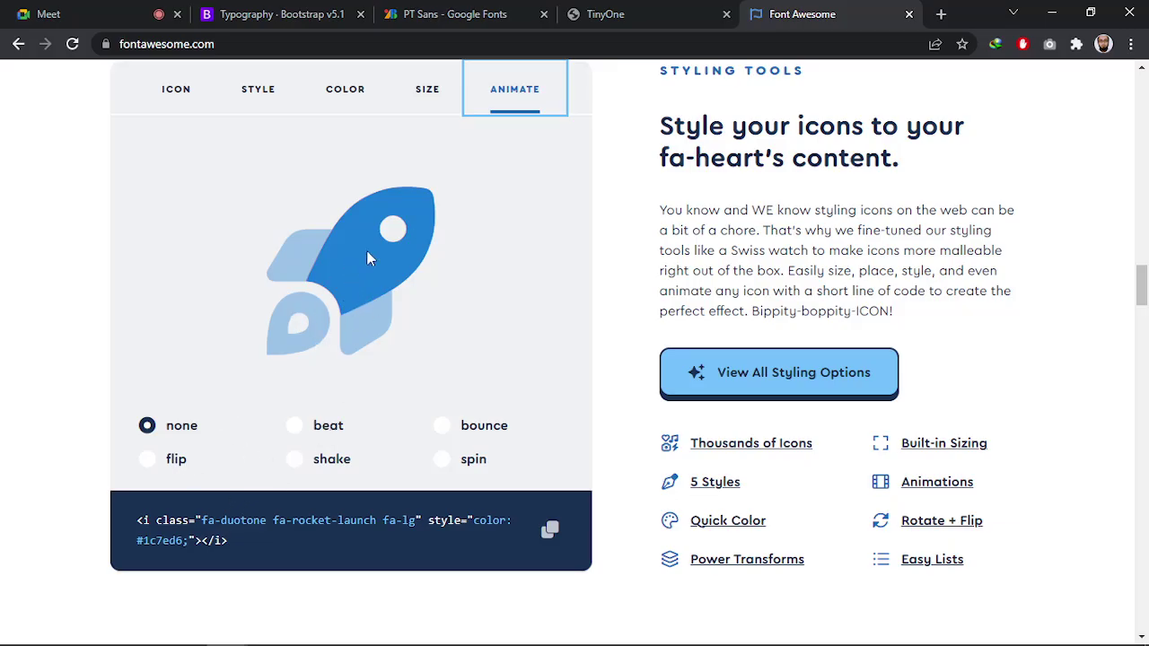
{"action": "left_click", "coordinate": [150, 465]}
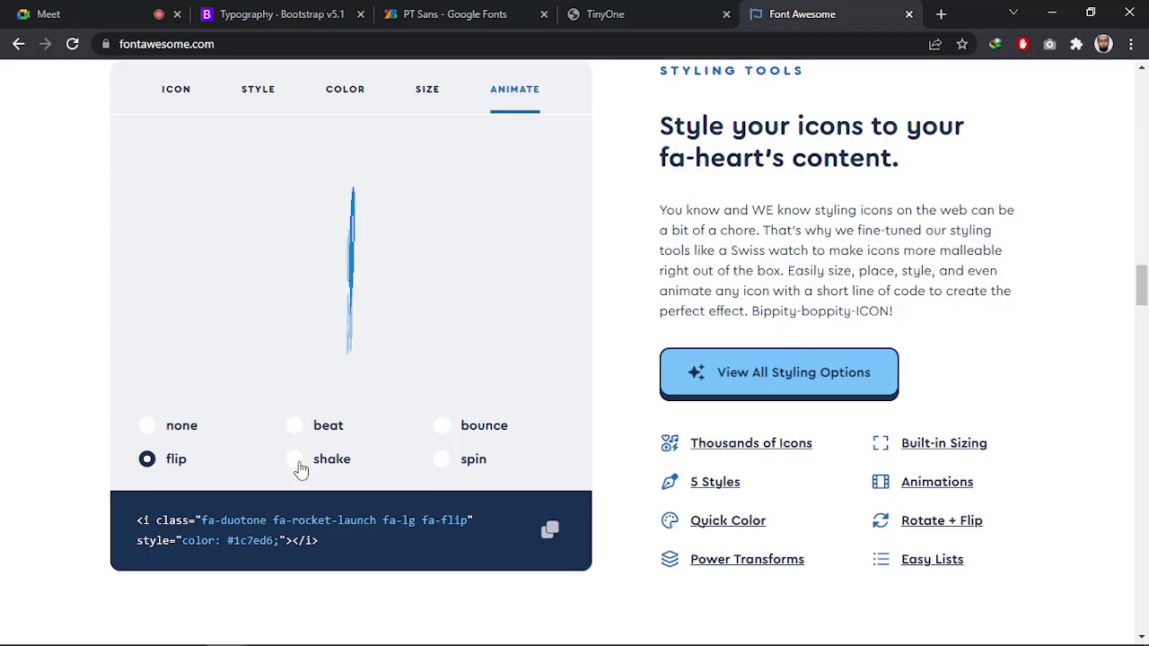
{"action": "left_click", "coordinate": [357, 460]}
{"action": "left_click", "coordinate": [442, 460]}
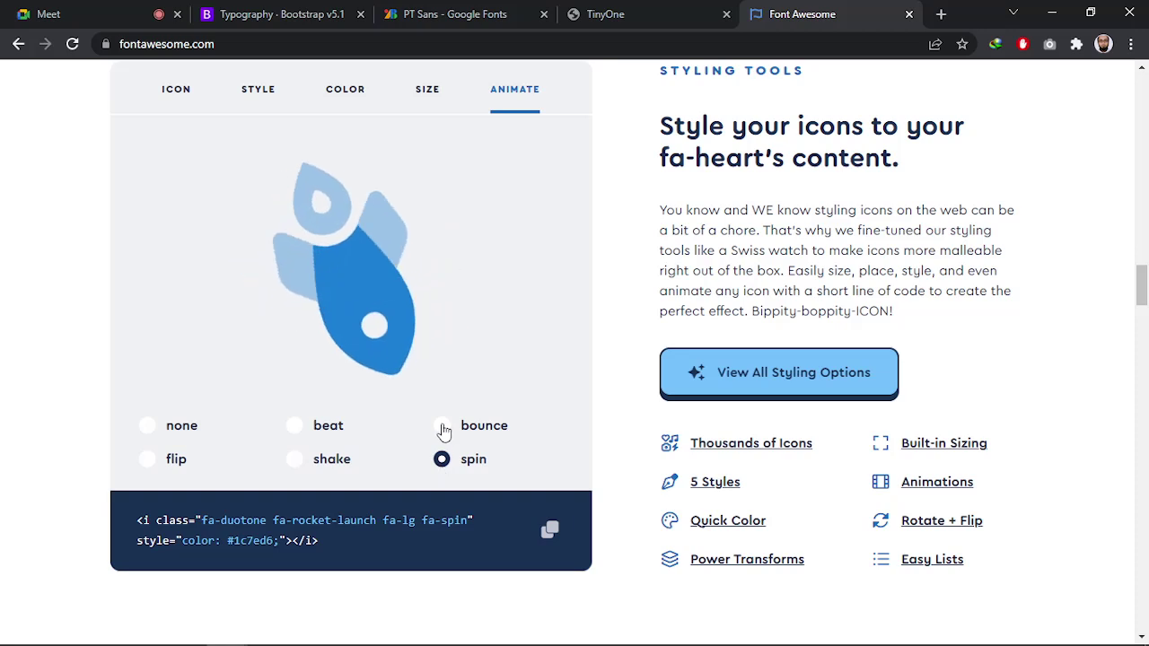
{"action": "left_click", "coordinate": [443, 427]}
{"action": "left_click", "coordinate": [297, 427]}
{"action": "left_click", "coordinate": [147, 425]}
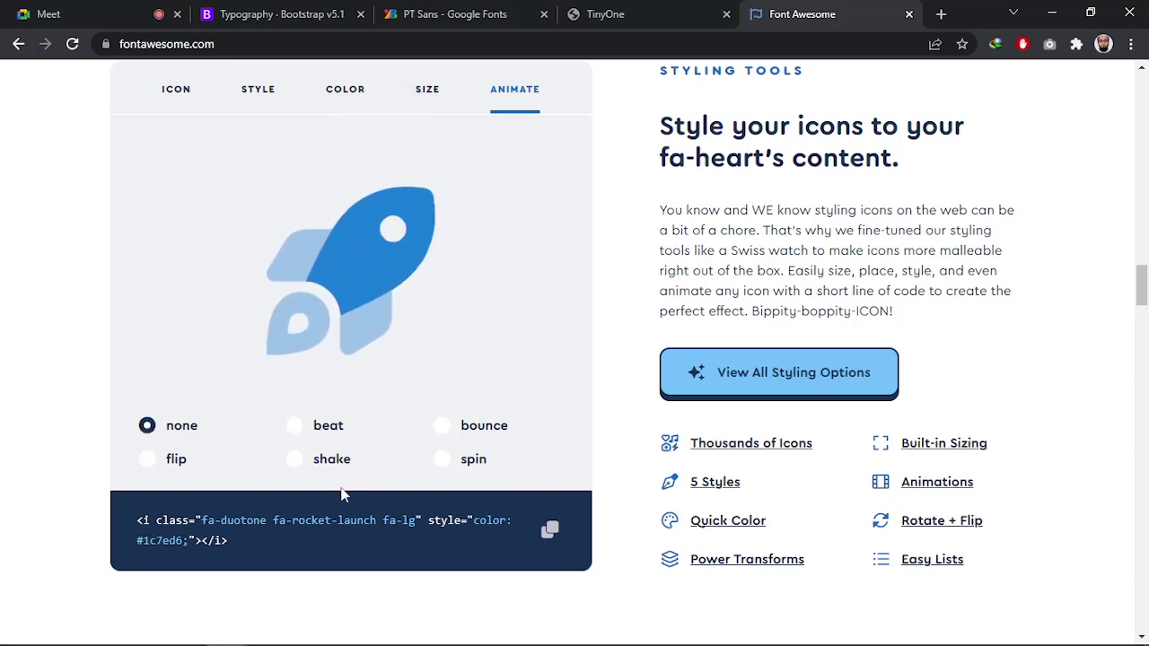
Look through the Icon Discovery, style cards and kit sections, then return to the top
{"action": "scroll", "coordinate": [551, 428], "scroll_direction": "down", "scroll_amount": 4}
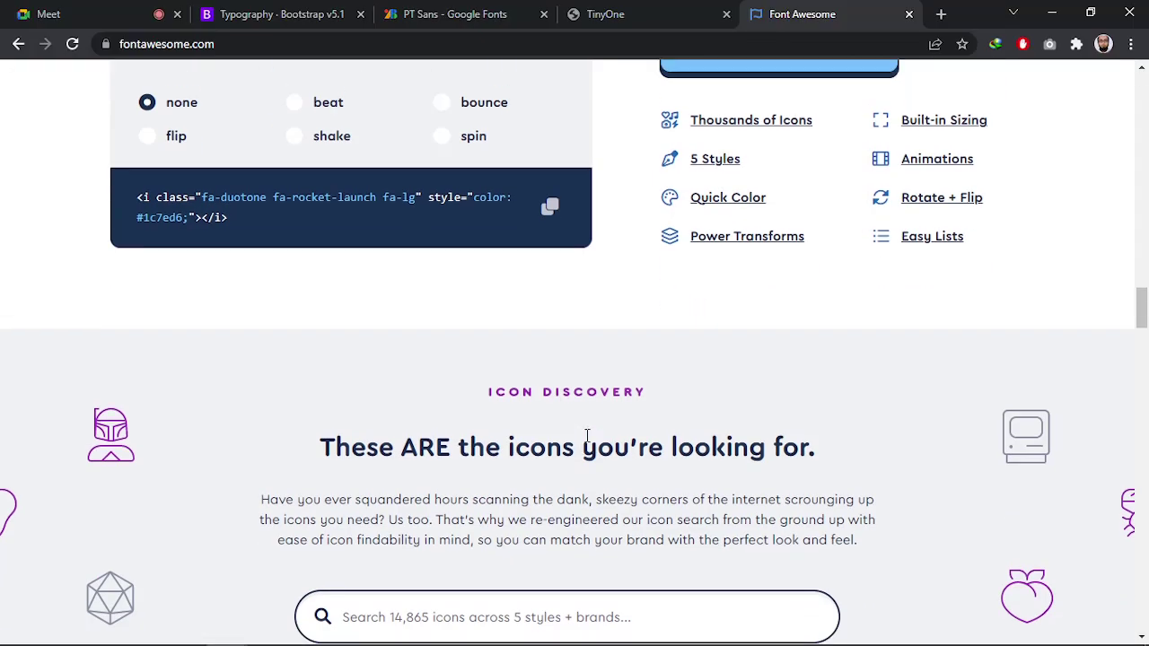
{"action": "scroll", "coordinate": [592, 403], "scroll_direction": "up", "scroll_amount": 4}
{"action": "scroll", "coordinate": [637, 418], "scroll_direction": "up", "scroll_amount": 3}
{"action": "scroll", "coordinate": [633, 418], "scroll_direction": "down", "scroll_amount": 10}
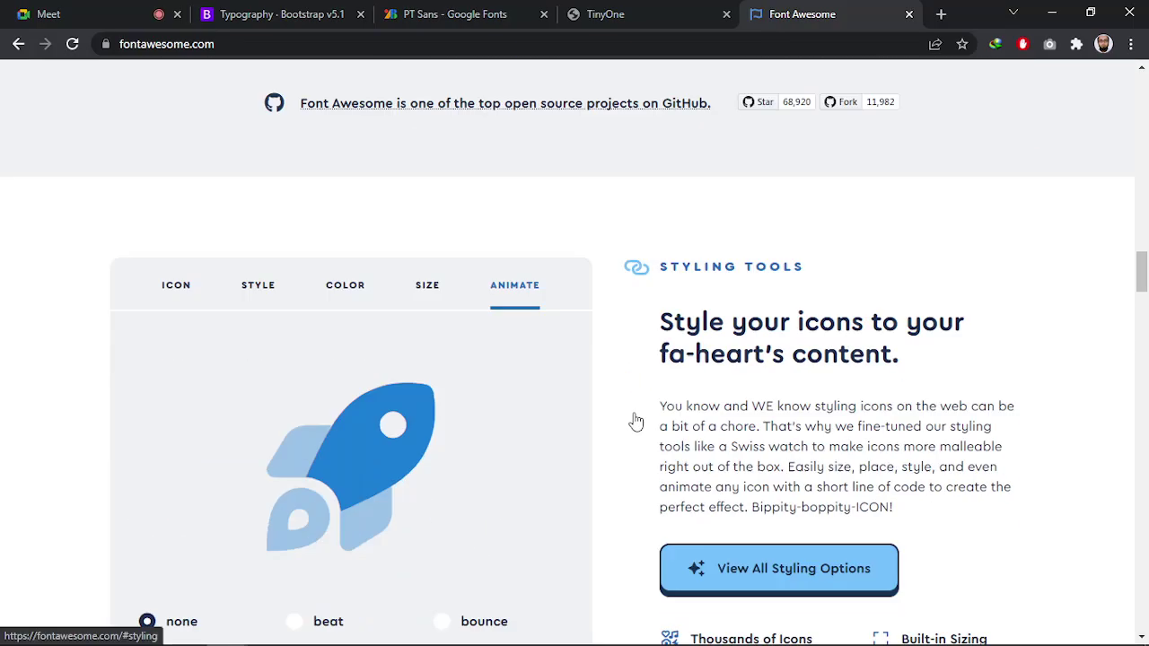
{"action": "scroll", "coordinate": [628, 419], "scroll_direction": "down", "scroll_amount": 2}
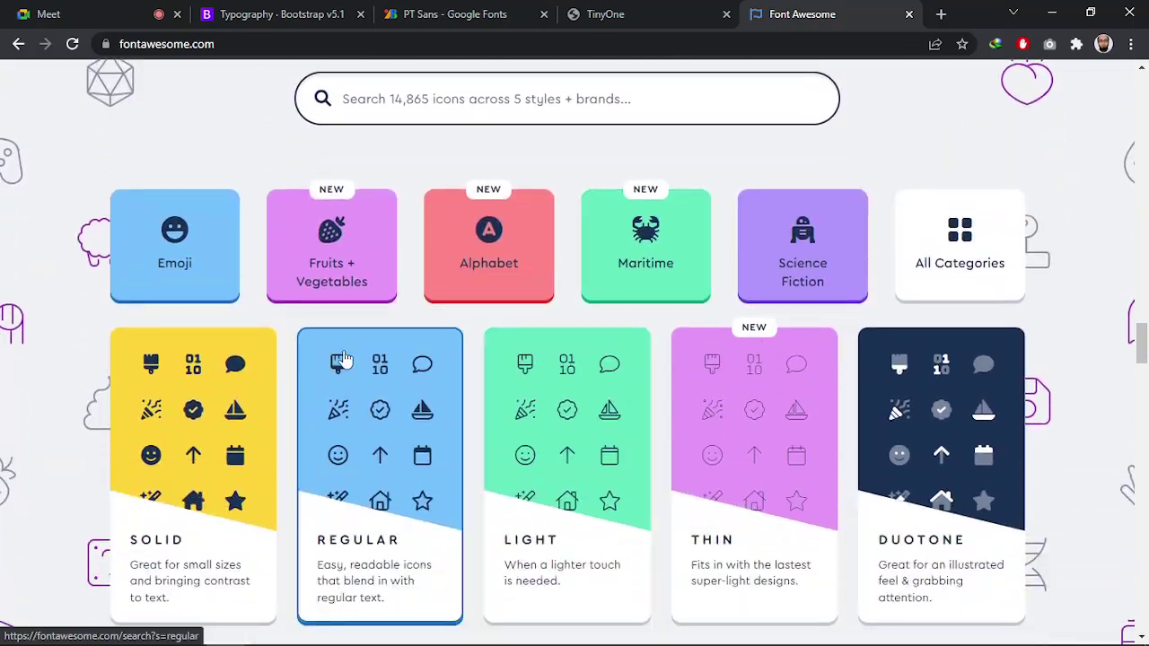
{"action": "scroll", "coordinate": [584, 349], "scroll_direction": "down", "scroll_amount": 3}
{"action": "scroll", "coordinate": [544, 403], "scroll_direction": "down", "scroll_amount": 4}
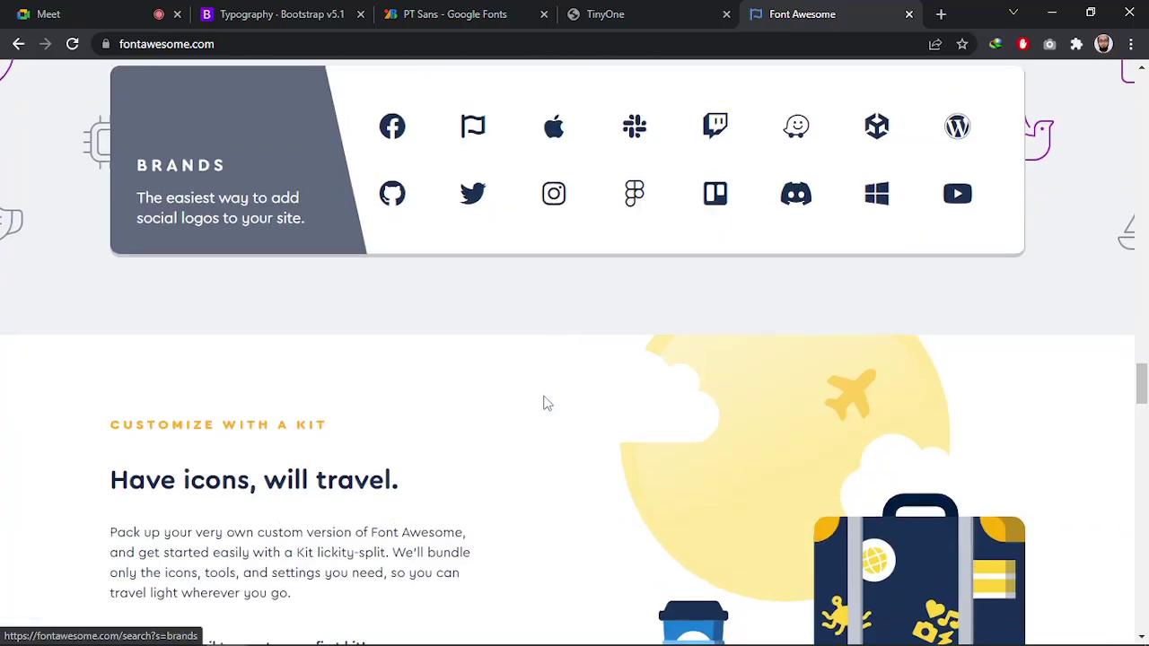
{"action": "scroll", "coordinate": [197, 249], "scroll_direction": "up", "scroll_amount": 4}
{"action": "scroll", "coordinate": [812, 488], "scroll_direction": "down", "scroll_amount": 5}
{"action": "scroll", "coordinate": [812, 488], "scroll_direction": "down", "scroll_amount": 5}
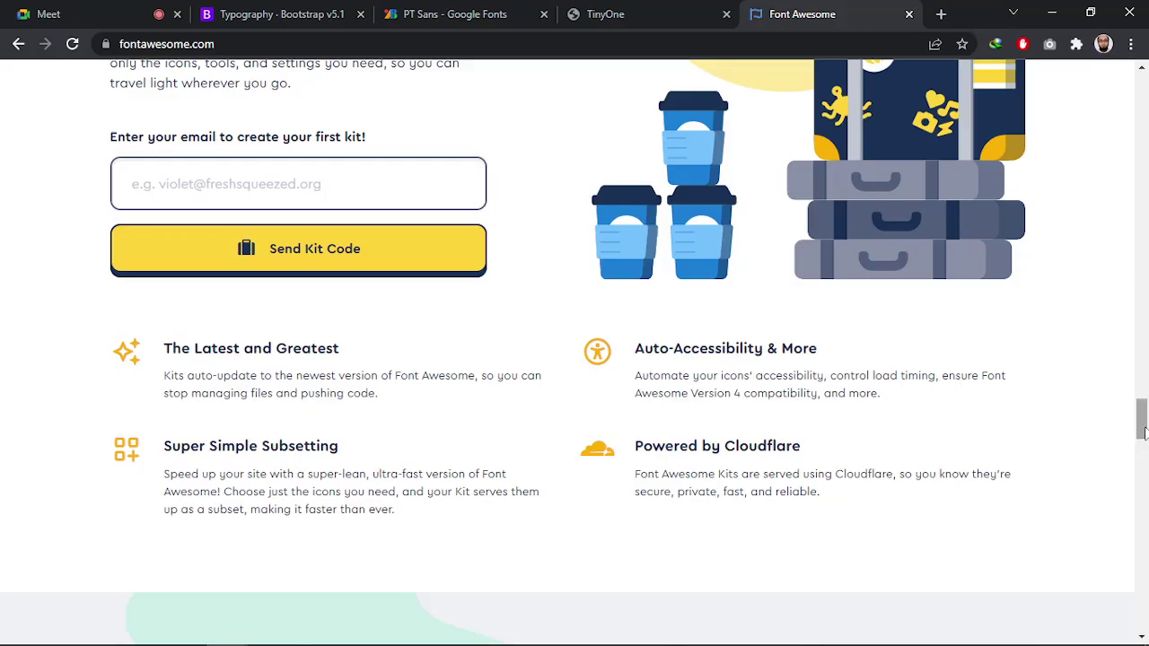
{"action": "left_click_drag", "start_coordinate": [1142, 432], "coordinate": [1141, 82]}
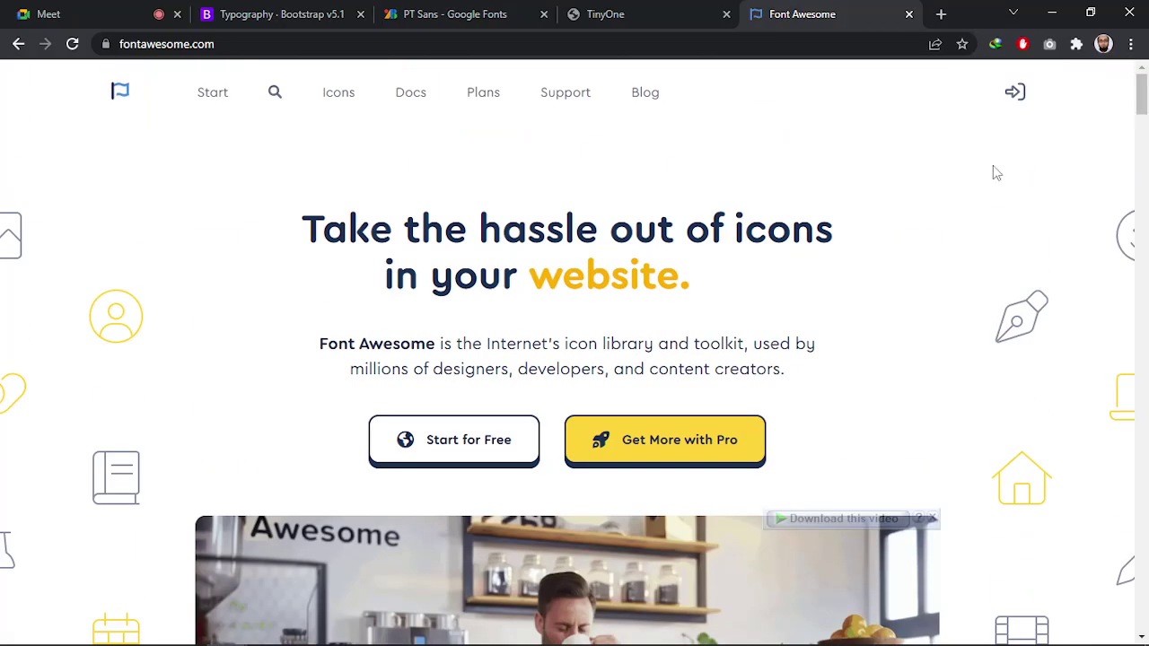
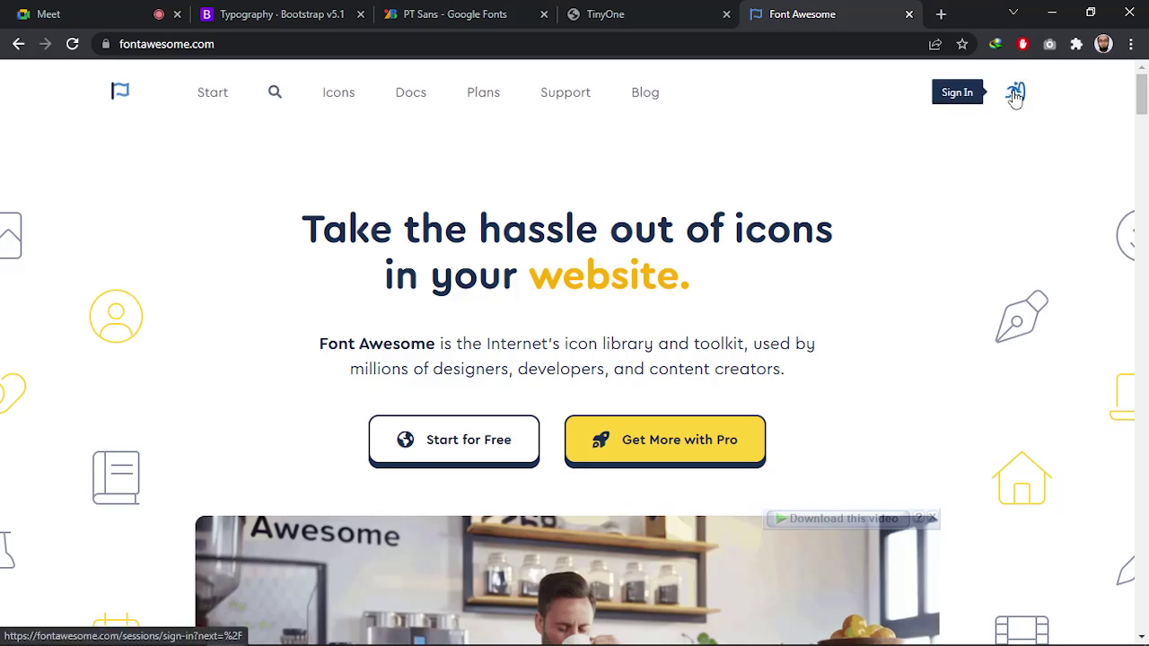
Scroll back to the top of Font Awesome and open the icon search page
{"action": "left_click_drag", "start_coordinate": [1141, 103], "coordinate": [1110, 616]}
{"action": "scroll", "coordinate": [1035, 320], "scroll_direction": "up", "scroll_amount": 4}
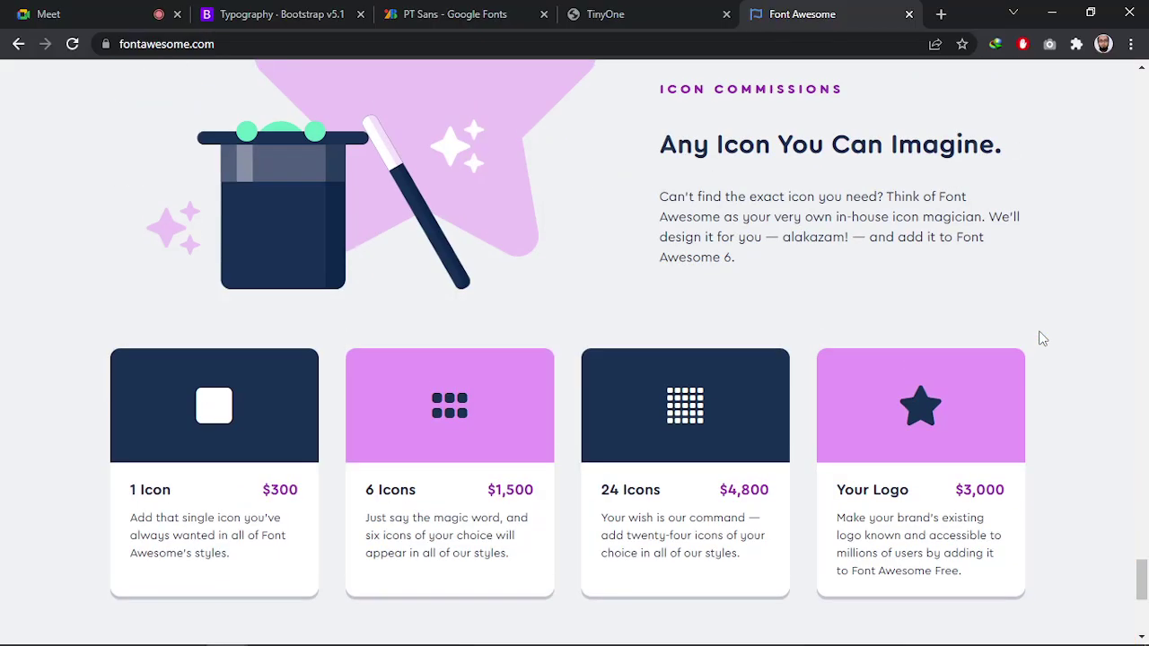
{"action": "scroll", "coordinate": [1032, 341], "scroll_direction": "down", "scroll_amount": 4}
{"action": "scroll", "coordinate": [1018, 359], "scroll_direction": "up", "scroll_amount": 12}
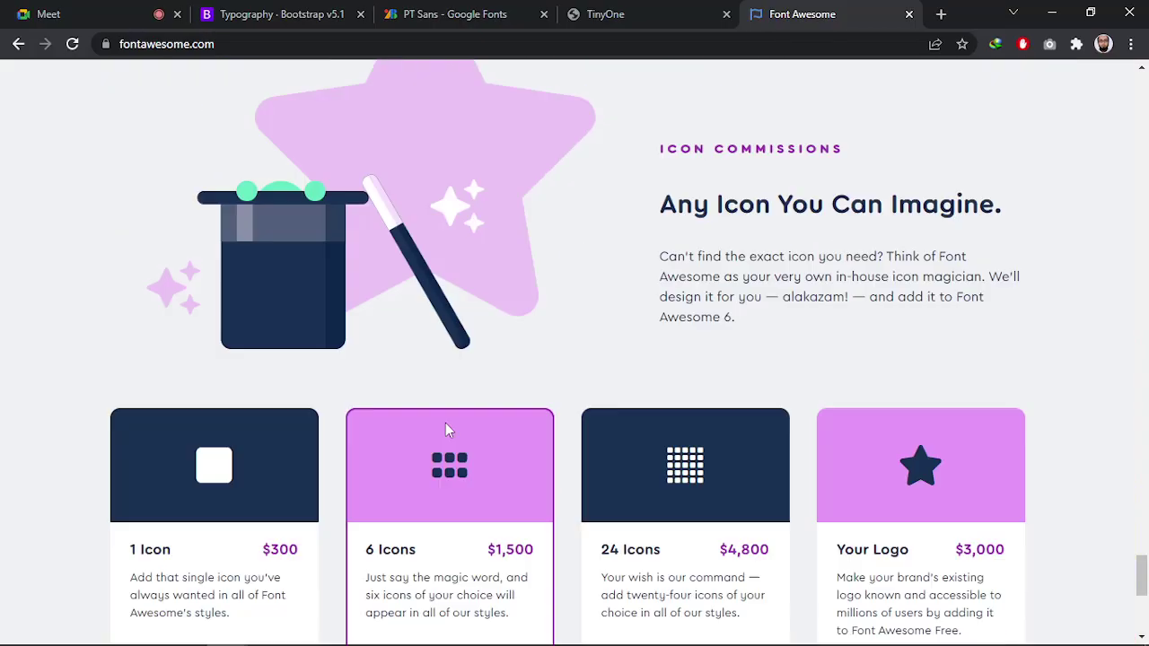
{"action": "scroll", "coordinate": [332, 316], "scroll_direction": "up", "scroll_amount": 10}
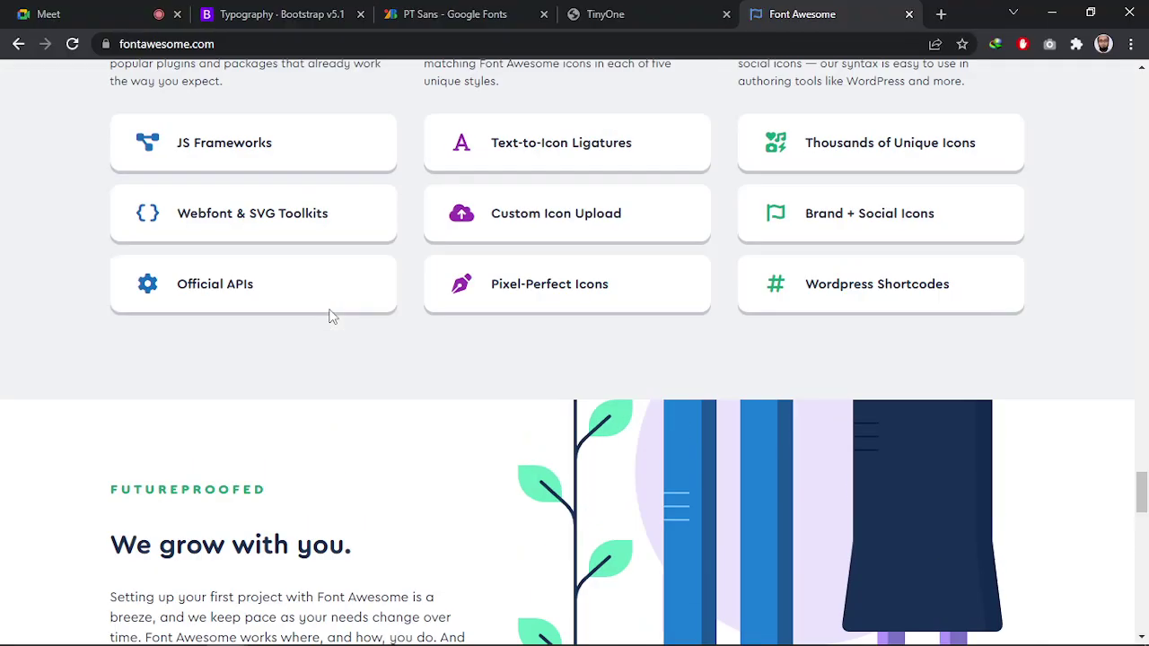
{"action": "scroll", "coordinate": [336, 309], "scroll_direction": "up", "scroll_amount": 6}
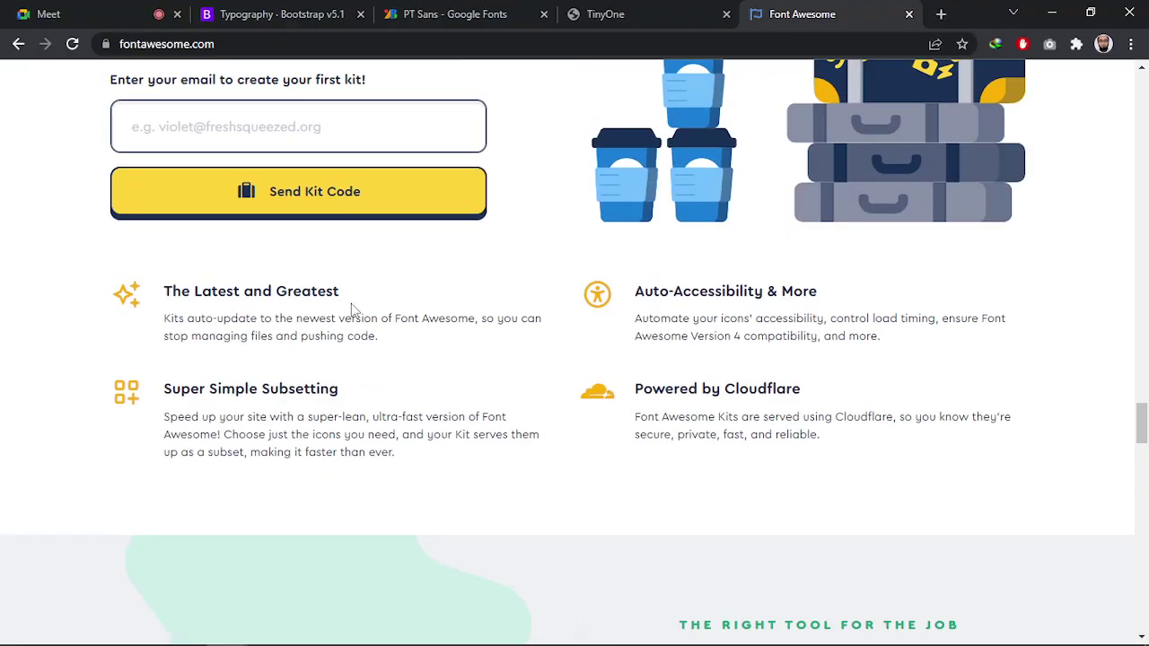
{"action": "scroll", "coordinate": [359, 269], "scroll_direction": "up", "scroll_amount": 2}
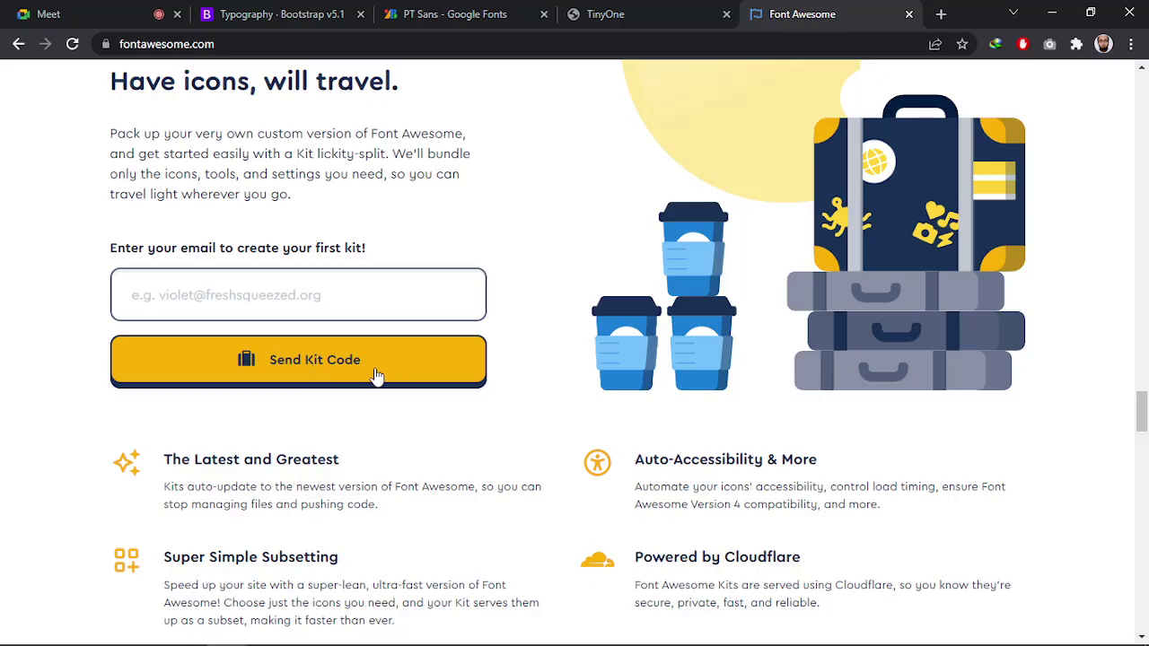
{"action": "scroll", "coordinate": [875, 289], "scroll_direction": "up", "scroll_amount": 3}
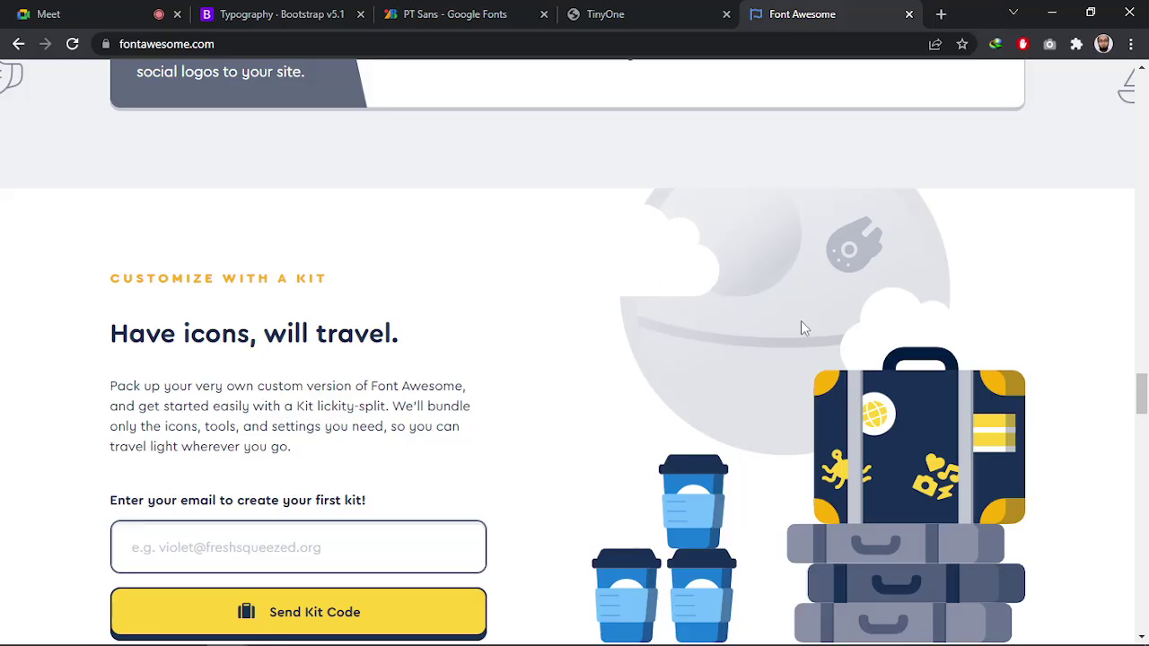
{"action": "scroll", "coordinate": [795, 437], "scroll_direction": "down", "scroll_amount": 5}
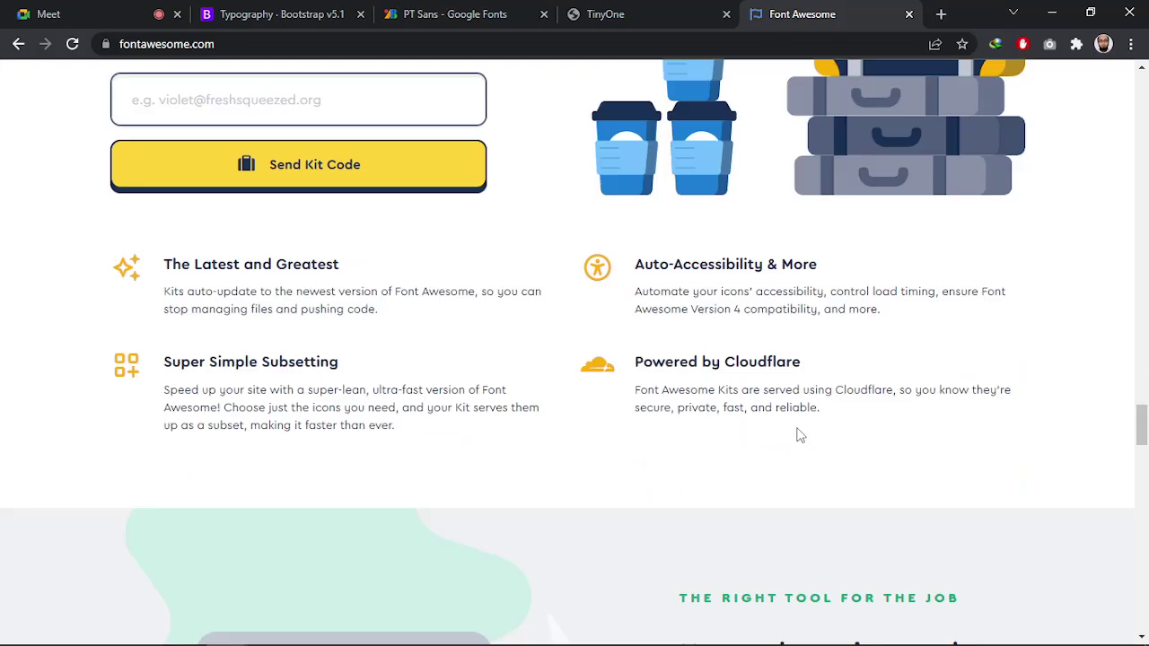
{"action": "scroll", "coordinate": [787, 436], "scroll_direction": "up", "scroll_amount": 9}
{"action": "left_click_drag", "start_coordinate": [1140, 382], "coordinate": [1133, 429]}
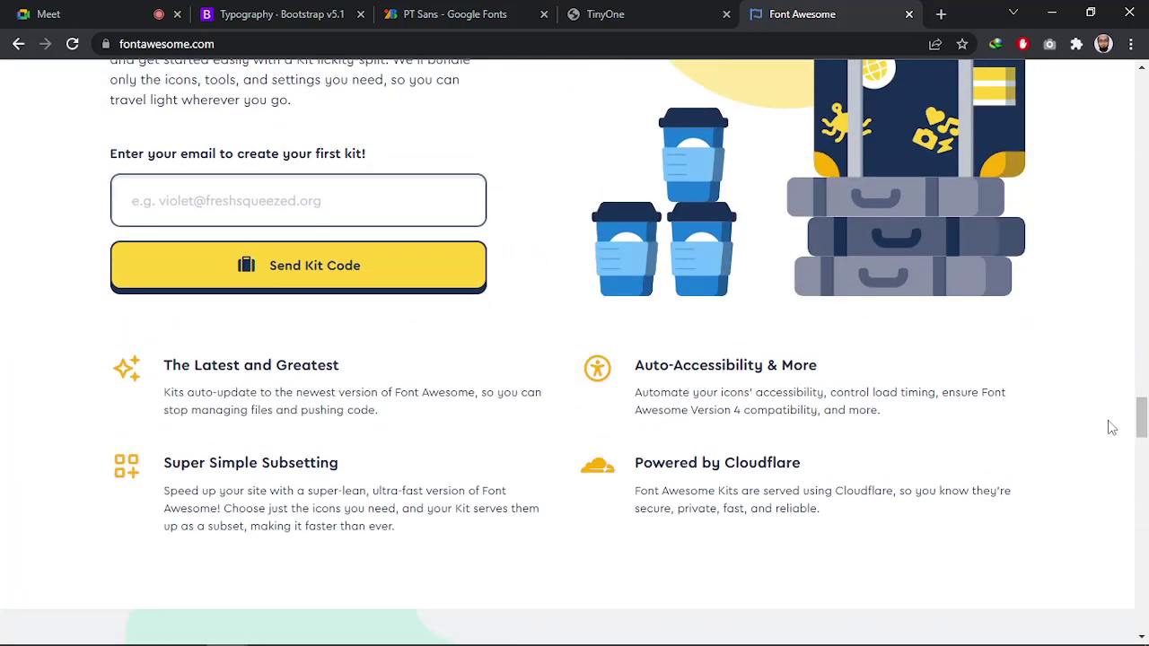
{"action": "left_click_drag", "start_coordinate": [1140, 417], "coordinate": [1139, 108]}
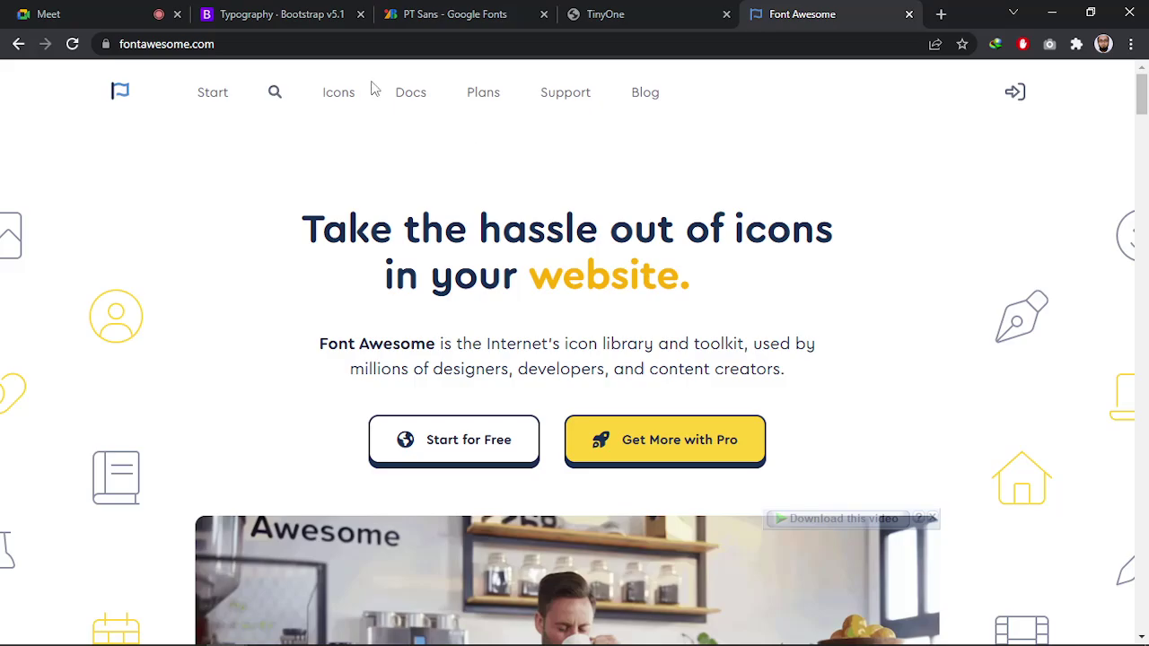
{"action": "left_click", "coordinate": [276, 94]}
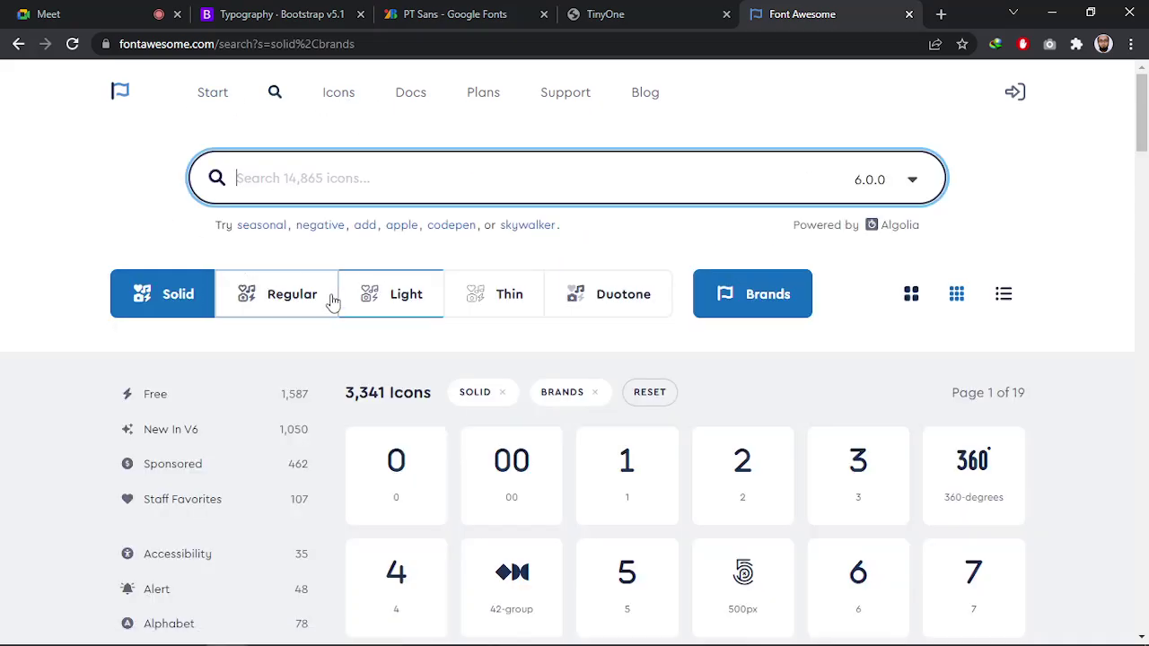
{"action": "scroll", "coordinate": [533, 335], "scroll_direction": "down", "scroll_amount": 4}
{"action": "scroll", "coordinate": [393, 194], "scroll_direction": "up", "scroll_amount": 4}
Browse the Font Awesome Icons overview page
{"action": "left_click", "coordinate": [341, 96]}
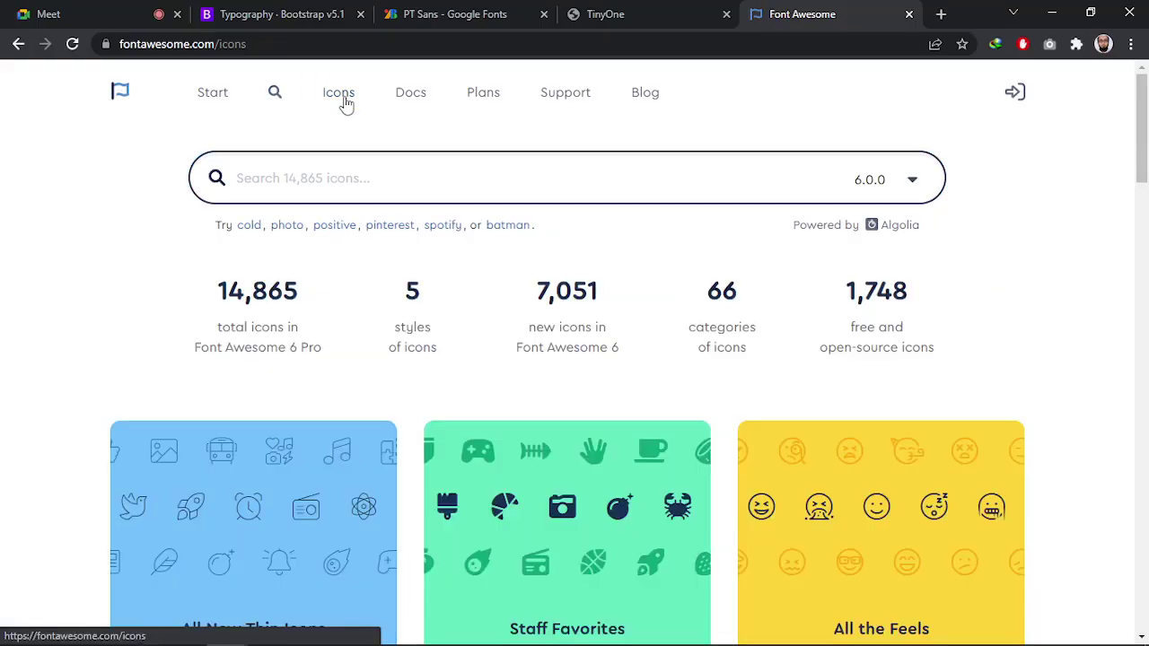
{"action": "scroll", "coordinate": [386, 378], "scroll_direction": "down", "scroll_amount": 5}
{"action": "scroll", "coordinate": [377, 395], "scroll_direction": "down", "scroll_amount": 5}
{"action": "scroll", "coordinate": [362, 410], "scroll_direction": "up", "scroll_amount": 10}
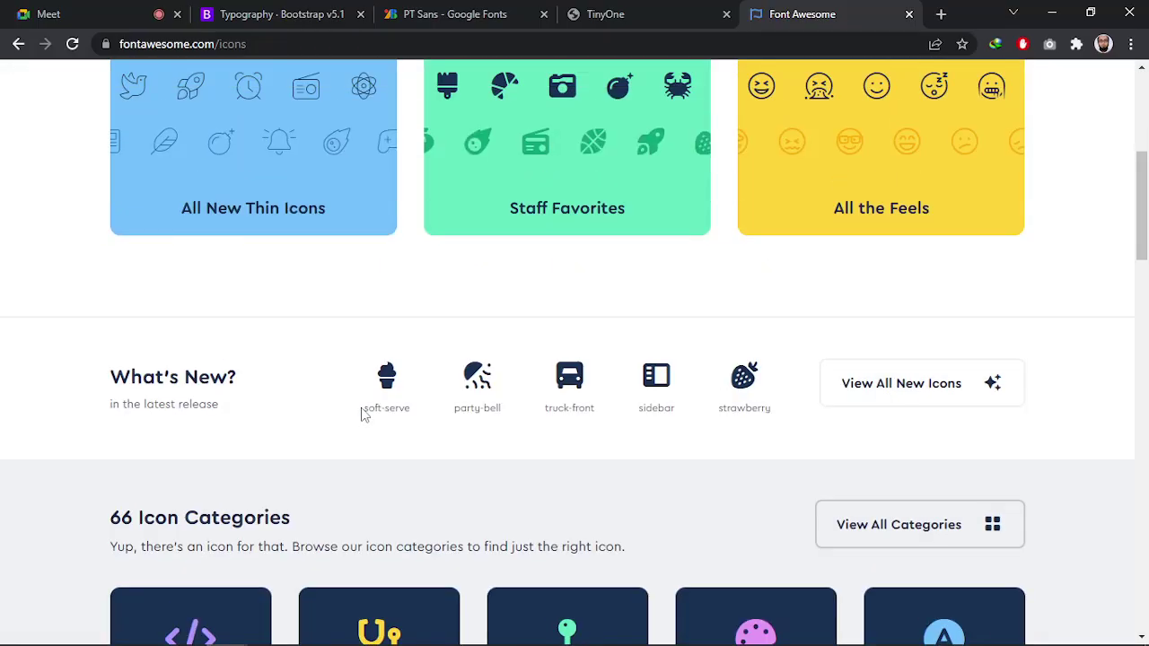
{"action": "scroll", "coordinate": [448, 413], "scroll_direction": "down", "scroll_amount": 1}
{"action": "scroll", "coordinate": [447, 411], "scroll_direction": "down", "scroll_amount": 8}
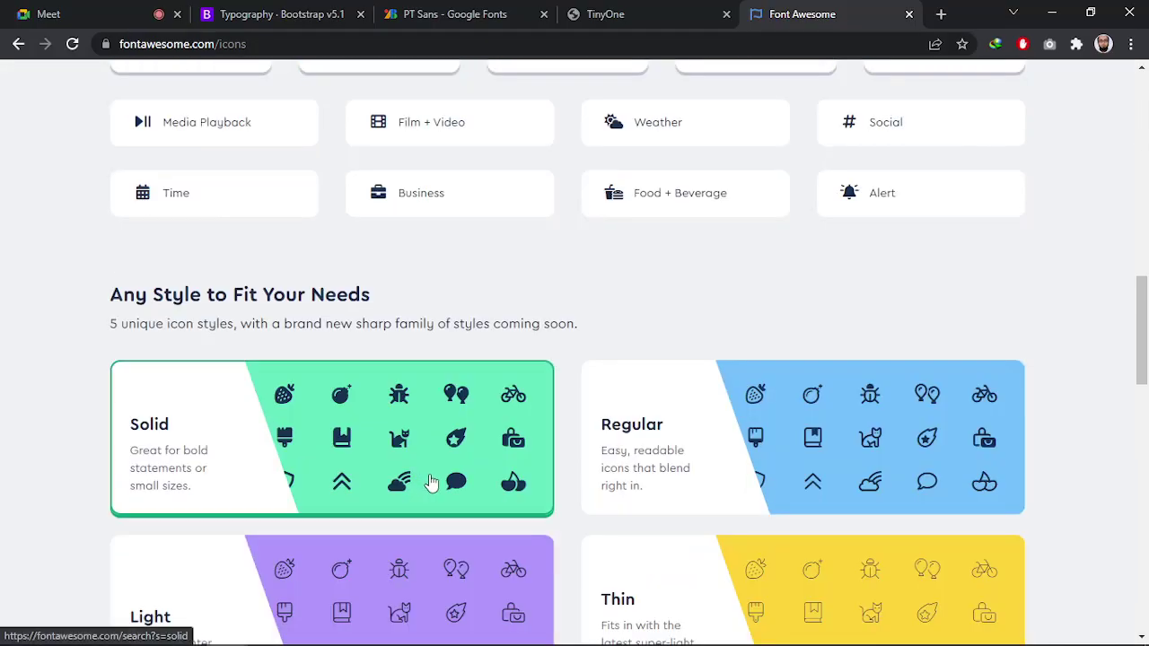
{"action": "scroll", "coordinate": [376, 264], "scroll_direction": "up", "scroll_amount": 7}
{"action": "scroll", "coordinate": [337, 82], "scroll_direction": "up", "scroll_amount": 2}
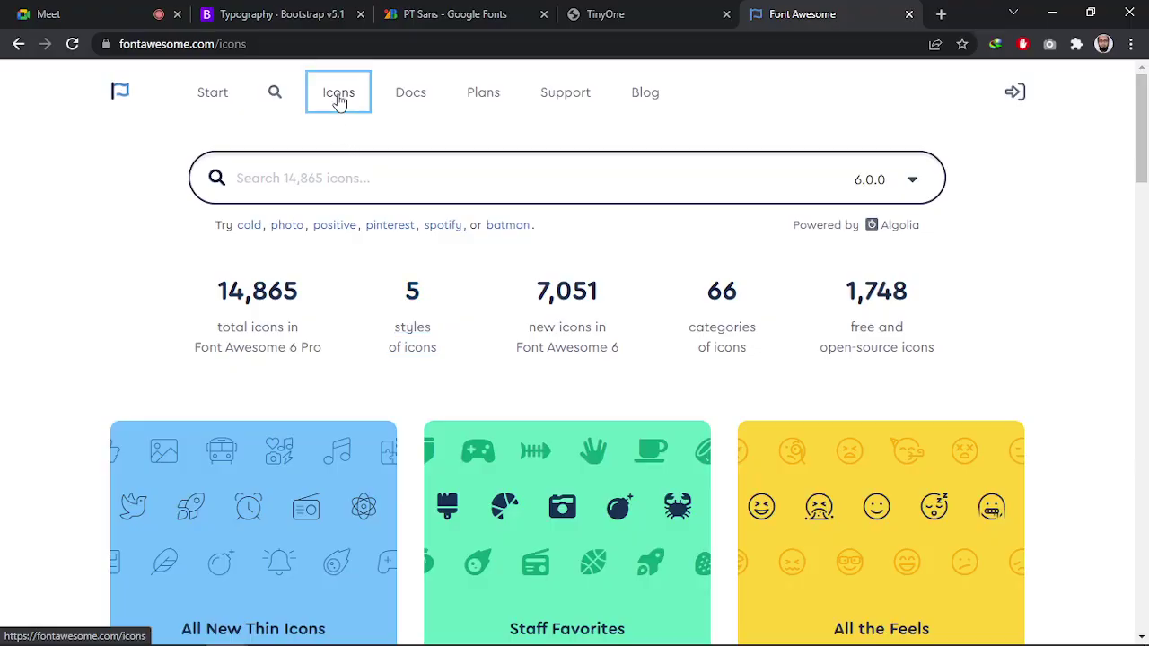
{"action": "scroll", "coordinate": [433, 438], "scroll_direction": "down", "scroll_amount": 15}
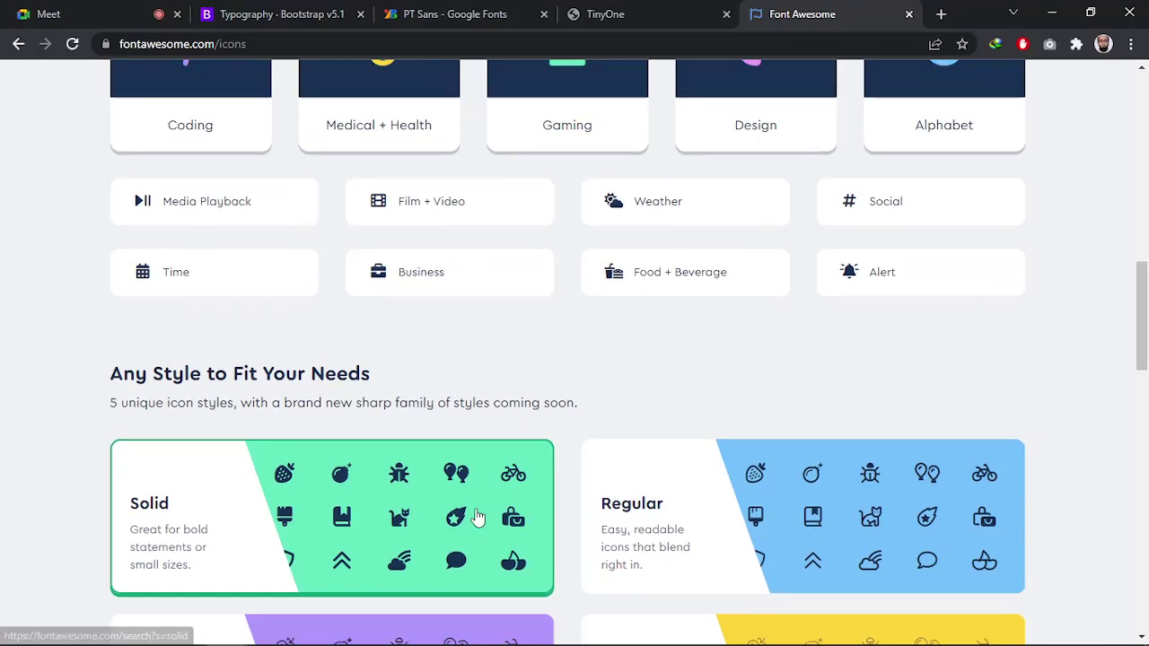
{"action": "scroll", "coordinate": [474, 537], "scroll_direction": "down", "scroll_amount": 5}
{"action": "scroll", "coordinate": [475, 536], "scroll_direction": "up", "scroll_amount": 8}
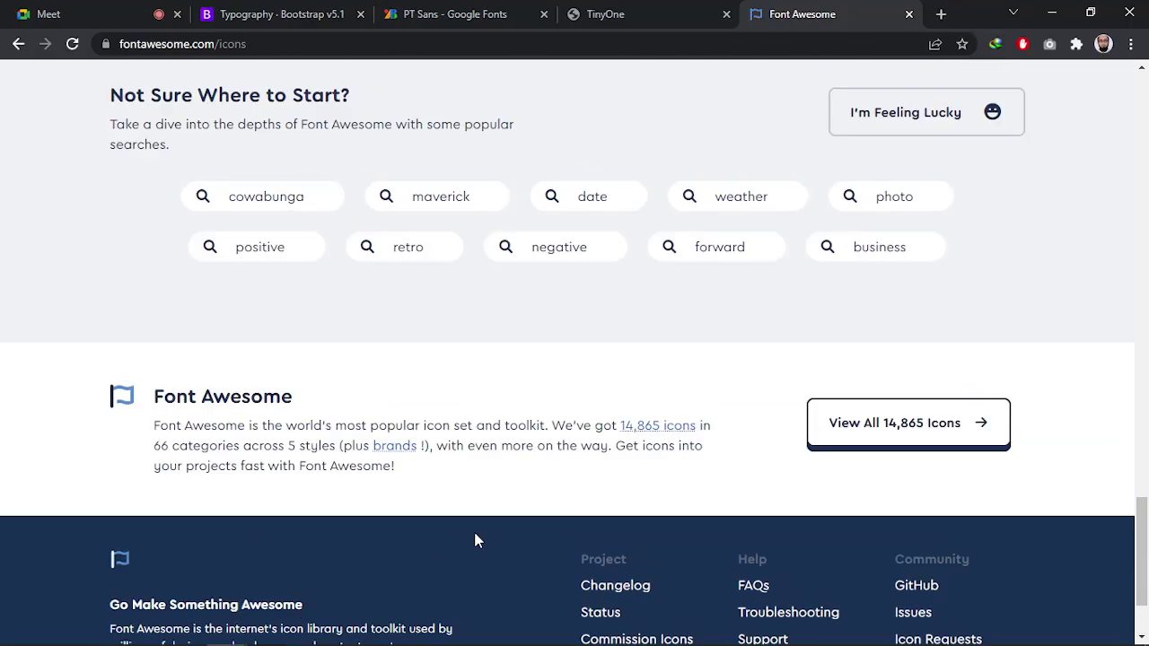
{"action": "scroll", "coordinate": [473, 536], "scroll_direction": "up", "scroll_amount": 10}
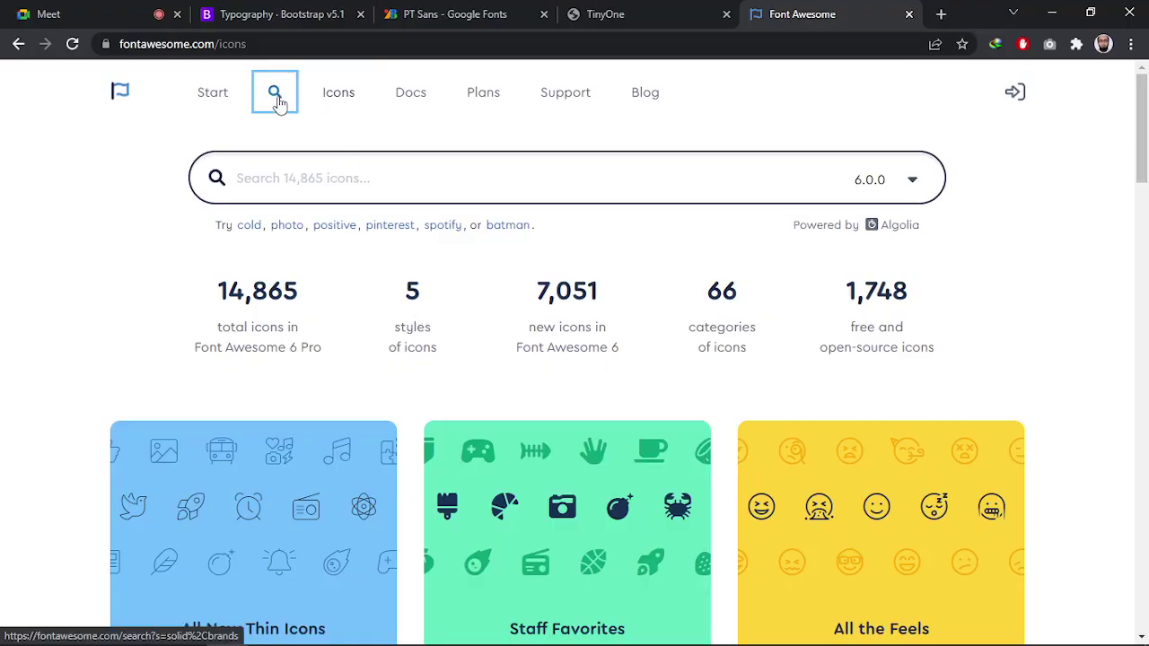
Return to icon search, filter to Free icons (1,587 results), and focus the search box
{"action": "left_click", "coordinate": [274, 92]}
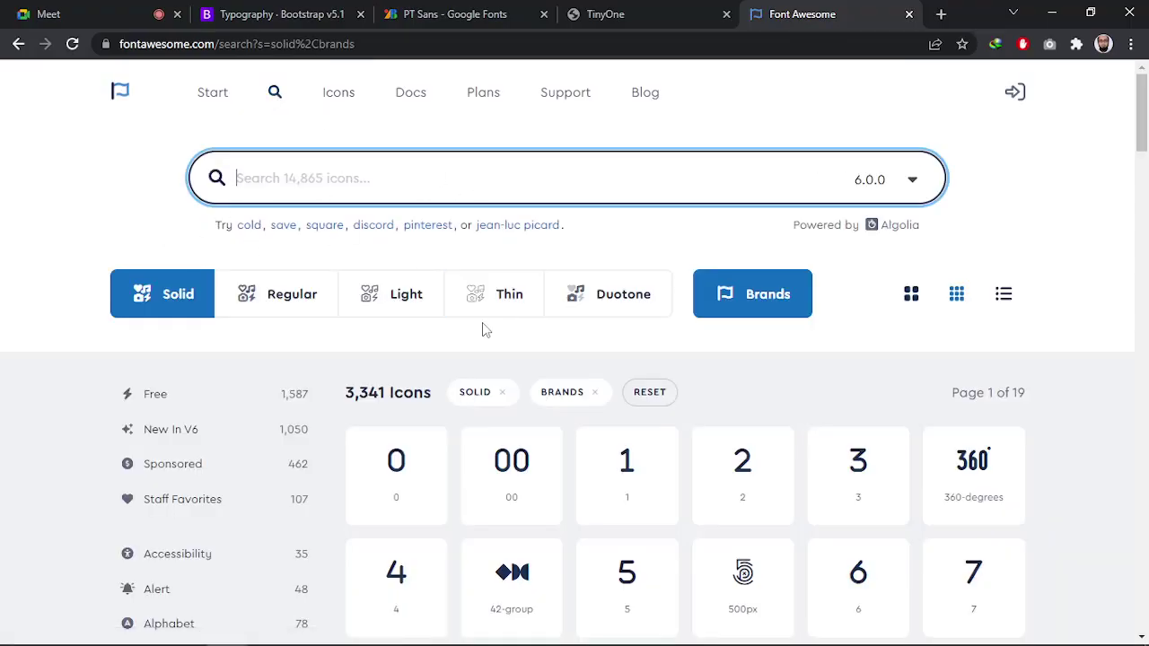
{"action": "scroll", "coordinate": [482, 329], "scroll_direction": "down", "scroll_amount": 2}
{"action": "scroll", "coordinate": [151, 435], "scroll_direction": "down", "scroll_amount": 3}
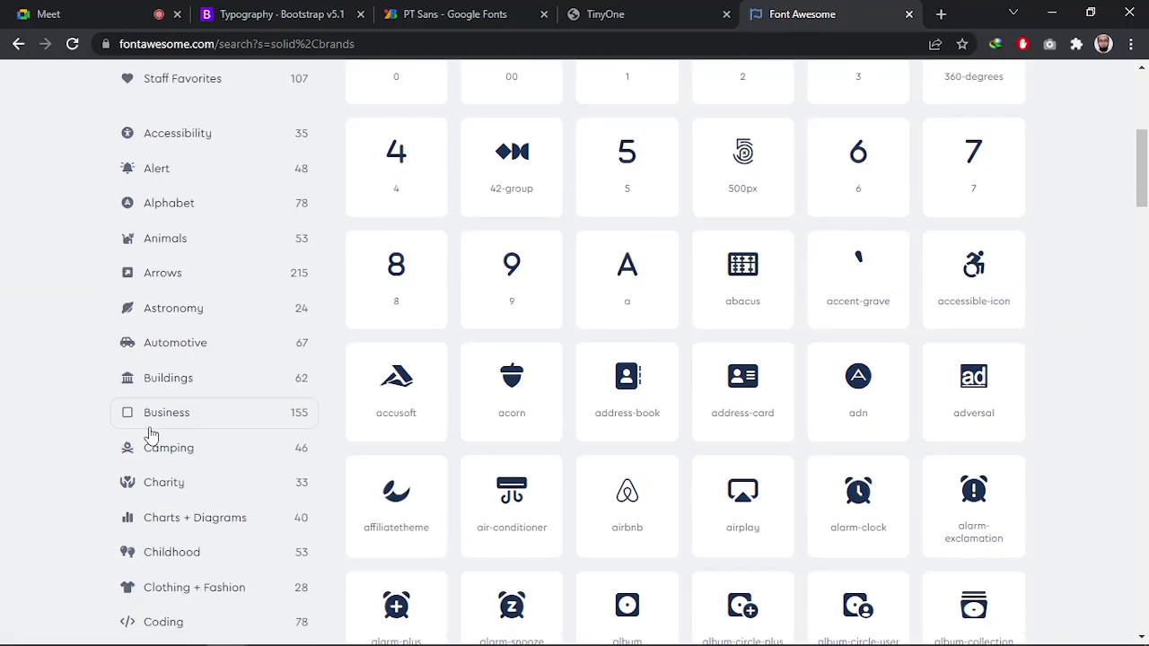
{"action": "scroll", "coordinate": [153, 428], "scroll_direction": "up", "scroll_amount": 5}
{"action": "scroll", "coordinate": [156, 428], "scroll_direction": "down", "scroll_amount": 2}
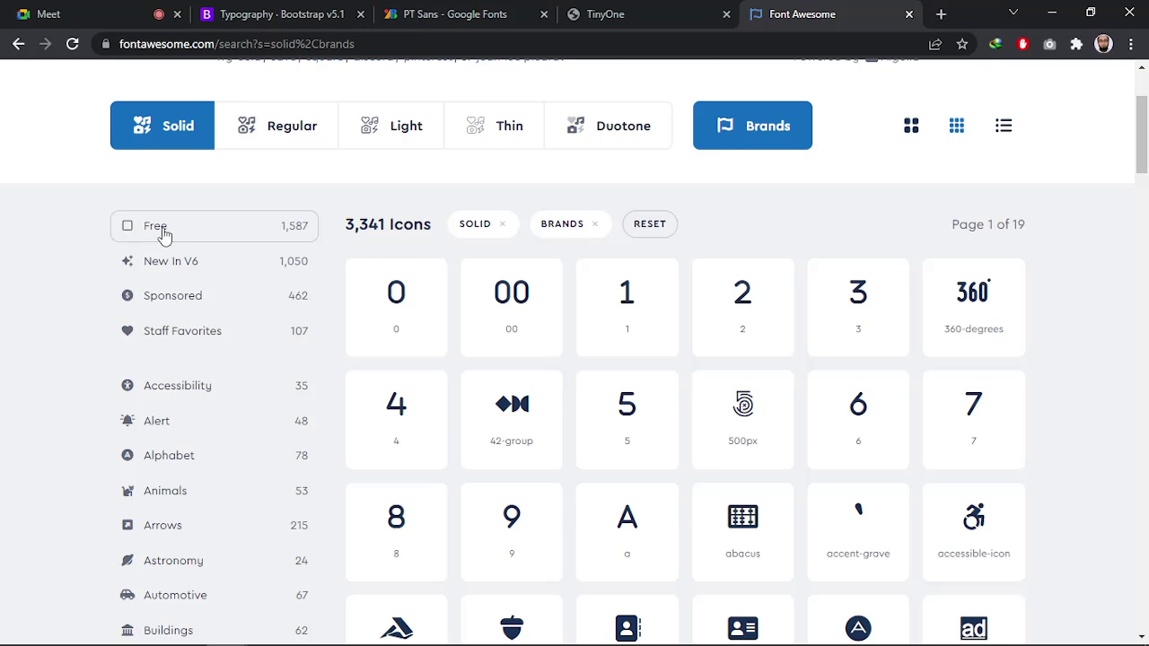
{"action": "left_click", "coordinate": [158, 230]}
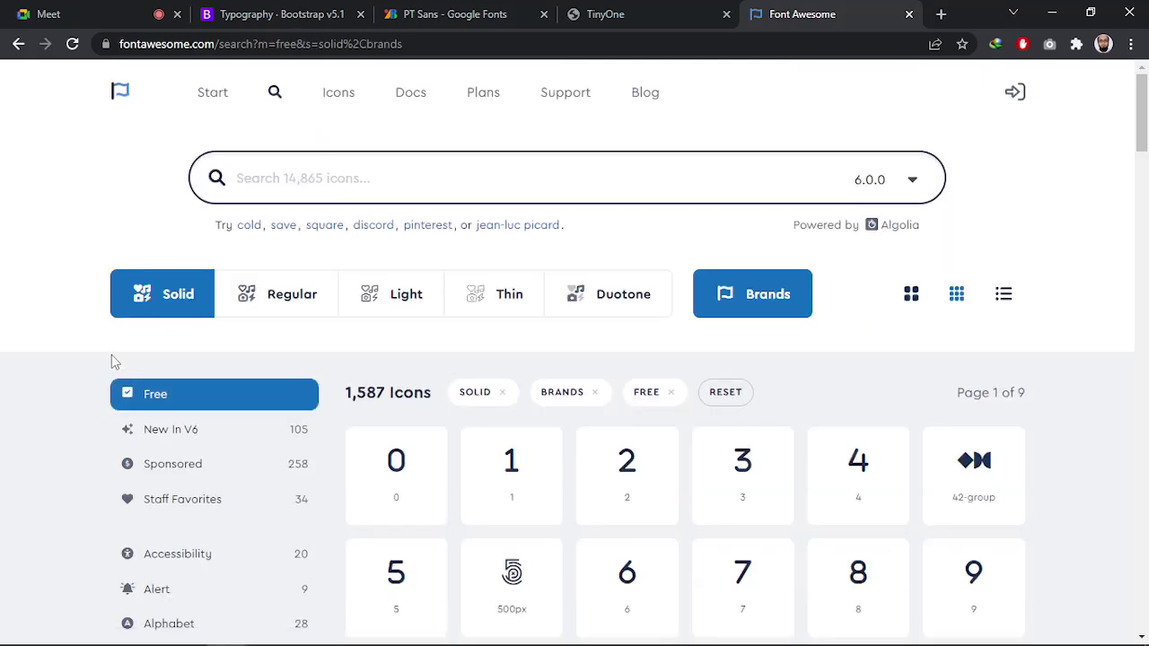
{"action": "scroll", "coordinate": [111, 358], "scroll_direction": "down", "scroll_amount": 2}
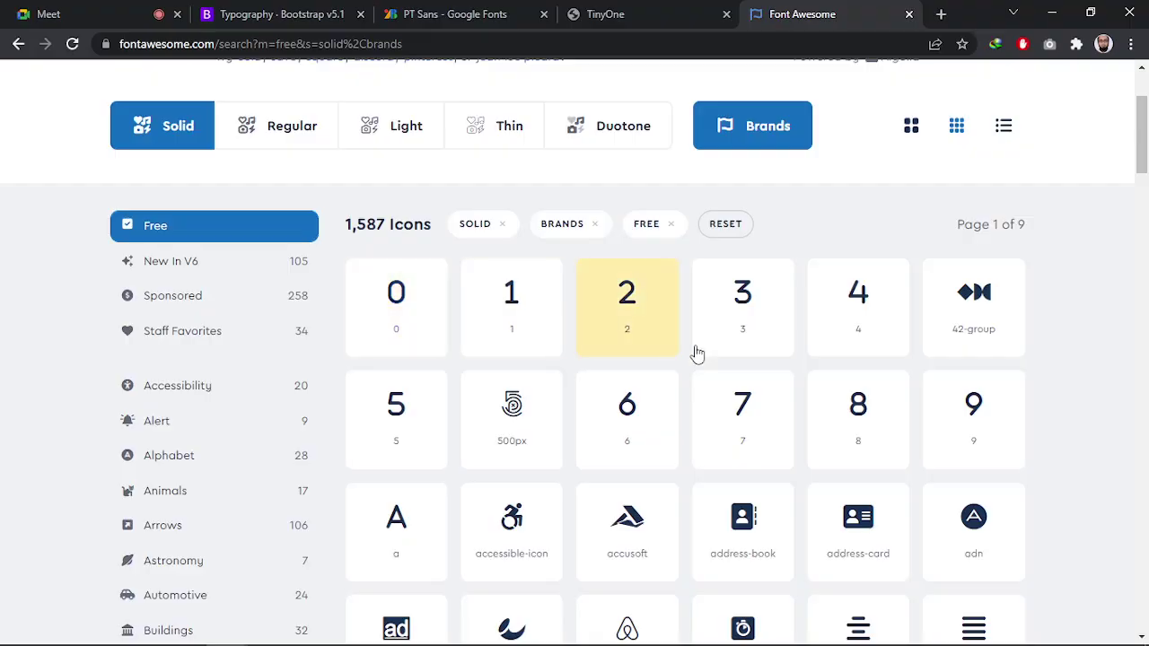
{"action": "scroll", "coordinate": [636, 441], "scroll_direction": "down", "scroll_amount": 9}
{"action": "scroll", "coordinate": [507, 475], "scroll_direction": "up", "scroll_amount": 11}
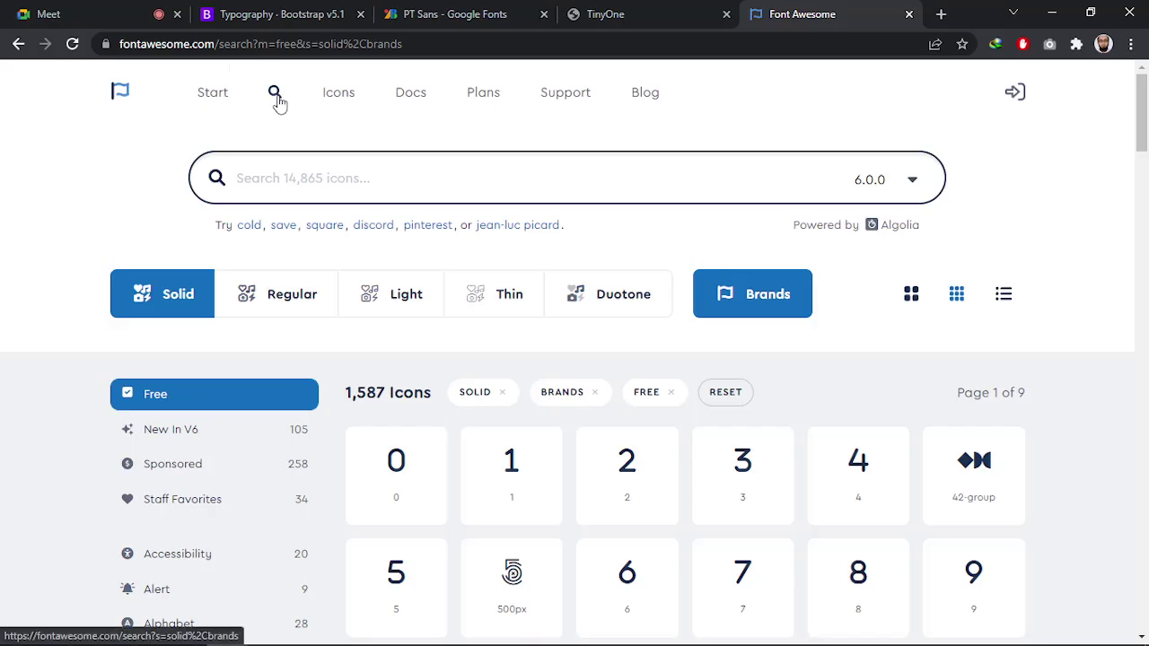
{"action": "left_click", "coordinate": [275, 176]}
{"action": "key", "text": "alt+Tab"}
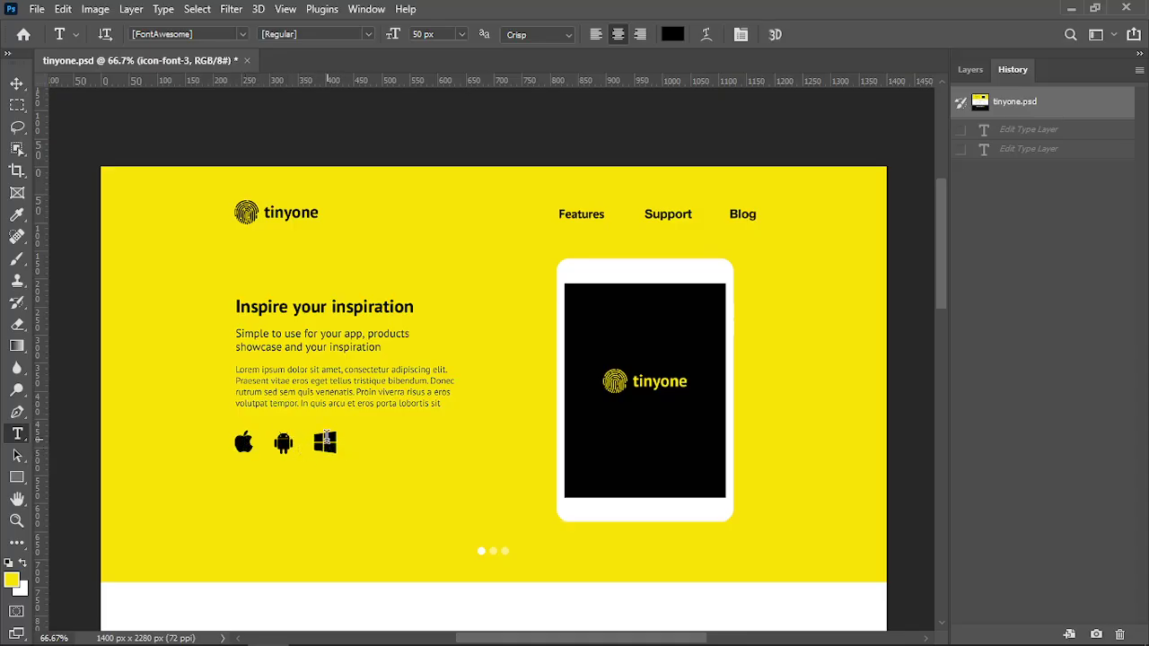
{"action": "key", "text": "alt+Tab"}
{"action": "key", "text": "alt+Tab"}
{"action": "key", "text": "alt+Tab"}
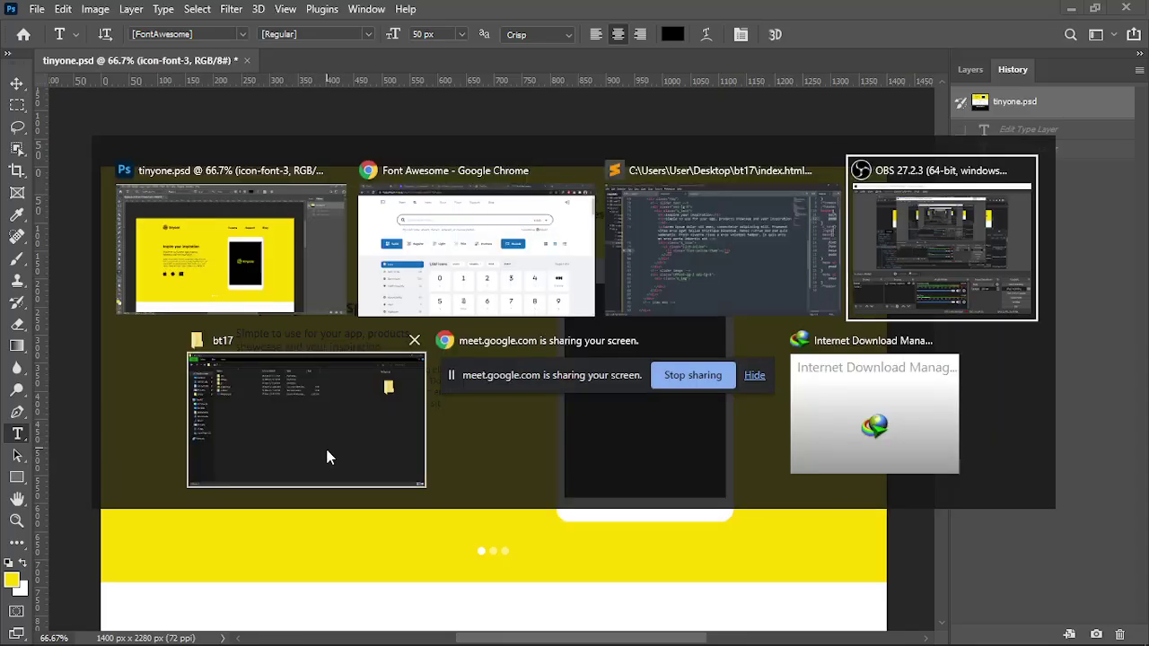
{"action": "key", "text": "alt+Tab"}
{"action": "key", "text": "alt+Tab"}
{"action": "key", "text": "alt+Tab"}
{"action": "key", "text": "alt+Tab"}
{"action": "key", "text": "alt+Tab"}
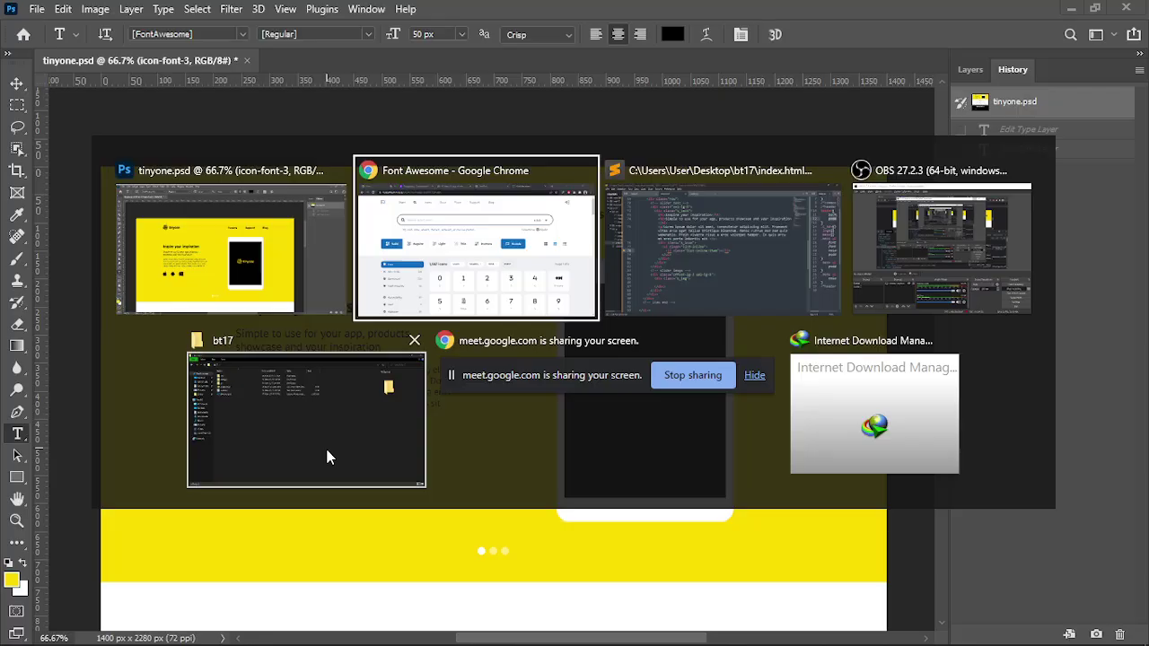
Search the free icons for 'apple', then for 'android'
{"action": "type", "text": "apple"}
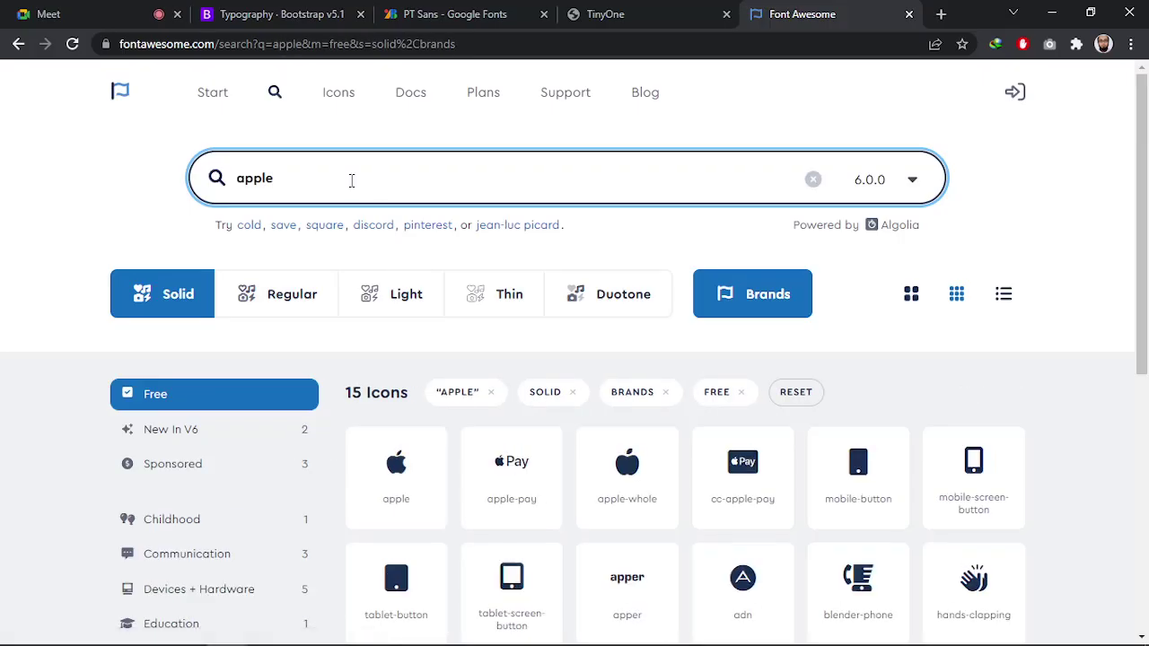
{"action": "scroll", "coordinate": [404, 337], "scroll_direction": "down", "scroll_amount": 2}
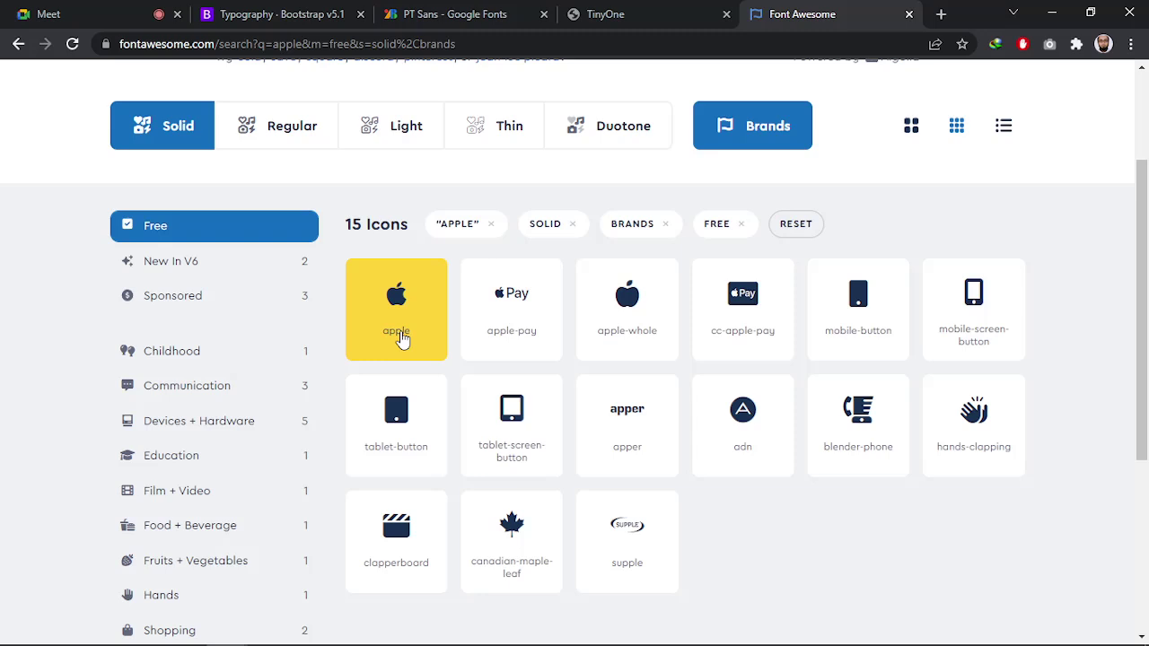
{"action": "scroll", "coordinate": [402, 336], "scroll_direction": "up", "scroll_amount": 2}
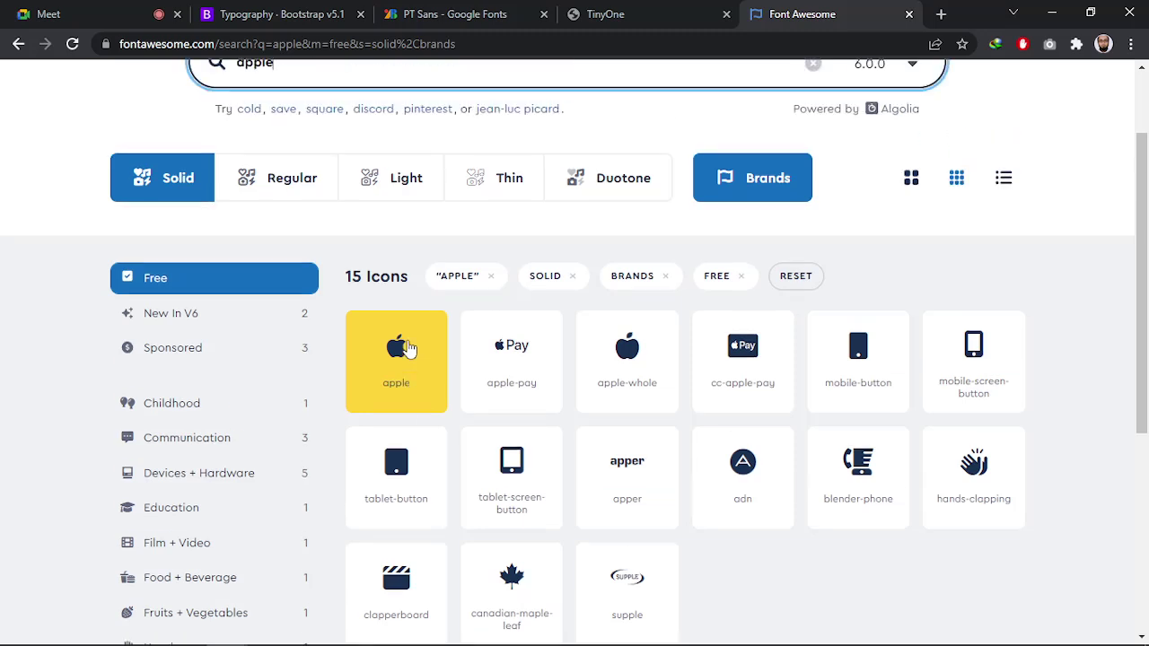
{"action": "double_click", "coordinate": [344, 183]}
{"action": "type", "text": "androi"}
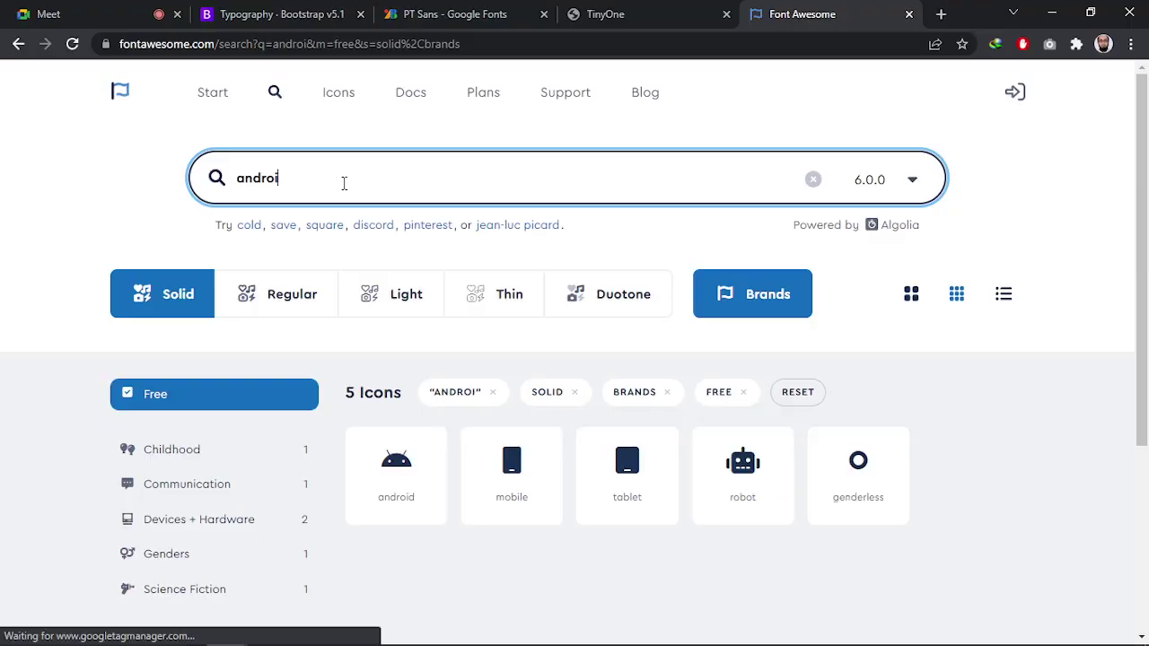
{"action": "type", "text": "d"}
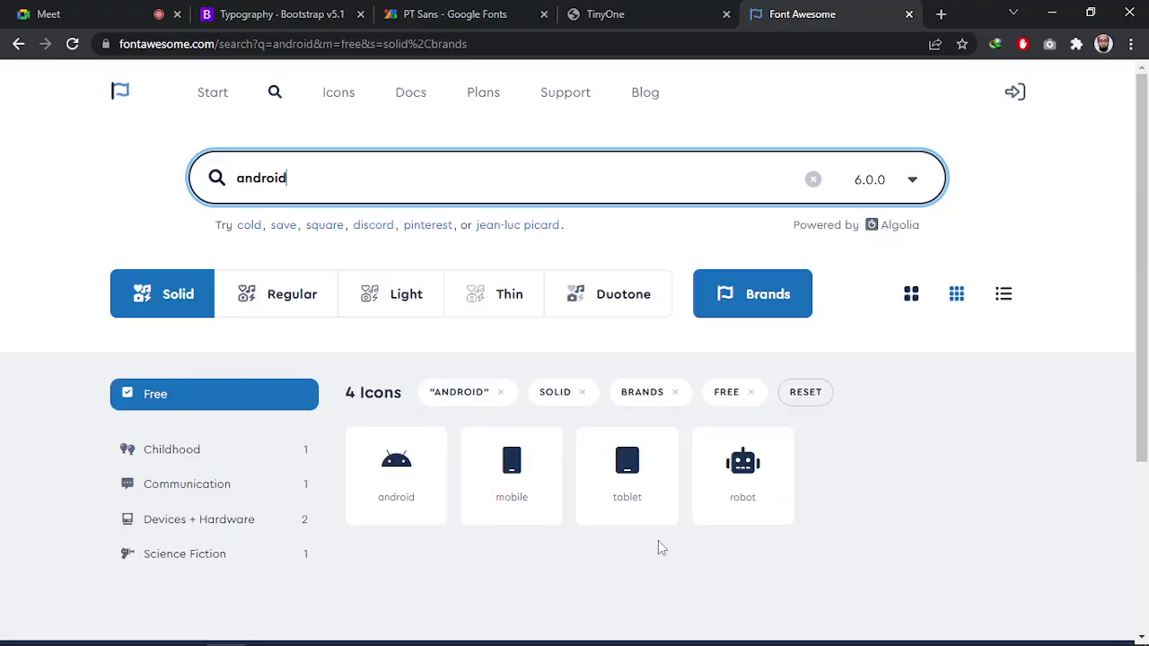
{"action": "scroll", "coordinate": [655, 546], "scroll_direction": "down", "scroll_amount": 1}
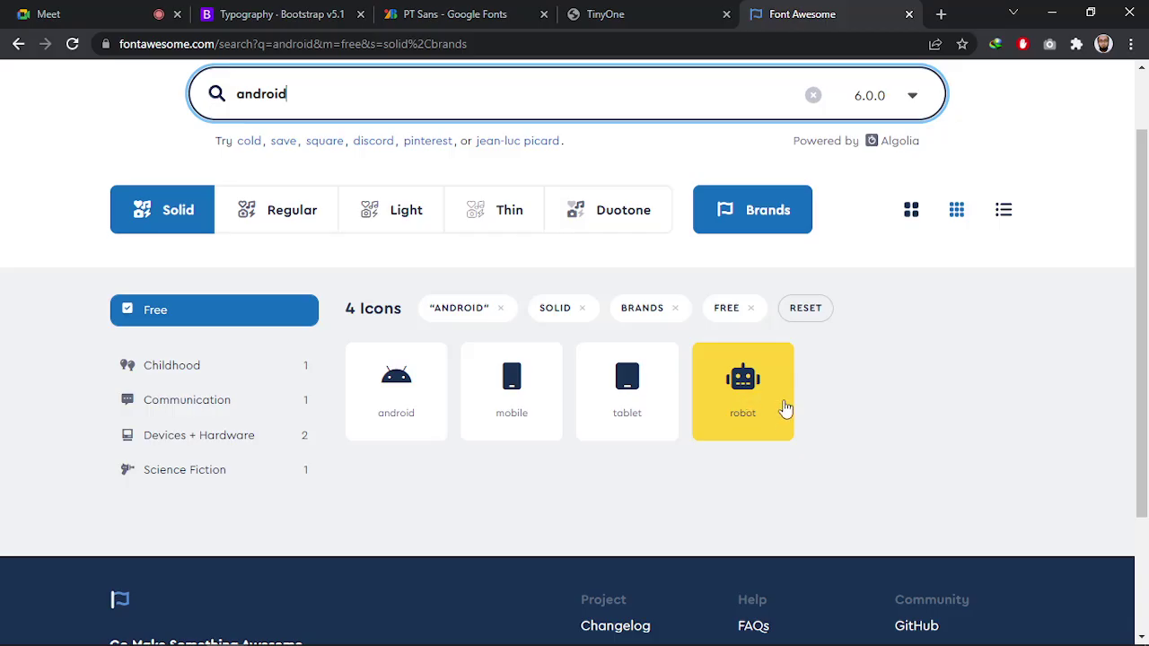
{"action": "scroll", "coordinate": [700, 505], "scroll_direction": "up", "scroll_amount": 1}
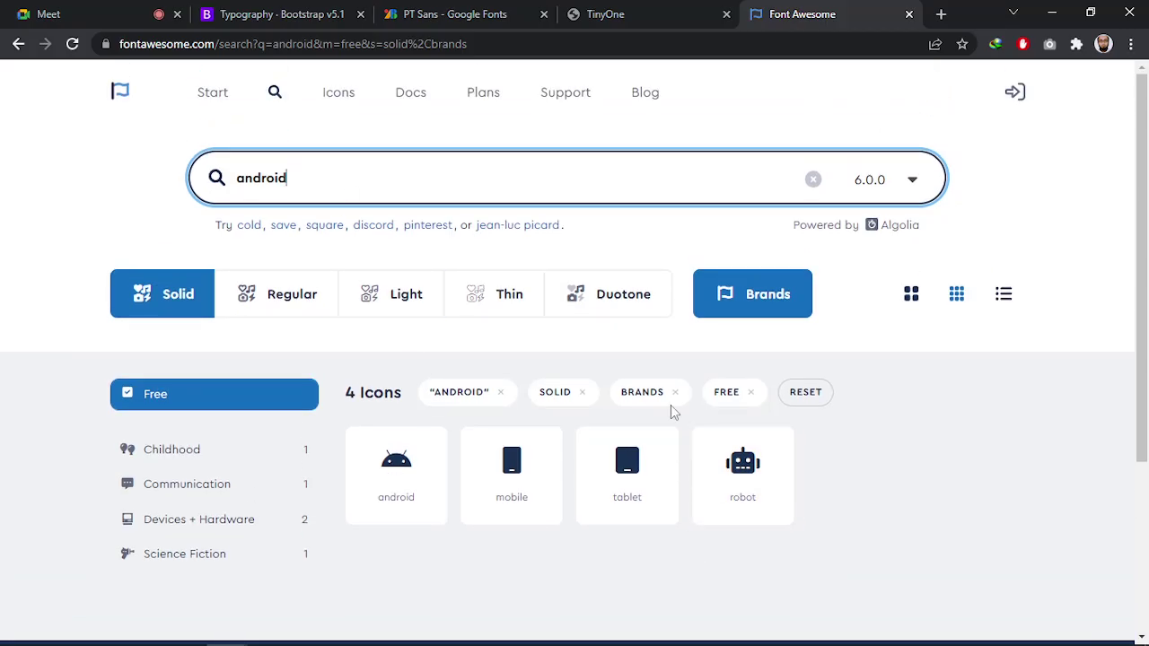
Replace the search term with 'windows' to list 8 icons, Windows logo first
{"action": "double_click", "coordinate": [323, 180]}
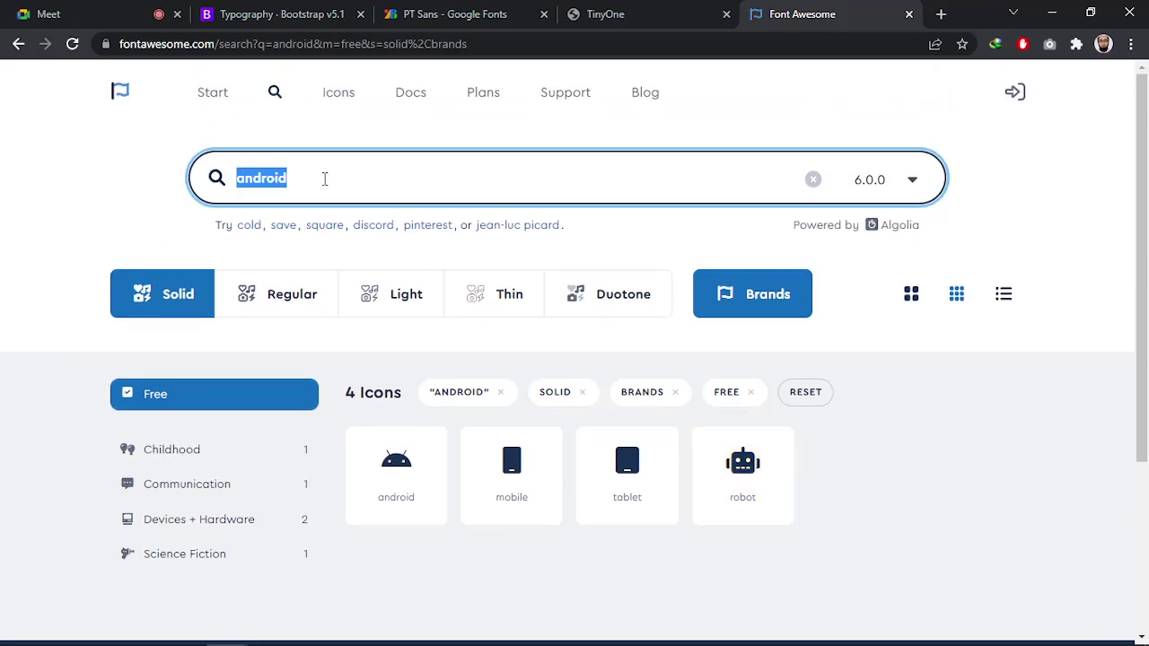
{"action": "type", "text": "w"}
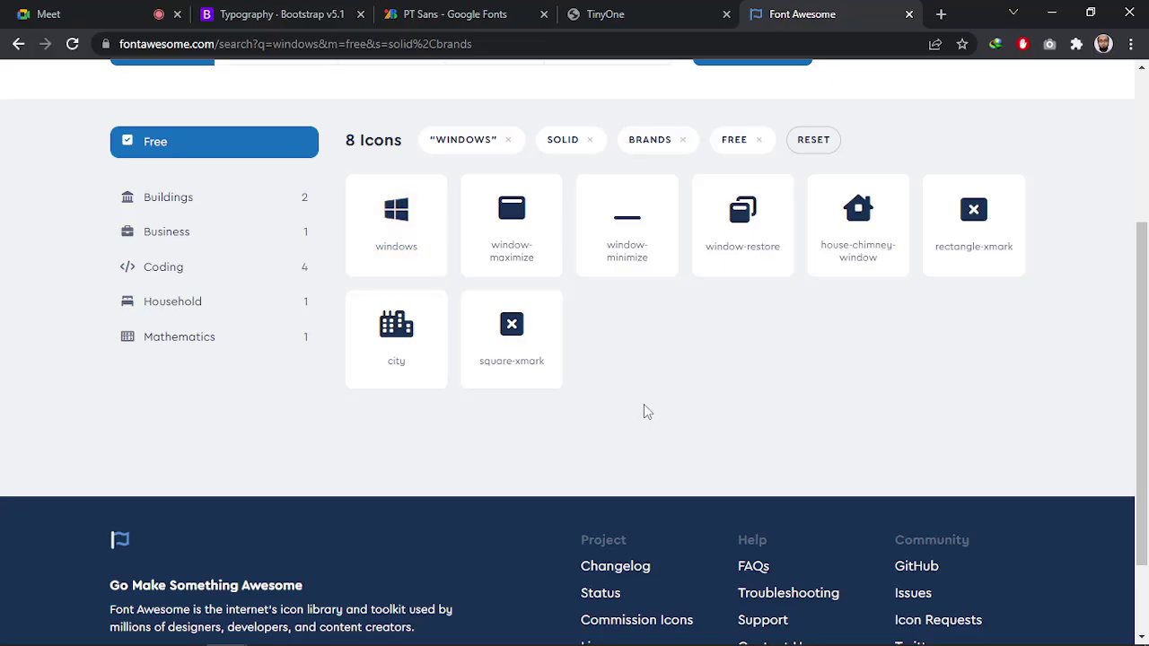
{"action": "scroll", "coordinate": [643, 408], "scroll_direction": "up", "scroll_amount": 2}
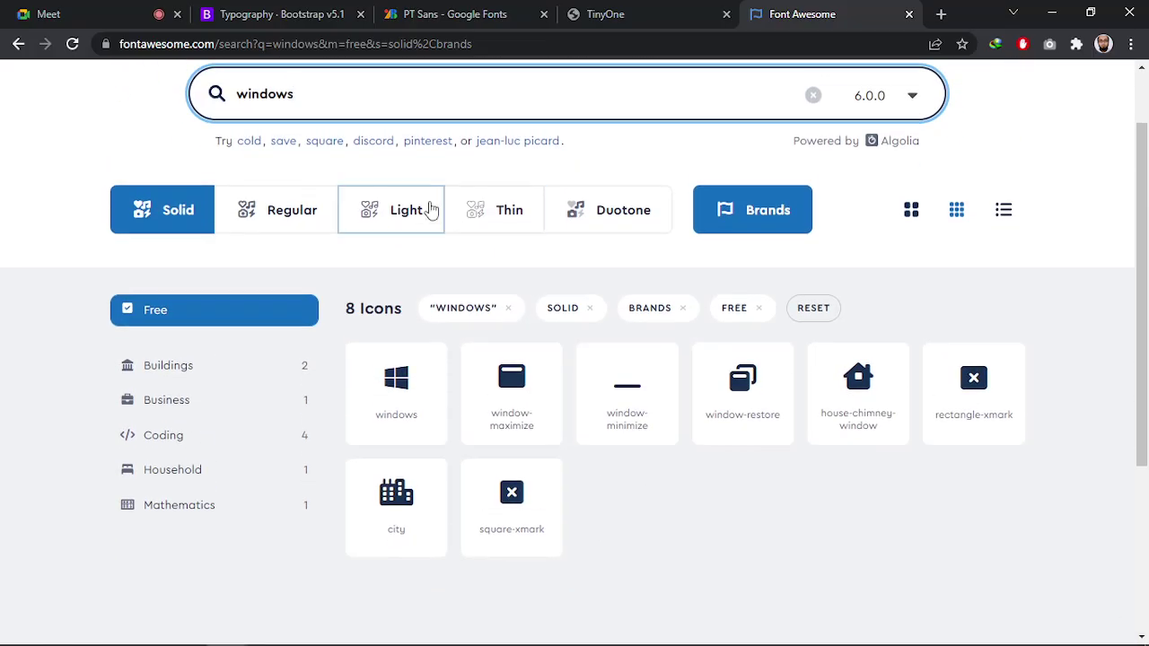
{"action": "scroll", "coordinate": [412, 219], "scroll_direction": "up", "scroll_amount": 1}
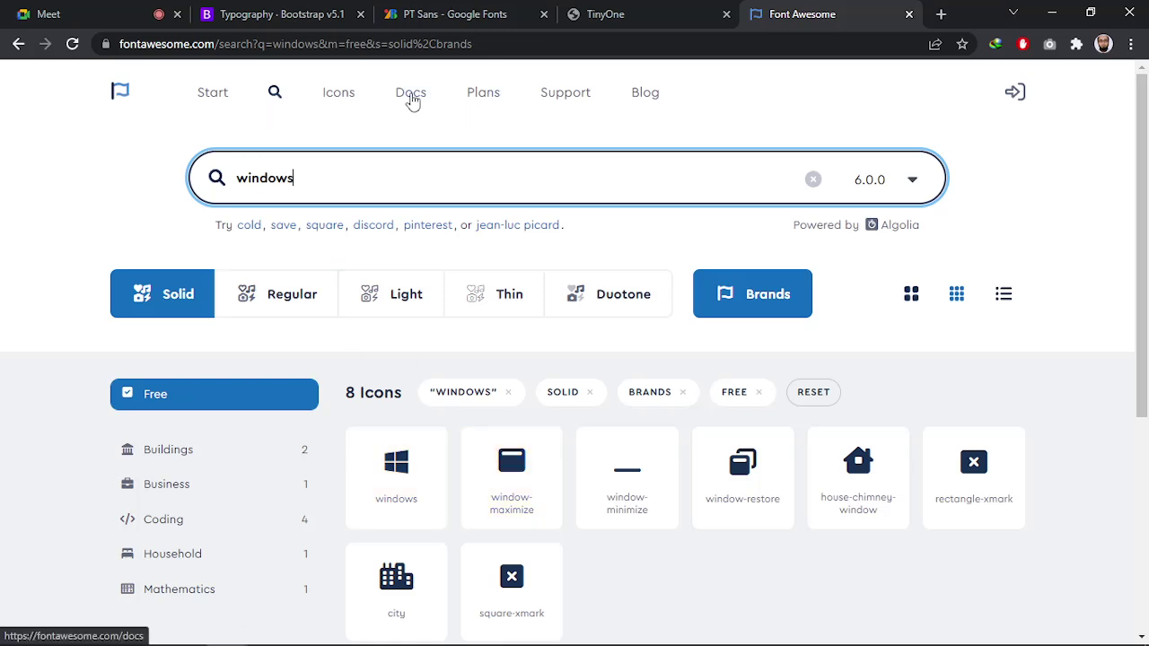
Open Font Awesome Docs in a new tab and go to its Web section
{"action": "right_click", "coordinate": [404, 97]}
{"action": "key", "text": "t"}
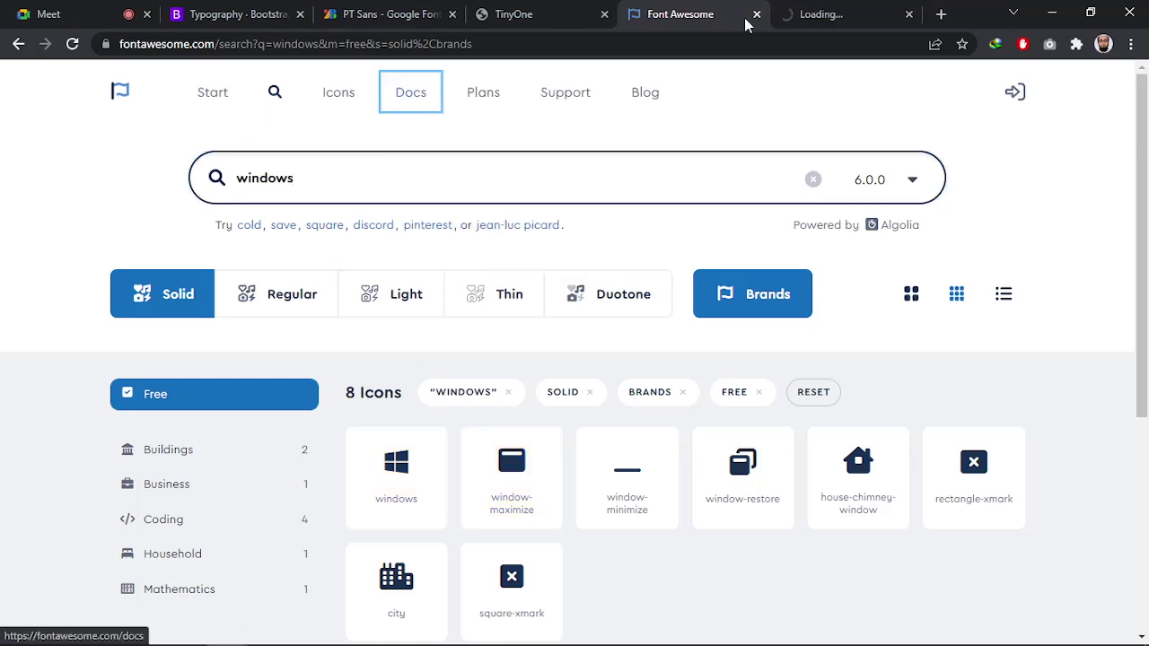
{"action": "left_click", "coordinate": [827, 14]}
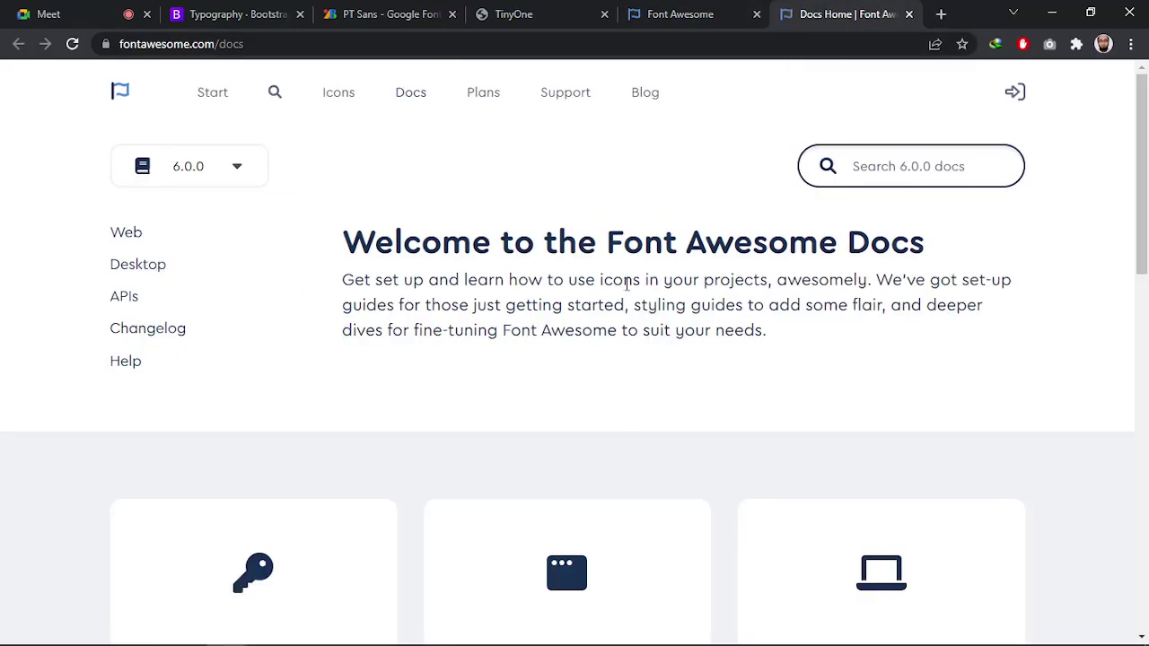
{"action": "left_click", "coordinate": [126, 237]}
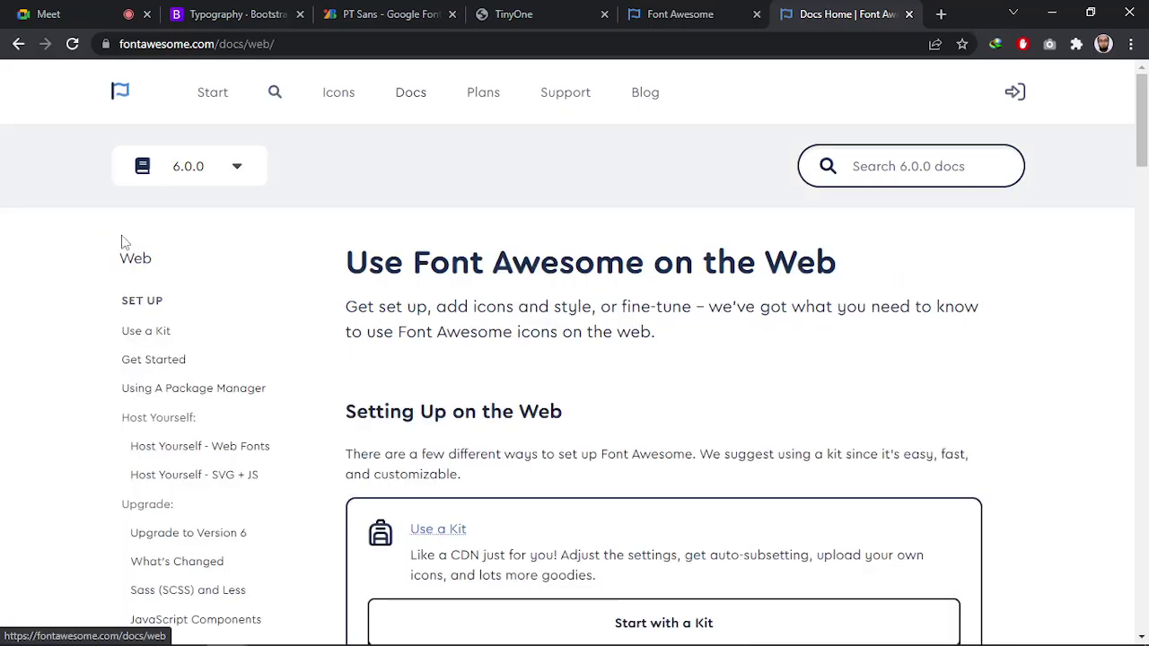
{"action": "scroll", "coordinate": [143, 242], "scroll_direction": "down", "scroll_amount": 4}
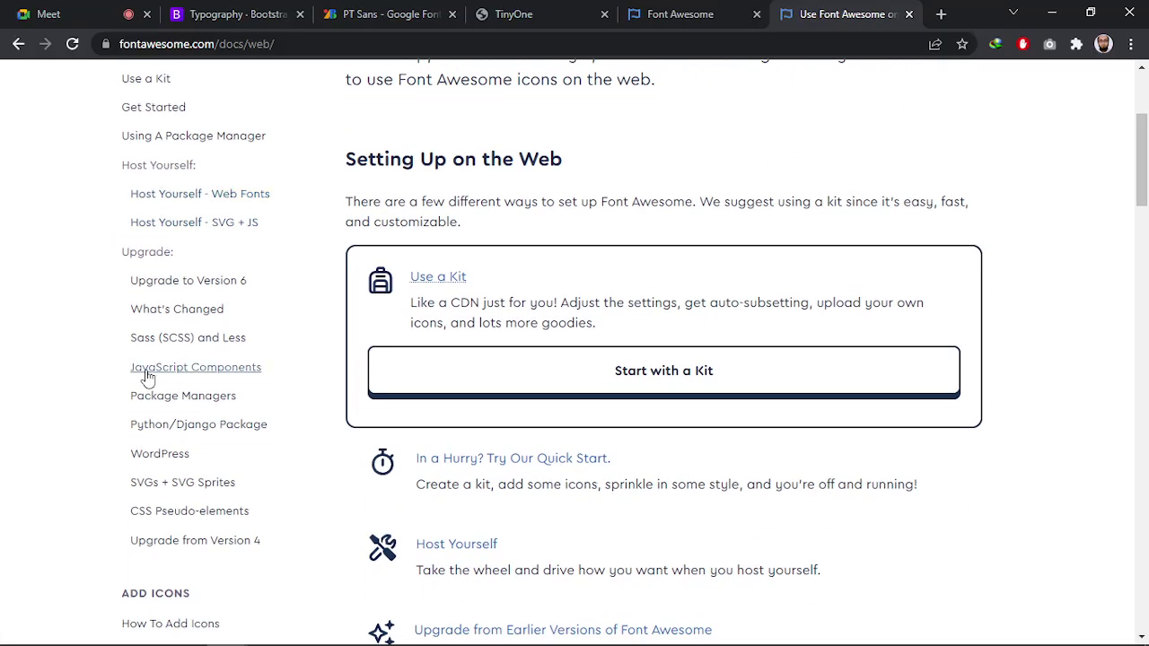
{"action": "scroll", "coordinate": [149, 377], "scroll_direction": "down", "scroll_amount": 4}
{"action": "scroll", "coordinate": [143, 377], "scroll_direction": "down", "scroll_amount": 18}
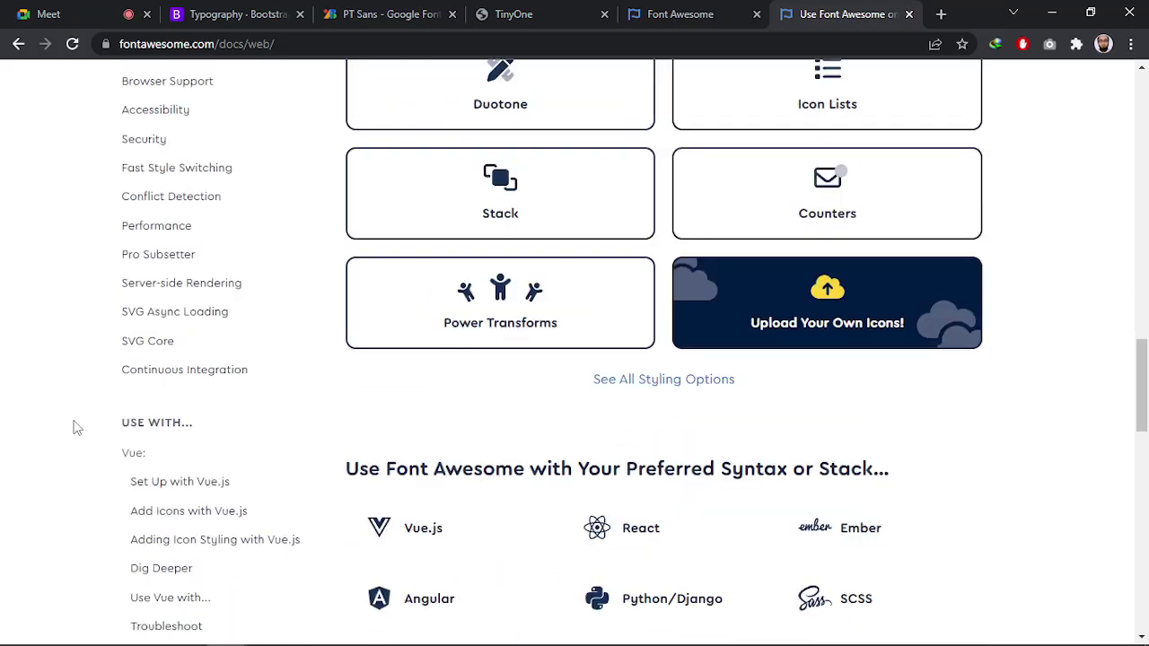
{"action": "scroll", "coordinate": [72, 422], "scroll_direction": "down", "scroll_amount": 7}
{"action": "scroll", "coordinate": [90, 395], "scroll_direction": "up", "scroll_amount": 3}
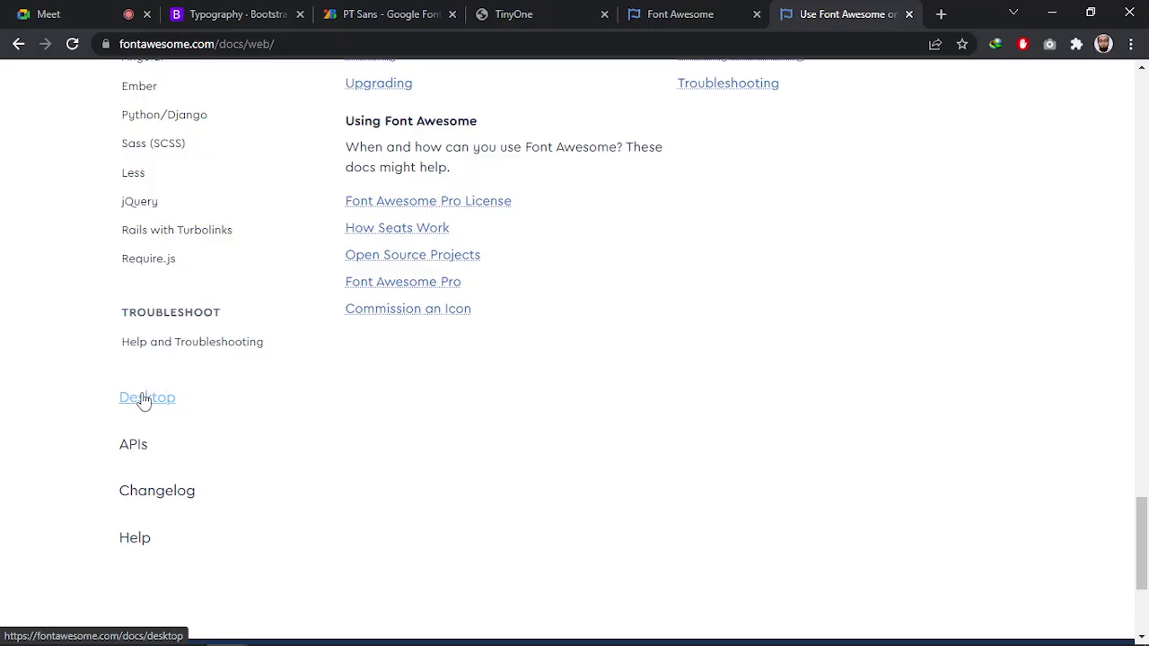
Glance at the Photoshop mockup, then open the Use a Kit setup guide
{"action": "key", "text": "alt+Tab"}
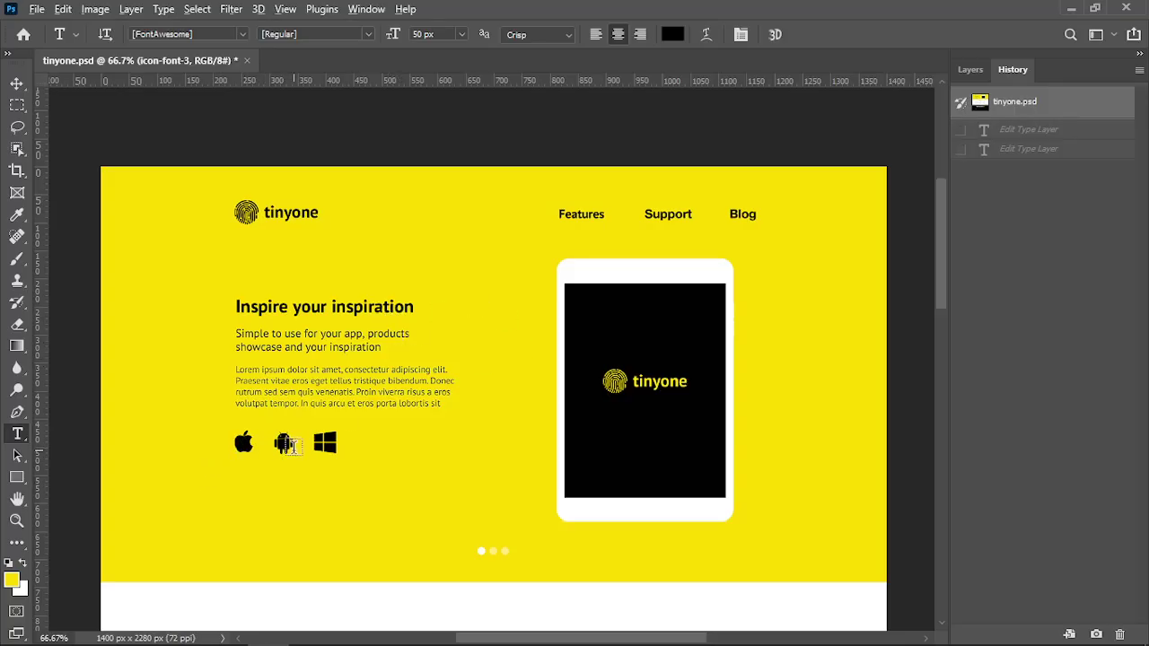
{"action": "key", "text": "alt+Tab"}
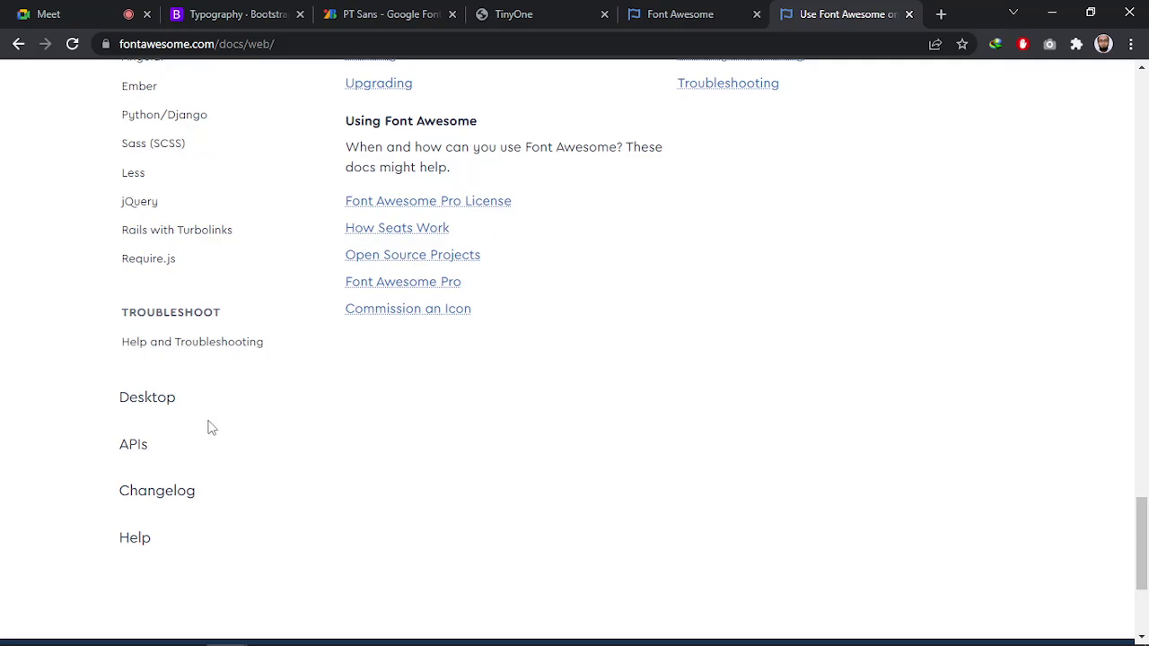
{"action": "scroll", "coordinate": [179, 345], "scroll_direction": "down", "scroll_amount": 2}
{"action": "scroll", "coordinate": [269, 502], "scroll_direction": "up", "scroll_amount": 18}
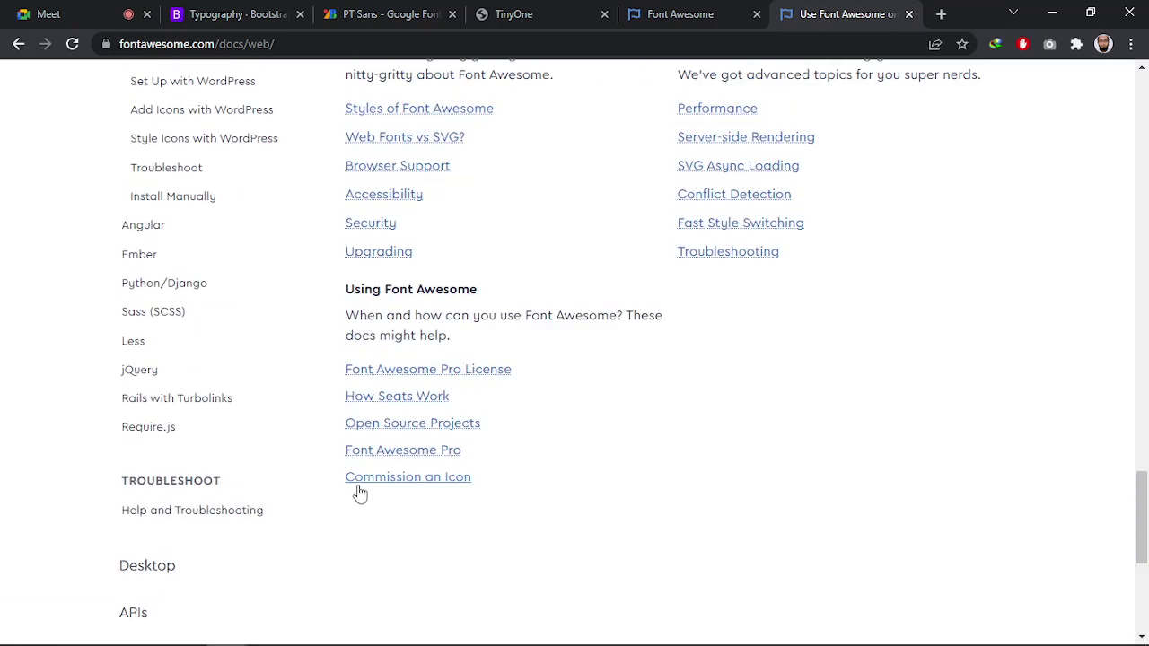
{"action": "scroll", "coordinate": [257, 466], "scroll_direction": "up", "scroll_amount": 15}
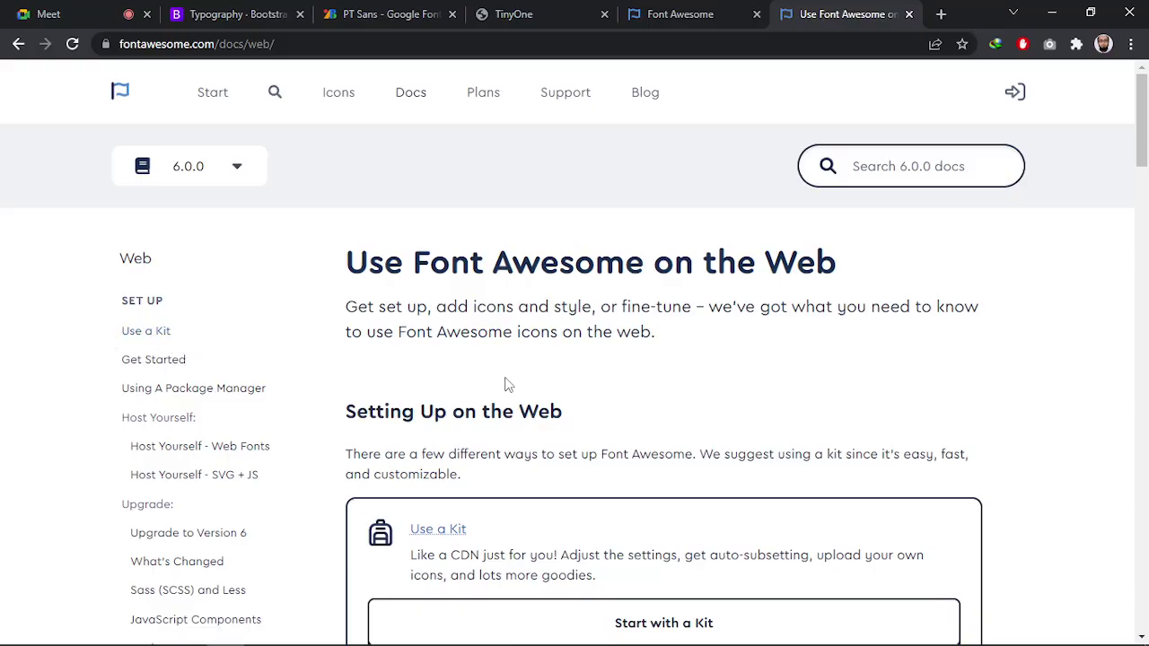
{"action": "scroll", "coordinate": [516, 391], "scroll_direction": "down", "scroll_amount": 6}
{"action": "scroll", "coordinate": [538, 418], "scroll_direction": "up", "scroll_amount": 4}
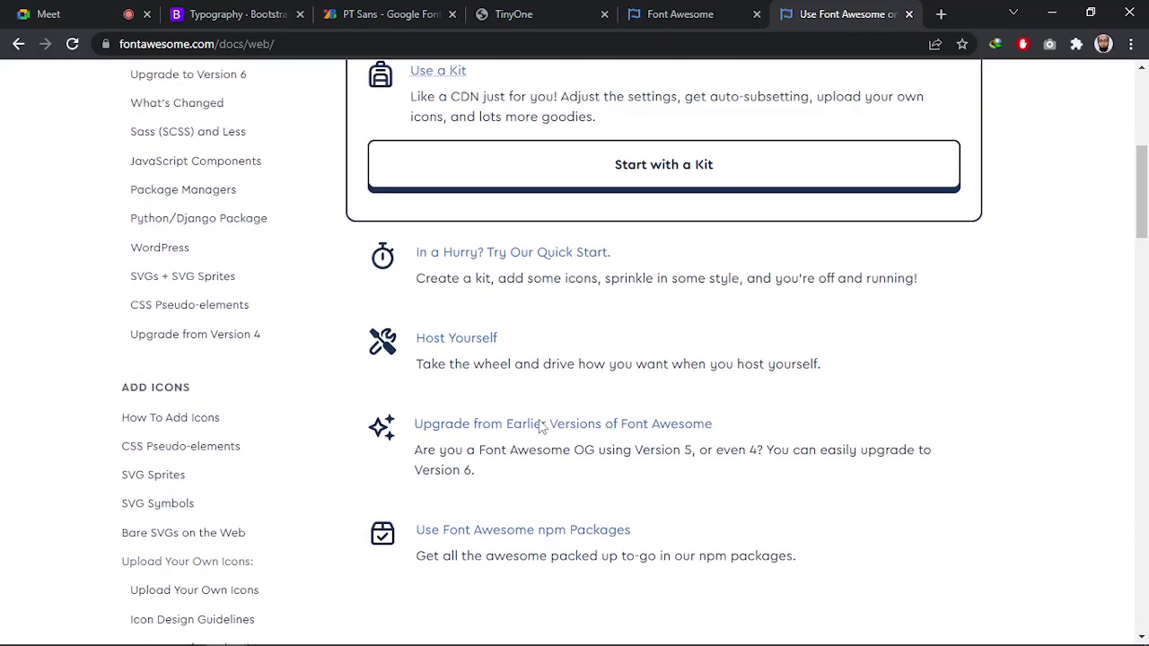
{"action": "scroll", "coordinate": [526, 464], "scroll_direction": "down", "scroll_amount": 3}
{"action": "scroll", "coordinate": [533, 477], "scroll_direction": "up", "scroll_amount": 5}
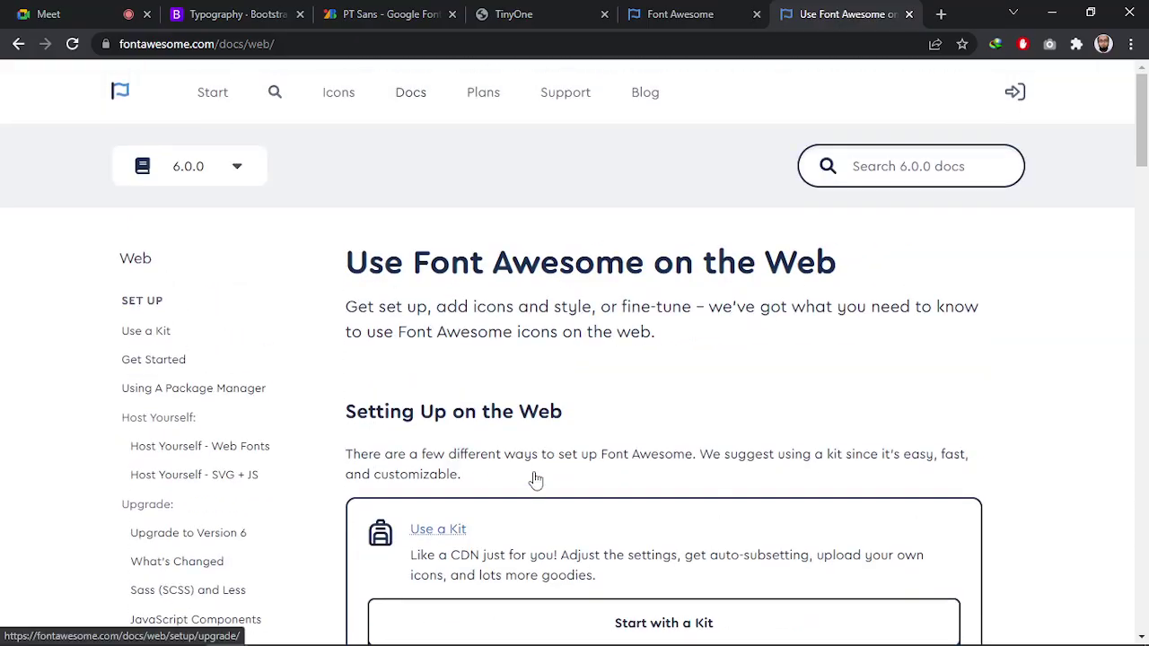
{"action": "scroll", "coordinate": [538, 412], "scroll_direction": "down", "scroll_amount": 2}
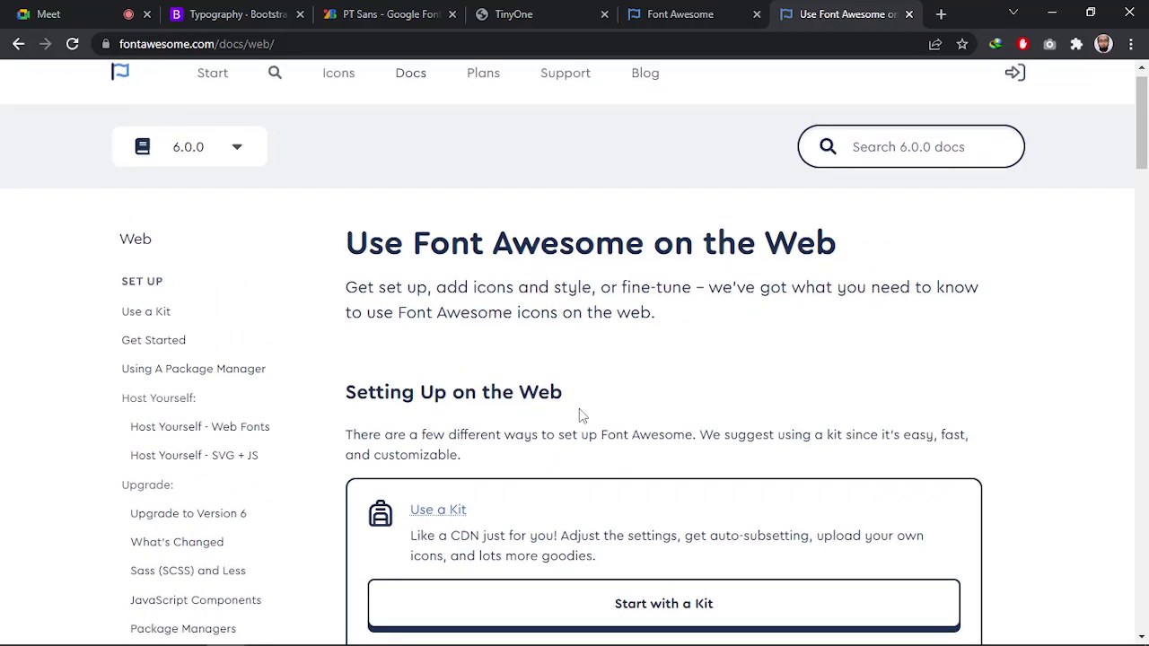
{"action": "left_click", "coordinate": [690, 473]}
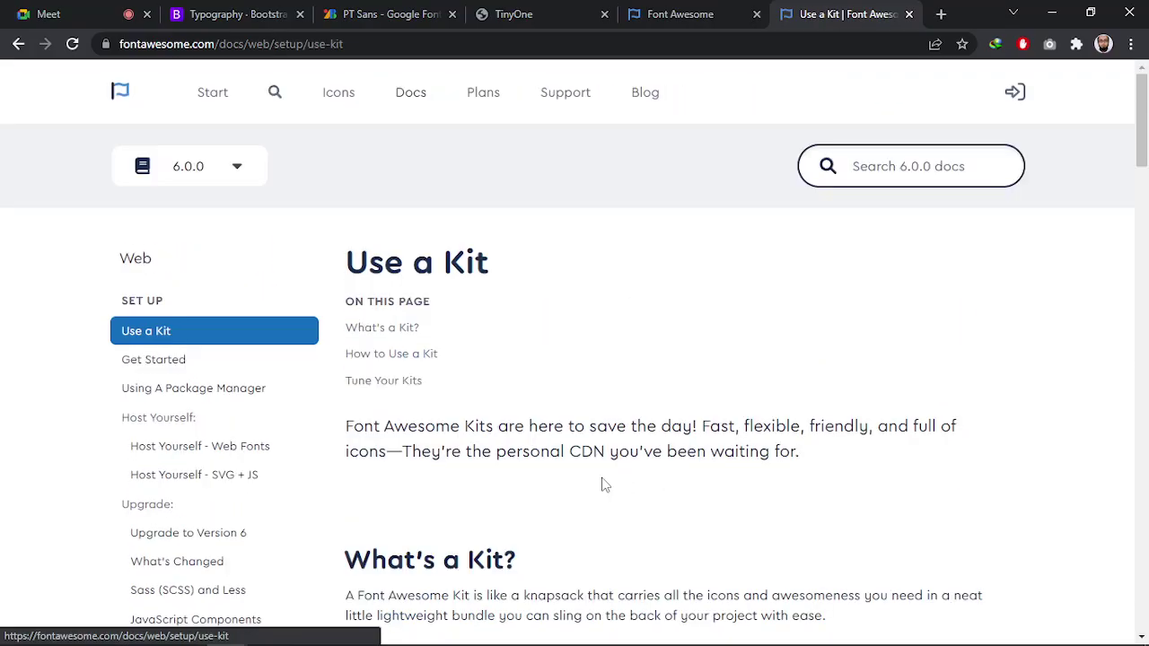
Read through the Use a Kit guide and open a new blank tab
{"action": "scroll", "coordinate": [538, 377], "scroll_direction": "down", "scroll_amount": 1}
{"action": "scroll", "coordinate": [561, 384], "scroll_direction": "down", "scroll_amount": 5}
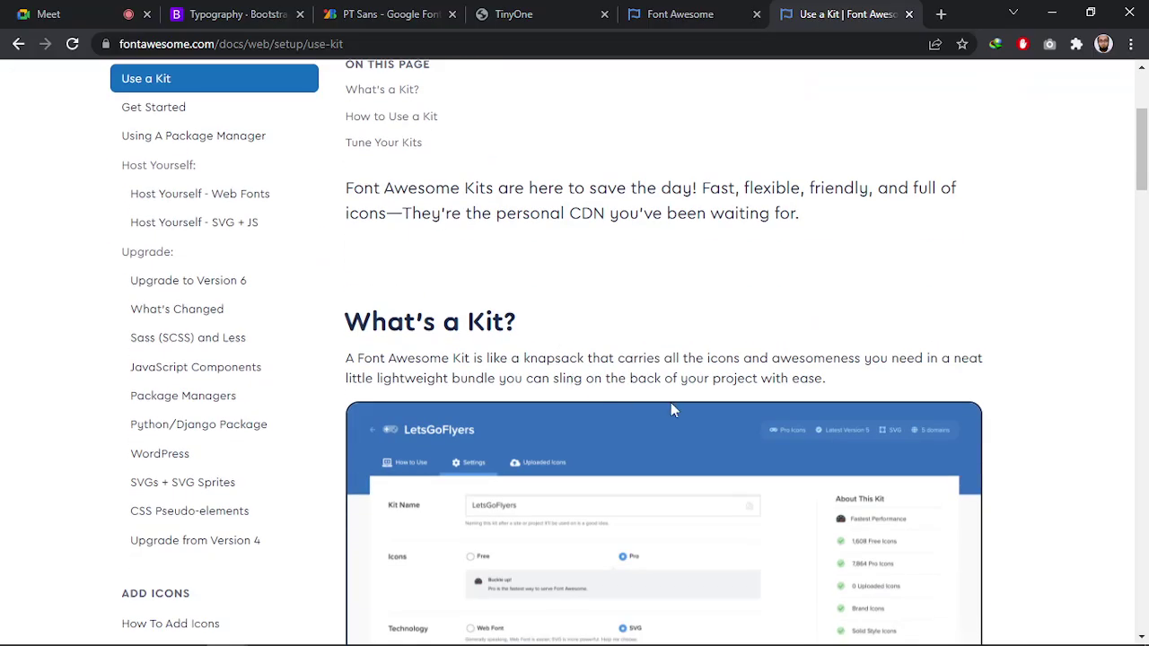
{"action": "scroll", "coordinate": [606, 396], "scroll_direction": "down", "scroll_amount": 3}
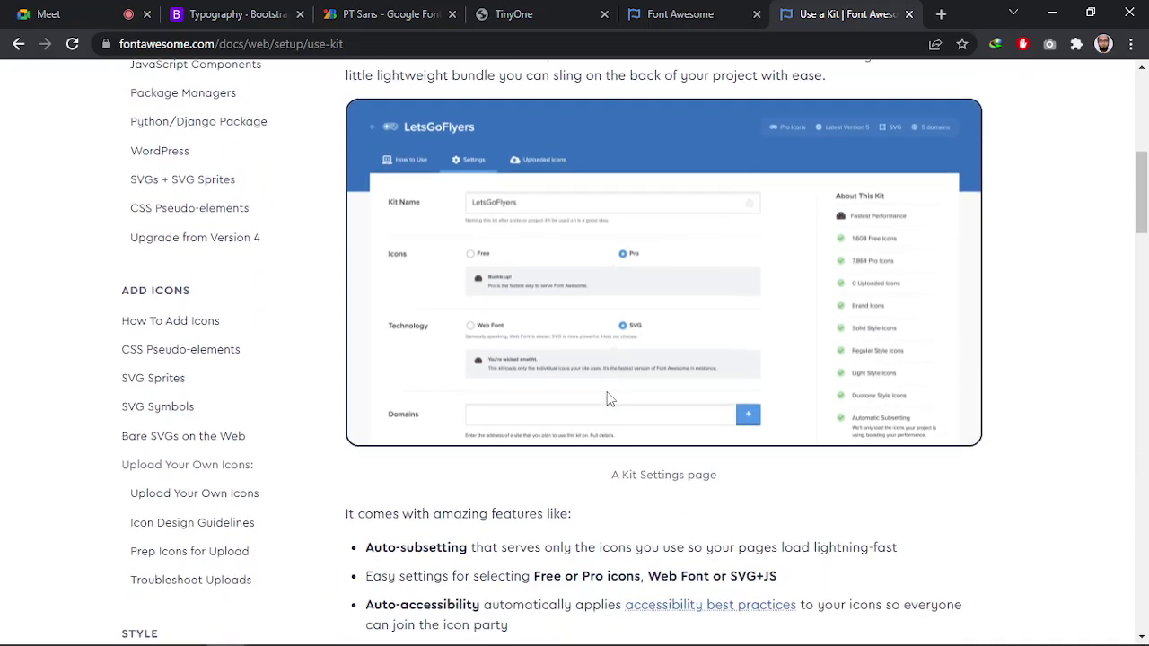
{"action": "scroll", "coordinate": [616, 432], "scroll_direction": "down", "scroll_amount": 6}
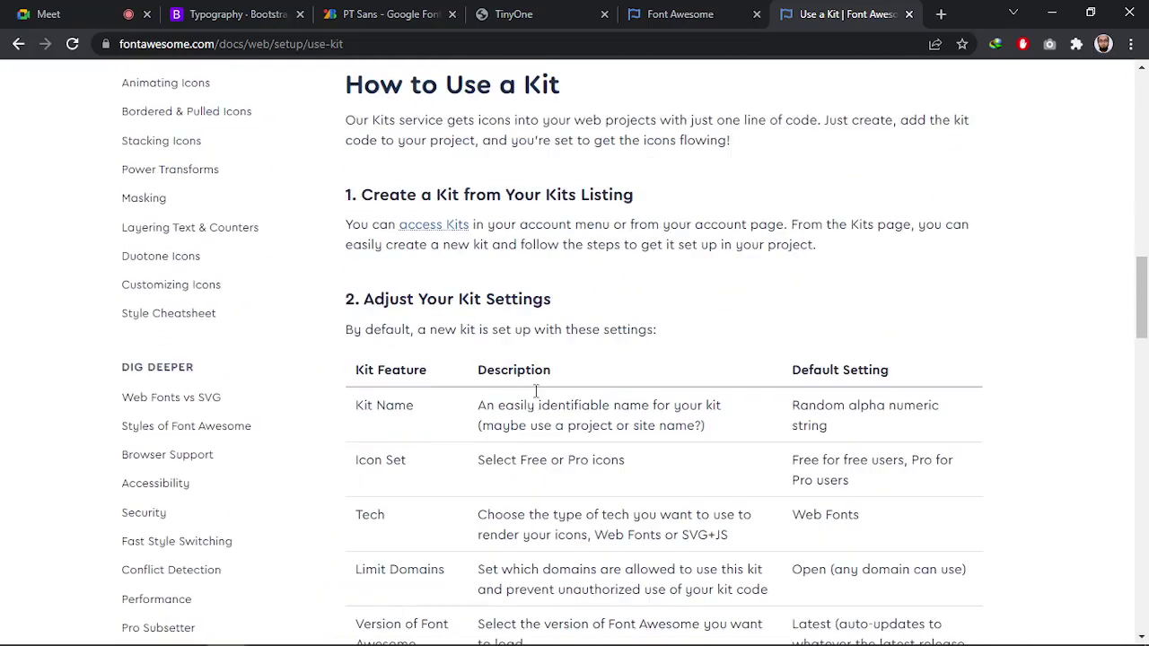
{"action": "scroll", "coordinate": [538, 377], "scroll_direction": "up", "scroll_amount": 2}
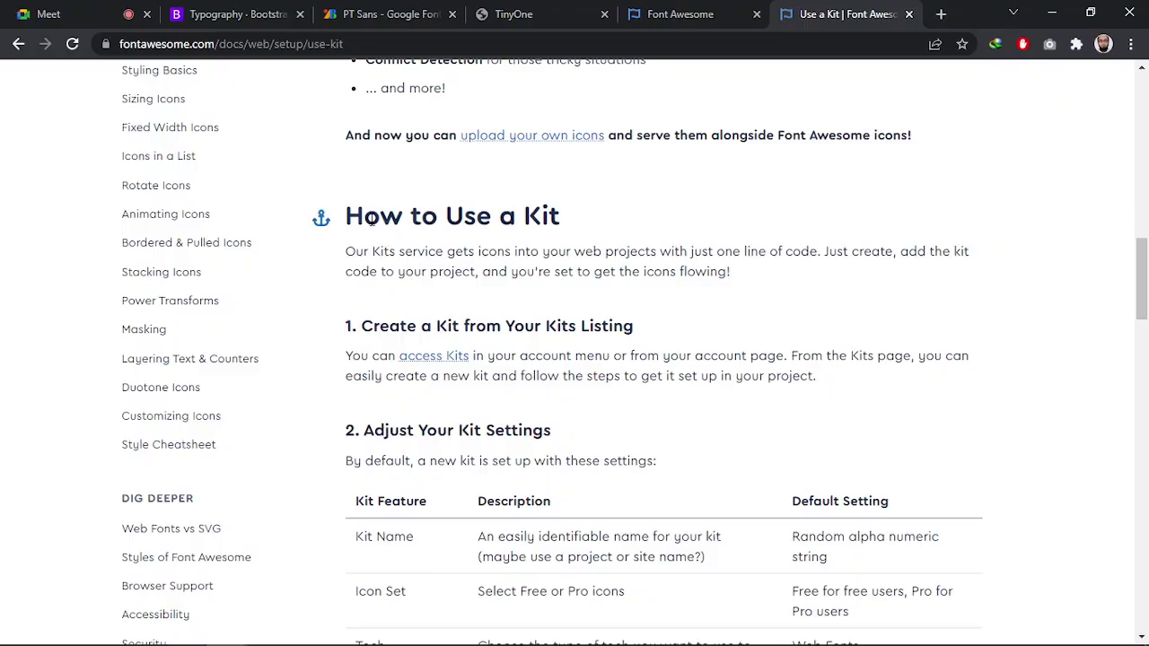
{"action": "scroll", "coordinate": [729, 375], "scroll_direction": "down", "scroll_amount": 3}
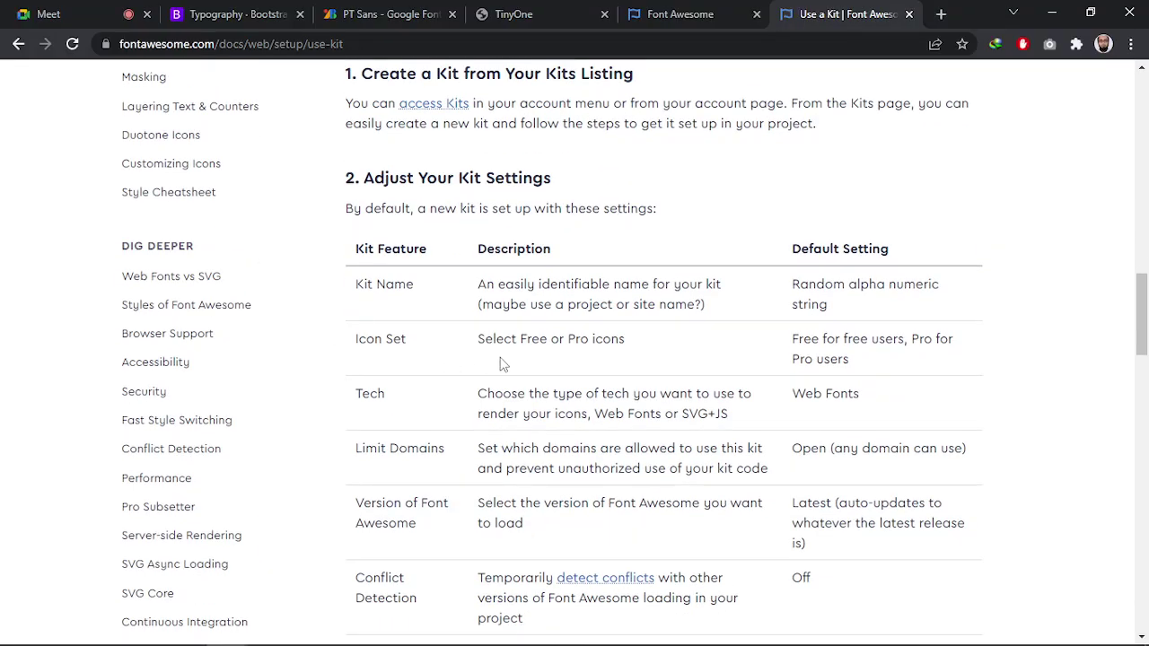
{"action": "scroll", "coordinate": [499, 386], "scroll_direction": "down", "scroll_amount": 3}
{"action": "scroll", "coordinate": [738, 422], "scroll_direction": "up", "scroll_amount": 2}
{"action": "scroll", "coordinate": [542, 390], "scroll_direction": "down", "scroll_amount": 3}
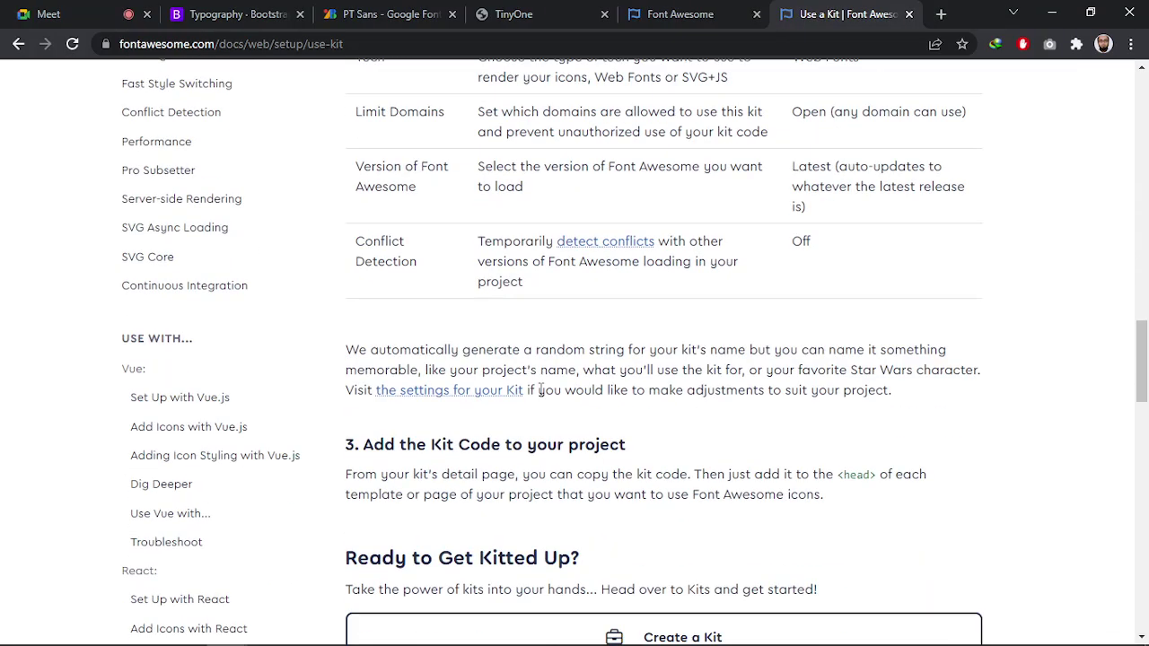
{"action": "scroll", "coordinate": [541, 389], "scroll_direction": "down", "scroll_amount": 3}
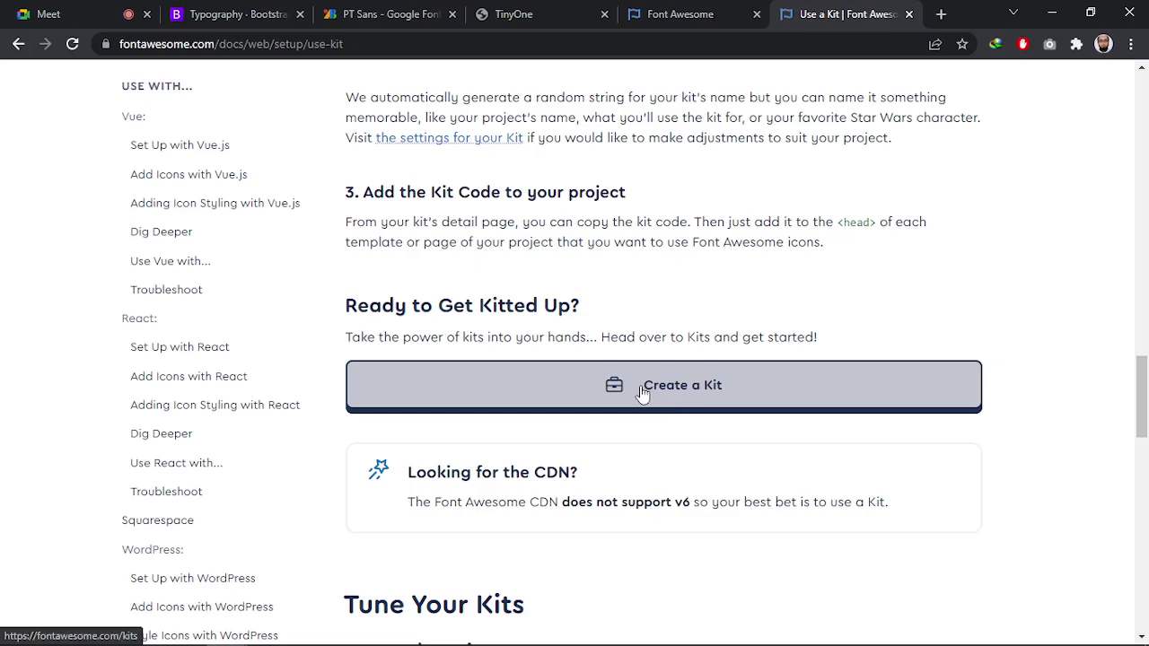
{"action": "scroll", "coordinate": [496, 465], "scroll_direction": "down", "scroll_amount": 2}
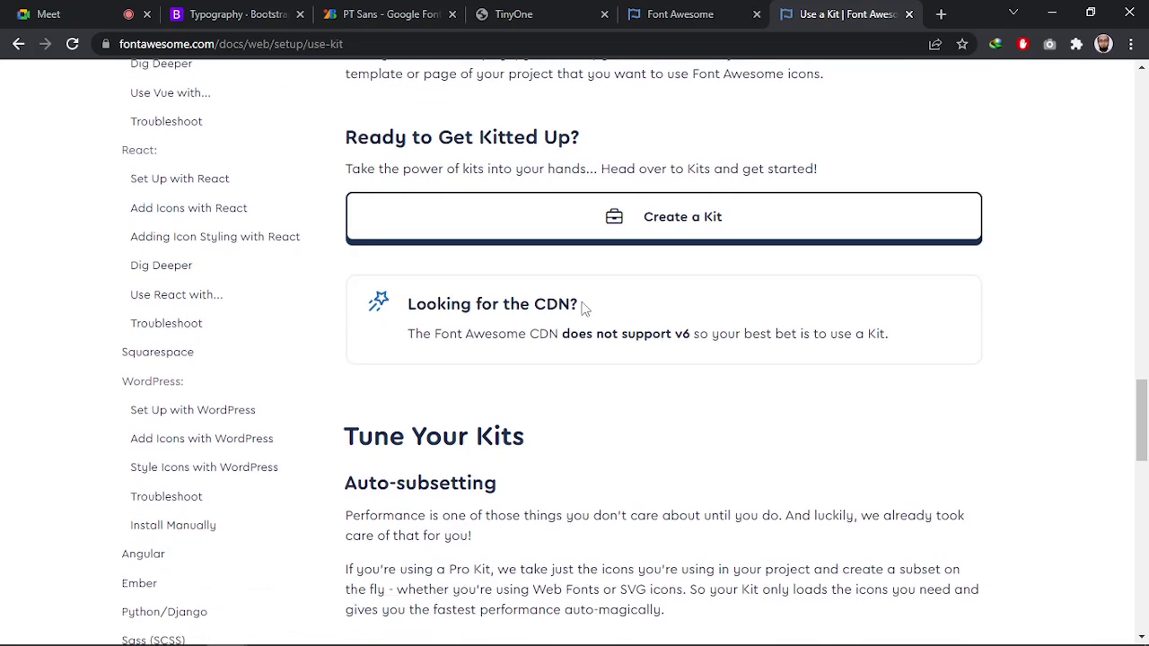
{"action": "left_click", "coordinate": [938, 14]}
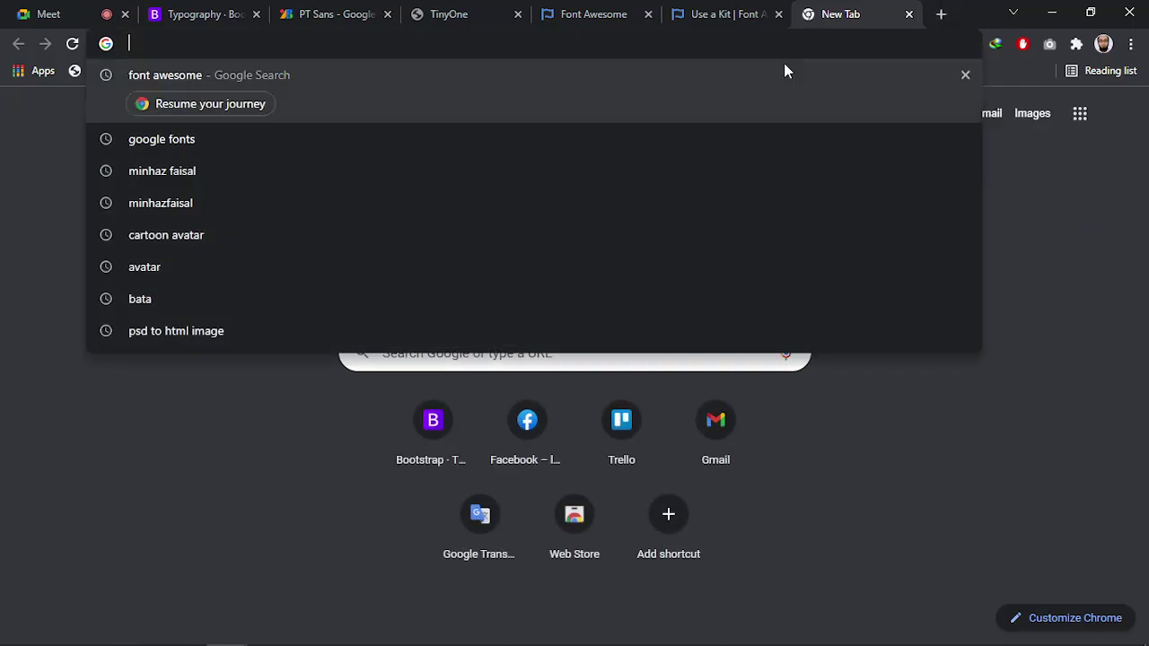
Search for 'jsdelivr' and open the jsDelivr website
{"action": "type", "text": "jsd"}
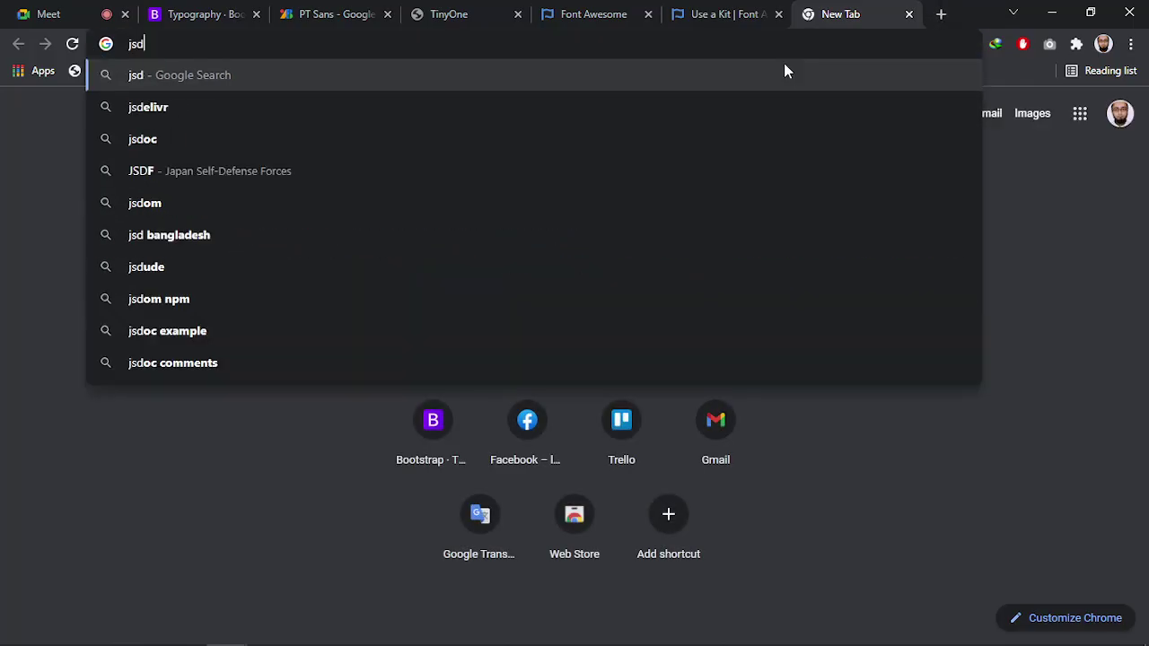
{"action": "key", "text": "Return"}
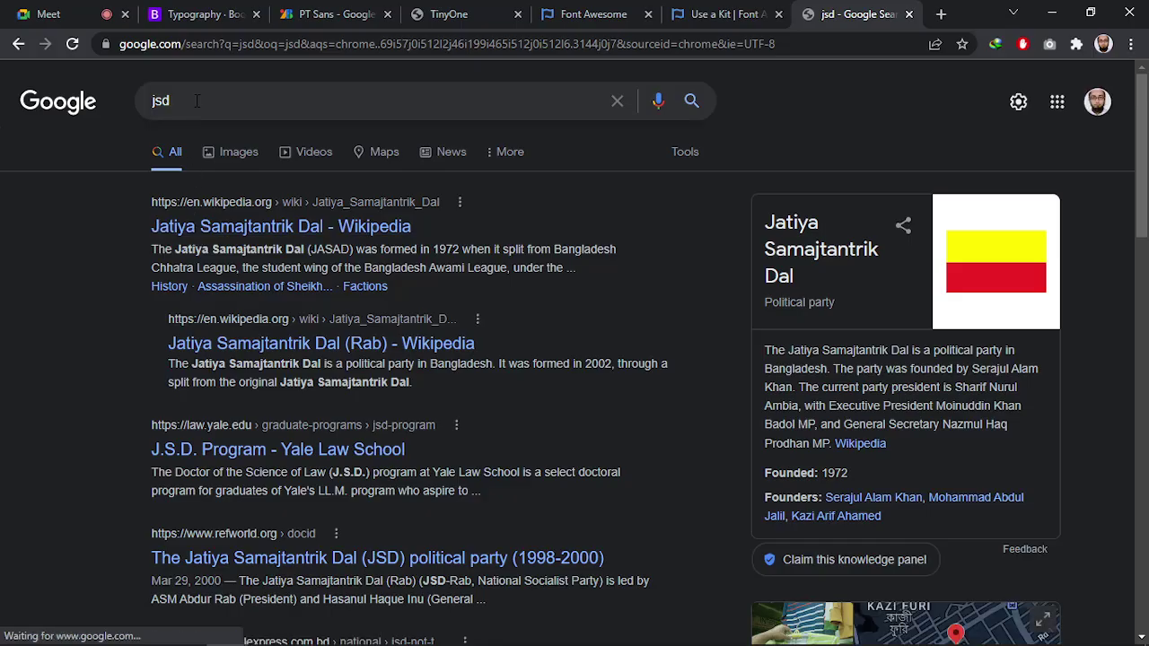
{"action": "left_click", "coordinate": [197, 100]}
{"action": "type", "text": "e"}
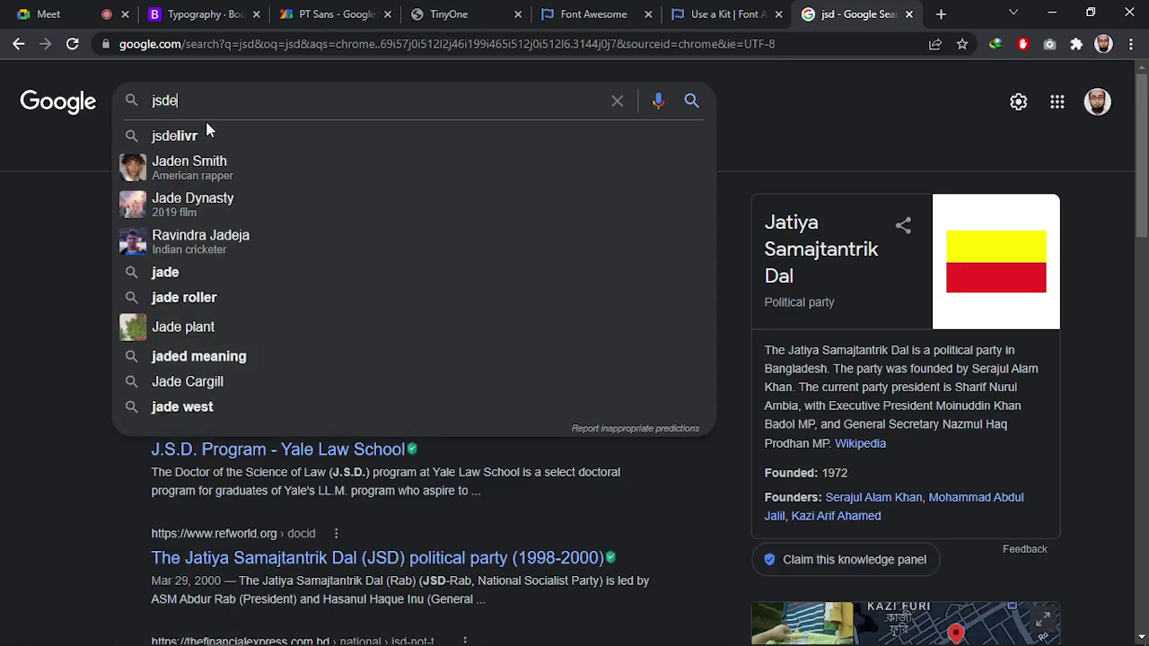
{"action": "left_click", "coordinate": [206, 132]}
{"action": "left_click", "coordinate": [231, 230]}
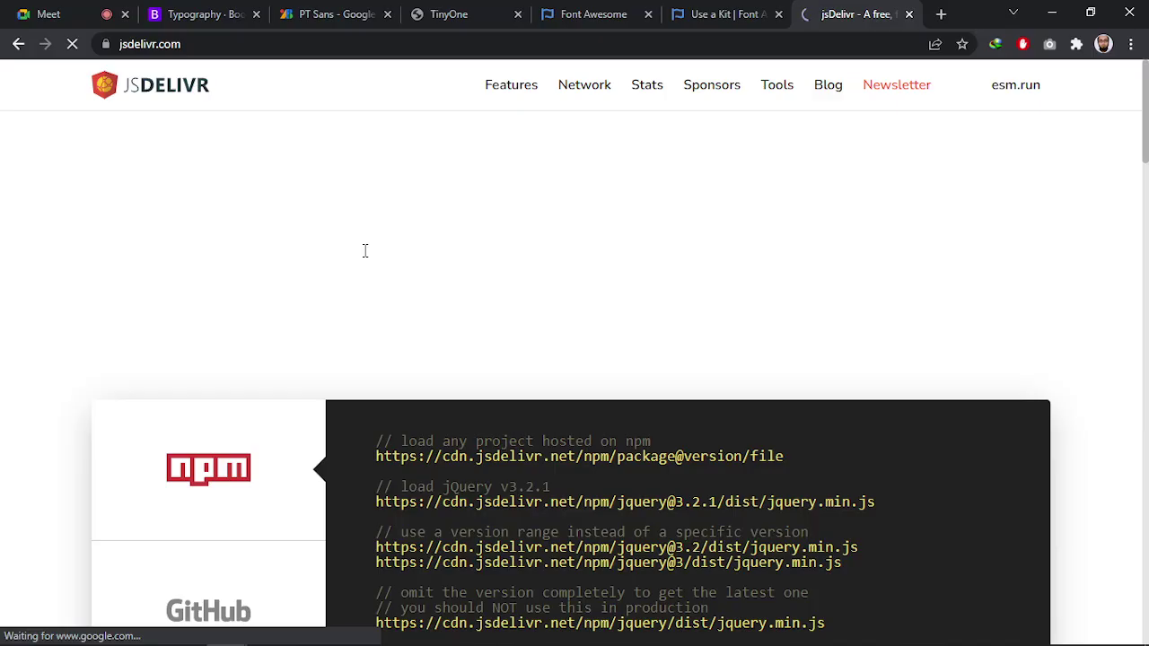
Look over jsDelivr's homepage, then return to the Bootstrap Typography docs
{"action": "scroll", "coordinate": [350, 354], "scroll_direction": "down", "scroll_amount": 5}
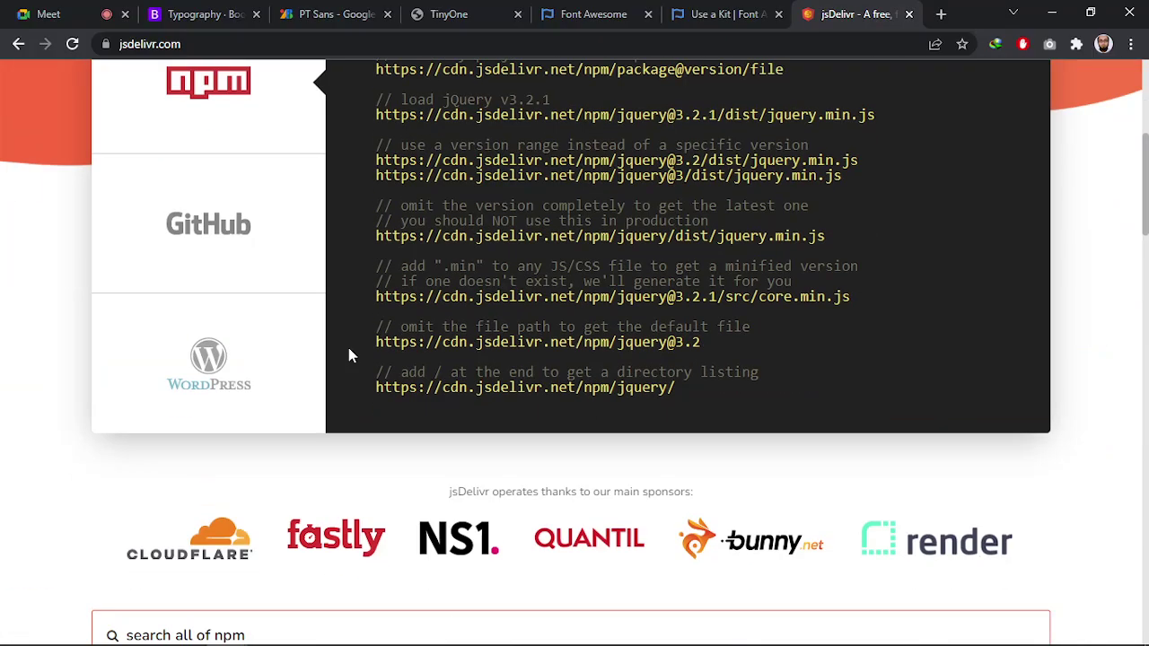
{"action": "scroll", "coordinate": [350, 355], "scroll_direction": "up", "scroll_amount": 5}
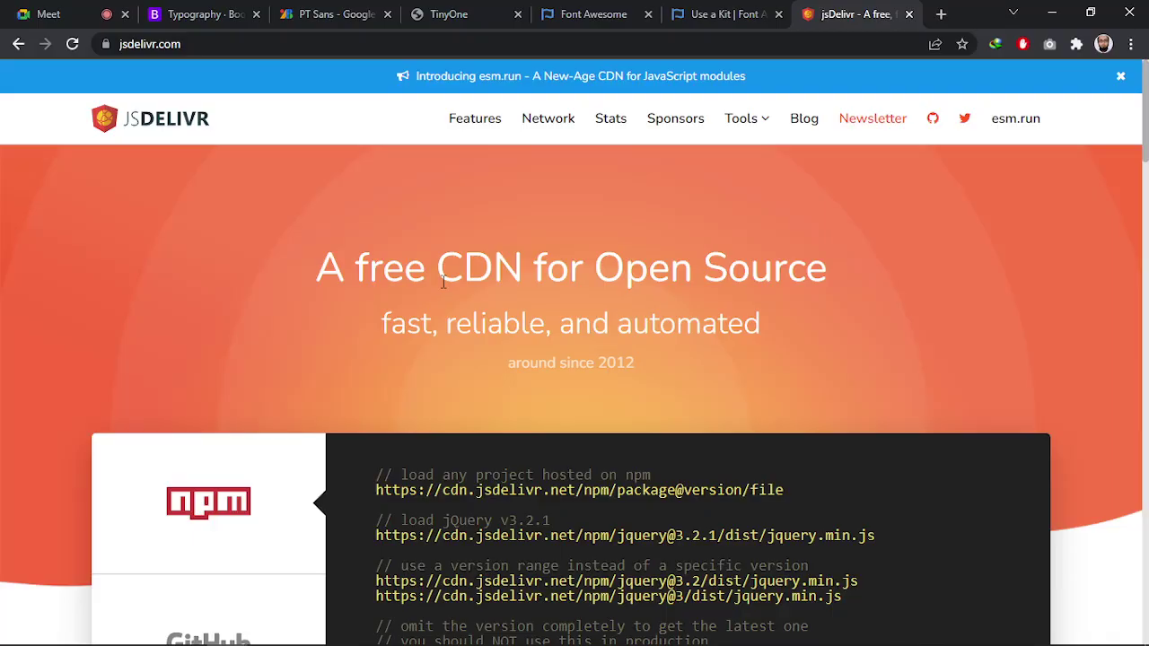
{"action": "scroll", "coordinate": [429, 332], "scroll_direction": "down", "scroll_amount": 10}
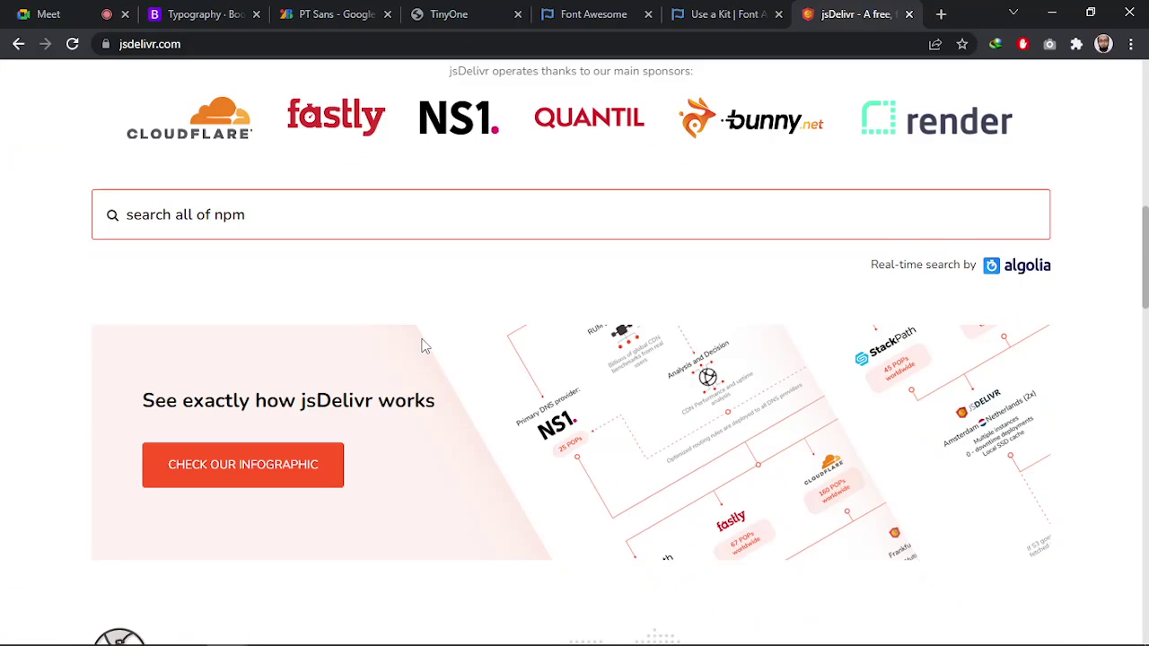
{"action": "scroll", "coordinate": [411, 325], "scroll_direction": "up", "scroll_amount": 10}
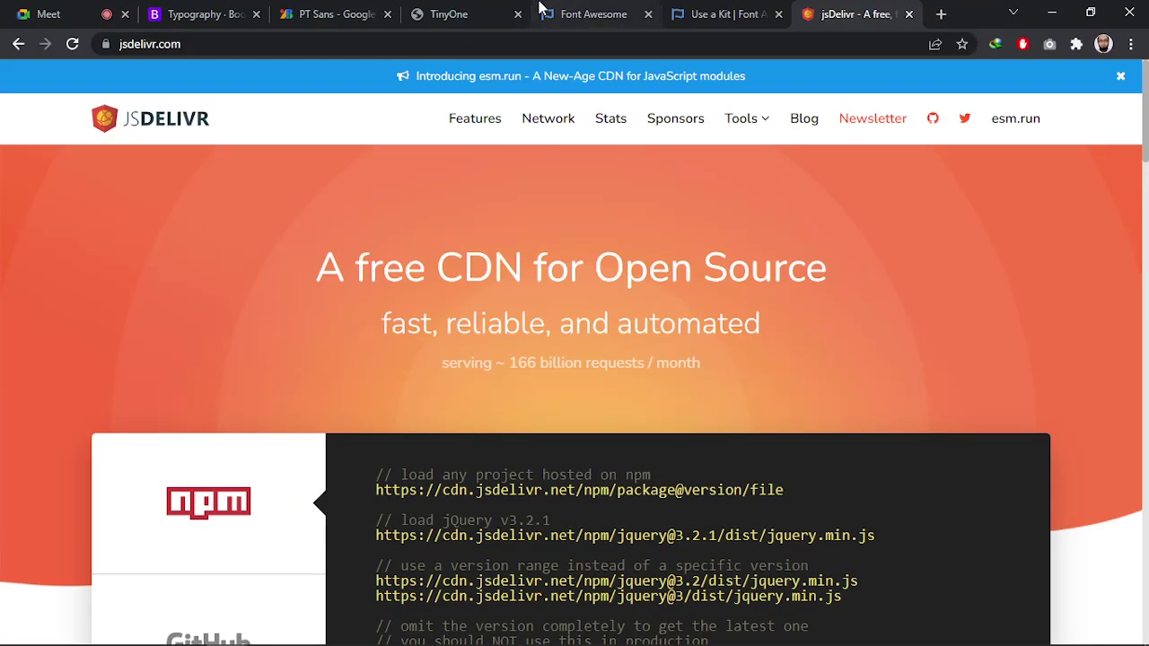
{"action": "left_click", "coordinate": [206, 14]}
{"action": "scroll", "coordinate": [170, 264], "scroll_direction": "up", "scroll_amount": 10}
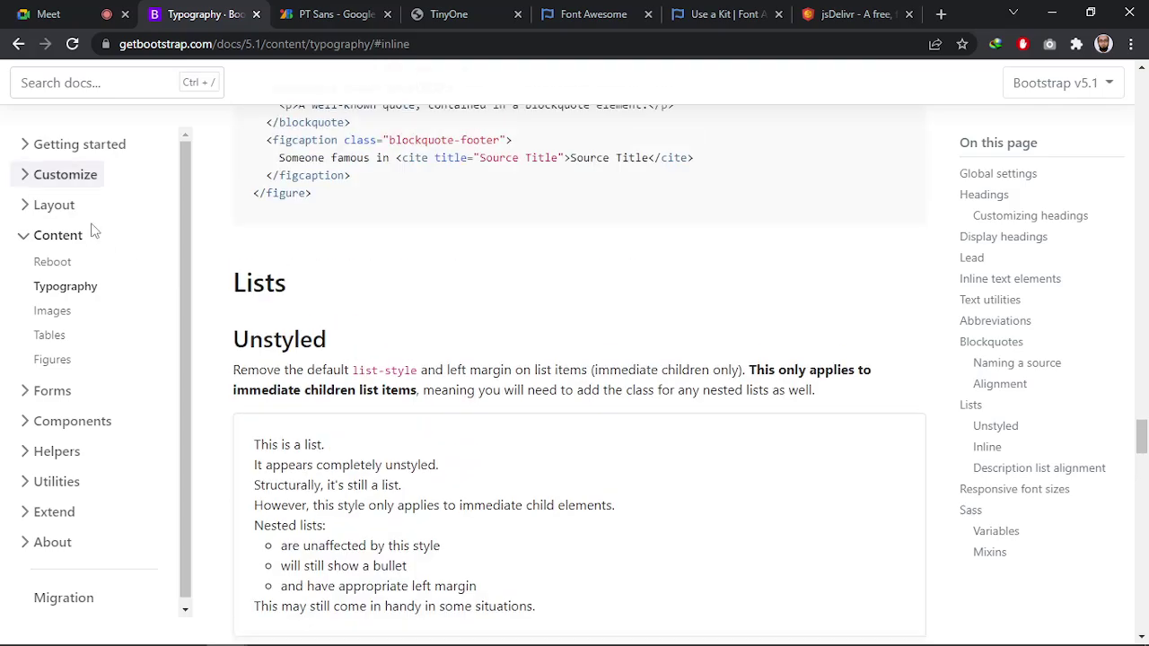
Go to the Bootstrap homepage and select 'jsdelivr' in its 5.1.3 CDN link
{"action": "left_click", "coordinate": [74, 145]}
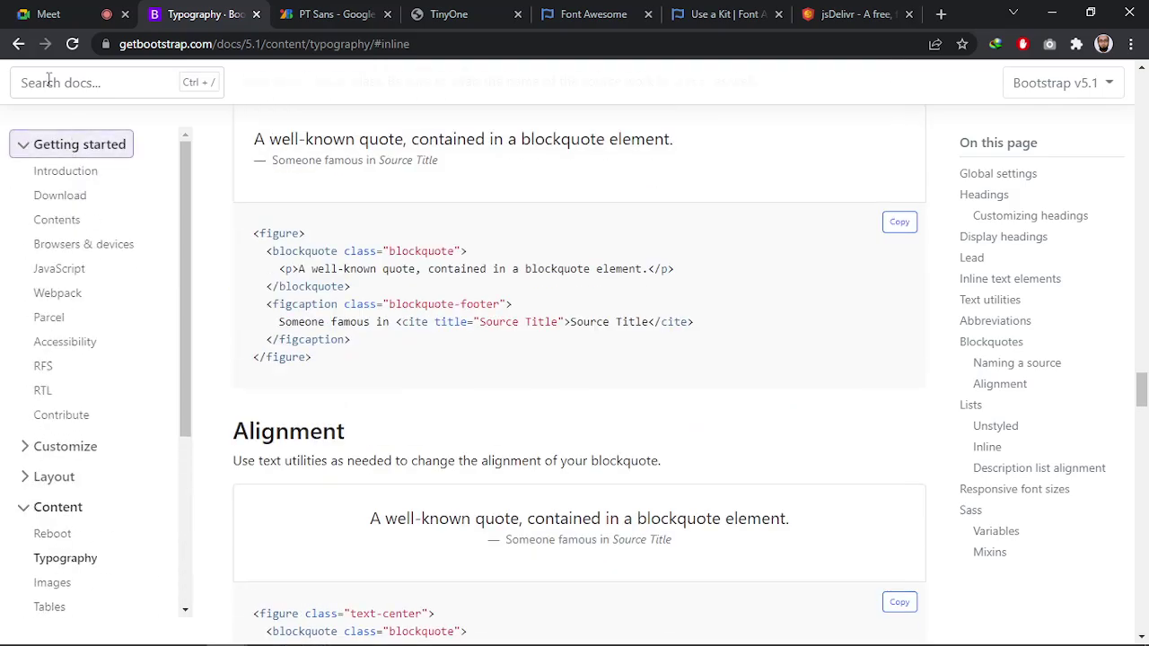
{"action": "scroll", "coordinate": [117, 170], "scroll_direction": "up", "scroll_amount": 10}
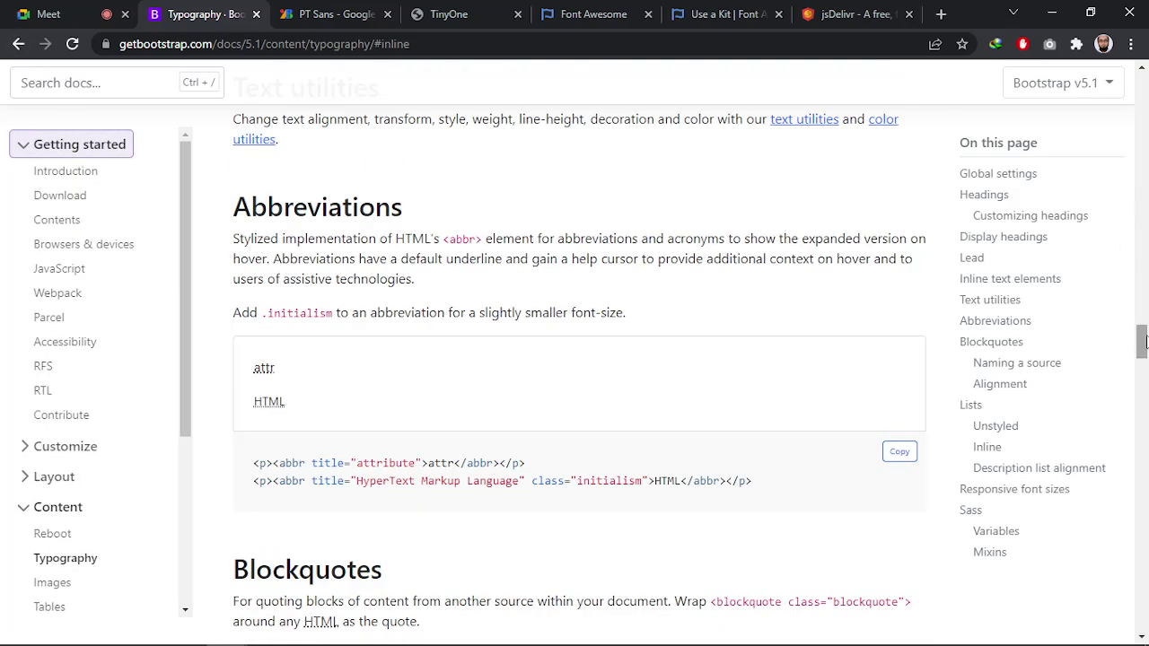
{"action": "left_click_drag", "start_coordinate": [1141, 341], "coordinate": [1141, 65]}
{"action": "left_click", "coordinate": [67, 90]}
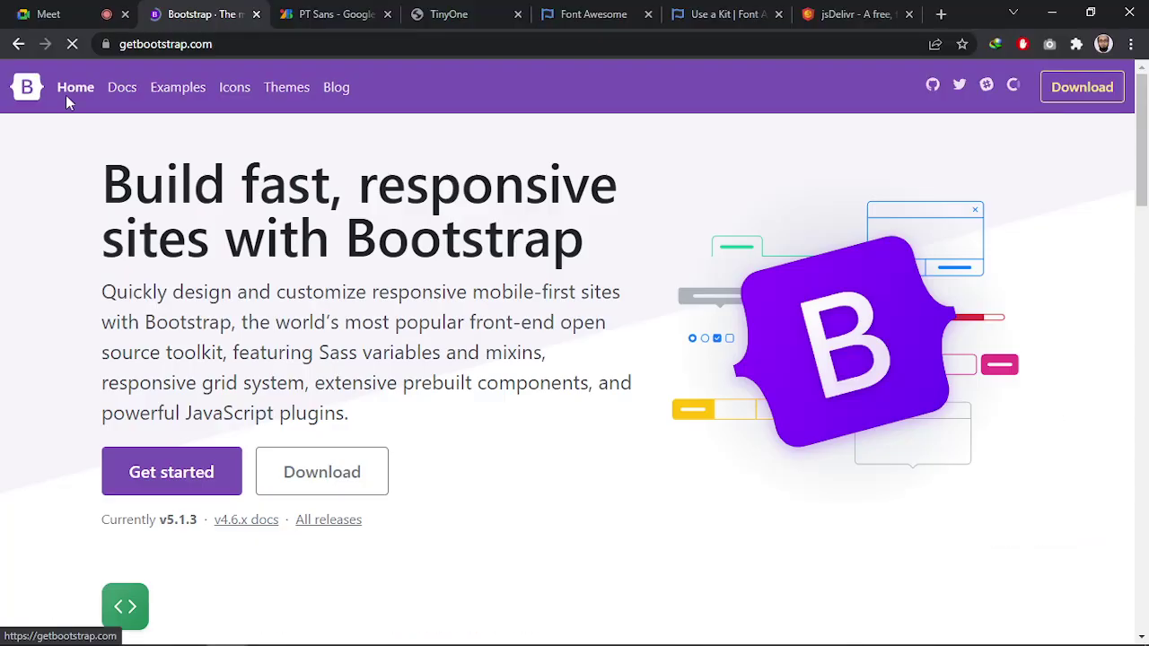
{"action": "scroll", "coordinate": [604, 389], "scroll_direction": "down", "scroll_amount": 2}
{"action": "scroll", "coordinate": [604, 389], "scroll_direction": "down", "scroll_amount": 7}
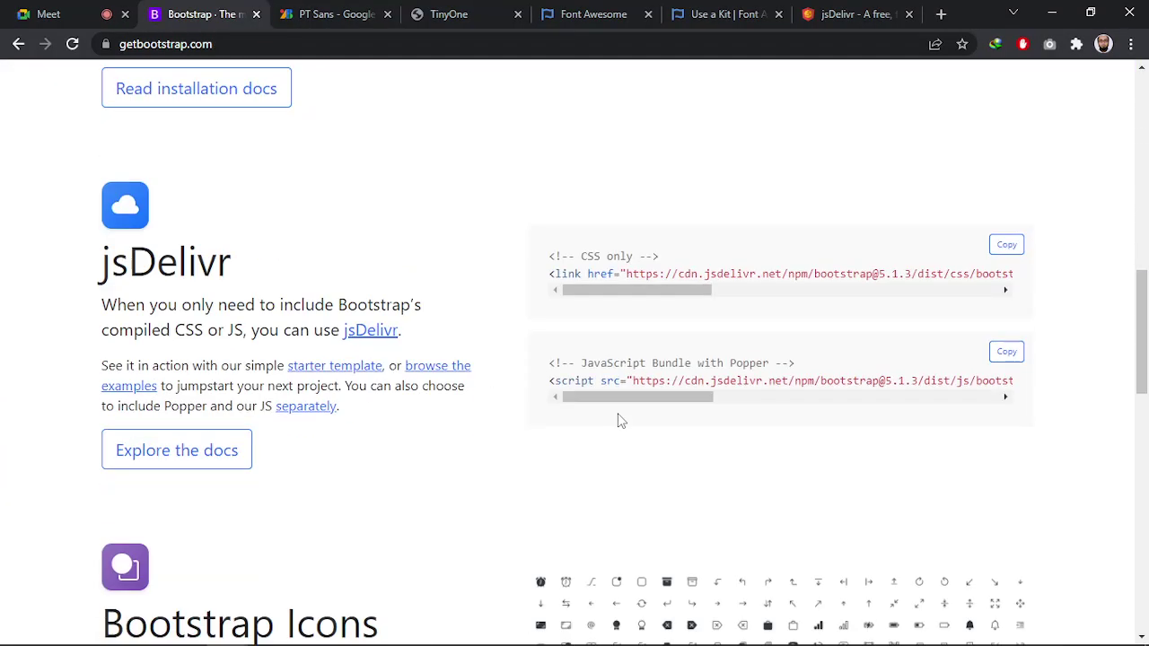
{"action": "left_click_drag", "start_coordinate": [631, 292], "coordinate": [690, 269]}
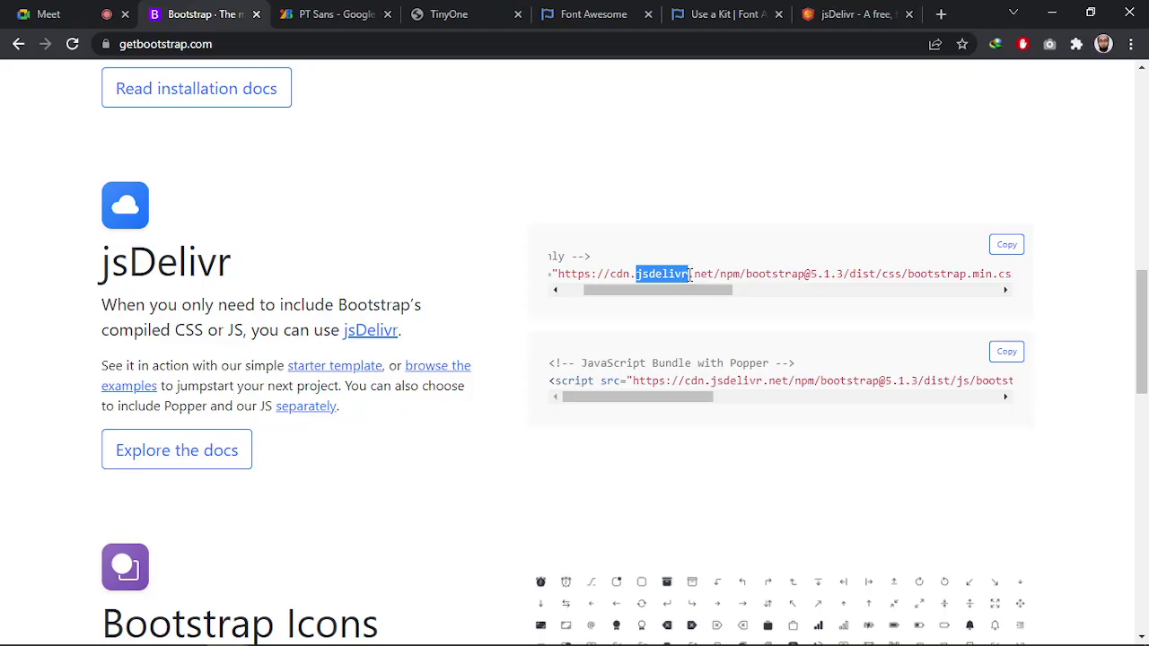
{"action": "left_click_drag", "start_coordinate": [710, 381], "coordinate": [763, 380]}
On jsDelivr, search for 'fontawesome' and open the package page
{"action": "left_click", "coordinate": [835, 16]}
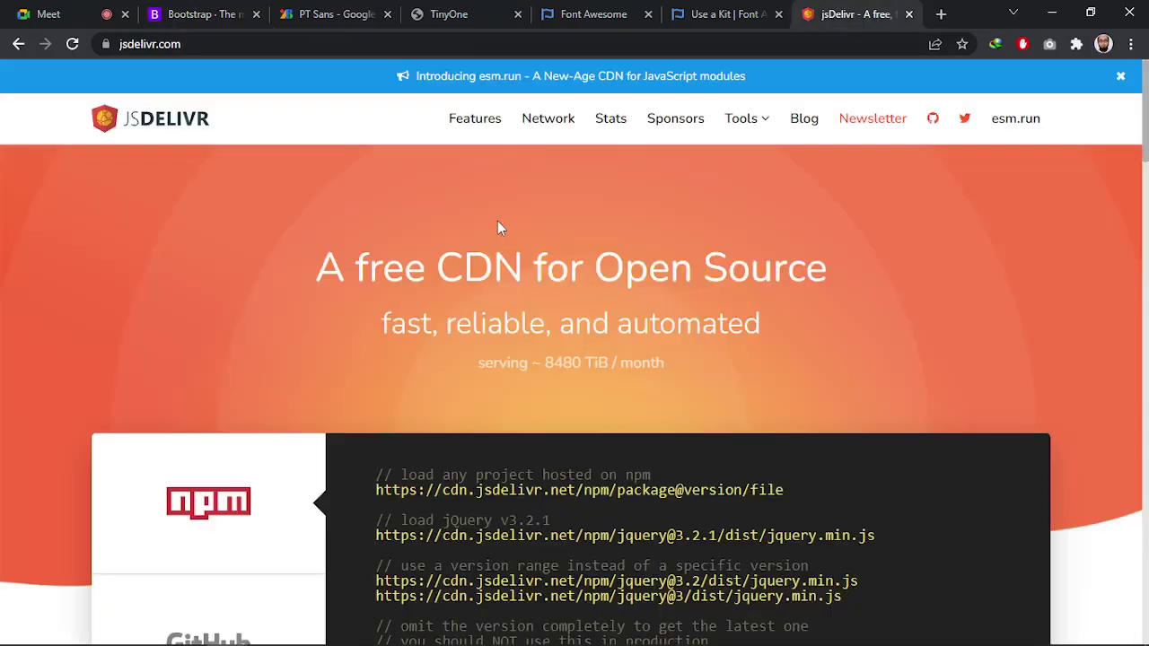
{"action": "scroll", "coordinate": [497, 221], "scroll_direction": "down", "scroll_amount": 9}
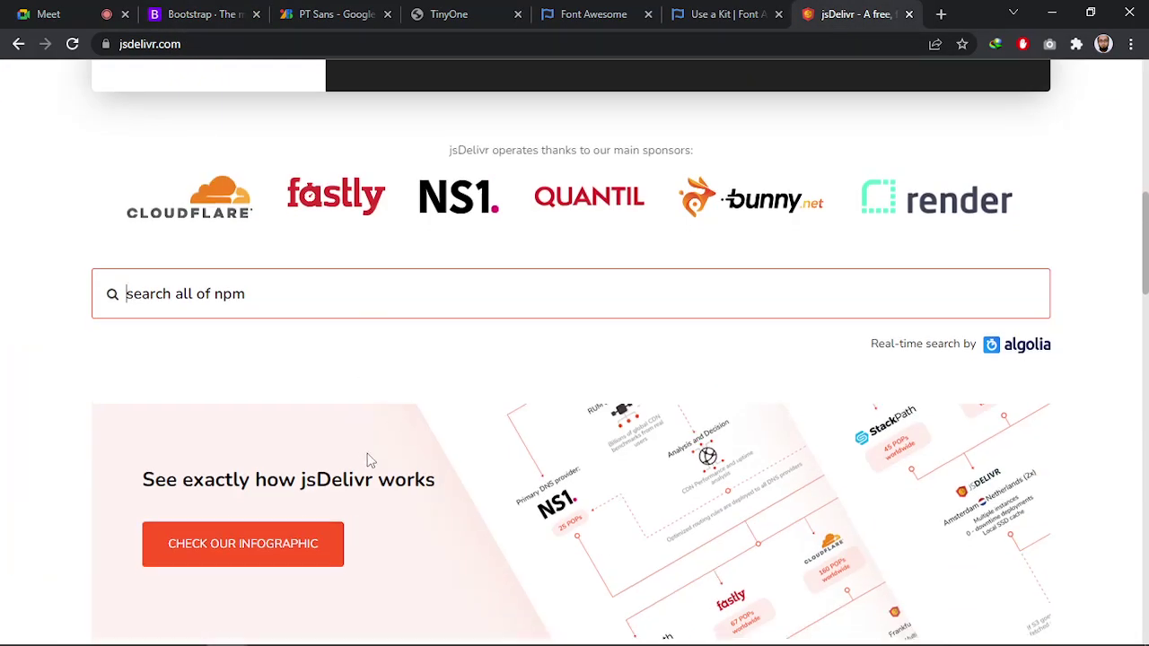
{"action": "scroll", "coordinate": [372, 462], "scroll_direction": "down", "scroll_amount": 5}
{"action": "scroll", "coordinate": [384, 472], "scroll_direction": "up", "scroll_amount": 14}
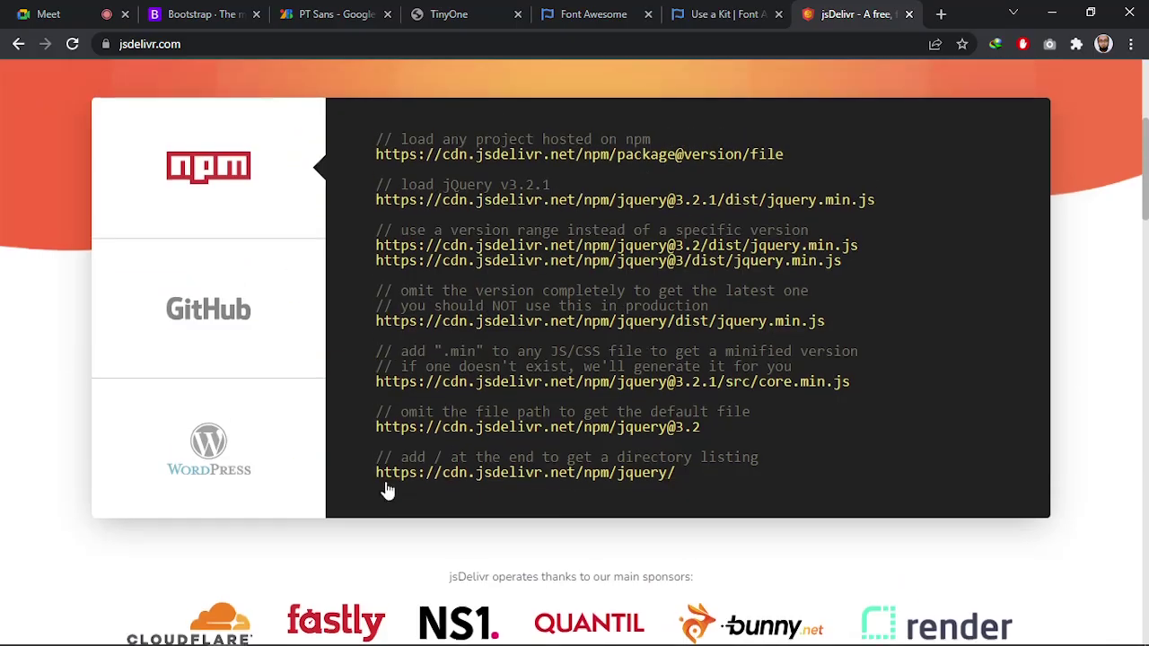
{"action": "scroll", "coordinate": [472, 219], "scroll_direction": "down", "scroll_amount": 8}
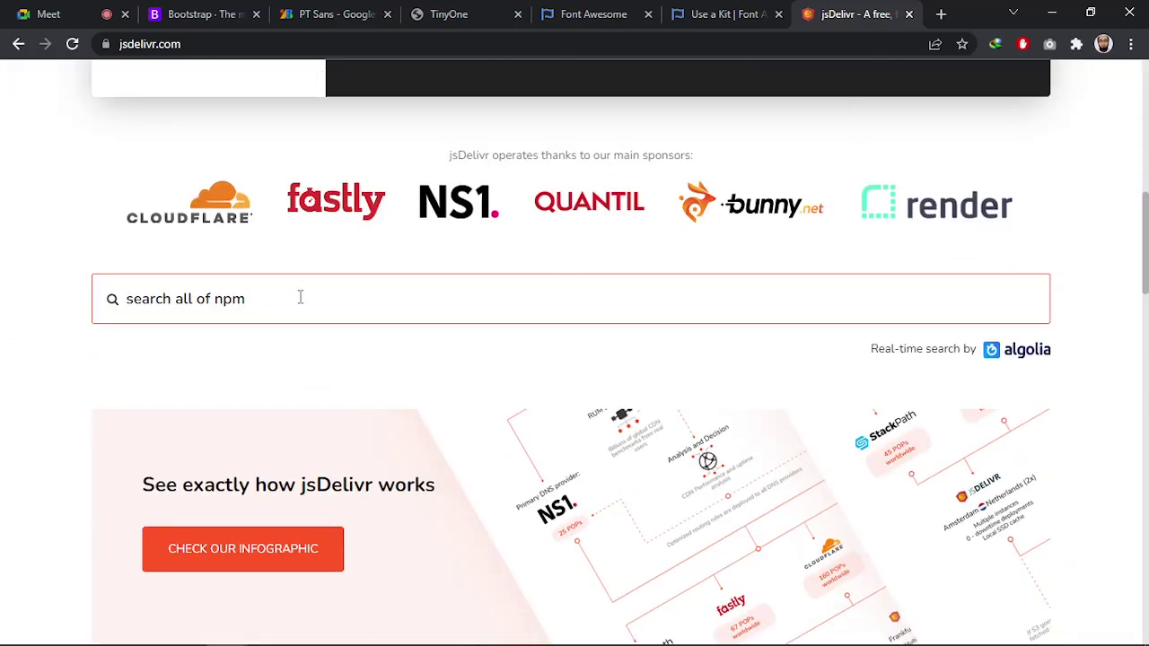
{"action": "type", "text": "font"}
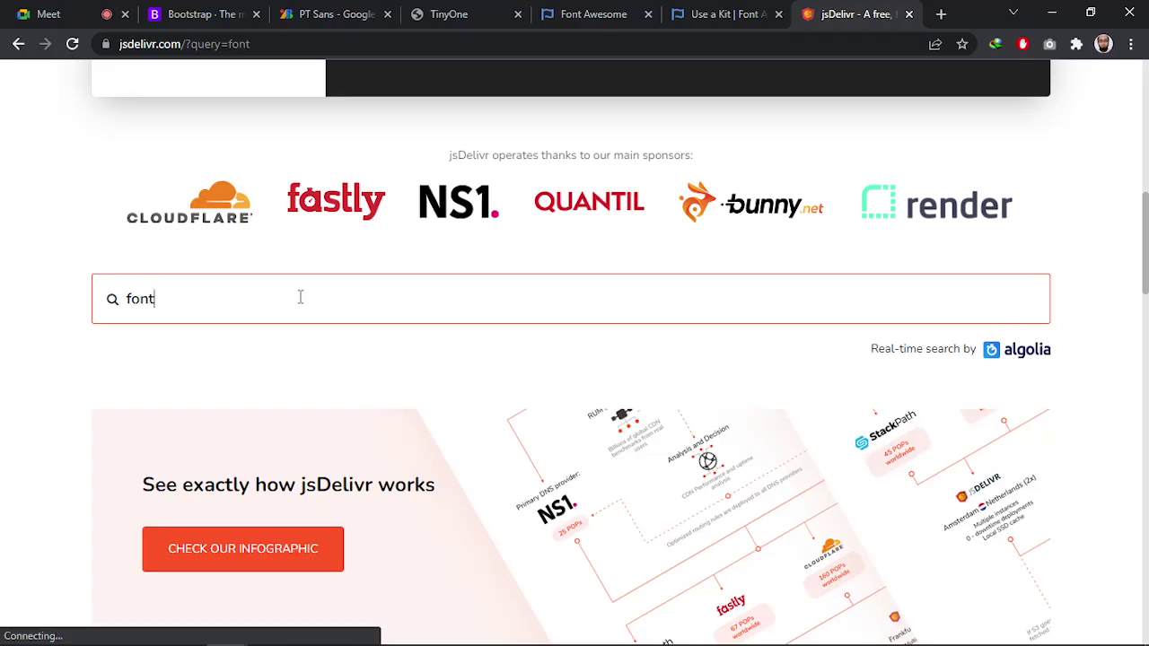
{"action": "type", "text": "awes"}
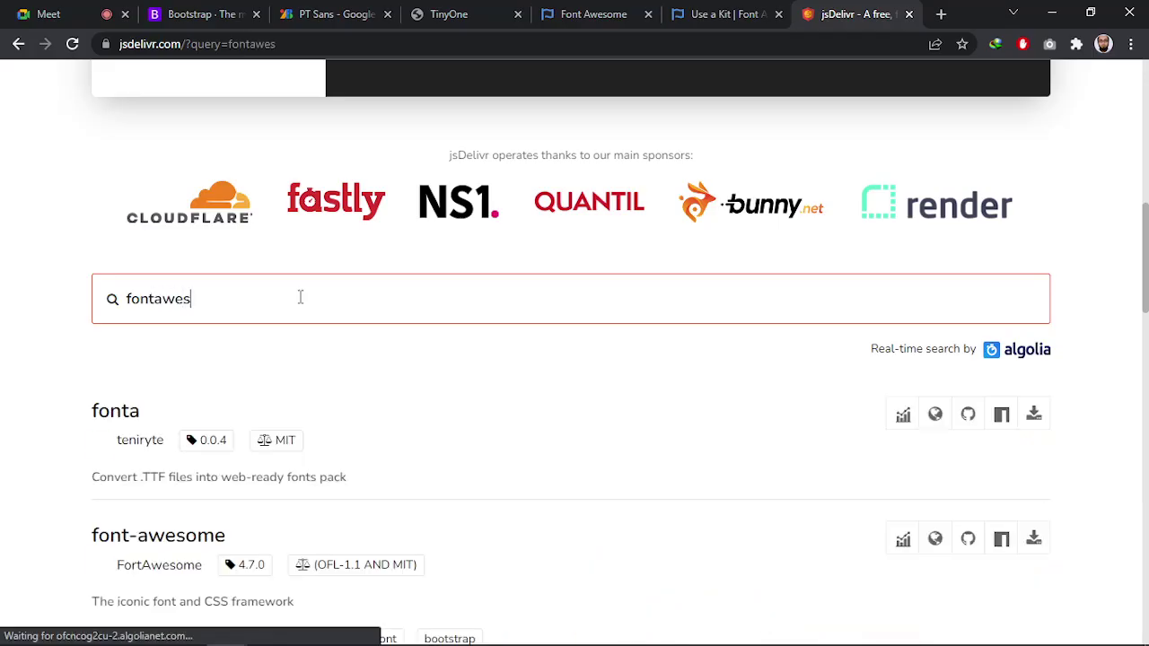
{"action": "type", "text": "ome"}
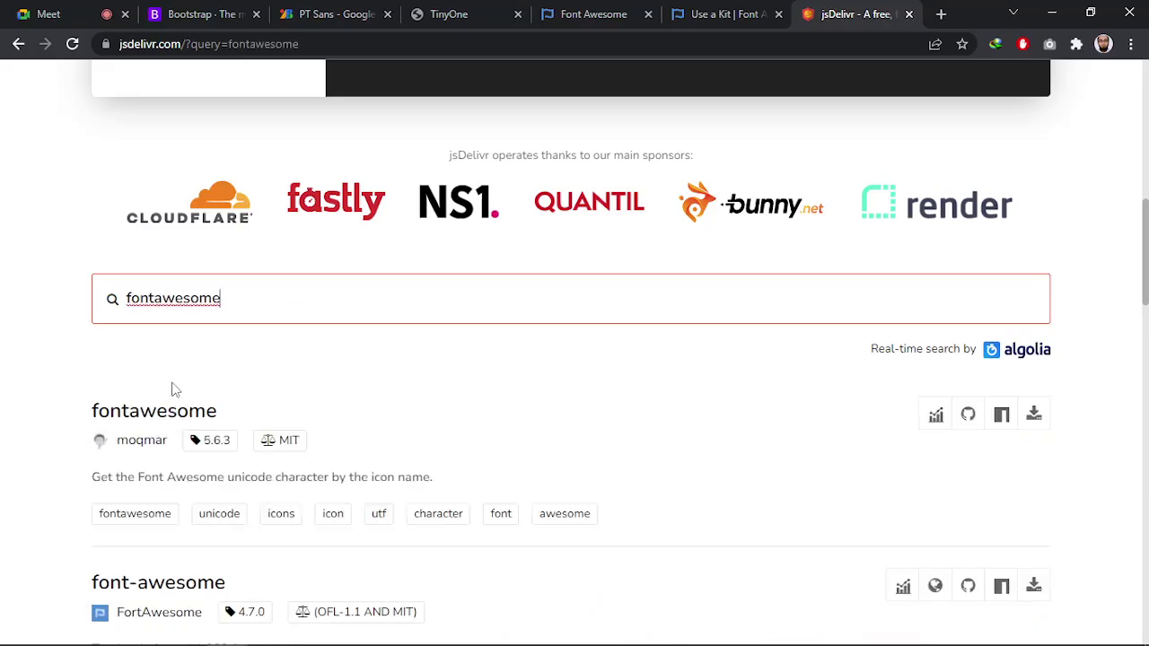
{"action": "left_click", "coordinate": [126, 414]}
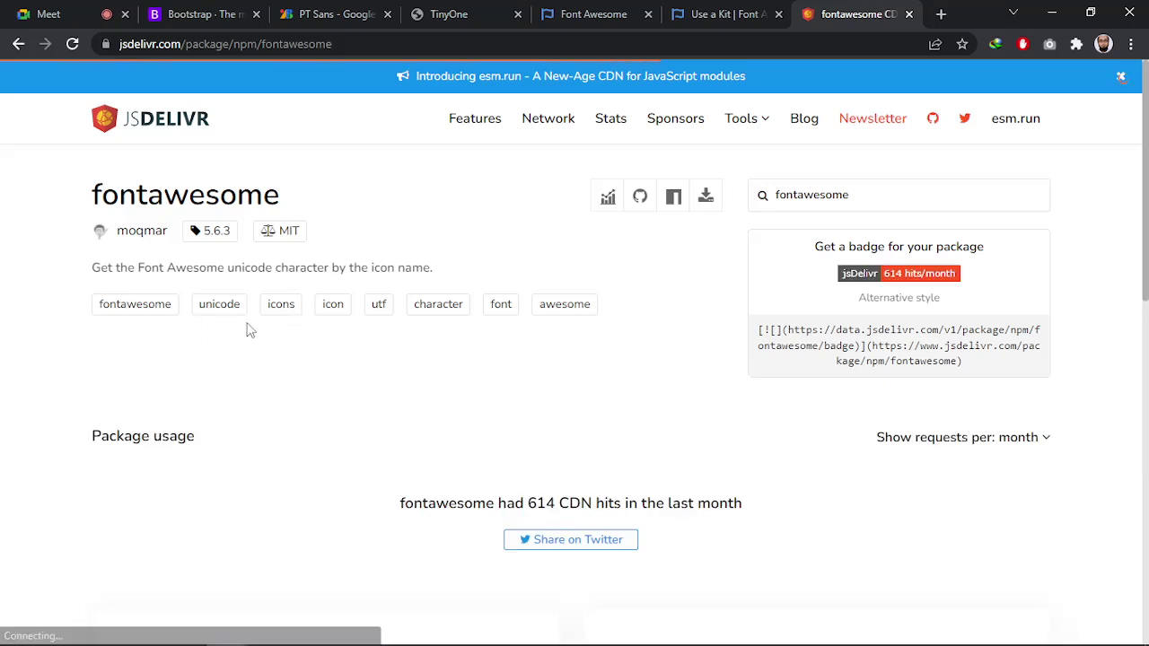
Inspect the 5.6.3 package's index.min.js and generate.js files, then close the package tab
{"action": "scroll", "coordinate": [249, 325], "scroll_direction": "down", "scroll_amount": 3}
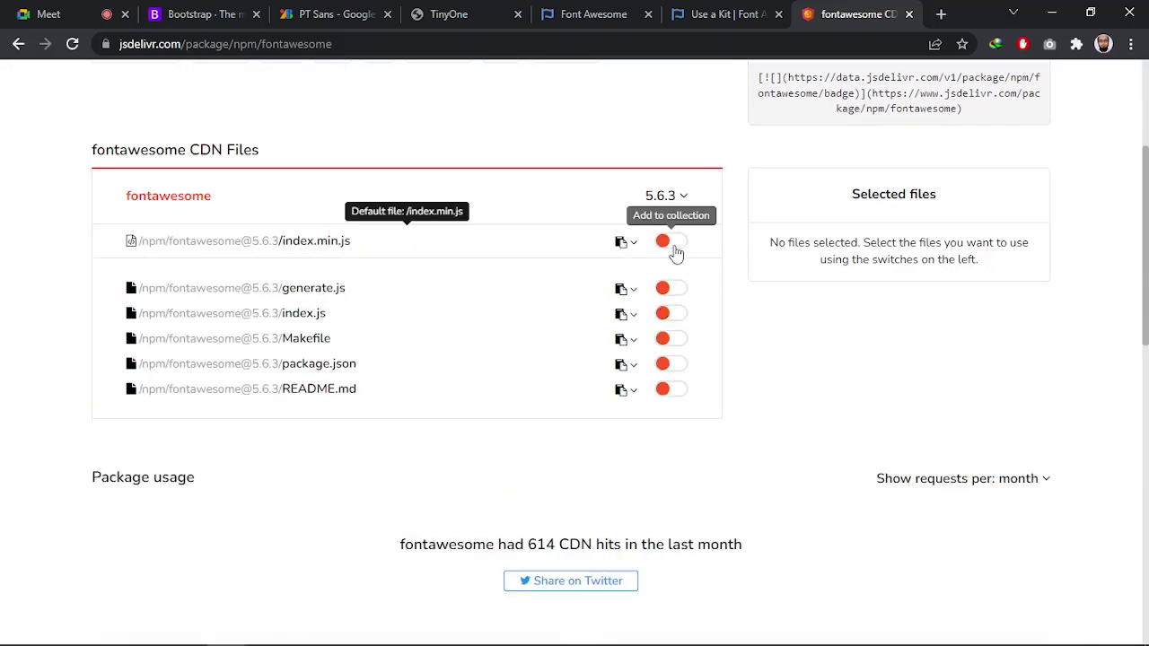
{"action": "left_click", "coordinate": [225, 243]}
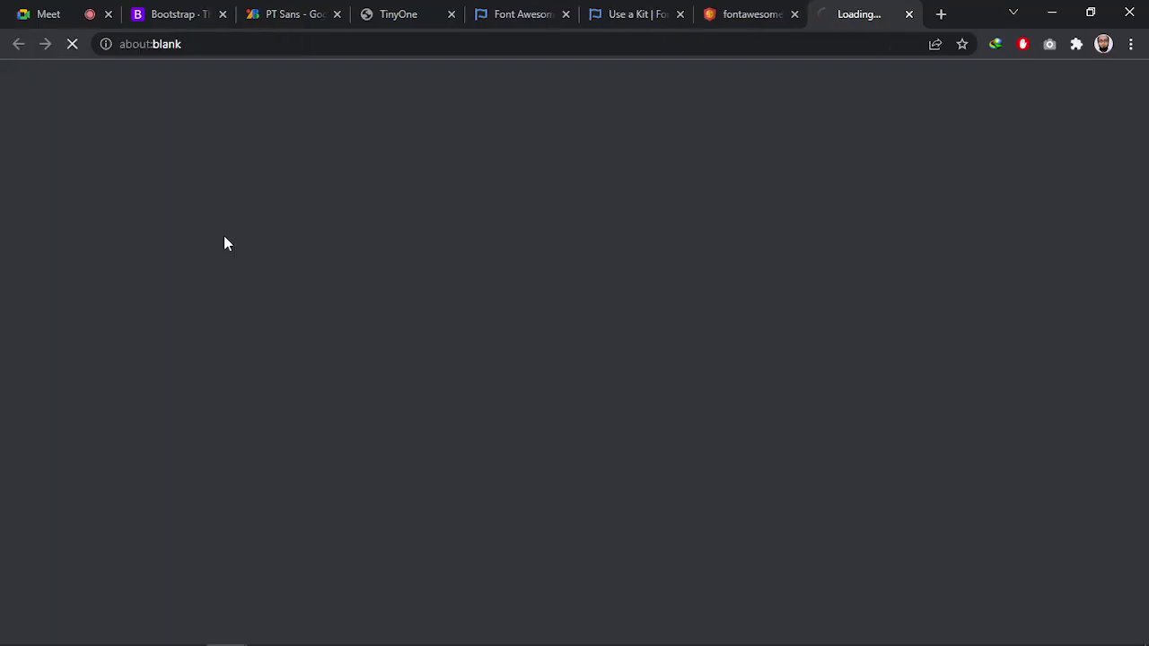
{"action": "left_click", "coordinate": [386, 49]}
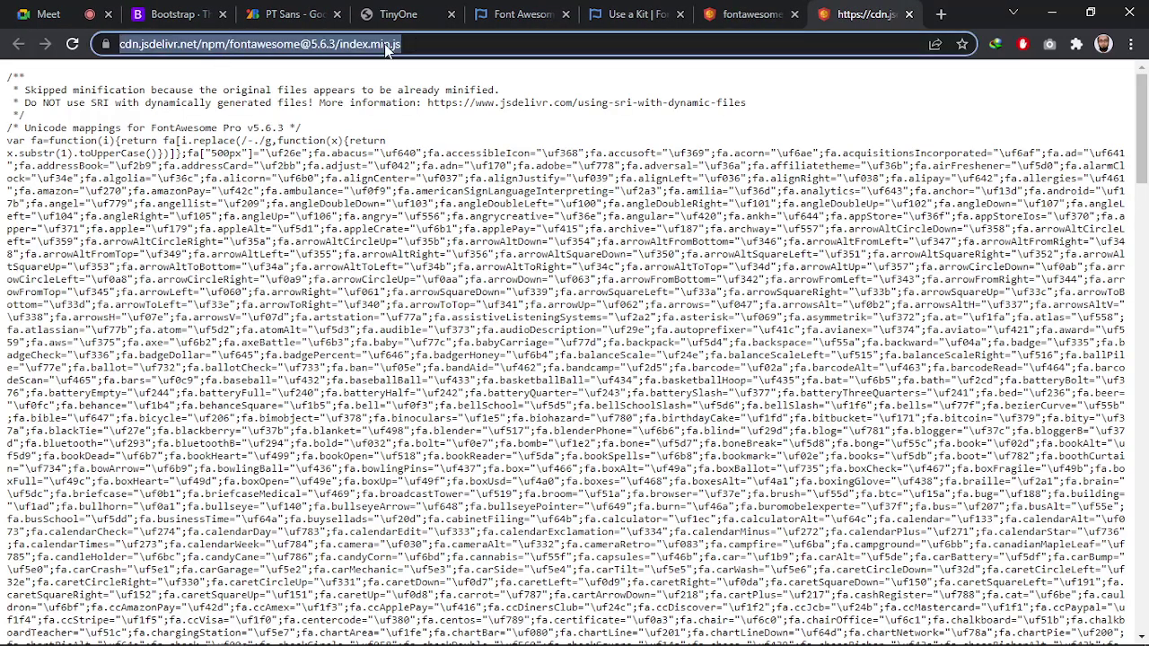
{"action": "left_click", "coordinate": [908, 15]}
{"action": "scroll", "coordinate": [371, 461], "scroll_direction": "up", "scroll_amount": 3}
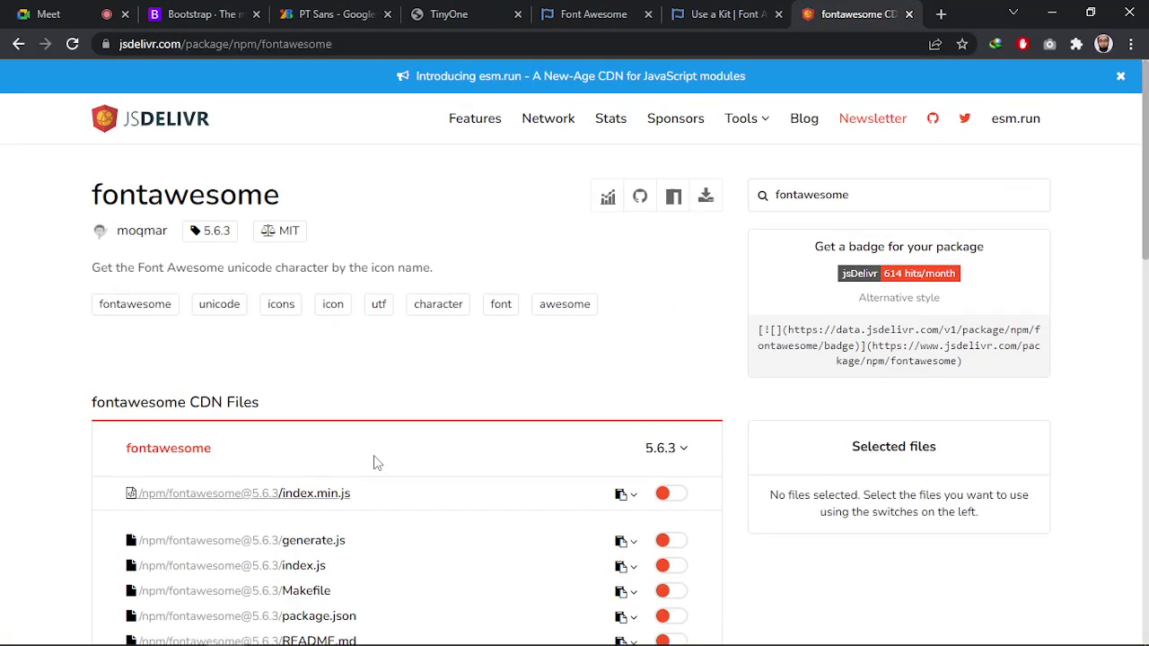
{"action": "scroll", "coordinate": [380, 420], "scroll_direction": "down", "scroll_amount": 4}
{"action": "scroll", "coordinate": [380, 418], "scroll_direction": "up", "scroll_amount": 1}
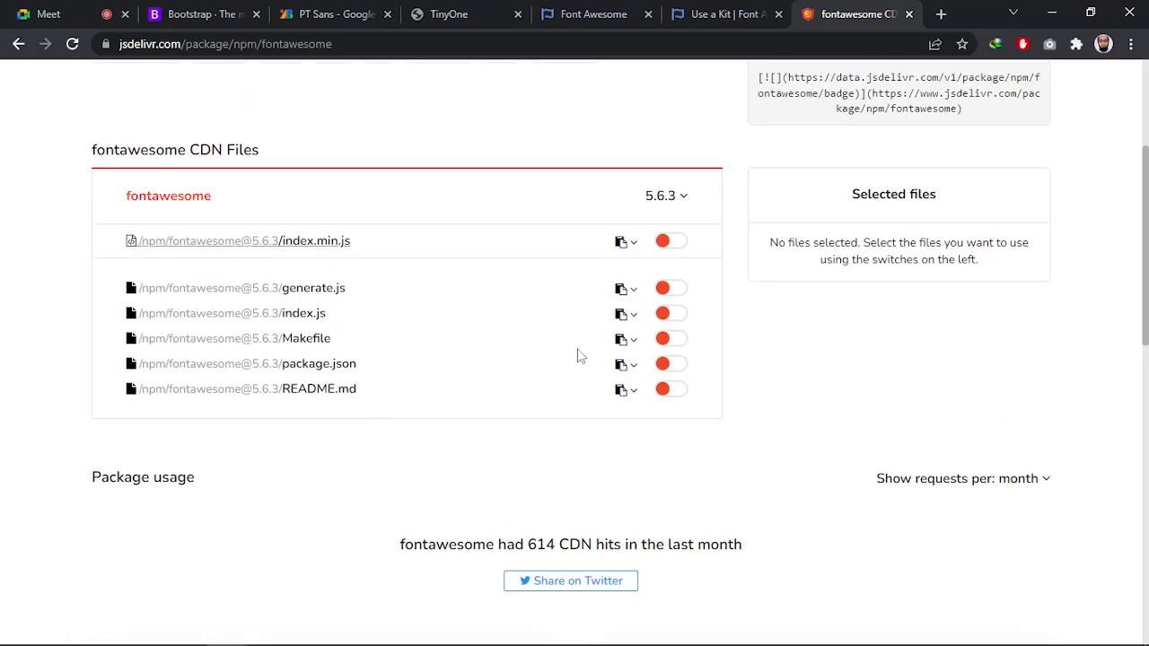
{"action": "left_click", "coordinate": [623, 288]}
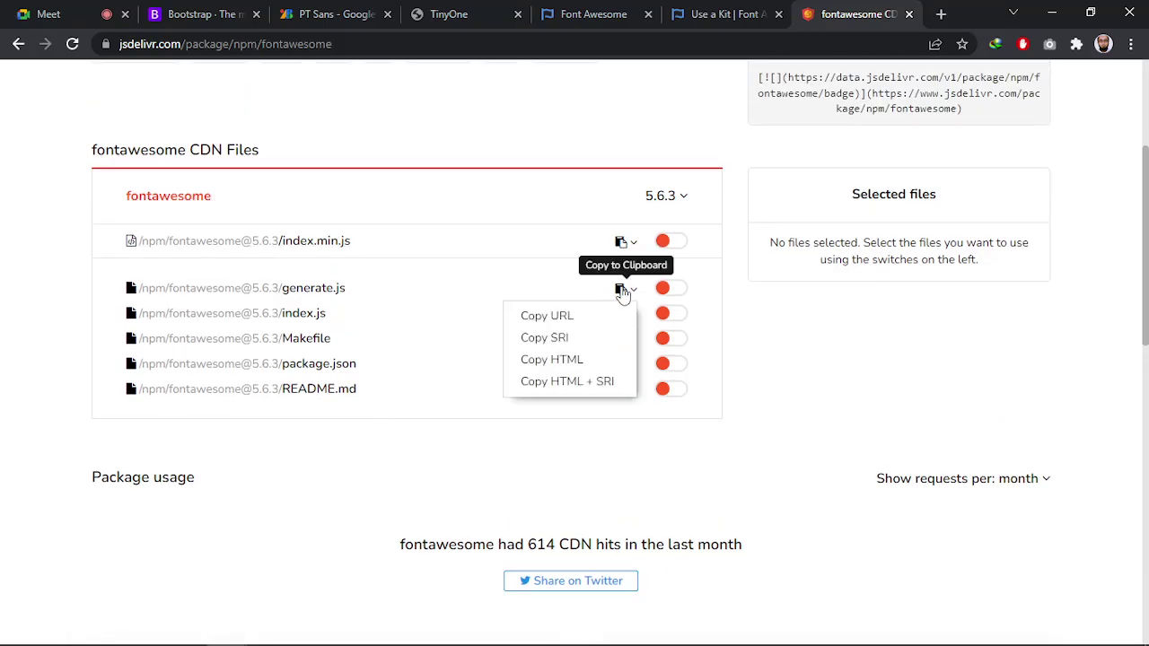
{"action": "left_click", "coordinate": [565, 316]}
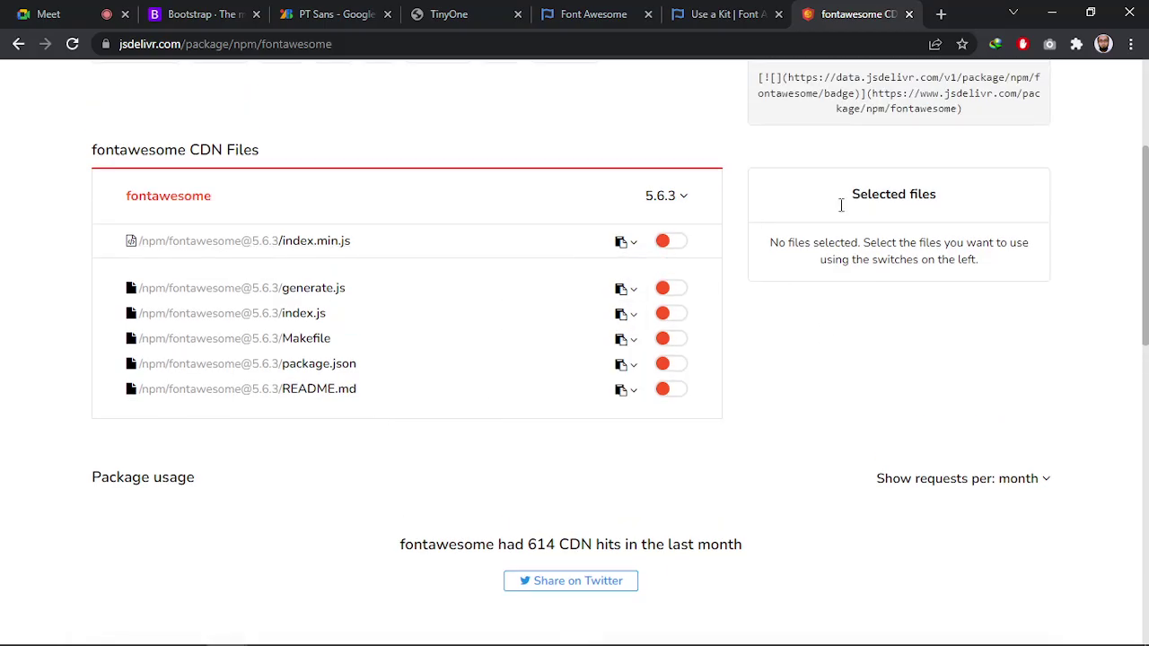
{"action": "left_click", "coordinate": [908, 15]}
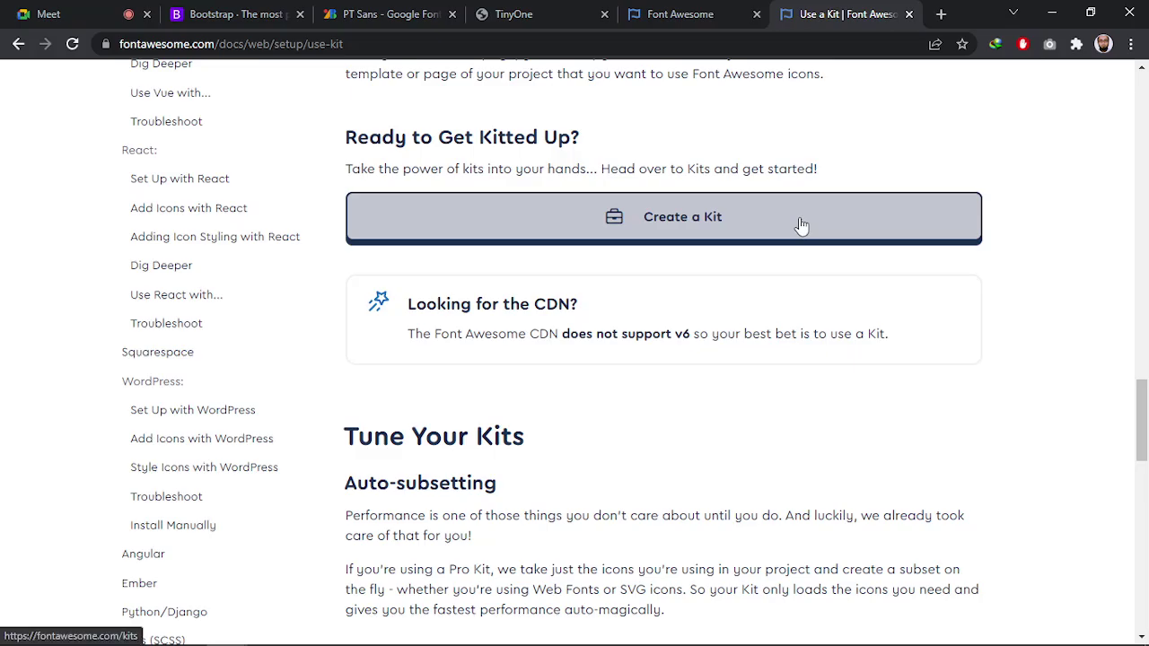
Scroll the Use a Kit page to the footer and back, then go to Sign In
{"action": "scroll", "coordinate": [715, 353], "scroll_direction": "down", "scroll_amount": 10}
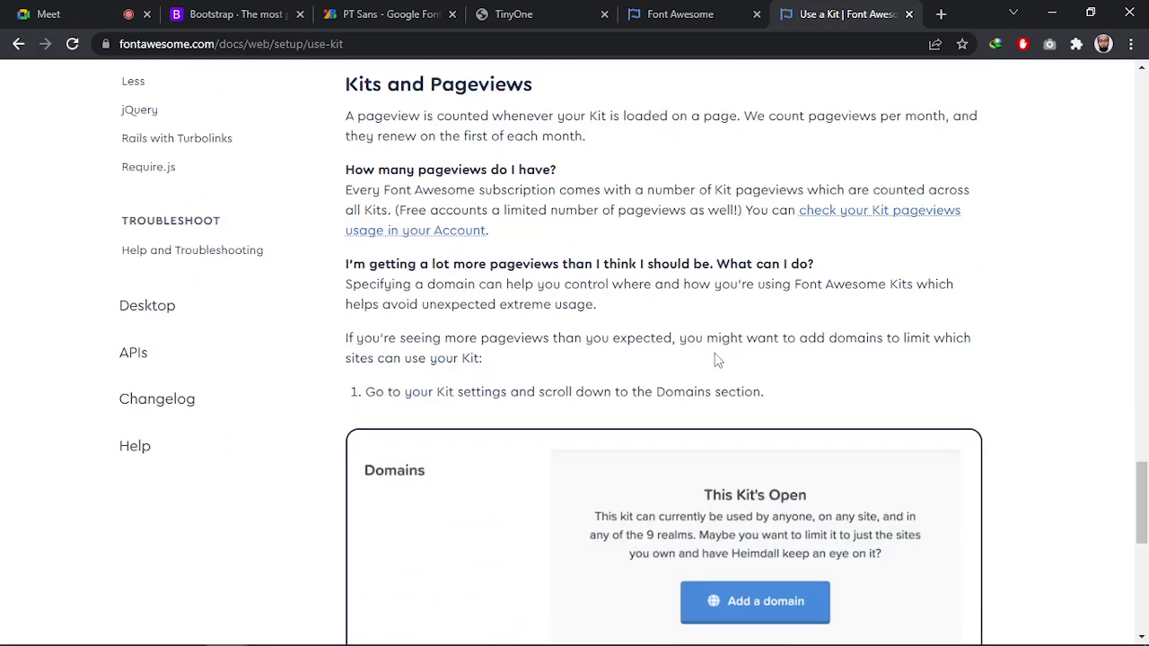
{"action": "scroll", "coordinate": [716, 354], "scroll_direction": "down", "scroll_amount": 5}
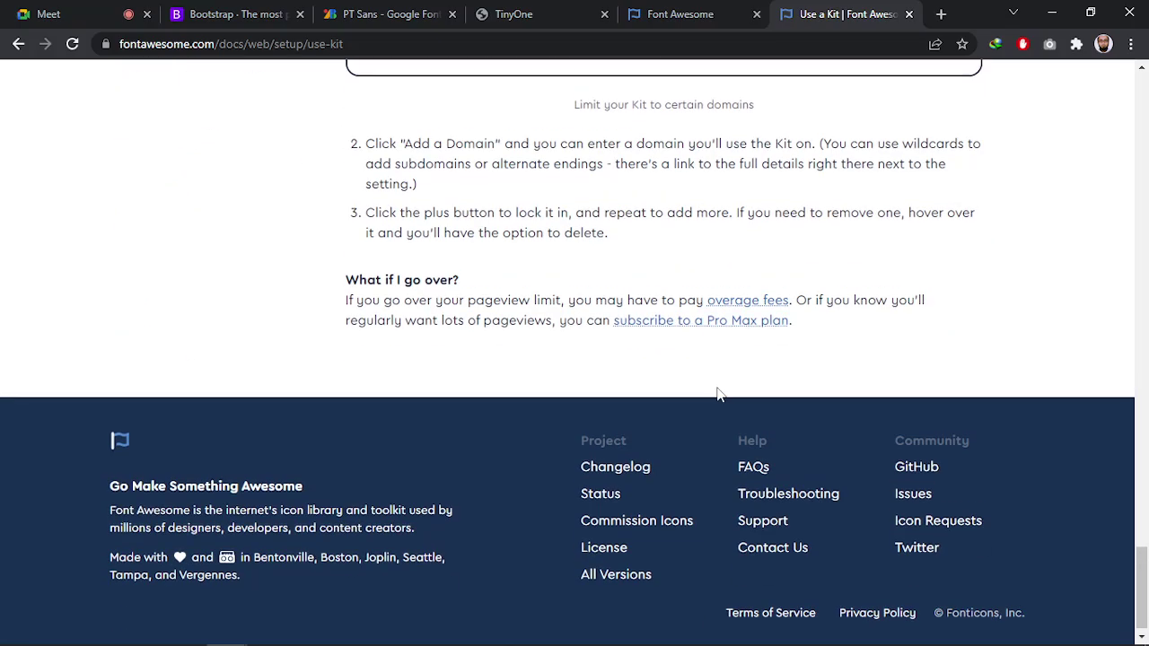
{"action": "scroll", "coordinate": [716, 404], "scroll_direction": "up", "scroll_amount": 12}
{"action": "scroll", "coordinate": [693, 410], "scroll_direction": "up", "scroll_amount": 20}
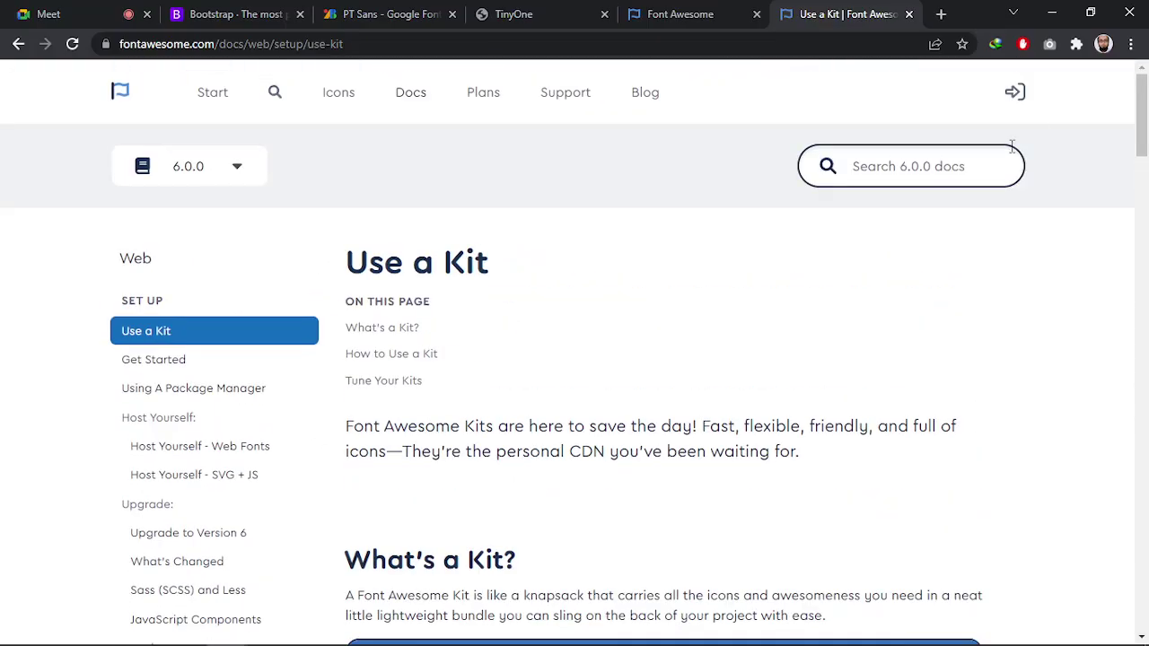
{"action": "left_click", "coordinate": [1015, 91]}
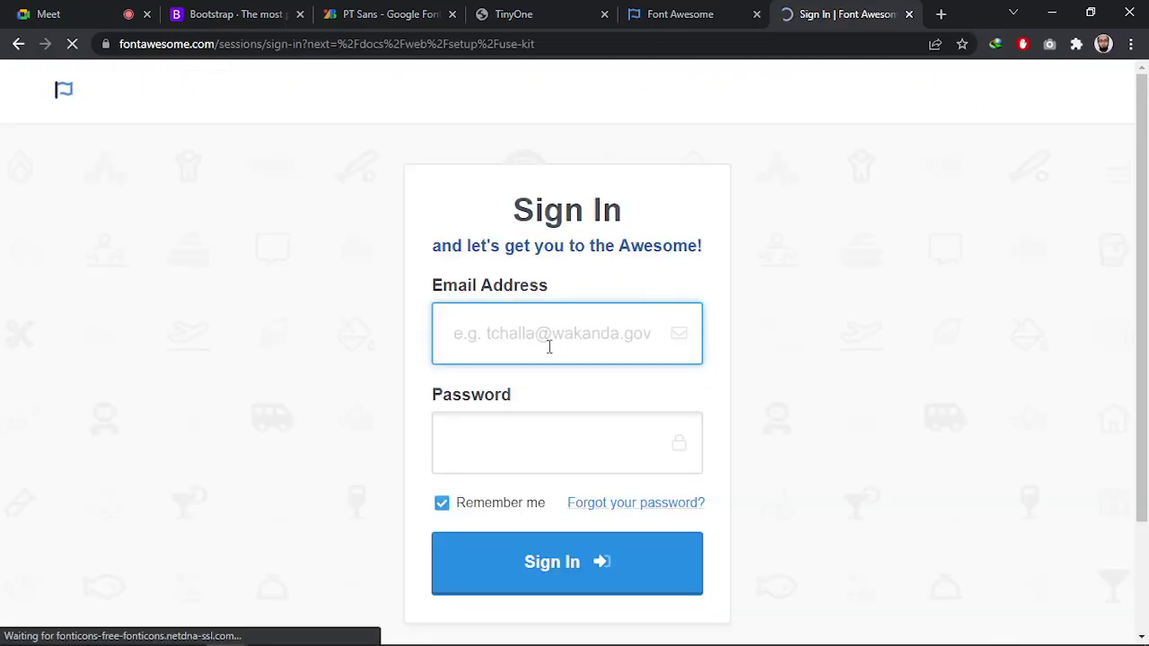
Turn off staying signed in and enter the account e-mail address
{"action": "left_click", "coordinate": [453, 508]}
{"action": "left_click", "coordinate": [546, 335]}
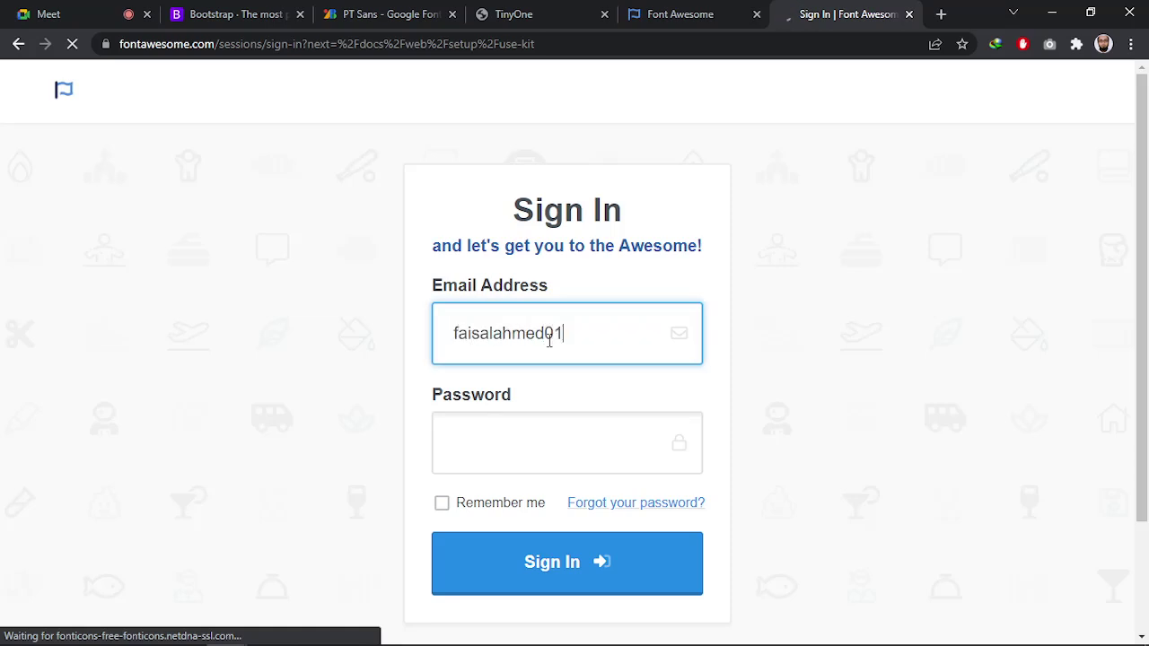
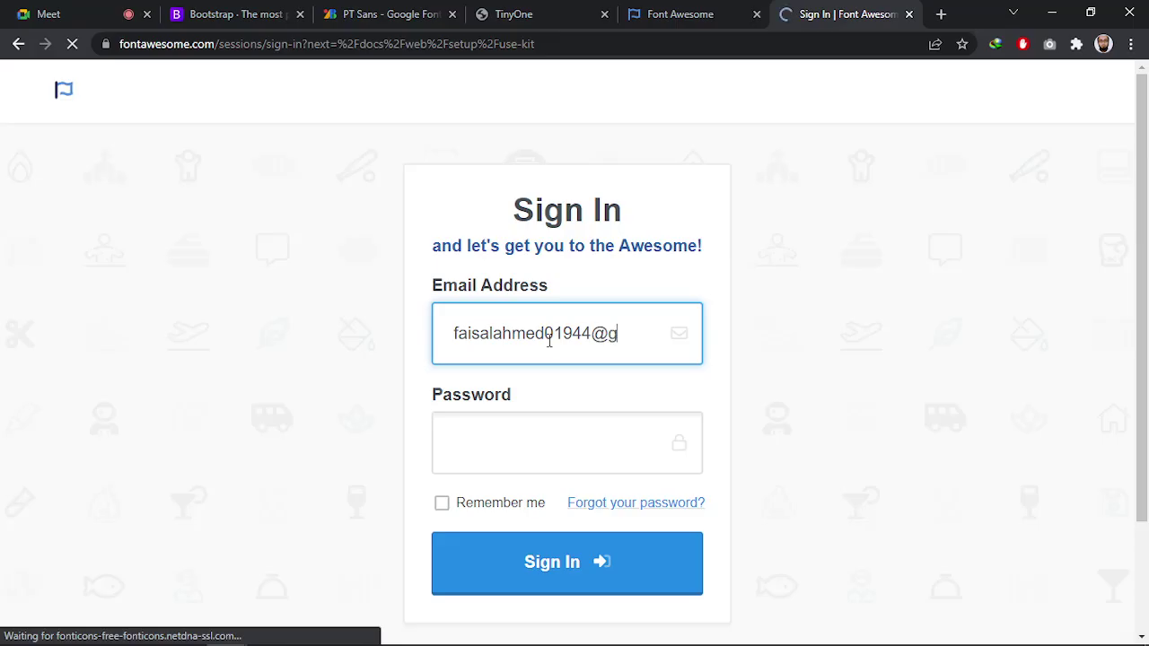
{"action": "key", "text": "Home"}
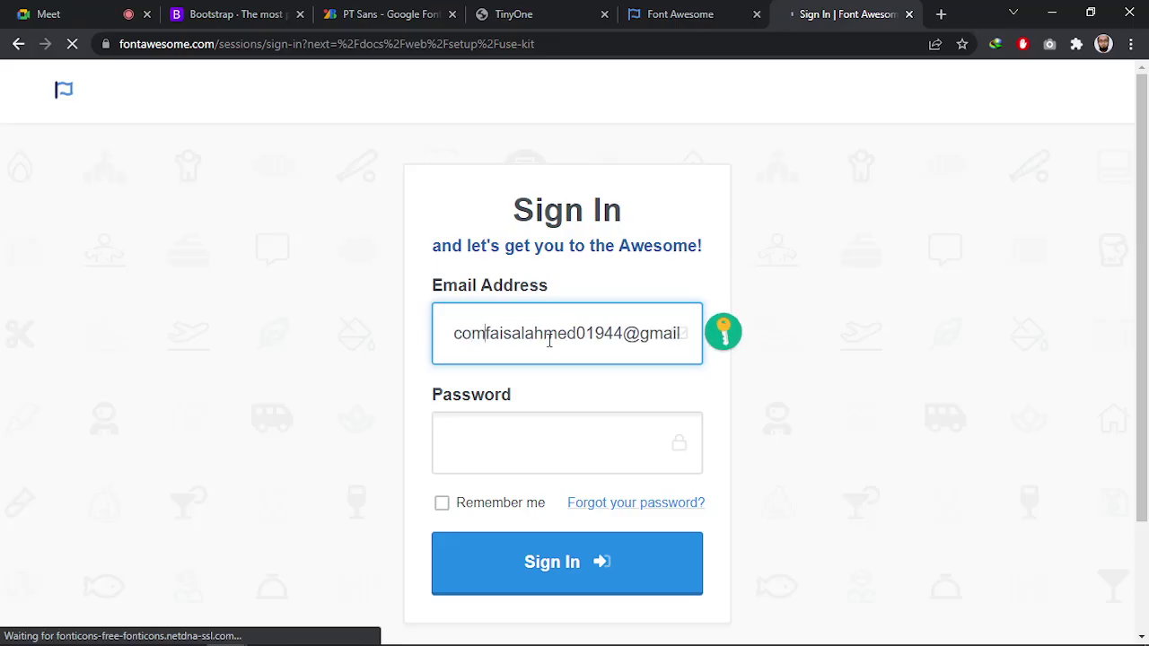
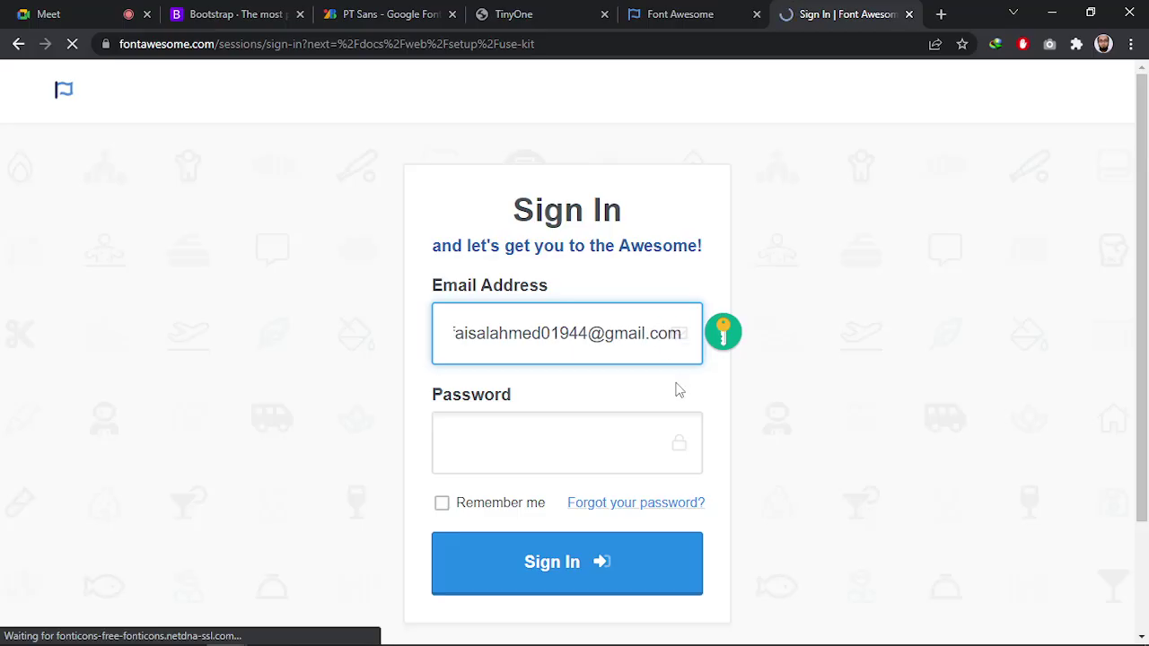
{"action": "key", "text": "ctrl+a"}
{"action": "key", "text": "Home"}
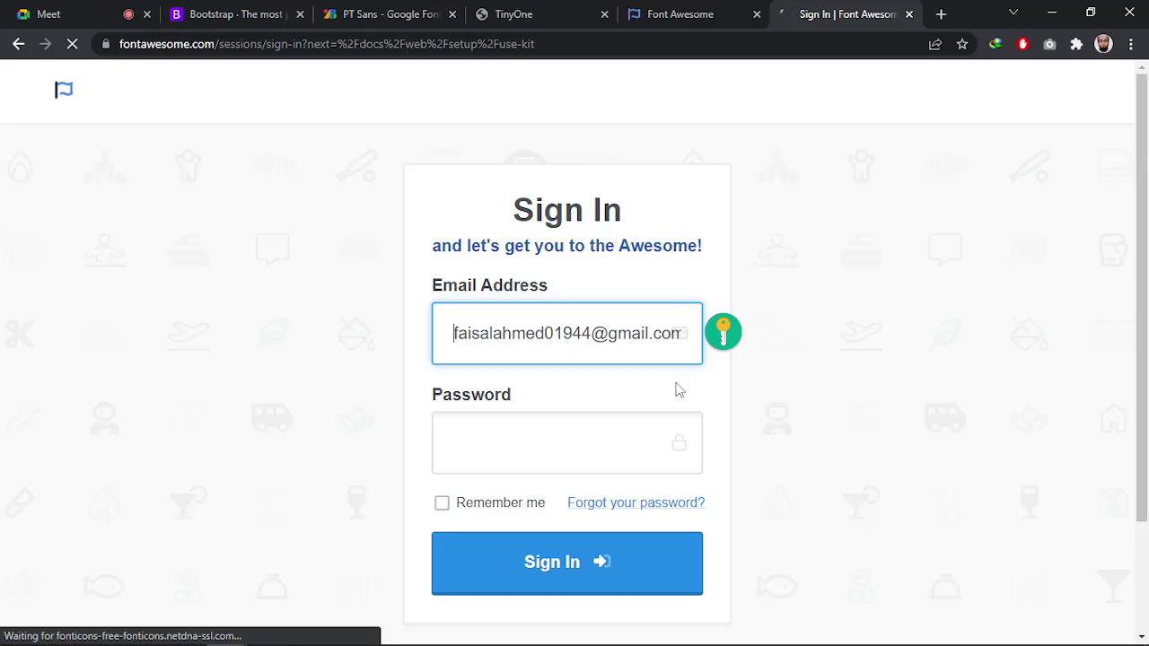
Enter the account password and submit the sign-in form
{"action": "left_click", "coordinate": [625, 430]}
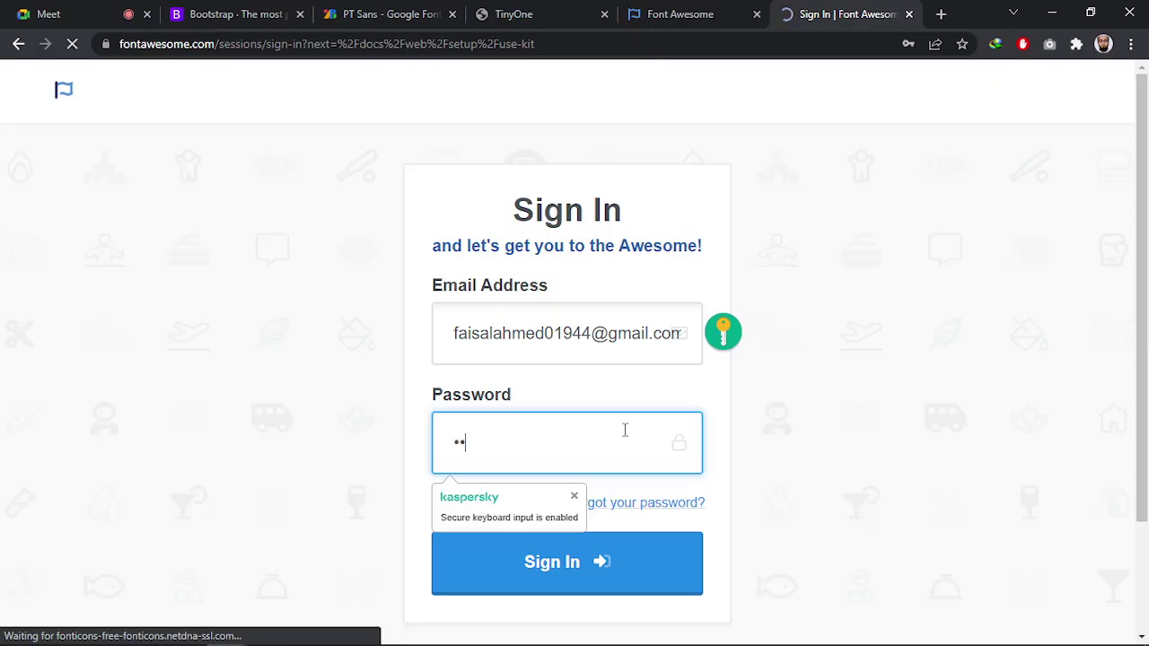
{"action": "type", "text": "•••••••••"}
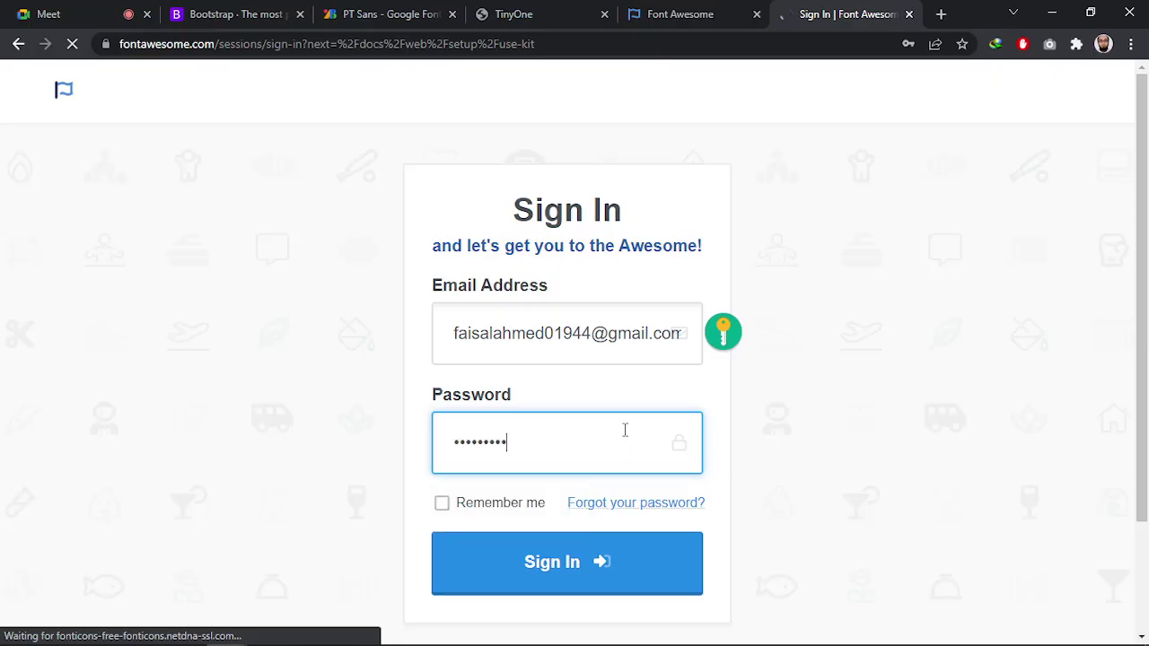
{"action": "key", "text": "Return"}
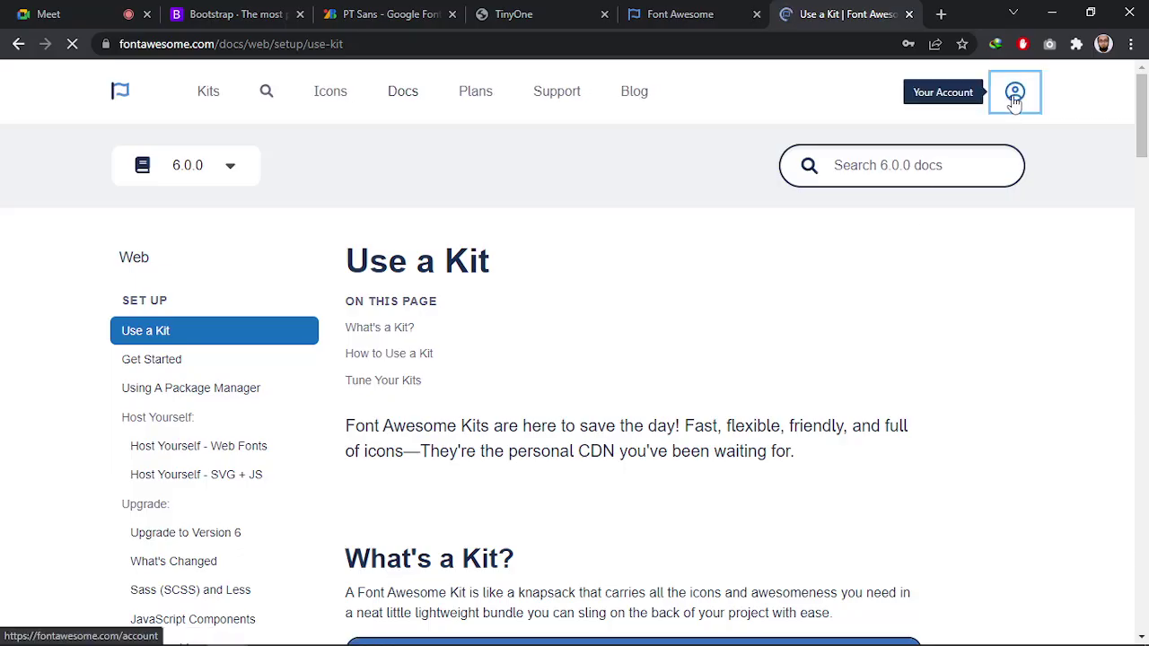
Open the Font Awesome account page and scroll through the Free $0 plan details
{"action": "left_click", "coordinate": [1014, 95]}
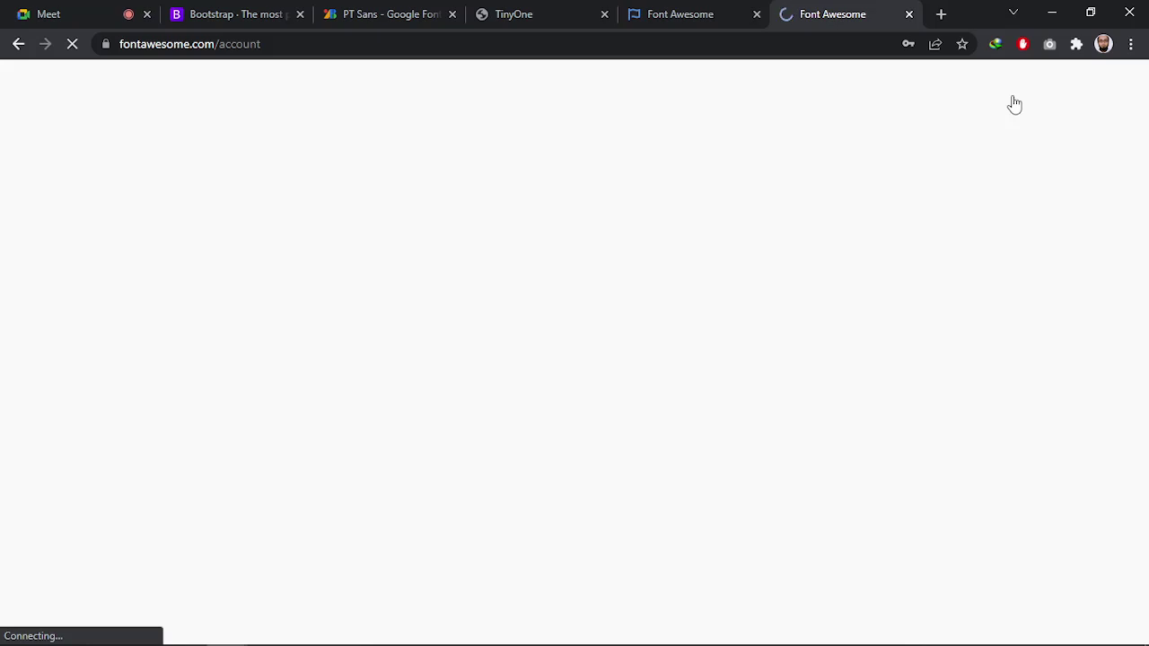
{"action": "scroll", "coordinate": [616, 260], "scroll_direction": "down", "scroll_amount": 2}
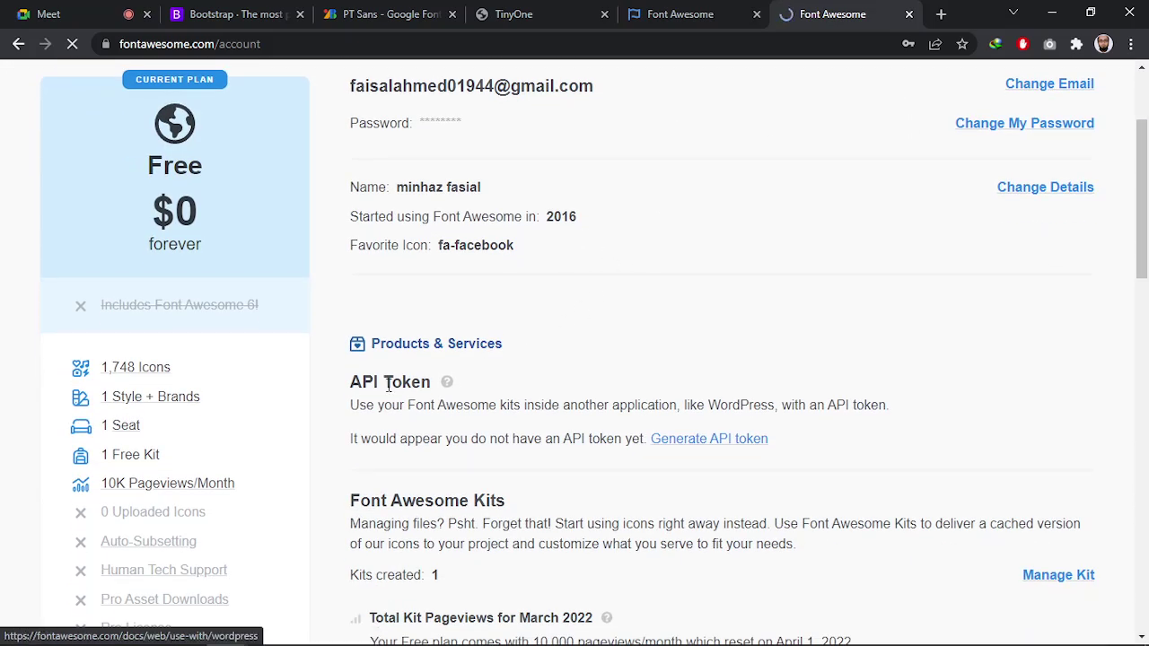
{"action": "scroll", "coordinate": [798, 422], "scroll_direction": "down", "scroll_amount": 6}
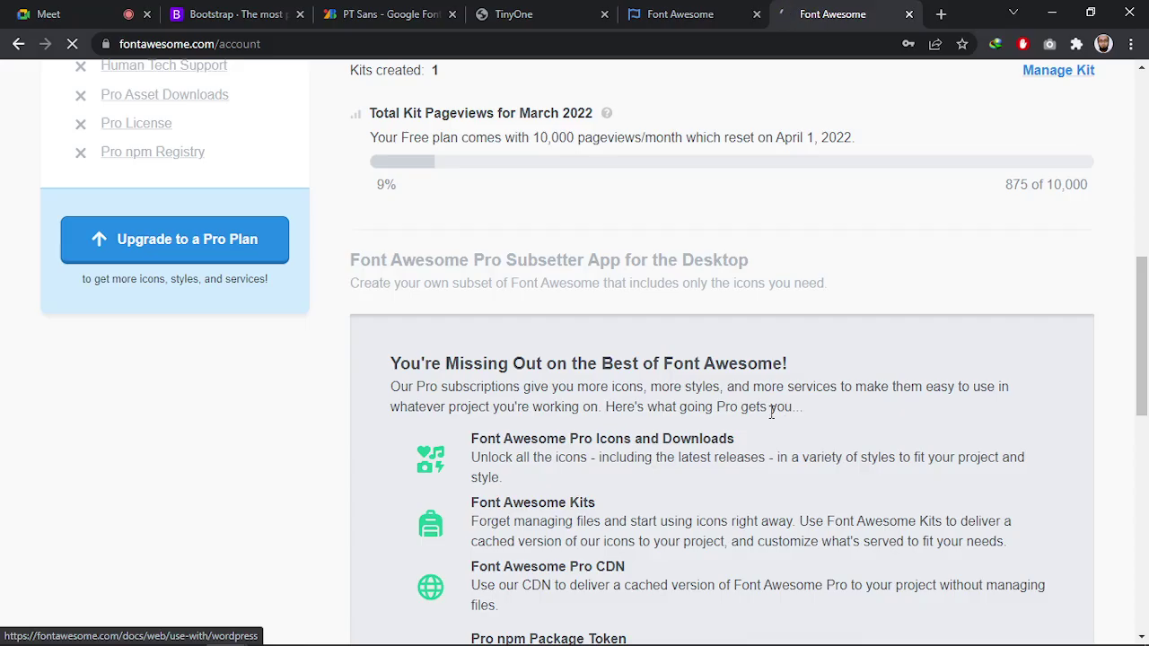
{"action": "scroll", "coordinate": [744, 440], "scroll_direction": "down", "scroll_amount": 3}
{"action": "scroll", "coordinate": [738, 449], "scroll_direction": "up", "scroll_amount": 15}
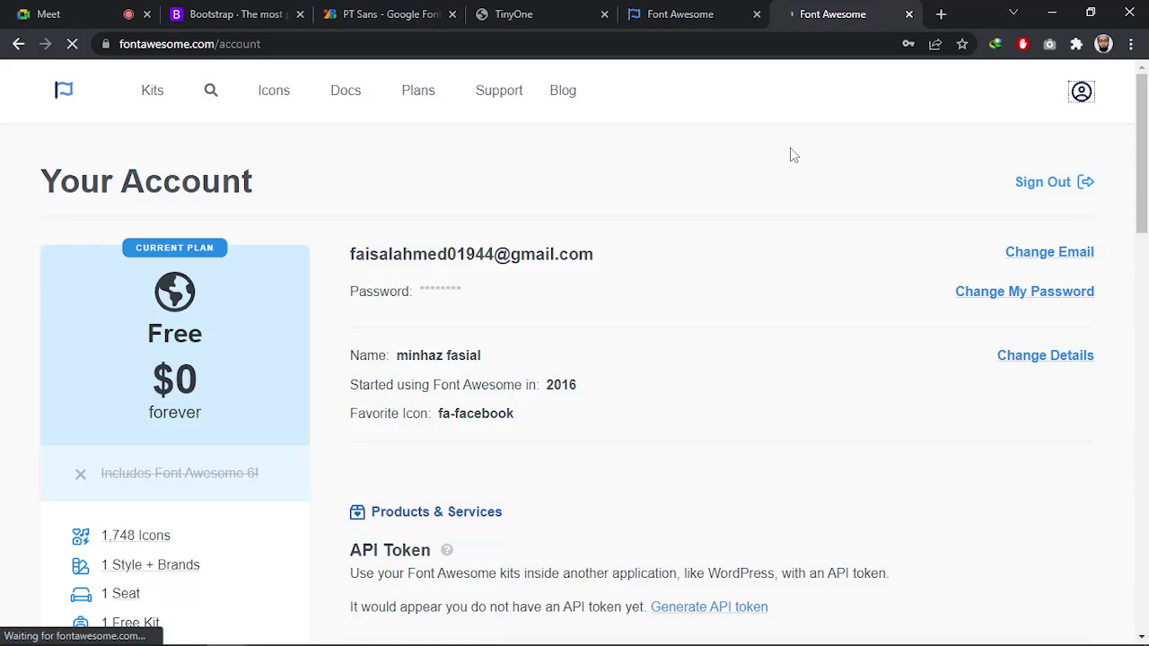
Decline Chrome's password saving and review the API token section and 1 kit created
{"action": "left_click", "coordinate": [934, 327]}
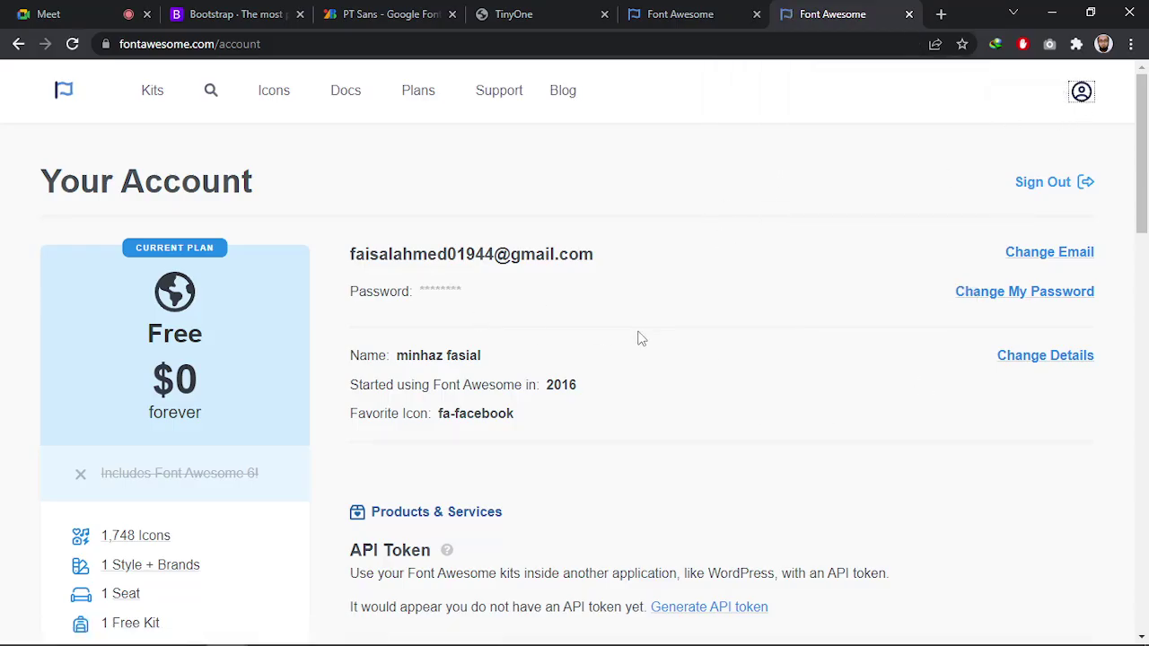
{"action": "scroll", "coordinate": [638, 335], "scroll_direction": "down", "scroll_amount": 4}
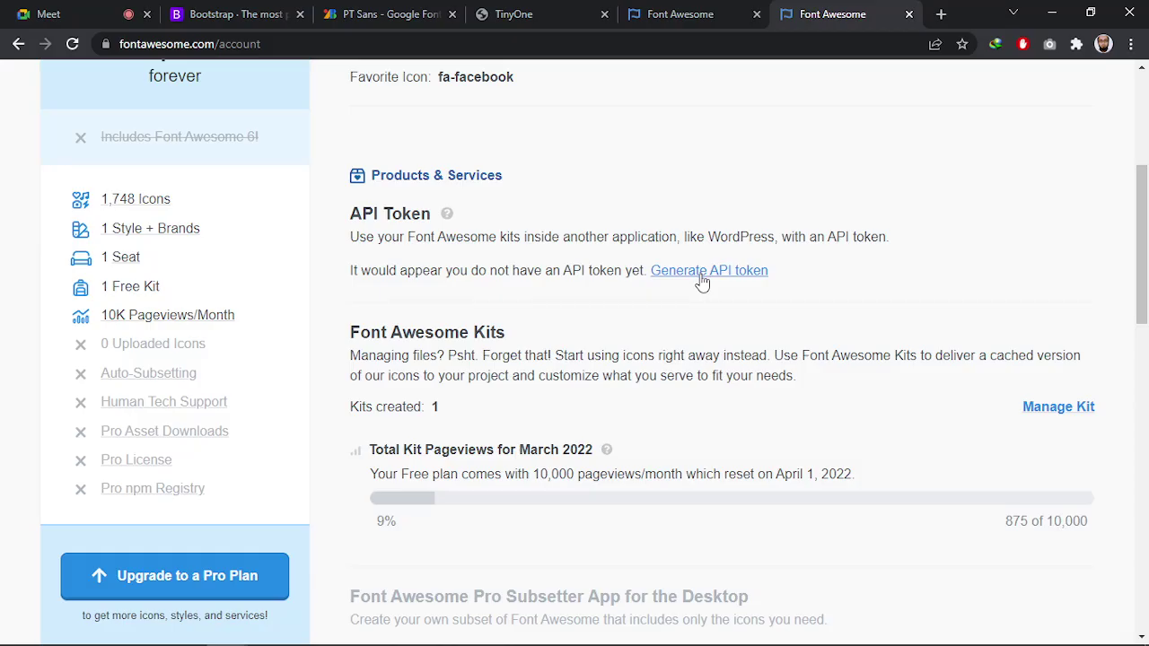
{"action": "scroll", "coordinate": [715, 436], "scroll_direction": "down", "scroll_amount": 2}
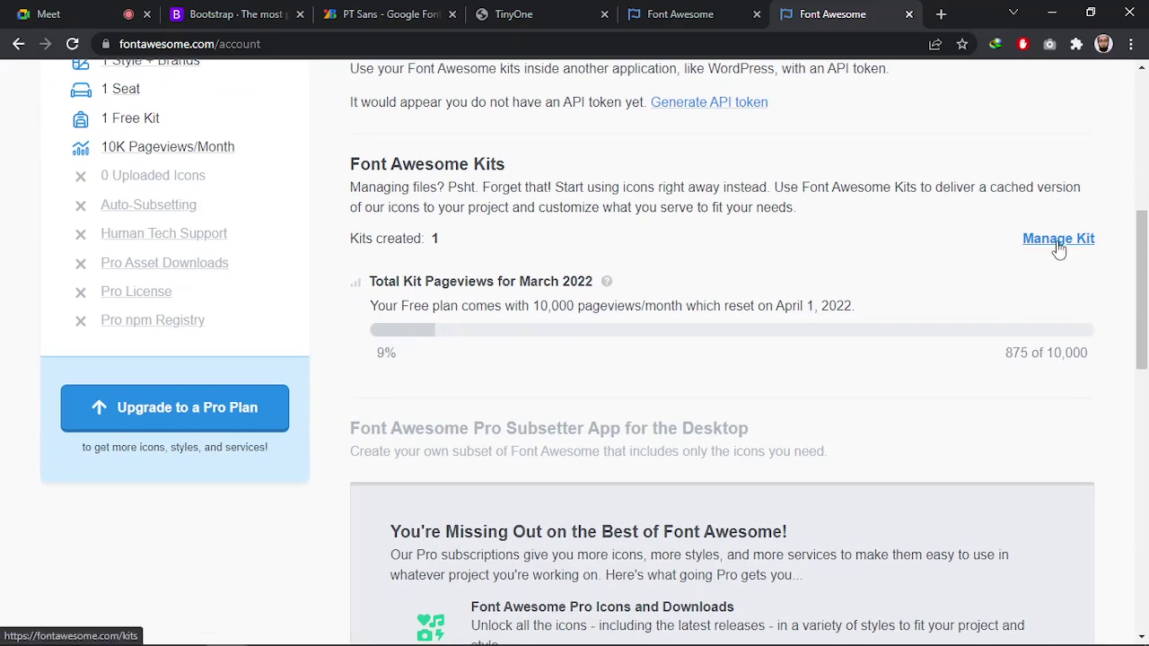
{"action": "scroll", "coordinate": [970, 327], "scroll_direction": "down", "scroll_amount": 8}
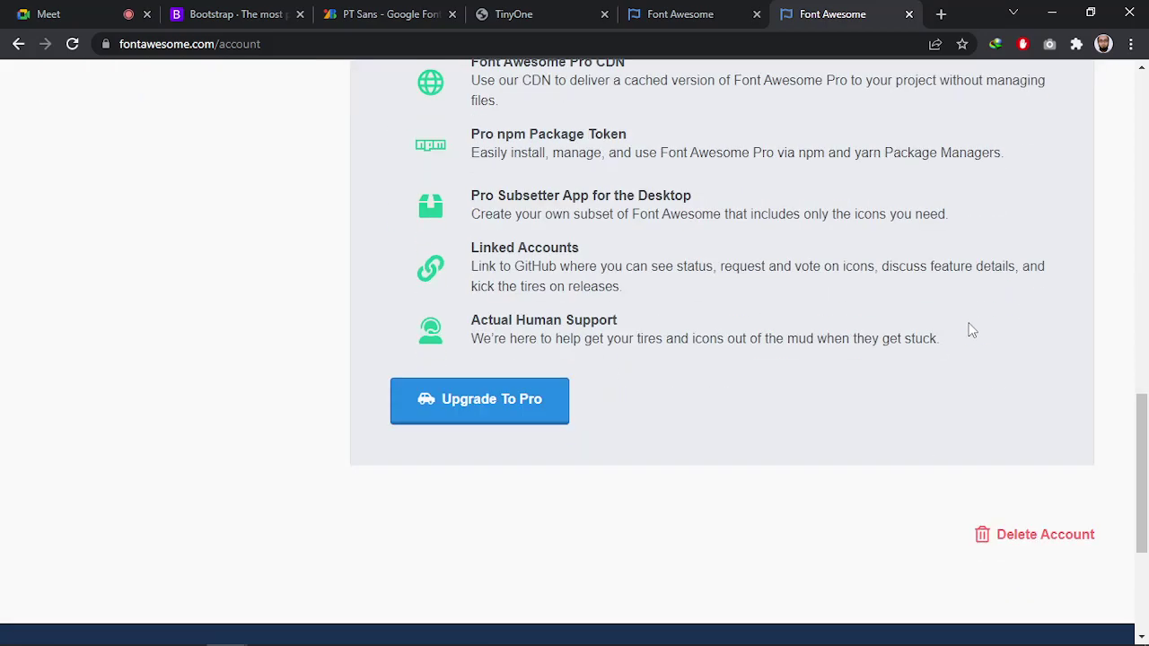
{"action": "scroll", "coordinate": [973, 335], "scroll_direction": "up", "scroll_amount": 4}
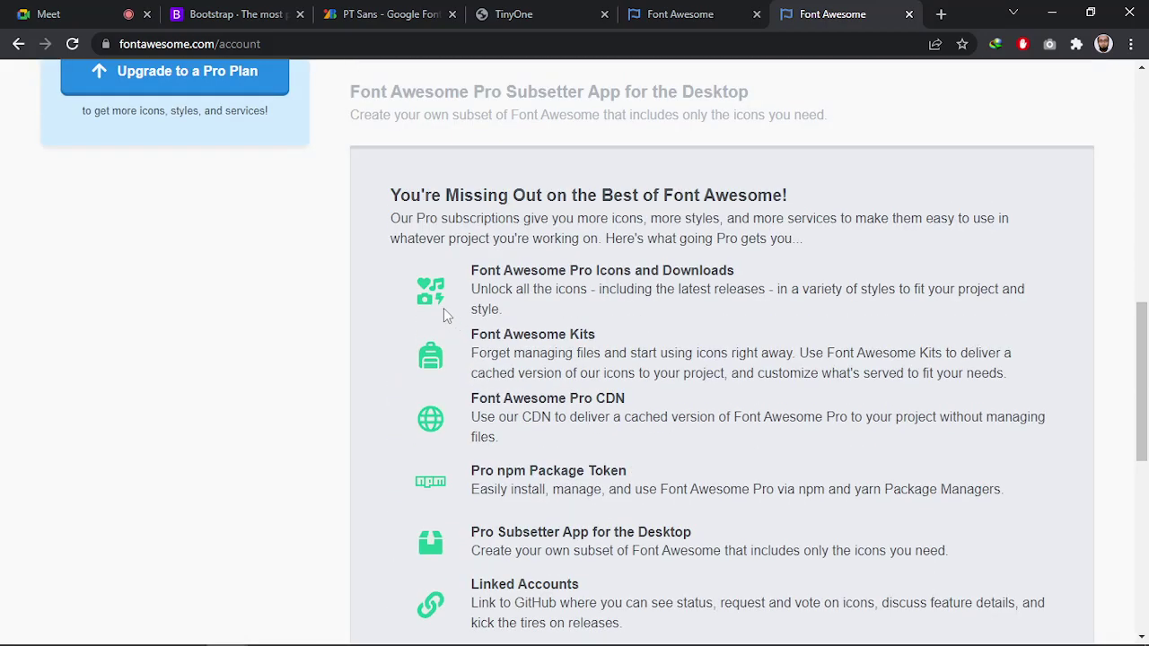
{"action": "scroll", "coordinate": [497, 280], "scroll_direction": "up", "scroll_amount": 8}
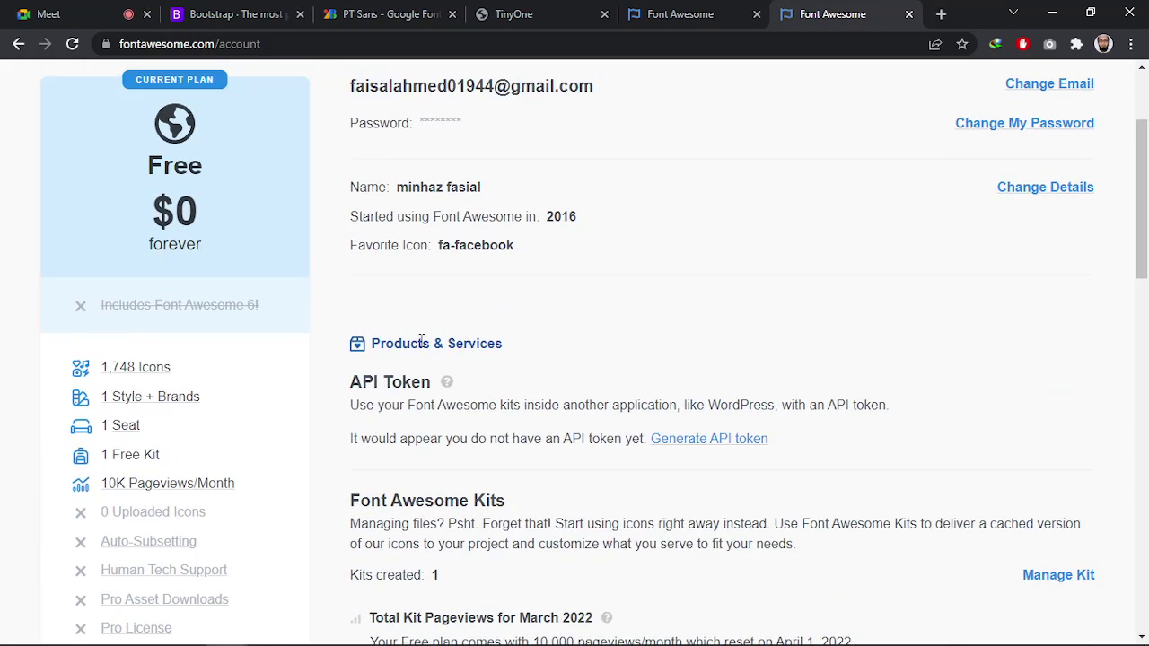
{"action": "scroll", "coordinate": [464, 357], "scroll_direction": "down", "scroll_amount": 1}
{"action": "scroll", "coordinate": [464, 357], "scroll_direction": "up", "scroll_amount": 3}
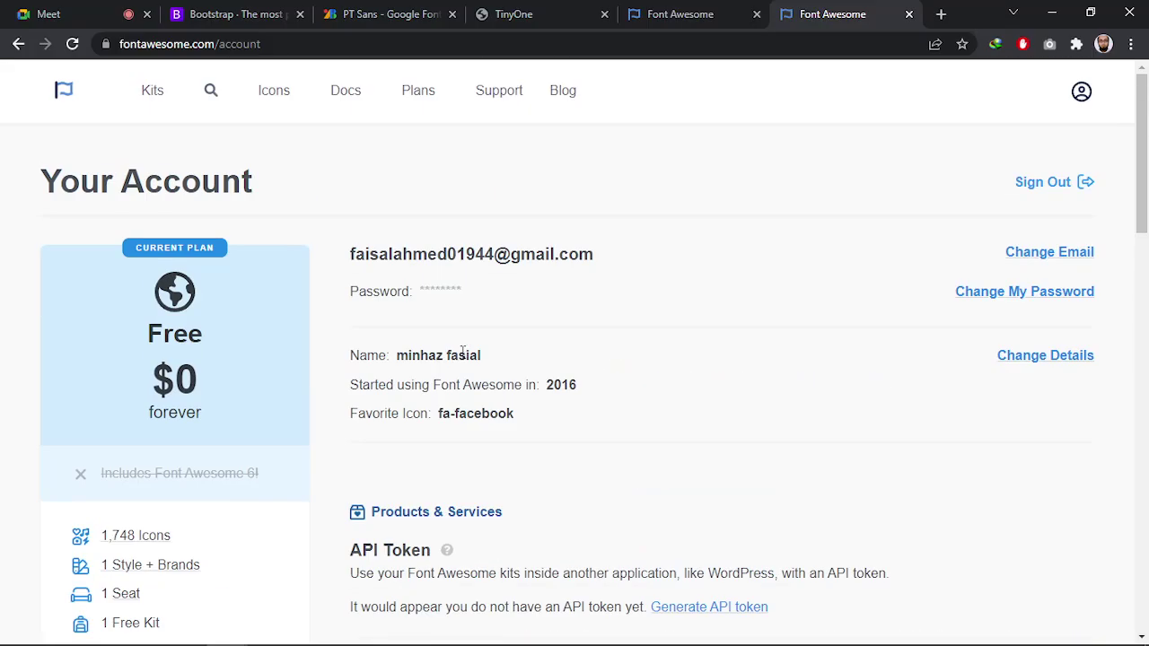
Open Your Kits and review the Free Icons kit 774c334e86 with 875 views
{"action": "left_click", "coordinate": [157, 91]}
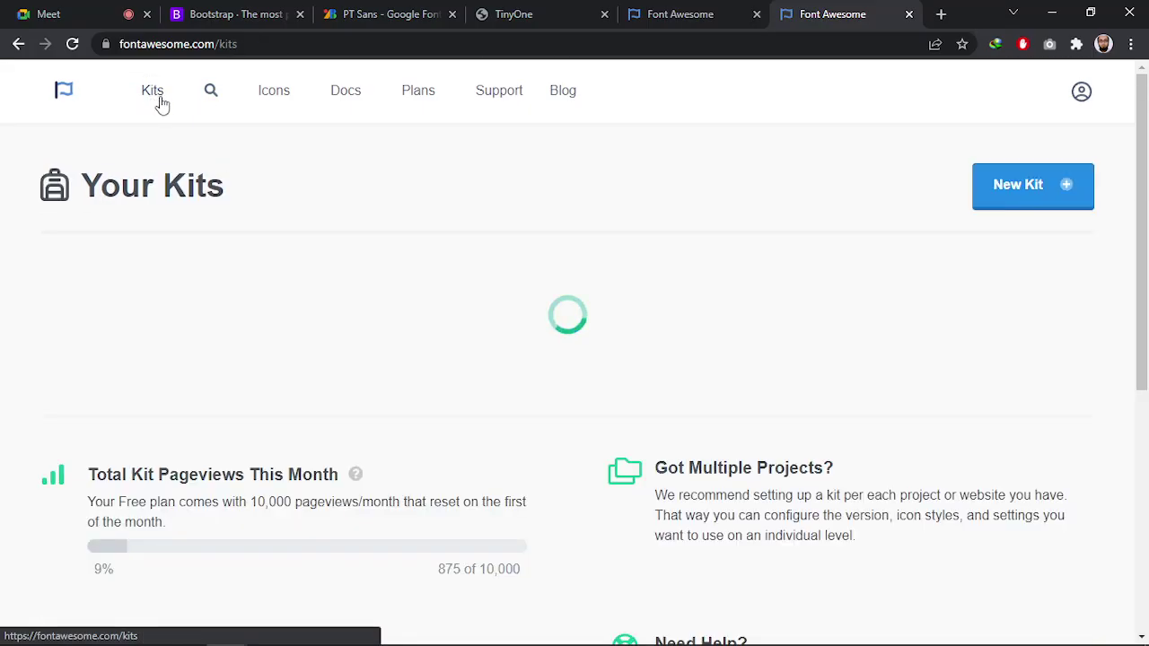
{"action": "scroll", "coordinate": [379, 262], "scroll_direction": "down", "scroll_amount": 2}
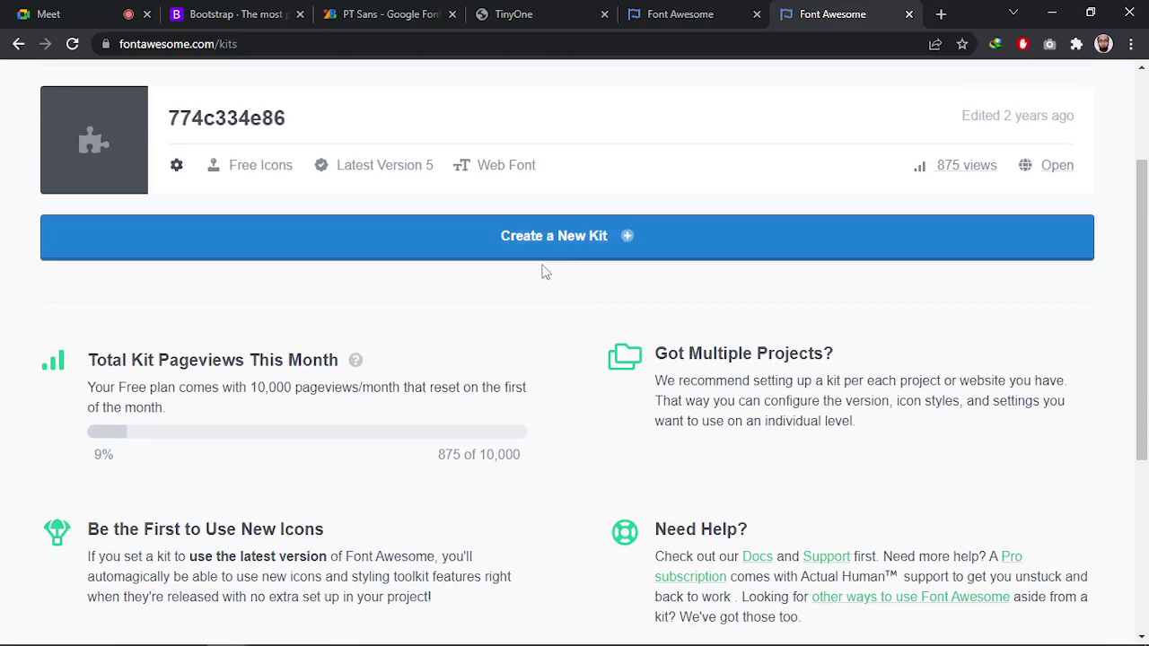
{"action": "scroll", "coordinate": [209, 298], "scroll_direction": "up", "scroll_amount": 2}
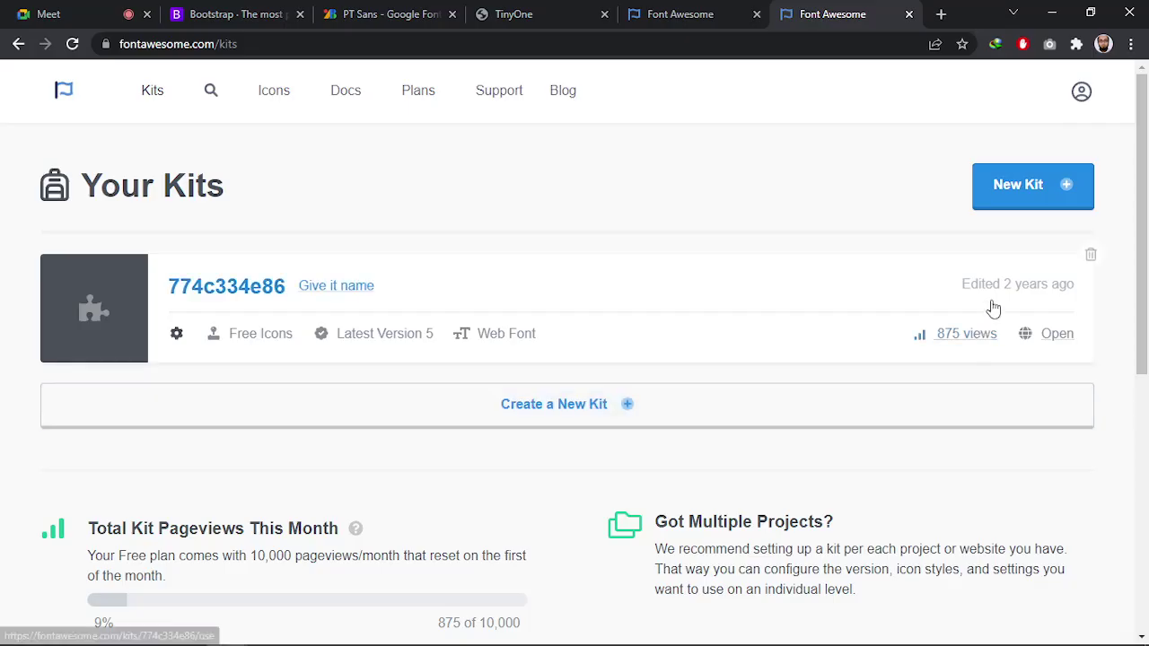
{"action": "scroll", "coordinate": [973, 325], "scroll_direction": "down", "scroll_amount": 2}
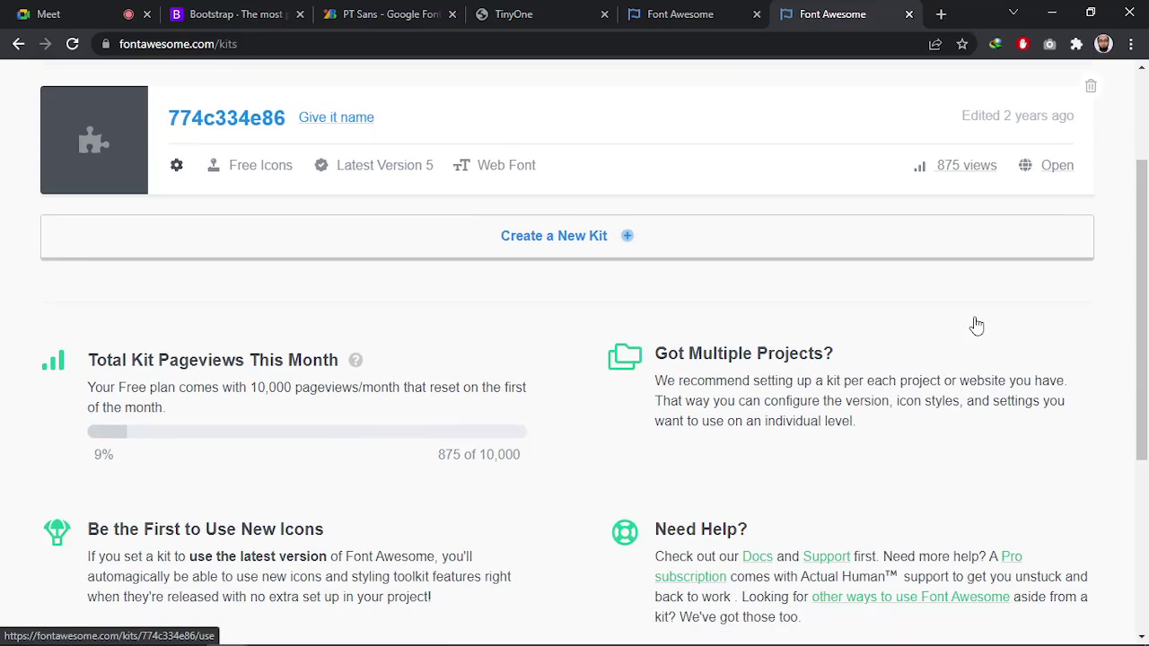
{"action": "scroll", "coordinate": [815, 345], "scroll_direction": "up", "scroll_amount": 2}
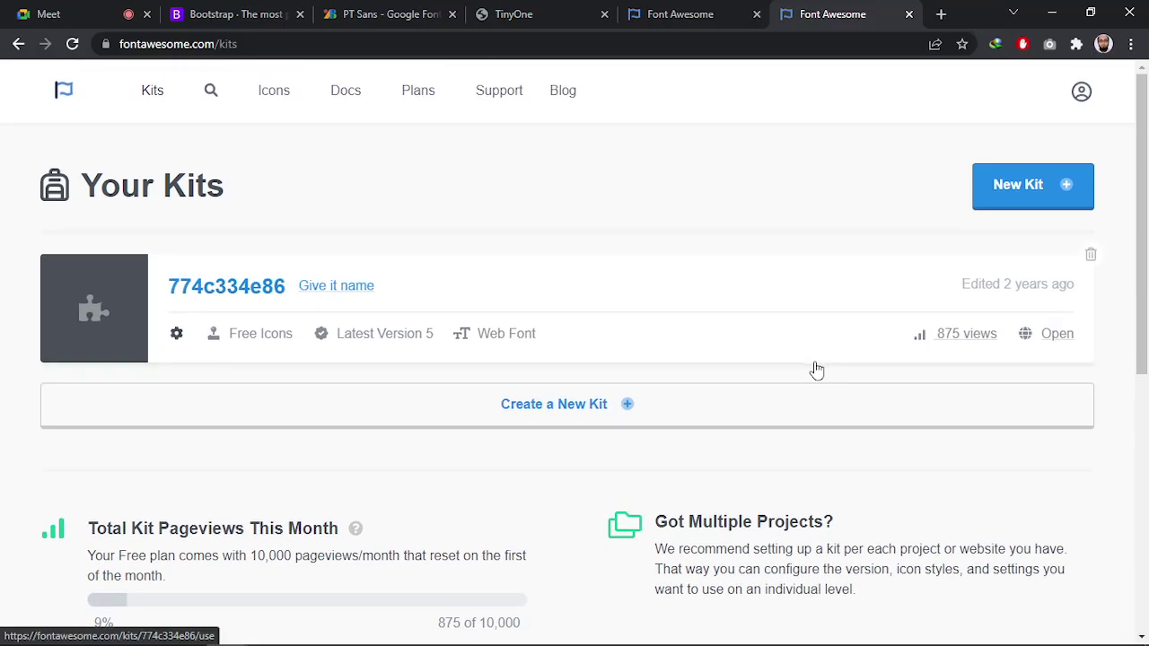
{"action": "key", "text": "alt+Tab"}
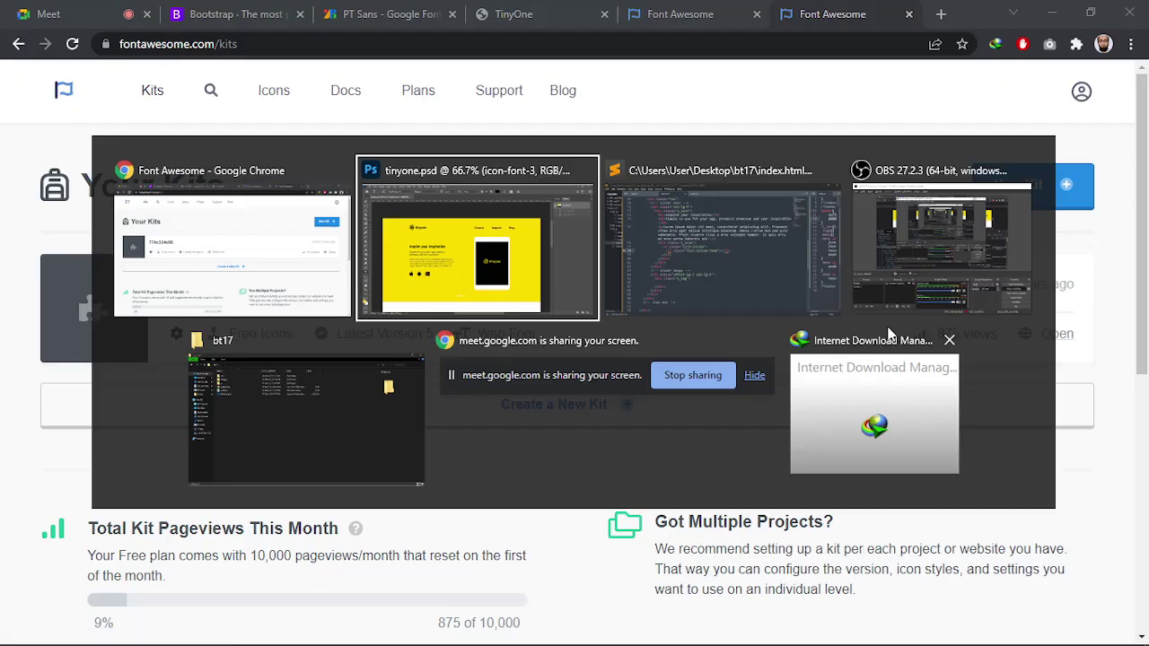
{"action": "left_click", "coordinate": [886, 310]}
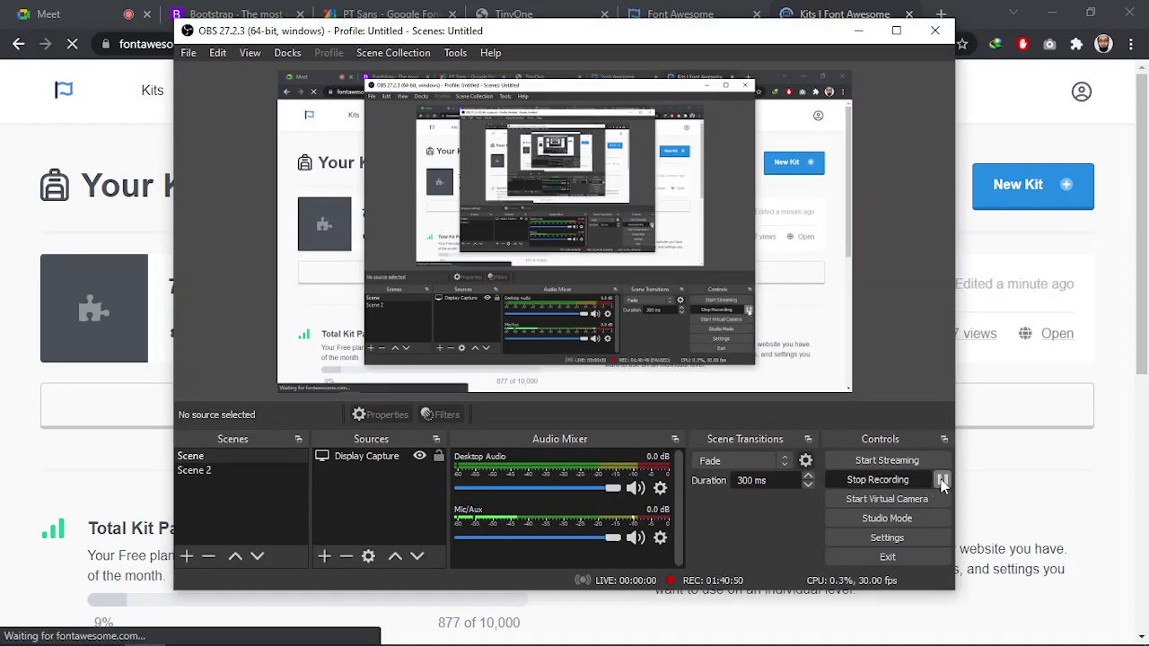
{"action": "key", "text": "alt+Tab"}
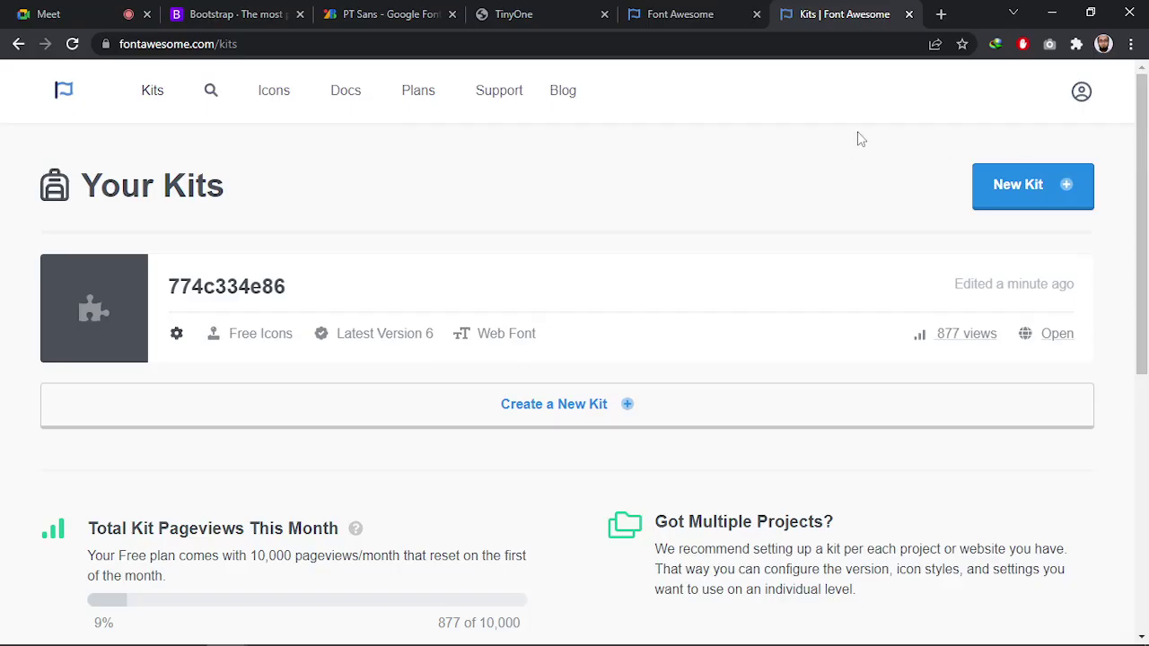
Open the Font Awesome docs and browse the web icons documentation
{"action": "left_click", "coordinate": [150, 94]}
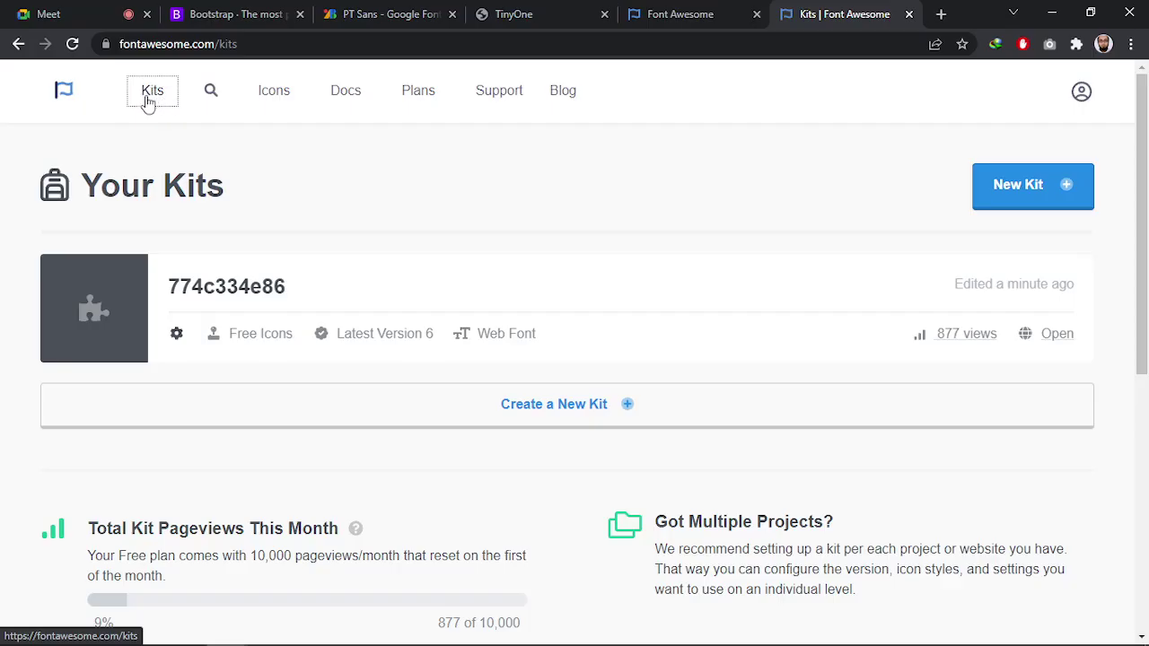
{"action": "left_click", "coordinate": [347, 94]}
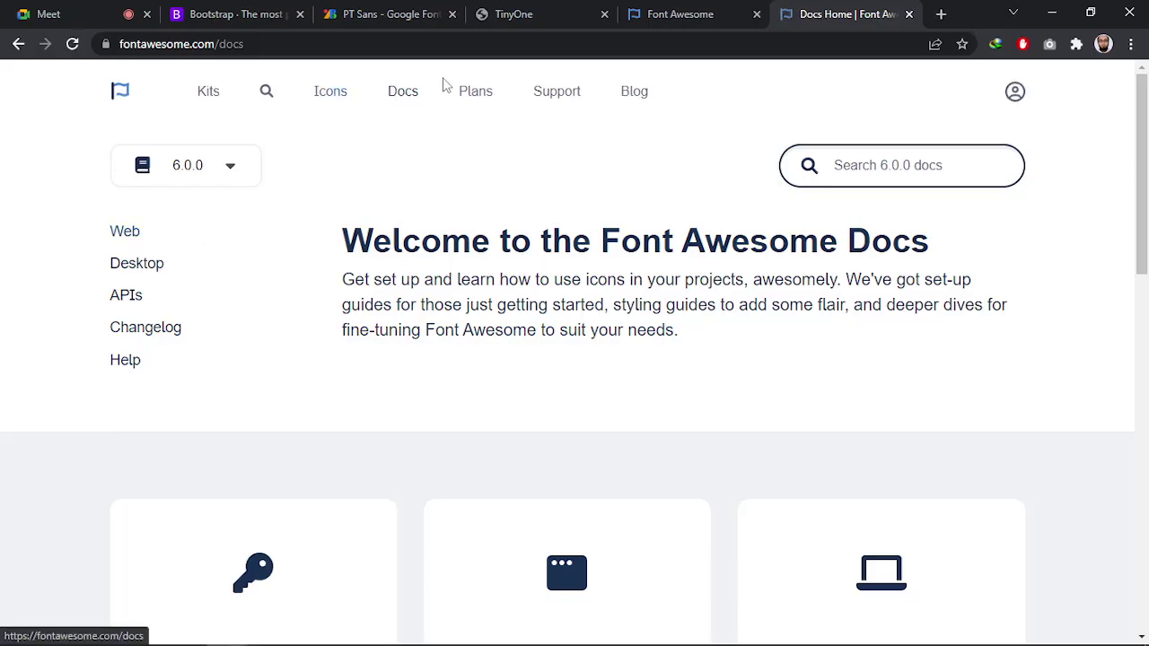
{"action": "left_click", "coordinate": [128, 235]}
{"action": "scroll", "coordinate": [462, 401], "scroll_direction": "down", "scroll_amount": 1}
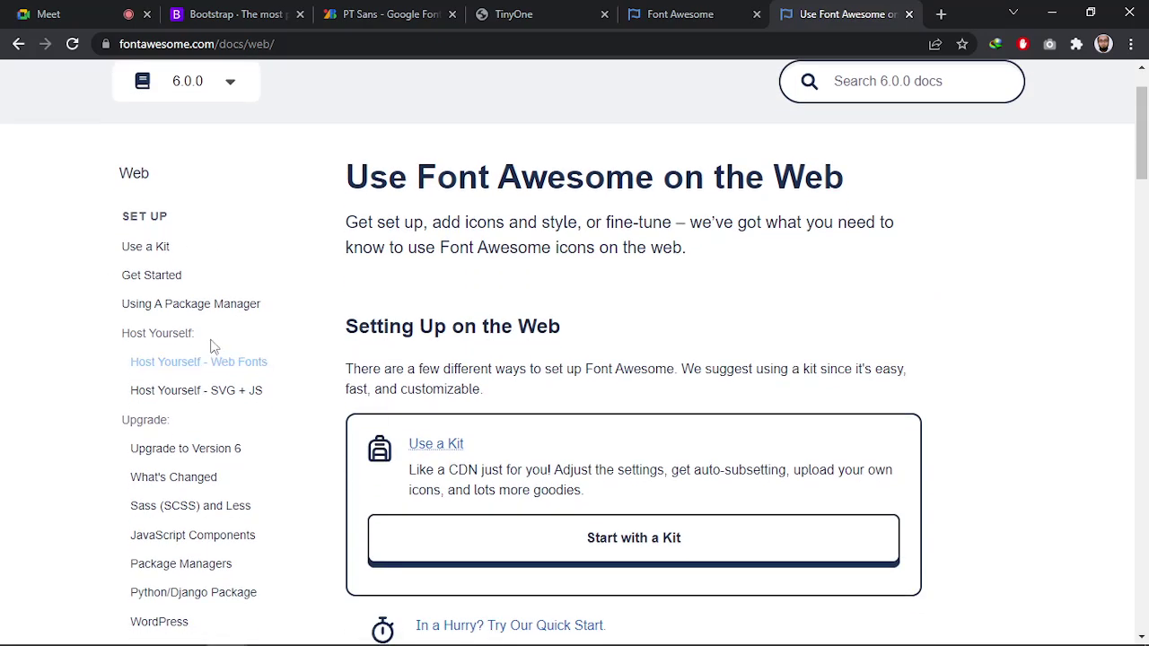
{"action": "scroll", "coordinate": [565, 379], "scroll_direction": "down", "scroll_amount": 4}
{"action": "scroll", "coordinate": [566, 379], "scroll_direction": "down", "scroll_amount": 6}
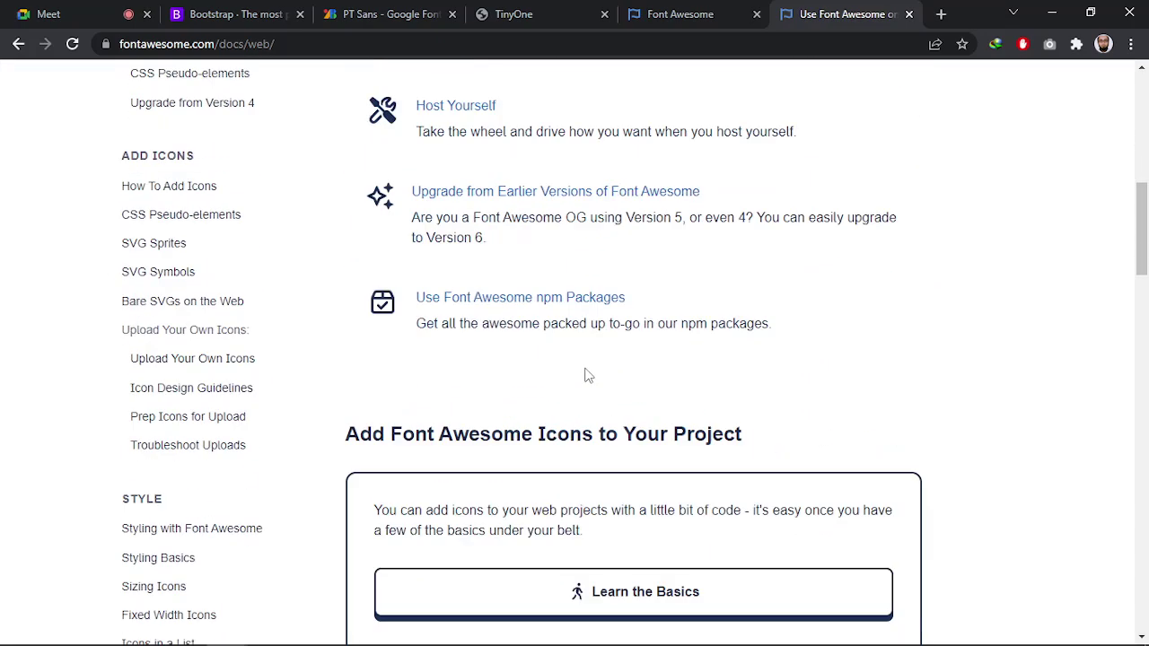
{"action": "scroll", "coordinate": [523, 430], "scroll_direction": "down", "scroll_amount": 5}
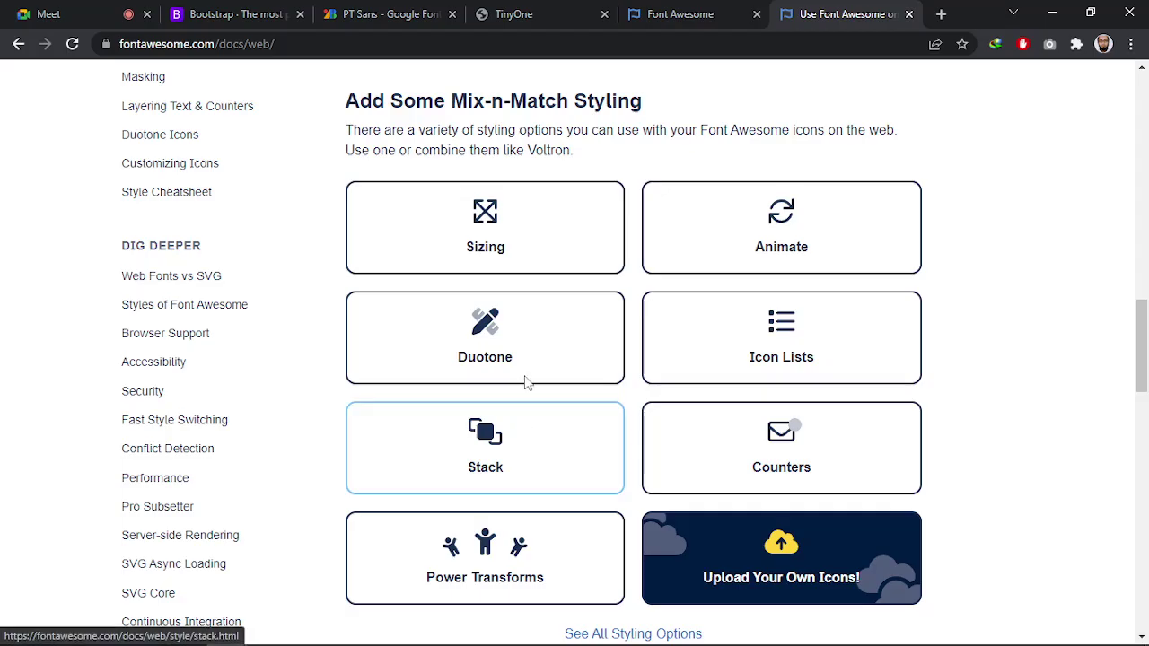
{"action": "scroll", "coordinate": [559, 277], "scroll_direction": "up", "scroll_amount": 2}
{"action": "scroll", "coordinate": [626, 325], "scroll_direction": "down", "scroll_amount": 5}
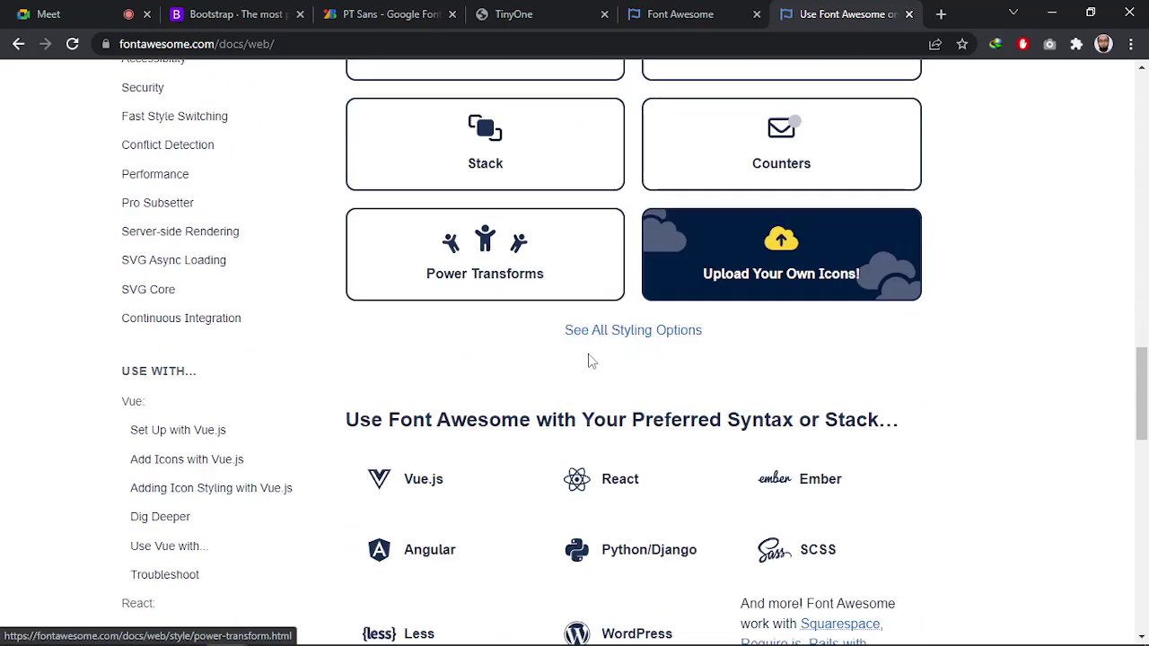
{"action": "scroll", "coordinate": [563, 319], "scroll_direction": "down", "scroll_amount": 10}
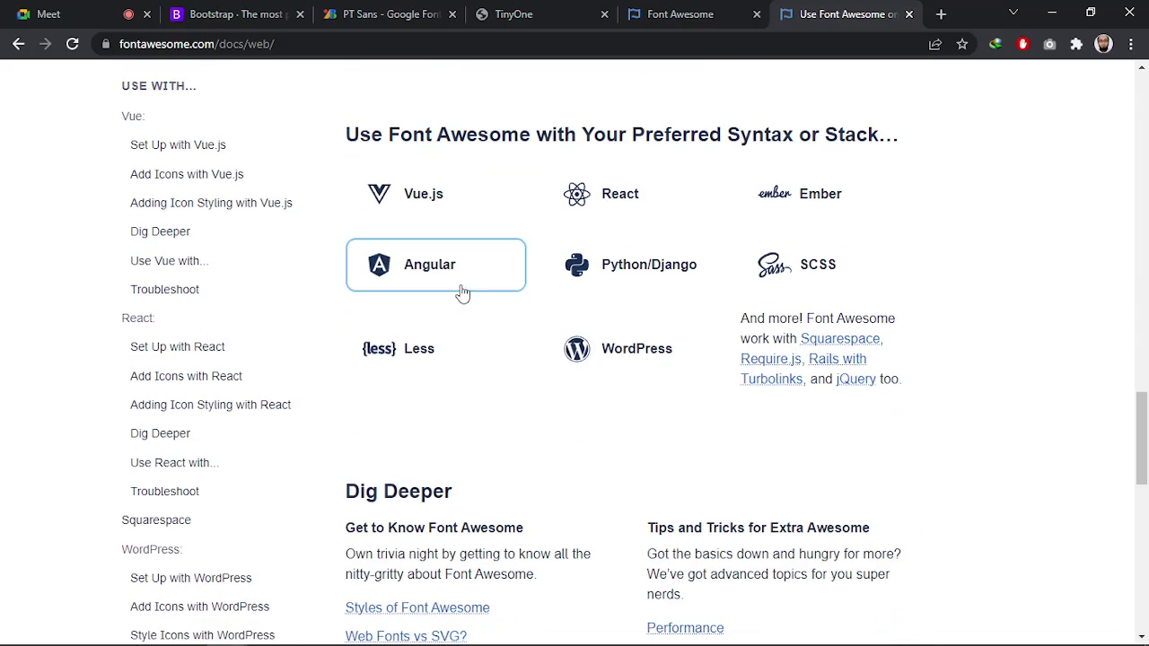
{"action": "scroll", "coordinate": [498, 327], "scroll_direction": "up", "scroll_amount": 15}
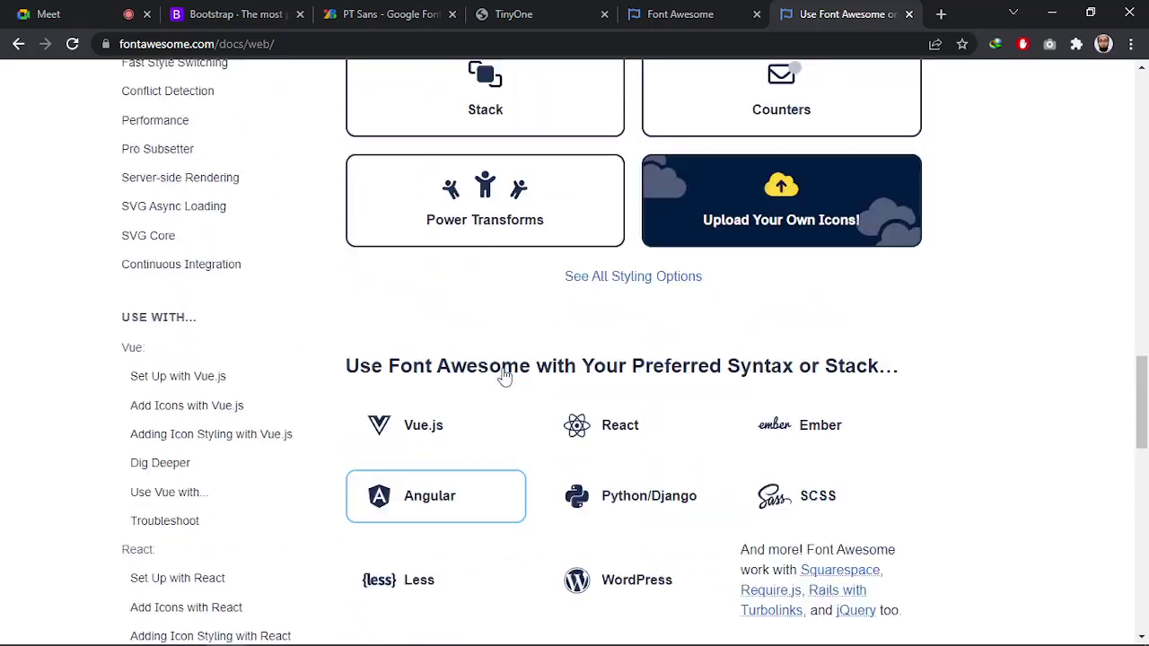
{"action": "scroll", "coordinate": [499, 371], "scroll_direction": "up", "scroll_amount": 10}
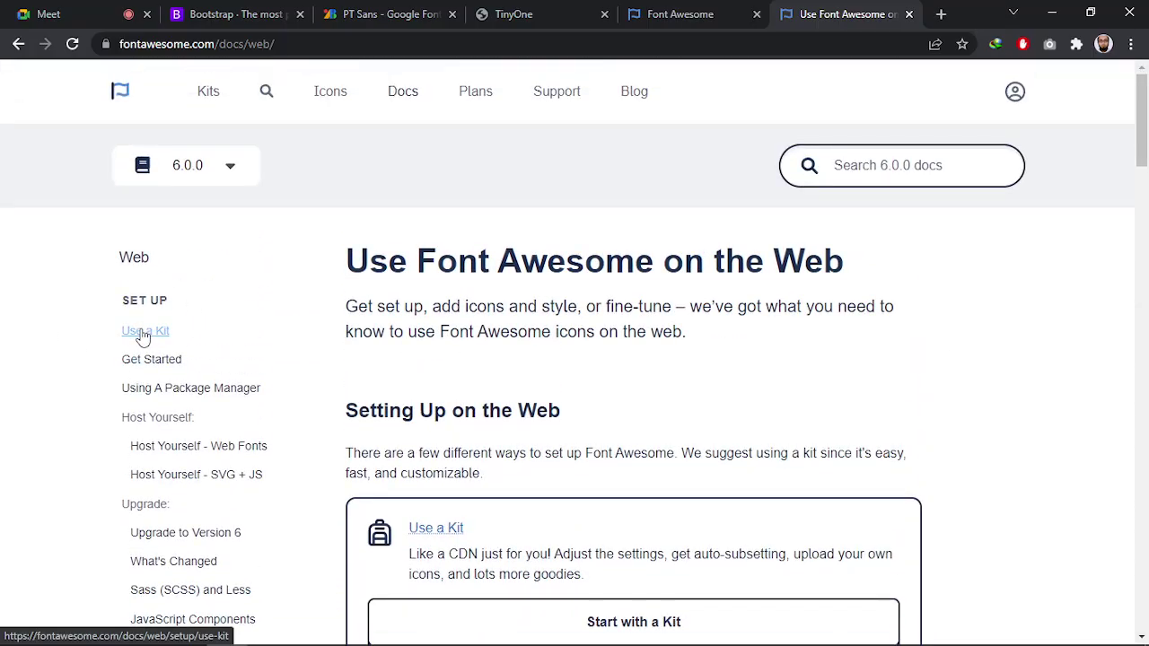
Read the Use a Kit page, highlighting the note that the CDN doesn't support v6
{"action": "left_click", "coordinate": [142, 332]}
{"action": "scroll", "coordinate": [587, 351], "scroll_direction": "down", "scroll_amount": 6}
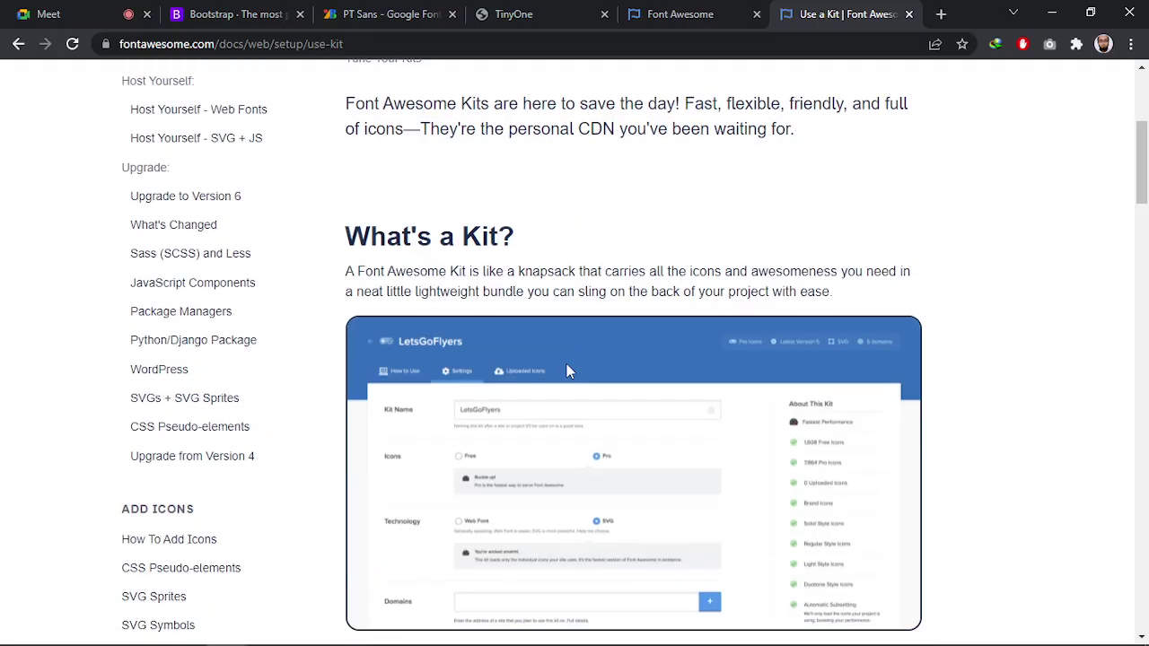
{"action": "scroll", "coordinate": [608, 372], "scroll_direction": "down", "scroll_amount": 4}
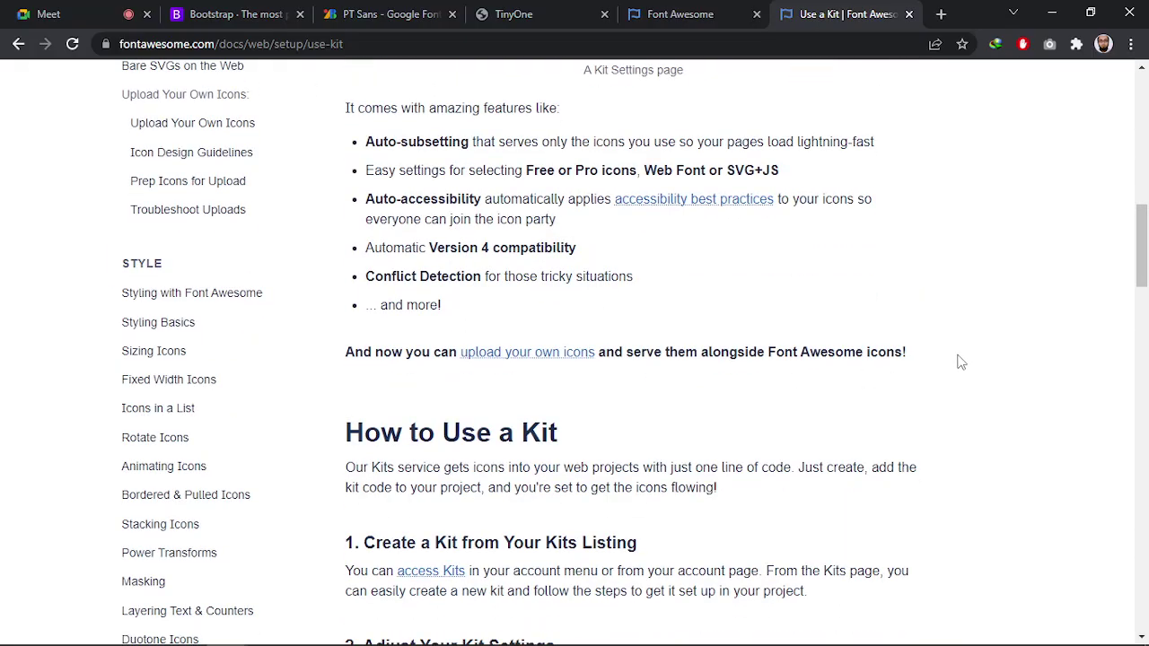
{"action": "scroll", "coordinate": [966, 362], "scroll_direction": "down", "scroll_amount": 15}
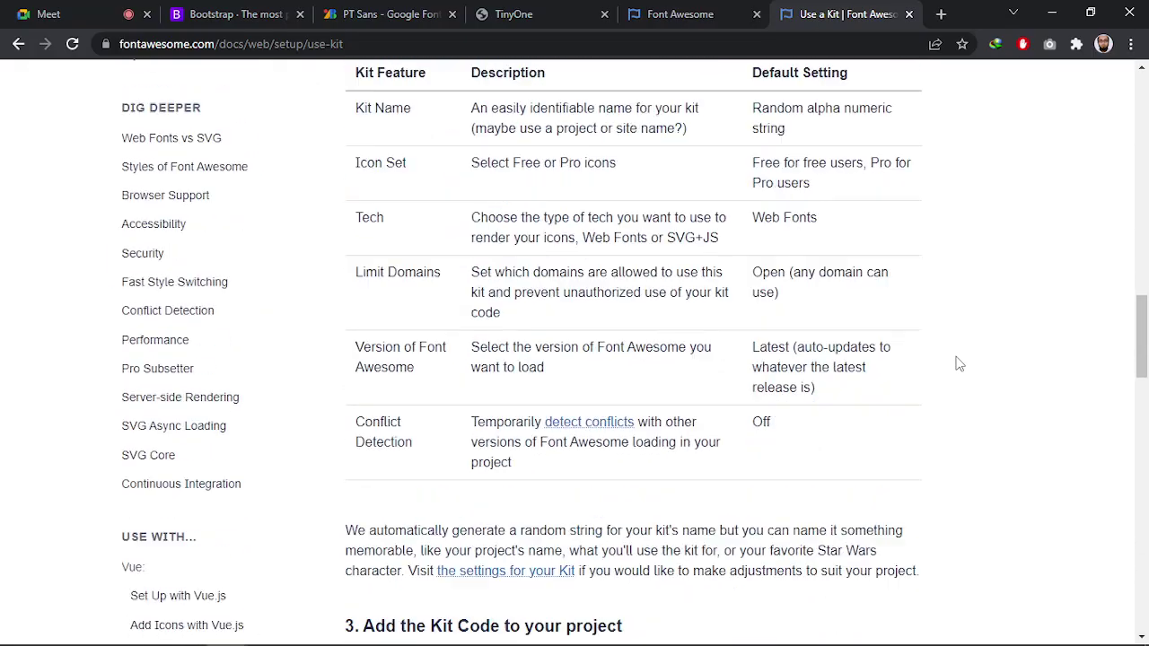
{"action": "scroll", "coordinate": [957, 362], "scroll_direction": "down", "scroll_amount": 3}
{"action": "scroll", "coordinate": [954, 362], "scroll_direction": "up", "scroll_amount": 3}
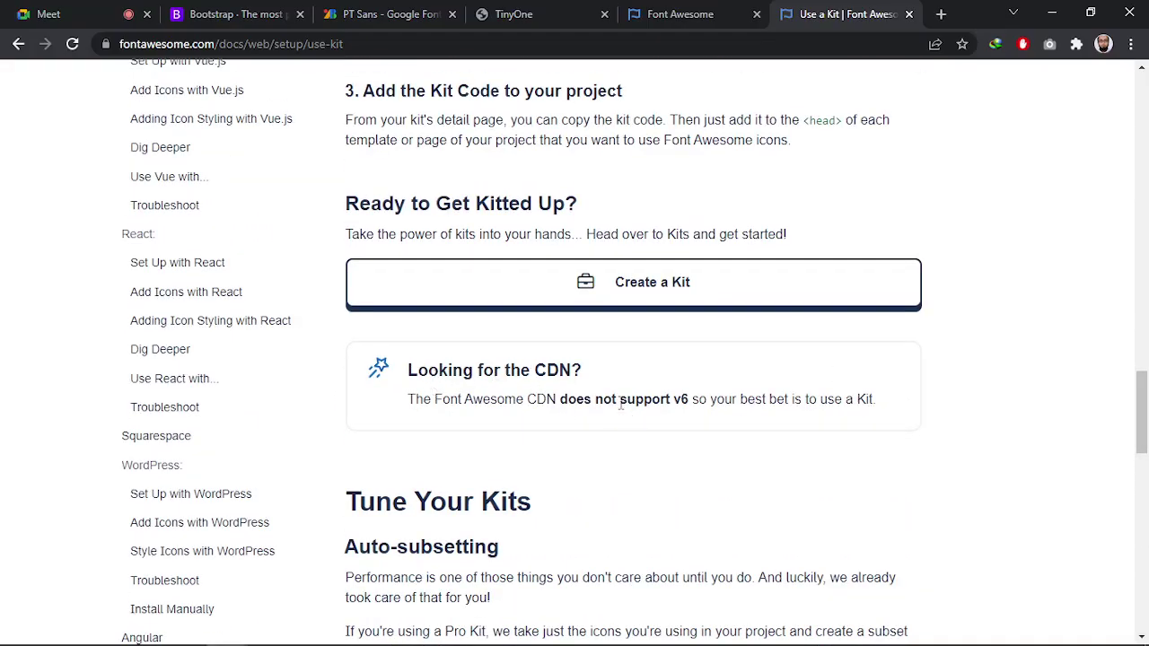
{"action": "left_click_drag", "start_coordinate": [620, 401], "coordinate": [690, 400]}
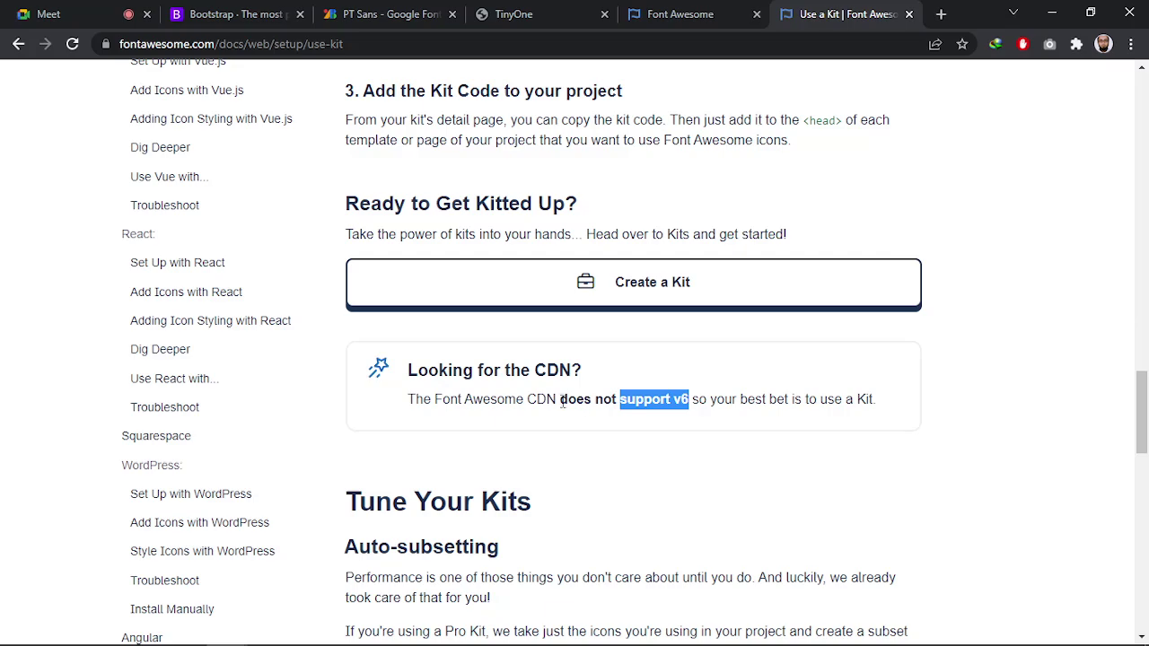
{"action": "left_click_drag", "start_coordinate": [537, 401], "coordinate": [689, 400]}
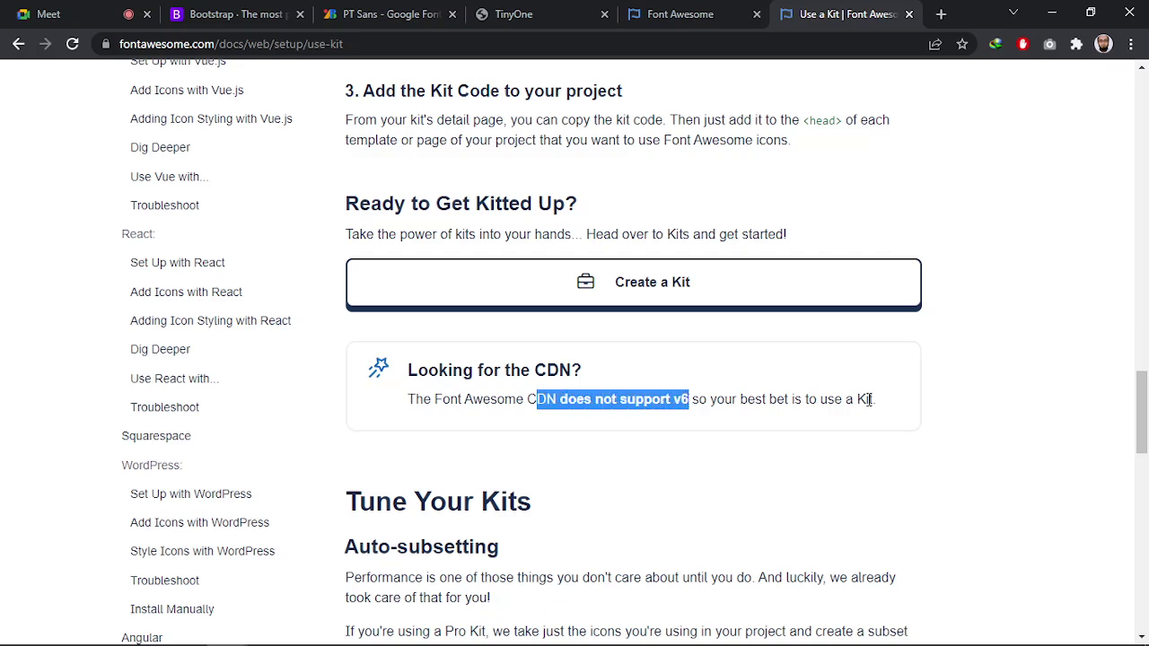
{"action": "left_click_drag", "start_coordinate": [870, 400], "coordinate": [775, 399]}
{"action": "left_click", "coordinate": [1066, 440]}
{"action": "scroll", "coordinate": [962, 445], "scroll_direction": "up", "scroll_amount": 5}
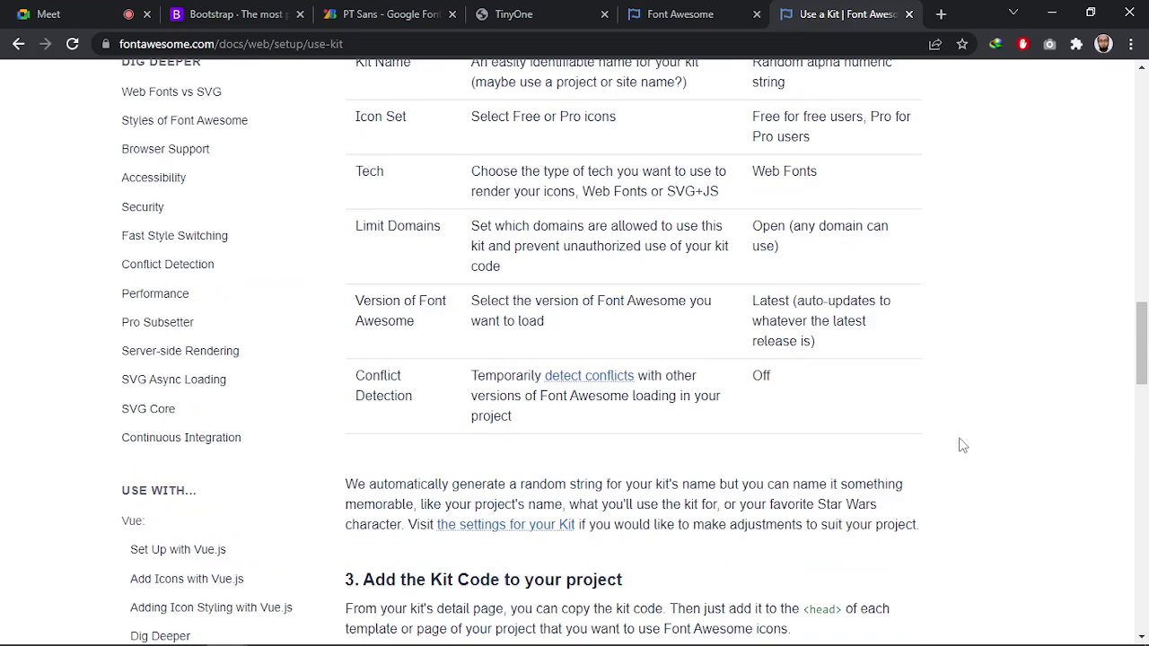
{"action": "scroll", "coordinate": [944, 441], "scroll_direction": "up", "scroll_amount": 10}
{"action": "scroll", "coordinate": [942, 439], "scroll_direction": "down", "scroll_amount": 16}
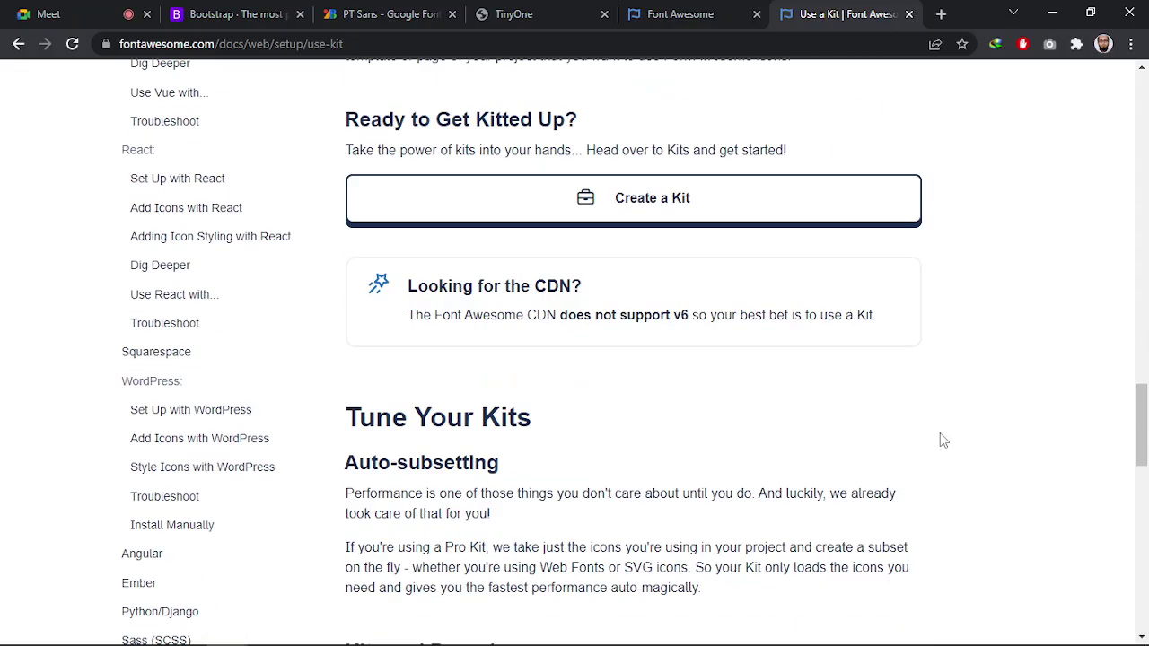
{"action": "scroll", "coordinate": [942, 440], "scroll_direction": "up", "scroll_amount": 2}
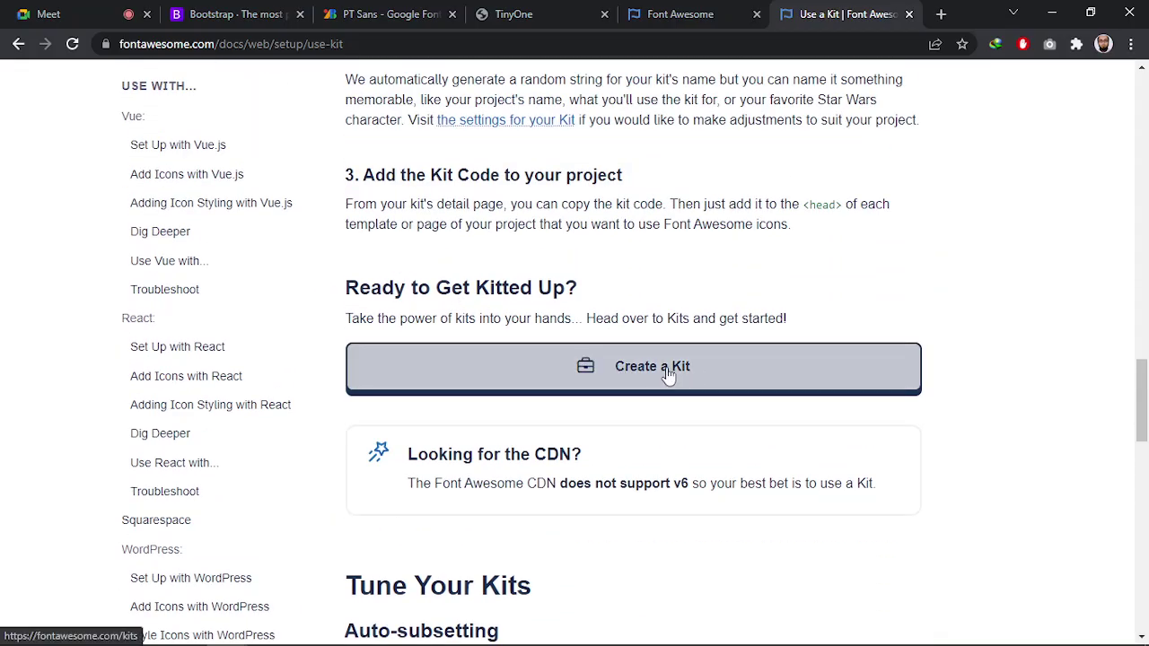
{"action": "scroll", "coordinate": [884, 392], "scroll_direction": "down", "scroll_amount": 11}
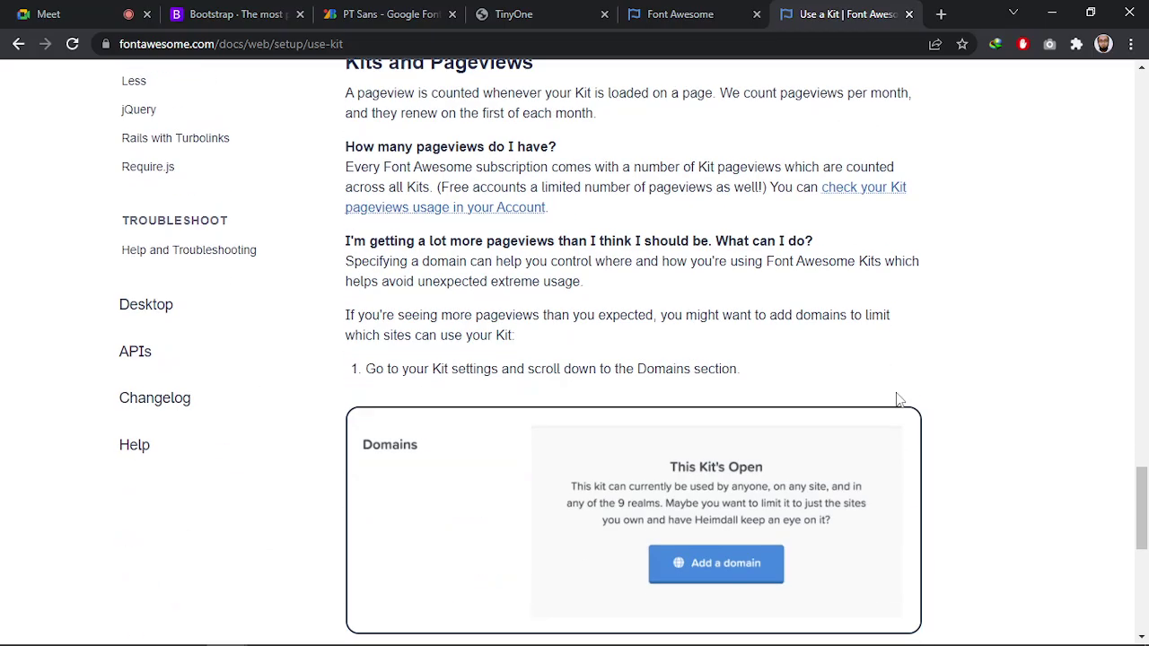
{"action": "left_click_drag", "start_coordinate": [1141, 538], "coordinate": [1141, 112]}
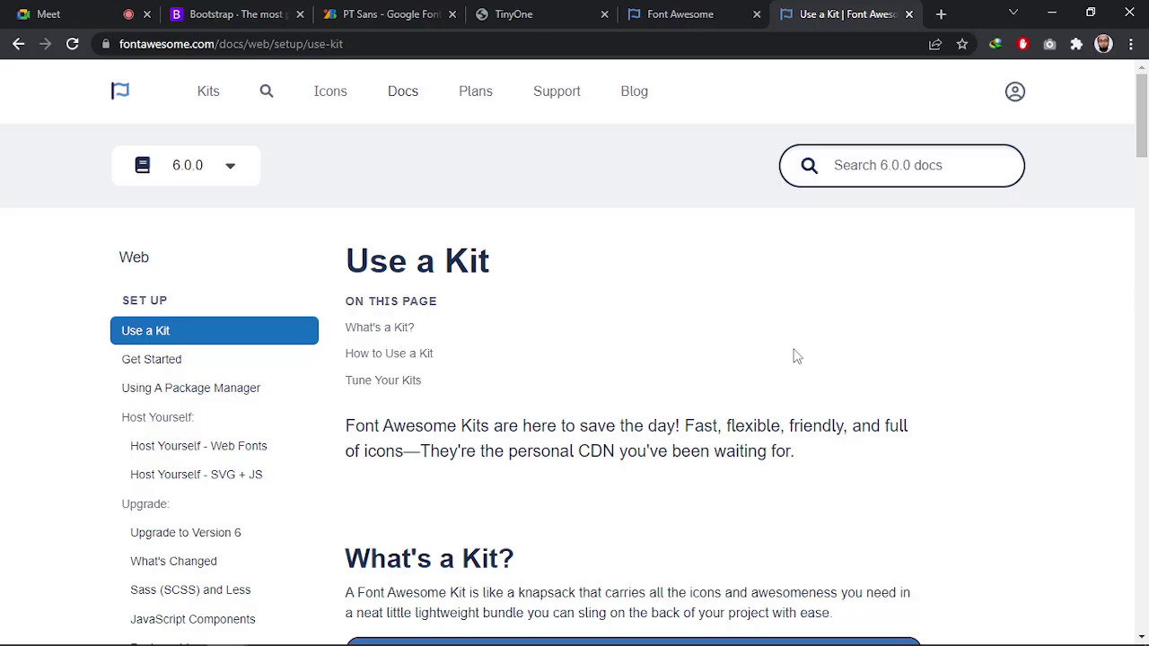
Return to the kits list and open kit 774c334e86's settings
{"action": "left_click", "coordinate": [209, 95]}
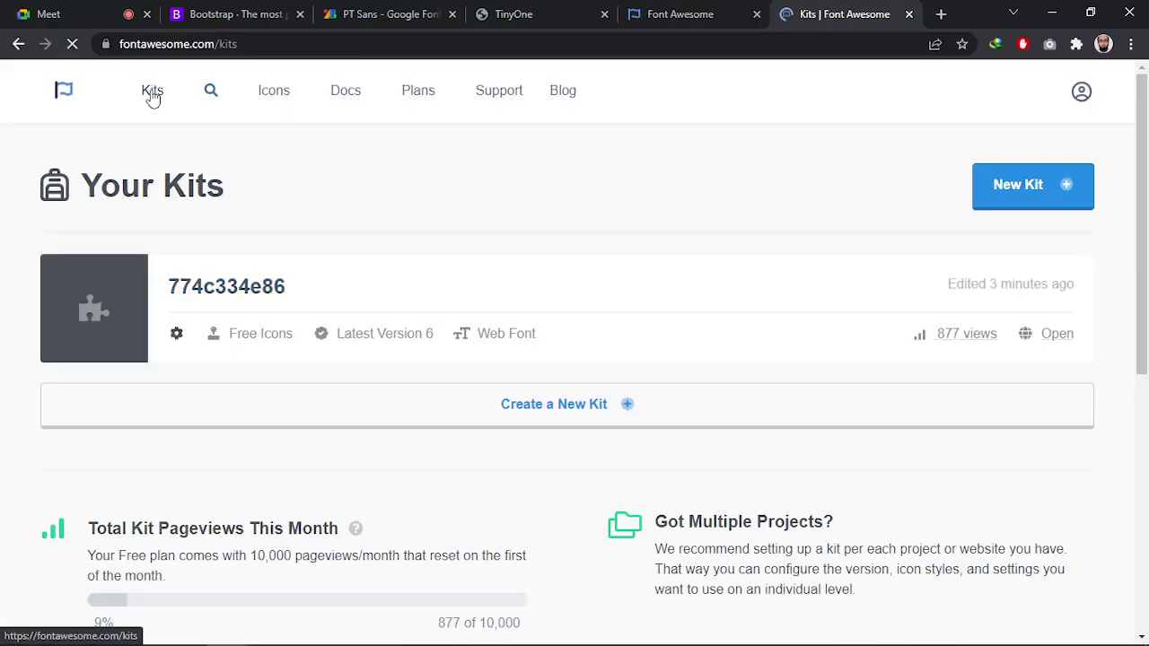
{"action": "left_click", "coordinate": [151, 94]}
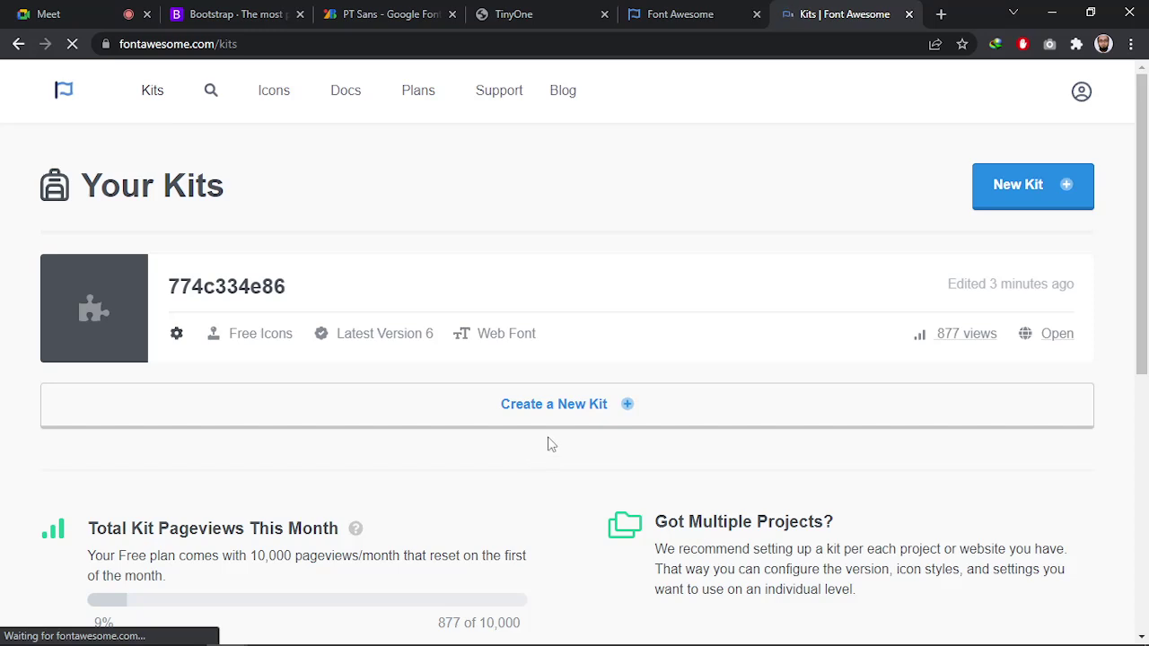
{"action": "mouse_move", "coordinate": [784, 287]}
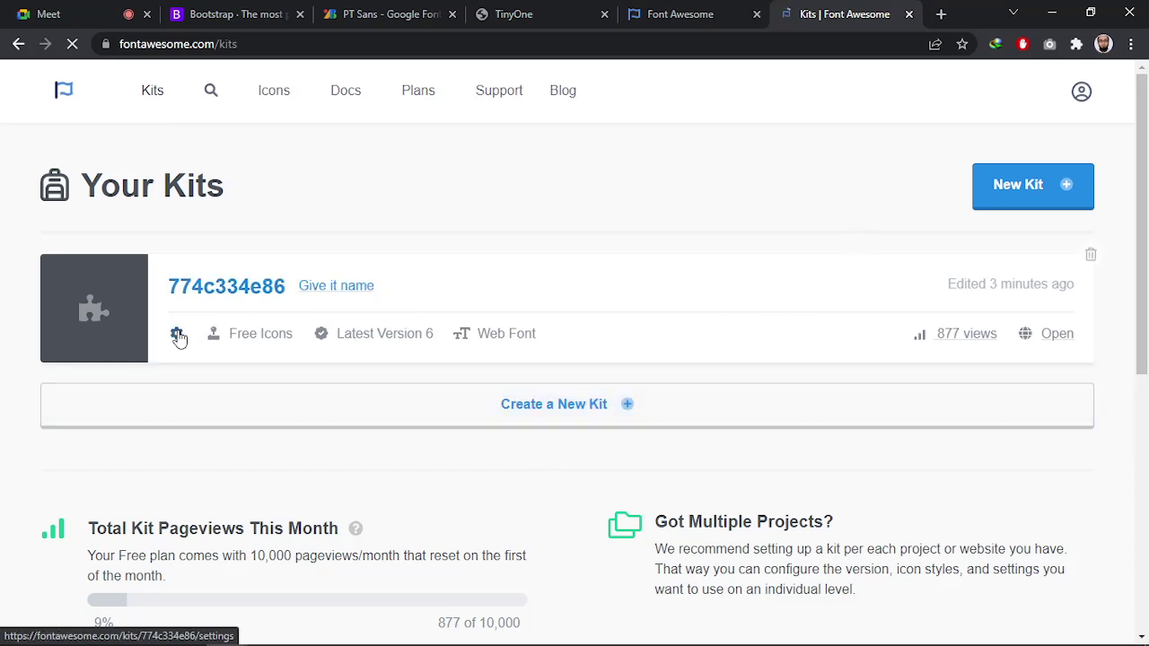
{"action": "left_click", "coordinate": [176, 333]}
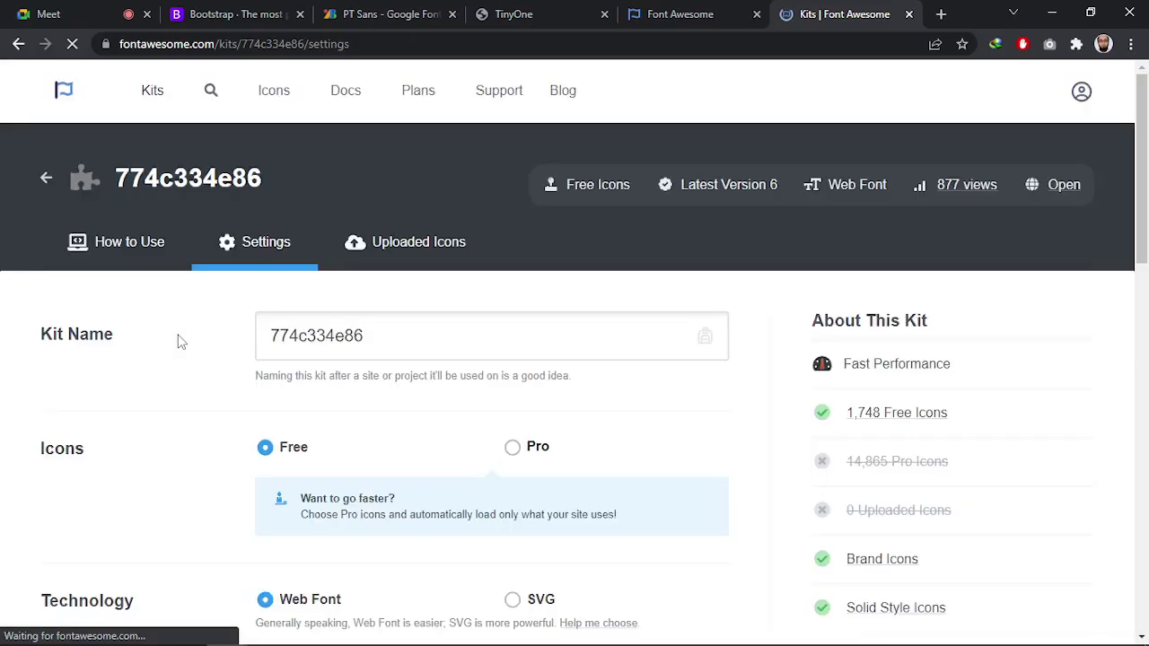
Try Latest 5.x, set the kit version back to Latest 6.x, and save the settings
{"action": "left_click", "coordinate": [1062, 189]}
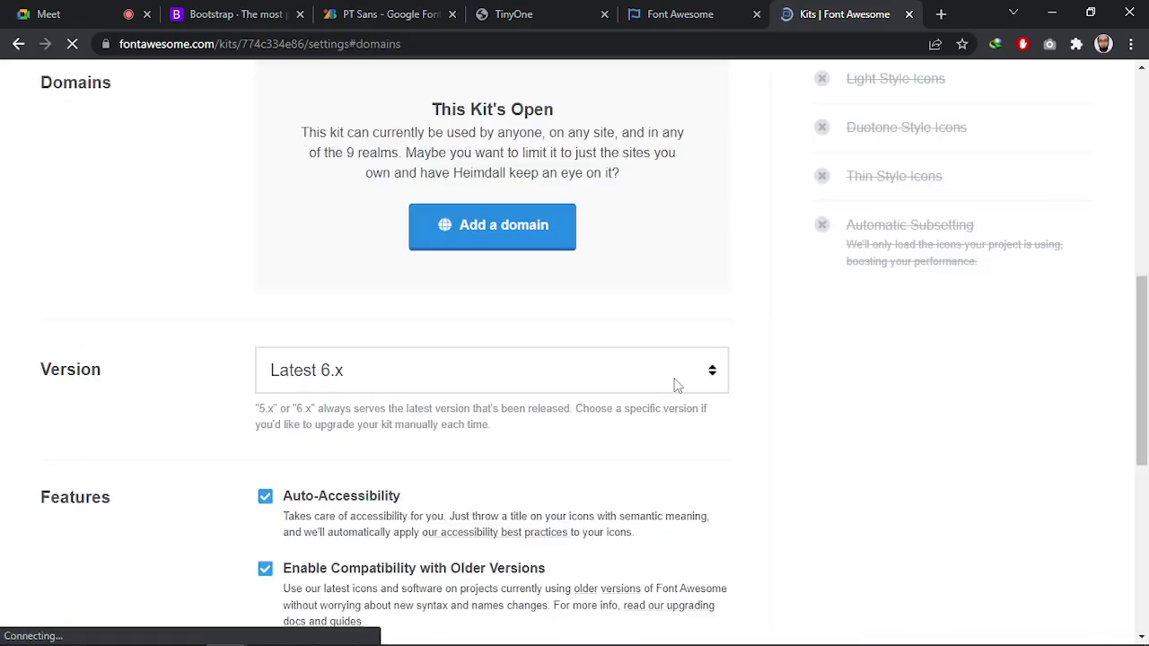
{"action": "left_click", "coordinate": [592, 377]}
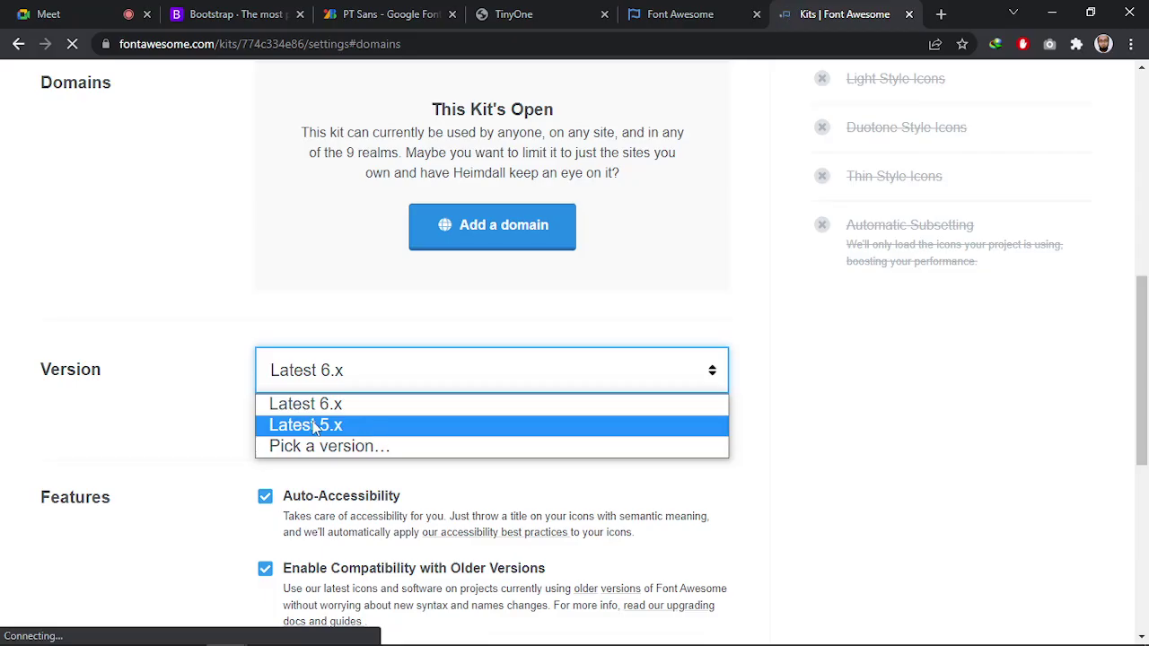
{"action": "left_click", "coordinate": [316, 422]}
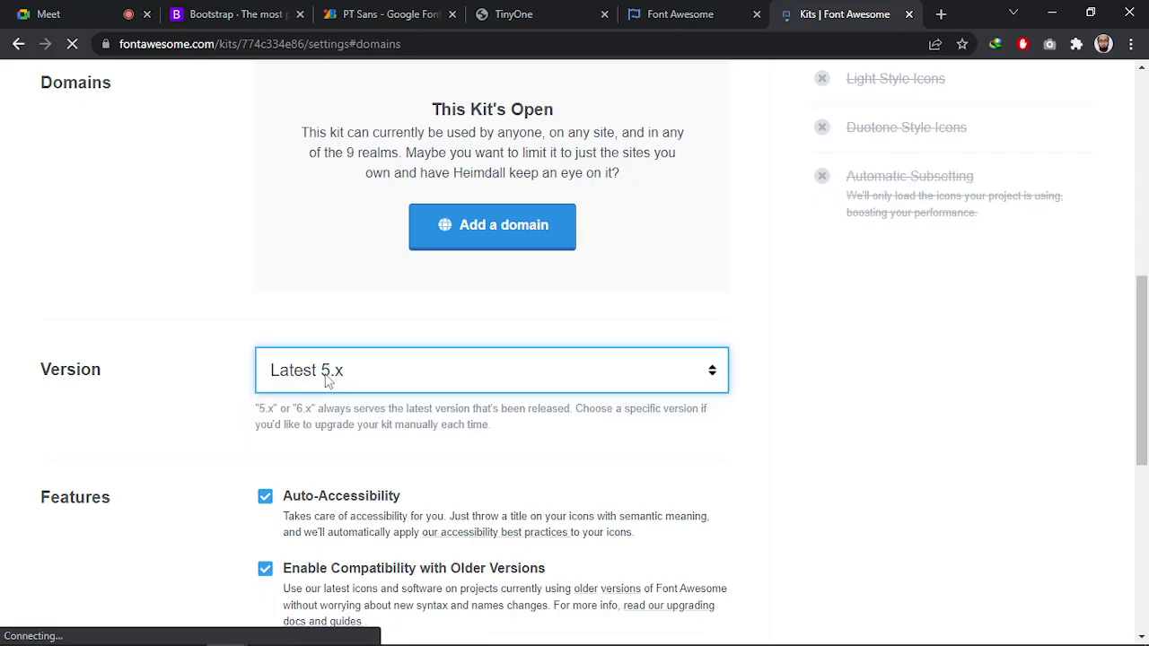
{"action": "left_click", "coordinate": [328, 381]}
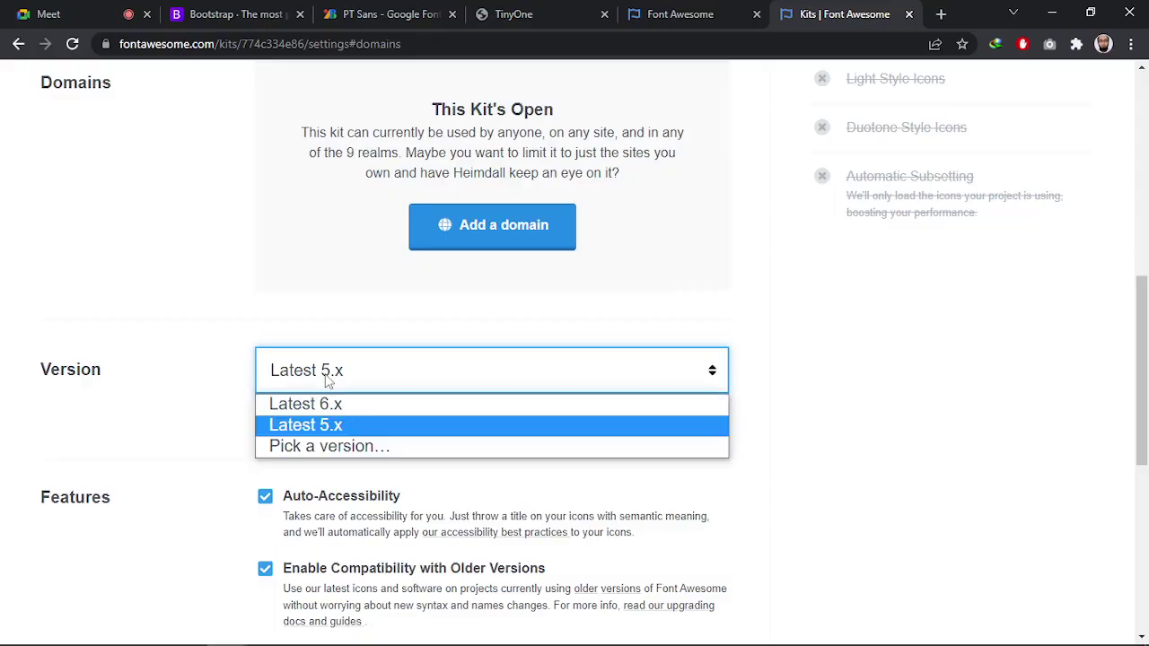
{"action": "left_click", "coordinate": [310, 409]}
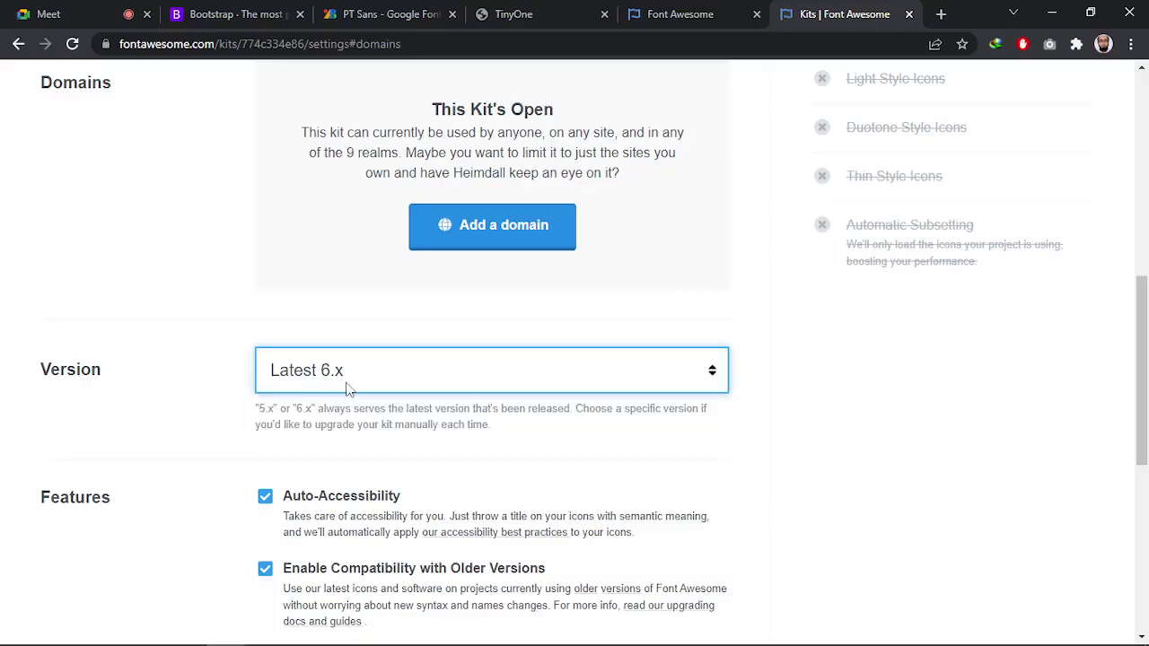
{"action": "scroll", "coordinate": [347, 392], "scroll_direction": "down", "scroll_amount": 5}
{"action": "left_click", "coordinate": [151, 366]}
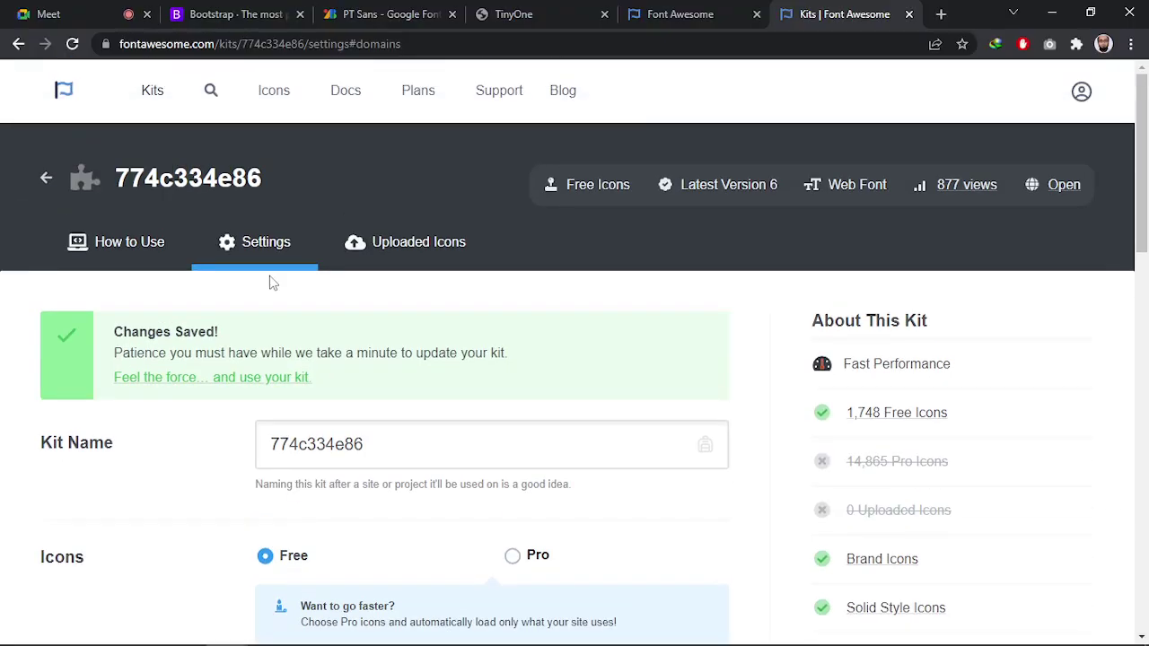
Copy the kit's script tag from the How to Use tab with Copy Kit Code!
{"action": "left_click", "coordinate": [123, 250]}
{"action": "scroll", "coordinate": [216, 279], "scroll_direction": "down", "scroll_amount": 2}
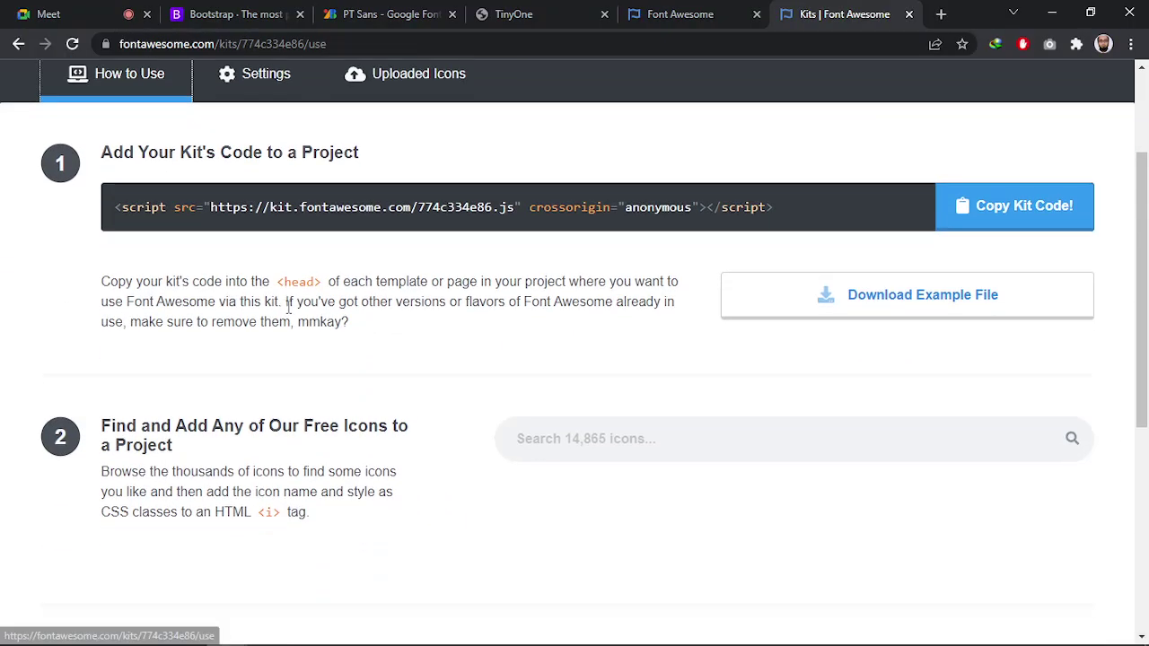
{"action": "left_click_drag", "start_coordinate": [115, 216], "coordinate": [781, 222]}
{"action": "key", "text": "ctrl+c"}
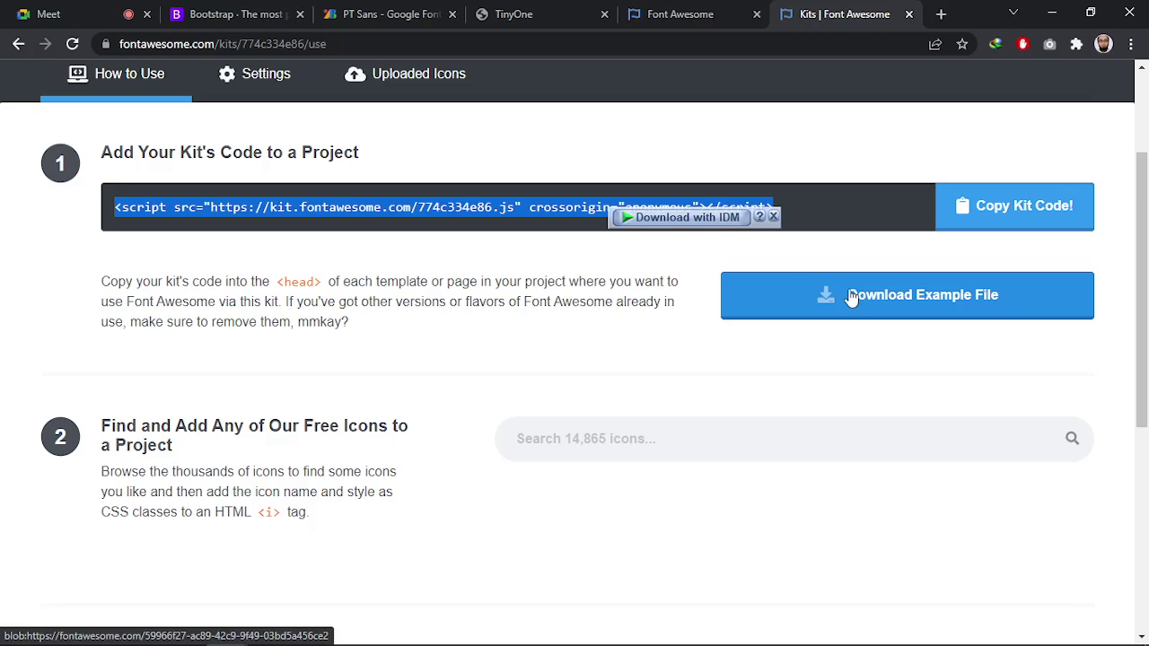
{"action": "scroll", "coordinate": [848, 296], "scroll_direction": "down", "scroll_amount": 2}
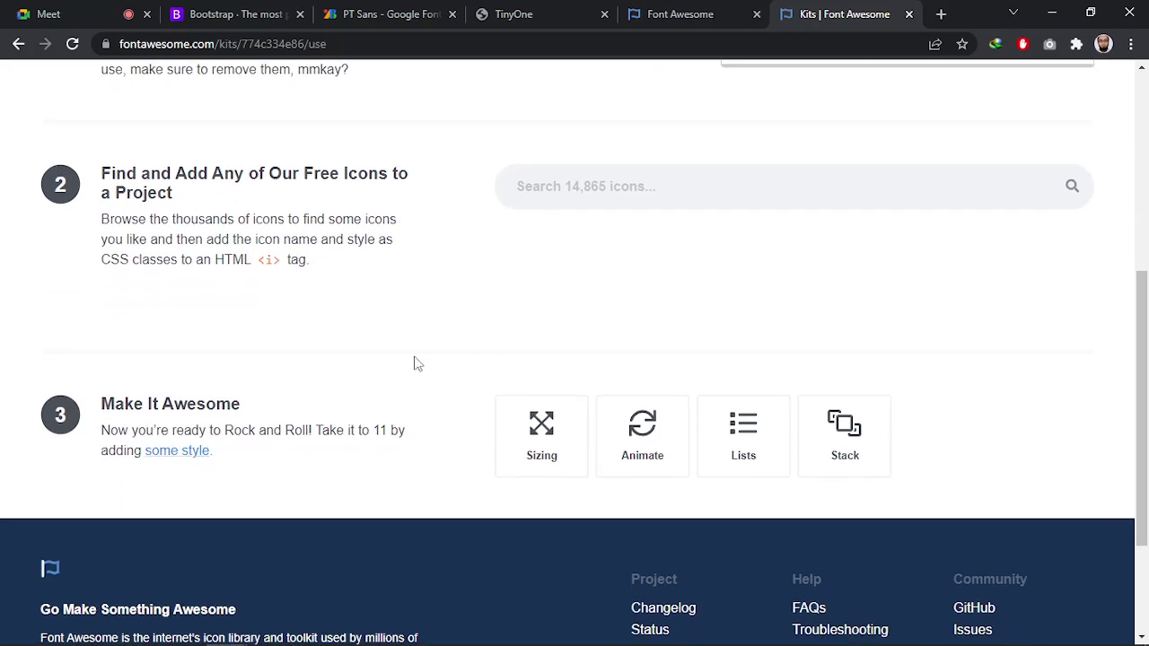
{"action": "scroll", "coordinate": [479, 390], "scroll_direction": "up", "scroll_amount": 3}
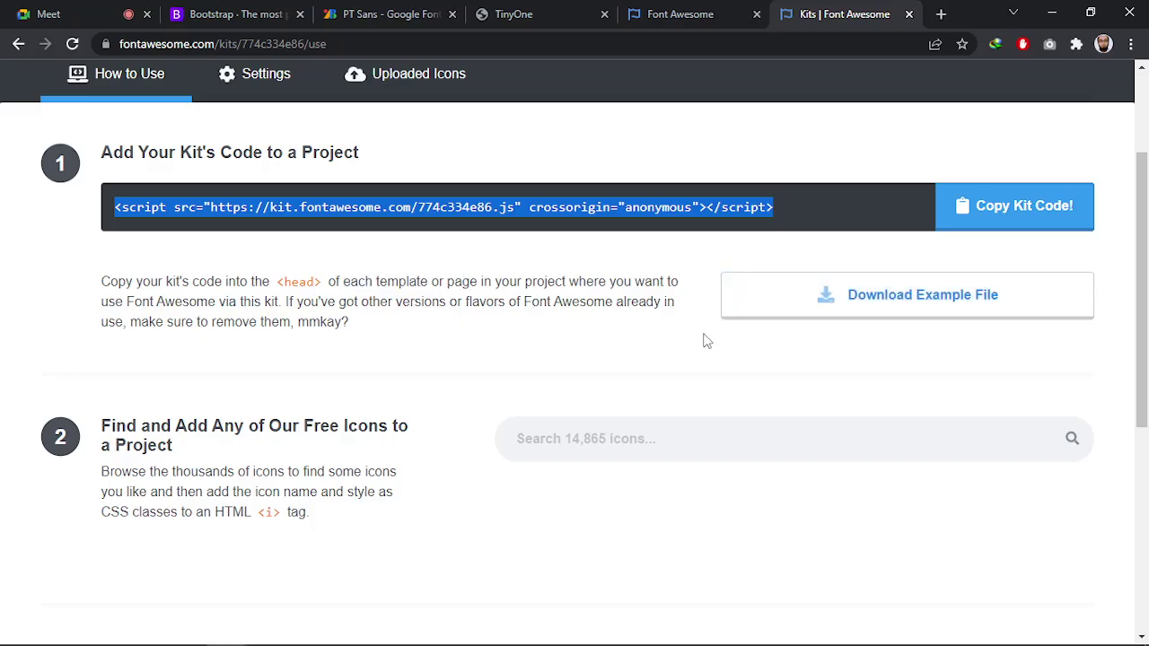
{"action": "left_click", "coordinate": [994, 208]}
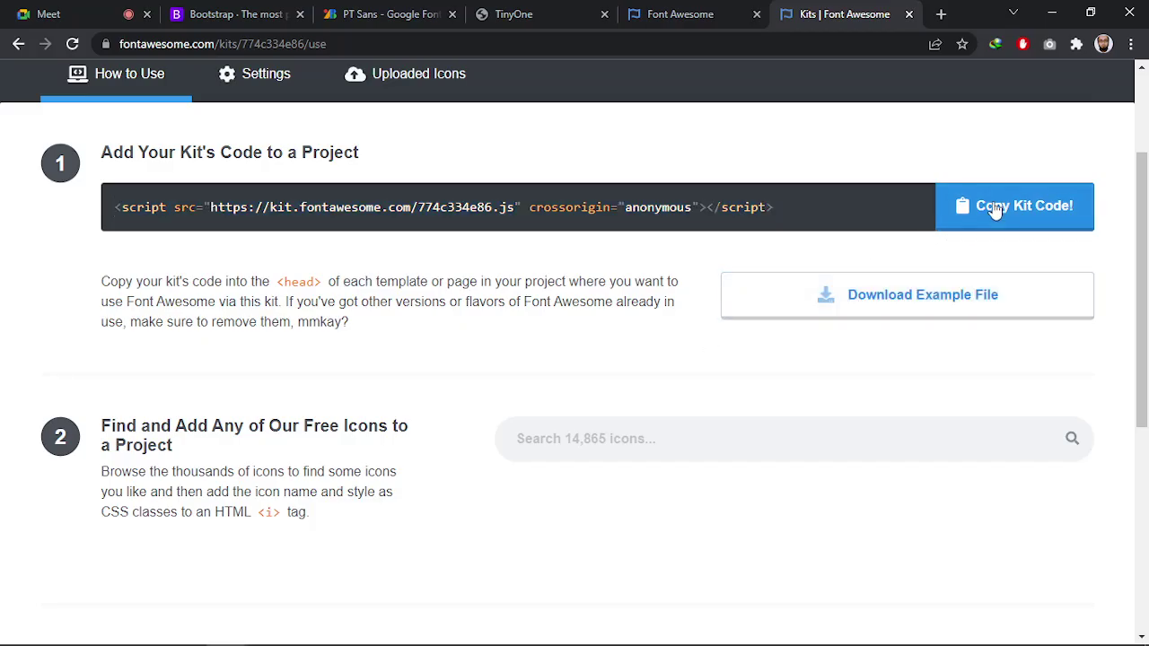
Switch through the open windows back to index.html in Sublime Text
{"action": "key", "text": "alt+Tab"}
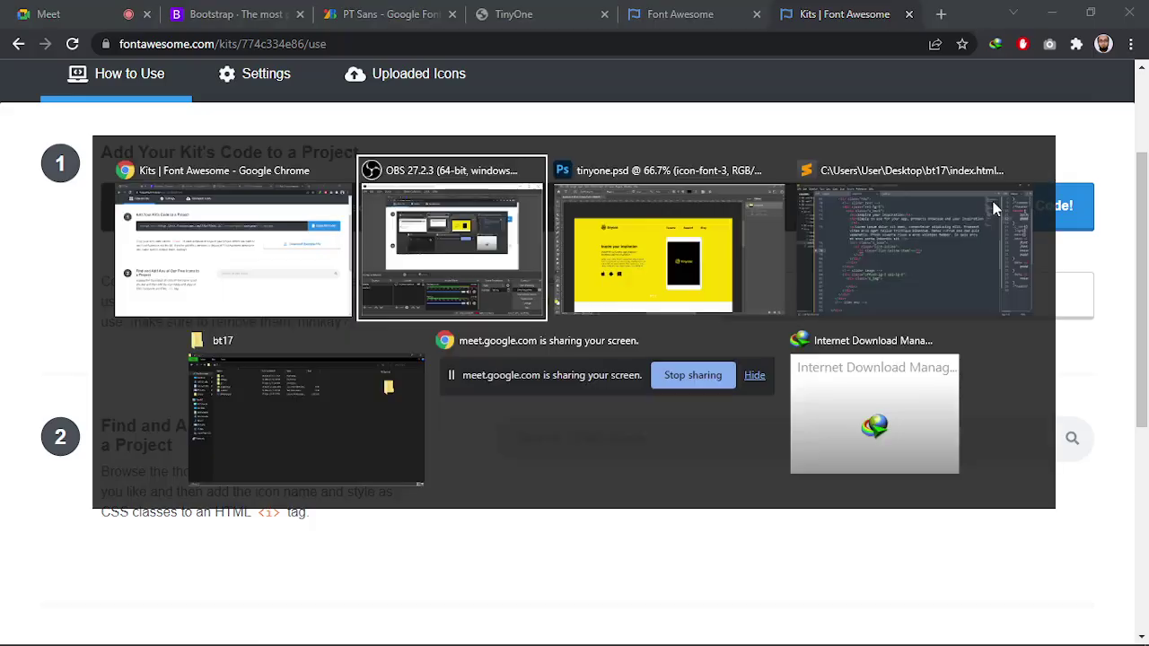
{"action": "key", "text": "alt+Tab"}
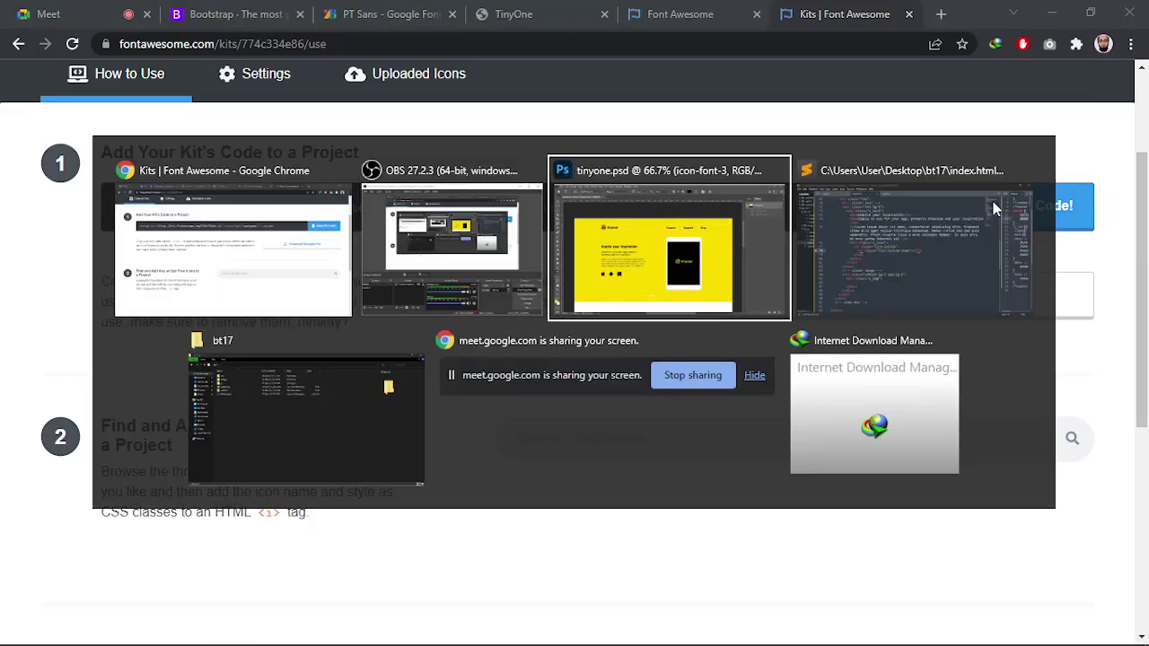
{"action": "key", "text": "alt+Tab"}
{"action": "scroll", "coordinate": [506, 332], "scroll_direction": "up", "scroll_amount": 10}
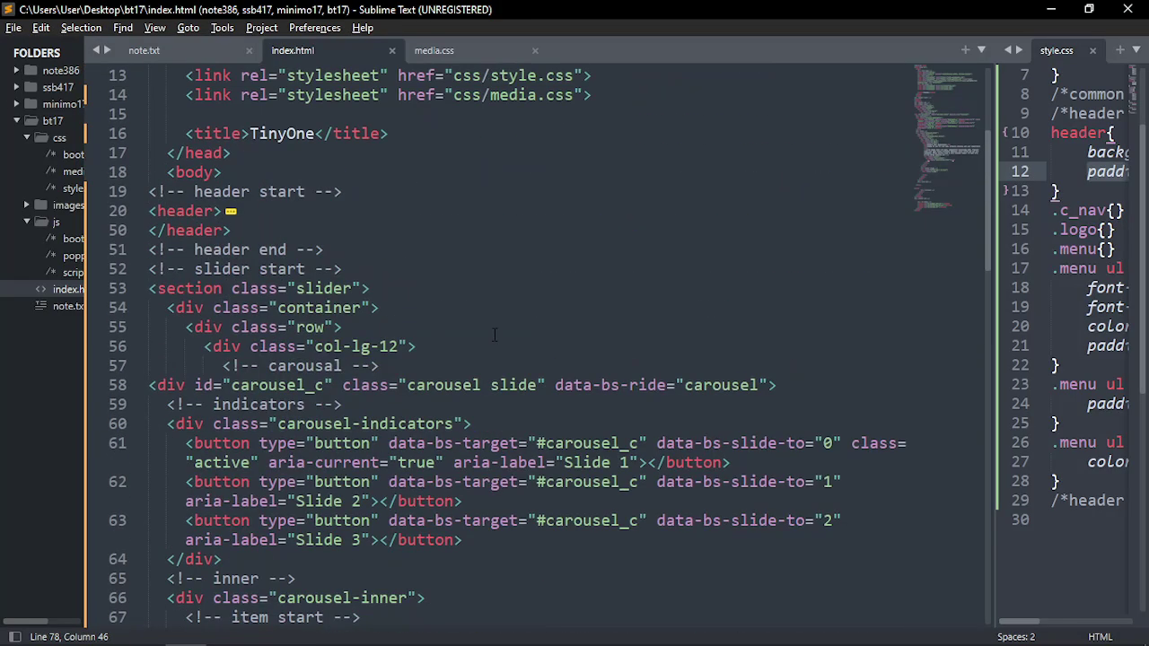
Paste the Font Awesome kit script onto an indented empty head line above the title
{"action": "scroll", "coordinate": [392, 312], "scroll_direction": "down", "scroll_amount": 20}
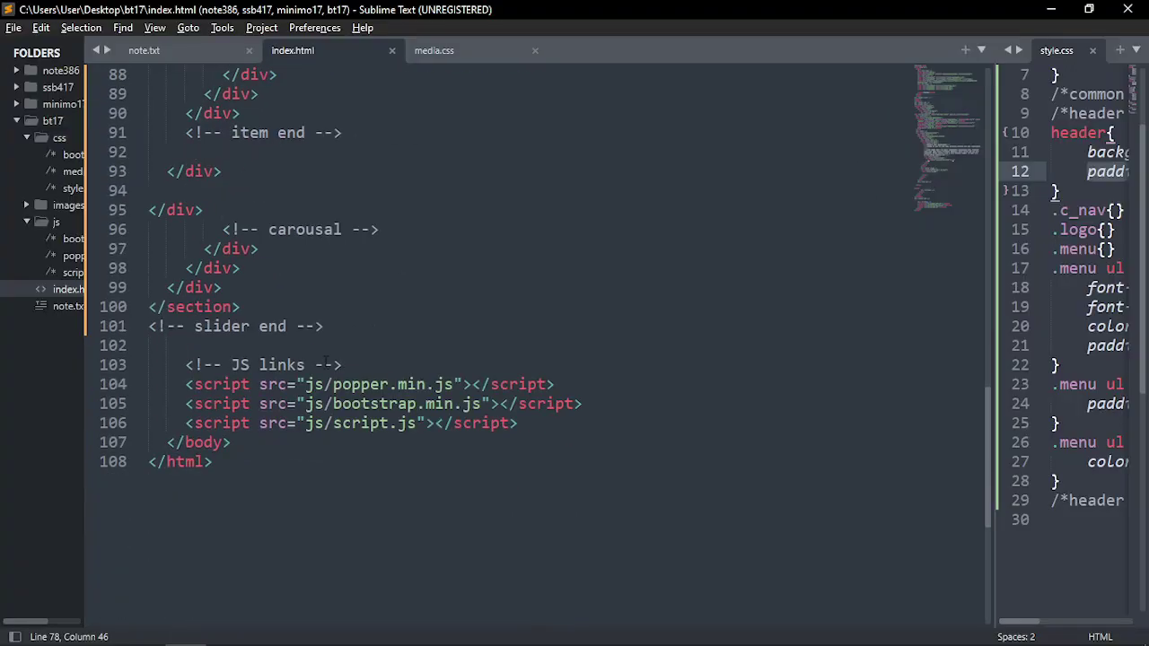
{"action": "left_click", "coordinate": [382, 307]}
{"action": "left_click", "coordinate": [397, 345]}
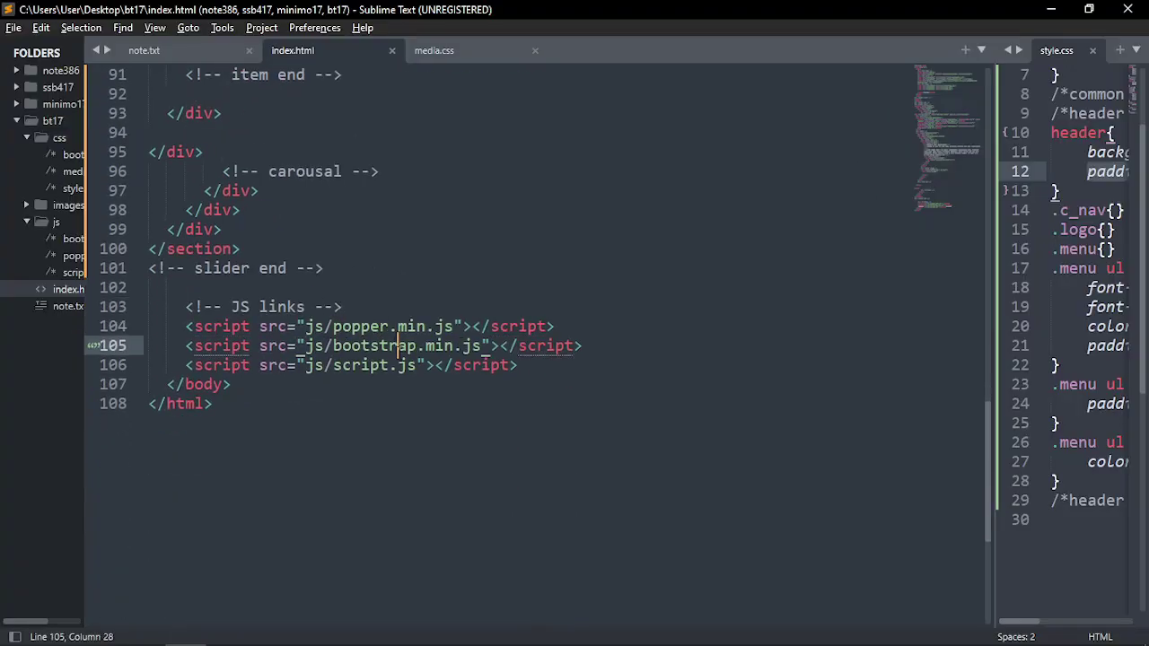
{"action": "left_click", "coordinate": [564, 370]}
{"action": "left_click", "coordinate": [405, 302]}
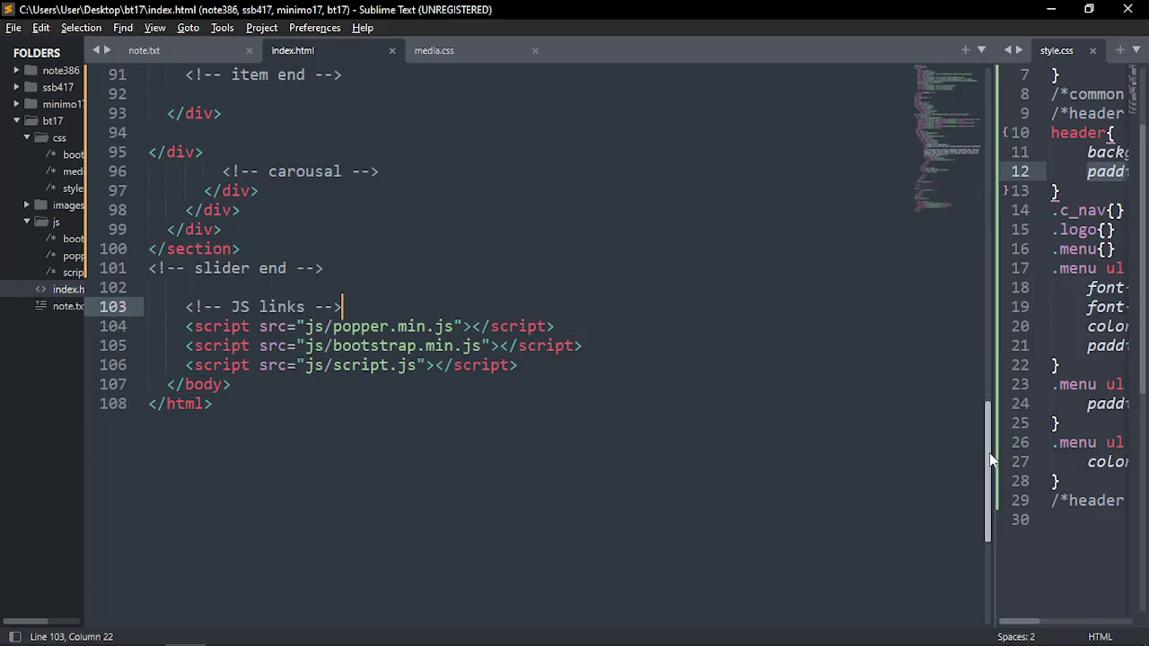
{"action": "left_click_drag", "start_coordinate": [989, 452], "coordinate": [994, 119]}
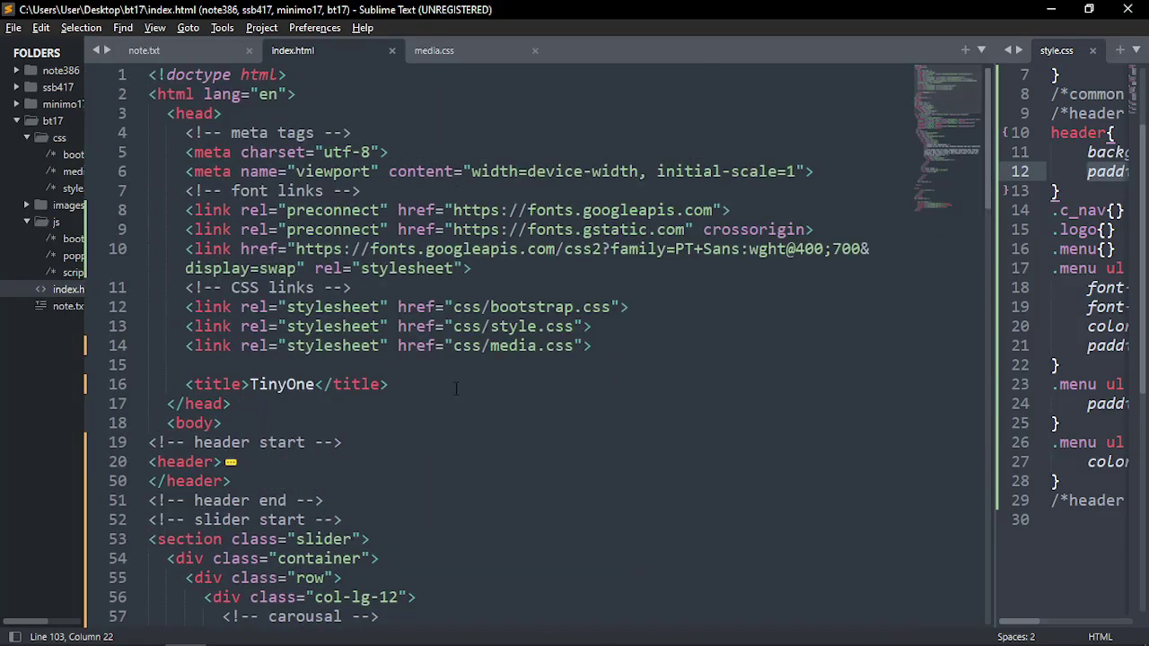
{"action": "left_click", "coordinate": [483, 362]}
{"action": "key", "text": "Tab"}
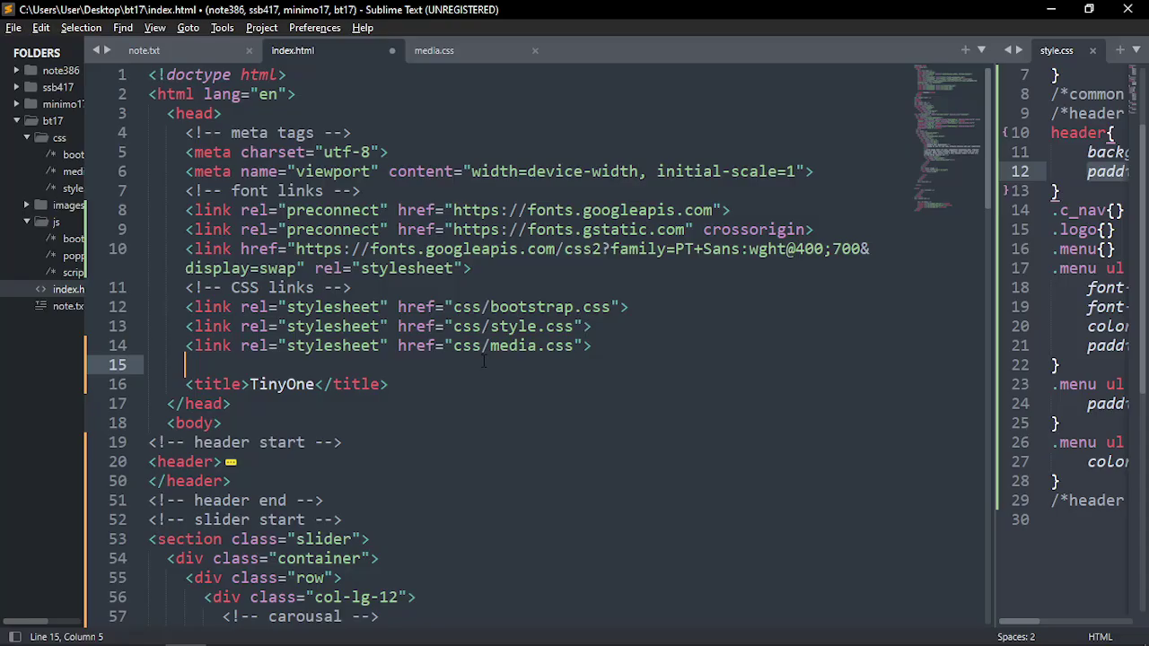
{"action": "key", "text": "ctrl+v"}
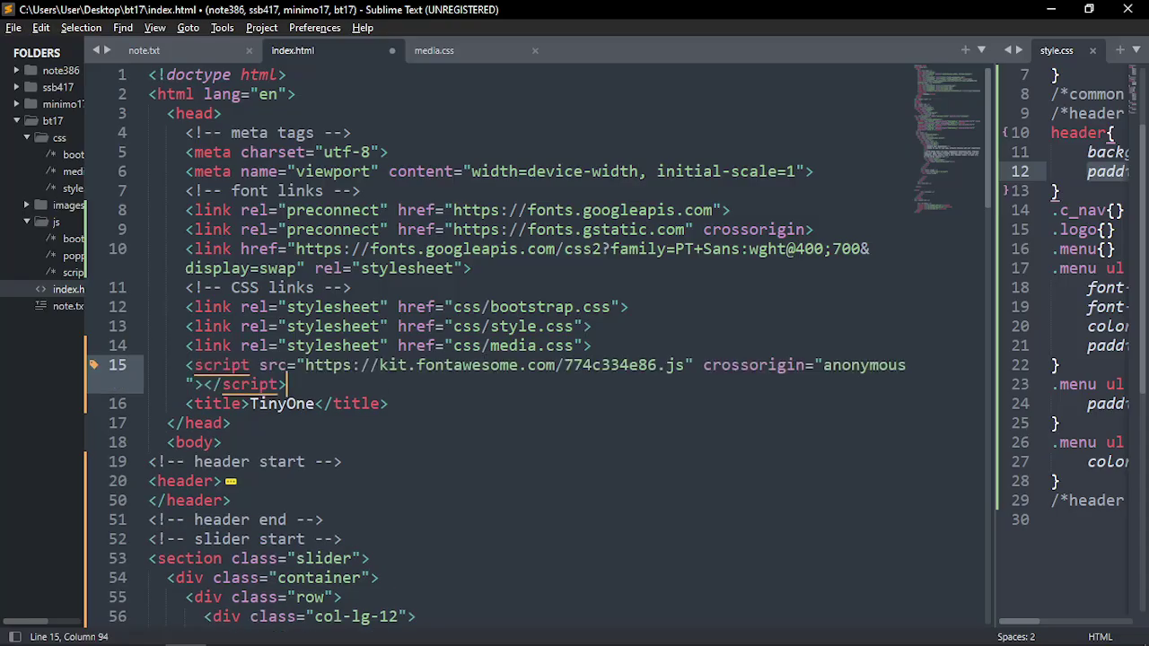
{"action": "left_click", "coordinate": [618, 345]}
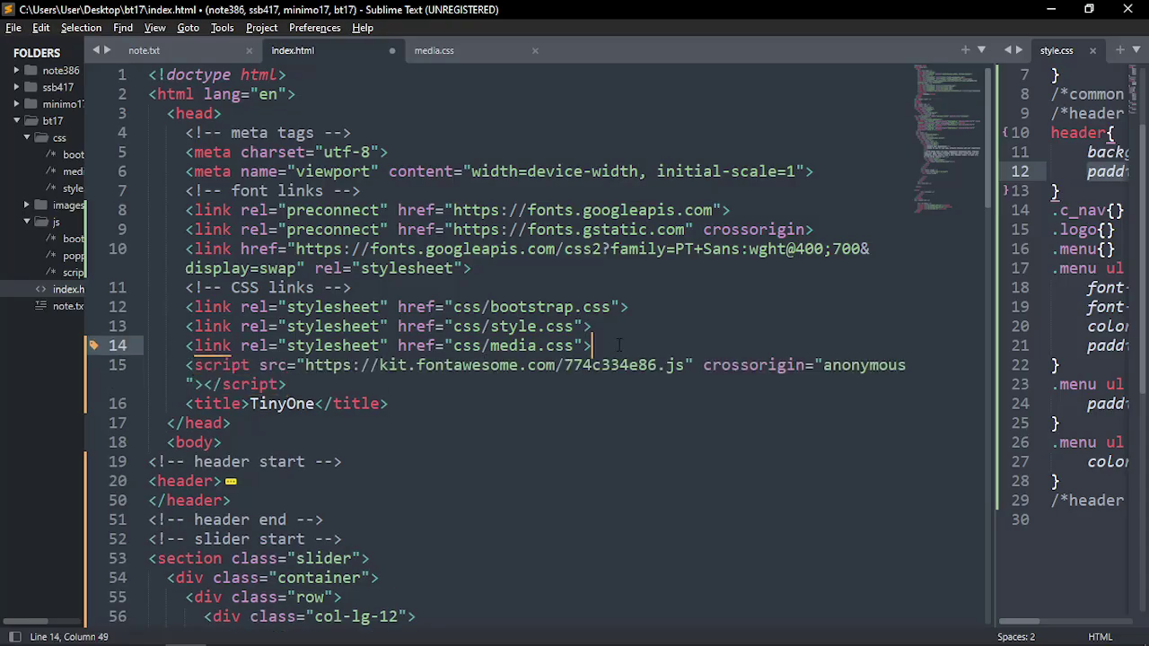
{"action": "key", "text": "Return"}
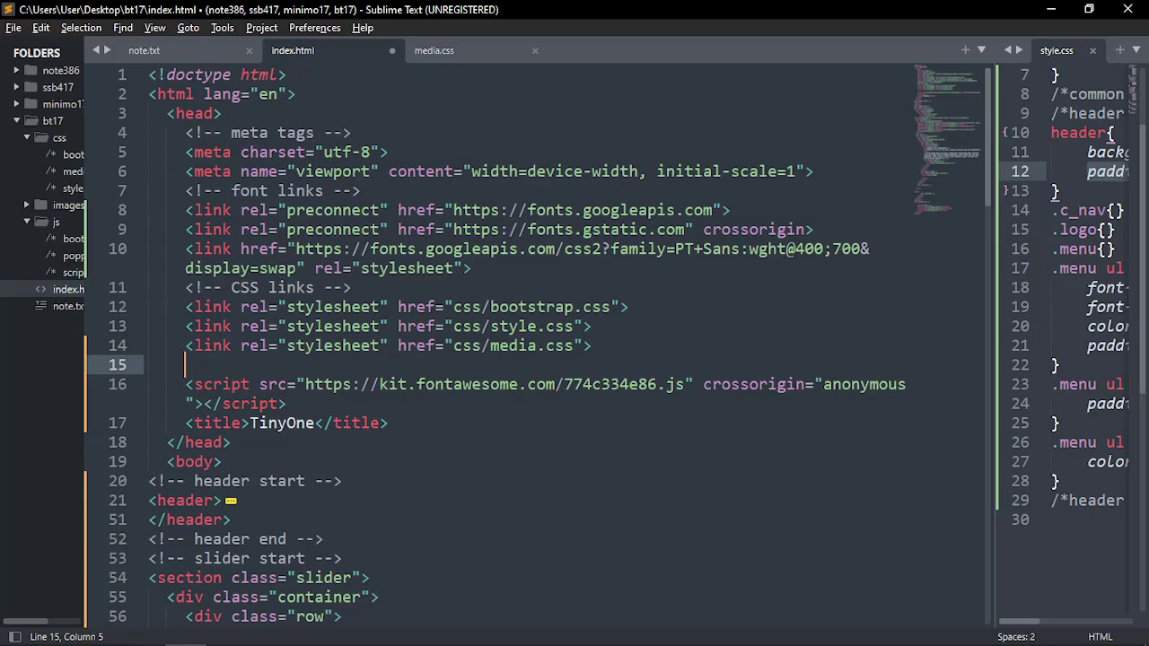
Insert a blank line after the font links comment, above the kit script
{"action": "left_click_drag", "start_coordinate": [186, 190], "coordinate": [361, 191]}
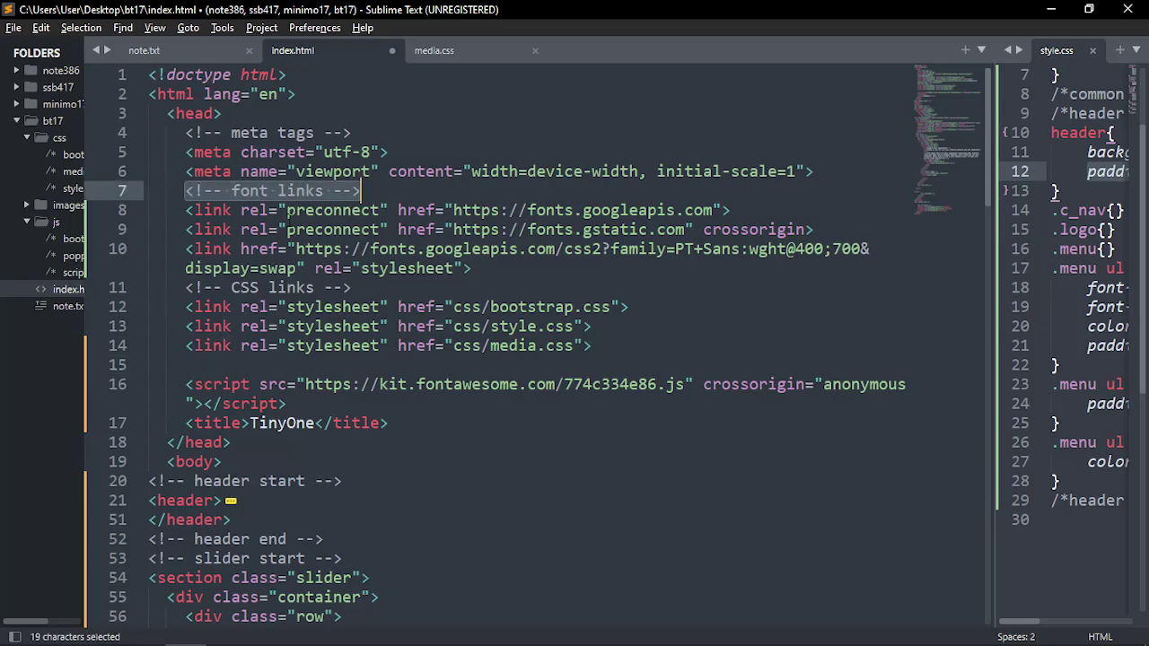
{"action": "left_click", "coordinate": [279, 210]}
{"action": "left_click", "coordinate": [366, 191]}
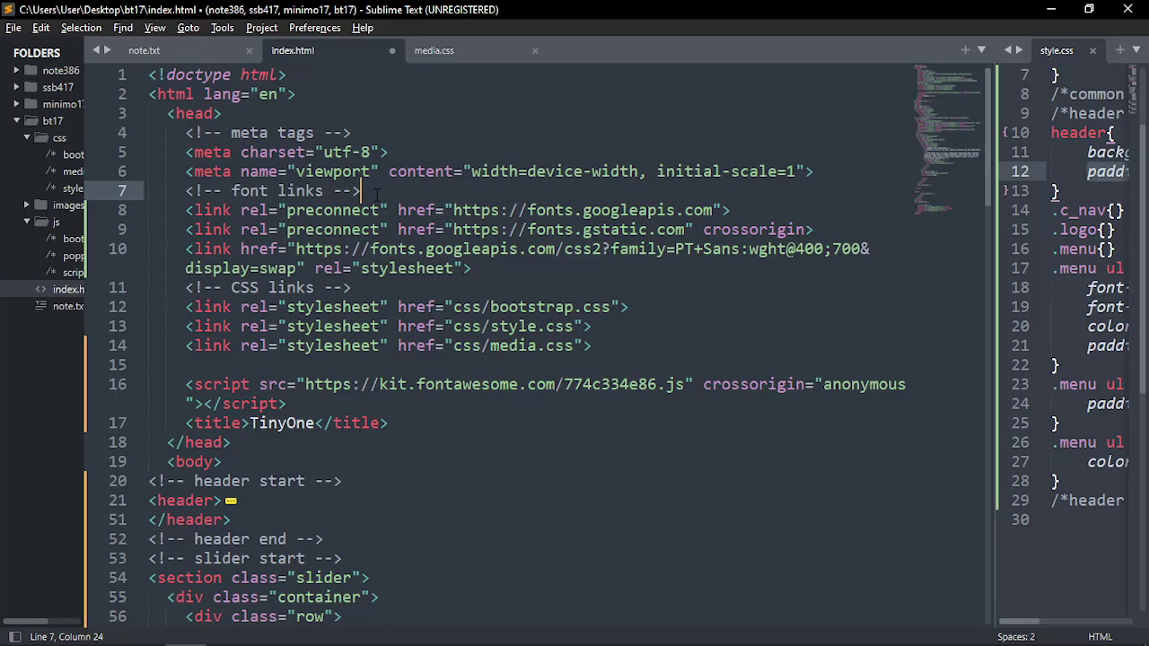
{"action": "key", "text": "Return"}
{"action": "scroll", "coordinate": [269, 287], "scroll_direction": "down", "scroll_amount": 2}
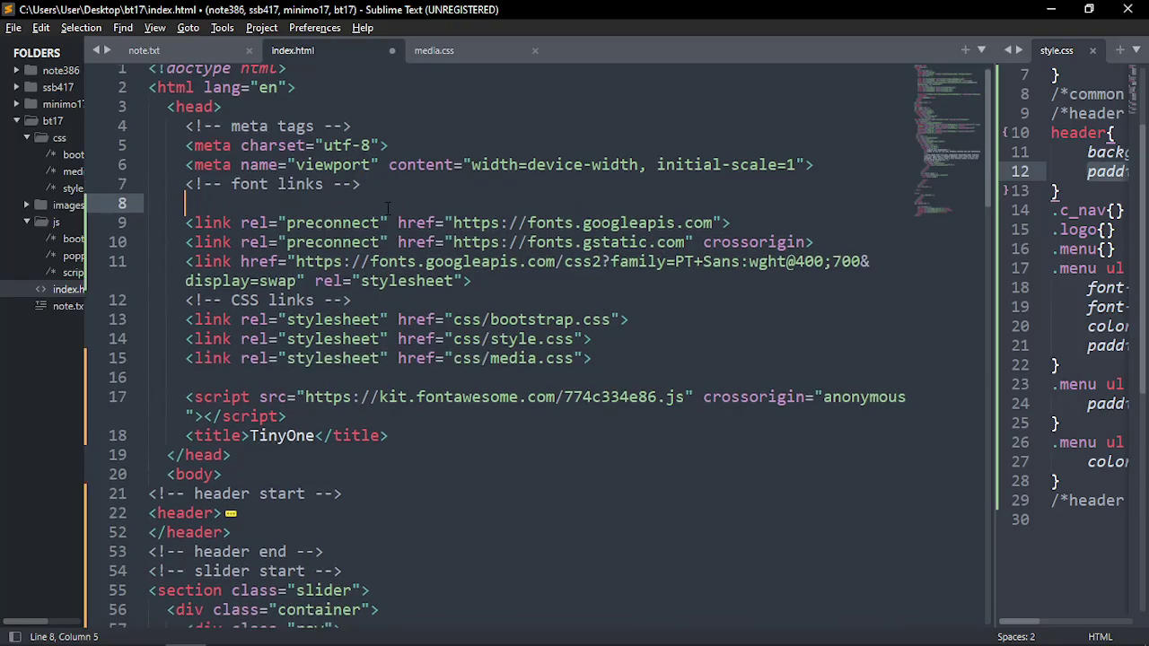
{"action": "left_click", "coordinate": [266, 285]}
{"action": "left_click", "coordinate": [297, 260]}
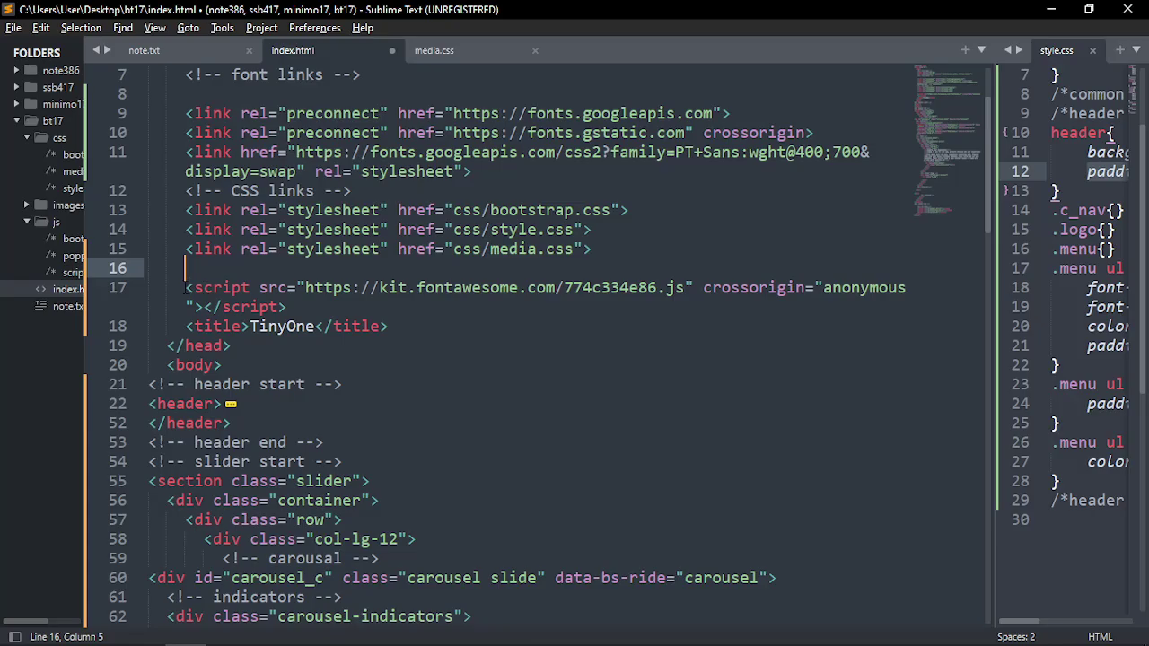
{"action": "mouse_move", "coordinate": [186, 288]}
{"action": "left_mouse_down"}
{"action": "mouse_move", "coordinate": [311, 309]}
{"action": "mouse_move", "coordinate": [179, 287]}
{"action": "left_mouse_up"}
{"action": "scroll", "coordinate": [328, 404], "scroll_direction": "down", "scroll_amount": 20}
{"action": "scroll", "coordinate": [328, 438], "scroll_direction": "up", "scroll_amount": 2}
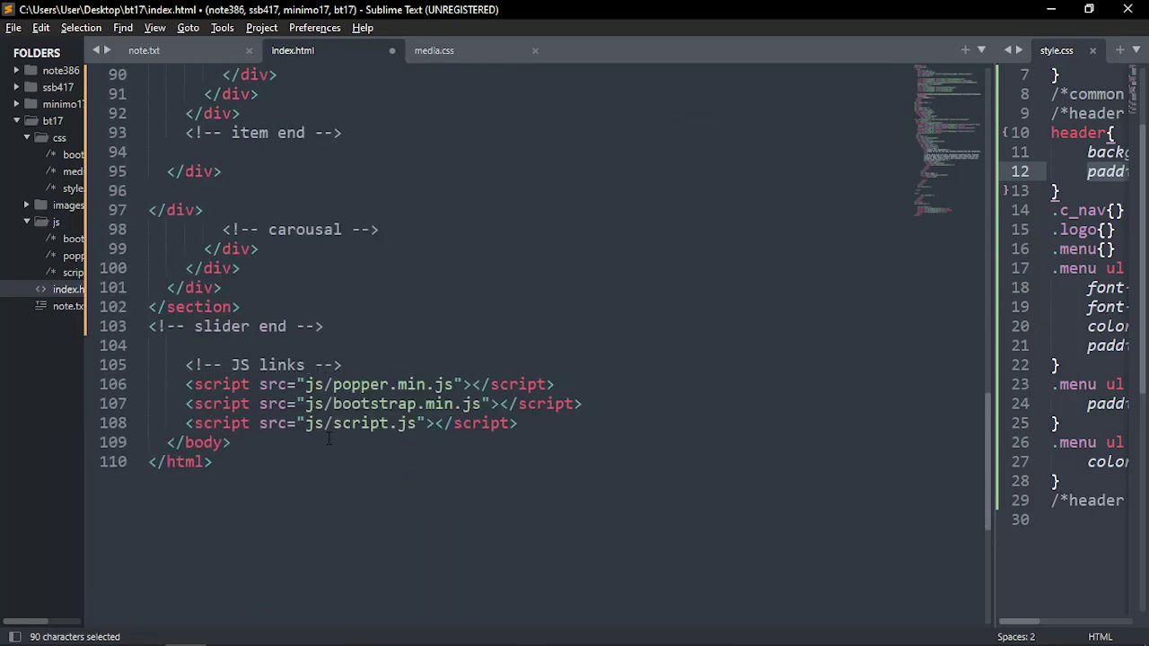
Add an empty line after the Bootstrap script link
{"action": "left_click", "coordinate": [344, 365]}
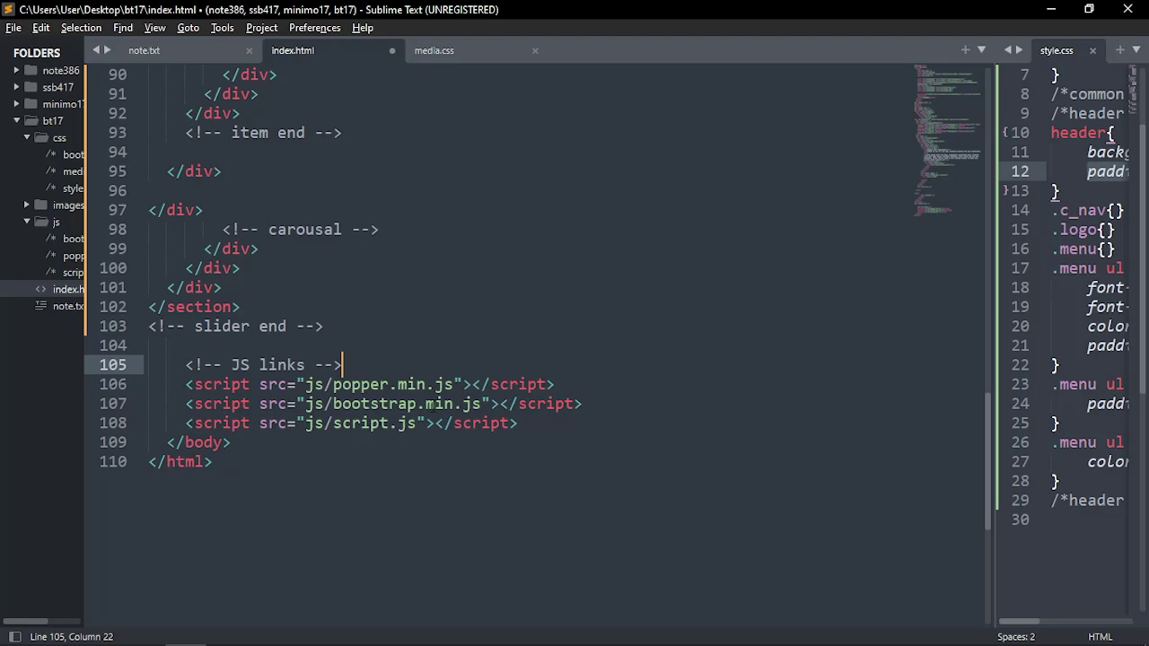
{"action": "left_click", "coordinate": [433, 404]}
{"action": "left_click", "coordinate": [654, 411]}
{"action": "key", "text": "Return"}
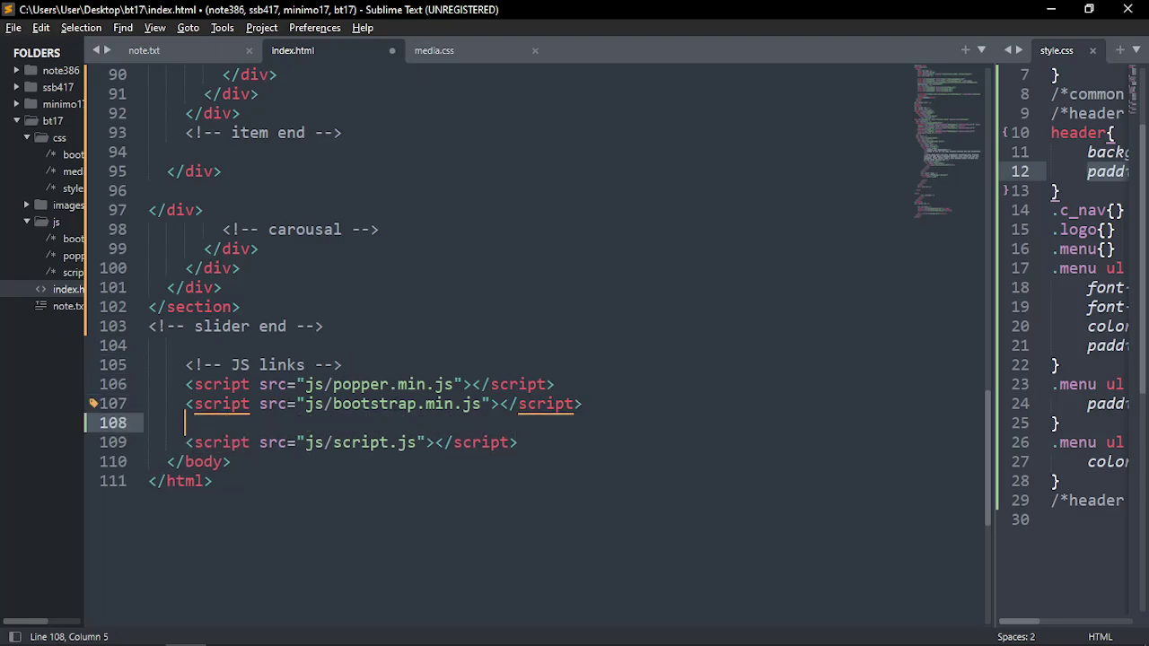
Add a 'font-awesome' HTML comment above the kit script and save index.html
{"action": "scroll", "coordinate": [539, 341], "scroll_direction": "up", "scroll_amount": 18}
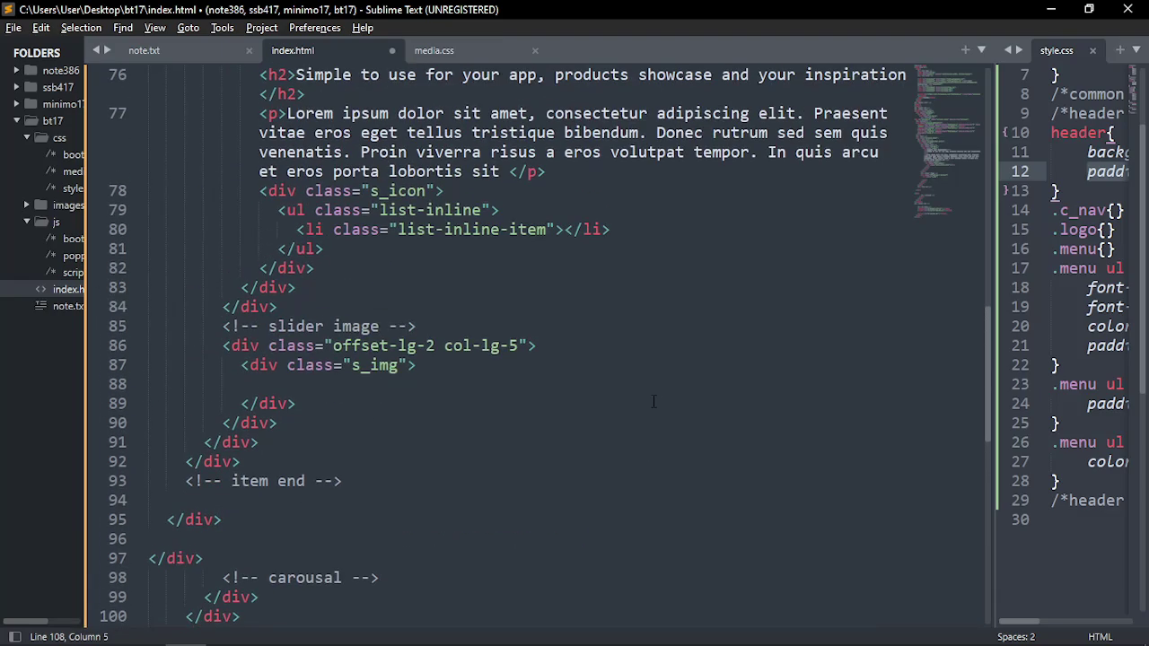
{"action": "left_click_drag", "start_coordinate": [287, 365], "coordinate": [186, 350]}
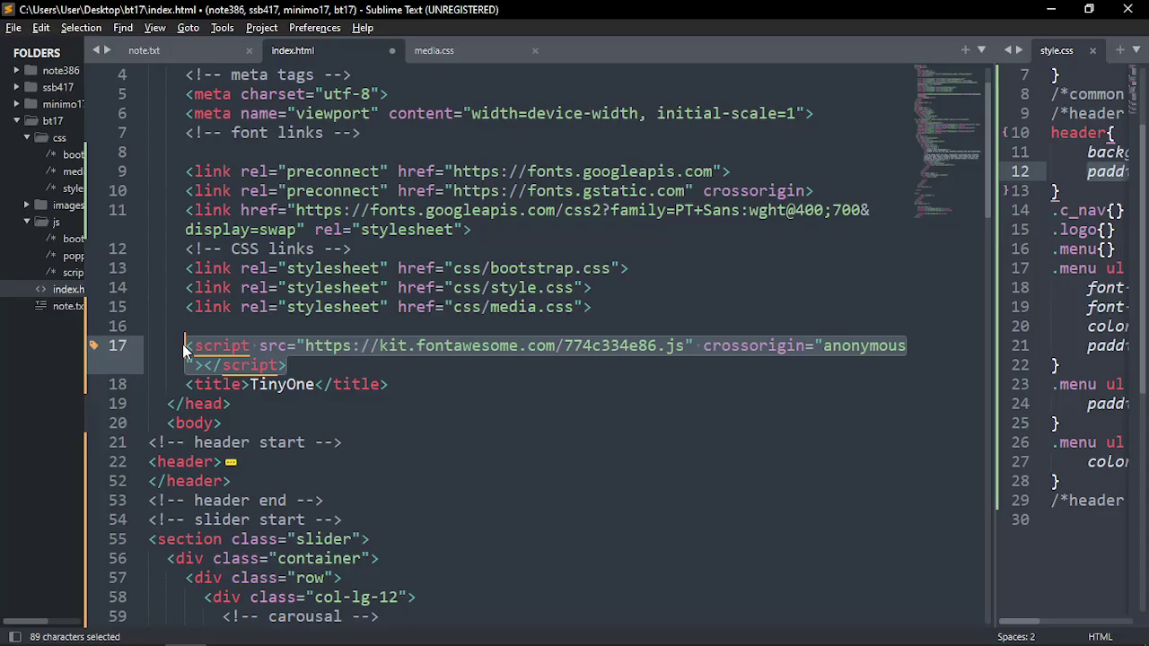
{"action": "scroll", "coordinate": [216, 386], "scroll_direction": "down", "scroll_amount": 20}
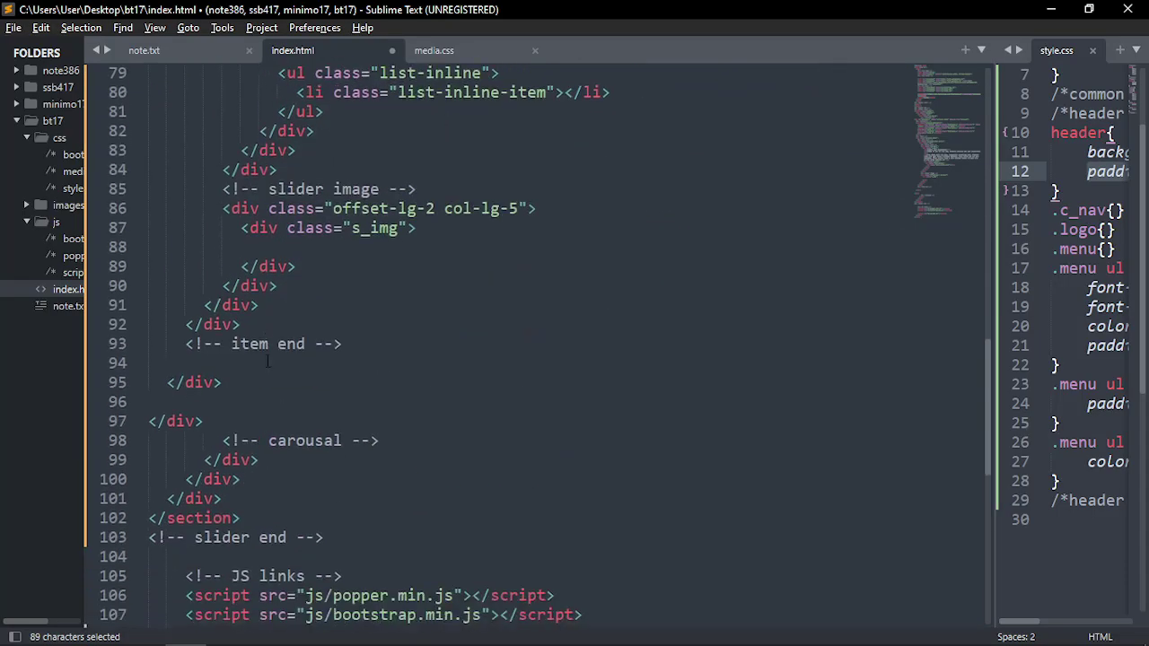
{"action": "left_click", "coordinate": [231, 422]}
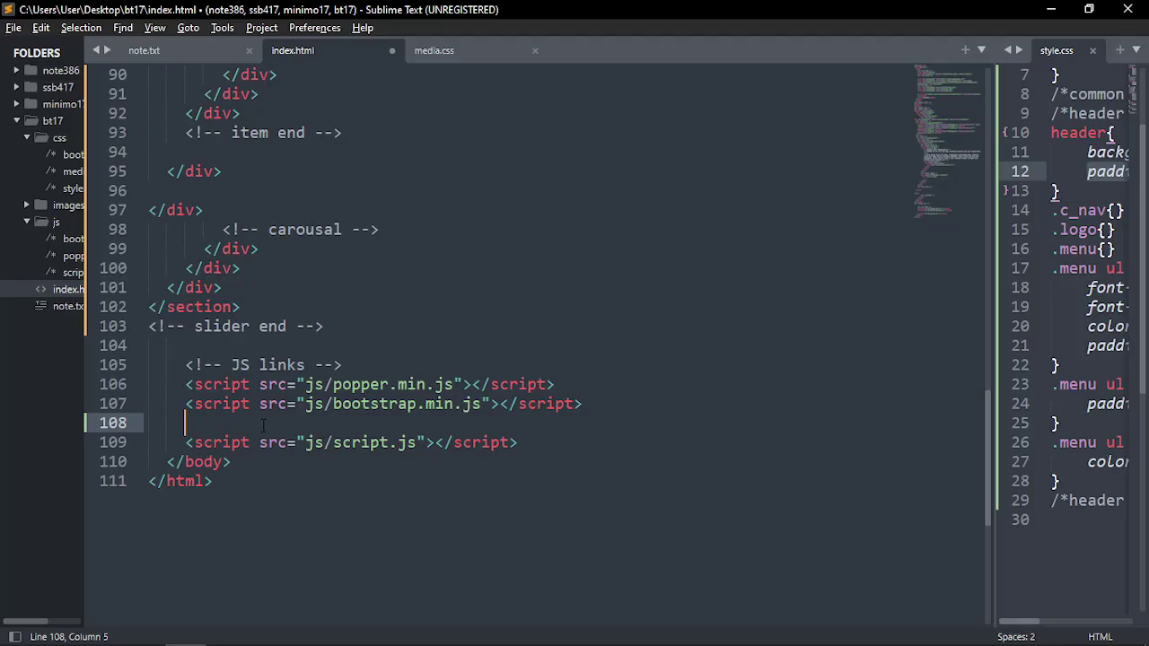
{"action": "scroll", "coordinate": [305, 413], "scroll_direction": "up", "scroll_amount": 20}
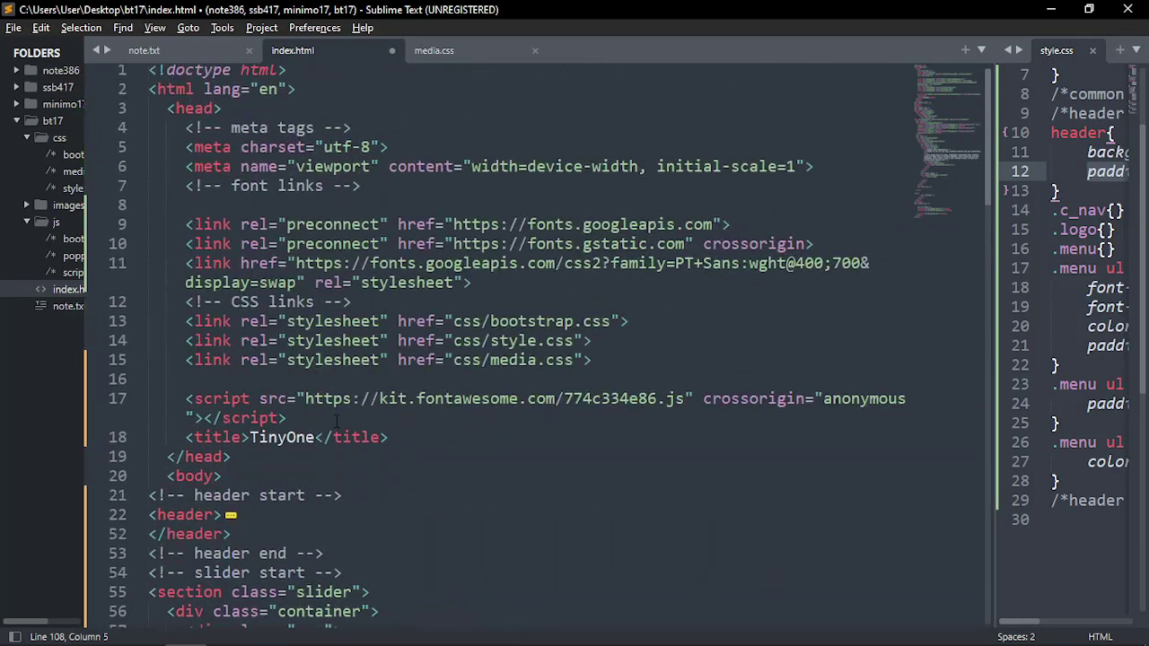
{"action": "scroll", "coordinate": [328, 384], "scroll_direction": "down", "scroll_amount": 4}
{"action": "scroll", "coordinate": [329, 385], "scroll_direction": "up", "scroll_amount": 2}
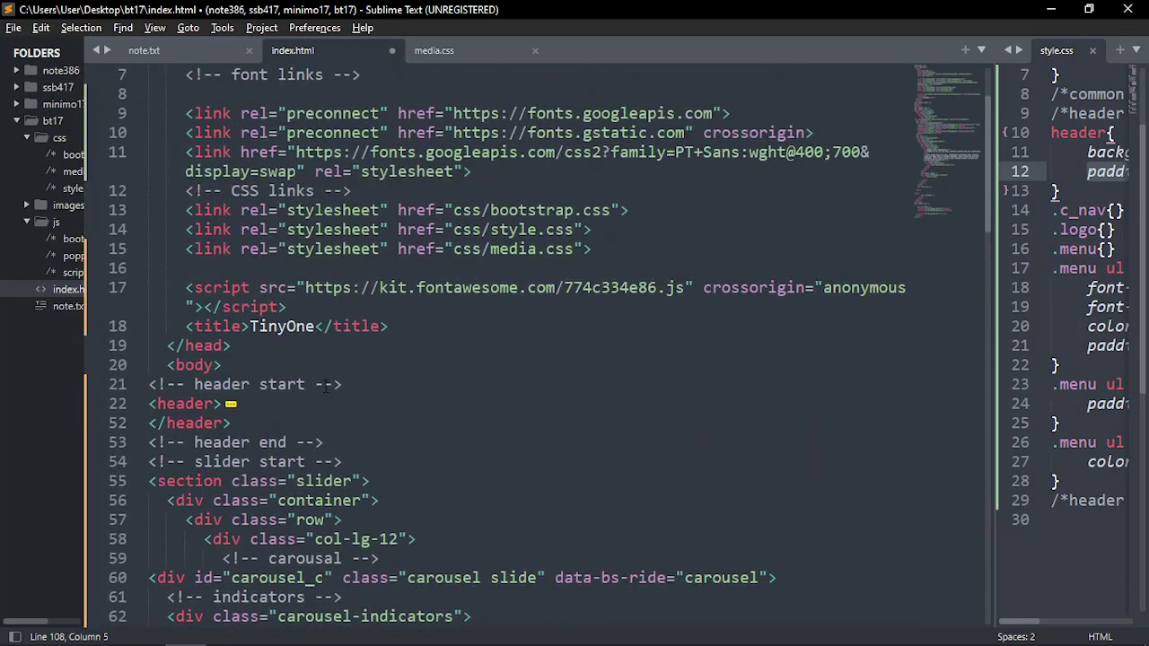
{"action": "left_click_drag", "start_coordinate": [287, 307], "coordinate": [184, 289]}
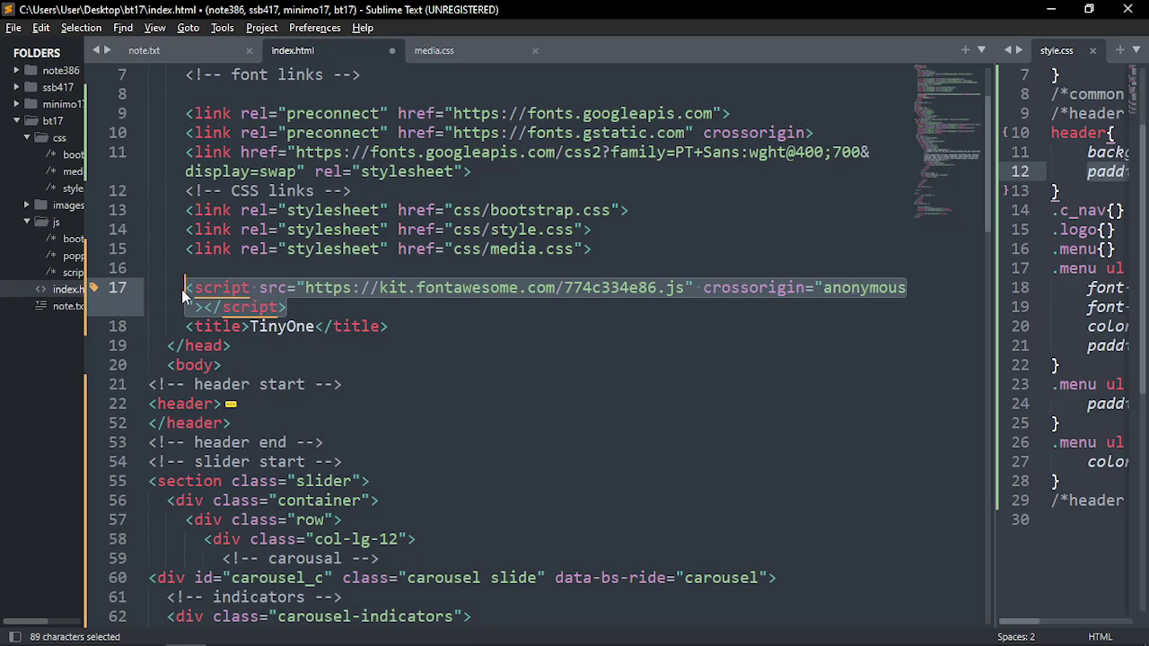
{"action": "left_click", "coordinate": [307, 301]}
{"action": "left_click_drag", "start_coordinate": [307, 302], "coordinate": [186, 289]}
{"action": "left_click", "coordinate": [329, 314]}
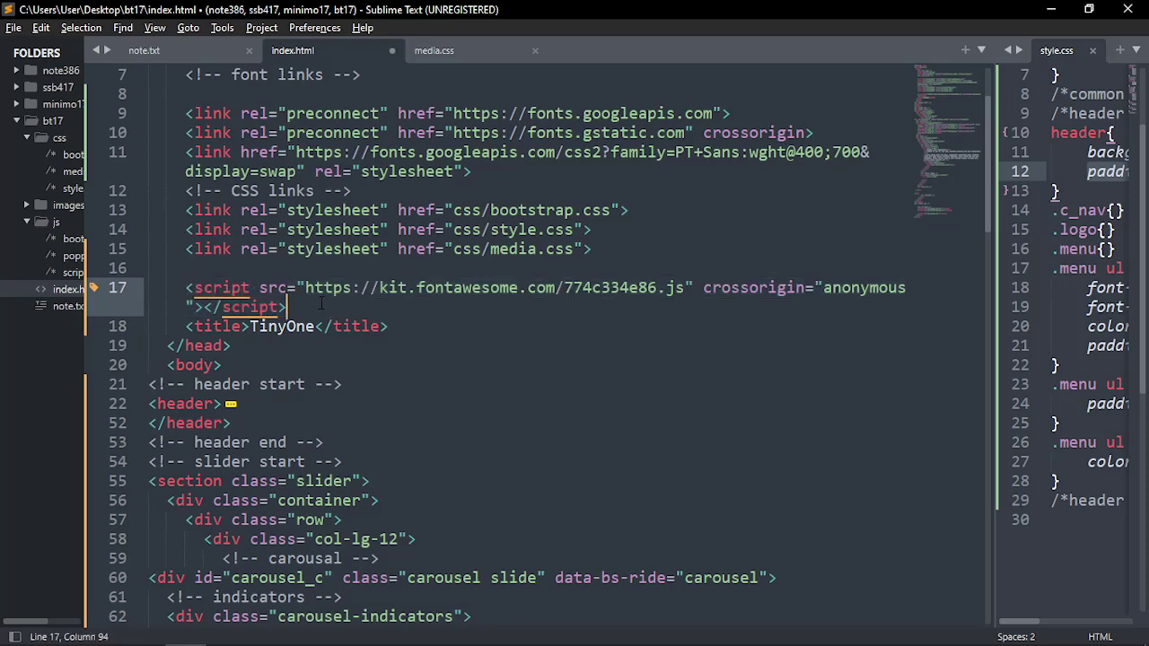
{"action": "key", "text": "Up"}
{"action": "key", "text": "Up"}
{"action": "type", "text": "fo"}
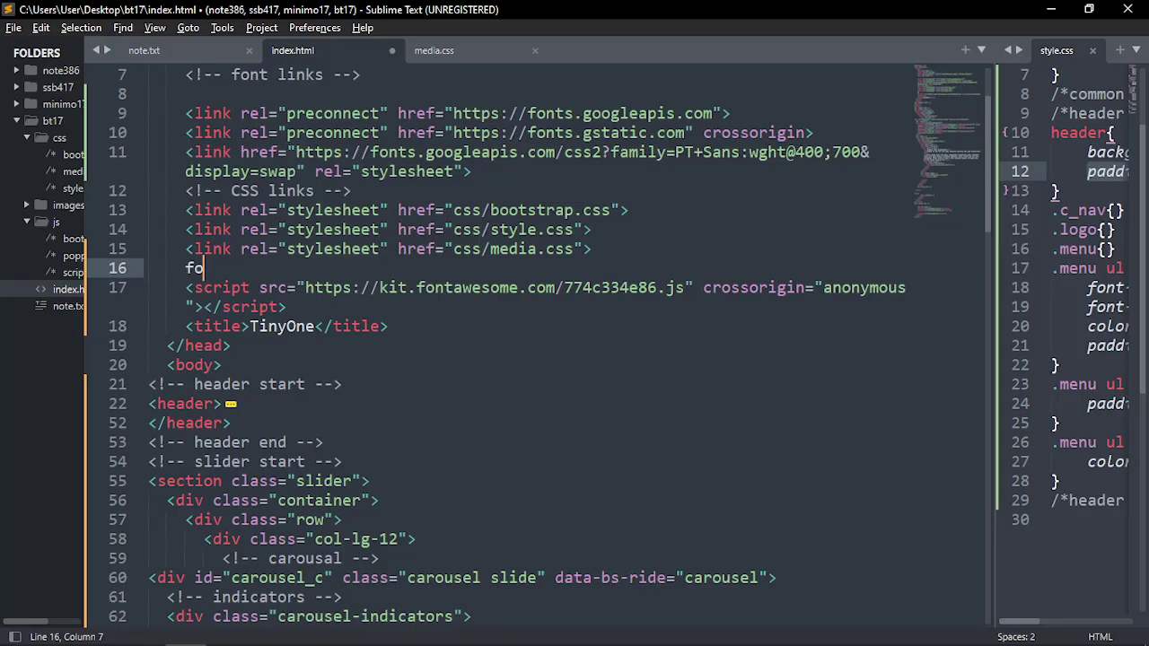
{"action": "type", "text": "nt-awesome"}
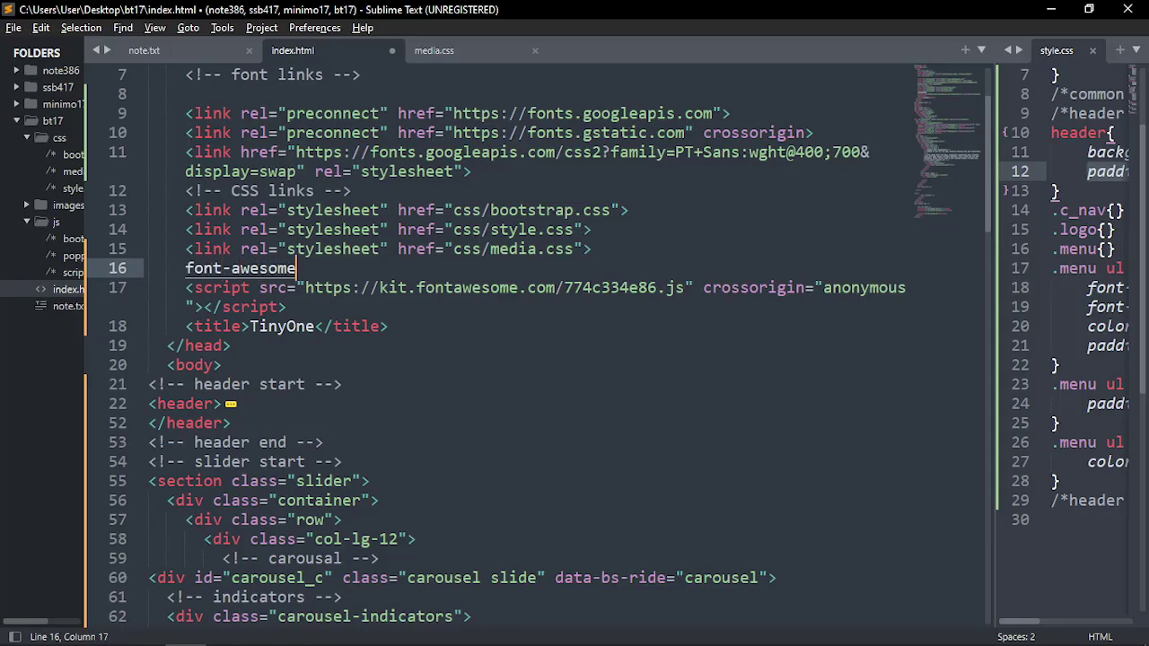
{"action": "key", "text": "ctrl+slash"}
{"action": "key", "text": "ctrl+s"}
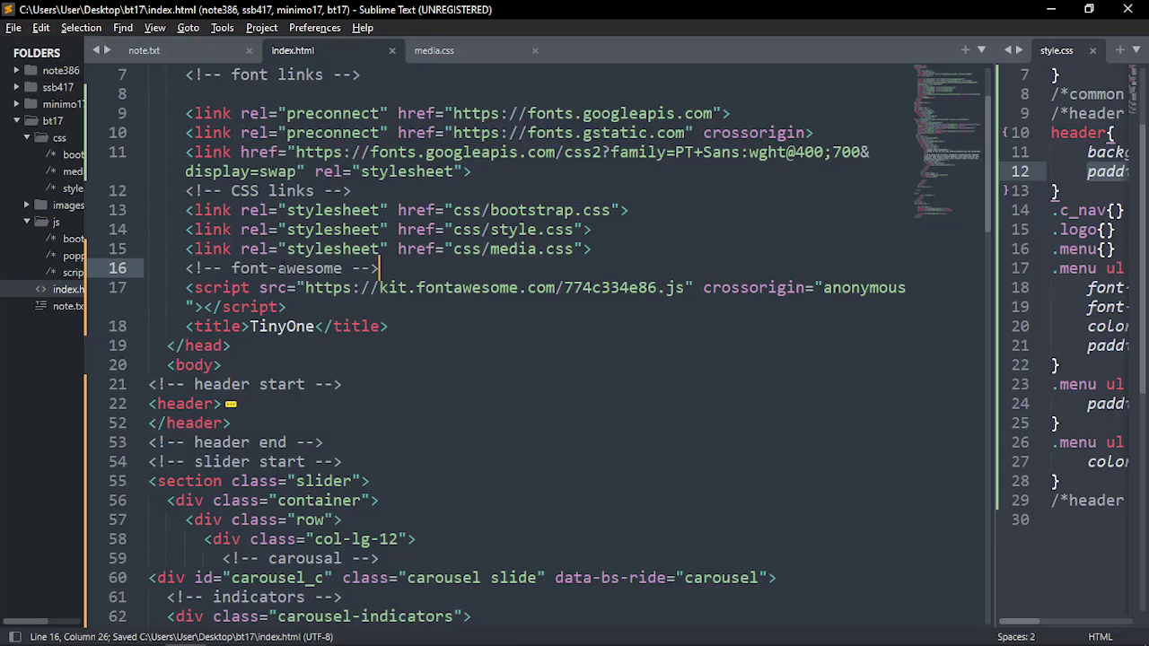
Rename the comment to '<!-- icon links -->' and save index.html again
{"action": "scroll", "coordinate": [284, 287], "scroll_direction": "up", "scroll_amount": 1}
{"action": "left_click_drag", "start_coordinate": [231, 326], "coordinate": [342, 325]}
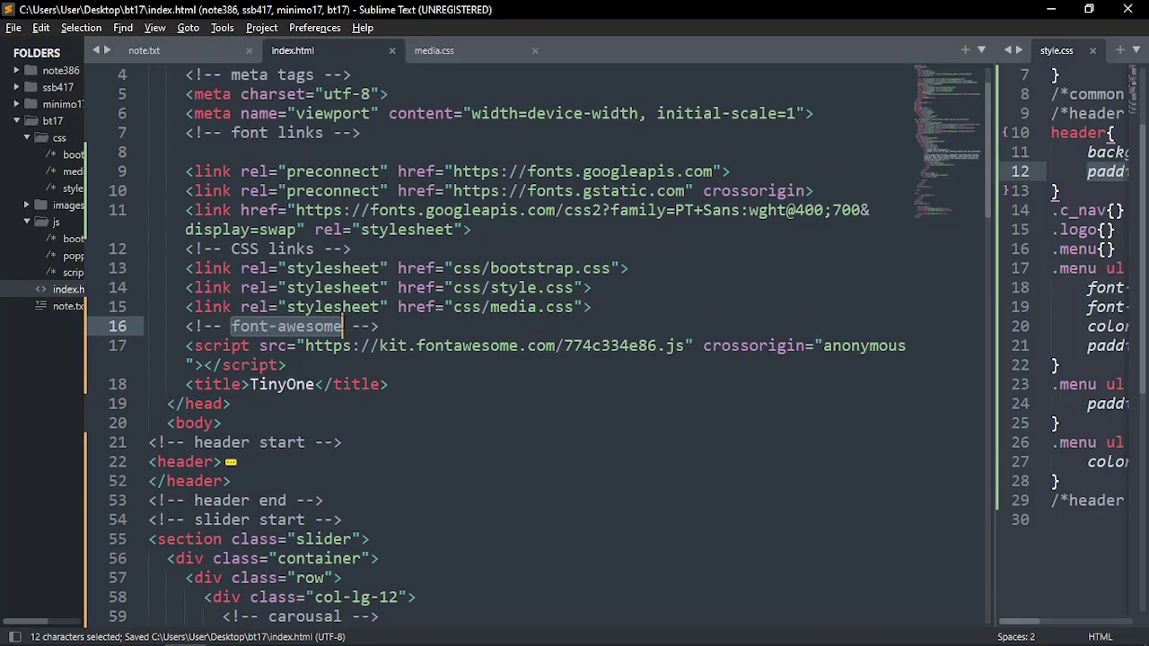
{"action": "type", "text": "icon"}
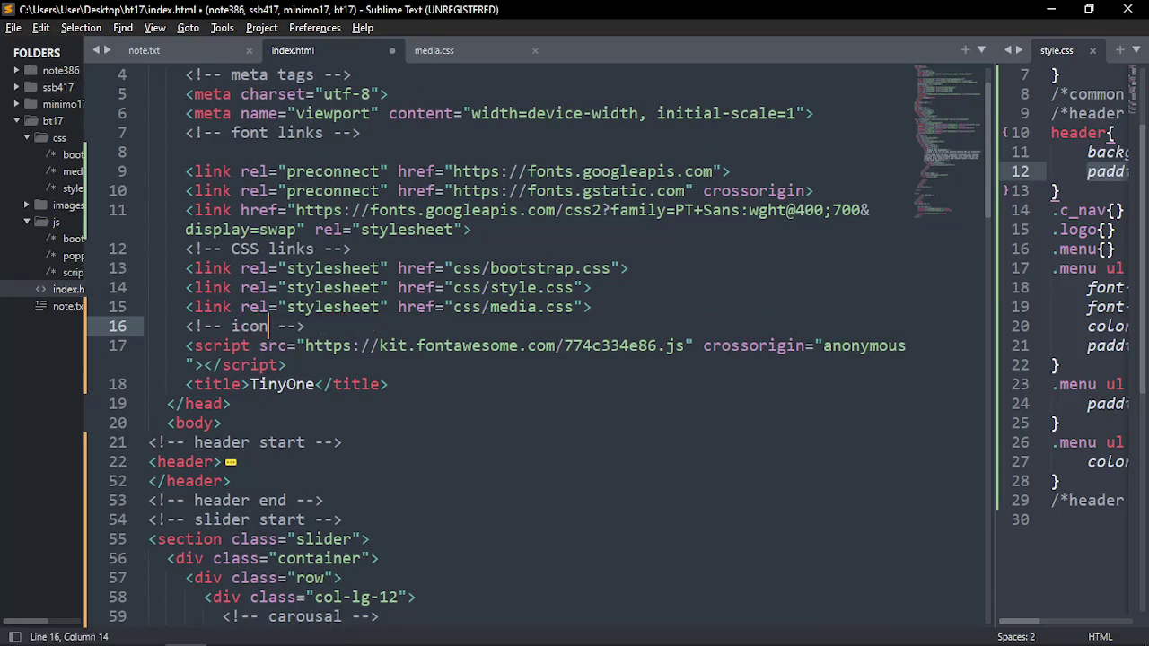
{"action": "type", "text": " start"}
{"action": "key", "text": "BackSpace"}
{"action": "key", "text": "BackSpace"}
{"action": "key", "text": "BackSpace"}
{"action": "key", "text": "BackSpace"}
{"action": "key", "text": "BackSpace"}
{"action": "type", "text": "id"}
{"action": "key", "text": "BackSpace"}
{"action": "key", "text": "BackSpace"}
{"action": "type", "text": "linbk"}
{"action": "key", "text": "BackSpace"}
{"action": "key", "text": "BackSpace"}
{"action": "type", "text": "ks"}
{"action": "key", "text": "ctrl+slash"}
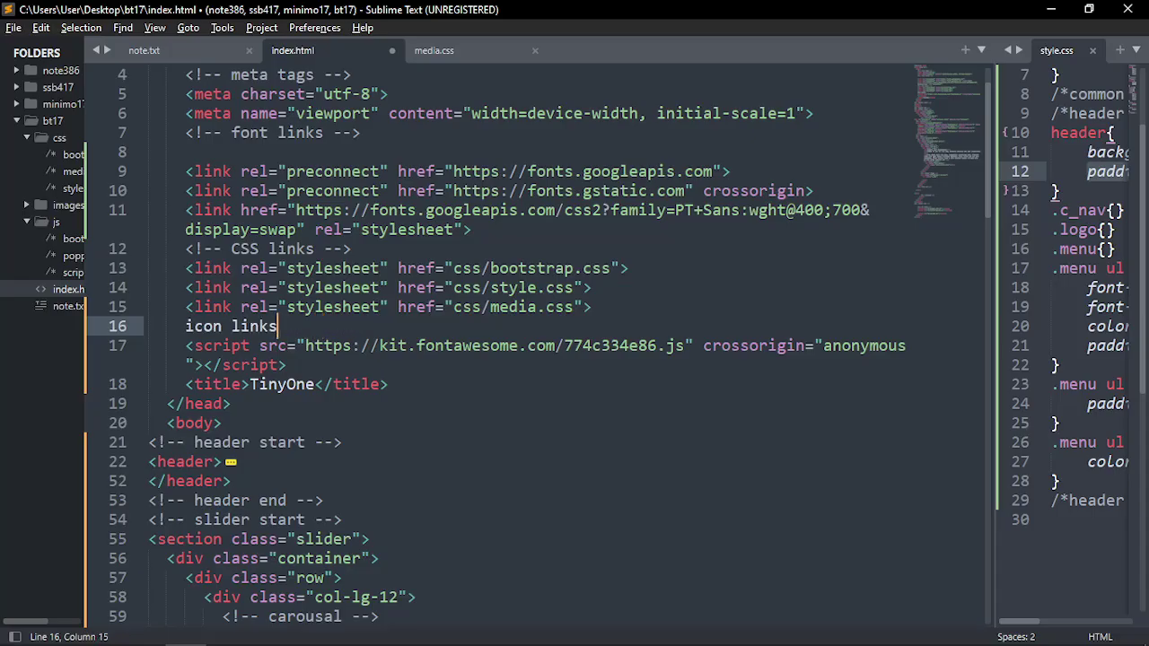
{"action": "key", "text": "ctrl+slash"}
{"action": "key", "text": "ctrl+s"}
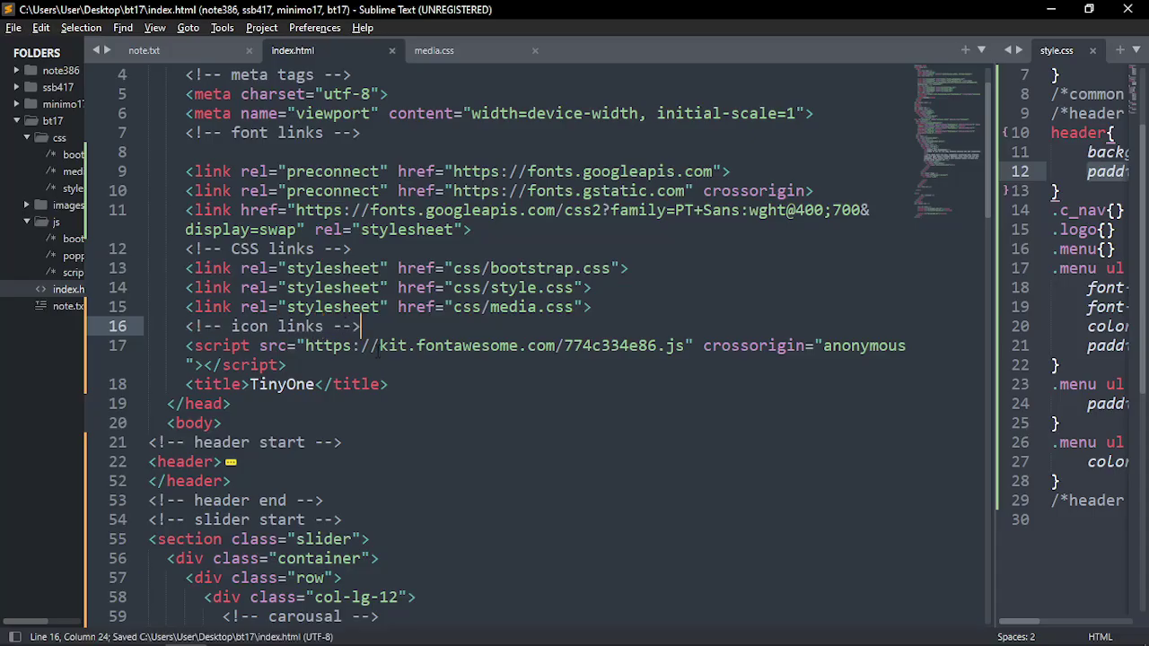
{"action": "scroll", "coordinate": [429, 377], "scroll_direction": "down", "scroll_amount": 20}
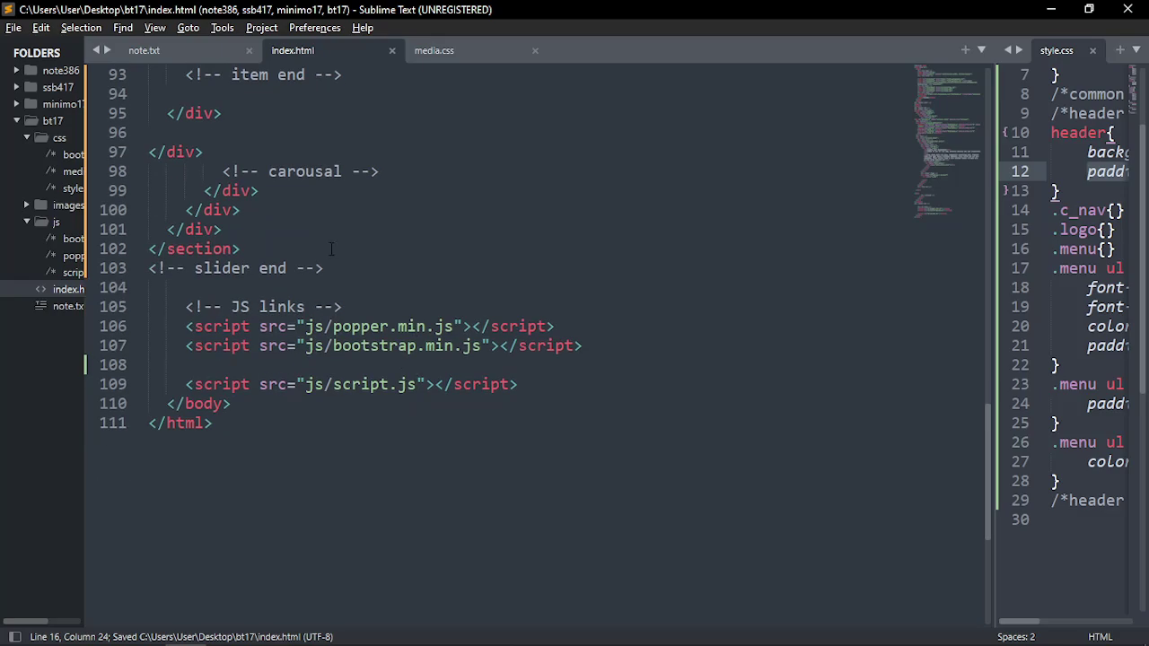
{"action": "left_click", "coordinate": [336, 122]}
Open the windows brand icon from the Font Awesome search results and copy its HTML snippet
{"action": "key", "text": "alt+Tab"}
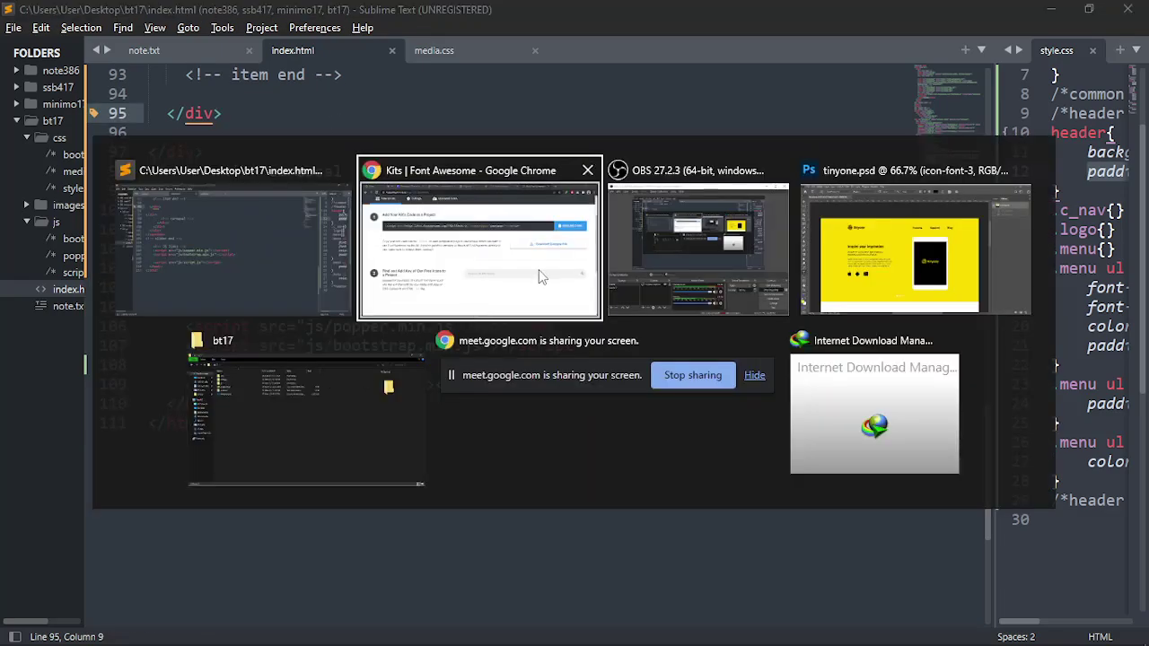
{"action": "scroll", "coordinate": [501, 372], "scroll_direction": "up", "scroll_amount": 1}
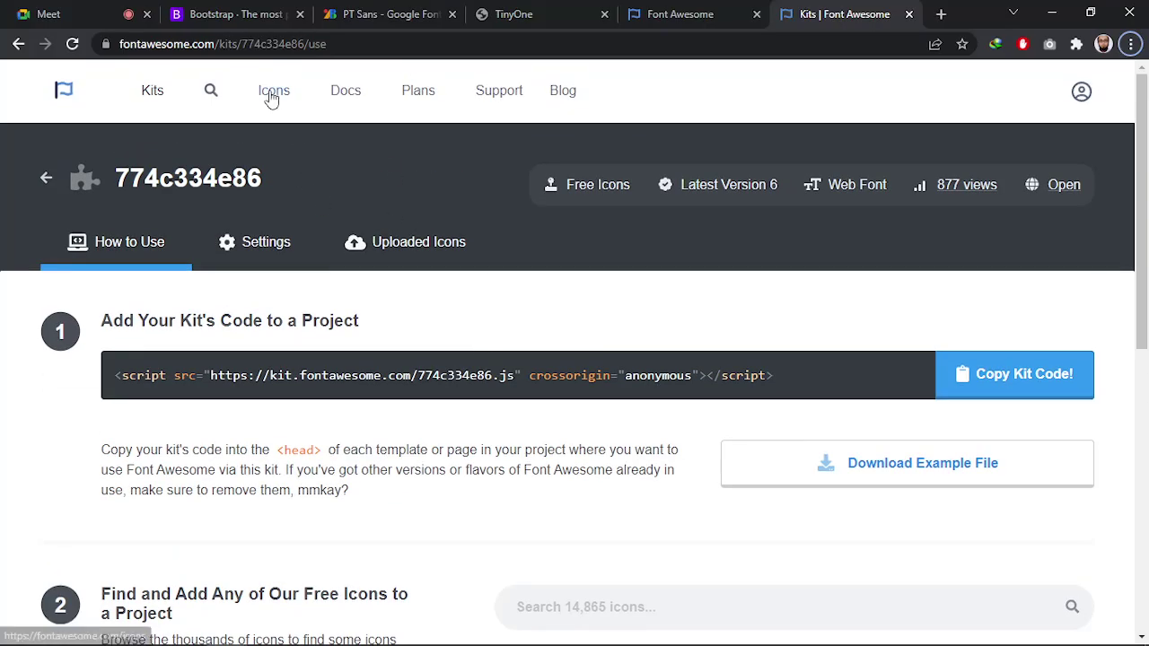
{"action": "left_click", "coordinate": [699, 10]}
{"action": "left_click", "coordinate": [397, 179]}
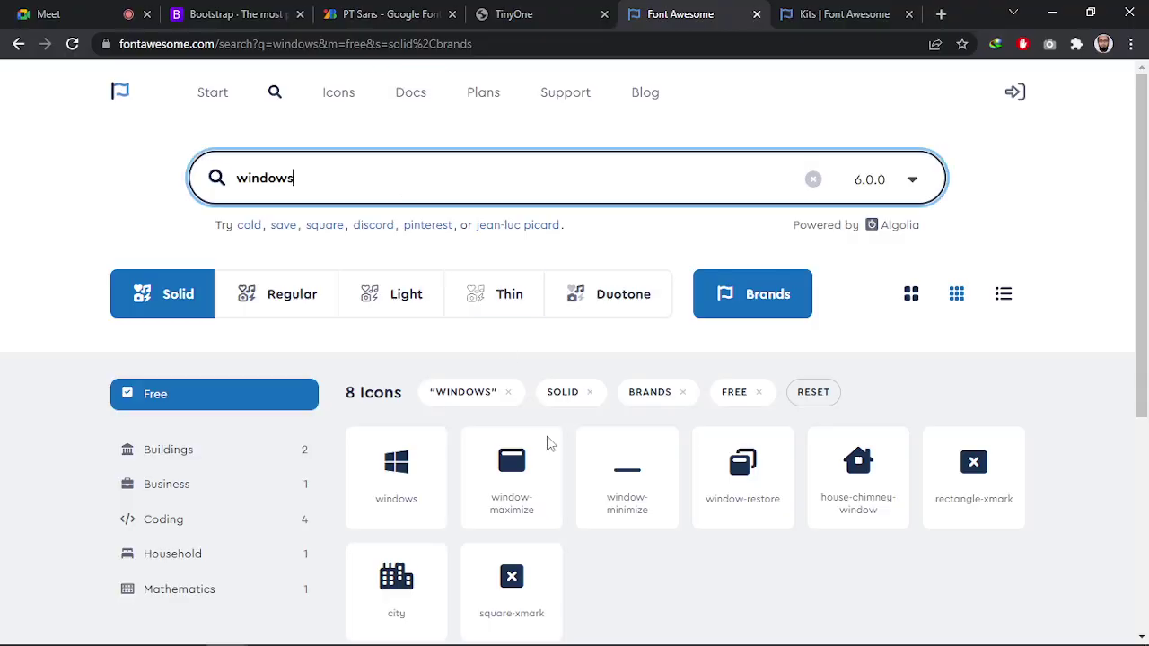
{"action": "scroll", "coordinate": [545, 436], "scroll_direction": "down", "scroll_amount": 3}
{"action": "left_click", "coordinate": [387, 214]}
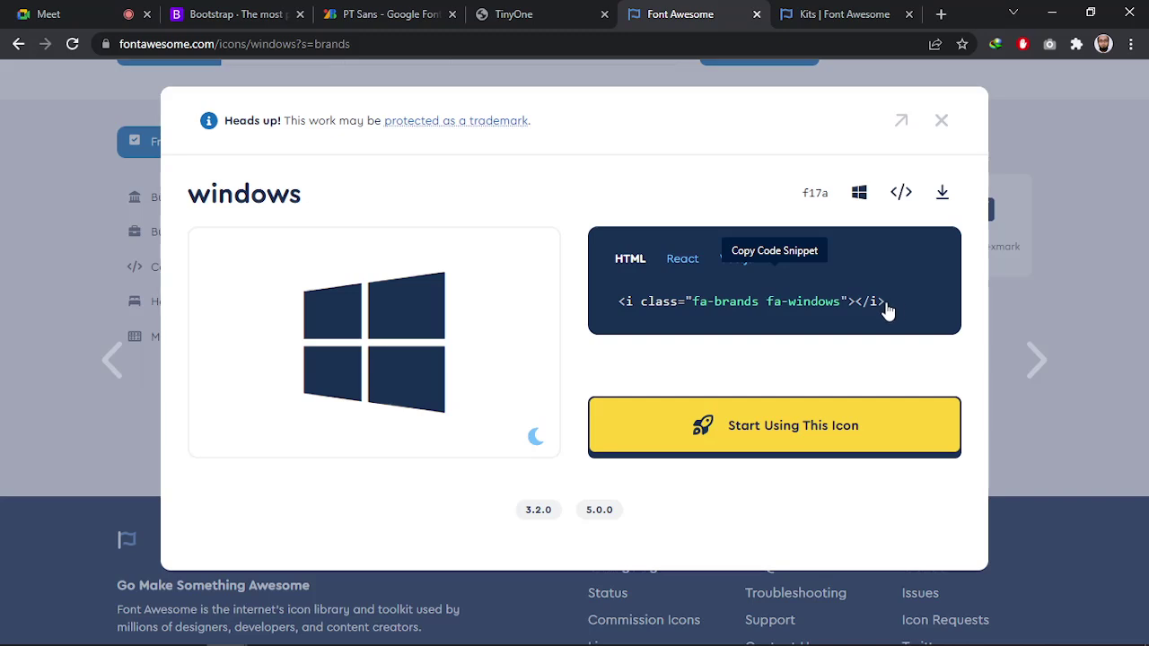
{"action": "left_click", "coordinate": [743, 310]}
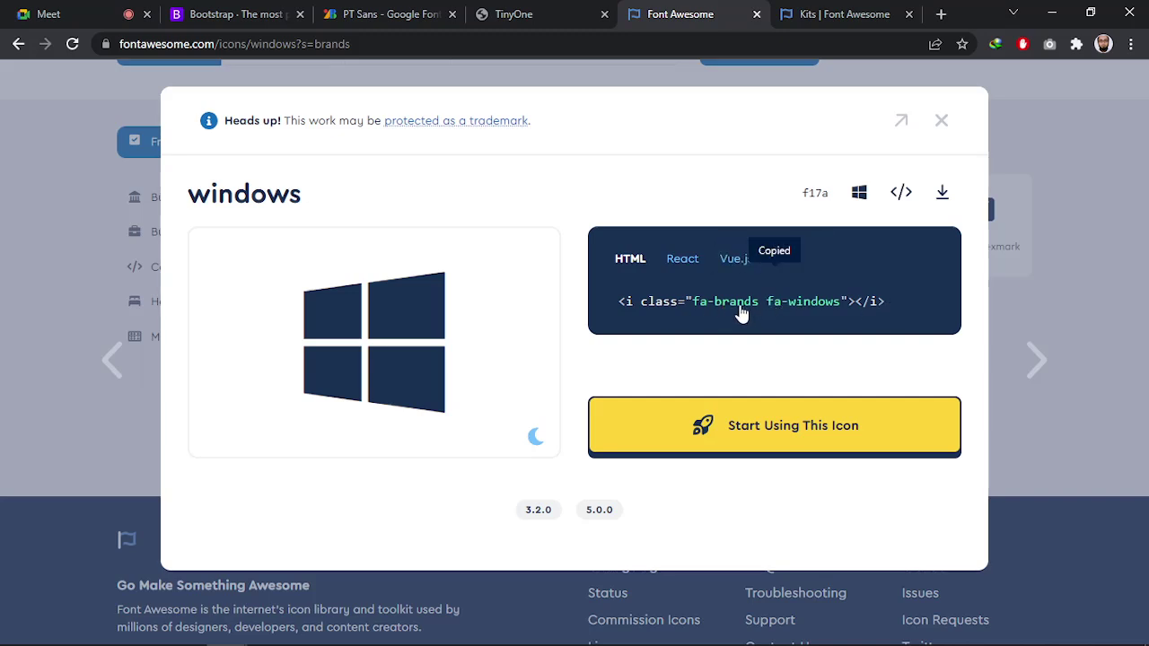
{"action": "left_click", "coordinate": [702, 307]}
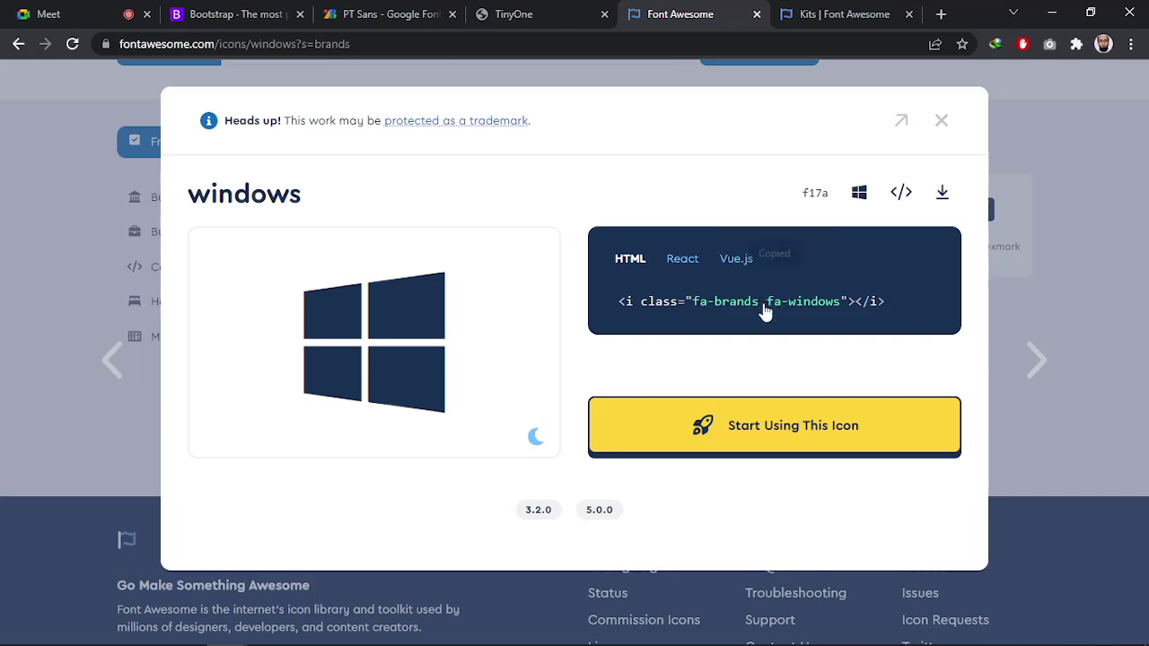
{"action": "key", "text": "alt+Tab"}
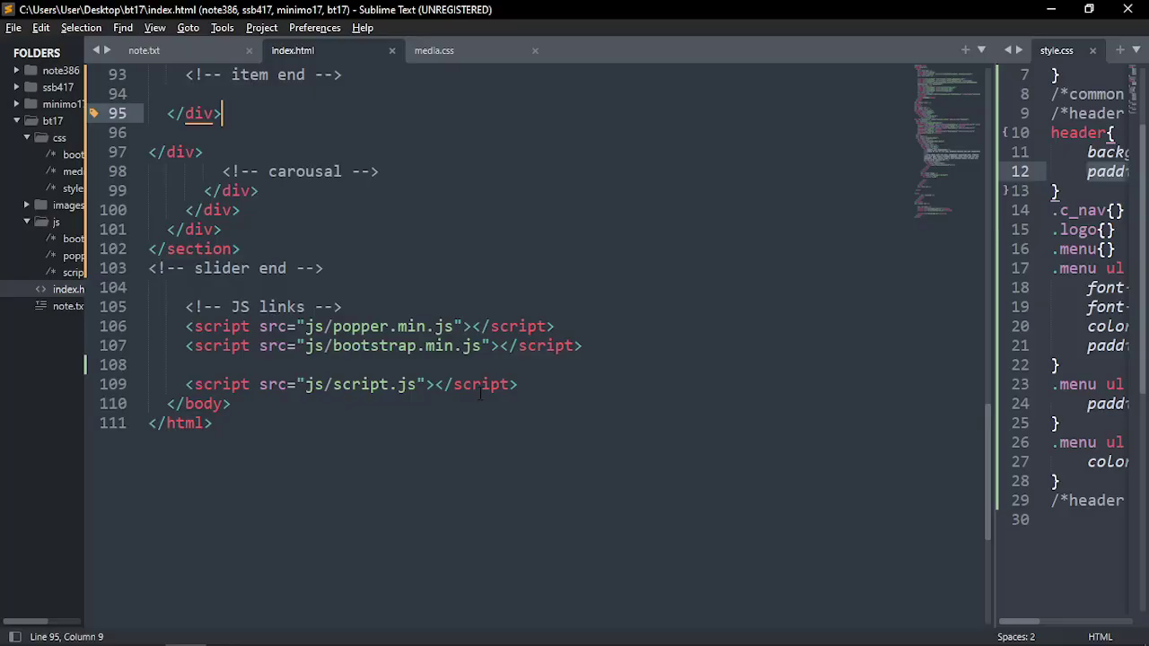
Paste the fa-brands fa-windows tag on a new line after '<!-- slider end -->' and save
{"action": "scroll", "coordinate": [539, 305], "scroll_direction": "up", "scroll_amount": 2}
{"action": "left_click", "coordinate": [323, 384]}
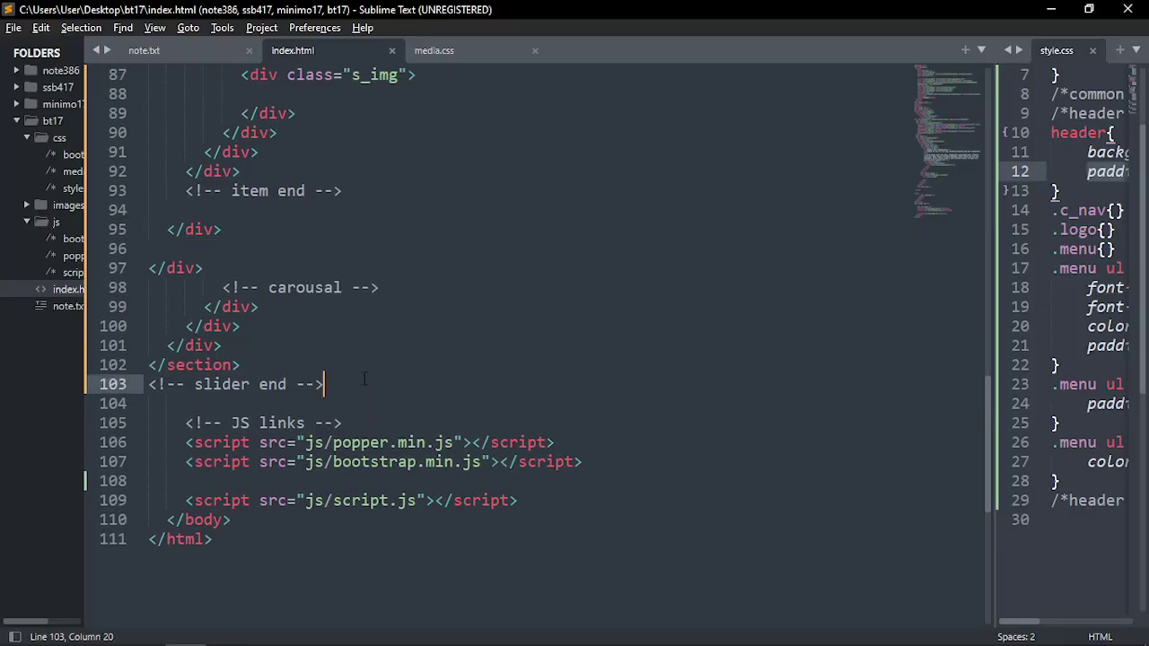
{"action": "key", "text": "Return"}
{"action": "key", "text": "Return"}
{"action": "key", "text": "ctrl+v"}
{"action": "key", "text": "ctrl+s"}
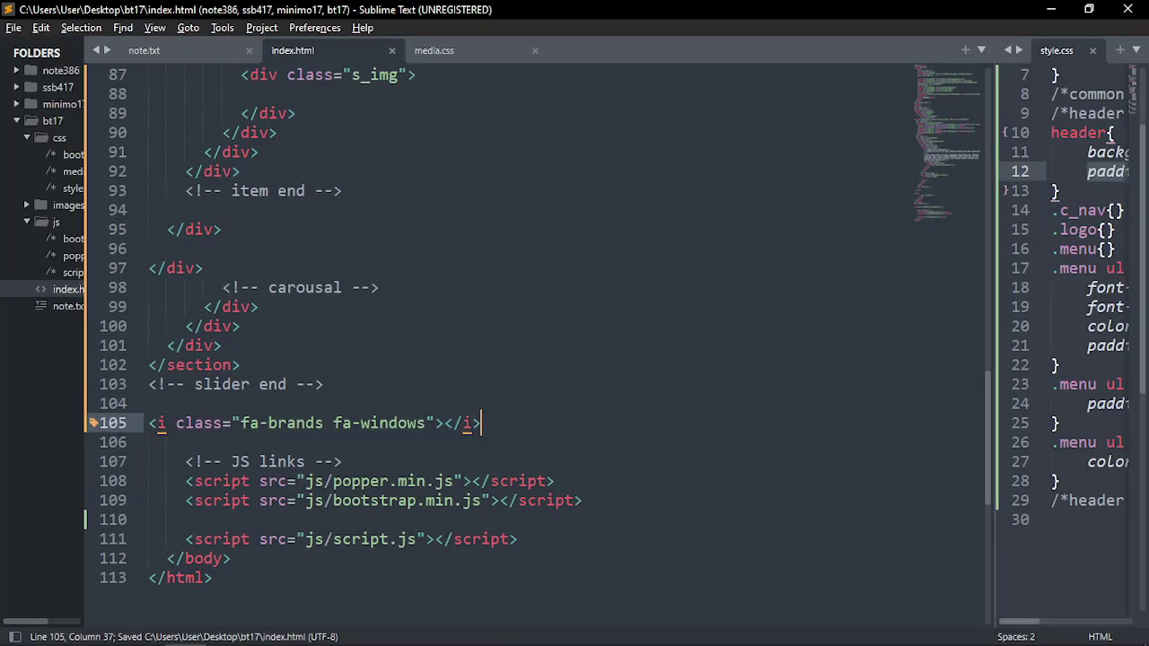
Move the TinyOne tab to the end in Chrome and reload the page
{"action": "key", "text": "alt+Tab"}
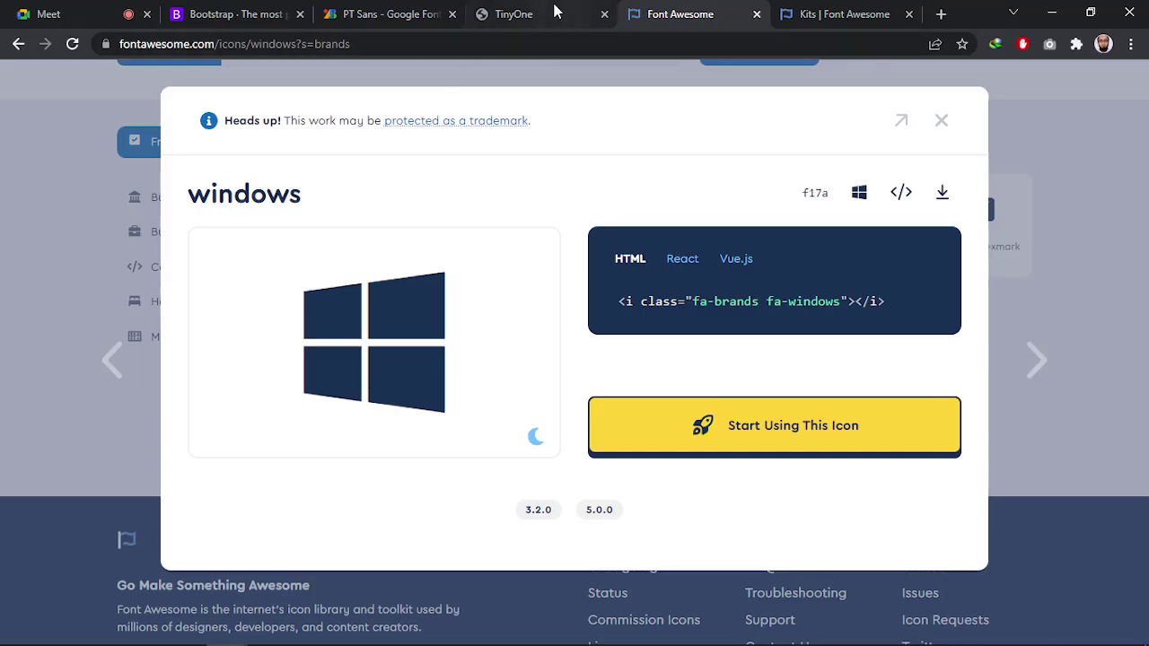
{"action": "left_click_drag", "start_coordinate": [556, 11], "coordinate": [866, 14]}
{"action": "key", "text": "F5"}
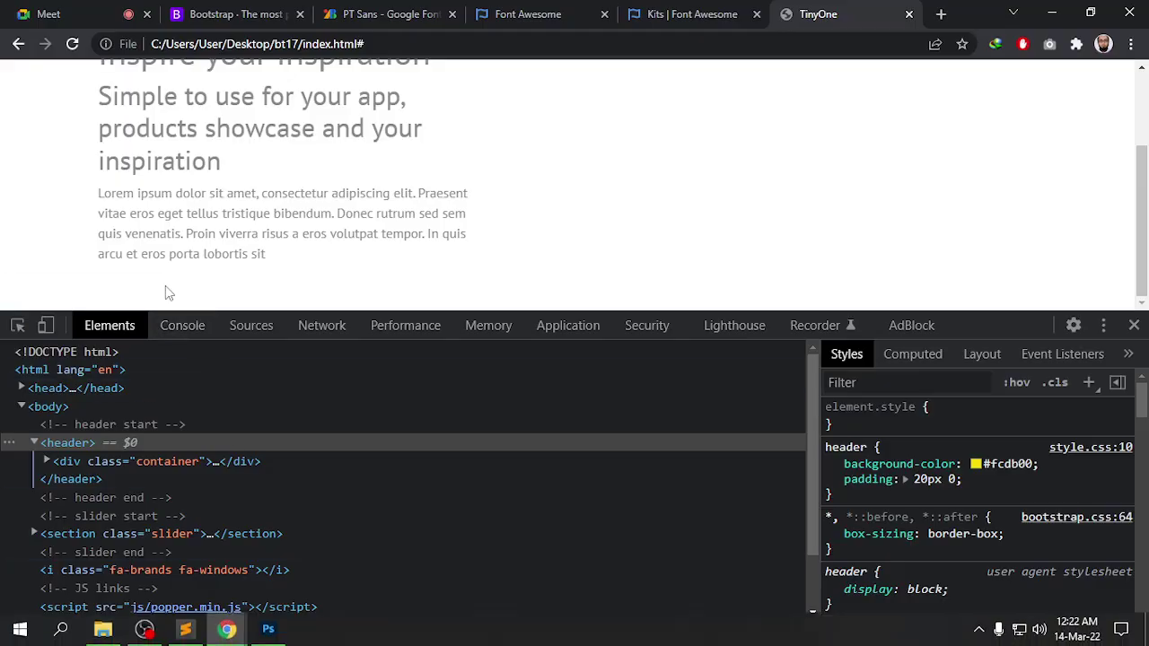
Inspect the slider text and select the fa-windows <i> element in the Elements tree
{"action": "left_click", "coordinate": [17, 325]}
{"action": "left_click", "coordinate": [254, 284]}
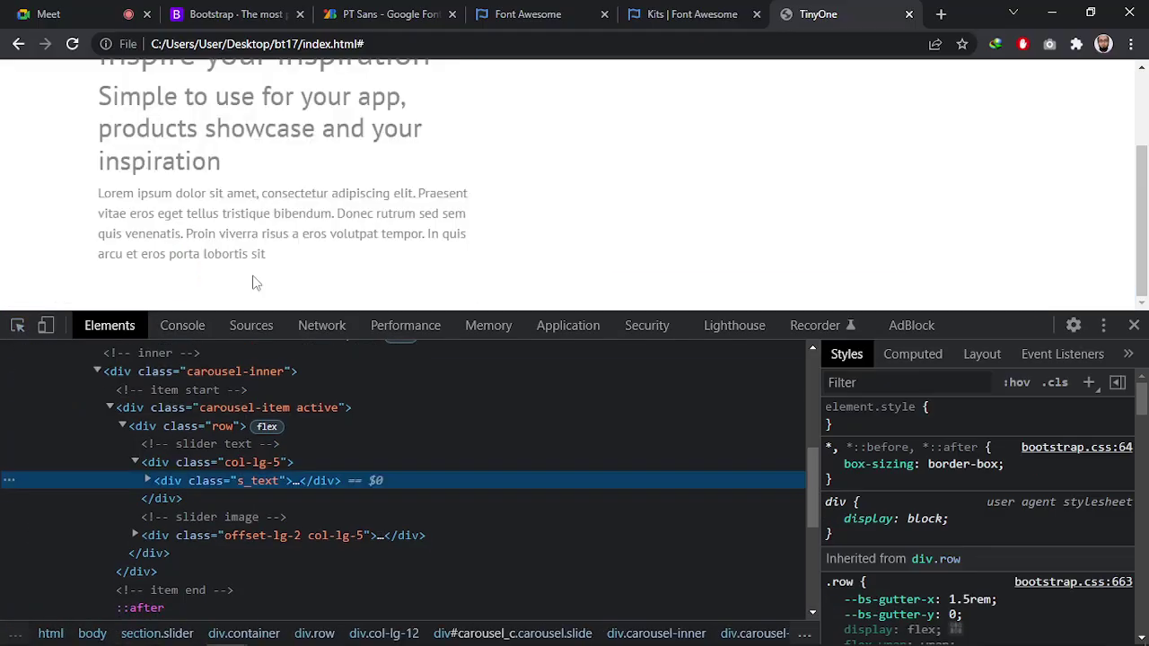
{"action": "scroll", "coordinate": [261, 556], "scroll_direction": "down", "scroll_amount": 4}
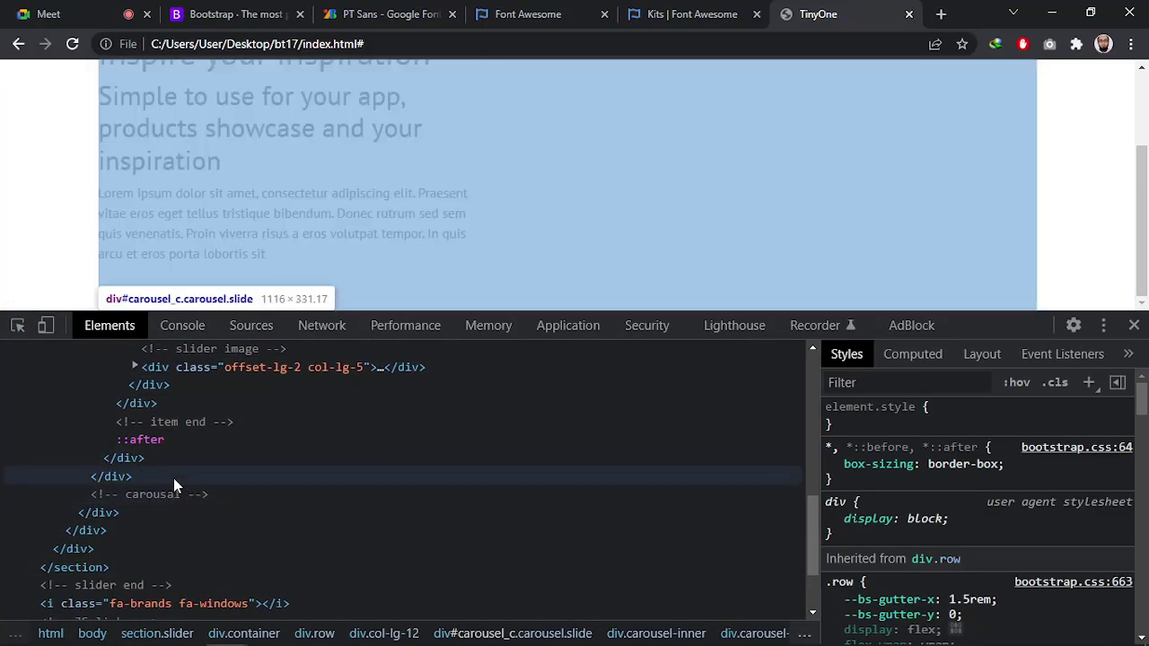
{"action": "scroll", "coordinate": [173, 485], "scroll_direction": "down", "scroll_amount": 3}
{"action": "left_click", "coordinate": [158, 499]}
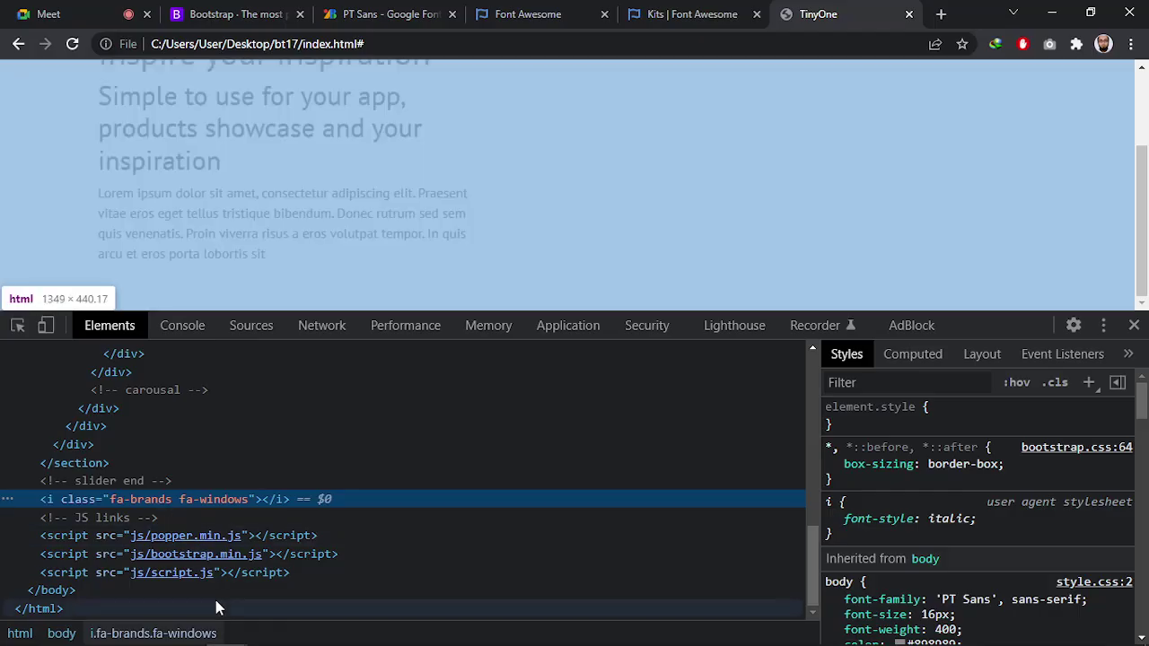
Select and copy the Font Awesome kit script URL on line 17 of index.html
{"action": "key", "text": "alt+Tab"}
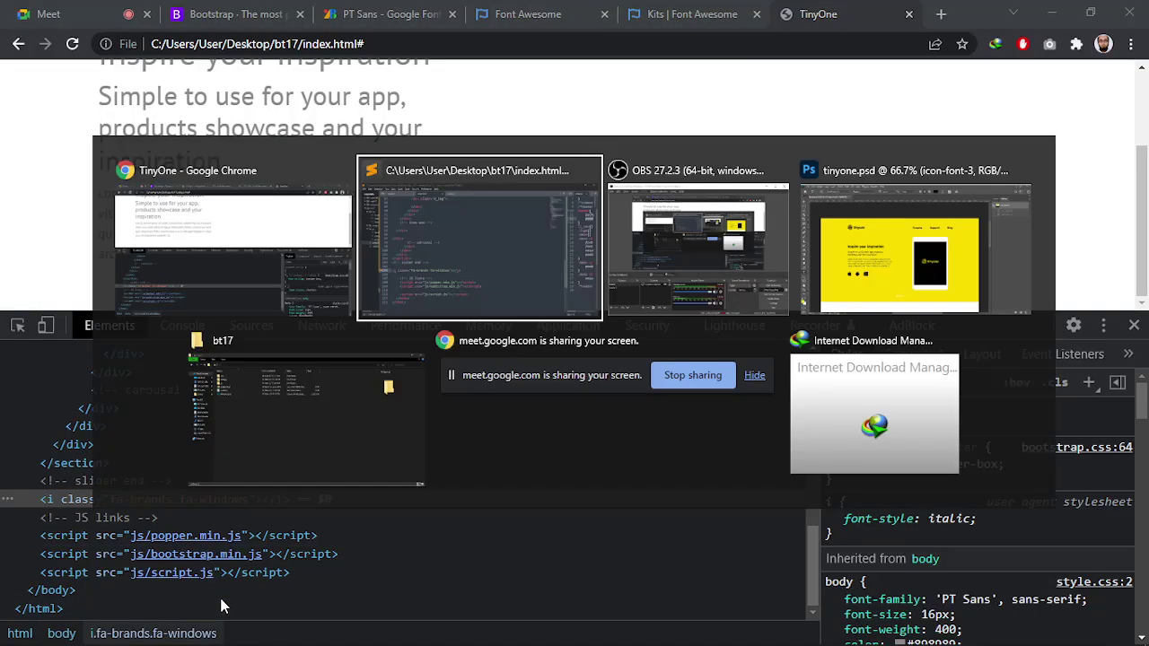
{"action": "scroll", "coordinate": [395, 308], "scroll_direction": "up", "scroll_amount": 3}
{"action": "scroll", "coordinate": [395, 308], "scroll_direction": "up", "scroll_amount": 15}
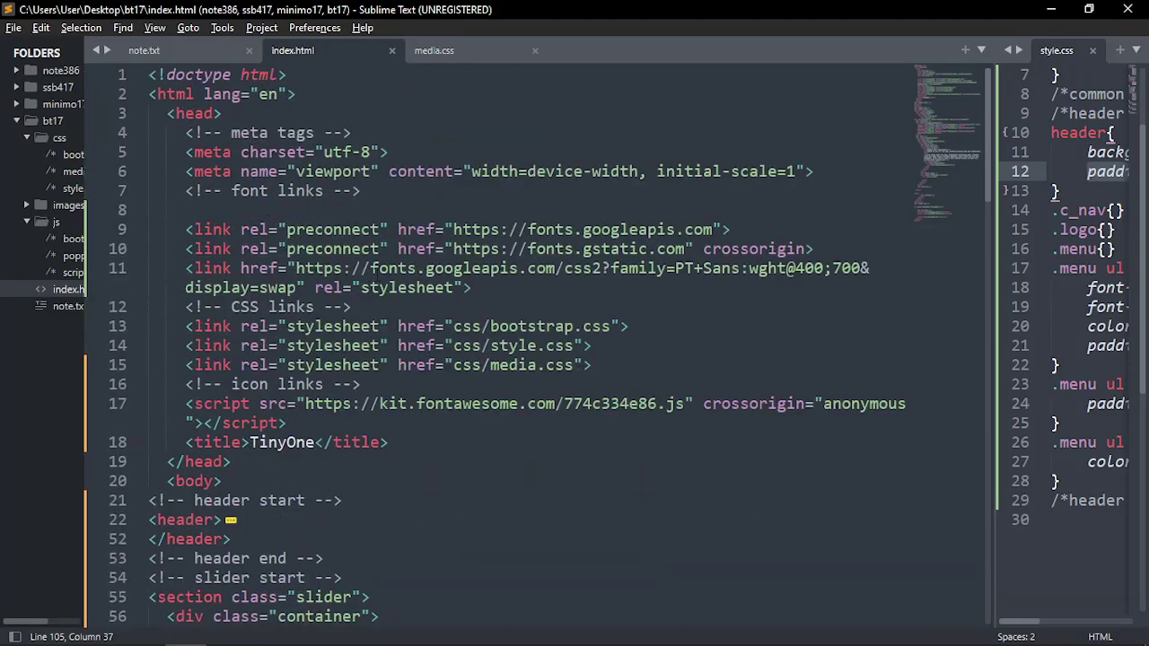
{"action": "left_click", "coordinate": [327, 422]}
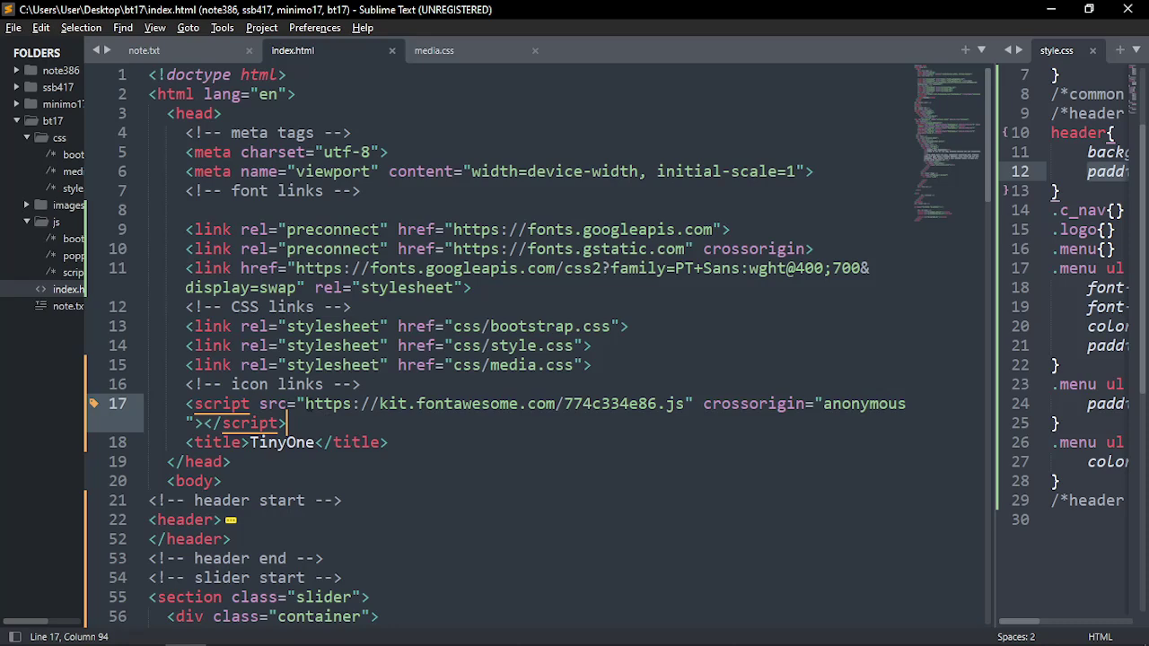
{"action": "left_click_drag", "start_coordinate": [305, 403], "coordinate": [687, 403]}
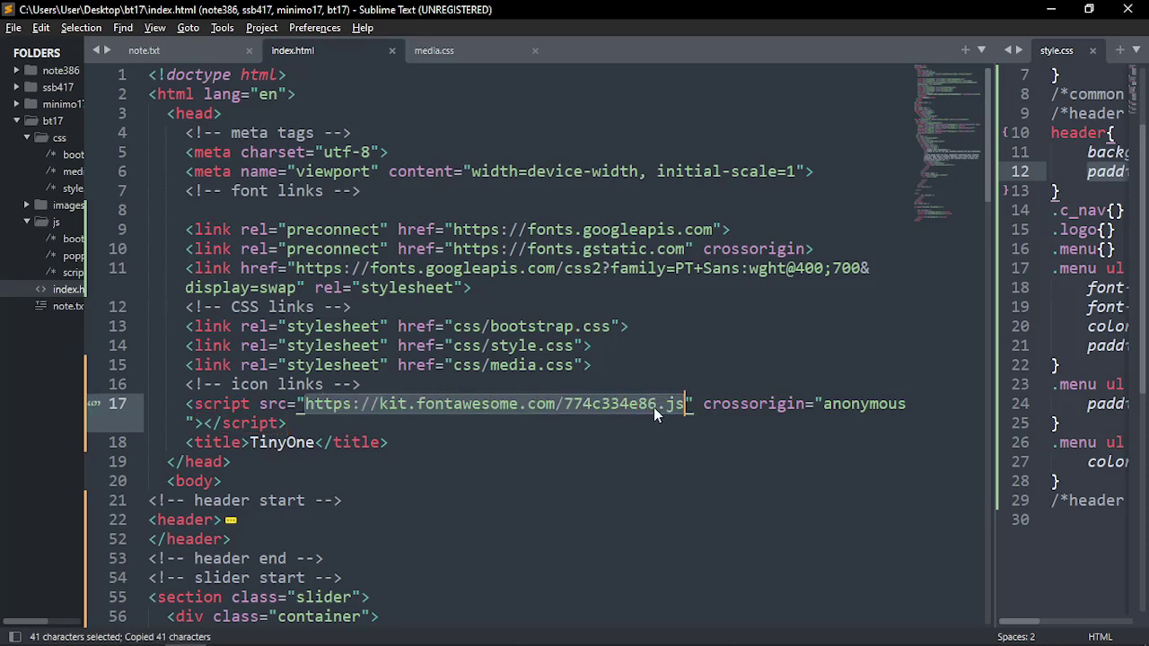
{"action": "key", "text": "alt+Tab"}
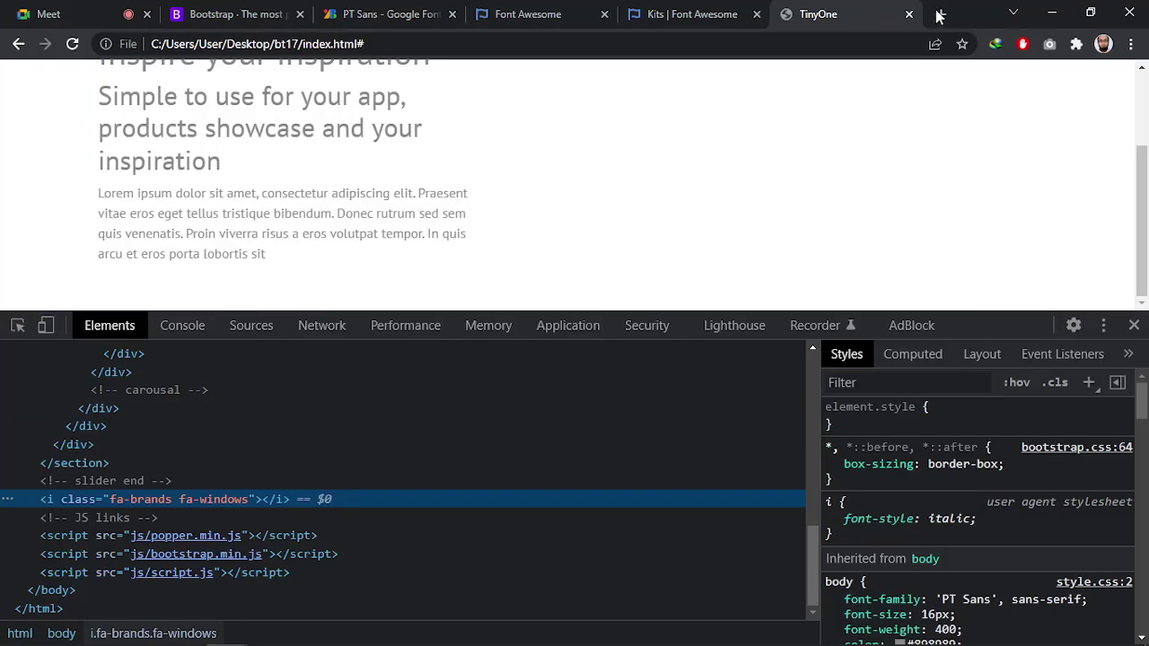
Load the copied Font Awesome kit URL in a new browser tab
{"action": "left_click", "coordinate": [941, 14]}
{"action": "left_click", "coordinate": [864, 49]}
{"action": "key", "text": "ctrl+v"}
{"action": "key", "text": "Return"}
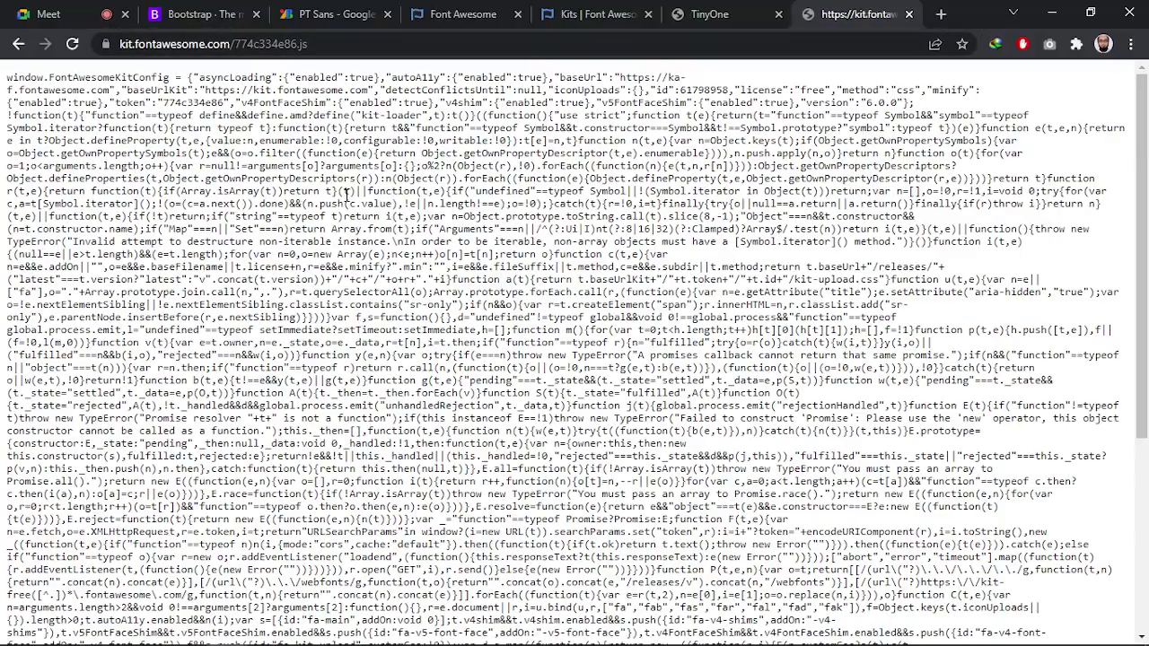
Read the kit's How to Use step 1 note about placing the code in the head section
{"action": "left_click", "coordinate": [610, 12]}
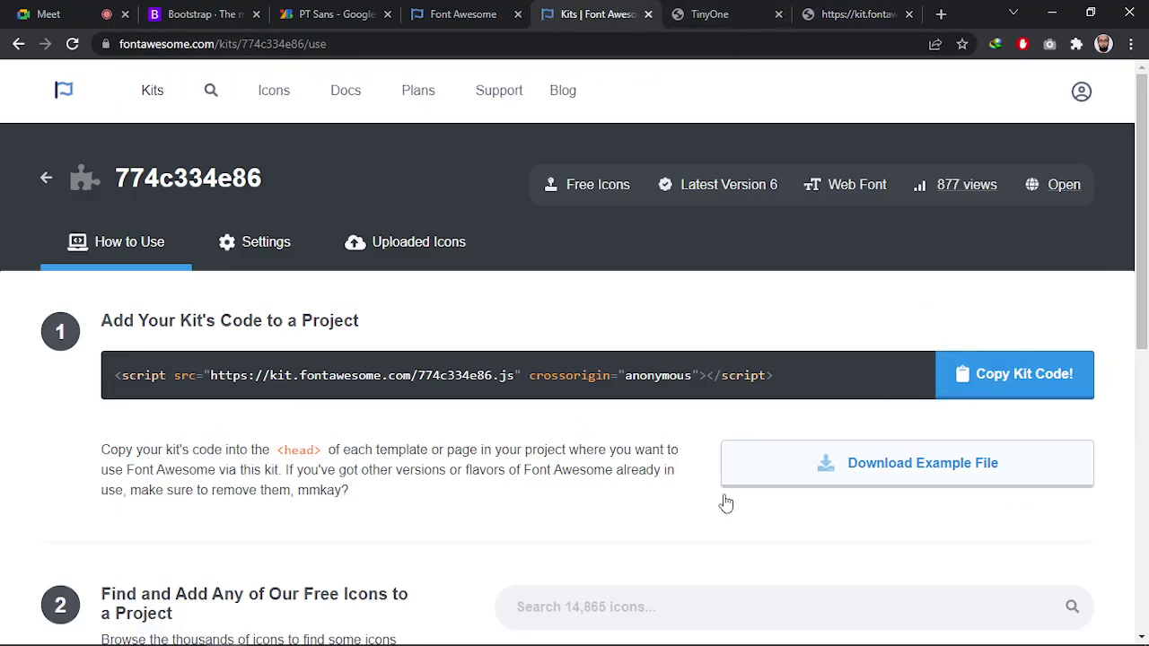
{"action": "scroll", "coordinate": [713, 484], "scroll_direction": "down", "scroll_amount": 3}
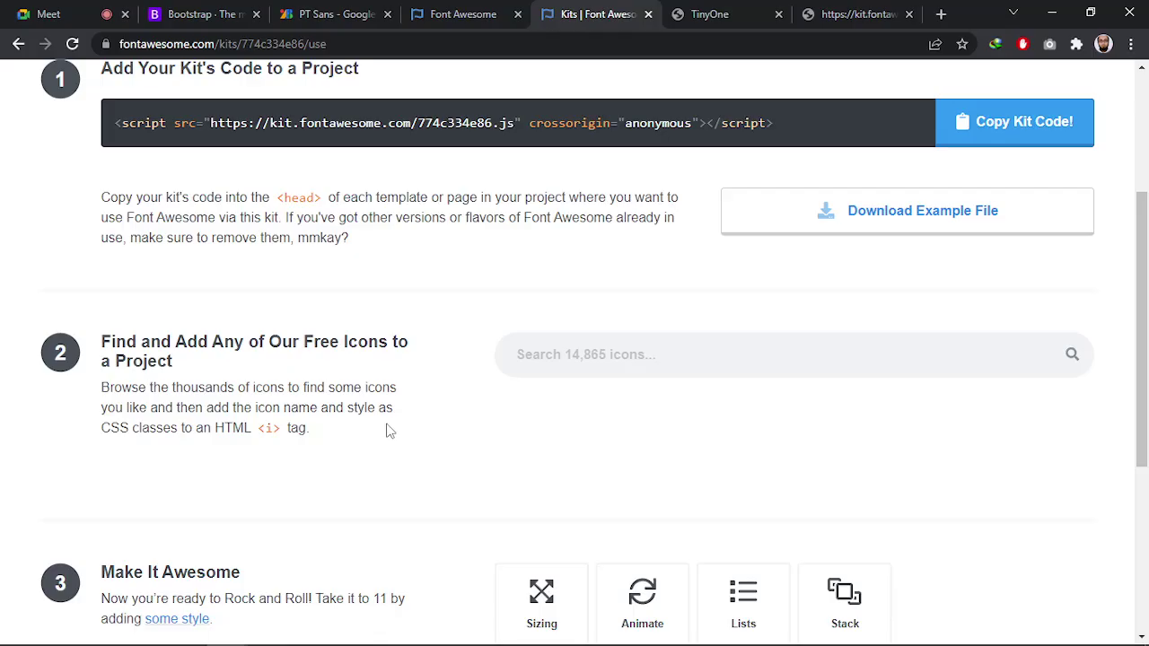
{"action": "scroll", "coordinate": [386, 431], "scroll_direction": "up", "scroll_amount": 1}
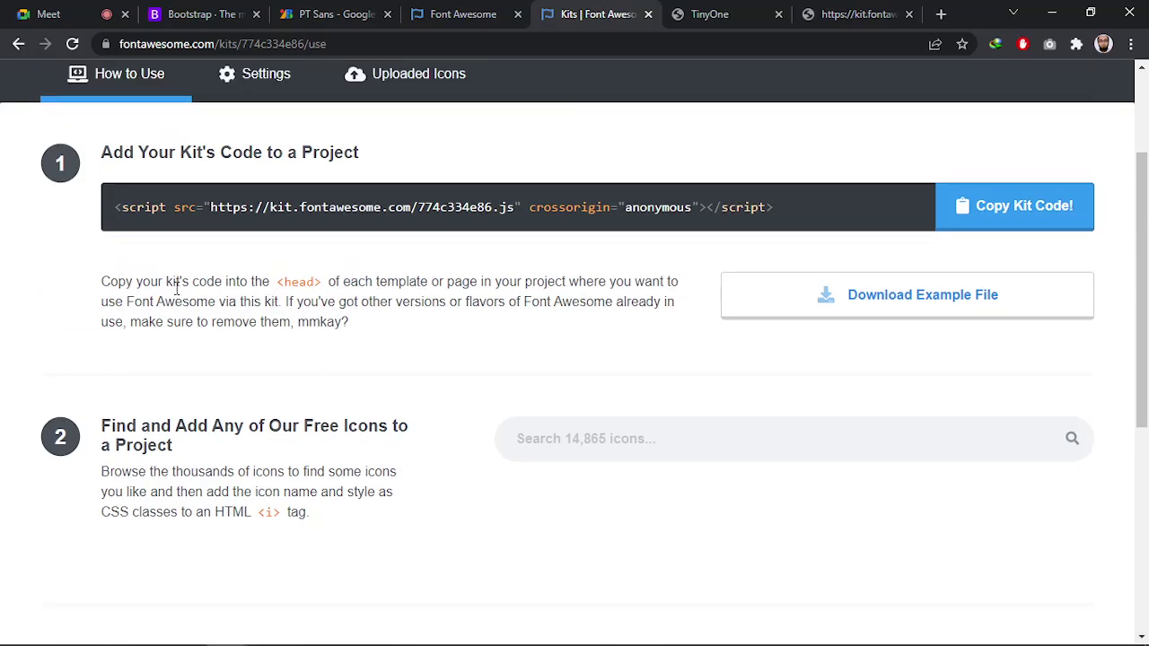
{"action": "left_click_drag", "start_coordinate": [277, 281], "coordinate": [362, 281]}
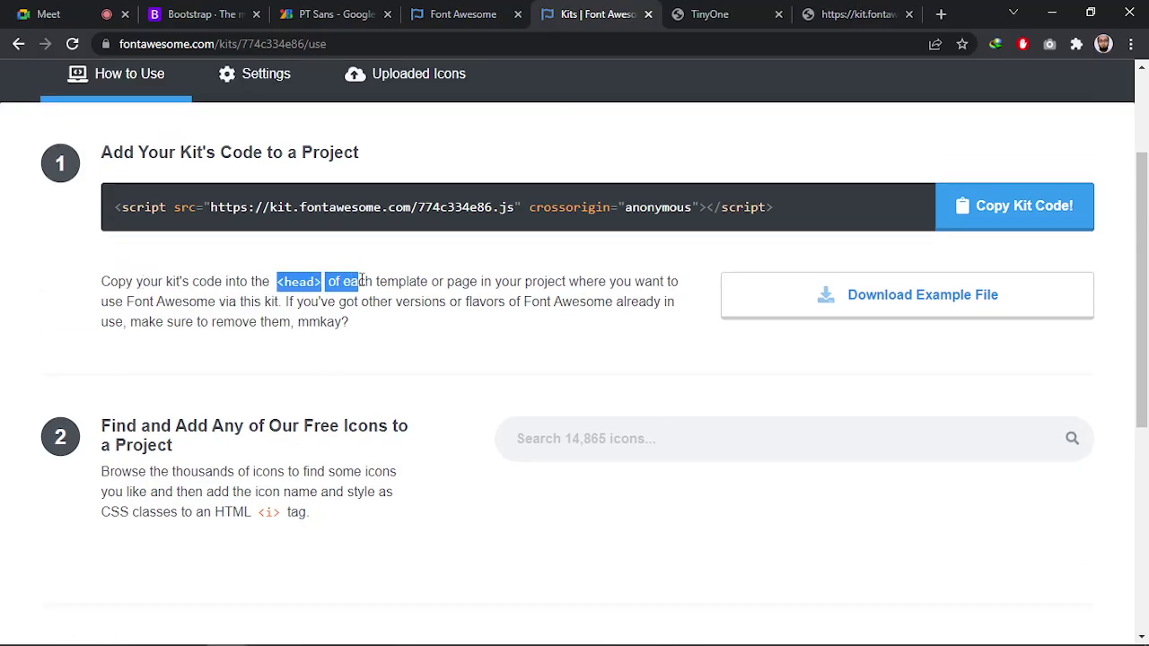
{"action": "left_click", "coordinate": [363, 282]}
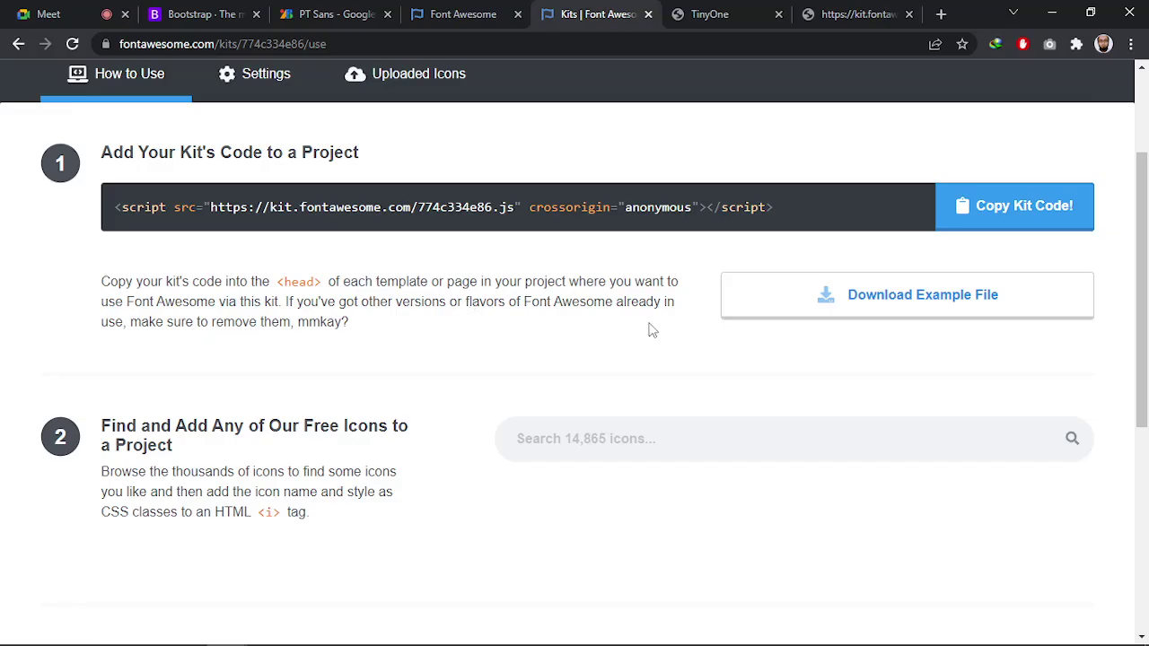
Locate the fa-brands fa-windows icon tag on line 105 and place the caret after its class value
{"action": "key", "text": "alt+Tab"}
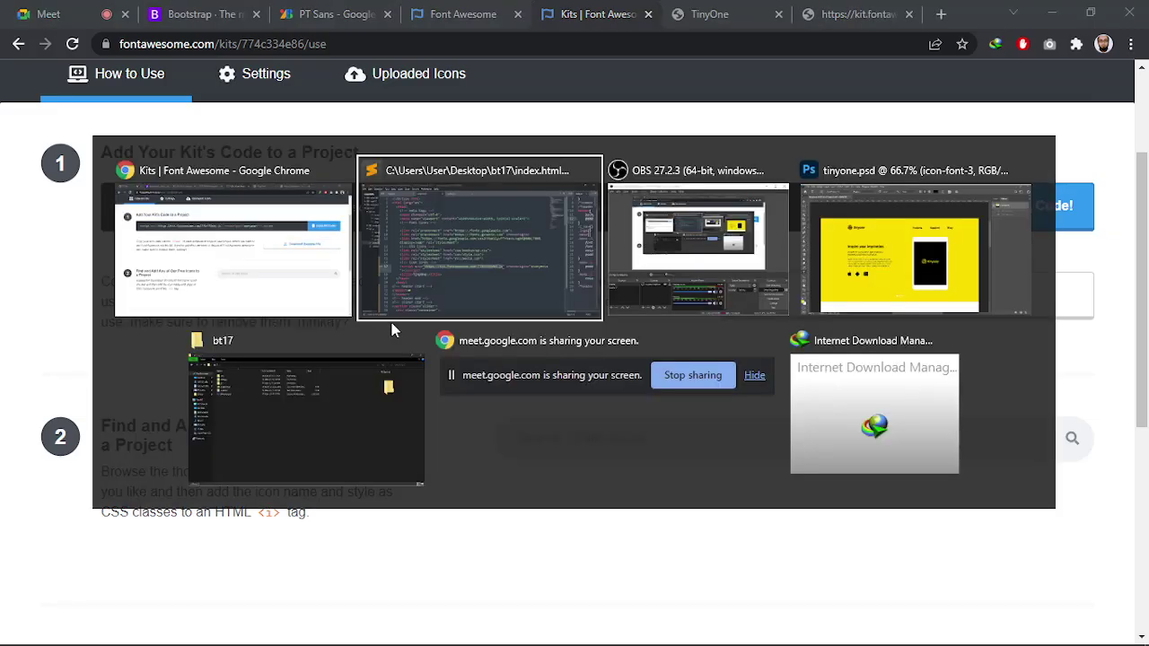
{"action": "left_click", "coordinate": [336, 419]}
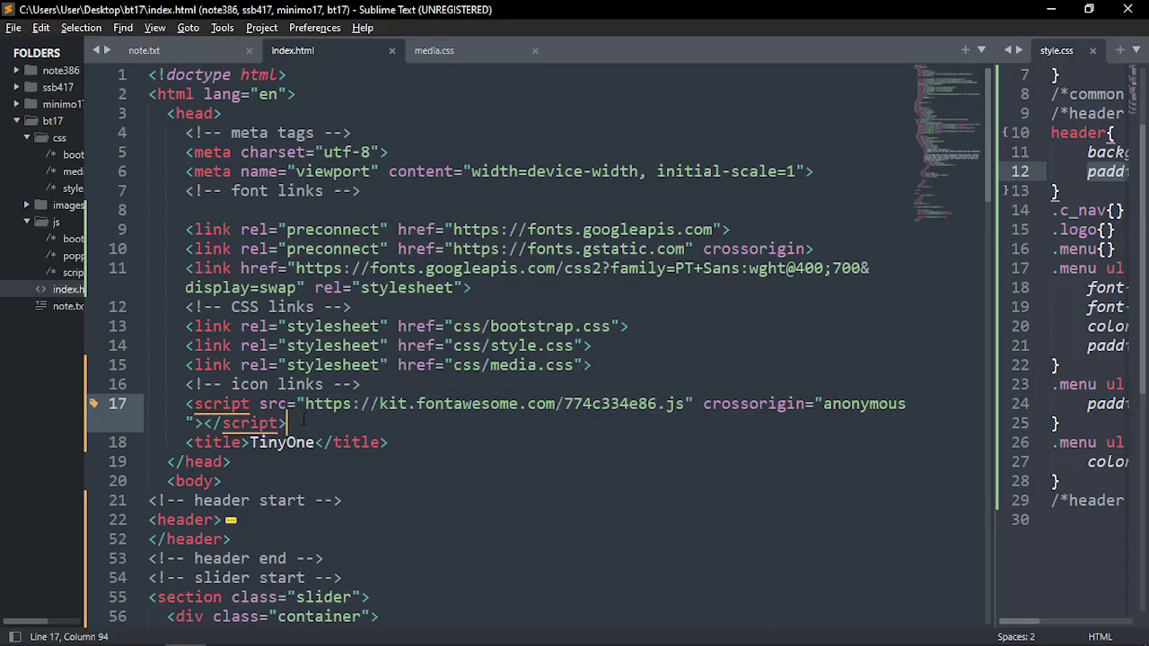
{"action": "left_click_drag", "start_coordinate": [303, 419], "coordinate": [190, 404]}
{"action": "scroll", "coordinate": [269, 440], "scroll_direction": "down", "scroll_amount": 4}
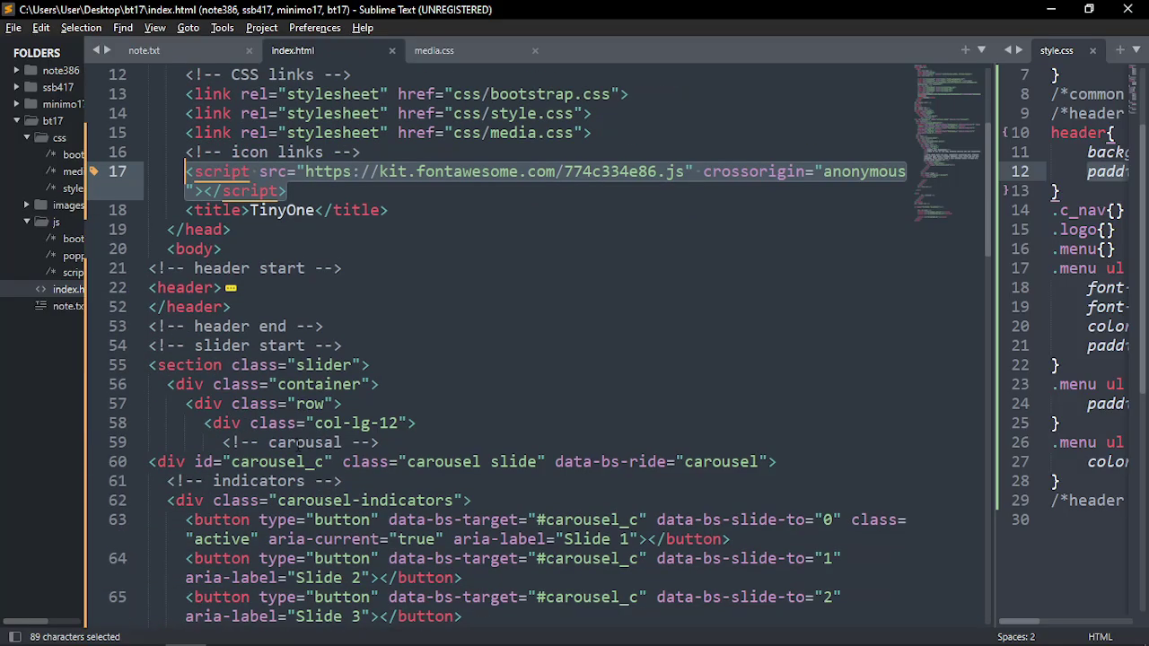
{"action": "scroll", "coordinate": [296, 443], "scroll_direction": "down", "scroll_amount": 20}
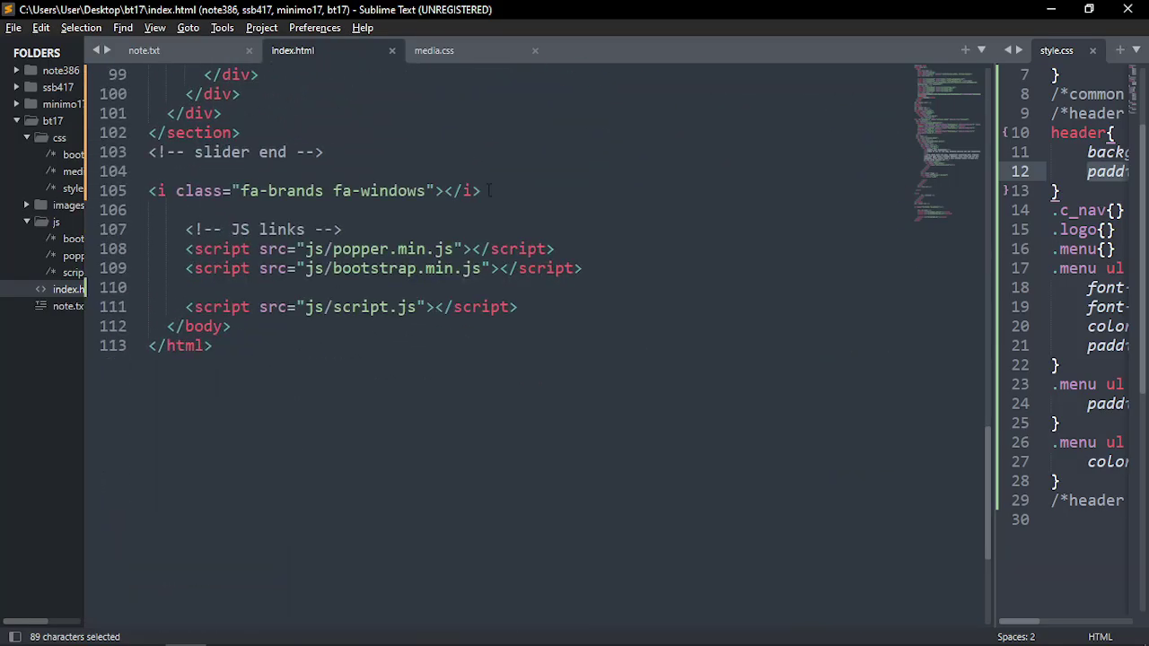
{"action": "left_click_drag", "start_coordinate": [489, 190], "coordinate": [144, 192]}
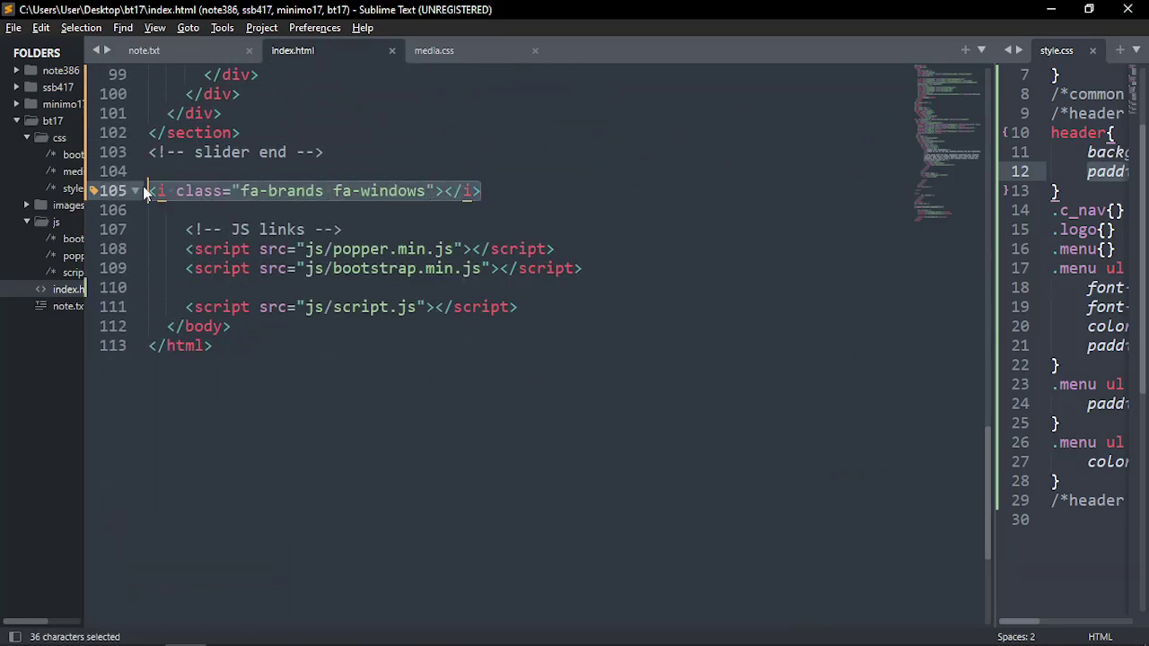
{"action": "left_click", "coordinate": [445, 206]}
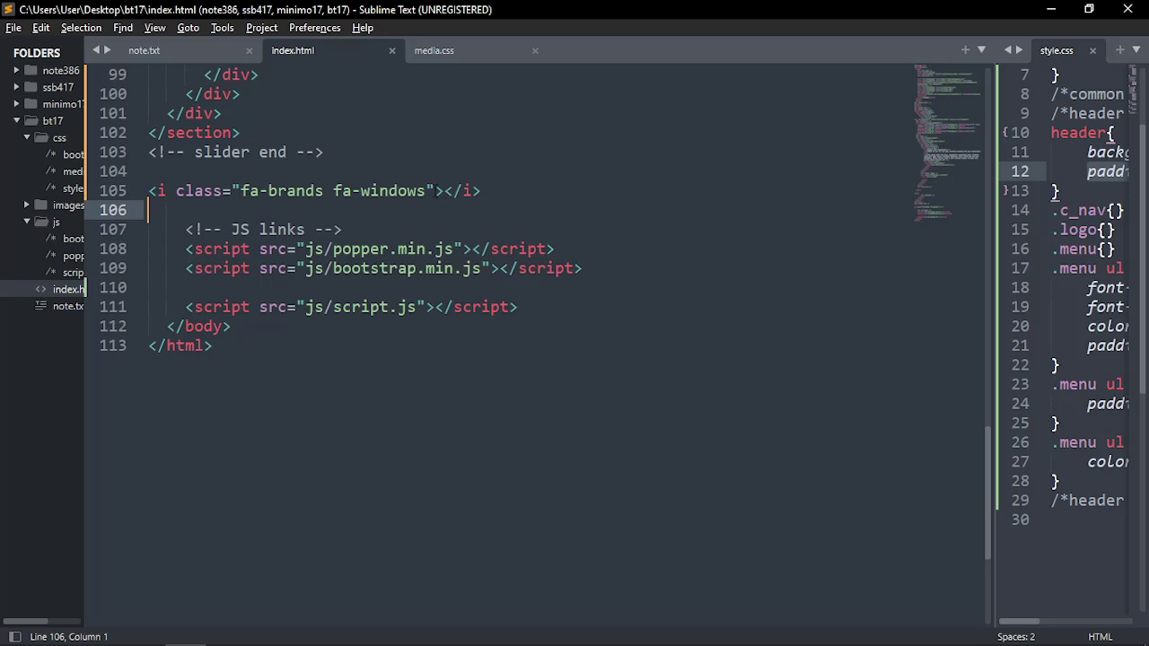
{"action": "left_click", "coordinate": [435, 190]}
Add style="color:red;" to the Windows icon tag and save index.html
{"action": "type", "text": "c"}
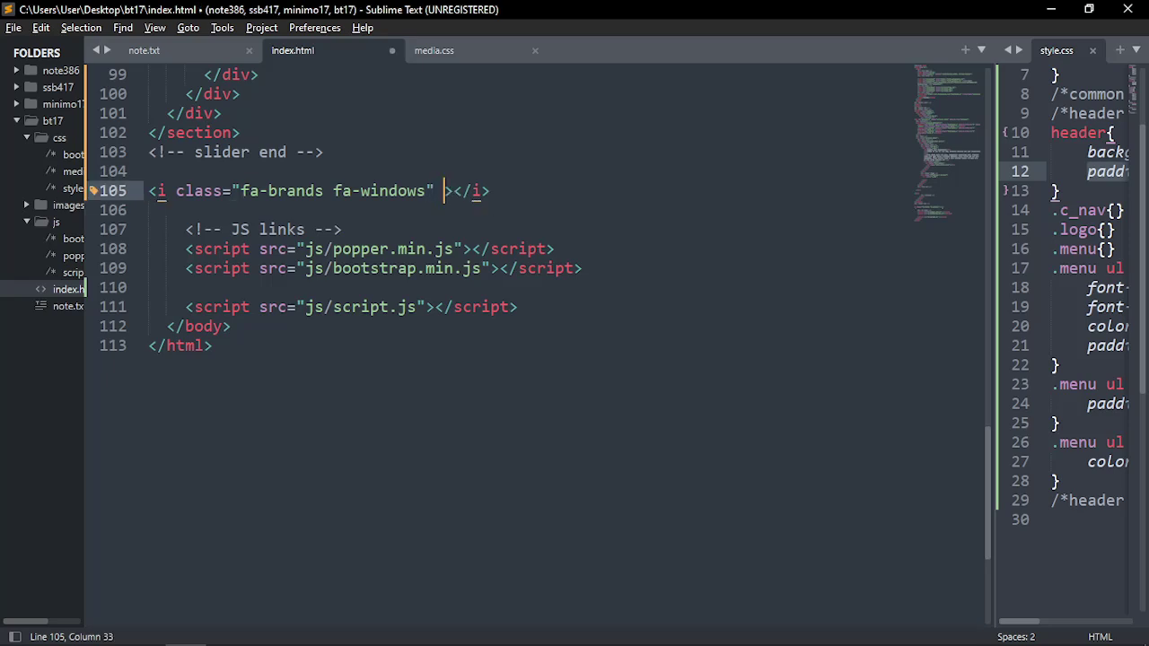
{"action": "key", "text": "BackSpace"}
{"action": "type", "text": "s"}
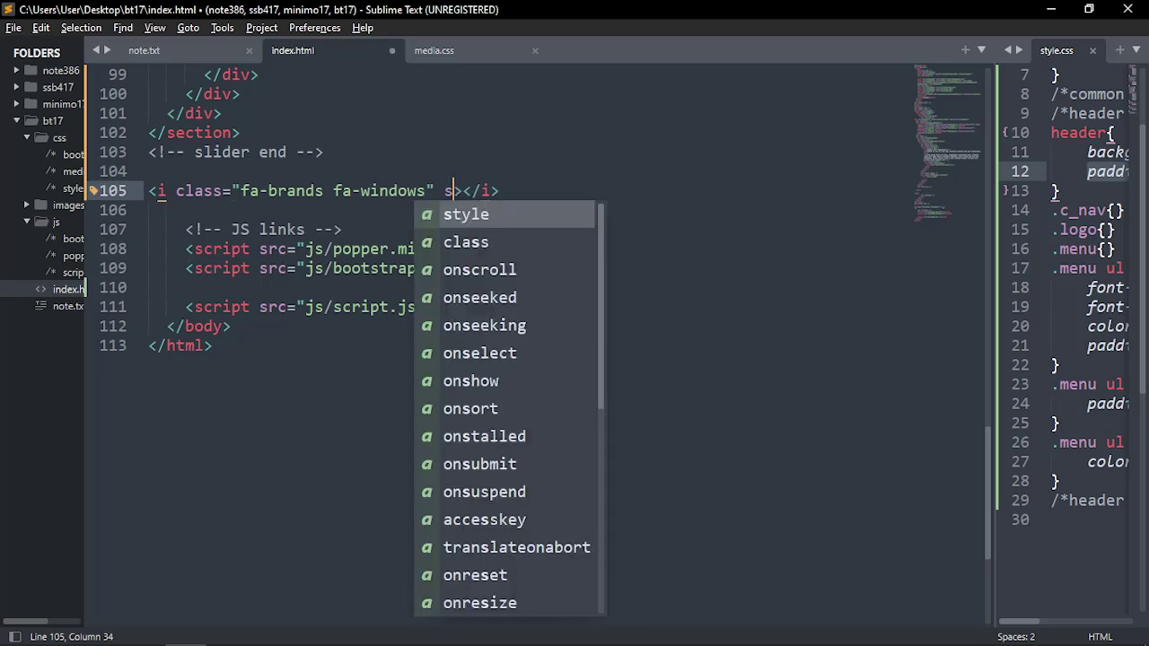
{"action": "key", "text": "Return"}
{"action": "type", "text": "colore"}
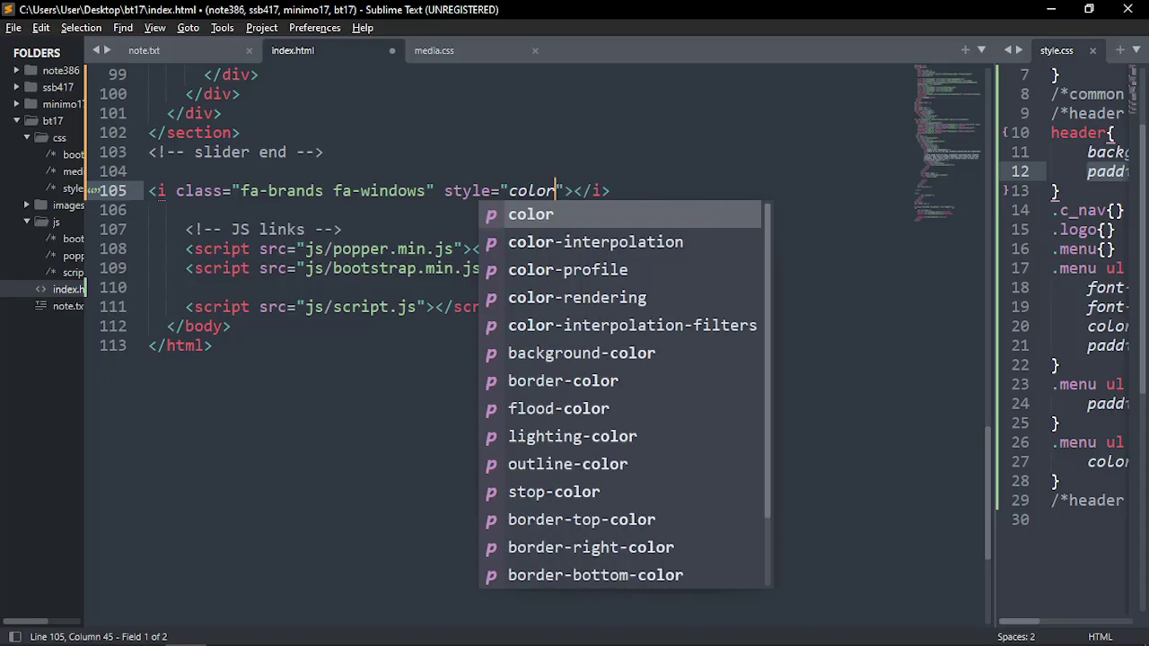
{"action": "key", "text": "BackSpace"}
{"action": "type", "text": ":re"}
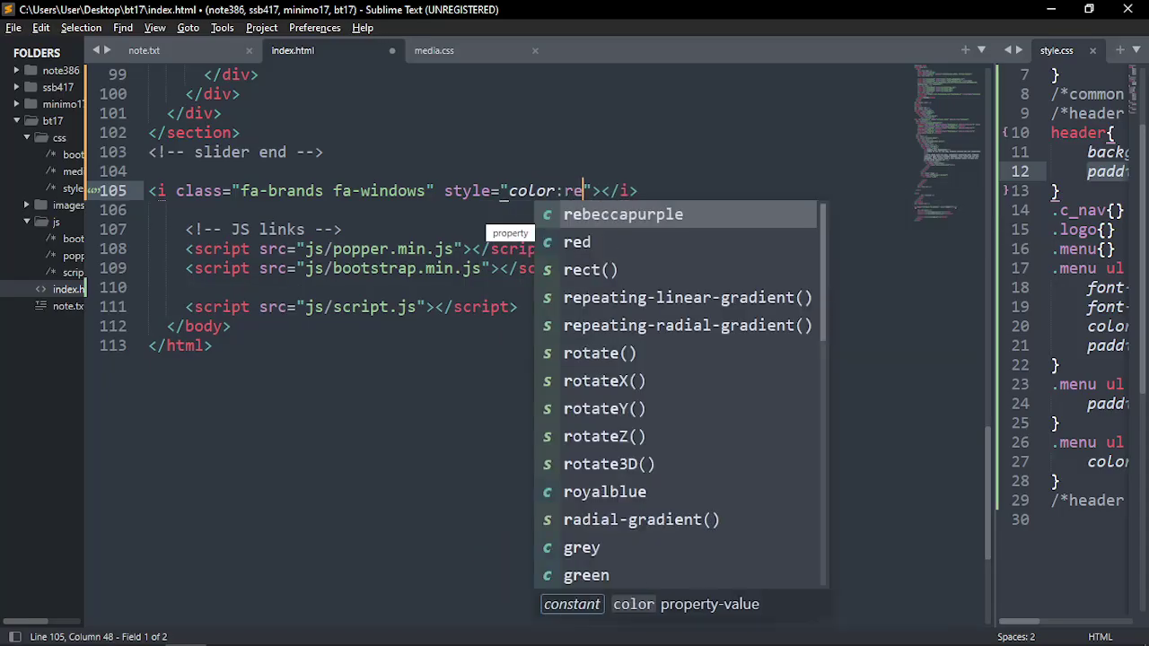
{"action": "type", "text": "d;"}
{"action": "key", "text": "ctrl+s"}
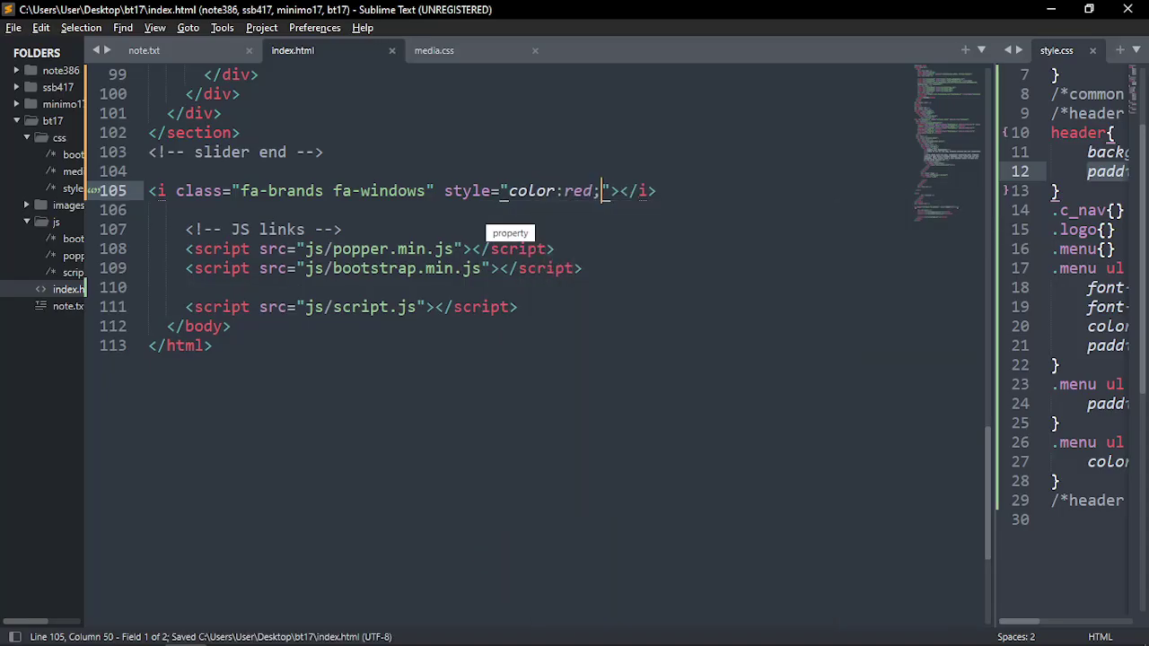
{"action": "key", "text": "alt+Tab"}
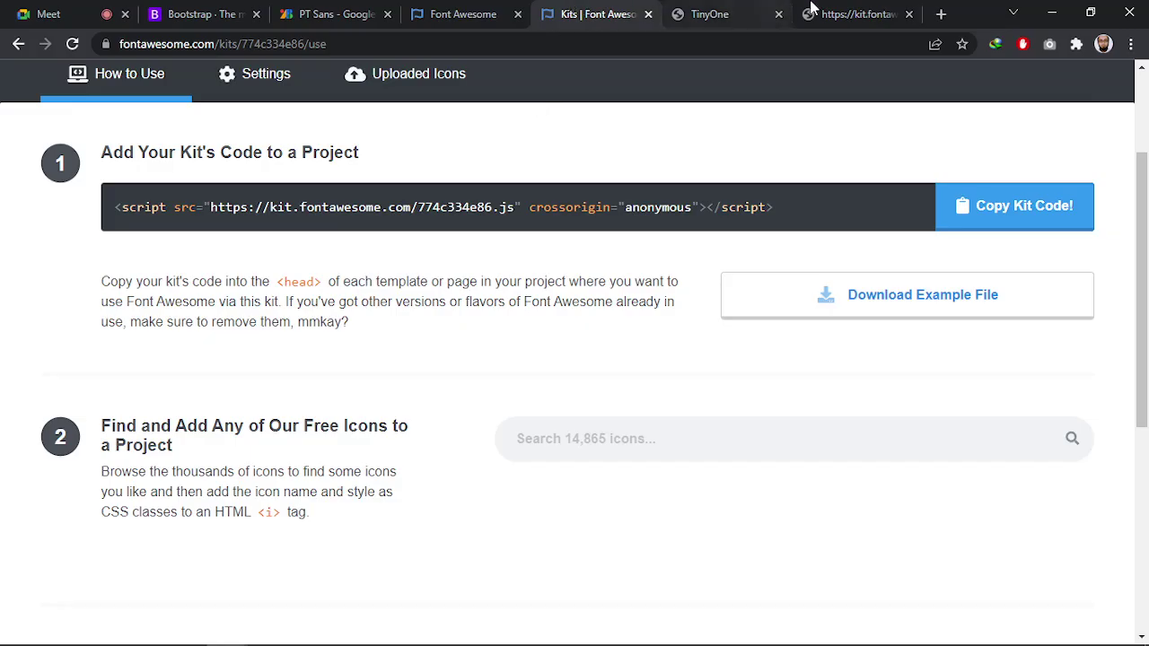
Reload the TinyOne page to show the red Windows icon
{"action": "left_click", "coordinate": [810, 9]}
{"action": "left_click", "coordinate": [741, 10]}
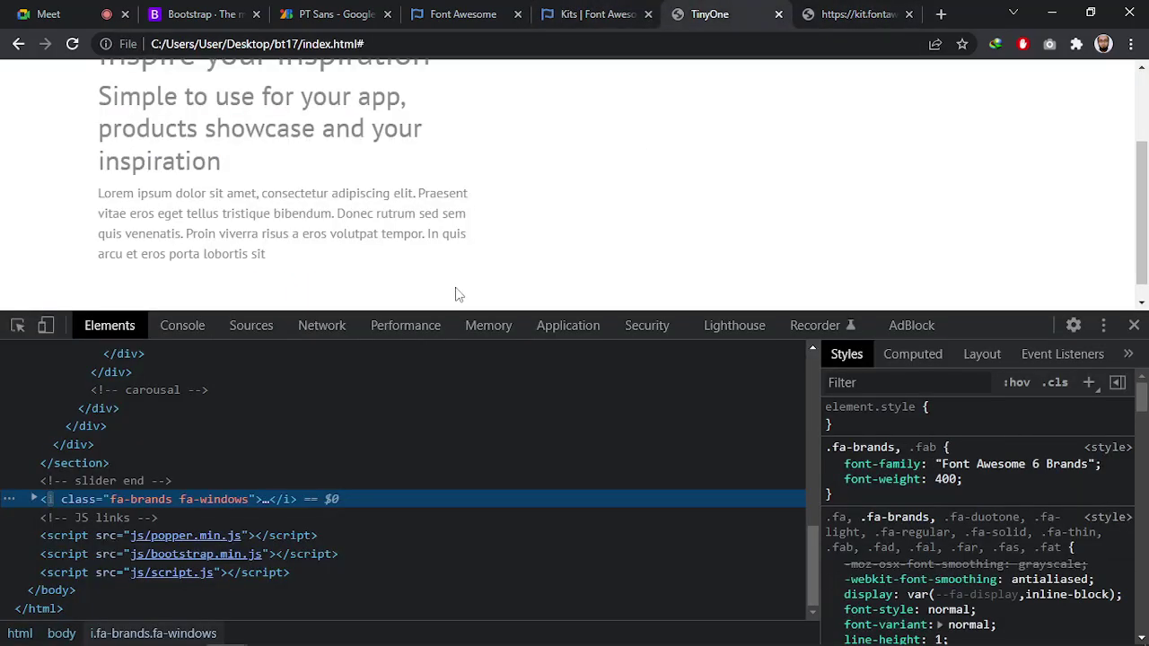
{"action": "key", "text": "F5"}
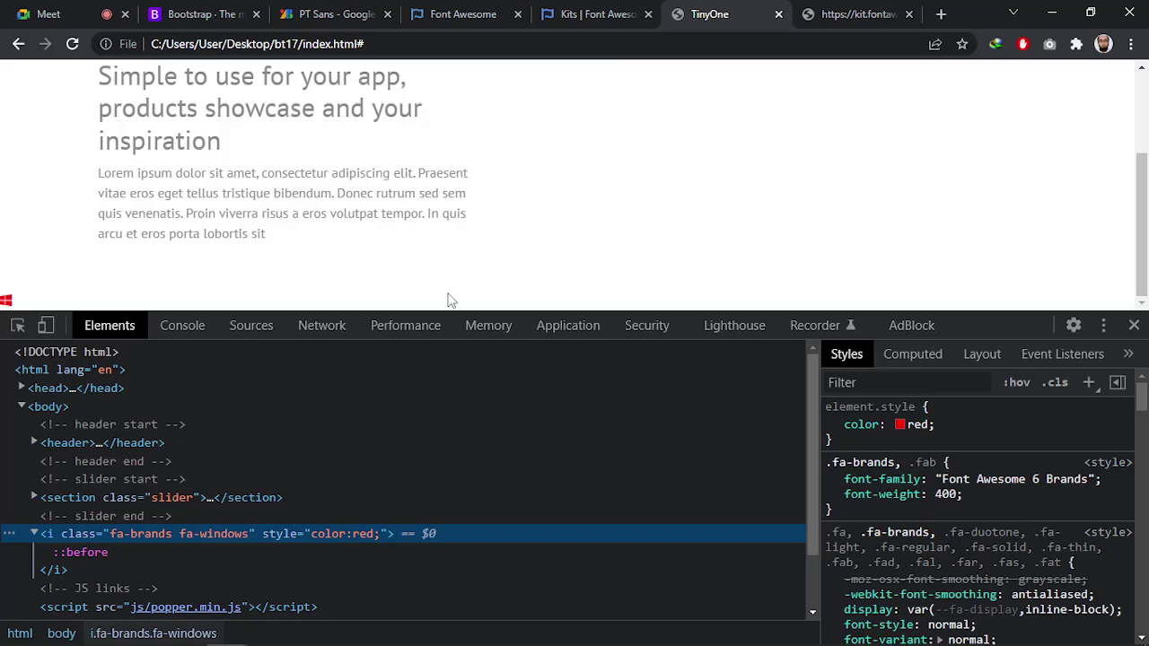
Try font-size: 50px on the icon's element.style, then reload to discard it
{"action": "left_click", "coordinate": [938, 415]}
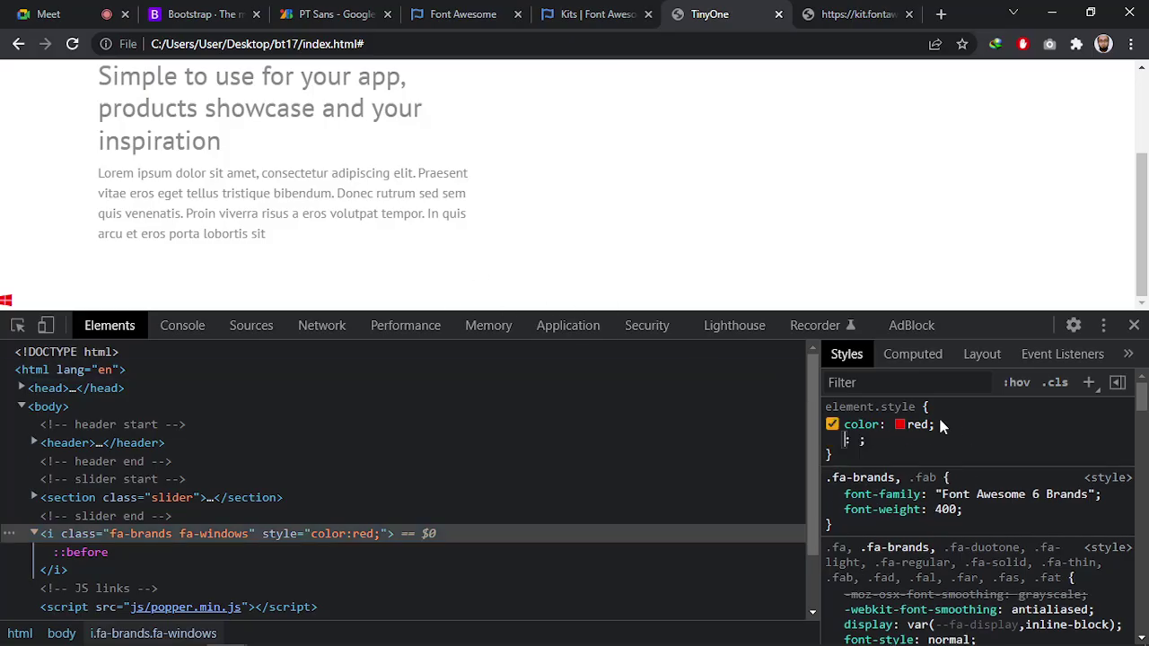
{"action": "type", "text": "font-"}
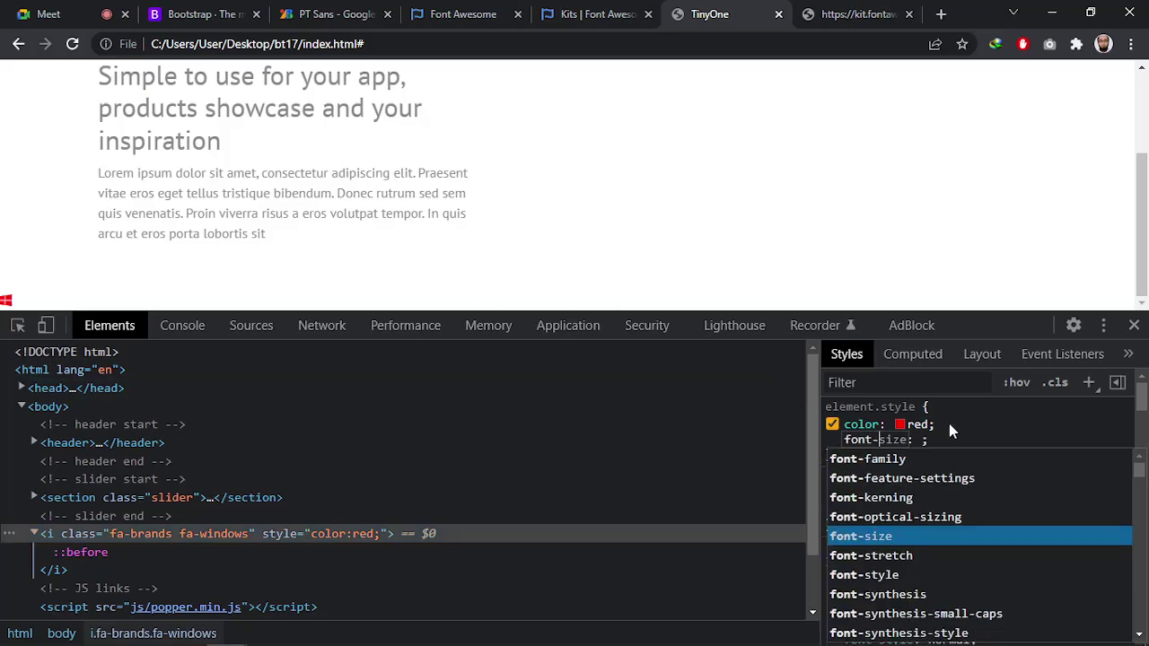
{"action": "key", "text": "Tab"}
{"action": "type", "text": "50px"}
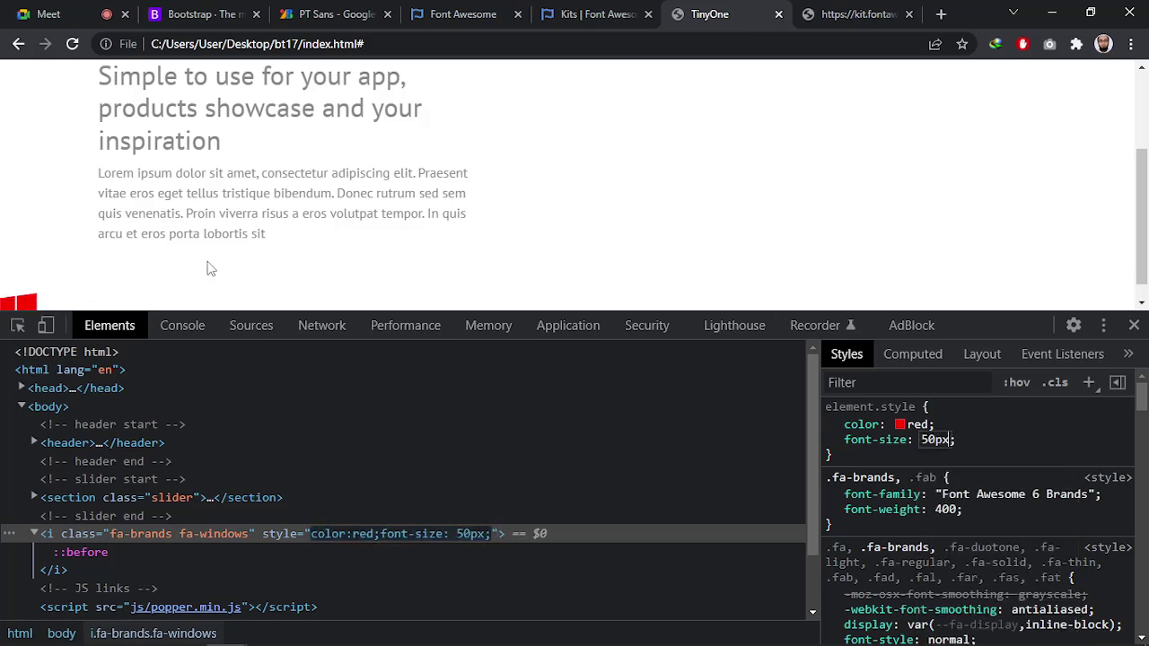
{"action": "scroll", "coordinate": [89, 274], "scroll_direction": "down", "scroll_amount": 1}
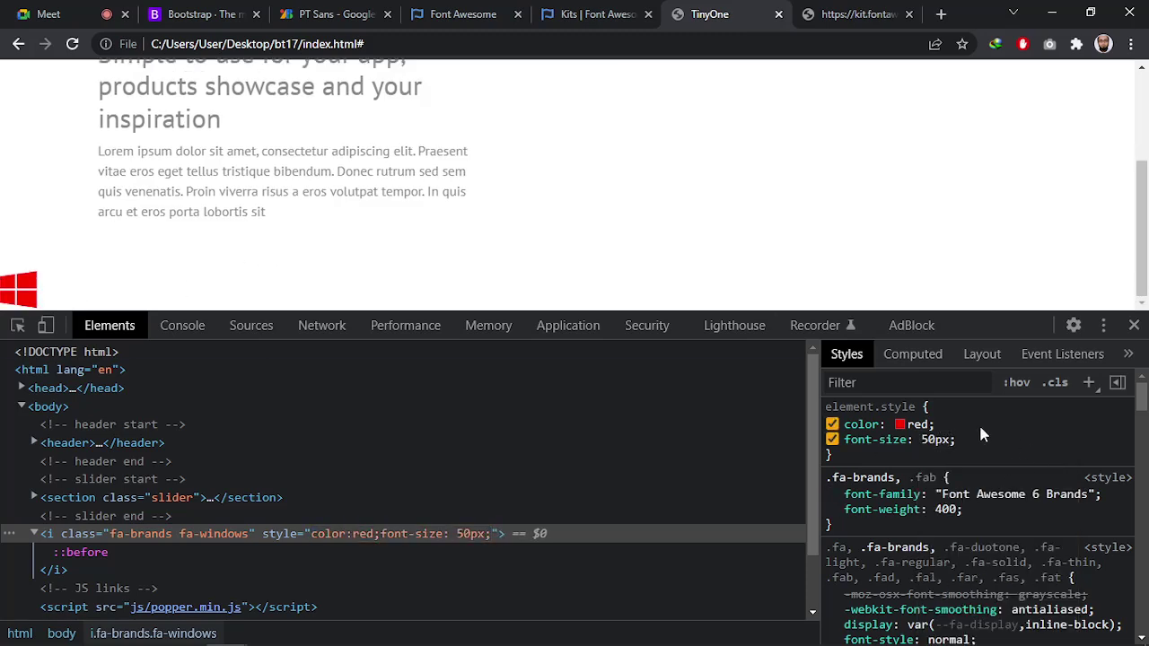
{"action": "key", "text": "ctrl+r"}
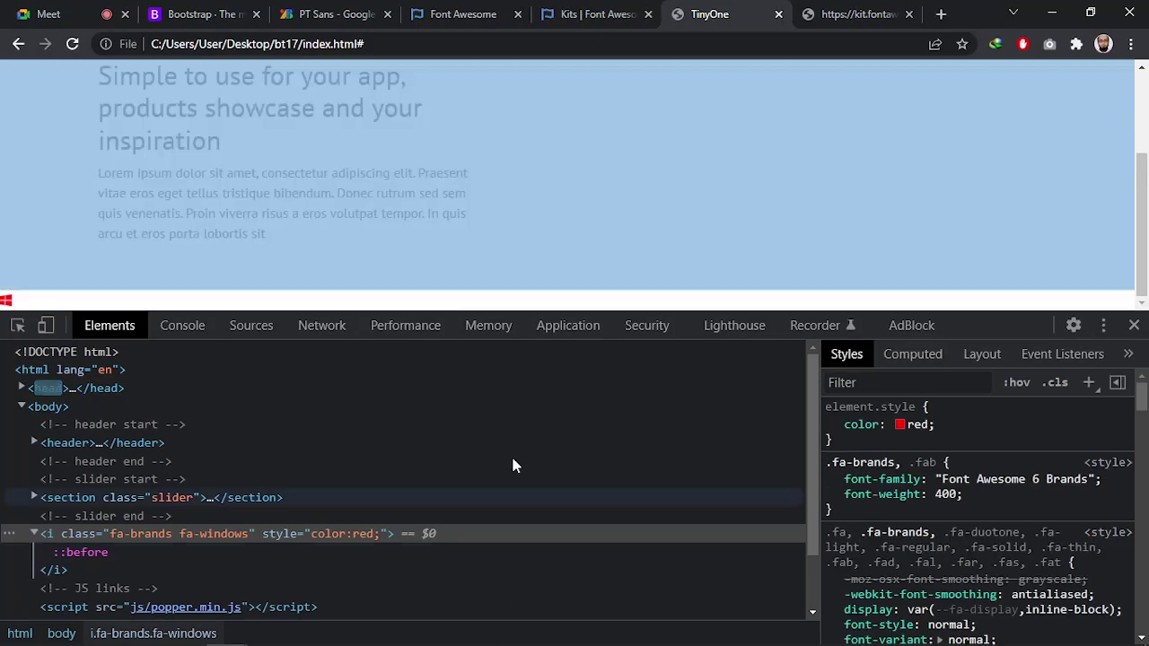
{"action": "key", "text": "alt+Tab"}
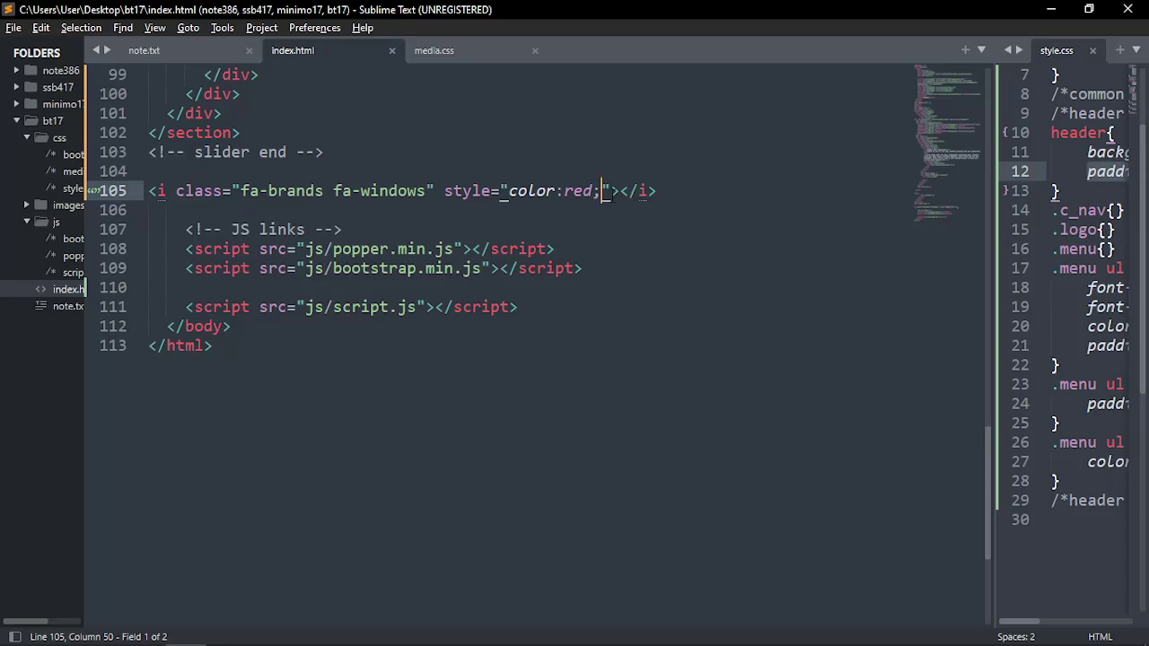
Delete the style="color:red;" attribute and leftover quote from the Windows icon on line 105
{"action": "left_click_drag", "start_coordinate": [444, 190], "coordinate": [611, 190]}
{"action": "left_click_drag", "start_coordinate": [699, 188], "coordinate": [194, 190]}
{"action": "left_click", "coordinate": [453, 208]}
{"action": "left_click_drag", "start_coordinate": [444, 190], "coordinate": [601, 190]}
{"action": "key", "text": "BackSpace"}
{"action": "key", "text": "BackSpace"}
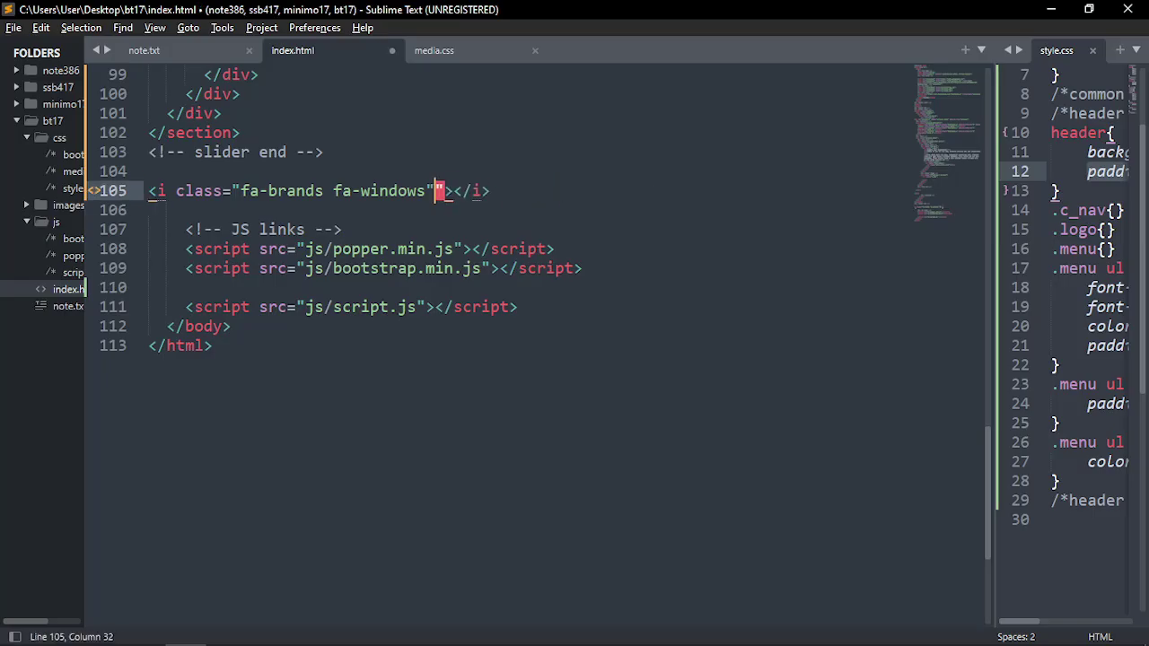
{"action": "key", "text": "shift+Right"}
{"action": "key", "text": "BackSpace"}
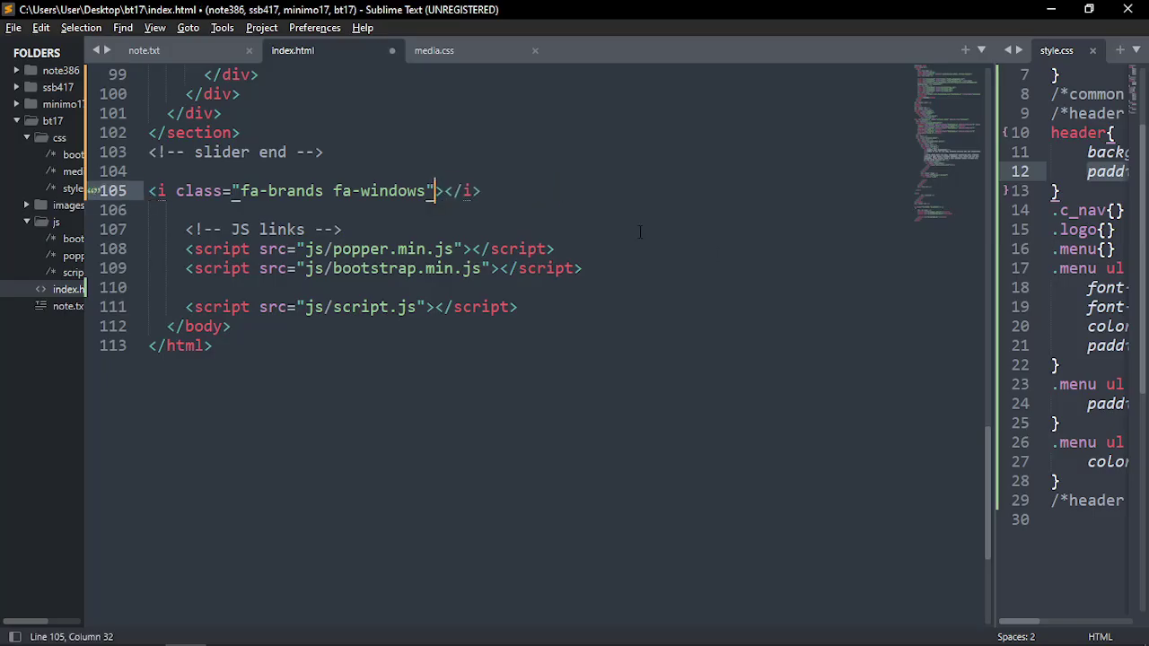
Cut the Windows icon markup from line 105 and paste it into the empty list item on line 80
{"action": "left_click_drag", "start_coordinate": [507, 179], "coordinate": [455, 188]}
{"action": "left_click_drag", "start_coordinate": [495, 190], "coordinate": [148, 186]}
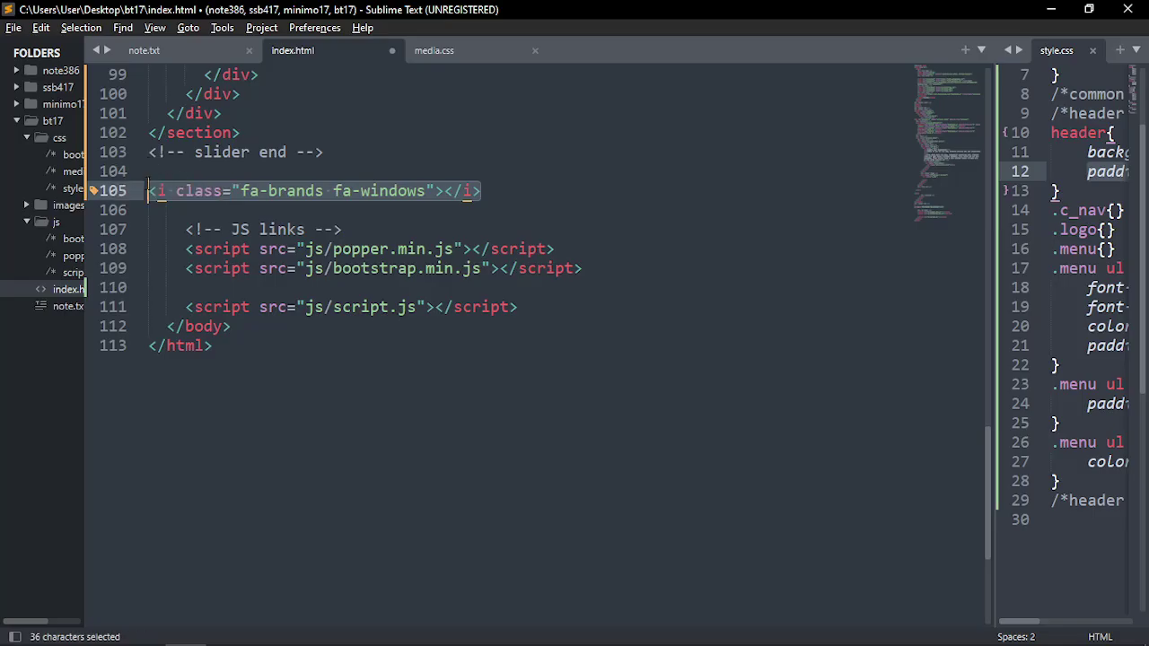
{"action": "key", "text": "ctrl+c"}
{"action": "key", "text": "ctrl+x"}
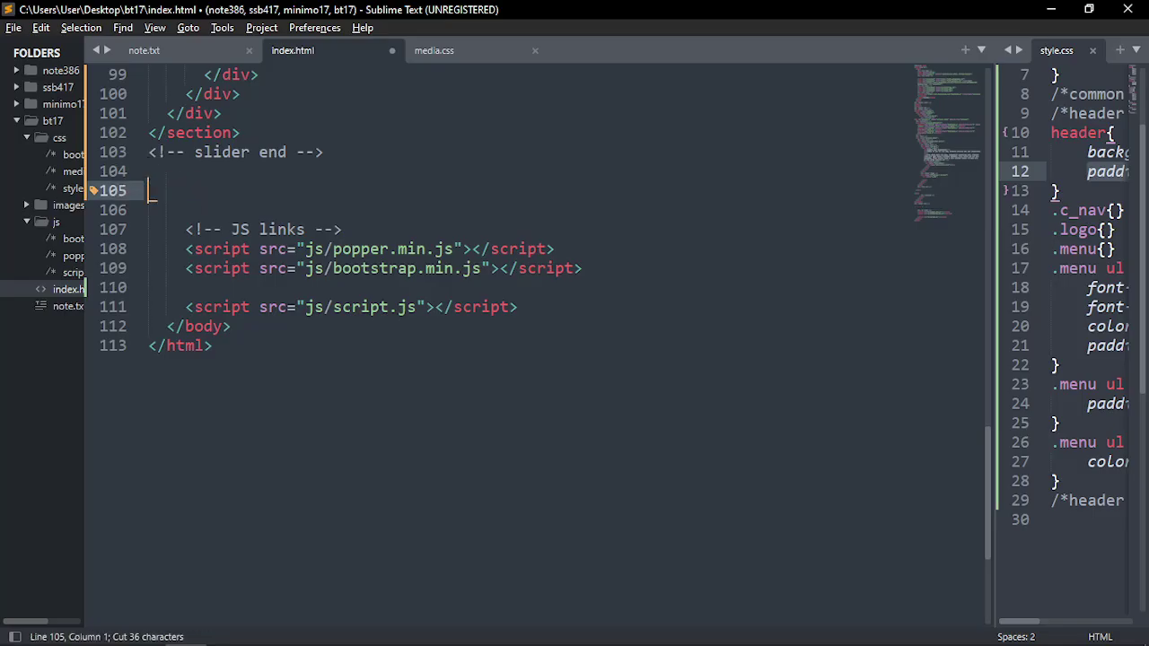
{"action": "scroll", "coordinate": [428, 410], "scroll_direction": "up", "scroll_amount": 9}
{"action": "scroll", "coordinate": [351, 430], "scroll_direction": "up", "scroll_amount": 3}
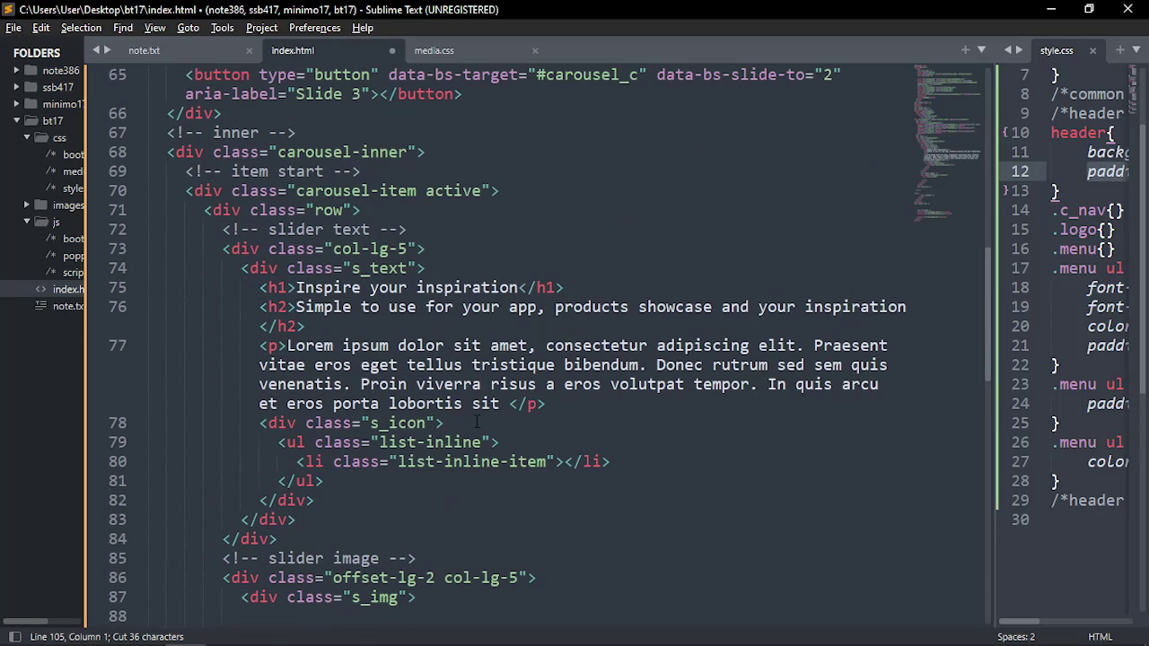
{"action": "scroll", "coordinate": [476, 422], "scroll_direction": "down", "scroll_amount": 2}
{"action": "left_click", "coordinate": [436, 346]}
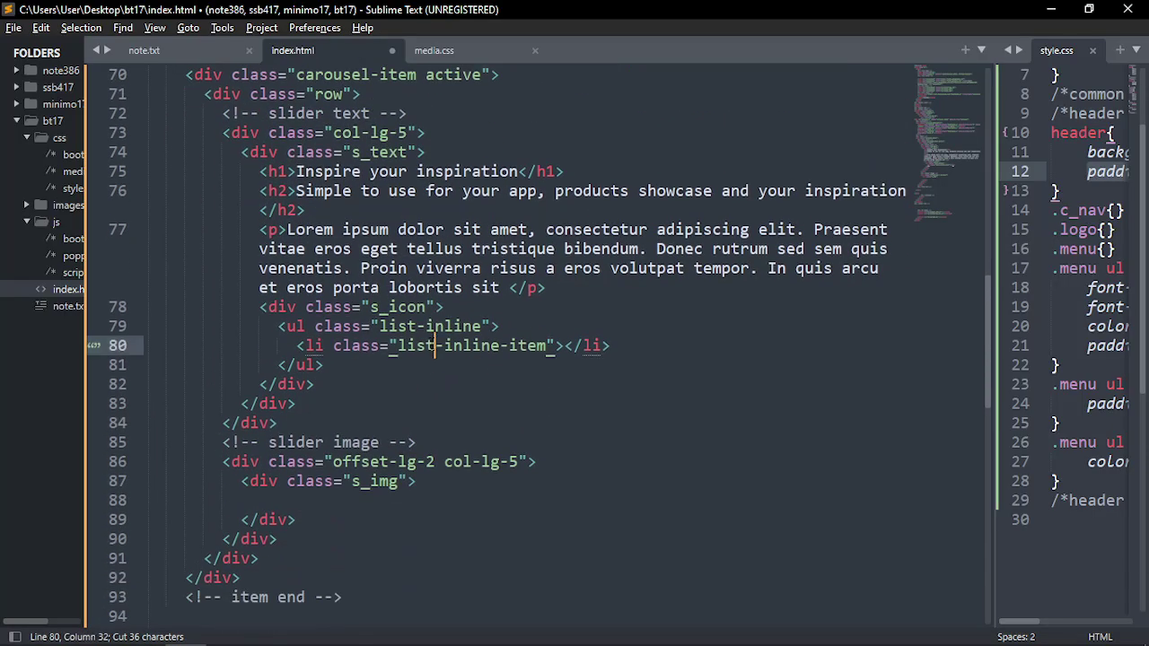
{"action": "left_click", "coordinate": [564, 346]}
{"action": "key", "text": "ctrl+v"}
Duplicate the icon list item so there are three fa-windows items, and save index.html
{"action": "left_click", "coordinate": [749, 346]}
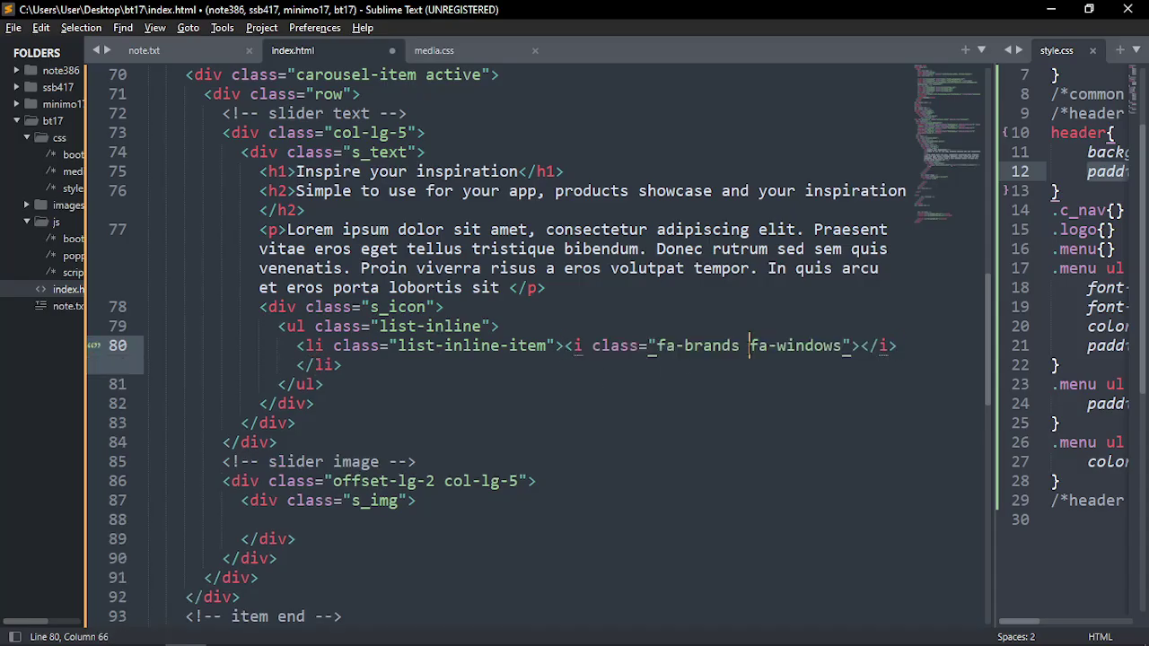
{"action": "key", "text": "ctrl+shift+d"}
{"action": "key", "text": "ctrl+shift+d"}
{"action": "key", "text": "ctrl+s"}
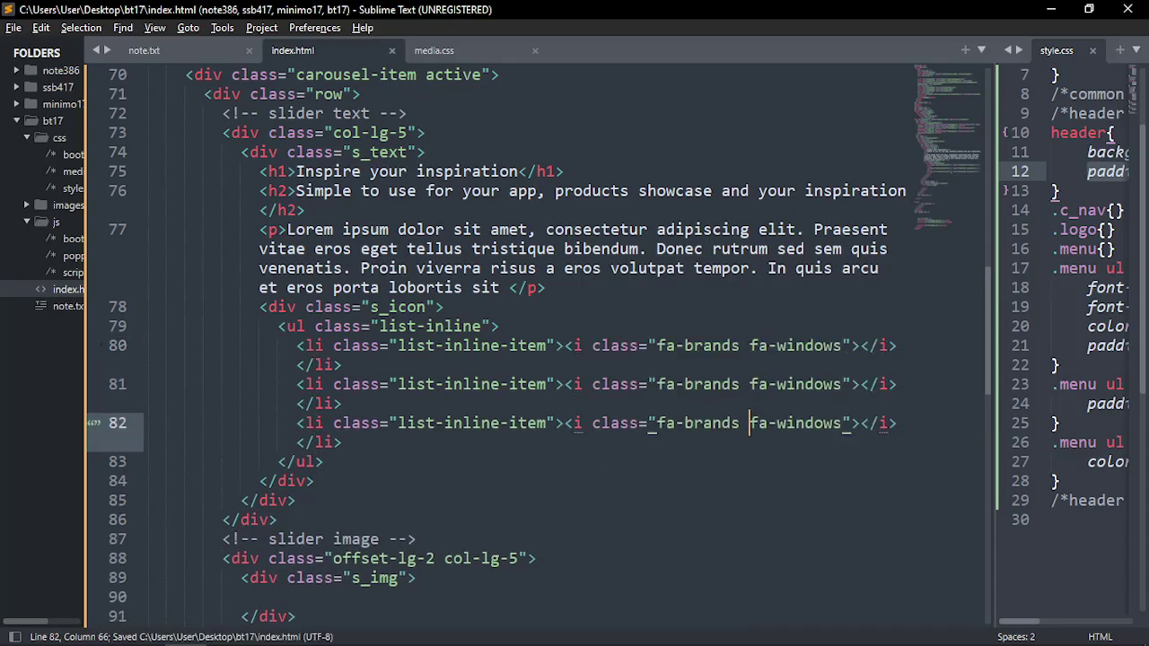
{"action": "key", "text": "alt+Tab"}
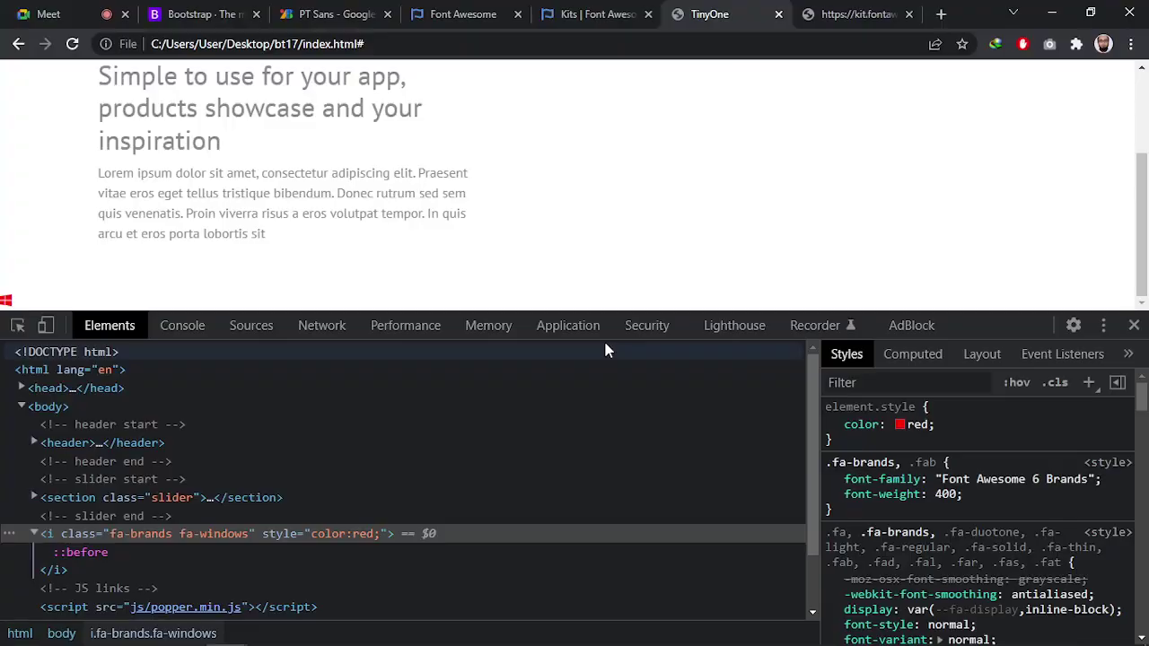
Reload TinyOne to see the three Windows icons below the hero paragraph, and close the kit.fontawesome.com tab
{"action": "key", "text": "F5"}
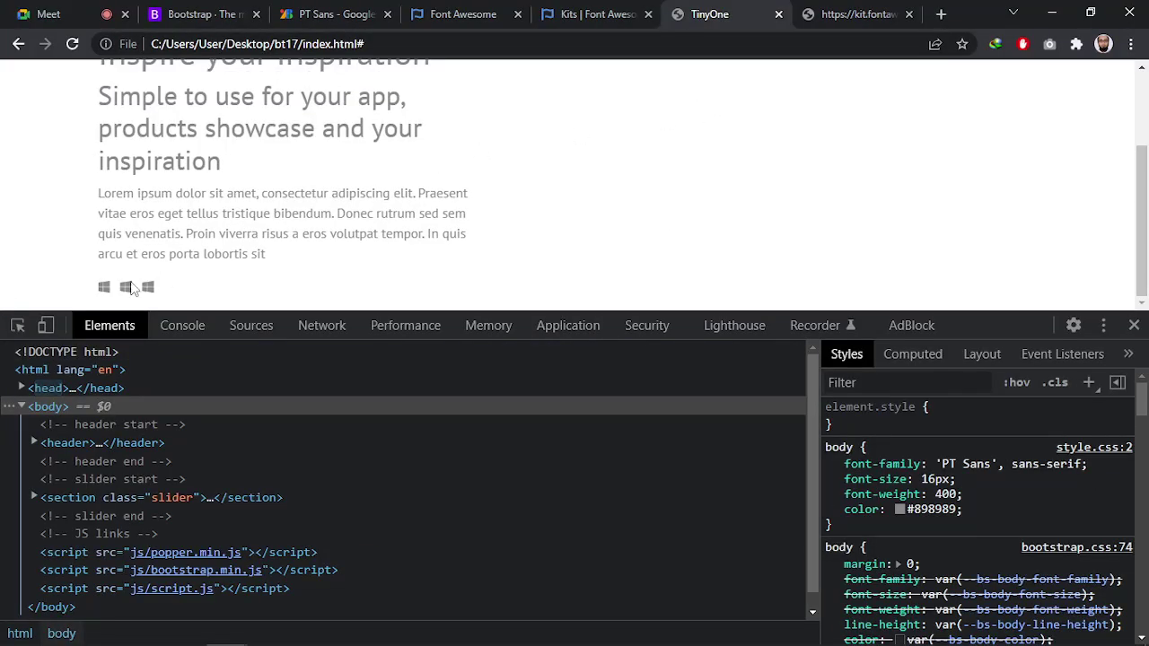
{"action": "scroll", "coordinate": [166, 183], "scroll_direction": "up", "scroll_amount": 2}
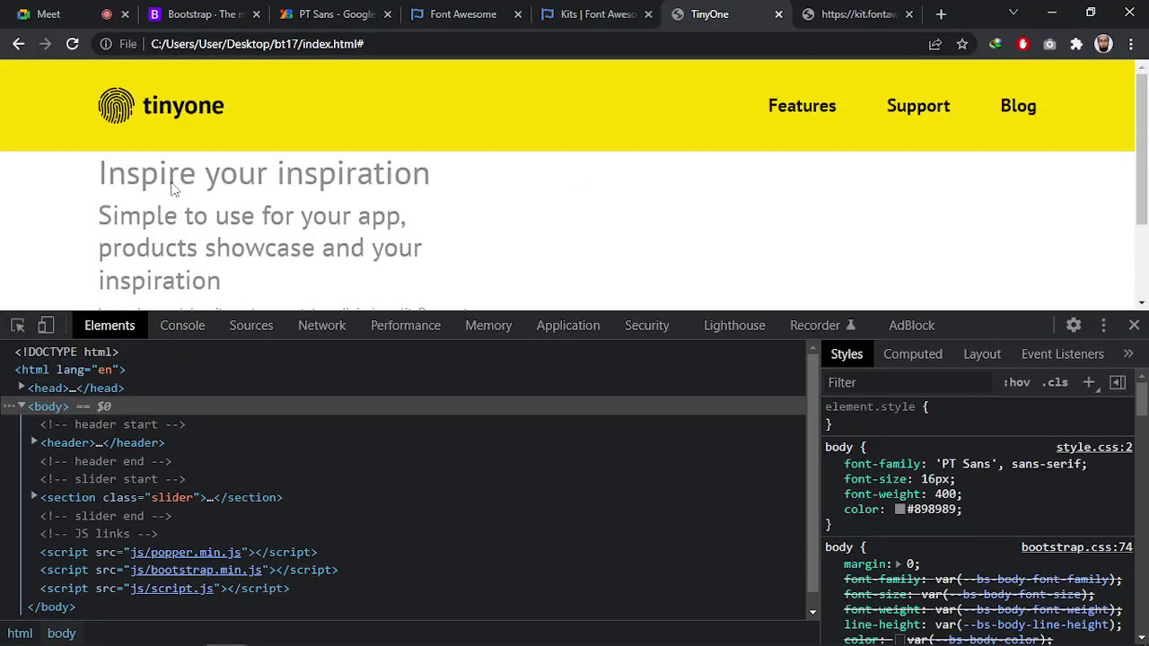
{"action": "scroll", "coordinate": [175, 184], "scroll_direction": "down", "scroll_amount": 2}
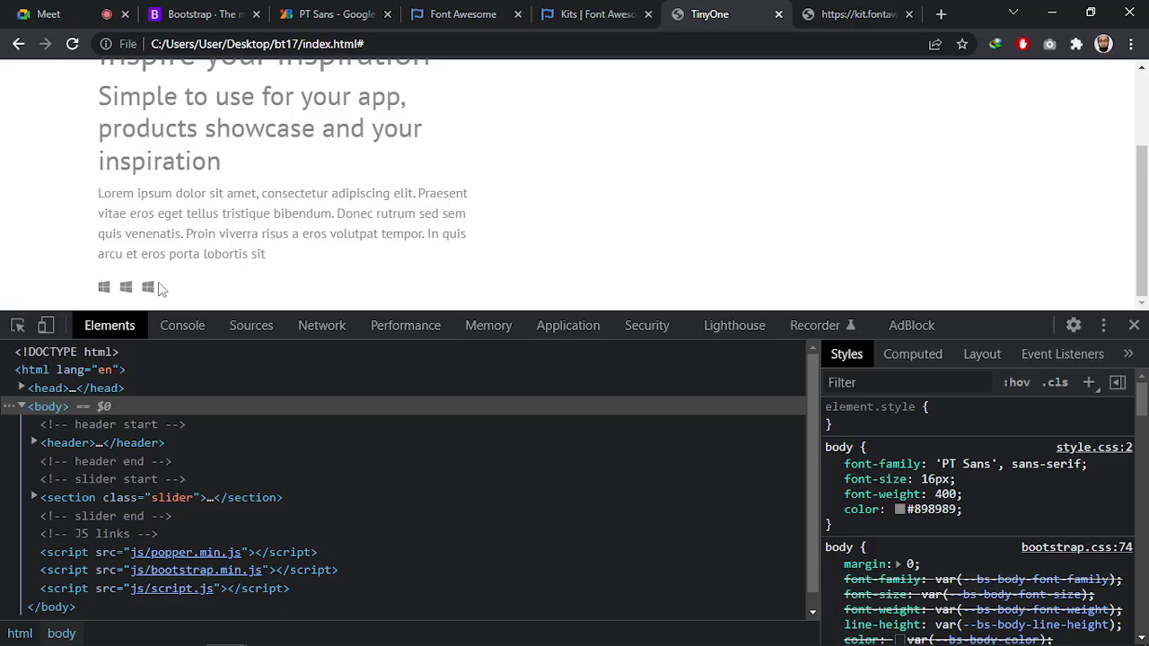
{"action": "key", "text": "ctrl+r"}
{"action": "key", "text": "ctrl+r"}
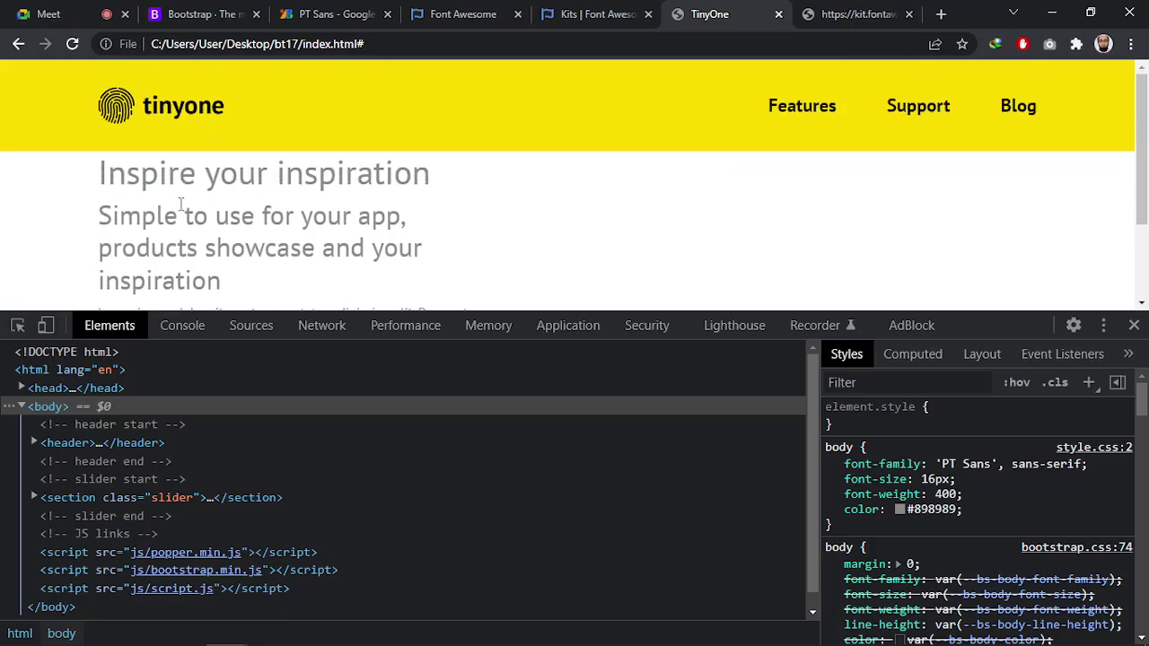
{"action": "left_click", "coordinate": [806, 7]}
{"action": "left_click", "coordinate": [909, 14]}
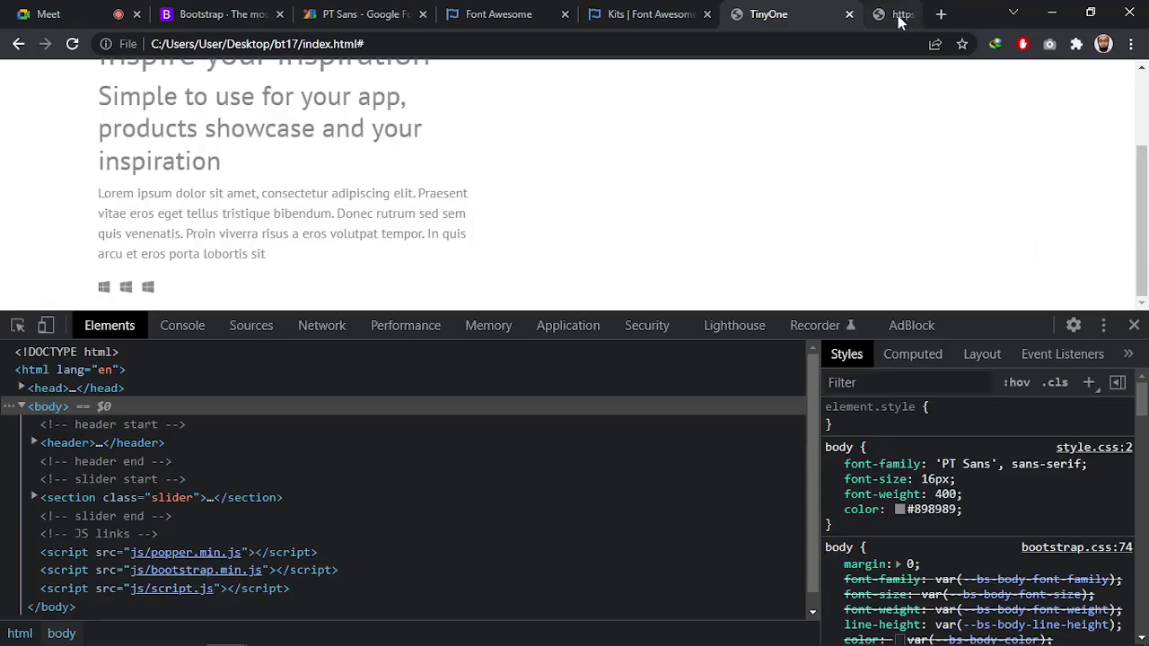
{"action": "left_click", "coordinate": [695, 11]}
{"action": "scroll", "coordinate": [346, 431], "scroll_direction": "down", "scroll_amount": 4}
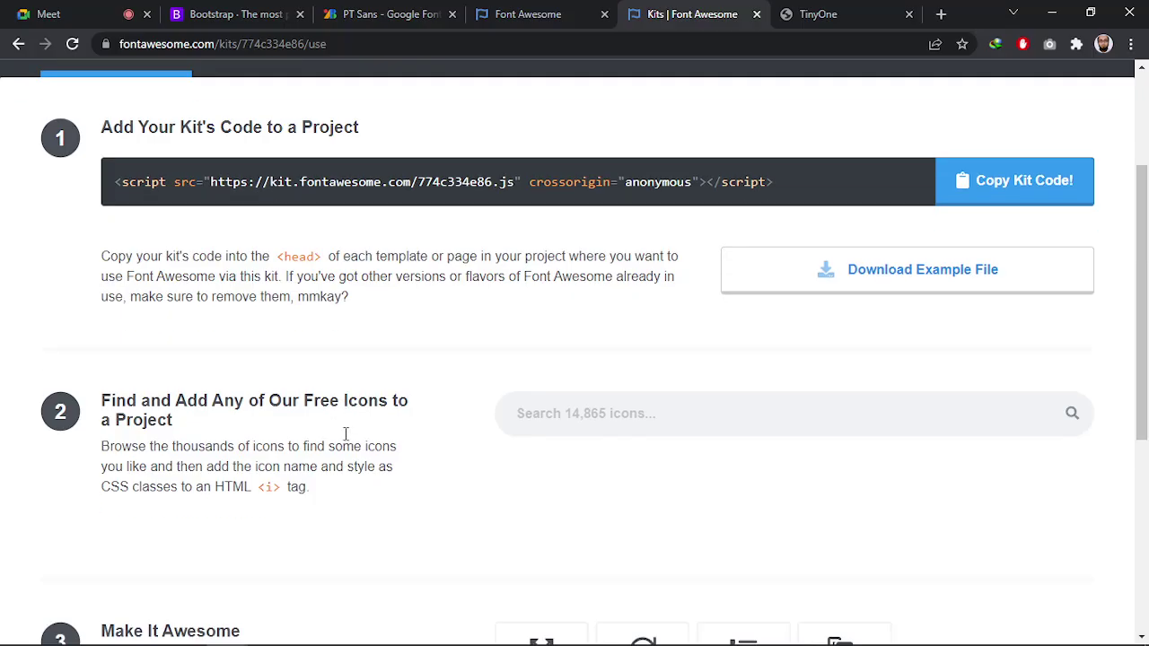
{"action": "scroll", "coordinate": [346, 440], "scroll_direction": "up", "scroll_amount": 6}
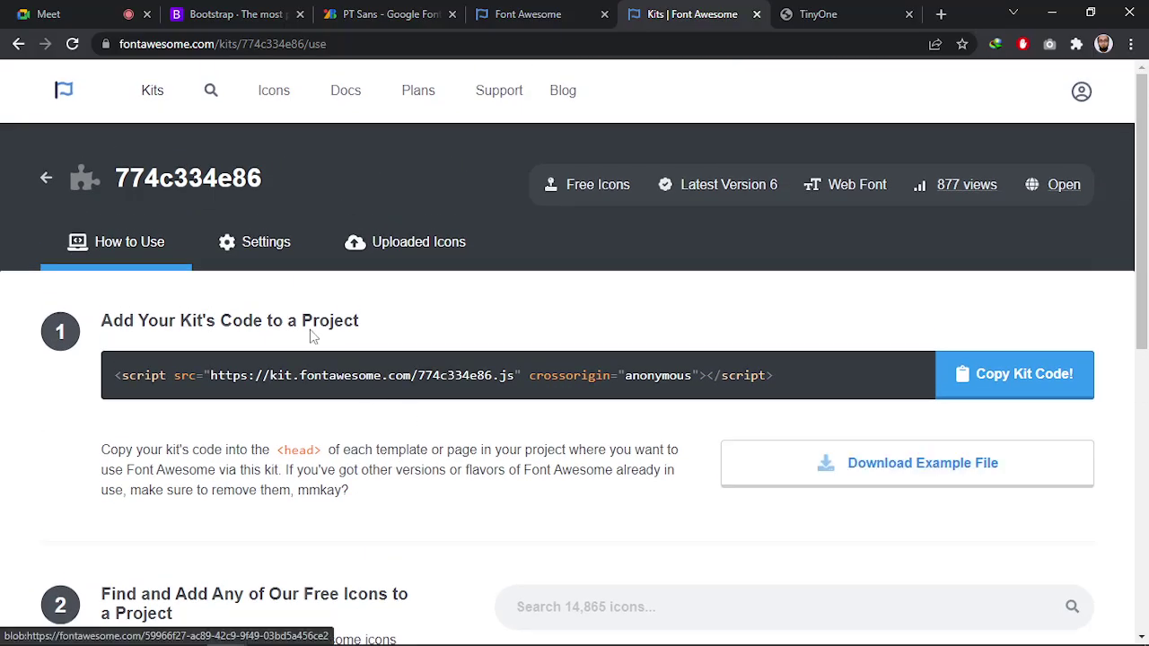
{"action": "left_click", "coordinate": [577, 12]}
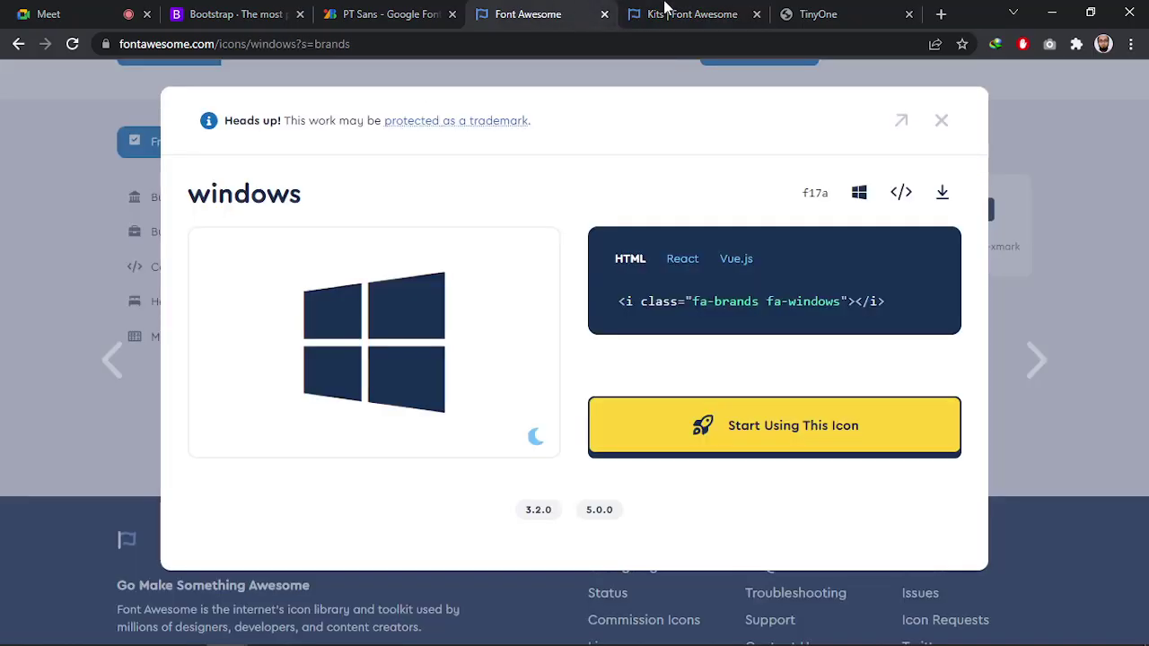
{"action": "left_click", "coordinate": [826, 14]}
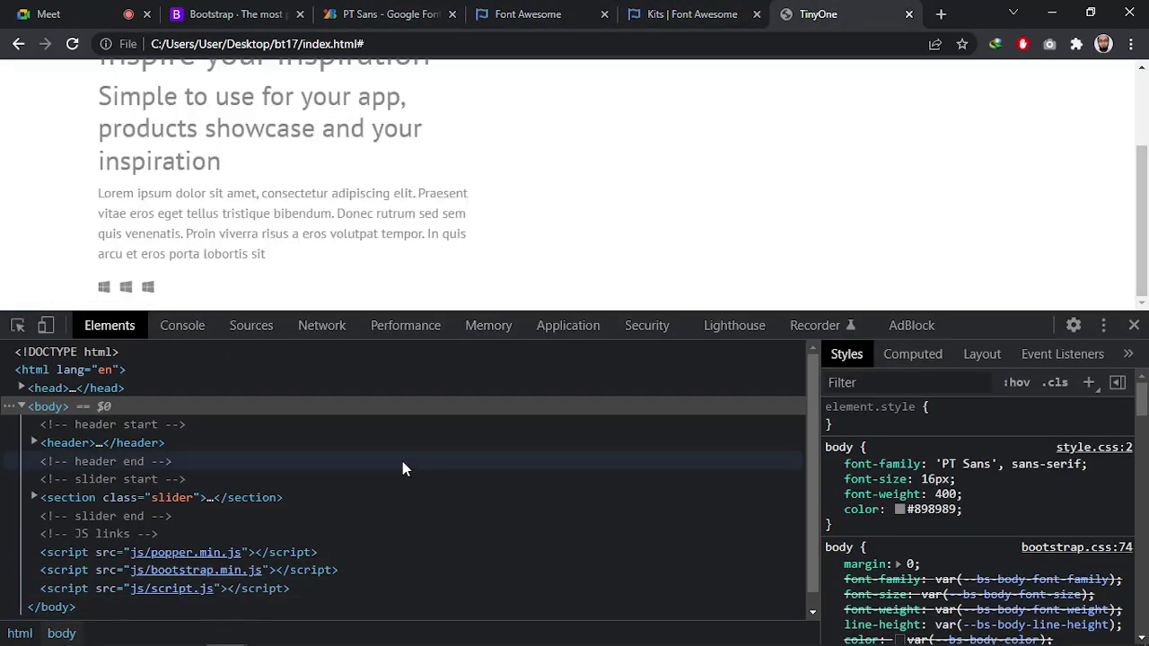
{"action": "scroll", "coordinate": [99, 144], "scroll_direction": "up", "scroll_amount": 1}
{"action": "left_click_drag", "start_coordinate": [99, 136], "coordinate": [186, 287]}
{"action": "left_click", "coordinate": [830, 132]}
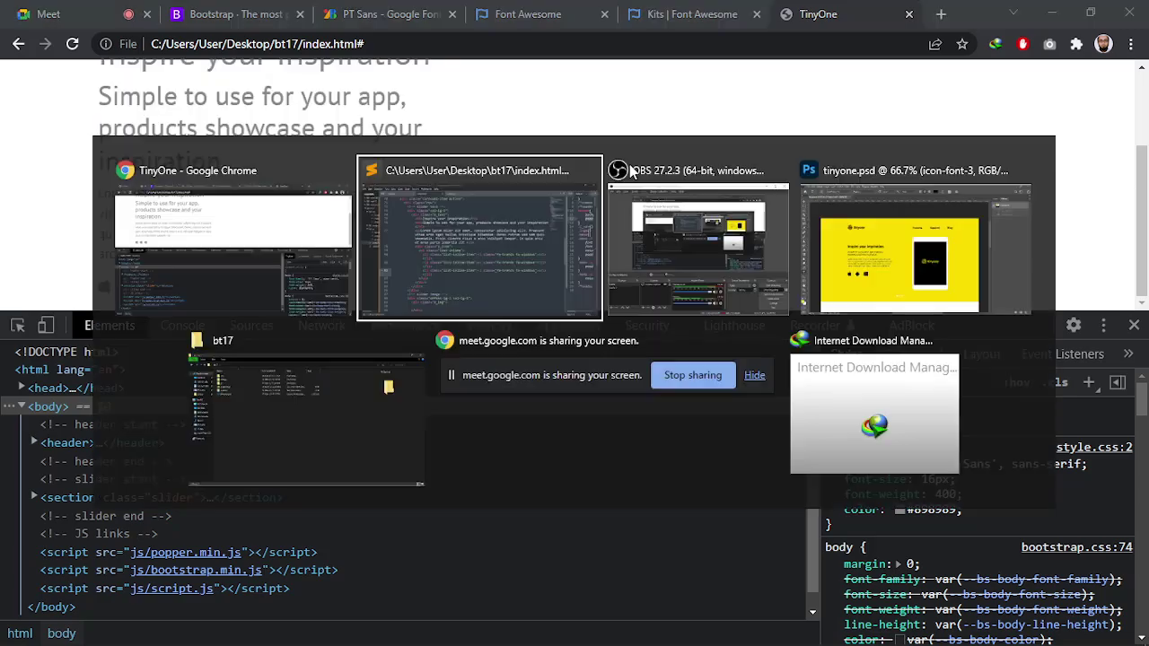
{"action": "key", "text": "alt+Tab"}
Select the iPad's white Base frame layer and show only that layer
{"action": "left_click", "coordinate": [826, 248]}
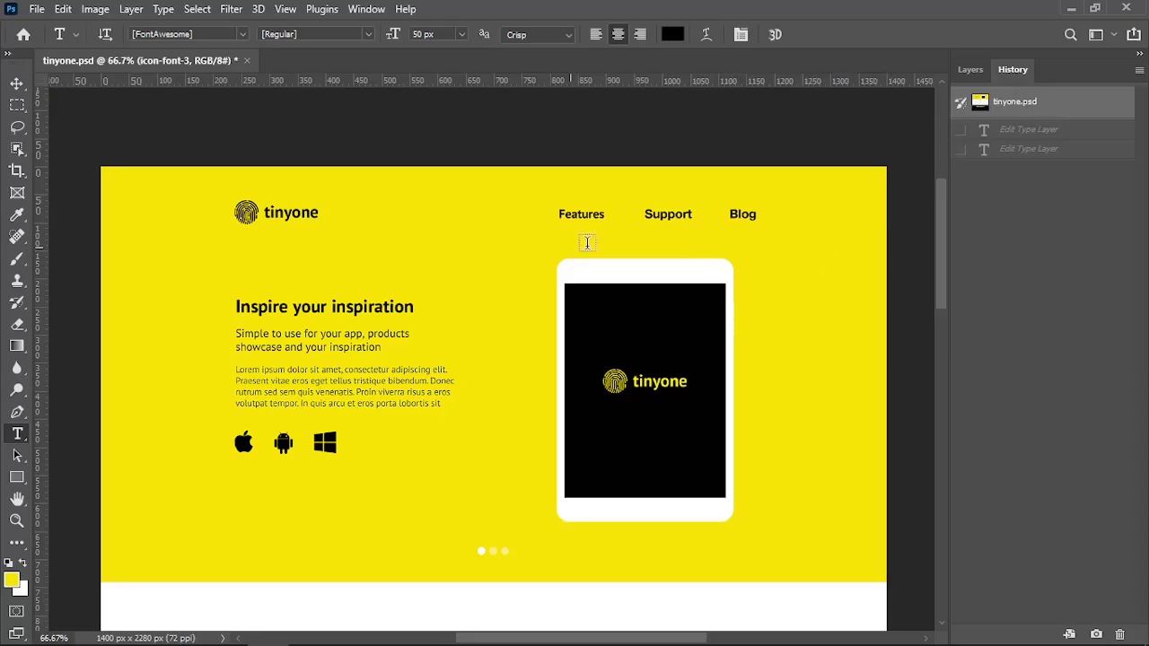
{"action": "left_click", "coordinate": [16, 82]}
{"action": "left_click", "coordinate": [627, 277]}
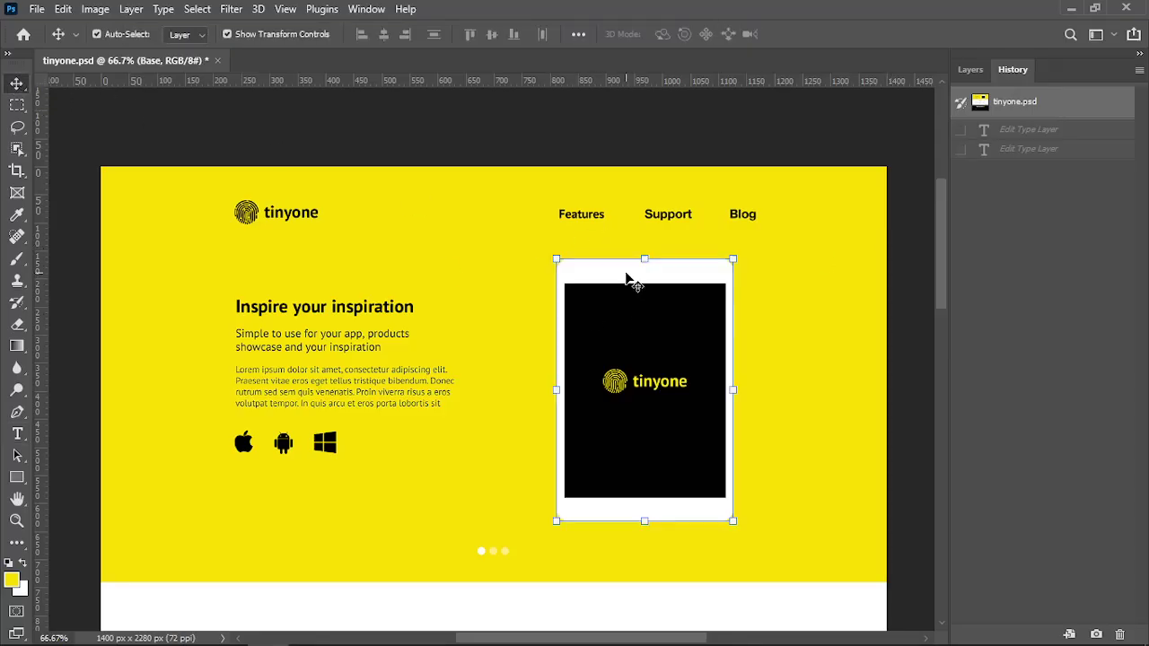
{"action": "left_click", "coordinate": [970, 70]}
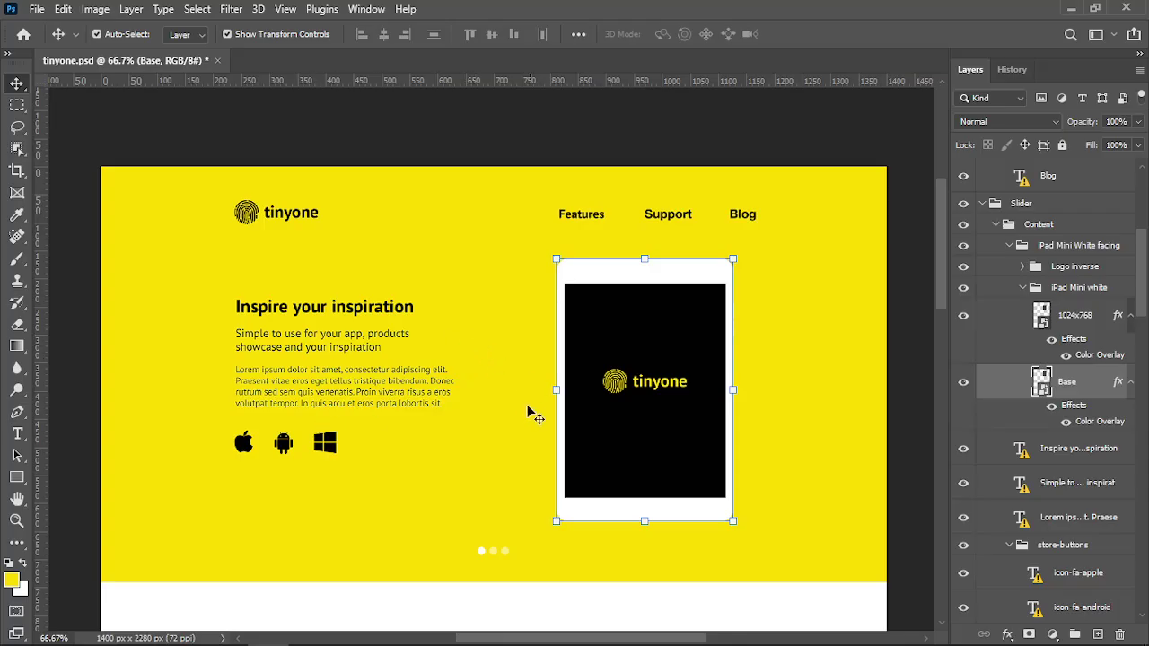
{"action": "left_click", "coordinate": [962, 385]}
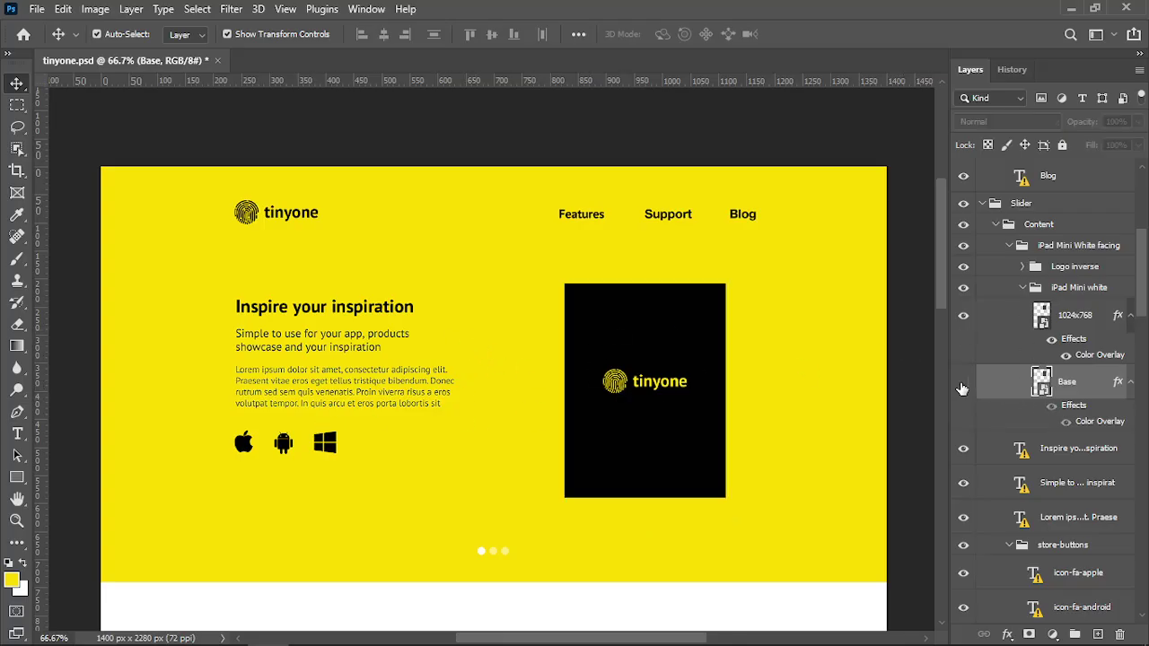
{"action": "left_click", "coordinate": [963, 386]}
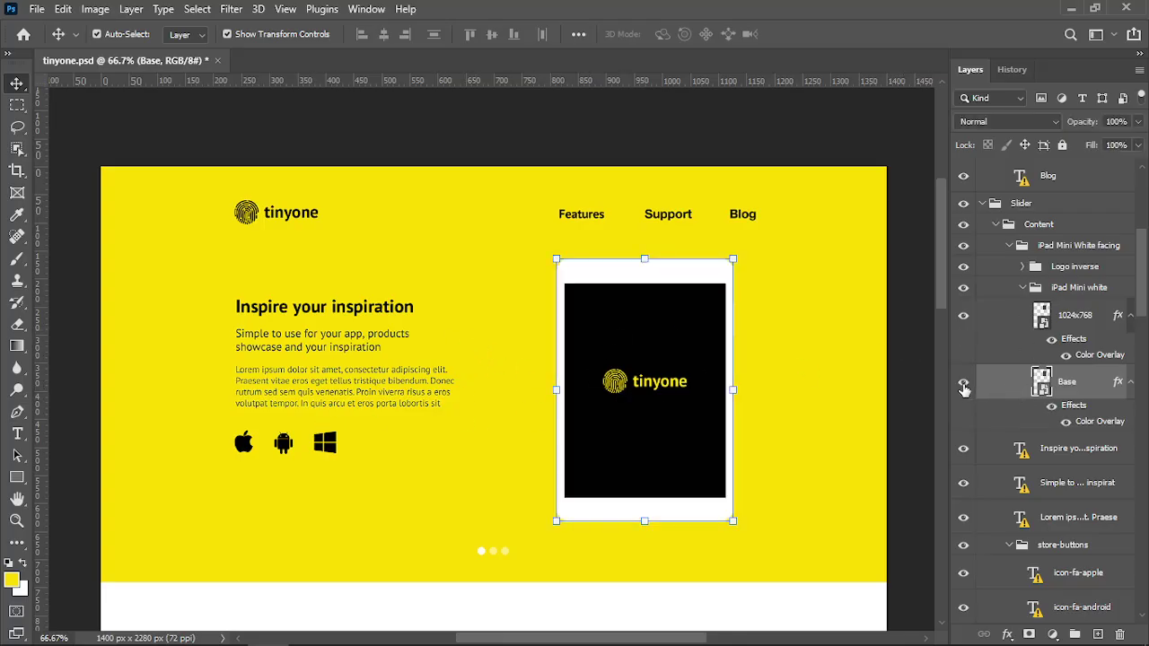
{"action": "left_click", "coordinate": [962, 386], "text": "alt"}
Turn the iPad's black screen and the Logo inverse group back on, keeping the Blog text hidden
{"action": "scroll", "coordinate": [1016, 400], "scroll_direction": "down", "scroll_amount": 3}
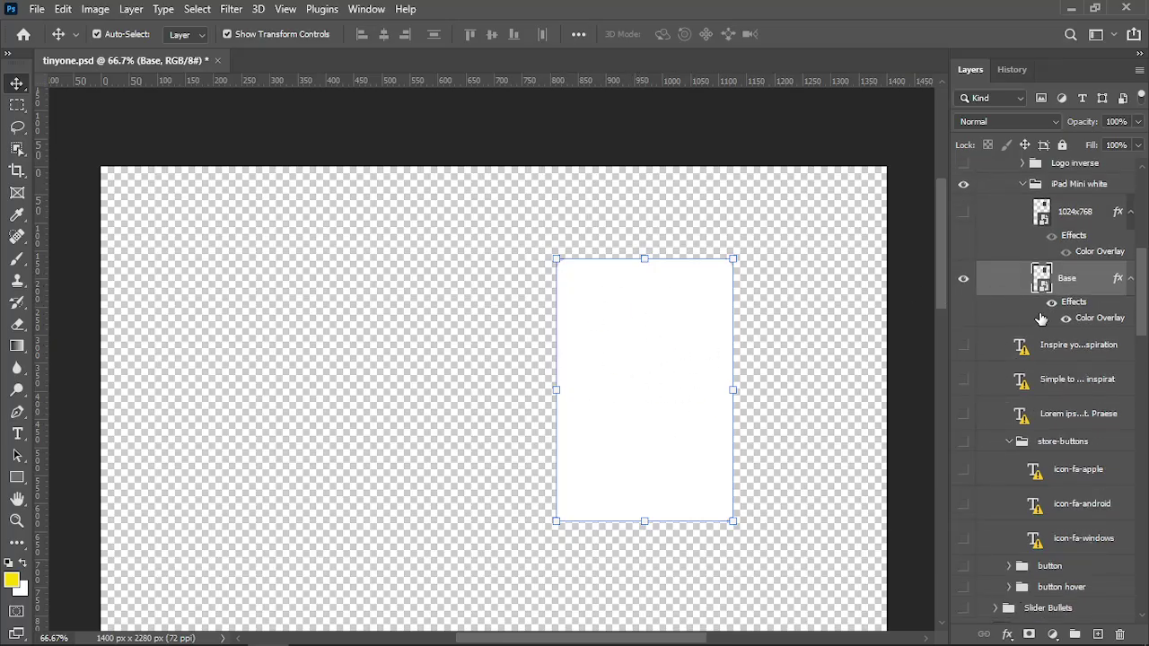
{"action": "scroll", "coordinate": [1041, 318], "scroll_direction": "up", "scroll_amount": 3}
{"action": "left_click", "coordinate": [963, 316]}
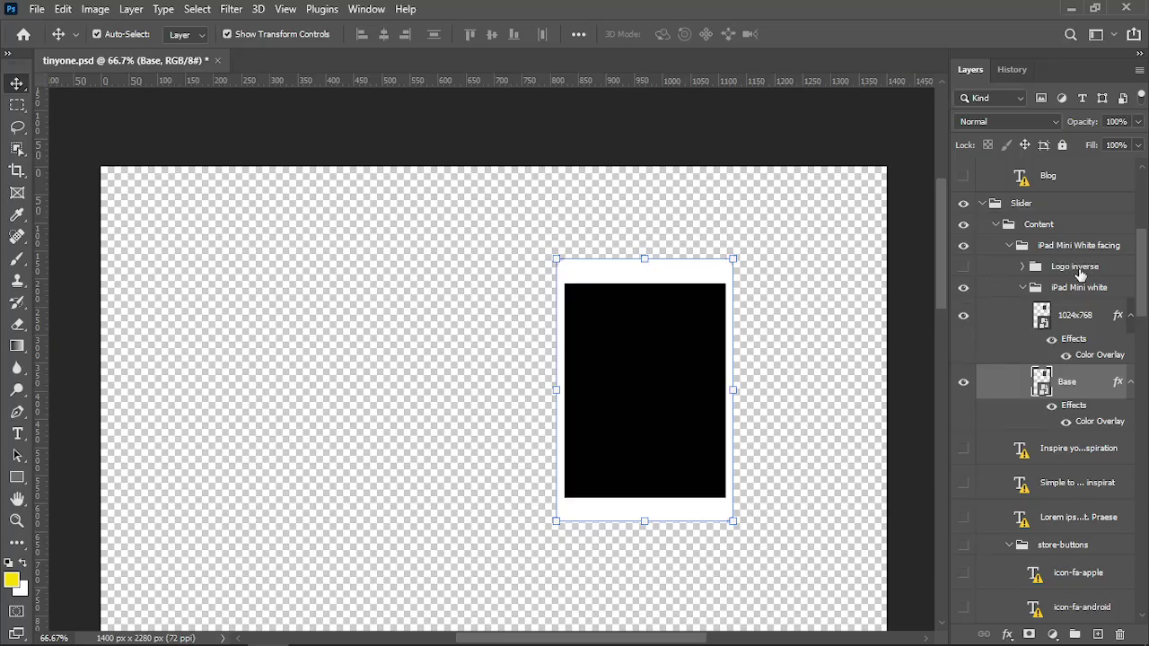
{"action": "left_click", "coordinate": [963, 266]}
{"action": "scroll", "coordinate": [965, 310], "scroll_direction": "up", "scroll_amount": 1}
{"action": "left_click", "coordinate": [962, 216]}
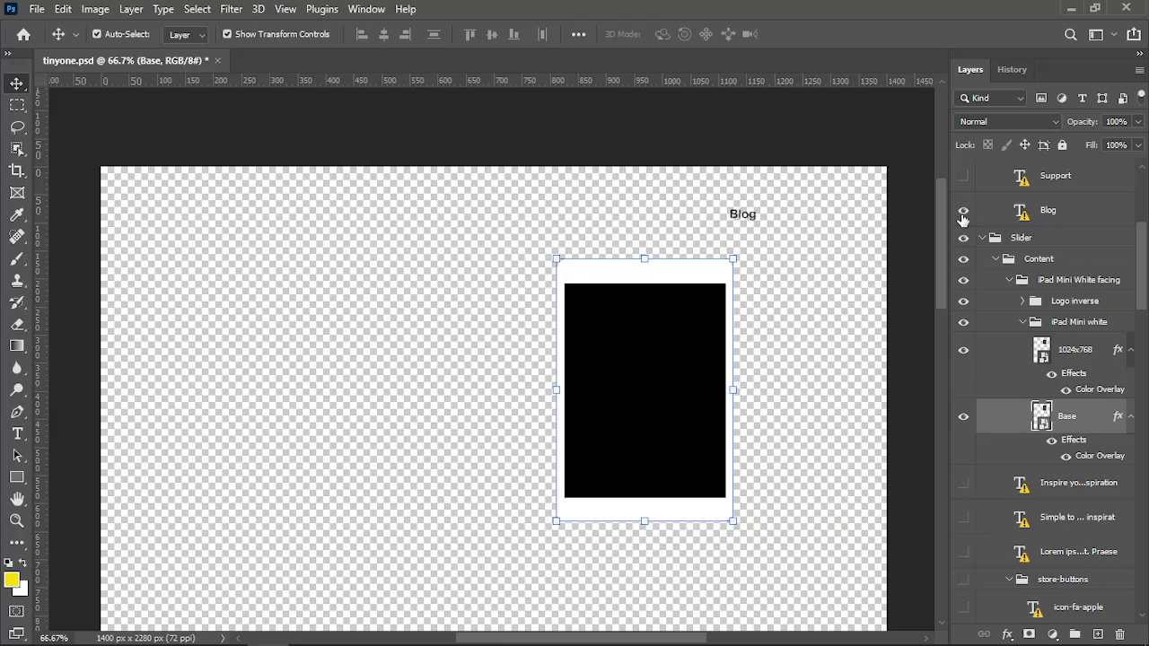
{"action": "left_click", "coordinate": [962, 215]}
{"action": "scroll", "coordinate": [1007, 376], "scroll_direction": "down", "scroll_amount": 3}
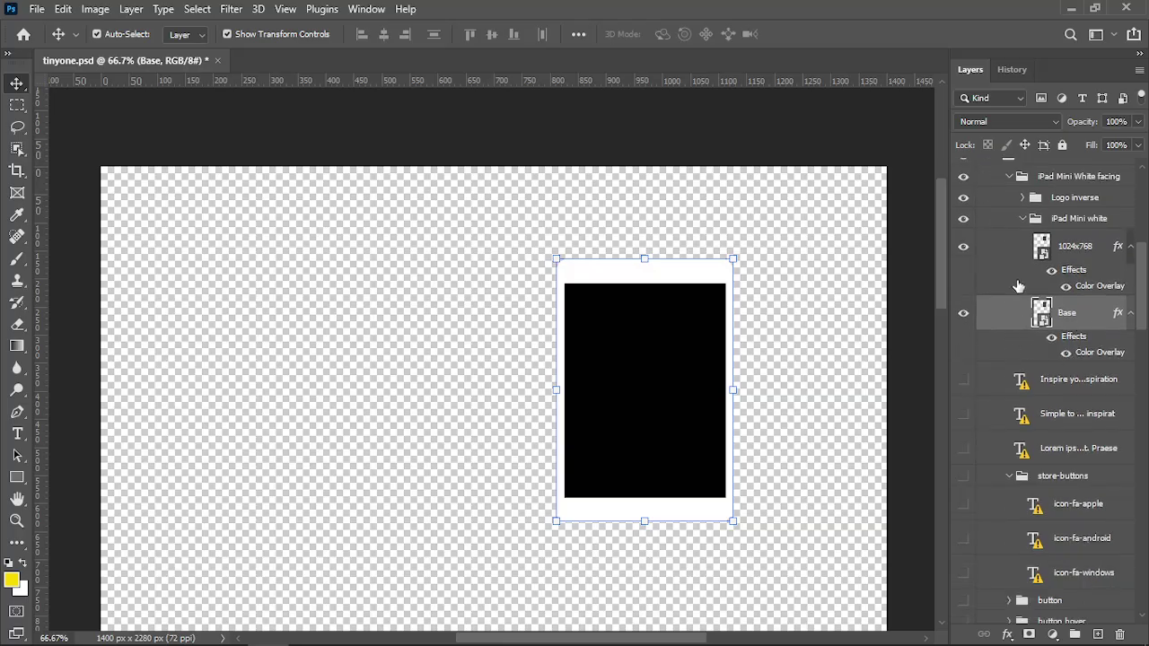
{"action": "scroll", "coordinate": [1021, 299], "scroll_direction": "up", "scroll_amount": 2}
Check the Content group layers and the 'Inspire your inspiration' heading, leaving them hidden
{"action": "left_click", "coordinate": [962, 204]}
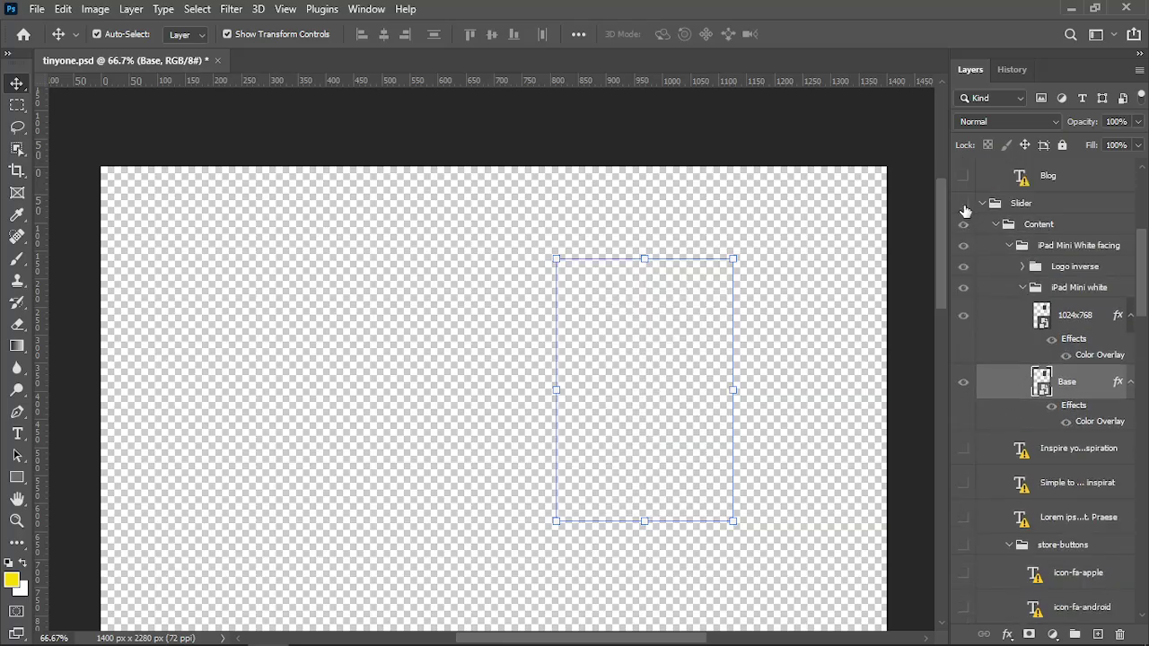
{"action": "left_click", "coordinate": [963, 203]}
{"action": "left_click", "coordinate": [963, 224]}
{"action": "left_click", "coordinate": [962, 224]}
{"action": "left_click", "coordinate": [963, 244]}
{"action": "left_click", "coordinate": [962, 245]}
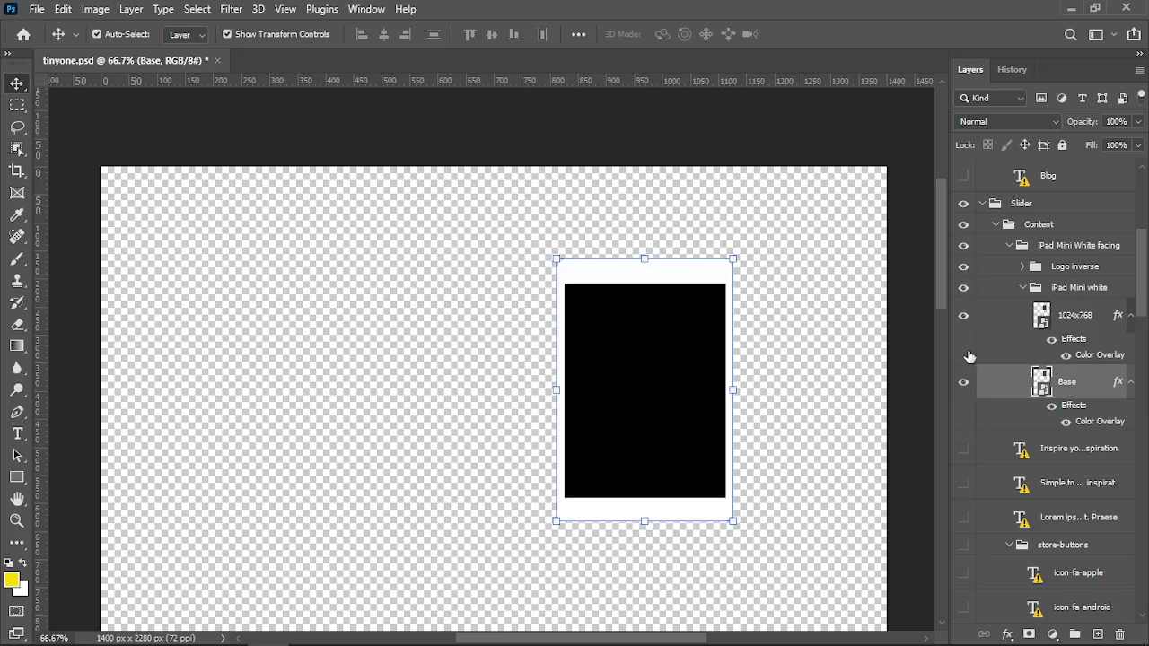
{"action": "left_click", "coordinate": [963, 447]}
{"action": "left_click", "coordinate": [964, 450]}
{"action": "scroll", "coordinate": [1059, 489], "scroll_direction": "down", "scroll_amount": 3}
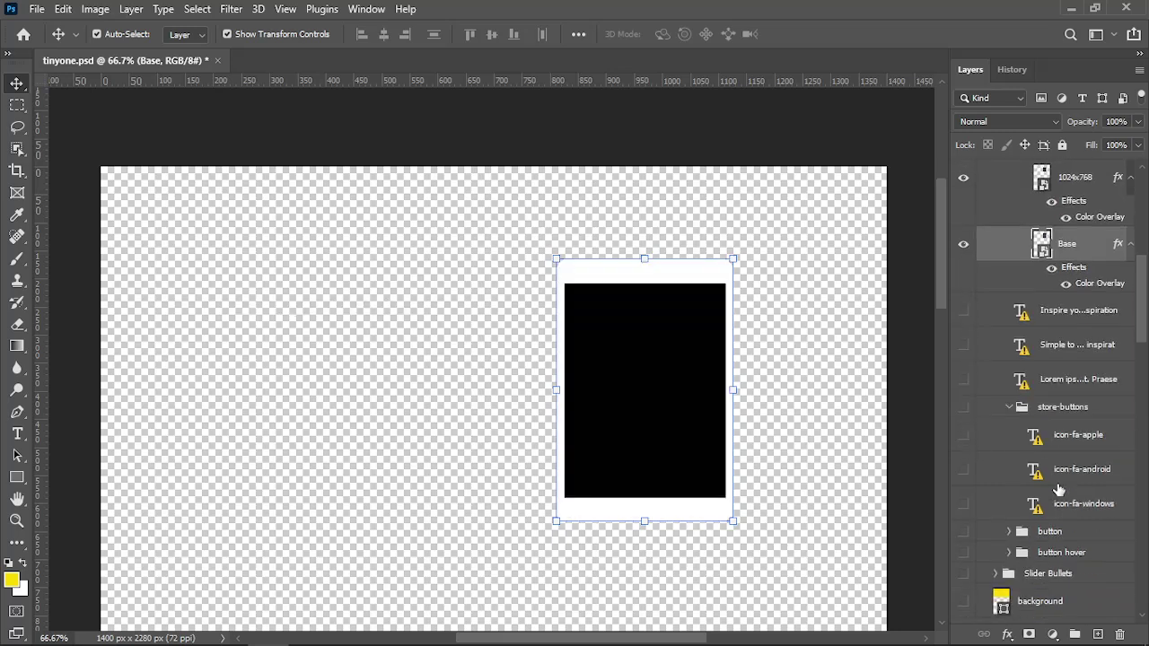
{"action": "scroll", "coordinate": [1059, 512], "scroll_direction": "down", "scroll_amount": 1}
{"action": "scroll", "coordinate": [1062, 549], "scroll_direction": "up", "scroll_amount": 7}
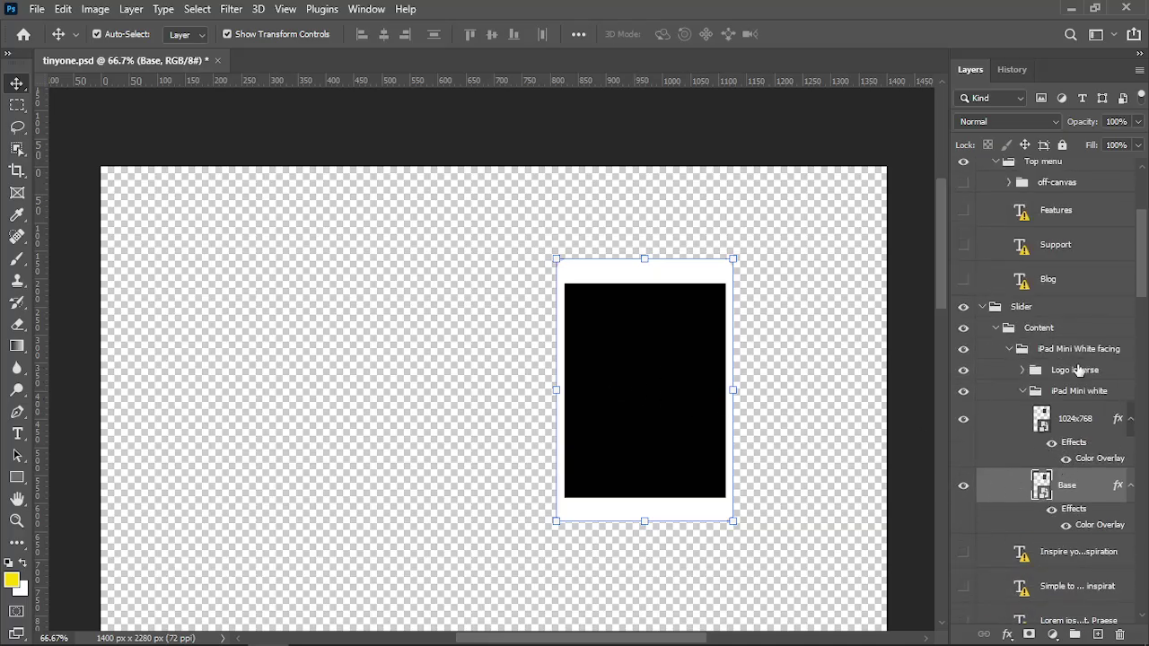
{"action": "scroll", "coordinate": [1068, 381], "scroll_direction": "up", "scroll_amount": 2}
{"action": "scroll", "coordinate": [1068, 382], "scroll_direction": "up", "scroll_amount": 2}
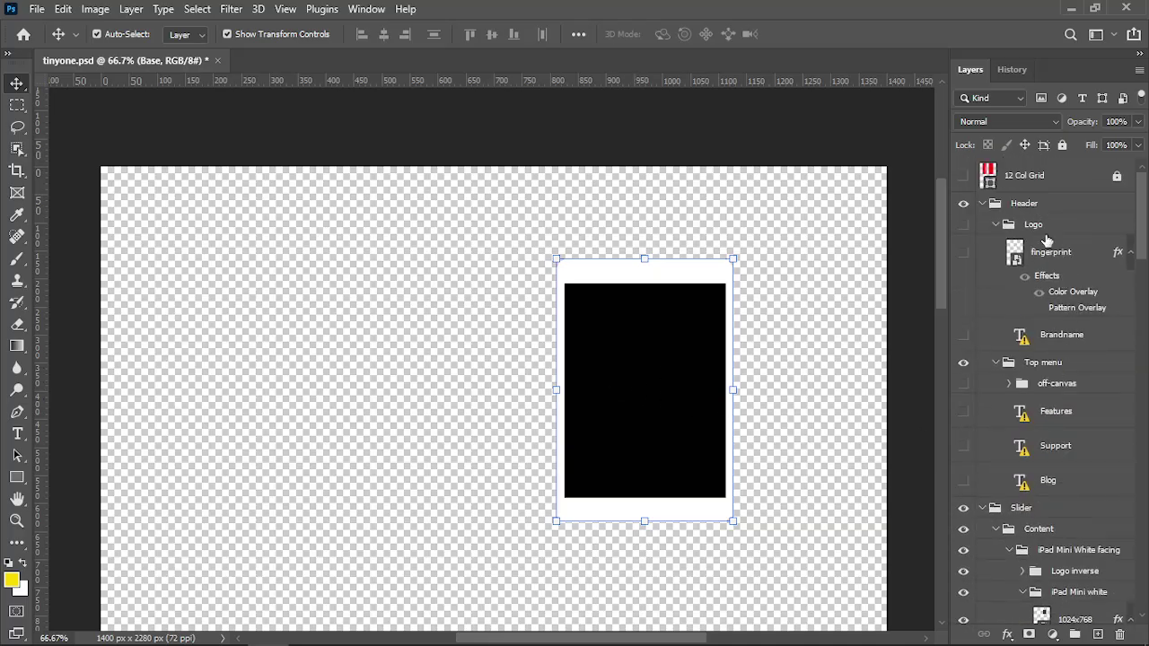
{"action": "scroll", "coordinate": [1039, 350], "scroll_direction": "down", "scroll_amount": 2}
Revert tinyone.psd to its original snapshot in History to restore the full yellow design
{"action": "left_click", "coordinate": [1011, 69]}
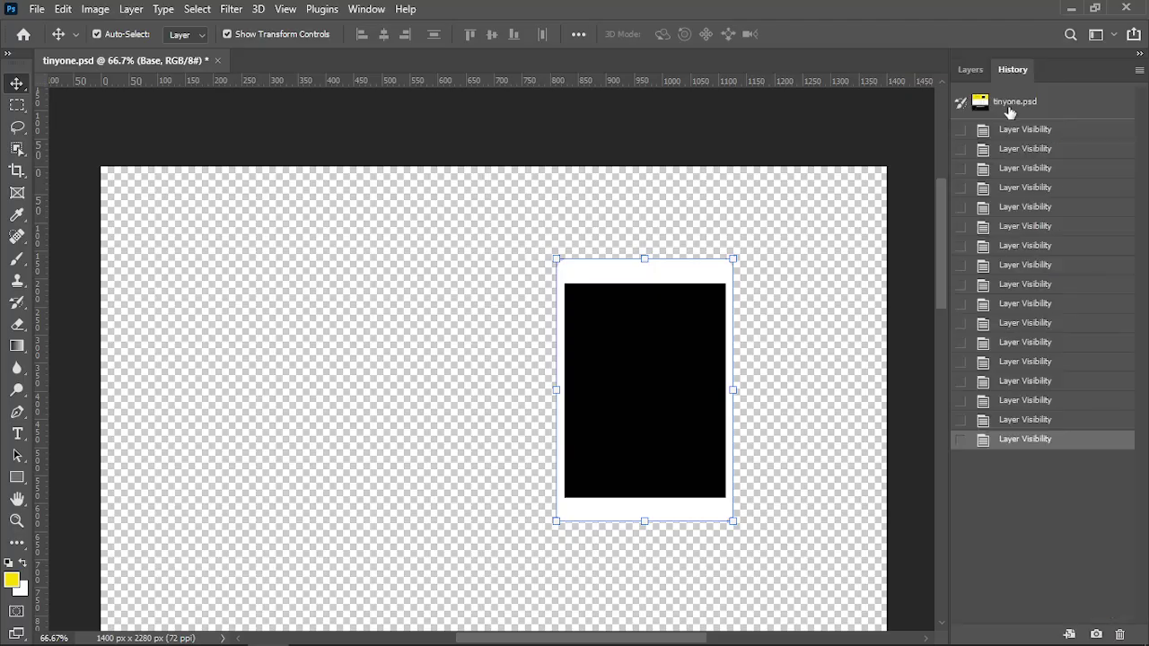
{"action": "left_click", "coordinate": [1011, 104]}
{"action": "left_click", "coordinate": [969, 69]}
{"action": "scroll", "coordinate": [999, 369], "scroll_direction": "down", "scroll_amount": 2}
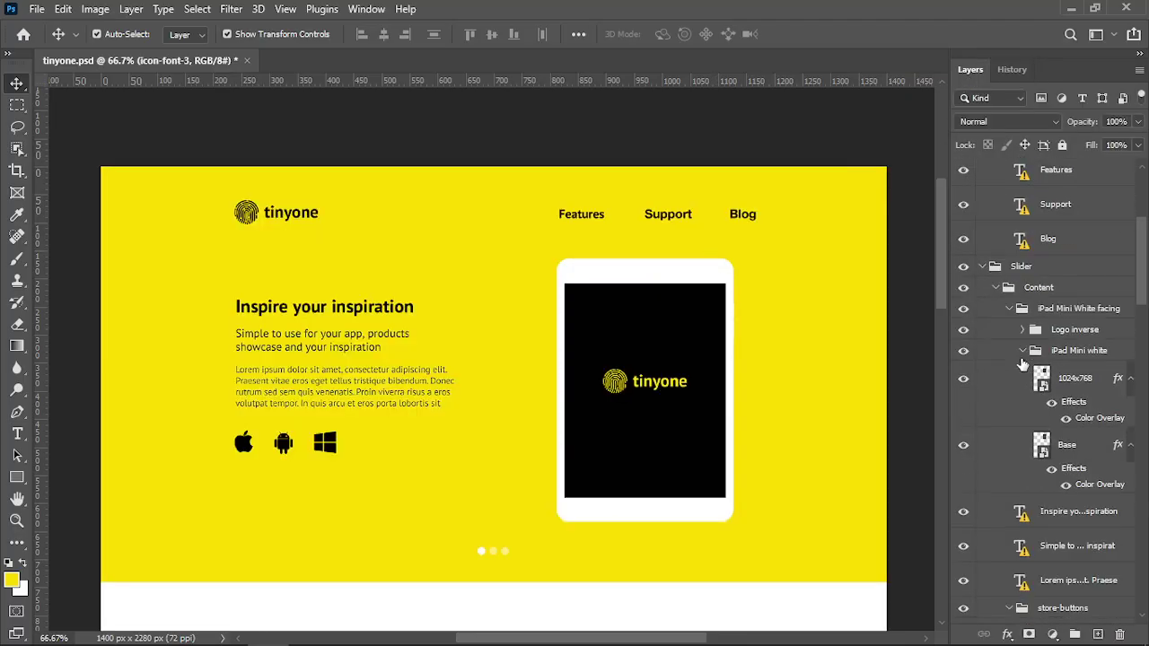
Select the iPad Mini White facing group and show only it, with its logo on the screen
{"action": "left_click", "coordinate": [610, 393]}
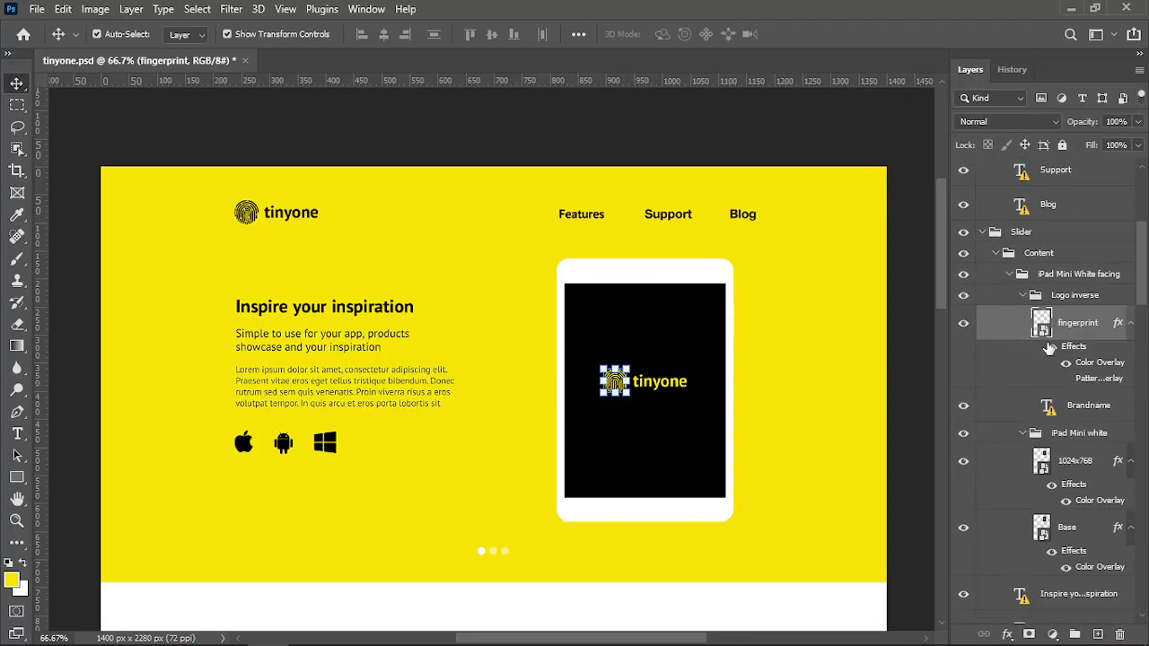
{"action": "scroll", "coordinate": [1041, 348], "scroll_direction": "up", "scroll_amount": 1}
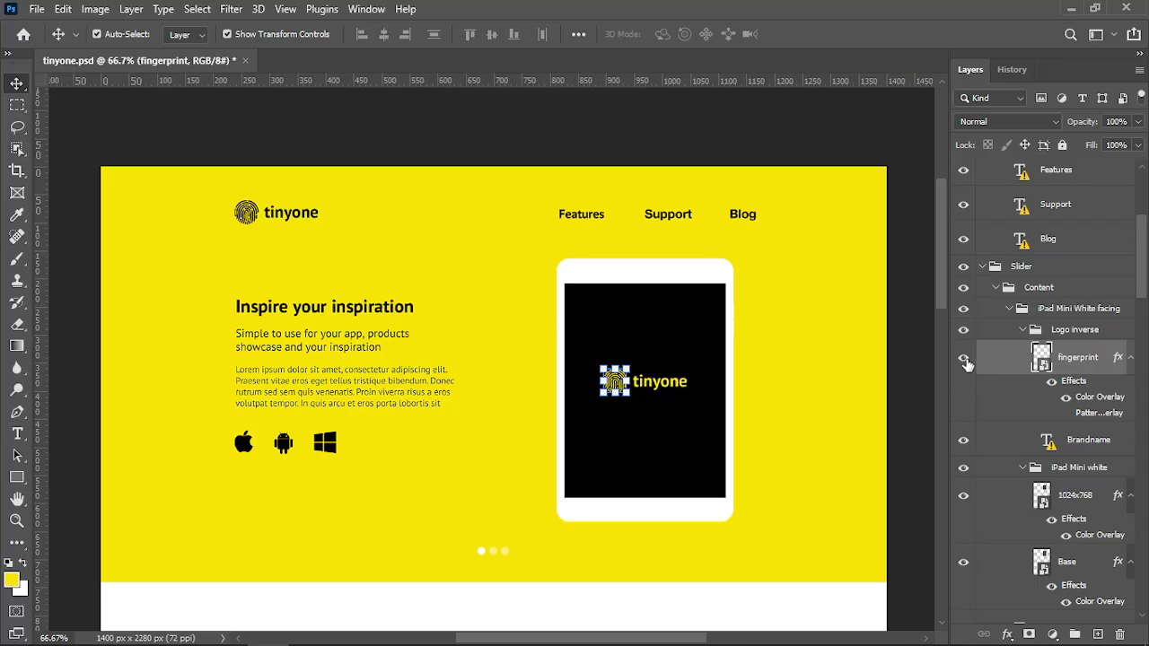
{"action": "left_click", "coordinate": [1041, 289]}
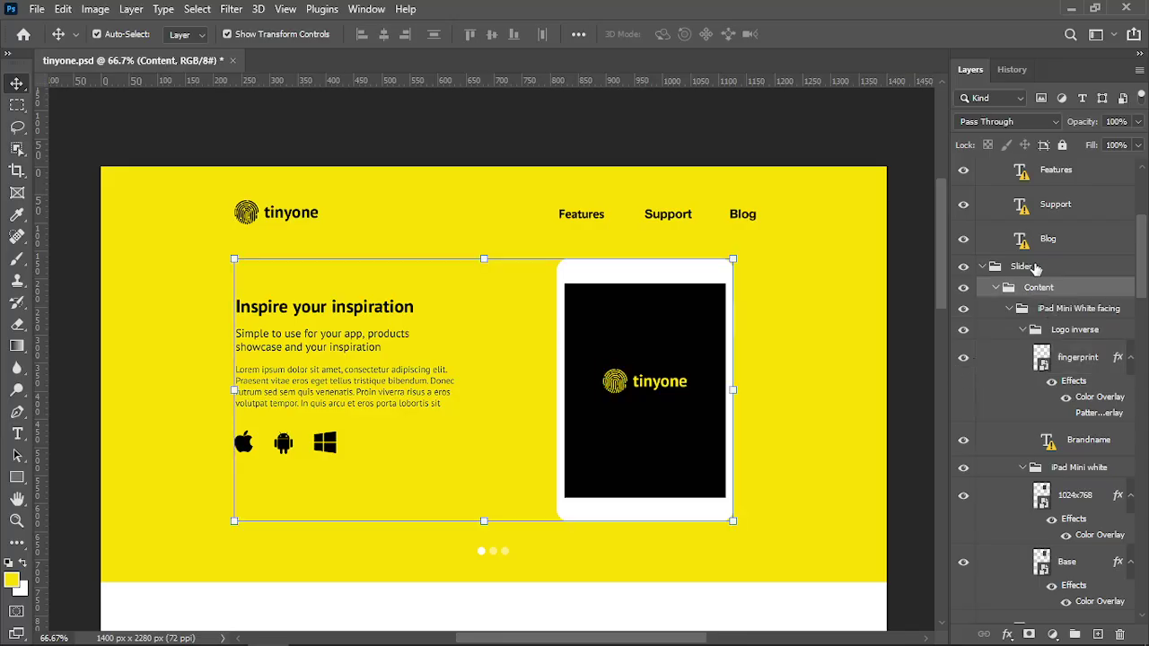
{"action": "left_click", "coordinate": [1023, 266]}
{"action": "left_click", "coordinate": [1043, 296]}
{"action": "left_click", "coordinate": [1063, 314]}
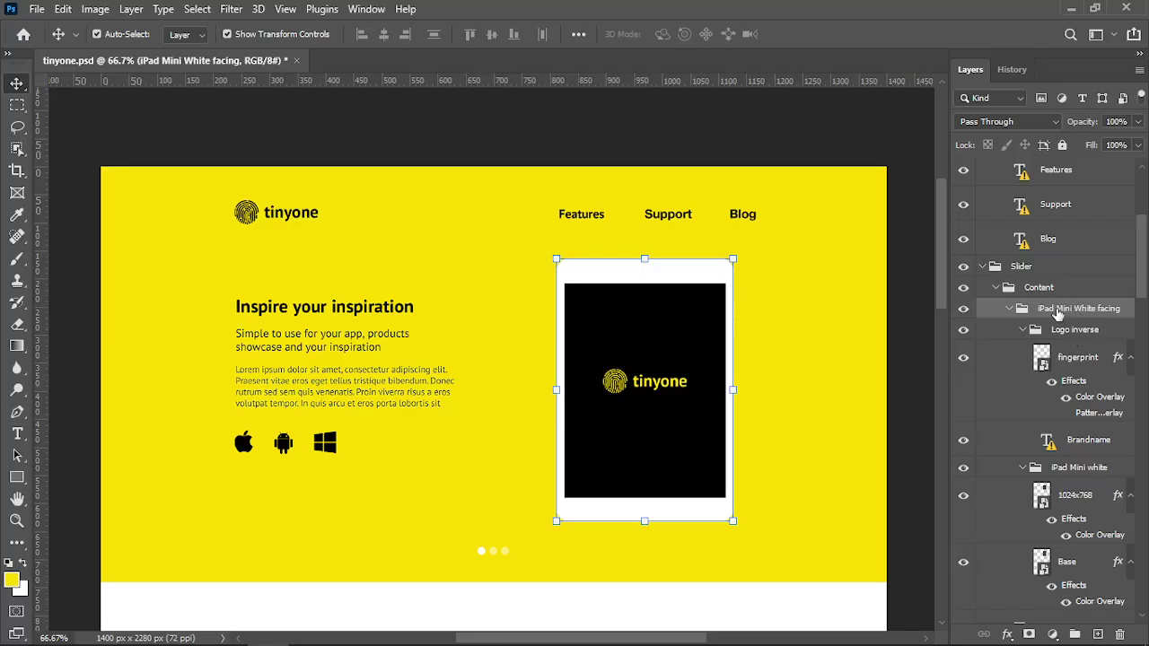
{"action": "left_click", "coordinate": [962, 310]}
{"action": "left_click", "coordinate": [962, 310]}
{"action": "left_click", "coordinate": [962, 309], "text": "alt"}
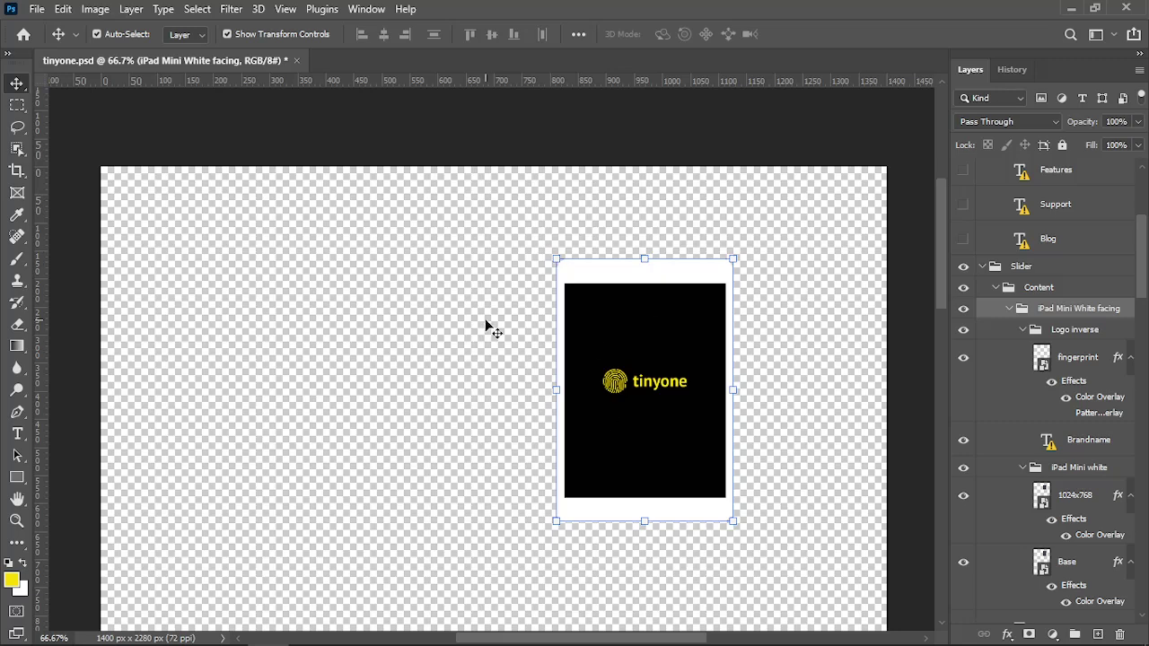
{"action": "left_click", "coordinate": [770, 429]}
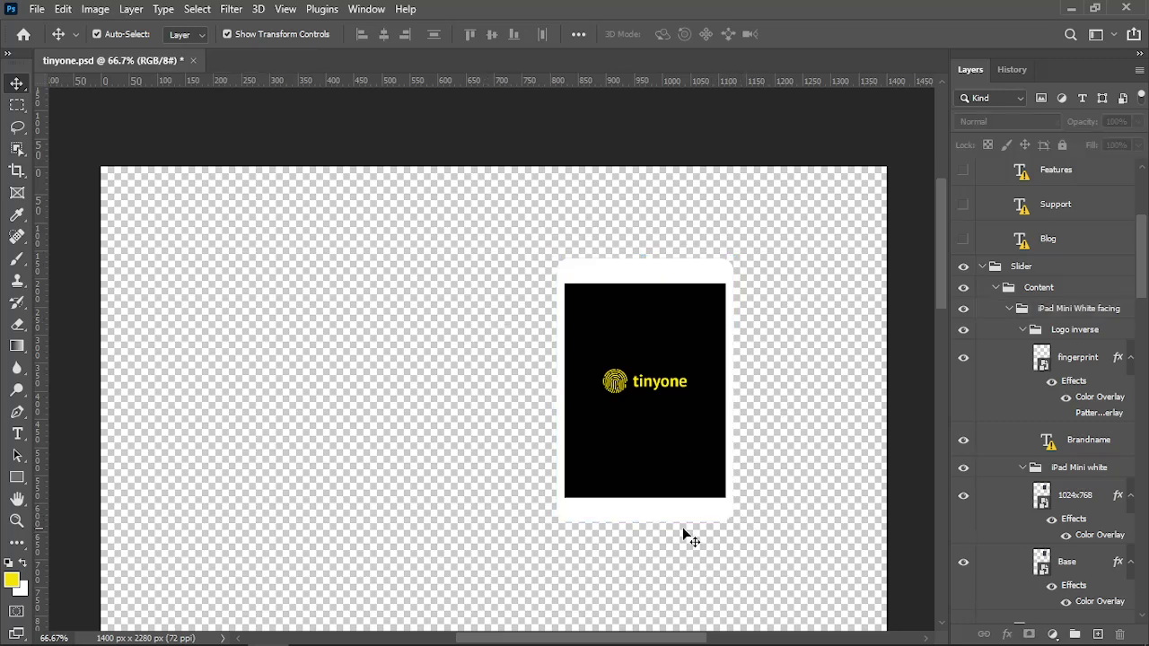
Trim the transparent area to leave a 316 × 470 px iPad, then open Save for Web with PNG-24
{"action": "left_click", "coordinate": [96, 9]}
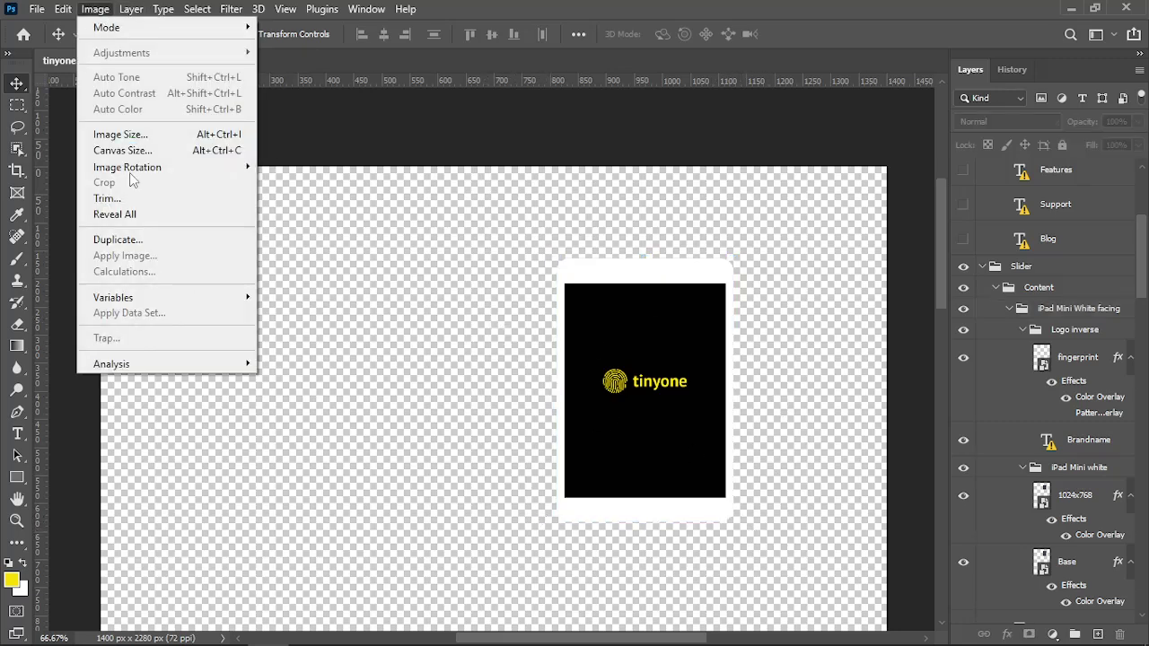
{"action": "left_click", "coordinate": [135, 199]}
{"action": "left_click", "coordinate": [650, 244]}
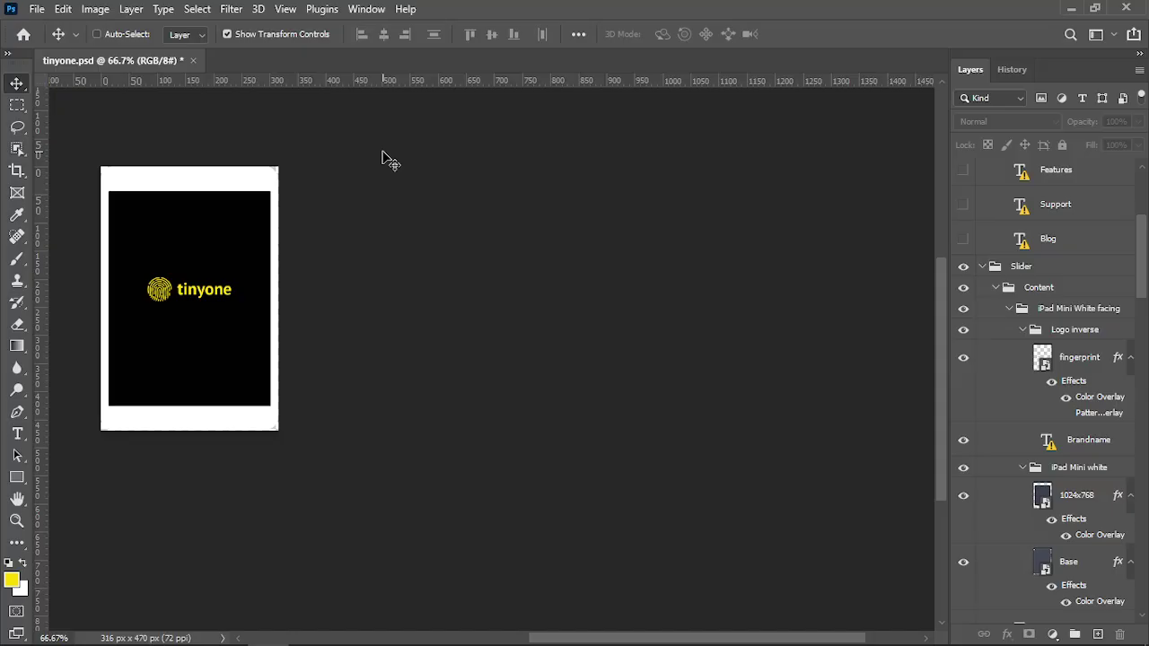
{"action": "key", "text": "ctrl+alt+shift+s"}
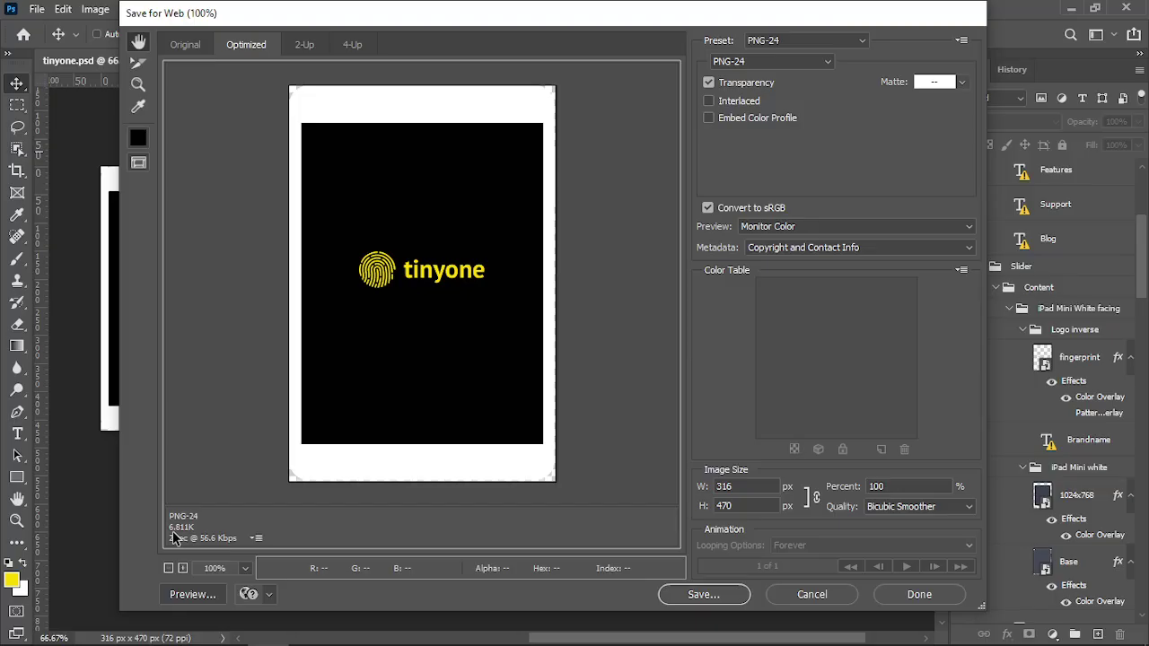
Keep PNG-24 as the export format after briefly trying JPEG
{"action": "key", "text": "alt+Down"}
{"action": "key", "text": "Up"}
{"action": "key", "text": "Up"}
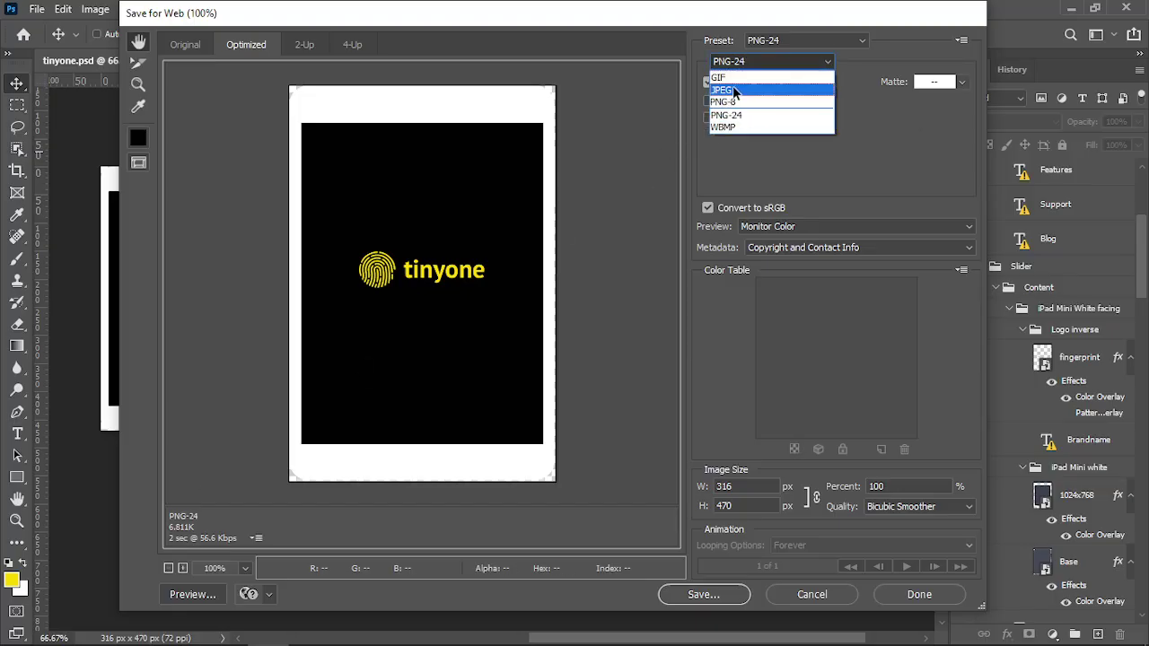
{"action": "key", "text": "Return"}
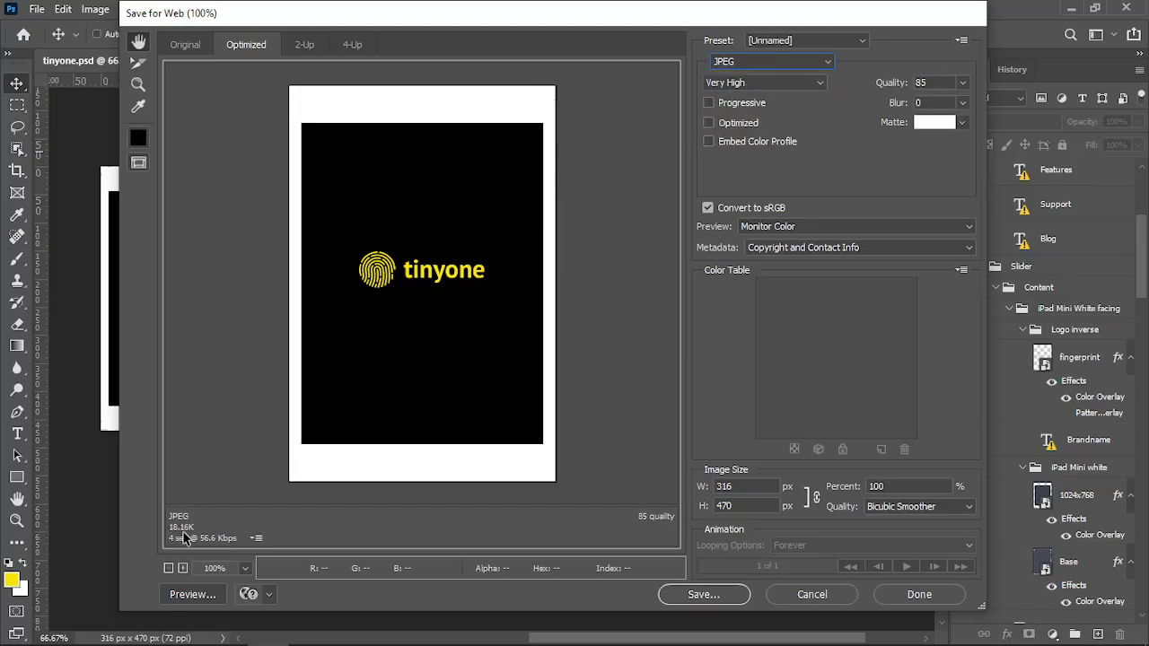
{"action": "left_click", "coordinate": [744, 63]}
{"action": "left_click", "coordinate": [752, 114]}
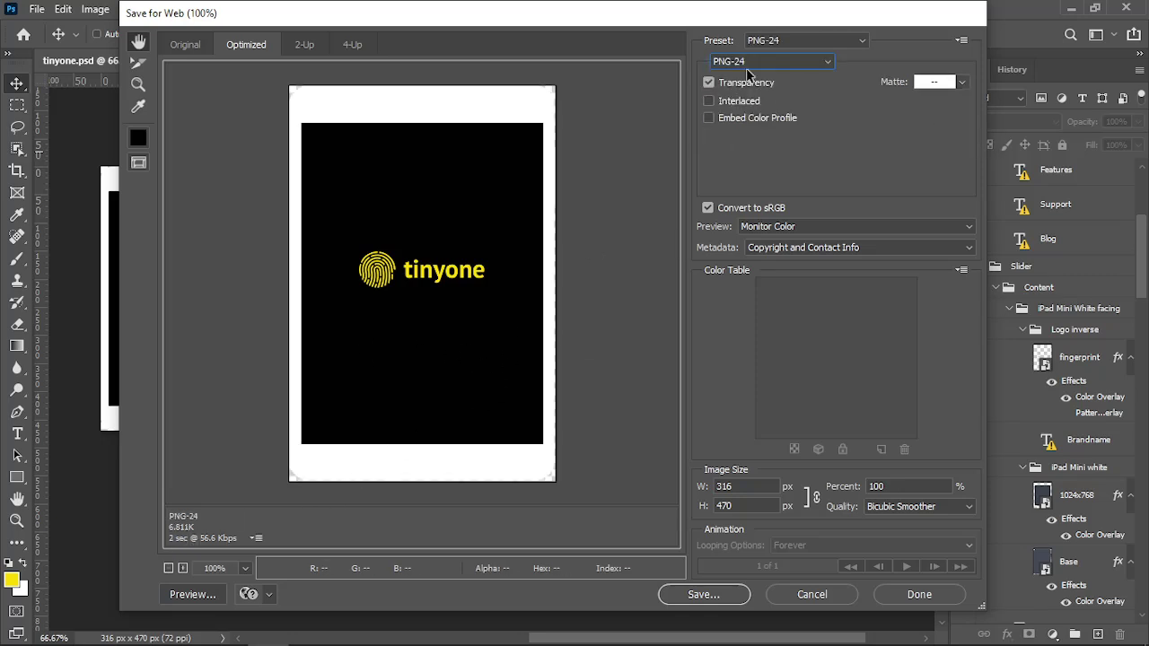
Save the image as phone.png in the images folder and revert to the tinyone.psd snapshot
{"action": "left_click", "coordinate": [729, 597]}
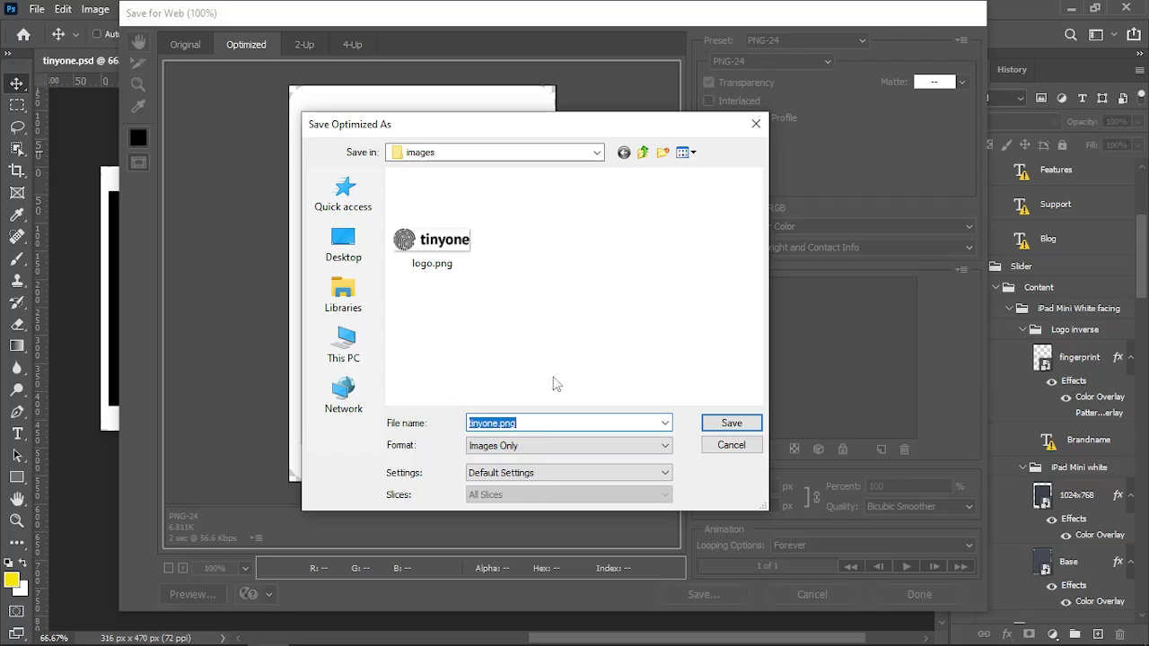
{"action": "type", "text": "mob"}
{"action": "left_click", "coordinate": [738, 429]}
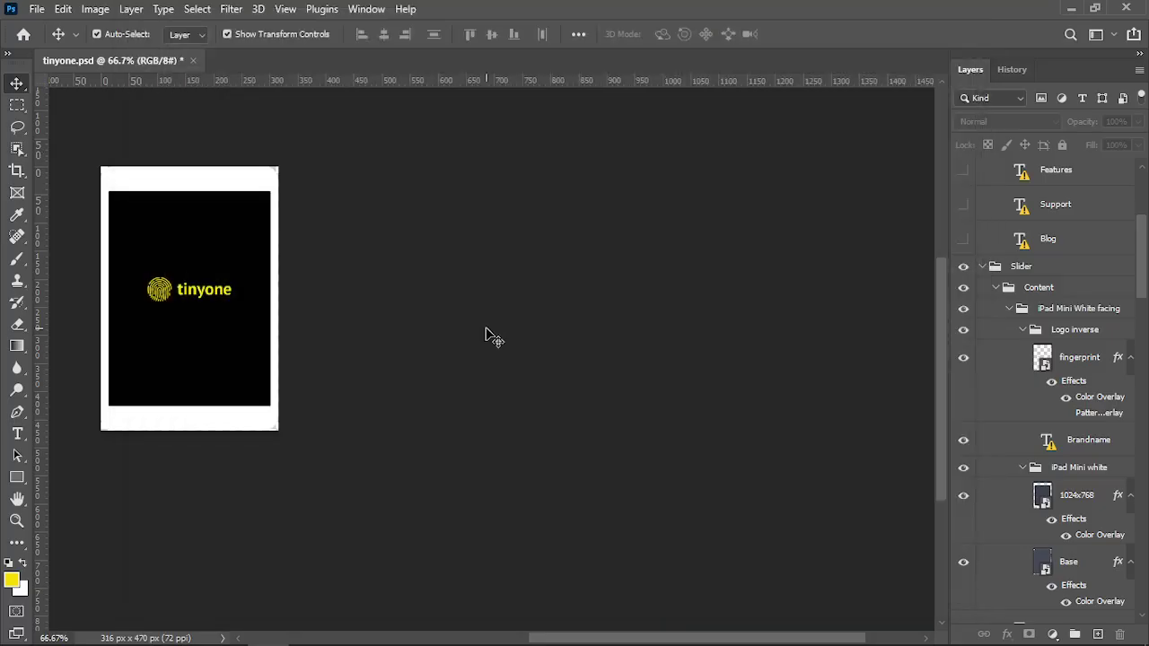
{"action": "left_click", "coordinate": [1013, 70]}
{"action": "left_click", "coordinate": [1005, 104]}
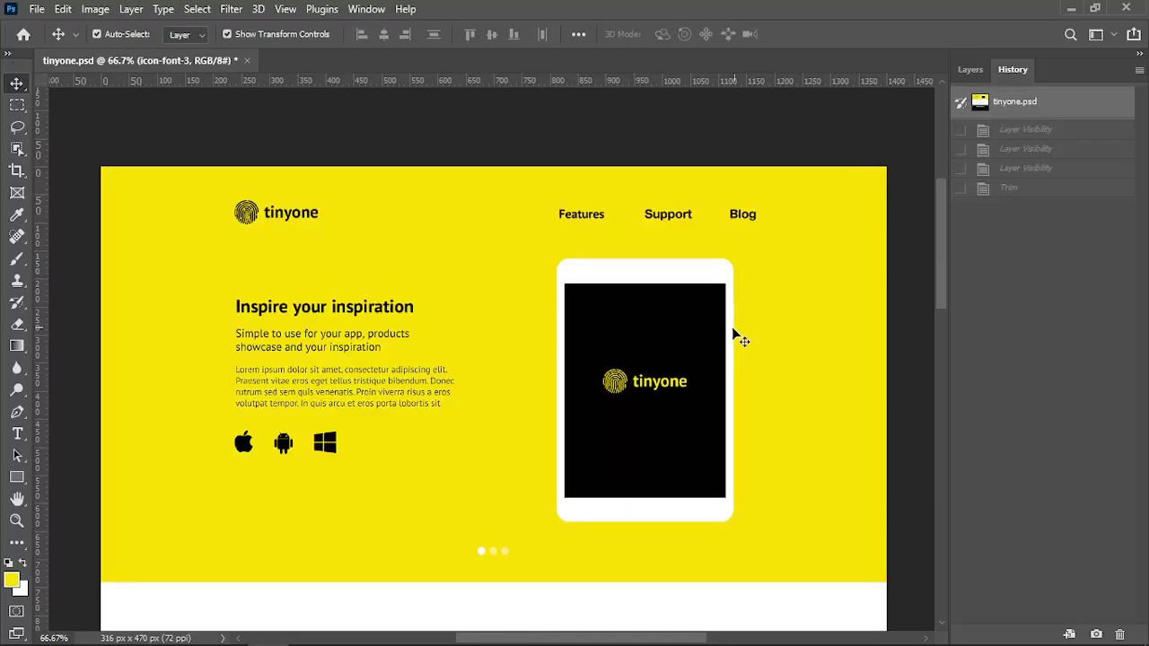
Return to index.html in Sublime Text and place the cursor on empty line 90
{"action": "key", "text": "alt+Tab"}
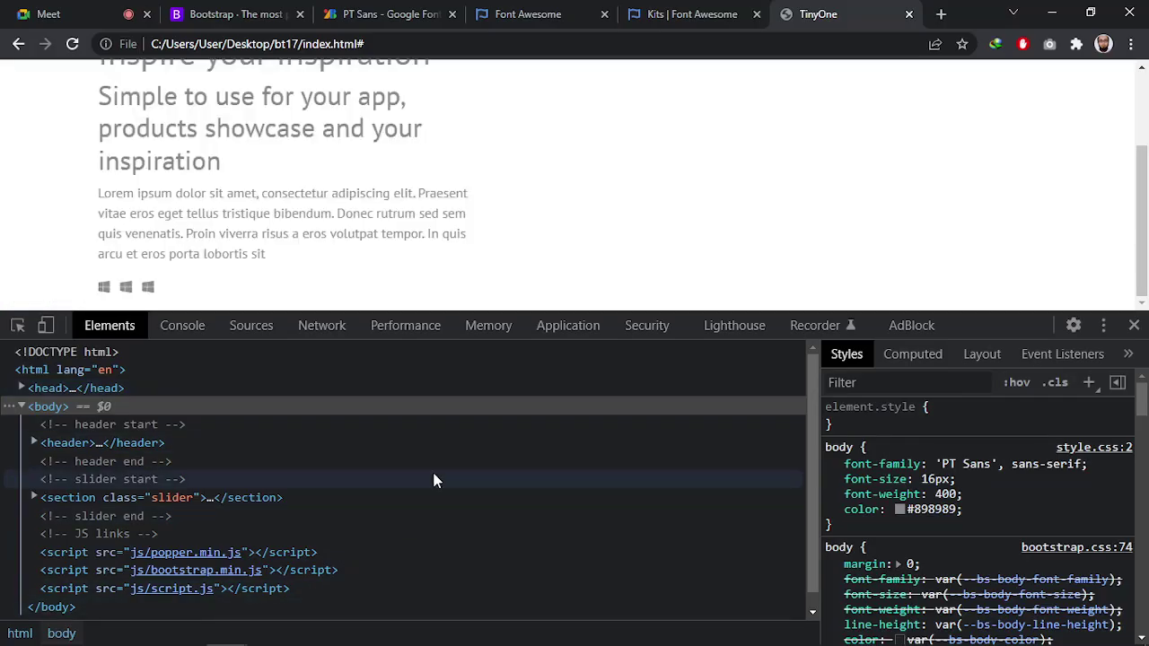
{"action": "key", "text": "alt+Tab"}
{"action": "left_click", "coordinate": [705, 283]}
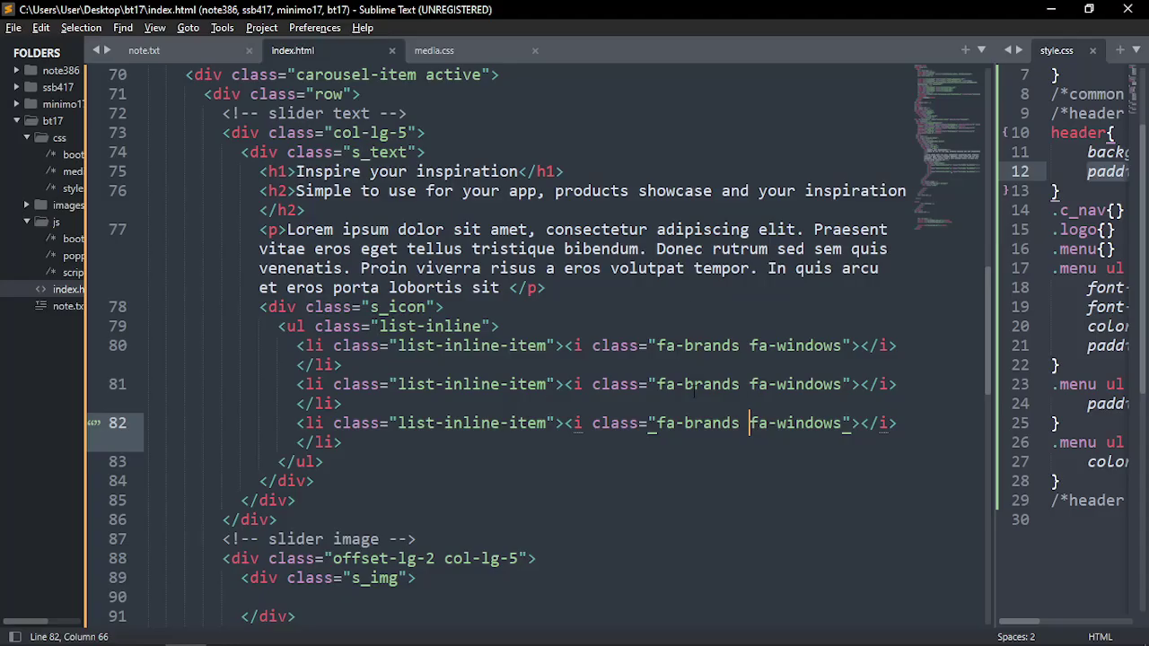
{"action": "key", "text": "Up"}
{"action": "scroll", "coordinate": [365, 372], "scroll_direction": "down", "scroll_amount": 4}
{"action": "left_click", "coordinate": [366, 372]}
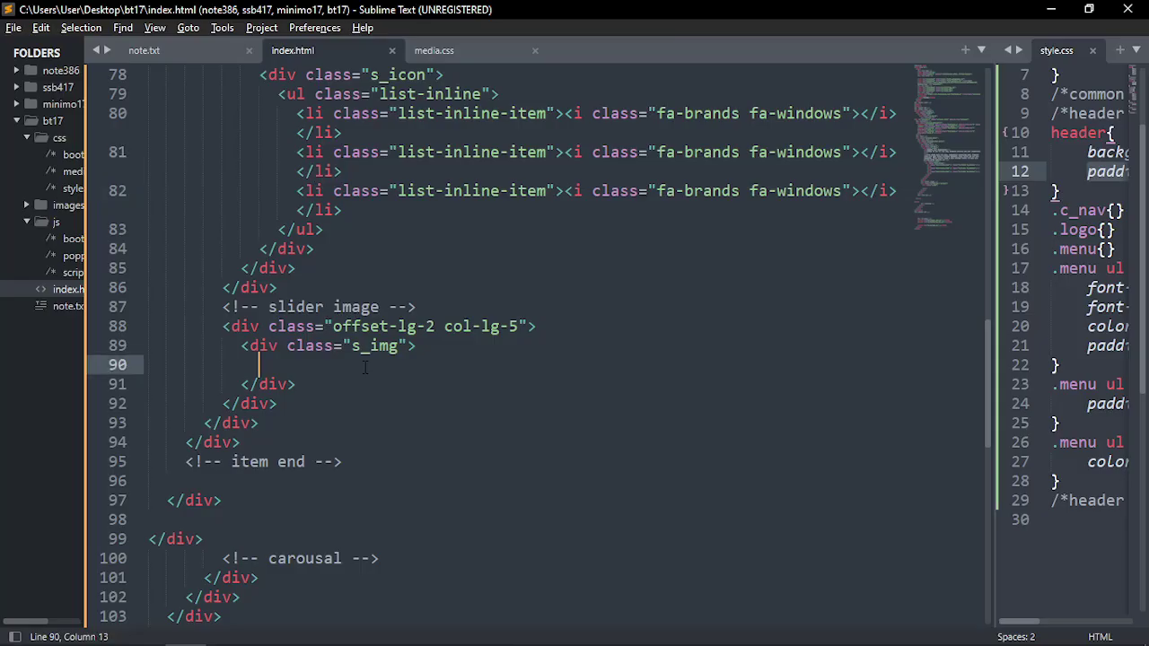
Insert an img tag with src images/phone.png and alt TinyOne
{"action": "type", "text": "img"}
{"action": "key", "text": "Tab"}
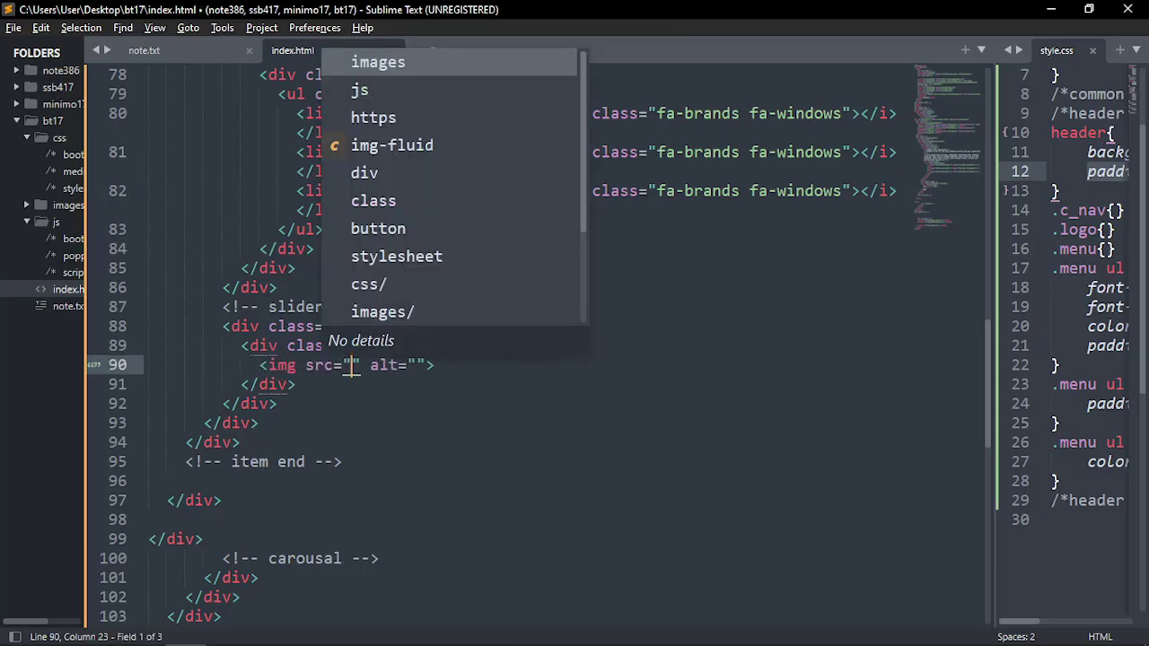
{"action": "key", "text": "Return"}
{"action": "type", "text": "/"}
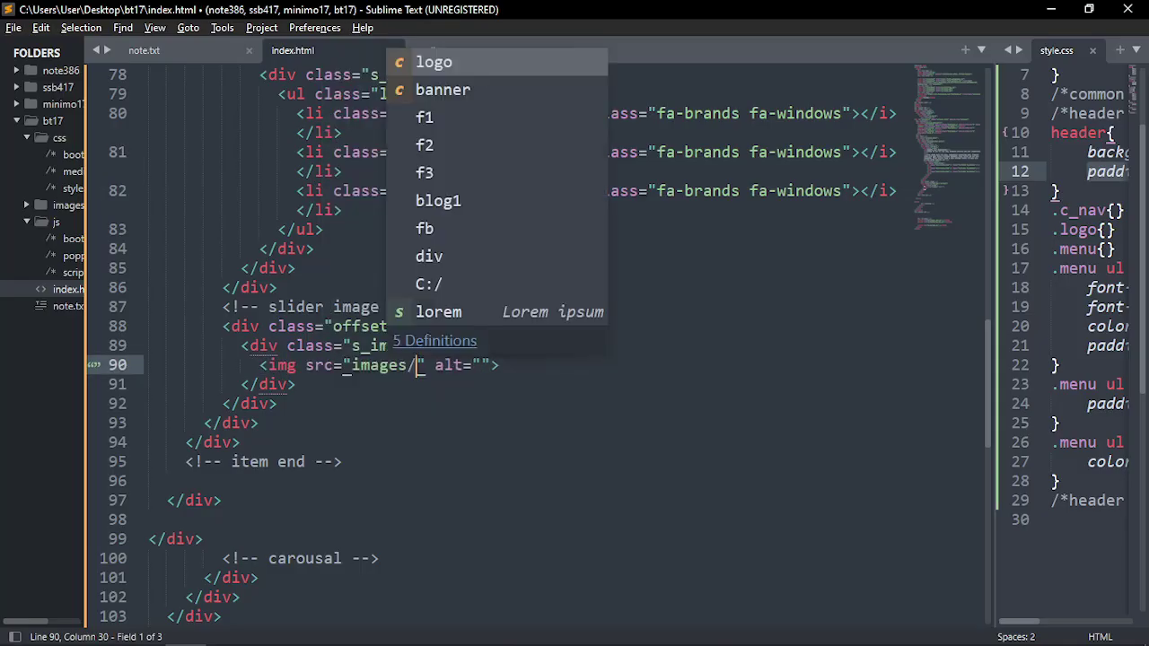
{"action": "type", "text": "p"}
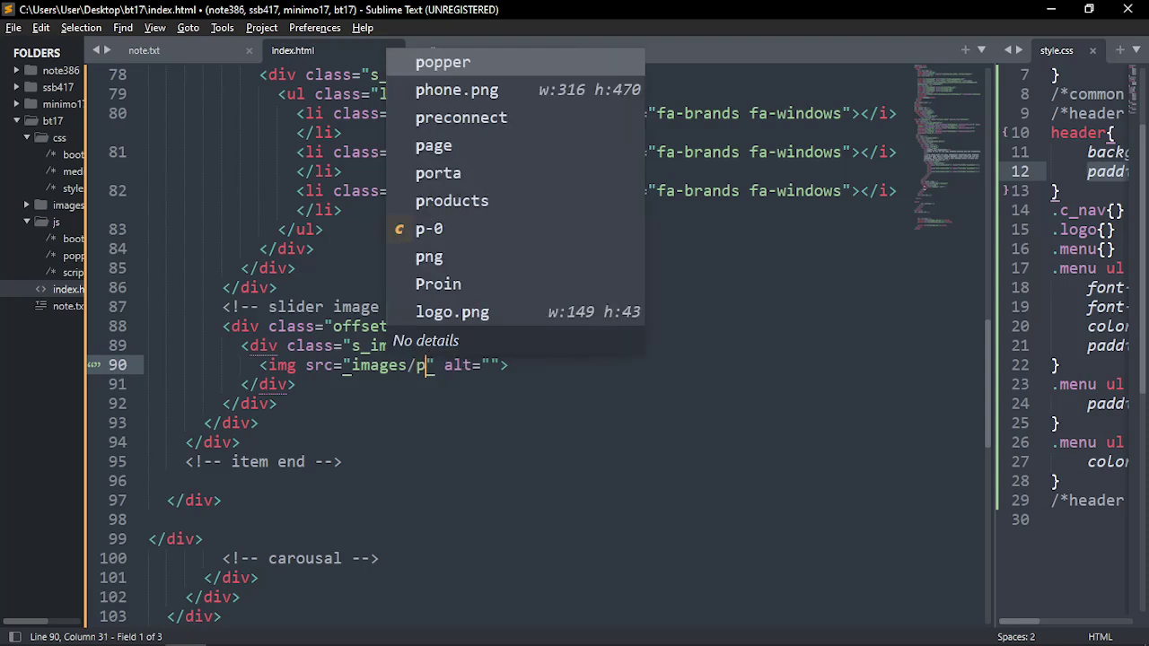
{"action": "key", "text": "Down"}
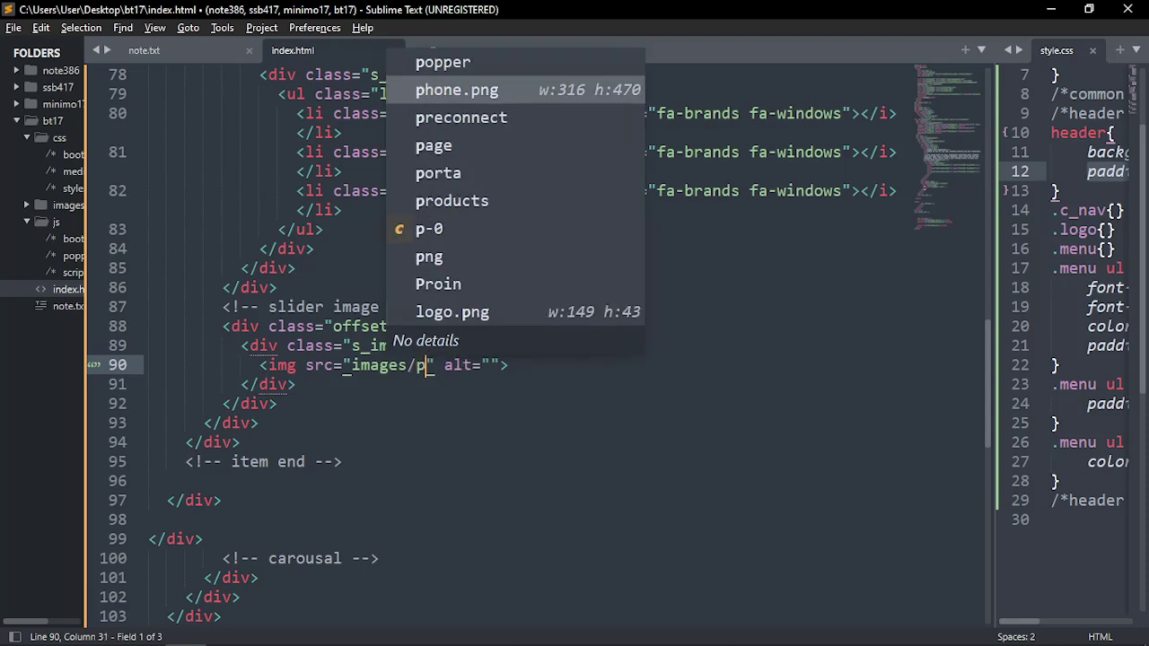
{"action": "key", "text": "Return"}
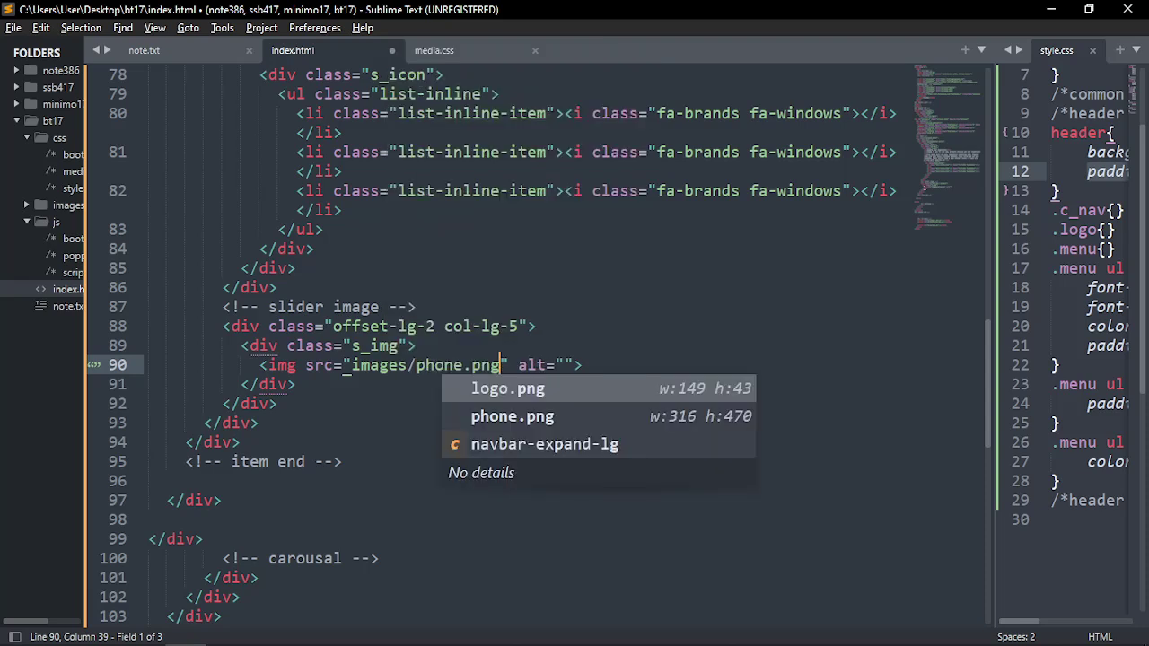
{"action": "key", "text": "Right"}
{"action": "key", "text": "Right"}
{"action": "key", "text": "Right"}
{"action": "key", "text": "Right"}
{"action": "key", "text": "Right"}
{"action": "key", "text": "Right"}
{"action": "key", "text": "Right"}
{"action": "key", "text": "ctrl+space"}
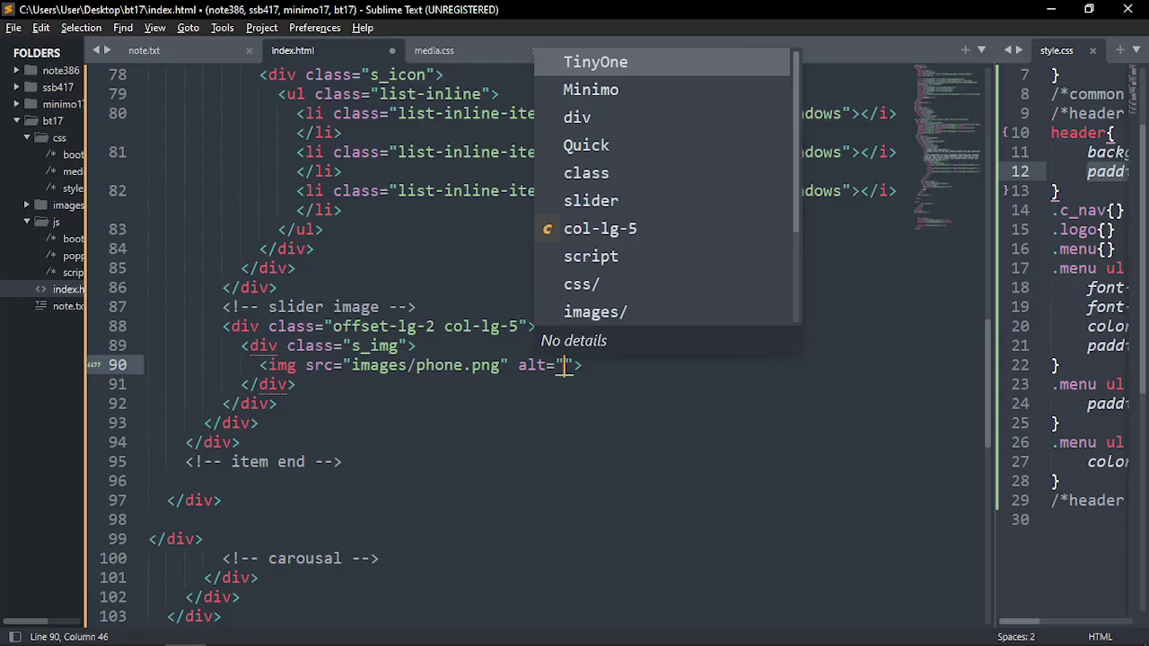
{"action": "key", "text": "Return"}
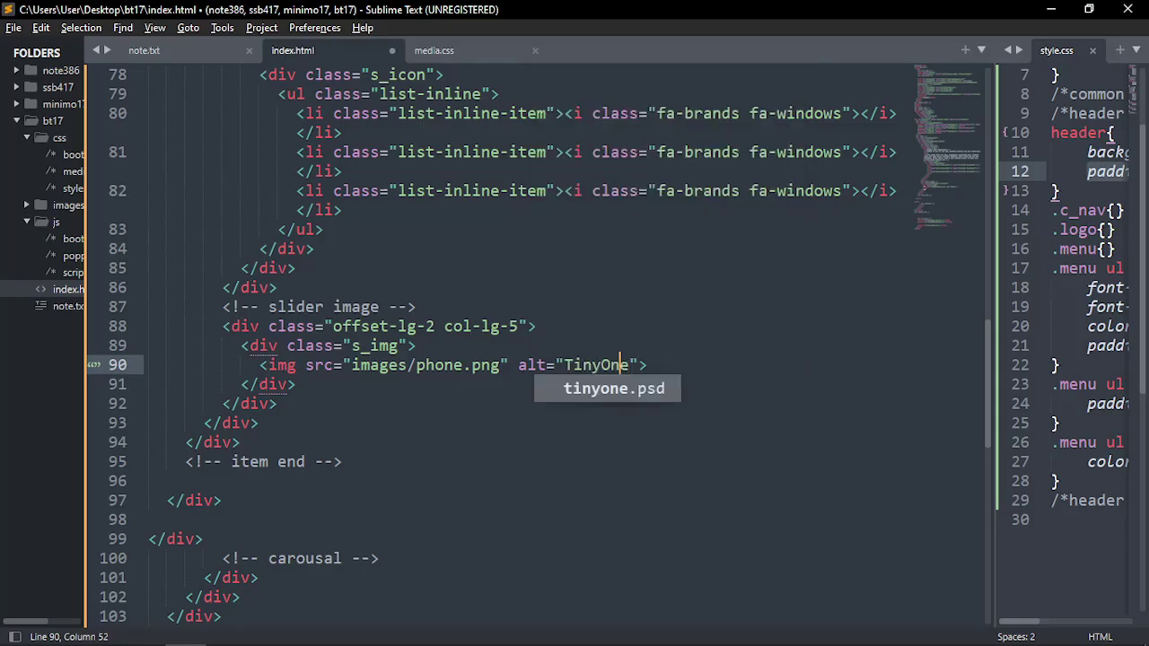
Give the image the class img-fluid and save index.html
{"action": "key", "text": "Left"}
{"action": "key", "text": "Left"}
{"action": "key", "text": "Left"}
{"action": "key", "text": "Left"}
{"action": "key", "text": "Left"}
{"action": "key", "text": "Left"}
{"action": "key", "text": "Left"}
{"action": "key", "text": "Left"}
{"action": "key", "text": "Left"}
{"action": "key", "text": "Left"}
{"action": "key", "text": "Left"}
{"action": "key", "text": "Left"}
{"action": "key", "text": "Left"}
{"action": "key", "text": "Left"}
{"action": "key", "text": "Left"}
{"action": "key", "text": "Left"}
{"action": "key", "text": "Left"}
{"action": "key", "text": "Left"}
{"action": "key", "text": "Left"}
{"action": "key", "text": "Left"}
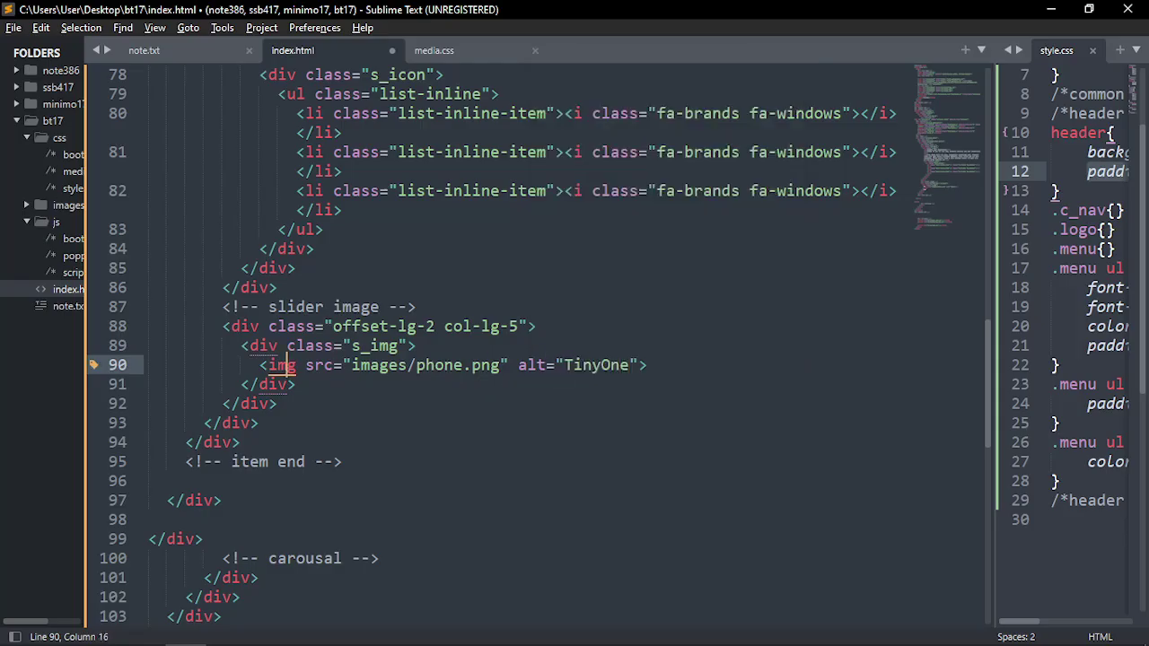
{"action": "key", "text": "Return"}
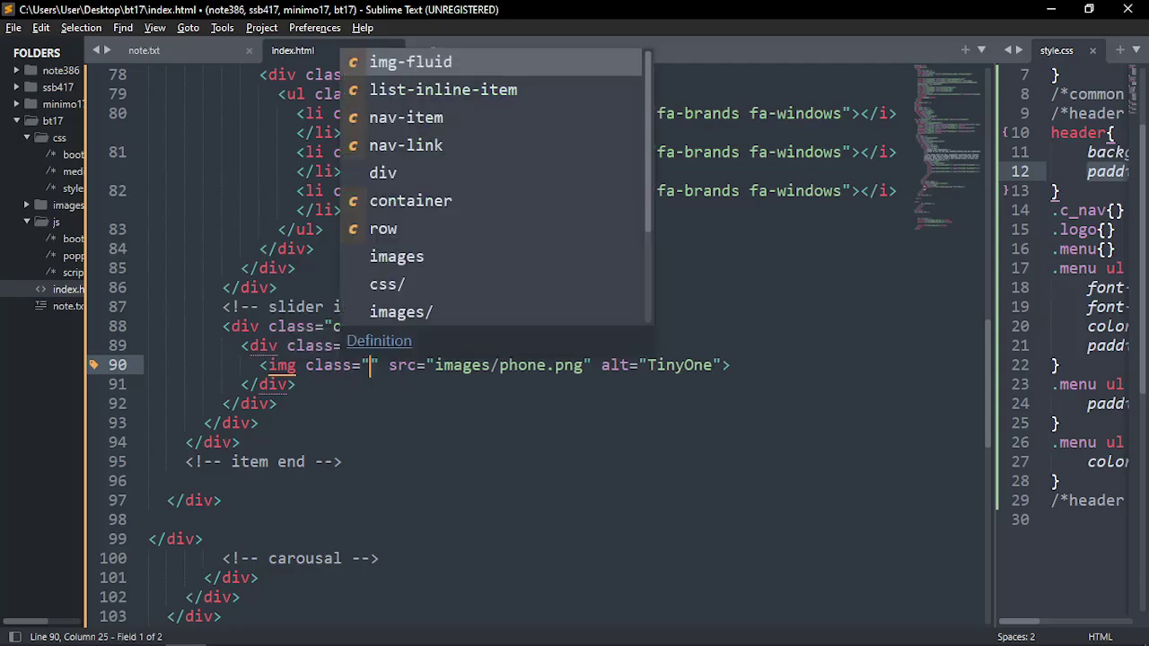
{"action": "type", "text": "img"}
{"action": "key", "text": "Return"}
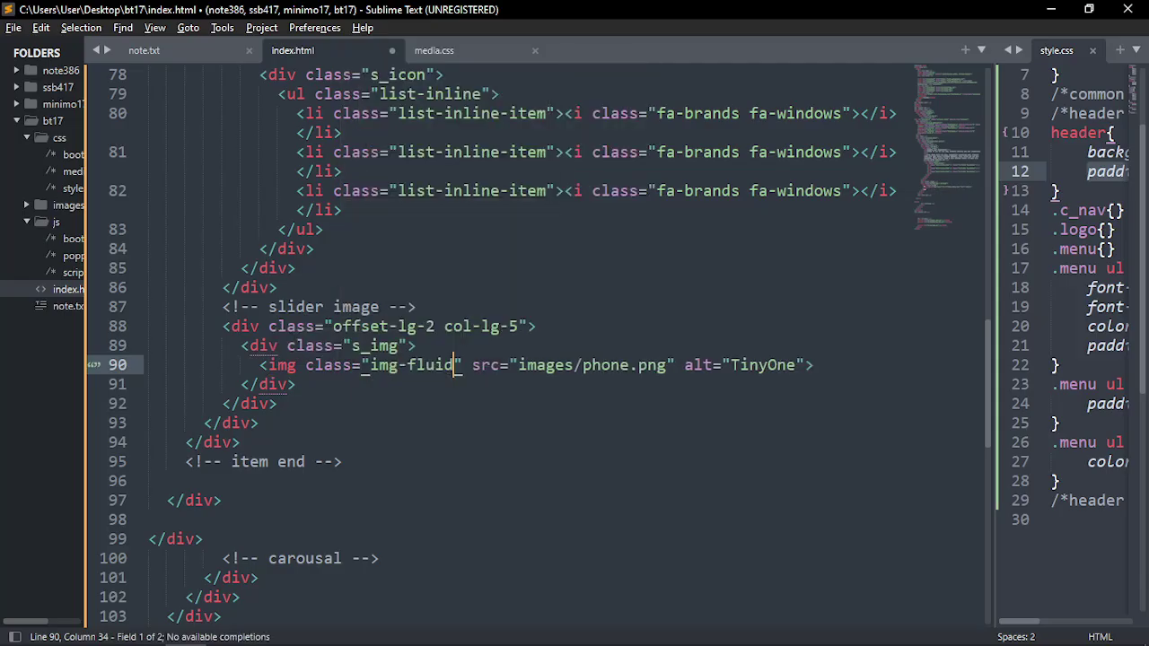
{"action": "key", "text": "ctrl+s"}
Cycle through the open windows, from Photoshop back to the editor
{"action": "key", "text": "alt+Tab"}
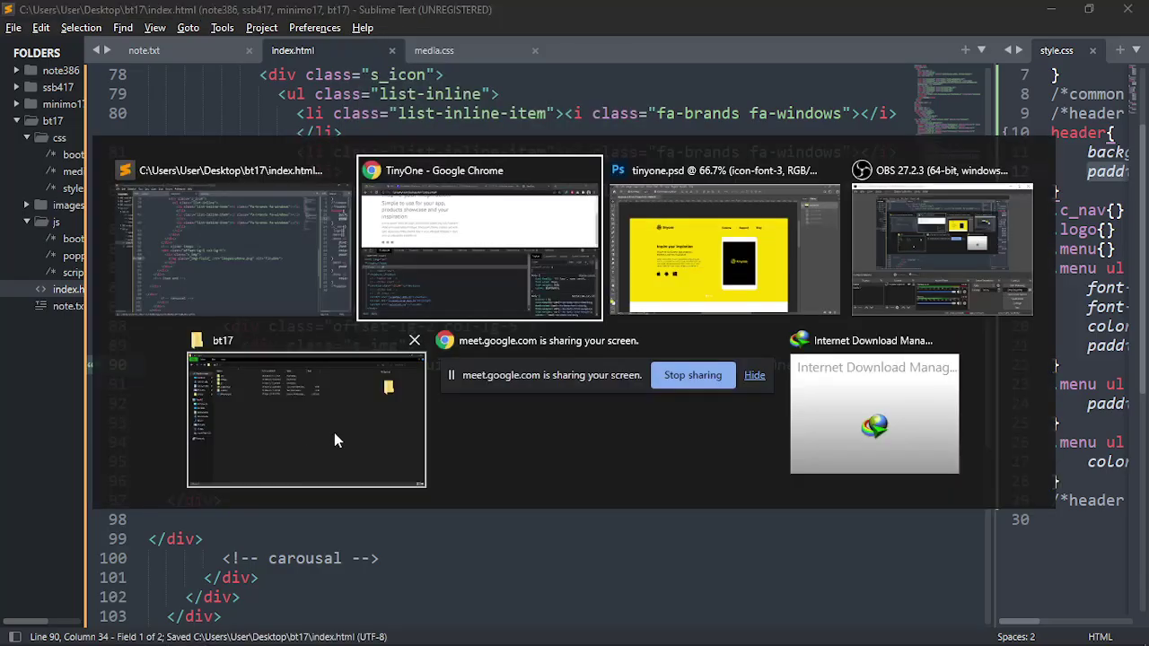
{"action": "left_click", "coordinate": [692, 262]}
{"action": "key", "text": "alt+Tab"}
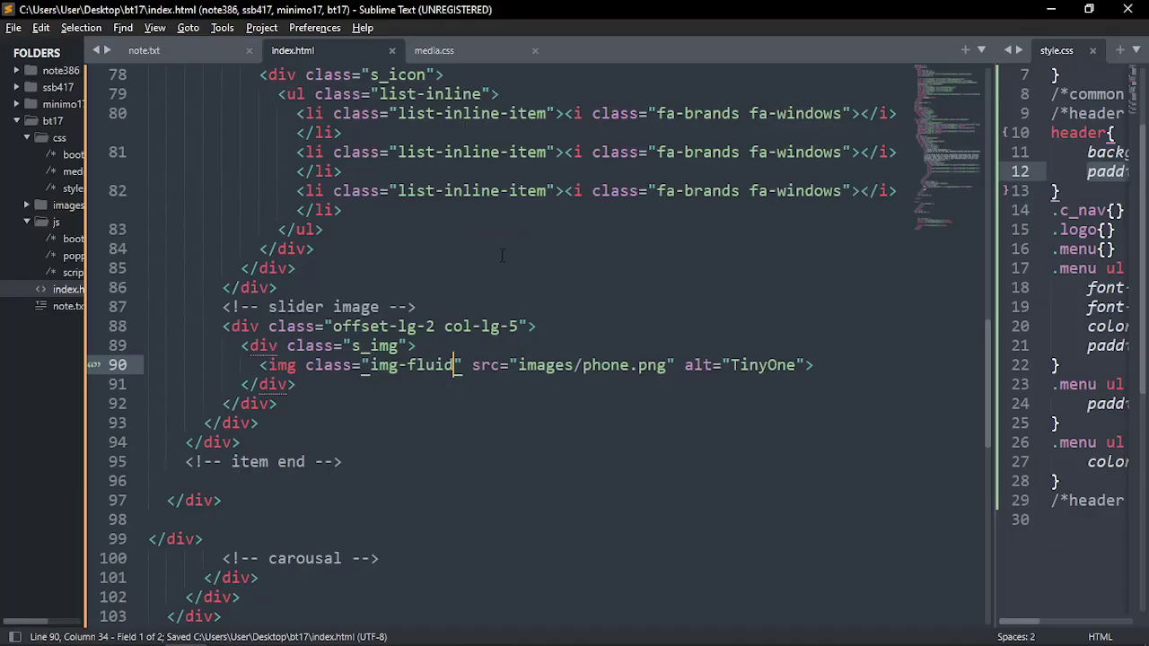
{"action": "key", "text": "alt+Tab"}
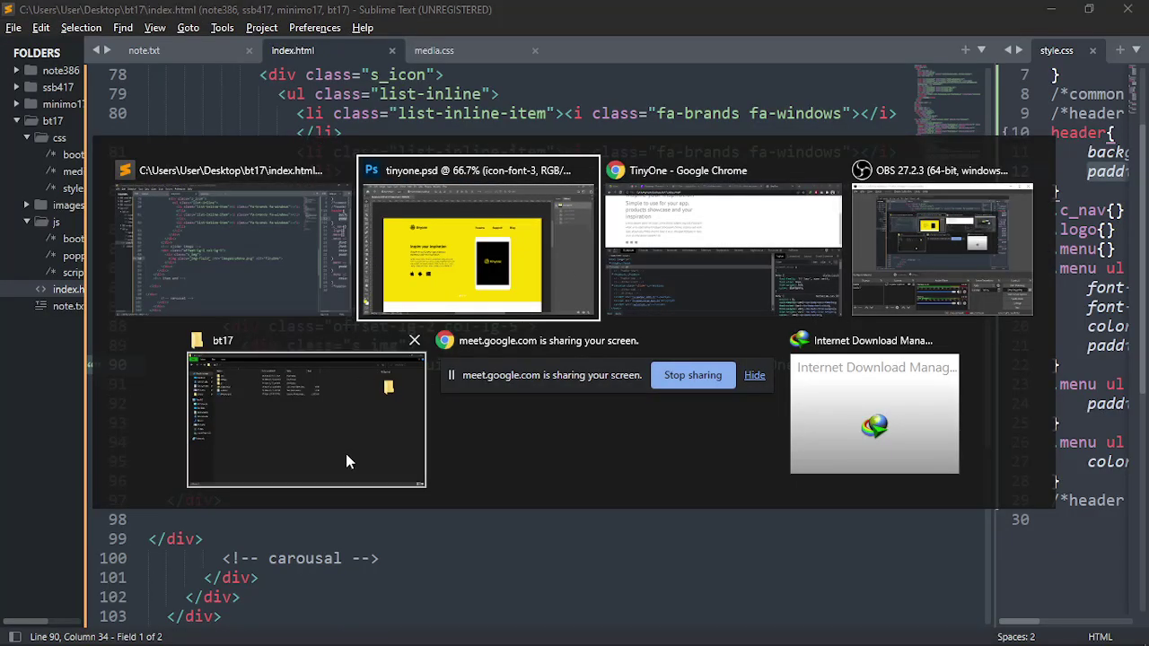
Reload the TinyOne page in Chrome so phone.png shows beside the slider text
{"action": "left_click", "coordinate": [619, 215]}
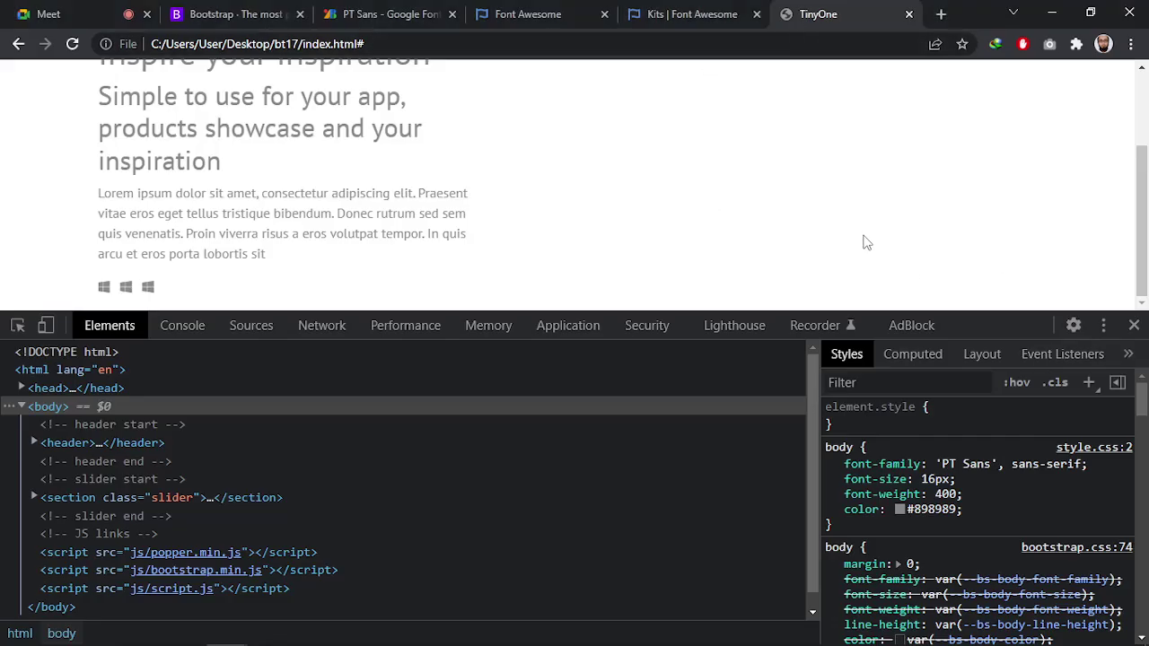
{"action": "scroll", "coordinate": [834, 247], "scroll_direction": "down", "scroll_amount": 2}
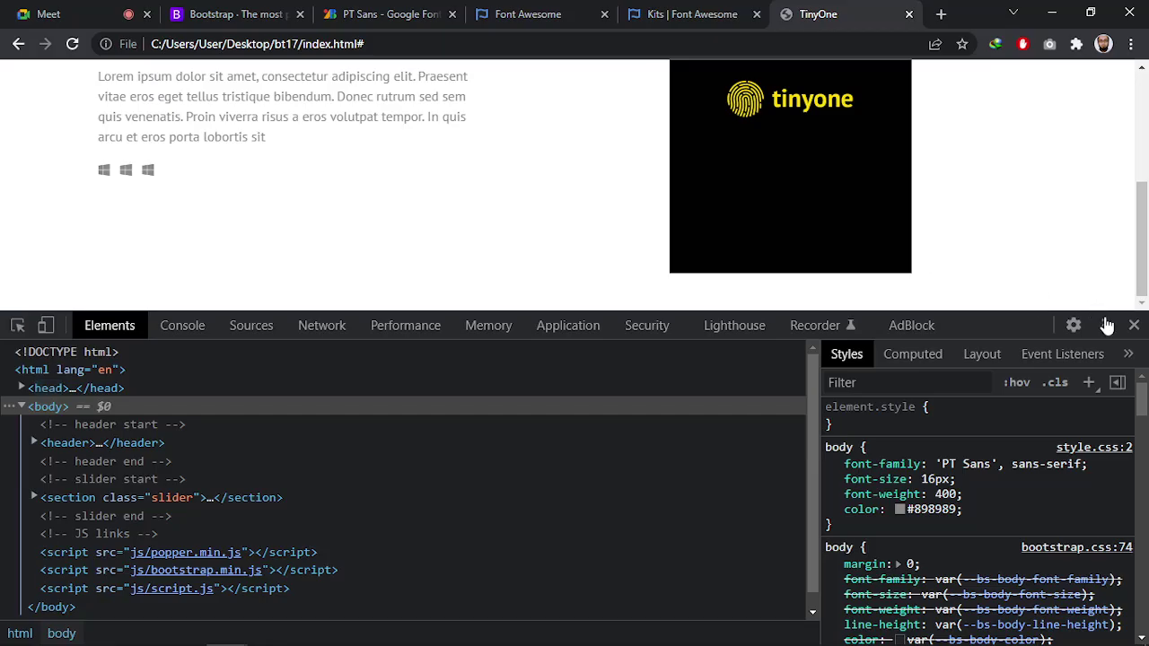
{"action": "key", "text": "ctrl+r"}
{"action": "key", "text": "alt+Tab"}
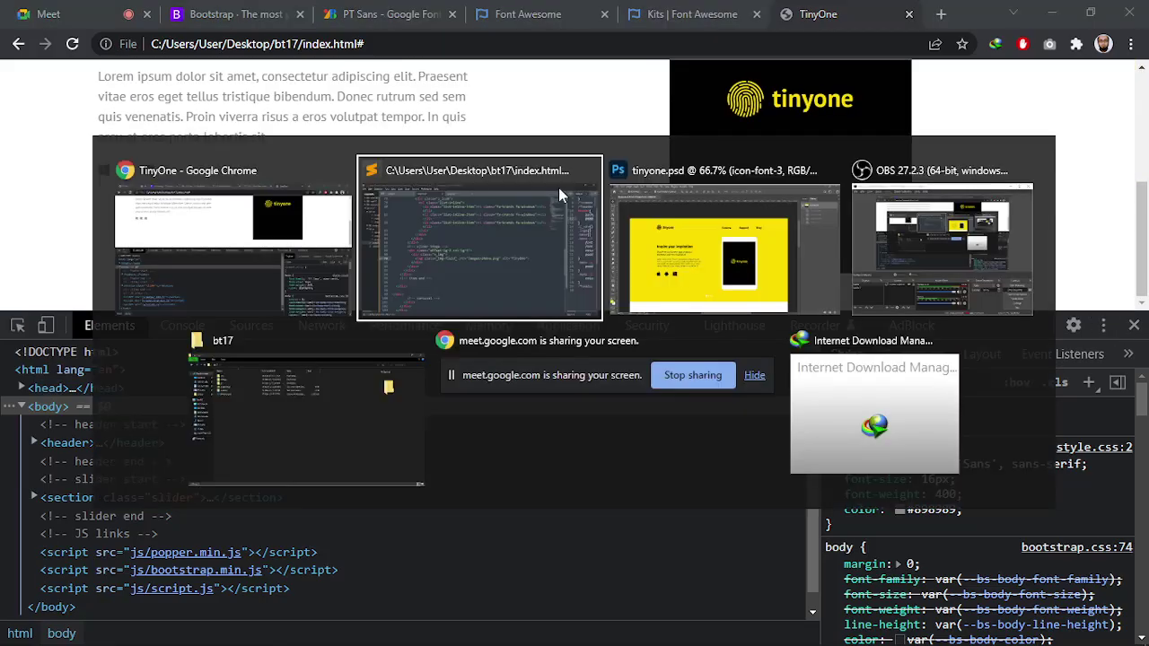